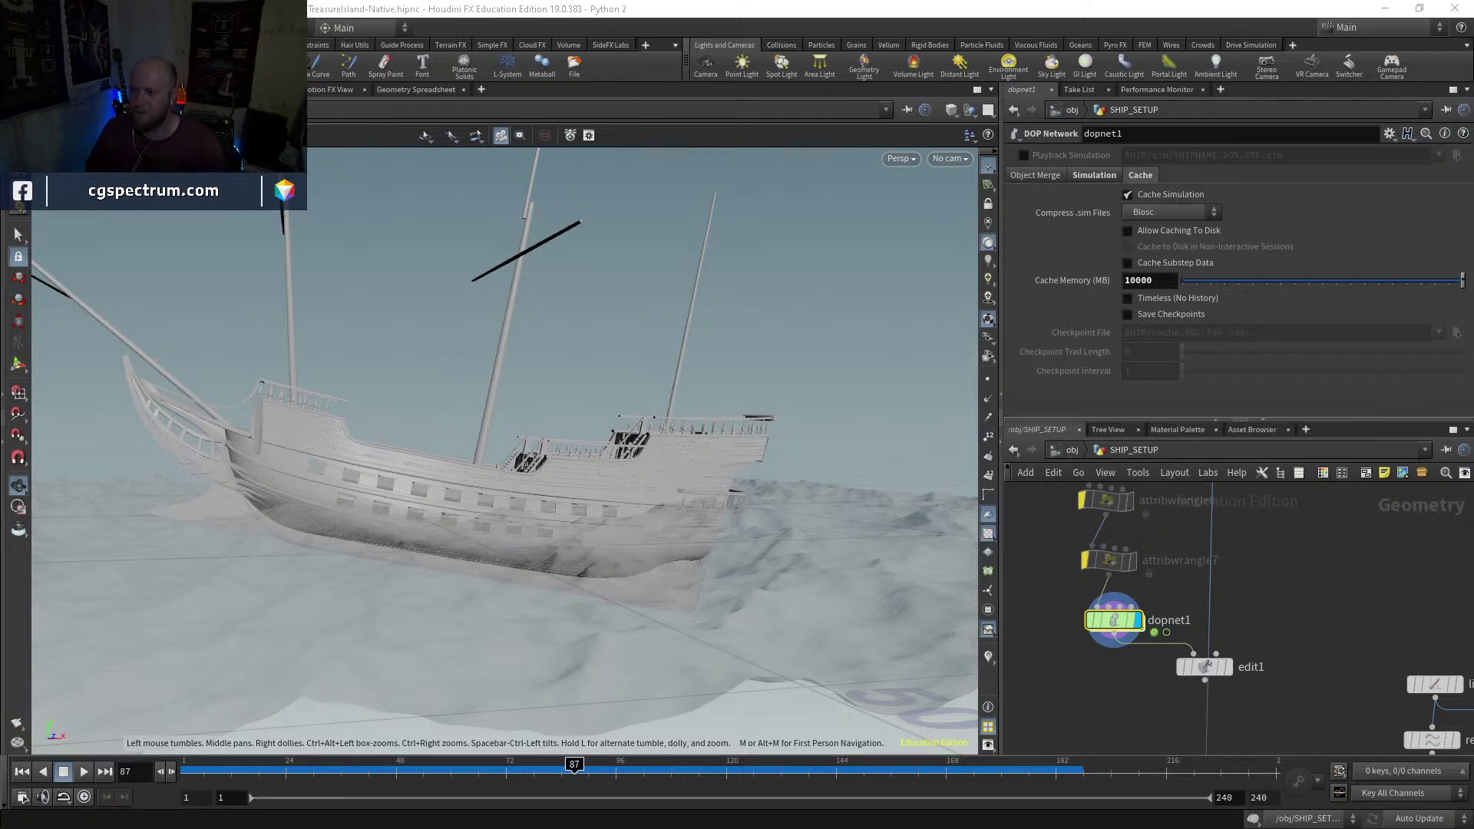
Step: Scrub back and forth through the cached simulation frames to review how the ship moves on the waves
{"action": "left_click_drag", "start_coordinate": [319, 773], "coordinate": [456, 700]}
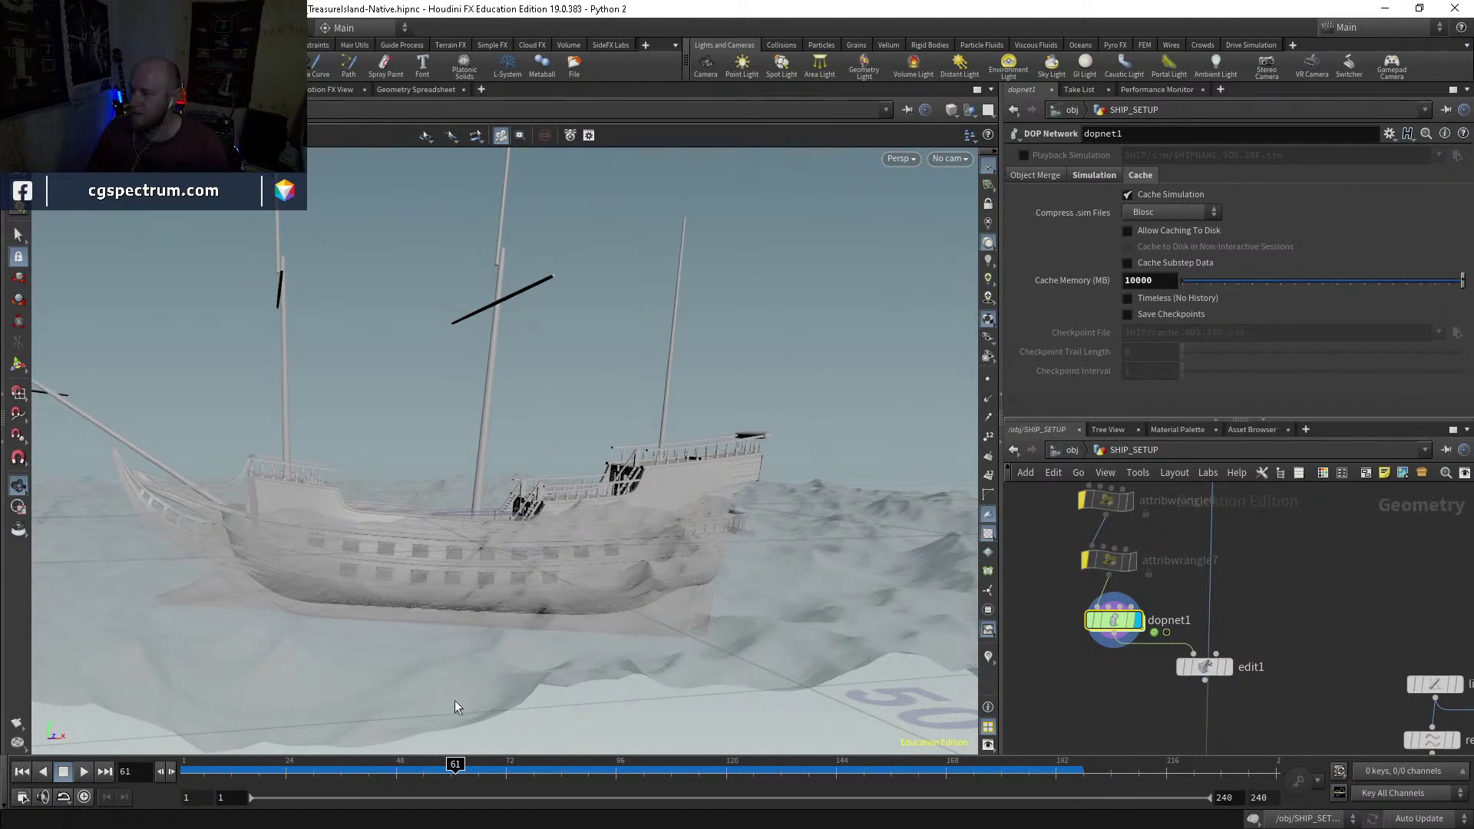
{"action": "left_click_drag", "start_coordinate": [262, 781], "coordinate": [700, 783]}
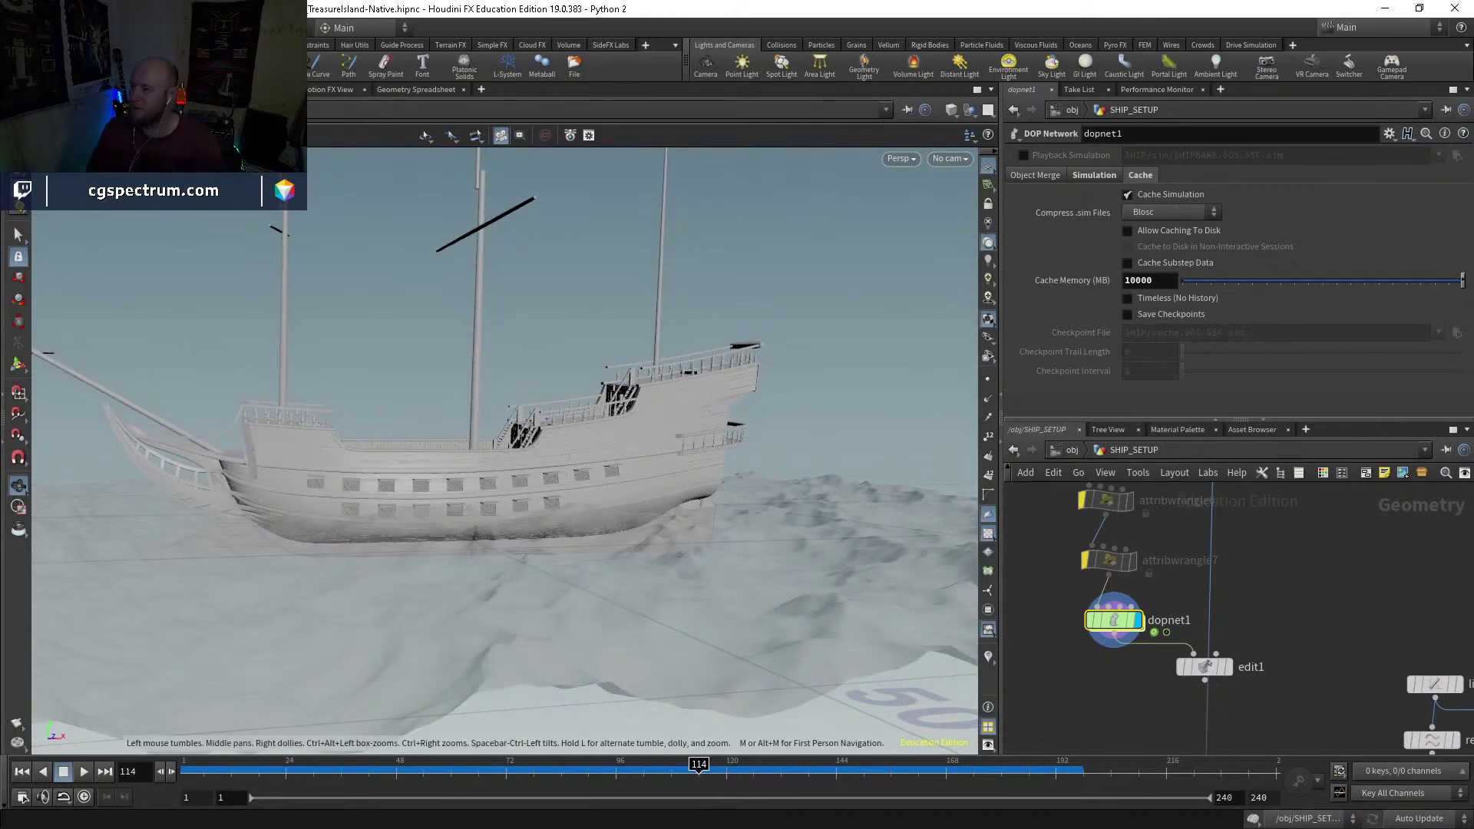
{"action": "left_click_drag", "start_coordinate": [700, 780], "coordinate": [913, 775]}
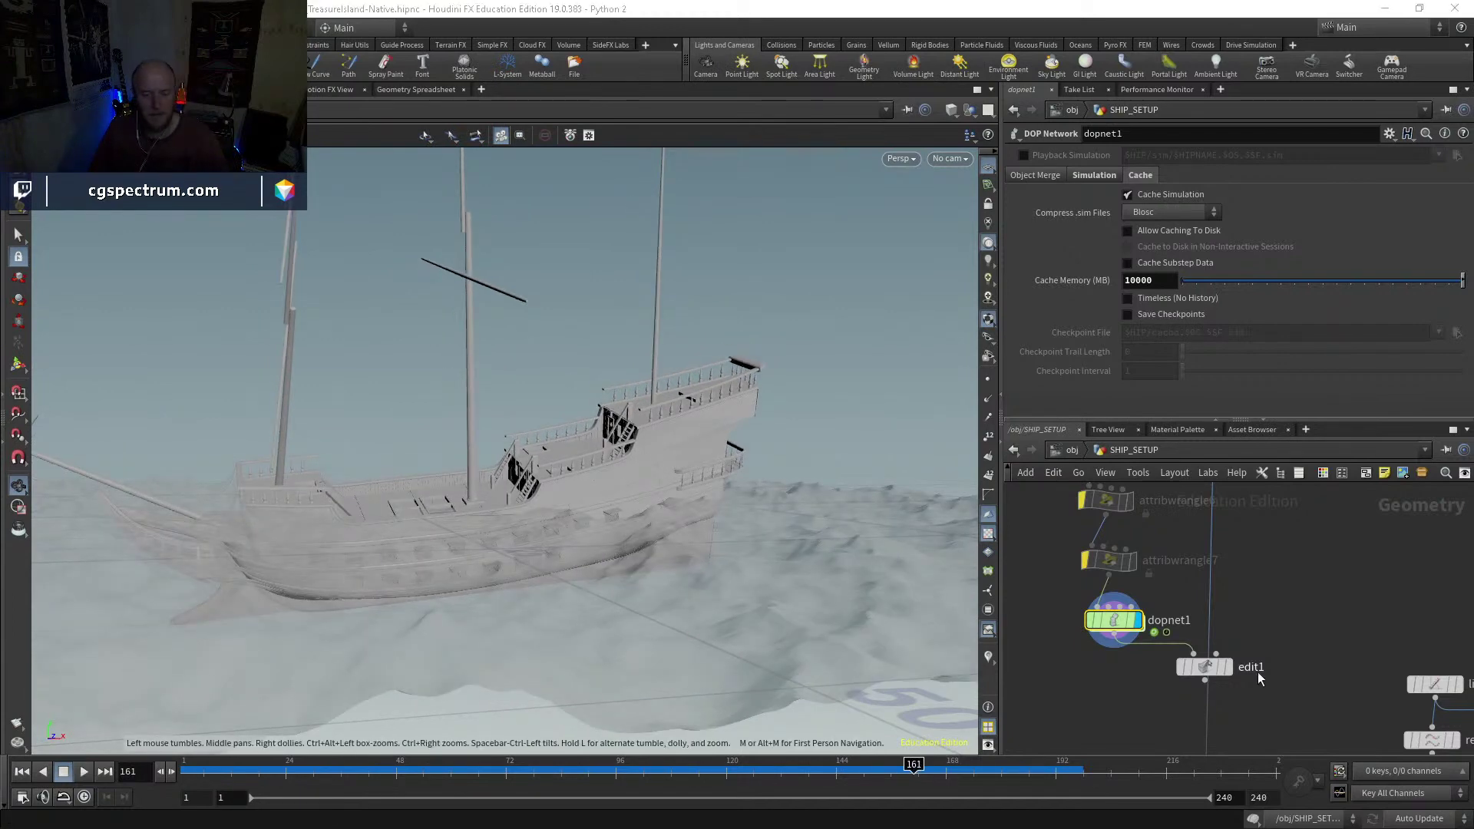
{"action": "left_click_drag", "start_coordinate": [346, 767], "coordinate": [667, 764]}
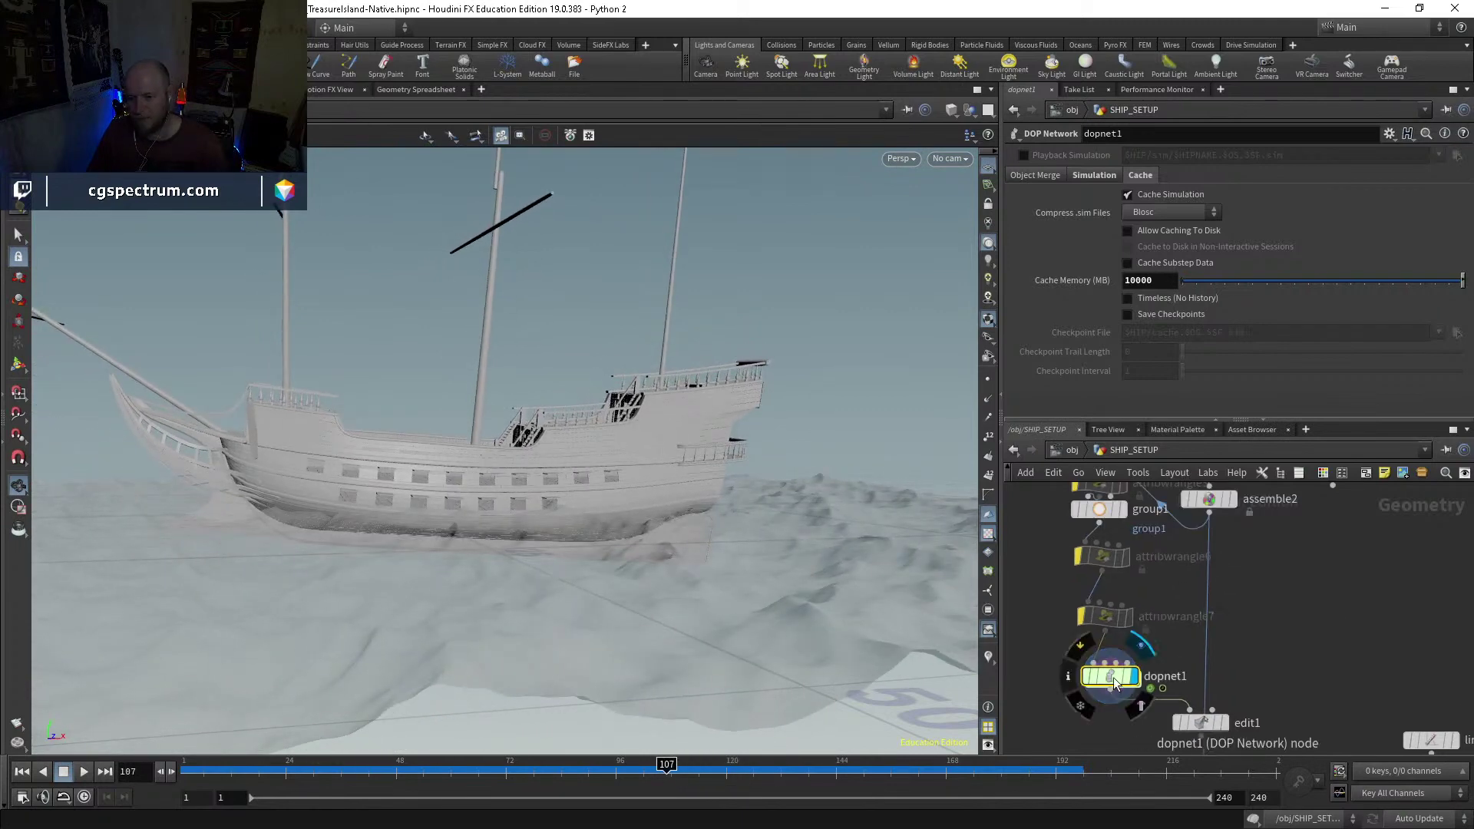
Step: Enter the dopnet1 network and review the VEX code in the popwrangle5, popwrangle2 and popwrangle1 nodes
{"action": "double_click", "coordinate": [1113, 675]}
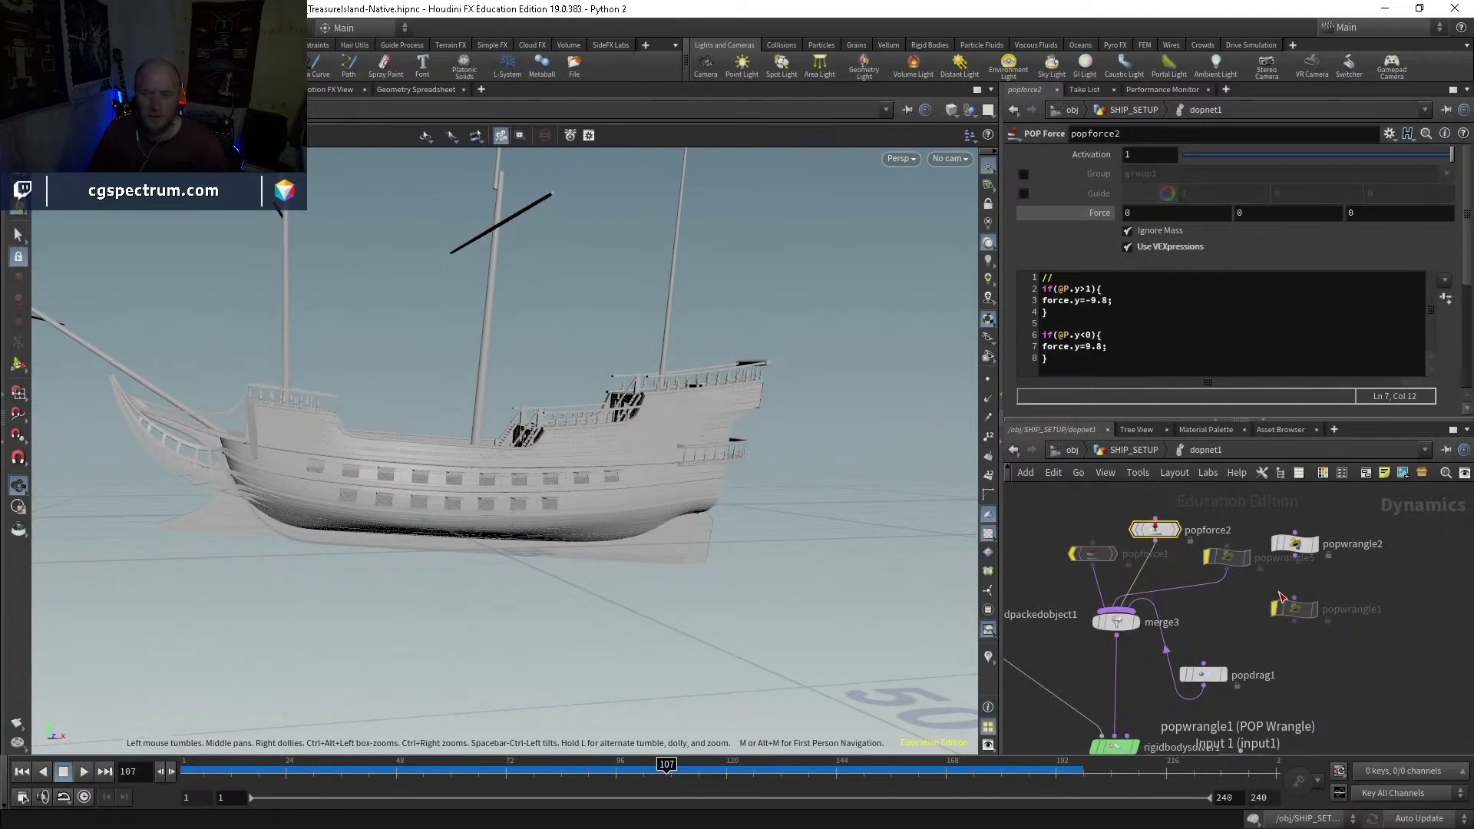
{"action": "middle_click_drag", "start_coordinate": [1203, 602], "coordinate": [1202, 638]}
{"action": "left_click", "coordinate": [1219, 597]}
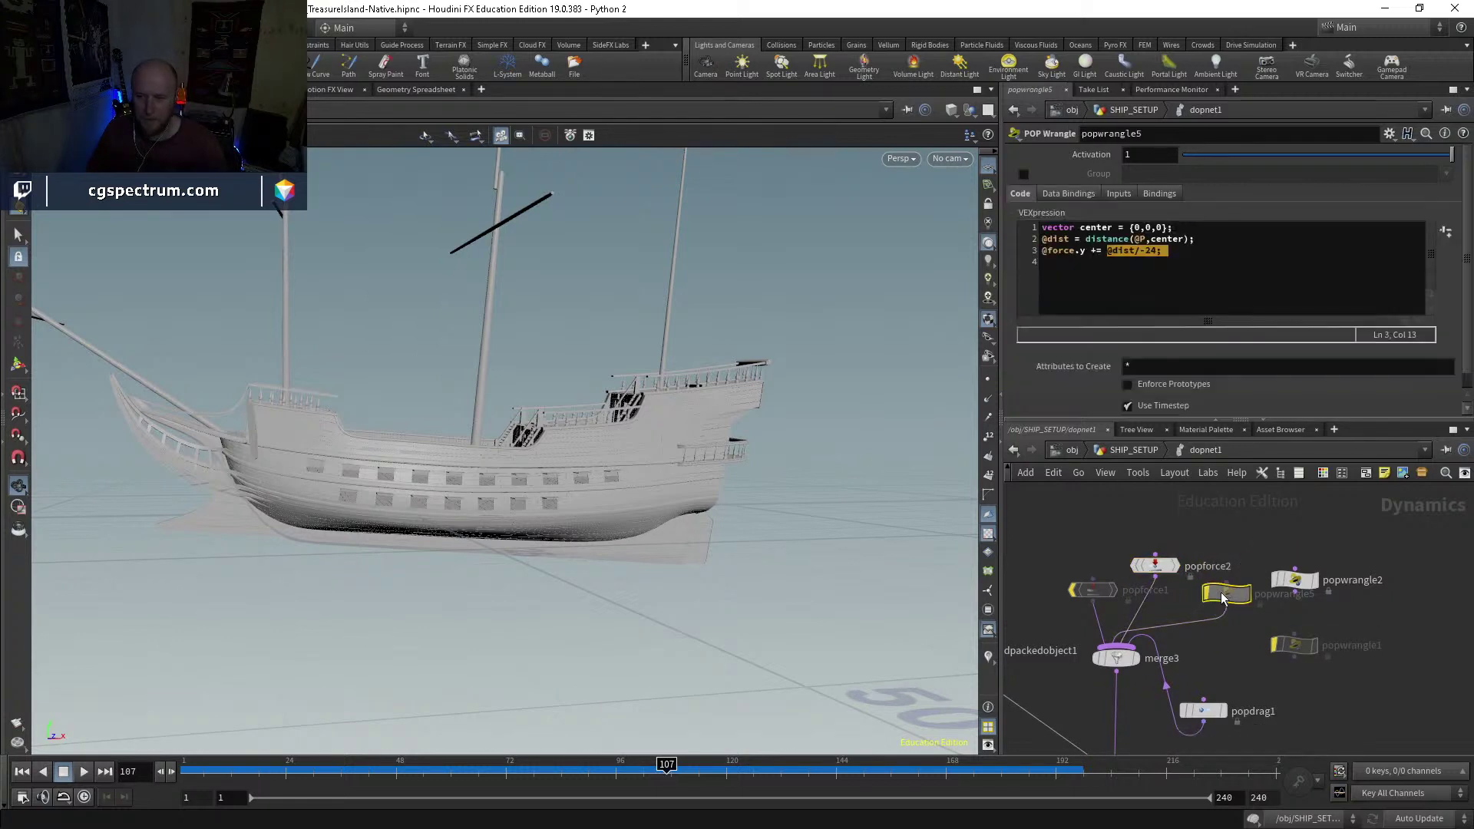
{"action": "left_click", "coordinate": [1185, 261]}
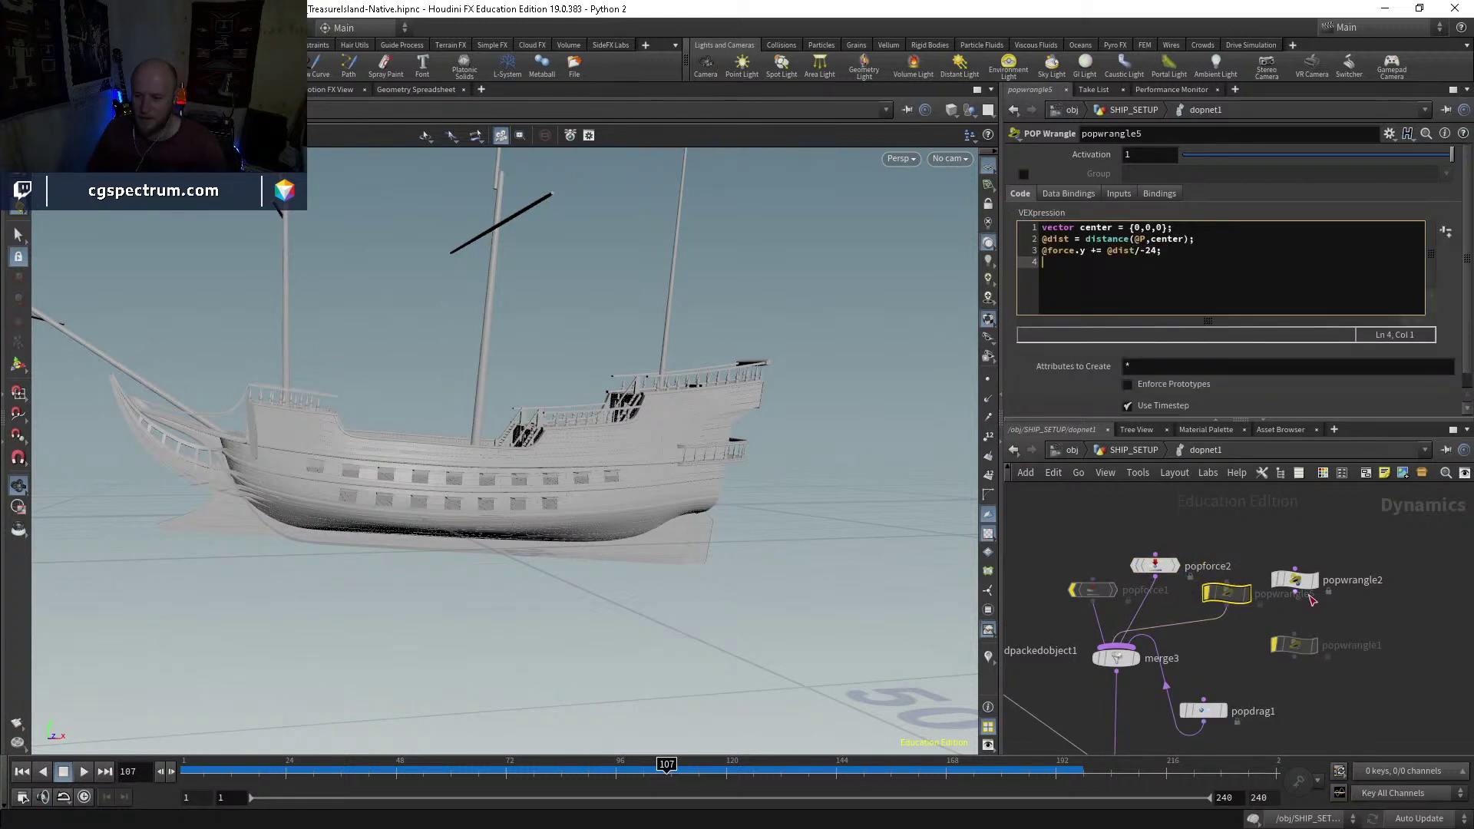
{"action": "left_click", "coordinate": [1296, 581]}
{"action": "left_click_drag", "start_coordinate": [1176, 296], "coordinate": [1023, 230]}
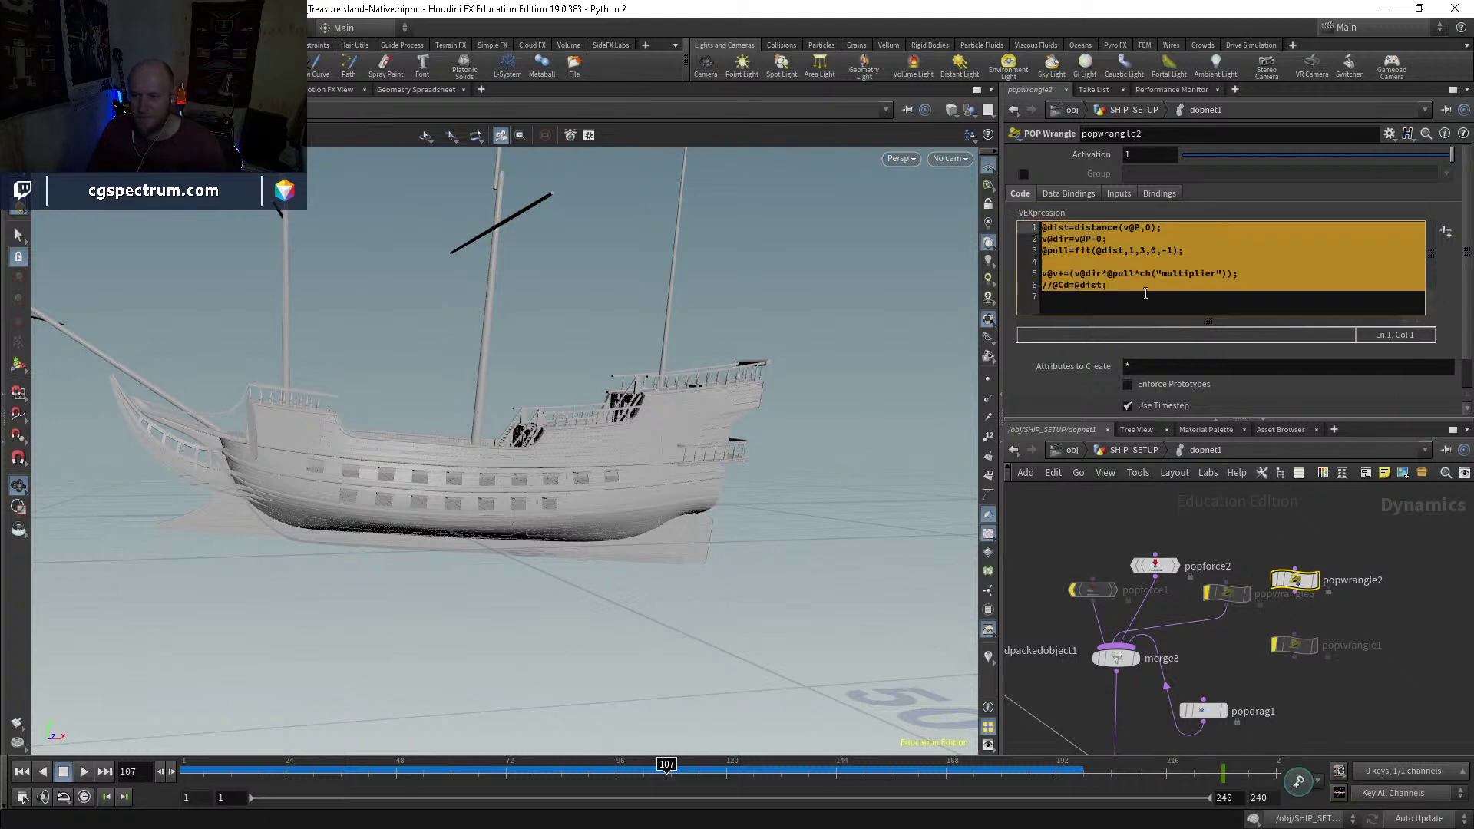
{"action": "left_click", "coordinate": [1182, 301]}
{"action": "left_click", "coordinate": [1296, 647]}
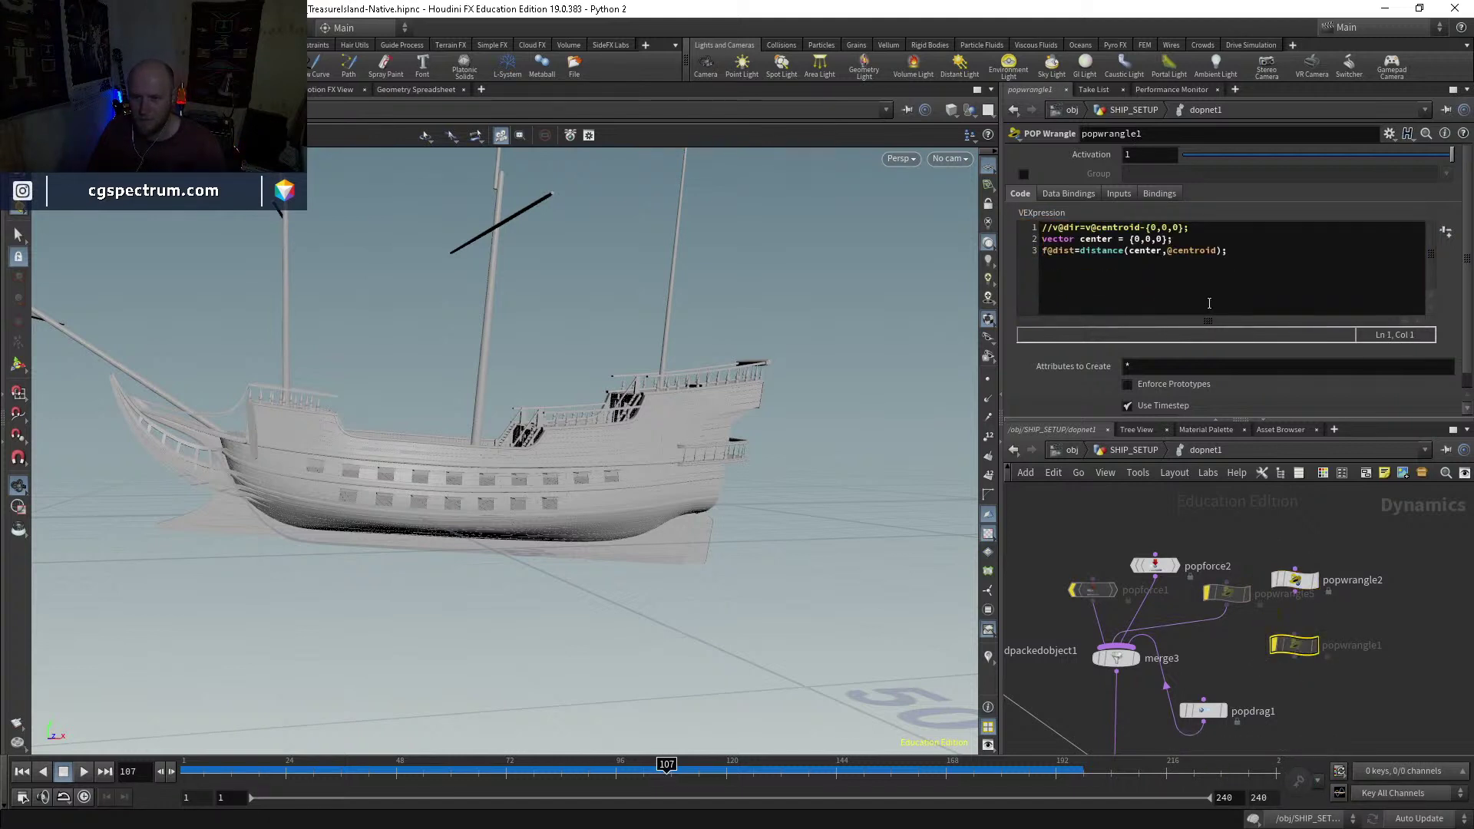
{"action": "left_click_drag", "start_coordinate": [1236, 265], "coordinate": [1023, 218]}
{"action": "left_click", "coordinate": [1160, 287]}
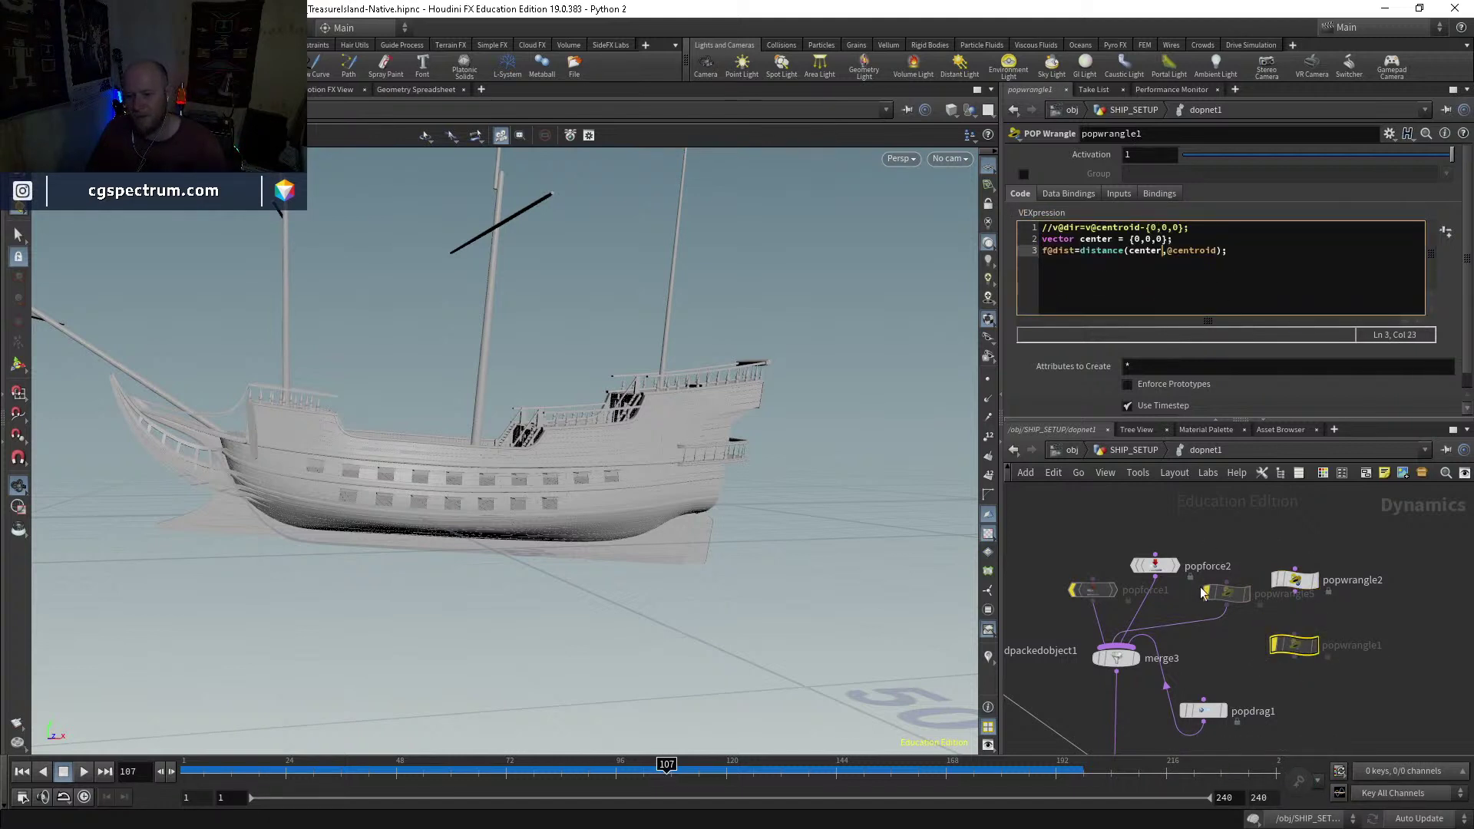
{"action": "left_click", "coordinate": [1227, 593]}
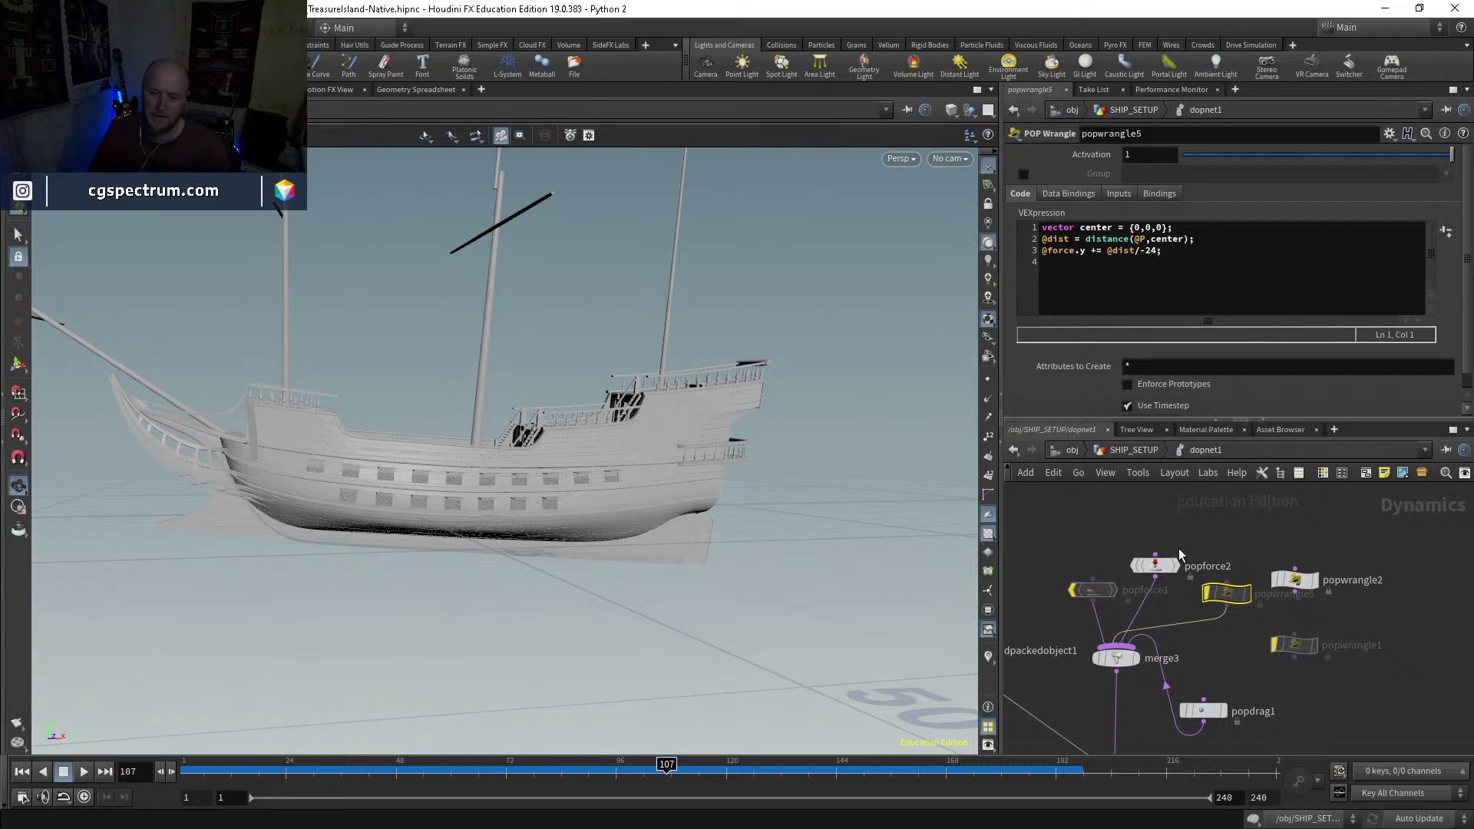
{"action": "mouse_move", "coordinate": [1231, 599]}
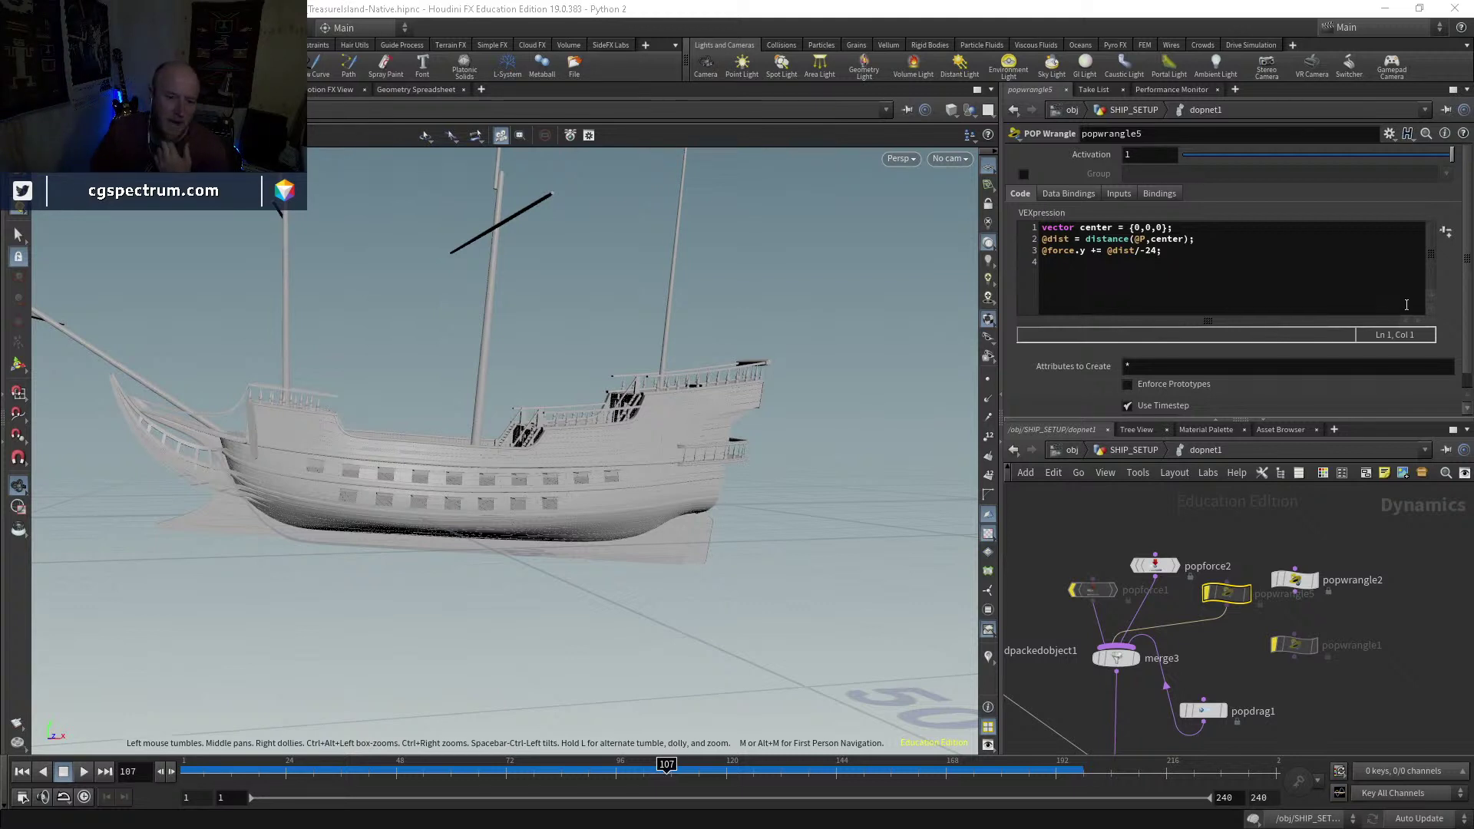
Step: Review the two @P.y force conditions in popforce2's VEXpression, and play the ship simulation
{"action": "left_click_drag", "start_coordinate": [623, 772], "coordinate": [273, 736]}
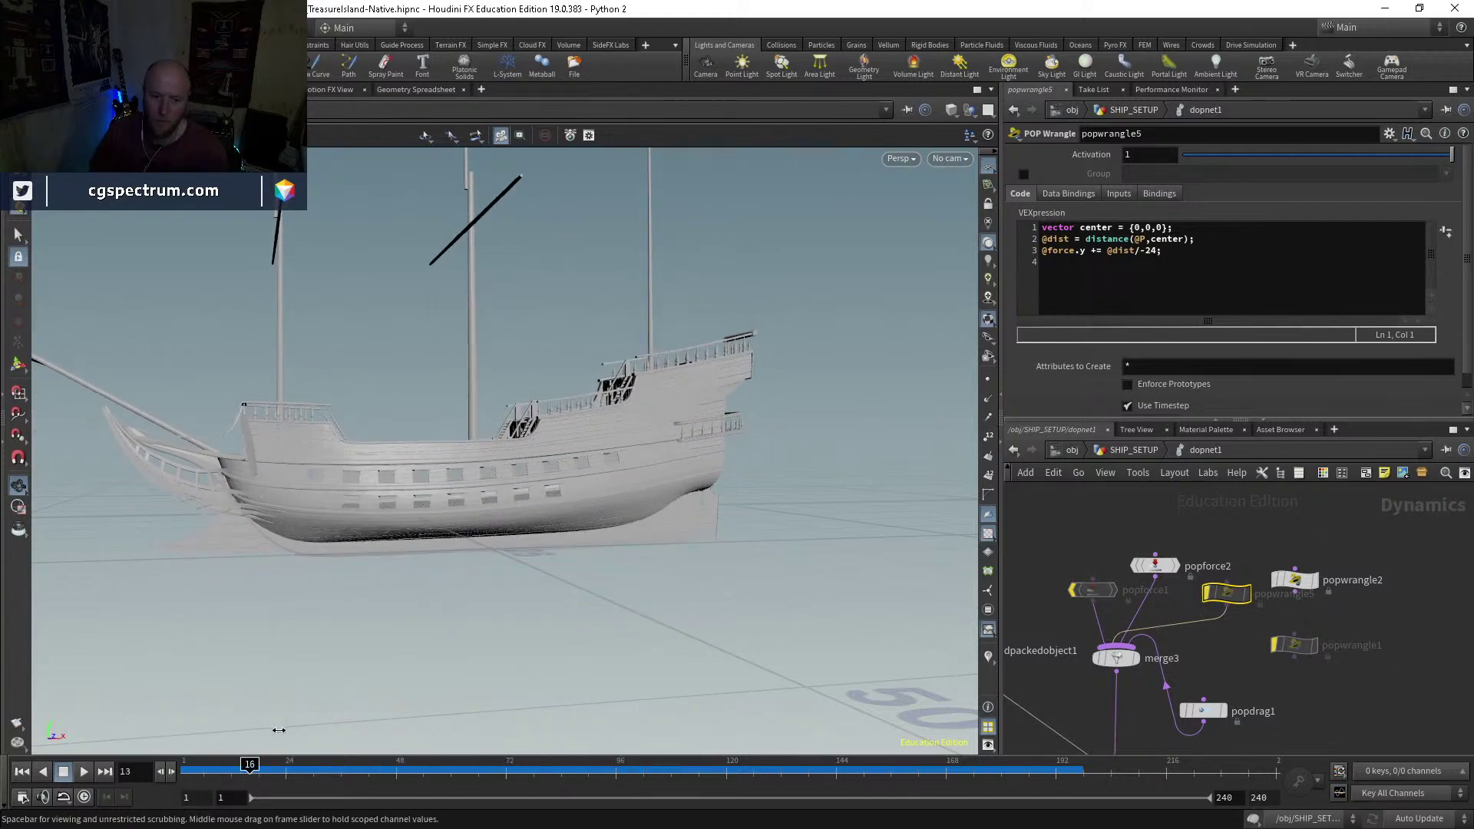
{"action": "left_click", "coordinate": [1159, 566]}
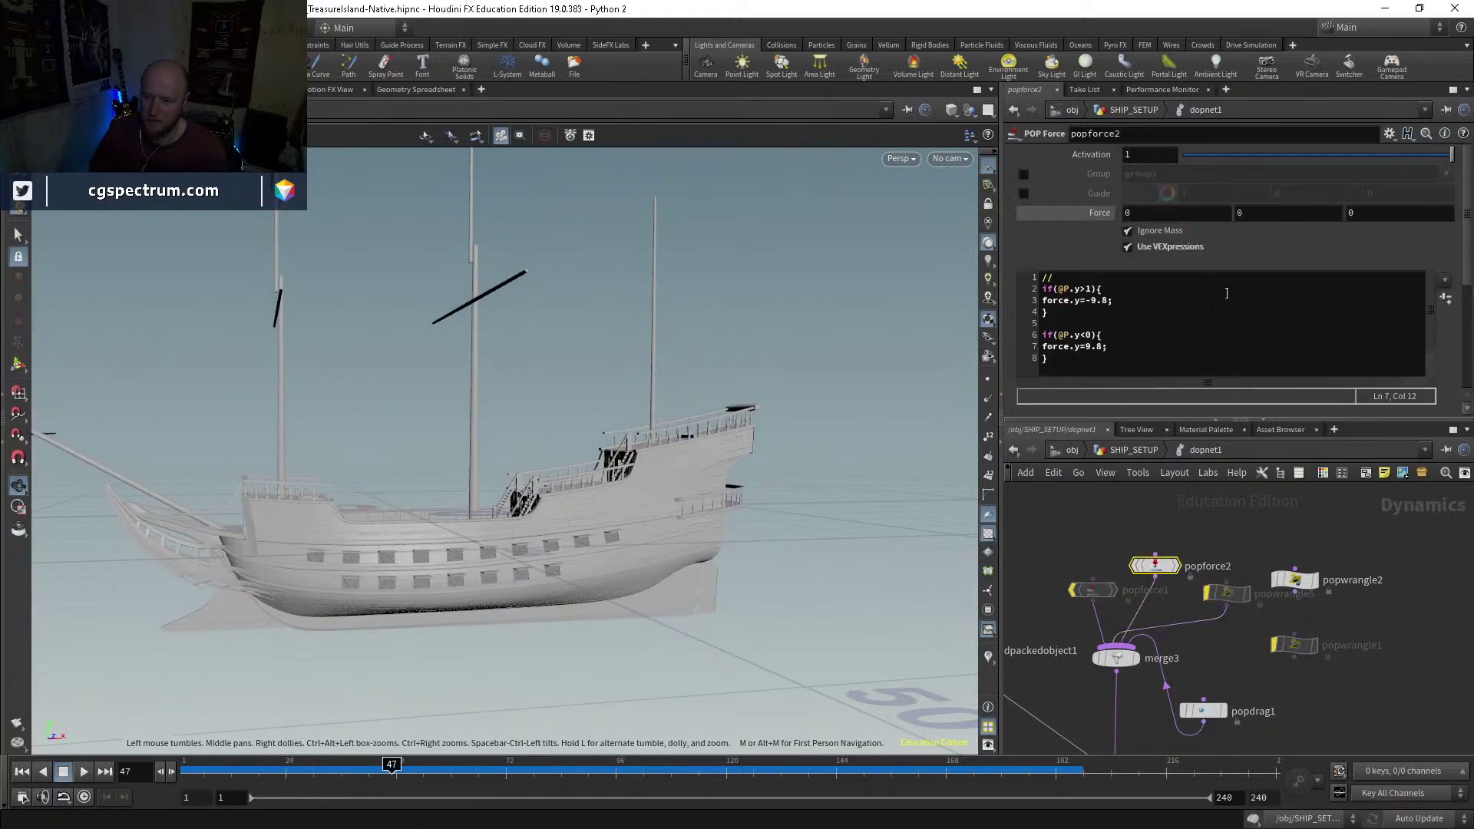
{"action": "left_click_drag", "start_coordinate": [1049, 312], "coordinate": [1042, 278]}
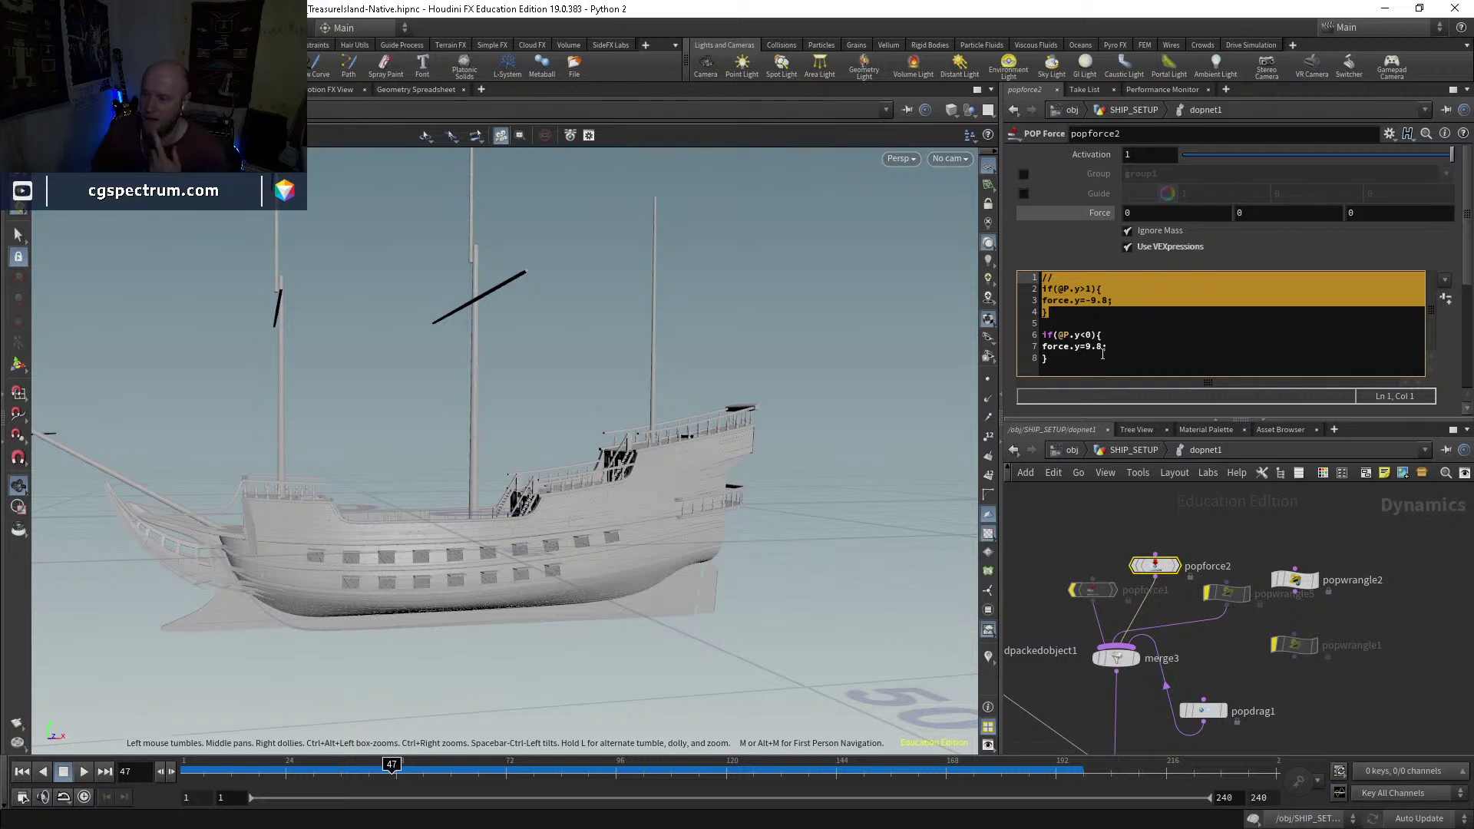
{"action": "left_click_drag", "start_coordinate": [1108, 357], "coordinate": [1029, 328]}
{"action": "key", "text": "Left"}
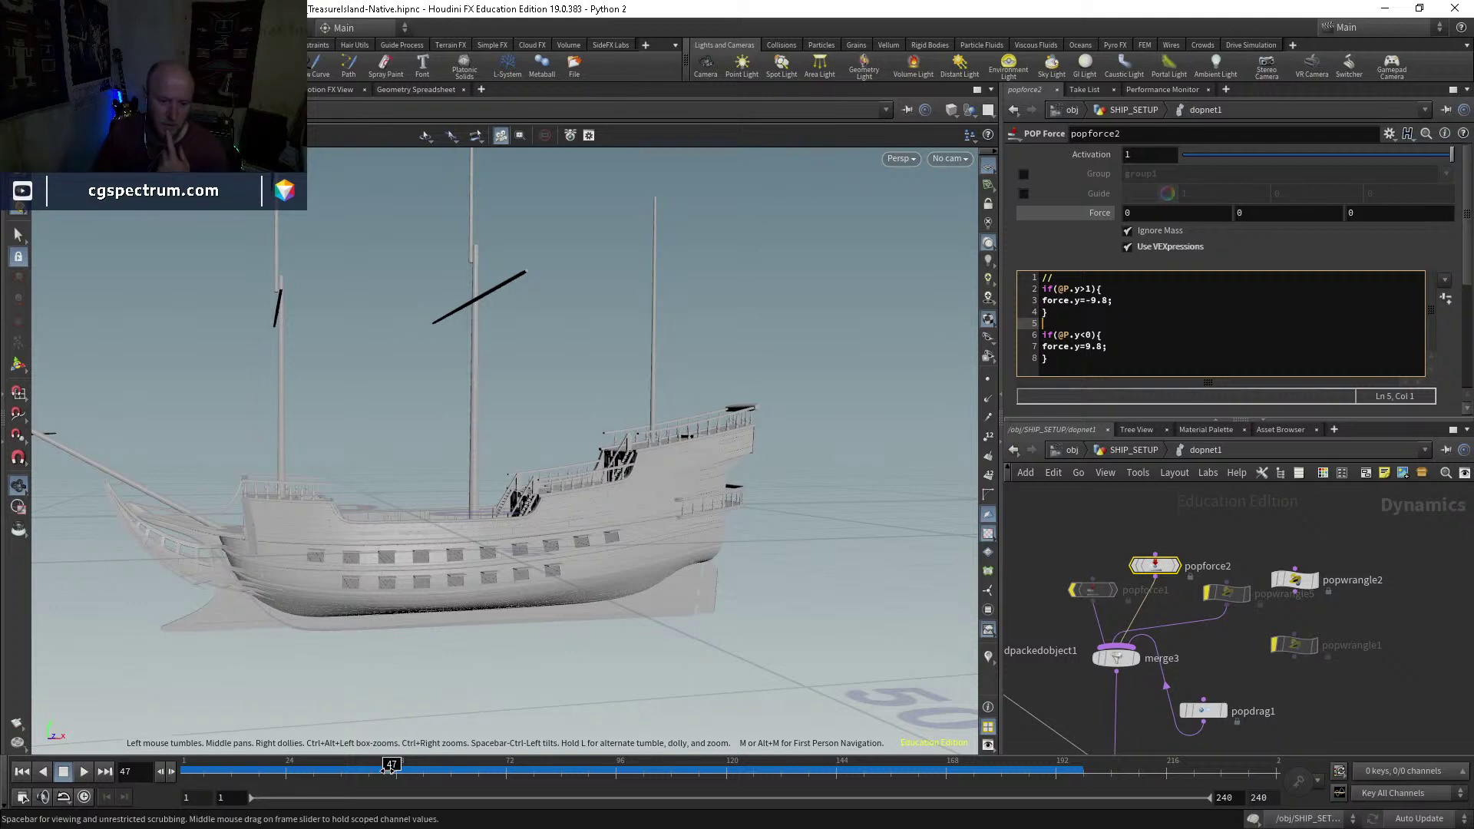
{"action": "left_click", "coordinate": [83, 771]}
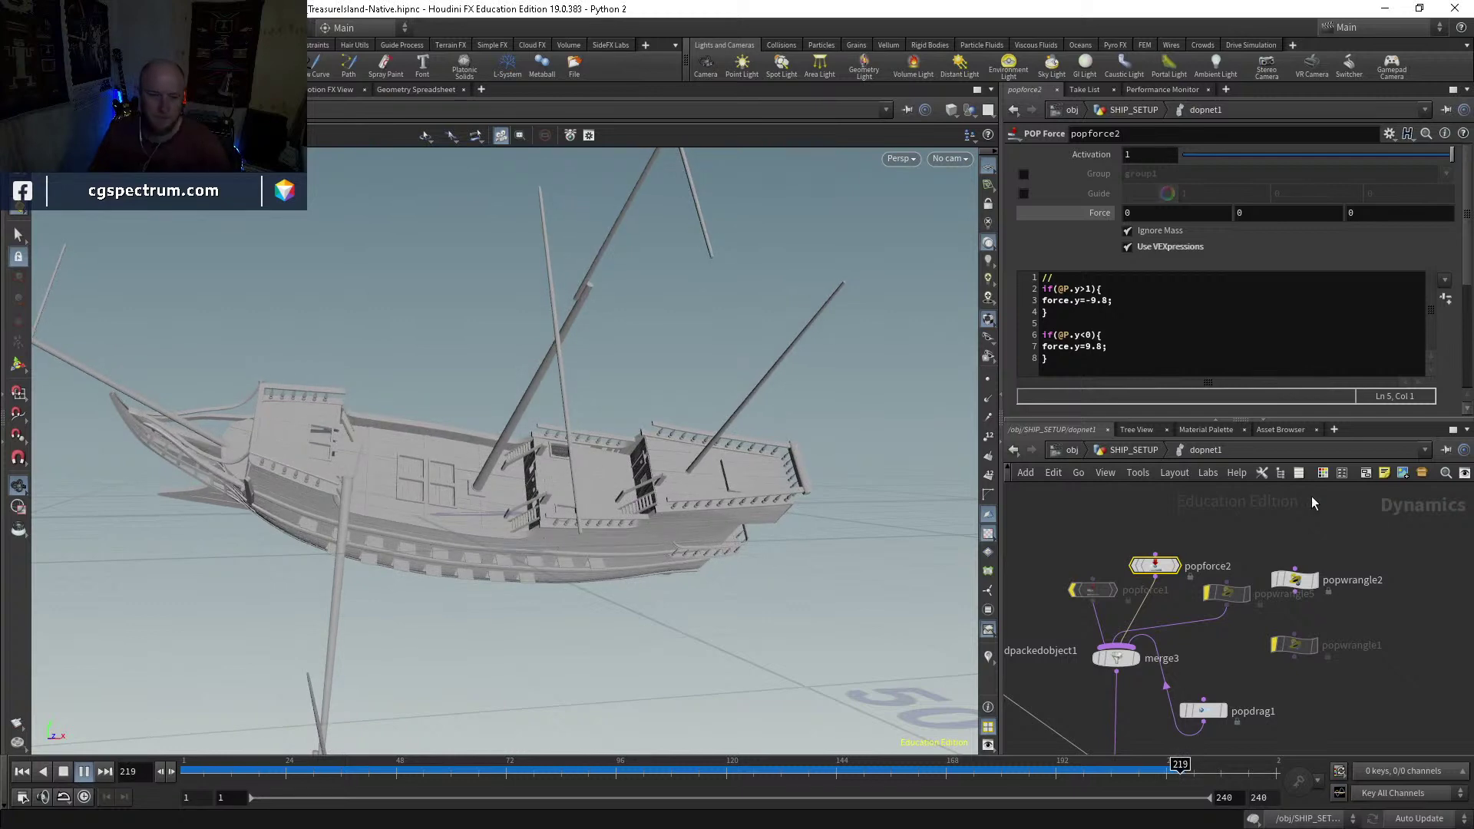
Step: Switch to the image viewer with the Redshift_Hires render, play and scrub the sequence, and return to Houdini
{"action": "left_click_drag", "start_coordinate": [889, 372], "coordinate": [1473, 388]}
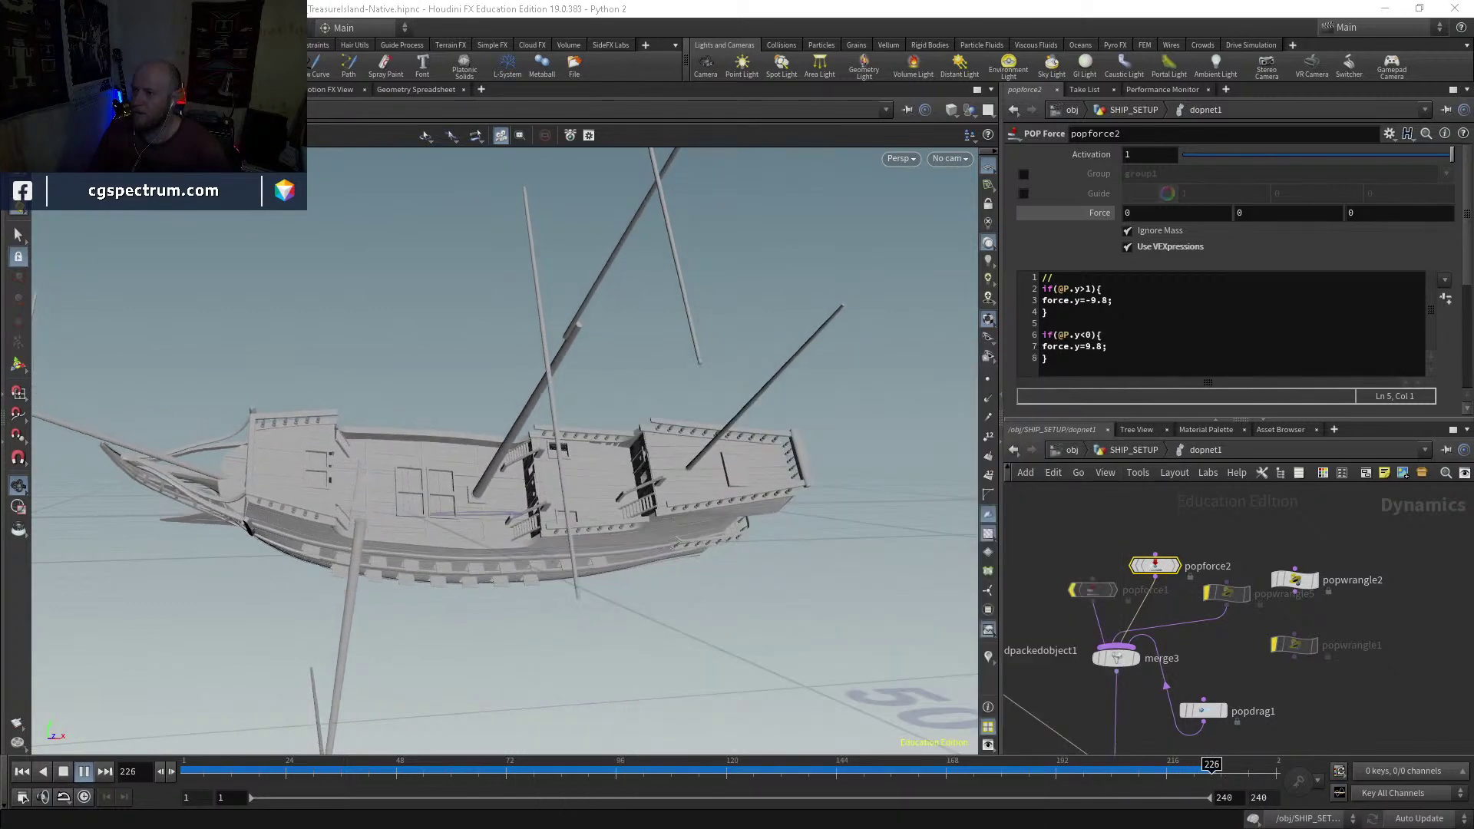
{"action": "left_click_drag", "start_coordinate": [1473, 138], "coordinate": [436, 162]}
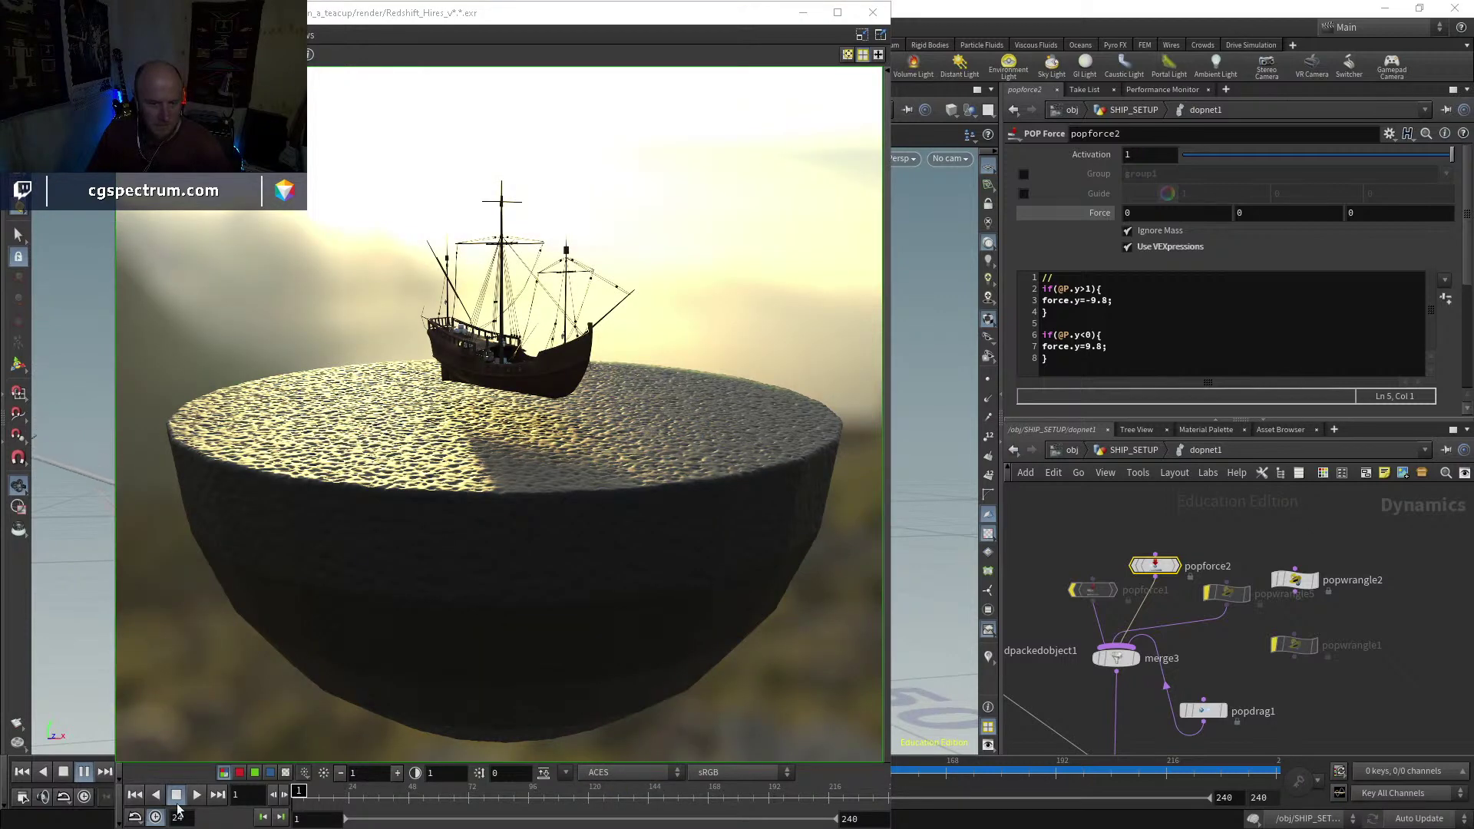
{"action": "left_click", "coordinate": [196, 796]}
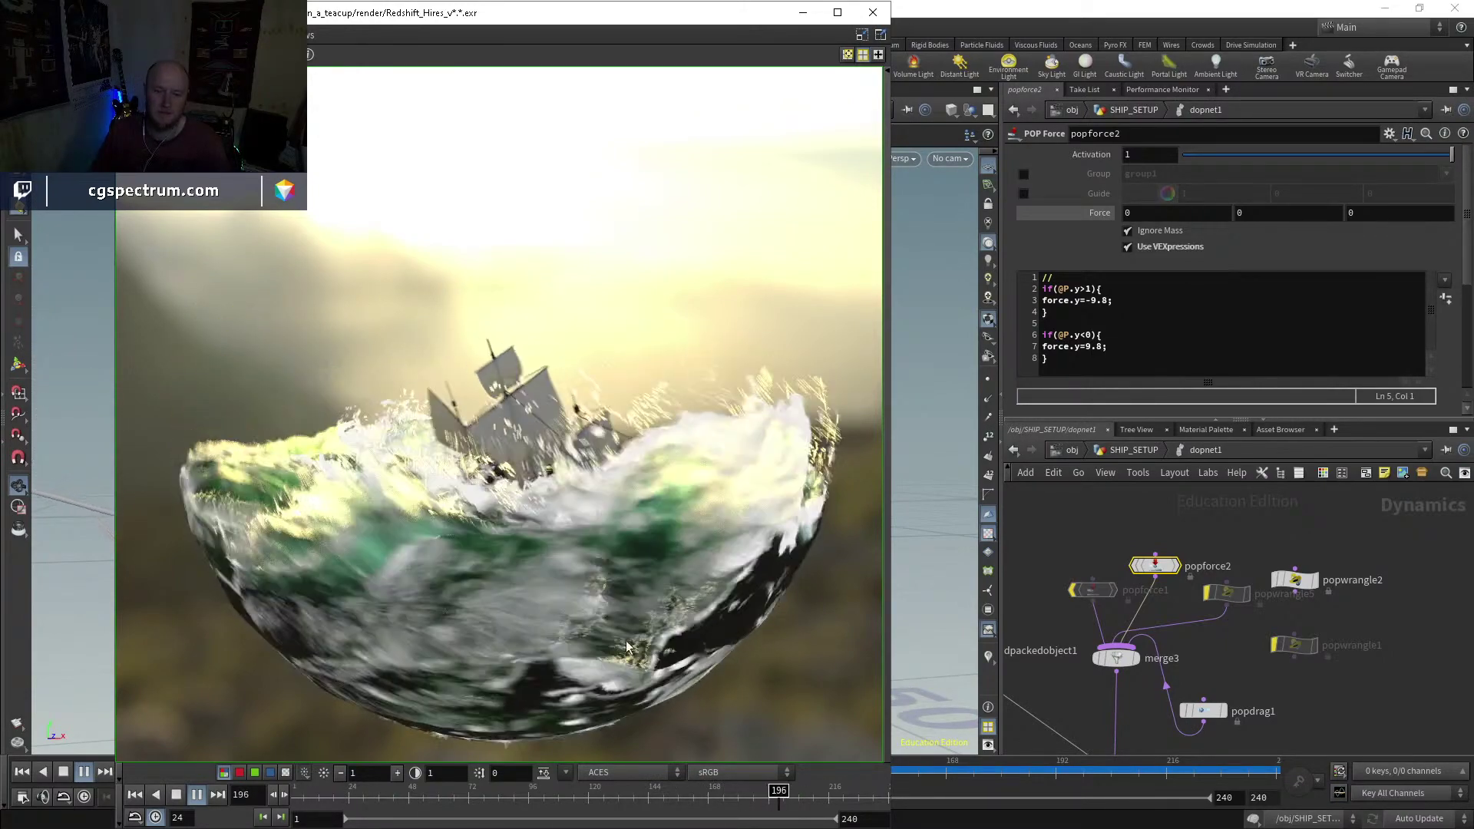
{"action": "mouse_move", "coordinate": [666, 798]}
{"action": "left_mouse_down"}
{"action": "mouse_move", "coordinate": [332, 775]}
{"action": "mouse_move", "coordinate": [679, 720]}
{"action": "mouse_move", "coordinate": [842, 805]}
{"action": "mouse_move", "coordinate": [898, 797]}
{"action": "left_mouse_up"}
{"action": "left_click_drag", "start_coordinate": [855, 795], "coordinate": [834, 760]}
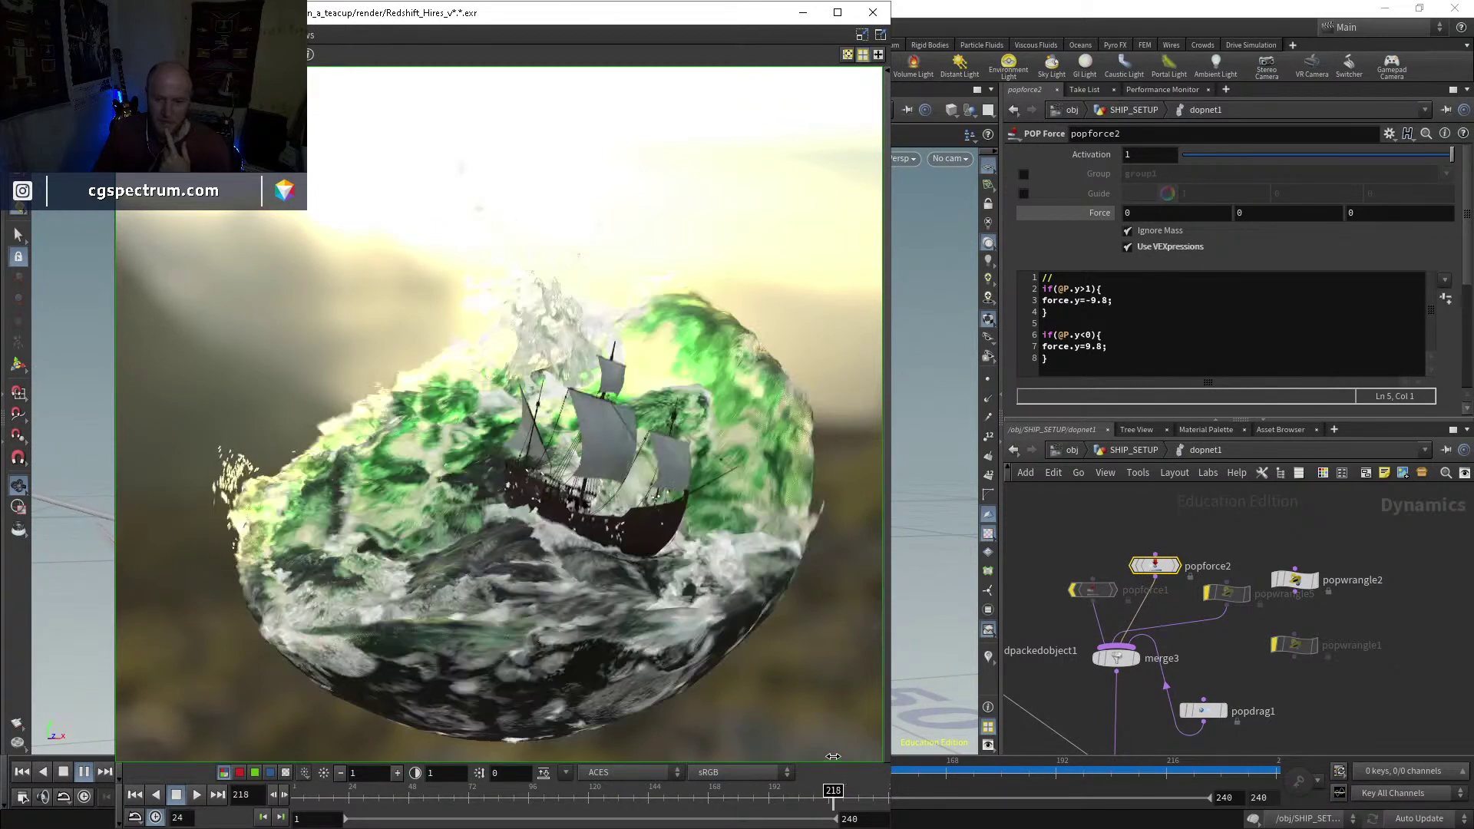
{"action": "left_click", "coordinate": [1285, 628]}
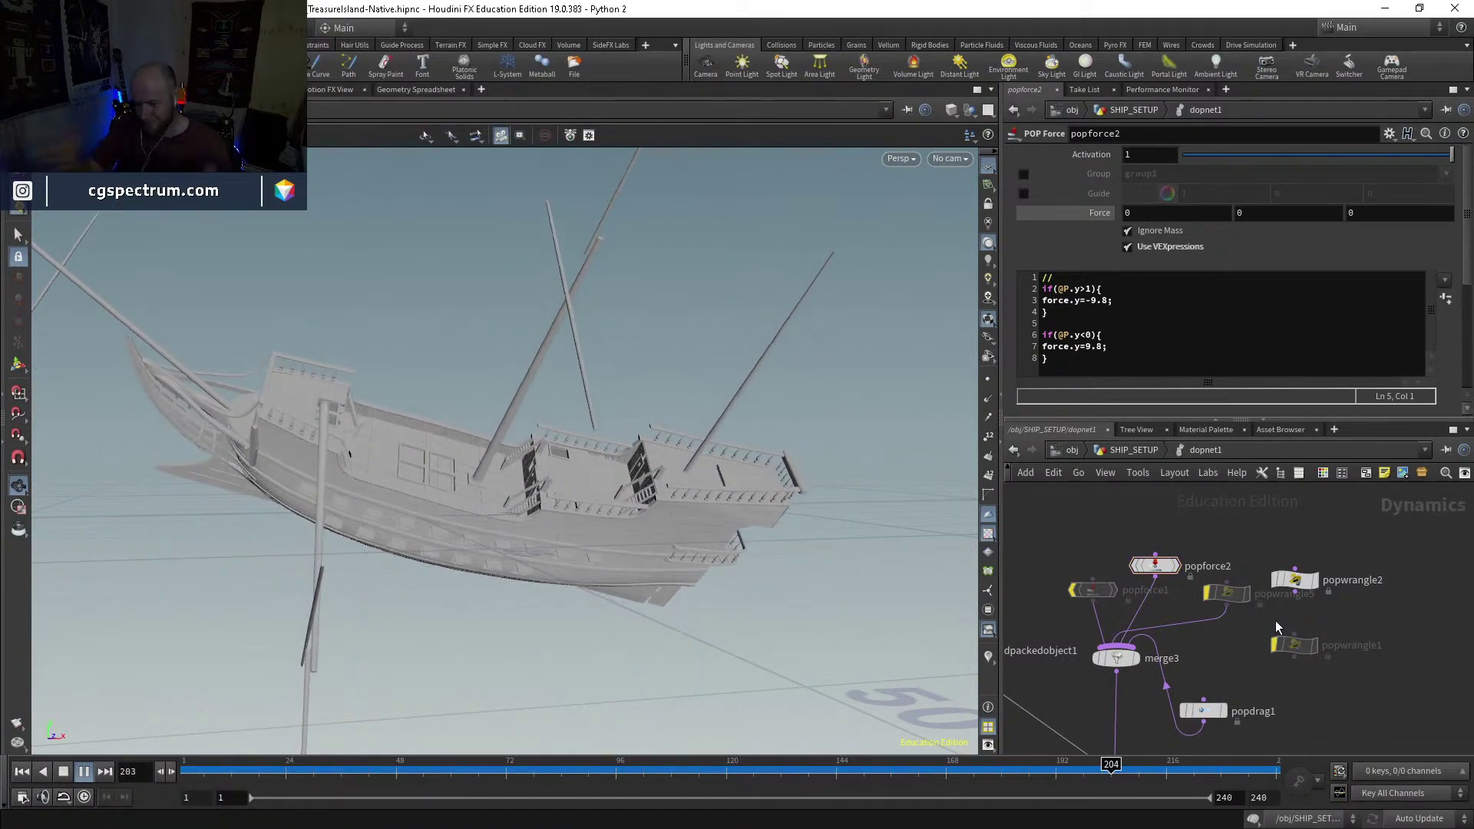
Step: Scrub the ship simulation to frame 232 and back to frame 23, and examine the ship from the bow
{"action": "mouse_move", "coordinate": [375, 770]}
{"action": "left_mouse_down"}
{"action": "mouse_move", "coordinate": [1029, 799]}
{"action": "mouse_move", "coordinate": [1030, 768]}
{"action": "mouse_move", "coordinate": [790, 766]}
{"action": "mouse_move", "coordinate": [487, 720]}
{"action": "mouse_move", "coordinate": [625, 763]}
{"action": "mouse_move", "coordinate": [772, 751]}
{"action": "mouse_move", "coordinate": [1117, 780]}
{"action": "mouse_move", "coordinate": [1239, 768]}
{"action": "left_mouse_up"}
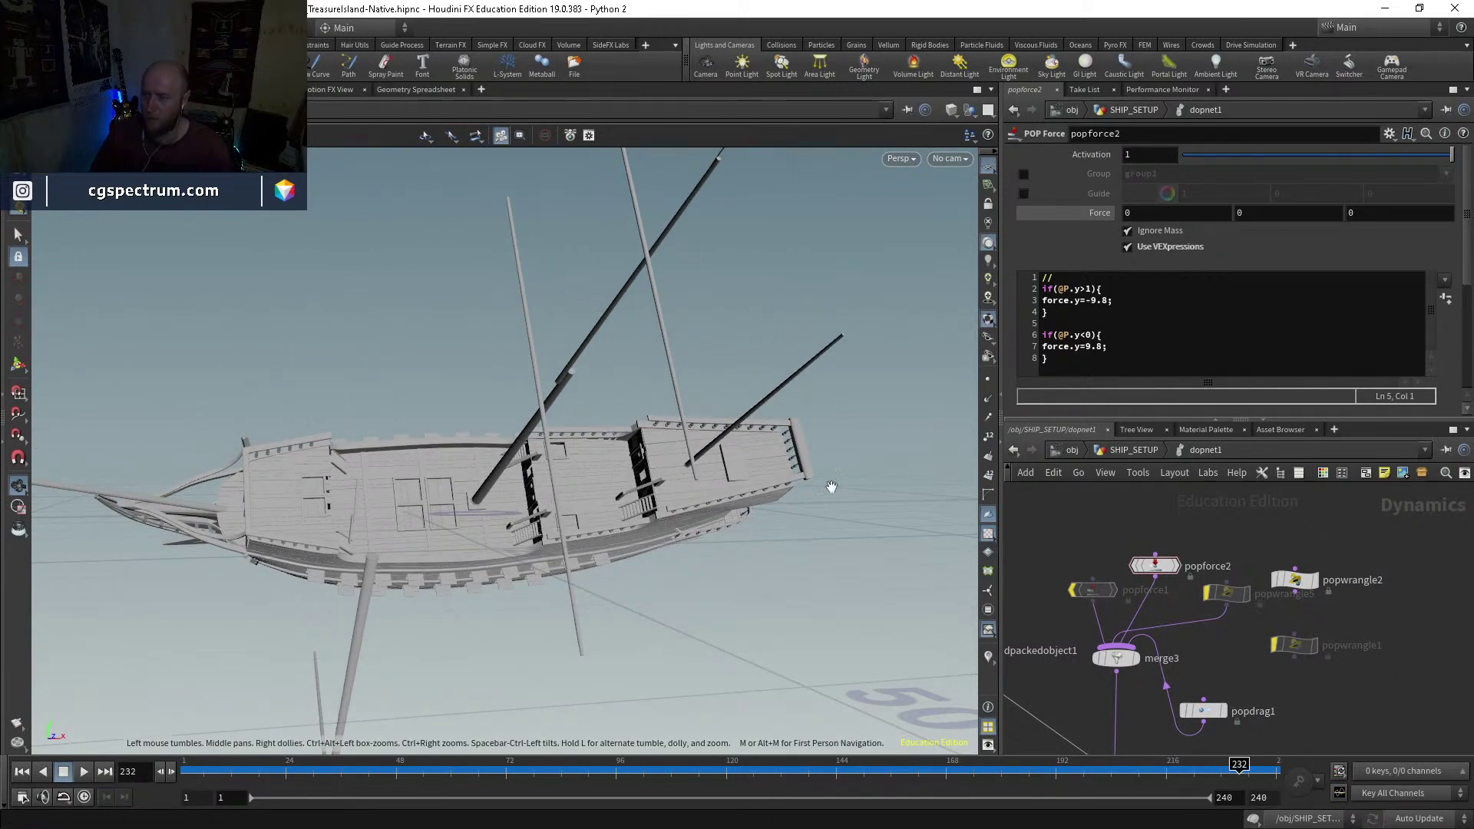
{"action": "mouse_move", "coordinate": [455, 428]}
{"action": "left_mouse_down"}
{"action": "mouse_move", "coordinate": [658, 422]}
{"action": "mouse_move", "coordinate": [584, 360]}
{"action": "mouse_move", "coordinate": [496, 329]}
{"action": "mouse_move", "coordinate": [443, 386]}
{"action": "mouse_move", "coordinate": [465, 417]}
{"action": "left_mouse_up"}
{"action": "left_click_drag", "start_coordinate": [519, 771], "coordinate": [234, 739]}
{"action": "left_click_drag", "start_coordinate": [632, 516], "coordinate": [580, 363]}
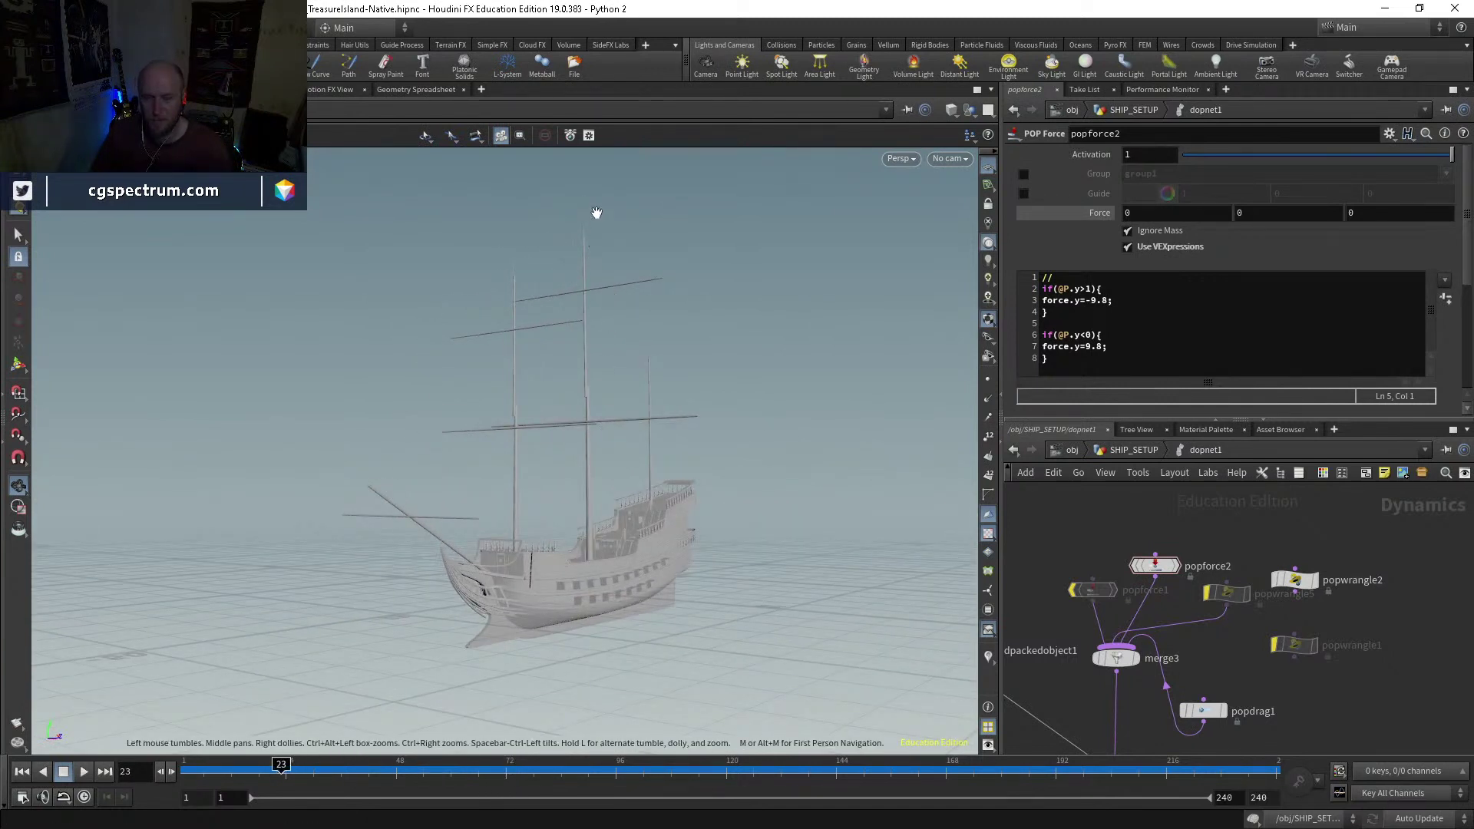
{"action": "left_click_drag", "start_coordinate": [570, 362], "coordinate": [572, 179]}
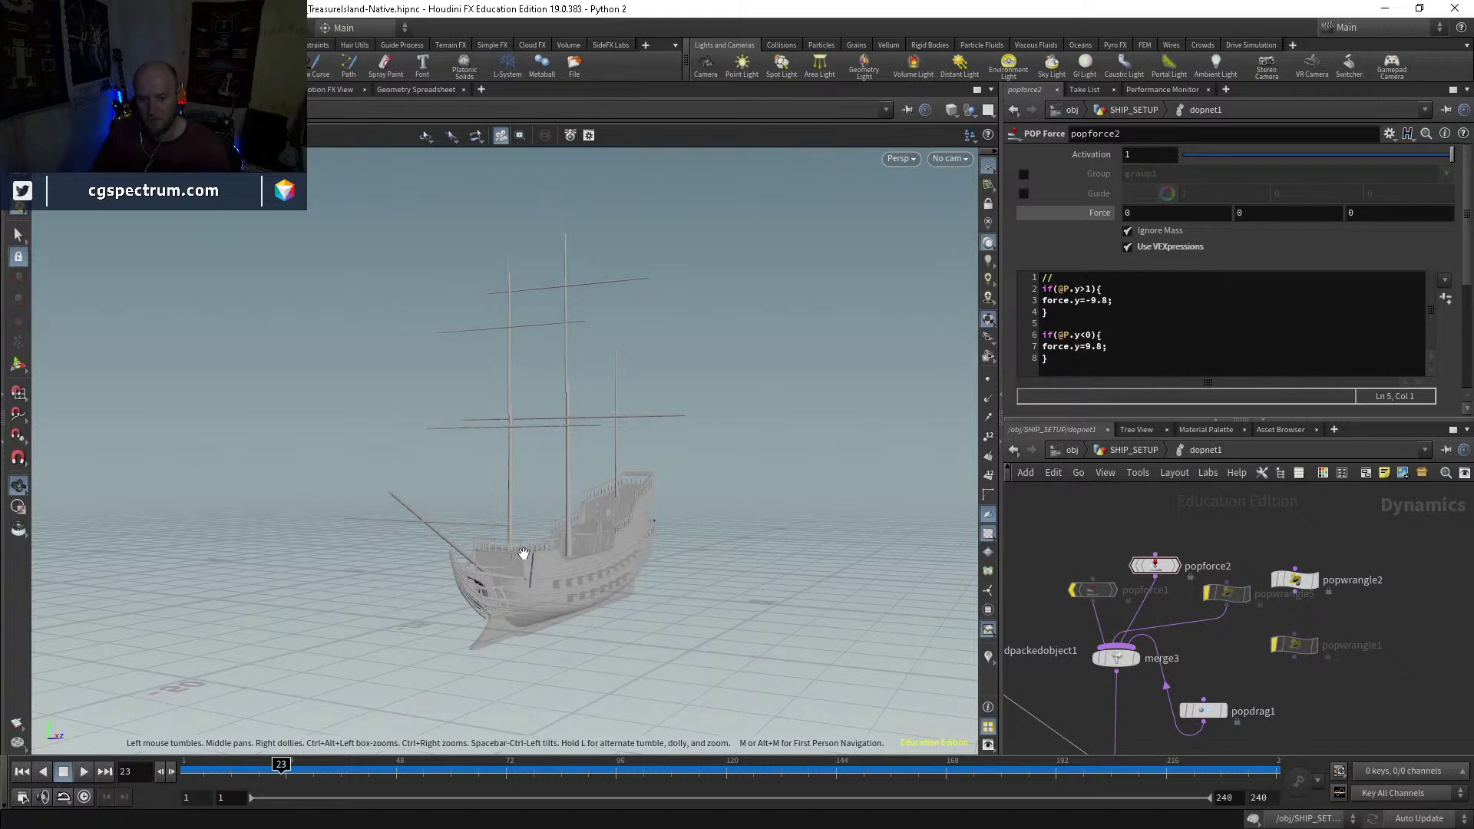
{"action": "left_click_drag", "start_coordinate": [639, 532], "coordinate": [635, 540]}
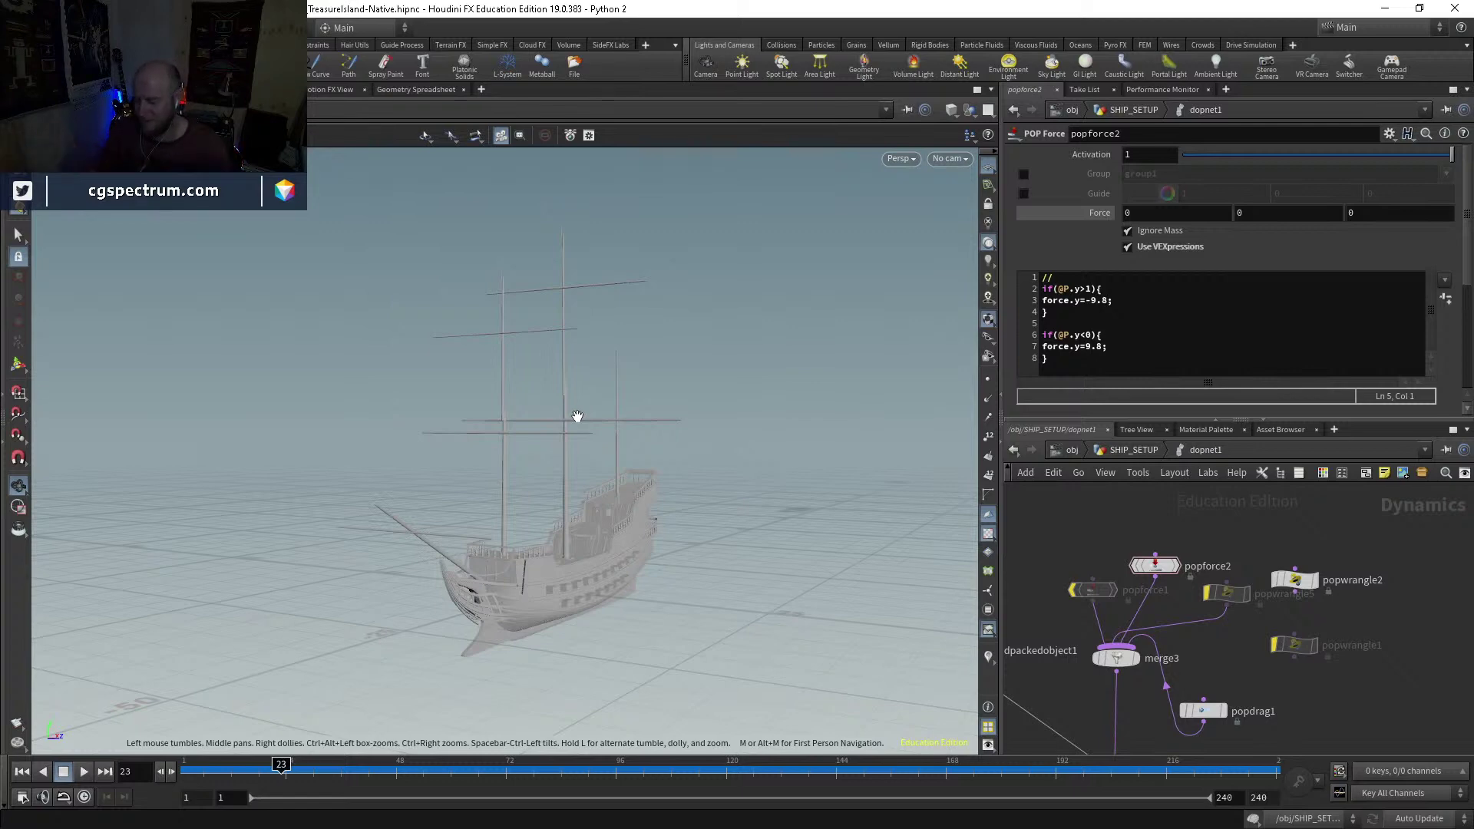
{"action": "left_click_drag", "start_coordinate": [558, 554], "coordinate": [672, 671]}
Step: Scrub the simulation from frame 1 to frame 177 and back while examining the ship's rocking from the side
{"action": "left_click_drag", "start_coordinate": [303, 768], "coordinate": [185, 767]}
{"action": "middle_click_drag", "start_coordinate": [1208, 662], "coordinate": [1124, 662]}
{"action": "left_click_drag", "start_coordinate": [1220, 647], "coordinate": [1288, 655]}
{"action": "middle_click_drag", "start_coordinate": [1168, 659], "coordinate": [1237, 687]}
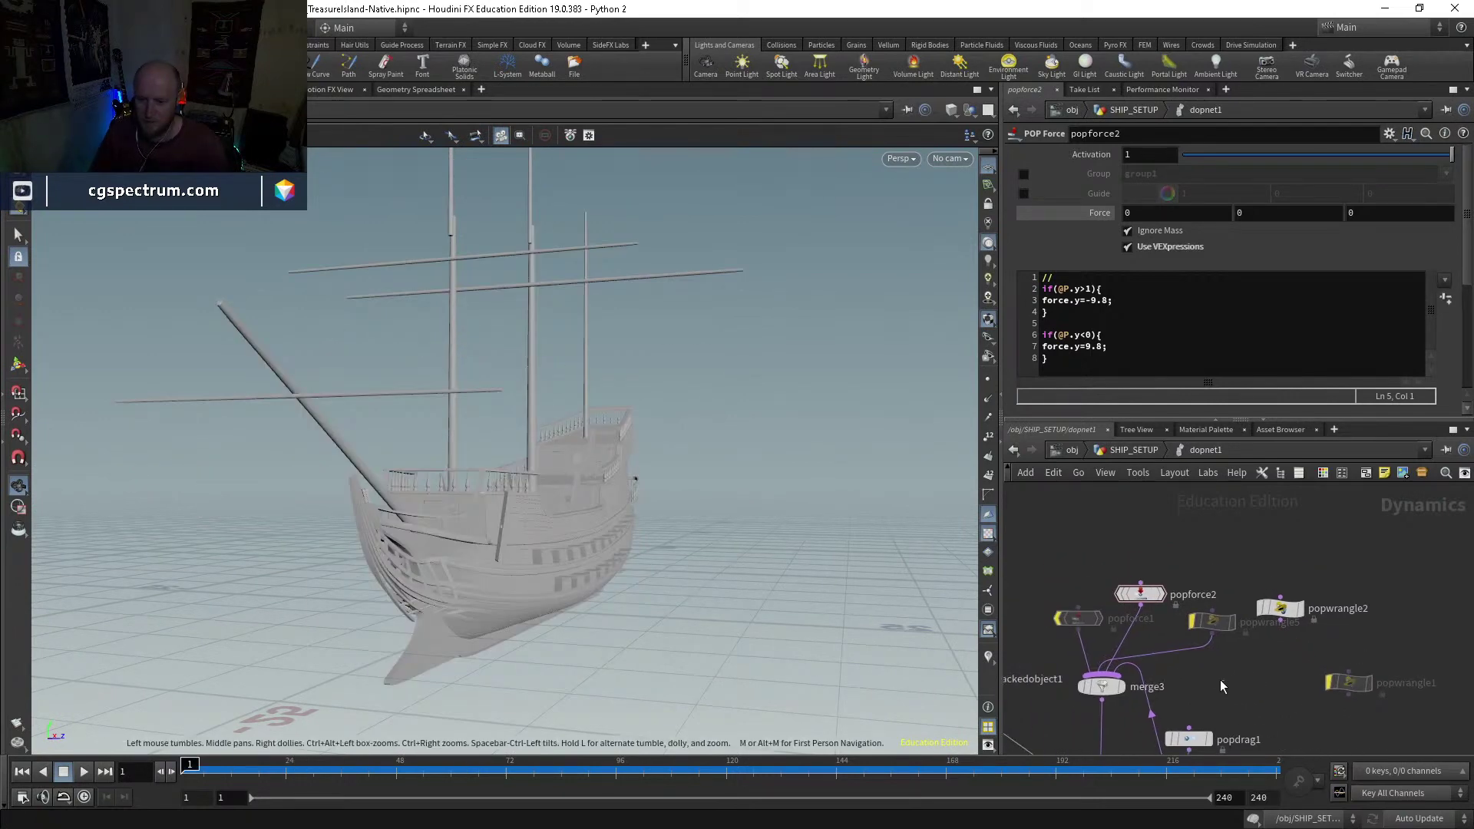
{"action": "left_click_drag", "start_coordinate": [268, 767], "coordinate": [700, 714]}
{"action": "left_click_drag", "start_coordinate": [668, 630], "coordinate": [543, 626]}
{"action": "key", "text": "w"}
{"action": "key", "text": "w"}
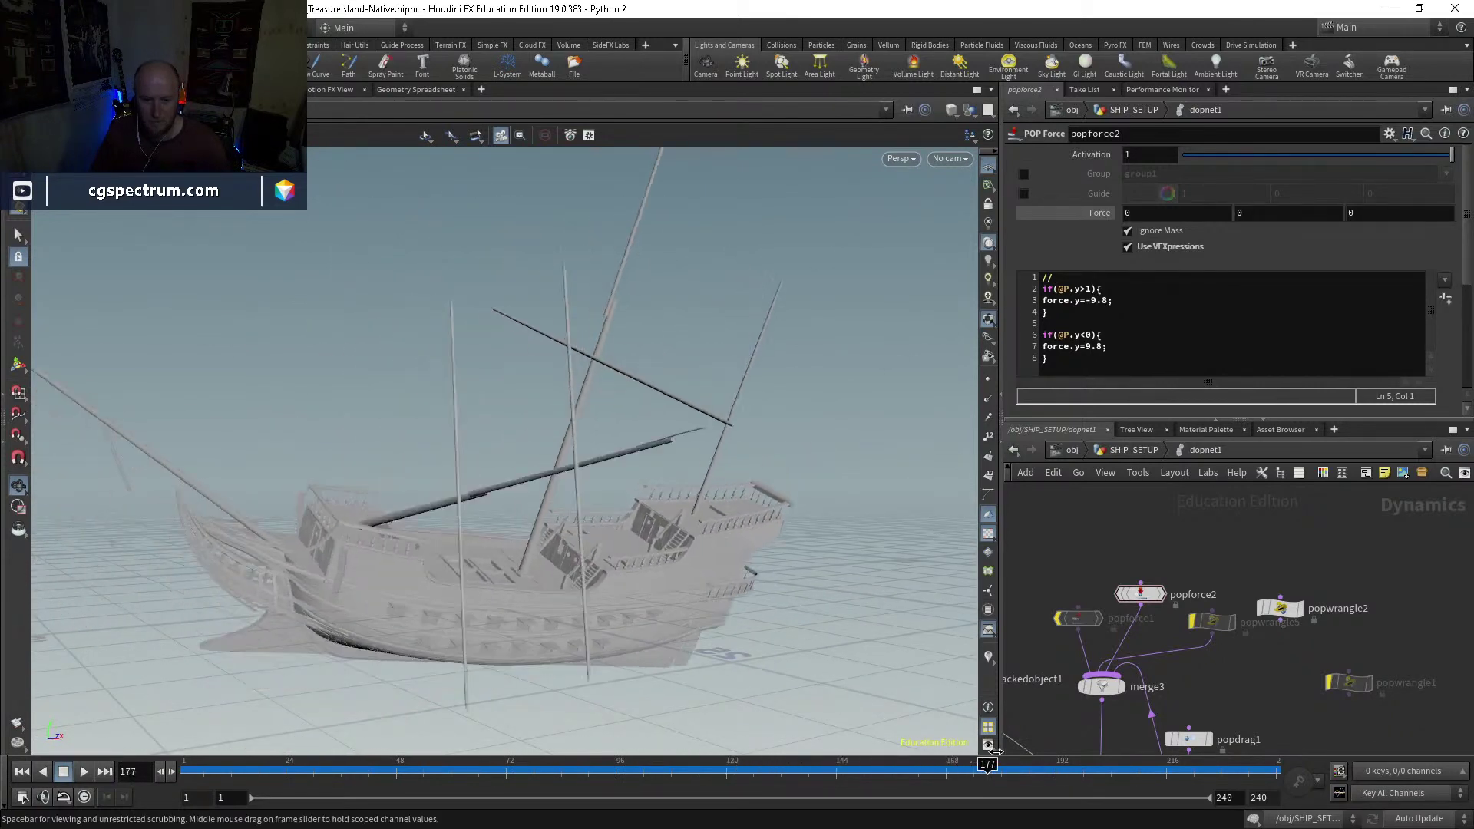
{"action": "left_click_drag", "start_coordinate": [810, 686], "coordinate": [159, 652]}
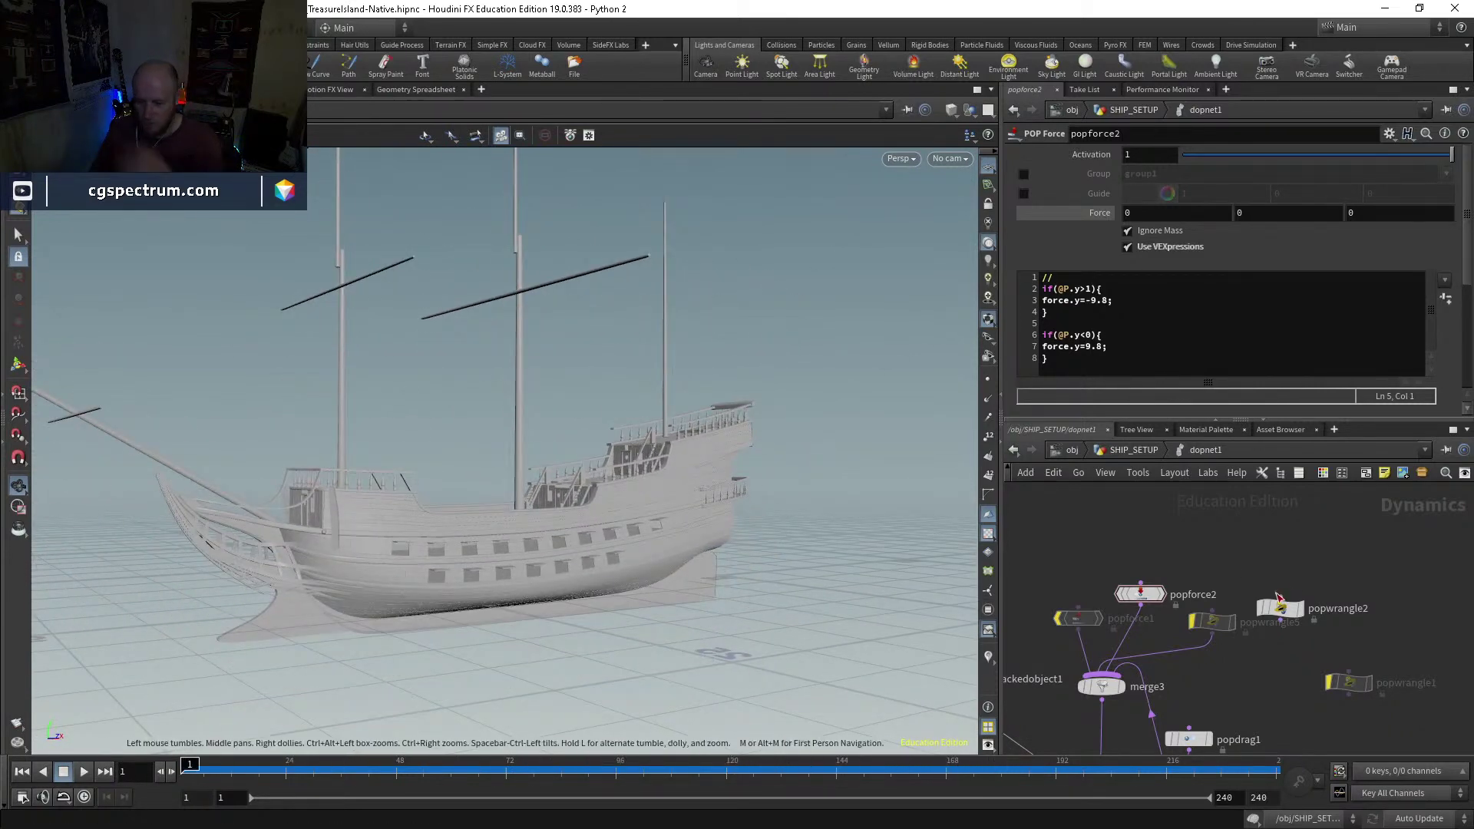
Step: Enable the bypassed staticobject1 node, play the collision simulation with the ship, and return to frame 1
{"action": "middle_click_drag", "start_coordinate": [1206, 687], "coordinate": [1296, 588]}
{"action": "middle_click_drag", "start_coordinate": [1155, 686], "coordinate": [1306, 549]}
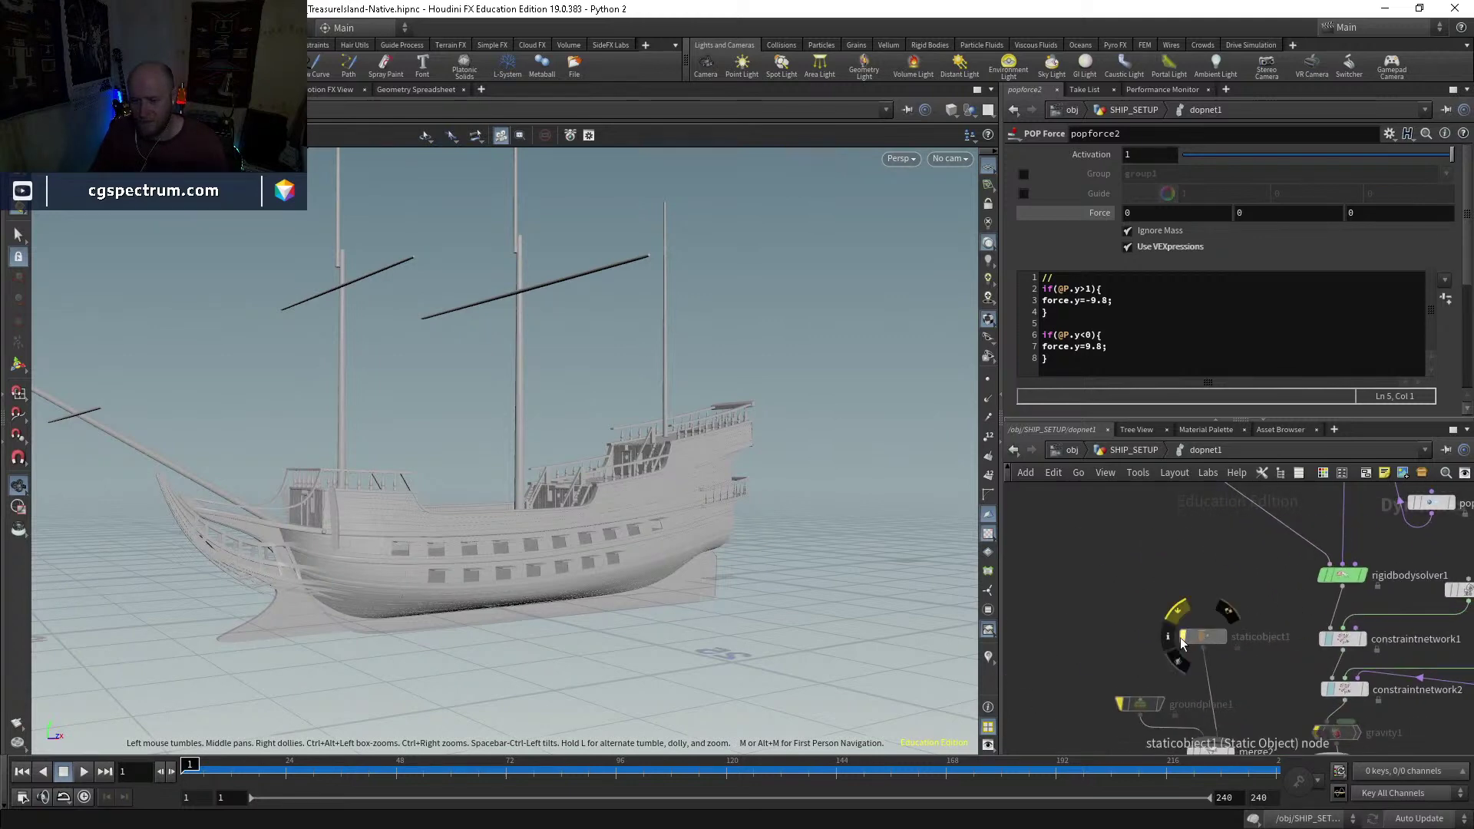
{"action": "left_click", "coordinate": [1184, 637]}
{"action": "left_click_drag", "start_coordinate": [526, 587], "coordinate": [585, 597]}
{"action": "left_click", "coordinate": [84, 771]}
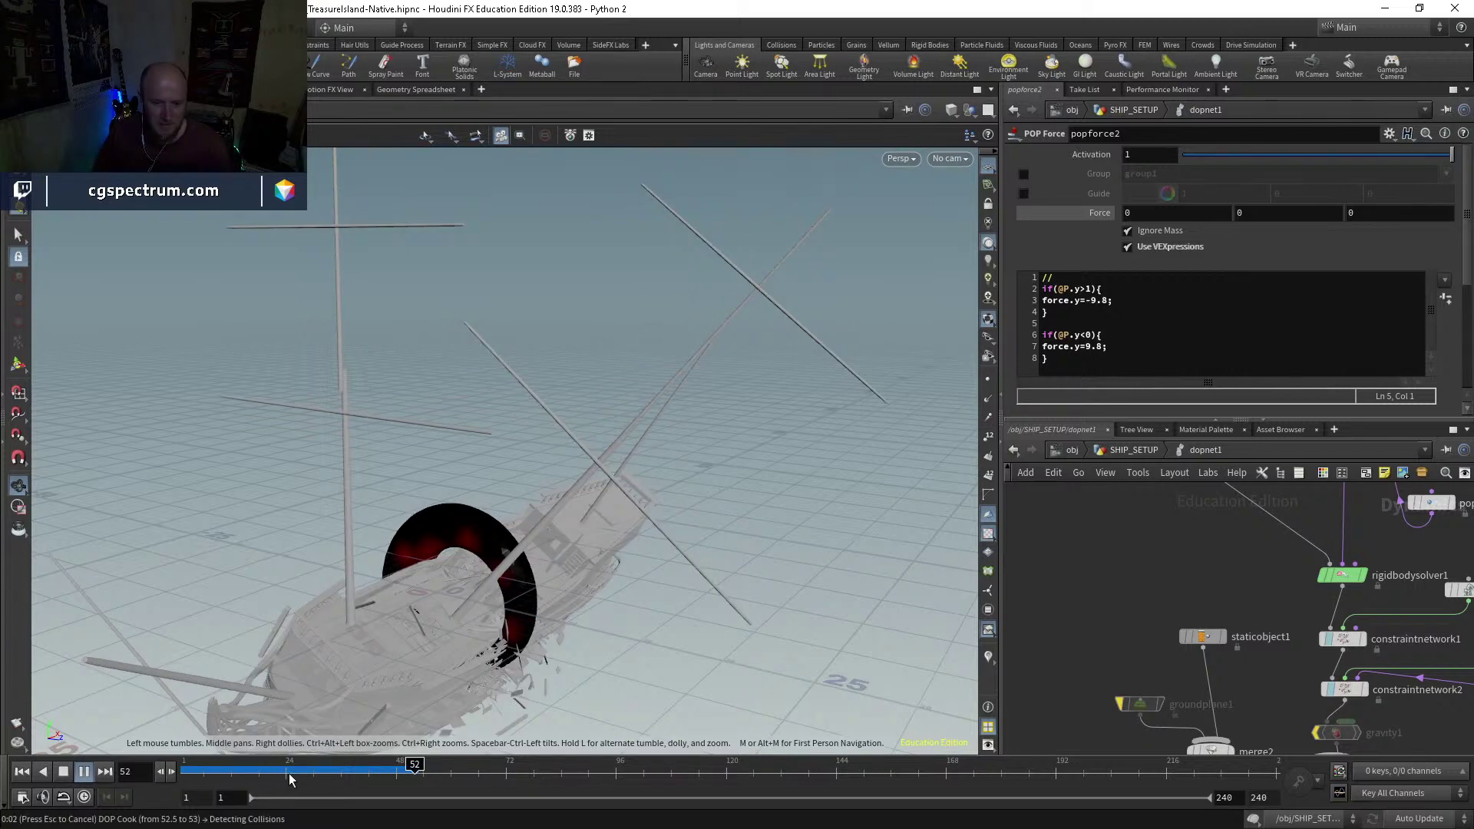
{"action": "left_click_drag", "start_coordinate": [294, 777], "coordinate": [189, 774]}
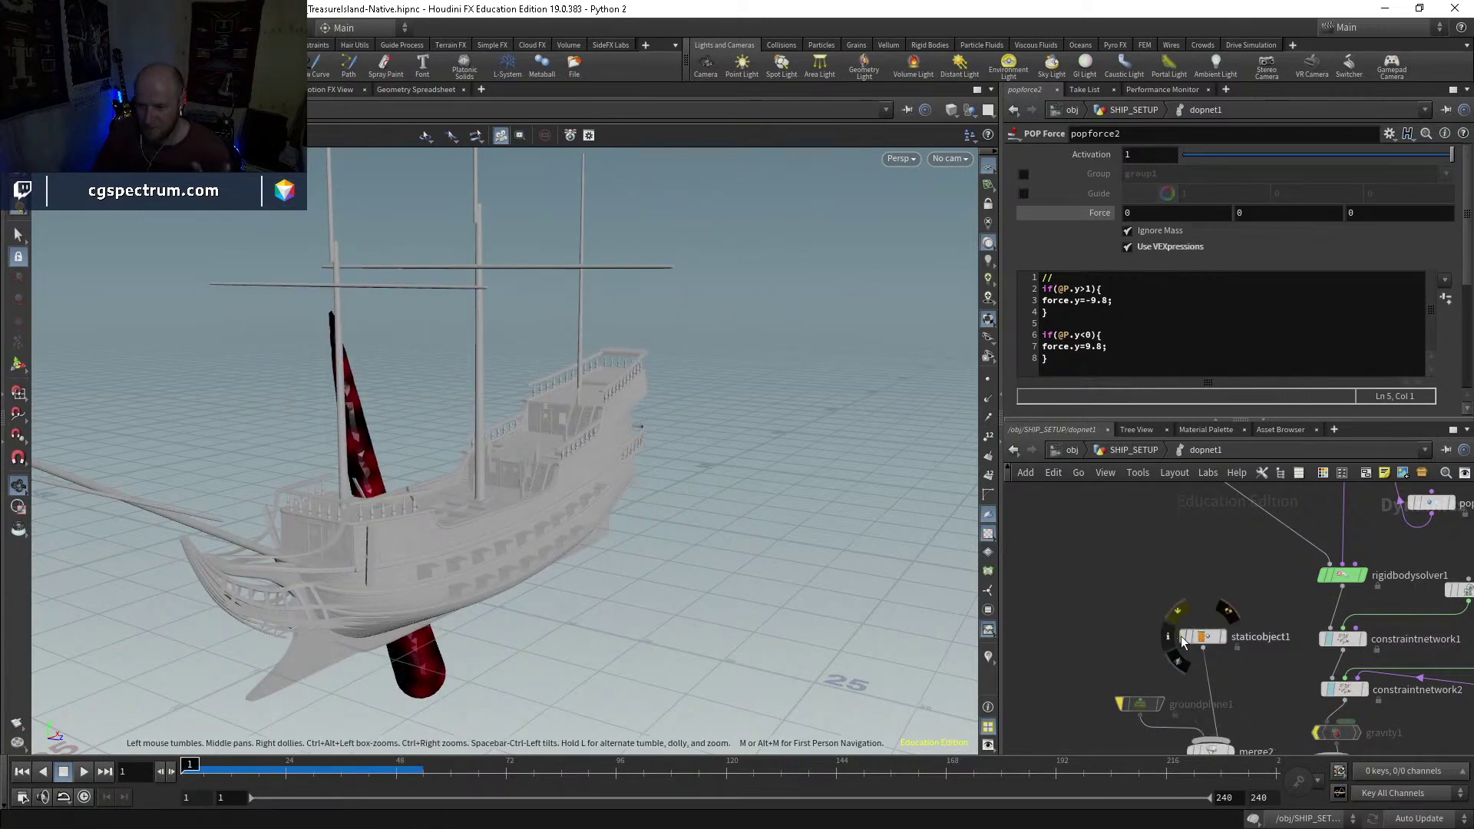
Step: Delete the unused popwrangle5, popwrangle1, popwrangle2 and popforce1 nodes around merge3
{"action": "middle_click_drag", "start_coordinate": [1269, 579], "coordinate": [1093, 617]}
{"action": "middle_click_drag", "start_coordinate": [1260, 585], "coordinate": [1178, 749]}
{"action": "left_click", "coordinate": [1203, 588]}
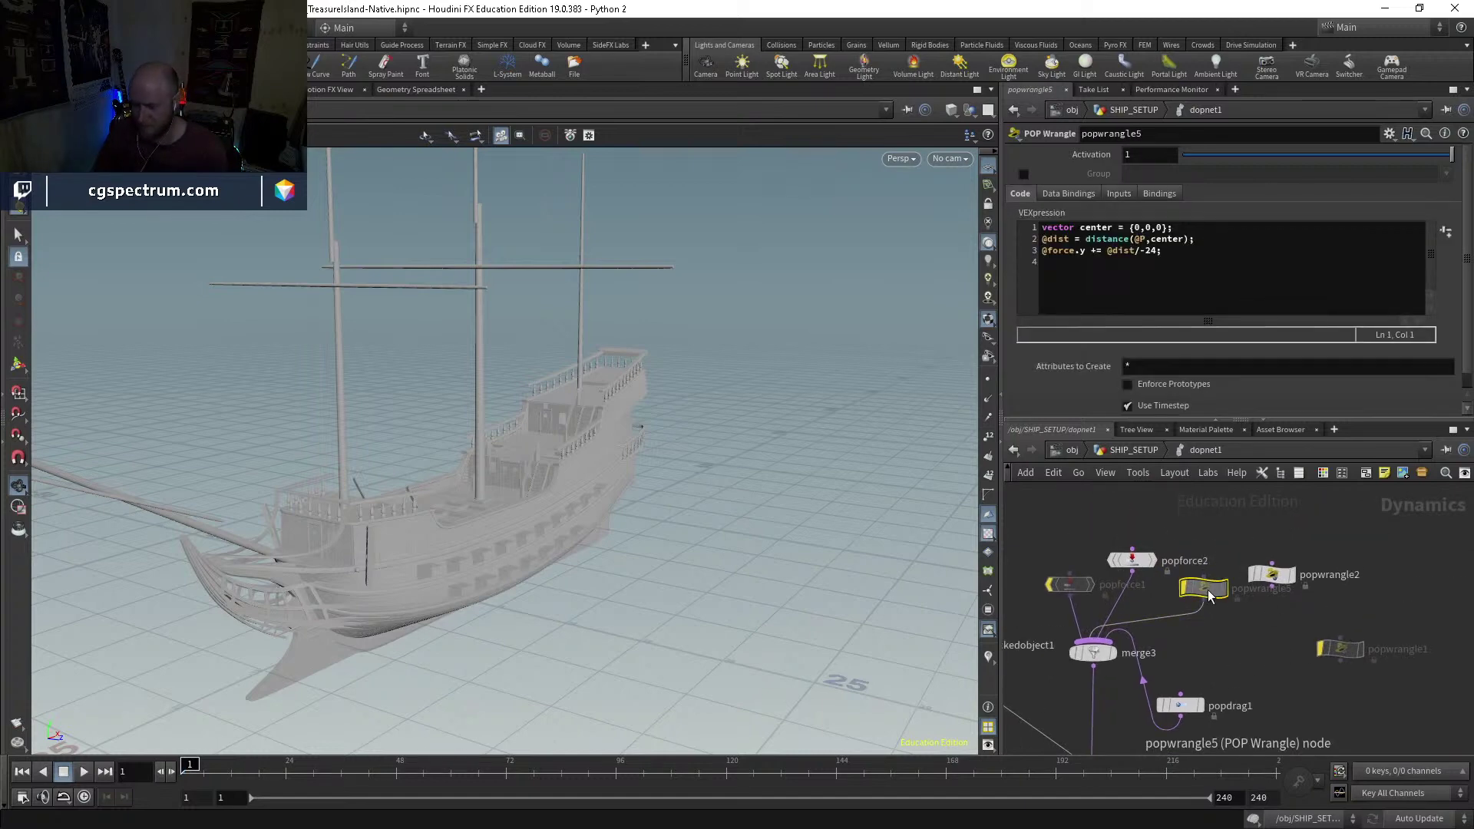
{"action": "key", "text": "Delete"}
{"action": "left_click_drag", "start_coordinate": [1374, 681], "coordinate": [1222, 536]}
{"action": "key", "text": "Delete"}
{"action": "left_click", "coordinate": [1071, 580]}
{"action": "key", "text": "Delete"}
Step: Rearrange the popforce2 and popdrag1 nodes above merge3 to tidy the network
{"action": "left_click_drag", "start_coordinate": [1195, 710], "coordinate": [1195, 692]}
{"action": "left_click_drag", "start_coordinate": [1153, 567], "coordinate": [1130, 555]}
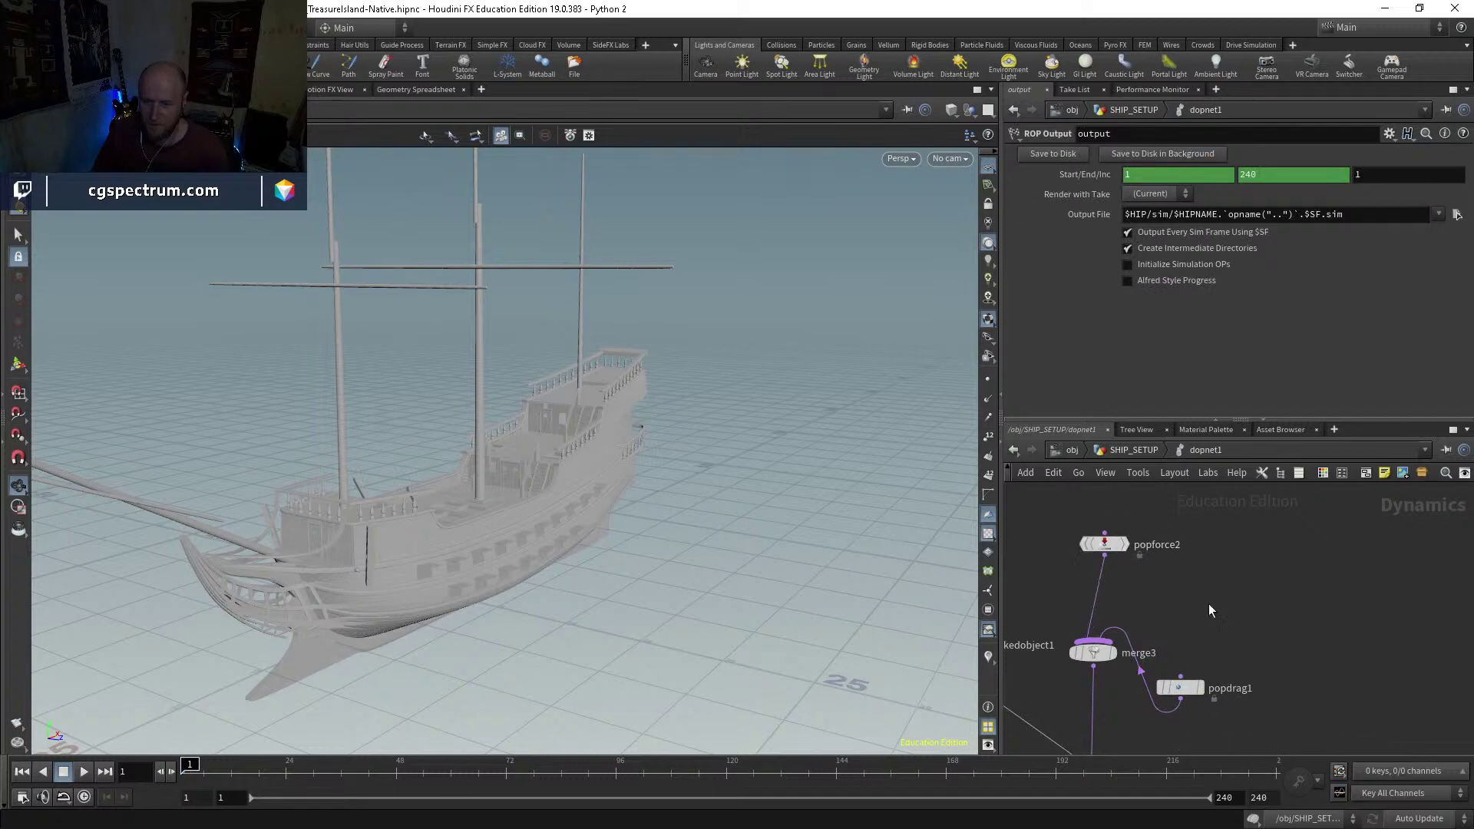
{"action": "left_click_drag", "start_coordinate": [1180, 688], "coordinate": [1180, 608]}
Step: Add a POP Lookat node, connect it to merge3, and position it beside popdrag1
{"action": "key", "text": "Tab"}
{"action": "type", "text": "poploo"}
{"action": "key", "text": "Return"}
{"action": "left_click", "coordinate": [1302, 633]}
{"action": "left_click_drag", "start_coordinate": [1171, 614], "coordinate": [1172, 578]}
{"action": "left_click_drag", "start_coordinate": [1309, 648], "coordinate": [1099, 641]}
{"action": "mouse_move", "coordinate": [1174, 575]}
{"action": "left_mouse_down"}
{"action": "mouse_move", "coordinate": [1178, 556]}
{"action": "mouse_move", "coordinate": [1084, 536]}
{"action": "mouse_move", "coordinate": [1183, 547]}
{"action": "left_mouse_up"}
{"action": "left_click_drag", "start_coordinate": [1243, 617], "coordinate": [1206, 599]}
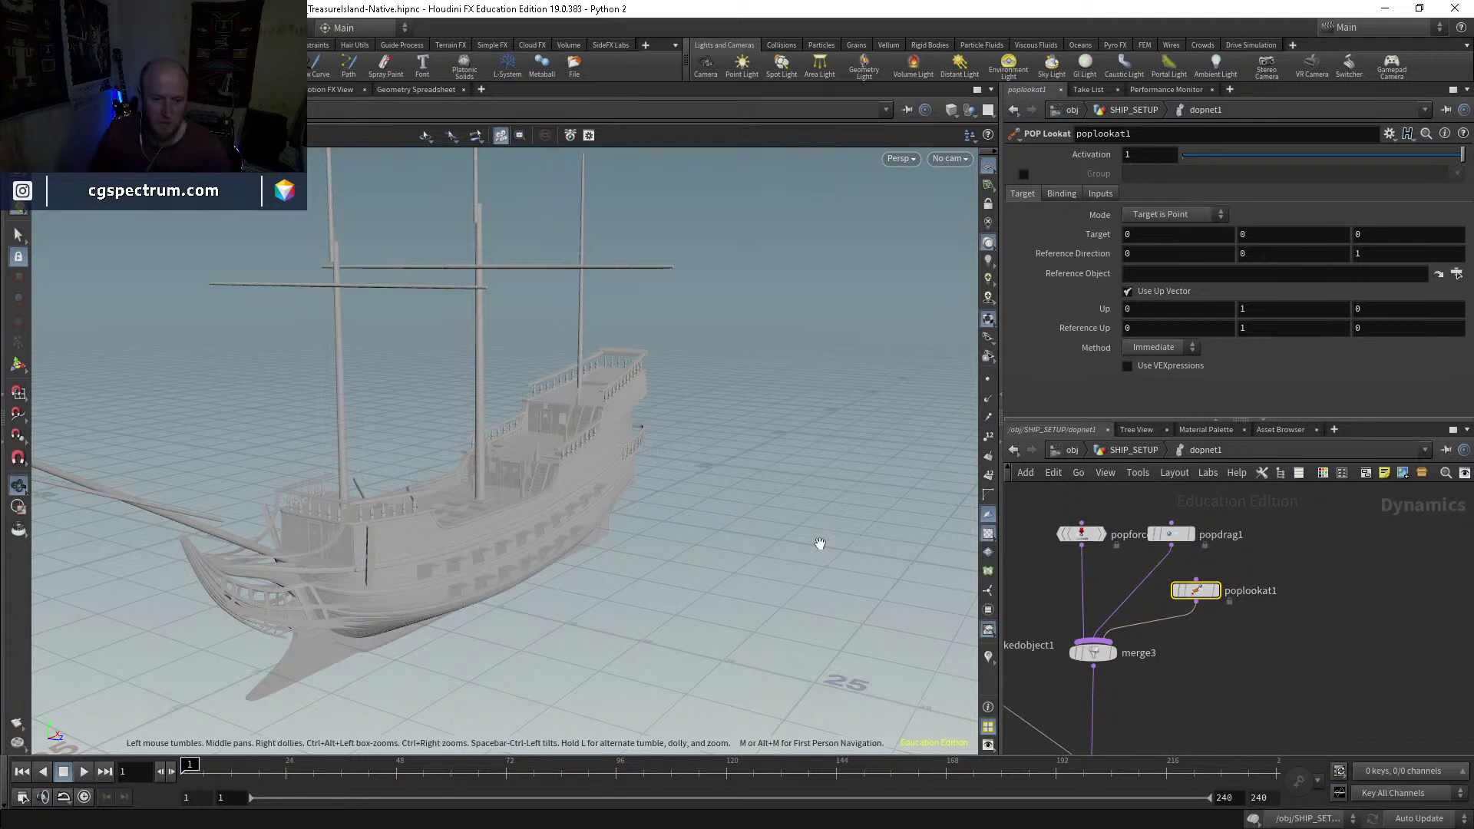
Step: Check the POP Lookat mode options and try raising the target's Y value to 4.1
{"action": "left_click_drag", "start_coordinate": [566, 497], "coordinate": [589, 542]}
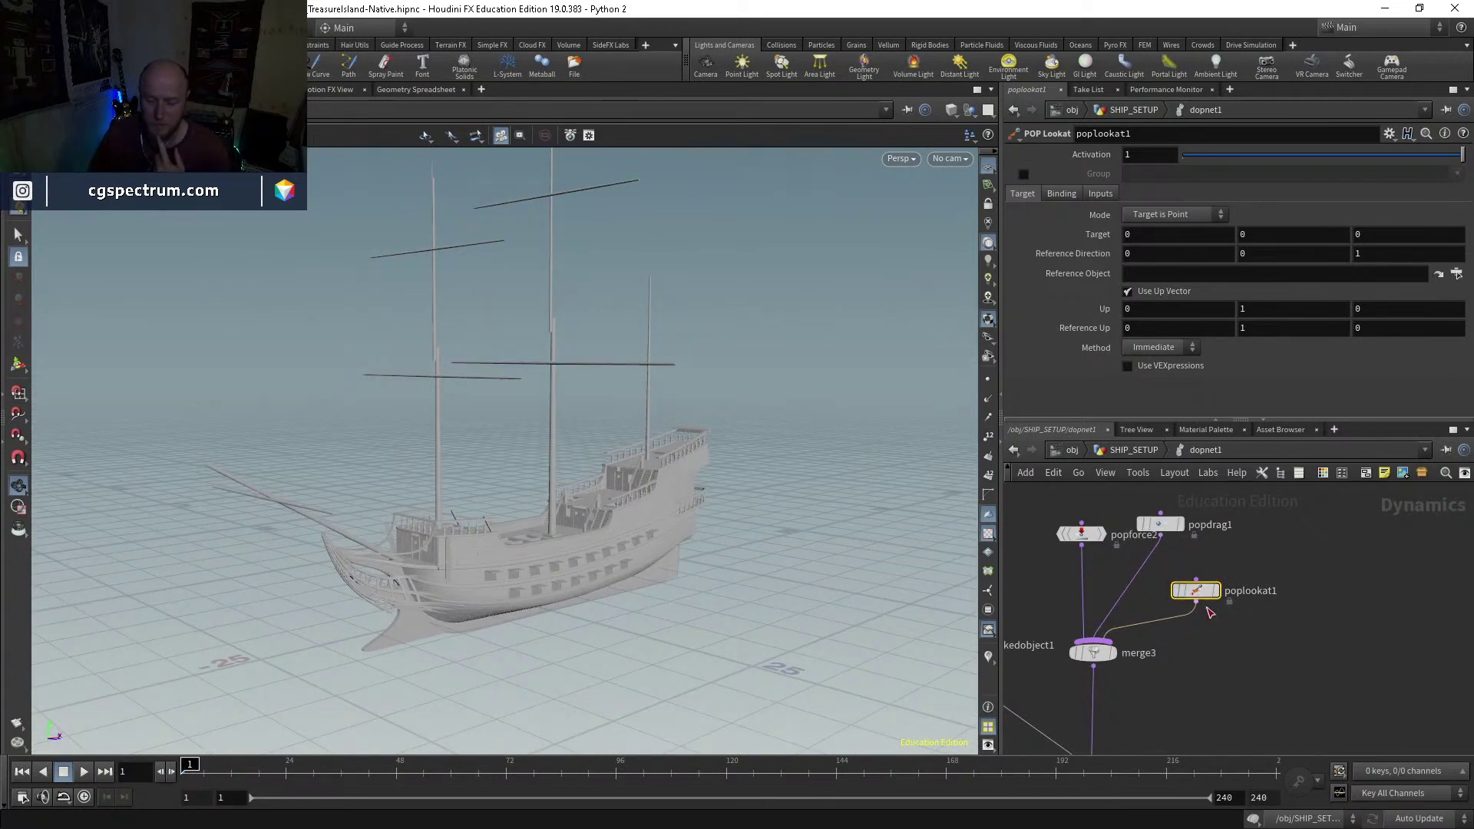
{"action": "left_click", "coordinate": [1155, 216]}
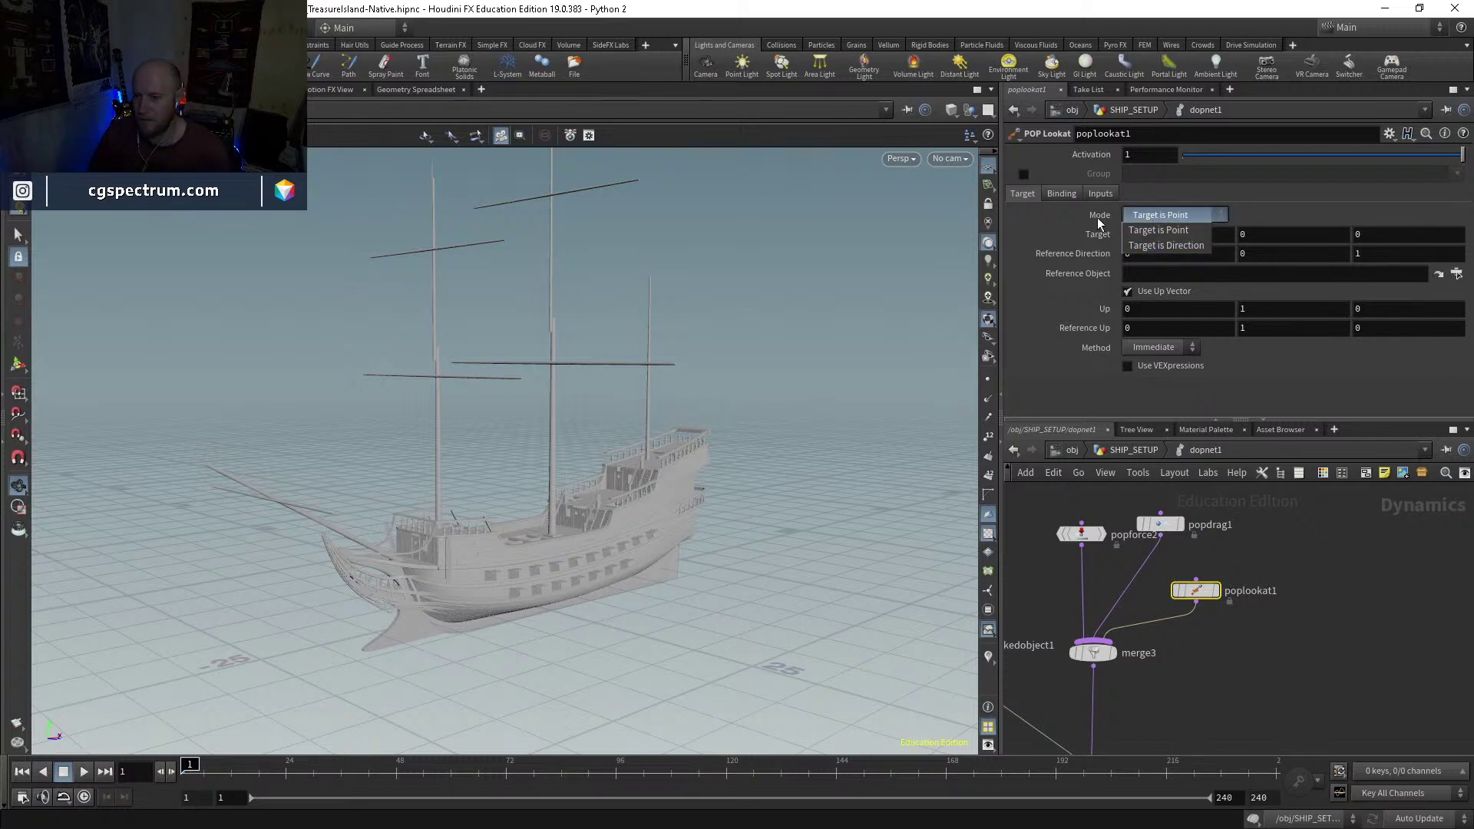
{"action": "left_click", "coordinate": [1257, 214]}
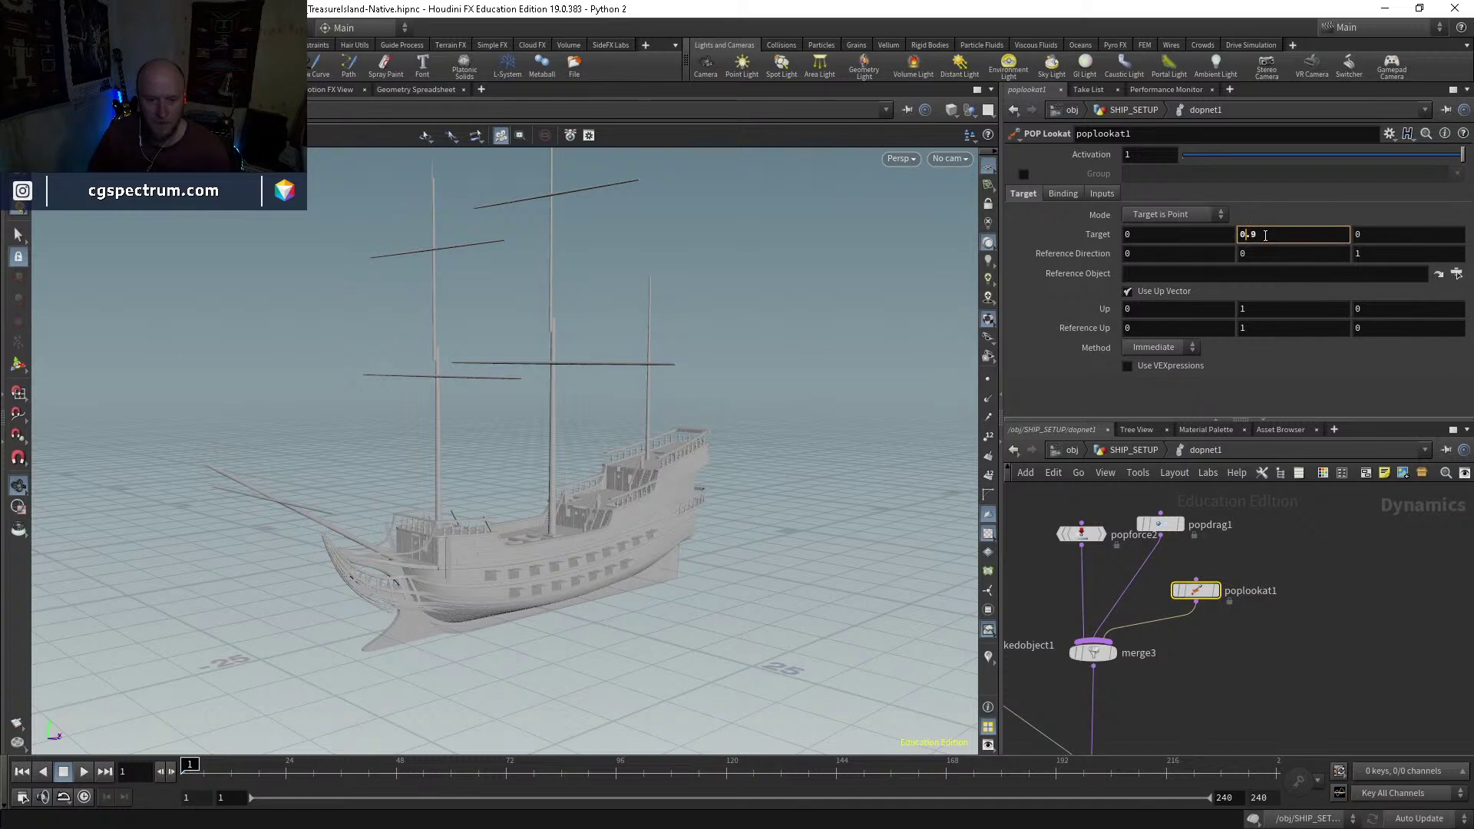
{"action": "left_click", "coordinate": [1322, 529]}
{"action": "left_click_drag", "start_coordinate": [667, 441], "coordinate": [592, 397]}
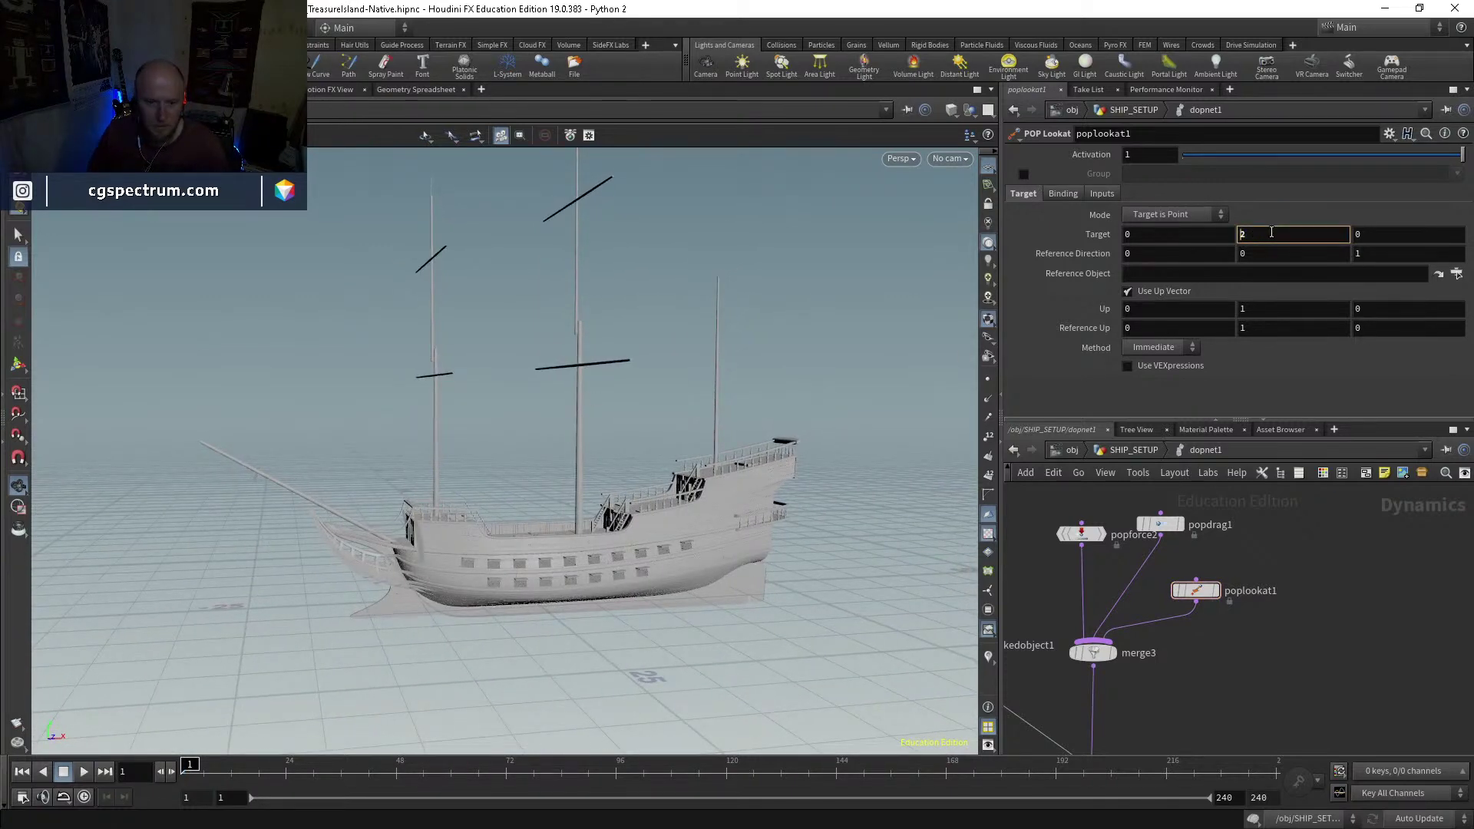
{"action": "scroll", "coordinate": [1271, 232], "scroll_direction": "up", "scroll_amount": 3}
{"action": "left_click", "coordinate": [1171, 232]}
{"action": "scroll", "coordinate": [1171, 232], "scroll_direction": "up", "scroll_amount": 6}
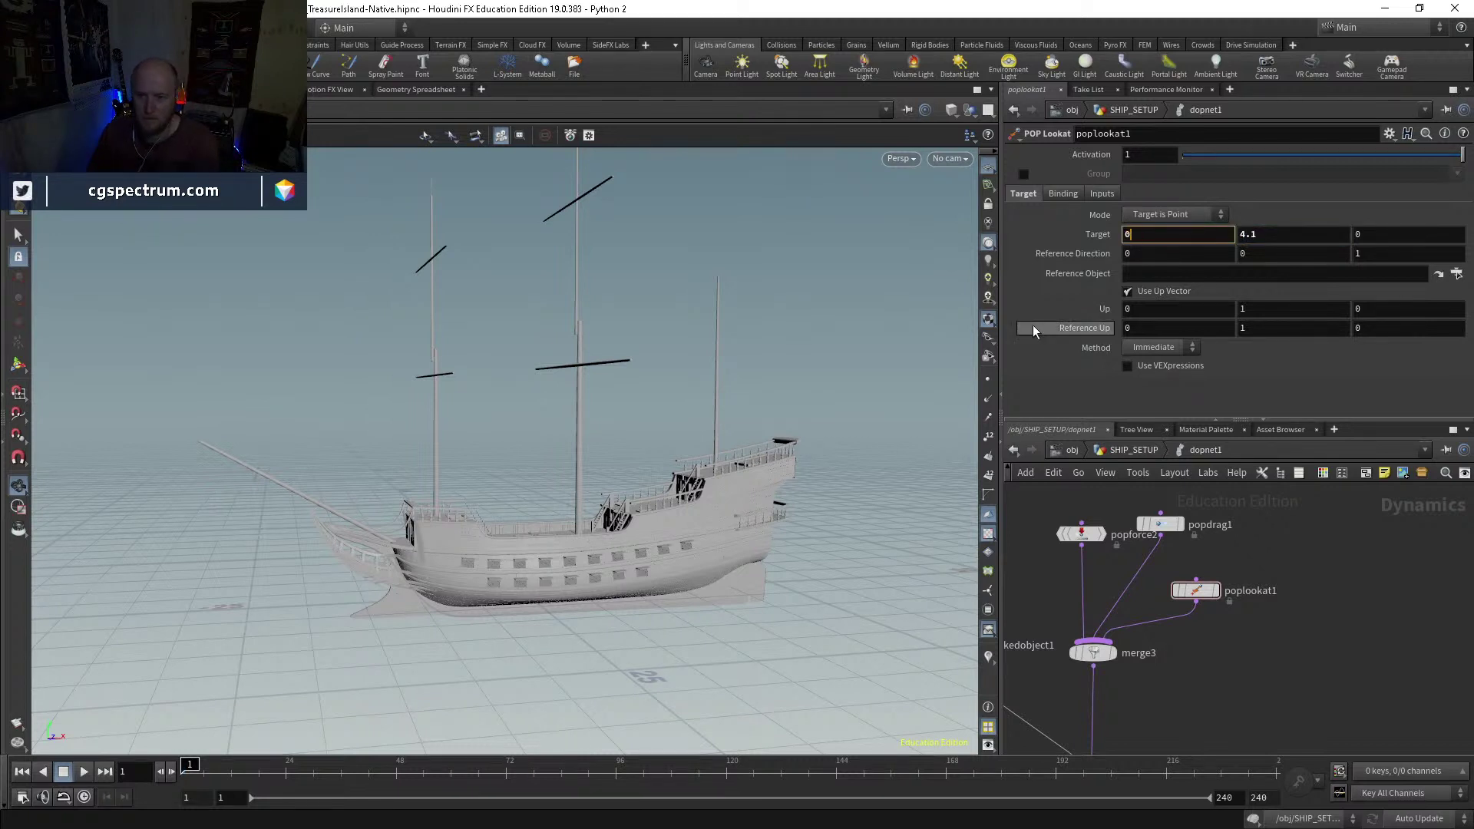
Step: Temporarily disable rbdpackedobject1 while trying target Y values of 4.3 and 3.4 on poplookat1, and re-enable it
{"action": "mouse_move", "coordinate": [591, 441]}
{"action": "left_mouse_down"}
{"action": "mouse_move", "coordinate": [790, 445]}
{"action": "mouse_move", "coordinate": [757, 510]}
{"action": "left_mouse_up"}
{"action": "key", "text": "w"}
{"action": "key", "text": "w"}
{"action": "middle_click_drag", "start_coordinate": [1172, 663], "coordinate": [1271, 618]}
{"action": "left_click", "coordinate": [1028, 602]}
{"action": "left_click_drag", "start_coordinate": [691, 476], "coordinate": [833, 470]}
{"action": "left_click", "coordinate": [1295, 546]}
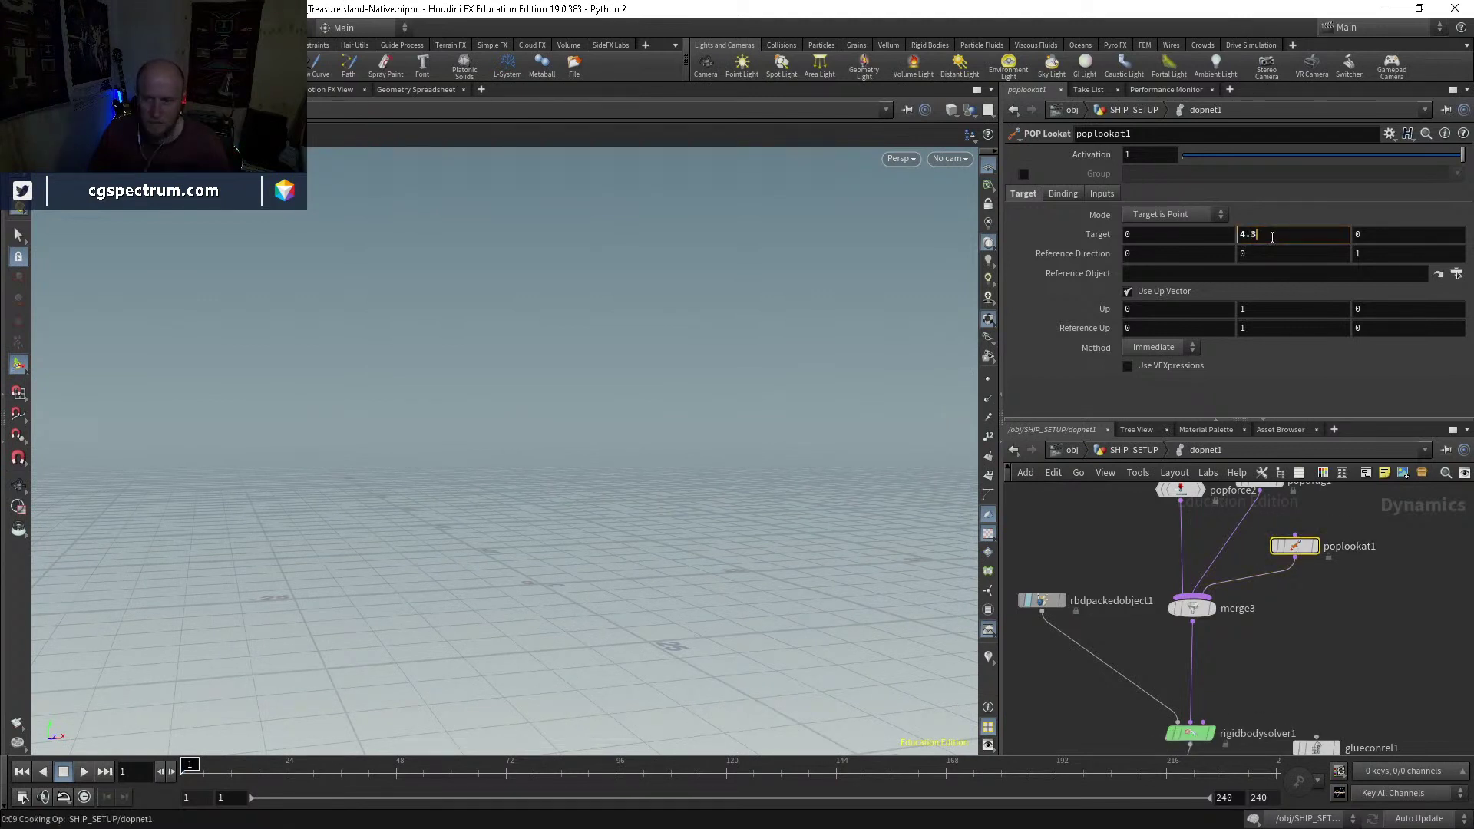
{"action": "key", "text": "Delete"}
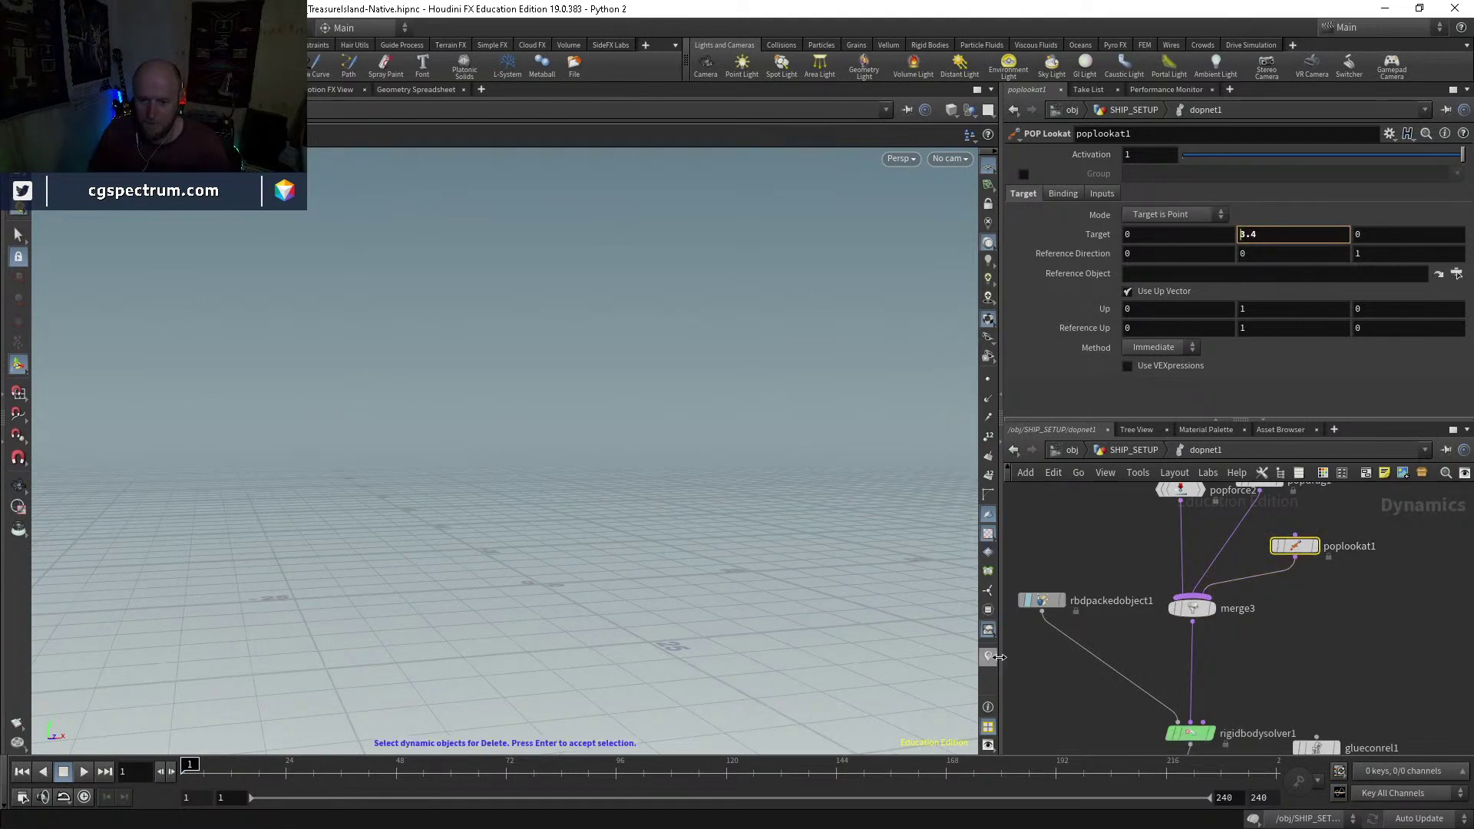
{"action": "left_click", "coordinate": [1028, 601]}
Step: Set the Y value of poplookat1's target point to 10
{"action": "left_click", "coordinate": [1272, 238]}
{"action": "type", "text": "10"}
{"action": "key", "text": "Return"}
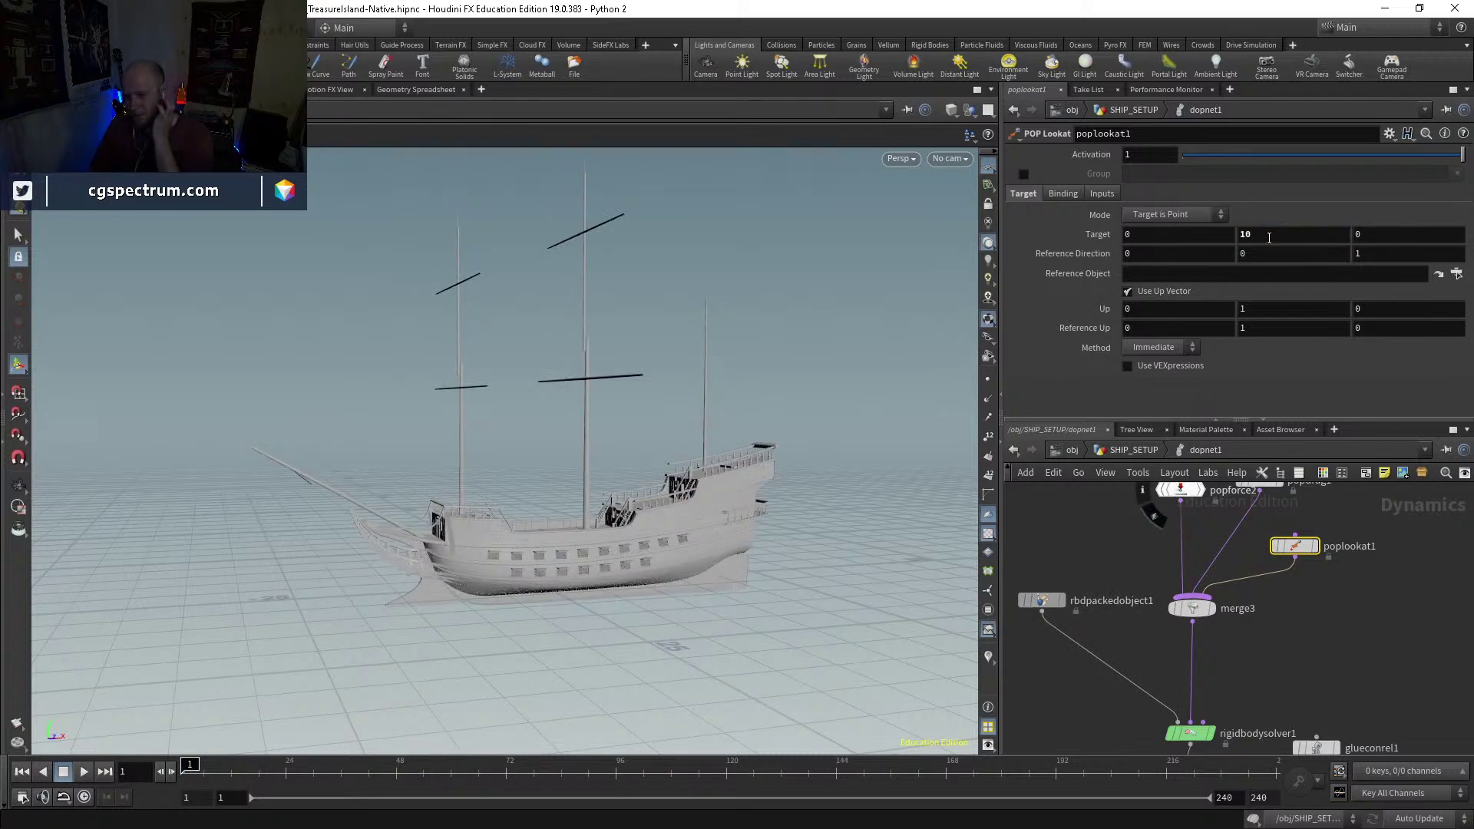
Step: Compare the mast heights with the grid in the front view and set poplookat1's target Y to 25
{"action": "key", "text": "space+2"}
{"action": "key", "text": "space+3"}
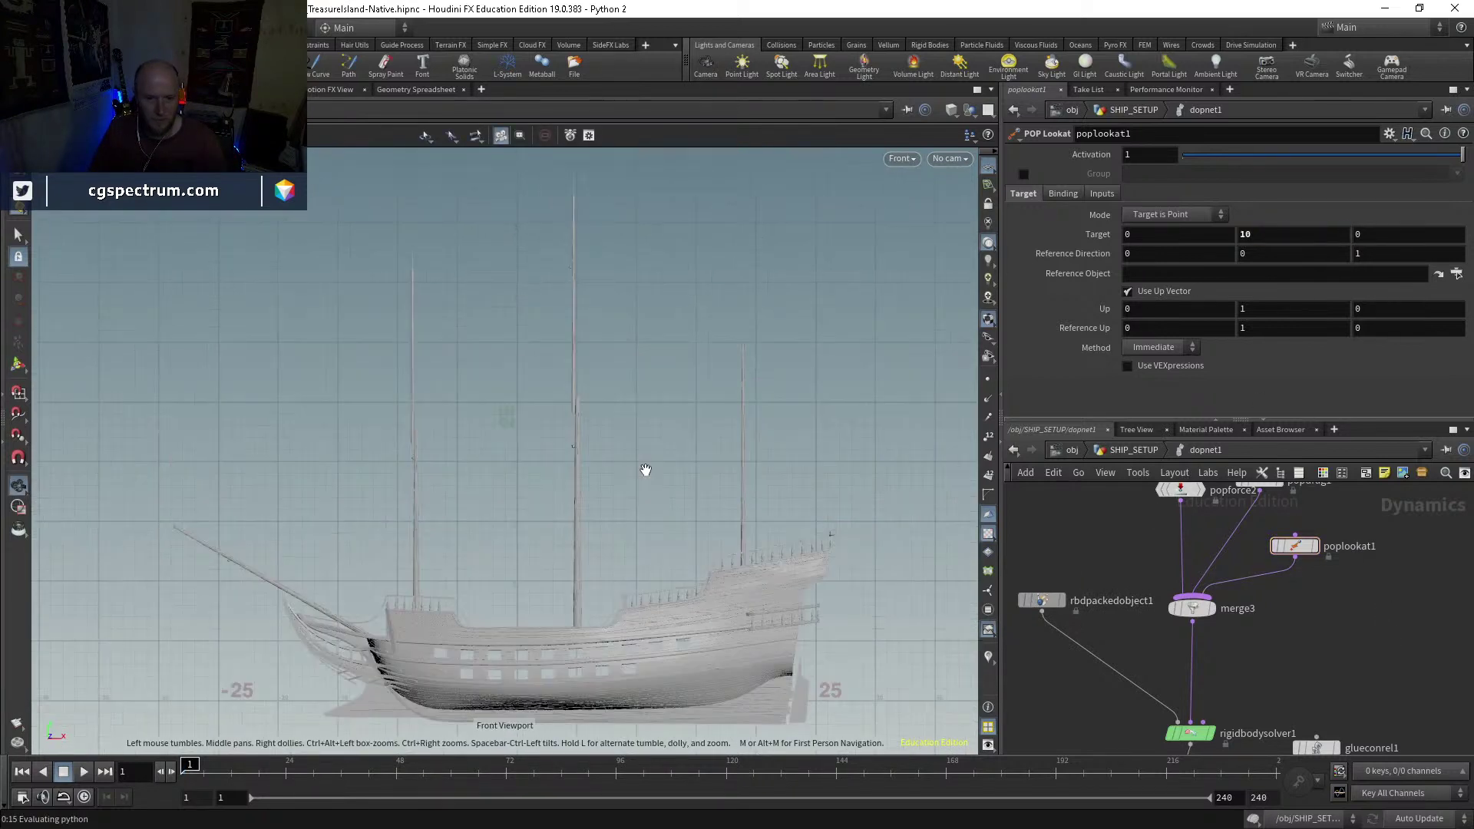
{"action": "scroll", "coordinate": [563, 277], "scroll_direction": "up", "scroll_amount": 3}
{"action": "middle_click_drag", "start_coordinate": [542, 267], "coordinate": [599, 437]}
{"action": "scroll", "coordinate": [573, 316], "scroll_direction": "up", "scroll_amount": 3}
{"action": "scroll", "coordinate": [559, 377], "scroll_direction": "down", "scroll_amount": 2}
{"action": "middle_click_drag", "start_coordinate": [534, 525], "coordinate": [533, 320]}
{"action": "scroll", "coordinate": [562, 505], "scroll_direction": "up", "scroll_amount": 4}
{"action": "scroll", "coordinate": [553, 430], "scroll_direction": "down", "scroll_amount": 10}
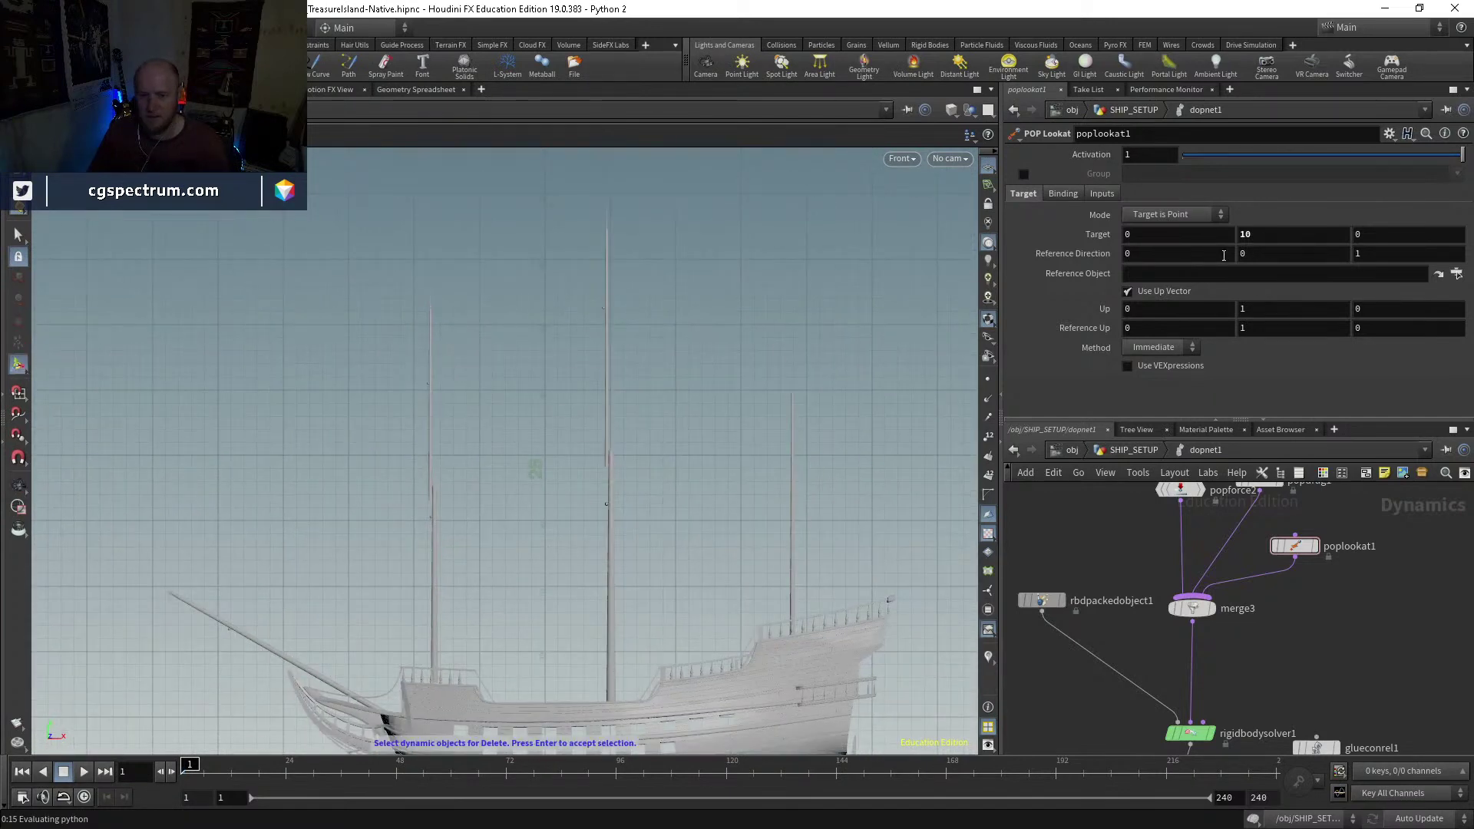
{"action": "left_click", "coordinate": [1270, 238]}
{"action": "type", "text": "25"}
{"action": "key", "text": "Return"}
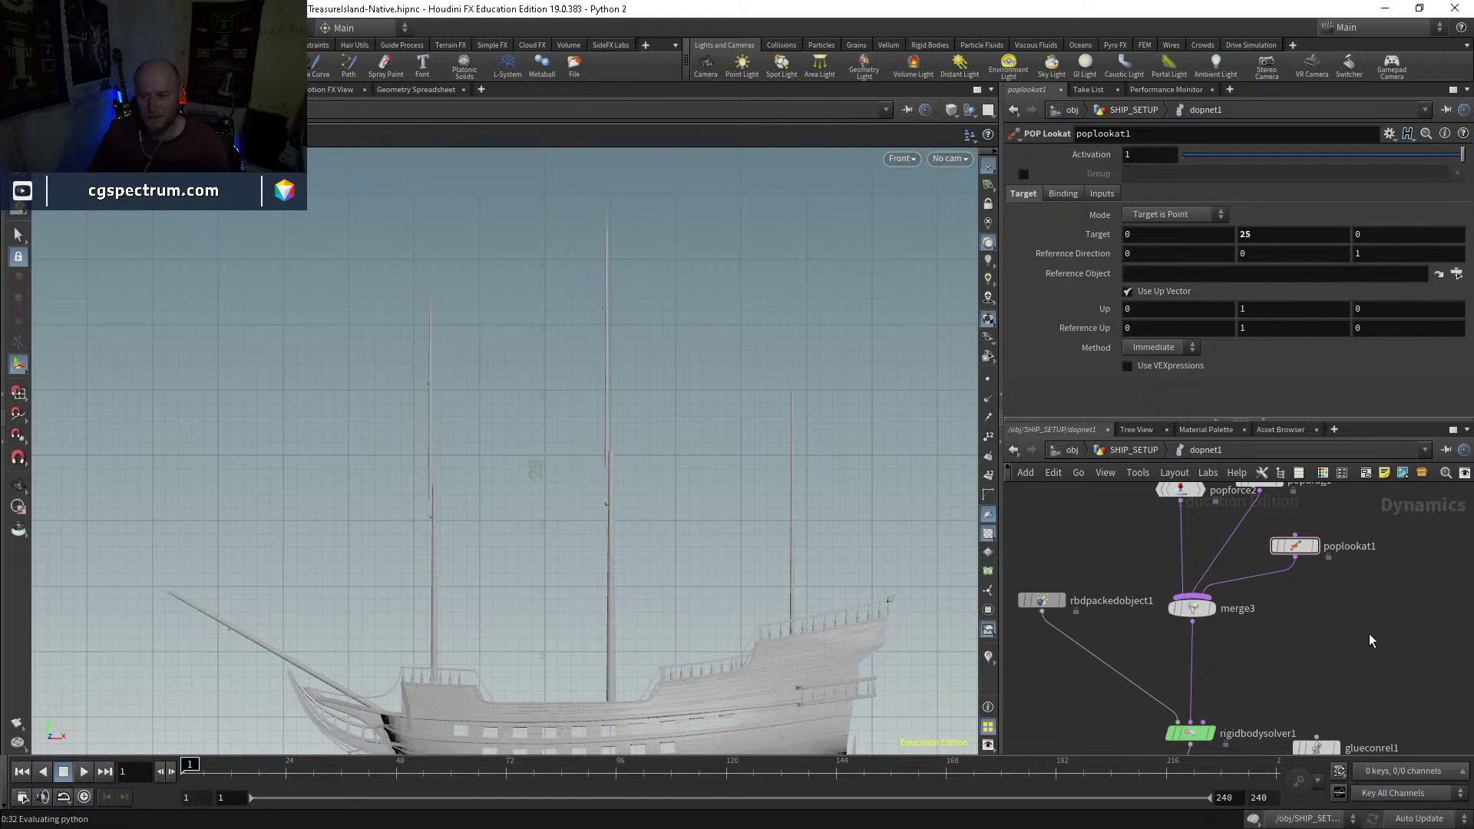
Step: Examine the ship in the perspective view, check rbdpackedobject1's parameters, and return to the poplookat1 parameters
{"action": "key", "text": "Escape"}
{"action": "mouse_move", "coordinate": [799, 448]}
{"action": "left_mouse_down"}
{"action": "mouse_move", "coordinate": [704, 484]}
{"action": "mouse_move", "coordinate": [684, 395]}
{"action": "mouse_move", "coordinate": [638, 412]}
{"action": "left_mouse_up"}
{"action": "key", "text": "w"}
{"action": "right_click_drag", "start_coordinate": [638, 412], "coordinate": [602, 435]}
{"action": "key", "text": "w"}
{"action": "left_click_drag", "start_coordinate": [619, 441], "coordinate": [660, 480]}
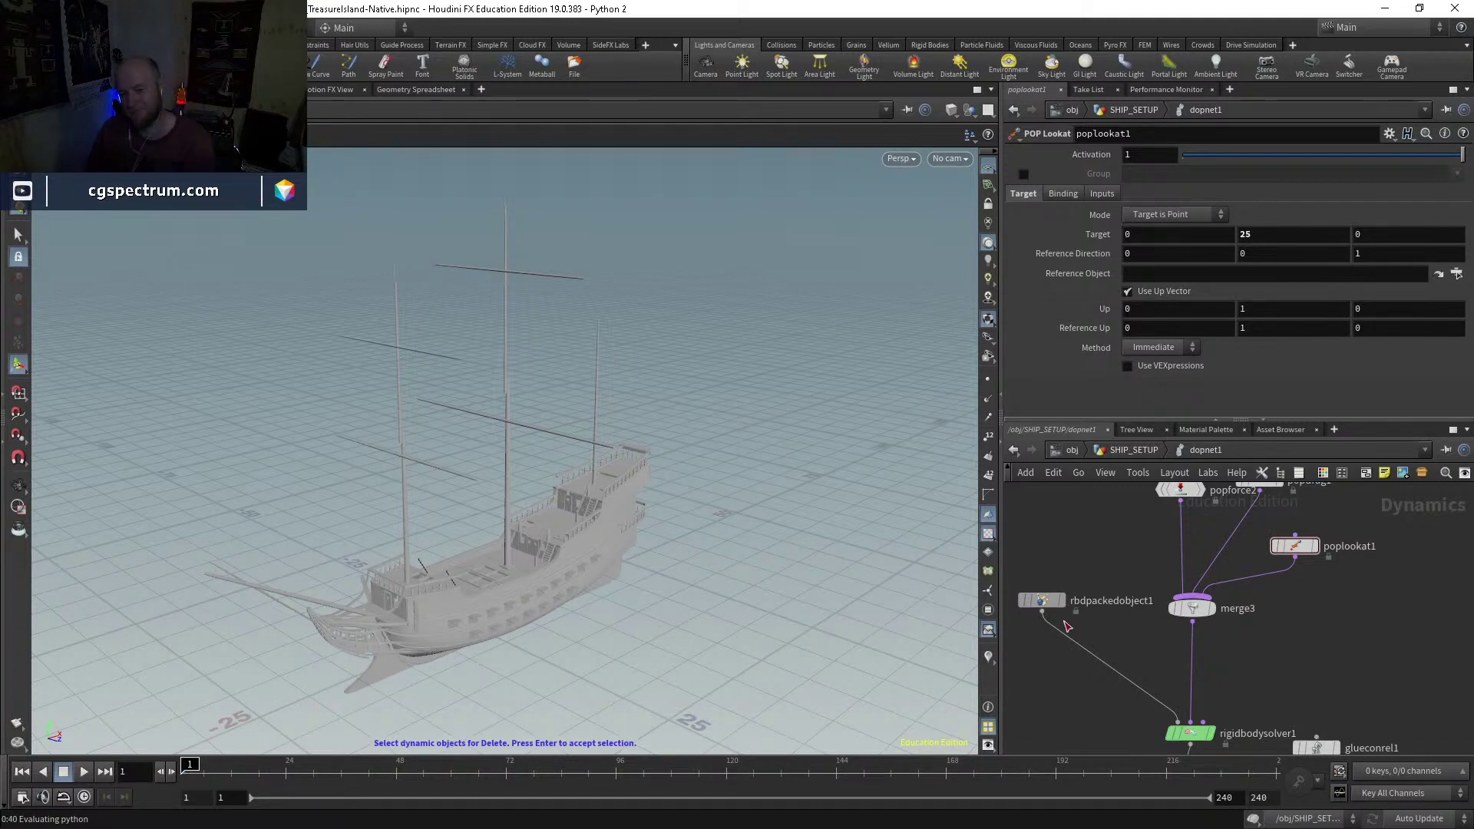
{"action": "left_click", "coordinate": [1042, 601]}
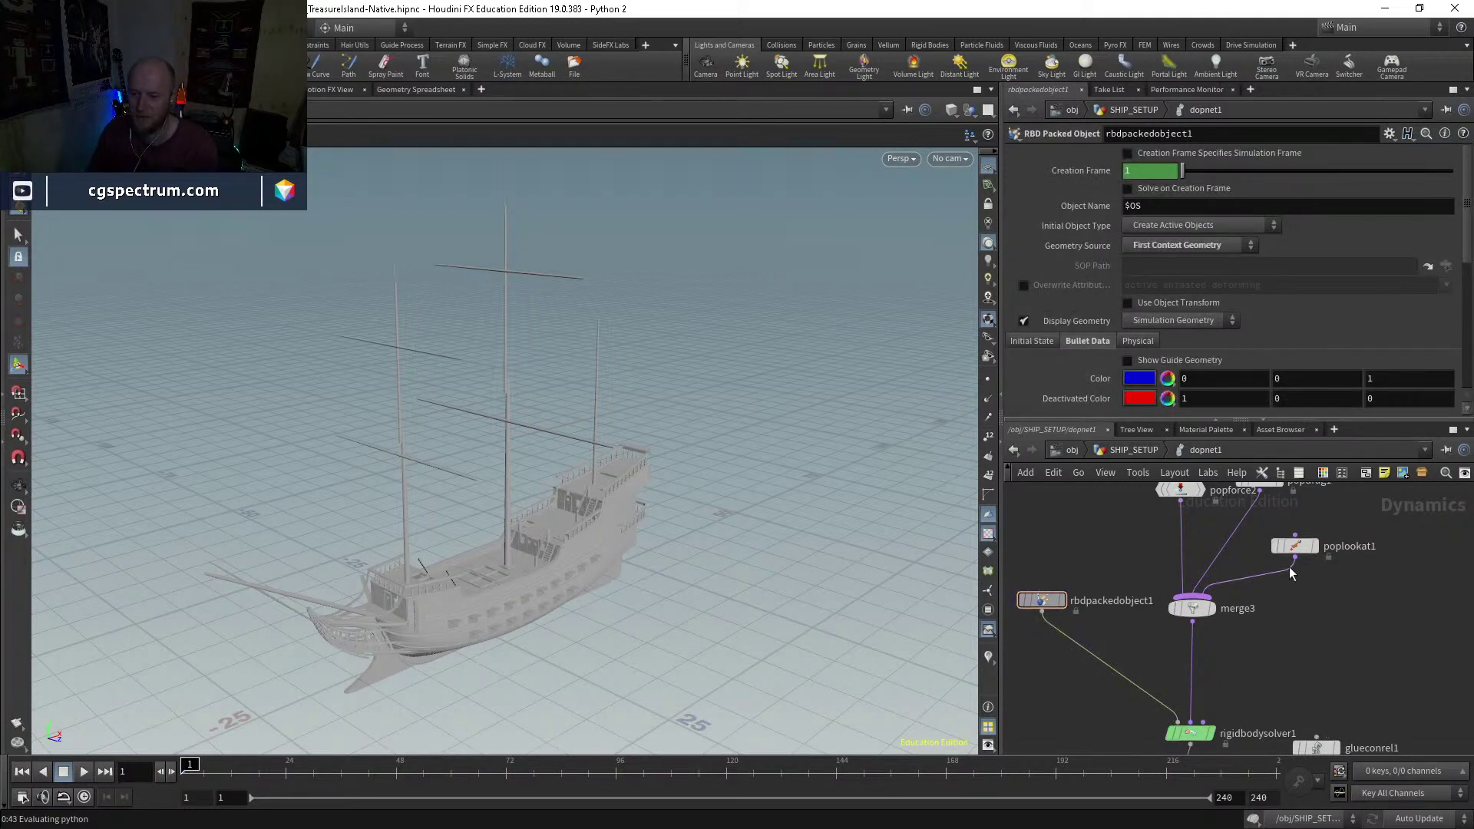
{"action": "left_click", "coordinate": [1295, 546]}
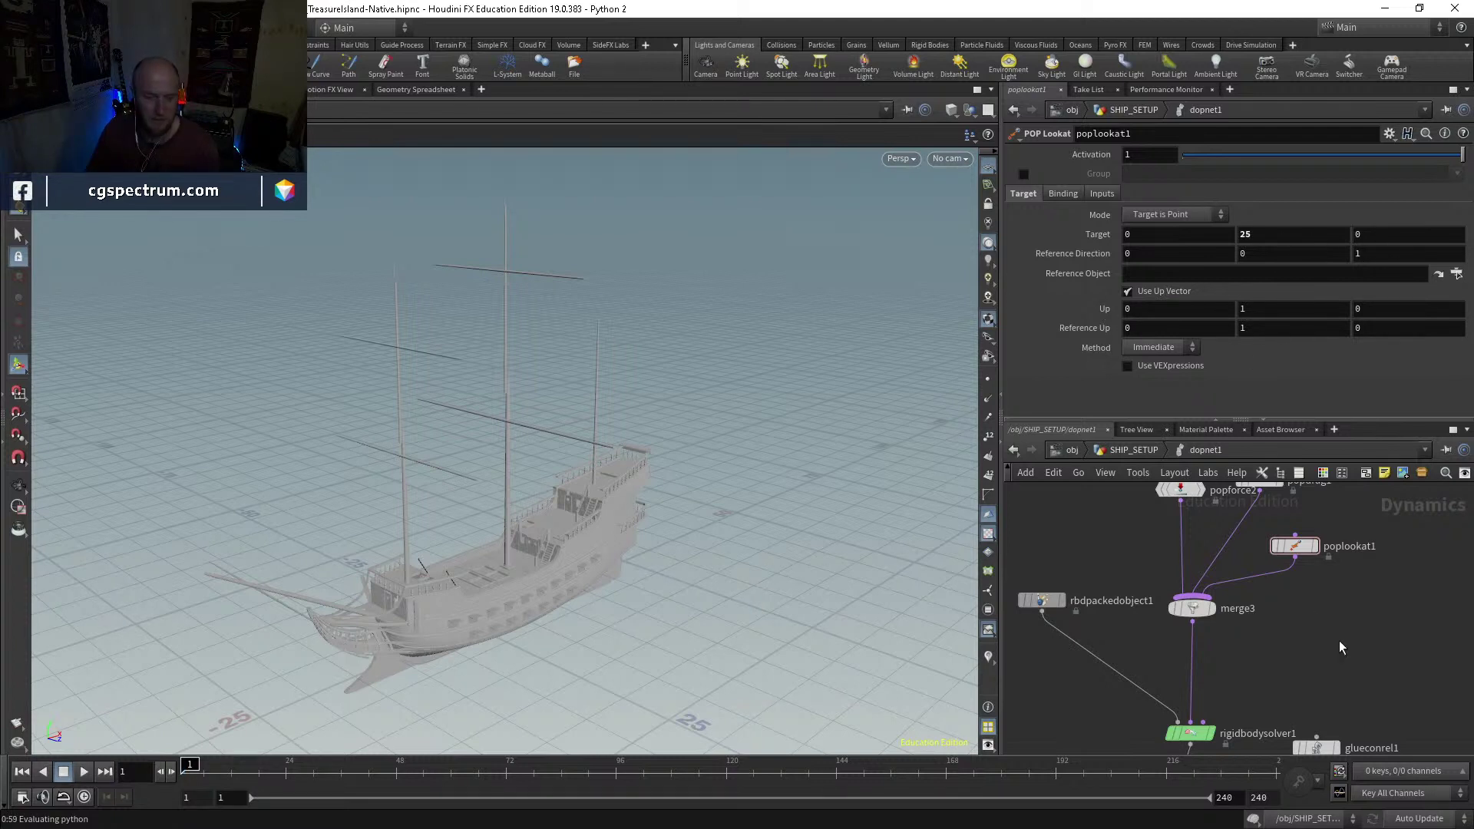
{"action": "key", "text": "Escape"}
{"action": "left_click_drag", "start_coordinate": [666, 579], "coordinate": [69, 554]}
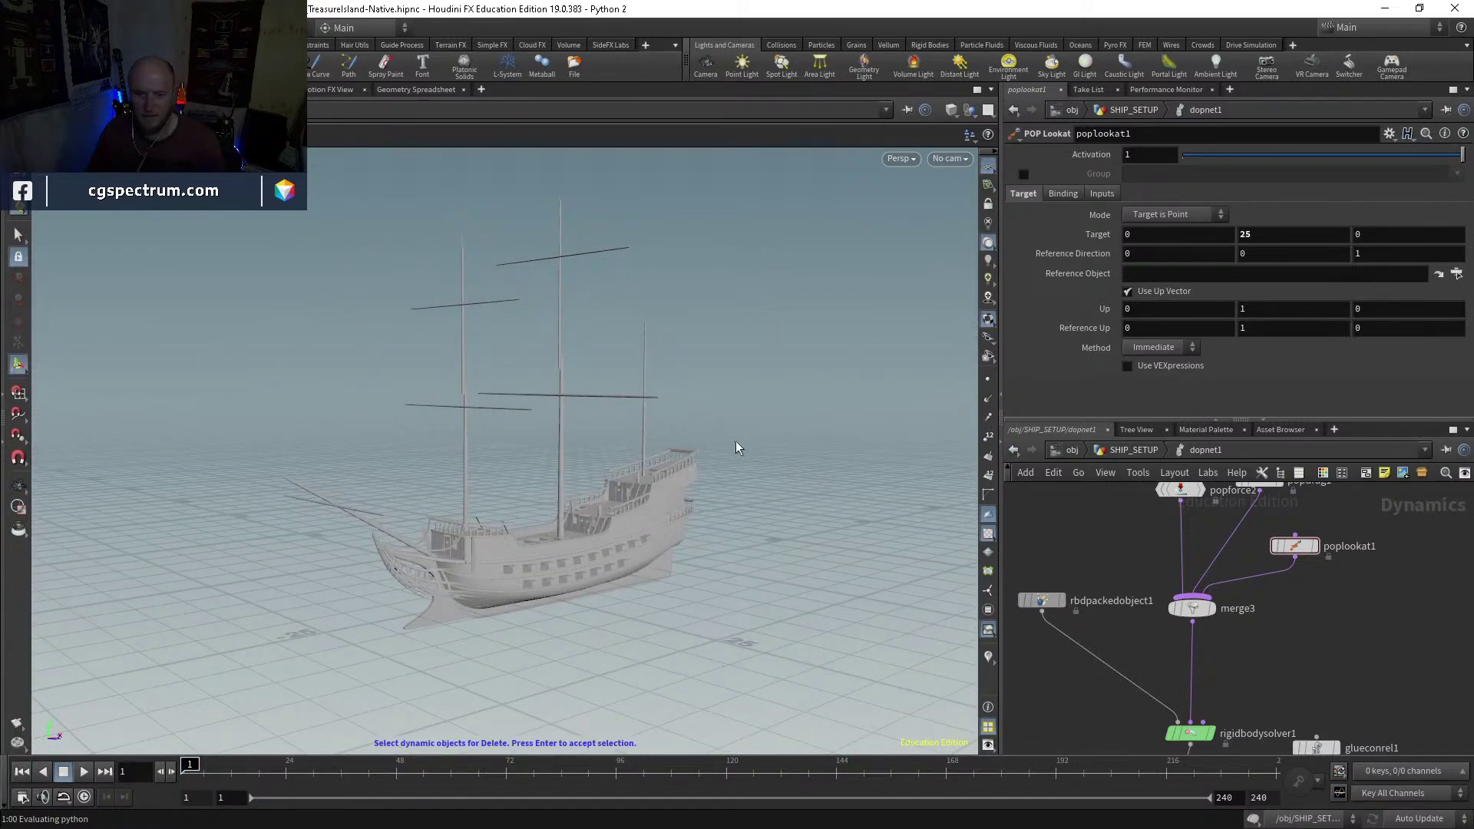
{"action": "left_click_drag", "start_coordinate": [645, 448], "coordinate": [694, 450], "text": "alt"}
{"action": "middle_click_drag", "start_coordinate": [694, 450], "coordinate": [654, 453], "text": "alt"}
Step: Play the simulation with the Immediate lookat method, stop it, and examine the ship's pieces at frame 2
{"action": "key", "text": "Up"}
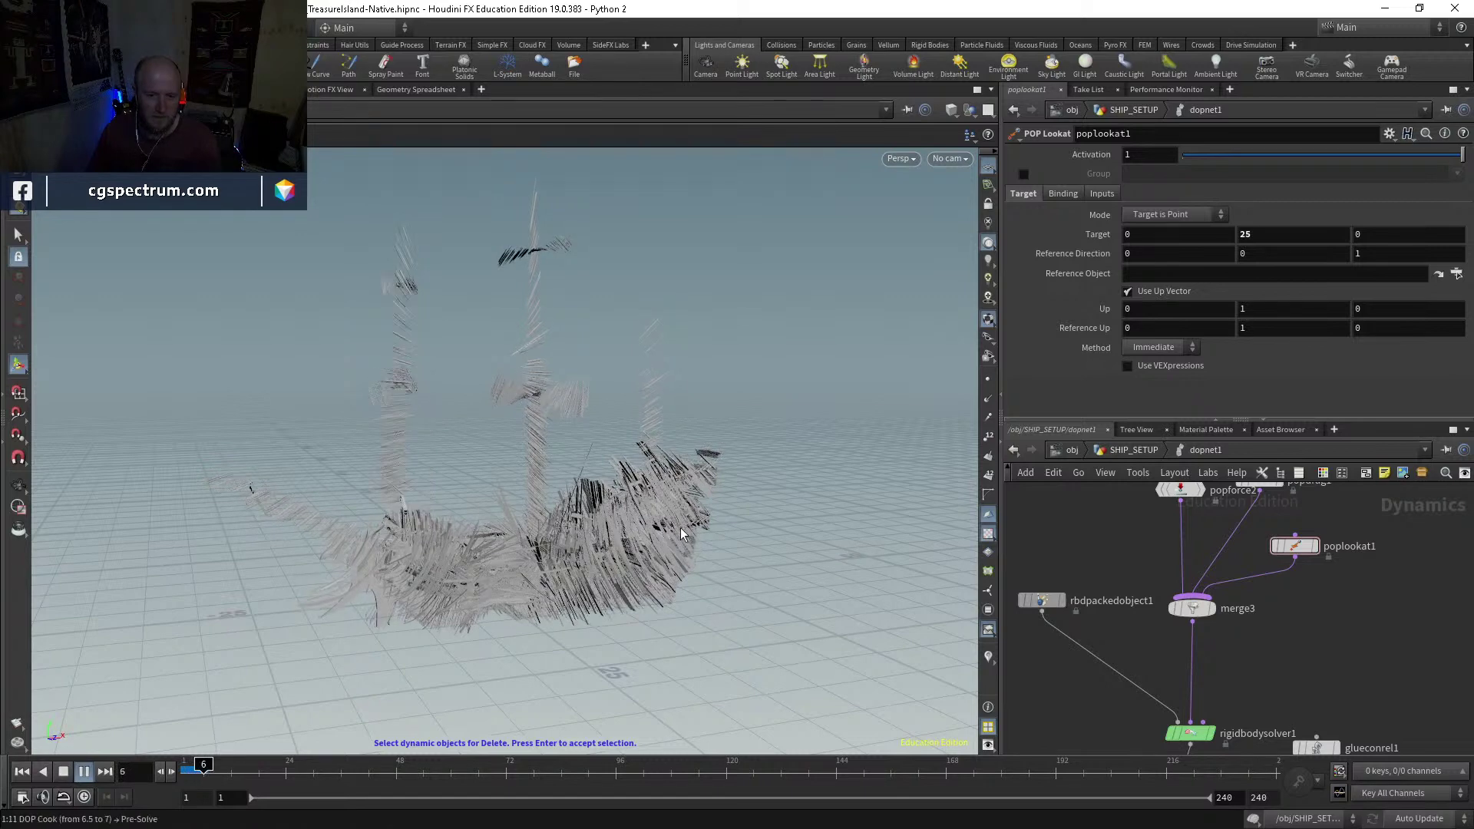
{"action": "key", "text": "Escape"}
{"action": "left_click_drag", "start_coordinate": [208, 766], "coordinate": [188, 770]}
{"action": "scroll", "coordinate": [585, 382], "scroll_direction": "up", "scroll_amount": 5}
{"action": "left_click_drag", "start_coordinate": [585, 381], "coordinate": [749, 542]}
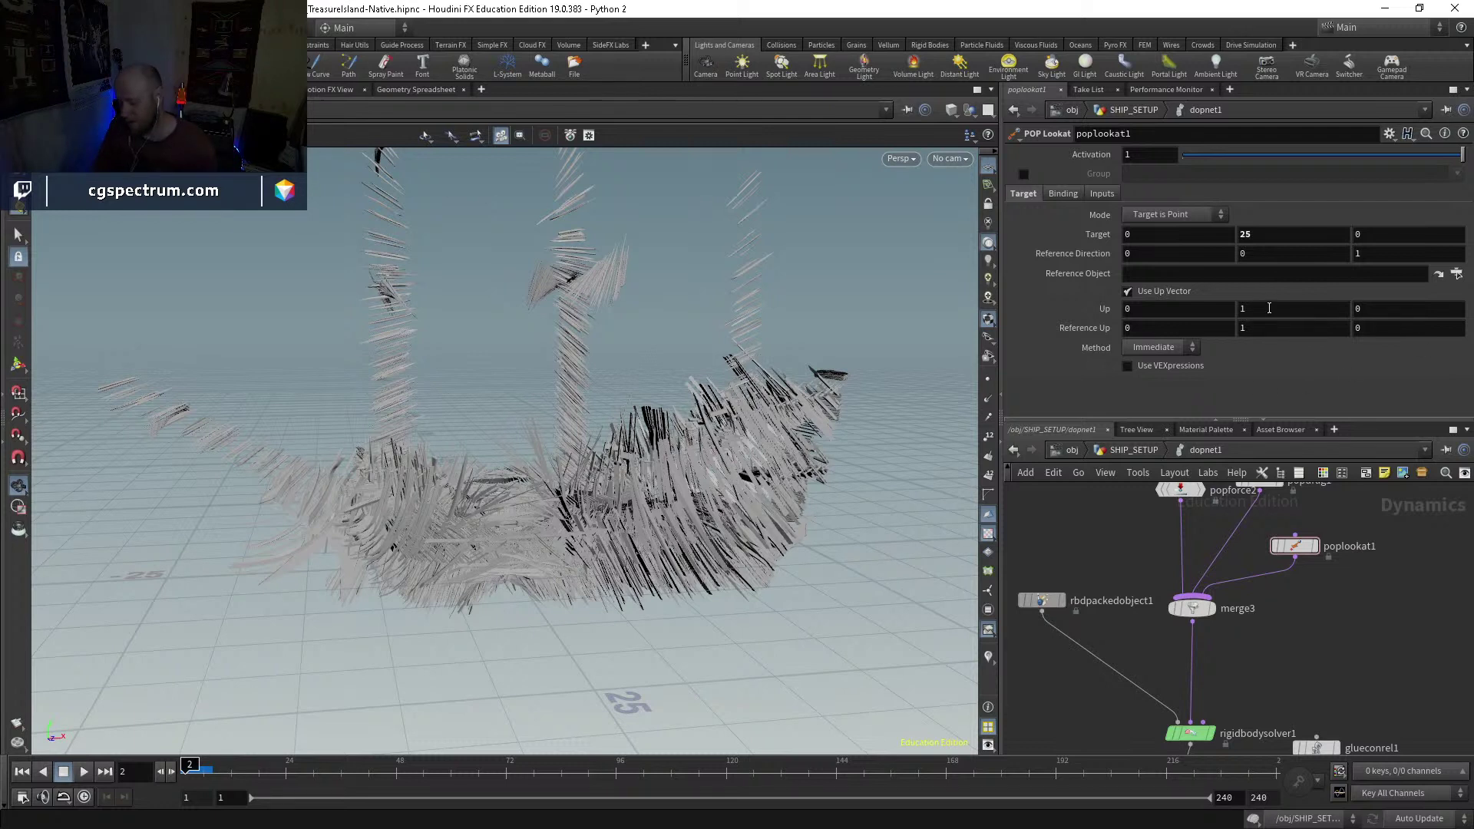
Step: Try a Reference Direction of 0, 1, 0 on poplookat1 and step through the first frames
{"action": "left_click", "coordinate": [1368, 253]}
{"action": "type", "text": "0"}
{"action": "key", "text": "Return"}
{"action": "left_click", "coordinate": [1327, 254]}
{"action": "type", "text": "1"}
{"action": "key", "text": "Return"}
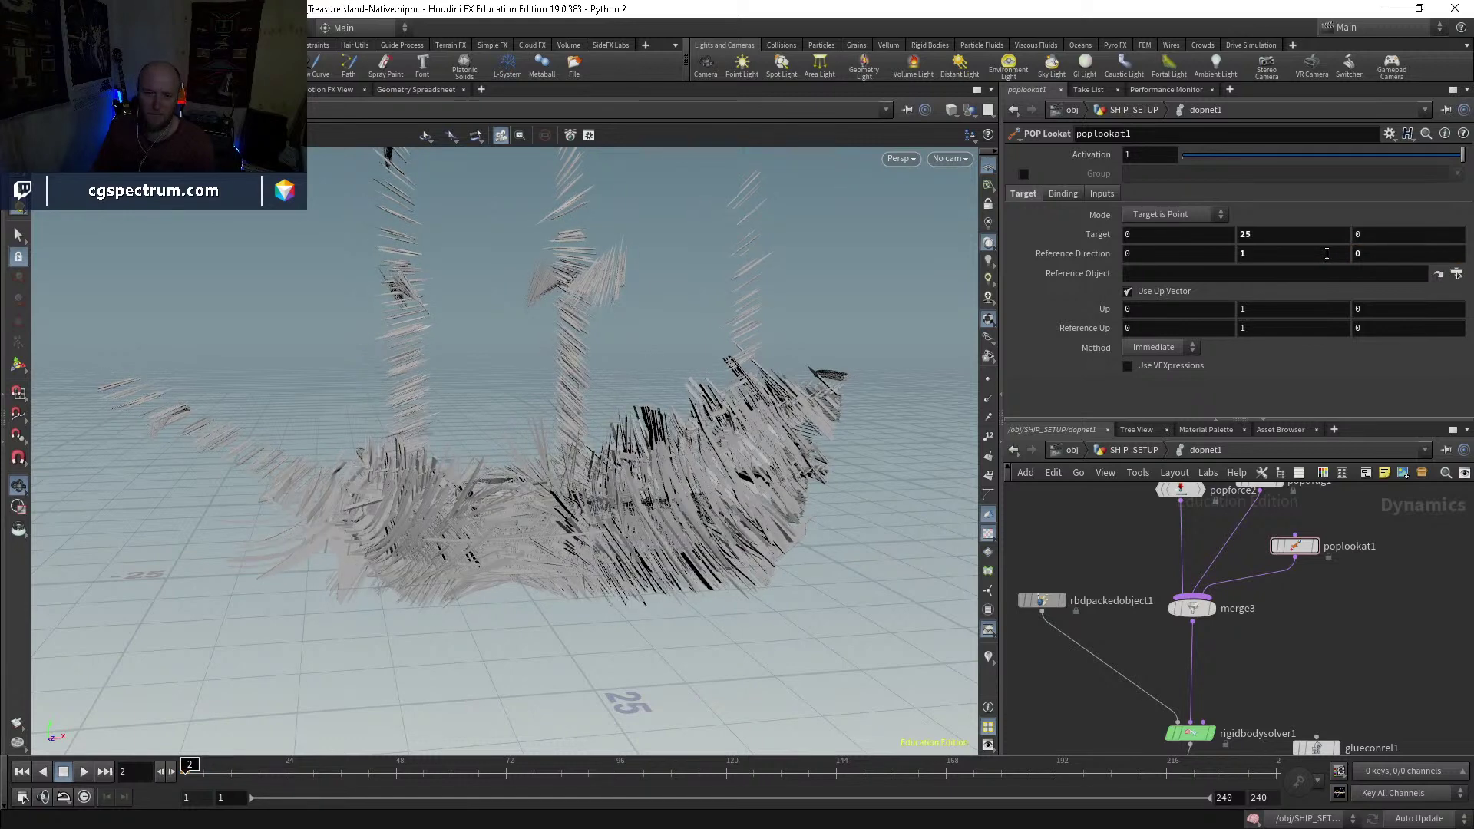
{"action": "left_click", "coordinate": [22, 772]}
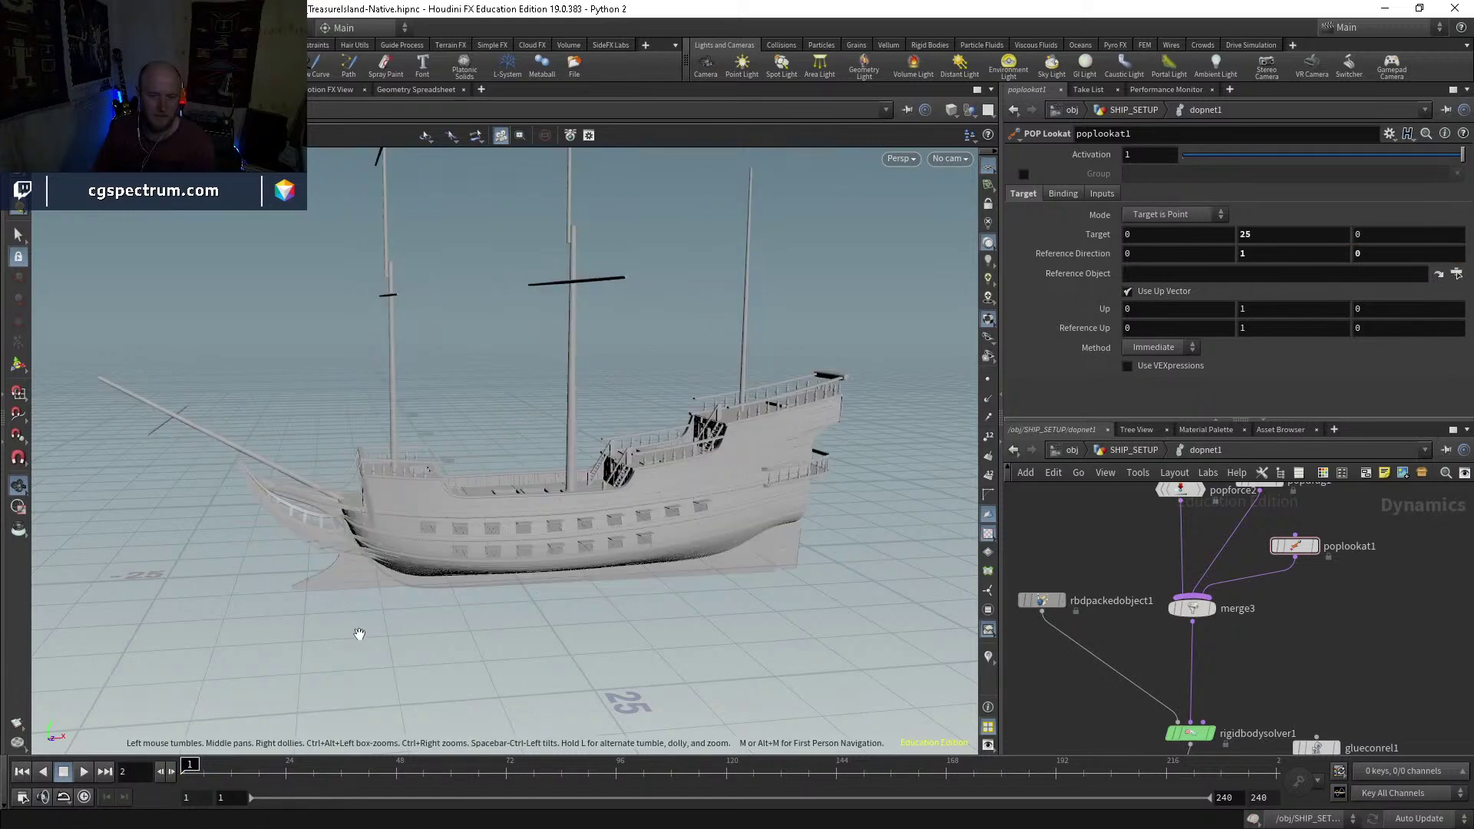
{"action": "key", "text": "Right"}
{"action": "key", "text": "Left"}
Step: Restore poplookat1's Reference Direction to 0, 0, 1
{"action": "left_click", "coordinate": [1273, 253]}
{"action": "type", "text": "0"}
{"action": "key", "text": "Return"}
{"action": "left_click", "coordinate": [1401, 253]}
{"action": "type", "text": "1"}
{"action": "key", "text": "Return"}
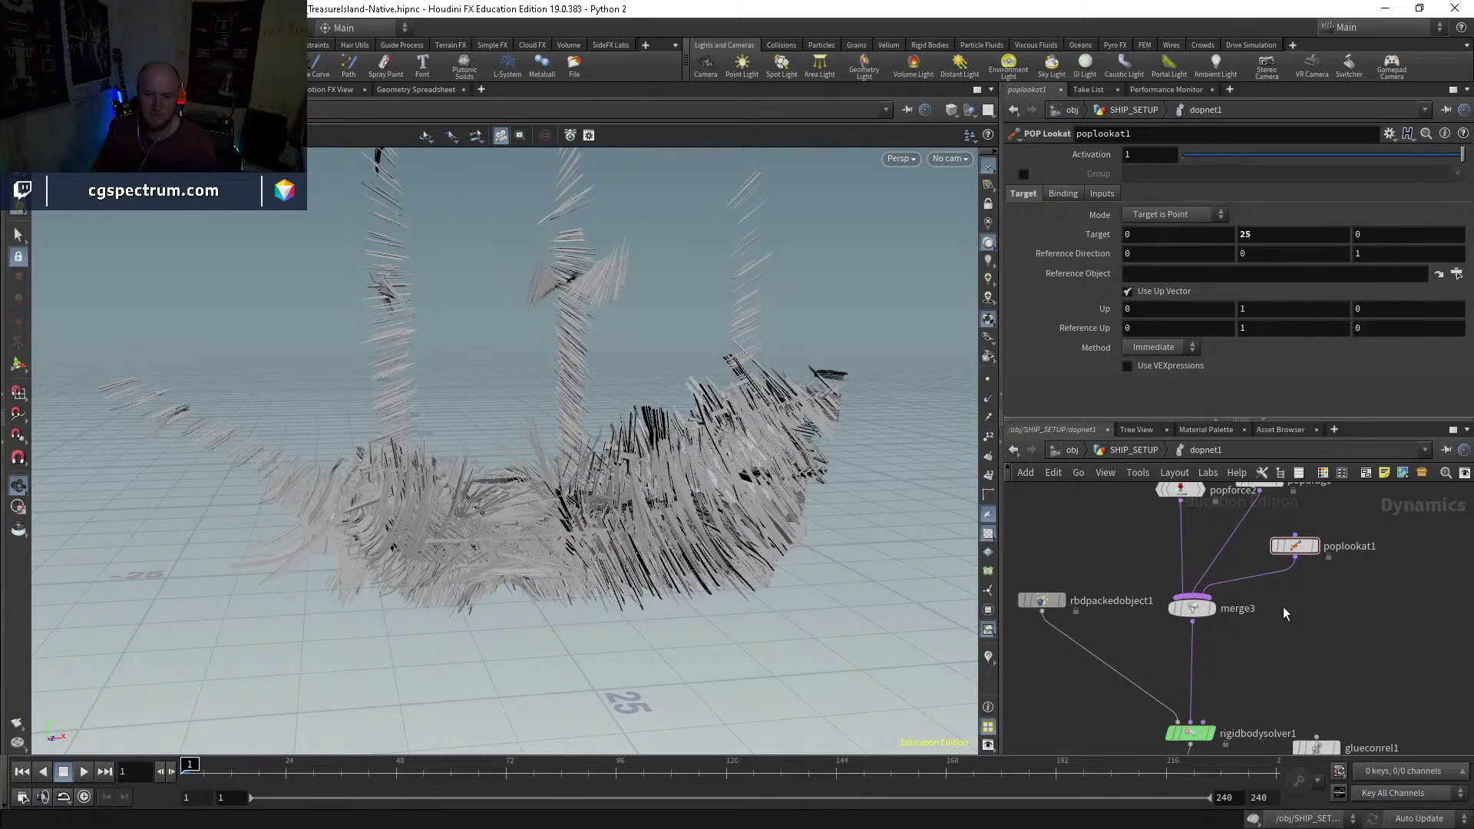
{"action": "left_click", "coordinate": [1398, 254]}
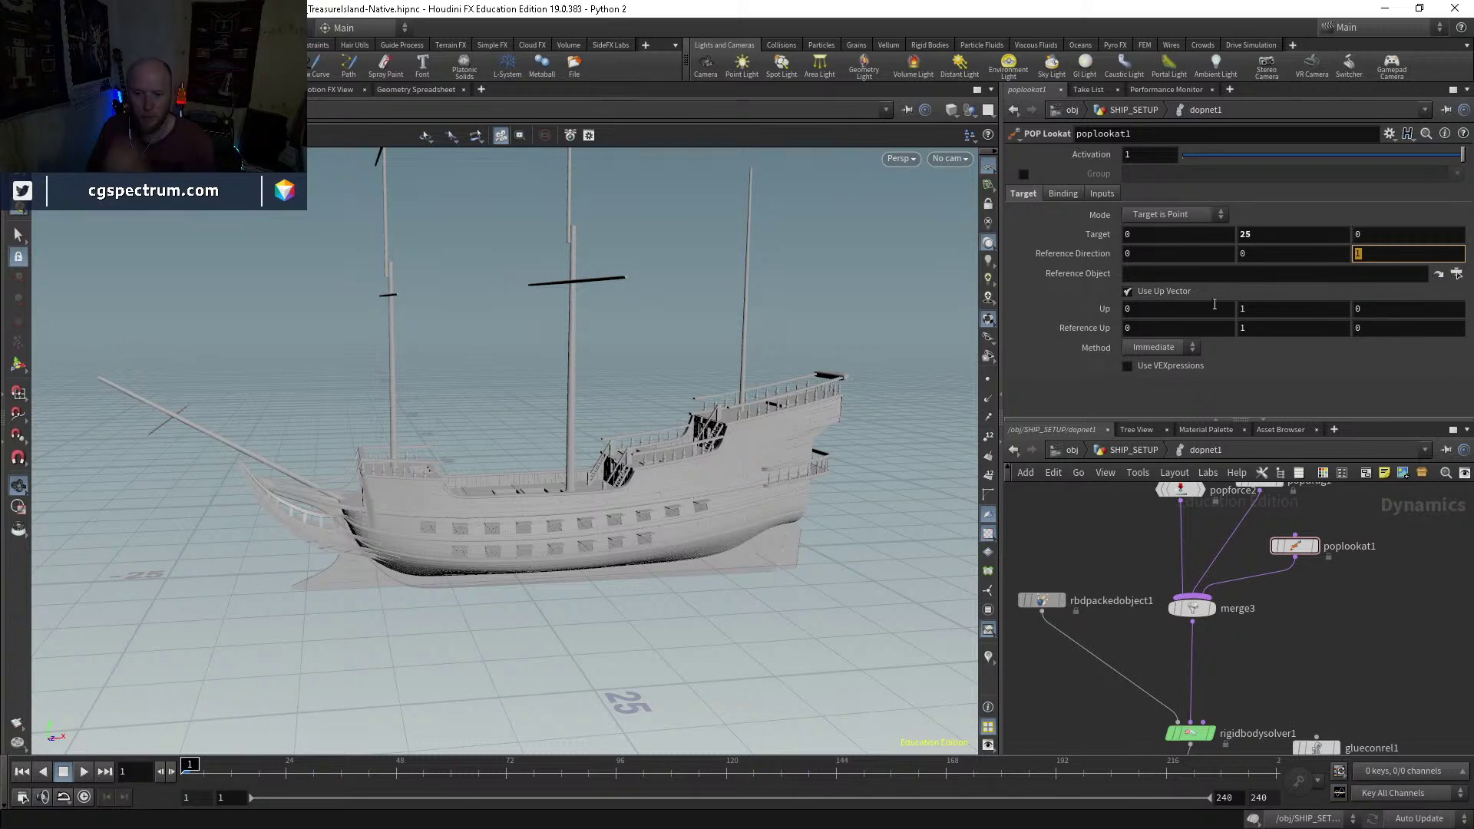
Step: Try the Turn method on poplookat1 after viewing the Spin options, and step through the first frames
{"action": "left_click", "coordinate": [1157, 347]}
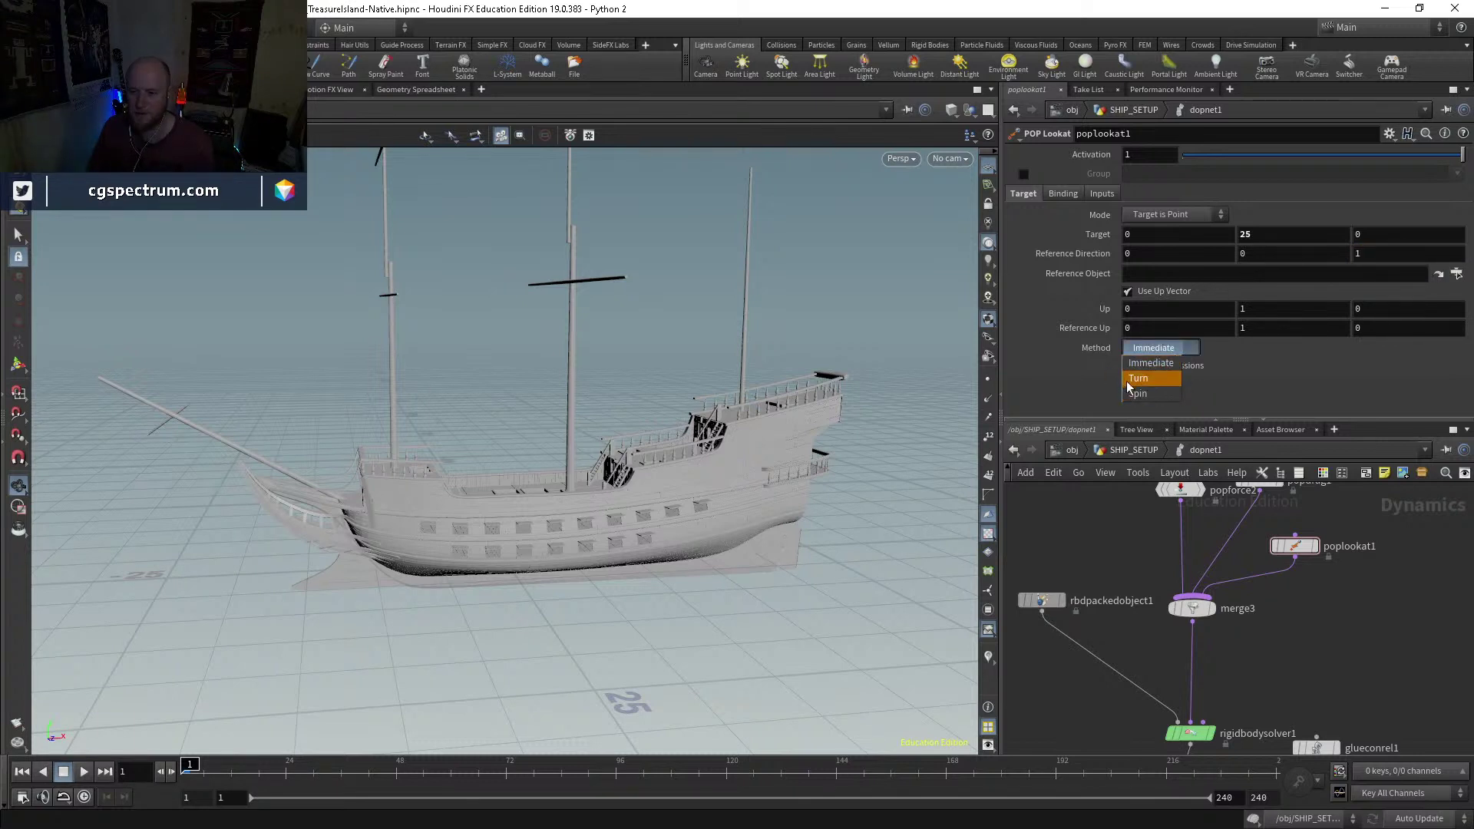
{"action": "left_click", "coordinate": [1155, 380]}
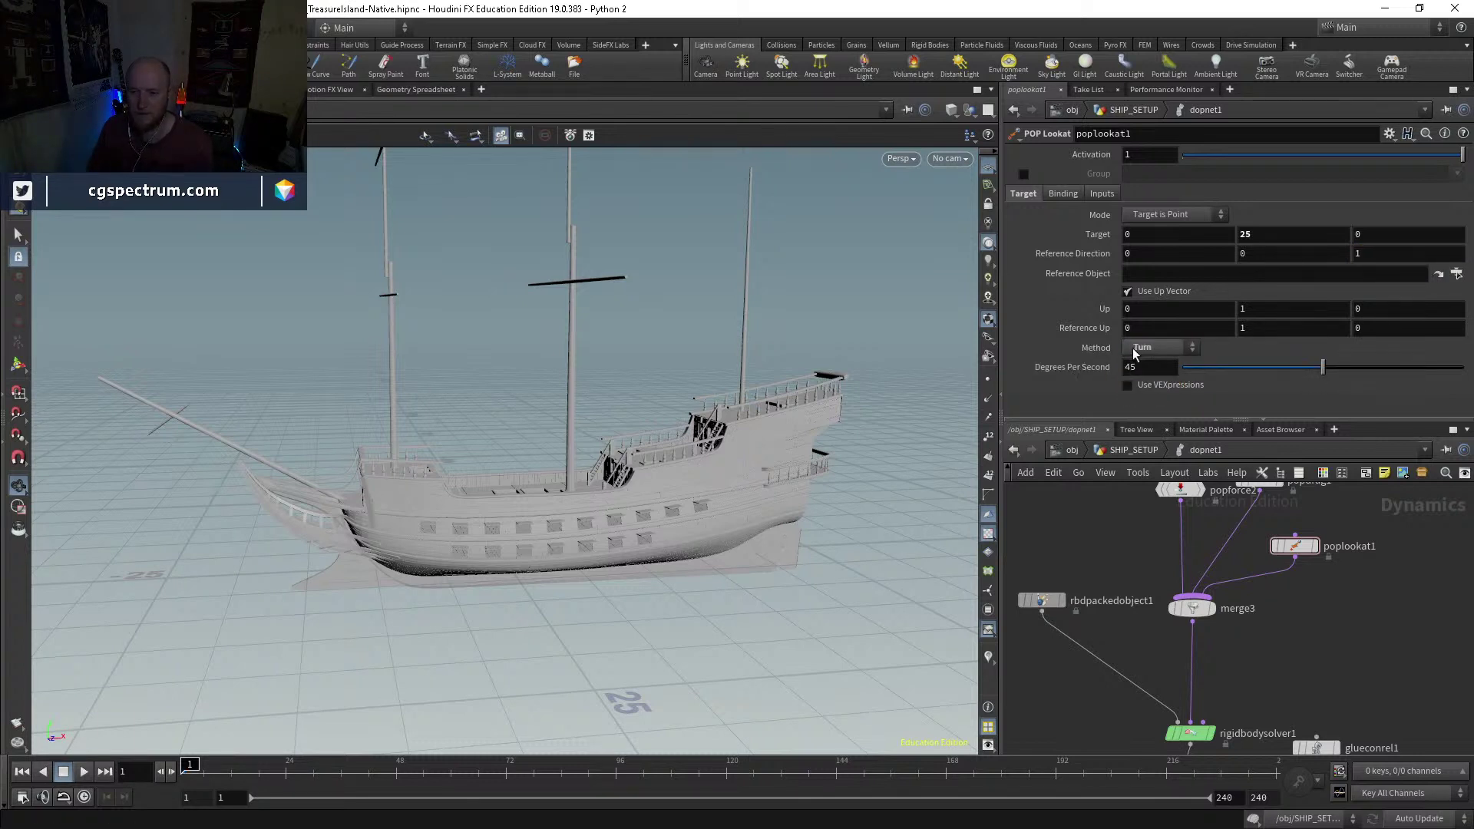
{"action": "left_click", "coordinate": [1157, 394]}
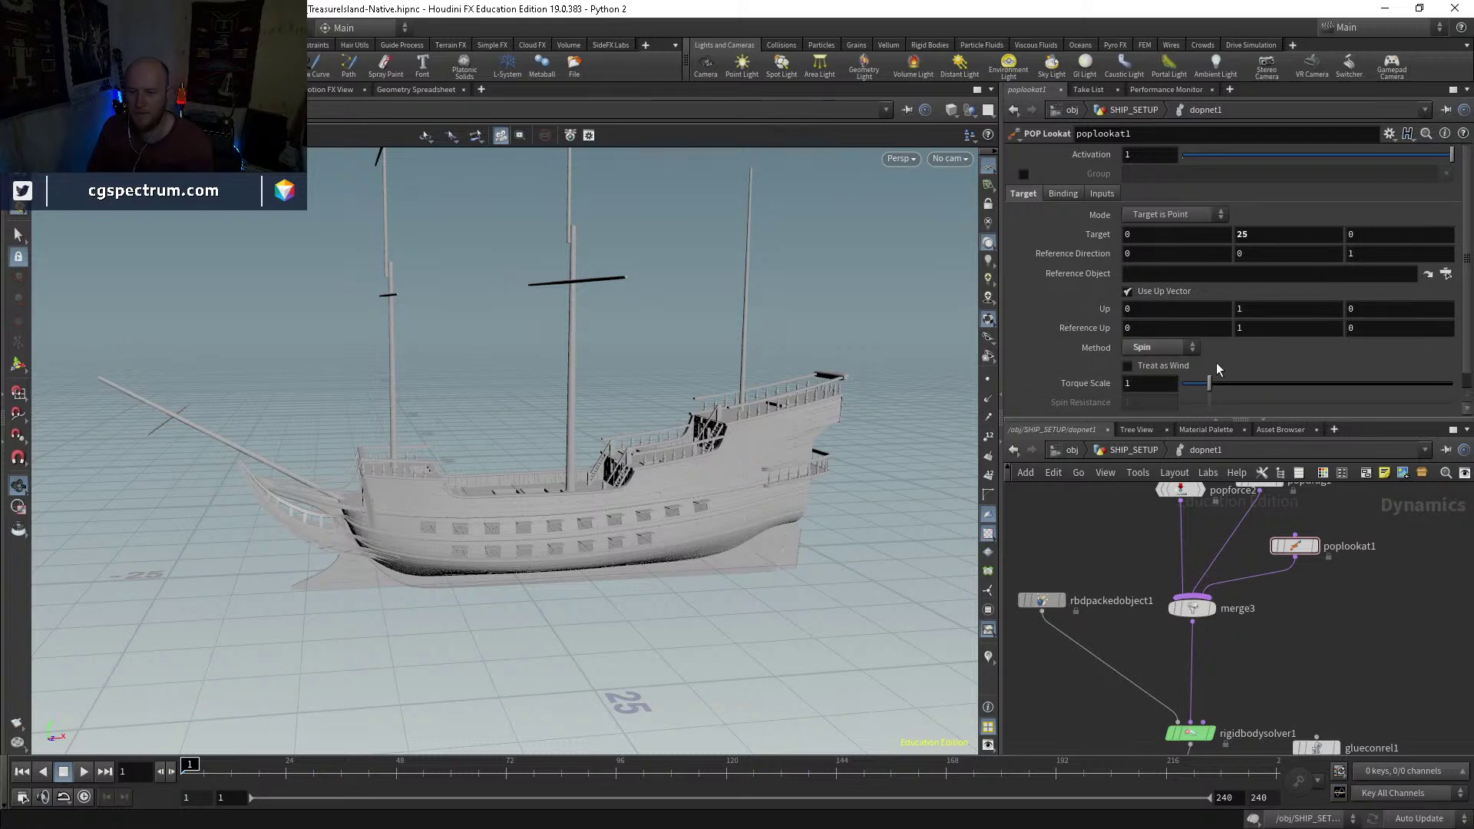
{"action": "scroll", "coordinate": [1159, 338], "scroll_direction": "down", "scroll_amount": 1}
{"action": "left_click", "coordinate": [1155, 365]}
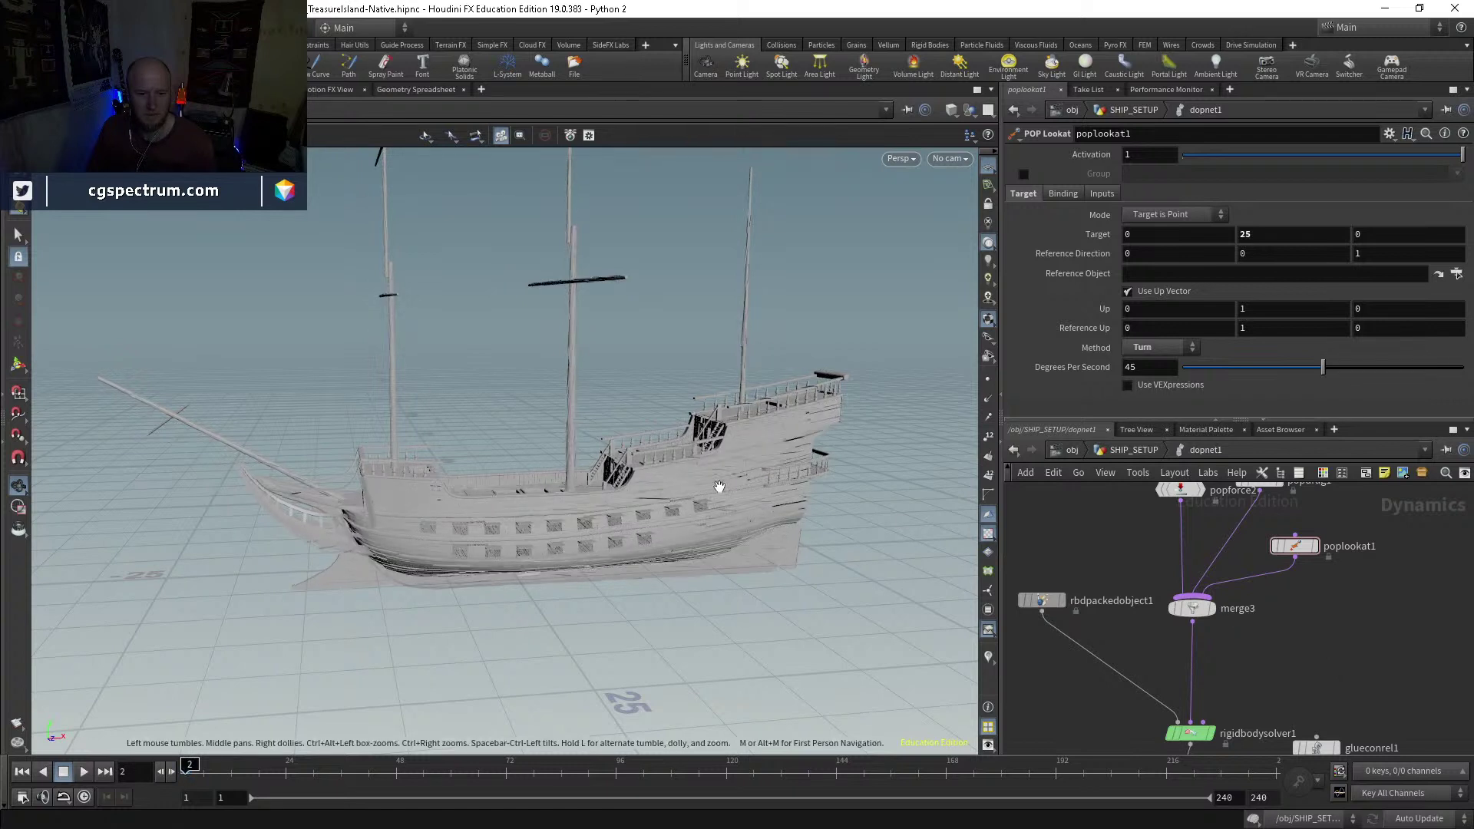
{"action": "key", "text": "Right"}
{"action": "key", "text": "Left"}
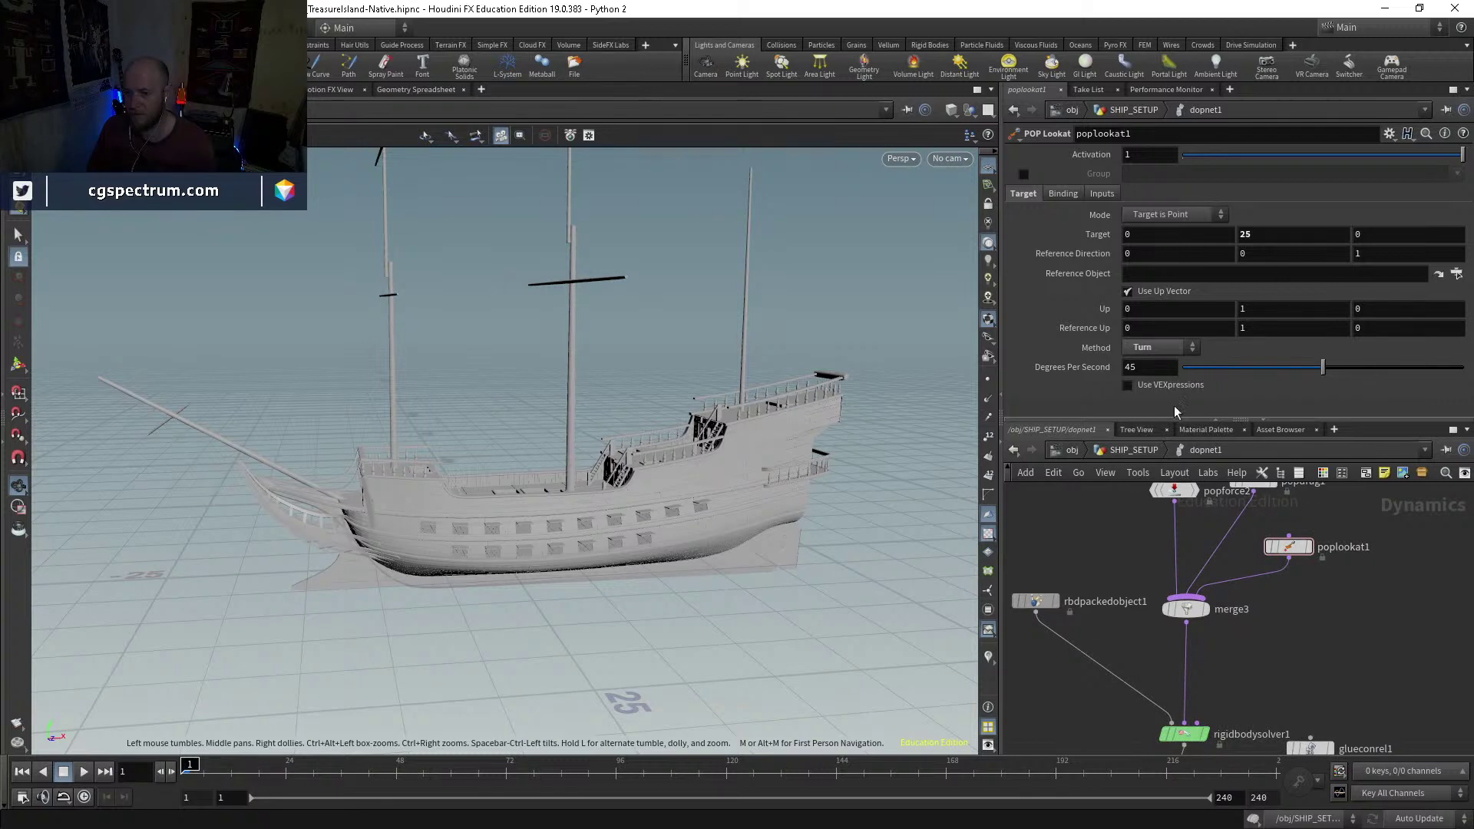
{"action": "key", "text": "Right"}
{"action": "key", "text": "Right"}
{"action": "key", "text": "Left"}
{"action": "key", "text": "Left"}
Step: Set poplookat1's method to Spin and play the simulation
{"action": "left_click", "coordinate": [1165, 346]}
{"action": "left_click", "coordinate": [1163, 395]}
{"action": "left_click", "coordinate": [1158, 347]}
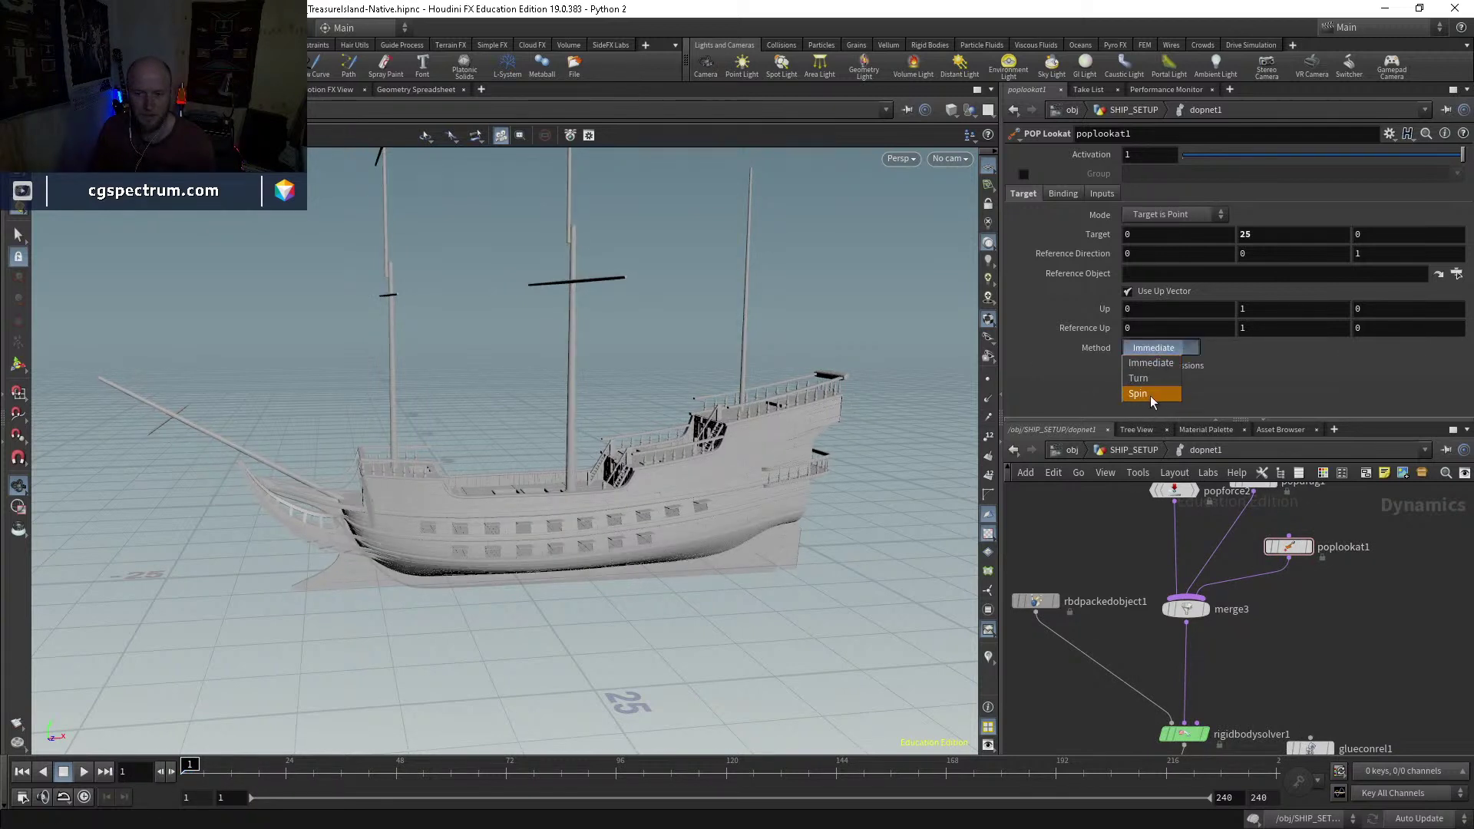
{"action": "left_click", "coordinate": [1149, 395]}
{"action": "key", "text": "Up"}
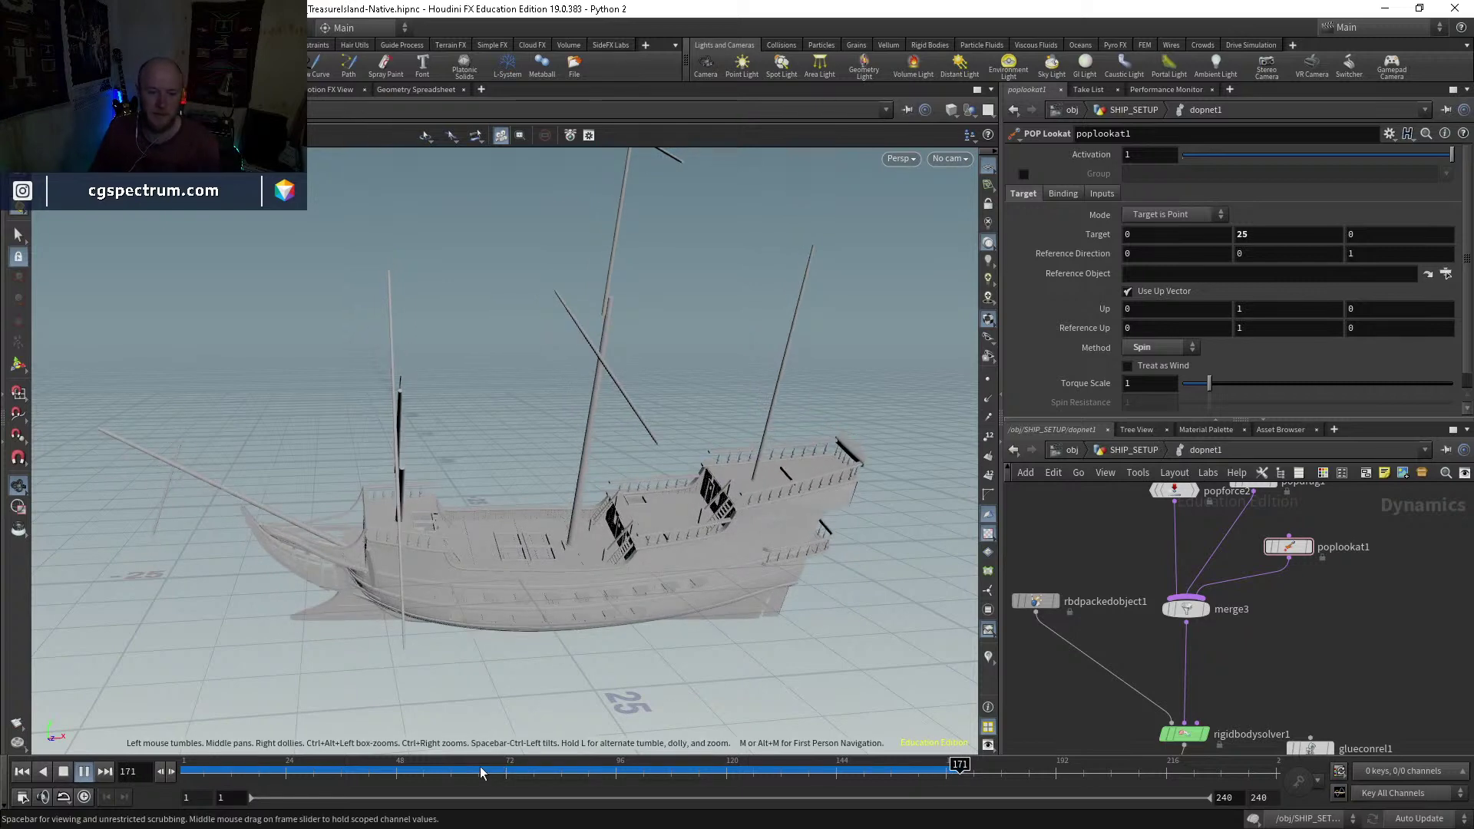
Step: Scrub and replay the cached Spin simulation from several angles to examine the ship's rocking, and return to frame 1
{"action": "left_click_drag", "start_coordinate": [453, 773], "coordinate": [405, 773]}
{"action": "left_click_drag", "start_coordinate": [508, 737], "coordinate": [893, 801]}
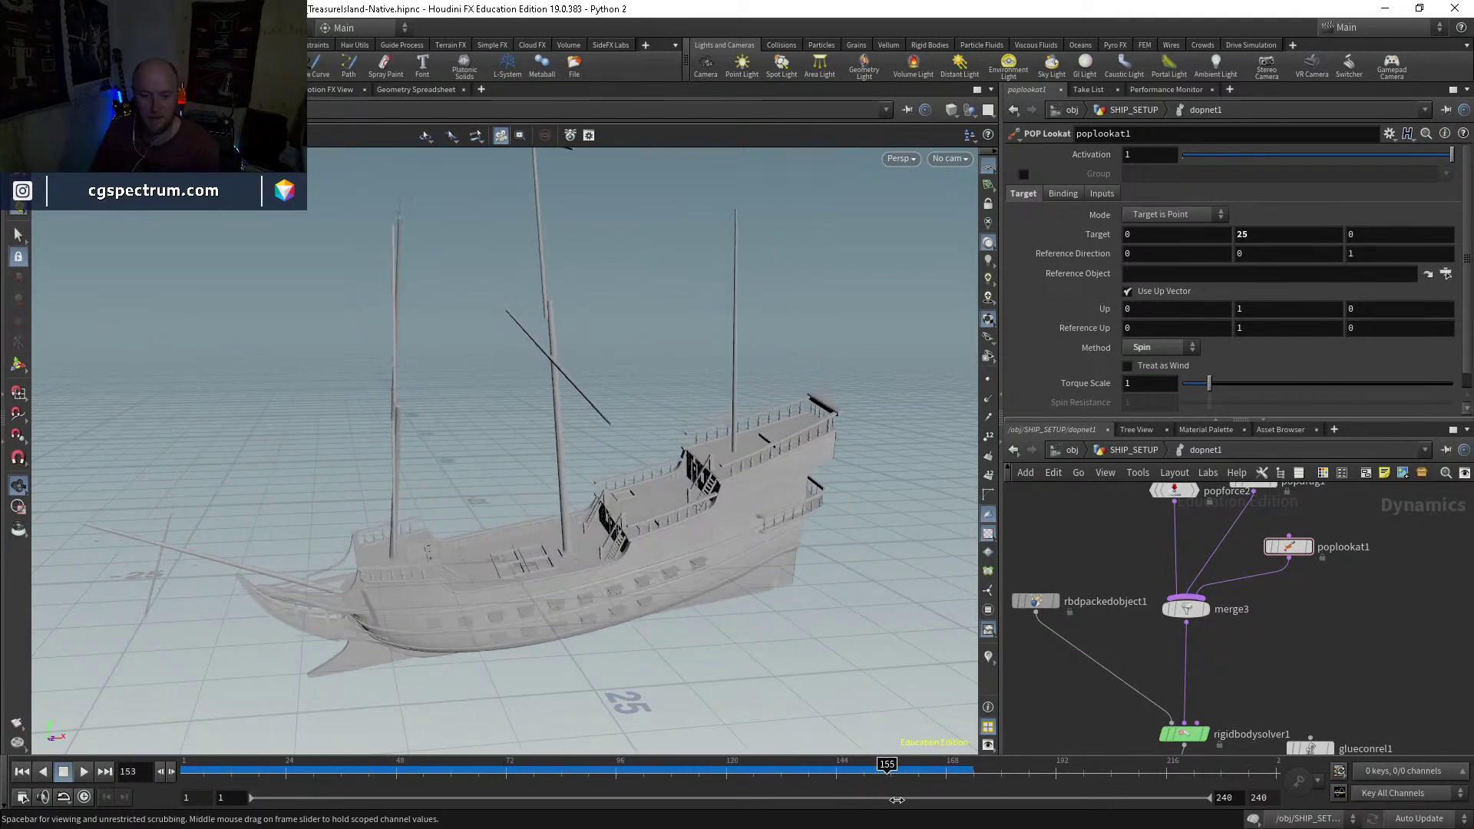
{"action": "left_click_drag", "start_coordinate": [691, 552], "coordinate": [651, 585]}
{"action": "left_click_drag", "start_coordinate": [924, 768], "coordinate": [865, 772]}
{"action": "left_click_drag", "start_coordinate": [584, 583], "coordinate": [546, 580]}
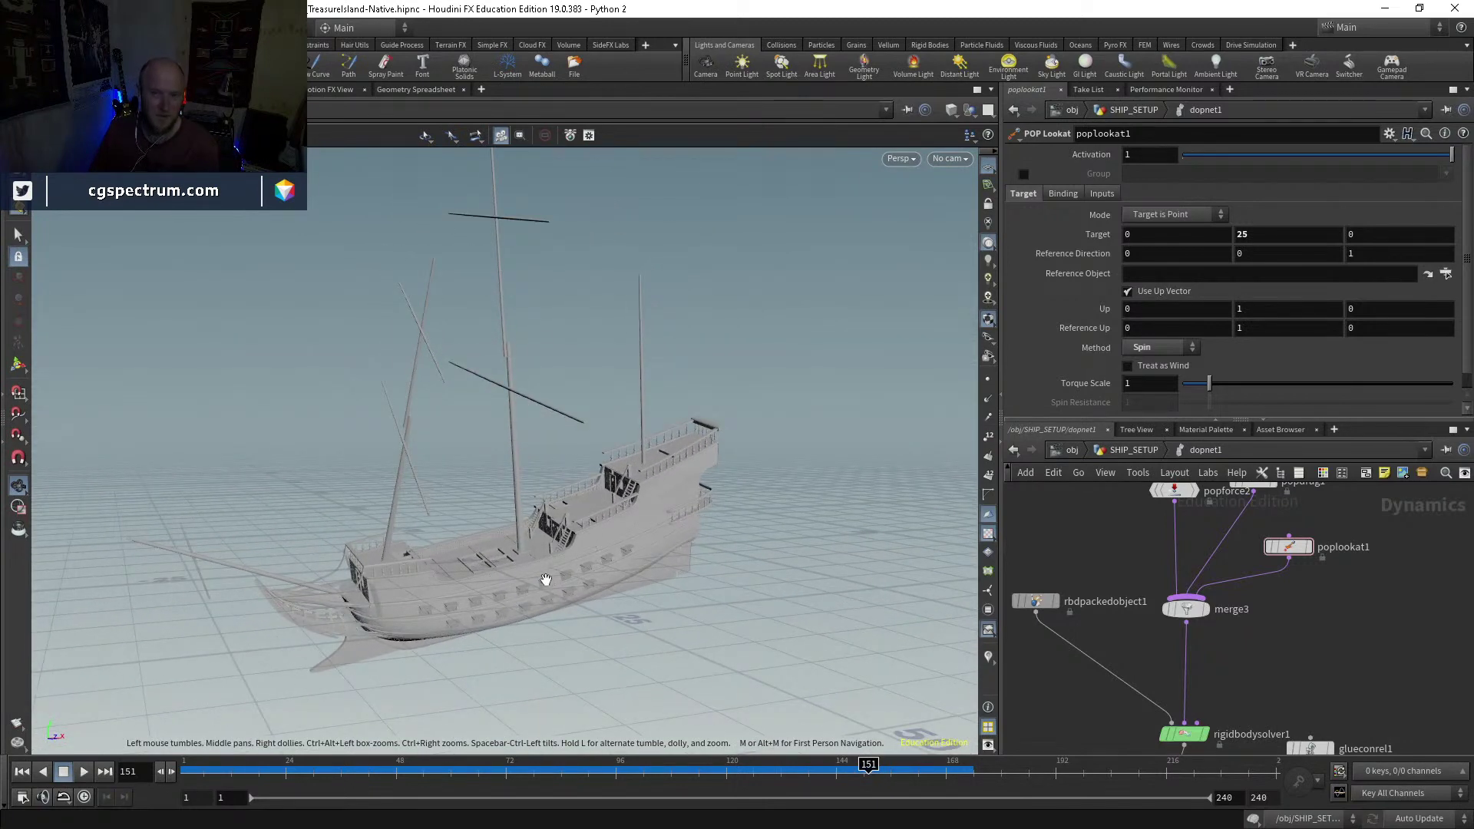
{"action": "left_click_drag", "start_coordinate": [905, 771], "coordinate": [941, 768]}
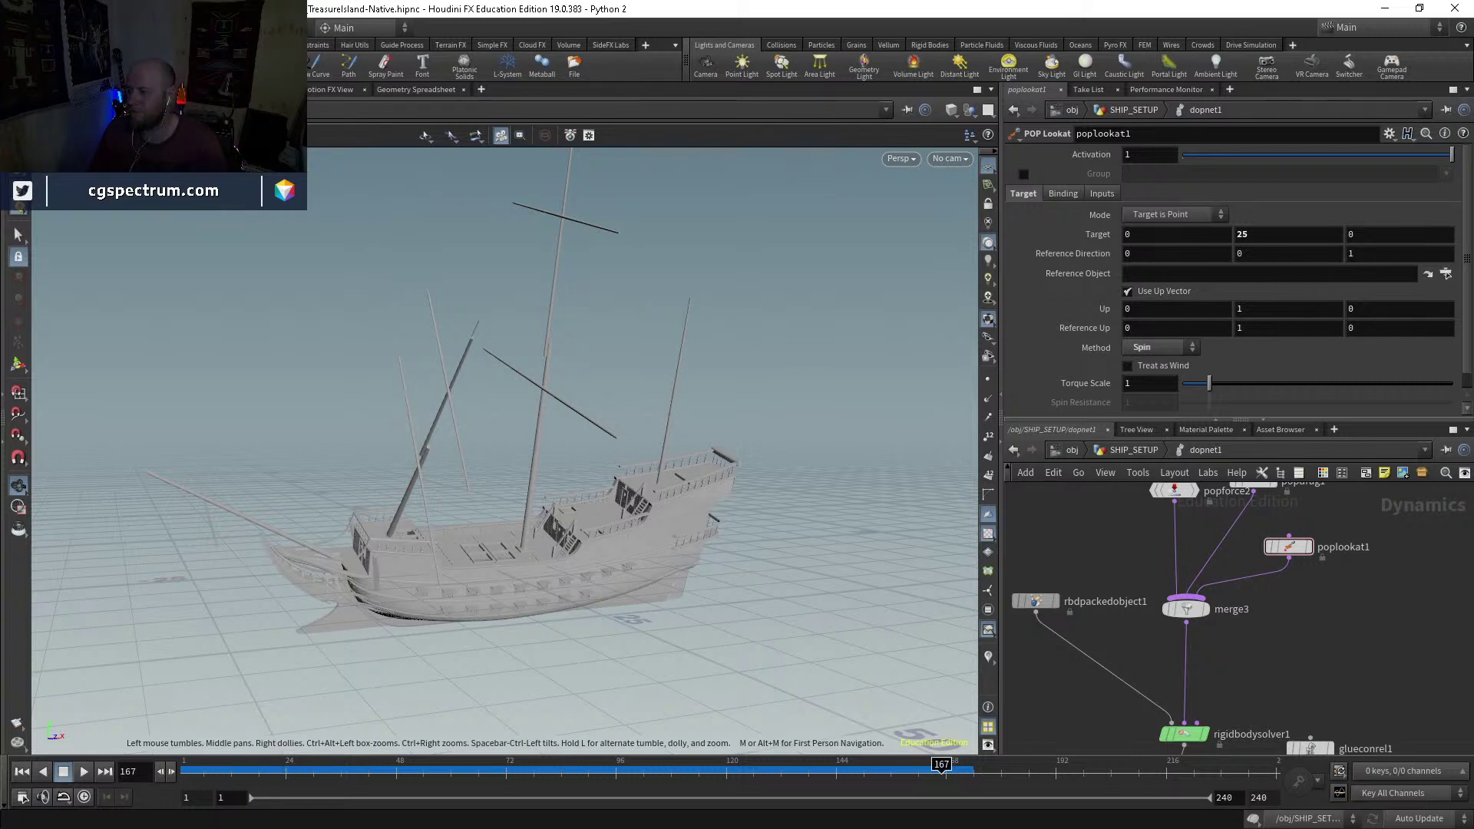
{"action": "mouse_move", "coordinate": [942, 768]}
{"action": "left_mouse_down"}
{"action": "mouse_move", "coordinate": [798, 767]}
{"action": "mouse_move", "coordinate": [916, 768]}
{"action": "left_mouse_up"}
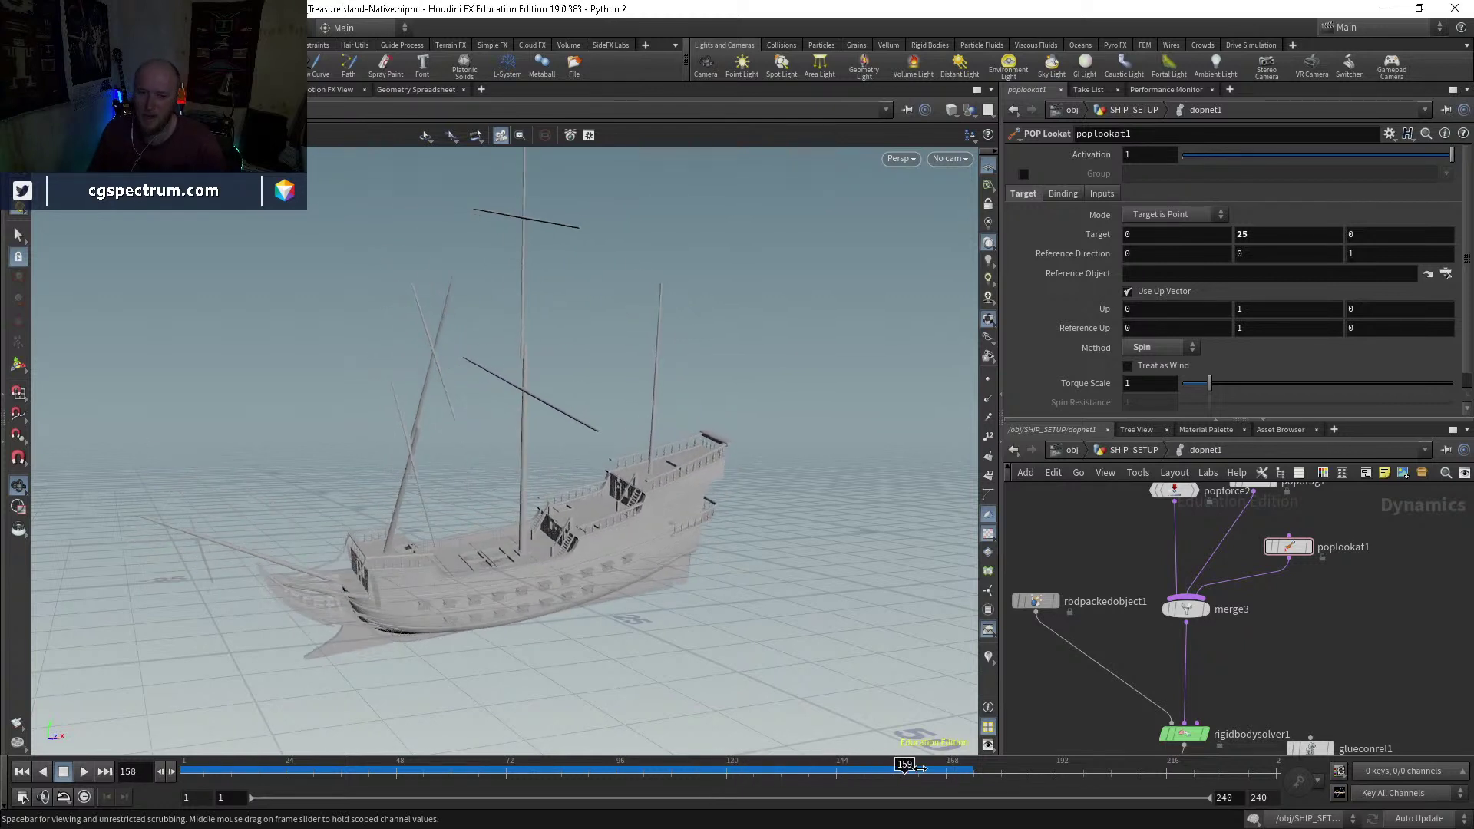
{"action": "left_click", "coordinate": [84, 771]}
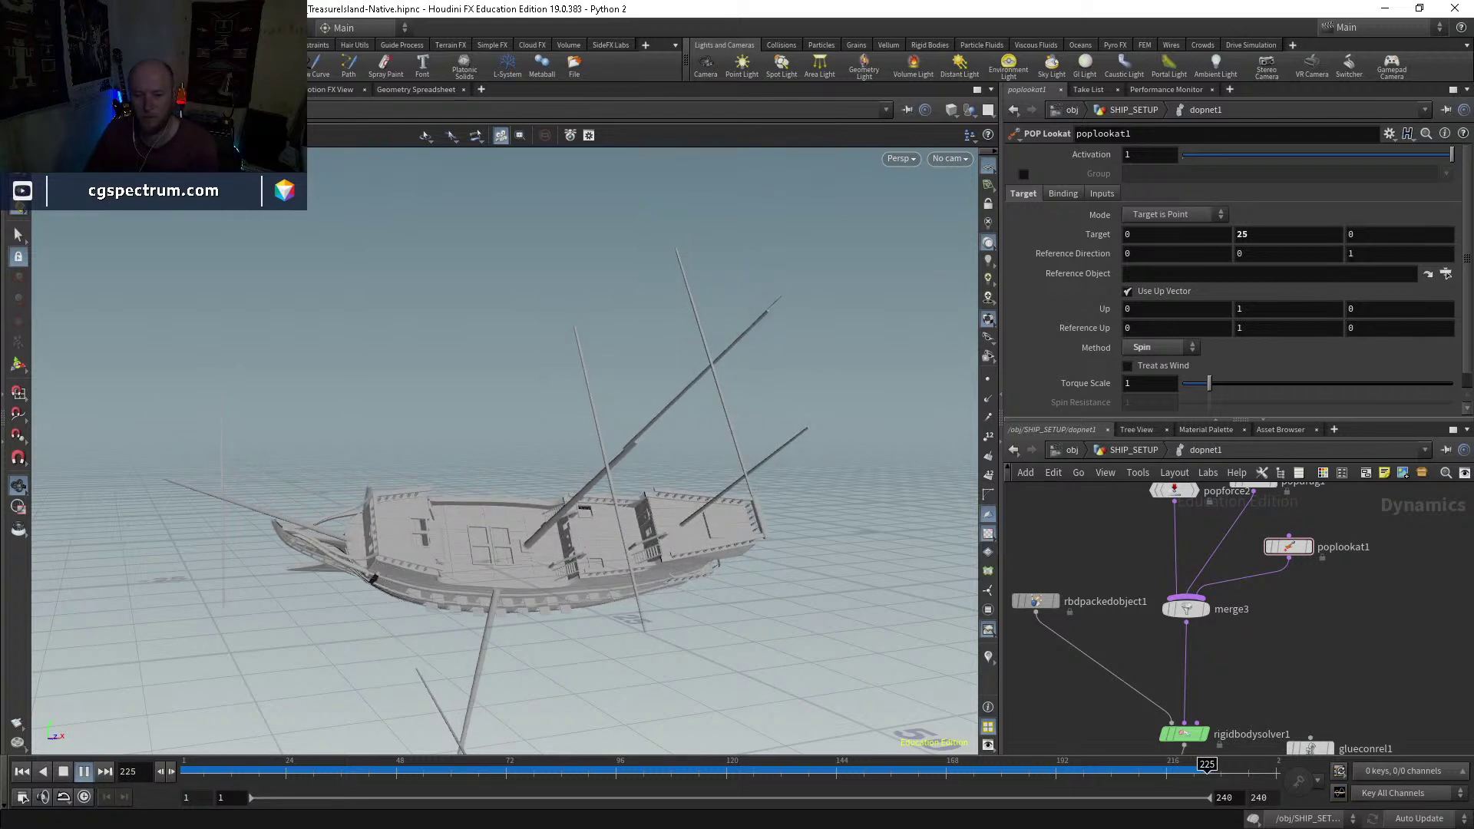
{"action": "left_click_drag", "start_coordinate": [364, 777], "coordinate": [144, 640]}
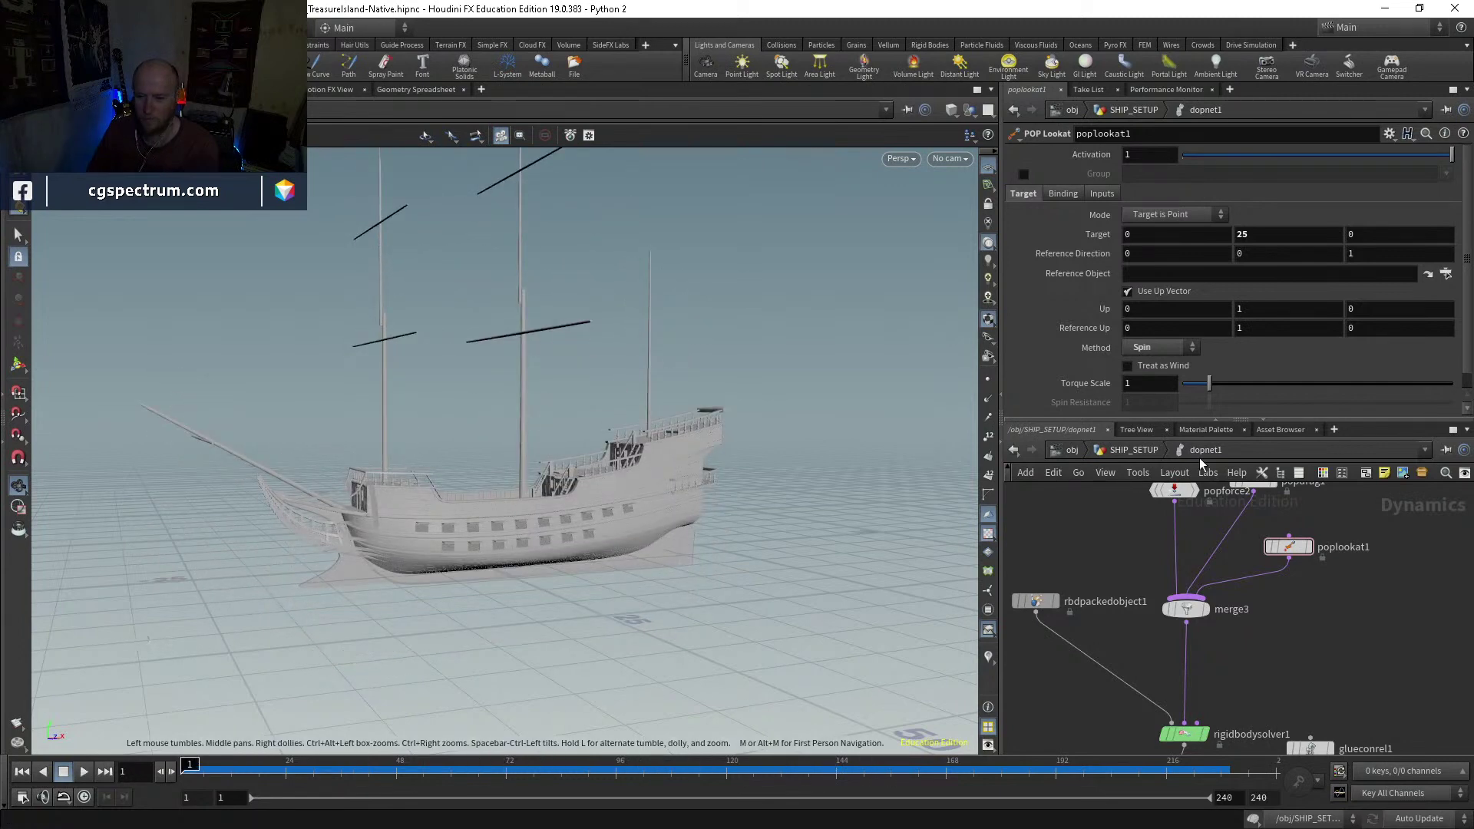
Step: Set poplookat1's Torque Scale to 10 and play the simulation again
{"action": "scroll", "coordinate": [1147, 390], "scroll_direction": "down", "scroll_amount": 1}
{"action": "type", "text": "0"}
{"action": "key", "text": "Return"}
{"action": "key", "text": "Up"}
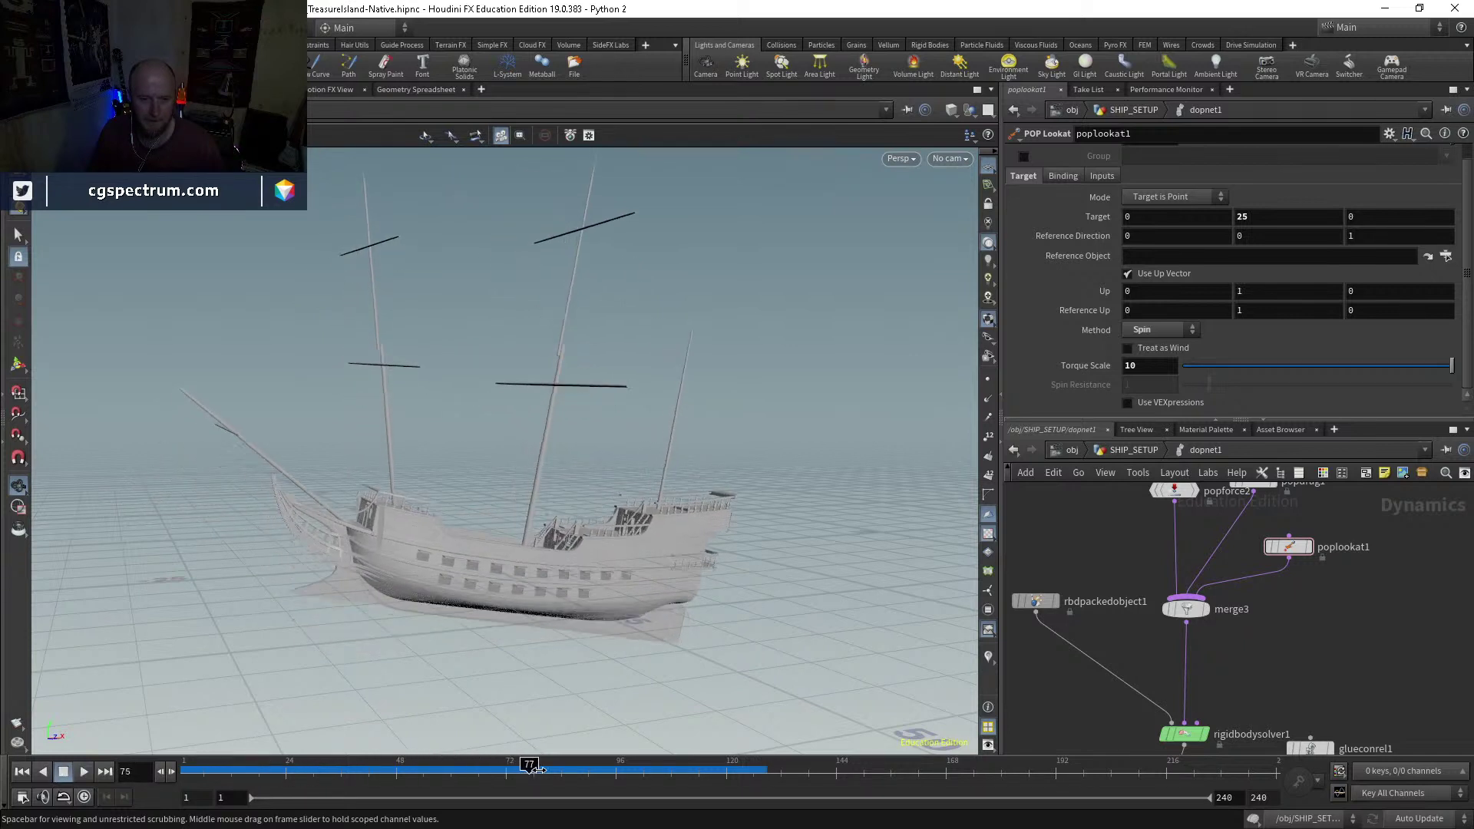
Step: Scrub the cached simulation to frame 127 and examine the ship's lean from several angles
{"action": "left_click", "coordinate": [695, 770]}
{"action": "left_click_drag", "start_coordinate": [695, 773], "coordinate": [753, 771]}
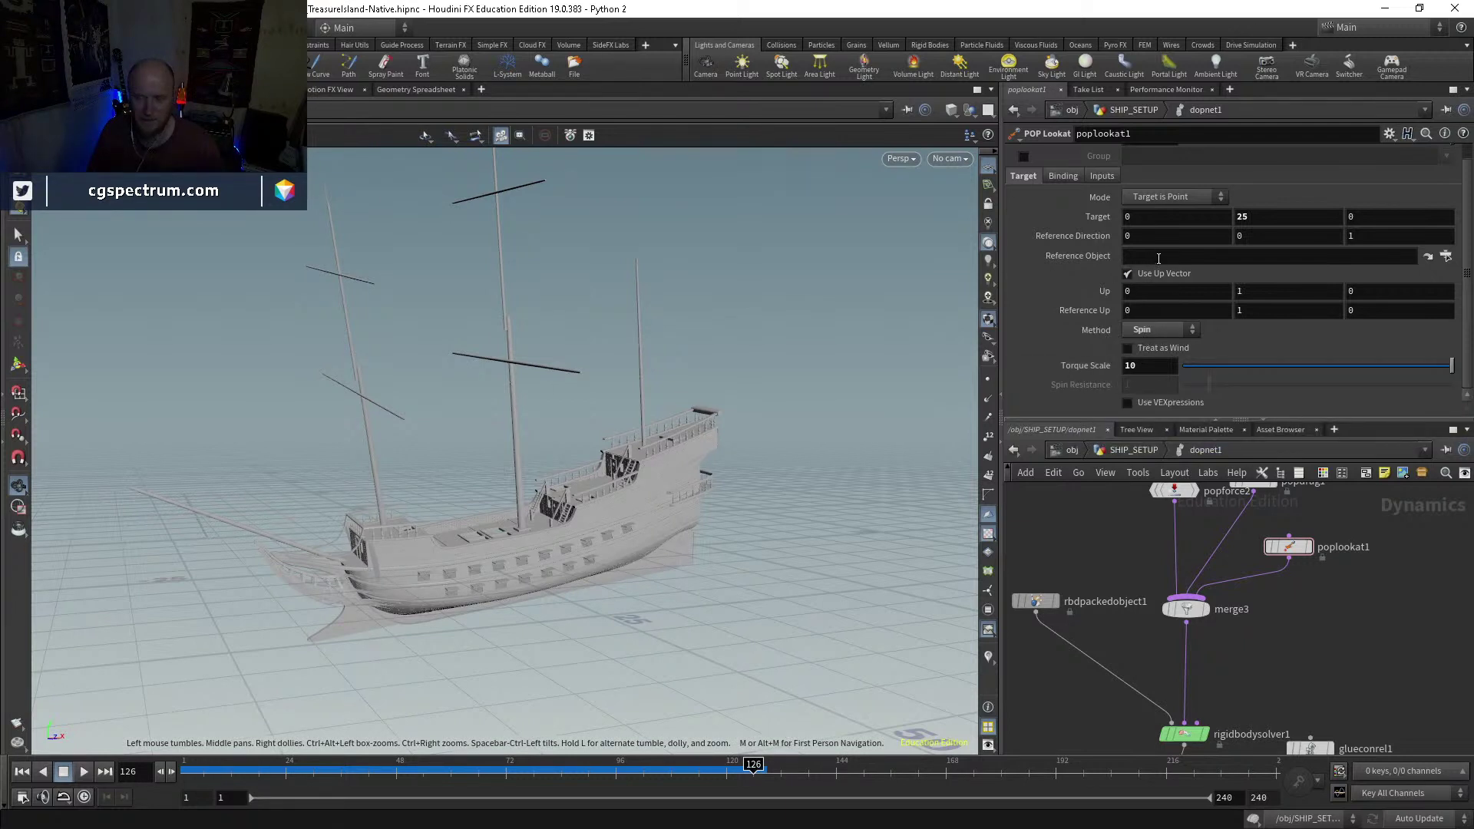
{"action": "left_click_drag", "start_coordinate": [704, 456], "coordinate": [807, 463]}
{"action": "mouse_move", "coordinate": [753, 770]}
{"action": "left_mouse_down"}
{"action": "mouse_move", "coordinate": [591, 773]}
{"action": "mouse_move", "coordinate": [757, 771]}
{"action": "left_mouse_up"}
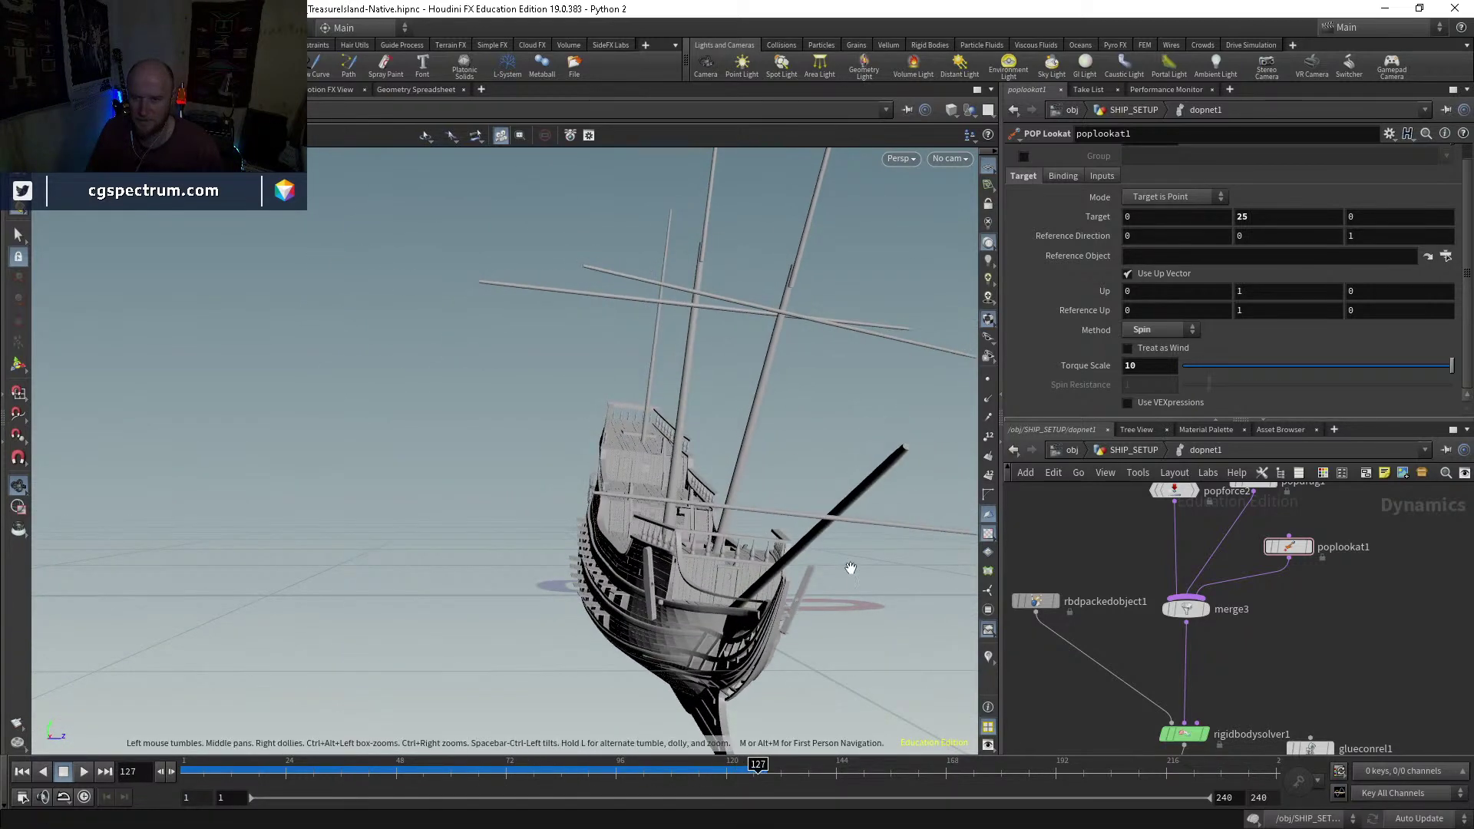
{"action": "left_click_drag", "start_coordinate": [743, 580], "coordinate": [655, 555]}
{"action": "right_click_drag", "start_coordinate": [655, 554], "coordinate": [580, 667]}
{"action": "left_click_drag", "start_coordinate": [580, 667], "coordinate": [572, 658]}
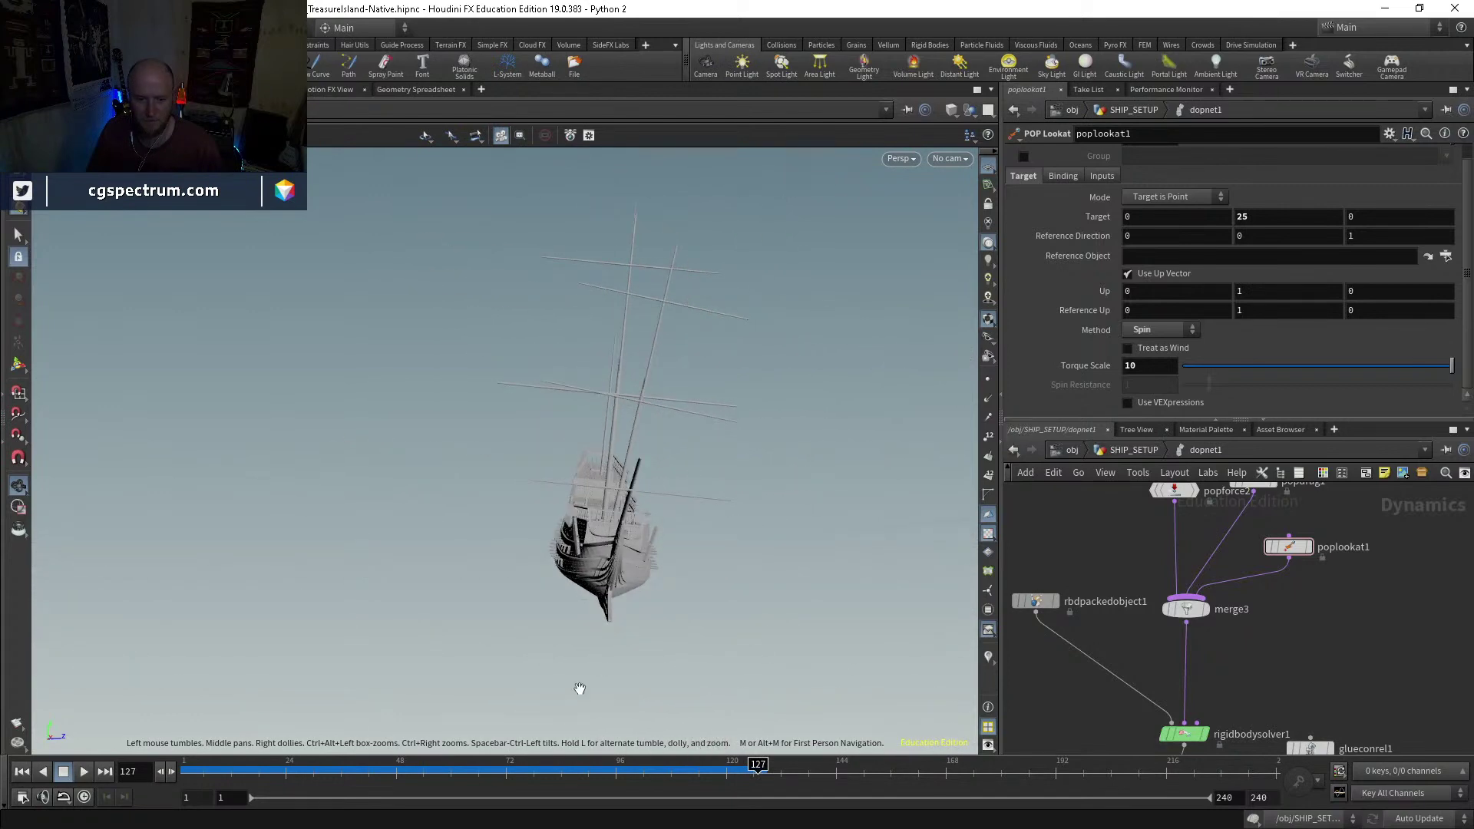
Step: Play the rest of the simulation, scrub through it to examine how far the ship rolls, and return to frame 1
{"action": "left_click", "coordinate": [85, 771]}
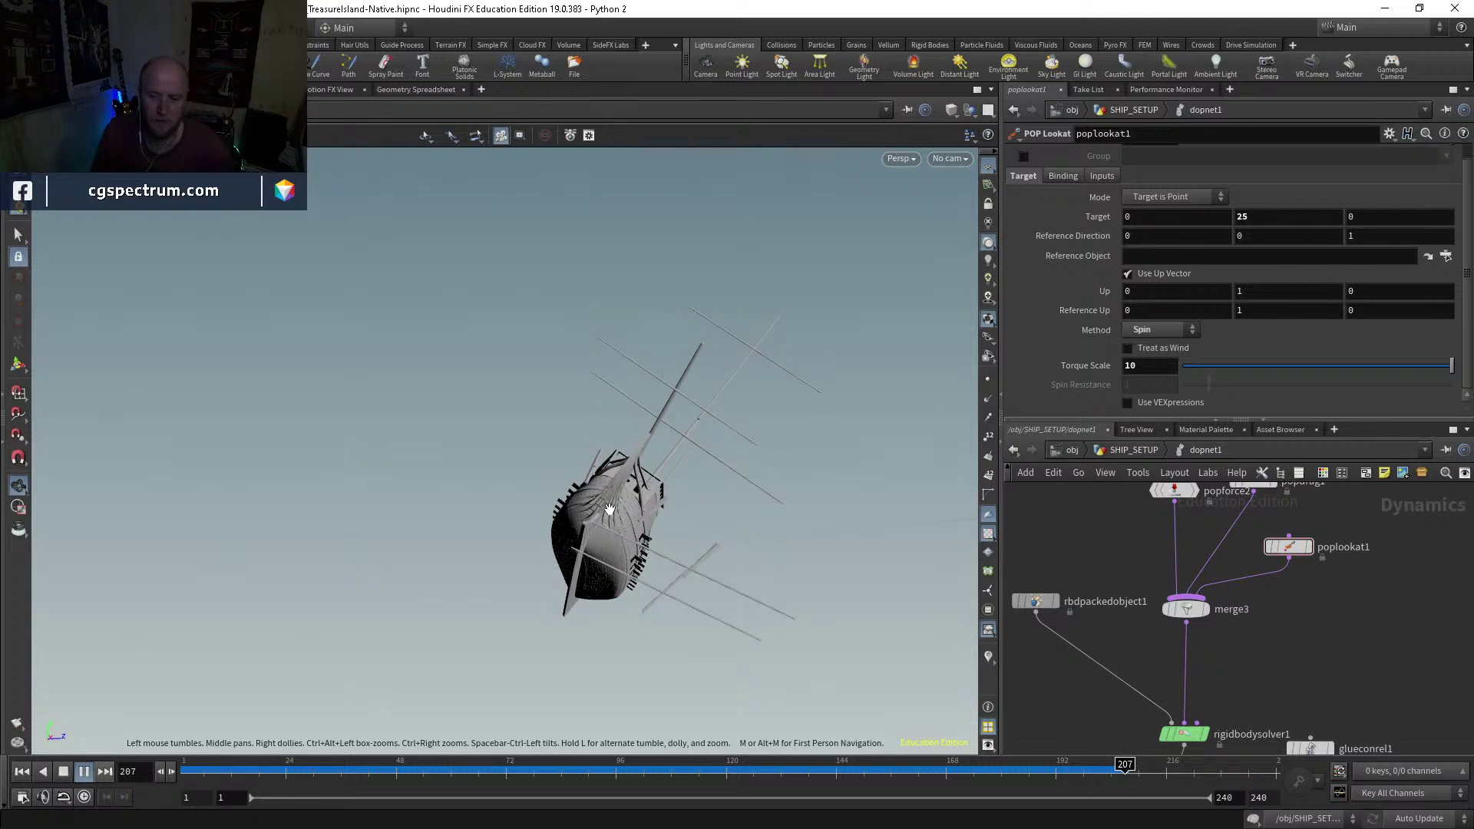
{"action": "mouse_move", "coordinate": [423, 774]}
{"action": "left_mouse_down"}
{"action": "mouse_move", "coordinate": [836, 772]}
{"action": "mouse_move", "coordinate": [975, 801]}
{"action": "mouse_move", "coordinate": [1134, 796]}
{"action": "left_mouse_up"}
{"action": "mouse_move", "coordinate": [697, 570]}
{"action": "left_mouse_down", "text": "alt"}
{"action": "mouse_move", "coordinate": [598, 585]}
{"action": "mouse_move", "coordinate": [727, 573]}
{"action": "mouse_move", "coordinate": [609, 606]}
{"action": "left_mouse_up", "text": "alt"}
{"action": "left_click_drag", "start_coordinate": [645, 772], "coordinate": [1125, 779]}
{"action": "left_click_drag", "start_coordinate": [825, 635], "coordinate": [817, 591]}
{"action": "left_click_drag", "start_coordinate": [833, 767], "coordinate": [184, 693]}
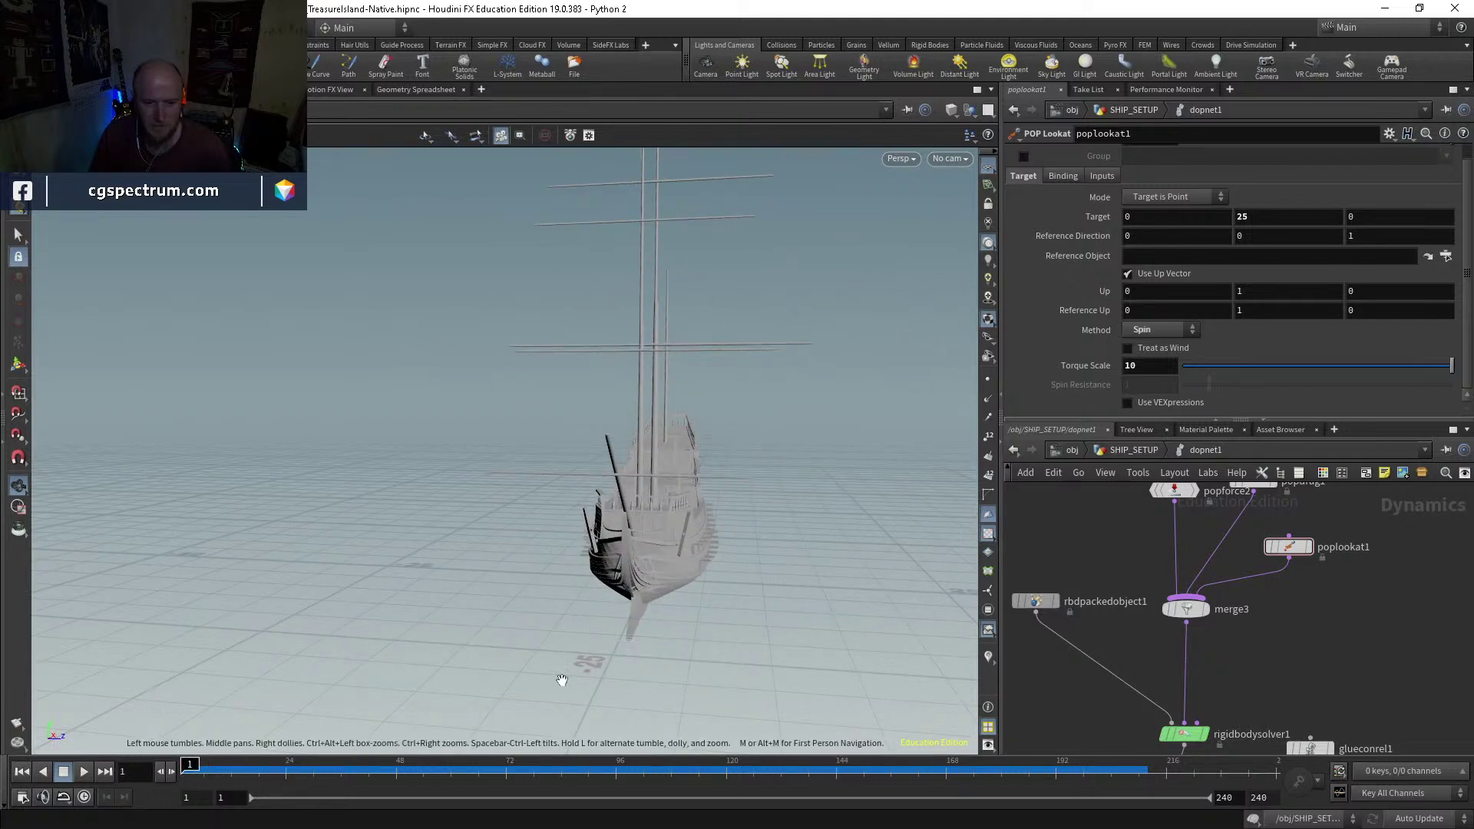
Step: Set poplookat1's Torque Scale to 30, play the opening frames of the simulation, and return to frame 1
{"action": "left_click", "coordinate": [1149, 366]}
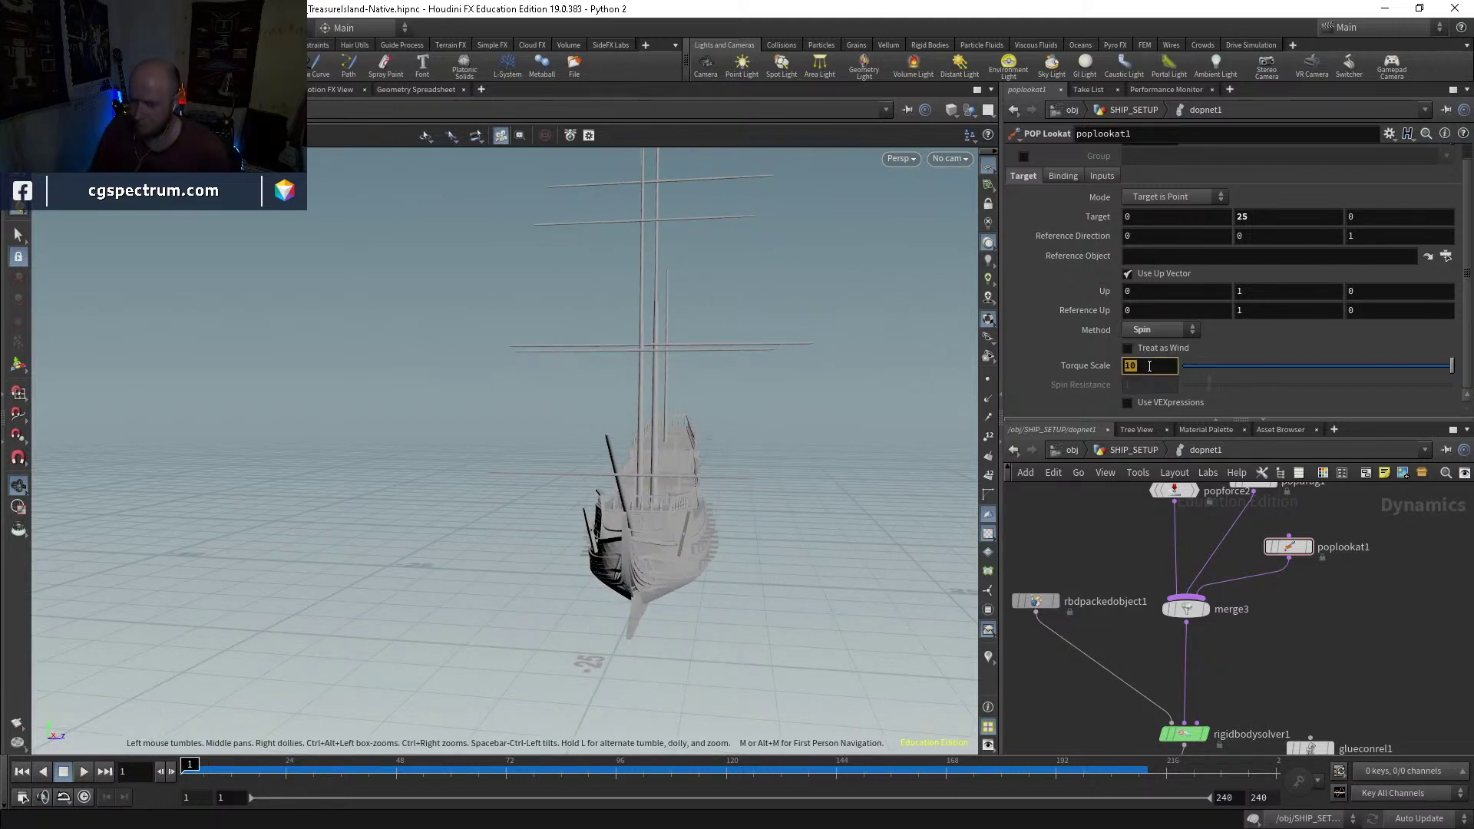
{"action": "left_click", "coordinate": [83, 772]}
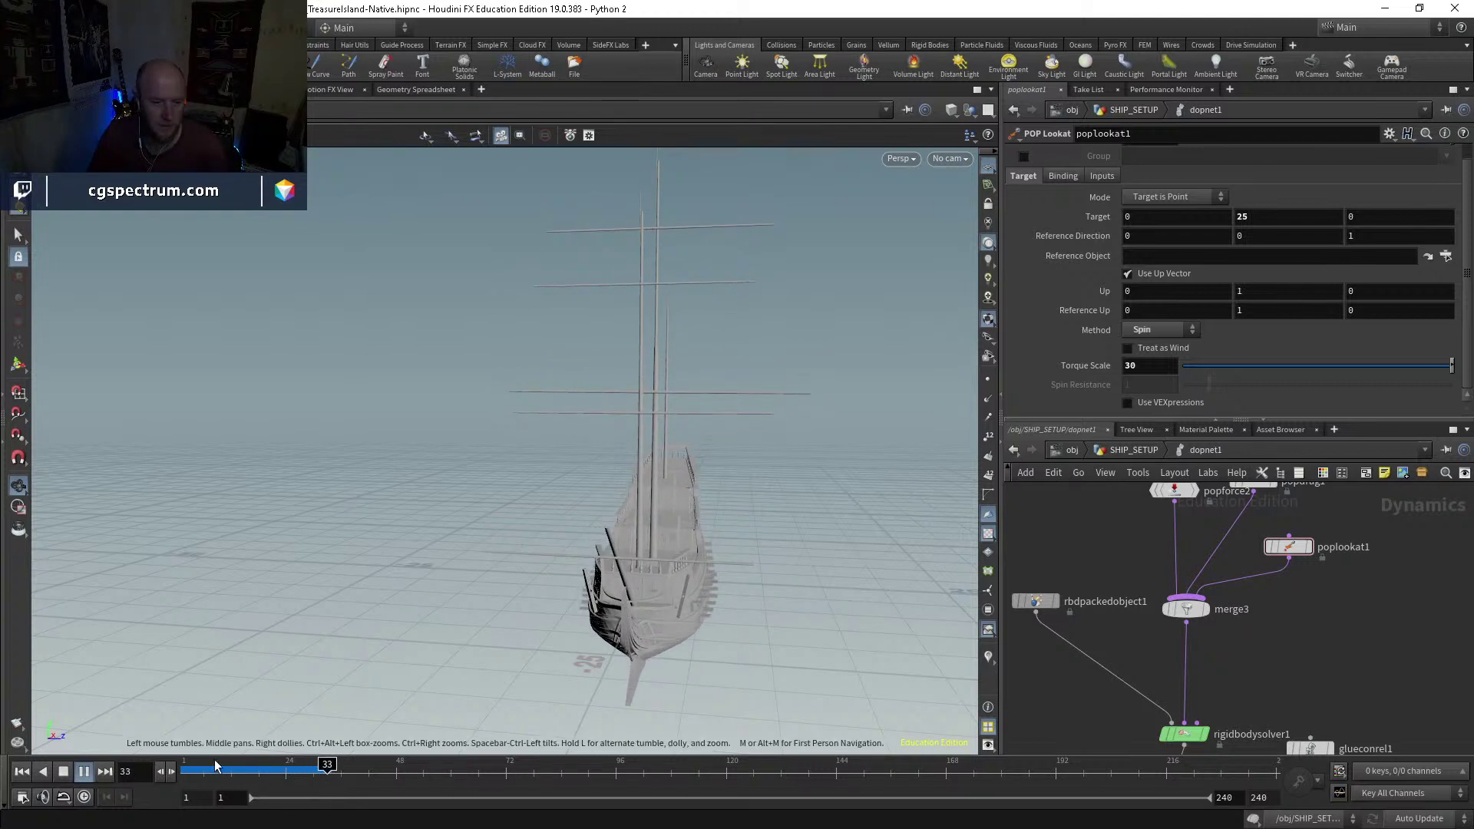
{"action": "left_click_drag", "start_coordinate": [218, 766], "coordinate": [170, 766]}
Step: Set poplookat1's Reference Direction to 0, 1, 0
{"action": "left_click", "coordinate": [1391, 235]}
{"action": "key", "text": "Return"}
{"action": "left_click", "coordinate": [1251, 239]}
{"action": "type", "text": "1"}
{"action": "key", "text": "Return"}
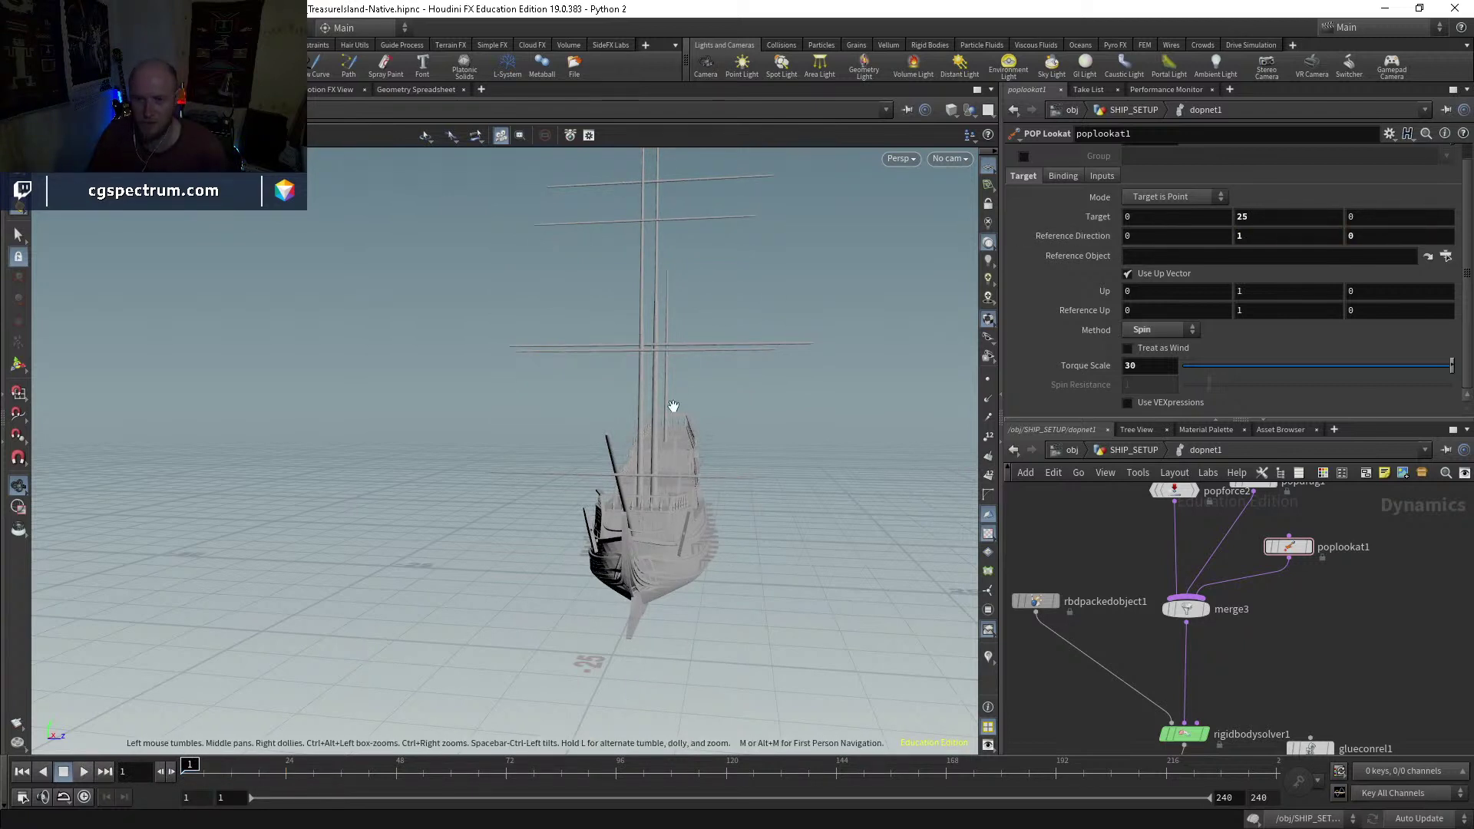
Step: Set poplookat1's mode to Target is Direction and play the simulation
{"action": "left_click", "coordinate": [1185, 198]}
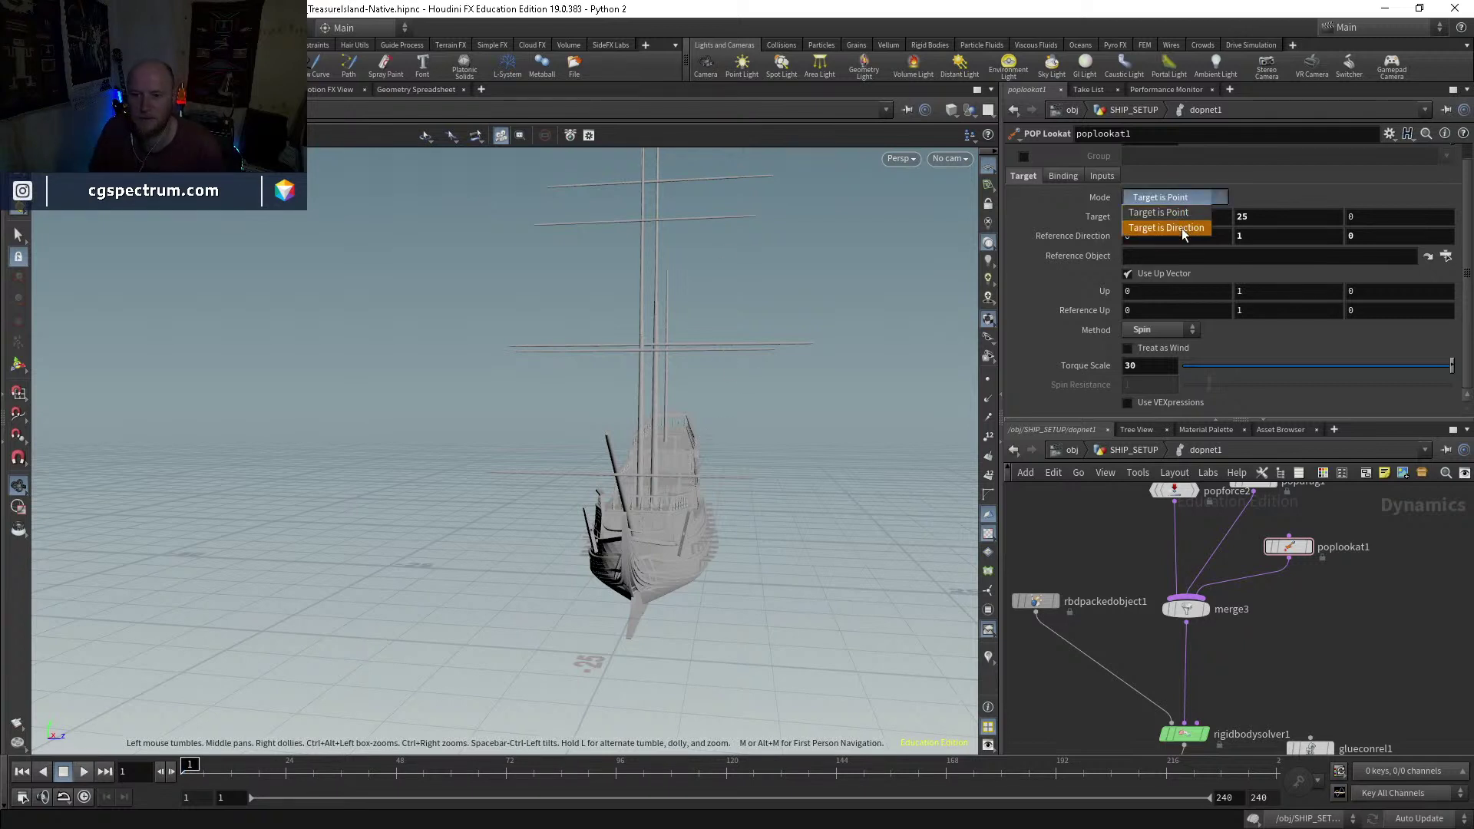
{"action": "left_click", "coordinate": [1181, 228]}
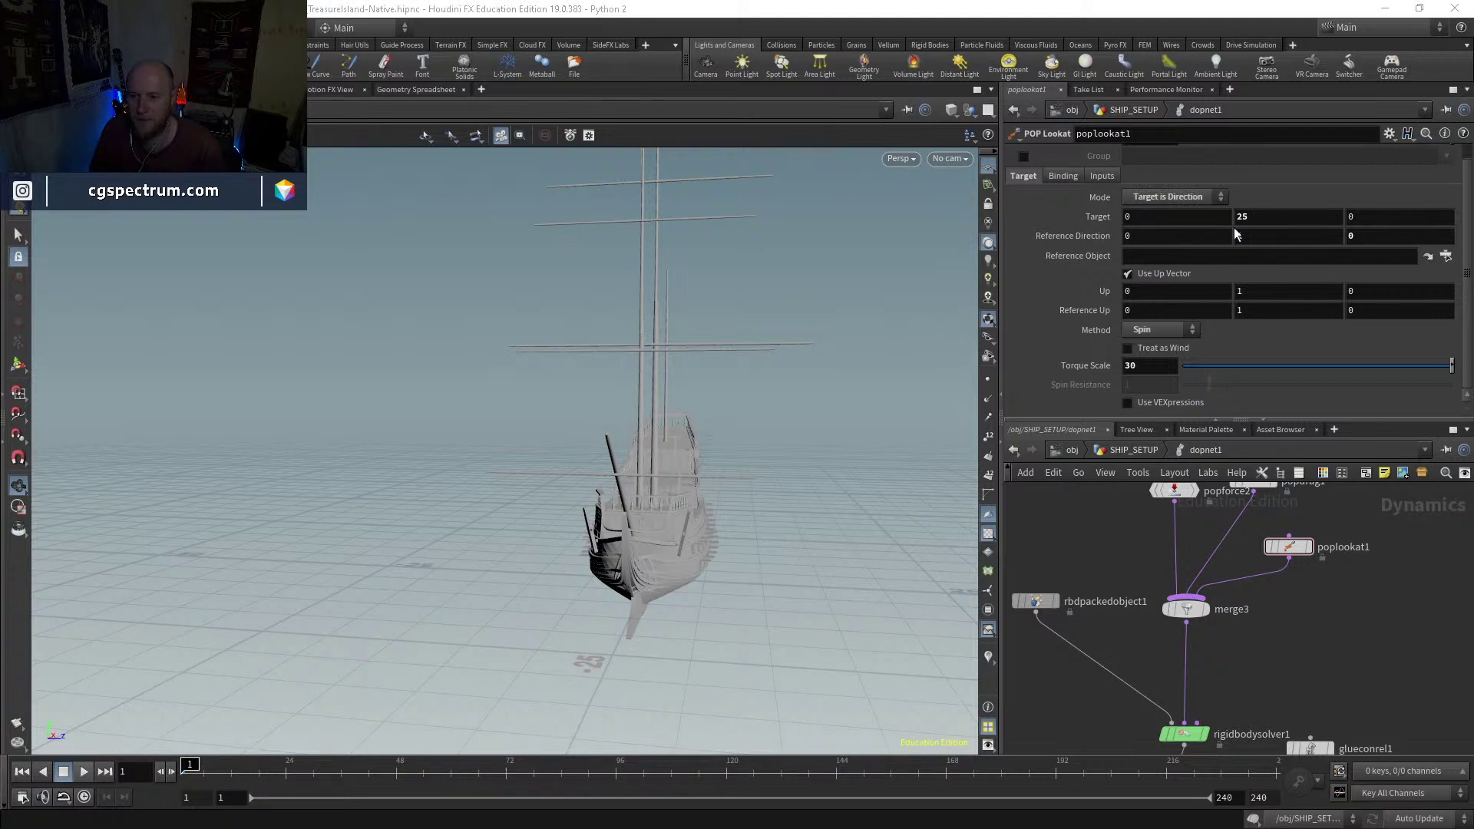
{"action": "left_click", "coordinate": [1172, 198]}
{"action": "left_click", "coordinate": [1174, 200]}
{"action": "left_click", "coordinate": [1173, 222]}
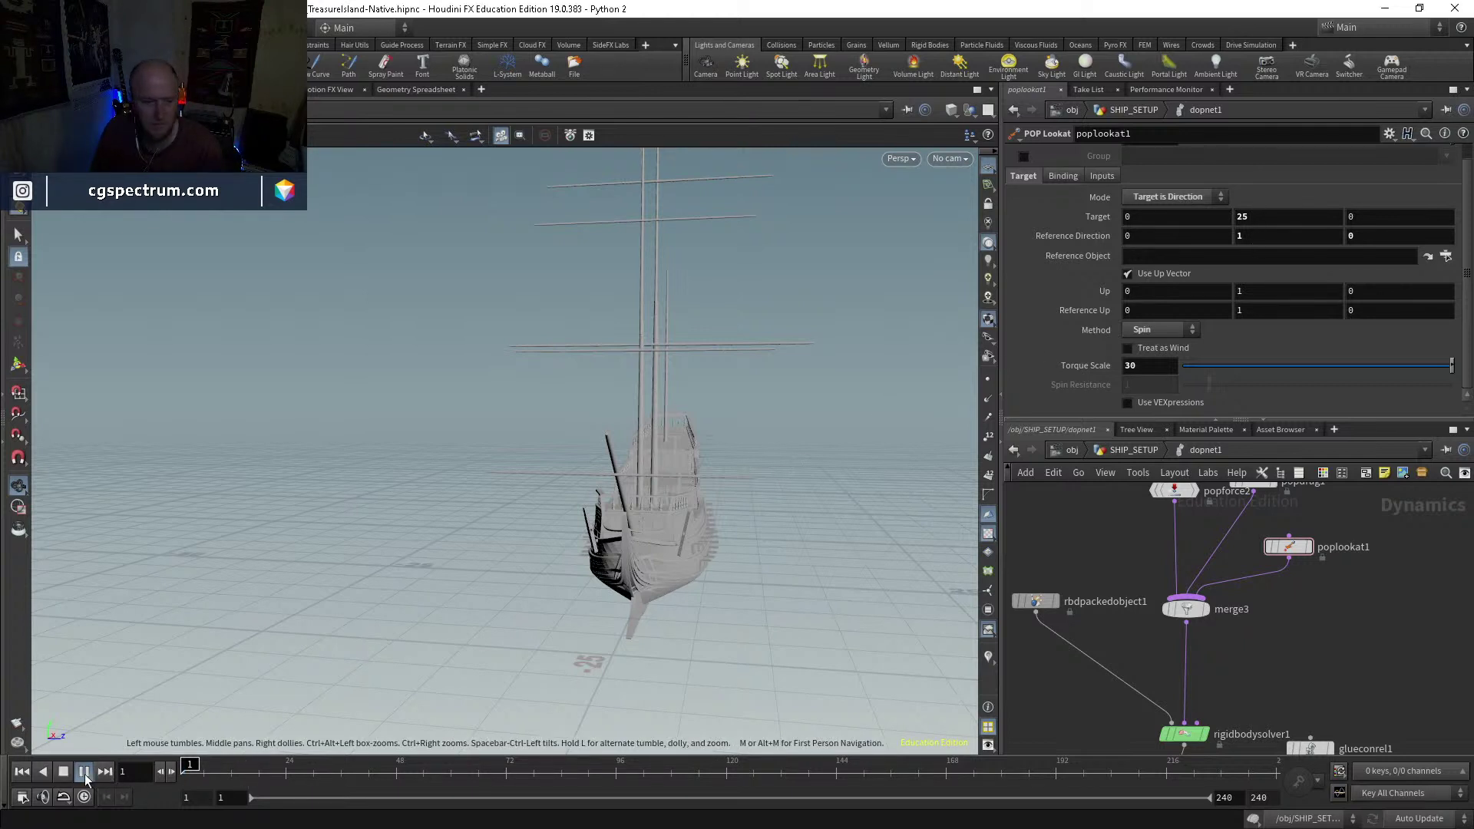
{"action": "left_click", "coordinate": [84, 772]}
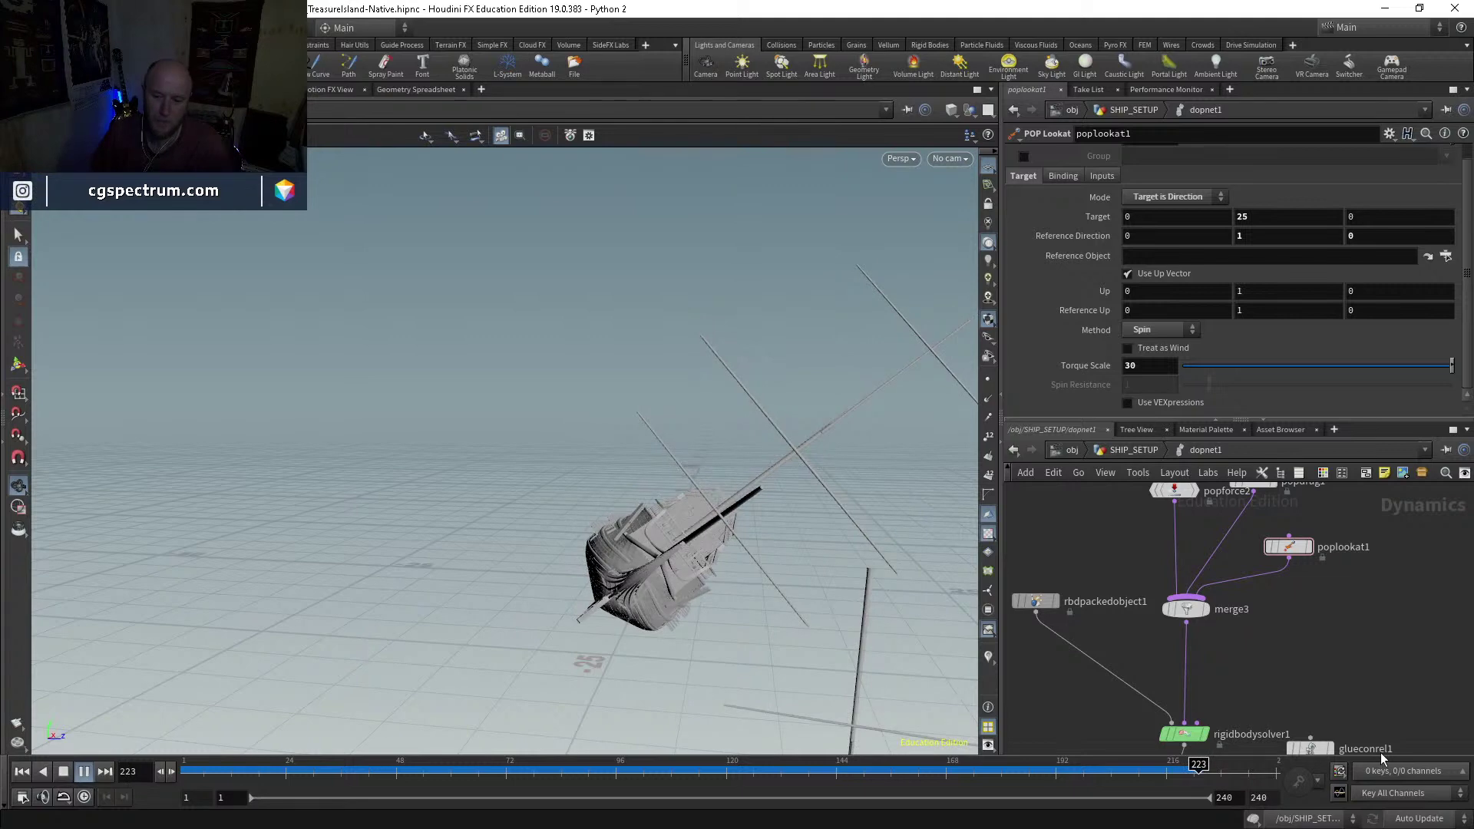
Step: Scrub the cached simulation back to frame 164 and re-enter 25 as poplookat1's Target Y value
{"action": "left_click_drag", "start_coordinate": [648, 770], "coordinate": [928, 770]}
{"action": "left_click", "coordinate": [1240, 216]}
{"action": "type", "text": "25"}
{"action": "key", "text": "Return"}
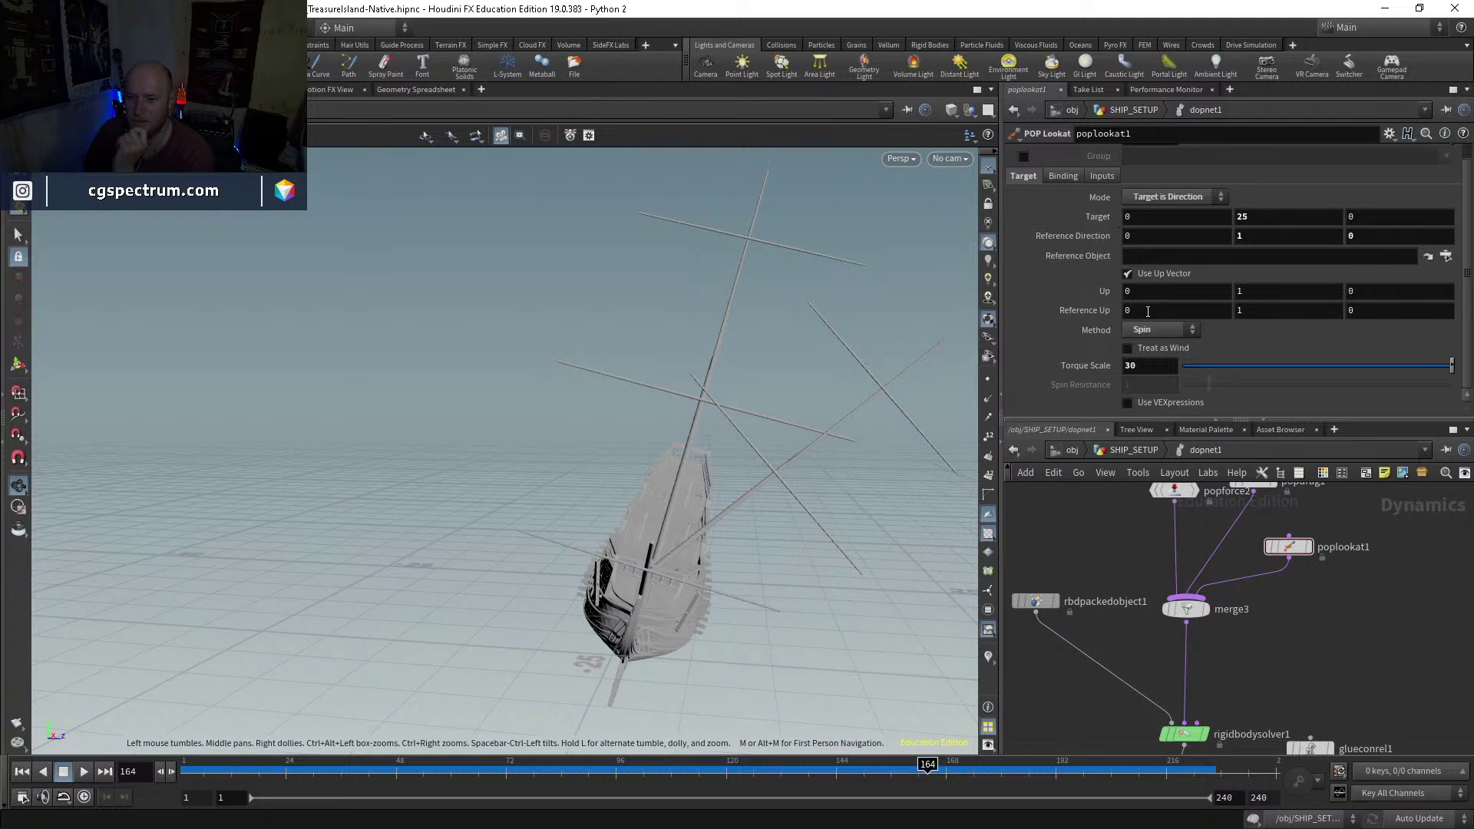
Step: Enable Treat as Wind on poplookat1 and play a few frames onward from frame 164
{"action": "left_click", "coordinate": [1151, 351]}
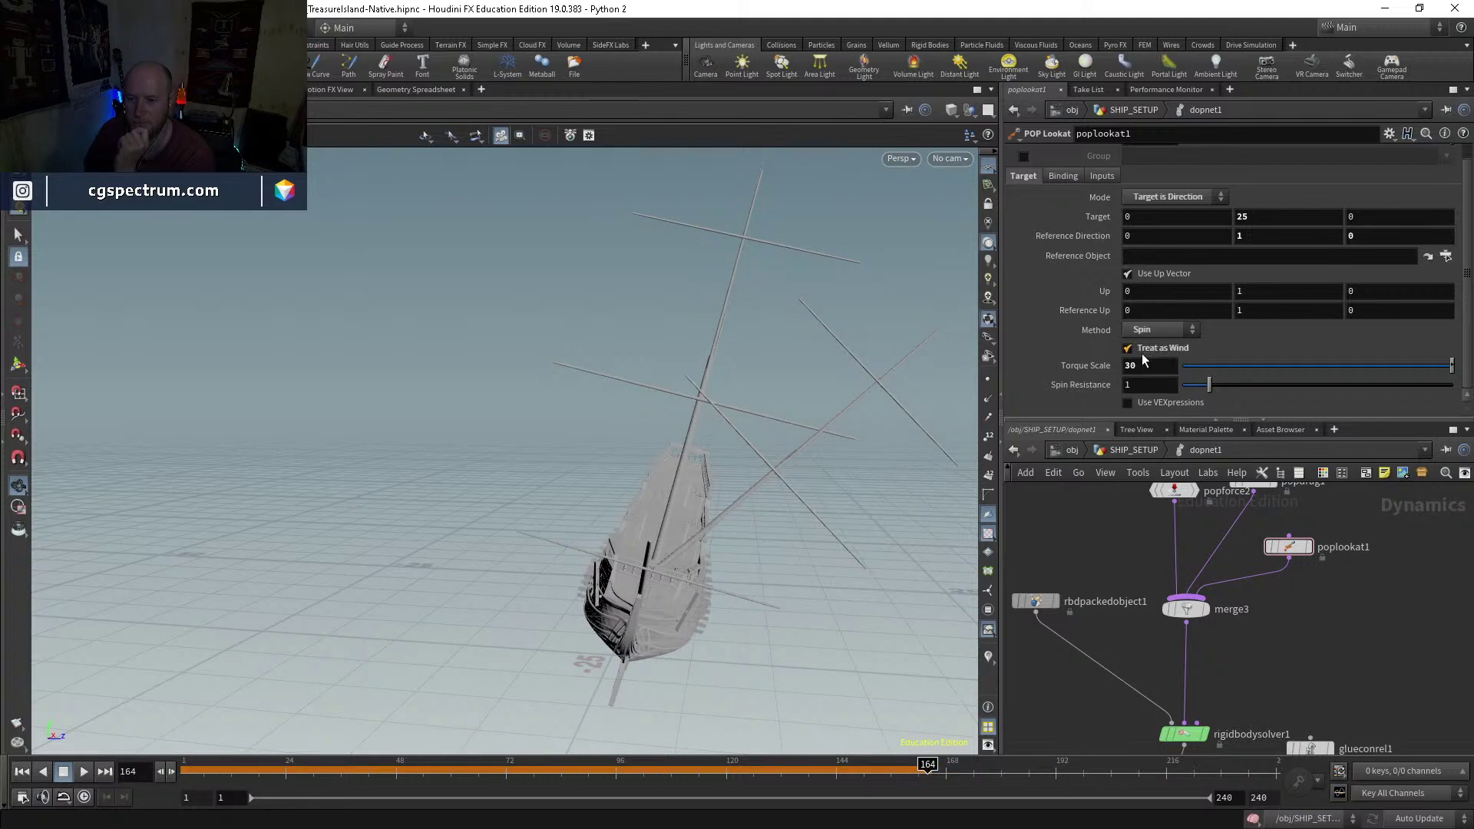
{"action": "left_click", "coordinate": [1142, 352]}
{"action": "left_click", "coordinate": [1142, 352]}
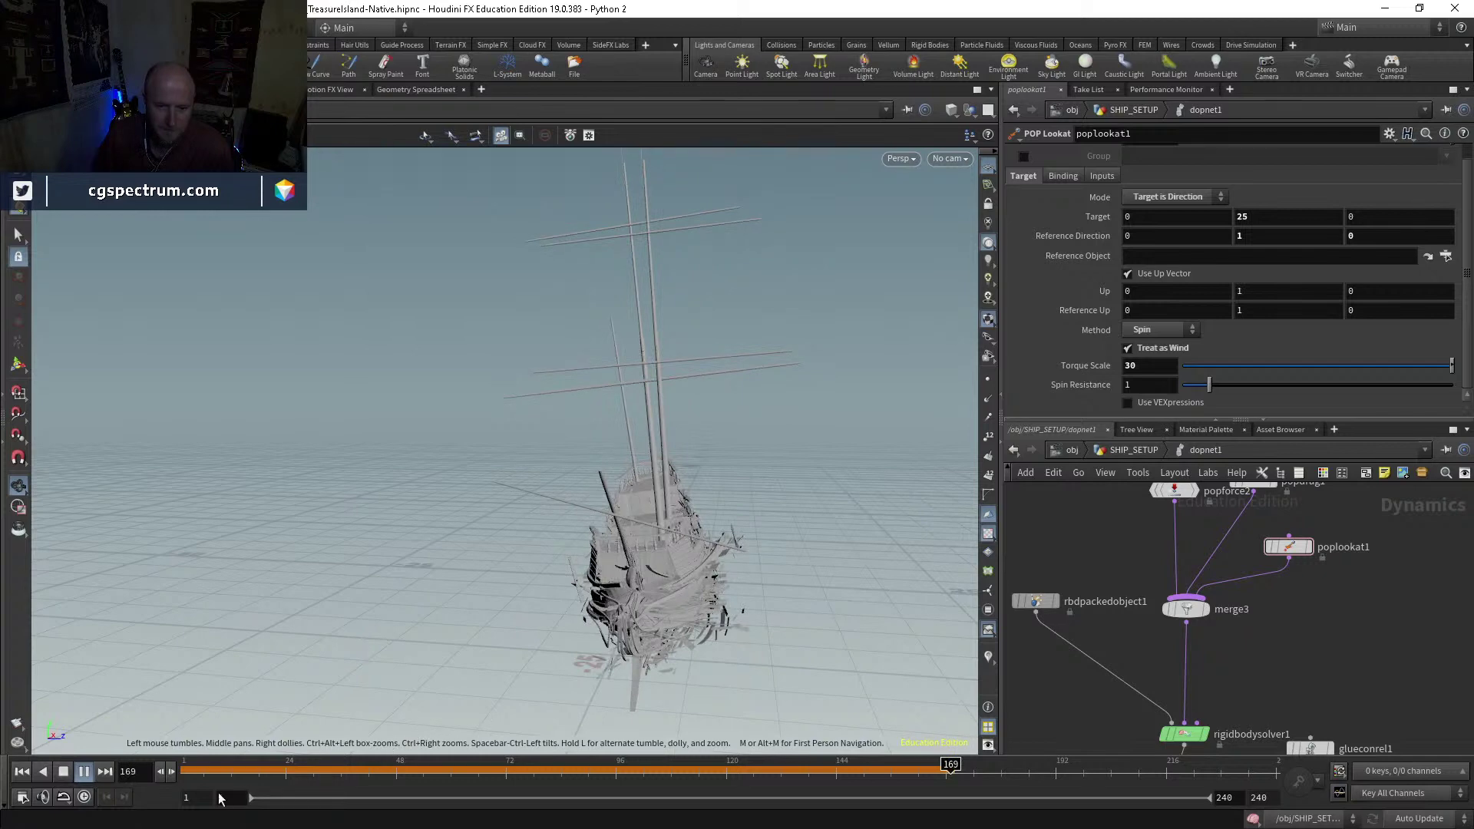
{"action": "left_click", "coordinate": [63, 772]}
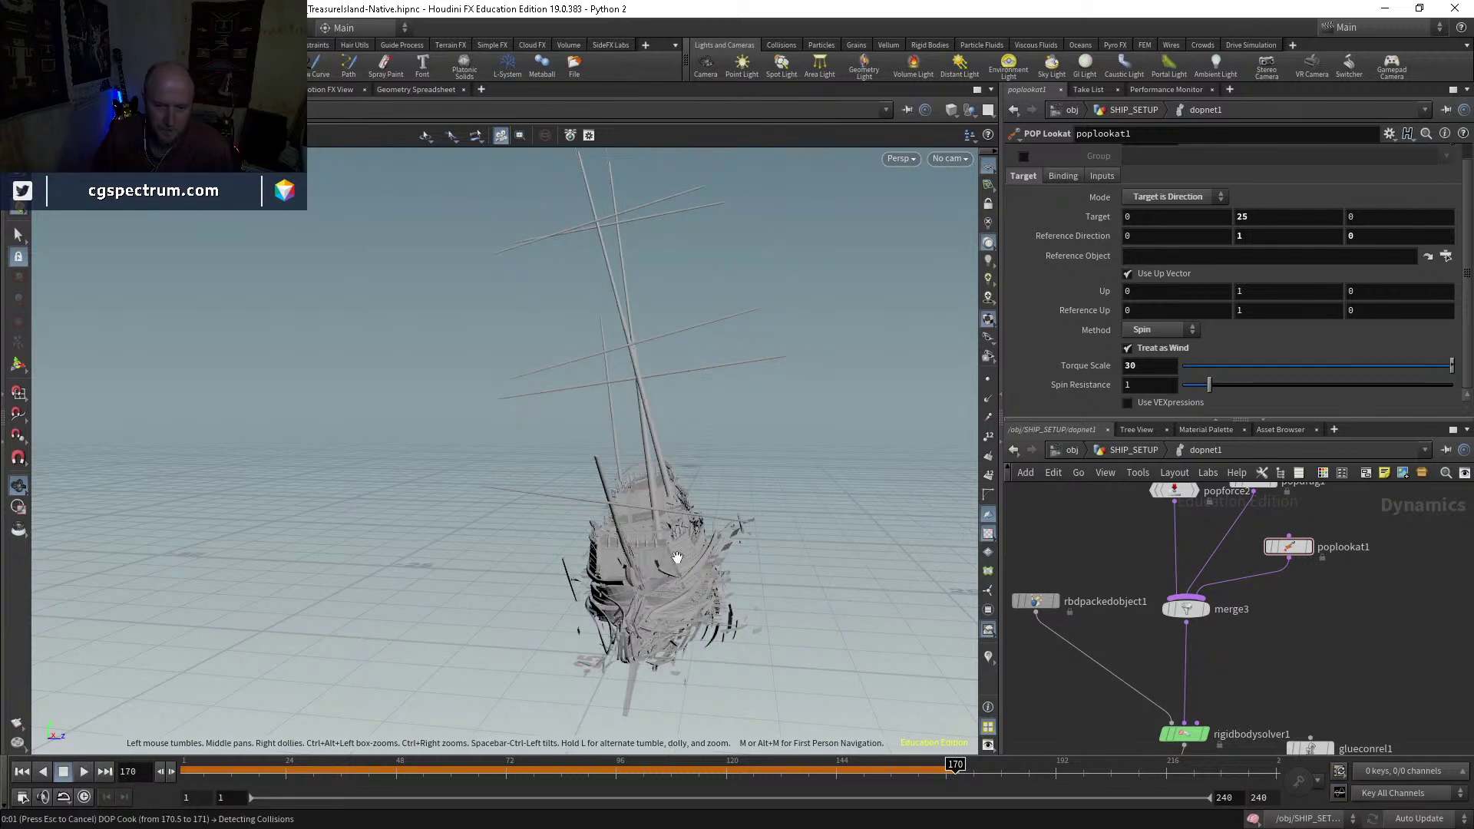
Step: Examine the ship's hull pieces up close, and replay the simulation from frame 1
{"action": "left_click_drag", "start_coordinate": [767, 550], "coordinate": [645, 550]}
{"action": "right_click_drag", "start_coordinate": [645, 550], "coordinate": [707, 454]}
{"action": "left_click_drag", "start_coordinate": [707, 454], "coordinate": [642, 568]}
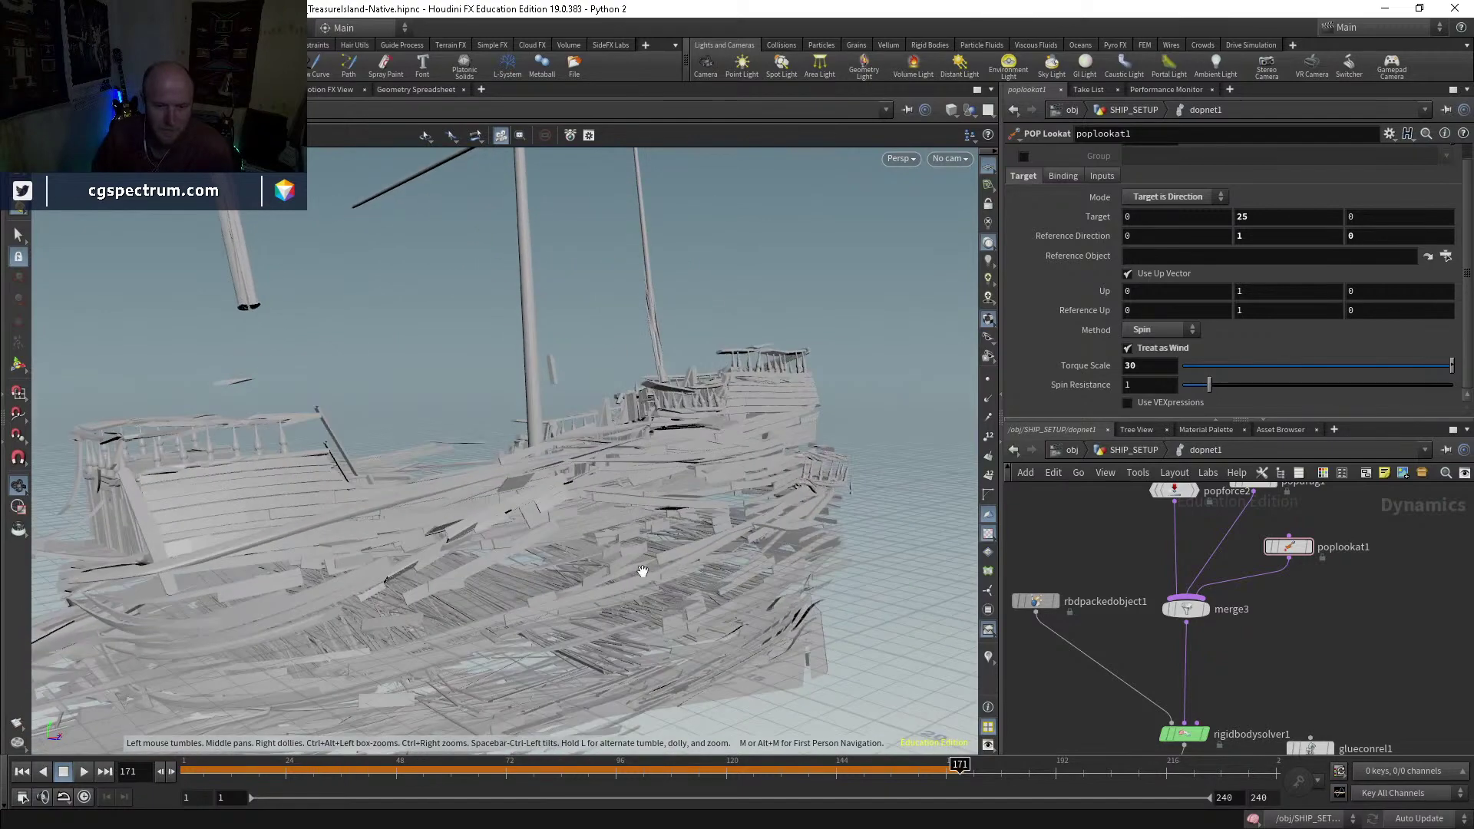
{"action": "right_click_drag", "start_coordinate": [642, 569], "coordinate": [608, 559]}
{"action": "left_click_drag", "start_coordinate": [609, 560], "coordinate": [638, 576]}
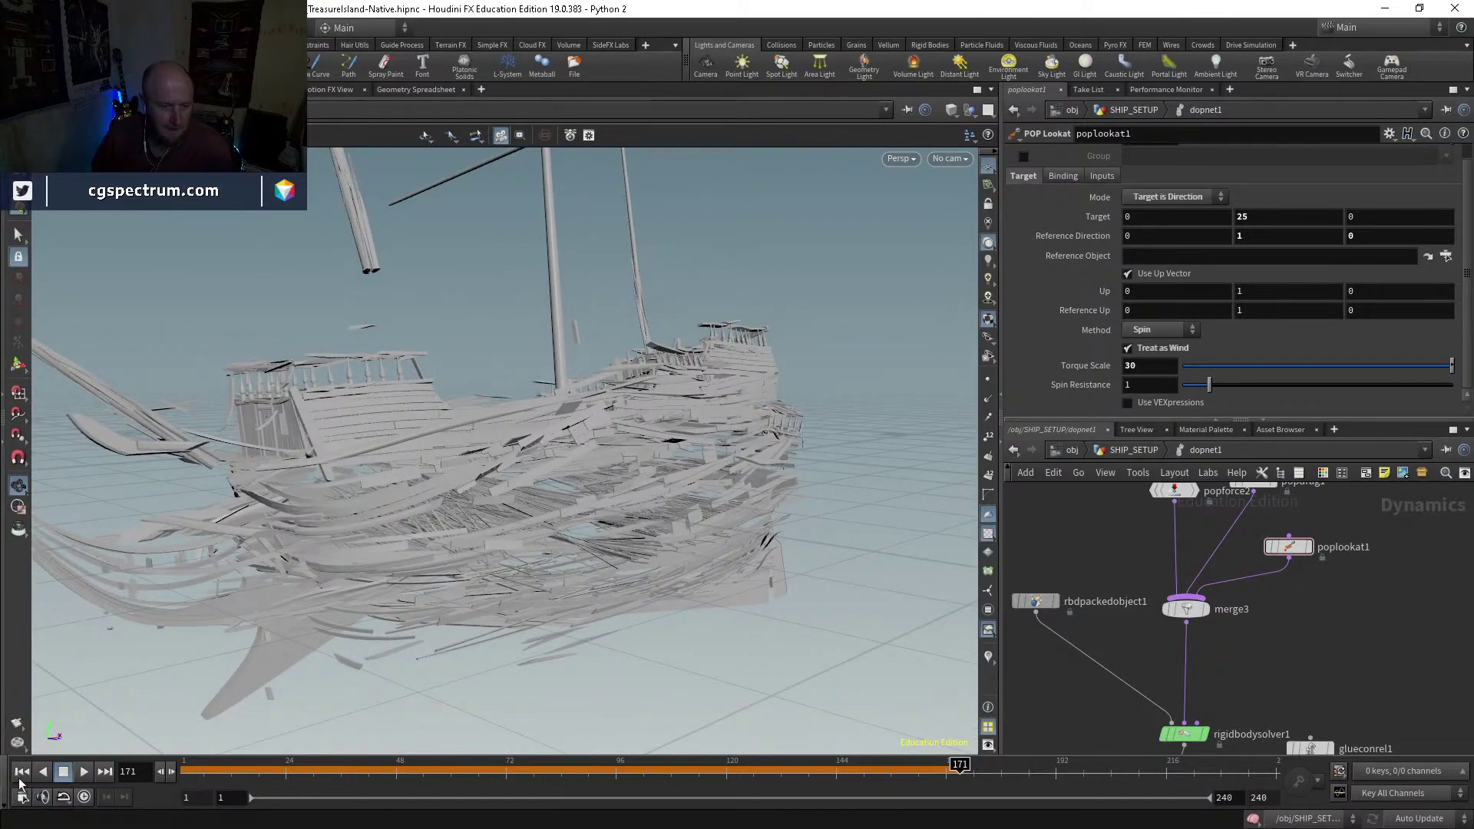
{"action": "left_click", "coordinate": [43, 772]}
{"action": "left_click", "coordinate": [84, 772]}
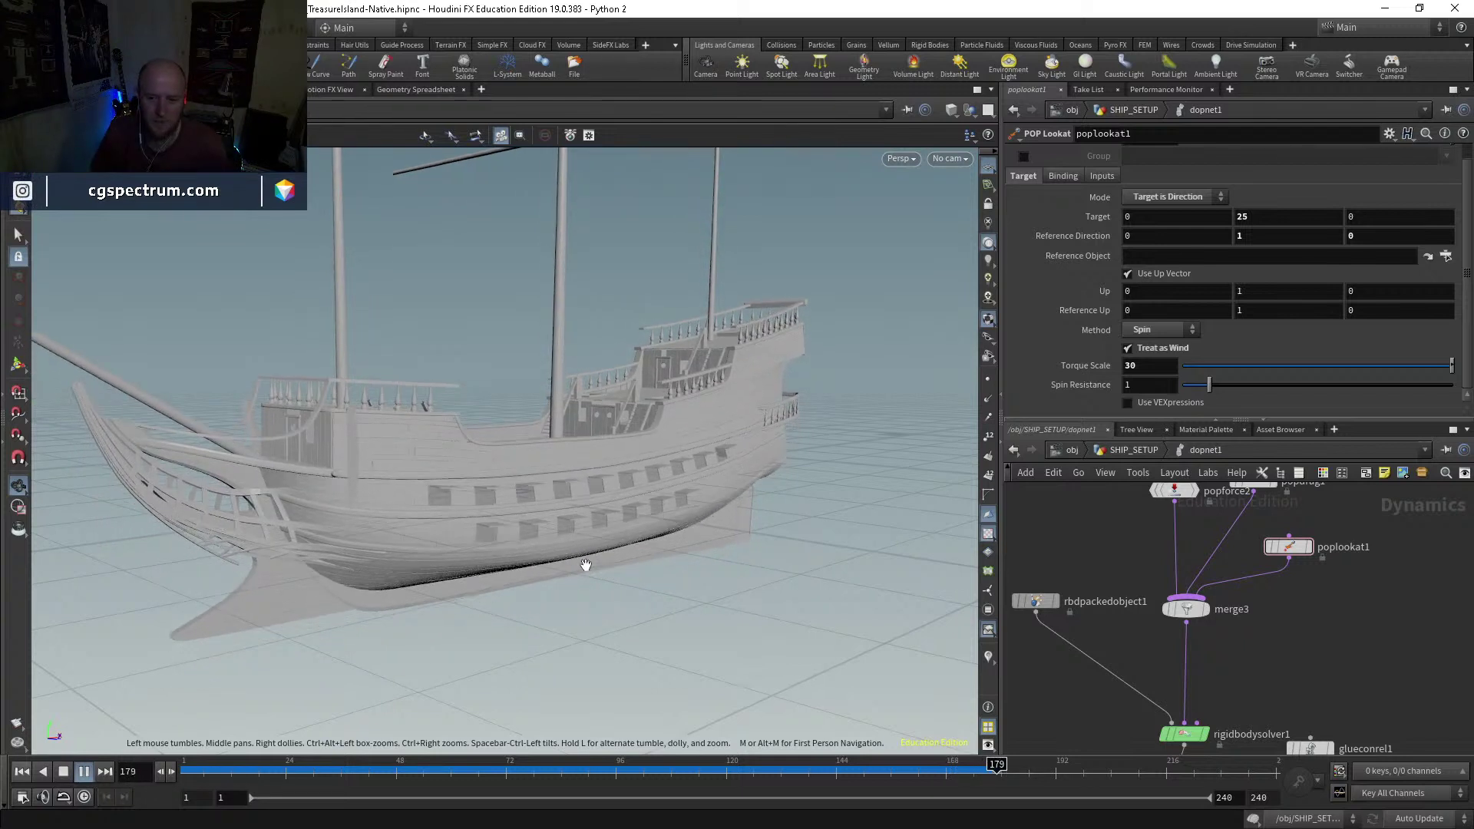
Step: Scrub the Treat as Wind simulation to about frame 174, examine the ship from the side and bow, and return to frame 1
{"action": "left_click_drag", "start_coordinate": [438, 776], "coordinate": [977, 795]}
{"action": "right_click_drag", "start_coordinate": [570, 464], "coordinate": [504, 546]}
{"action": "left_click_drag", "start_coordinate": [504, 546], "coordinate": [520, 576]}
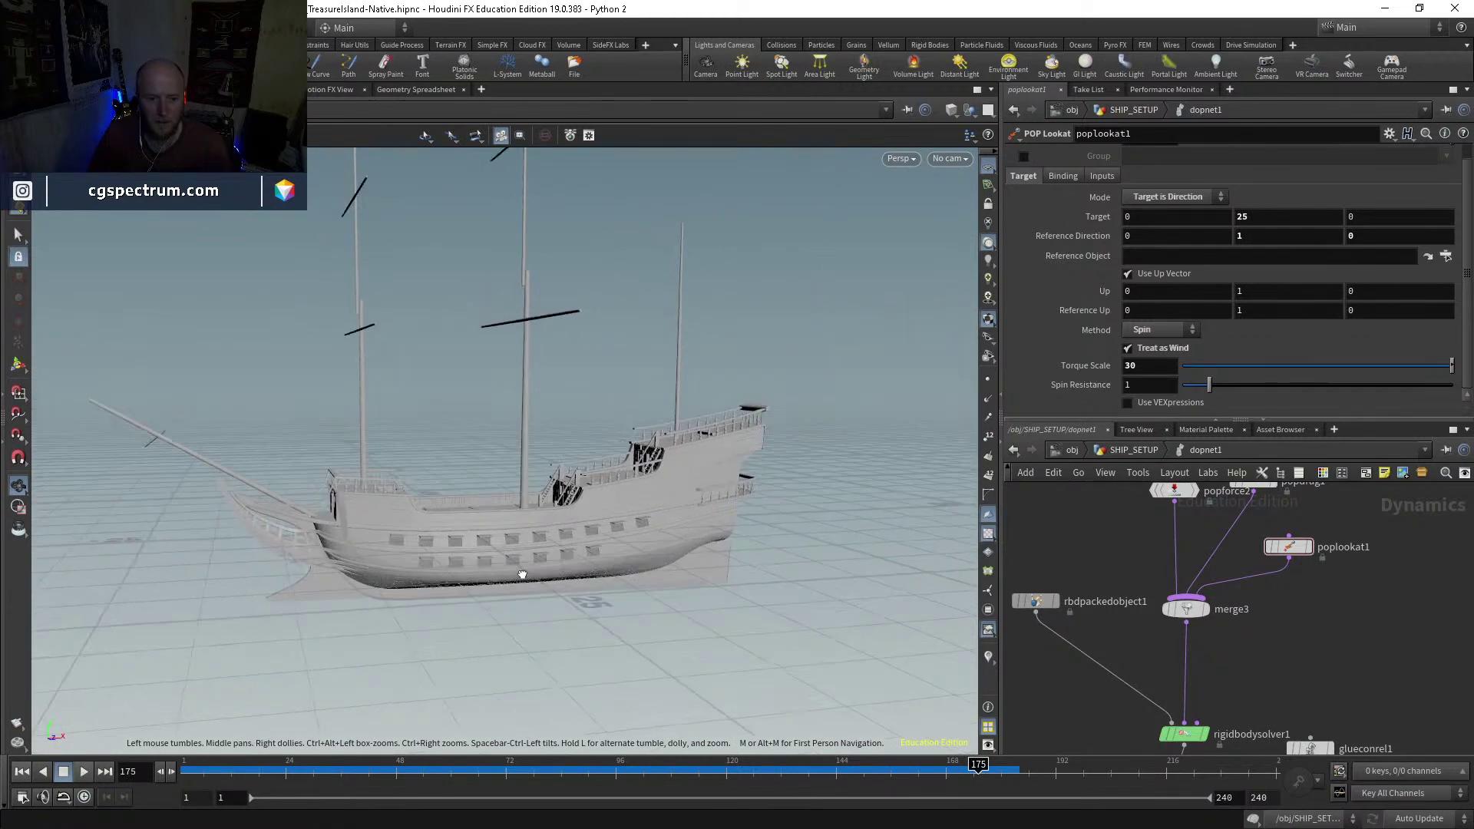
{"action": "left_click_drag", "start_coordinate": [997, 774], "coordinate": [974, 773]}
{"action": "left_click_drag", "start_coordinate": [527, 535], "coordinate": [501, 593]}
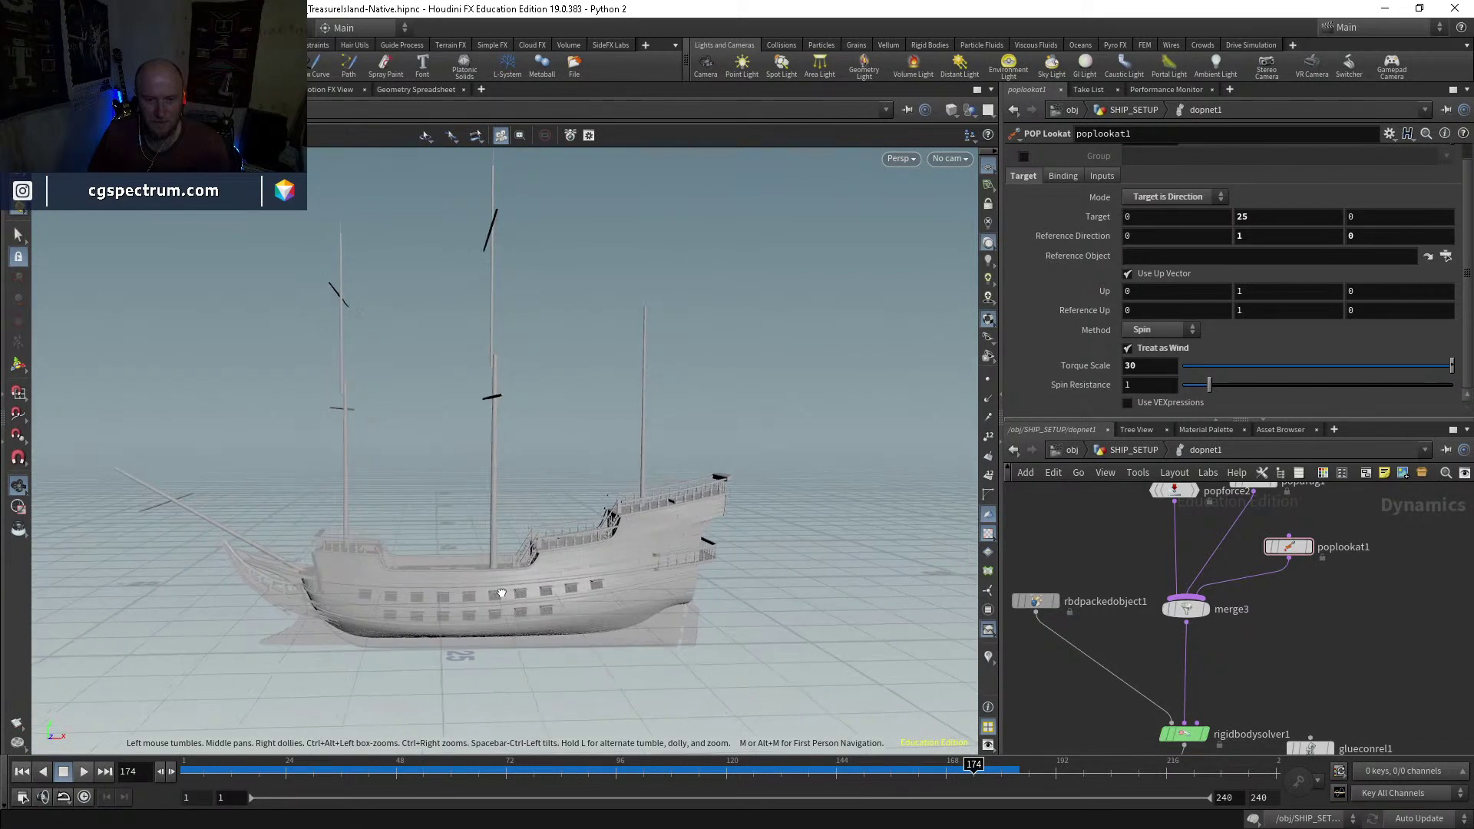
{"action": "mouse_move", "coordinate": [974, 771]}
{"action": "left_mouse_down"}
{"action": "mouse_move", "coordinate": [990, 770]}
{"action": "mouse_move", "coordinate": [908, 760]}
{"action": "mouse_move", "coordinate": [996, 765]}
{"action": "mouse_move", "coordinate": [966, 748]}
{"action": "left_mouse_up"}
{"action": "left_click_drag", "start_coordinate": [868, 697], "coordinate": [968, 672]}
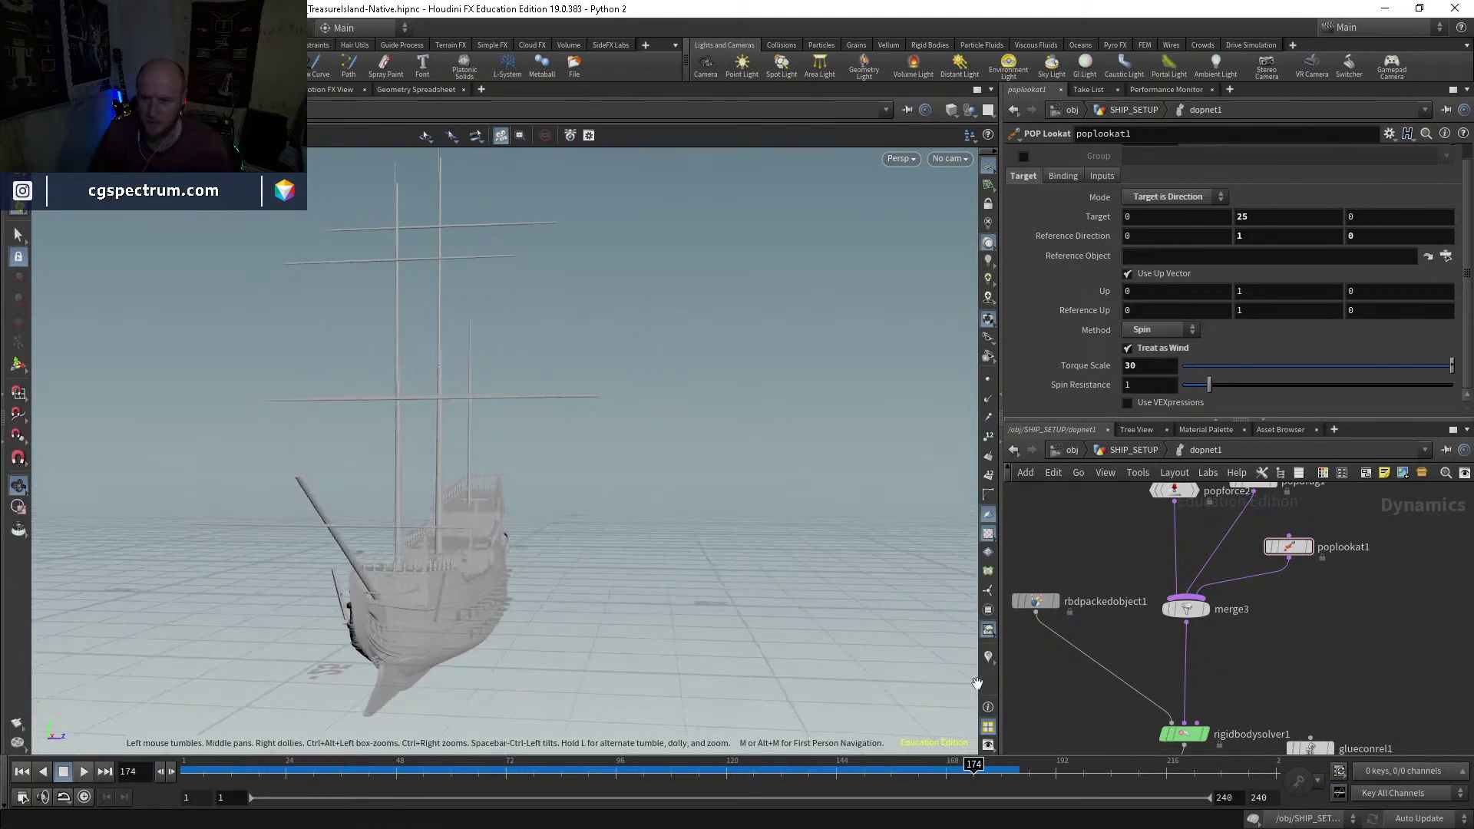
{"action": "left_click_drag", "start_coordinate": [974, 764], "coordinate": [169, 722]}
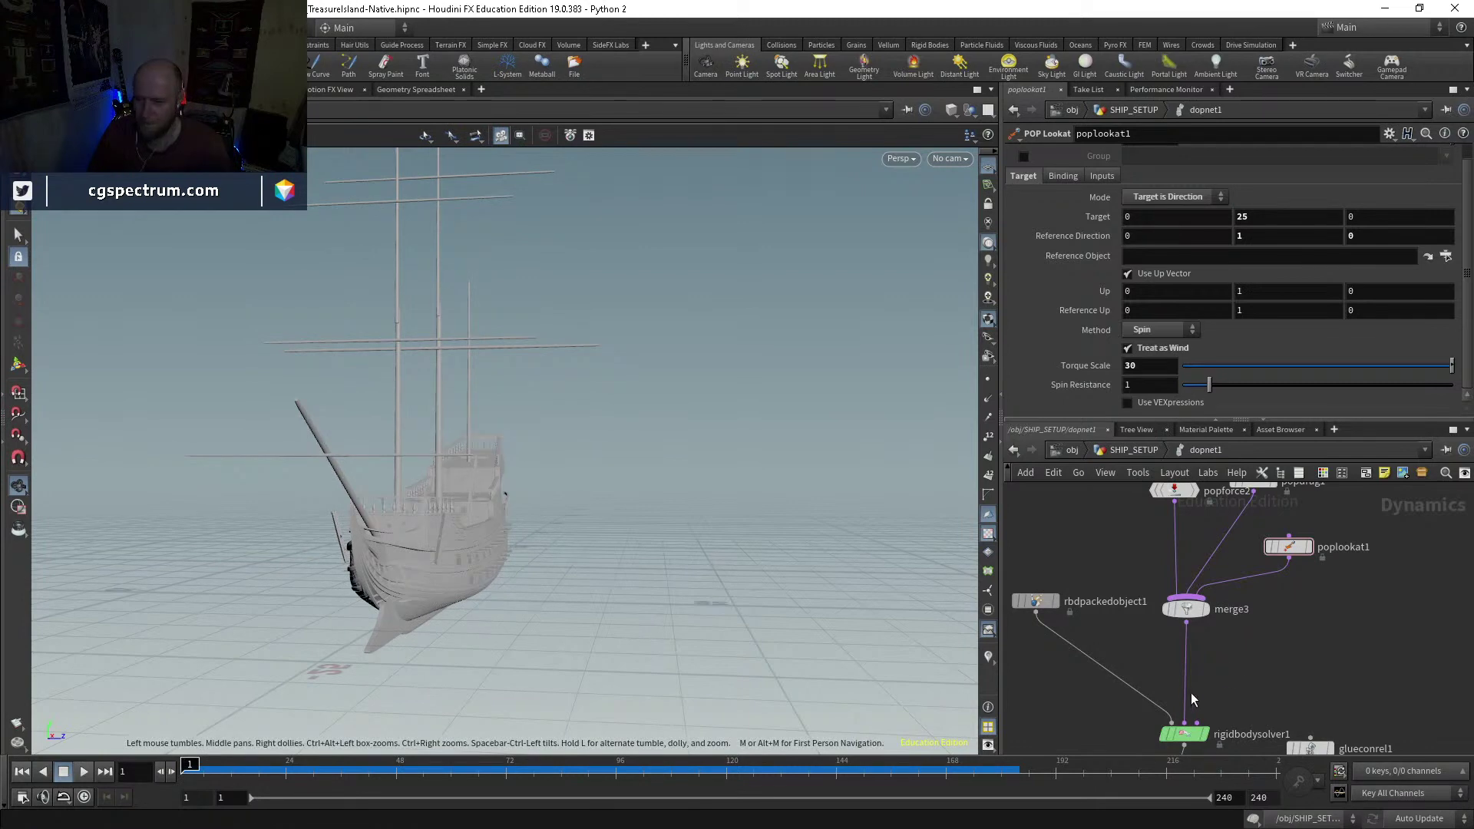
Step: Turn off the bypass on staticobject1 in dopnet1 and view the tentacle against the ship
{"action": "middle_click_drag", "start_coordinate": [1074, 725], "coordinate": [1144, 643]}
{"action": "middle_click_drag", "start_coordinate": [1108, 704], "coordinate": [1110, 649]}
{"action": "scroll", "coordinate": [1092, 649], "scroll_direction": "up", "scroll_amount": 3}
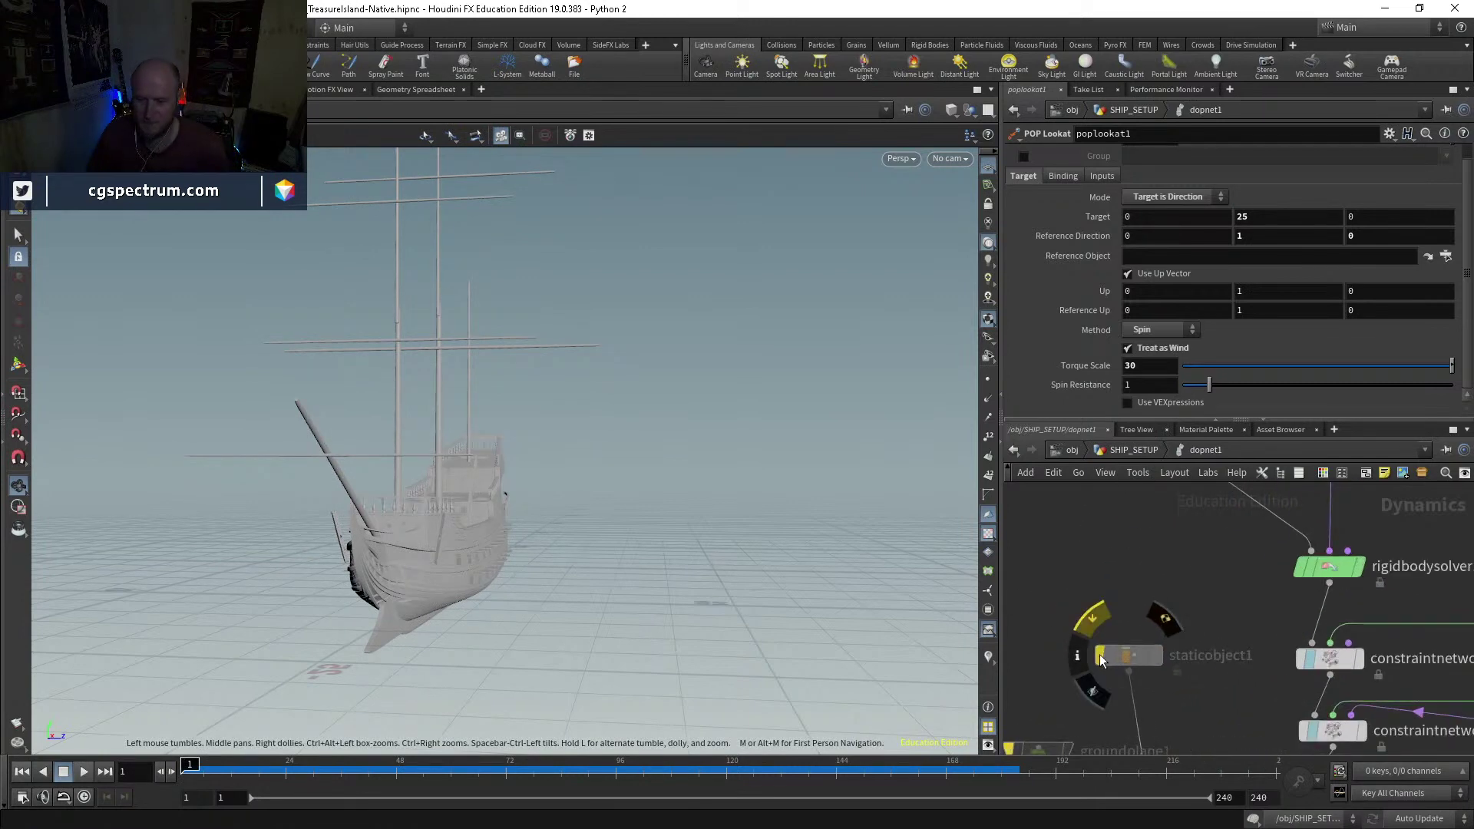
{"action": "left_click", "coordinate": [1091, 628]}
{"action": "left_click_drag", "start_coordinate": [517, 482], "coordinate": [380, 499]}
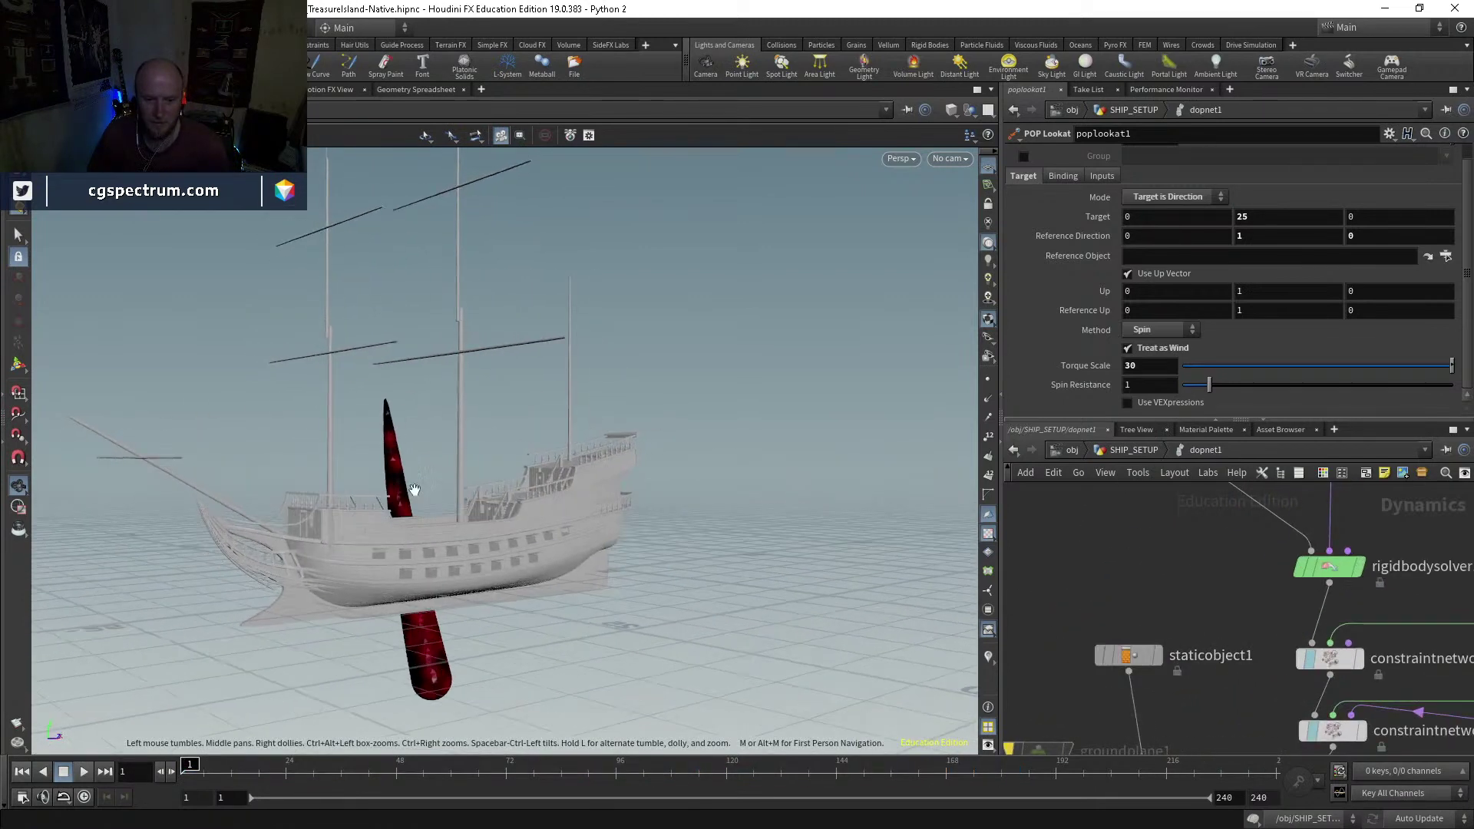
Step: Go to staticobject1's SOP source OUT_TENTACLE and display the timeshift3 node above it
{"action": "left_click", "coordinate": [1239, 592]}
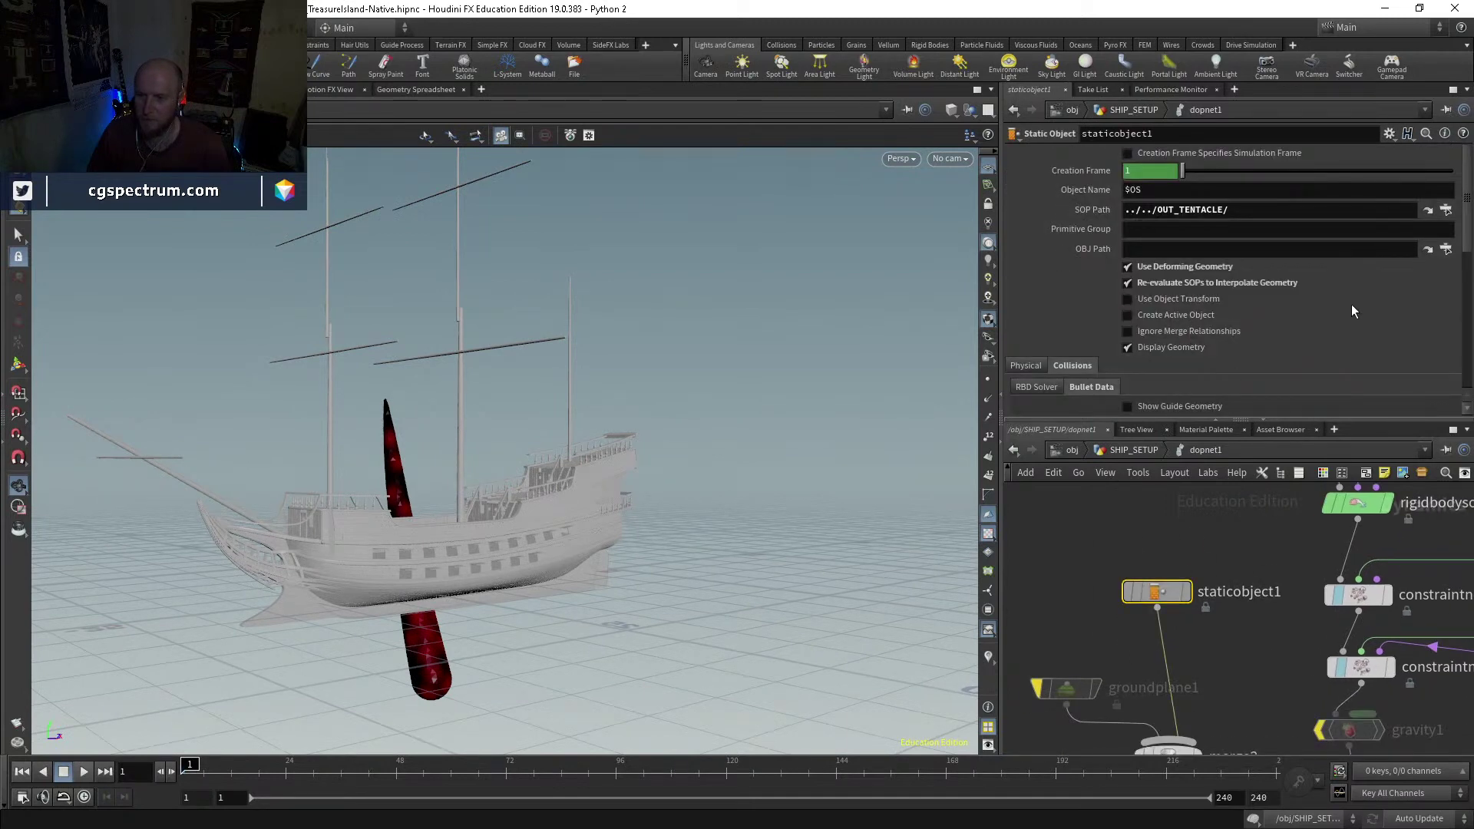
{"action": "left_click", "coordinate": [1428, 213]}
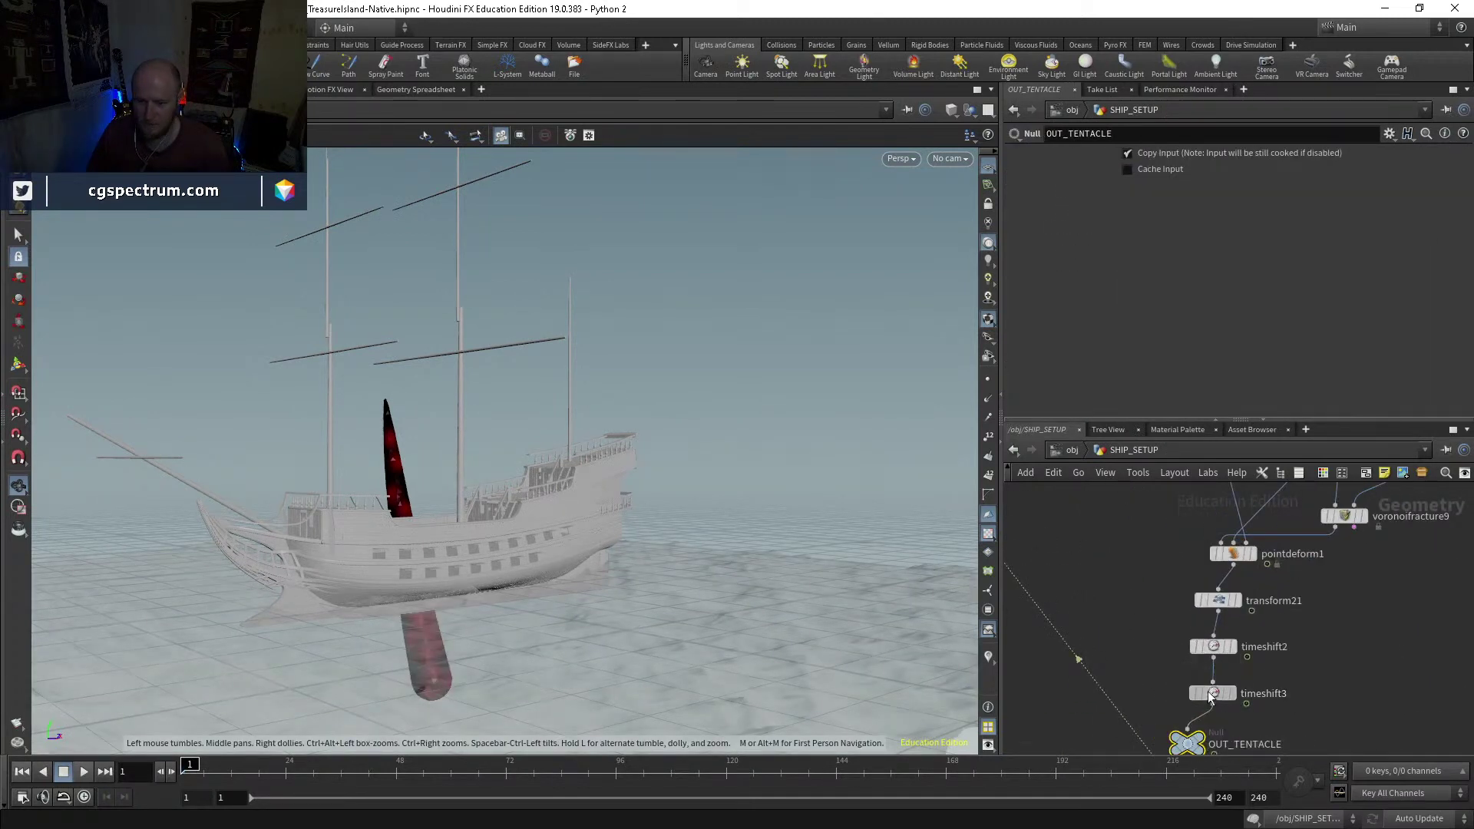
{"action": "left_click", "coordinate": [1211, 694]}
{"action": "left_click_drag", "start_coordinate": [284, 770], "coordinate": [331, 770]}
{"action": "mouse_move", "coordinate": [1237, 705]}
{"action": "left_click_drag", "start_coordinate": [1236, 698], "coordinate": [1230, 699]}
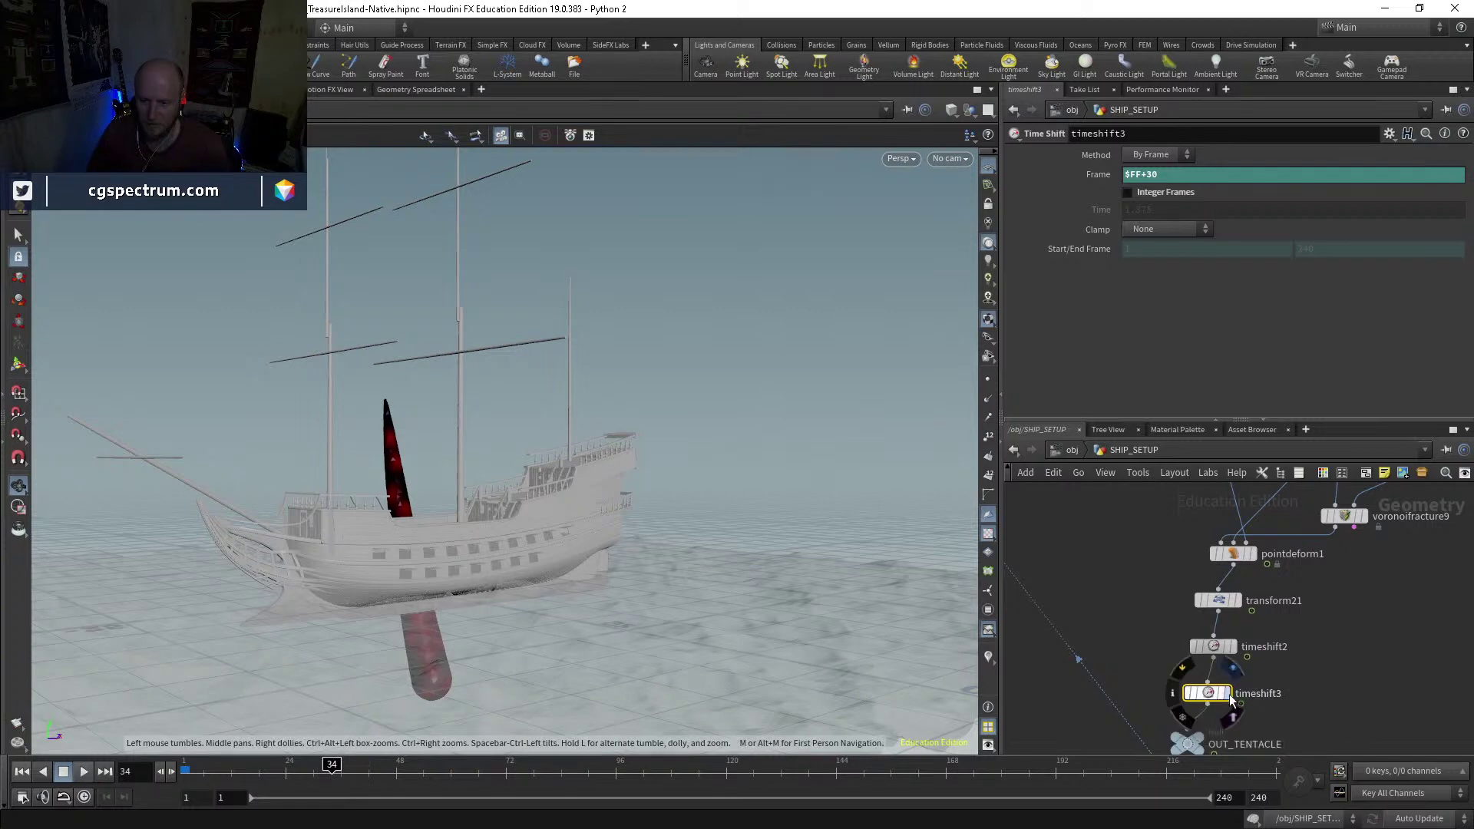
{"action": "left_click", "coordinate": [1229, 694]}
Step: Scrub through the tentacle's motion and try the frame expression $FF+60 on timeshift3
{"action": "left_click_drag", "start_coordinate": [389, 772], "coordinate": [469, 770]}
{"action": "left_click_drag", "start_coordinate": [652, 610], "coordinate": [572, 608]}
{"action": "left_click_drag", "start_coordinate": [480, 774], "coordinate": [188, 746]}
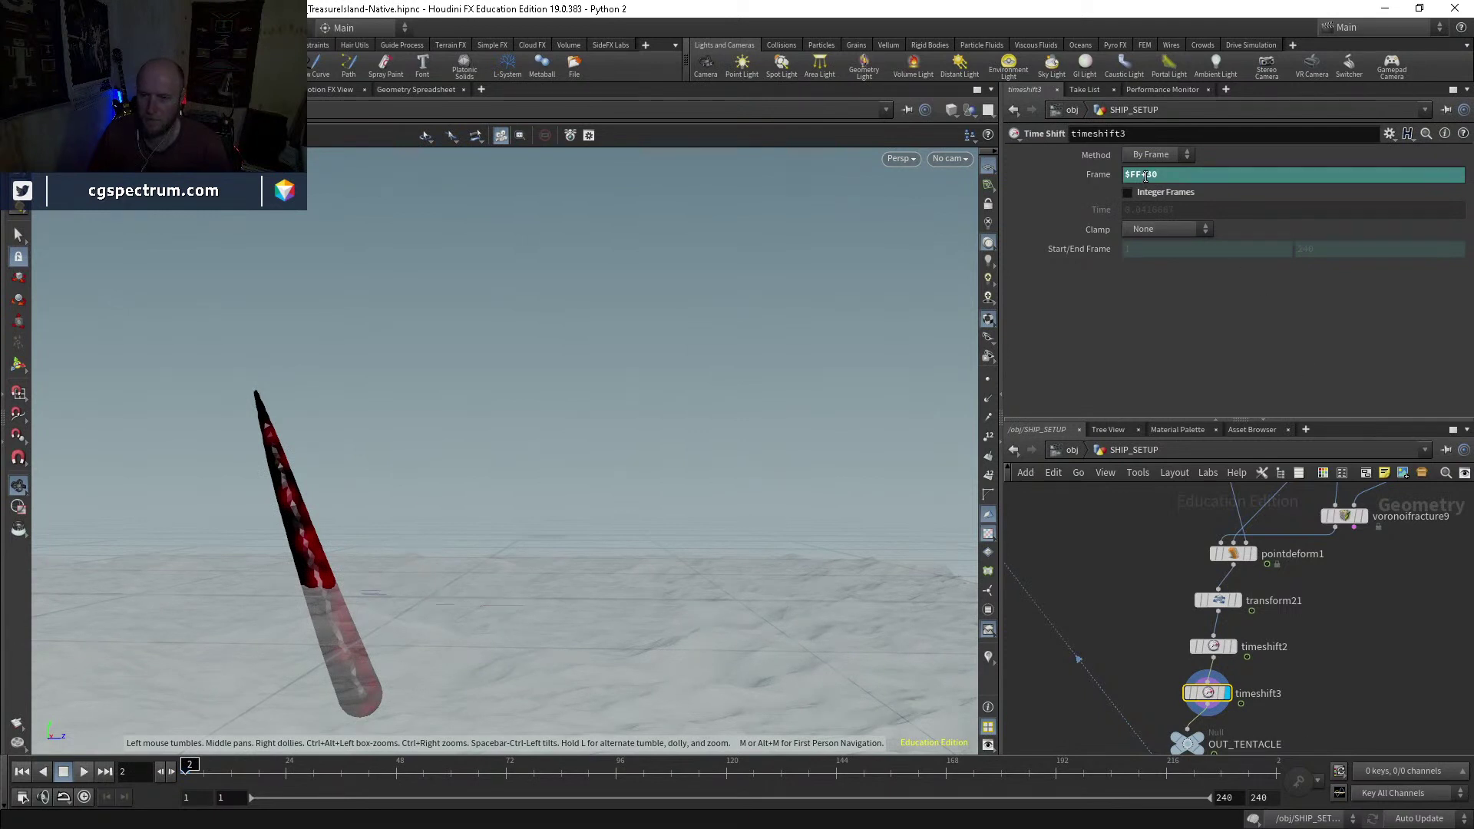
{"action": "type", "text": "60"}
{"action": "key", "text": "Return"}
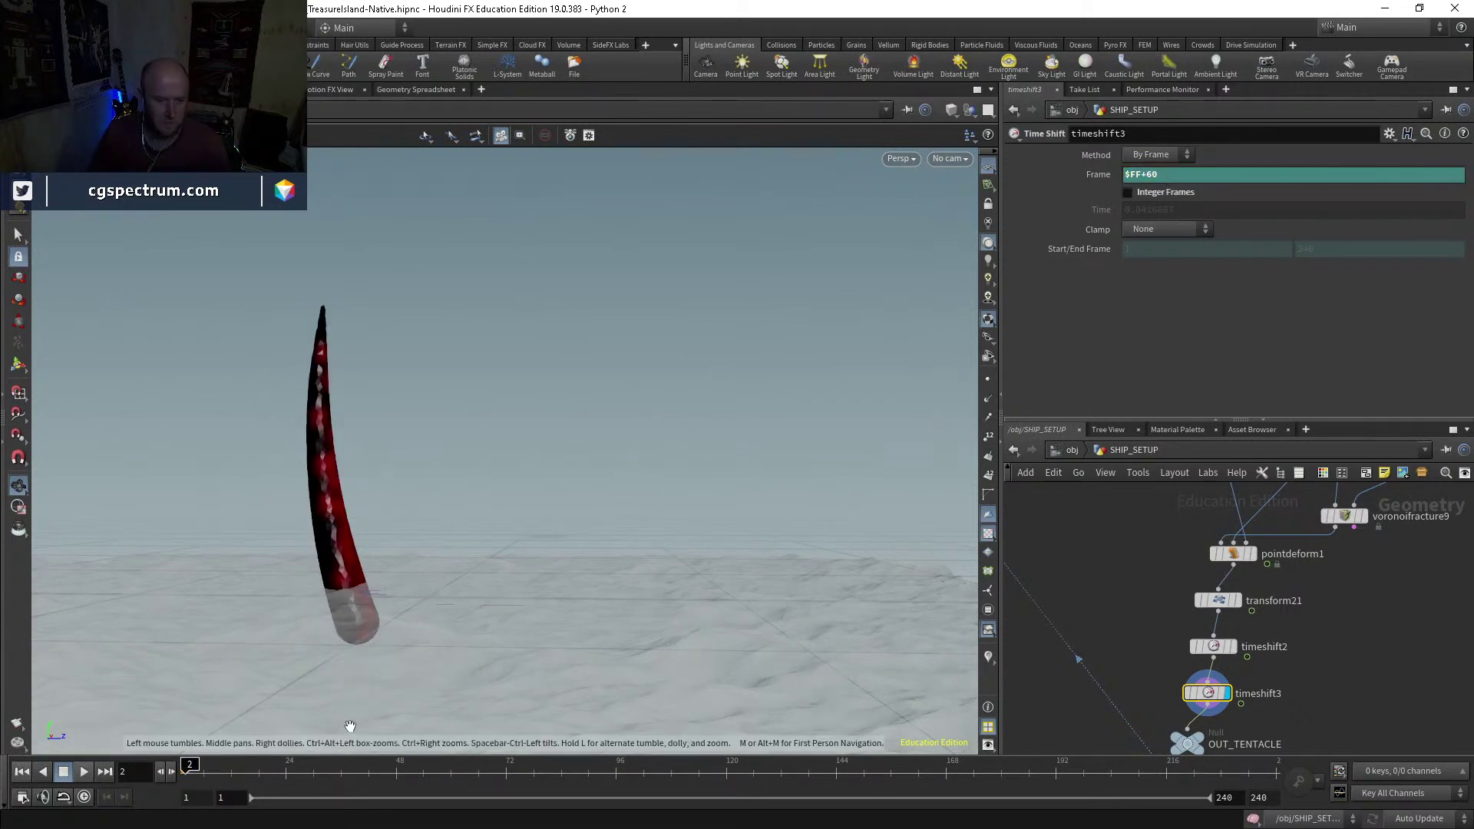
{"action": "left_click_drag", "start_coordinate": [248, 769], "coordinate": [310, 769]}
{"action": "key", "text": "ctrl+Up"}
Step: Reduce timeshift3's frame expression to $FF and scrub to frame 72 to check the tentacle's timing
{"action": "left_click_drag", "start_coordinate": [1146, 174], "coordinate": [1168, 175]}
{"action": "type", "text": "30"}
{"action": "key", "text": "Return"}
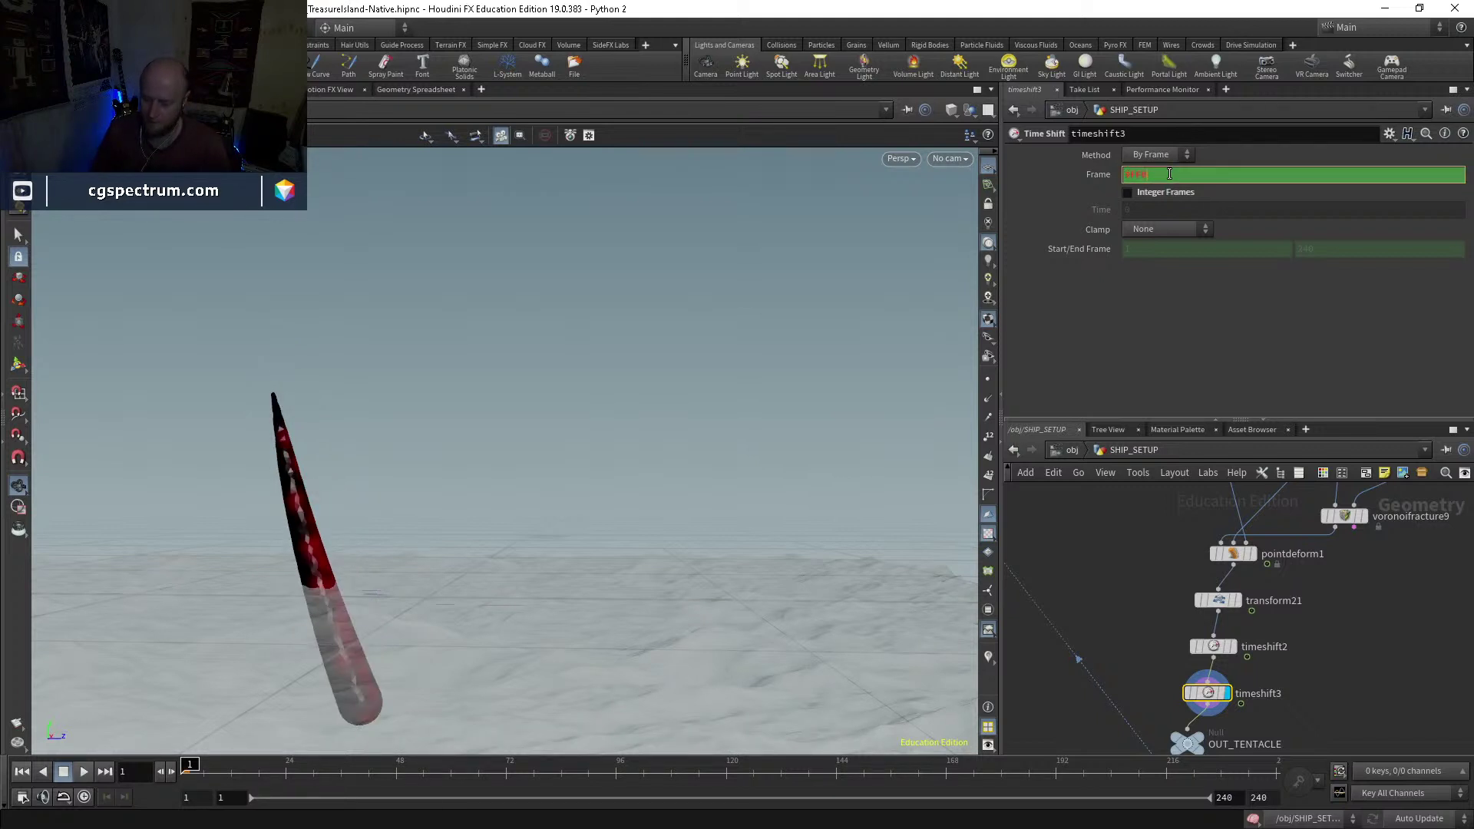
{"action": "key", "text": "BackSpace"}
{"action": "key", "text": "Return"}
{"action": "left_click_drag", "start_coordinate": [265, 766], "coordinate": [506, 766]}
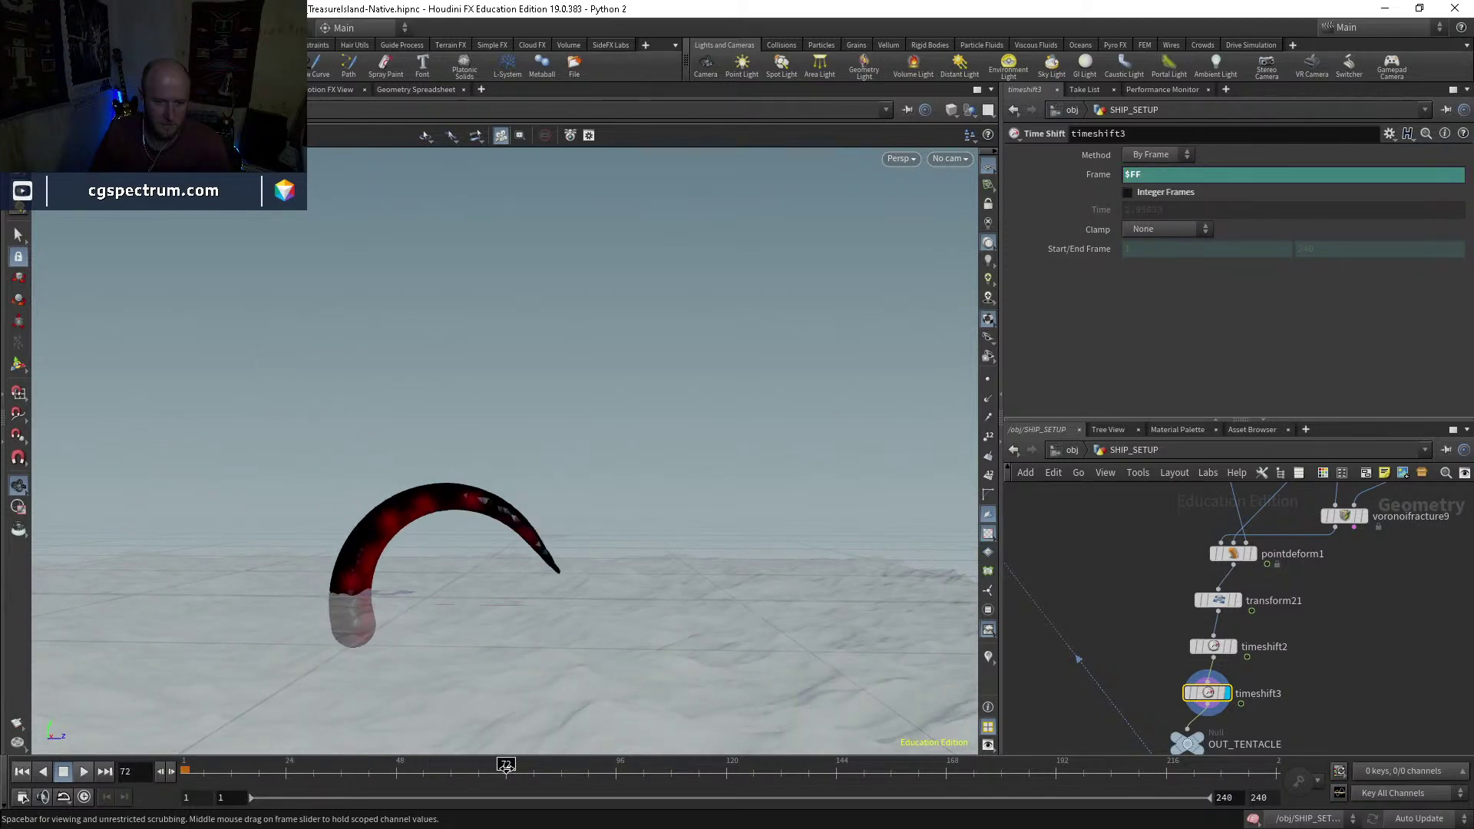
Step: Set timeshift3's frame expression to $FF-100, scrub through the tentacle's delayed motion, and return to frame 1
{"action": "key", "text": "ctrl+Up"}
{"action": "left_click", "coordinate": [1169, 176]}
{"action": "type", "text": "-100"}
{"action": "key", "text": "Return"}
{"action": "left_click_drag", "start_coordinate": [373, 770], "coordinate": [1071, 802]}
{"action": "key", "text": "ctrl+Up"}
Step: Return to the inside of dopnet1 and play the simulation with the delayed tentacle colliding with the ship
{"action": "scroll", "coordinate": [1301, 601], "scroll_direction": "down", "scroll_amount": 4}
{"action": "middle_click_drag", "start_coordinate": [1144, 583], "coordinate": [1214, 652]}
{"action": "scroll", "coordinate": [1176, 608], "scroll_direction": "up", "scroll_amount": 5}
{"action": "middle_click_drag", "start_coordinate": [1266, 533], "coordinate": [1263, 701]}
{"action": "scroll", "coordinate": [1244, 706], "scroll_direction": "down", "scroll_amount": 6}
{"action": "scroll", "coordinate": [1243, 705], "scroll_direction": "up", "scroll_amount": 5}
{"action": "double_click", "coordinate": [1106, 620]}
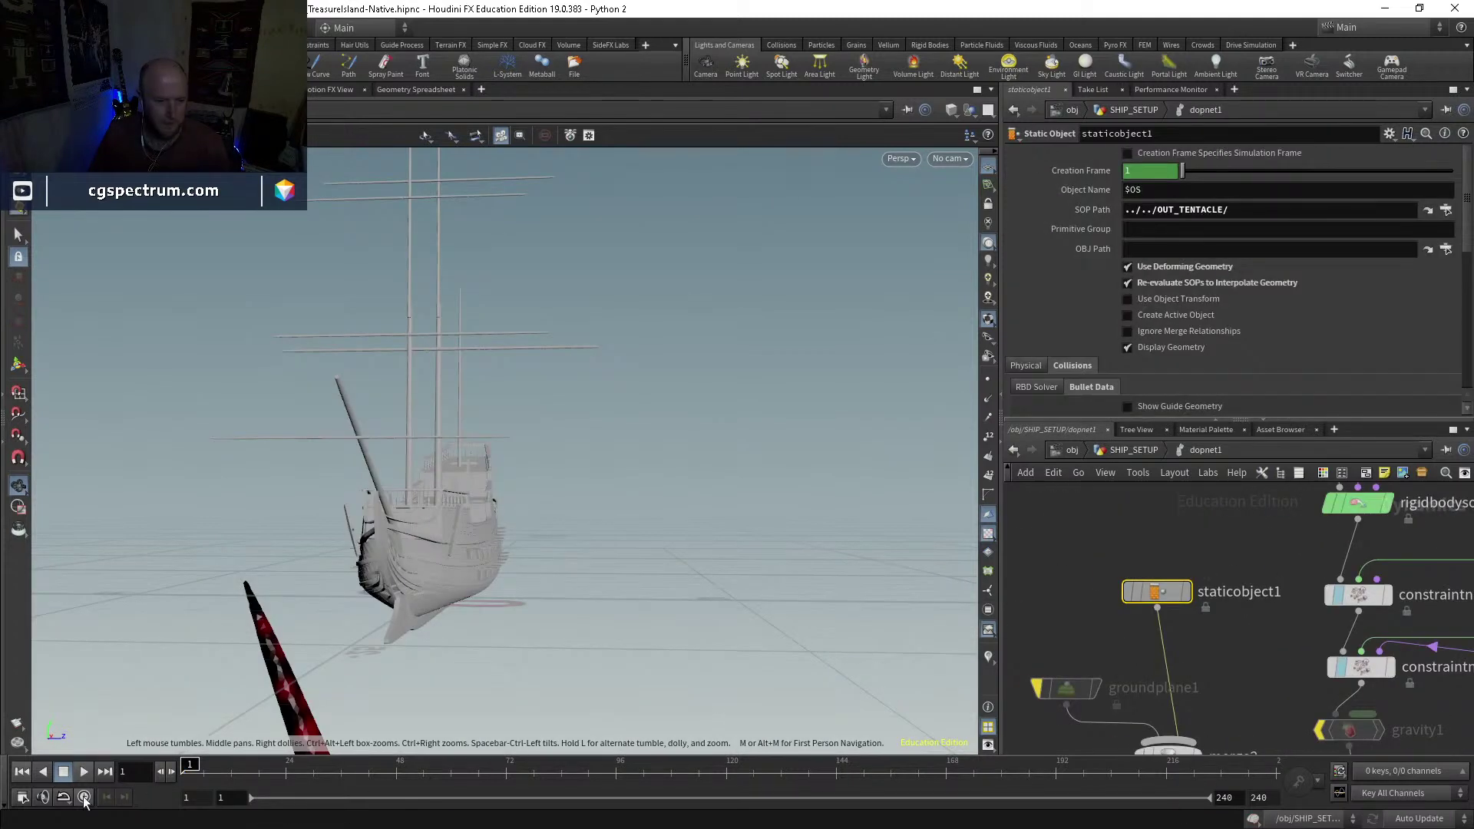
{"action": "left_click", "coordinate": [85, 773]}
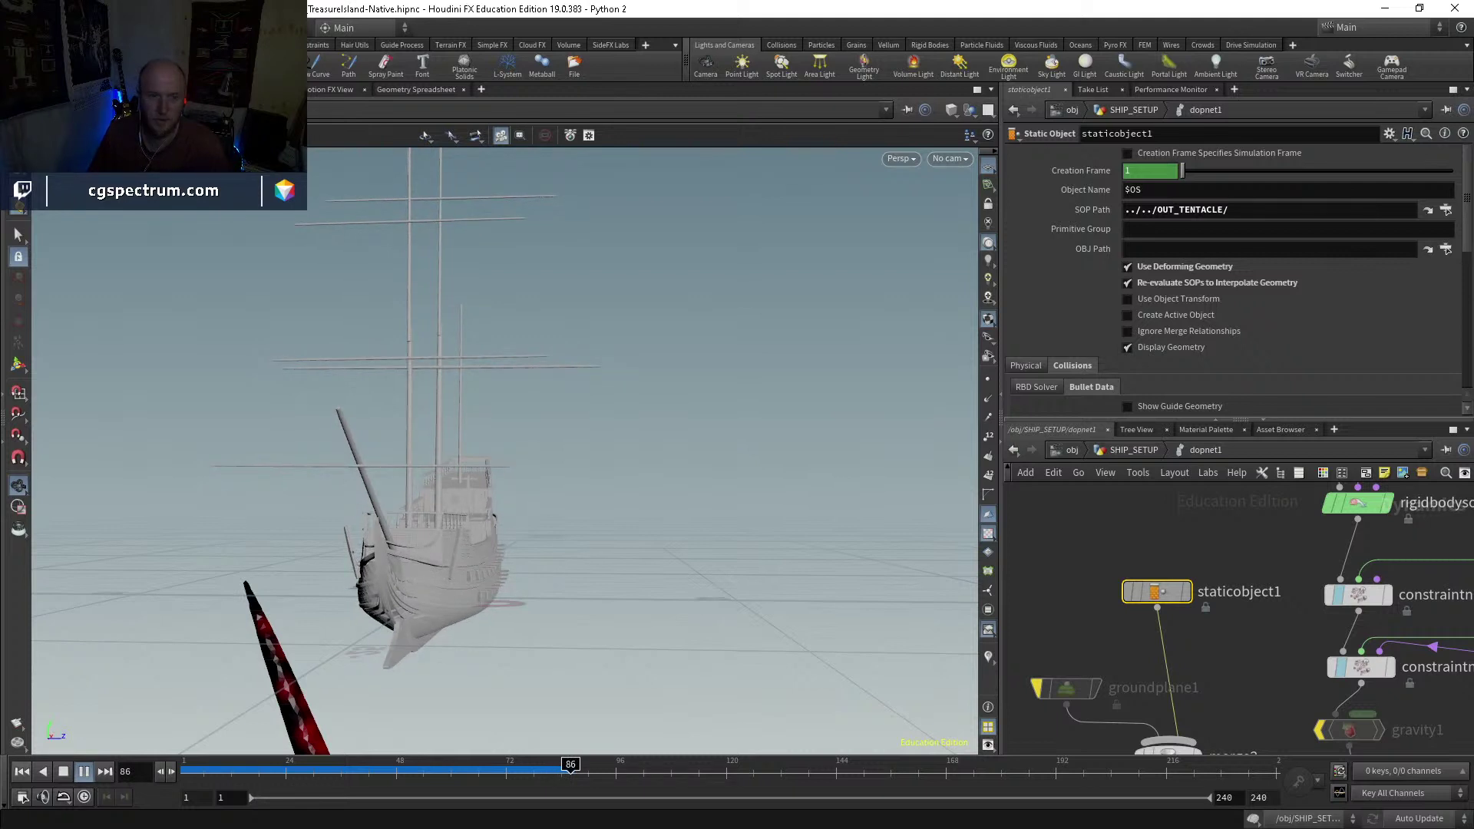
{"action": "key", "text": "space"}
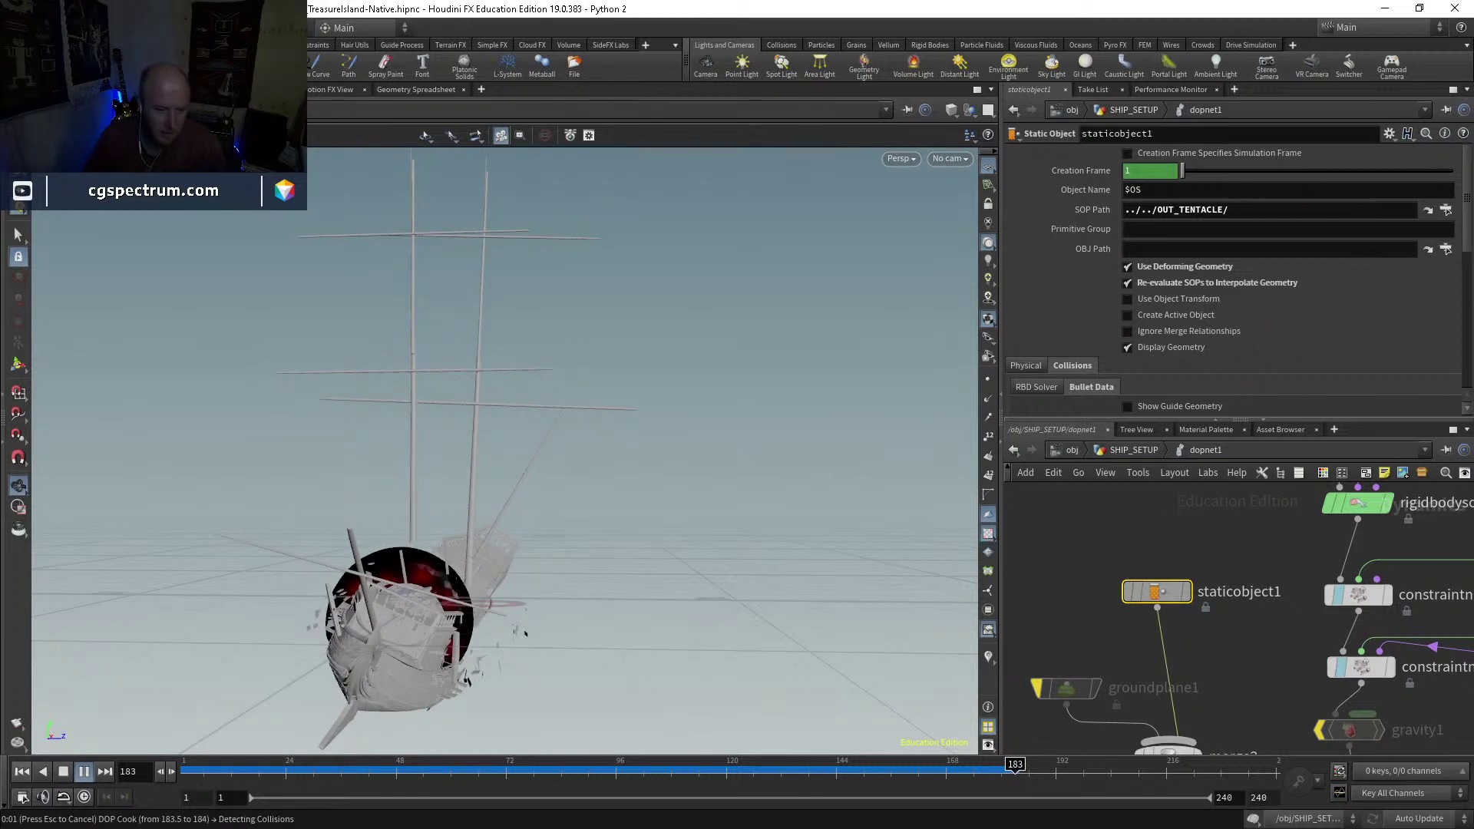
Step: Scrub the simulation to about frame 180 and examine the tentacle's impact on the ship's deck, checking the wireframe
{"action": "left_click_drag", "start_coordinate": [479, 771], "coordinate": [1002, 788]}
{"action": "left_click_drag", "start_coordinate": [313, 533], "coordinate": [401, 557]}
{"action": "mouse_move", "coordinate": [401, 556]}
{"action": "right_mouse_down"}
{"action": "mouse_move", "coordinate": [349, 468]}
{"action": "mouse_move", "coordinate": [296, 532]}
{"action": "right_mouse_up"}
{"action": "key", "text": "w"}
{"action": "mouse_move", "coordinate": [296, 533]}
{"action": "left_mouse_down"}
{"action": "mouse_move", "coordinate": [289, 514]}
{"action": "mouse_move", "coordinate": [237, 504]}
{"action": "left_mouse_up"}
{"action": "key", "text": "w"}
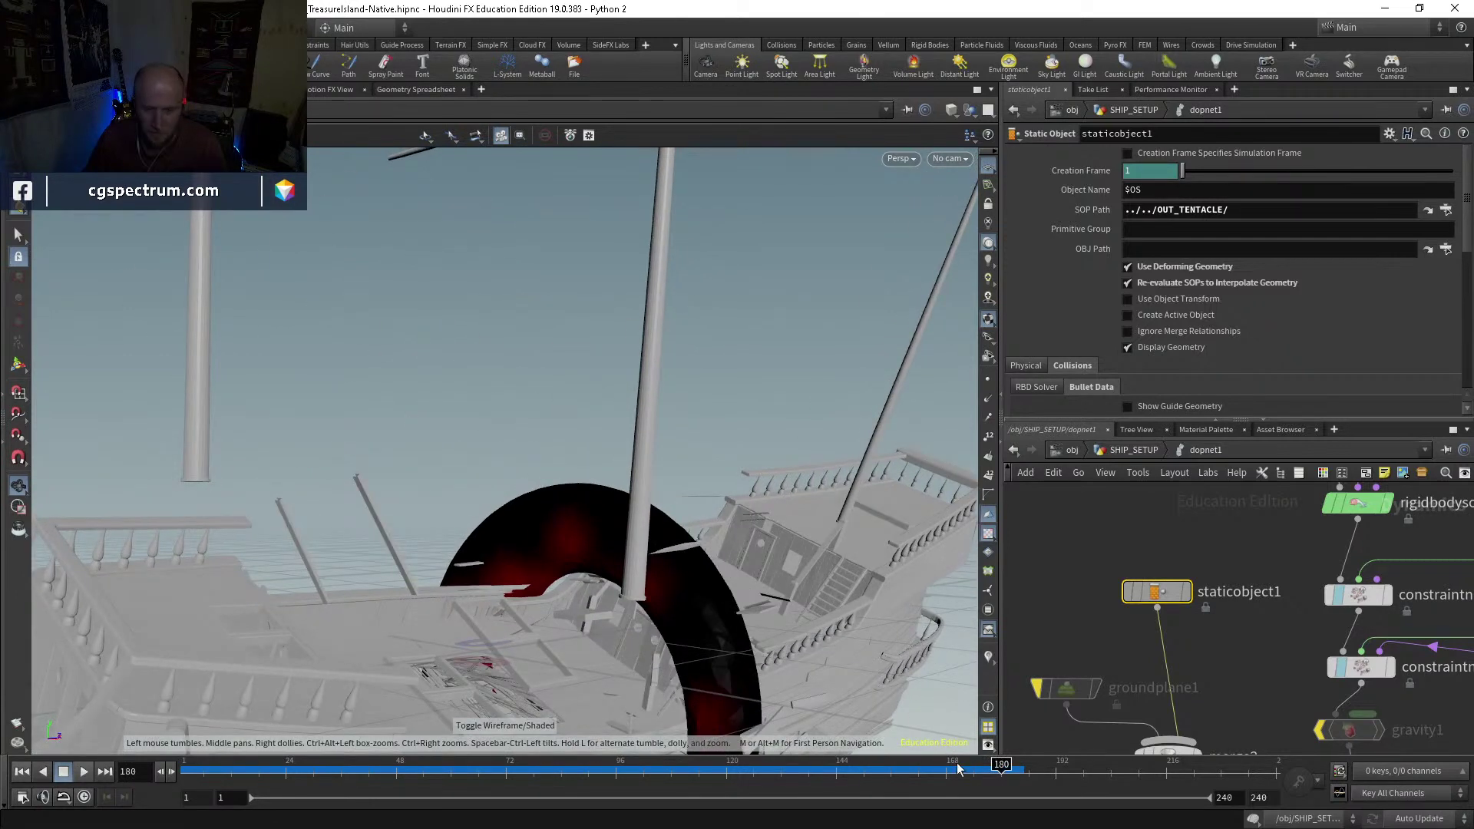
{"action": "mouse_move", "coordinate": [998, 767]}
{"action": "left_mouse_down"}
{"action": "mouse_move", "coordinate": [877, 766]}
{"action": "mouse_move", "coordinate": [955, 766]}
{"action": "mouse_move", "coordinate": [912, 756]}
{"action": "mouse_move", "coordinate": [1015, 738]}
{"action": "mouse_move", "coordinate": [998, 739]}
{"action": "left_mouse_up"}
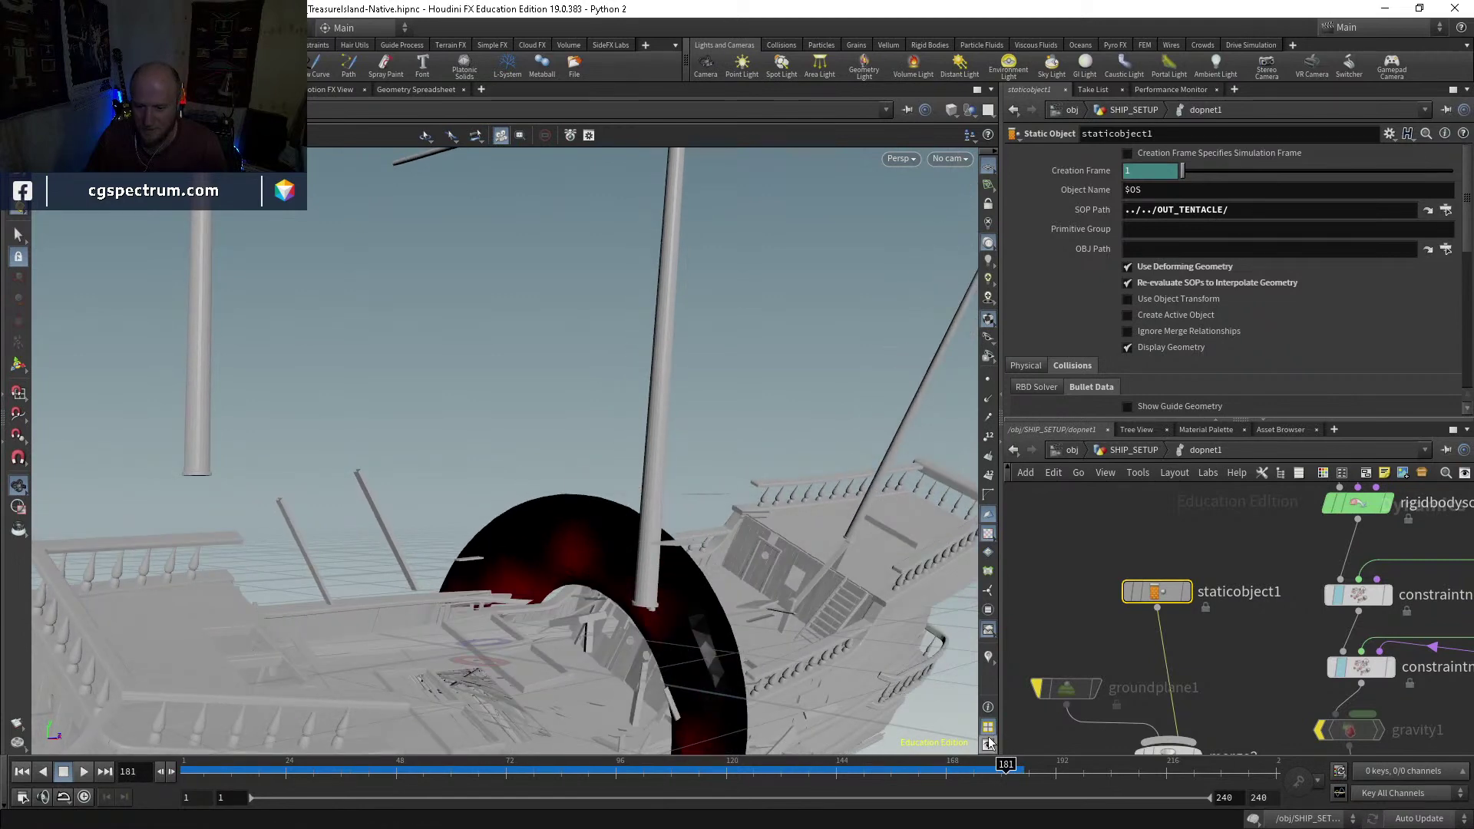
Step: Scrub to frame 181 and examine the broken hull and debris around the tentacle from several angles
{"action": "left_click_drag", "start_coordinate": [668, 553], "coordinate": [625, 567], "text": "alt"}
{"action": "right_click_drag", "start_coordinate": [625, 568], "coordinate": [502, 664], "text": "alt"}
{"action": "mouse_move", "coordinate": [502, 663]}
{"action": "left_mouse_down", "text": "alt"}
{"action": "mouse_move", "coordinate": [405, 642]}
{"action": "mouse_move", "coordinate": [562, 638]}
{"action": "mouse_move", "coordinate": [511, 641]}
{"action": "left_mouse_up", "text": "alt"}
{"action": "key", "text": "w"}
{"action": "key", "text": "w"}
{"action": "left_click_drag", "start_coordinate": [850, 766], "coordinate": [996, 737]}
{"action": "left_click_drag", "start_coordinate": [838, 646], "coordinate": [471, 568]}
{"action": "right_click_drag", "start_coordinate": [470, 569], "coordinate": [679, 488]}
{"action": "left_click_drag", "start_coordinate": [679, 488], "coordinate": [883, 614]}
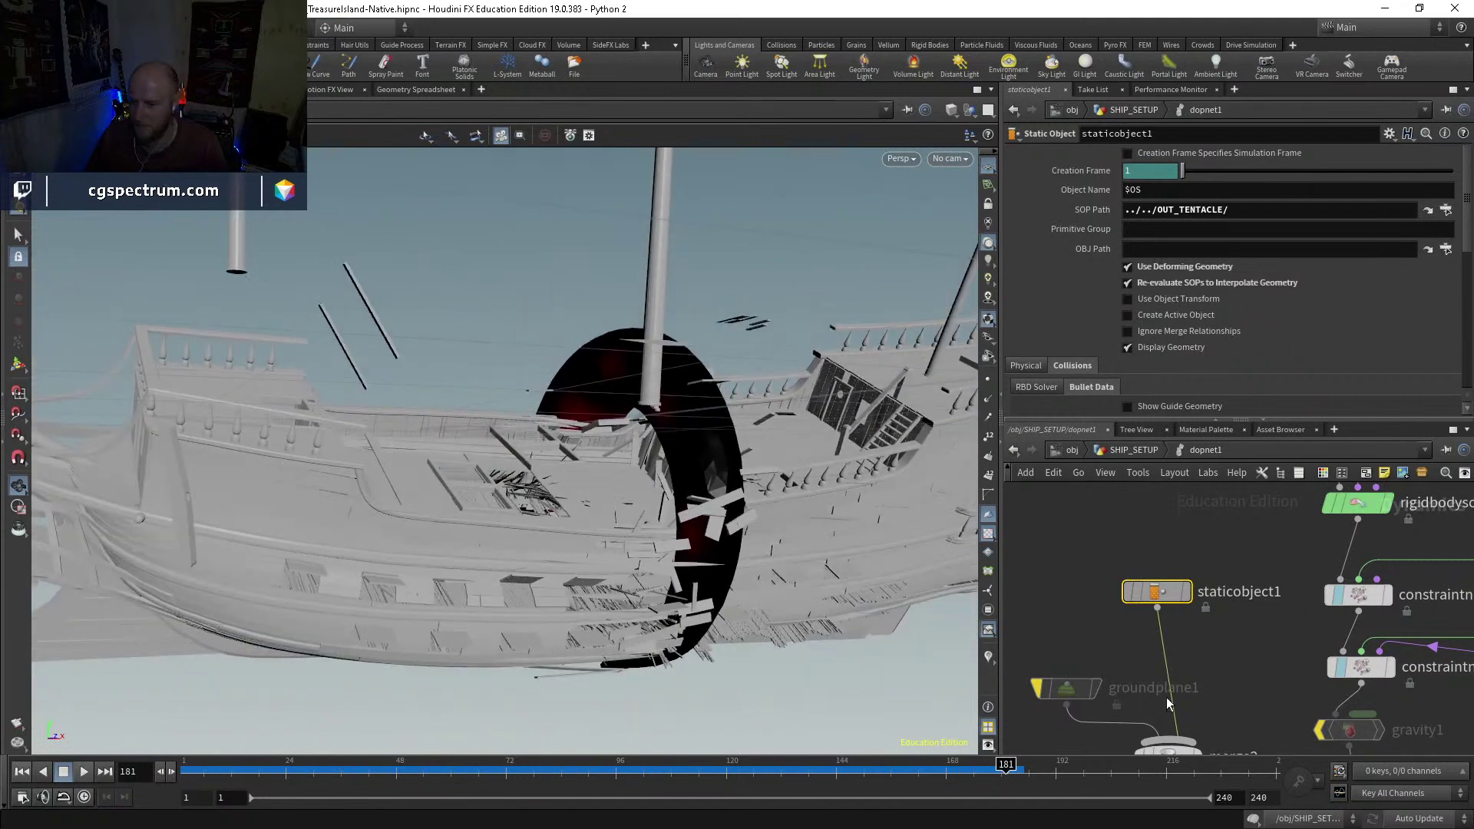
Step: Return to SHIP_SETUP, select dopnet1, and examine the damaged ship against the water surface in different shading modes
{"action": "left_click", "coordinate": [1121, 451]}
{"action": "left_click", "coordinate": [1143, 625]}
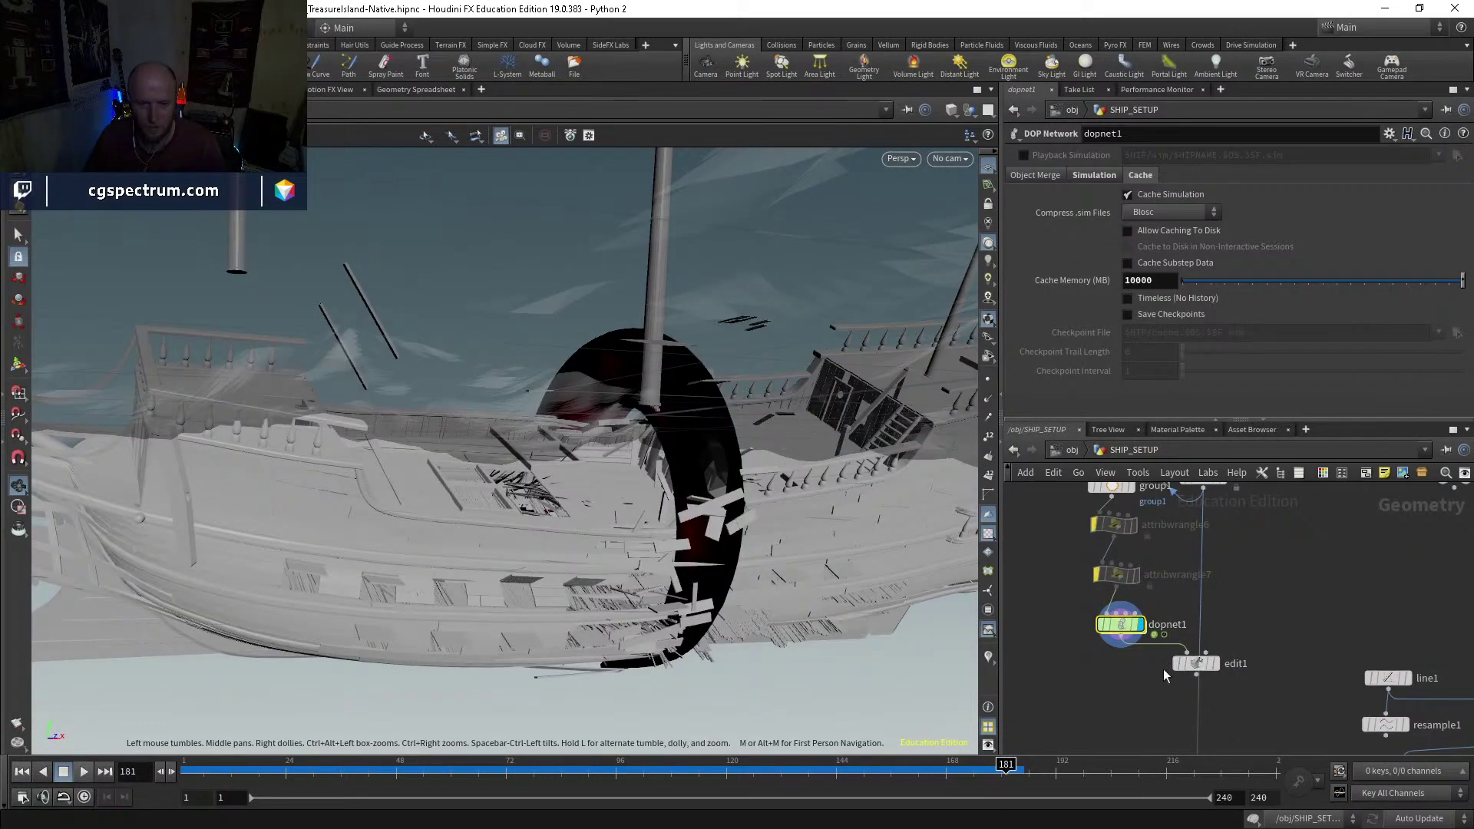
{"action": "scroll", "coordinate": [1163, 661], "scroll_direction": "down", "scroll_amount": 3}
{"action": "middle_click_drag", "start_coordinate": [1218, 729], "coordinate": [1213, 543]}
{"action": "scroll", "coordinate": [648, 404], "scroll_direction": "down", "scroll_amount": 3}
{"action": "mouse_move", "coordinate": [648, 404]}
{"action": "left_mouse_down"}
{"action": "mouse_move", "coordinate": [642, 438]}
{"action": "mouse_move", "coordinate": [665, 497]}
{"action": "mouse_move", "coordinate": [715, 481]}
{"action": "mouse_move", "coordinate": [635, 500]}
{"action": "mouse_move", "coordinate": [809, 517]}
{"action": "mouse_move", "coordinate": [718, 516]}
{"action": "left_mouse_up"}
{"action": "key", "text": "shift+w"}
{"action": "key", "text": "shift+w"}
{"action": "key", "text": "shift+w"}
{"action": "key", "text": "w"}
Step: Scrub the simulation from frame 82 to frame 180 to compare the ship's height with the water surface
{"action": "left_click_drag", "start_coordinate": [317, 770], "coordinate": [552, 770]}
{"action": "left_click_drag", "start_coordinate": [849, 450], "coordinate": [549, 566]}
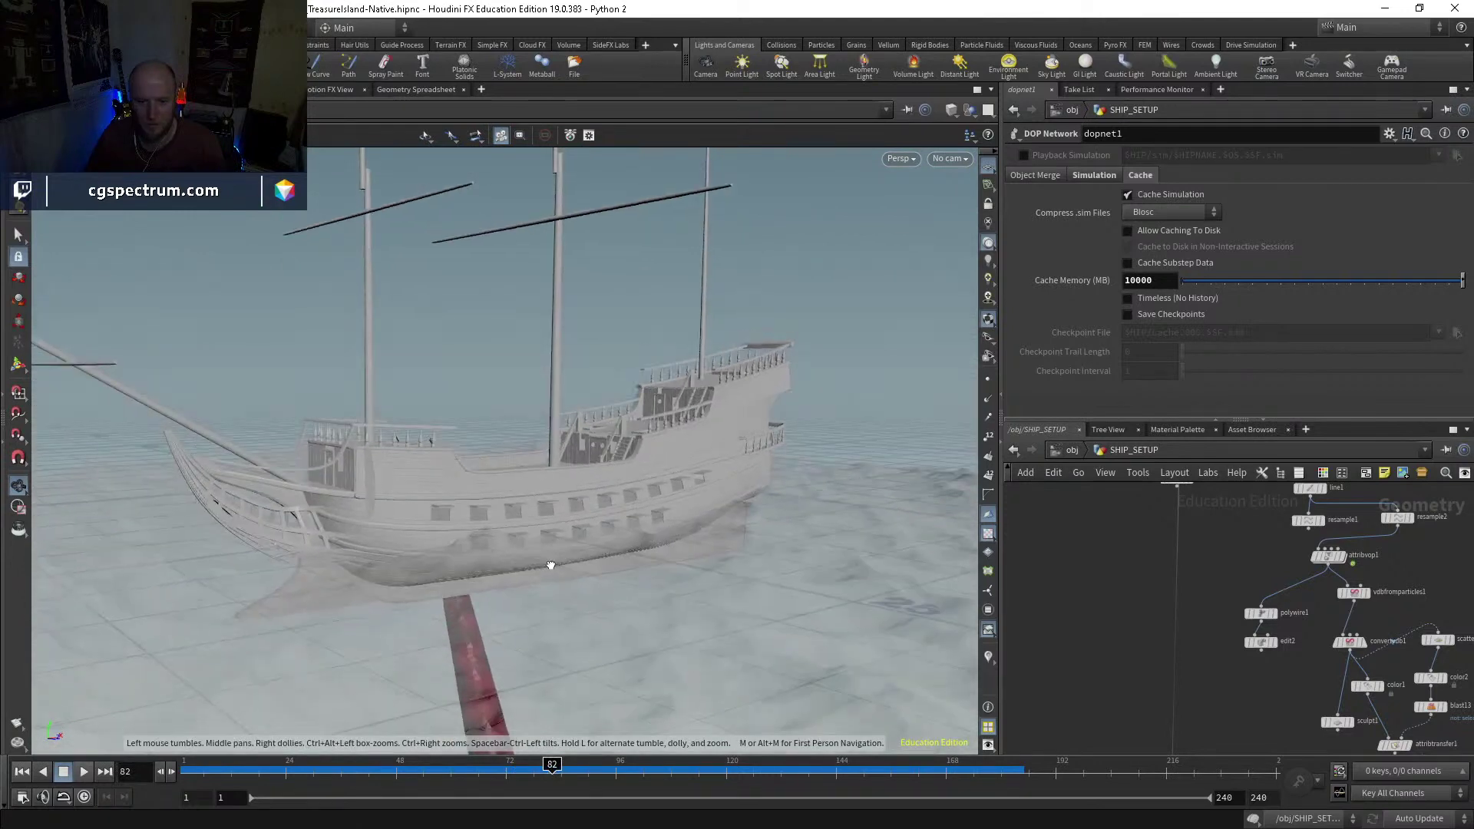
{"action": "left_click", "coordinate": [583, 770]}
{"action": "left_click_drag", "start_coordinate": [607, 774], "coordinate": [559, 736]}
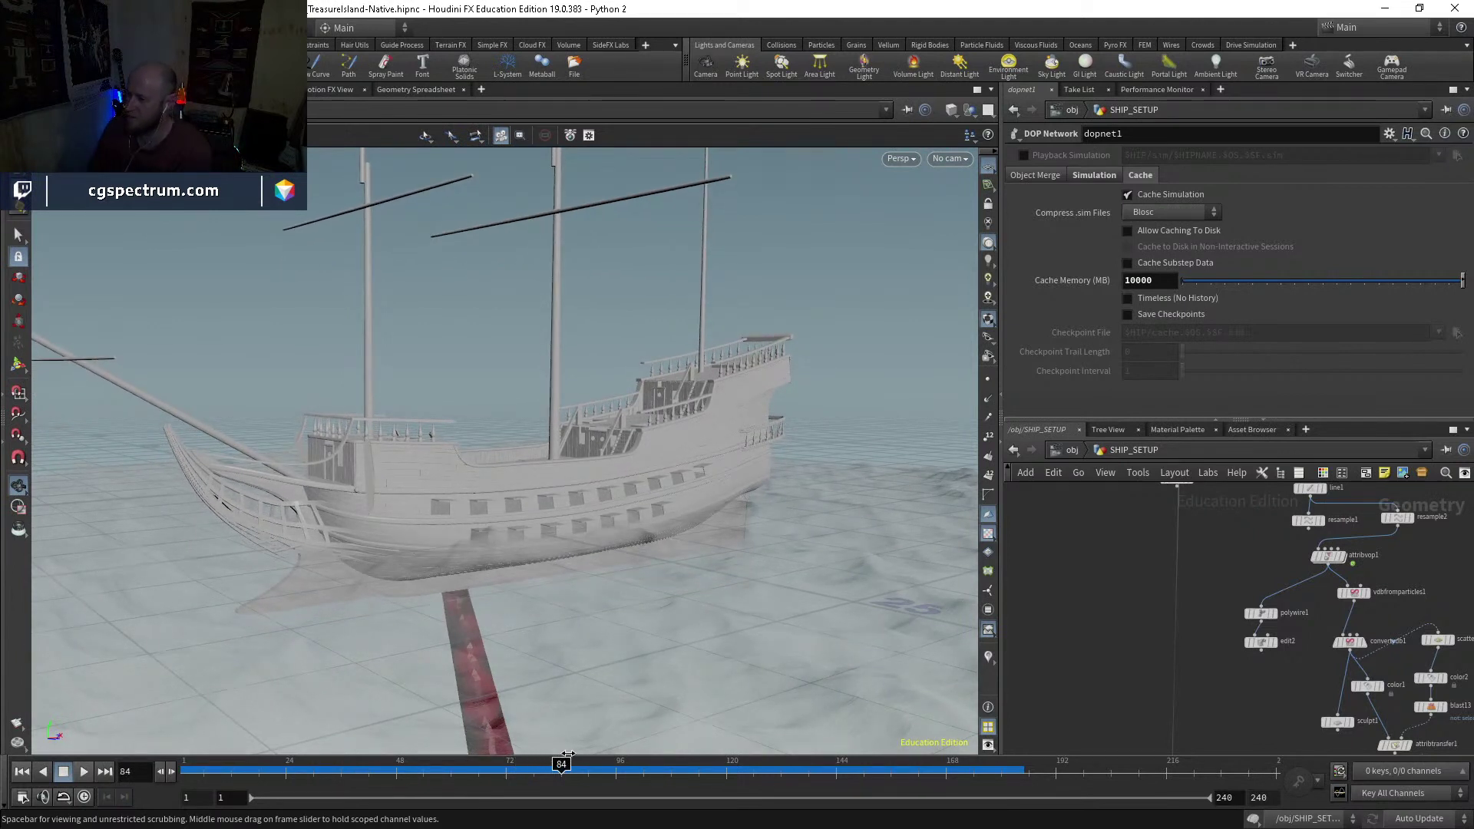
{"action": "left_click_drag", "start_coordinate": [567, 754], "coordinate": [1007, 757]}
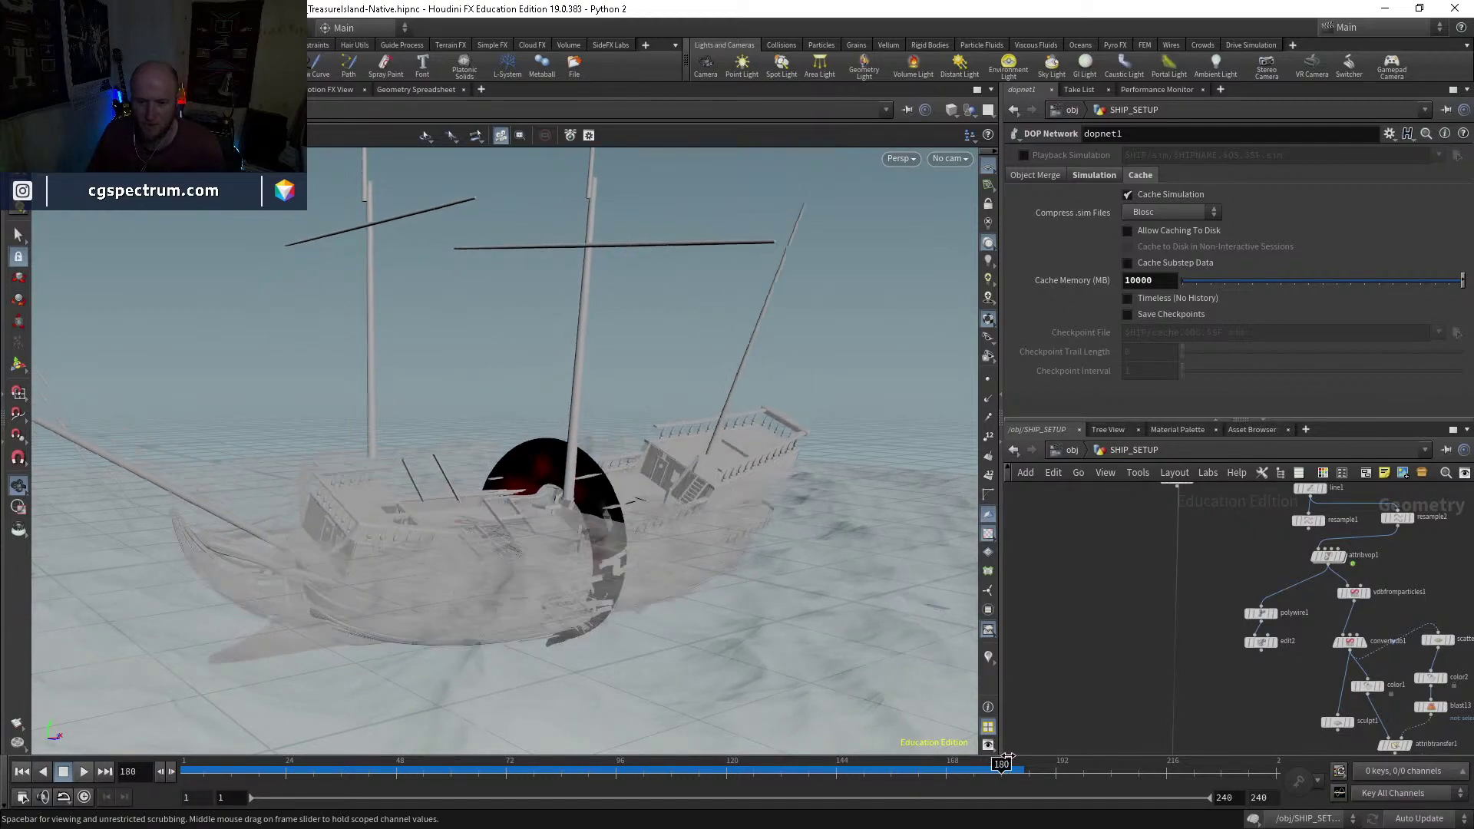
Step: Examine the ship with wireframe shading toggled, and look through the tentacle nodes down to OUT_TENTACLE
{"action": "mouse_move", "coordinate": [566, 477]}
{"action": "left_mouse_down"}
{"action": "mouse_move", "coordinate": [650, 487]}
{"action": "mouse_move", "coordinate": [669, 523]}
{"action": "mouse_move", "coordinate": [759, 515]}
{"action": "mouse_move", "coordinate": [776, 454]}
{"action": "mouse_move", "coordinate": [601, 461]}
{"action": "left_mouse_up"}
{"action": "key", "text": "shift+w"}
{"action": "key", "text": "shift+w"}
{"action": "key", "text": "shift+w"}
{"action": "key", "text": "shift+w"}
{"action": "middle_click_drag", "start_coordinate": [1213, 683], "coordinate": [1176, 545]}
{"action": "scroll", "coordinate": [1195, 650], "scroll_direction": "down", "scroll_amount": 3}
{"action": "middle_click_drag", "start_coordinate": [1196, 652], "coordinate": [1197, 539]}
{"action": "middle_click_drag", "start_coordinate": [1292, 714], "coordinate": [1224, 597]}
{"action": "scroll", "coordinate": [1223, 598], "scroll_direction": "up", "scroll_amount": 4}
{"action": "left_click_drag", "start_coordinate": [1213, 638], "coordinate": [1234, 638]}
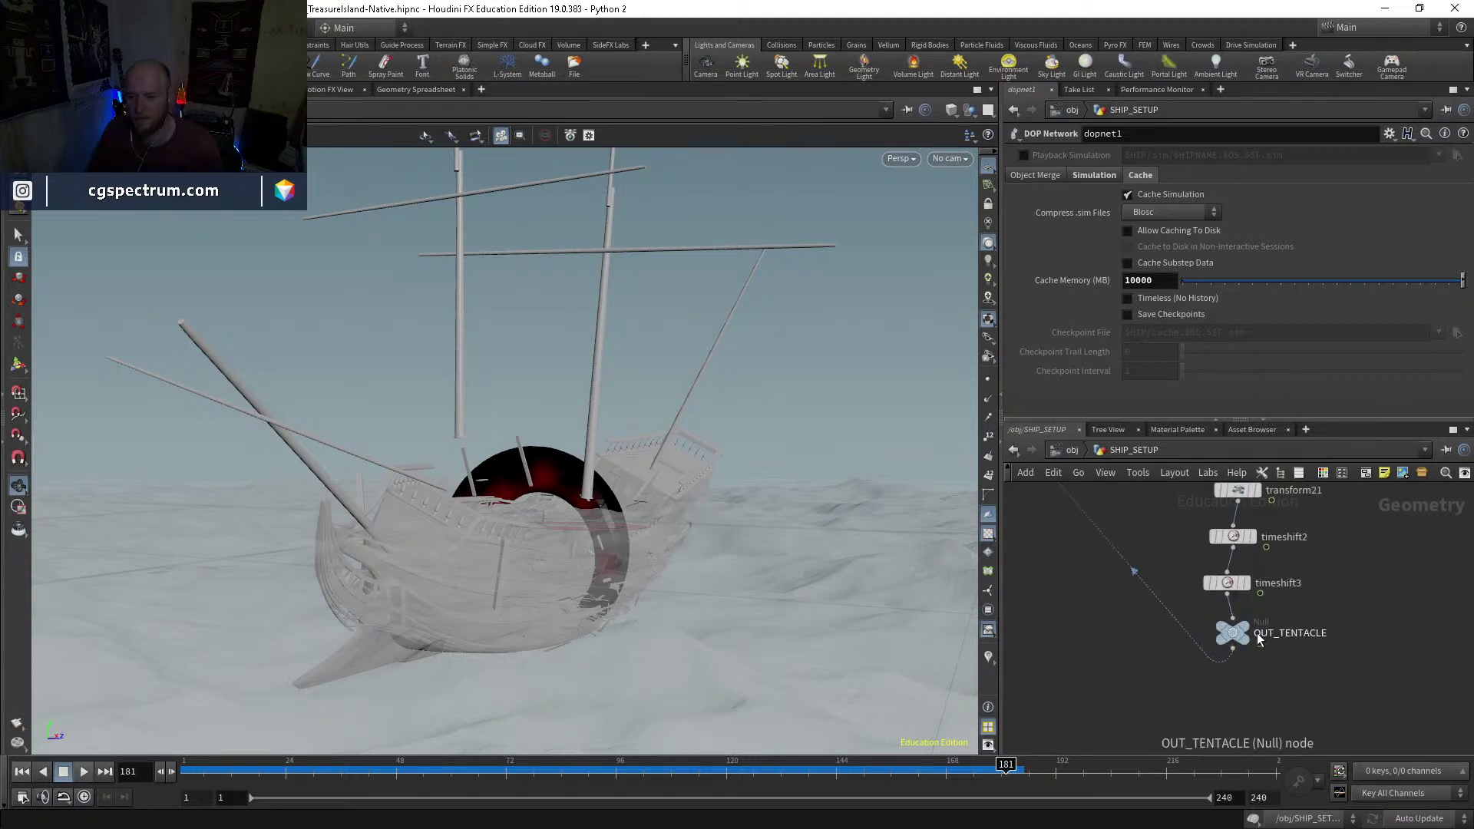
{"action": "scroll", "coordinate": [1119, 590], "scroll_direction": "down", "scroll_amount": 5}
{"action": "middle_click_drag", "start_coordinate": [1141, 595], "coordinate": [1204, 753]}
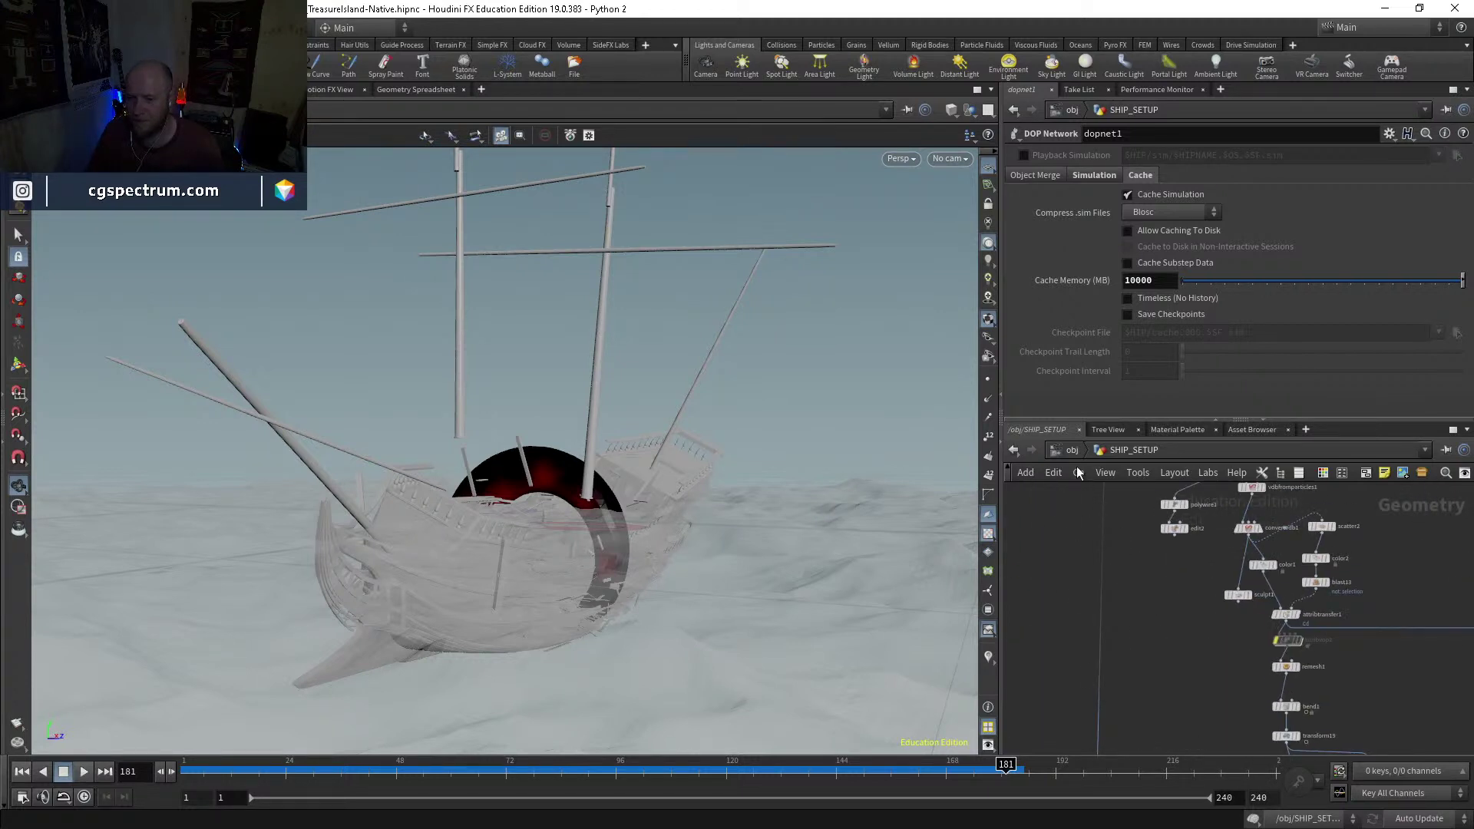
Step: Go up to the object level, scrub the simulation with the ocean surface displayed, and return to frame 1
{"action": "left_click", "coordinate": [1072, 451]}
{"action": "left_click_drag", "start_coordinate": [740, 516], "coordinate": [631, 571]}
{"action": "scroll", "coordinate": [631, 571], "scroll_direction": "up", "scroll_amount": 5}
{"action": "left_click_drag", "start_coordinate": [487, 773], "coordinate": [965, 765]}
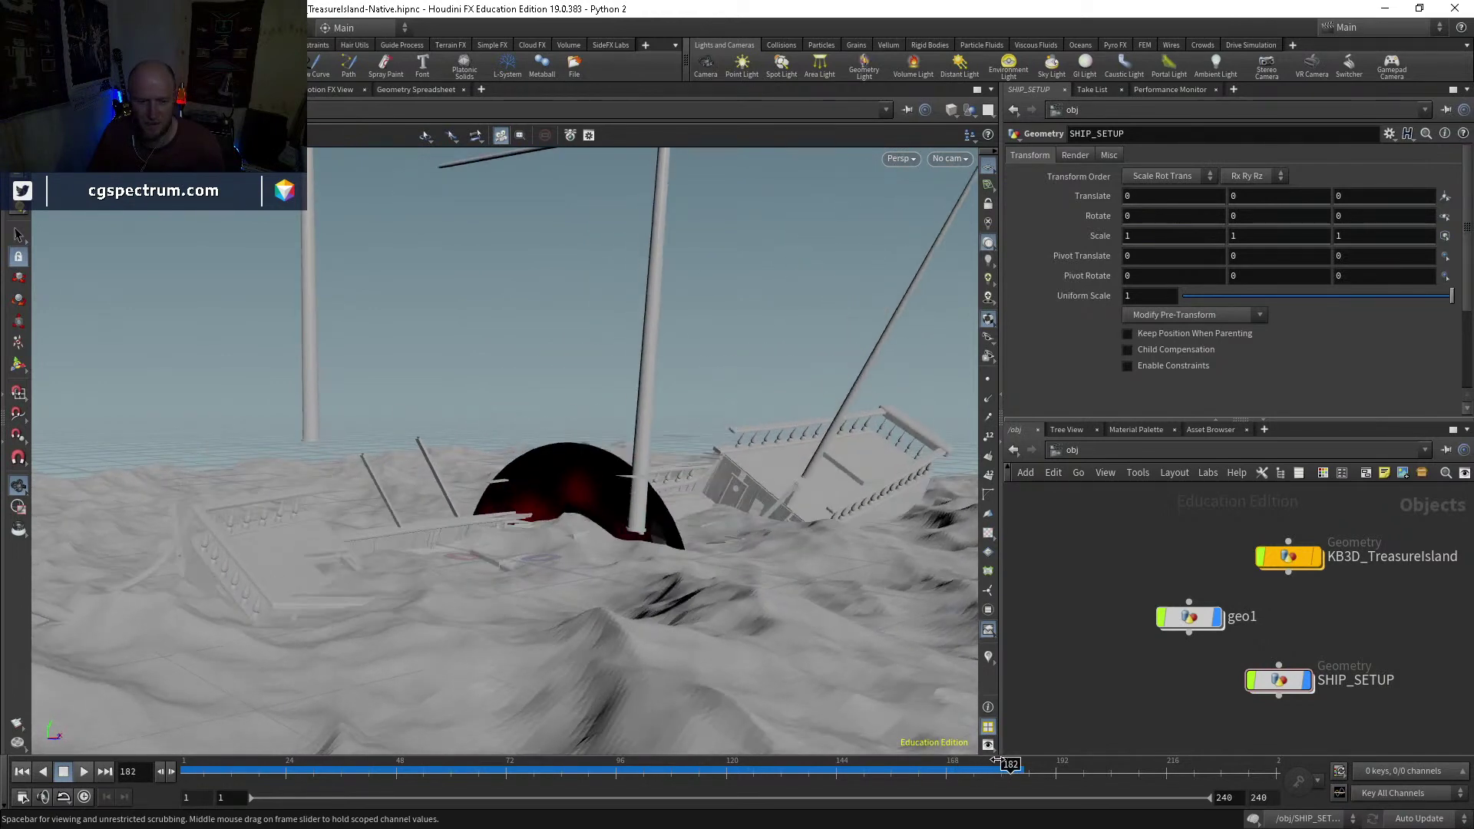
{"action": "left_click_drag", "start_coordinate": [945, 765], "coordinate": [868, 761]}
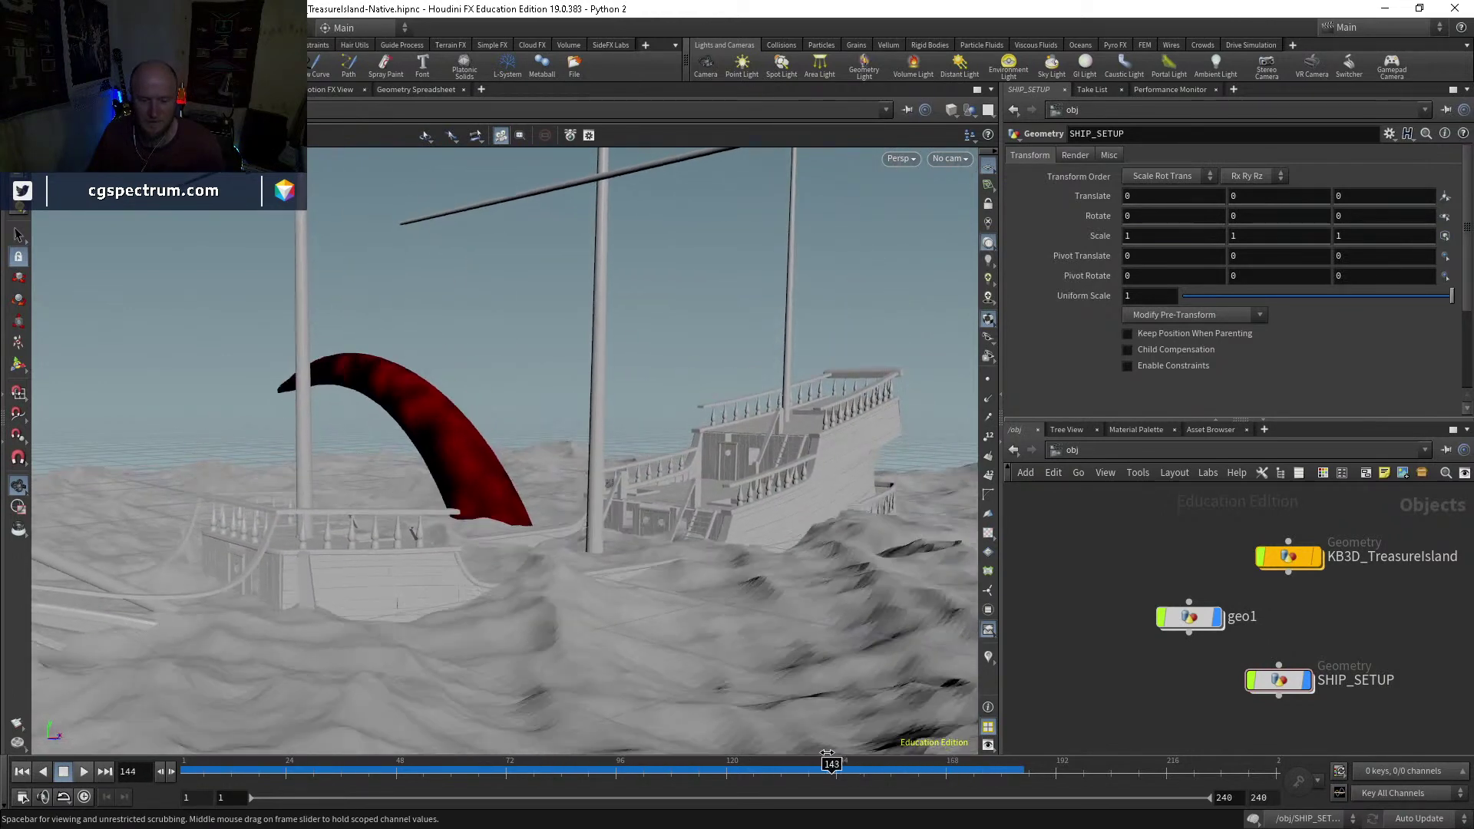
{"action": "left_click_drag", "start_coordinate": [656, 736], "coordinate": [747, 744]}
{"action": "left_click_drag", "start_coordinate": [609, 738], "coordinate": [157, 744]}
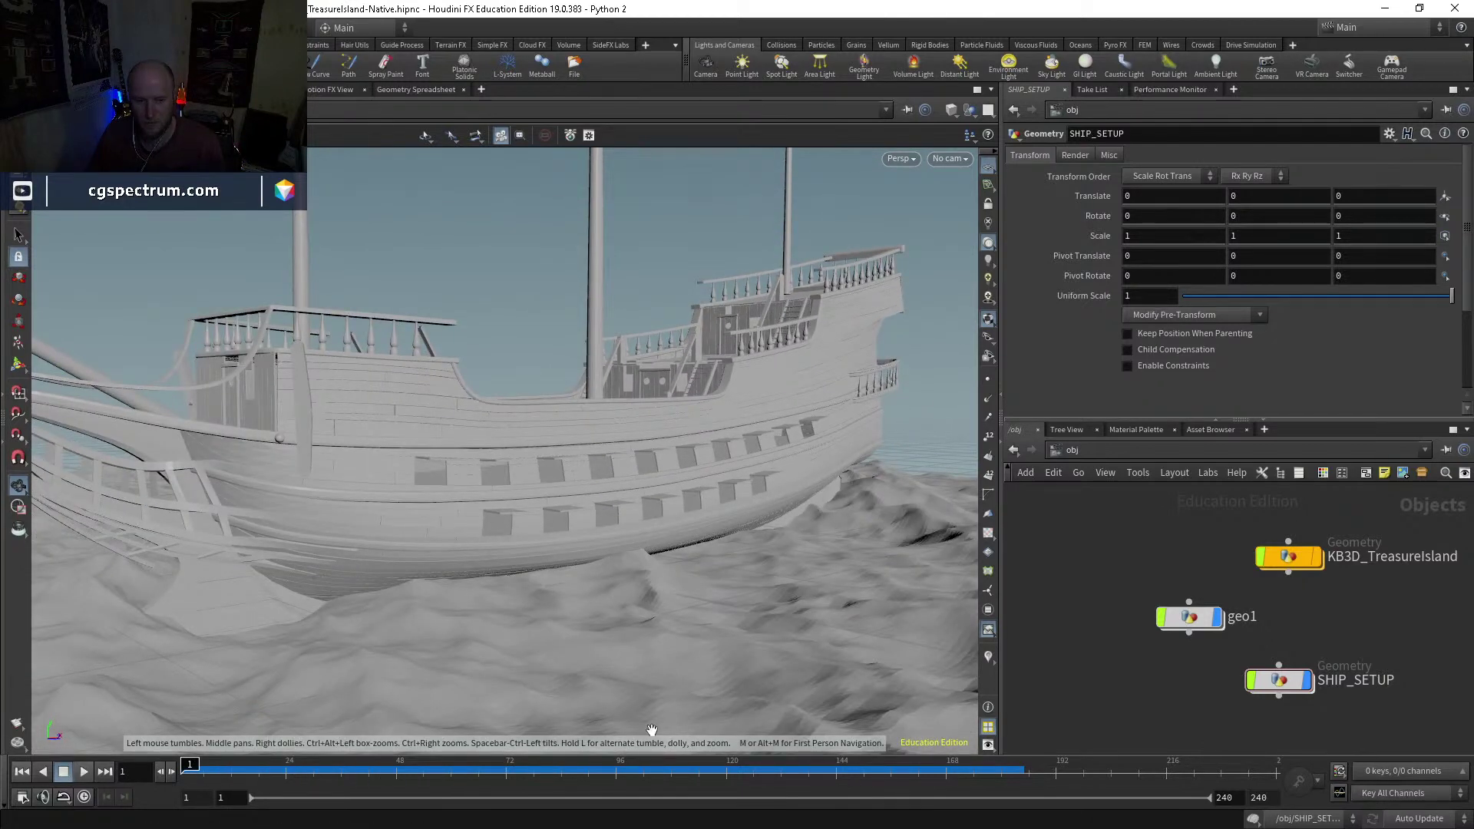
Step: Go into SHIP_SETUP and add a Transform node near dopnet1
{"action": "scroll", "coordinate": [1152, 568], "scroll_direction": "down", "scroll_amount": 3}
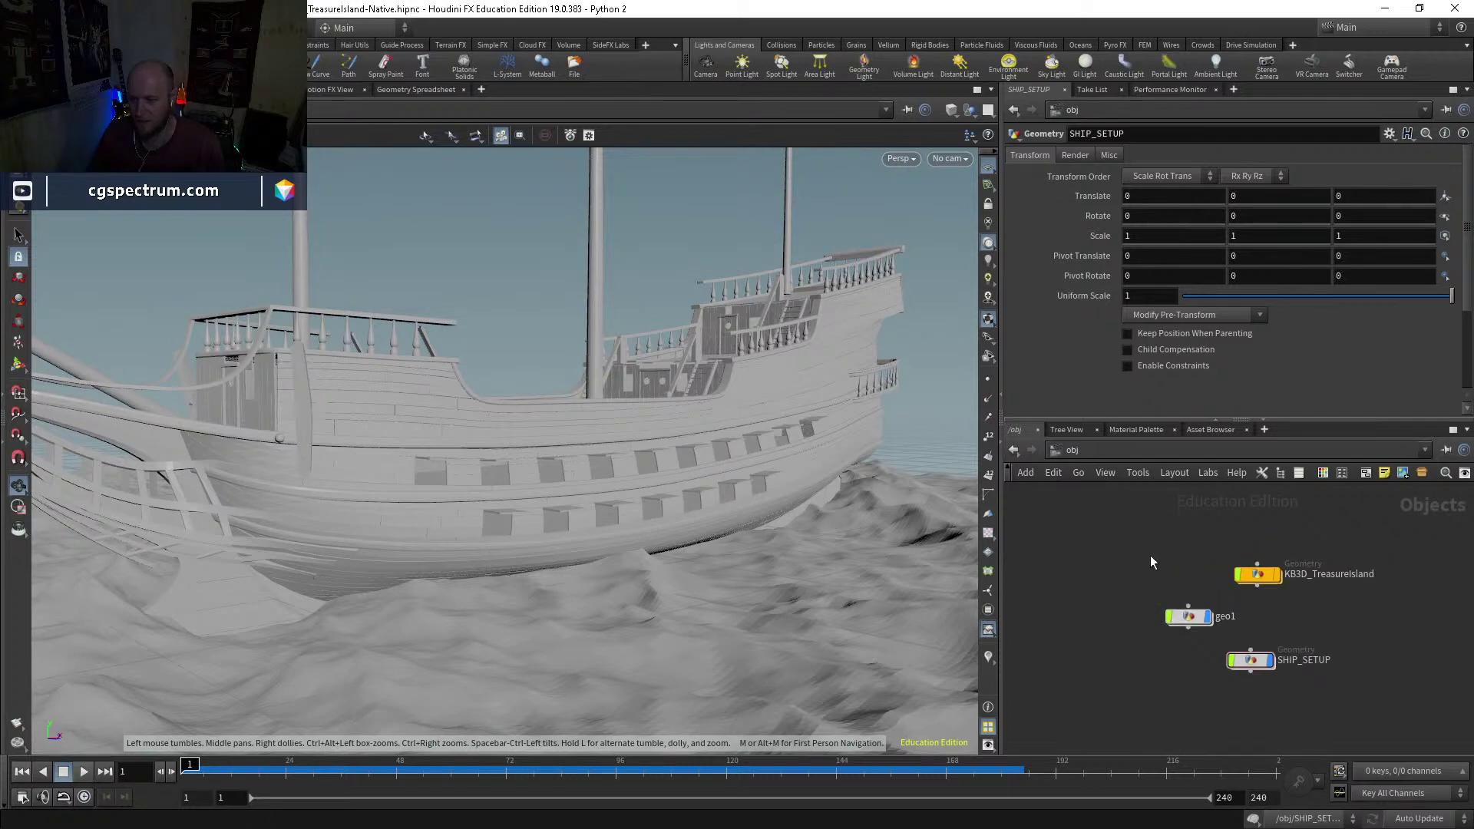
{"action": "scroll", "coordinate": [1151, 623], "scroll_direction": "up", "scroll_amount": 2}
{"action": "double_click", "coordinate": [1230, 685]}
{"action": "scroll", "coordinate": [1173, 548], "scroll_direction": "up", "scroll_amount": 2}
{"action": "middle_click_drag", "start_coordinate": [1239, 530], "coordinate": [1219, 606]}
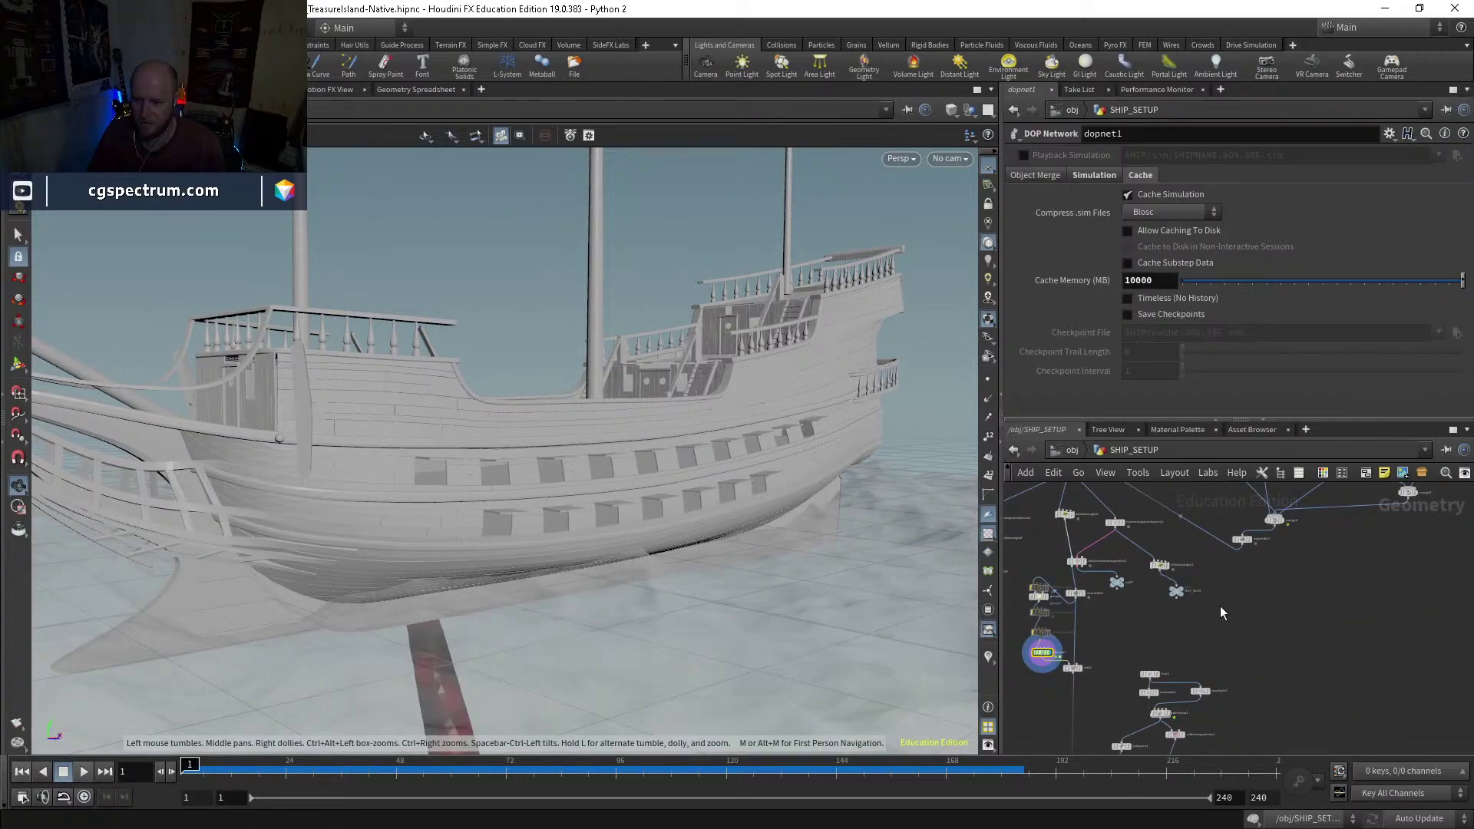
{"action": "scroll", "coordinate": [1061, 613], "scroll_direction": "up", "scroll_amount": 2}
{"action": "scroll", "coordinate": [1062, 647], "scroll_direction": "up", "scroll_amount": 3}
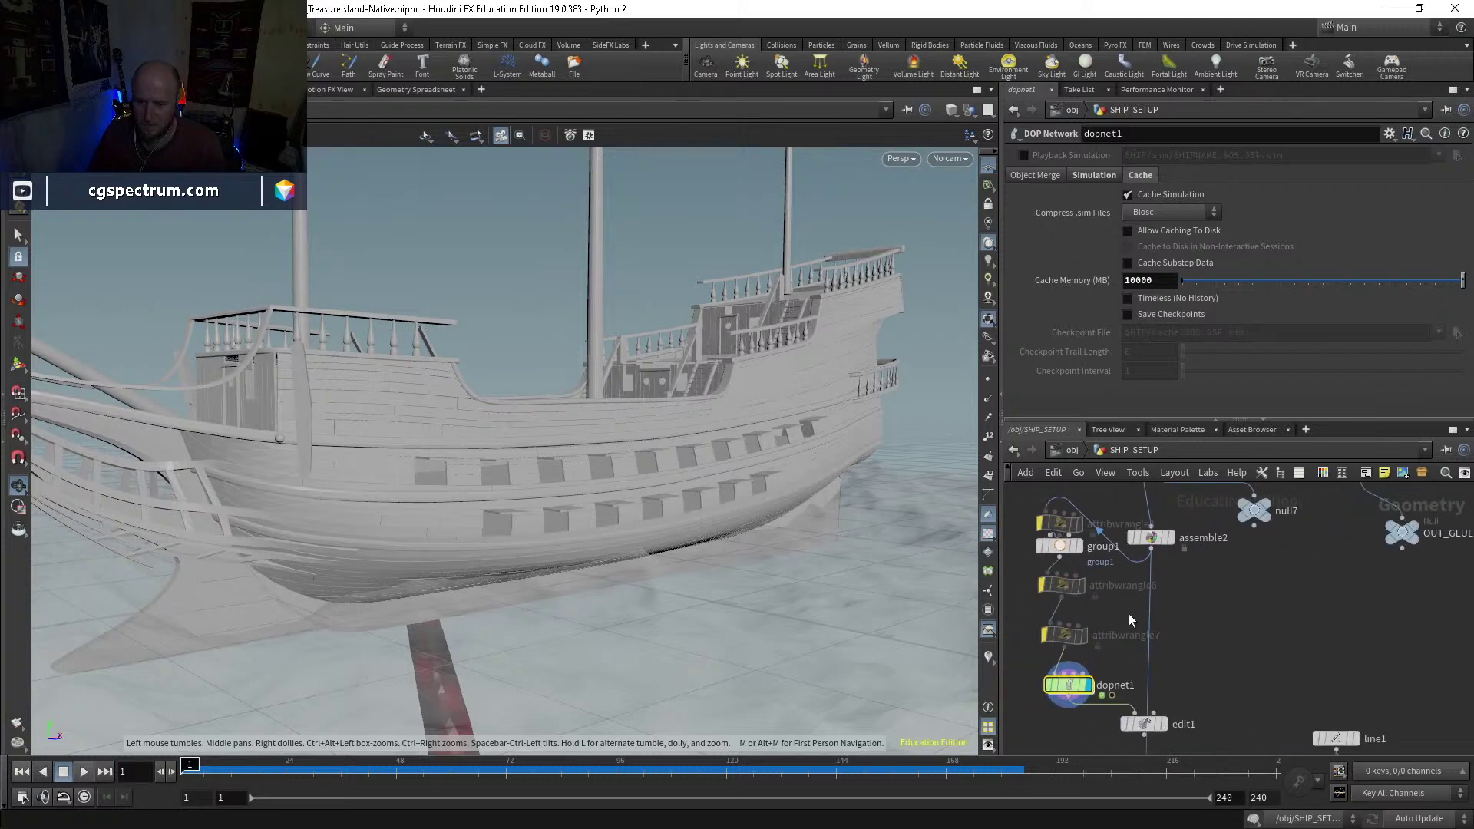
{"action": "key", "text": "Tab"}
{"action": "type", "text": "tran"}
{"action": "key", "text": "Return"}
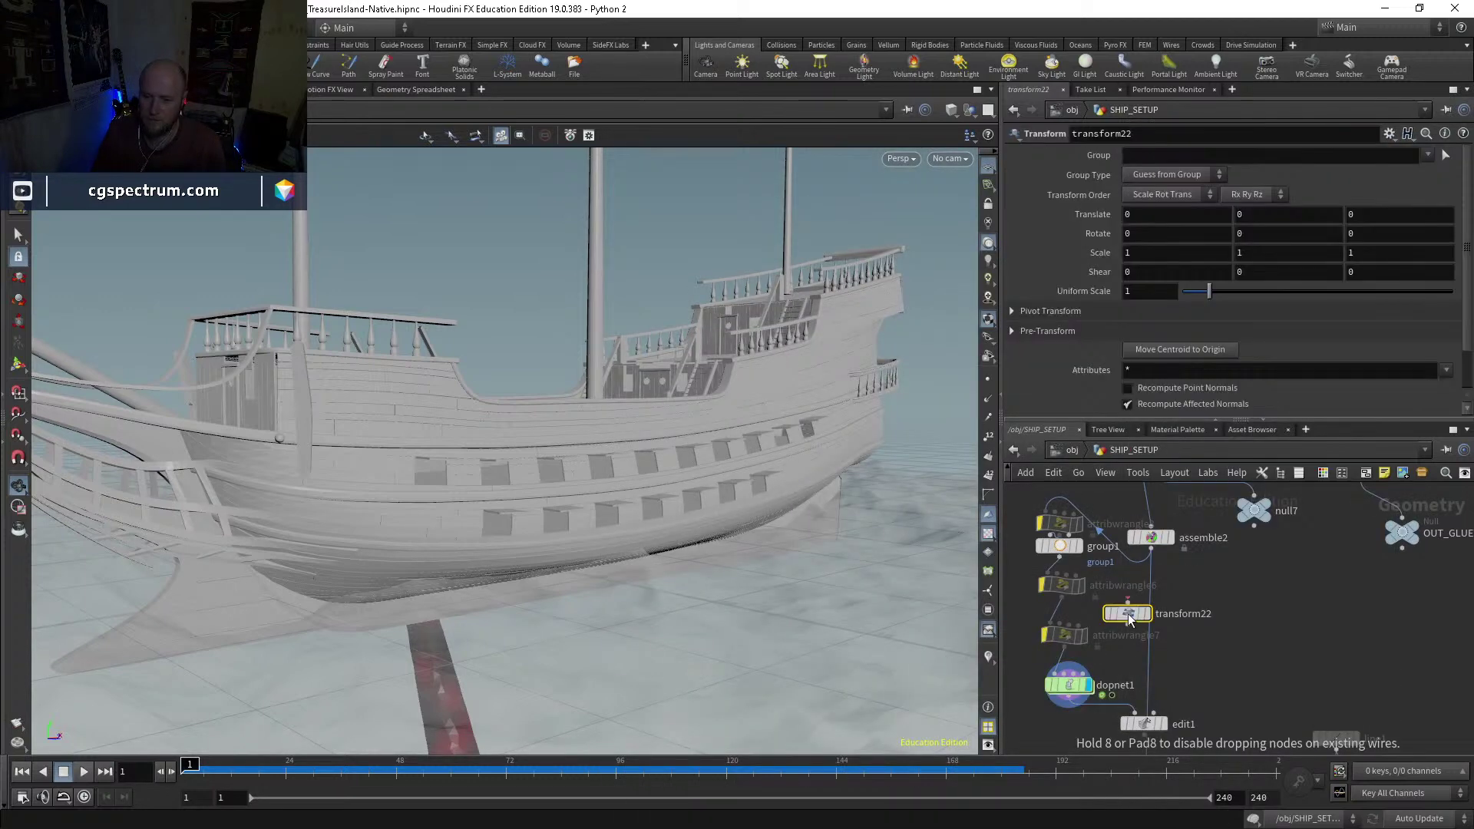
Step: Place transform22 below merge2 and wire it between merge2 and the nodes that merge2 feeds
{"action": "left_click", "coordinate": [1209, 680]}
{"action": "scroll", "coordinate": [1254, 710], "scroll_direction": "down", "scroll_amount": 3}
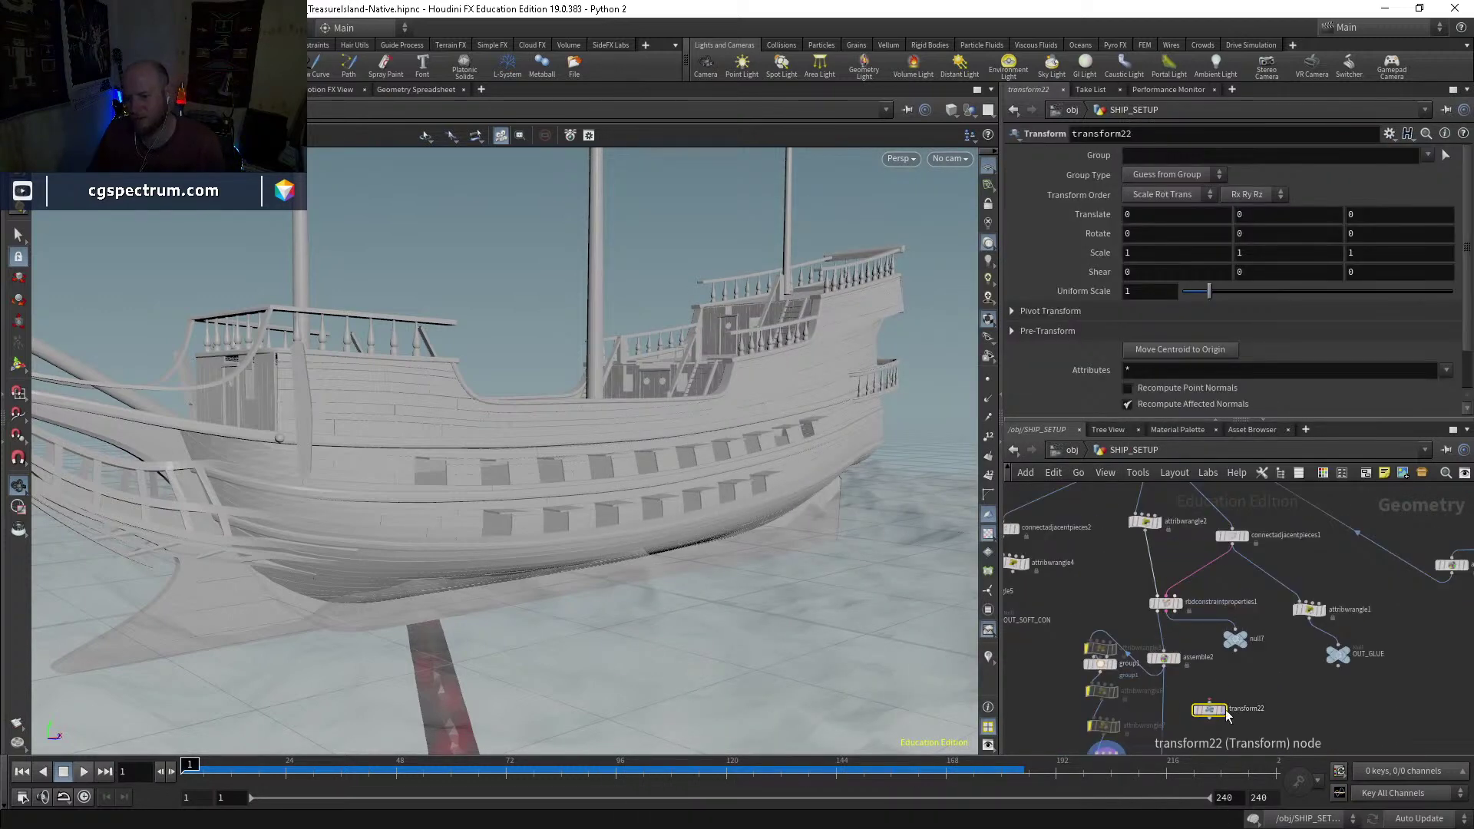
{"action": "scroll", "coordinate": [1227, 739], "scroll_direction": "down", "scroll_amount": 2}
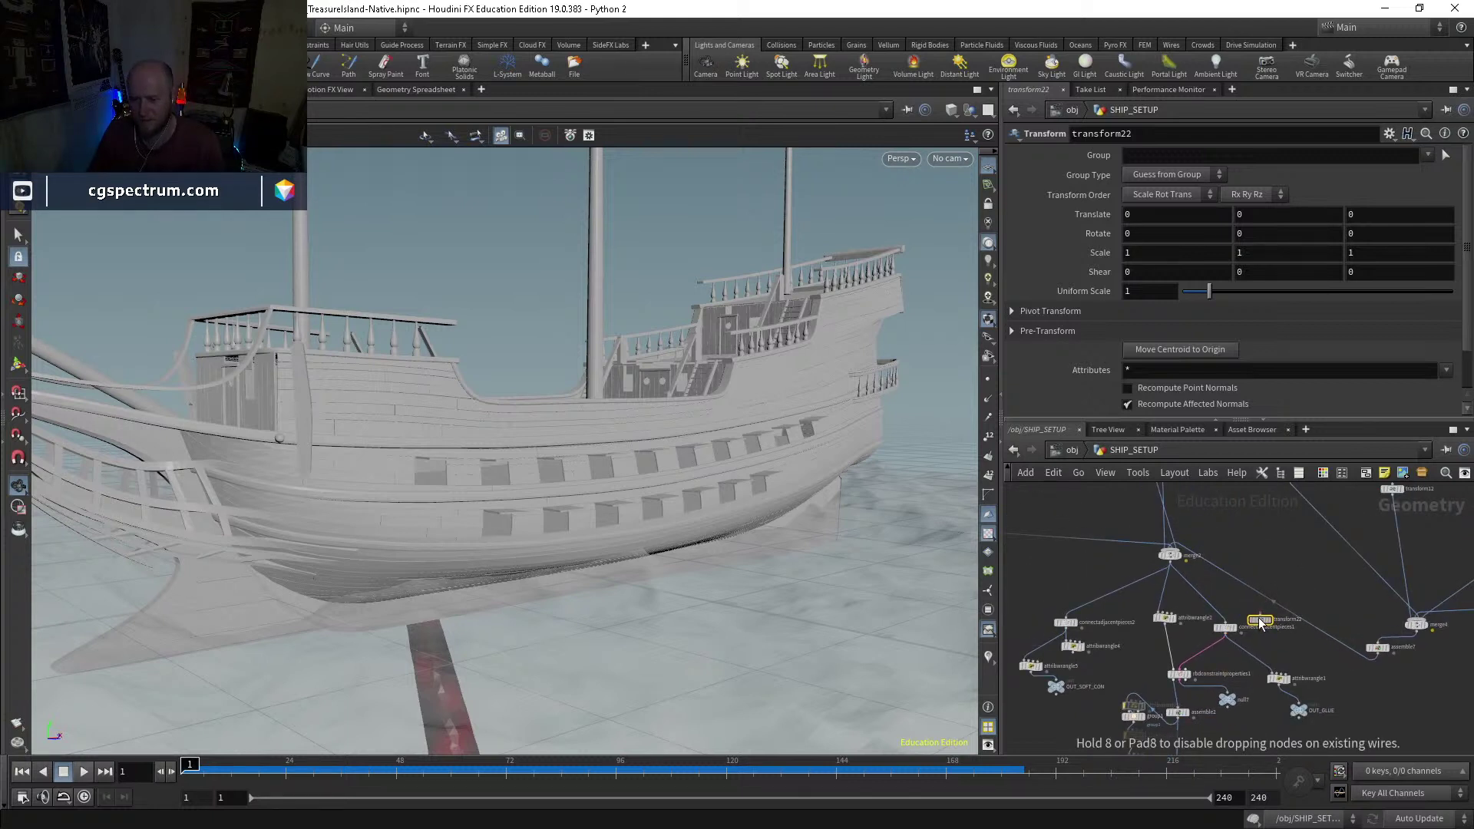
{"action": "scroll", "coordinate": [1182, 574], "scroll_direction": "up", "scroll_amount": 3}
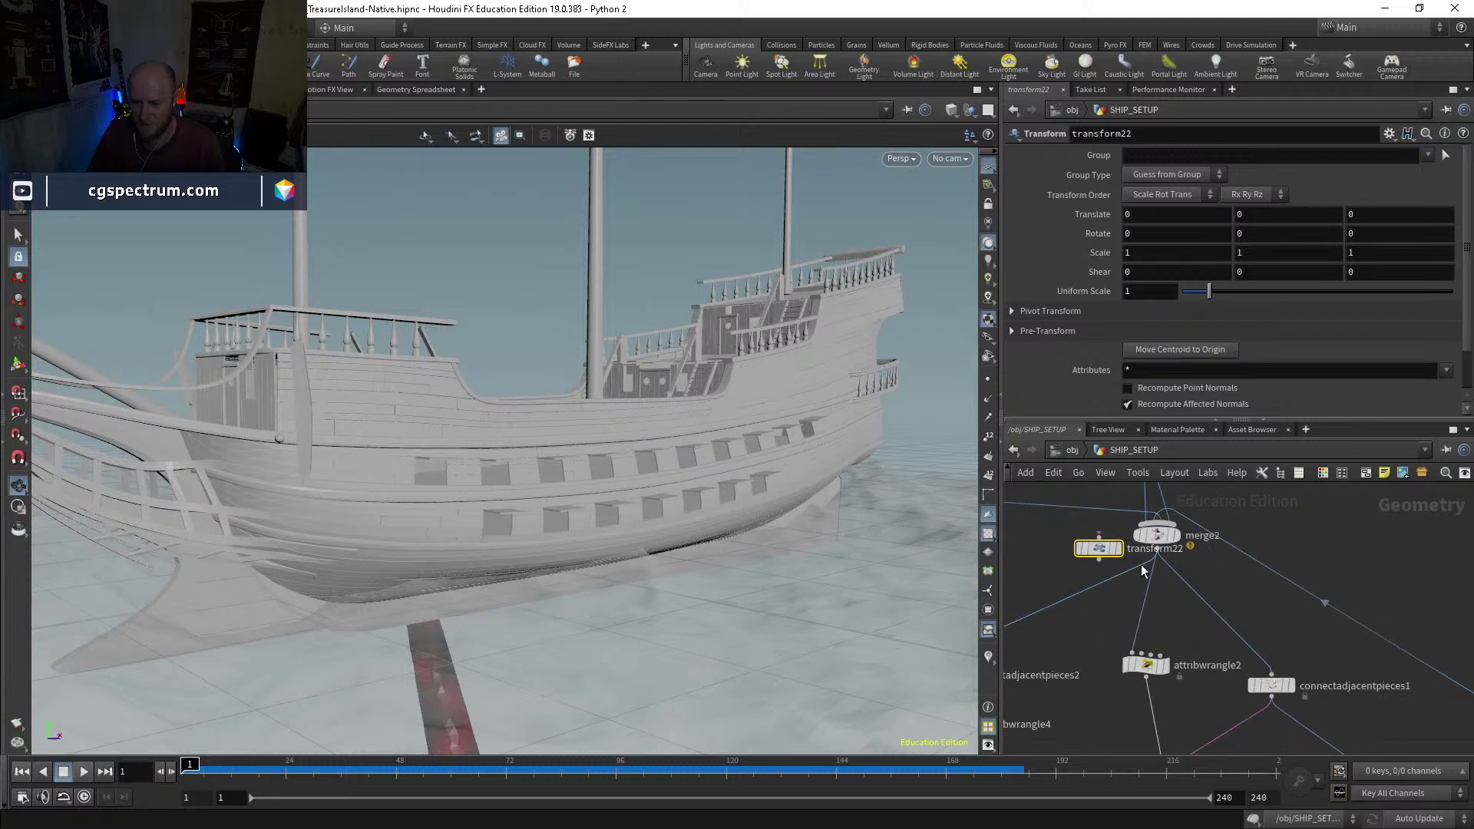
{"action": "left_click", "coordinate": [1150, 583]}
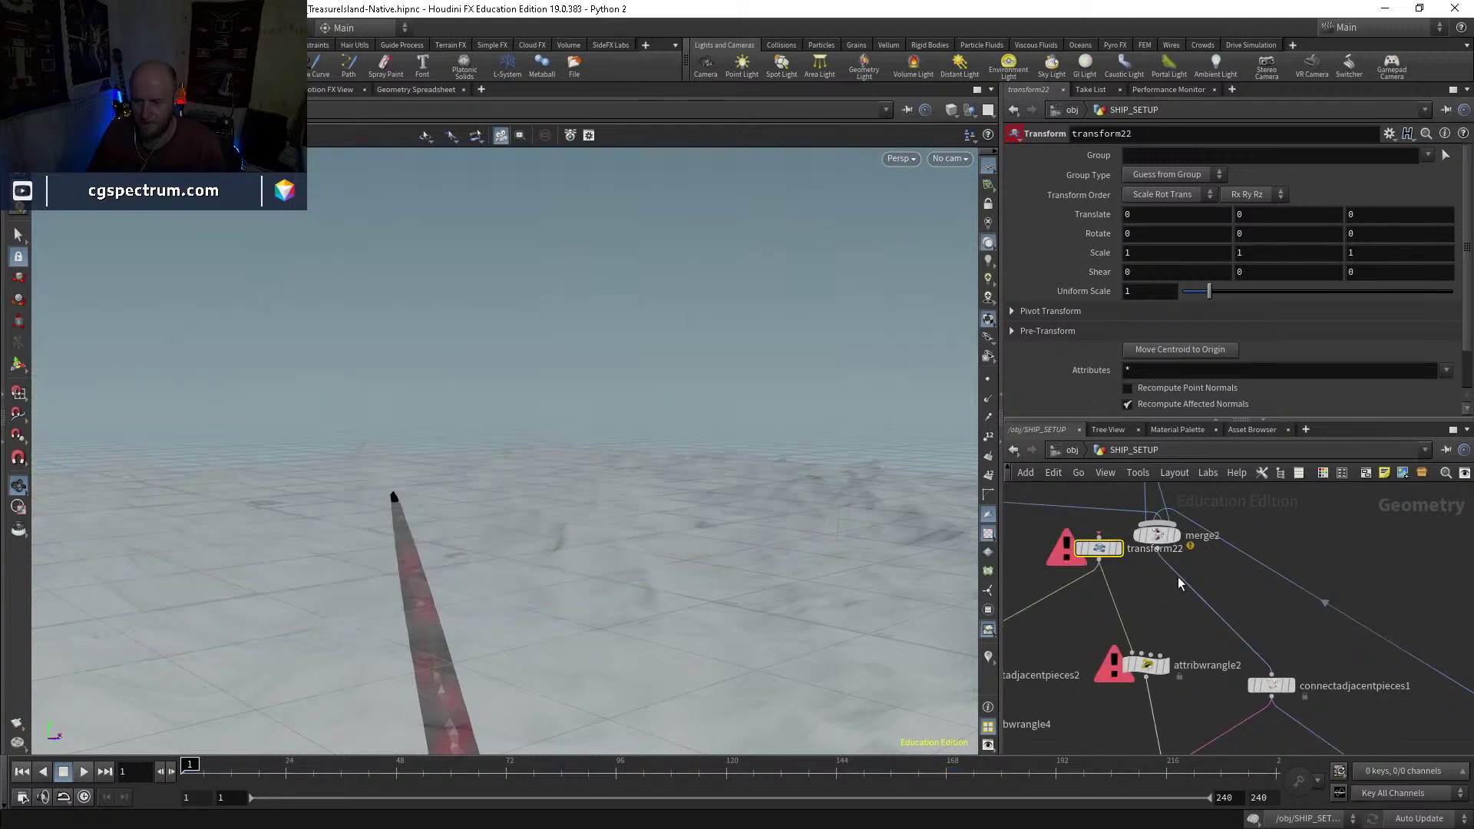
{"action": "left_click_drag", "start_coordinate": [1099, 572], "coordinate": [1098, 567]}
{"action": "left_click_drag", "start_coordinate": [1099, 550], "coordinate": [1167, 598]}
{"action": "left_click", "coordinate": [1167, 583]}
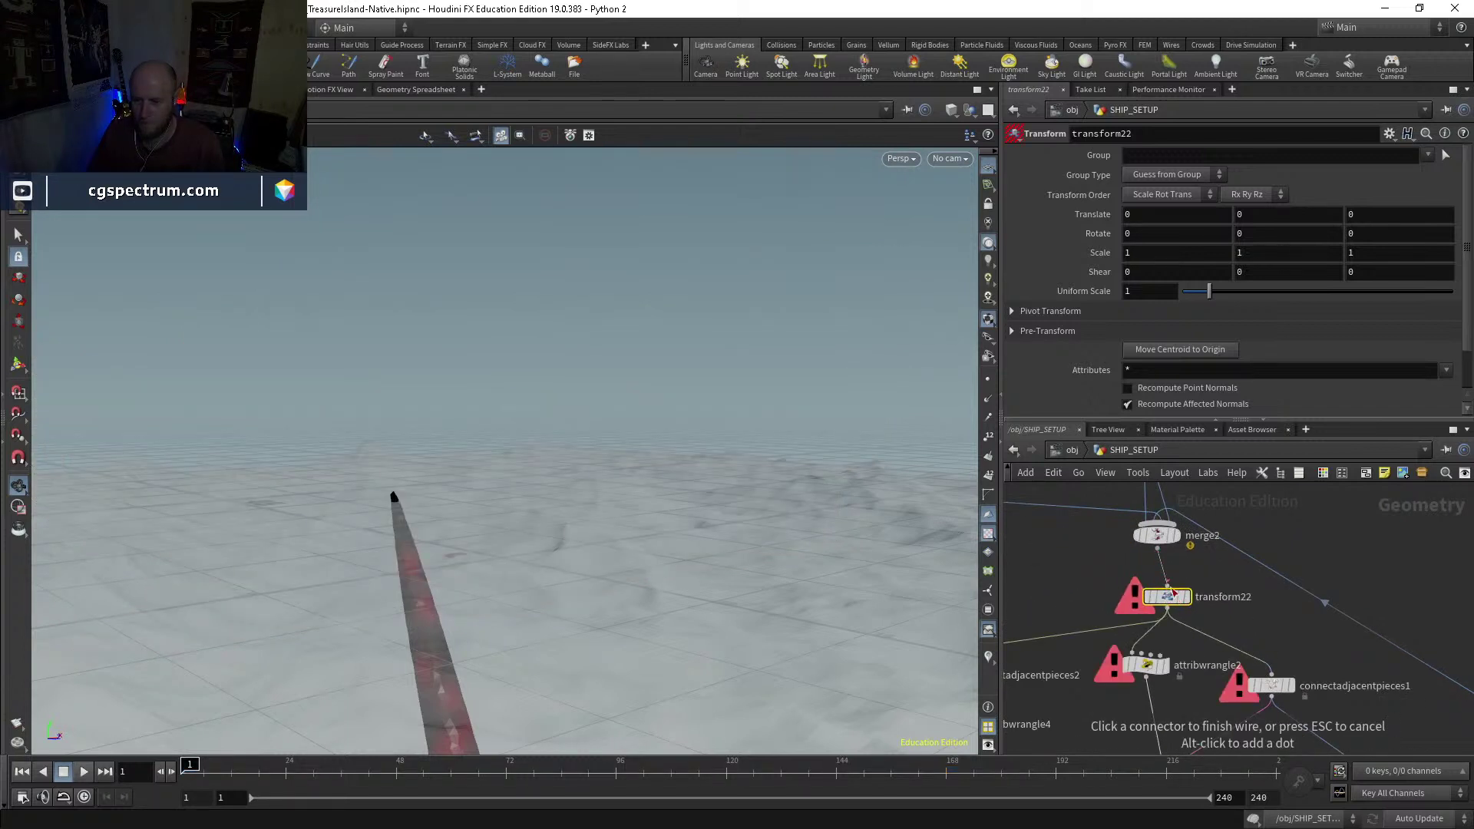
{"action": "left_click", "coordinate": [1157, 546]}
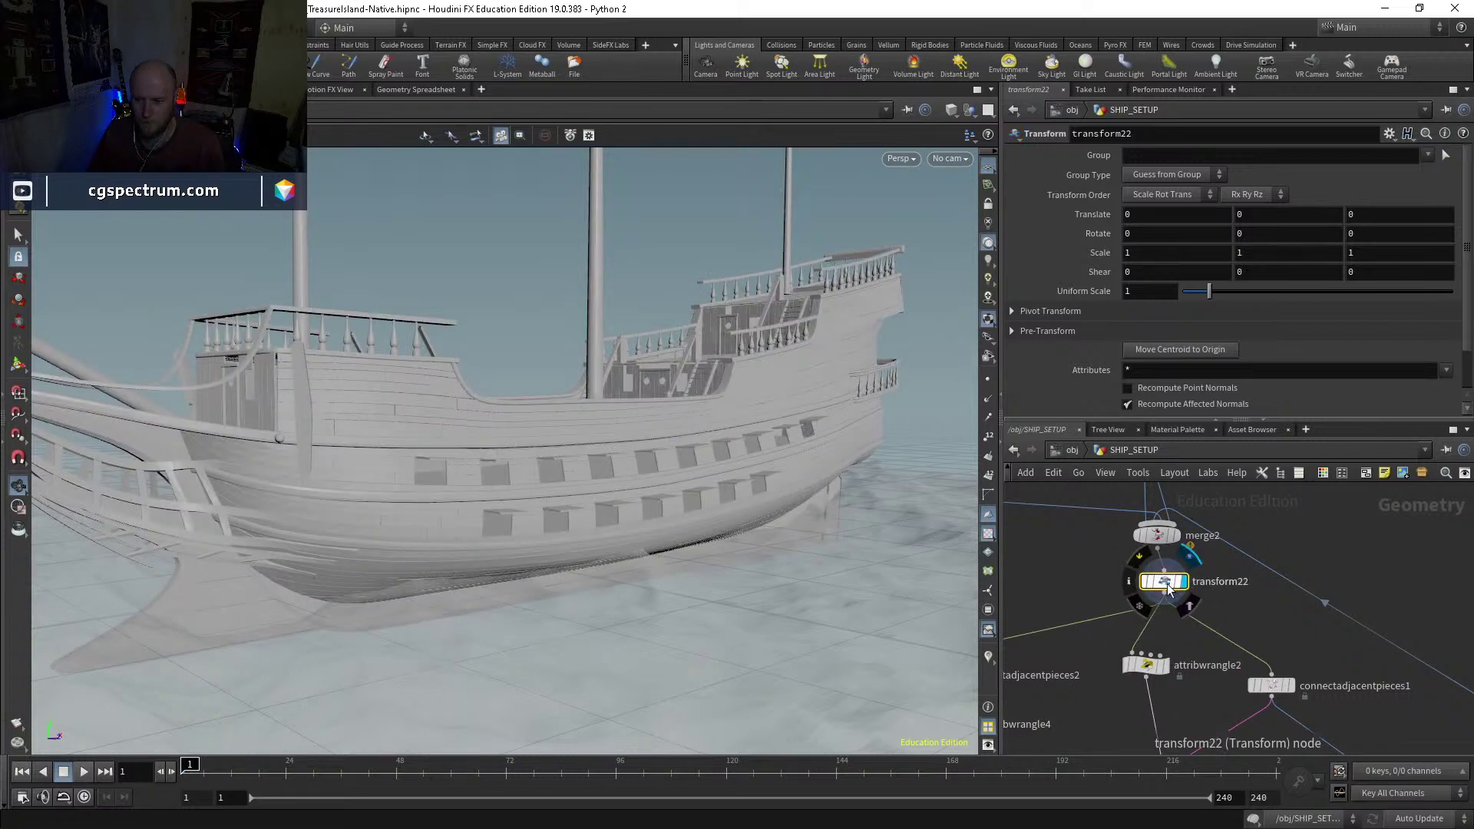
Step: Set transform22's Y translation to -1.5 to lower the ship into the water
{"action": "left_click", "coordinate": [1255, 213]}
{"action": "scroll", "coordinate": [1254, 212], "scroll_direction": "down", "scroll_amount": 11}
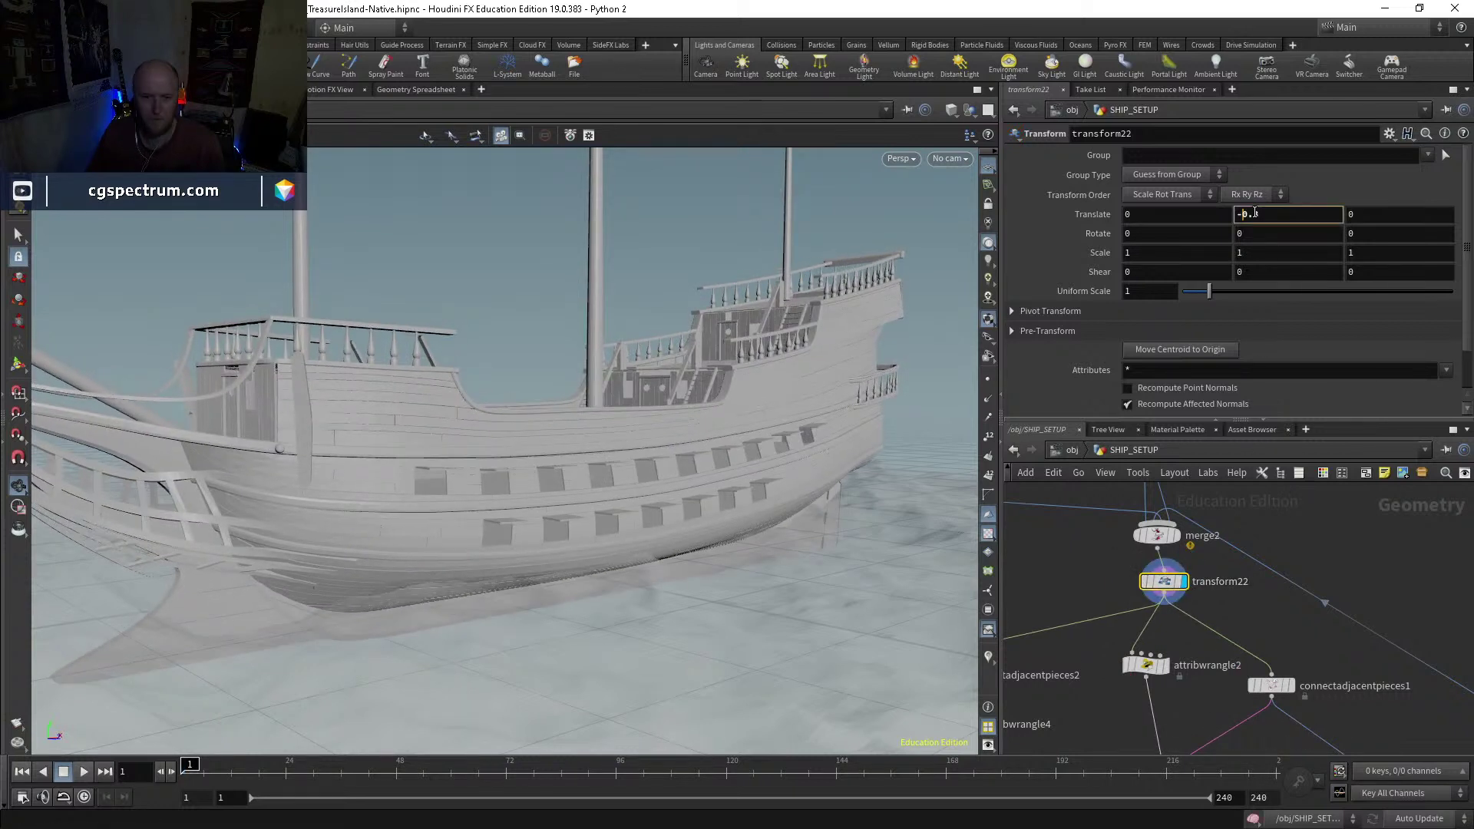
{"action": "scroll", "coordinate": [1255, 212], "scroll_direction": "down", "scroll_amount": 14}
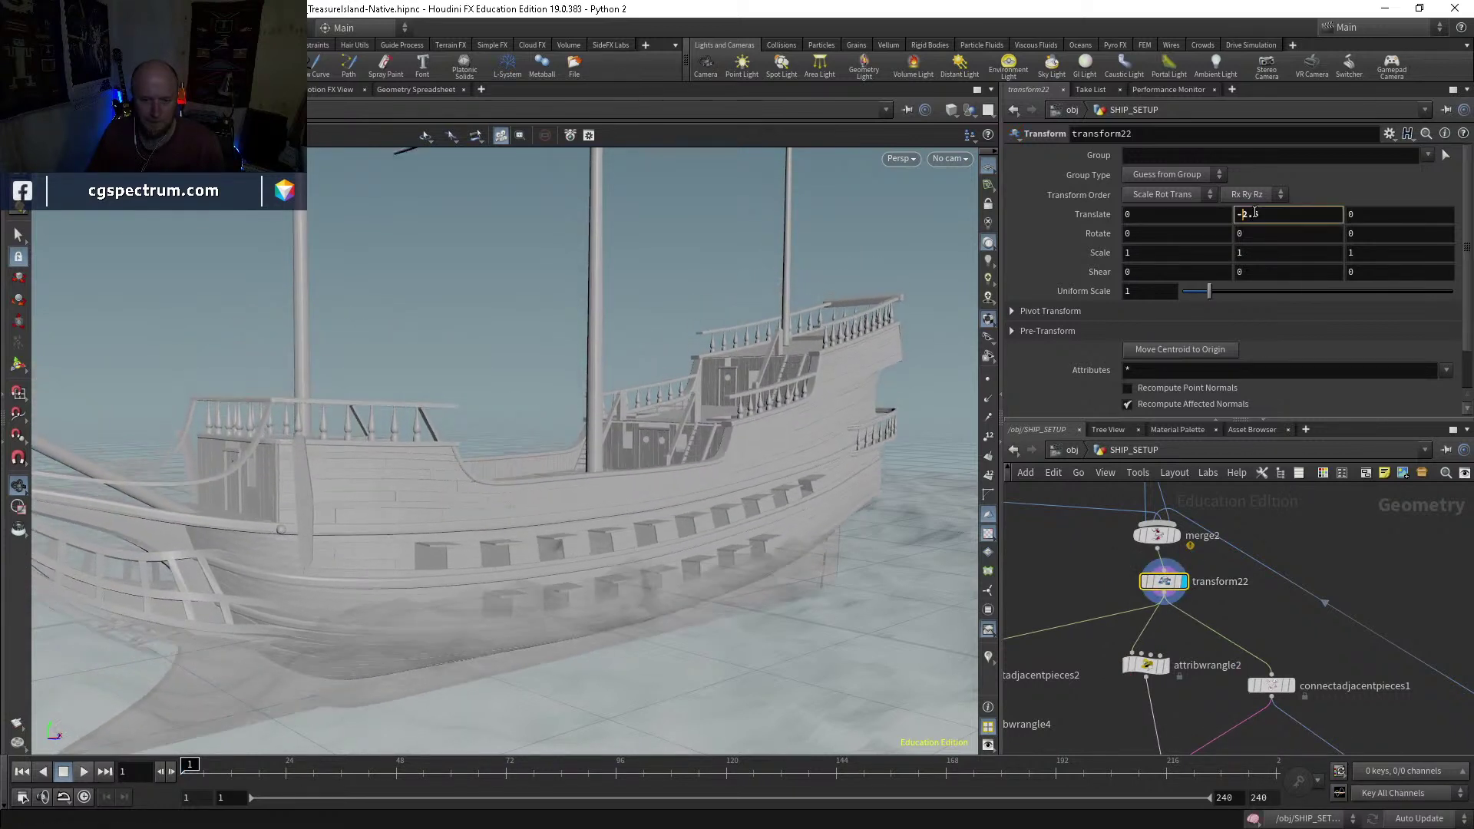
{"action": "scroll", "coordinate": [1254, 213], "scroll_direction": "up", "scroll_amount": 3}
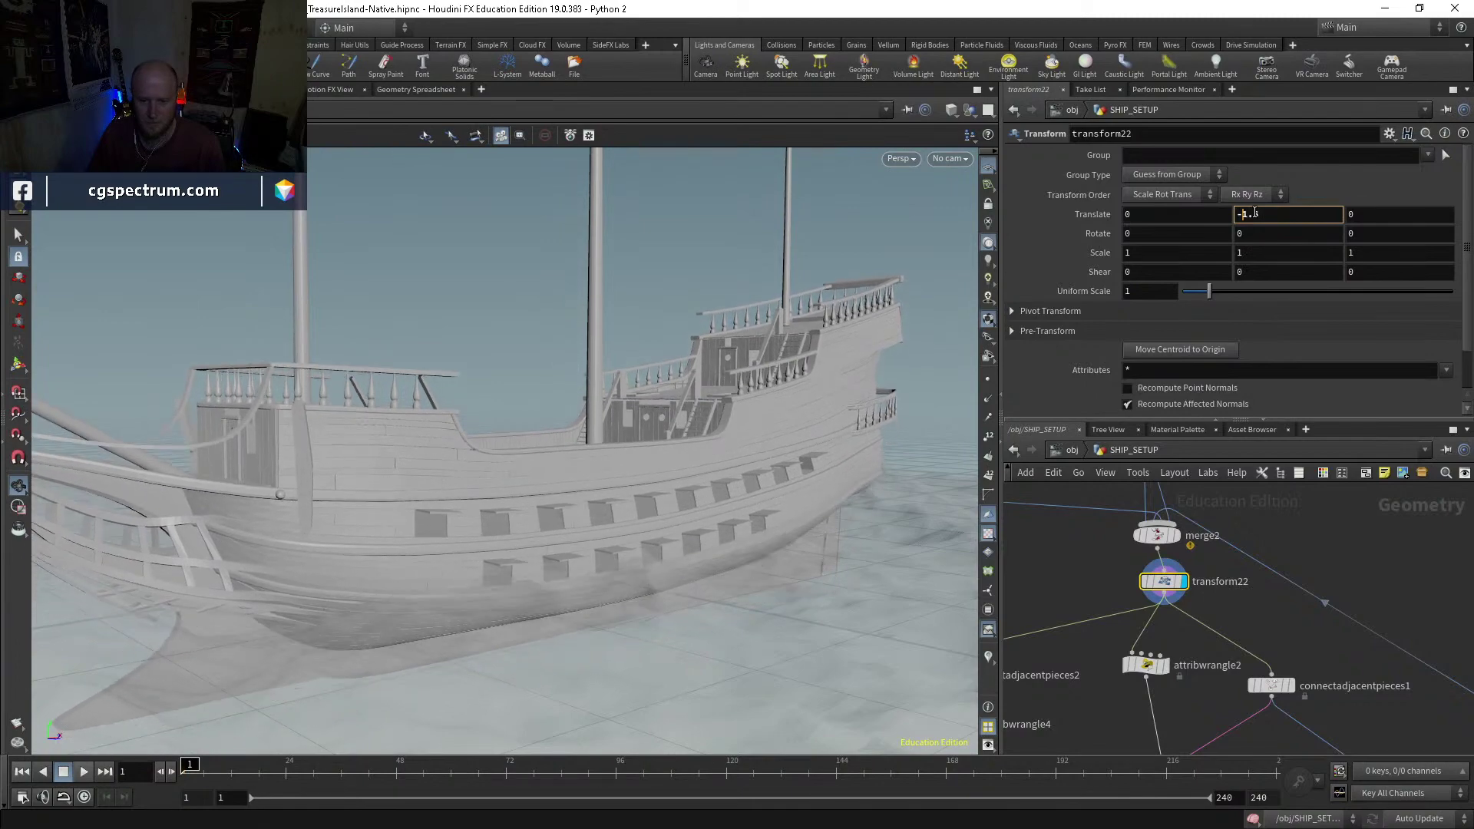
{"action": "left_click_drag", "start_coordinate": [855, 566], "coordinate": [629, 553]}
{"action": "left_click_drag", "start_coordinate": [665, 543], "coordinate": [668, 551]}
{"action": "left_click", "coordinate": [1261, 220]}
{"action": "scroll", "coordinate": [1260, 219], "scroll_direction": "up", "scroll_amount": 2}
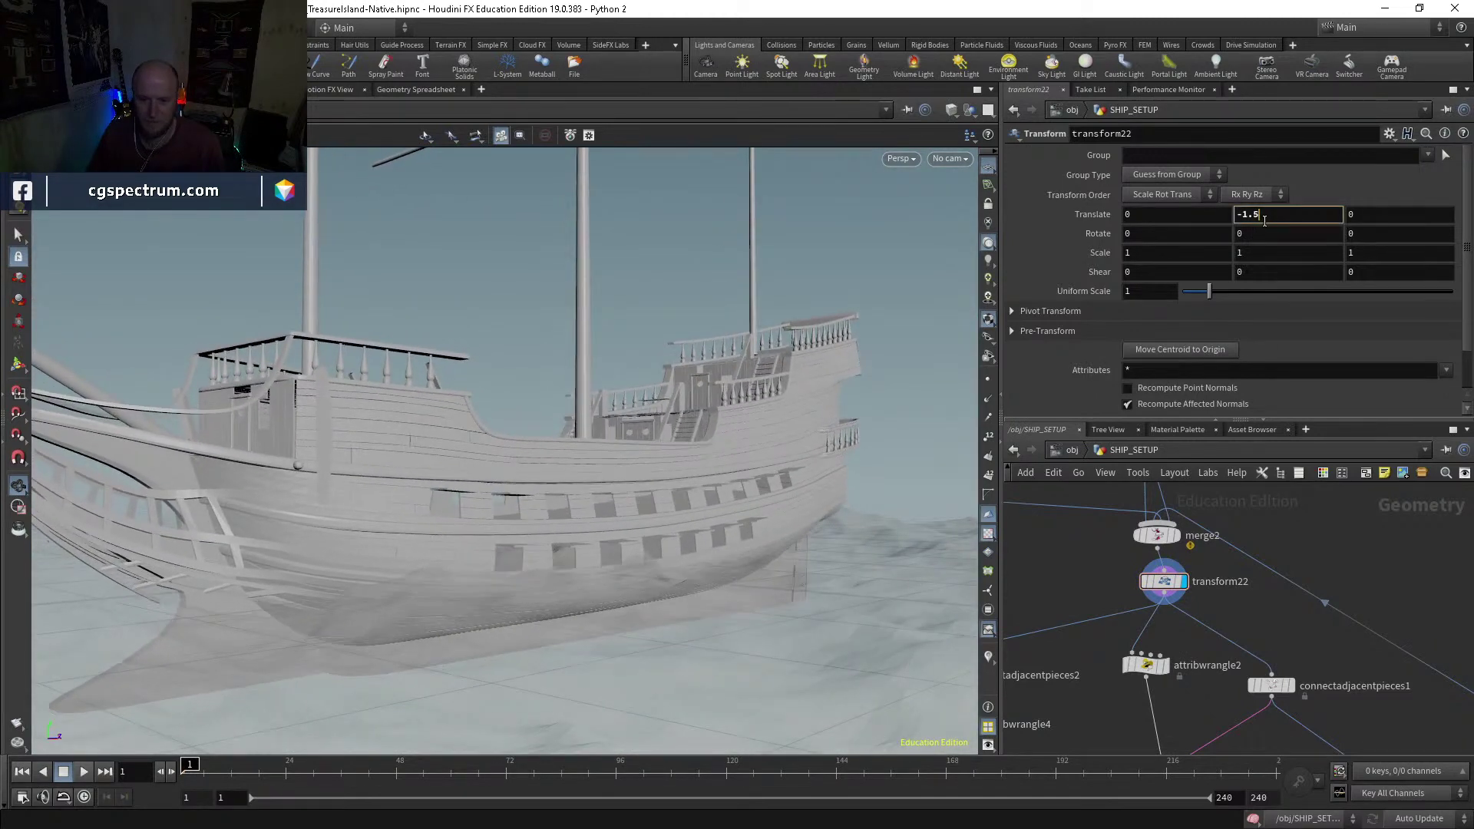
Step: Go inside dopnet1, play the simulation of the lowered ship, and go to frame 40
{"action": "left_click", "coordinate": [1145, 582]}
{"action": "left_click", "coordinate": [1144, 581]}
{"action": "middle_click_drag", "start_coordinate": [1292, 621], "coordinate": [1286, 477]}
{"action": "scroll", "coordinate": [1260, 542], "scroll_direction": "down", "scroll_amount": 3}
{"action": "scroll", "coordinate": [1182, 610], "scroll_direction": "up", "scroll_amount": 5}
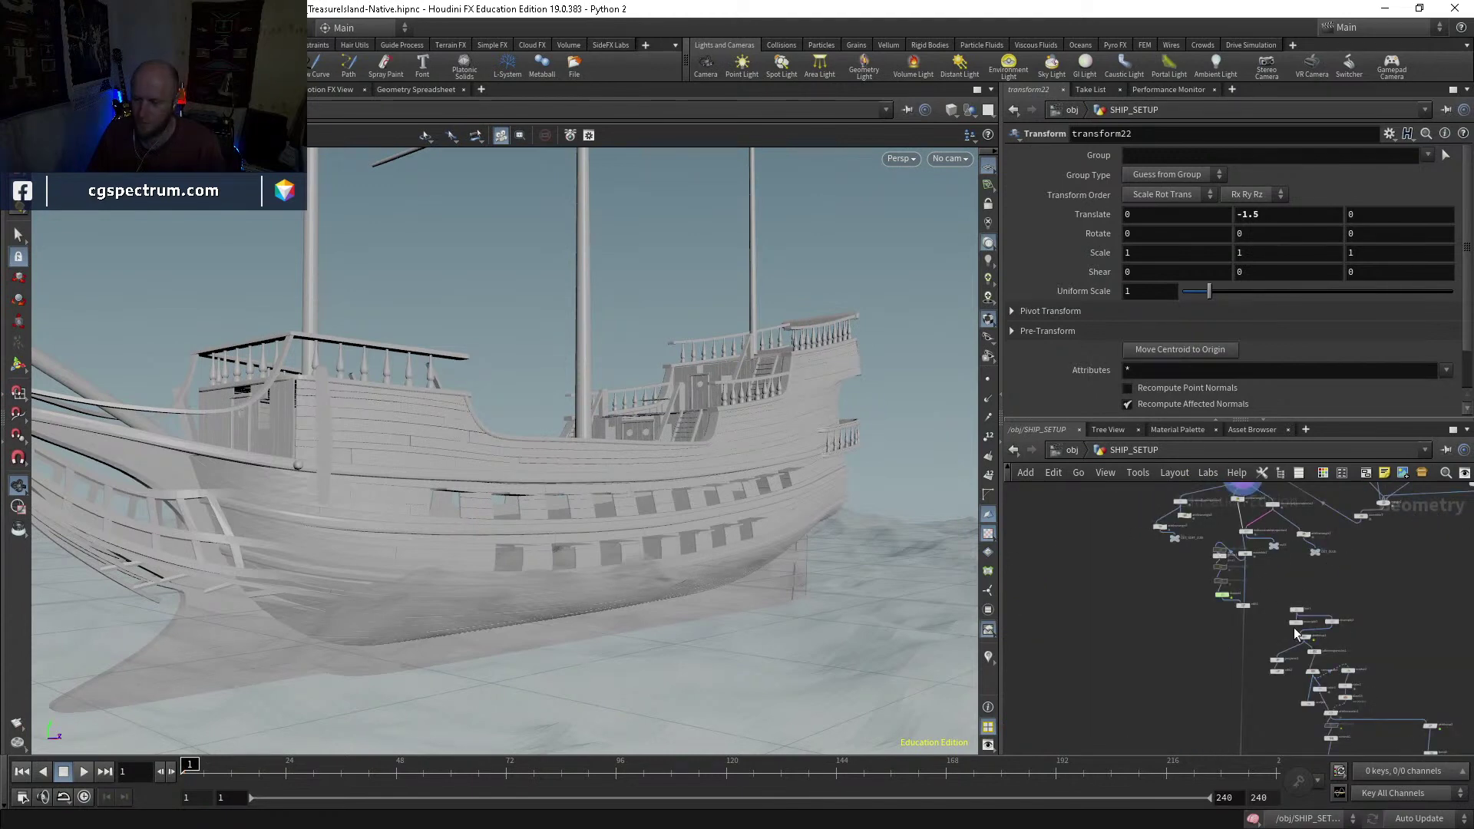
{"action": "double_click", "coordinate": [1183, 619]}
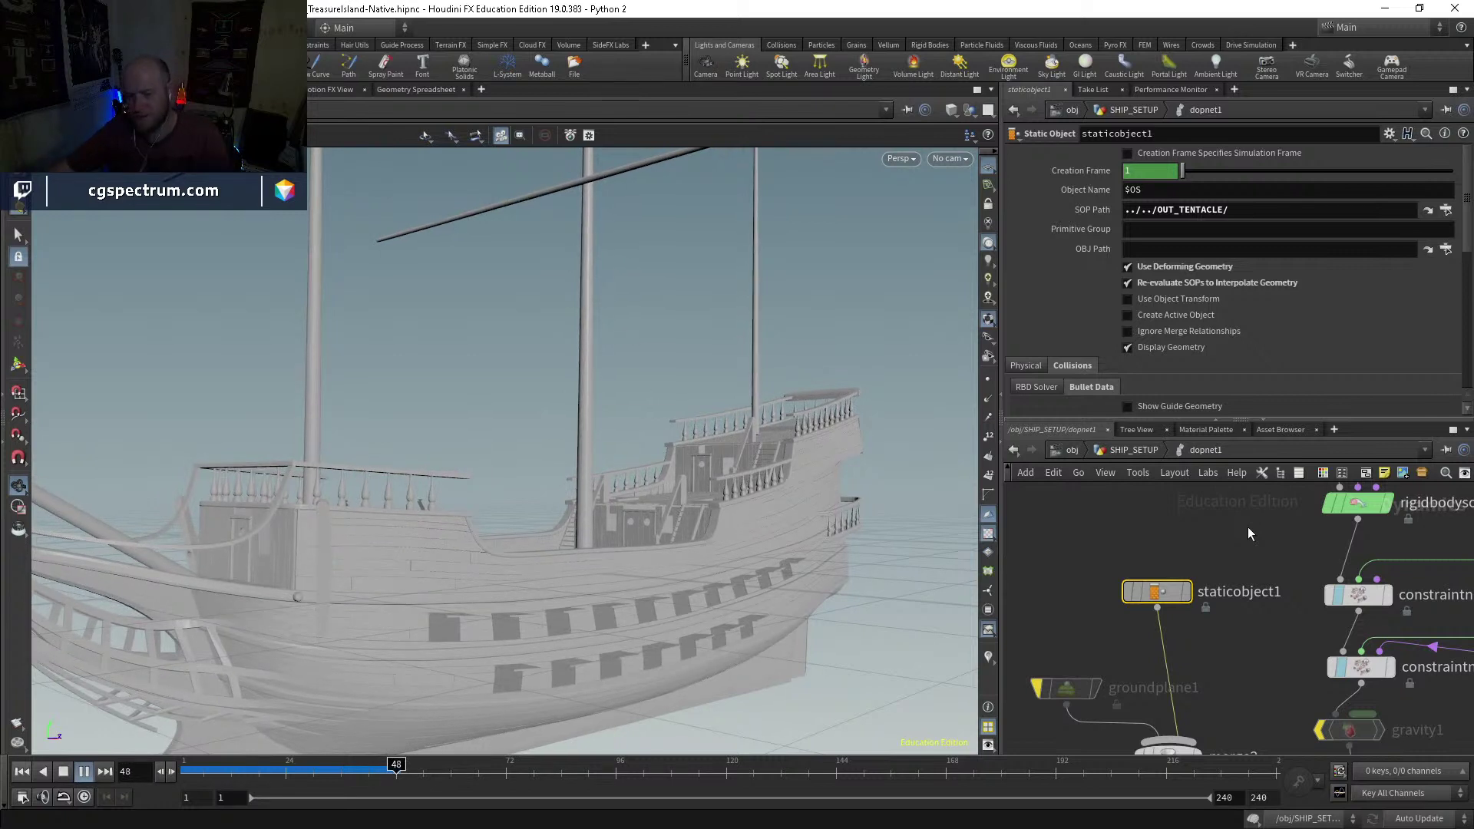
{"action": "key", "text": "alt"}
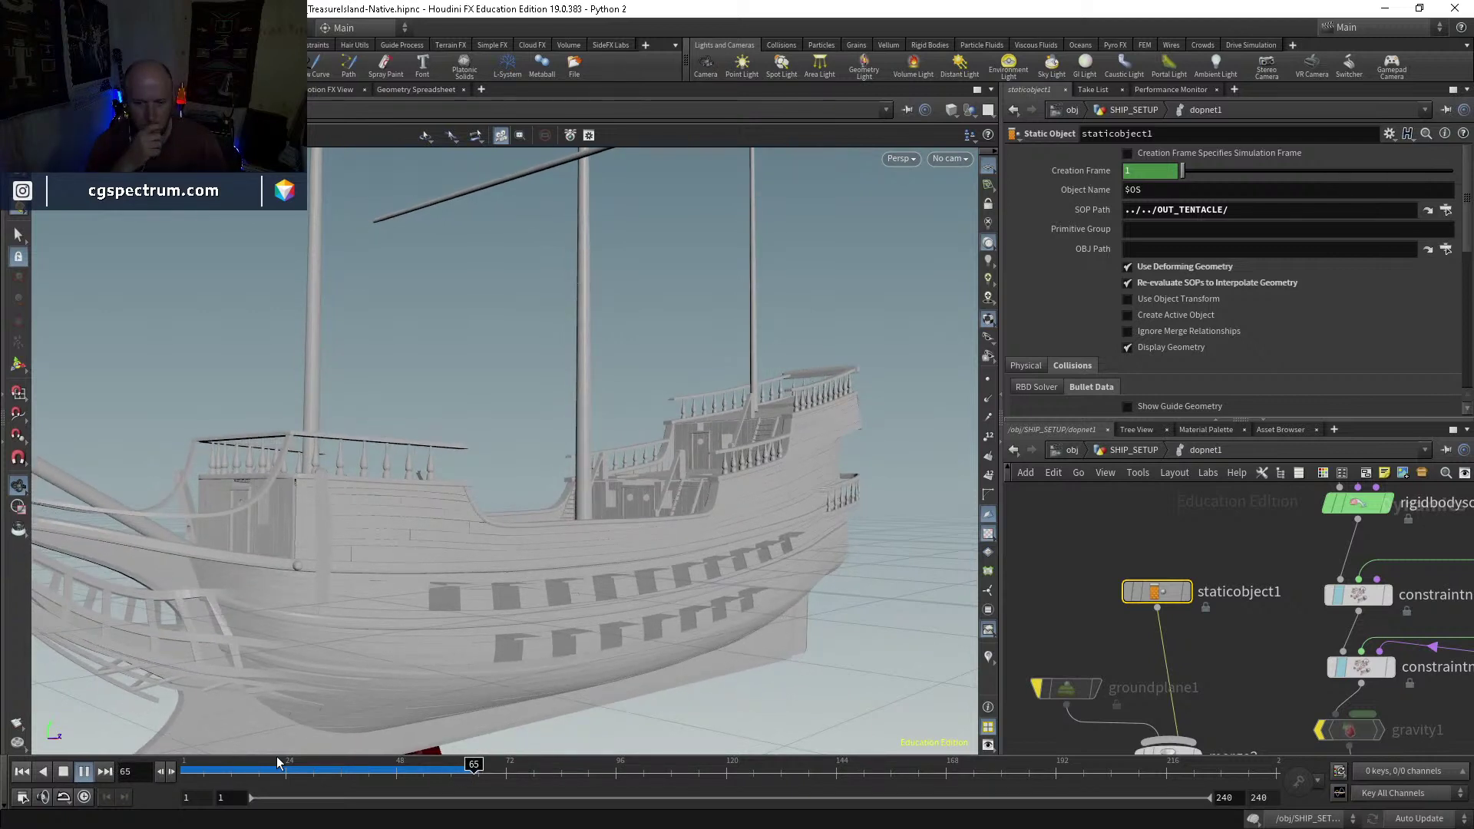
{"action": "left_click", "coordinate": [359, 771]}
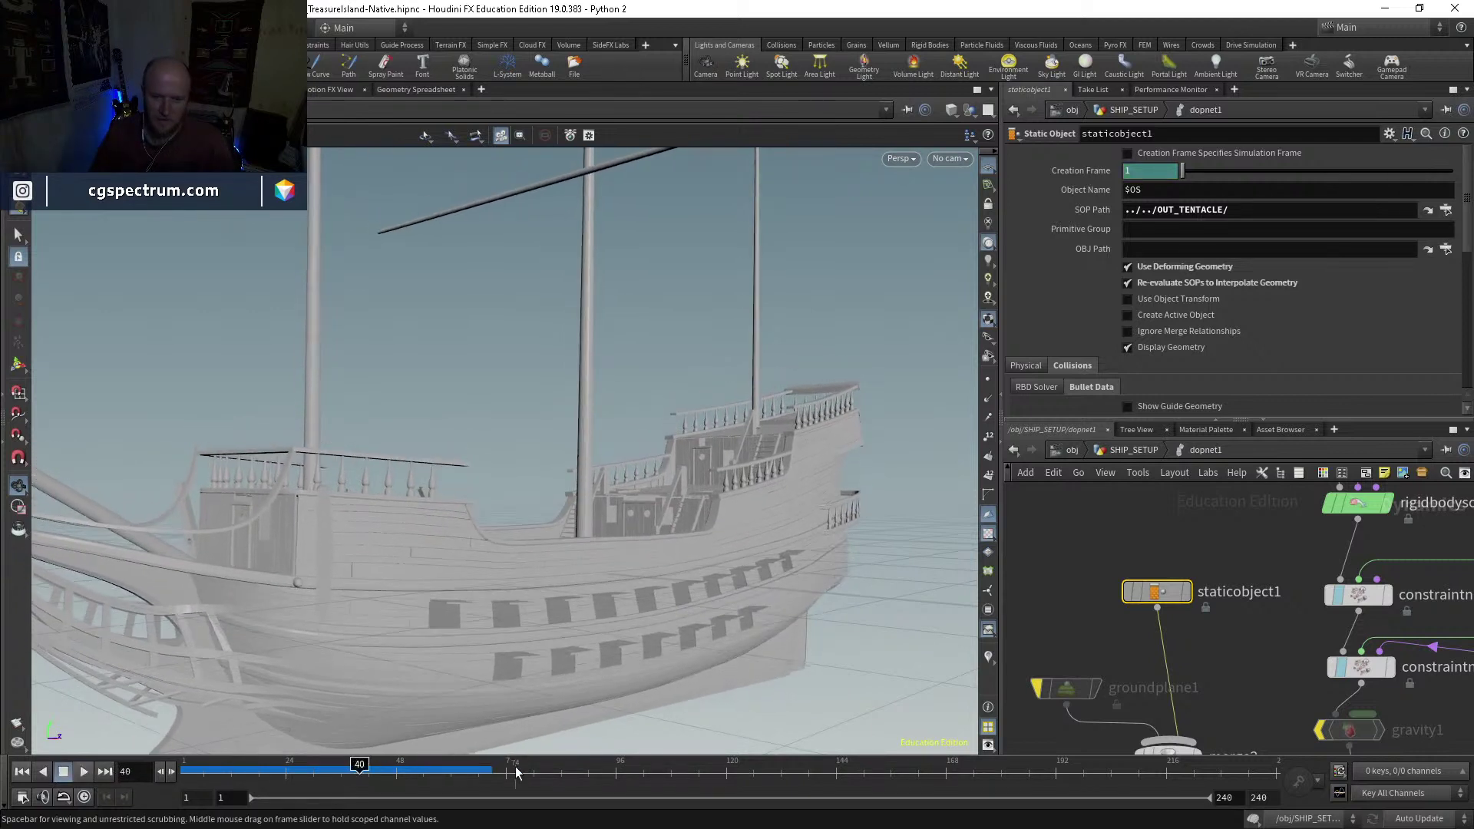
Step: Change the first condition in popforce2's VEXpression to @P.y>0 and replay the simulation from frame 1
{"action": "middle_click_drag", "start_coordinate": [1261, 532], "coordinate": [1023, 682]}
{"action": "middle_click_drag", "start_coordinate": [1258, 595], "coordinate": [1231, 767]}
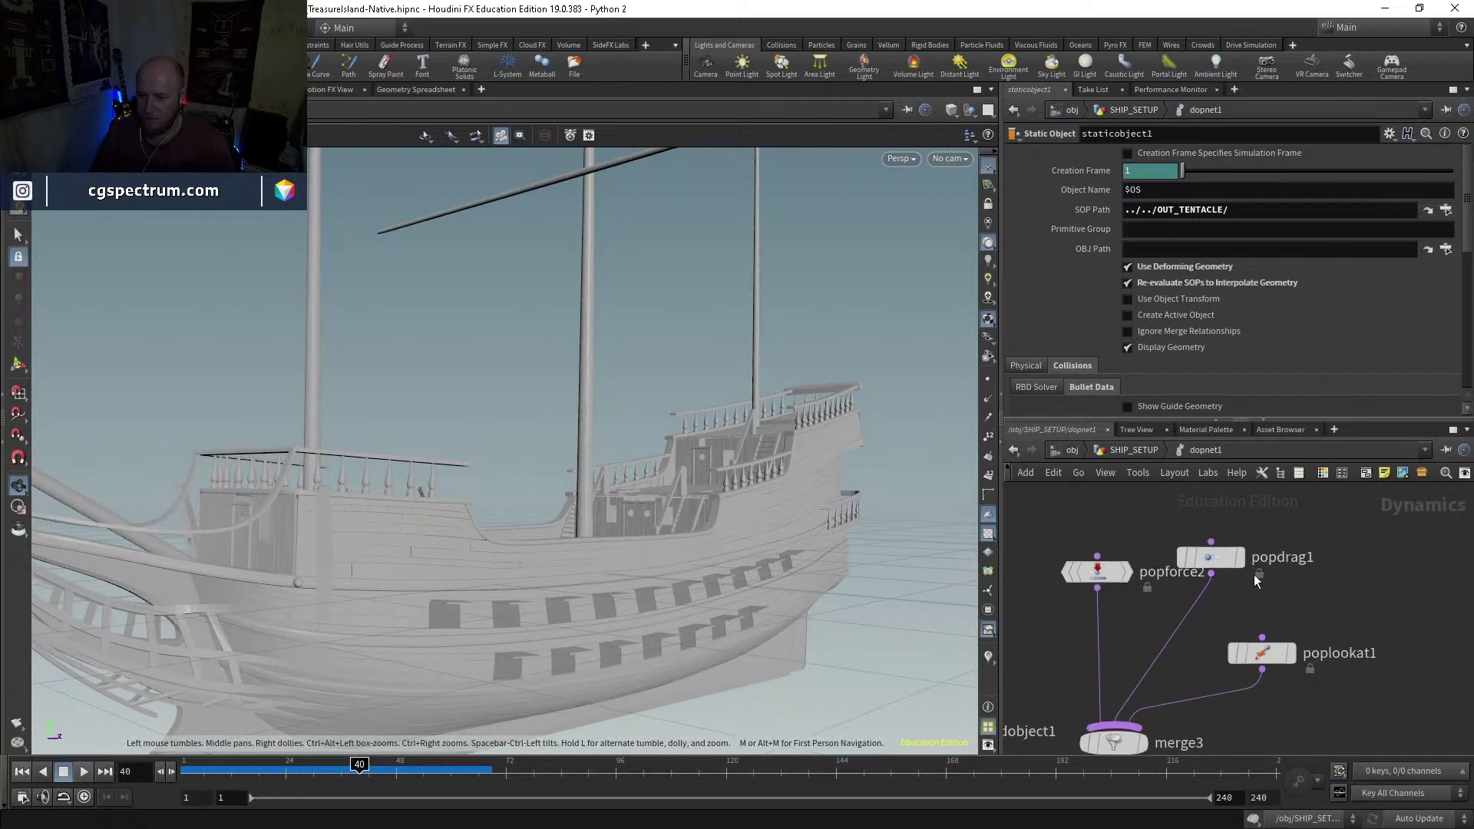
{"action": "left_click", "coordinate": [1212, 557]}
{"action": "left_click", "coordinate": [1098, 571]}
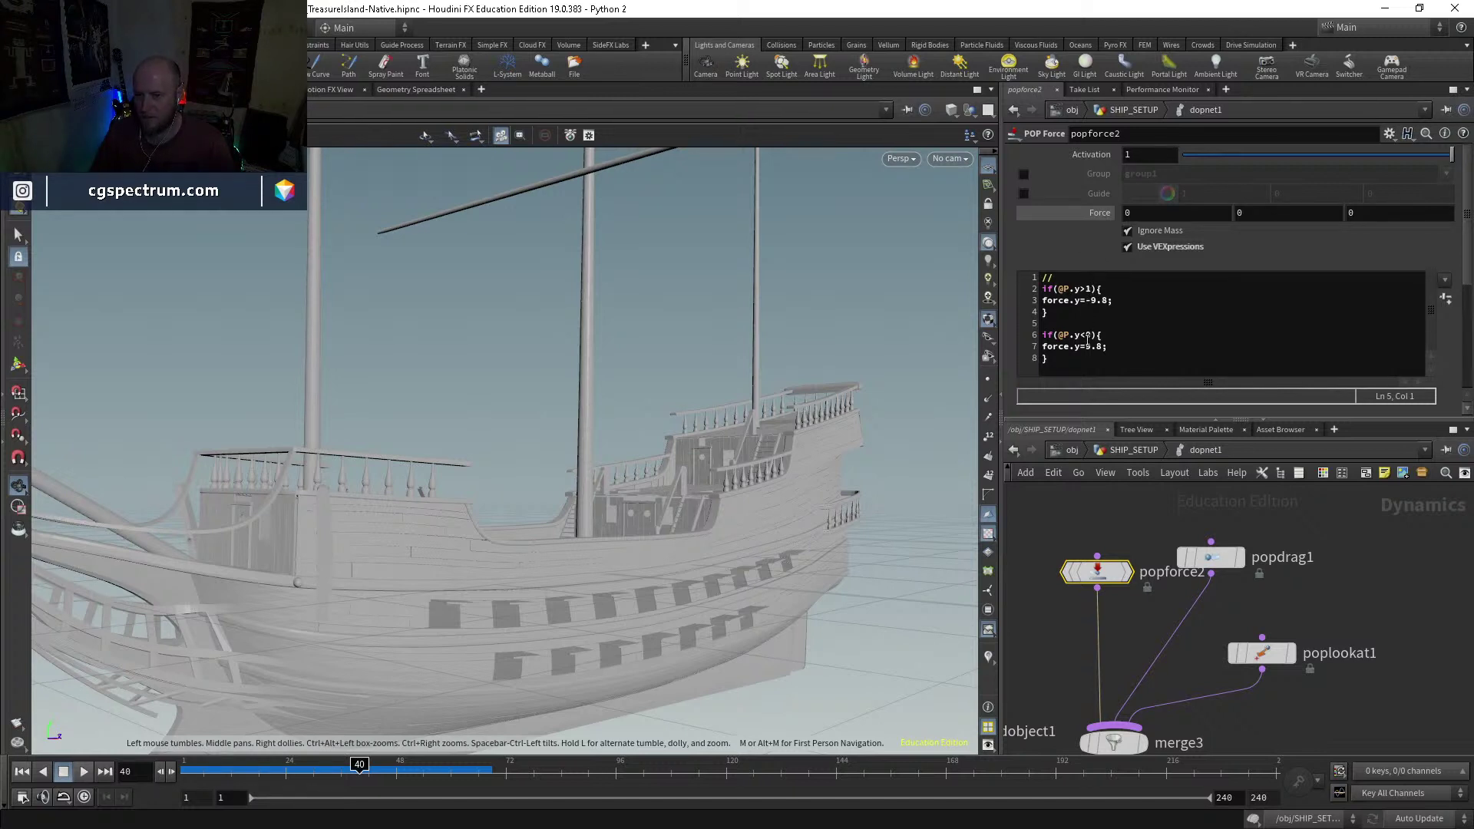
{"action": "left_click", "coordinate": [1093, 290]}
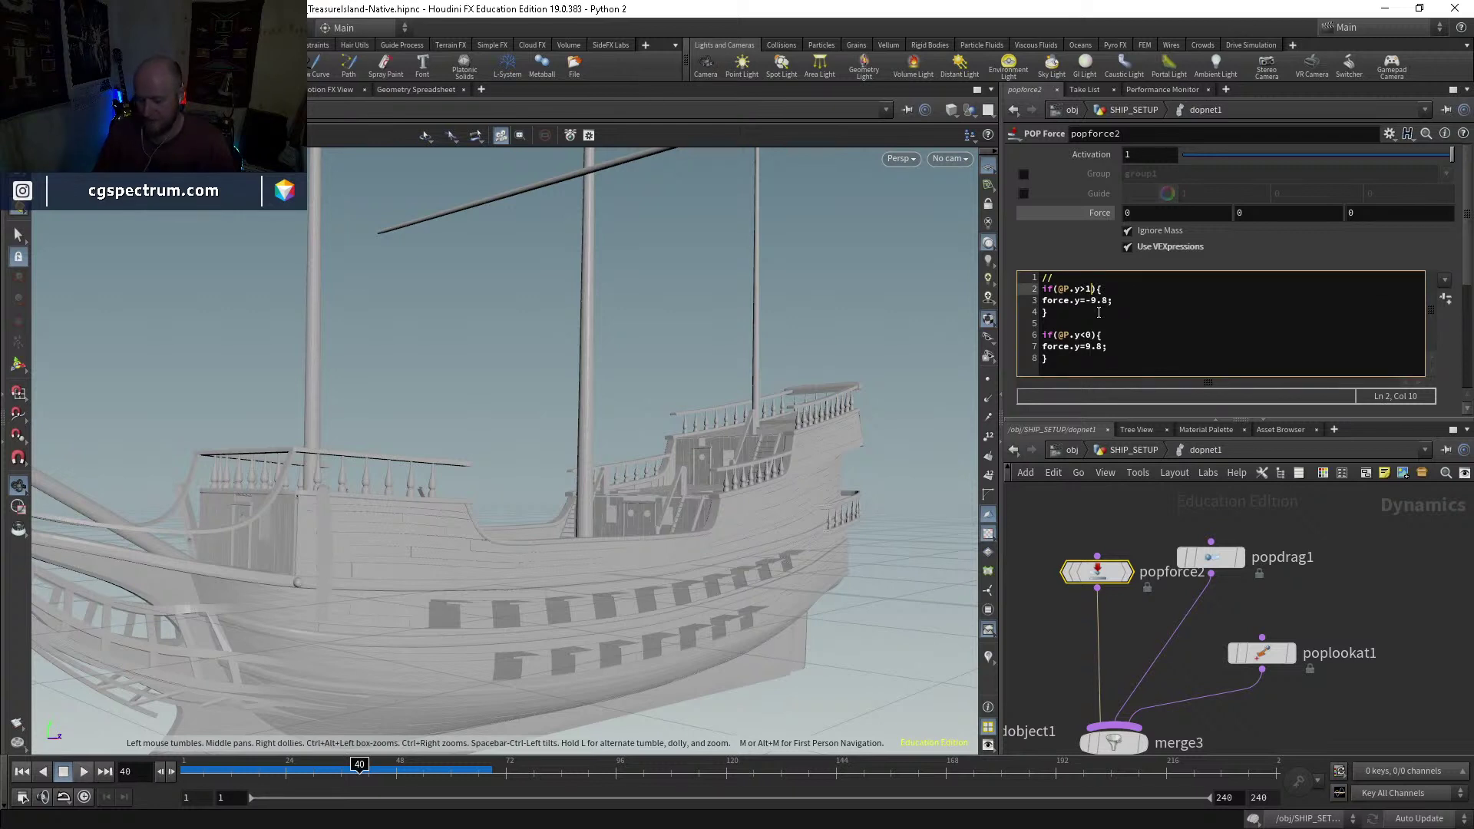
{"action": "key", "text": "BackSpace"}
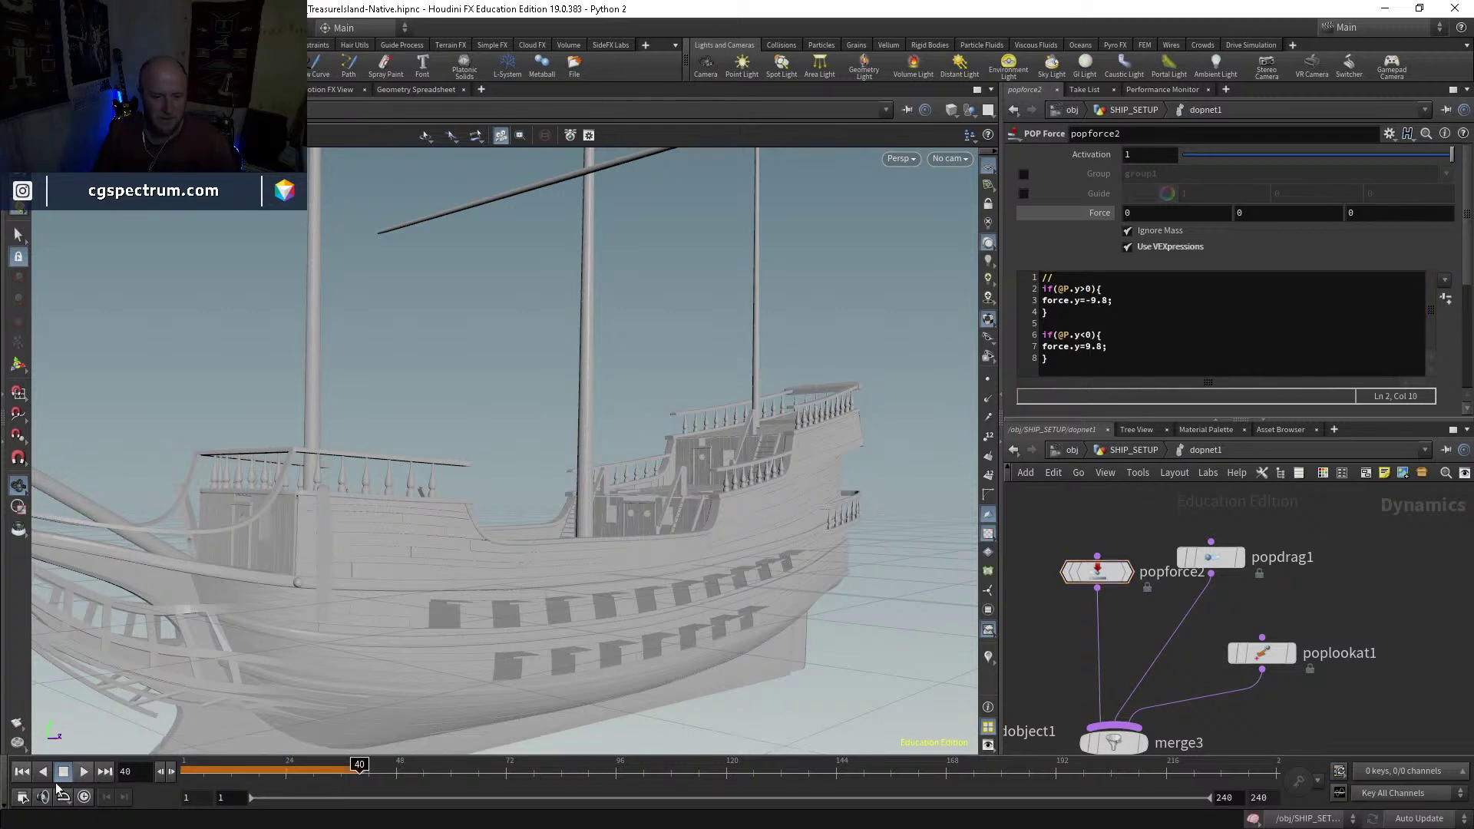
{"action": "left_click", "coordinate": [22, 772]}
{"action": "left_click", "coordinate": [76, 771]}
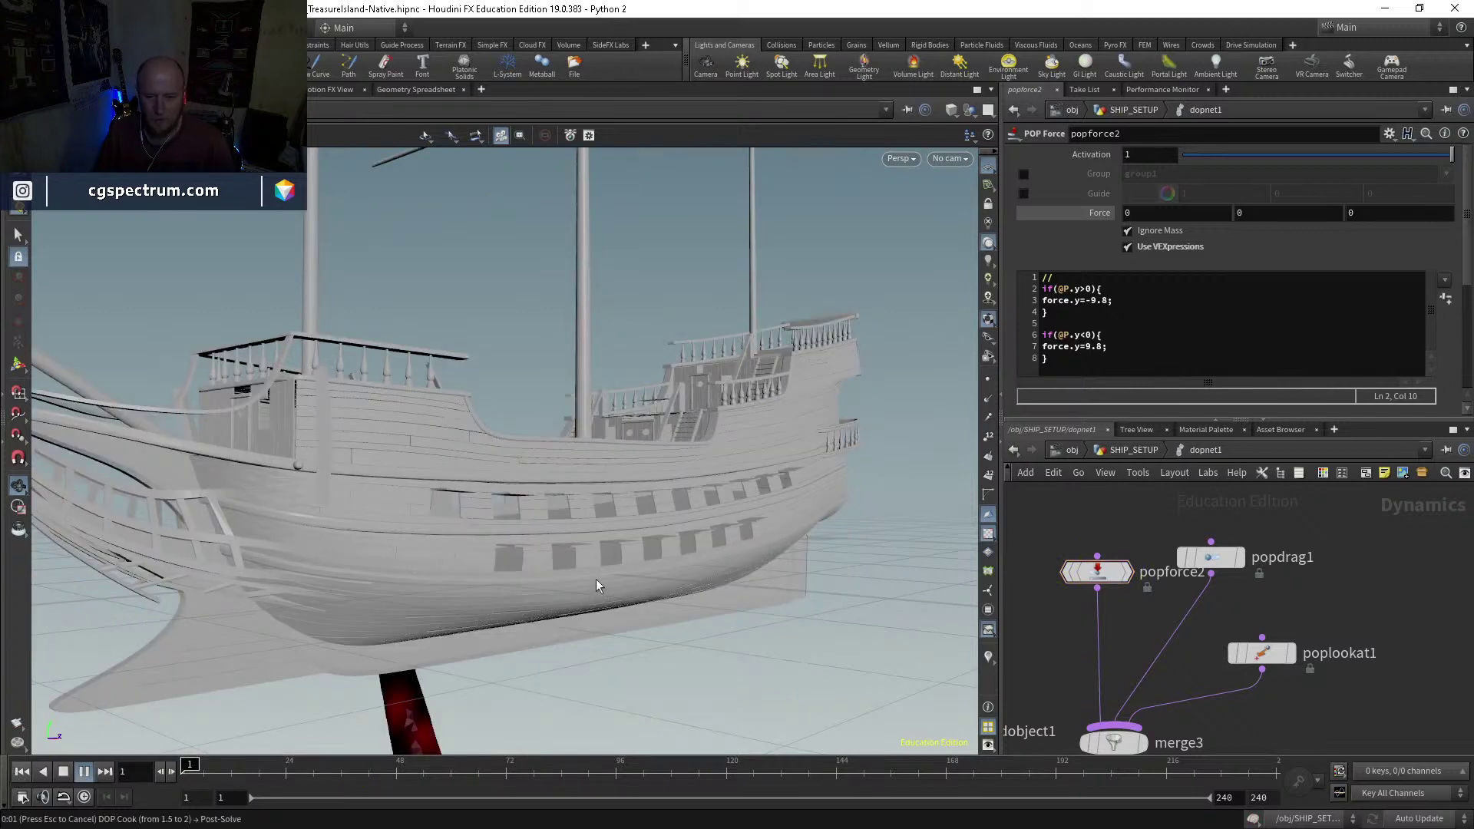
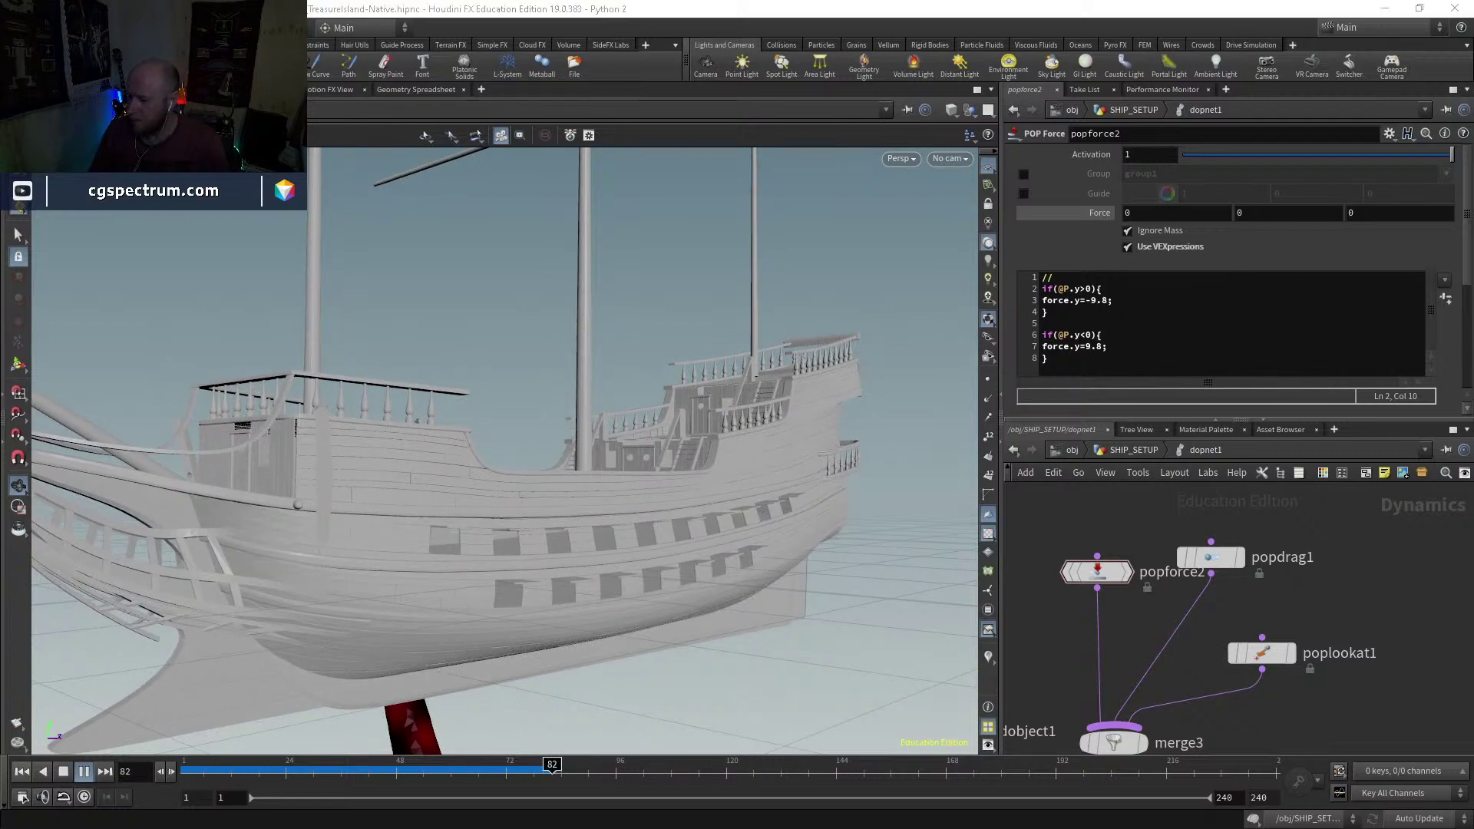
Step: Switch to the MPlay window and scrub back and forth through the Redshift_Hires render to examine how the ship rides the storm waves
{"action": "key", "text": "alt+Tab"}
{"action": "left_click_drag", "start_coordinate": [835, 798], "coordinate": [297, 791]}
{"action": "left_click_drag", "start_coordinate": [269, 735], "coordinate": [510, 774]}
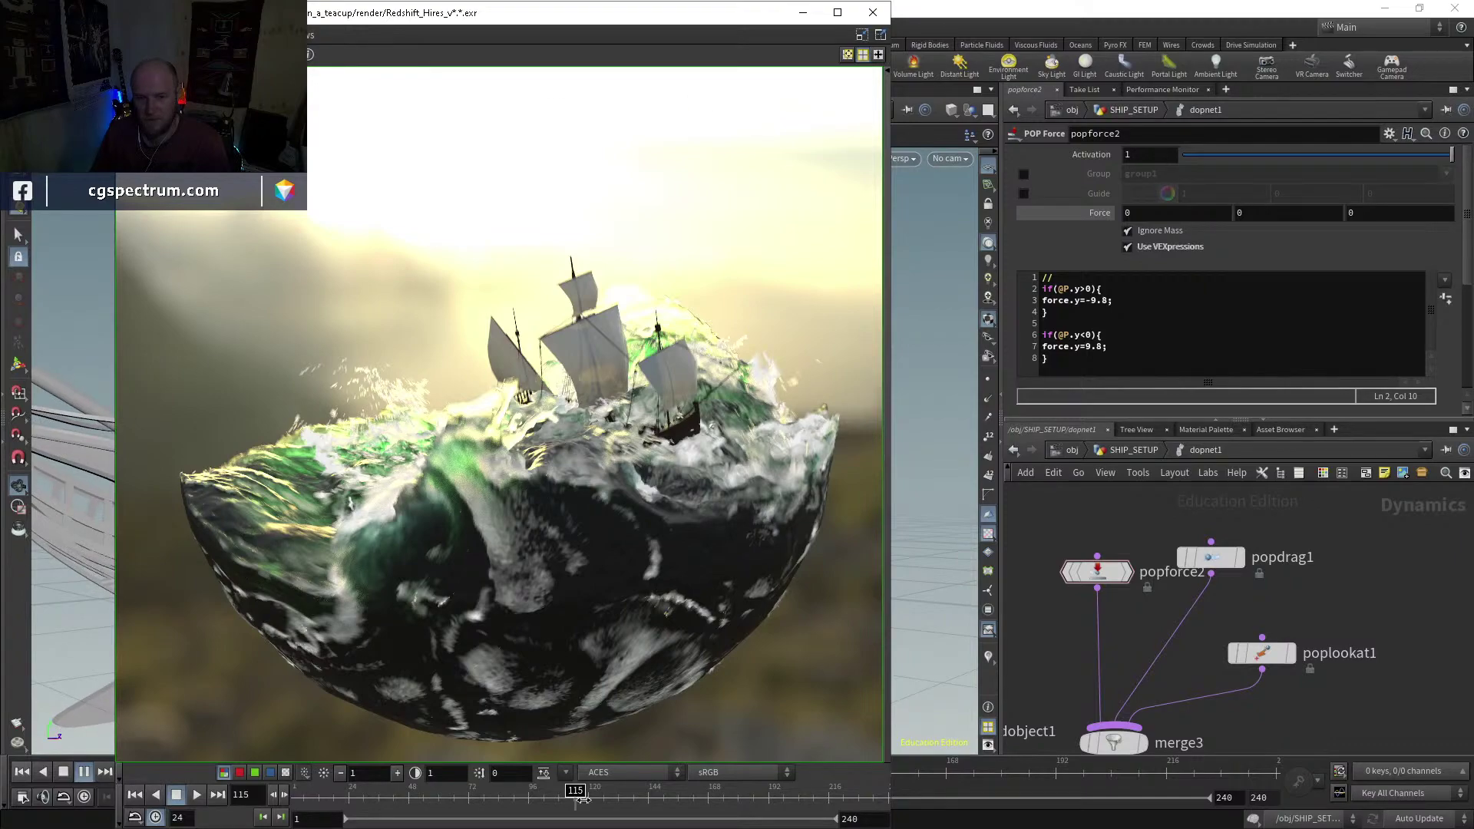
{"action": "left_click_drag", "start_coordinate": [625, 804], "coordinate": [510, 762]}
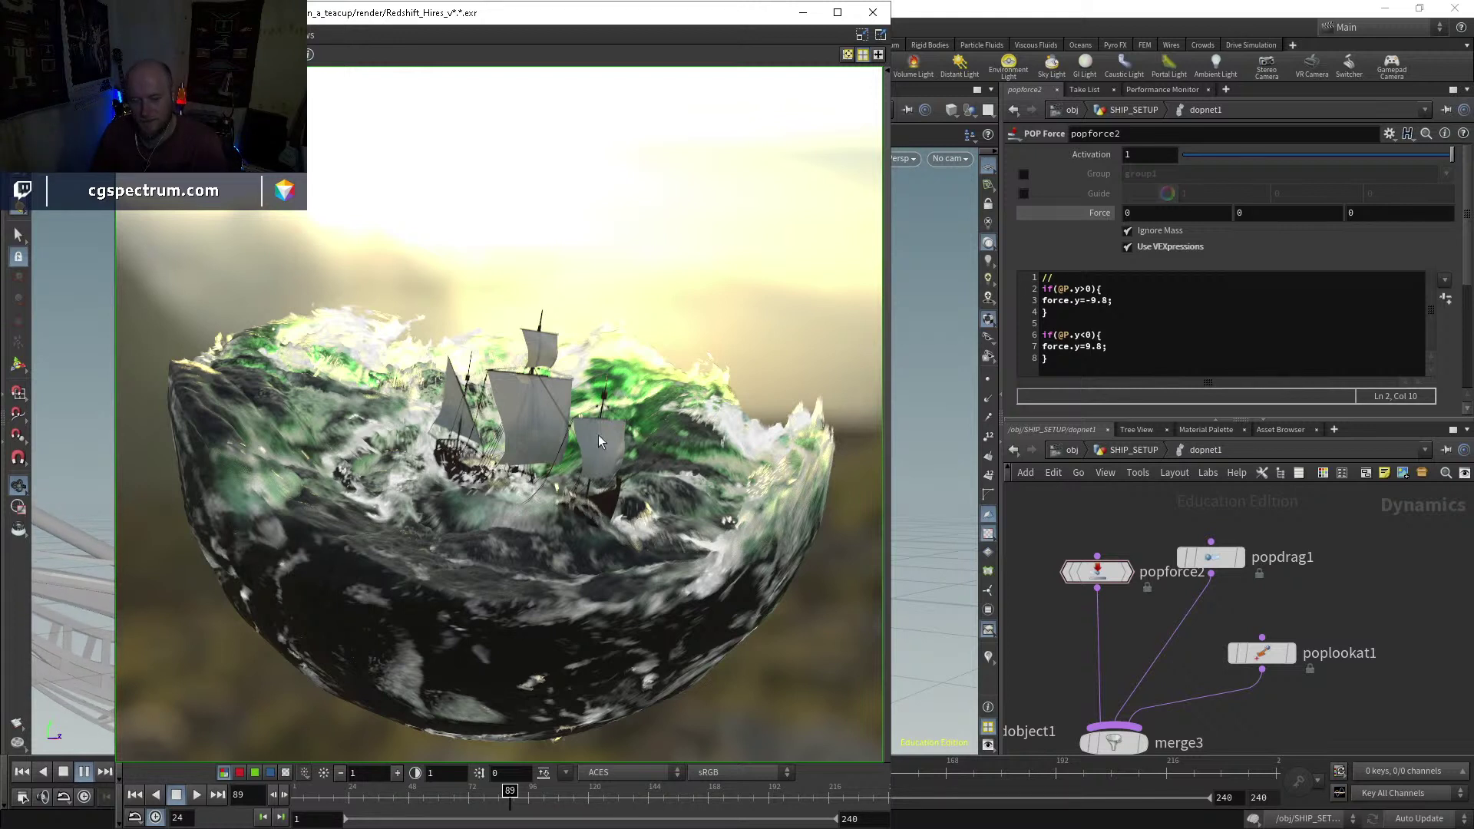
{"action": "mouse_move", "coordinate": [630, 820]}
{"action": "left_mouse_down"}
{"action": "mouse_move", "coordinate": [542, 821]}
{"action": "mouse_move", "coordinate": [572, 822]}
{"action": "mouse_move", "coordinate": [558, 824]}
{"action": "left_mouse_up"}
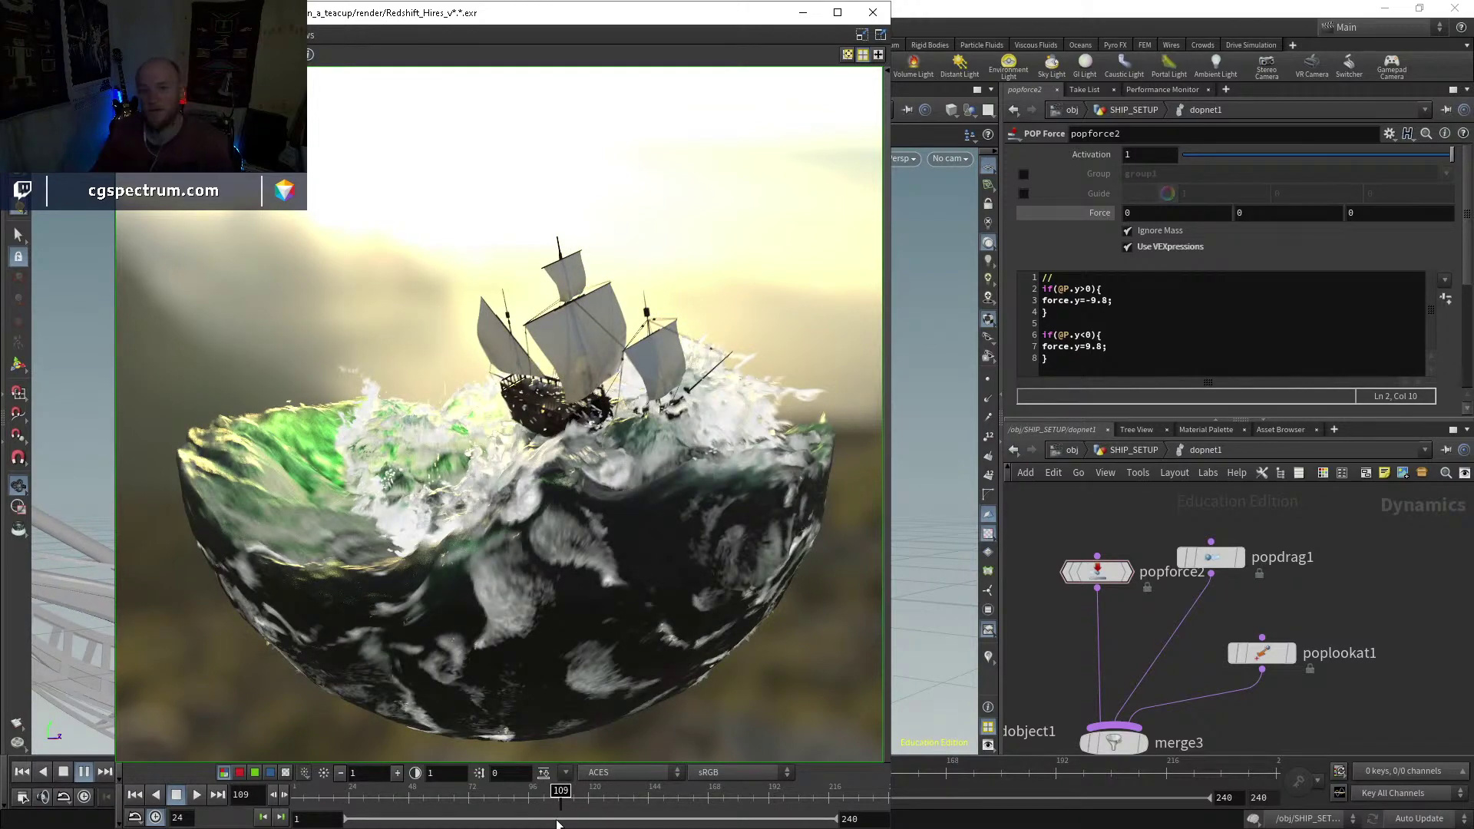
{"action": "mouse_move", "coordinate": [558, 802]}
{"action": "left_mouse_down"}
{"action": "mouse_move", "coordinate": [320, 801]}
{"action": "mouse_move", "coordinate": [823, 801]}
{"action": "left_mouse_up"}
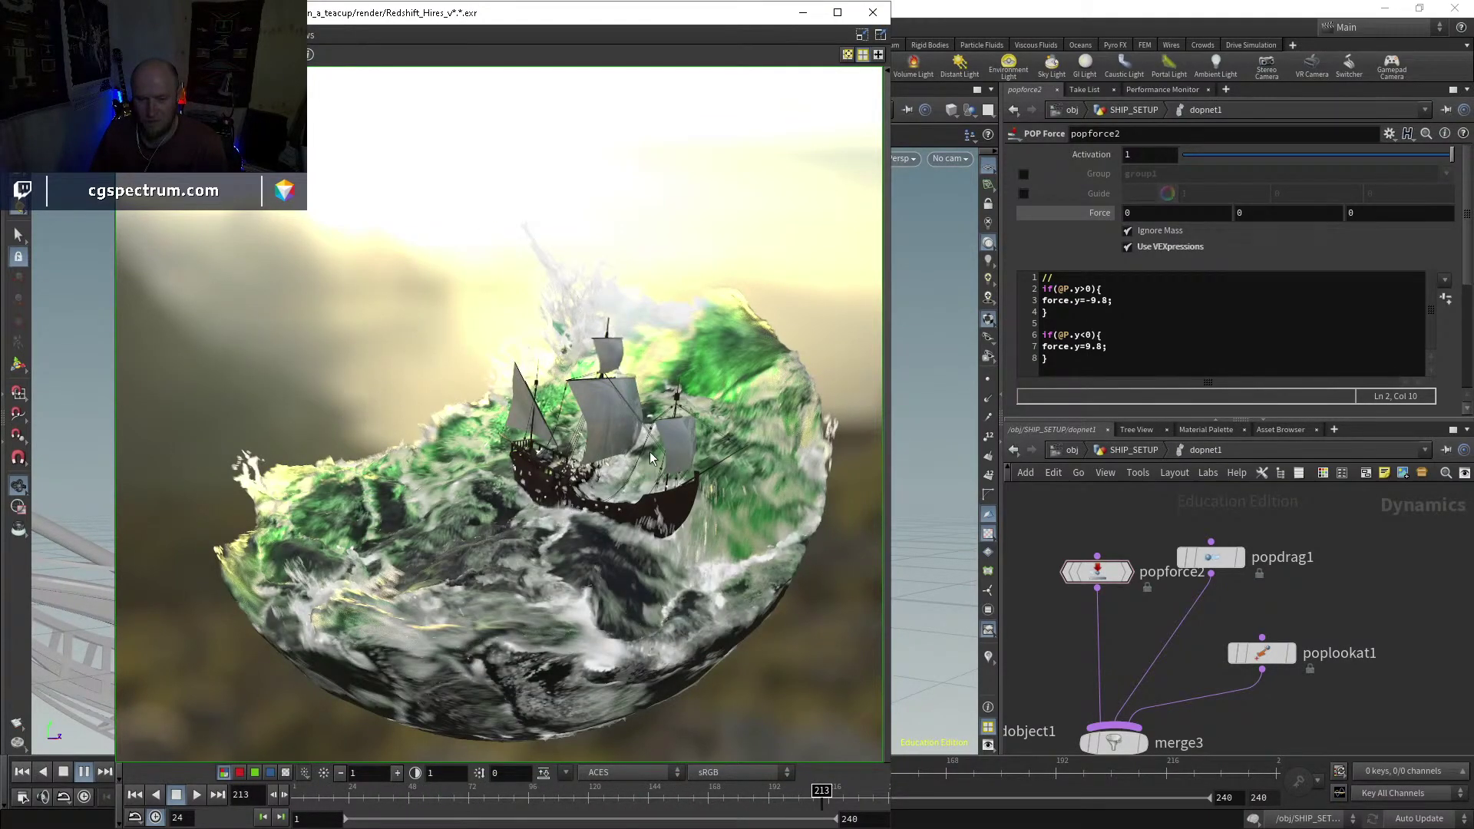
{"action": "left_click", "coordinate": [841, 798]}
{"action": "mouse_move", "coordinate": [843, 795]}
{"action": "left_mouse_down"}
{"action": "mouse_move", "coordinate": [683, 791]}
{"action": "mouse_move", "coordinate": [910, 780]}
{"action": "mouse_move", "coordinate": [405, 753]}
{"action": "mouse_move", "coordinate": [299, 791]}
{"action": "mouse_move", "coordinate": [683, 792]}
{"action": "mouse_move", "coordinate": [429, 772]}
{"action": "left_mouse_up"}
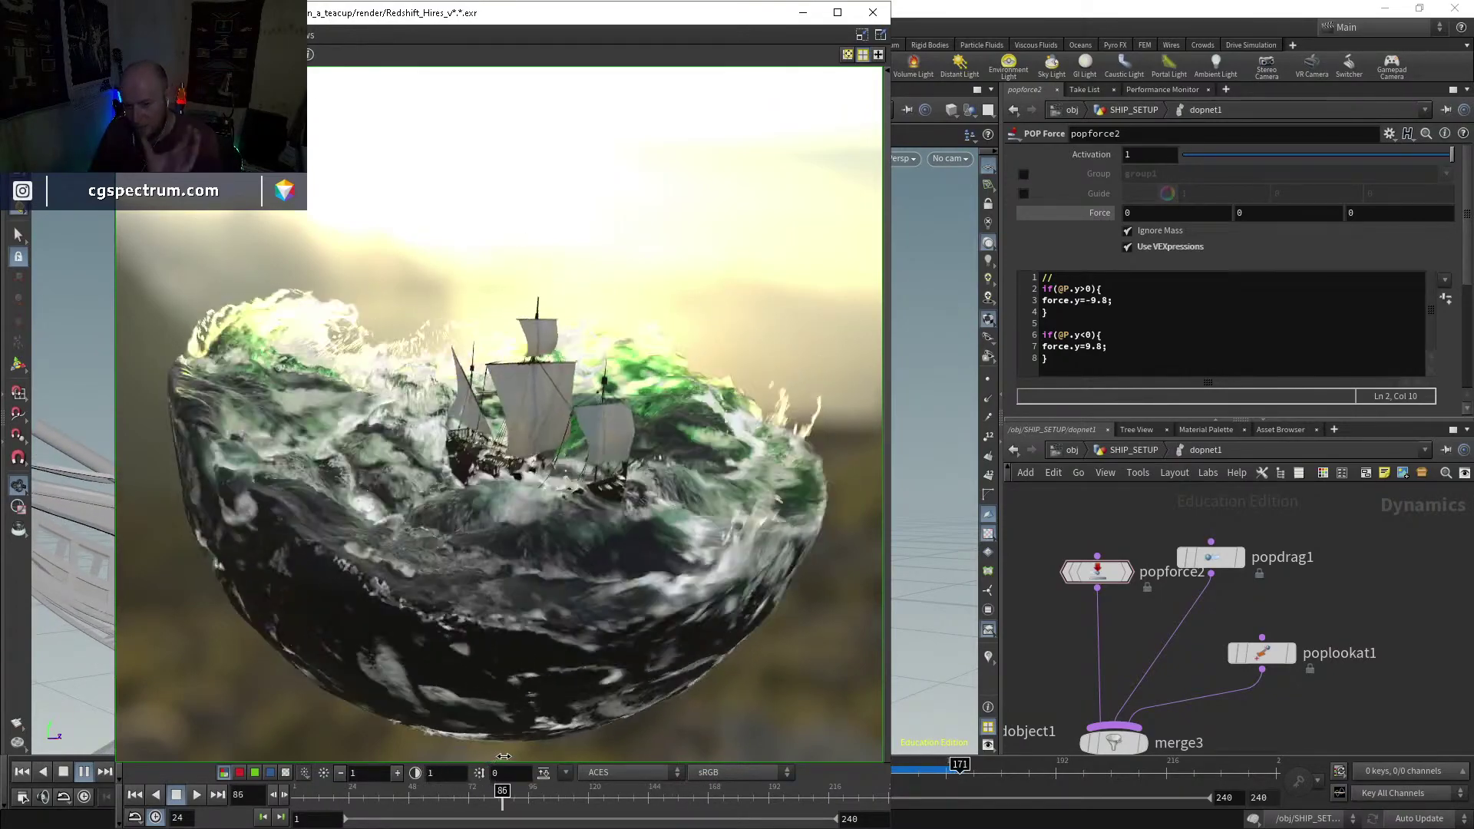
{"action": "left_click_drag", "start_coordinate": [511, 753], "coordinate": [828, 704]}
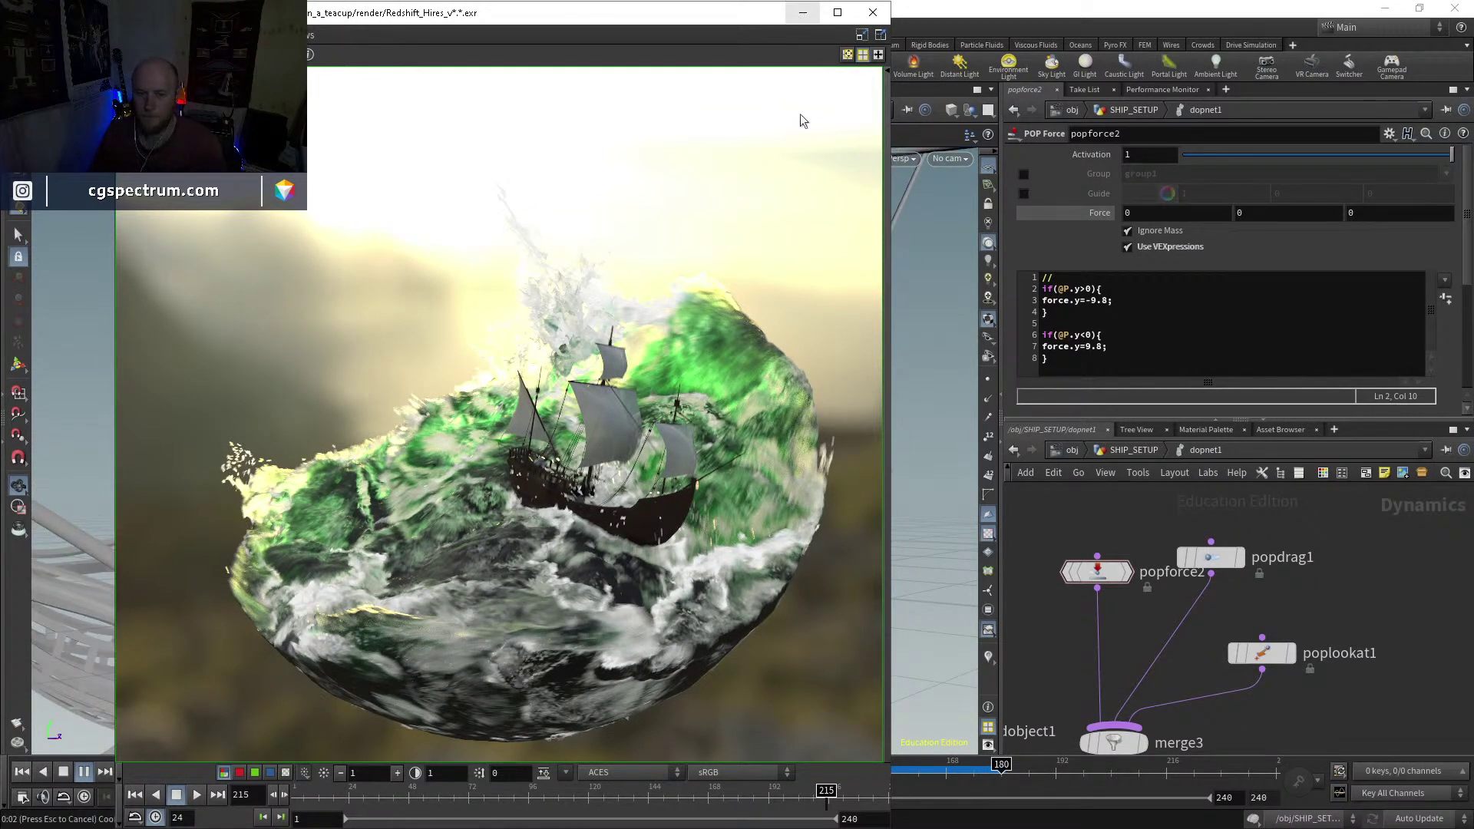
{"action": "mouse_move", "coordinate": [848, 804]}
{"action": "left_mouse_down"}
{"action": "mouse_move", "coordinate": [883, 802]}
{"action": "mouse_move", "coordinate": [865, 802]}
{"action": "left_mouse_up"}
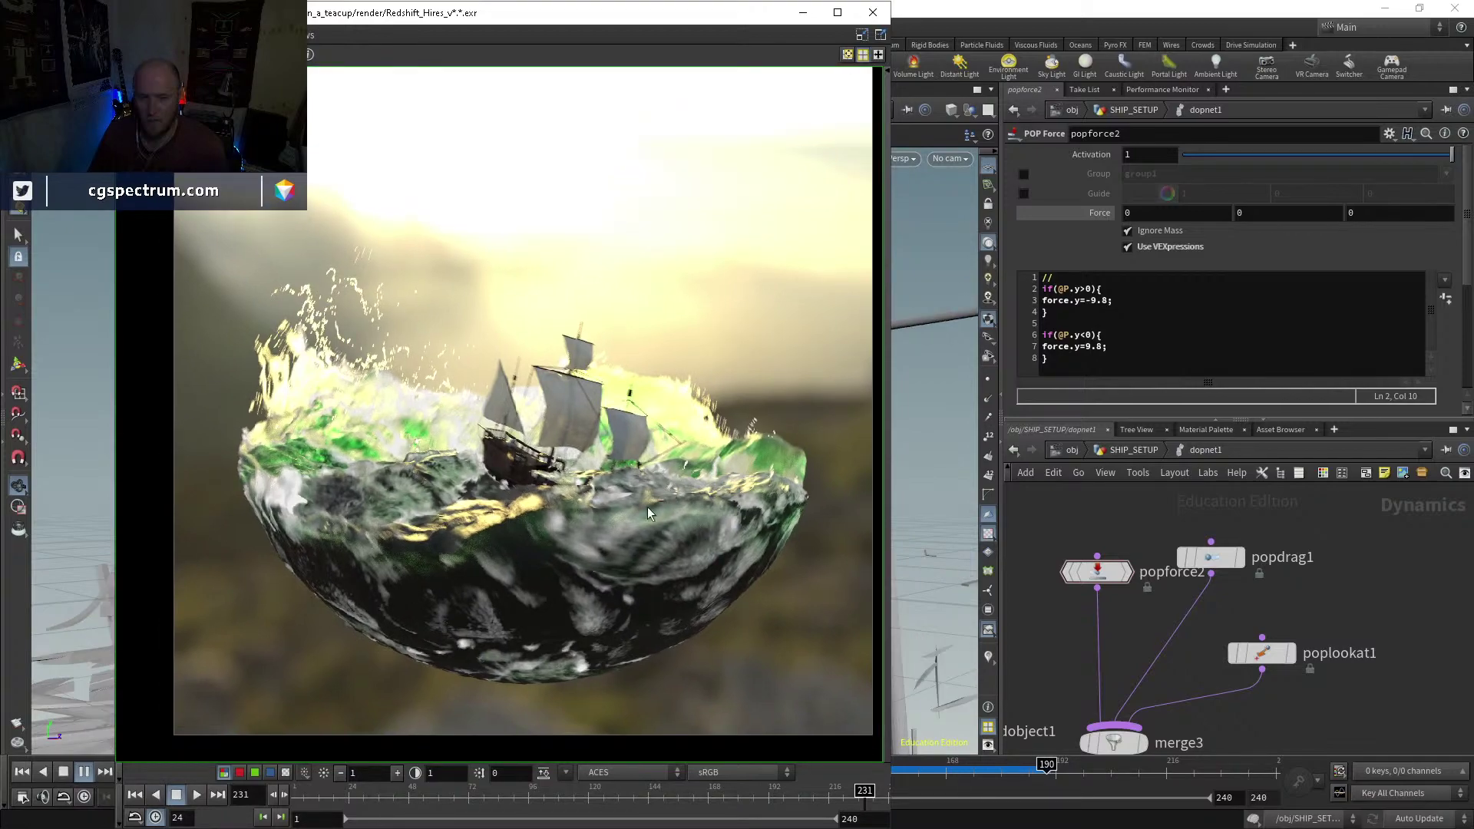
Step: Go to frame 134 of the render, examine the ship up close, and play the sequence
{"action": "left_click_drag", "start_coordinate": [561, 804], "coordinate": [624, 766]}
{"action": "scroll", "coordinate": [591, 456], "scroll_direction": "up", "scroll_amount": 8}
{"action": "right_click_drag", "start_coordinate": [591, 456], "coordinate": [559, 513]}
{"action": "middle_click_drag", "start_coordinate": [559, 513], "coordinate": [496, 540]}
{"action": "right_click_drag", "start_coordinate": [496, 539], "coordinate": [576, 453]}
{"action": "middle_click_drag", "start_coordinate": [576, 453], "coordinate": [622, 559]}
{"action": "scroll", "coordinate": [744, 385], "scroll_direction": "down", "scroll_amount": 3}
{"action": "scroll", "coordinate": [741, 392], "scroll_direction": "up", "scroll_amount": 7}
{"action": "scroll", "coordinate": [726, 439], "scroll_direction": "down", "scroll_amount": 3}
{"action": "scroll", "coordinate": [726, 440], "scroll_direction": "down", "scroll_amount": 5}
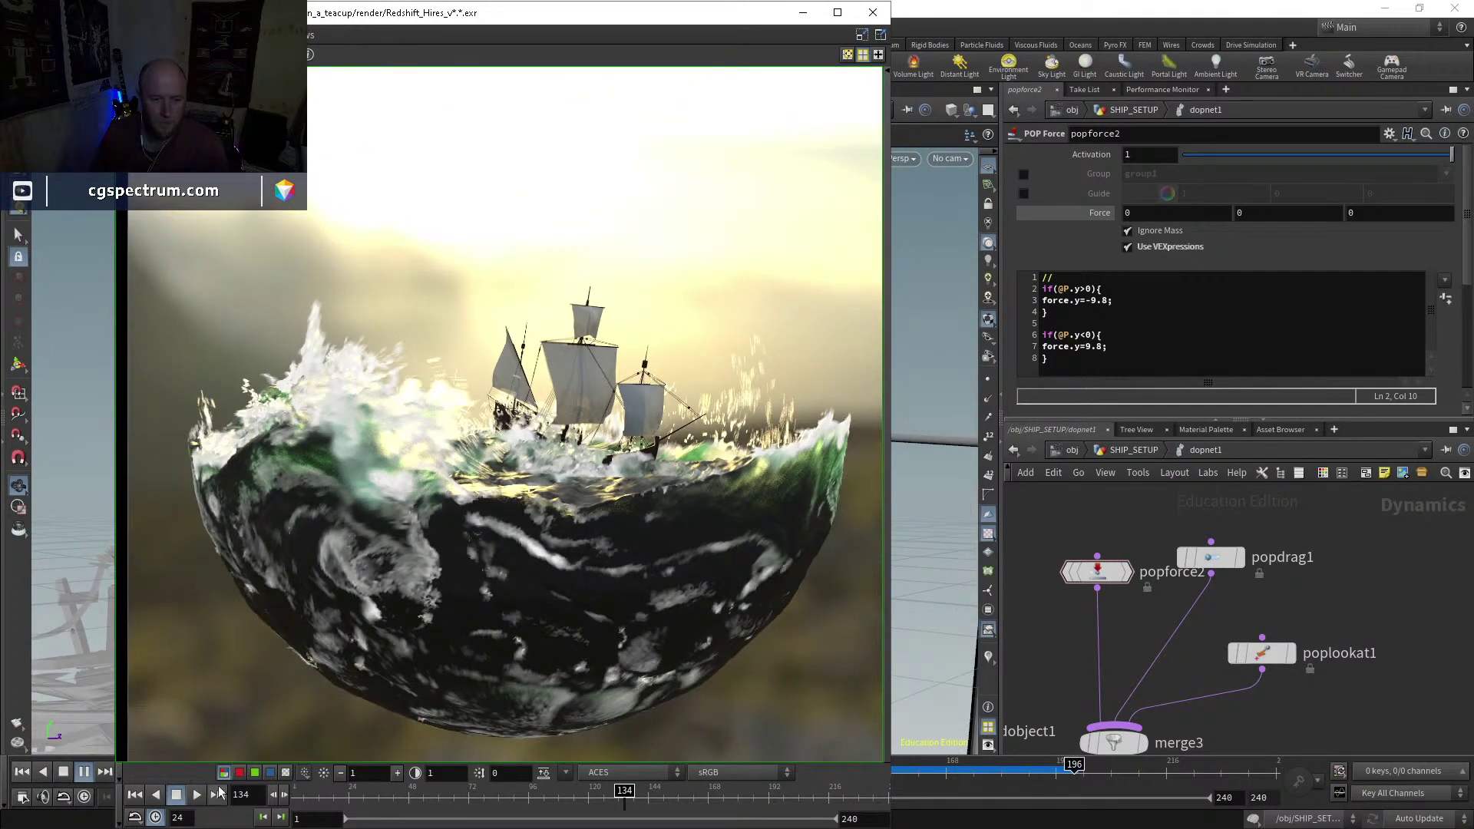
{"action": "left_click", "coordinate": [196, 795]}
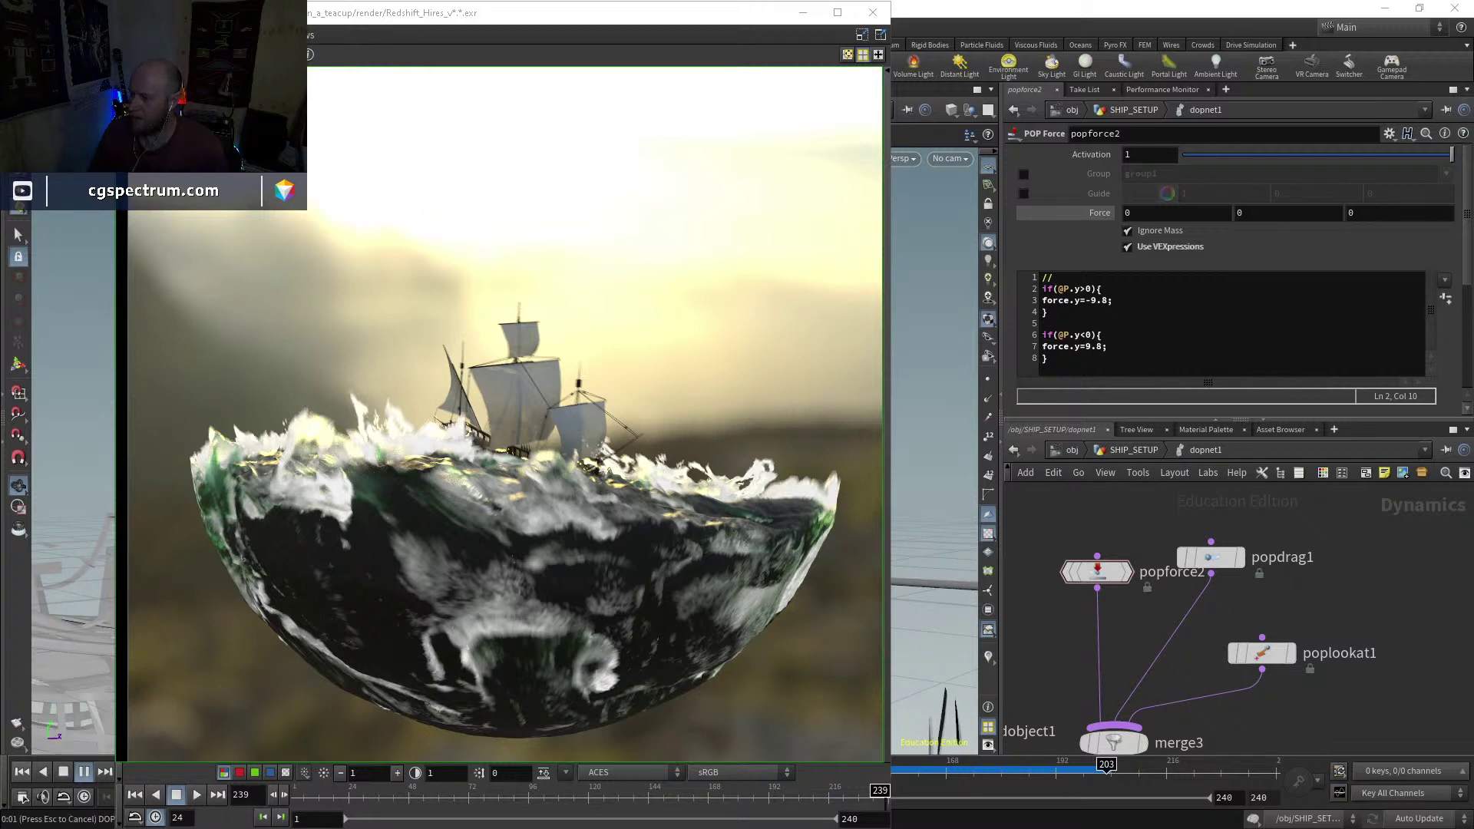
Step: Load the still boat_render_Comp_02.jpg from the render/still folder and view the whole image
{"action": "key", "text": "ctrl+o"}
{"action": "left_click", "coordinate": [741, 491]}
{"action": "left_click", "coordinate": [741, 517]}
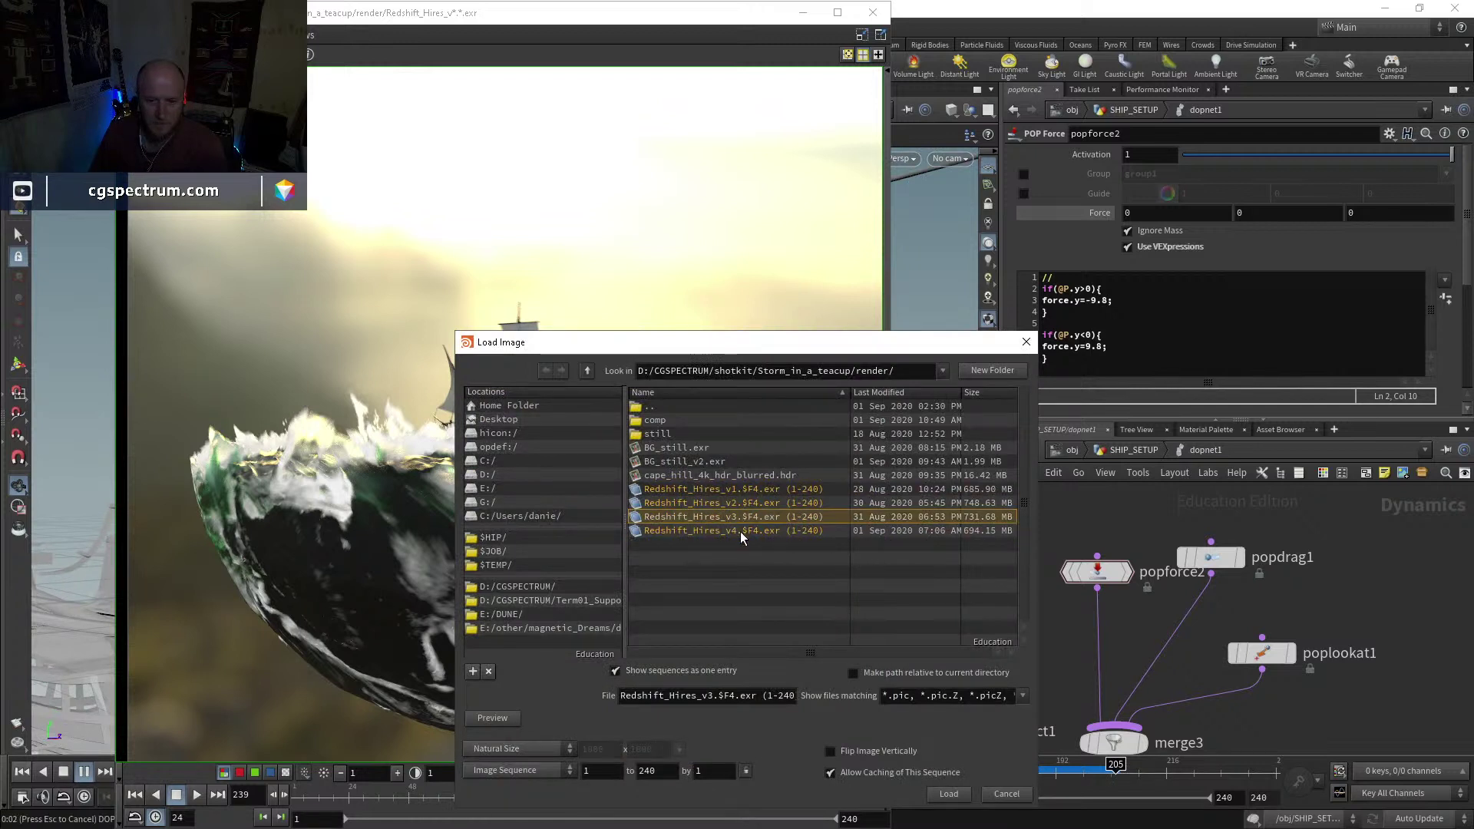
{"action": "left_click", "coordinate": [740, 531]}
{"action": "left_click", "coordinate": [709, 462]}
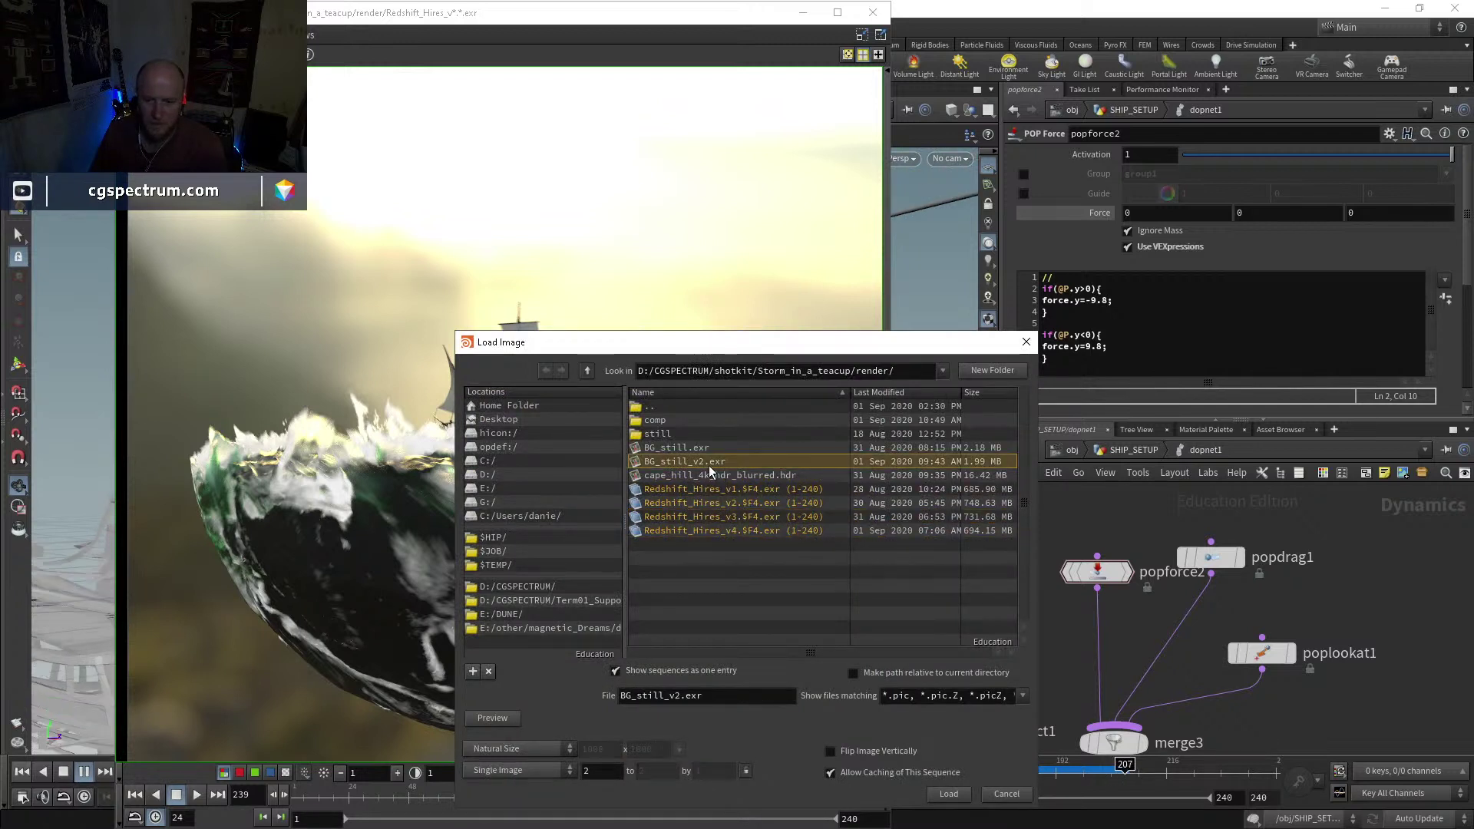
{"action": "left_click", "coordinate": [685, 447]}
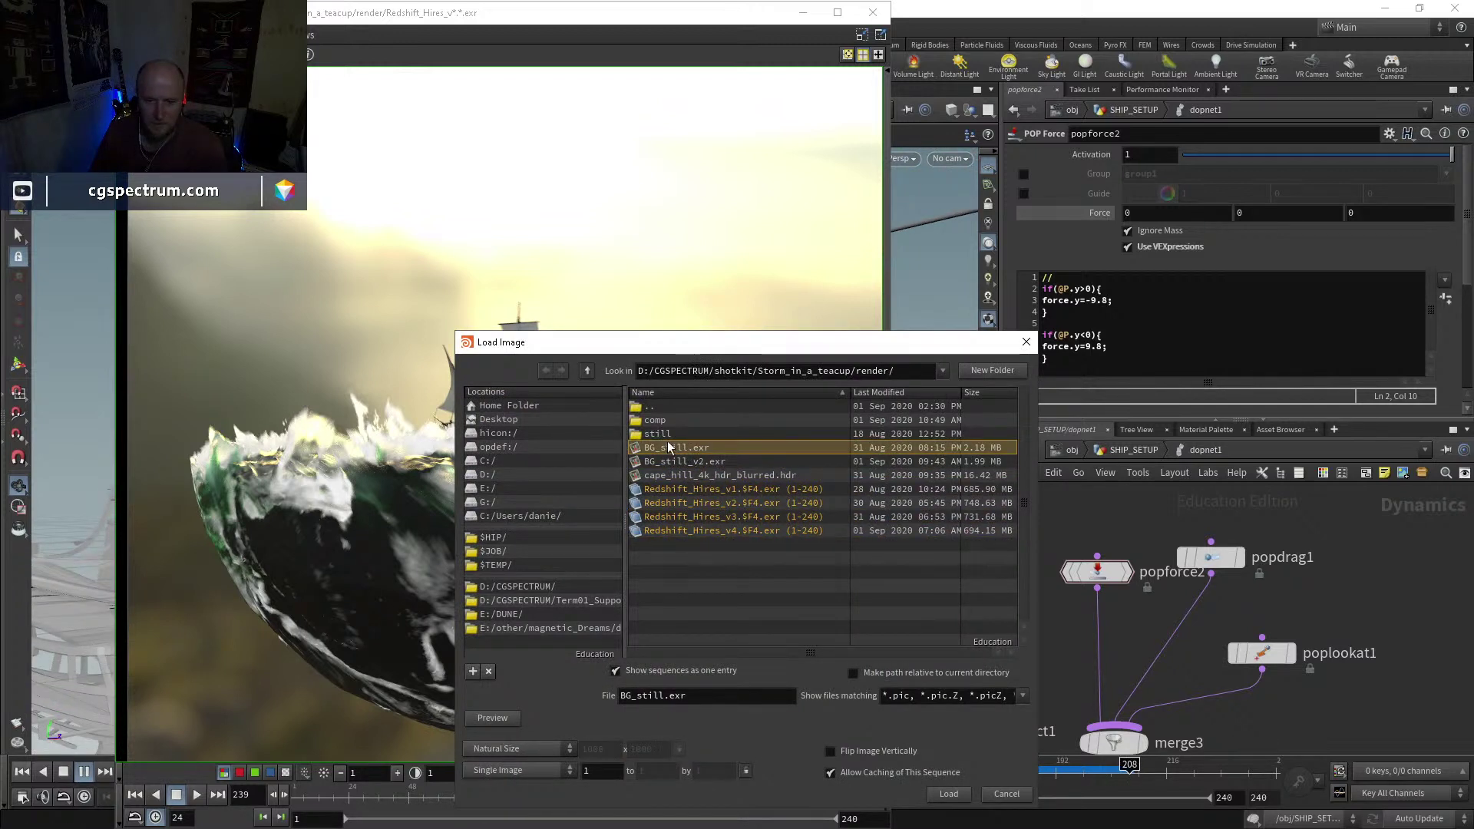
{"action": "double_click", "coordinate": [657, 435]}
{"action": "left_click", "coordinate": [657, 435]}
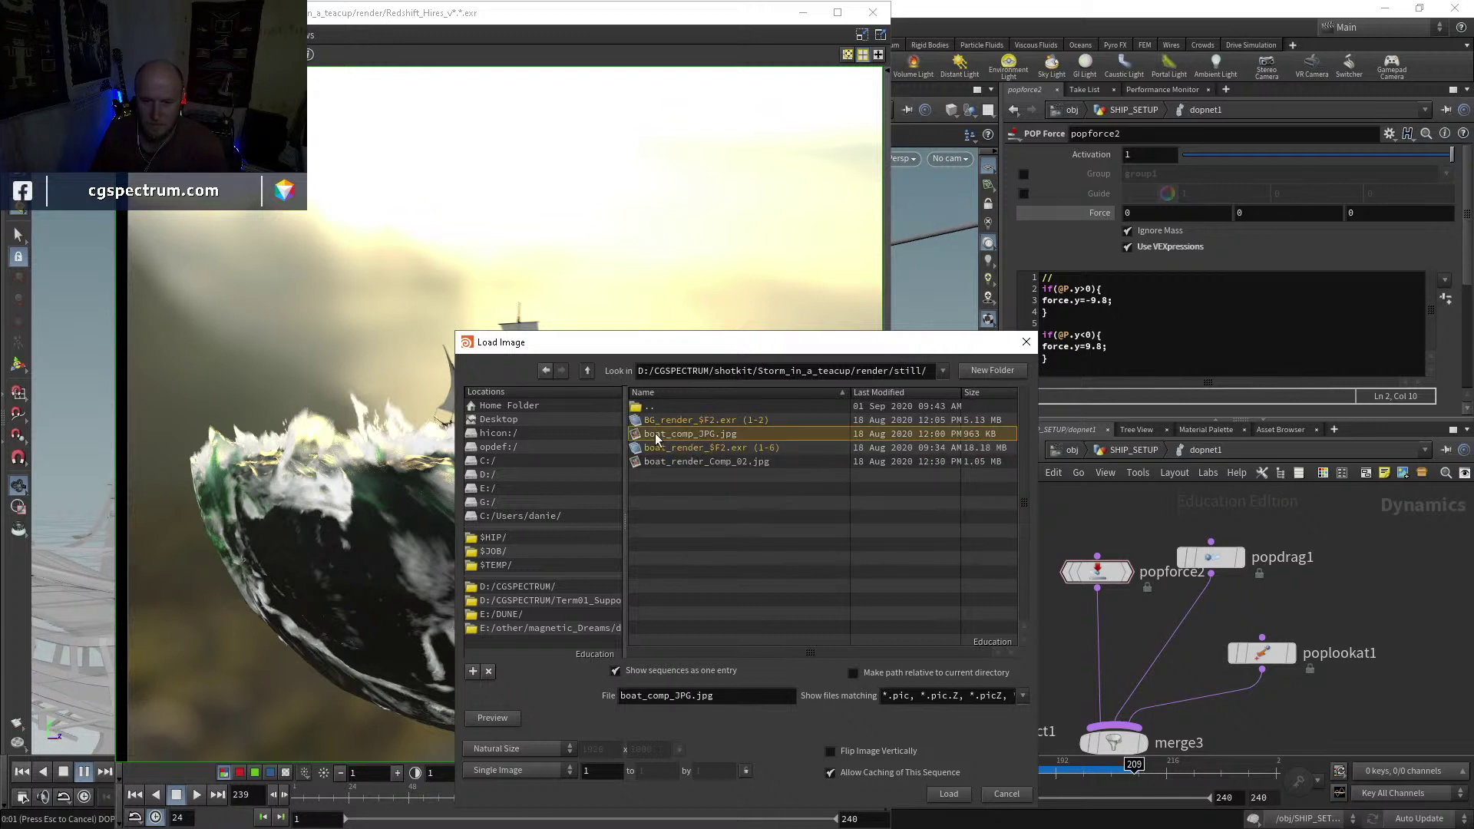
{"action": "left_click", "coordinate": [689, 462]}
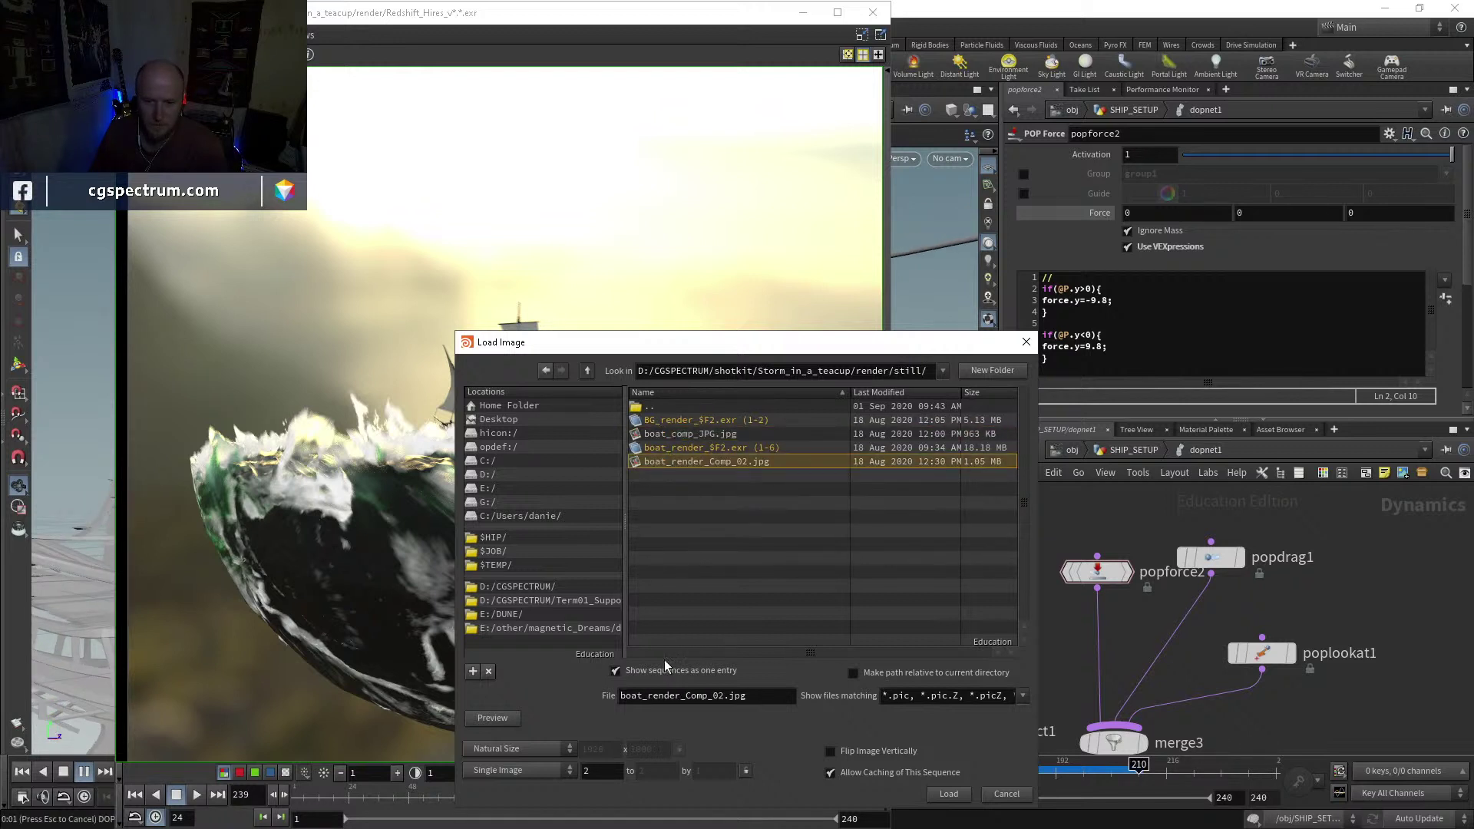
{"action": "left_click", "coordinate": [650, 673]}
{"action": "left_click", "coordinate": [651, 673]}
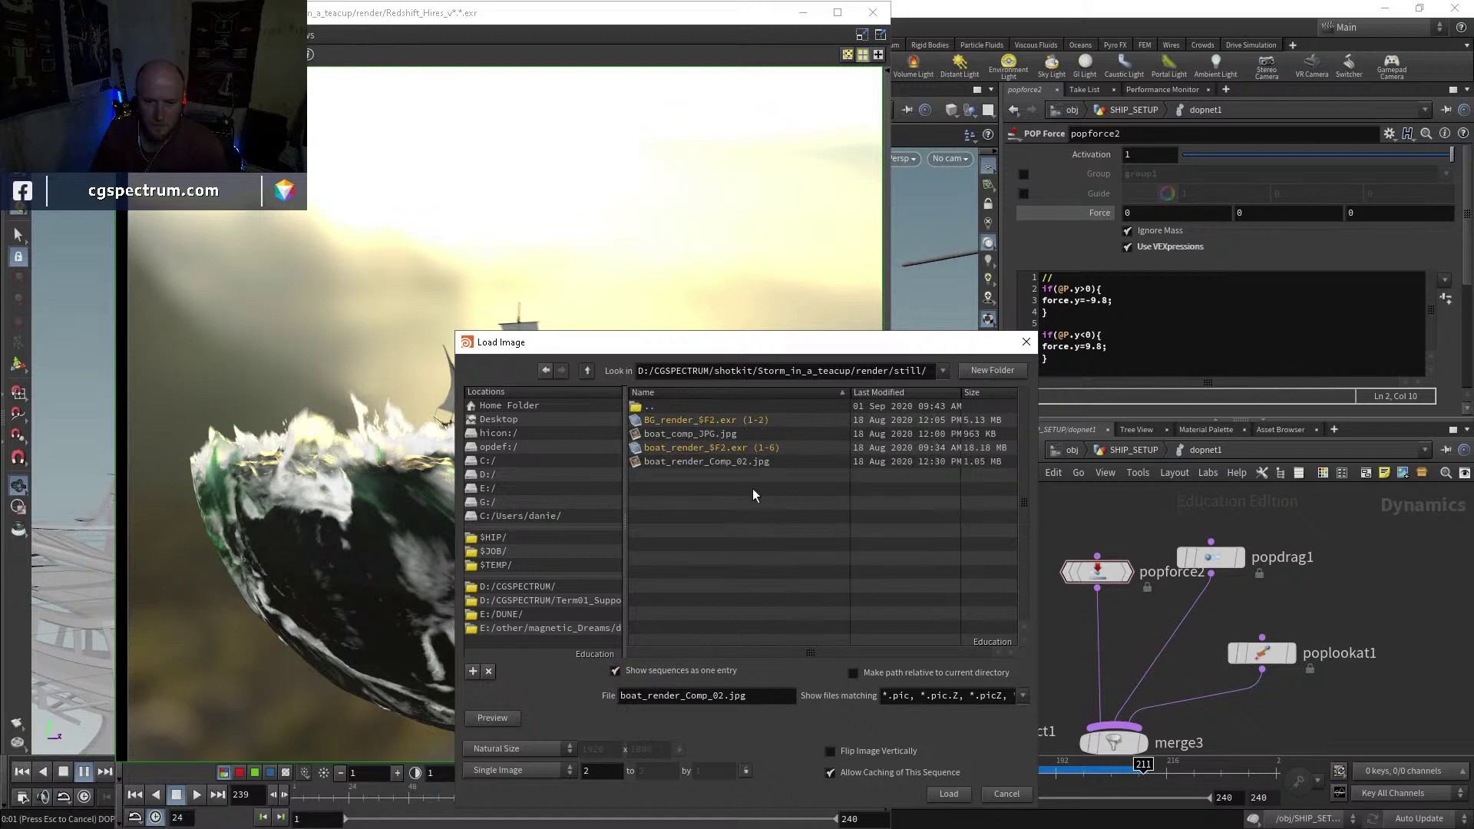
{"action": "left_click", "coordinate": [740, 463]}
{"action": "left_click", "coordinate": [949, 795]}
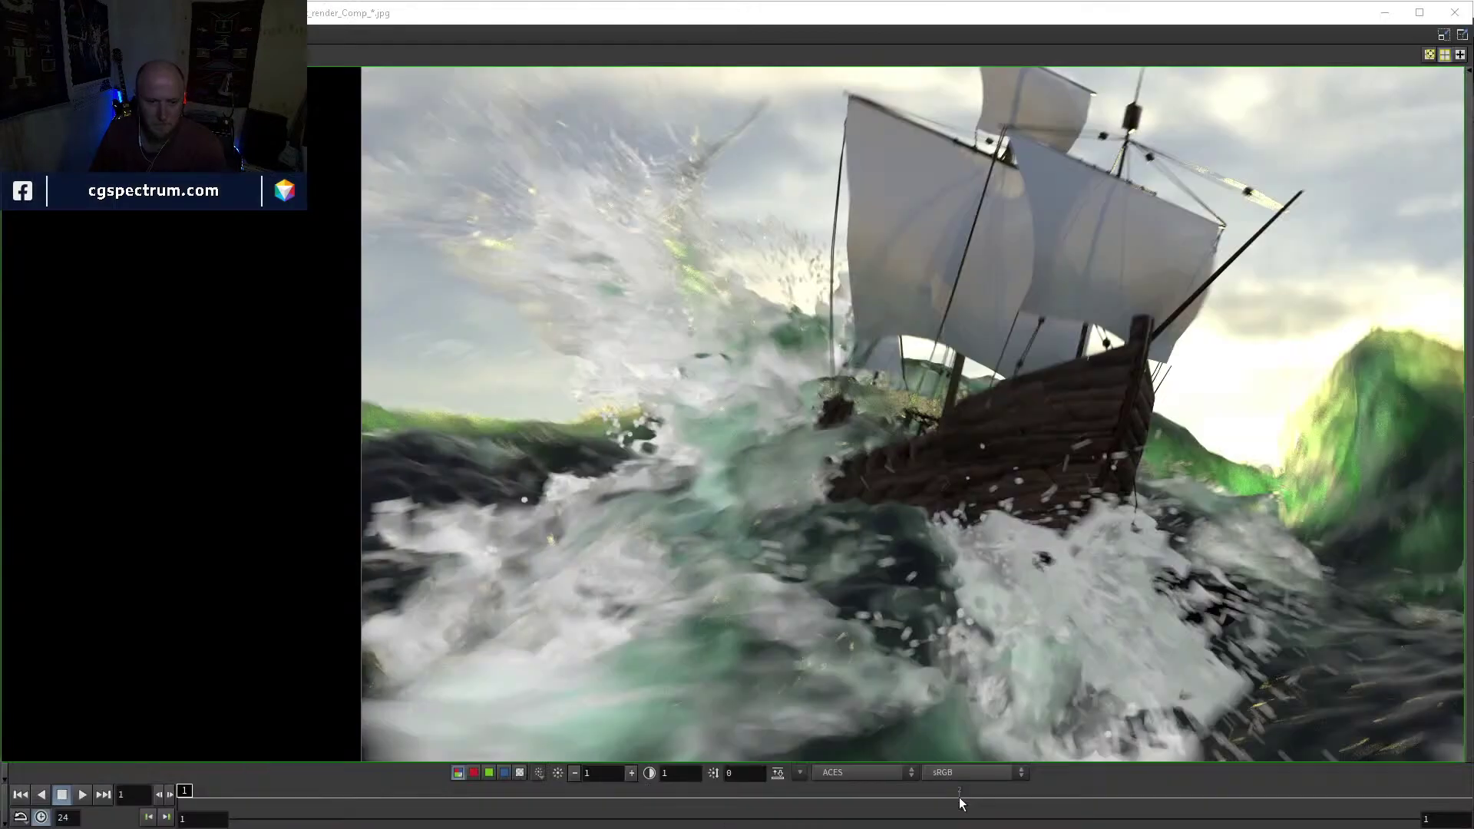
{"action": "scroll", "coordinate": [946, 583], "scroll_direction": "down", "scroll_amount": 5}
{"action": "middle_click_drag", "start_coordinate": [1023, 569], "coordinate": [850, 541]}
{"action": "scroll", "coordinate": [852, 539], "scroll_direction": "up", "scroll_amount": 2}
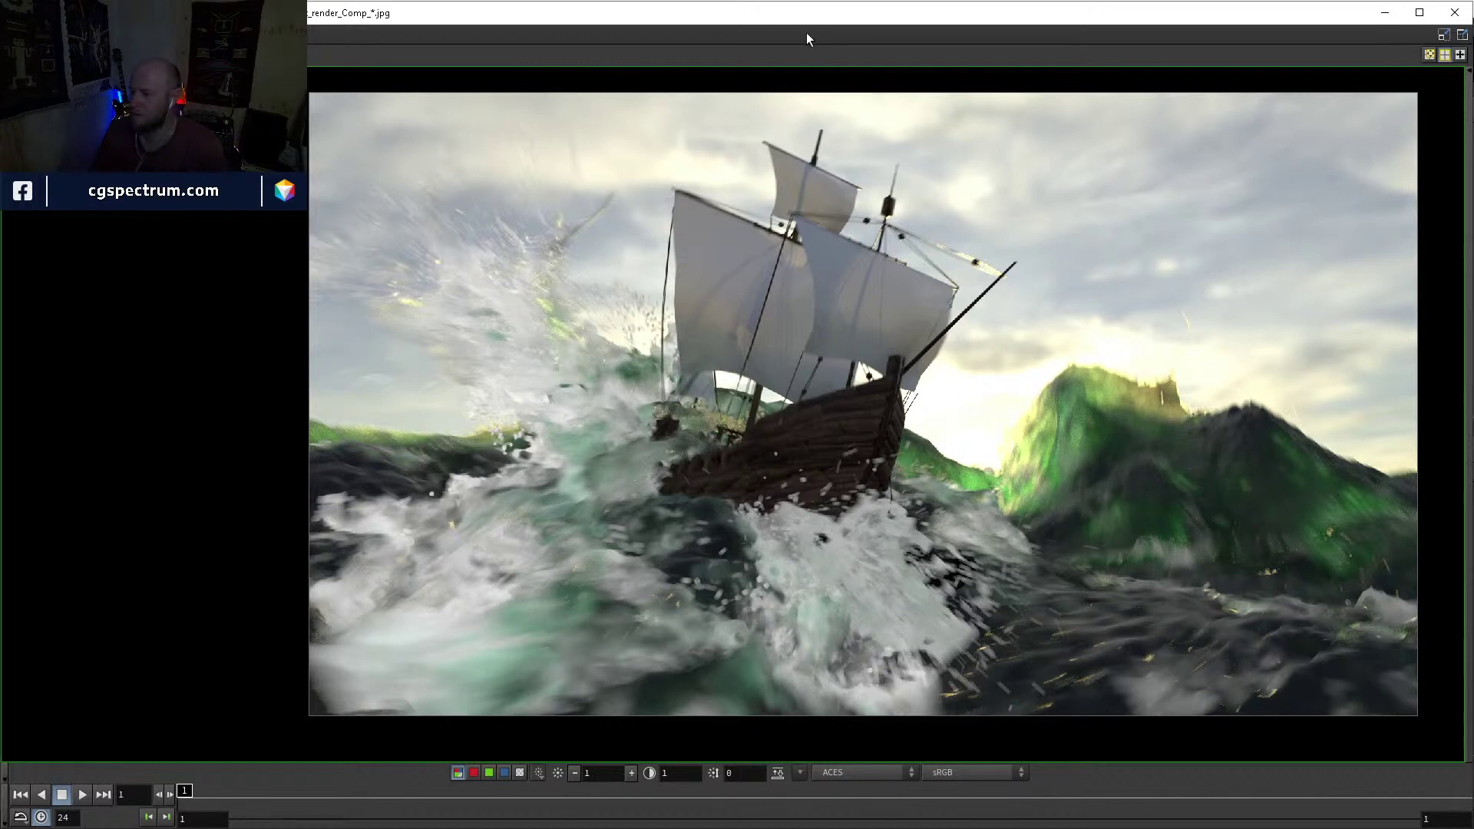
Step: Load the Redshift_Hires_v4.$F4.exr image sequence from the render folder
{"action": "left_click", "coordinate": [19, 34]}
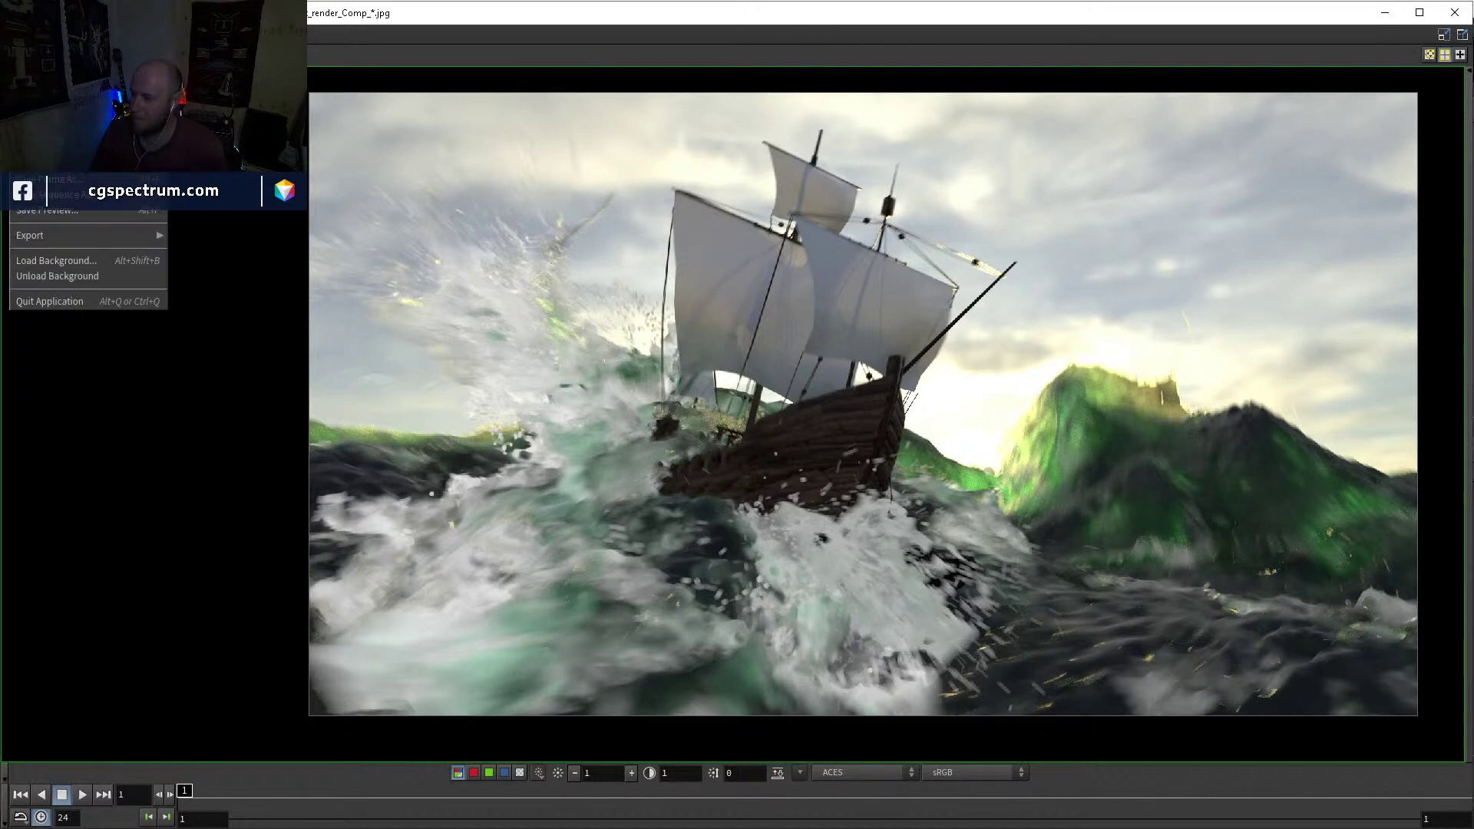
{"action": "left_click", "coordinate": [46, 66]}
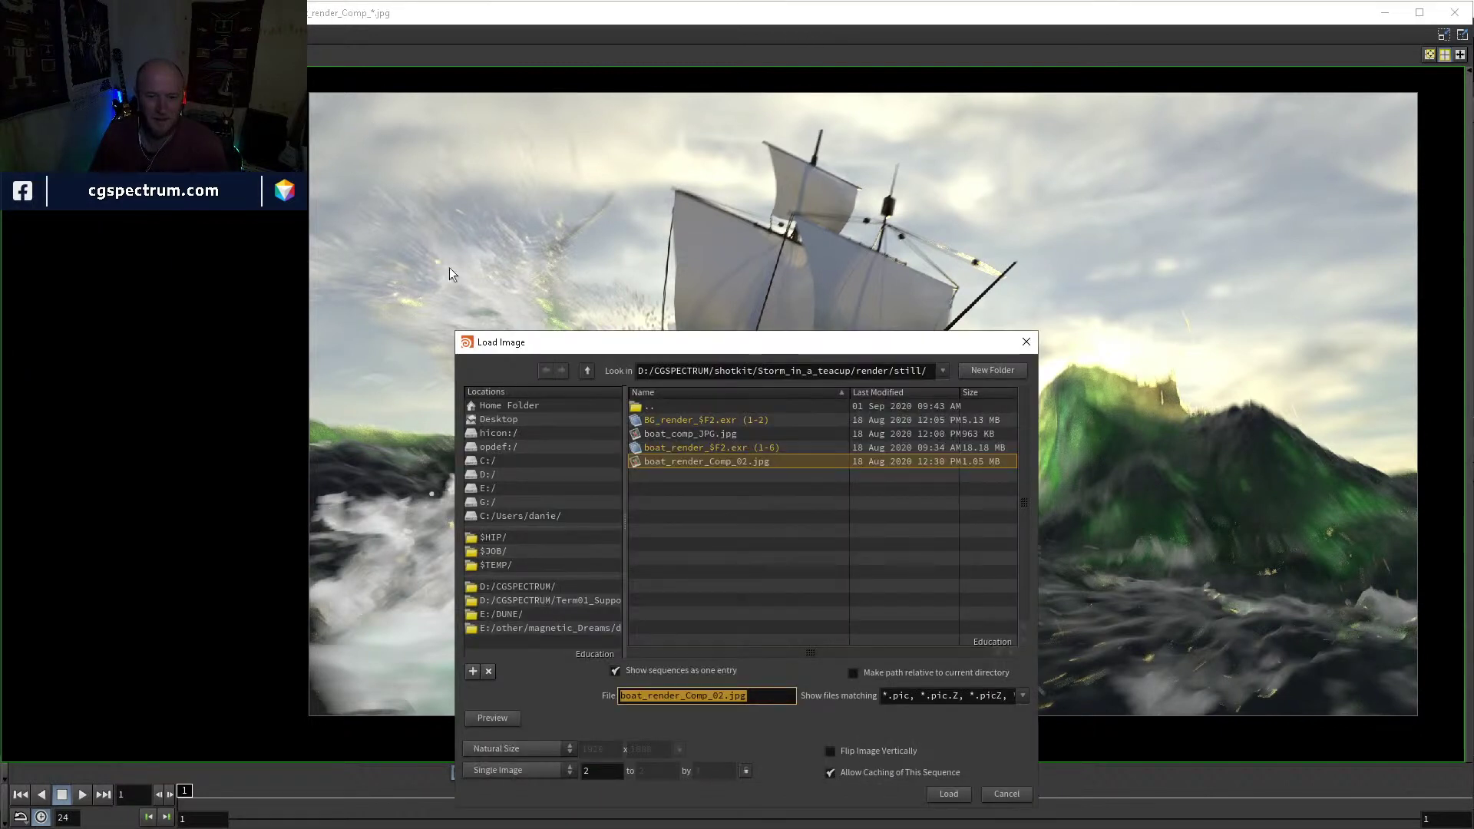
{"action": "double_click", "coordinate": [669, 407]}
{"action": "left_click", "coordinate": [734, 530]}
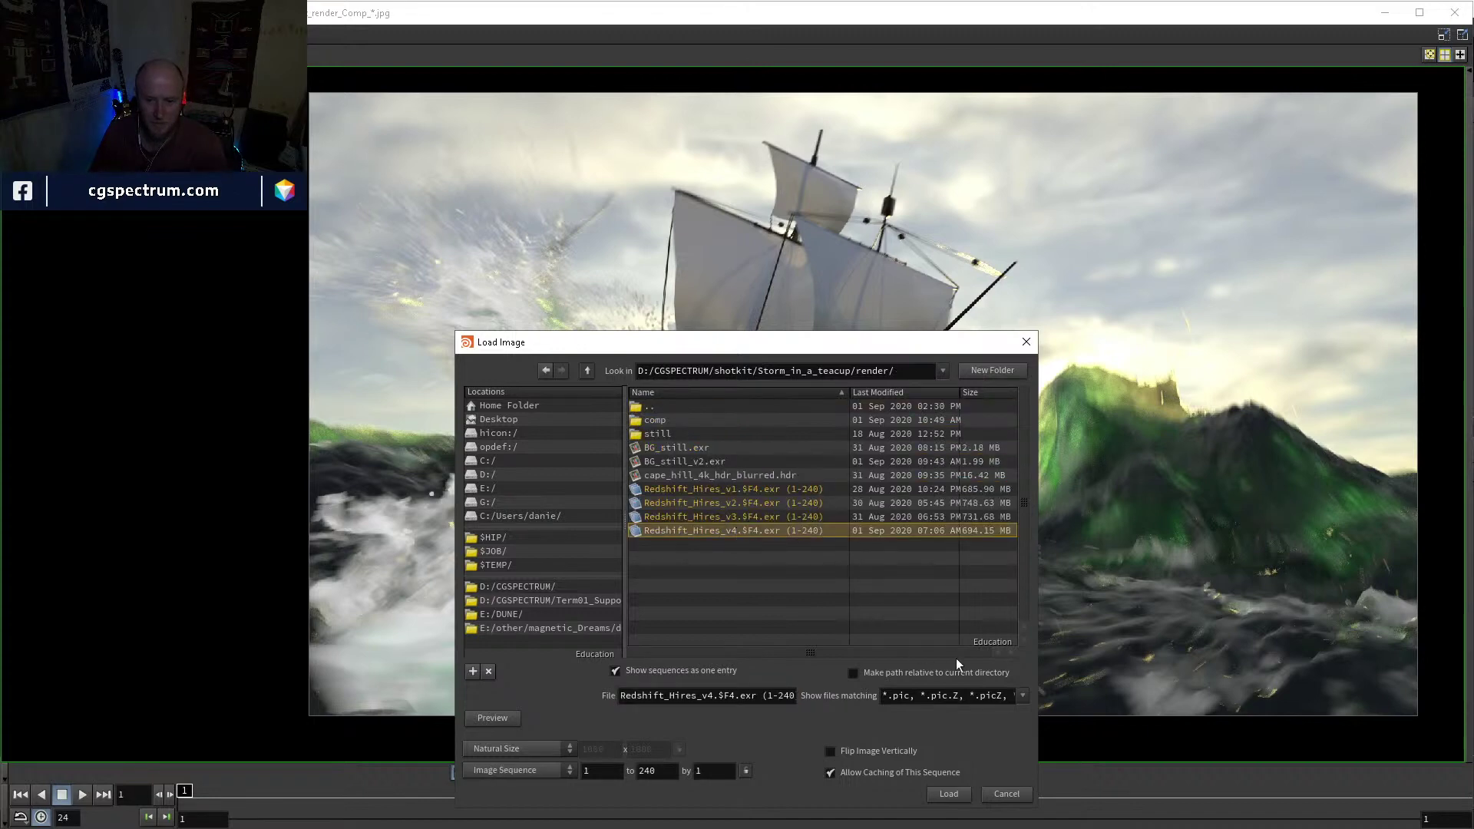
{"action": "left_click", "coordinate": [960, 790]}
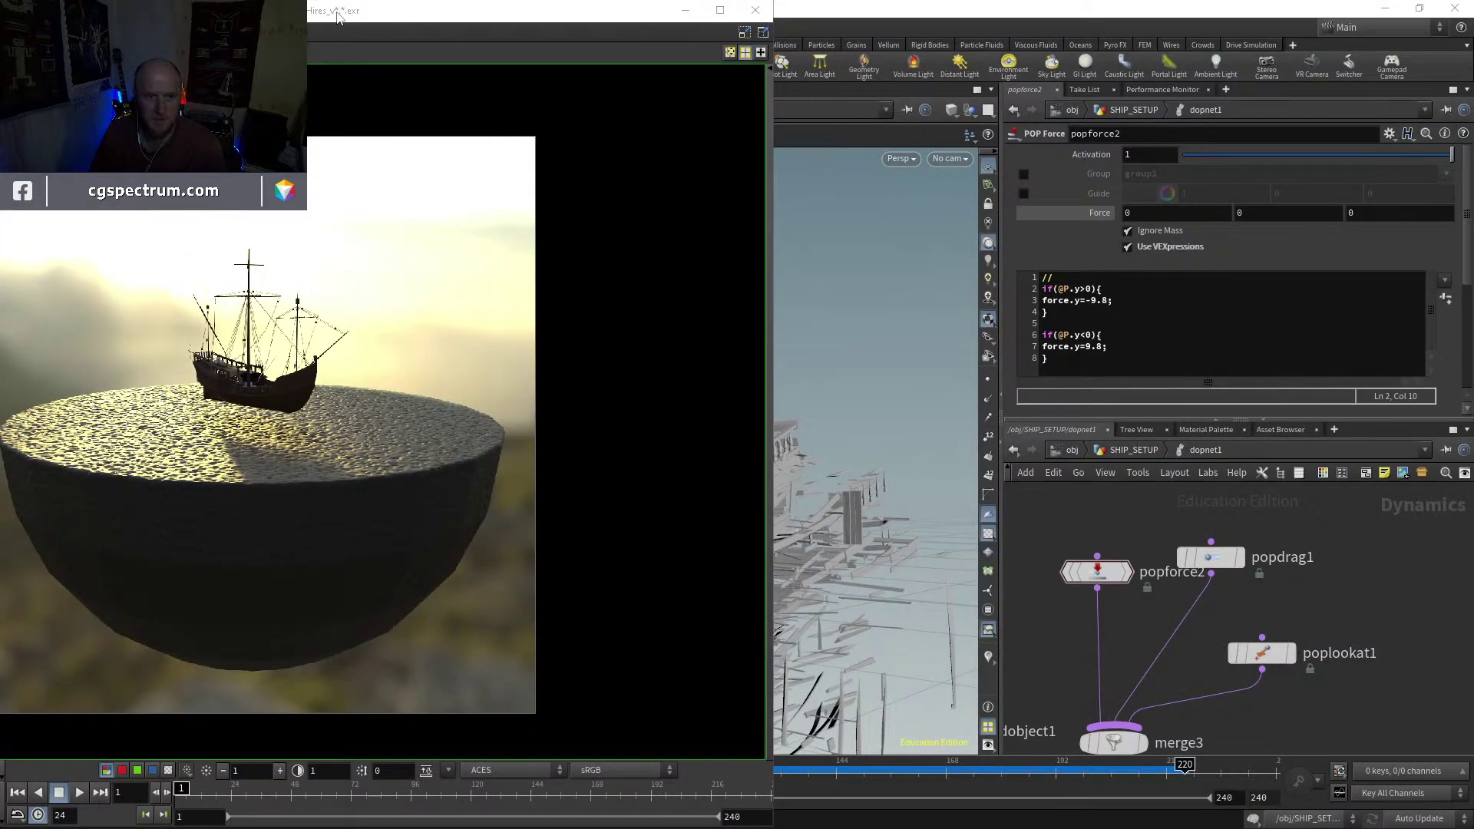
Step: Maximize the render viewer, scrub the v4 sequence to frame 198, and move the viewer off the Houdini window
{"action": "left_click_drag", "start_coordinate": [338, 17], "coordinate": [642, 73]}
{"action": "double_click", "coordinate": [764, 62]}
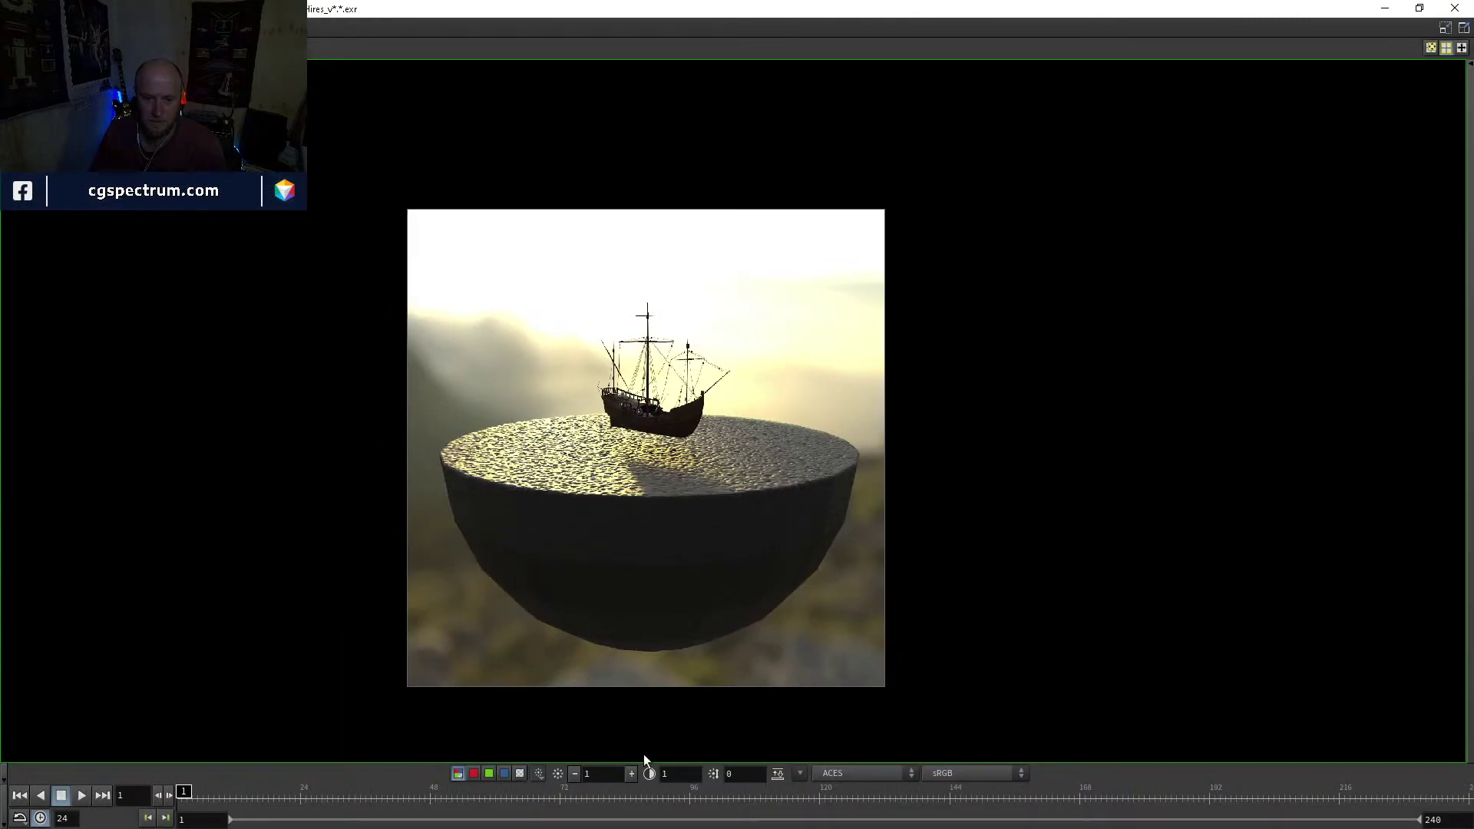
{"action": "left_click_drag", "start_coordinate": [647, 795], "coordinate": [1249, 810]}
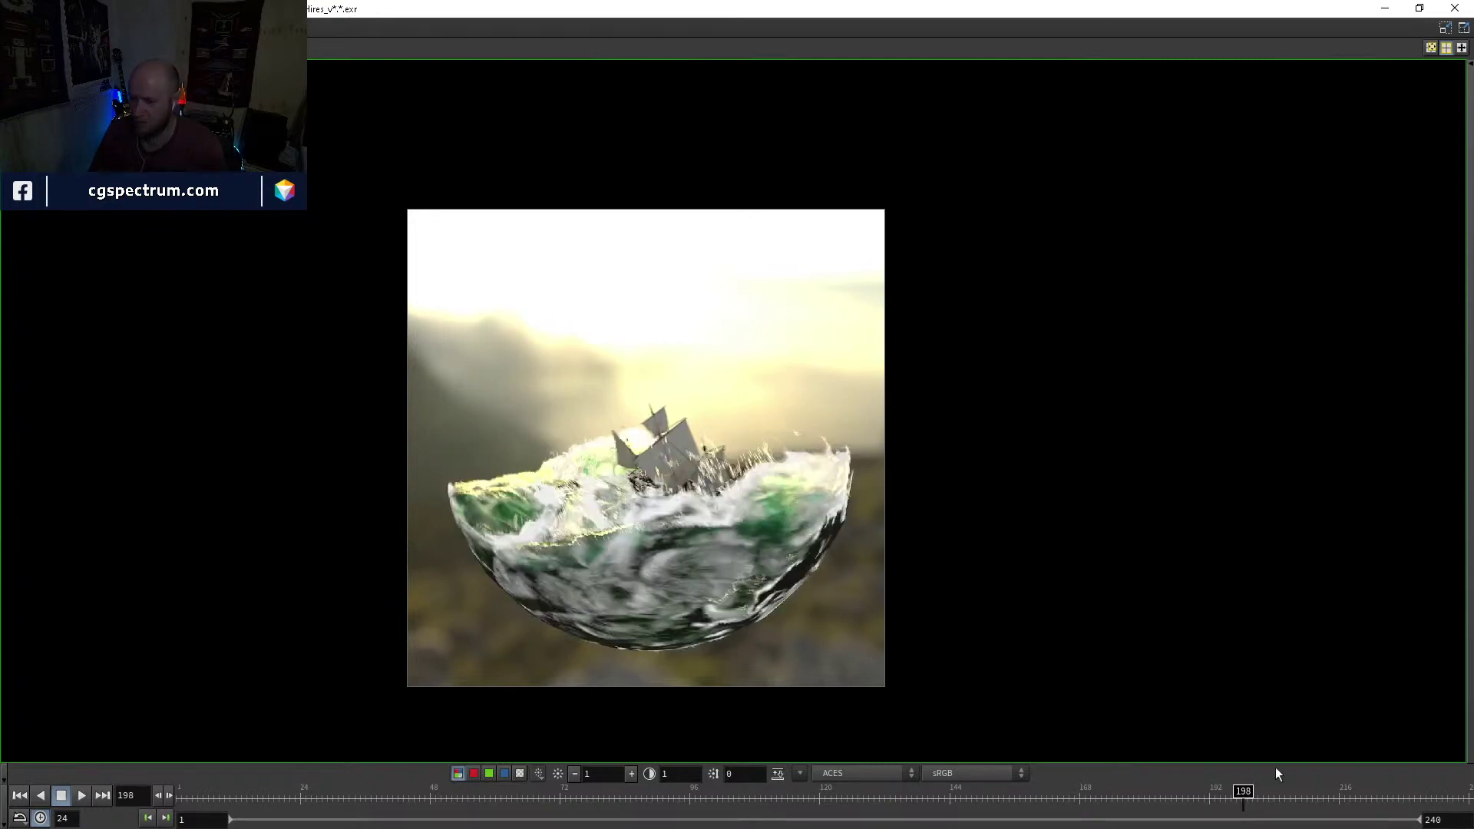
{"action": "left_click_drag", "start_coordinate": [905, 9], "coordinate": [1473, 232]}
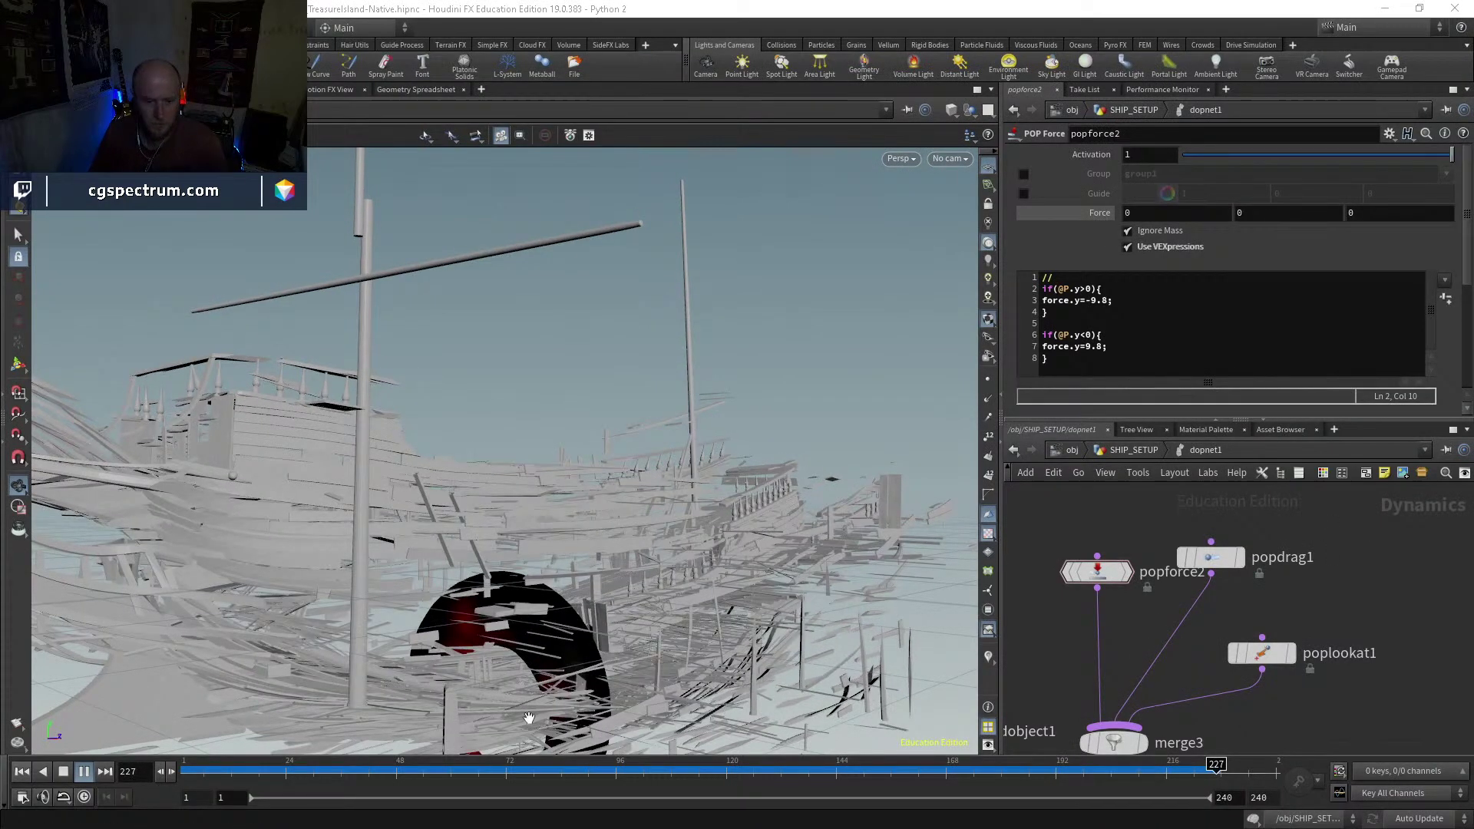
Step: Scrub the cached ship simulation to examine the tentacle's impact on the hull, ending at frame 170
{"action": "left_click", "coordinate": [415, 765]}
{"action": "mouse_move", "coordinate": [414, 765]}
{"action": "left_mouse_down"}
{"action": "mouse_move", "coordinate": [928, 766]}
{"action": "mouse_move", "coordinate": [1010, 731]}
{"action": "mouse_move", "coordinate": [1147, 735]}
{"action": "left_mouse_up"}
{"action": "left_click_drag", "start_coordinate": [960, 618], "coordinate": [860, 667]}
{"action": "mouse_move", "coordinate": [922, 772]}
{"action": "left_mouse_down"}
{"action": "mouse_move", "coordinate": [800, 750]}
{"action": "mouse_move", "coordinate": [1113, 724]}
{"action": "left_mouse_up"}
{"action": "mouse_move", "coordinate": [459, 434]}
{"action": "left_mouse_down"}
{"action": "mouse_move", "coordinate": [594, 424]}
{"action": "mouse_move", "coordinate": [461, 419]}
{"action": "left_mouse_up"}
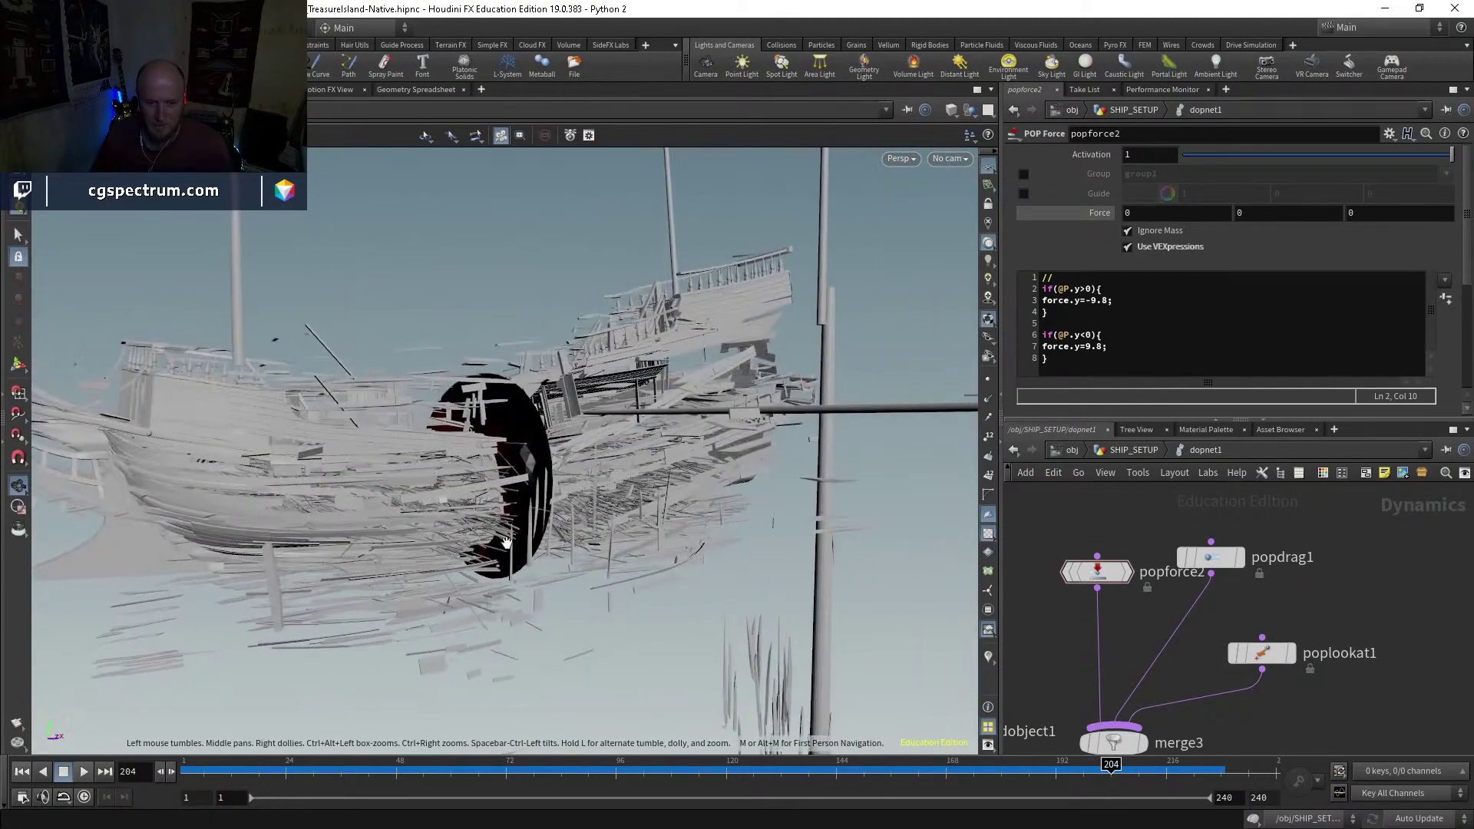
{"action": "left_click", "coordinate": [873, 770]}
{"action": "left_click_drag", "start_coordinate": [893, 753], "coordinate": [955, 757]}
{"action": "left_click_drag", "start_coordinate": [602, 389], "coordinate": [800, 490]}
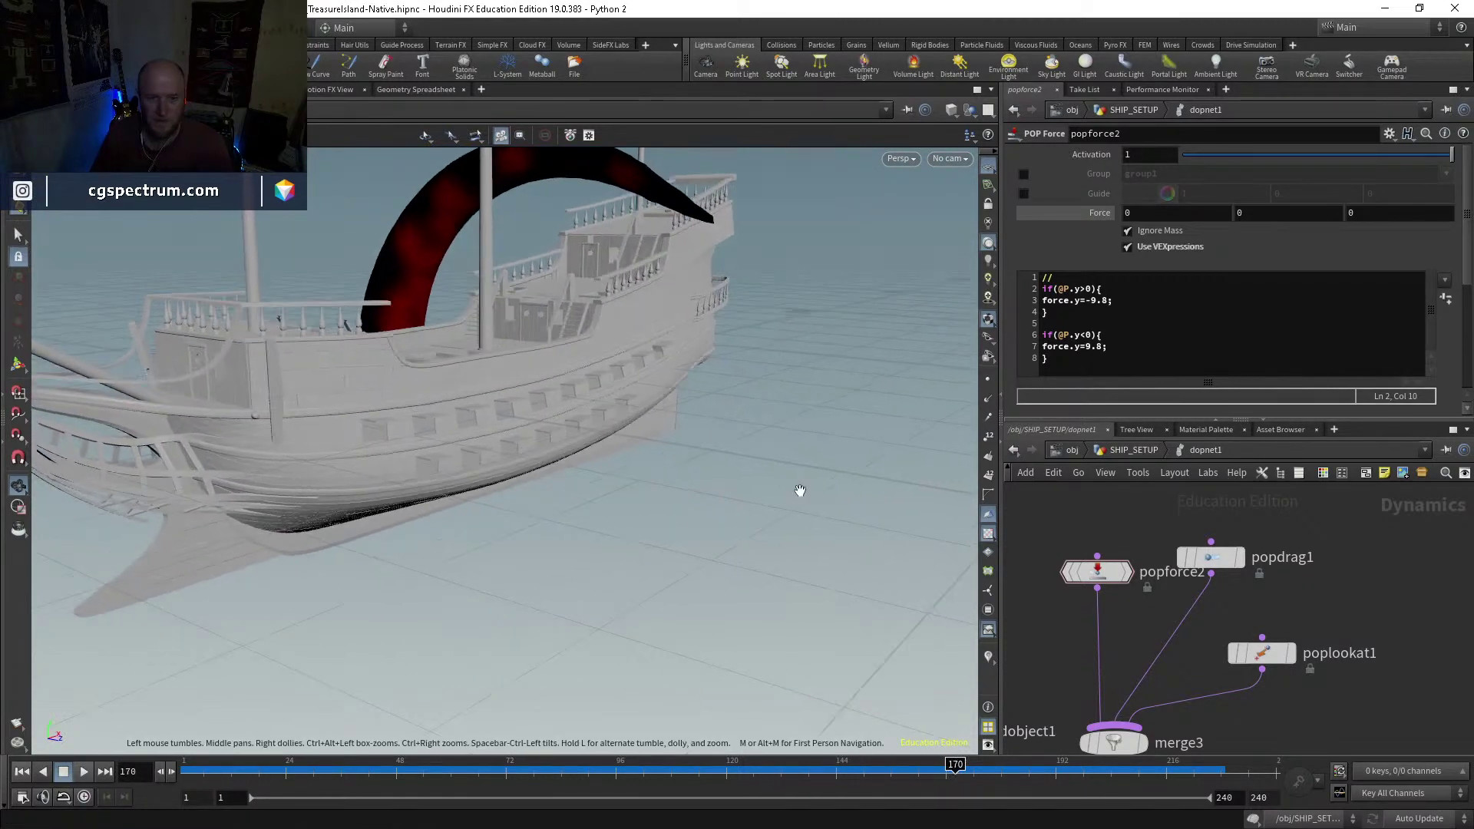
Step: Set poplookat1's Activation to the expression $F<170
{"action": "left_click", "coordinate": [1261, 653]}
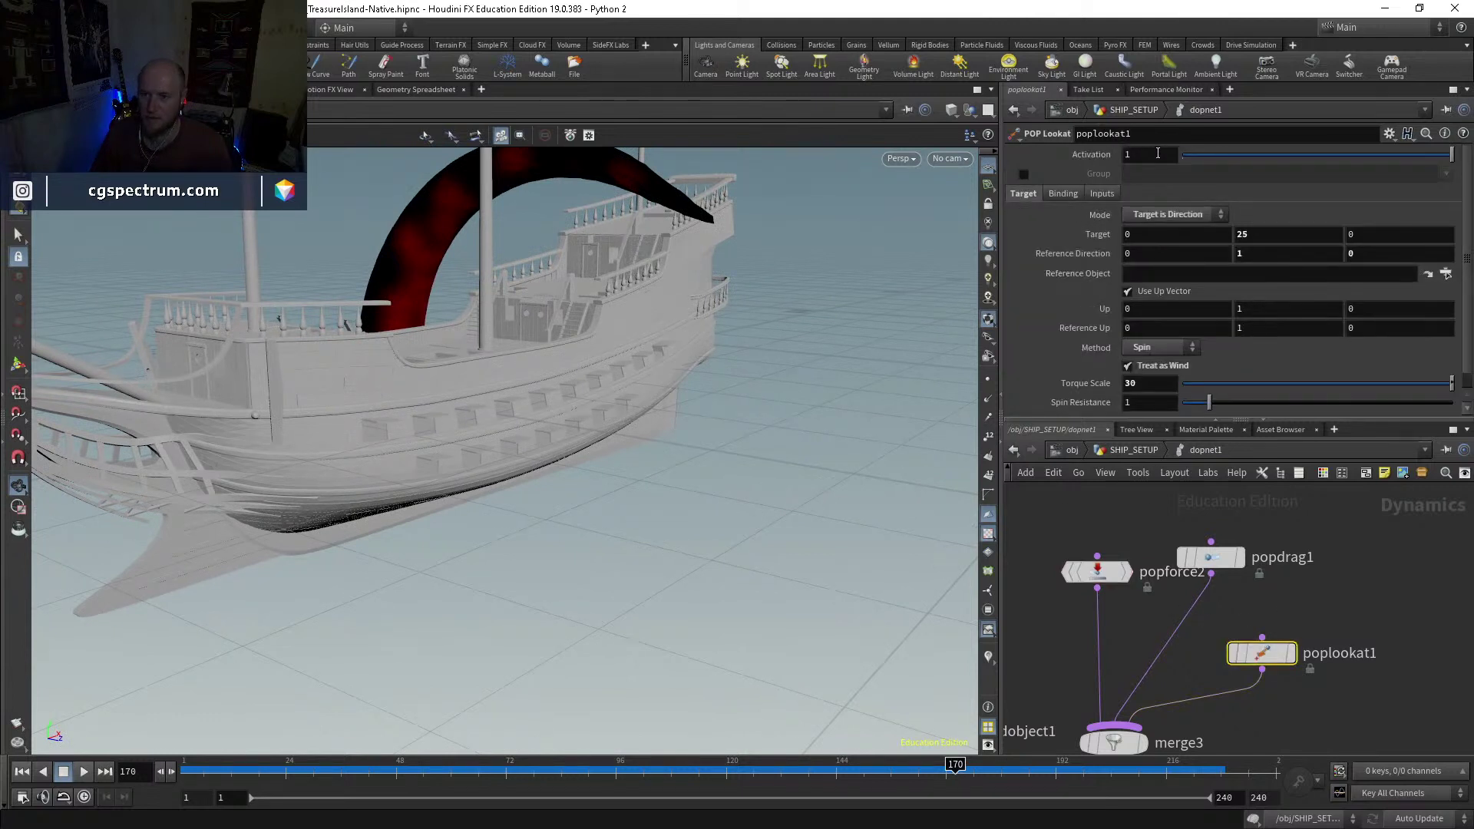
{"action": "type", "text": "$F"}
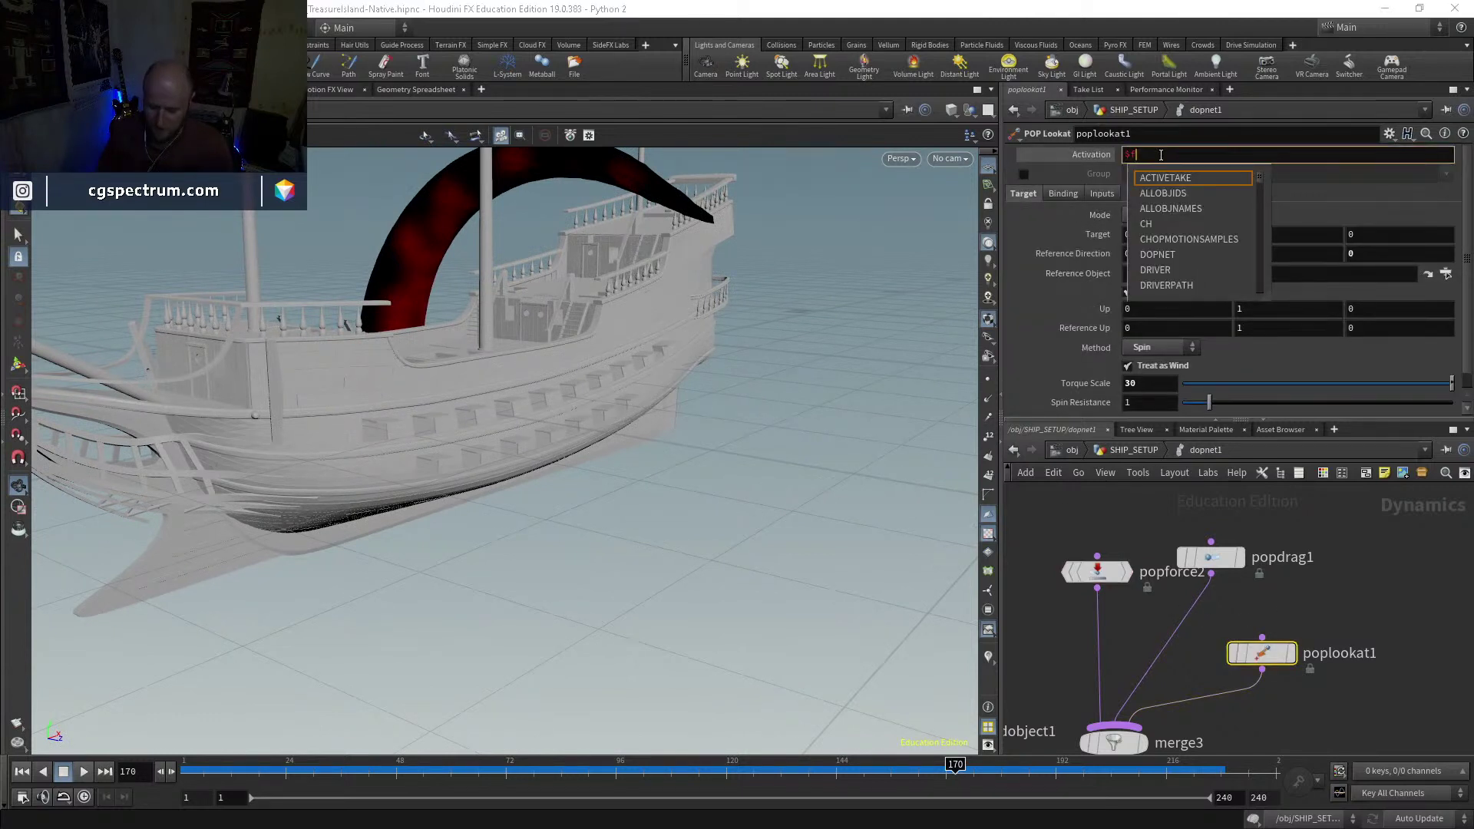
{"action": "key", "text": "BackSpace"}
{"action": "type", "text": "F<17"}
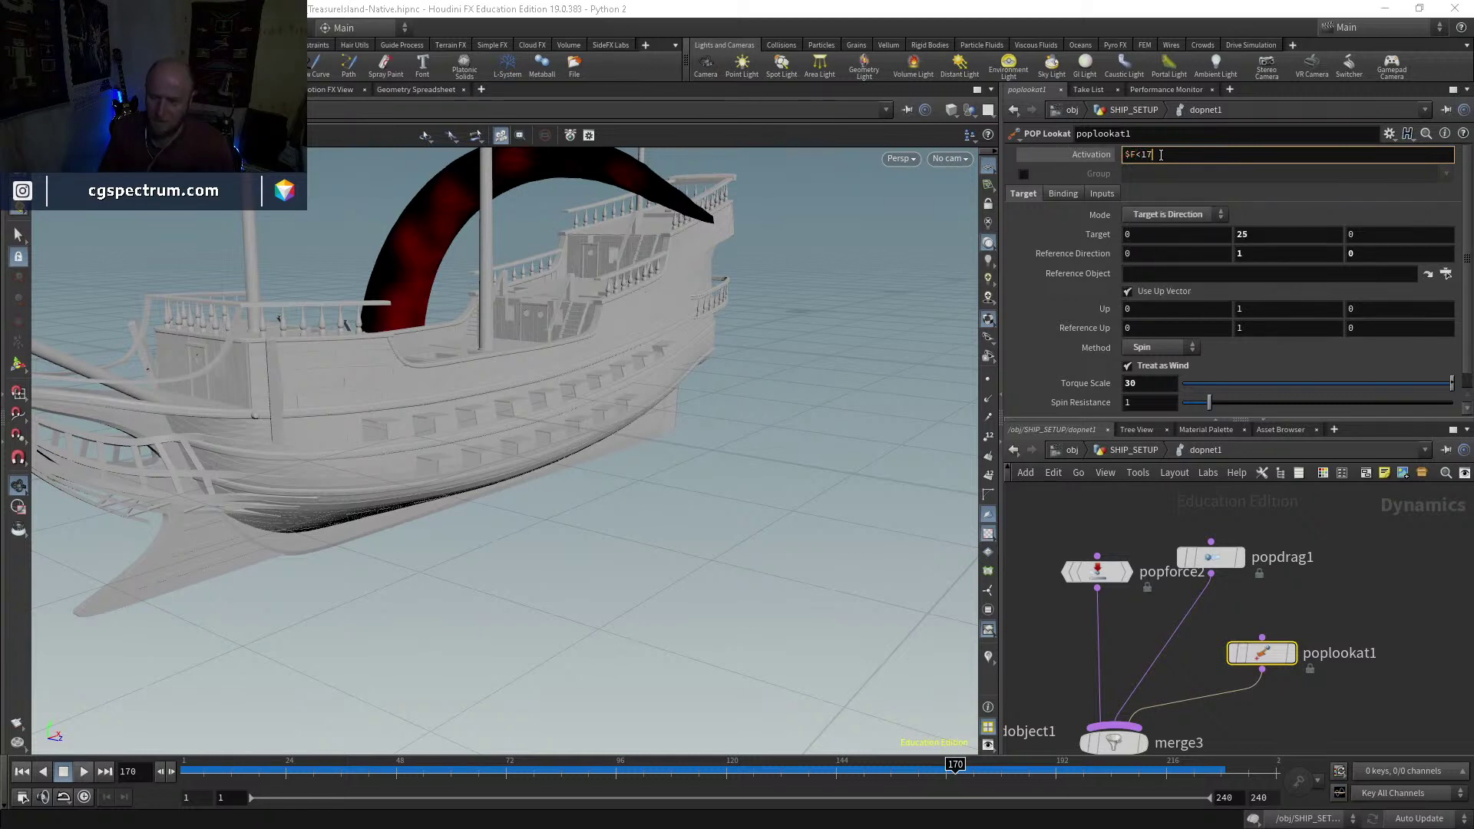
{"action": "type", "text": "0"}
{"action": "key", "text": "Return"}
{"action": "left_click", "coordinate": [1098, 157]}
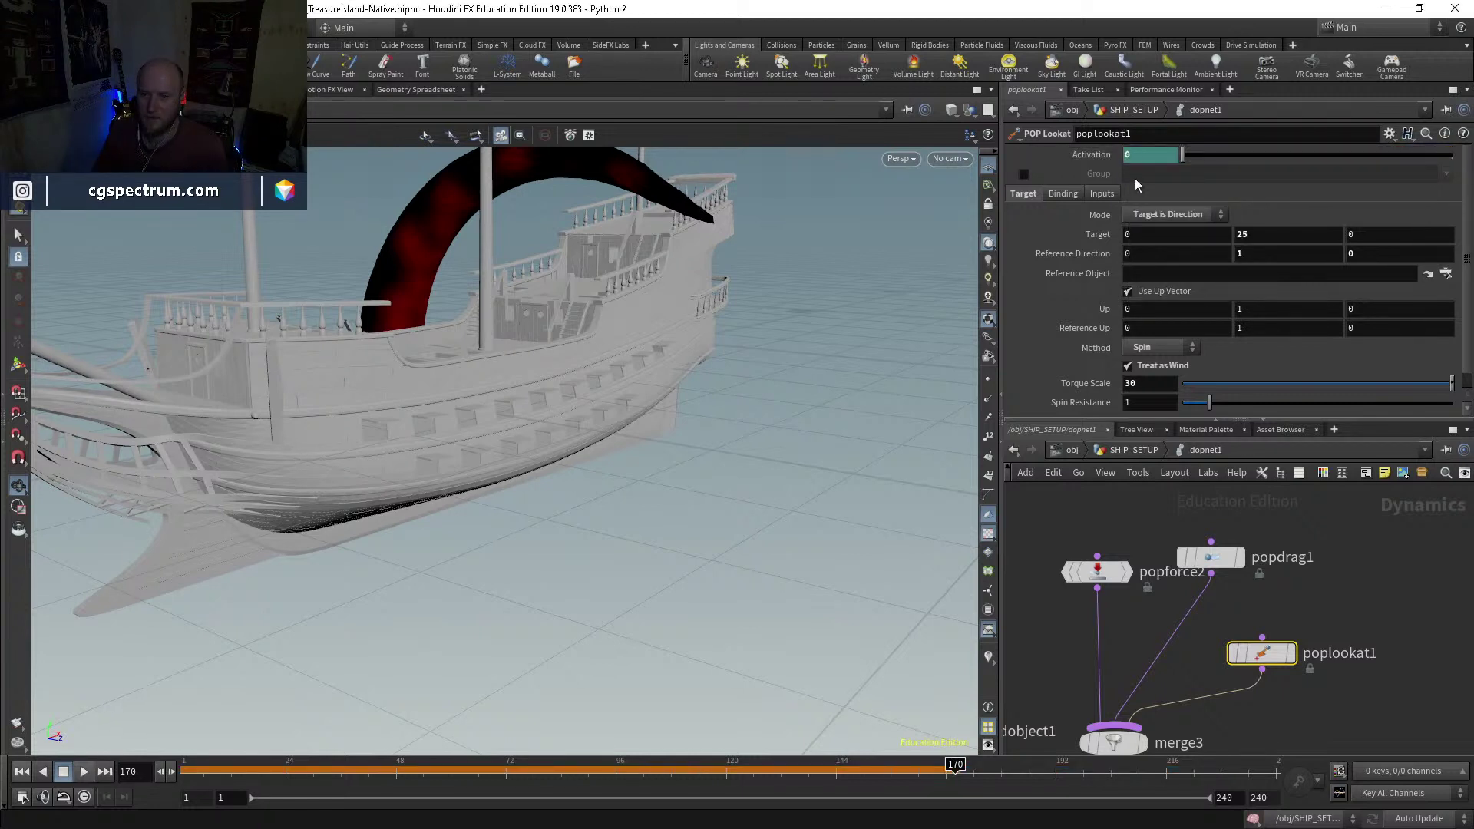
Step: Play the simulation past frame 170 to check the ship's breakup, and return to frame 1
{"action": "key", "text": "Left"}
{"action": "key", "text": "Right"}
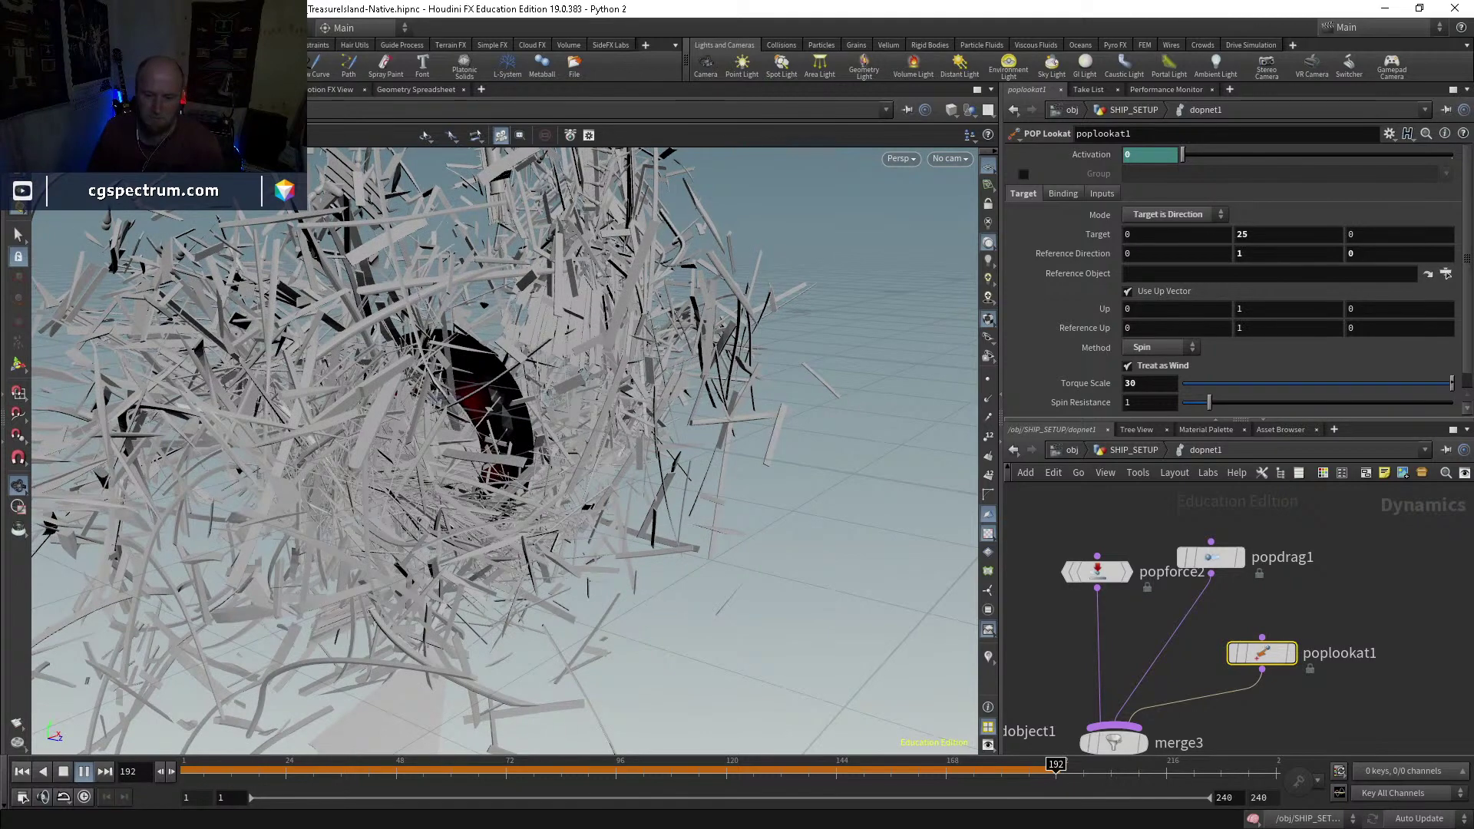
{"action": "left_click_drag", "start_coordinate": [700, 774], "coordinate": [184, 764]}
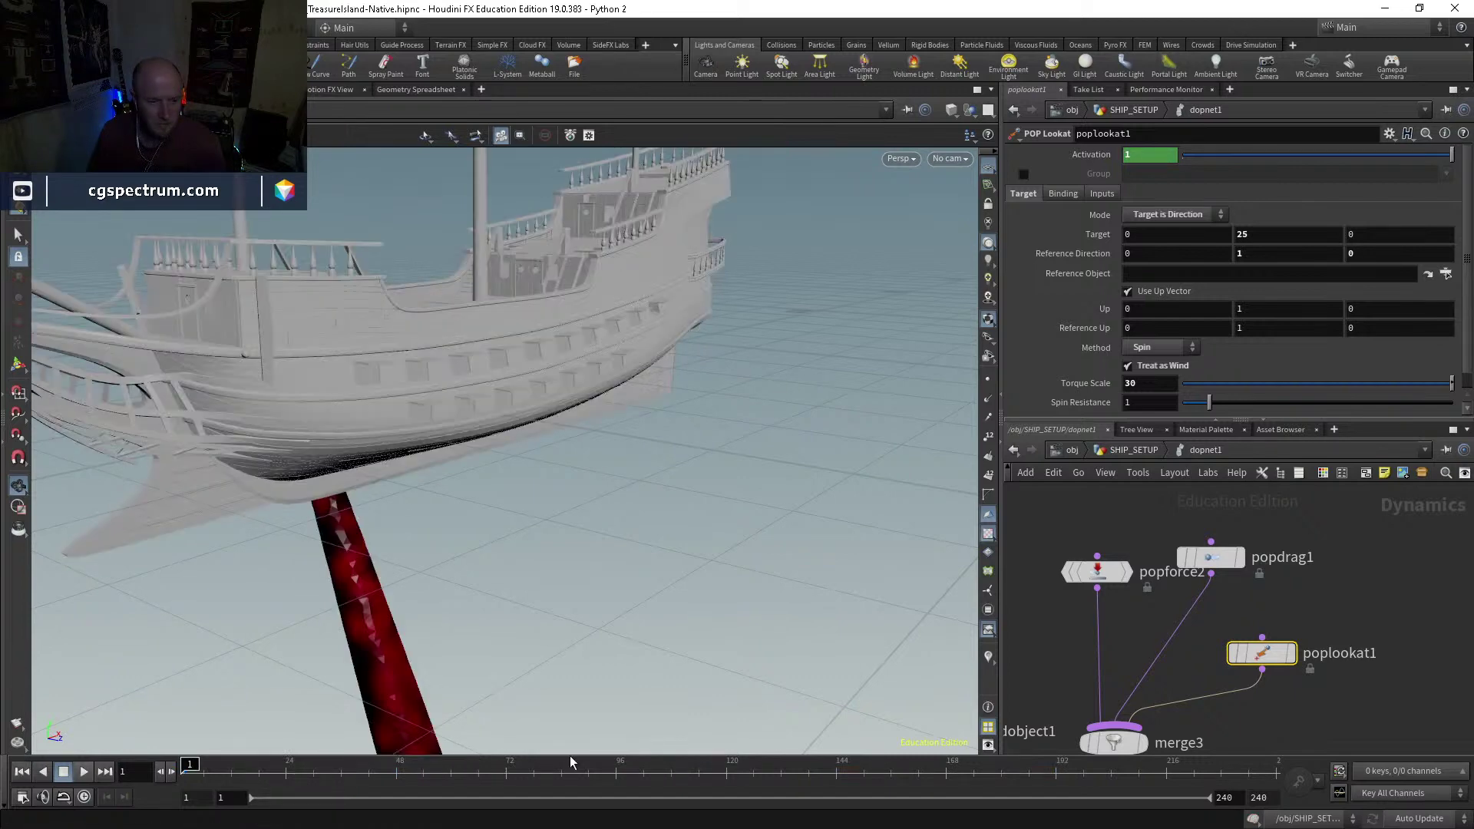
Step: Spread the popforce2 and popdrag1 nodes apart above merge3 in the network
{"action": "mouse_move", "coordinate": [1272, 655]}
{"action": "left_click_drag", "start_coordinate": [1097, 572], "coordinate": [1073, 544]}
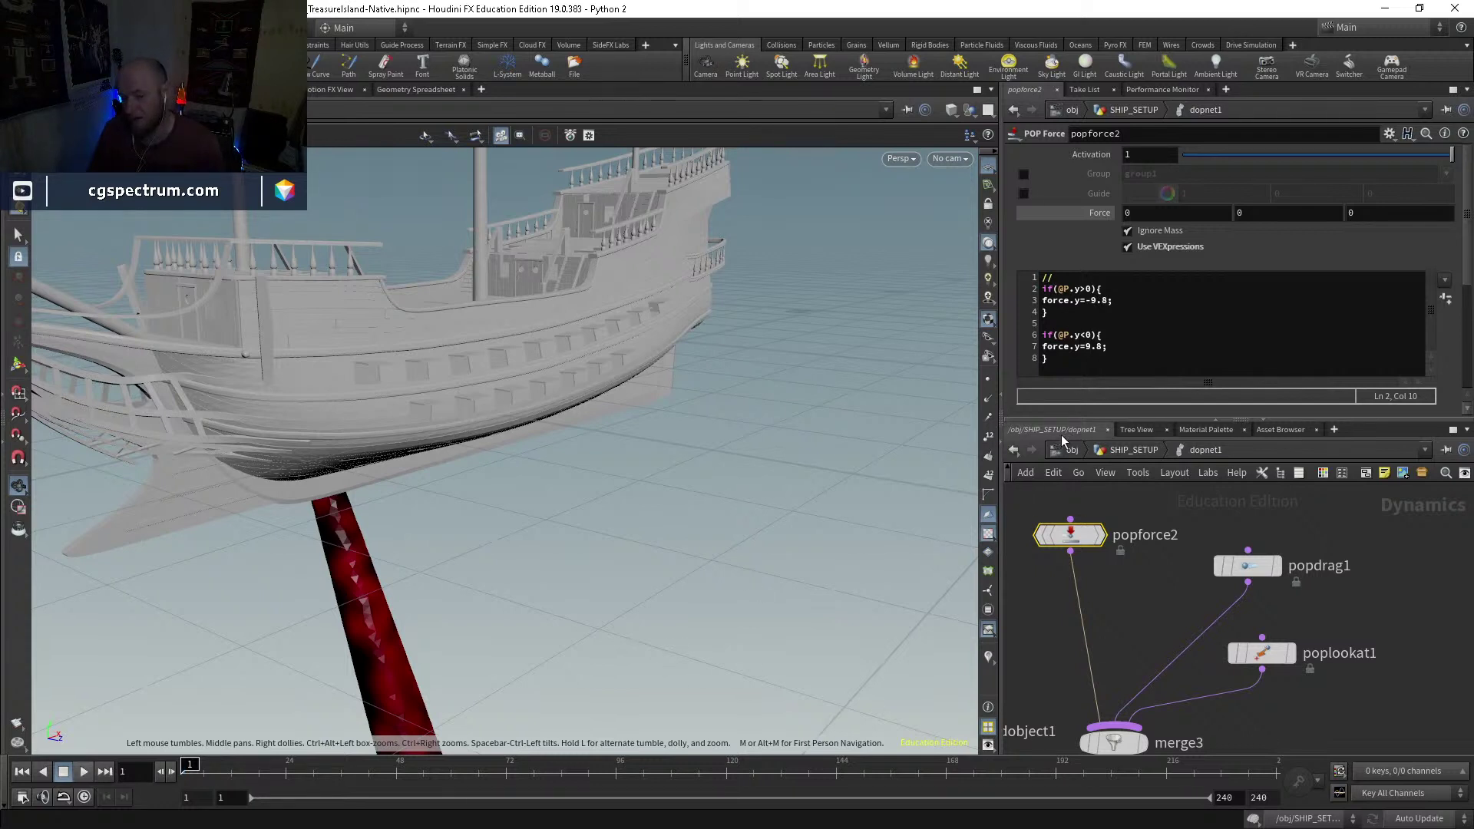
{"action": "scroll", "coordinate": [1098, 615], "scroll_direction": "down", "scroll_amount": 3}
{"action": "middle_click_drag", "start_coordinate": [1097, 615], "coordinate": [1177, 568]}
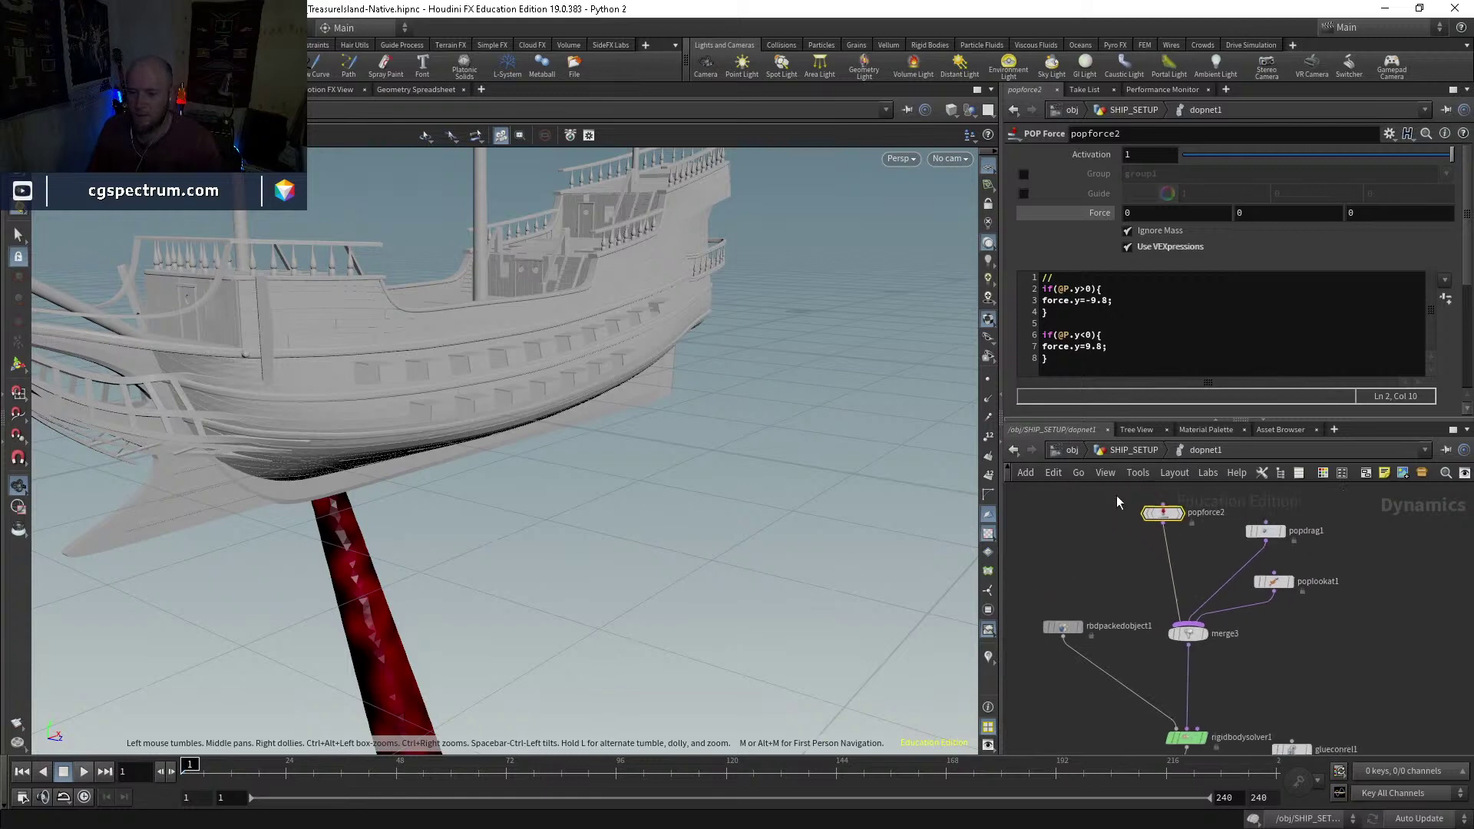
Step: Go up to the SHIP_SETUP network, inspect the assemble4 node's parameters, and display the assemble5 node
{"action": "left_click", "coordinate": [1130, 453]}
{"action": "middle_click_drag", "start_coordinate": [1186, 568], "coordinate": [1171, 642]}
{"action": "middle_click_drag", "start_coordinate": [1171, 547], "coordinate": [1162, 634]}
{"action": "scroll", "coordinate": [1158, 661], "scroll_direction": "up", "scroll_amount": 3}
{"action": "left_click", "coordinate": [1131, 661]}
{"action": "left_click", "coordinate": [1111, 658]}
{"action": "scroll", "coordinate": [1264, 619], "scroll_direction": "down", "scroll_amount": 1}
{"action": "scroll", "coordinate": [1264, 615], "scroll_direction": "down", "scroll_amount": 2}
{"action": "middle_click_drag", "start_coordinate": [1412, 652], "coordinate": [1136, 577]}
{"action": "middle_click_drag", "start_coordinate": [1238, 576], "coordinate": [1381, 646]}
{"action": "scroll", "coordinate": [1382, 646], "scroll_direction": "up", "scroll_amount": 1}
{"action": "scroll", "coordinate": [1290, 593], "scroll_direction": "up", "scroll_amount": 2}
{"action": "left_click", "coordinate": [1298, 575]}
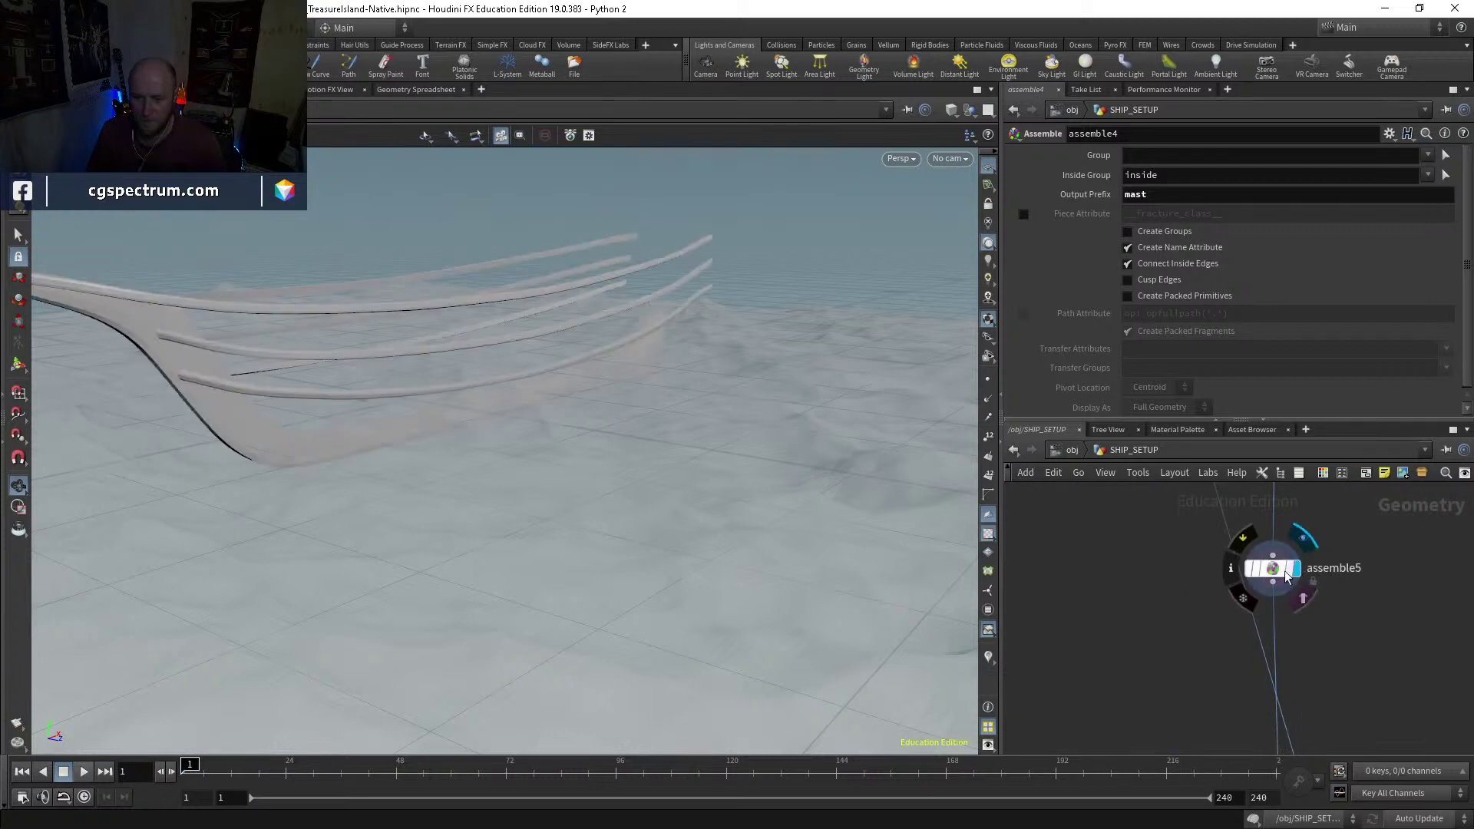
Step: Add an Exploded View node fed by assemble5 and place it just below that node
{"action": "key", "text": "Tab"}
{"action": "type", "text": "ex"}
{"action": "key", "text": "Return"}
{"action": "left_click", "coordinate": [1190, 634]}
{"action": "left_click_drag", "start_coordinate": [1214, 632], "coordinate": [1173, 639]}
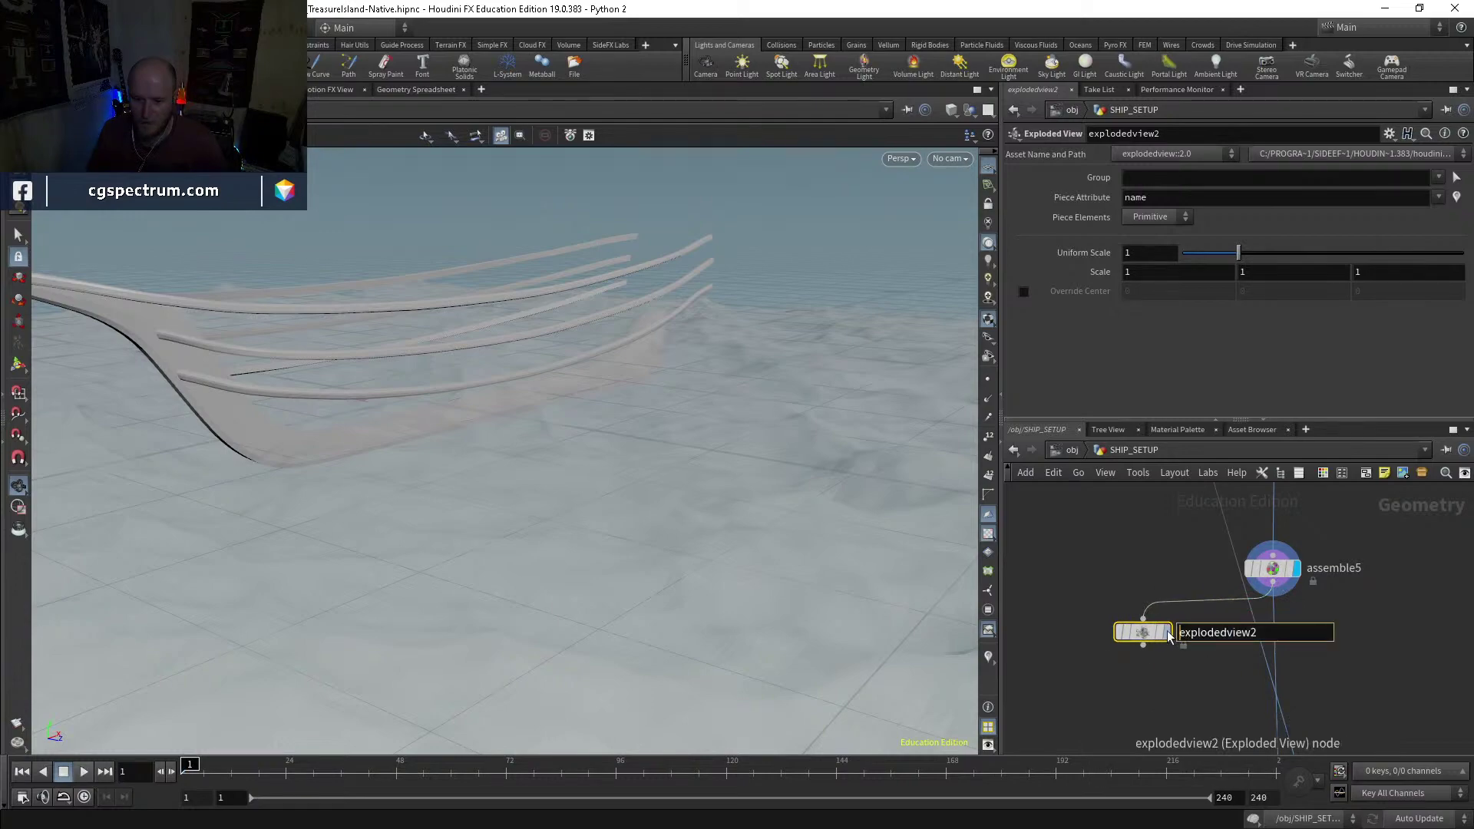
Step: Display explodedview2 and inspect the separated long hull beam pieces in shaded and wireframe views
{"action": "left_click", "coordinate": [1167, 633]}
{"action": "key", "text": "w"}
{"action": "key", "text": "w"}
{"action": "key", "text": "w"}
{"action": "key", "text": "w"}
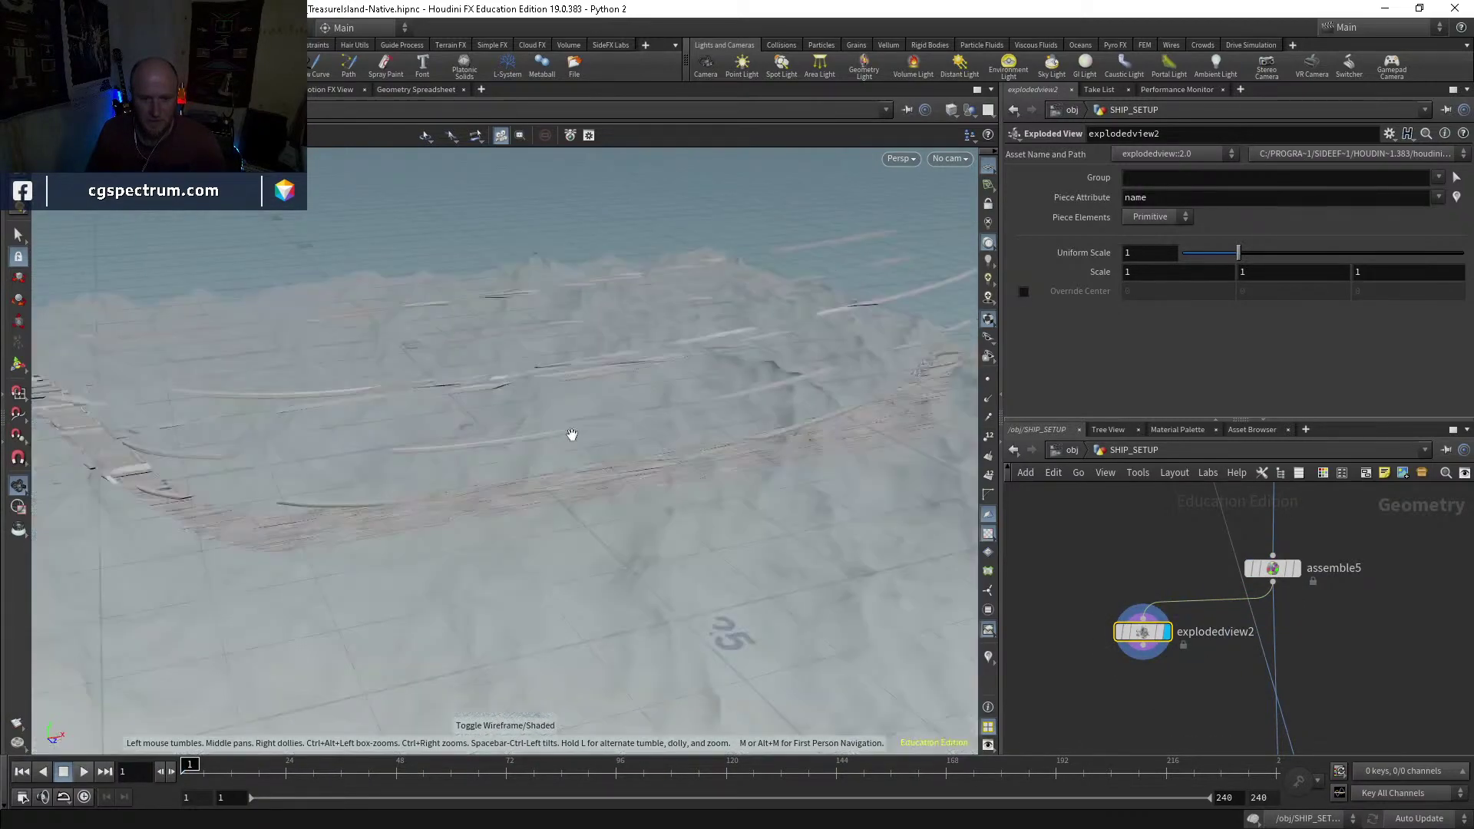
{"action": "key", "text": "w"}
{"action": "scroll", "coordinate": [1151, 637], "scroll_direction": "down", "scroll_amount": 3}
{"action": "scroll", "coordinate": [1277, 611], "scroll_direction": "up", "scroll_amount": 3}
Step: Display the pointsfromvolume4 node for the long hull beams and set its Point Separation to 0.1
{"action": "left_click", "coordinate": [1232, 607]}
{"action": "left_click", "coordinate": [1210, 605]}
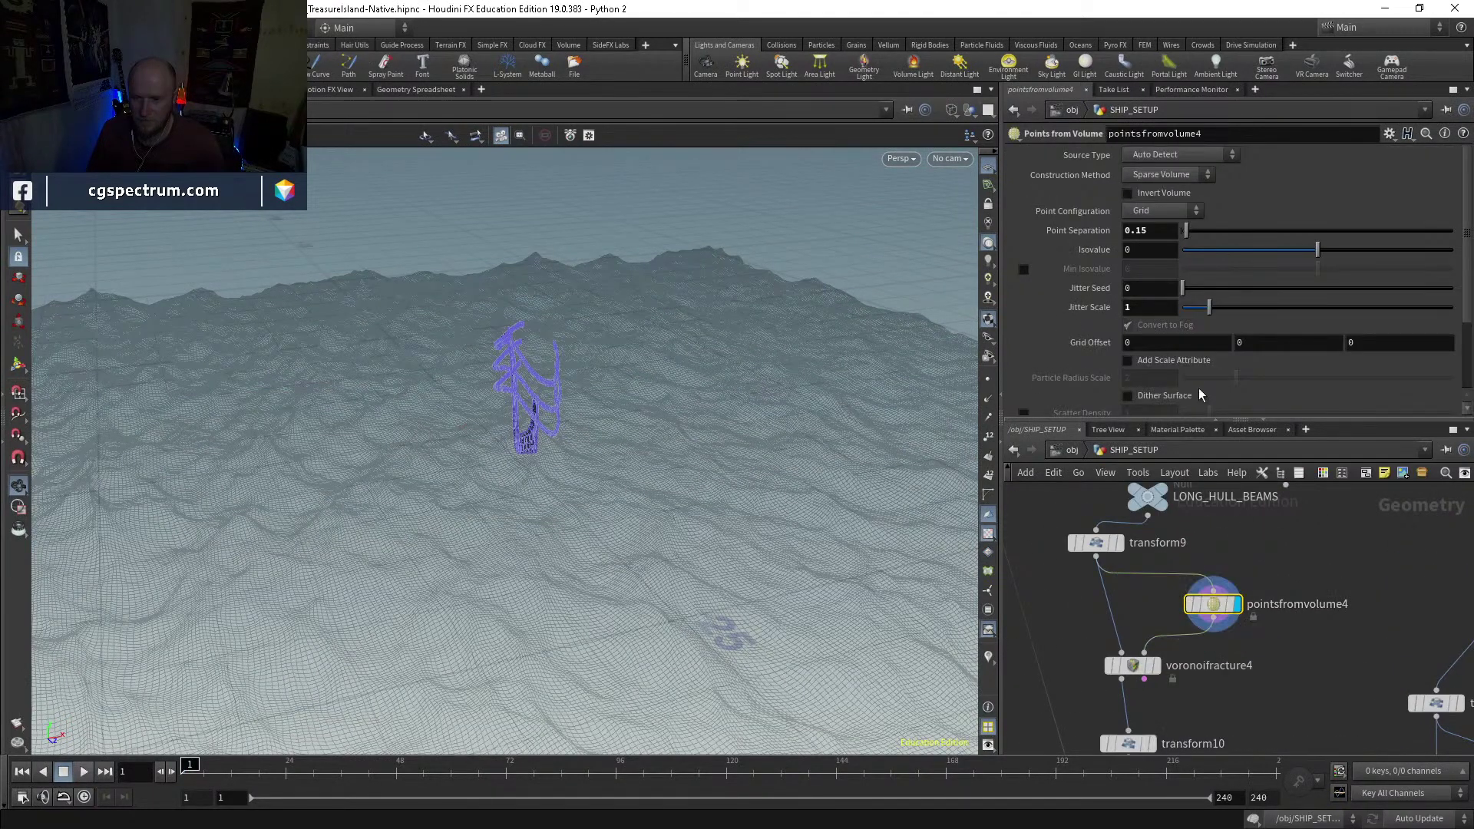
{"action": "left_click_drag", "start_coordinate": [1142, 234], "coordinate": [1161, 236]}
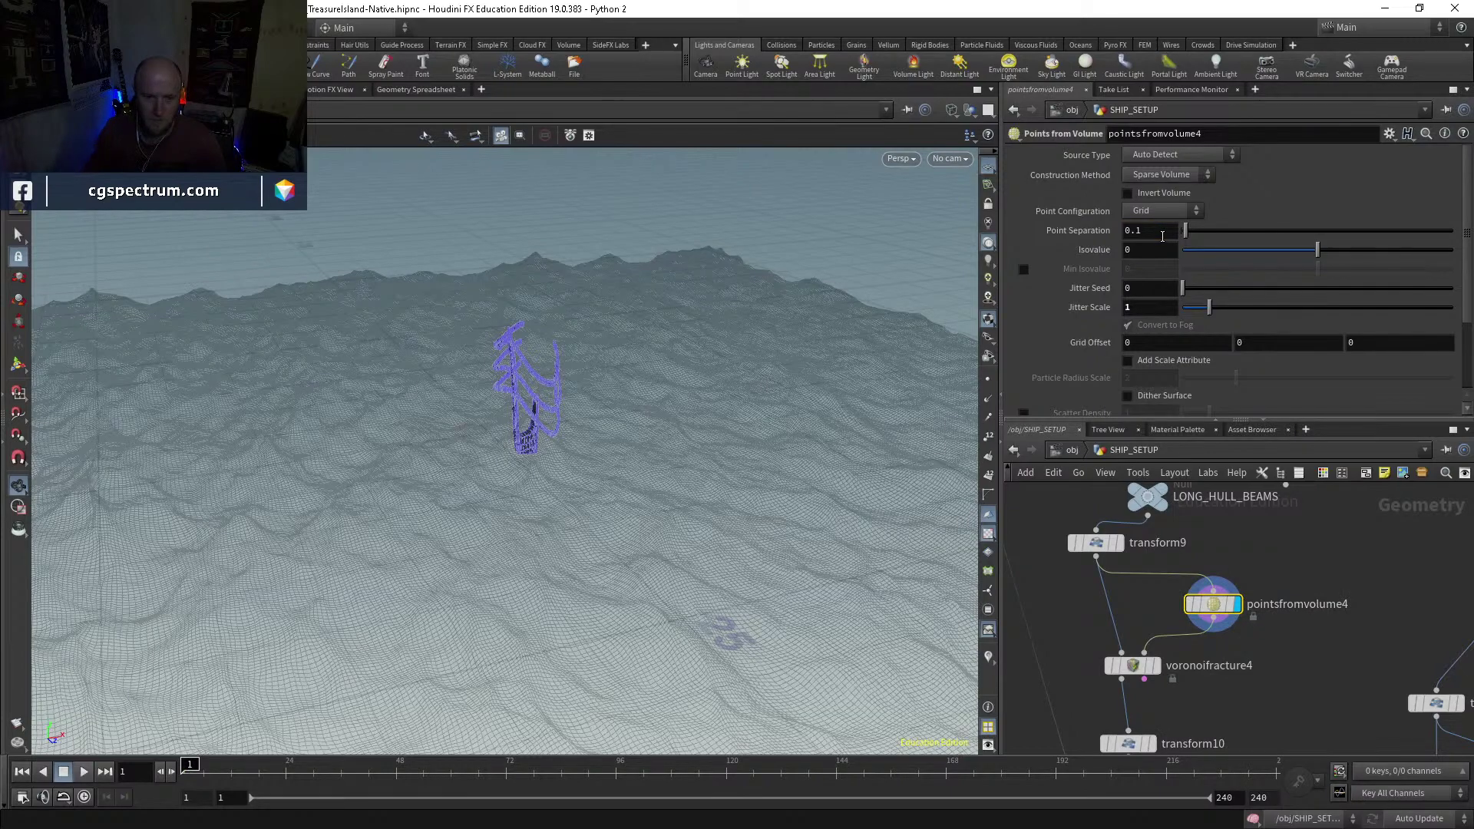
{"action": "mouse_move", "coordinate": [1208, 623]}
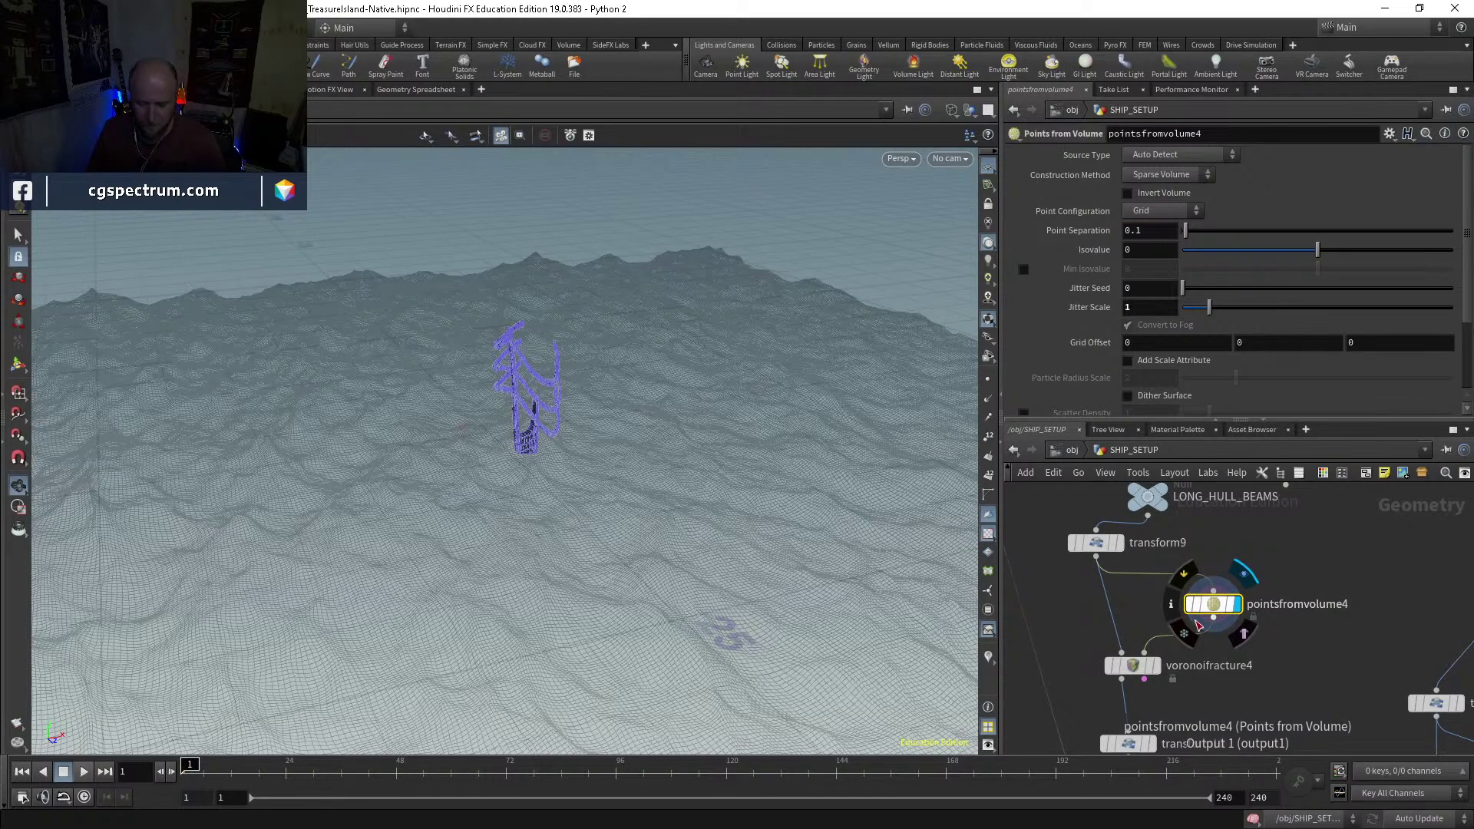
{"action": "key", "text": "w"}
{"action": "scroll", "coordinate": [537, 423], "scroll_direction": "up", "scroll_amount": 5}
{"action": "mouse_move", "coordinate": [537, 422]}
{"action": "left_mouse_down"}
{"action": "mouse_move", "coordinate": [516, 404]}
{"action": "mouse_move", "coordinate": [497, 433]}
{"action": "mouse_move", "coordinate": [511, 453]}
{"action": "mouse_move", "coordinate": [612, 329]}
{"action": "mouse_move", "coordinate": [599, 331]}
{"action": "mouse_move", "coordinate": [624, 339]}
{"action": "mouse_move", "coordinate": [556, 444]}
{"action": "left_mouse_up"}
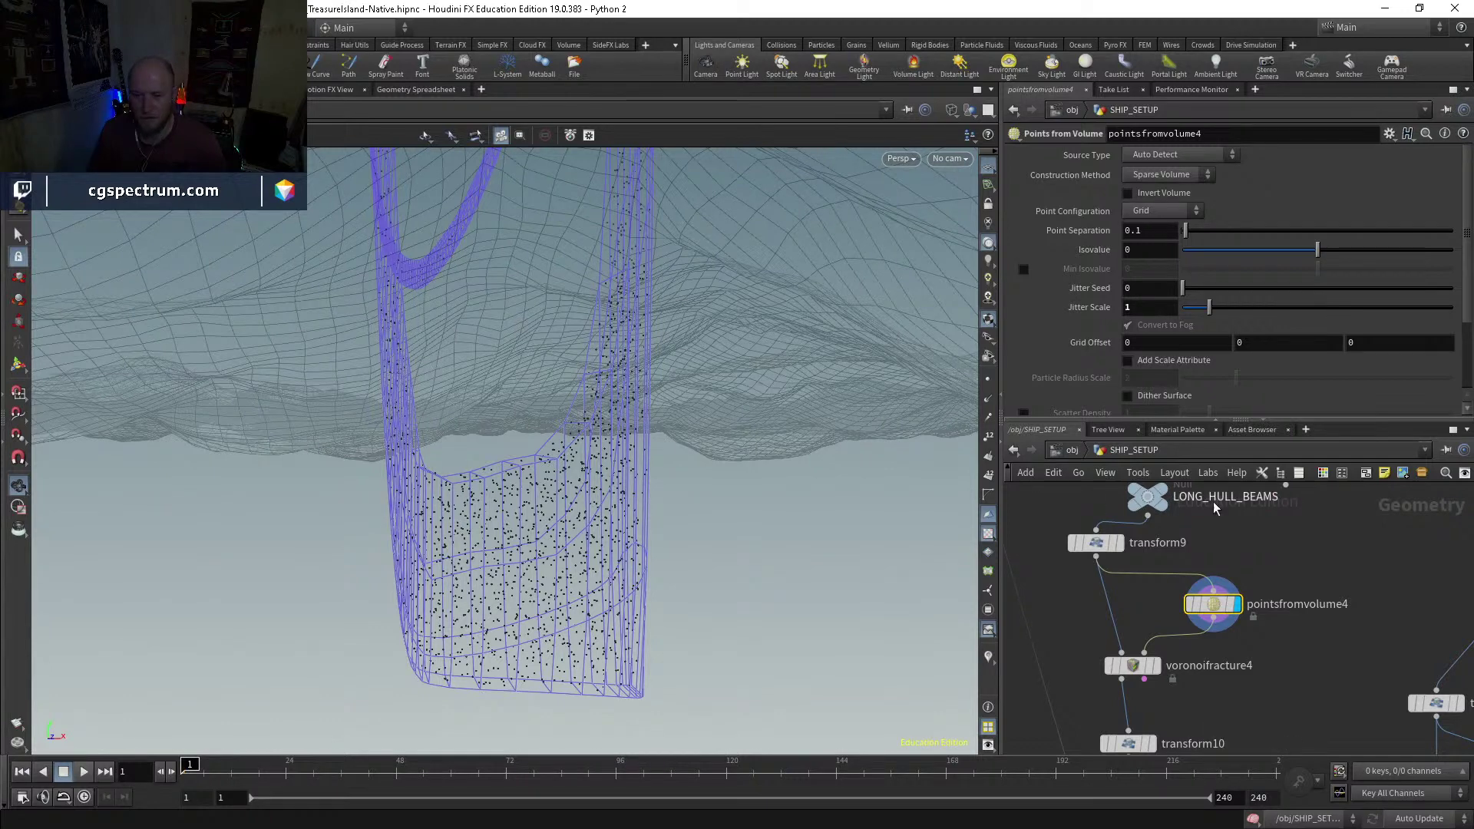
Step: Enable Dither Surface on pointsfromvolume4 and set the Dither Angle to 180
{"action": "scroll", "coordinate": [1078, 355], "scroll_direction": "down", "scroll_amount": 3}
{"action": "scroll", "coordinate": [1079, 353], "scroll_direction": "down", "scroll_amount": 1}
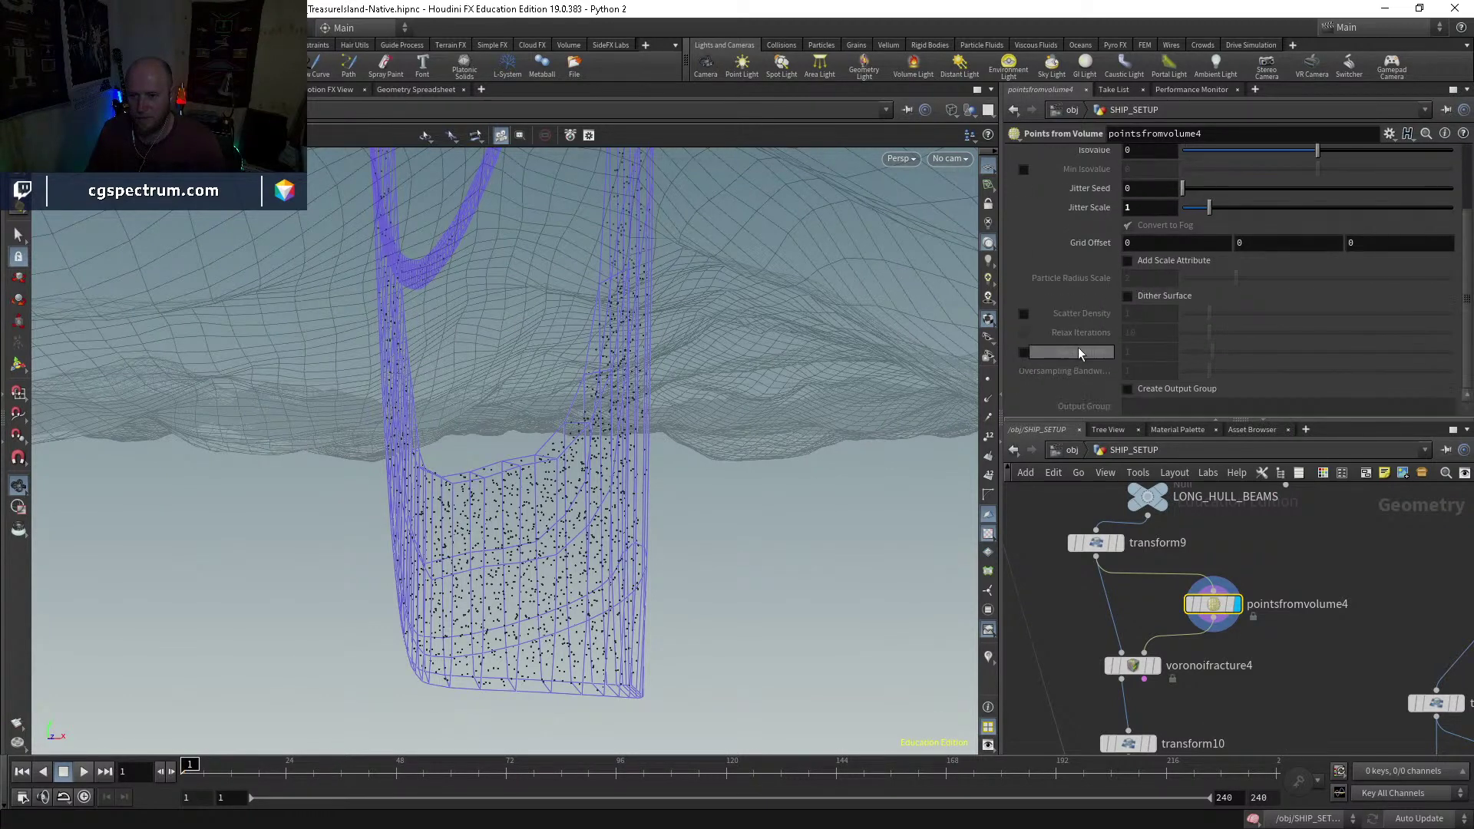
{"action": "left_click", "coordinate": [1140, 296]}
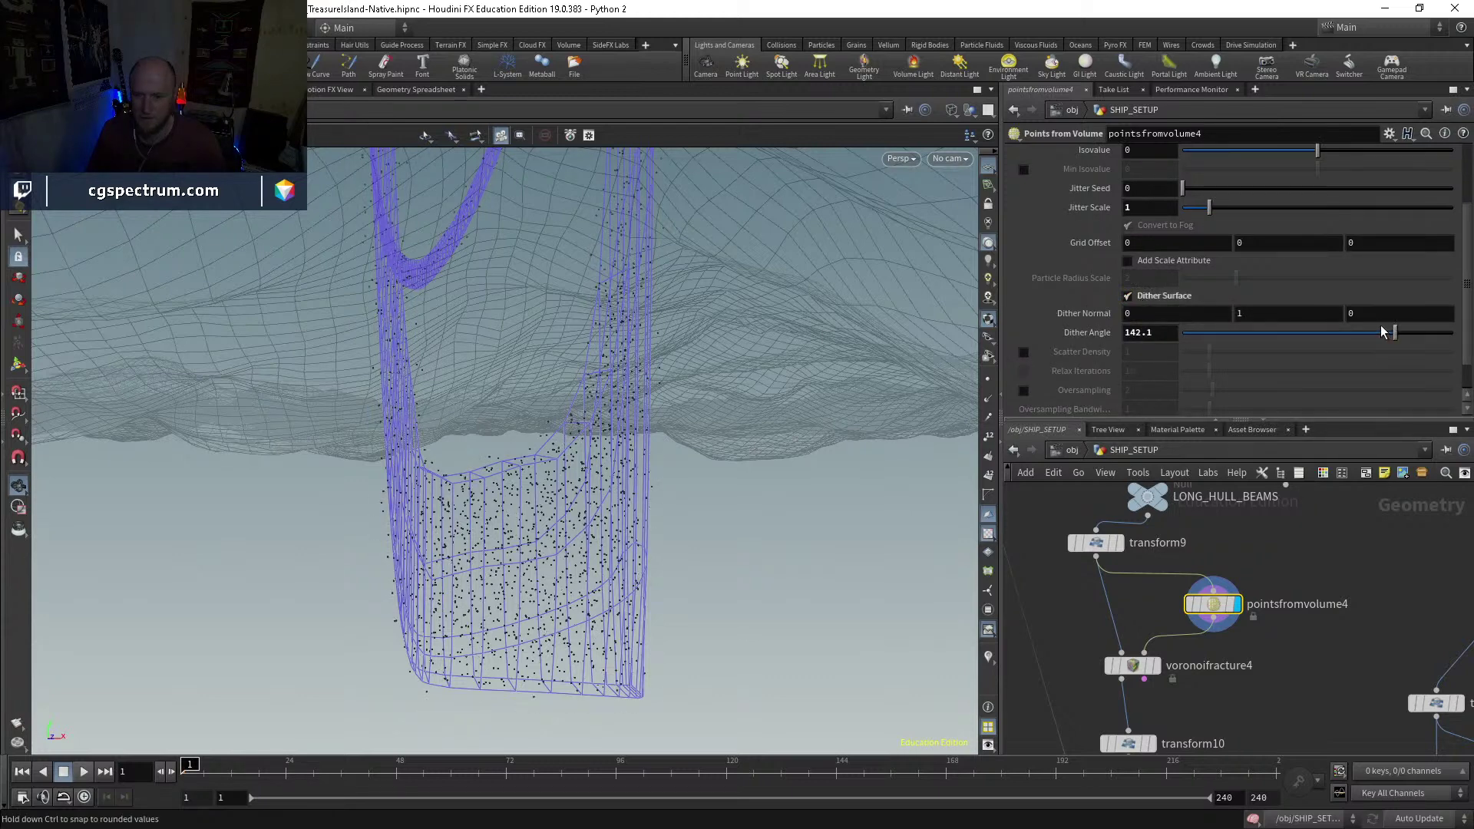
{"action": "left_click_drag", "start_coordinate": [1233, 346], "coordinate": [1446, 331]}
{"action": "left_click_drag", "start_coordinate": [501, 474], "coordinate": [474, 464]}
{"action": "mouse_move", "coordinate": [648, 566]}
{"action": "left_mouse_down"}
{"action": "mouse_move", "coordinate": [566, 564]}
{"action": "mouse_move", "coordinate": [645, 565]}
{"action": "left_mouse_up"}
{"action": "key", "text": "w"}
{"action": "key", "text": "w"}
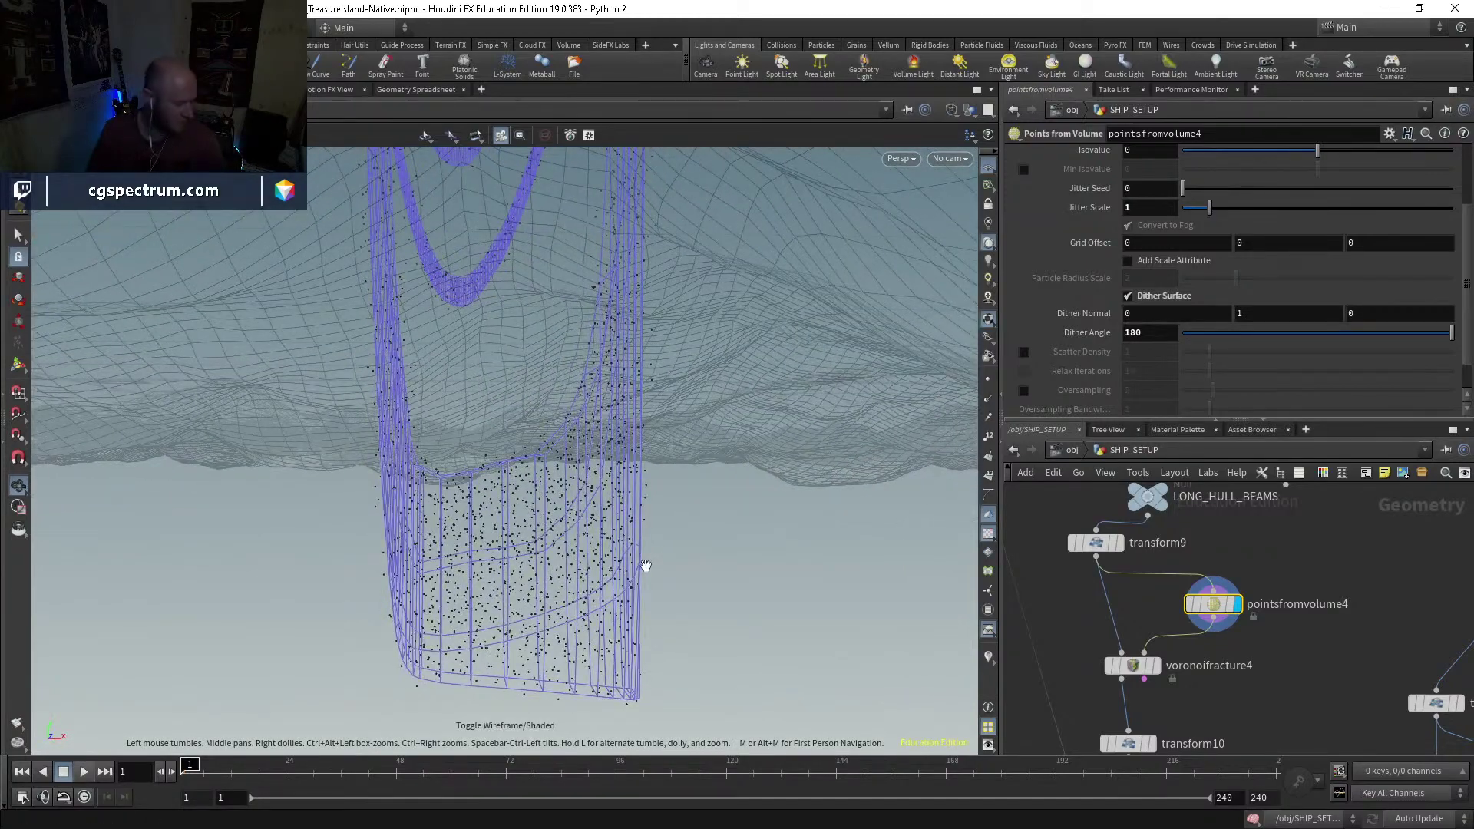
Step: Display voronoifracture4, transform10 and explodedview2 in turn to check the refractured hull beams
{"action": "middle_click_drag", "start_coordinate": [1242, 654], "coordinate": [1256, 579]}
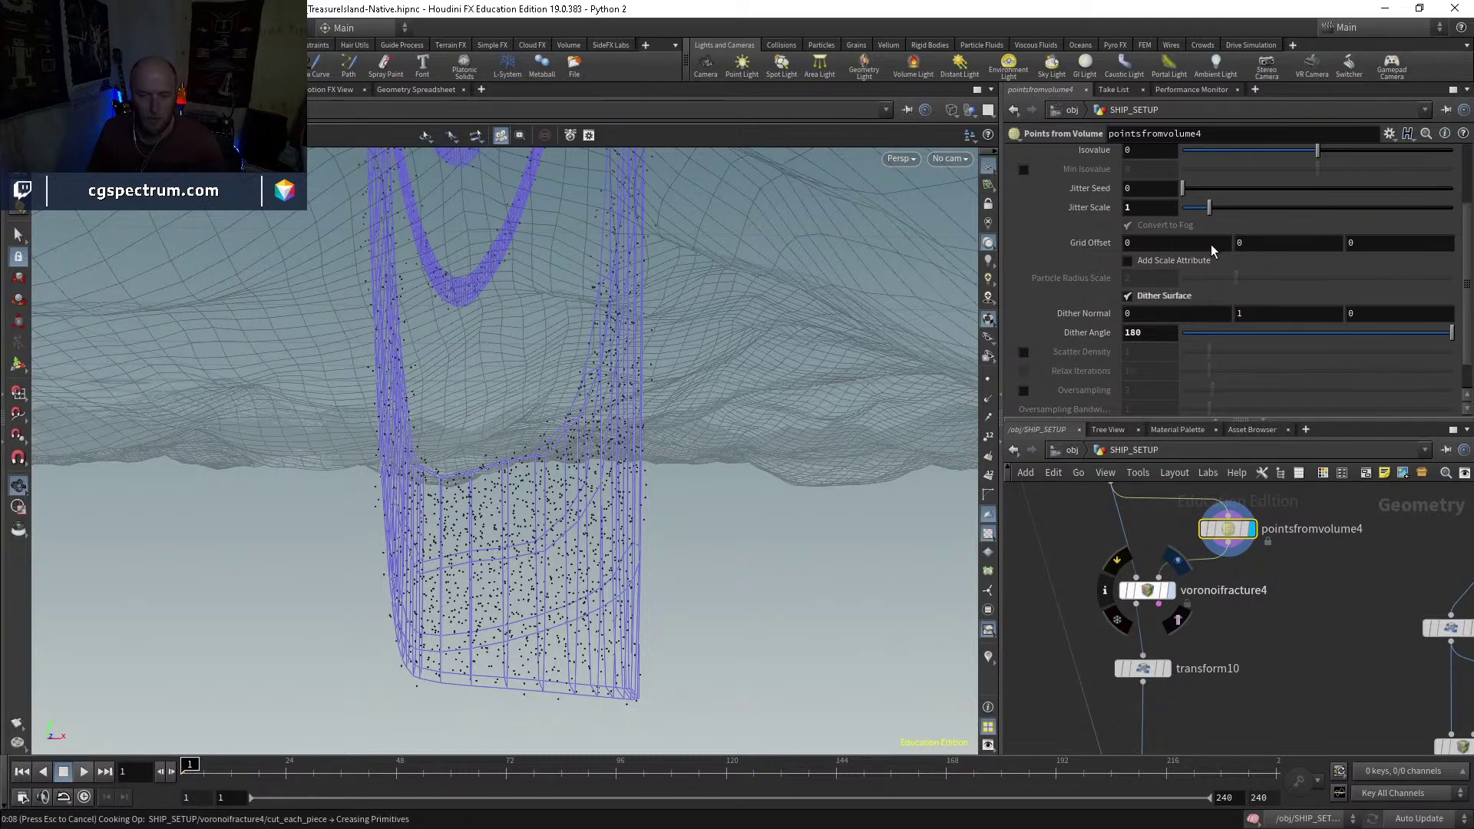
{"action": "left_click", "coordinate": [1164, 605]}
{"action": "left_click", "coordinate": [1165, 671]}
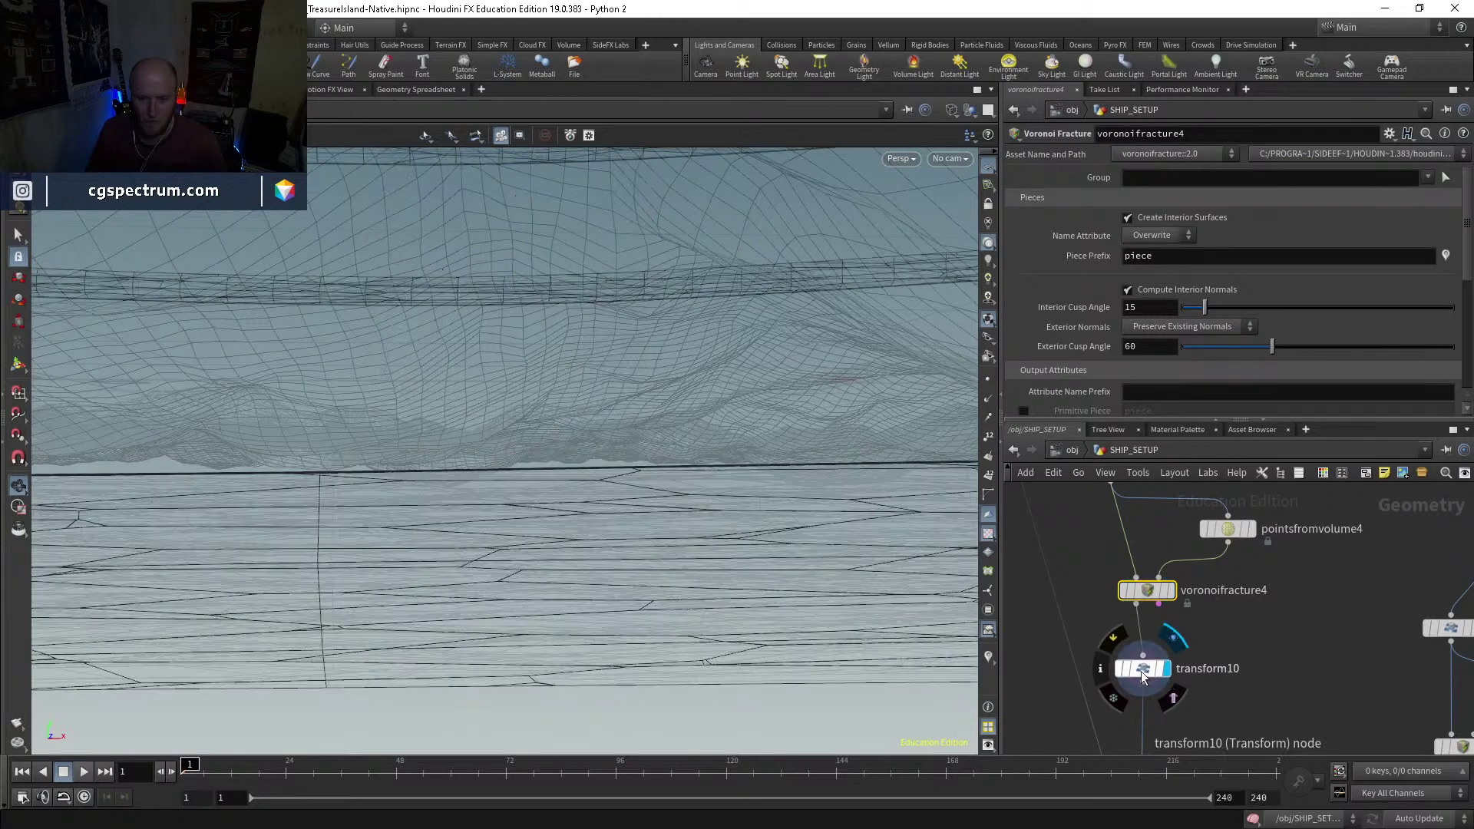
{"action": "left_click", "coordinate": [1140, 671]}
{"action": "left_click_drag", "start_coordinate": [550, 319], "coordinate": [582, 492]}
{"action": "middle_click_drag", "start_coordinate": [1351, 638], "coordinate": [1459, 483]}
{"action": "left_click", "coordinate": [1152, 682]}
{"action": "left_click", "coordinate": [1123, 685]}
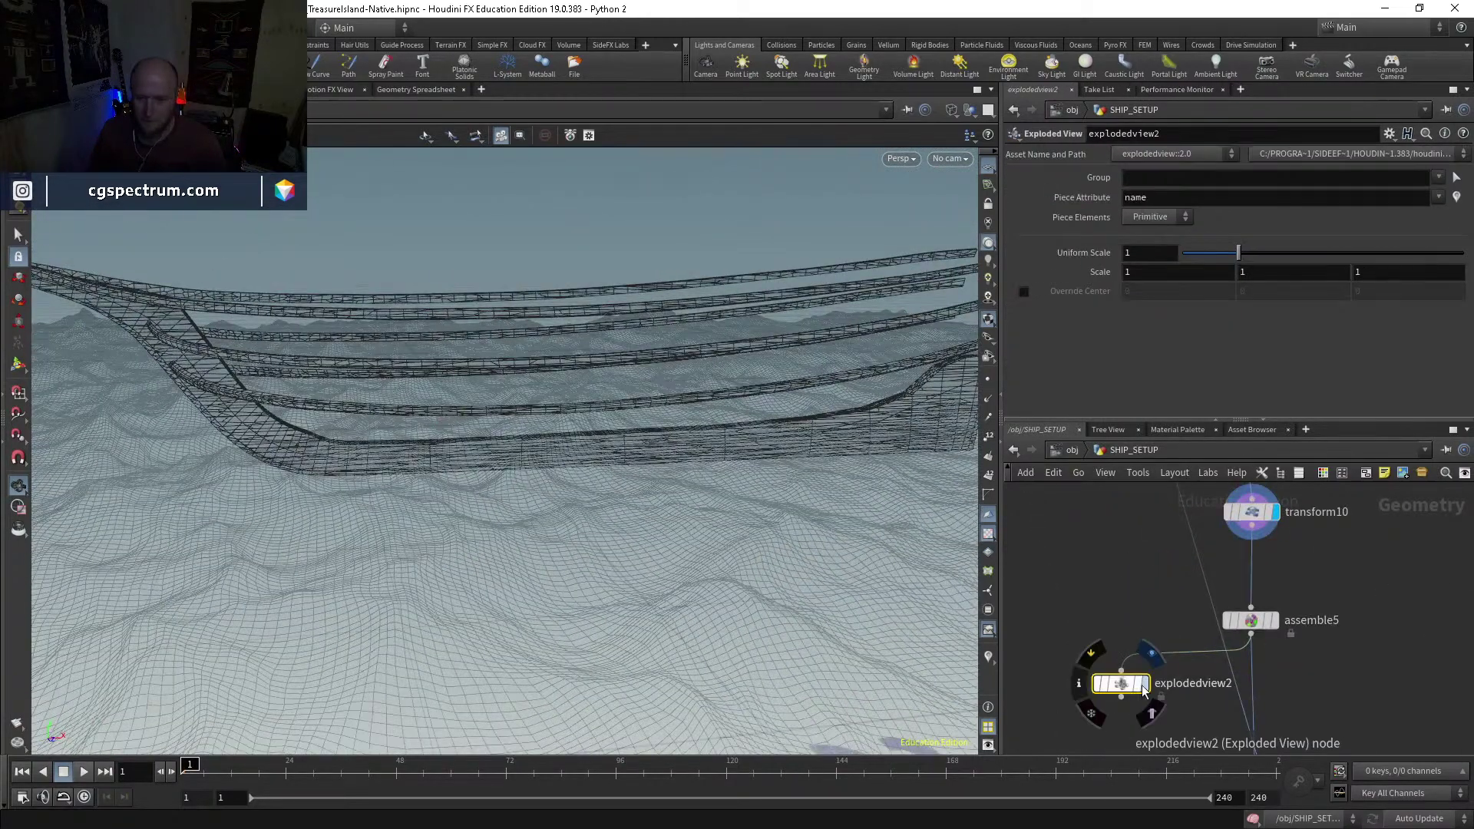
{"action": "left_click", "coordinate": [1142, 684]}
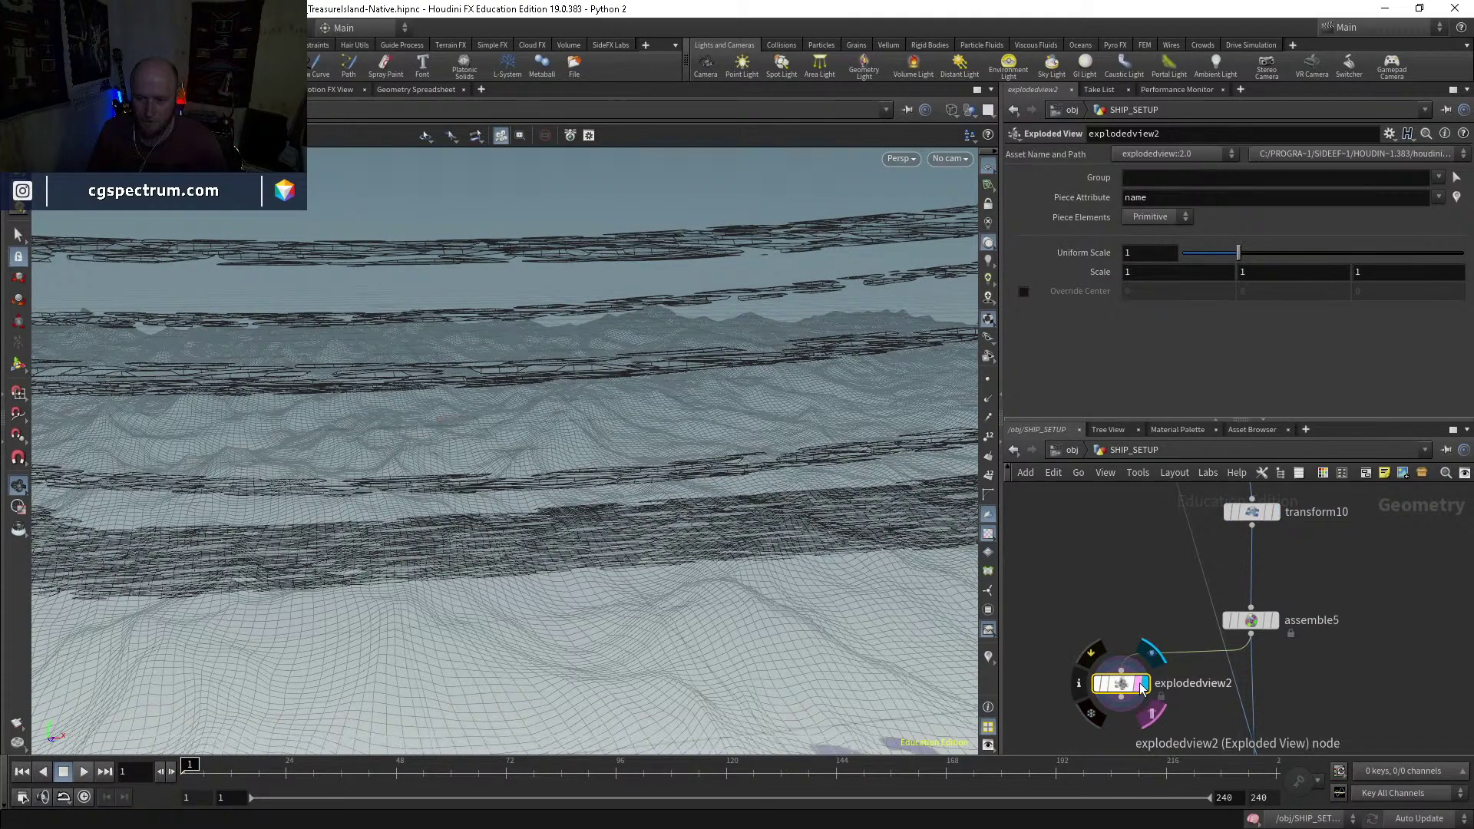
Step: Hide the other objects in the viewport and inspect the exploded hull beams in shaded view
{"action": "key", "text": "w"}
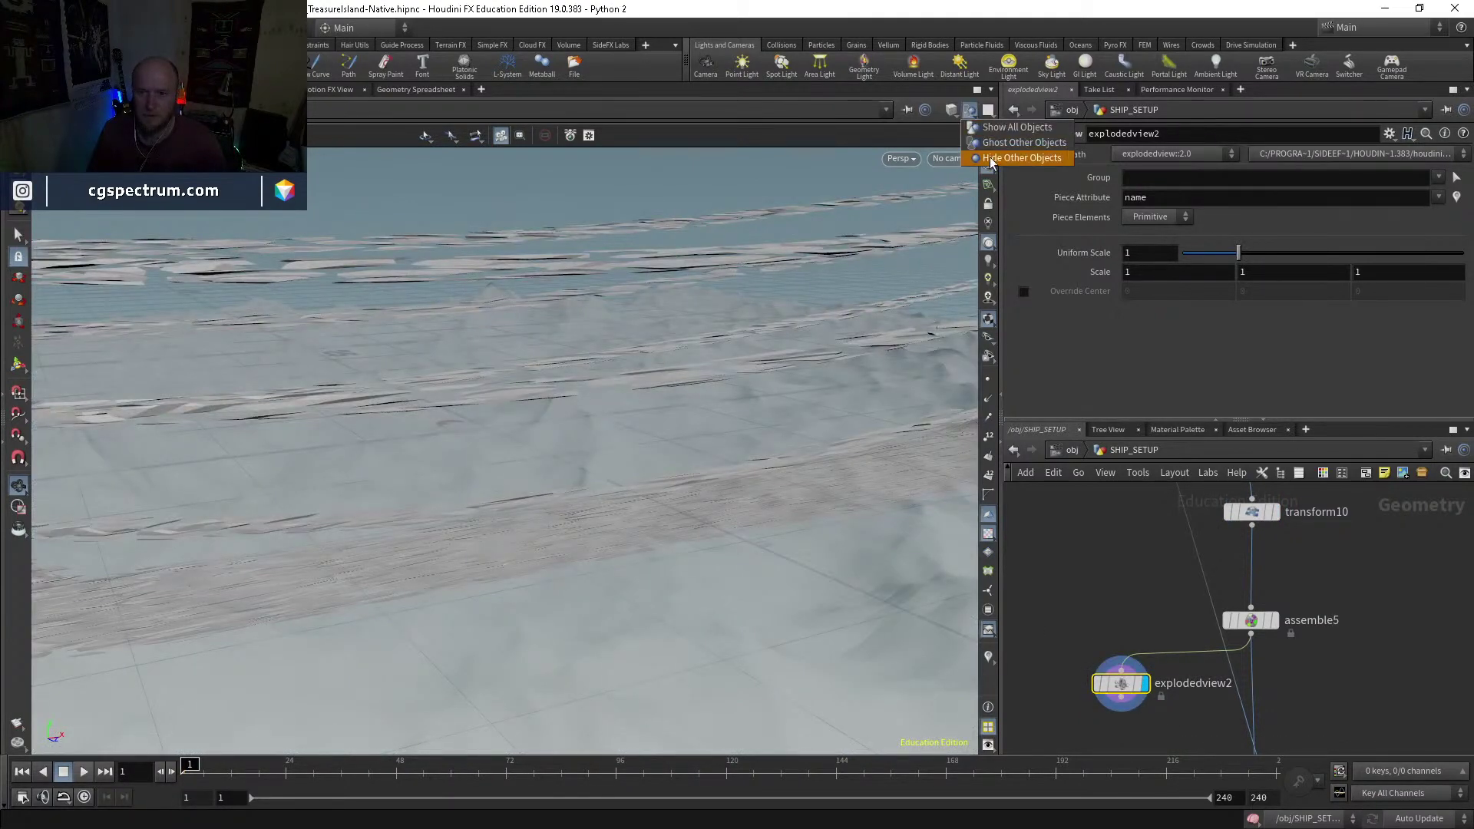
{"action": "left_click", "coordinate": [1021, 157]}
{"action": "mouse_move", "coordinate": [783, 352]}
{"action": "left_mouse_down"}
{"action": "mouse_move", "coordinate": [537, 549]}
{"action": "mouse_move", "coordinate": [559, 510]}
{"action": "mouse_move", "coordinate": [624, 488]}
{"action": "mouse_move", "coordinate": [596, 520]}
{"action": "mouse_move", "coordinate": [527, 490]}
{"action": "mouse_move", "coordinate": [508, 509]}
{"action": "mouse_move", "coordinate": [537, 516]}
{"action": "left_mouse_up"}
{"action": "key", "text": "w"}
{"action": "key", "text": "w"}
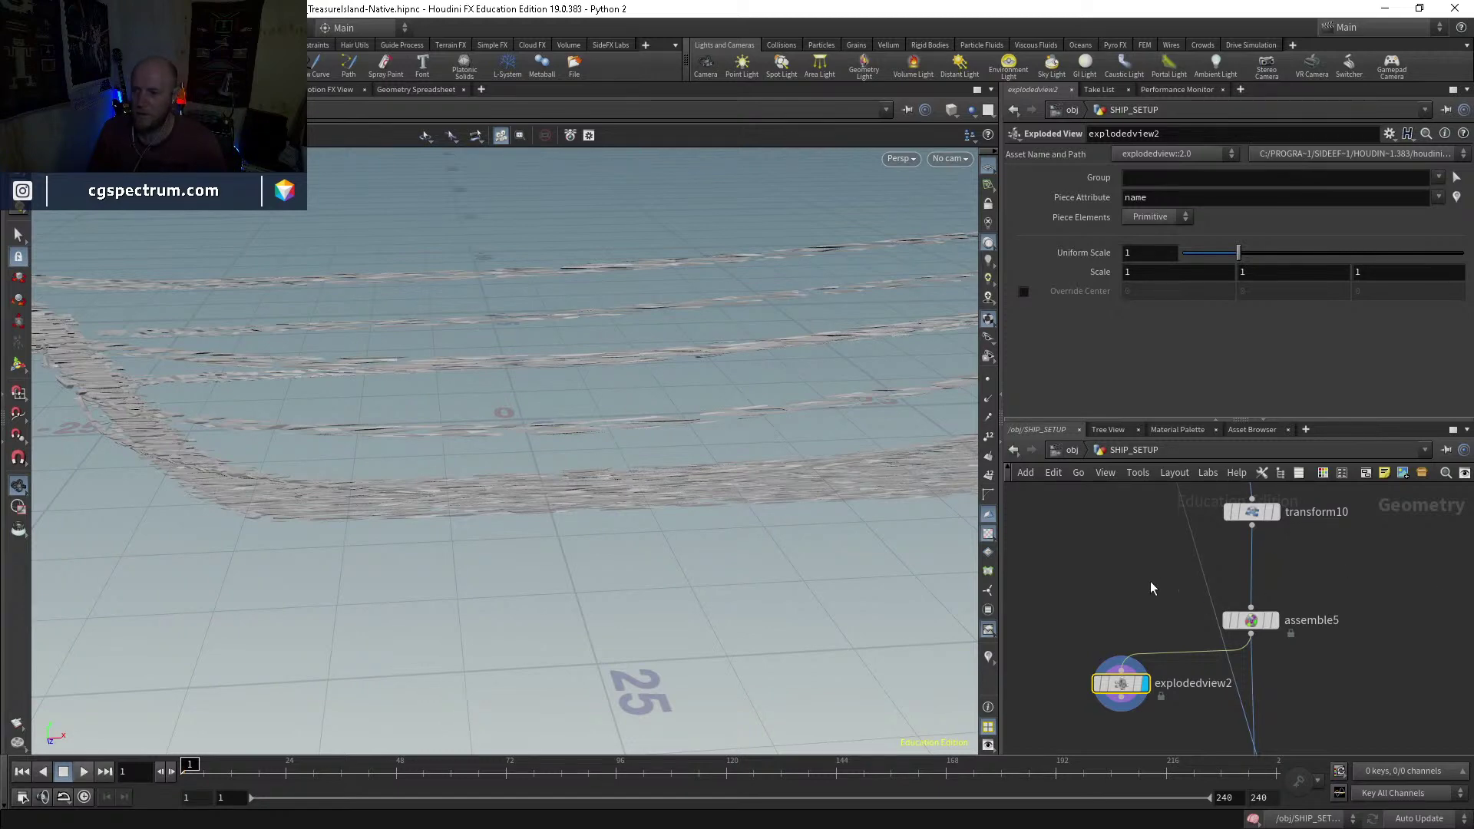
Step: Display the transform18 node and examine its fractured deck planks
{"action": "middle_click_drag", "start_coordinate": [1349, 600], "coordinate": [1168, 579]}
{"action": "scroll", "coordinate": [1167, 578], "scroll_direction": "down", "scroll_amount": 2}
{"action": "scroll", "coordinate": [1252, 625], "scroll_direction": "up", "scroll_amount": 4}
{"action": "left_click", "coordinate": [1226, 643]}
{"action": "left_click", "coordinate": [1226, 643]}
{"action": "key", "text": "w"}
{"action": "left_click_drag", "start_coordinate": [724, 447], "coordinate": [743, 553]}
{"action": "key", "text": "w"}
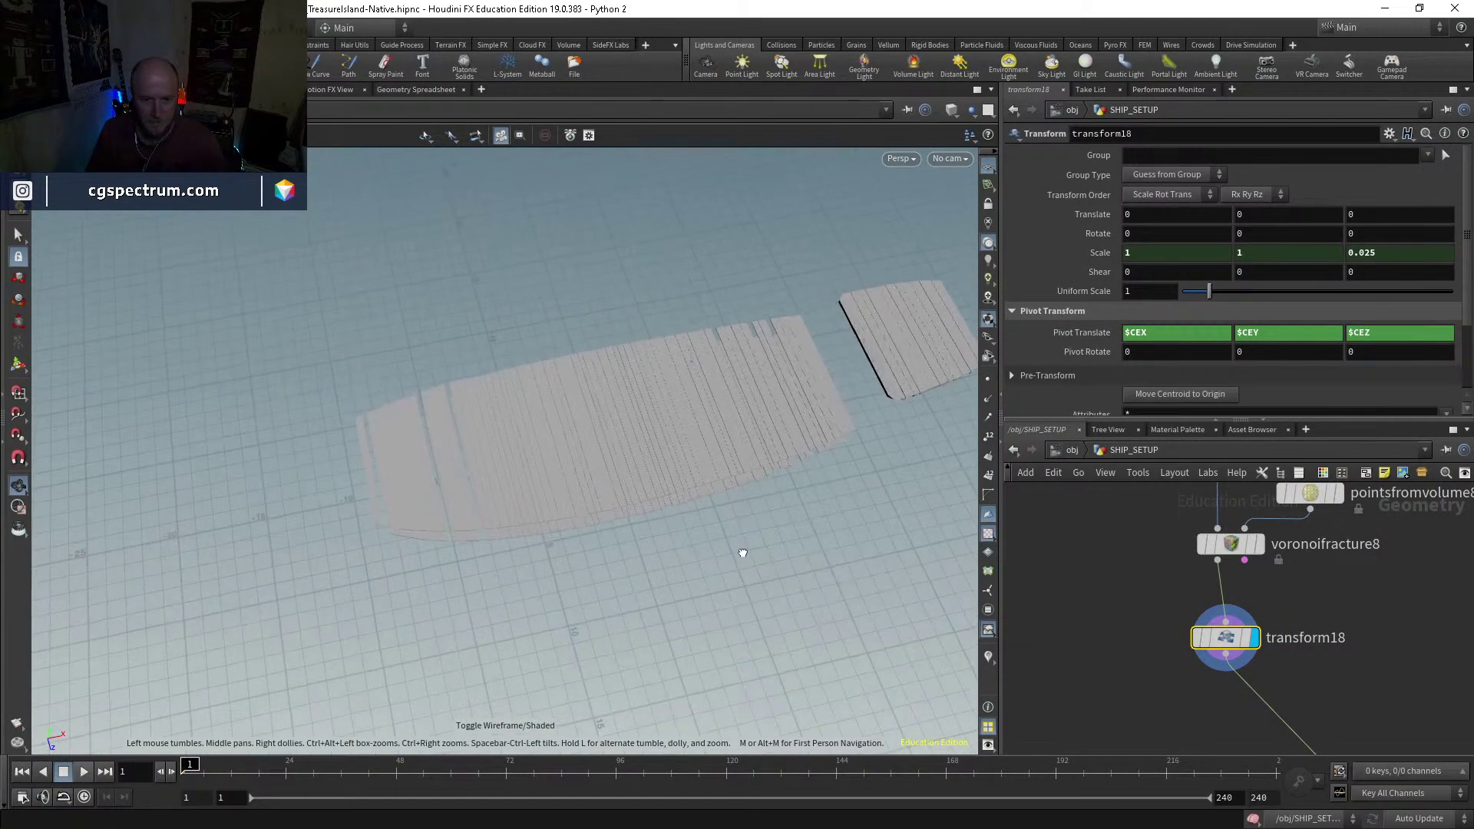
Step: Rewire explodedview2 to take its input from transform18 and display it to inspect the separated planks
{"action": "middle_click_drag", "start_coordinate": [1306, 670], "coordinate": [1319, 619]}
{"action": "middle_click_drag", "start_coordinate": [1039, 695], "coordinate": [1301, 653]}
{"action": "scroll", "coordinate": [1301, 652], "scroll_direction": "down", "scroll_amount": 3}
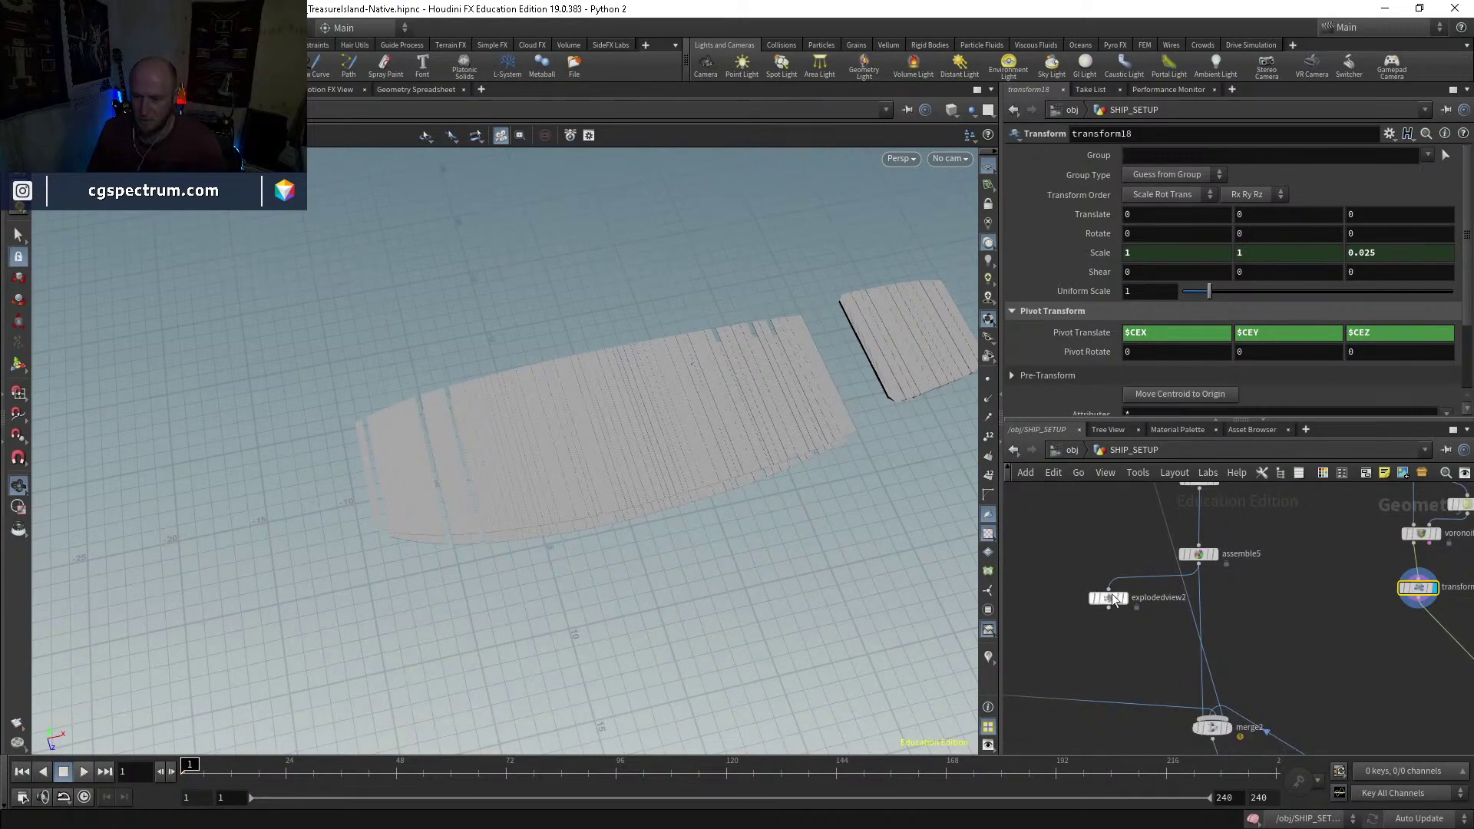
{"action": "left_click", "coordinate": [1312, 640]}
{"action": "left_click", "coordinate": [1309, 631]}
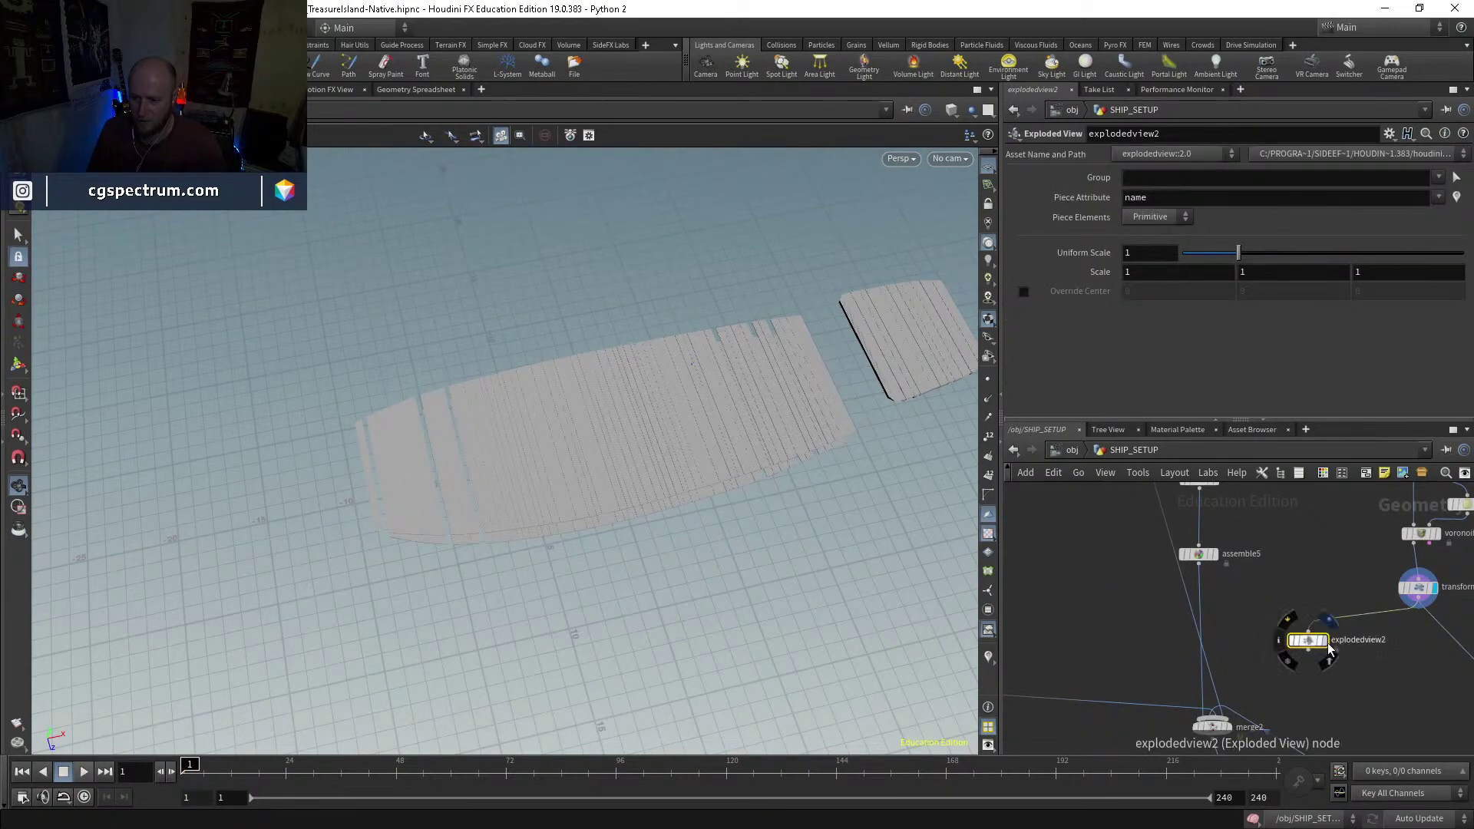
{"action": "left_click", "coordinate": [1325, 641]}
{"action": "mouse_move", "coordinate": [629, 460]}
{"action": "left_mouse_down"}
{"action": "mouse_move", "coordinate": [727, 411]}
{"action": "mouse_move", "coordinate": [726, 374]}
{"action": "mouse_move", "coordinate": [695, 388]}
{"action": "left_mouse_up"}
{"action": "key", "text": "w"}
{"action": "scroll", "coordinate": [726, 374], "scroll_direction": "up", "scroll_amount": 4}
{"action": "key", "text": "w"}
Step: Display voronoifracture8 and return the display to transform18 to compare the planks before and after scaling
{"action": "middle_click_drag", "start_coordinate": [1462, 570], "coordinate": [1310, 615]}
{"action": "scroll", "coordinate": [1310, 615], "scroll_direction": "up", "scroll_amount": 3}
{"action": "left_click", "coordinate": [1245, 555]}
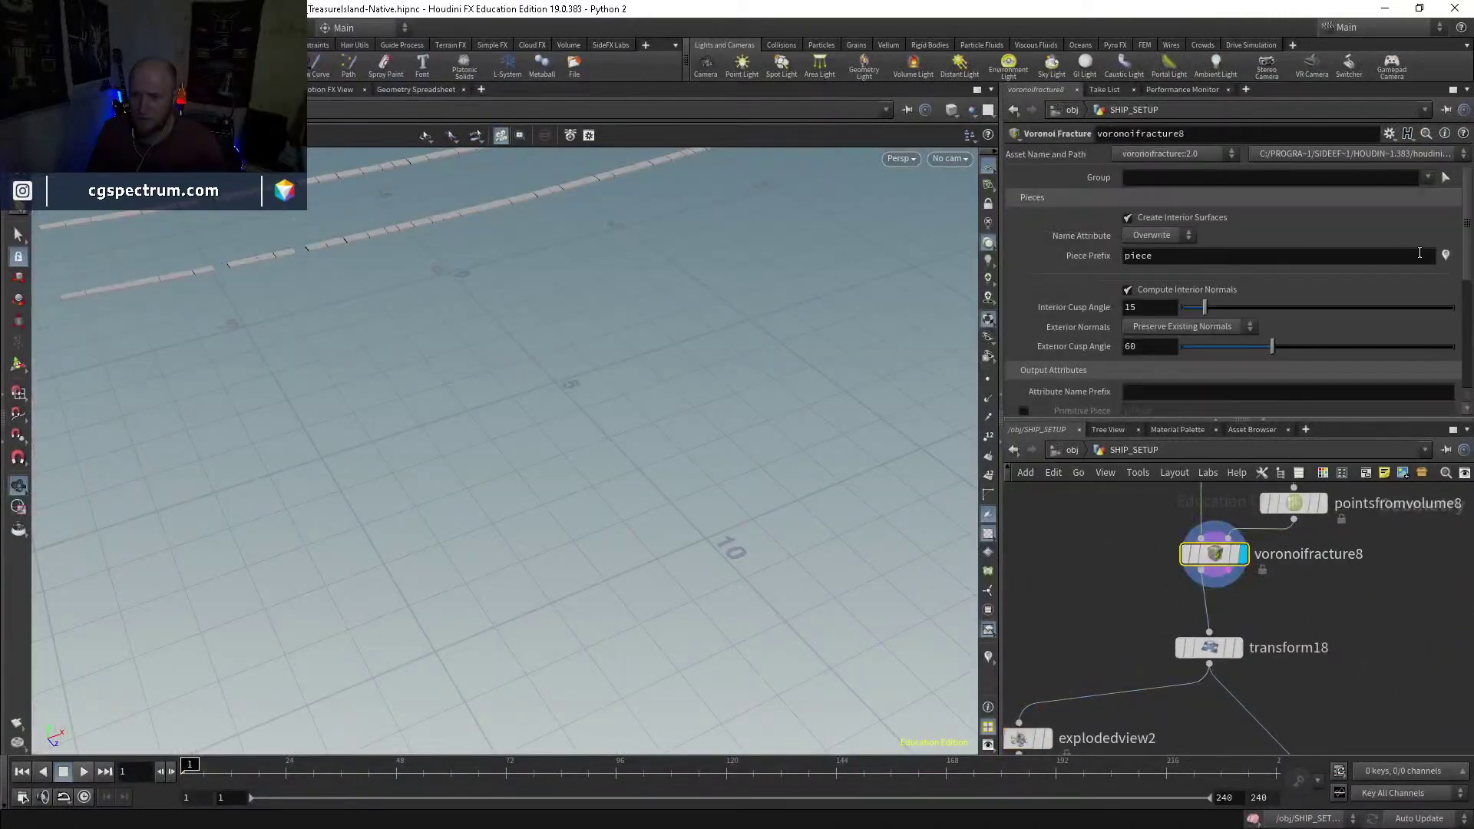
{"action": "left_click", "coordinate": [1240, 655]}
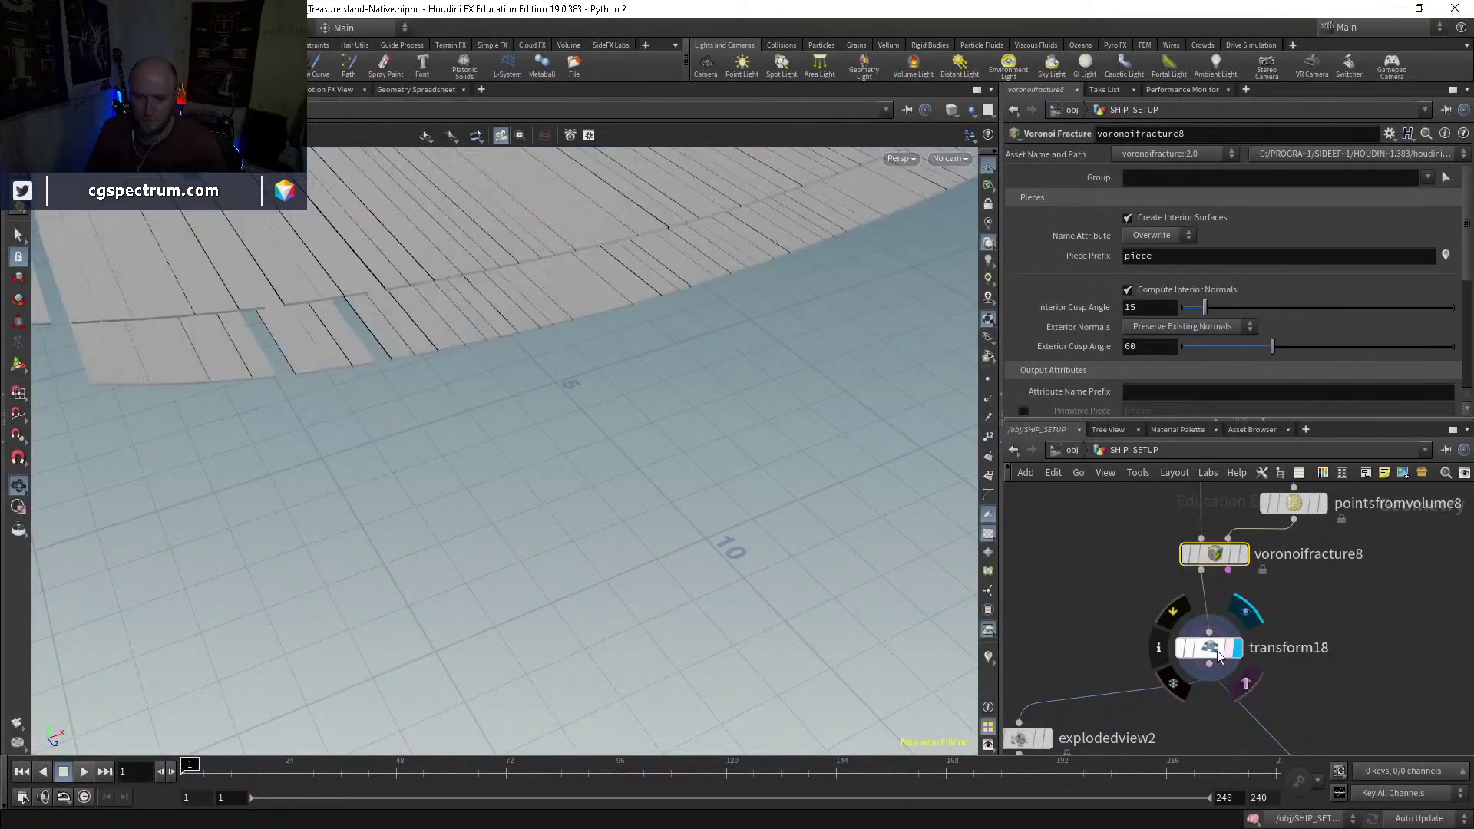
{"action": "left_click", "coordinate": [1212, 647]}
Step: Turn on visualizer colouring of the individual pieces in the viewport and examine the deck planks
{"action": "left_click", "coordinate": [991, 663]}
{"action": "scroll", "coordinate": [691, 460], "scroll_direction": "down", "scroll_amount": 2}
{"action": "left_click_drag", "start_coordinate": [530, 254], "coordinate": [450, 384]}
{"action": "left_click_drag", "start_coordinate": [422, 482], "coordinate": [435, 402]}
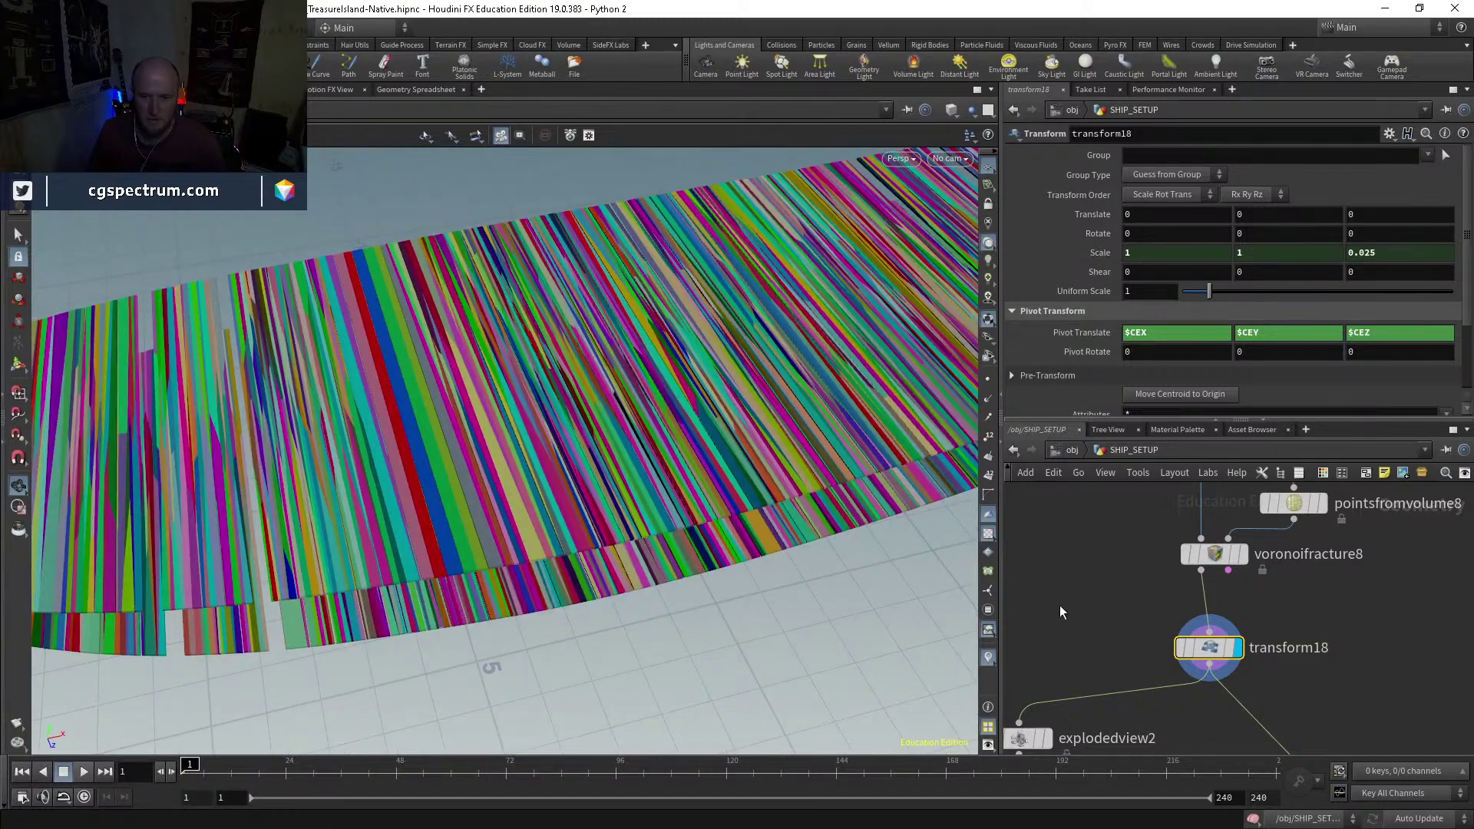
{"action": "middle_click_drag", "start_coordinate": [1009, 609], "coordinate": [1054, 569]}
{"action": "left_click_drag", "start_coordinate": [664, 445], "coordinate": [641, 325]}
{"action": "left_click_drag", "start_coordinate": [468, 459], "coordinate": [410, 410]}
Step: Enable Dither Surface on the pointsfromvolume8 node and view the refractured planks
{"action": "middle_click_drag", "start_coordinate": [1157, 585], "coordinate": [1060, 678]}
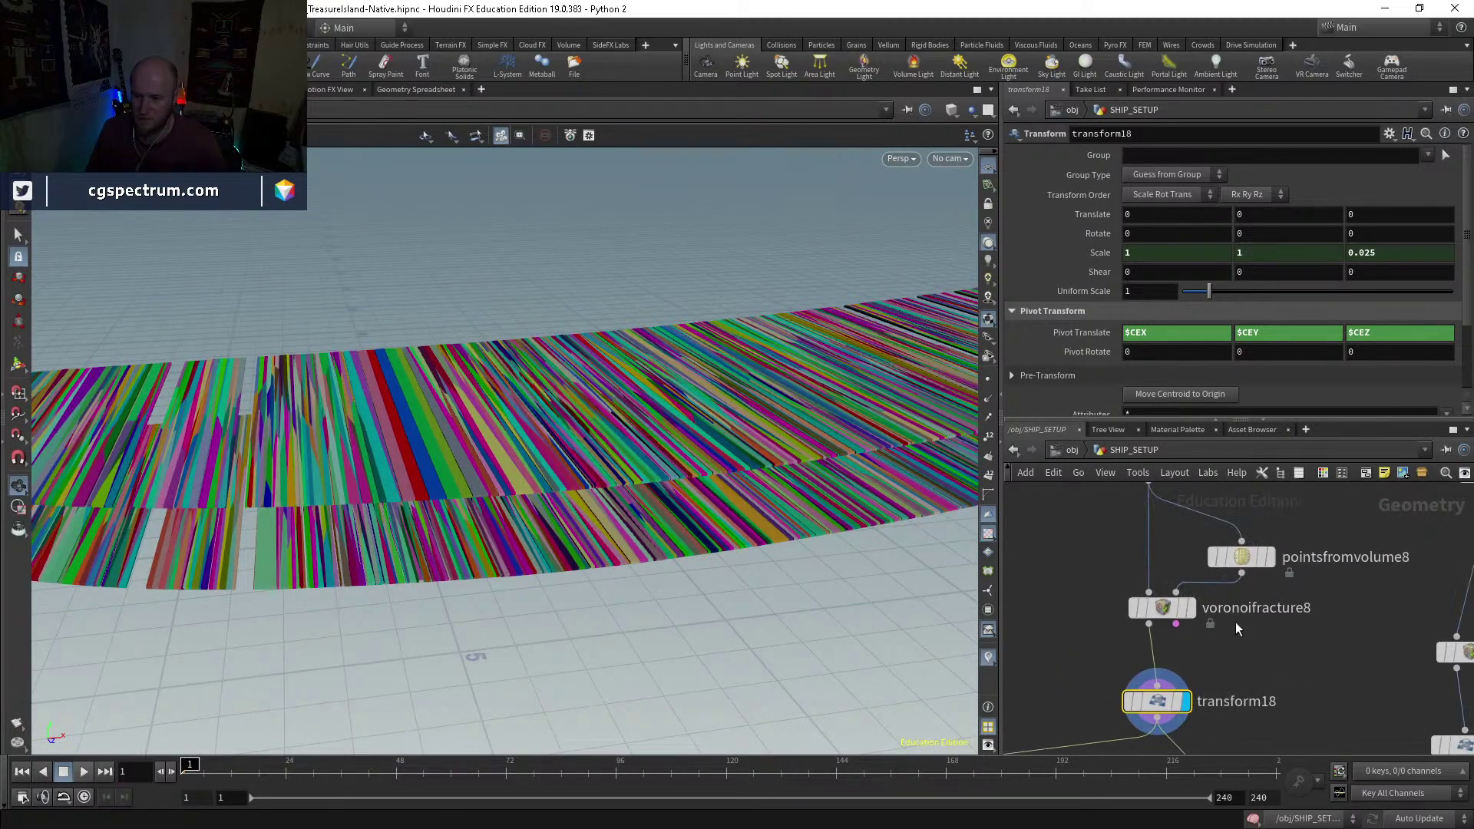
{"action": "left_click", "coordinate": [1242, 558]}
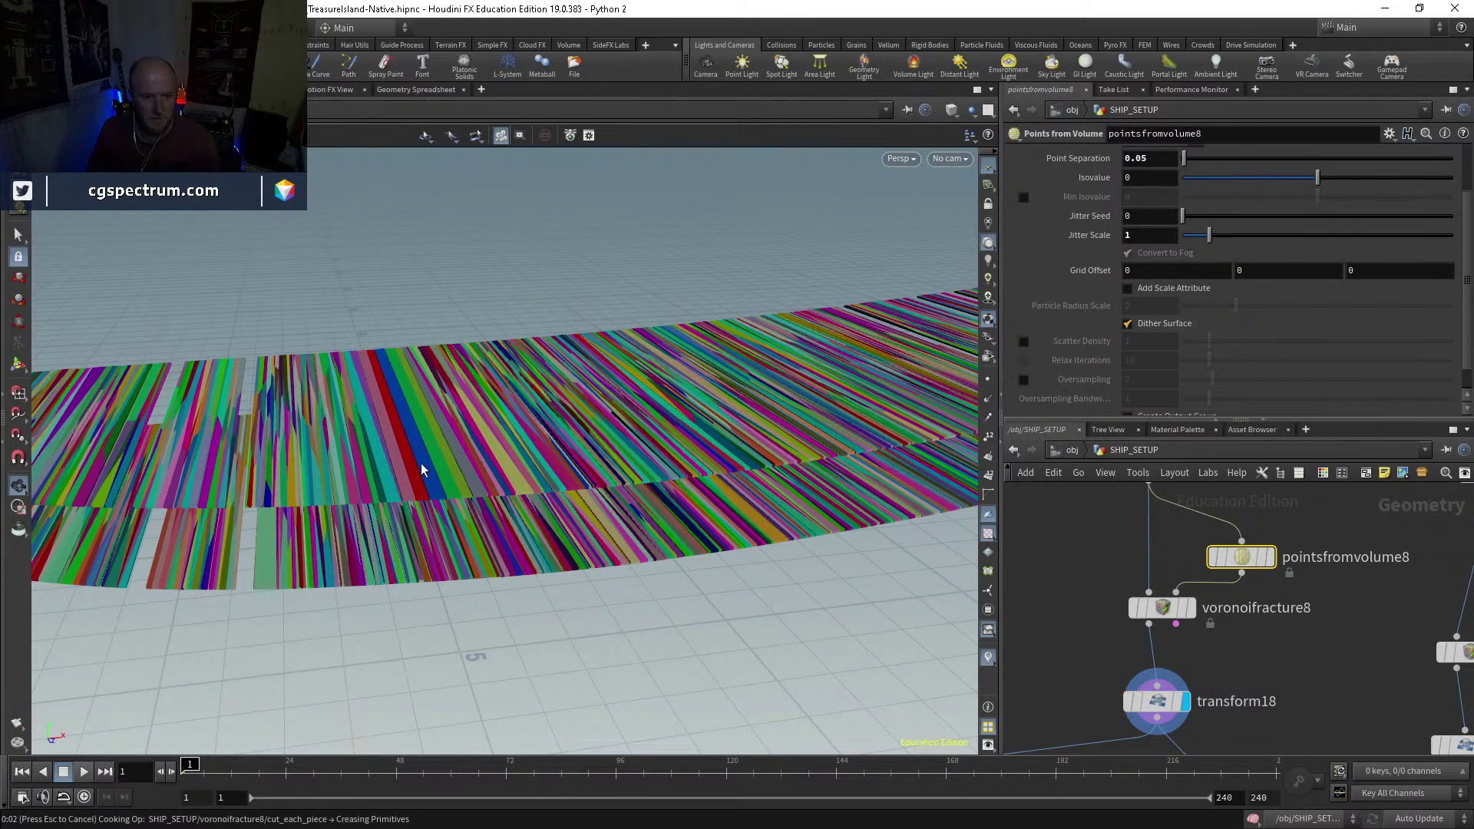
{"action": "left_click_drag", "start_coordinate": [430, 442], "coordinate": [588, 299]}
{"action": "left_click_drag", "start_coordinate": [601, 350], "coordinate": [852, 460]}
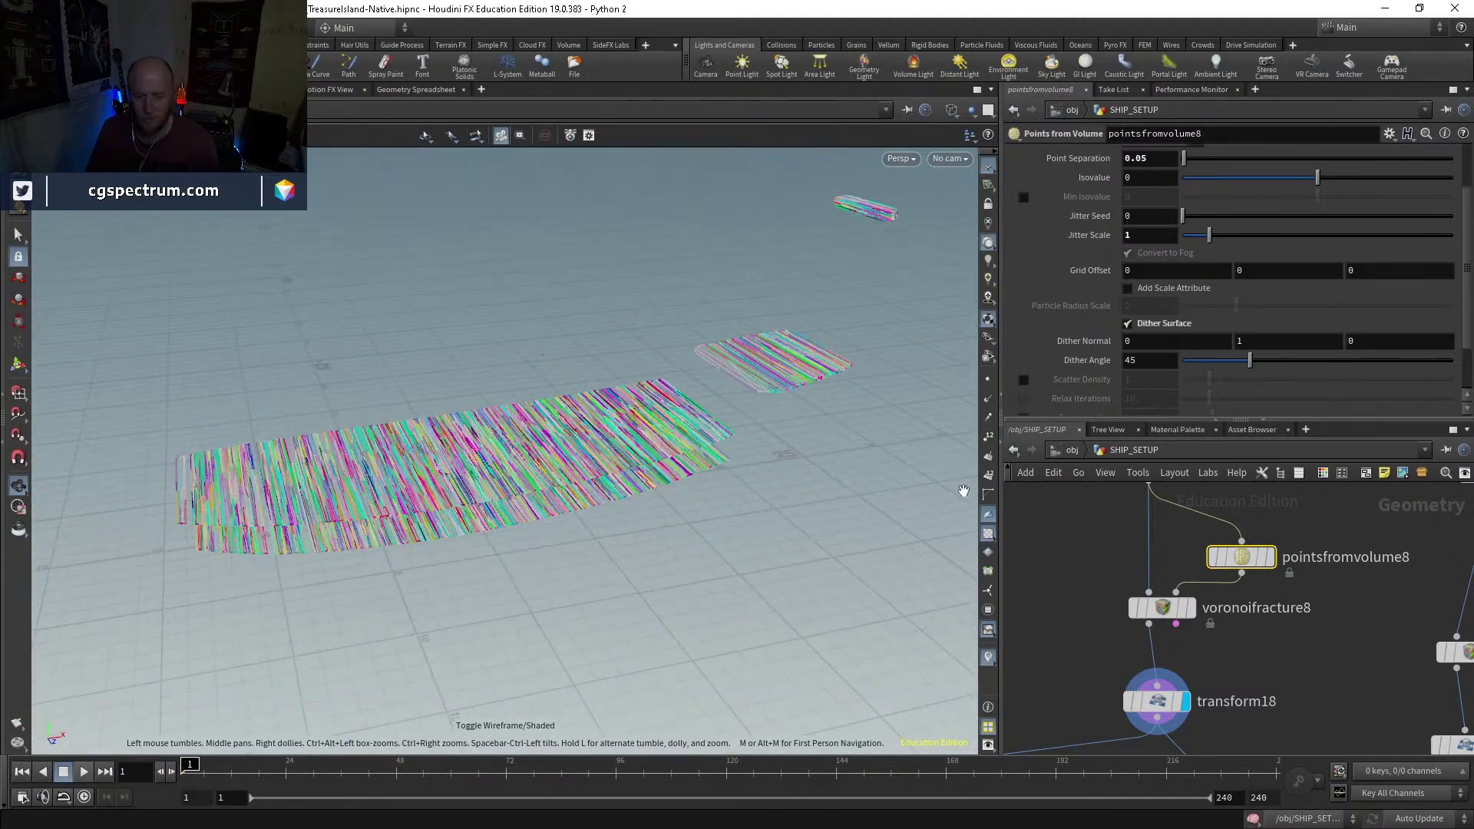
Step: Display the transform12 node and inspect its coloured pieces with wireframe edges overlaid
{"action": "scroll", "coordinate": [1289, 658], "scroll_direction": "down", "scroll_amount": 3}
{"action": "middle_click_drag", "start_coordinate": [1290, 658], "coordinate": [1196, 594]}
{"action": "scroll", "coordinate": [1195, 593], "scroll_direction": "up", "scroll_amount": 4}
{"action": "left_click", "coordinate": [1175, 579]}
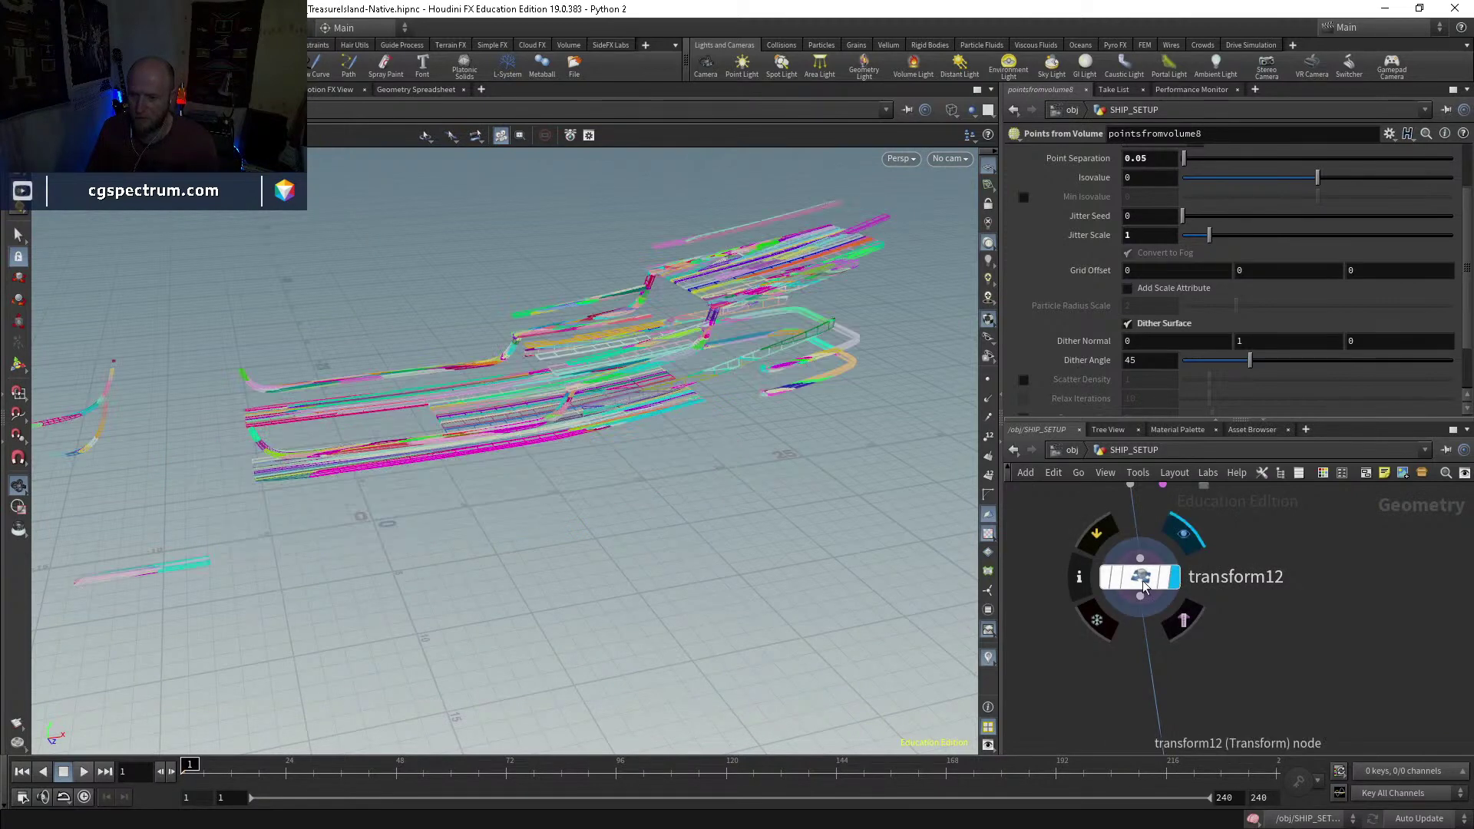
{"action": "left_click", "coordinate": [1144, 586]}
{"action": "left_click_drag", "start_coordinate": [614, 418], "coordinate": [569, 454]}
{"action": "scroll", "coordinate": [404, 362], "scroll_direction": "up", "scroll_amount": 4}
{"action": "key", "text": "shift+w"}
{"action": "left_click_drag", "start_coordinate": [404, 361], "coordinate": [431, 333]}
{"action": "key", "text": "shift+w"}
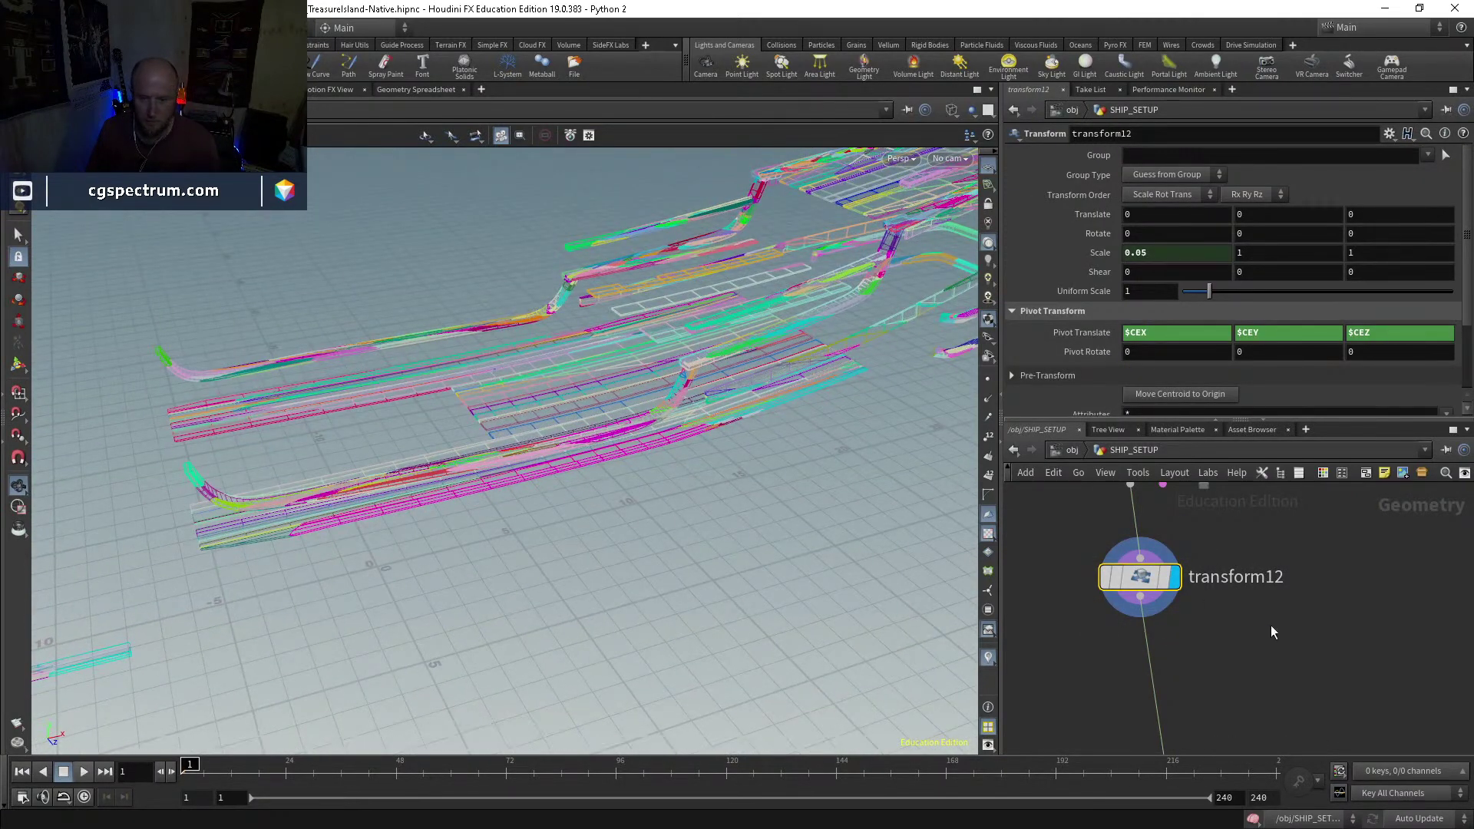
Step: Enable Dither Surface on the pointsfromvolume5 node that feeds voronoifracture5
{"action": "scroll", "coordinate": [1270, 625], "scroll_direction": "down", "scroll_amount": 3}
{"action": "scroll", "coordinate": [1358, 615], "scroll_direction": "up", "scroll_amount": 3}
{"action": "left_click", "coordinate": [1211, 548]}
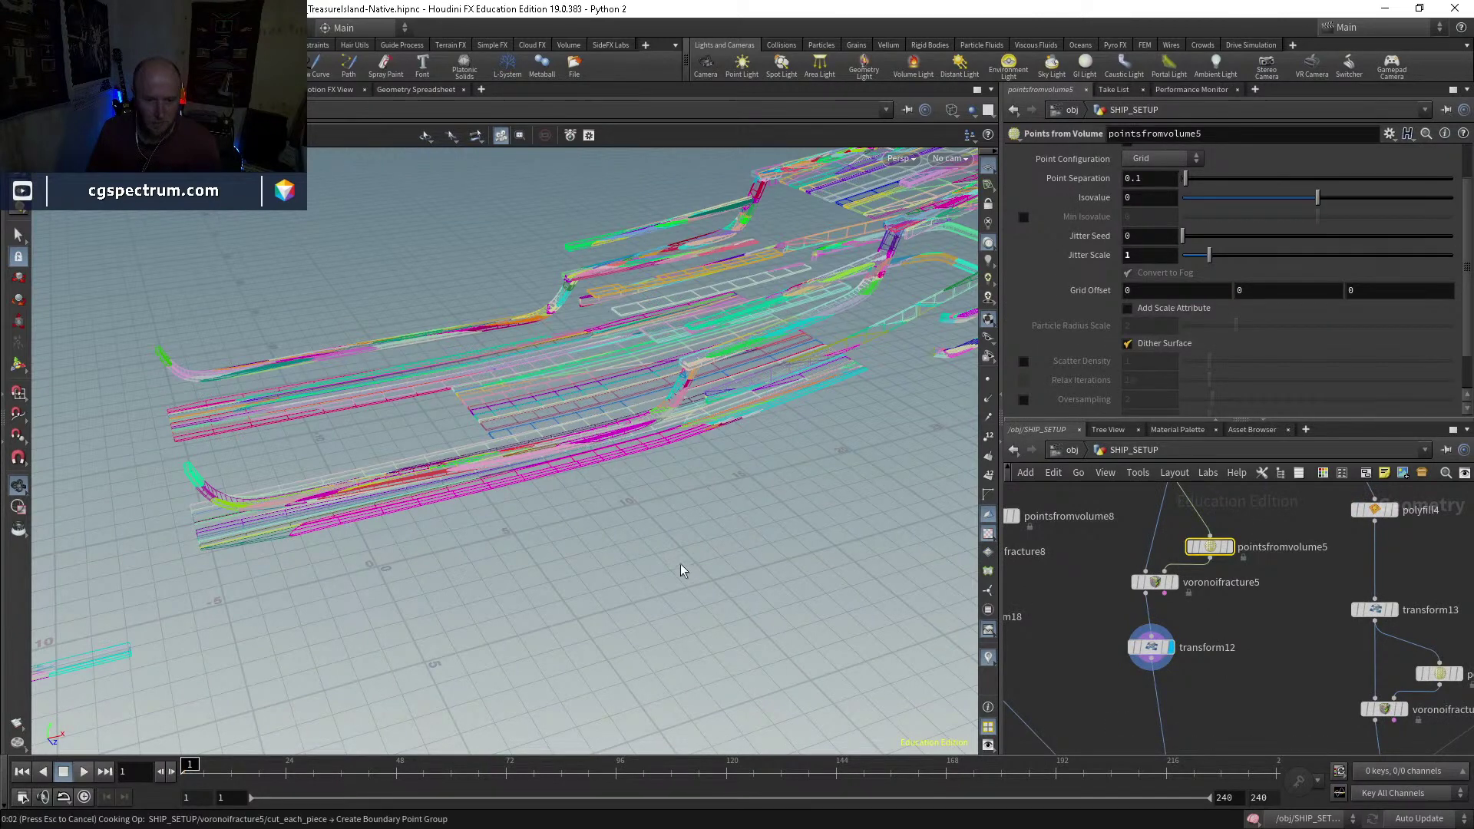
{"action": "key", "text": "shift+w"}
{"action": "mouse_move", "coordinate": [510, 481]}
{"action": "left_mouse_down"}
{"action": "mouse_move", "coordinate": [507, 566]}
{"action": "mouse_move", "coordinate": [512, 506]}
{"action": "mouse_move", "coordinate": [538, 499]}
{"action": "left_mouse_up"}
Step: Display the transform14 node and examine the fracture pieces of its beams
{"action": "scroll", "coordinate": [1198, 598], "scroll_direction": "down", "scroll_amount": 3}
{"action": "scroll", "coordinate": [1220, 633], "scroll_direction": "up", "scroll_amount": 3}
{"action": "left_click", "coordinate": [1214, 672]}
{"action": "left_click_drag", "start_coordinate": [1190, 671], "coordinate": [1171, 652]}
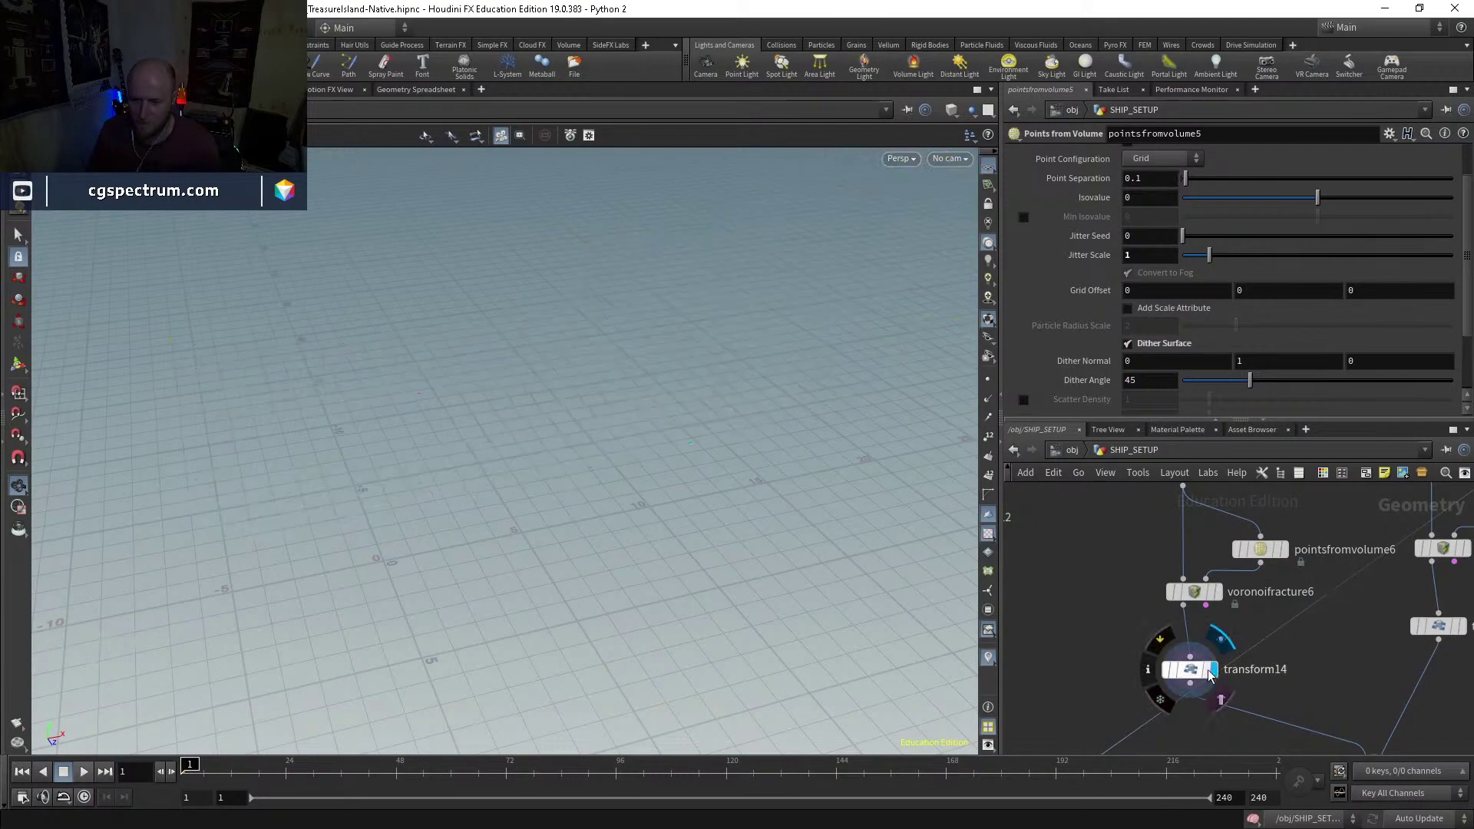
{"action": "left_click_drag", "start_coordinate": [441, 380], "coordinate": [1337, 582]}
{"action": "left_click_drag", "start_coordinate": [587, 530], "coordinate": [829, 556]}
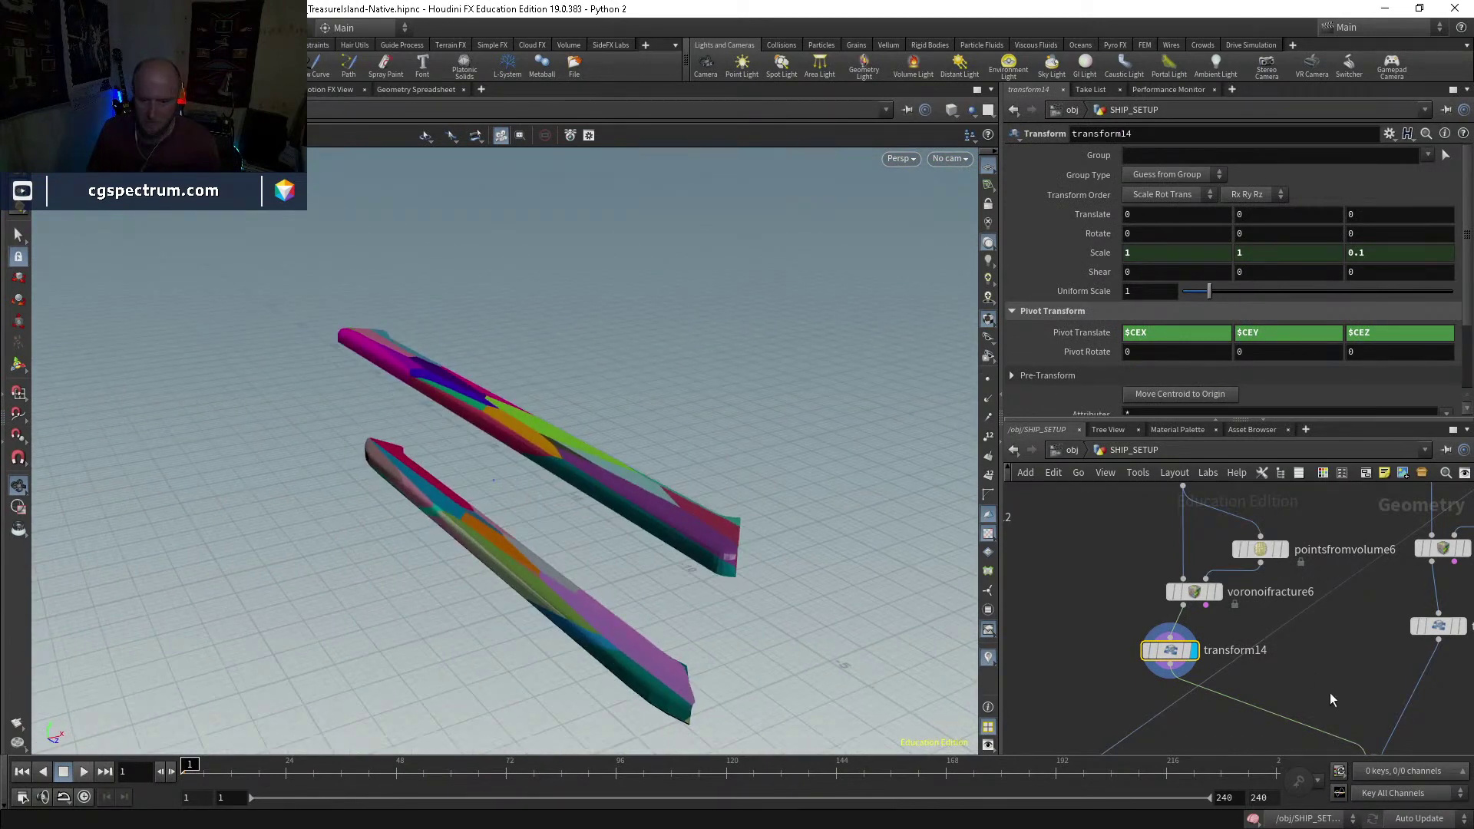
Step: Display the transform16 node and examine its fractured beams from several angles
{"action": "scroll", "coordinate": [1405, 679], "scroll_direction": "down", "scroll_amount": 2}
{"action": "middle_click_drag", "start_coordinate": [1432, 672], "coordinate": [1265, 634]}
{"action": "scroll", "coordinate": [1263, 629], "scroll_direction": "up", "scroll_amount": 3}
{"action": "left_click", "coordinate": [1243, 601]}
{"action": "left_click", "coordinate": [1259, 599]}
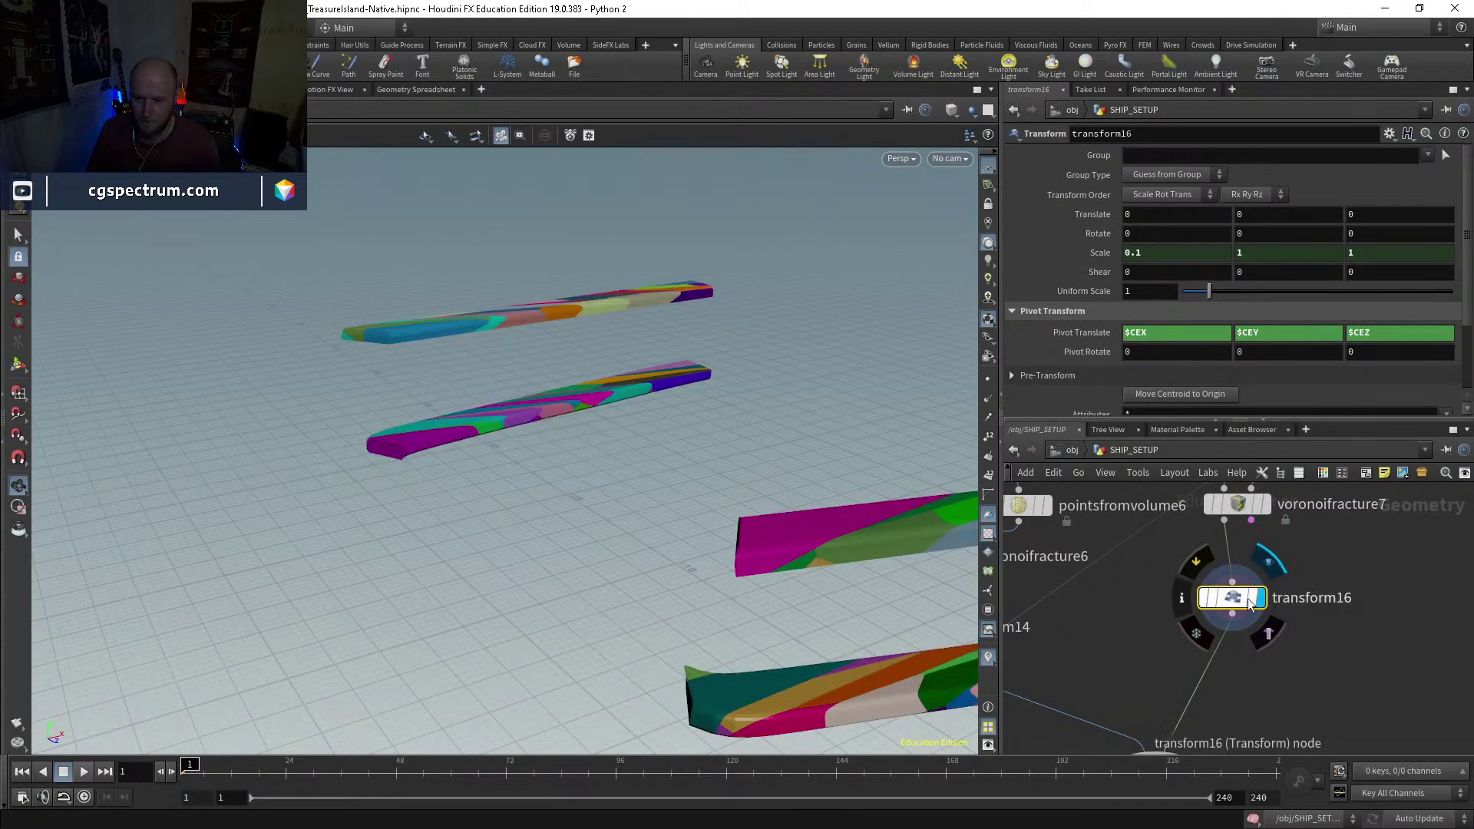
{"action": "right_click_drag", "start_coordinate": [563, 415], "coordinate": [1011, 525]}
{"action": "scroll", "coordinate": [1237, 636], "scroll_direction": "down", "scroll_amount": 3}
{"action": "left_click_drag", "start_coordinate": [654, 485], "coordinate": [752, 539]}
Step: Display the assemble4 node and inspect the assembled mast pieces
{"action": "scroll", "coordinate": [1352, 663], "scroll_direction": "down", "scroll_amount": 3}
{"action": "mouse_move", "coordinate": [1393, 613]}
{"action": "middle_mouse_down"}
{"action": "mouse_move", "coordinate": [1328, 653]}
{"action": "mouse_move", "coordinate": [1382, 605]}
{"action": "middle_mouse_up"}
{"action": "scroll", "coordinate": [1325, 607], "scroll_direction": "up", "scroll_amount": 4}
{"action": "scroll", "coordinate": [1286, 631], "scroll_direction": "down", "scroll_amount": 3}
{"action": "middle_click_drag", "start_coordinate": [1110, 675], "coordinate": [1296, 613]}
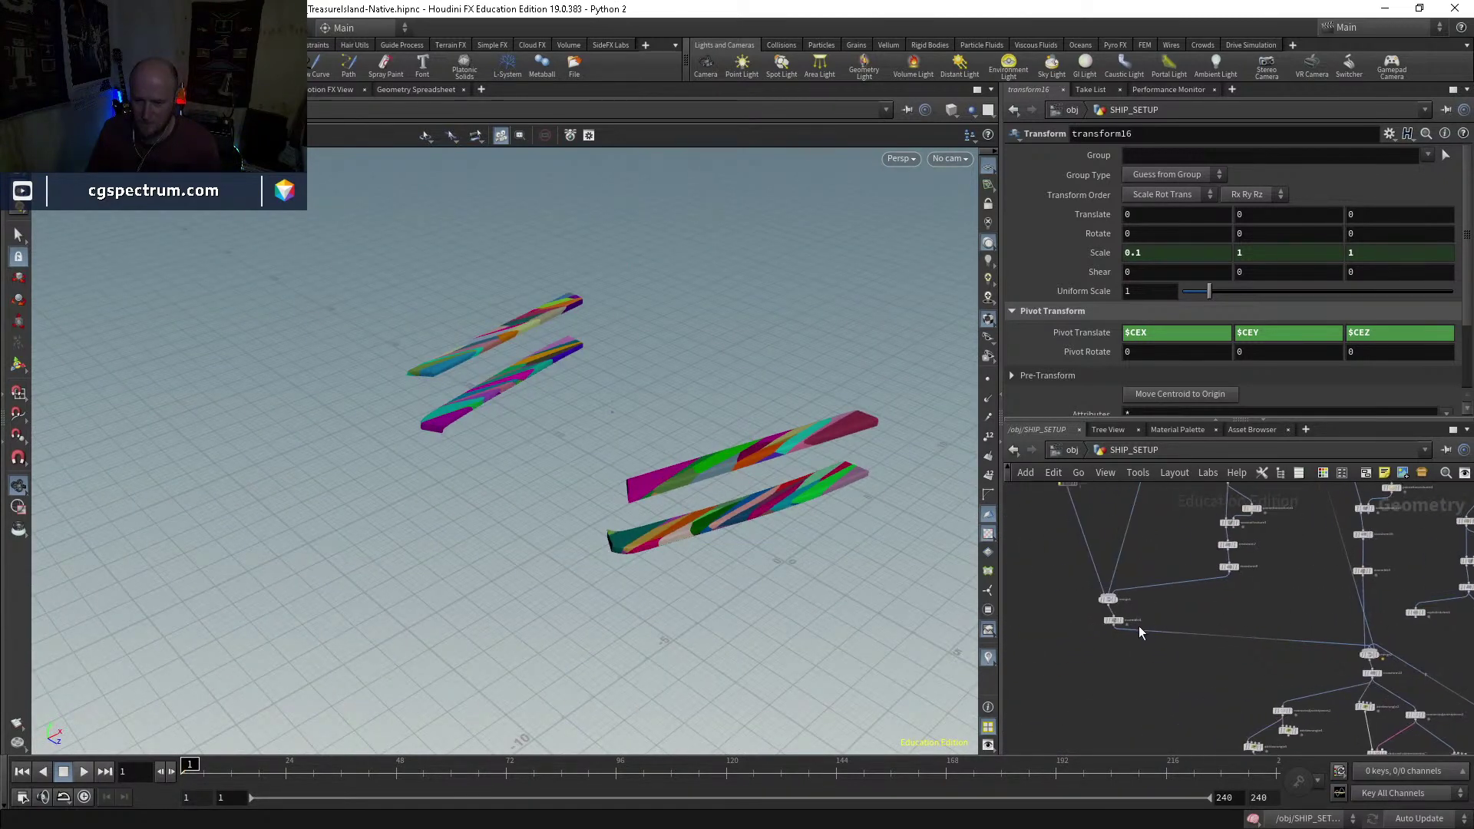
{"action": "scroll", "coordinate": [1114, 614], "scroll_direction": "up", "scroll_amount": 4}
{"action": "left_click", "coordinate": [1114, 615]}
{"action": "left_click", "coordinate": [1095, 615]}
{"action": "left_click_drag", "start_coordinate": [671, 487], "coordinate": [729, 506]}
Step: Display the transform8 node and check the fractured pieces of the slanted mast
{"action": "scroll", "coordinate": [1297, 664], "scroll_direction": "down", "scroll_amount": 3}
{"action": "middle_click_drag", "start_coordinate": [1335, 691], "coordinate": [1301, 728]}
{"action": "middle_click_drag", "start_coordinate": [1299, 638], "coordinate": [1260, 697]}
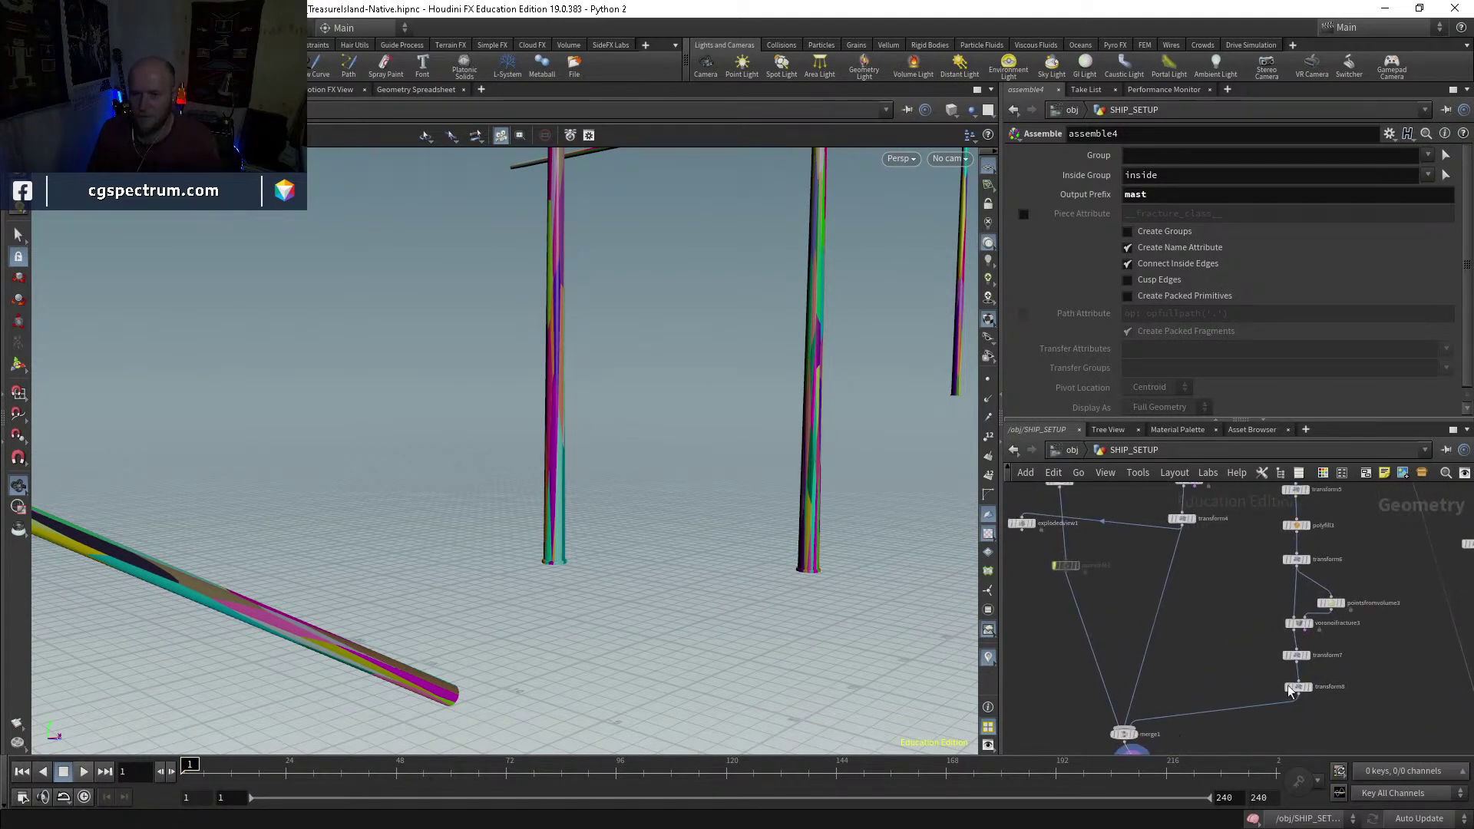
{"action": "scroll", "coordinate": [1302, 699], "scroll_direction": "up", "scroll_amount": 4}
{"action": "left_click", "coordinate": [1312, 680]}
{"action": "left_click", "coordinate": [1290, 684]}
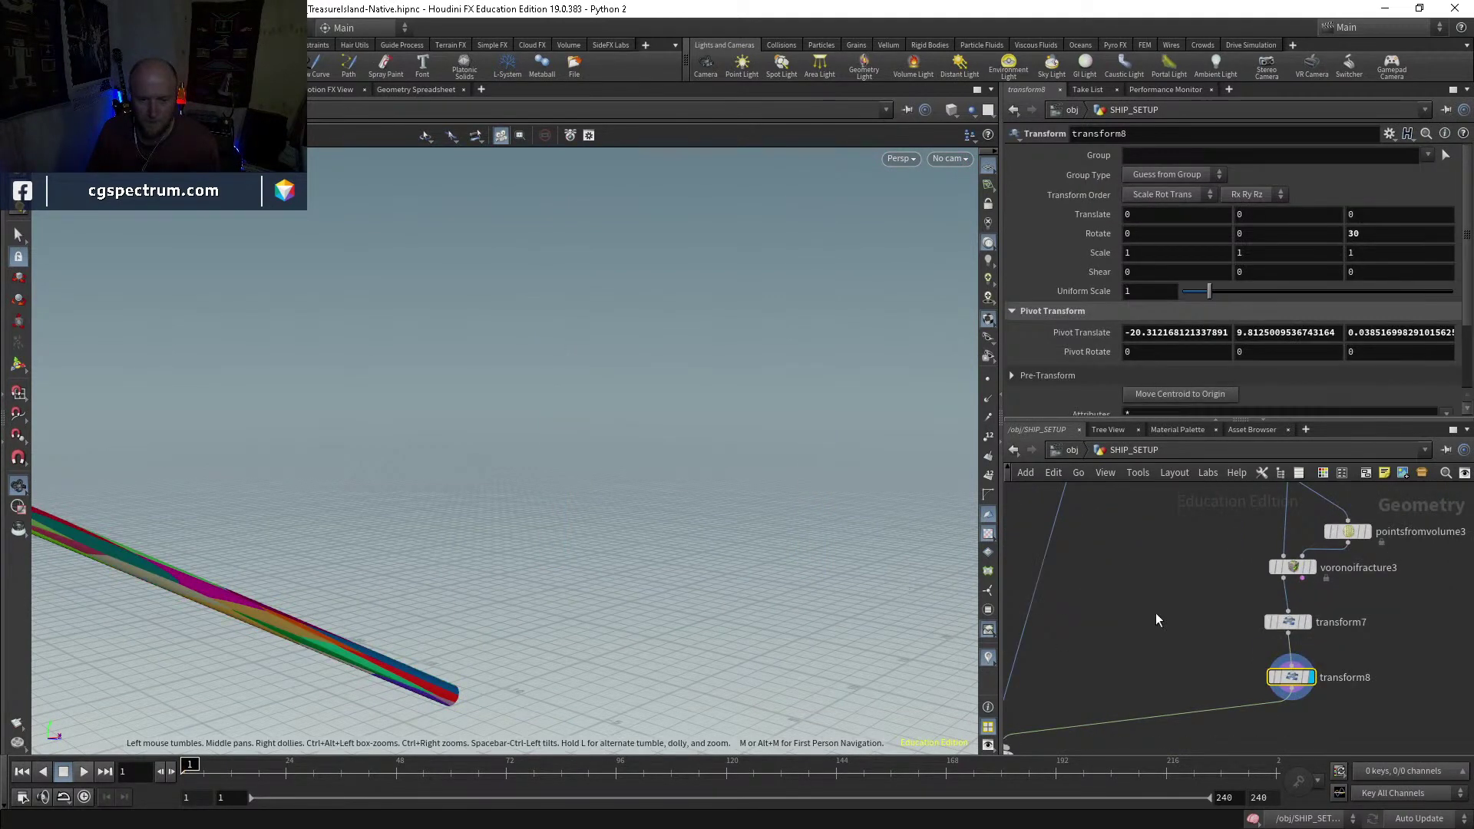
Step: Display the transform2 node to view the fractured upright masts
{"action": "middle_click_drag", "start_coordinate": [1106, 620], "coordinate": [1430, 658]}
{"action": "middle_click_drag", "start_coordinate": [1378, 593], "coordinate": [1316, 786]}
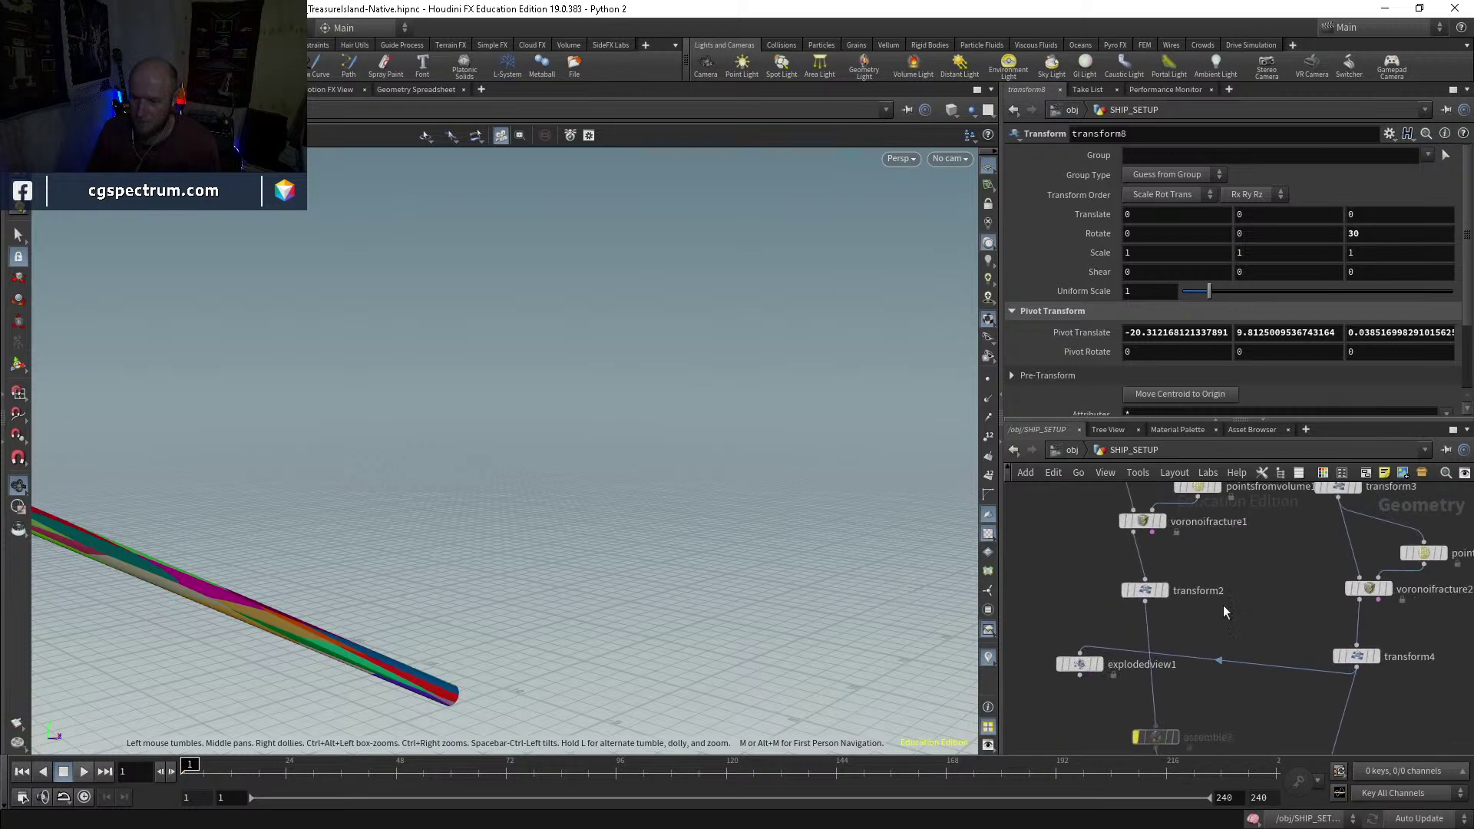
{"action": "left_click", "coordinate": [1166, 593]}
{"action": "left_click", "coordinate": [1144, 591]}
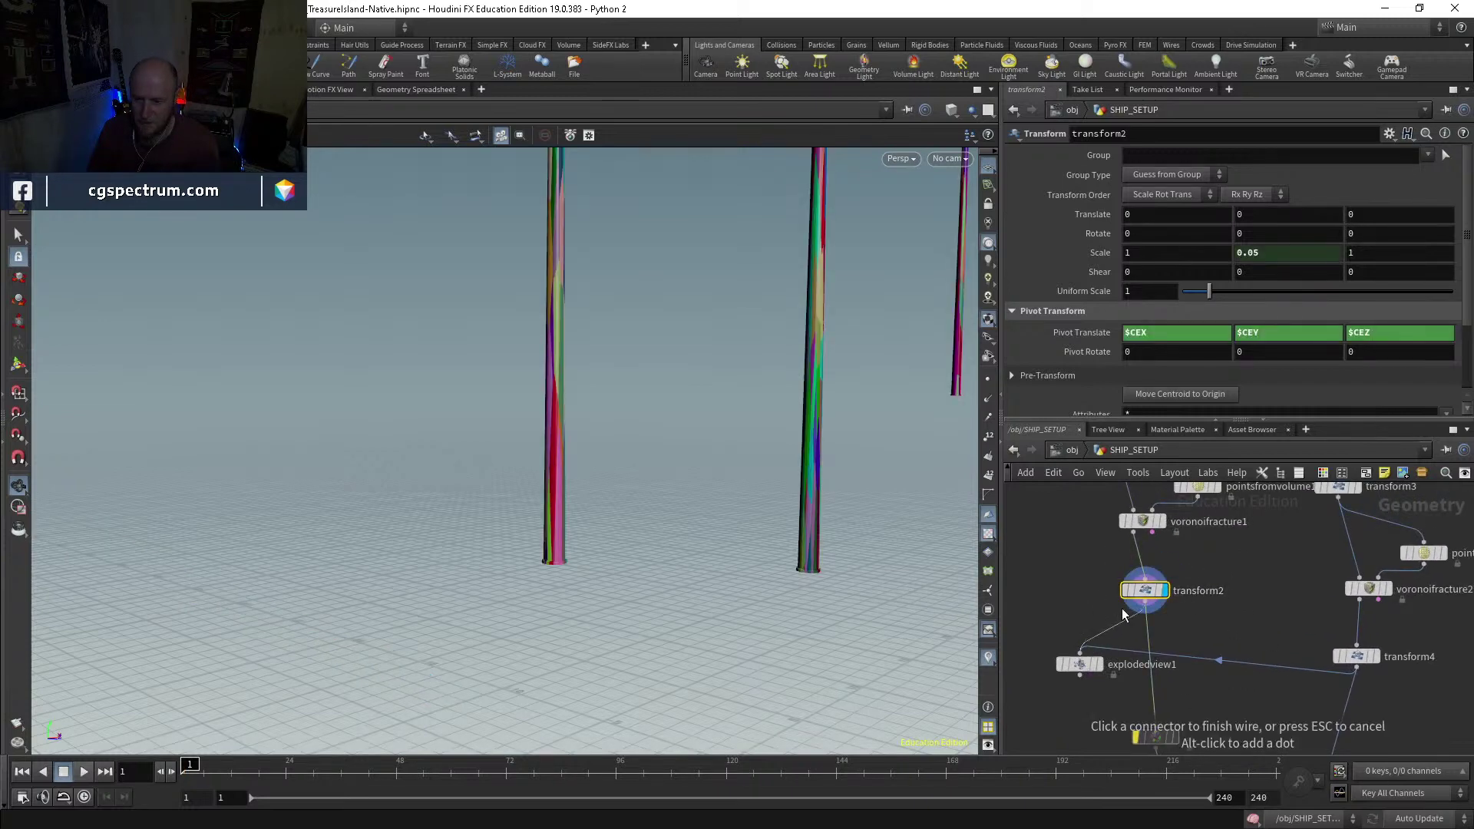
Step: Feed transform2 into explodedview1 and display it to inspect the separated mast pieces
{"action": "left_click", "coordinate": [1101, 665]}
{"action": "left_click", "coordinate": [1080, 665]}
{"action": "right_click_drag", "start_coordinate": [789, 486], "coordinate": [539, 537]}
{"action": "left_click_drag", "start_coordinate": [540, 537], "coordinate": [652, 513]}
{"action": "right_click_drag", "start_coordinate": [651, 514], "coordinate": [688, 598]}
{"action": "key", "text": "w"}
{"action": "mouse_move", "coordinate": [688, 599]}
{"action": "left_mouse_down"}
{"action": "mouse_move", "coordinate": [701, 576]}
{"action": "mouse_move", "coordinate": [609, 568]}
{"action": "mouse_move", "coordinate": [772, 581]}
{"action": "left_mouse_up"}
{"action": "key", "text": "w"}
Step: Display the connectadjacentpieces2 node with its points shown and examine the connection lines across the ship
{"action": "middle_click_drag", "start_coordinate": [1163, 689], "coordinate": [1010, 326]}
{"action": "scroll", "coordinate": [1190, 622], "scroll_direction": "down", "scroll_amount": 3}
{"action": "middle_click_drag", "start_coordinate": [1351, 728], "coordinate": [1166, 585]}
{"action": "scroll", "coordinate": [1166, 585], "scroll_direction": "up", "scroll_amount": 3}
{"action": "scroll", "coordinate": [1166, 585], "scroll_direction": "up", "scroll_amount": 3}
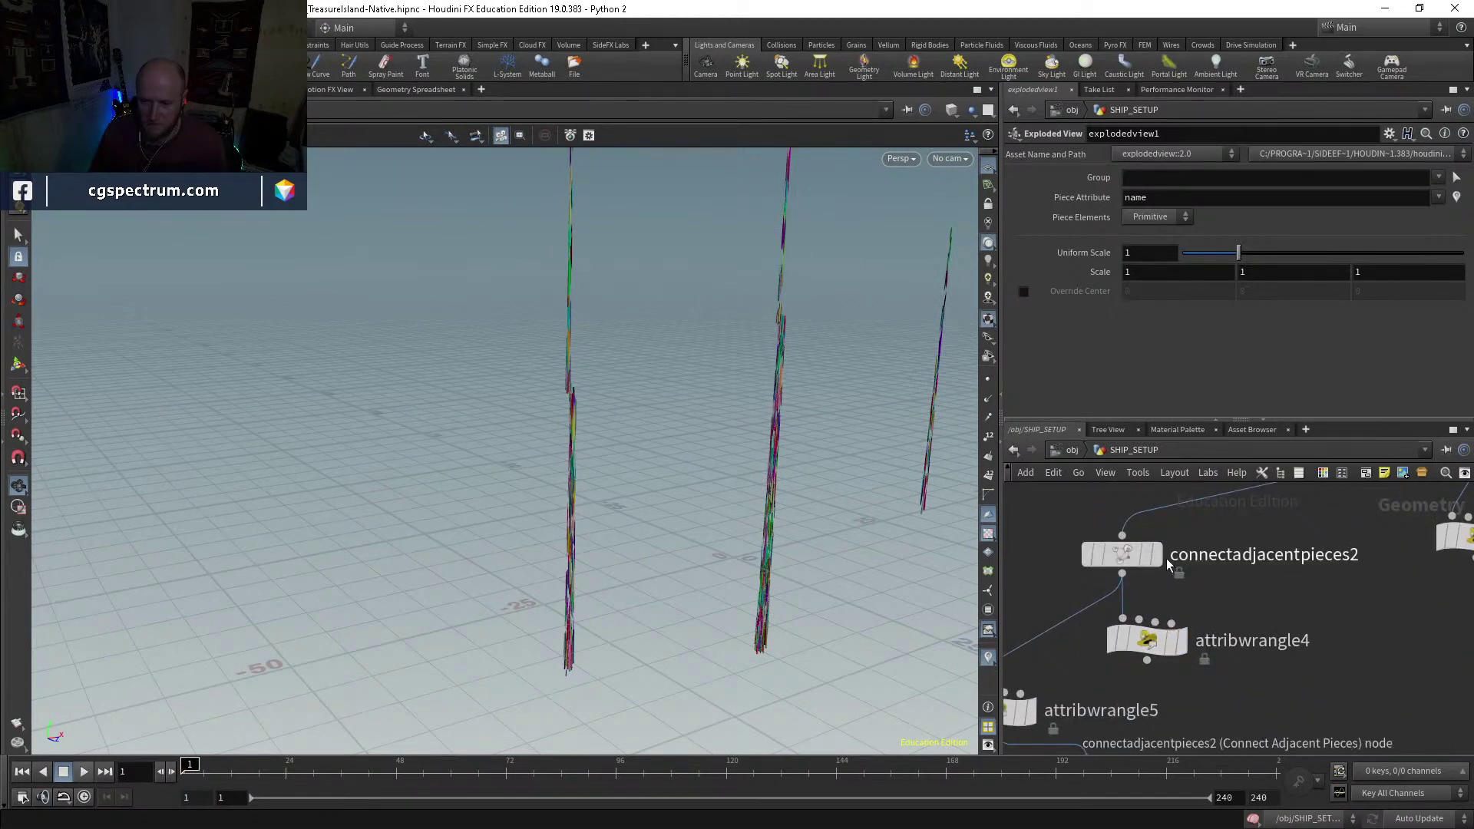
{"action": "left_click", "coordinate": [1139, 559]}
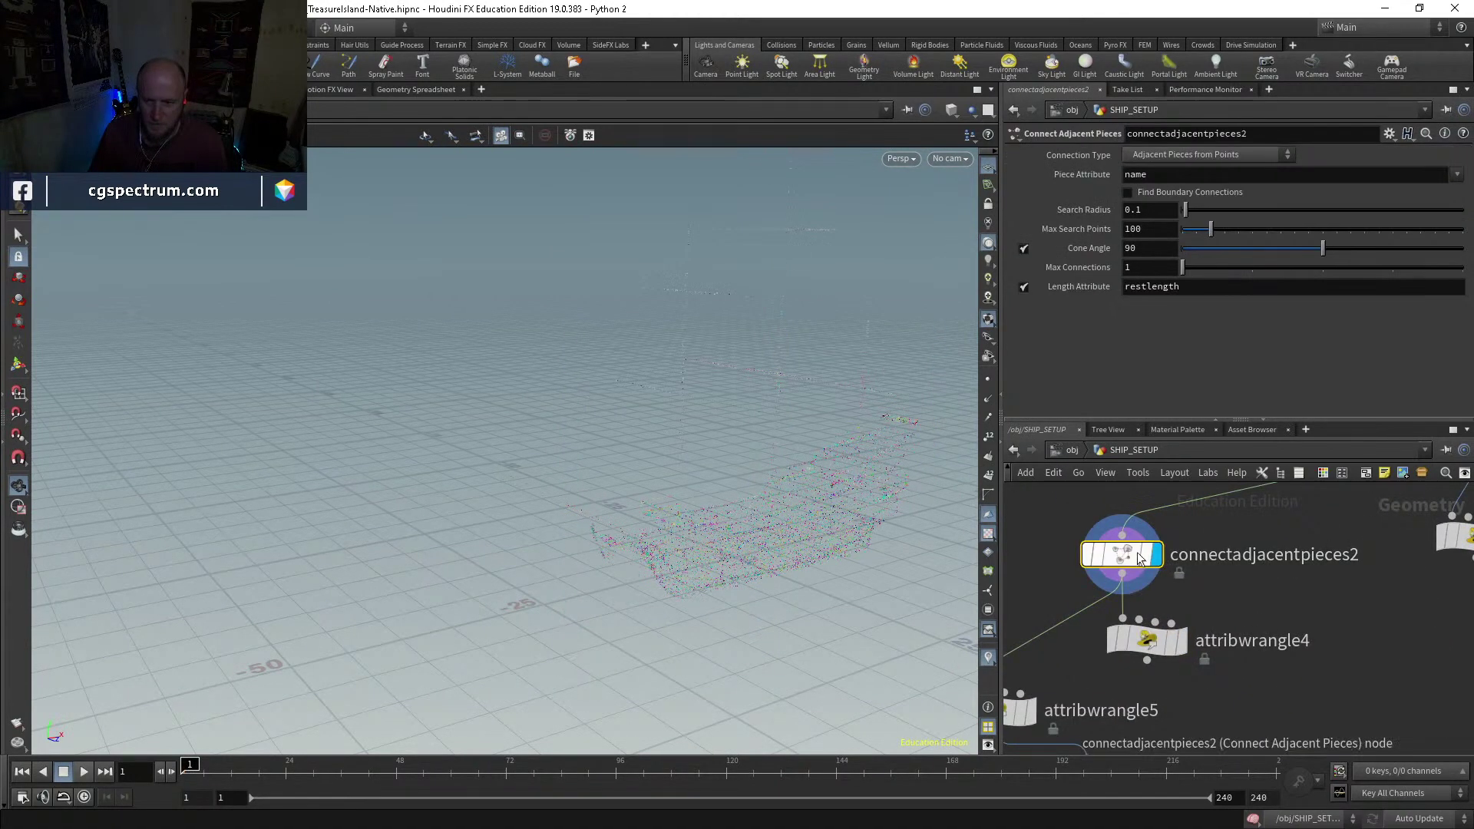
{"action": "left_click", "coordinate": [989, 381]}
{"action": "right_click_drag", "start_coordinate": [632, 493], "coordinate": [809, 438]}
{"action": "left_click_drag", "start_coordinate": [809, 438], "coordinate": [703, 427]}
{"action": "right_click_drag", "start_coordinate": [703, 427], "coordinate": [765, 372]}
{"action": "left_click_drag", "start_coordinate": [765, 372], "coordinate": [673, 430]}
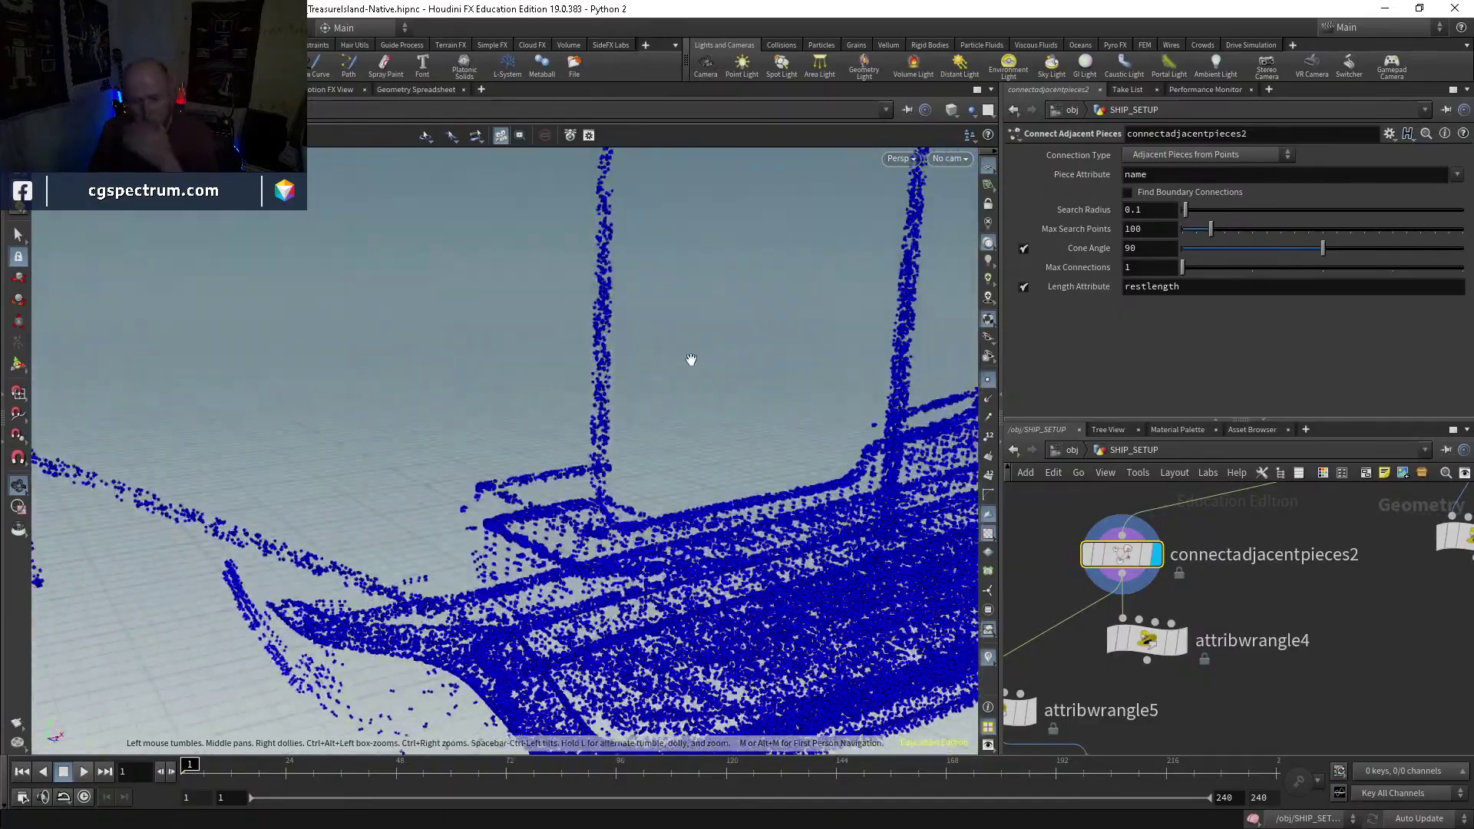
{"action": "left_click_drag", "start_coordinate": [656, 353], "coordinate": [610, 426]}
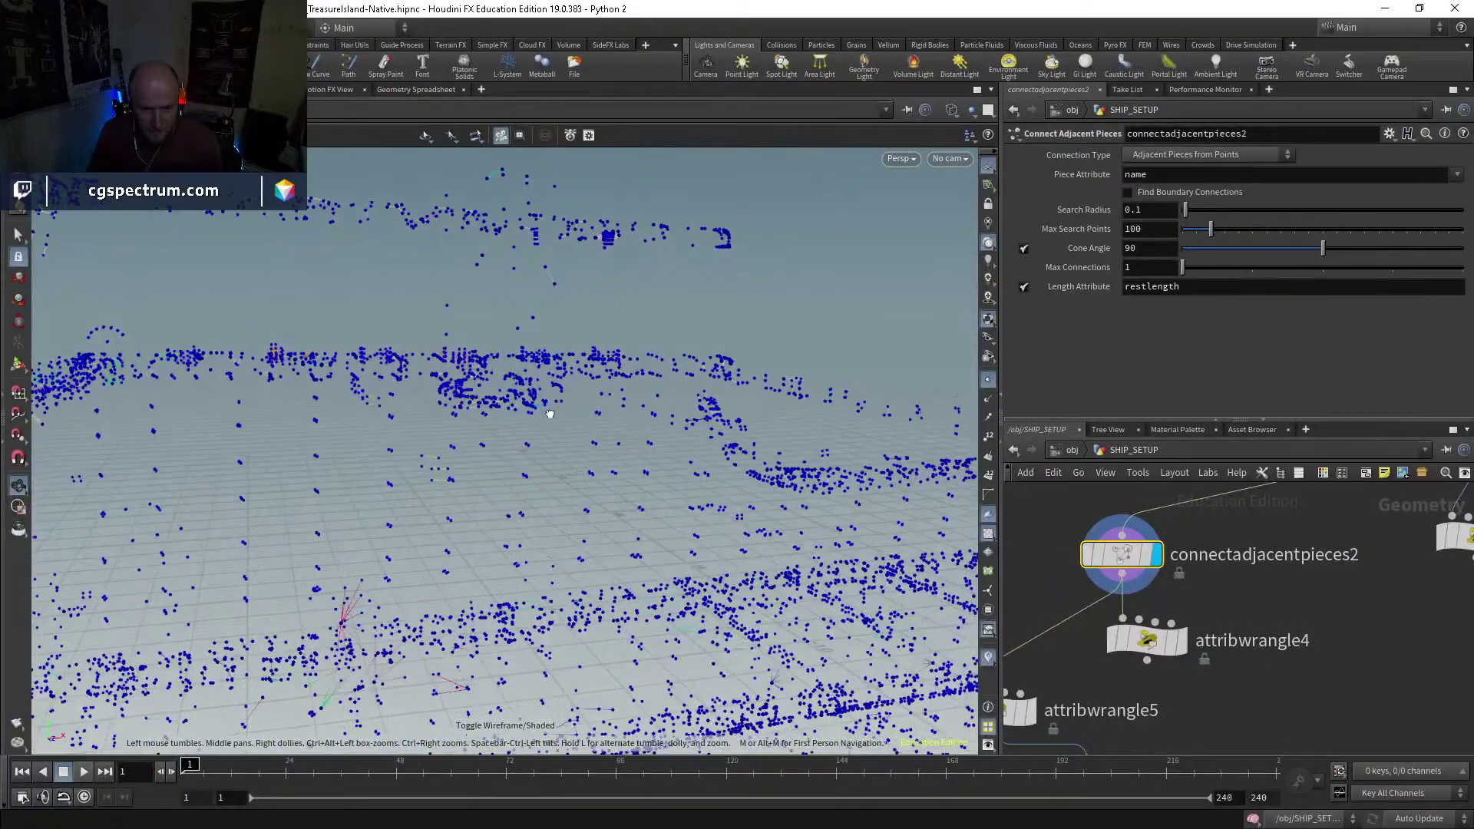
Step: Display the transform22 node and examine the fractured pieces around the mast base on the deck
{"action": "scroll", "coordinate": [1248, 612], "scroll_direction": "down", "scroll_amount": 4}
{"action": "middle_click_drag", "start_coordinate": [1318, 553], "coordinate": [1194, 647]}
{"action": "scroll", "coordinate": [1267, 595], "scroll_direction": "up", "scroll_amount": 3}
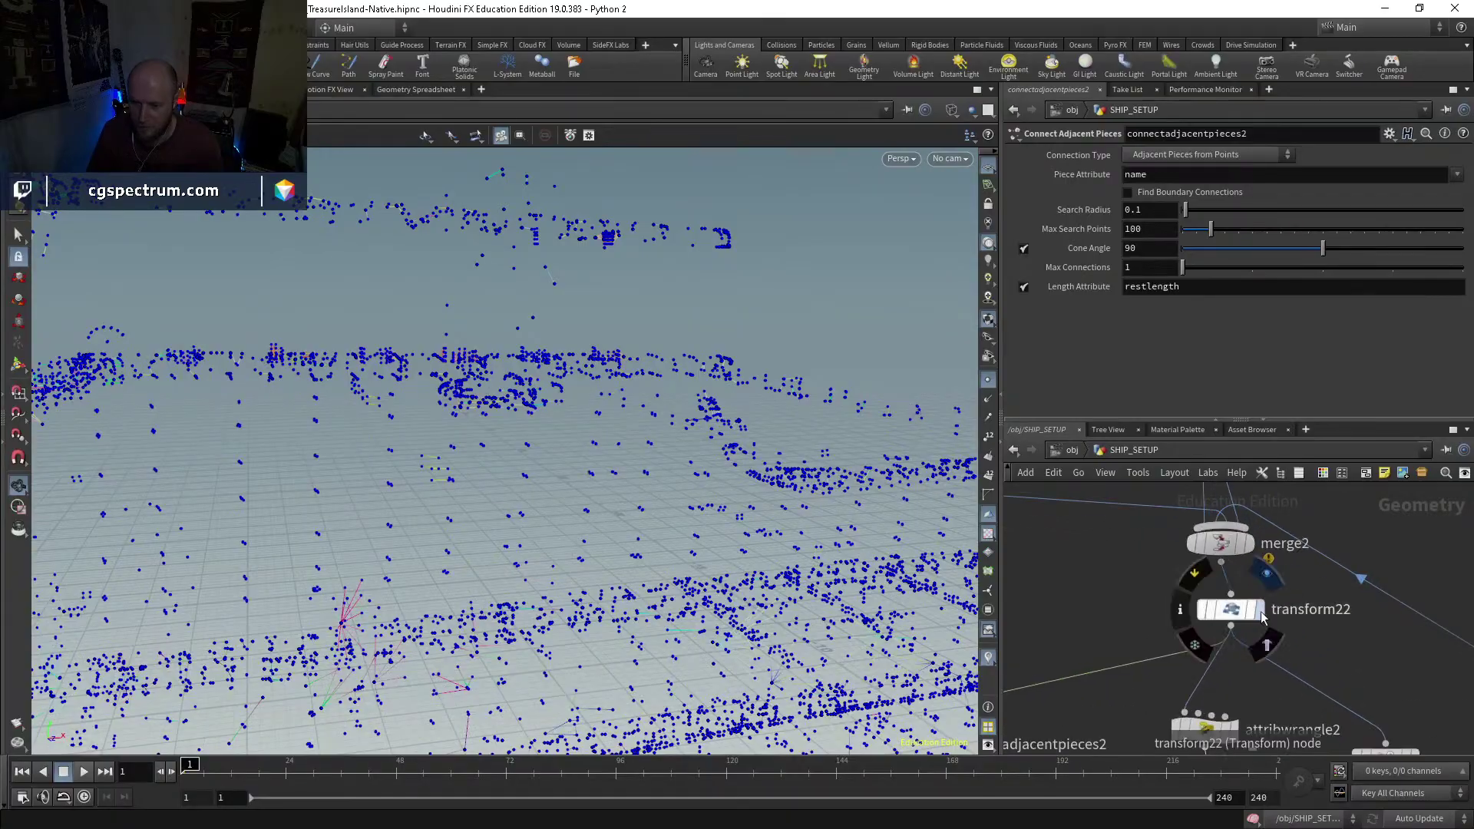
{"action": "left_click", "coordinate": [1258, 610]}
{"action": "left_click", "coordinate": [1241, 611]}
{"action": "mouse_move", "coordinate": [536, 470]}
{"action": "left_mouse_down"}
{"action": "mouse_move", "coordinate": [418, 382]}
{"action": "mouse_move", "coordinate": [390, 343]}
{"action": "mouse_move", "coordinate": [405, 343]}
{"action": "mouse_move", "coordinate": [333, 342]}
{"action": "mouse_move", "coordinate": [306, 319]}
{"action": "mouse_move", "coordinate": [530, 437]}
{"action": "mouse_move", "coordinate": [926, 568]}
{"action": "mouse_move", "coordinate": [750, 560]}
{"action": "mouse_move", "coordinate": [650, 578]}
{"action": "mouse_move", "coordinate": [675, 602]}
{"action": "mouse_move", "coordinate": [451, 490]}
{"action": "mouse_move", "coordinate": [468, 438]}
{"action": "mouse_move", "coordinate": [338, 373]}
{"action": "left_mouse_up"}
{"action": "key", "text": "w"}
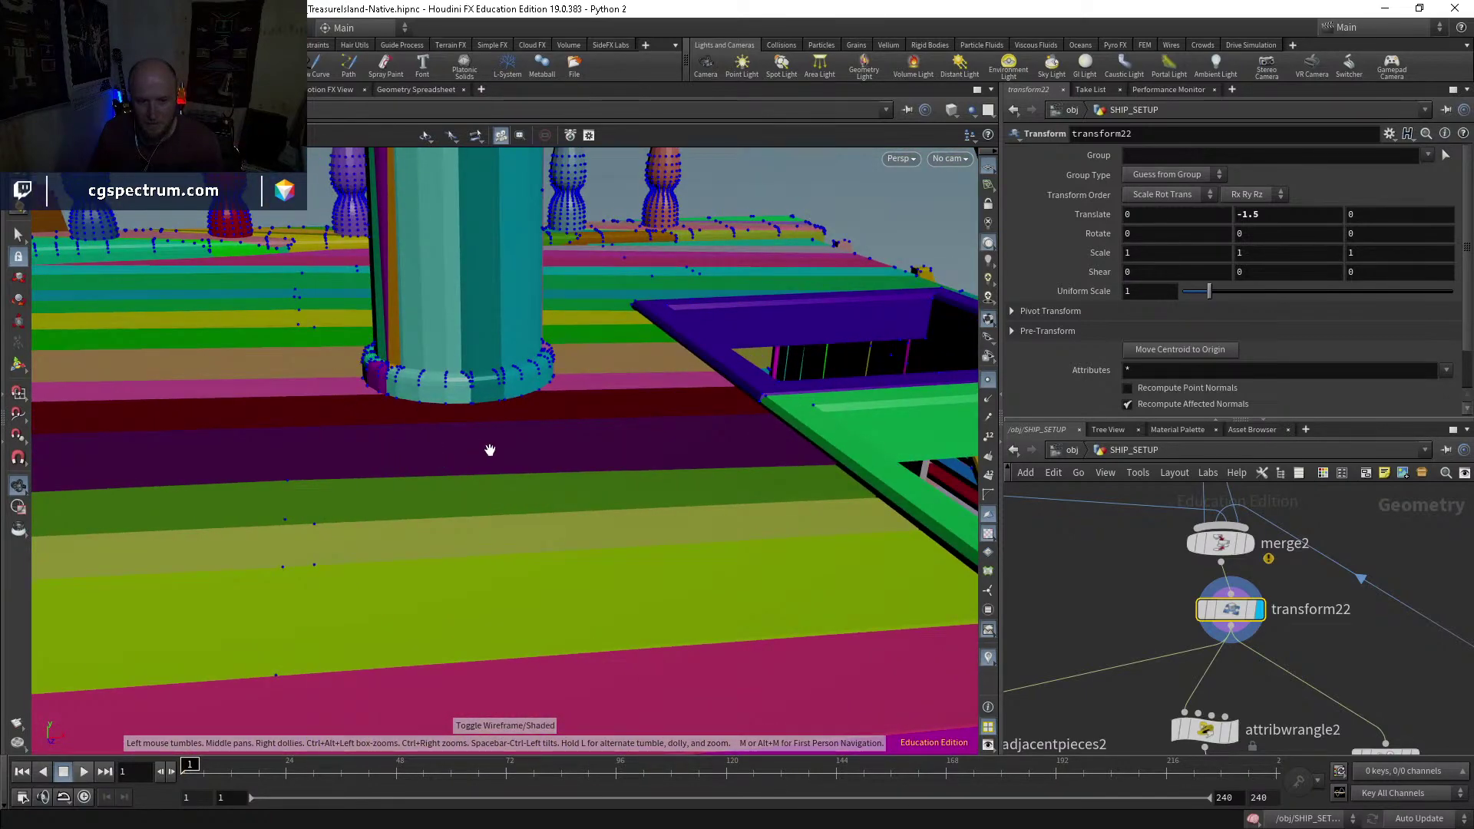
Step: Redisplay connectadjacentpieces2 and compare its connections around the mast base
{"action": "scroll", "coordinate": [1136, 672], "scroll_direction": "down", "scroll_amount": 2}
{"action": "middle_click_drag", "start_coordinate": [1137, 671], "coordinate": [1302, 567]}
{"action": "scroll", "coordinate": [1153, 619], "scroll_direction": "up", "scroll_amount": 2}
{"action": "left_click", "coordinate": [1155, 620]}
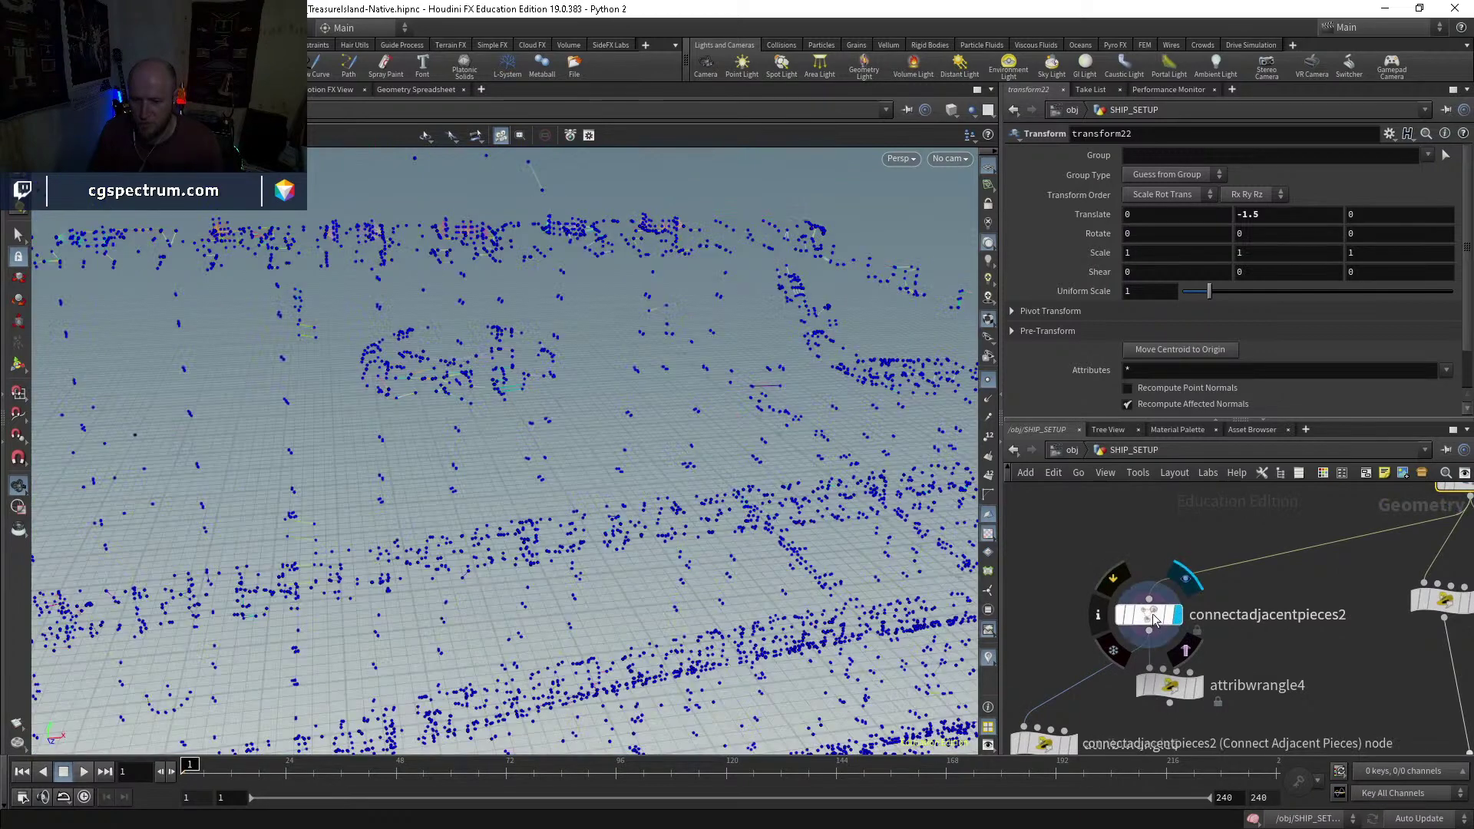
{"action": "left_click", "coordinate": [1154, 618]}
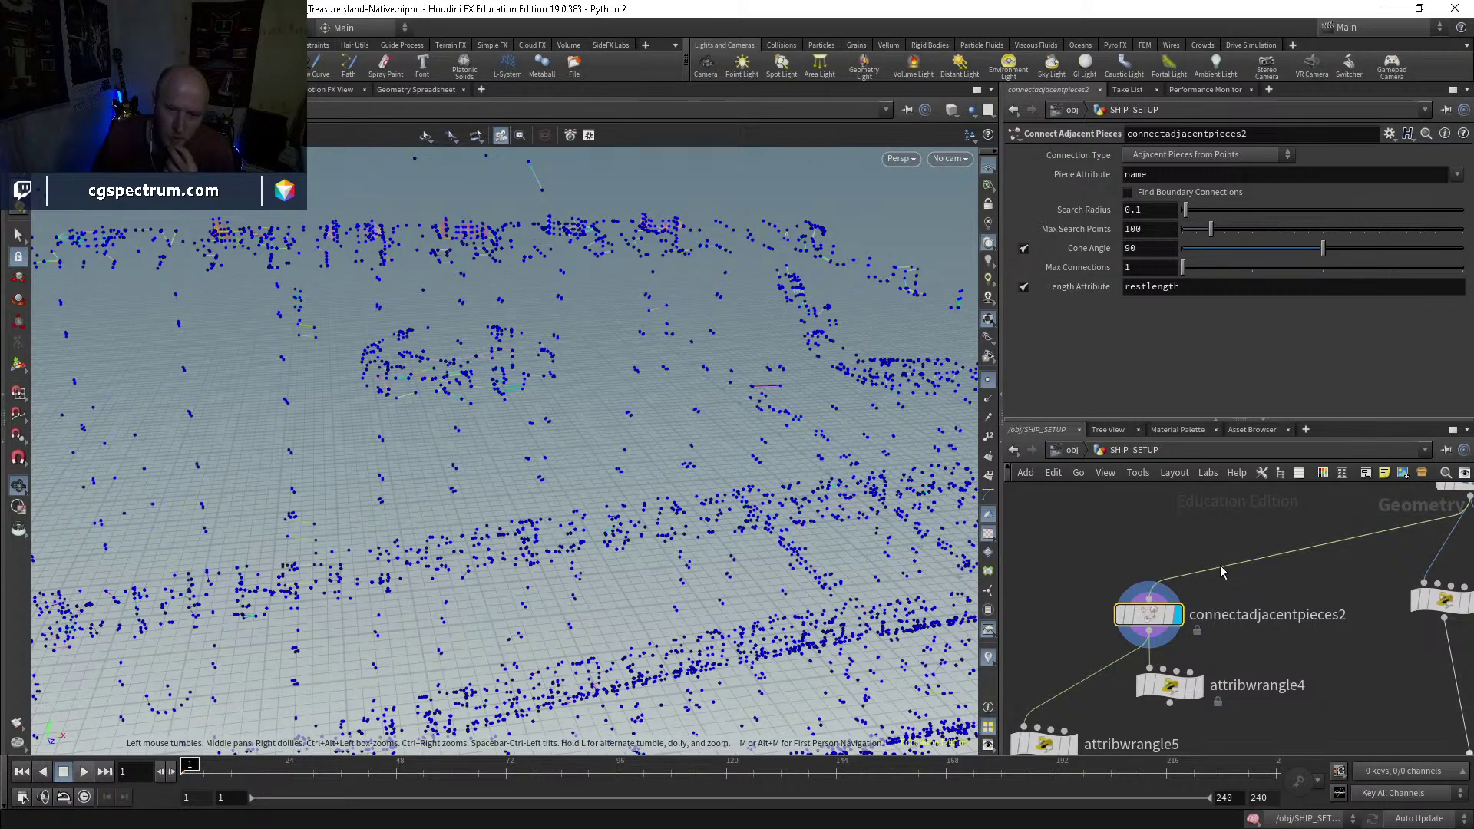
{"action": "middle_click_drag", "start_coordinate": [1298, 572], "coordinate": [1133, 624]}
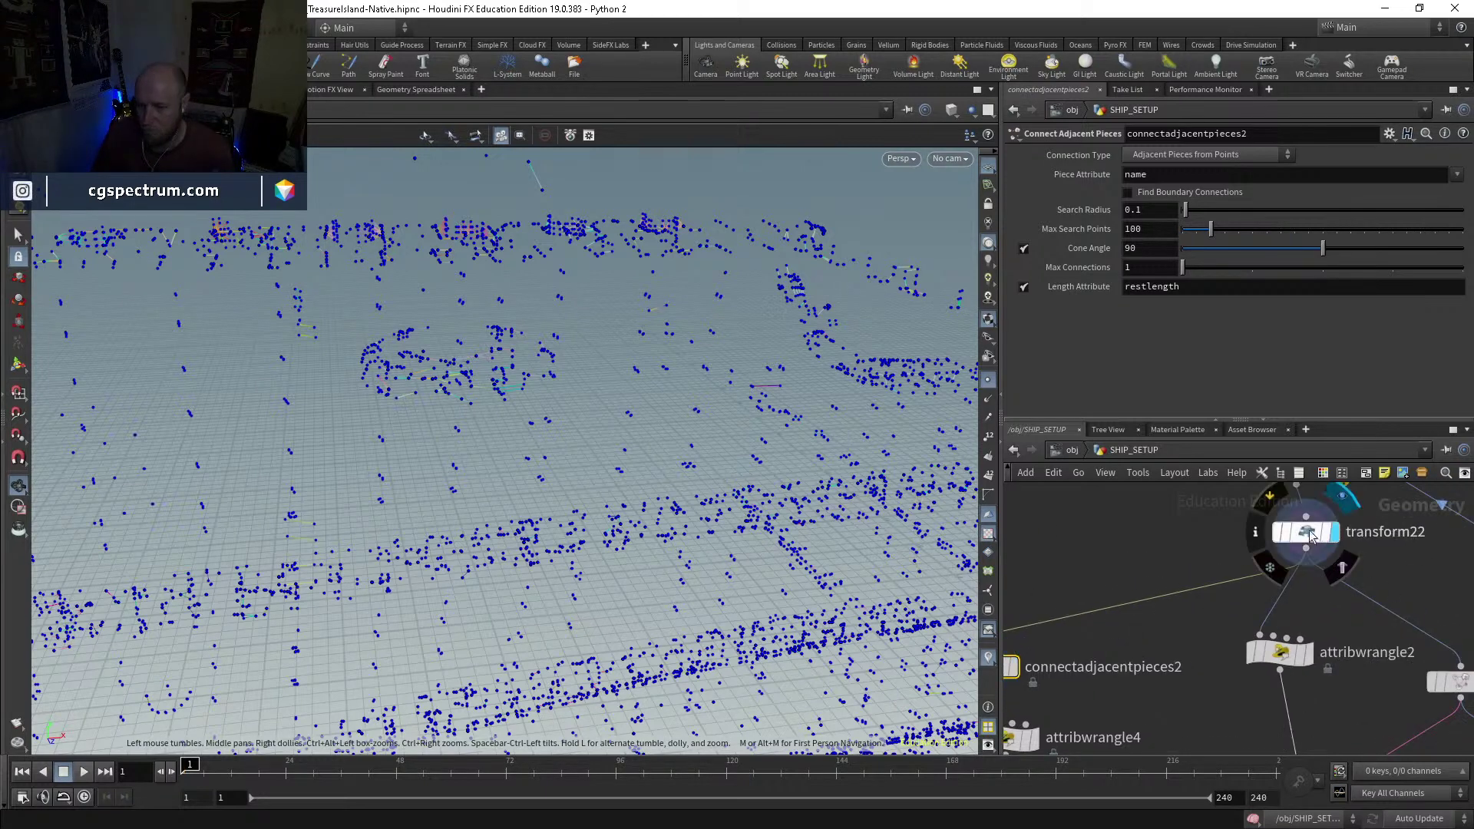
Step: Display transform22, transform8 and assemble5 in turn to look for the pieces beneath the mast
{"action": "left_click", "coordinate": [1314, 533]}
{"action": "scroll", "coordinate": [1230, 594], "scroll_direction": "down", "scroll_amount": 10}
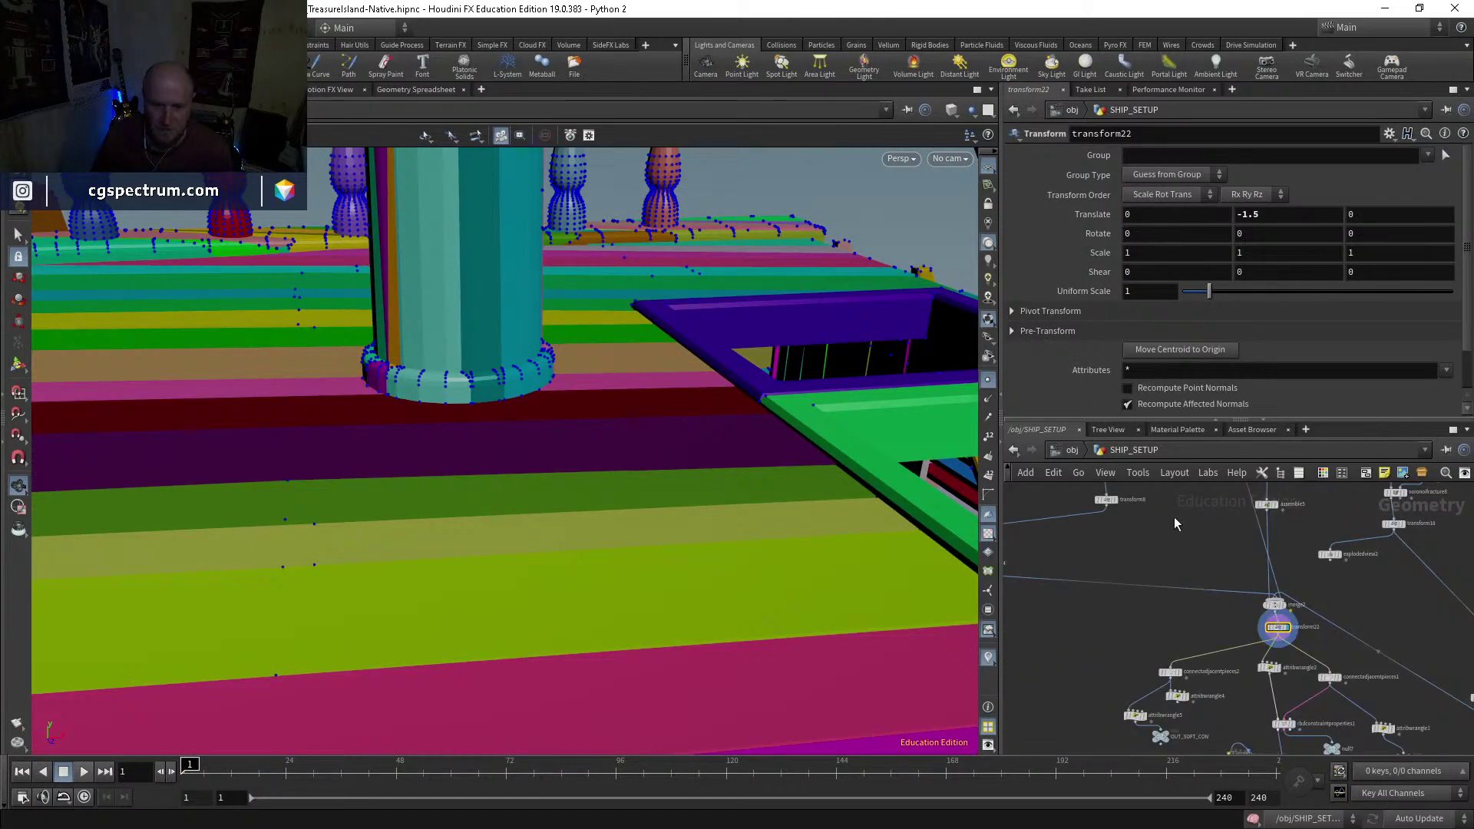
{"action": "scroll", "coordinate": [1136, 669], "scroll_direction": "up", "scroll_amount": 5}
{"action": "left_click", "coordinate": [1119, 665]}
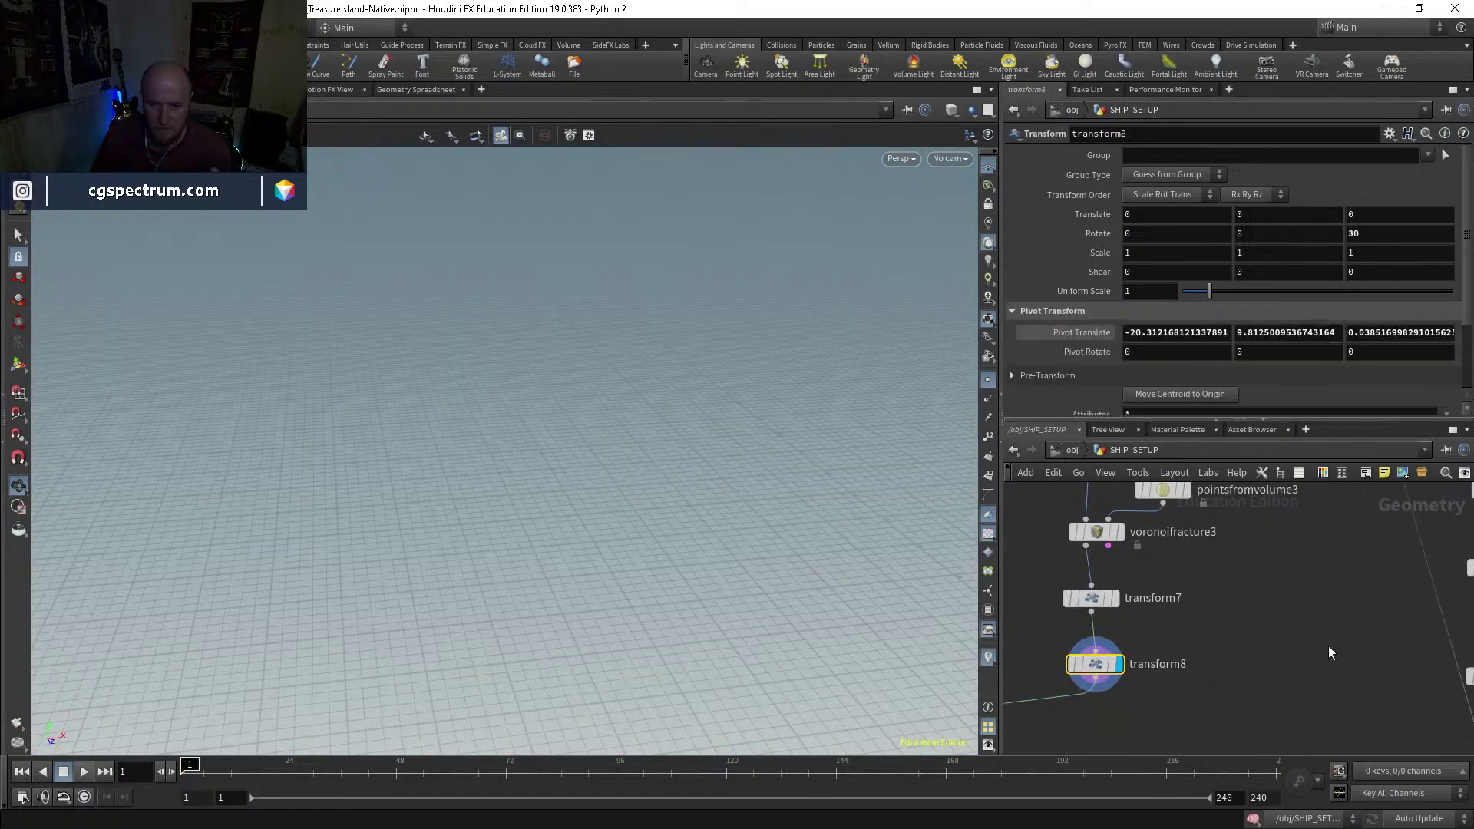
{"action": "middle_click_drag", "start_coordinate": [1406, 651], "coordinate": [1117, 583]}
{"action": "left_click", "coordinate": [1226, 612]}
{"action": "scroll", "coordinate": [1221, 560], "scroll_direction": "down", "scroll_amount": 5}
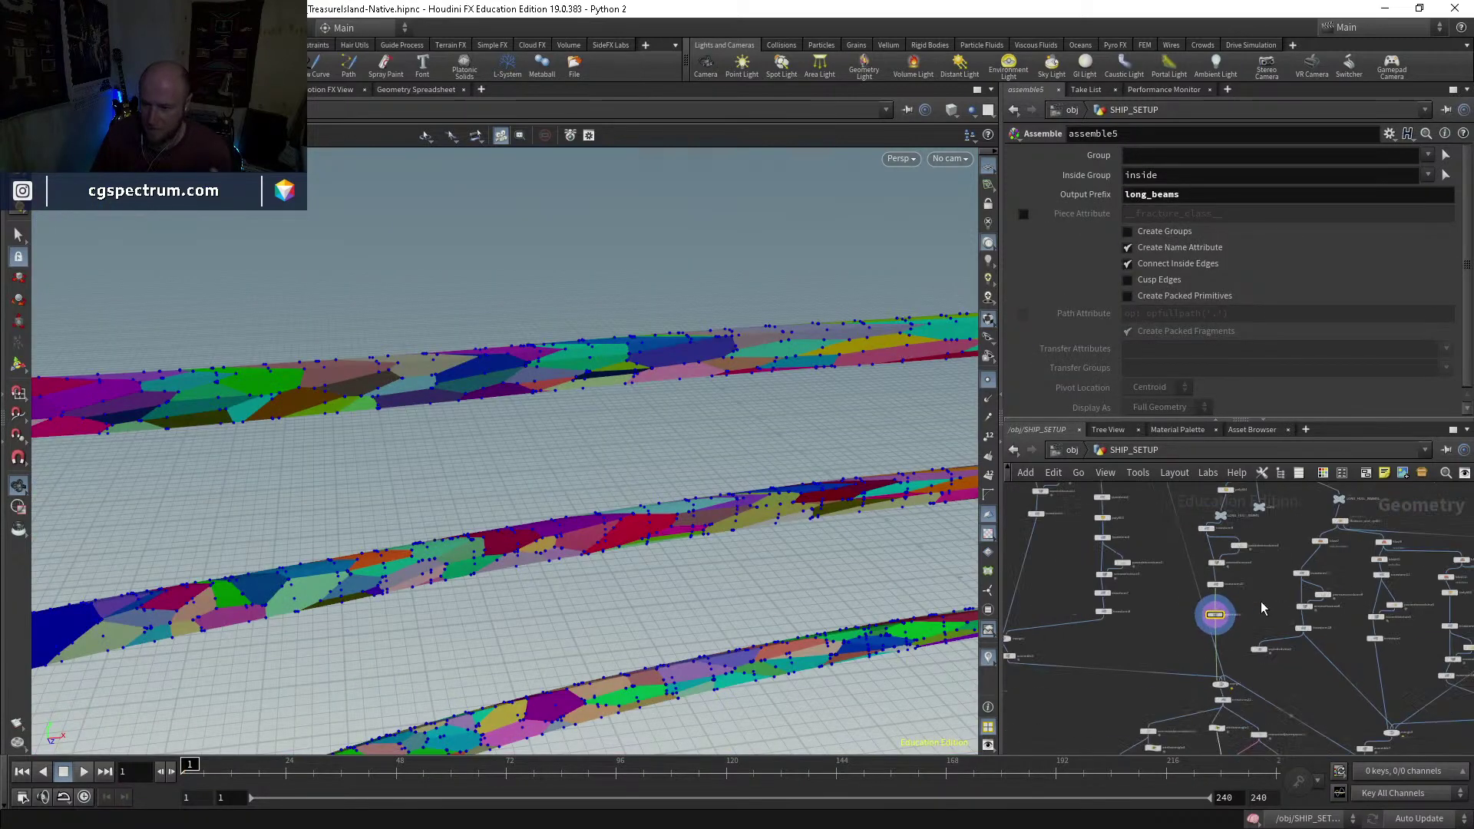
{"action": "scroll", "coordinate": [1291, 569], "scroll_direction": "up", "scroll_amount": 6}
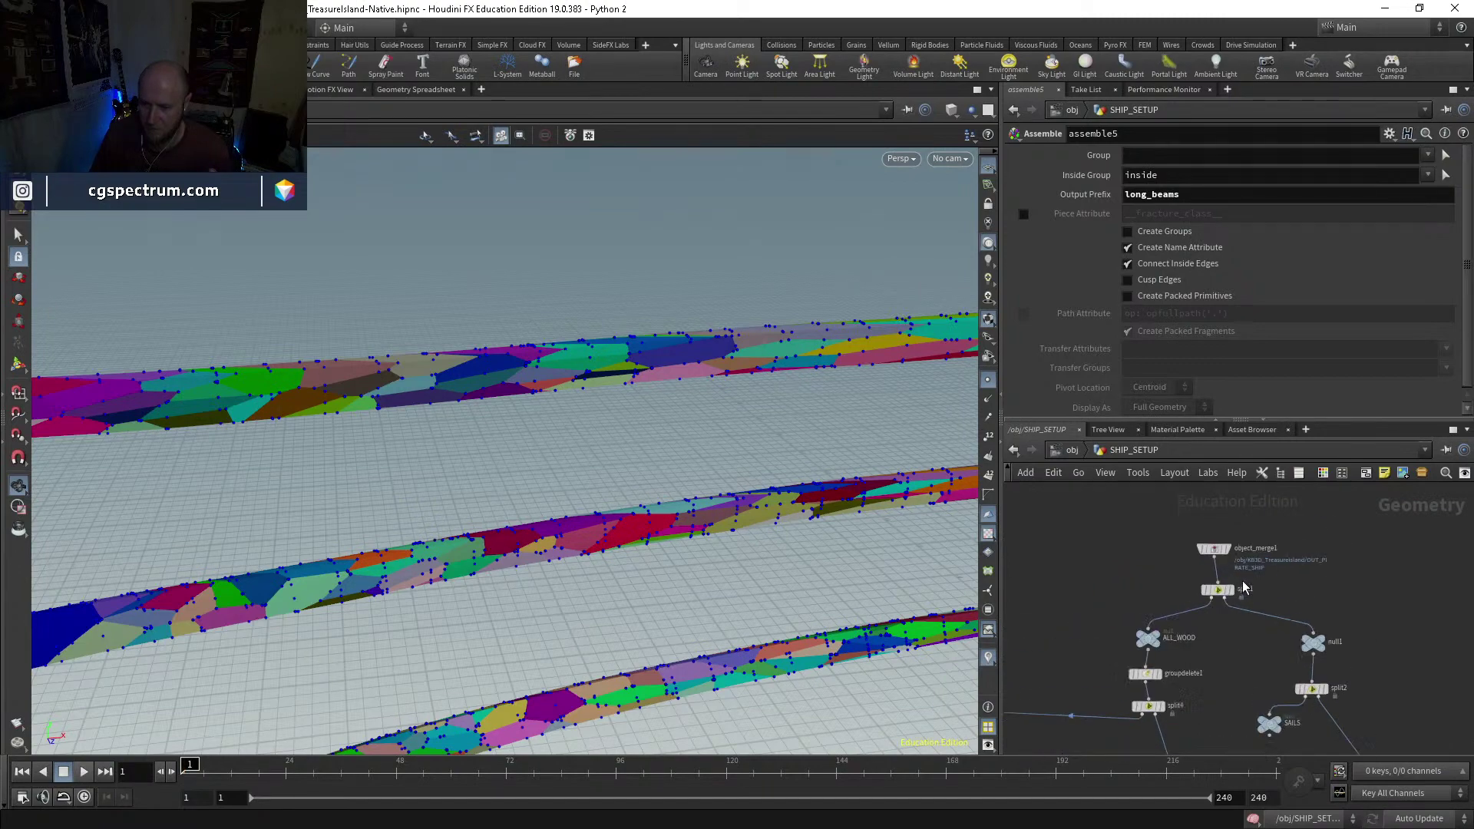
Step: Display the split1 node and inspect the block at the mast base in the original ship geometry
{"action": "left_click", "coordinate": [1216, 597]}
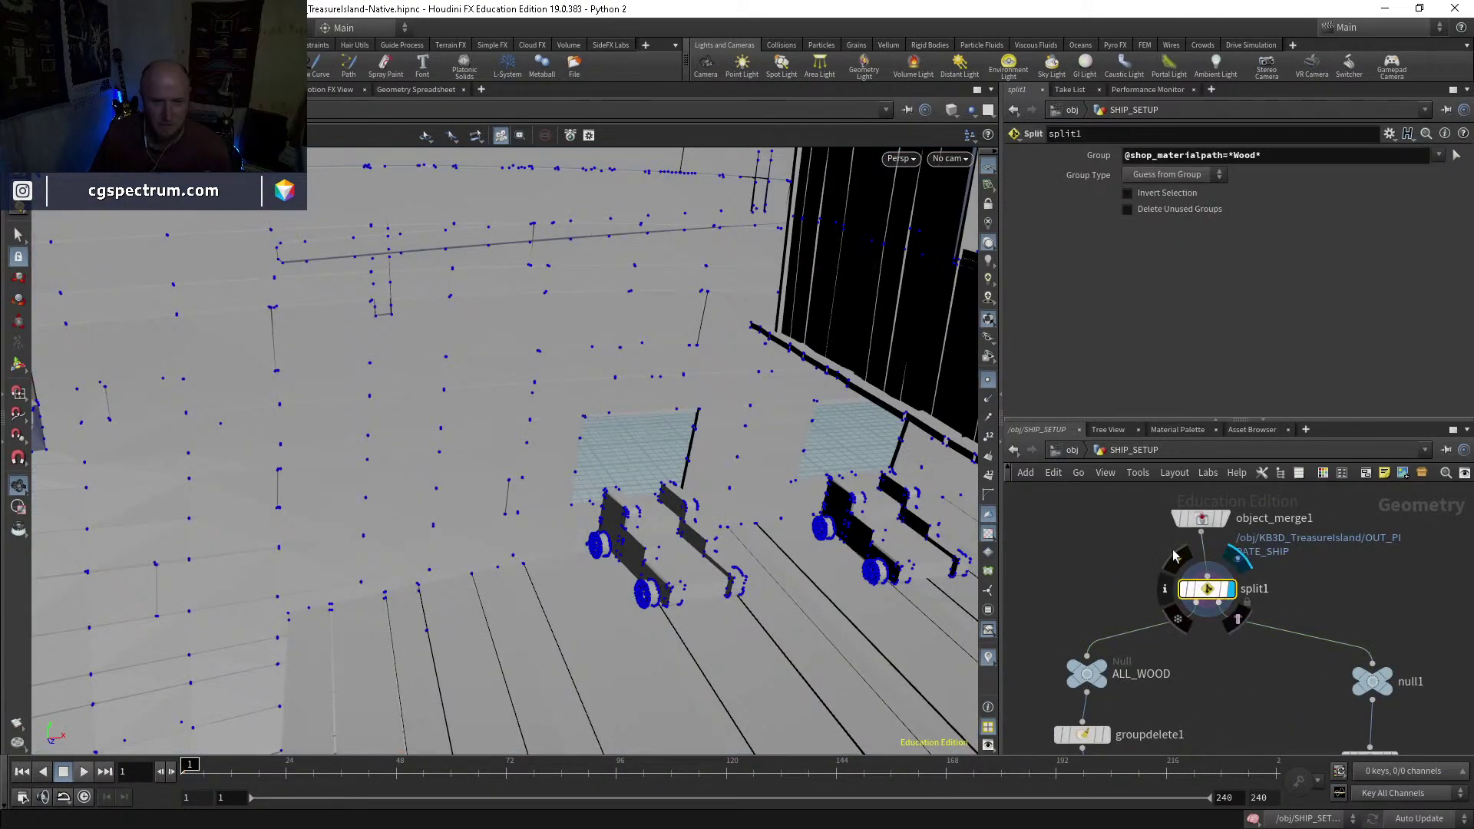
{"action": "right_click_drag", "start_coordinate": [618, 352], "coordinate": [556, 542]}
{"action": "right_click_drag", "start_coordinate": [560, 468], "coordinate": [546, 523]}
{"action": "middle_click_drag", "start_coordinate": [589, 456], "coordinate": [555, 582]}
{"action": "left_click_drag", "start_coordinate": [566, 543], "coordinate": [513, 453]}
{"action": "right_click_drag", "start_coordinate": [513, 453], "coordinate": [650, 297]}
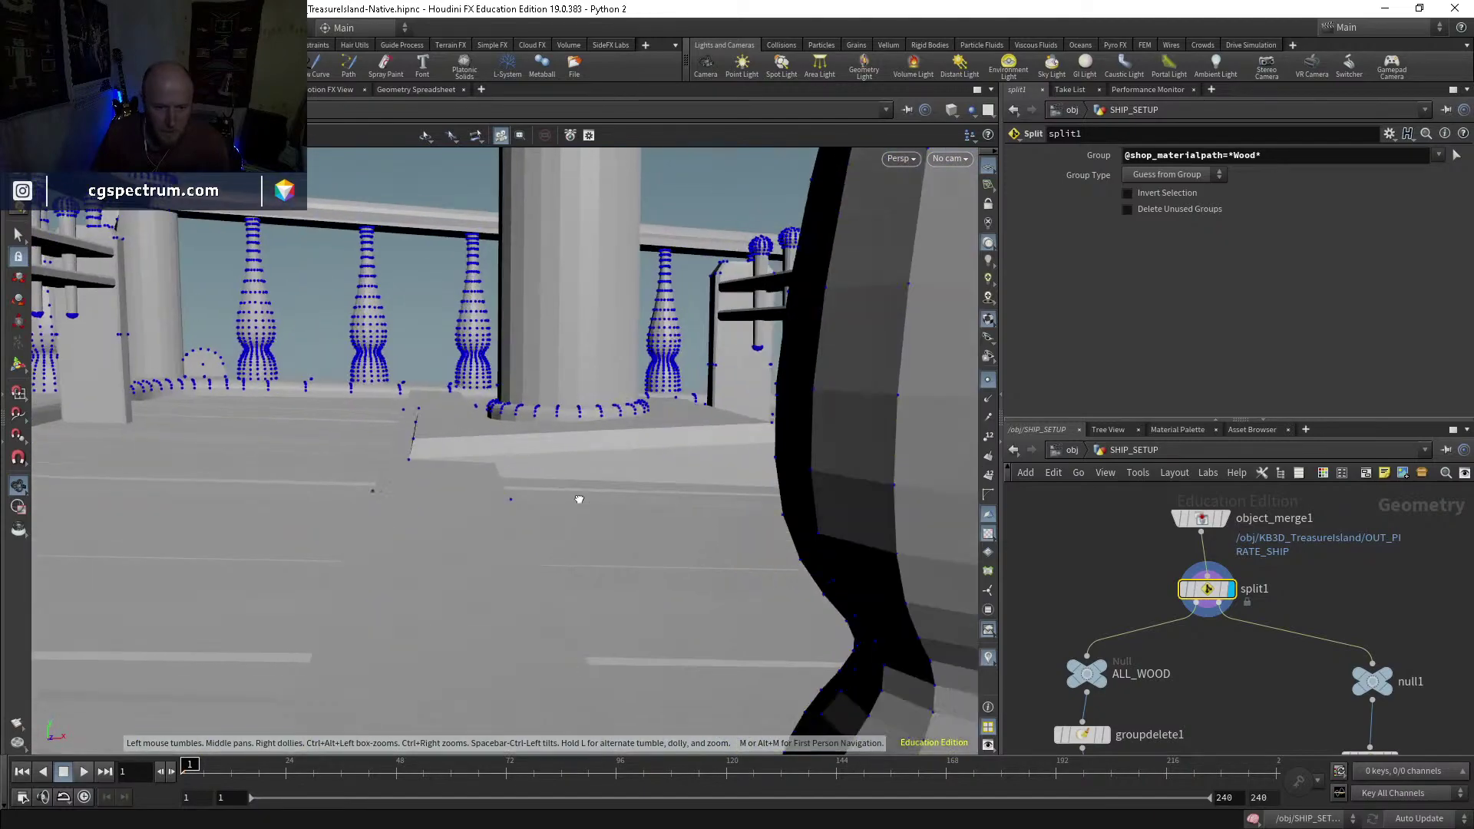
{"action": "left_click_drag", "start_coordinate": [578, 501], "coordinate": [596, 487]}
{"action": "right_click_drag", "start_coordinate": [596, 487], "coordinate": [694, 336]}
{"action": "key", "text": "shift+w"}
{"action": "mouse_move", "coordinate": [772, 429]}
{"action": "left_mouse_down"}
{"action": "mouse_move", "coordinate": [704, 429]}
{"action": "mouse_move", "coordinate": [717, 441]}
{"action": "left_mouse_up"}
{"action": "key", "text": "shift+w"}
Step: Display null1, ALL_WOOD and split4 to find which branch carries the mast base block
{"action": "middle_click_drag", "start_coordinate": [1394, 688], "coordinate": [1350, 626]}
{"action": "left_click", "coordinate": [1333, 626]}
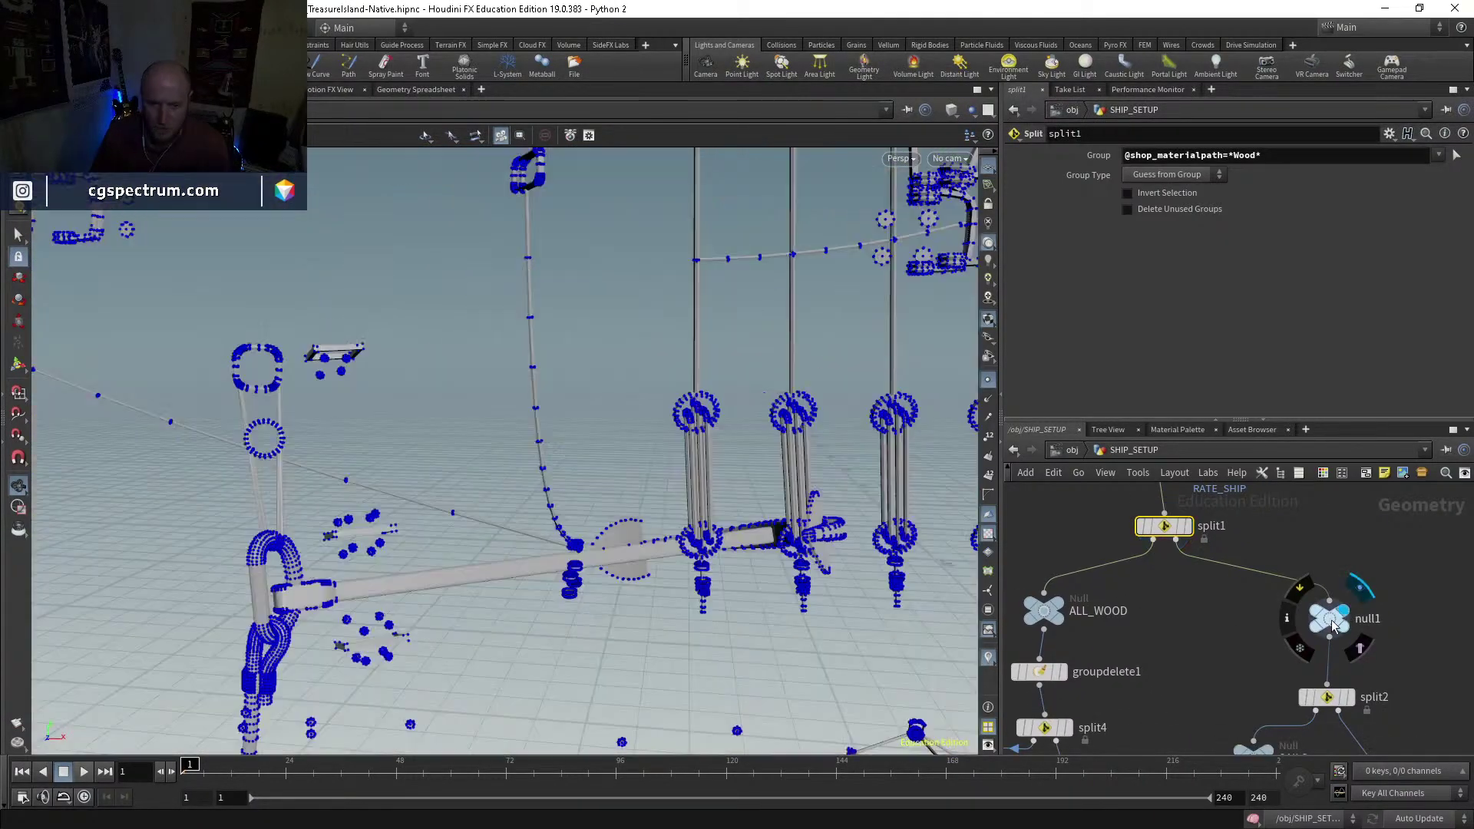
{"action": "middle_click_drag", "start_coordinate": [1417, 677], "coordinate": [1458, 621]}
{"action": "left_click", "coordinate": [1082, 563]}
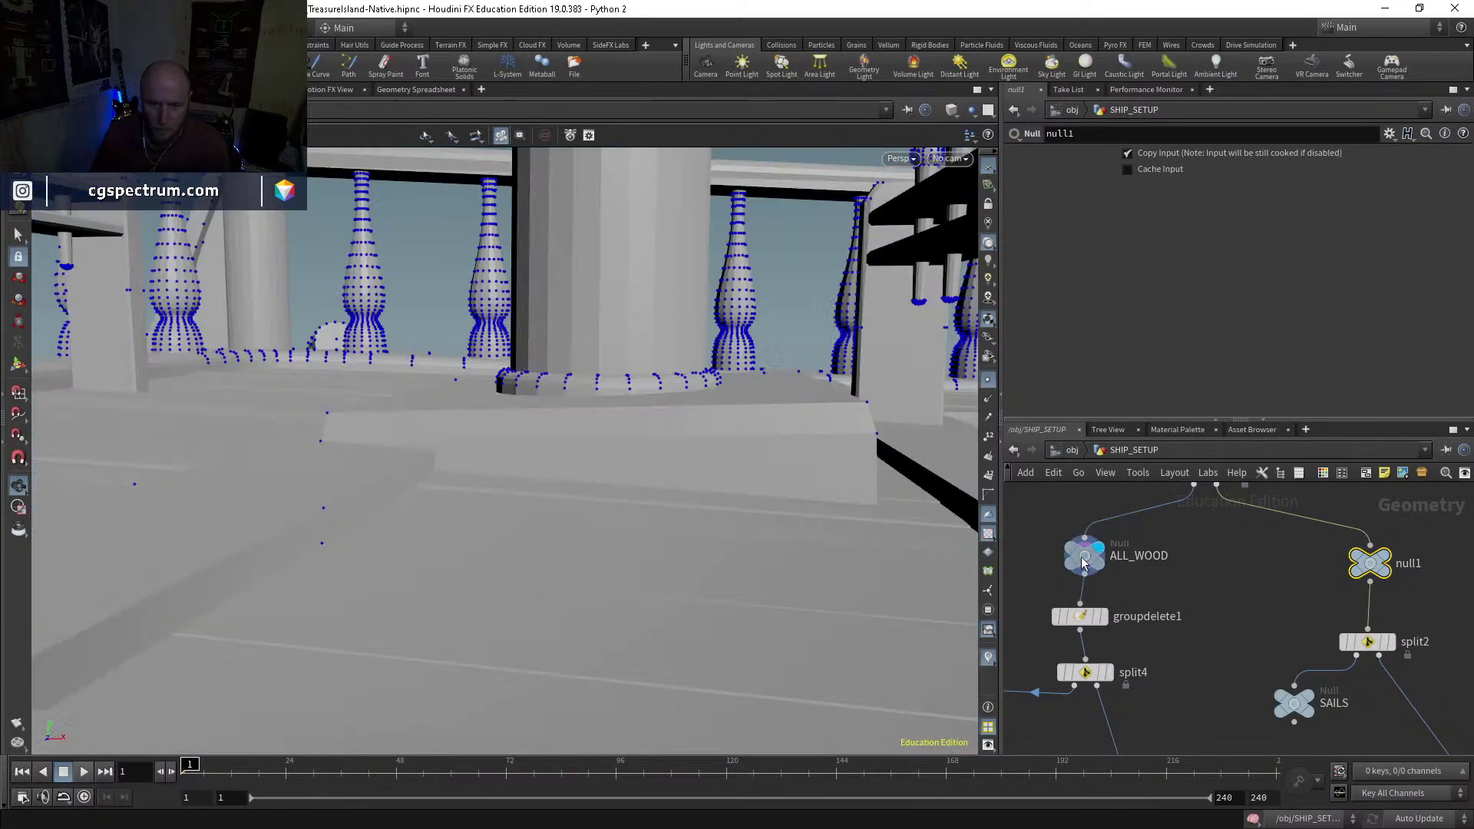
{"action": "middle_click_drag", "start_coordinate": [1181, 633], "coordinate": [1228, 534]}
{"action": "left_click", "coordinate": [1131, 575]}
Step: Follow the wood branch down the network and display the HULL null to check for the mast block
{"action": "middle_click_drag", "start_coordinate": [1224, 634], "coordinate": [1286, 577]}
{"action": "middle_click_drag", "start_coordinate": [1147, 605], "coordinate": [1374, 611]}
{"action": "scroll", "coordinate": [1195, 601], "scroll_direction": "down", "scroll_amount": 3}
{"action": "middle_click_drag", "start_coordinate": [1174, 583], "coordinate": [1098, 543]}
{"action": "scroll", "coordinate": [1330, 599], "scroll_direction": "up", "scroll_amount": 3}
{"action": "left_click", "coordinate": [1321, 622]}
{"action": "left_click", "coordinate": [1297, 623]}
{"action": "scroll", "coordinate": [1304, 669], "scroll_direction": "down", "scroll_amount": 2}
{"action": "middle_click_drag", "start_coordinate": [1150, 687], "coordinate": [1154, 658]}
{"action": "scroll", "coordinate": [1147, 651], "scroll_direction": "up", "scroll_amount": 3}
{"action": "left_click", "coordinate": [1162, 603]}
{"action": "middle_click_drag", "start_coordinate": [1237, 678], "coordinate": [1007, 621]}
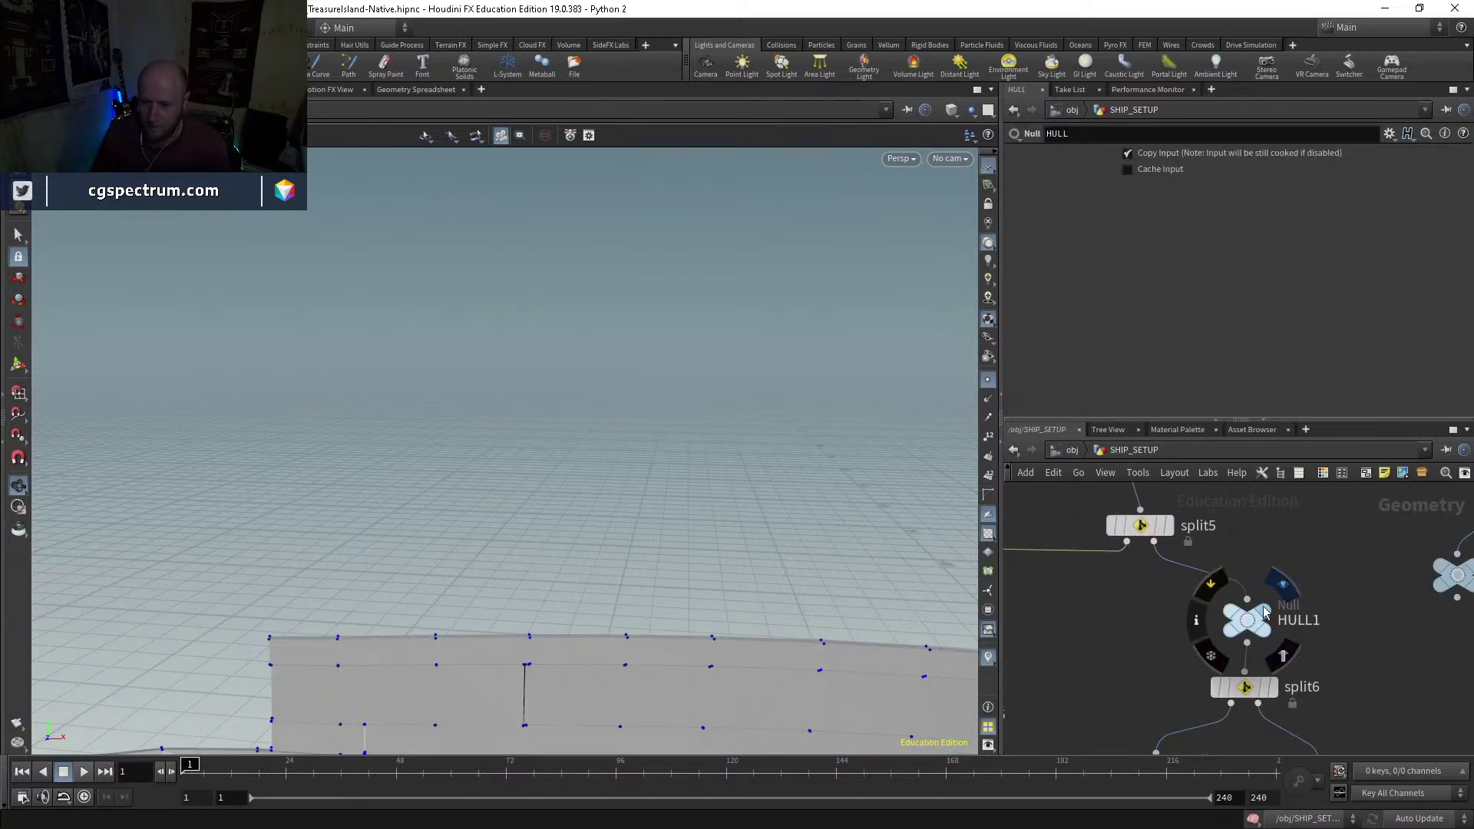
Step: Display HULL1, HULL2, HULL3 and split7 in turn to trace the mast block through the splits
{"action": "left_click", "coordinate": [1263, 613]}
{"action": "scroll", "coordinate": [1183, 650], "scroll_direction": "down", "scroll_amount": 3}
{"action": "middle_click_drag", "start_coordinate": [1190, 720], "coordinate": [1180, 605]}
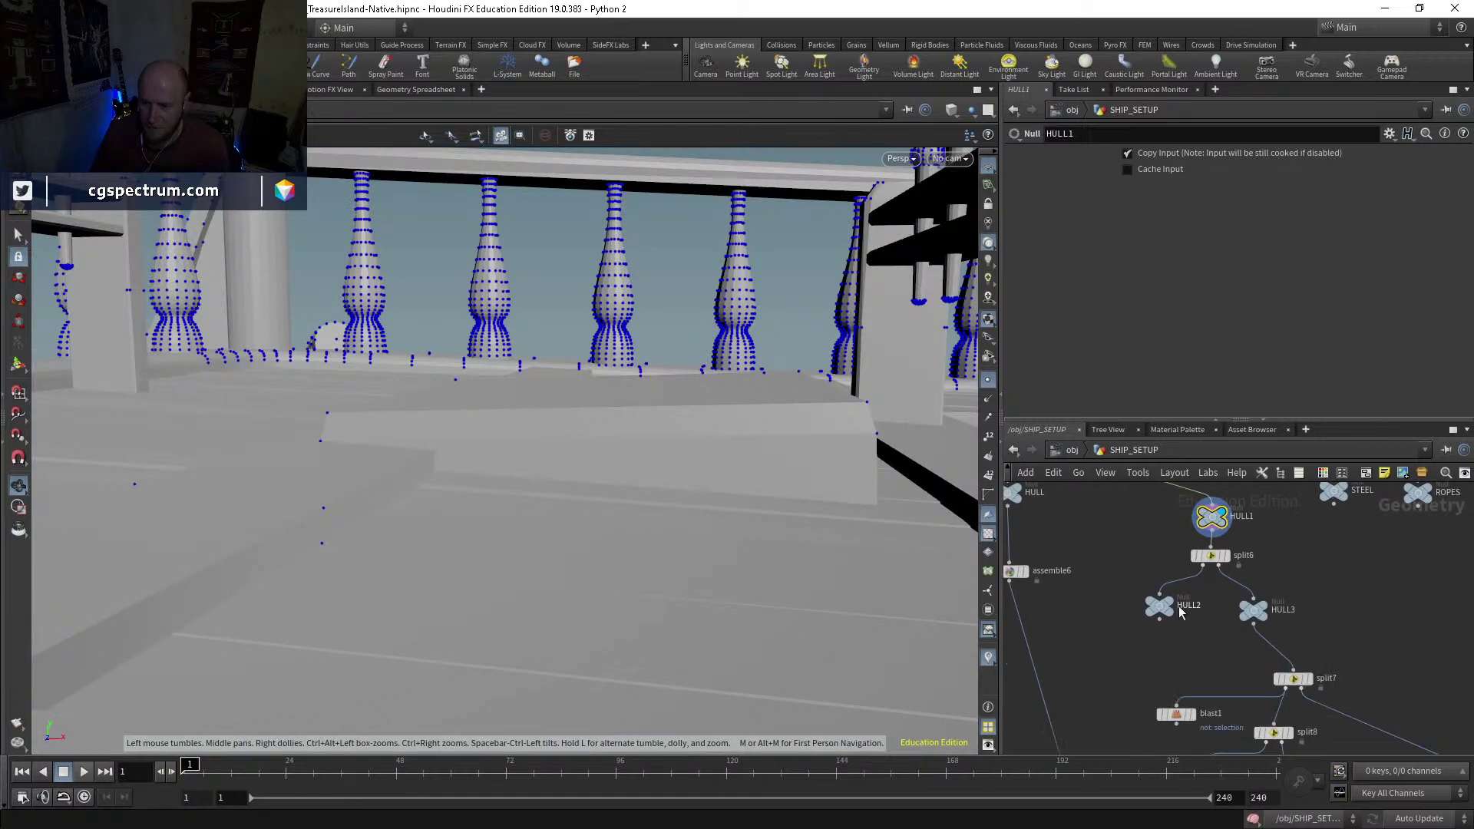
{"action": "scroll", "coordinate": [1178, 604], "scroll_direction": "up", "scroll_amount": 2}
{"action": "left_click", "coordinate": [1183, 580]}
{"action": "left_click", "coordinate": [1154, 606]}
{"action": "scroll", "coordinate": [1198, 634], "scroll_direction": "down", "scroll_amount": 1}
{"action": "left_click", "coordinate": [1295, 590]}
{"action": "left_click", "coordinate": [1274, 618]}
{"action": "middle_click_drag", "start_coordinate": [1249, 655], "coordinate": [1101, 541]}
{"action": "left_click", "coordinate": [1206, 605]}
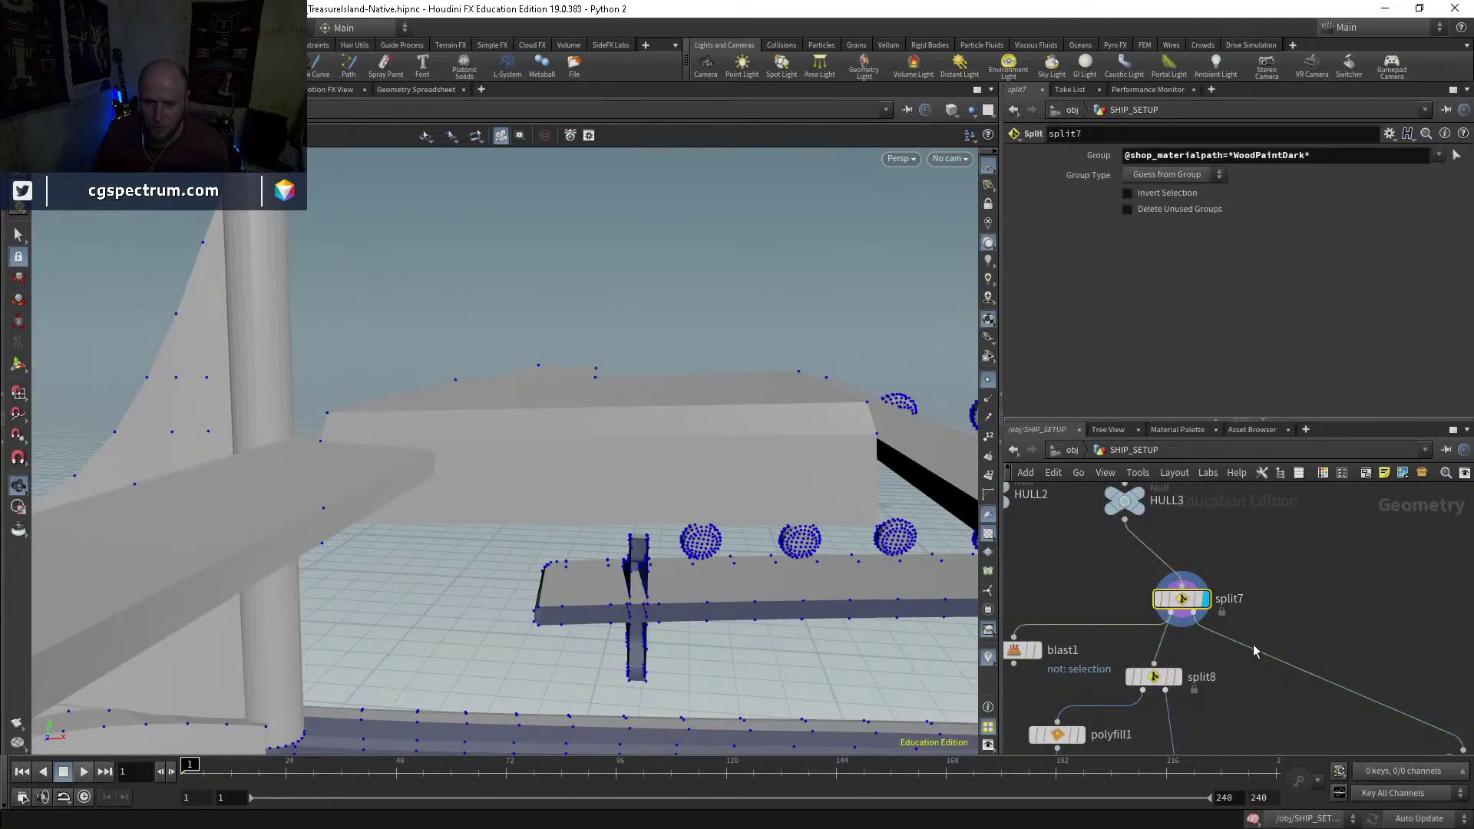
Step: Display polyfill1, split8 and null2 in turn to find the leftover mast block
{"action": "middle_click_drag", "start_coordinate": [1209, 673], "coordinate": [1268, 603]}
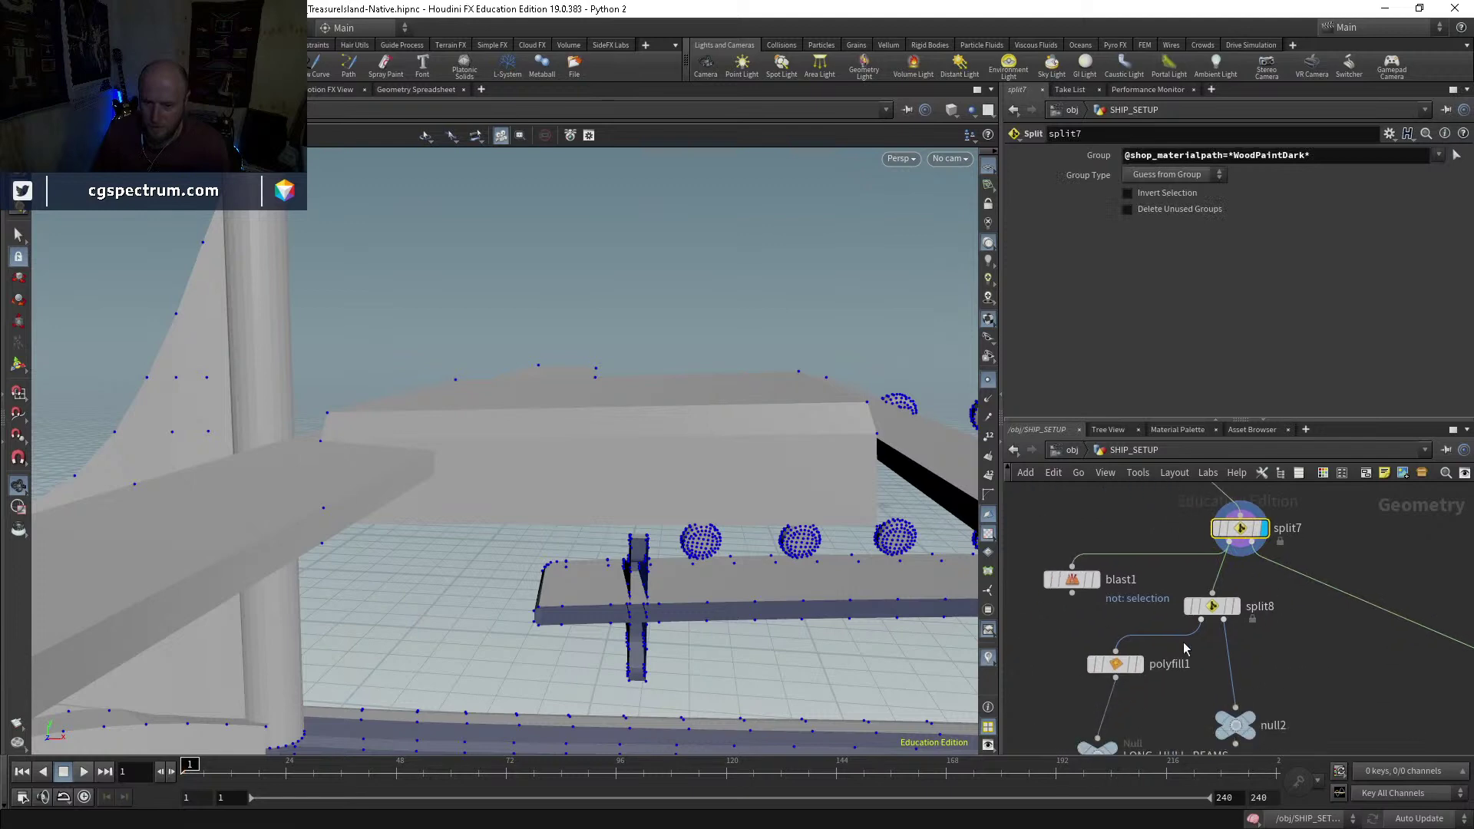
{"action": "left_click", "coordinate": [1137, 664]}
{"action": "left_click", "coordinate": [1238, 611]}
{"action": "middle_click_drag", "start_coordinate": [1269, 648], "coordinate": [1180, 502]}
{"action": "left_click", "coordinate": [1160, 574]}
{"action": "left_click_drag", "start_coordinate": [1151, 581], "coordinate": [1212, 569]}
Step: Examine the leftover parts in null2 and locate the flat block that sits under the mast
{"action": "right_click_drag", "start_coordinate": [720, 367], "coordinate": [517, 684]}
{"action": "left_click_drag", "start_coordinate": [522, 614], "coordinate": [660, 624]}
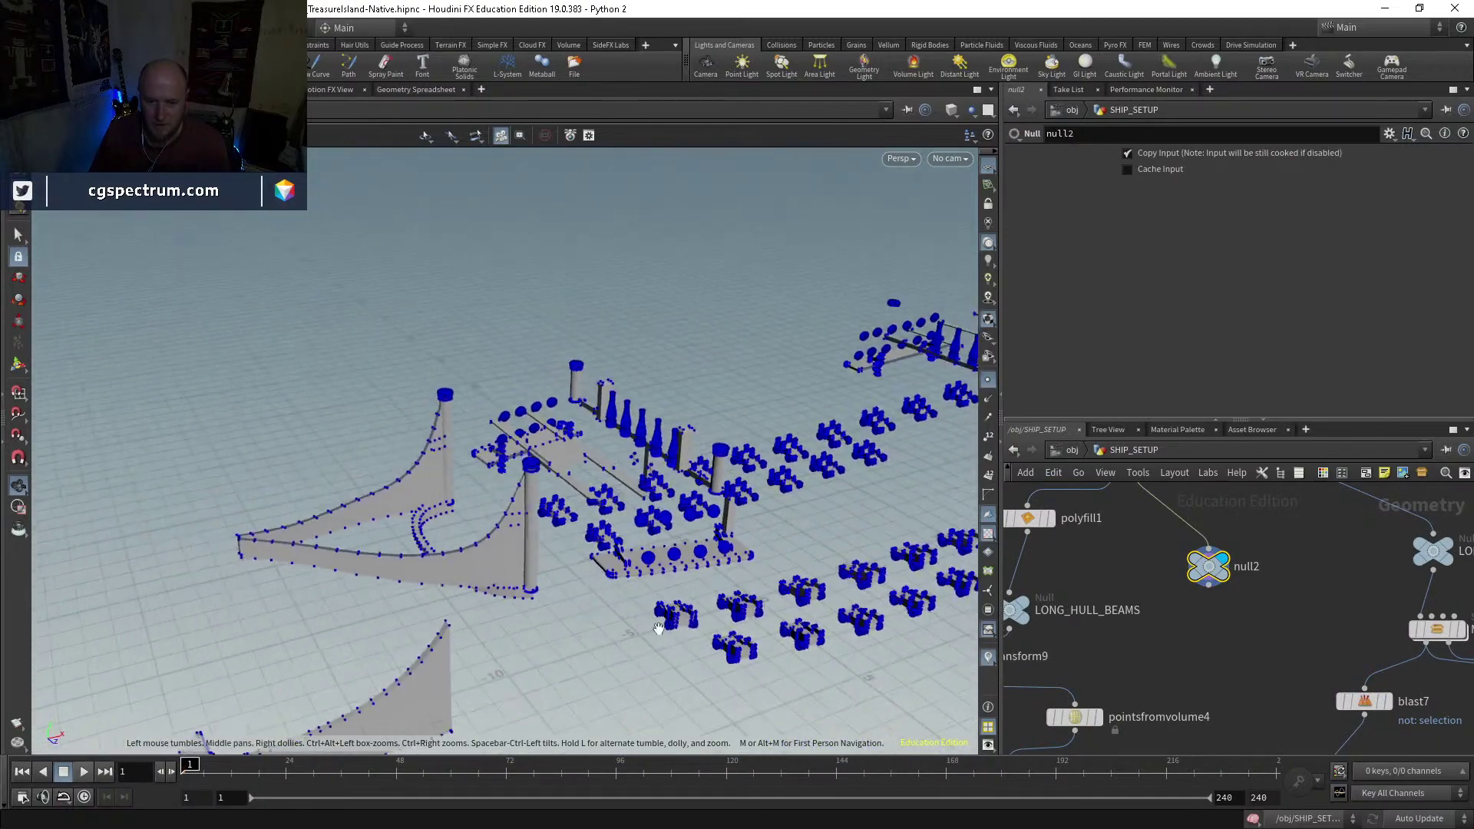
{"action": "middle_click_drag", "start_coordinate": [660, 623], "coordinate": [587, 616]}
{"action": "right_click_drag", "start_coordinate": [587, 617], "coordinate": [626, 587]}
{"action": "left_click_drag", "start_coordinate": [614, 611], "coordinate": [717, 585]}
{"action": "right_click_drag", "start_coordinate": [717, 585], "coordinate": [721, 513]}
{"action": "left_click_drag", "start_coordinate": [720, 513], "coordinate": [499, 491]}
{"action": "middle_click_drag", "start_coordinate": [499, 492], "coordinate": [501, 543]}
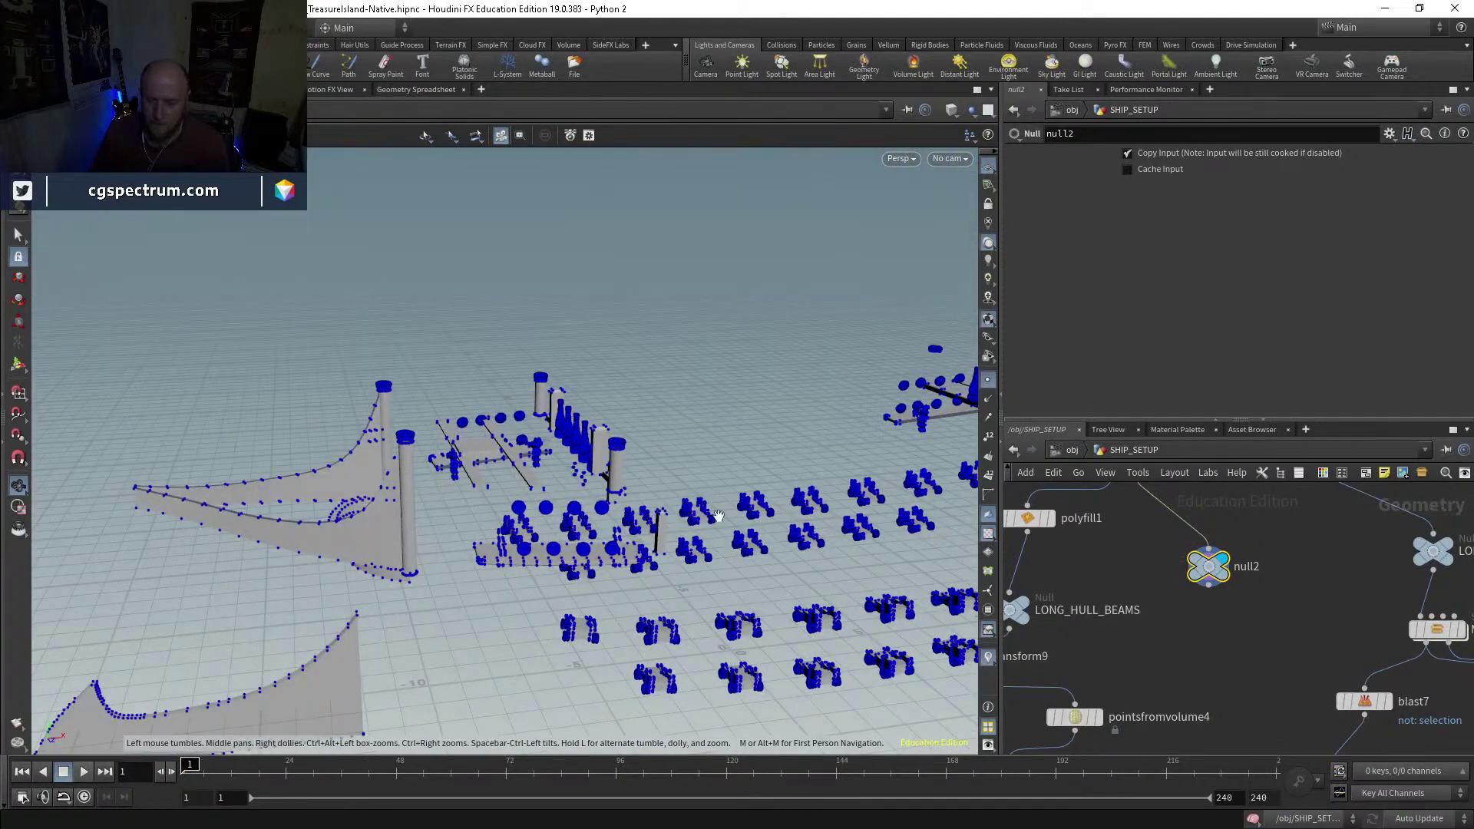
{"action": "key", "text": "shift+w"}
{"action": "mouse_move", "coordinate": [434, 392]}
{"action": "left_mouse_down"}
{"action": "mouse_move", "coordinate": [450, 454]}
{"action": "mouse_move", "coordinate": [490, 430]}
{"action": "left_mouse_up"}
{"action": "key", "text": "shift+w"}
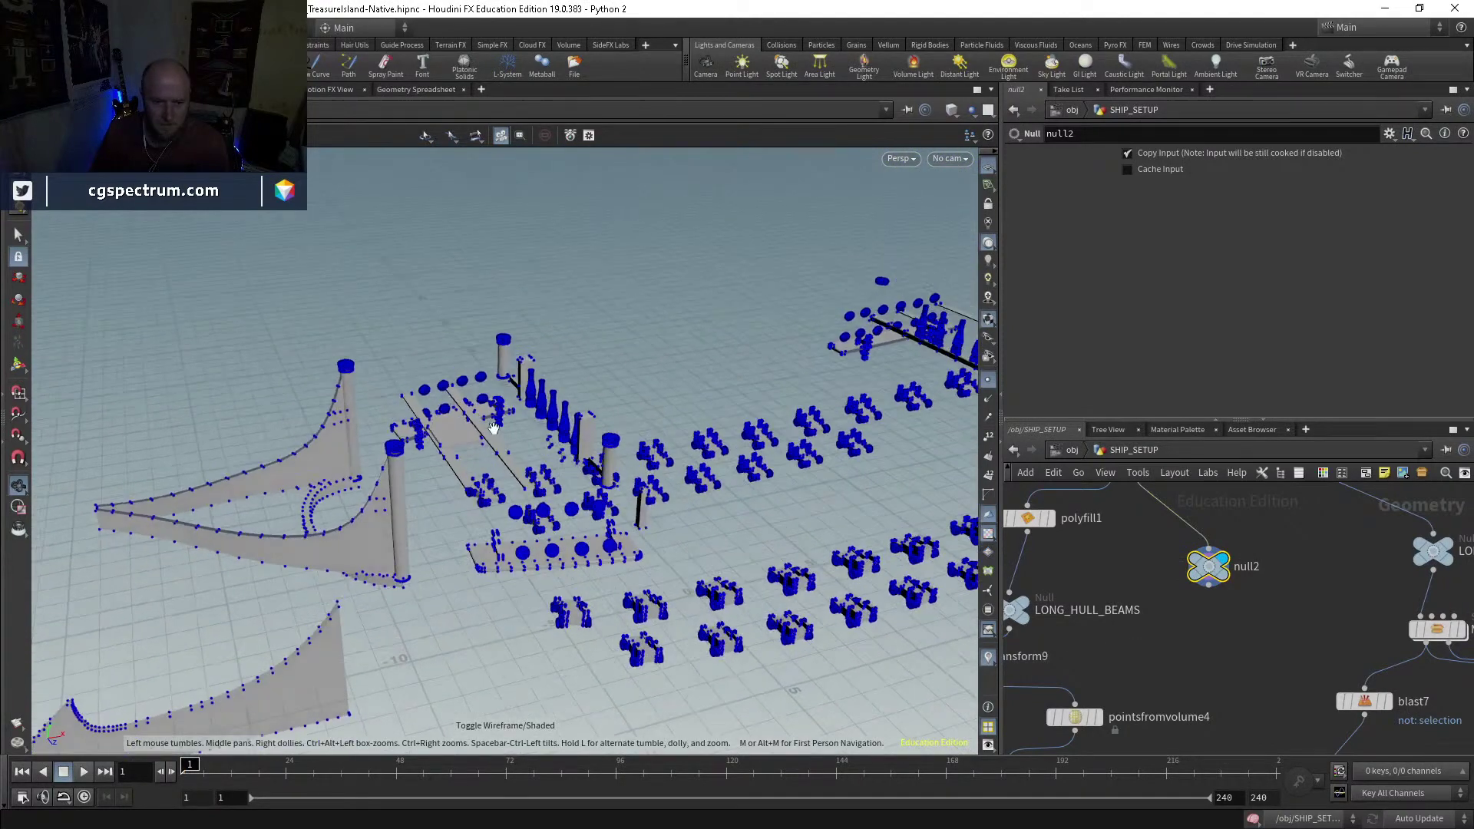
{"action": "right_click_drag", "start_coordinate": [429, 435], "coordinate": [510, 297]}
Step: Isolate the flat mast block from null2 using a Blast with Delete Non Selected enabled, and inspect its underside
{"action": "left_click", "coordinate": [22, 237]}
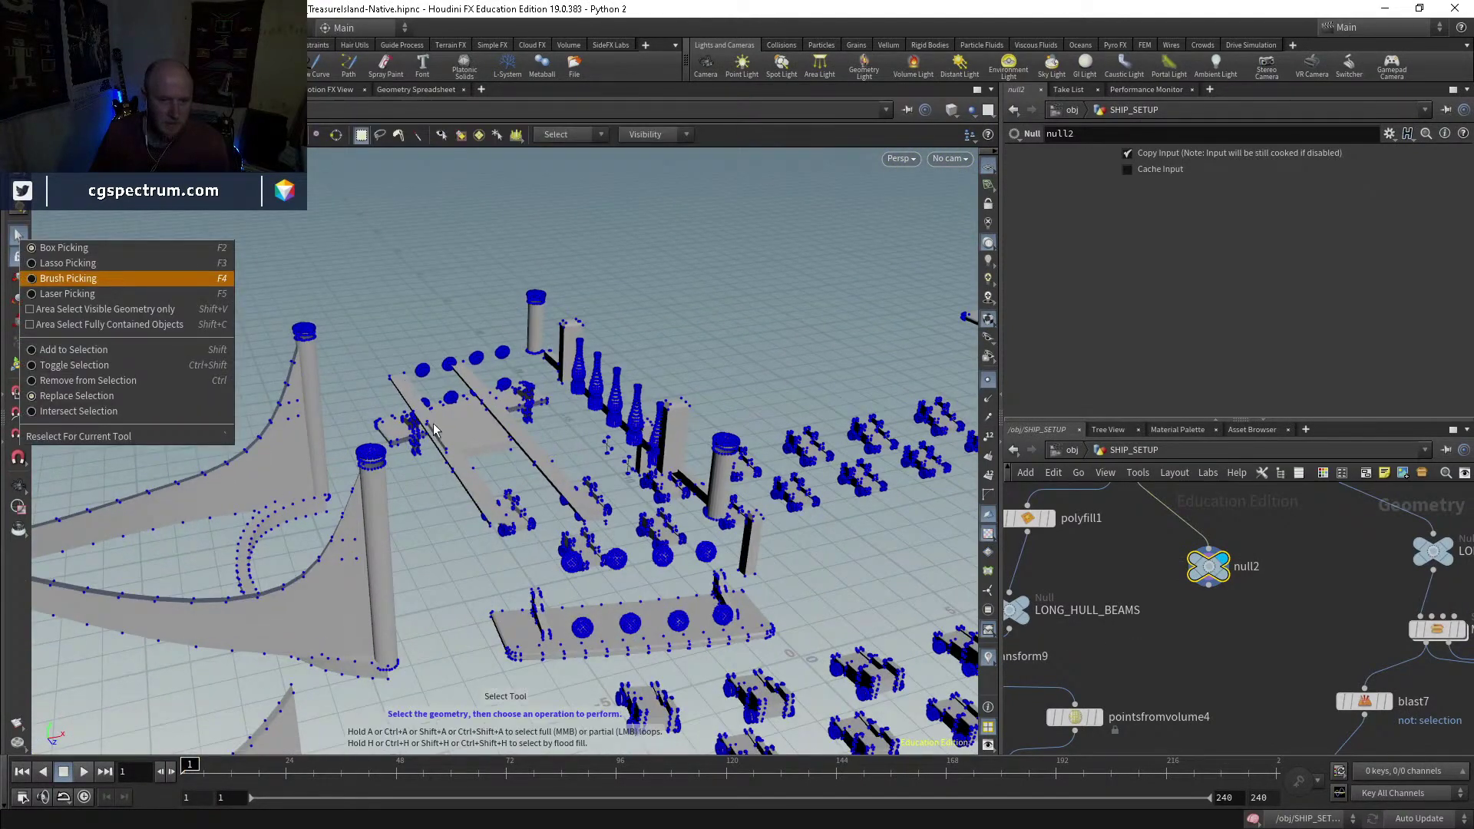
{"action": "left_click", "coordinate": [476, 433]}
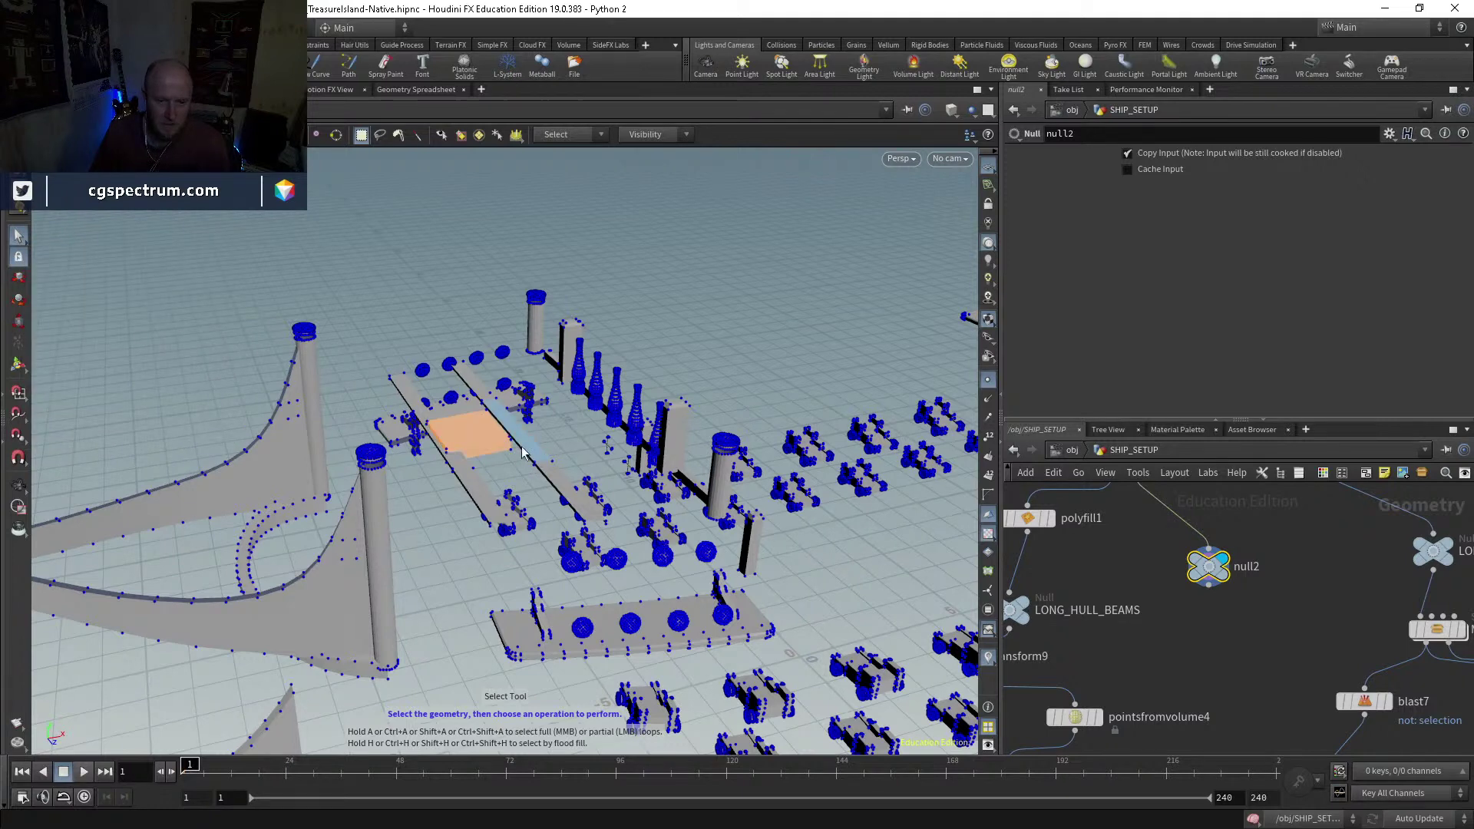
{"action": "key", "text": "Delete"}
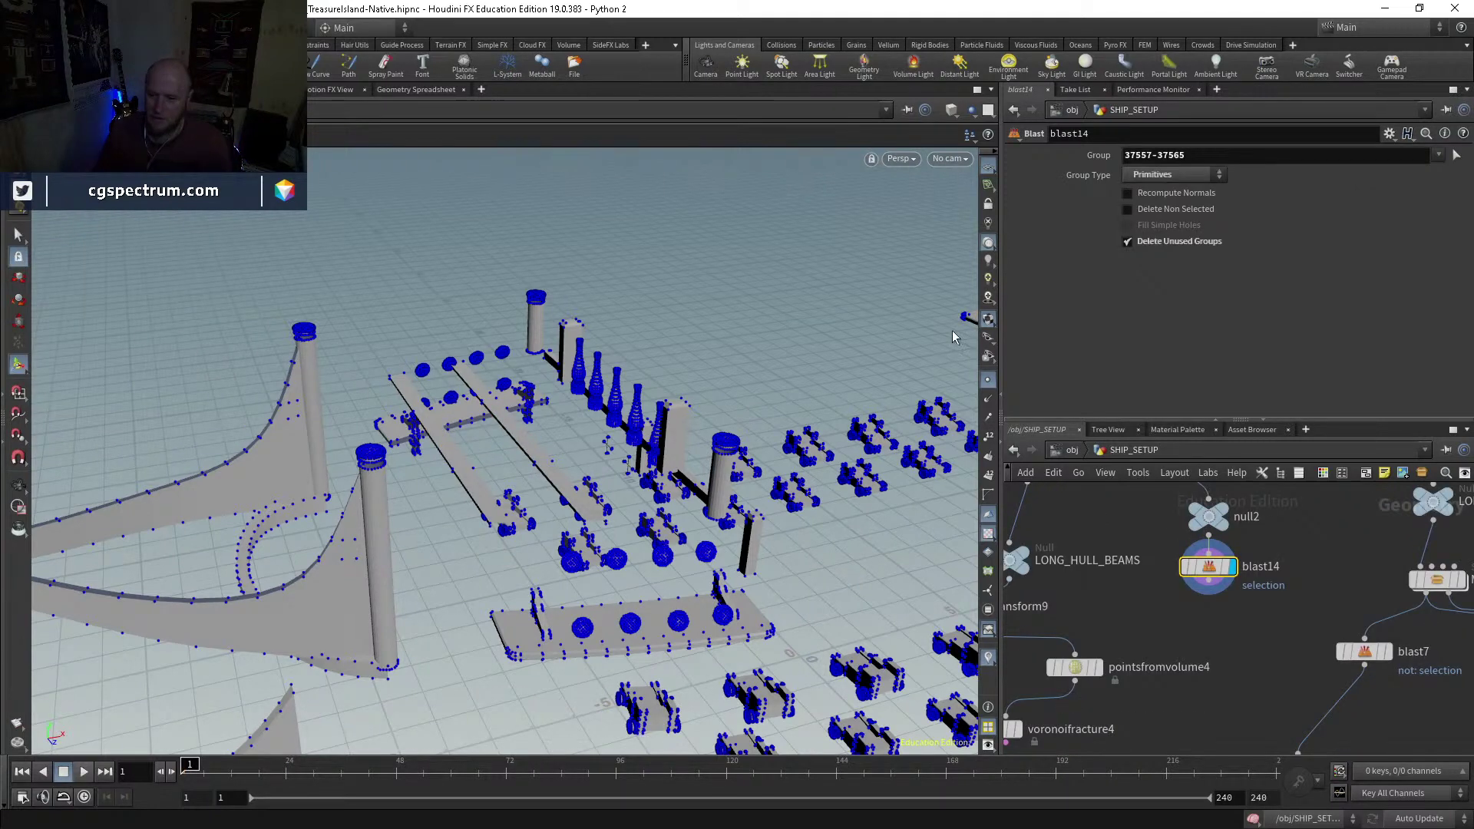
{"action": "left_click", "coordinate": [1178, 212]}
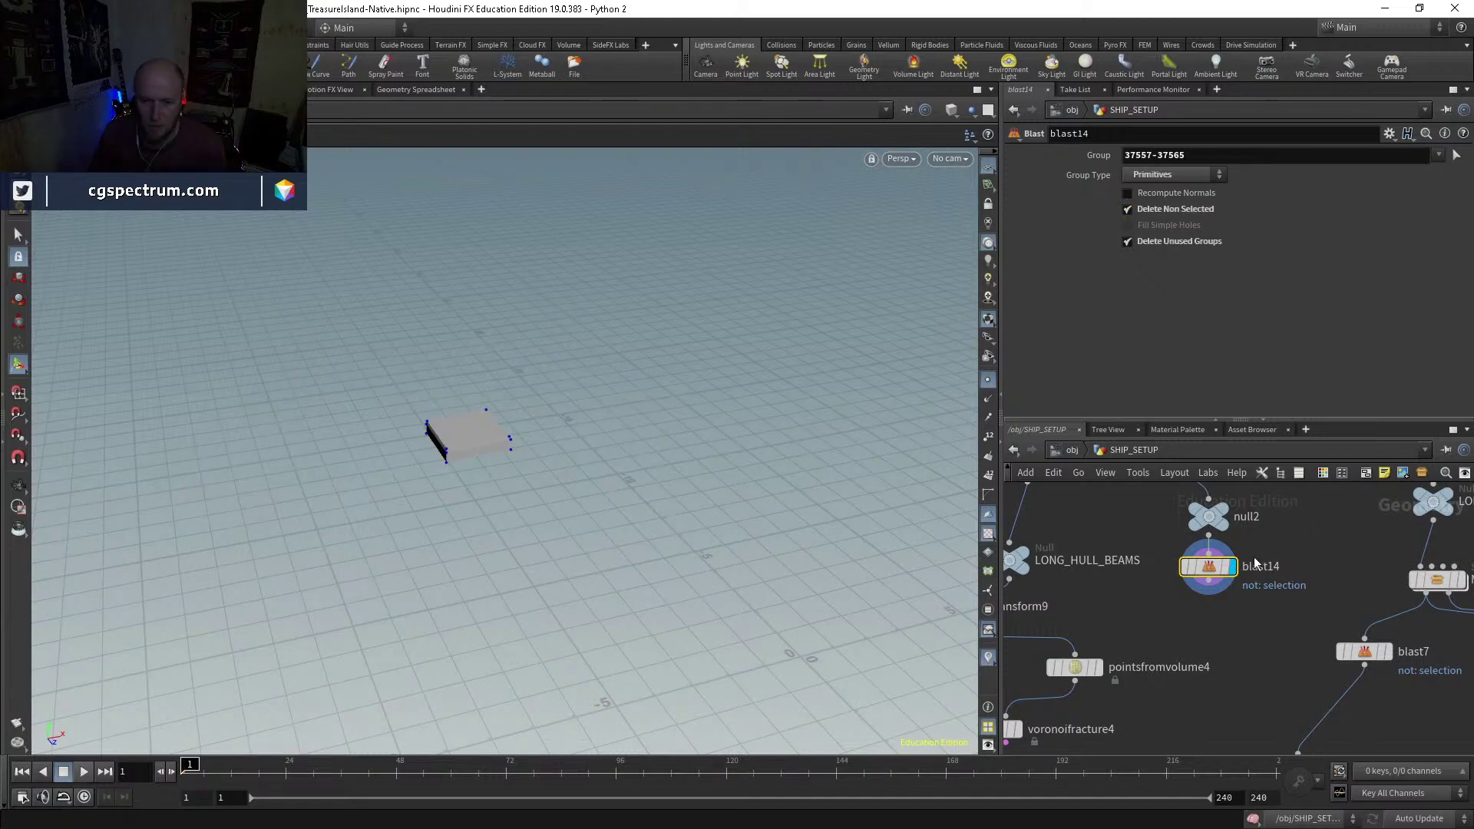
{"action": "left_click_drag", "start_coordinate": [595, 522], "coordinate": [543, 371], "text": "alt"}
{"action": "middle_click_drag", "start_coordinate": [625, 505], "coordinate": [624, 377]}
{"action": "right_click_drag", "start_coordinate": [526, 533], "coordinate": [625, 520]}
{"action": "key", "text": "w"}
{"action": "key", "text": "w"}
{"action": "left_click_drag", "start_coordinate": [625, 520], "coordinate": [637, 530]}
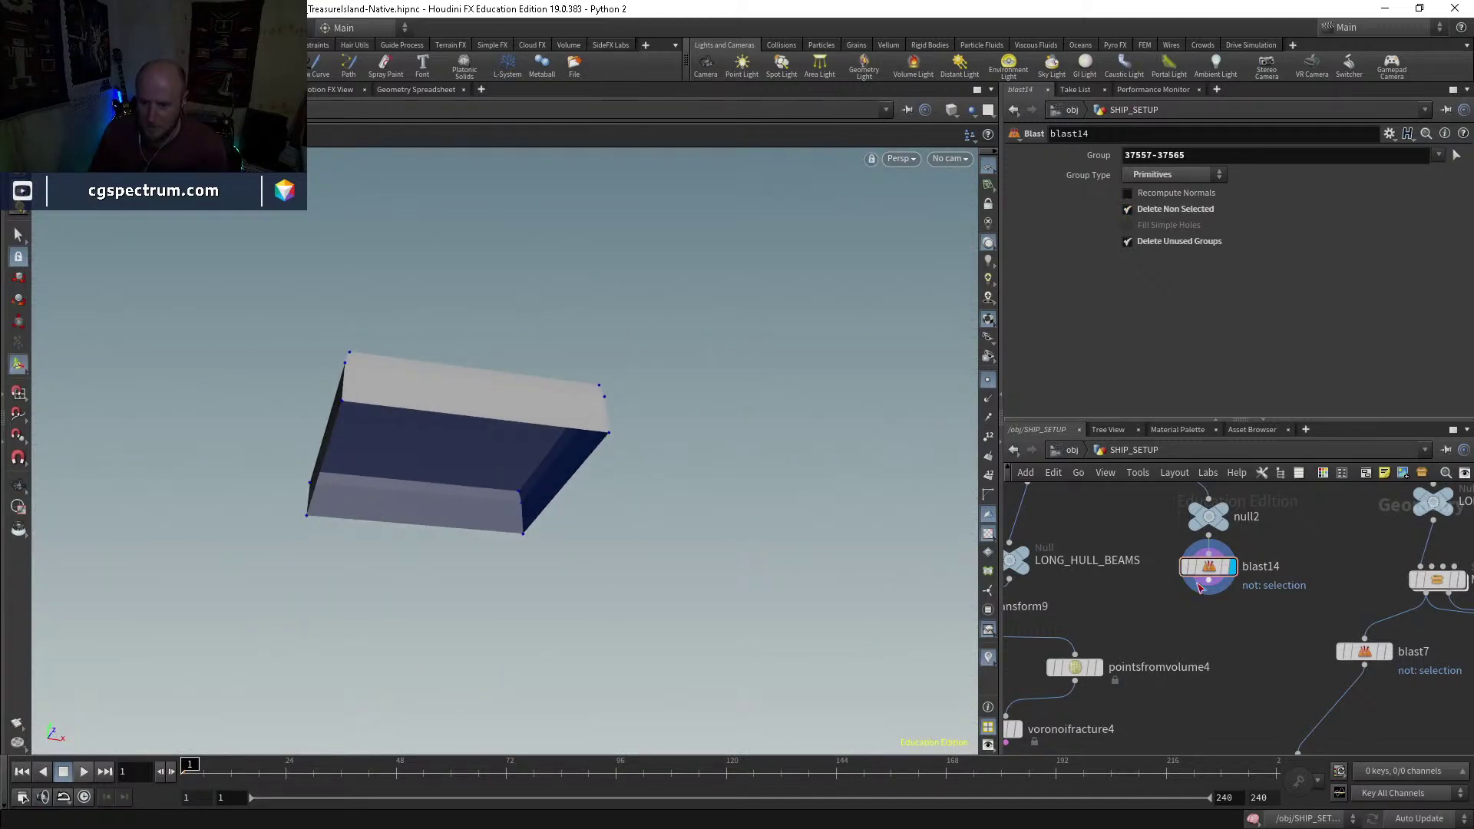
Step: Add a PolyFill node after blast14 and display it to close the mast block's underside
{"action": "key", "text": "Tab"}
{"action": "type", "text": "polyfi"}
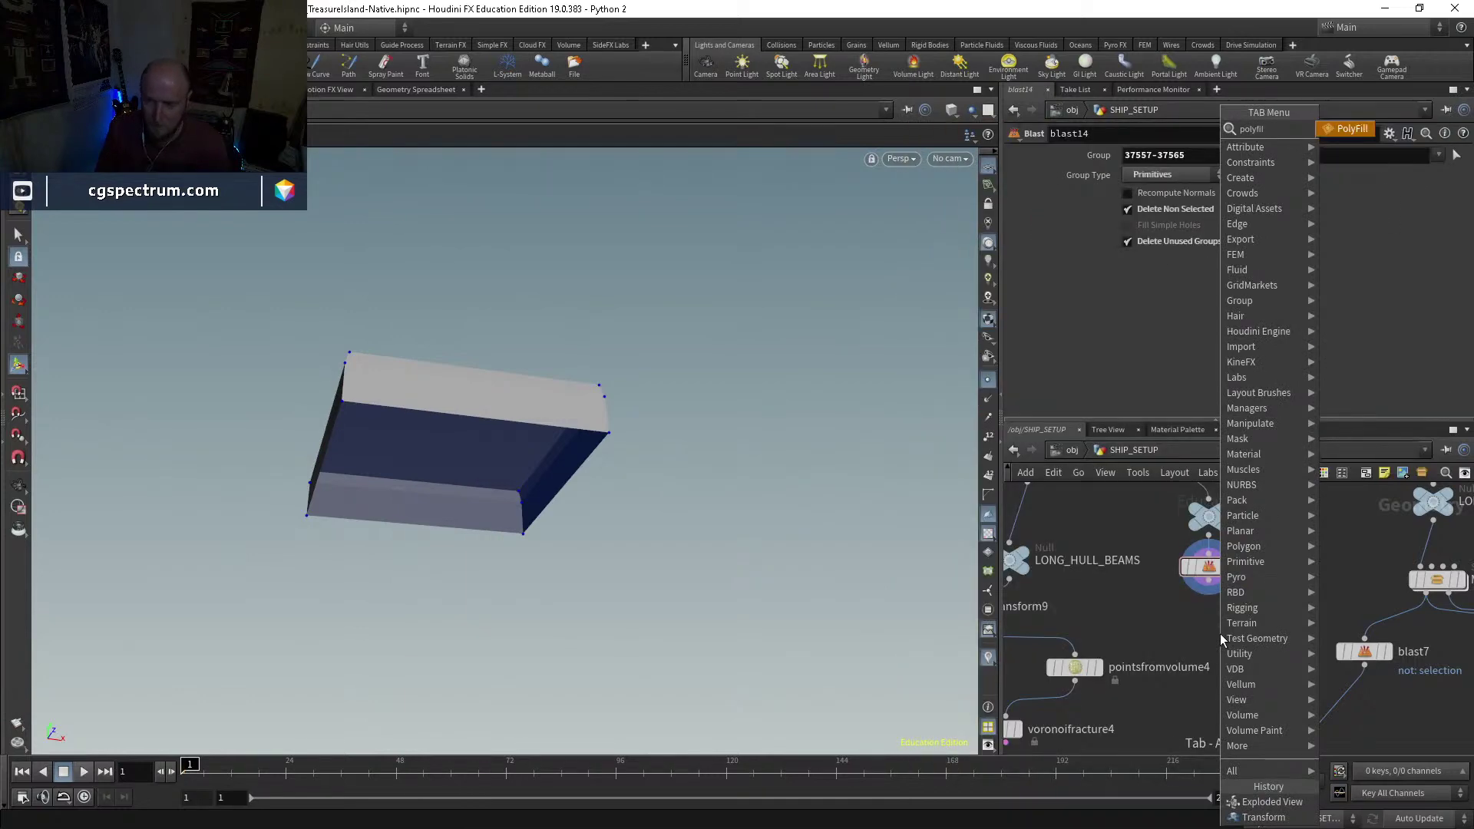
{"action": "key", "text": "Return"}
{"action": "left_click", "coordinate": [1219, 633]}
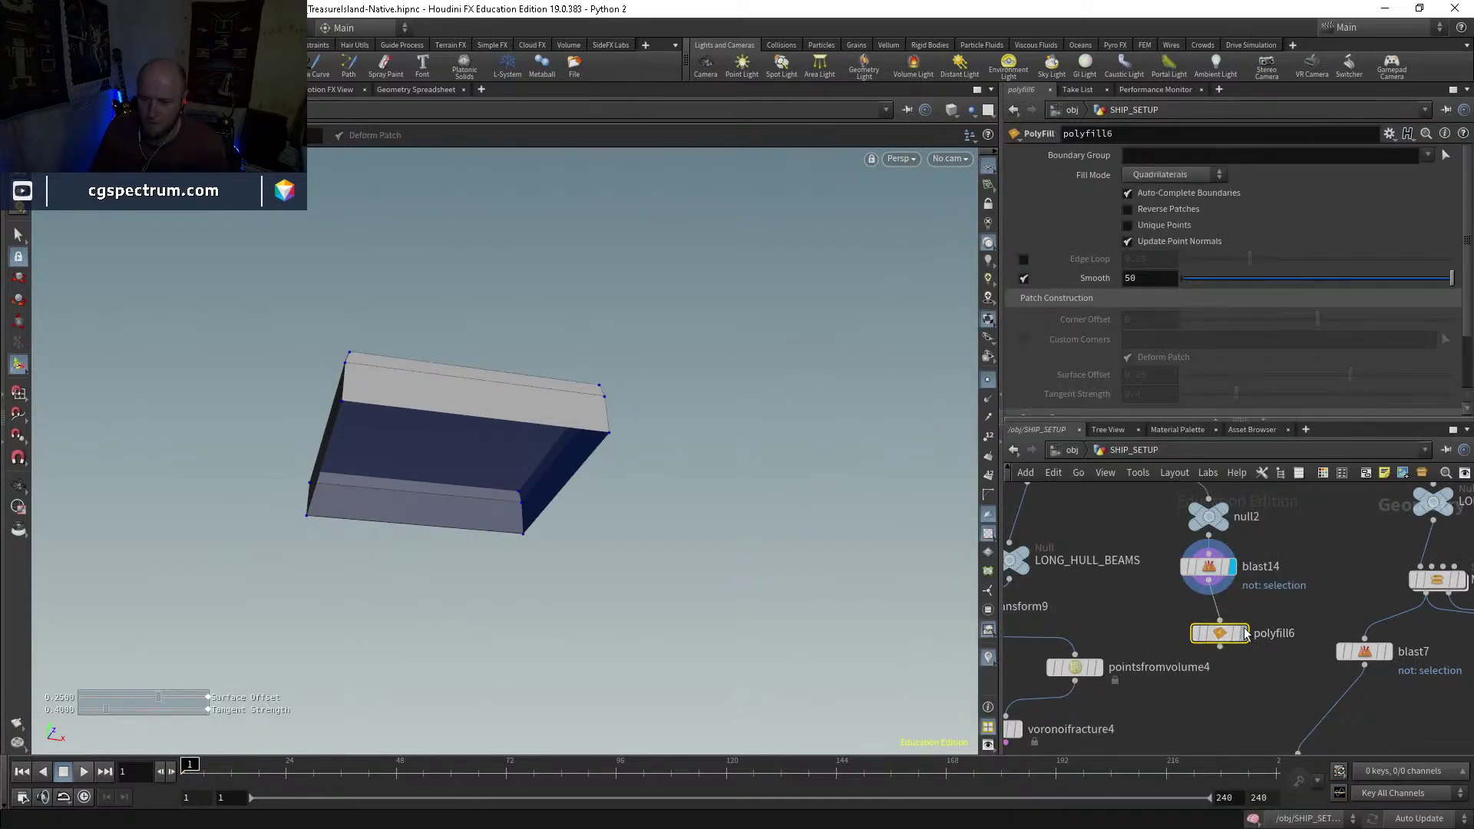
{"action": "left_click", "coordinate": [1245, 633]}
{"action": "left_click_drag", "start_coordinate": [1221, 637], "coordinate": [1215, 626]}
{"action": "left_click", "coordinate": [1221, 644]}
Step: Add an Assemble node after polyfill6 with the output prefix mast_block, leaving packed primitives off
{"action": "scroll", "coordinate": [1229, 637], "scroll_direction": "down", "scroll_amount": 8}
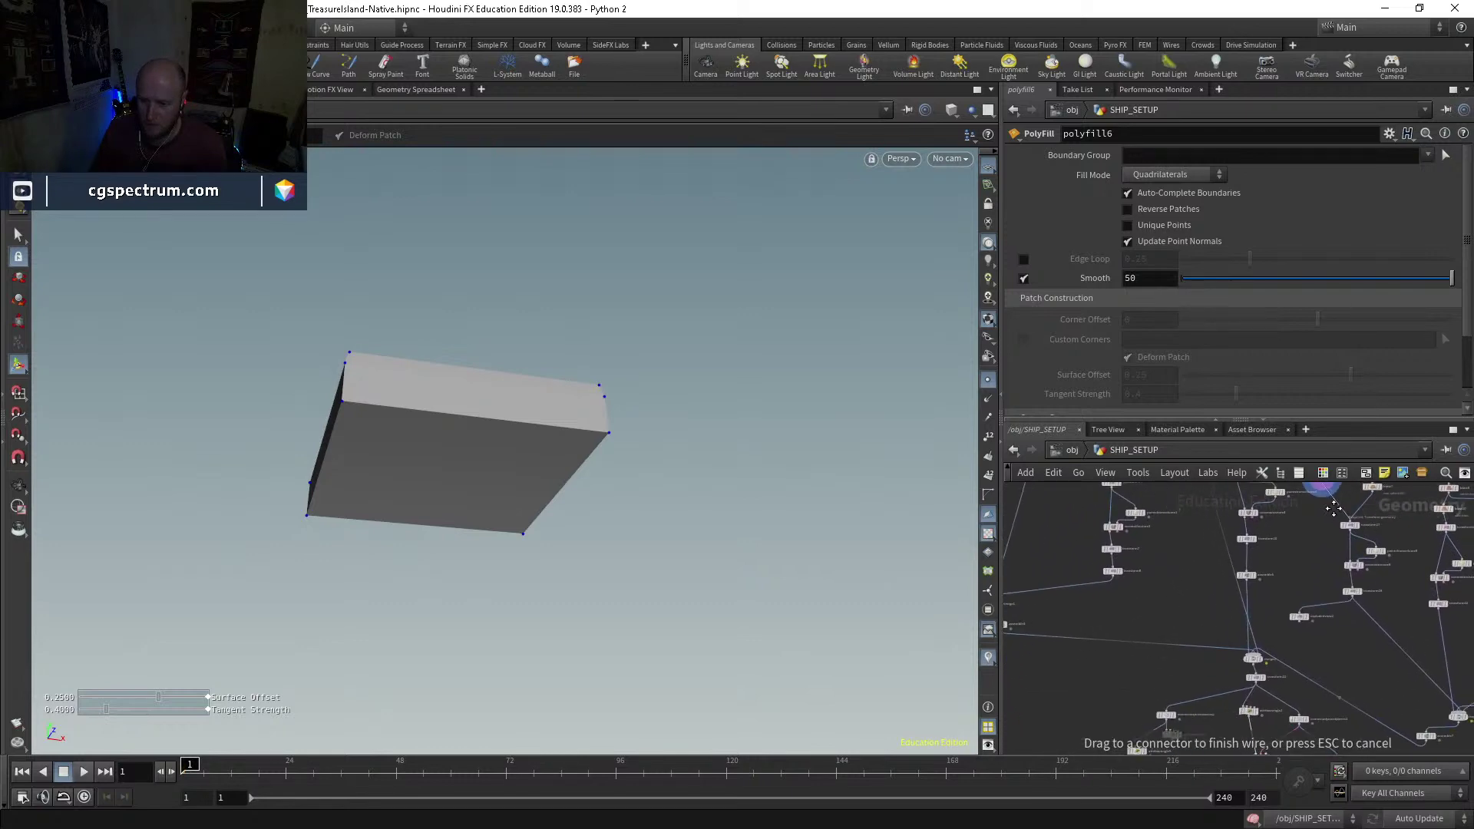
{"action": "scroll", "coordinate": [1228, 591], "scroll_direction": "up", "scroll_amount": 6}
{"action": "scroll", "coordinate": [1216, 611], "scroll_direction": "up", "scroll_amount": 2}
{"action": "key", "text": "Tab"}
{"action": "type", "text": "ass"}
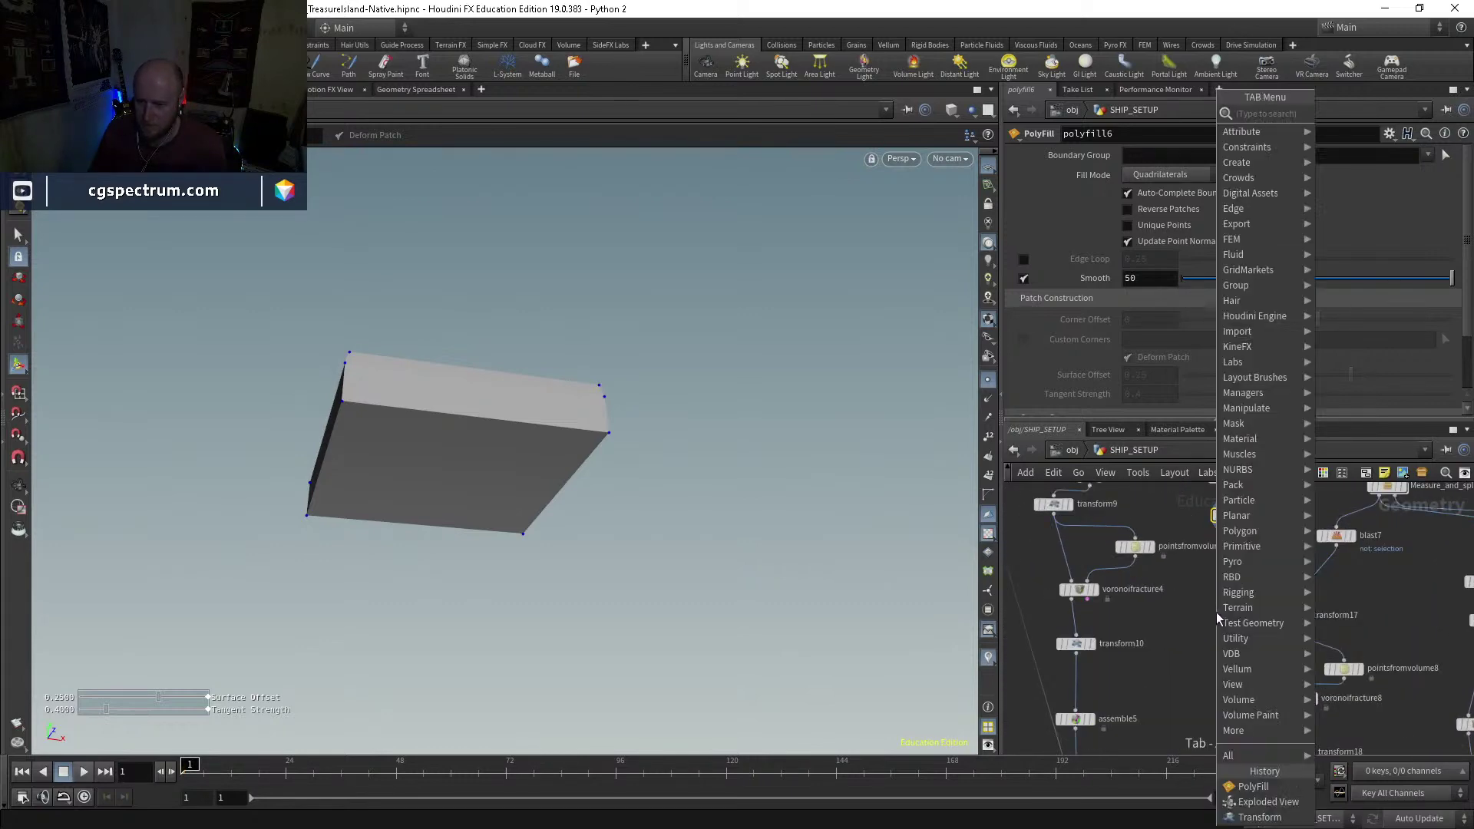
{"action": "key", "text": "Return"}
{"action": "key", "text": "Return"}
{"action": "key", "text": "Return"}
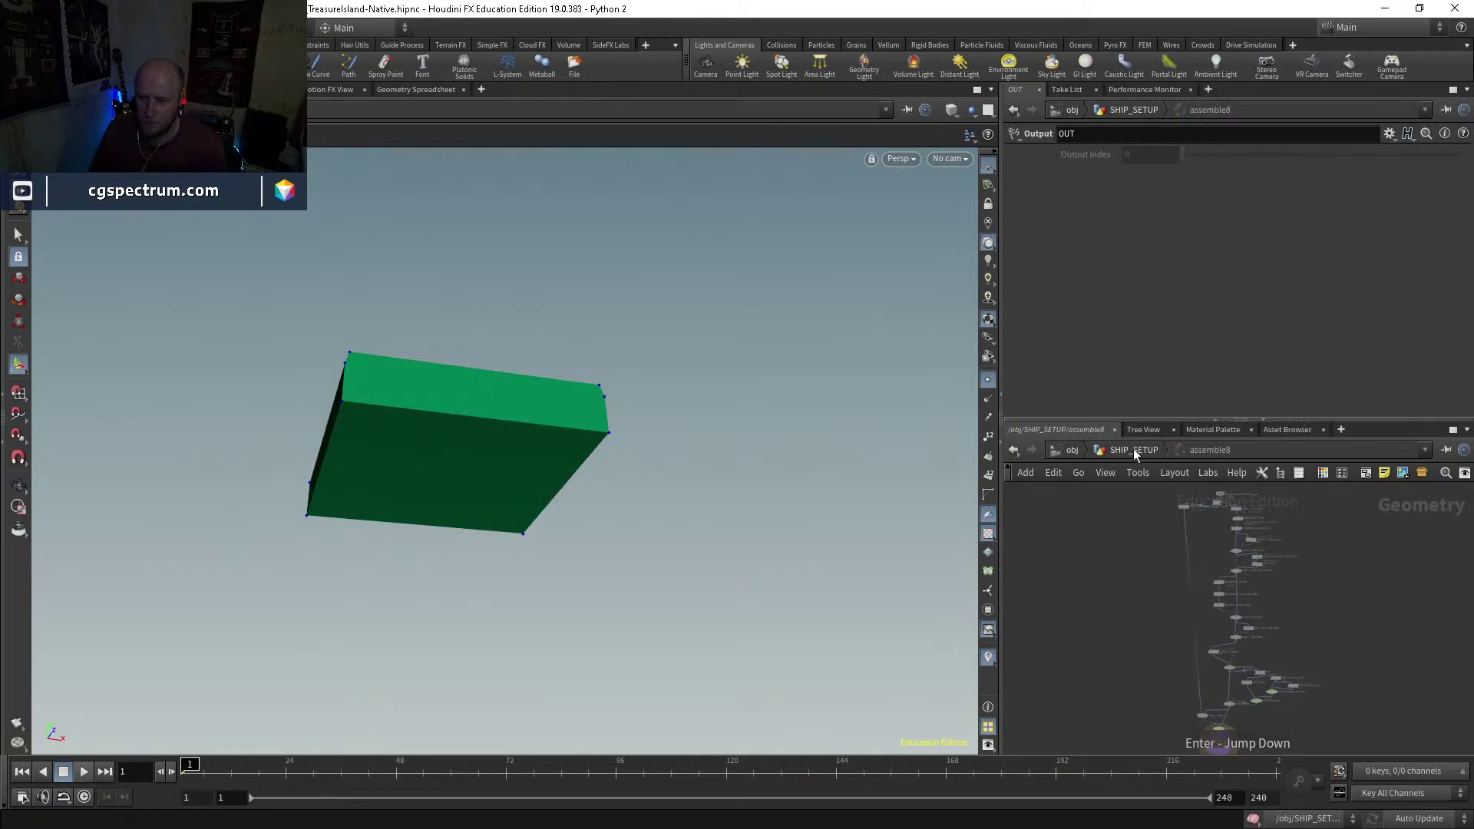
{"action": "key", "text": "ctrl+z"}
{"action": "scroll", "coordinate": [1218, 618], "scroll_direction": "up", "scroll_amount": 6}
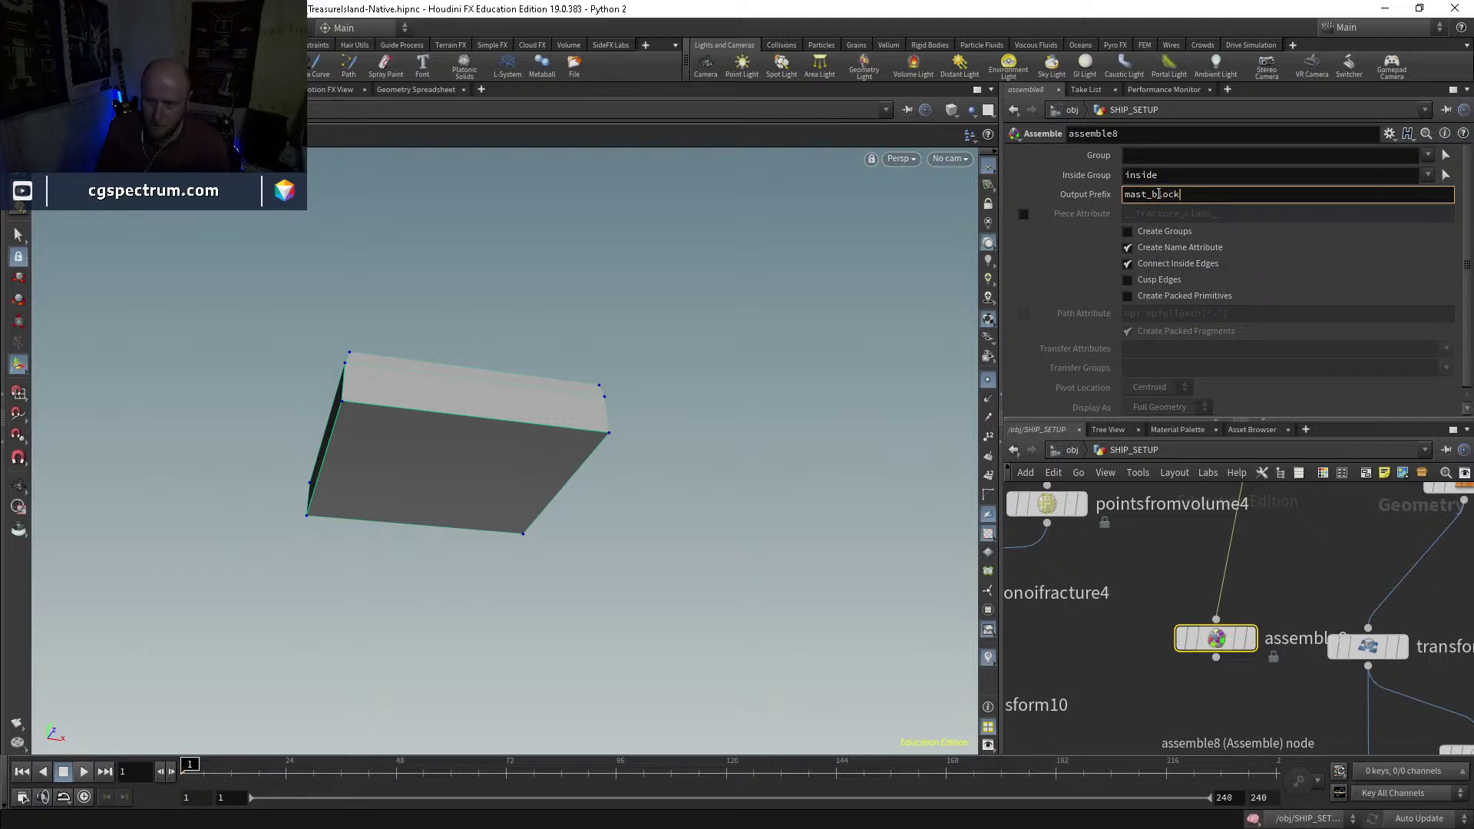
Step: Connect the mast block's assemble8 output into merge2 with the other fractured ship parts
{"action": "left_click", "coordinate": [1216, 658]}
{"action": "scroll", "coordinate": [1167, 683], "scroll_direction": "down", "scroll_amount": 4}
{"action": "middle_click_drag", "start_coordinate": [1168, 682], "coordinate": [1183, 490]}
{"action": "middle_click_drag", "start_coordinate": [1125, 673], "coordinate": [1208, 488]}
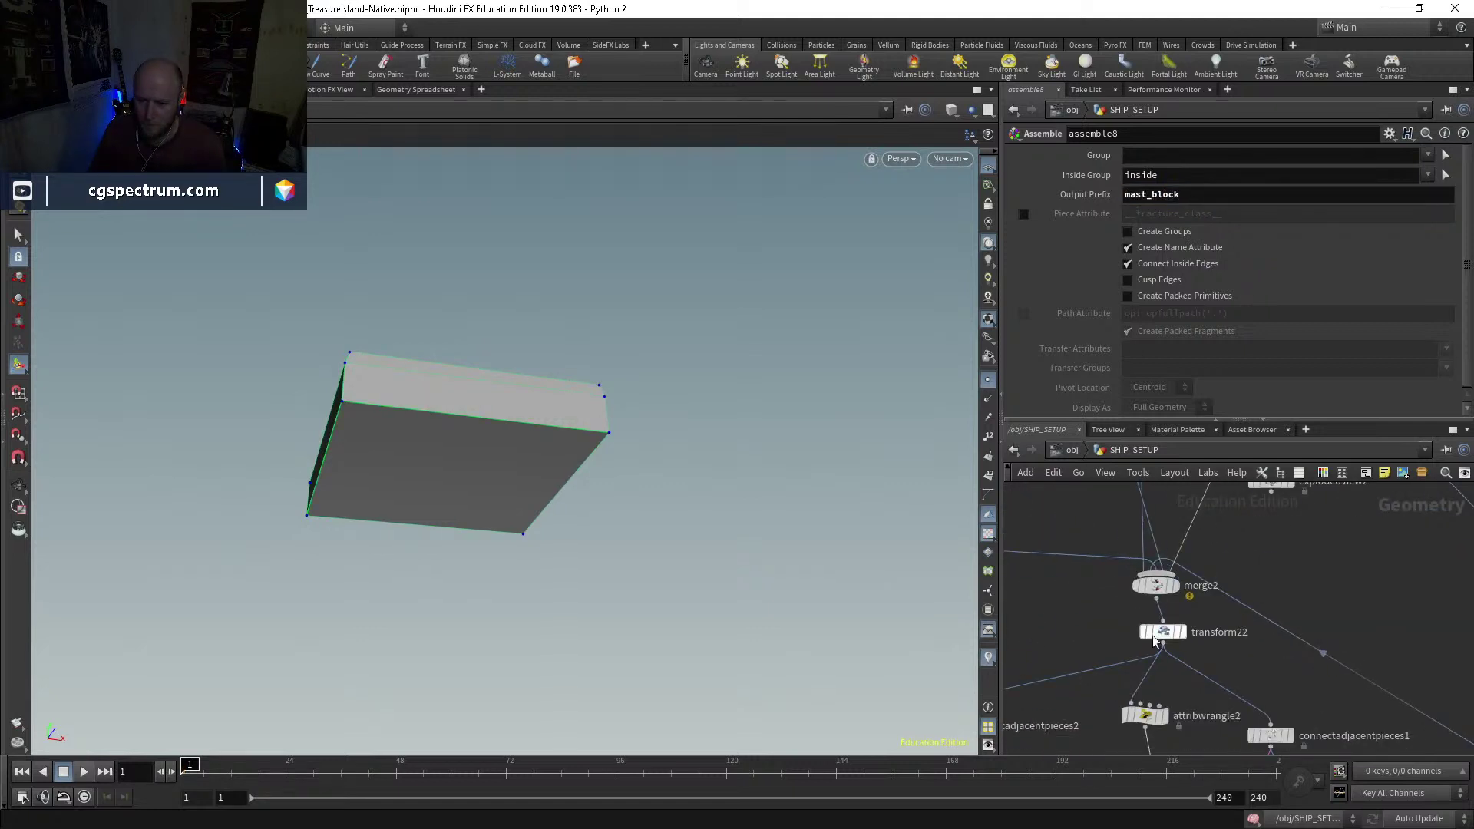
Step: Display connectadjacentpieces2 to view the constraint points around the base of the mast
{"action": "middle_click_drag", "start_coordinate": [1030, 709], "coordinate": [1246, 563]}
{"action": "left_click", "coordinate": [1173, 580]}
{"action": "mouse_move", "coordinate": [460, 464]}
{"action": "left_mouse_down", "text": "alt"}
{"action": "mouse_move", "coordinate": [471, 431]}
{"action": "mouse_move", "coordinate": [517, 395]}
{"action": "mouse_move", "coordinate": [492, 471]}
{"action": "mouse_move", "coordinate": [499, 537]}
{"action": "mouse_move", "coordinate": [479, 532]}
{"action": "mouse_move", "coordinate": [478, 468]}
{"action": "left_mouse_up", "text": "alt"}
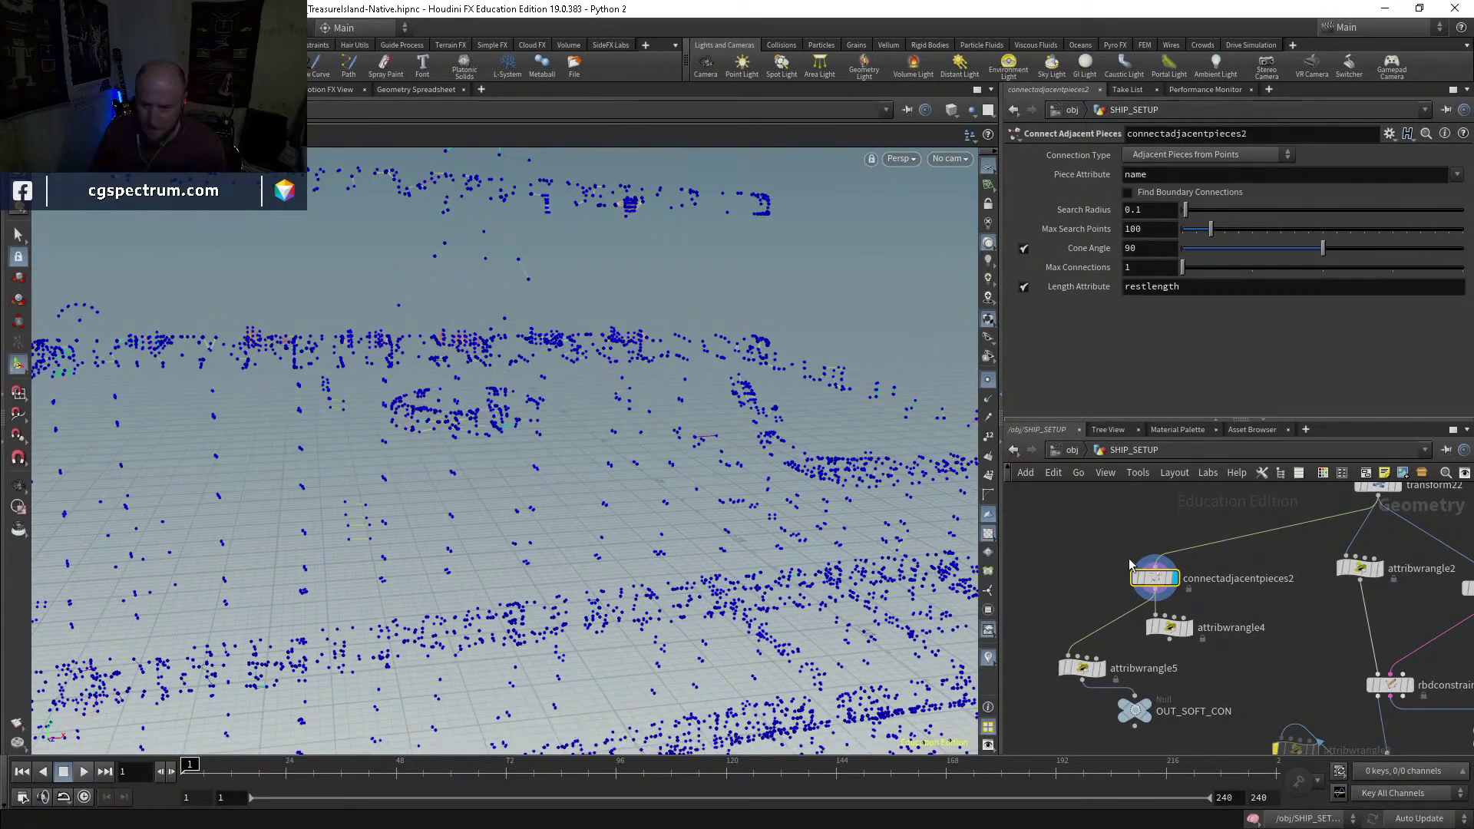
{"action": "middle_click_drag", "start_coordinate": [1284, 554], "coordinate": [1191, 597]}
Step: Display transform22 and inspect the mast block's points and contact with the mast and deck, comparing shaded and wireframe views
{"action": "left_click", "coordinate": [1308, 530]}
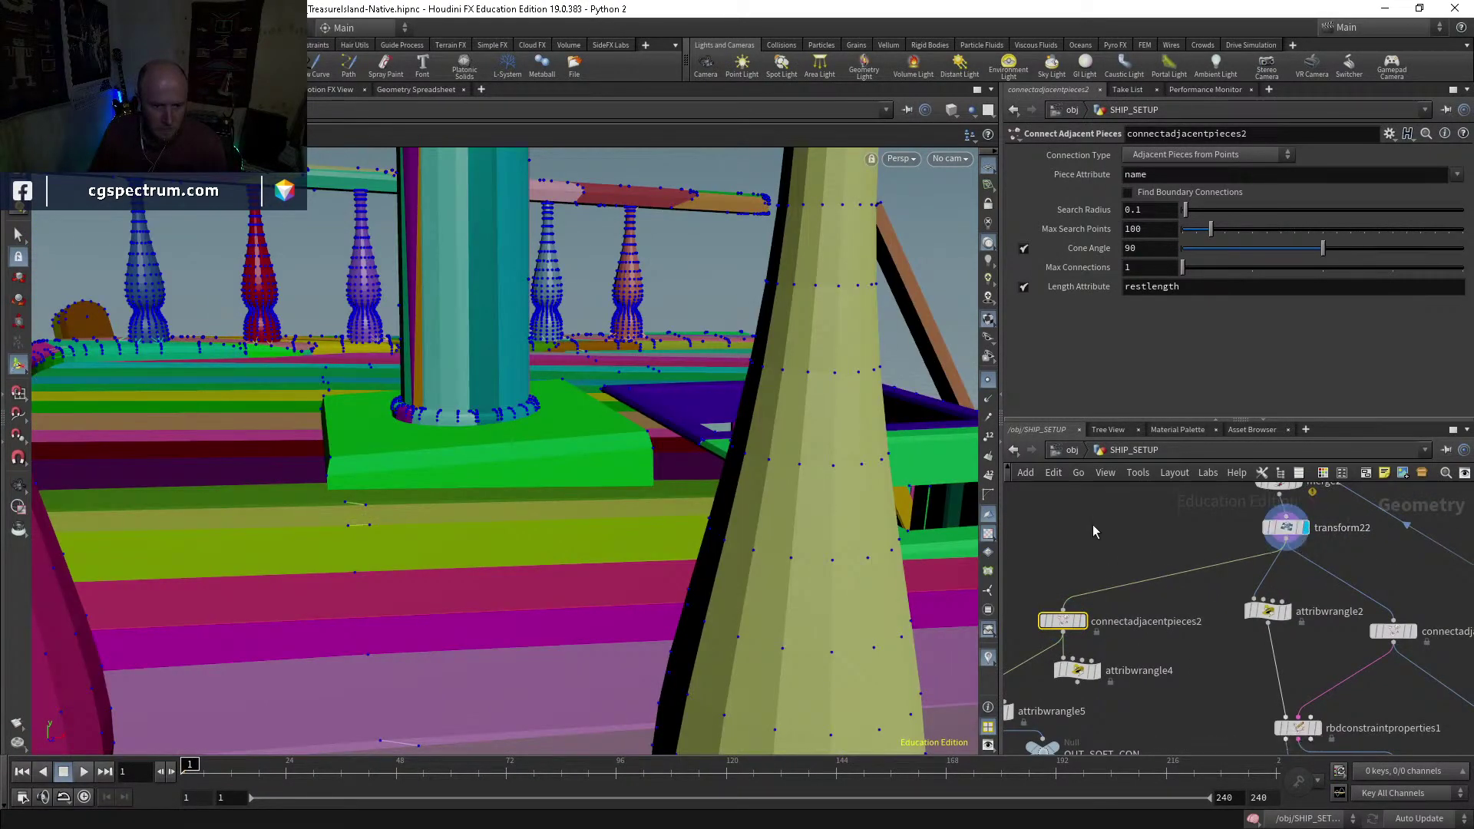
{"action": "left_click_drag", "start_coordinate": [394, 471], "coordinate": [389, 467]}
{"action": "right_click_drag", "start_coordinate": [388, 468], "coordinate": [456, 362]}
{"action": "mouse_move", "coordinate": [456, 361]}
{"action": "middle_mouse_down"}
{"action": "mouse_move", "coordinate": [417, 445]}
{"action": "mouse_move", "coordinate": [477, 425]}
{"action": "mouse_move", "coordinate": [560, 456]}
{"action": "middle_mouse_up"}
{"action": "key", "text": "shift+w"}
{"action": "key", "text": "shift+w"}
{"action": "key", "text": "shift+w"}
{"action": "mouse_move", "coordinate": [560, 456]}
{"action": "left_mouse_down"}
{"action": "mouse_move", "coordinate": [495, 499]}
{"action": "mouse_move", "coordinate": [520, 471]}
{"action": "mouse_move", "coordinate": [527, 498]}
{"action": "mouse_move", "coordinate": [402, 553]}
{"action": "mouse_move", "coordinate": [383, 518]}
{"action": "left_mouse_up"}
{"action": "key", "text": "shift+w"}
{"action": "key", "text": "shift+w"}
{"action": "key", "text": "shift+w"}
{"action": "mouse_move", "coordinate": [468, 477]}
{"action": "left_mouse_down"}
{"action": "mouse_move", "coordinate": [358, 486]}
{"action": "mouse_move", "coordinate": [476, 434]}
{"action": "left_mouse_up"}
{"action": "key", "text": "shift+w"}
{"action": "key", "text": "shift+w"}
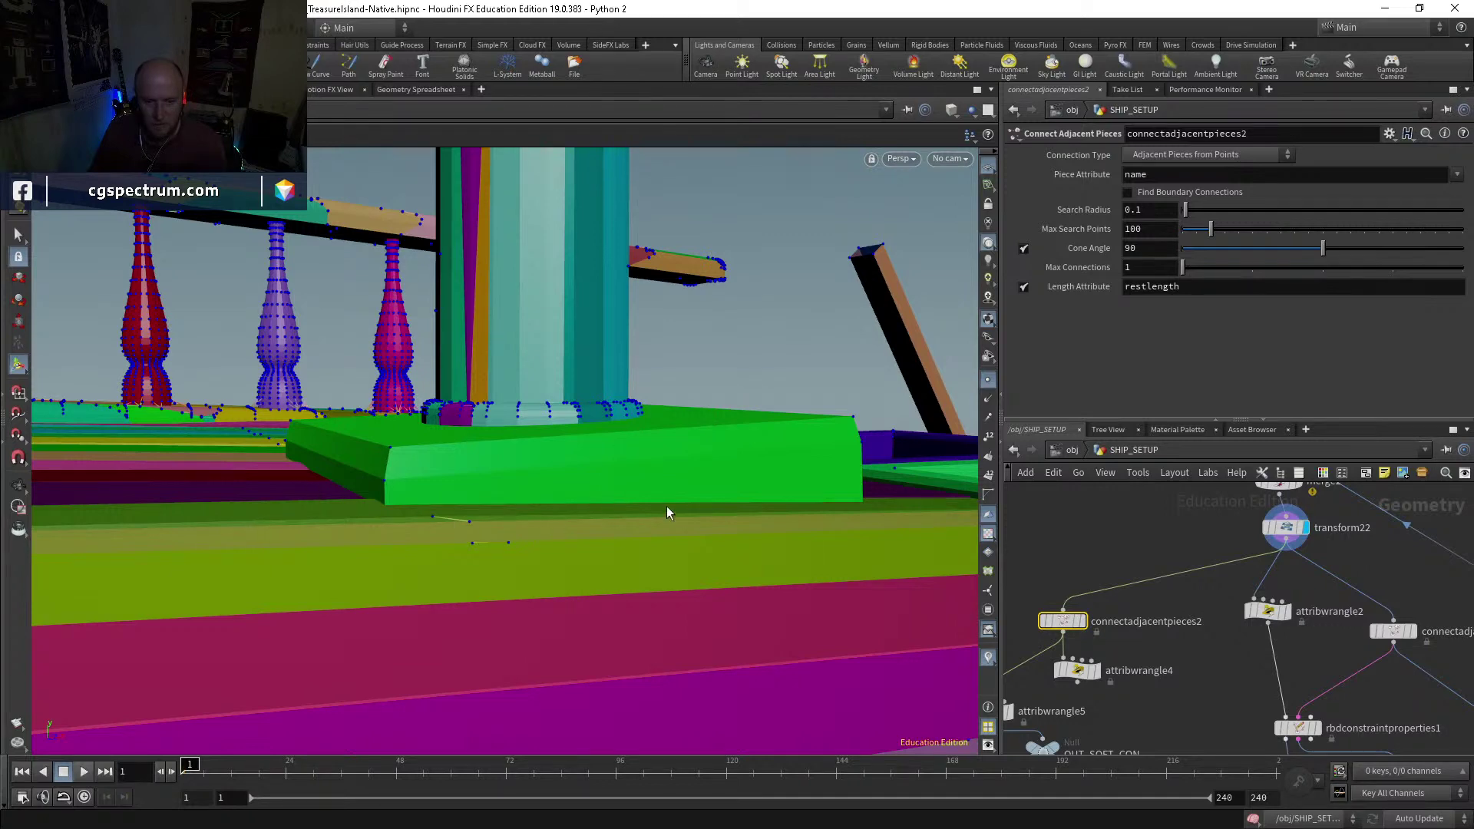
Step: Insert a Subdivide node between polyfill6 and assemble8 and display the subdivided mast block
{"action": "scroll", "coordinate": [1232, 607], "scroll_direction": "down", "scroll_amount": 4}
{"action": "middle_click_drag", "start_coordinate": [1275, 590], "coordinate": [1214, 665]}
{"action": "mouse_move", "coordinate": [1259, 560]}
{"action": "middle_mouse_down"}
{"action": "mouse_move", "coordinate": [1213, 629]}
{"action": "mouse_move", "coordinate": [1114, 576]}
{"action": "middle_mouse_up"}
{"action": "scroll", "coordinate": [1117, 580], "scroll_direction": "up", "scroll_amount": 3}
{"action": "left_click", "coordinate": [1111, 569]}
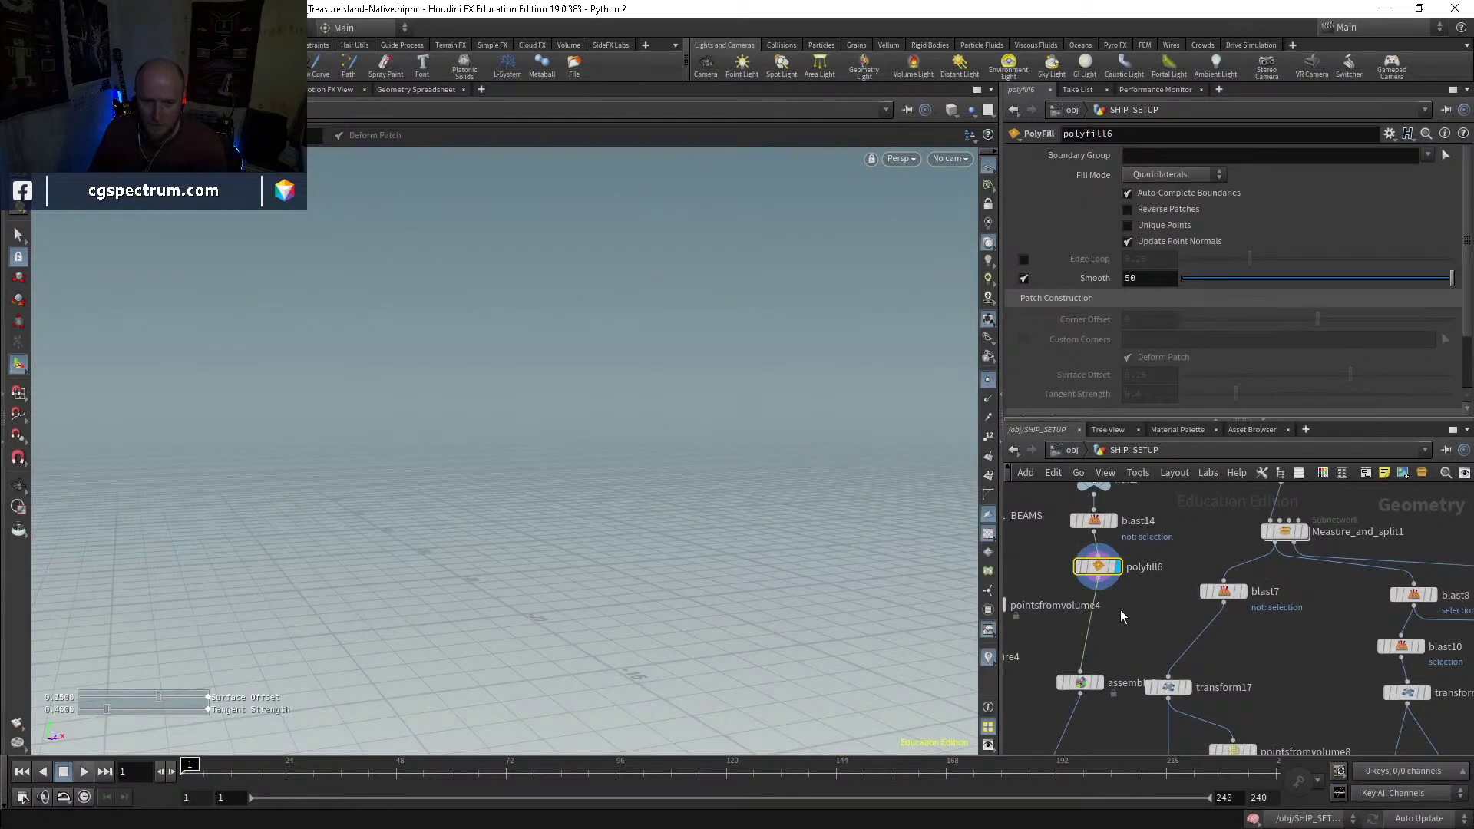
{"action": "key", "text": "Tab"}
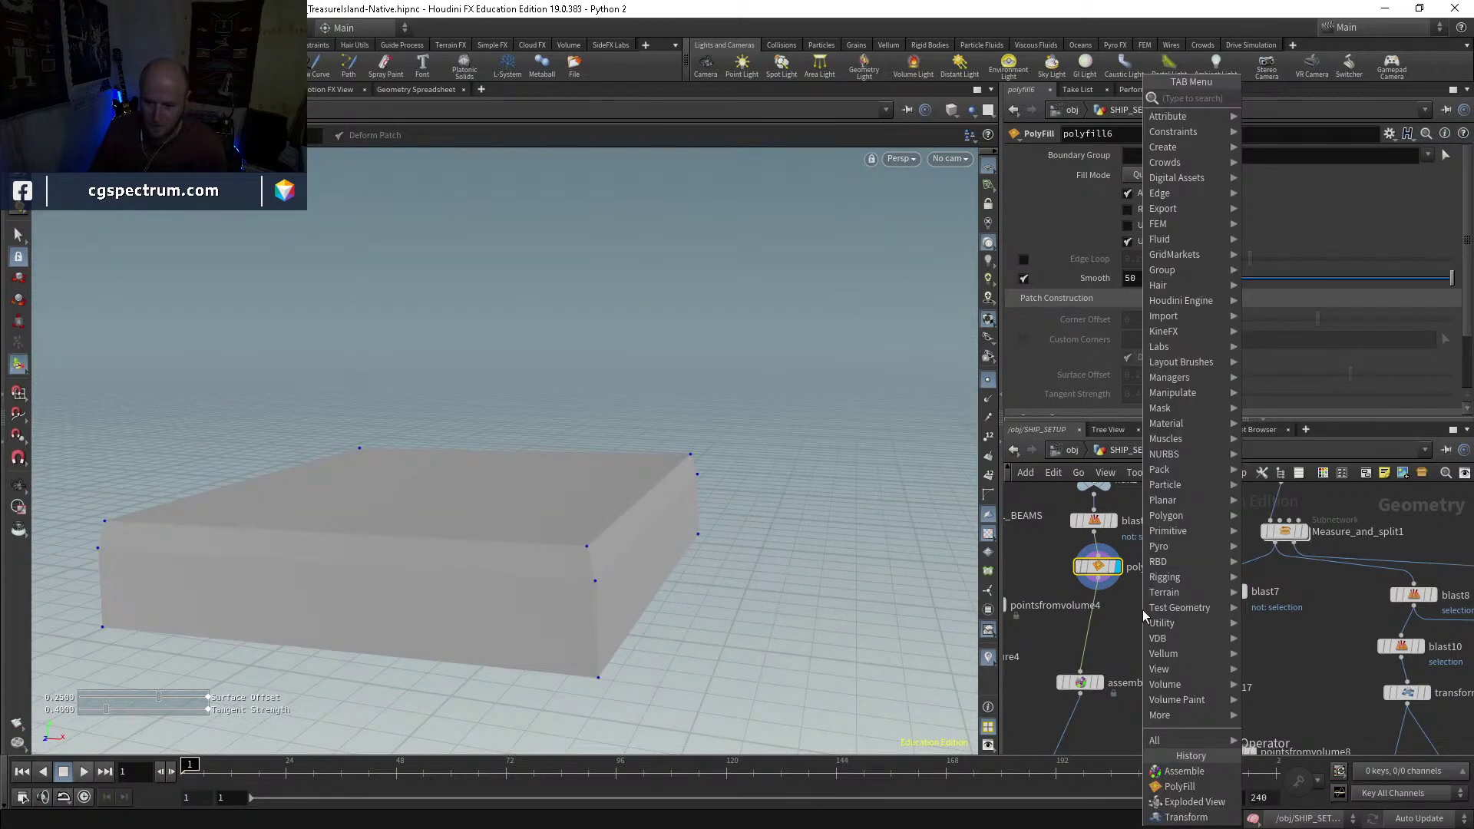
{"action": "type", "text": "subdiv"}
{"action": "key", "text": "Return"}
{"action": "left_click", "coordinate": [1136, 611]}
{"action": "left_click", "coordinate": [1122, 615]}
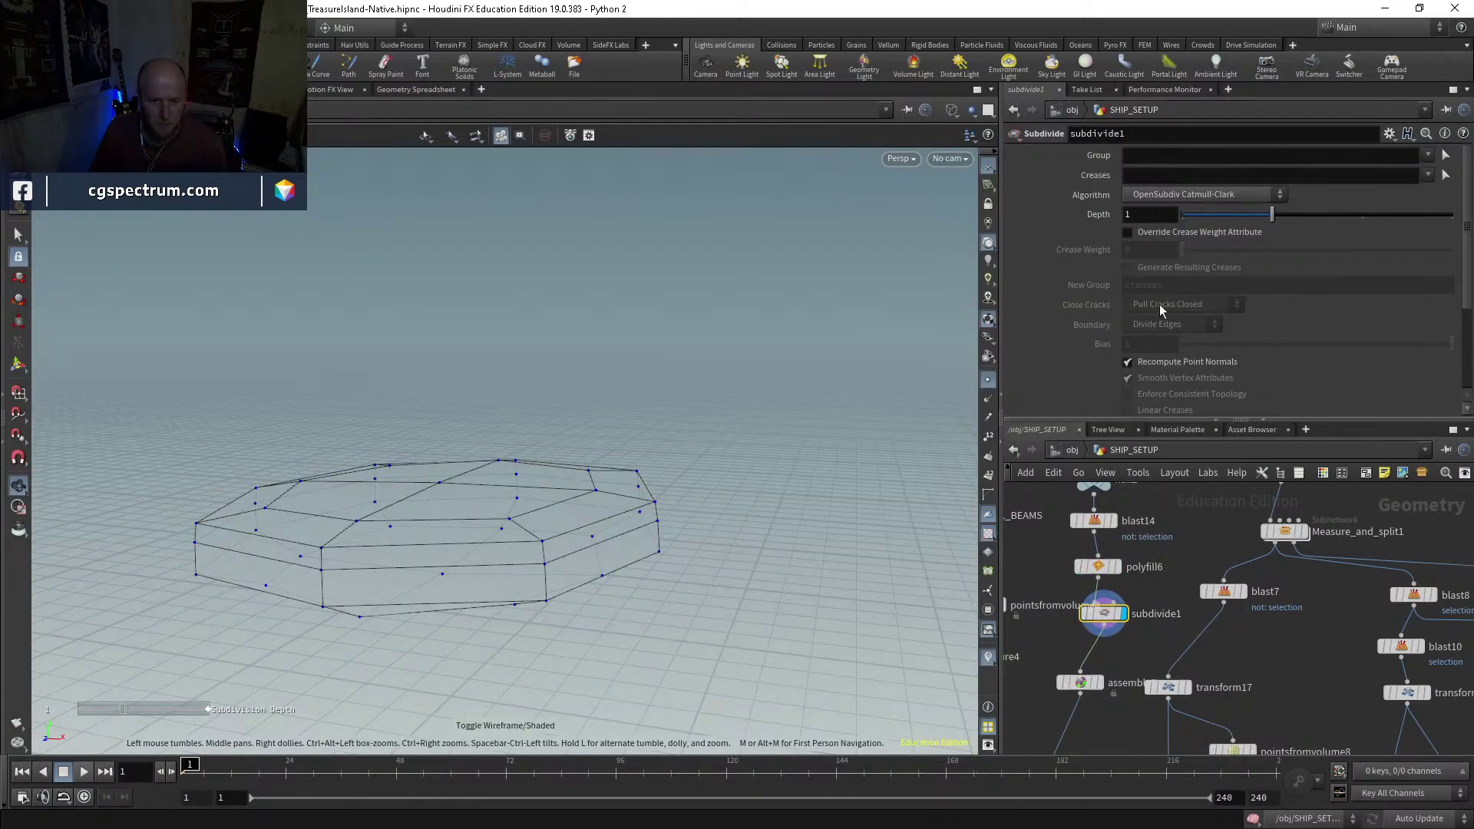
{"action": "mouse_move", "coordinate": [674, 401]}
{"action": "left_mouse_down", "text": "alt"}
{"action": "mouse_move", "coordinate": [552, 498]}
{"action": "mouse_move", "coordinate": [536, 487]}
{"action": "left_mouse_up", "text": "alt"}
{"action": "key", "text": "shift+w"}
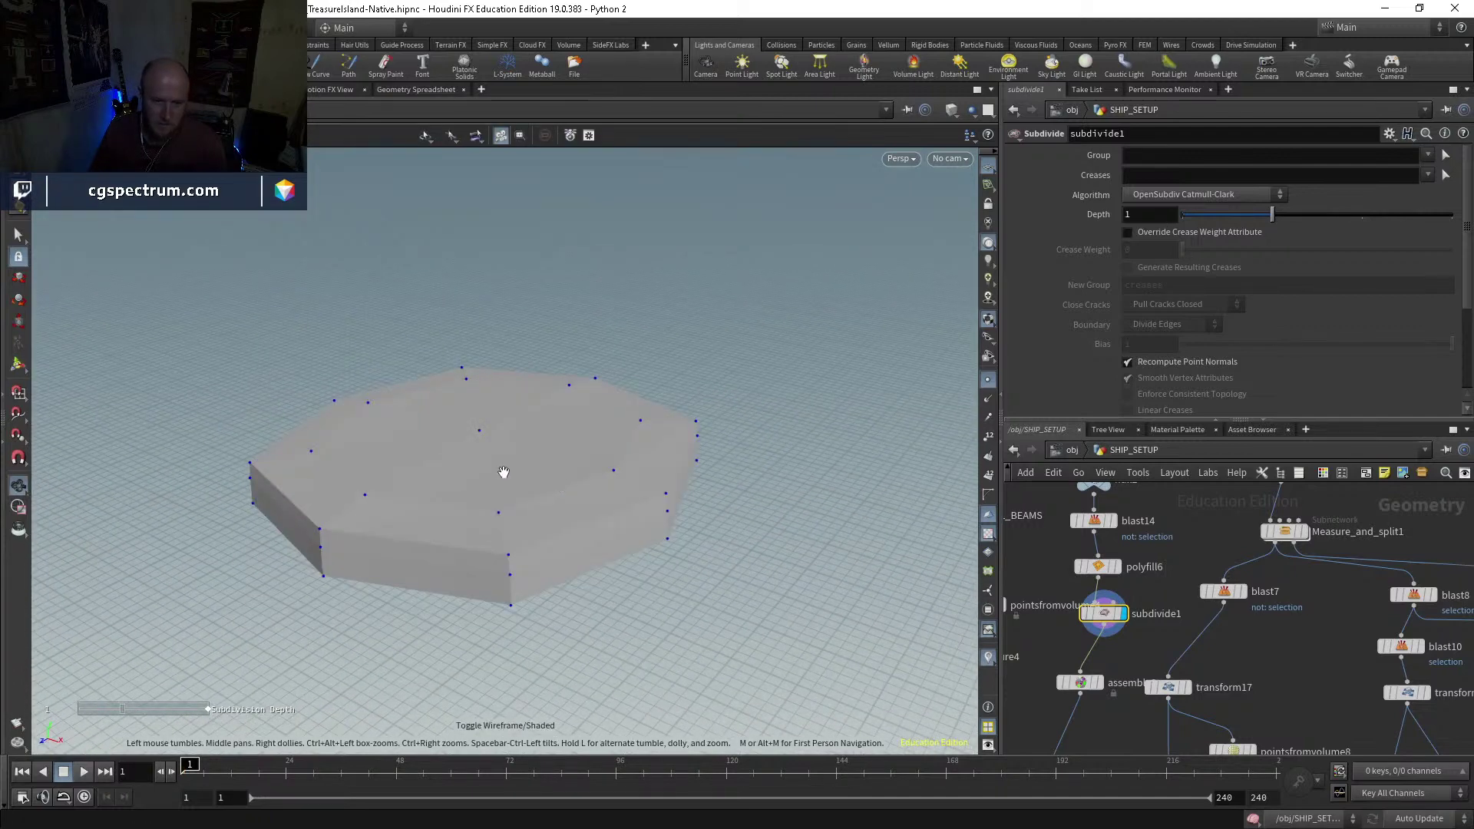
Step: Enable Override Crease Weight Attribute on subdivide1 and set Crease Weight to 10 to keep the block's edges sharp
{"action": "mouse_move", "coordinate": [1272, 215]}
{"action": "left_mouse_down"}
{"action": "mouse_move", "coordinate": [1385, 235]}
{"action": "mouse_move", "coordinate": [1158, 246]}
{"action": "mouse_move", "coordinate": [1268, 223]}
{"action": "left_mouse_up"}
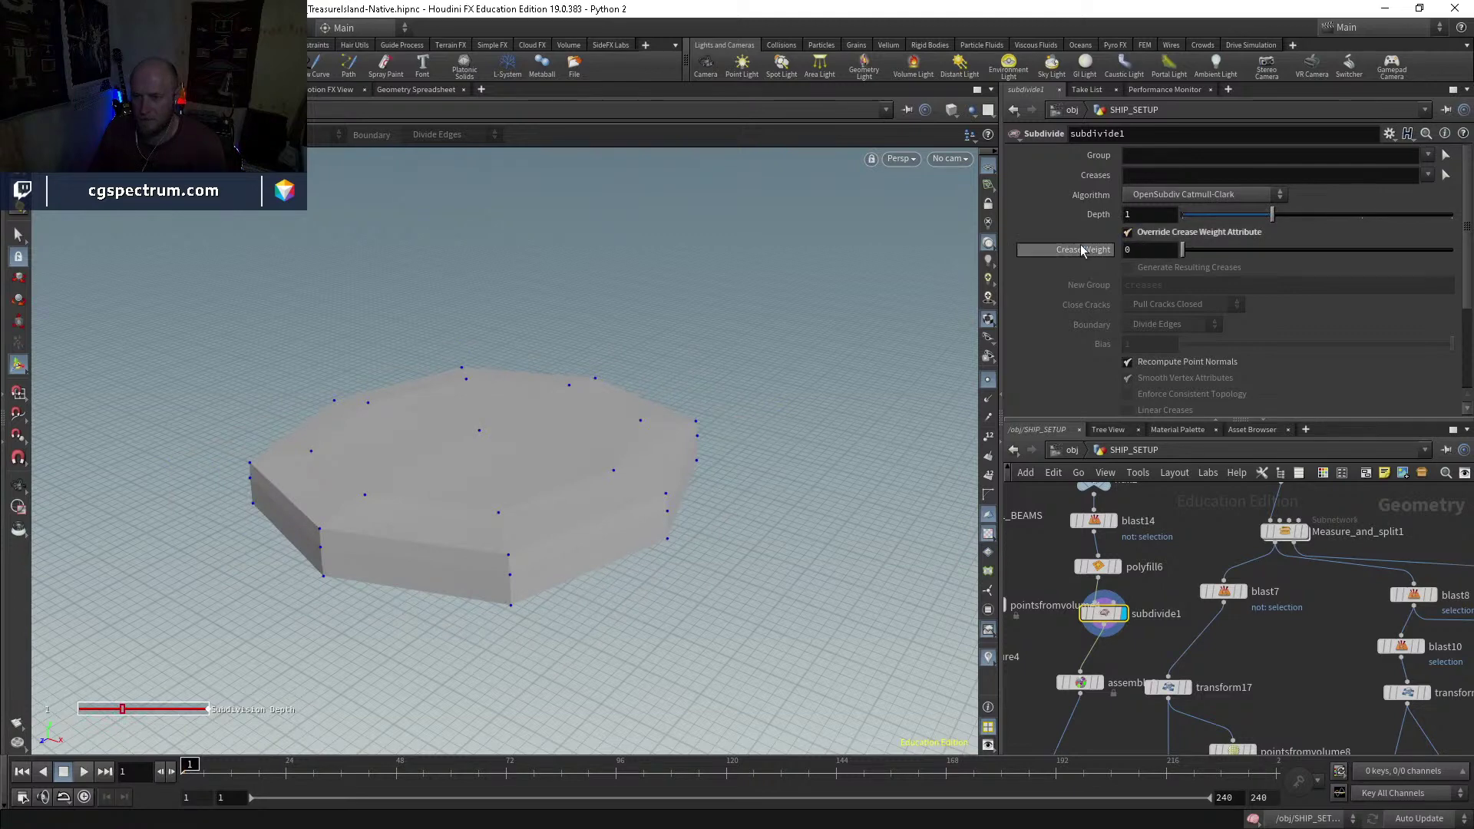
{"action": "left_click_drag", "start_coordinate": [1183, 250], "coordinate": [1451, 251]}
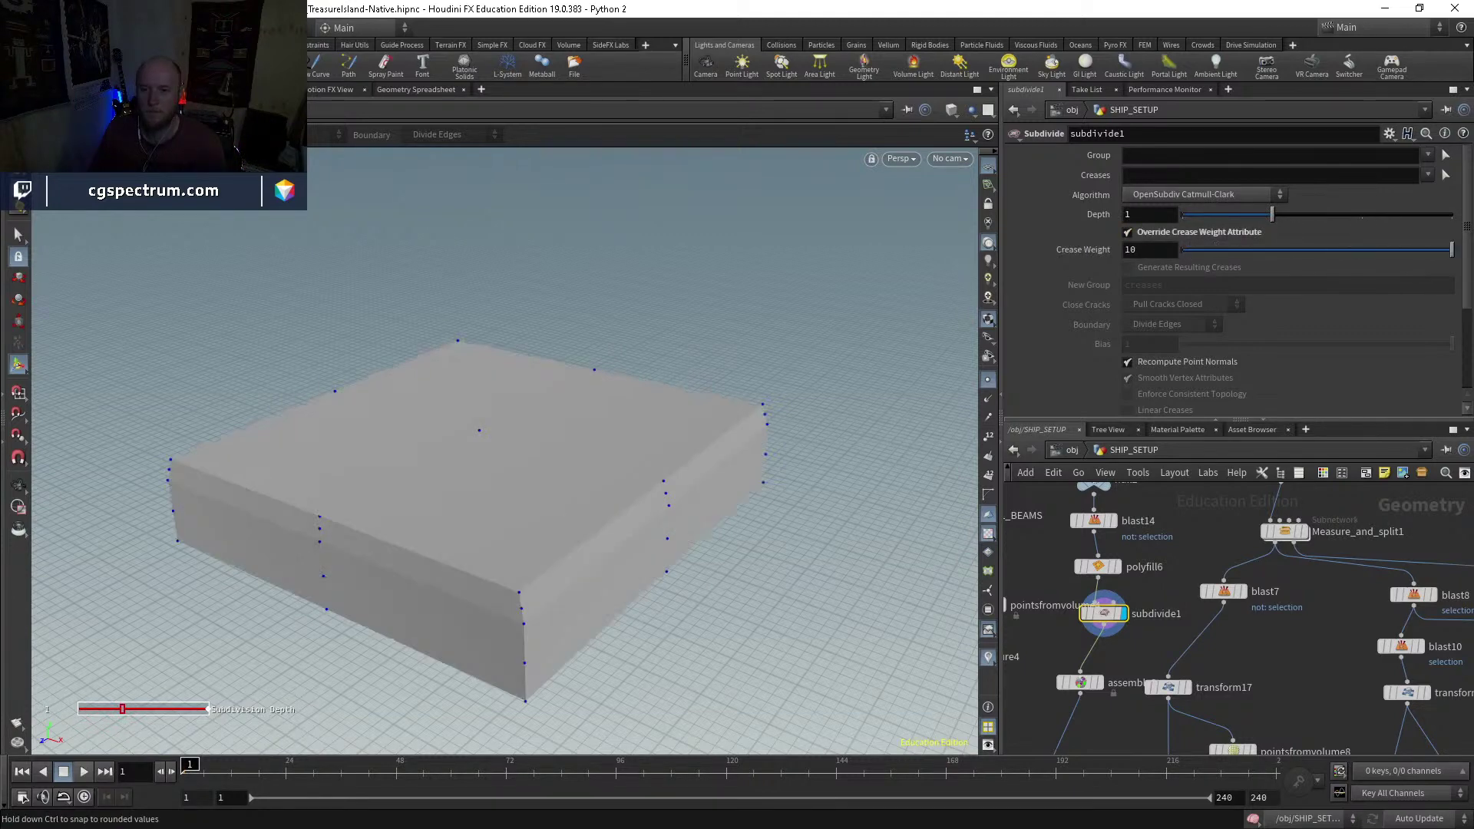
{"action": "key", "text": "w"}
{"action": "key", "text": "w"}
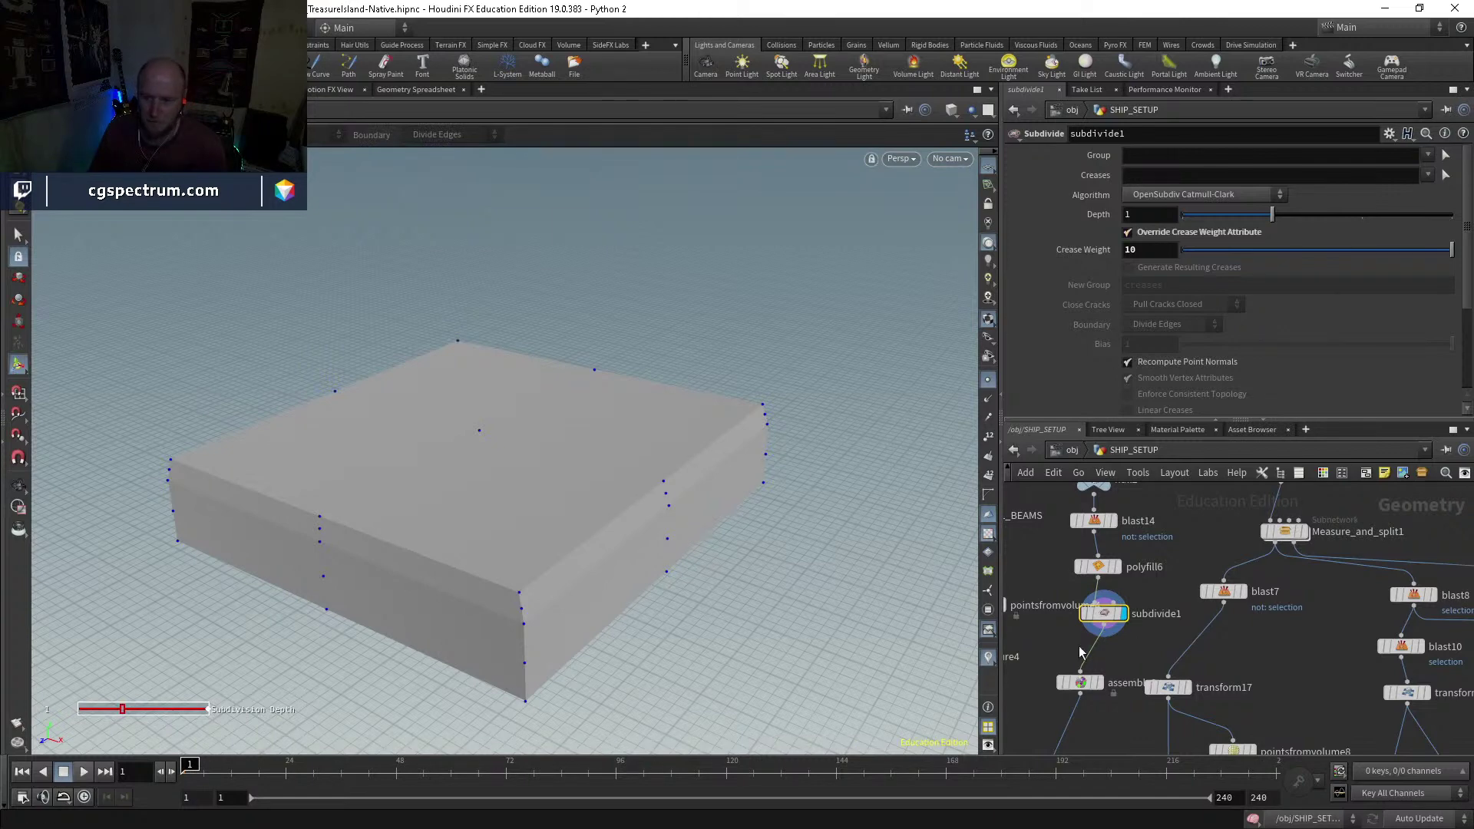
Step: Set the Subdivide depth to 2 and check the denser mast block in wireframe
{"action": "key", "text": "w"}
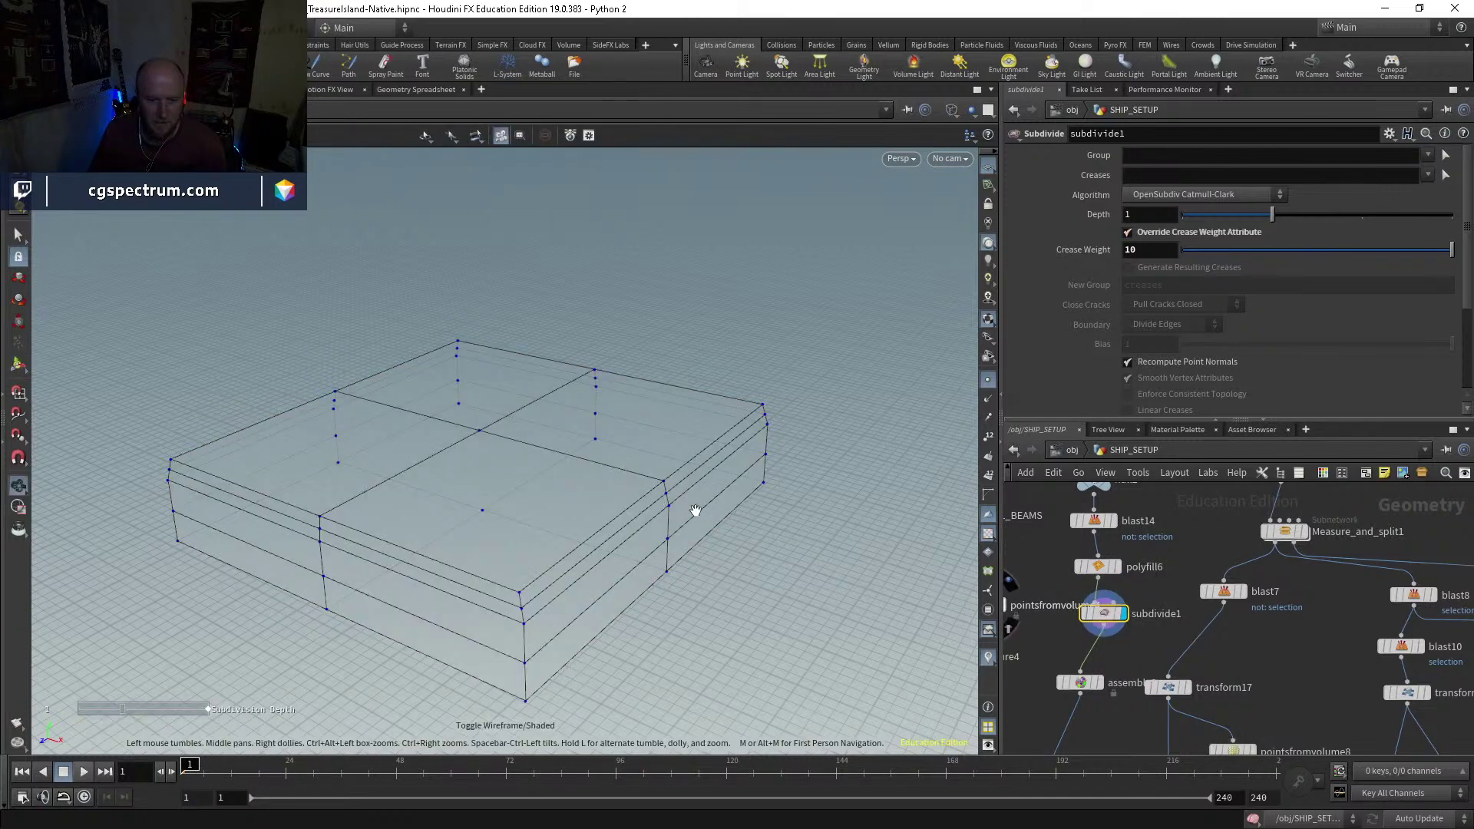
{"action": "key", "text": "Return"}
{"action": "left_click_drag", "start_coordinate": [1273, 222], "coordinate": [1355, 224]}
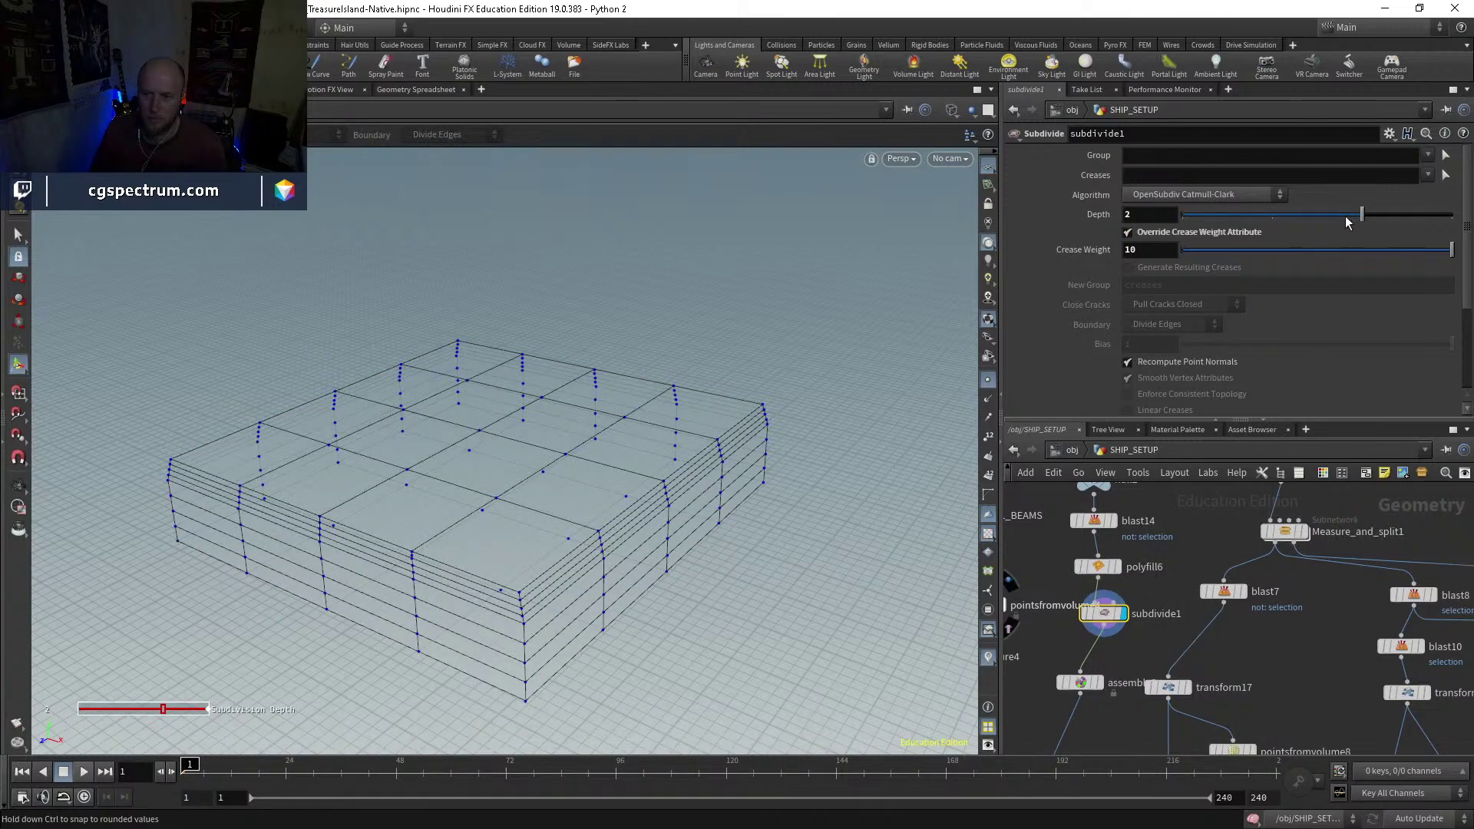
{"action": "mouse_move", "coordinate": [762, 501]}
{"action": "left_mouse_down"}
{"action": "mouse_move", "coordinate": [753, 412]}
{"action": "mouse_move", "coordinate": [780, 287]}
{"action": "mouse_move", "coordinate": [711, 464]}
{"action": "left_mouse_up"}
{"action": "key", "text": "w"}
Step: Display connectadjacentpieces2 again to view the constraints around the subdivided mast block
{"action": "key", "text": "w"}
{"action": "middle_click_drag", "start_coordinate": [1113, 688], "coordinate": [1157, 565]}
{"action": "middle_click_drag", "start_coordinate": [1136, 662], "coordinate": [1200, 466]}
{"action": "middle_click_drag", "start_coordinate": [1202, 648], "coordinate": [1299, 505]}
{"action": "middle_click_drag", "start_coordinate": [1270, 629], "coordinate": [1352, 492]}
{"action": "middle_click_drag", "start_coordinate": [1136, 613], "coordinate": [1266, 583]}
{"action": "left_click", "coordinate": [1129, 539]}
{"action": "middle_click_drag", "start_coordinate": [595, 606], "coordinate": [610, 508]}
{"action": "key", "text": "w"}
{"action": "left_click_drag", "start_coordinate": [610, 508], "coordinate": [698, 307]}
Step: Show transform22 as a wireframe template and examine the constraints between mast, block and deck
{"action": "scroll", "coordinate": [1221, 601], "scroll_direction": "down", "scroll_amount": 3}
{"action": "middle_click_drag", "start_coordinate": [1221, 601], "coordinate": [1158, 694]}
{"action": "scroll", "coordinate": [1244, 605], "scroll_direction": "up", "scroll_amount": 4}
{"action": "left_click", "coordinate": [1213, 588]}
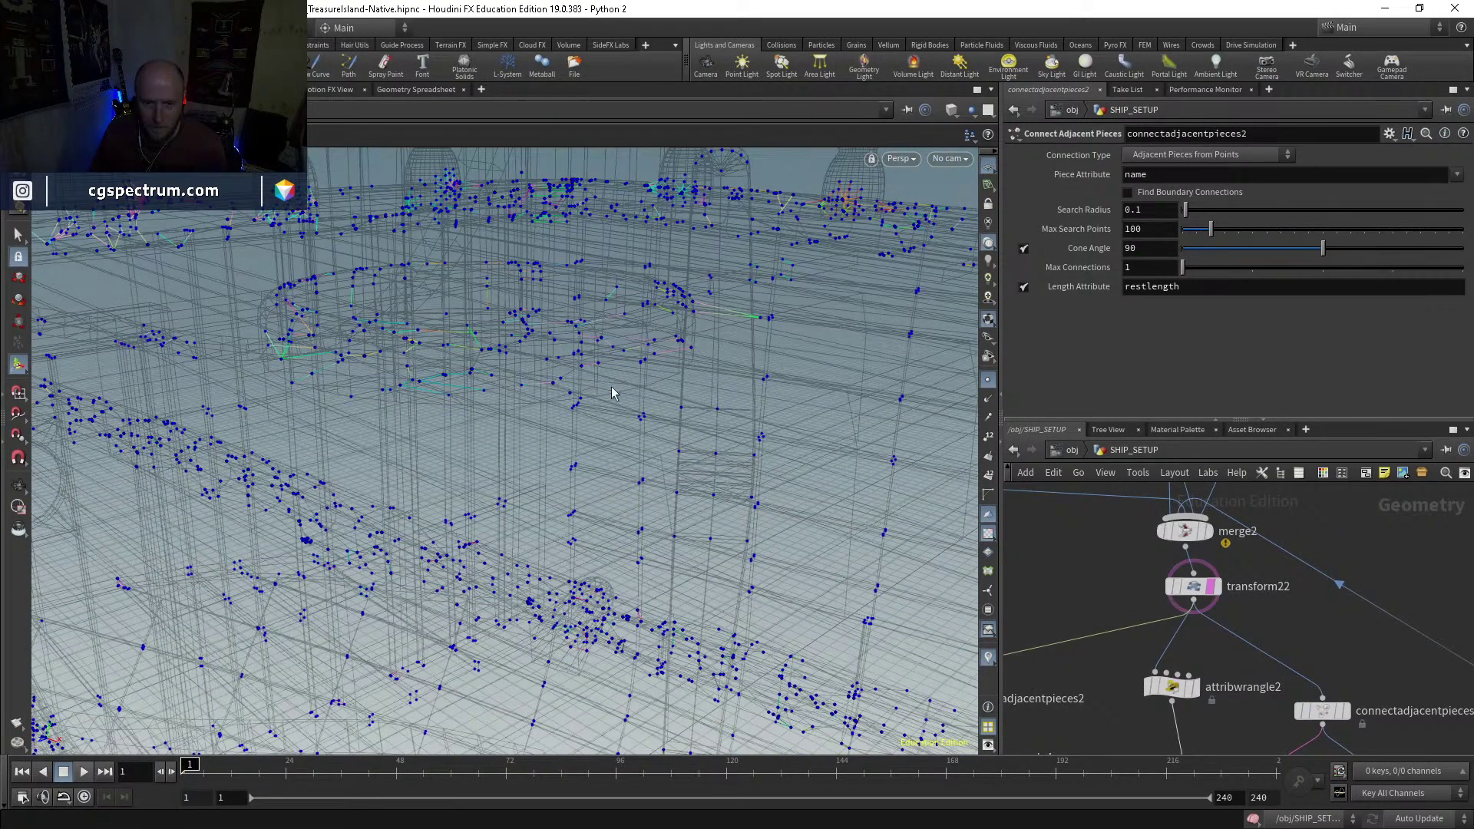
{"action": "left_click_drag", "start_coordinate": [612, 388], "coordinate": [668, 388]}
{"action": "left_click_drag", "start_coordinate": [515, 363], "coordinate": [616, 397]}
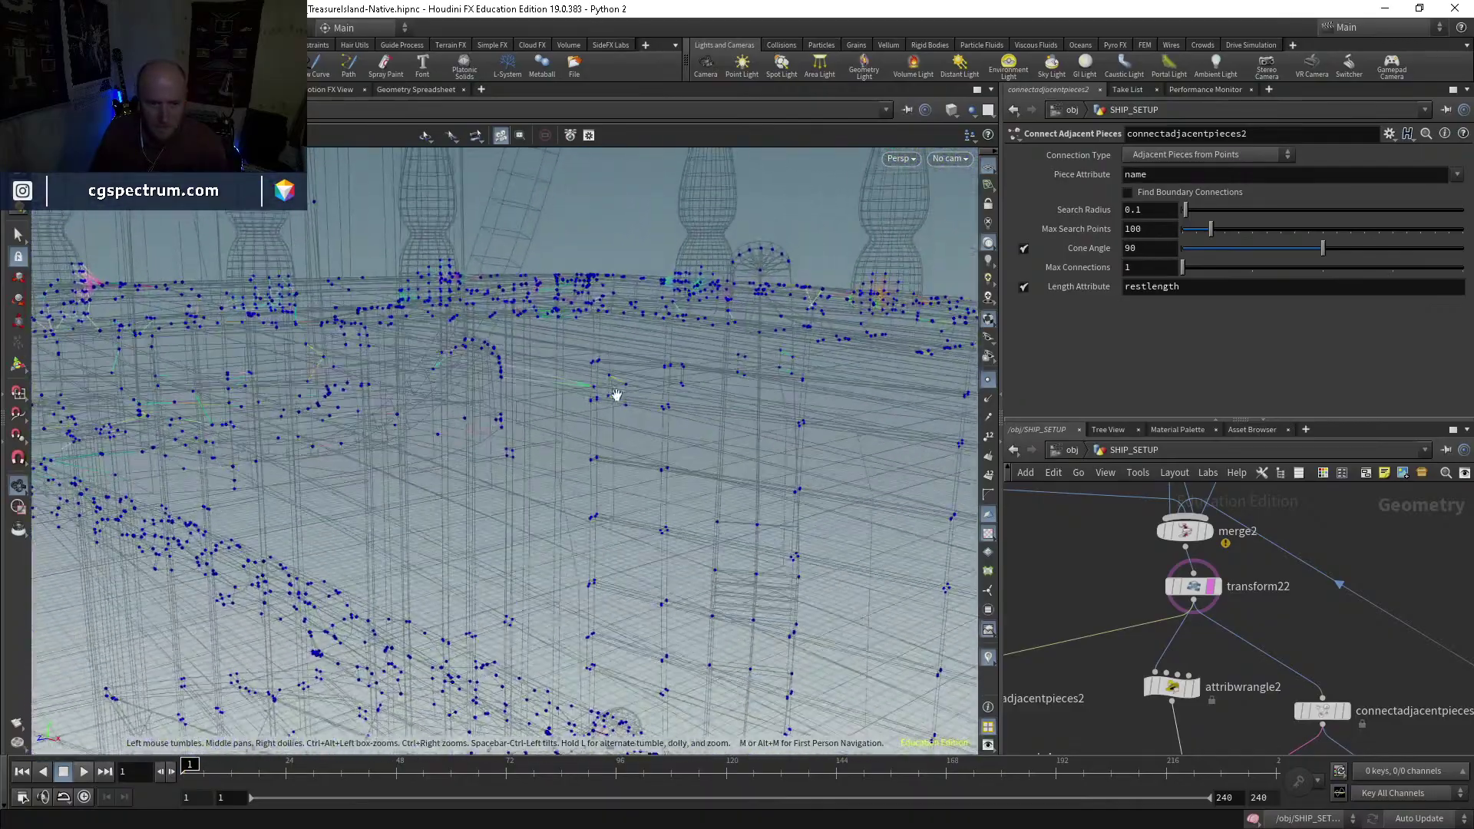
{"action": "left_click_drag", "start_coordinate": [502, 378], "coordinate": [504, 354]}
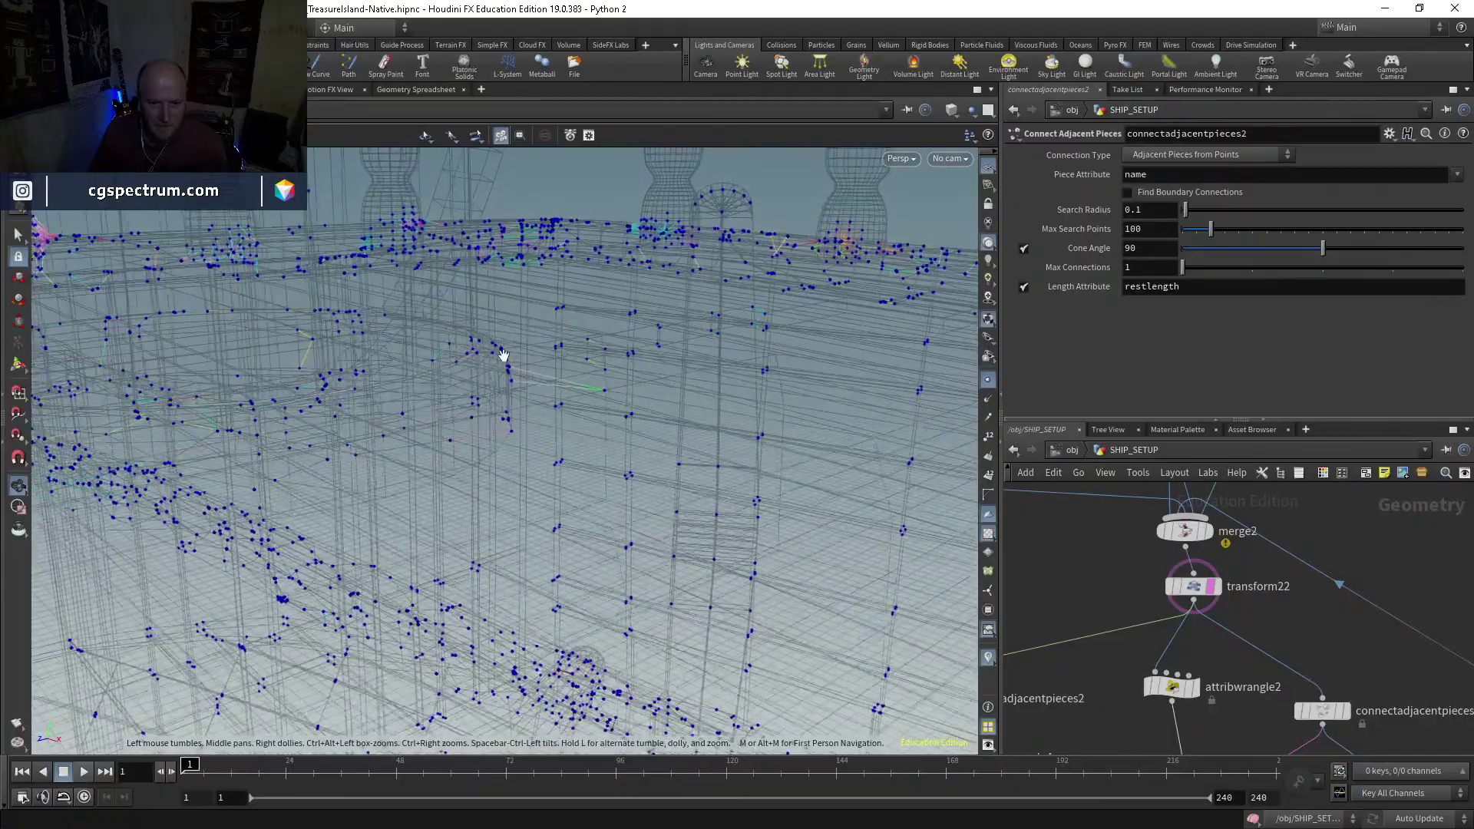
{"action": "left_click_drag", "start_coordinate": [615, 398], "coordinate": [636, 424]}
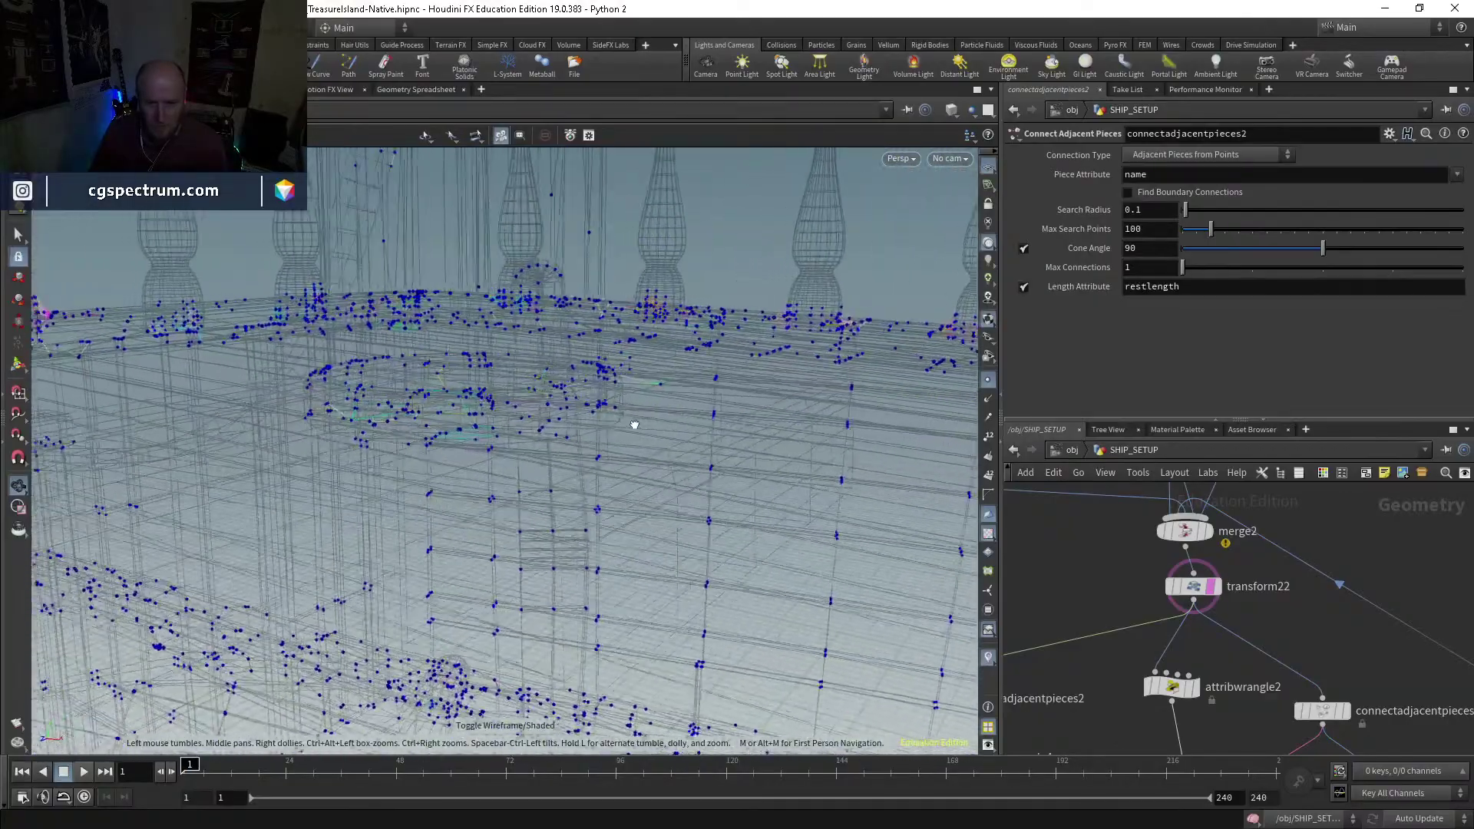
Step: Display assemble5 to check the long beams against the templated ship
{"action": "scroll", "coordinate": [1304, 574], "scroll_direction": "down", "scroll_amount": 5}
{"action": "middle_click_drag", "start_coordinate": [1256, 509], "coordinate": [1157, 742]}
{"action": "scroll", "coordinate": [1161, 666], "scroll_direction": "up", "scroll_amount": 4}
{"action": "left_click", "coordinate": [1152, 667]}
{"action": "left_click_drag", "start_coordinate": [659, 505], "coordinate": [690, 508], "text": "alt"}
{"action": "middle_click_drag", "start_coordinate": [1178, 606], "coordinate": [1006, 535]}
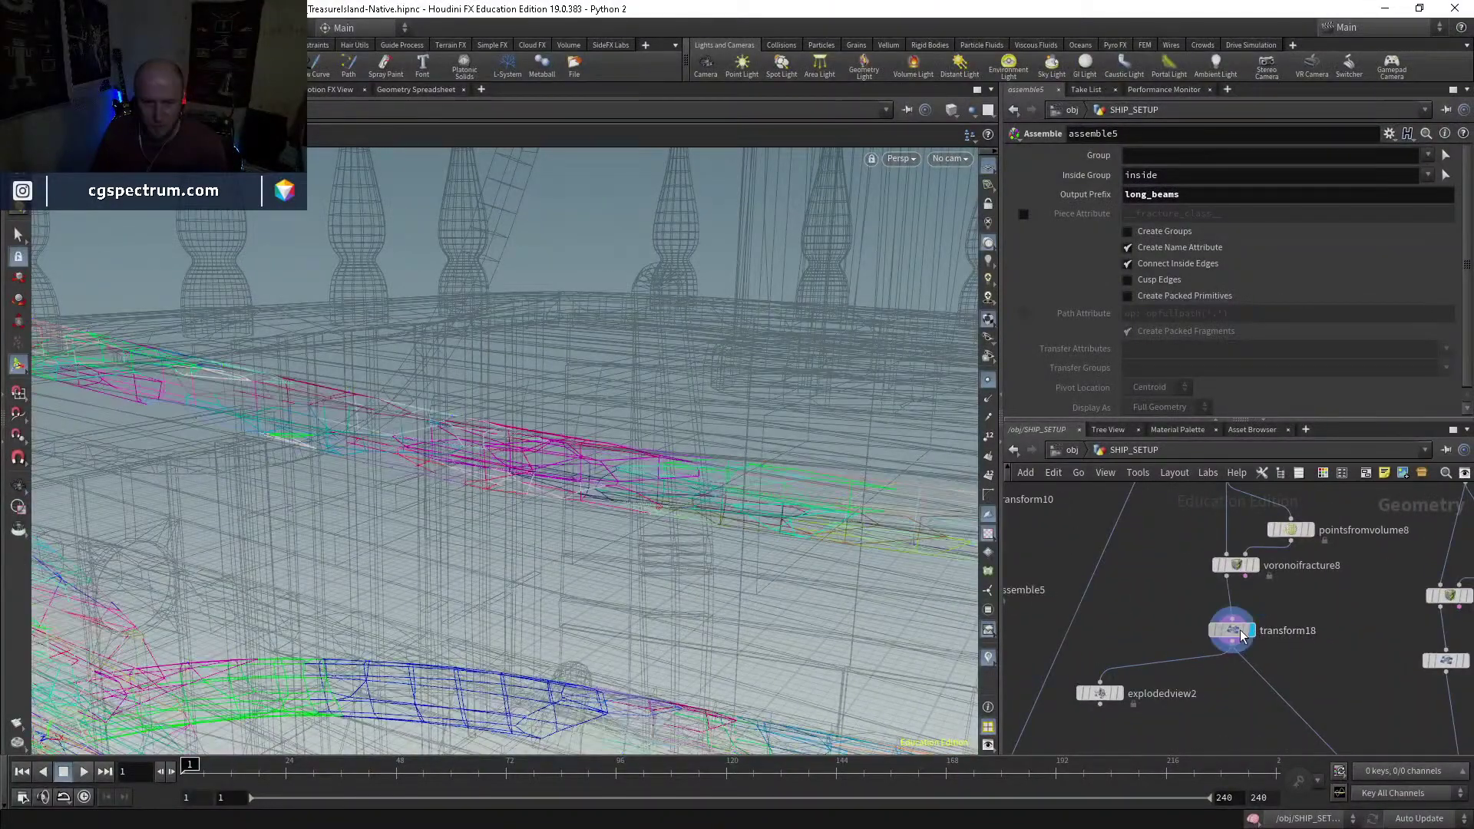
Step: Display transform18 and examine its plank pieces against the ship template
{"action": "left_click", "coordinate": [1235, 630]}
{"action": "left_click_drag", "start_coordinate": [532, 531], "coordinate": [568, 428]}
{"action": "key", "text": "shift+w"}
{"action": "middle_click_drag", "start_coordinate": [569, 428], "coordinate": [504, 411]}
{"action": "mouse_move", "coordinate": [504, 411]}
{"action": "right_mouse_down"}
{"action": "mouse_move", "coordinate": [595, 263]}
{"action": "mouse_move", "coordinate": [396, 411]}
{"action": "right_mouse_up"}
{"action": "scroll", "coordinate": [460, 349], "scroll_direction": "up", "scroll_amount": 10}
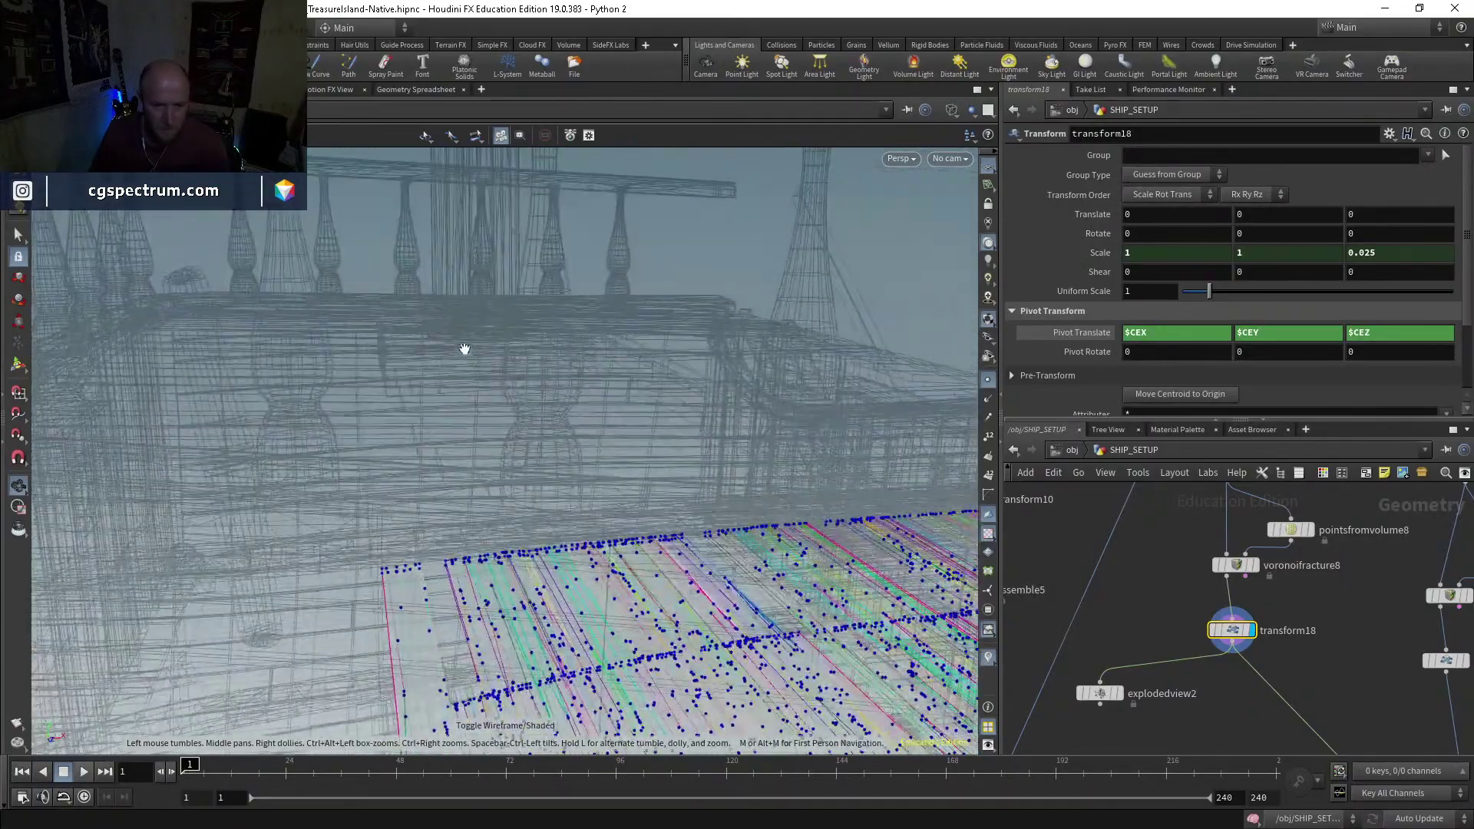
Step: Display transform12, transform14 and transform16 in turn to check which ship parts each branch holds
{"action": "mouse_move", "coordinate": [1252, 565]}
{"action": "scroll", "coordinate": [1252, 564], "scroll_direction": "down", "scroll_amount": 2}
{"action": "middle_click_drag", "start_coordinate": [1344, 652], "coordinate": [1221, 543]}
{"action": "middle_click_drag", "start_coordinate": [1326, 610], "coordinate": [1255, 564]}
{"action": "middle_click_drag", "start_coordinate": [1241, 499], "coordinate": [1241, 569]}
{"action": "scroll", "coordinate": [1240, 568], "scroll_direction": "up", "scroll_amount": 3}
{"action": "left_click", "coordinate": [1233, 553]}
{"action": "left_click", "coordinate": [1212, 559]}
{"action": "middle_click_drag", "start_coordinate": [1302, 616], "coordinate": [1076, 553]}
{"action": "left_click", "coordinate": [1264, 626]}
{"action": "left_click", "coordinate": [1241, 626]}
{"action": "scroll", "coordinate": [1318, 635], "scroll_direction": "down", "scroll_amount": 2}
{"action": "middle_click_drag", "start_coordinate": [1355, 624], "coordinate": [1284, 601]}
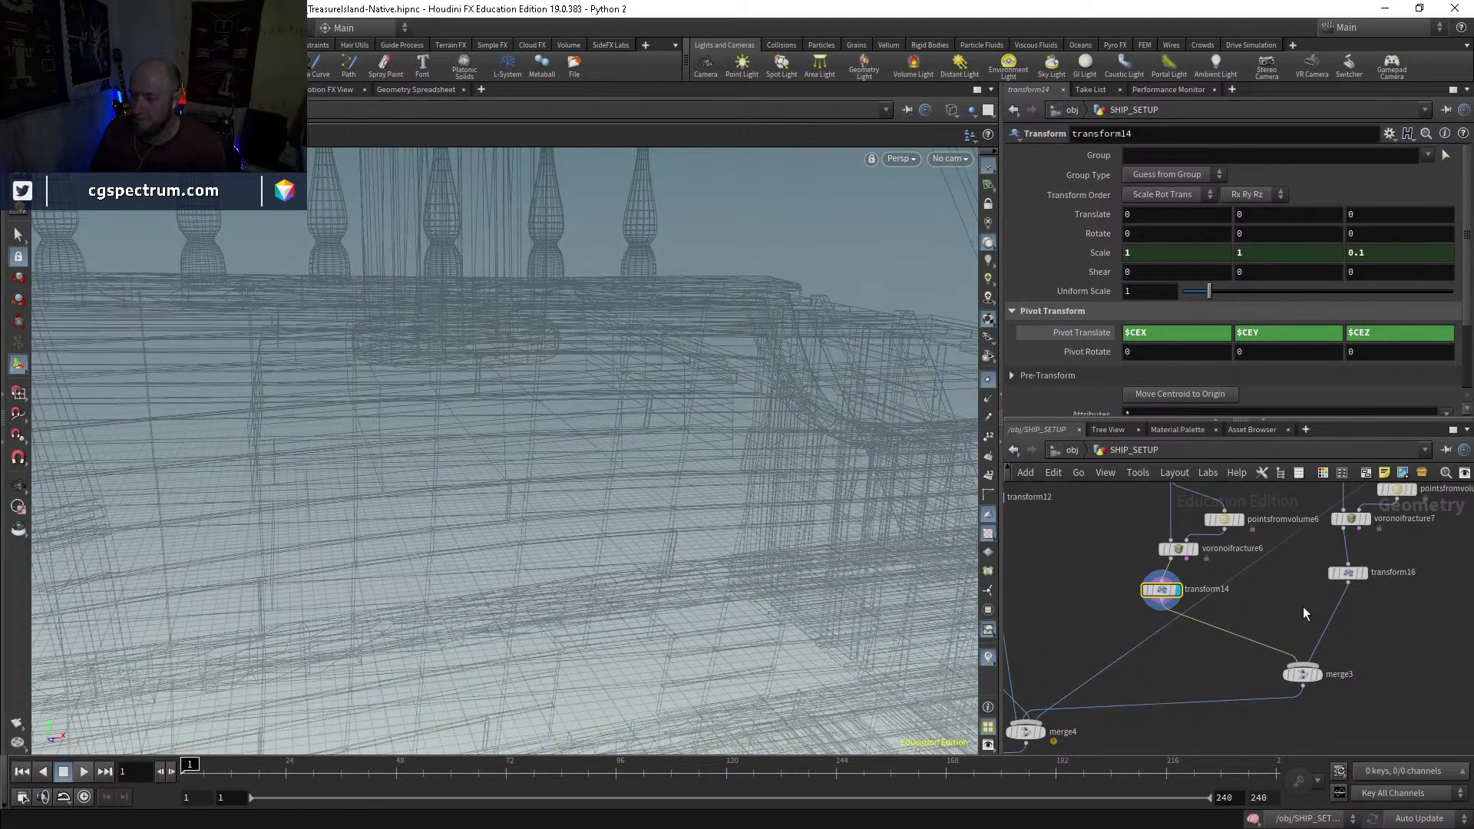
{"action": "middle_click_drag", "start_coordinate": [1375, 569], "coordinate": [1342, 582]}
{"action": "scroll", "coordinate": [1339, 581], "scroll_direction": "up", "scroll_amount": 2}
{"action": "left_click", "coordinate": [1331, 590]}
Step: Return to transform18 and then select assemble4 to check the mast branch
{"action": "scroll", "coordinate": [1327, 655], "scroll_direction": "down", "scroll_amount": 3}
{"action": "middle_click_drag", "start_coordinate": [1381, 642], "coordinate": [1308, 658]}
{"action": "scroll", "coordinate": [1296, 656], "scroll_direction": "down", "scroll_amount": 2}
{"action": "scroll", "coordinate": [1296, 656], "scroll_direction": "down", "scroll_amount": 1}
{"action": "middle_click_drag", "start_coordinate": [1109, 635], "coordinate": [1251, 654]}
{"action": "scroll", "coordinate": [1145, 628], "scroll_direction": "up", "scroll_amount": 4}
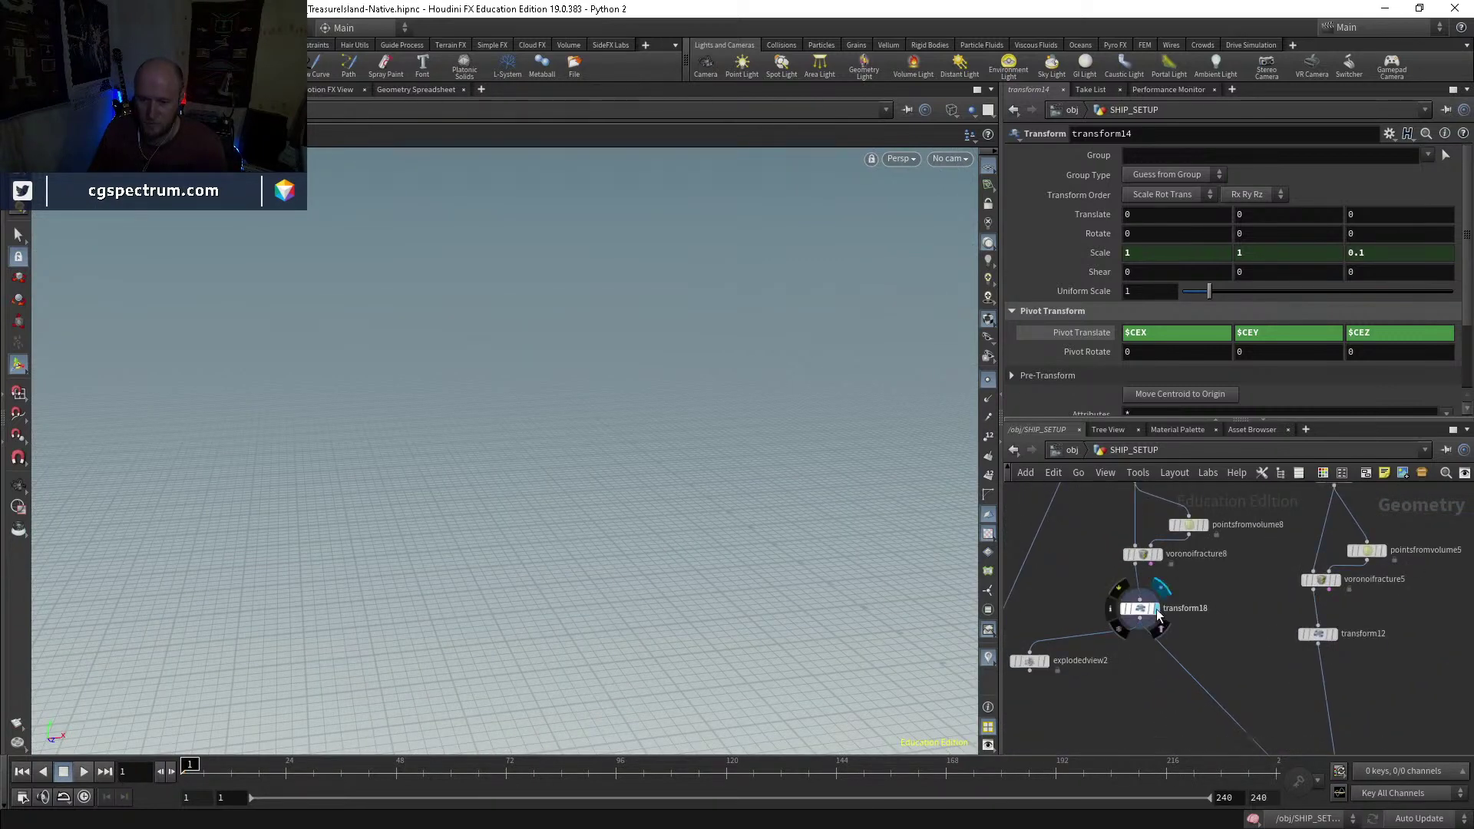
{"action": "left_click", "coordinate": [1159, 612]}
{"action": "middle_click_drag", "start_coordinate": [1165, 691], "coordinate": [1391, 698]}
{"action": "left_click", "coordinate": [1071, 616]}
Step: Display merge2 in shaded view and inspect the deck around the mast block and hatches
{"action": "scroll", "coordinate": [1197, 629], "scroll_direction": "down", "scroll_amount": 3}
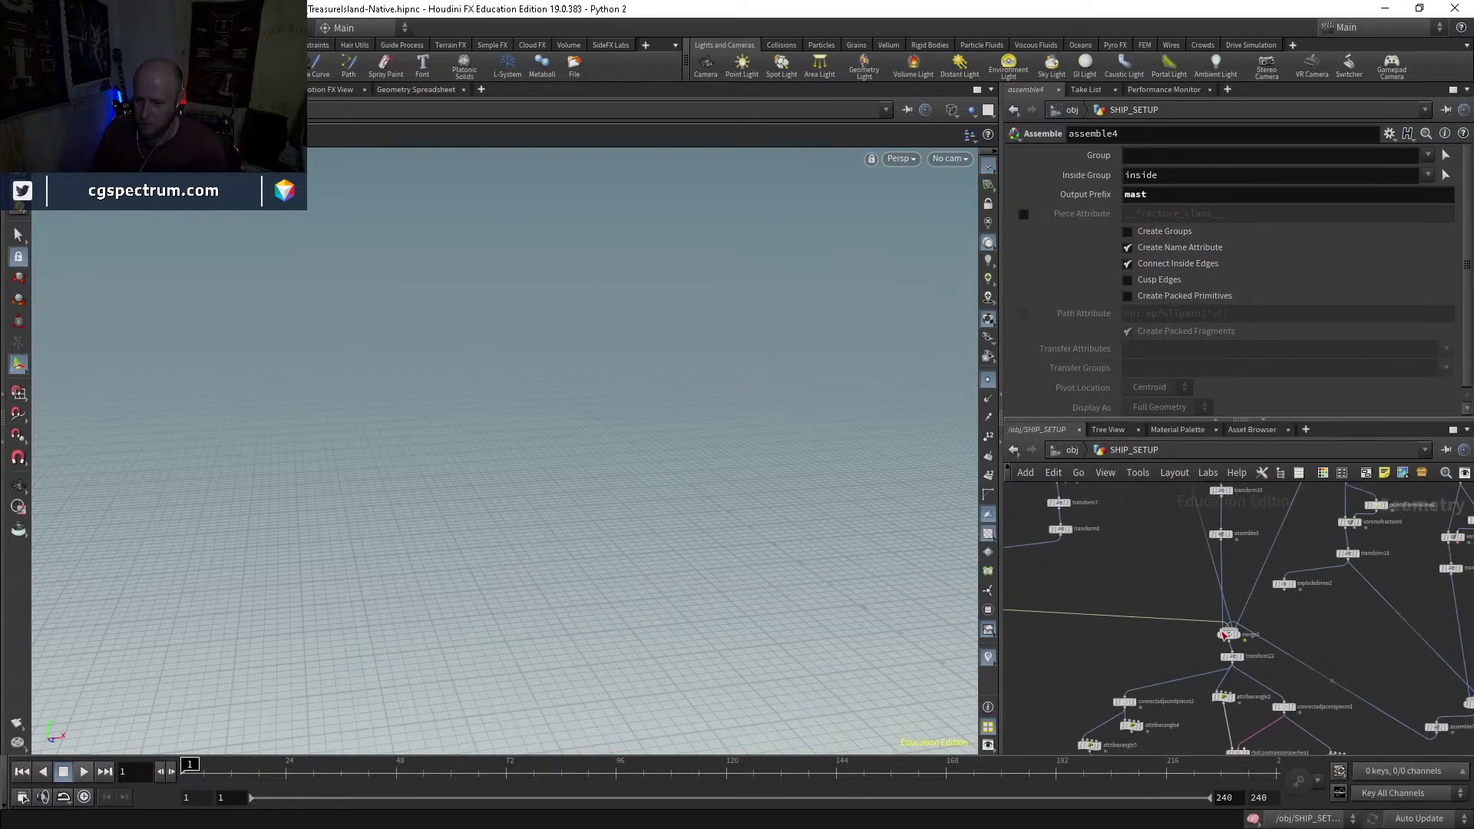
{"action": "scroll", "coordinate": [1221, 628], "scroll_direction": "up", "scroll_amount": 3}
{"action": "left_click", "coordinate": [1230, 637]}
{"action": "key", "text": "Escape"}
{"action": "key", "text": "shift+w"}
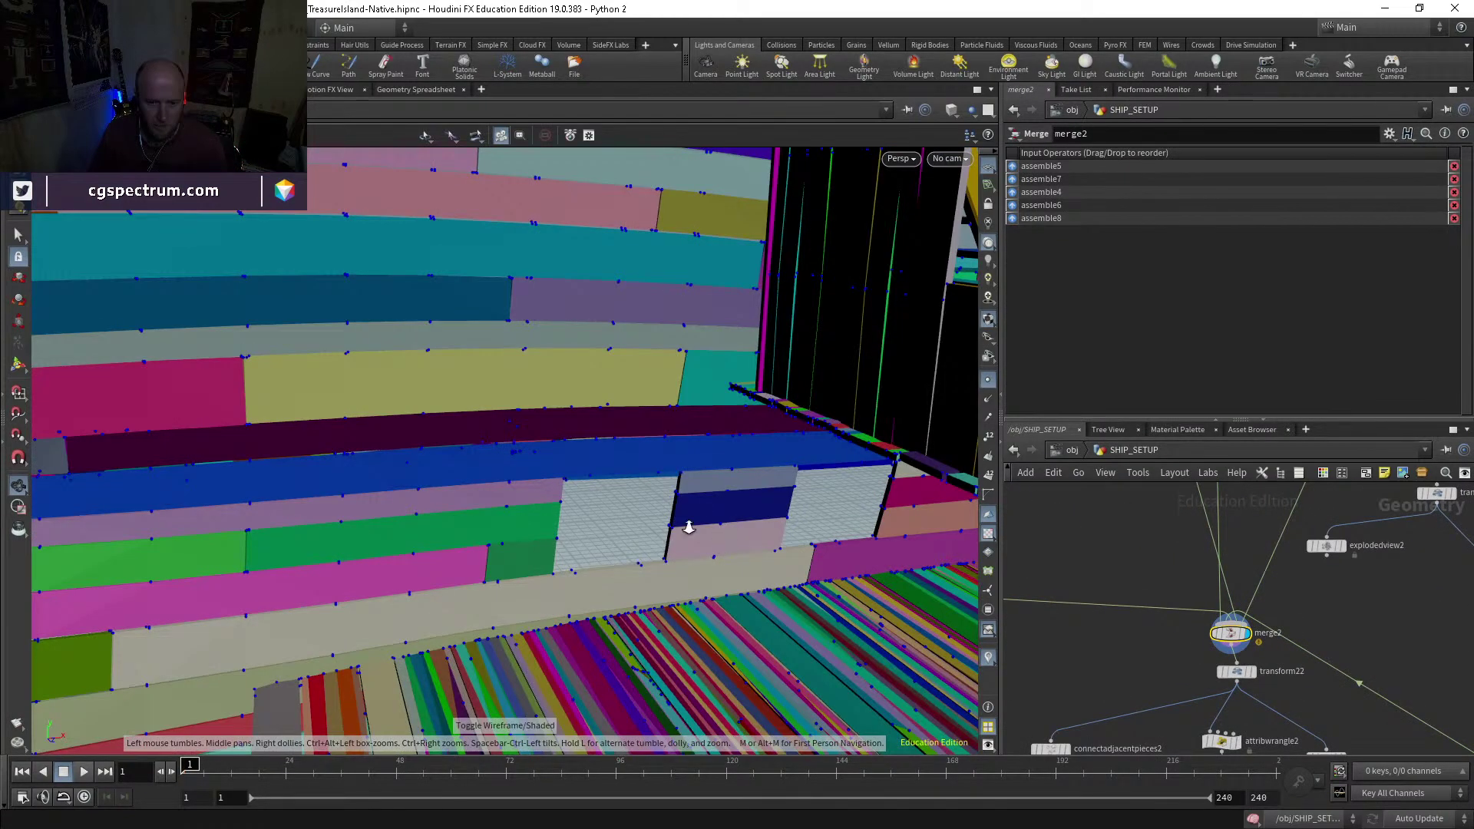
{"action": "right_click_drag", "start_coordinate": [694, 519], "coordinate": [606, 670]}
{"action": "left_click_drag", "start_coordinate": [606, 671], "coordinate": [678, 542]}
{"action": "middle_click_drag", "start_coordinate": [678, 542], "coordinate": [629, 676]}
{"action": "left_click_drag", "start_coordinate": [829, 468], "coordinate": [898, 530]}
{"action": "middle_click_drag", "start_coordinate": [898, 530], "coordinate": [914, 592]}
Step: Display assemble5 and then assemble8 to compare the long beams with the mast block
{"action": "middle_click_drag", "start_coordinate": [1292, 626], "coordinate": [1273, 798]}
{"action": "scroll", "coordinate": [1225, 615], "scroll_direction": "up", "scroll_amount": 2}
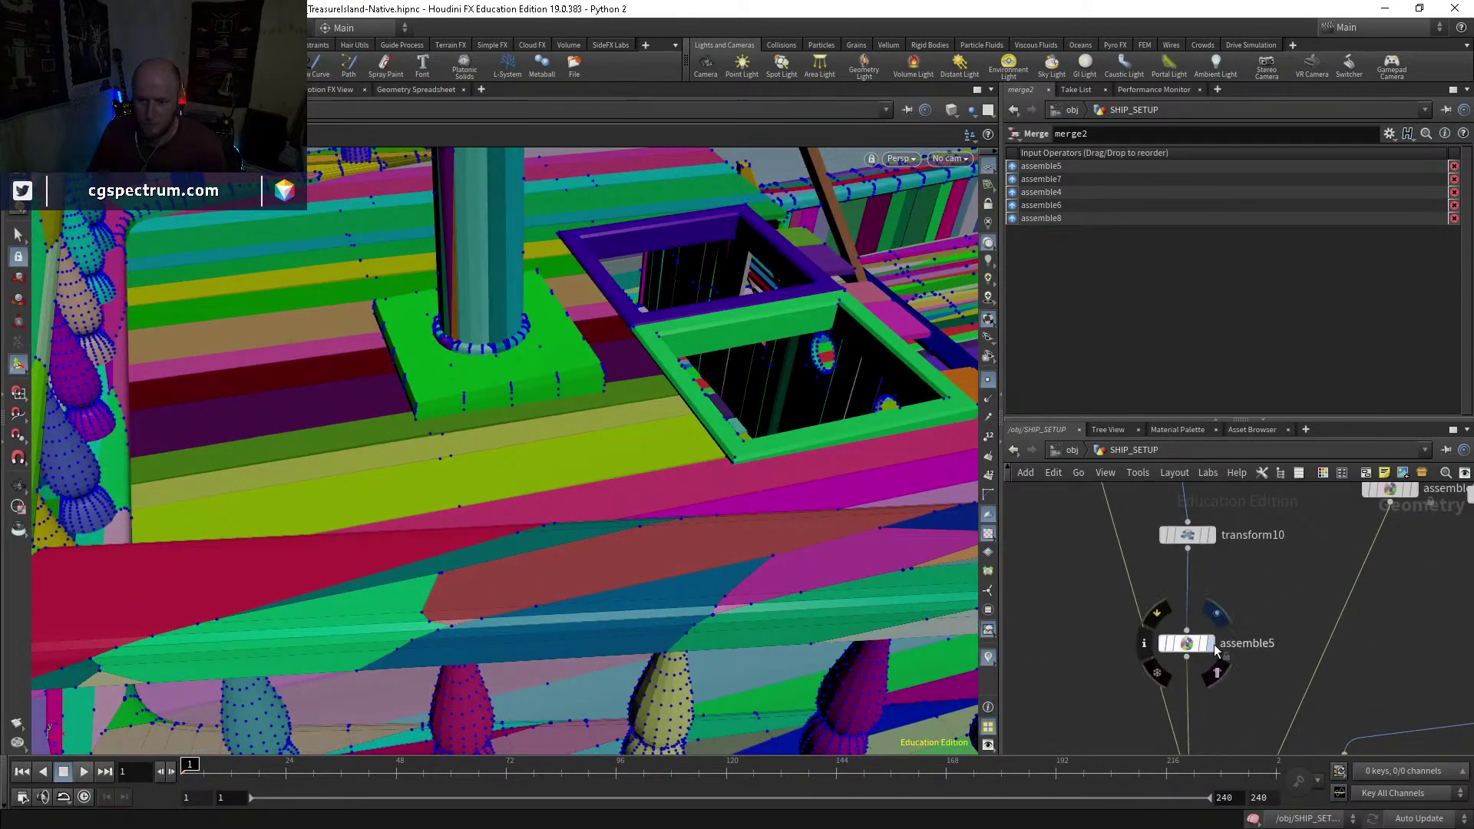
{"action": "left_click", "coordinate": [1210, 647]}
{"action": "middle_click_drag", "start_coordinate": [1253, 567], "coordinate": [1075, 651]}
{"action": "left_click", "coordinate": [1239, 592]}
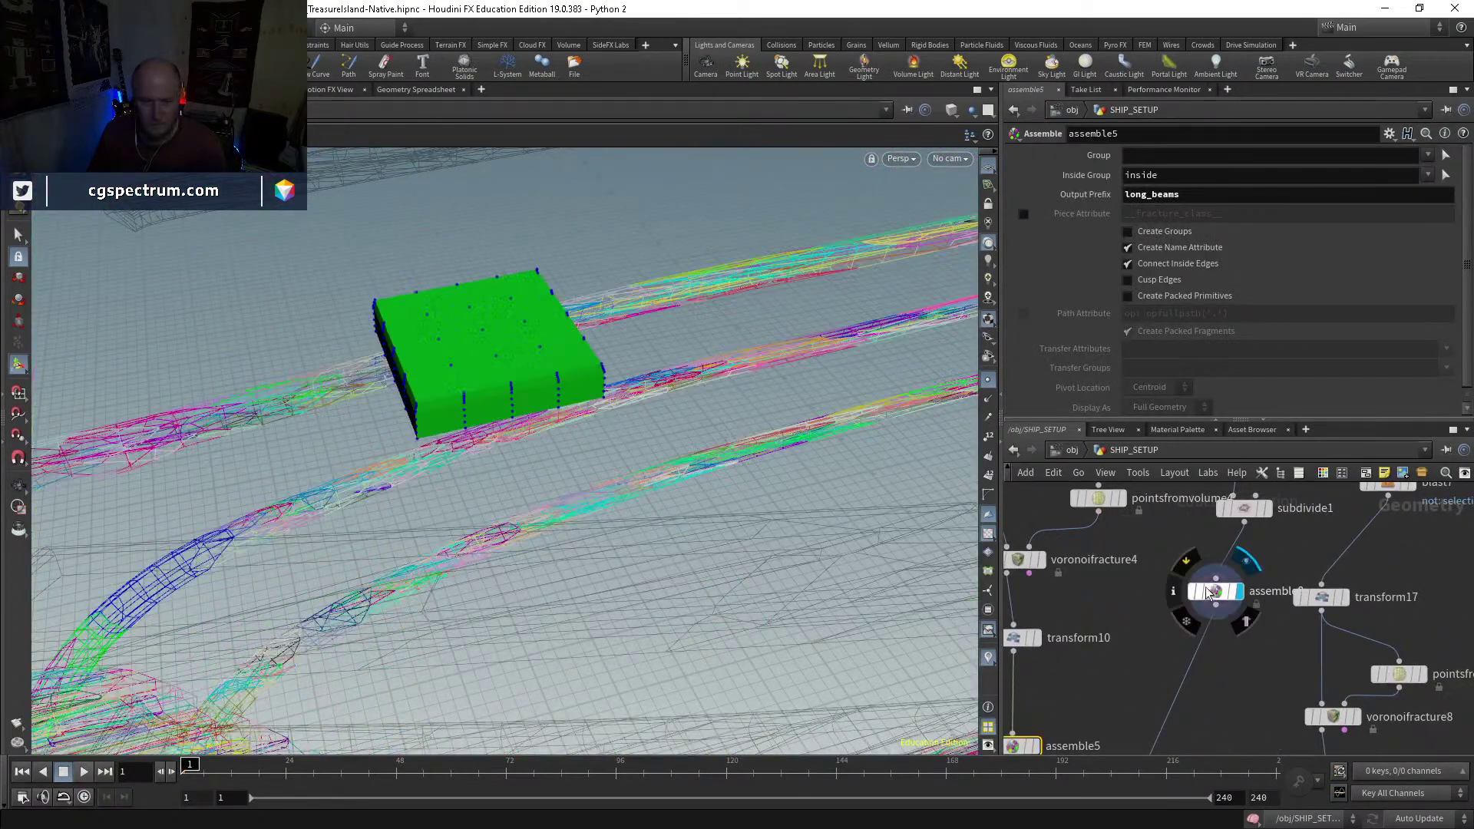
Step: Display and select transform18 to view its fractured planks beneath the mast block
{"action": "scroll", "coordinate": [1217, 595], "scroll_direction": "down", "scroll_amount": 3}
{"action": "middle_click_drag", "start_coordinate": [1252, 648], "coordinate": [1182, 639]}
{"action": "scroll", "coordinate": [1224, 679], "scroll_direction": "up", "scroll_amount": 3}
{"action": "left_click", "coordinate": [1221, 720]}
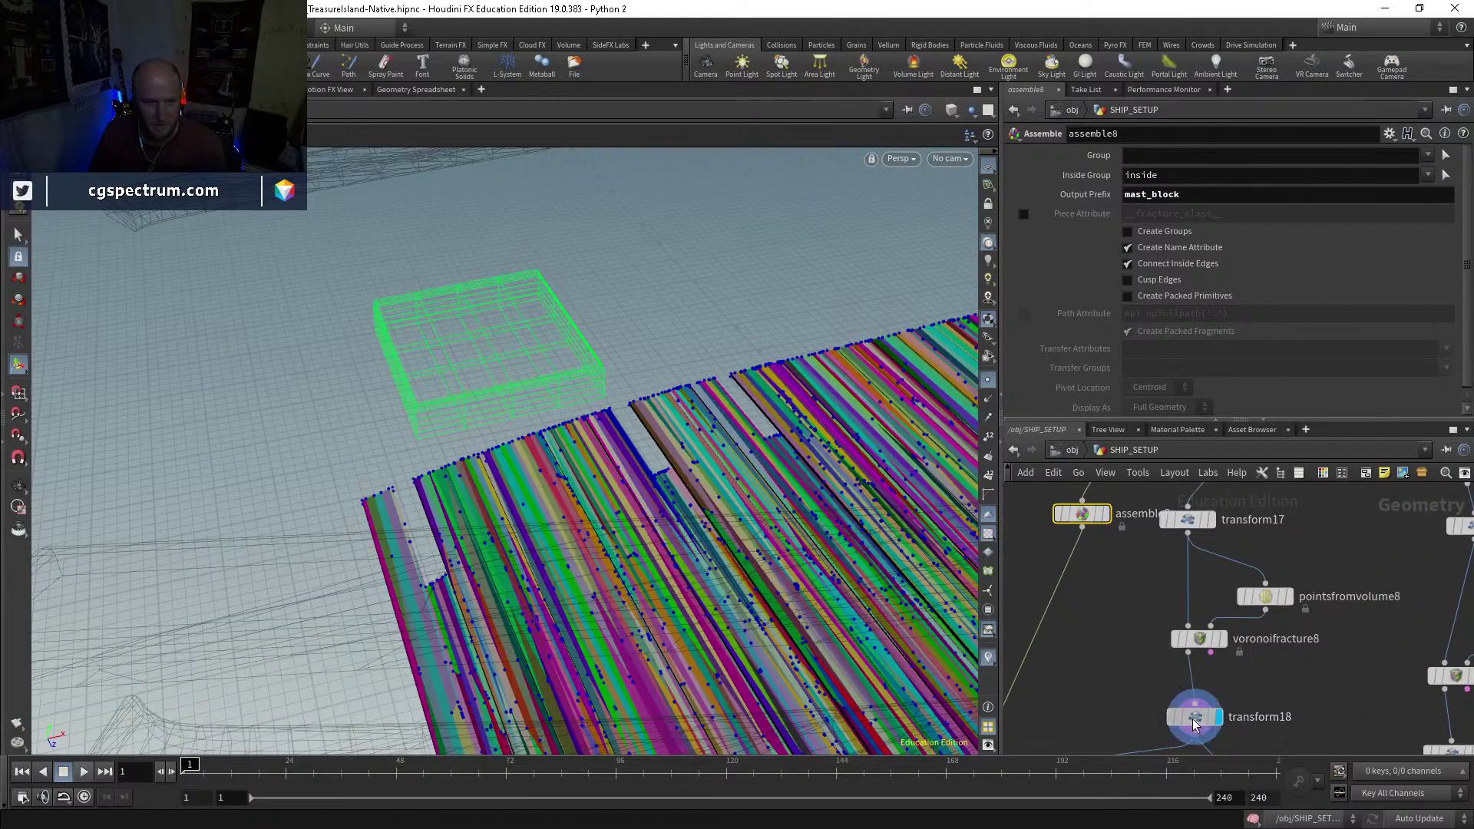
{"action": "left_click", "coordinate": [1196, 718]}
{"action": "scroll", "coordinate": [1262, 699], "scroll_direction": "down", "scroll_amount": 2}
Step: Display transform12 and look over its fractured pieces
{"action": "middle_click_drag", "start_coordinate": [1268, 702], "coordinate": [1301, 576]}
{"action": "middle_click_drag", "start_coordinate": [1426, 675], "coordinate": [1273, 651]}
{"action": "scroll", "coordinate": [1303, 585], "scroll_direction": "up", "scroll_amount": 3}
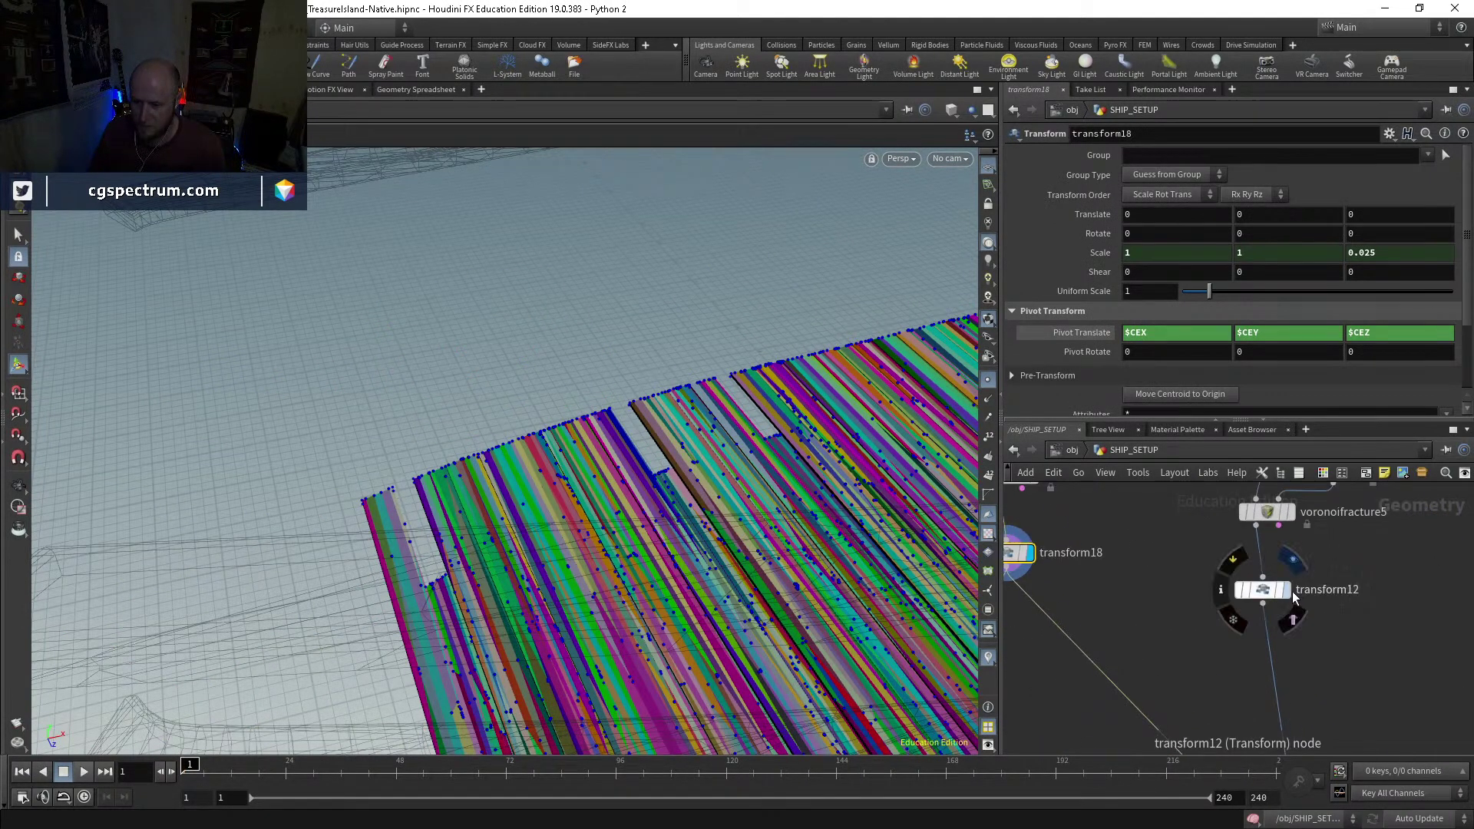
{"action": "left_click", "coordinate": [1284, 593]}
{"action": "middle_click_drag", "start_coordinate": [1400, 633], "coordinate": [1184, 583]}
{"action": "right_click_drag", "start_coordinate": [707, 399], "coordinate": [639, 520], "text": "alt"}
{"action": "middle_click_drag", "start_coordinate": [708, 416], "coordinate": [712, 432], "text": "alt"}
Step: Display transform14 and transform16 to check the remaining fractured branches
{"action": "left_click", "coordinate": [1284, 691]}
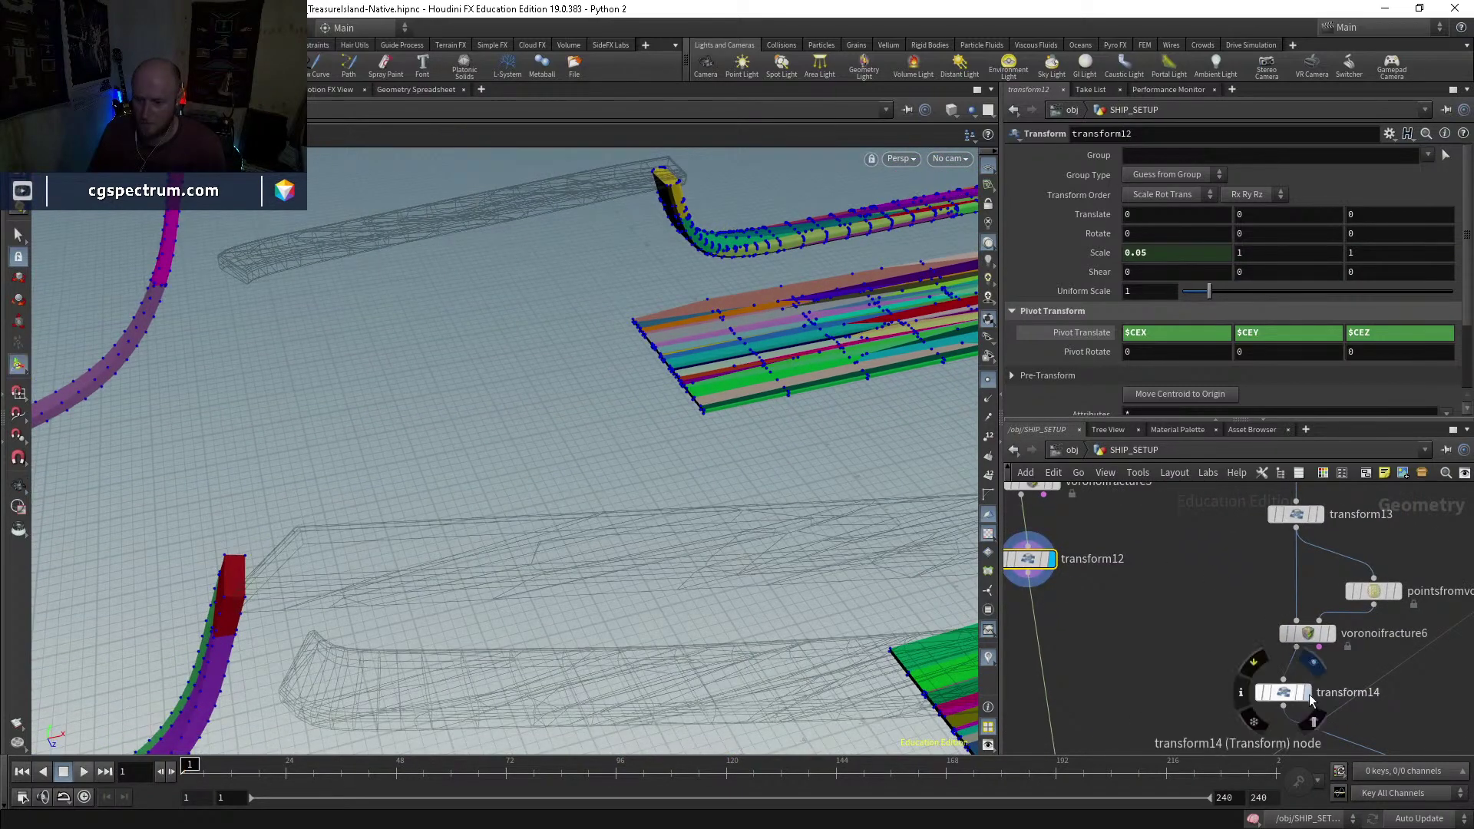
{"action": "scroll", "coordinate": [1320, 669], "scroll_direction": "down", "scroll_amount": 3}
{"action": "scroll", "coordinate": [1422, 685], "scroll_direction": "up", "scroll_amount": 3}
{"action": "middle_click_drag", "start_coordinate": [1359, 678], "coordinate": [1228, 687]}
{"action": "left_click", "coordinate": [1321, 668]}
Step: Display and select the Measure_and_split2 subnetwork below null5 to inspect the deck and railing geometry
{"action": "scroll", "coordinate": [1334, 681], "scroll_direction": "down", "scroll_amount": 3}
{"action": "middle_click_drag", "start_coordinate": [1433, 641], "coordinate": [1261, 705]}
{"action": "scroll", "coordinate": [1279, 616], "scroll_direction": "up", "scroll_amount": 3}
{"action": "left_click", "coordinate": [1264, 631]}
{"action": "left_click", "coordinate": [1253, 633]}
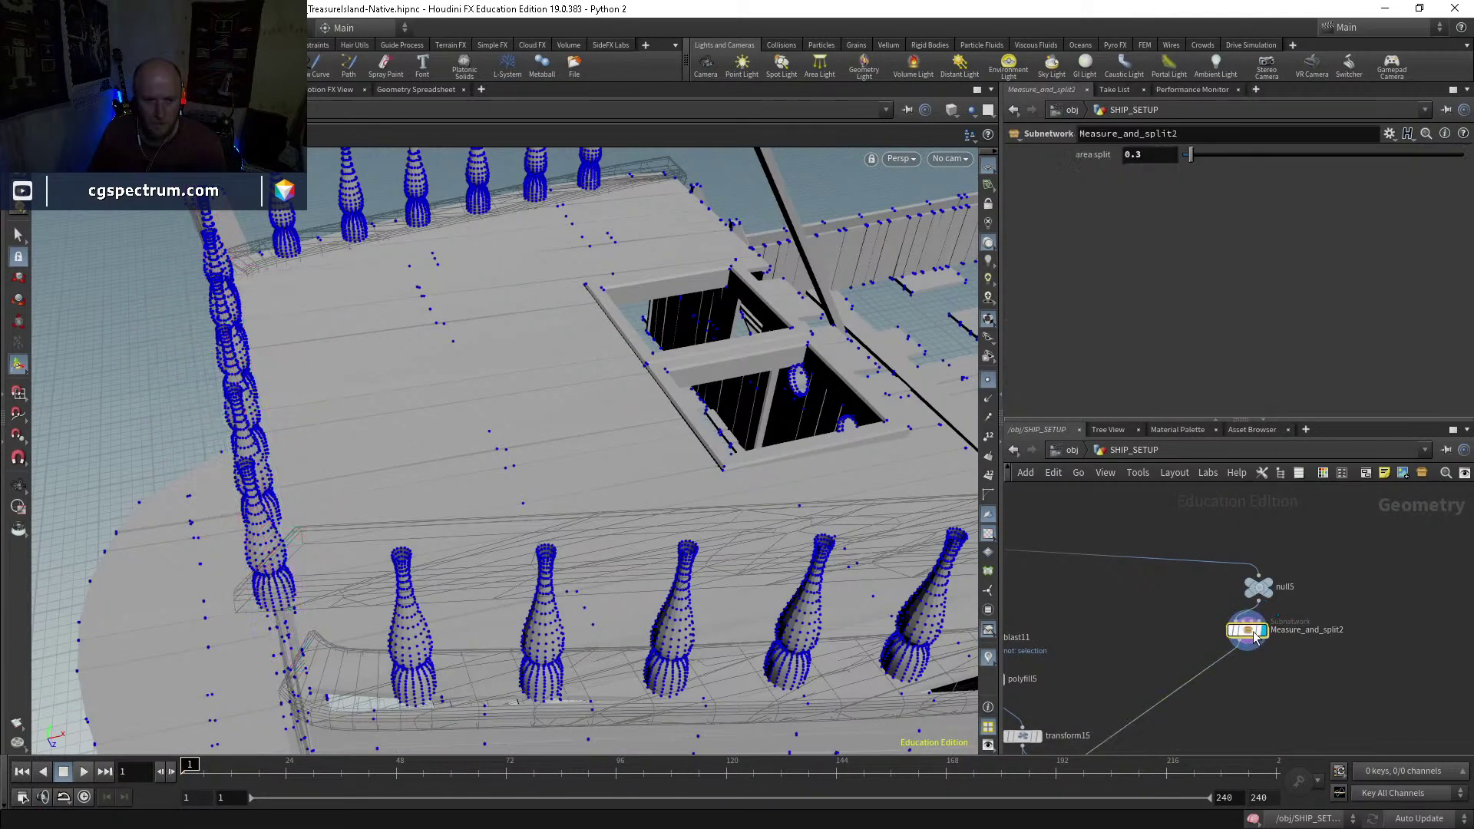
Step: Look over the Measure_and_split2 deck and railing geometry from several angles in shaded and wireframe display
{"action": "left_click_drag", "start_coordinate": [1250, 633], "coordinate": [1278, 649]}
{"action": "key", "text": "Escape"}
{"action": "left_click_drag", "start_coordinate": [596, 384], "coordinate": [553, 553]}
{"action": "scroll", "coordinate": [1258, 582], "scroll_direction": "down", "scroll_amount": 4}
{"action": "mouse_move", "coordinate": [1290, 634]}
{"action": "middle_mouse_down"}
{"action": "mouse_move", "coordinate": [1332, 592]}
{"action": "mouse_move", "coordinate": [1253, 647]}
{"action": "middle_mouse_up"}
{"action": "key", "text": "space"}
{"action": "middle_click_drag", "start_coordinate": [702, 441], "coordinate": [467, 467]}
{"action": "key", "text": "shift+w"}
{"action": "key", "text": "shift+w"}
{"action": "left_click_drag", "start_coordinate": [421, 383], "coordinate": [394, 427]}
{"action": "right_click_drag", "start_coordinate": [395, 428], "coordinate": [435, 332]}
{"action": "key", "text": "shift+w"}
{"action": "scroll", "coordinate": [1280, 603], "scroll_direction": "up", "scroll_amount": 4}
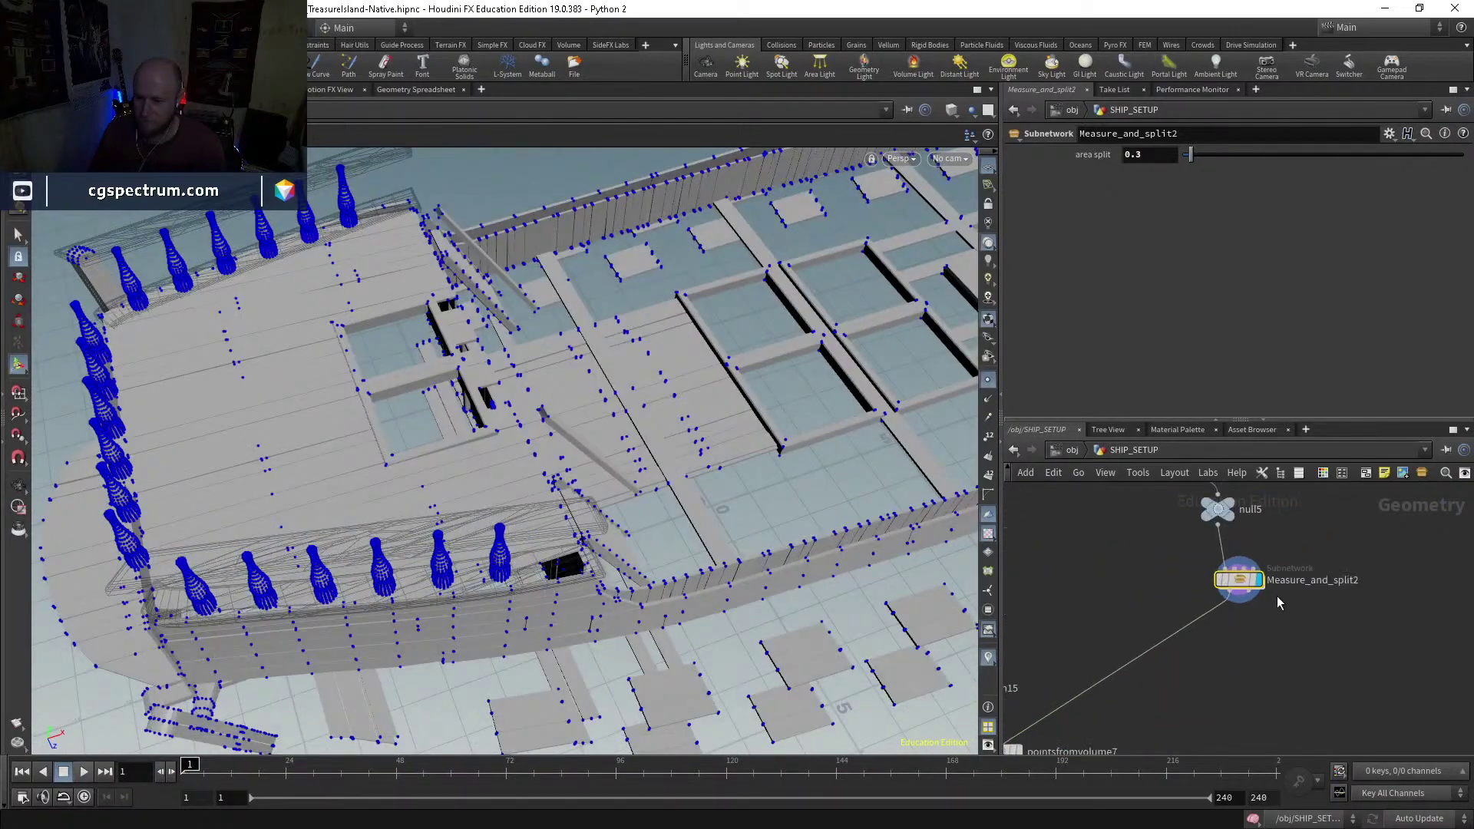
Step: Look inside the Measure_and_split2 subnetwork at its two output nodes and return to SHIP_SETUP
{"action": "double_click", "coordinate": [1238, 581]}
{"action": "scroll", "coordinate": [1232, 645], "scroll_direction": "up", "scroll_amount": 5}
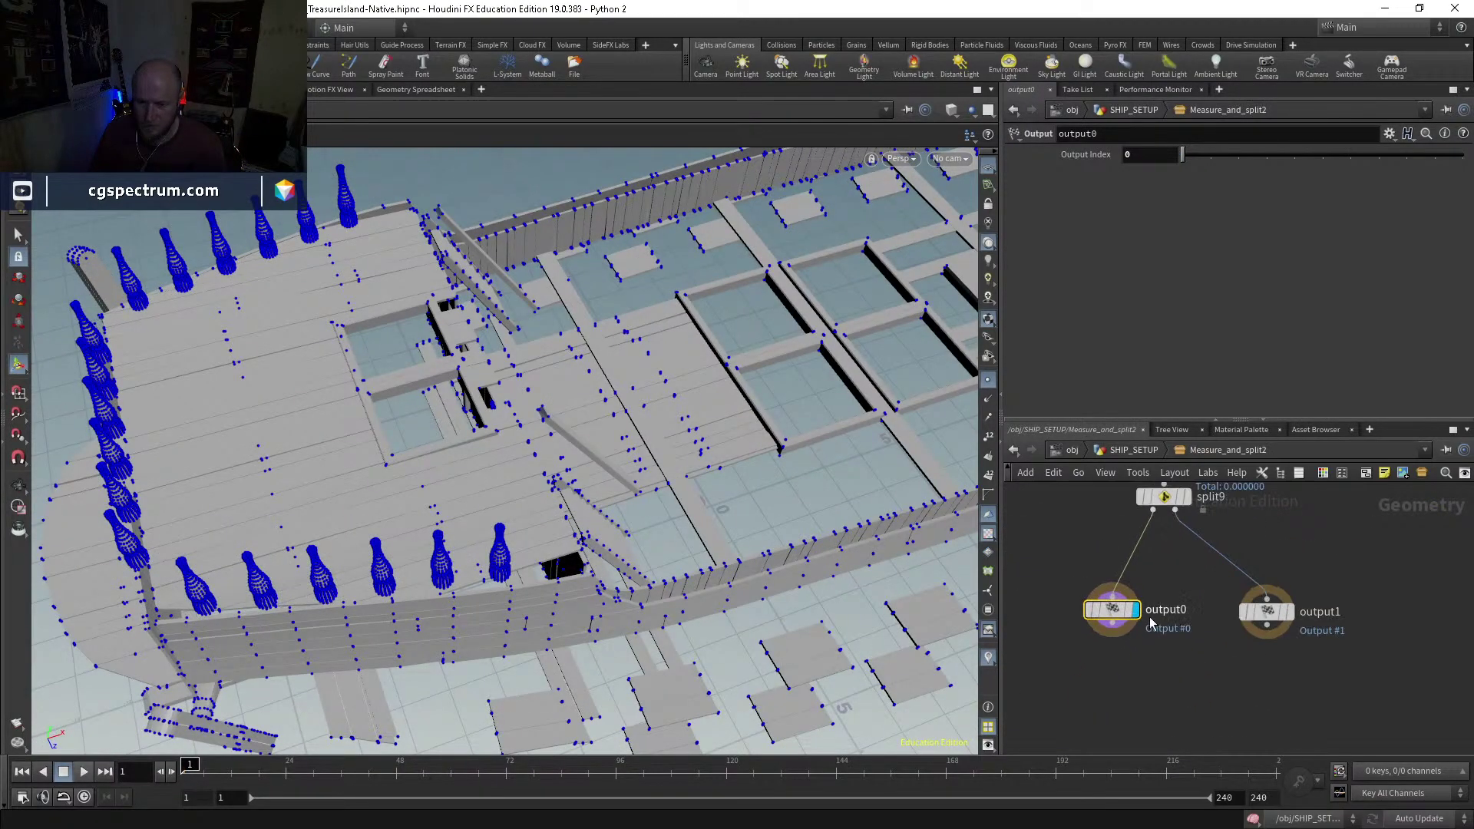
{"action": "left_click", "coordinate": [1138, 451]}
Step: Add a null fed by Measure_and_split2's second output and display it to view the split-off pieces
{"action": "key", "text": "Tab"}
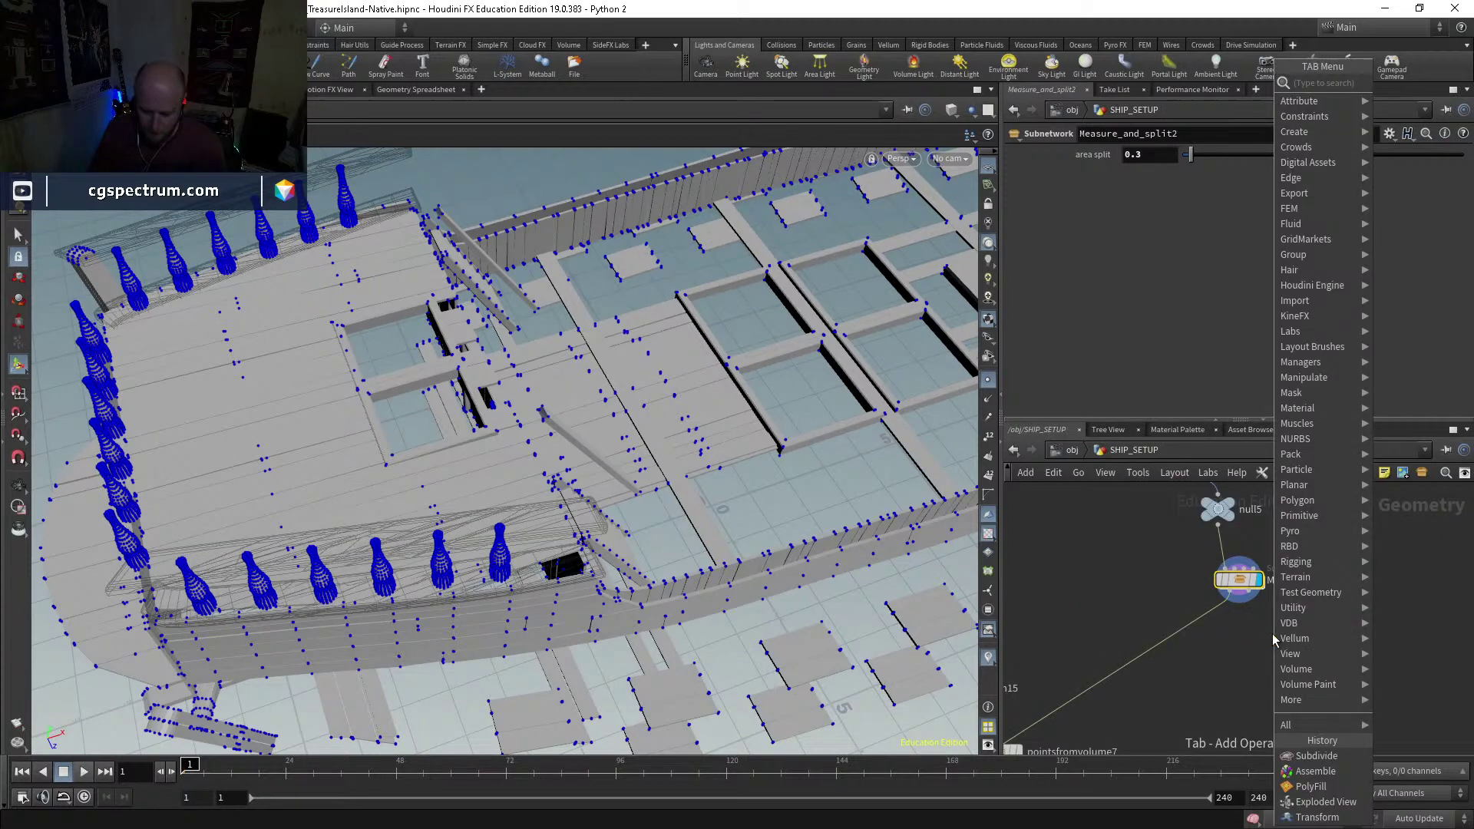
{"action": "type", "text": "nu"}
{"action": "key", "text": "Return"}
{"action": "left_click", "coordinate": [1273, 634]}
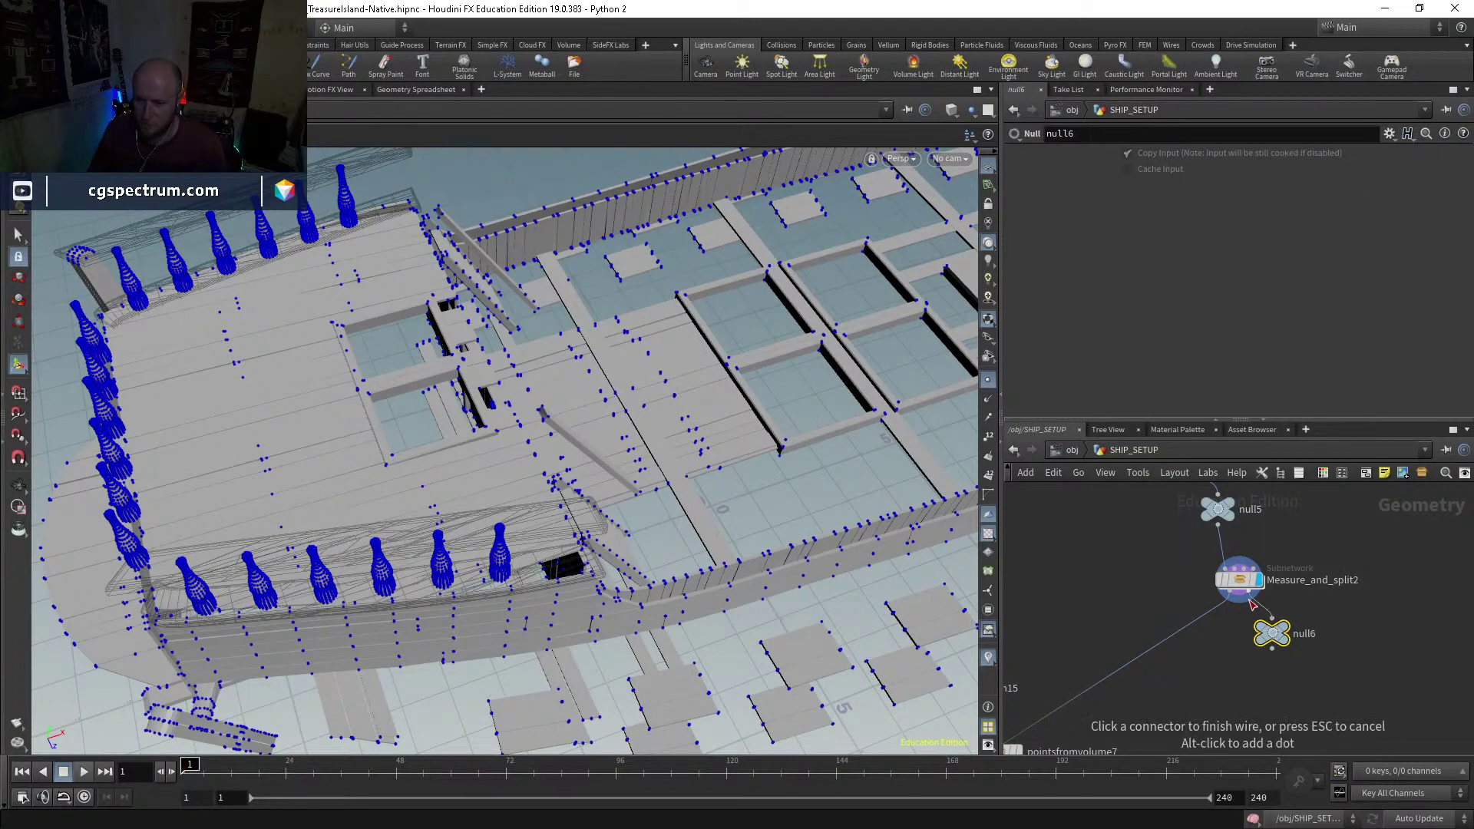
{"action": "left_click", "coordinate": [1297, 609]}
{"action": "scroll", "coordinate": [729, 507], "scroll_direction": "down", "scroll_amount": 4}
{"action": "left_click_drag", "start_coordinate": [730, 507], "coordinate": [609, 470], "text": "alt"}
{"action": "scroll", "coordinate": [414, 445], "scroll_direction": "up", "scroll_amount": 4}
{"action": "left_click_drag", "start_coordinate": [448, 309], "coordinate": [392, 317], "text": "alt"}
{"action": "scroll", "coordinate": [1261, 607], "scroll_direction": "up", "scroll_amount": 4}
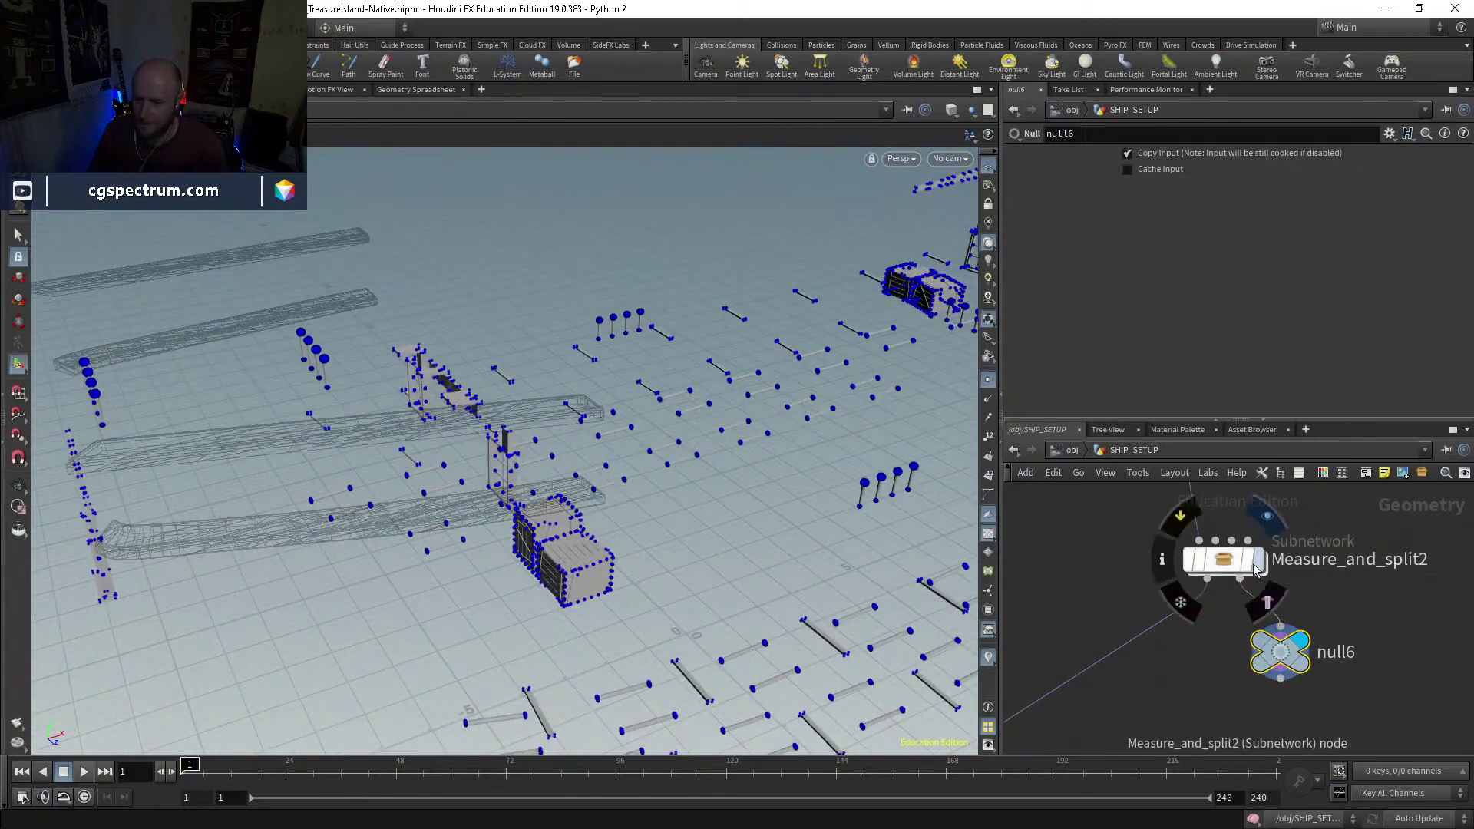
Step: Display Measure_and_split2 again in wireframe and move null6 aside to free space beneath the subnetwork
{"action": "left_click", "coordinate": [1259, 563]}
{"action": "left_click_drag", "start_coordinate": [1282, 651], "coordinate": [1338, 654]}
{"action": "left_click_drag", "start_coordinate": [444, 513], "coordinate": [450, 529], "text": "alt"}
{"action": "key", "text": "shift+w"}
{"action": "middle_click_drag", "start_coordinate": [1202, 698], "coordinate": [1194, 647]}
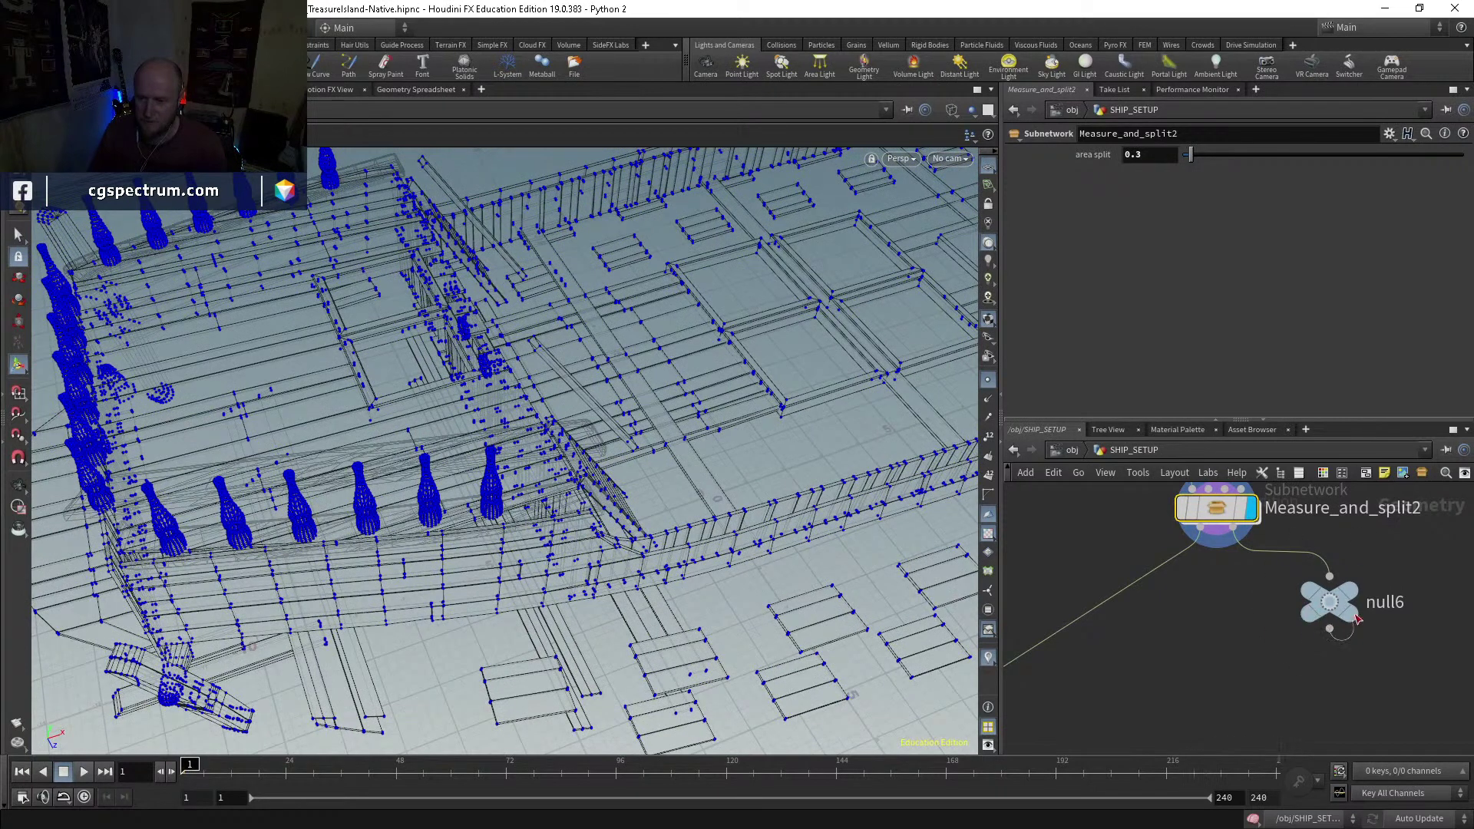
{"action": "left_click", "coordinate": [1268, 695]}
{"action": "left_click_drag", "start_coordinate": [1329, 597], "coordinate": [1388, 609]}
{"action": "key", "text": "Tab"}
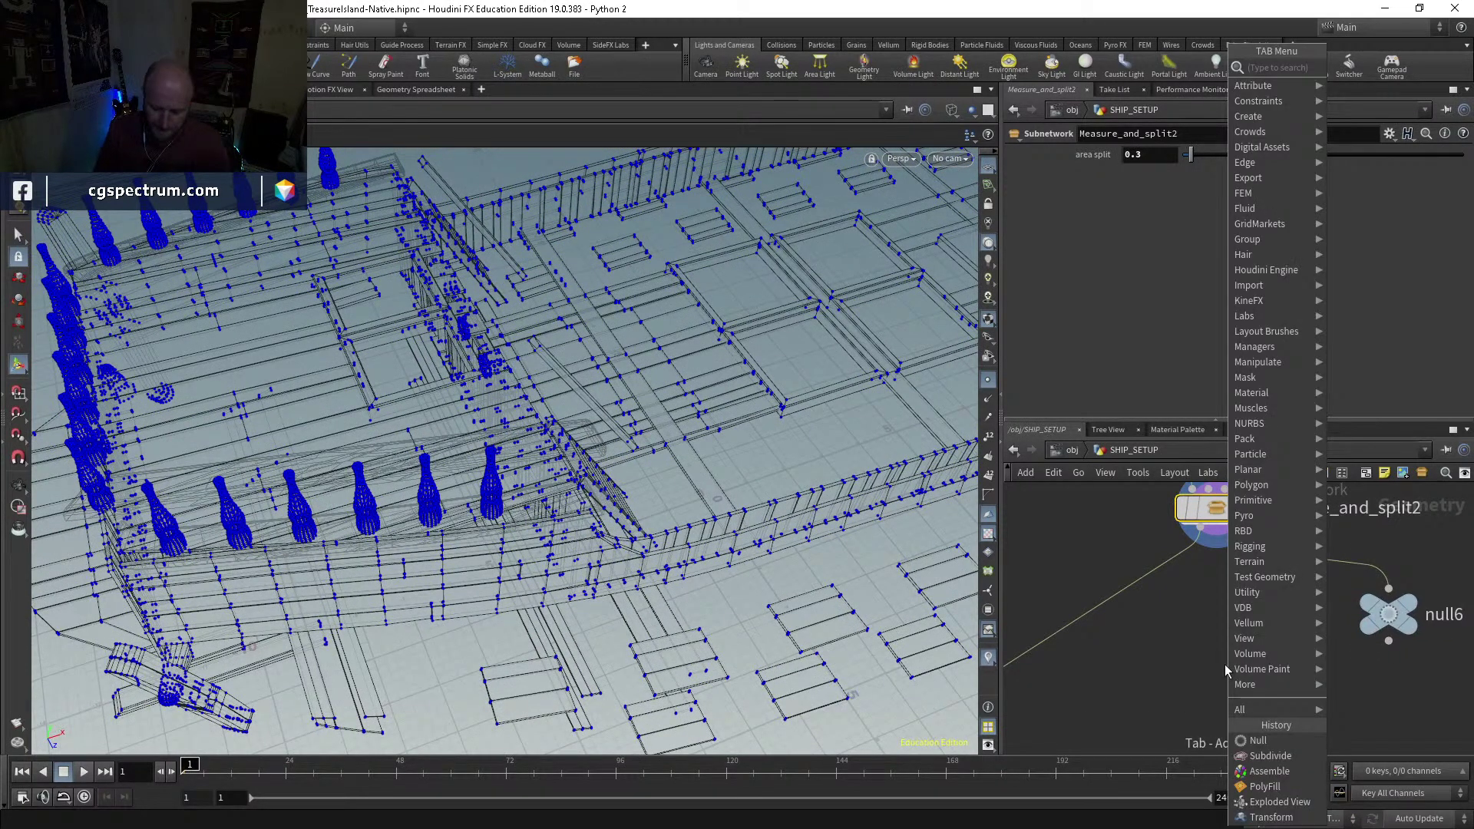
{"action": "key", "text": "Escape"}
Step: Duplicate transform15, pointsfromvolume7, voronoifracture7 and transform16 into the free area below Measure_and_split2
{"action": "scroll", "coordinate": [1155, 671], "scroll_direction": "down", "scroll_amount": 5}
{"action": "middle_click_drag", "start_coordinate": [1039, 655], "coordinate": [1234, 547]}
{"action": "left_click_drag", "start_coordinate": [1144, 596], "coordinate": [1141, 567]}
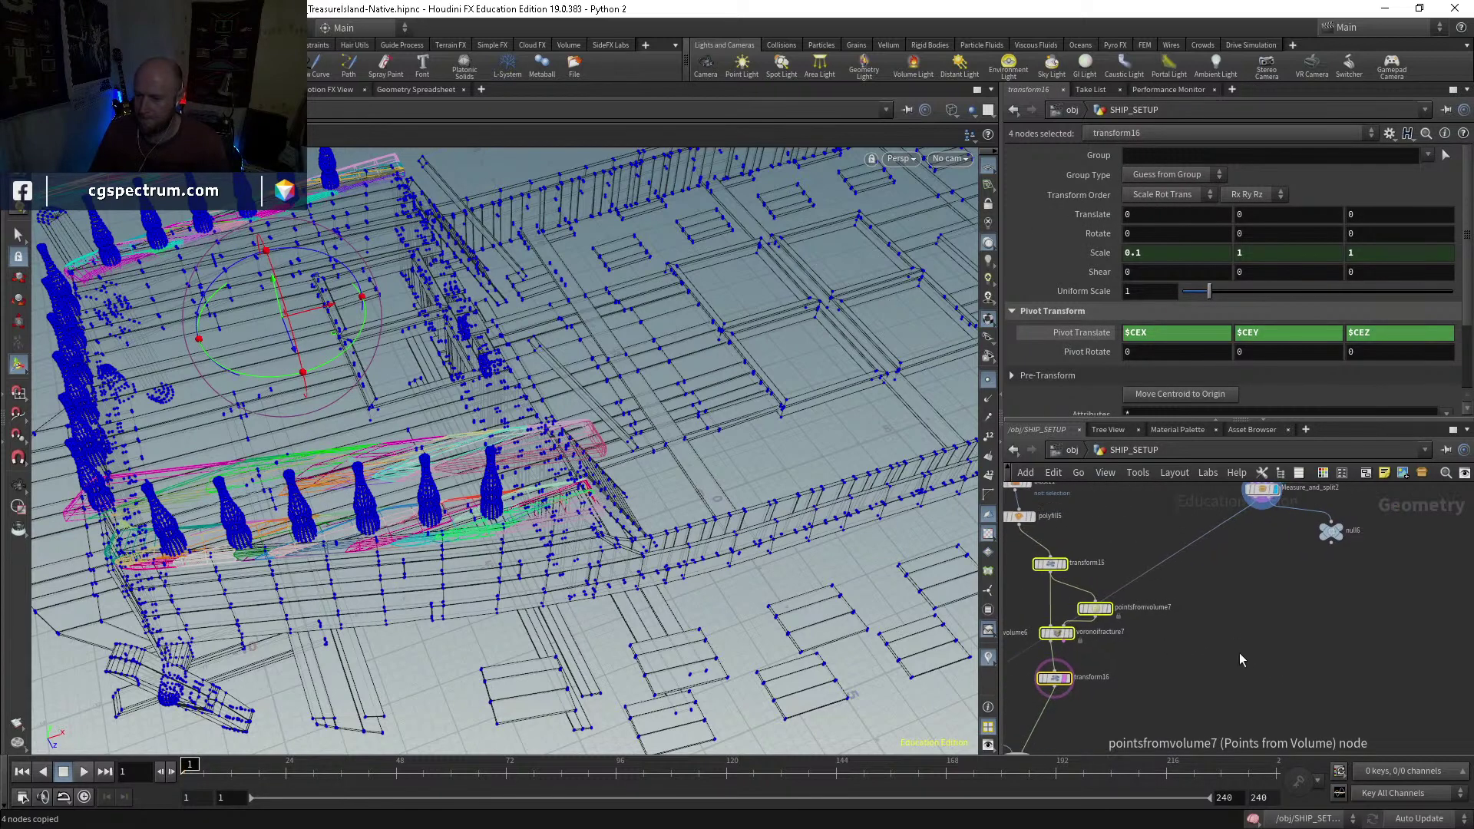
{"action": "key", "text": "ctrl+c"}
{"action": "key", "text": "ctrl+b"}
{"action": "key", "text": "ctrl+b"}
{"action": "middle_click_drag", "start_coordinate": [1228, 637], "coordinate": [1193, 641]}
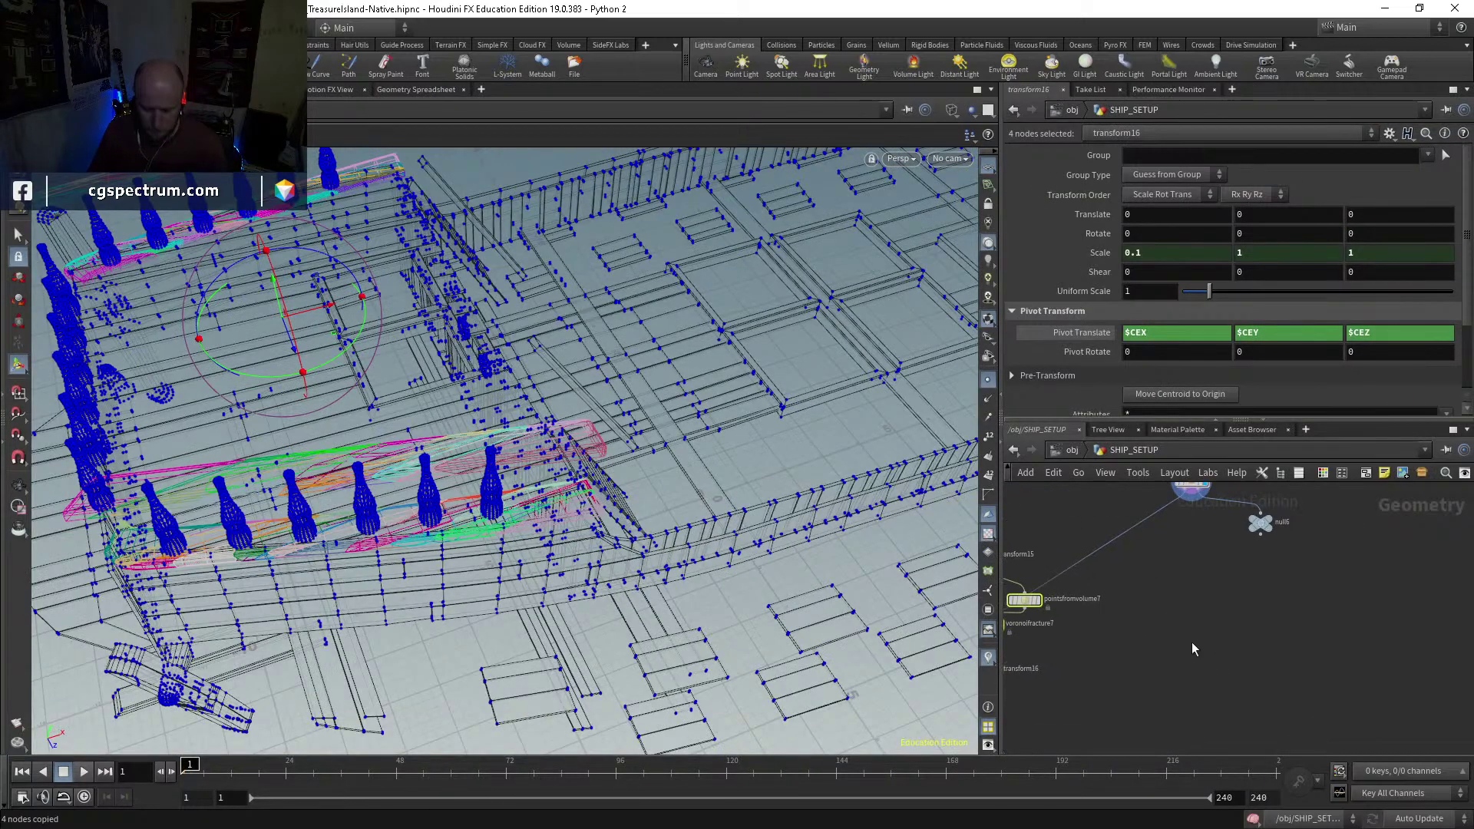
{"action": "key", "text": "ctrl+v"}
Step: Rewire transform23's input to Measure_and_split2's first output and display transform23 to check the squashed deck geometry
{"action": "left_click", "coordinate": [1185, 567]}
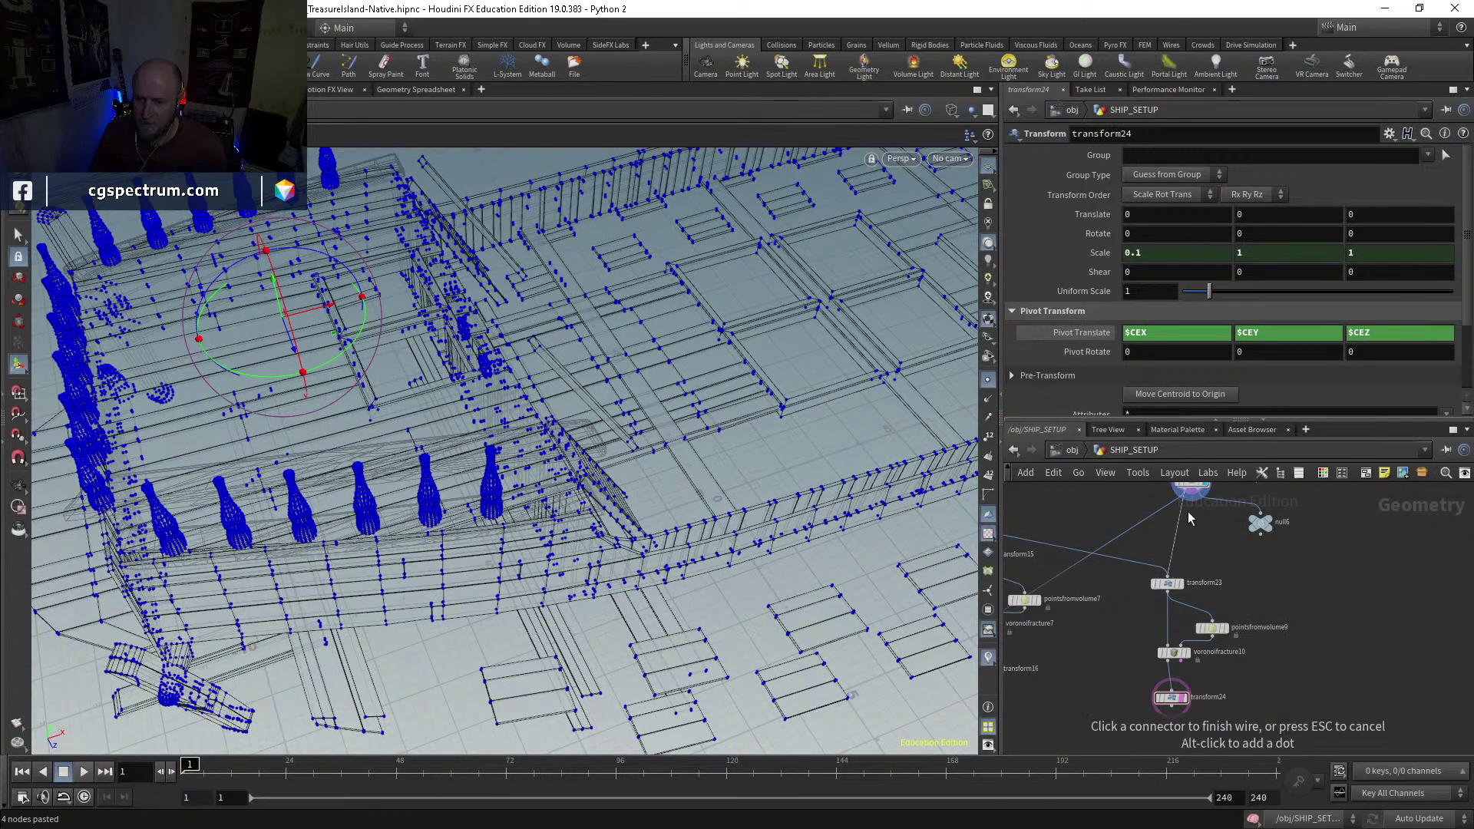
{"action": "left_click", "coordinate": [1181, 586]}
{"action": "left_click", "coordinate": [1168, 589]}
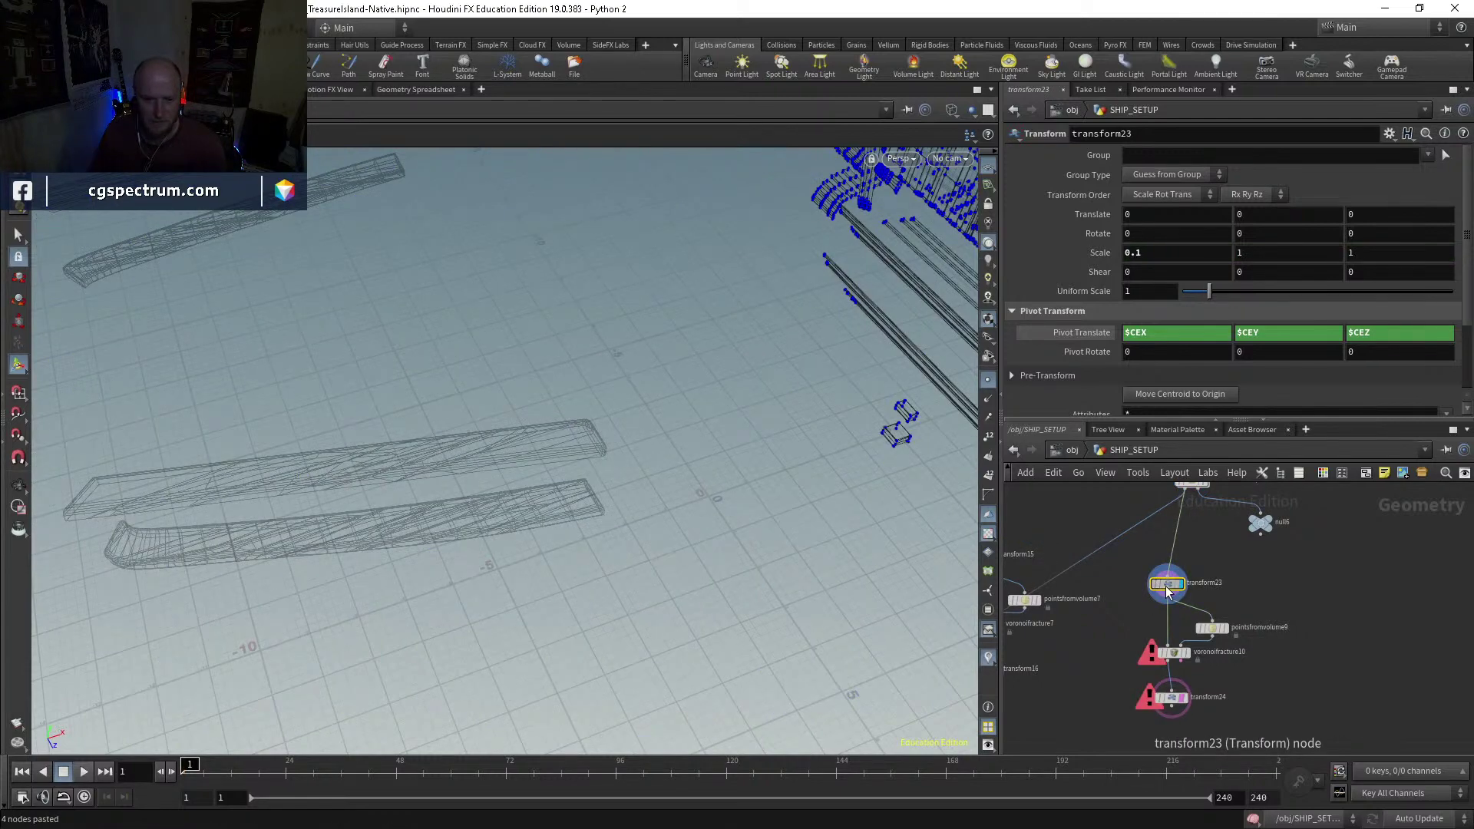
{"action": "key", "text": "g"}
{"action": "left_click_drag", "start_coordinate": [681, 560], "coordinate": [518, 674]}
{"action": "scroll", "coordinate": [1221, 642], "scroll_direction": "up", "scroll_amount": 4}
Step: Set the Point Separation of pointsfromvolume9 to 0.2 and display voronoifracture10
{"action": "mouse_move", "coordinate": [1227, 621]}
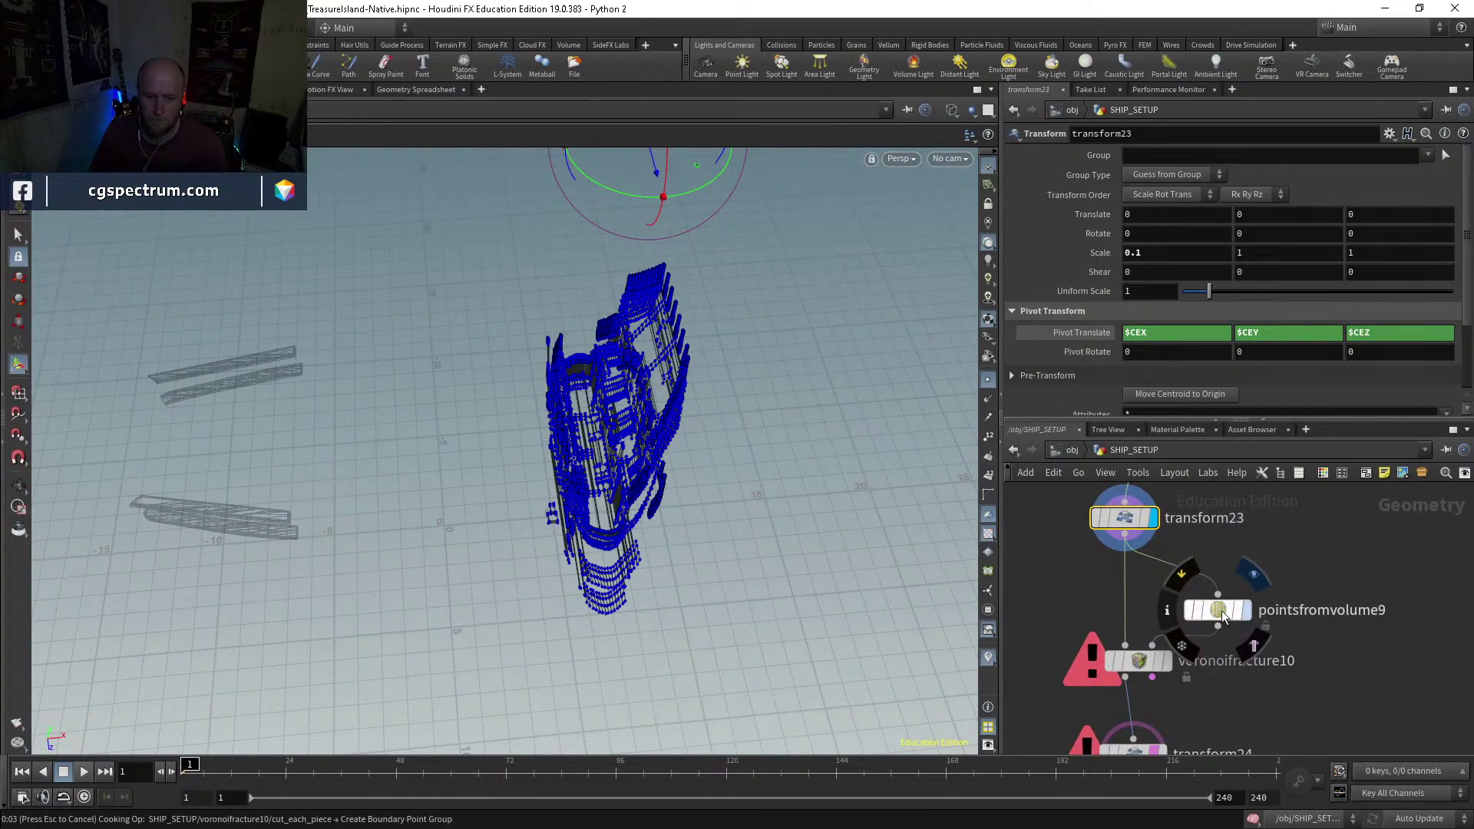
{"action": "left_click", "coordinate": [1223, 616]}
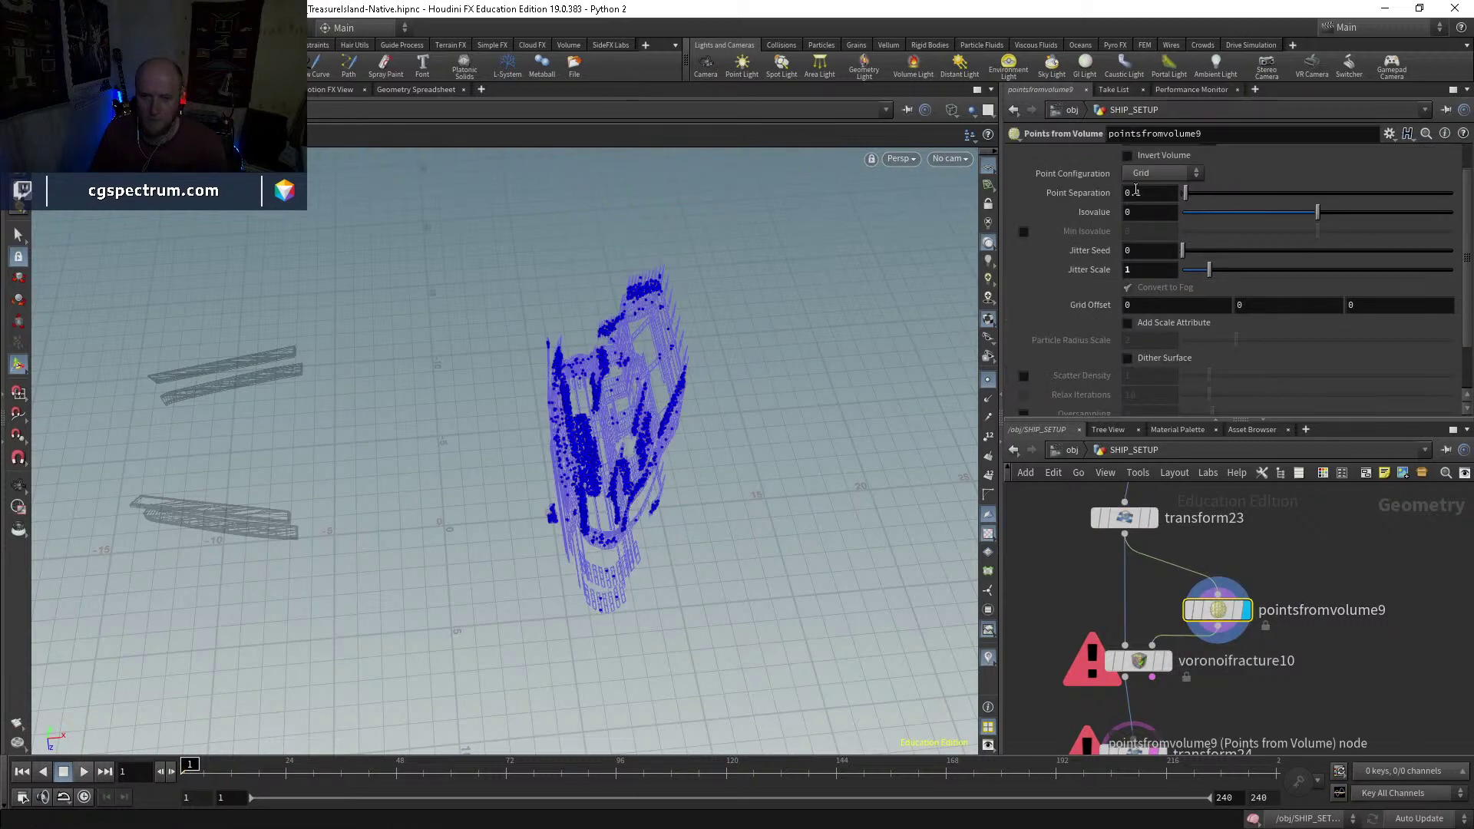
{"action": "key", "text": "Return"}
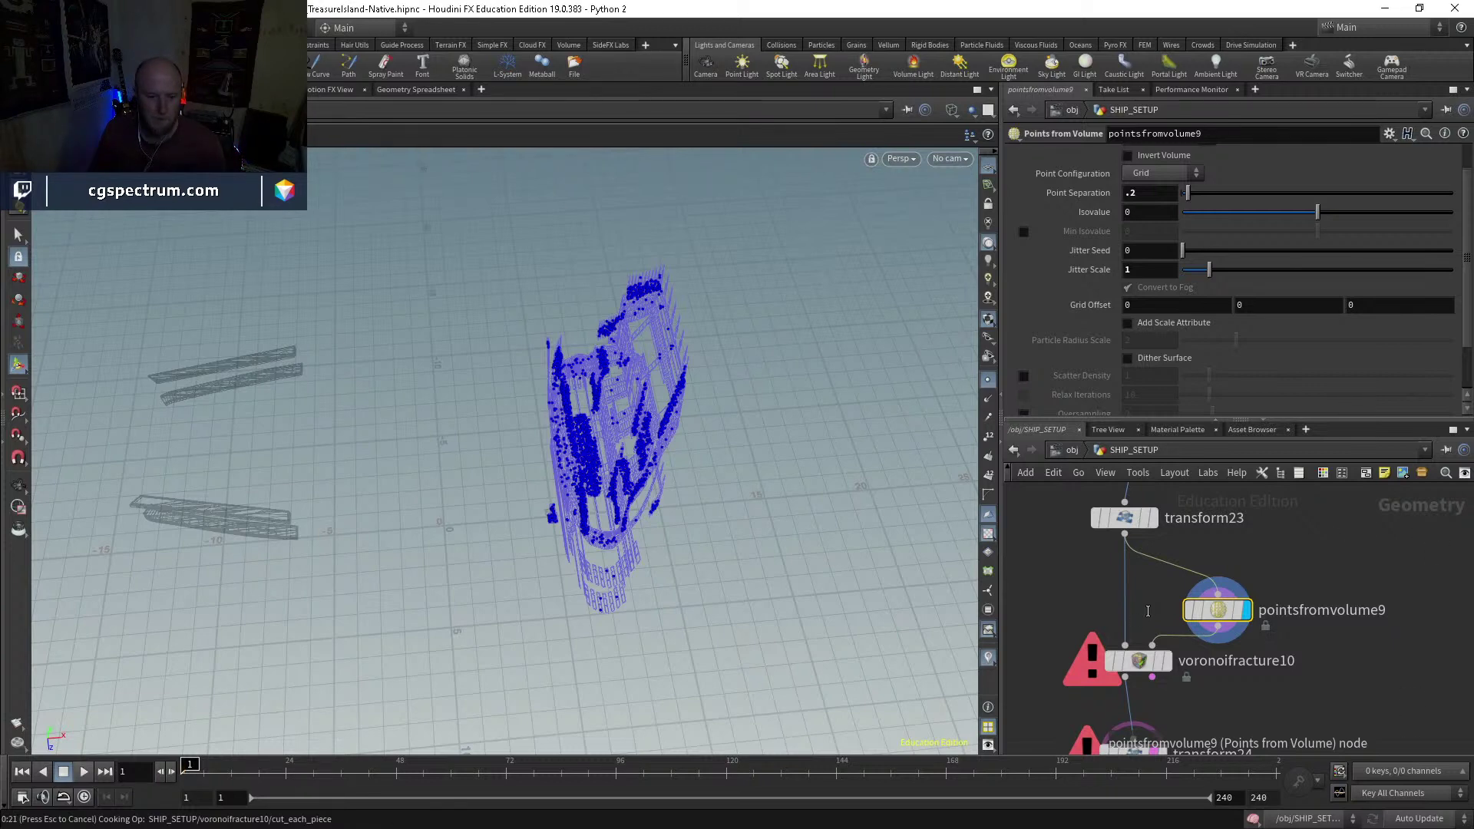
{"action": "left_click", "coordinate": [1168, 663]}
{"action": "left_click", "coordinate": [1141, 662]}
{"action": "middle_click_drag", "start_coordinate": [1215, 702], "coordinate": [1223, 605]}
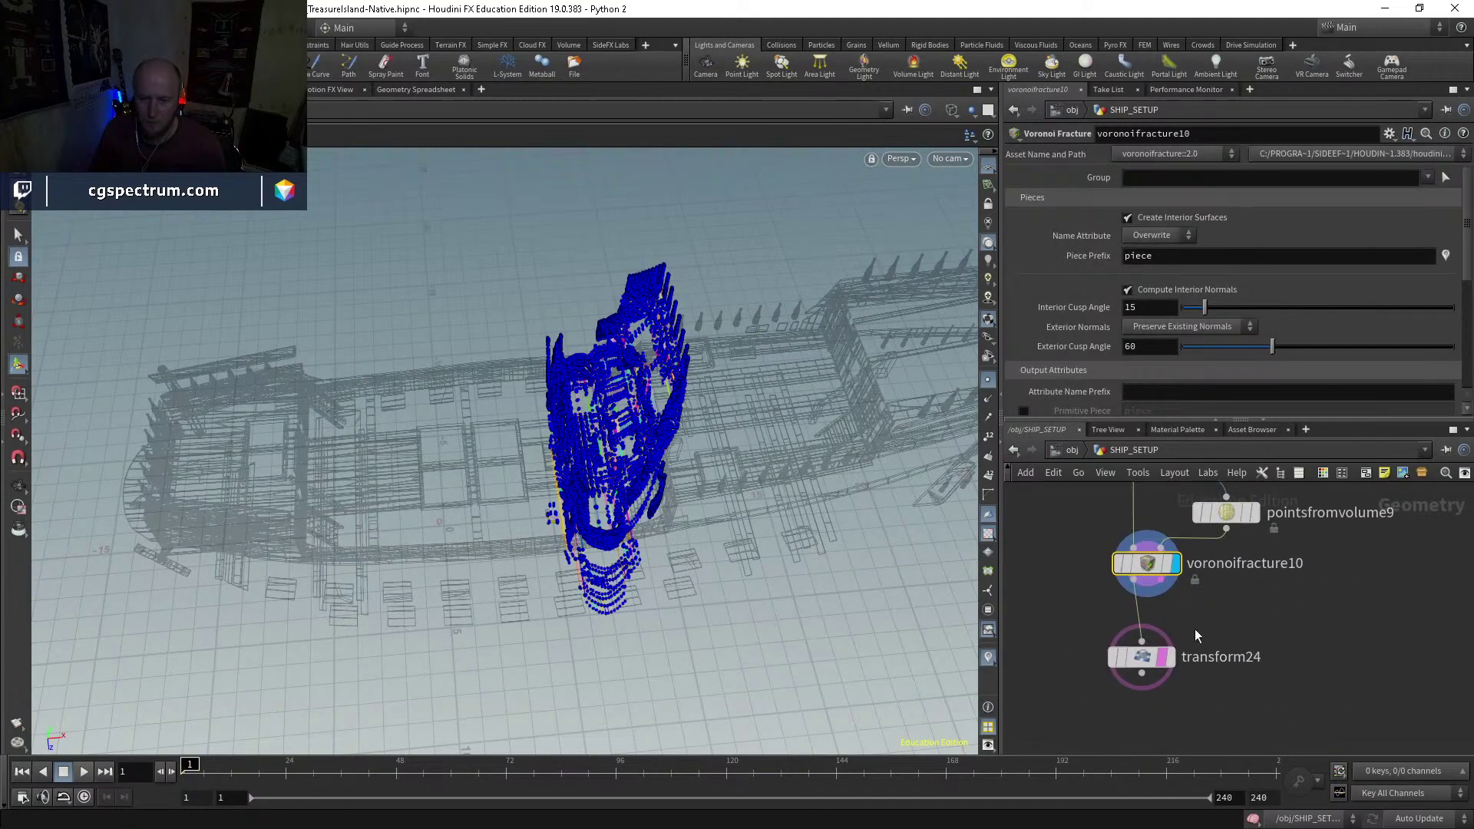
Step: Display transform24 and examine the fractured deck boards and hatch openings up close in shaded view
{"action": "left_click", "coordinate": [1169, 658]}
{"action": "left_click", "coordinate": [1144, 659]}
{"action": "right_click_drag", "start_coordinate": [112, 408], "coordinate": [338, 254], "text": "alt"}
{"action": "mouse_move", "coordinate": [339, 255]}
{"action": "left_mouse_down", "text": "alt"}
{"action": "mouse_move", "coordinate": [349, 440]}
{"action": "mouse_move", "coordinate": [402, 428]}
{"action": "left_mouse_up", "text": "alt"}
{"action": "key", "text": "shift+w"}
{"action": "right_click_drag", "start_coordinate": [402, 427], "coordinate": [382, 391]}
{"action": "key", "text": "shift+w"}
{"action": "mouse_move", "coordinate": [381, 392]}
{"action": "left_mouse_down"}
{"action": "mouse_move", "coordinate": [345, 438]}
{"action": "mouse_move", "coordinate": [448, 428]}
{"action": "left_mouse_up"}
{"action": "key", "text": "shift+w"}
{"action": "middle_click_drag", "start_coordinate": [1282, 640], "coordinate": [1233, 770]}
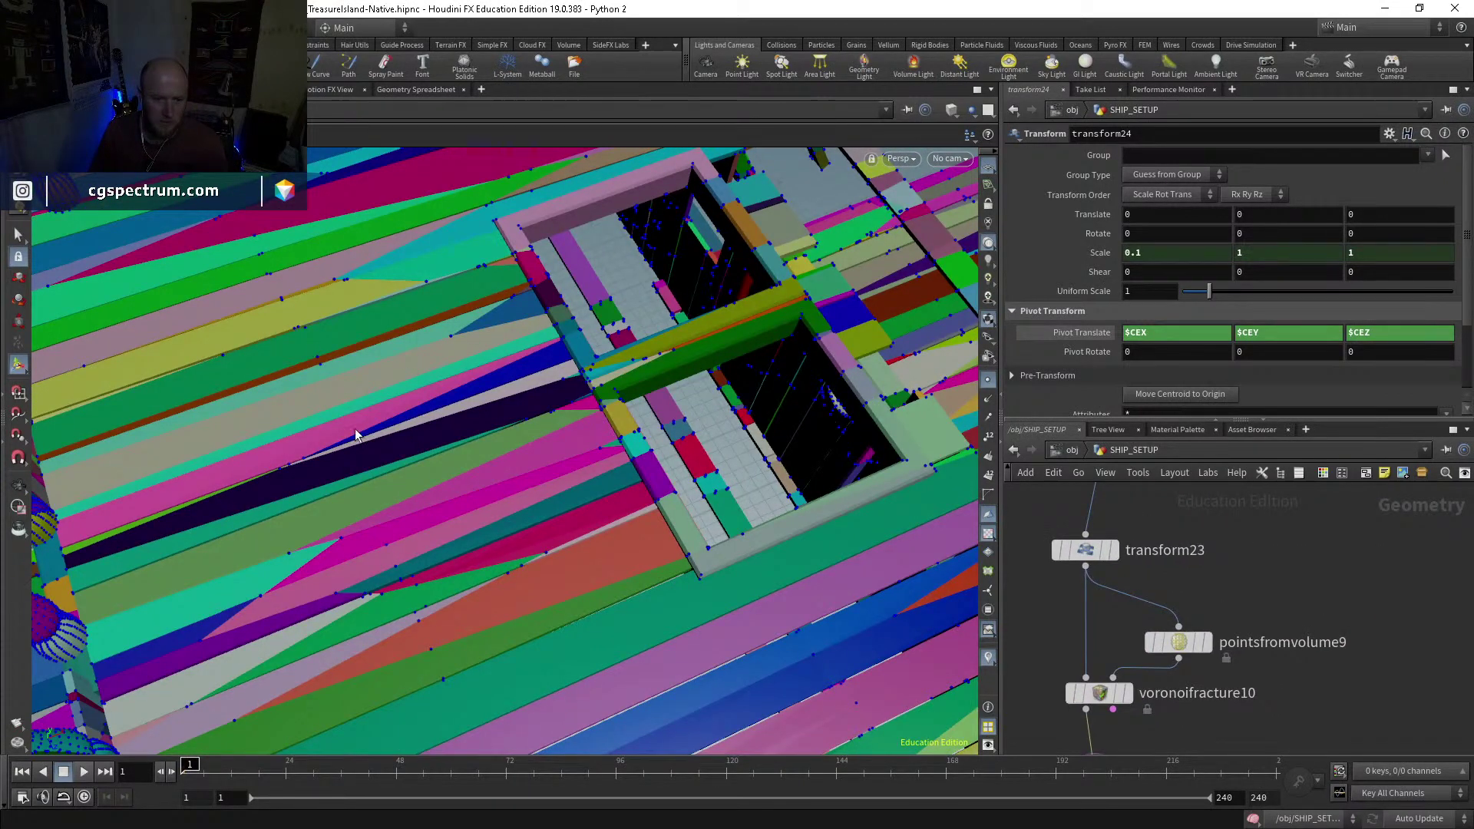
{"action": "mouse_move", "coordinate": [610, 455]}
{"action": "left_mouse_down", "text": "alt"}
{"action": "mouse_move", "coordinate": [521, 457]}
{"action": "mouse_move", "coordinate": [657, 438]}
{"action": "left_mouse_up", "text": "alt"}
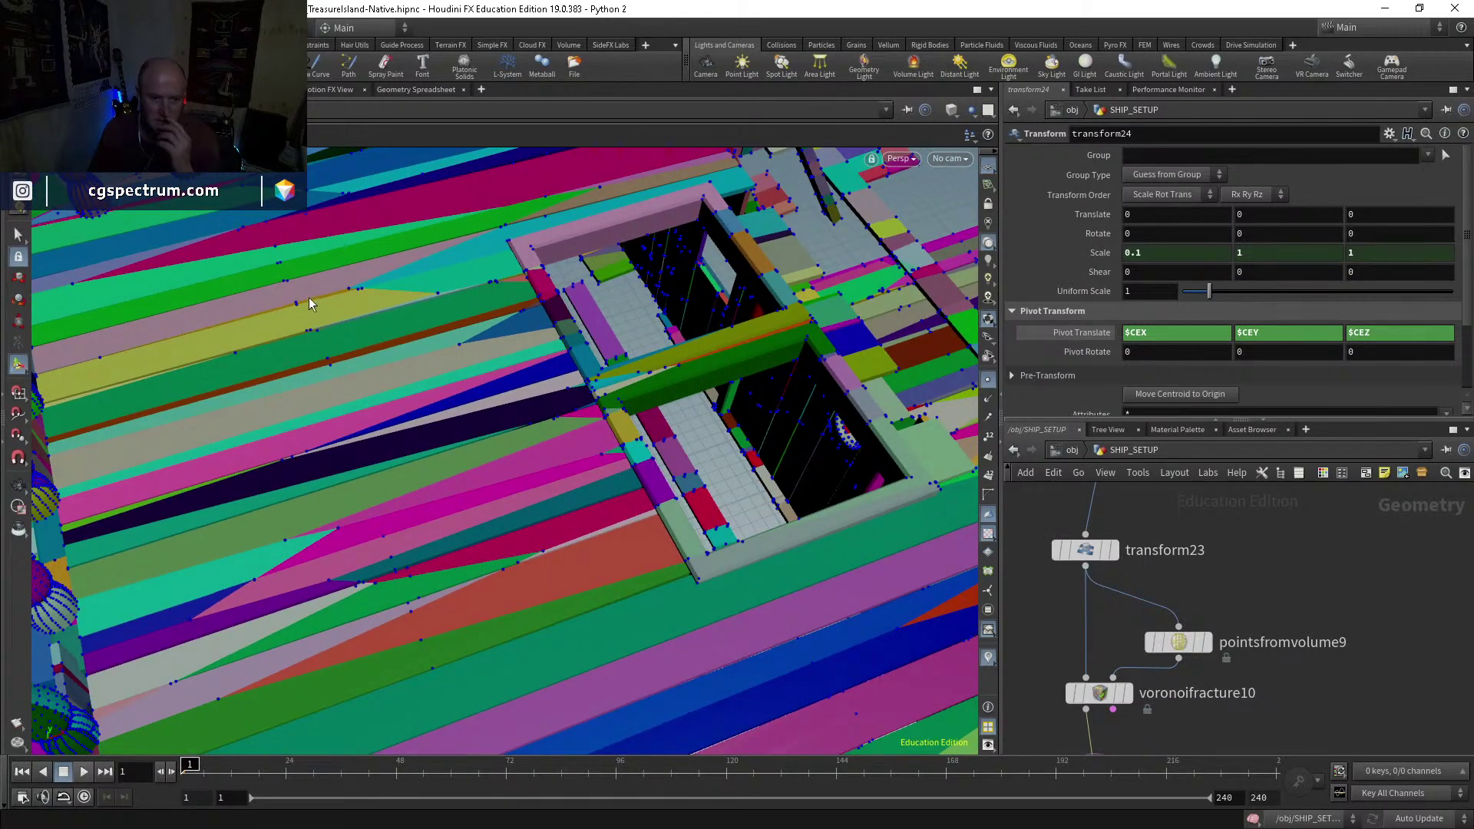
Step: Add an Assemble node below transform24 and display it
{"action": "key", "text": "f"}
{"action": "key", "text": "Tab"}
{"action": "type", "text": "assemble"}
{"action": "key", "text": "Return"}
{"action": "left_click", "coordinate": [1193, 622]}
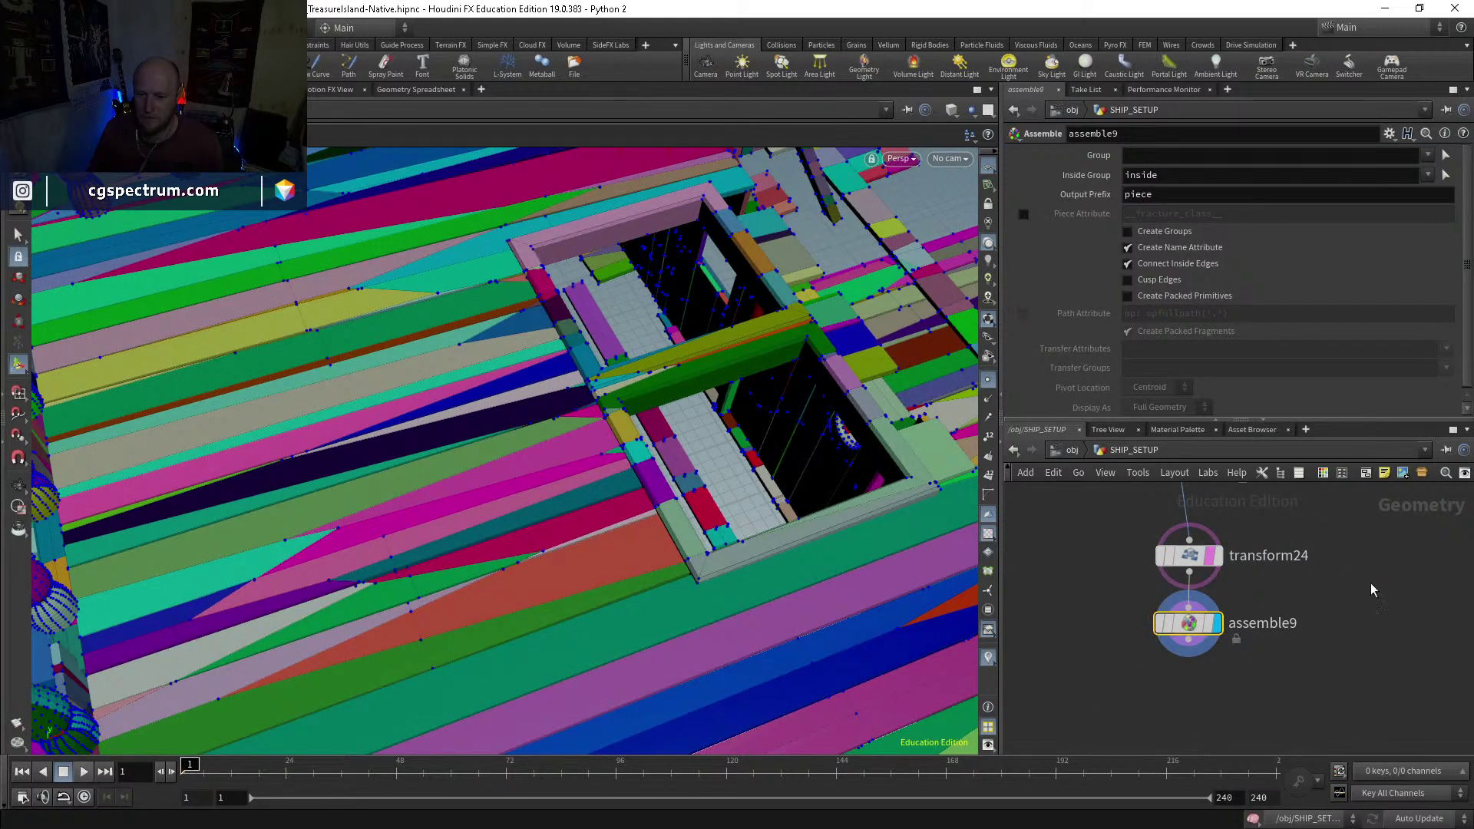
Step: Set the Output Prefix of assemble9 to deck
{"action": "scroll", "coordinate": [648, 550], "scroll_direction": "down", "scroll_amount": 6}
{"action": "mouse_move", "coordinate": [648, 550]}
{"action": "left_mouse_down", "text": "alt"}
{"action": "mouse_move", "coordinate": [576, 476]}
{"action": "mouse_move", "coordinate": [612, 389]}
{"action": "left_mouse_up", "text": "alt"}
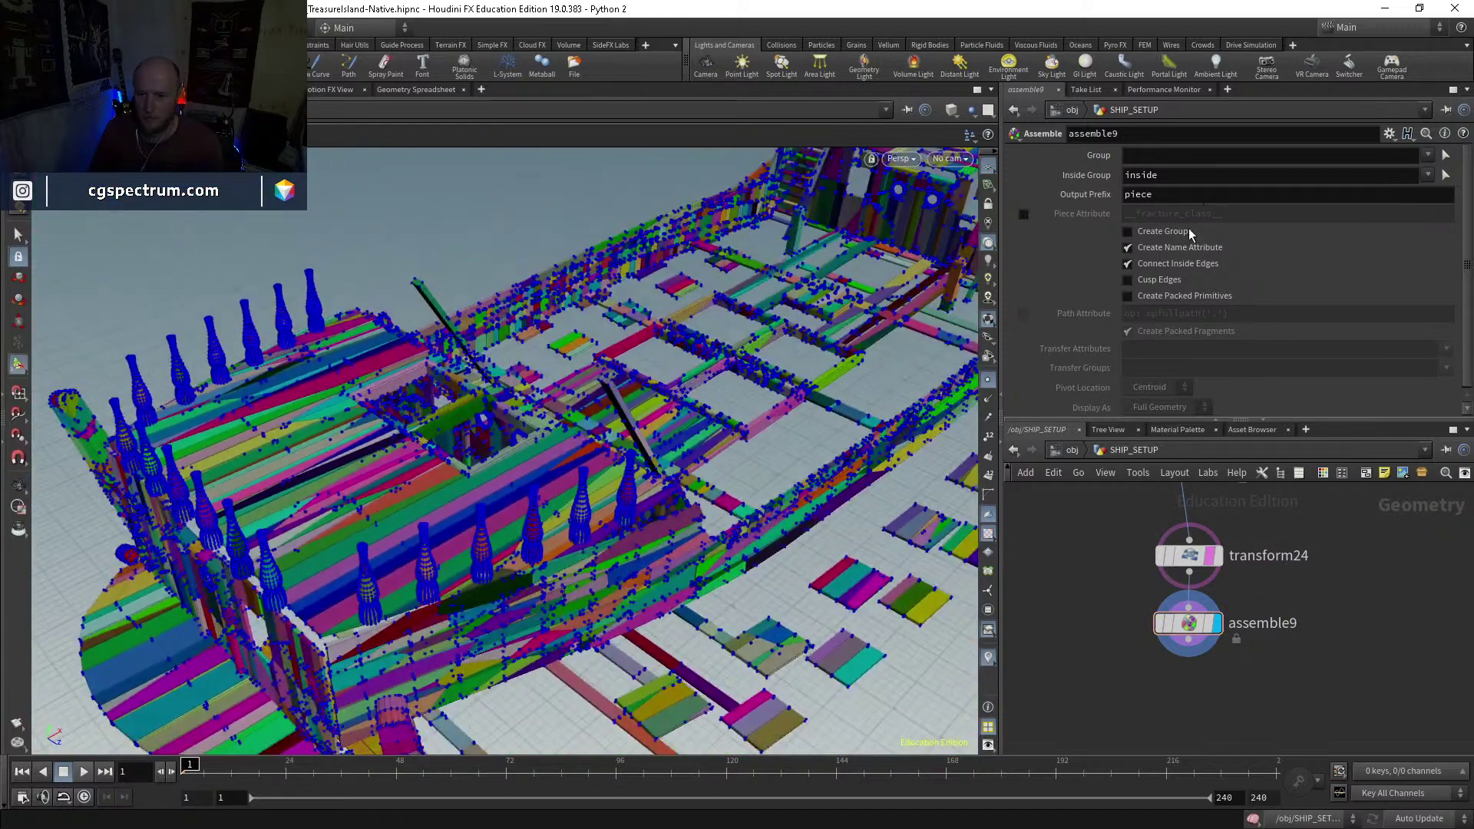
{"action": "left_click", "coordinate": [1183, 199]}
{"action": "type", "text": "deck"}
{"action": "key", "text": "Return"}
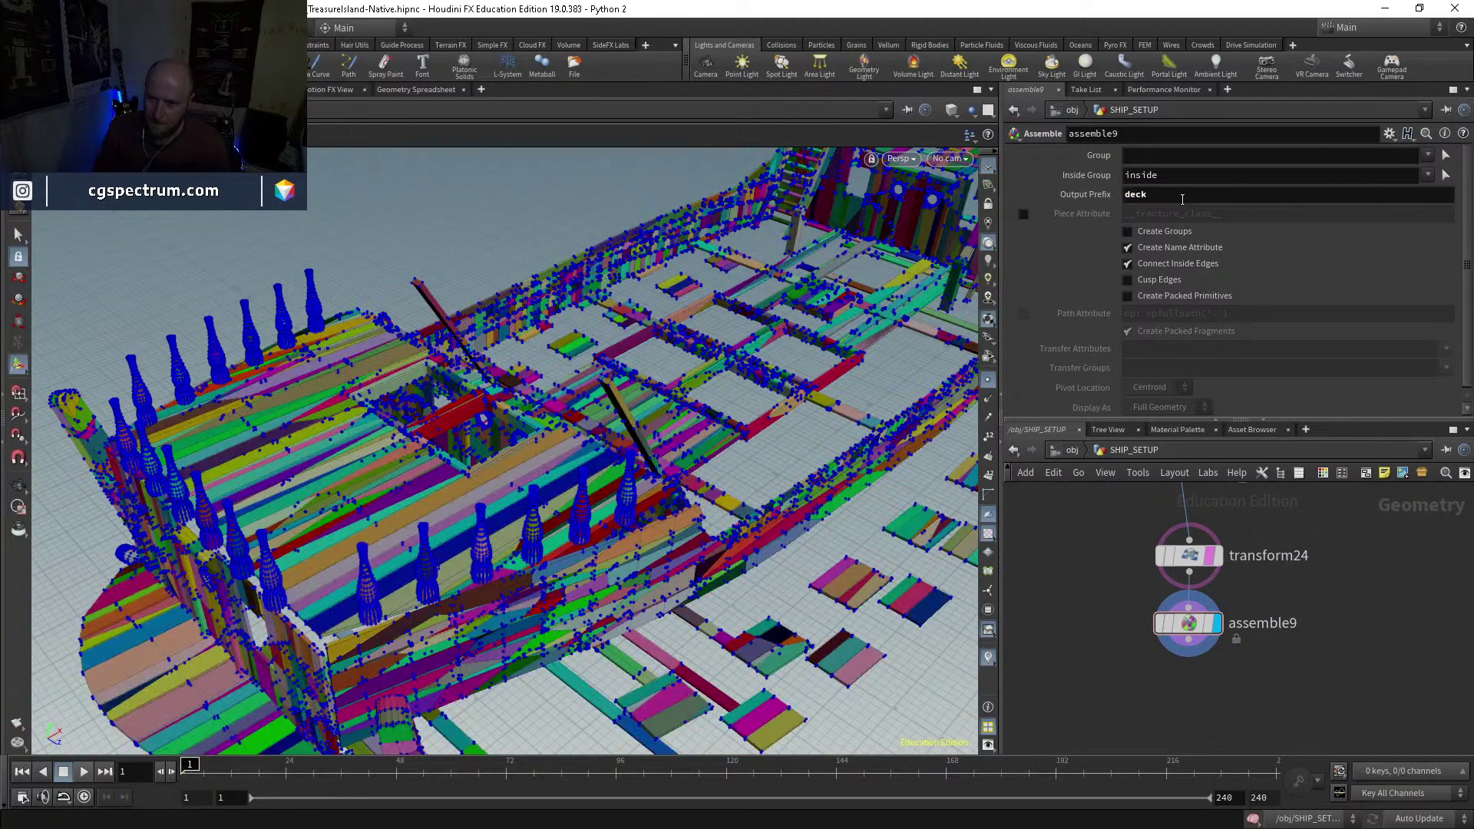
Step: Connect assemble9 into merge2 and display the merged ship geometry
{"action": "left_click", "coordinate": [1200, 651]}
{"action": "scroll", "coordinate": [1197, 667], "scroll_direction": "down", "scroll_amount": 6}
{"action": "middle_click_drag", "start_coordinate": [1247, 667], "coordinate": [1355, 682]}
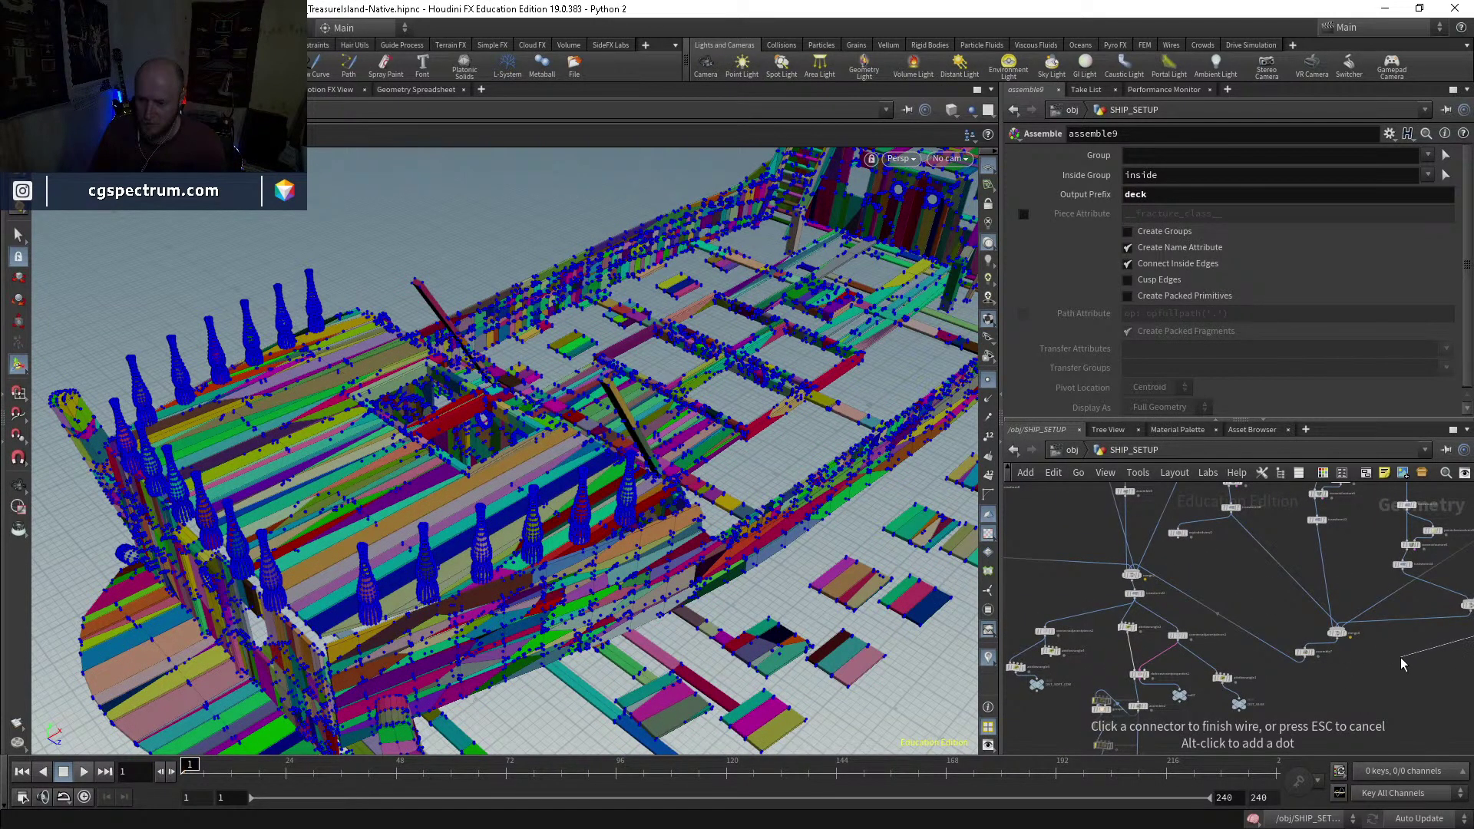
{"action": "scroll", "coordinate": [1367, 657], "scroll_direction": "up", "scroll_amount": 3}
{"action": "middle_click_drag", "start_coordinate": [1075, 530], "coordinate": [1121, 530]}
{"action": "left_click", "coordinate": [1184, 556]}
{"action": "left_click", "coordinate": [1300, 659]}
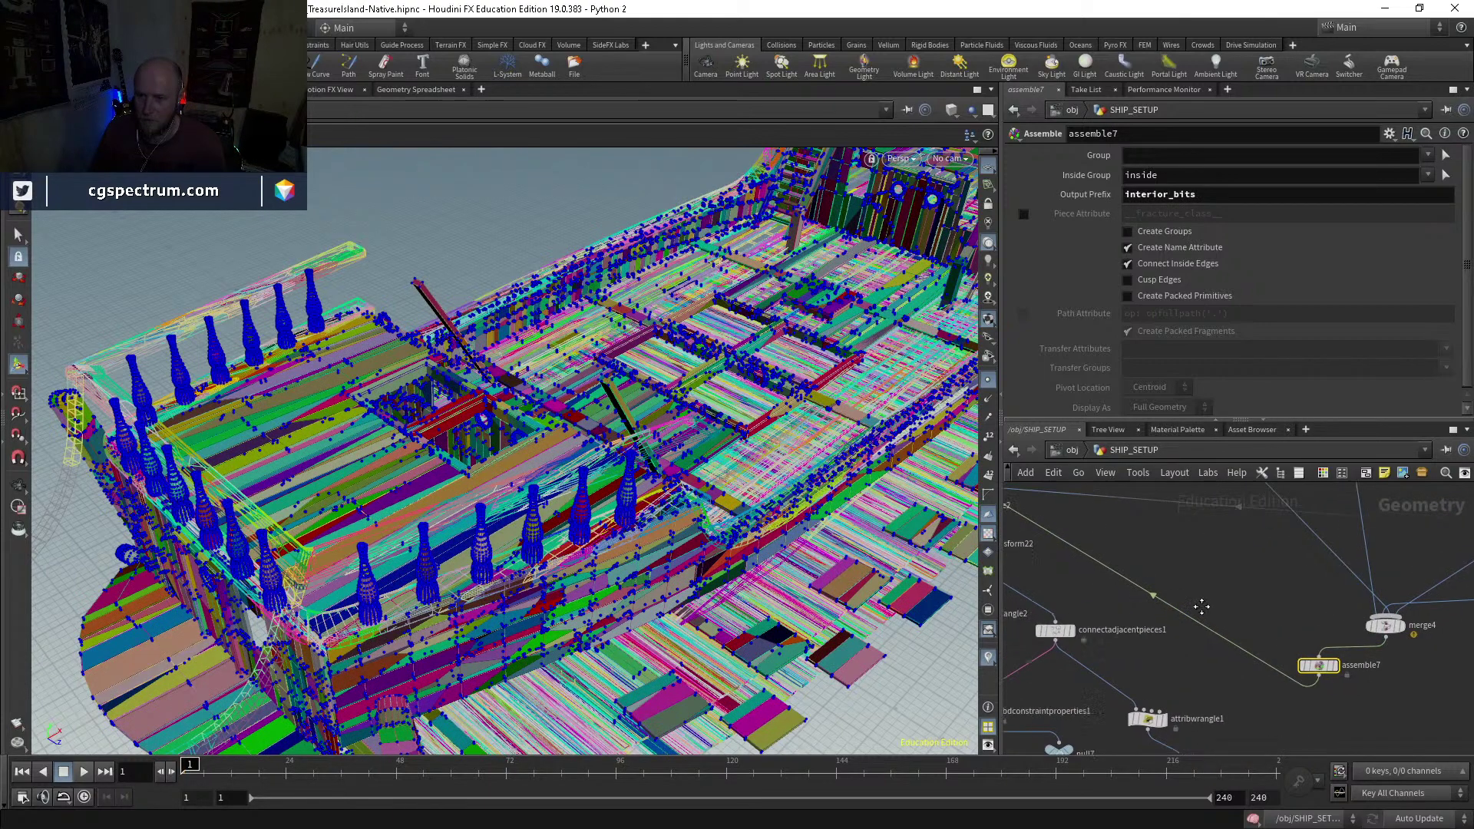
{"action": "left_click", "coordinate": [1184, 599]}
{"action": "middle_click_drag", "start_coordinate": [1184, 599], "coordinate": [1244, 632]}
{"action": "middle_click_drag", "start_coordinate": [1121, 576], "coordinate": [1235, 595]}
{"action": "scroll", "coordinate": [1110, 548], "scroll_direction": "up", "scroll_amount": 2}
{"action": "left_click", "coordinate": [1133, 561]}
Step: Display connectadjacentpieces2 and examine its connection points around the railing and deck
{"action": "scroll", "coordinate": [1206, 576], "scroll_direction": "down", "scroll_amount": 2}
{"action": "middle_click_drag", "start_coordinate": [1131, 659], "coordinate": [1172, 583]}
{"action": "middle_click_drag", "start_coordinate": [1021, 626], "coordinate": [1223, 547]}
{"action": "scroll", "coordinate": [1203, 547], "scroll_direction": "up", "scroll_amount": 2}
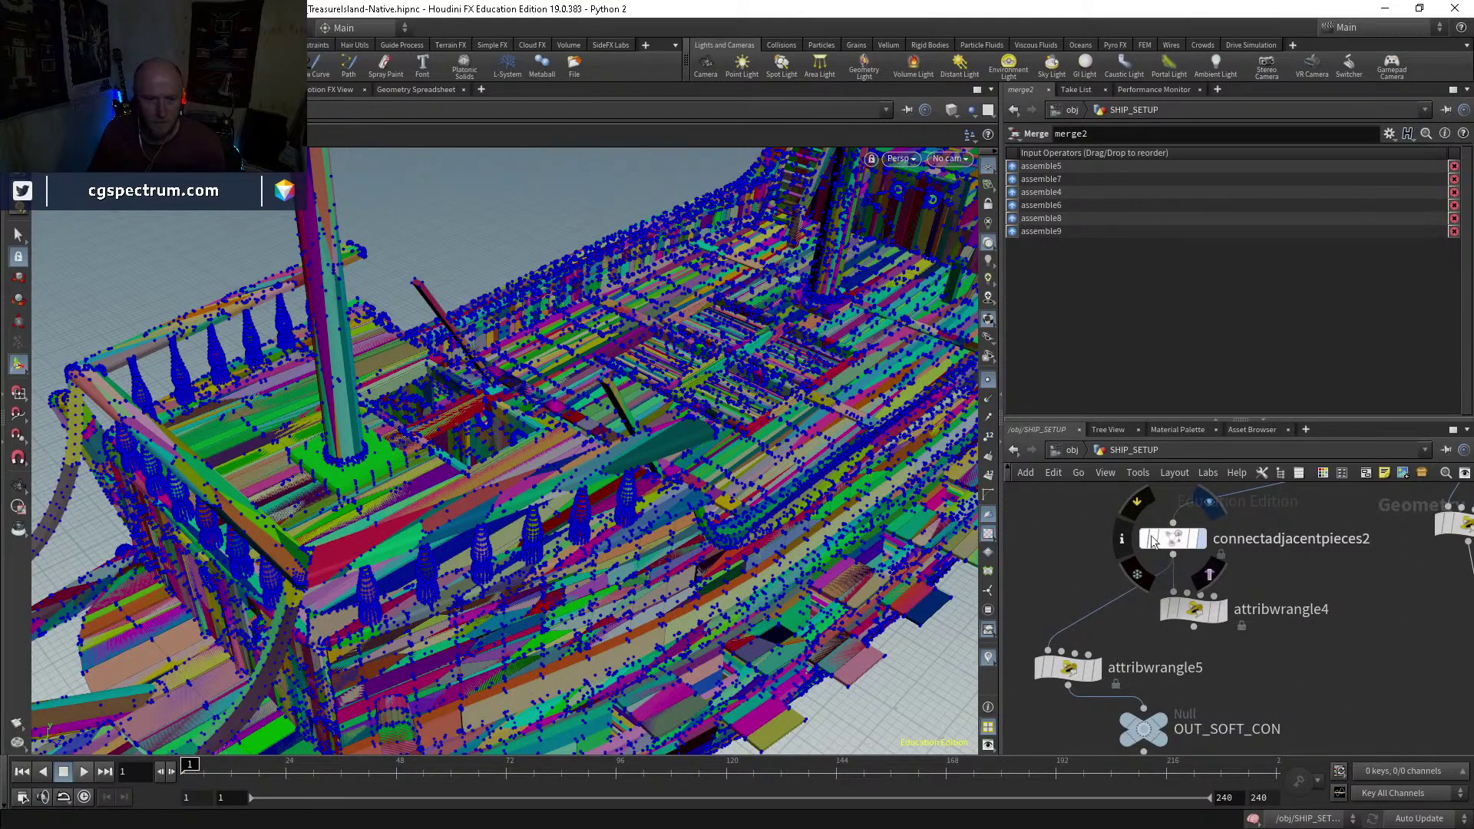
{"action": "left_click", "coordinate": [1172, 538]}
{"action": "scroll", "coordinate": [568, 290], "scroll_direction": "up", "scroll_amount": 5}
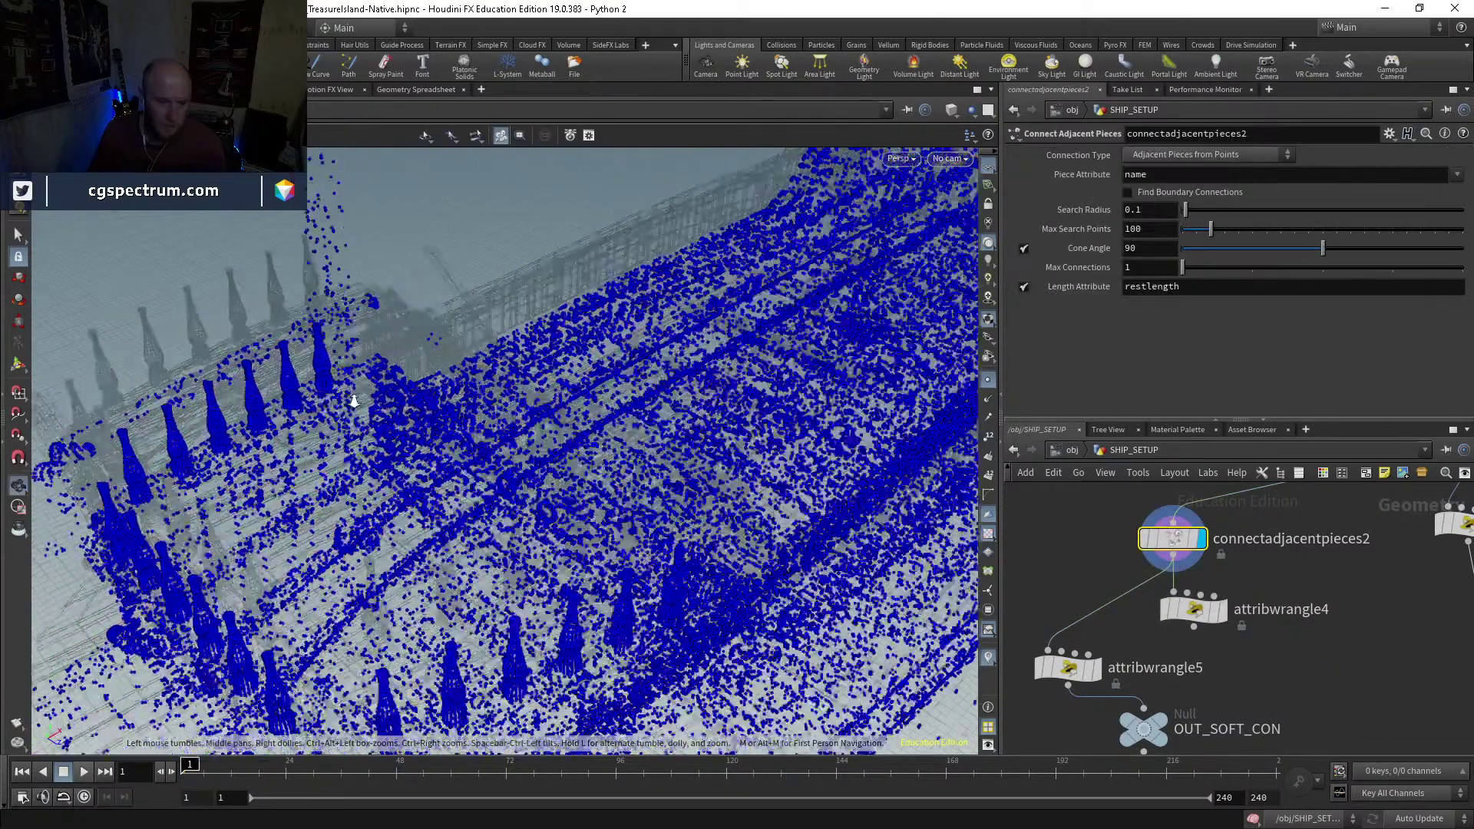
{"action": "left_click_drag", "start_coordinate": [568, 290], "coordinate": [430, 330]}
{"action": "middle_click_drag", "start_coordinate": [254, 399], "coordinate": [296, 476]}
{"action": "left_click_drag", "start_coordinate": [297, 477], "coordinate": [319, 453]}
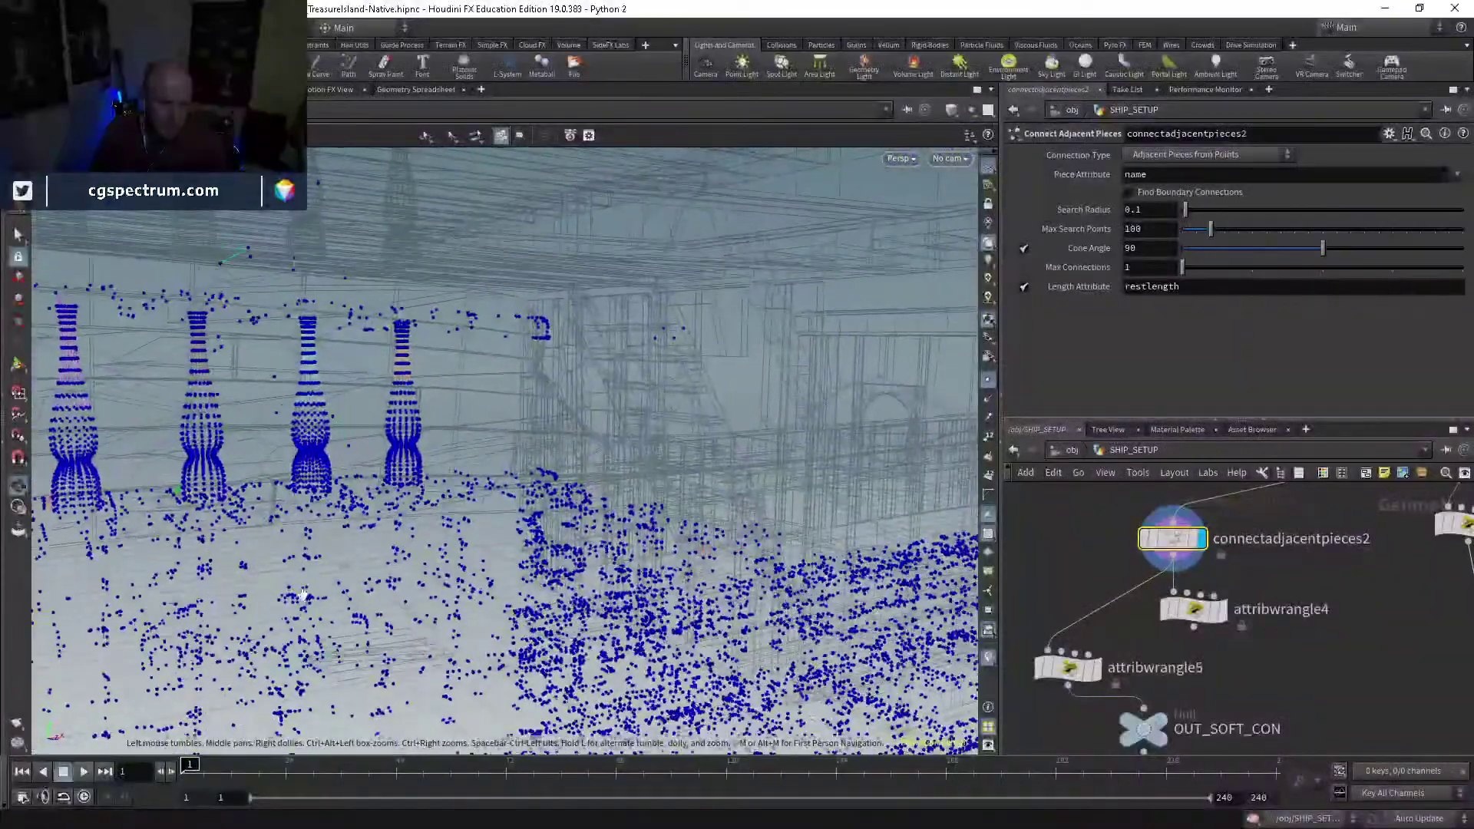
{"action": "middle_click_drag", "start_coordinate": [326, 469], "coordinate": [349, 392]}
{"action": "left_click_drag", "start_coordinate": [349, 391], "coordinate": [410, 510]}
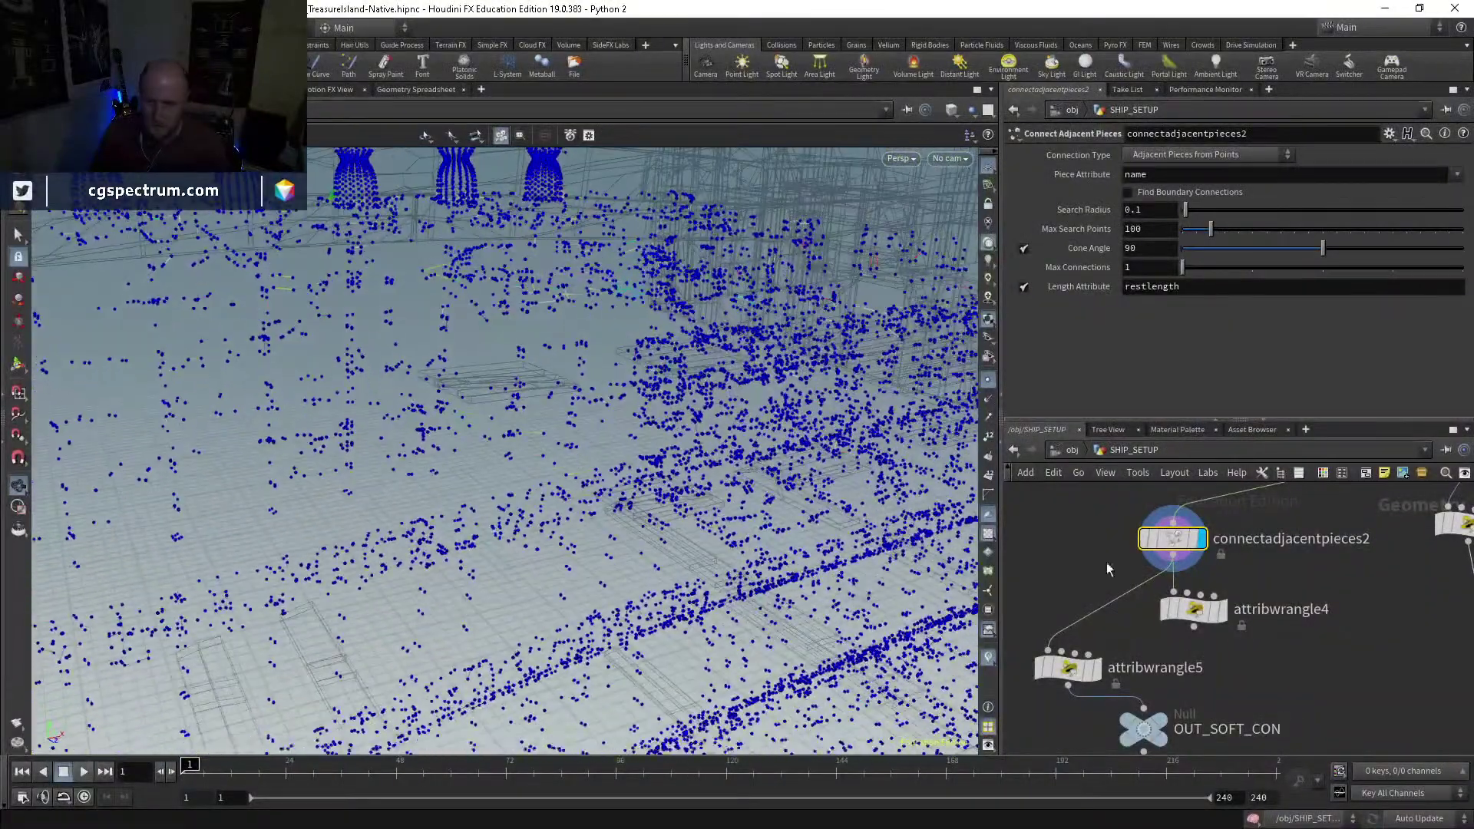
Step: Display transform22 and examine the mast base, deck boards and hatch for overlapping pieces in shaded and wireframe display
{"action": "scroll", "coordinate": [1198, 576], "scroll_direction": "down", "scroll_amount": 3}
{"action": "middle_click_drag", "start_coordinate": [1268, 562], "coordinate": [1152, 654]}
{"action": "scroll", "coordinate": [1256, 575], "scroll_direction": "up", "scroll_amount": 4}
{"action": "left_click", "coordinate": [1283, 575]}
{"action": "mouse_move", "coordinate": [567, 454]}
{"action": "left_mouse_down"}
{"action": "mouse_move", "coordinate": [596, 453]}
{"action": "mouse_move", "coordinate": [522, 418]}
{"action": "left_mouse_up"}
{"action": "key", "text": "shift+w"}
{"action": "key", "text": "shift+w"}
{"action": "mouse_move", "coordinate": [522, 418]}
{"action": "right_mouse_down"}
{"action": "mouse_move", "coordinate": [440, 388]}
{"action": "mouse_move", "coordinate": [468, 471]}
{"action": "mouse_move", "coordinate": [540, 451]}
{"action": "right_mouse_up"}
{"action": "left_click_drag", "start_coordinate": [540, 451], "coordinate": [580, 460]}
{"action": "right_click_drag", "start_coordinate": [545, 387], "coordinate": [582, 516]}
{"action": "key", "text": "shift+w"}
{"action": "left_click_drag", "start_coordinate": [582, 516], "coordinate": [644, 493]}
Step: Display merge2 and inspect the combined fractured pieces from another angle
{"action": "key", "text": "shift+w"}
{"action": "middle_click_drag", "start_coordinate": [643, 493], "coordinate": [470, 551]}
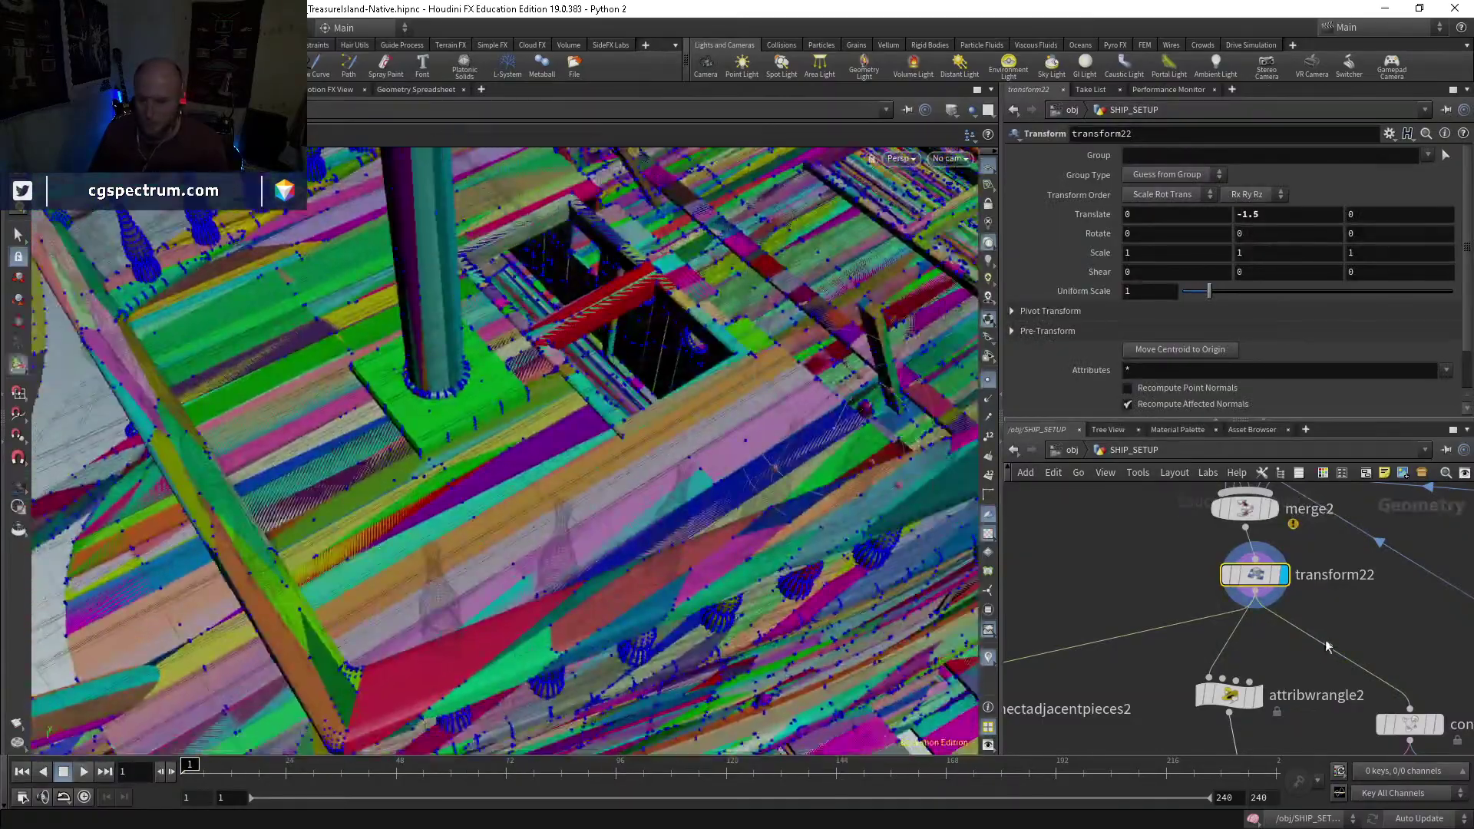
{"action": "middle_click_drag", "start_coordinate": [1322, 648], "coordinate": [1260, 750]}
{"action": "left_click", "coordinate": [1208, 621]}
{"action": "key", "text": "shift+w"}
{"action": "left_click_drag", "start_coordinate": [627, 486], "coordinate": [665, 454]}
{"action": "key", "text": "shift+w"}
{"action": "right_click_drag", "start_coordinate": [665, 454], "coordinate": [615, 562]}
{"action": "mouse_move", "coordinate": [615, 563]}
{"action": "left_mouse_down"}
{"action": "mouse_move", "coordinate": [822, 524]}
{"action": "mouse_move", "coordinate": [808, 520]}
{"action": "left_mouse_up"}
Step: Display nodes of the separate fractured branches feeding merge2 one after another and compare their pieces
{"action": "scroll", "coordinate": [1365, 629], "scroll_direction": "down", "scroll_amount": 4}
{"action": "middle_click_drag", "start_coordinate": [1447, 657], "coordinate": [1102, 609]}
{"action": "middle_click_drag", "start_coordinate": [1383, 687], "coordinate": [1059, 726]}
{"action": "middle_click_drag", "start_coordinate": [1232, 709], "coordinate": [1389, 669]}
{"action": "scroll", "coordinate": [1396, 643], "scroll_direction": "up", "scroll_amount": 2}
{"action": "left_click", "coordinate": [1410, 620]}
{"action": "left_click", "coordinate": [1392, 620]}
{"action": "scroll", "coordinate": [1121, 682], "scroll_direction": "down", "scroll_amount": 4}
{"action": "middle_click_drag", "start_coordinate": [1036, 653], "coordinate": [1284, 650]}
{"action": "scroll", "coordinate": [1168, 666], "scroll_direction": "up", "scroll_amount": 4}
{"action": "left_click", "coordinate": [1161, 667]}
{"action": "left_click", "coordinate": [1139, 668]}
{"action": "mouse_move", "coordinate": [539, 493]}
{"action": "left_mouse_down", "text": "alt"}
{"action": "mouse_move", "coordinate": [520, 495]}
{"action": "mouse_move", "coordinate": [549, 481]}
{"action": "mouse_move", "coordinate": [543, 467]}
{"action": "left_mouse_up", "text": "alt"}
{"action": "scroll", "coordinate": [1211, 642], "scroll_direction": "down", "scroll_amount": 4}
{"action": "middle_click_drag", "start_coordinate": [1167, 548], "coordinate": [1135, 605]}
{"action": "scroll", "coordinate": [1139, 607], "scroll_direction": "up", "scroll_amount": 3}
{"action": "left_click", "coordinate": [1158, 644]}
{"action": "left_click", "coordinate": [1143, 645]}
Step: Continue through the neighbouring fracture branches and display transform18 to check its fractured planks
{"action": "middle_click_drag", "start_coordinate": [1263, 635], "coordinate": [1189, 710]}
{"action": "left_click", "coordinate": [1225, 612]}
{"action": "left_click", "coordinate": [1209, 615]}
{"action": "middle_click_drag", "start_coordinate": [1209, 614], "coordinate": [1135, 542]}
{"action": "left_click", "coordinate": [1286, 750]}
{"action": "scroll", "coordinate": [1285, 696], "scroll_direction": "down", "scroll_amount": 4}
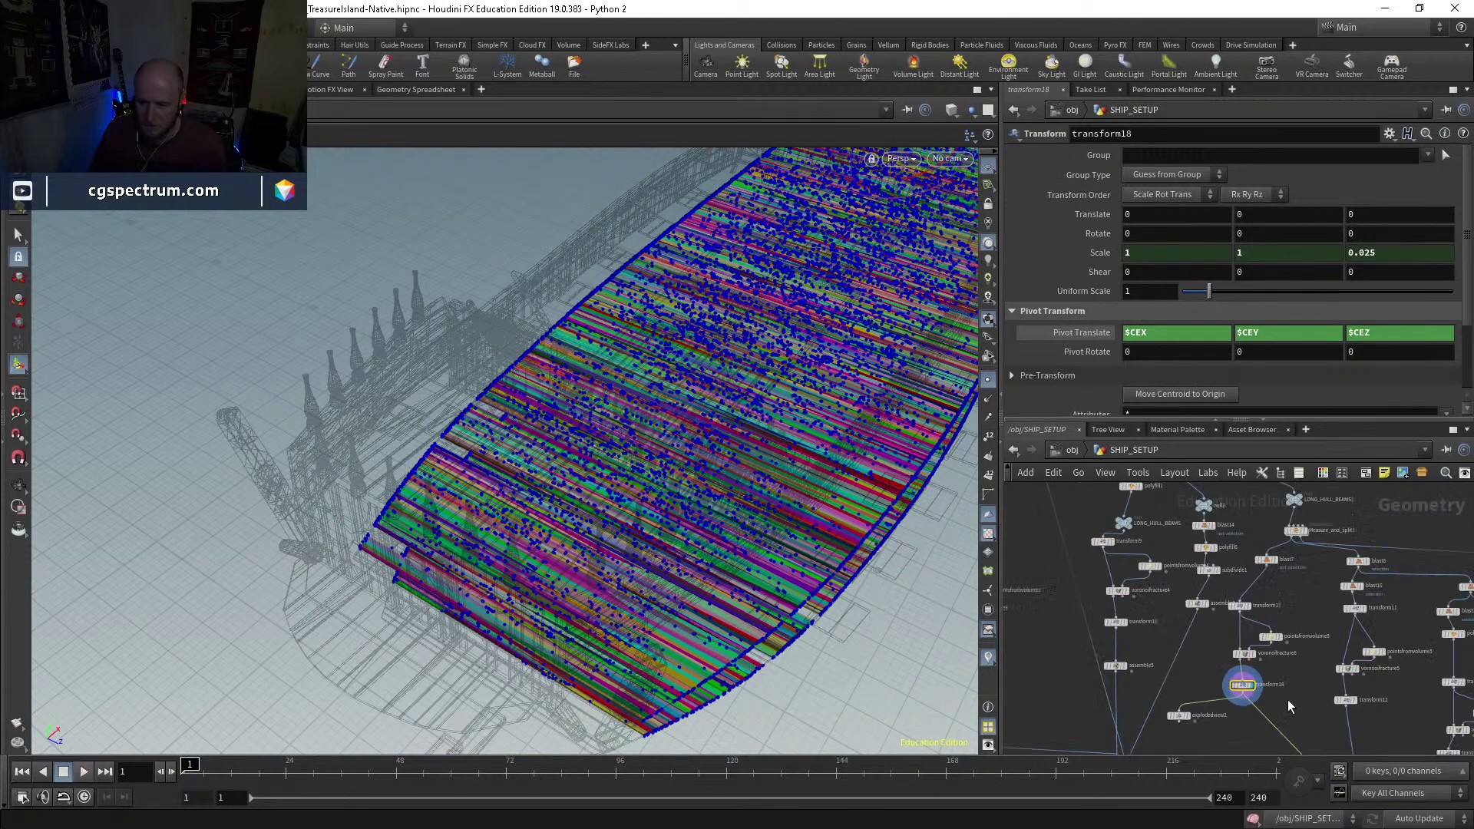
Step: Display transform8 and merge1 to check the fractured bowsprit and mast pieces
{"action": "middle_click_drag", "start_coordinate": [1099, 684], "coordinate": [1259, 671]}
{"action": "scroll", "coordinate": [1125, 653], "scroll_direction": "up", "scroll_amount": 4}
{"action": "left_click", "coordinate": [1126, 647]}
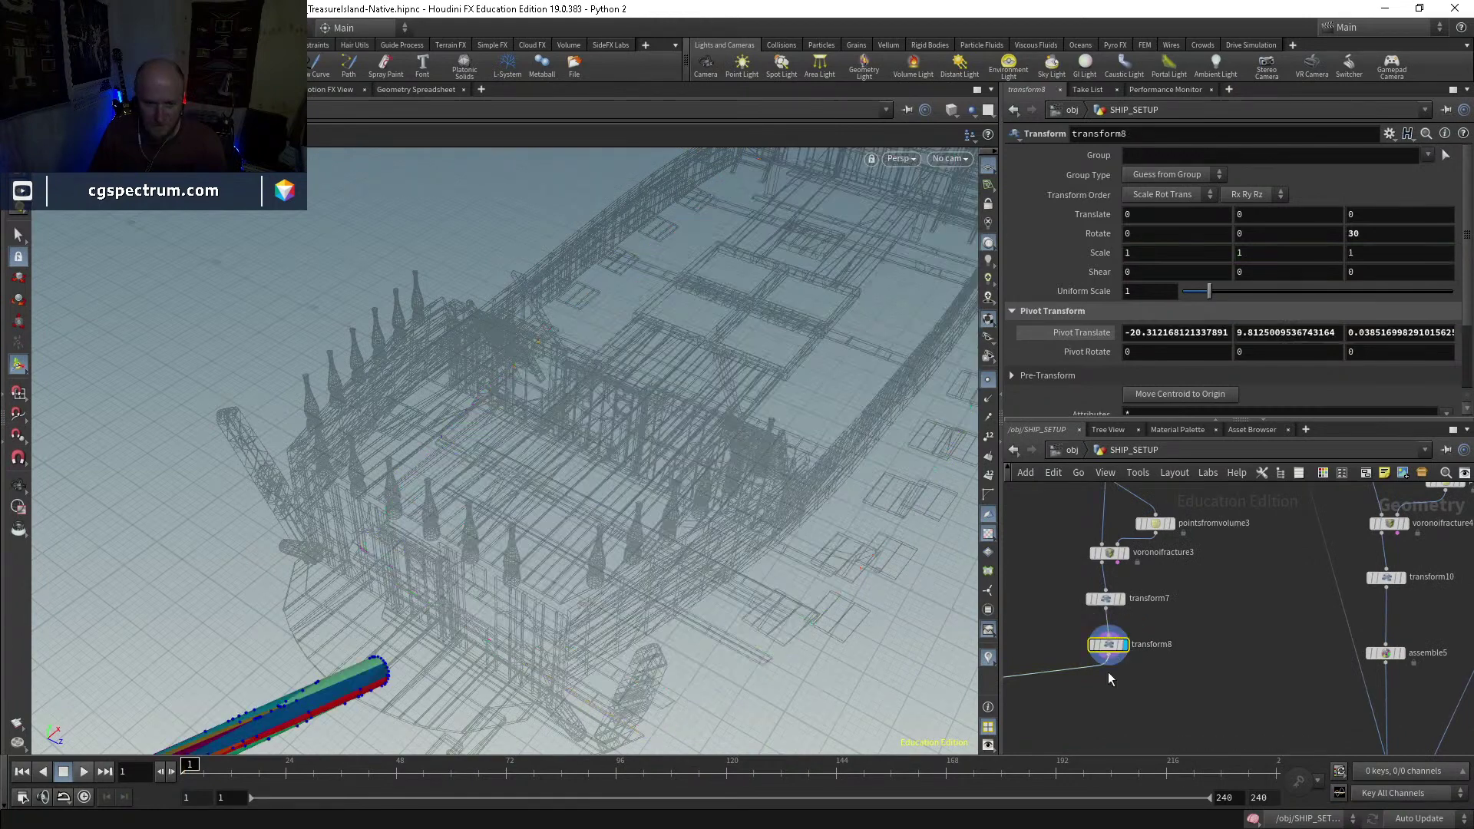
{"action": "middle_click_drag", "start_coordinate": [1132, 688], "coordinate": [1345, 651]}
{"action": "left_click", "coordinate": [1090, 681]}
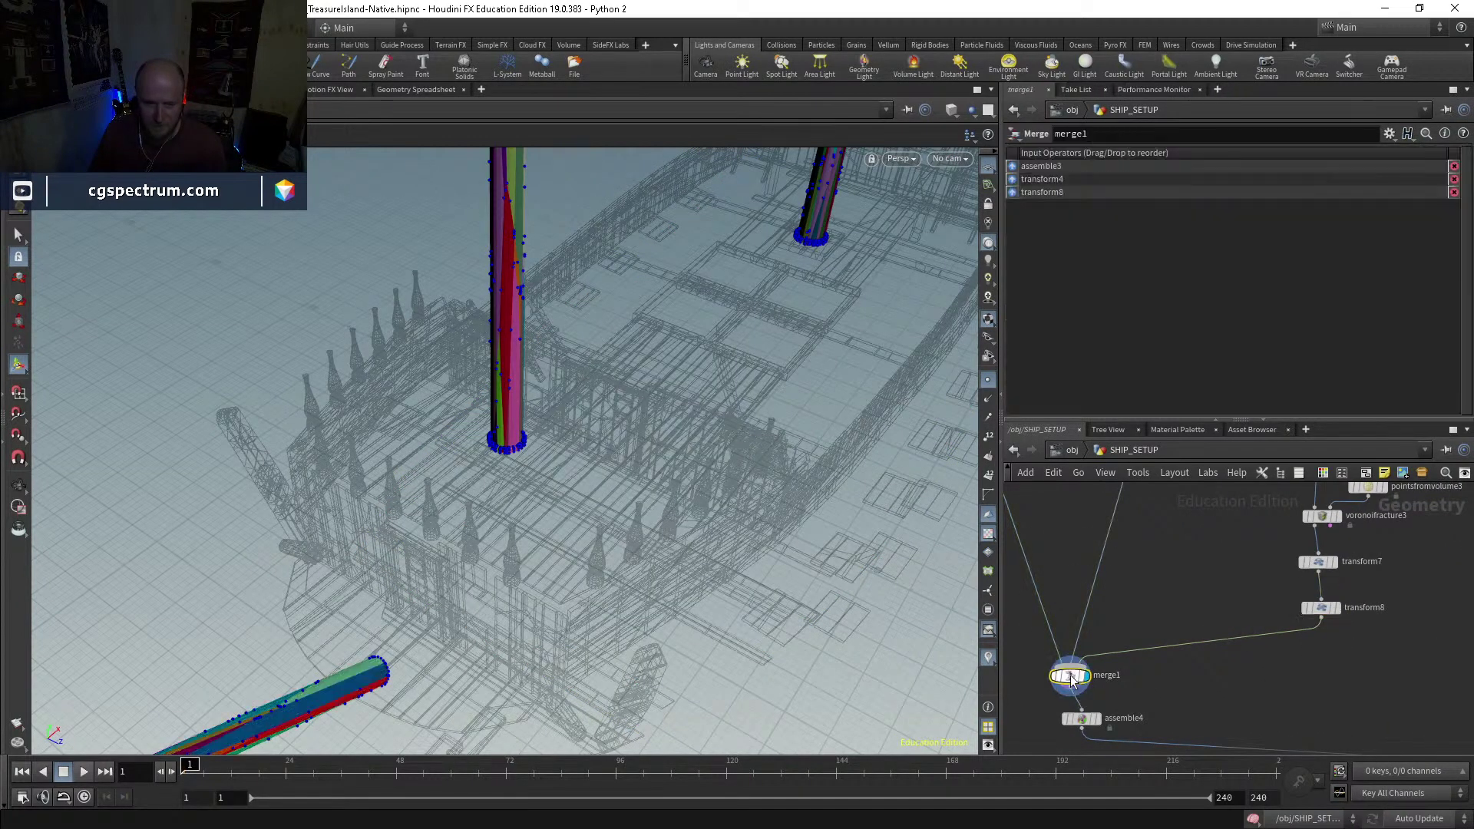
{"action": "scroll", "coordinate": [1244, 668], "scroll_direction": "down", "scroll_amount": 5}
{"action": "scroll", "coordinate": [1206, 666], "scroll_direction": "up", "scroll_amount": 5}
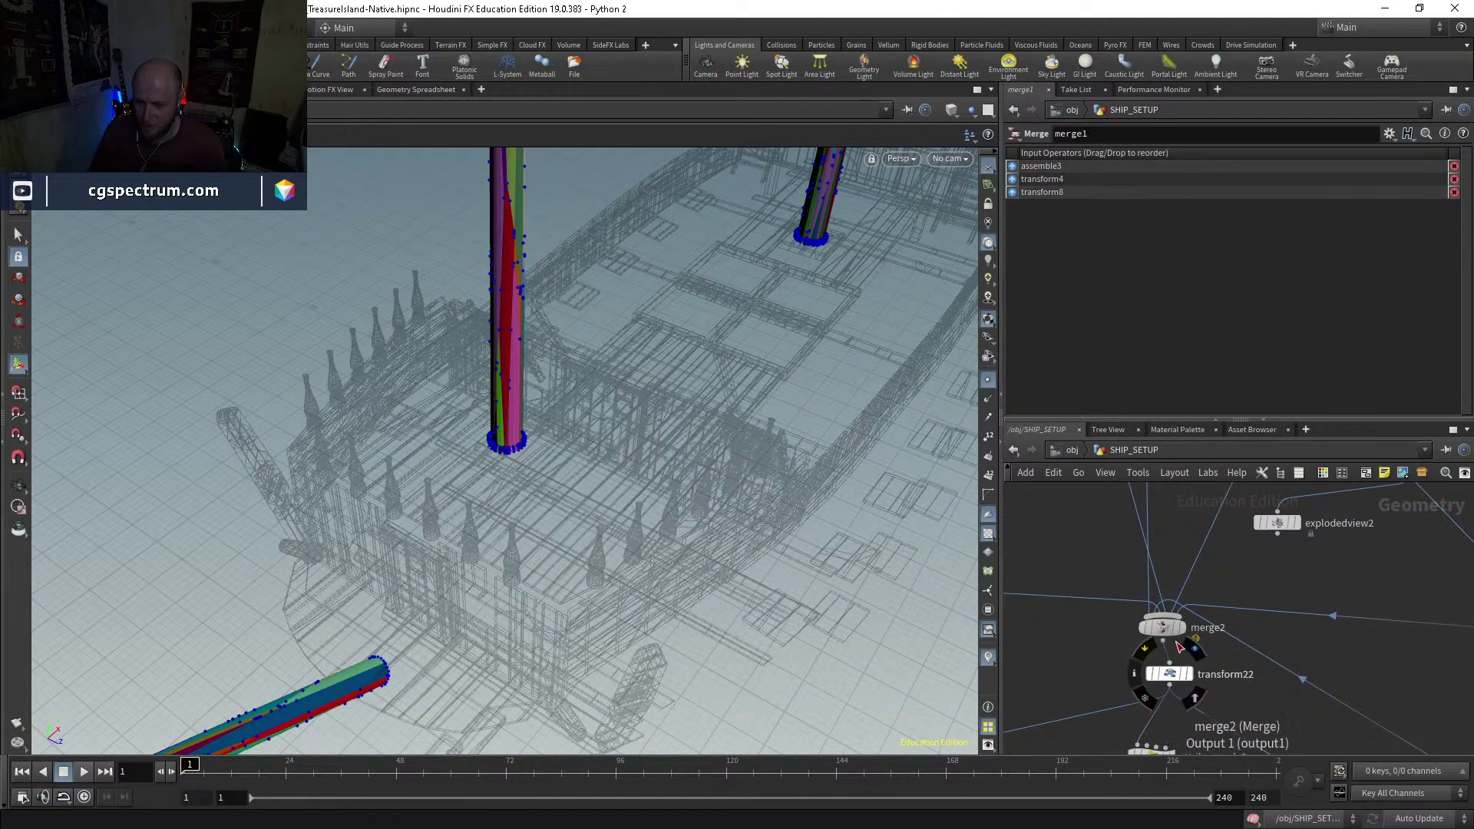
Step: Display merge2 and assemble7 to compare the complete ship with the interior_bits pieces and trace their source branches
{"action": "left_click", "coordinate": [1178, 636]}
{"action": "left_click_drag", "start_coordinate": [676, 523], "coordinate": [660, 497], "text": "alt"}
{"action": "middle_click_drag", "start_coordinate": [1405, 671], "coordinate": [1196, 613]}
{"action": "left_click", "coordinate": [1190, 622]}
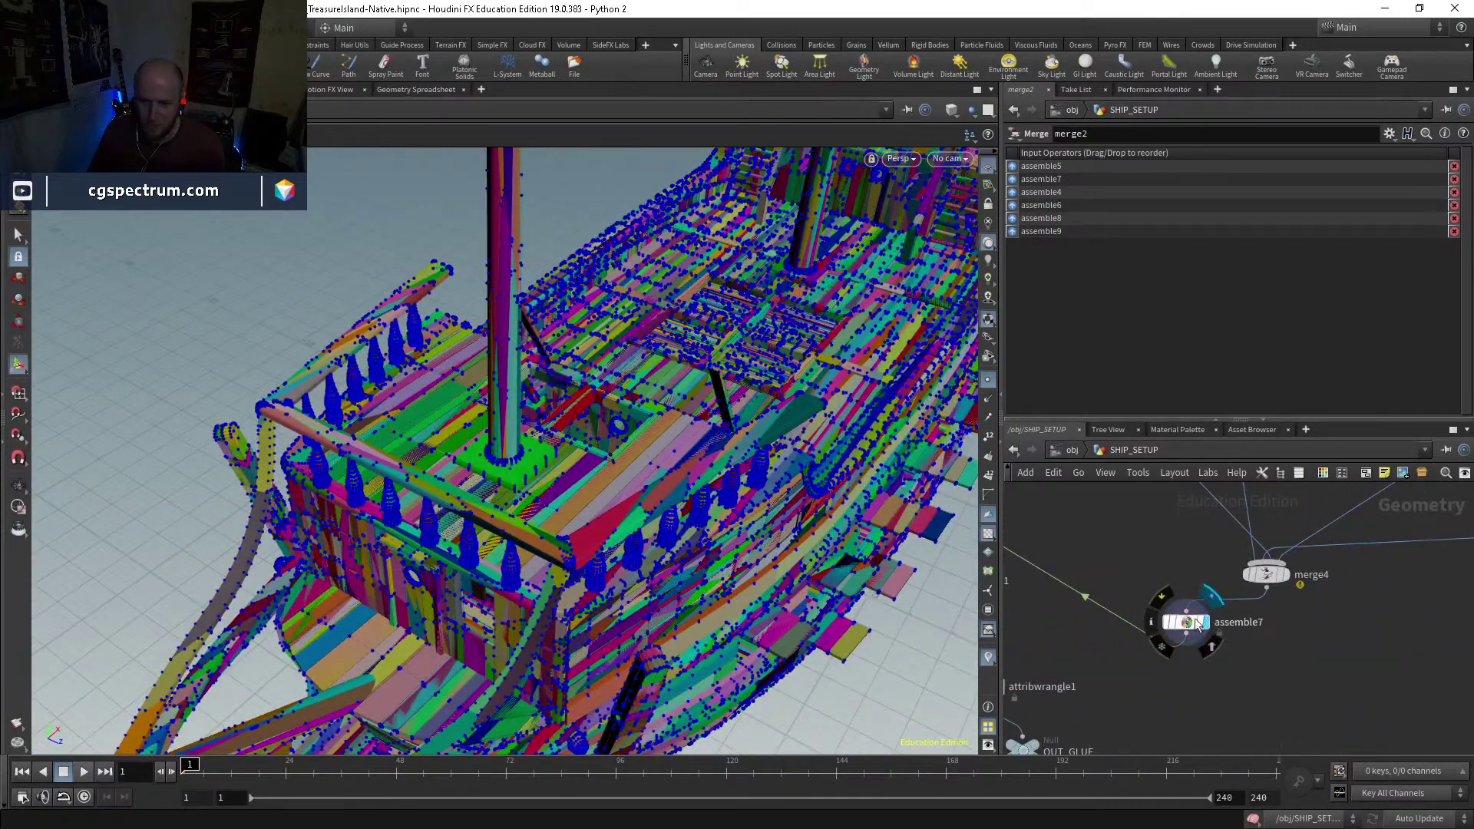
{"action": "left_click_drag", "start_coordinate": [694, 485], "coordinate": [702, 518], "text": "alt"}
{"action": "scroll", "coordinate": [1225, 640], "scroll_direction": "down", "scroll_amount": 3}
{"action": "middle_click_drag", "start_coordinate": [1437, 624], "coordinate": [1267, 745]}
{"action": "middle_click_drag", "start_coordinate": [1314, 638], "coordinate": [1400, 596]}
{"action": "middle_click_drag", "start_coordinate": [1219, 657], "coordinate": [1119, 678]}
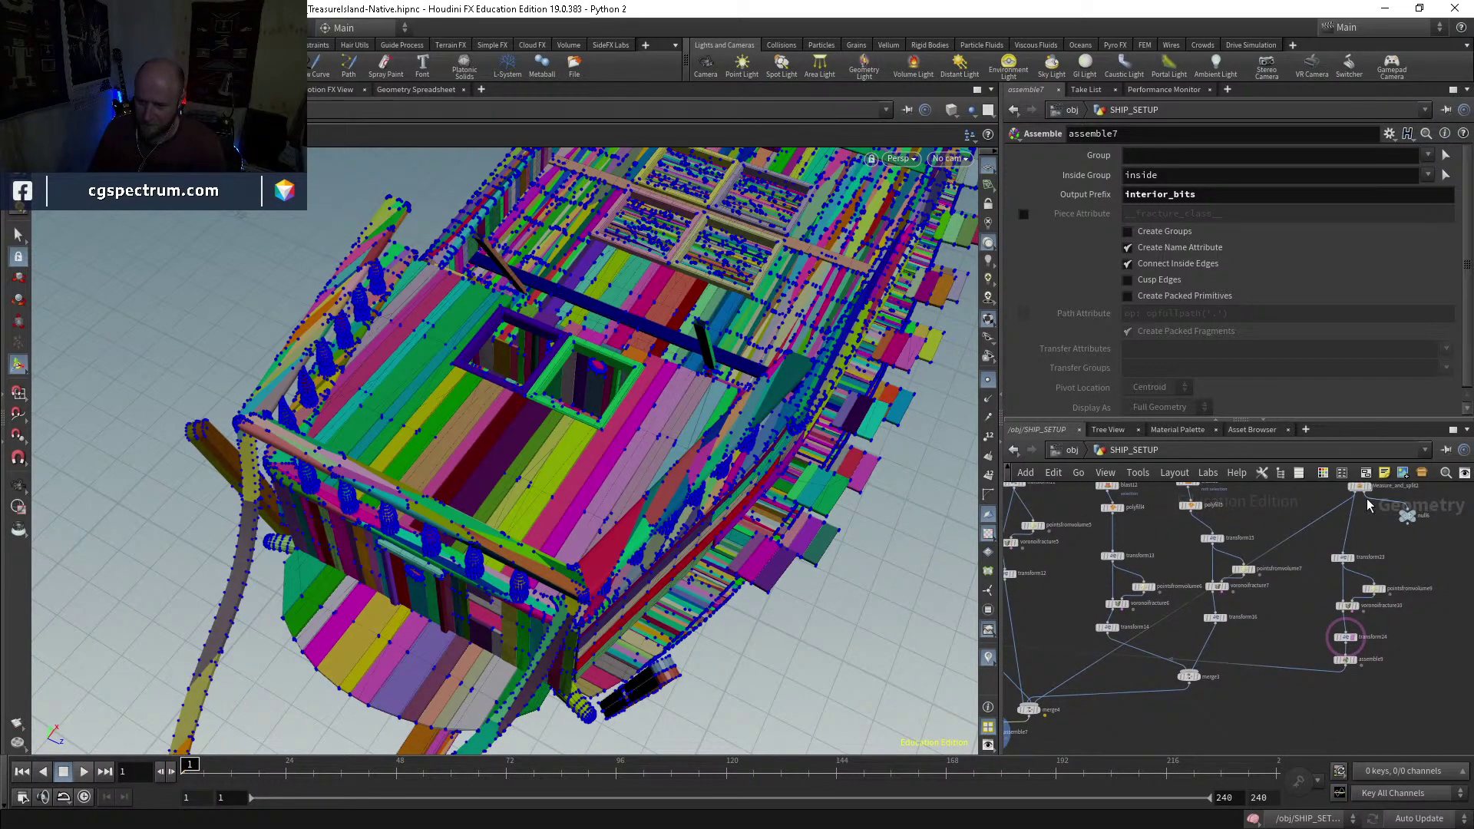
Step: Cut the wire running directly from the split node into the merge that feeds assemble7
{"action": "key", "text": "y"}
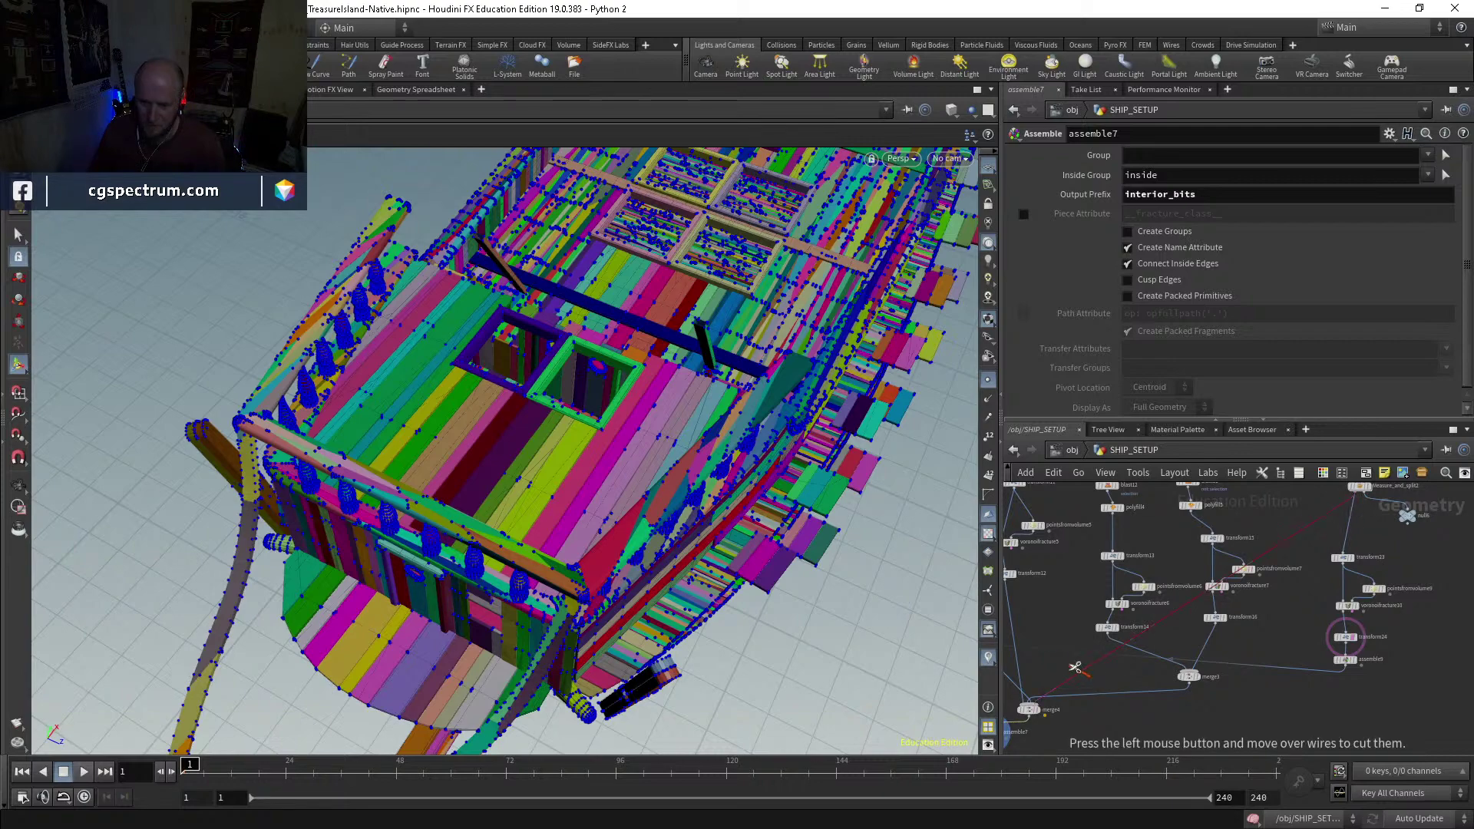
{"action": "left_click_drag", "start_coordinate": [1075, 667], "coordinate": [1036, 710]}
{"action": "middle_click_drag", "start_coordinate": [1037, 710], "coordinate": [1313, 652]}
Step: Display merge2, connectadjacentpieces2 and transform22 in turn to check the combined ship pieces and their connection points
{"action": "scroll", "coordinate": [1137, 587], "scroll_direction": "up", "scroll_amount": 3}
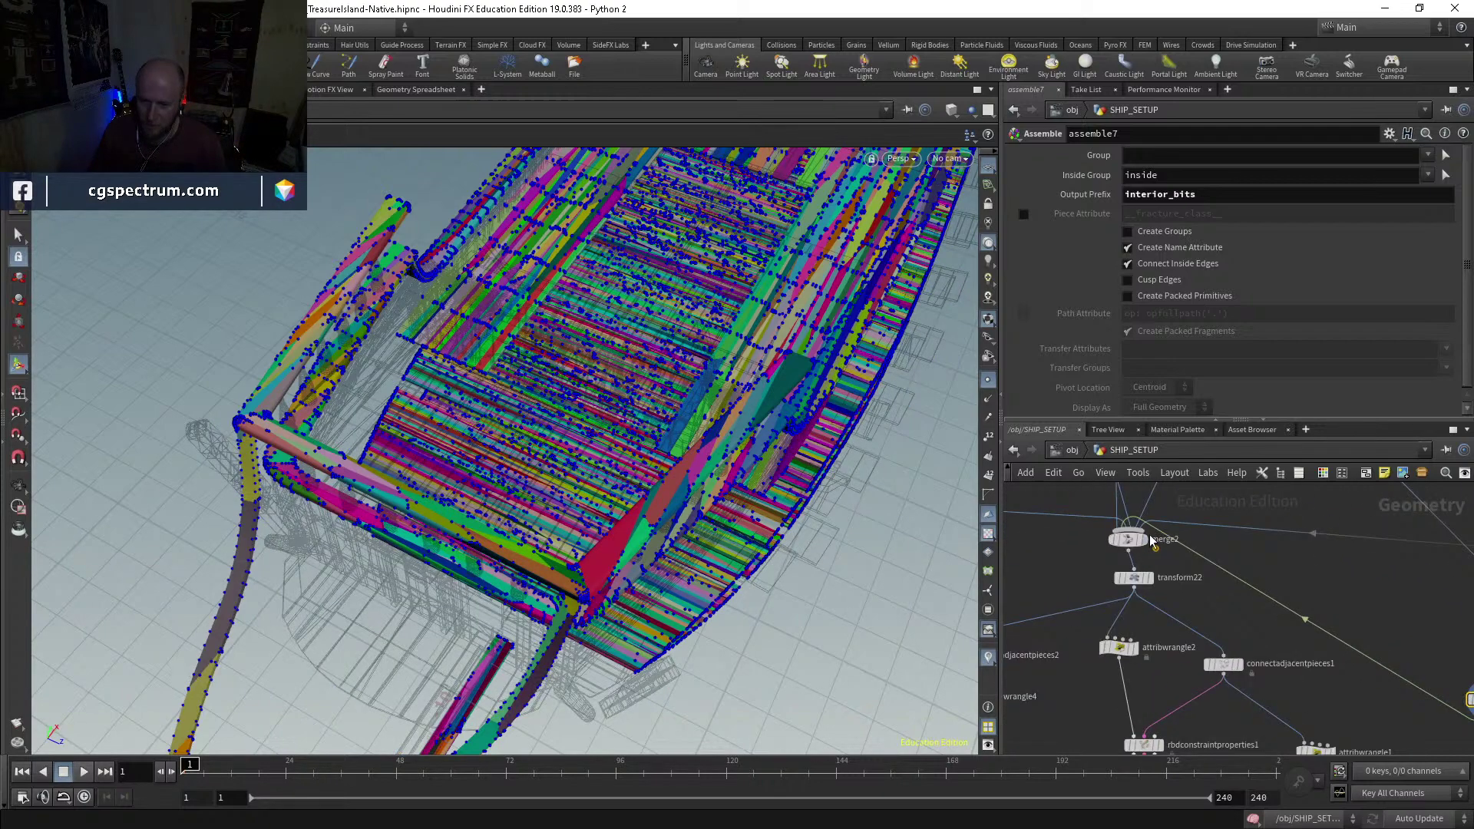
{"action": "left_click", "coordinate": [1144, 542]}
{"action": "left_click", "coordinate": [1134, 578]}
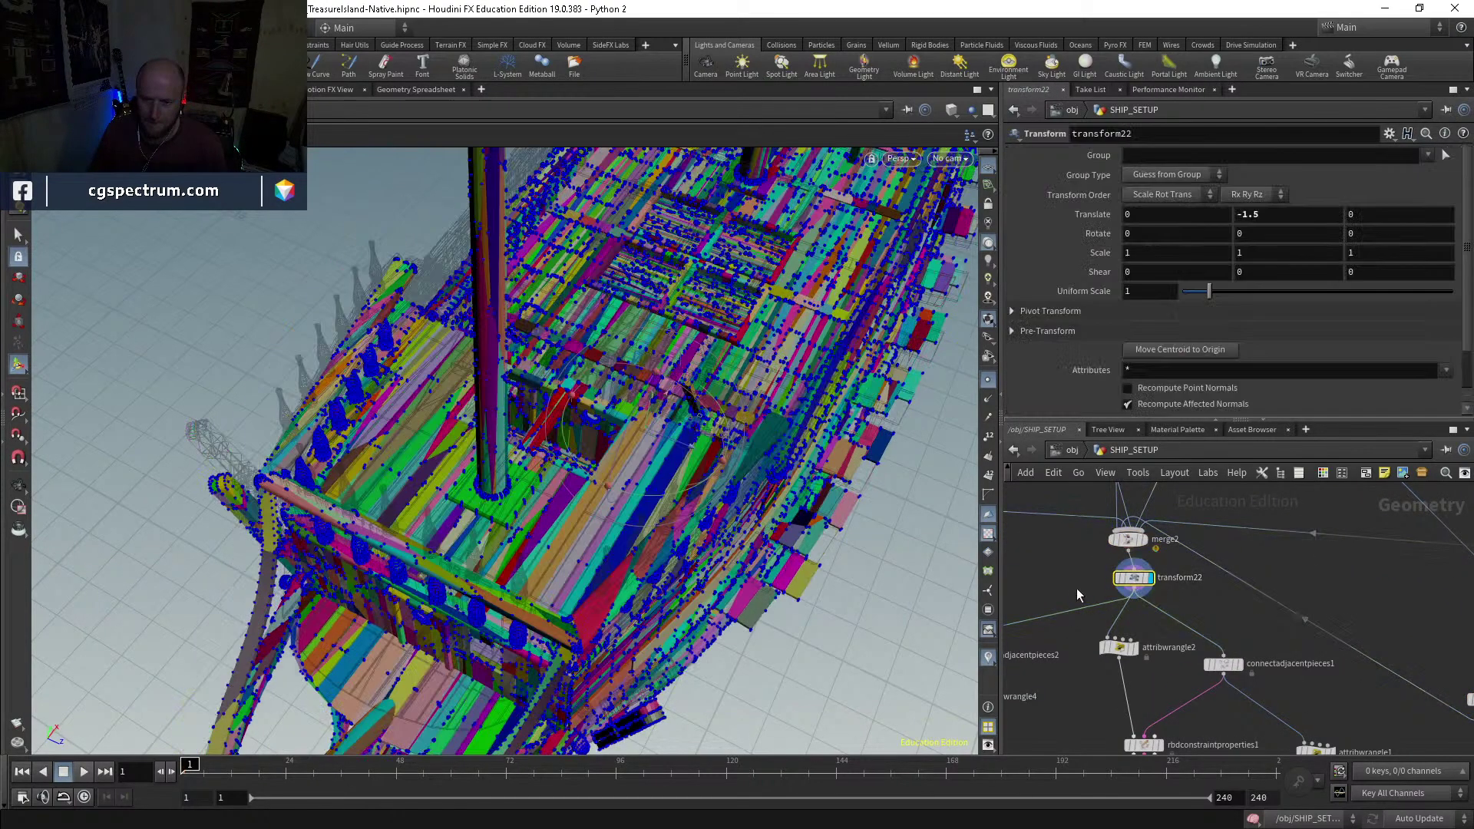
{"action": "left_click", "coordinate": [1153, 535]}
{"action": "right_click_drag", "start_coordinate": [572, 349], "coordinate": [633, 399], "text": "alt"}
{"action": "middle_click_drag", "start_coordinate": [1328, 489], "coordinate": [1271, 544]}
{"action": "scroll", "coordinate": [1271, 543], "scroll_direction": "up", "scroll_amount": 2}
{"action": "left_click", "coordinate": [1287, 508]}
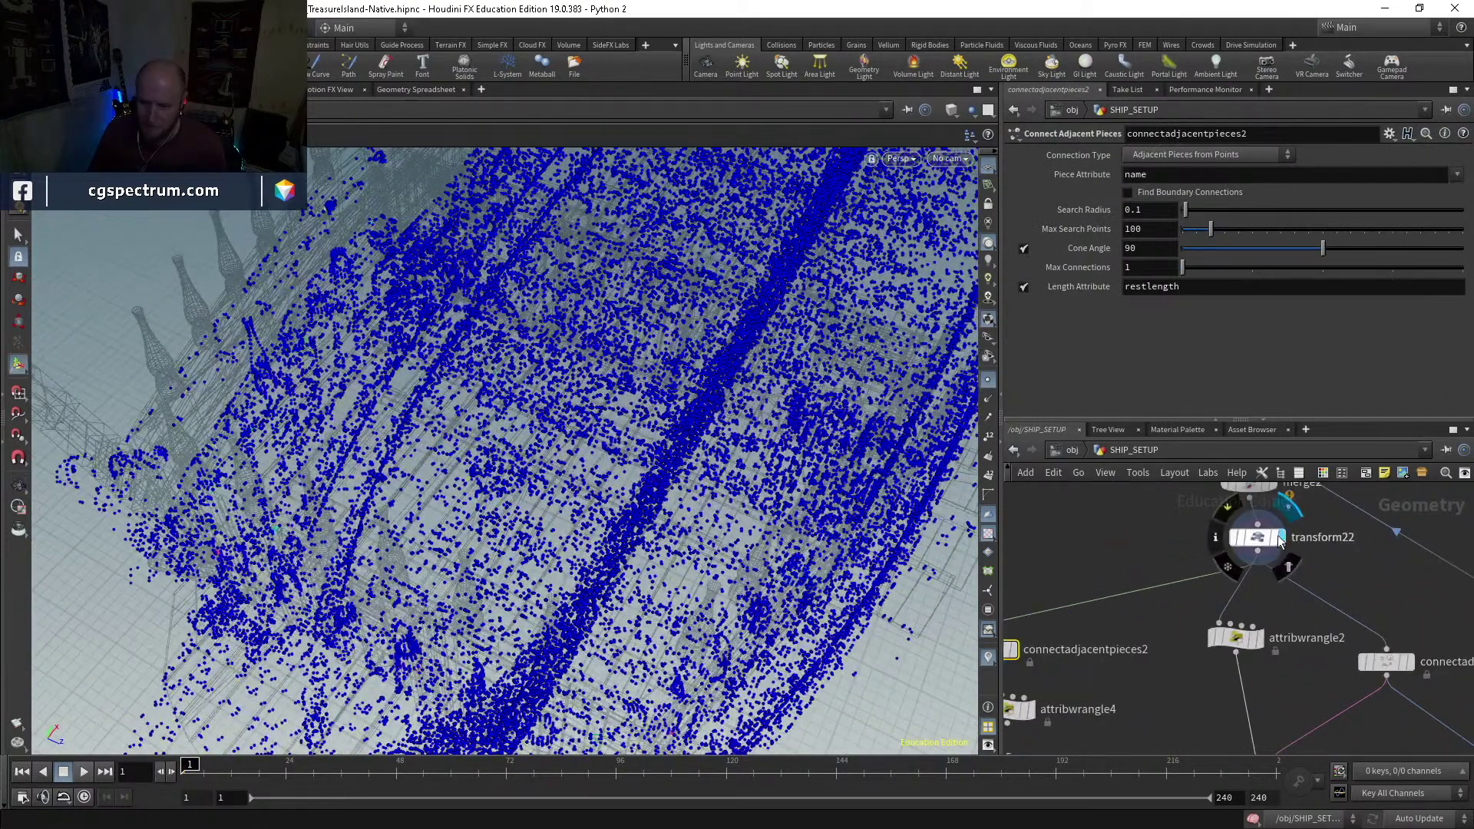
Step: Examine the fractured deck planks around the mast base in both wireframe and shaded display
{"action": "right_click_drag", "start_coordinate": [582, 539], "coordinate": [651, 430], "text": "alt"}
{"action": "mouse_move", "coordinate": [425, 518]}
{"action": "left_mouse_down", "text": "alt"}
{"action": "mouse_move", "coordinate": [483, 484]}
{"action": "mouse_move", "coordinate": [451, 494]}
{"action": "left_mouse_up", "text": "alt"}
{"action": "key", "text": "shift+w"}
{"action": "key", "text": "shift+w"}
{"action": "right_click_drag", "start_coordinate": [451, 494], "coordinate": [384, 565], "text": "alt"}
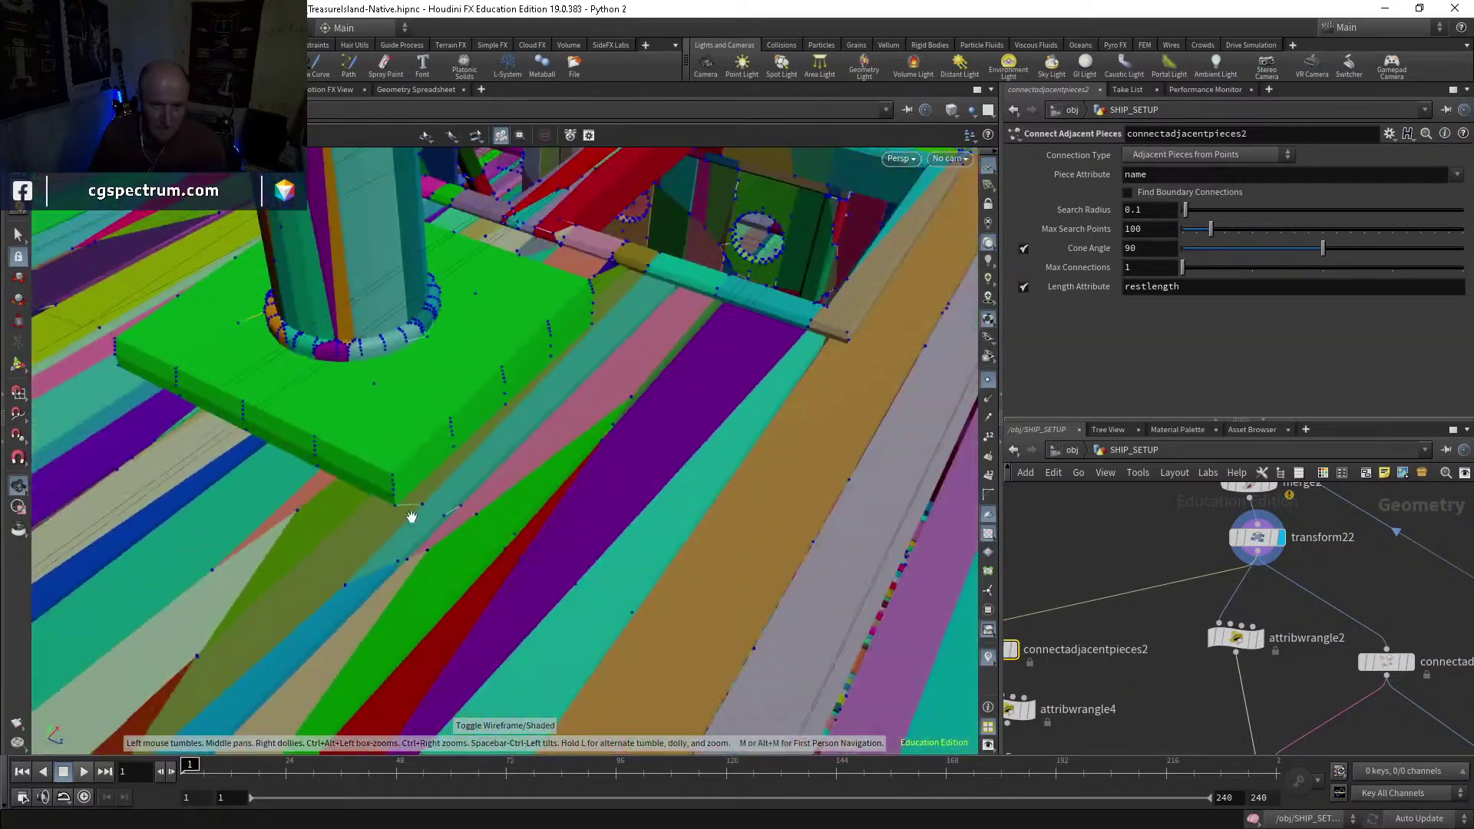
{"action": "scroll", "coordinate": [384, 565], "scroll_direction": "down", "scroll_amount": 8}
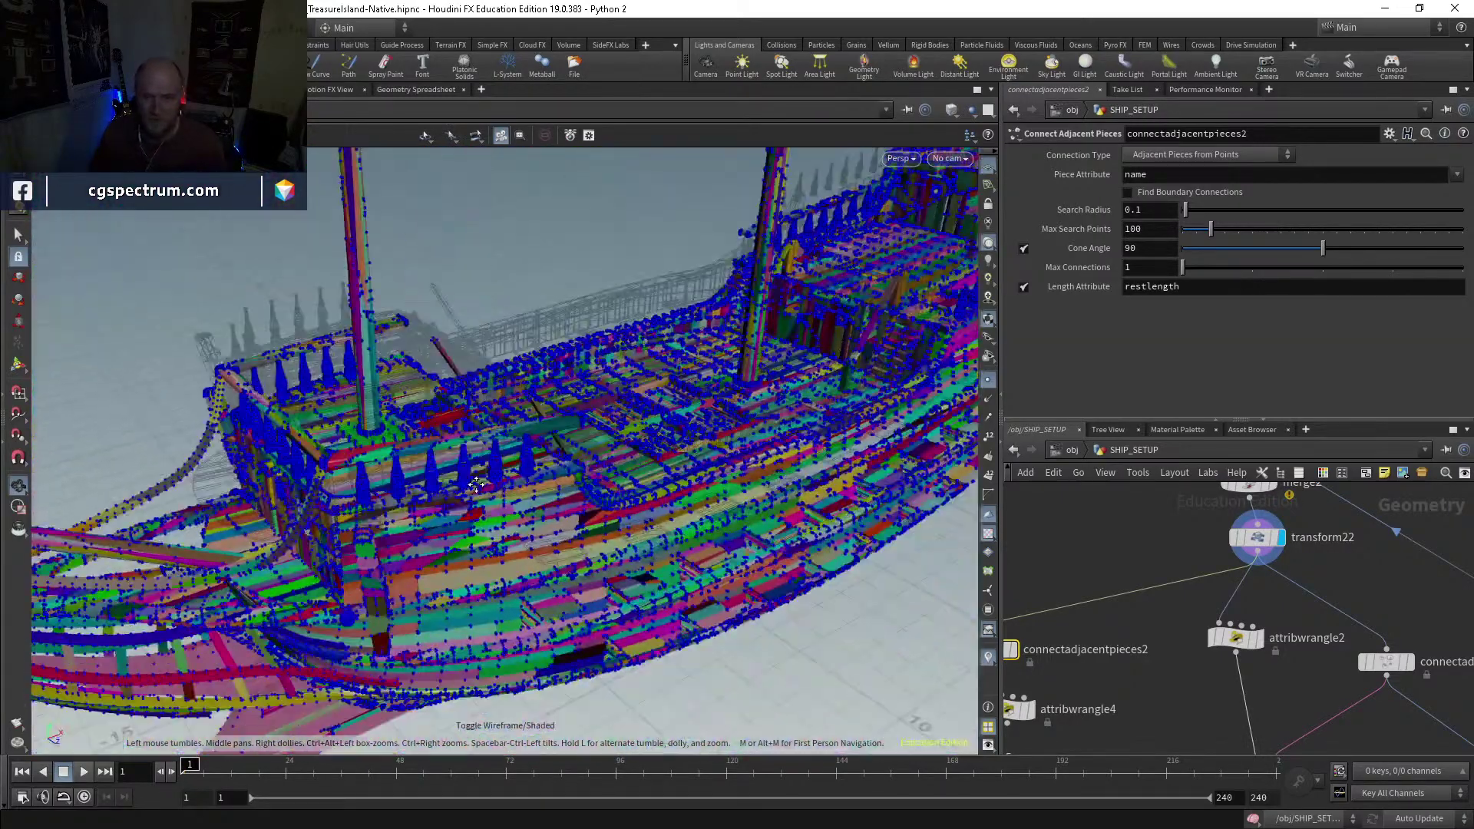
{"action": "left_click_drag", "start_coordinate": [476, 485], "coordinate": [534, 453], "text": "alt"}
{"action": "right_click_drag", "start_coordinate": [535, 452], "coordinate": [503, 492], "text": "alt"}
Step: Hide the point markers and look over the complete fractured ship displayed by transform22
{"action": "left_click", "coordinate": [991, 378]}
{"action": "left_click_drag", "start_coordinate": [681, 494], "coordinate": [606, 537], "text": "alt"}
{"action": "right_click_drag", "start_coordinate": [606, 537], "coordinate": [770, 458], "text": "alt"}
{"action": "left_click_drag", "start_coordinate": [770, 457], "coordinate": [779, 539], "text": "alt"}
{"action": "scroll", "coordinate": [1174, 685], "scroll_direction": "down", "scroll_amount": 2}
{"action": "middle_click_drag", "start_coordinate": [1175, 686], "coordinate": [1177, 677]}
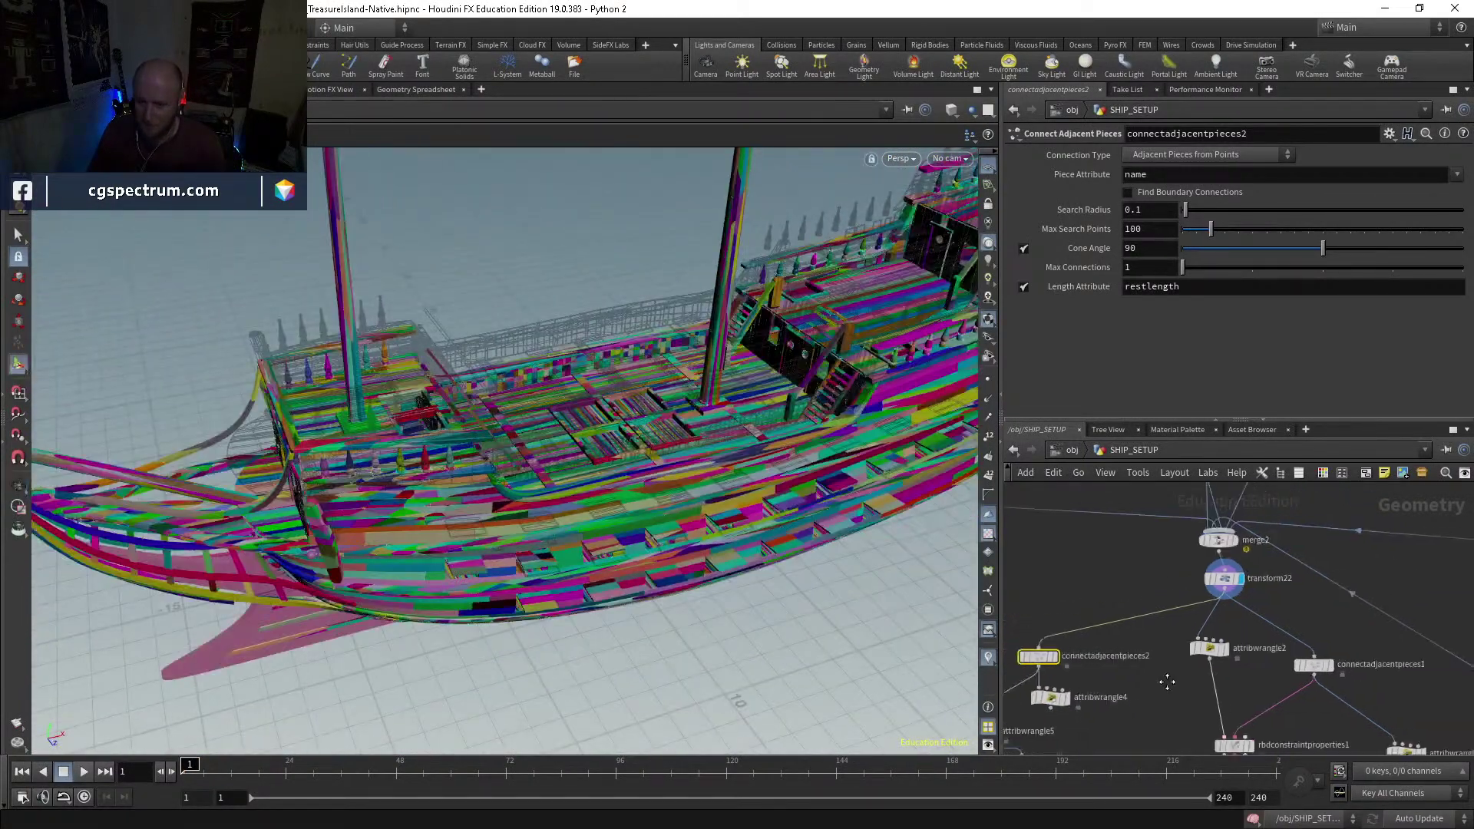
Step: Read the node information of merge2 to check its warning and piece attributes, and close it again
{"action": "scroll", "coordinate": [1172, 564], "scroll_direction": "up", "scroll_amount": 2}
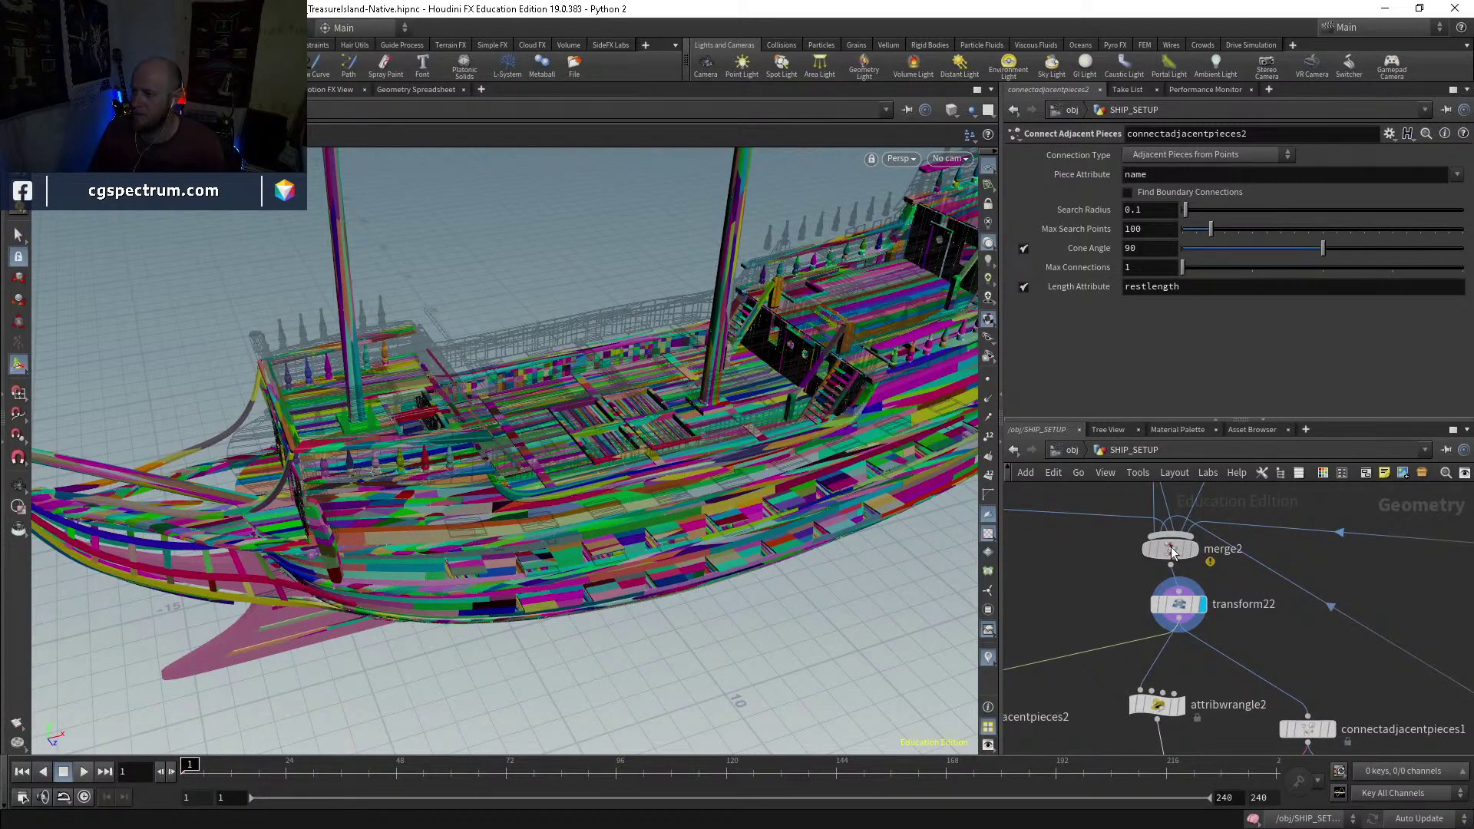
{"action": "left_click", "coordinate": [1171, 550]}
{"action": "middle_click", "coordinate": [1170, 550]}
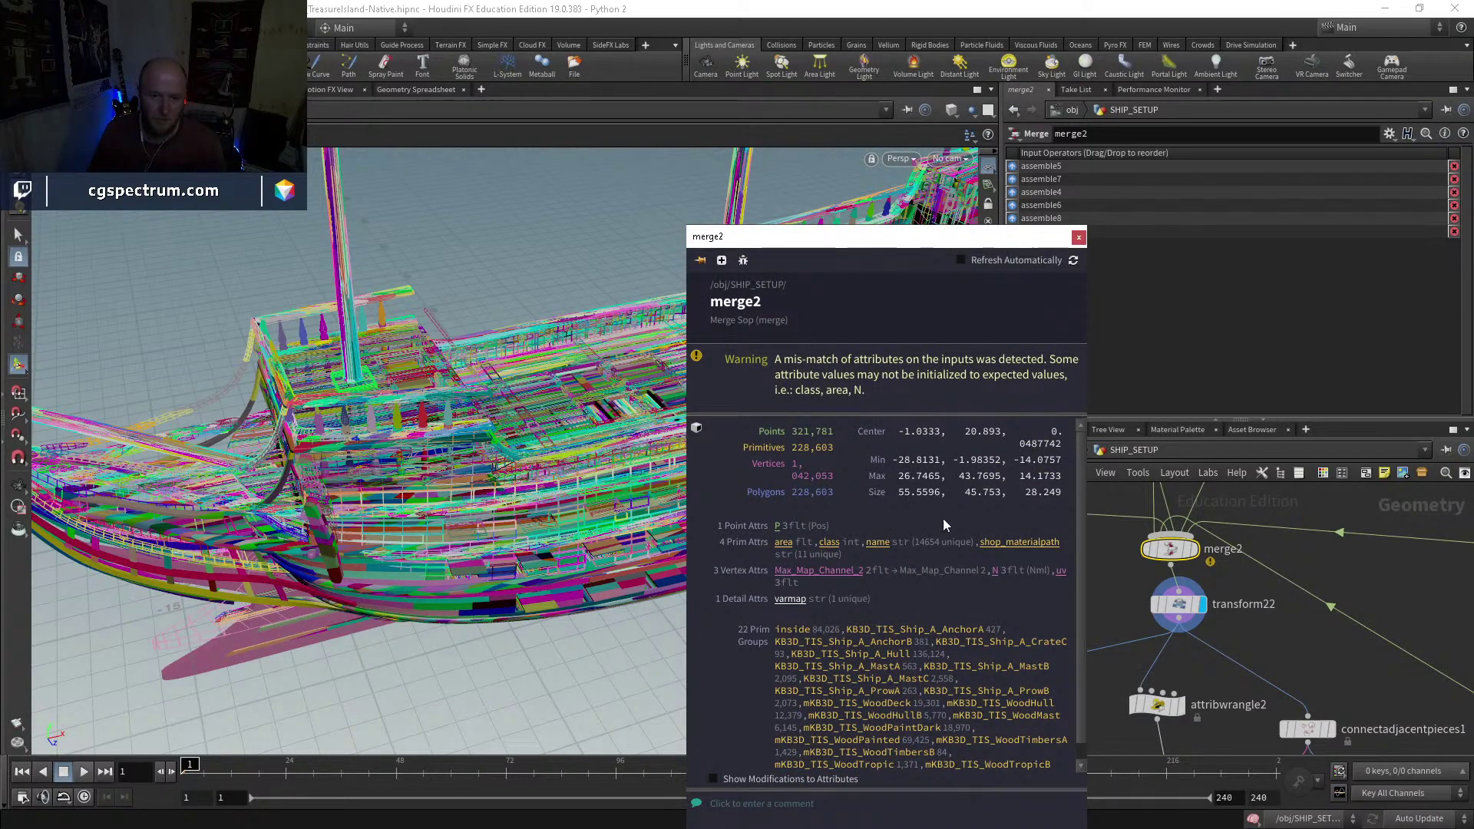
{"action": "left_click", "coordinate": [1078, 236]}
Step: Go down the network to dopnet1 and open its dynamics network
{"action": "scroll", "coordinate": [1312, 653], "scroll_direction": "down", "scroll_amount": 3}
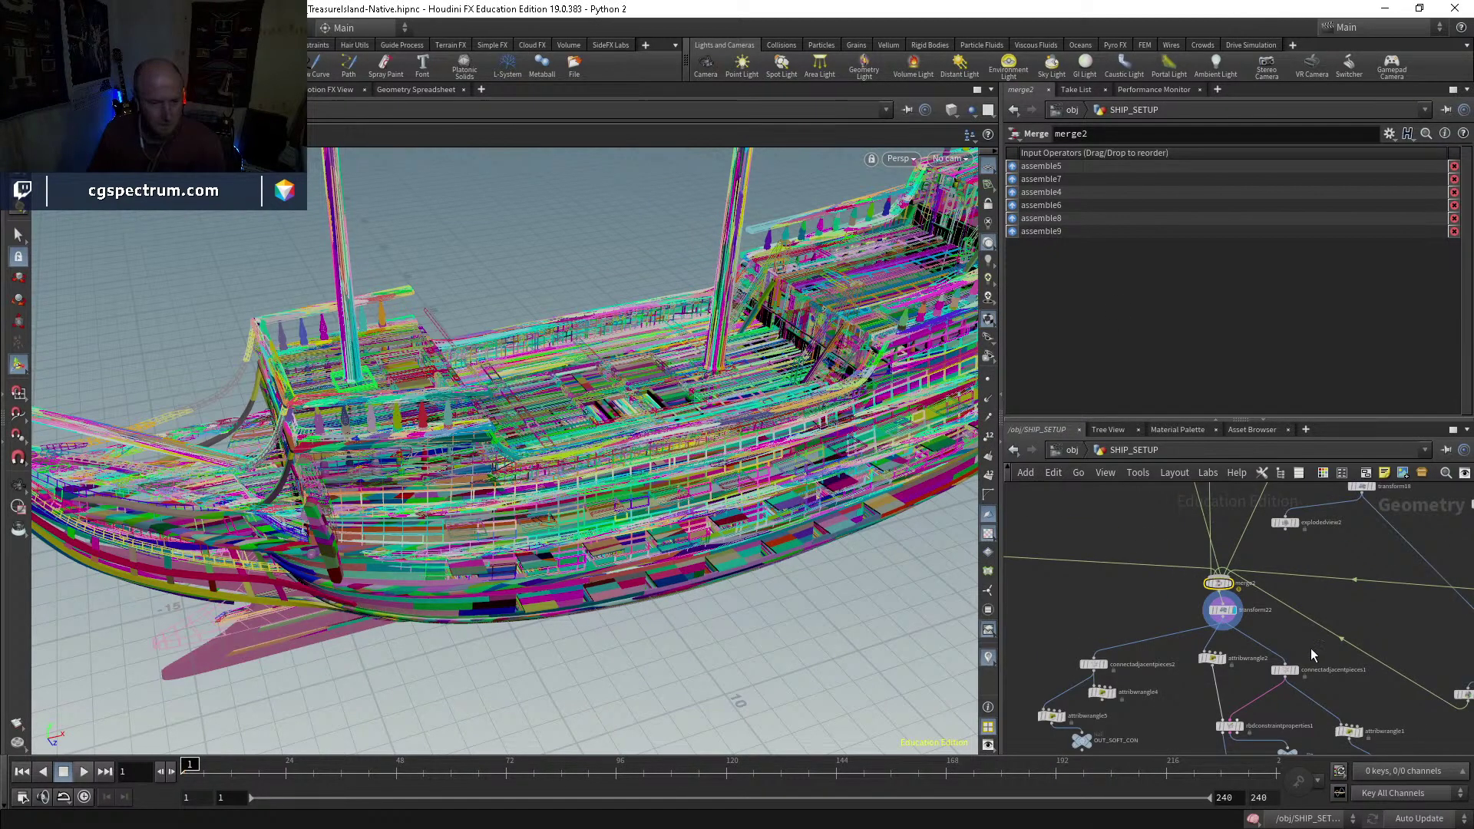
{"action": "middle_click_drag", "start_coordinate": [1319, 659], "coordinate": [1248, 515]}
{"action": "middle_click_drag", "start_coordinate": [1209, 665], "coordinate": [1189, 548]}
{"action": "scroll", "coordinate": [1089, 597], "scroll_direction": "up", "scroll_amount": 4}
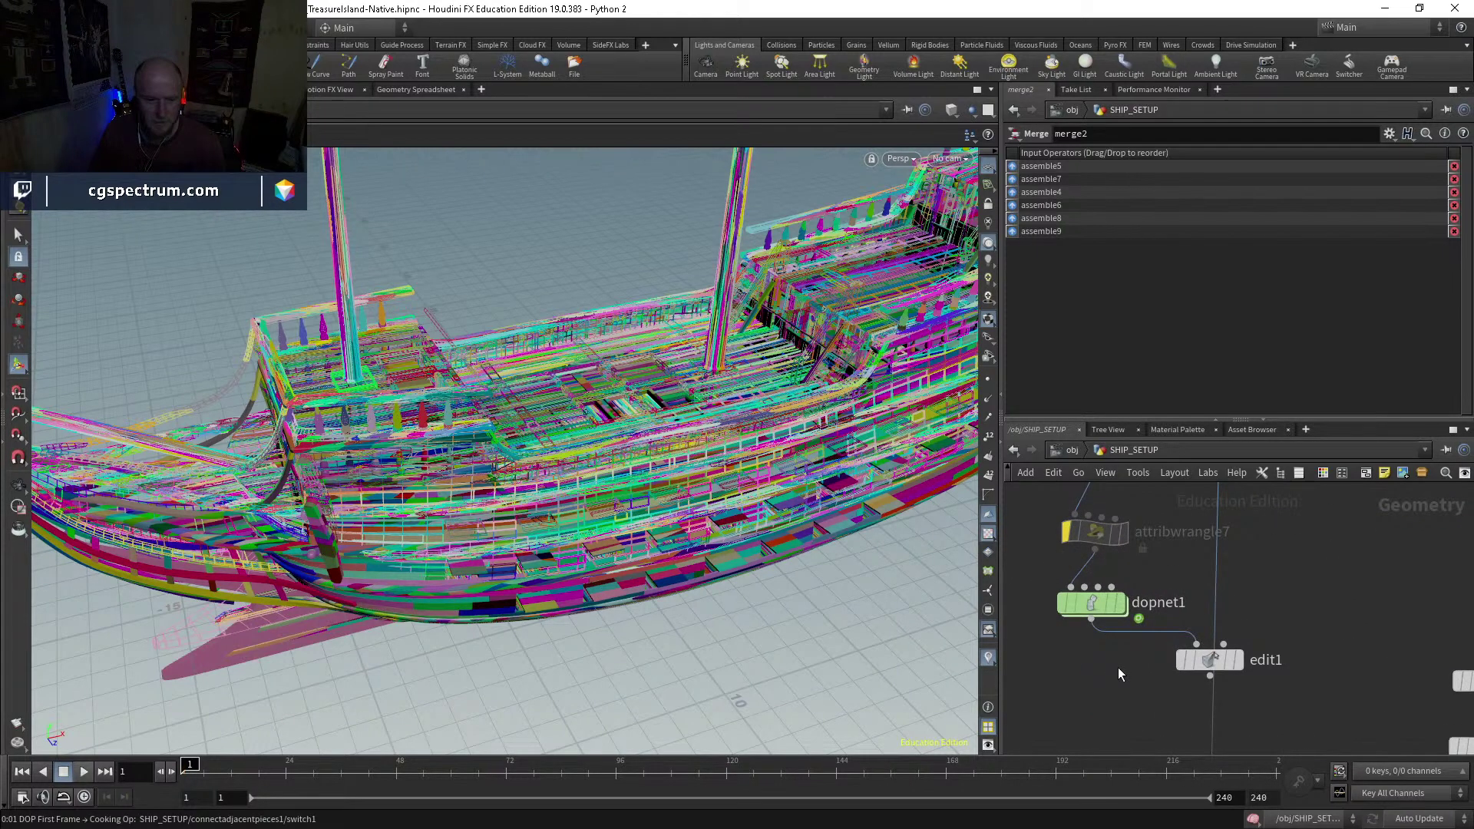
{"action": "key", "text": "i"}
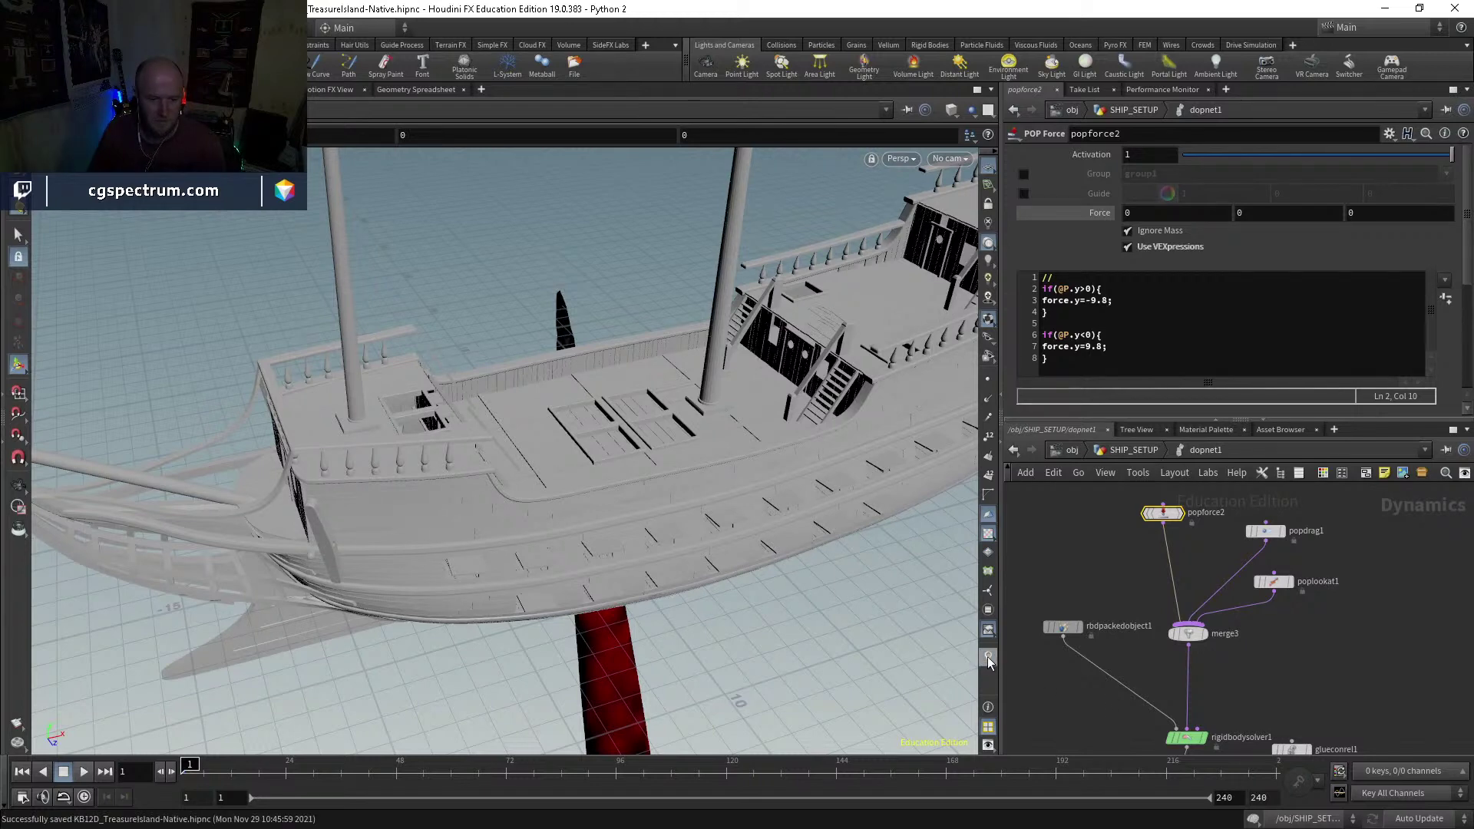
Step: Save the scene and play the ship simulation from frame 1, going back to frame 13 to check it
{"action": "left_click_drag", "start_coordinate": [585, 406], "coordinate": [516, 460], "text": "alt"}
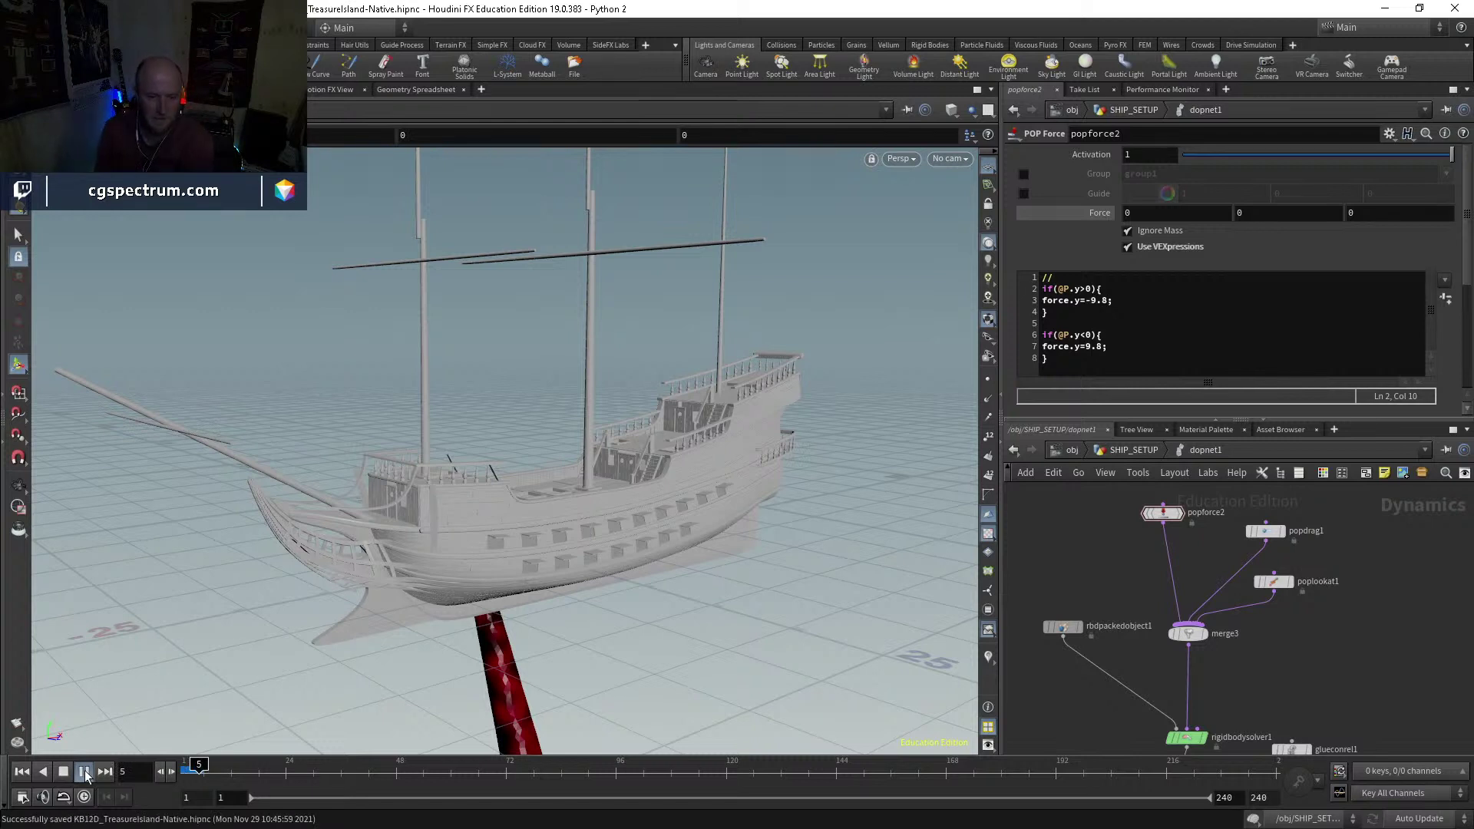
{"action": "key", "text": "ctrl+s"}
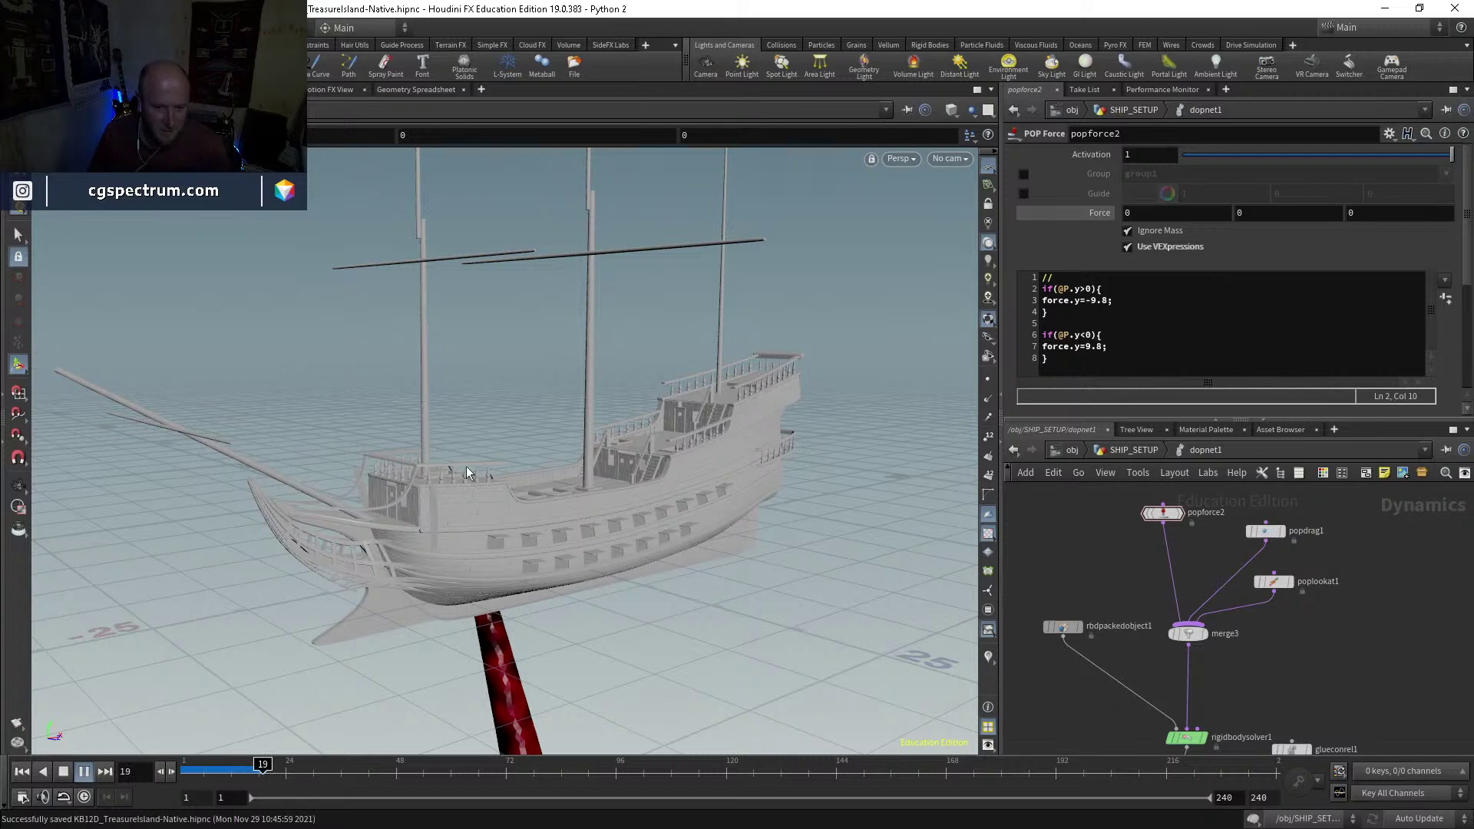
{"action": "left_click", "coordinate": [235, 774]}
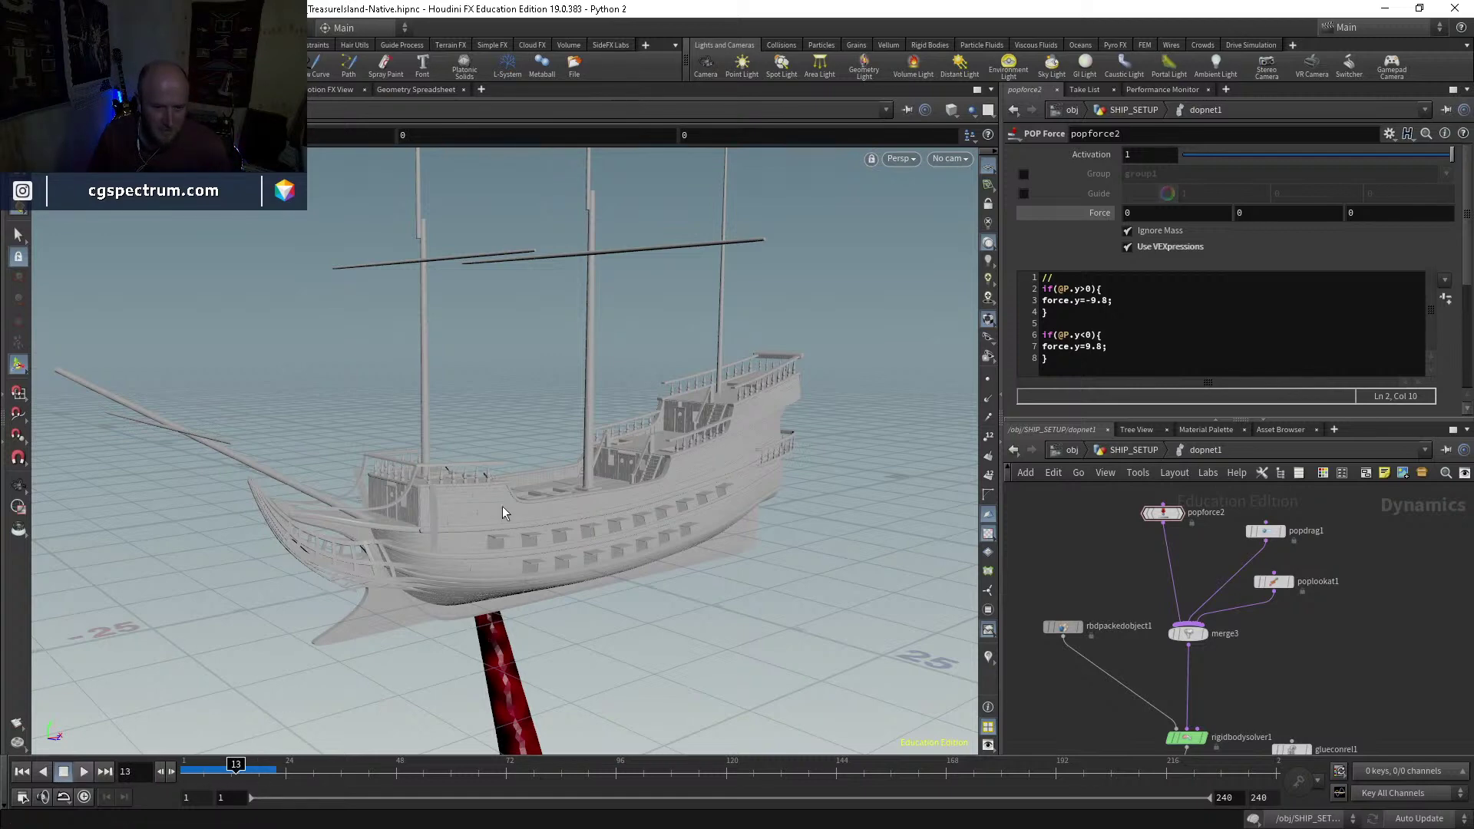
Step: Inspect the foredeck, stairs and hull at frame 13 in wireframe and shaded display
{"action": "left_click_drag", "start_coordinate": [498, 504], "coordinate": [464, 504], "text": "alt"}
{"action": "right_click_drag", "start_coordinate": [464, 503], "coordinate": [651, 388], "text": "alt"}
{"action": "left_click_drag", "start_coordinate": [651, 389], "coordinate": [566, 493]}
{"action": "key", "text": "shift+w"}
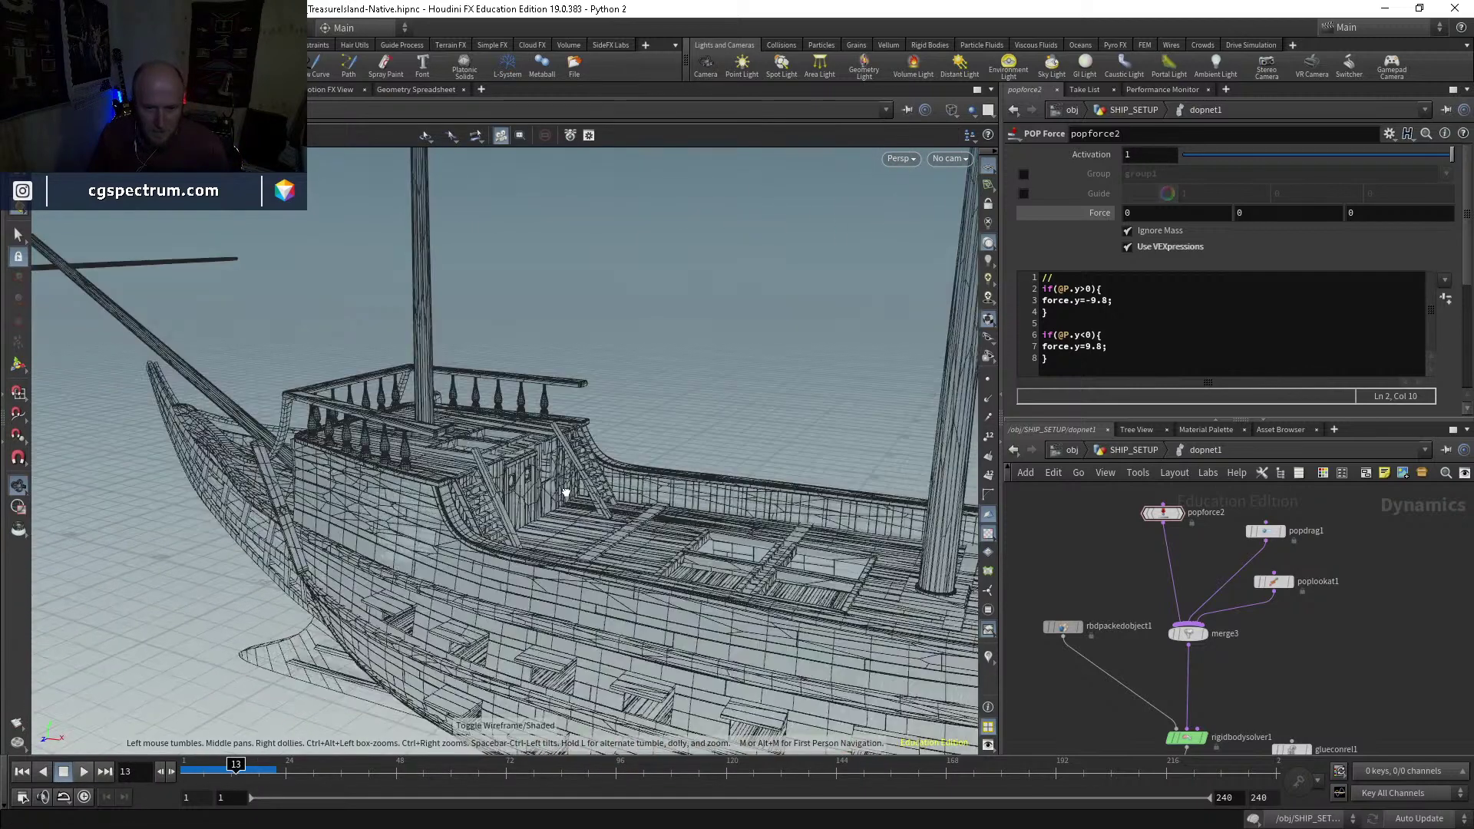
{"action": "right_click_drag", "start_coordinate": [565, 494], "coordinate": [625, 402]}
{"action": "key", "text": "shift+w"}
{"action": "left_click_drag", "start_coordinate": [565, 486], "coordinate": [527, 509]}
Step: Scrub the simulation to frame 21 and examine the deck and hull, including in wireframe from the side
{"action": "key", "text": "Return"}
{"action": "mouse_move", "coordinate": [236, 764]}
{"action": "left_mouse_down"}
{"action": "mouse_move", "coordinate": [184, 764]}
{"action": "mouse_move", "coordinate": [252, 764]}
{"action": "left_mouse_up"}
{"action": "key", "text": "Escape"}
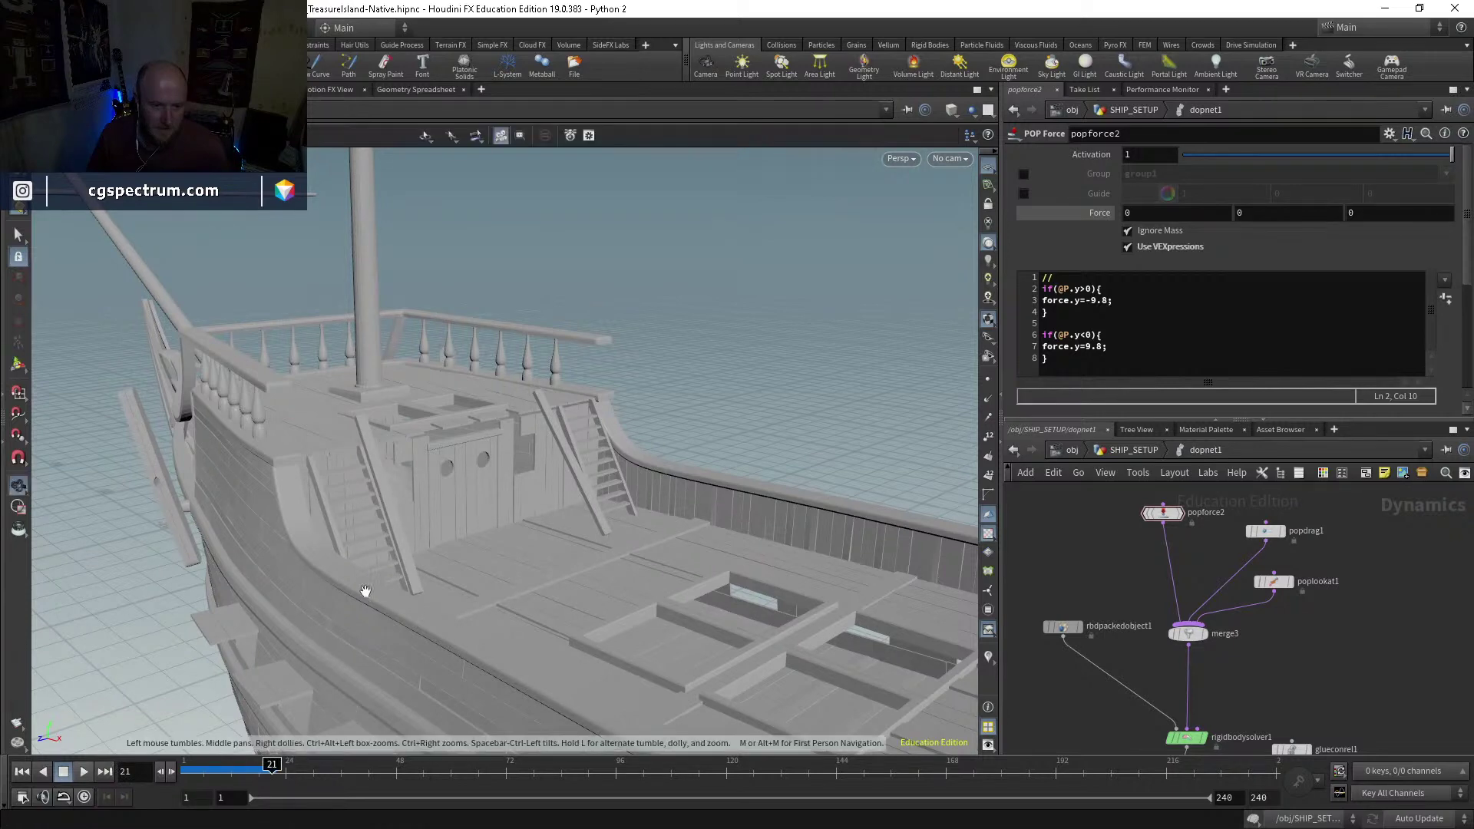
{"action": "left_click_drag", "start_coordinate": [320, 674], "coordinate": [513, 520]}
{"action": "right_click_drag", "start_coordinate": [513, 519], "coordinate": [516, 612]}
{"action": "left_click_drag", "start_coordinate": [516, 612], "coordinate": [577, 564]}
{"action": "key", "text": "shift+w"}
{"action": "key", "text": "w"}
{"action": "mouse_move", "coordinate": [577, 564]}
{"action": "right_mouse_down"}
{"action": "mouse_move", "coordinate": [543, 661]}
{"action": "mouse_move", "coordinate": [585, 668]}
{"action": "right_mouse_up"}
{"action": "middle_click_drag", "start_coordinate": [585, 668], "coordinate": [592, 586]}
{"action": "key", "text": "w"}
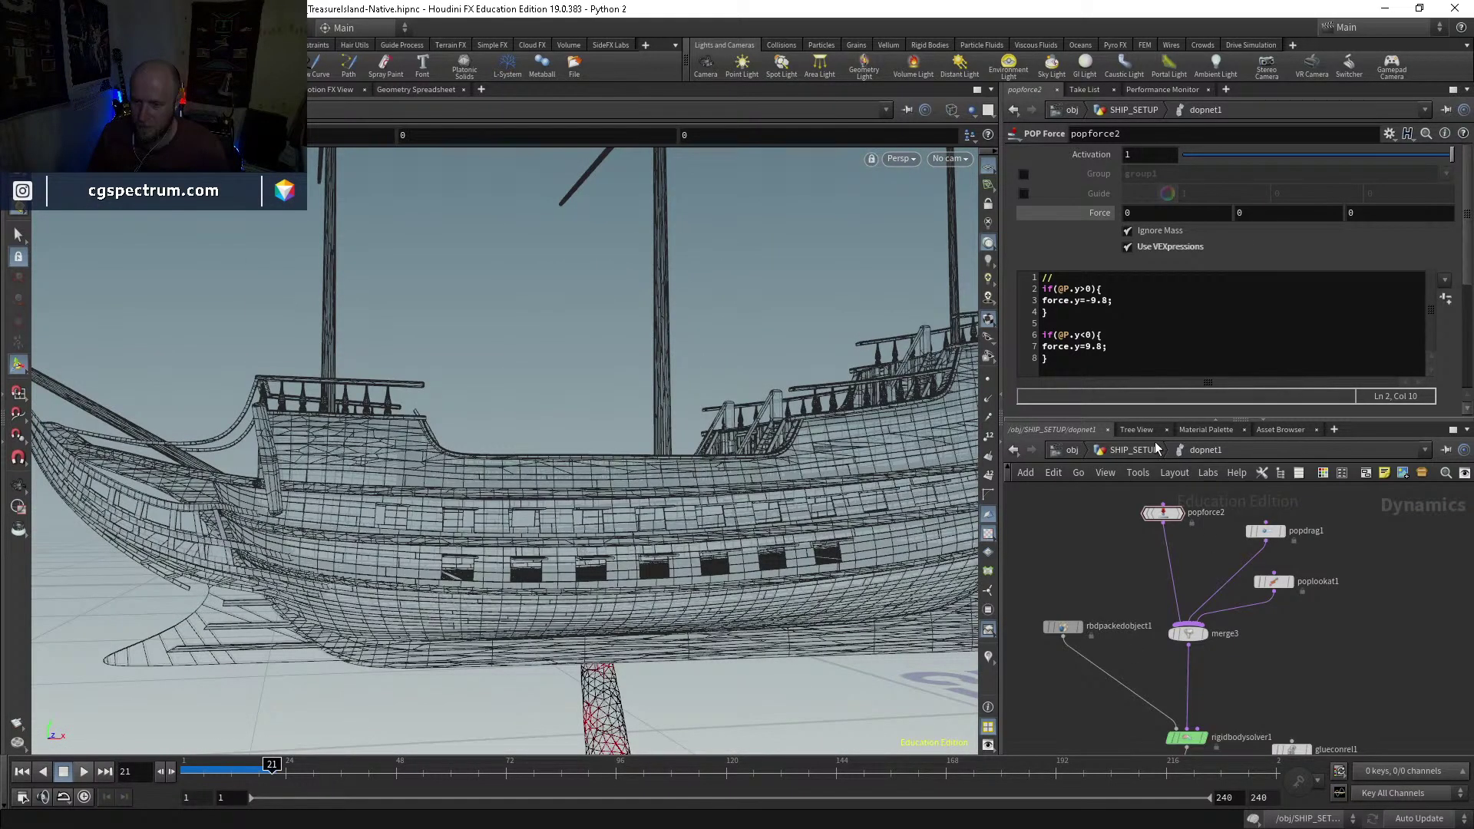
Step: Return to SHIP_SETUP and display group1 to check its bounding region over the hull
{"action": "key", "text": "u"}
{"action": "middle_click_drag", "start_coordinate": [1142, 705], "coordinate": [1173, 637]}
{"action": "left_click", "coordinate": [1121, 537]}
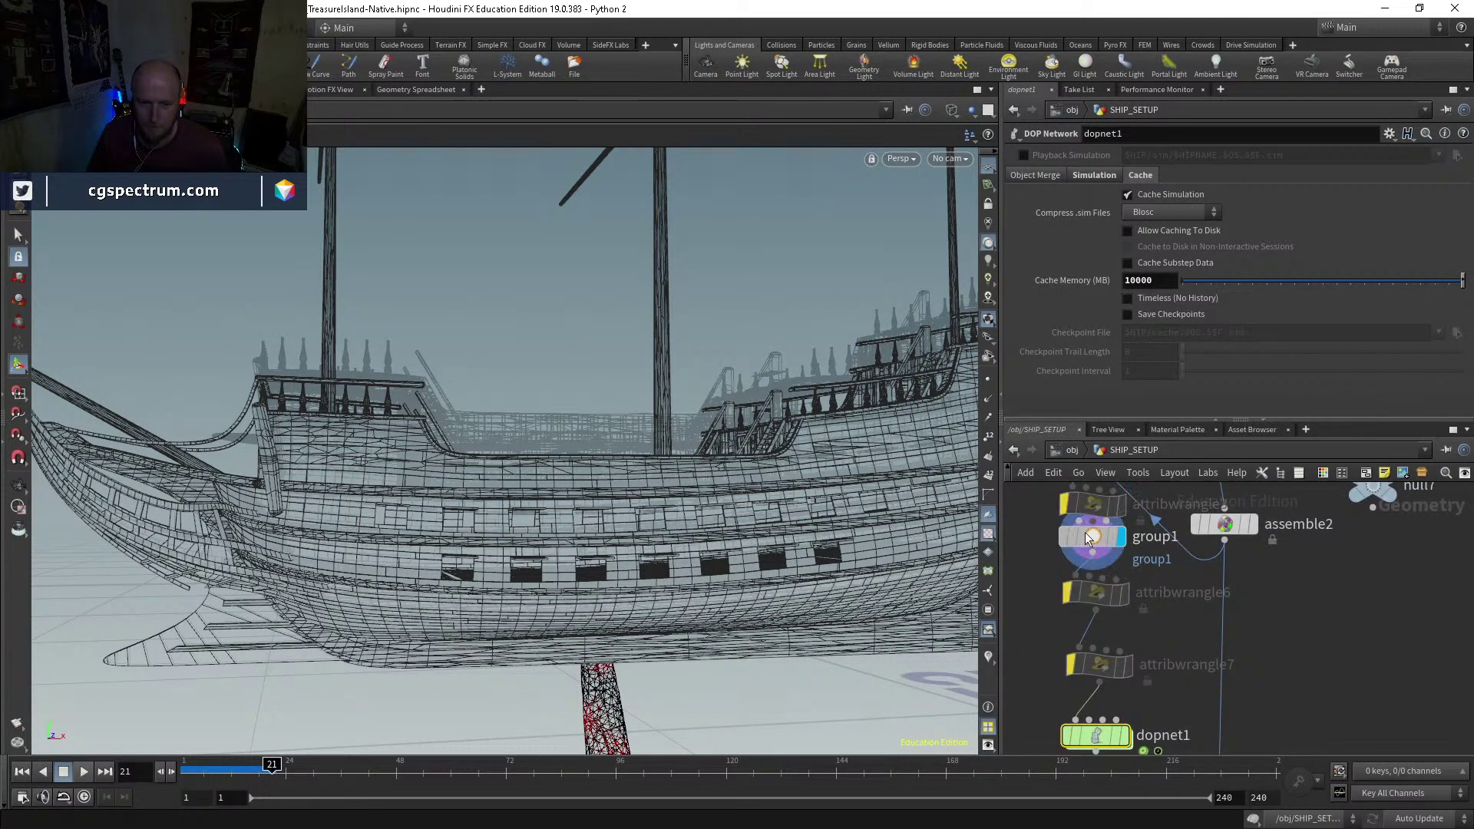
{"action": "left_click", "coordinate": [1098, 537]}
{"action": "right_click_drag", "start_coordinate": [798, 499], "coordinate": [778, 582]}
Step: Bypass staticobject1 inside dopnet1 and rewind the simulation to frame 1
{"action": "middle_click_drag", "start_coordinate": [1106, 730], "coordinate": [1069, 651]}
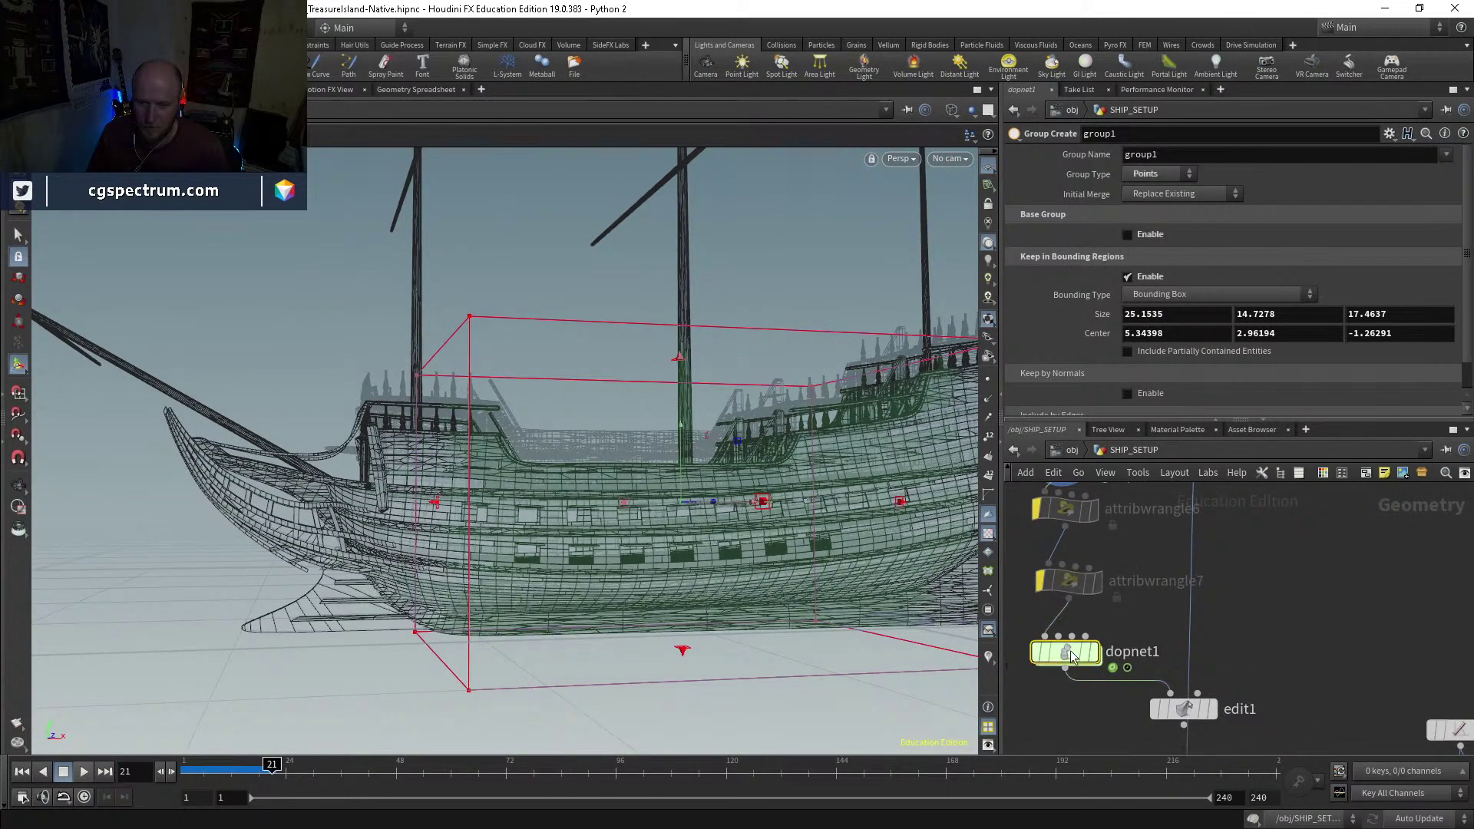
{"action": "double_click", "coordinate": [1068, 651]}
{"action": "middle_click_drag", "start_coordinate": [1053, 748], "coordinate": [1173, 604]}
{"action": "left_click", "coordinate": [1174, 645]}
{"action": "right_click_drag", "start_coordinate": [750, 464], "coordinate": [596, 543], "text": "alt"}
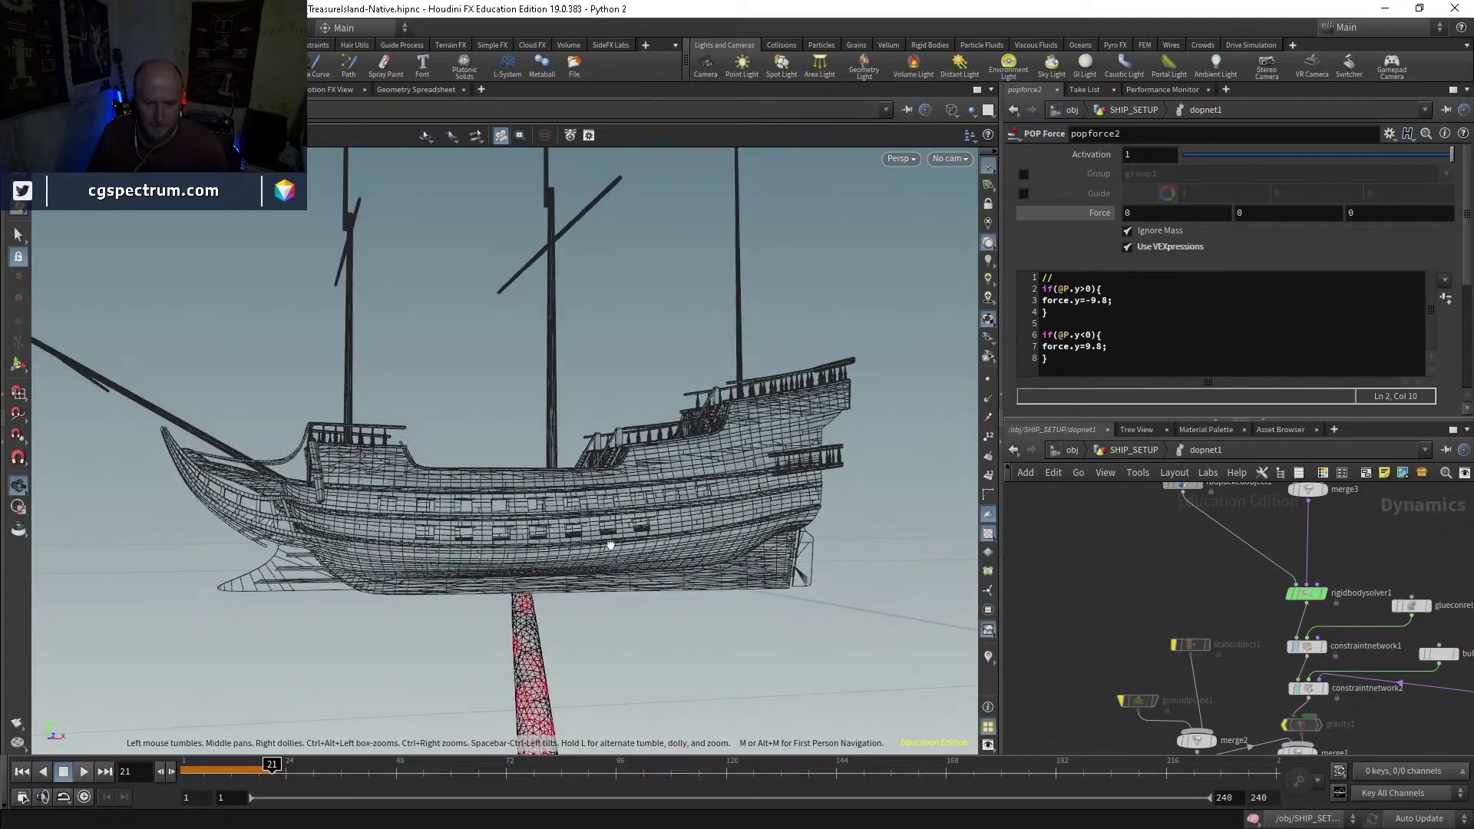
{"action": "left_click_drag", "start_coordinate": [595, 542], "coordinate": [653, 541], "text": "alt"}
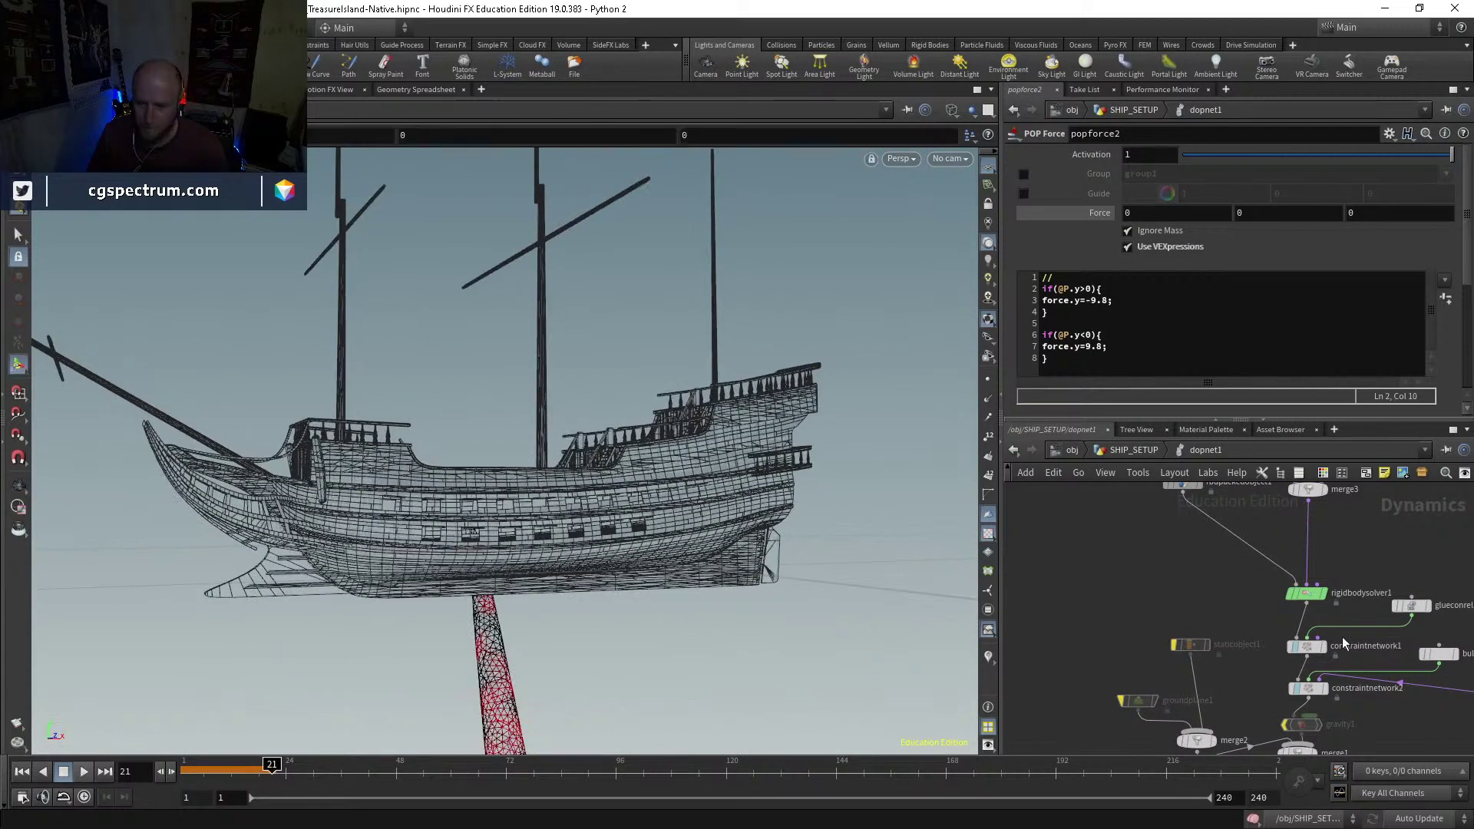
{"action": "left_click", "coordinate": [20, 773]}
Step: Review the poplookat1 and popdrag1 settings and the constraint nodes below the rigid body solver
{"action": "middle_click_drag", "start_coordinate": [1301, 544], "coordinate": [1138, 723]}
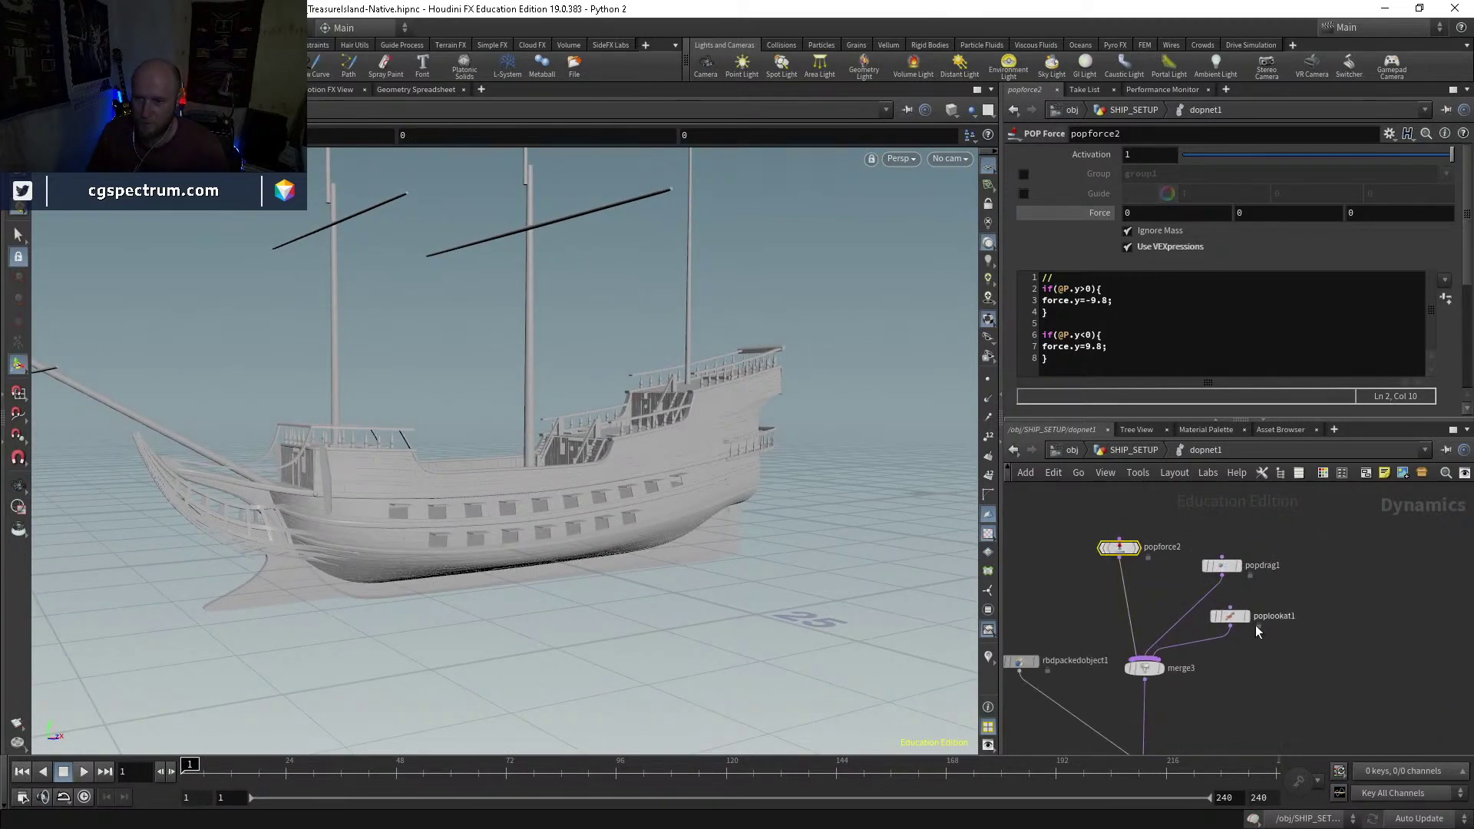
{"action": "left_click", "coordinate": [1230, 619]}
{"action": "left_click", "coordinate": [1221, 566]}
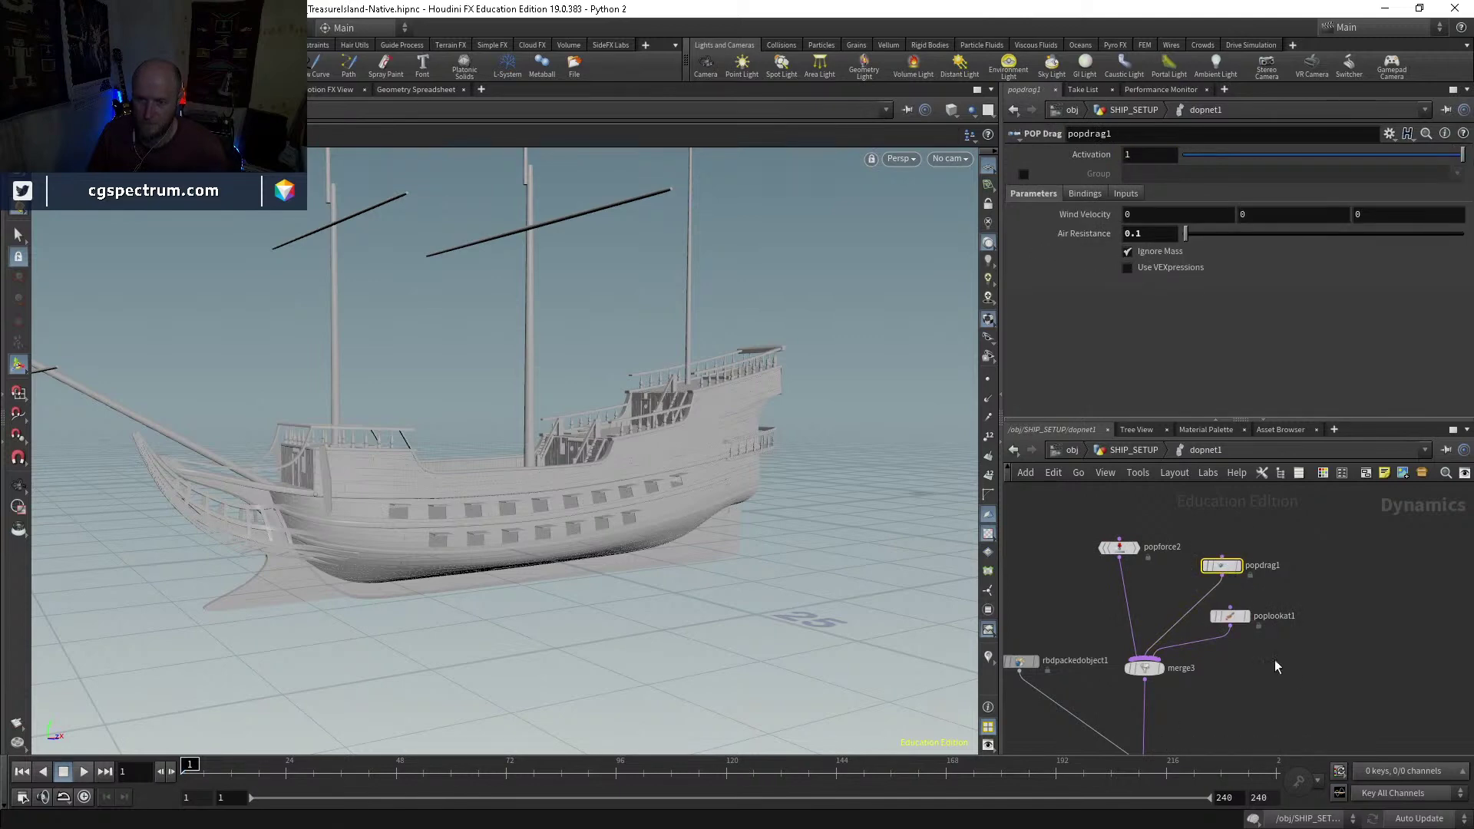
{"action": "key", "text": "shift+w"}
{"action": "left_click_drag", "start_coordinate": [460, 624], "coordinate": [506, 589], "text": "alt"}
{"action": "key", "text": "shift+w"}
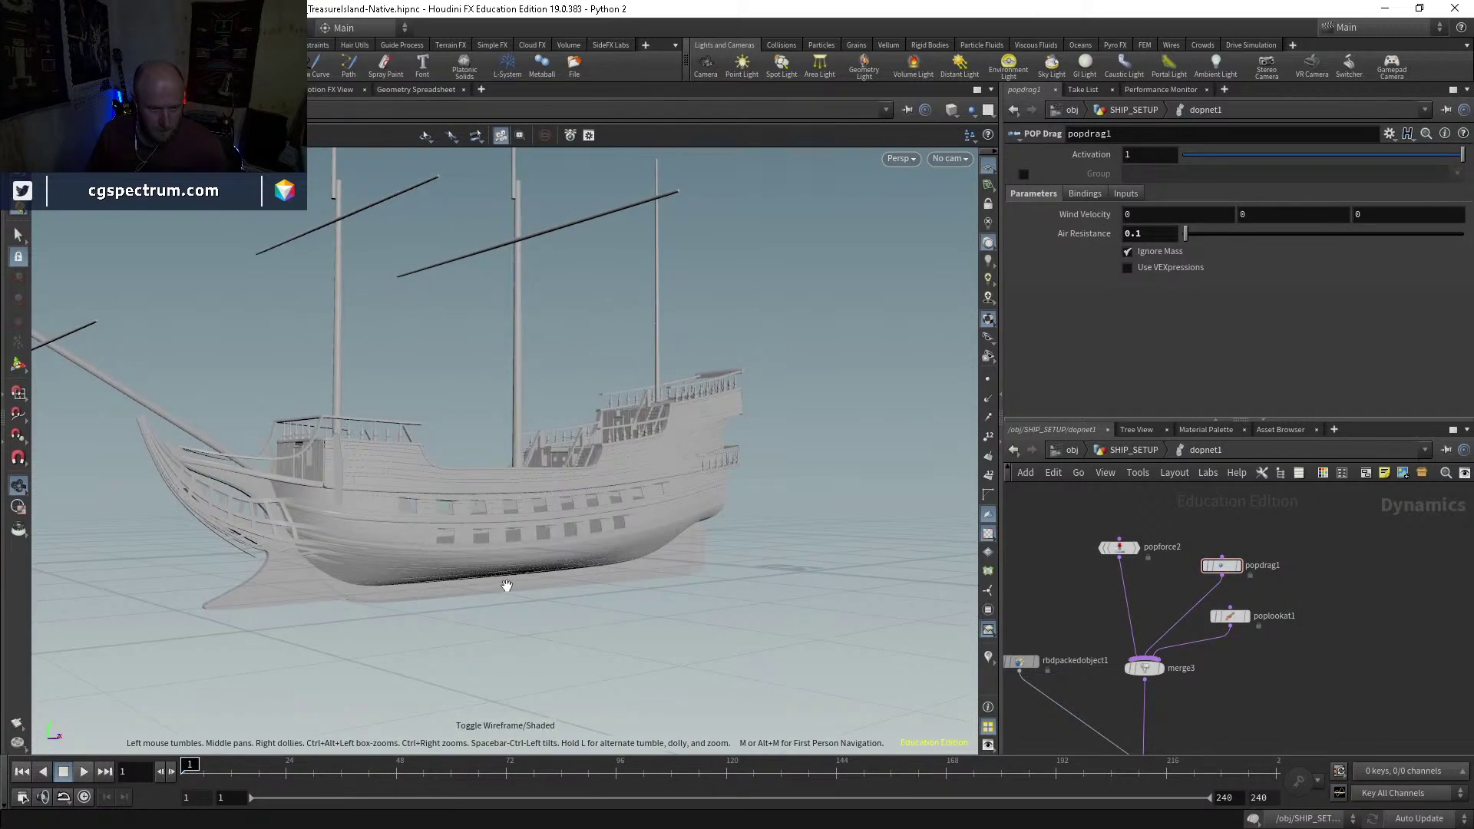
{"action": "middle_click_drag", "start_coordinate": [1274, 753], "coordinate": [1278, 573]}
{"action": "middle_click_drag", "start_coordinate": [1315, 718], "coordinate": [1314, 699]}
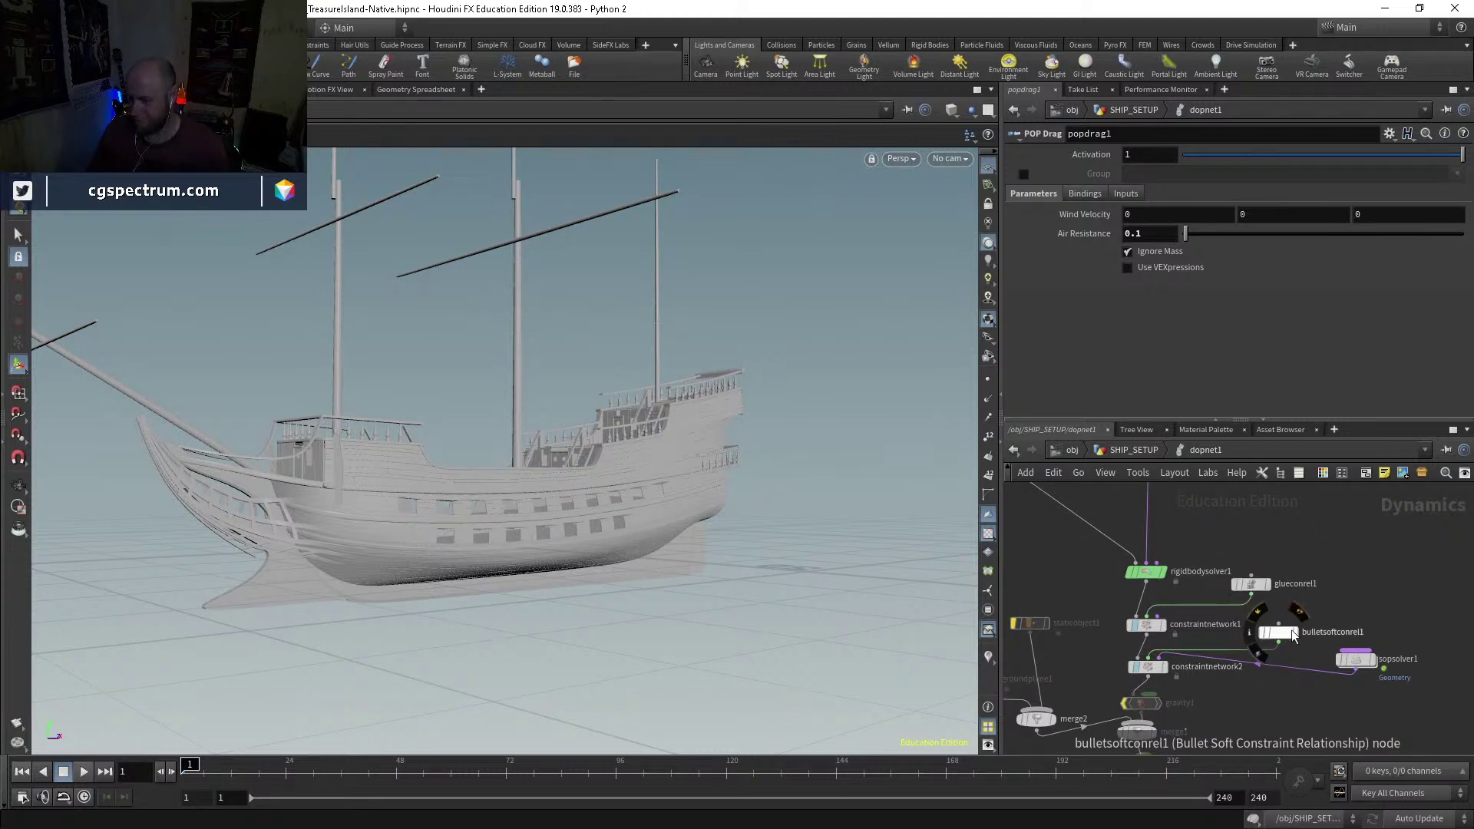
Step: Go back to SHIP_SETUP and display connectadjacentpieces2, switching the point markers on and off to check its connections
{"action": "left_click", "coordinate": [1140, 452]}
{"action": "scroll", "coordinate": [1173, 579], "scroll_direction": "down", "scroll_amount": 2}
{"action": "middle_click_drag", "start_coordinate": [1169, 603], "coordinate": [1242, 810]}
{"action": "middle_click_drag", "start_coordinate": [1115, 643], "coordinate": [1255, 653]}
{"action": "scroll", "coordinate": [1199, 536], "scroll_direction": "up", "scroll_amount": 1}
{"action": "left_click", "coordinate": [1192, 505]}
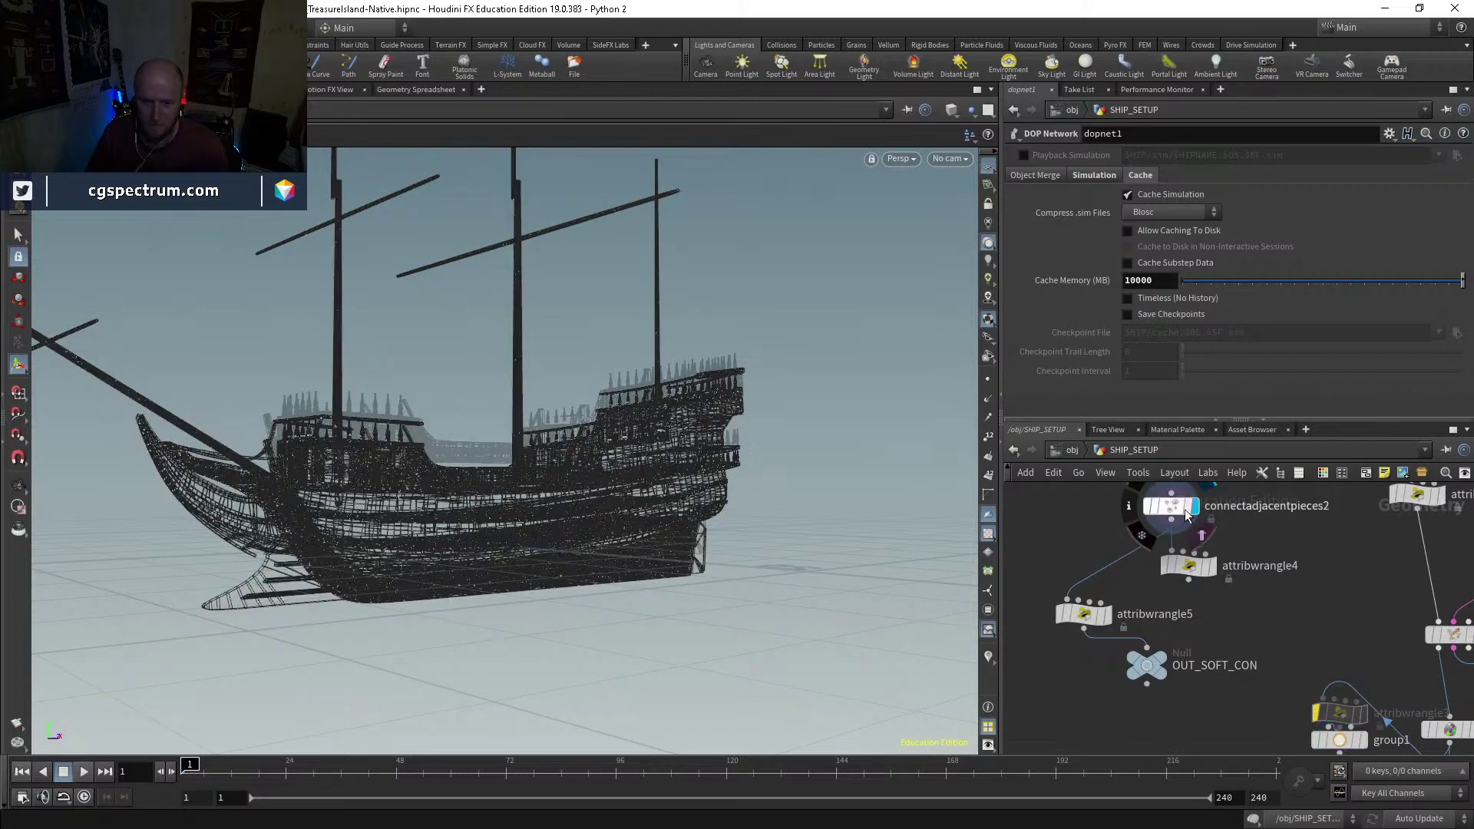
{"action": "left_click", "coordinate": [988, 380]}
{"action": "left_click", "coordinate": [987, 379]}
Step: Bypass attribwrangle2, the centroid wrangle below transform22
{"action": "scroll", "coordinate": [1414, 630], "scroll_direction": "down", "scroll_amount": 3}
{"action": "middle_click_drag", "start_coordinate": [1394, 616], "coordinate": [1202, 700]}
{"action": "scroll", "coordinate": [1242, 657], "scroll_direction": "up", "scroll_amount": 2}
{"action": "left_click", "coordinate": [1213, 625]}
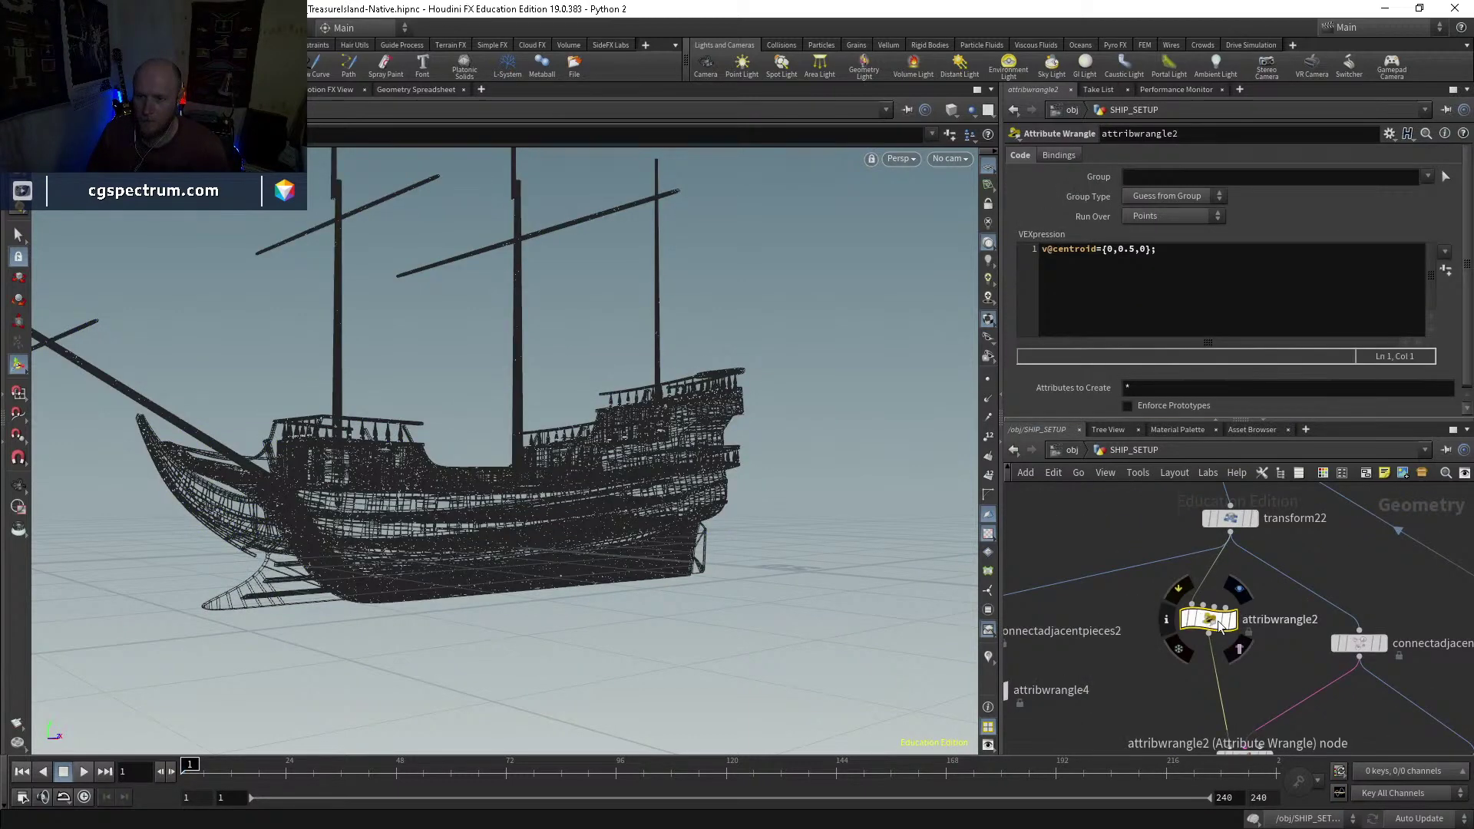
{"action": "middle_click_drag", "start_coordinate": [1284, 630], "coordinate": [1191, 523]}
{"action": "left_click", "coordinate": [1124, 579]}
Step: Display the OUT_GLUE null to examine the glue constraint lines across the ship
{"action": "scroll", "coordinate": [1191, 525], "scroll_direction": "down", "scroll_amount": 1}
{"action": "middle_click_drag", "start_coordinate": [1290, 558], "coordinate": [1151, 526]}
{"action": "scroll", "coordinate": [1230, 572], "scroll_direction": "up", "scroll_amount": 1}
{"action": "scroll", "coordinate": [1244, 653], "scroll_direction": "down", "scroll_amount": 3}
{"action": "scroll", "coordinate": [1283, 666], "scroll_direction": "up", "scroll_amount": 3}
{"action": "left_click", "coordinate": [1249, 623]}
{"action": "left_click_drag", "start_coordinate": [900, 578], "coordinate": [816, 559], "text": "alt"}
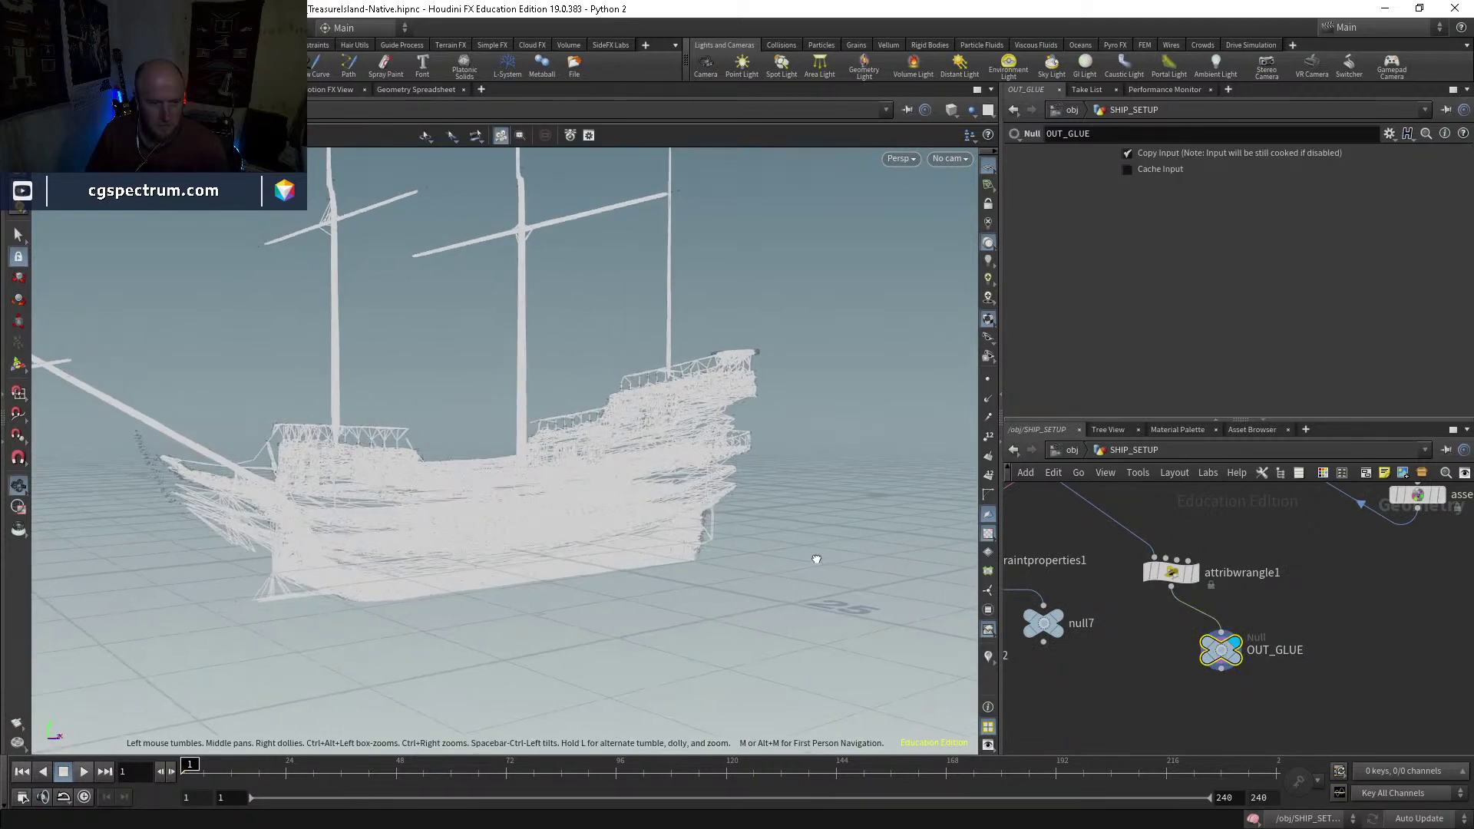
Step: Trace the network from OUT_GLUE up through merge2 and the assemble branches to review how the pieces are wired
{"action": "scroll", "coordinate": [1223, 615], "scroll_direction": "down", "scroll_amount": 3}
{"action": "middle_click_drag", "start_coordinate": [1340, 588], "coordinate": [1399, 706]}
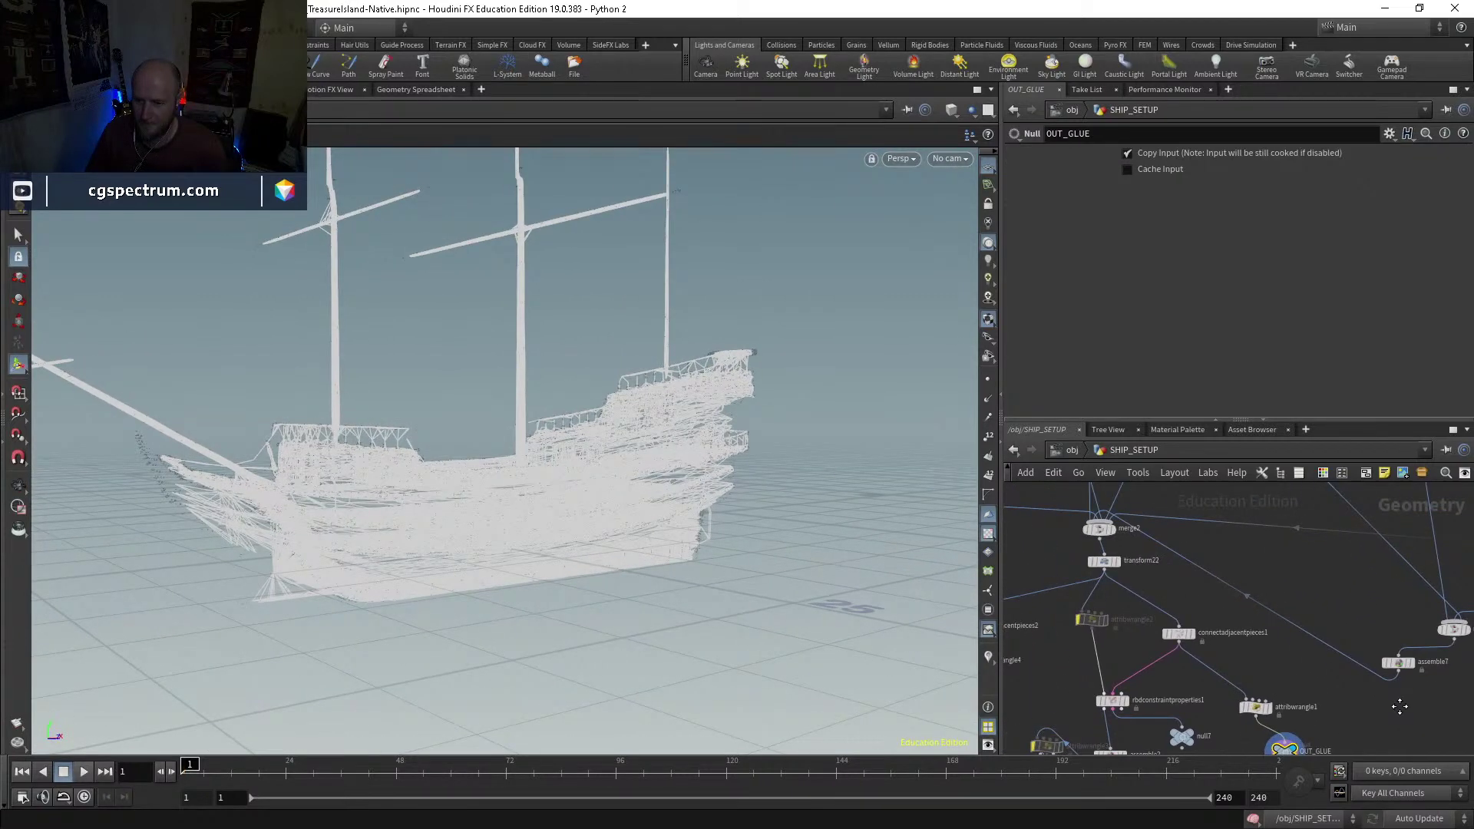
{"action": "middle_click_drag", "start_coordinate": [1365, 648], "coordinate": [1323, 654]}
{"action": "middle_click_drag", "start_coordinate": [1196, 601], "coordinate": [1146, 661]}
{"action": "scroll", "coordinate": [1121, 638], "scroll_direction": "down", "scroll_amount": 2}
{"action": "middle_click_drag", "start_coordinate": [1371, 671], "coordinate": [1273, 626]}
{"action": "scroll", "coordinate": [1161, 664], "scroll_direction": "up", "scroll_amount": 2}
{"action": "middle_click_drag", "start_coordinate": [1144, 618], "coordinate": [1382, 684]}
{"action": "middle_click_drag", "start_coordinate": [1108, 582], "coordinate": [1355, 700]}
{"action": "mouse_move", "coordinate": [1130, 647]}
{"action": "middle_mouse_down"}
{"action": "mouse_move", "coordinate": [1385, 681]}
{"action": "mouse_move", "coordinate": [1152, 673]}
{"action": "middle_mouse_up"}
{"action": "middle_click_drag", "start_coordinate": [1300, 659], "coordinate": [1216, 667]}
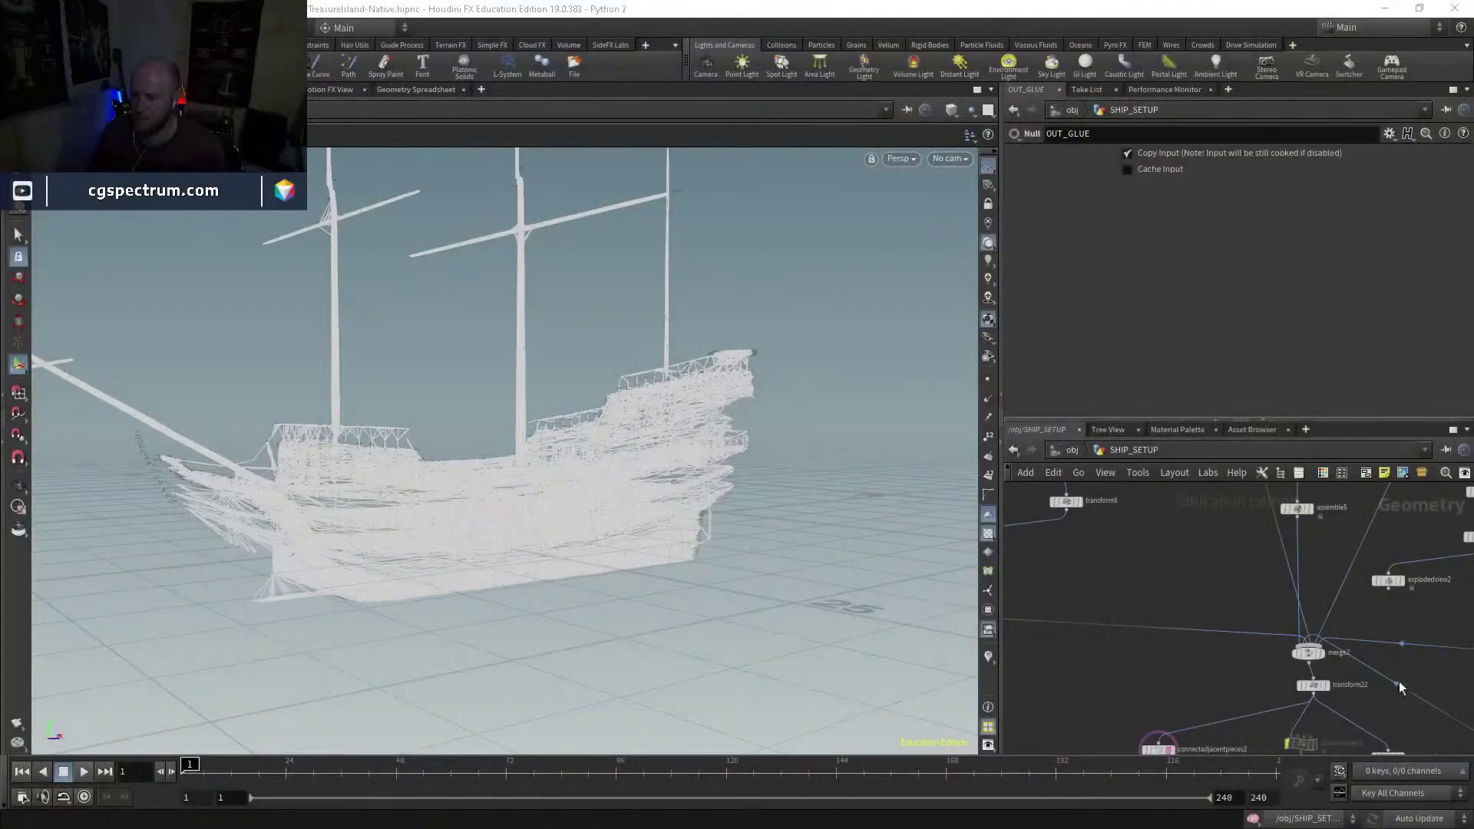
Step: Follow the network down past assemble2, enter dopnet1 and run the ship simulation again
{"action": "middle_click_drag", "start_coordinate": [1203, 690], "coordinate": [1094, 551]}
{"action": "middle_click_drag", "start_coordinate": [1175, 667], "coordinate": [1138, 601]}
{"action": "scroll", "coordinate": [1164, 669], "scroll_direction": "up", "scroll_amount": 5}
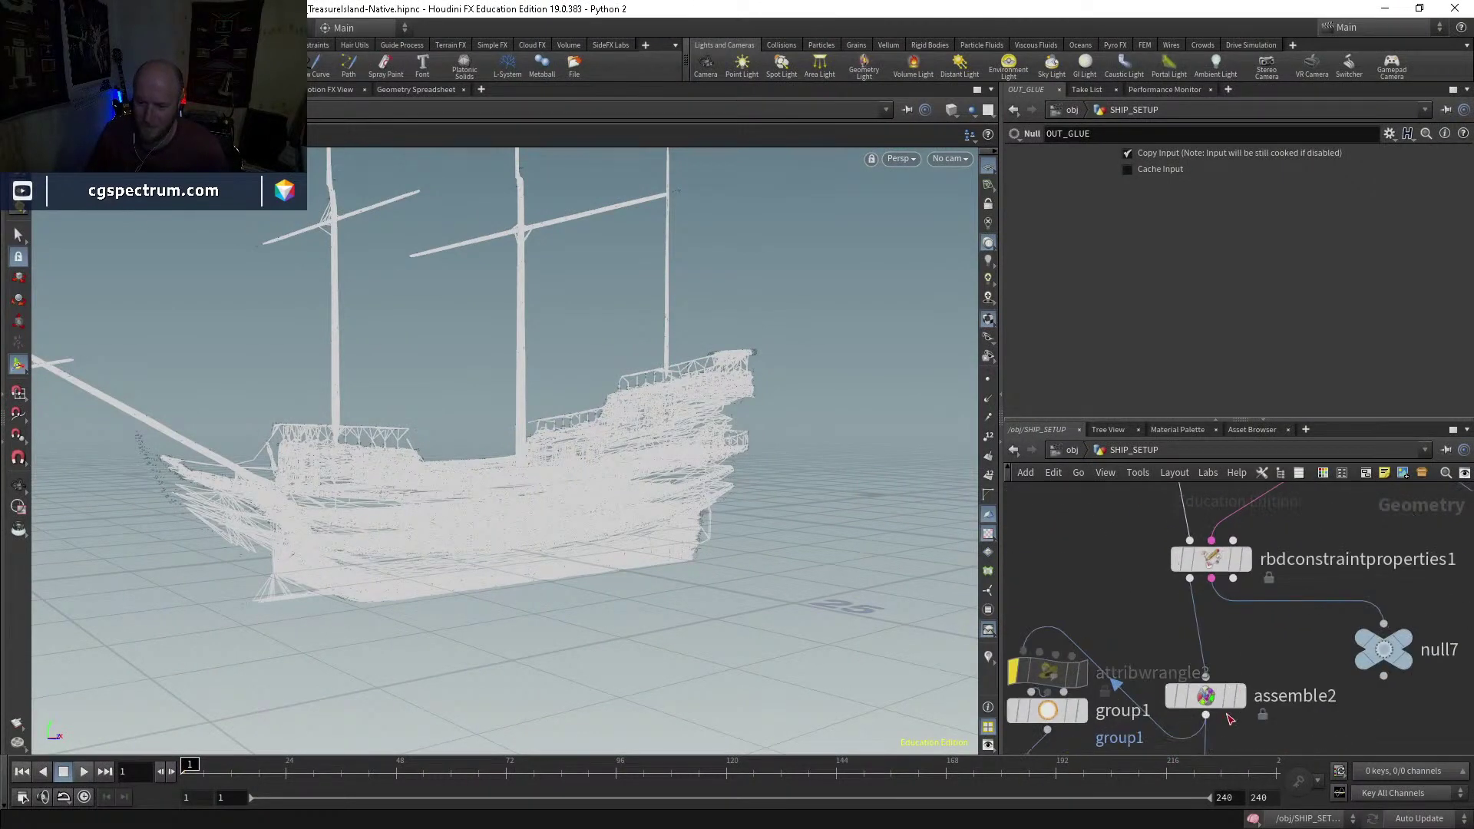
{"action": "middle_click_drag", "start_coordinate": [1289, 711], "coordinate": [1242, 501]}
{"action": "mouse_move", "coordinate": [1209, 662]}
{"action": "middle_mouse_down"}
{"action": "mouse_move", "coordinate": [1196, 564]}
{"action": "mouse_move", "coordinate": [1315, 599]}
{"action": "middle_mouse_up"}
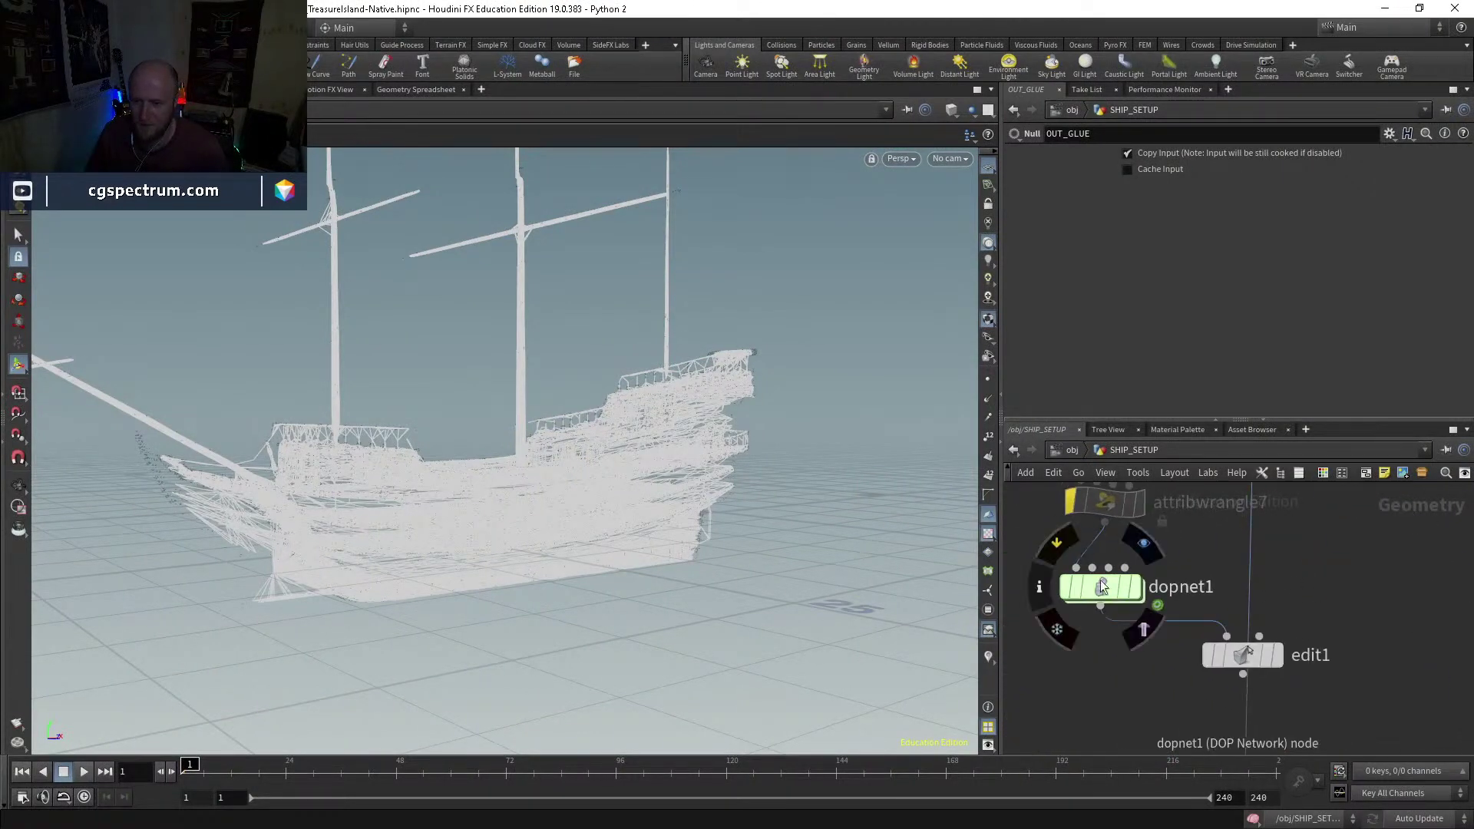
{"action": "double_click", "coordinate": [1094, 587]}
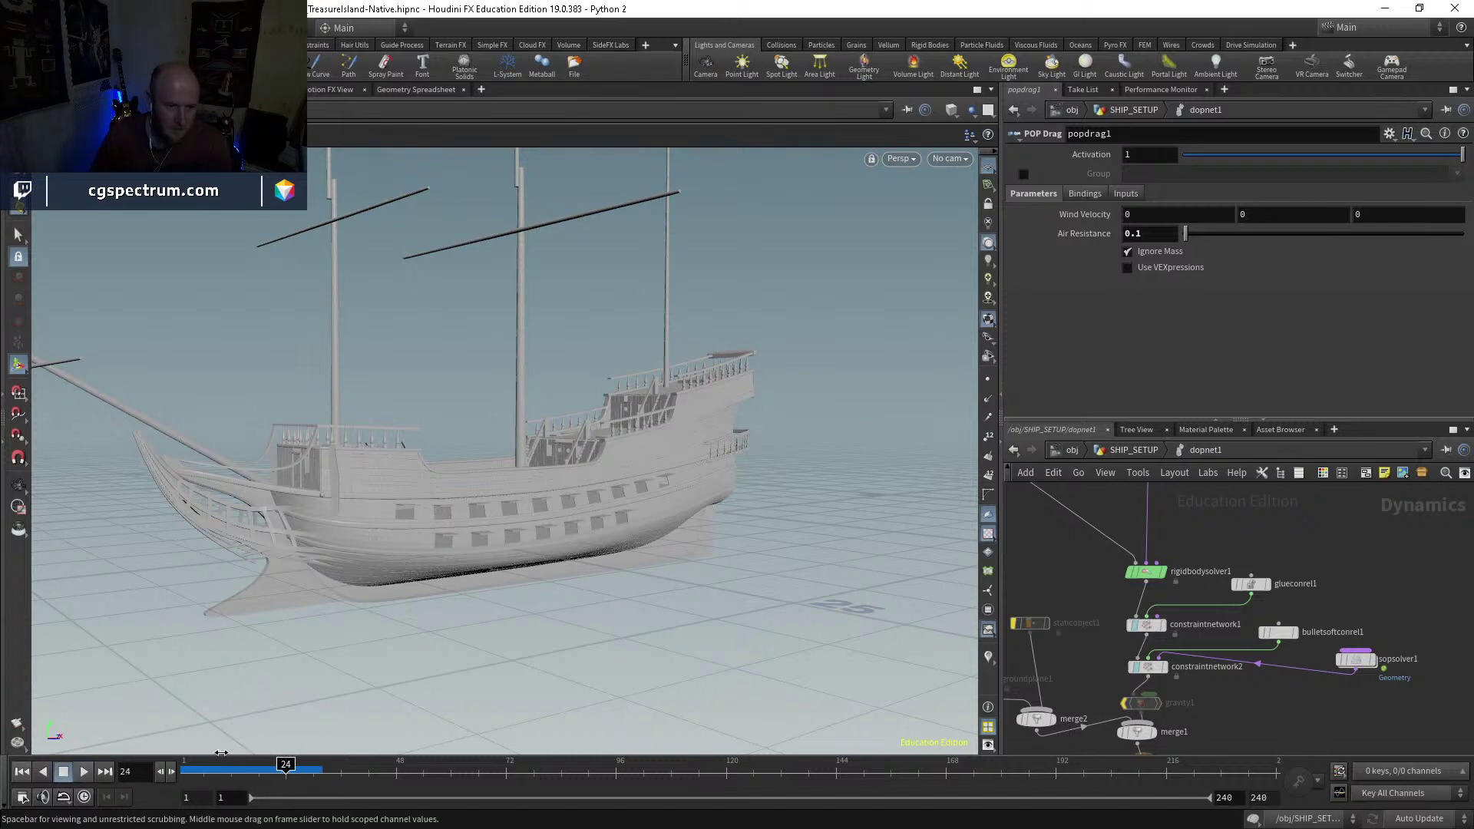
Step: Bypass constraintnetwork2 and constraintnetwork1 below rigidbodysolver1
{"action": "scroll", "coordinate": [1142, 590], "scroll_direction": "up", "scroll_amount": 3}
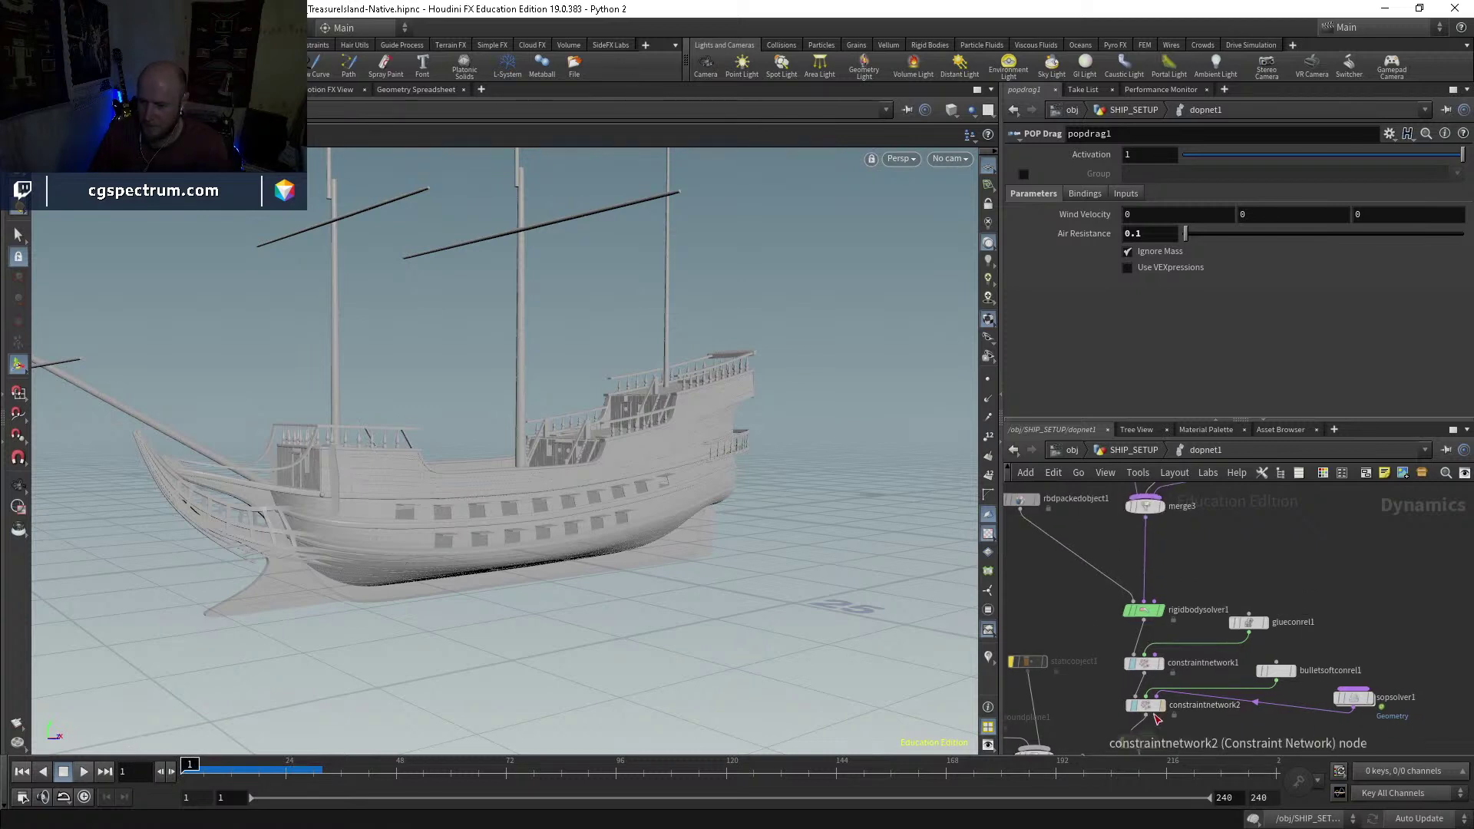
{"action": "left_click", "coordinate": [1126, 700]}
{"action": "left_click", "coordinate": [1124, 639]}
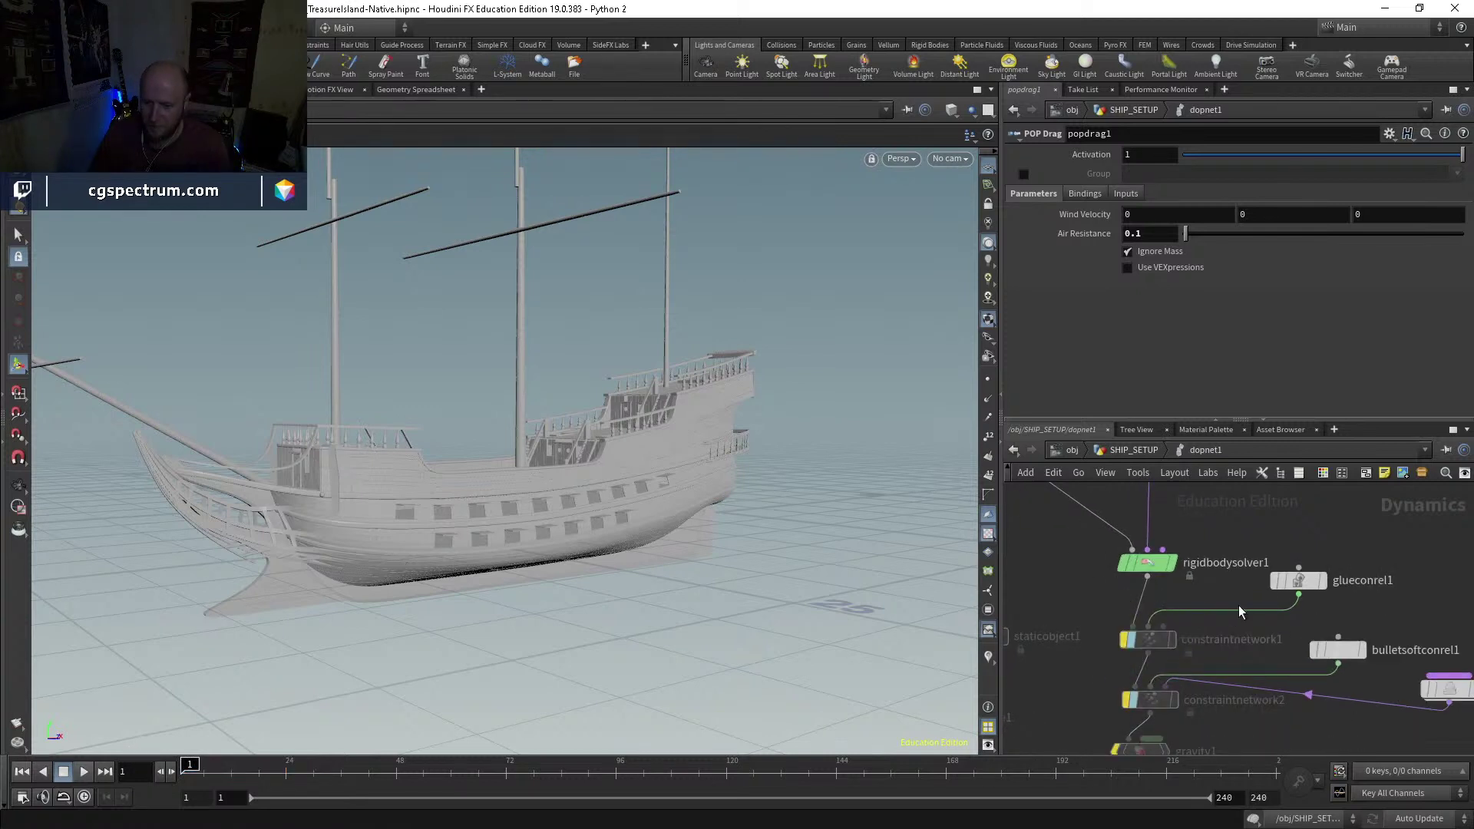
Step: Bypass the poplookat1 node feeding merge3 and select popdrag1 to check its settings
{"action": "scroll", "coordinate": [1202, 621], "scroll_direction": "down", "scroll_amount": 3}
{"action": "middle_click_drag", "start_coordinate": [1230, 527], "coordinate": [1210, 688]}
{"action": "scroll", "coordinate": [1224, 611], "scroll_direction": "up", "scroll_amount": 3}
{"action": "left_click", "coordinate": [1211, 620]}
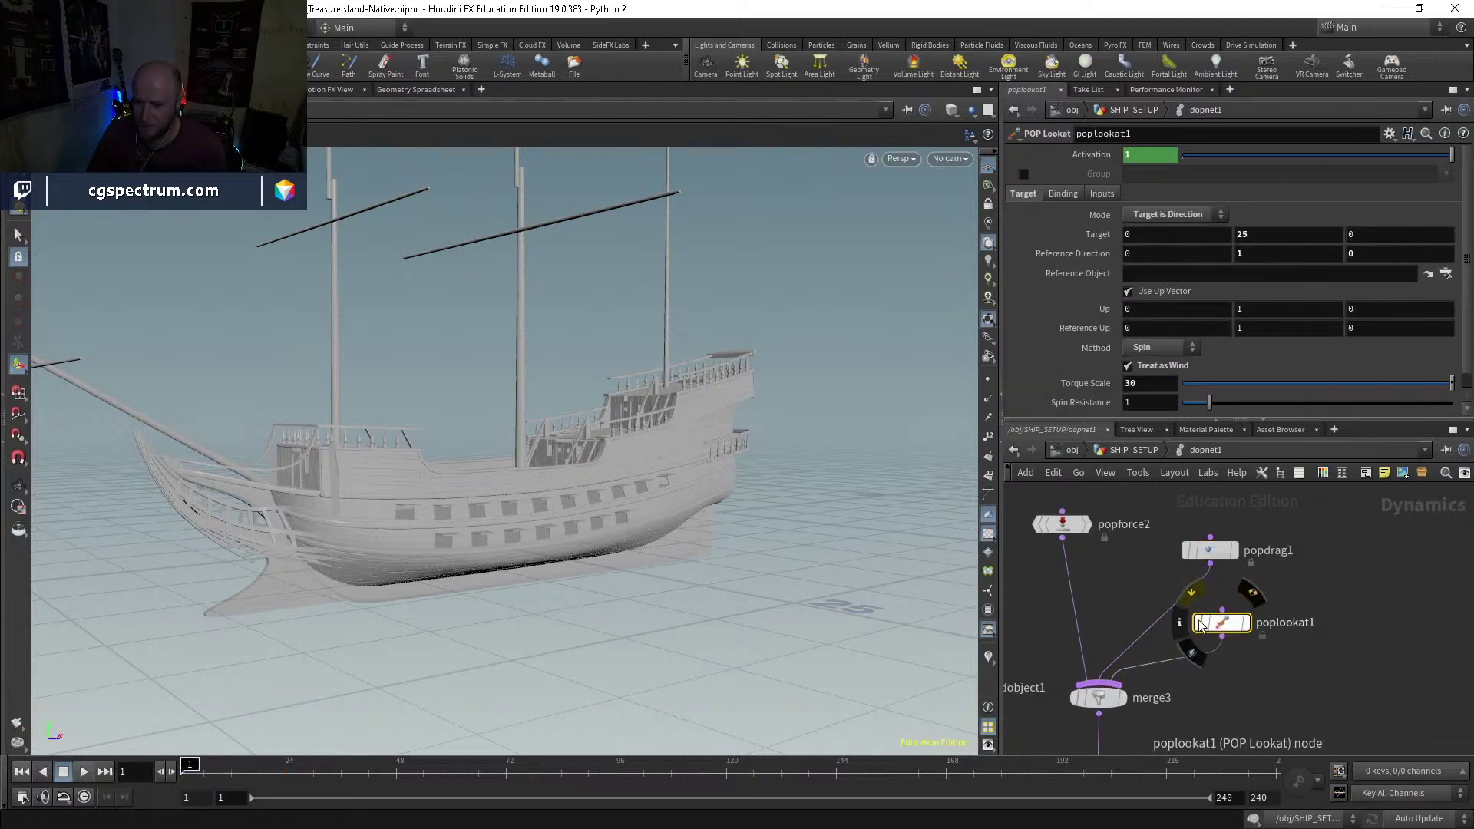
{"action": "left_click", "coordinate": [1198, 623]}
{"action": "left_click", "coordinate": [1209, 552]}
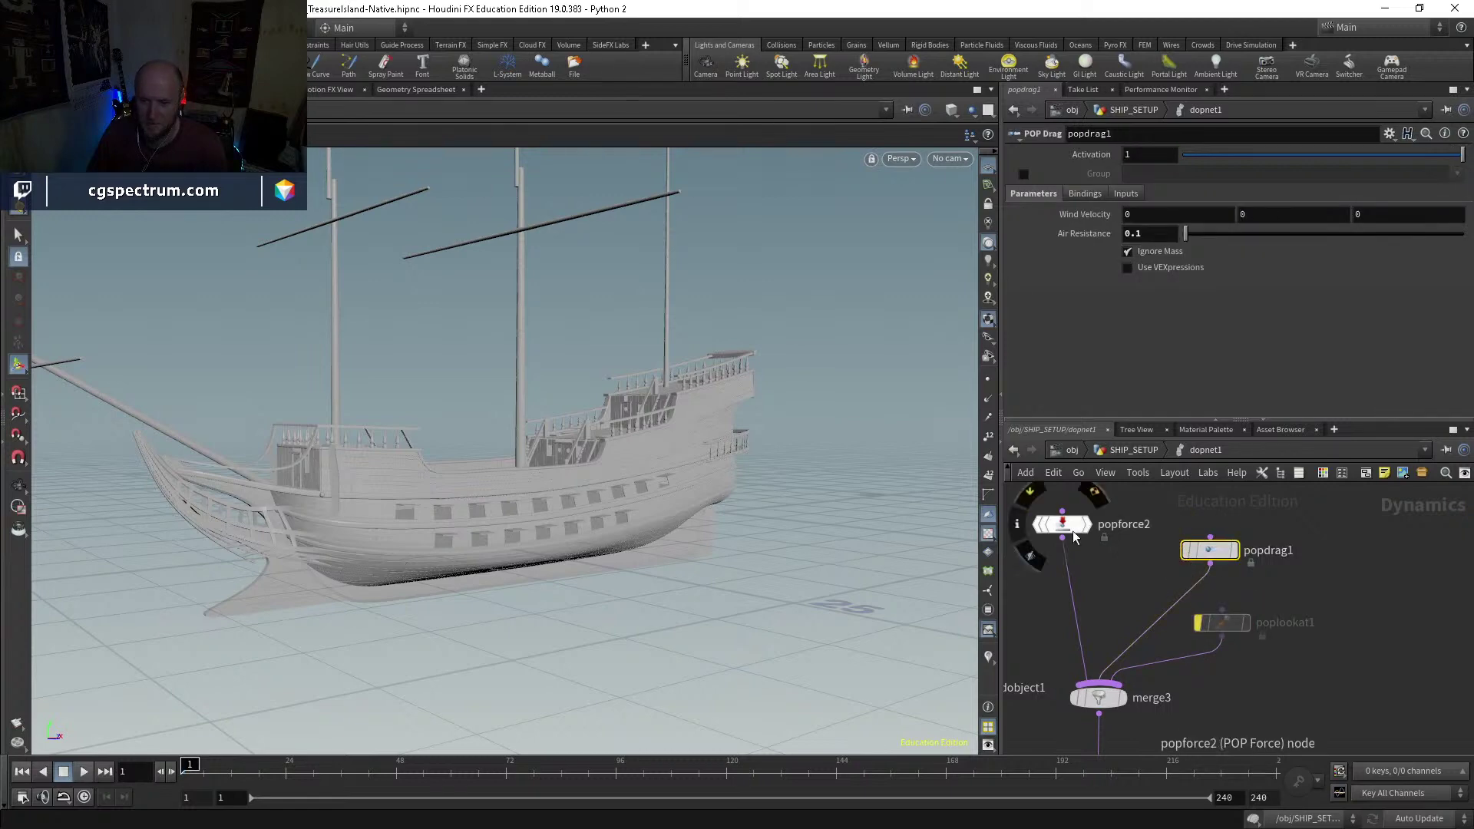
Step: Add a new POP Force node and wire it into merge3 in place of popforce2
{"action": "left_click_drag", "start_coordinate": [1067, 528], "coordinate": [1043, 508]}
{"action": "key", "text": "Tab"}
{"action": "type", "text": "popfo"}
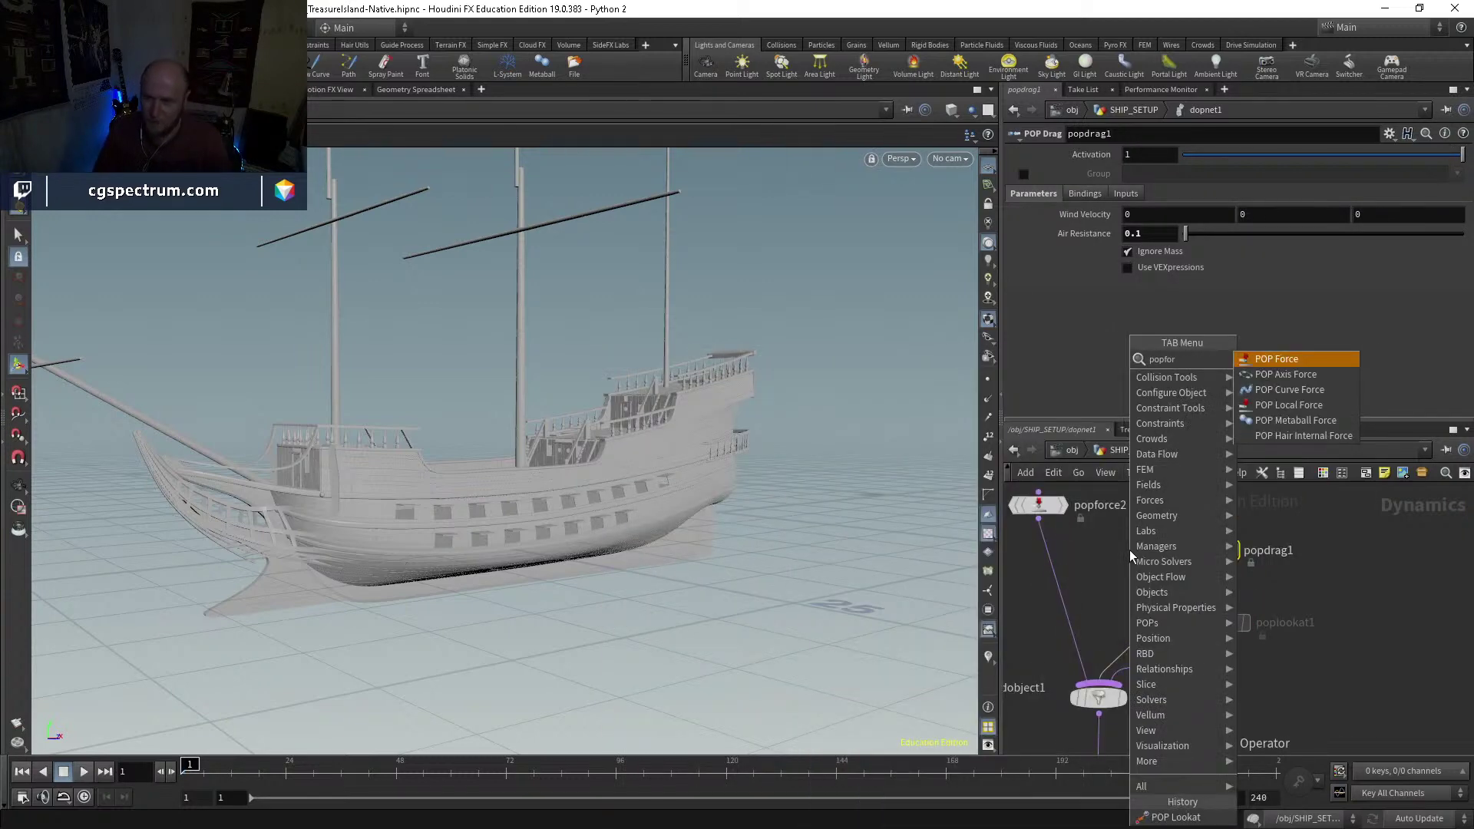
{"action": "key", "text": "Return"}
{"action": "left_click", "coordinate": [1130, 556]}
{"action": "left_click_drag", "start_coordinate": [1056, 583], "coordinate": [1081, 570]}
Step: Set popforce1's Y force to -9.8 as a simple downward force
{"action": "left_click", "coordinate": [1255, 212]}
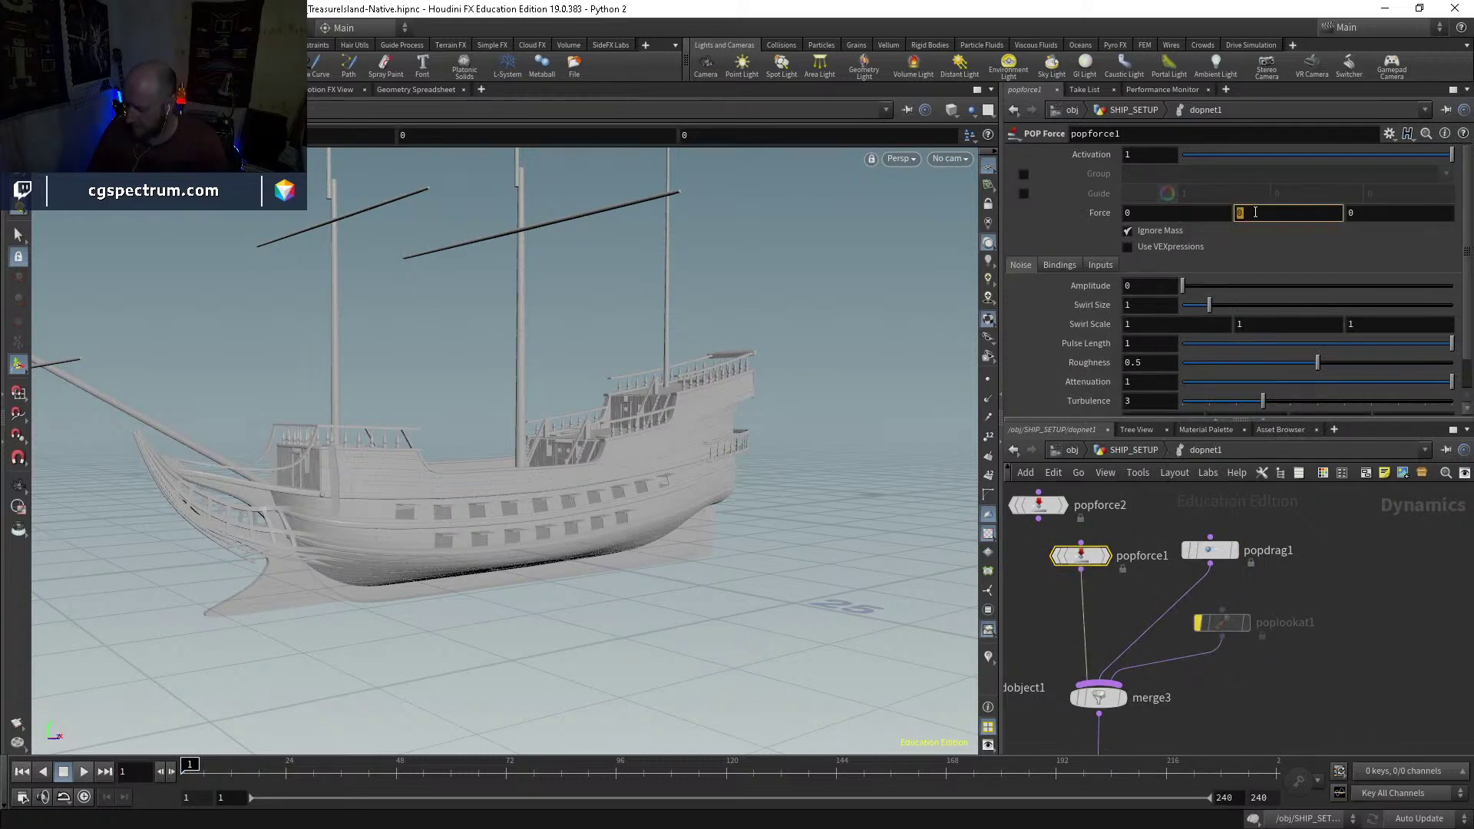
{"action": "type", "text": "-9.8"}
{"action": "key", "text": "Return"}
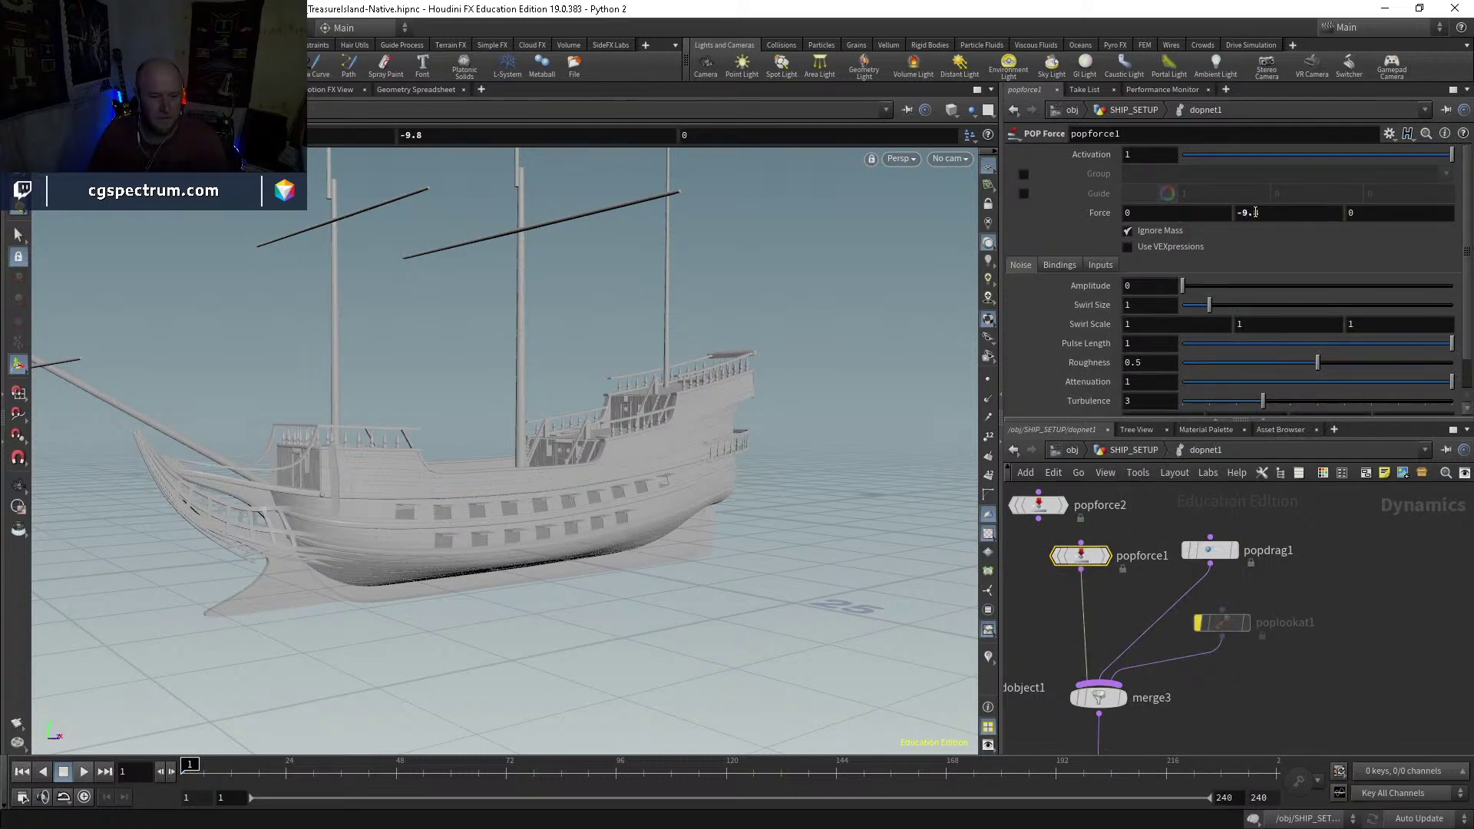
{"action": "middle_click_drag", "start_coordinate": [1083, 525], "coordinate": [1120, 539]}
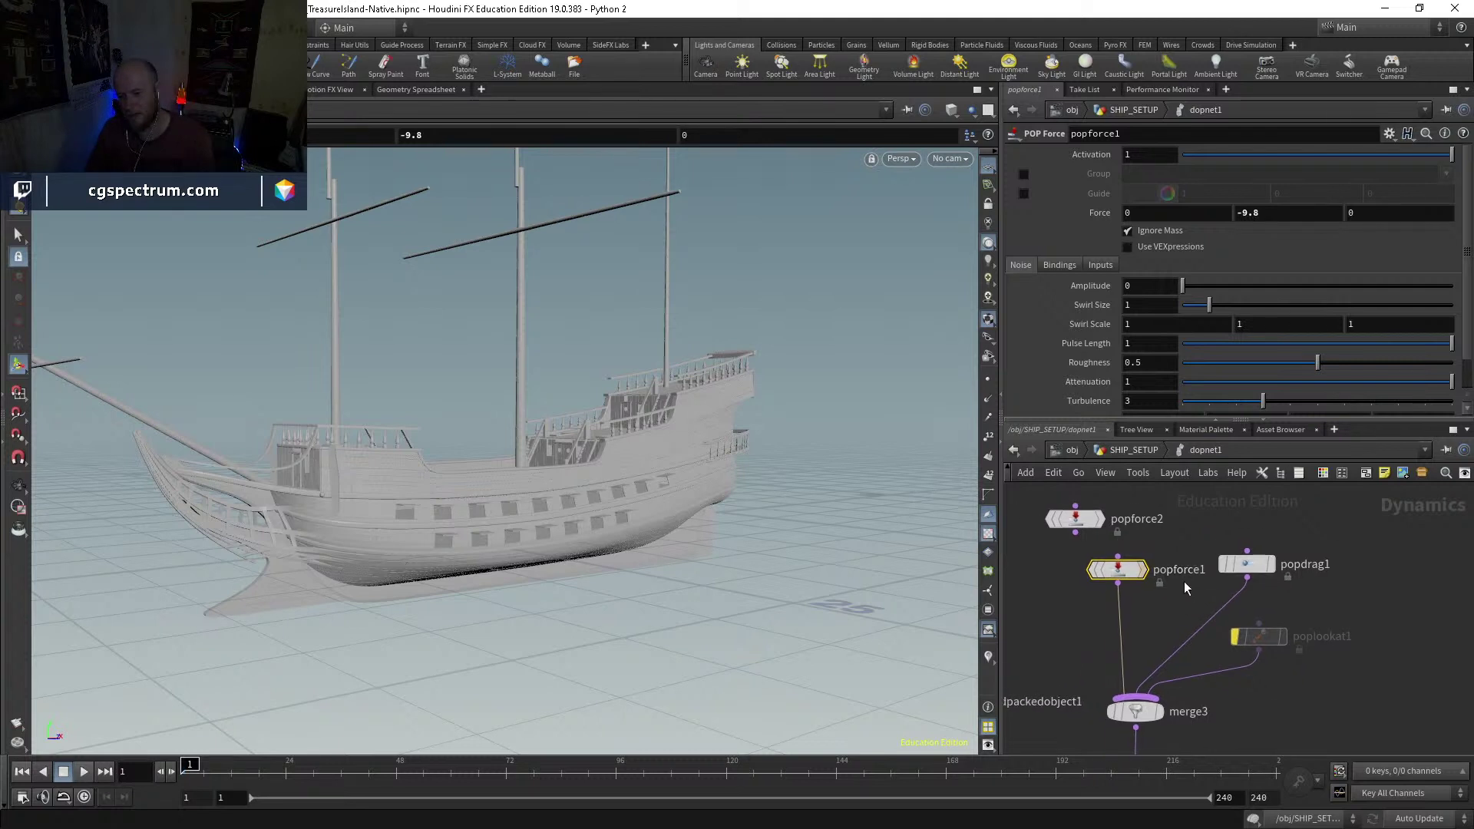
{"action": "left_click_drag", "start_coordinate": [1081, 525], "coordinate": [1061, 521]}
{"action": "left_click_drag", "start_coordinate": [1271, 575], "coordinate": [1267, 585]}
{"action": "middle_click_drag", "start_coordinate": [1297, 613], "coordinate": [1285, 588]}
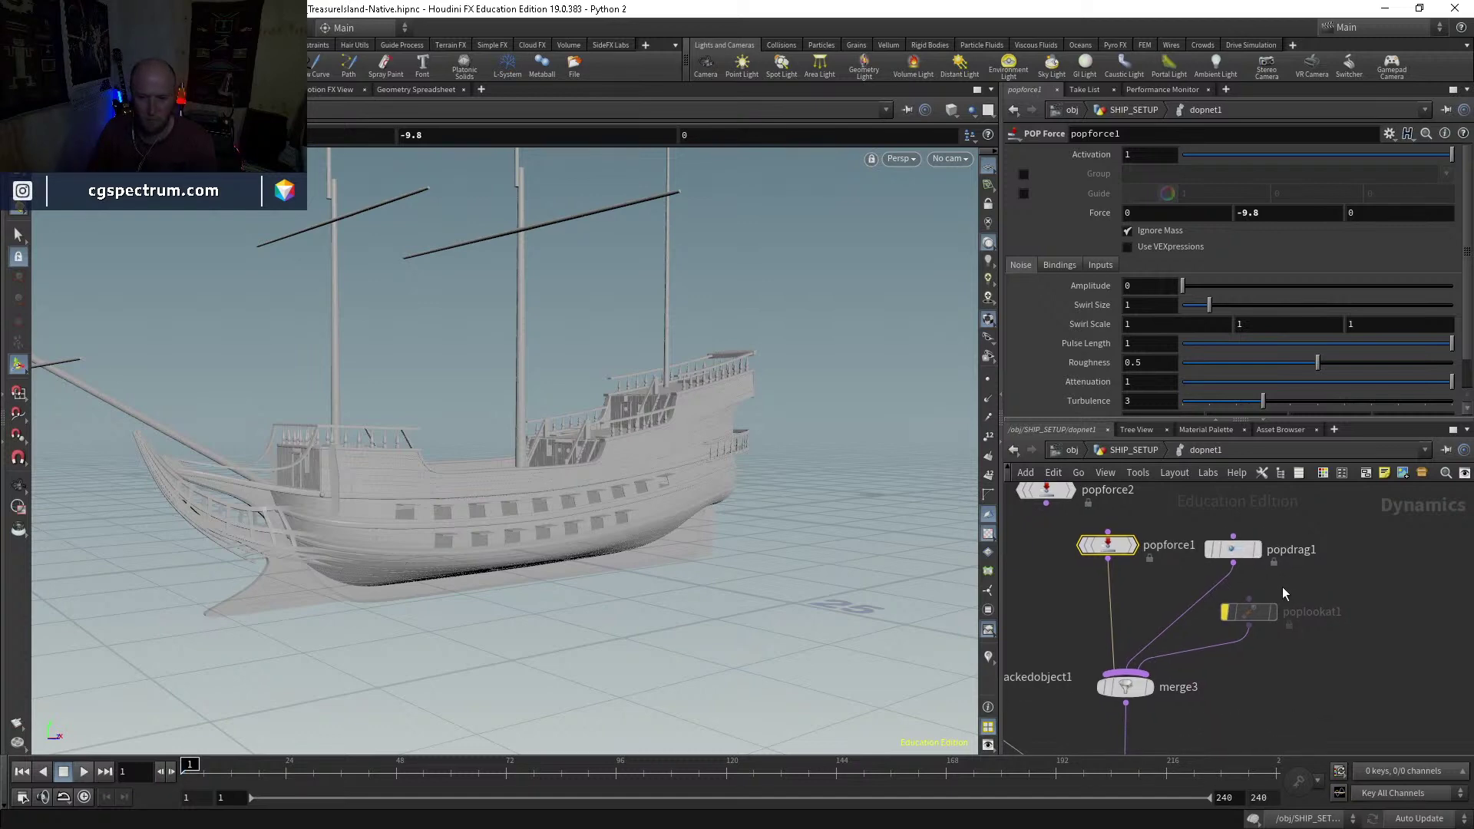
Step: Go up to SHIP_SETUP, inspect assemble2 and the constraint branches around it, and return inside dopnet1
{"action": "left_click", "coordinate": [1132, 448]}
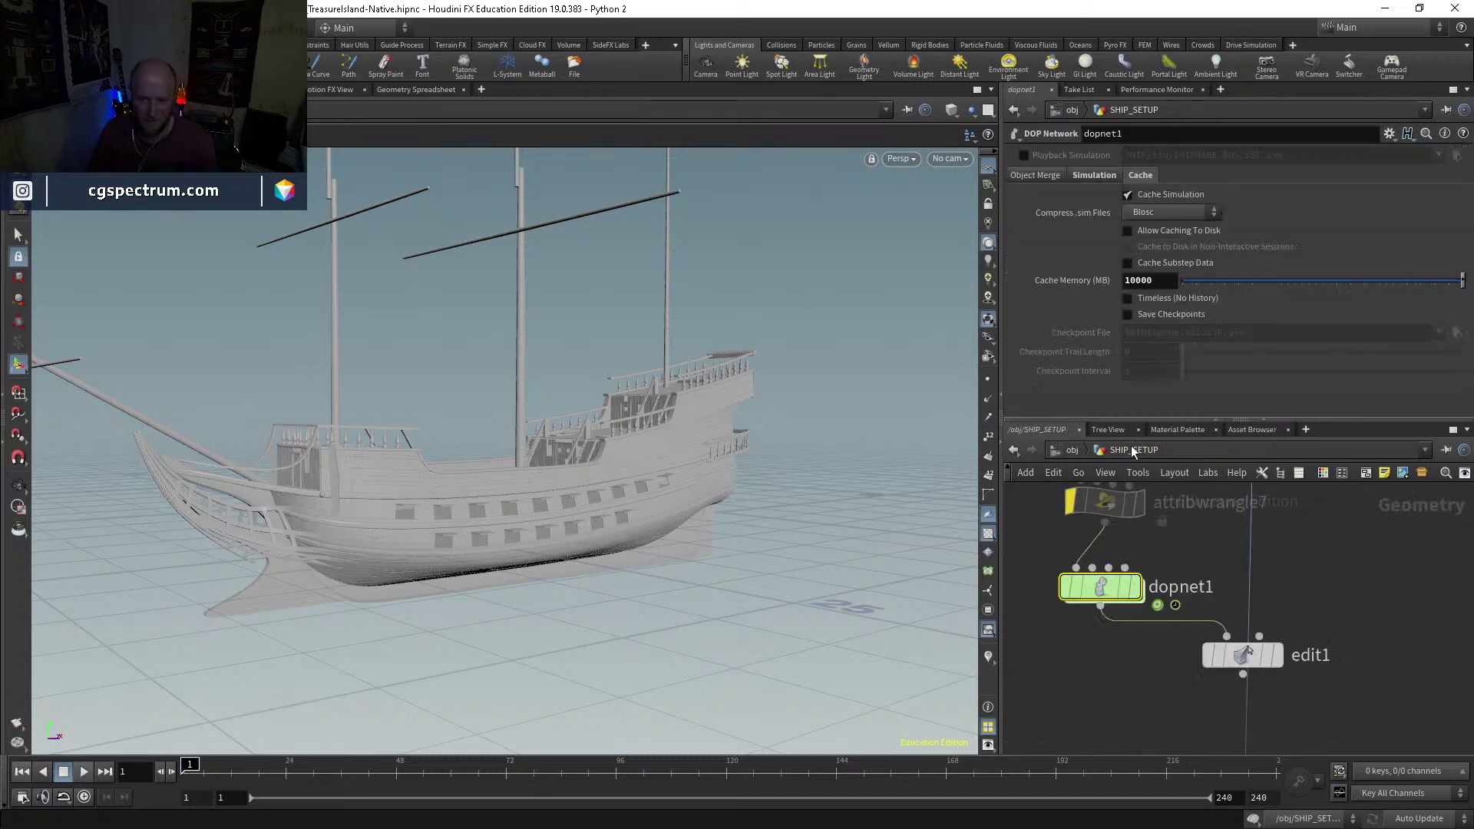
{"action": "middle_click_drag", "start_coordinate": [1205, 583], "coordinate": [1211, 700]}
{"action": "scroll", "coordinate": [1213, 702], "scroll_direction": "down", "scroll_amount": 3}
{"action": "middle_click_drag", "start_coordinate": [1192, 592], "coordinate": [1181, 621]}
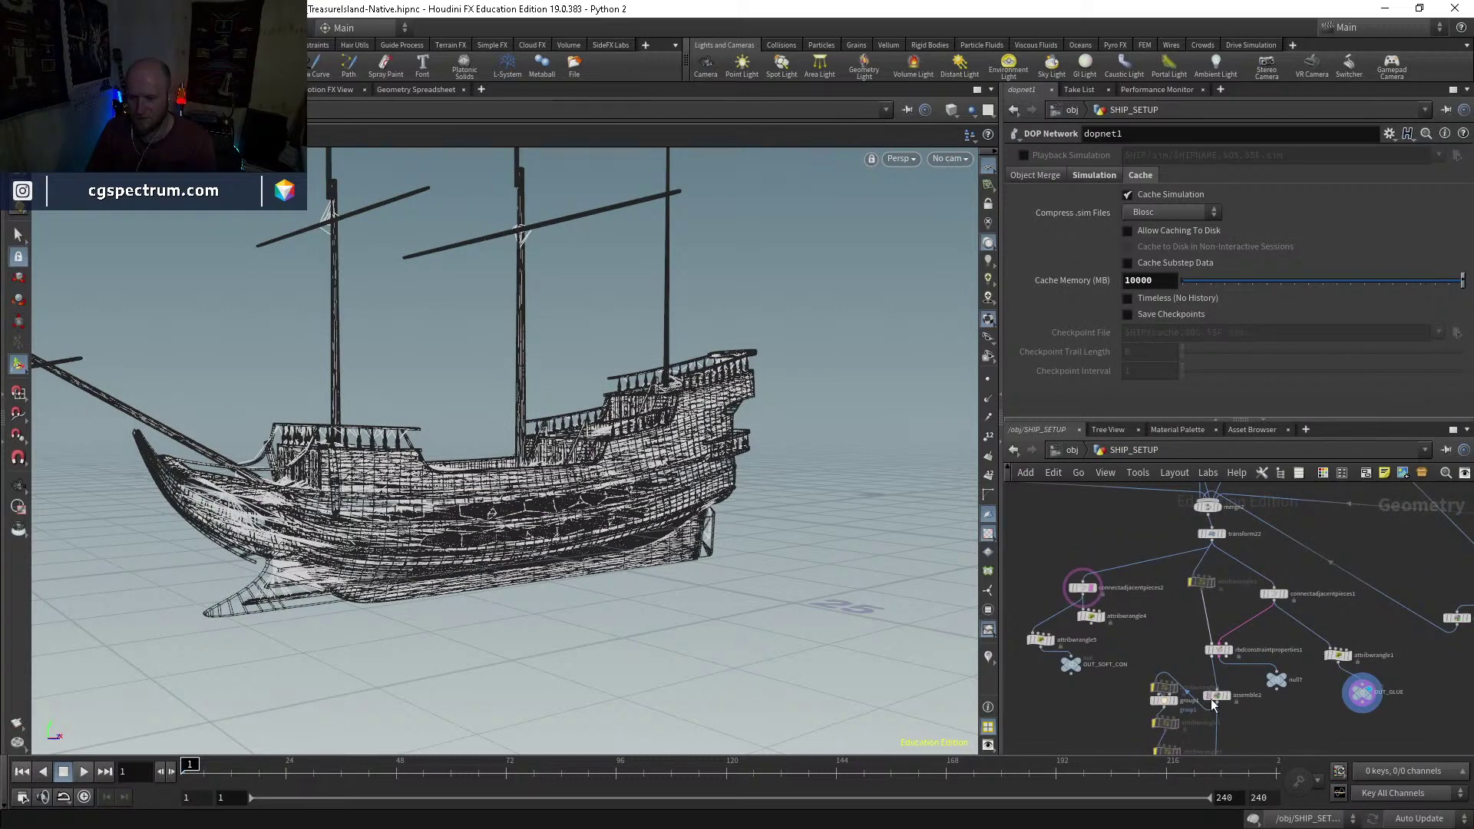
{"action": "left_click", "coordinate": [1217, 696]}
{"action": "scroll", "coordinate": [1185, 641], "scroll_direction": "up", "scroll_amount": 2}
{"action": "middle_click_drag", "start_coordinate": [1151, 691], "coordinate": [1152, 694]}
{"action": "middle_click_drag", "start_coordinate": [1248, 588], "coordinate": [1237, 652]}
{"action": "middle_click_drag", "start_coordinate": [1247, 555], "coordinate": [1151, 563]}
{"action": "scroll", "coordinate": [1274, 595], "scroll_direction": "down", "scroll_amount": 3}
{"action": "middle_click_drag", "start_coordinate": [1097, 744], "coordinate": [1199, 652]}
{"action": "double_click", "coordinate": [1113, 665]}
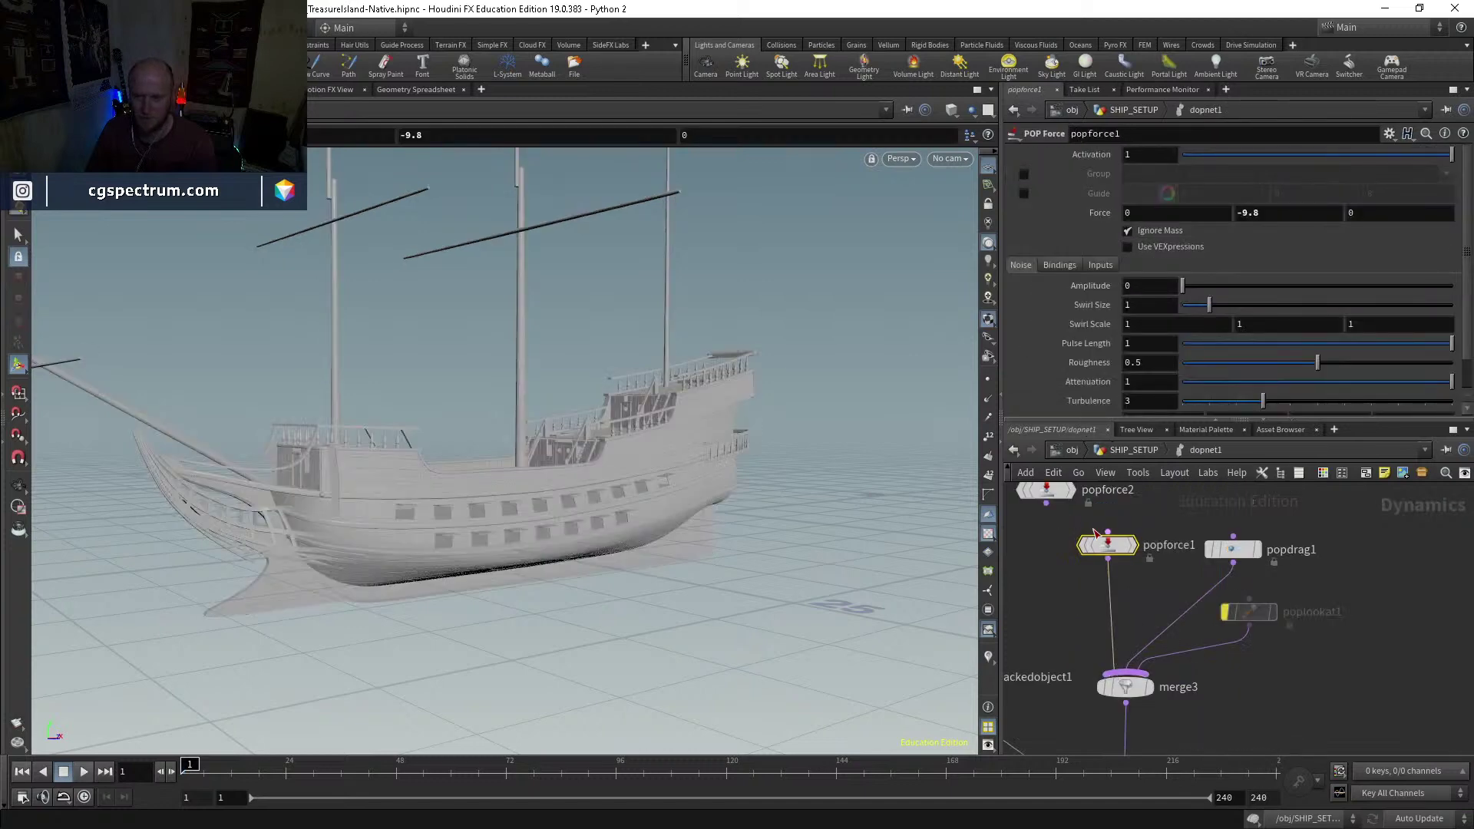
Step: Review popforce2's VEXpression code and compare it with the settings of popforce1
{"action": "left_click", "coordinate": [1046, 490]}
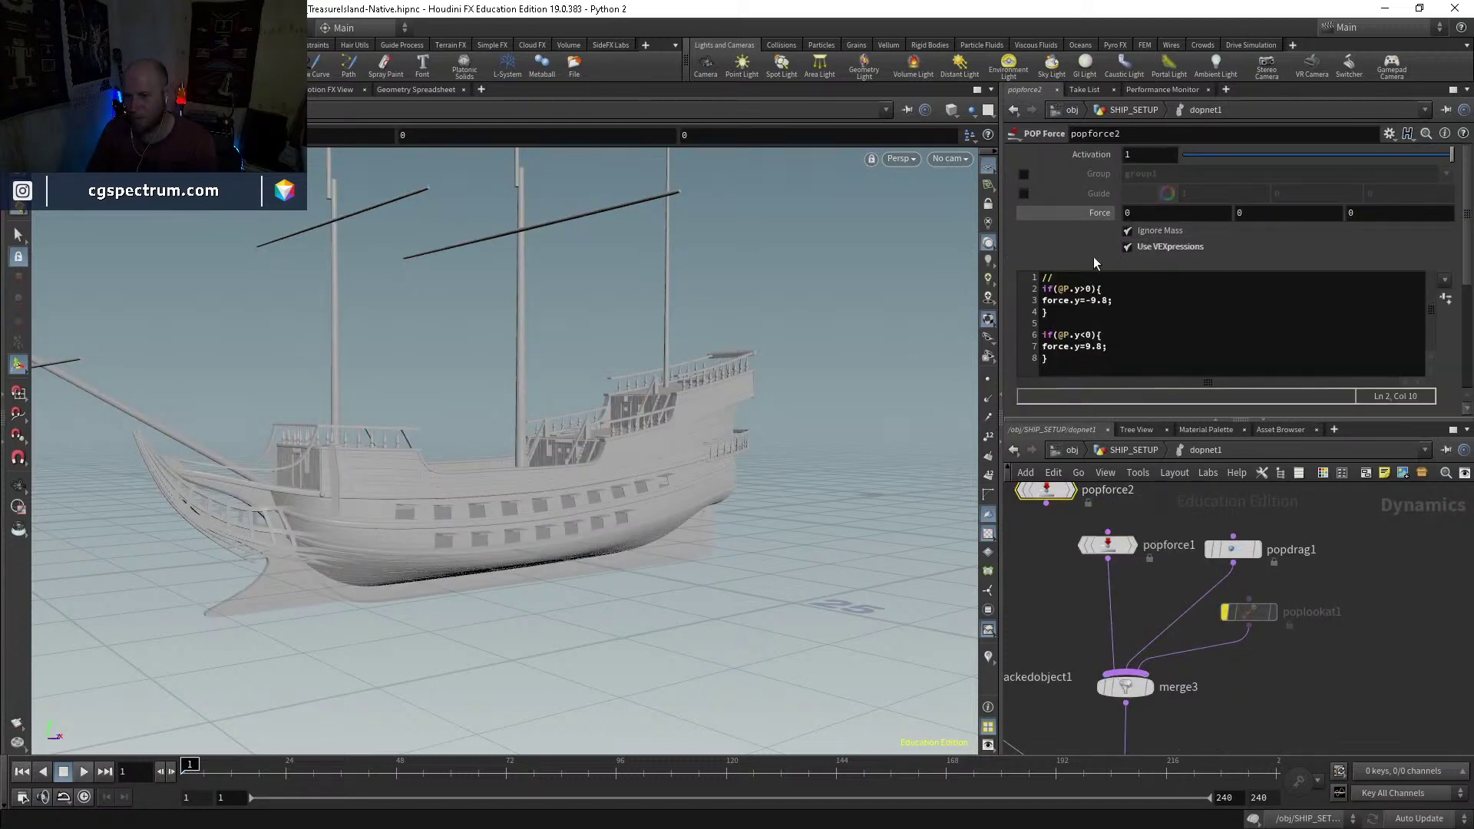
{"action": "mouse_move", "coordinate": [1242, 618]}
{"action": "left_click", "coordinate": [1108, 545]}
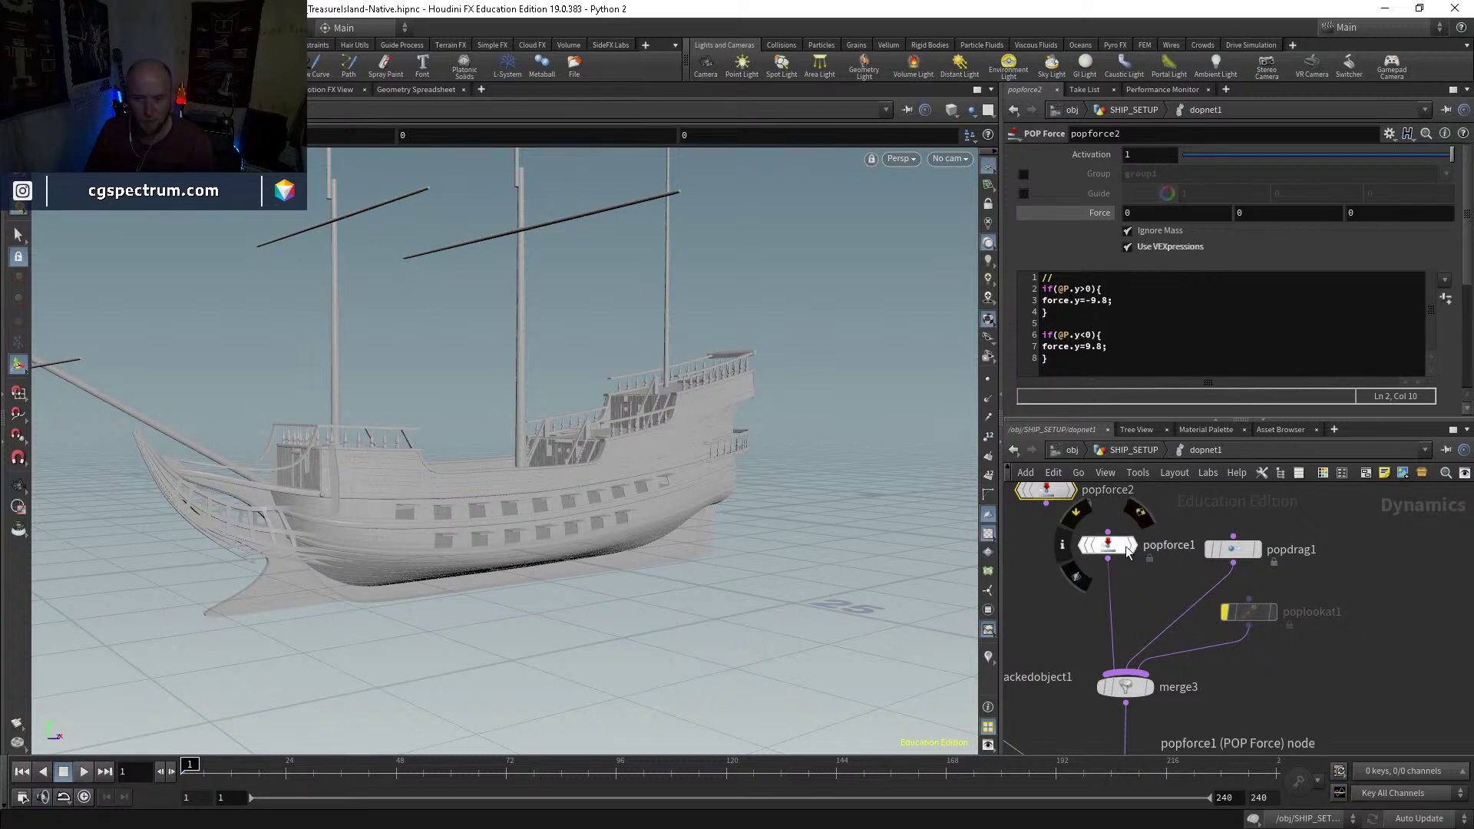
Step: Simulate the ship with popforce1 to about frame 16, stop playback and return to frame 1
{"action": "left_click", "coordinate": [1349, 639]}
{"action": "key", "text": "Up"}
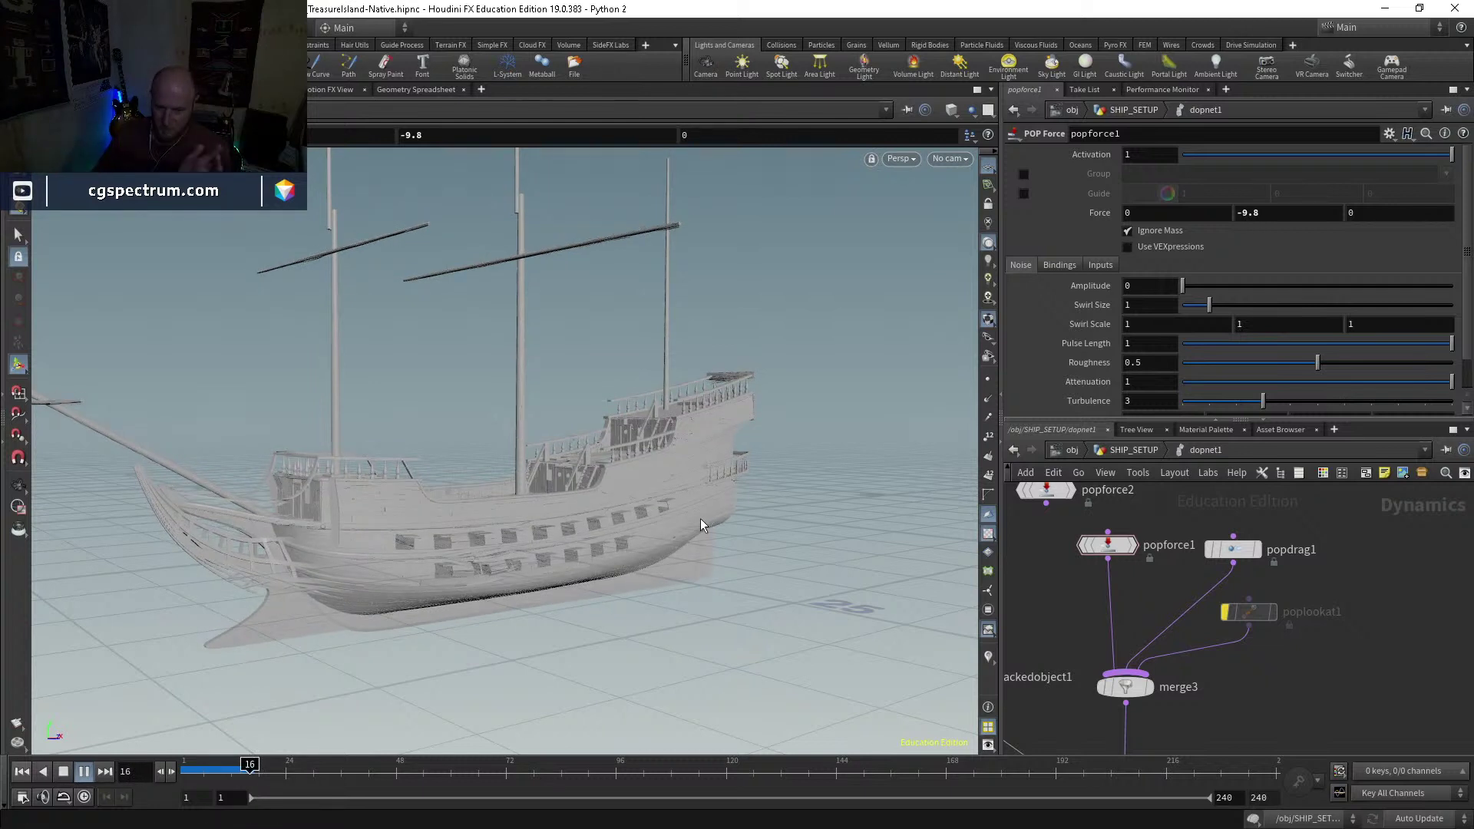
{"action": "key", "text": "Escape"}
{"action": "left_click_drag", "start_coordinate": [221, 767], "coordinate": [173, 767]}
Step: Reconnect popforce2 to merge3 in place of popforce1, moving the disconnected popforce1 aside
{"action": "left_click_drag", "start_coordinate": [1110, 547], "coordinate": [1139, 541]}
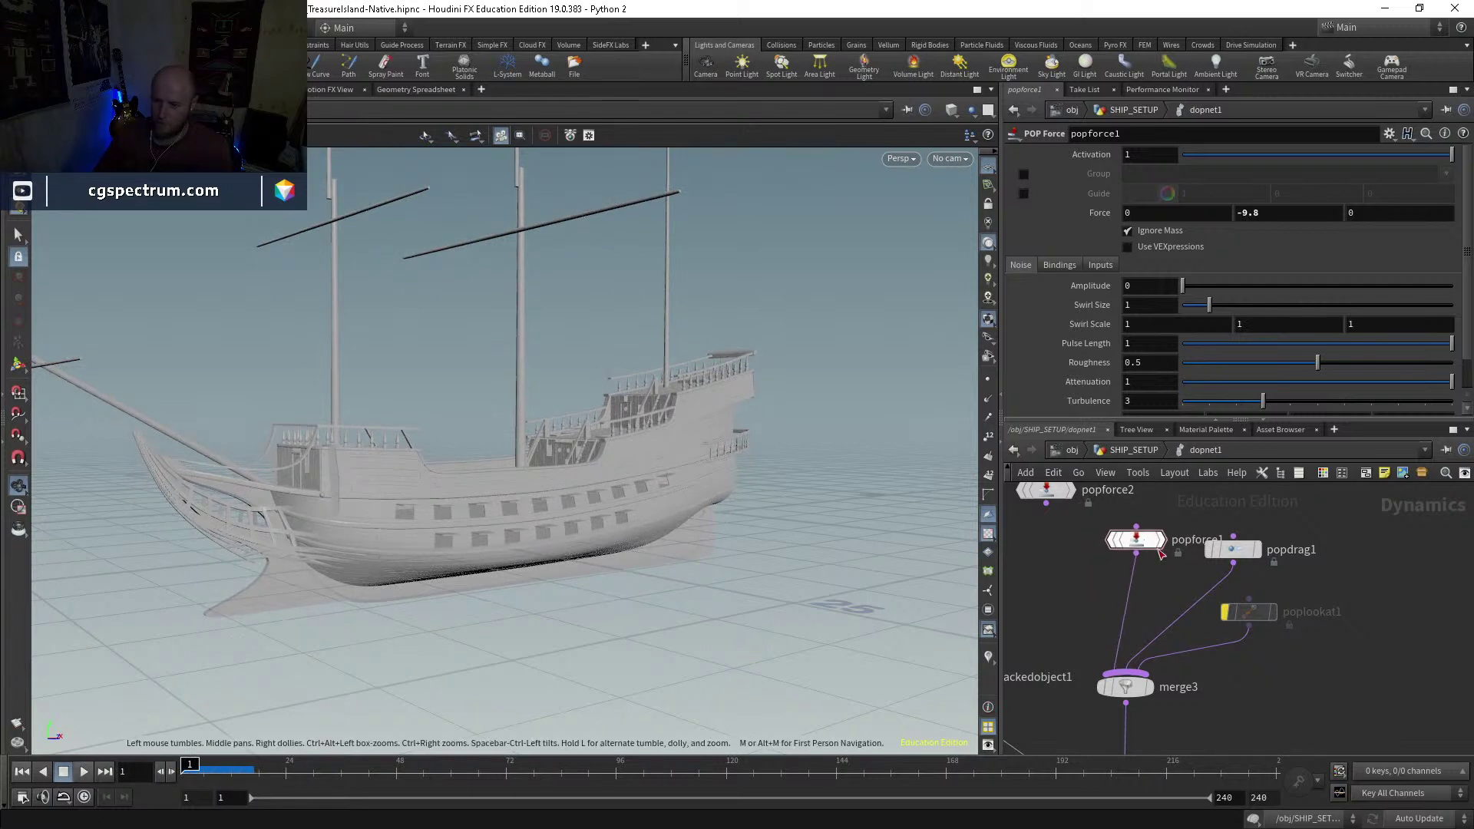
{"action": "left_click", "coordinate": [1251, 619]}
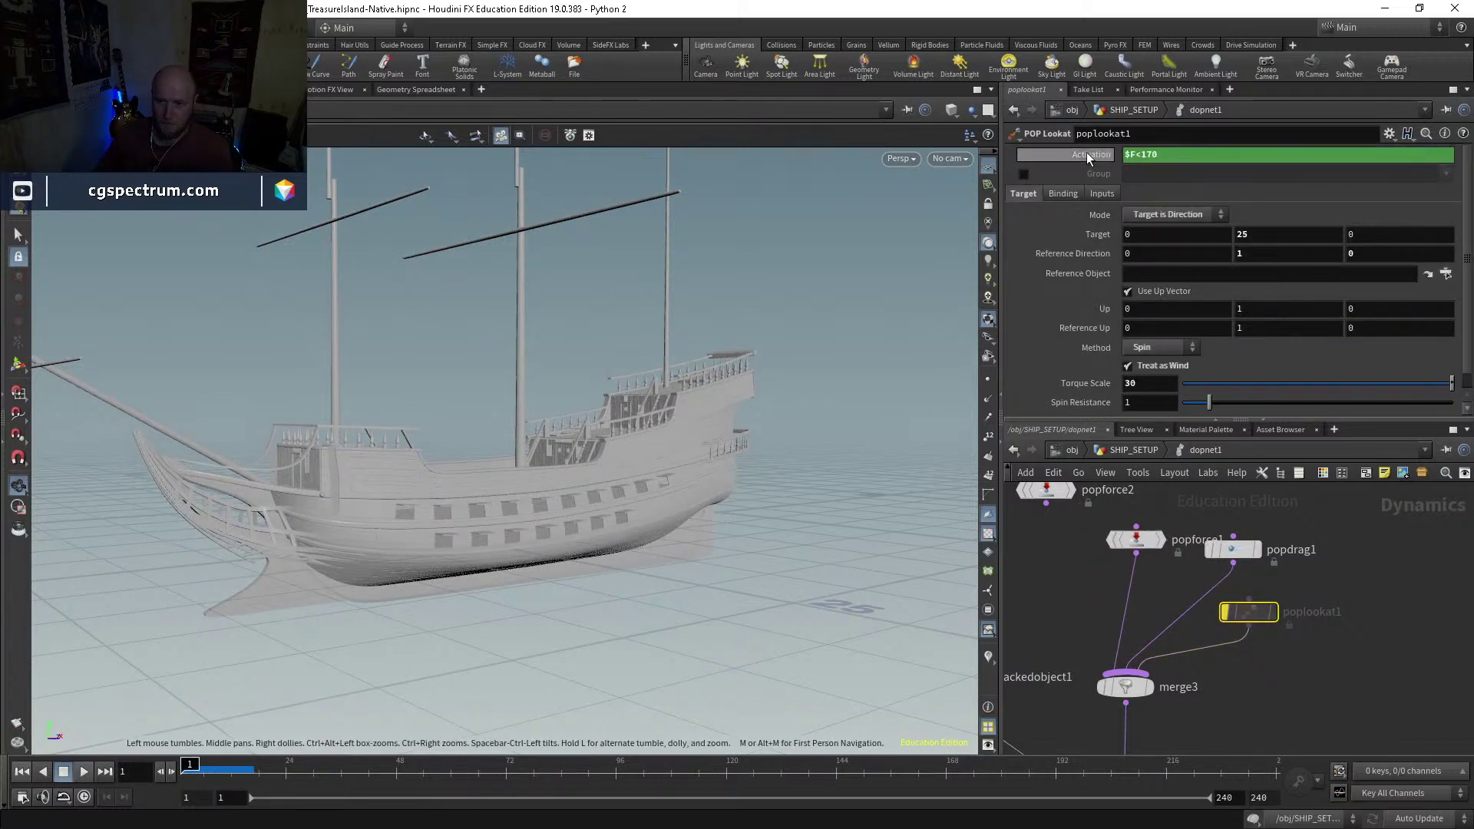
{"action": "left_click_drag", "start_coordinate": [1129, 592], "coordinate": [1048, 525]}
{"action": "left_click_drag", "start_coordinate": [1134, 542], "coordinate": [1143, 542]}
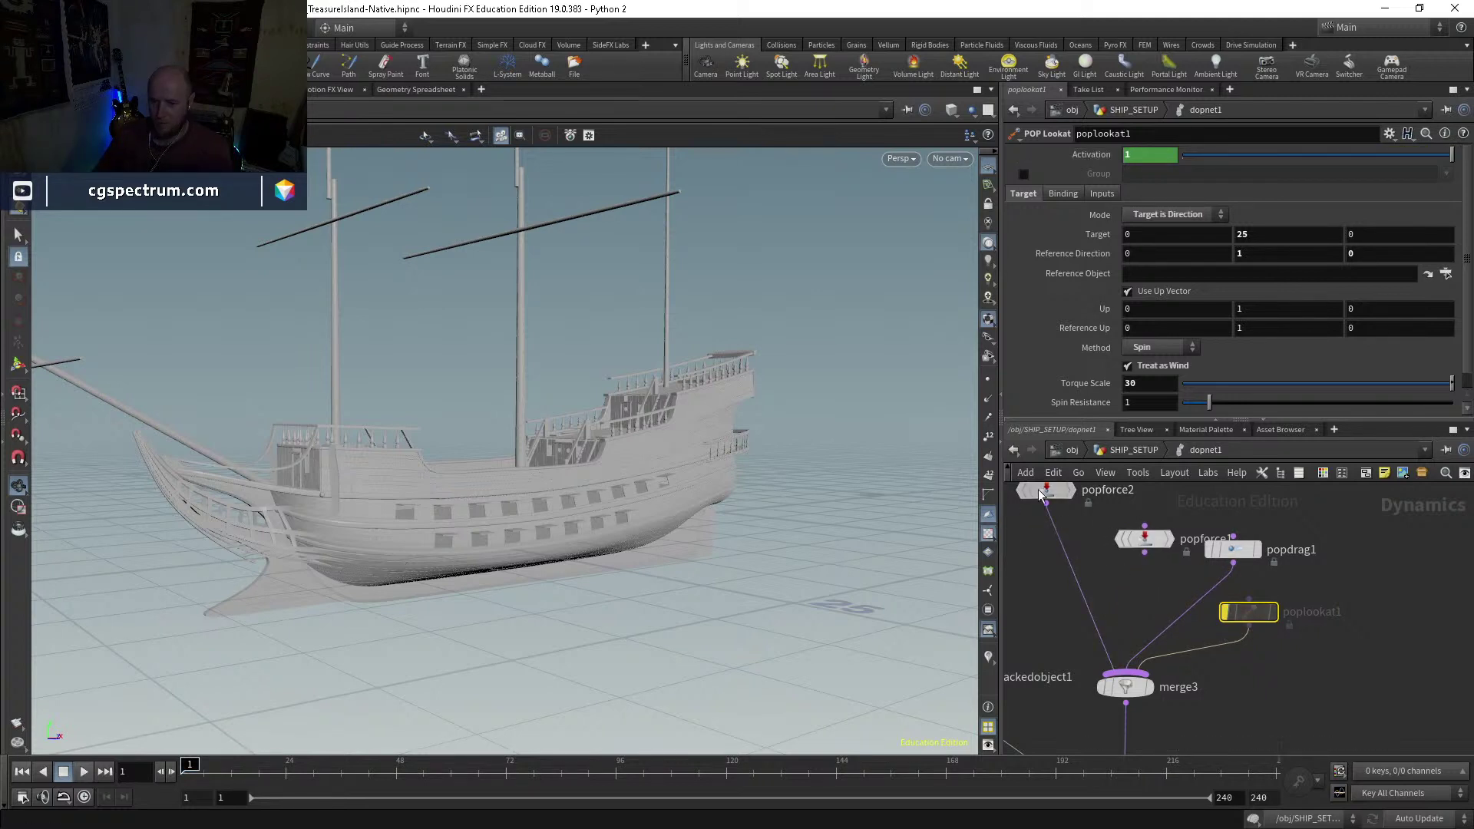
{"action": "left_click_drag", "start_coordinate": [1041, 493], "coordinate": [1046, 517]}
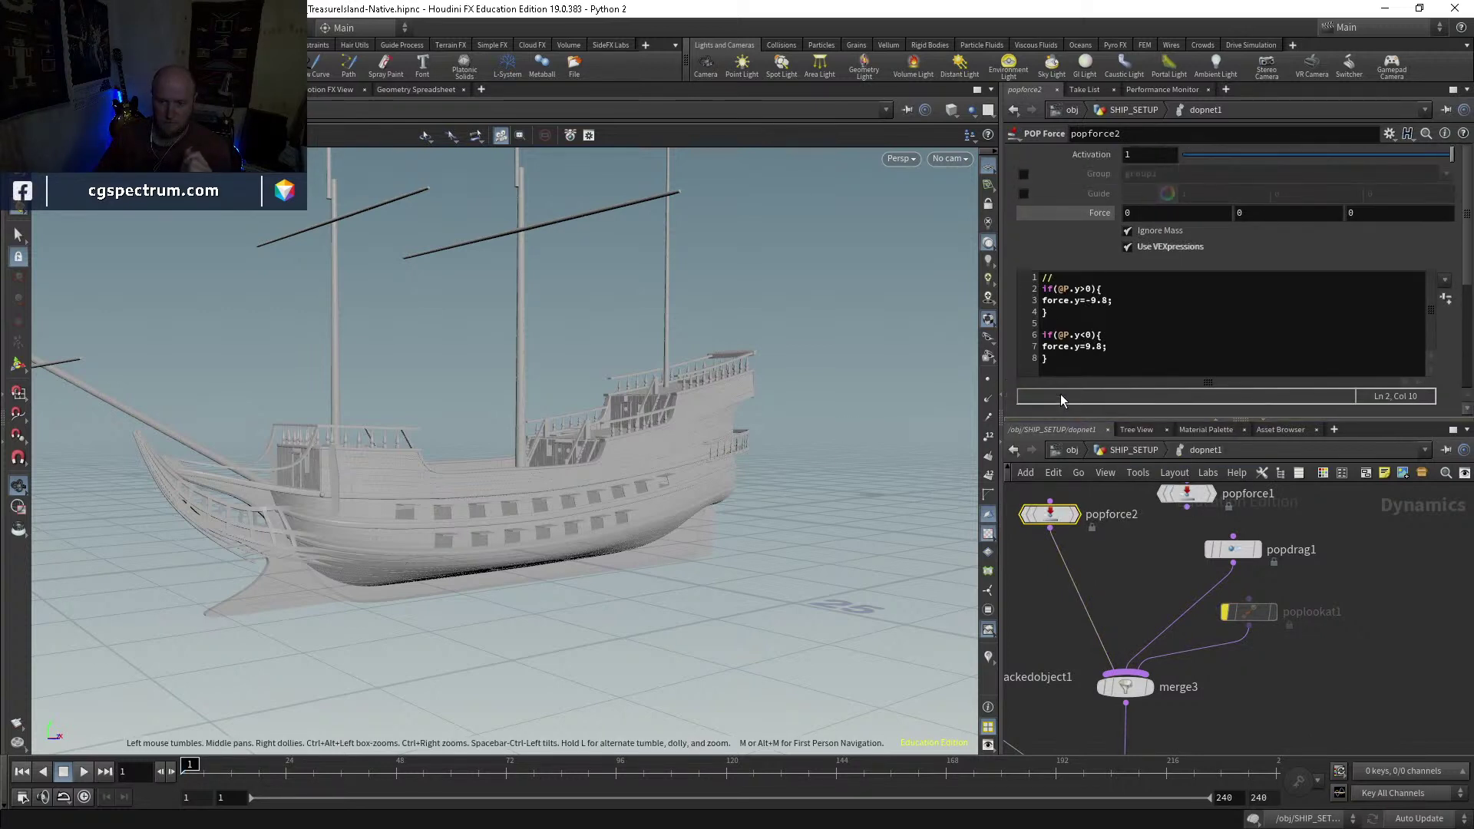
Step: Simulate the ship with popforce2, examine the hull pieces from several angles across the first frames, and return to frame 1
{"action": "left_click", "coordinate": [84, 772]}
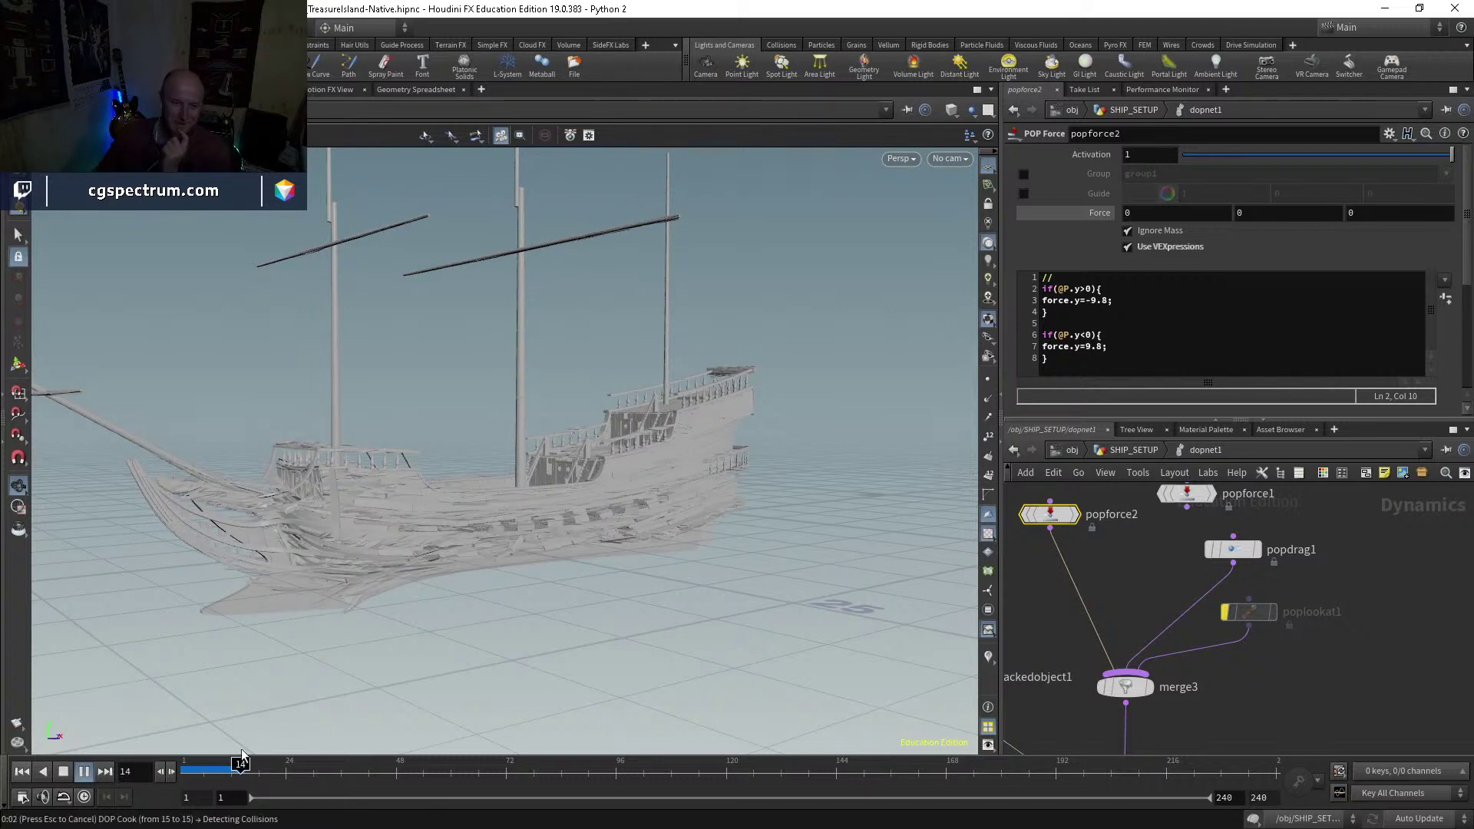
{"action": "left_click_drag", "start_coordinate": [201, 764], "coordinate": [231, 765]}
{"action": "mouse_move", "coordinate": [495, 572]}
{"action": "left_mouse_down"}
{"action": "mouse_move", "coordinate": [477, 556]}
{"action": "mouse_move", "coordinate": [473, 579]}
{"action": "left_mouse_up"}
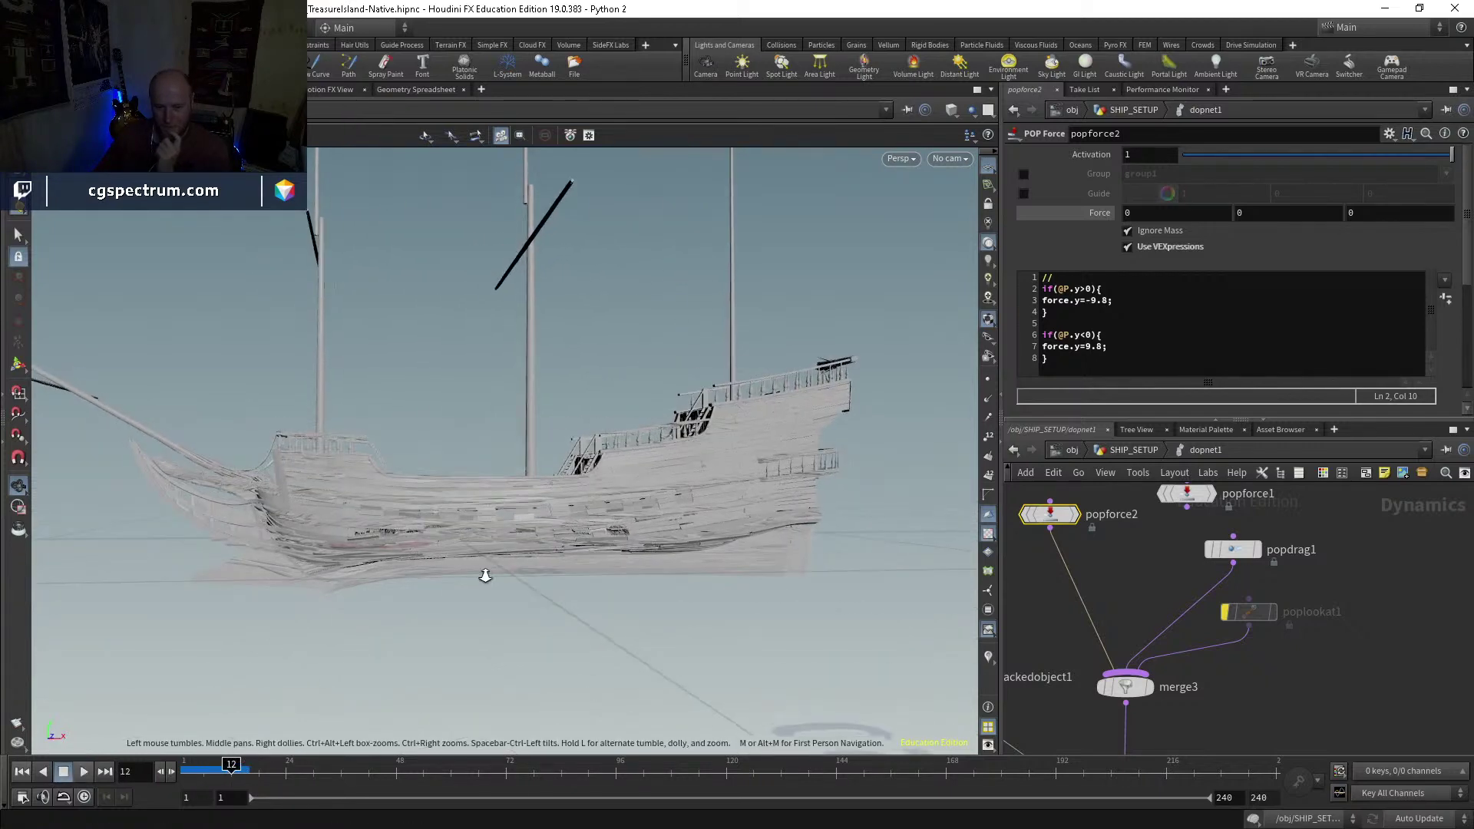
{"action": "right_click_drag", "start_coordinate": [473, 579], "coordinate": [554, 638]}
{"action": "left_click_drag", "start_coordinate": [553, 638], "coordinate": [475, 684]}
{"action": "mouse_move", "coordinate": [229, 767]}
{"action": "left_mouse_down"}
{"action": "mouse_move", "coordinate": [202, 767]}
{"action": "mouse_move", "coordinate": [228, 768]}
{"action": "left_mouse_up"}
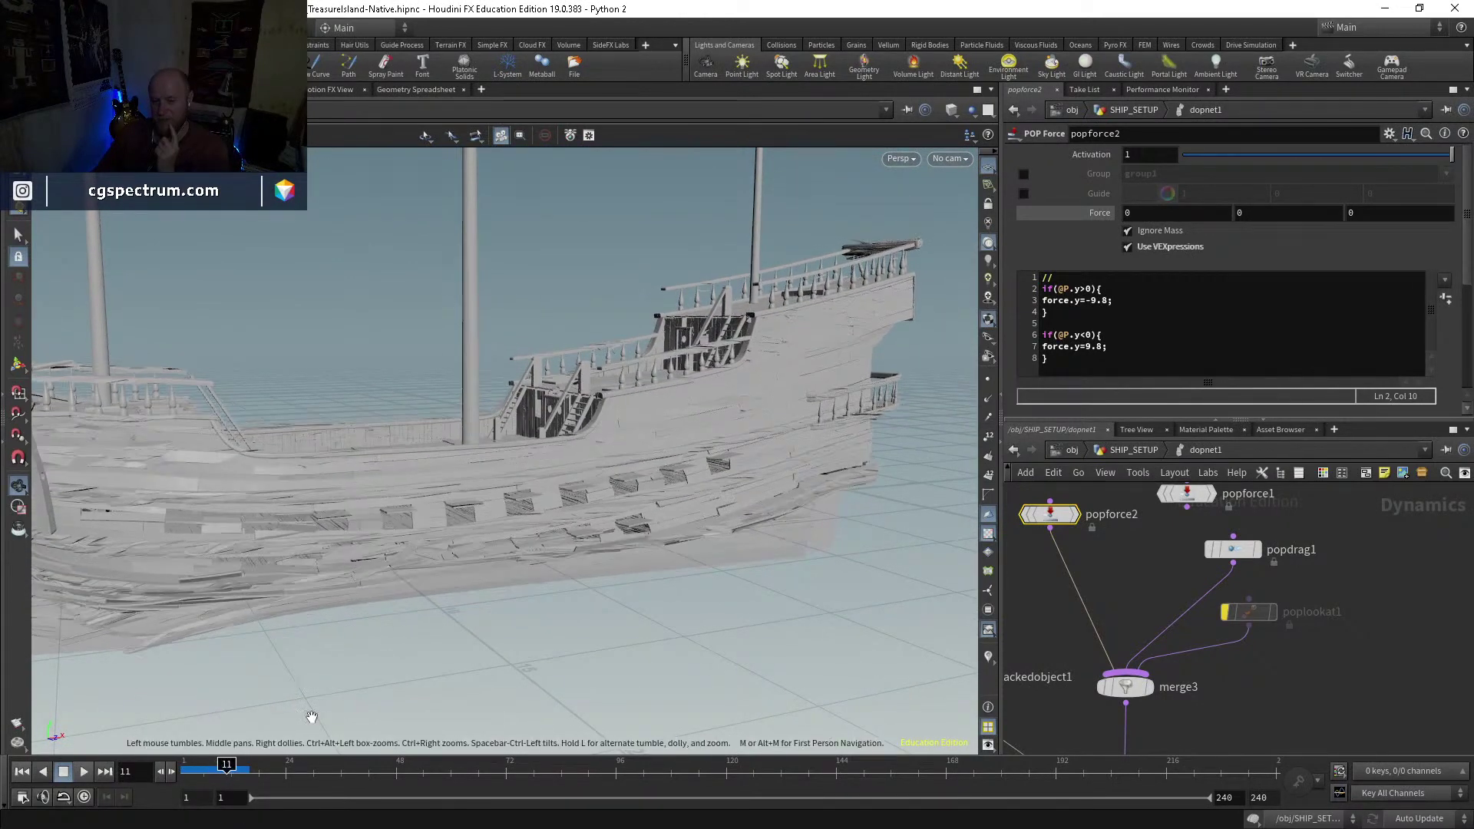
{"action": "left_click_drag", "start_coordinate": [515, 622], "coordinate": [307, 714]}
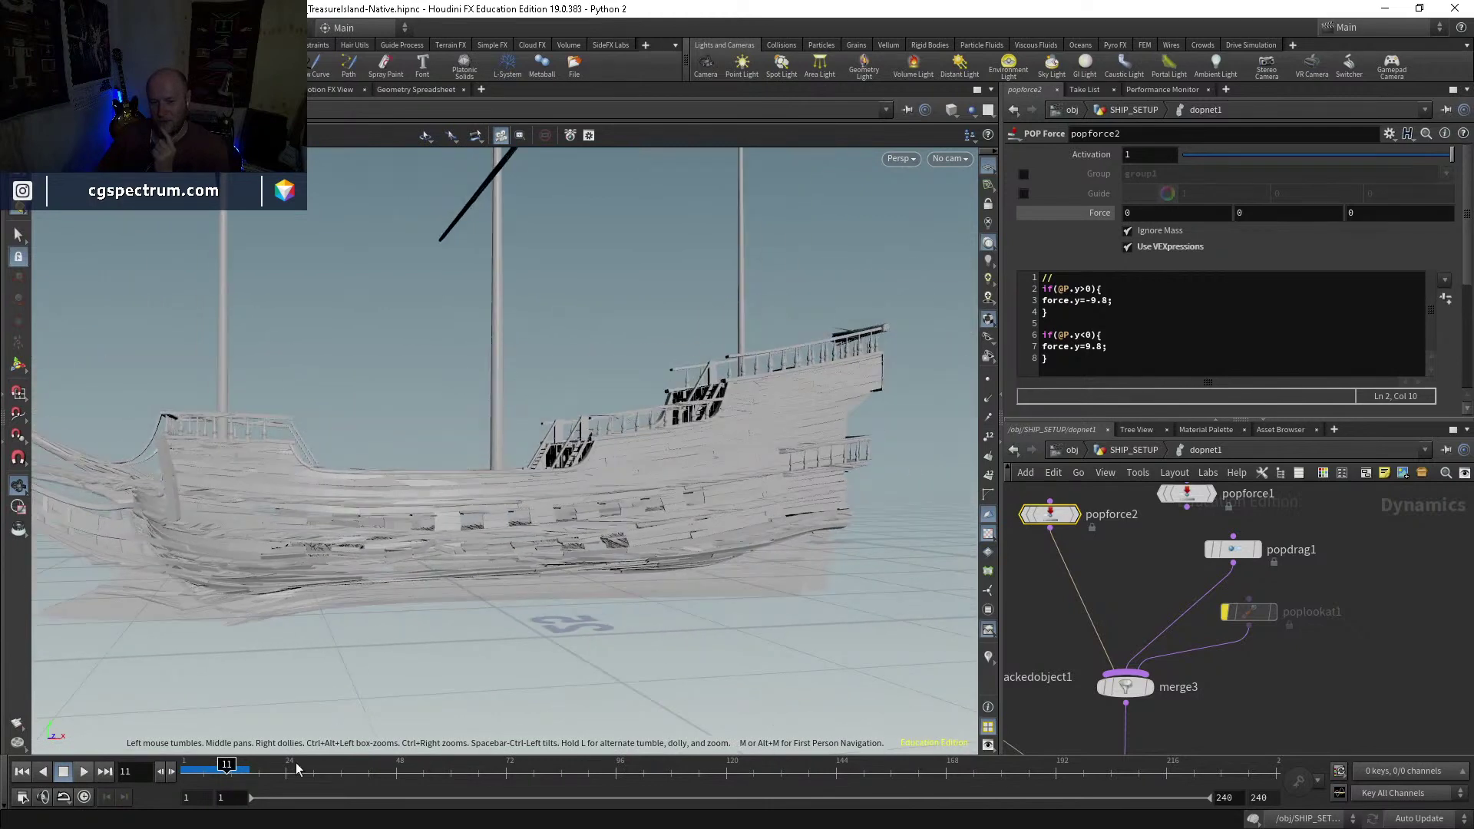
{"action": "mouse_move", "coordinate": [223, 768]}
{"action": "left_mouse_down"}
{"action": "mouse_move", "coordinate": [180, 768]}
{"action": "mouse_move", "coordinate": [218, 766]}
{"action": "left_mouse_up"}
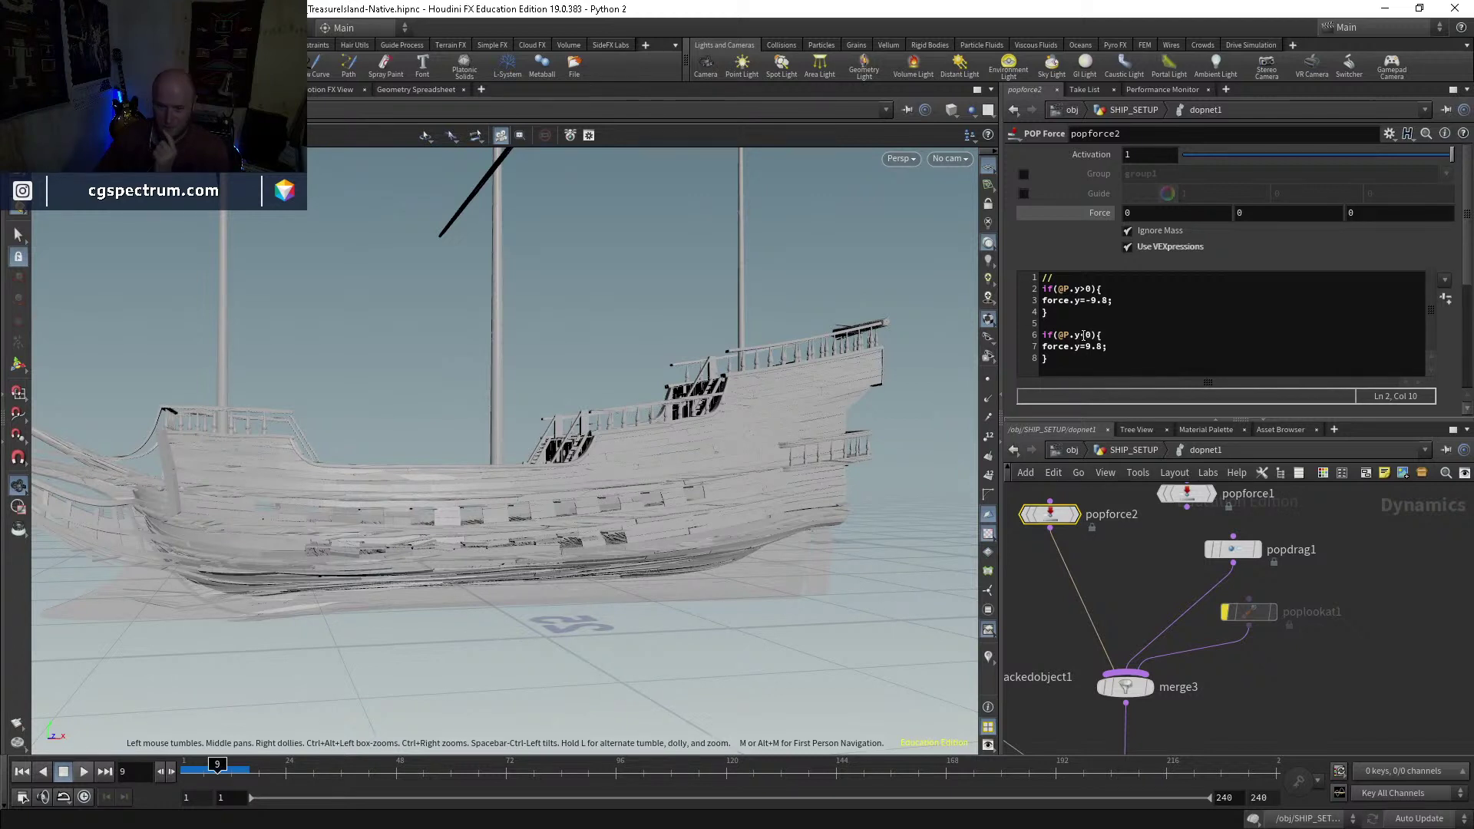
{"action": "left_click_drag", "start_coordinate": [217, 766], "coordinate": [157, 758]}
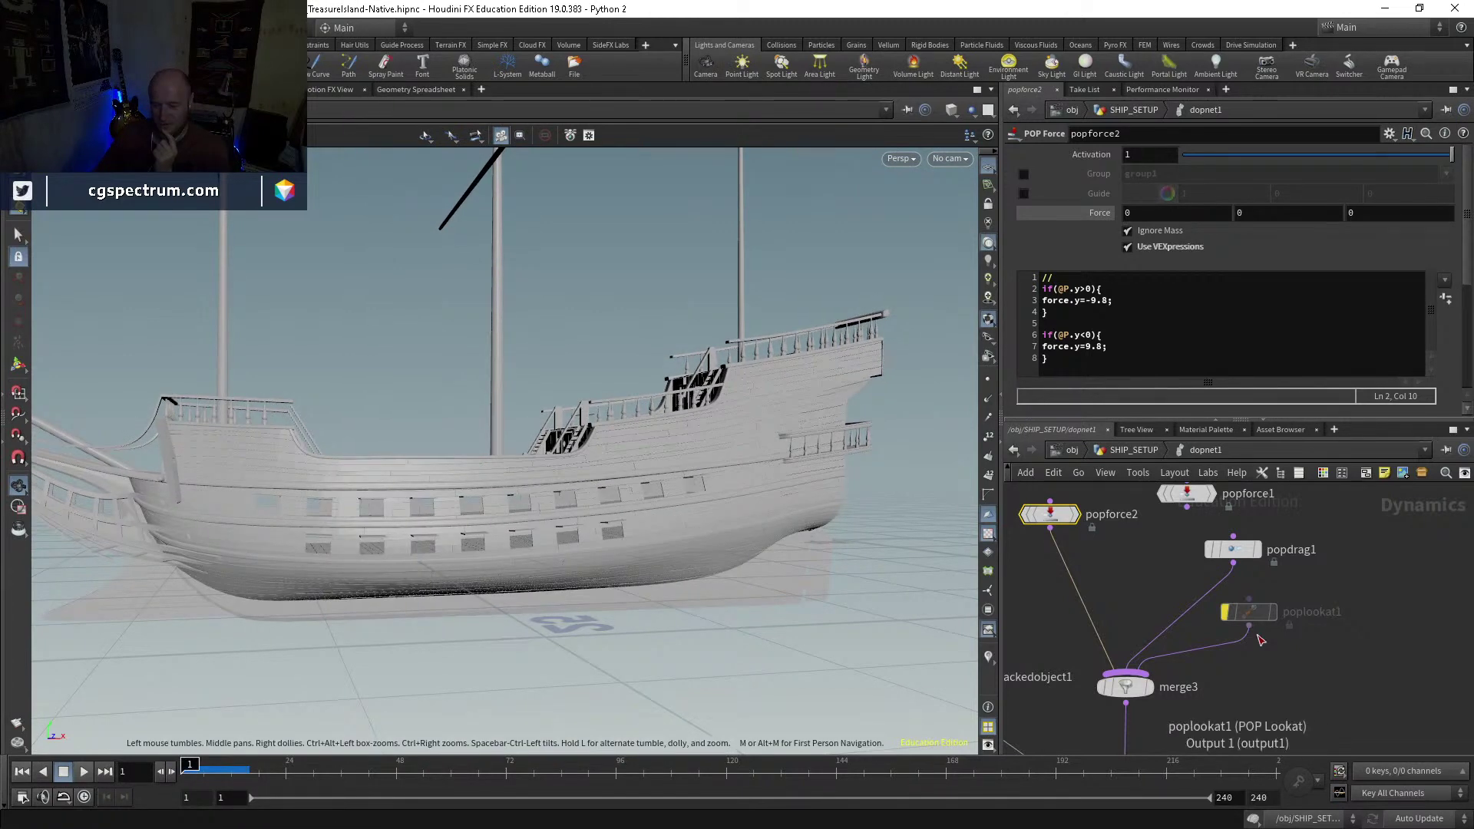
Step: Re-enable constraintnetwork1 and constraintnetwork2 below rigidbodysolver1, keeping their constraint lines hidden in the viewport
{"action": "middle_click_drag", "start_coordinate": [1282, 713], "coordinate": [1266, 546]}
{"action": "middle_click_drag", "start_coordinate": [1132, 720], "coordinate": [1061, 601]}
{"action": "left_click", "coordinate": [1047, 595]}
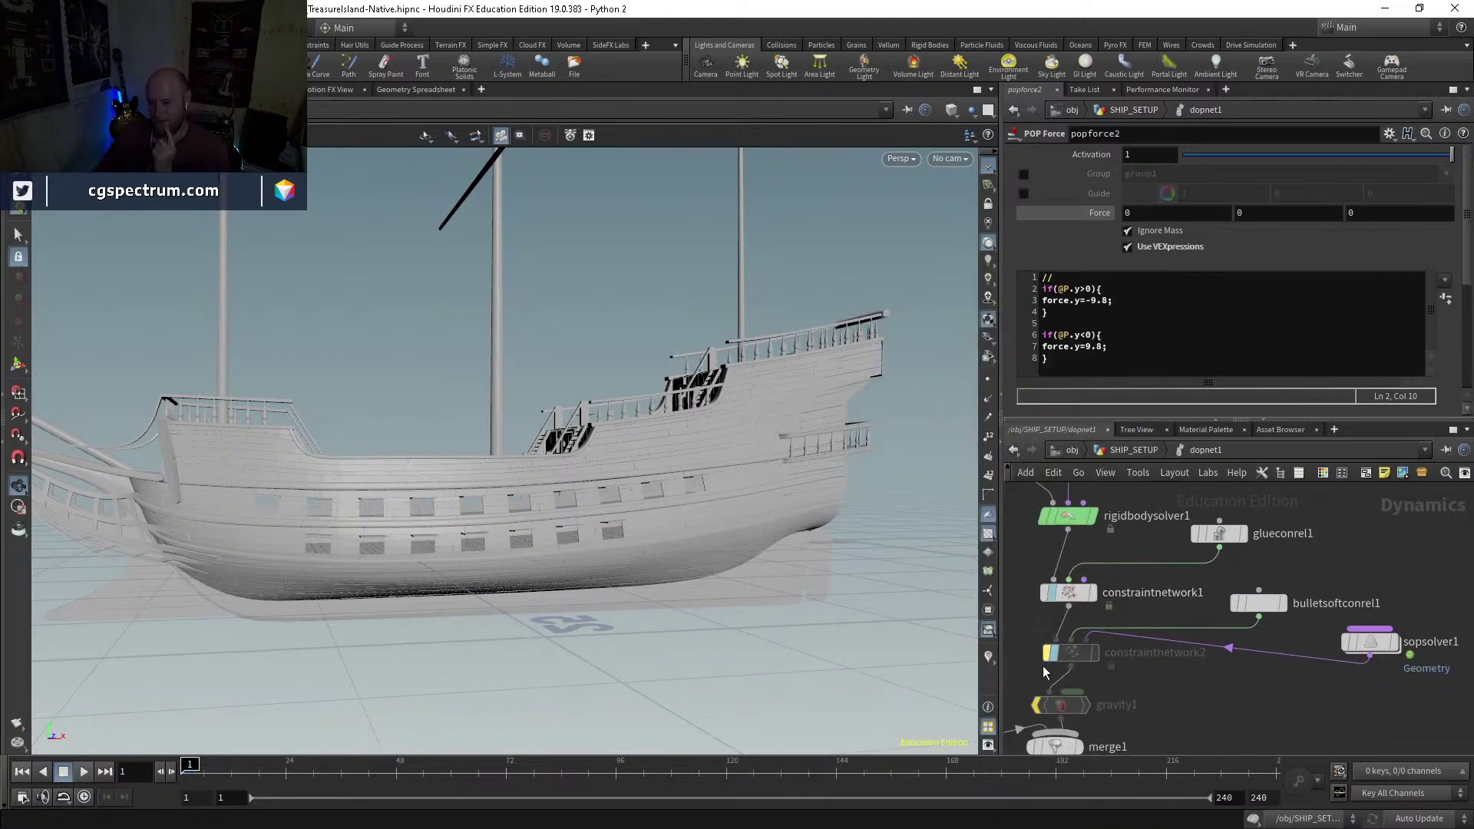
{"action": "left_click", "coordinate": [1049, 655]}
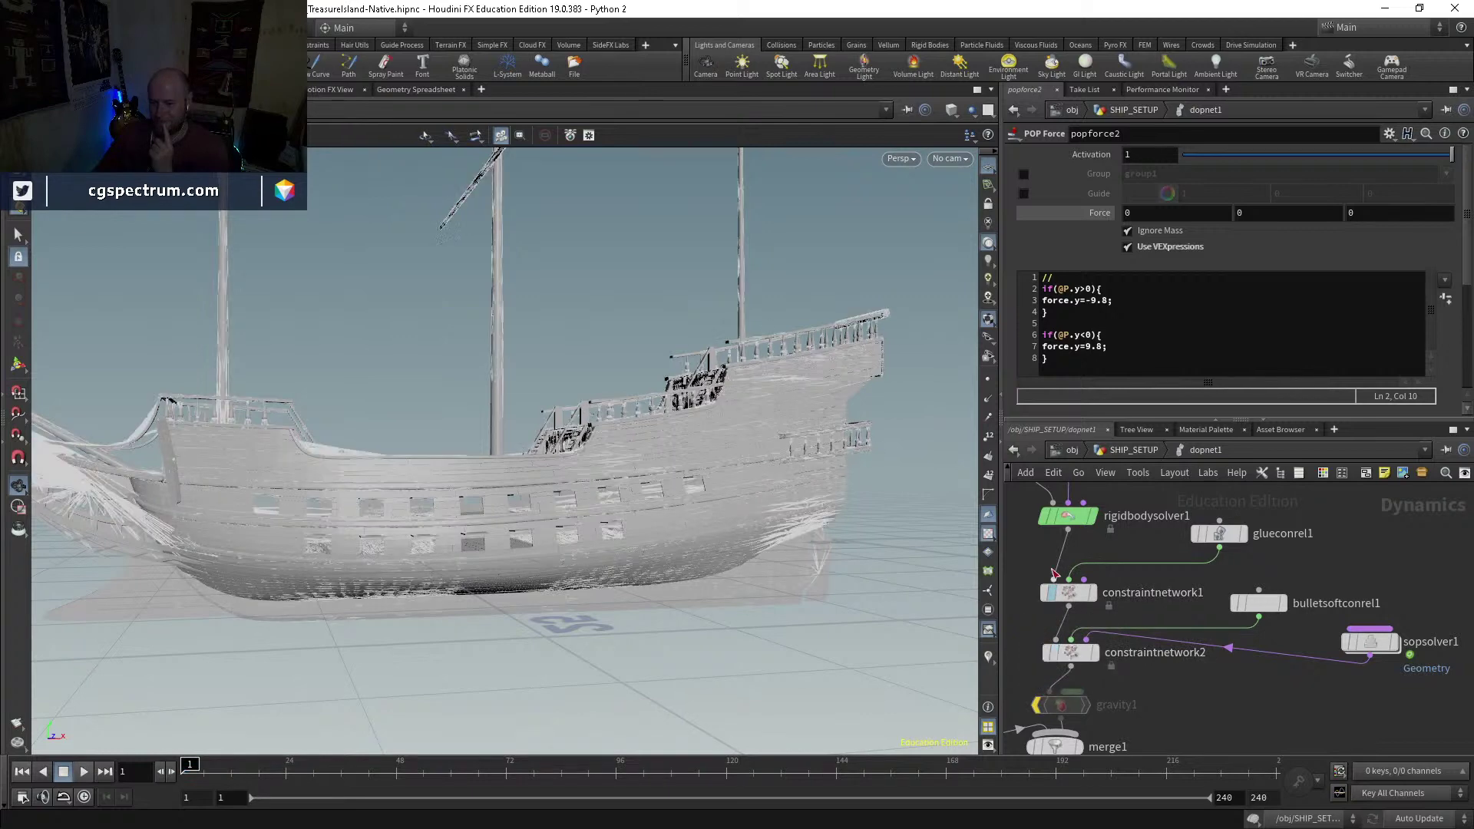
{"action": "left_click", "coordinate": [1050, 594]}
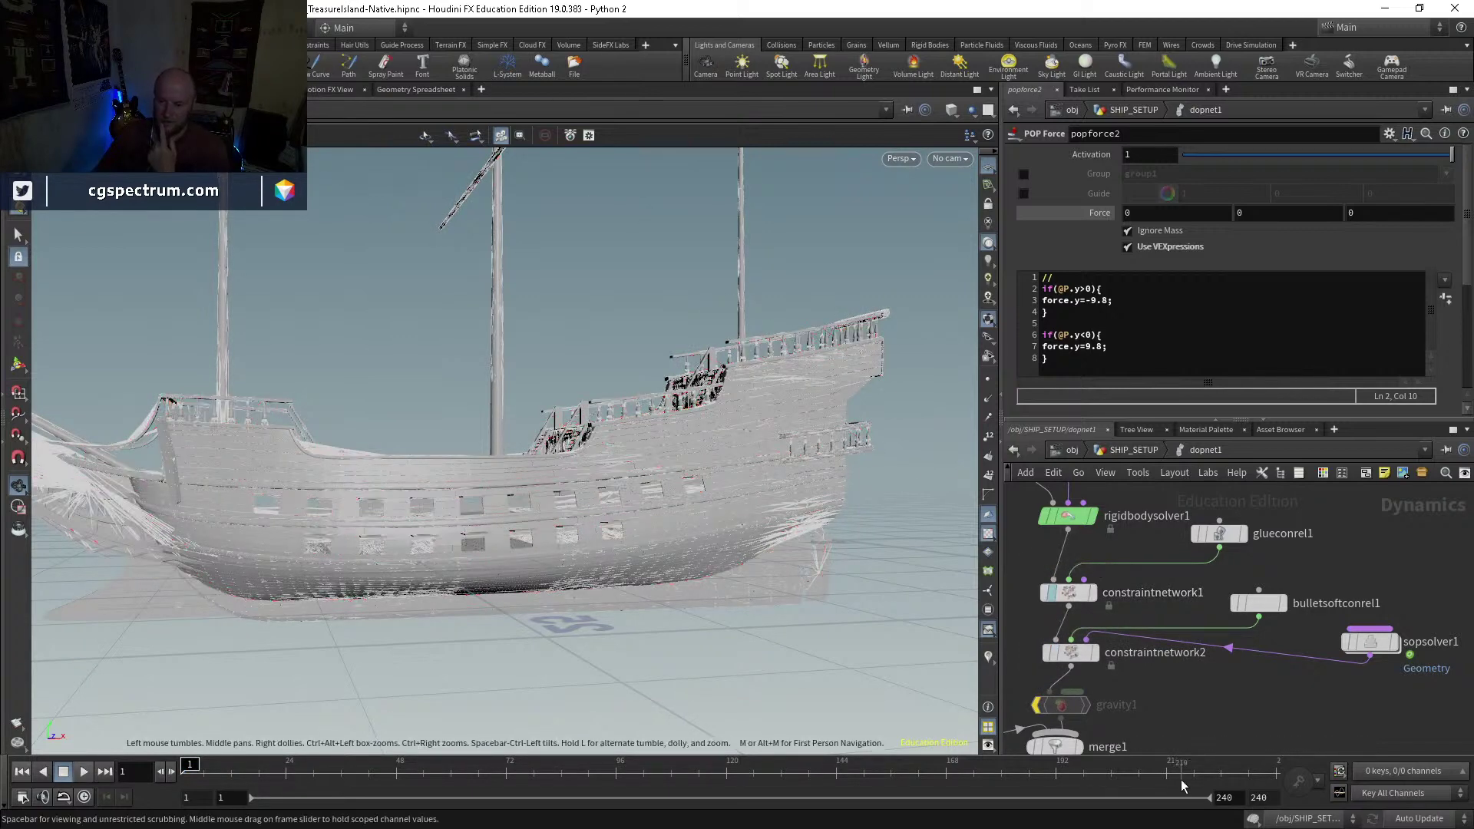
{"action": "left_click", "coordinate": [1053, 653]}
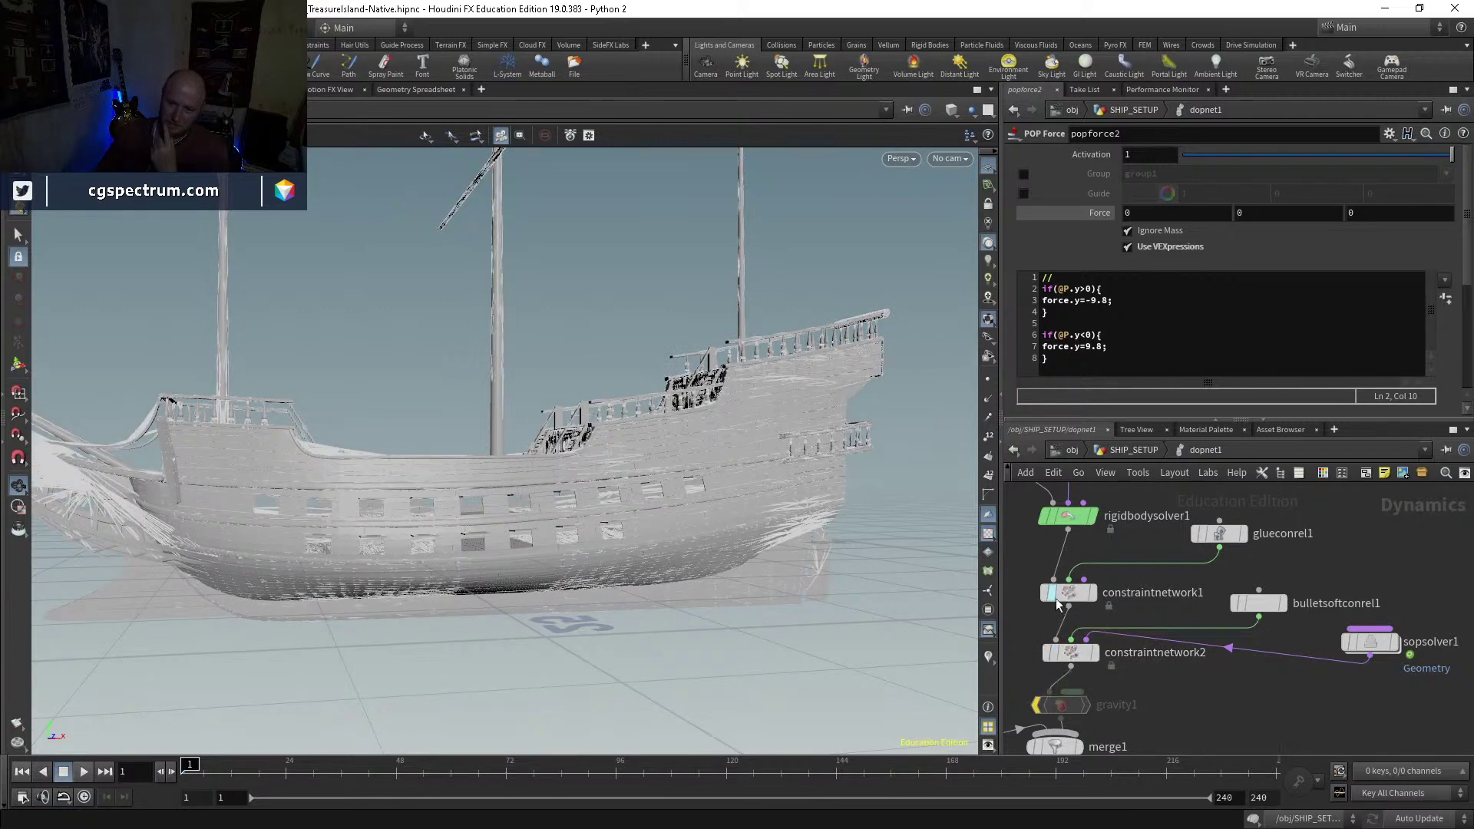
{"action": "left_click", "coordinate": [1052, 595]}
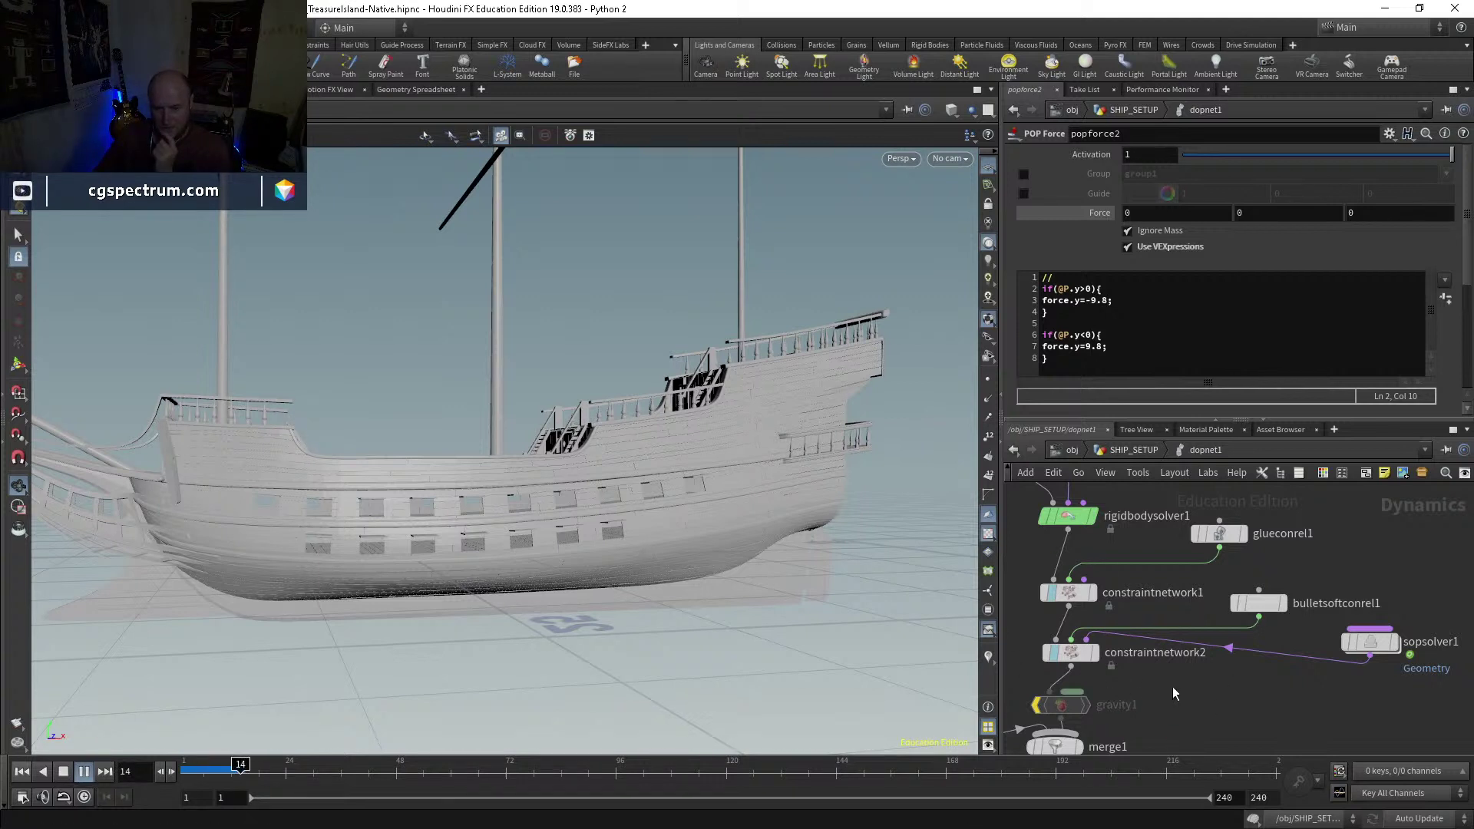
Step: Return to frame 1, bypass constraintnetwork2 only, and run the ship simulation again
{"action": "left_click", "coordinate": [214, 774]}
{"action": "left_click", "coordinate": [176, 770]}
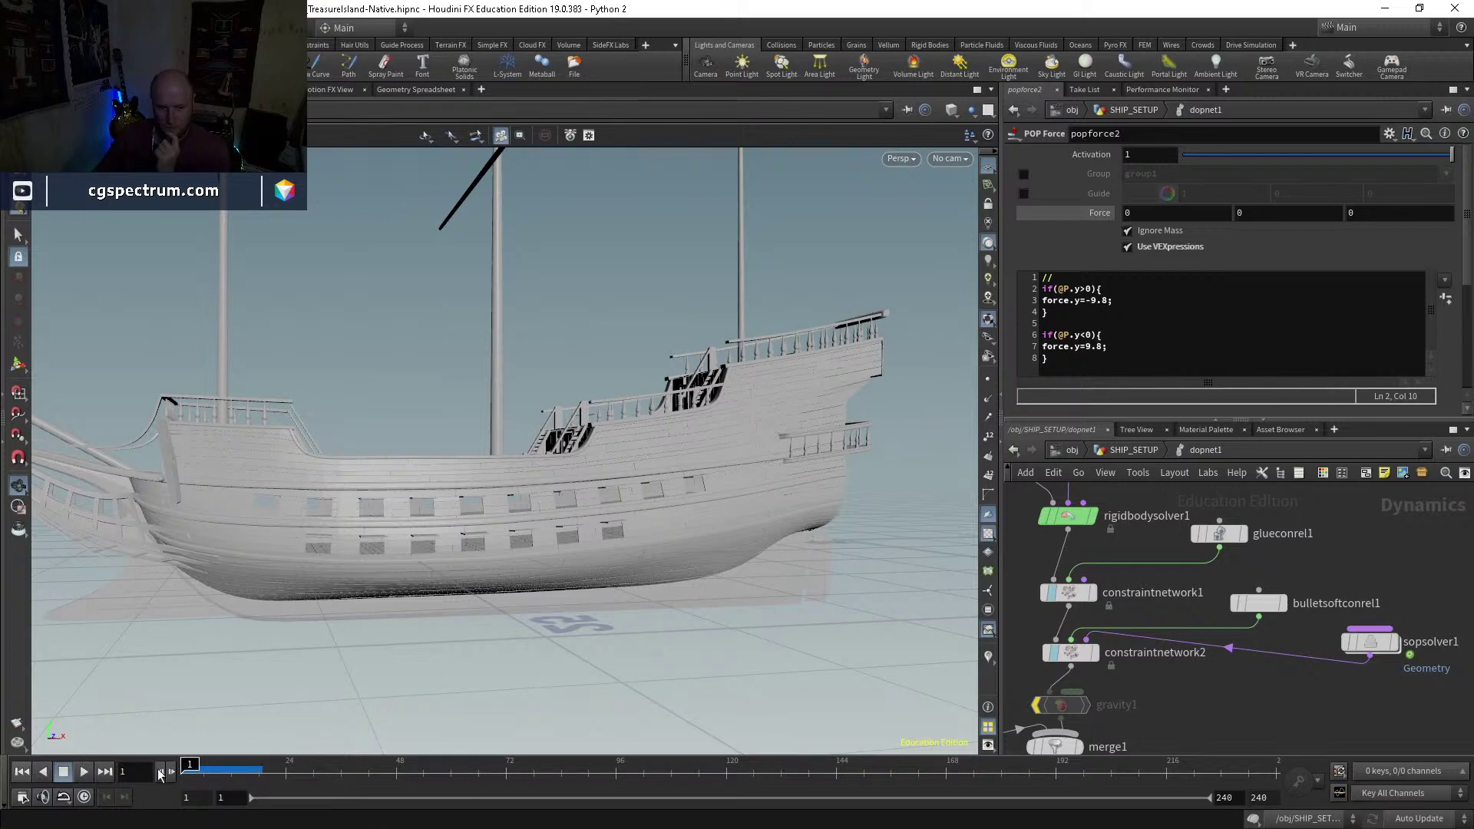
{"action": "mouse_move", "coordinate": [1058, 611]}
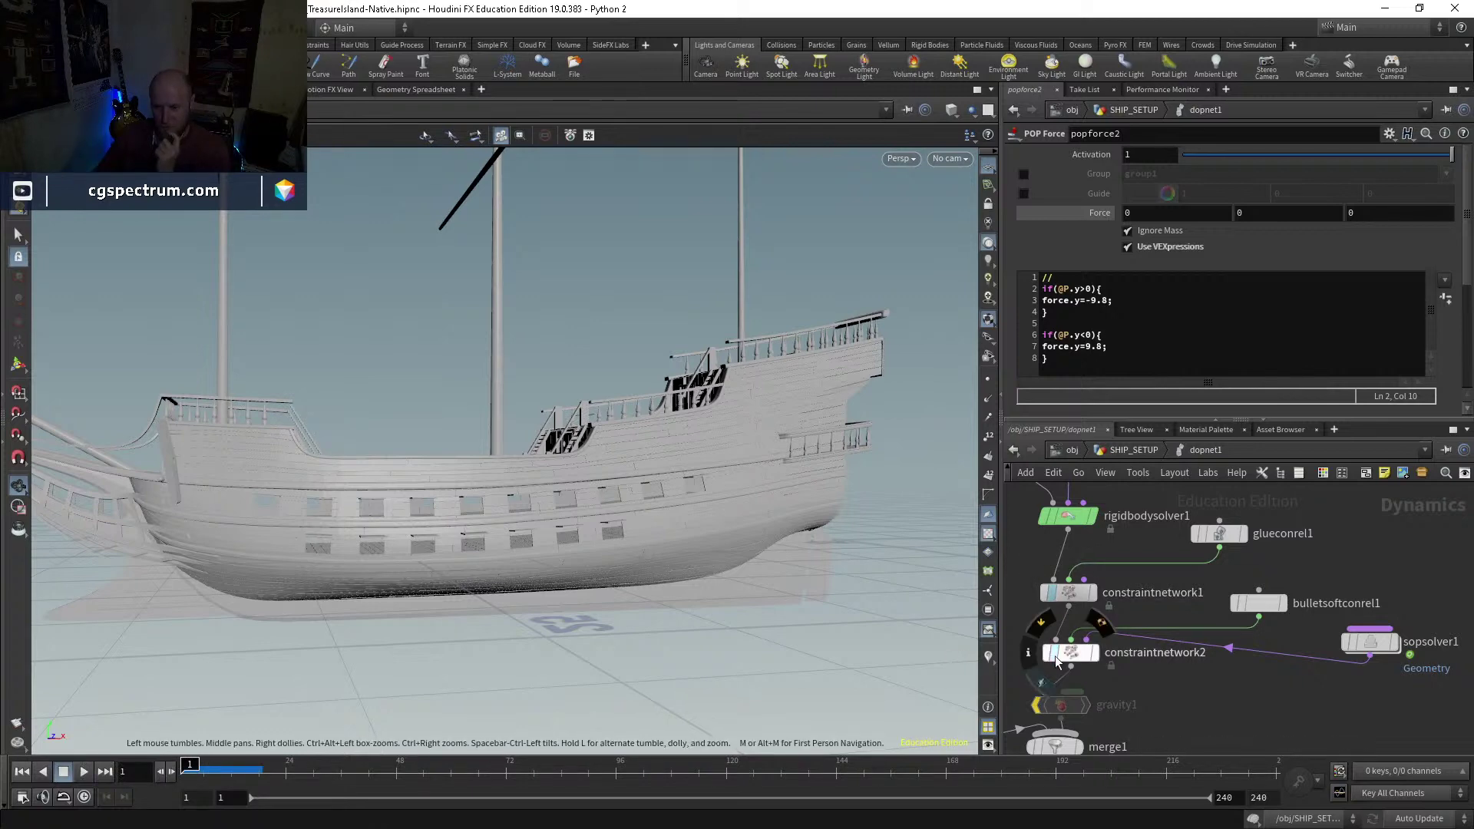
{"action": "left_click", "coordinate": [1060, 654]}
{"action": "left_click", "coordinate": [1041, 621]}
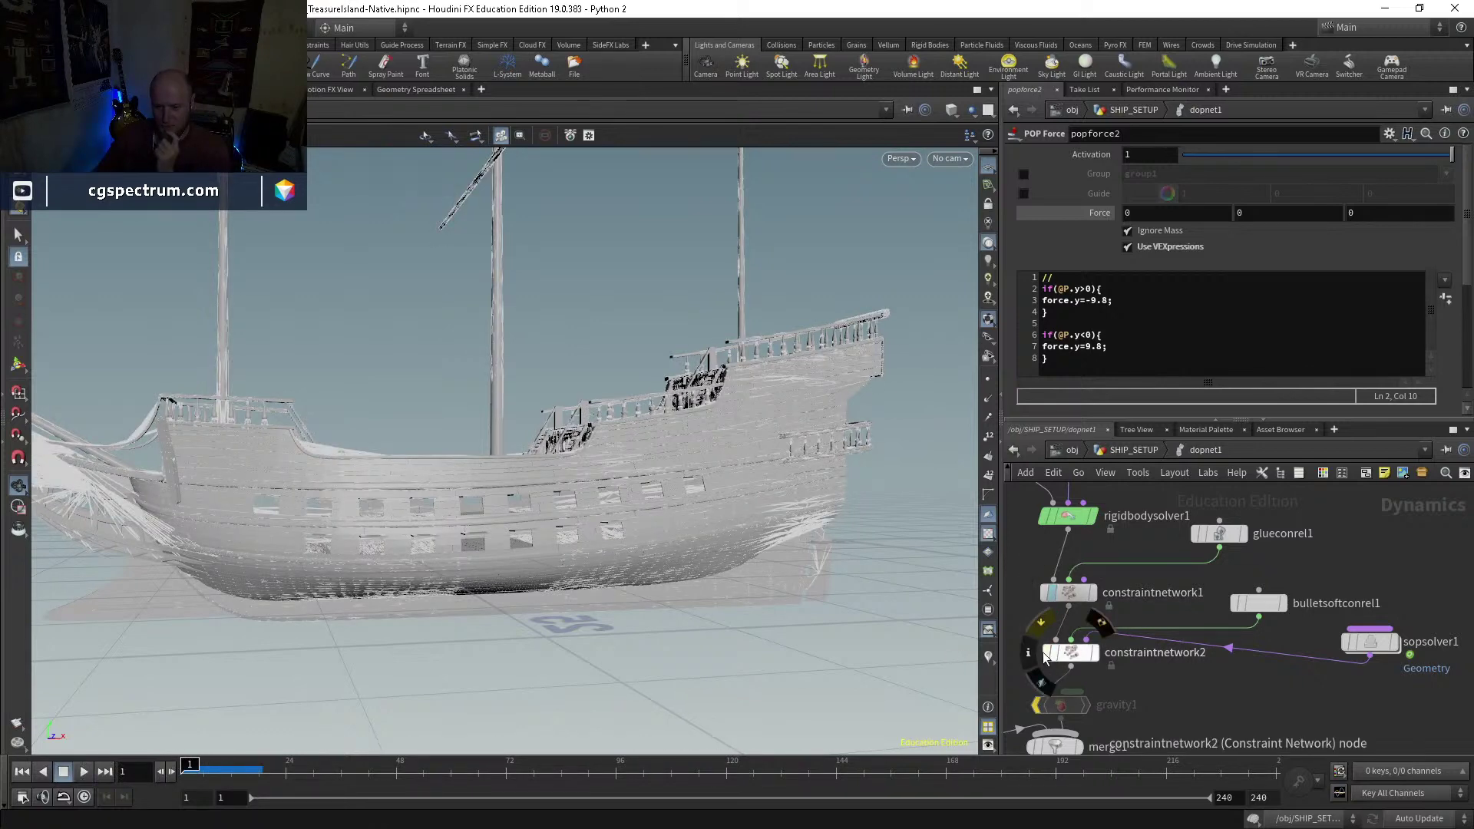
{"action": "left_click", "coordinate": [81, 773]}
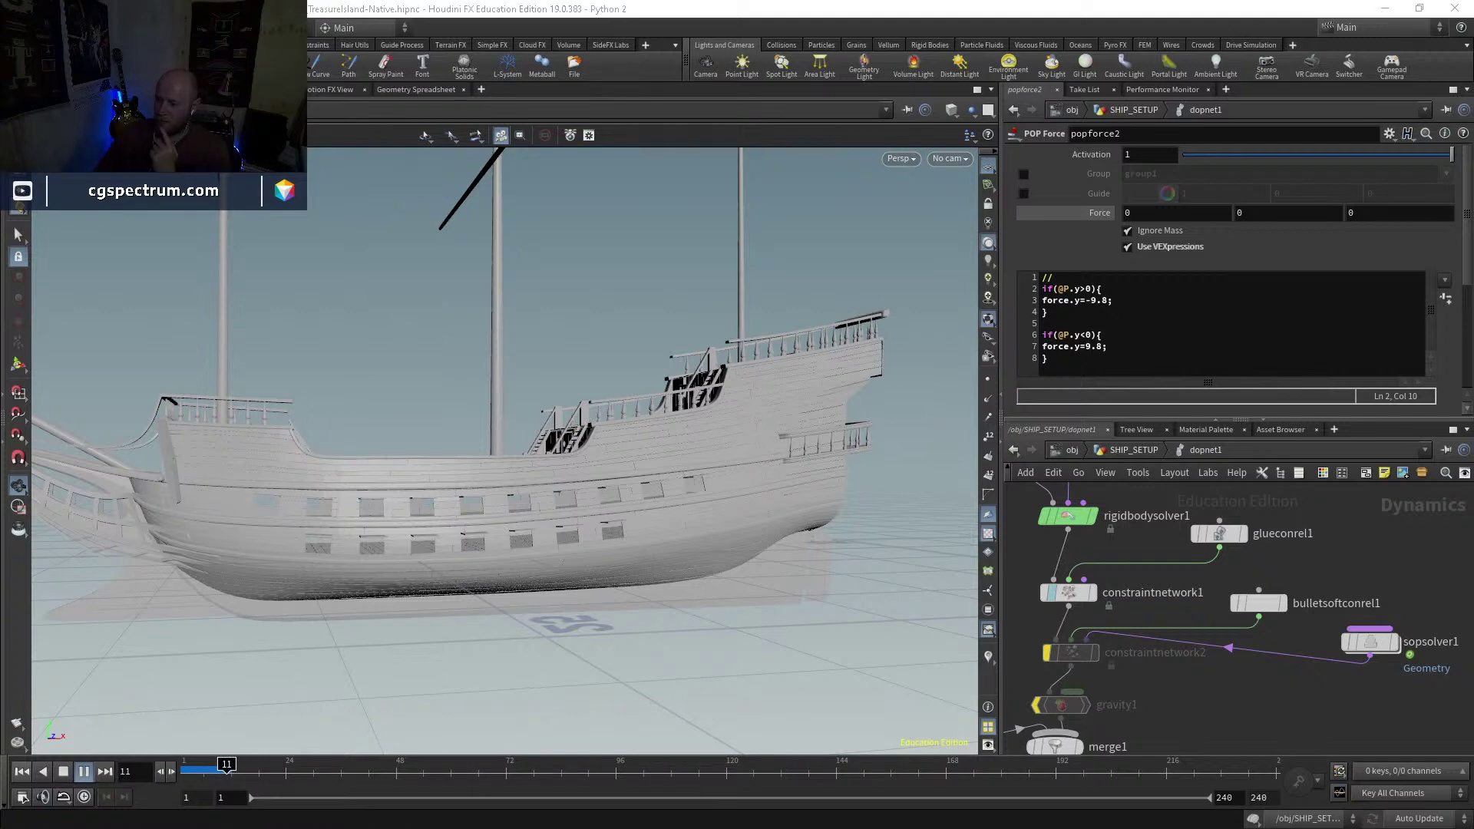
Step: Switch to Task Manager to check CPU performance during the simulation, and minimize it
{"action": "key", "text": "ctrl+shift+Escape"}
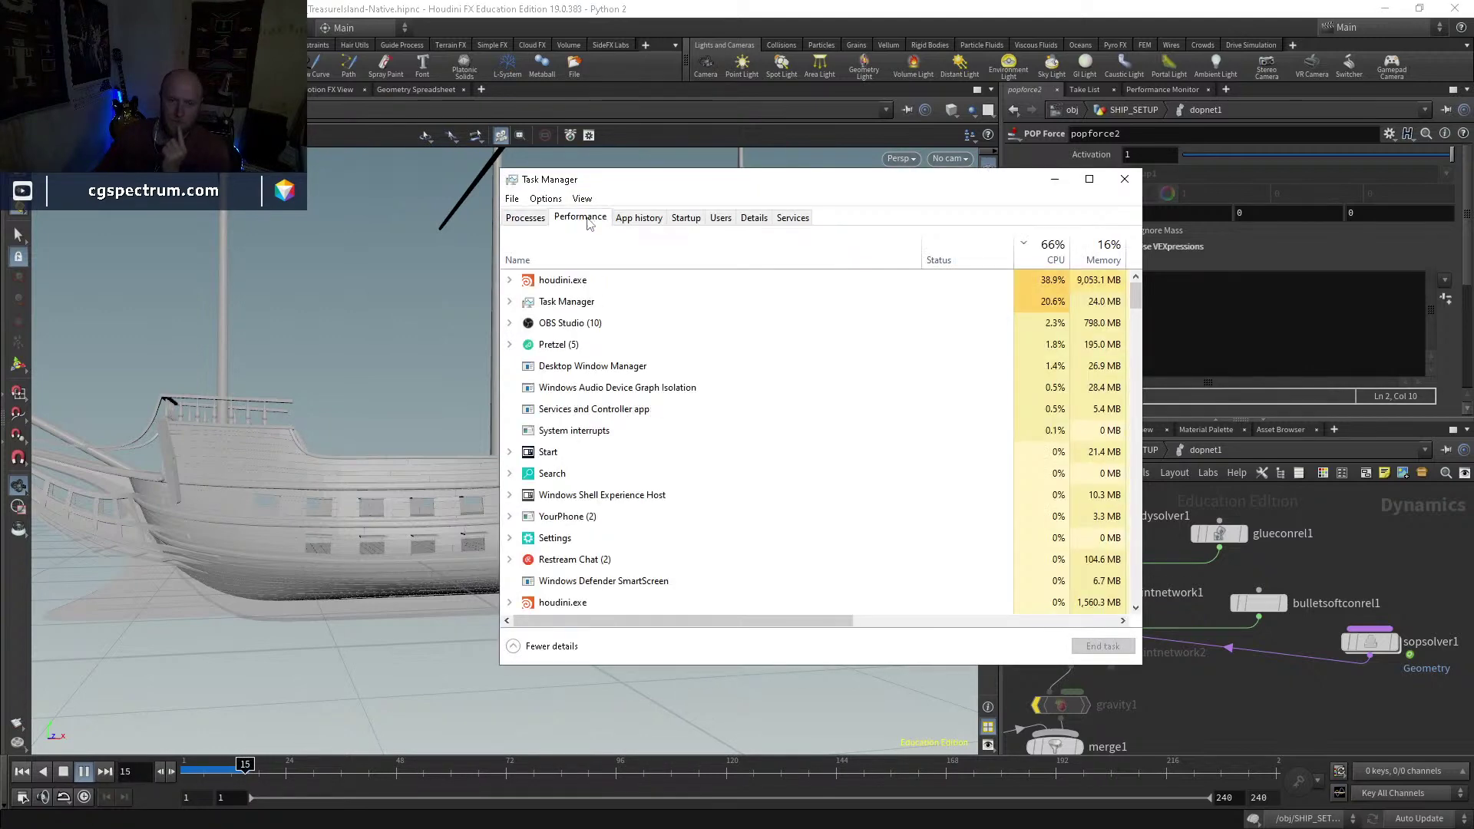
{"action": "left_click", "coordinate": [581, 218]}
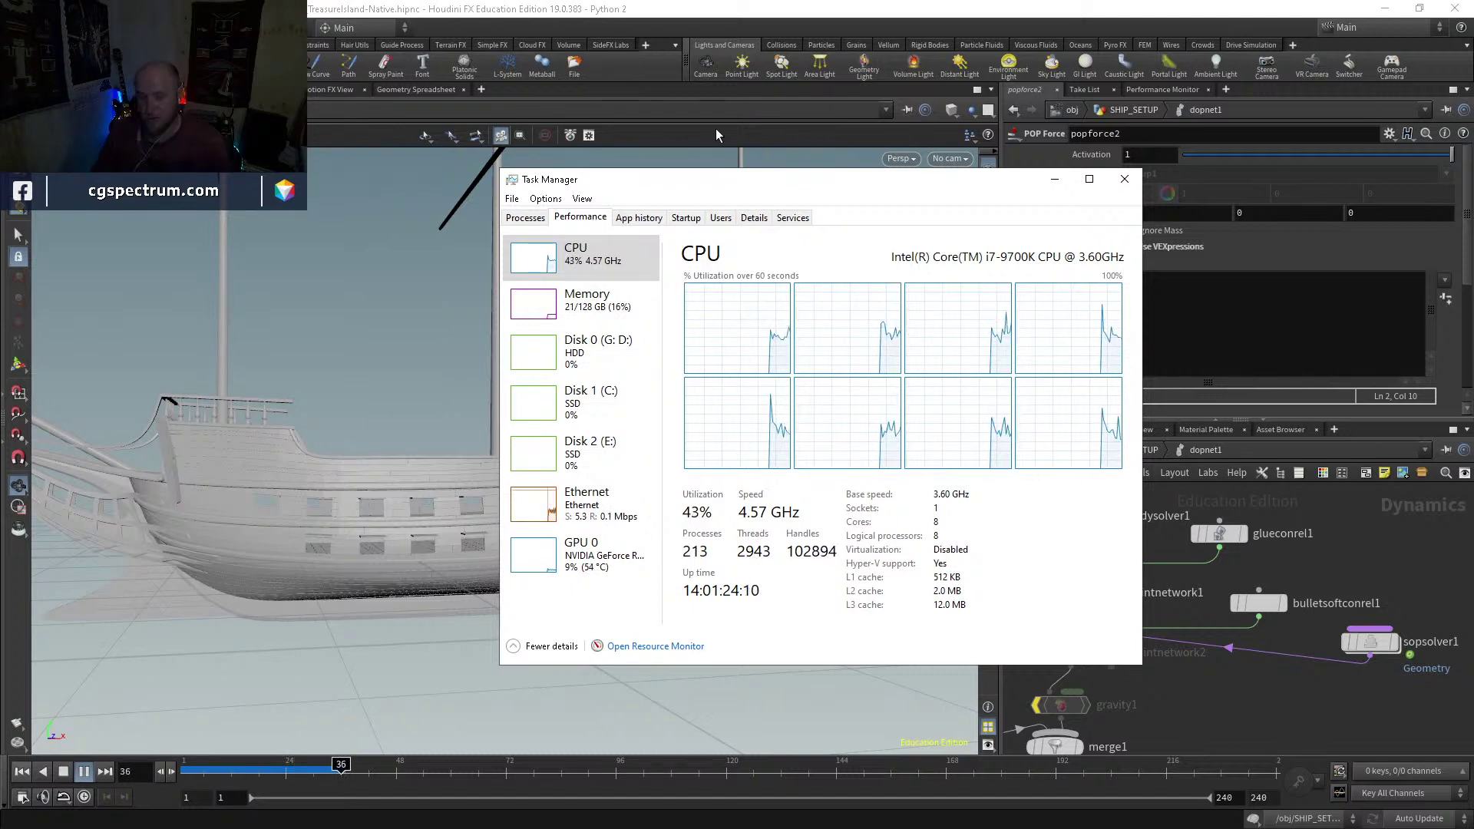
{"action": "left_click", "coordinate": [1050, 184]}
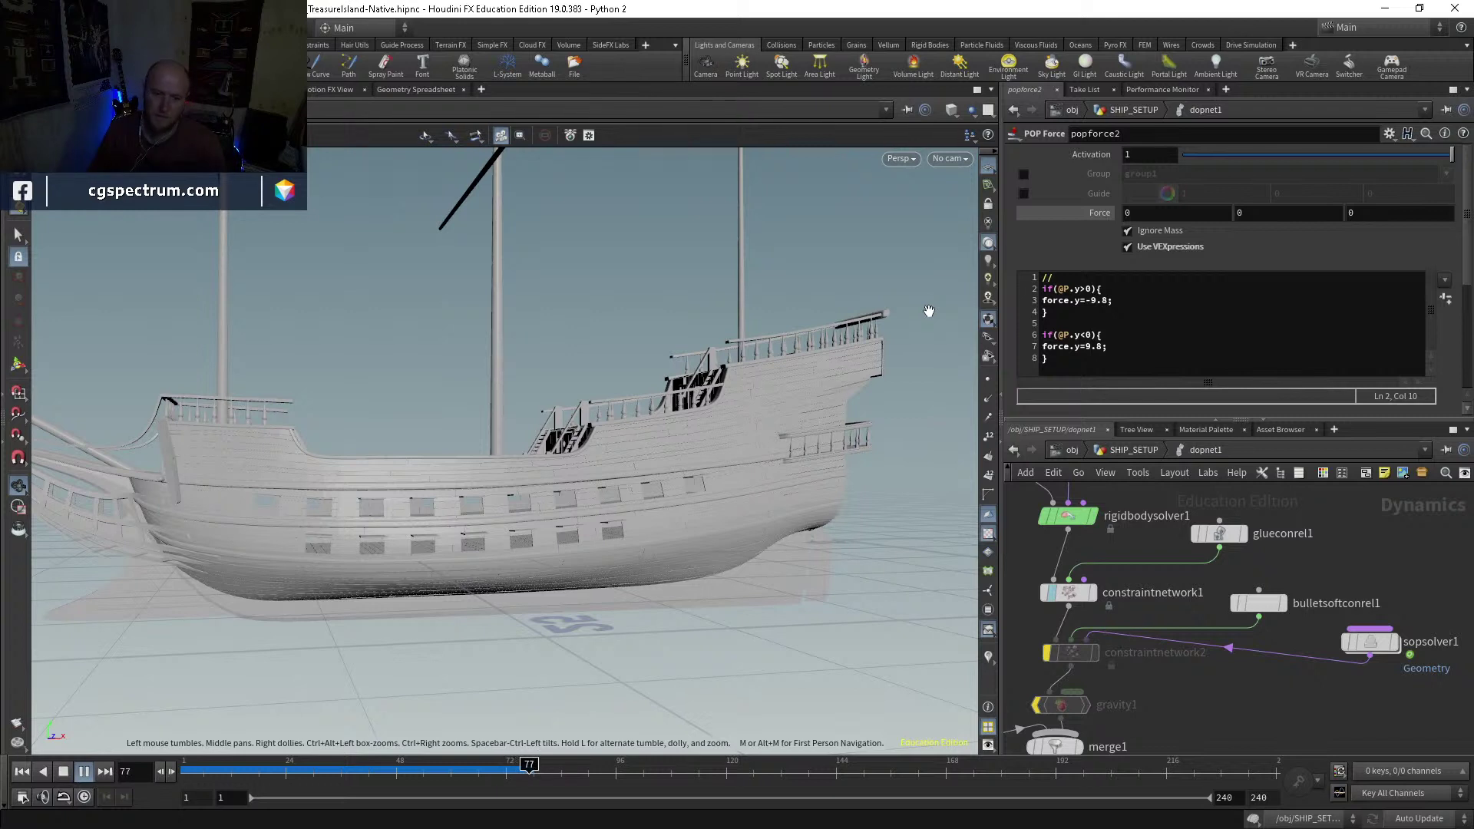
Step: Return to frame 1, enable constraintnetwork2 while bypassing constraintnetwork1, and run the ship simulation again
{"action": "mouse_move", "coordinate": [254, 758]}
{"action": "left_mouse_down"}
{"action": "mouse_move", "coordinate": [407, 764]}
{"action": "mouse_move", "coordinate": [194, 787]}
{"action": "mouse_move", "coordinate": [484, 776]}
{"action": "mouse_move", "coordinate": [258, 763]}
{"action": "mouse_move", "coordinate": [534, 761]}
{"action": "mouse_move", "coordinate": [190, 764]}
{"action": "left_mouse_up"}
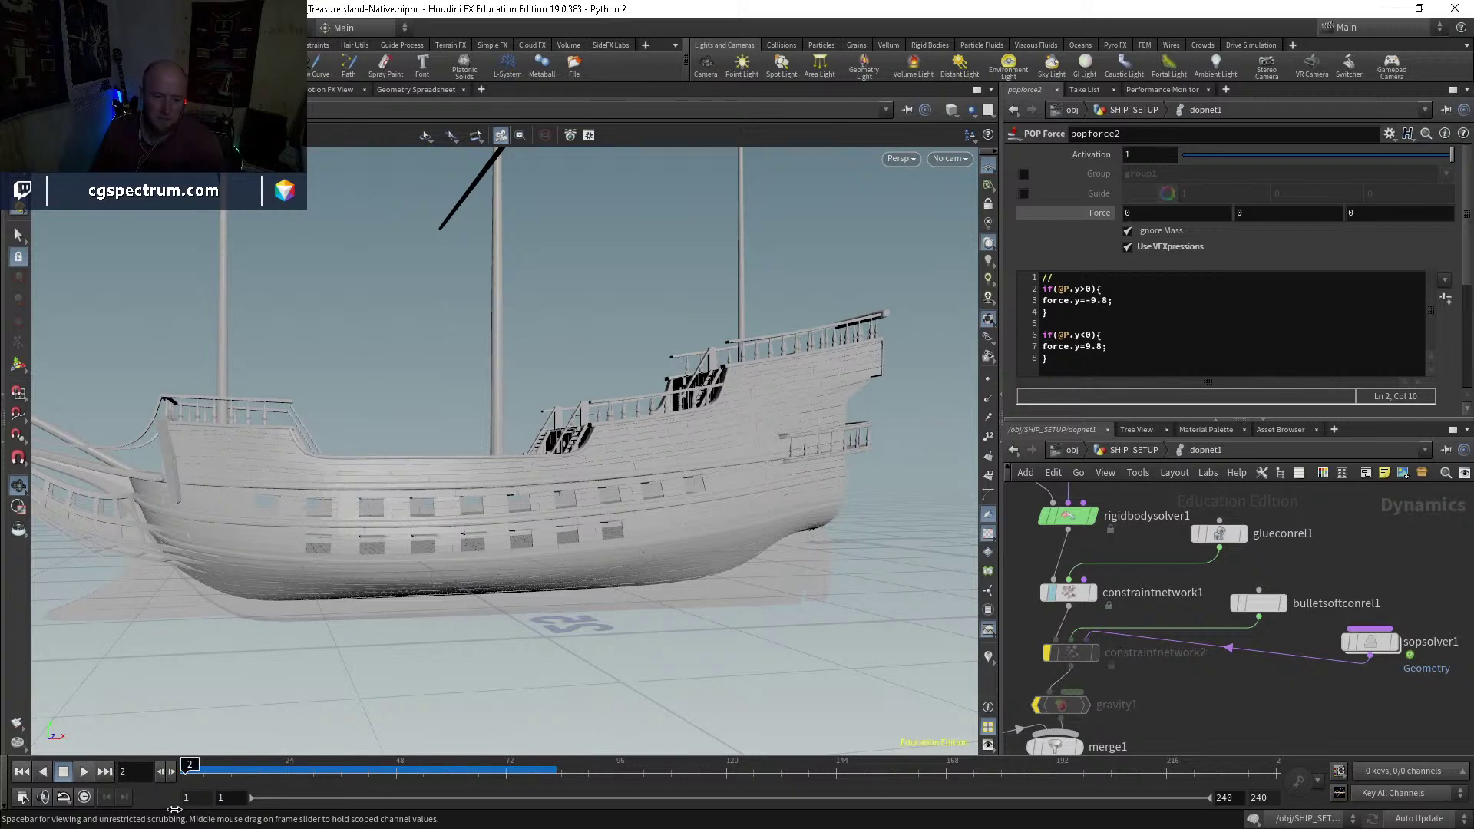
{"action": "left_click", "coordinate": [181, 776]}
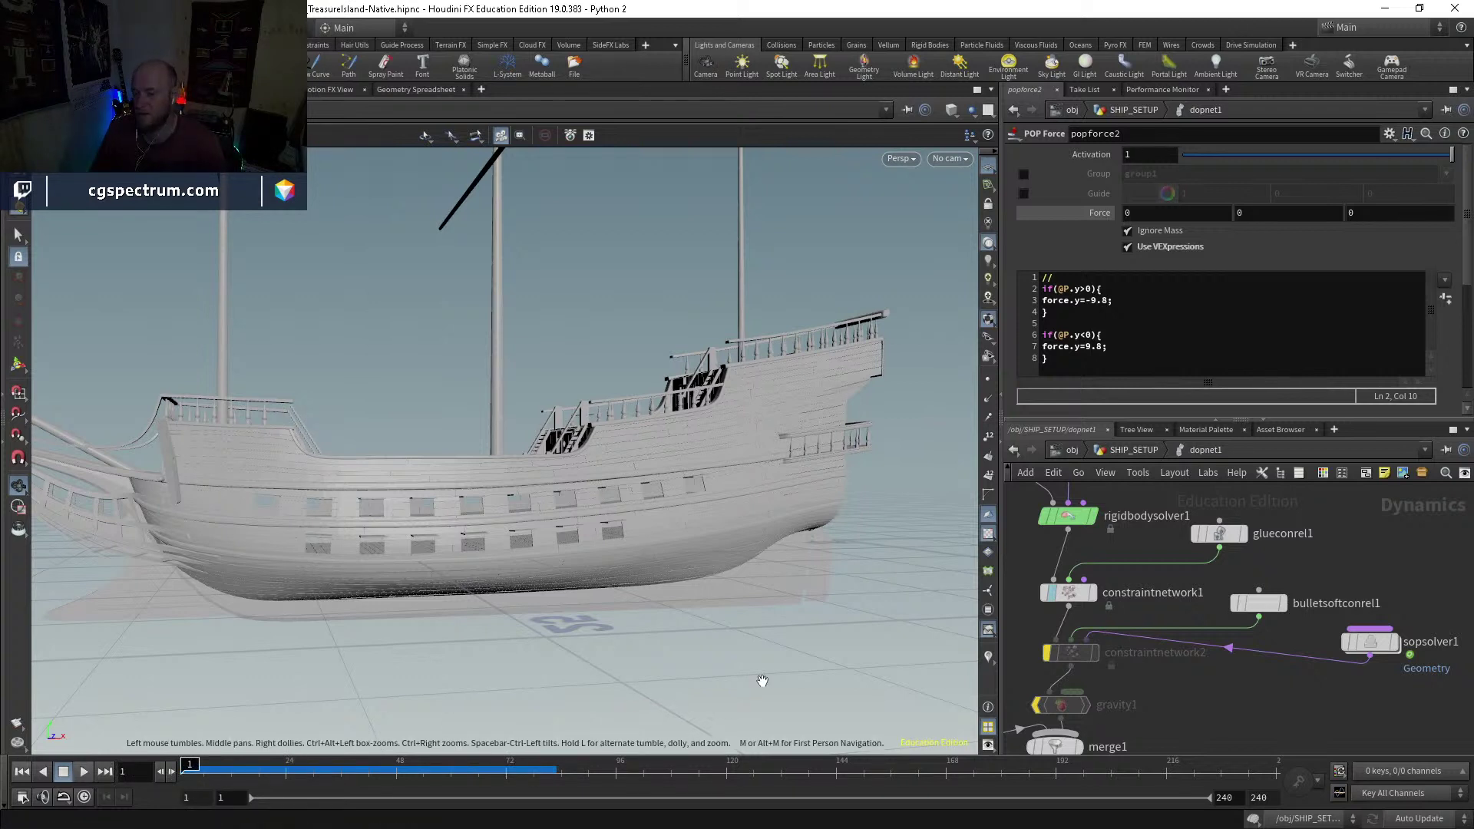
{"action": "mouse_move", "coordinate": [1221, 667]}
{"action": "middle_mouse_down"}
{"action": "mouse_move", "coordinate": [1269, 704]}
{"action": "mouse_move", "coordinate": [1197, 677]}
{"action": "middle_mouse_up"}
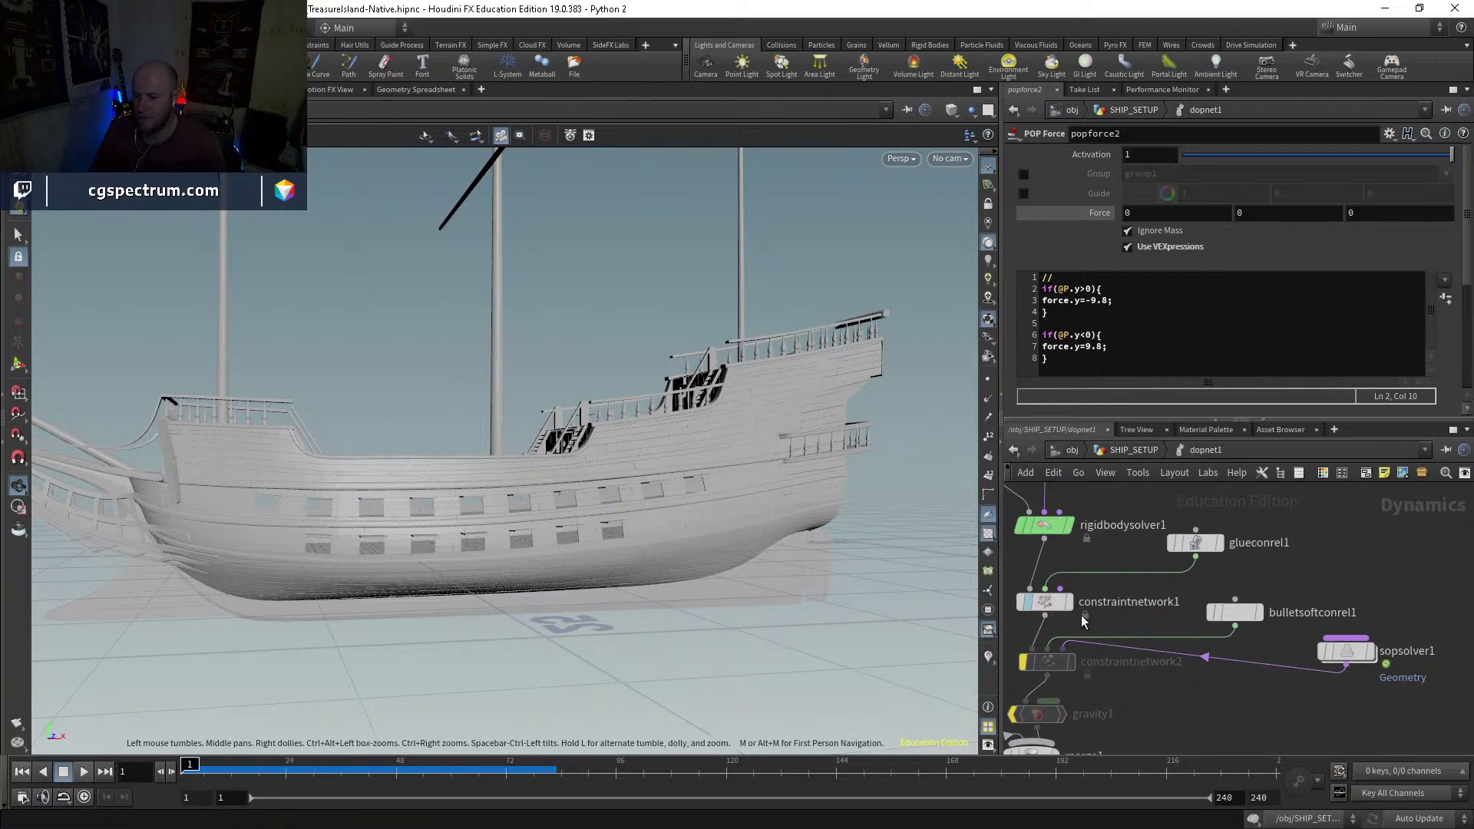
{"action": "left_click", "coordinate": [1044, 602]}
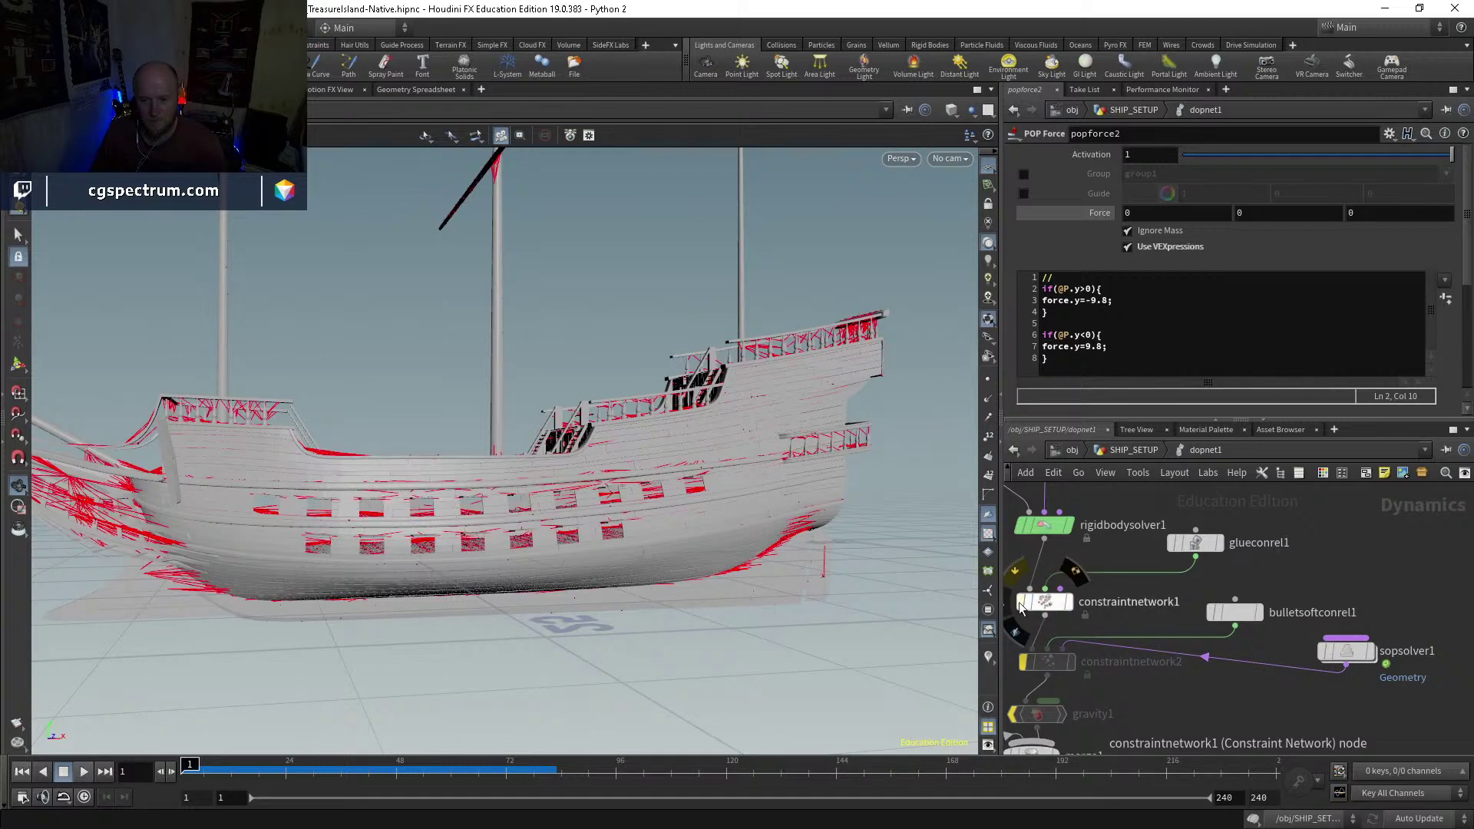
{"action": "left_click", "coordinate": [1024, 662]}
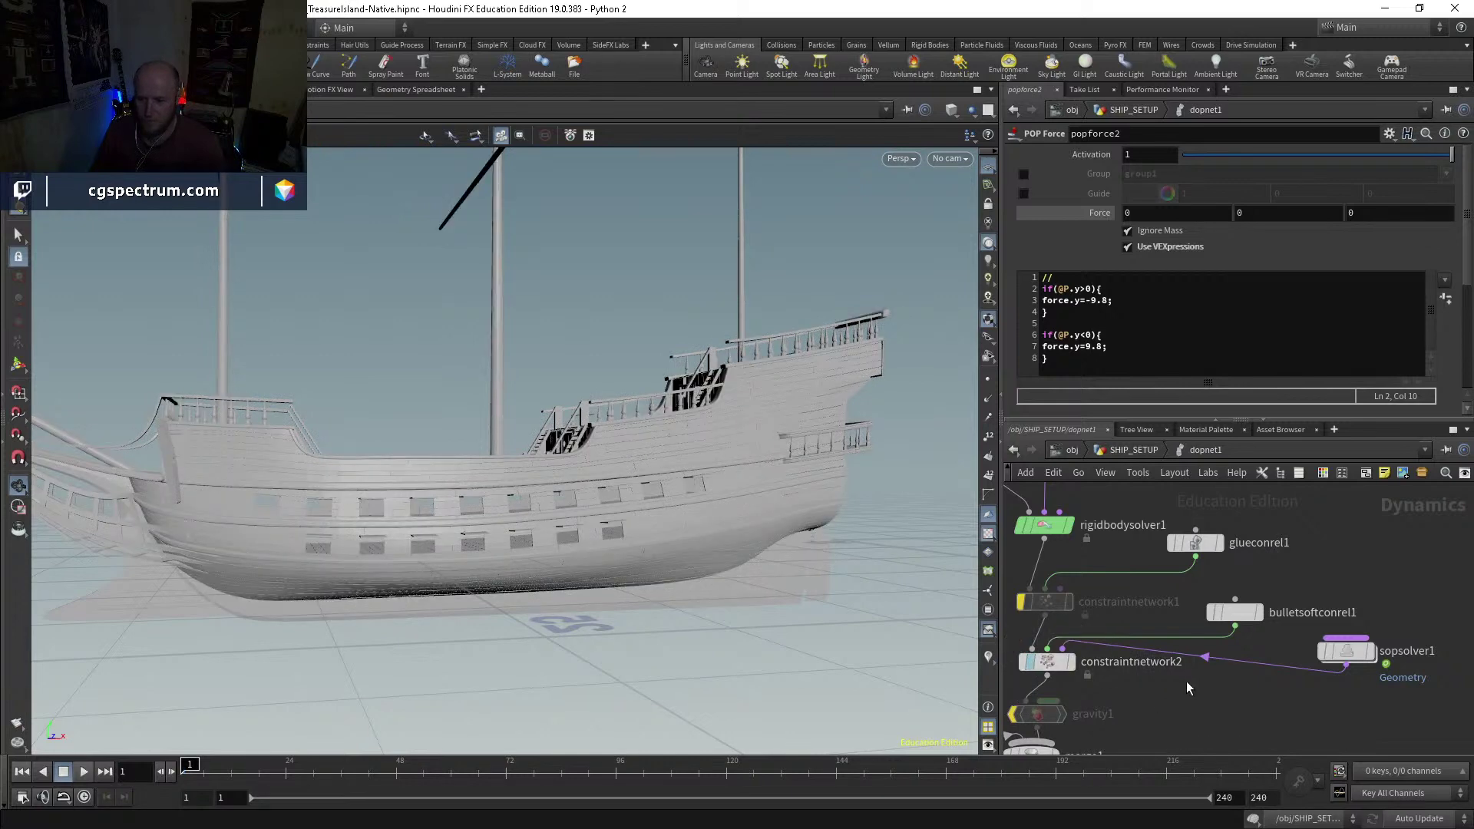
{"action": "left_click", "coordinate": [83, 771]}
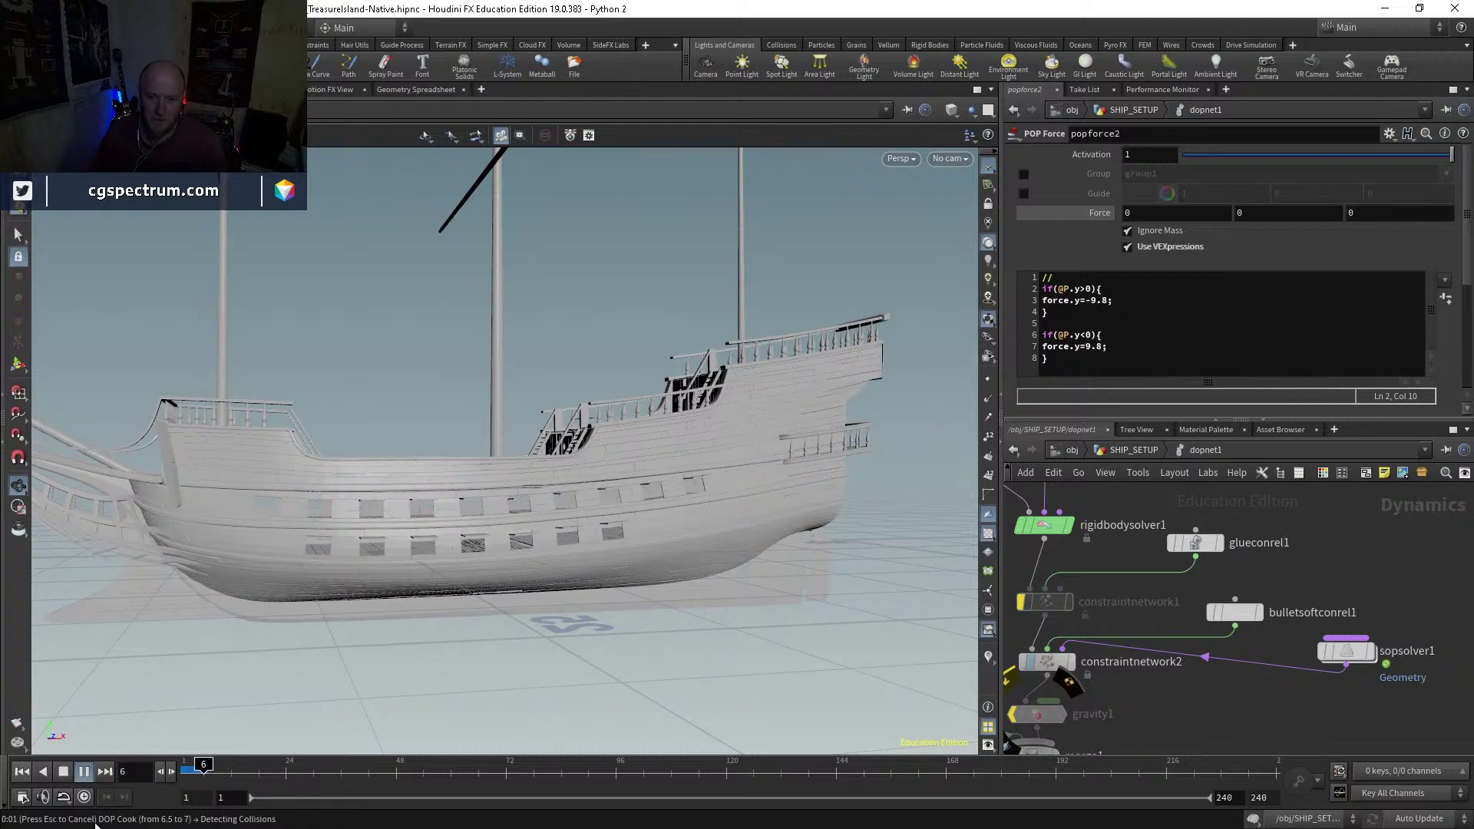
Step: Stop the simulation and step back through the first simulated frames to frame 1, checking the ship's movement
{"action": "key", "text": "Escape"}
{"action": "left_click_drag", "start_coordinate": [452, 704], "coordinate": [444, 704]}
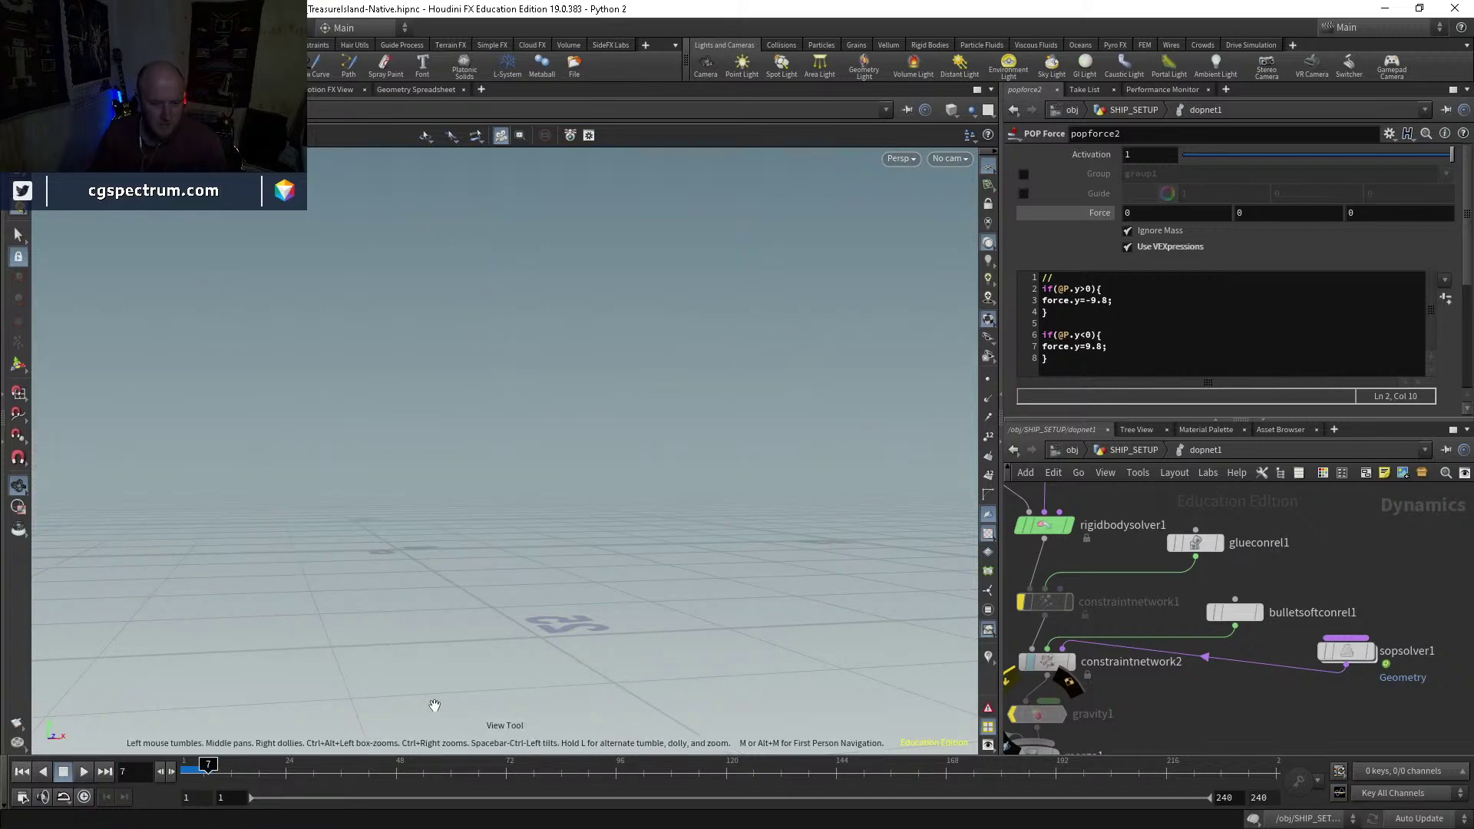
{"action": "key", "text": "Left"}
{"action": "key", "text": "Left"}
{"action": "key", "text": "Left"}
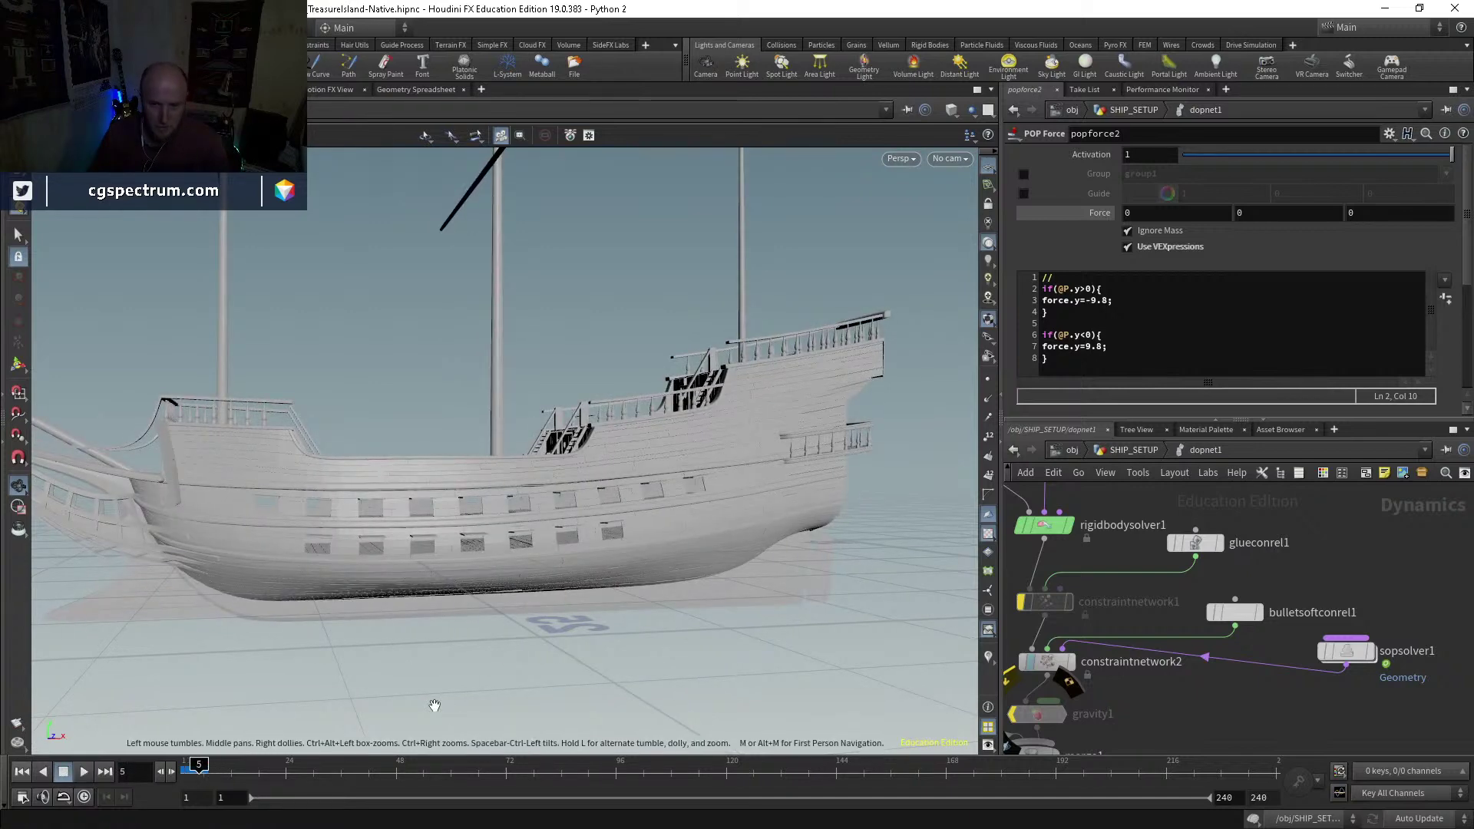
{"action": "key", "text": "Left"}
{"action": "key", "text": "Left"}
{"action": "key", "text": "Right"}
{"action": "key", "text": "Left"}
{"action": "key", "text": "Left"}
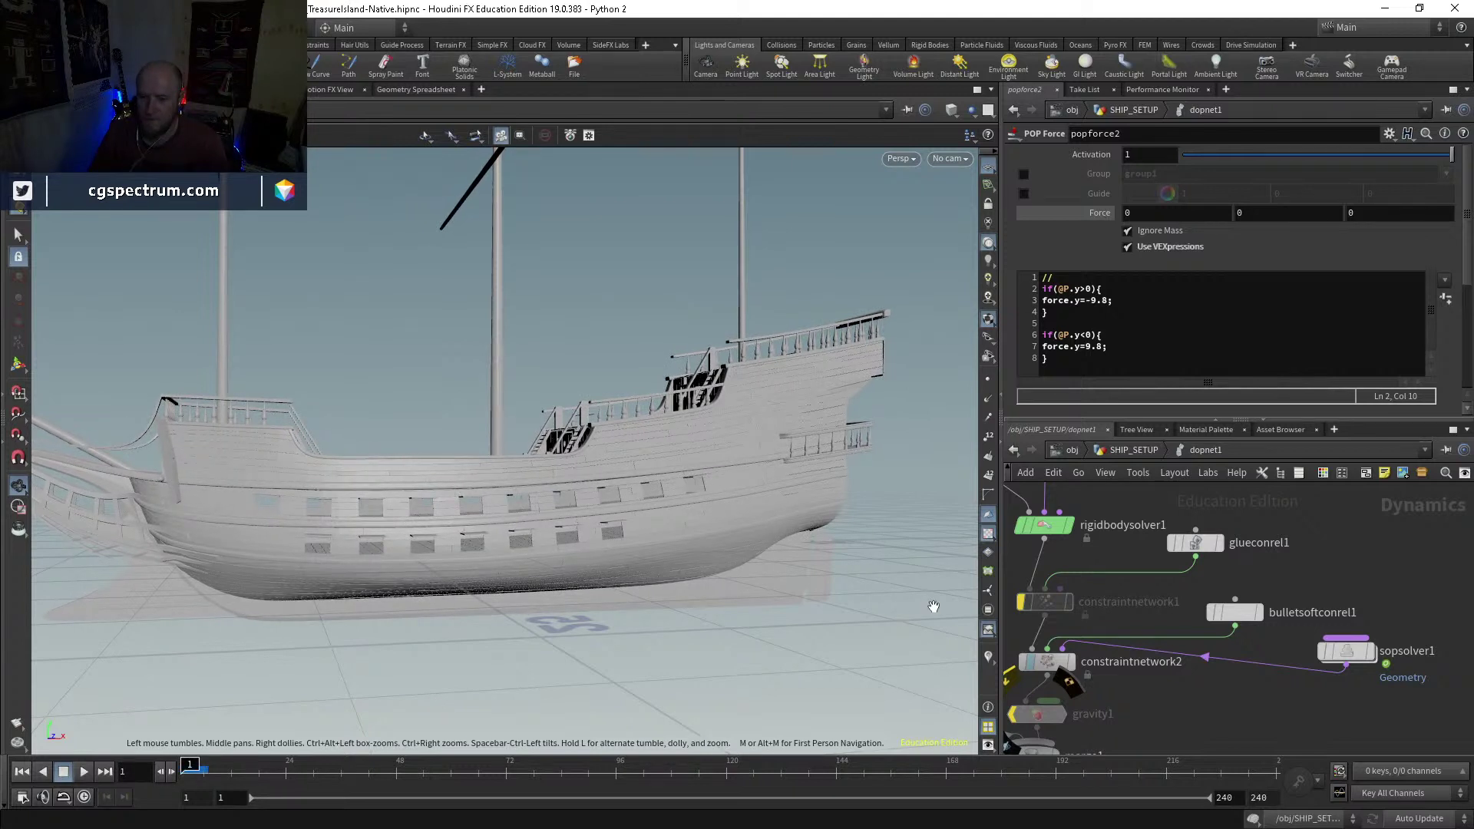
Step: Re-enable constraintnetwork1 and jump from its data options to its source geometry, the OUT_GLUE null in SHIP_SETUP
{"action": "left_click", "coordinate": [1021, 604]}
{"action": "left_click", "coordinate": [1021, 604]}
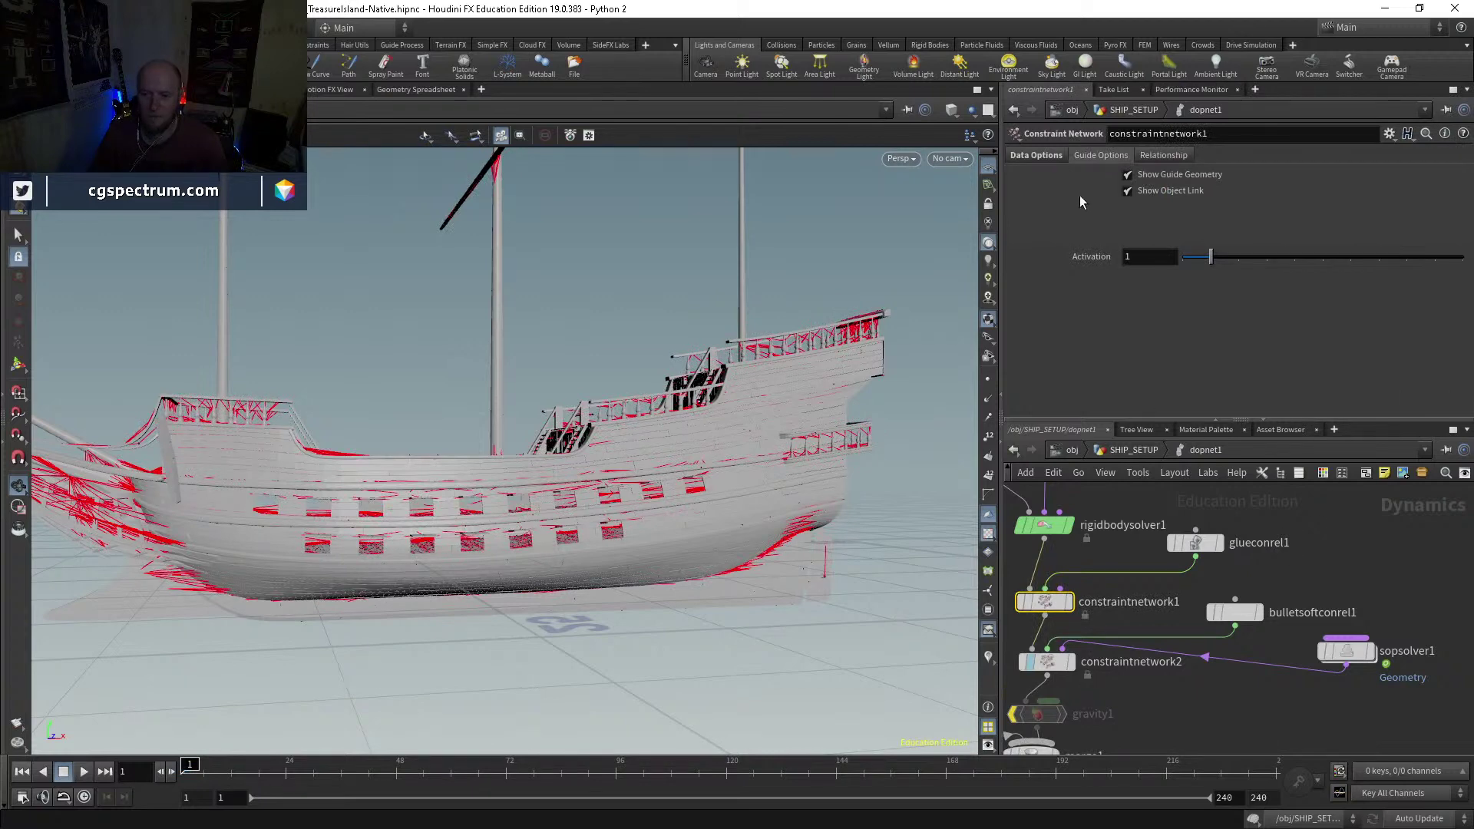
{"action": "left_click", "coordinate": [1034, 157]}
{"action": "left_click", "coordinate": [1438, 197]}
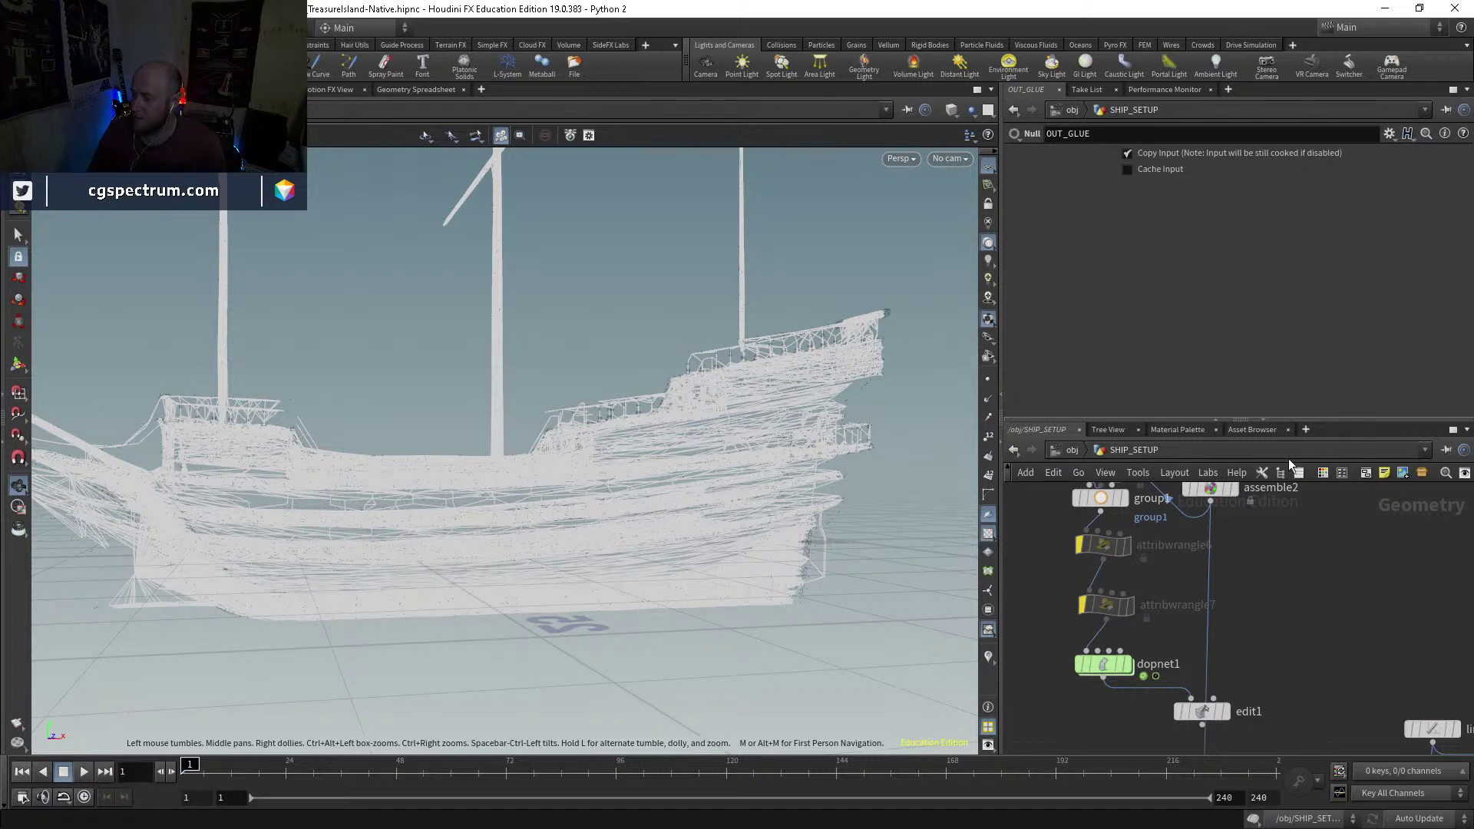
Step: Trace the glue network upstream to connectadjacentpieces1, display its result, and examine its connection parameters
{"action": "middle_click_drag", "start_coordinate": [1207, 556], "coordinate": [1217, 633]}
{"action": "scroll", "coordinate": [1250, 619], "scroll_direction": "down", "scroll_amount": 3}
{"action": "middle_click_drag", "start_coordinate": [1210, 497], "coordinate": [1143, 608]}
{"action": "scroll", "coordinate": [1144, 608], "scroll_direction": "up", "scroll_amount": 3}
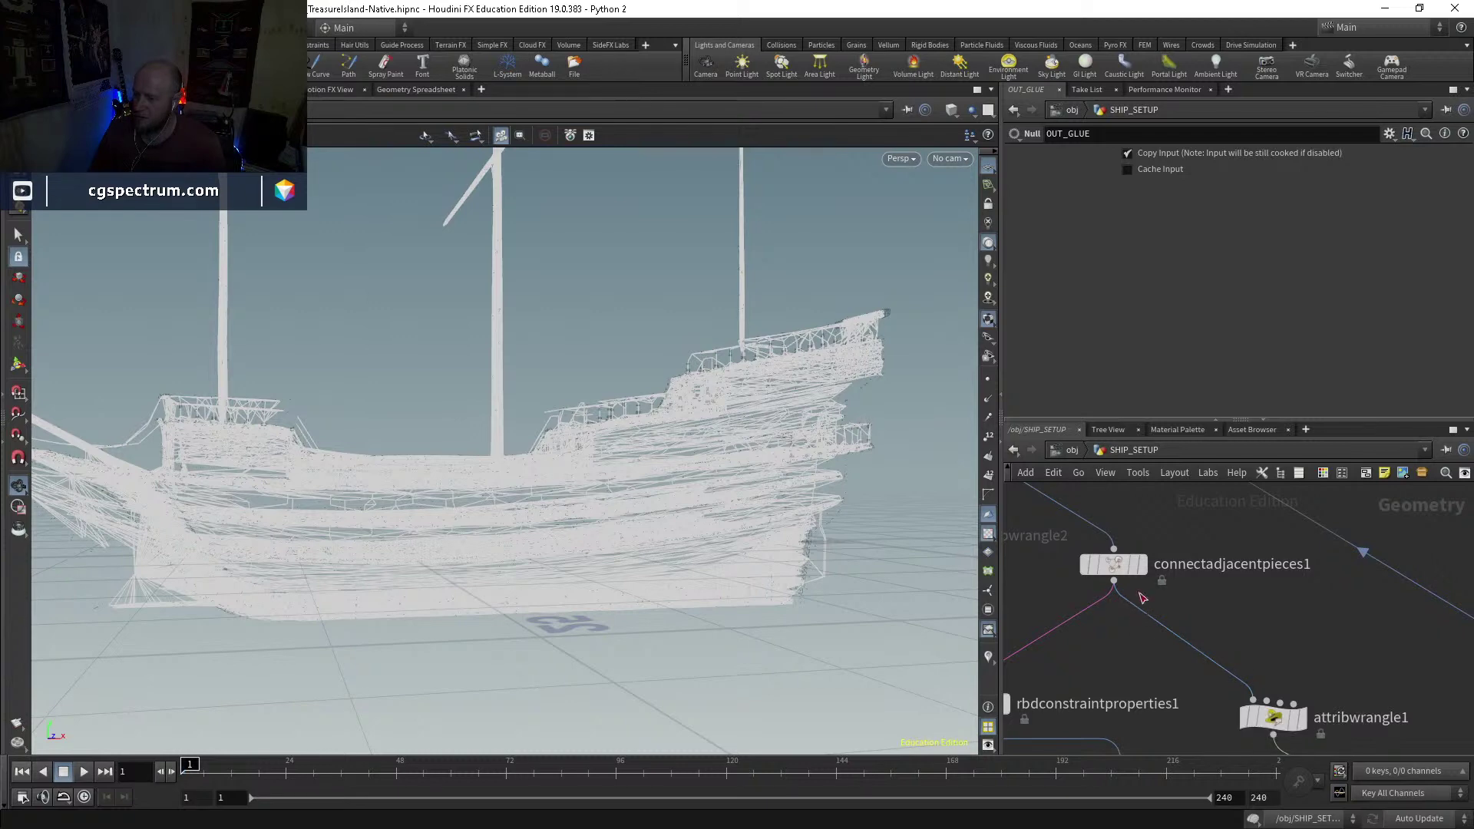
{"action": "left_click", "coordinate": [1118, 568]}
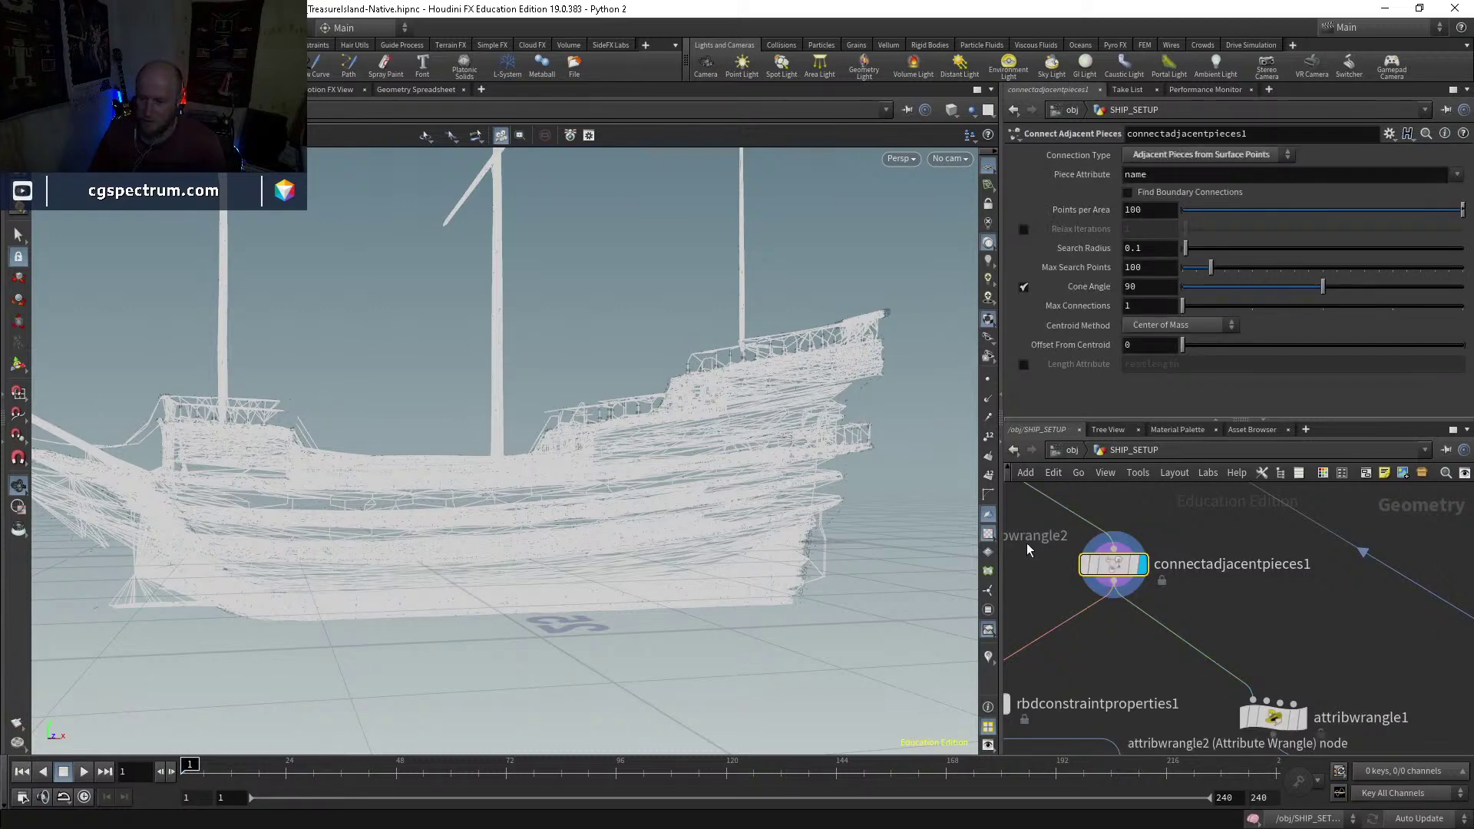
Step: Select transform22 below merge2 and display its ship geometry in the viewport
{"action": "left_click", "coordinate": [1145, 587]}
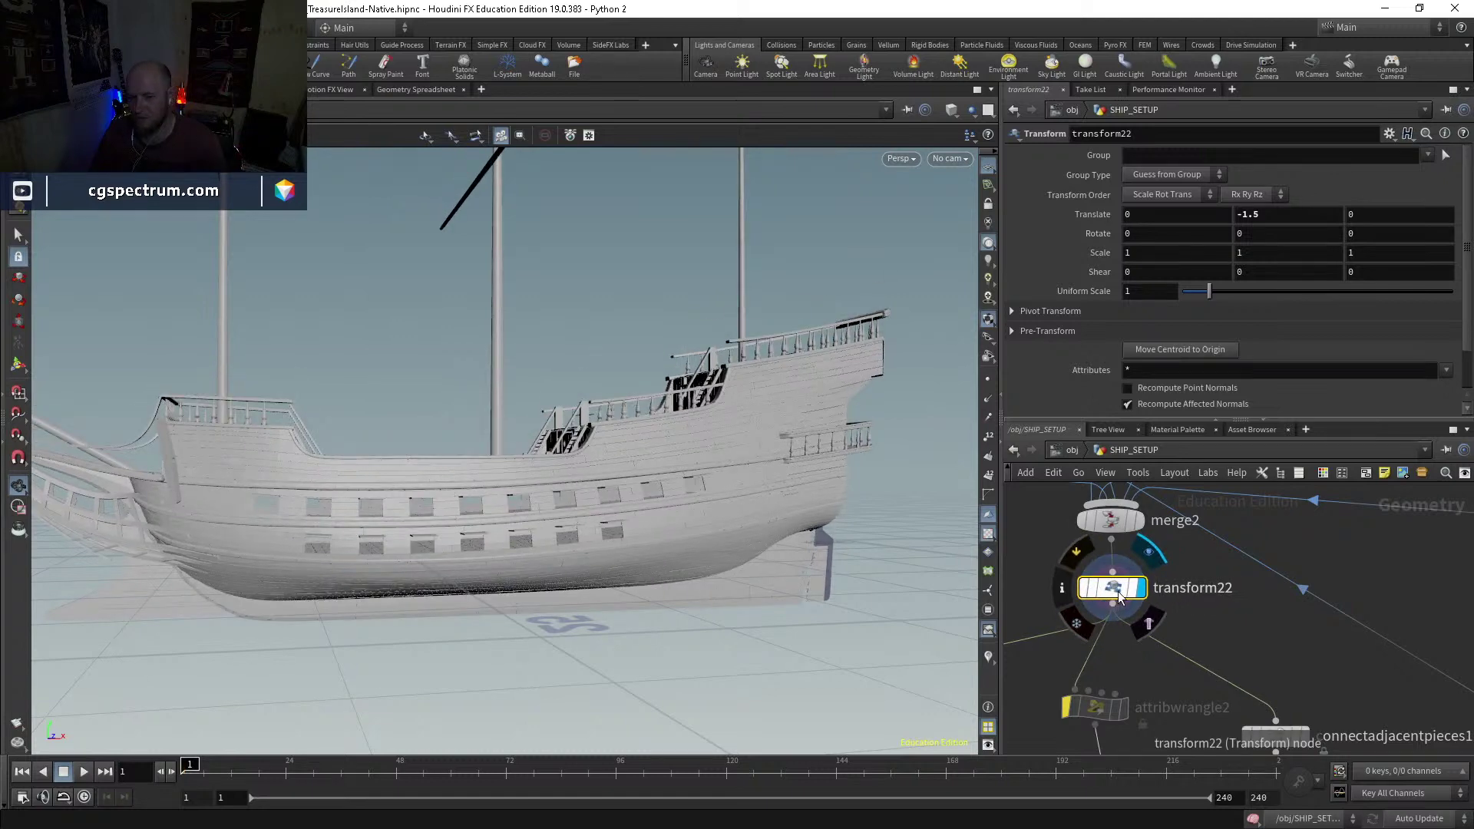
{"action": "left_click_drag", "start_coordinate": [1117, 598], "coordinate": [1110, 601]}
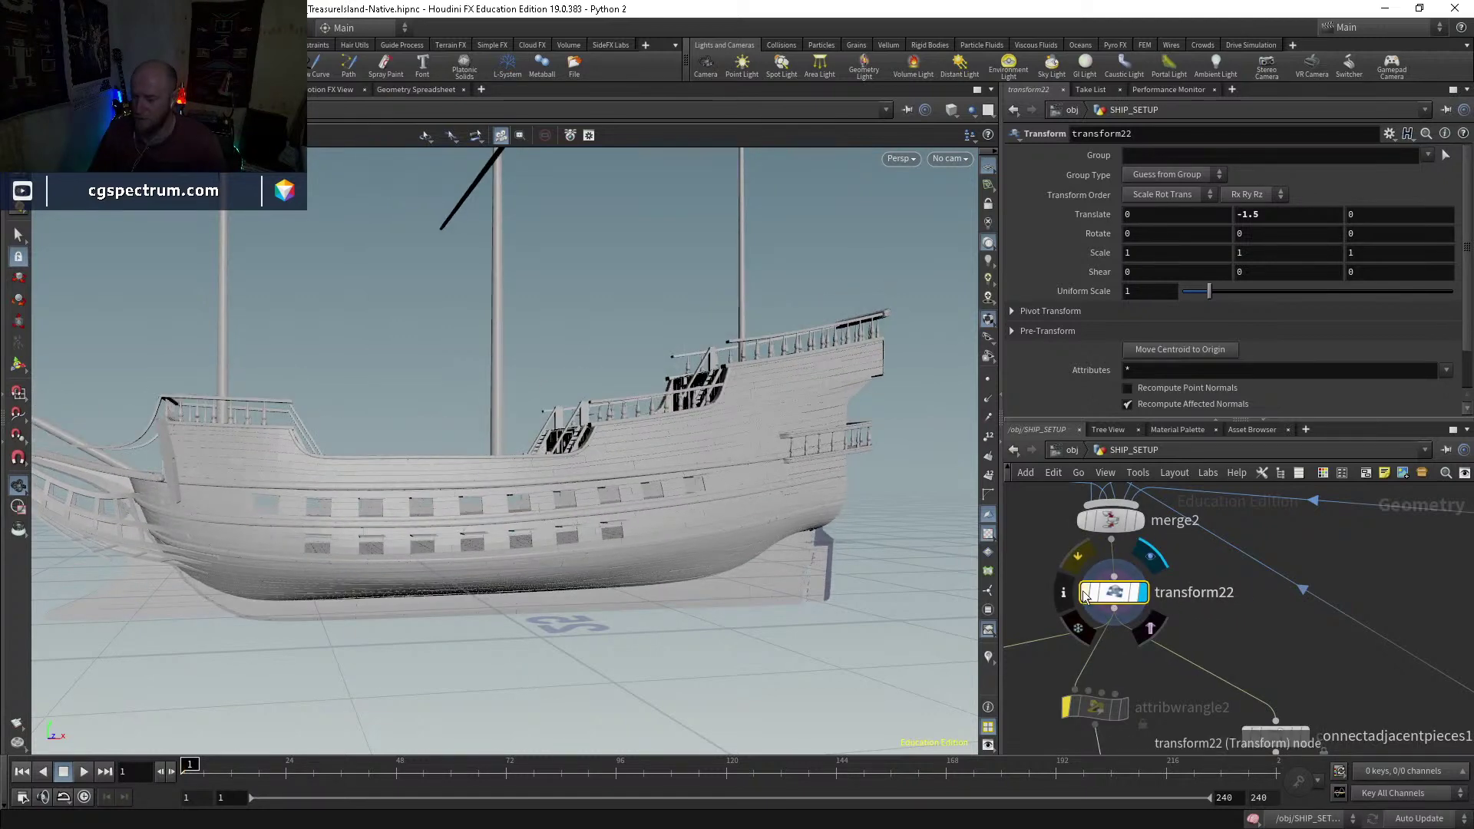
{"action": "scroll", "coordinate": [1125, 599], "scroll_direction": "up", "scroll_amount": 2}
{"action": "left_click_drag", "start_coordinate": [1126, 599], "coordinate": [1123, 595]}
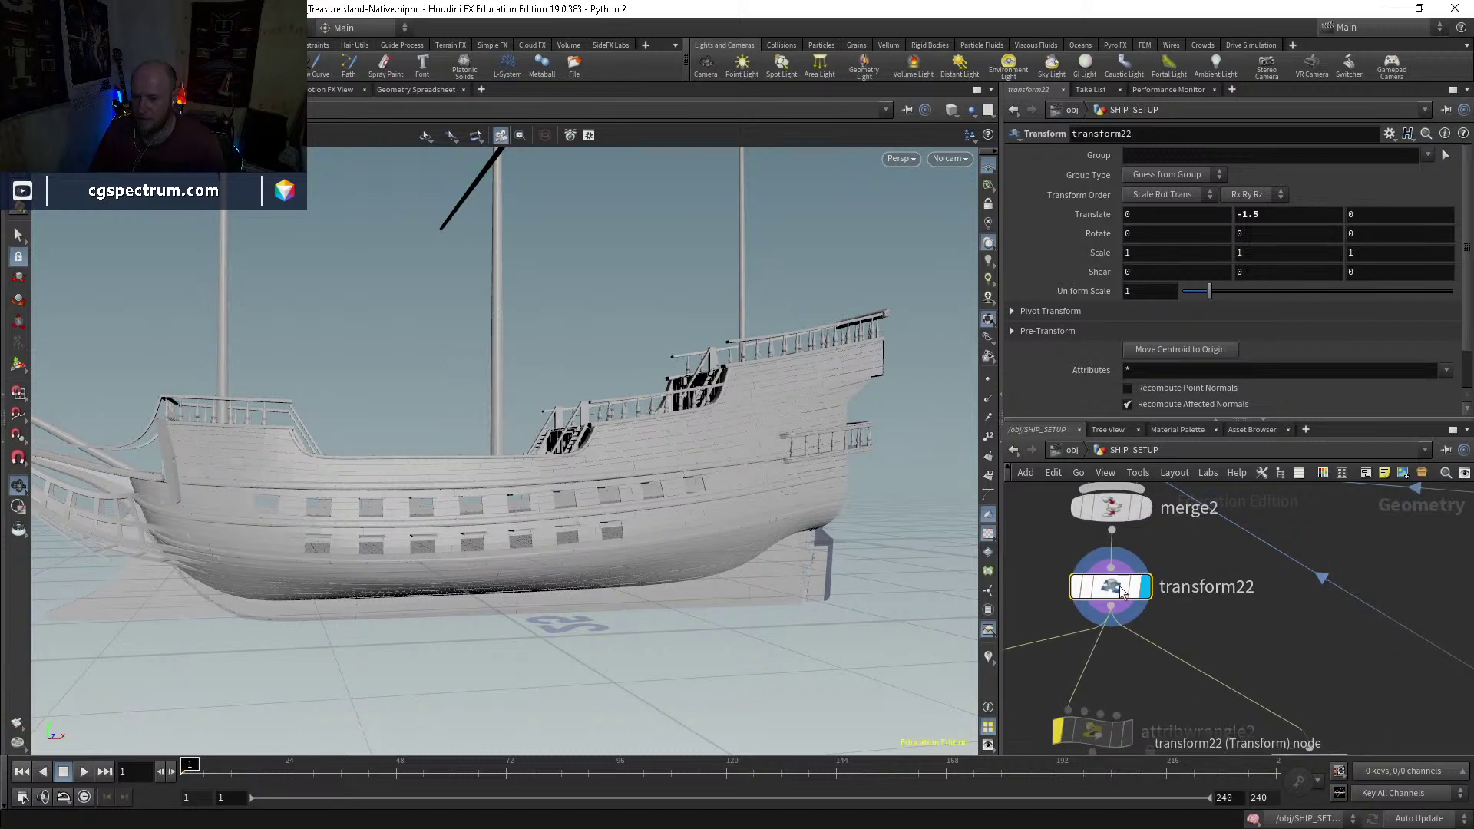
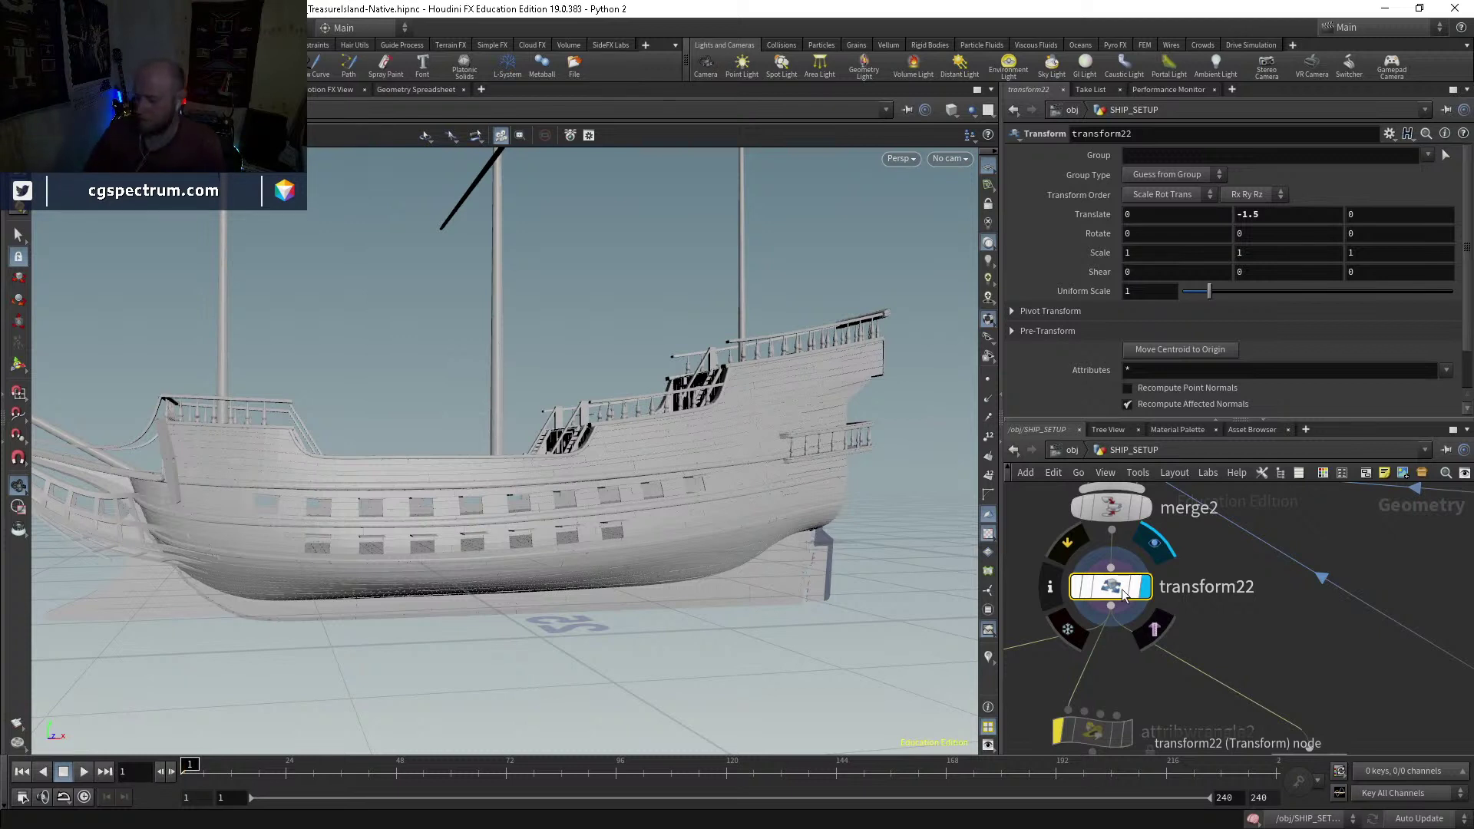
Step: Display the mast pieces of assemble4 below merge1 and list its primitive attributes in the geometry spreadsheet
{"action": "middle_click_drag", "start_coordinate": [1209, 632], "coordinate": [1107, 513]}
{"action": "scroll", "coordinate": [1167, 590], "scroll_direction": "down", "scroll_amount": 3}
{"action": "middle_click_drag", "start_coordinate": [1159, 574], "coordinate": [1339, 670]}
{"action": "scroll", "coordinate": [1348, 570], "scroll_direction": "down", "scroll_amount": 3}
{"action": "scroll", "coordinate": [1251, 591], "scroll_direction": "up", "scroll_amount": 2}
{"action": "scroll", "coordinate": [1153, 590], "scroll_direction": "down", "scroll_amount": 3}
{"action": "scroll", "coordinate": [1205, 632], "scroll_direction": "up", "scroll_amount": 2}
{"action": "scroll", "coordinate": [1250, 658], "scroll_direction": "down", "scroll_amount": 3}
{"action": "scroll", "coordinate": [1230, 665], "scroll_direction": "up", "scroll_amount": 5}
{"action": "left_click_drag", "start_coordinate": [1223, 684], "coordinate": [1203, 670]}
{"action": "scroll", "coordinate": [1333, 670], "scroll_direction": "down", "scroll_amount": 3}
{"action": "scroll", "coordinate": [1405, 653], "scroll_direction": "down", "scroll_amount": 3}
{"action": "middle_click_drag", "start_coordinate": [1405, 653], "coordinate": [1076, 599]}
{"action": "scroll", "coordinate": [1164, 662], "scroll_direction": "up", "scroll_amount": 5}
{"action": "left_click", "coordinate": [1095, 612]}
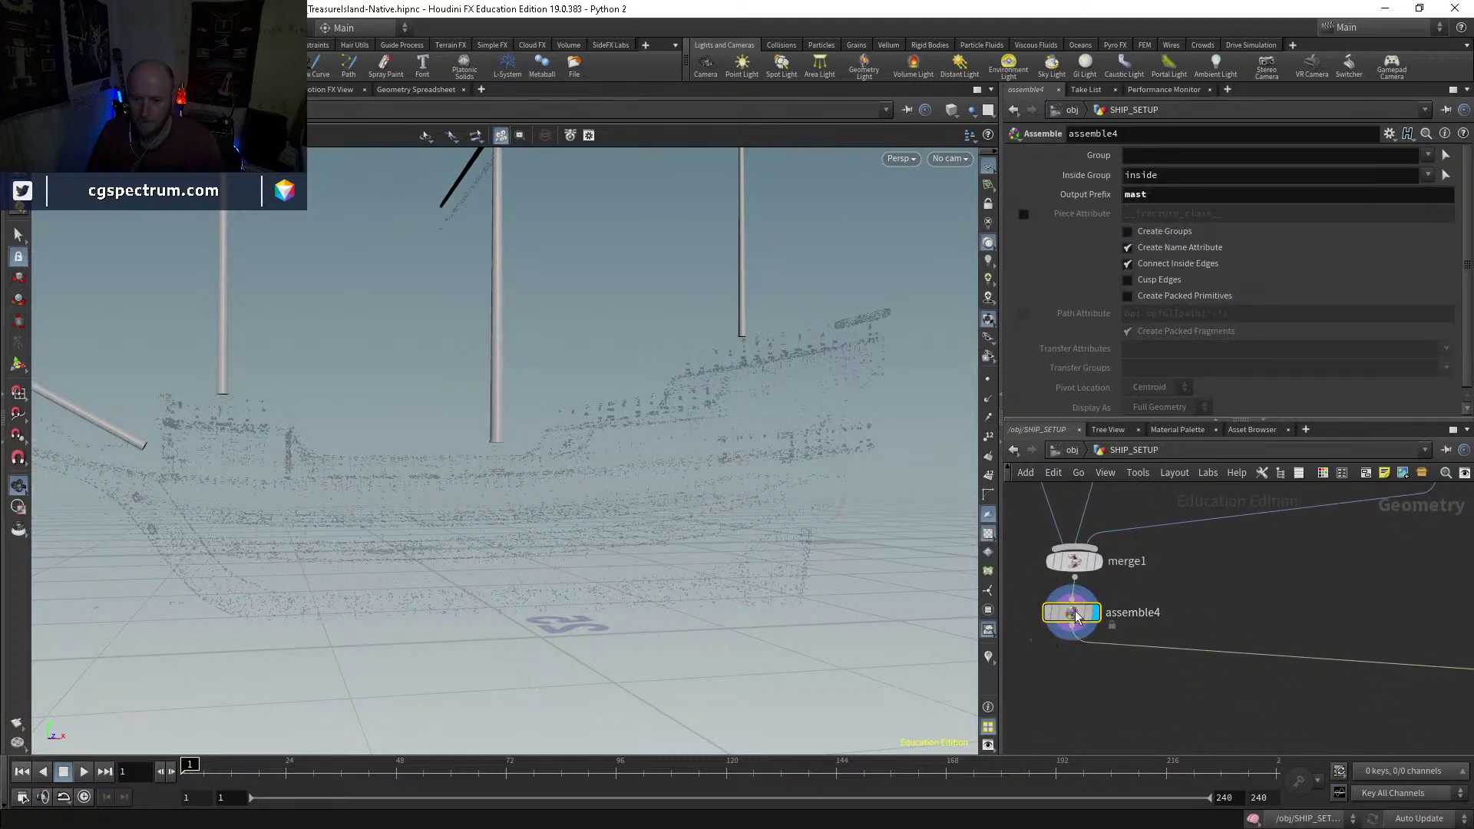
{"action": "left_click", "coordinate": [1089, 613]}
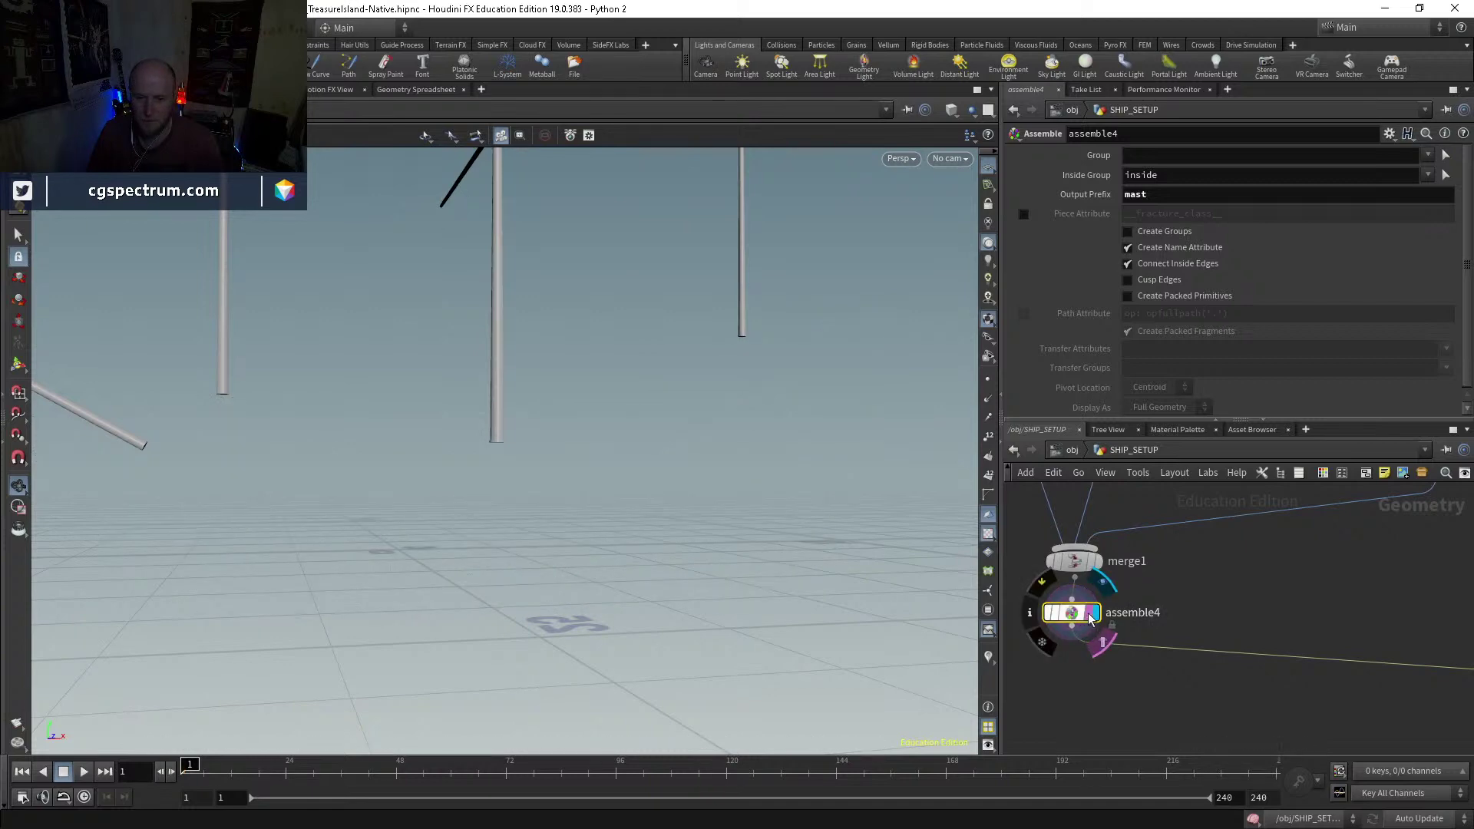
{"action": "left_click", "coordinate": [415, 89]}
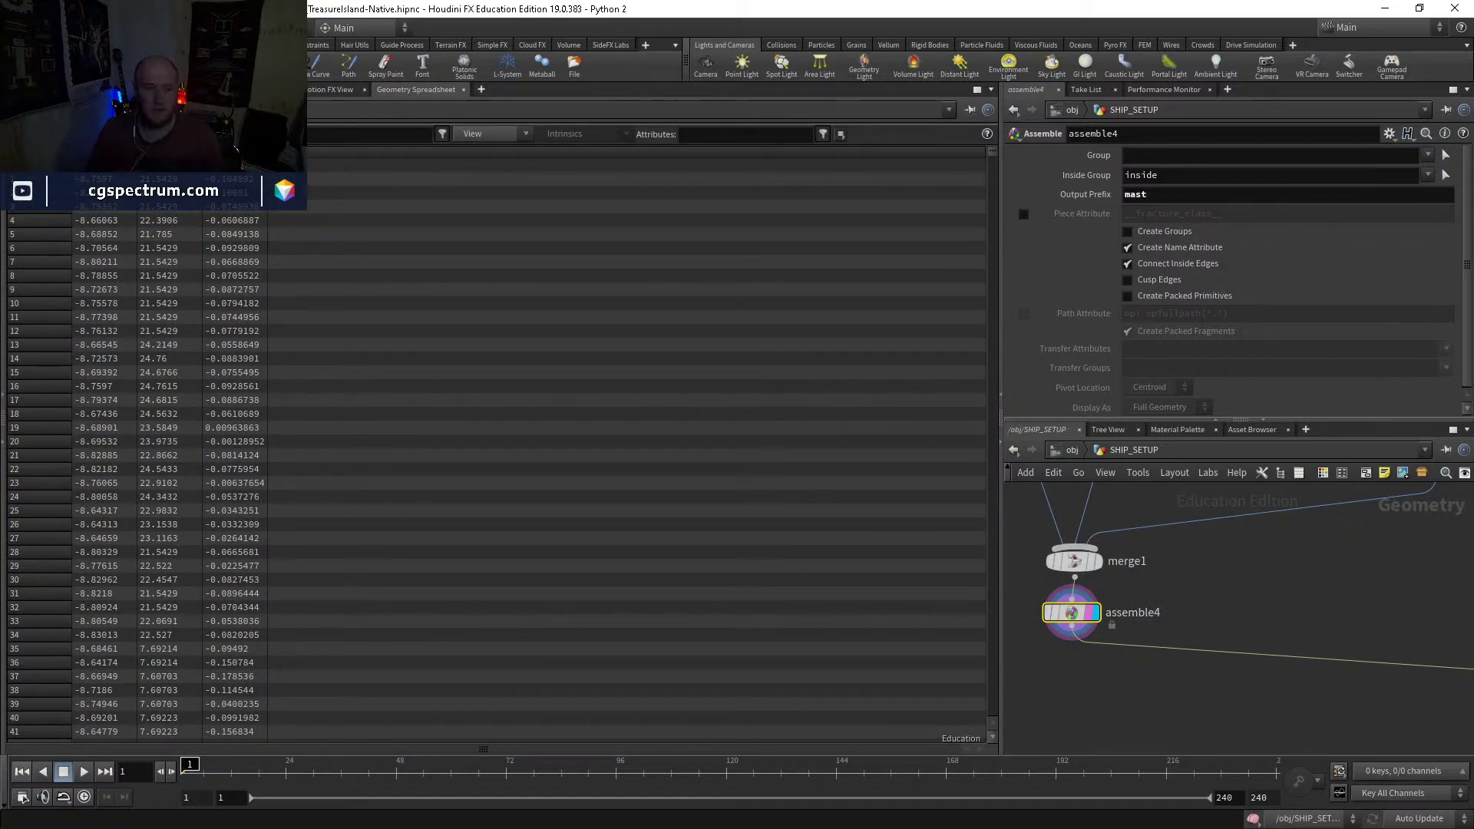
{"action": "left_click", "coordinate": [138, 133]}
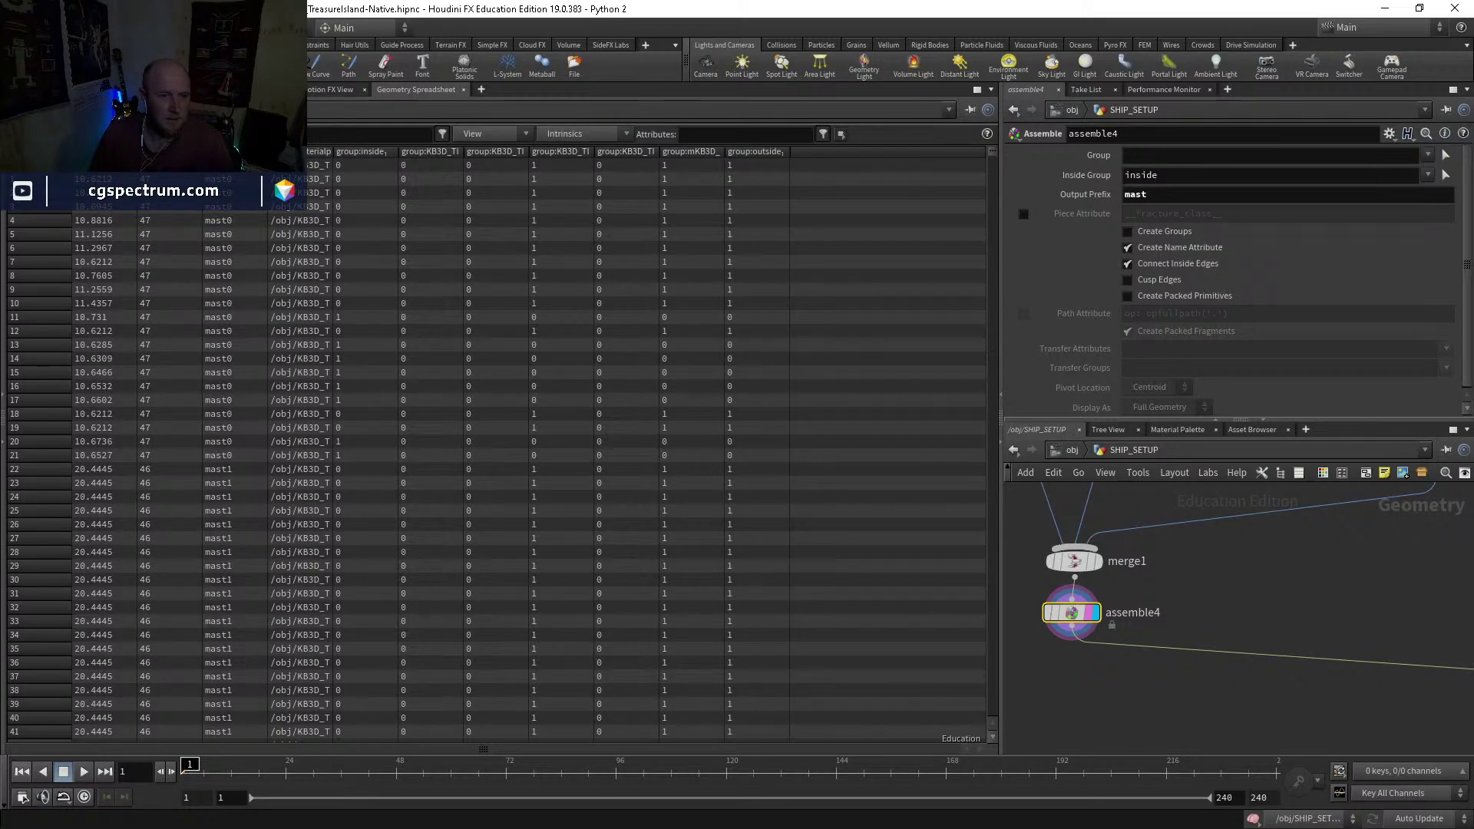
Step: Display assemble6 below the HULL null and check its piece names in the geometry spreadsheet, sorted by name
{"action": "scroll", "coordinate": [1321, 645], "scroll_direction": "down", "scroll_amount": 3}
{"action": "middle_click_drag", "start_coordinate": [1357, 641], "coordinate": [1063, 664]}
{"action": "middle_click_drag", "start_coordinate": [1181, 549], "coordinate": [1171, 634]}
{"action": "middle_click_drag", "start_coordinate": [1108, 550], "coordinate": [1225, 700]}
{"action": "middle_click_drag", "start_coordinate": [1134, 498], "coordinate": [1181, 650]}
{"action": "scroll", "coordinate": [1250, 657], "scroll_direction": "down", "scroll_amount": 3}
{"action": "middle_click_drag", "start_coordinate": [1228, 714], "coordinate": [1205, 589]}
{"action": "middle_click_drag", "start_coordinate": [1220, 676], "coordinate": [1183, 630]}
{"action": "scroll", "coordinate": [1183, 629], "scroll_direction": "up", "scroll_amount": 3}
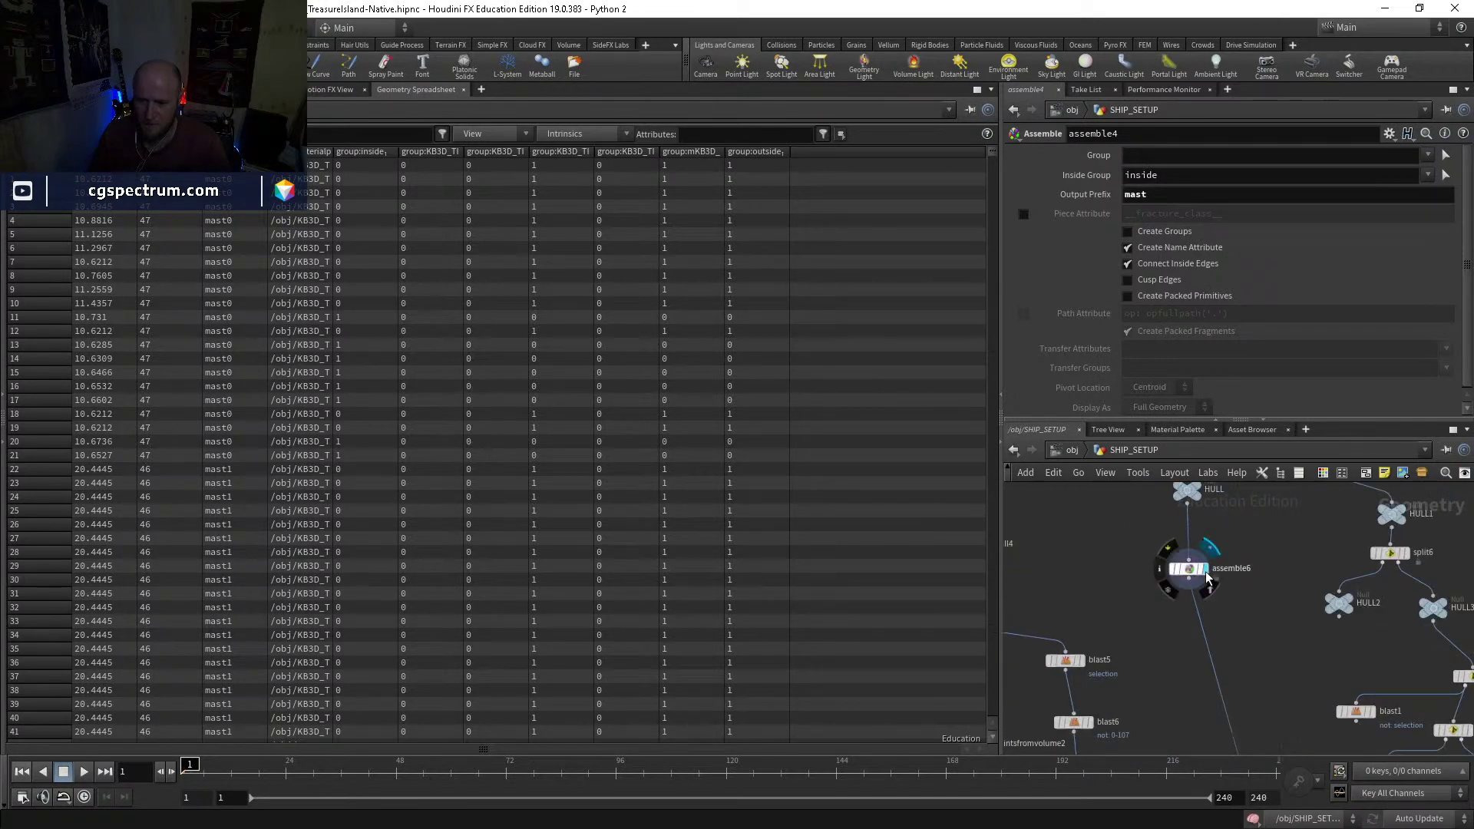
{"action": "left_click", "coordinate": [1188, 570]}
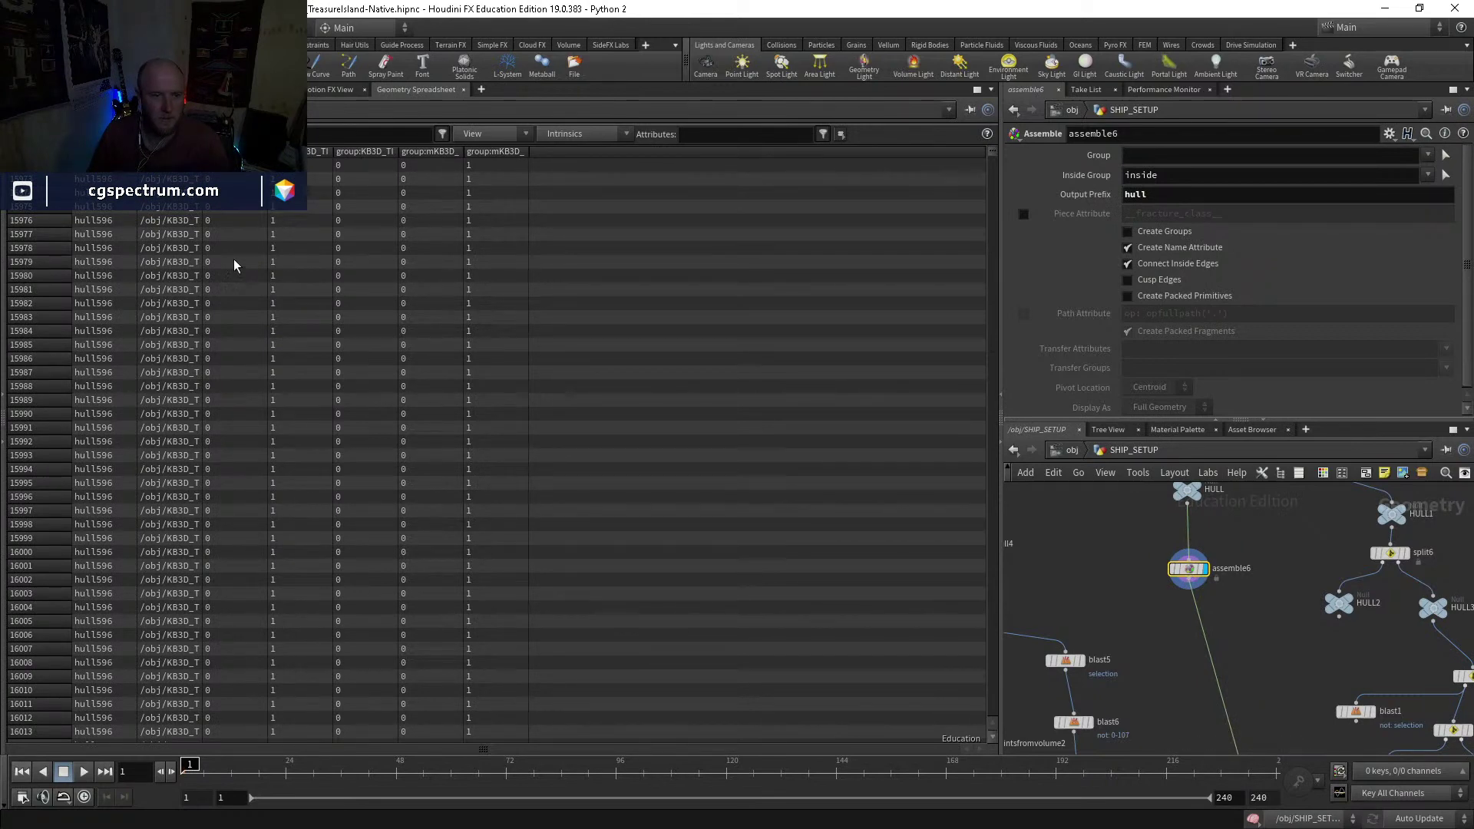
{"action": "left_click", "coordinate": [106, 152]}
Step: Display assemble5 below transform10 and check the piece names of its long beams in the spreadsheet
{"action": "middle_click_drag", "start_coordinate": [1286, 679], "coordinate": [1140, 544]}
{"action": "middle_click_drag", "start_coordinate": [1176, 649], "coordinate": [1133, 518]}
{"action": "middle_click_drag", "start_coordinate": [1134, 682], "coordinate": [1118, 520]}
{"action": "left_click", "coordinate": [1153, 660]}
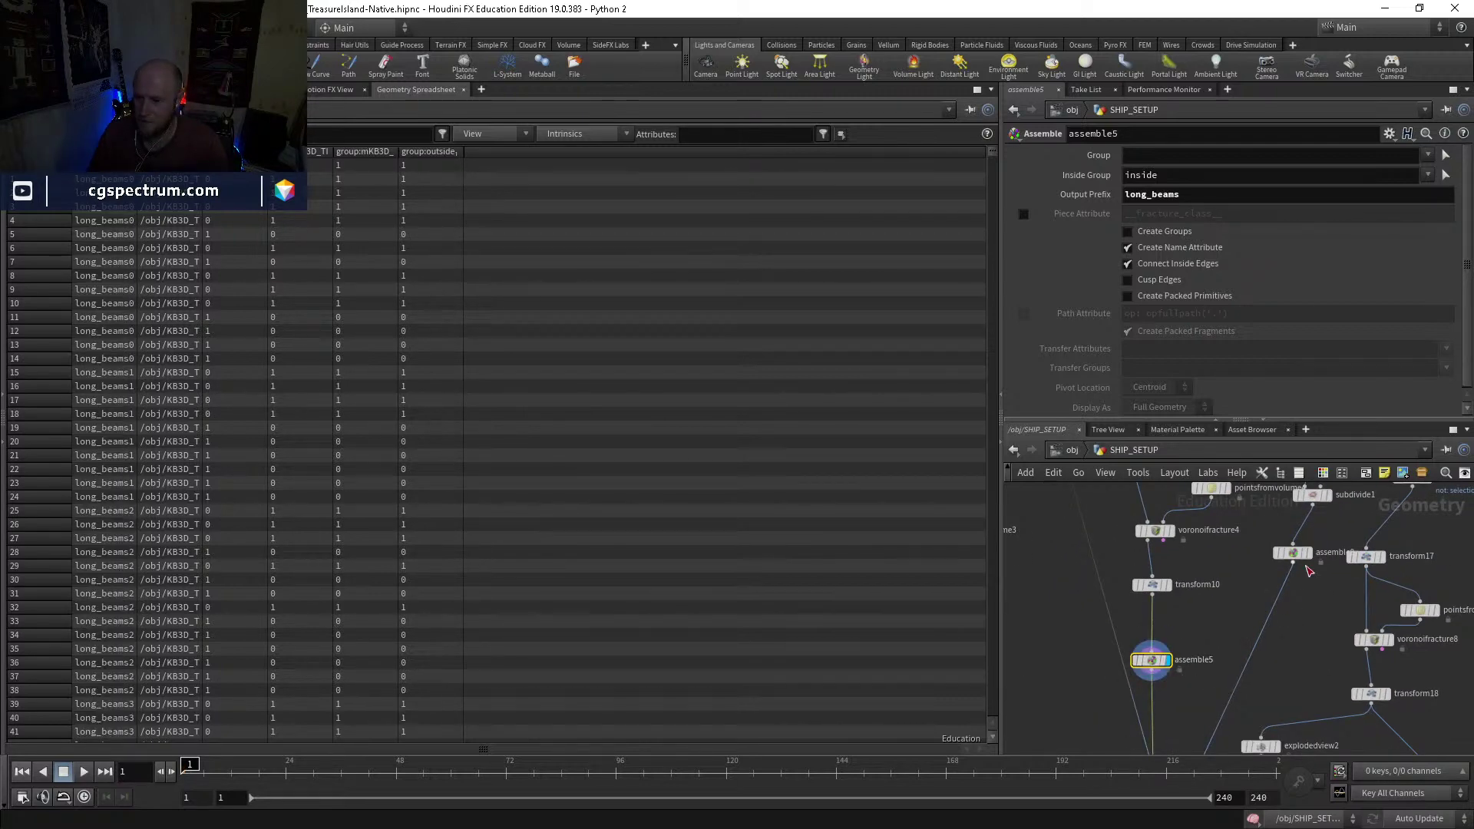
Step: Display assemble8 below subdivide1 and inspect its node info and primitive name attribute
{"action": "left_click", "coordinate": [1291, 554]}
{"action": "middle_click_drag", "start_coordinate": [1321, 592], "coordinate": [1189, 553]}
{"action": "middle_click_drag", "start_coordinate": [1176, 631], "coordinate": [1135, 633]}
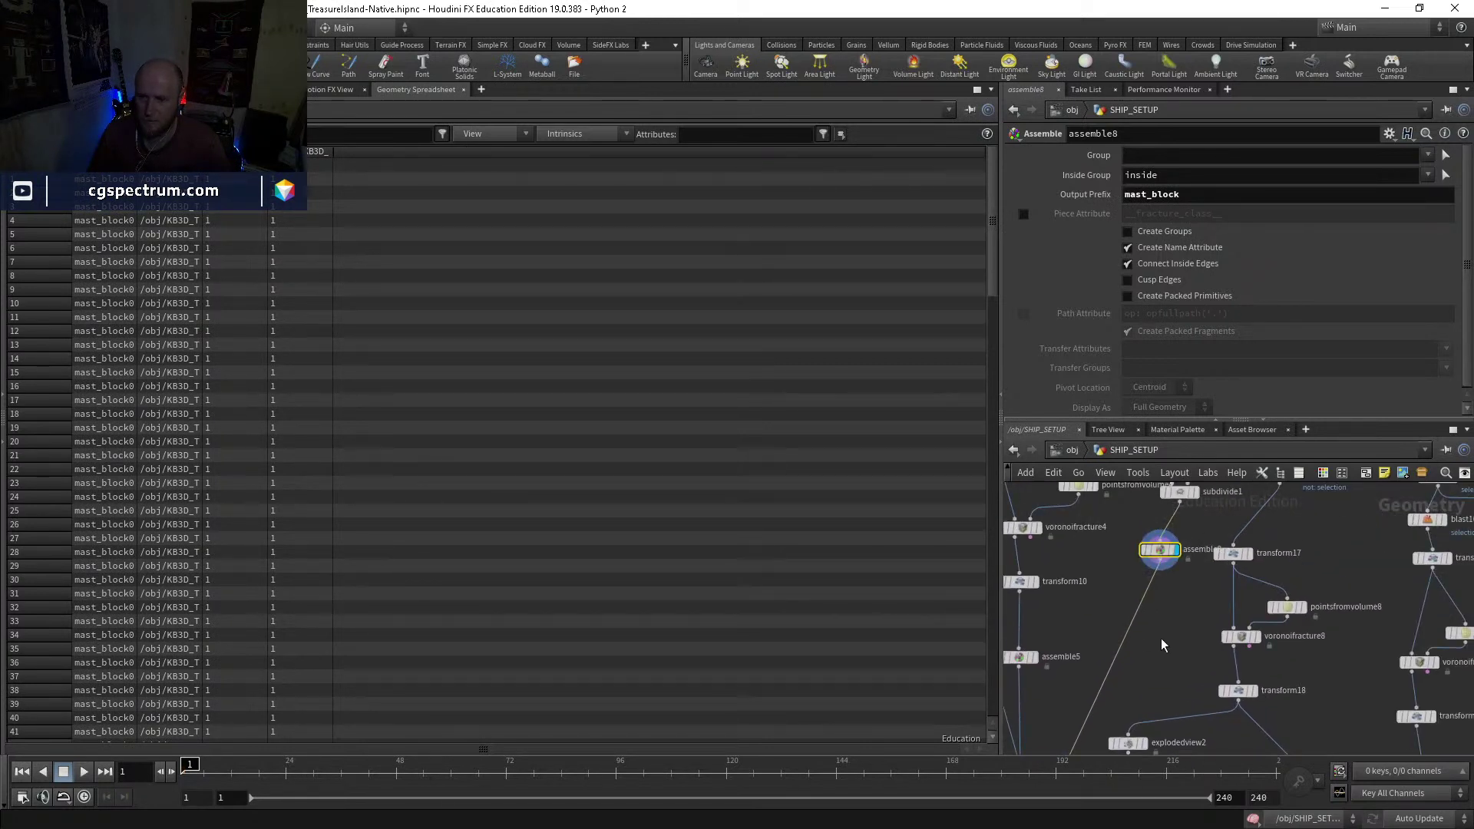
{"action": "middle_click", "coordinate": [1097, 544]}
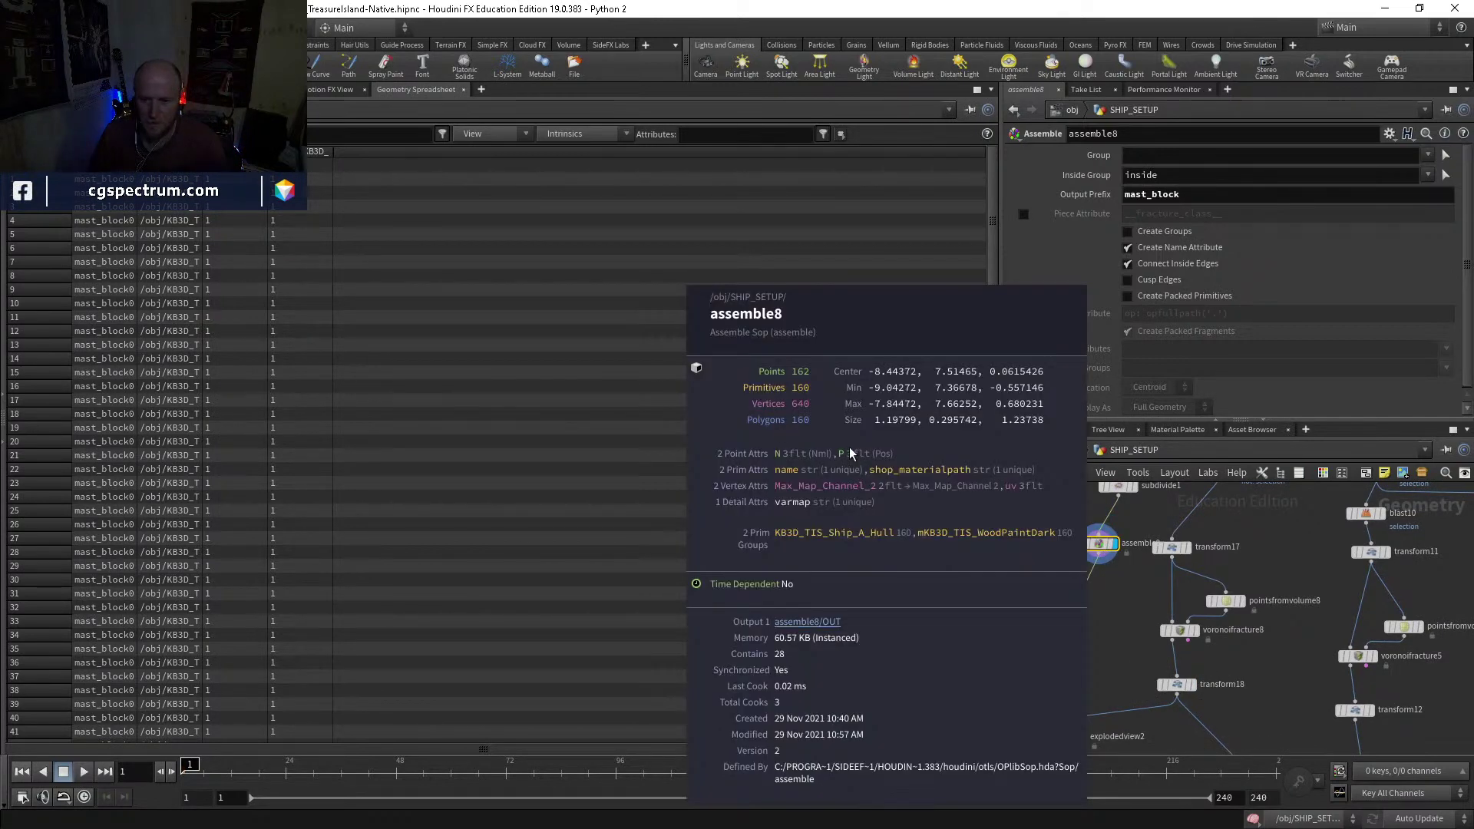
Step: Display assemble7 below merge4, widen and sort the spreadsheet's name column, and inspect the node info for its names
{"action": "scroll", "coordinate": [849, 453], "scroll_direction": "down", "scroll_amount": 1}
{"action": "middle_click_drag", "start_coordinate": [1212, 731], "coordinate": [1189, 536]}
{"action": "scroll", "coordinate": [1187, 535], "scroll_direction": "down", "scroll_amount": 6}
{"action": "scroll", "coordinate": [1203, 688], "scroll_direction": "up", "scroll_amount": 5}
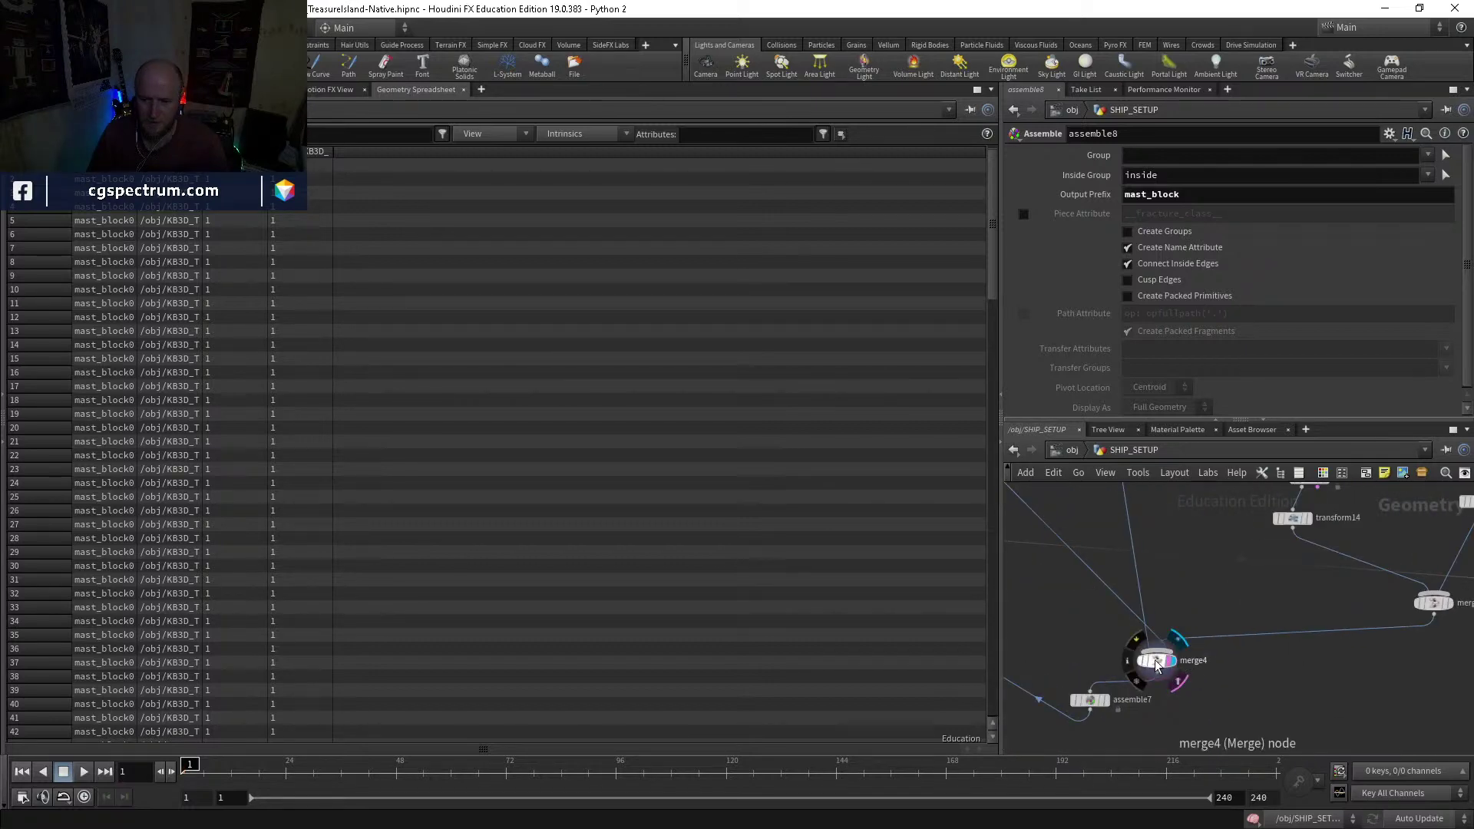
{"action": "left_click", "coordinate": [1158, 665]}
{"action": "left_click", "coordinate": [1092, 702]}
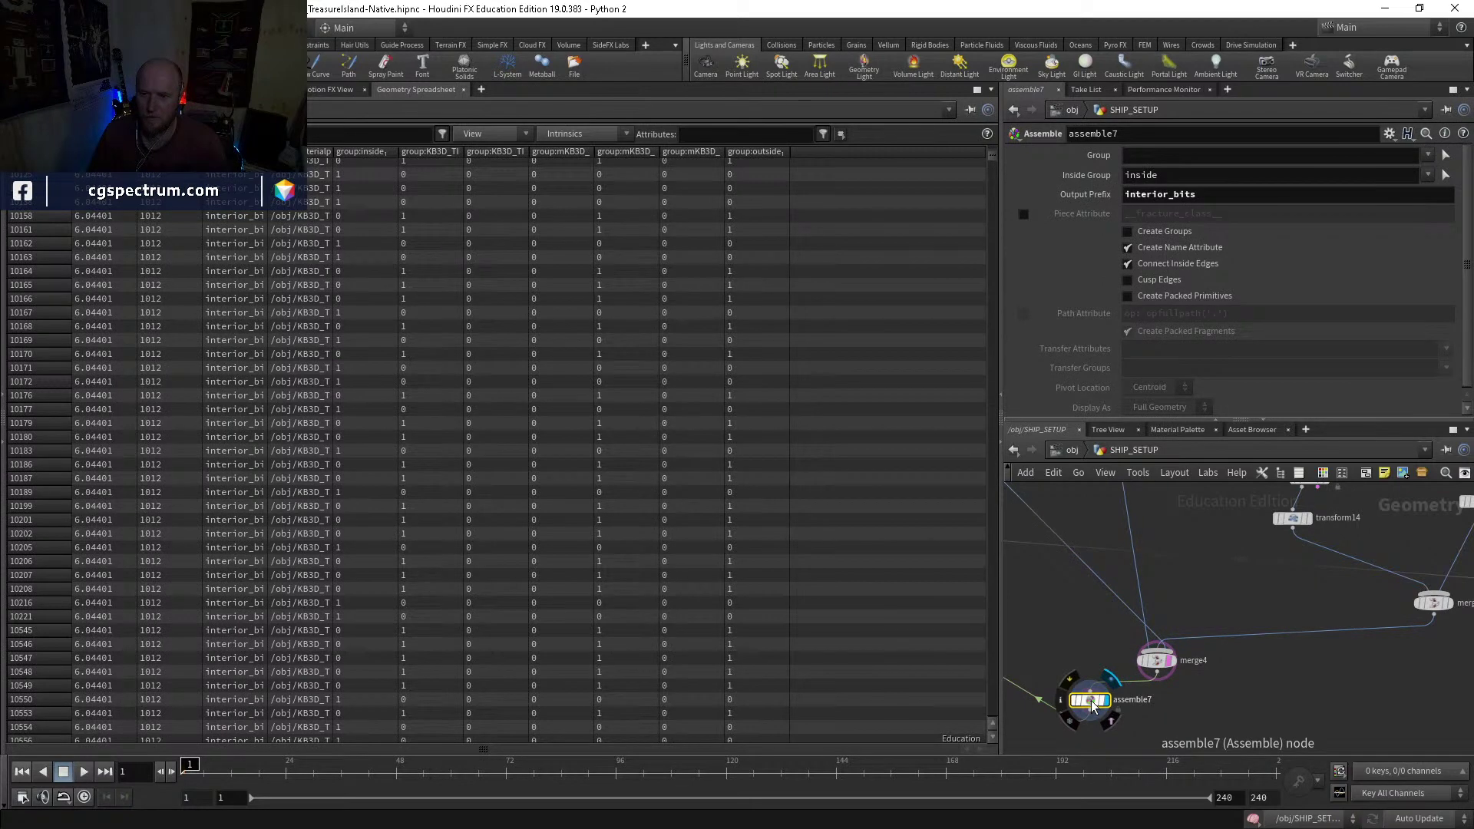
{"action": "middle_click", "coordinate": [1091, 701]}
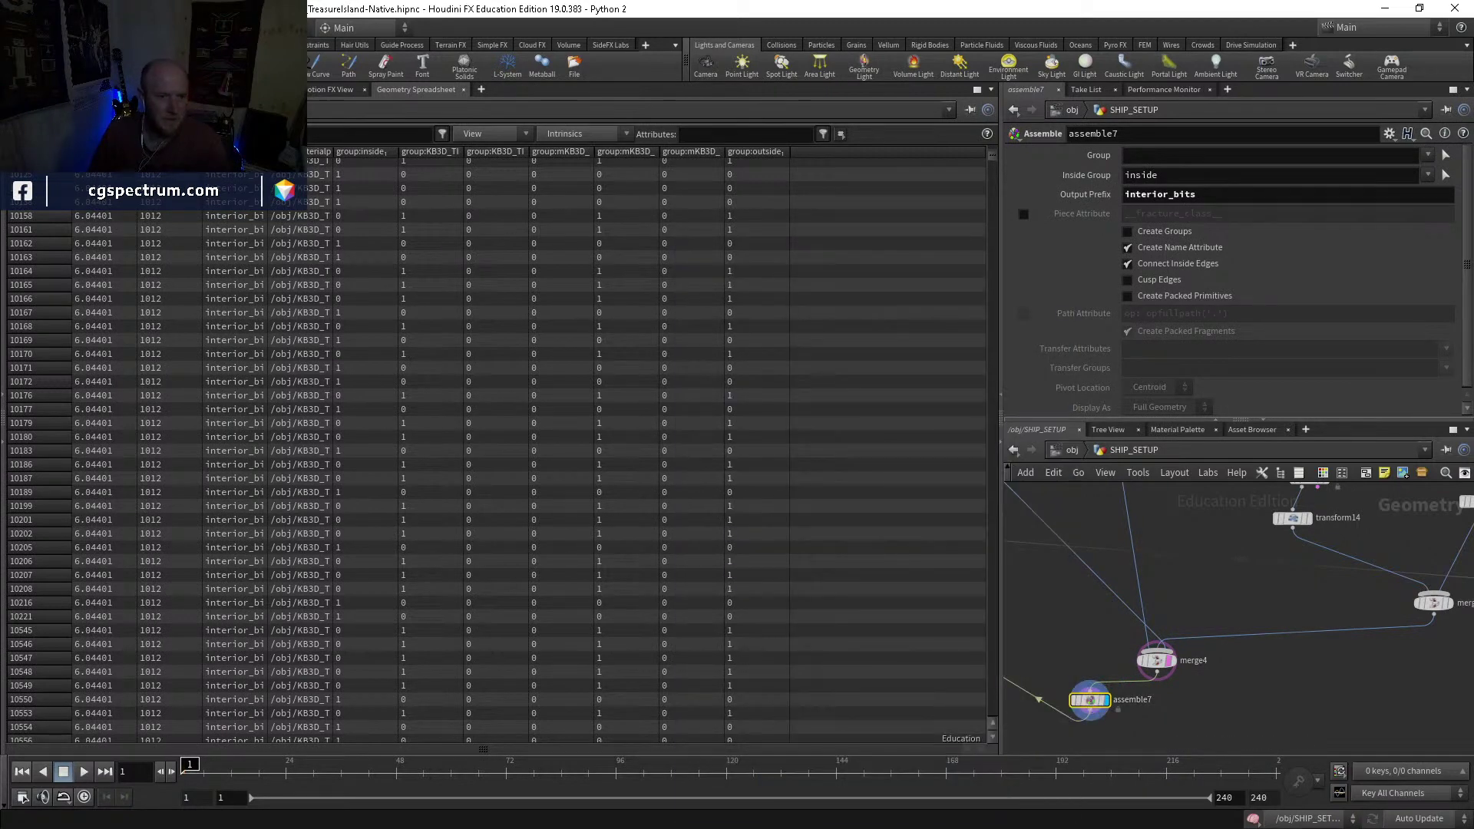
{"action": "left_click_drag", "start_coordinate": [268, 152], "coordinate": [350, 153]}
{"action": "left_click", "coordinate": [268, 152]}
{"action": "left_click", "coordinate": [269, 152]}
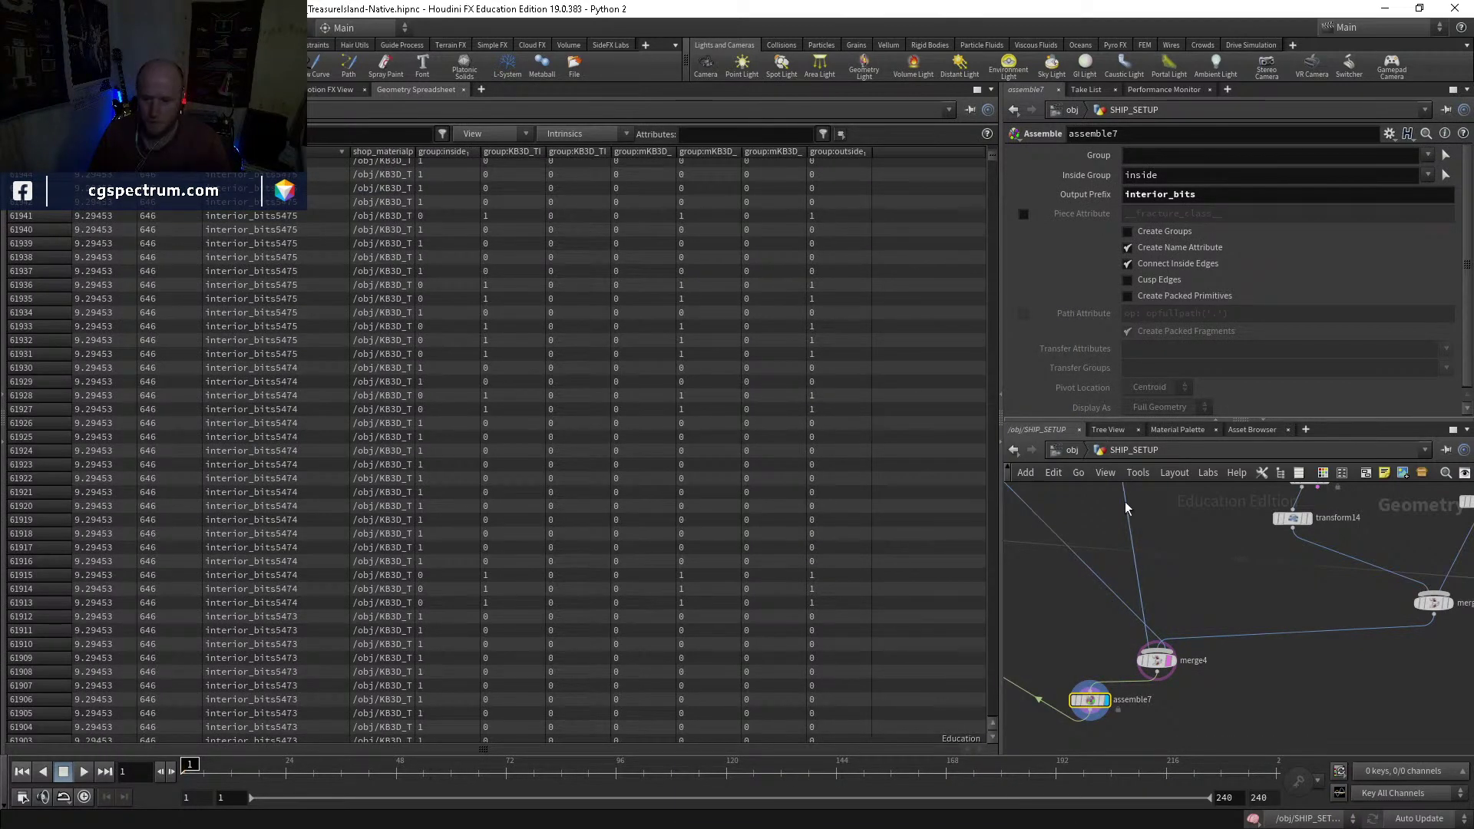
{"action": "middle_click_drag", "start_coordinate": [1092, 701], "coordinate": [826, 456]}
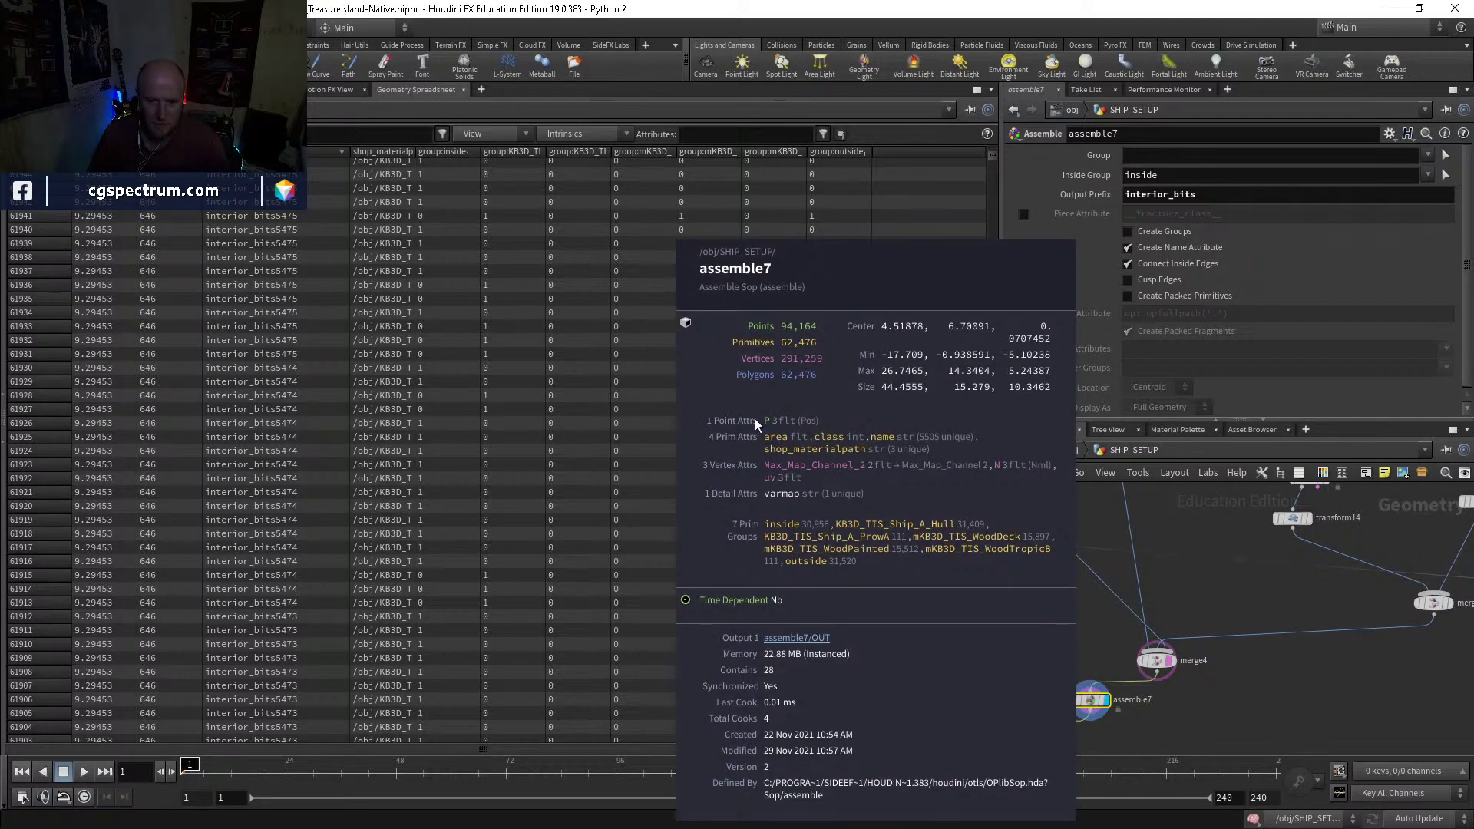
{"action": "middle_click_drag", "start_coordinate": [906, 449], "coordinate": [998, 476]}
Step: Select assemble9 below transform24 and check its deck piece names and node info
{"action": "scroll", "coordinate": [1278, 672], "scroll_direction": "down", "scroll_amount": 3}
{"action": "scroll", "coordinate": [1306, 600], "scroll_direction": "up", "scroll_amount": 5}
{"action": "left_click", "coordinate": [1318, 598]}
{"action": "middle_click_drag", "start_coordinate": [1318, 600], "coordinate": [1318, 603]}
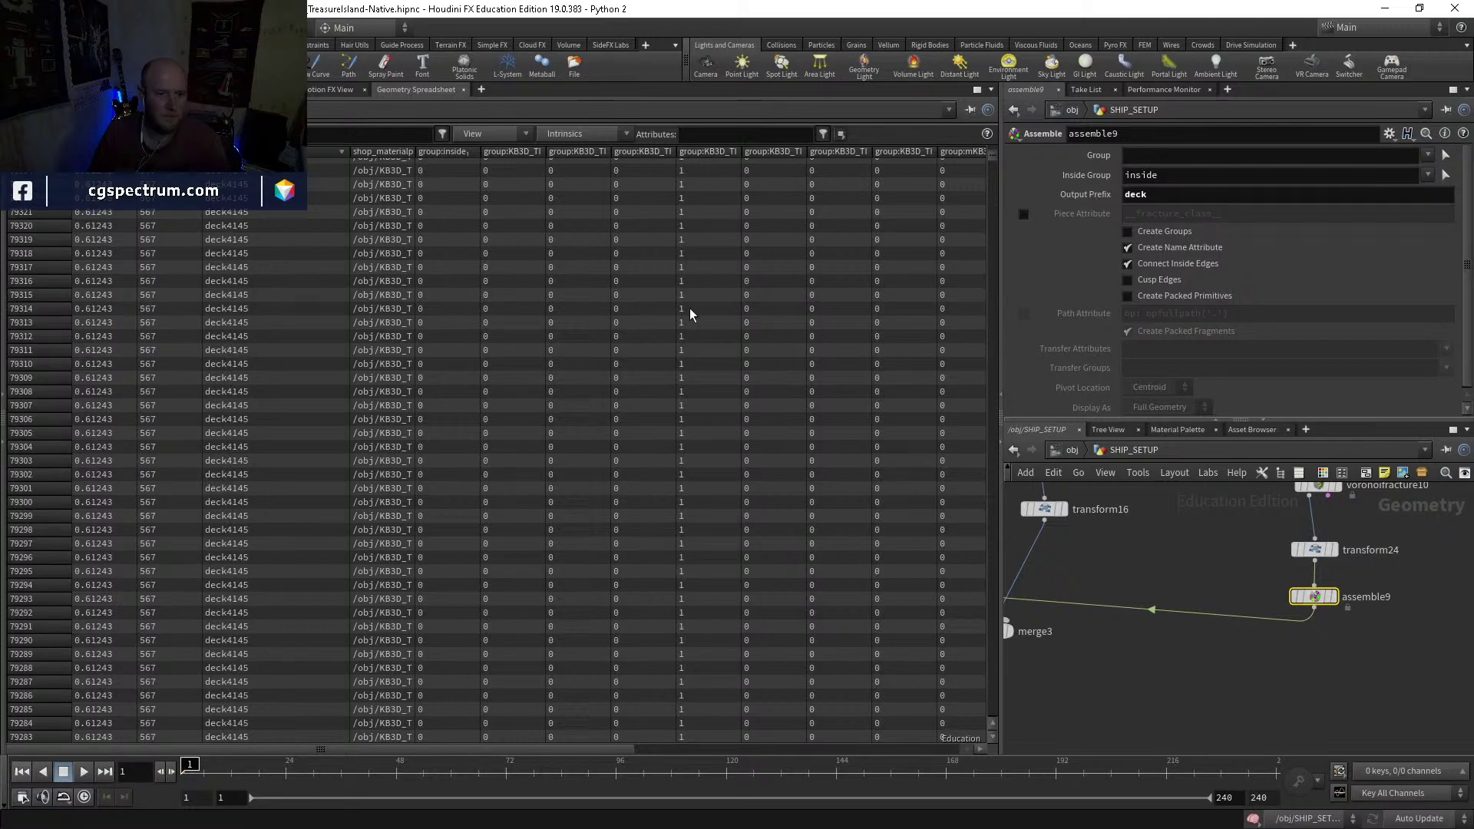
{"action": "left_click", "coordinate": [1355, 607]}
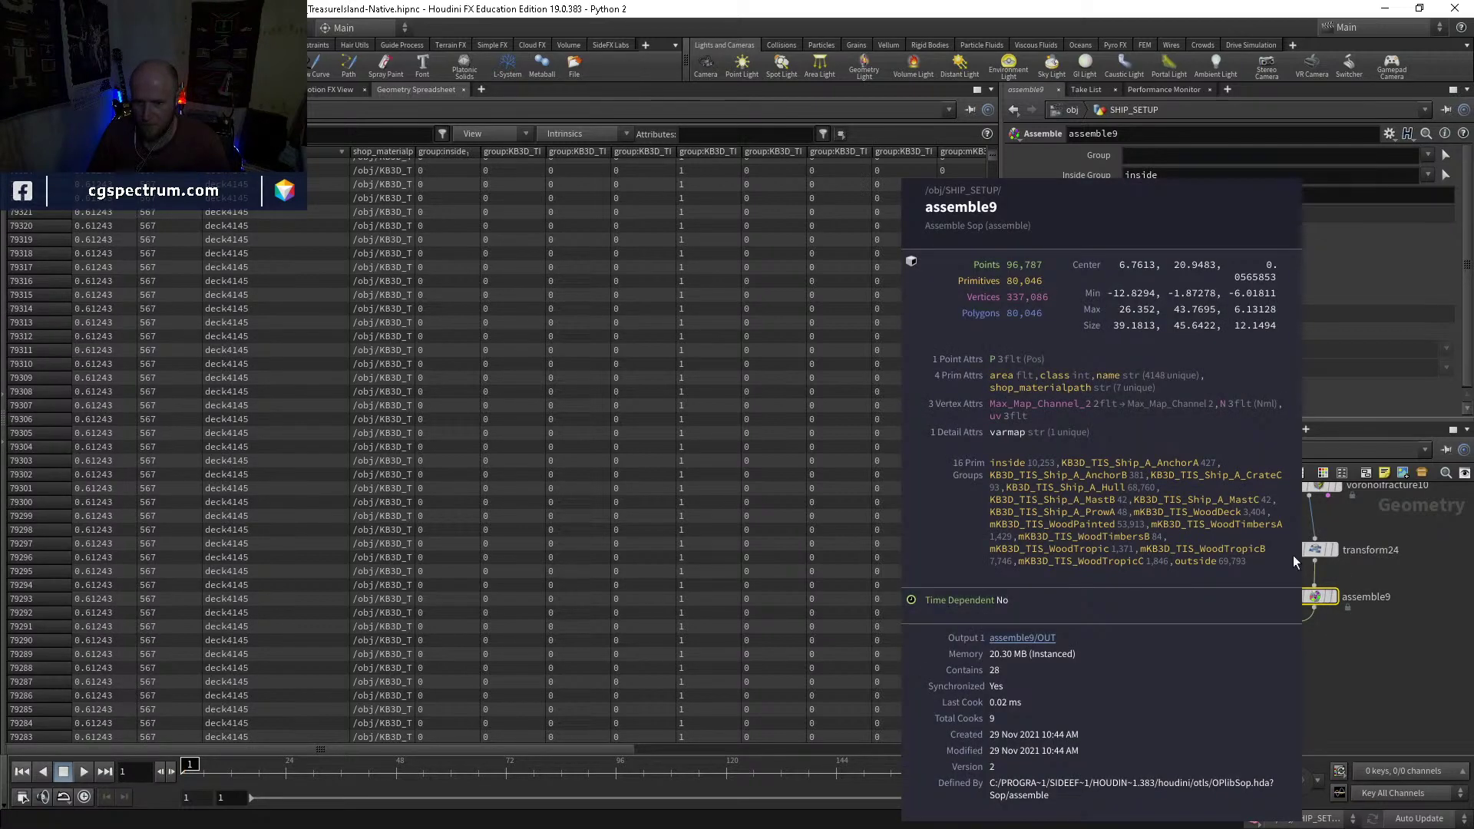
Step: Select and display merge2, check its combined piece names and node info, and return to the 3D scene view
{"action": "scroll", "coordinate": [1316, 647], "scroll_direction": "down", "scroll_amount": 4}
{"action": "middle_click_drag", "start_coordinate": [1235, 683], "coordinate": [1415, 652]}
{"action": "middle_click_drag", "start_coordinate": [1068, 590], "coordinate": [1119, 582]}
{"action": "scroll", "coordinate": [1119, 583], "scroll_direction": "up", "scroll_amount": 4}
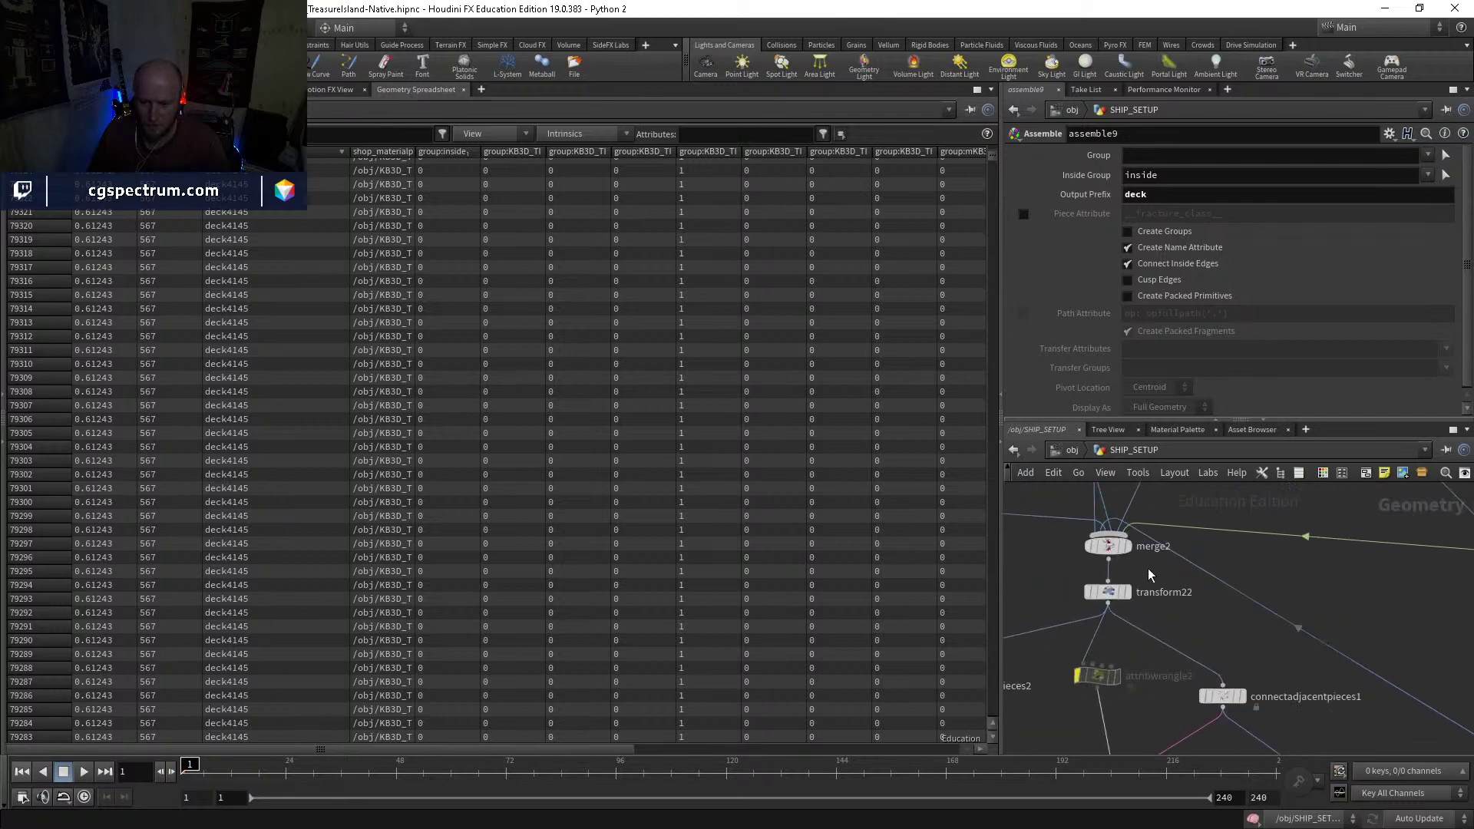
{"action": "left_click", "coordinate": [1108, 547]}
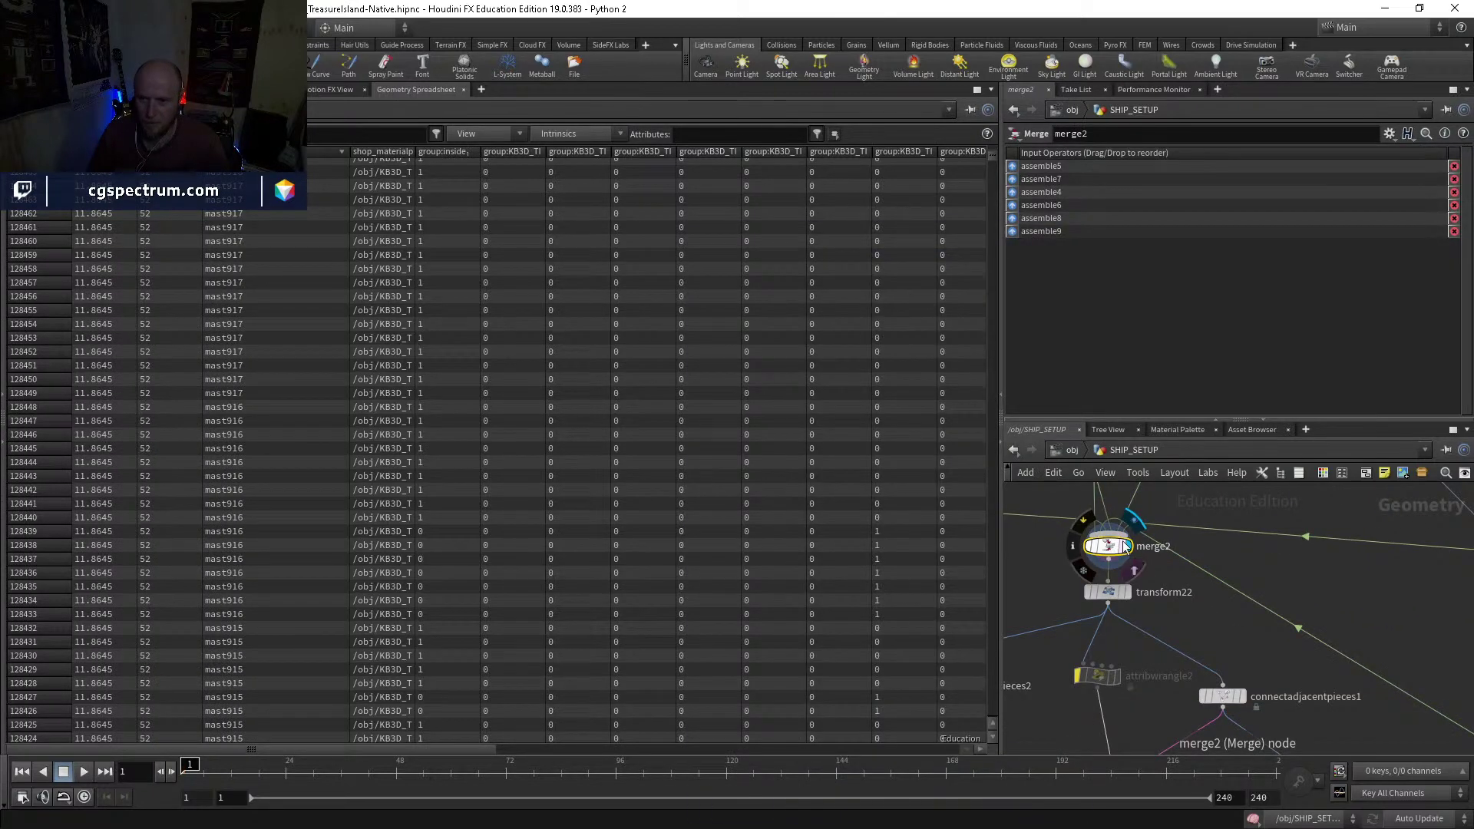
{"action": "middle_click", "coordinate": [1118, 545]}
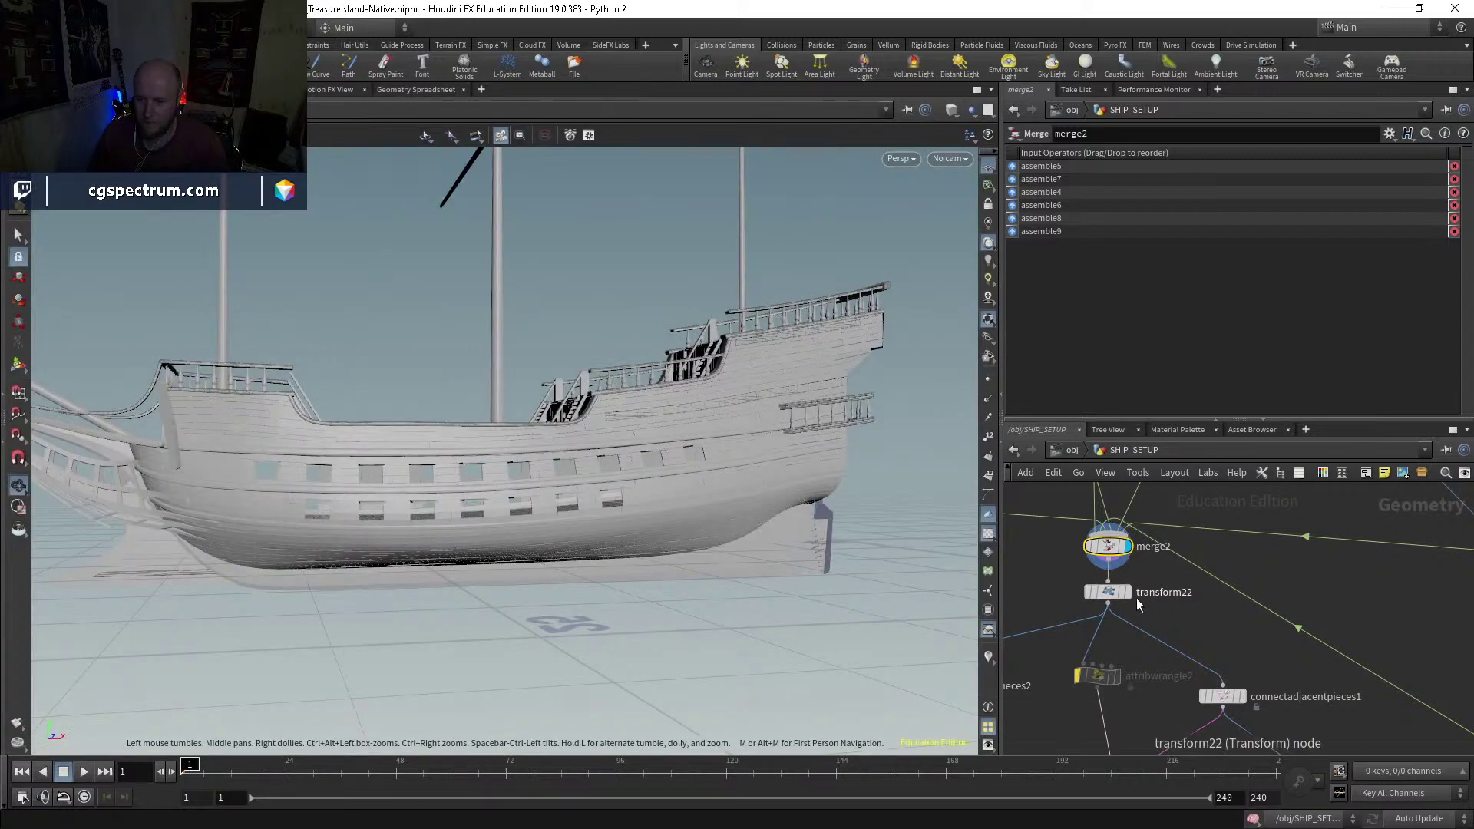
Step: Display transform22 and compare it with the constraint lines produced by connectadjacentpieces1
{"action": "left_click", "coordinate": [1110, 593]}
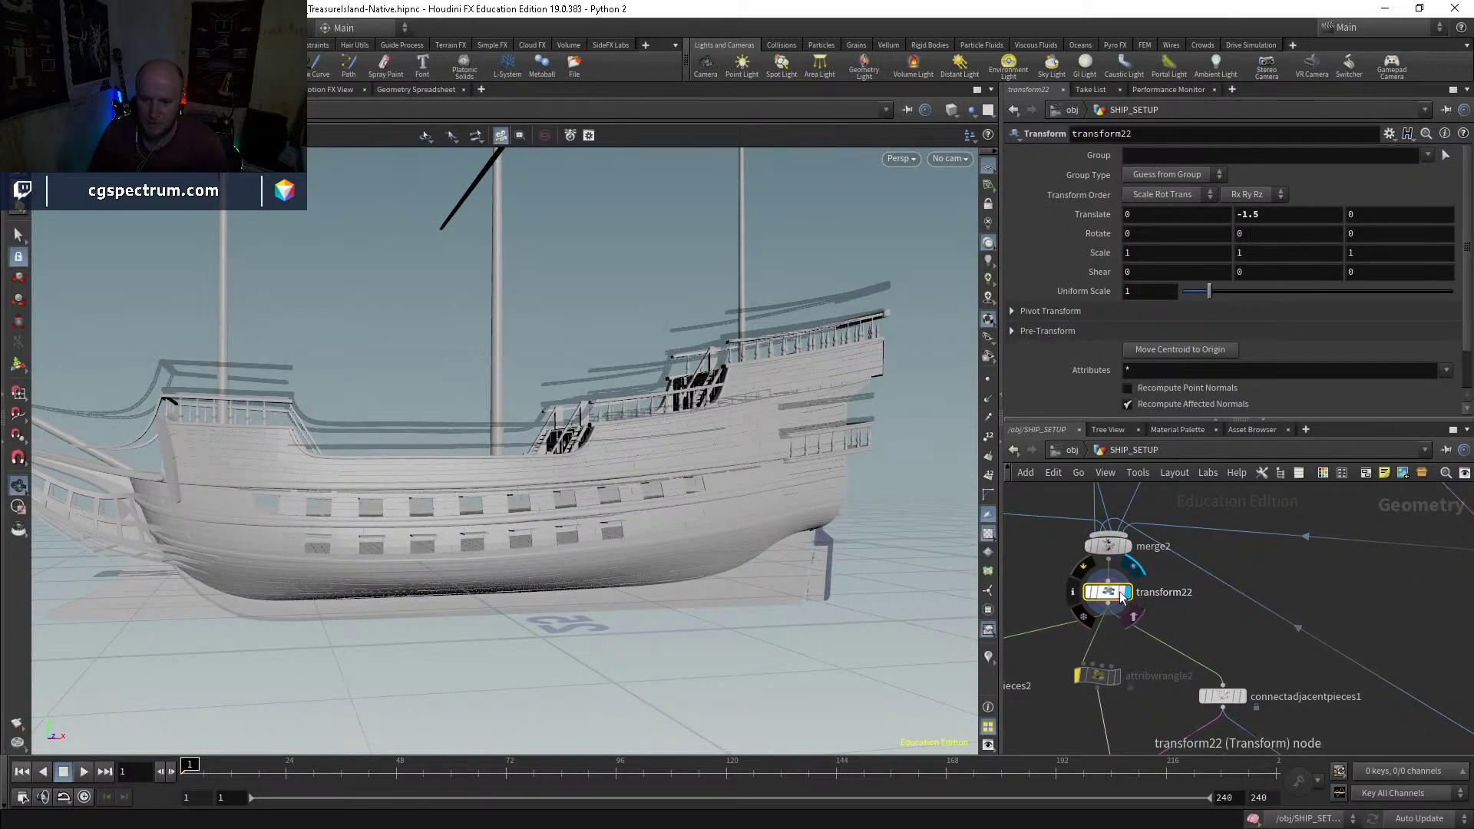
{"action": "middle_click_drag", "start_coordinate": [1265, 702], "coordinate": [1226, 592]}
{"action": "scroll", "coordinate": [1236, 595], "scroll_direction": "down", "scroll_amount": 5}
{"action": "scroll", "coordinate": [1263, 609], "scroll_direction": "up", "scroll_amount": 5}
{"action": "left_click", "coordinate": [1239, 596]}
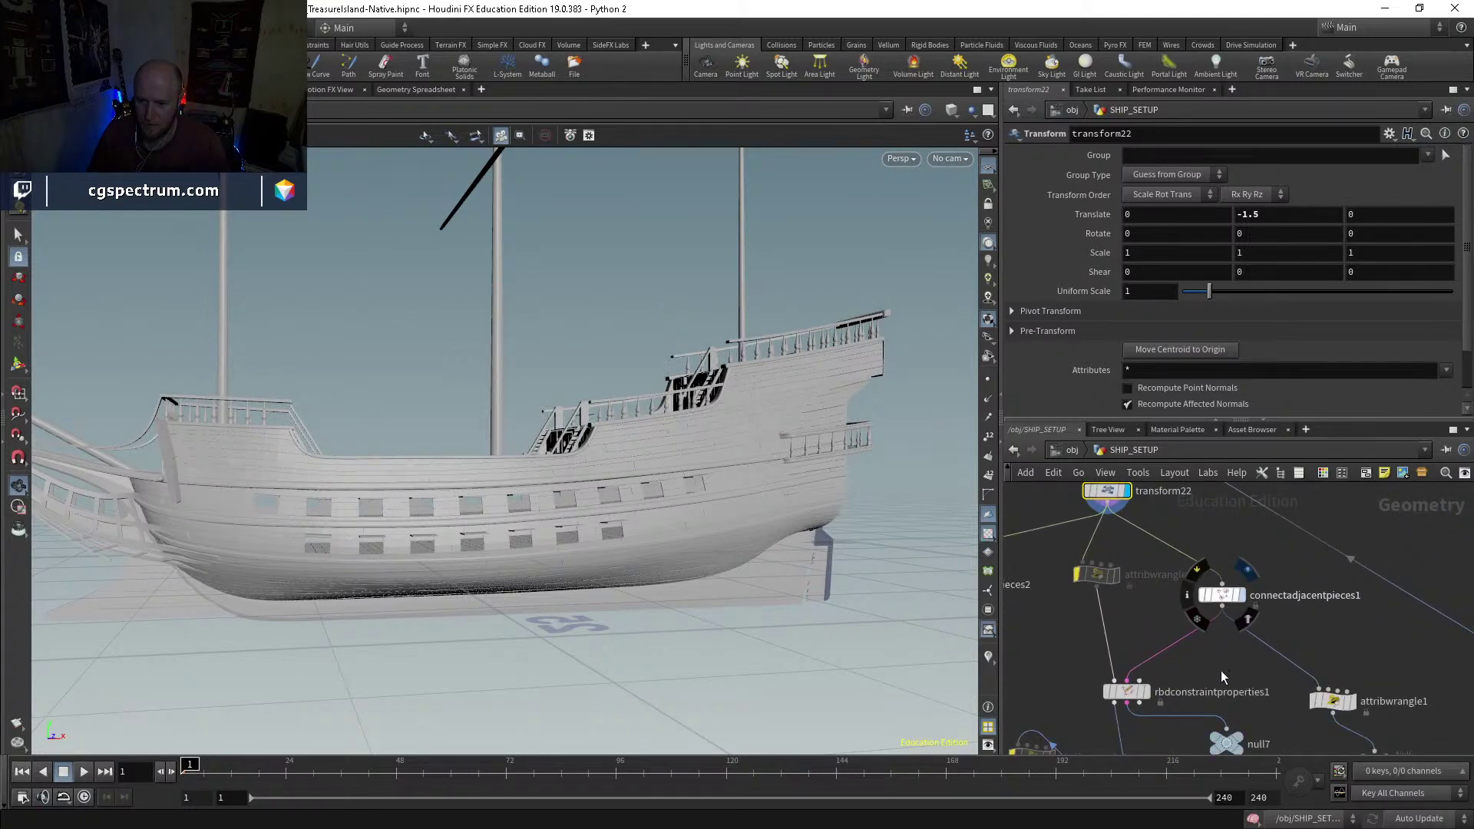
{"action": "middle_click_drag", "start_coordinate": [1180, 706], "coordinate": [1152, 555]}
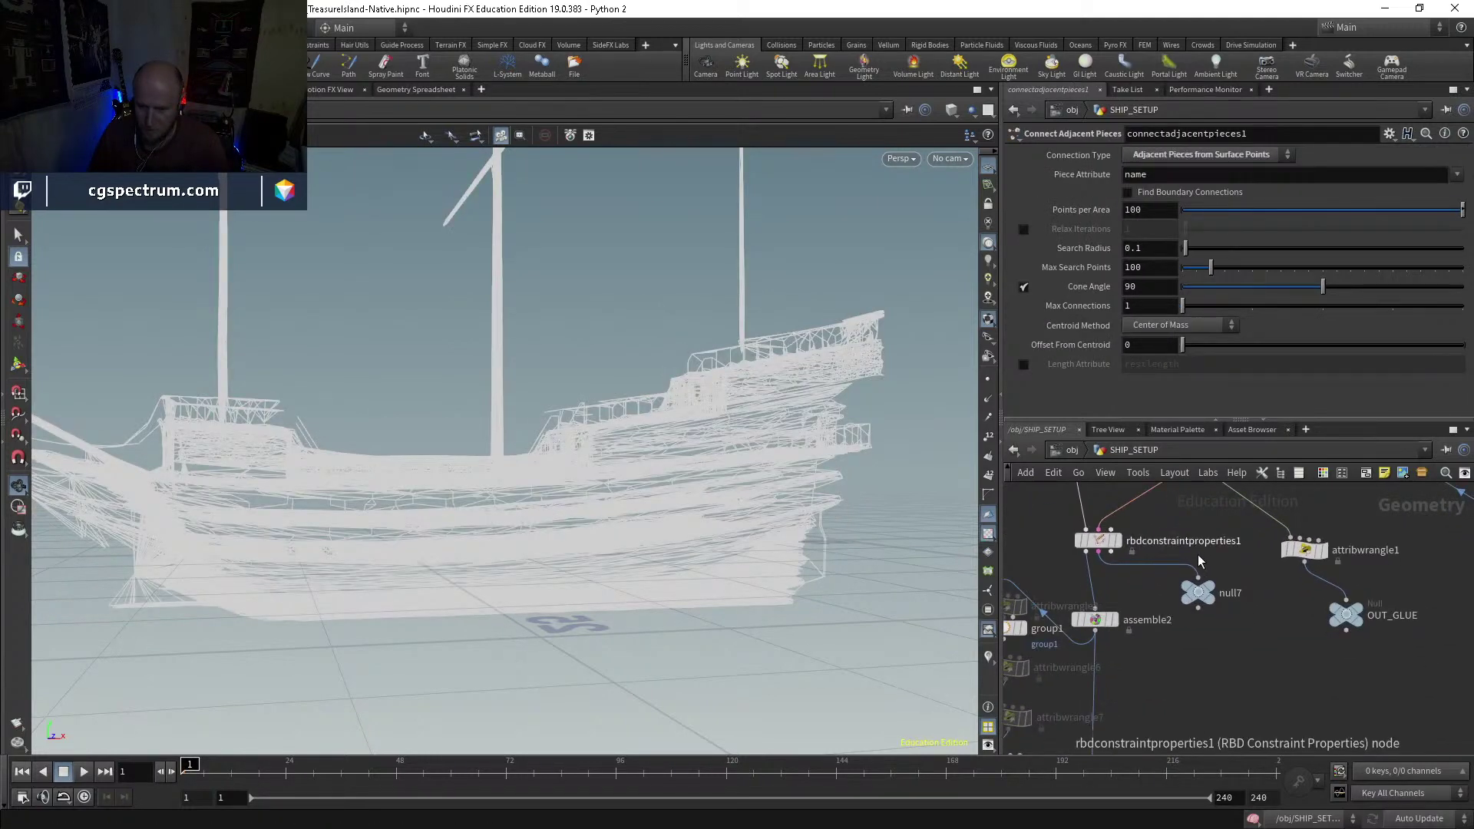
Step: Display the null7 output and compare it with the OUT_GLUE null's constraint geometry
{"action": "left_click", "coordinate": [1204, 601]}
{"action": "scroll", "coordinate": [1198, 595], "scroll_direction": "up", "scroll_amount": 2}
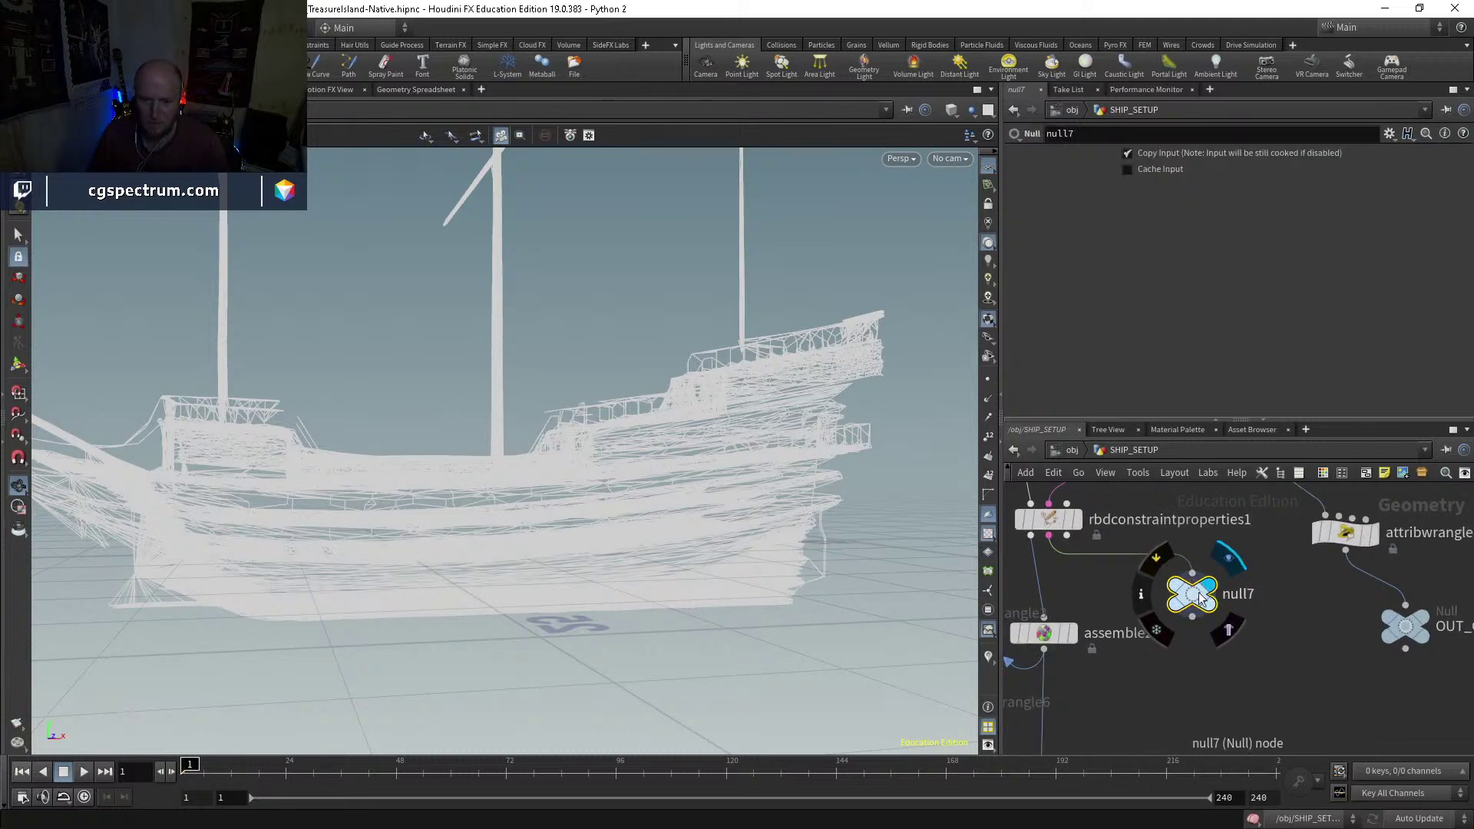
{"action": "middle_click_drag", "start_coordinate": [1310, 621], "coordinate": [1144, 679]}
{"action": "left_click", "coordinate": [1242, 677]}
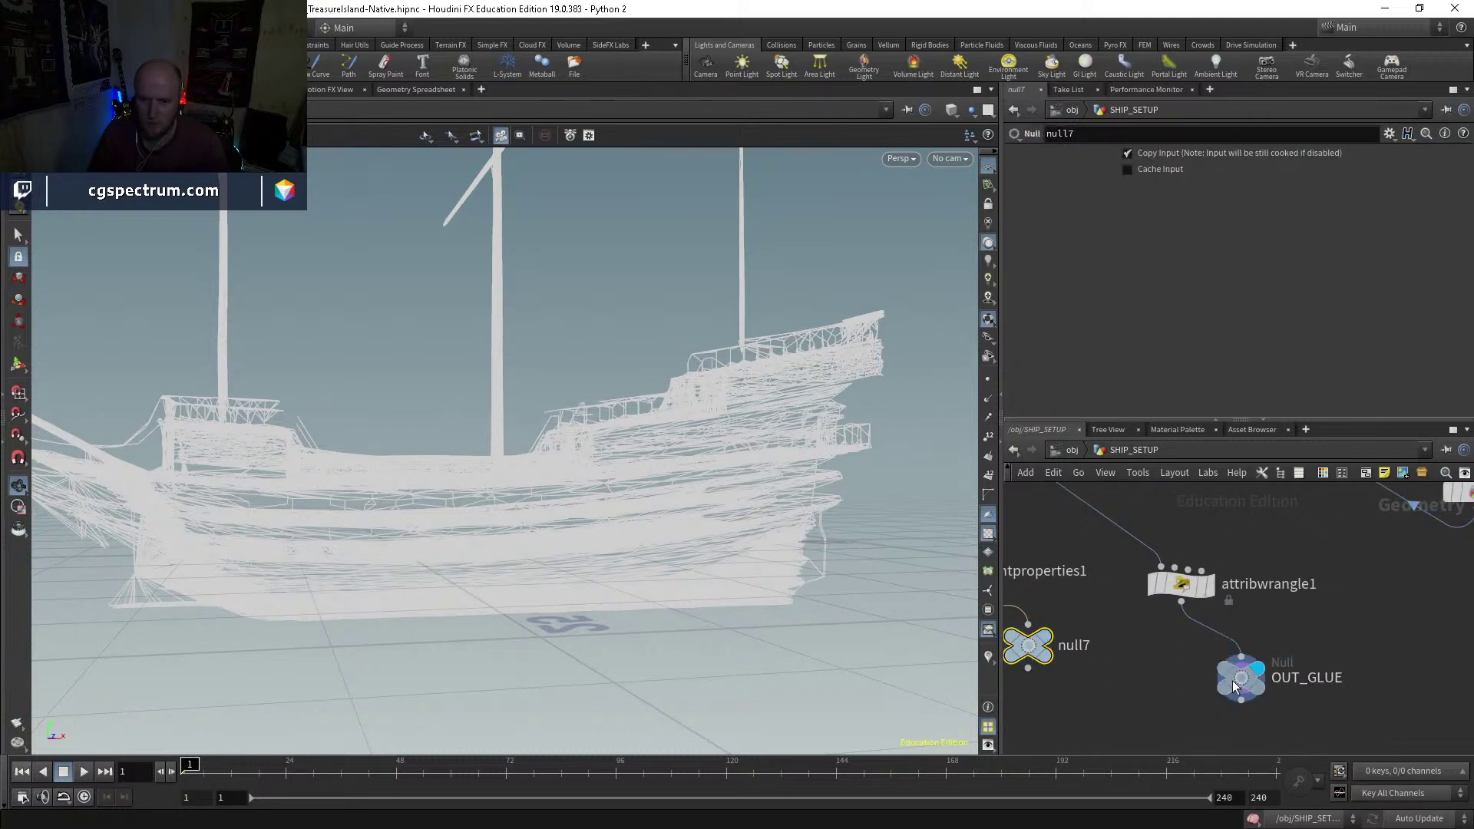
{"action": "scroll", "coordinate": [1121, 645], "scroll_direction": "down", "scroll_amount": 3}
{"action": "scroll", "coordinate": [1121, 640], "scroll_direction": "up", "scroll_amount": 2}
Step: Select attribwrangle1 above OUT_GLUE and examine its constraint type and name expressions
{"action": "left_click", "coordinate": [1174, 649]}
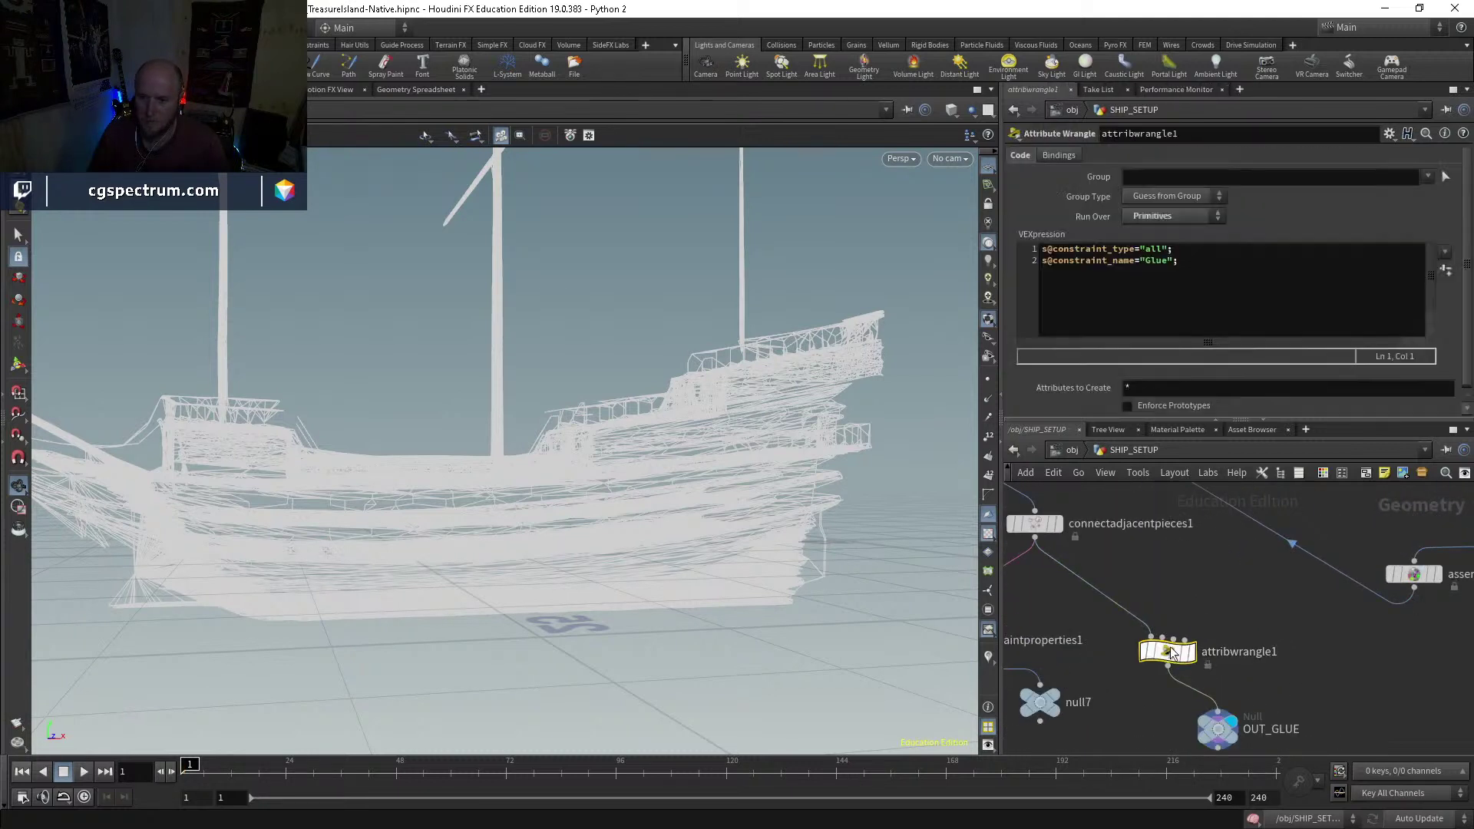
{"action": "scroll", "coordinate": [1201, 614], "scroll_direction": "down", "scroll_amount": 3}
{"action": "middle_click_drag", "start_coordinate": [1139, 619], "coordinate": [1179, 649]}
{"action": "scroll", "coordinate": [1175, 631], "scroll_direction": "up", "scroll_amount": 3}
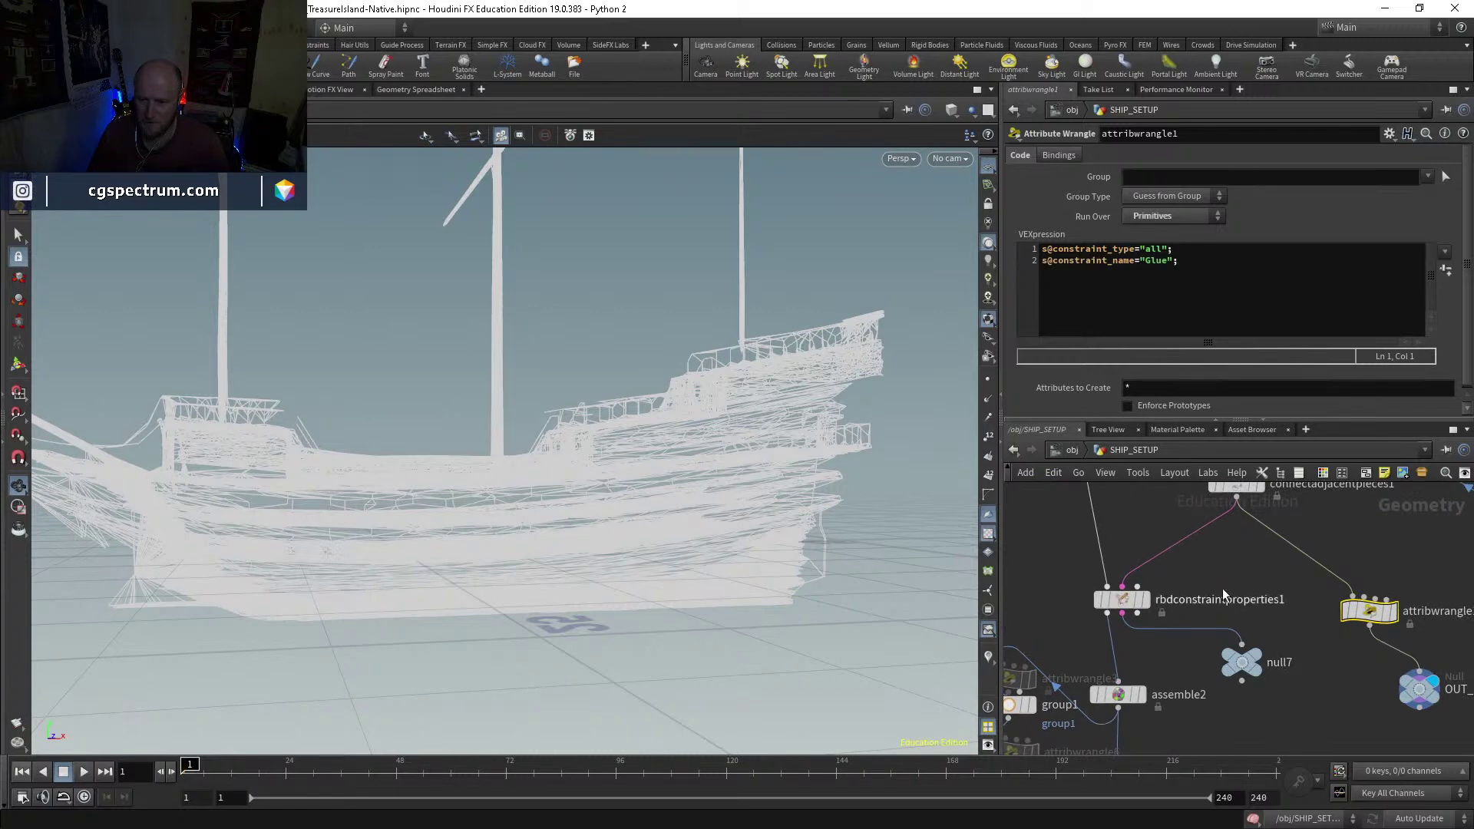
{"action": "scroll", "coordinate": [1222, 588], "scroll_direction": "down", "scroll_amount": 1}
Step: Open dopnet1 inside SHIP_SETUP and jump from constraintnetwork1's SOP path to its source node
{"action": "left_click", "coordinate": [1061, 450]}
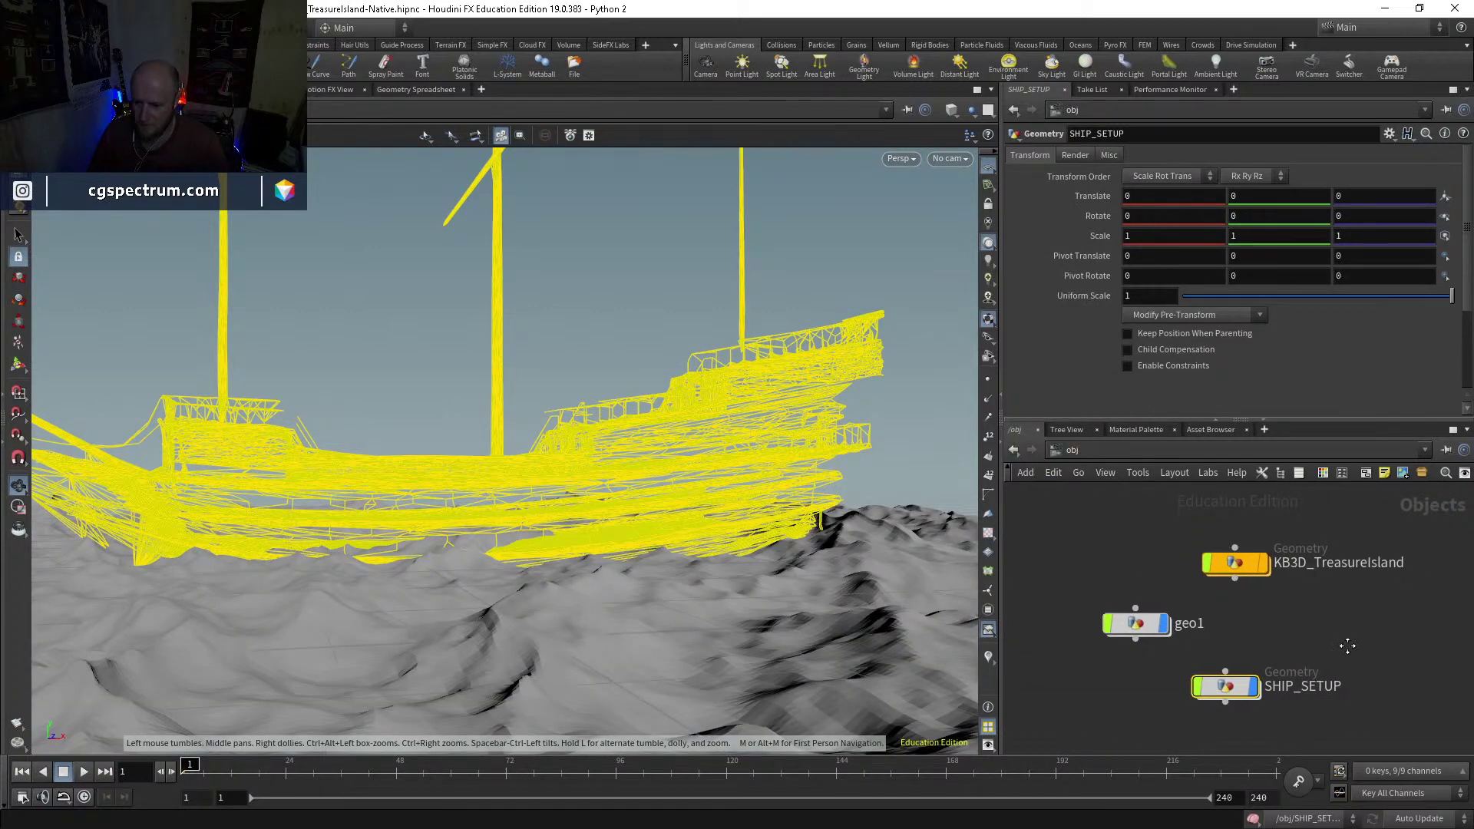
{"action": "double_click", "coordinate": [1207, 714]}
{"action": "middle_click_drag", "start_coordinate": [1204, 688], "coordinate": [1287, 577]}
{"action": "scroll", "coordinate": [1287, 577], "scroll_direction": "down", "scroll_amount": 2}
{"action": "scroll", "coordinate": [1175, 668], "scroll_direction": "up", "scroll_amount": 4}
{"action": "double_click", "coordinate": [1180, 687]}
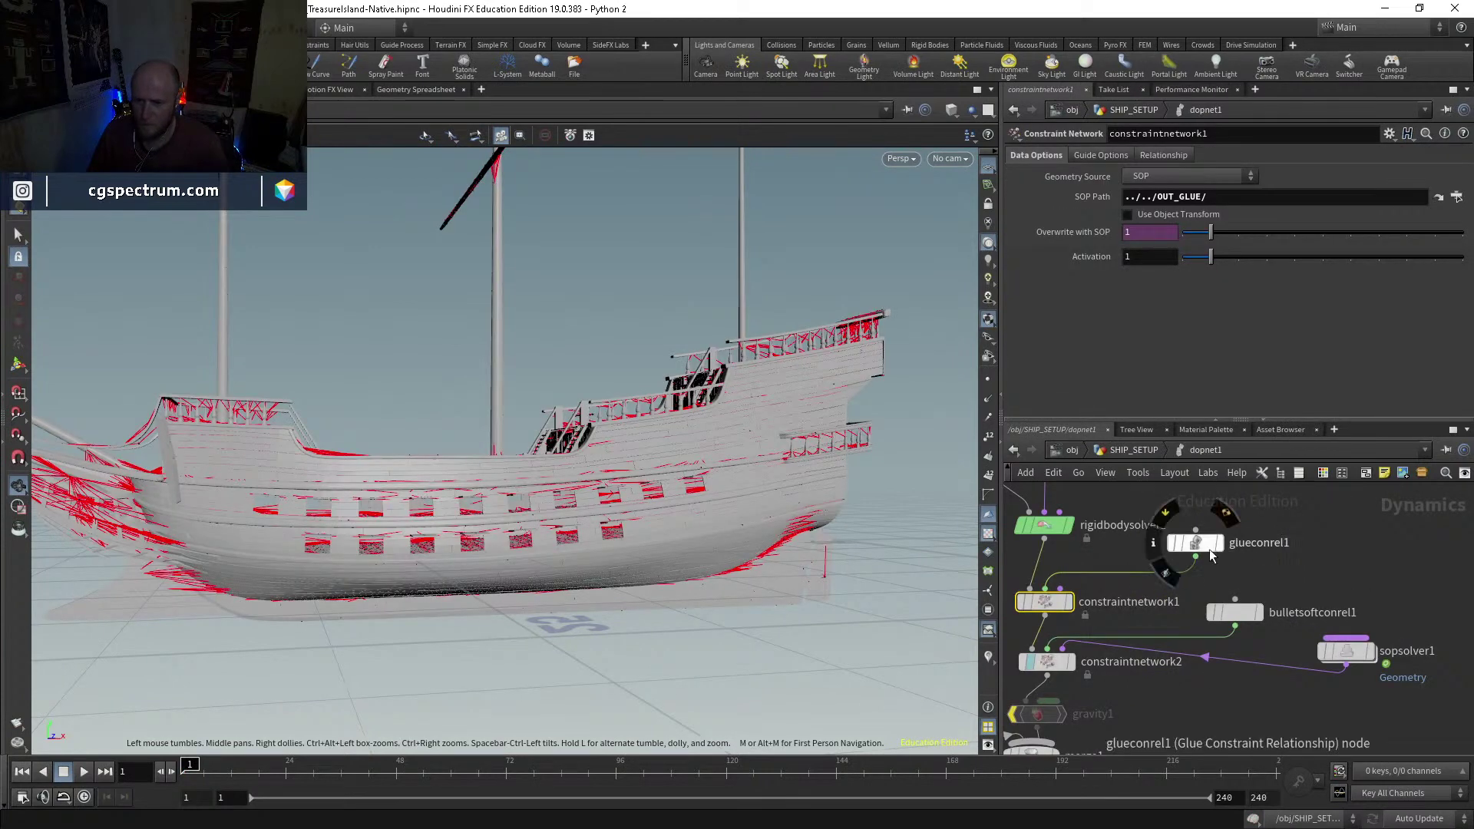
{"action": "left_click", "coordinate": [1456, 197]}
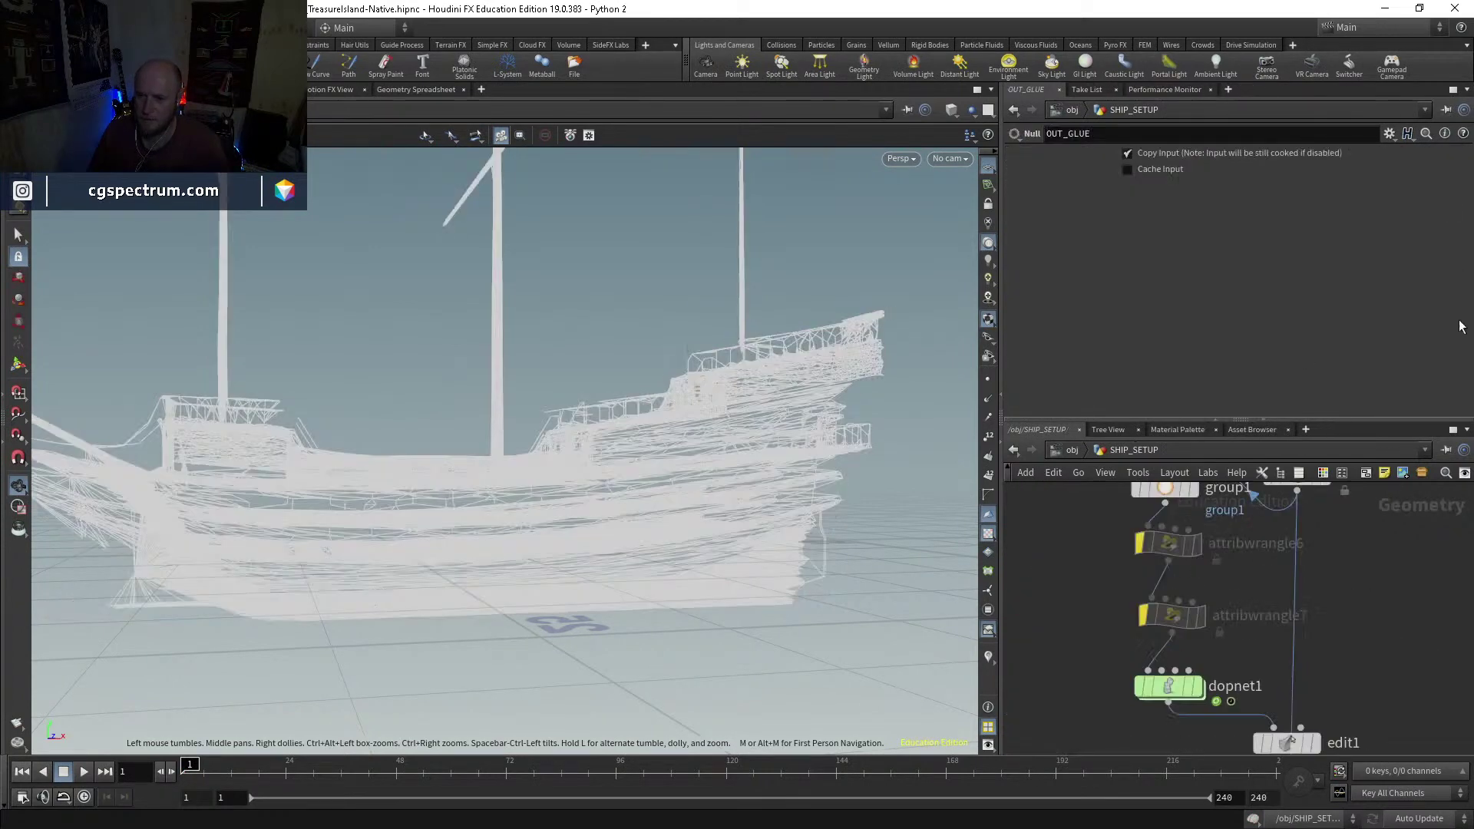
Step: Delete the null7 and rbdconstraintproperties1 nodes below connectadjacentpieces1
{"action": "scroll", "coordinate": [1365, 532], "scroll_direction": "down", "scroll_amount": 2}
{"action": "middle_click_drag", "start_coordinate": [1365, 532], "coordinate": [1252, 659]}
{"action": "middle_click_drag", "start_coordinate": [1246, 564], "coordinate": [1221, 615]}
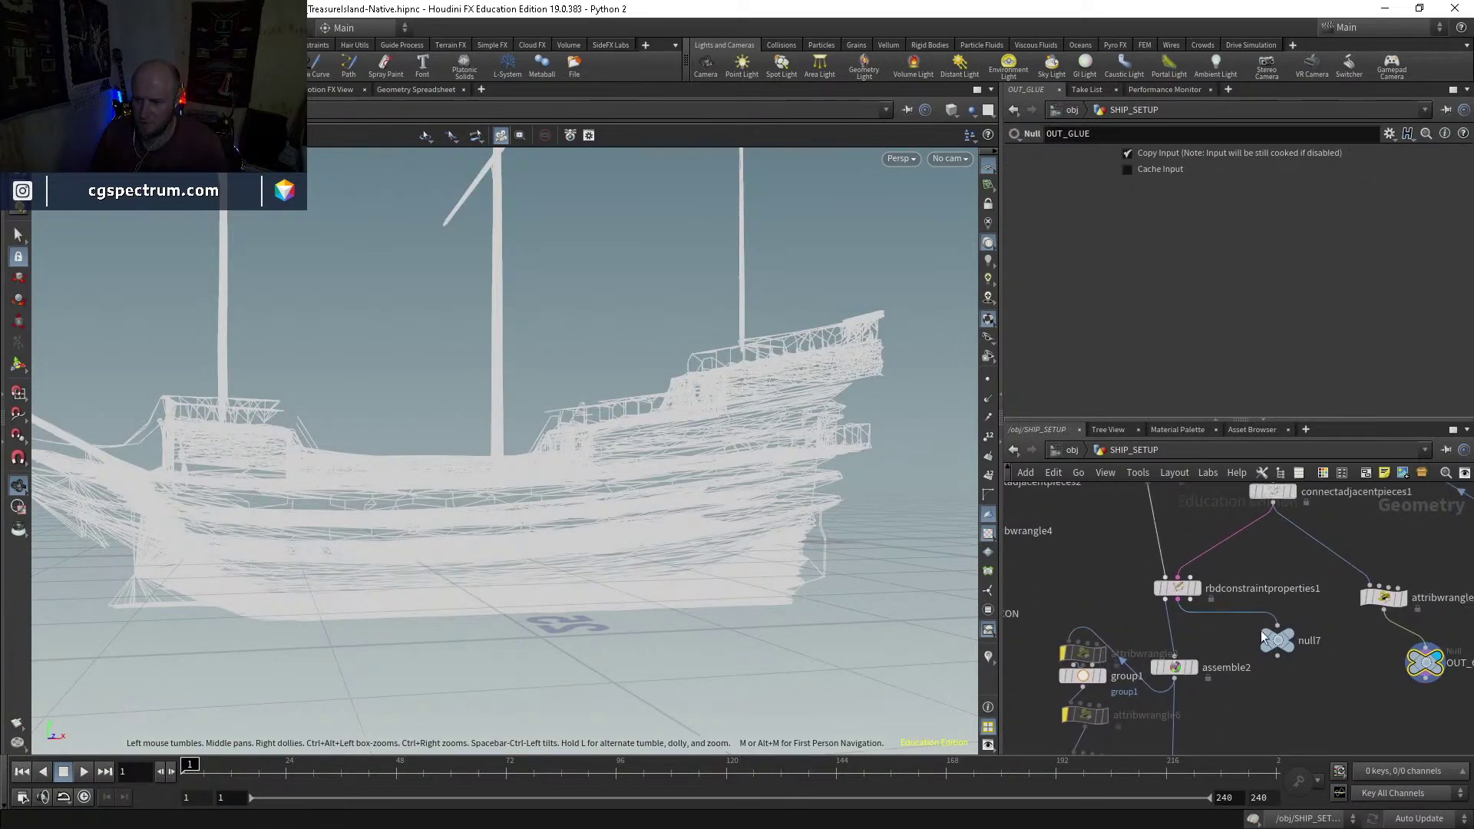
{"action": "left_click_drag", "start_coordinate": [1269, 606], "coordinate": [1271, 600]}
{"action": "key", "text": "Delete"}
{"action": "left_click", "coordinate": [1173, 590]}
{"action": "key", "text": "Delete"}
Step: Examine the packing settings of assemble2 and the soft constraint expressions in attribwrangle5
{"action": "scroll", "coordinate": [1175, 668], "scroll_direction": "up", "scroll_amount": 1}
{"action": "left_click_drag", "start_coordinate": [1174, 668], "coordinate": [1159, 582]}
{"action": "left_click", "coordinate": [1158, 582]}
{"action": "scroll", "coordinate": [1218, 629], "scroll_direction": "down", "scroll_amount": 2}
{"action": "middle_click_drag", "start_coordinate": [1218, 628], "coordinate": [1254, 675]}
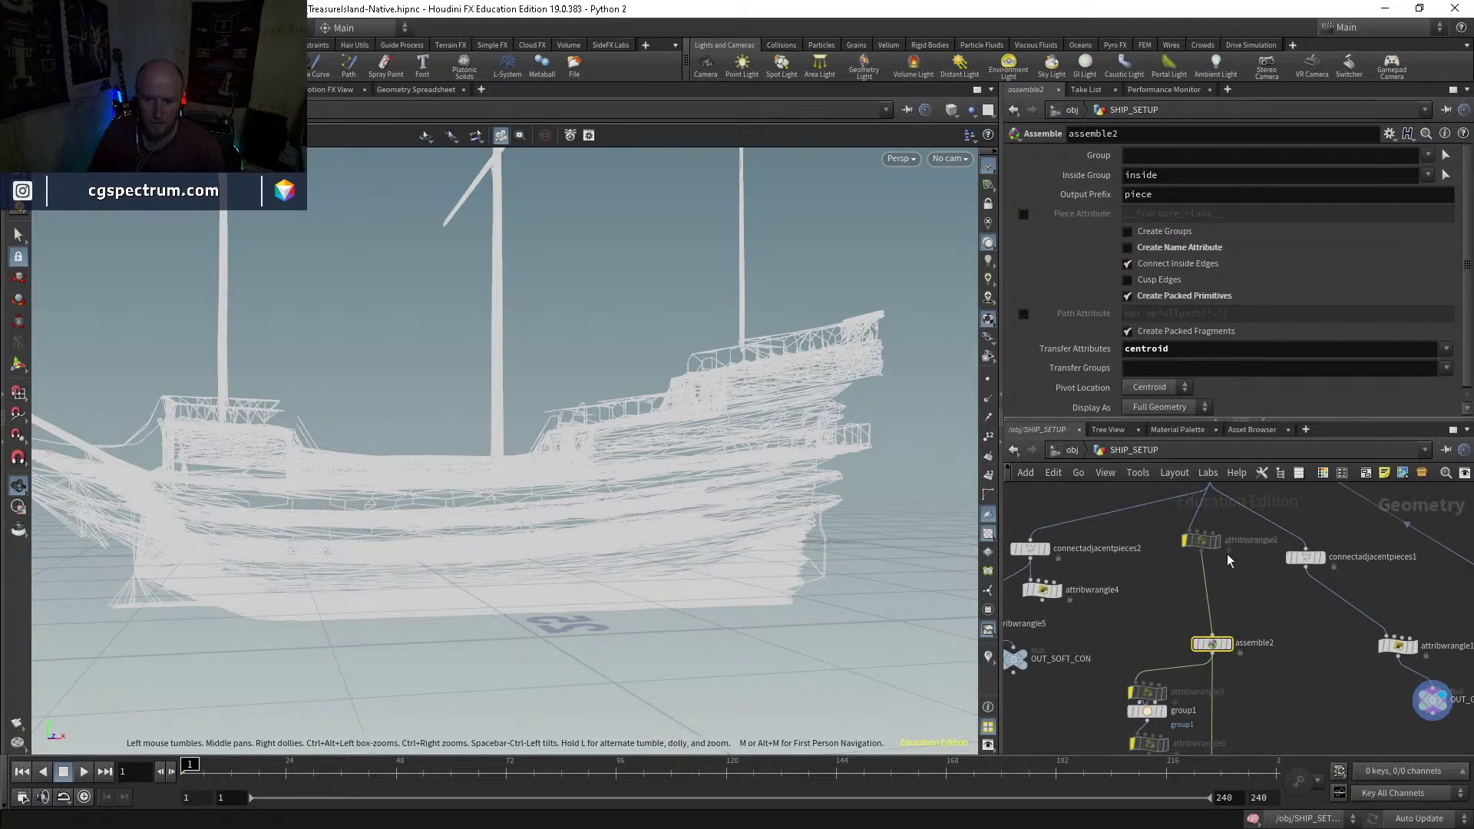
{"action": "middle_click_drag", "start_coordinate": [1113, 634], "coordinate": [1225, 637]}
{"action": "left_click", "coordinate": [1080, 632]}
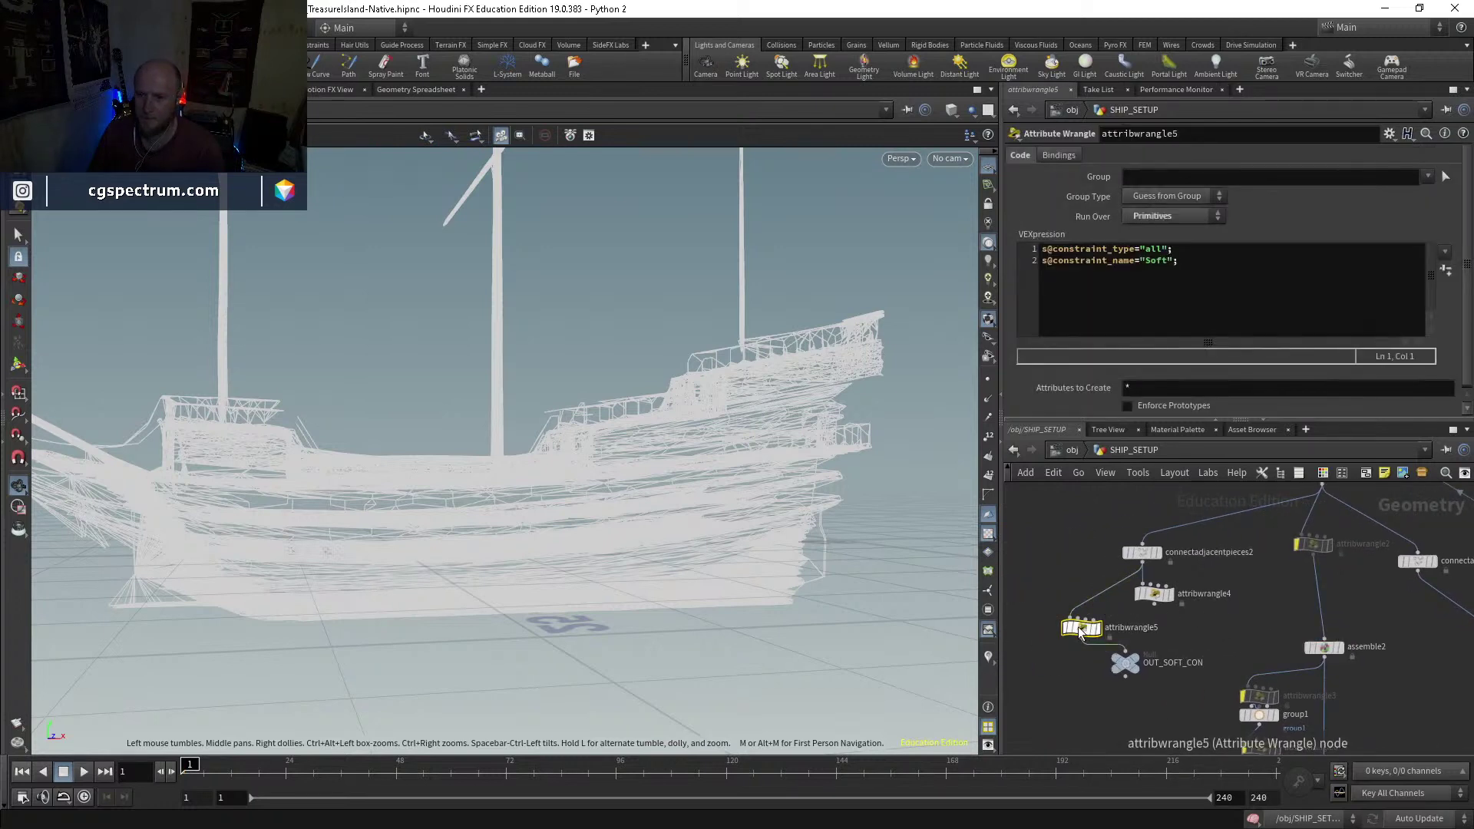
Step: Display transform22, view the ship from its bow, and inspect the node info for its unique piece names
{"action": "middle_click_drag", "start_coordinate": [1400, 557], "coordinate": [1203, 660]}
{"action": "left_click", "coordinate": [1165, 499]}
{"action": "left_click", "coordinate": [1186, 503]}
{"action": "left_click_drag", "start_coordinate": [542, 532], "coordinate": [584, 538]}
{"action": "middle_click_drag", "start_coordinate": [1143, 632], "coordinate": [1141, 717]}
{"action": "left_click", "coordinate": [1133, 588]}
{"action": "left_click", "coordinate": [1113, 588]}
{"action": "middle_click", "coordinate": [1113, 589]}
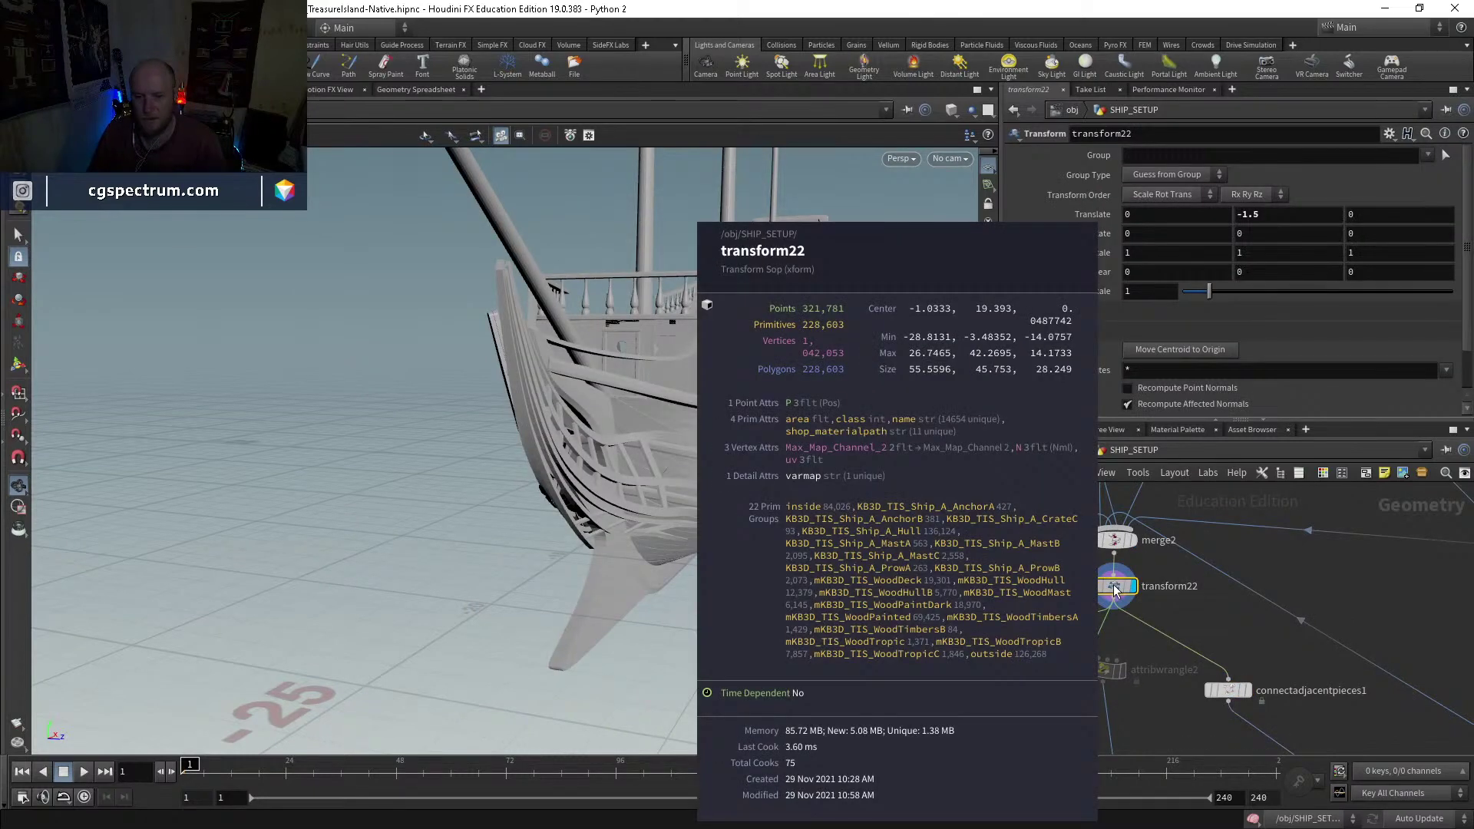
Step: Select the bypassed attribwrangle6 below group1 and check its active attribute expression
{"action": "middle_click_drag", "start_coordinate": [1047, 655], "coordinate": [1152, 616]}
{"action": "middle_click_drag", "start_coordinate": [1272, 720], "coordinate": [1167, 619]}
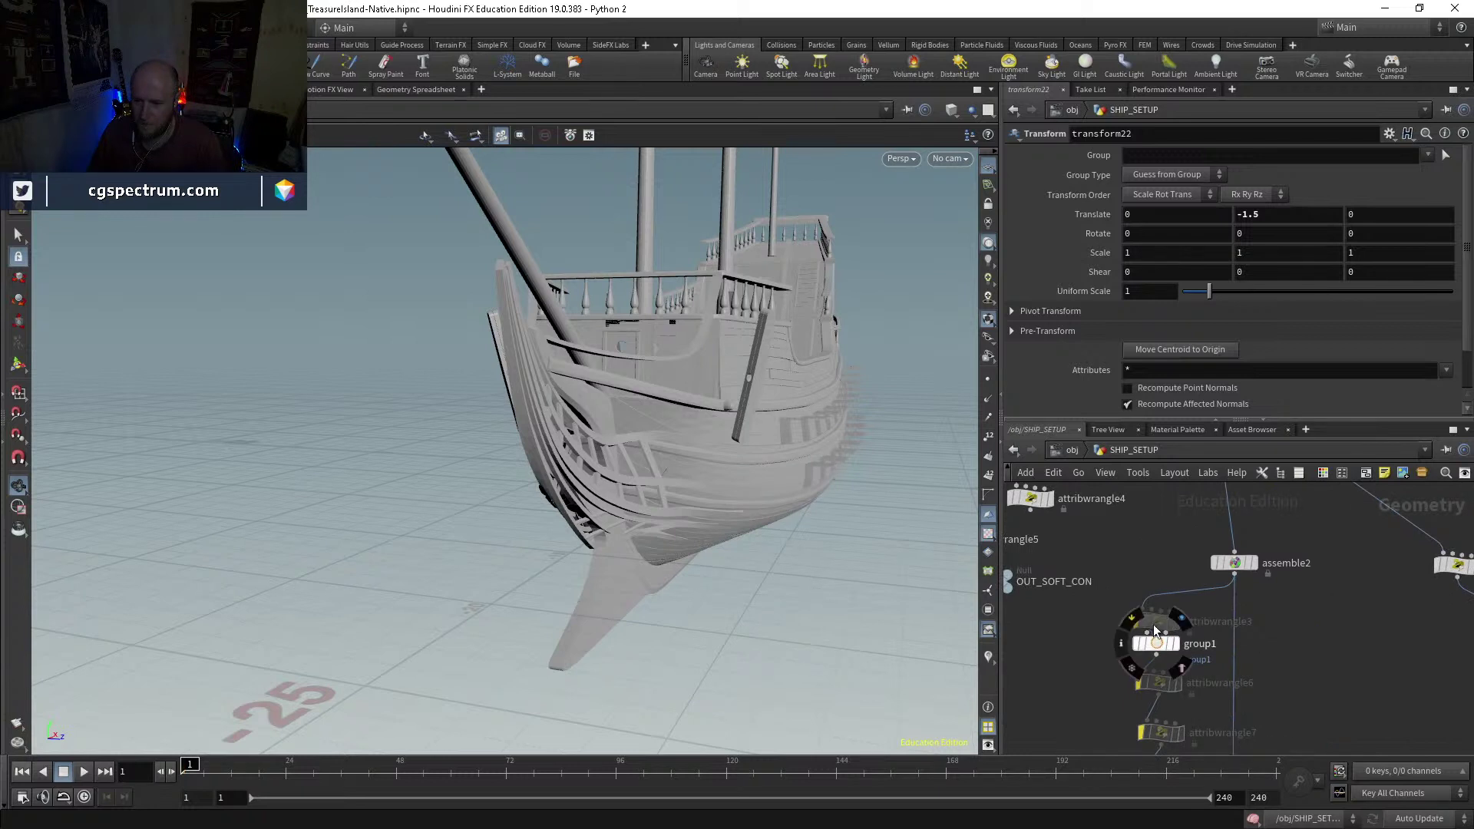
{"action": "middle_click_drag", "start_coordinate": [1160, 681], "coordinate": [1126, 594]}
{"action": "left_click", "coordinate": [1125, 593]}
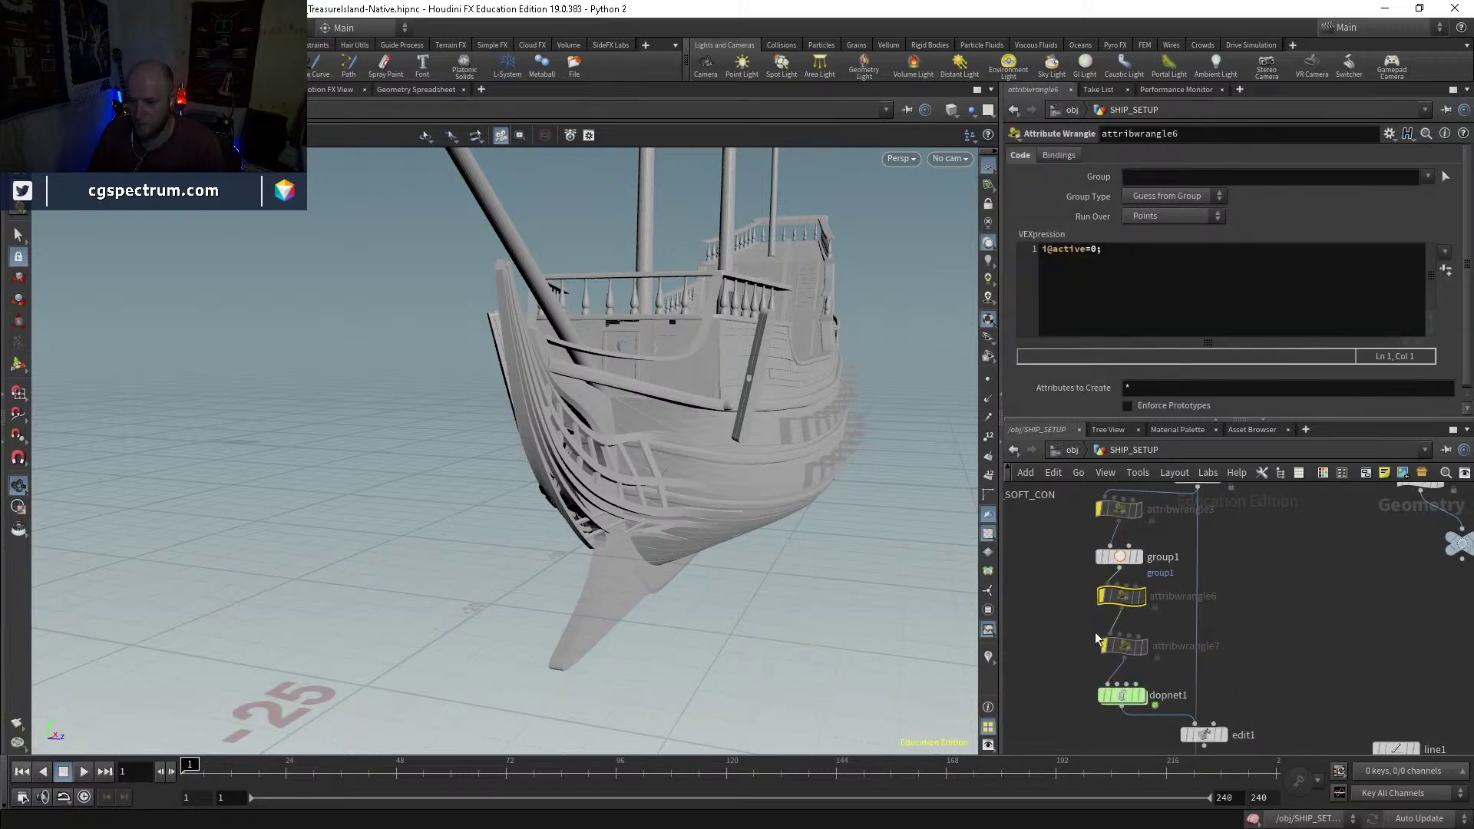
Step: Display group1 above dopnet1 and examine its point bounding box region around the ship
{"action": "left_click", "coordinate": [1128, 647]}
{"action": "left_click", "coordinate": [1118, 558]}
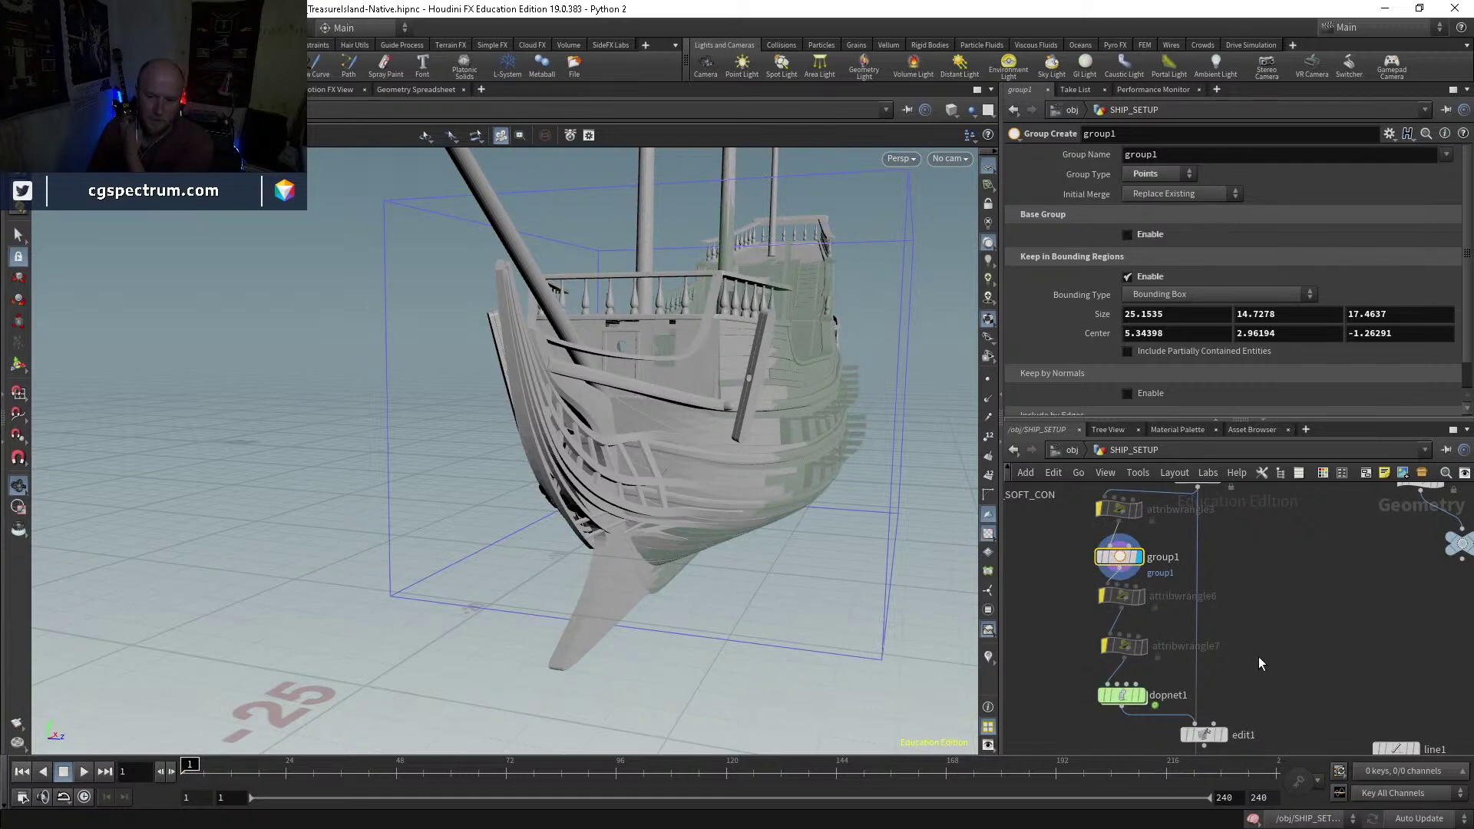
{"action": "middle_click_drag", "start_coordinate": [1259, 664], "coordinate": [1212, 636]}
{"action": "scroll", "coordinate": [1217, 634], "scroll_direction": "down", "scroll_amount": 2}
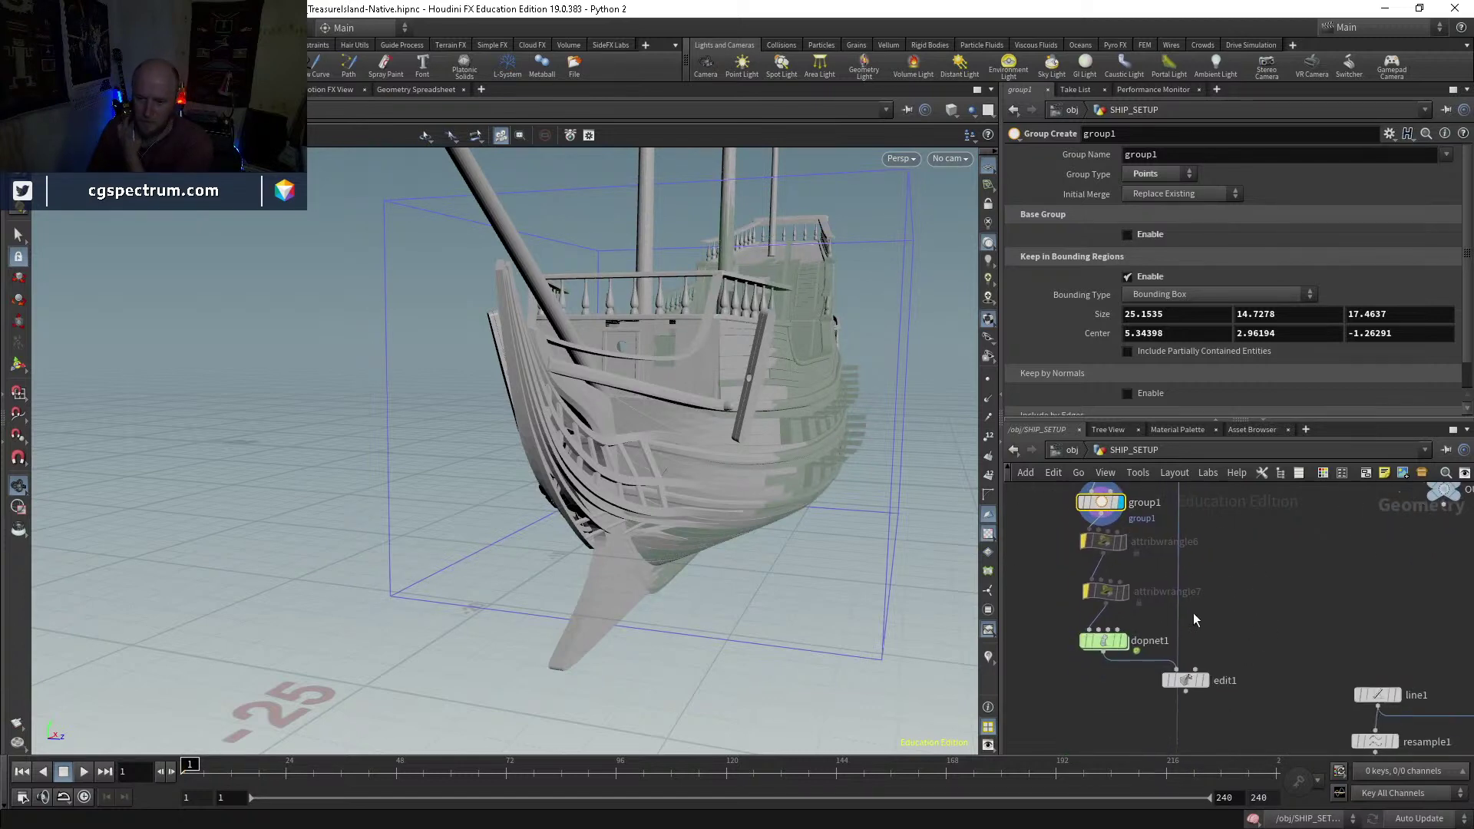
Step: Enter dopnet1, view the glue constraints along the ship's side, and examine glueconrel1's strength settings
{"action": "double_click", "coordinate": [1107, 644]}
{"action": "middle_click_drag", "start_coordinate": [1099, 487], "coordinate": [1206, 665]}
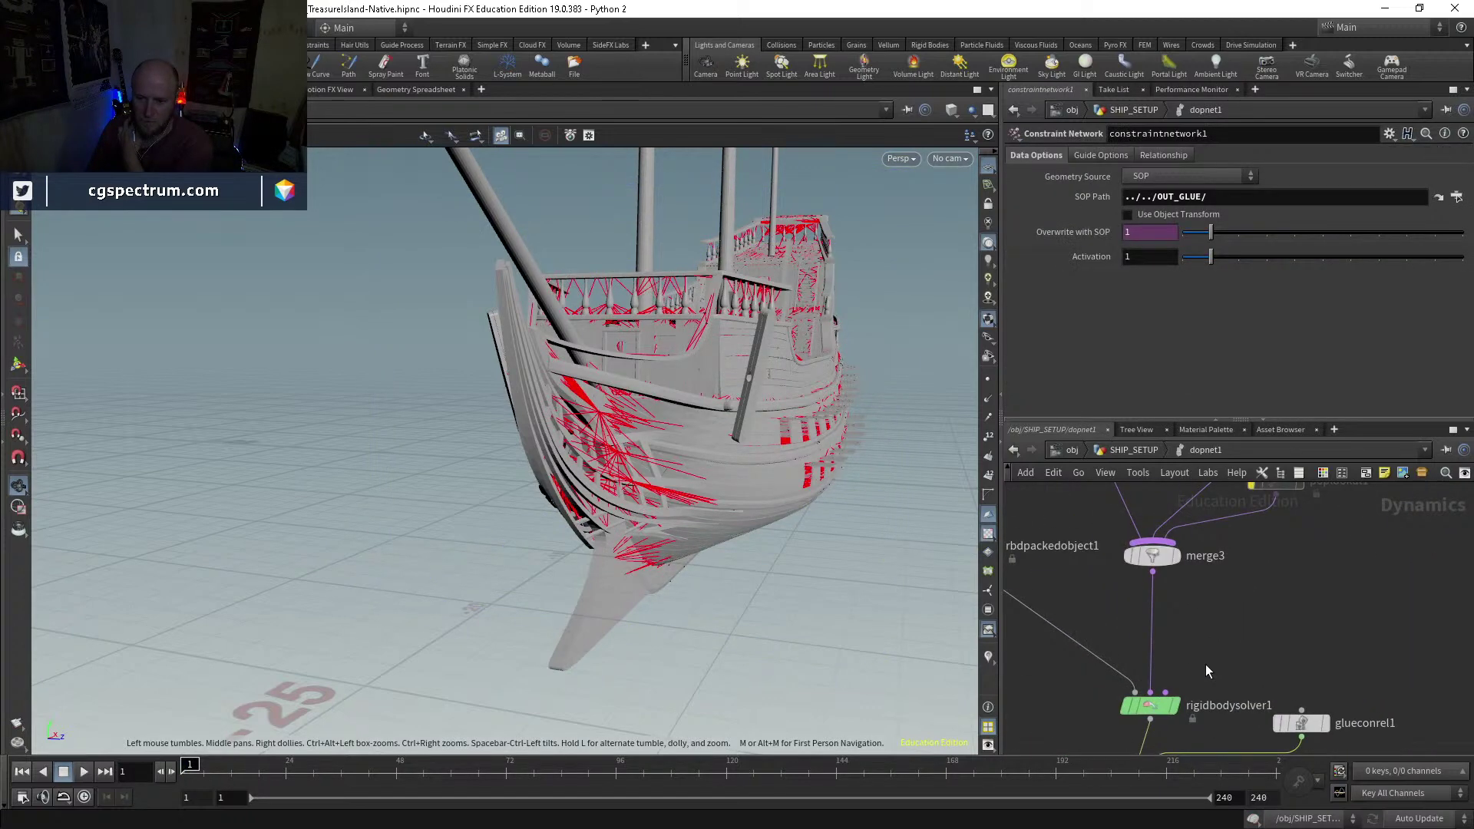
{"action": "left_click_drag", "start_coordinate": [773, 437], "coordinate": [622, 464]}
{"action": "middle_click_drag", "start_coordinate": [622, 463], "coordinate": [558, 481]}
{"action": "middle_click_drag", "start_coordinate": [1282, 663], "coordinate": [1280, 575]}
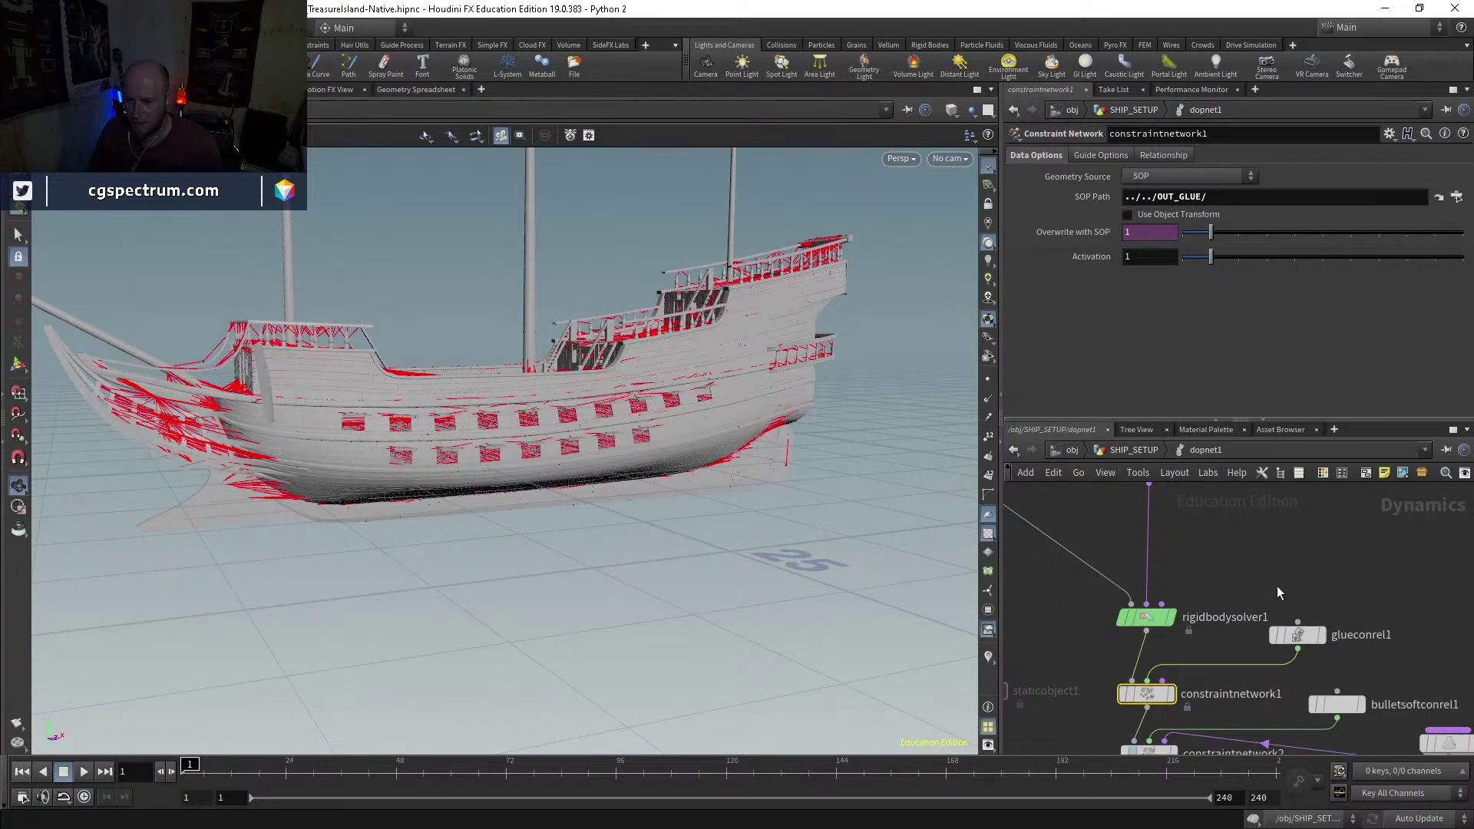
{"action": "left_click", "coordinate": [1298, 635]}
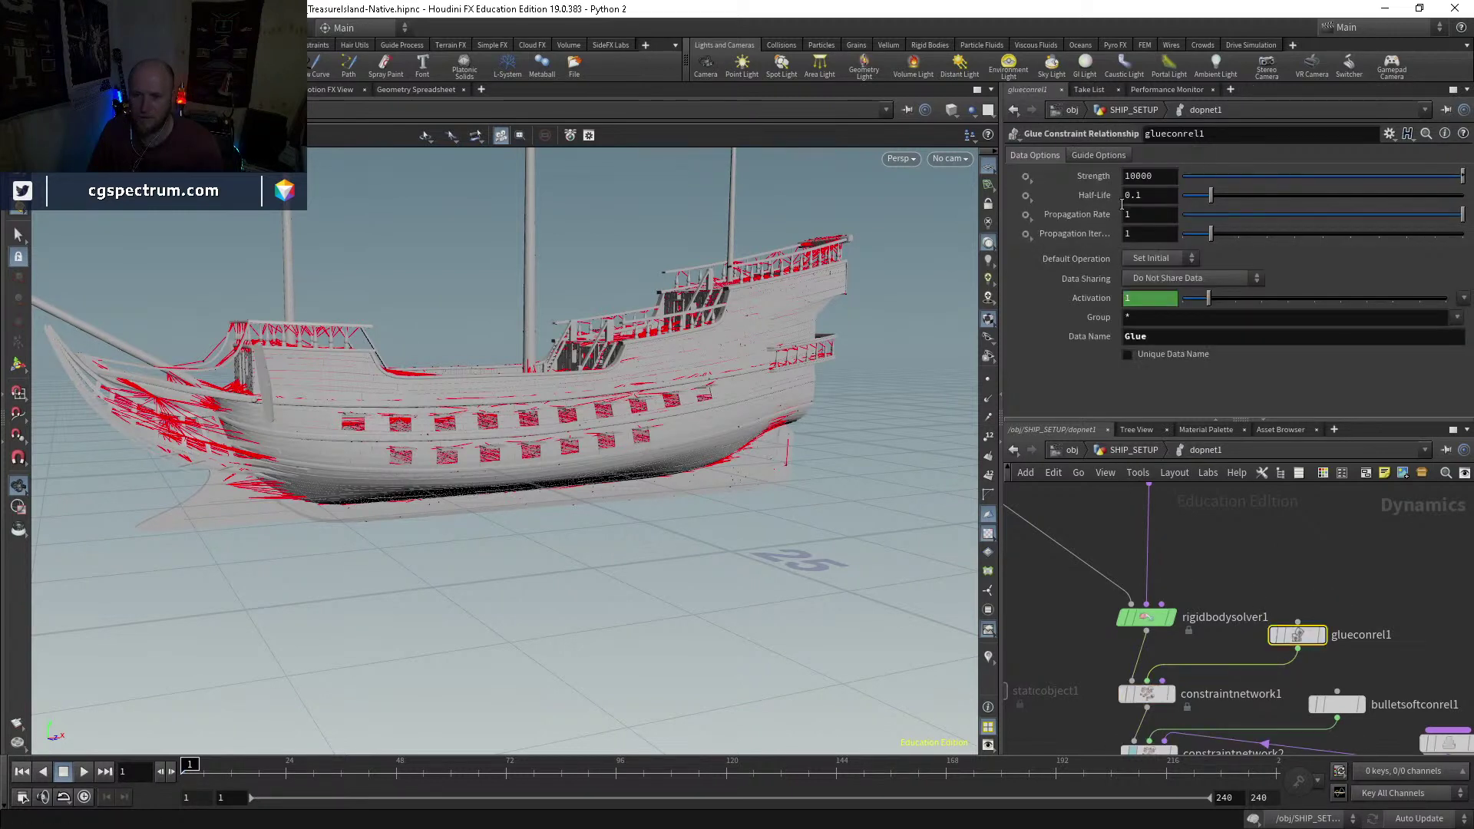
{"action": "left_click", "coordinate": [1072, 616]}
Step: Enter sopsolver1 and examine the group1 bounding region and the blast1 node that removes it
{"action": "middle_click_drag", "start_coordinate": [1285, 736], "coordinate": [1243, 617]}
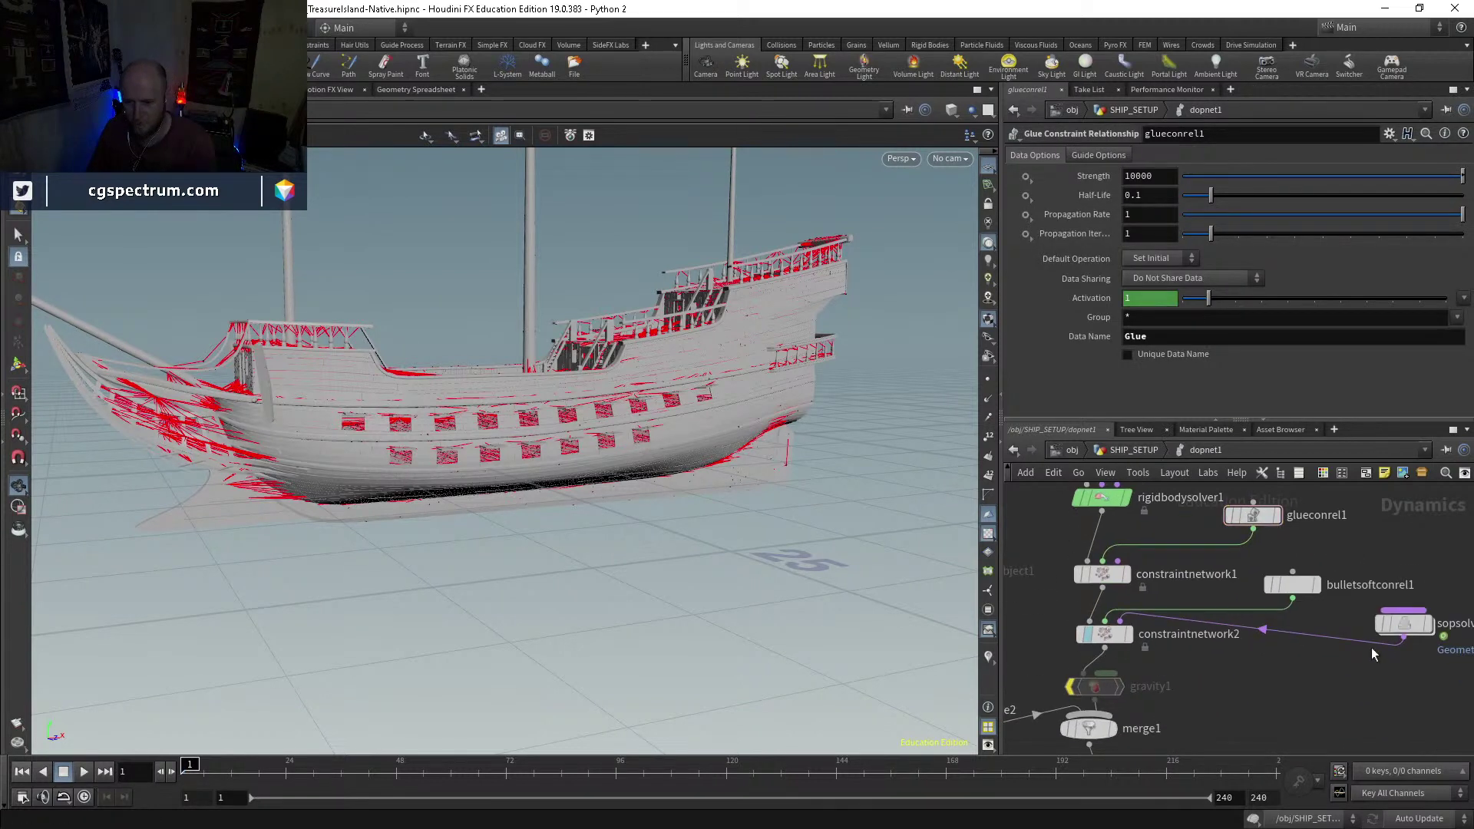
{"action": "middle_click_drag", "start_coordinate": [1395, 645], "coordinate": [1338, 647]}
{"action": "double_click", "coordinate": [1347, 628]}
{"action": "middle_click_drag", "start_coordinate": [1393, 572], "coordinate": [1314, 579]}
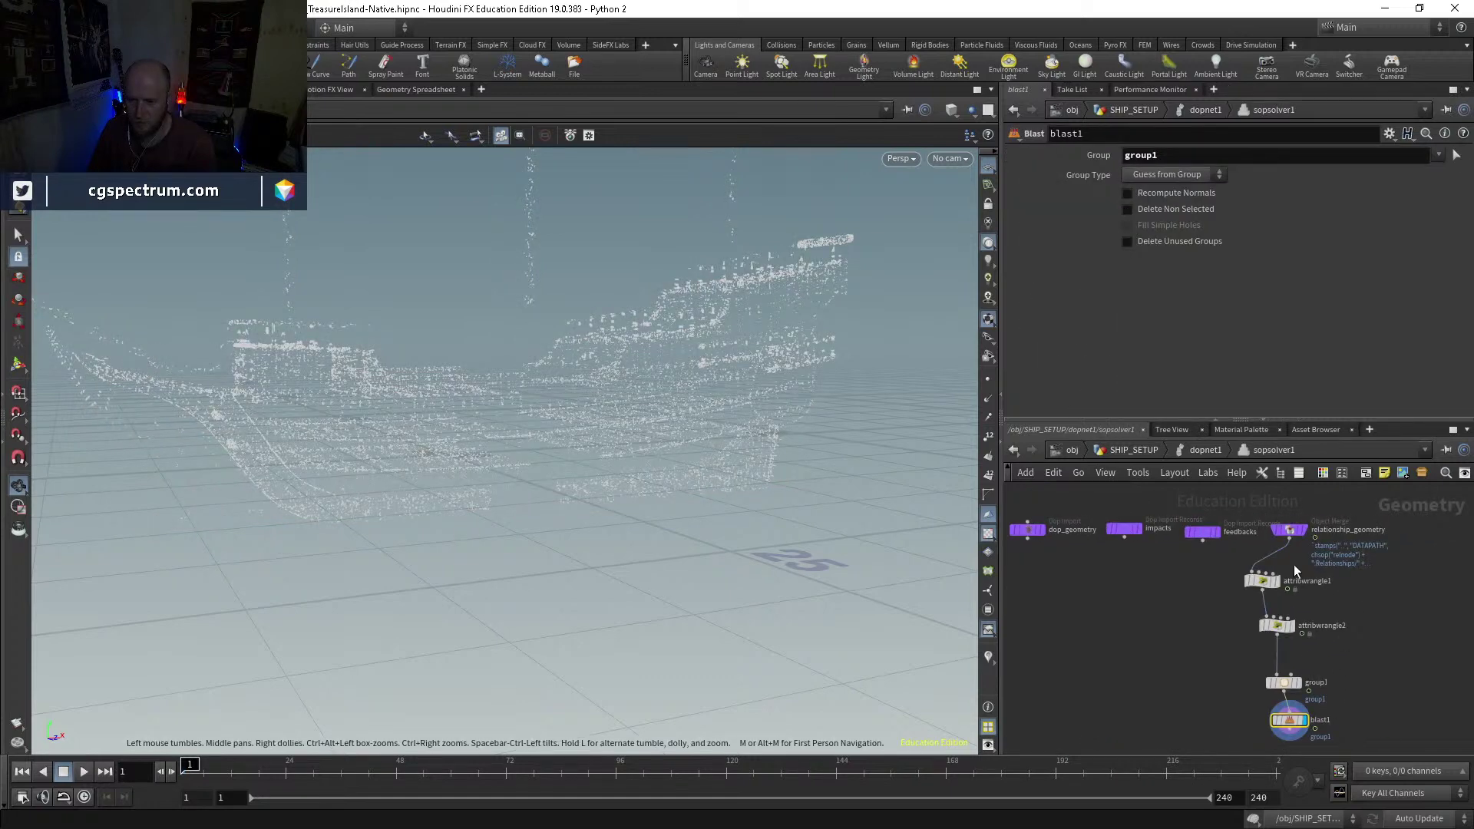
{"action": "scroll", "coordinate": [1318, 580], "scroll_direction": "up", "scroll_amount": 1}
{"action": "middle_click_drag", "start_coordinate": [1359, 684], "coordinate": [1292, 620]}
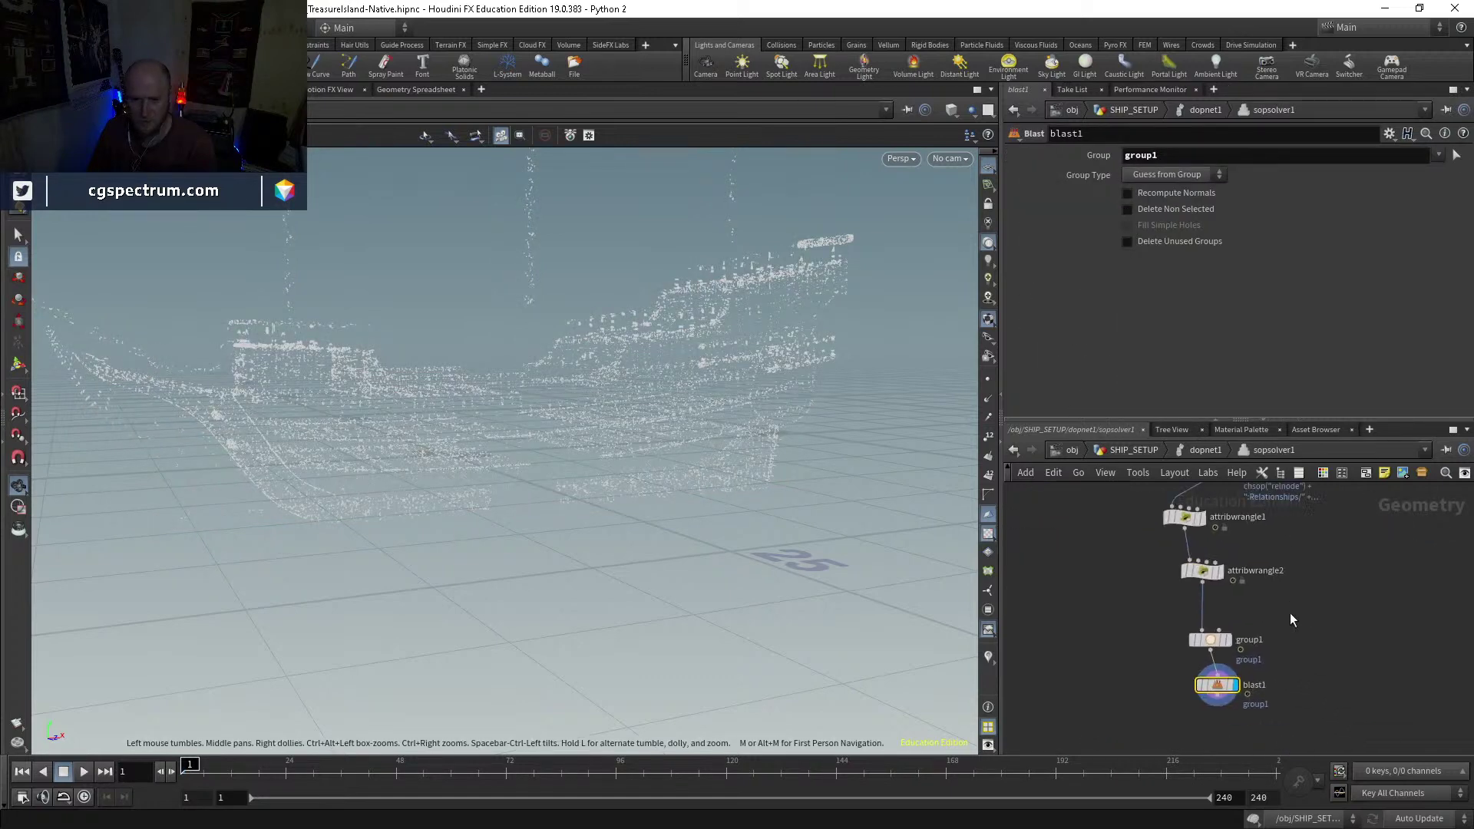
{"action": "left_click", "coordinate": [1216, 642]}
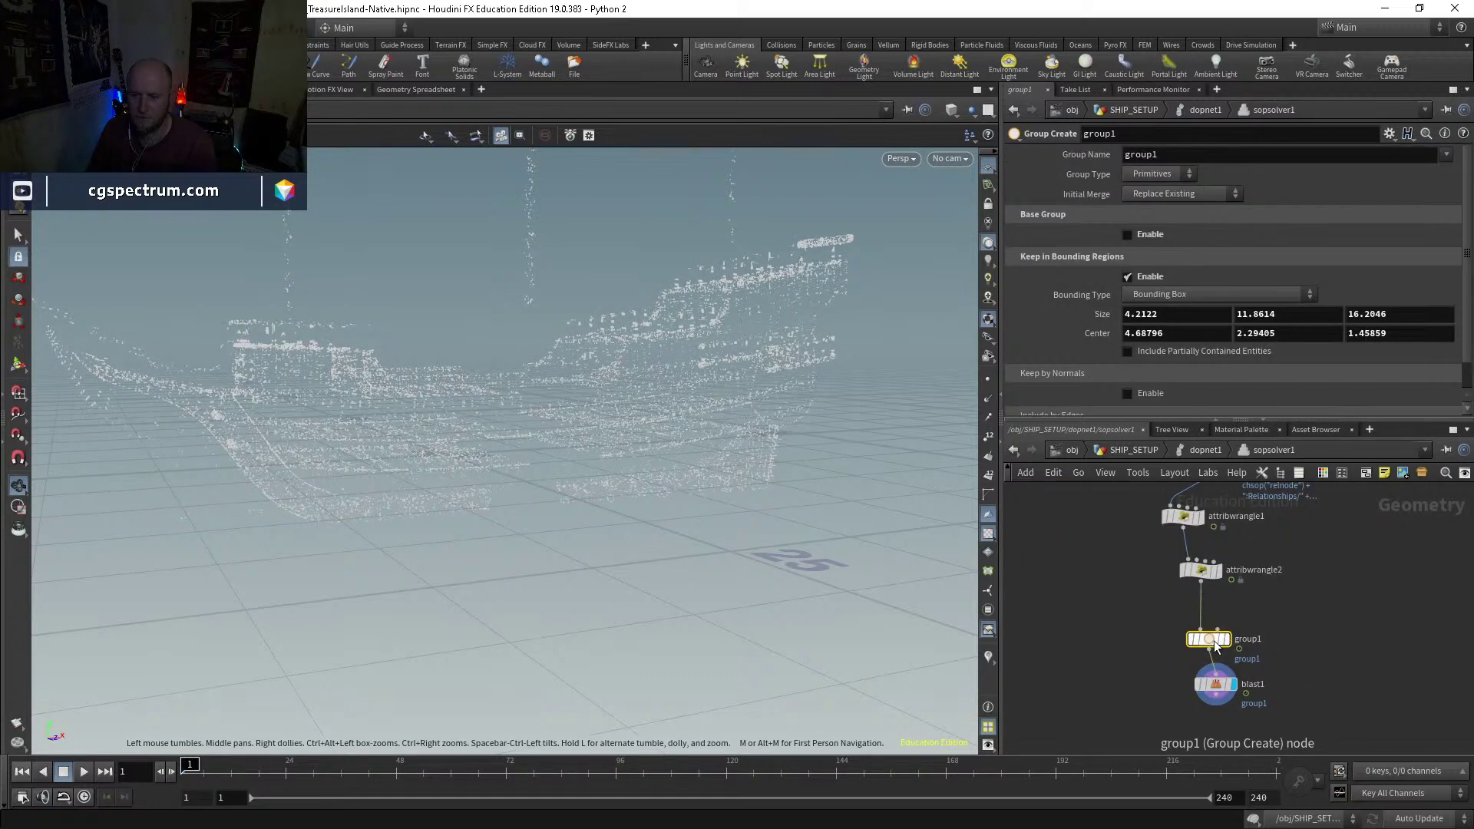
{"action": "left_click", "coordinate": [1228, 644]}
{"action": "left_click_drag", "start_coordinate": [495, 376], "coordinate": [588, 426]}
{"action": "left_click", "coordinate": [1232, 684]}
{"action": "middle_click_drag", "start_coordinate": [1299, 582], "coordinate": [1302, 645]}
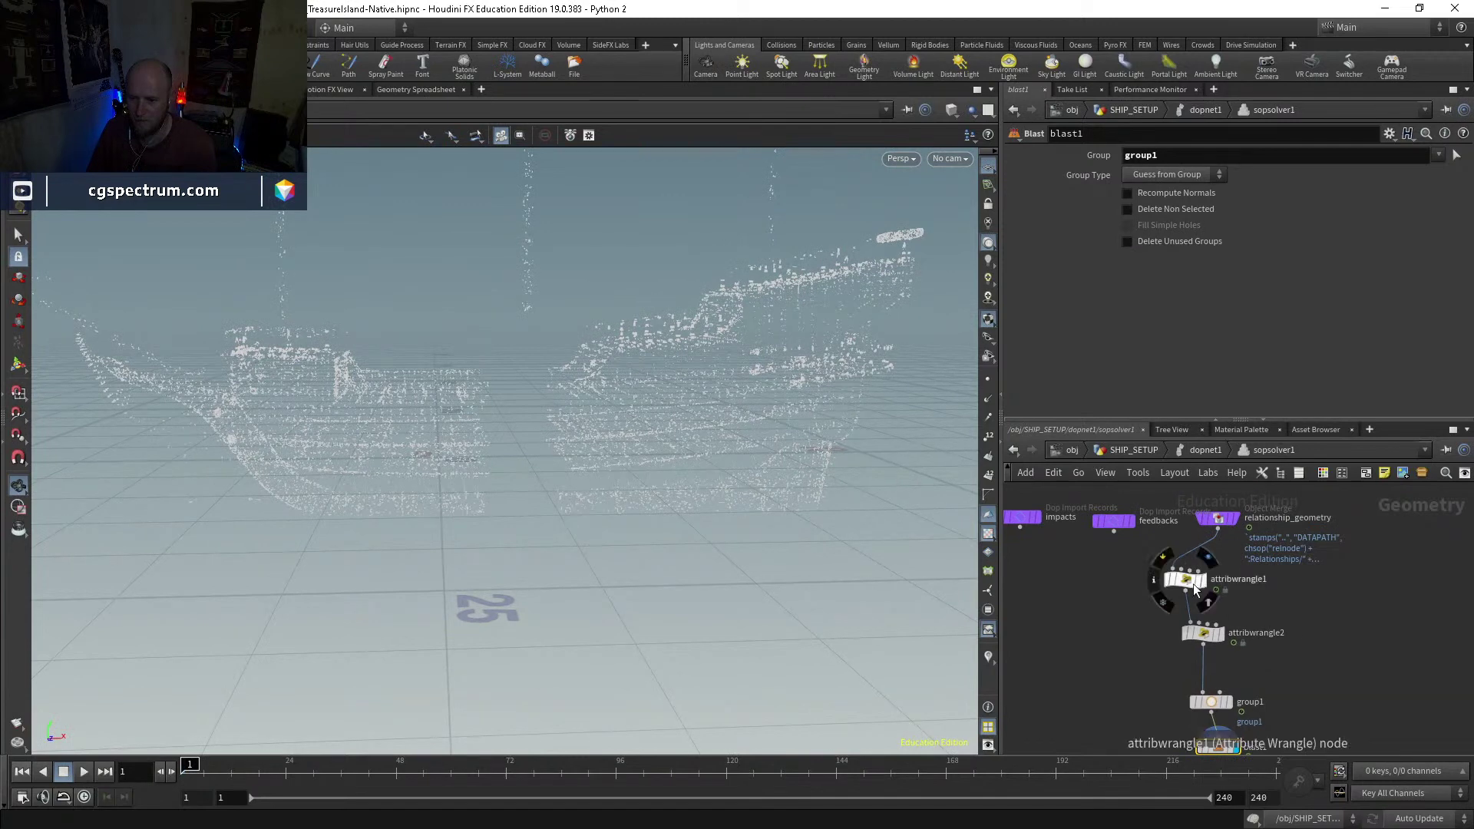
Step: Examine the expressions in attribwrangle1 and attribwrangle2 inside sopsolver1
{"action": "left_click", "coordinate": [1190, 586]}
{"action": "left_click", "coordinate": [1203, 635]}
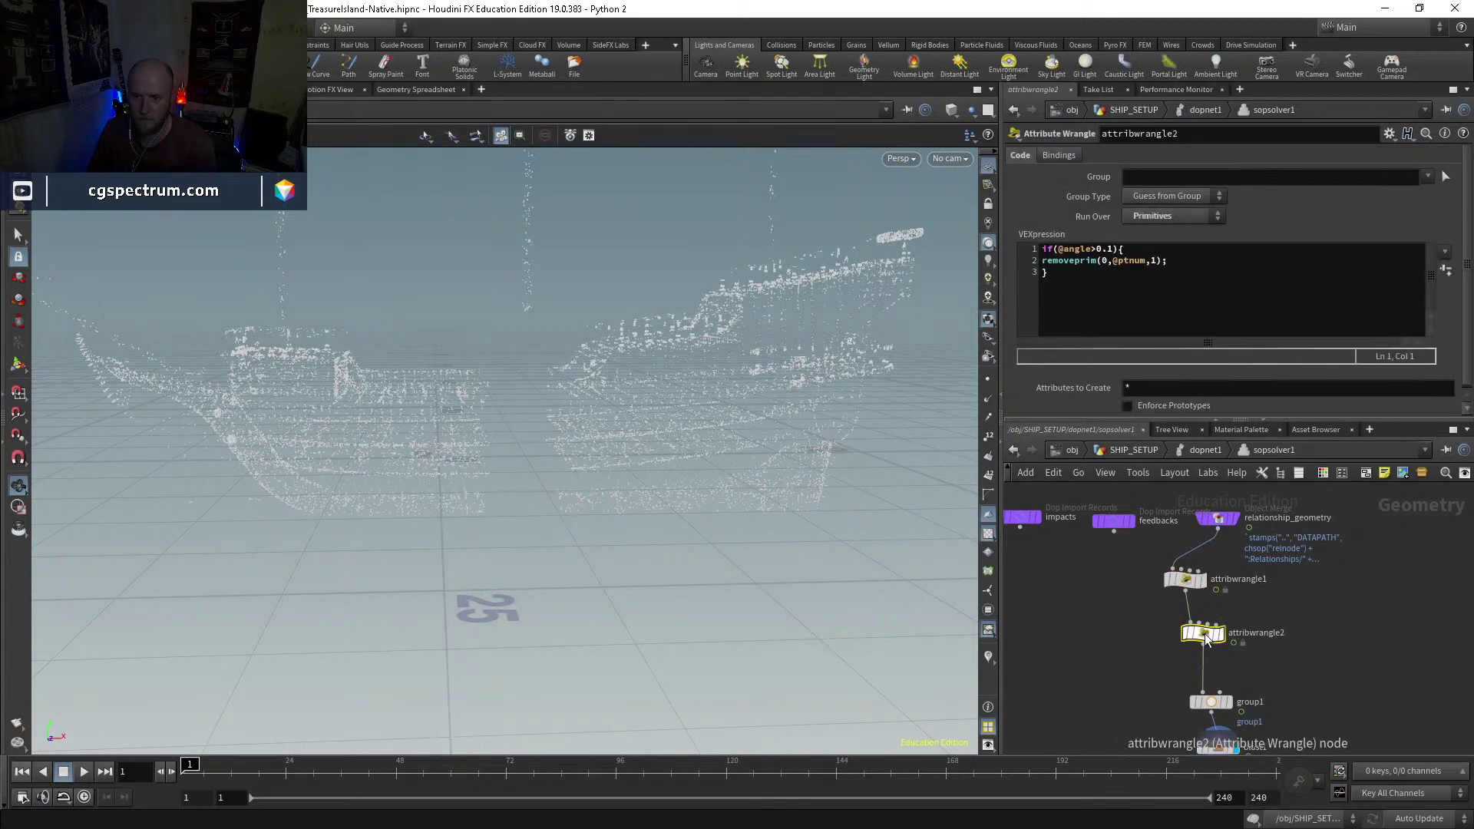
{"action": "middle_click_drag", "start_coordinate": [1346, 654], "coordinate": [1326, 581]}
Step: Return to dopnet1, play the simulation to check the constraints, and rewind to frame 1
{"action": "left_click", "coordinate": [1204, 451]}
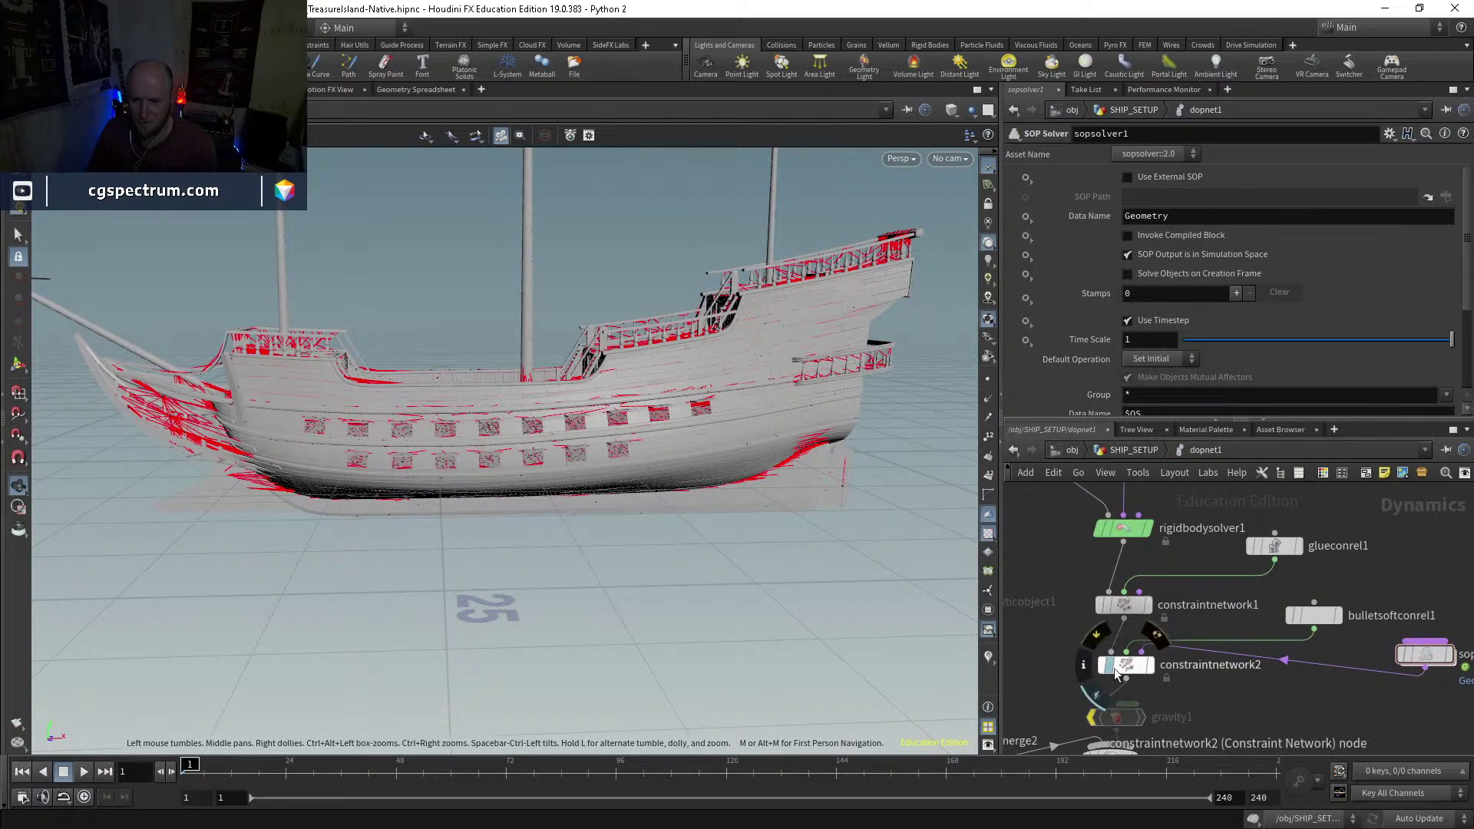
{"action": "left_click", "coordinate": [1107, 666]}
{"action": "left_click", "coordinate": [1123, 604]}
{"action": "key", "text": "Up"}
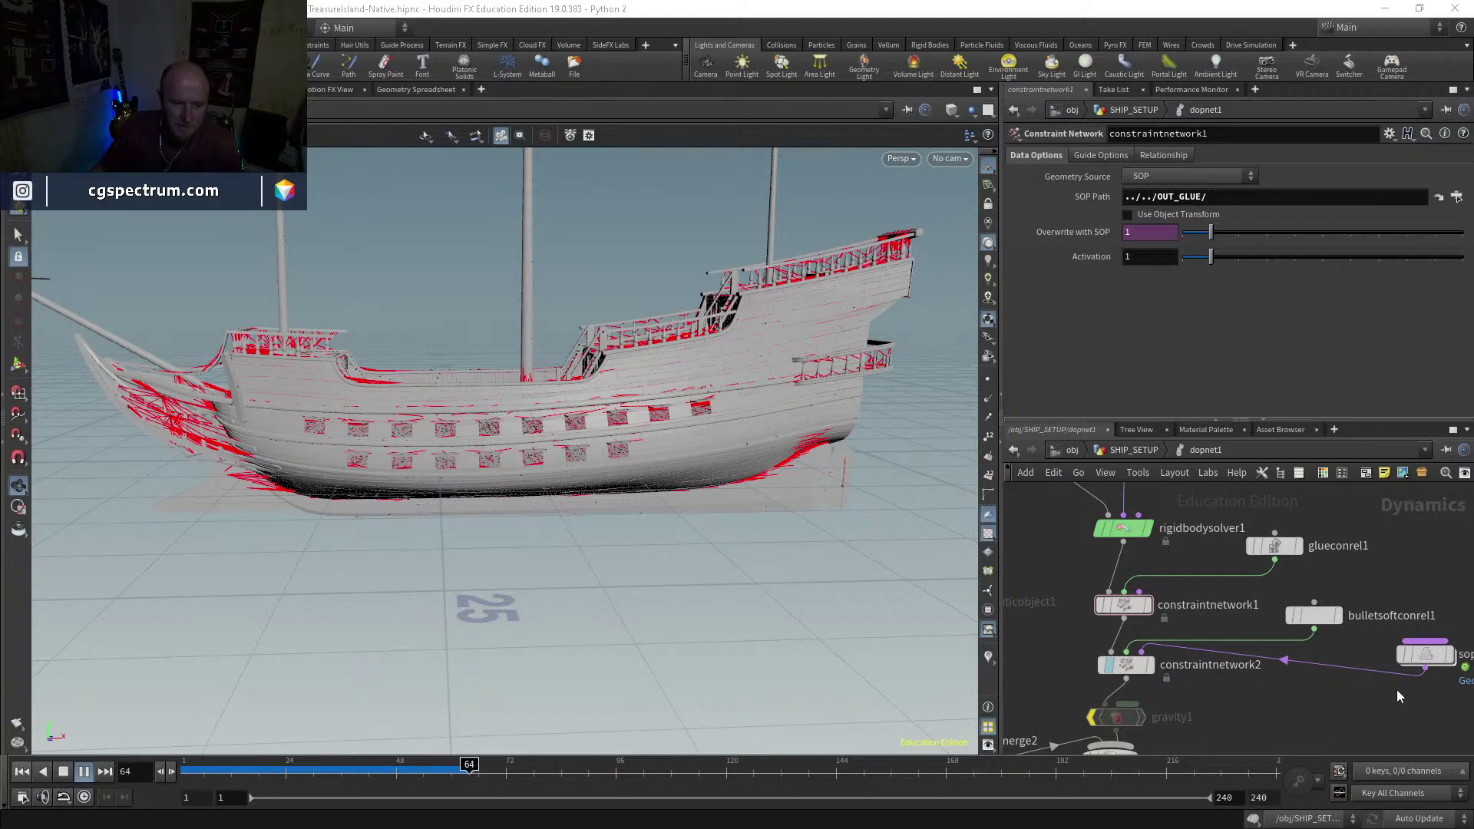
{"action": "left_click_drag", "start_coordinate": [469, 765], "coordinate": [192, 760]}
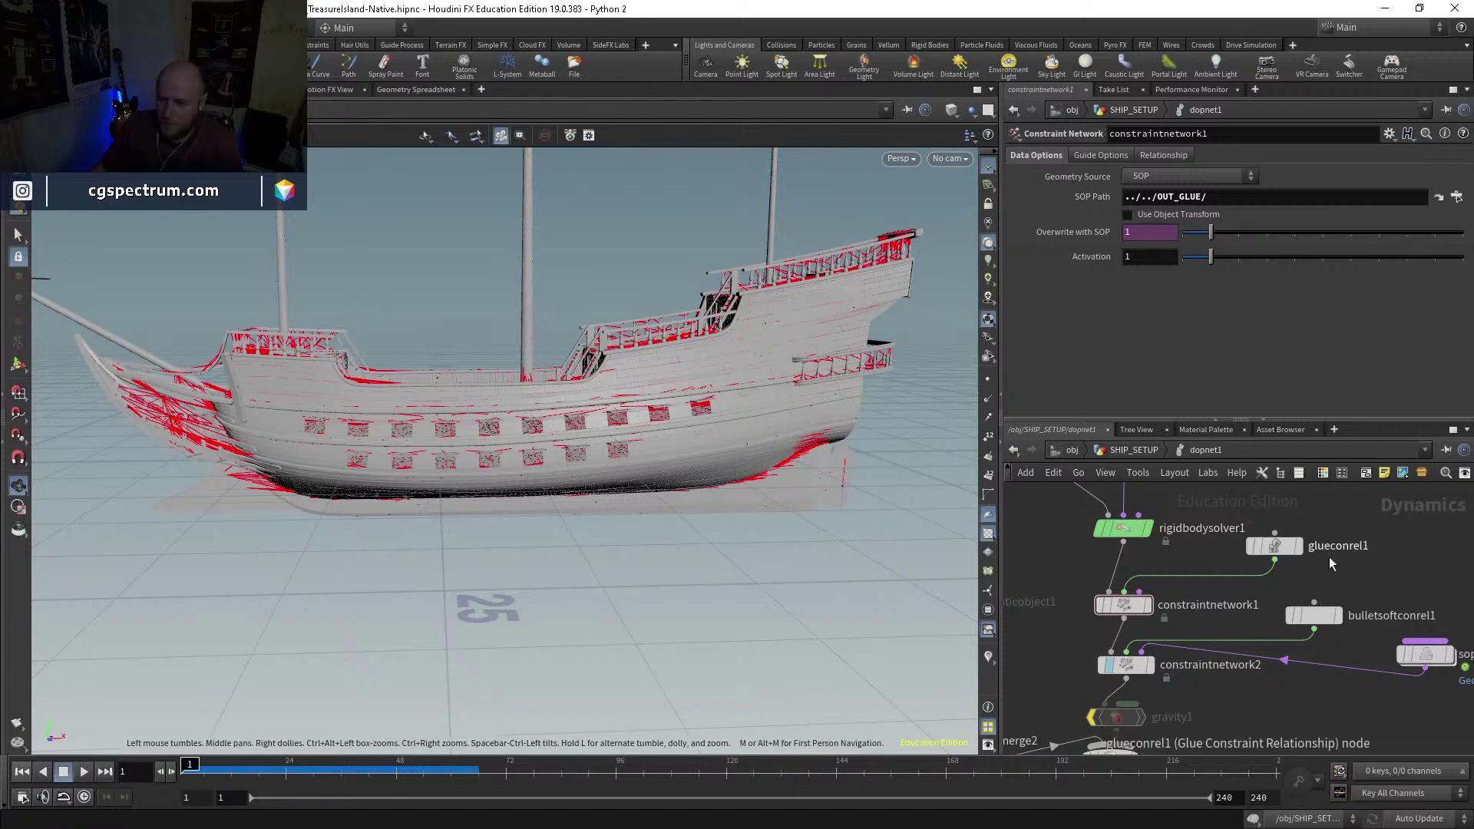
Step: Review the settings of glueconrel1 and the OUT_GLUE source of constraintnetwork1
{"action": "left_click", "coordinate": [1269, 551]}
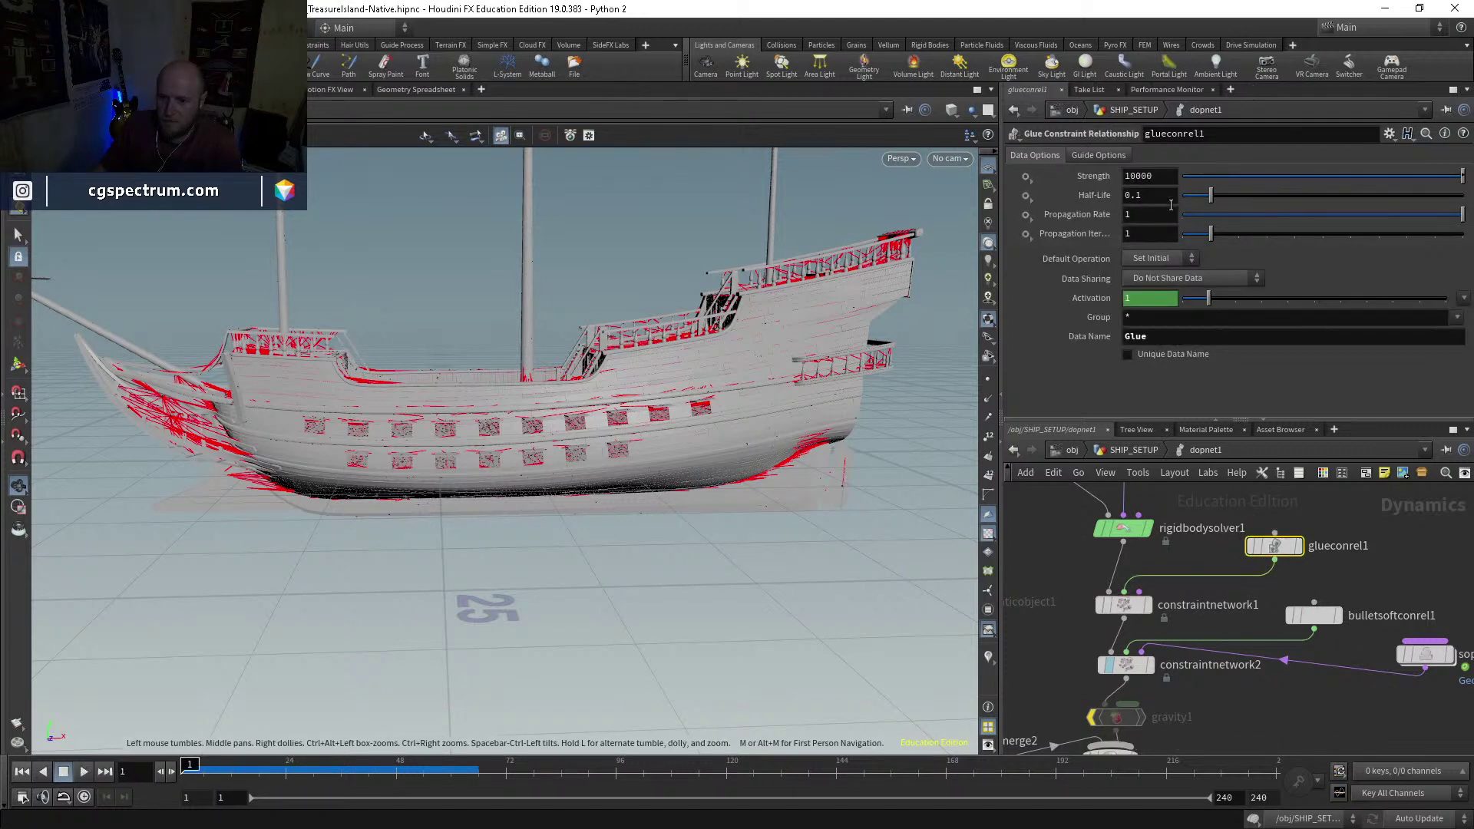
{"action": "left_click", "coordinate": [1123, 605]}
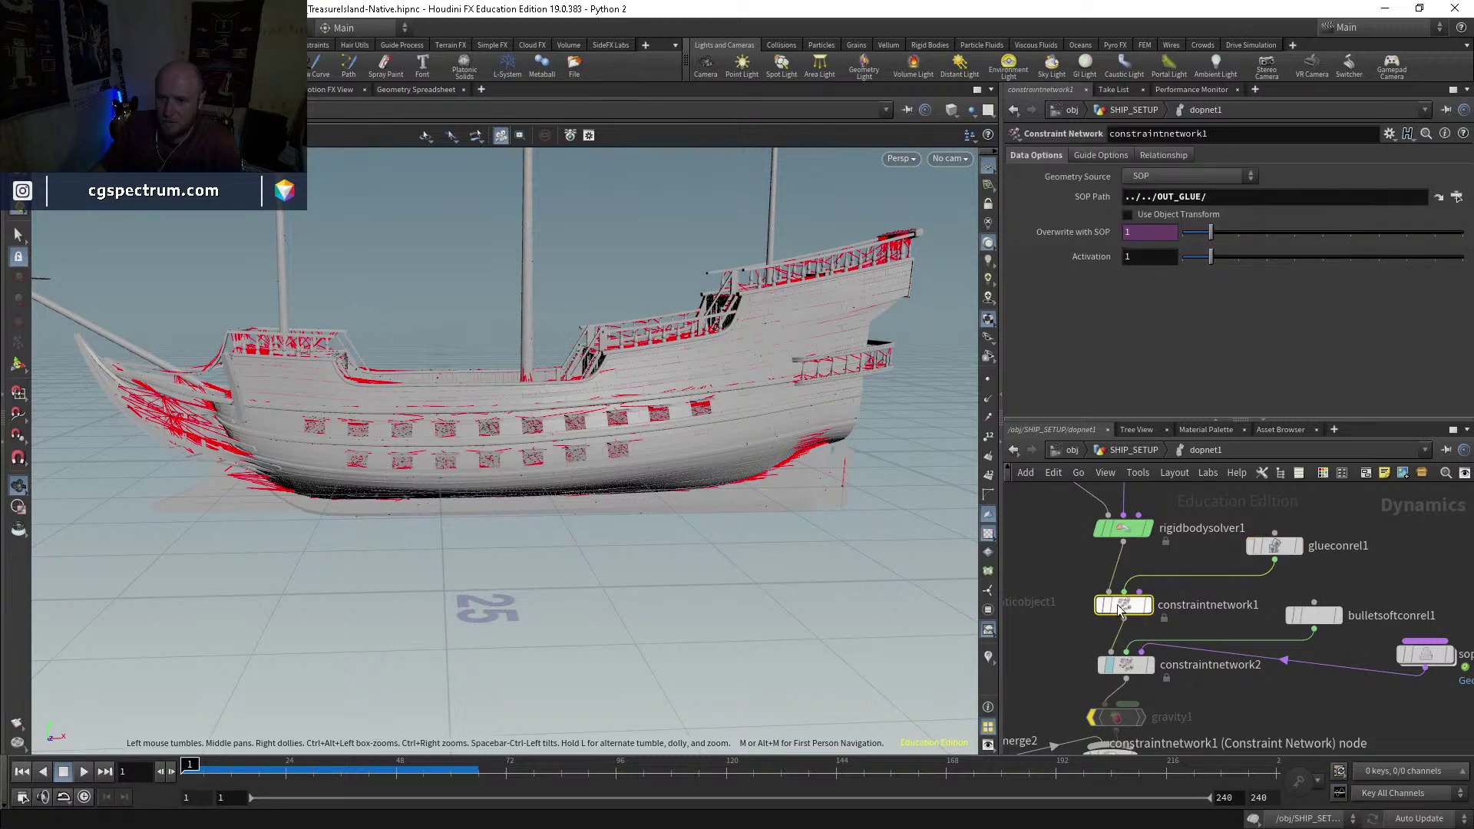
{"action": "middle_click_drag", "start_coordinate": [1202, 519], "coordinate": [1240, 631]}
{"action": "middle_click_drag", "start_coordinate": [1233, 499], "coordinate": [1265, 662]}
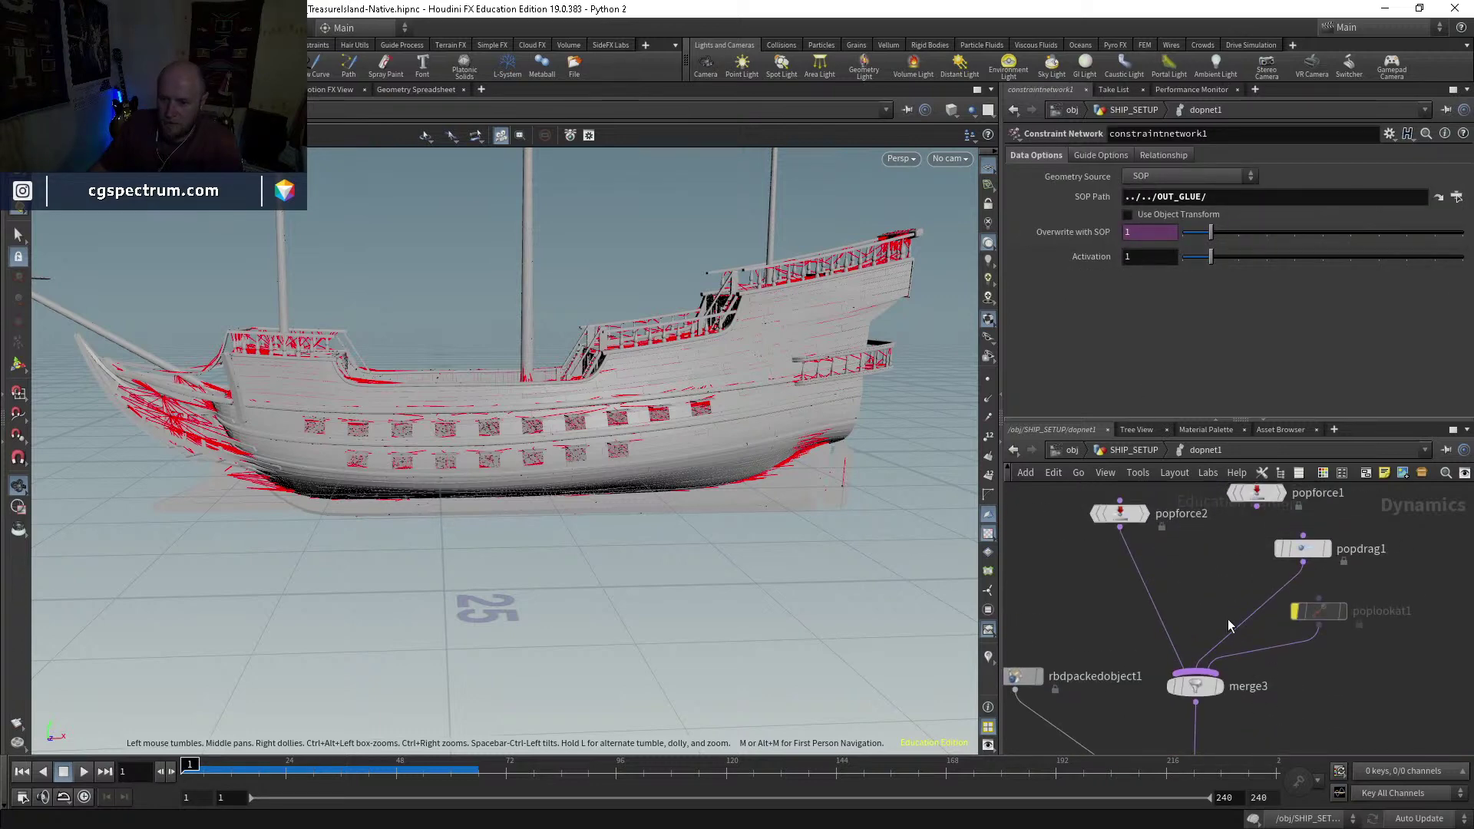
{"action": "middle_click_drag", "start_coordinate": [1144, 652], "coordinate": [1224, 593]}
Step: Examine rbdpackedobject1's geometry source and Bullet collision settings
{"action": "left_click", "coordinate": [1095, 616]}
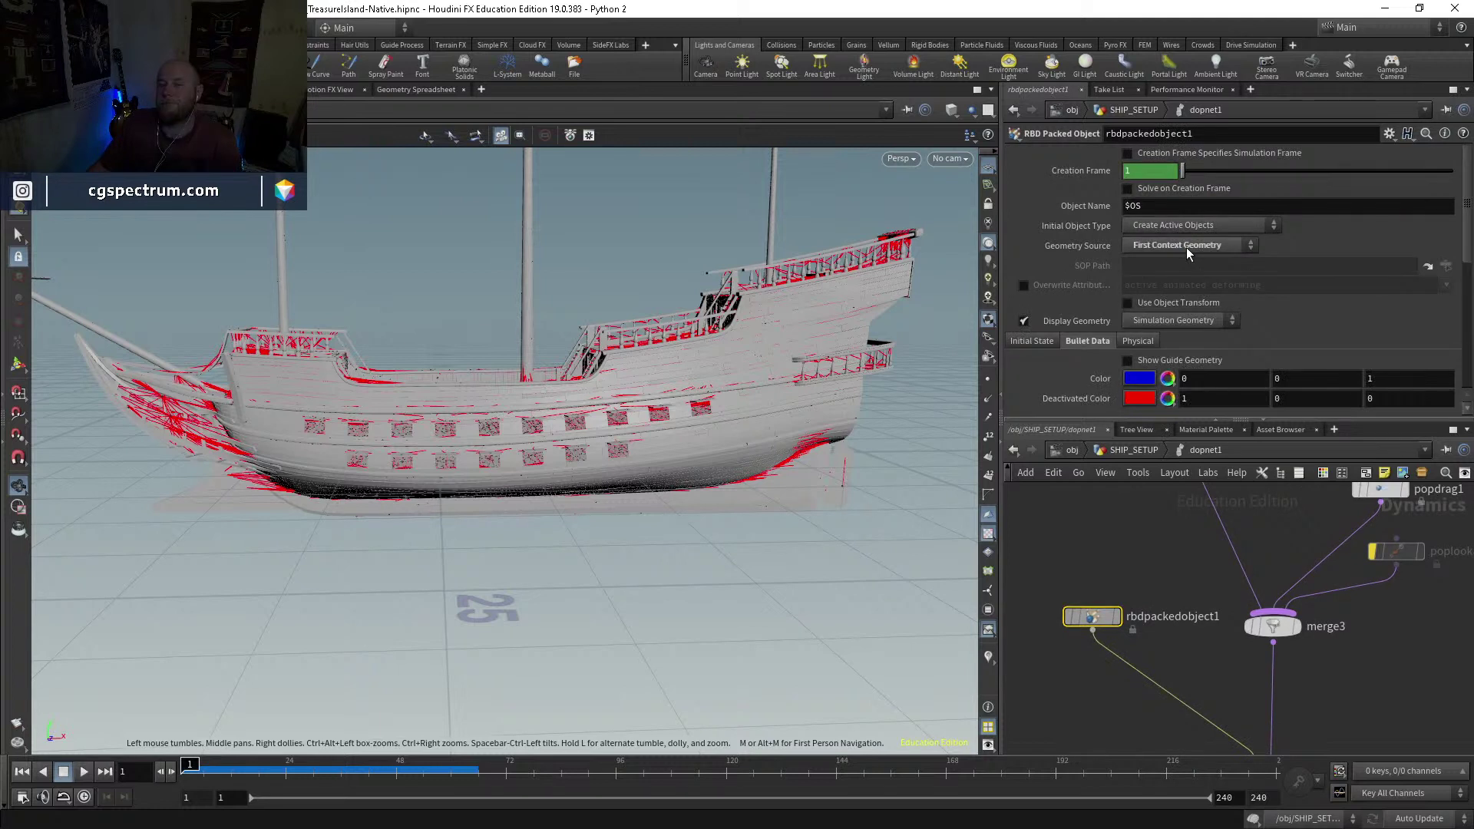
{"action": "scroll", "coordinate": [1097, 388], "scroll_direction": "down", "scroll_amount": 5}
{"action": "scroll", "coordinate": [1098, 384], "scroll_direction": "down", "scroll_amount": 1}
{"action": "scroll", "coordinate": [1098, 384], "scroll_direction": "up", "scroll_amount": 5}
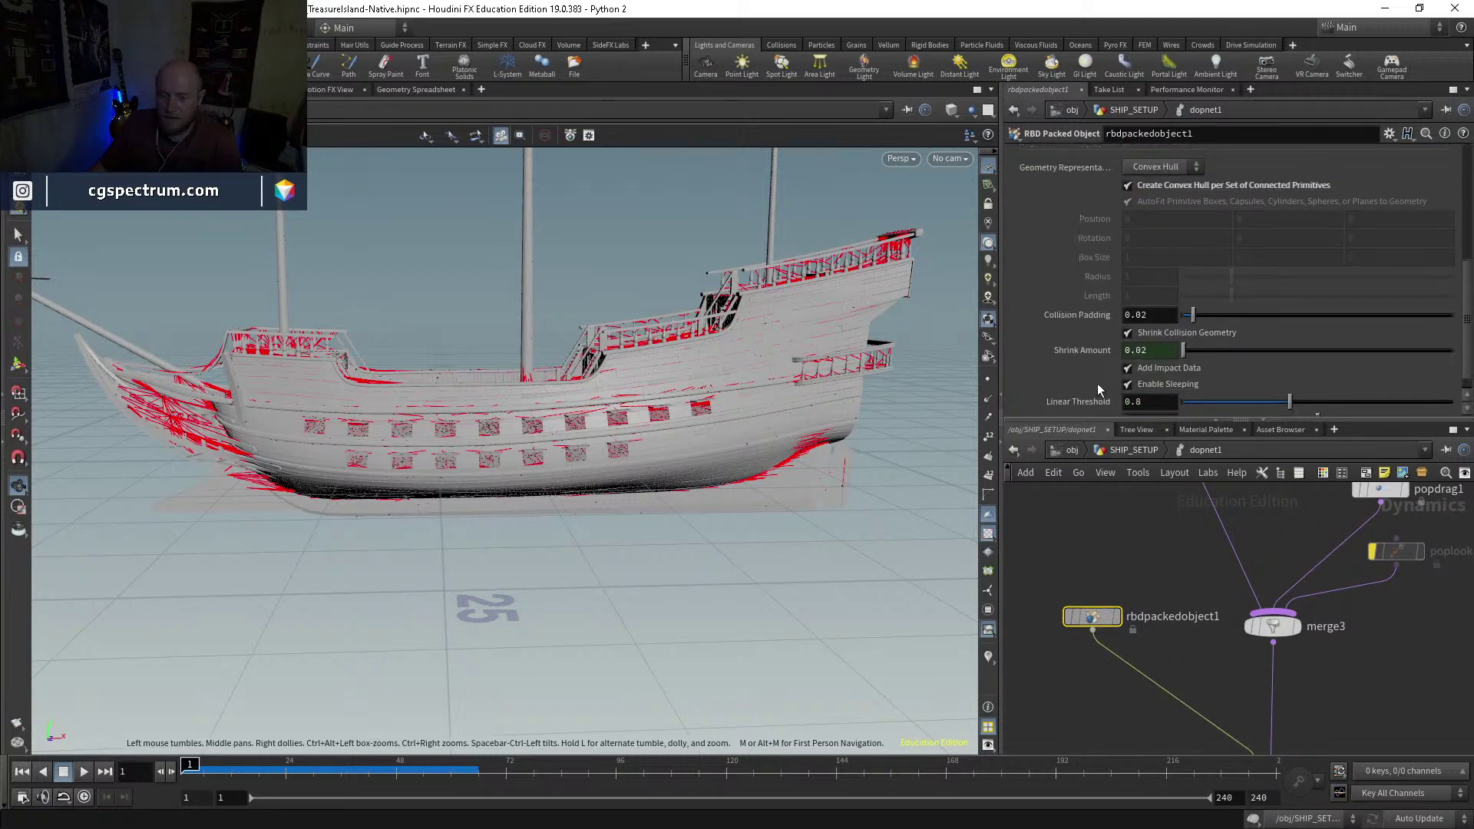
{"action": "scroll", "coordinate": [1101, 388], "scroll_direction": "up", "scroll_amount": 2}
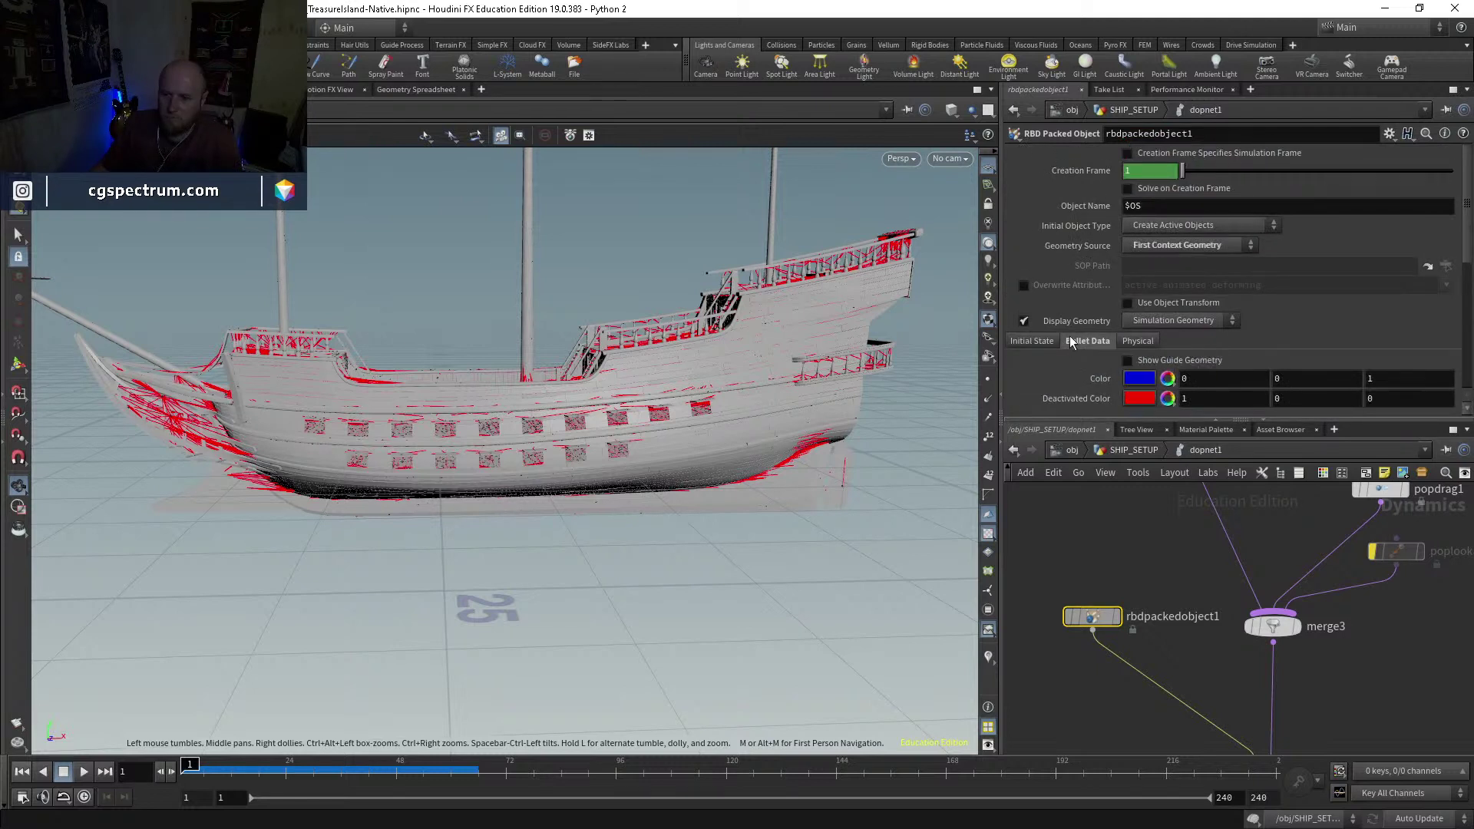
{"action": "scroll", "coordinate": [1089, 393], "scroll_direction": "down", "scroll_amount": 2}
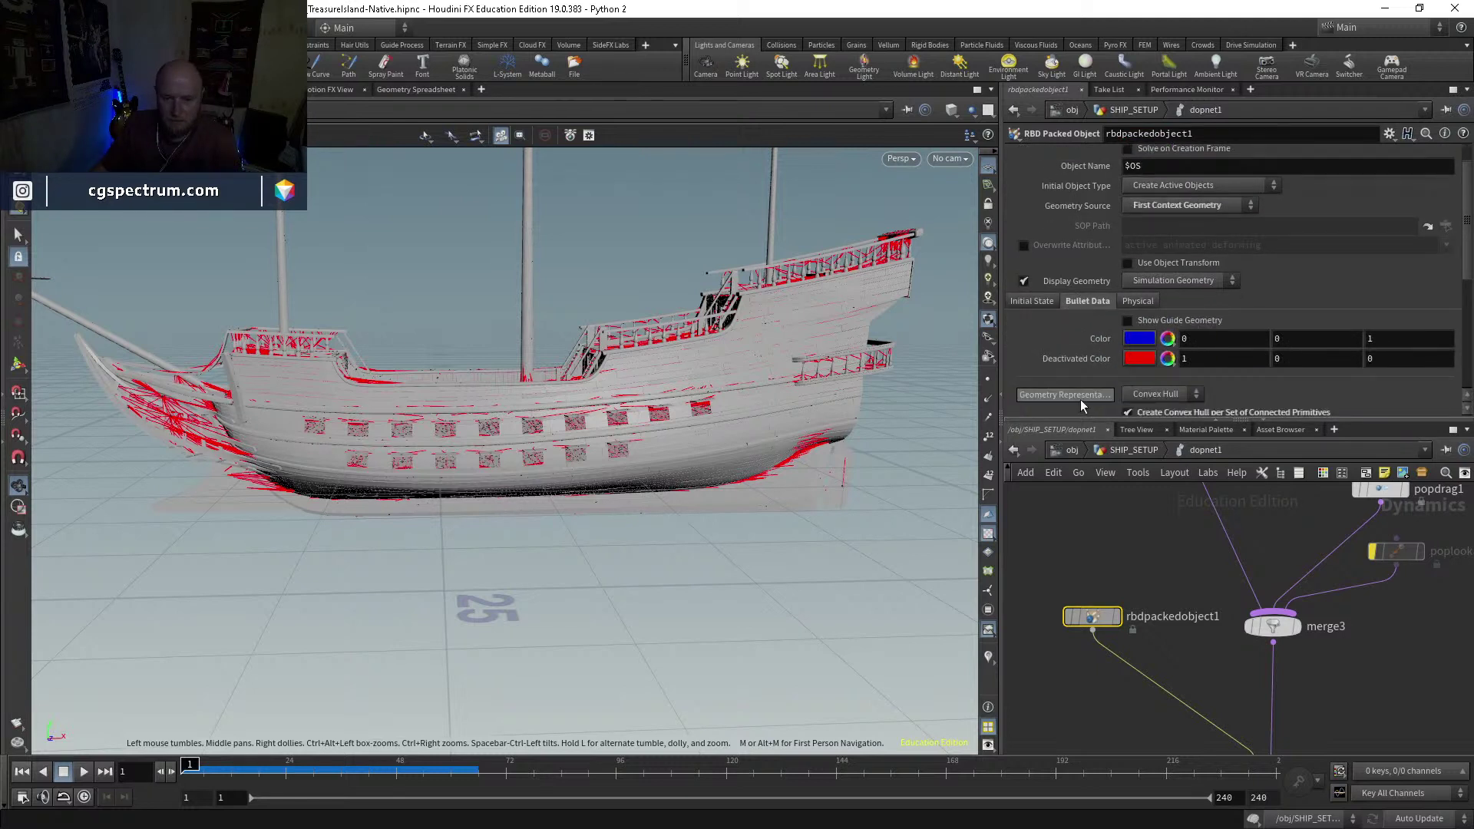
{"action": "middle_click_drag", "start_coordinate": [1101, 617], "coordinate": [1123, 552]}
{"action": "left_click_drag", "start_coordinate": [1123, 553], "coordinate": [1107, 571]}
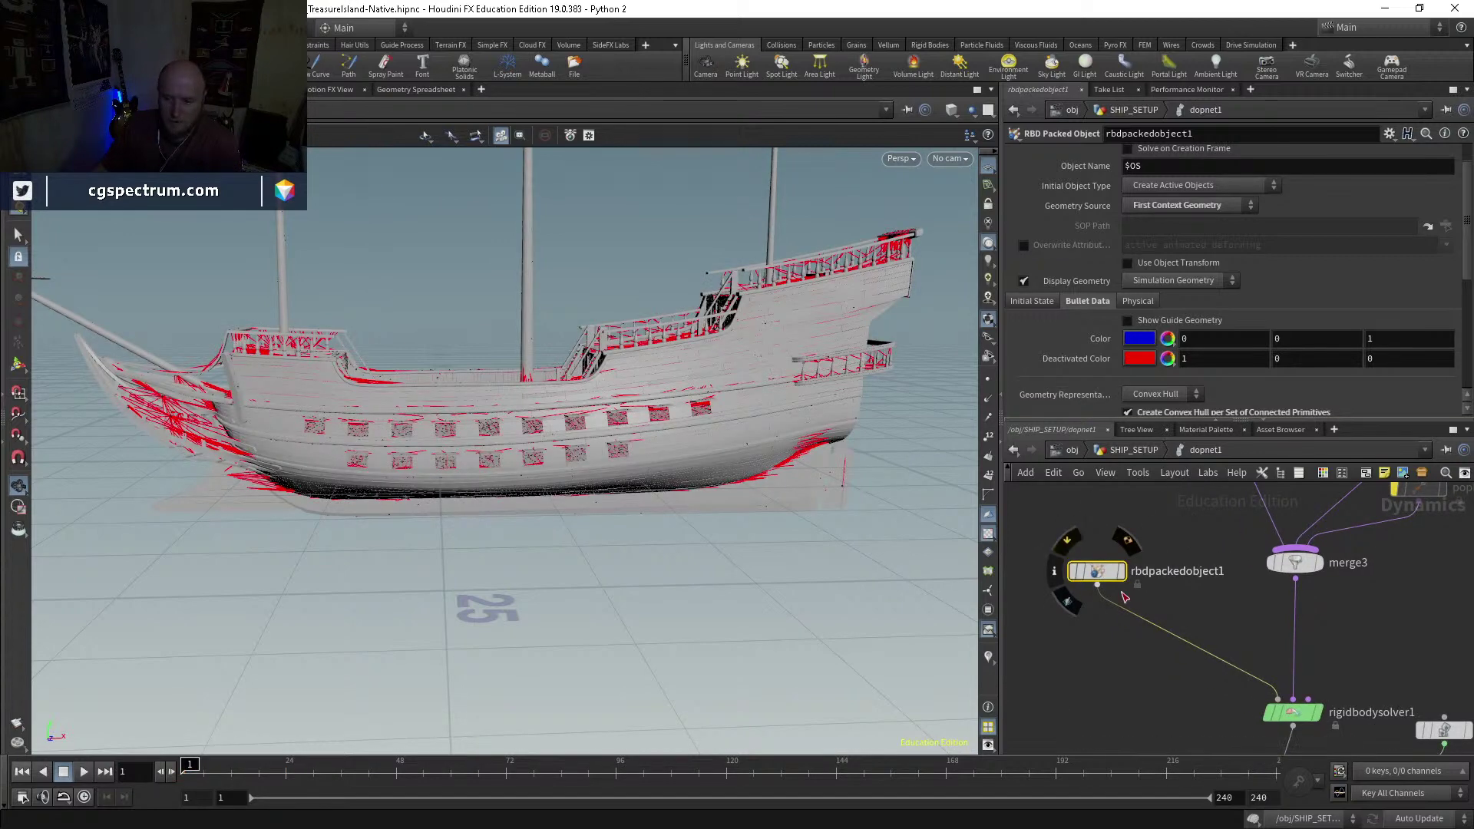
Step: Hide constraintnetwork1's glue constraint lines on the ship
{"action": "middle_click_drag", "start_coordinate": [1209, 572], "coordinate": [1106, 507]}
{"action": "middle_click_drag", "start_coordinate": [1252, 641], "coordinate": [1159, 441]}
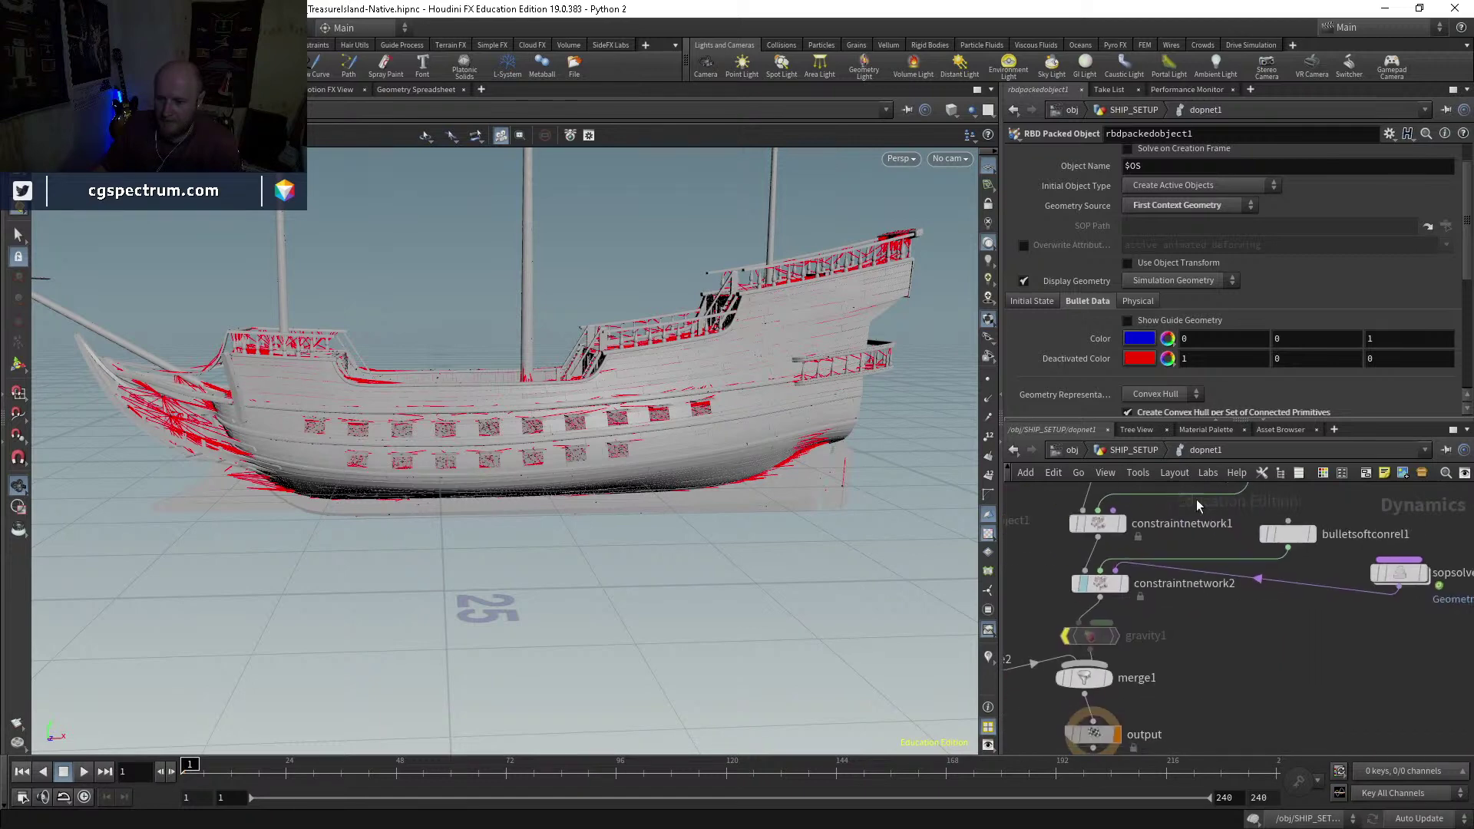
{"action": "left_click", "coordinate": [1084, 530]}
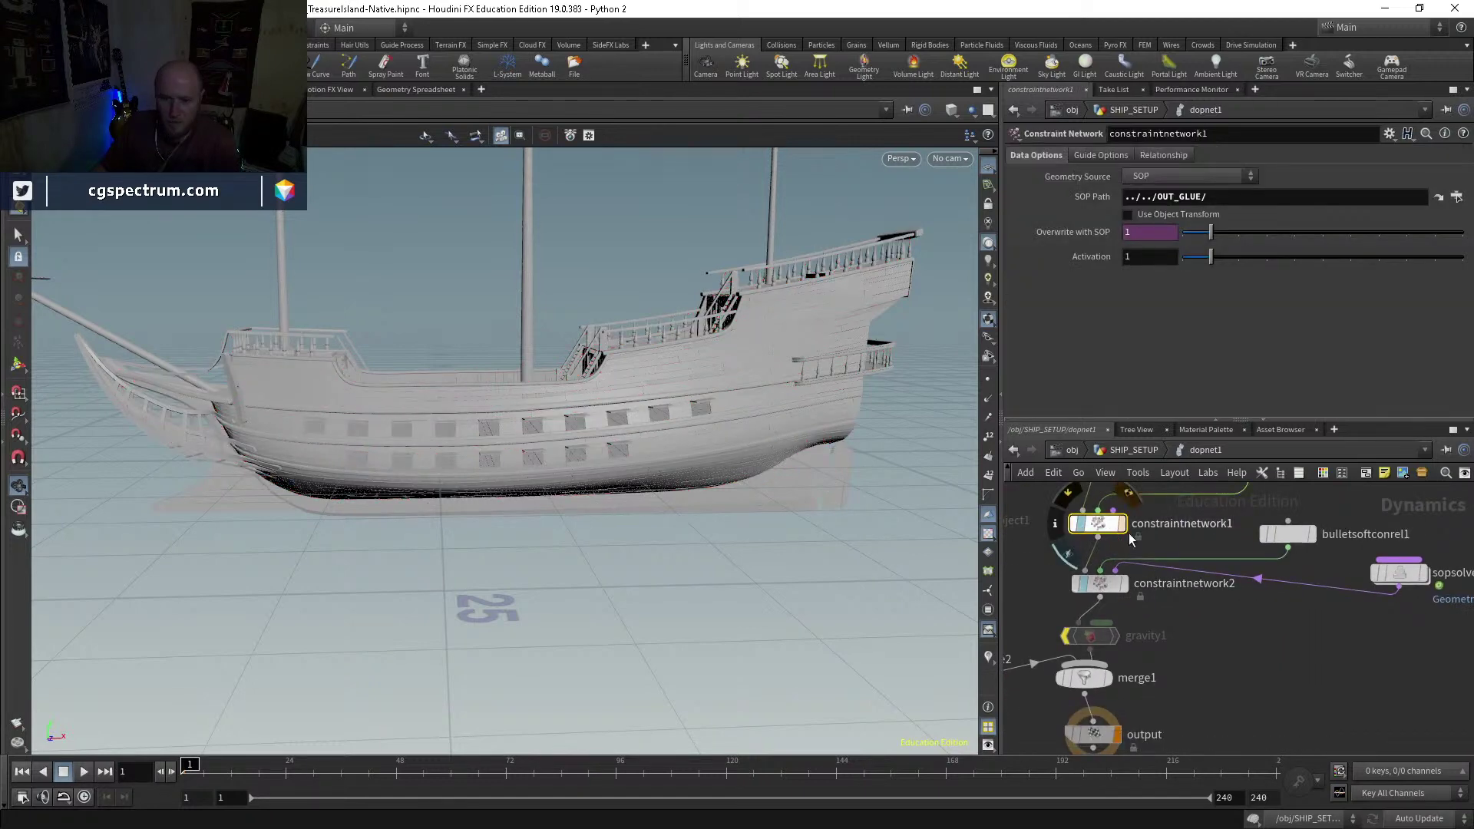
{"action": "scroll", "coordinate": [1136, 568], "scroll_direction": "down", "scroll_amount": 4}
{"action": "left_click_drag", "start_coordinate": [1206, 607], "coordinate": [1230, 604]}
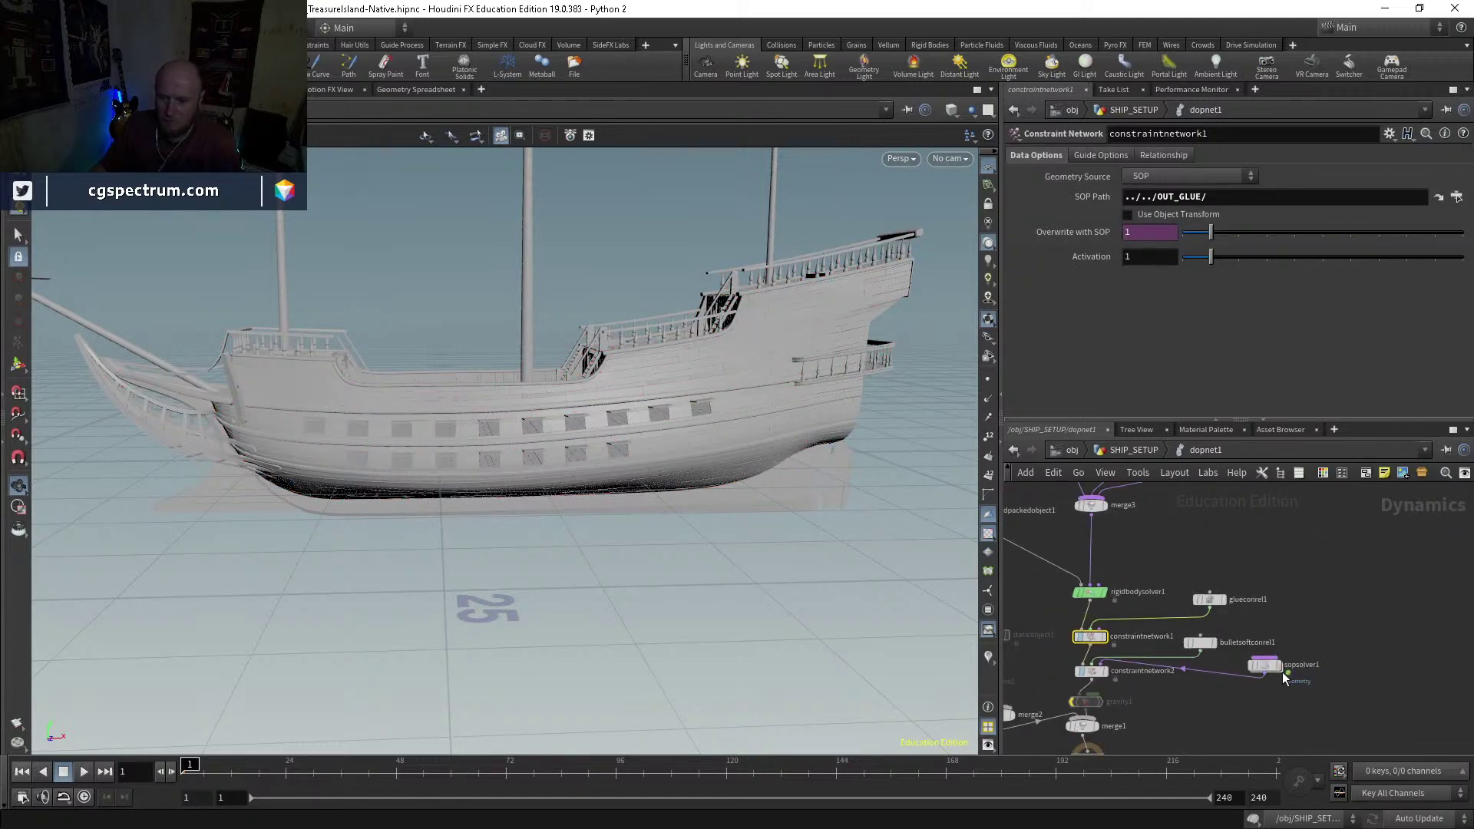
Step: Examine the simulation file settings of the output node below merge1 in dopnet1
{"action": "middle_click_drag", "start_coordinate": [1145, 712], "coordinate": [1174, 594]}
{"action": "left_click_drag", "start_coordinate": [1167, 702], "coordinate": [1124, 592]}
{"action": "left_click", "coordinate": [1181, 641]}
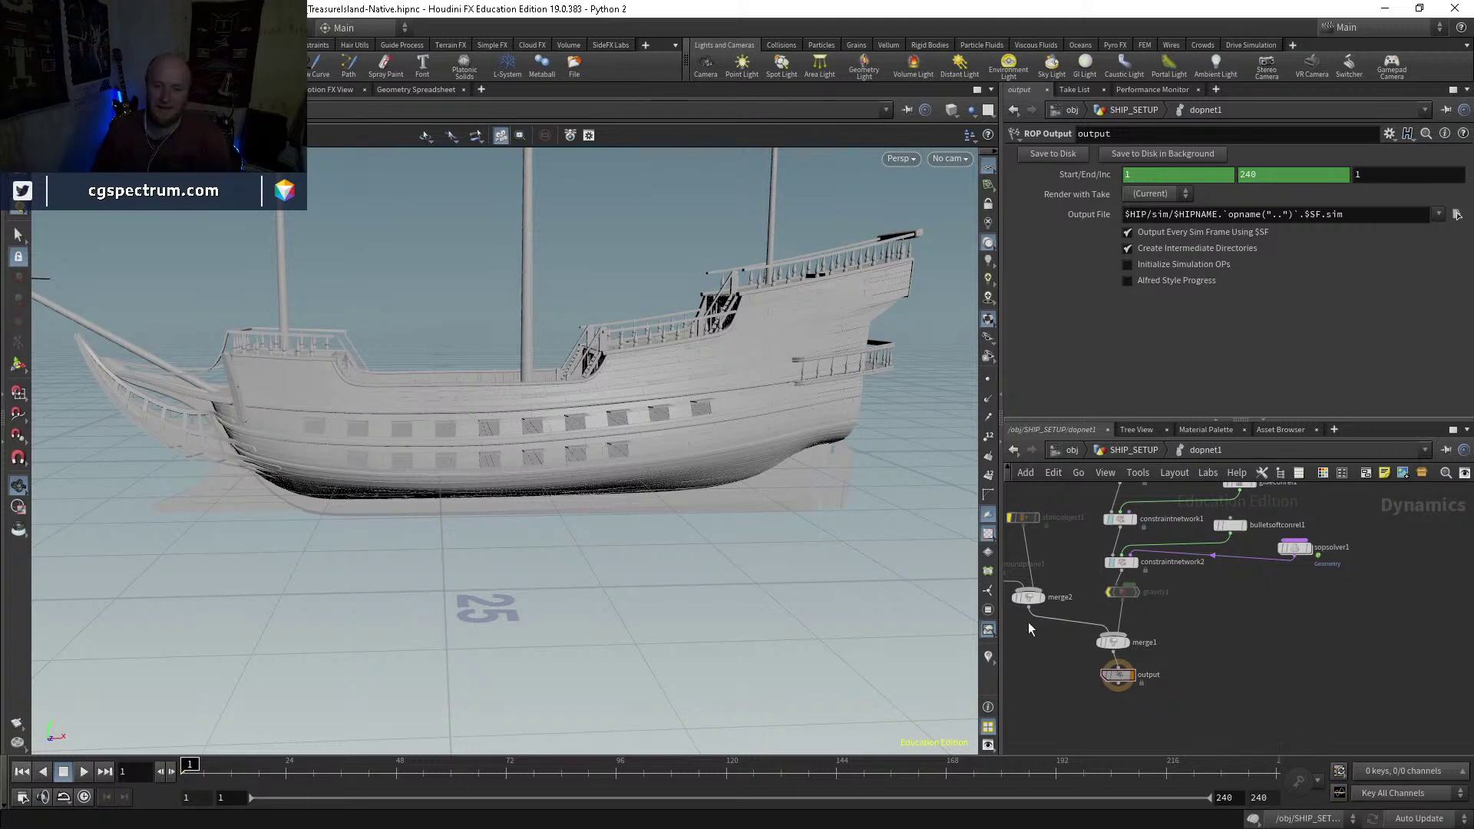
{"action": "scroll", "coordinate": [1114, 660], "scroll_direction": "up", "scroll_amount": 3}
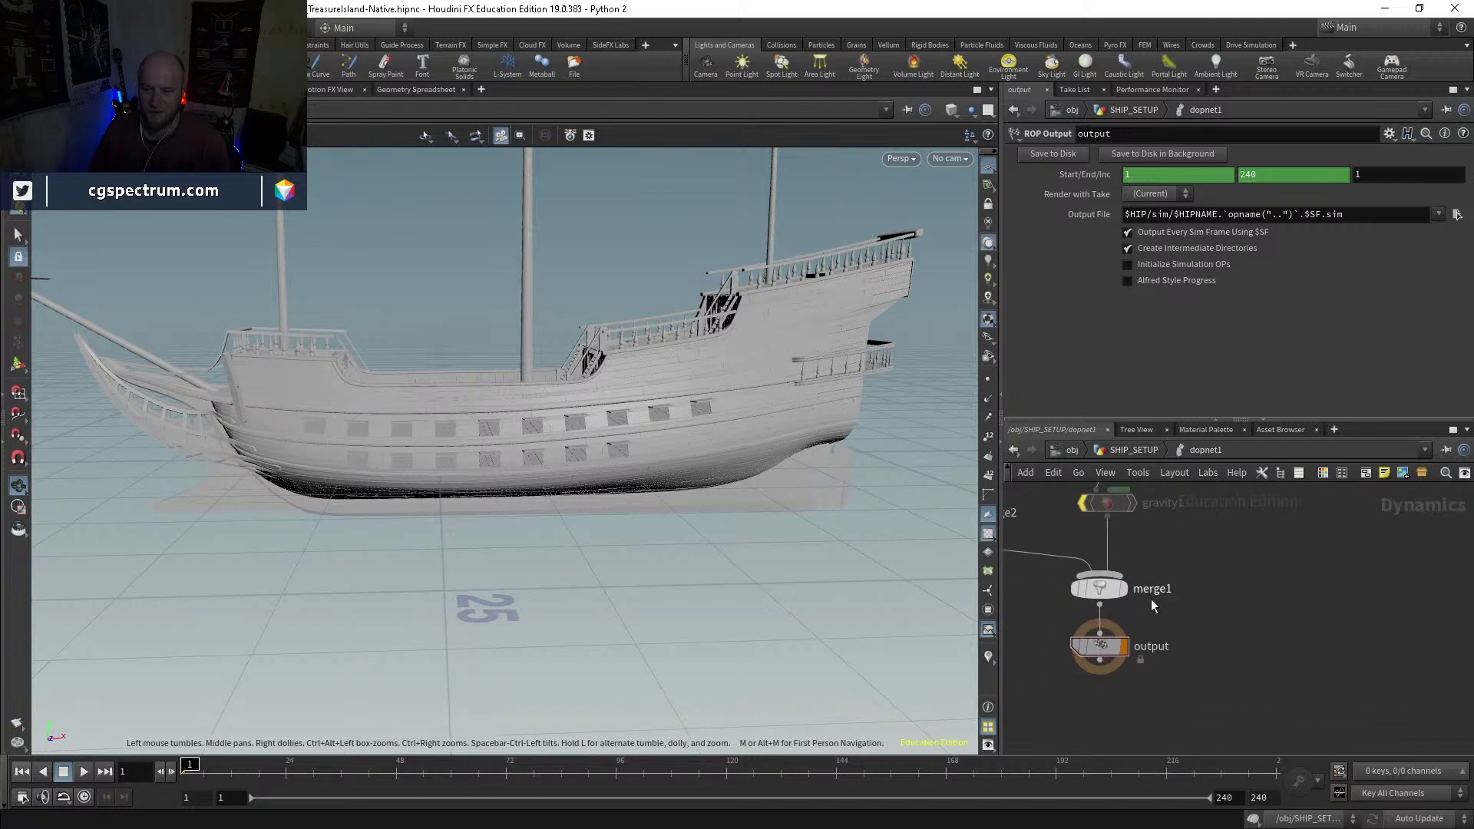
{"action": "left_click", "coordinate": [1099, 660]}
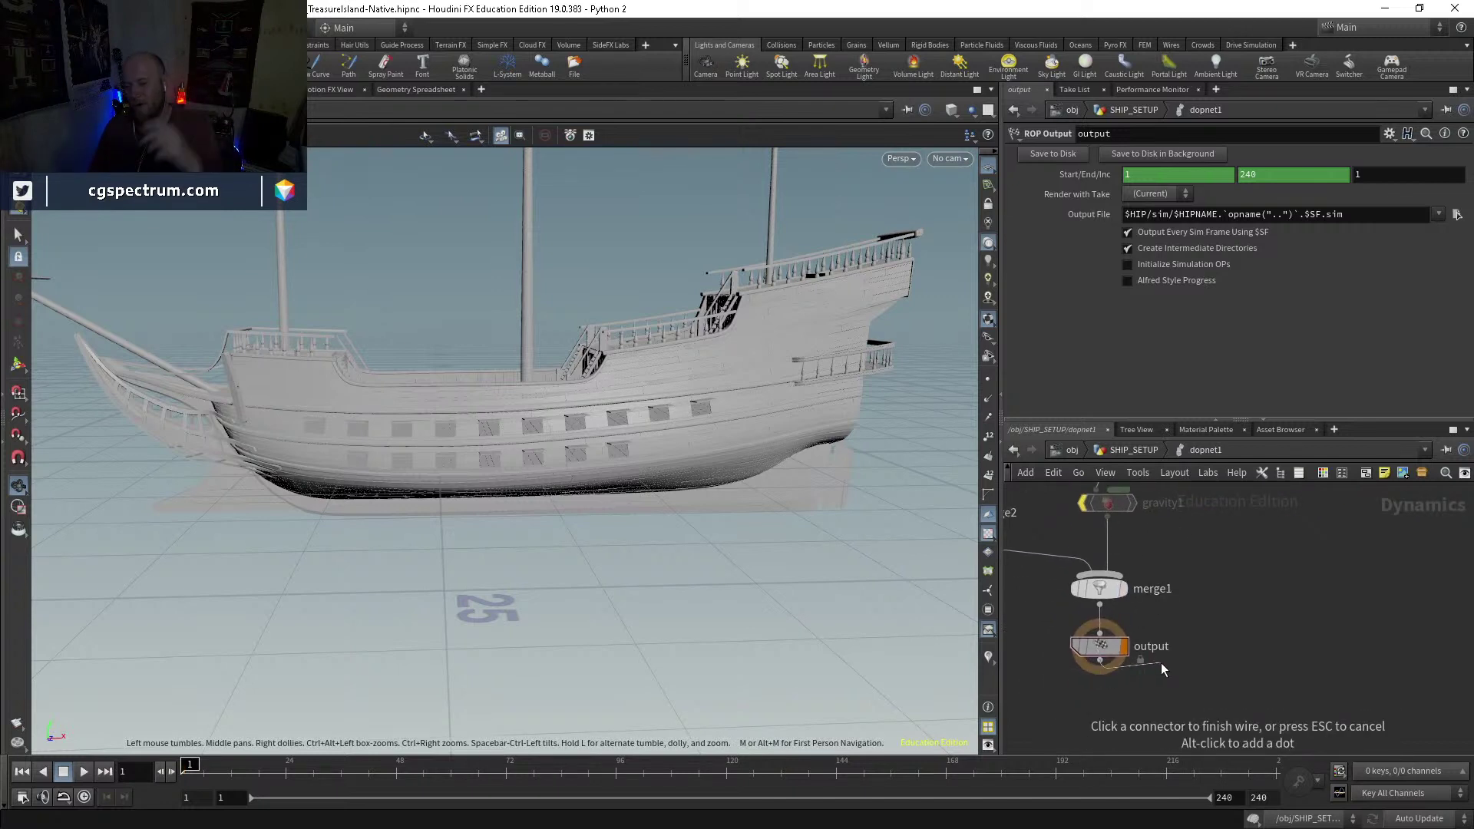
{"action": "key", "text": "Escape"}
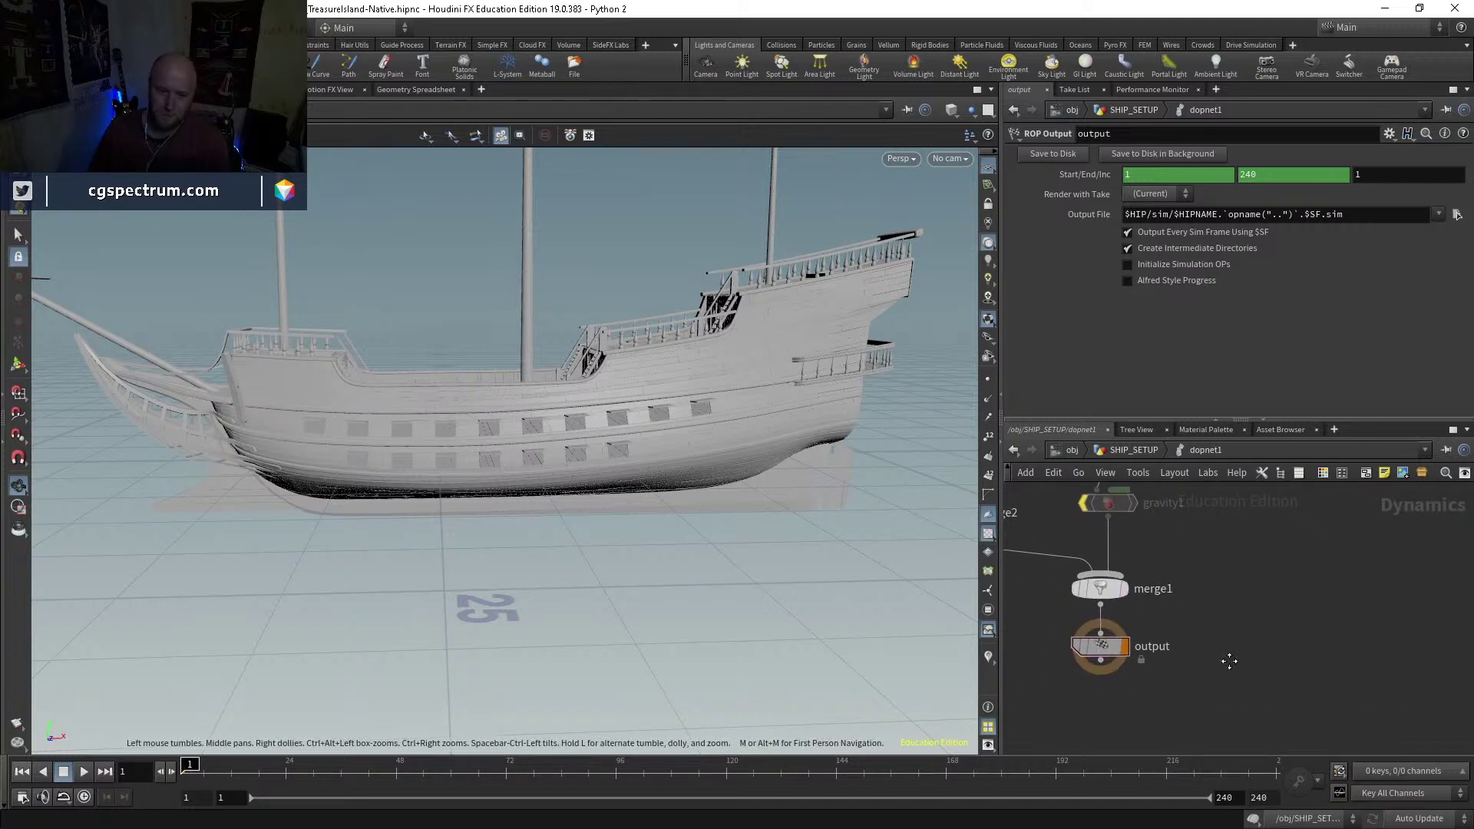
Step: Play the simulation with both constraint networks' guides hidden and stop it after a few frames
{"action": "middle_click_drag", "start_coordinate": [1227, 658], "coordinate": [1233, 680]}
{"action": "middle_click_drag", "start_coordinate": [1232, 573], "coordinate": [1253, 643]}
{"action": "scroll", "coordinate": [1251, 641], "scroll_direction": "down", "scroll_amount": 2}
{"action": "scroll", "coordinate": [1187, 591], "scroll_direction": "up", "scroll_amount": 3}
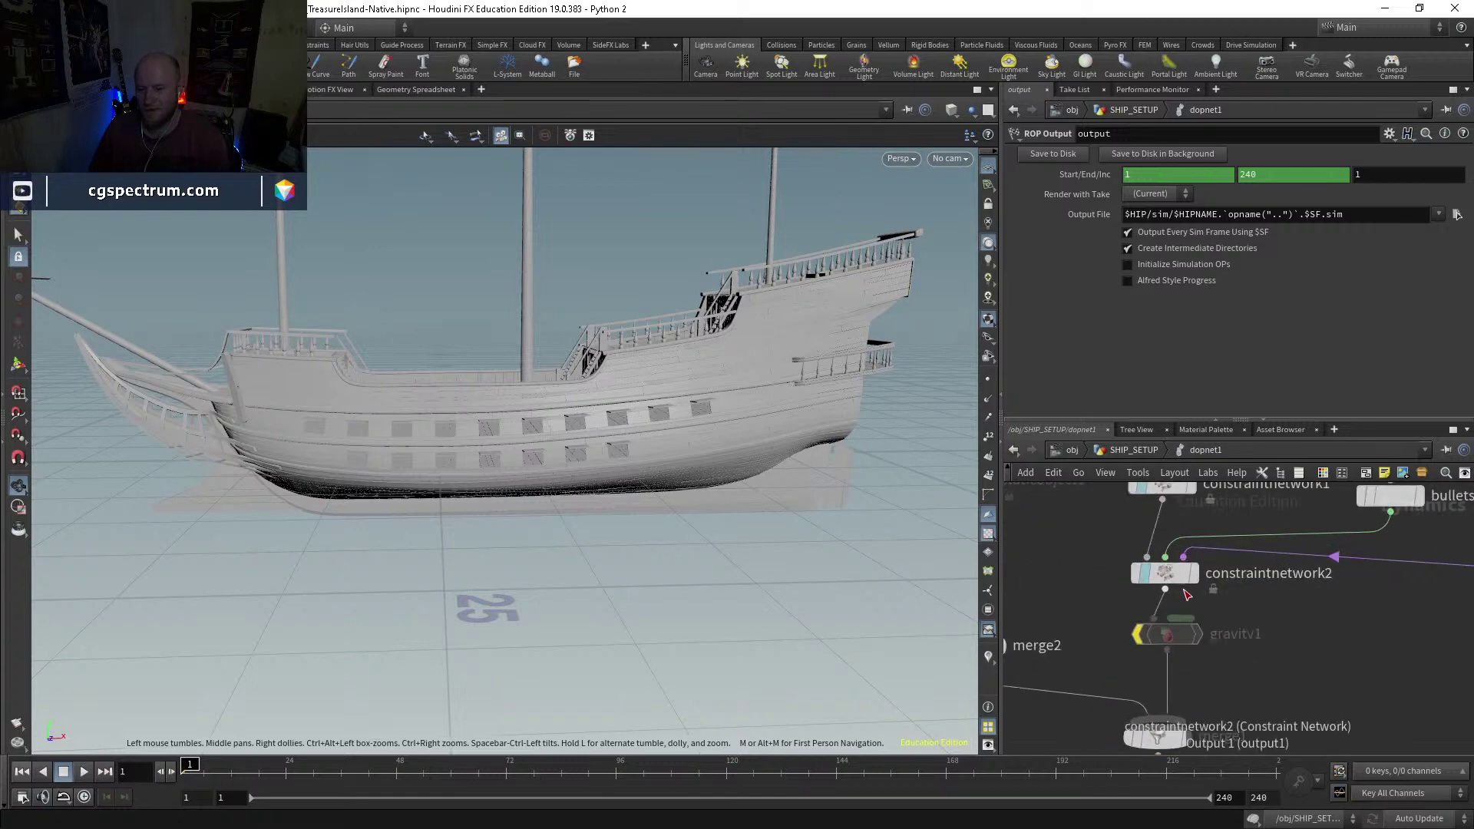
{"action": "mouse_move", "coordinate": [1152, 577]}
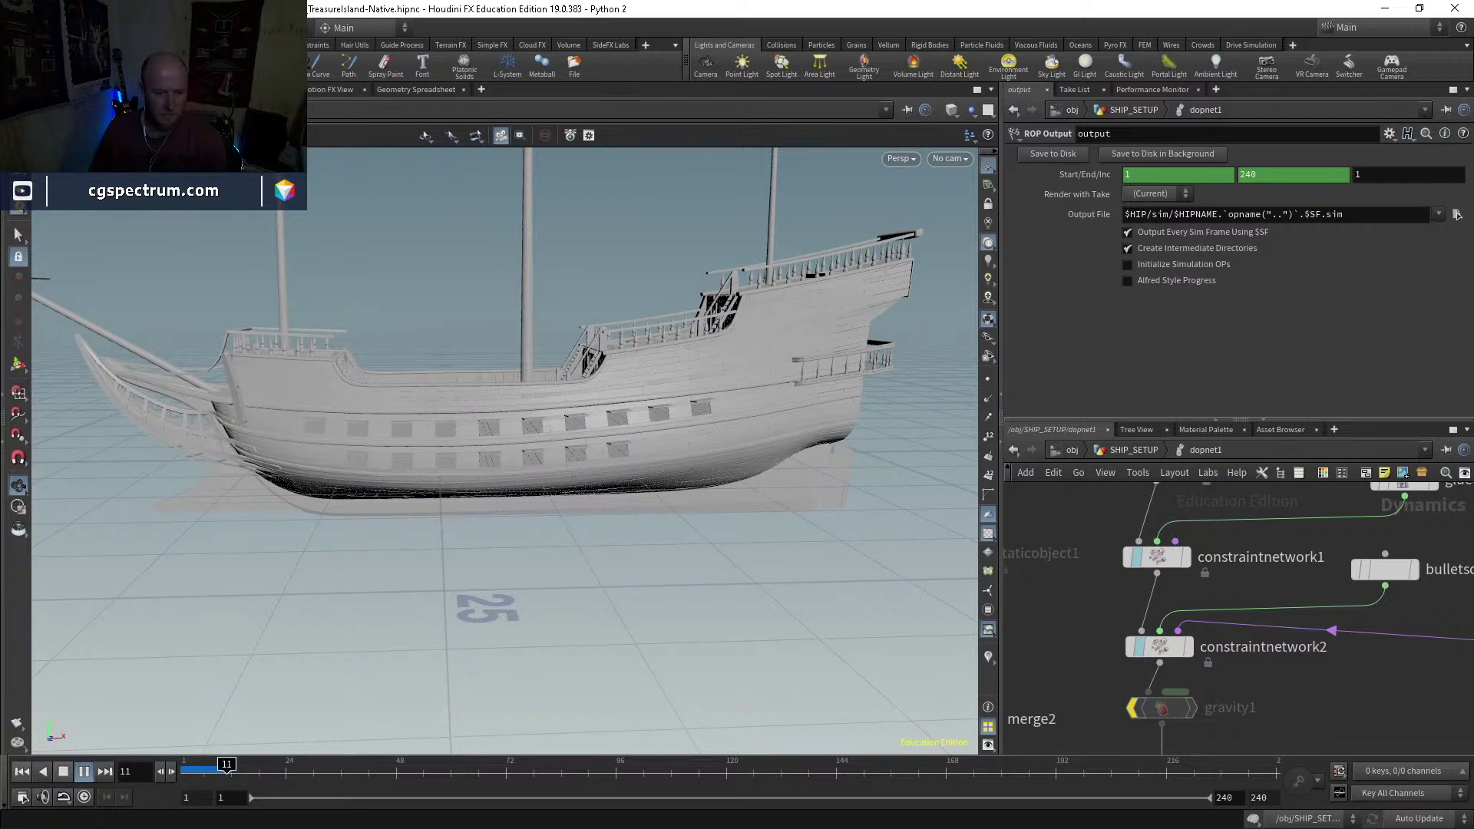
{"action": "key", "text": "Escape"}
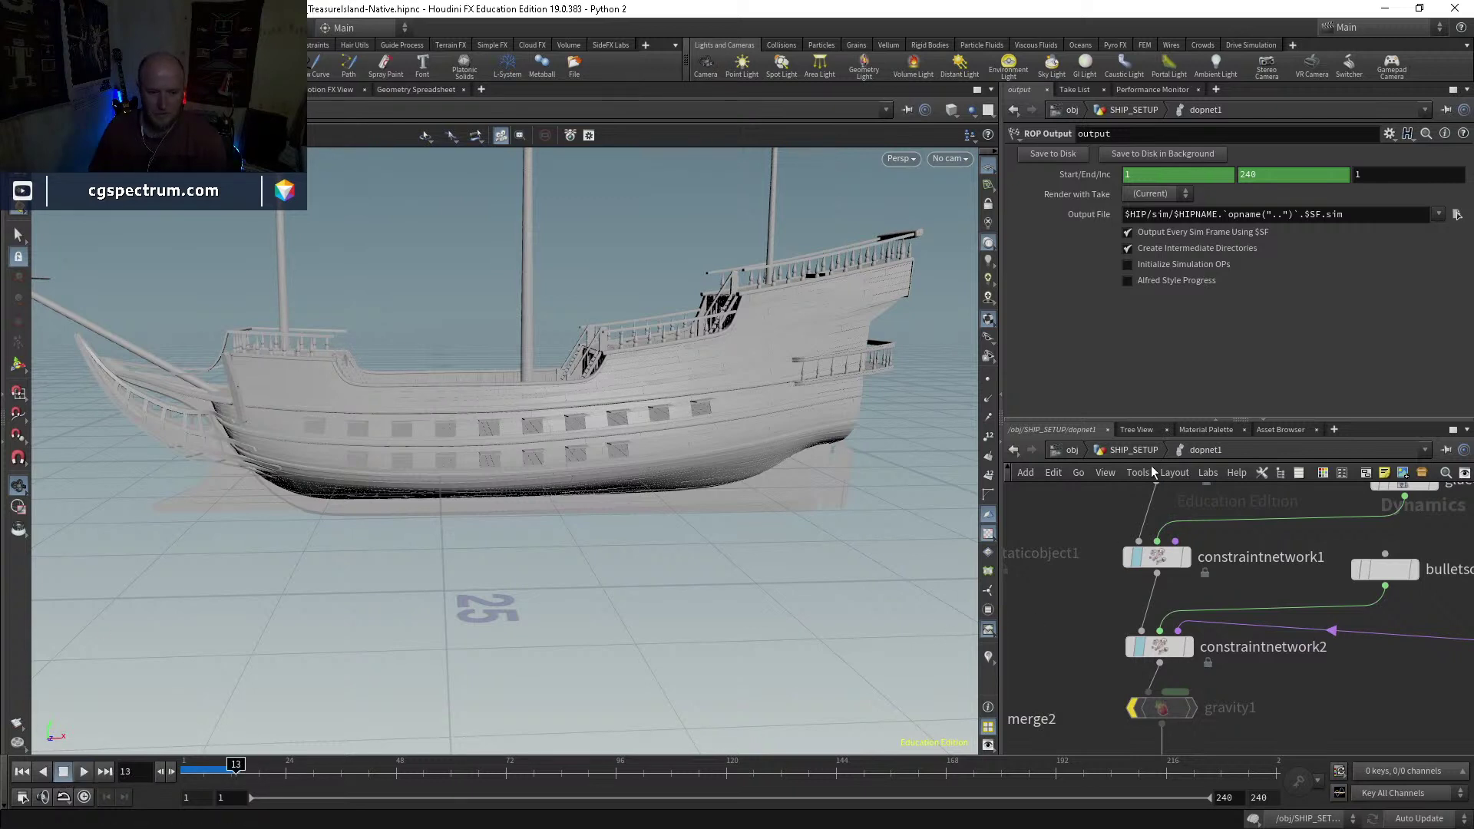
Step: Try adding a render node in the out network, and delete the resulting GridMarkets Render Submit node
{"action": "left_click", "coordinate": [1074, 449]}
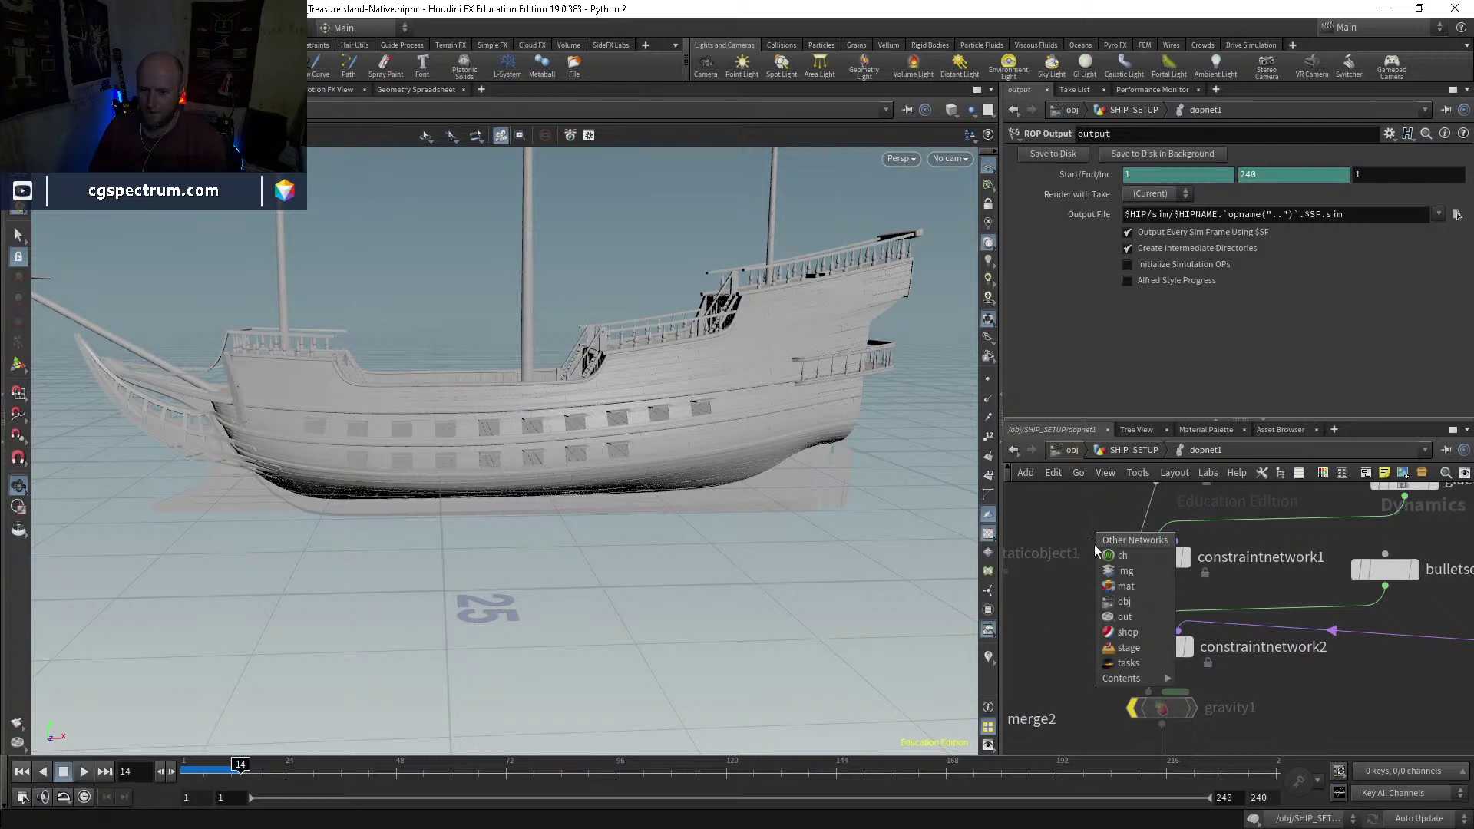
{"action": "left_click", "coordinate": [1124, 618]}
{"action": "key", "text": "Tab"}
{"action": "type", "text": "rend"}
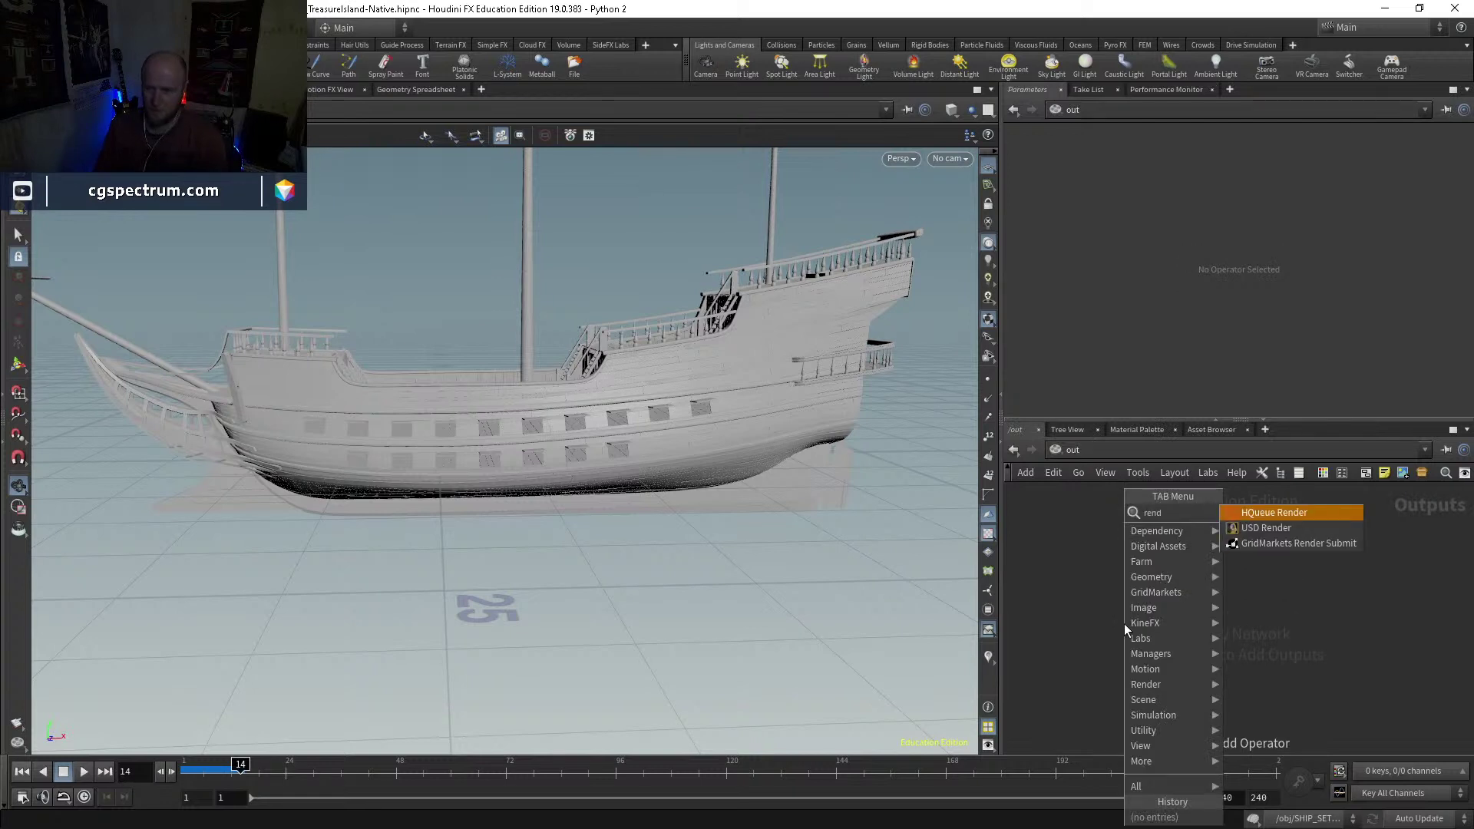
{"action": "key", "text": "Down"}
{"action": "key", "text": "Down"}
{"action": "key", "text": "Return"}
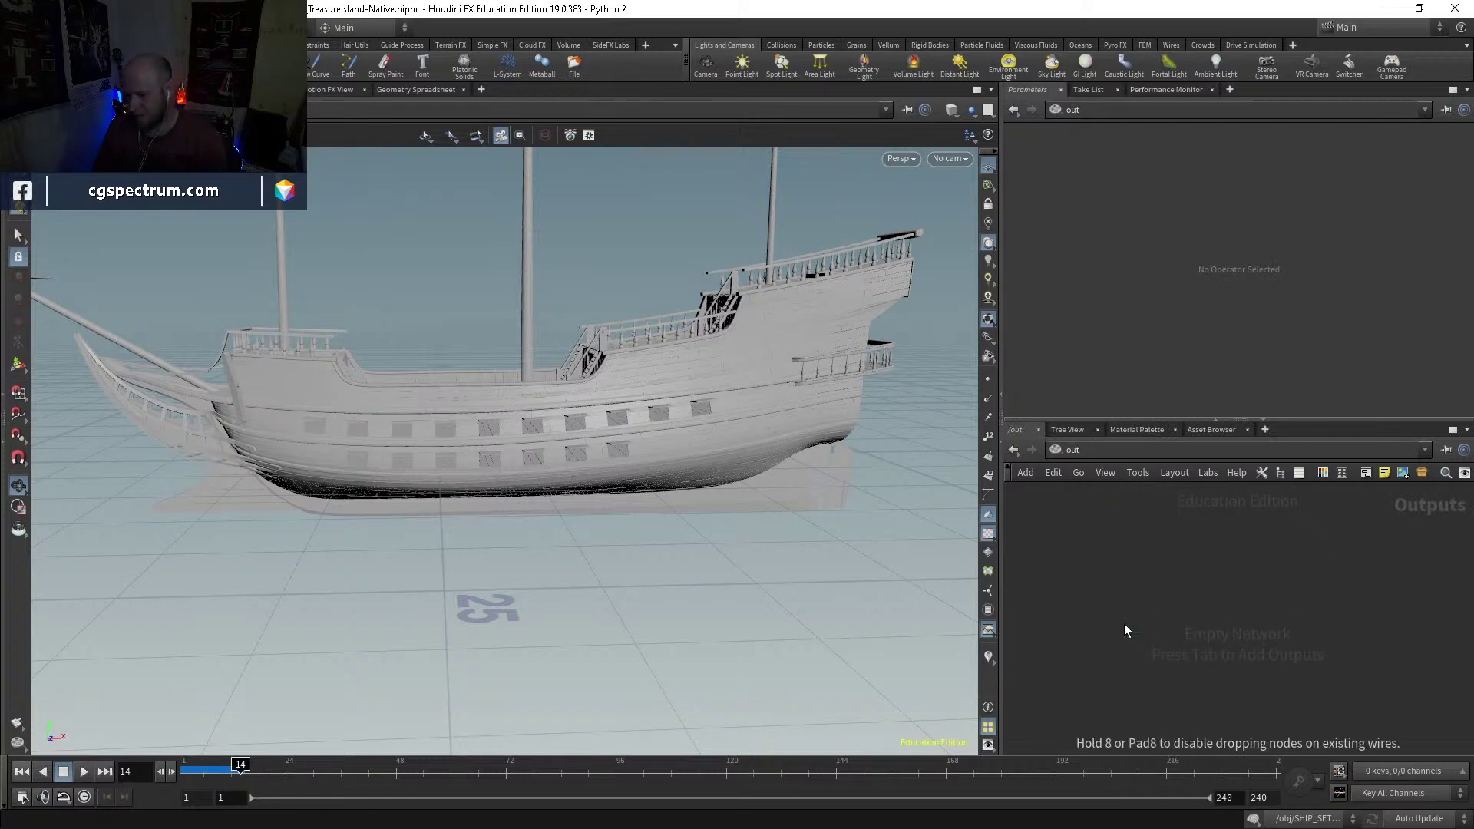
{"action": "left_click", "coordinate": [1124, 624]}
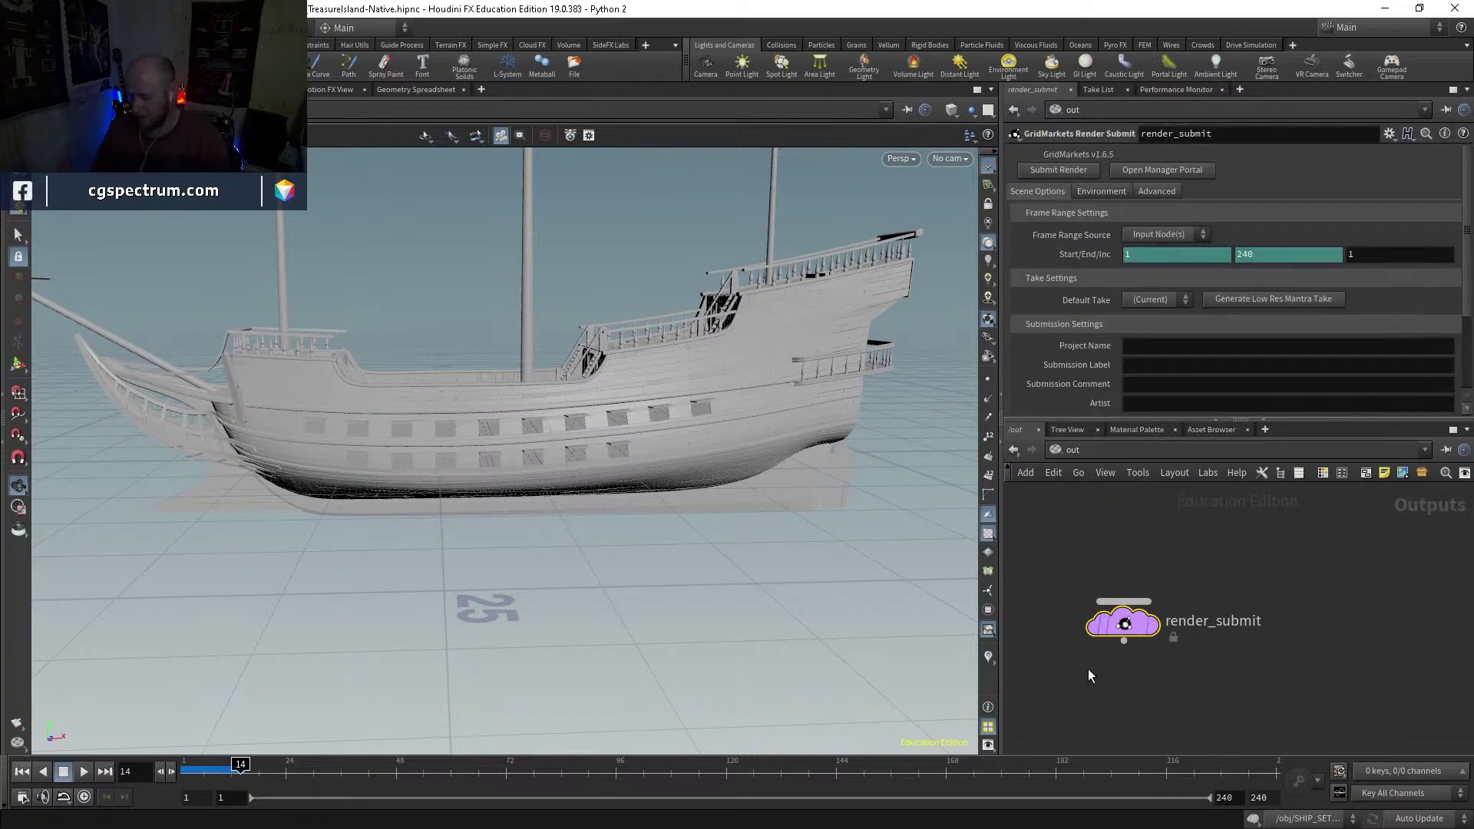
{"action": "key", "text": "Delete"}
Step: Return to the object level and go back inside SHIP_SETUP's dopnet1 network
{"action": "left_click", "coordinate": [1074, 449]}
{"action": "left_click", "coordinate": [1106, 516]}
{"action": "middle_click_drag", "start_coordinate": [1231, 675], "coordinate": [1191, 574]}
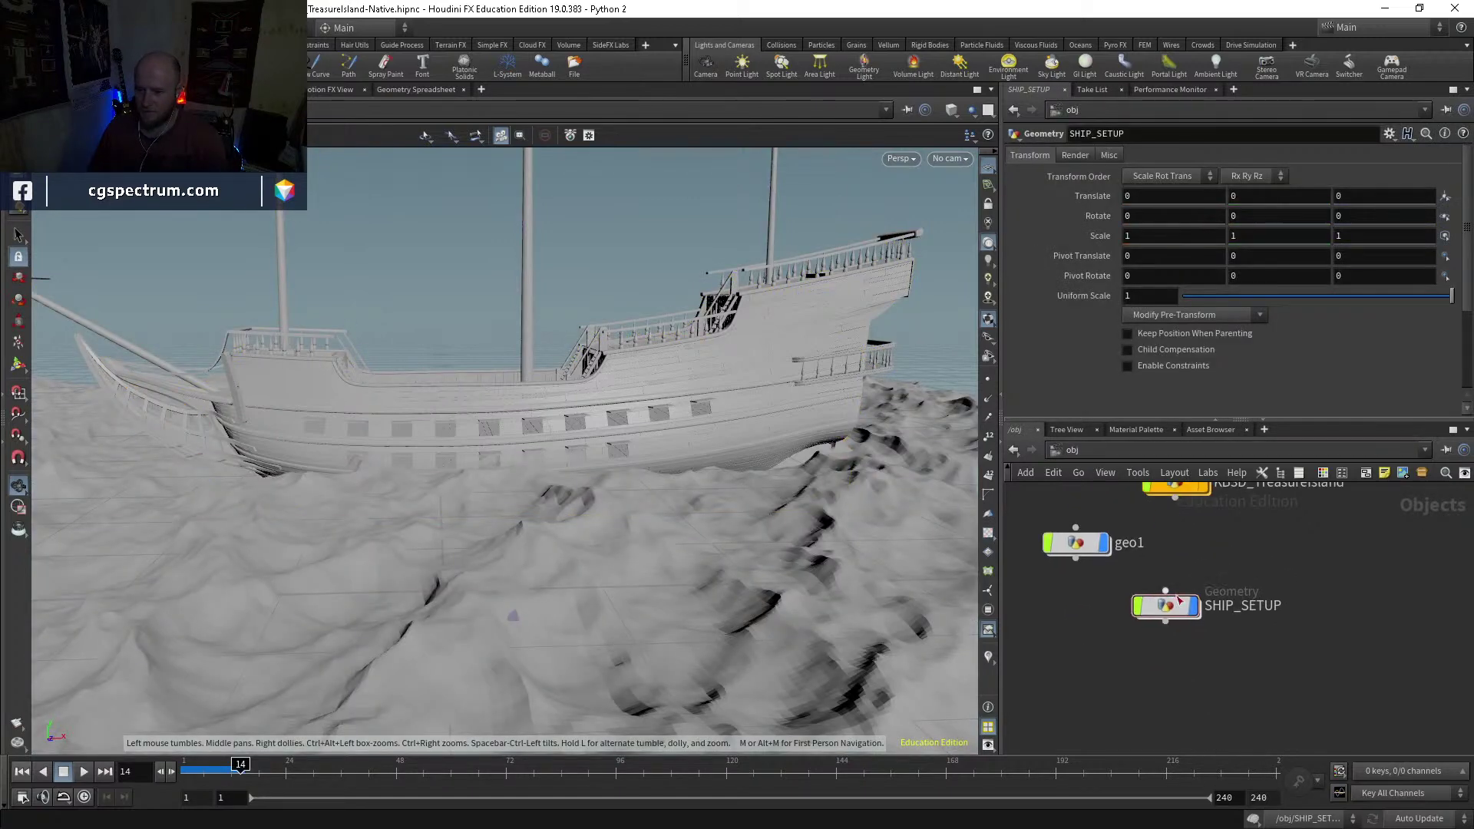
{"action": "double_click", "coordinate": [1162, 606]}
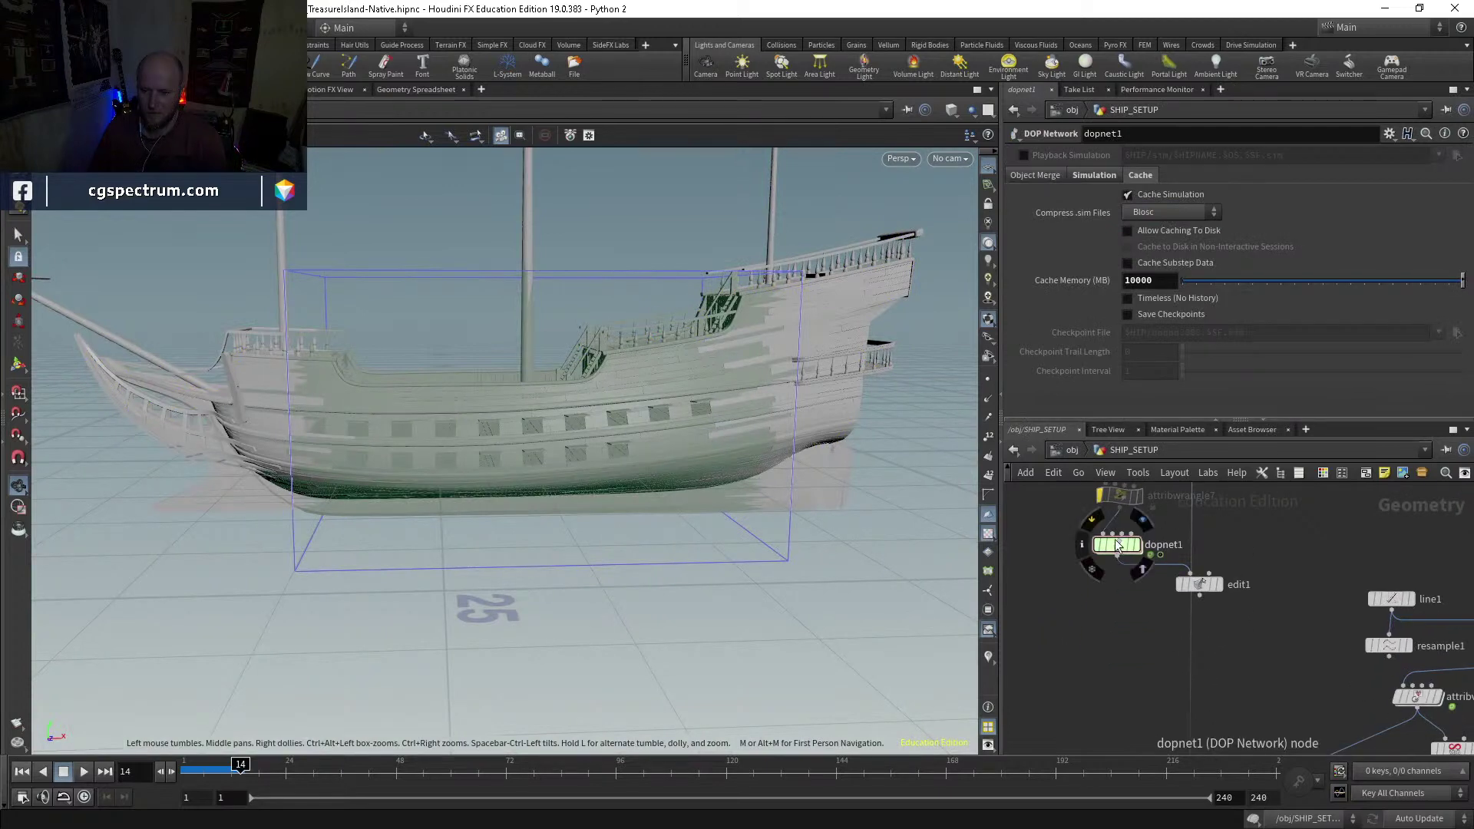
{"action": "double_click", "coordinate": [1119, 539]}
Step: Play the simulation from frame 1 and stop it at about frame 92
{"action": "mouse_move", "coordinate": [202, 769]}
{"action": "left_mouse_down"}
{"action": "mouse_move", "coordinate": [223, 768]}
{"action": "mouse_move", "coordinate": [179, 764]}
{"action": "left_mouse_up"}
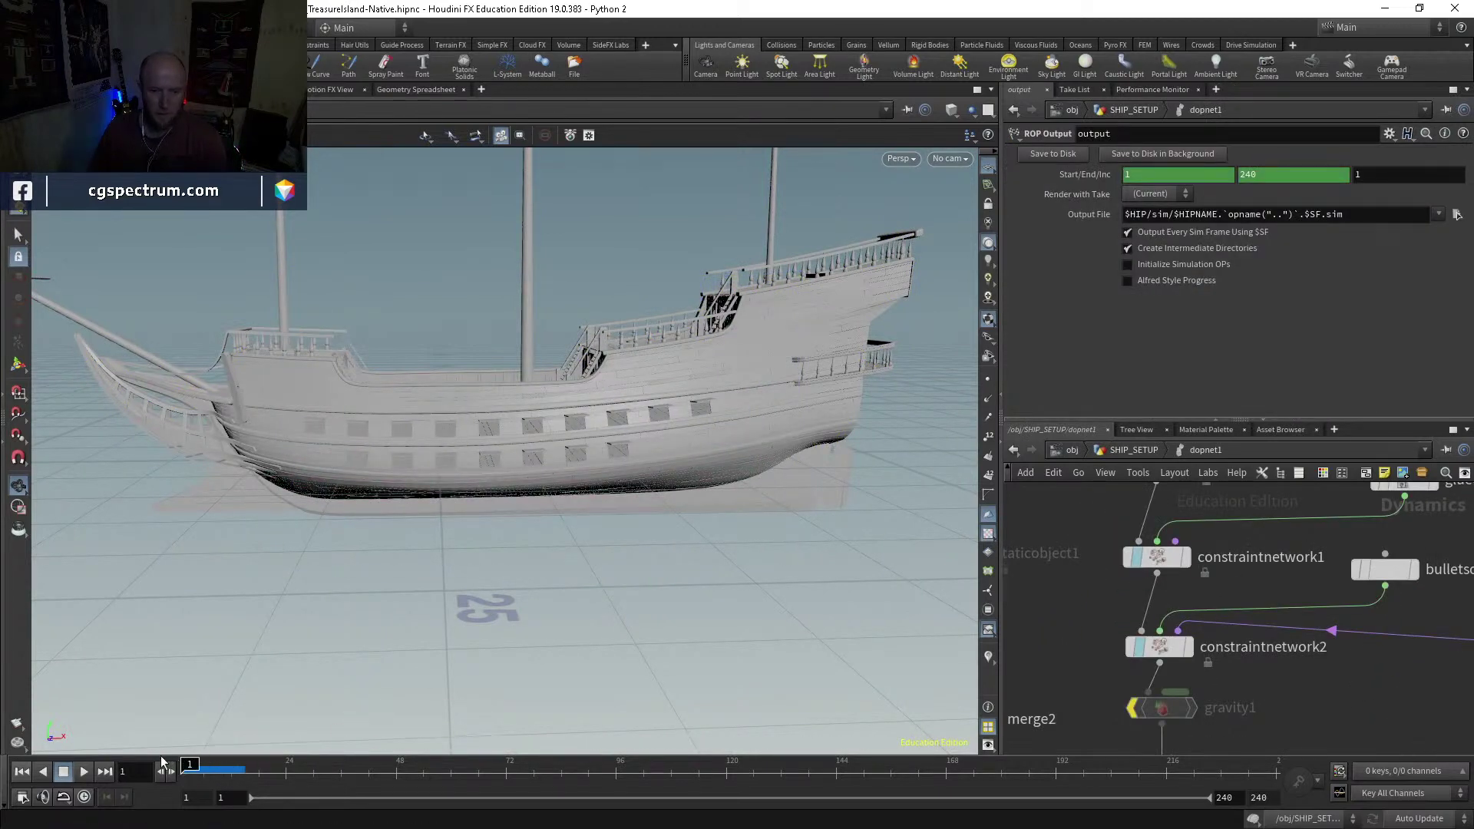
{"action": "left_click", "coordinate": [85, 771]}
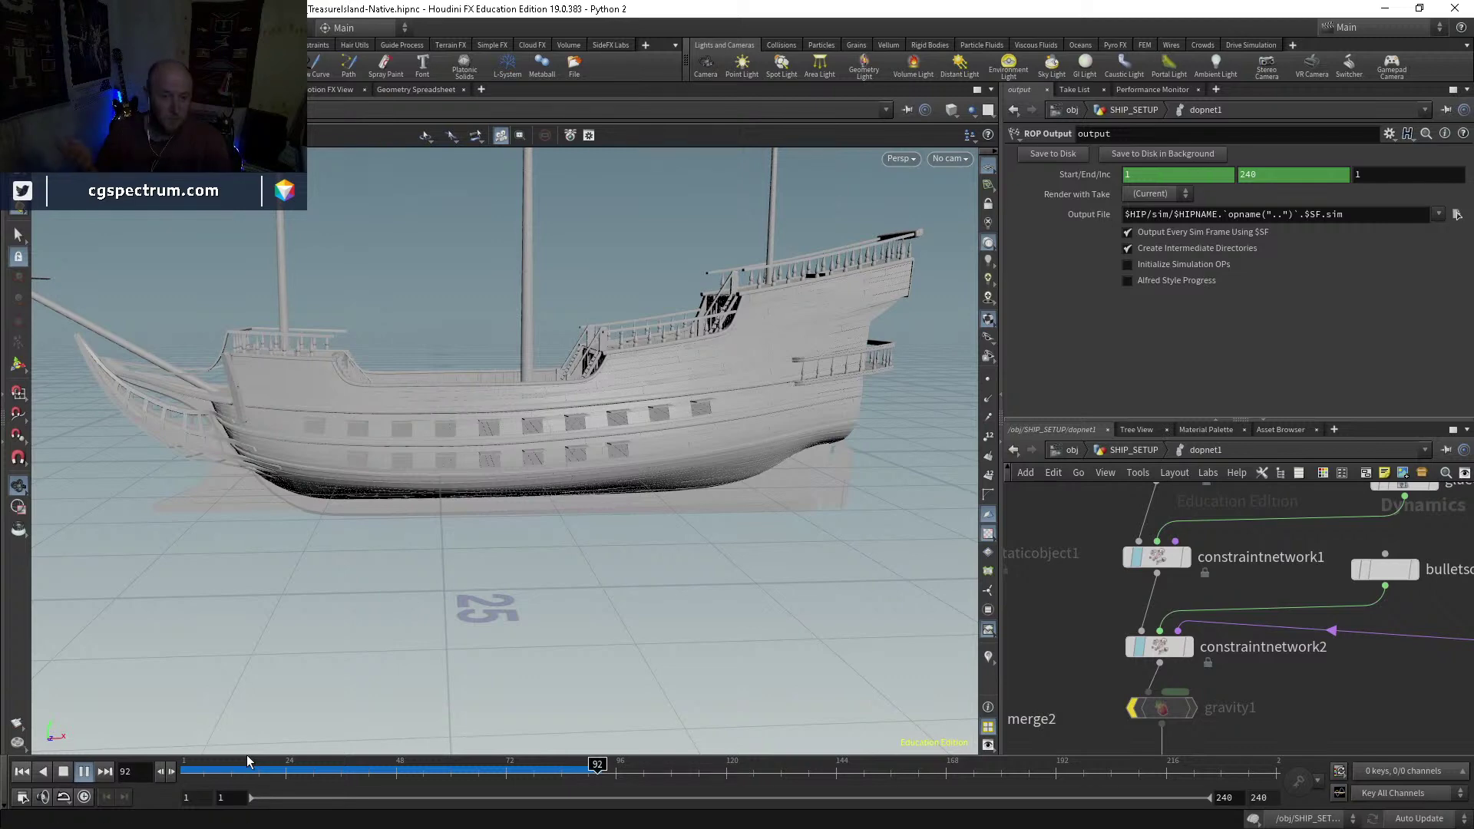
{"action": "key", "text": "Escape"}
Step: Scrub through the cached frames and inspect the simulated ship in wireframe and shaded views
{"action": "left_click_drag", "start_coordinate": [304, 774], "coordinate": [416, 764]}
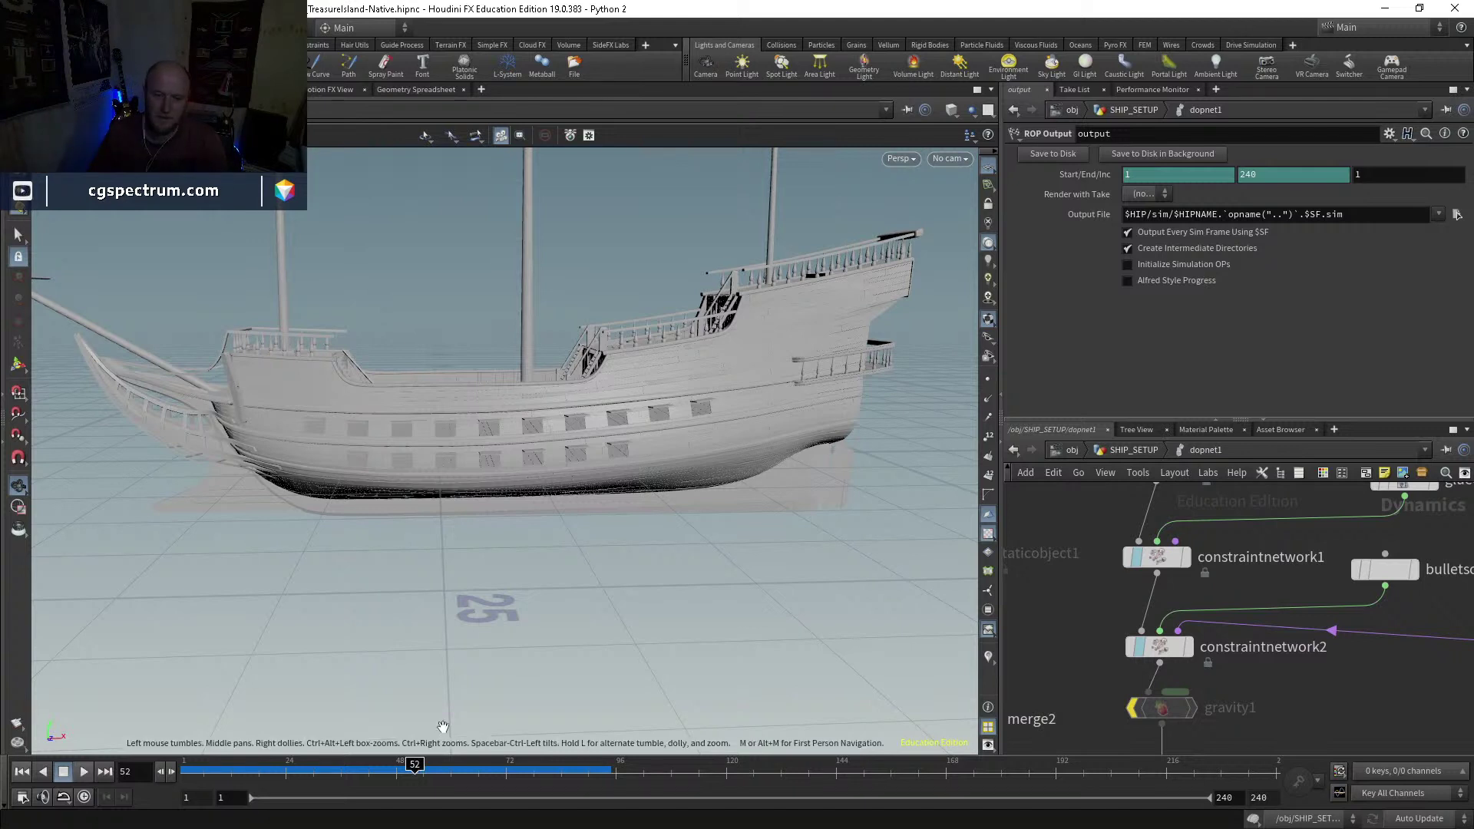
{"action": "left_click", "coordinate": [597, 765]}
{"action": "mouse_move", "coordinate": [456, 410]}
{"action": "left_mouse_down"}
{"action": "mouse_move", "coordinate": [668, 440]}
{"action": "mouse_move", "coordinate": [569, 520]}
{"action": "mouse_move", "coordinate": [483, 509]}
{"action": "mouse_move", "coordinate": [668, 421]}
{"action": "mouse_move", "coordinate": [423, 531]}
{"action": "mouse_move", "coordinate": [453, 484]}
{"action": "mouse_move", "coordinate": [417, 612]}
{"action": "mouse_move", "coordinate": [447, 512]}
{"action": "mouse_move", "coordinate": [499, 537]}
{"action": "mouse_move", "coordinate": [497, 503]}
{"action": "mouse_move", "coordinate": [517, 537]}
{"action": "mouse_move", "coordinate": [506, 743]}
{"action": "left_mouse_up"}
{"action": "scroll", "coordinate": [453, 483], "scroll_direction": "down", "scroll_amount": 2}
{"action": "key", "text": "shift+w"}
{"action": "key", "text": "shift+w"}
{"action": "left_click_drag", "start_coordinate": [406, 767], "coordinate": [603, 766]}
{"action": "mouse_move", "coordinate": [527, 585]}
{"action": "left_mouse_down"}
{"action": "mouse_move", "coordinate": [441, 586]}
{"action": "mouse_move", "coordinate": [541, 608]}
{"action": "mouse_move", "coordinate": [241, 598]}
{"action": "mouse_move", "coordinate": [454, 612]}
{"action": "mouse_move", "coordinate": [372, 609]}
{"action": "mouse_move", "coordinate": [445, 602]}
{"action": "left_mouse_up"}
{"action": "key", "text": "w"}
{"action": "key", "text": "w"}
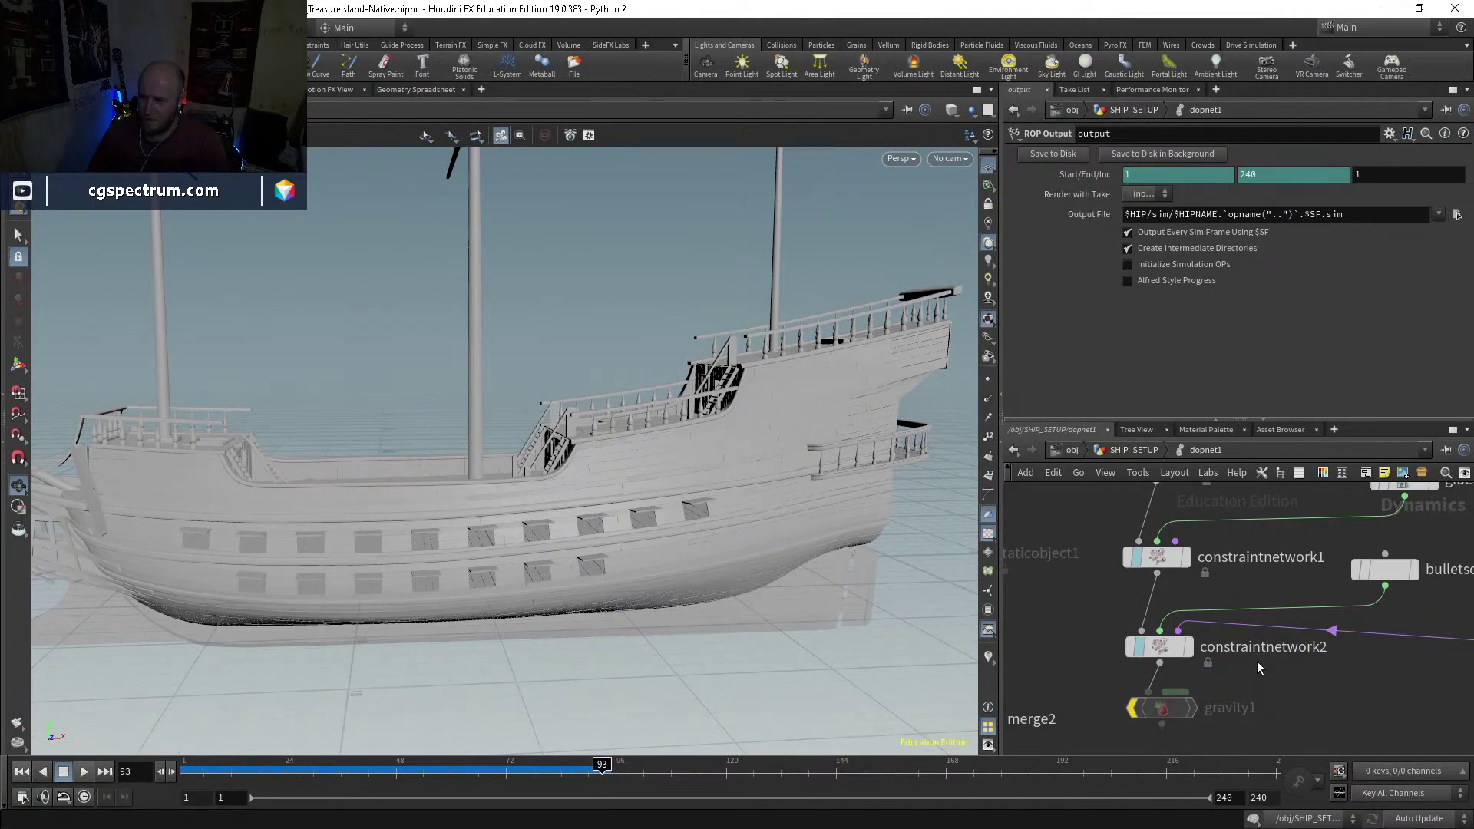
Step: Rewind to frame 1, then unhide constraintnetwork1's guide lines and bypass the node
{"action": "middle_click_drag", "start_coordinate": [1278, 627], "coordinate": [1163, 673]}
{"action": "left_click_drag", "start_coordinate": [245, 770], "coordinate": [188, 770]}
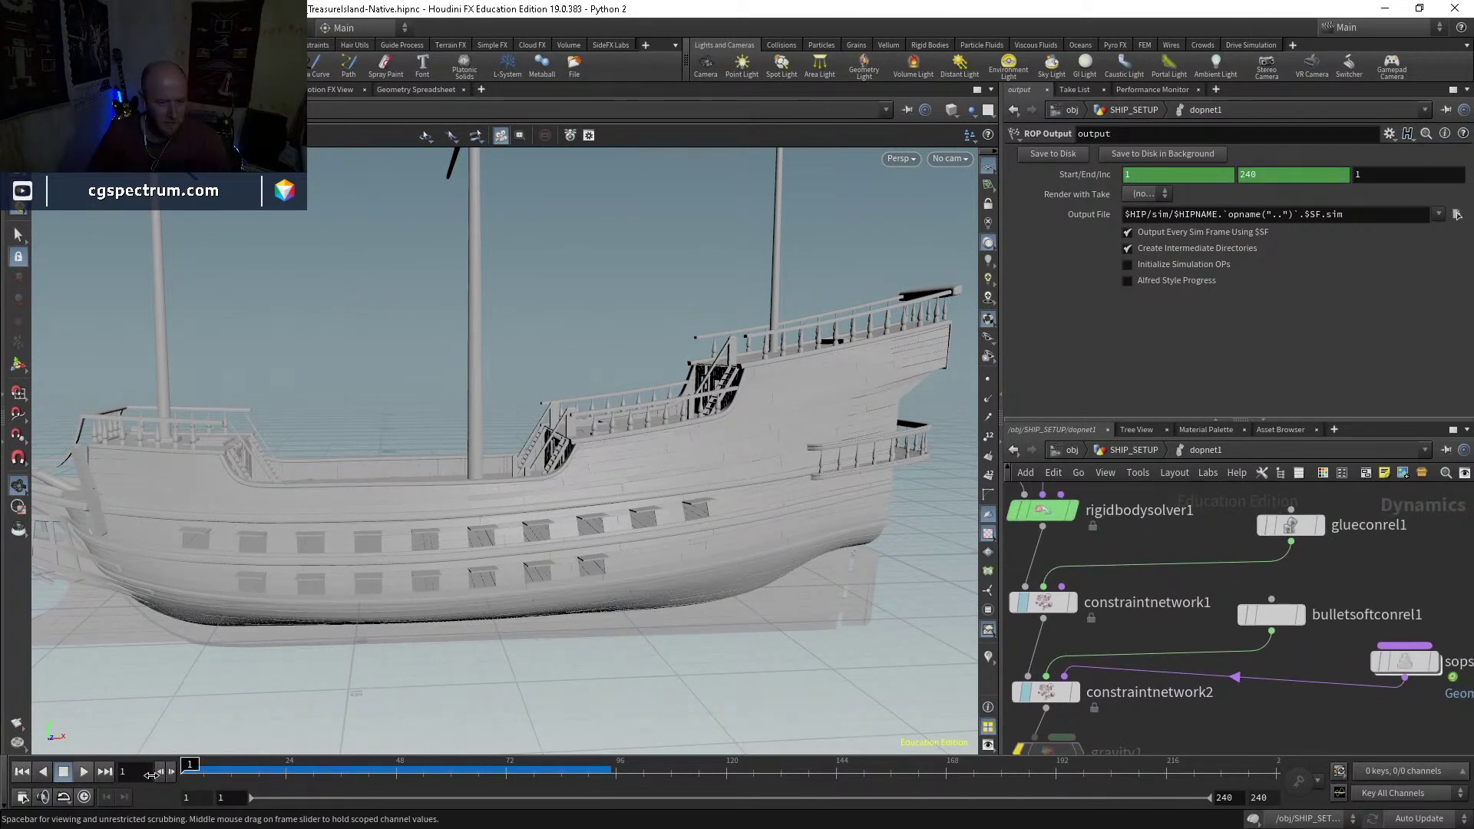
{"action": "middle_click_drag", "start_coordinate": [1138, 599], "coordinate": [1181, 626]}
{"action": "left_click", "coordinate": [1058, 632]}
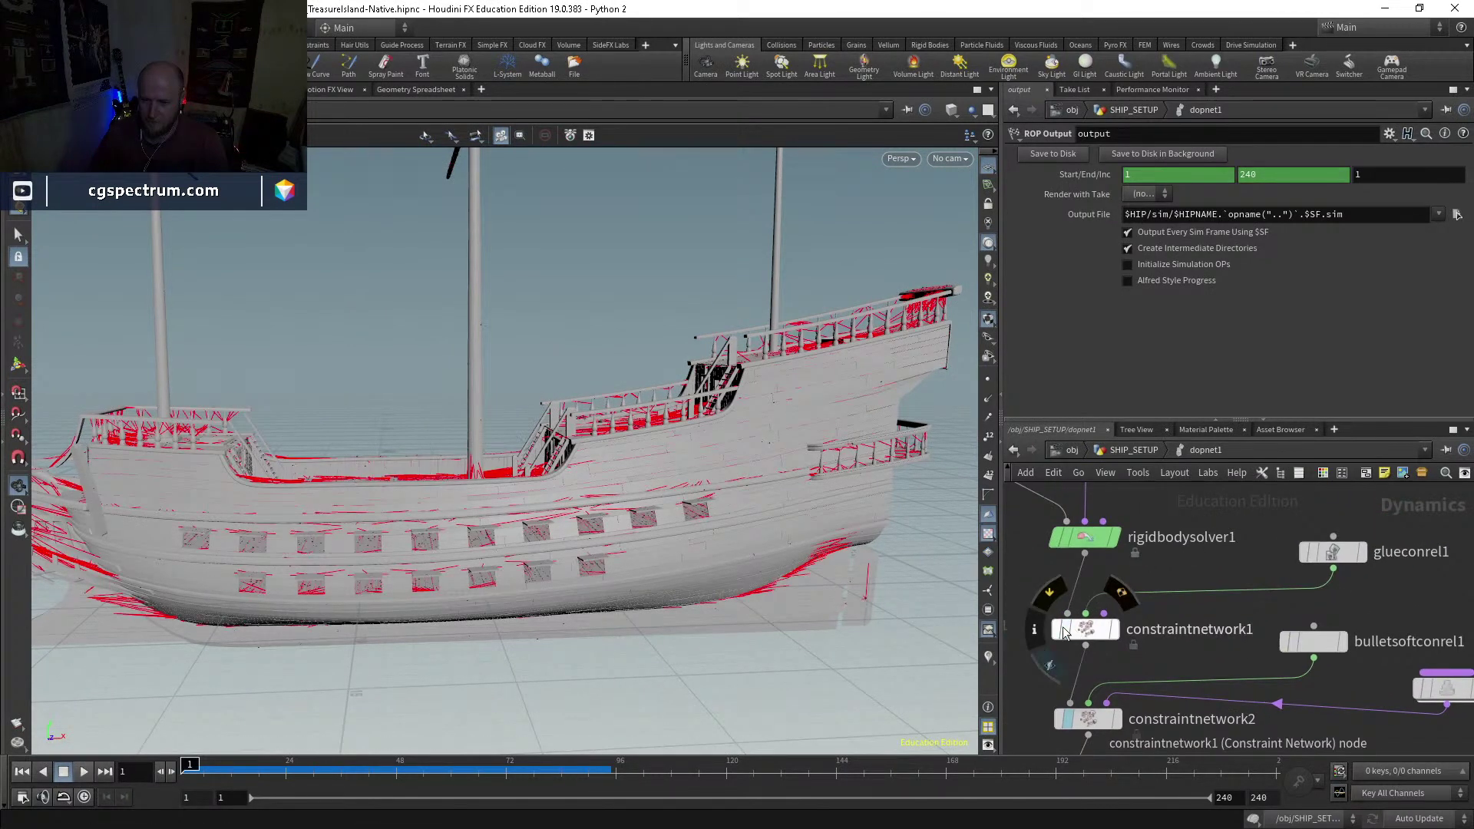
{"action": "left_click", "coordinate": [1057, 629]}
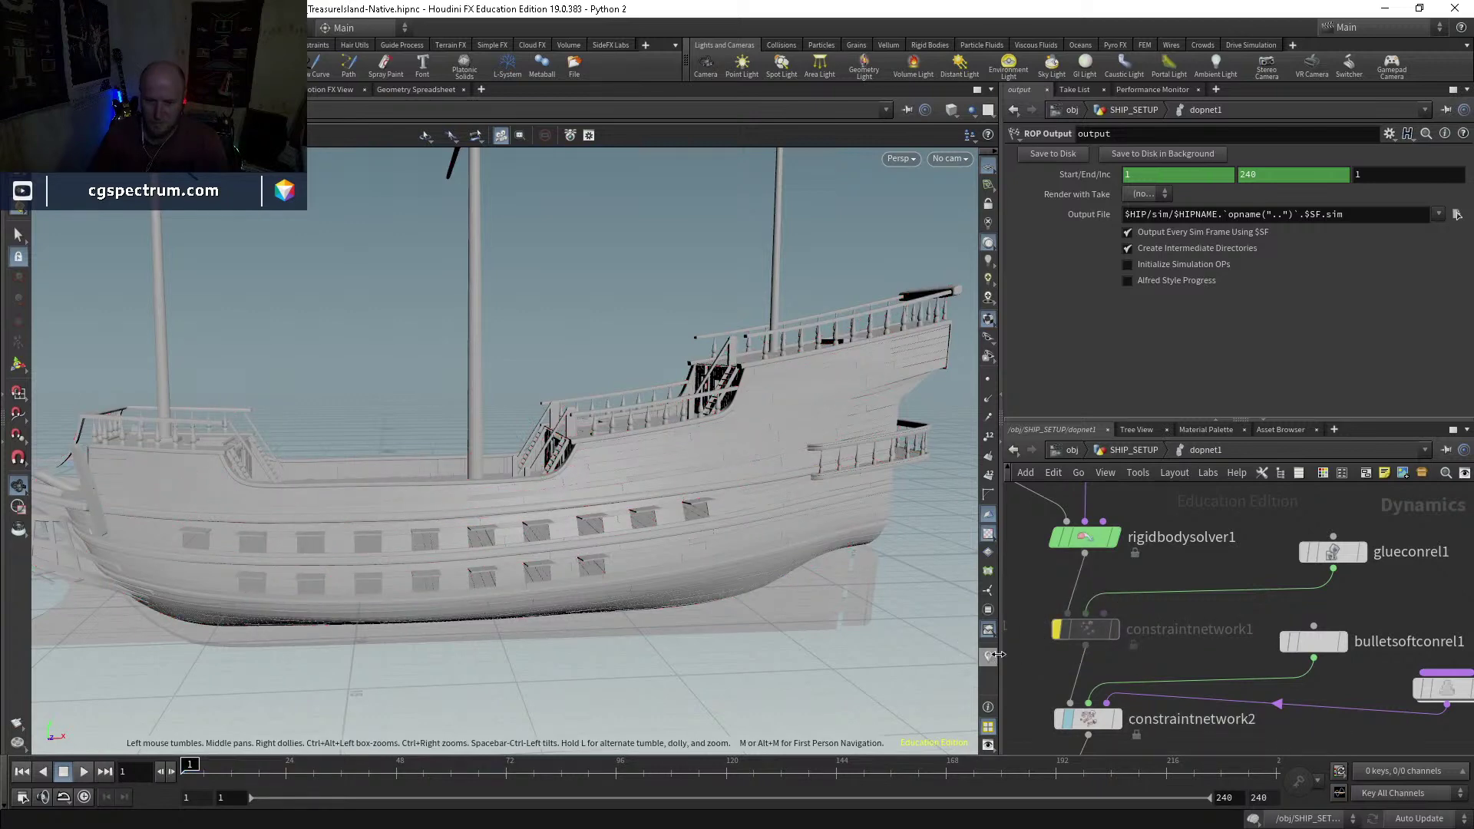
Step: Test the simulation with constraintnetwork1 bypassed, stop it after a few frames and rewind to frame 1
{"action": "left_click", "coordinate": [83, 772]}
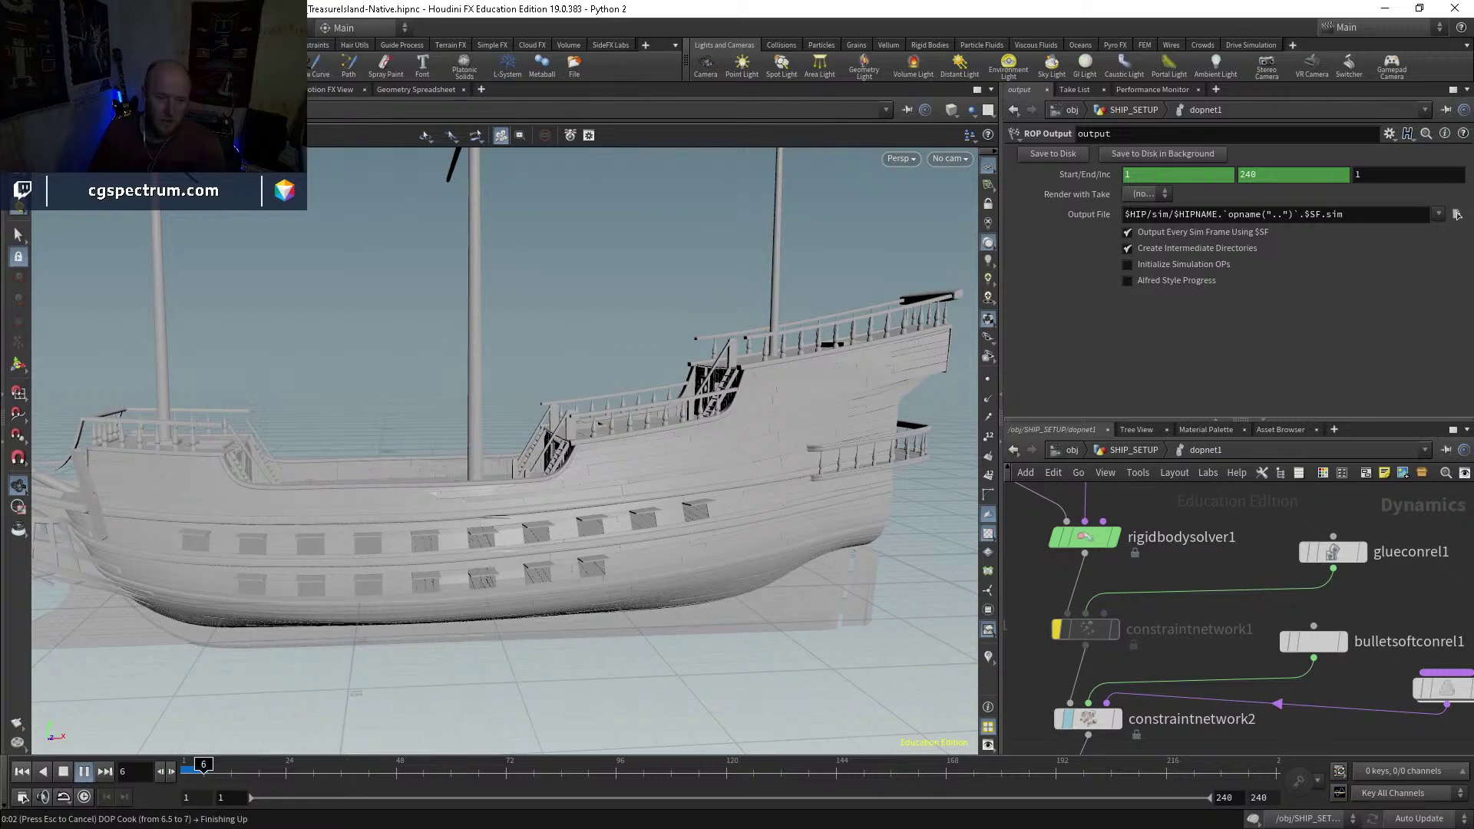
{"action": "key", "text": "Escape"}
{"action": "left_click", "coordinate": [27, 772]}
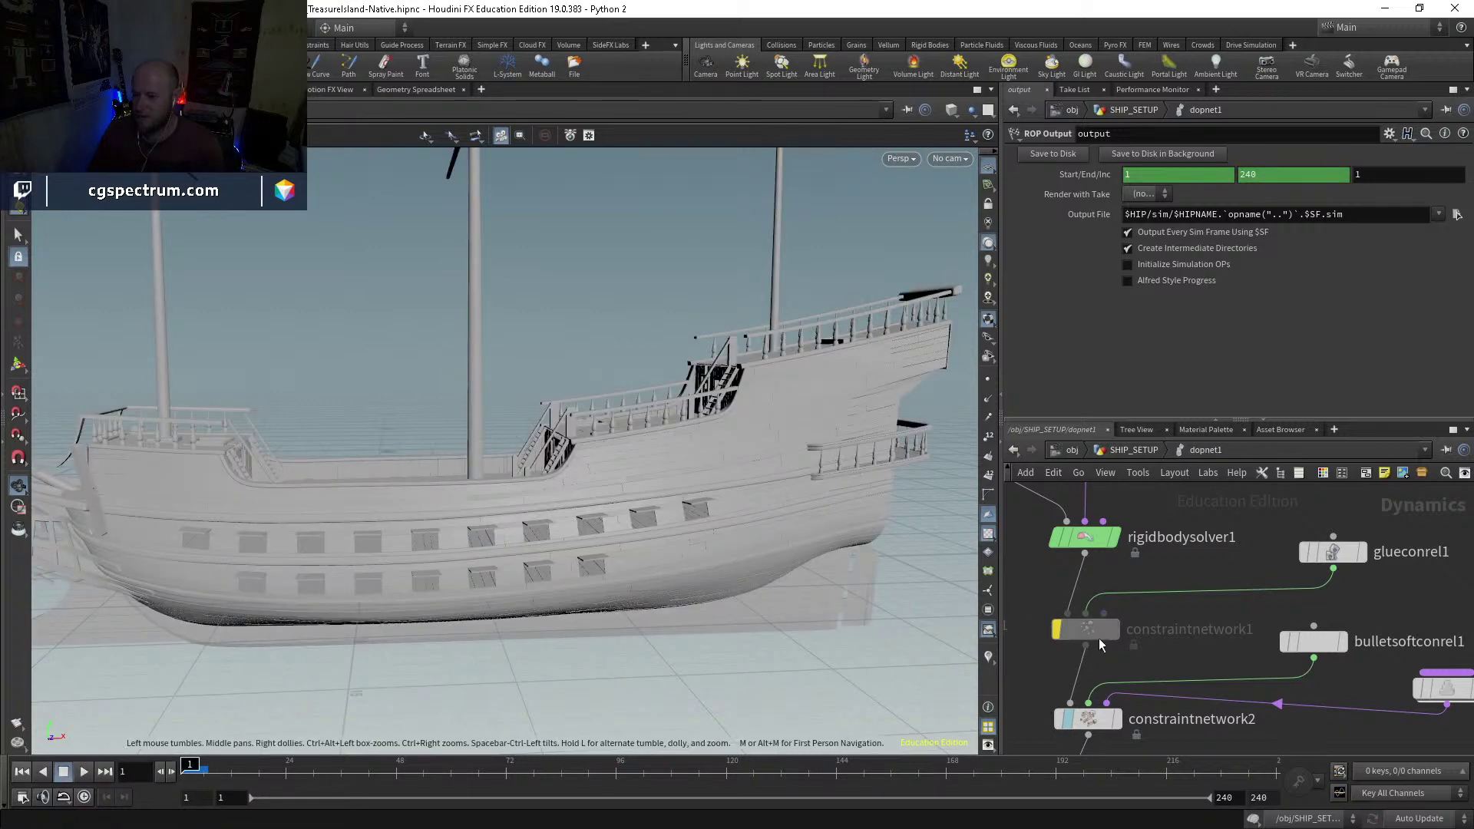
Step: Re-enable constraintnetwork1 with constraintnetwork2 bypassed instead, and check glueconrel1's glue settings
{"action": "left_click", "coordinate": [1056, 634]}
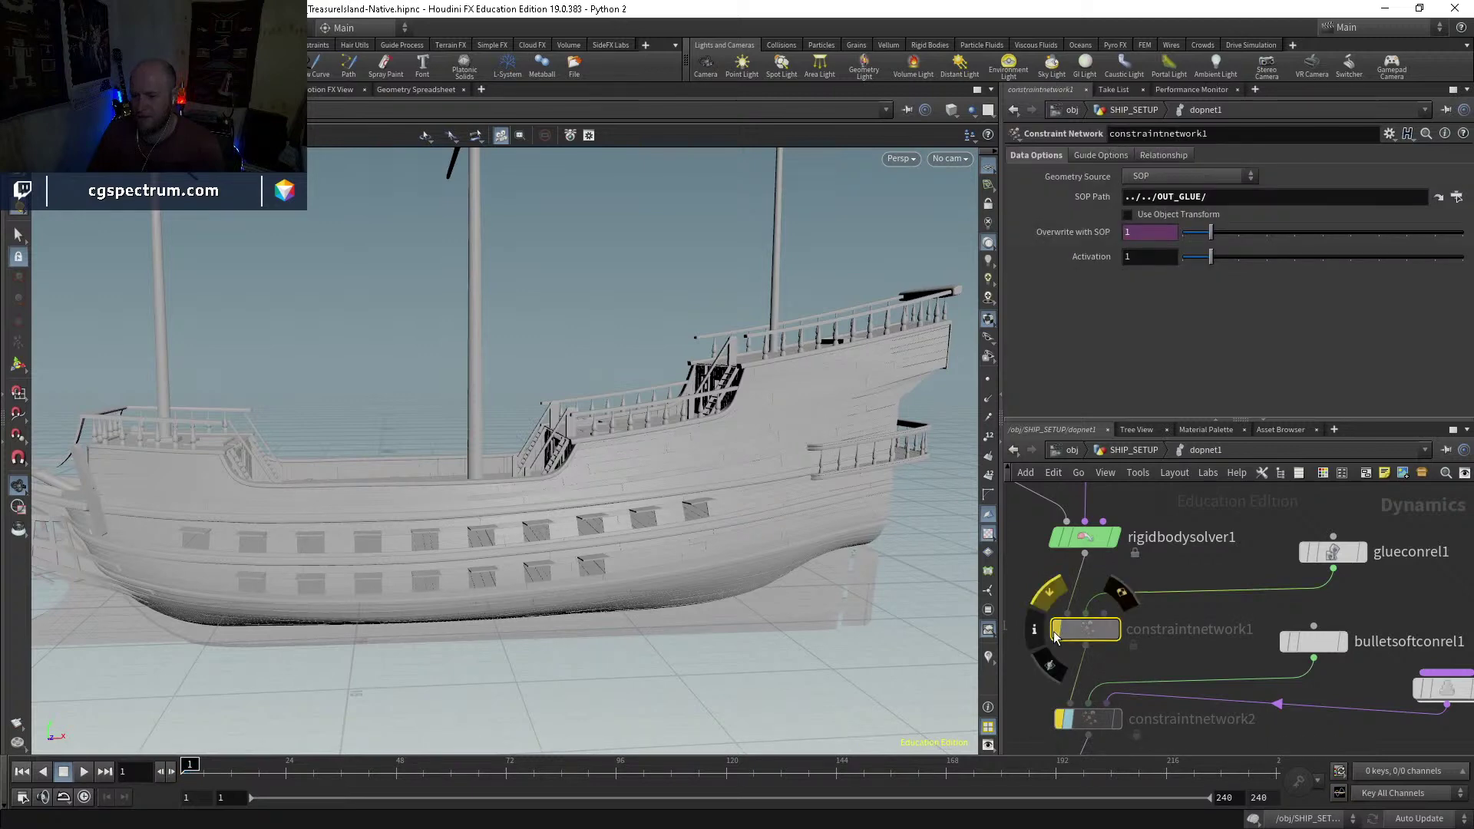
{"action": "left_click", "coordinate": [1333, 552]}
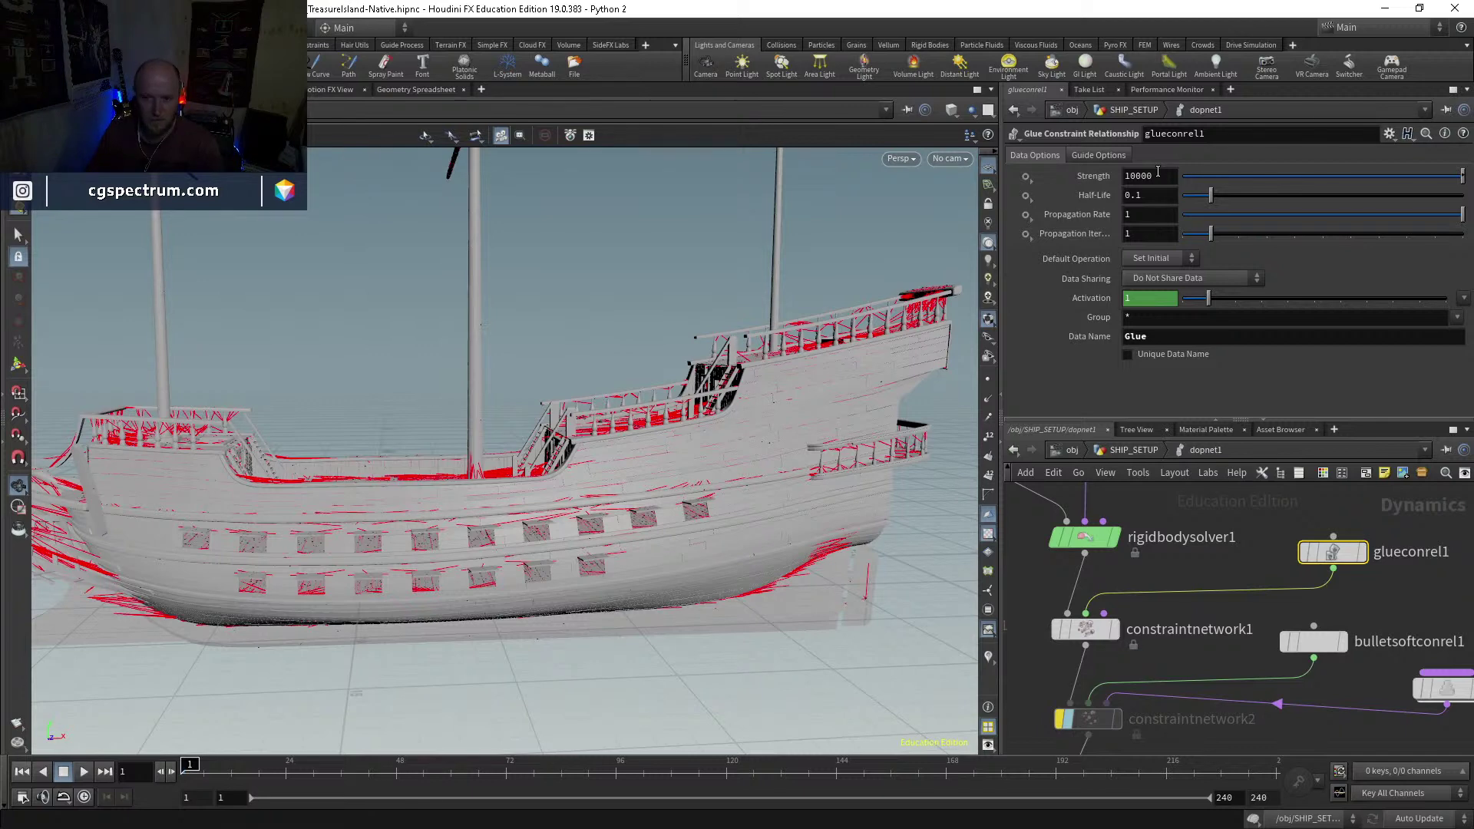
Step: Go up to SHIP_SETUP and display merge2's combined ship geometry
{"action": "left_click", "coordinate": [1132, 450]}
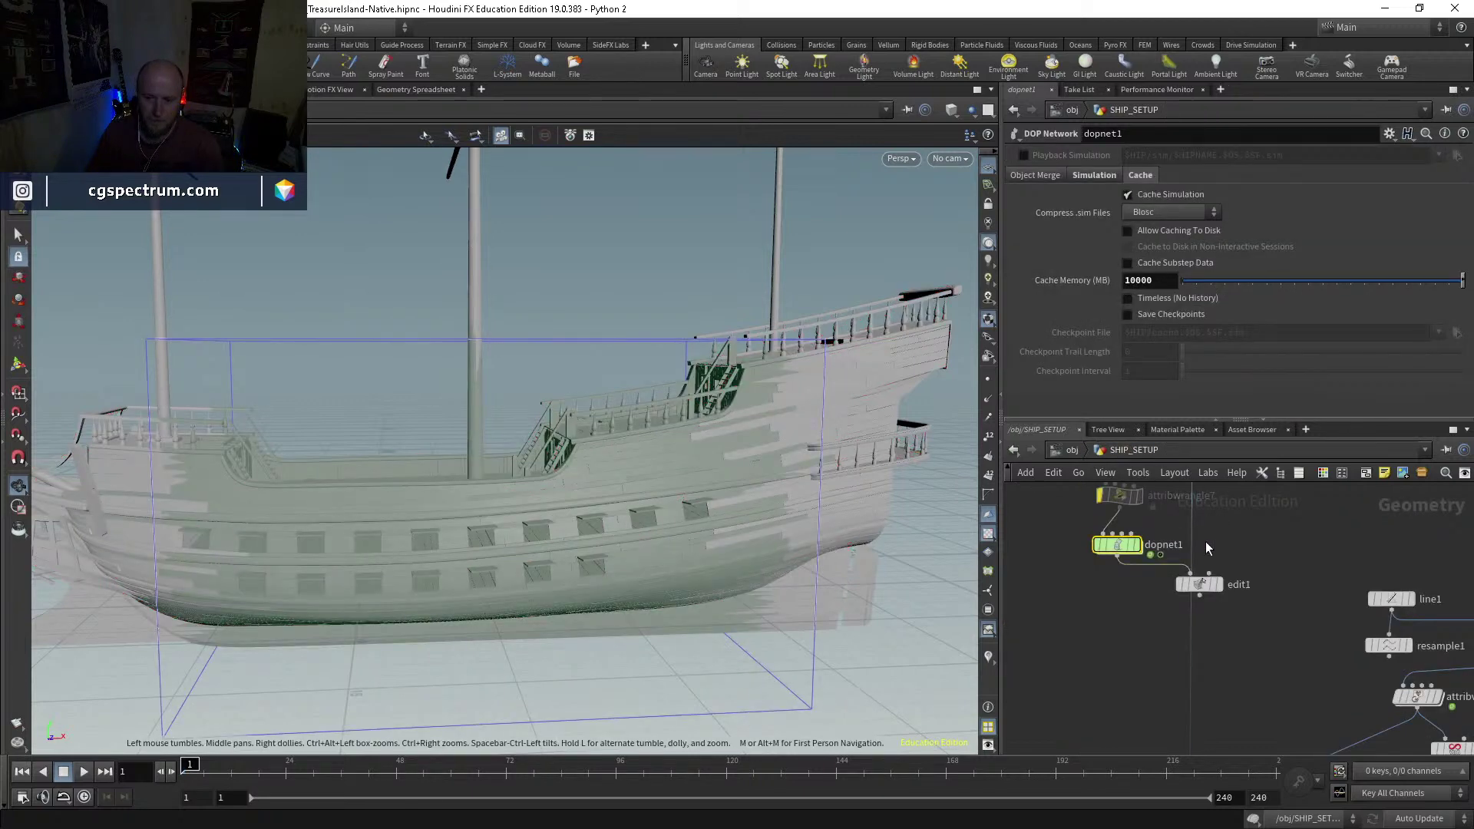
{"action": "scroll", "coordinate": [1188, 637], "scroll_direction": "up", "scroll_amount": 6}
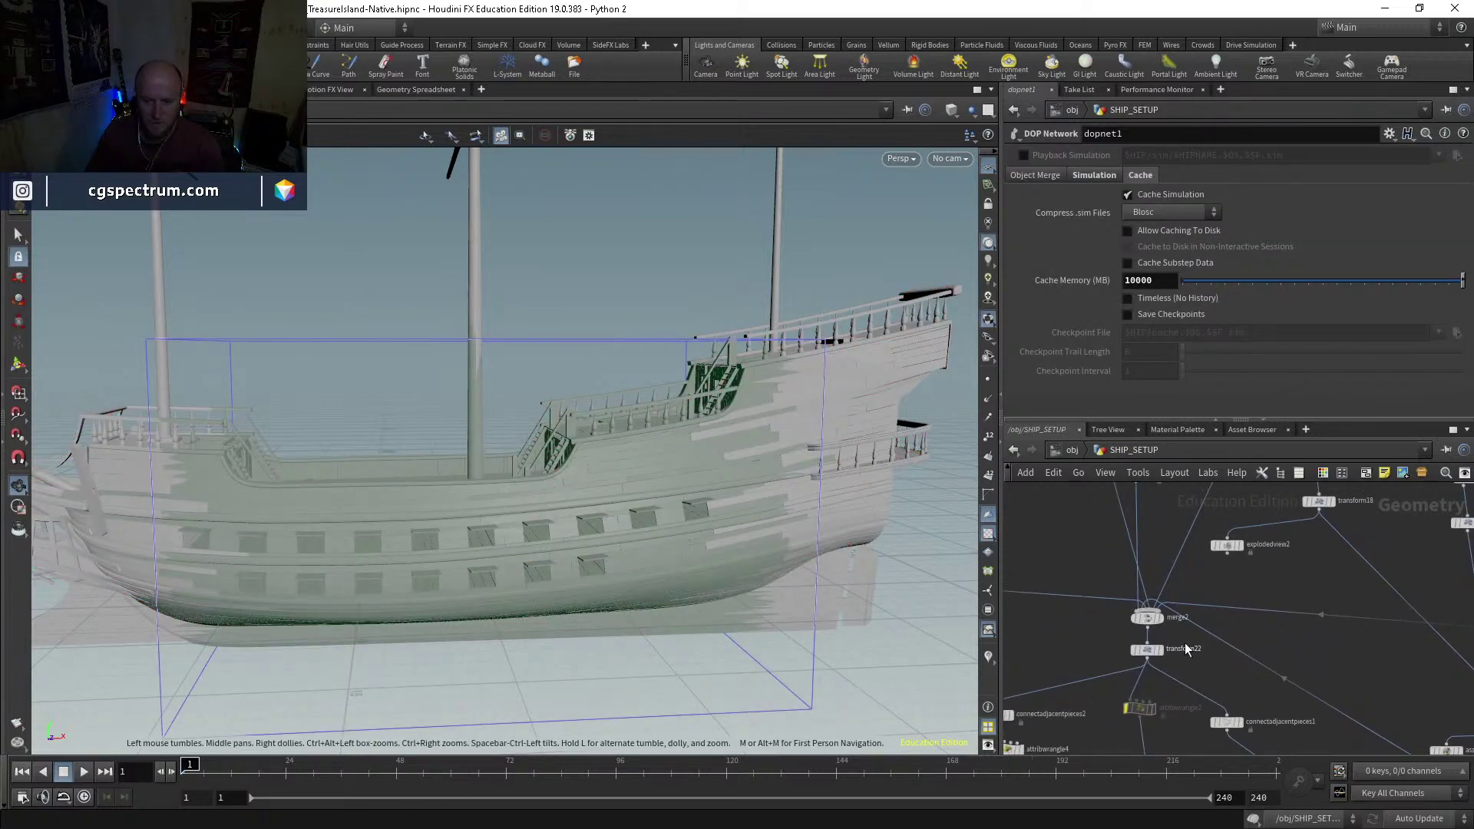
{"action": "left_click", "coordinate": [1147, 627]}
{"action": "scroll", "coordinate": [1147, 627], "scroll_direction": "down", "scroll_amount": 3}
{"action": "middle_click_drag", "start_coordinate": [1211, 623], "coordinate": [1179, 700]}
{"action": "middle_click_drag", "start_coordinate": [1158, 571], "coordinate": [1126, 765]}
{"action": "scroll", "coordinate": [1128, 661], "scroll_direction": "down", "scroll_amount": 2}
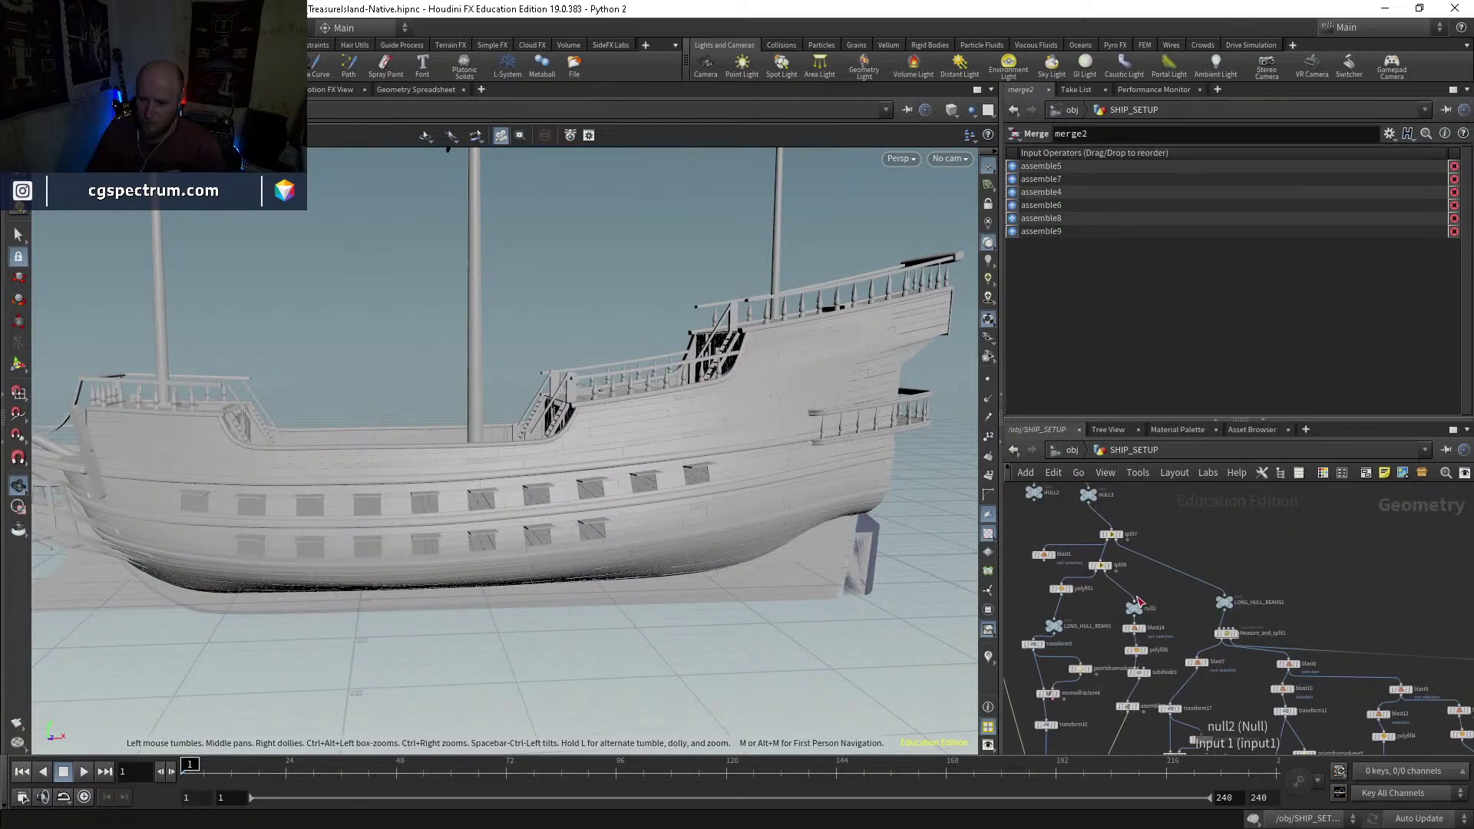
Step: Inspect the mast block branch below null2, checking the subdivide1 and assemble8 settings
{"action": "scroll", "coordinate": [1138, 602], "scroll_direction": "up", "scroll_amount": 3}
{"action": "left_click", "coordinate": [1142, 612]}
{"action": "left_click", "coordinate": [1142, 611]}
{"action": "middle_click_drag", "start_coordinate": [1148, 727], "coordinate": [1168, 607]}
{"action": "left_click", "coordinate": [1166, 605]}
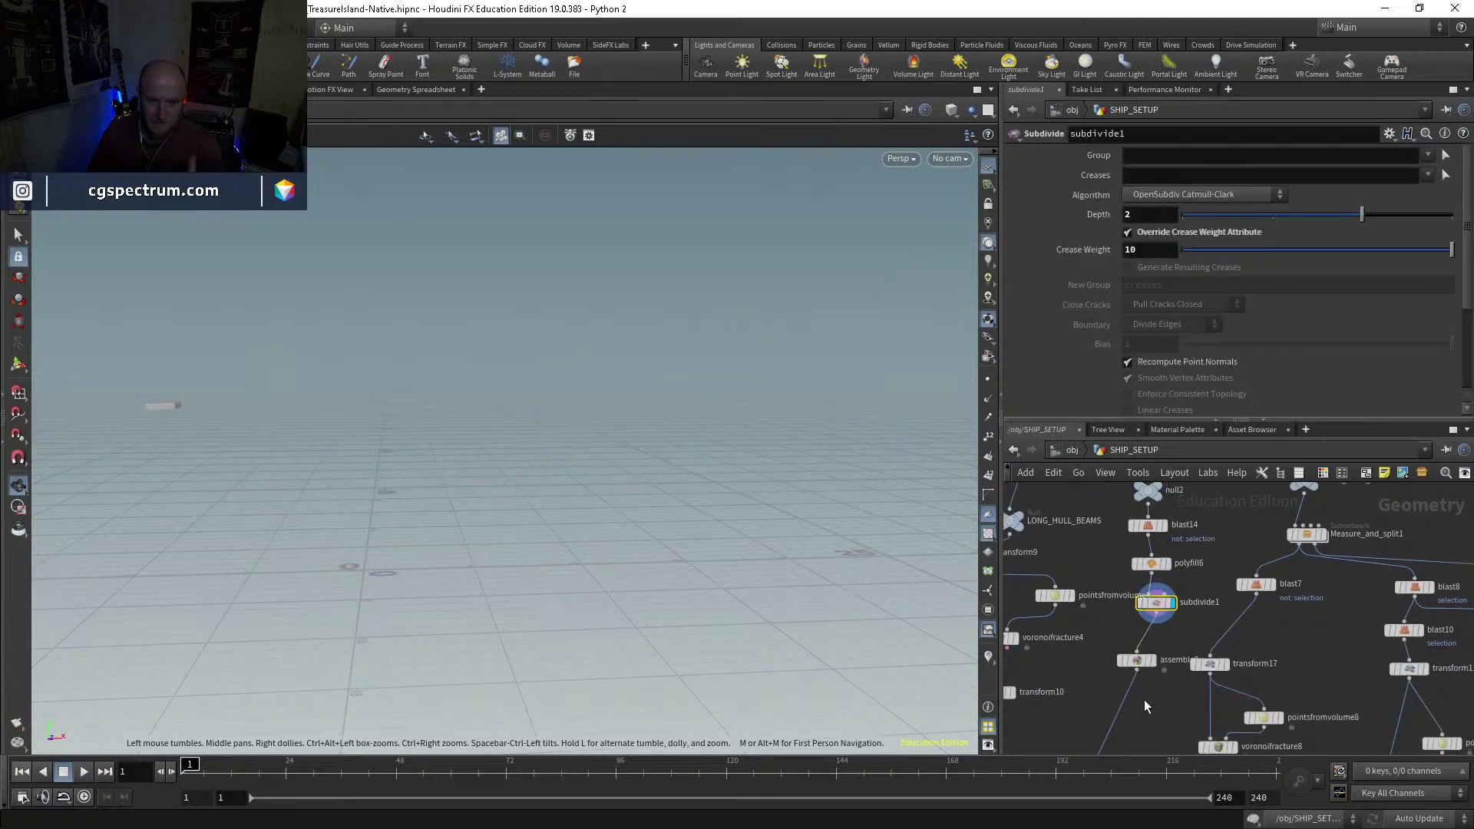
{"action": "left_click", "coordinate": [1139, 661]}
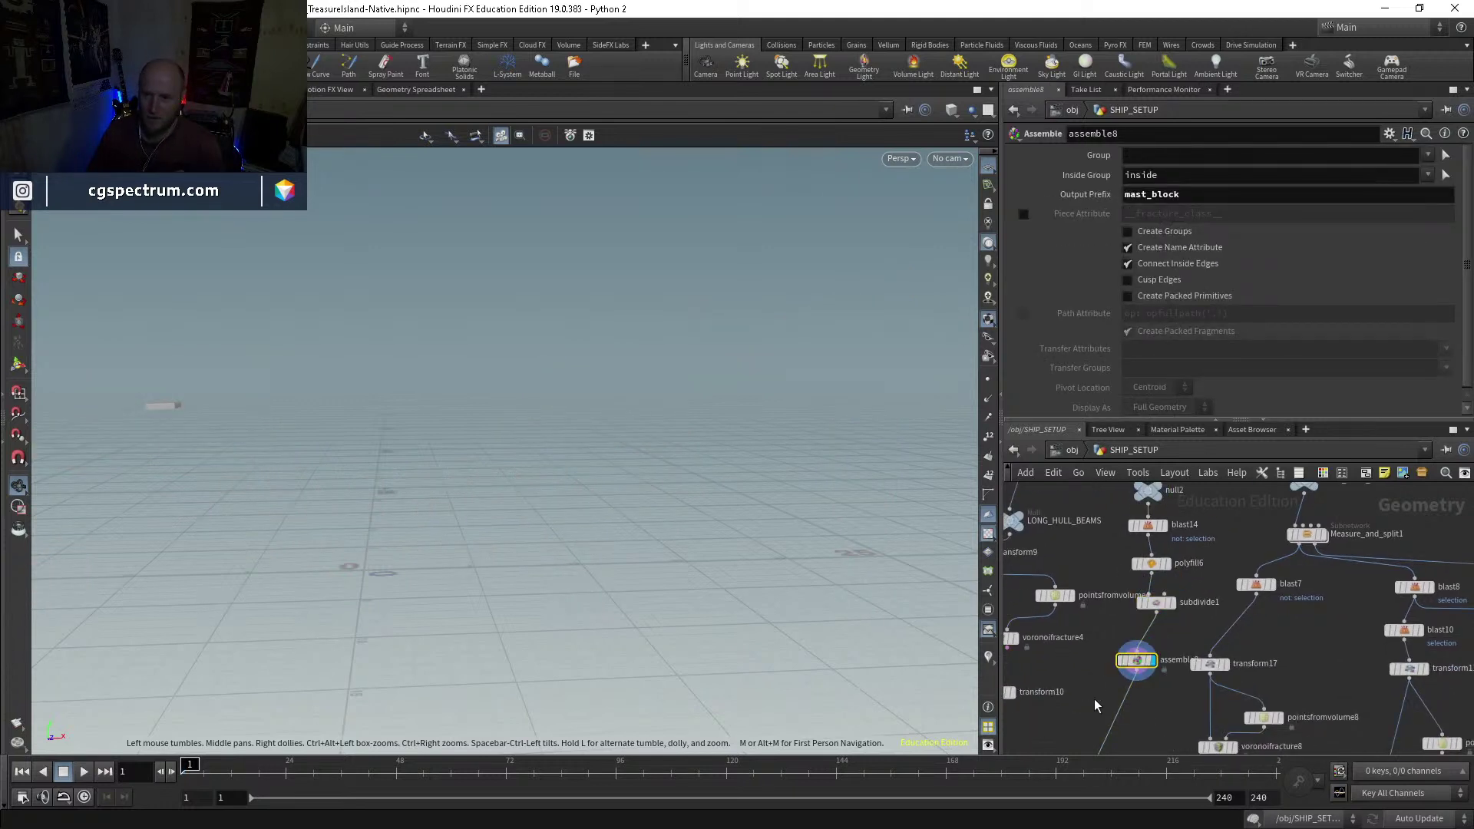
Step: Check assemble5's long beam pieces and output prefix, and display merge2 again
{"action": "middle_click_drag", "start_coordinate": [1126, 707], "coordinate": [1245, 595]}
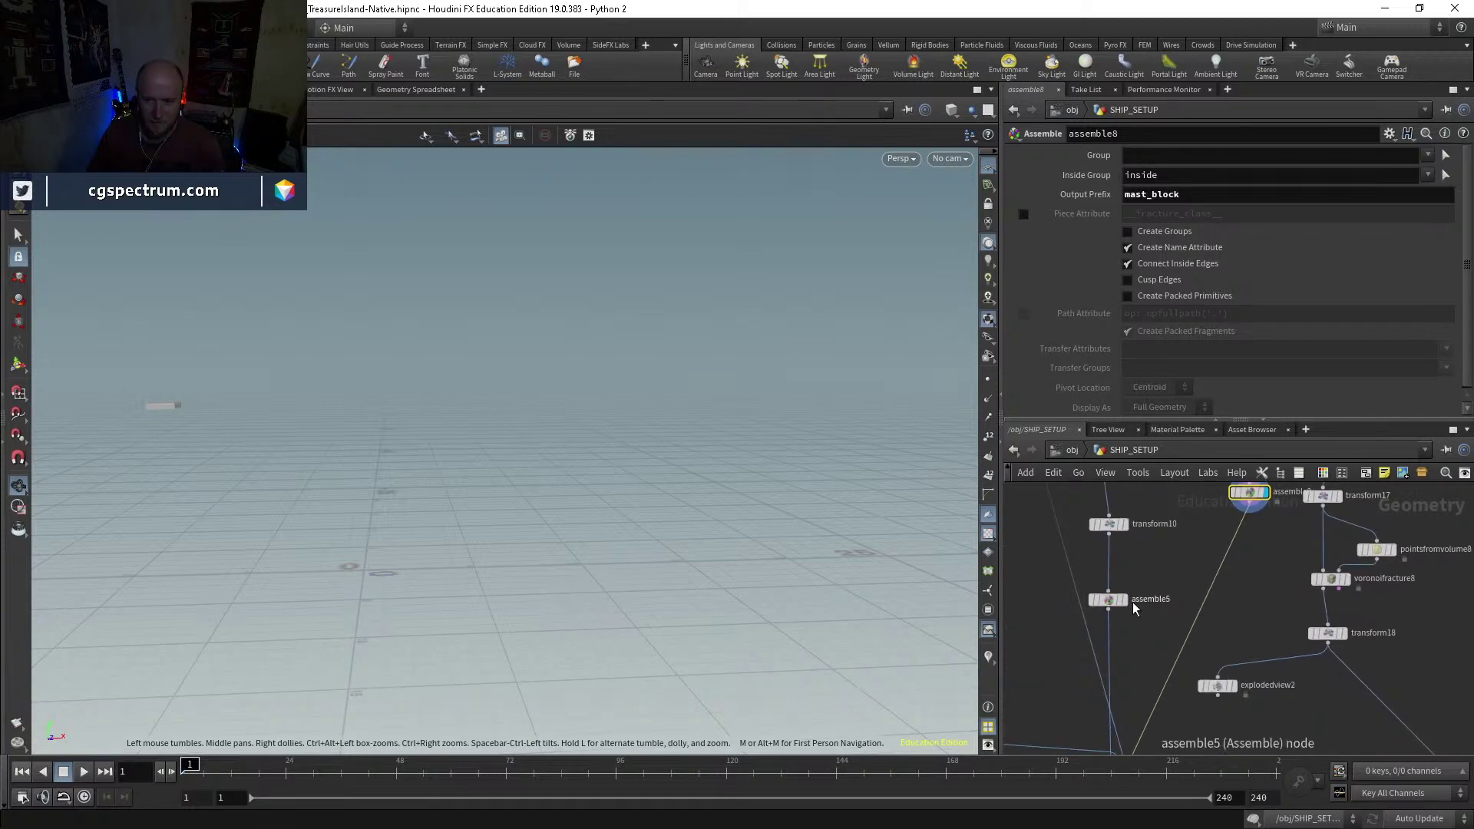
{"action": "left_click", "coordinate": [1124, 600]}
{"action": "middle_click_drag", "start_coordinate": [1162, 638], "coordinate": [1201, 503]}
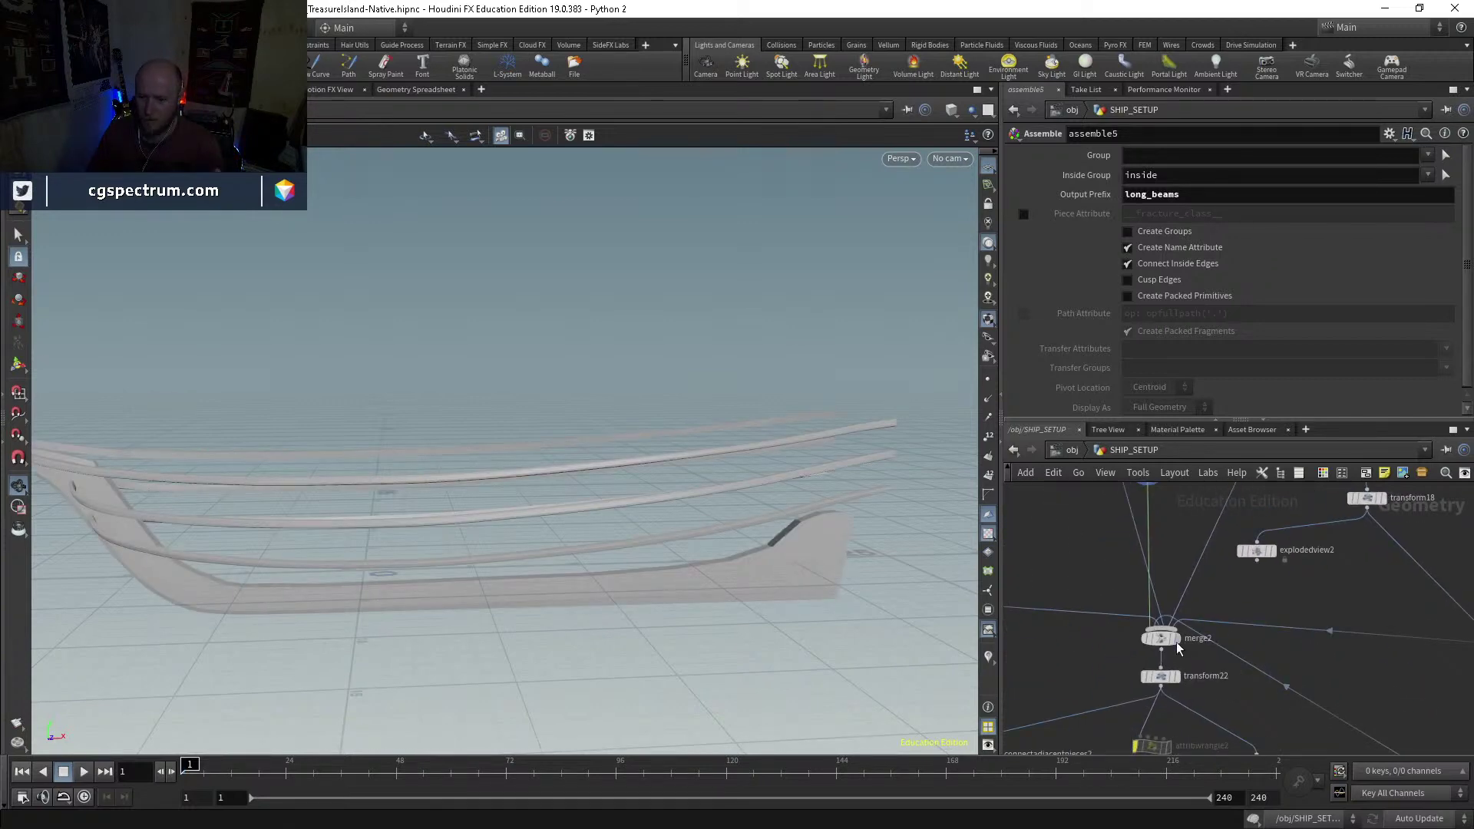
{"action": "left_click", "coordinate": [1175, 638]}
{"action": "left_click", "coordinate": [1160, 638]}
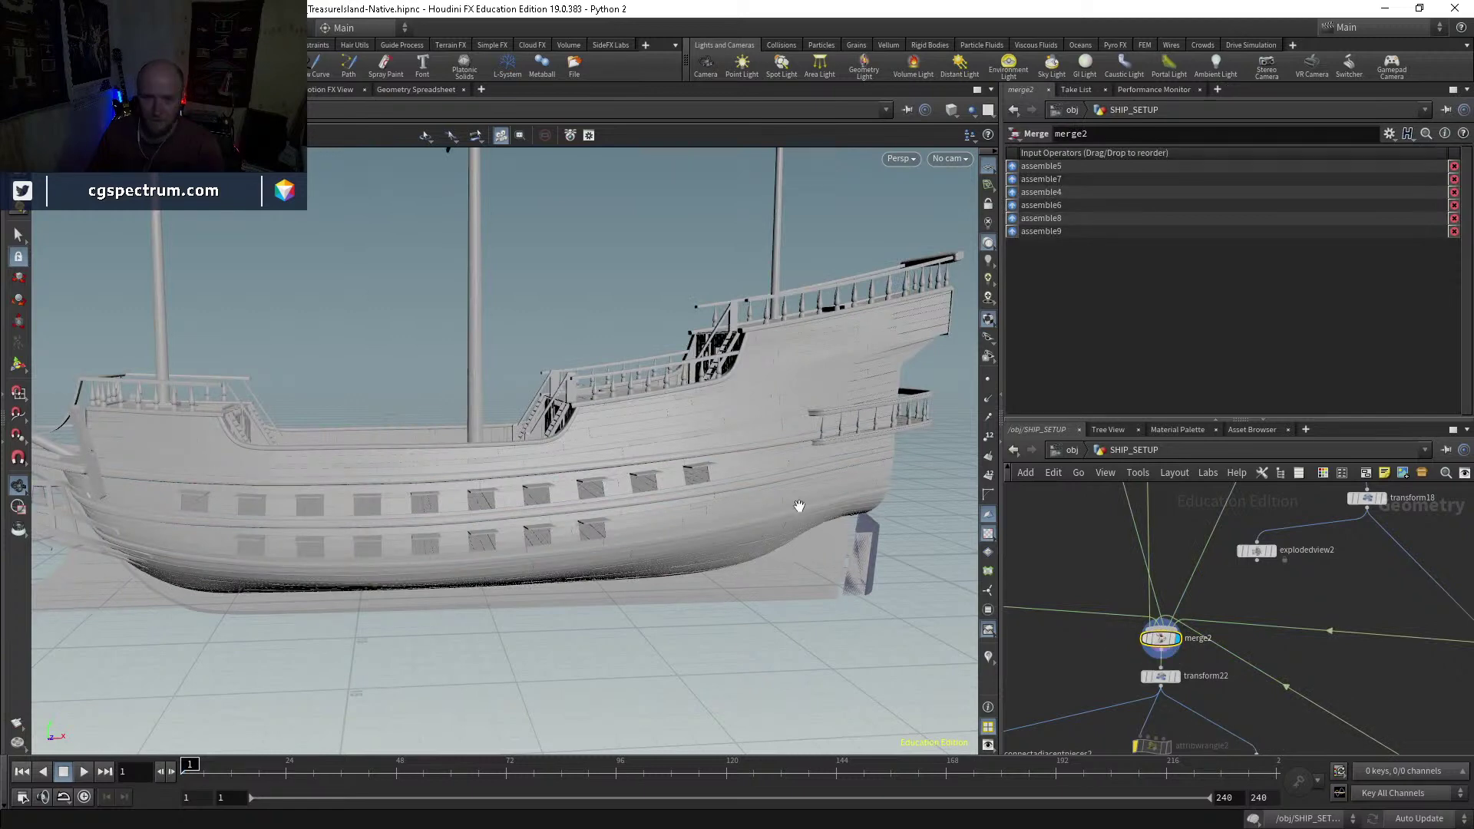
Step: Examine merge2's points in the Geometry Spreadsheet, sorting them by their X and Z positions
{"action": "left_click", "coordinate": [407, 89]}
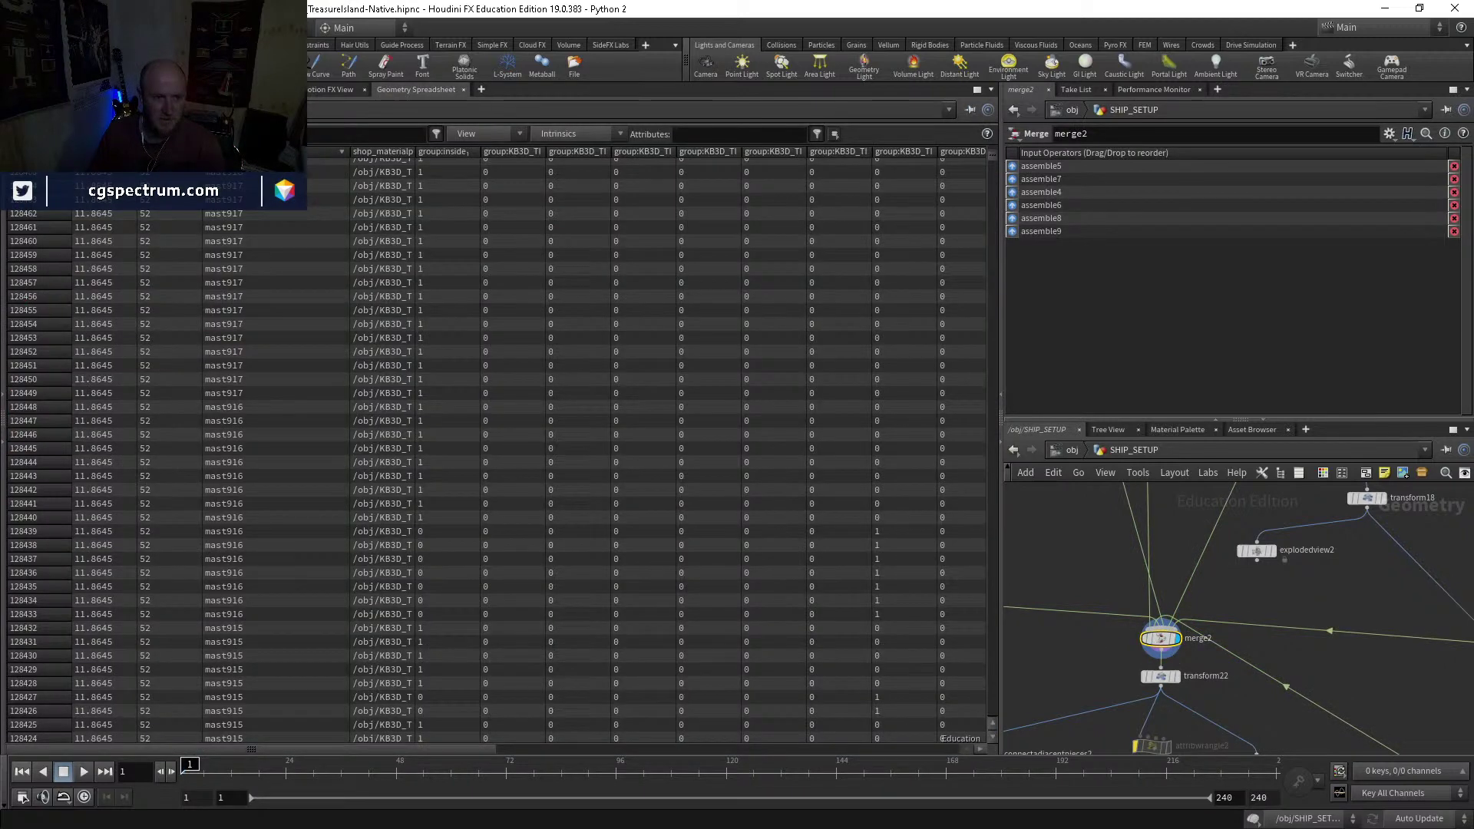
{"action": "left_click", "coordinate": [104, 152]}
{"action": "left_click", "coordinate": [104, 152]}
{"action": "left_click_drag", "start_coordinate": [992, 156], "coordinate": [822, 600]}
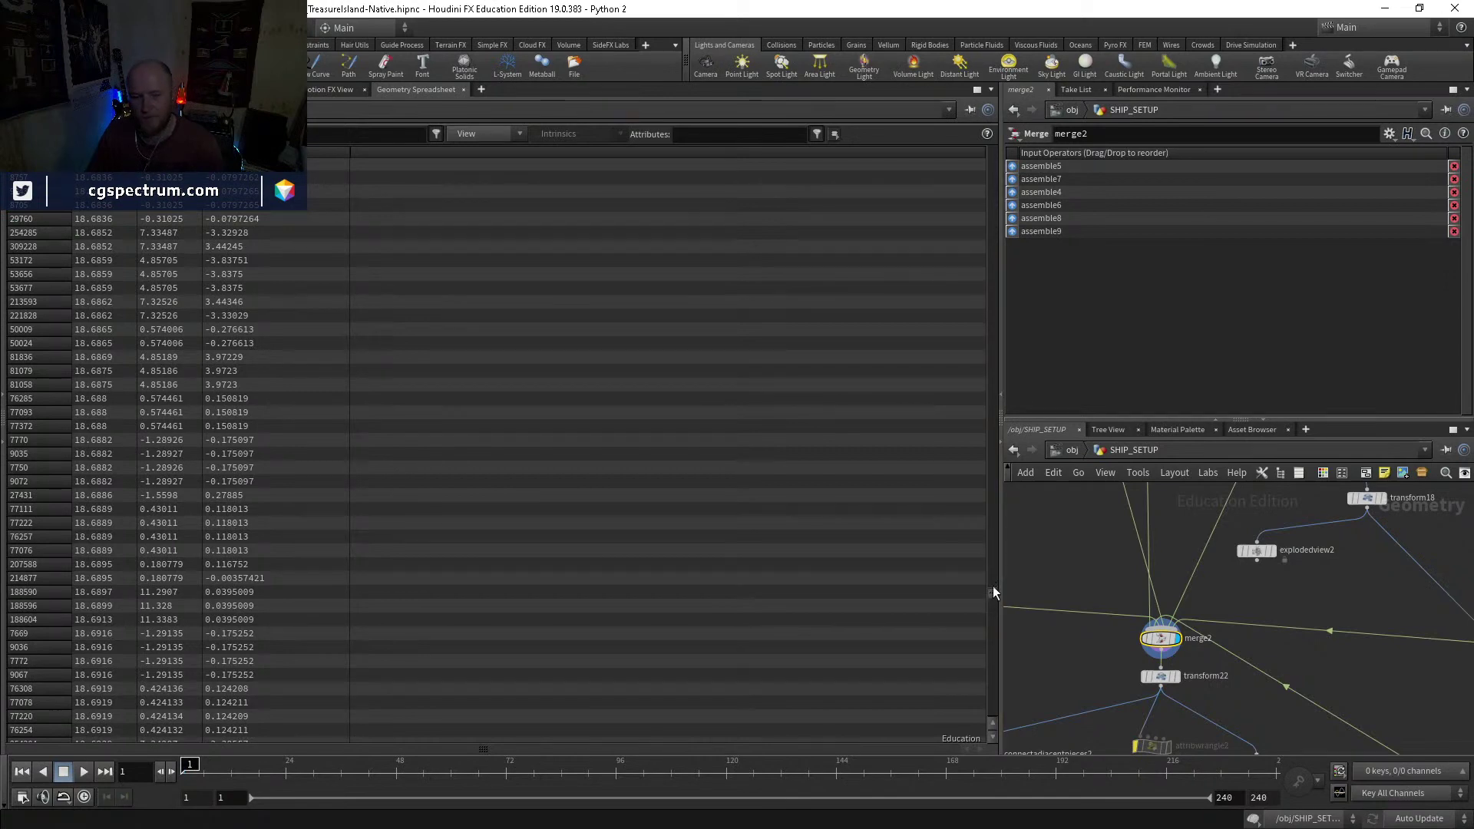
{"action": "left_click_drag", "start_coordinate": [992, 590], "coordinate": [1009, 121]}
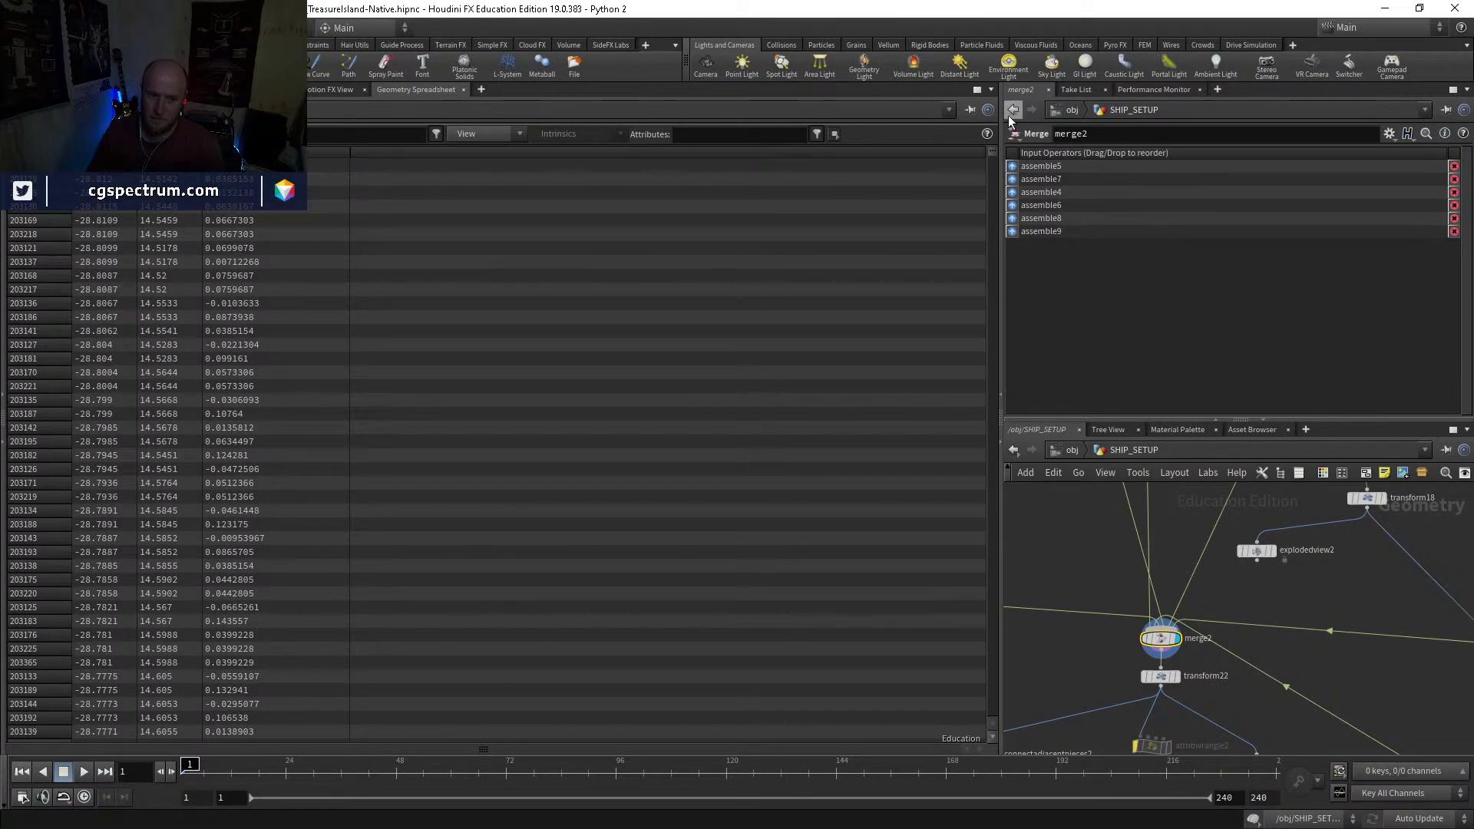
{"action": "left_click", "coordinate": [257, 152]}
{"action": "left_click", "coordinate": [257, 152]}
{"action": "left_click", "coordinate": [257, 152]}
{"action": "left_click", "coordinate": [257, 152]}
{"action": "left_click", "coordinate": [258, 152]}
{"action": "left_click", "coordinate": [257, 152]}
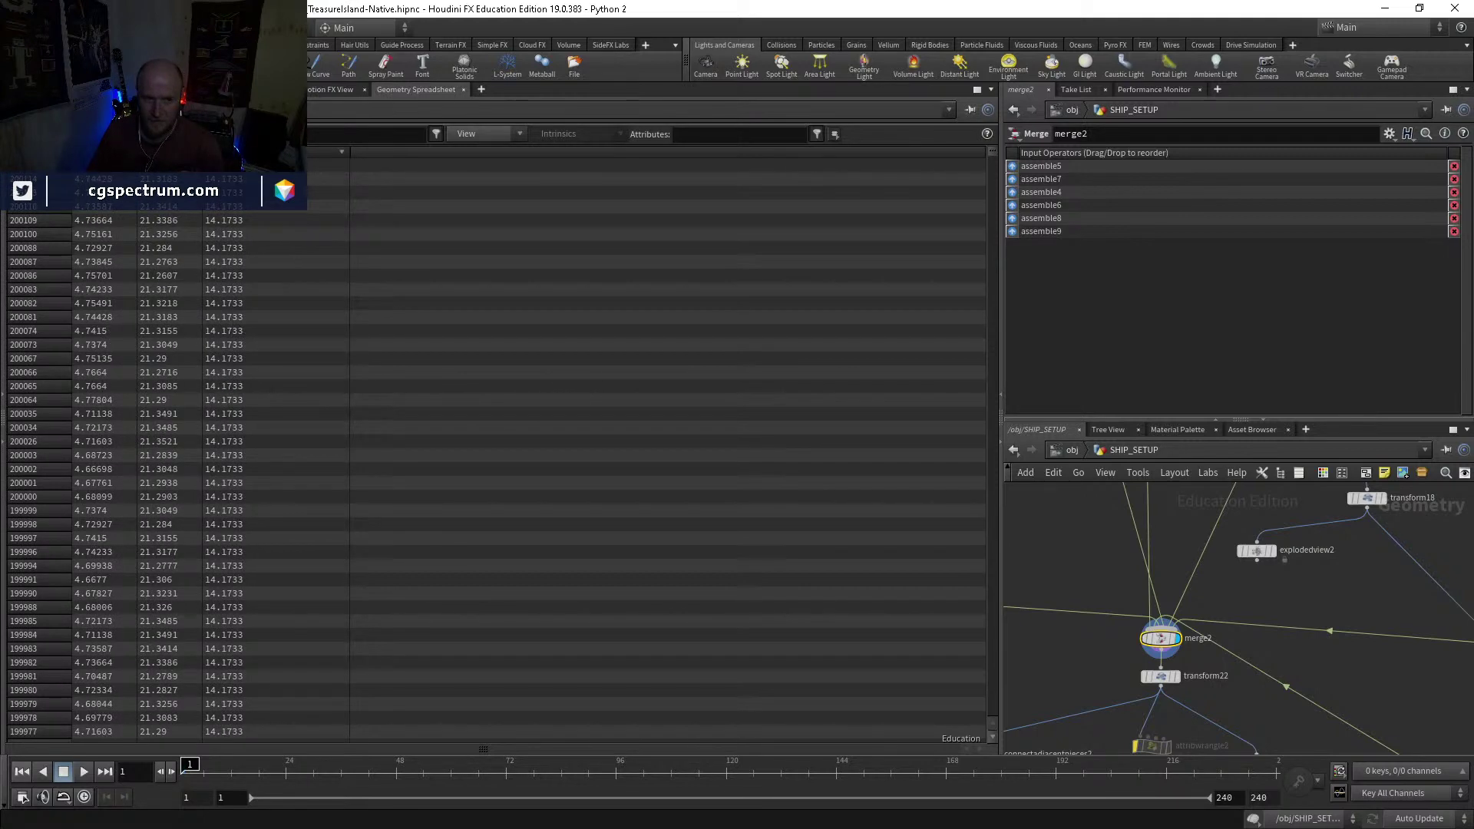
Step: Display assemble7's interior pieces, checking its point data and its geometry in the scene view
{"action": "scroll", "coordinate": [1182, 595], "scroll_direction": "down", "scroll_amount": 3}
{"action": "middle_click_drag", "start_coordinate": [1268, 695], "coordinate": [1183, 562]}
{"action": "scroll", "coordinate": [1336, 610], "scroll_direction": "up", "scroll_amount": 2}
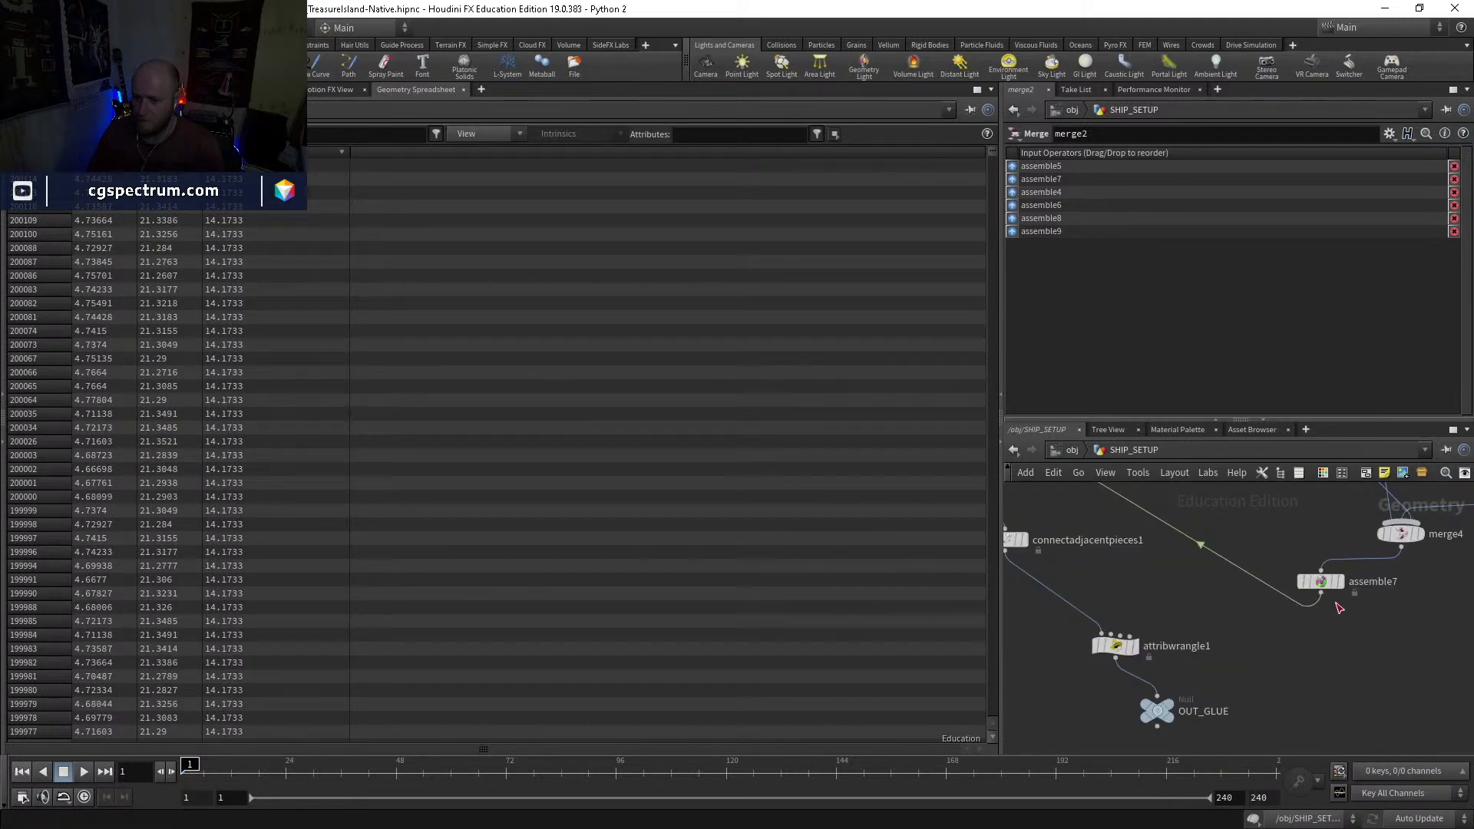
{"action": "left_click", "coordinate": [1332, 585]}
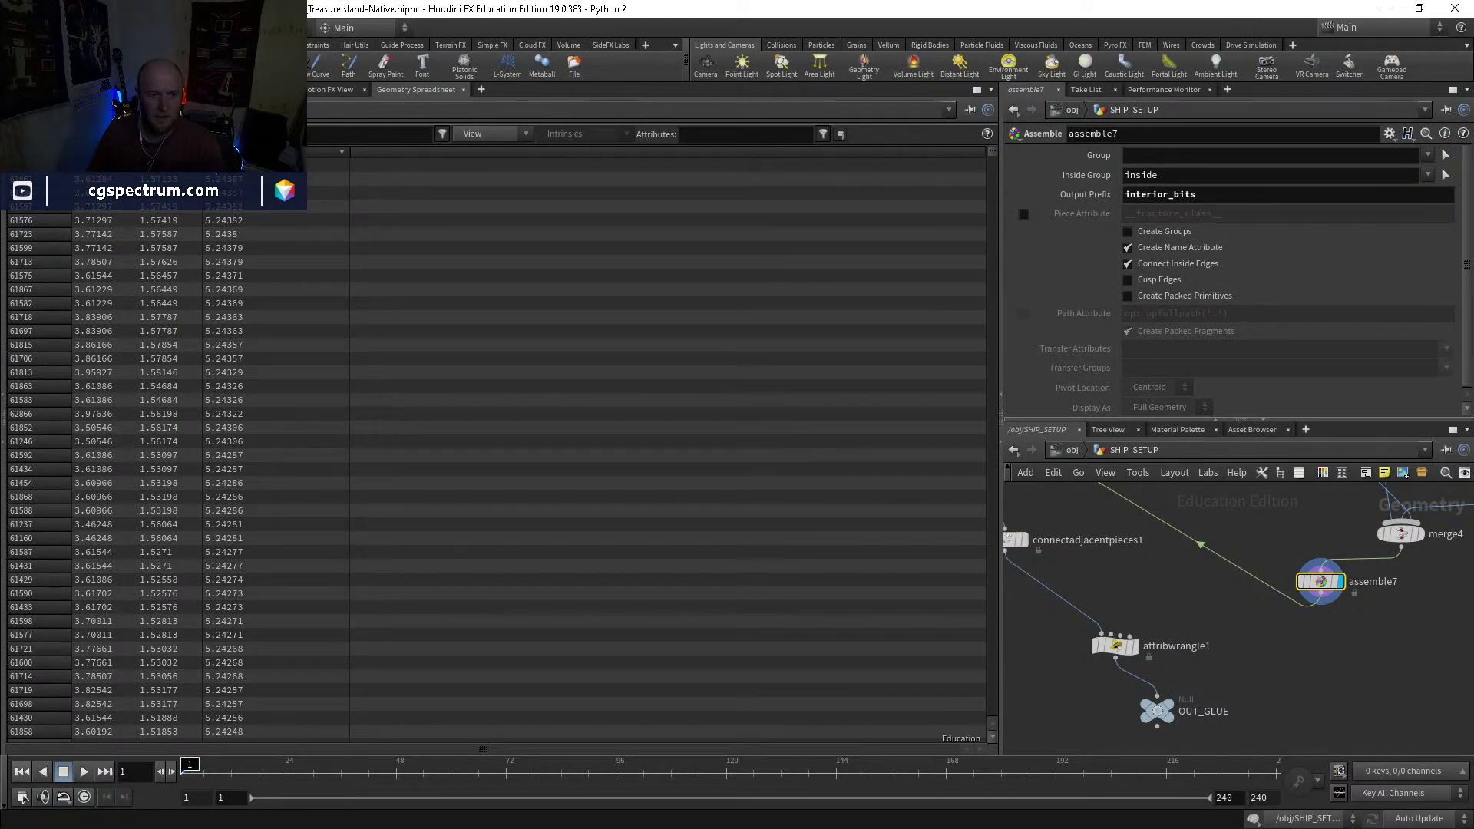
{"action": "left_click", "coordinate": [32, 90]}
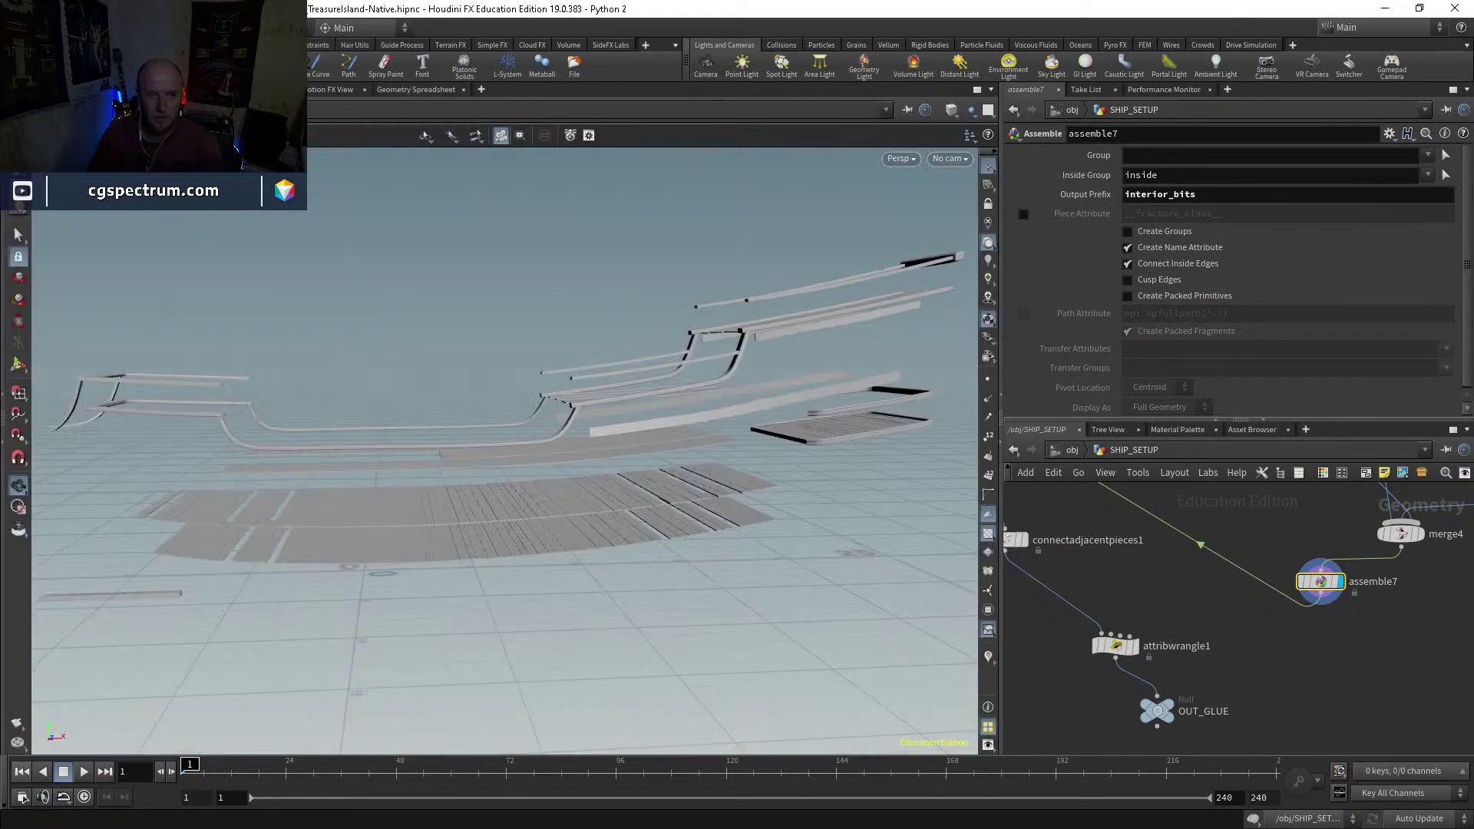
Step: Display assemble4's mast pieces and read the node's geometry information
{"action": "middle_click_drag", "start_coordinate": [1078, 518], "coordinate": [1329, 663]}
{"action": "middle_click_drag", "start_coordinate": [1053, 540], "coordinate": [1443, 702]}
{"action": "left_click", "coordinate": [1039, 617]}
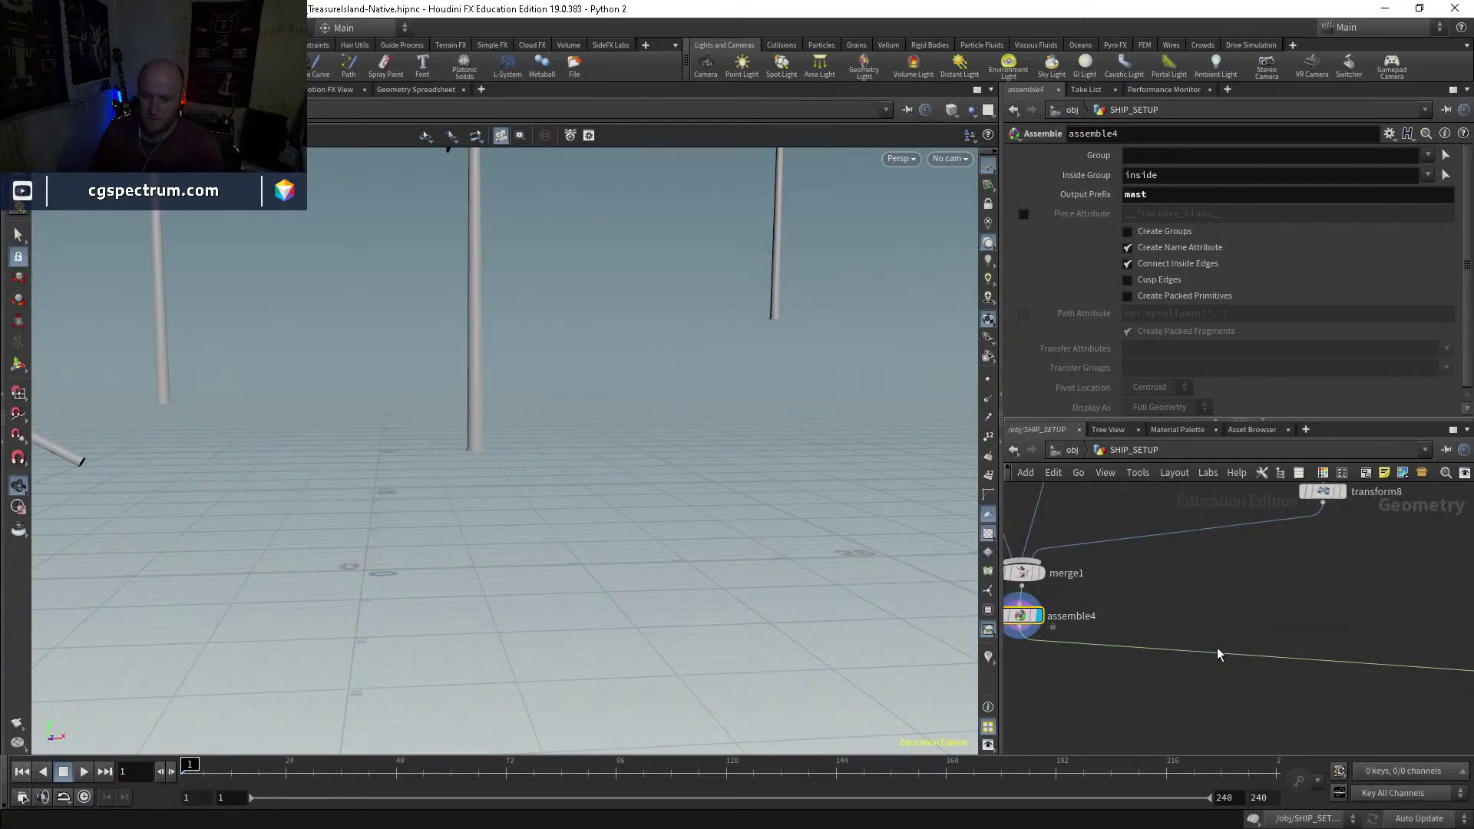
{"action": "middle_click", "coordinate": [1021, 622]}
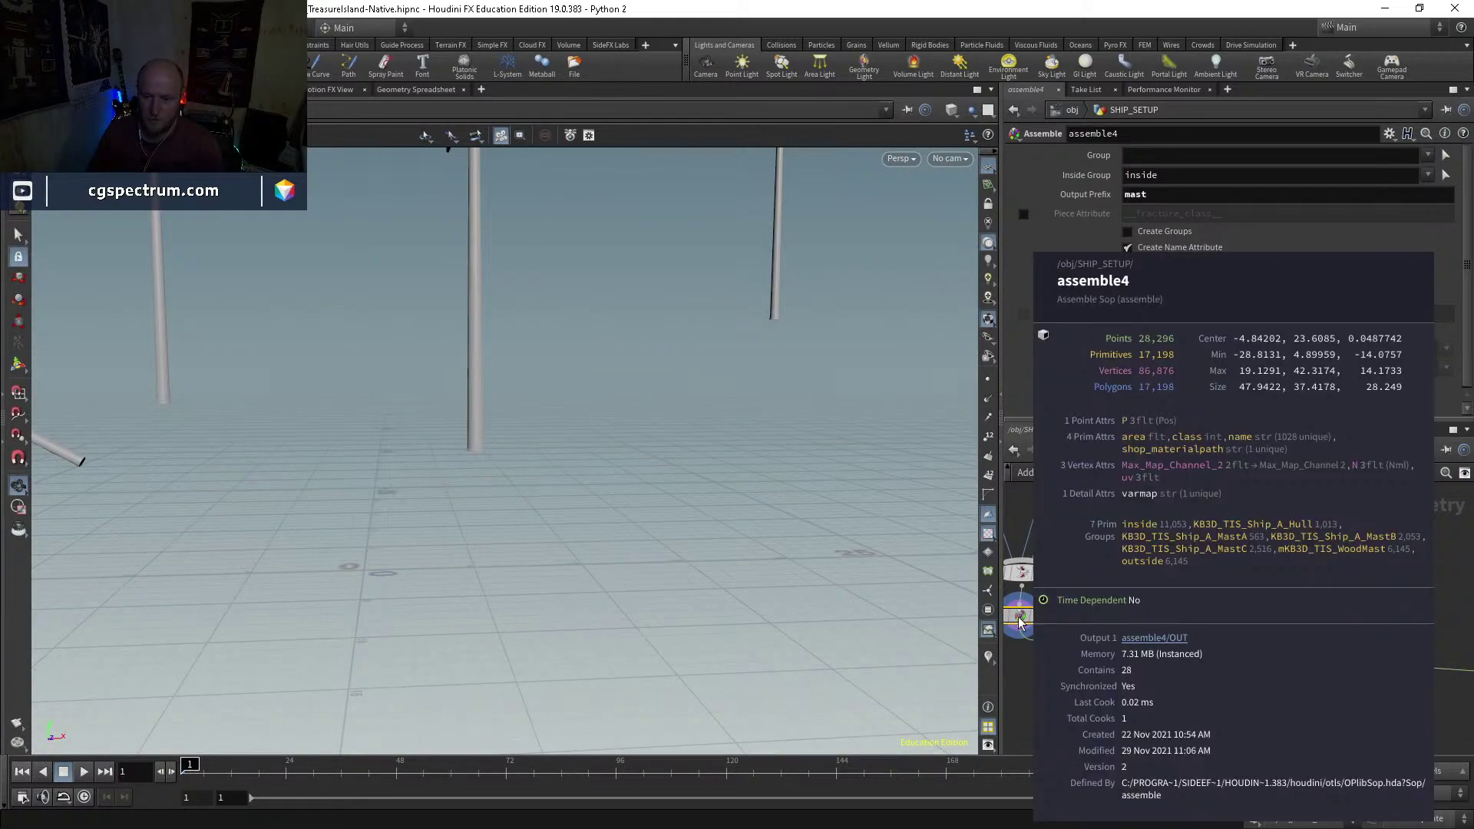
Step: Display the beam pieces of merge3, the node feeding merge4 and assemble7, and bring them into view
{"action": "scroll", "coordinate": [1021, 620], "scroll_direction": "down", "scroll_amount": 3}
{"action": "middle_click_drag", "start_coordinate": [1183, 605], "coordinate": [910, 586]}
{"action": "middle_click_drag", "start_coordinate": [1227, 648], "coordinate": [1076, 588]}
{"action": "scroll", "coordinate": [1075, 588], "scroll_direction": "up", "scroll_amount": 3}
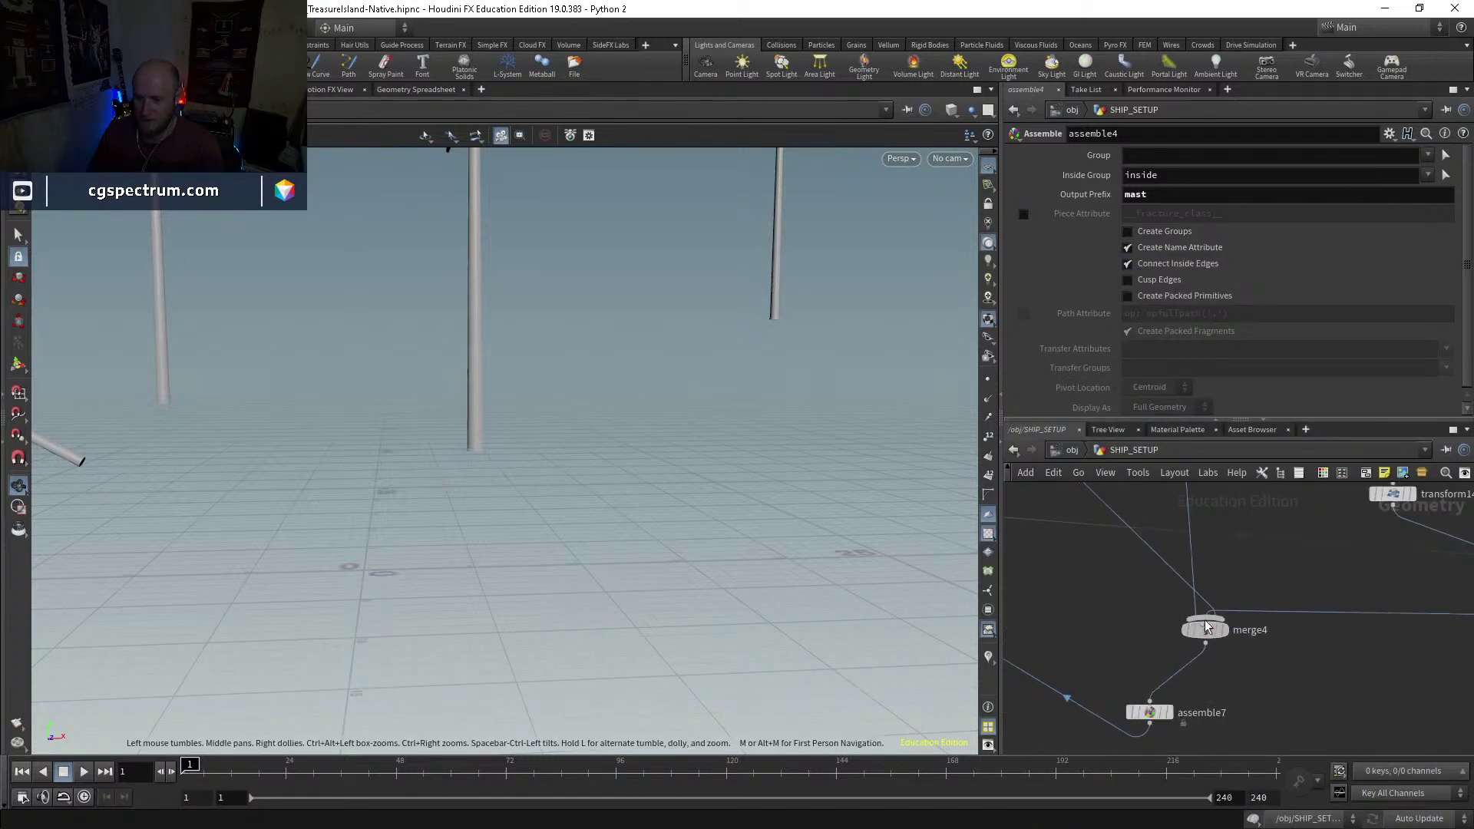
{"action": "left_click_drag", "start_coordinate": [1150, 703], "coordinate": [1192, 674]}
{"action": "scroll", "coordinate": [1344, 667], "scroll_direction": "down", "scroll_amount": 3}
{"action": "middle_click_drag", "start_coordinate": [1357, 669], "coordinate": [1159, 659]}
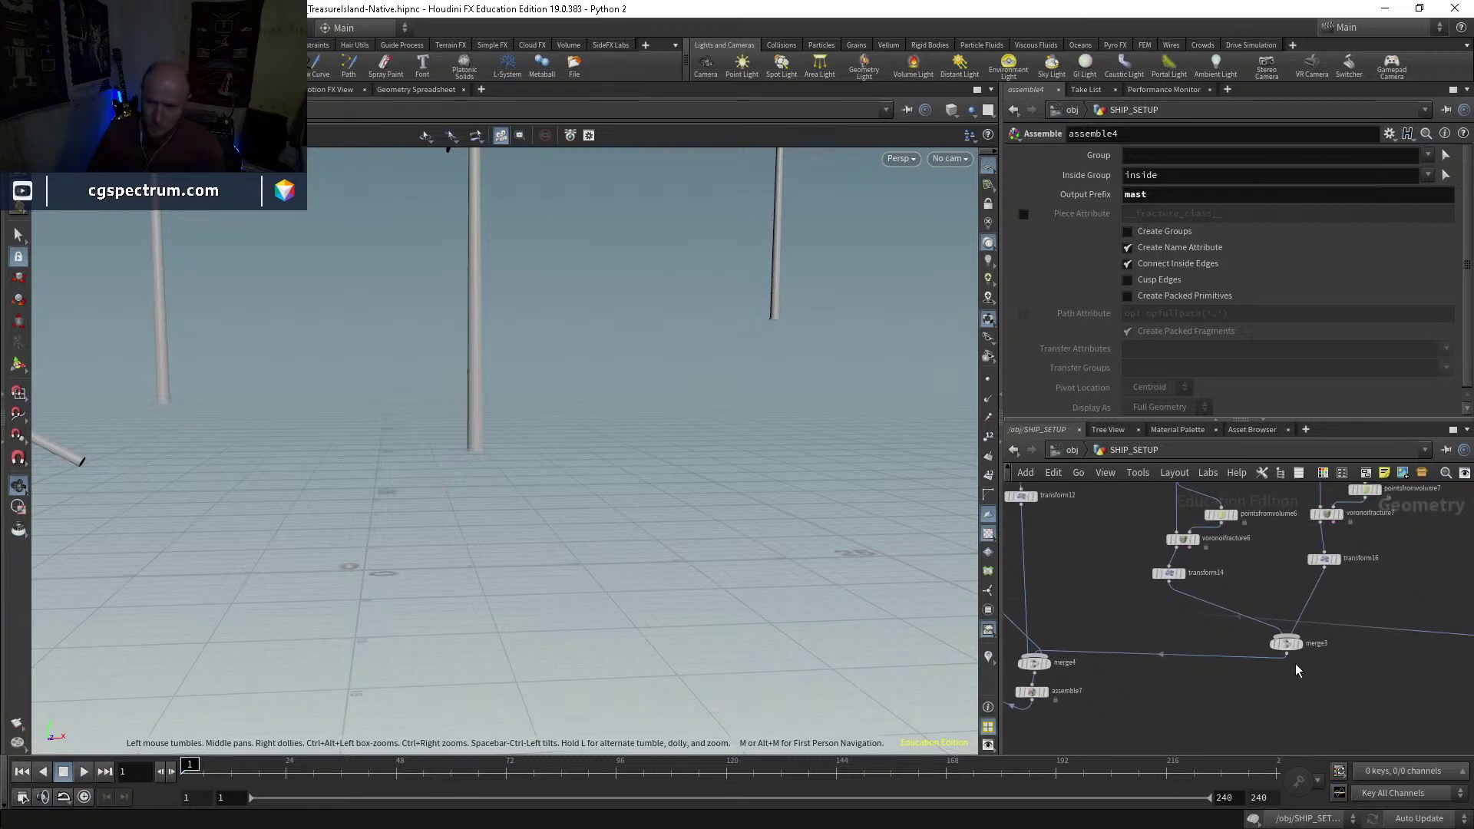
{"action": "scroll", "coordinate": [1292, 658], "scroll_direction": "up", "scroll_amount": 3}
{"action": "left_click", "coordinate": [1282, 642]}
{"action": "key", "text": "r"}
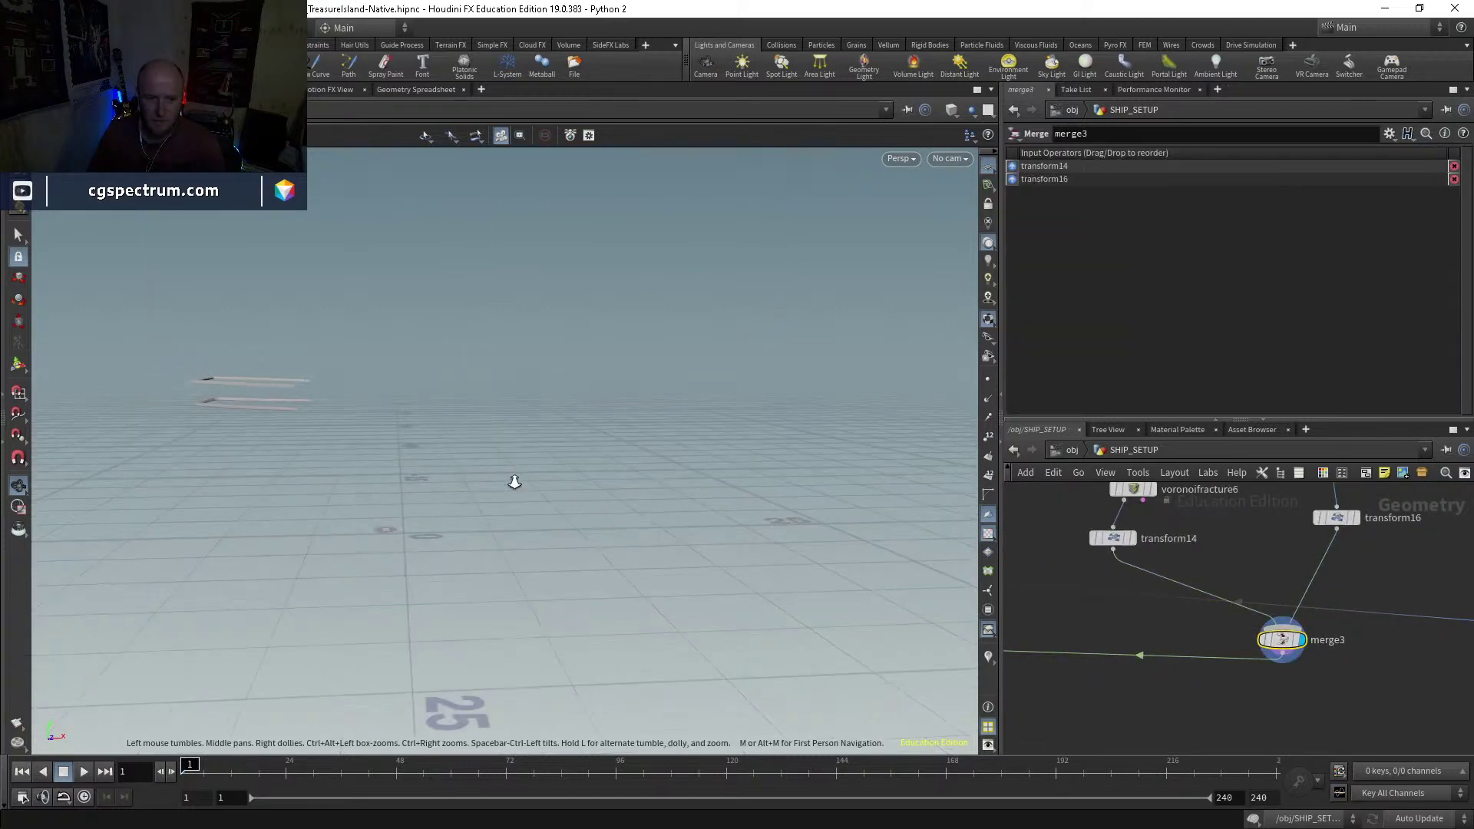
Step: Display assemble9's deck pieces and check its output prefix
{"action": "scroll", "coordinate": [1158, 617], "scroll_direction": "down", "scroll_amount": 3}
{"action": "scroll", "coordinate": [1349, 609], "scroll_direction": "up", "scroll_amount": 2}
{"action": "middle_click_drag", "start_coordinate": [1412, 659], "coordinate": [1344, 707]}
{"action": "scroll", "coordinate": [1330, 663], "scroll_direction": "up", "scroll_amount": 3}
{"action": "left_click", "coordinate": [1329, 663]}
{"action": "left_click", "coordinate": [1307, 665]}
{"action": "scroll", "coordinate": [1308, 669], "scroll_direction": "down", "scroll_amount": 5}
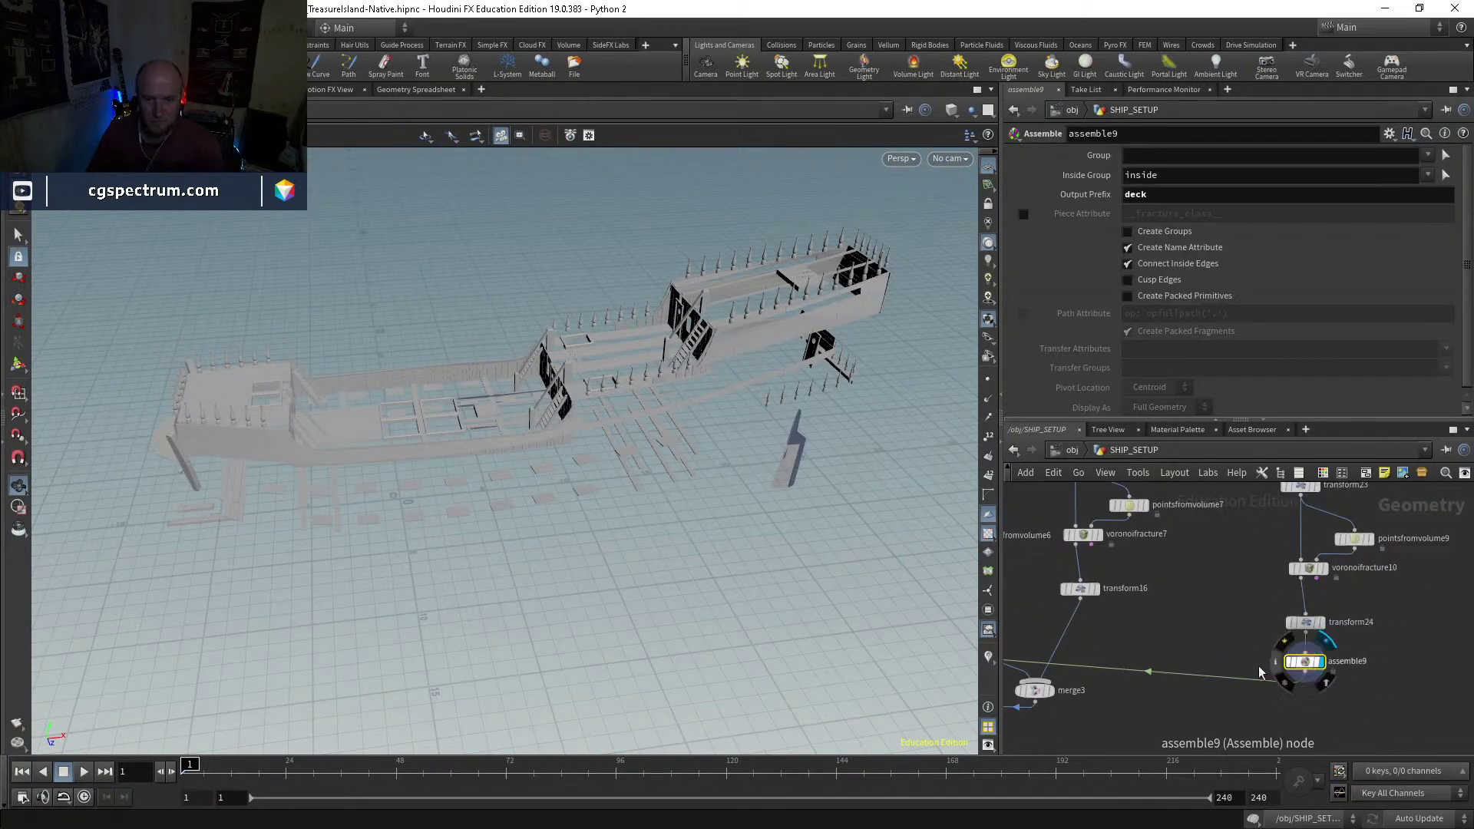
Step: Disconnect assemble9's deck pieces from merge2
{"action": "middle_click_drag", "start_coordinate": [1261, 636], "coordinate": [1436, 642]}
{"action": "middle_click_drag", "start_coordinate": [1206, 607], "coordinate": [1317, 591]}
{"action": "middle_click_drag", "start_coordinate": [1063, 574], "coordinate": [1224, 582]}
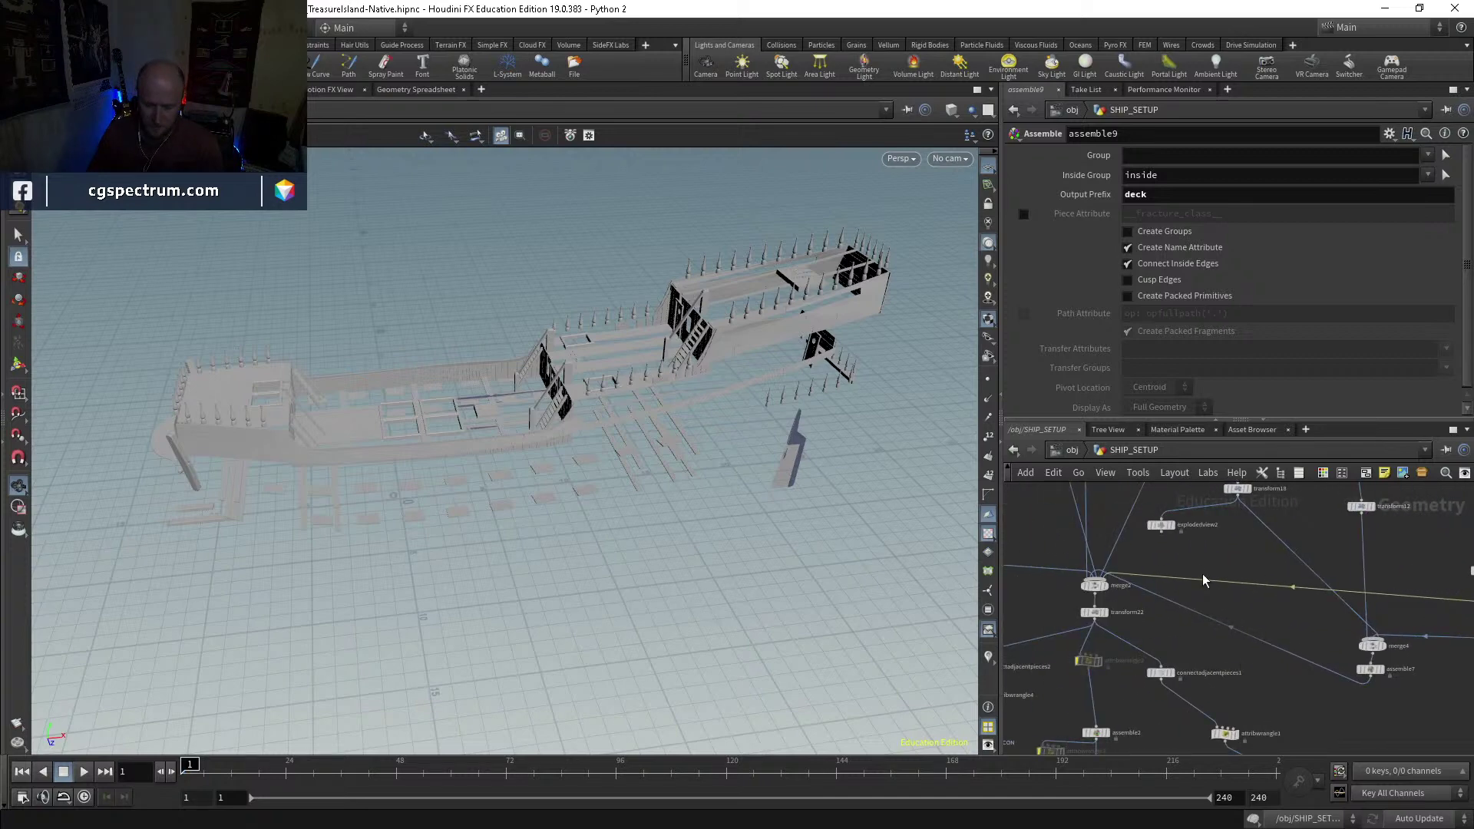
{"action": "scroll", "coordinate": [1117, 605], "scroll_direction": "up", "scroll_amount": 4}
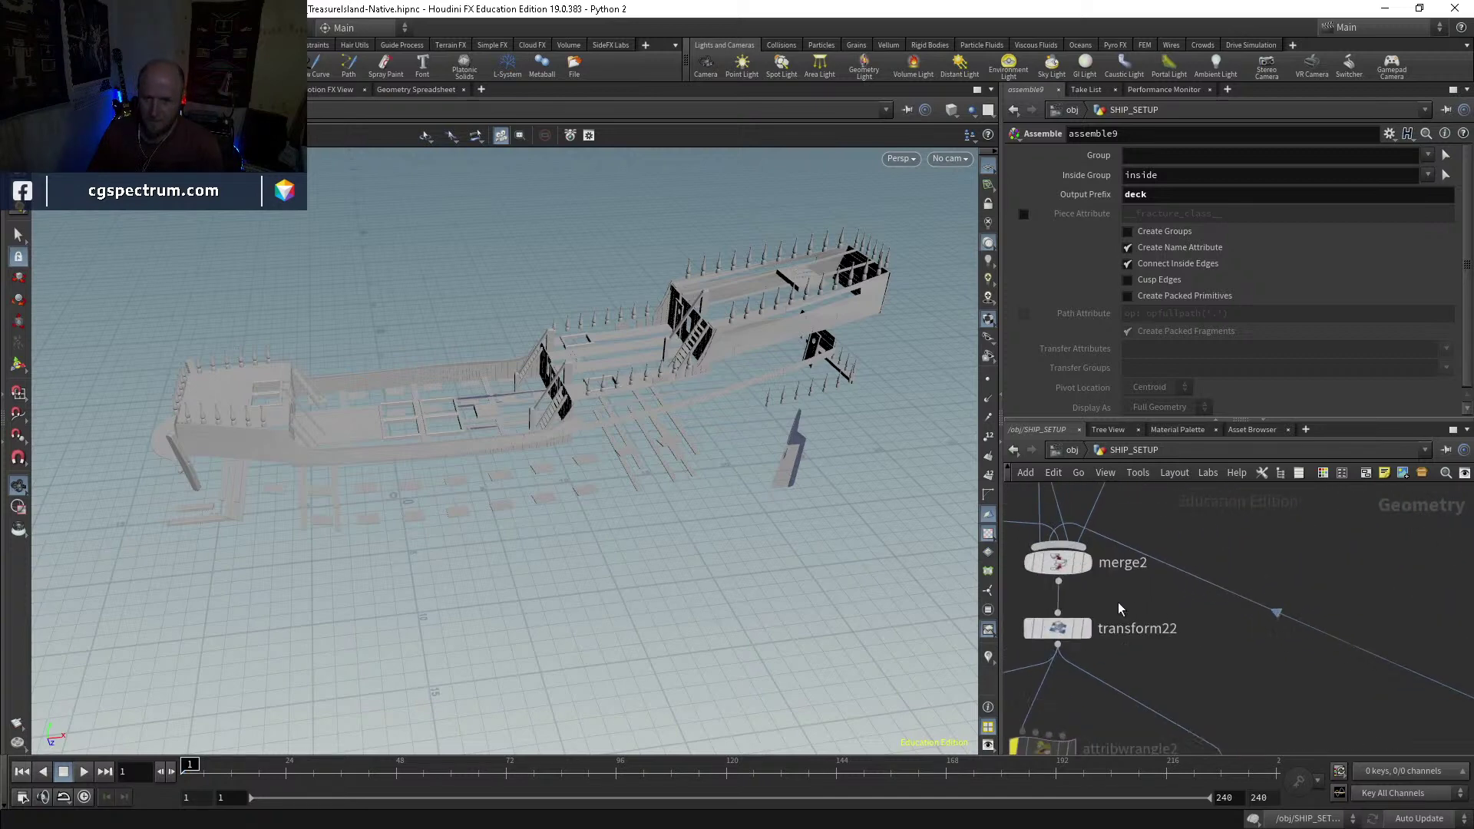
Step: Display merge2 and examine the ship without the deck pieces
{"action": "left_click", "coordinate": [1084, 562]}
{"action": "scroll", "coordinate": [1177, 602], "scroll_direction": "down", "scroll_amount": 1}
{"action": "scroll", "coordinate": [1181, 613], "scroll_direction": "down", "scroll_amount": 2}
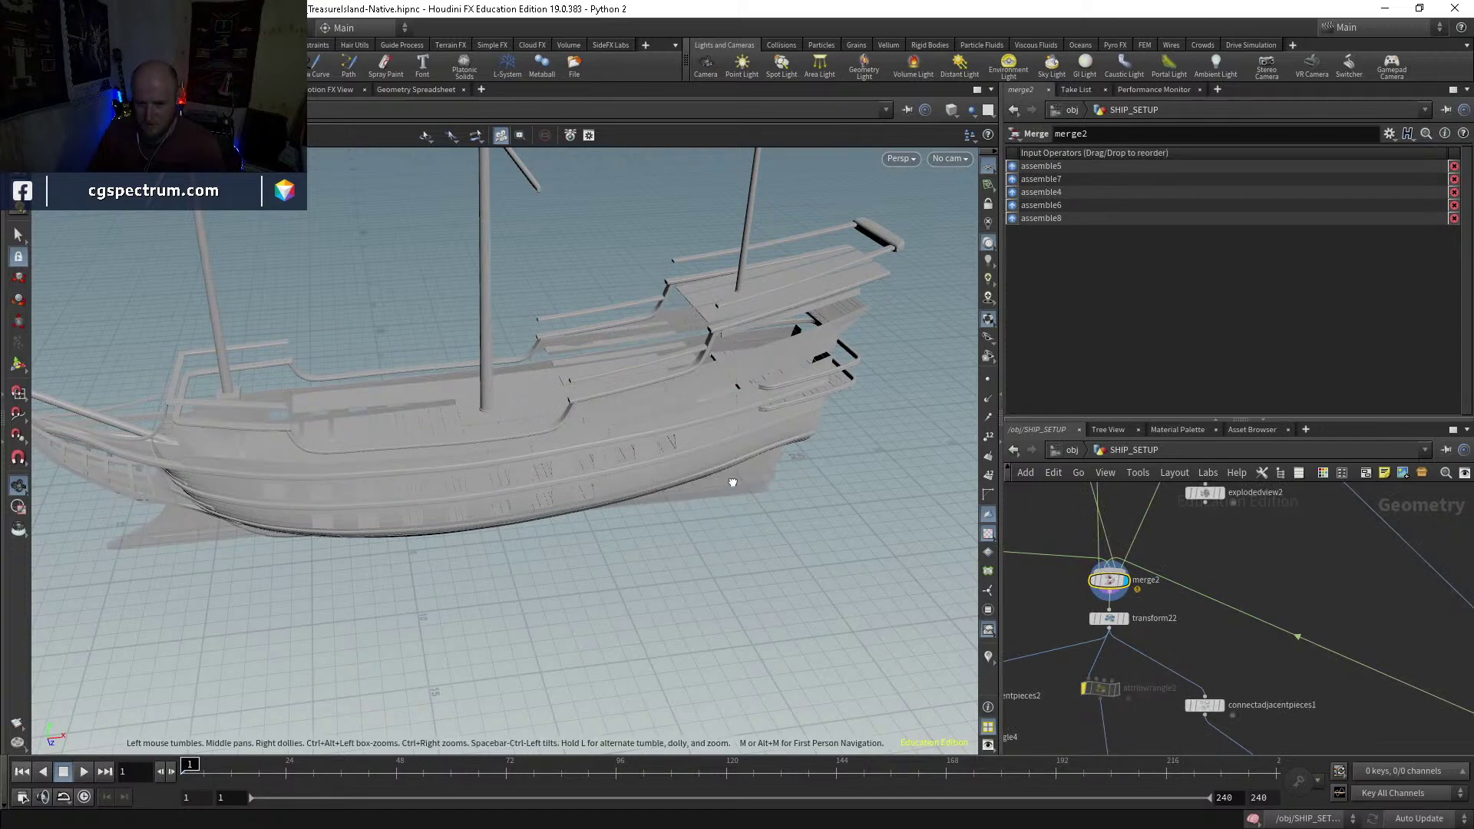
{"action": "left_click_drag", "start_coordinate": [743, 487], "coordinate": [626, 527]}
{"action": "scroll", "coordinate": [626, 526], "scroll_direction": "up", "scroll_amount": 5}
{"action": "left_click_drag", "start_coordinate": [681, 438], "coordinate": [684, 390]}
{"action": "scroll", "coordinate": [1339, 623], "scroll_direction": "down", "scroll_amount": 3}
Step: Display assemble9 again and compare its deck pieces in shaded and wireframe view
{"action": "middle_click_drag", "start_coordinate": [1339, 622], "coordinate": [1113, 541]}
{"action": "scroll", "coordinate": [1335, 615], "scroll_direction": "up", "scroll_amount": 4}
{"action": "left_click", "coordinate": [1318, 590]}
{"action": "left_click_drag", "start_coordinate": [744, 464], "coordinate": [664, 453]}
{"action": "right_click_drag", "start_coordinate": [664, 453], "coordinate": [884, 238]}
{"action": "mouse_move", "coordinate": [776, 352]}
{"action": "left_mouse_down"}
{"action": "mouse_move", "coordinate": [572, 365]}
{"action": "mouse_move", "coordinate": [782, 371]}
{"action": "left_mouse_up"}
{"action": "key", "text": "w"}
{"action": "key", "text": "w"}
{"action": "key", "text": "w"}
Step: Examine assemble9's deck pieces from several angles, including the loose rudder-shaped piece below the stern
{"action": "mouse_move", "coordinate": [908, 355]}
{"action": "left_mouse_down"}
{"action": "mouse_move", "coordinate": [832, 418]}
{"action": "mouse_move", "coordinate": [737, 442]}
{"action": "left_mouse_up"}
{"action": "middle_click_drag", "start_coordinate": [737, 441], "coordinate": [935, 559]}
{"action": "left_click_drag", "start_coordinate": [891, 440], "coordinate": [933, 399]}
{"action": "right_click_drag", "start_coordinate": [913, 430], "coordinate": [698, 640]}
{"action": "middle_click_drag", "start_coordinate": [770, 543], "coordinate": [757, 587]}
{"action": "left_click_drag", "start_coordinate": [710, 558], "coordinate": [695, 515]}
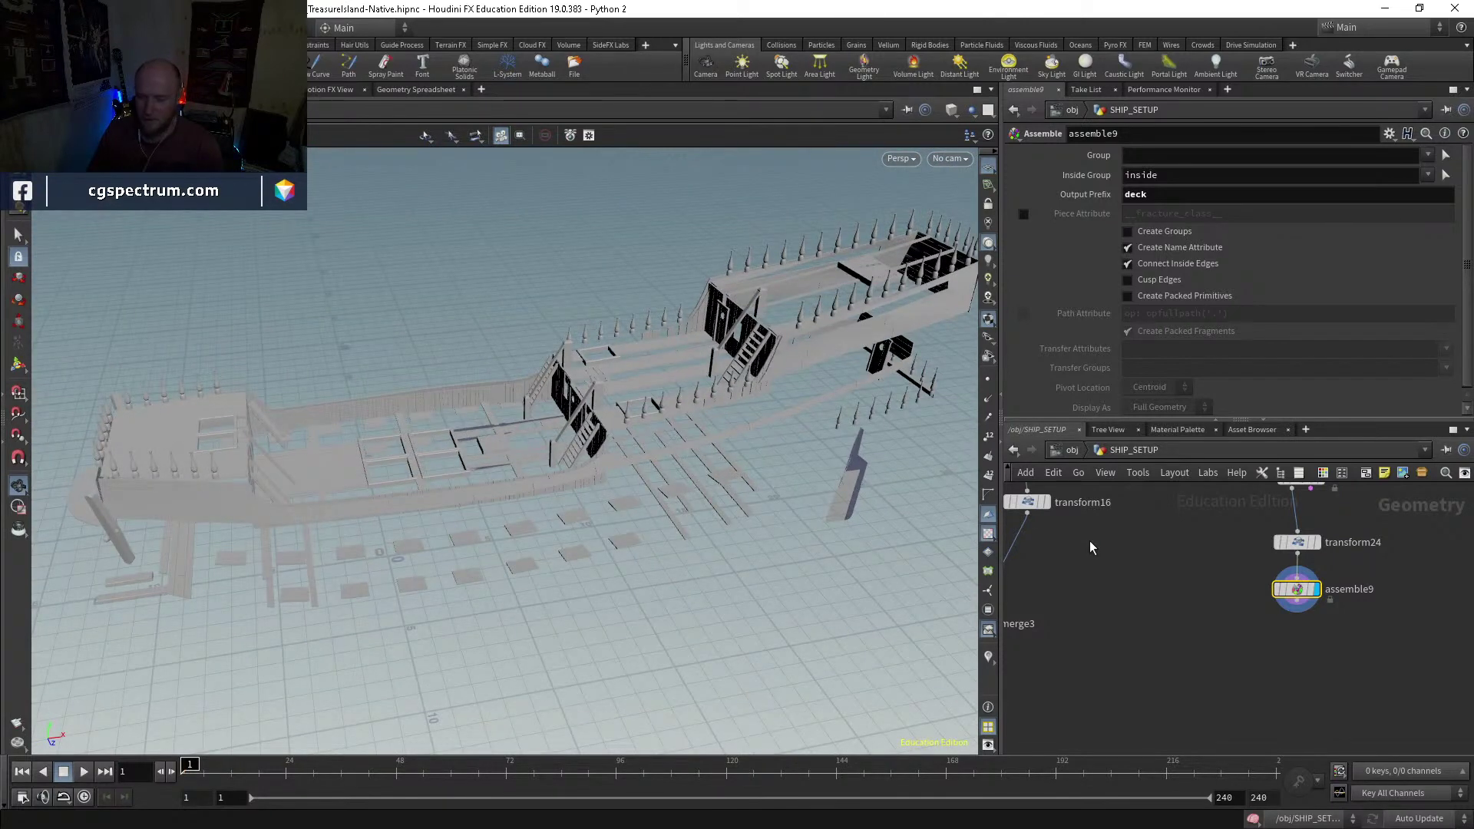
{"action": "scroll", "coordinate": [1287, 620], "scroll_direction": "down", "scroll_amount": 2}
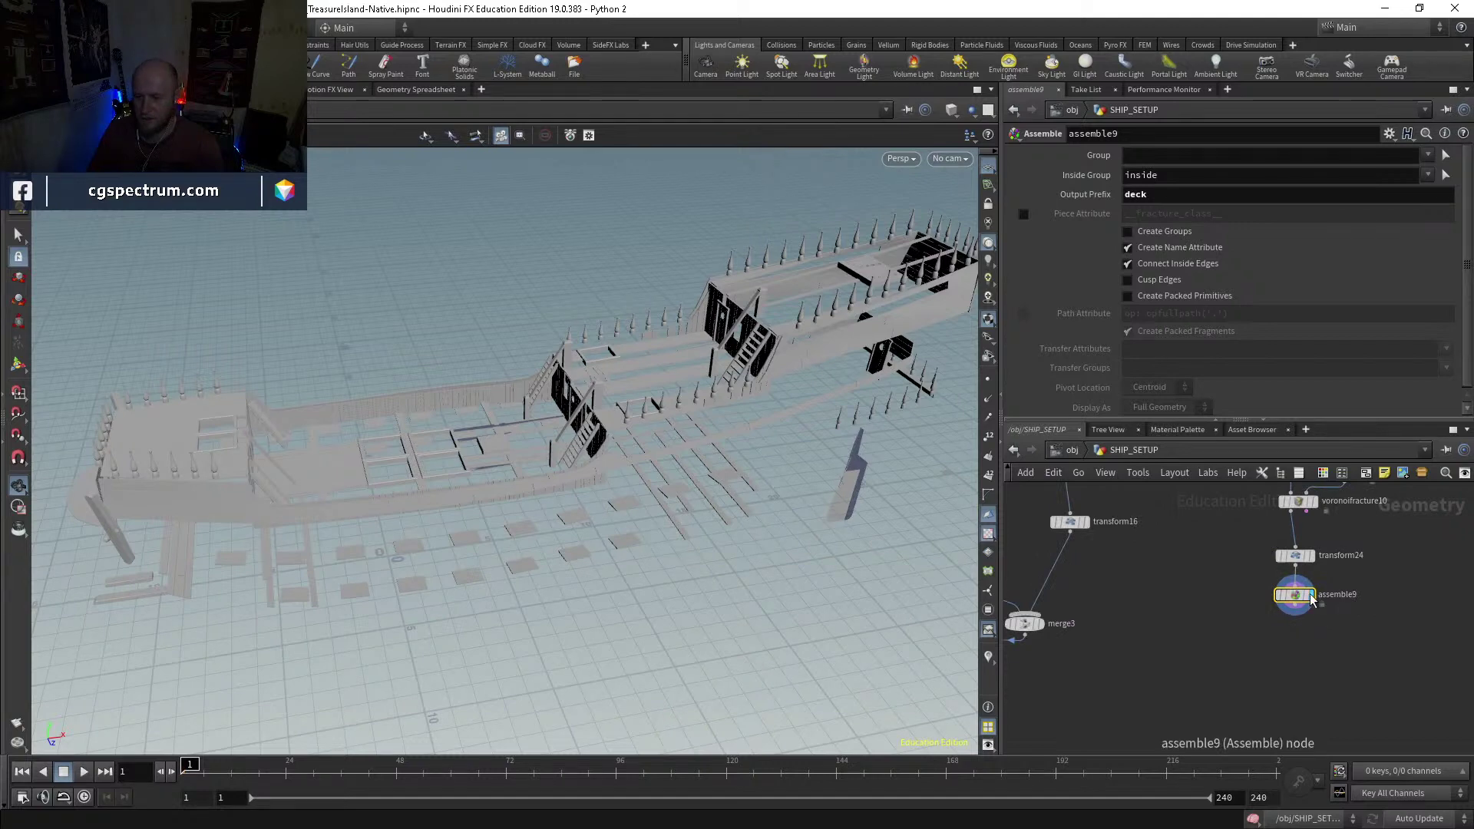
{"action": "middle_click_drag", "start_coordinate": [806, 419], "coordinate": [608, 382]}
{"action": "left_click_drag", "start_coordinate": [609, 382], "coordinate": [586, 384]}
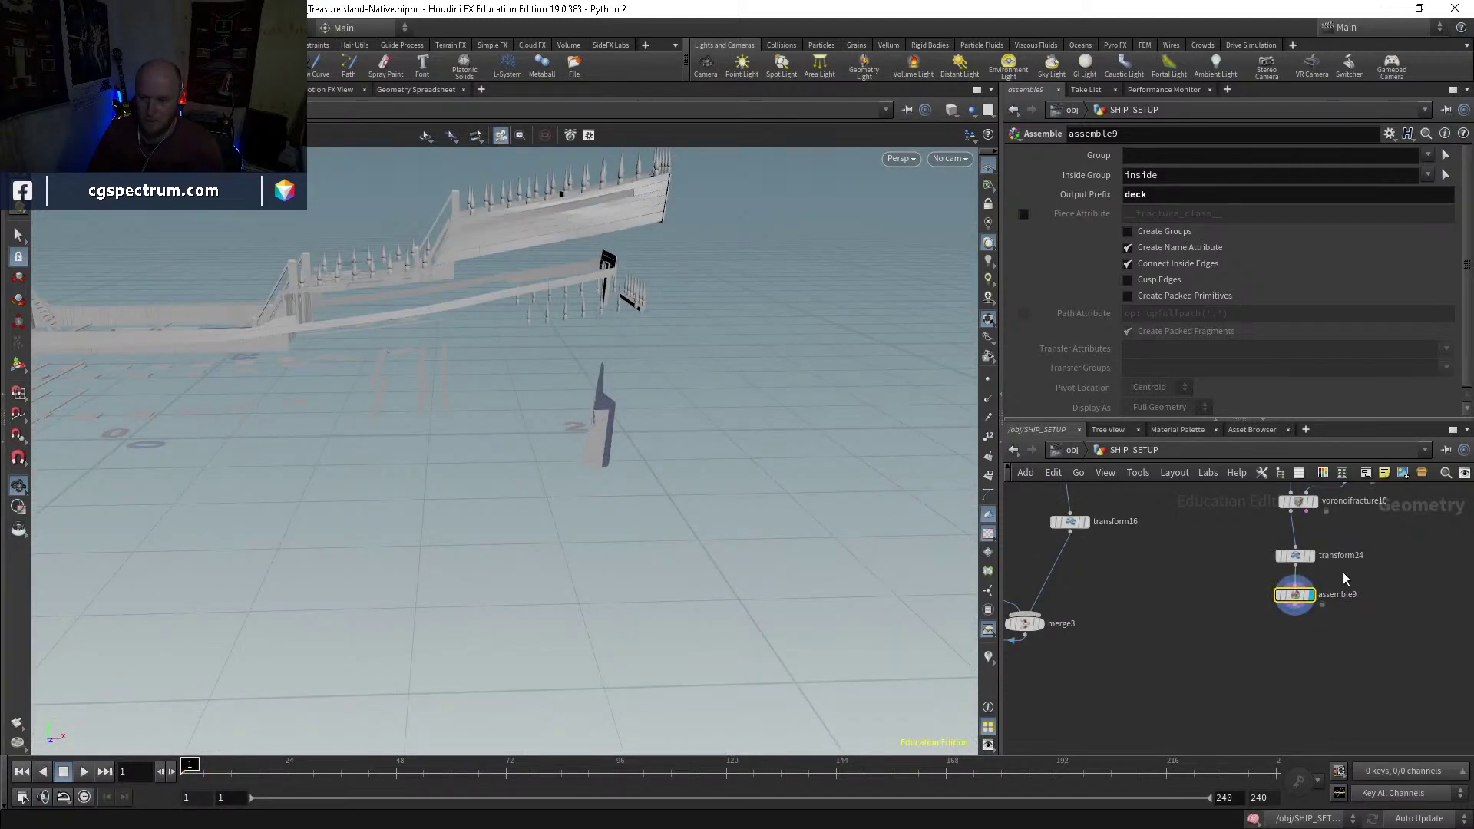
Step: Display transform23 and the Measure_and_split2 subnetwork upstream of assemble9
{"action": "middle_click_drag", "start_coordinate": [1339, 573], "coordinate": [1284, 727]}
{"action": "scroll", "coordinate": [1227, 578], "scroll_direction": "up", "scroll_amount": 3}
{"action": "left_click", "coordinate": [1279, 575]}
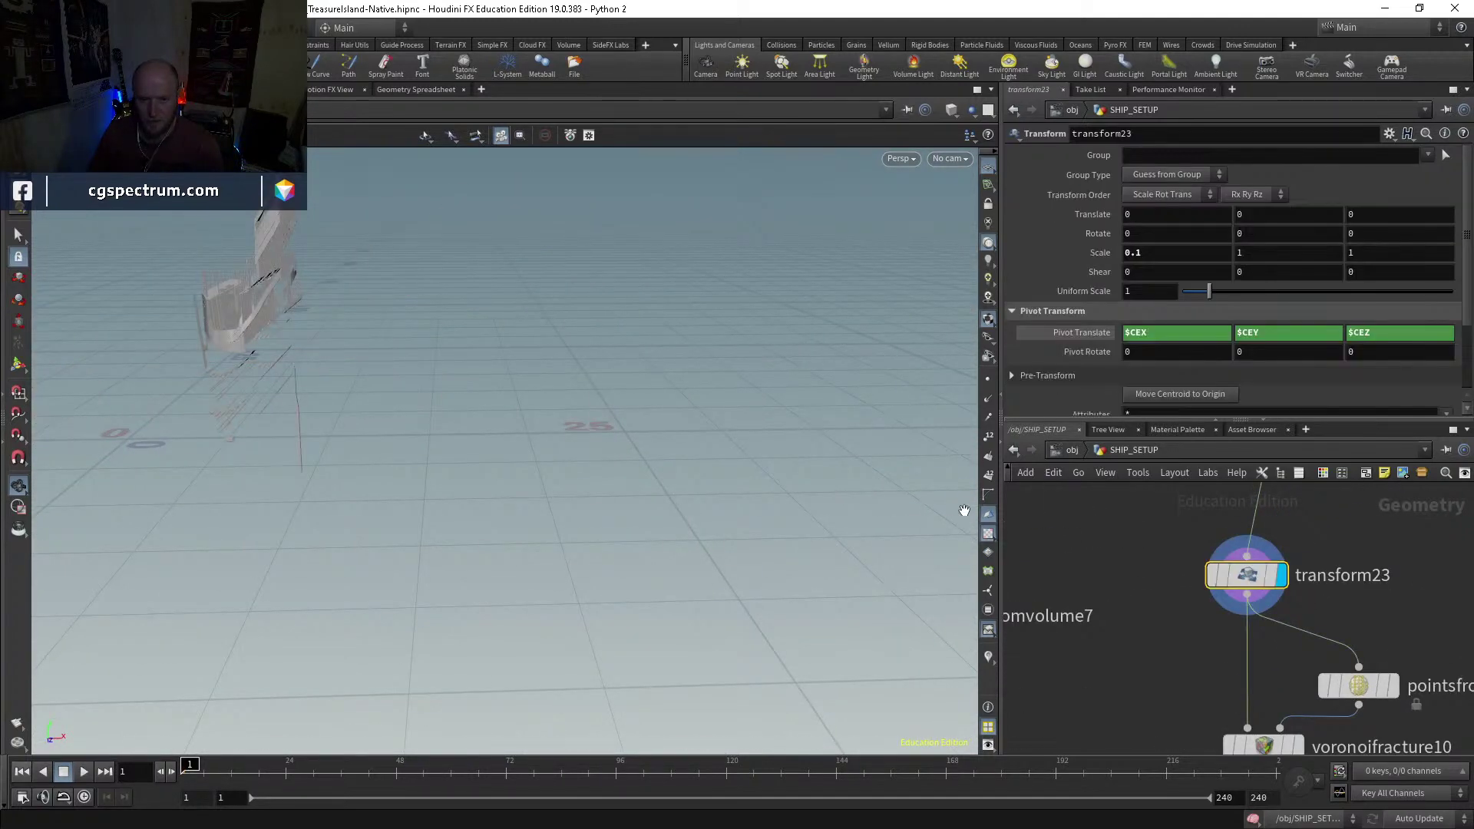
{"action": "middle_click_drag", "start_coordinate": [1295, 537], "coordinate": [1213, 678]}
{"action": "left_click", "coordinate": [1240, 571]}
Step: Examine Measure_and_split2's stern geometry from above and below in shaded and wireframe view
{"action": "left_click_drag", "start_coordinate": [478, 459], "coordinate": [403, 440]}
{"action": "right_click_drag", "start_coordinate": [402, 441], "coordinate": [780, 316]}
{"action": "left_click_drag", "start_coordinate": [780, 316], "coordinate": [648, 352]}
{"action": "right_click_drag", "start_coordinate": [648, 352], "coordinate": [832, 257]}
{"action": "mouse_move", "coordinate": [832, 257]}
{"action": "left_mouse_down"}
{"action": "mouse_move", "coordinate": [764, 268]}
{"action": "mouse_move", "coordinate": [822, 270]}
{"action": "mouse_move", "coordinate": [816, 293]}
{"action": "mouse_move", "coordinate": [468, 352]}
{"action": "mouse_move", "coordinate": [687, 352]}
{"action": "mouse_move", "coordinate": [658, 344]}
{"action": "mouse_move", "coordinate": [691, 334]}
{"action": "mouse_move", "coordinate": [701, 353]}
{"action": "mouse_move", "coordinate": [971, 352]}
{"action": "mouse_move", "coordinate": [664, 428]}
{"action": "mouse_move", "coordinate": [750, 520]}
{"action": "mouse_move", "coordinate": [799, 485]}
{"action": "mouse_move", "coordinate": [430, 480]}
{"action": "mouse_move", "coordinate": [794, 434]}
{"action": "mouse_move", "coordinate": [780, 503]}
{"action": "mouse_move", "coordinate": [833, 480]}
{"action": "mouse_move", "coordinate": [751, 485]}
{"action": "mouse_move", "coordinate": [865, 461]}
{"action": "mouse_move", "coordinate": [767, 526]}
{"action": "mouse_move", "coordinate": [762, 387]}
{"action": "mouse_move", "coordinate": [734, 510]}
{"action": "mouse_move", "coordinate": [780, 284]}
{"action": "mouse_move", "coordinate": [734, 457]}
{"action": "left_mouse_up"}
{"action": "key", "text": "shift+w"}
{"action": "key", "text": "shift+w"}
{"action": "key", "text": "shift+w"}
{"action": "key", "text": "shift+w"}
{"action": "key", "text": "w"}
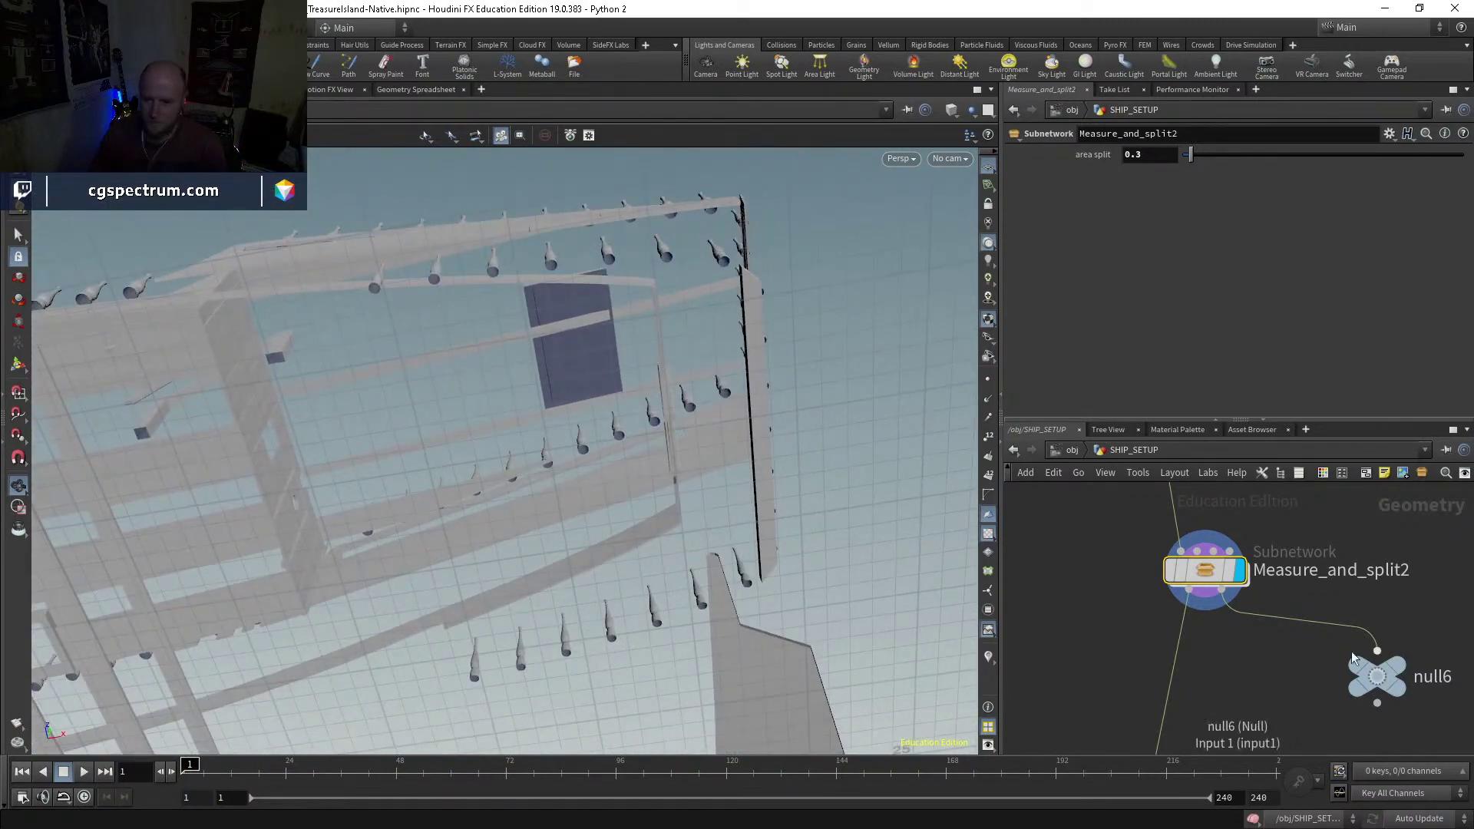
Step: Try to delete the loose rudder-shaped piece below the stern while Measure_and_split2 is displayed
{"action": "middle_click_drag", "start_coordinate": [1187, 667], "coordinate": [1177, 592]}
{"action": "scroll", "coordinate": [1178, 592], "scroll_direction": "down", "scroll_amount": 1}
{"action": "left_click_drag", "start_coordinate": [656, 459], "coordinate": [3, 252]}
{"action": "left_click", "coordinate": [18, 234]}
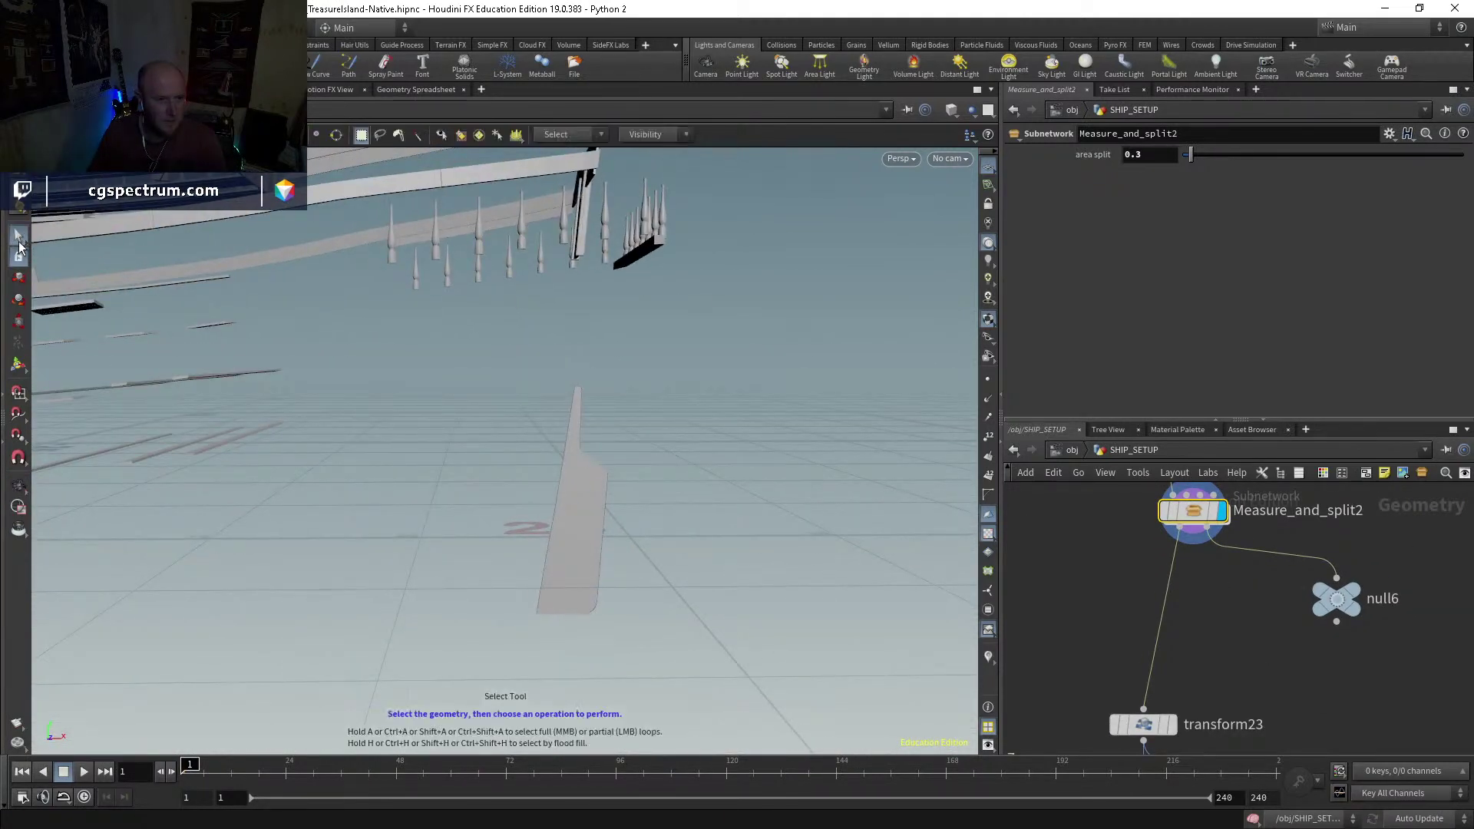
{"action": "left_click_drag", "start_coordinate": [518, 380], "coordinate": [725, 695]}
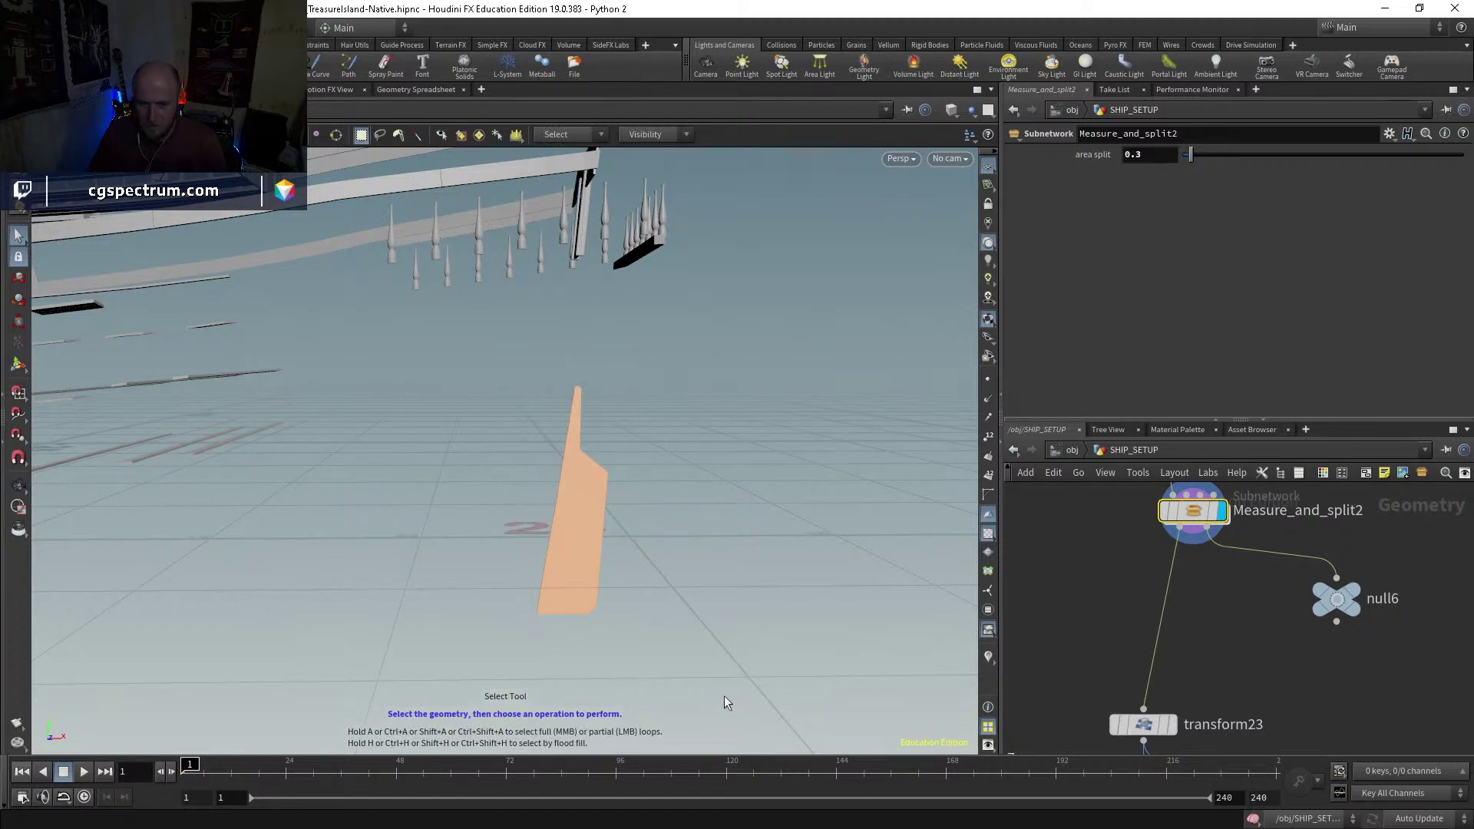
{"action": "key", "text": "Delete"}
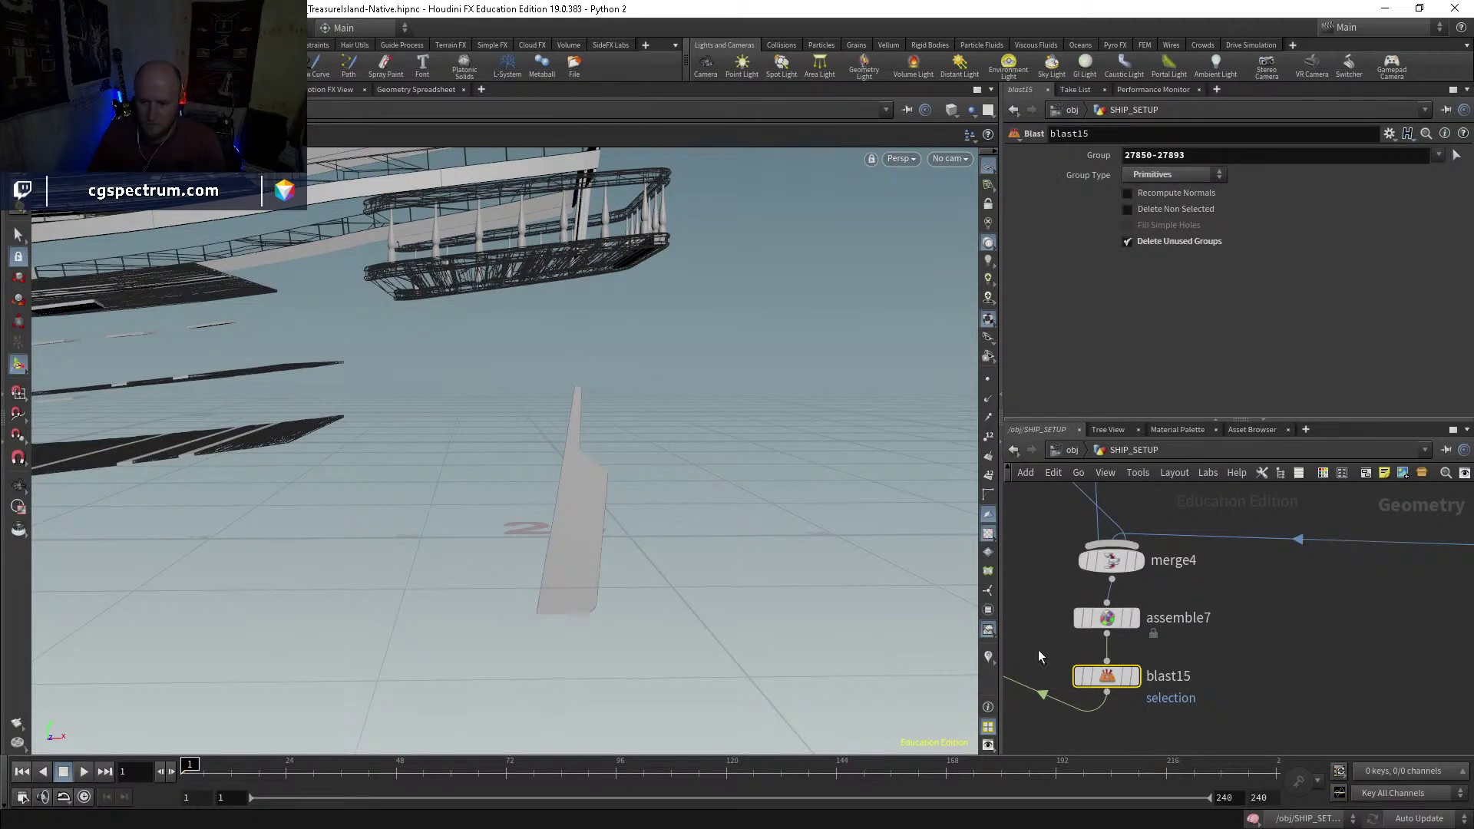
Step: Check the Blast node placed after assemble7 and delete it from the network
{"action": "left_click", "coordinate": [1135, 677]}
{"action": "scroll", "coordinate": [1188, 595], "scroll_direction": "down", "scroll_amount": 4}
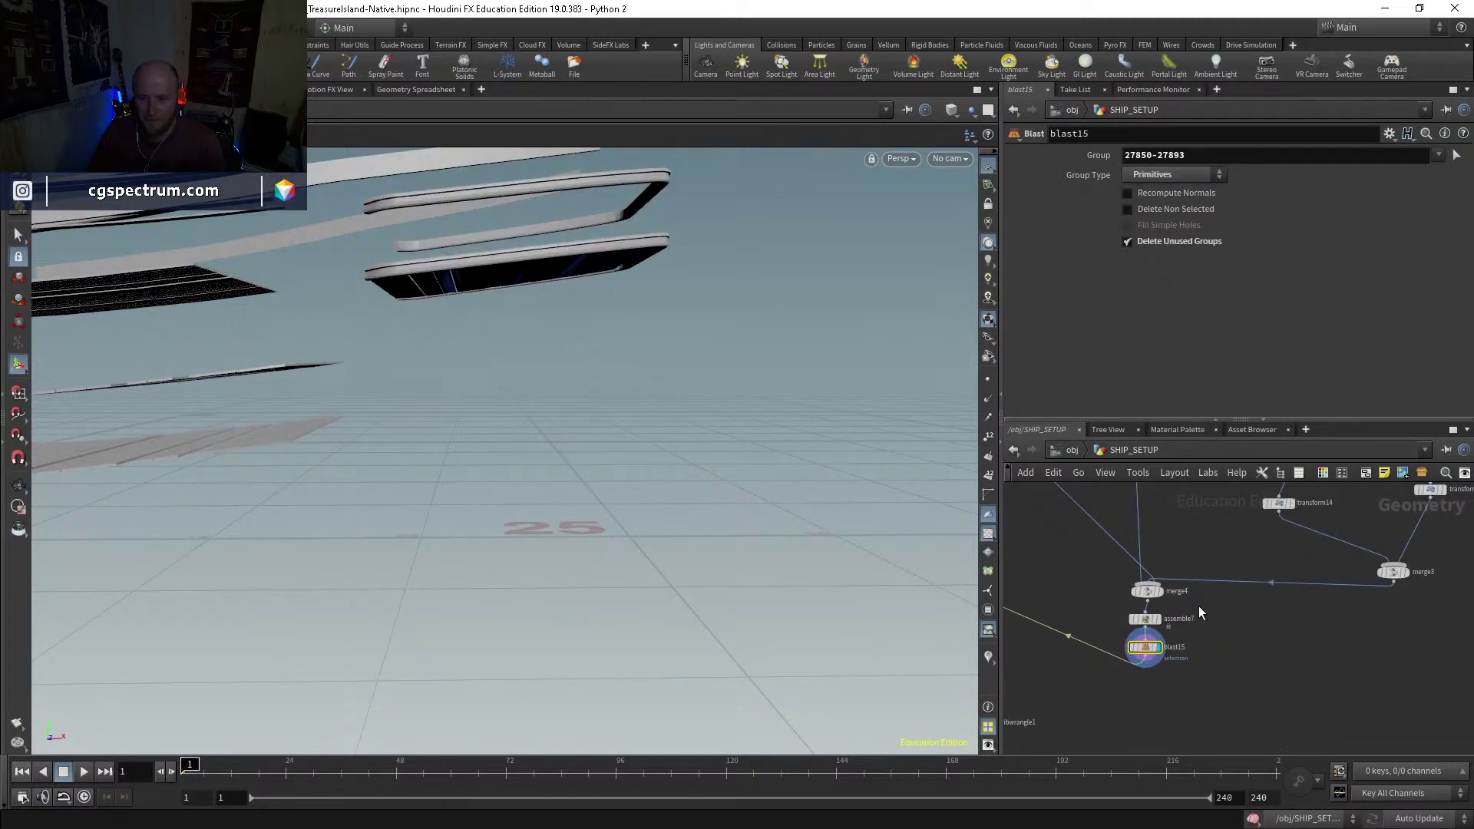
{"action": "scroll", "coordinate": [1237, 672], "scroll_direction": "down", "scroll_amount": 2}
{"action": "left_click_drag", "start_coordinate": [1195, 654], "coordinate": [1078, 634]}
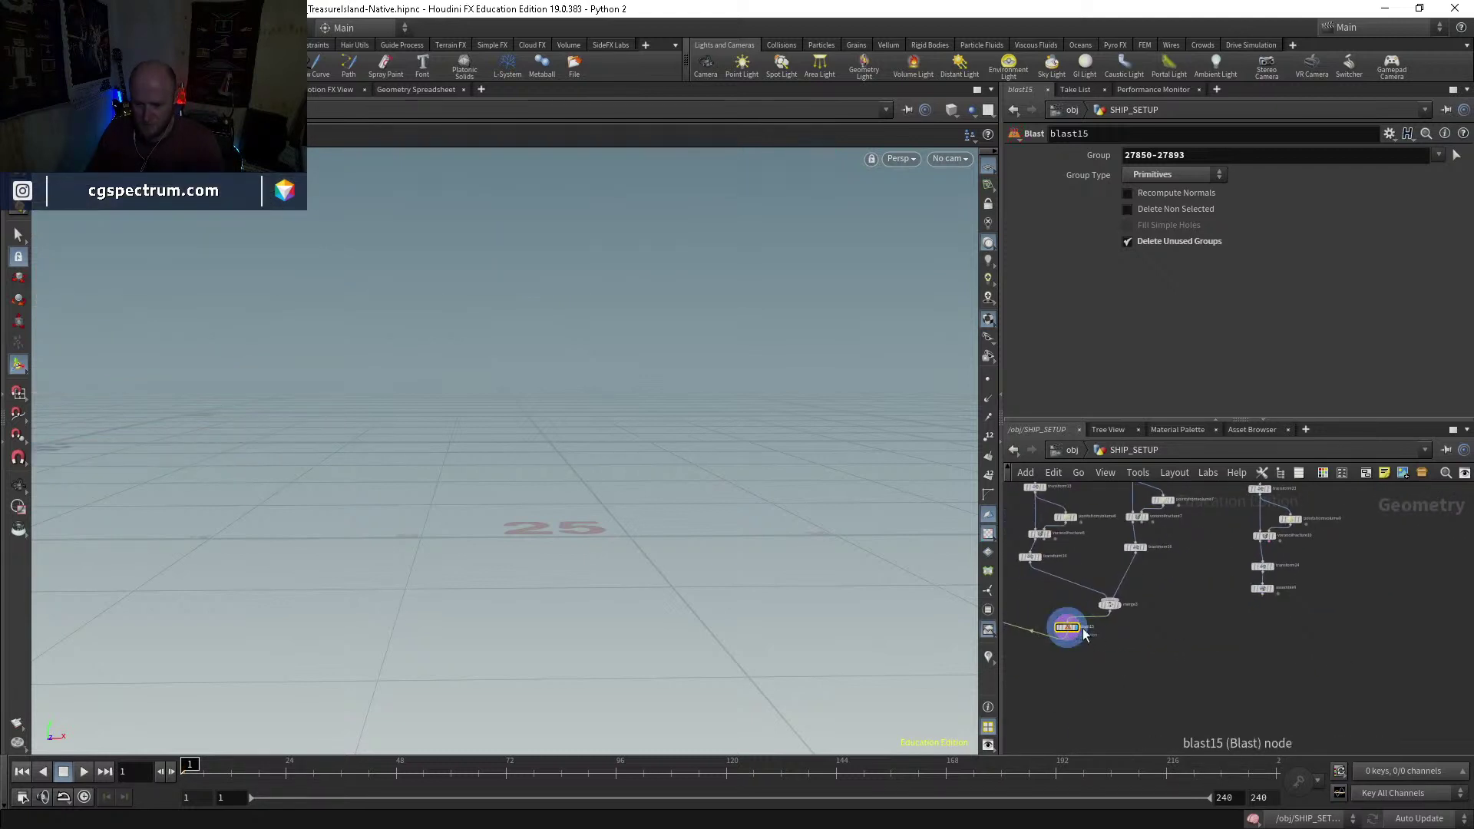
{"action": "key", "text": "Delete"}
Step: Display assemble9 and delete its loose rudder-shaped piece with a Blast node placed after it
{"action": "scroll", "coordinate": [1259, 583], "scroll_direction": "up", "scroll_amount": 5}
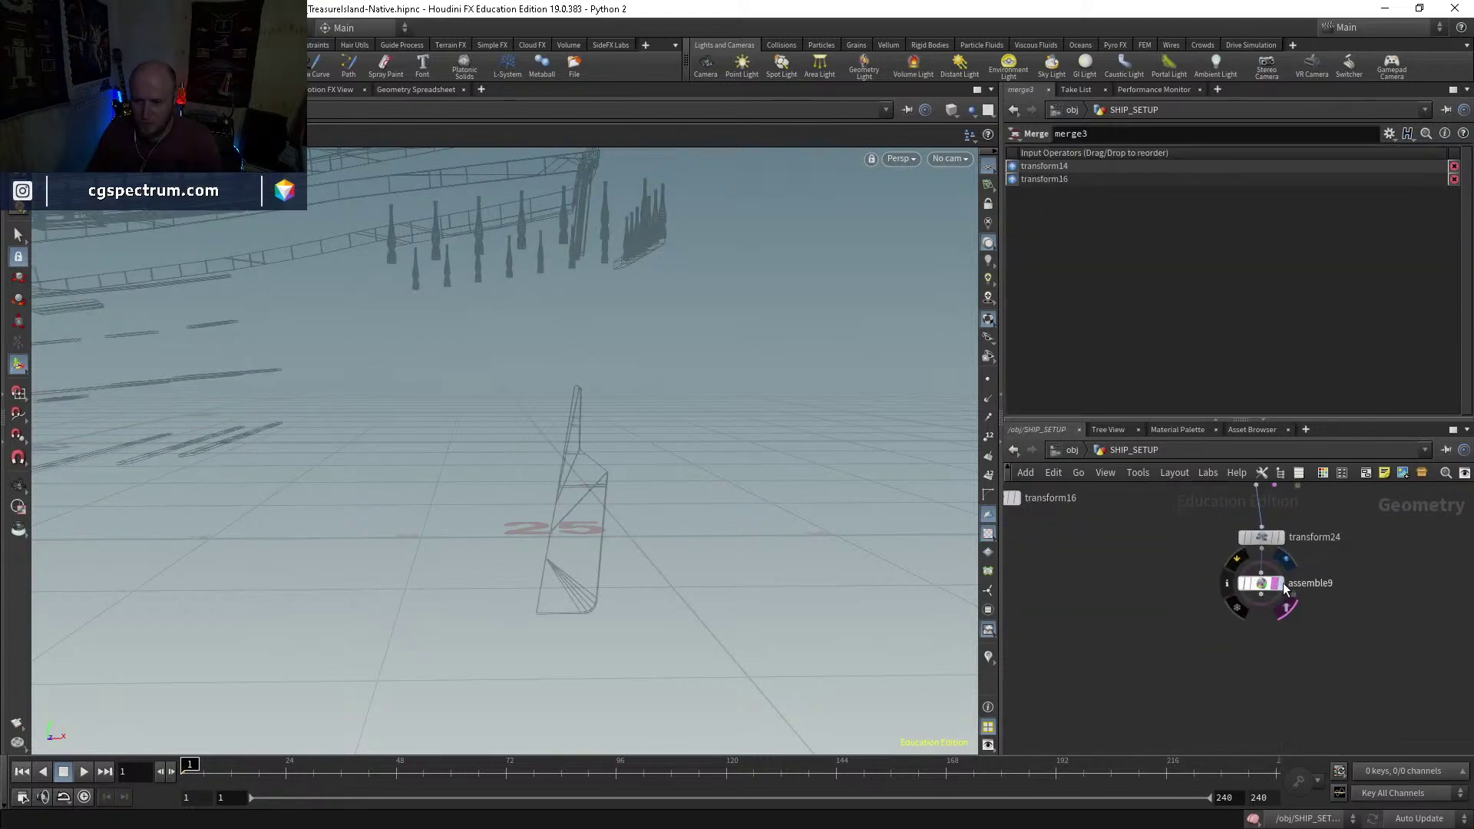
{"action": "left_click", "coordinate": [1283, 587]}
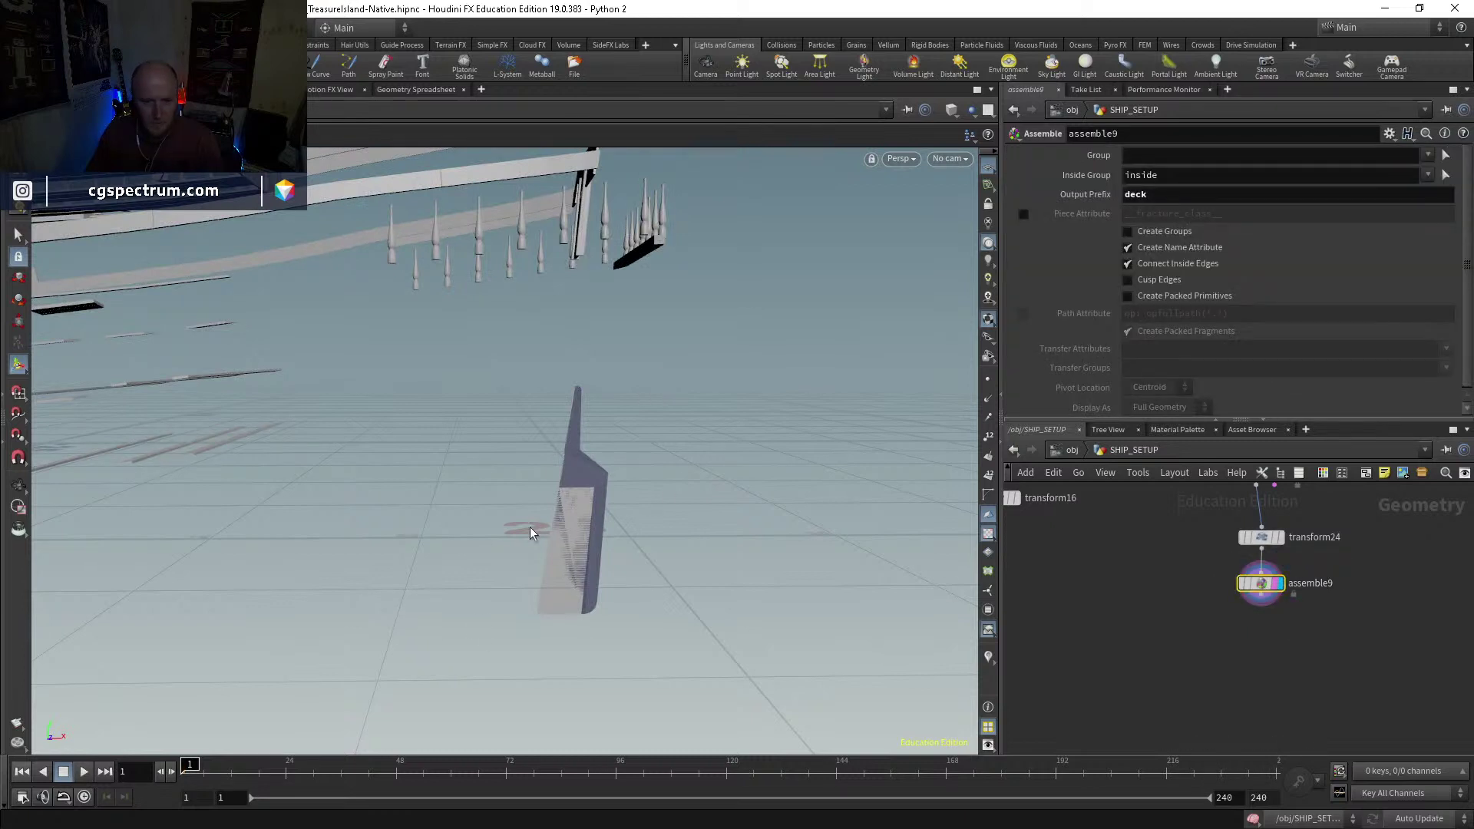
{"action": "key", "text": "s"}
{"action": "left_click_drag", "start_coordinate": [654, 390], "coordinate": [403, 650]}
{"action": "key", "text": "Delete"}
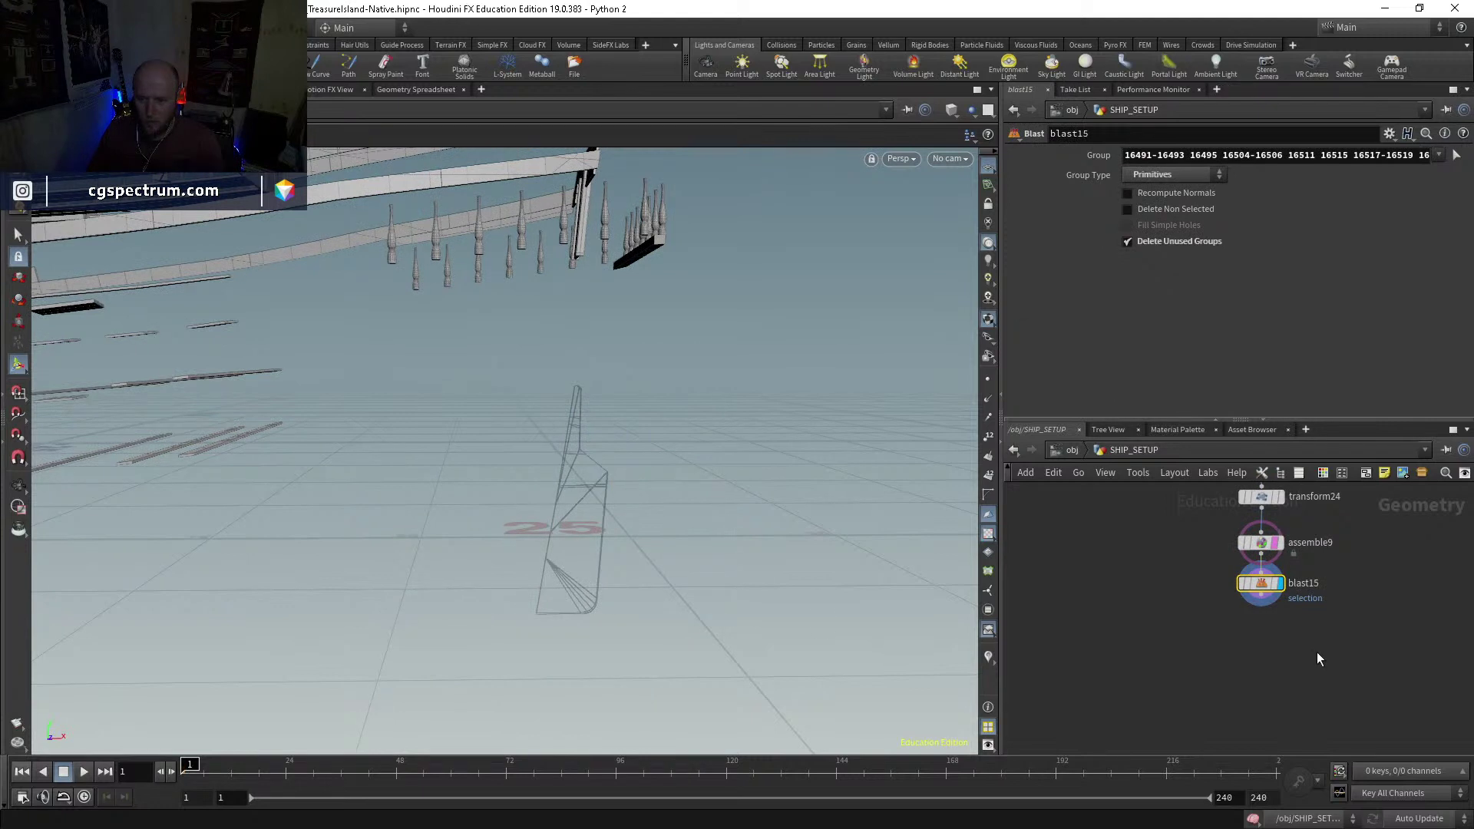
{"action": "left_click", "coordinate": [1279, 583]}
Step: Open the dopnet1 simulation network below the constraint setup
{"action": "scroll", "coordinate": [1135, 637], "scroll_direction": "down", "scroll_amount": 4}
{"action": "middle_click_drag", "start_coordinate": [1135, 637], "coordinate": [1355, 646]}
{"action": "middle_click_drag", "start_coordinate": [1145, 669], "coordinate": [1359, 648]}
{"action": "middle_click_drag", "start_coordinate": [1137, 741], "coordinate": [1217, 658]}
{"action": "scroll", "coordinate": [1208, 710], "scroll_direction": "up", "scroll_amount": 3}
{"action": "middle_click_drag", "start_coordinate": [1208, 714], "coordinate": [1200, 623]}
{"action": "scroll", "coordinate": [1150, 629], "scroll_direction": "up", "scroll_amount": 4}
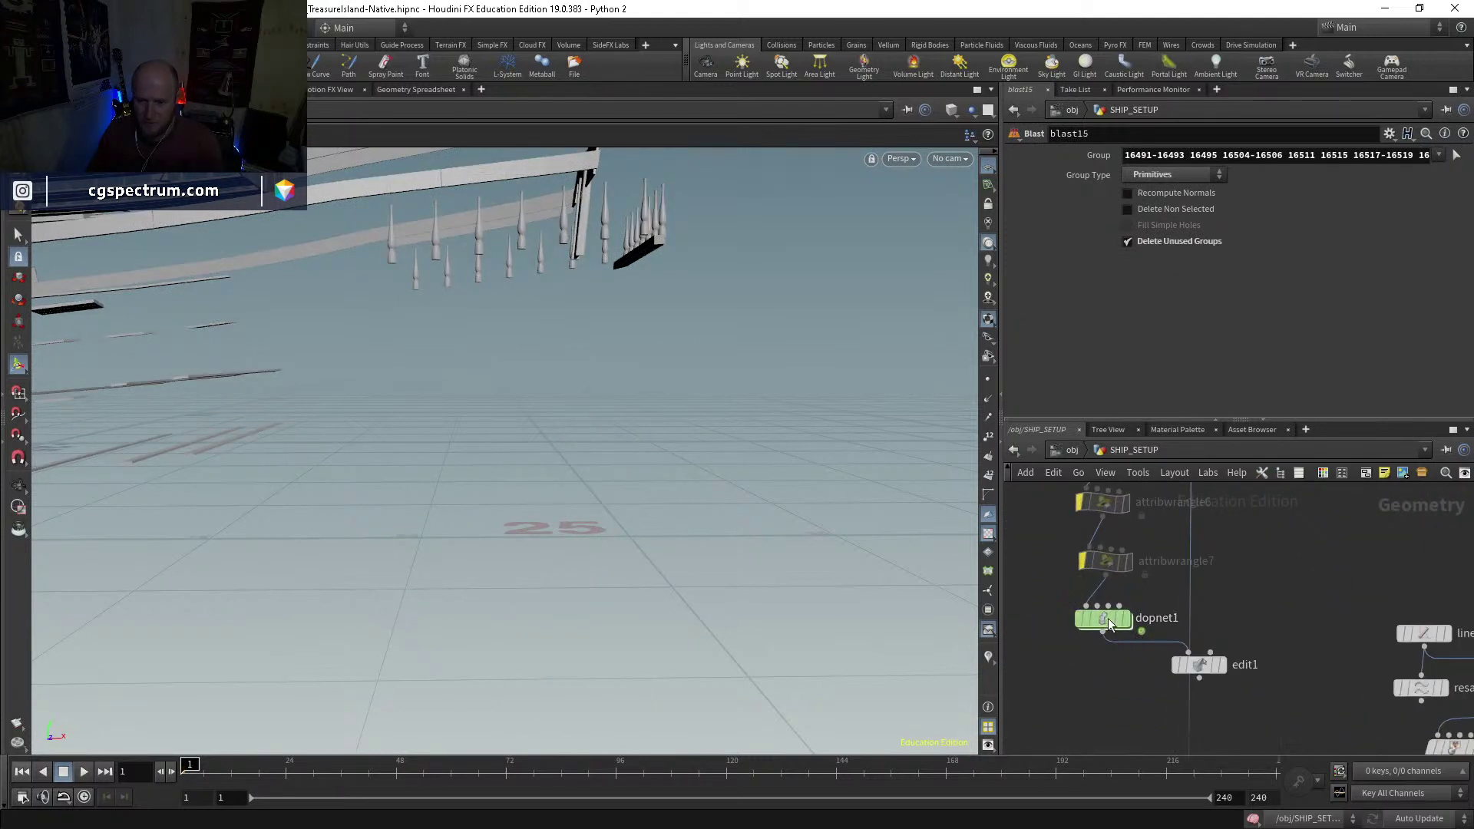
{"action": "double_click", "coordinate": [1078, 618]}
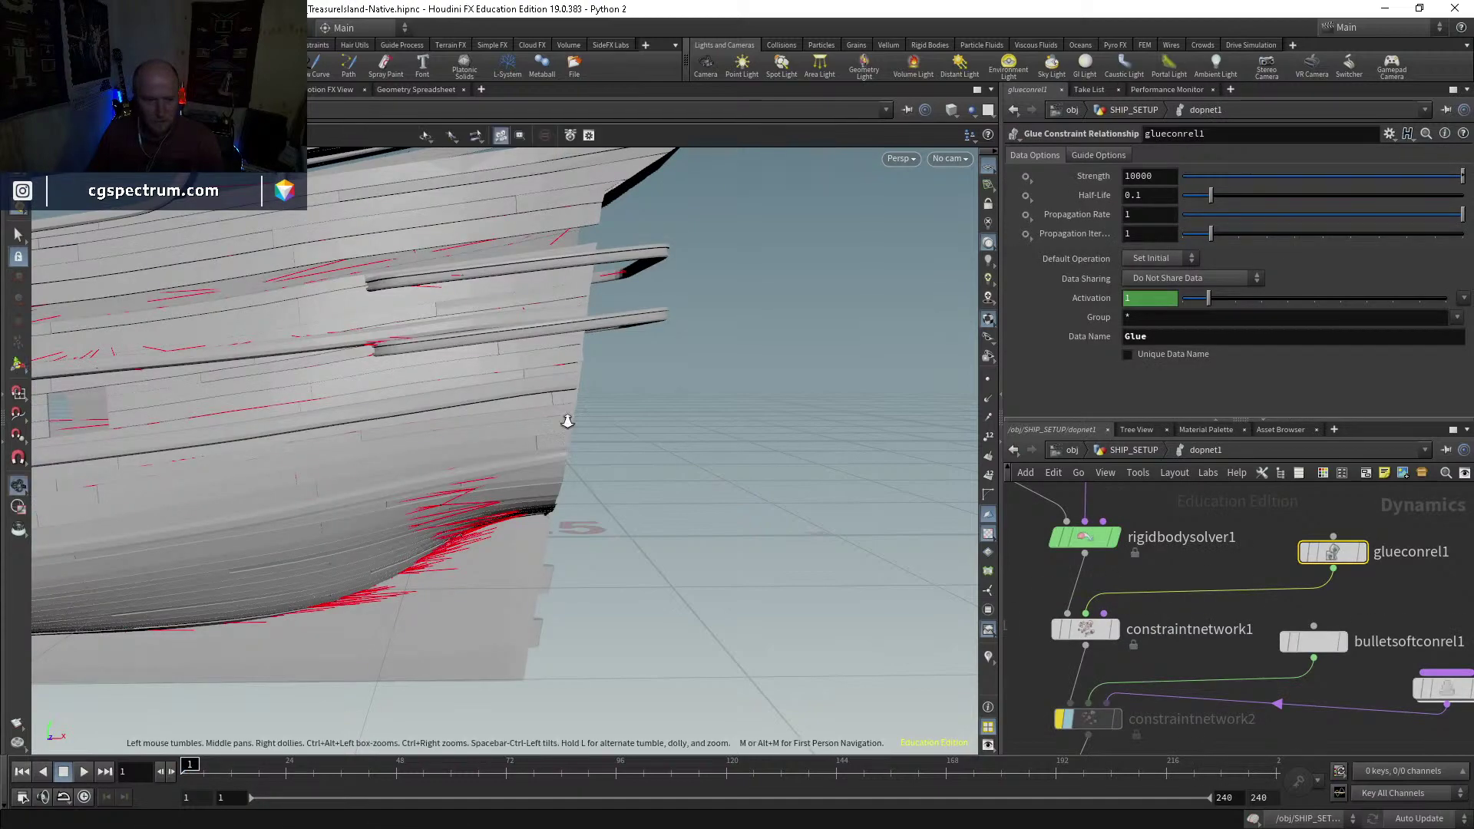
Step: Play the simulation with constraintnetwork2 bypassed, watching the whole ship, and return to frame 1
{"action": "scroll", "coordinate": [473, 608], "scroll_direction": "down", "scroll_amount": 3}
{"action": "mouse_move", "coordinate": [473, 608]}
{"action": "left_mouse_down"}
{"action": "mouse_move", "coordinate": [642, 609]}
{"action": "mouse_move", "coordinate": [632, 602]}
{"action": "mouse_move", "coordinate": [610, 602]}
{"action": "mouse_move", "coordinate": [620, 697]}
{"action": "mouse_move", "coordinate": [641, 645]}
{"action": "mouse_move", "coordinate": [681, 610]}
{"action": "mouse_move", "coordinate": [631, 608]}
{"action": "mouse_move", "coordinate": [658, 591]}
{"action": "mouse_move", "coordinate": [634, 595]}
{"action": "left_mouse_up"}
{"action": "key", "text": "w"}
{"action": "key", "text": "w"}
{"action": "key", "text": "w"}
{"action": "key", "text": "w"}
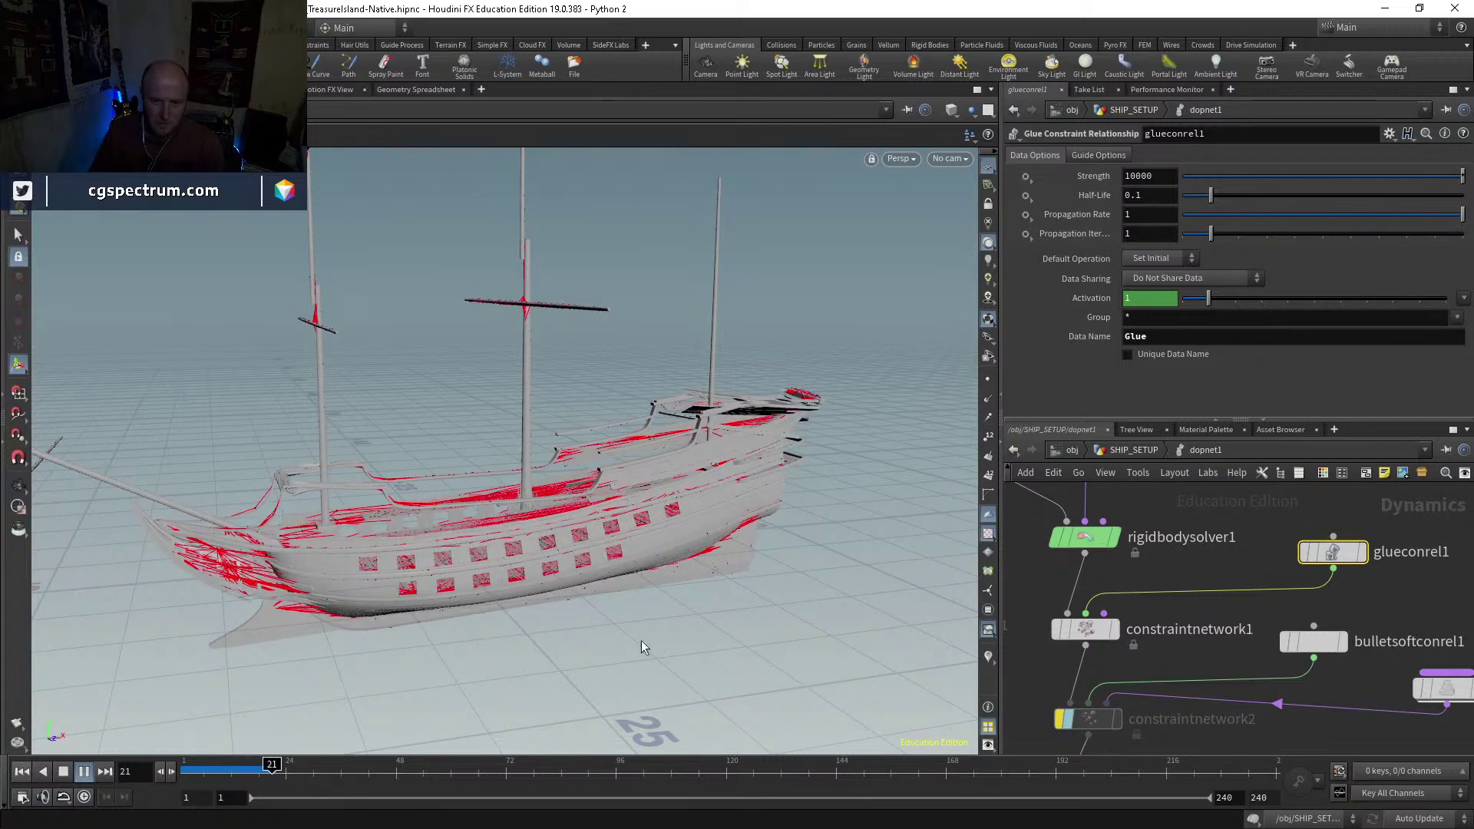
{"action": "mouse_move", "coordinate": [216, 774]}
{"action": "left_mouse_down"}
{"action": "mouse_move", "coordinate": [187, 768]}
{"action": "mouse_move", "coordinate": [241, 764]}
{"action": "mouse_move", "coordinate": [133, 748]}
{"action": "mouse_move", "coordinate": [189, 760]}
{"action": "left_mouse_up"}
Step: Turn constraintnetwork2 back on, replay the simulation from frame 1 and stop the cook
{"action": "scroll", "coordinate": [1169, 702], "scroll_direction": "down", "scroll_amount": 2}
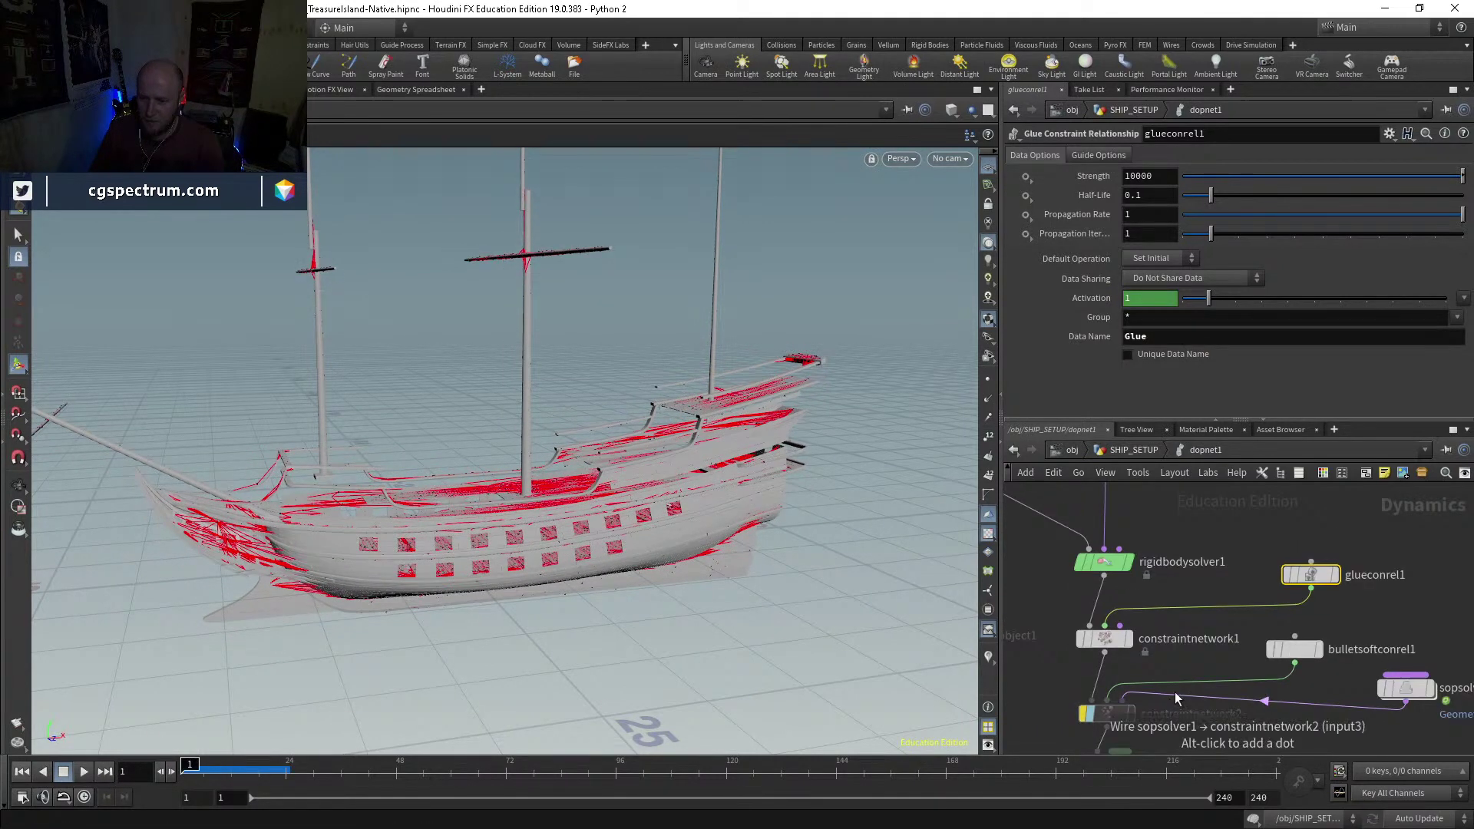
{"action": "middle_click_drag", "start_coordinate": [1170, 699], "coordinate": [1195, 621]}
{"action": "scroll", "coordinate": [1115, 643], "scroll_direction": "up", "scroll_amount": 3}
{"action": "left_click", "coordinate": [1105, 634]}
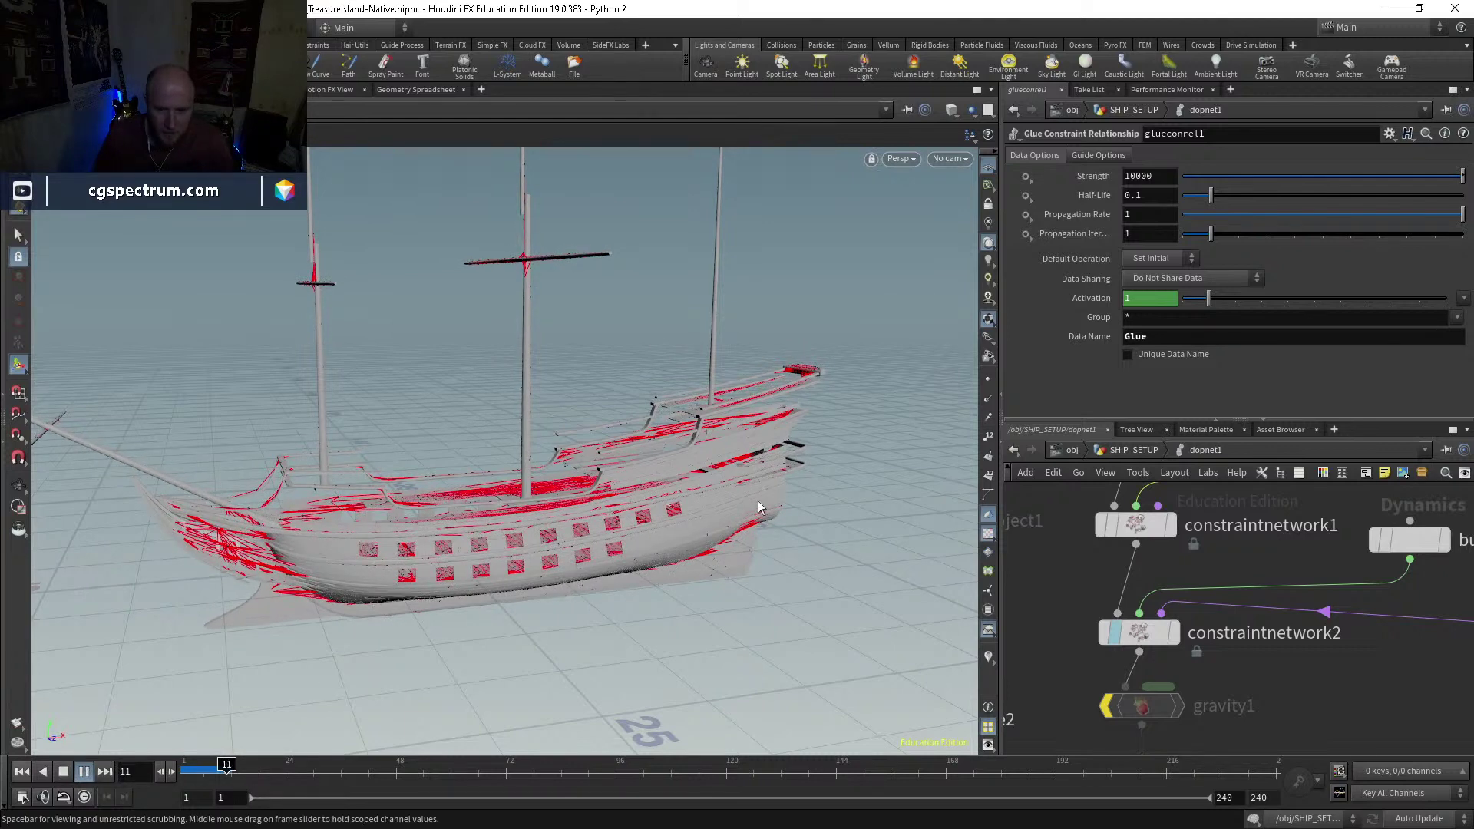
{"action": "left_click", "coordinate": [187, 774]}
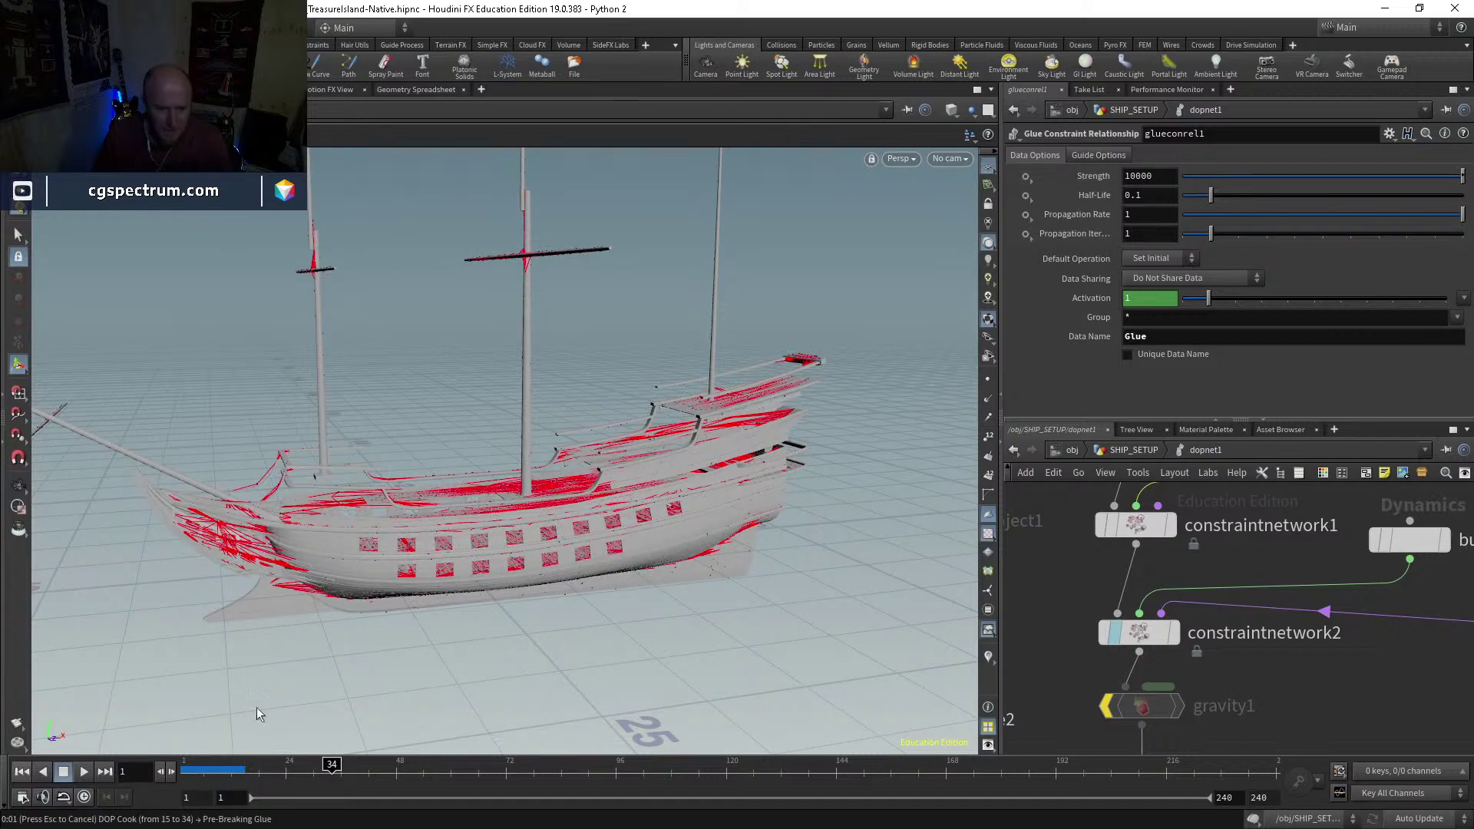
{"action": "key", "text": "Escape"}
Step: Scrub the first simulated frames and examine the stern's constraints in wireframe, returning to frame 1
{"action": "left_click_drag", "start_coordinate": [276, 713], "coordinate": [195, 710]}
{"action": "left_click_drag", "start_coordinate": [189, 771], "coordinate": [217, 772]}
{"action": "right_click_drag", "start_coordinate": [775, 537], "coordinate": [453, 418]}
{"action": "key", "text": "shift+w"}
{"action": "mouse_move", "coordinate": [454, 417]}
{"action": "left_mouse_down"}
{"action": "mouse_move", "coordinate": [569, 437]}
{"action": "mouse_move", "coordinate": [638, 509]}
{"action": "left_mouse_up"}
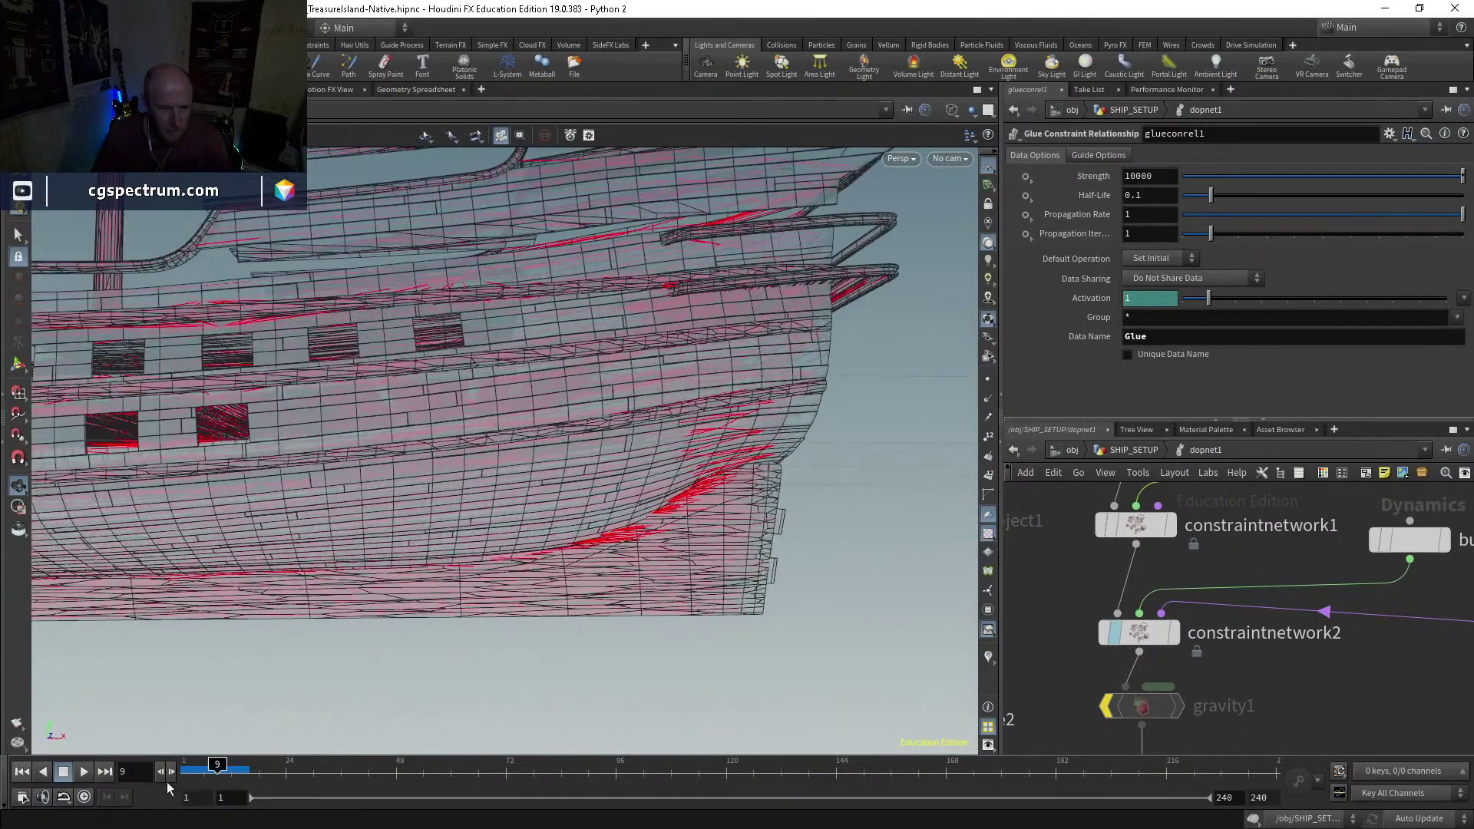
{"action": "left_click_drag", "start_coordinate": [188, 772], "coordinate": [163, 756]}
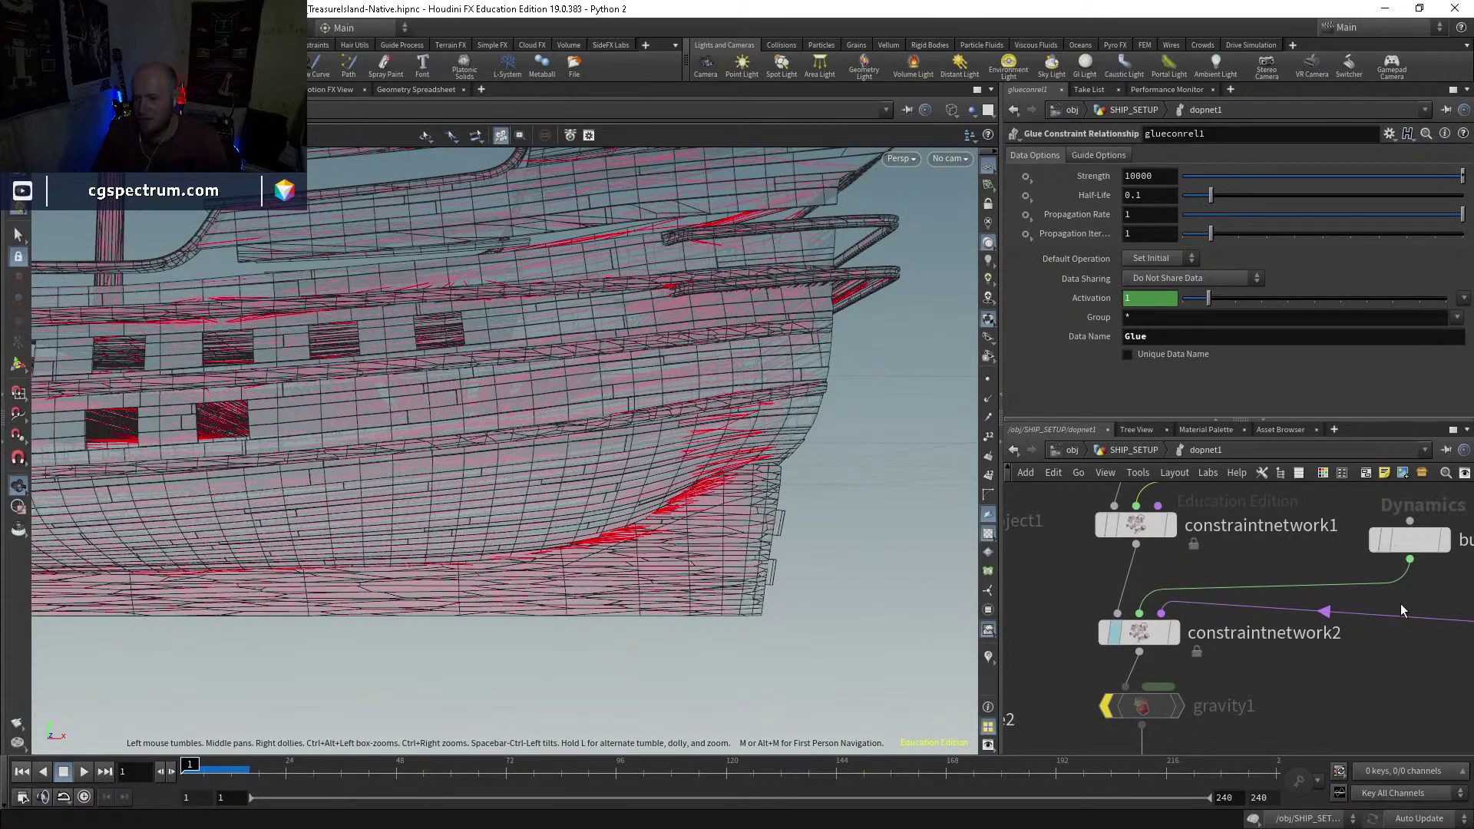
Step: Leave dopnet1 for the SHIP_SETUP network and select blast15 below assemble9
{"action": "scroll", "coordinate": [1362, 673], "scroll_direction": "down", "scroll_amount": 4}
{"action": "scroll", "coordinate": [1333, 676], "scroll_direction": "down", "scroll_amount": 3}
{"action": "key", "text": "u"}
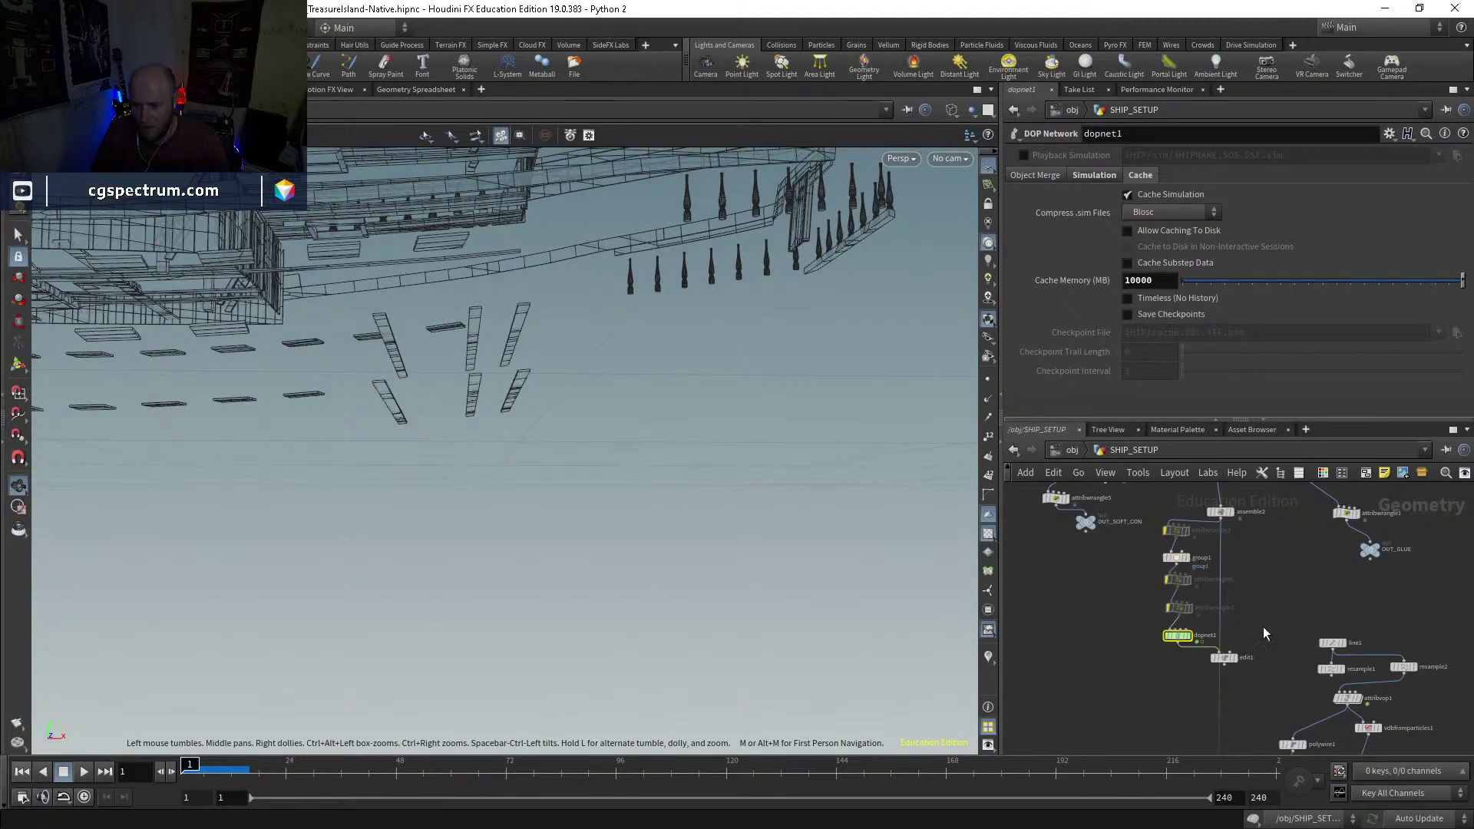
{"action": "scroll", "coordinate": [1259, 530], "scroll_direction": "up", "scroll_amount": 3}
{"action": "middle_click_drag", "start_coordinate": [1357, 569], "coordinate": [1236, 619]}
{"action": "scroll", "coordinate": [1325, 595], "scroll_direction": "up", "scroll_amount": 5}
{"action": "left_click", "coordinate": [1299, 550]}
{"action": "left_click", "coordinate": [1299, 568]}
{"action": "scroll", "coordinate": [1295, 596], "scroll_direction": "down", "scroll_amount": 3}
{"action": "scroll", "coordinate": [1295, 600], "scroll_direction": "down", "scroll_amount": 3}
{"action": "scroll", "coordinate": [1329, 634], "scroll_direction": "up", "scroll_amount": 5}
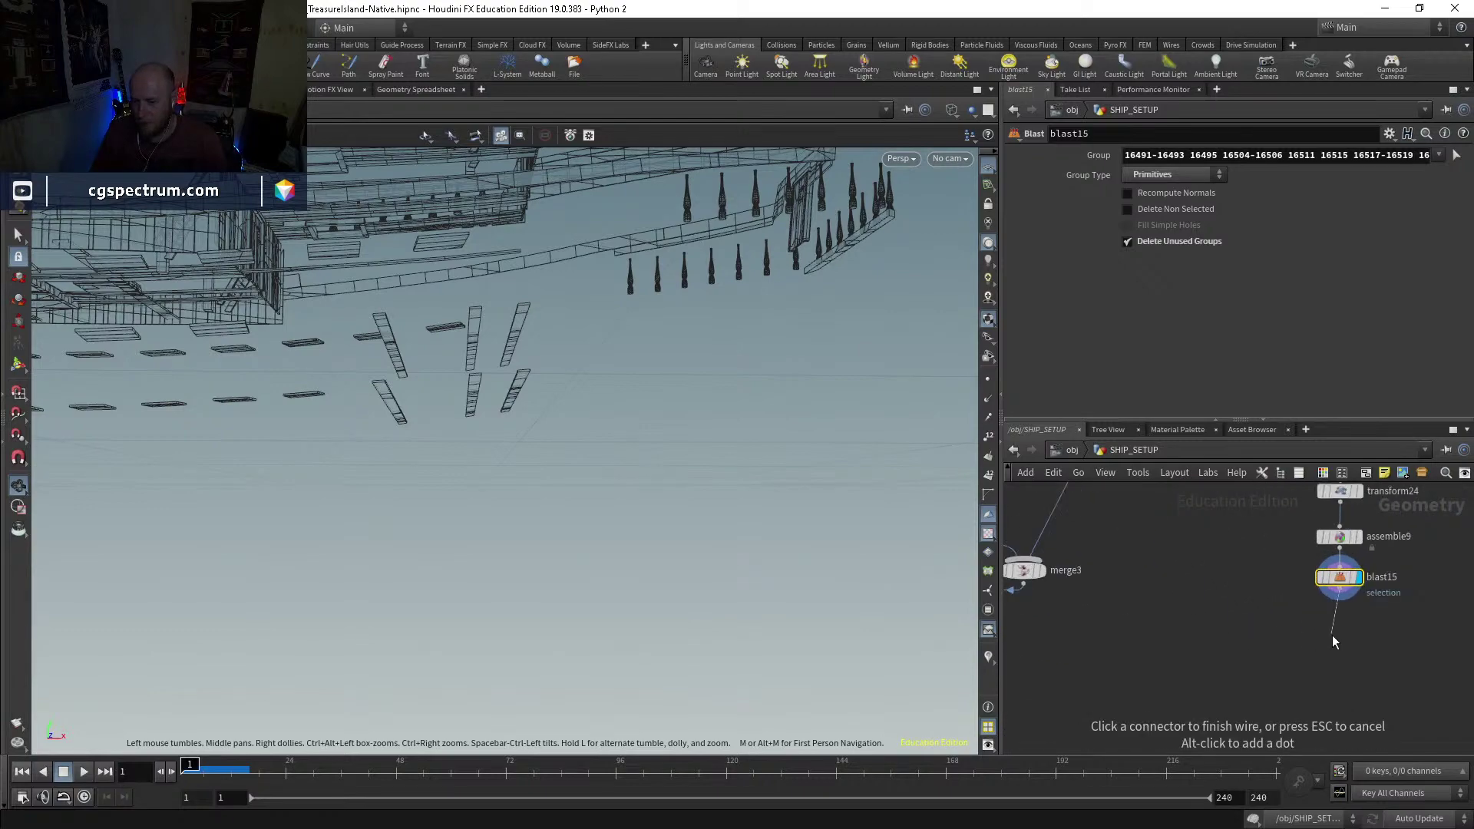
{"action": "key", "text": "Escape"}
Step: Examine blast15's deck pieces around the stern in shaded view
{"action": "middle_click_drag", "start_coordinate": [1329, 634], "coordinate": [1213, 664]}
{"action": "mouse_move", "coordinate": [833, 437]}
{"action": "left_mouse_down"}
{"action": "mouse_move", "coordinate": [859, 352]}
{"action": "mouse_move", "coordinate": [730, 437]}
{"action": "left_mouse_up"}
{"action": "key", "text": "shift+w"}
{"action": "right_click_drag", "start_coordinate": [731, 437], "coordinate": [775, 330]}
{"action": "mouse_move", "coordinate": [775, 330]}
{"action": "left_mouse_down"}
{"action": "mouse_move", "coordinate": [873, 221]}
{"action": "mouse_move", "coordinate": [816, 312]}
{"action": "mouse_move", "coordinate": [839, 369]}
{"action": "mouse_move", "coordinate": [813, 326]}
{"action": "mouse_move", "coordinate": [734, 360]}
{"action": "mouse_move", "coordinate": [681, 333]}
{"action": "mouse_move", "coordinate": [675, 372]}
{"action": "mouse_move", "coordinate": [691, 361]}
{"action": "left_mouse_up"}
Step: Insert a PolyFill node between Measure_and_split2 and transform23 and display it
{"action": "middle_click_drag", "start_coordinate": [1383, 504], "coordinate": [1313, 670]}
{"action": "middle_click_drag", "start_coordinate": [1261, 531], "coordinate": [1262, 628]}
{"action": "middle_click_drag", "start_coordinate": [1211, 560], "coordinate": [1196, 638]}
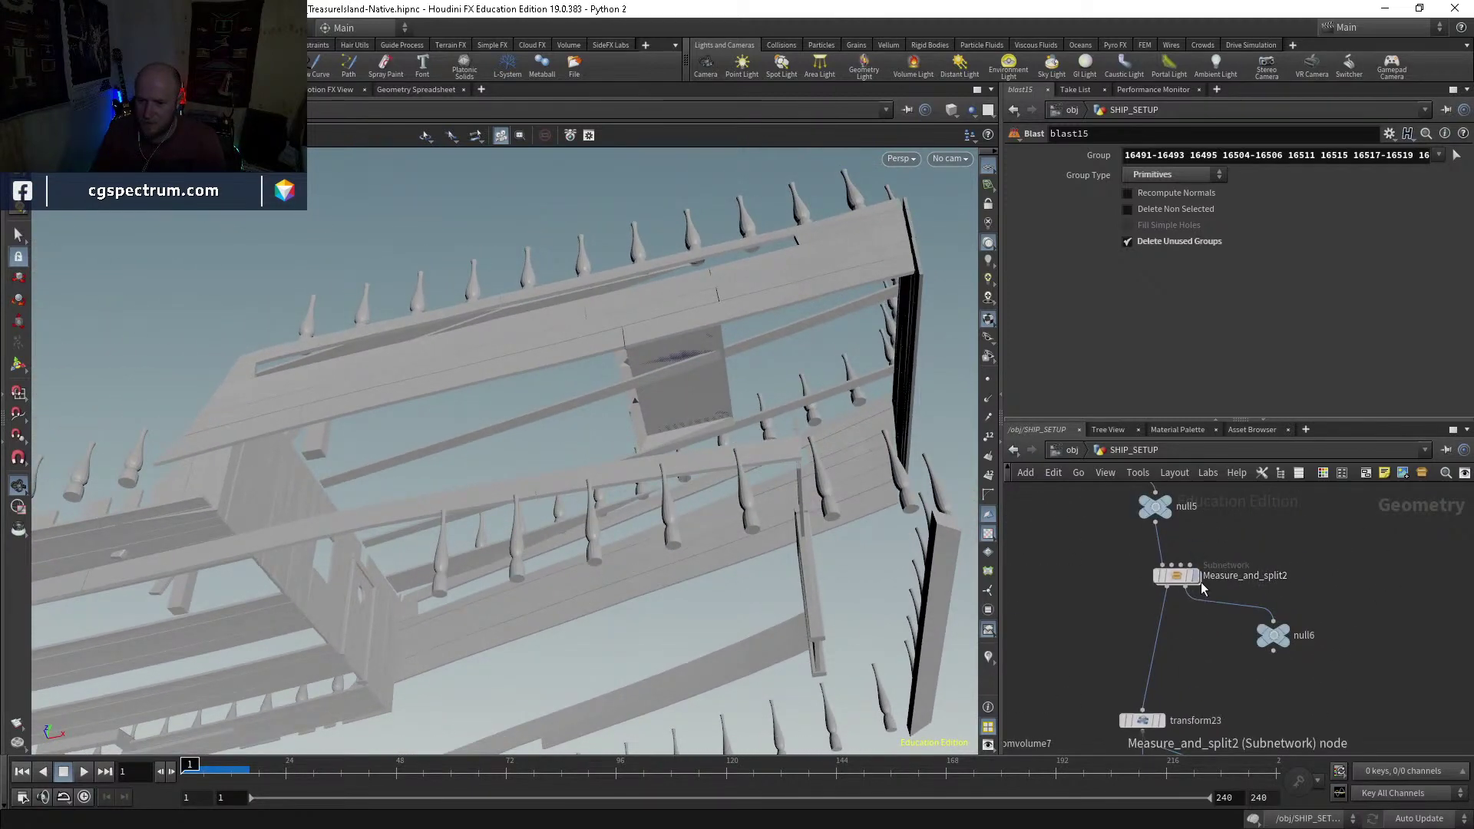
{"action": "left_click", "coordinate": [1175, 574]}
{"action": "key", "text": "Tab"}
{"action": "type", "text": "po"}
{"action": "key", "text": "Return"}
{"action": "left_click", "coordinate": [1186, 631]}
{"action": "left_click_drag", "start_coordinate": [1186, 640], "coordinate": [1158, 653]}
{"action": "left_click", "coordinate": [1178, 651]}
Step: Check the filled deck geometry in shaded and wireframe view and read polyfill7's node information
{"action": "left_click_drag", "start_coordinate": [722, 369], "coordinate": [826, 594]}
{"action": "key", "text": "w"}
{"action": "mouse_move", "coordinate": [682, 385]}
{"action": "left_mouse_down"}
{"action": "mouse_move", "coordinate": [803, 371]}
{"action": "mouse_move", "coordinate": [698, 342]}
{"action": "mouse_move", "coordinate": [710, 520]}
{"action": "mouse_move", "coordinate": [676, 564]}
{"action": "mouse_move", "coordinate": [576, 519]}
{"action": "mouse_move", "coordinate": [437, 493]}
{"action": "mouse_move", "coordinate": [512, 435]}
{"action": "mouse_move", "coordinate": [461, 527]}
{"action": "left_mouse_up"}
{"action": "key", "text": "w"}
{"action": "key", "text": "w"}
{"action": "middle_click_drag", "start_coordinate": [1121, 663], "coordinate": [1195, 592]}
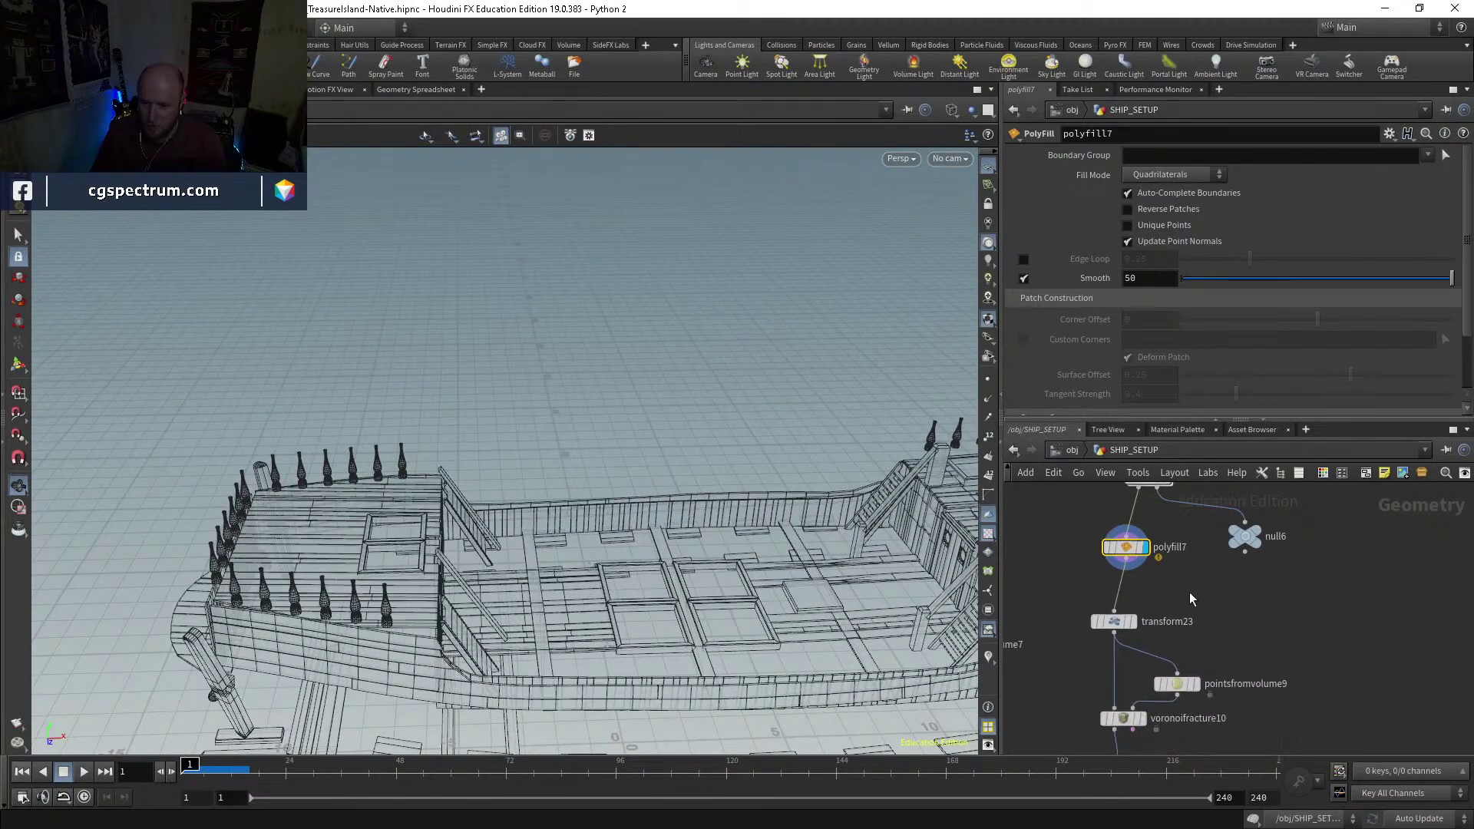
{"action": "middle_click", "coordinate": [1127, 551]}
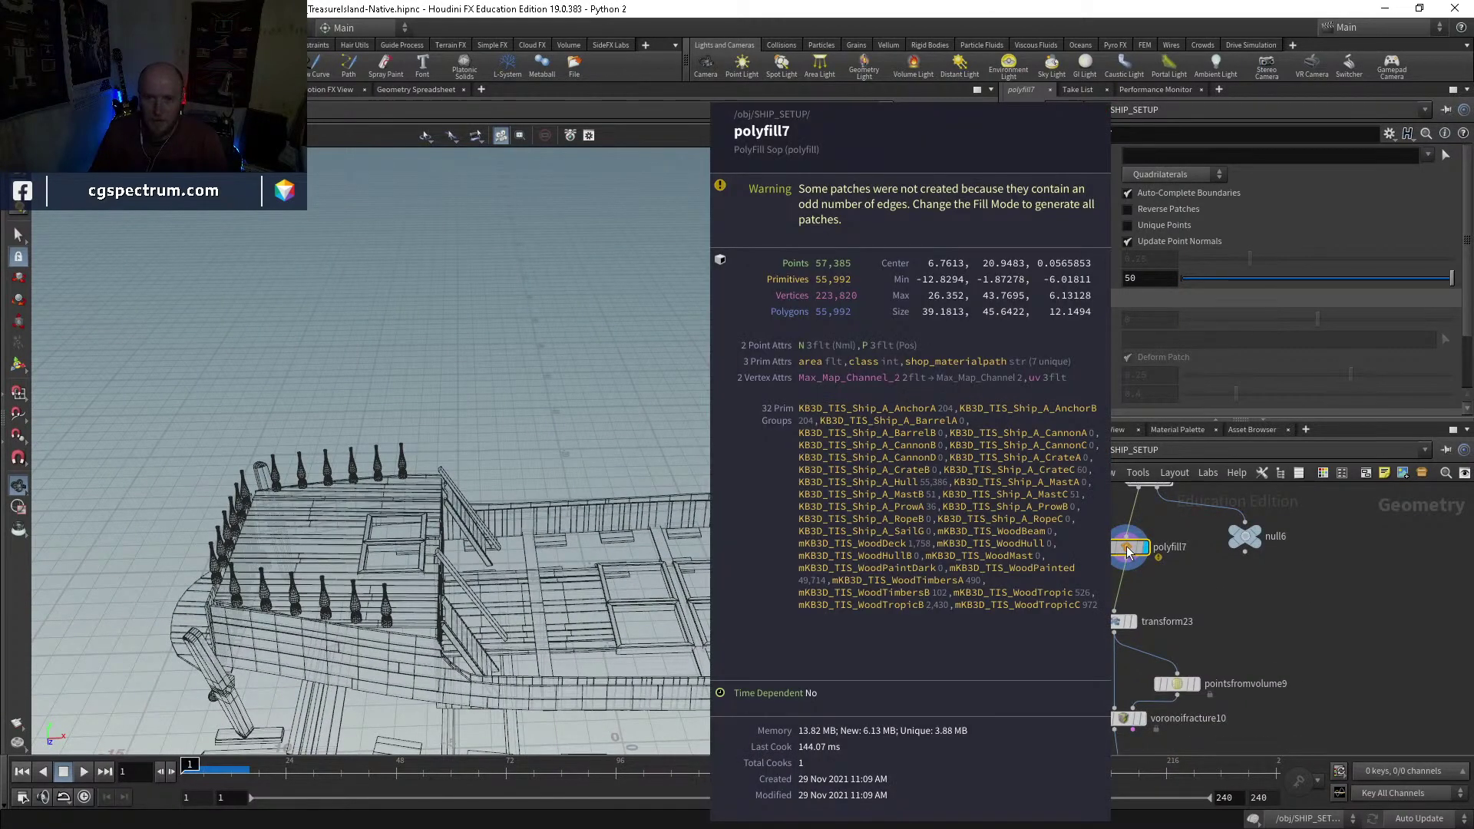
Step: Inspect polyfill7's filled planks and railings up close in wireframe
{"action": "scroll", "coordinate": [1127, 548], "scroll_direction": "down", "scroll_amount": 1}
{"action": "middle_click_drag", "start_coordinate": [1204, 635], "coordinate": [1190, 531]}
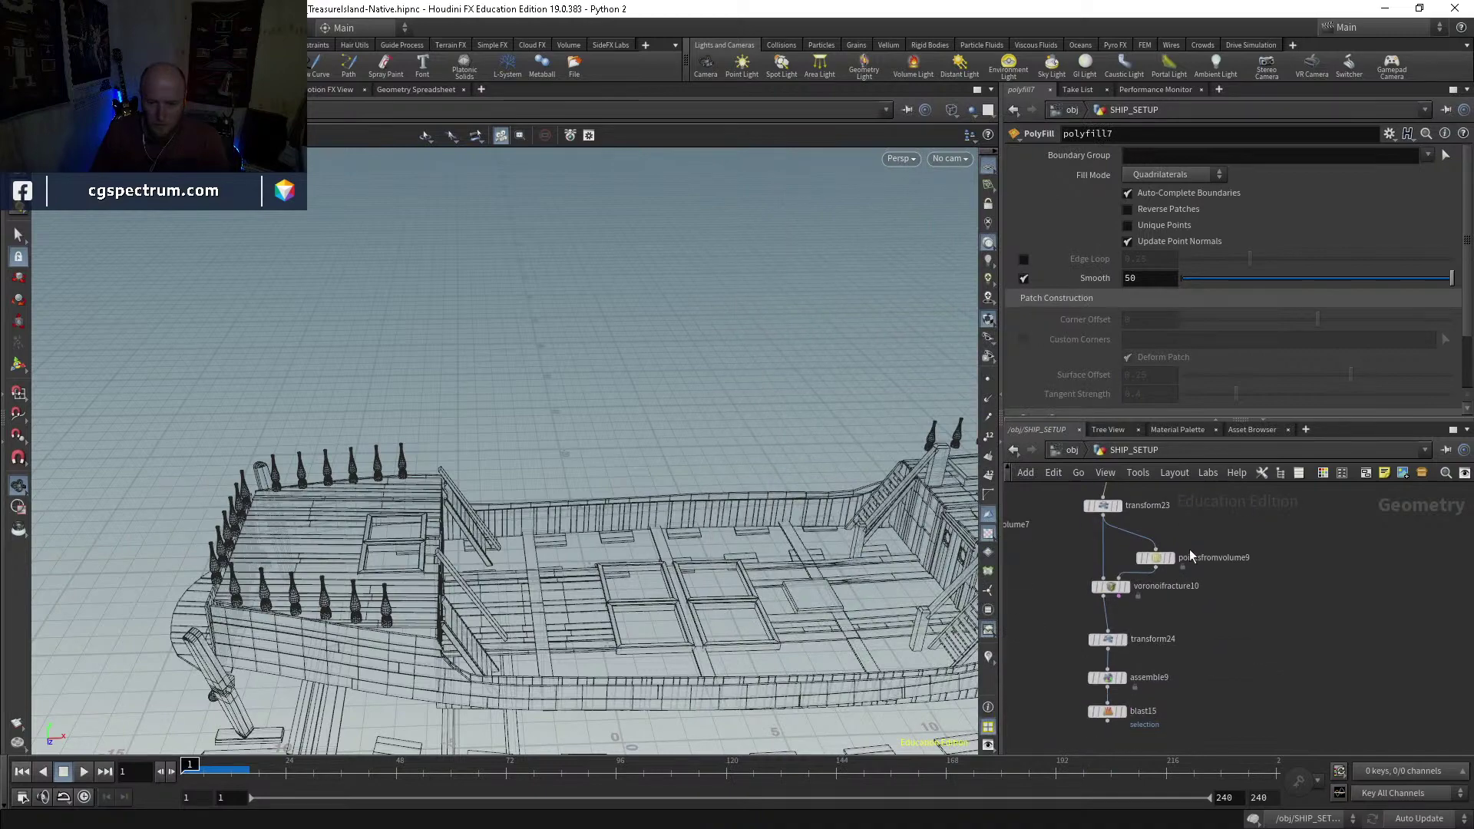
{"action": "right_click_drag", "start_coordinate": [714, 485], "coordinate": [615, 546]}
{"action": "middle_click_drag", "start_coordinate": [614, 546], "coordinate": [266, 370]}
{"action": "mouse_move", "coordinate": [265, 370]}
{"action": "left_mouse_down"}
{"action": "mouse_move", "coordinate": [655, 415]}
{"action": "mouse_move", "coordinate": [615, 480]}
{"action": "mouse_move", "coordinate": [655, 297]}
{"action": "mouse_move", "coordinate": [491, 553]}
{"action": "mouse_move", "coordinate": [565, 645]}
{"action": "mouse_move", "coordinate": [455, 690]}
{"action": "mouse_move", "coordinate": [408, 510]}
{"action": "mouse_move", "coordinate": [609, 500]}
{"action": "left_mouse_up"}
{"action": "key", "text": "w"}
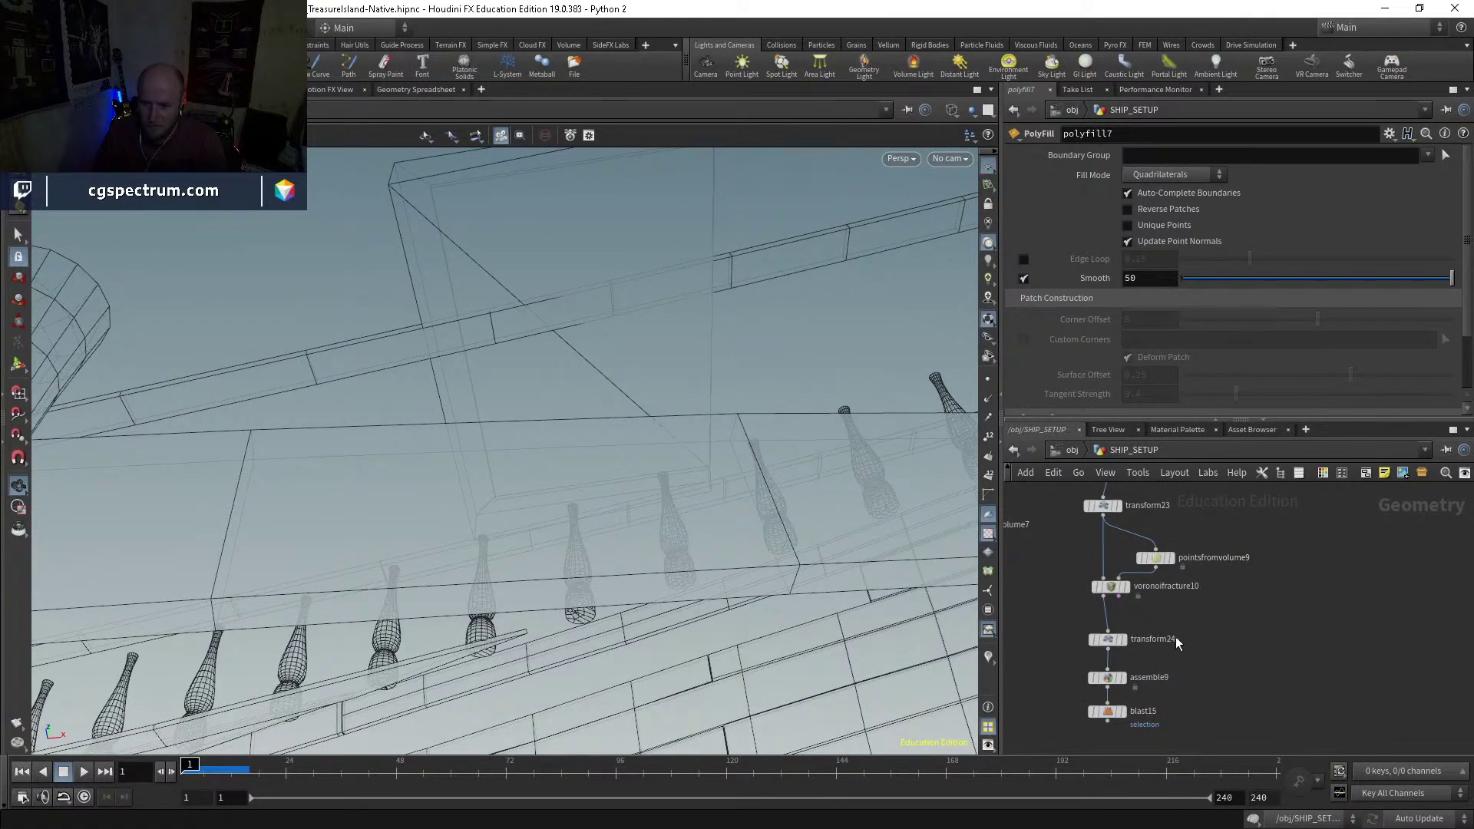
Step: Cook and display transform24's fractured deck, followed by blast15 at the end of the chain
{"action": "middle_click_drag", "start_coordinate": [1134, 615], "coordinate": [1127, 578]}
{"action": "left_click", "coordinate": [1116, 603]}
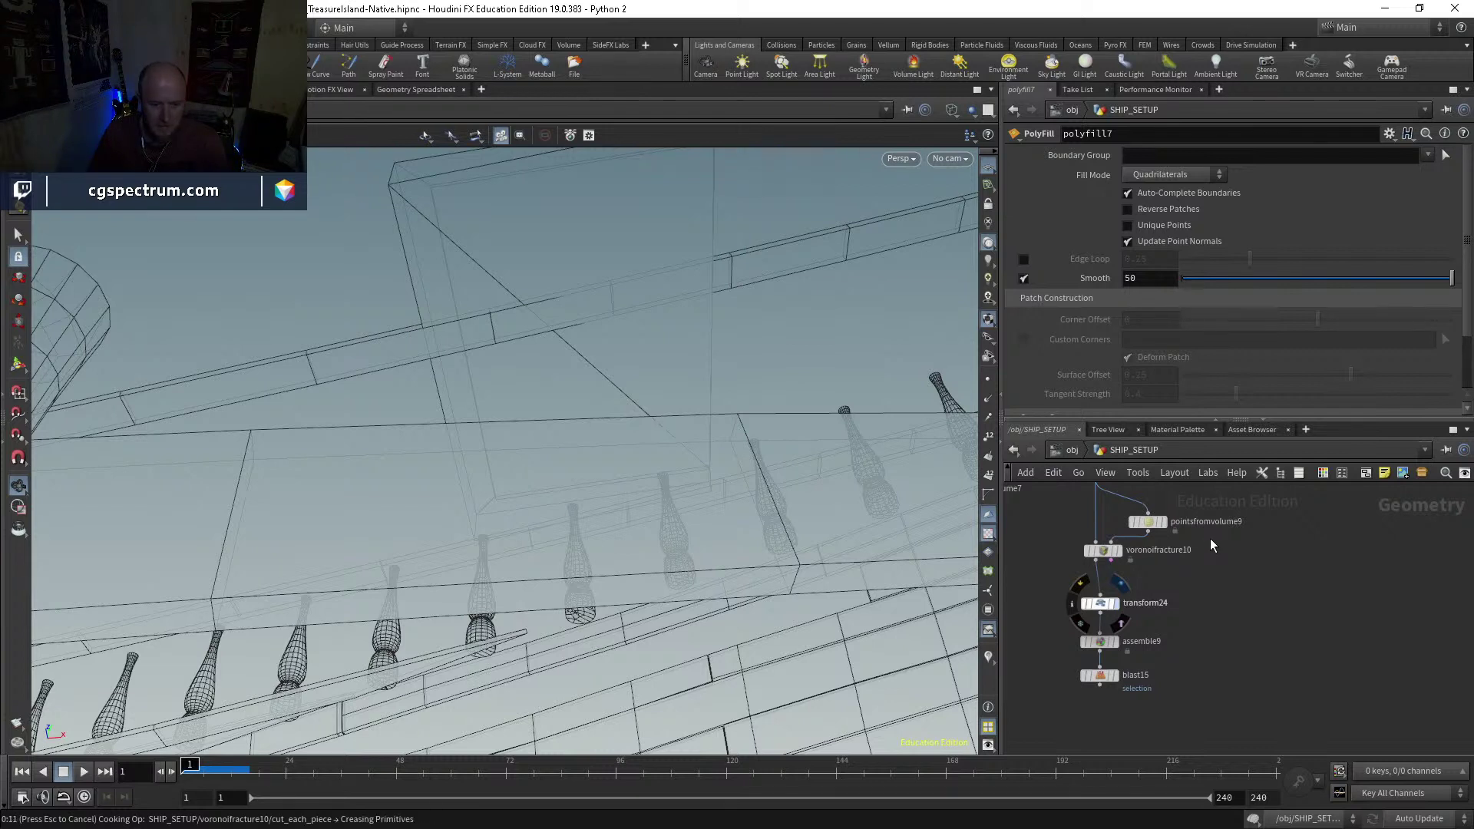
{"action": "left_click", "coordinate": [1181, 600]}
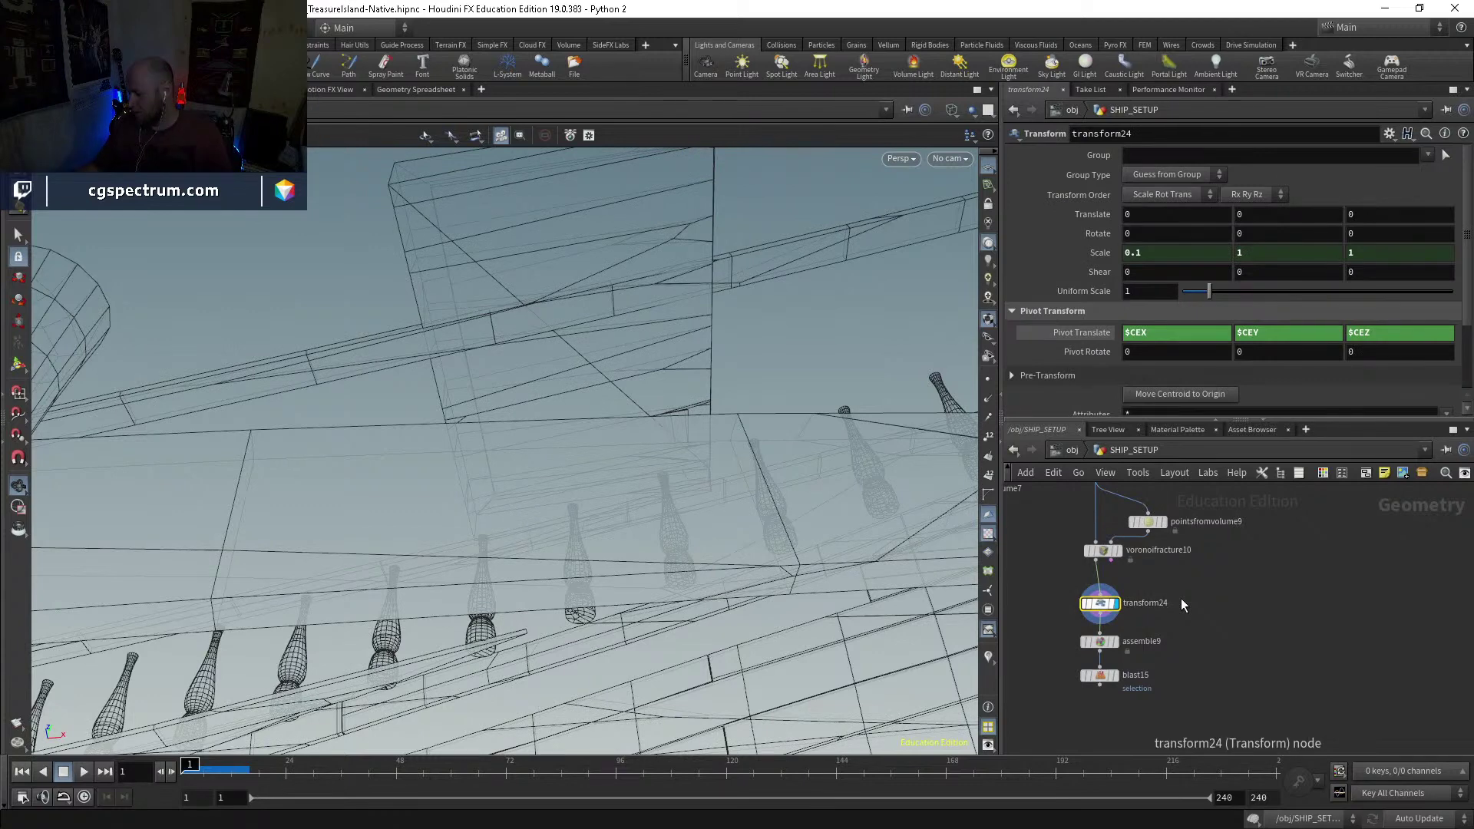
{"action": "scroll", "coordinate": [1137, 651], "scroll_direction": "up", "scroll_amount": 6}
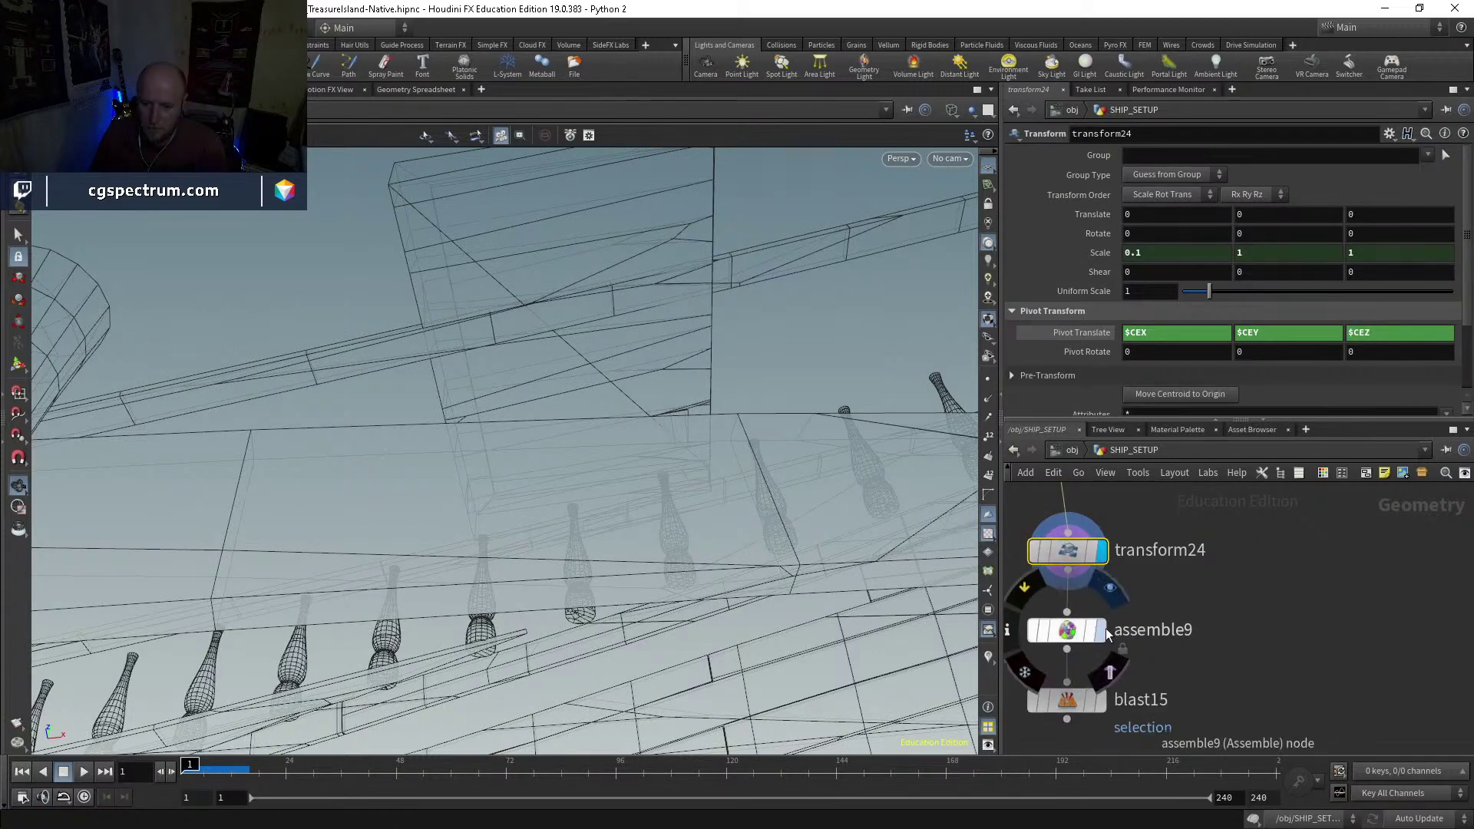
{"action": "left_click", "coordinate": [1078, 632]}
{"action": "left_click", "coordinate": [1115, 708]}
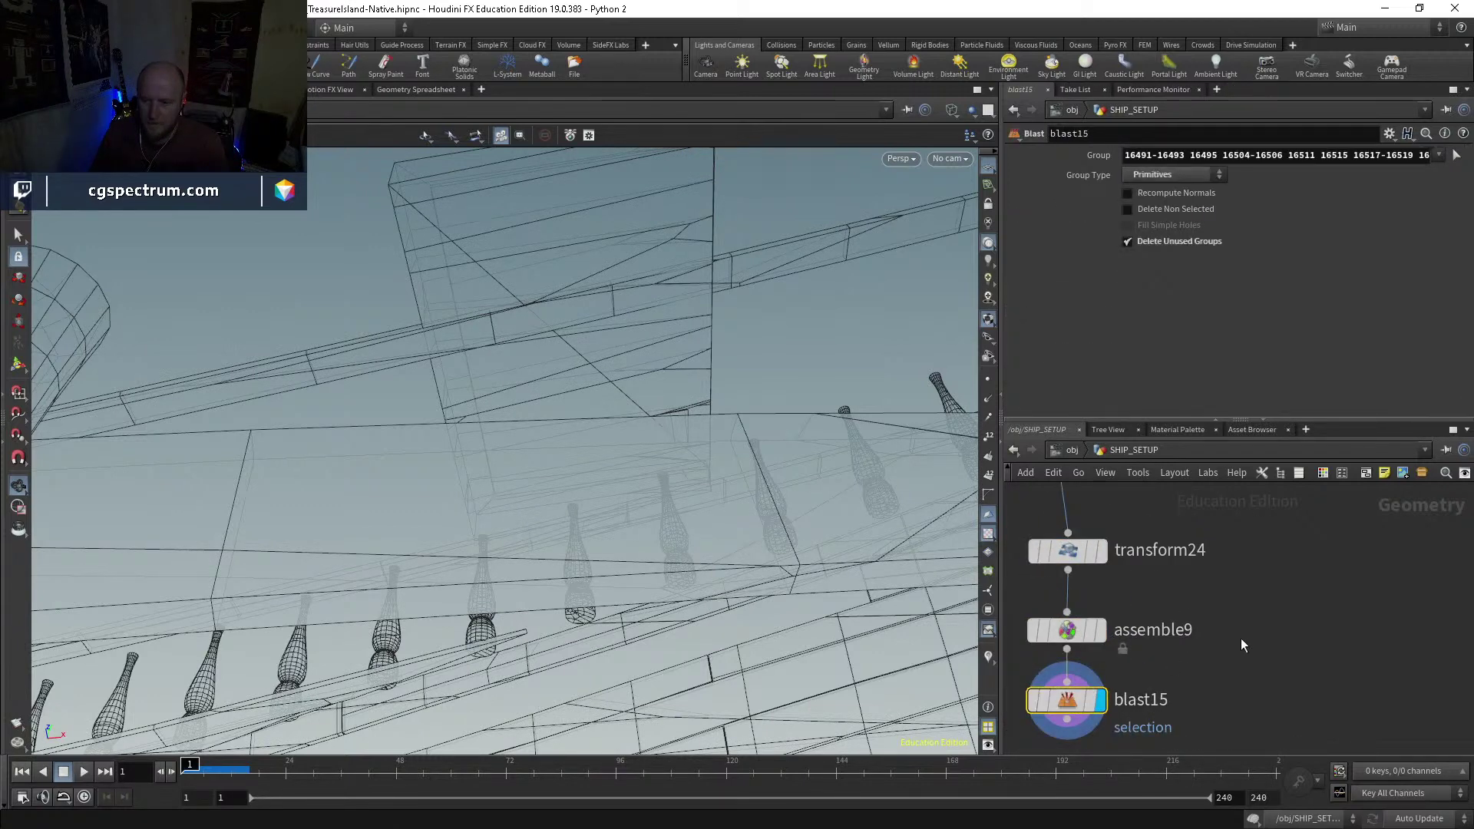
Step: Examine blast15's deck beams and square hatch piece up close in shaded view
{"action": "mouse_move", "coordinate": [605, 427]}
{"action": "left_mouse_down"}
{"action": "mouse_move", "coordinate": [615, 578]}
{"action": "mouse_move", "coordinate": [642, 445]}
{"action": "mouse_move", "coordinate": [806, 658]}
{"action": "mouse_move", "coordinate": [658, 559]}
{"action": "mouse_move", "coordinate": [708, 597]}
{"action": "mouse_move", "coordinate": [691, 568]}
{"action": "mouse_move", "coordinate": [576, 620]}
{"action": "left_mouse_up"}
{"action": "key", "text": "w"}
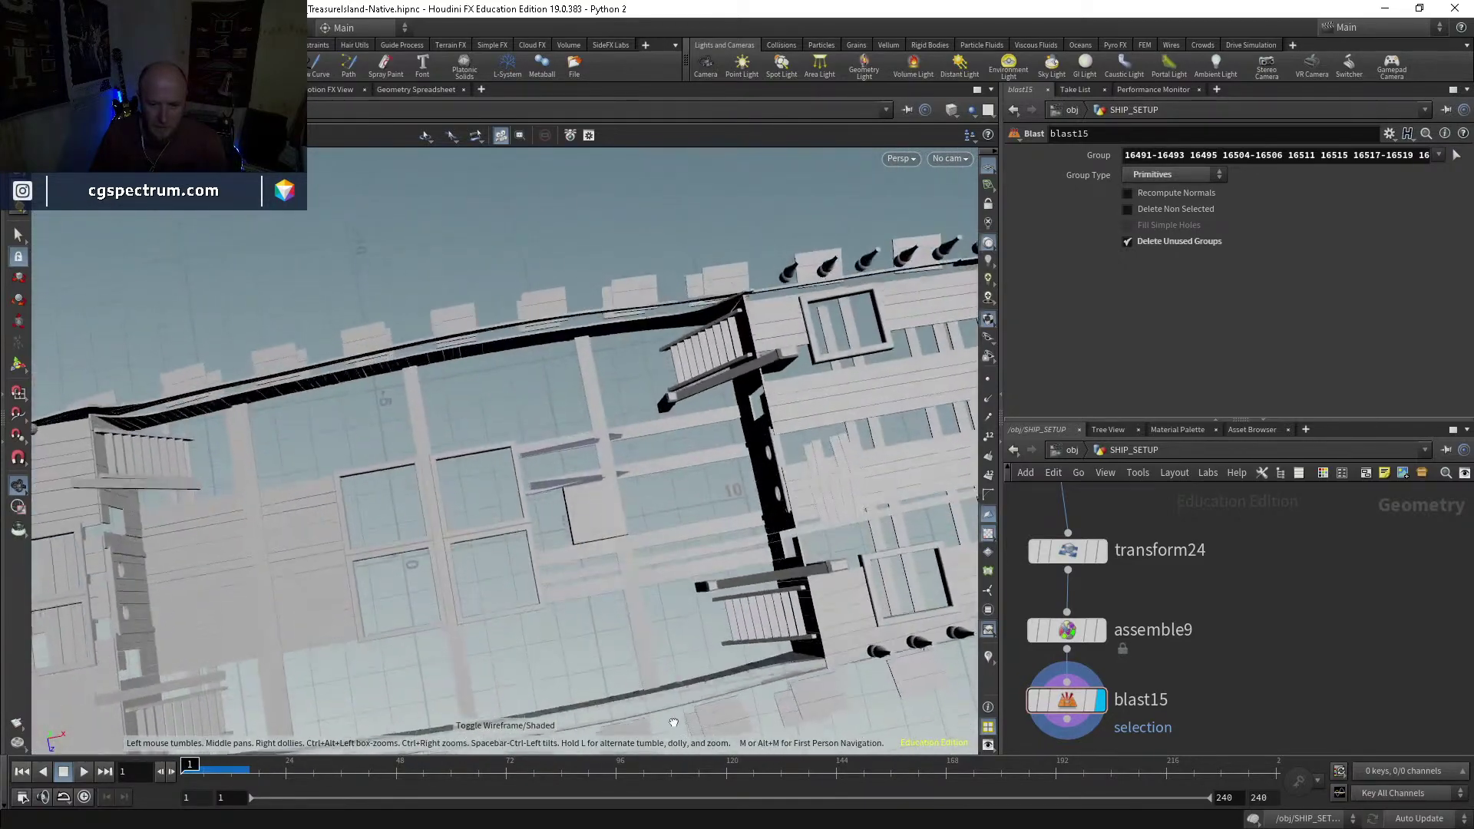
{"action": "right_click_drag", "start_coordinate": [676, 665], "coordinate": [606, 402]}
{"action": "mouse_move", "coordinate": [605, 402]}
{"action": "left_mouse_down"}
{"action": "mouse_move", "coordinate": [569, 513]}
{"action": "mouse_move", "coordinate": [551, 507]}
{"action": "mouse_move", "coordinate": [550, 445]}
{"action": "left_mouse_up"}
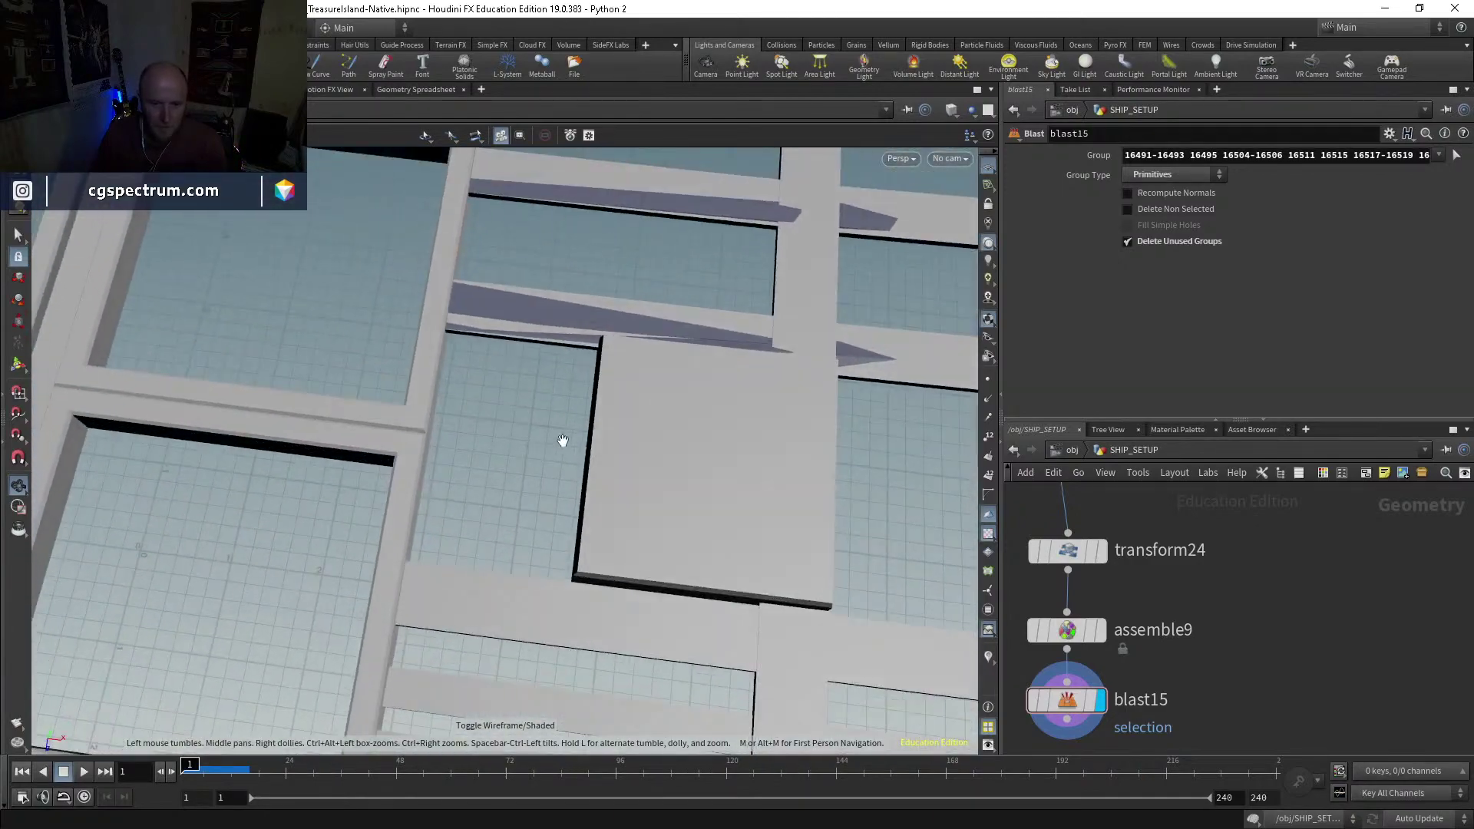
{"action": "right_click_drag", "start_coordinate": [550, 444], "coordinate": [602, 468]}
{"action": "mouse_move", "coordinate": [602, 467]}
{"action": "left_mouse_down"}
{"action": "mouse_move", "coordinate": [843, 329]}
{"action": "mouse_move", "coordinate": [866, 298]}
{"action": "mouse_move", "coordinate": [661, 369]}
{"action": "mouse_move", "coordinate": [517, 381]}
{"action": "mouse_move", "coordinate": [740, 375]}
{"action": "mouse_move", "coordinate": [806, 392]}
{"action": "left_mouse_up"}
{"action": "middle_click_drag", "start_coordinate": [1191, 617], "coordinate": [1194, 691]}
{"action": "left_click_drag", "start_coordinate": [469, 483], "coordinate": [499, 423]}
{"action": "scroll", "coordinate": [1231, 552], "scroll_direction": "up", "scroll_amount": 8}
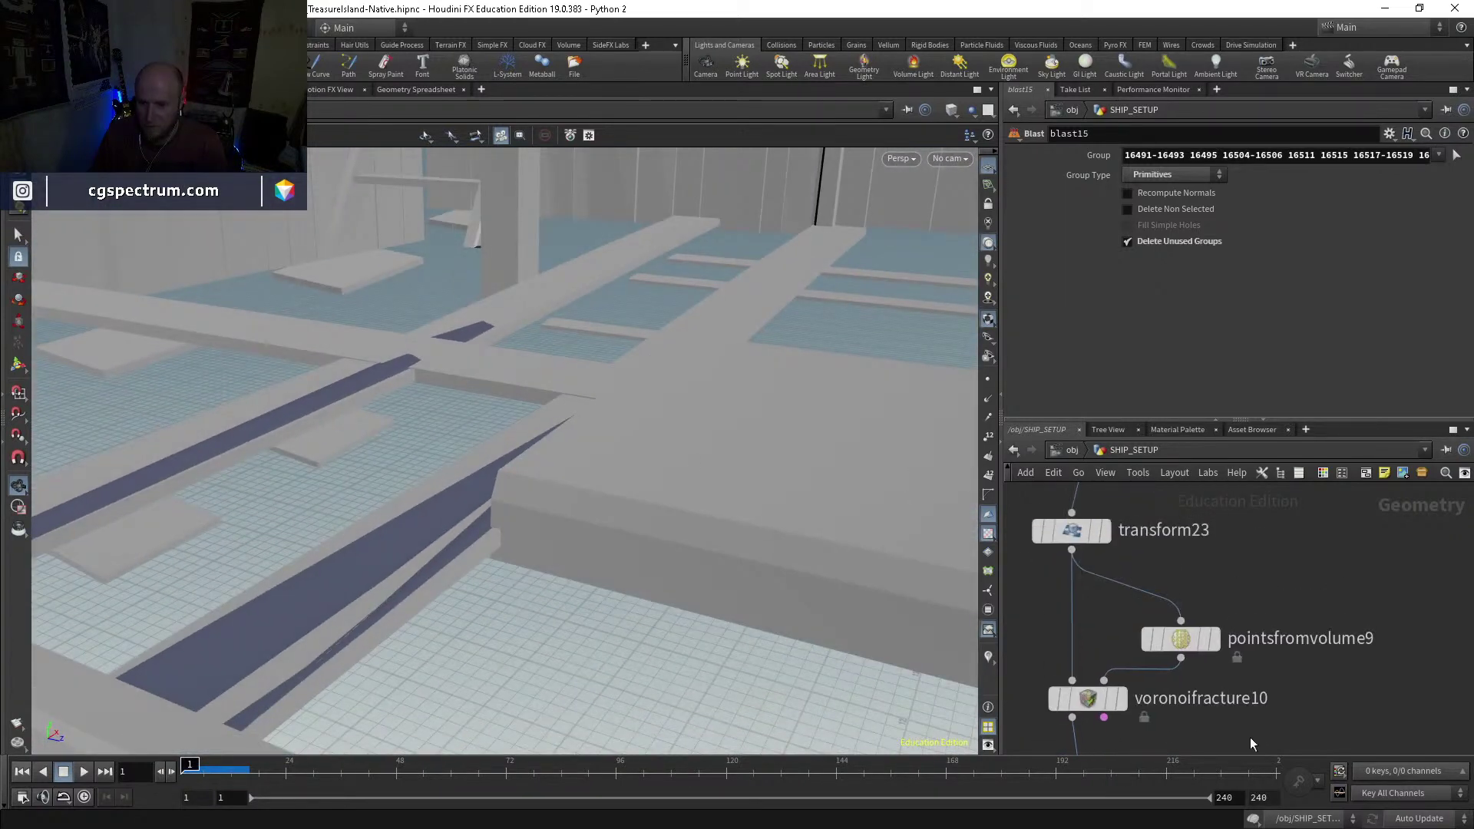
Step: Compare the deck beams in polyfill7 with the unfilled output of Measure_and_split2
{"action": "left_click", "coordinate": [1154, 577]}
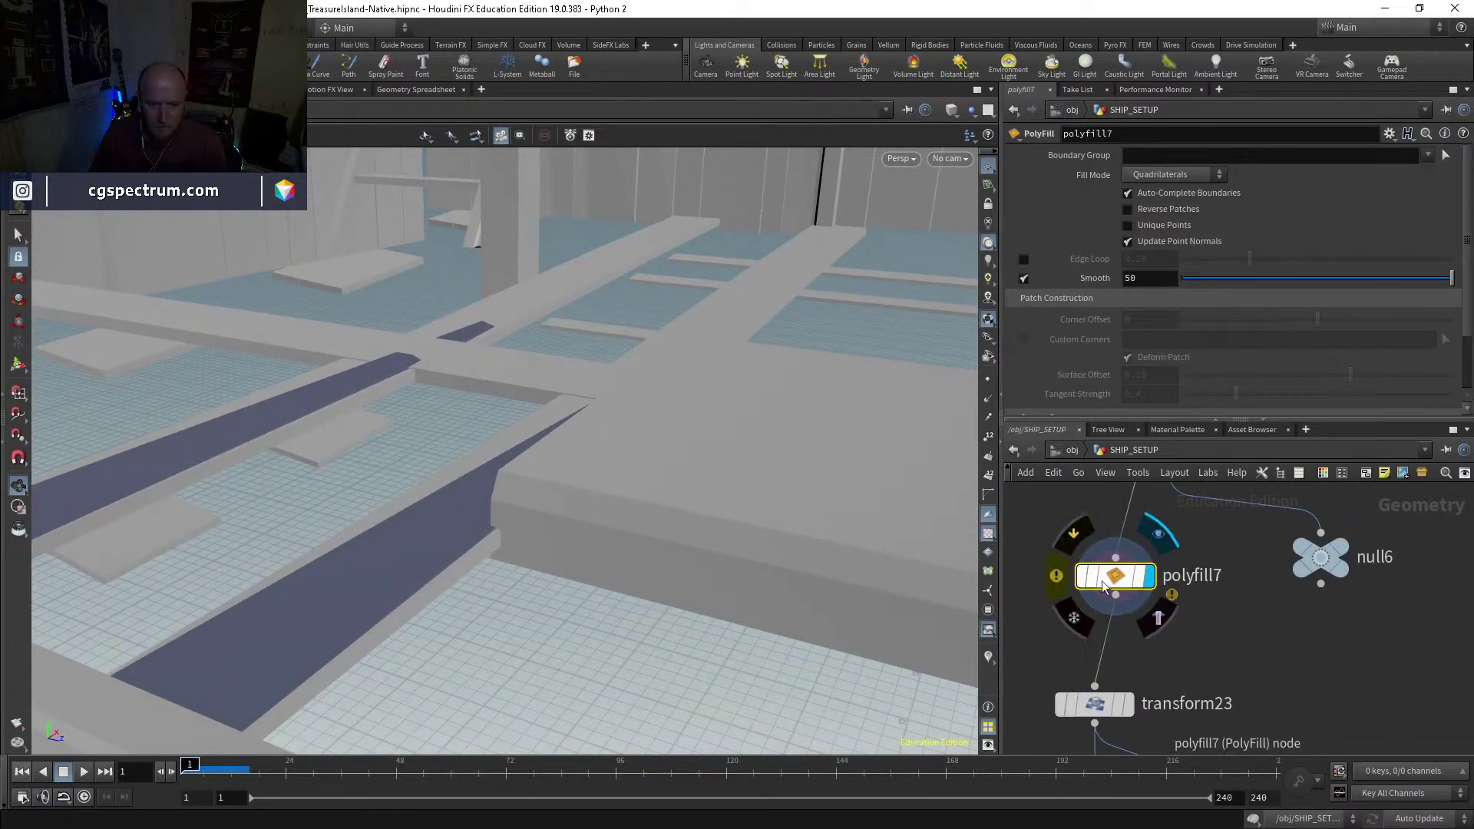
{"action": "scroll", "coordinate": [1136, 595], "scroll_direction": "up", "scroll_amount": 3}
{"action": "left_click", "coordinate": [1141, 601]}
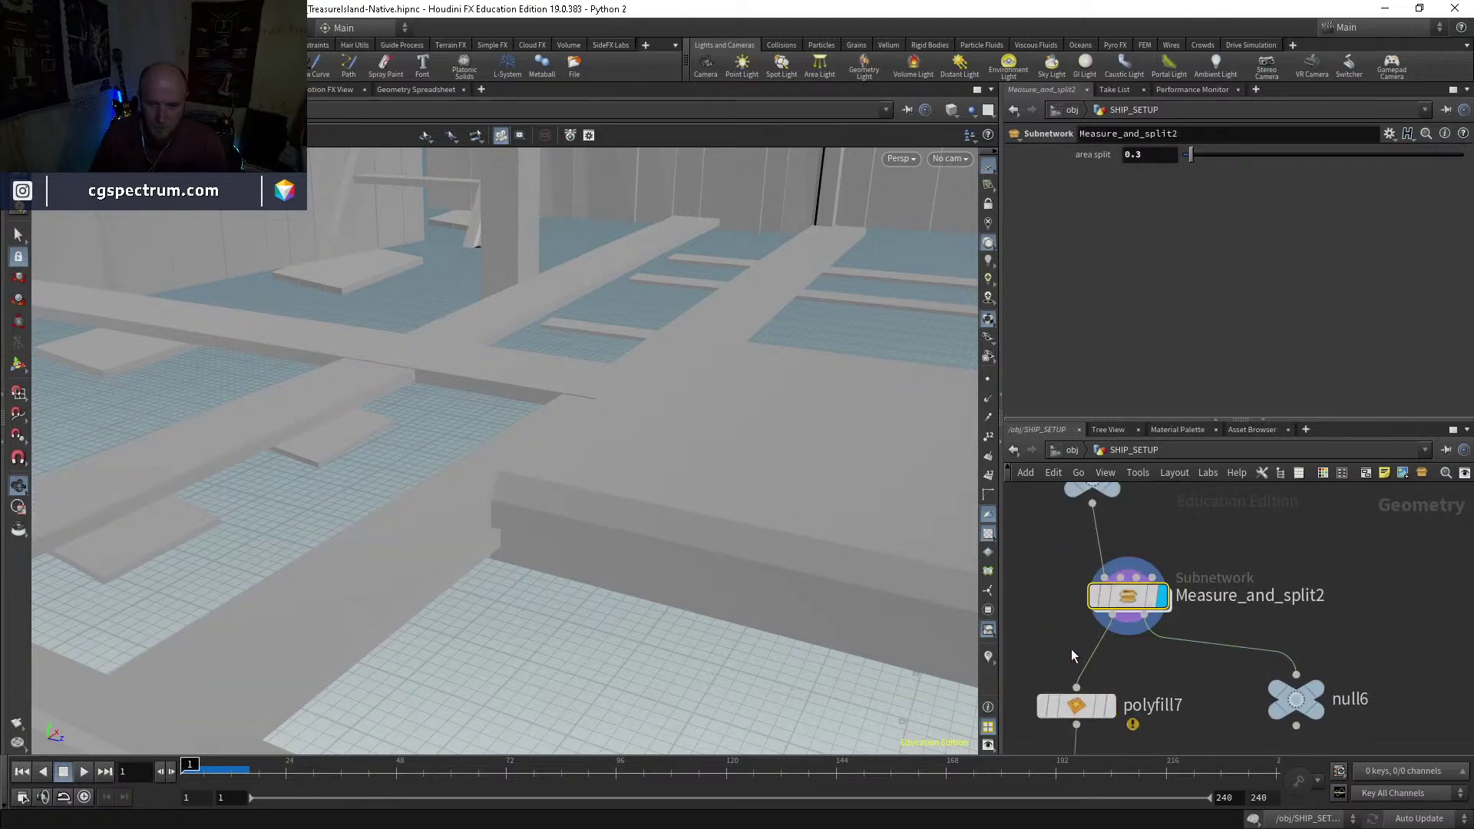
Step: Inspect Measure_and_split2's deck beams and hatch frames from below and across the ship for open faces
{"action": "key", "text": "w"}
{"action": "mouse_move", "coordinate": [669, 474]}
{"action": "left_mouse_down"}
{"action": "mouse_move", "coordinate": [625, 514]}
{"action": "mouse_move", "coordinate": [658, 480]}
{"action": "mouse_move", "coordinate": [593, 429]}
{"action": "mouse_move", "coordinate": [617, 381]}
{"action": "left_mouse_up"}
{"action": "key", "text": "w"}
{"action": "middle_click_drag", "start_coordinate": [617, 382], "coordinate": [655, 382]}
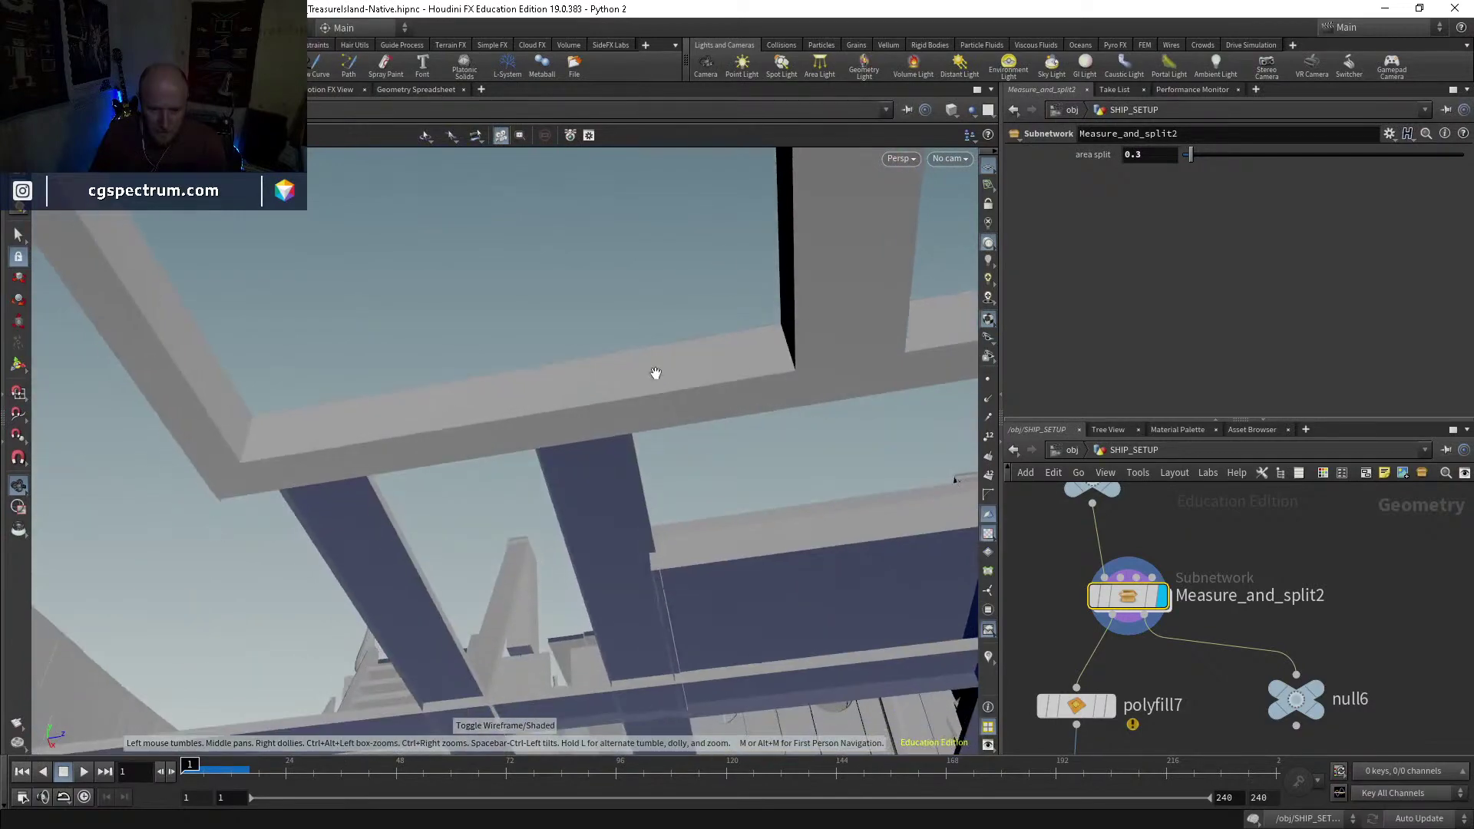
{"action": "right_click_drag", "start_coordinate": [655, 381], "coordinate": [658, 612]}
{"action": "middle_click_drag", "start_coordinate": [658, 612], "coordinate": [668, 461]}
{"action": "left_click_drag", "start_coordinate": [668, 460], "coordinate": [796, 507]}
{"action": "middle_click_drag", "start_coordinate": [796, 506], "coordinate": [467, 550]}
{"action": "left_click_drag", "start_coordinate": [468, 550], "coordinate": [383, 560]}
{"action": "right_click_drag", "start_coordinate": [384, 560], "coordinate": [380, 676]}
{"action": "left_click_drag", "start_coordinate": [380, 674], "coordinate": [596, 510]}
{"action": "right_click_drag", "start_coordinate": [596, 510], "coordinate": [530, 491]}
{"action": "middle_click_drag", "start_coordinate": [530, 491], "coordinate": [407, 649]}
{"action": "left_click_drag", "start_coordinate": [408, 650], "coordinate": [579, 541]}
{"action": "middle_click_drag", "start_coordinate": [579, 540], "coordinate": [470, 518]}
{"action": "middle_click_drag", "start_coordinate": [431, 450], "coordinate": [330, 491]}
{"action": "right_click_drag", "start_coordinate": [329, 491], "coordinate": [566, 428]}
{"action": "left_click_drag", "start_coordinate": [567, 428], "coordinate": [632, 445]}
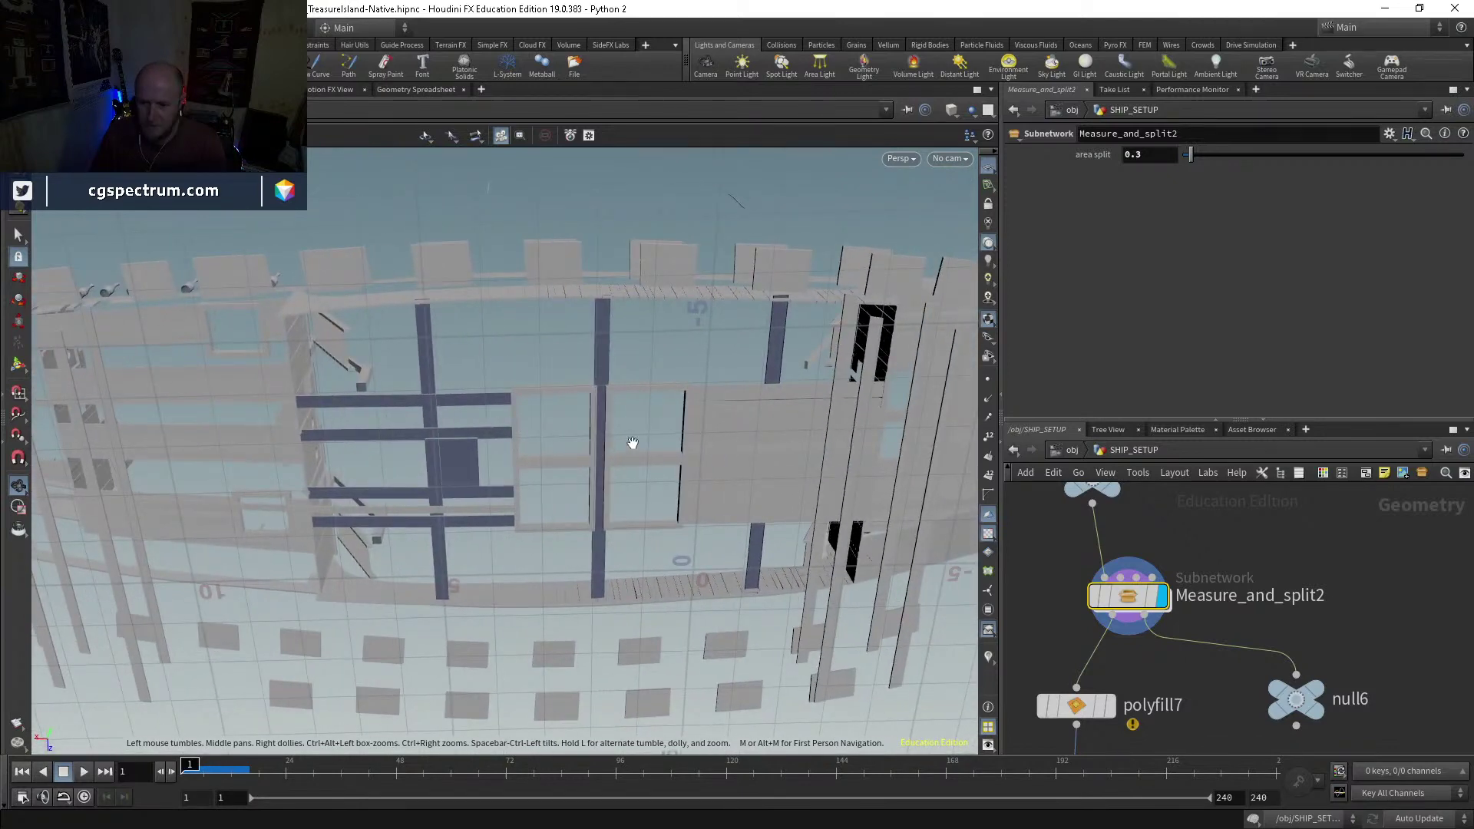
Step: Delete the open-faced midship deck beams, the square hatch piece and the stern panel from Measure_and_split2's output
{"action": "key", "text": "s"}
{"action": "left_click", "coordinate": [426, 385]}
{"action": "left_click", "coordinate": [407, 403], "text": "shift"}
{"action": "left_click", "coordinate": [465, 433], "text": "shift"}
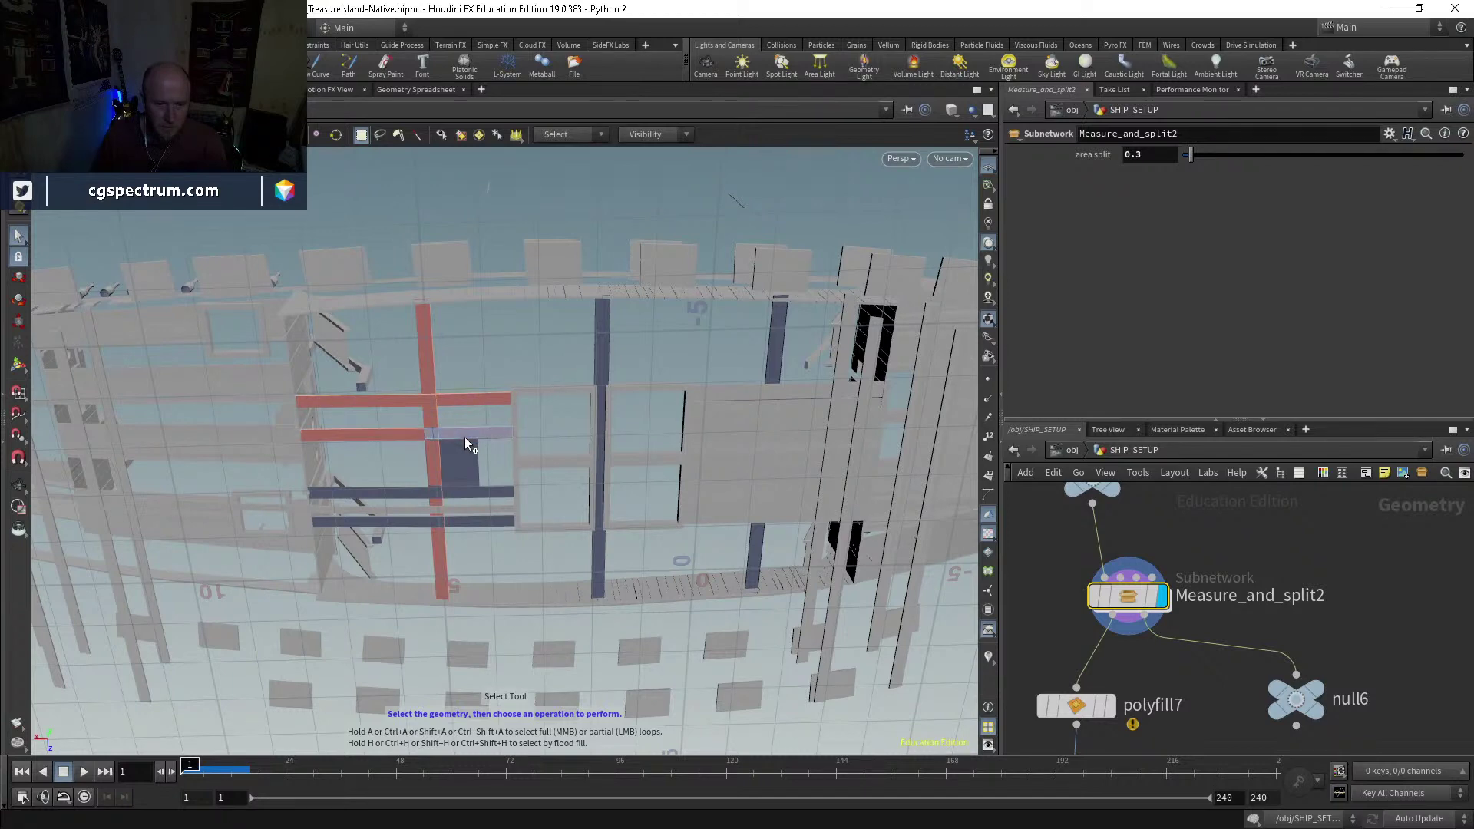
{"action": "left_click", "coordinate": [470, 460], "text": "shift"}
{"action": "left_click", "coordinate": [490, 495], "text": "shift"}
{"action": "left_click", "coordinate": [488, 523], "text": "shift"}
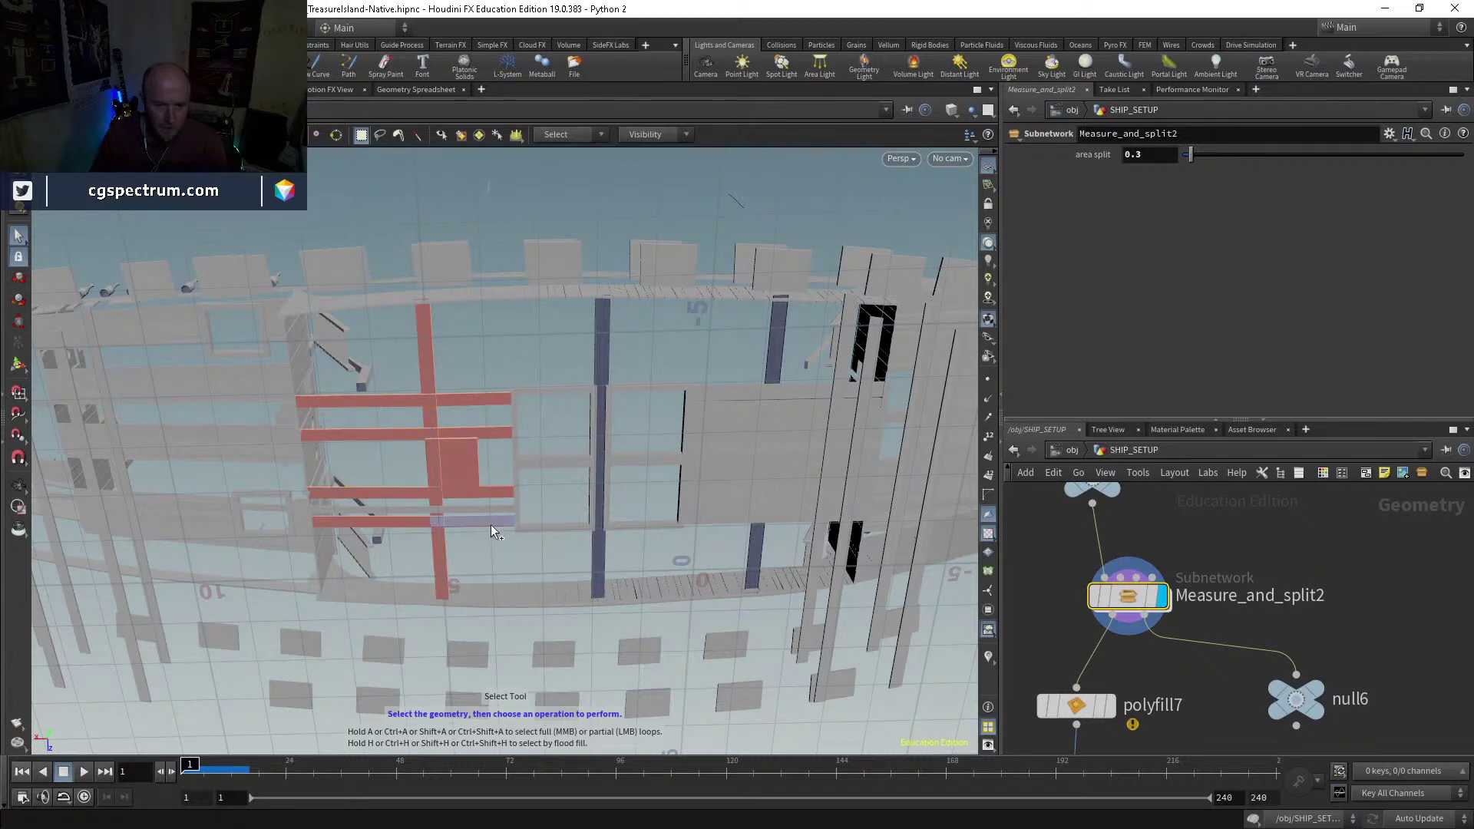
{"action": "left_click", "coordinate": [601, 549], "text": "shift"}
{"action": "left_click", "coordinate": [752, 551], "text": "shift"}
{"action": "key", "text": "Escape"}
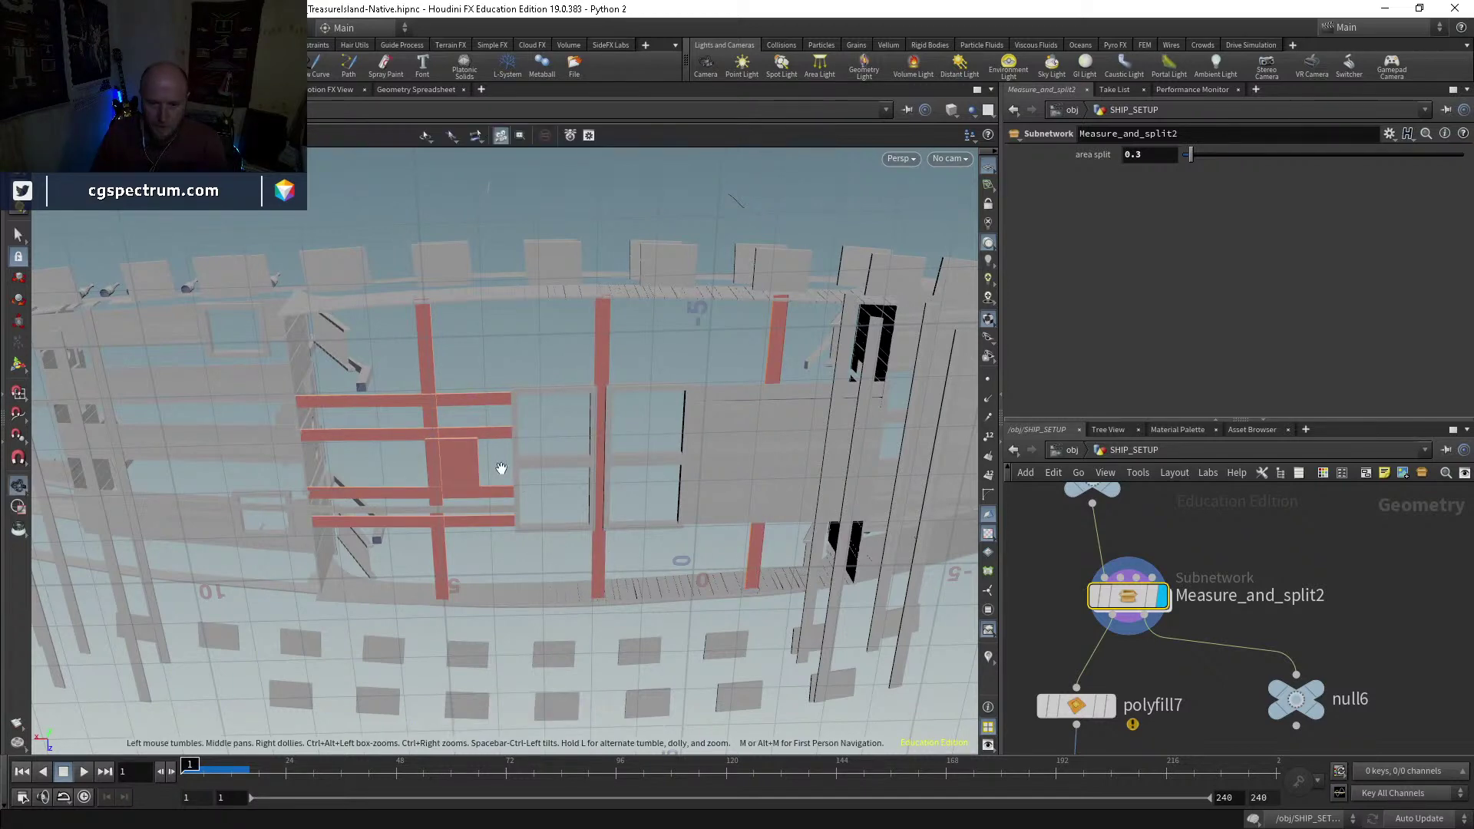
{"action": "left_click_drag", "start_coordinate": [501, 469], "coordinate": [500, 421]}
{"action": "key", "text": "s"}
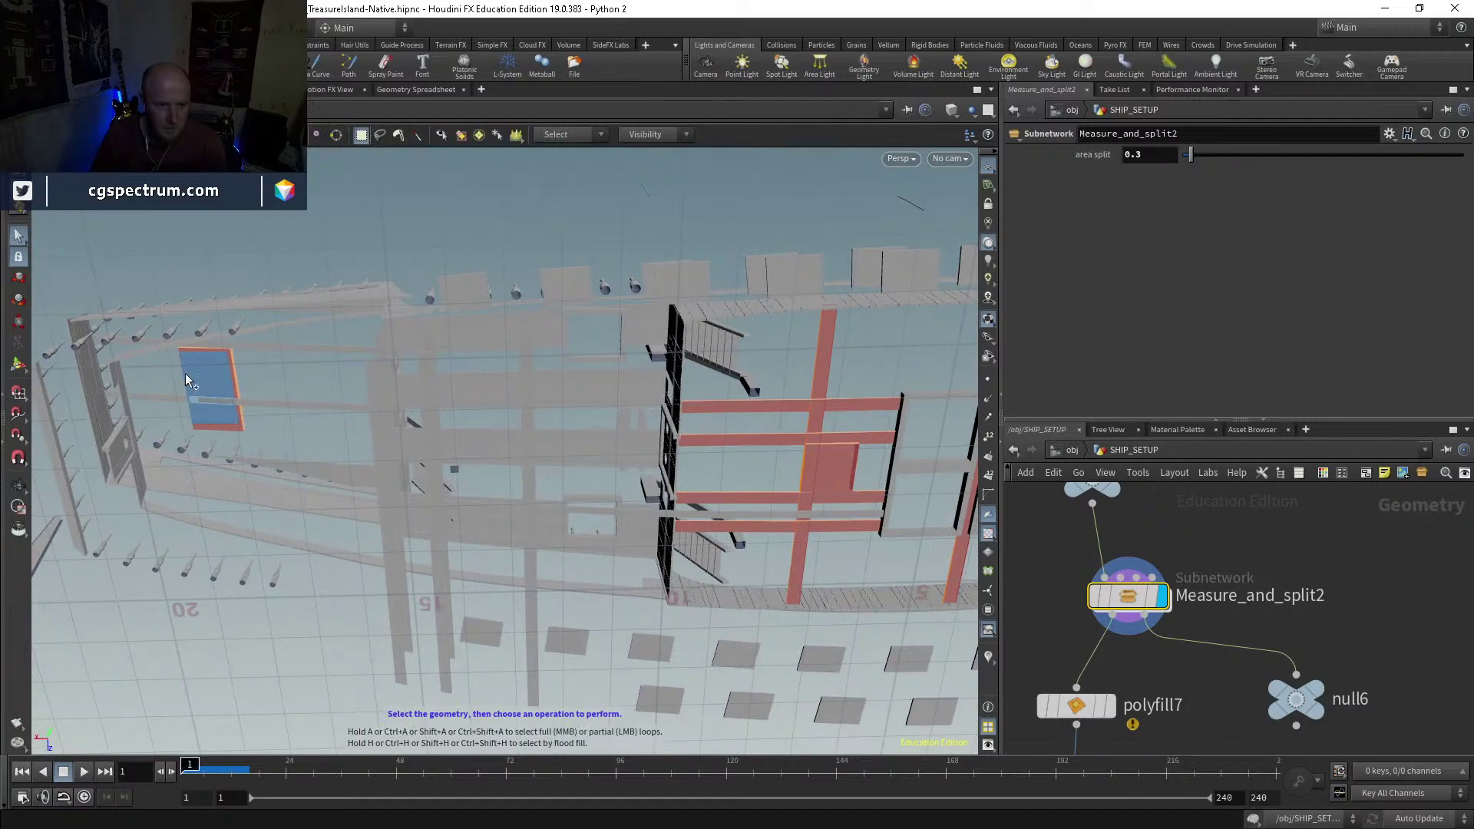
{"action": "mouse_move", "coordinate": [236, 396]}
{"action": "left_mouse_down", "text": "alt"}
{"action": "mouse_move", "coordinate": [344, 468]}
{"action": "mouse_move", "coordinate": [436, 640]}
{"action": "mouse_move", "coordinate": [338, 514]}
{"action": "mouse_move", "coordinate": [267, 368]}
{"action": "mouse_move", "coordinate": [231, 378]}
{"action": "mouse_move", "coordinate": [415, 416]}
{"action": "mouse_move", "coordinate": [405, 199]}
{"action": "mouse_move", "coordinate": [421, 329]}
{"action": "mouse_move", "coordinate": [522, 511]}
{"action": "left_mouse_up", "text": "alt"}
{"action": "key", "text": "s"}
{"action": "left_click", "coordinate": [217, 376], "text": "shift"}
{"action": "key", "text": "Escape"}
{"action": "key", "text": "s"}
{"action": "key", "text": "Delete"}
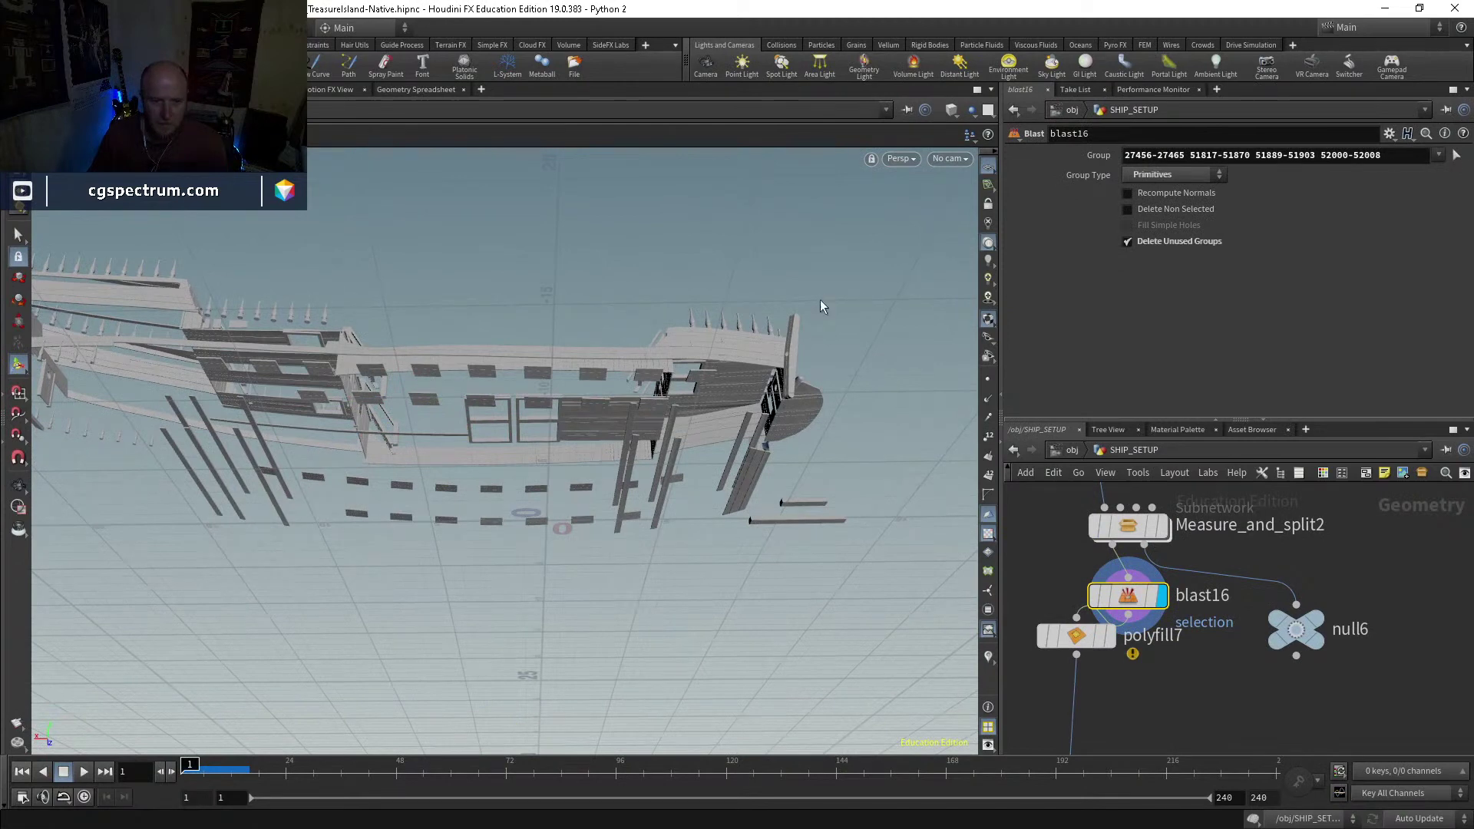
Step: Display polyfill7's filled deck and recook the fracture through to transform24
{"action": "left_click", "coordinate": [1076, 635]}
{"action": "middle_click_drag", "start_coordinate": [1217, 722], "coordinate": [1152, 550]}
{"action": "left_click", "coordinate": [1144, 548]}
{"action": "middle_click_drag", "start_coordinate": [1322, 696], "coordinate": [1335, 522]}
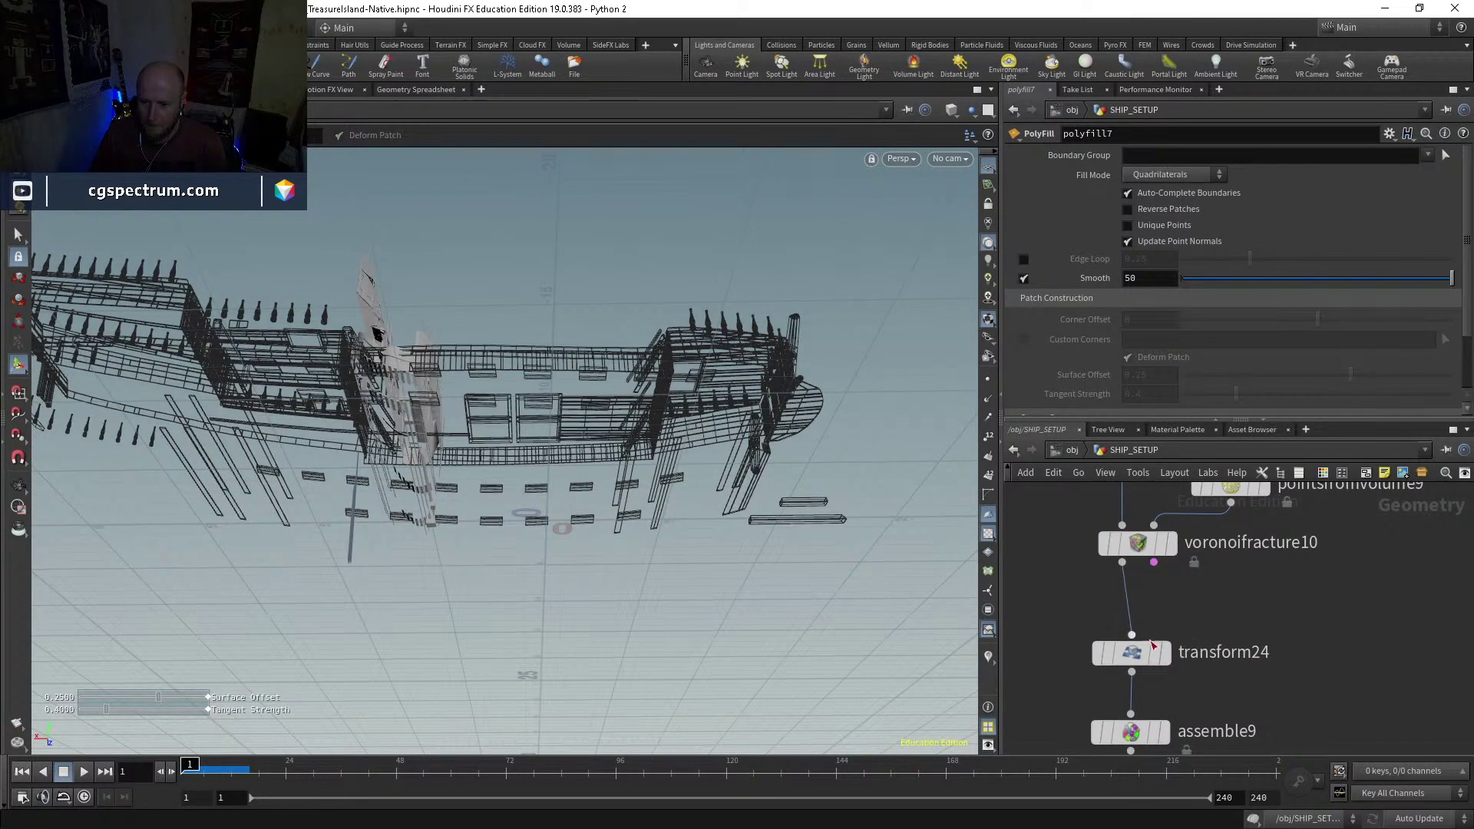
{"action": "left_click", "coordinate": [1165, 653]}
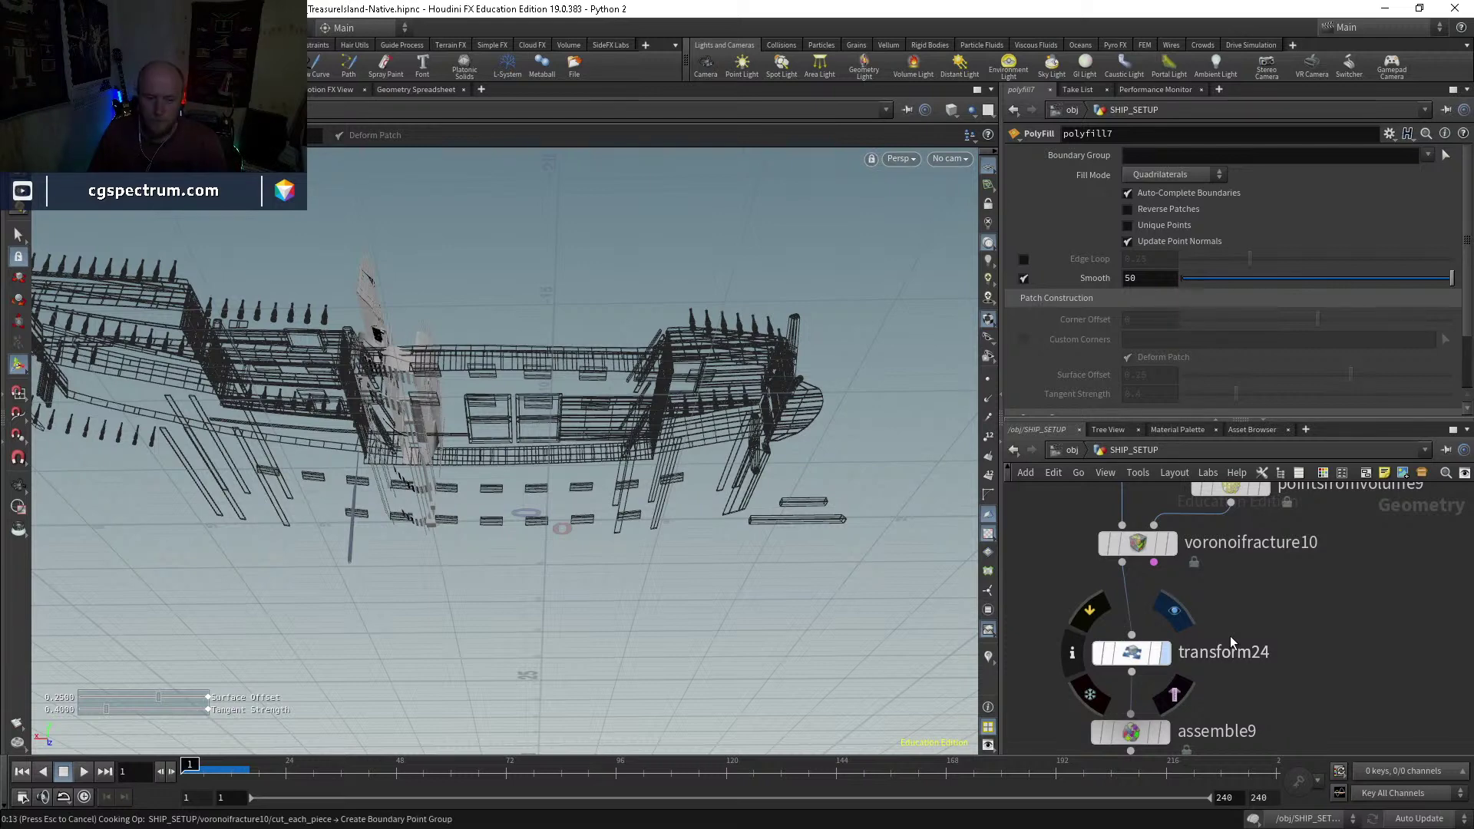
{"action": "left_click", "coordinate": [1230, 641]}
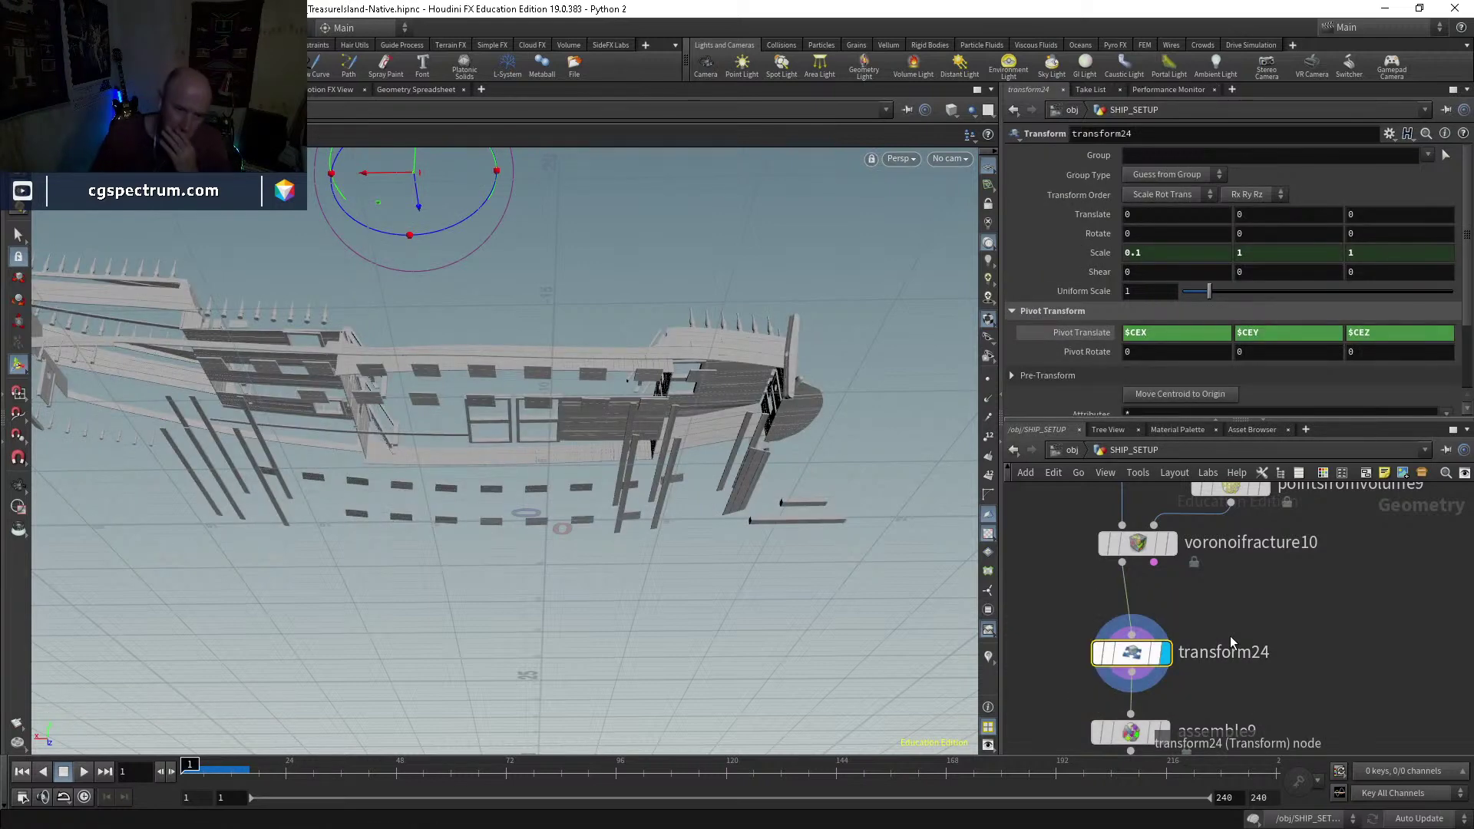
{"action": "middle_click_drag", "start_coordinate": [1270, 727], "coordinate": [1346, 603]}
{"action": "scroll", "coordinate": [1305, 622], "scroll_direction": "down", "scroll_amount": 1}
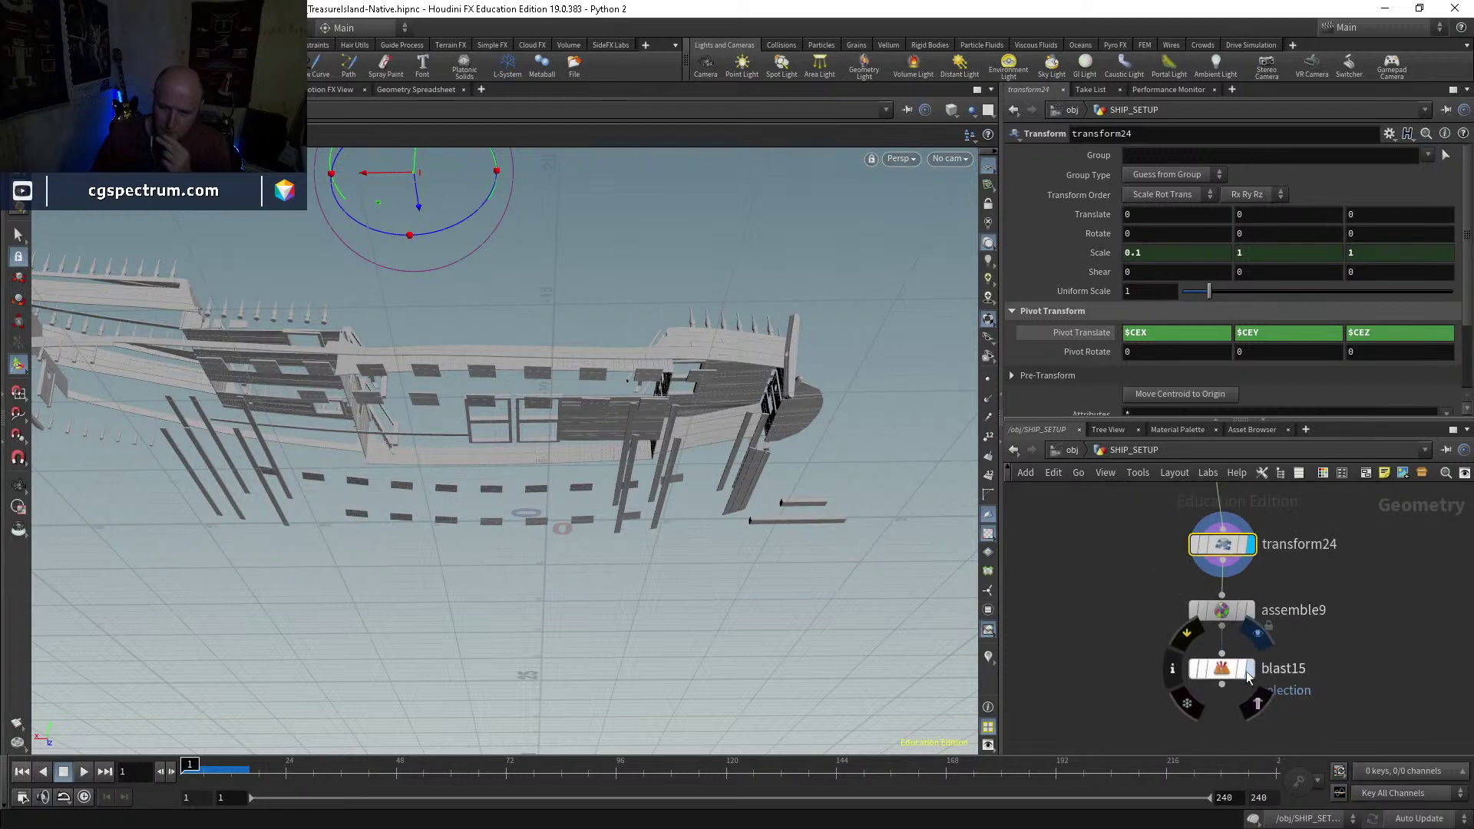
Step: Display blast15 and reselect its deletion group to include the stray upright piece below the stern
{"action": "left_click", "coordinate": [1250, 669]}
{"action": "left_click_drag", "start_coordinate": [900, 617], "coordinate": [606, 586]}
{"action": "left_click", "coordinate": [1221, 669]}
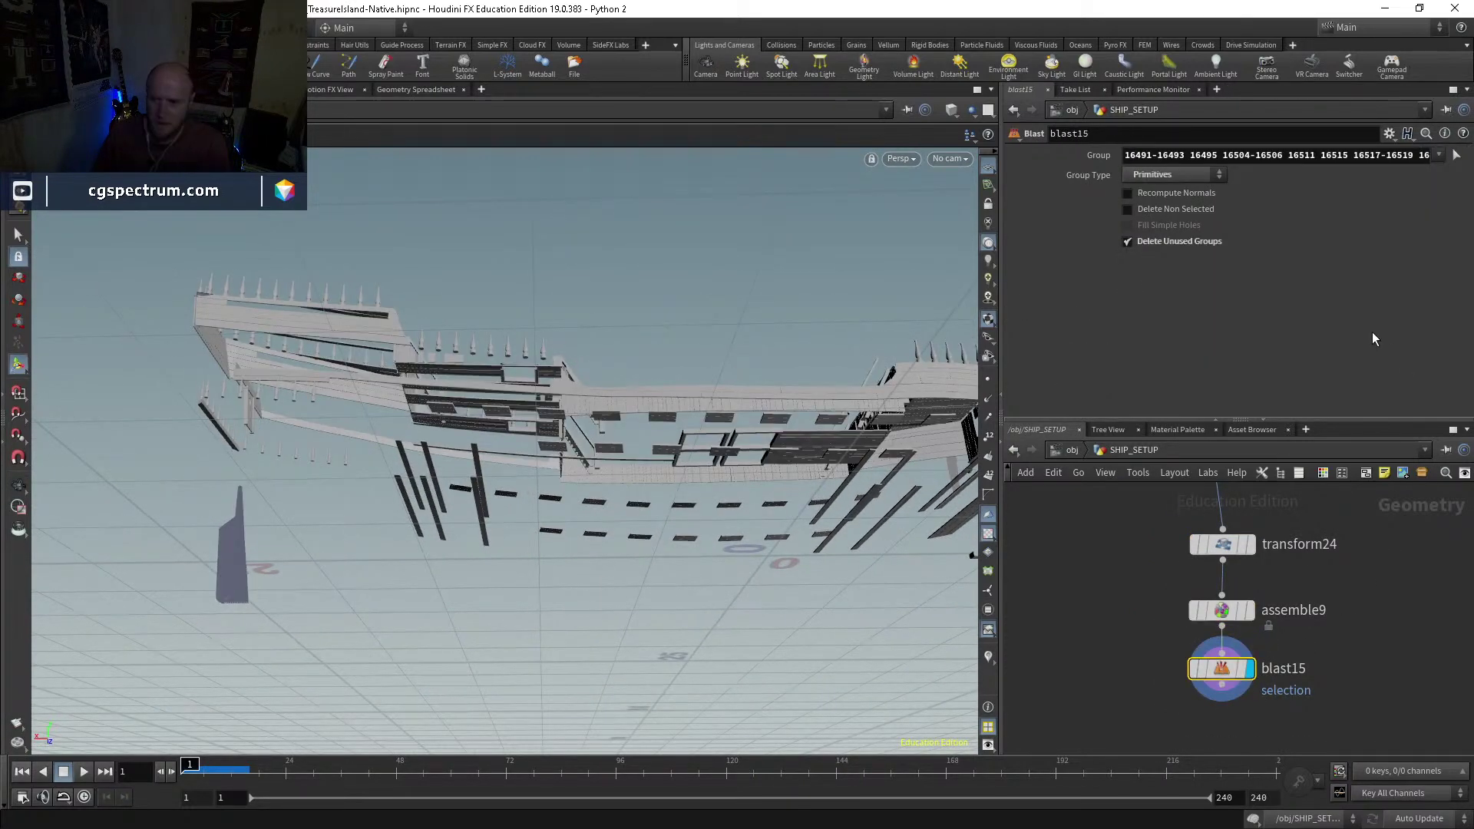
{"action": "left_click", "coordinate": [1456, 156]}
{"action": "left_click_drag", "start_coordinate": [181, 489], "coordinate": [285, 619]}
{"action": "left_click_drag", "start_coordinate": [274, 548], "coordinate": [258, 658], "text": "alt"}
{"action": "key", "text": "Return"}
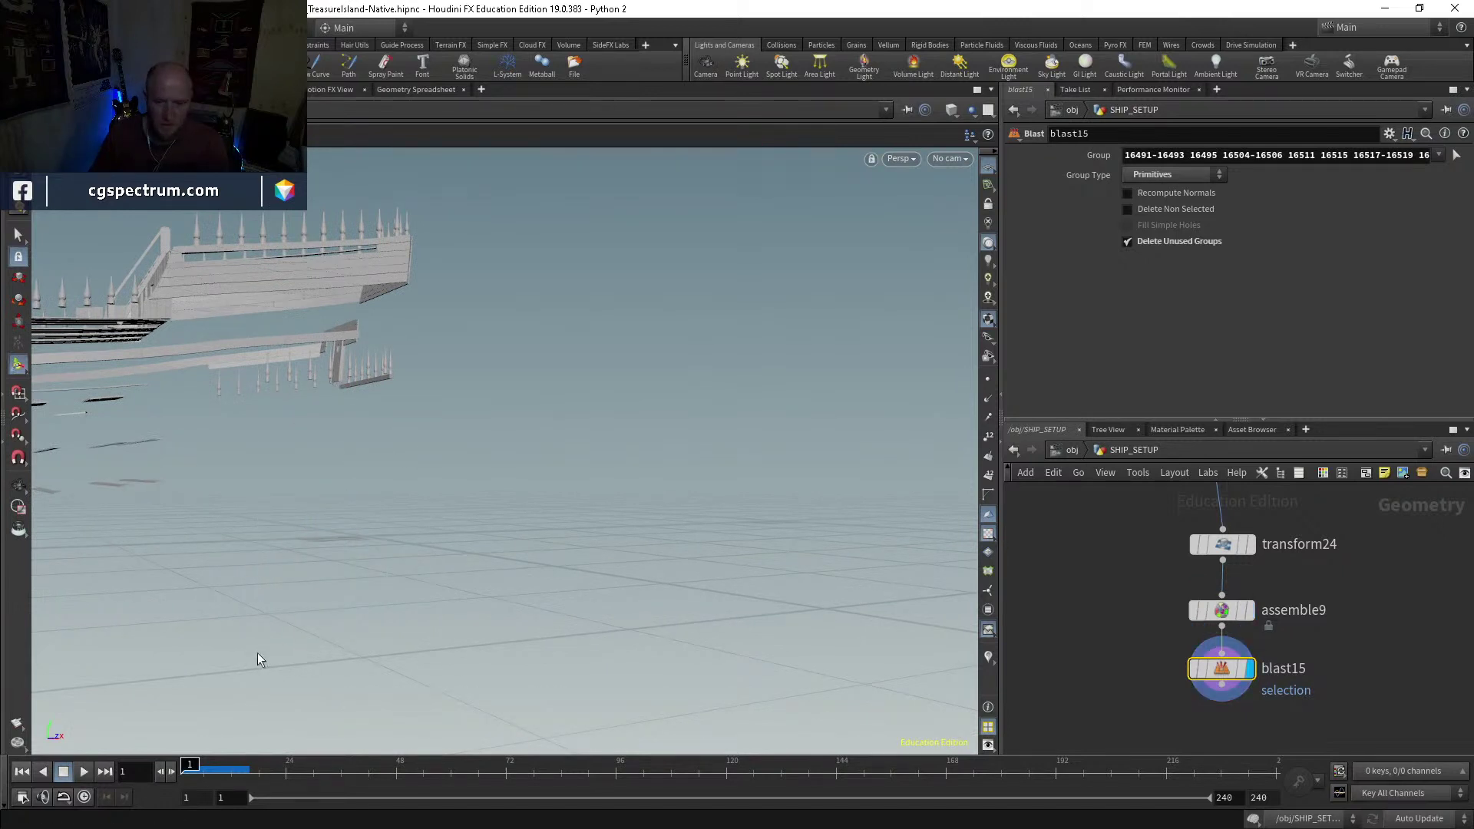
Step: Wire blast15's output into the main merge node and open assemble9's parameters
{"action": "scroll", "coordinate": [1309, 689], "scroll_direction": "down", "scroll_amount": 3}
{"action": "left_click", "coordinate": [1276, 702]}
{"action": "scroll", "coordinate": [1282, 705], "scroll_direction": "down", "scroll_amount": 3}
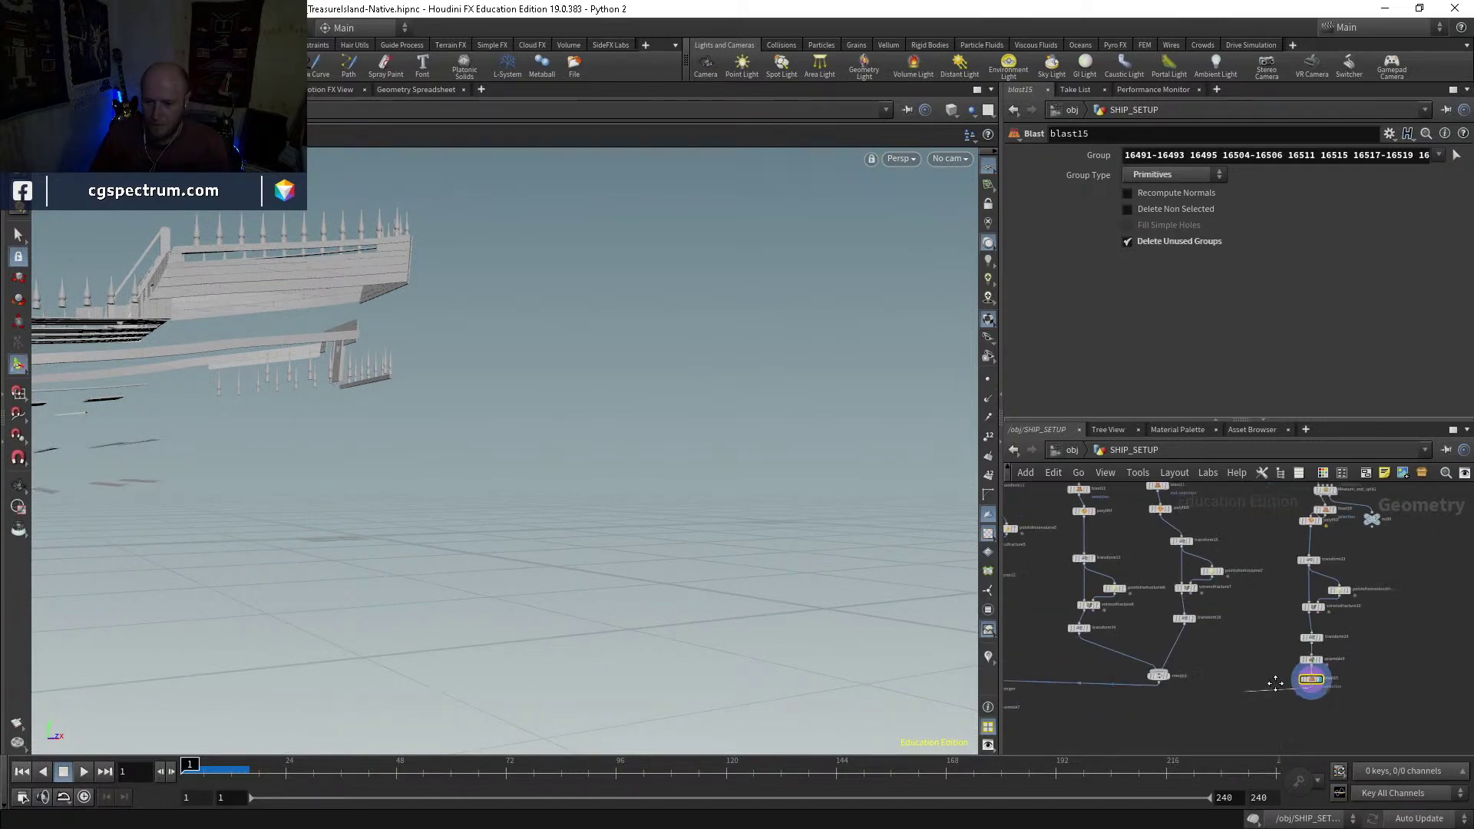
{"action": "middle_click_drag", "start_coordinate": [1206, 706], "coordinate": [1399, 703]}
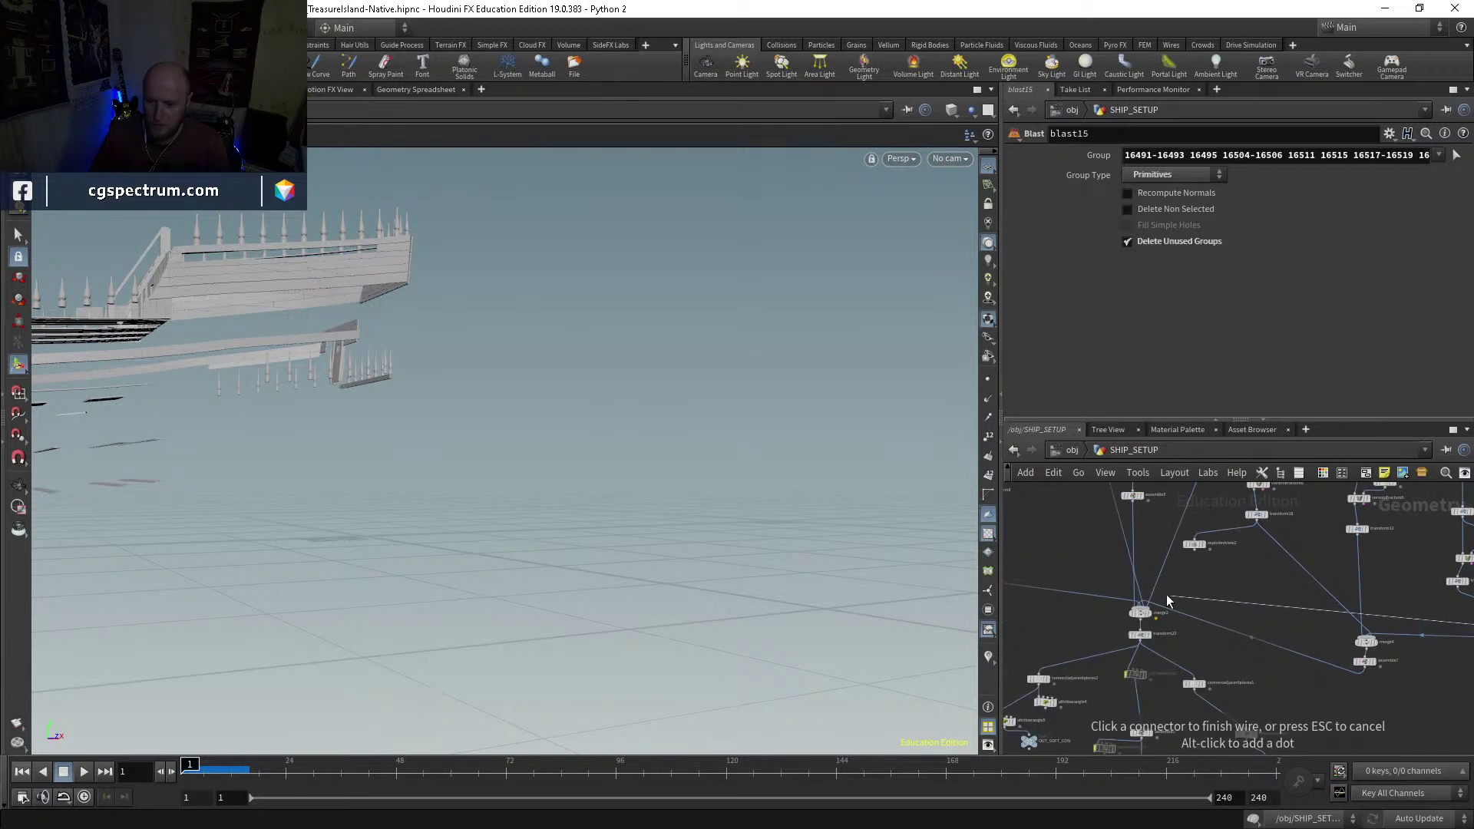
{"action": "left_click", "coordinate": [1154, 605]}
{"action": "scroll", "coordinate": [1157, 607], "scroll_direction": "up", "scroll_amount": 3}
{"action": "scroll", "coordinate": [1320, 678], "scroll_direction": "down", "scroll_amount": 3}
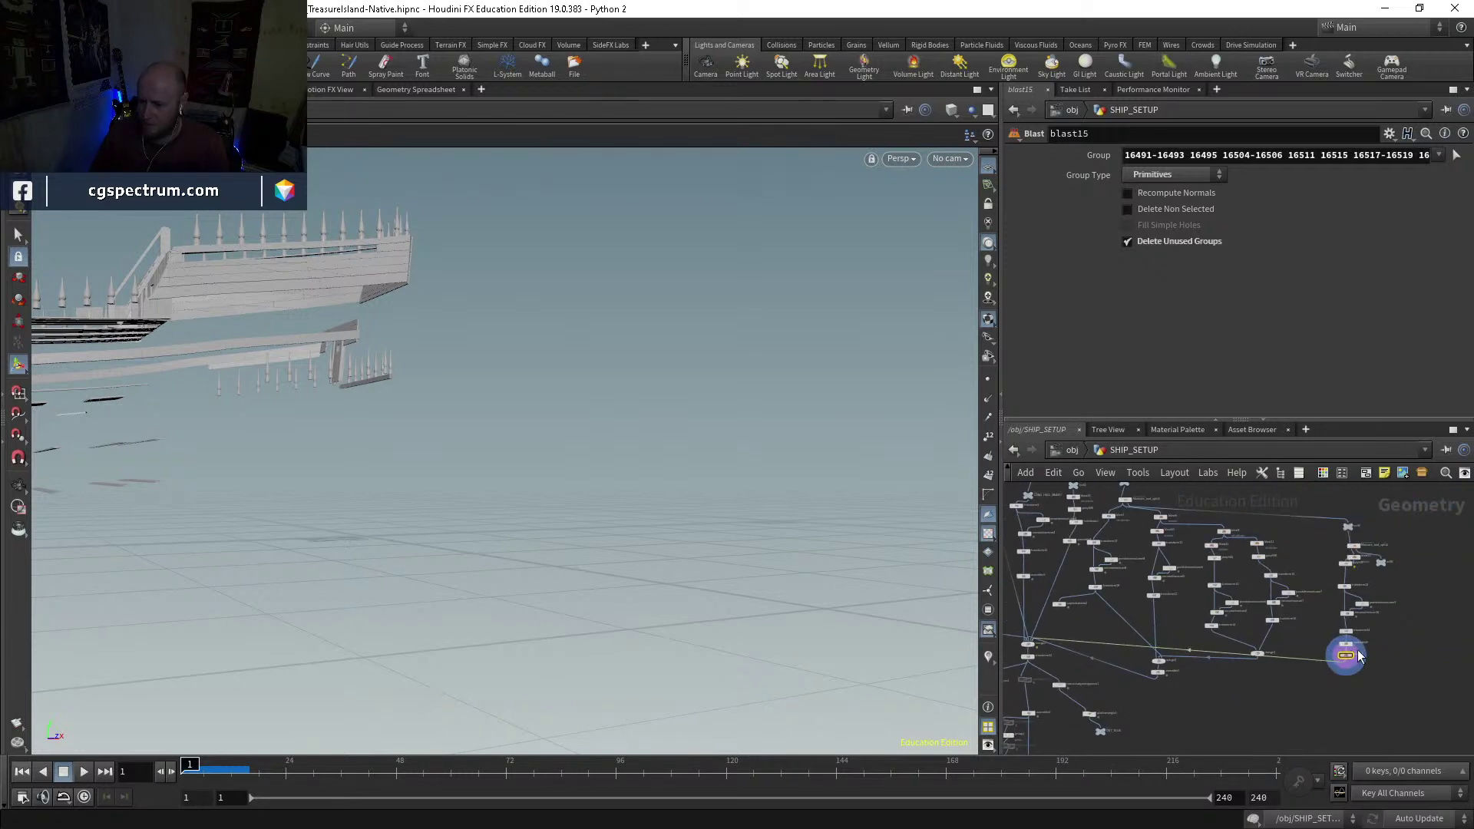
{"action": "scroll", "coordinate": [1339, 661], "scroll_direction": "up", "scroll_amount": 5}
{"action": "left_click", "coordinate": [1321, 625]}
Step: Enter dopnet1, play the simulation with the whole ship in shaded view, and return to frame 1
{"action": "scroll", "coordinate": [1322, 631], "scroll_direction": "down", "scroll_amount": 5}
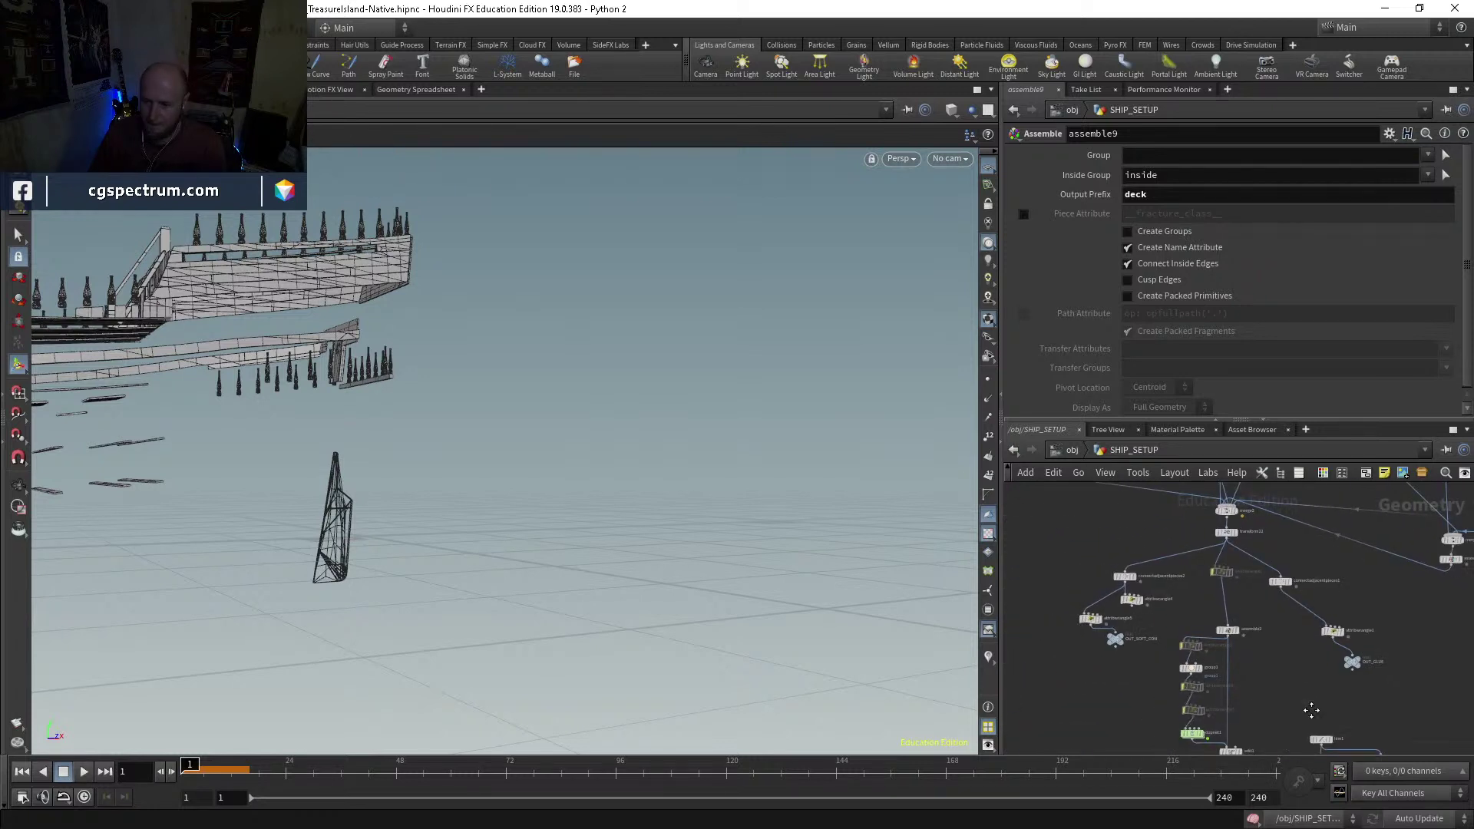
{"action": "scroll", "coordinate": [1170, 582], "scroll_direction": "up", "scroll_amount": 5}
{"action": "double_click", "coordinate": [1138, 600]}
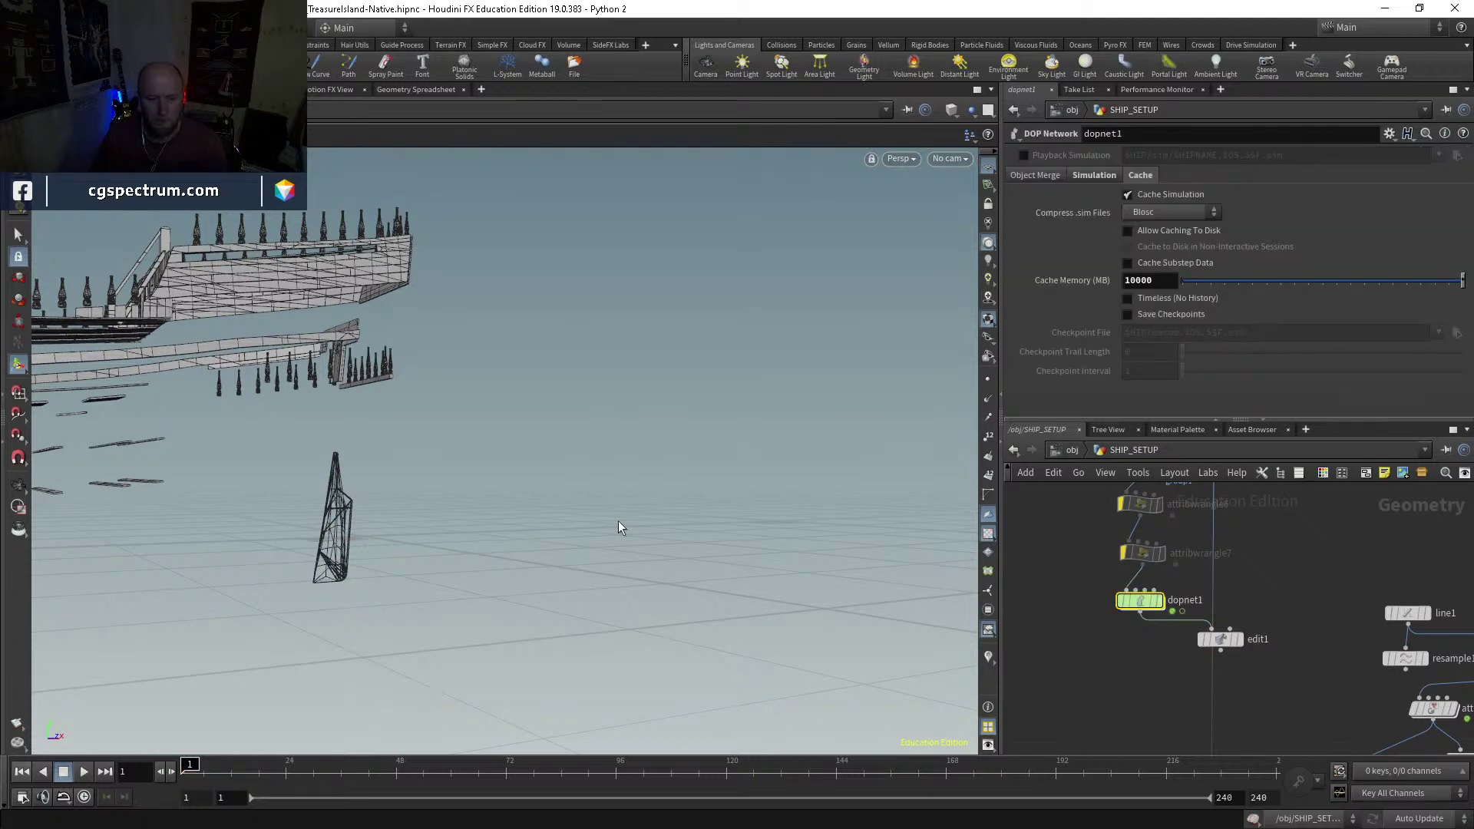
{"action": "right_click_drag", "start_coordinate": [543, 448], "coordinate": [484, 566]}
{"action": "middle_click_drag", "start_coordinate": [483, 565], "coordinate": [721, 579]}
{"action": "right_click_drag", "start_coordinate": [721, 579], "coordinate": [637, 622]}
{"action": "mouse_move", "coordinate": [636, 621]}
{"action": "left_mouse_down"}
{"action": "mouse_move", "coordinate": [615, 615]}
{"action": "mouse_move", "coordinate": [650, 628]}
{"action": "left_mouse_up"}
{"action": "key", "text": "w"}
{"action": "key", "text": "w"}
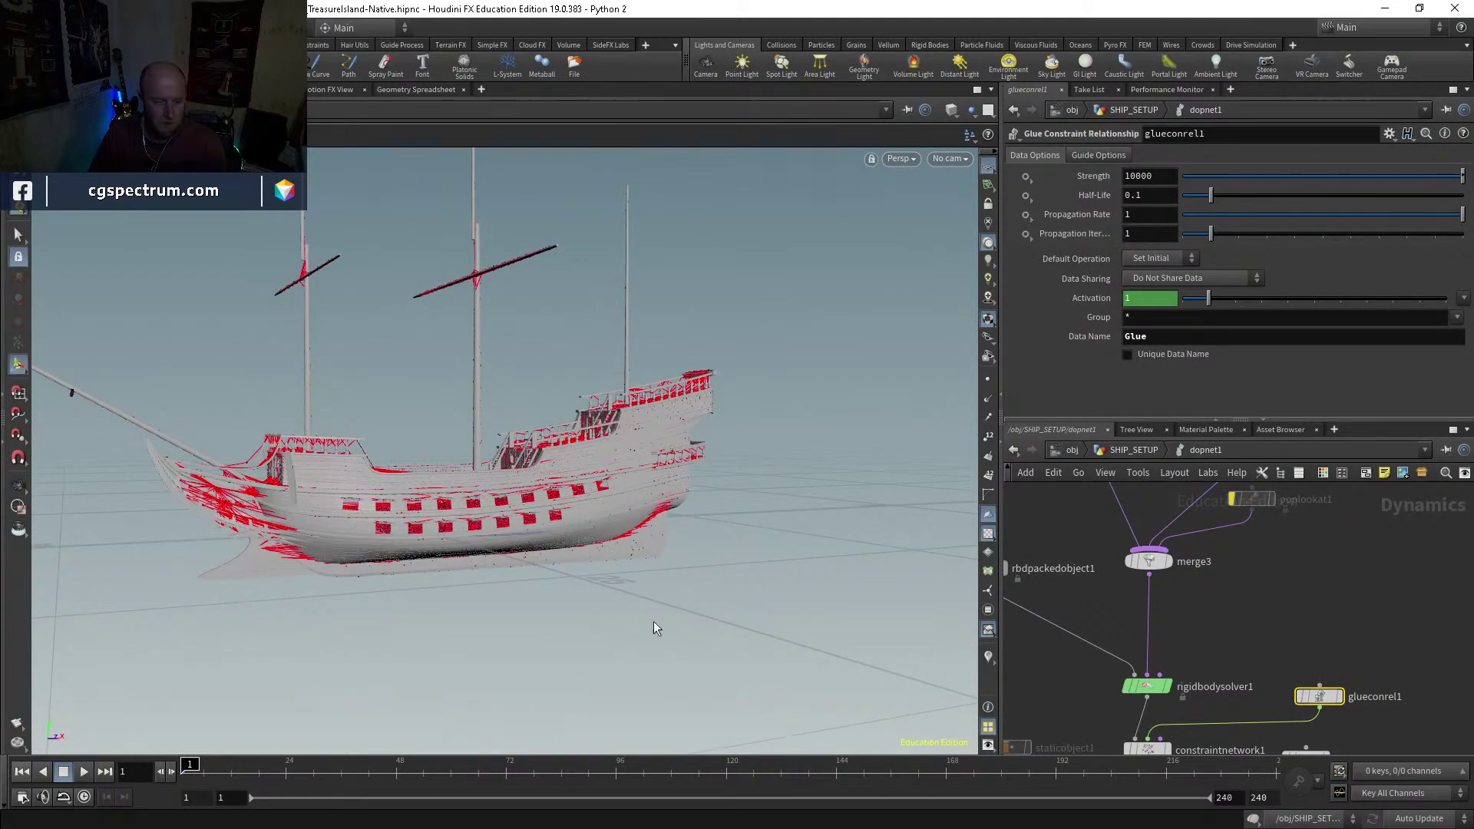
{"action": "left_click", "coordinate": [84, 771]}
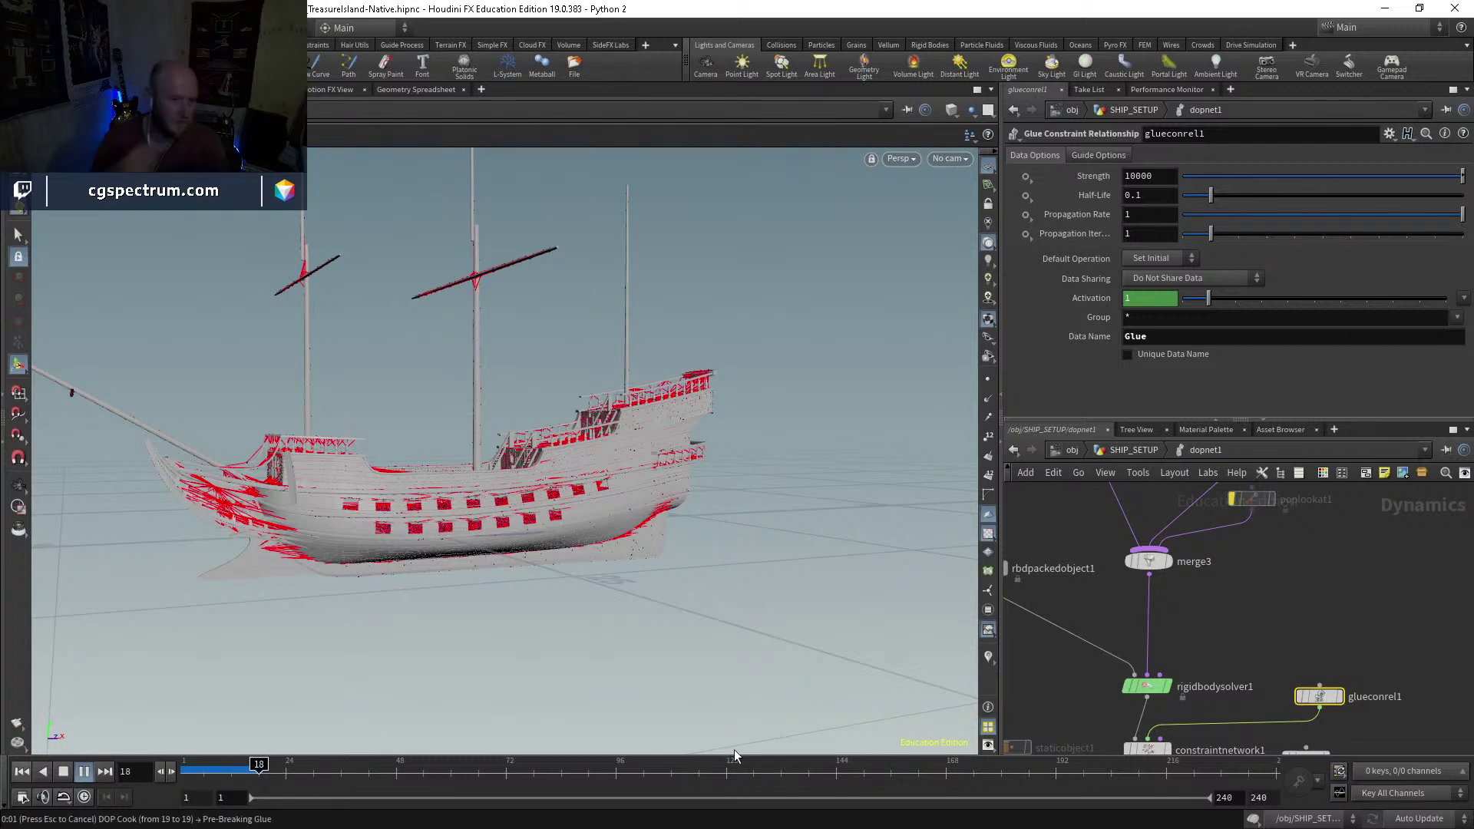
{"action": "left_click", "coordinate": [183, 774]}
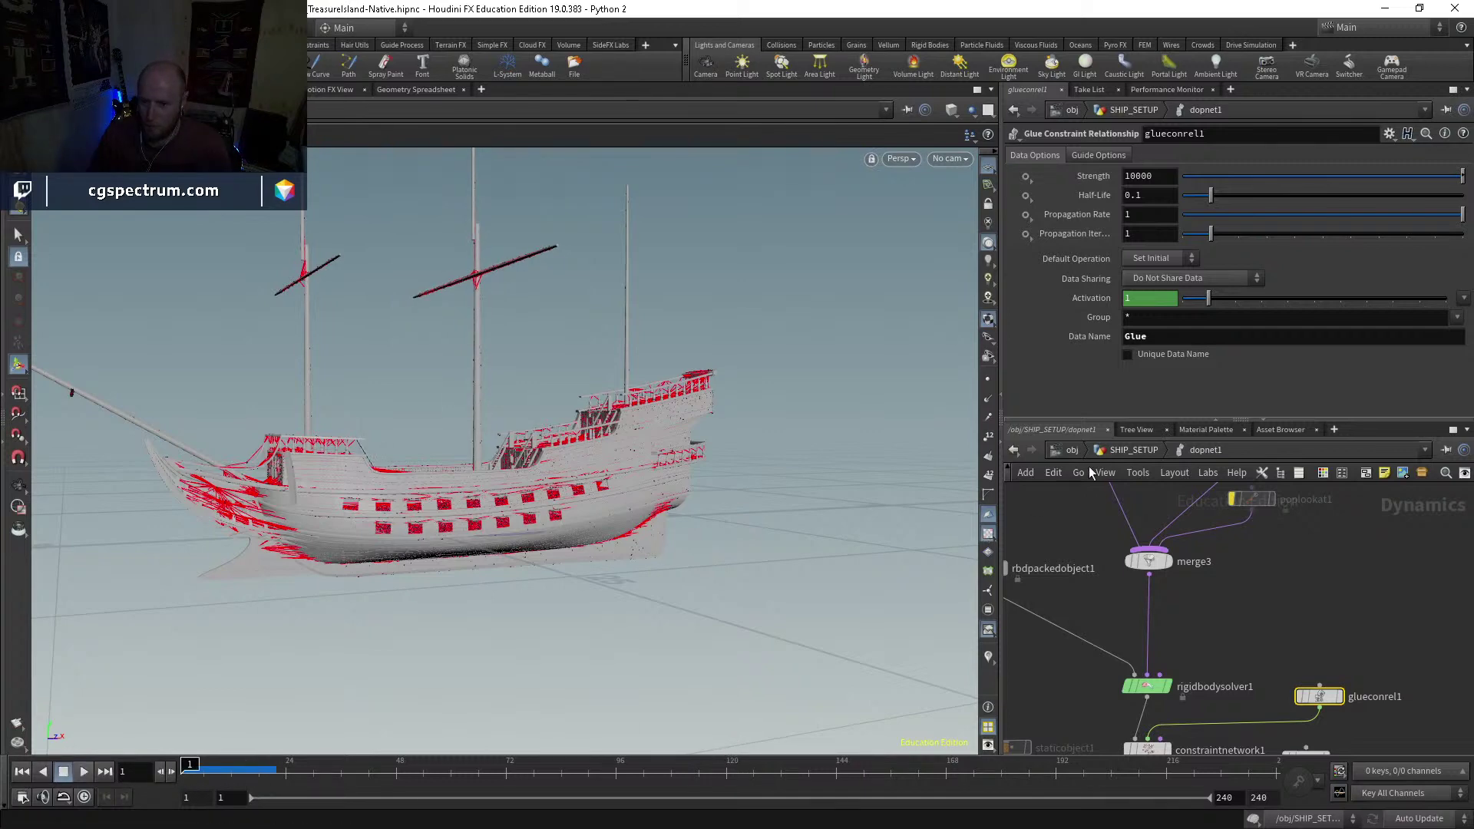
Step: Return to SHIP_SETUP and examine Measure_and_split2's deck geometry in shaded view with and without wireframe overlay
{"action": "left_click", "coordinate": [1131, 446]}
{"action": "scroll", "coordinate": [1259, 585], "scroll_direction": "down", "scroll_amount": 3}
{"action": "middle_click_drag", "start_coordinate": [1259, 586], "coordinate": [1185, 691]}
{"action": "middle_click_drag", "start_coordinate": [1294, 560], "coordinate": [1270, 682]}
{"action": "middle_click_drag", "start_coordinate": [1413, 568], "coordinate": [1337, 651]}
{"action": "scroll", "coordinate": [1328, 654], "scroll_direction": "up", "scroll_amount": 5}
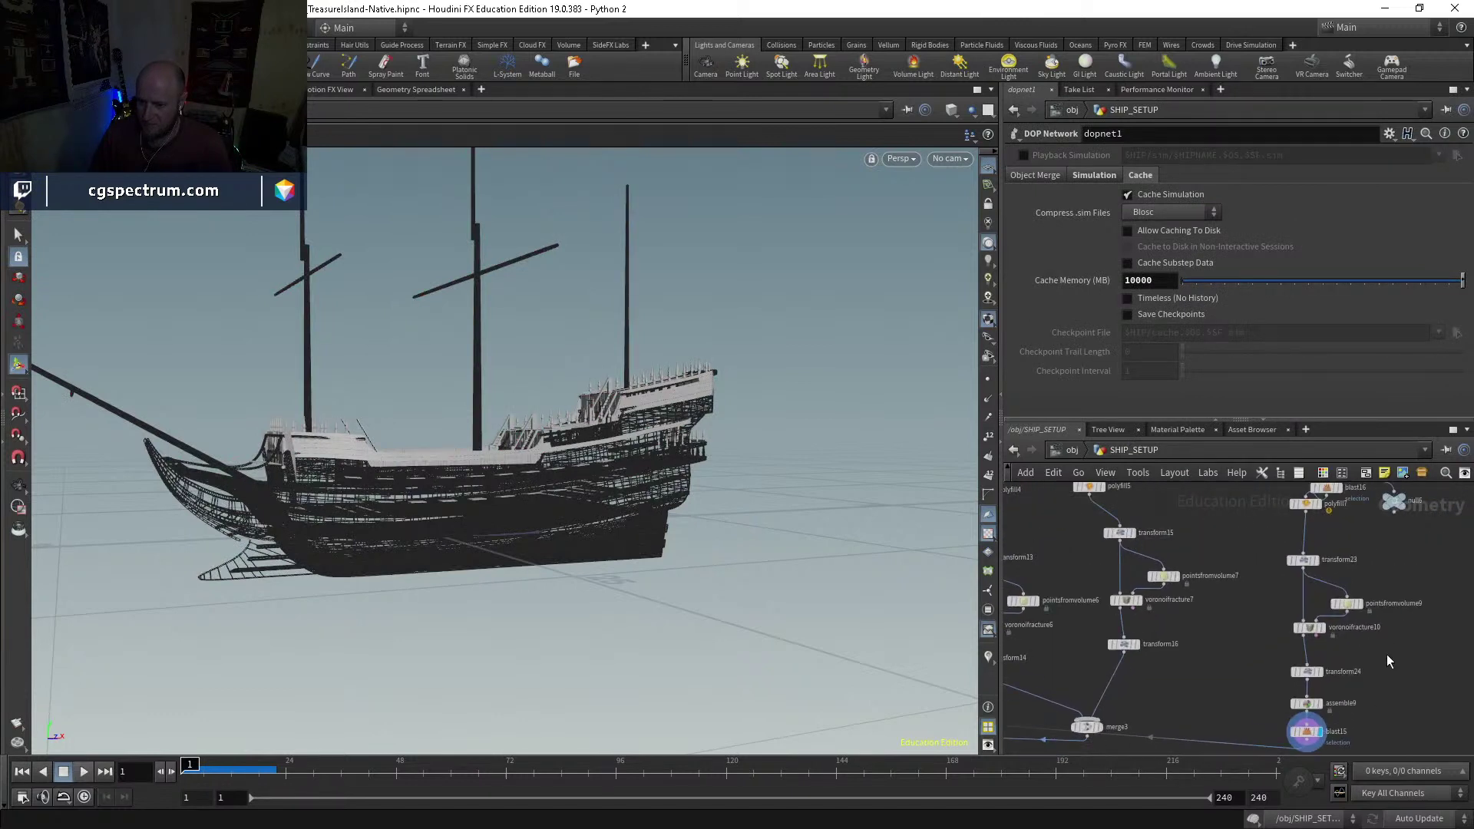
{"action": "middle_click_drag", "start_coordinate": [1336, 526], "coordinate": [1308, 618]}
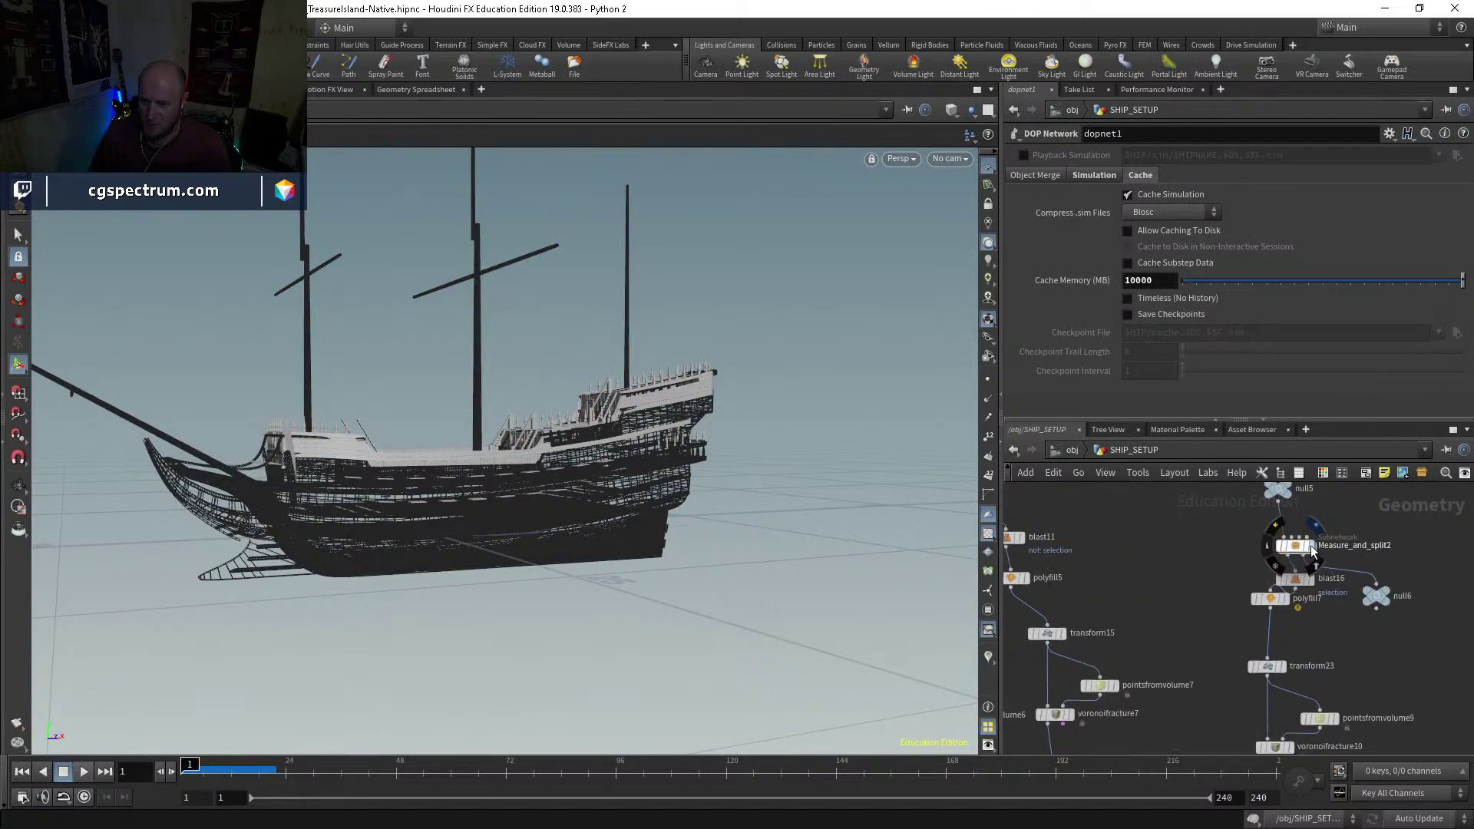
{"action": "left_click", "coordinate": [1297, 551]}
{"action": "key", "text": "Escape"}
{"action": "left_click_drag", "start_coordinate": [481, 451], "coordinate": [503, 492]}
{"action": "right_click_drag", "start_coordinate": [503, 492], "coordinate": [553, 375]}
{"action": "key", "text": "shift+w"}
{"action": "mouse_move", "coordinate": [553, 375]}
{"action": "left_mouse_down"}
{"action": "mouse_move", "coordinate": [684, 536]}
{"action": "mouse_move", "coordinate": [681, 584]}
{"action": "mouse_move", "coordinate": [692, 503]}
{"action": "left_mouse_up"}
{"action": "right_click_drag", "start_coordinate": [693, 503], "coordinate": [760, 596]}
{"action": "middle_click_drag", "start_coordinate": [760, 595], "coordinate": [617, 560]}
{"action": "key", "text": "shift+w"}
{"action": "mouse_move", "coordinate": [617, 561]}
{"action": "left_mouse_down"}
{"action": "mouse_move", "coordinate": [614, 444]}
{"action": "mouse_move", "coordinate": [619, 529]}
{"action": "left_mouse_up"}
Step: Compare the stray upright piece below the stern in blast16 and polyfill7
{"action": "scroll", "coordinate": [1302, 582], "scroll_direction": "up", "scroll_amount": 3}
{"action": "left_click", "coordinate": [1318, 579]}
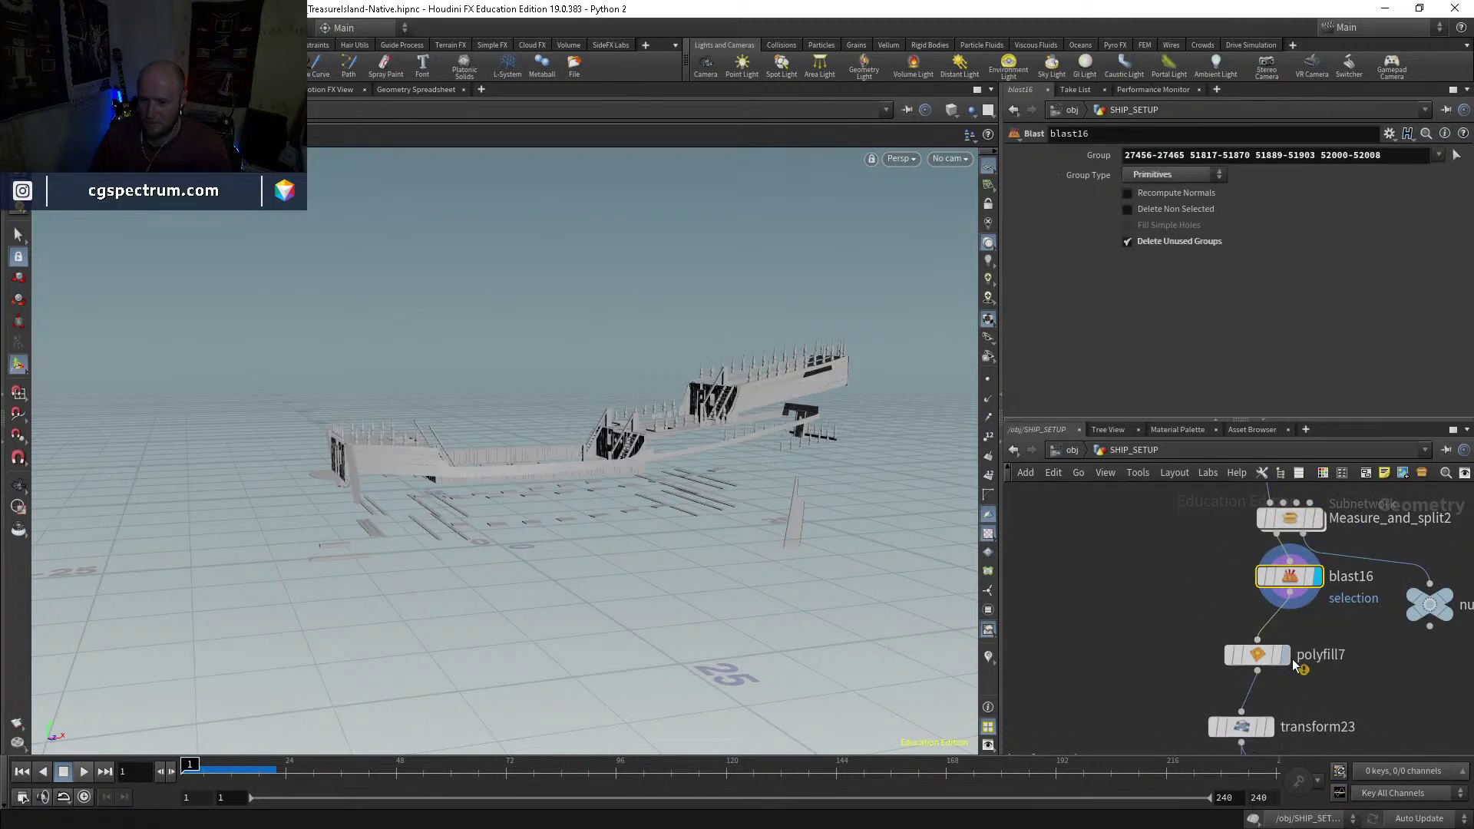
{"action": "left_click", "coordinate": [1257, 659]}
{"action": "scroll", "coordinate": [1326, 678], "scroll_direction": "down", "scroll_amount": 2}
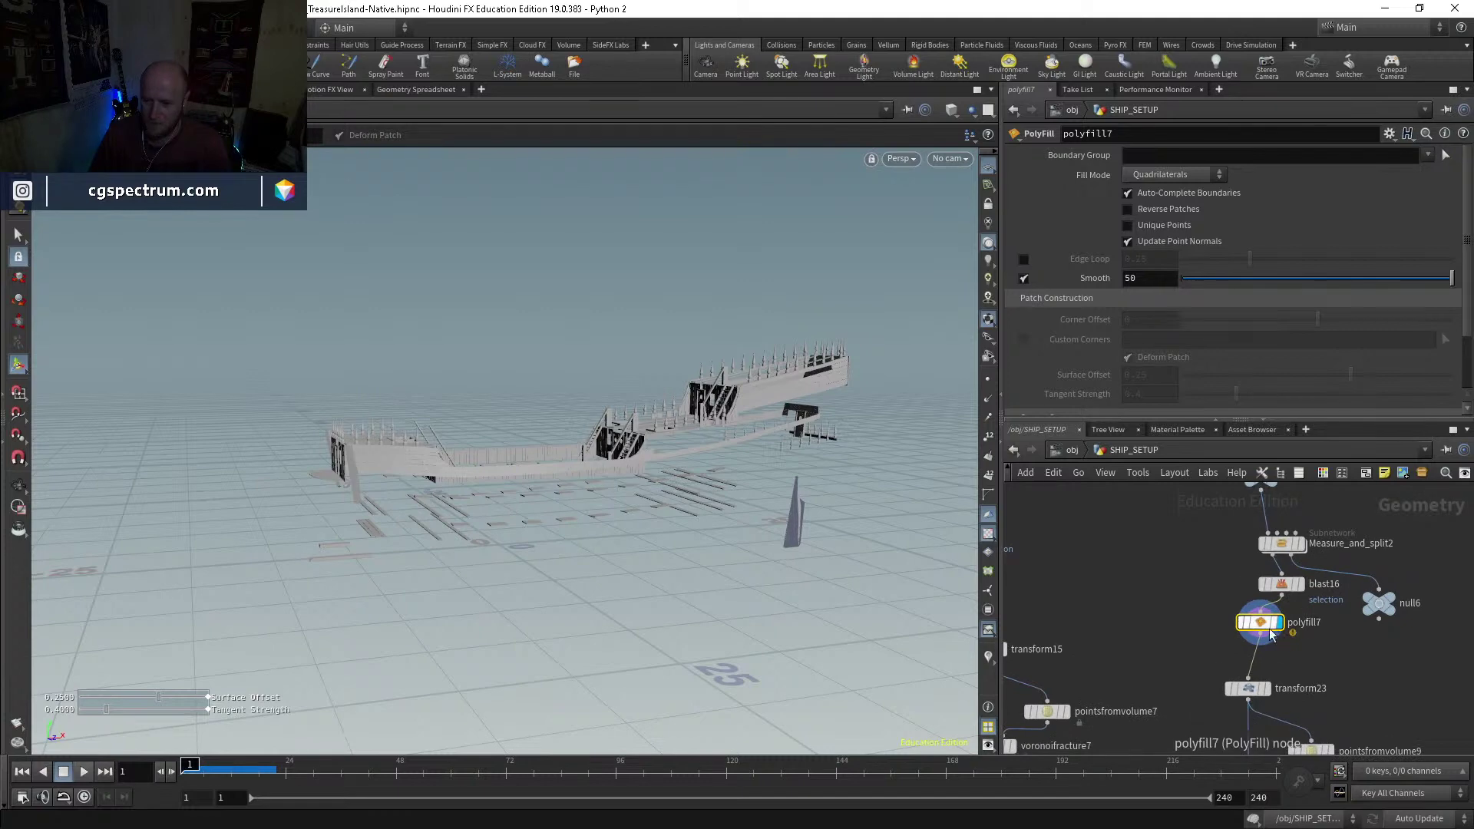
{"action": "left_click", "coordinate": [1277, 586]}
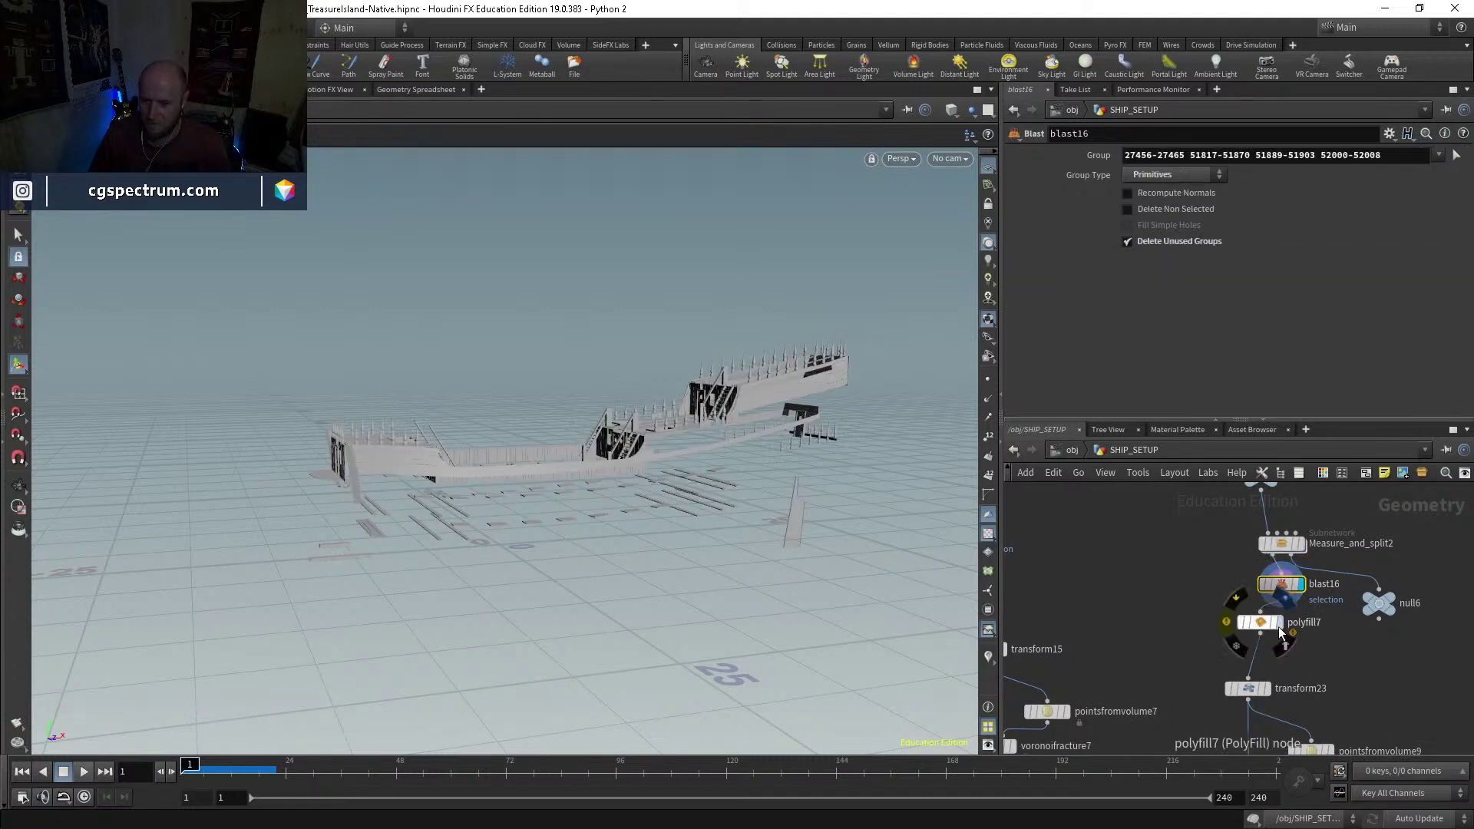
Step: Display polyfill7's result and trace the network down to assemble7 below merge4
{"action": "left_click", "coordinate": [1260, 622]}
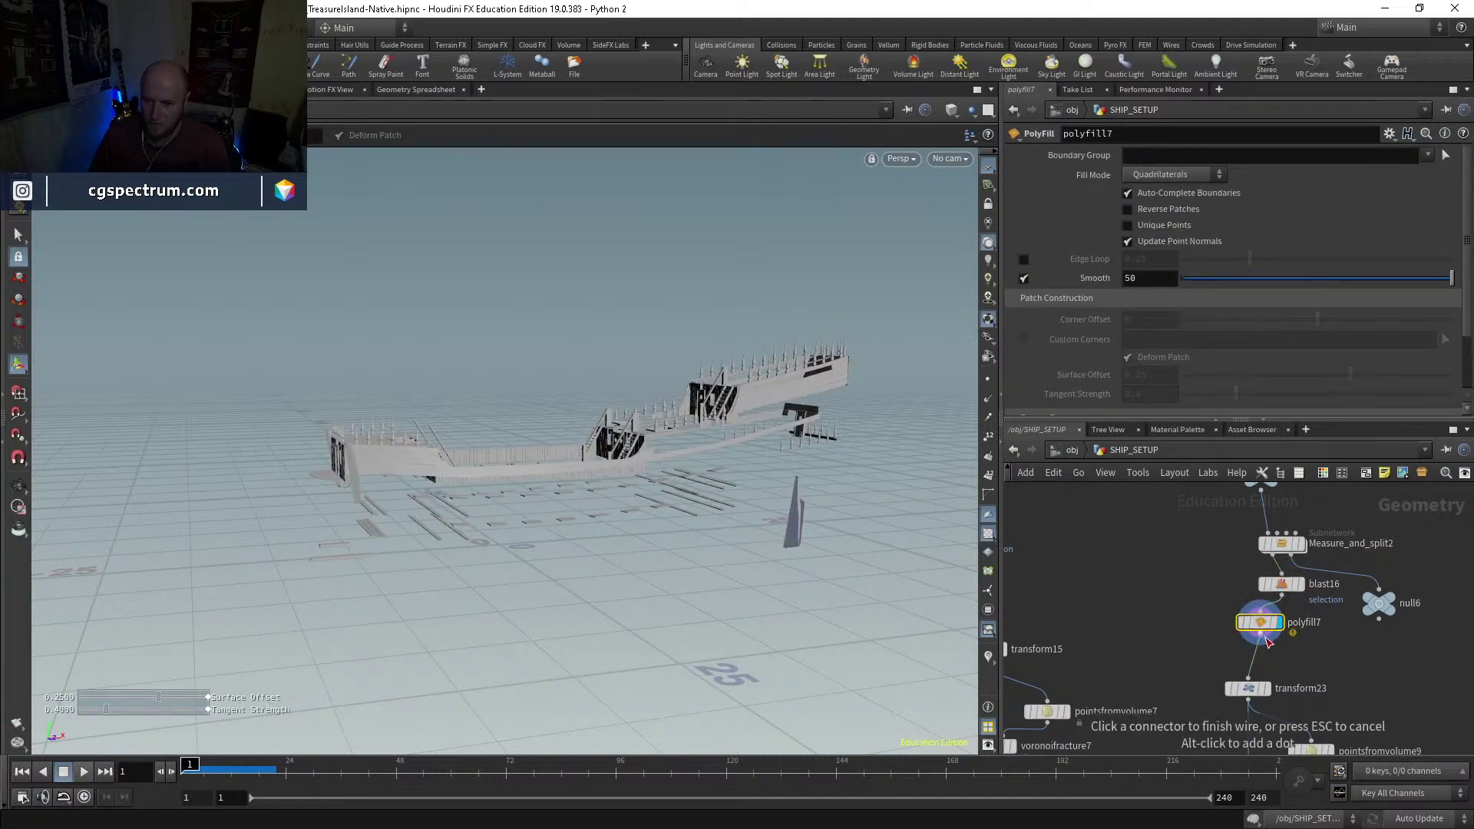
{"action": "left_click", "coordinate": [1272, 557]}
{"action": "scroll", "coordinate": [1272, 559], "scroll_direction": "down", "scroll_amount": 3}
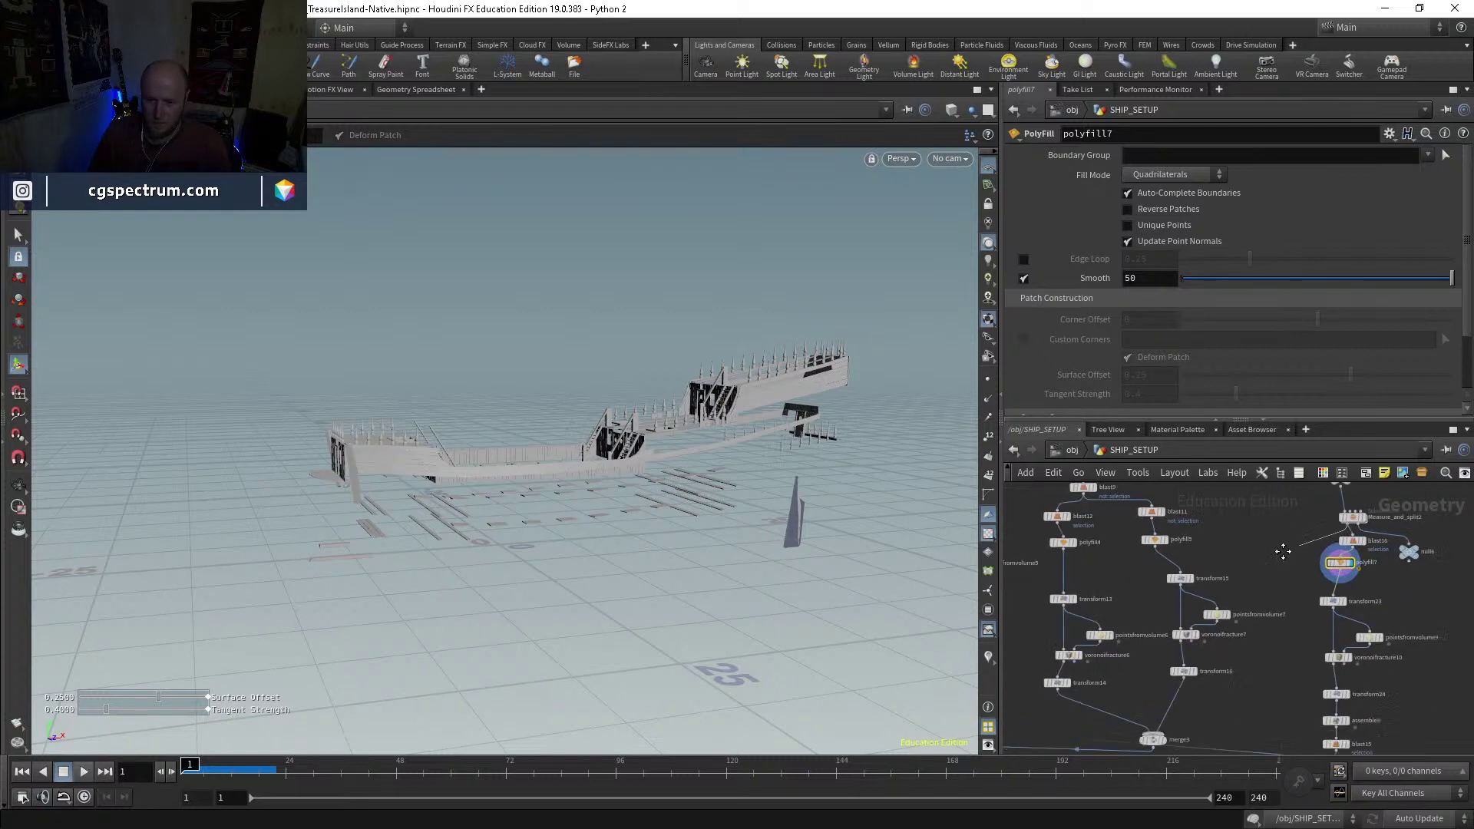
{"action": "middle_click_drag", "start_coordinate": [1218, 578], "coordinate": [1425, 510]}
{"action": "middle_click_drag", "start_coordinate": [1171, 671], "coordinate": [1343, 551]}
{"action": "middle_click_drag", "start_coordinate": [1247, 584], "coordinate": [1063, 615]}
{"action": "left_click", "coordinate": [1188, 626]}
{"action": "scroll", "coordinate": [1201, 636], "scroll_direction": "up", "scroll_amount": 3}
{"action": "middle_click_drag", "start_coordinate": [1333, 663], "coordinate": [1179, 665]}
{"action": "scroll", "coordinate": [1178, 665], "scroll_direction": "down", "scroll_amount": 4}
{"action": "scroll", "coordinate": [1328, 639], "scroll_direction": "up", "scroll_amount": 1}
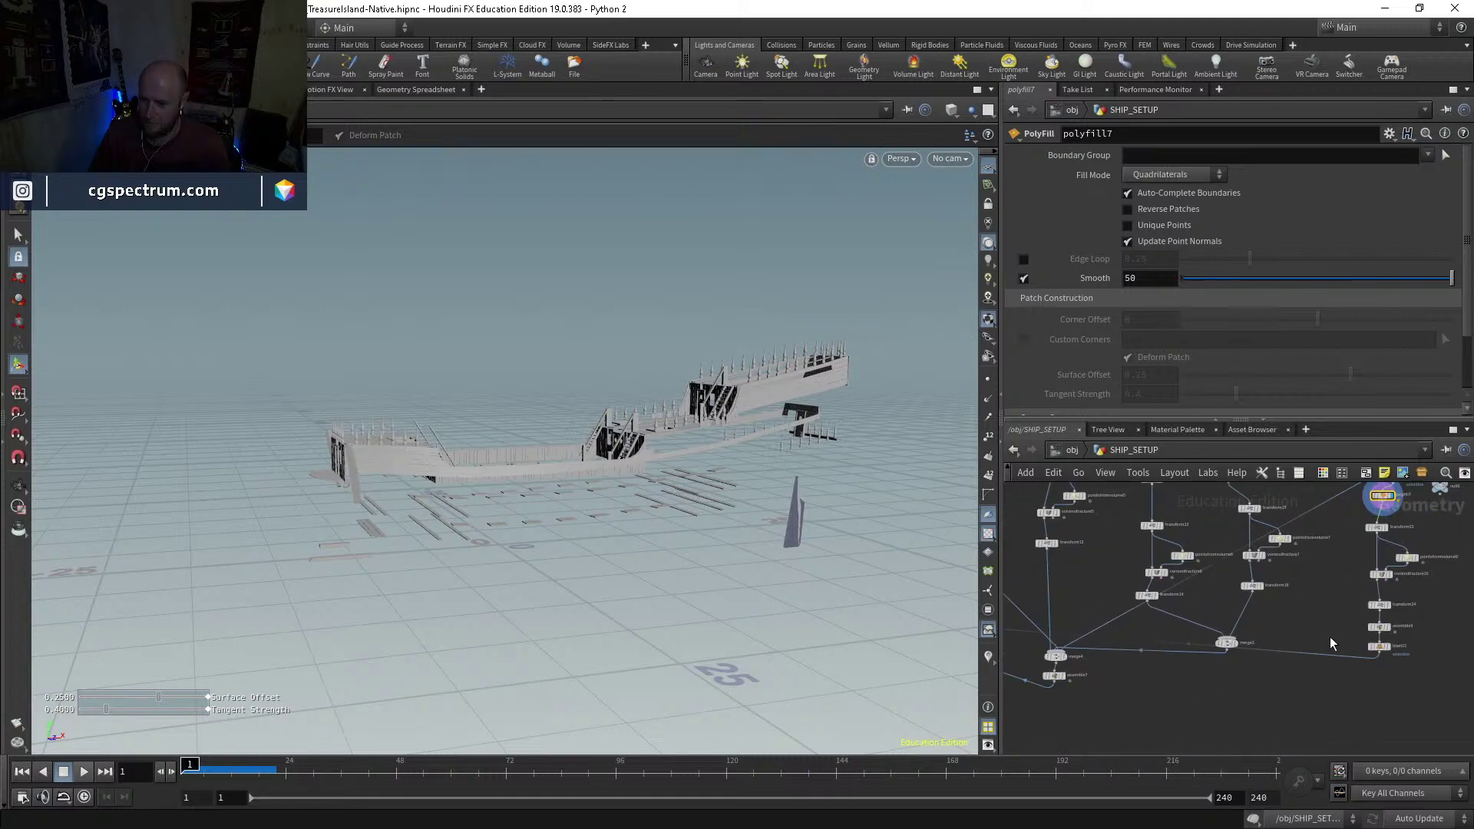
{"action": "scroll", "coordinate": [1428, 642], "scroll_direction": "up", "scroll_amount": 2}
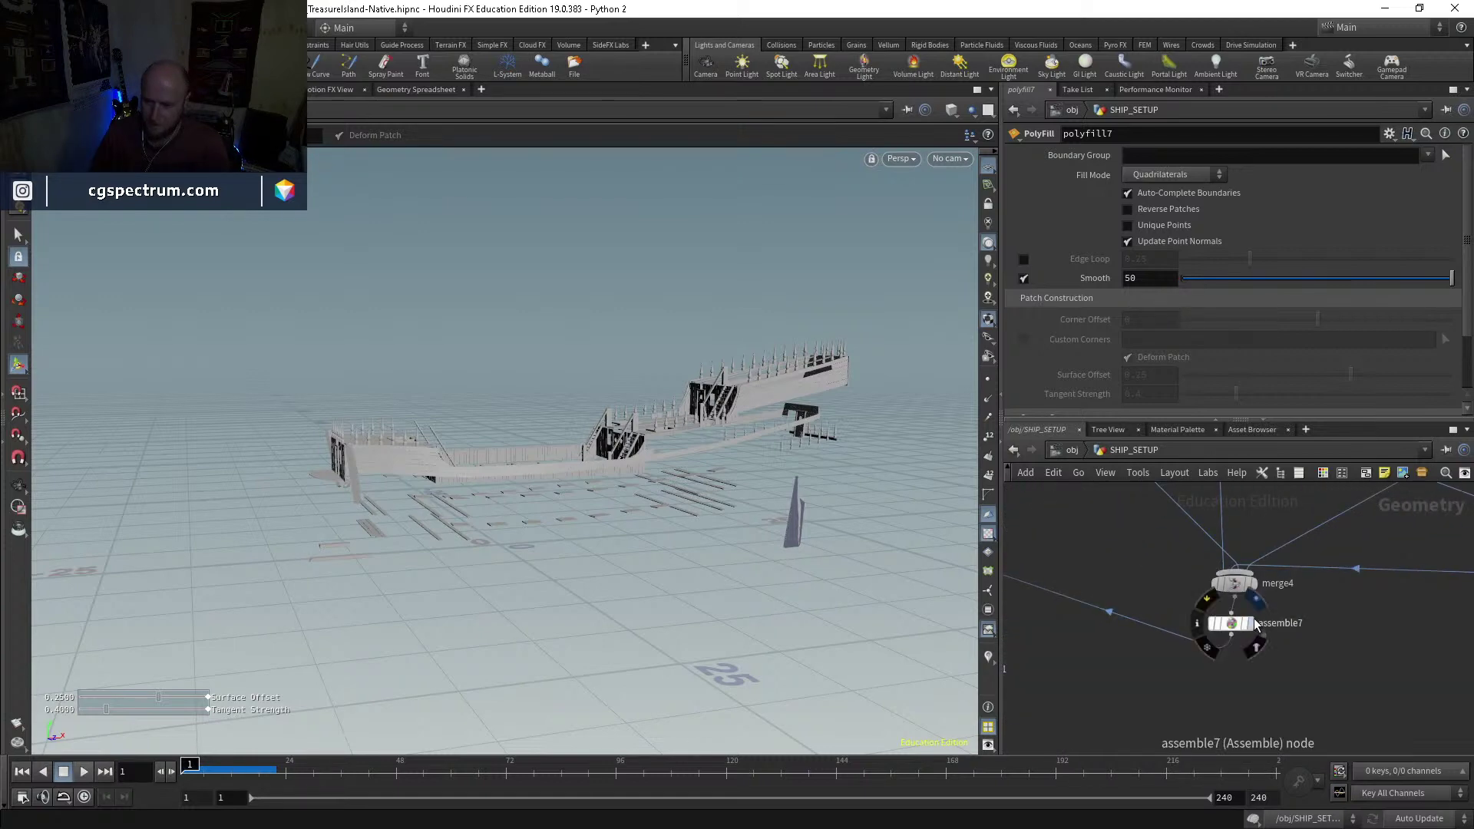
{"action": "left_click", "coordinate": [1239, 631]}
Step: Enter dopnet1, play the simulation to watch the ship's constraint networks, and return to frame 1
{"action": "scroll", "coordinate": [1115, 626], "scroll_direction": "up", "scroll_amount": 3}
{"action": "scroll", "coordinate": [1344, 601], "scroll_direction": "down", "scroll_amount": 3}
{"action": "middle_click_drag", "start_coordinate": [1236, 745], "coordinate": [1223, 651]}
{"action": "middle_click_drag", "start_coordinate": [1094, 693], "coordinate": [1086, 636]}
{"action": "scroll", "coordinate": [1083, 637], "scroll_direction": "up", "scroll_amount": 4}
{"action": "left_click", "coordinate": [1104, 579]}
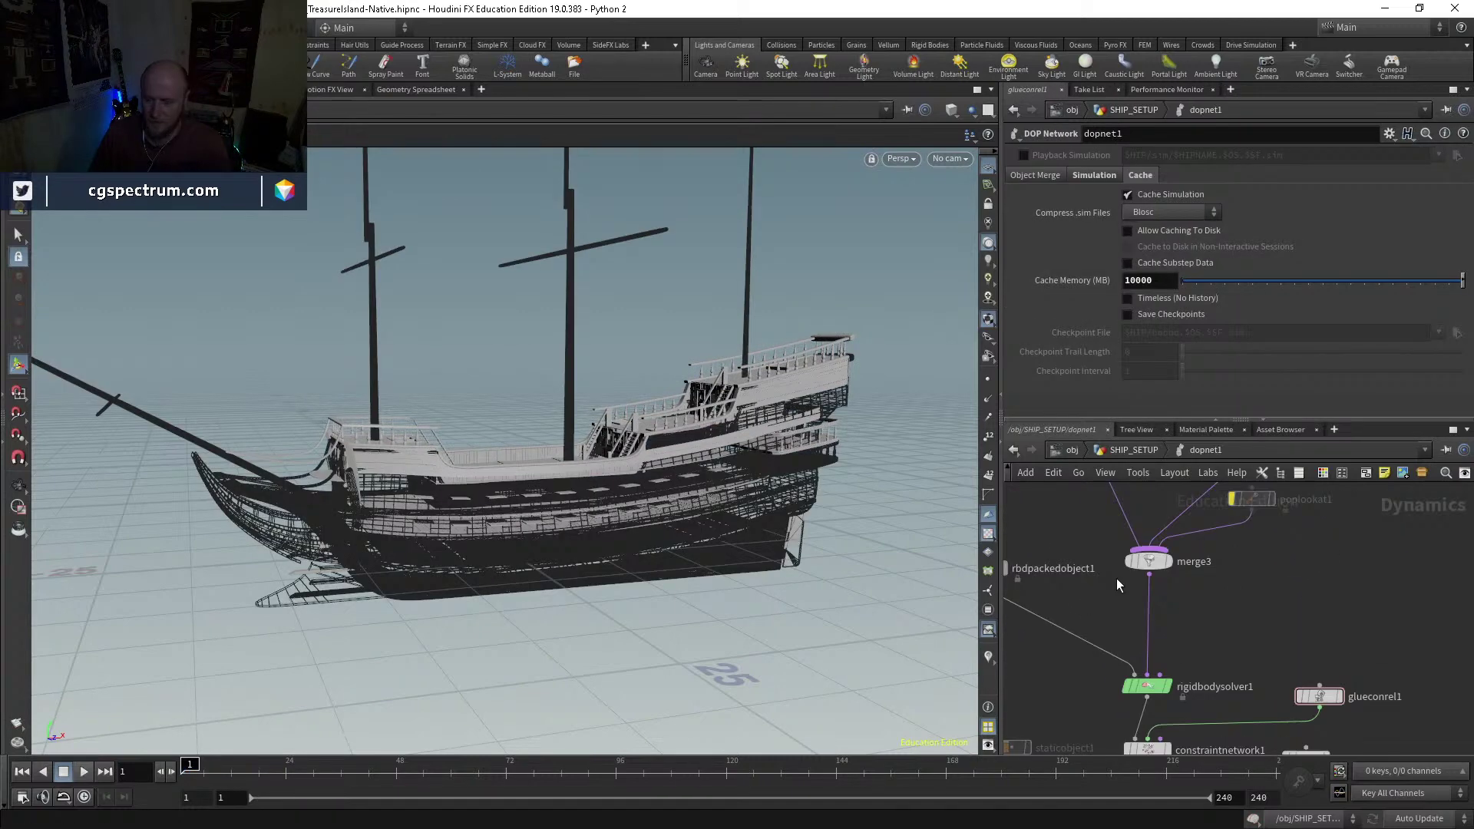
{"action": "key", "text": "i"}
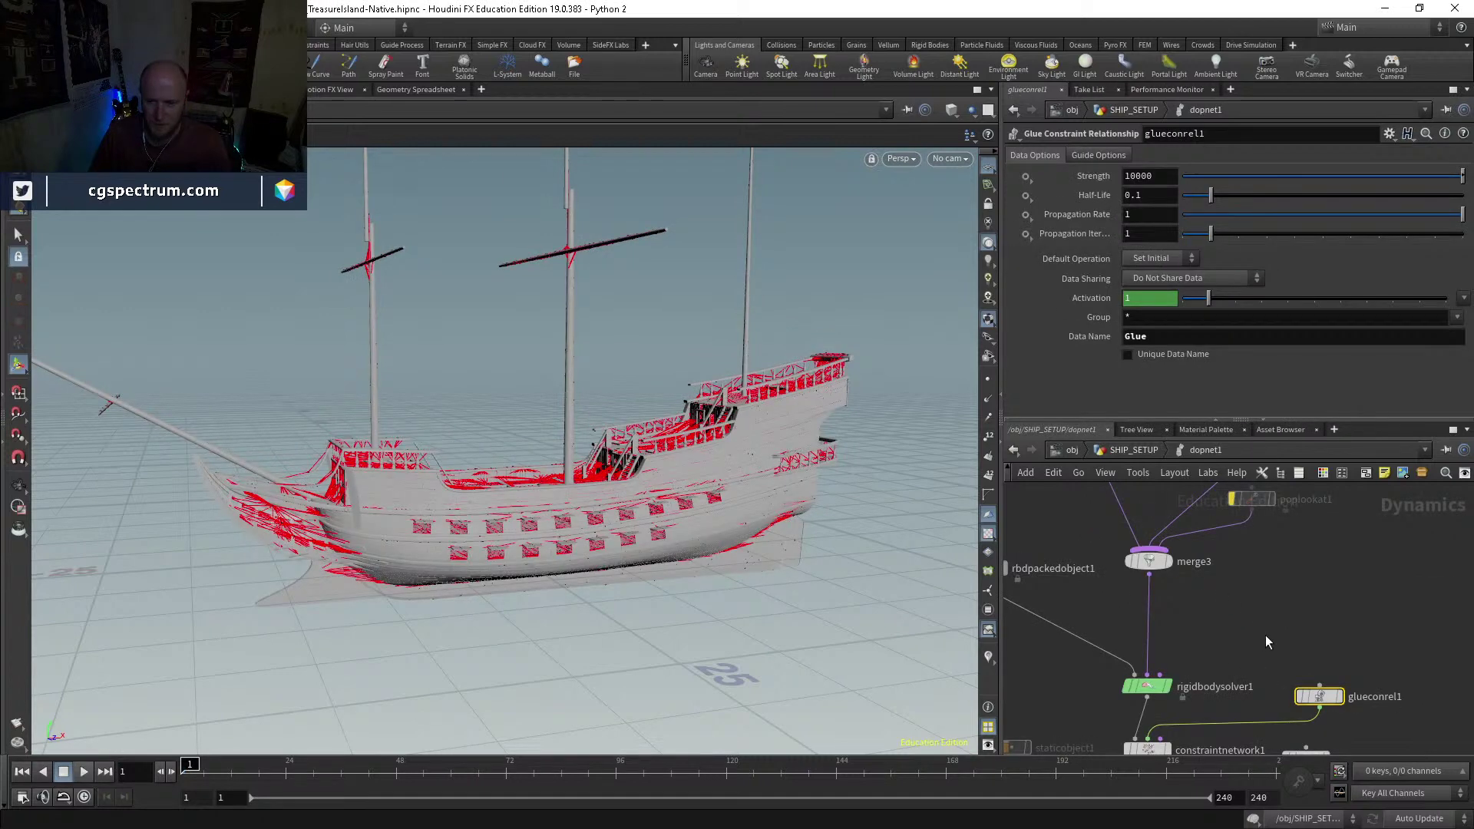
{"action": "left_click", "coordinate": [80, 773]}
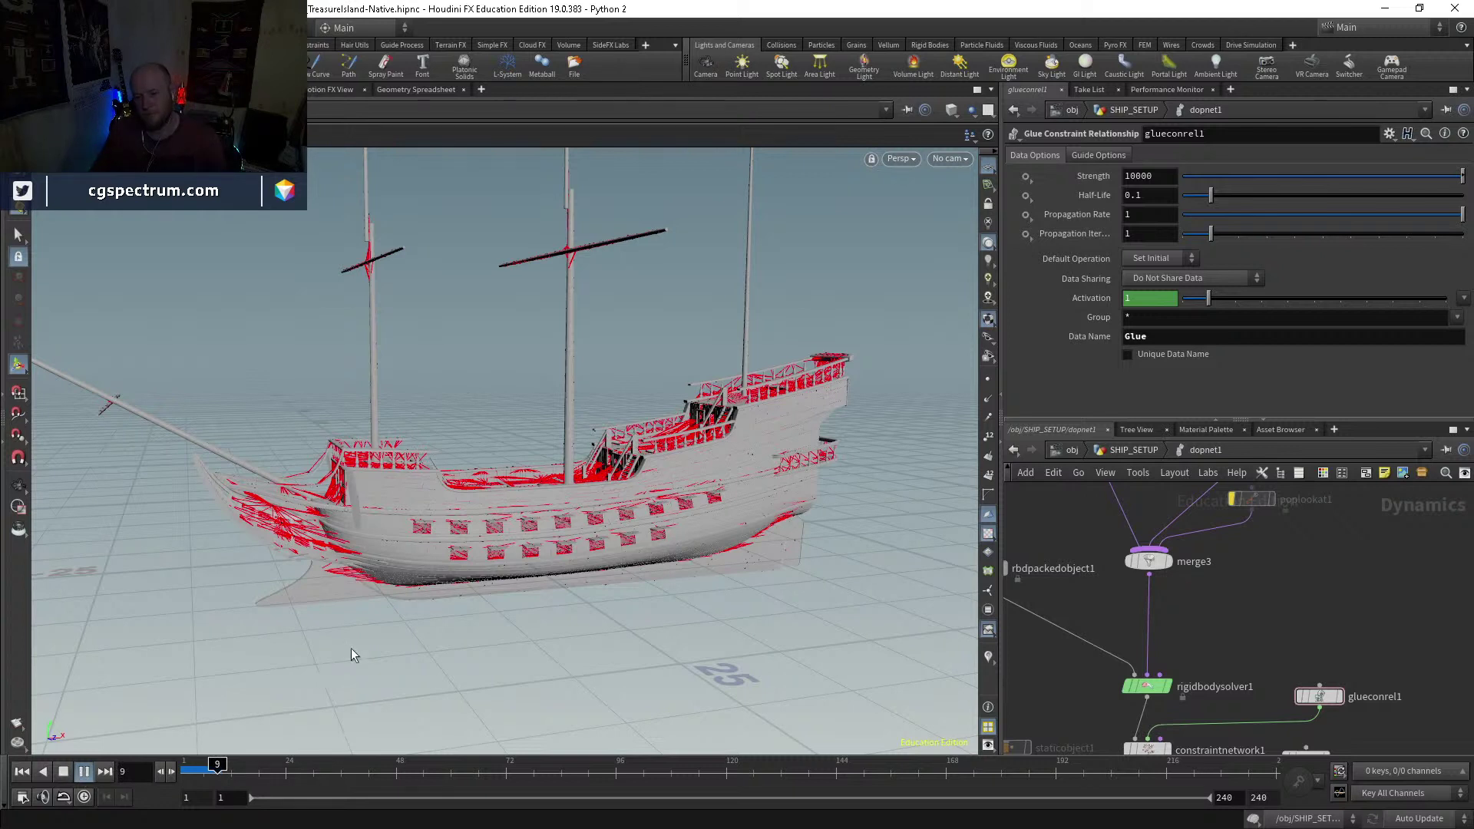
{"action": "key", "text": "Escape"}
{"action": "left_click_drag", "start_coordinate": [185, 770], "coordinate": [166, 775]}
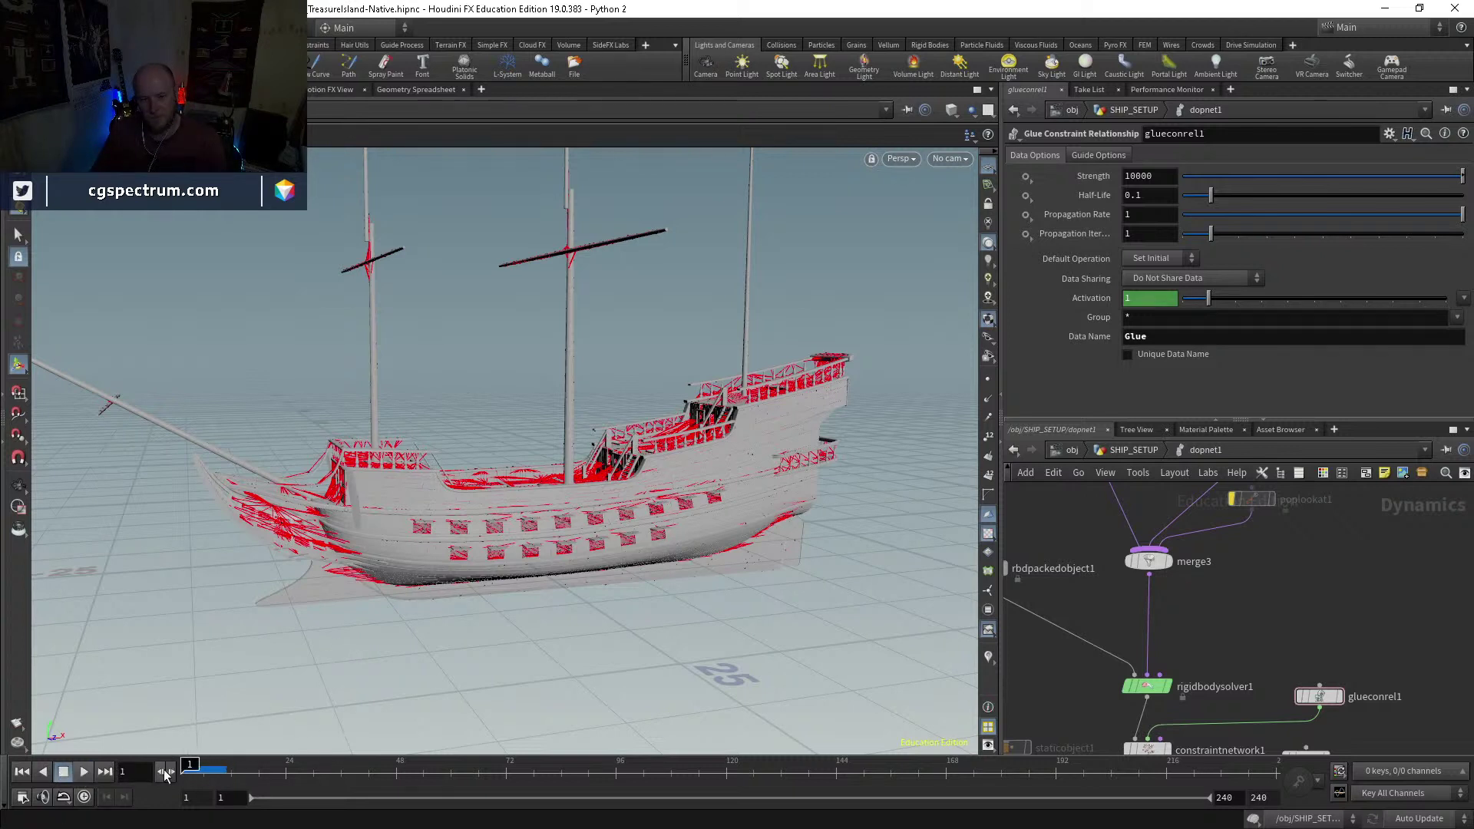
Step: Inspect the settings of sopsolver1, which feeds constraintnetwork2
{"action": "middle_click_drag", "start_coordinate": [1245, 628], "coordinate": [1220, 507]}
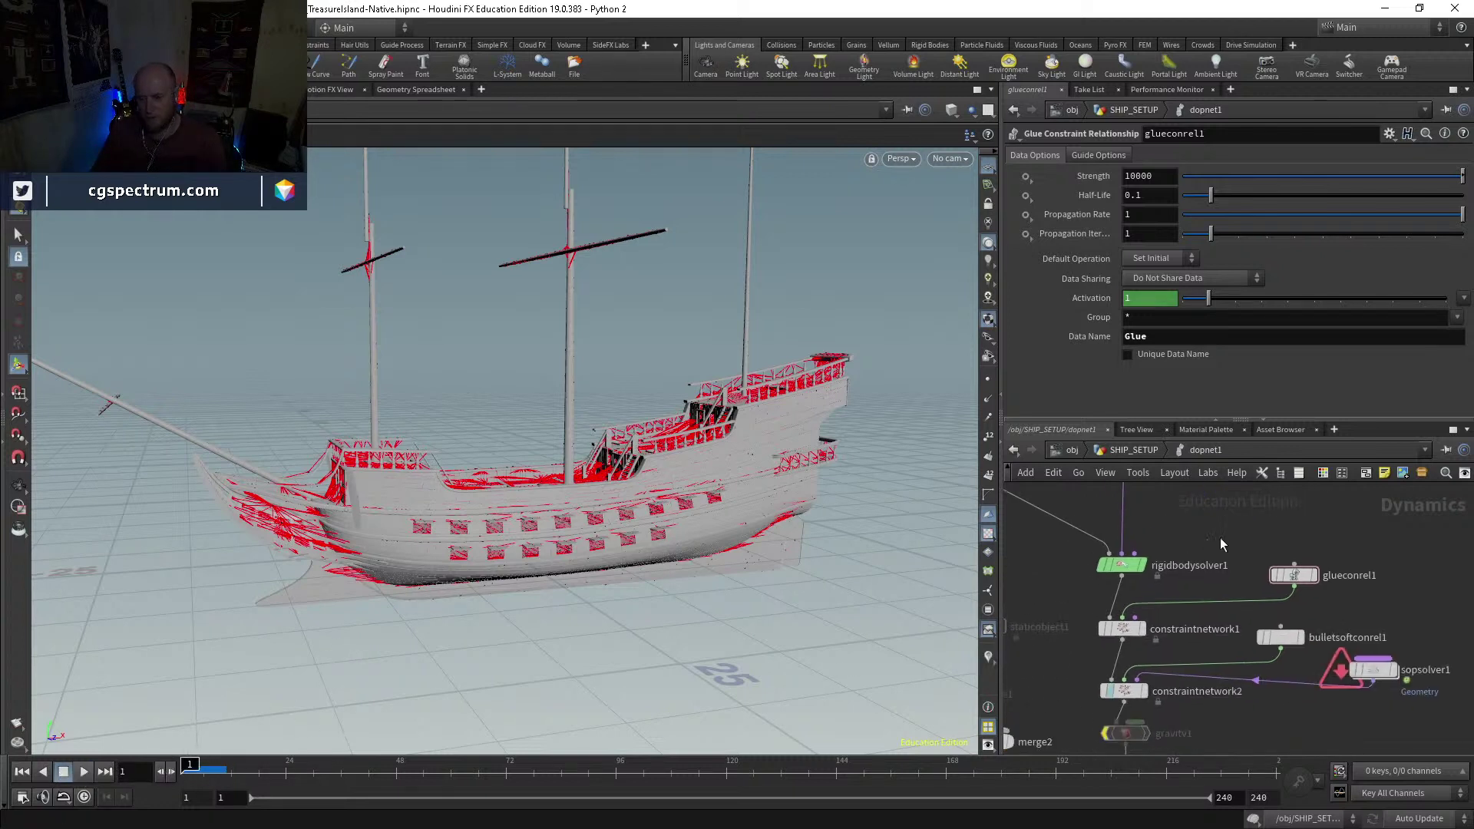
{"action": "left_click", "coordinate": [1372, 672]}
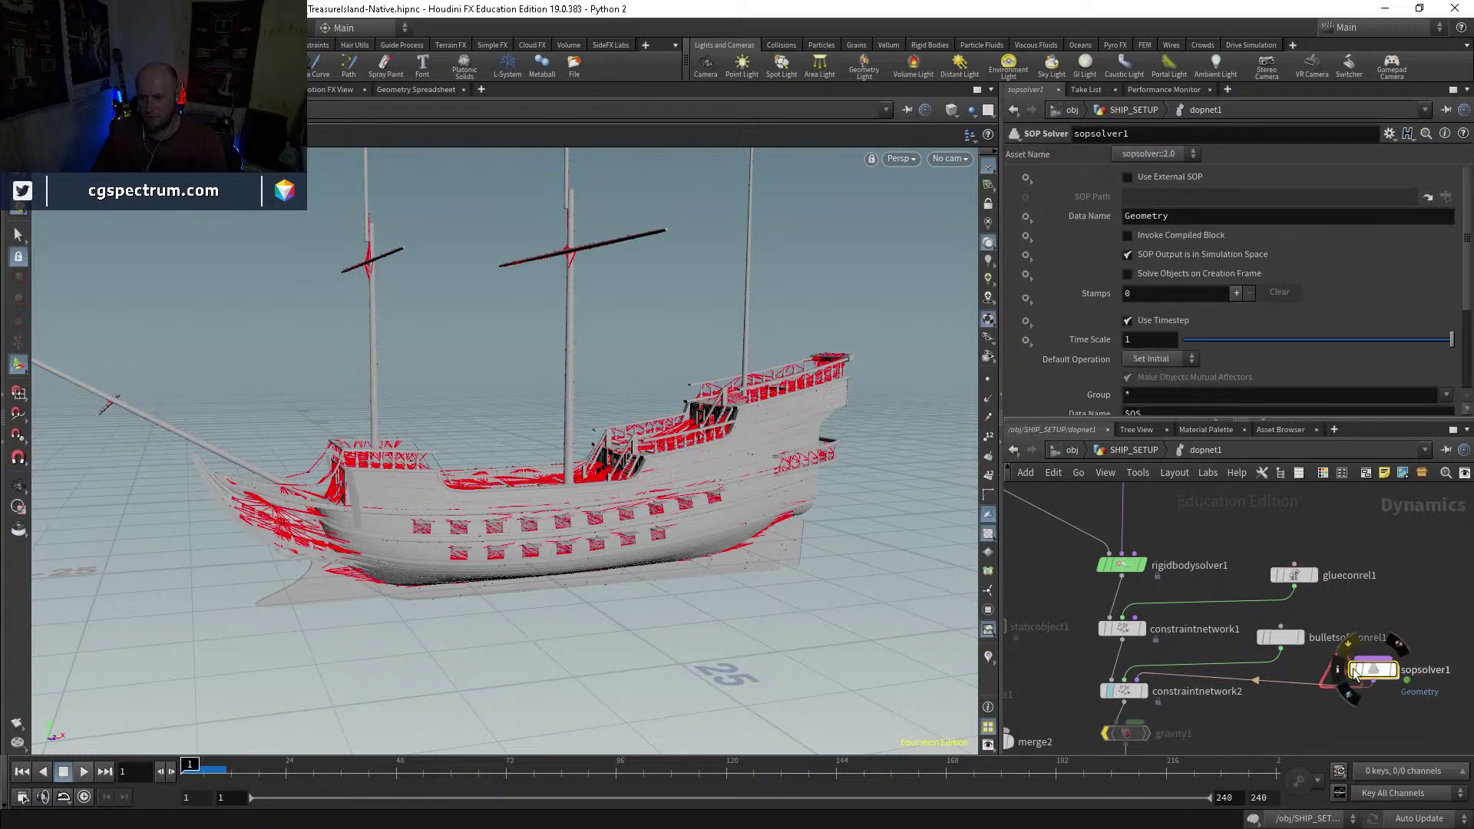
{"action": "mouse_move", "coordinate": [1239, 674]}
{"action": "middle_mouse_down"}
{"action": "mouse_move", "coordinate": [1279, 547]}
{"action": "mouse_move", "coordinate": [1259, 680]}
{"action": "middle_mouse_up"}
Step: Try popforce1 in place of popforce2 as merge3's input, play the simulation, and return to frame 1
{"action": "scroll", "coordinate": [1275, 561], "scroll_direction": "down", "scroll_amount": 3}
{"action": "middle_click_drag", "start_coordinate": [1271, 507], "coordinate": [1286, 657]}
{"action": "scroll", "coordinate": [1265, 509], "scroll_direction": "up", "scroll_amount": 3}
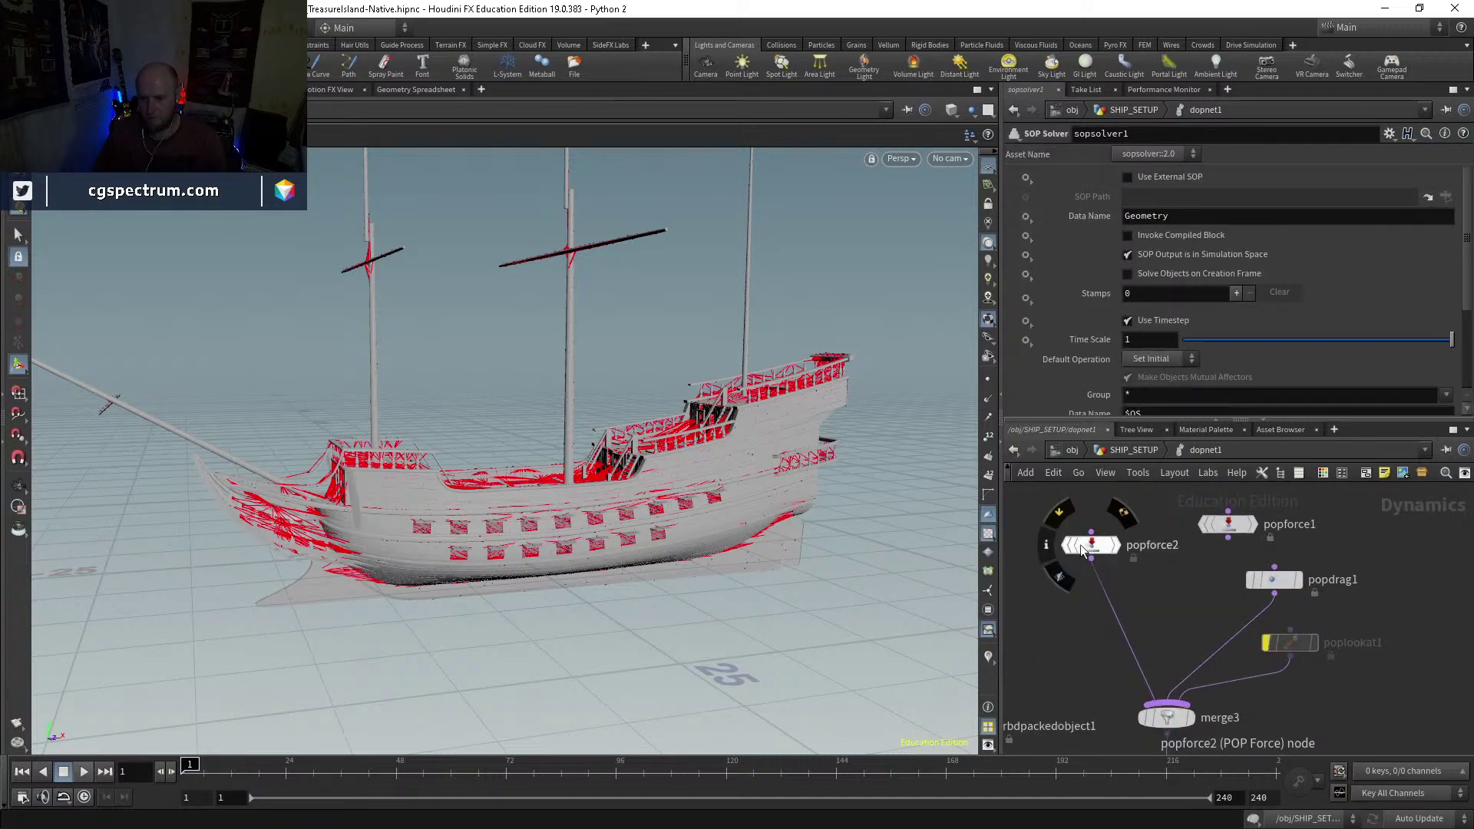
{"action": "left_click", "coordinate": [1091, 545]}
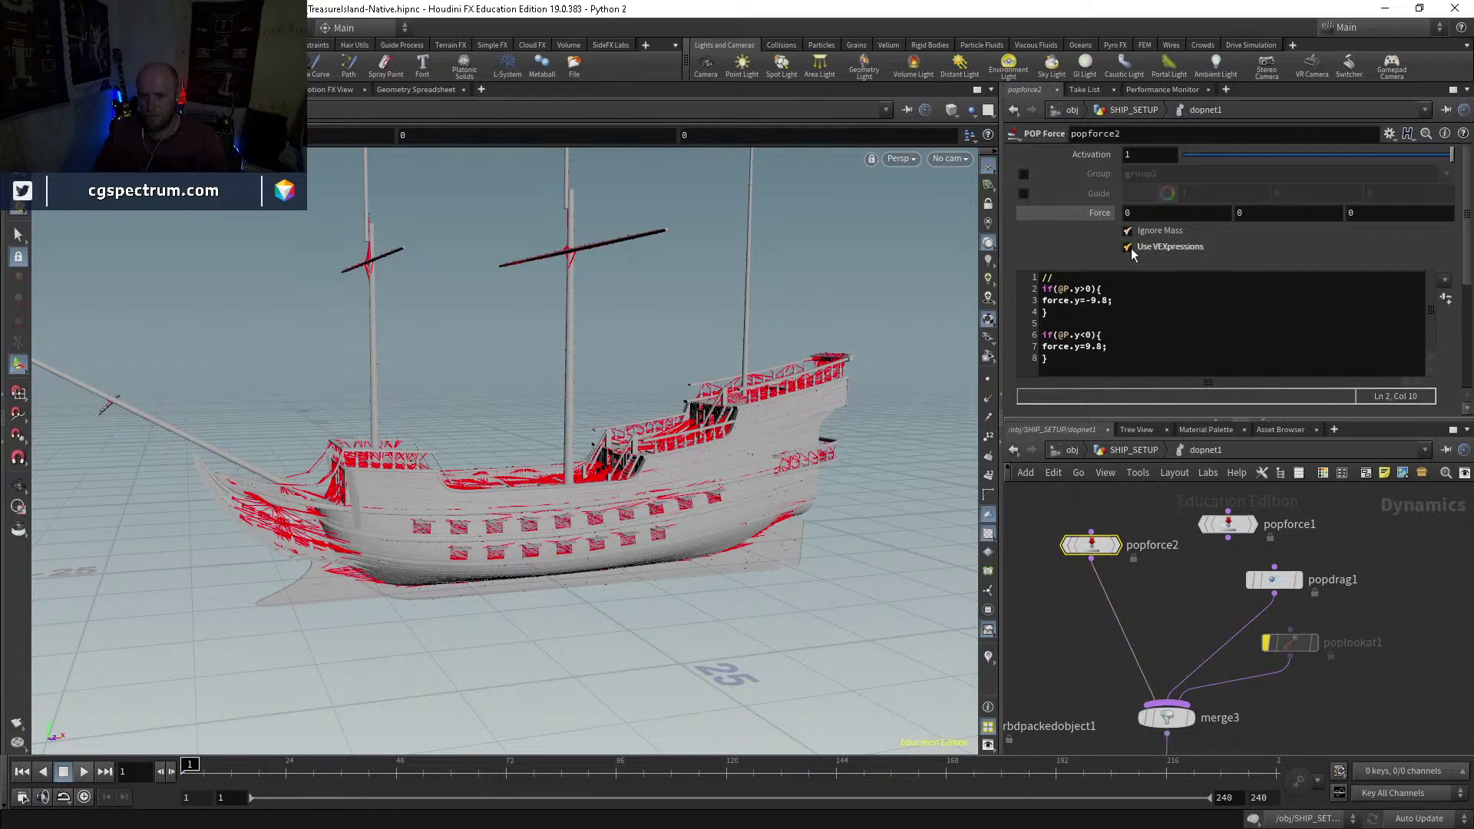
{"action": "left_click_drag", "start_coordinate": [1101, 599], "coordinate": [1228, 535]}
{"action": "left_click", "coordinate": [84, 771]}
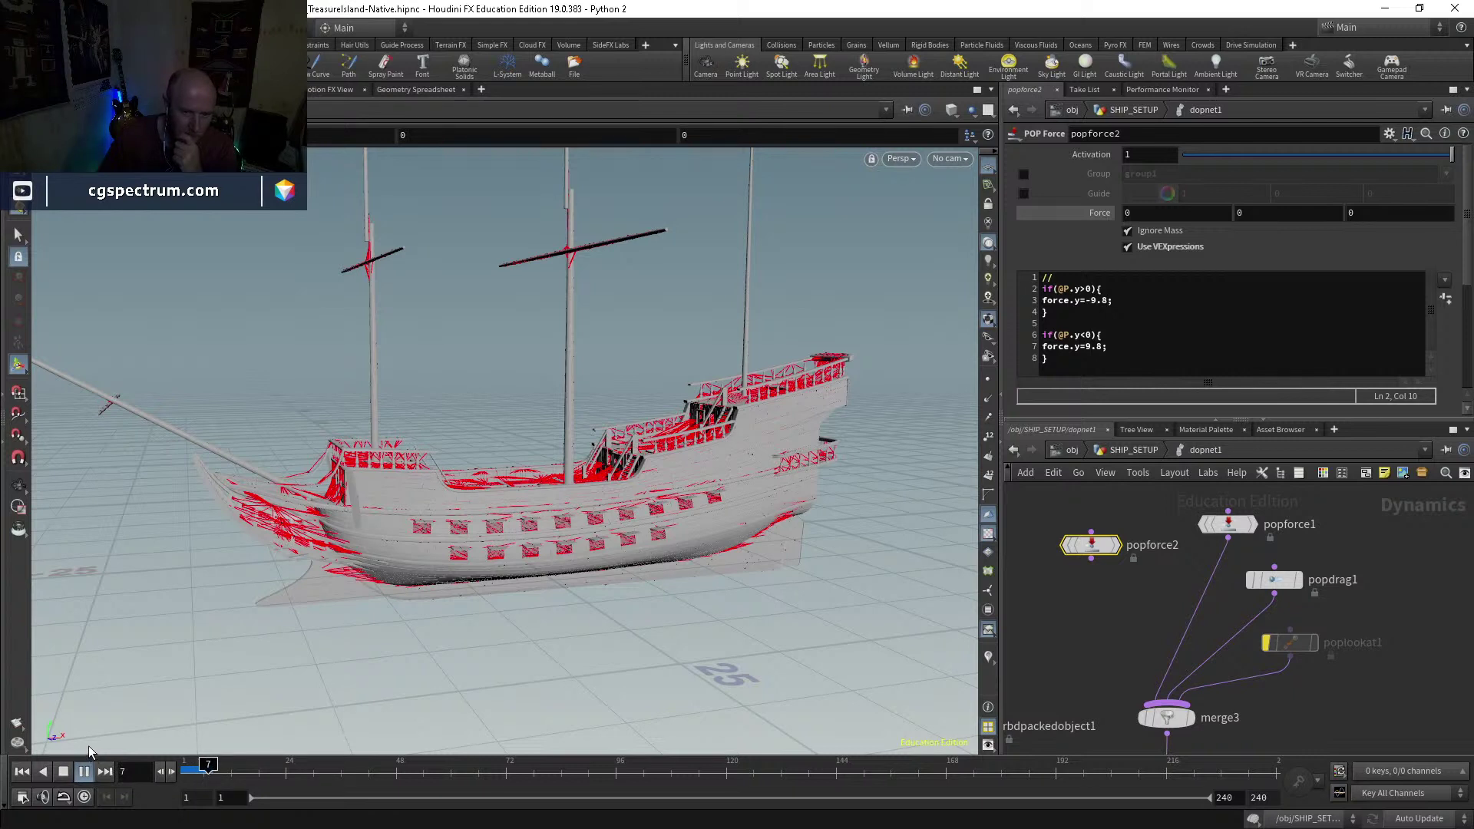
{"action": "left_click_drag", "start_coordinate": [206, 770], "coordinate": [166, 762]}
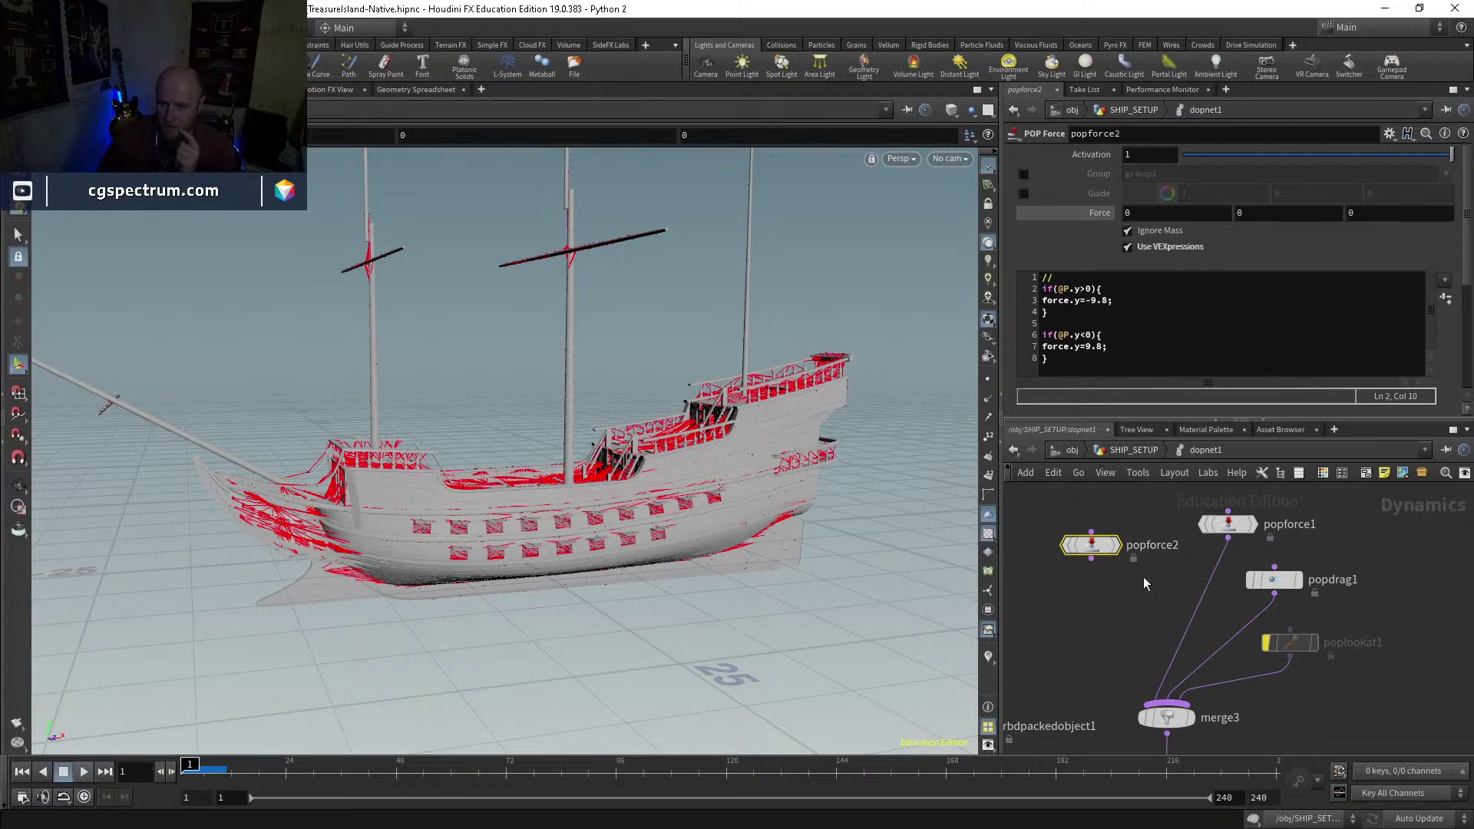
Step: Return to SHIP_SETUP, enable attribwrangle7, clear its group restriction, and display its output
{"action": "left_click", "coordinate": [1125, 451]}
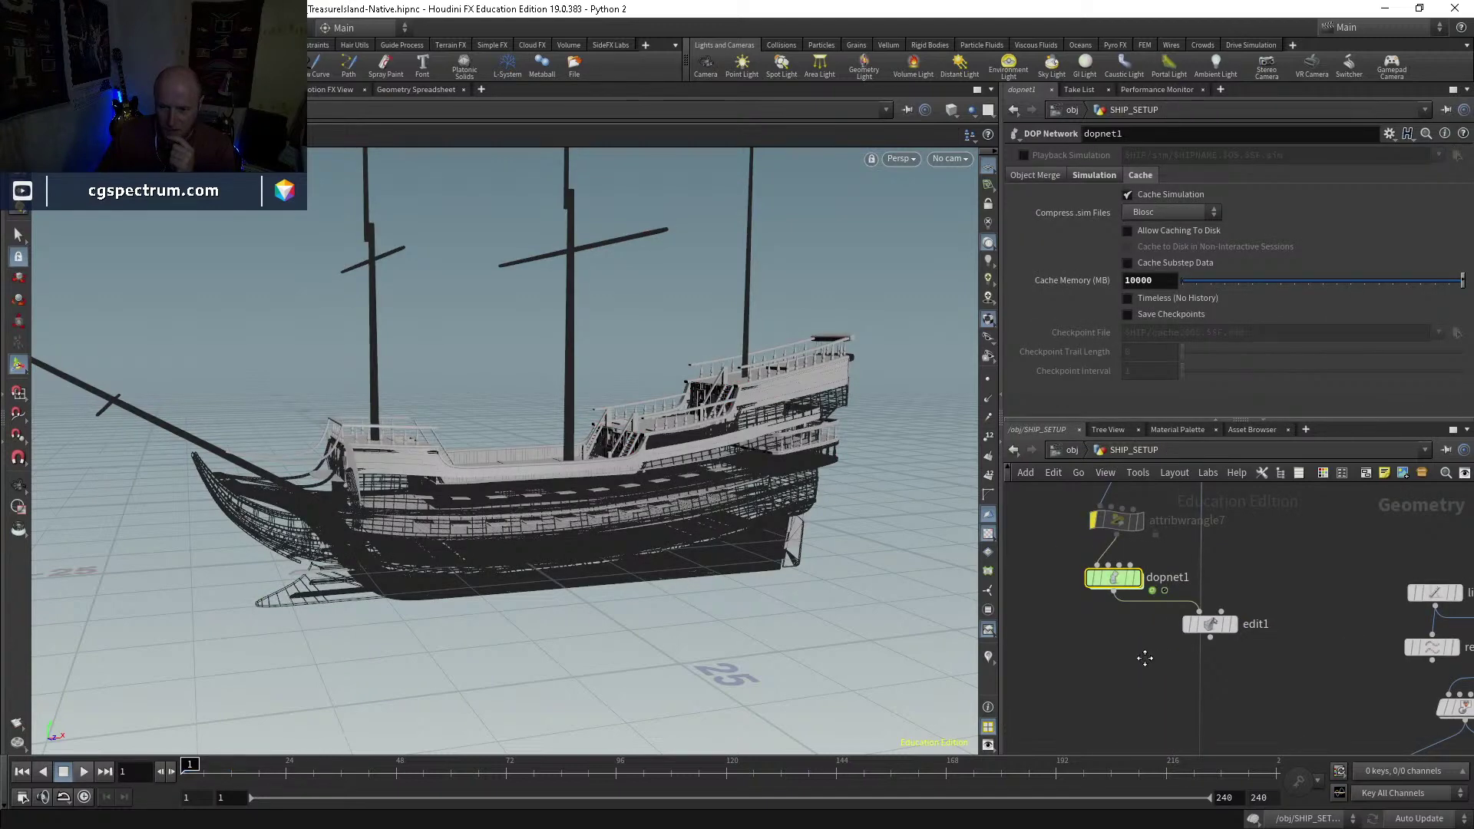
{"action": "left_click", "coordinate": [1132, 601]}
{"action": "mouse_move", "coordinate": [1108, 606]}
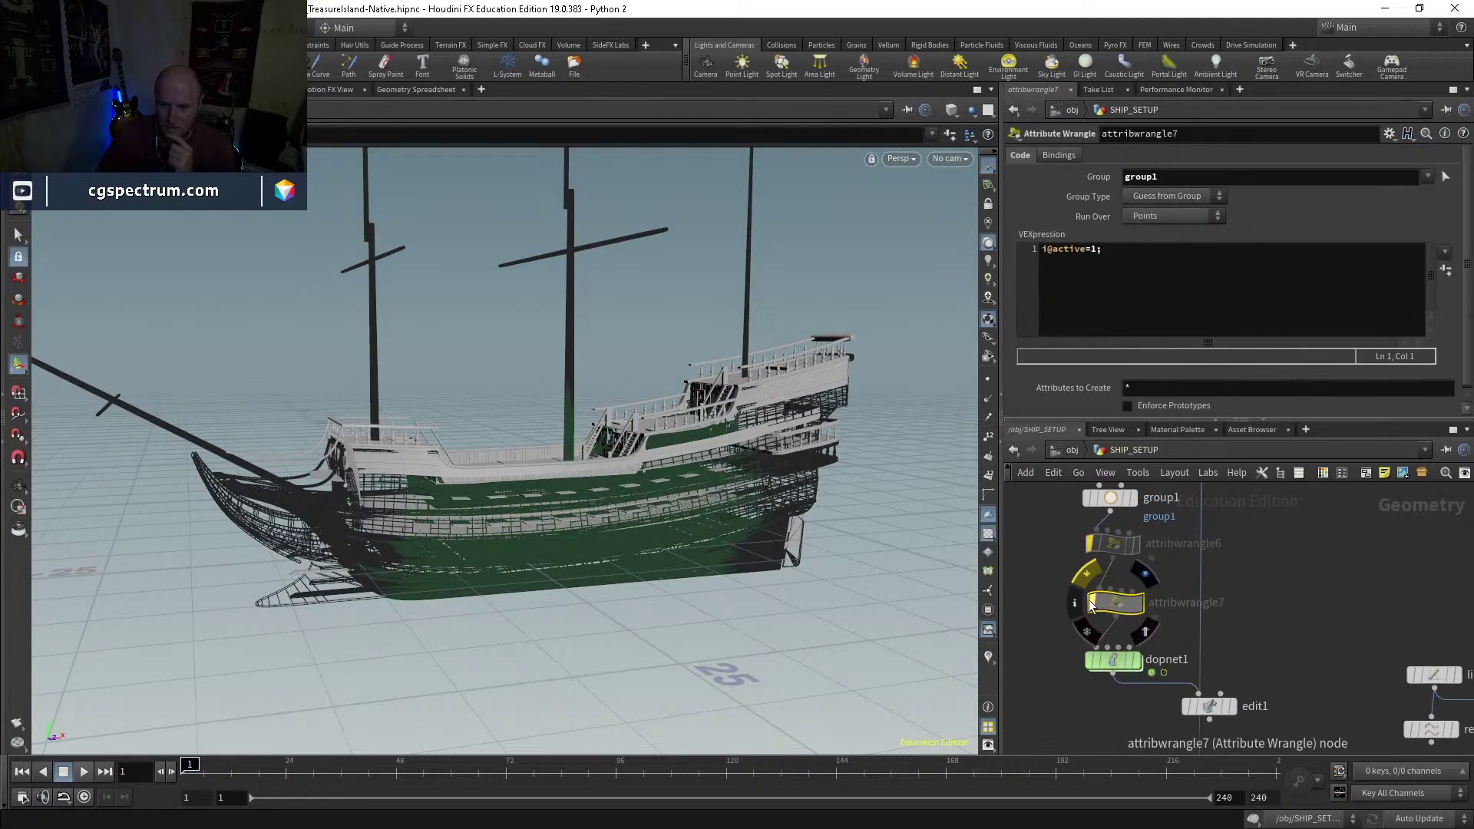
{"action": "left_click", "coordinate": [1195, 174]}
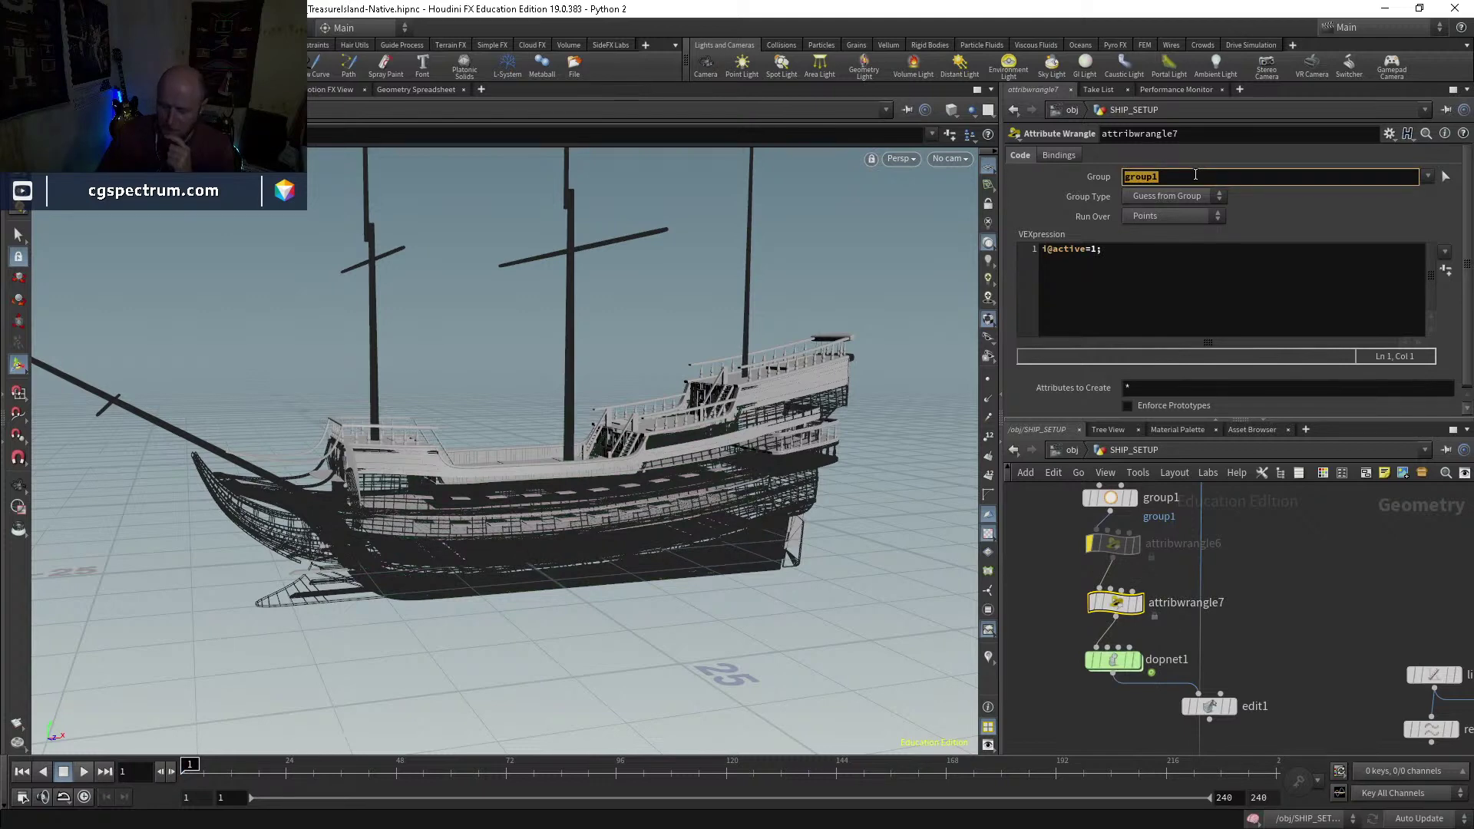
{"action": "key", "text": "BackSpace"}
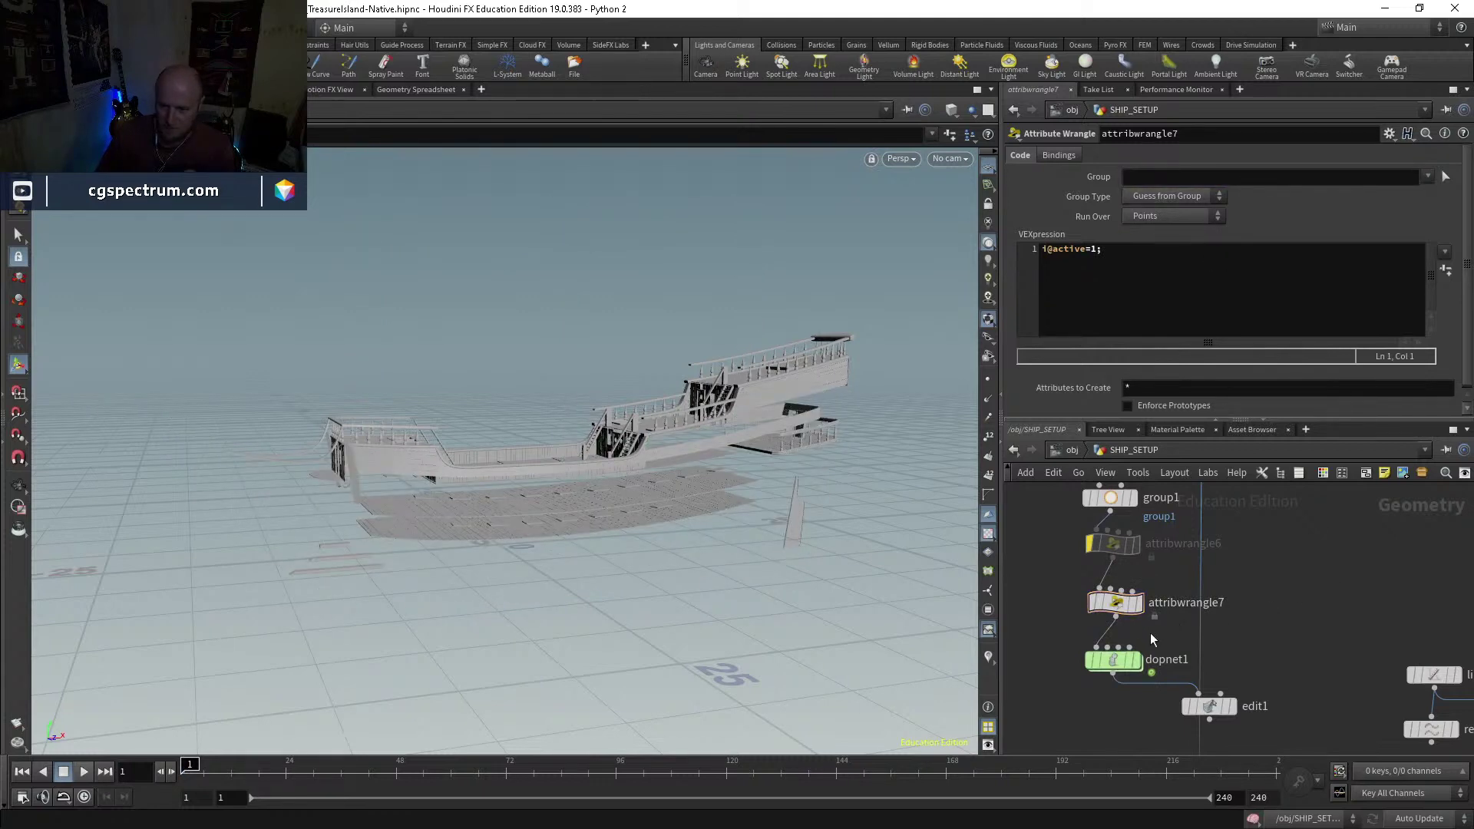
{"action": "mouse_move", "coordinate": [1123, 608]}
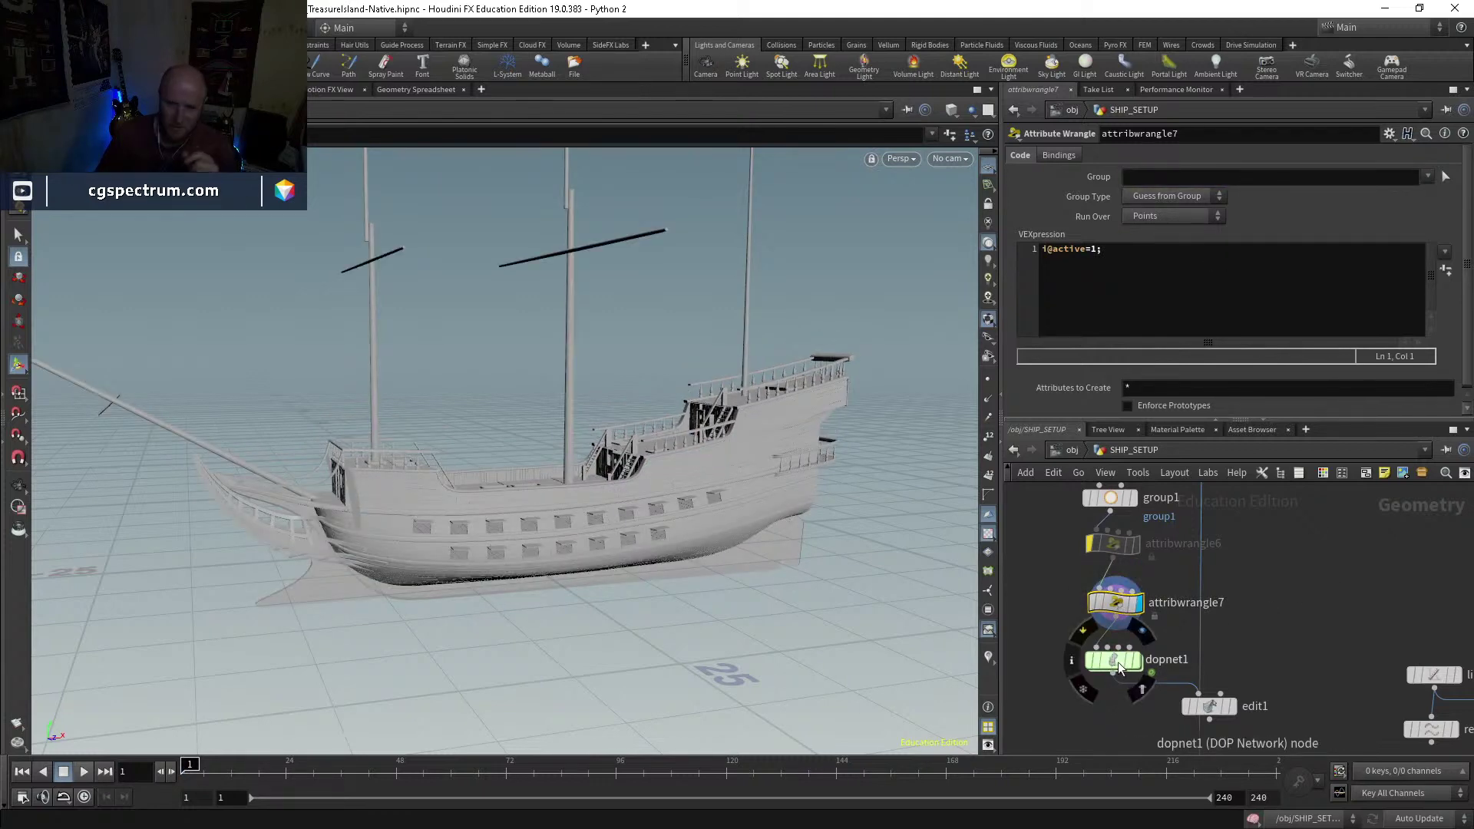
Step: Trace the network up to transform22 below merge2 and examine the merged ship geometry there
{"action": "scroll", "coordinate": [1243, 567], "scroll_direction": "down", "scroll_amount": 2}
{"action": "middle_click_drag", "start_coordinate": [1243, 567], "coordinate": [1201, 777]}
{"action": "middle_click_drag", "start_coordinate": [1230, 653], "coordinate": [1340, 629]}
{"action": "middle_click_drag", "start_coordinate": [1278, 746], "coordinate": [1196, 742]}
{"action": "middle_click_drag", "start_coordinate": [1205, 555], "coordinate": [1198, 627]}
{"action": "left_click", "coordinate": [1163, 567]}
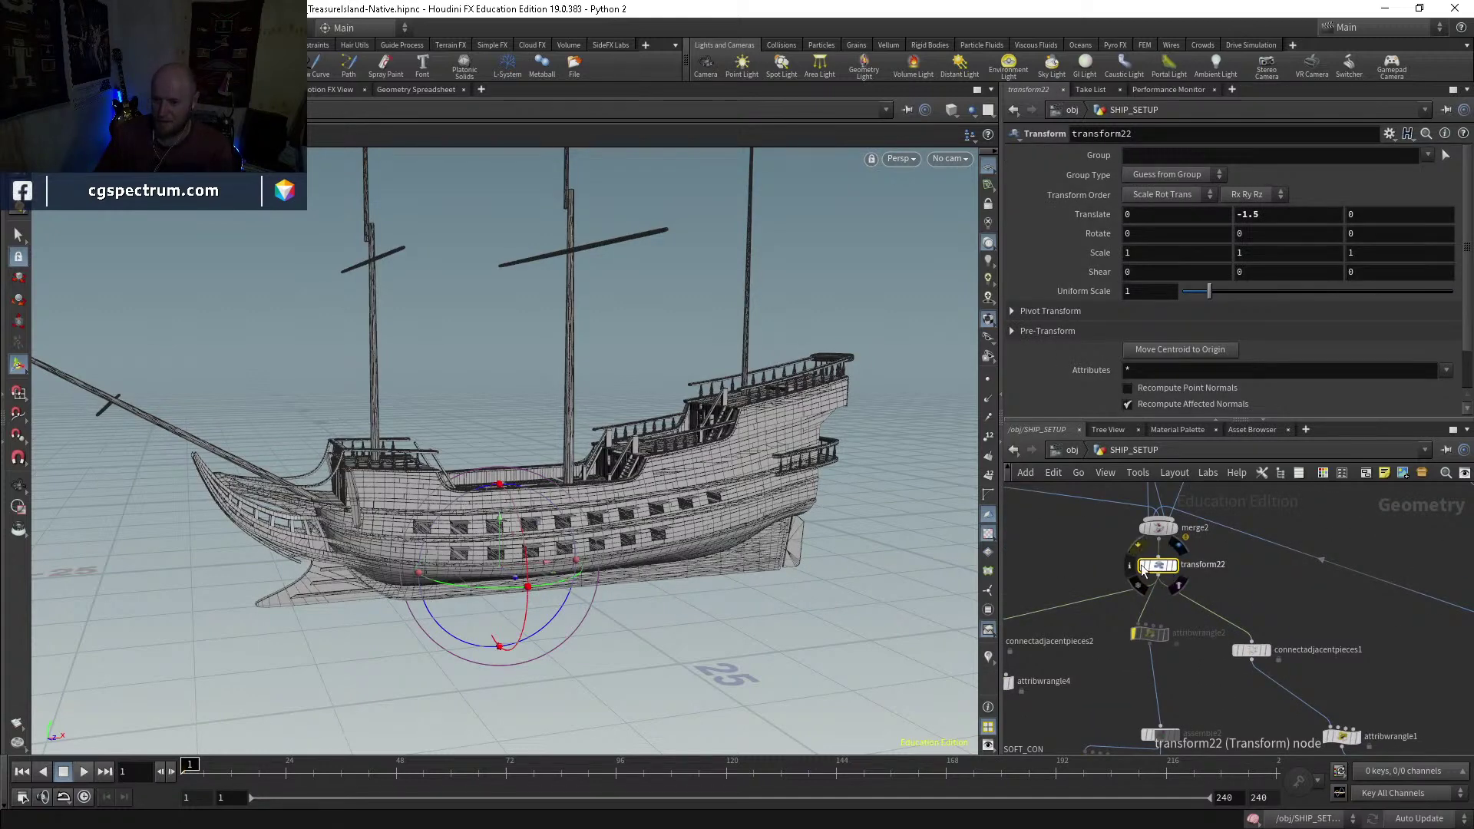
Step: Enter dopnet1, rewire popforce2 into merge3 in place of popforce1, and test-play the simulation before returning to frame 1
{"action": "middle_click_drag", "start_coordinate": [1174, 737], "coordinate": [1205, 514]}
{"action": "middle_click_drag", "start_coordinate": [1205, 660], "coordinate": [1197, 578]}
{"action": "scroll", "coordinate": [1119, 605], "scroll_direction": "up", "scroll_amount": 3}
{"action": "double_click", "coordinate": [1115, 604]}
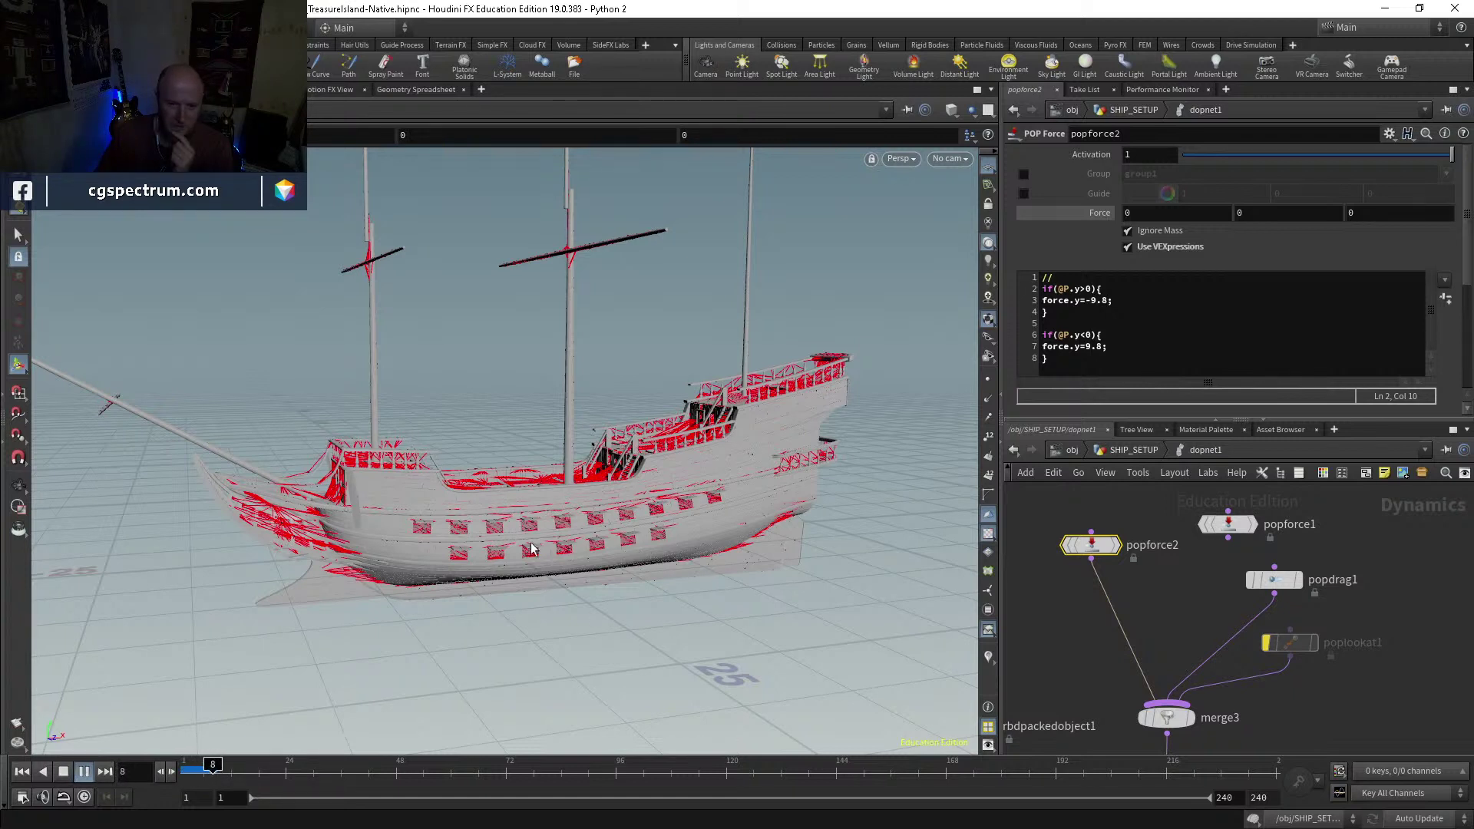
{"action": "left_click", "coordinate": [22, 772]}
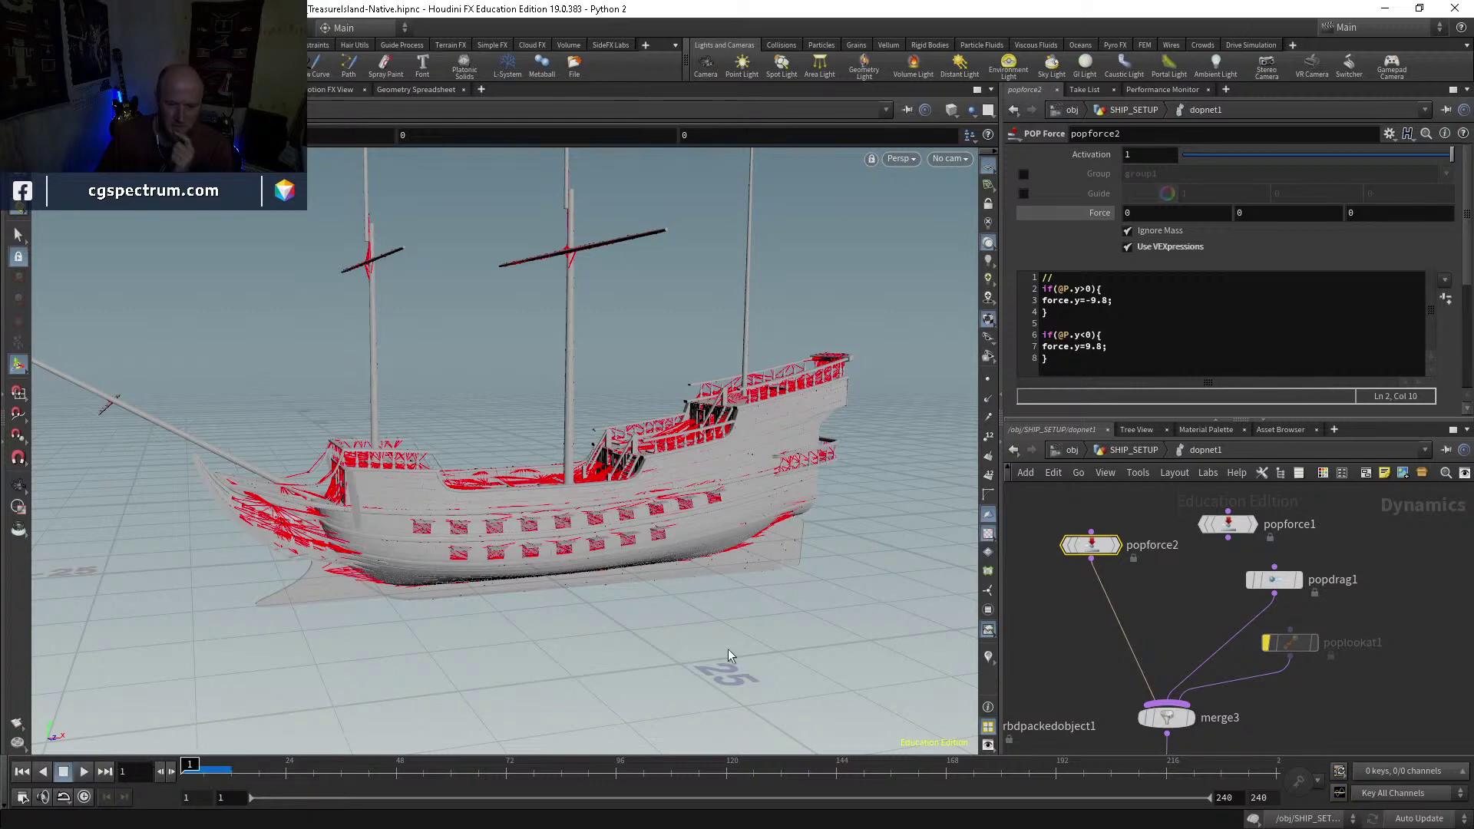
Step: Return to SHIP_SETUP, display connectadjacentpieces1, and set its Points per Area to 10
{"action": "left_click", "coordinate": [1134, 450]}
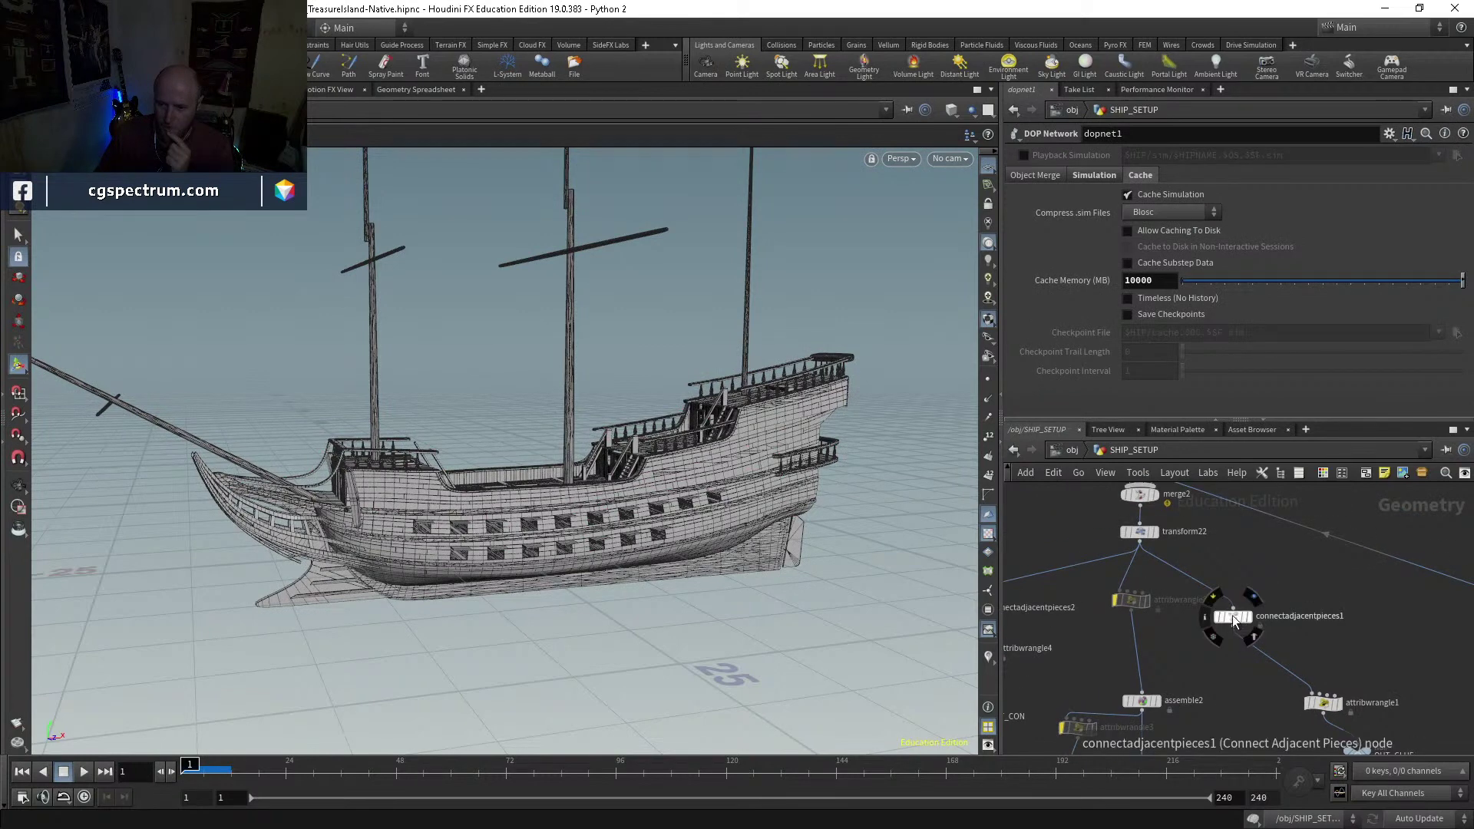
{"action": "left_click", "coordinate": [1233, 618]}
{"action": "scroll", "coordinate": [1233, 622], "scroll_direction": "up", "scroll_amount": 2}
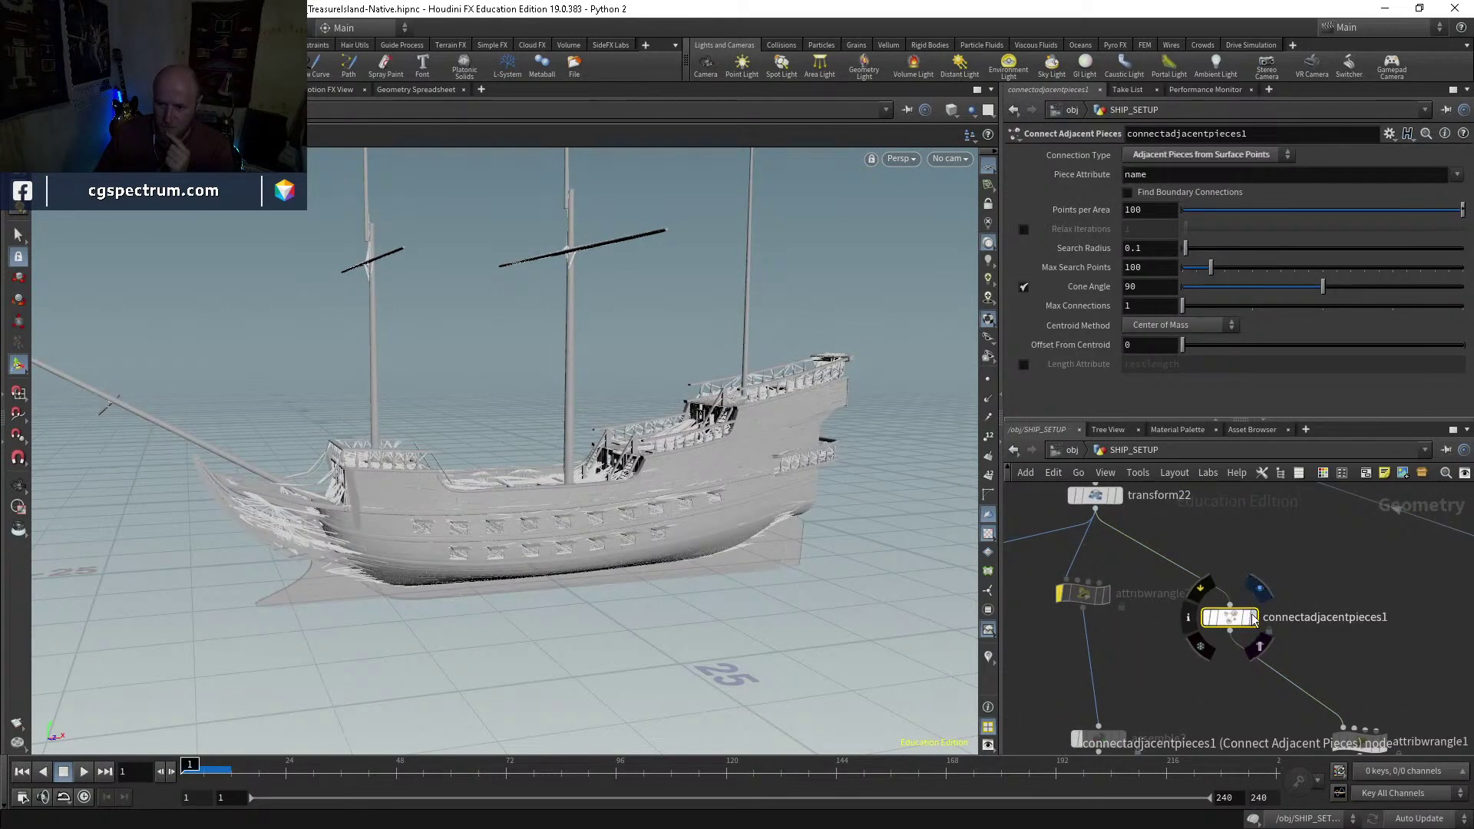
{"action": "left_click", "coordinate": [1253, 619]}
{"action": "left_click_drag", "start_coordinate": [1249, 213], "coordinate": [1252, 213]}
Step: Try the Adjacent Pieces from Points and Adjacent Points connection types, returning to Adjacent Pieces from Surface Points each time
{"action": "left_click", "coordinate": [1221, 156]}
{"action": "left_click", "coordinate": [1217, 171]}
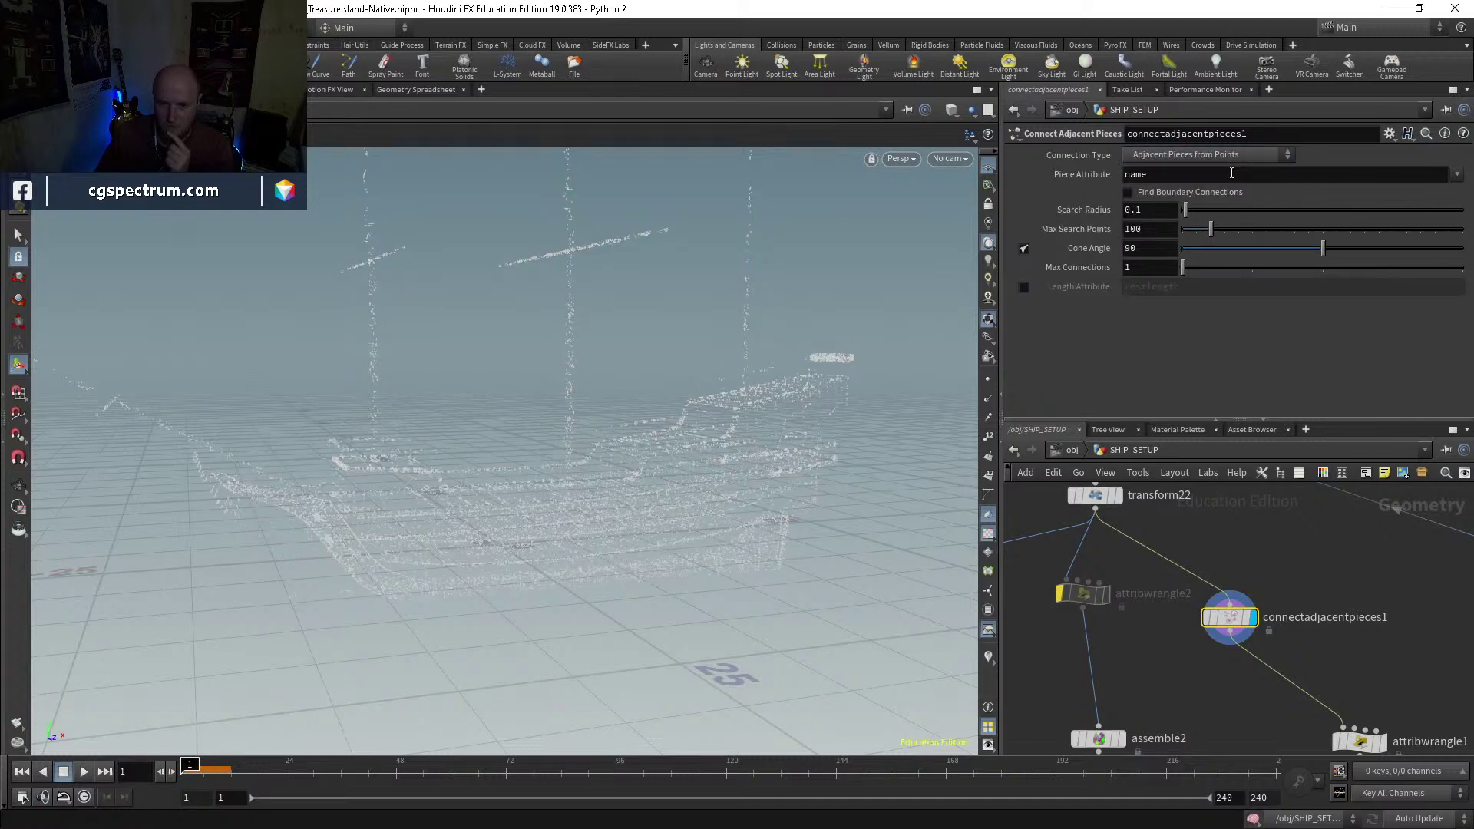
{"action": "left_click", "coordinate": [1201, 154]}
{"action": "left_click", "coordinate": [1192, 156]}
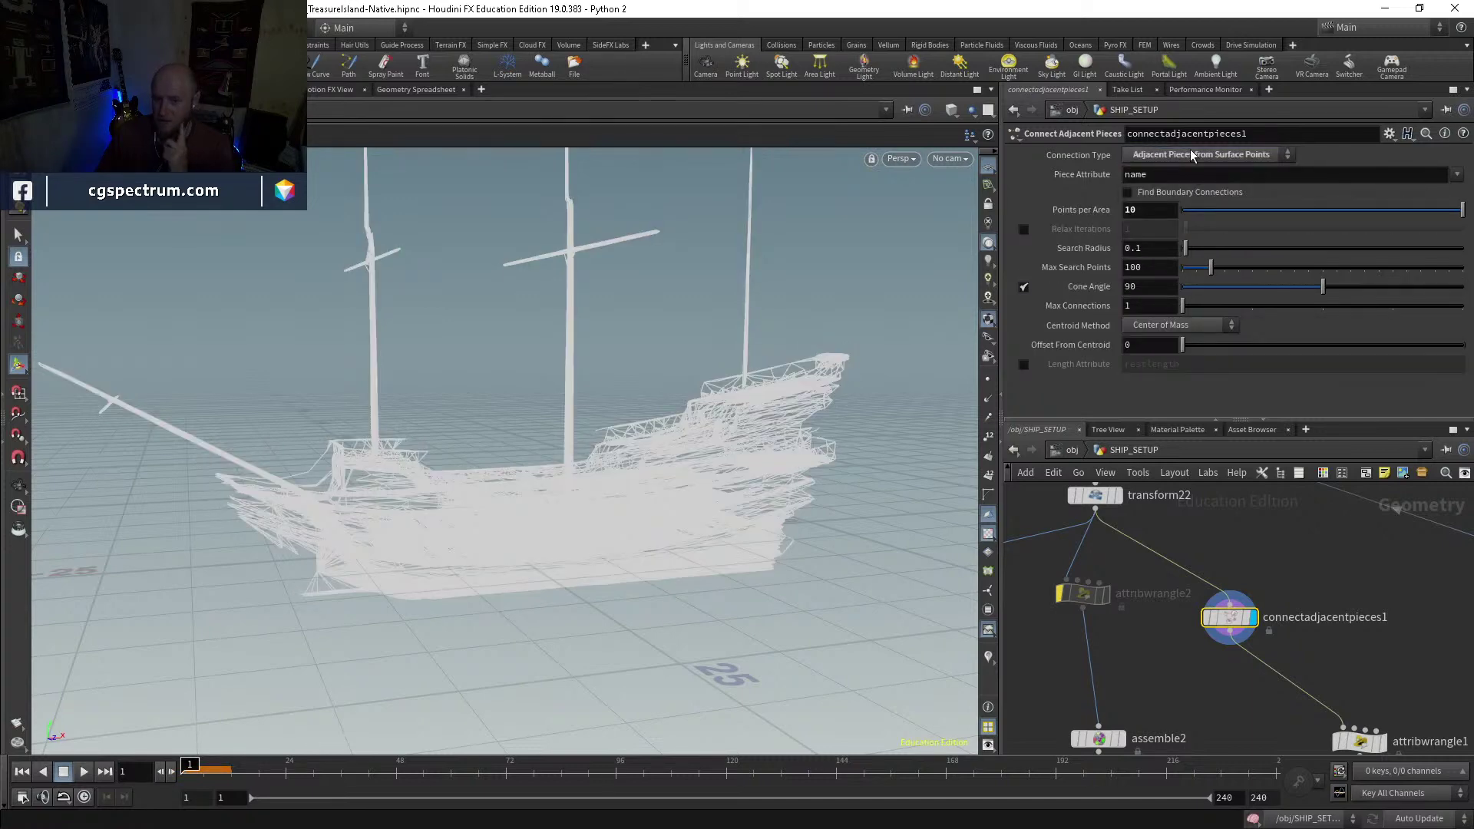
{"action": "left_click", "coordinate": [1192, 153]}
{"action": "left_click", "coordinate": [1187, 194]}
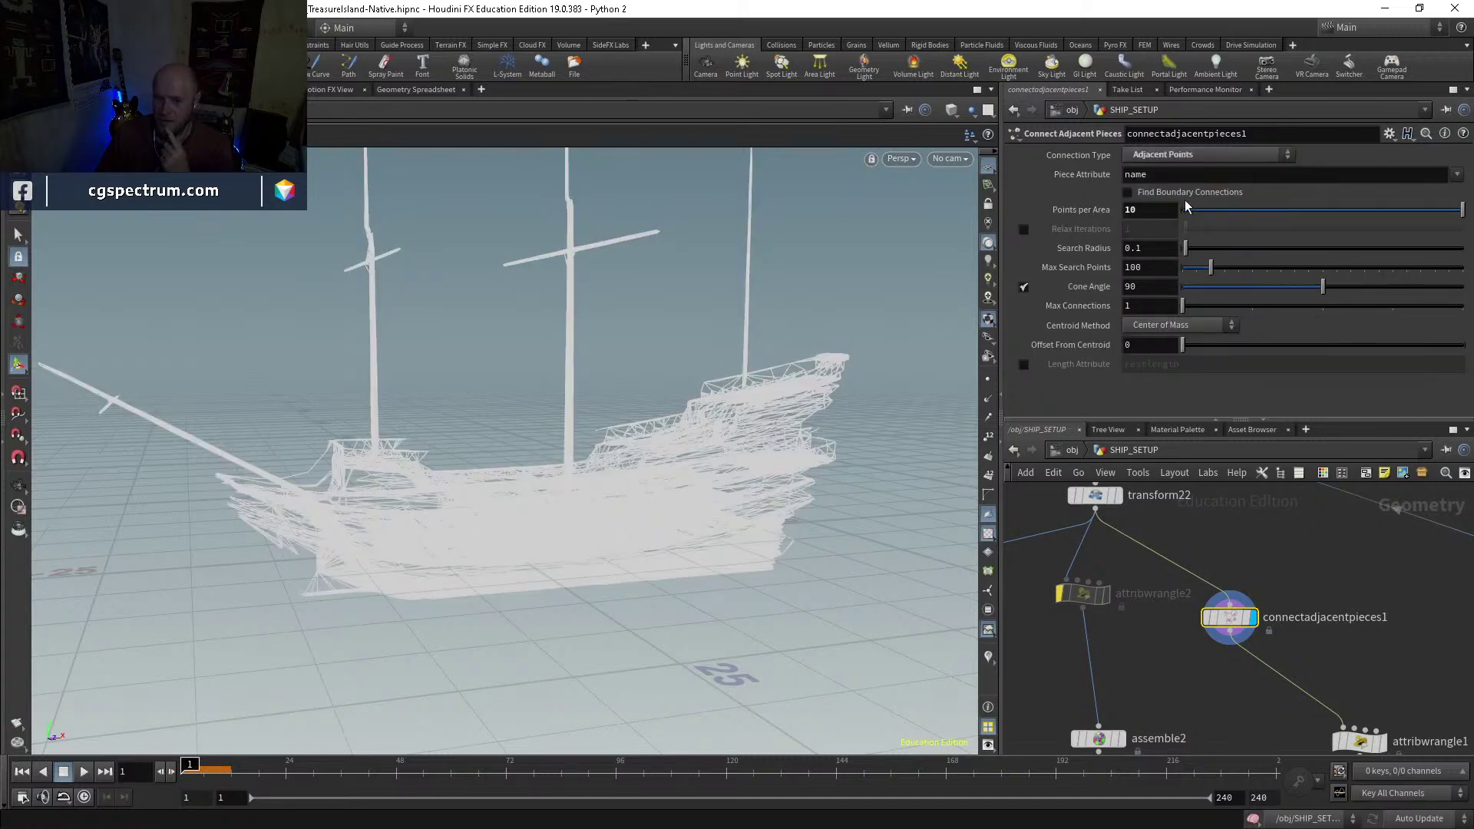
{"action": "left_click", "coordinate": [1192, 156]}
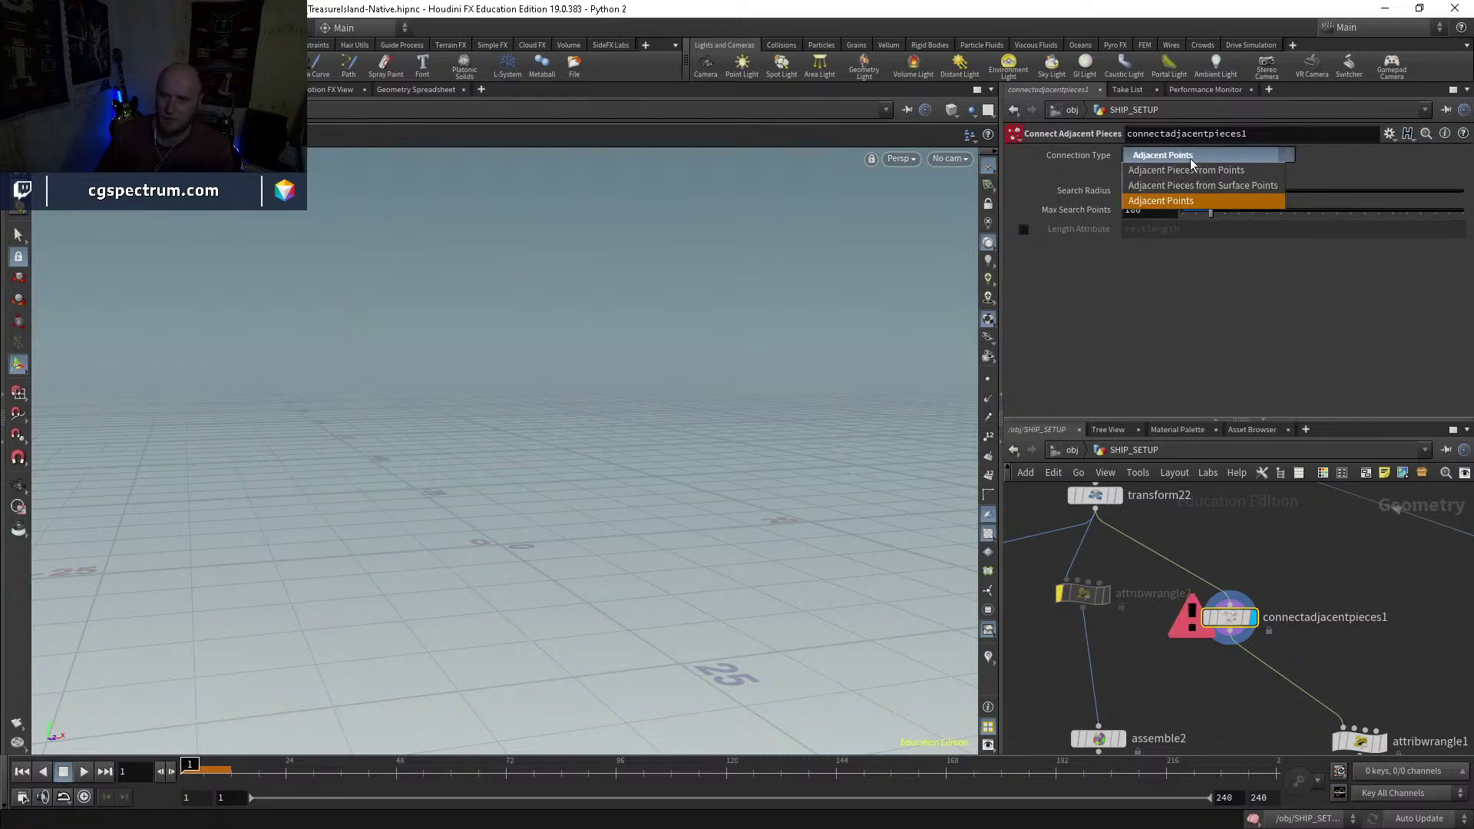
{"action": "left_click", "coordinate": [1188, 186]}
Step: Try 1 for connectadjacentpieces1's Points per Area and restore it to 100
{"action": "left_click", "coordinate": [1149, 207]}
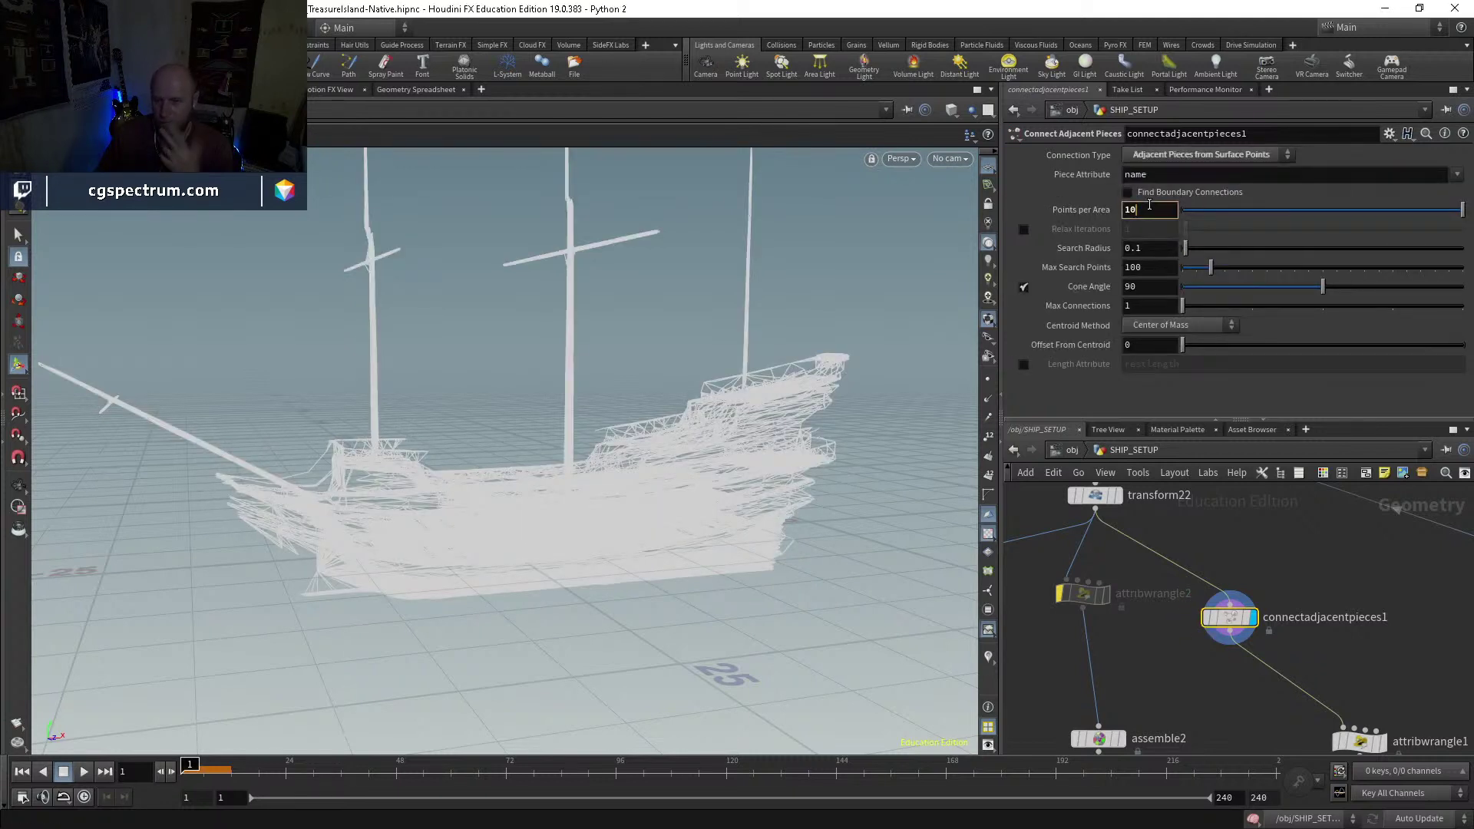
{"action": "type", "text": "1"}
{"action": "key", "text": "Return"}
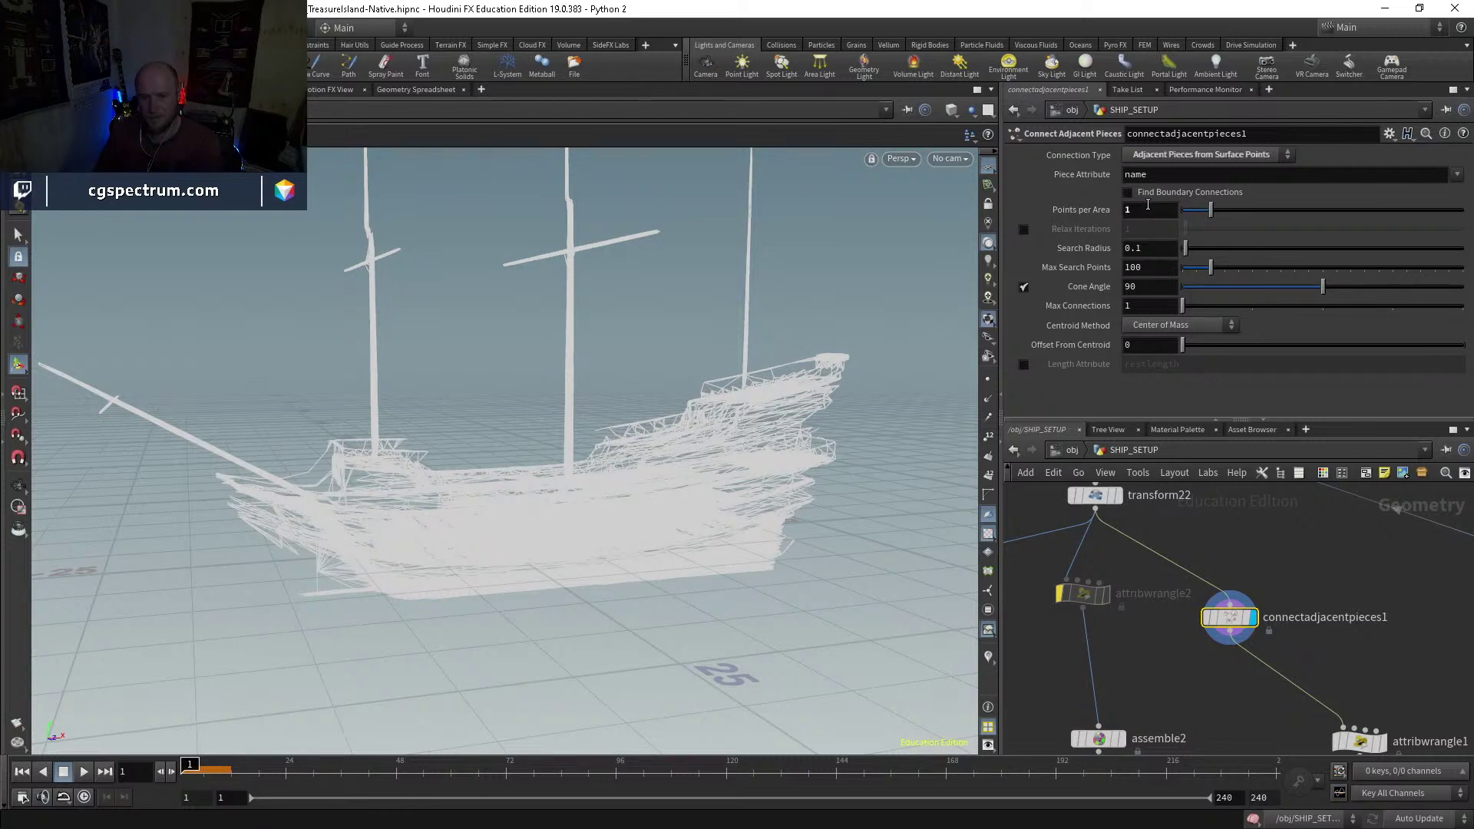
{"action": "type", "text": "0"}
{"action": "key", "text": "Return"}
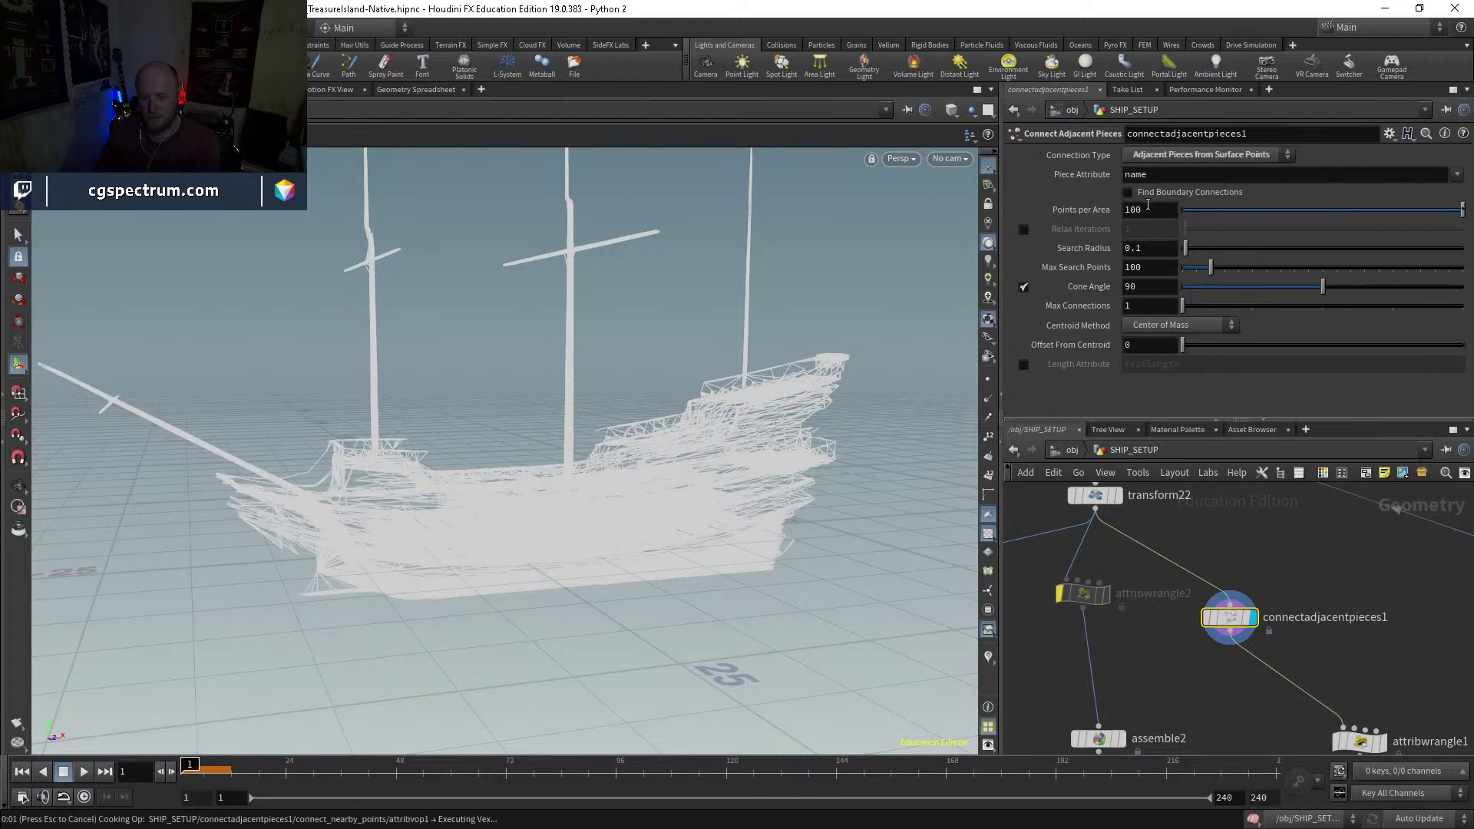
Step: Compare the constraints from the Adjacent Pieces from Points connection type with those from Adjacent Pieces from Surface Points
{"action": "left_click", "coordinate": [1170, 155]}
{"action": "left_click", "coordinate": [1173, 176]}
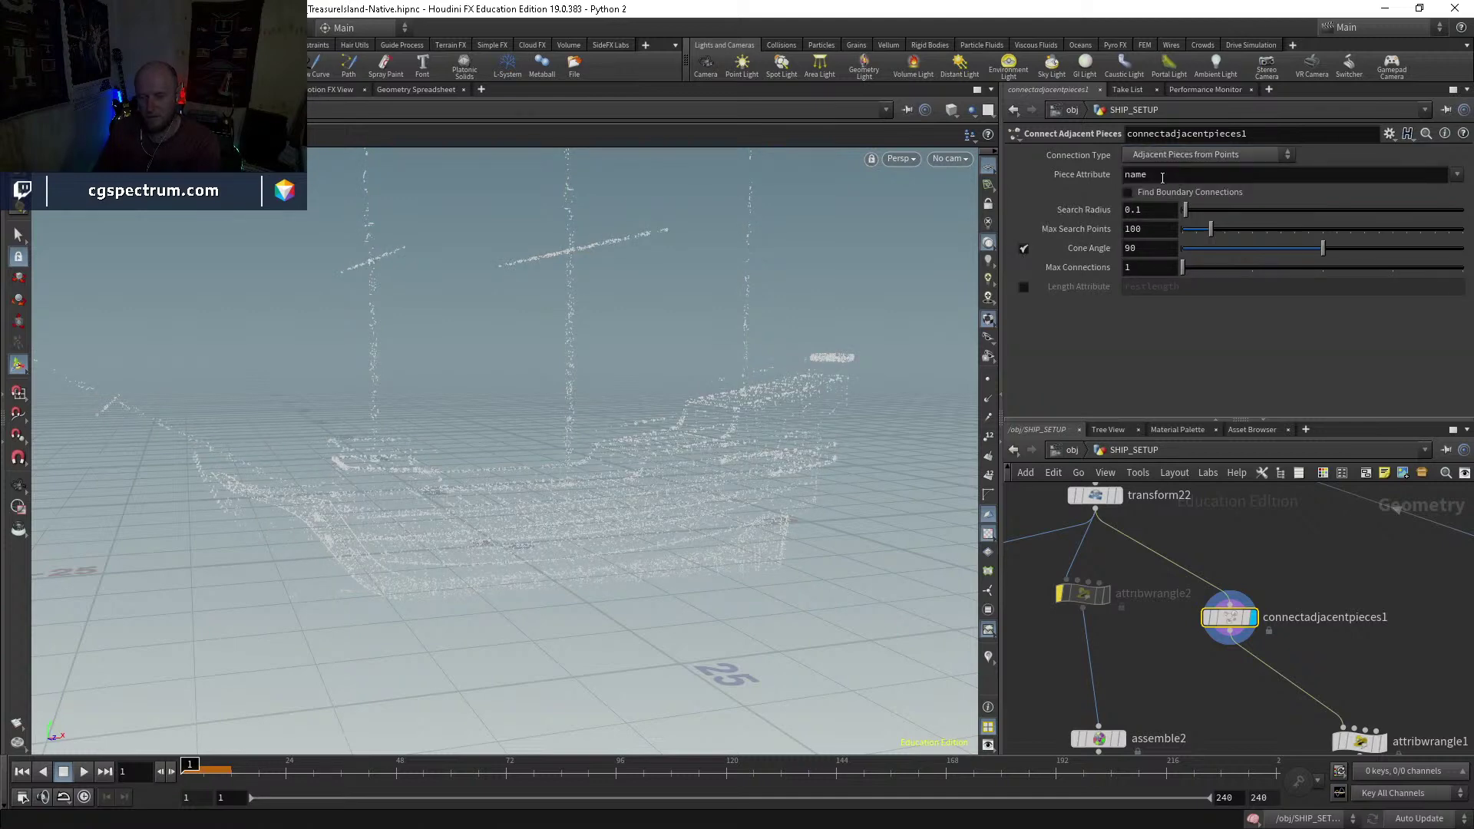
{"action": "middle_click_drag", "start_coordinate": [1039, 598], "coordinate": [1079, 571]}
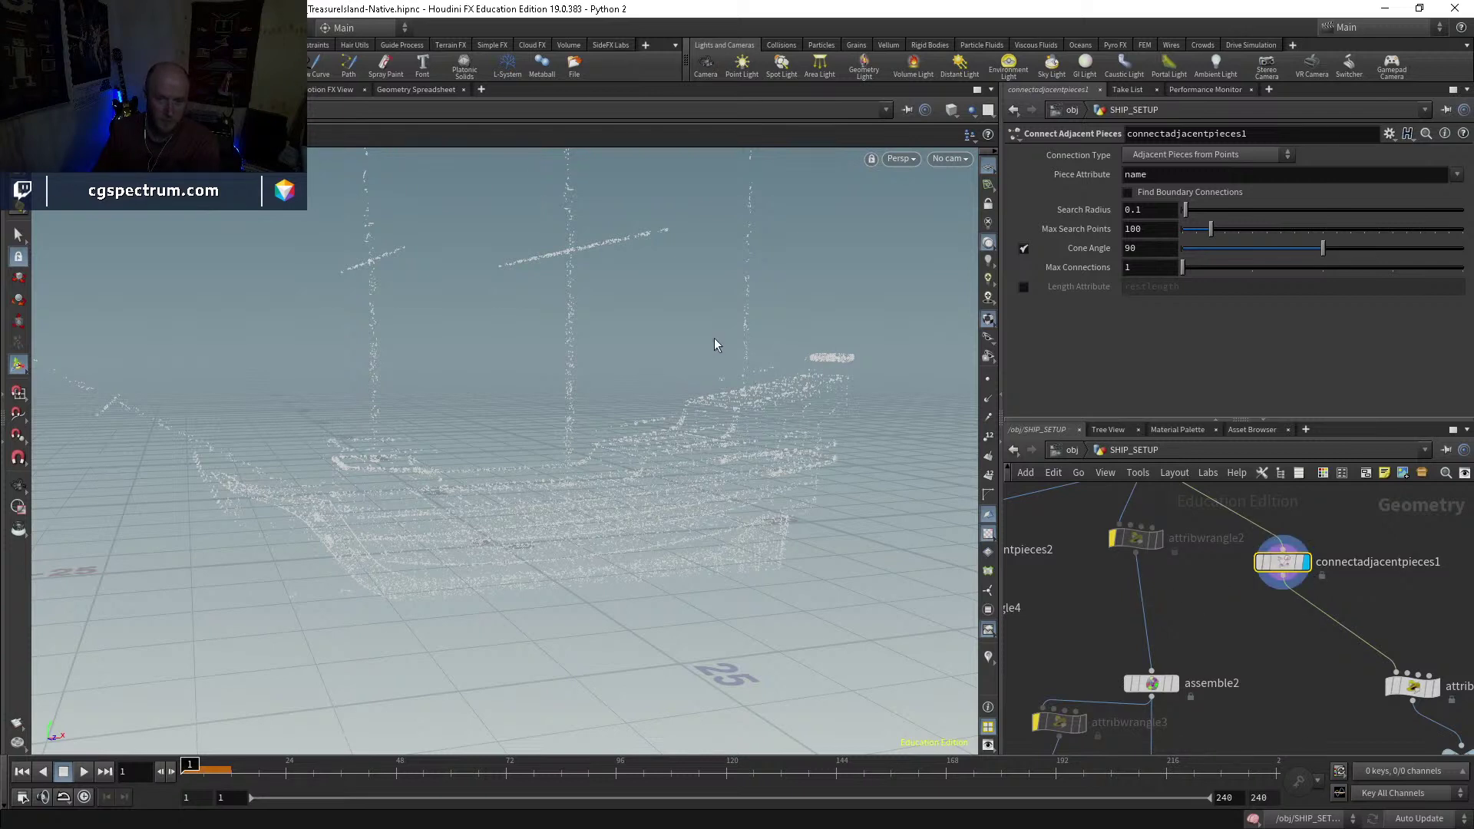
{"action": "left_click", "coordinate": [1165, 158]}
{"action": "left_click", "coordinate": [1175, 188]}
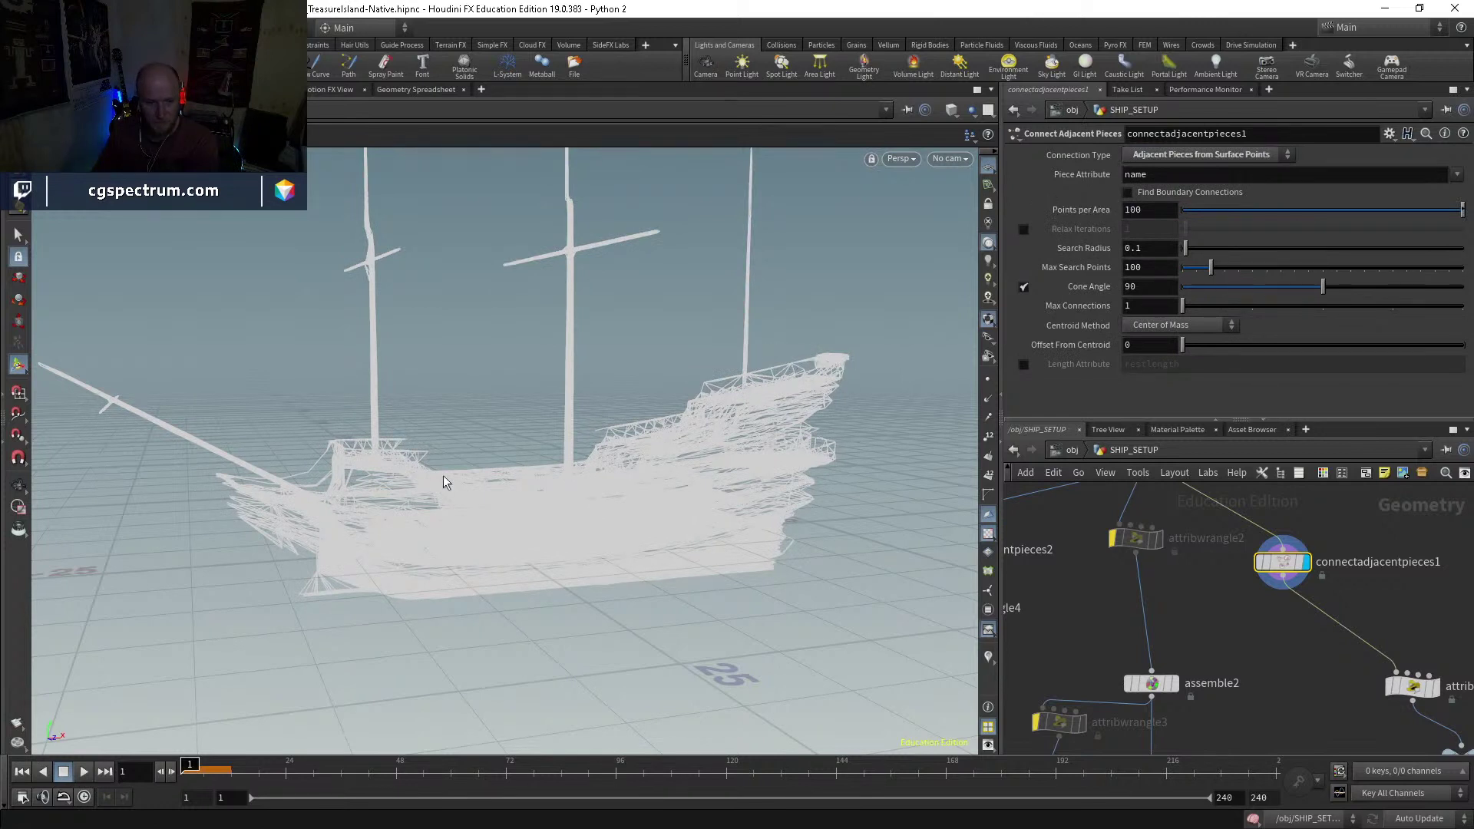
Step: Set connectadjacentpieces1's connection type to Adjacent Pieces from Points with a search radius of 1
{"action": "left_click", "coordinate": [1286, 154]}
{"action": "left_click", "coordinate": [1198, 193]}
{"action": "double_click", "coordinate": [1156, 209]}
{"action": "type", "text": "1"}
{"action": "key", "text": "Return"}
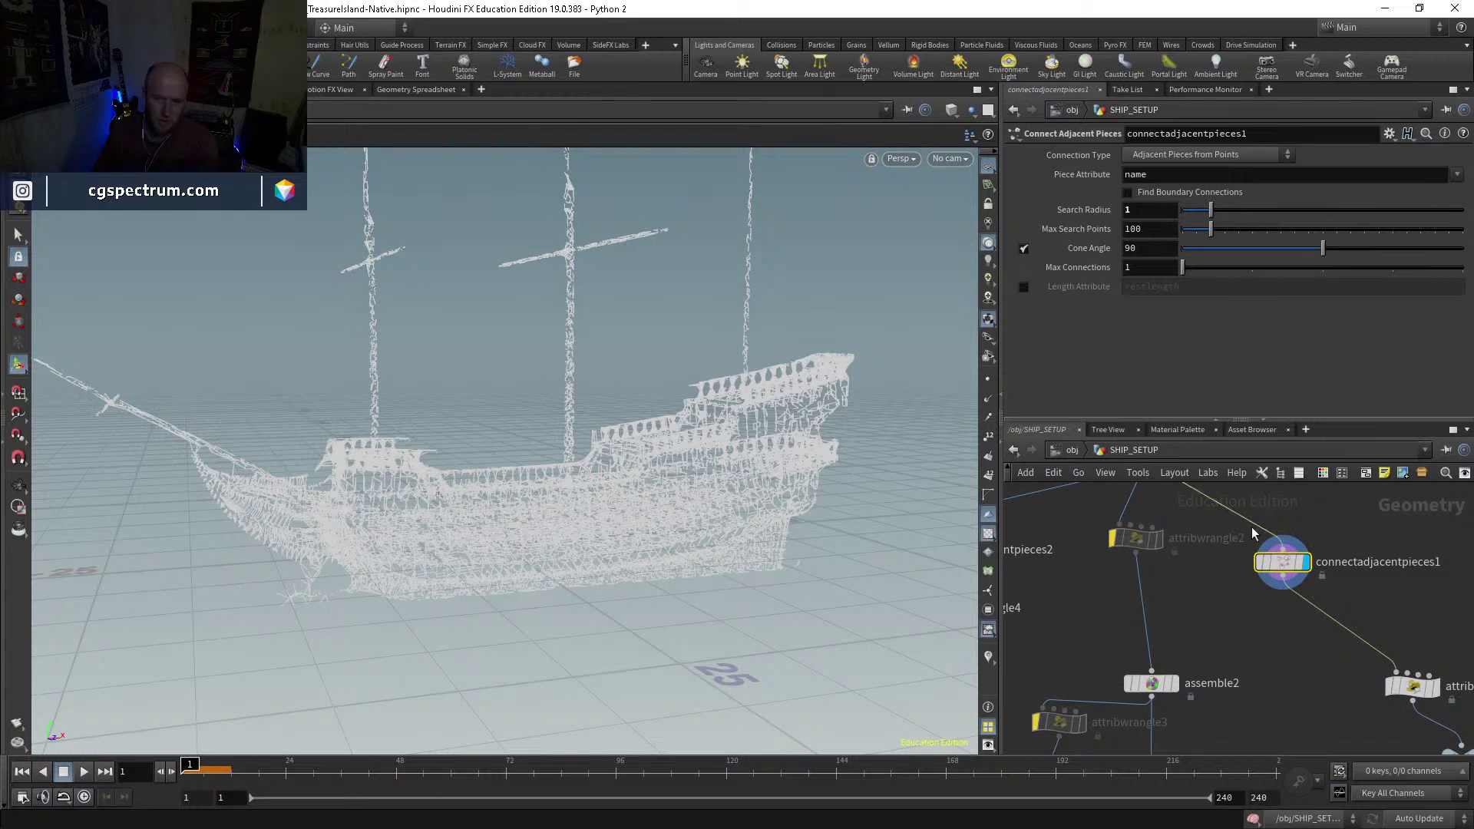
Step: Compare connectadjacentpieces1's geometry info between Adjacent Pieces from Points and Adjacent Pieces from Surface Points, returning to Adjacent Pieces from Points
{"action": "middle_click_drag", "start_coordinate": [1343, 701], "coordinate": [1262, 630]}
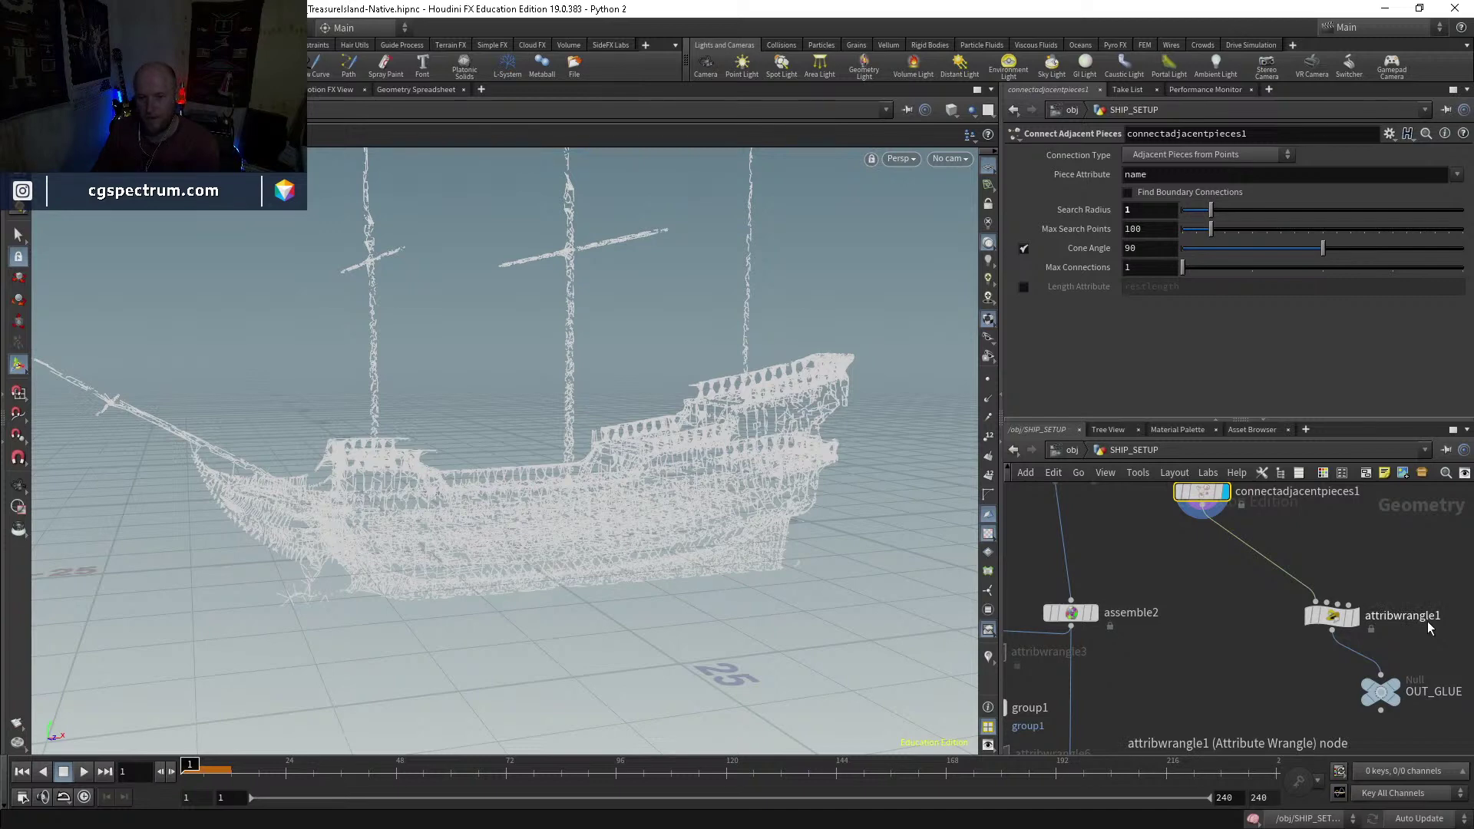
{"action": "middle_click_drag", "start_coordinate": [1219, 556], "coordinate": [1192, 570]}
{"action": "middle_click", "coordinate": [1173, 505]}
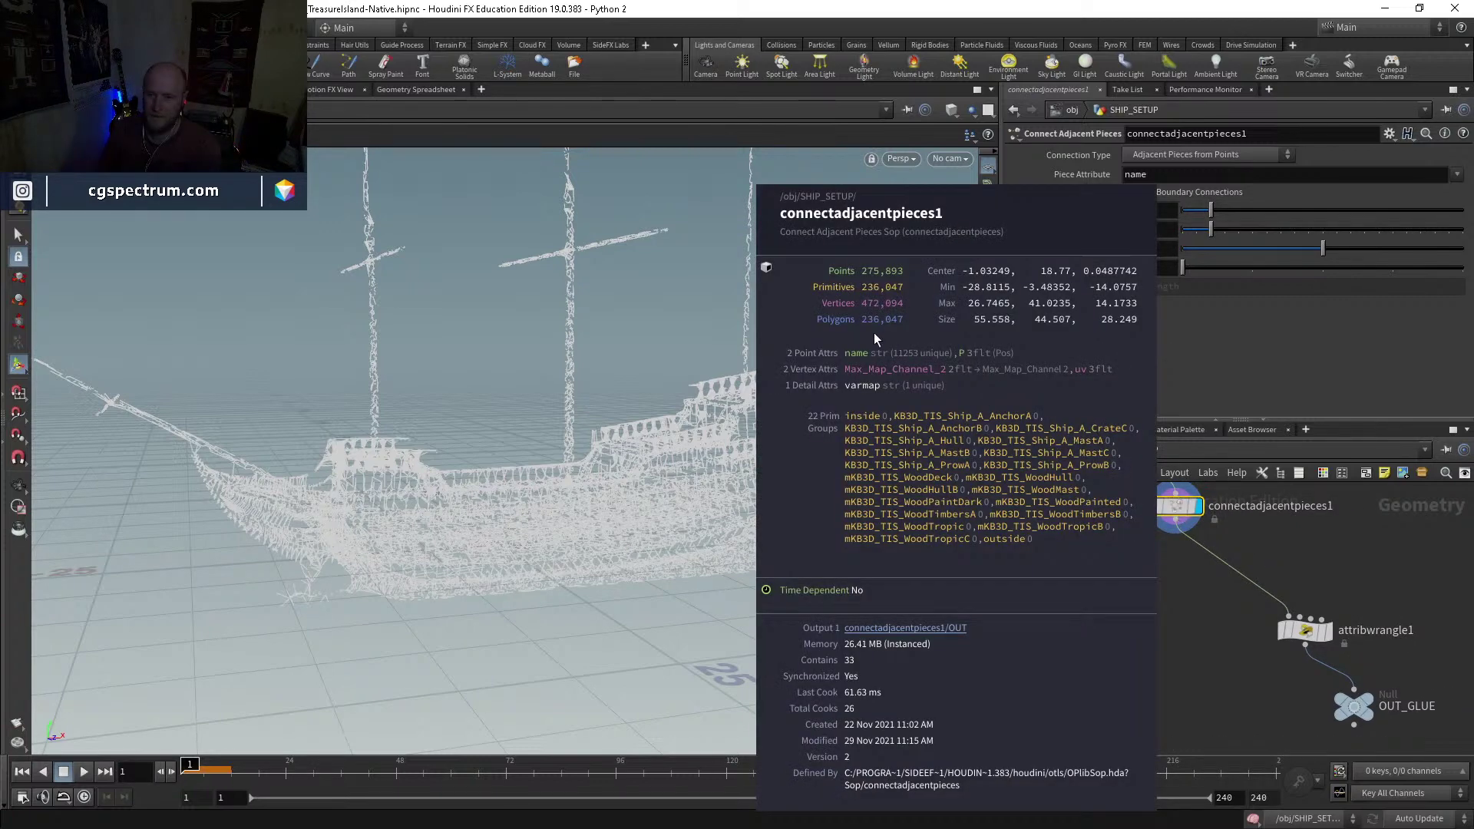
{"action": "left_click", "coordinate": [1159, 154]}
{"action": "left_click", "coordinate": [1167, 184]}
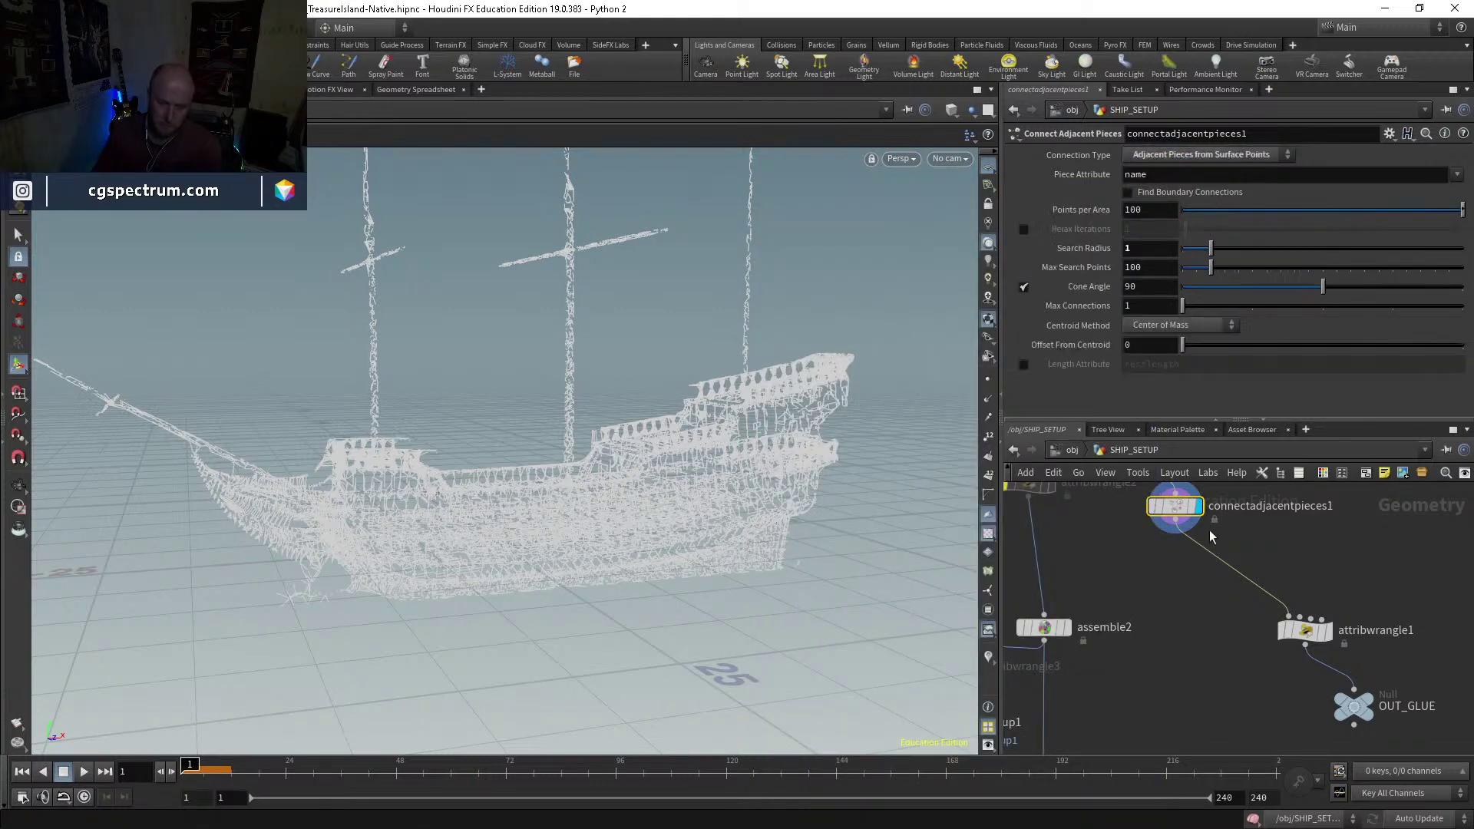
{"action": "middle_click", "coordinate": [1177, 517]}
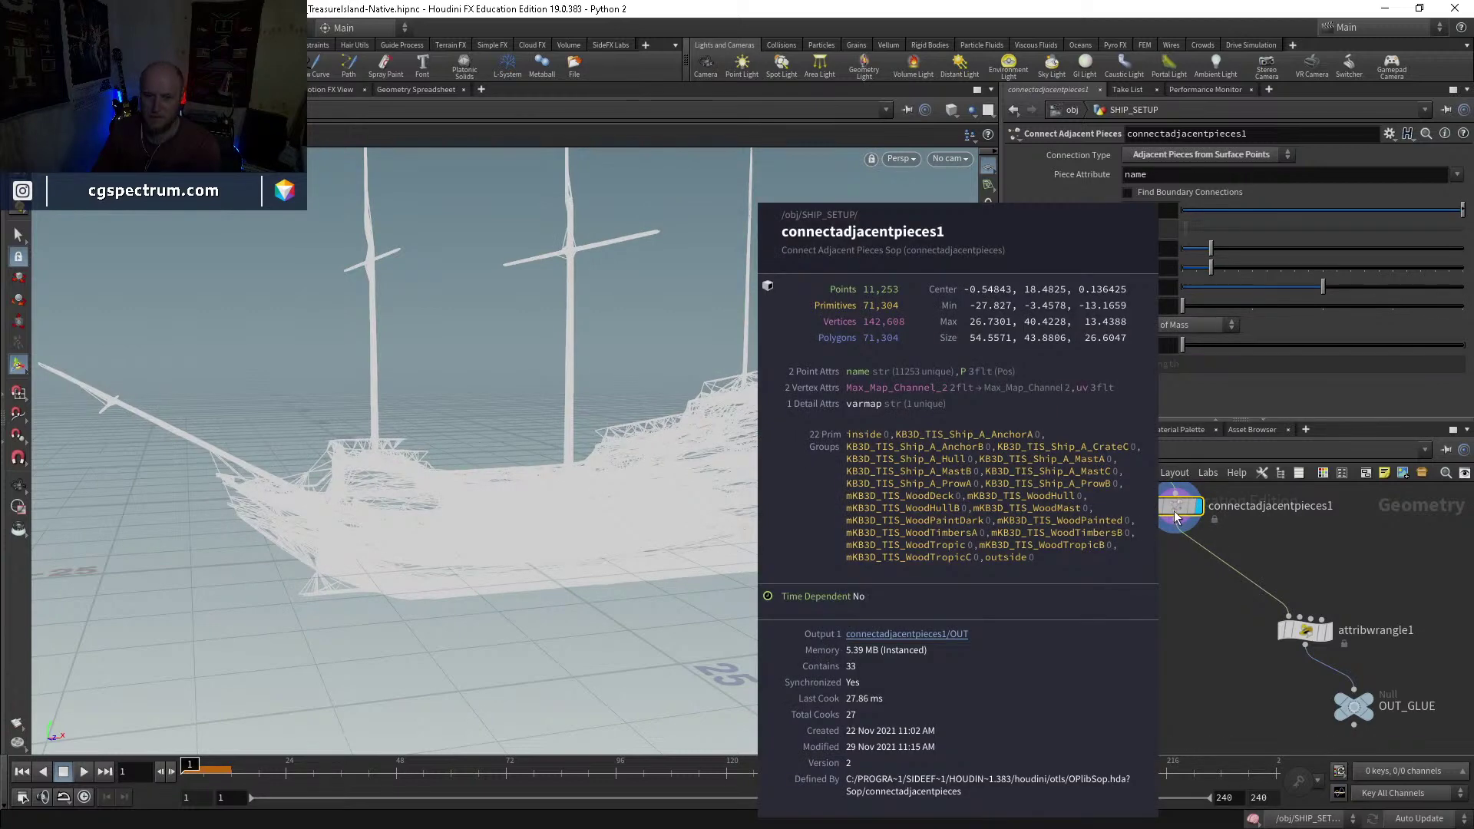
{"action": "left_click", "coordinate": [1182, 155]}
{"action": "left_click", "coordinate": [1187, 153]}
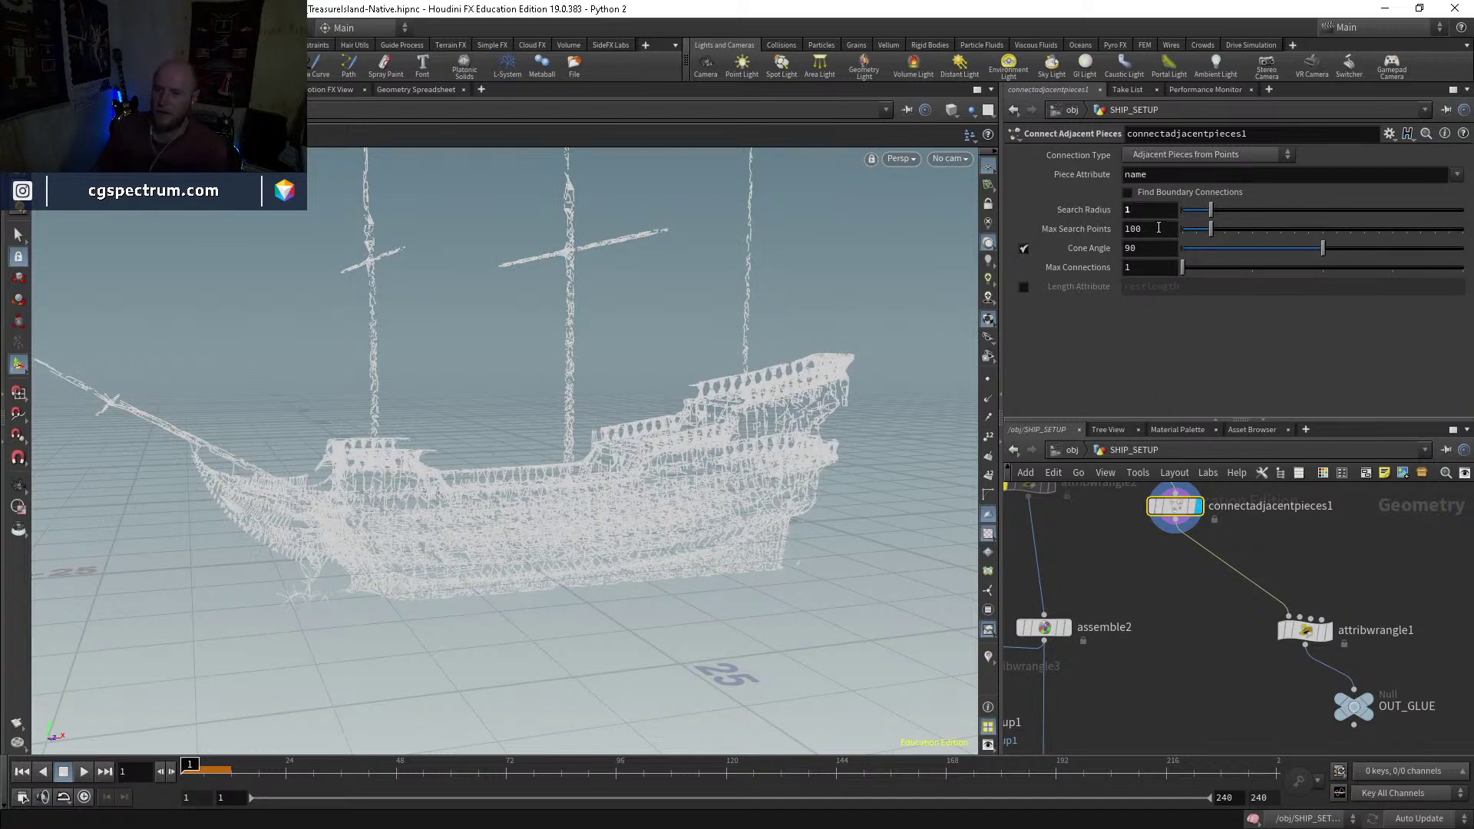
Step: Set connectadjacentpieces1's Max Search Points to 10, enter dopnet1, and play the simulation before rewinding it
{"action": "key", "text": "BackSpace"}
{"action": "key", "text": "Return"}
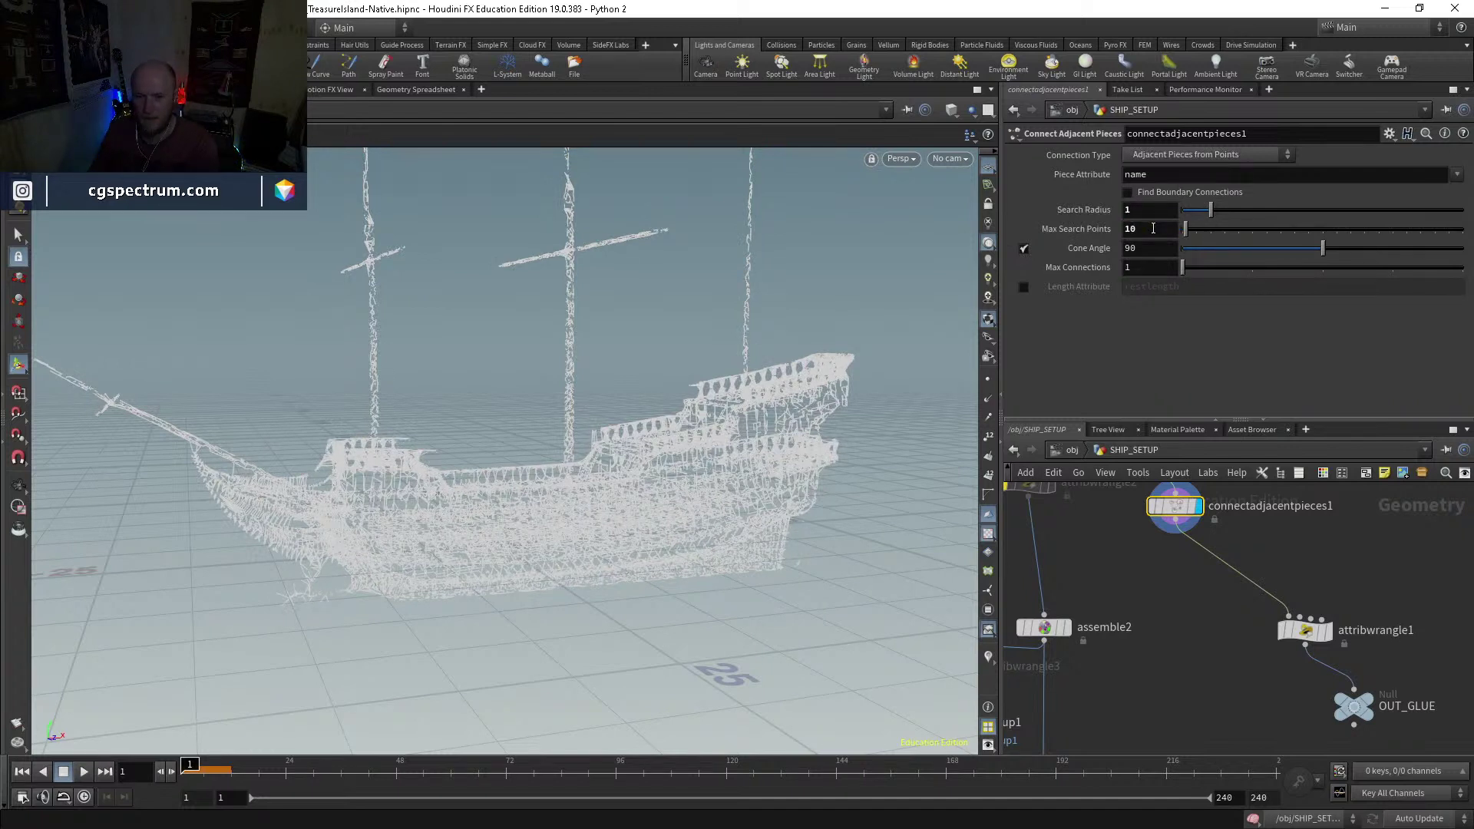
{"action": "middle_click_drag", "start_coordinate": [1171, 748], "coordinate": [1339, 493]}
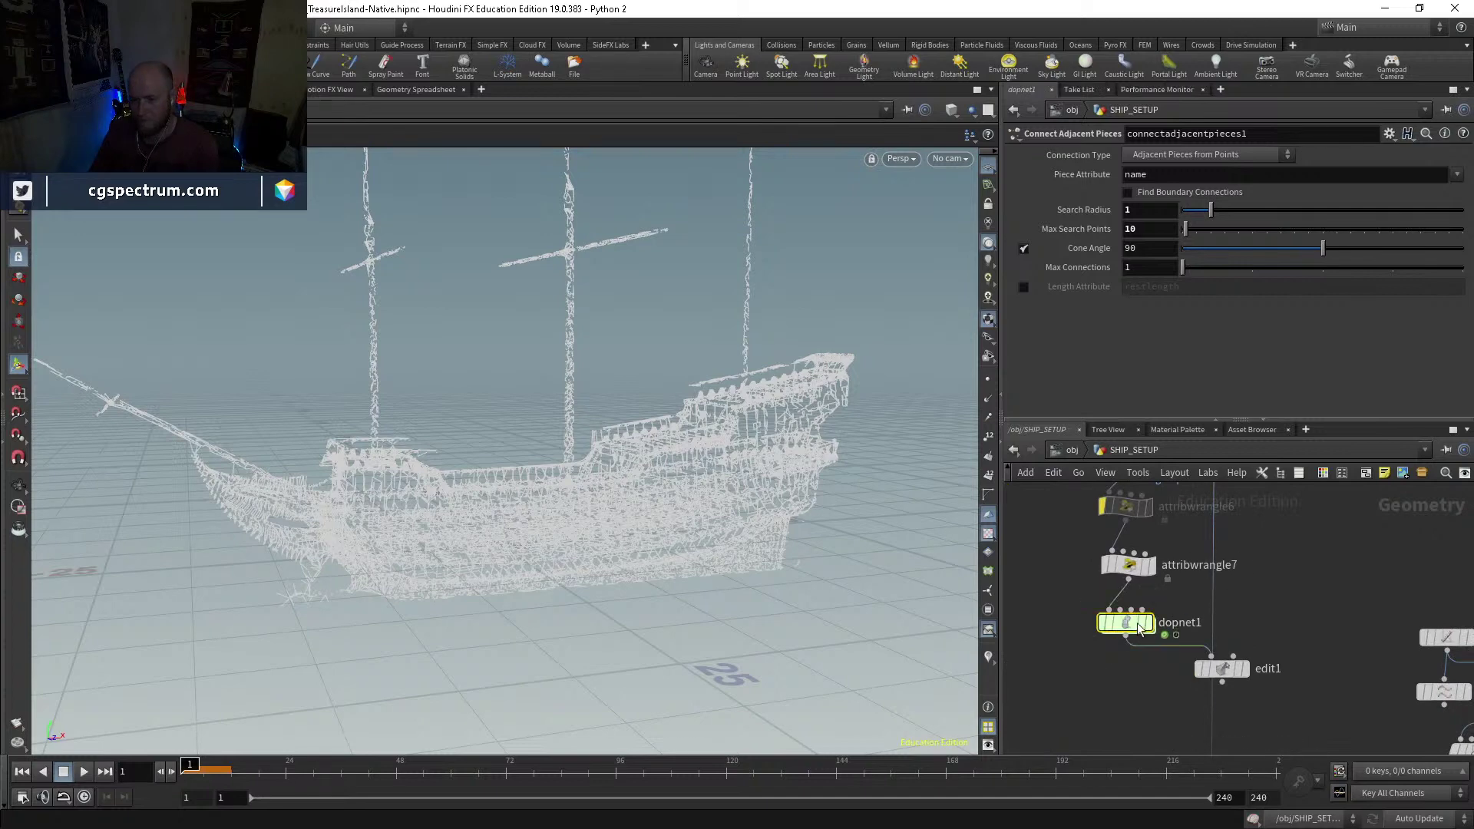
{"action": "double_click", "coordinate": [1138, 628]}
{"action": "key", "text": "Up"}
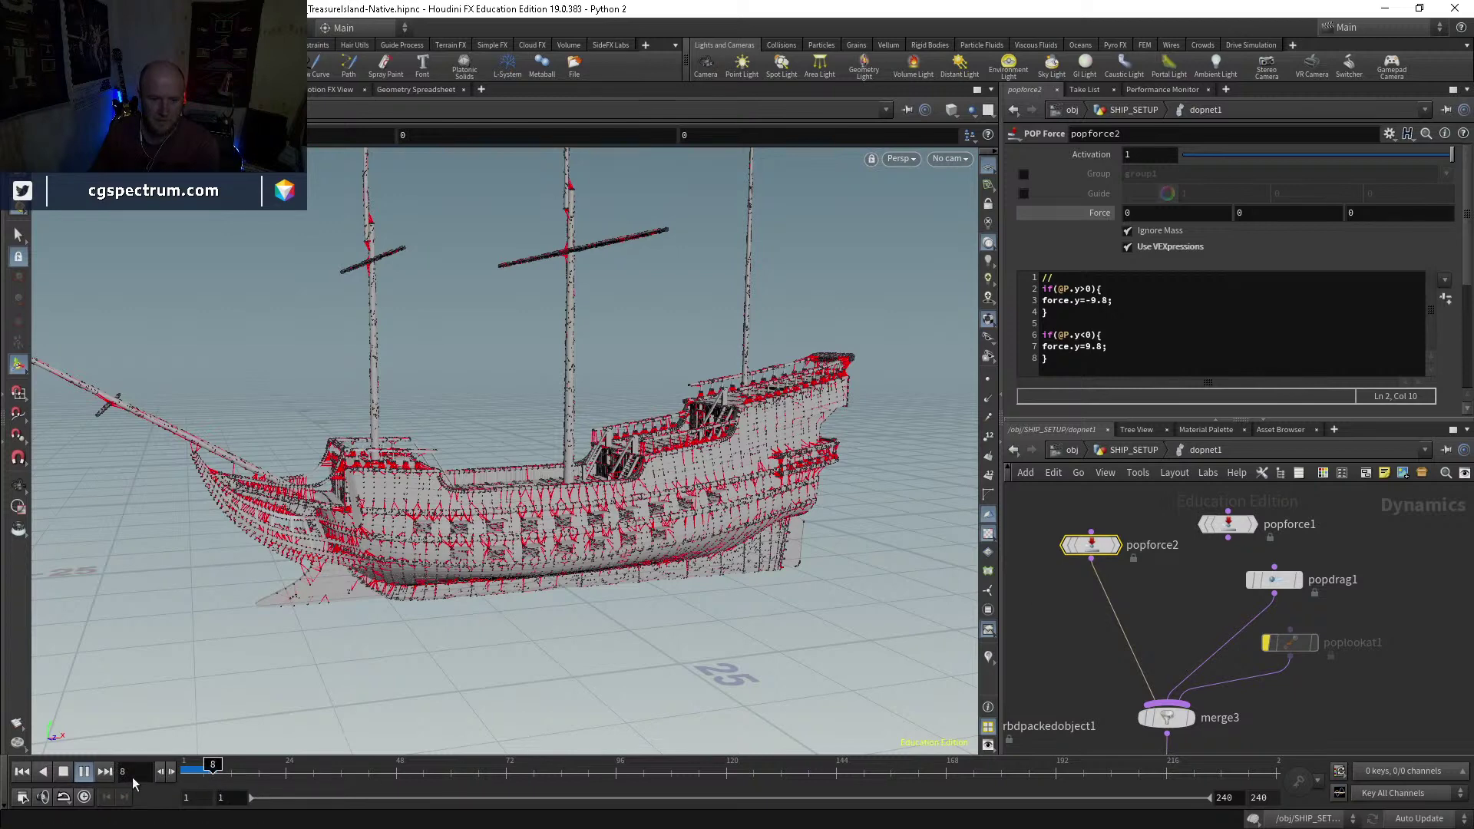
{"action": "left_click", "coordinate": [22, 775]}
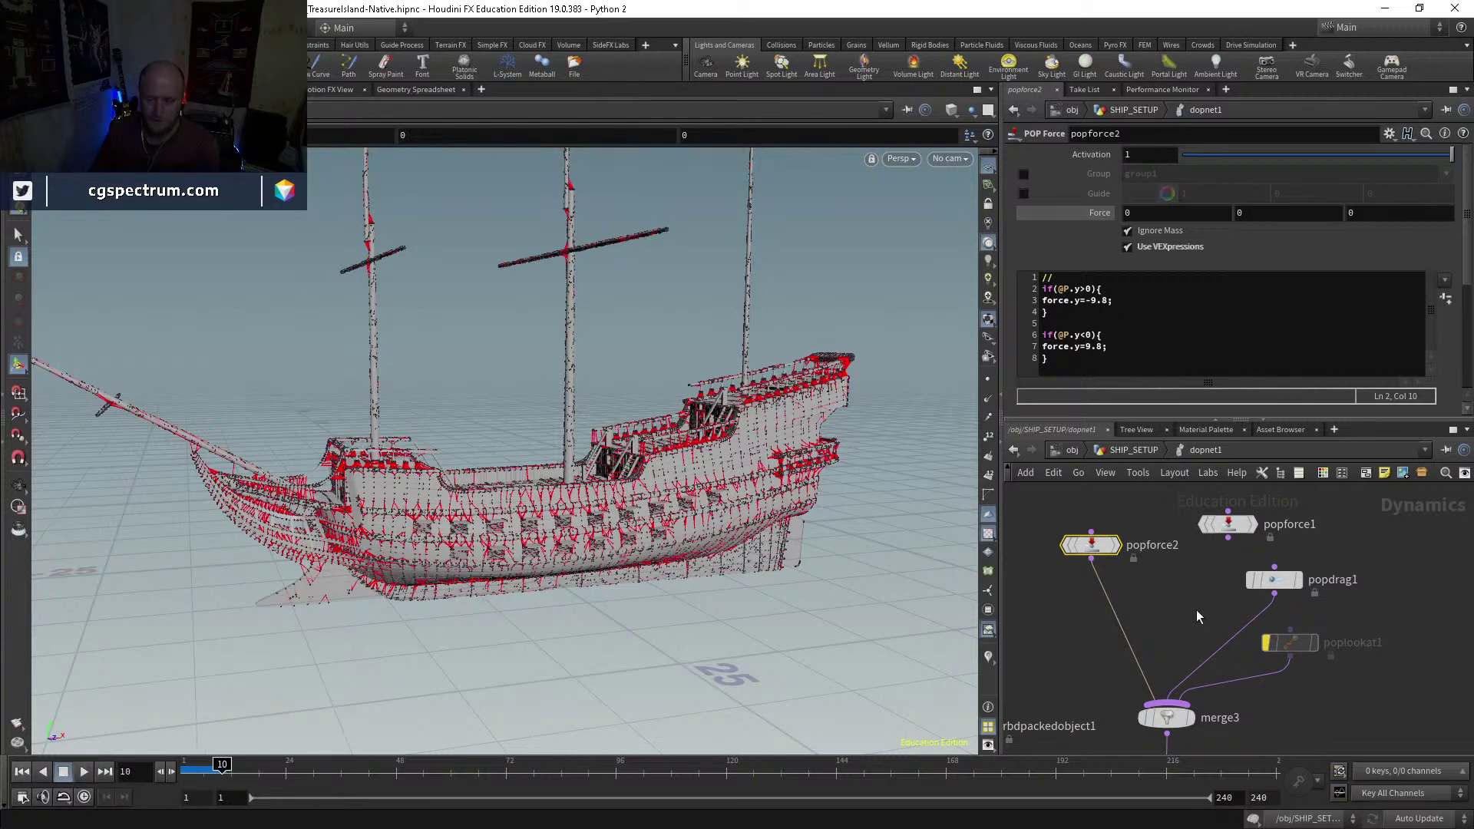
Step: Try the simulation with constraintnetwork1 bypassed and constraintnetwork2 active, then rewind to frame 1
{"action": "middle_click_drag", "start_coordinate": [1333, 694], "coordinate": [1336, 570]}
{"action": "middle_click_drag", "start_coordinate": [1366, 673], "coordinate": [1313, 539]}
{"action": "middle_click_drag", "start_coordinate": [1244, 657], "coordinate": [1239, 586]}
{"action": "left_click", "coordinate": [1094, 590]}
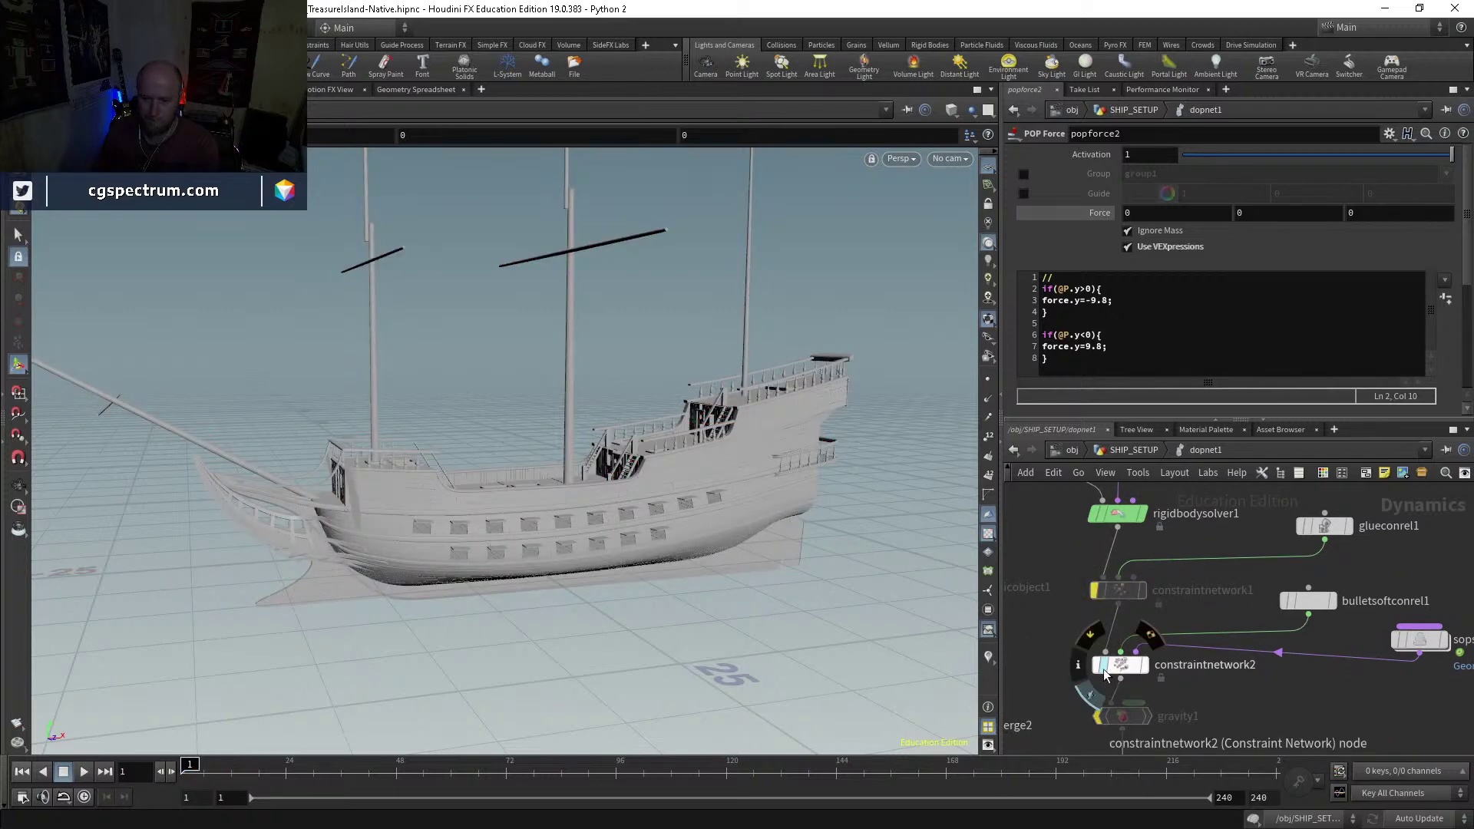
{"action": "key", "text": "Up"}
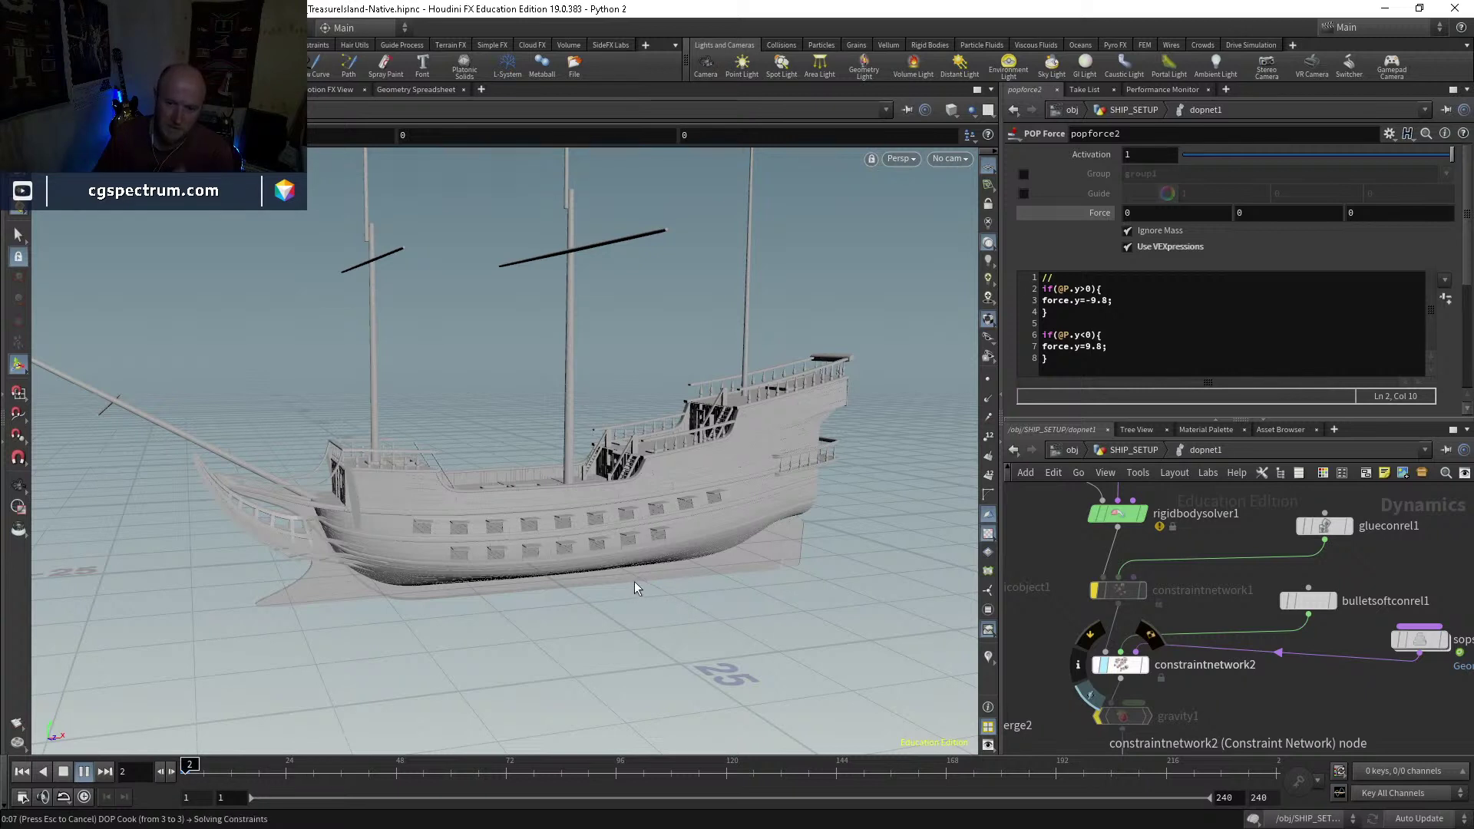
{"action": "left_click", "coordinate": [15, 772]}
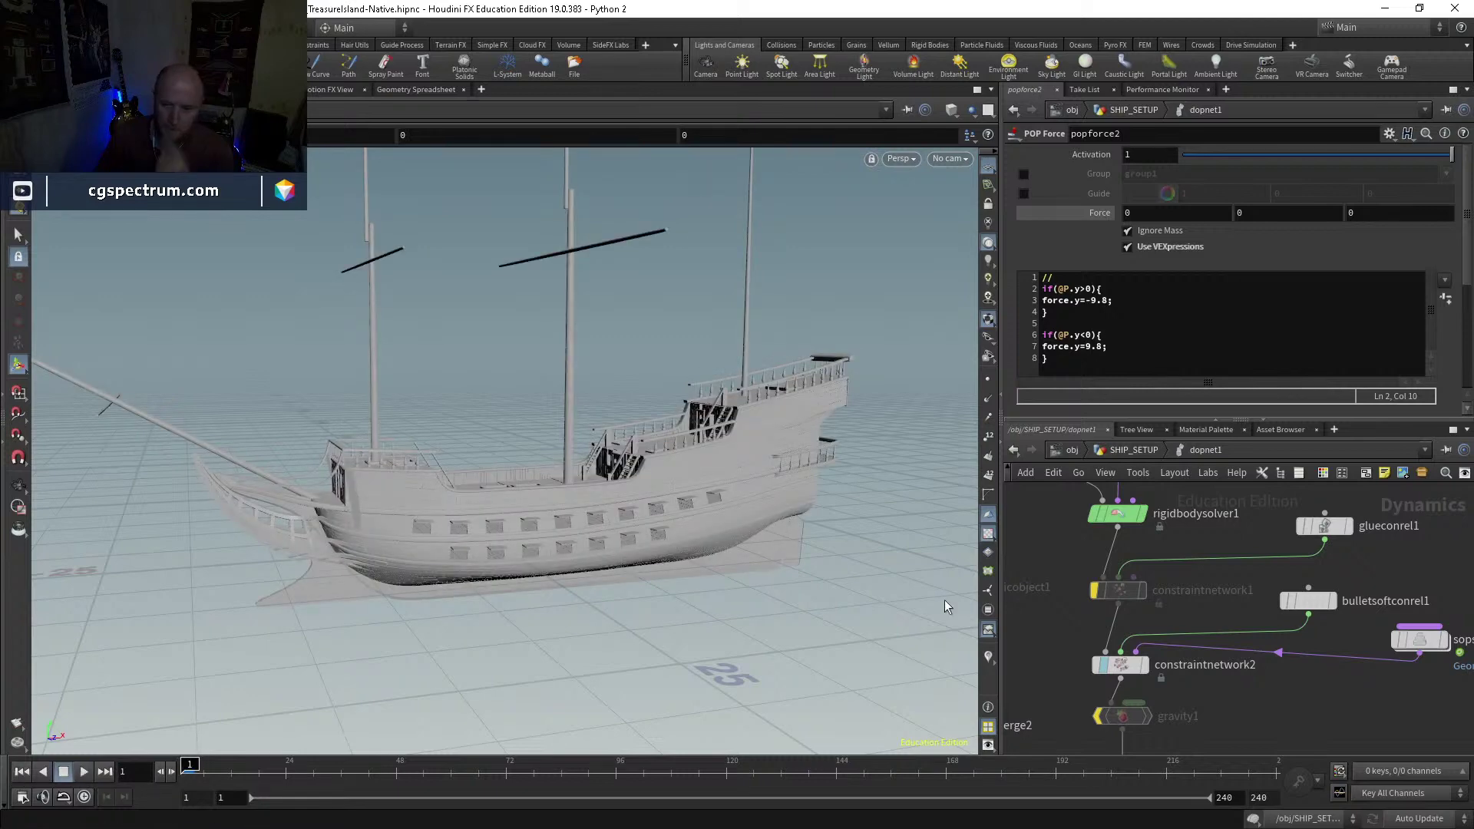
Step: Reactivate constraintnetwork1 and bypass constraintnetwork2
{"action": "middle_click_drag", "start_coordinate": [1222, 517], "coordinate": [1208, 707]}
{"action": "left_click", "coordinate": [1104, 736]}
{"action": "left_click", "coordinate": [1103, 663]}
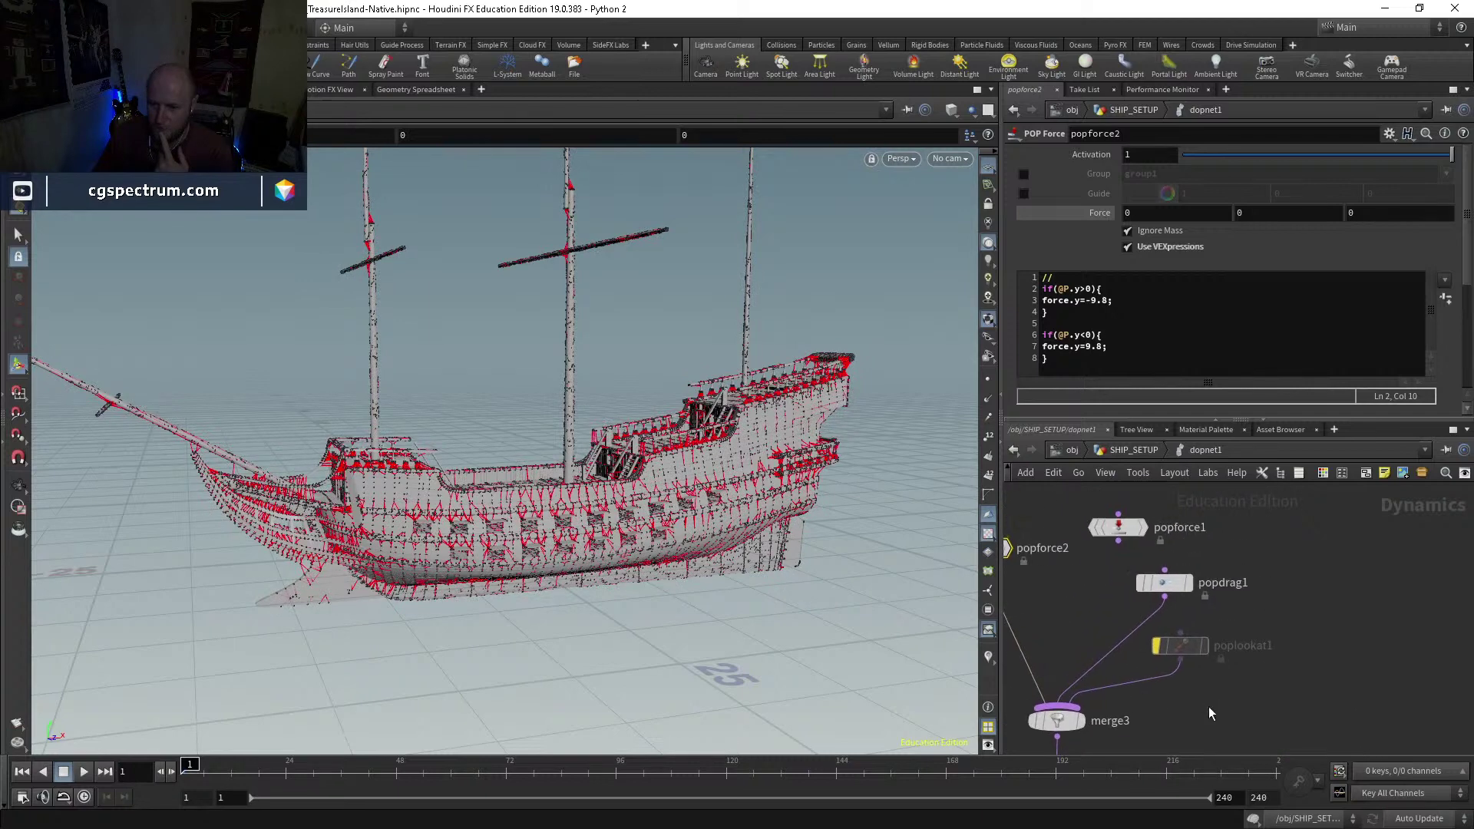
Step: Disconnect popforce2 from merge3 and feed popforce1 into it instead
{"action": "middle_click_drag", "start_coordinate": [1296, 633], "coordinate": [1403, 686]}
{"action": "left_click_drag", "start_coordinate": [1099, 633], "coordinate": [1228, 593]}
{"action": "left_click_drag", "start_coordinate": [1228, 582], "coordinate": [1048, 605]}
{"action": "left_click", "coordinate": [1122, 561]}
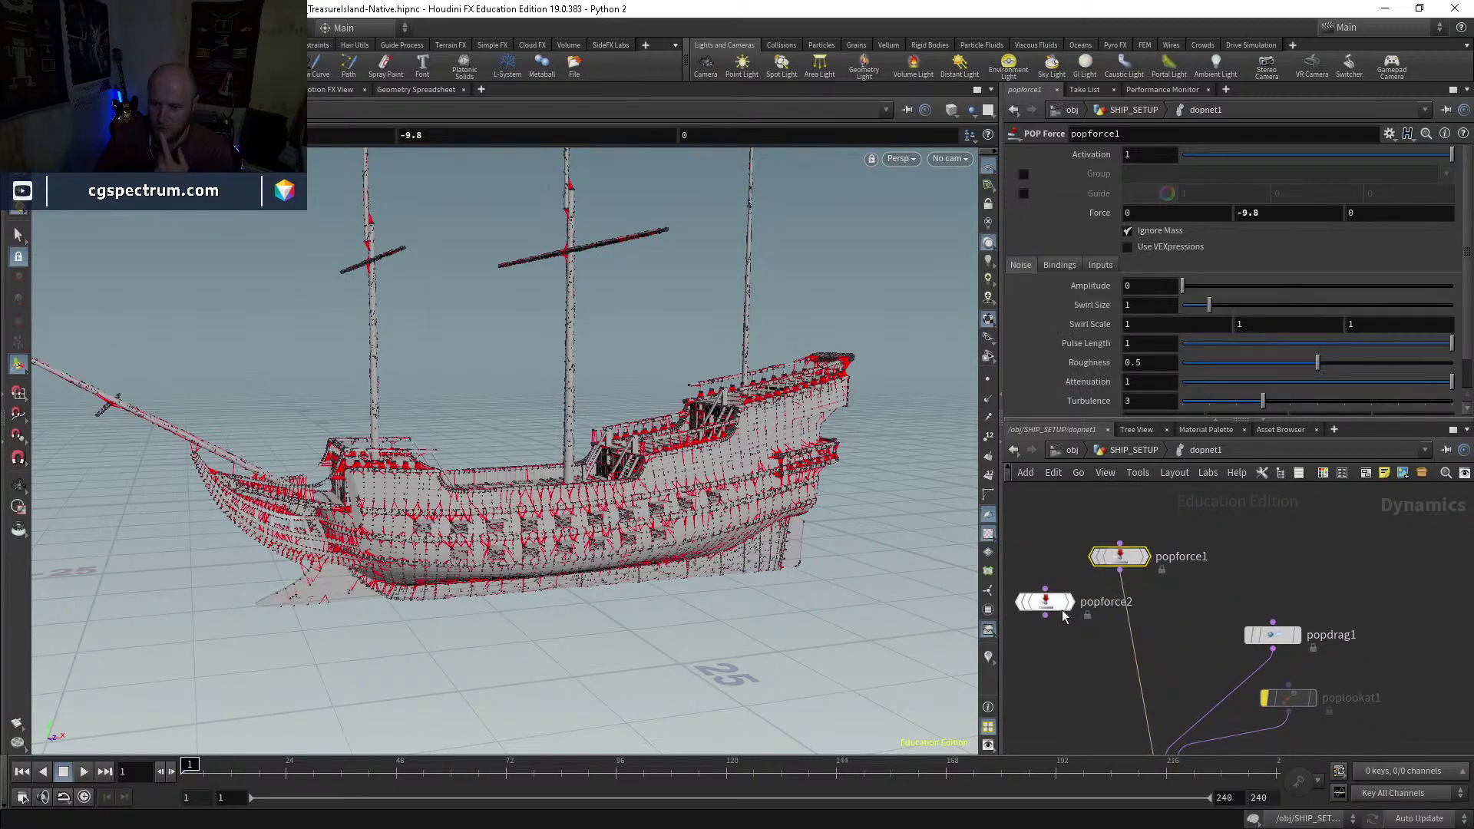
Step: Bypass popdrag1, replay the simulation, and return to the first frame
{"action": "left_click_drag", "start_coordinate": [1257, 640], "coordinate": [1250, 639]}
{"action": "left_click", "coordinate": [1243, 635]}
{"action": "middle_click_drag", "start_coordinate": [1393, 626], "coordinate": [1334, 544]}
{"action": "key", "text": "Up"}
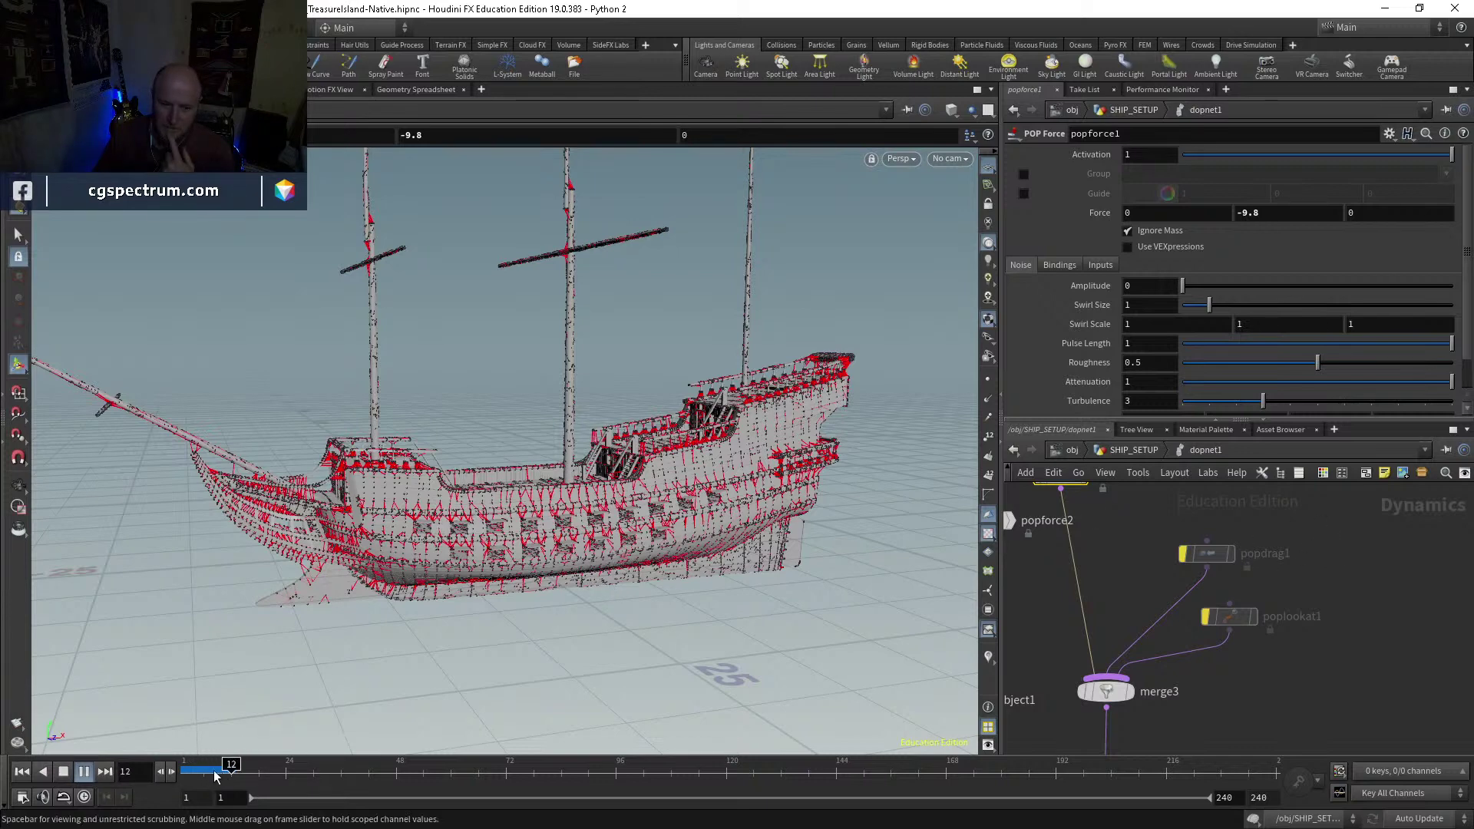
{"action": "left_click", "coordinate": [22, 772]}
Step: Examine the settings of rbdpackedobject1 and the SOP path used by constraintnetwork1
{"action": "middle_click_drag", "start_coordinate": [1124, 635], "coordinate": [1219, 540]}
{"action": "left_click", "coordinate": [1124, 532]}
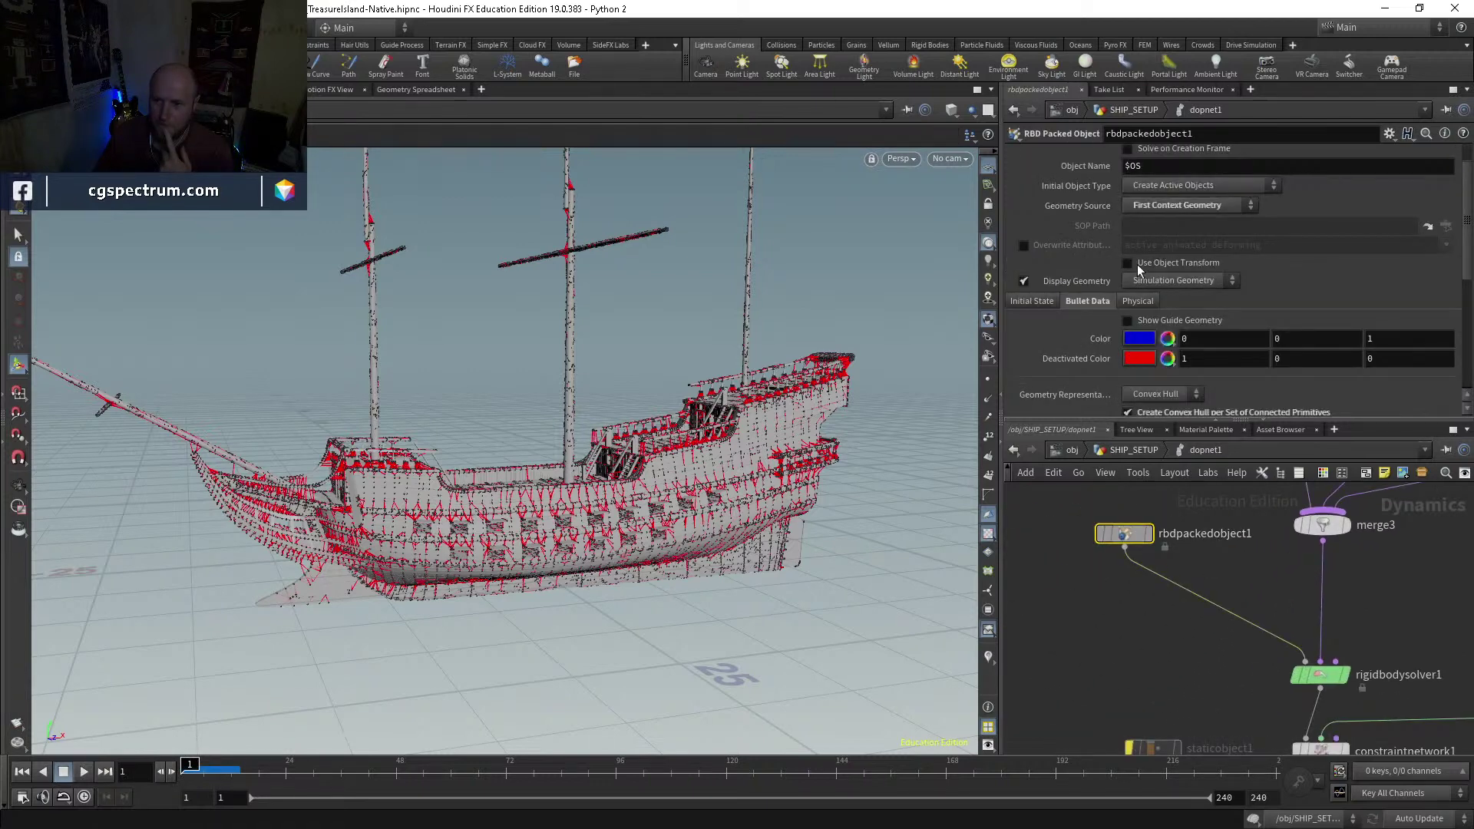
{"action": "scroll", "coordinate": [1122, 276], "scroll_direction": "down", "scroll_amount": 6}
{"action": "scroll", "coordinate": [1113, 291], "scroll_direction": "up", "scroll_amount": 8}
{"action": "middle_click_drag", "start_coordinate": [1413, 663], "coordinate": [1187, 562]}
{"action": "middle_click_drag", "start_coordinate": [1259, 647], "coordinate": [1187, 619]}
{"action": "middle_click_drag", "start_coordinate": [1087, 633], "coordinate": [1147, 632]}
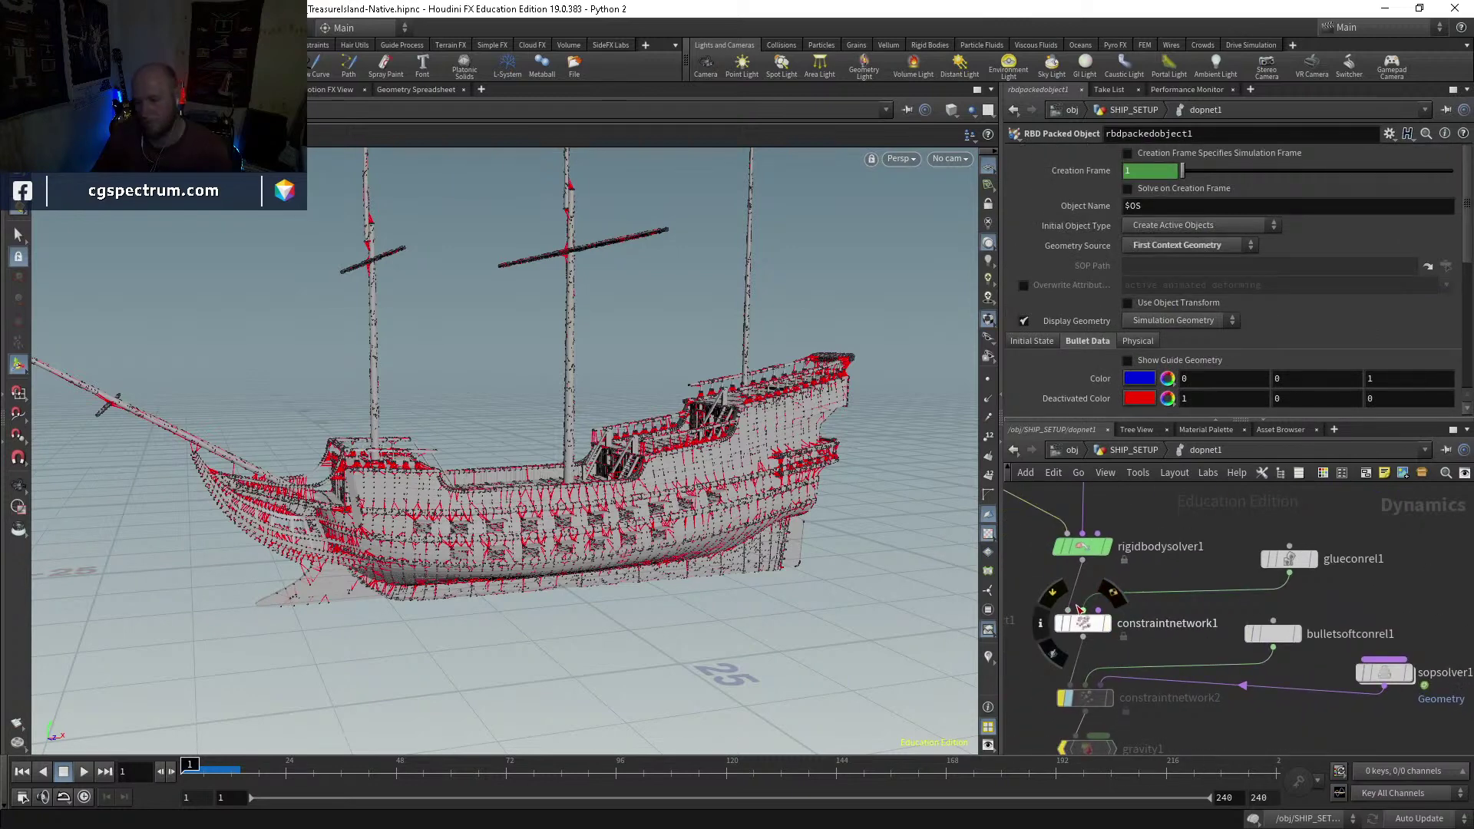
{"action": "left_click", "coordinate": [1083, 626]}
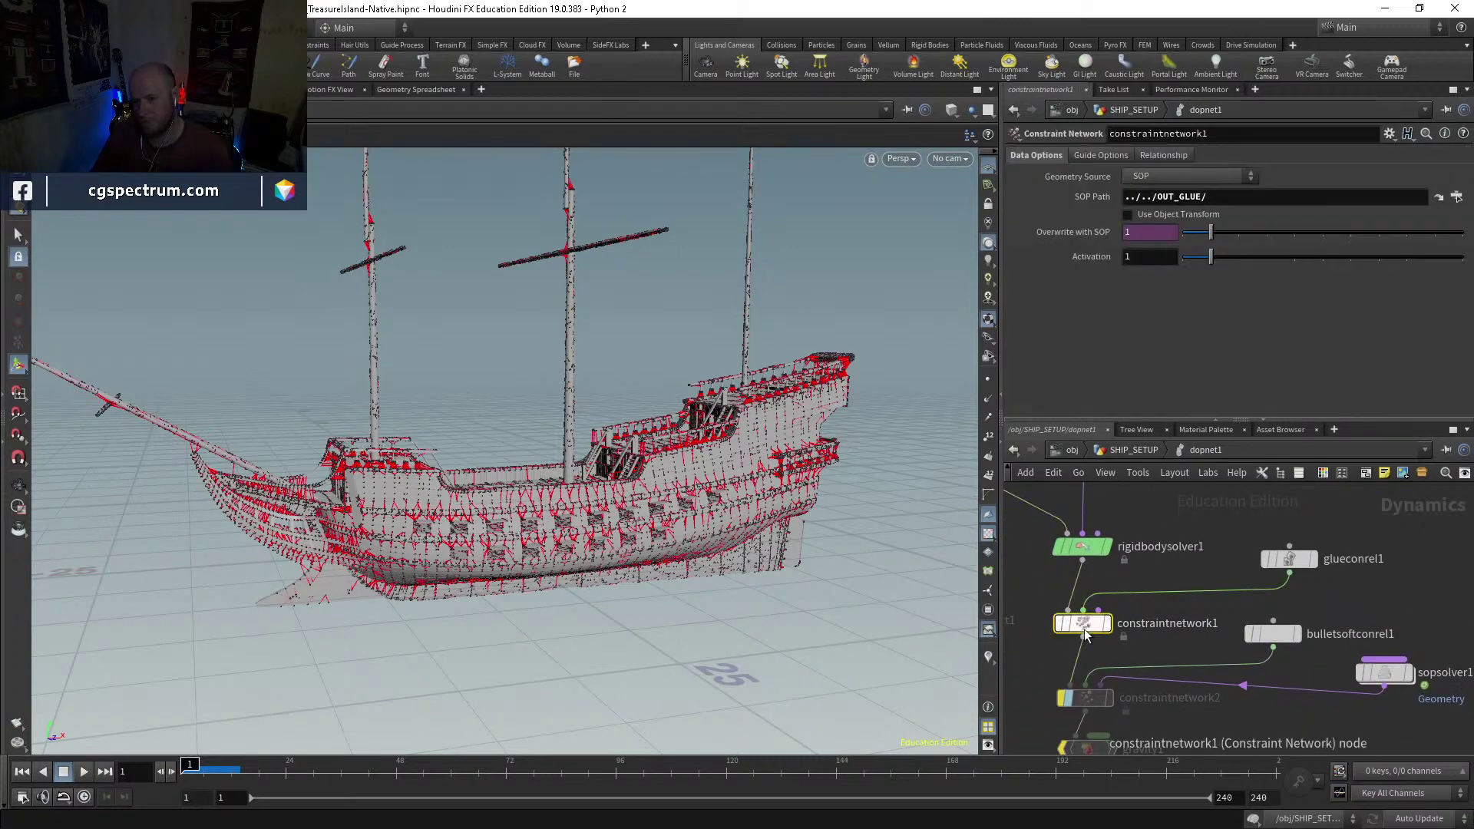
Step: Set glueconrel1's Strength to 10 and replay the simulation, returning to frame 1
{"action": "left_click", "coordinate": [1289, 558]}
{"action": "left_click", "coordinate": [1149, 175]}
{"action": "key", "text": "BackSpace"}
{"action": "key", "text": "BackSpace"}
{"action": "key", "text": "Return"}
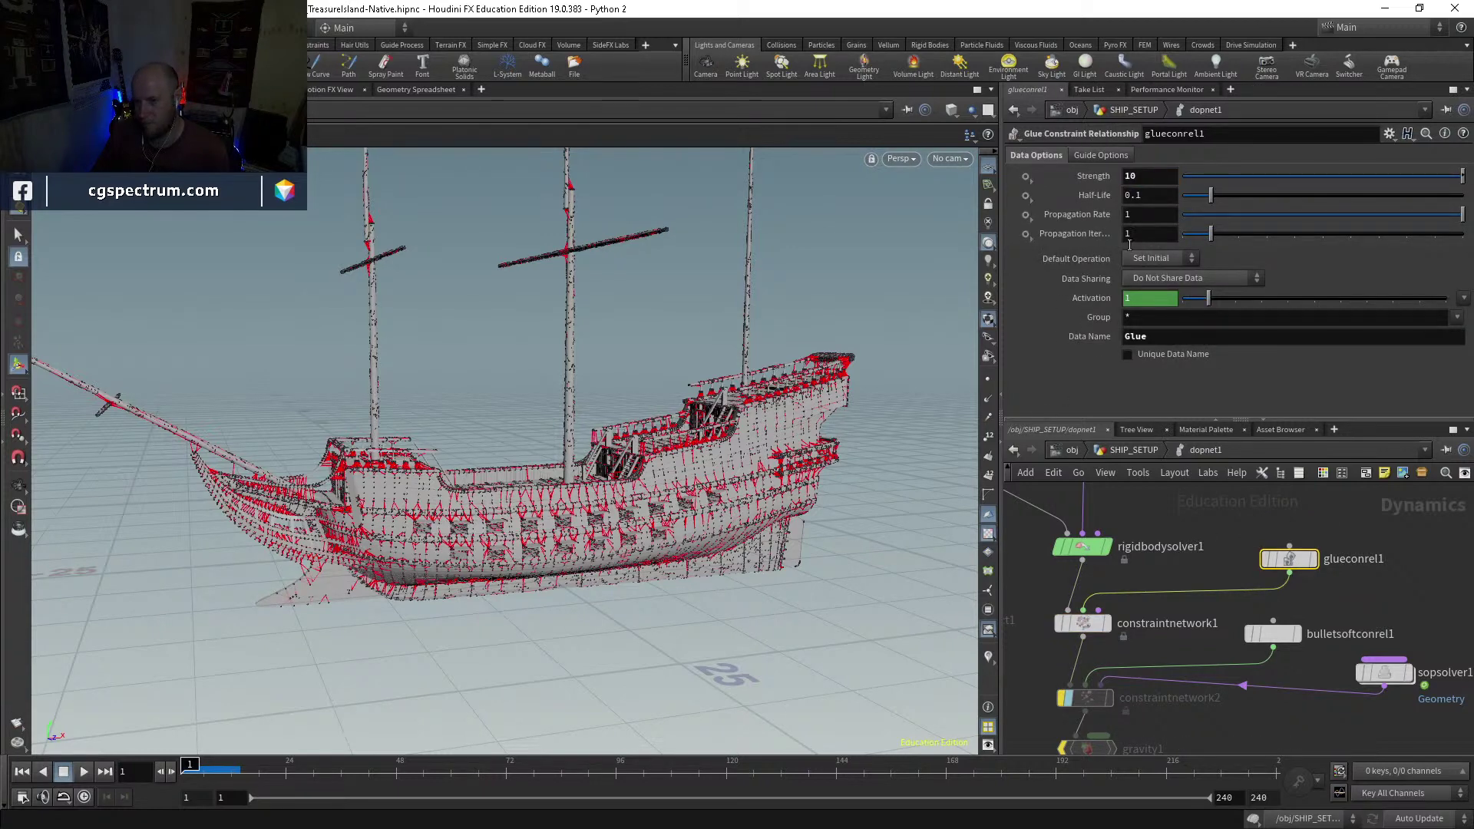
{"action": "key", "text": "Up"}
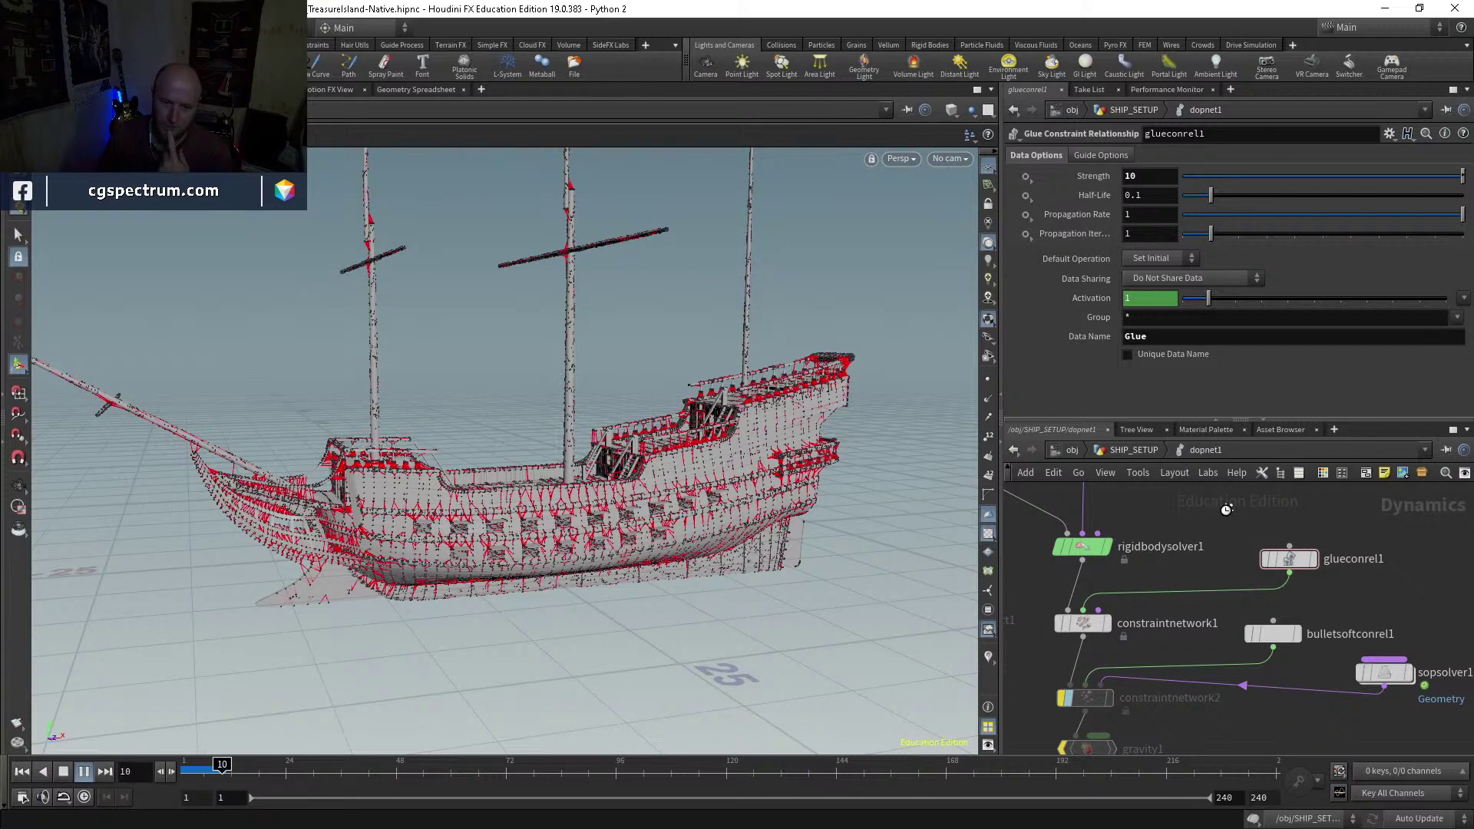
{"action": "left_click_drag", "start_coordinate": [200, 767], "coordinate": [183, 769]}
Step: Activate the bypassed gravity1 force and replay the simulation, returning to frame 1
{"action": "middle_click_drag", "start_coordinate": [1174, 705], "coordinate": [1189, 544]}
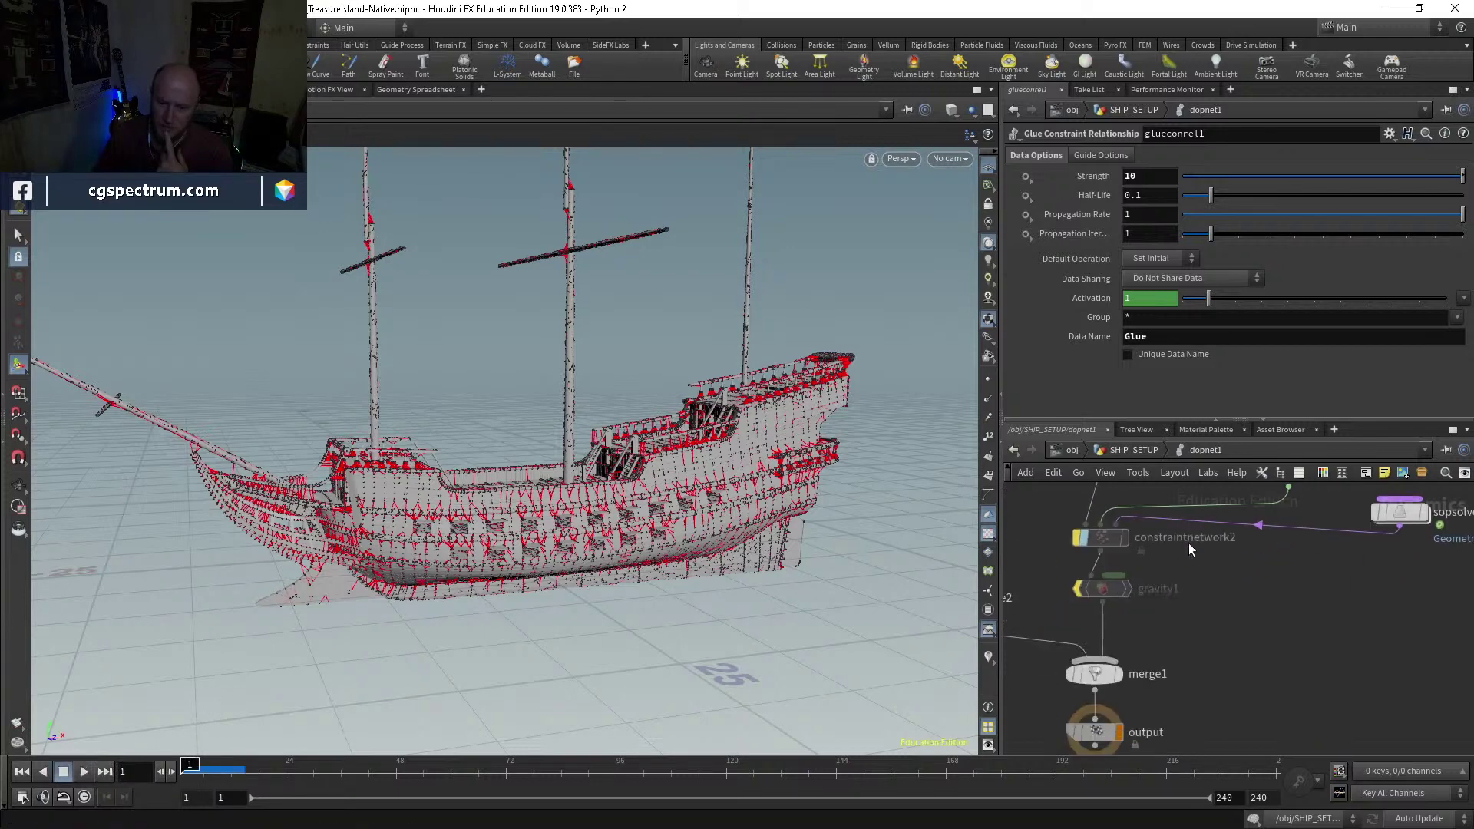
{"action": "left_click", "coordinate": [1102, 590]}
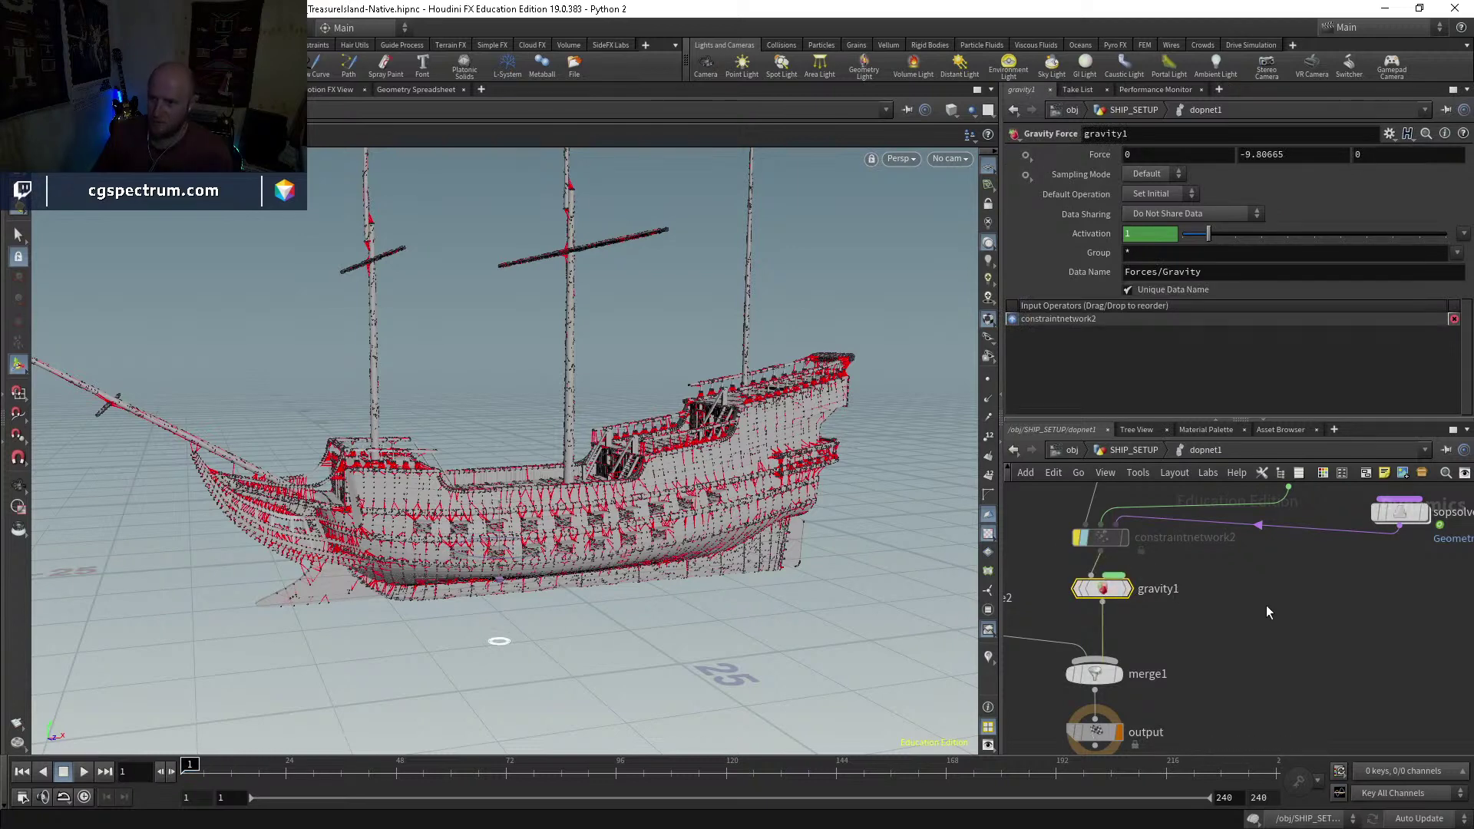
{"action": "middle_click_drag", "start_coordinate": [1284, 605], "coordinate": [1209, 642]}
{"action": "middle_click_drag", "start_coordinate": [1159, 515], "coordinate": [1219, 682]}
{"action": "middle_click_drag", "start_coordinate": [1186, 537], "coordinate": [1154, 545]}
{"action": "left_click", "coordinate": [1097, 565]}
{"action": "key", "text": "Up"}
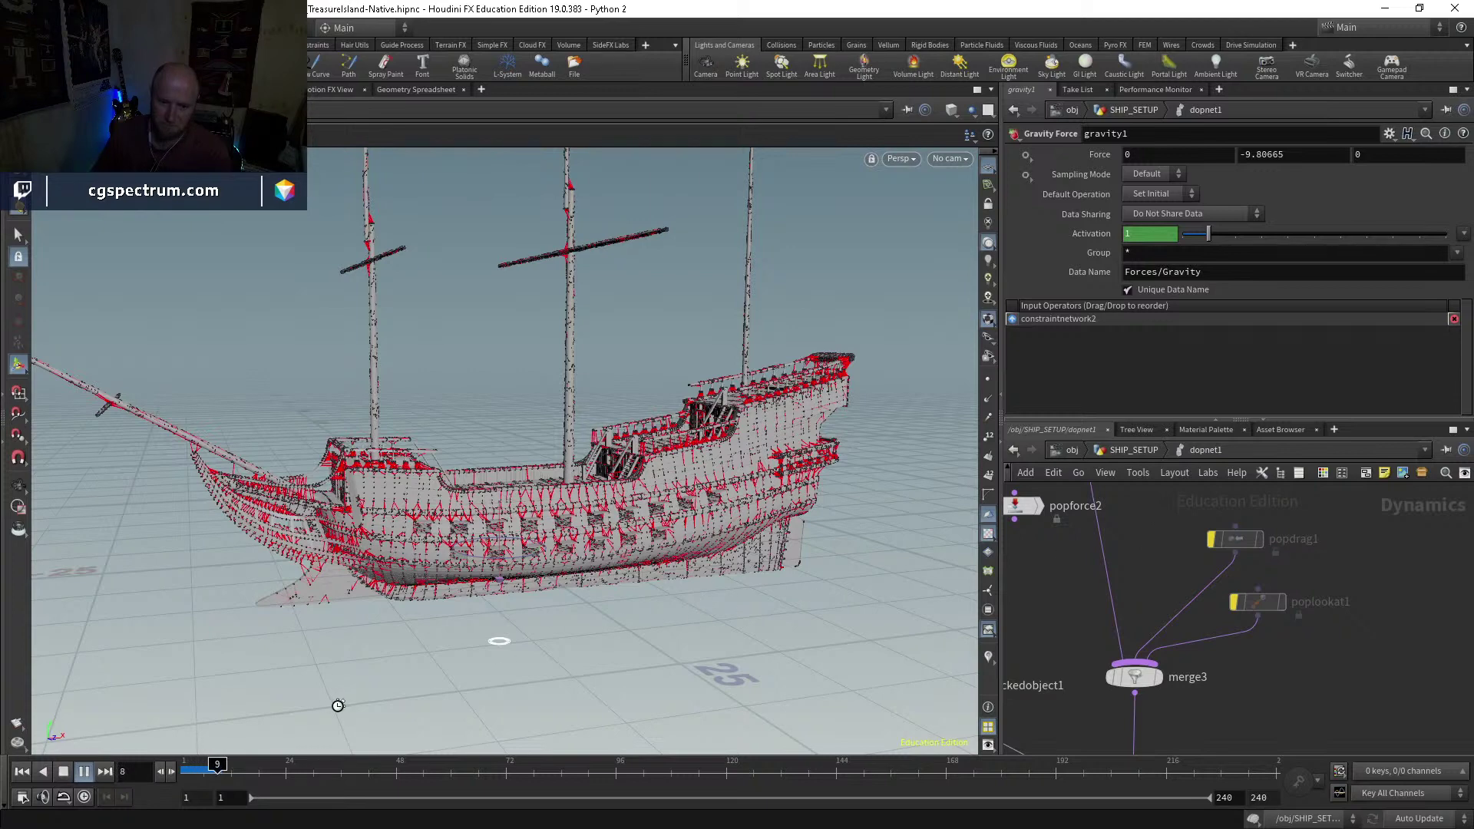
{"action": "left_click_drag", "start_coordinate": [198, 769], "coordinate": [166, 770]}
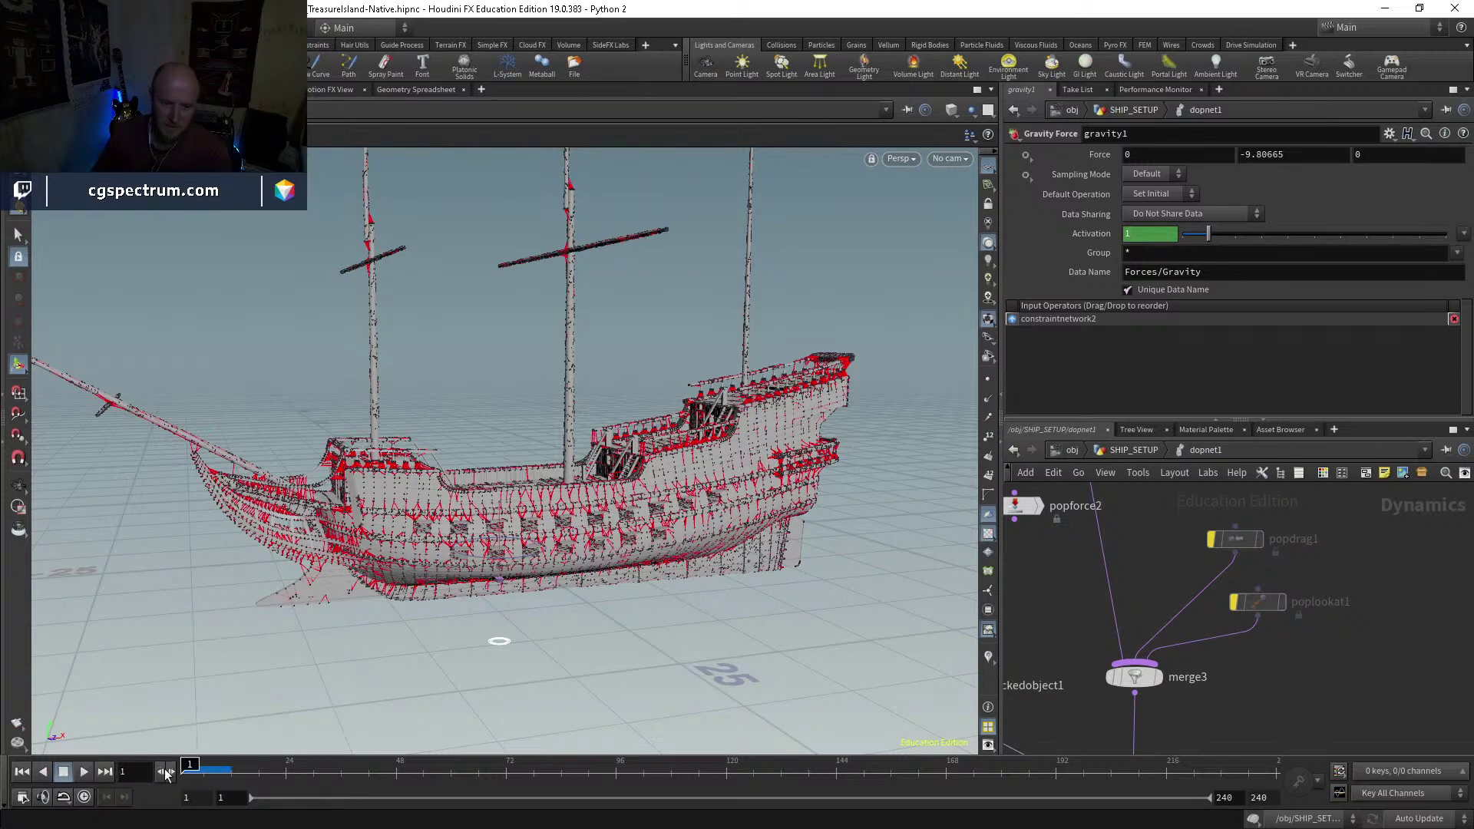
Step: Leave dopnet1 for the SHIP_SETUP network and display the output of transform22
{"action": "middle_click_drag", "start_coordinate": [1269, 748], "coordinate": [1165, 475]}
{"action": "middle_click_drag", "start_coordinate": [1149, 589], "coordinate": [1234, 463]}
{"action": "middle_click_drag", "start_coordinate": [1126, 684], "coordinate": [1126, 610]}
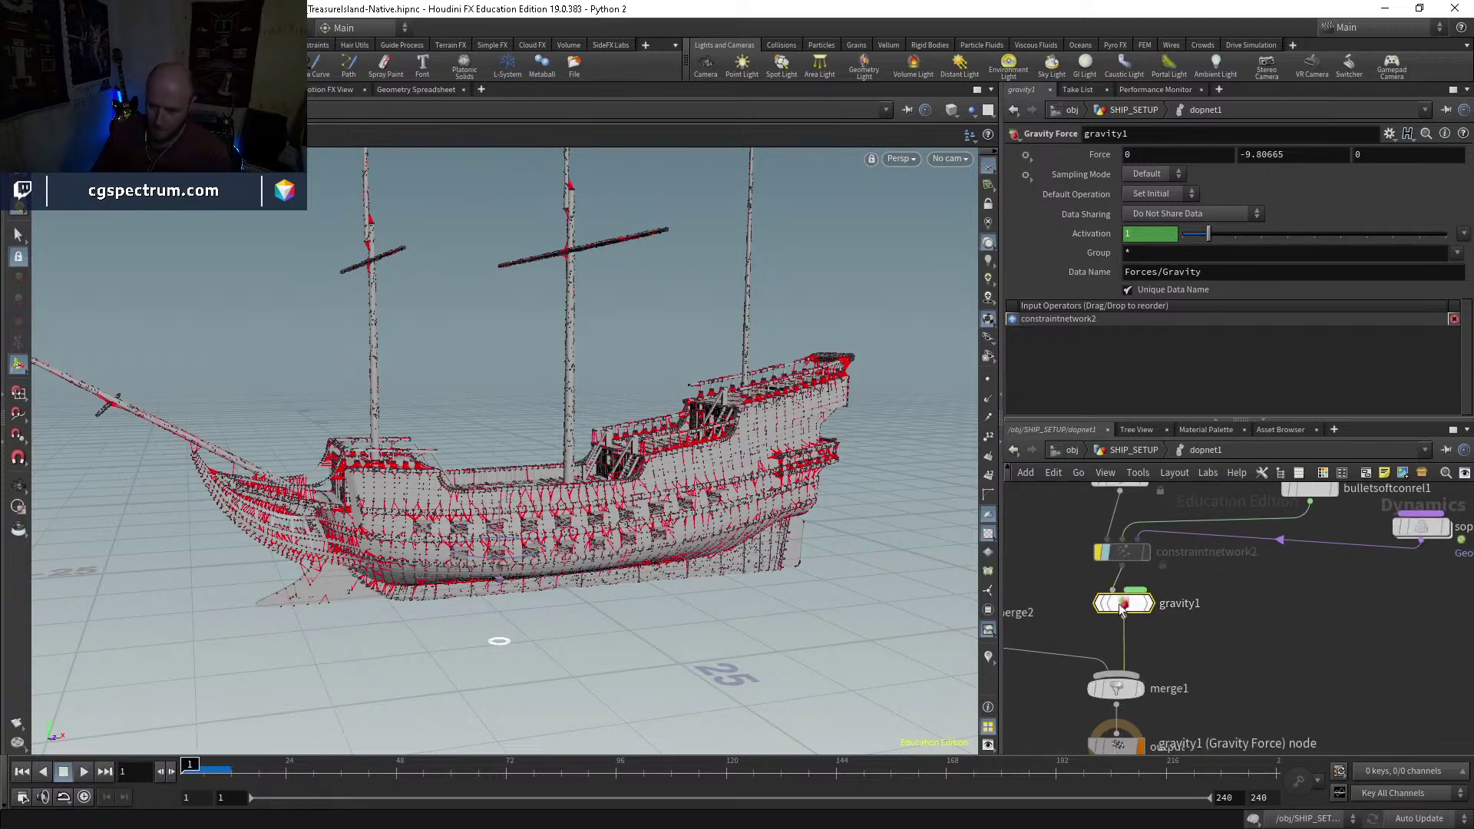
{"action": "key", "text": "u"}
{"action": "middle_click_drag", "start_coordinate": [1225, 503], "coordinate": [1191, 665]}
{"action": "middle_click_drag", "start_coordinate": [1142, 584], "coordinate": [1127, 698]}
{"action": "middle_click_drag", "start_coordinate": [1135, 644], "coordinate": [1128, 705]}
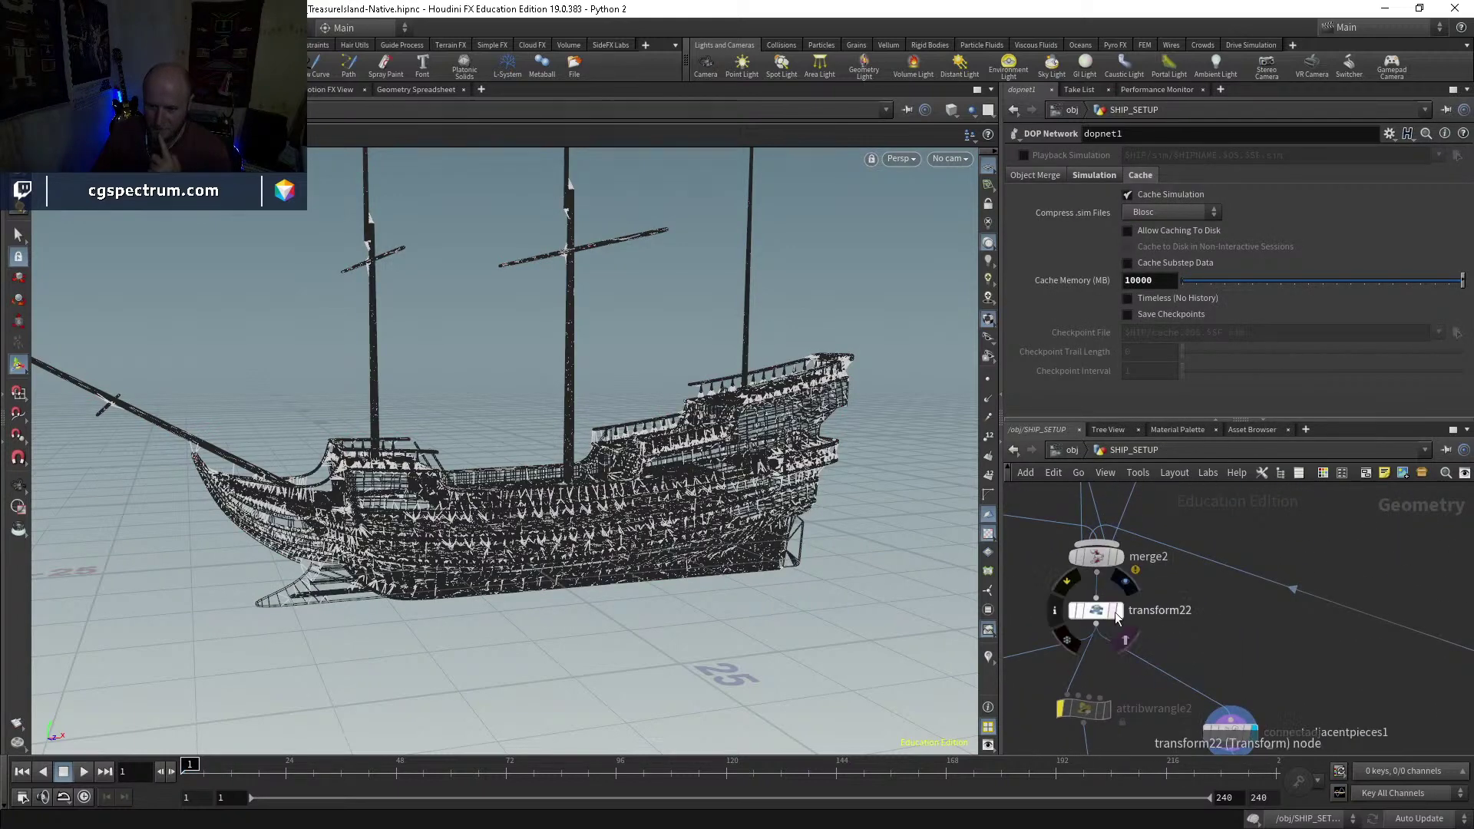
{"action": "left_click", "coordinate": [1111, 611]}
{"action": "left_click", "coordinate": [1100, 612]}
Step: Insert an Attribute Delete node between transform22 and its downstream nodes, and have it delete the name primitive attribute
{"action": "key", "text": "Tab"}
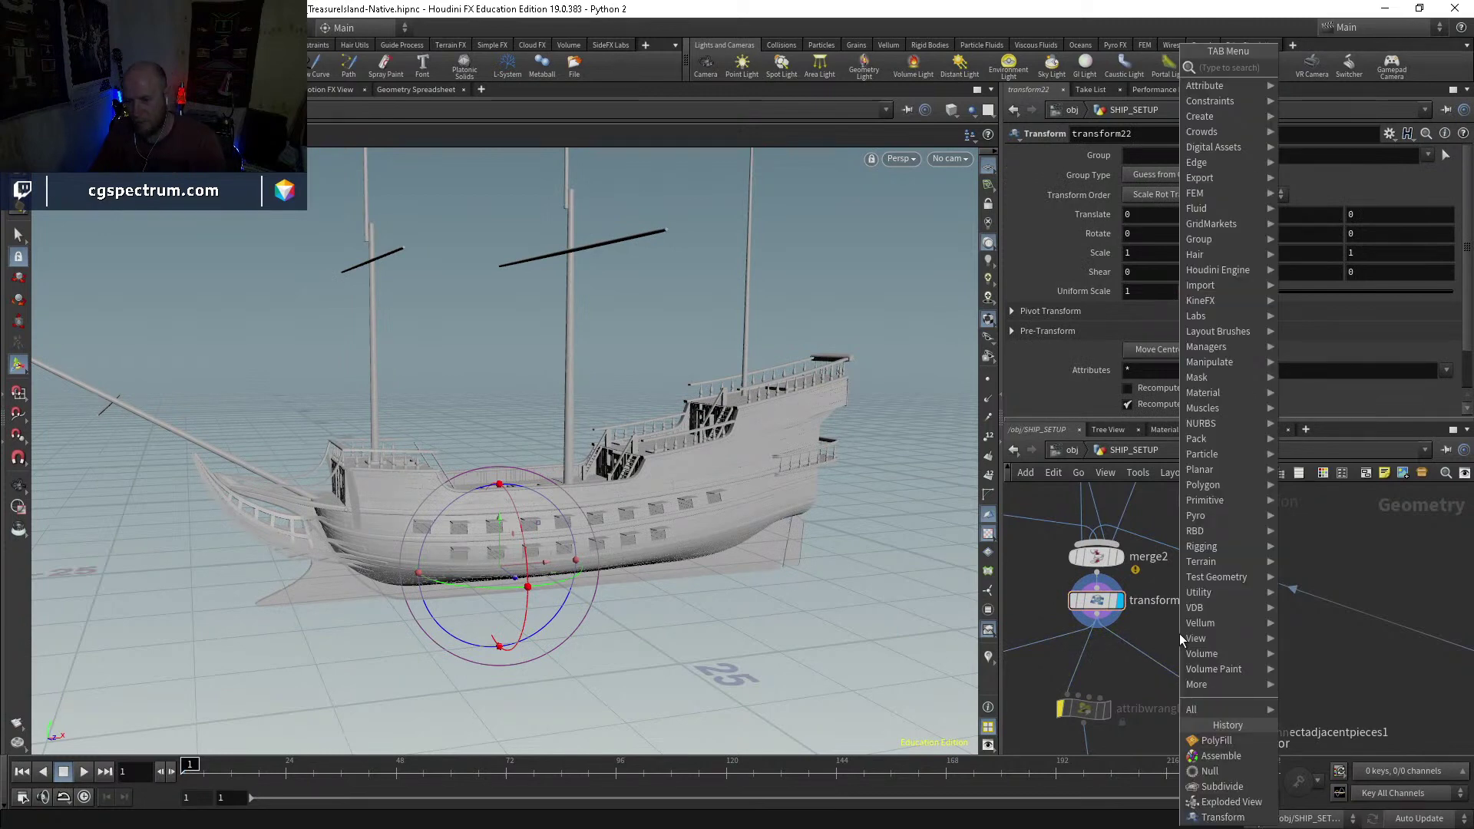
{"action": "type", "text": "attd"}
{"action": "key", "text": "Return"}
{"action": "key", "text": "Return"}
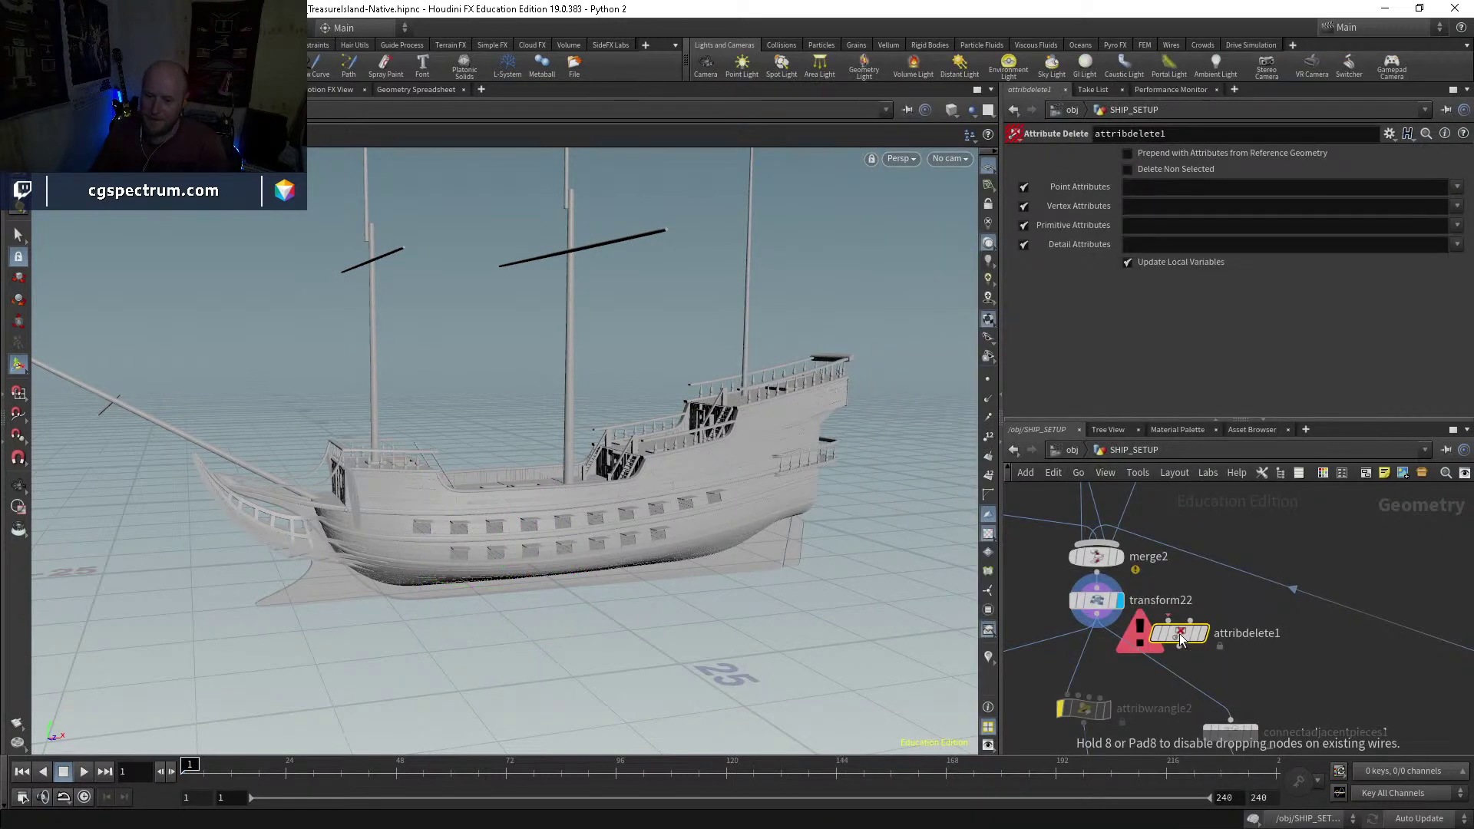
{"action": "left_click", "coordinate": [1083, 683]}
{"action": "left_click_drag", "start_coordinate": [1147, 660], "coordinate": [1084, 698]}
{"action": "middle_click_drag", "start_coordinate": [1030, 667], "coordinate": [1084, 631]}
{"action": "left_click_drag", "start_coordinate": [1082, 607], "coordinate": [1133, 664]}
{"action": "left_click_drag", "start_coordinate": [1135, 650], "coordinate": [1143, 602]}
{"action": "left_click", "coordinate": [1456, 226]}
{"action": "left_click", "coordinate": [1398, 272]}
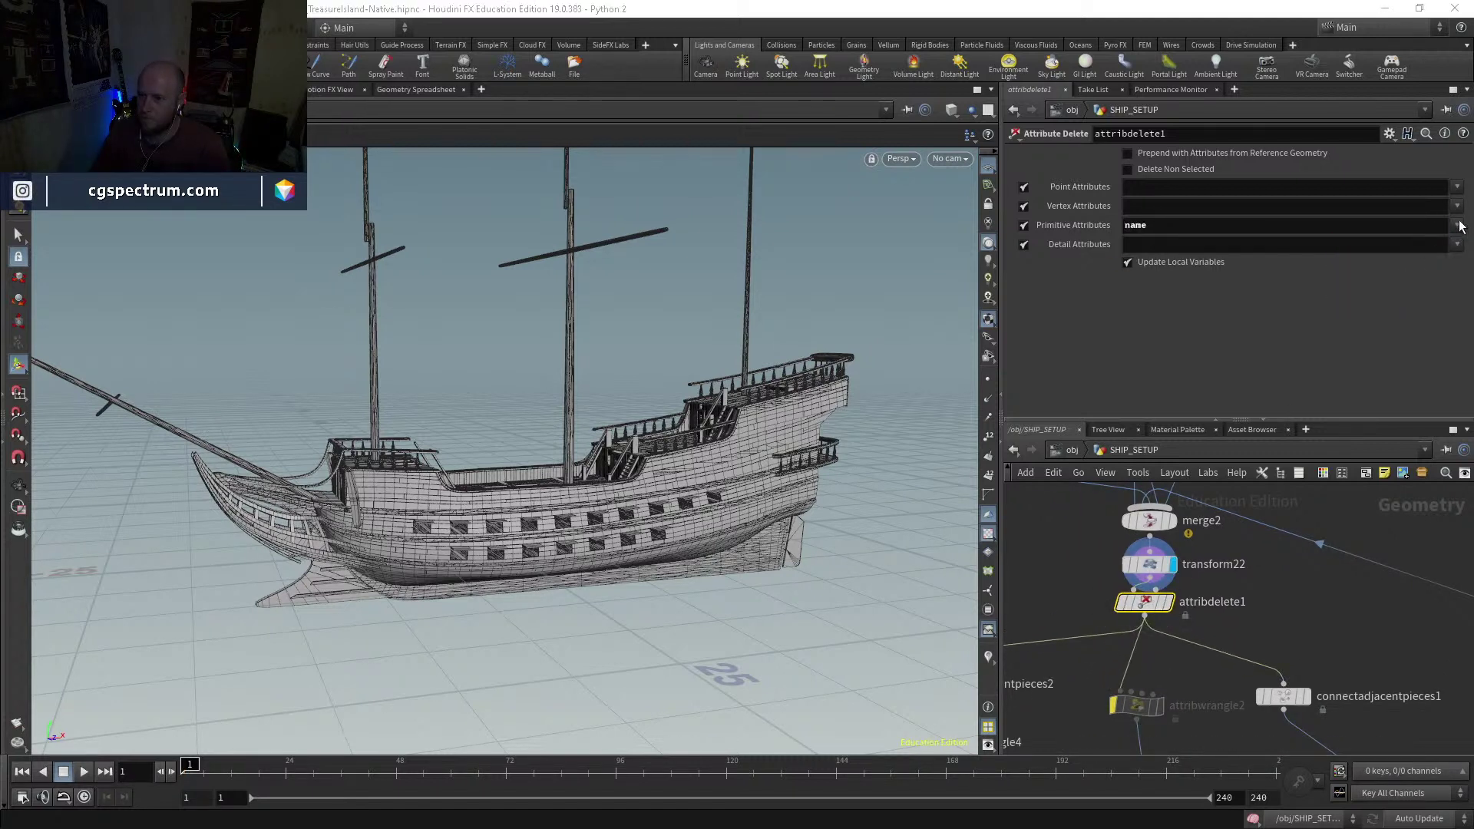
Step: Try adding class and area to attribdelete1's primitive attributes, restore the list to only name, and check the node's geometry info
{"action": "left_click", "coordinate": [1457, 225]}
{"action": "left_click", "coordinate": [1405, 273]}
{"action": "left_click", "coordinate": [1456, 225]}
{"action": "left_click", "coordinate": [1425, 259]}
{"action": "left_click", "coordinate": [1455, 188]}
{"action": "left_click", "coordinate": [1456, 205]}
{"action": "left_click", "coordinate": [1457, 205]}
{"action": "left_click", "coordinate": [1458, 244]}
{"action": "left_click", "coordinate": [1458, 244]}
{"action": "left_click", "coordinate": [1459, 245]}
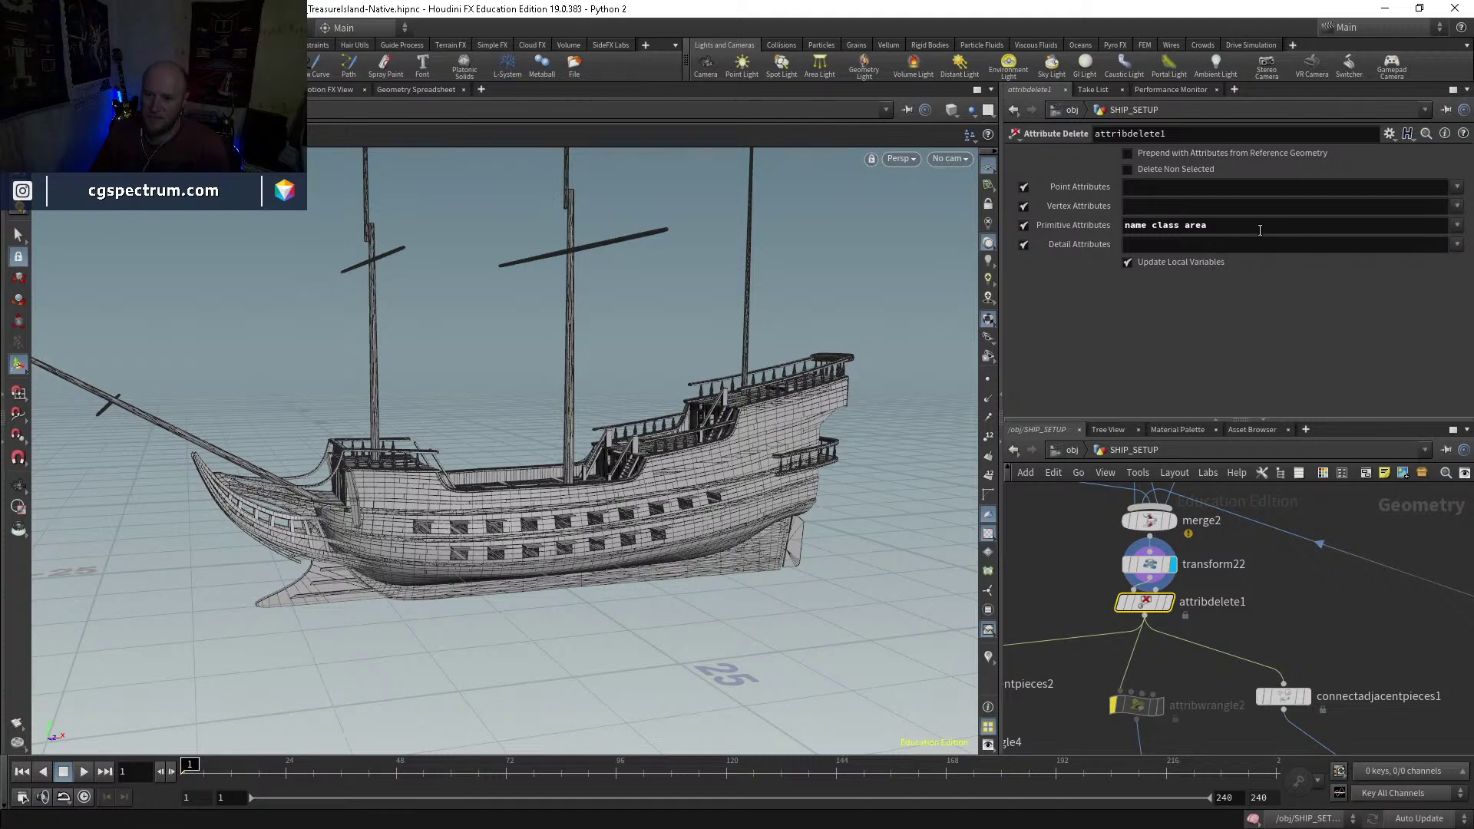
{"action": "left_click_drag", "start_coordinate": [1169, 227], "coordinate": [1259, 235]}
{"action": "key", "text": "BackSpace"}
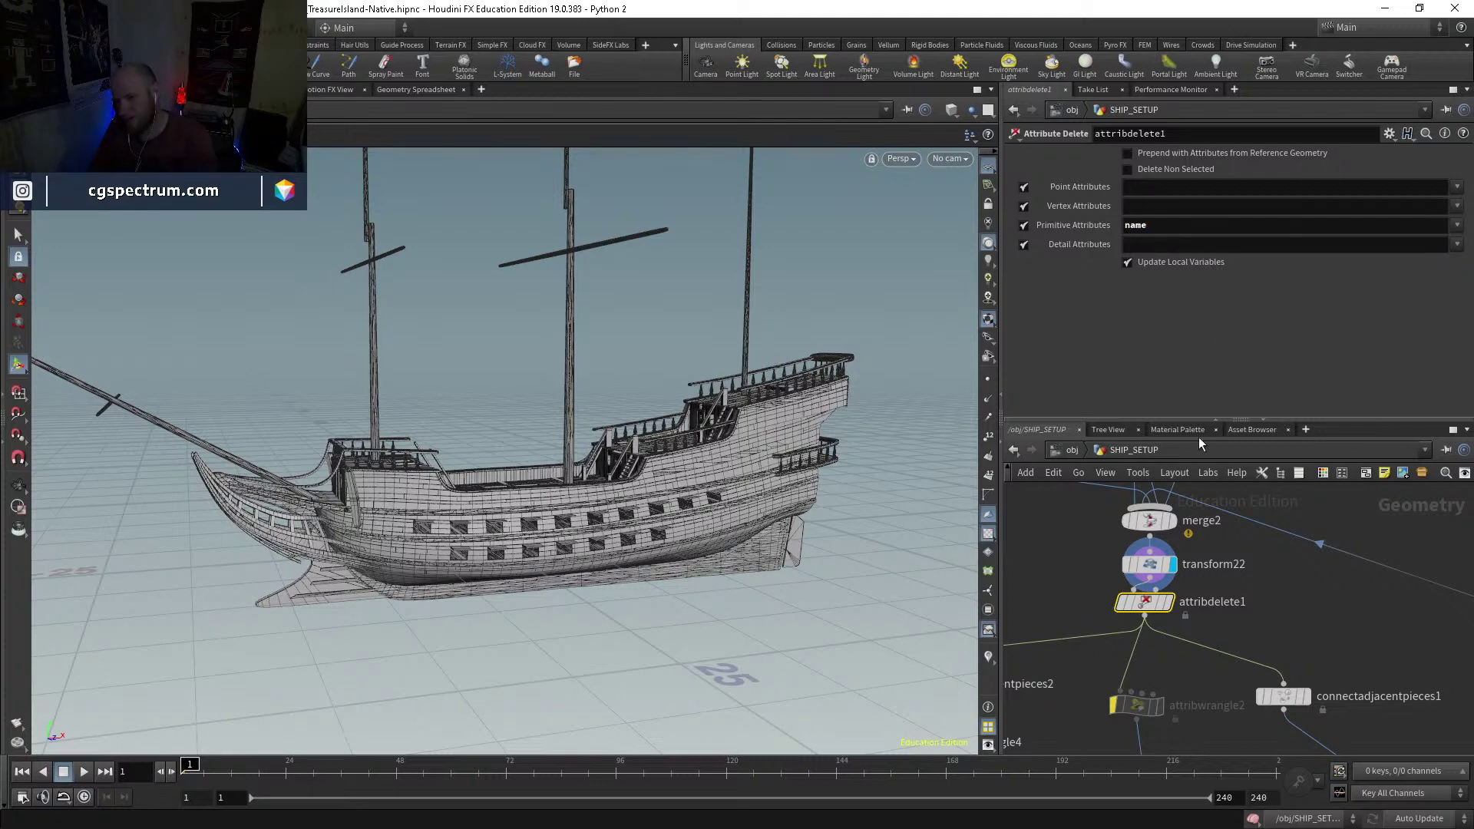
{"action": "middle_click", "coordinate": [1148, 604]}
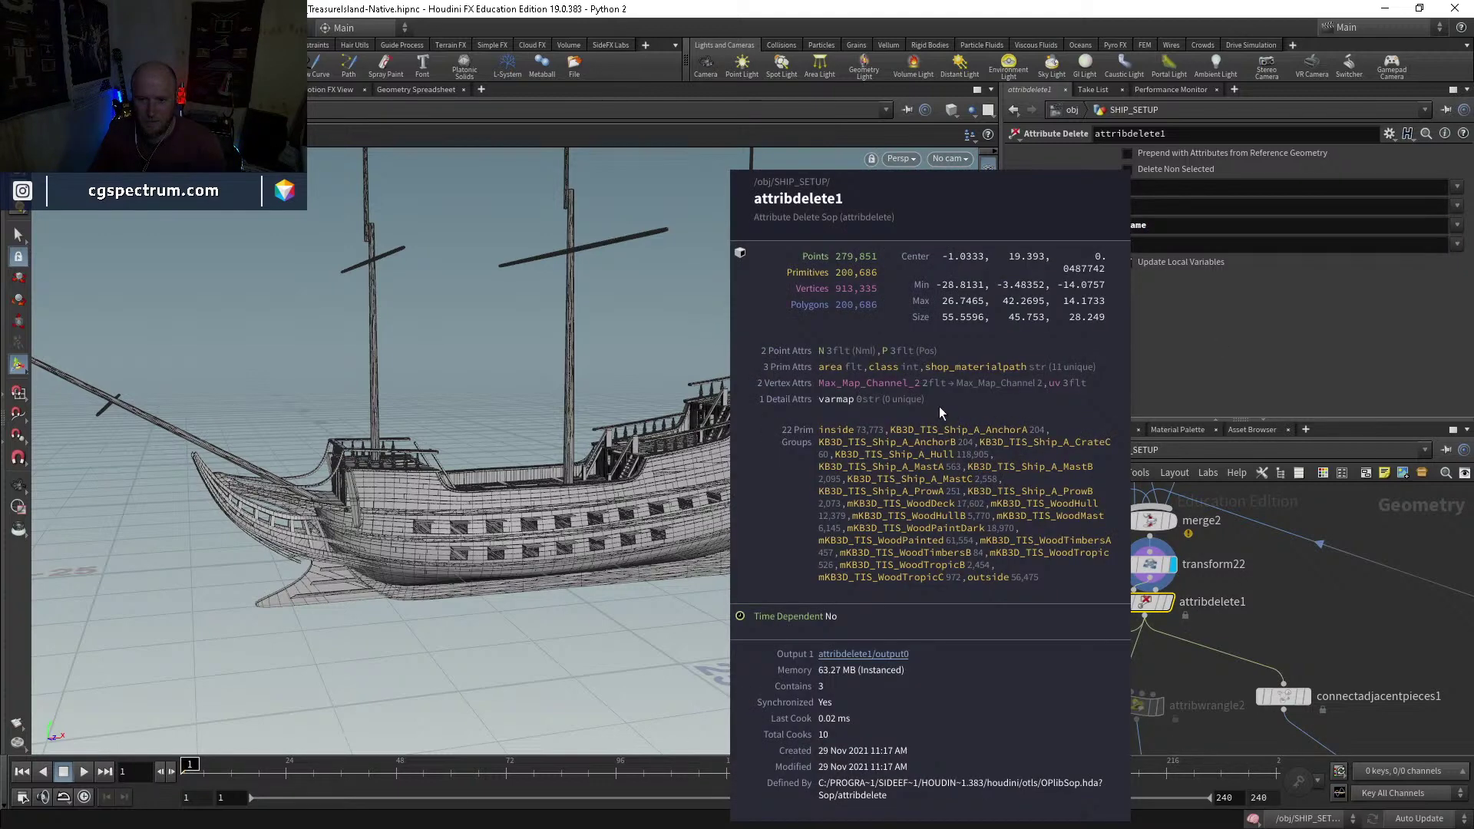
Step: Insert an Assemble node directly after attribdelete1 and set its Output Prefix to boat
{"action": "key", "text": "Tab"}
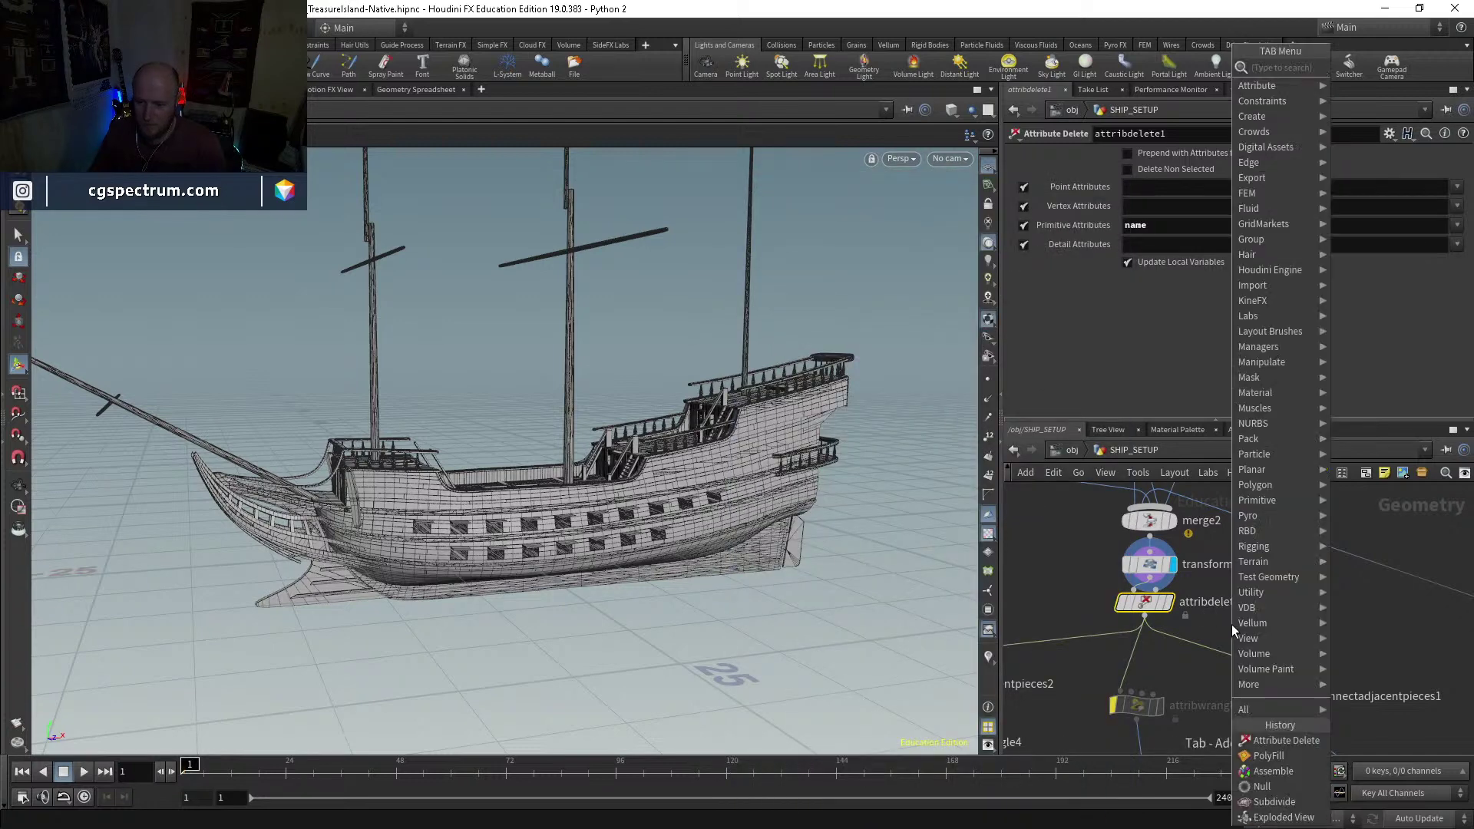
{"action": "type", "text": "ass"}
{"action": "key", "text": "Return"}
{"action": "left_click", "coordinate": [1232, 625]}
{"action": "left_click_drag", "start_coordinate": [1232, 625], "coordinate": [1145, 651]}
{"action": "left_click", "coordinate": [1117, 668]}
{"action": "left_click", "coordinate": [1122, 694]}
{"action": "double_click", "coordinate": [1198, 198]}
{"action": "type", "text": "boat"}
{"action": "key", "text": "Return"}
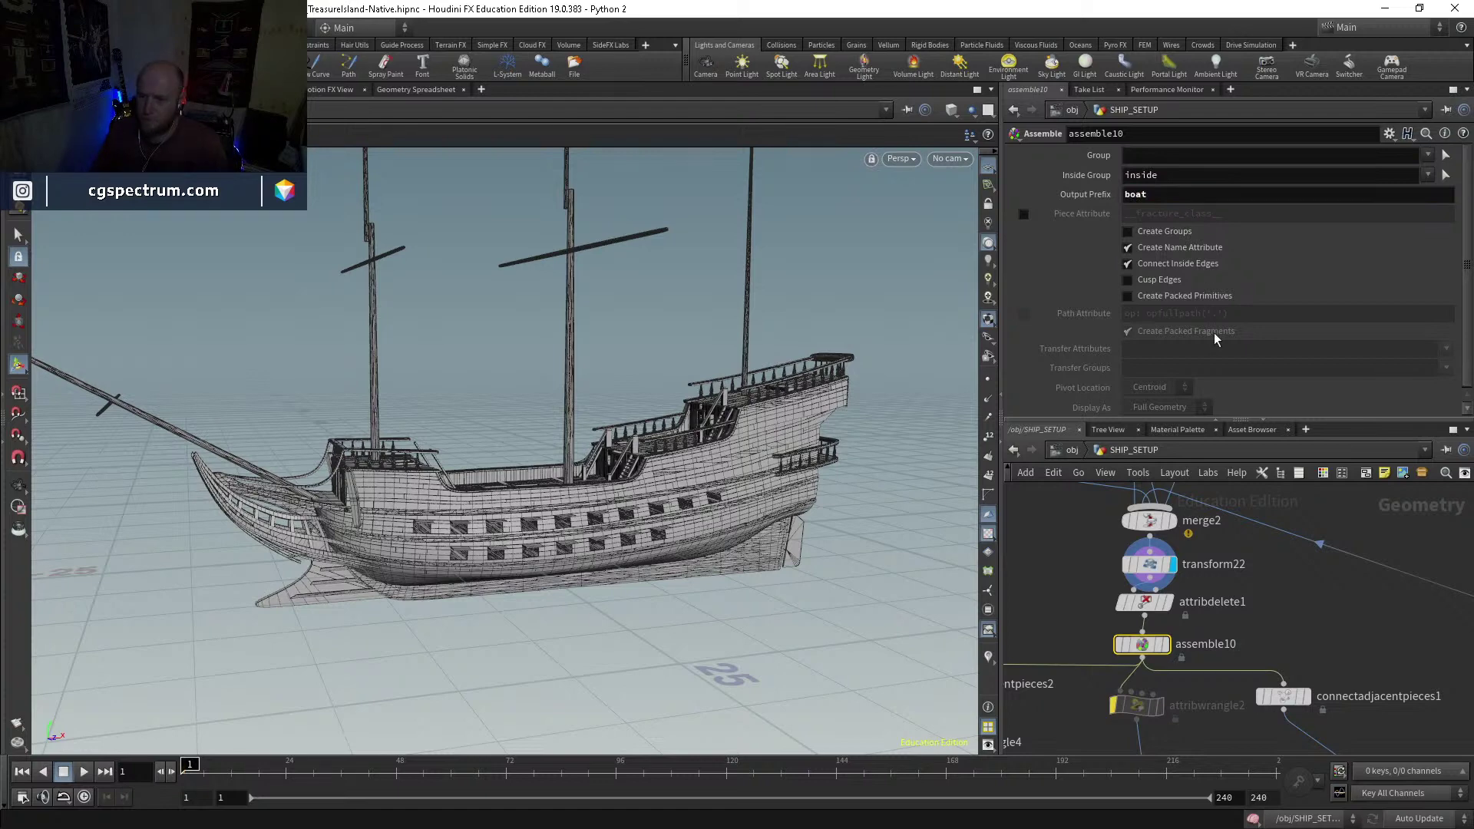
{"action": "middle_click_drag", "start_coordinate": [1248, 568], "coordinate": [1336, 468]}
{"action": "middle_click_drag", "start_coordinate": [1129, 617], "coordinate": [1251, 519]}
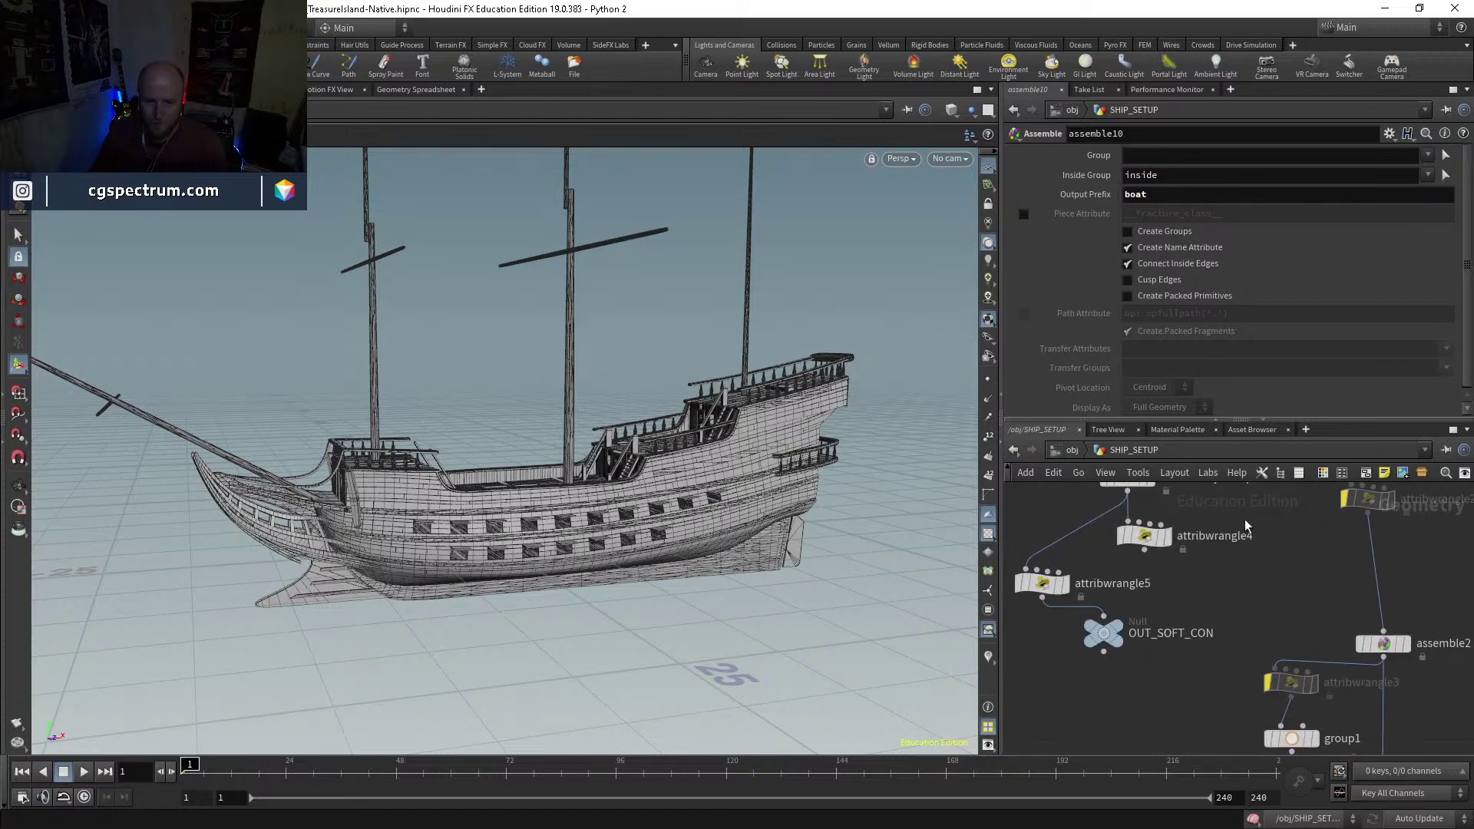
Step: Display the output of connectadjacentpieces2 in the viewport
{"action": "middle_click_drag", "start_coordinate": [1167, 478], "coordinate": [1145, 572]}
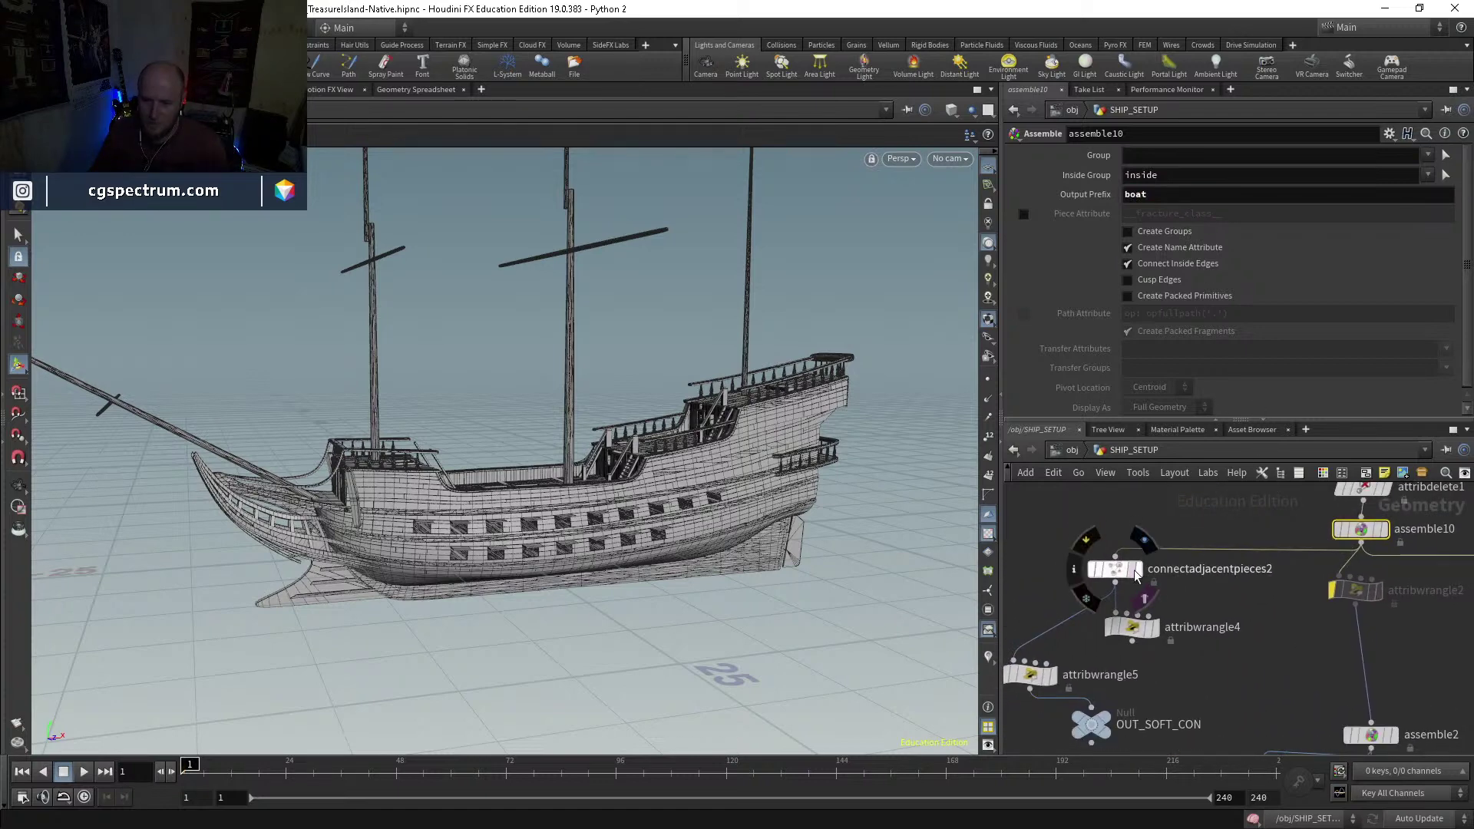
{"action": "left_click", "coordinate": [1135, 571]}
{"action": "left_click", "coordinate": [1117, 570]}
Step: Display connectadjacentpieces1, set its Connection Type to Adjacent Pieces from Surface Points, and inspect the connections around the stern
{"action": "middle_click_drag", "start_coordinate": [1274, 637], "coordinate": [996, 589]}
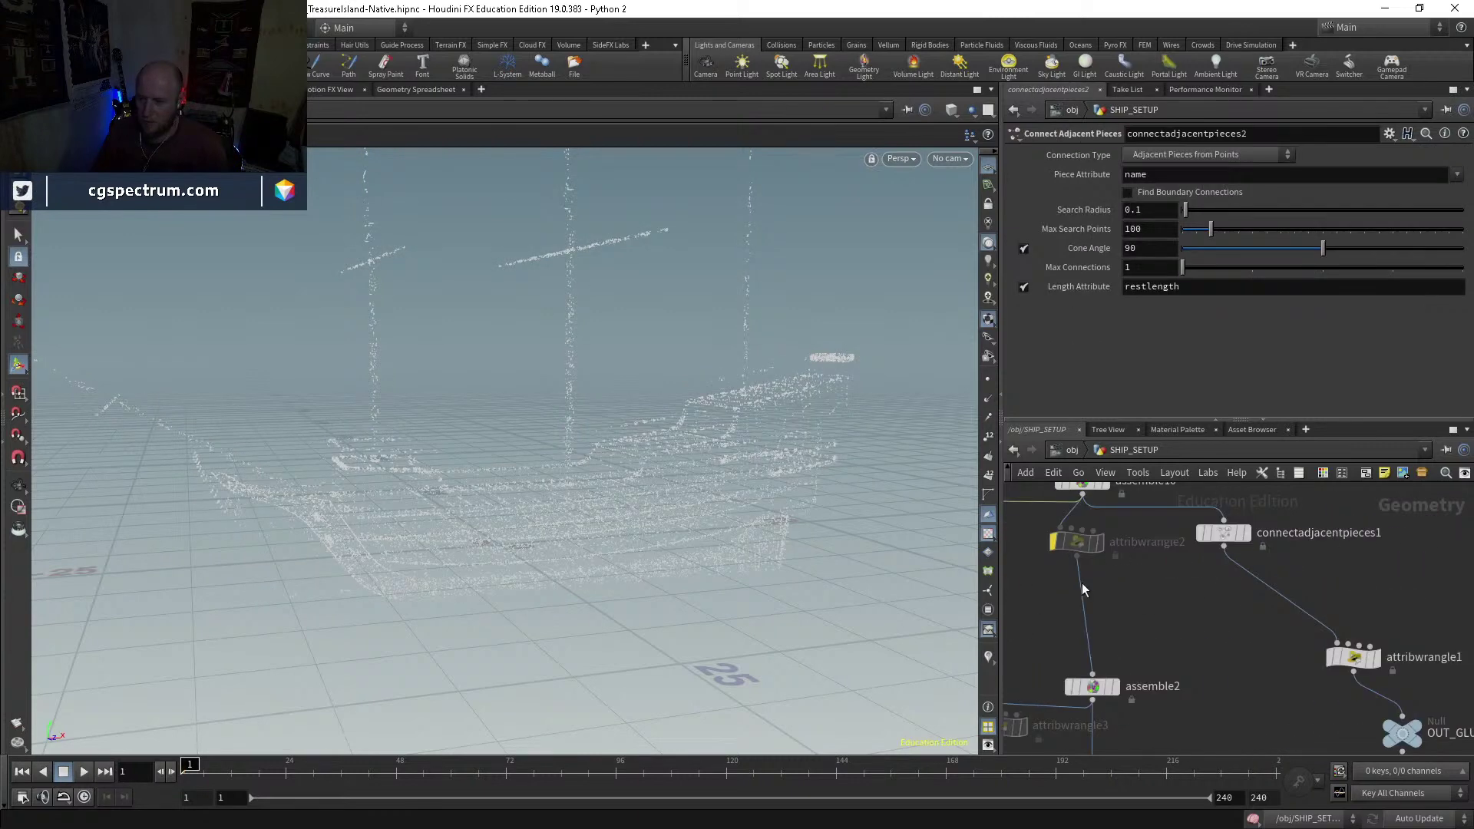
{"action": "left_click", "coordinate": [1248, 536]}
{"action": "left_click", "coordinate": [1228, 535]}
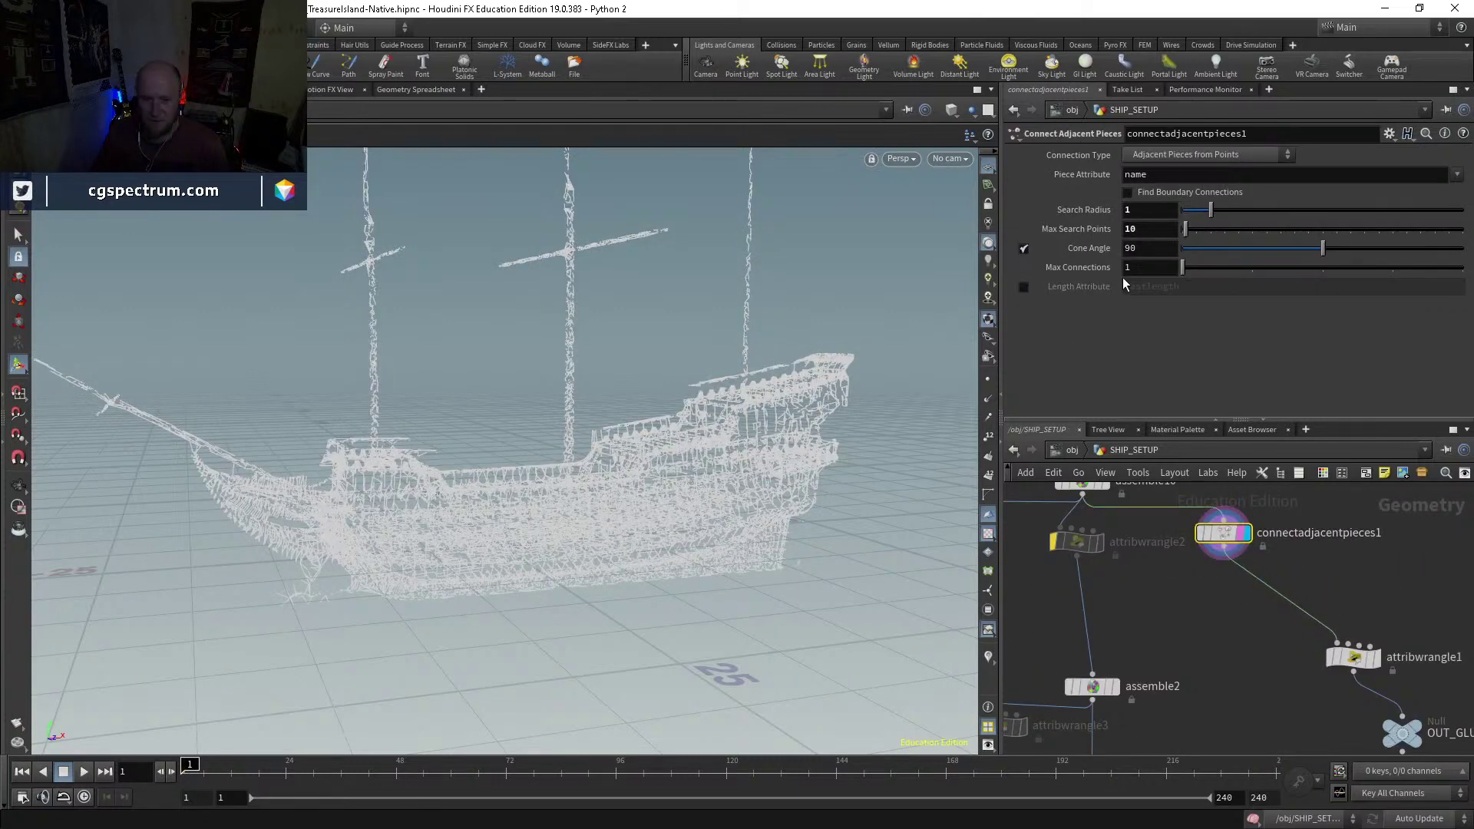
{"action": "left_click", "coordinate": [1170, 154]}
{"action": "left_click", "coordinate": [1217, 187]}
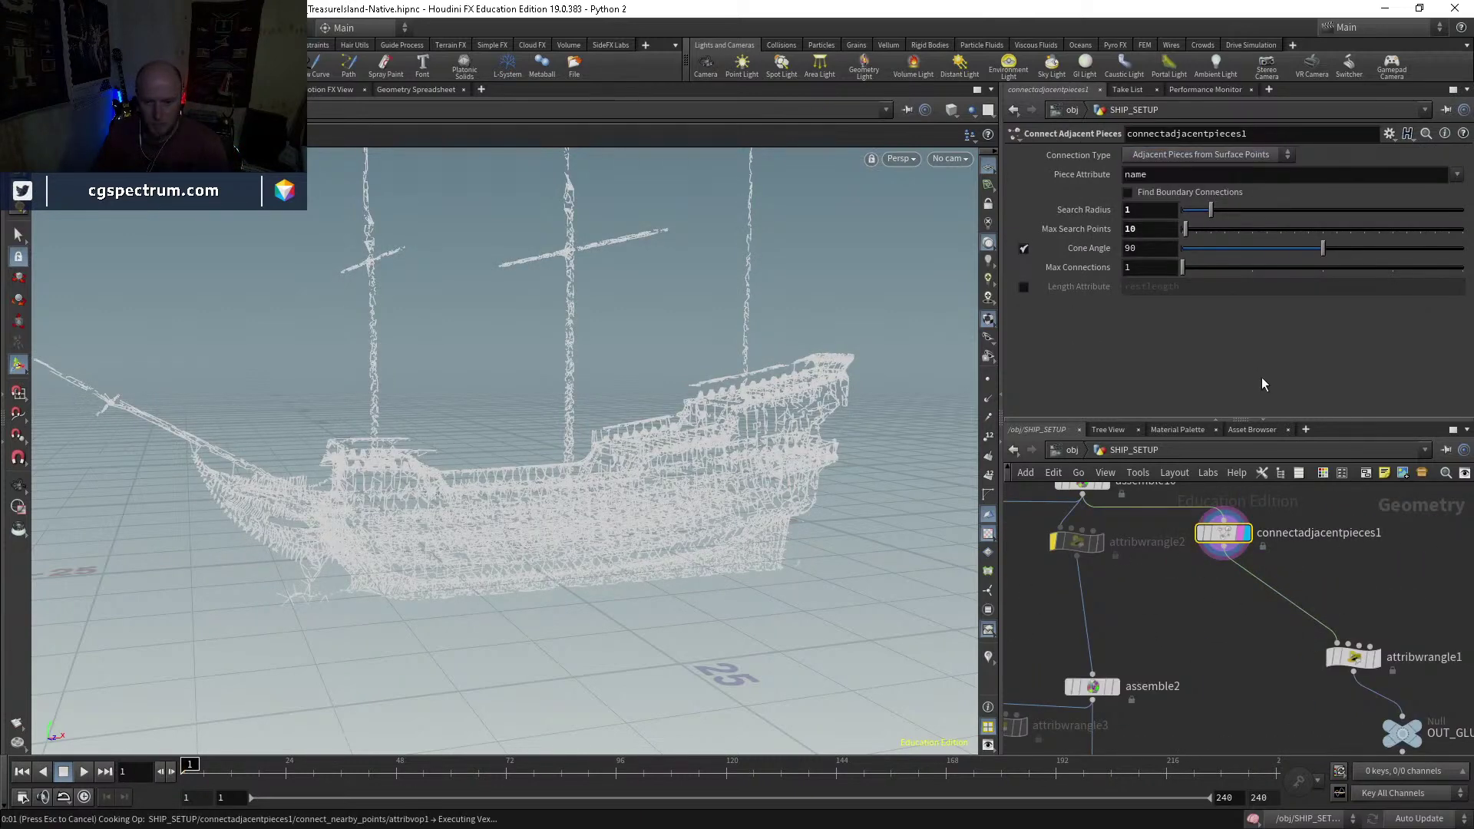
{"action": "left_click", "coordinate": [1201, 621]}
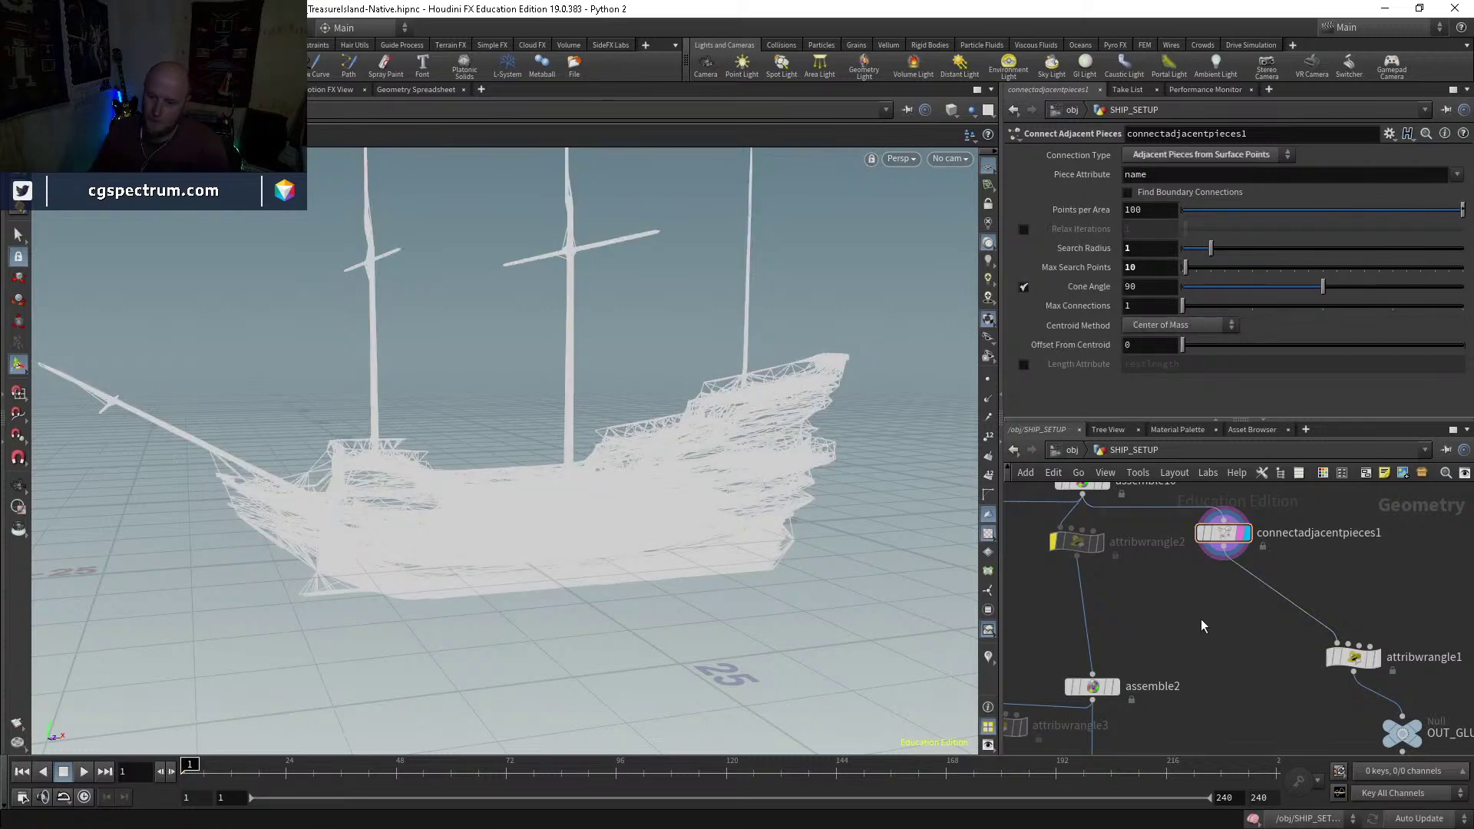
{"action": "left_click_drag", "start_coordinate": [676, 529], "coordinate": [694, 487], "text": "alt"}
{"action": "right_click_drag", "start_coordinate": [694, 487], "coordinate": [781, 419], "text": "alt"}
{"action": "left_click_drag", "start_coordinate": [780, 418], "coordinate": [665, 458]}
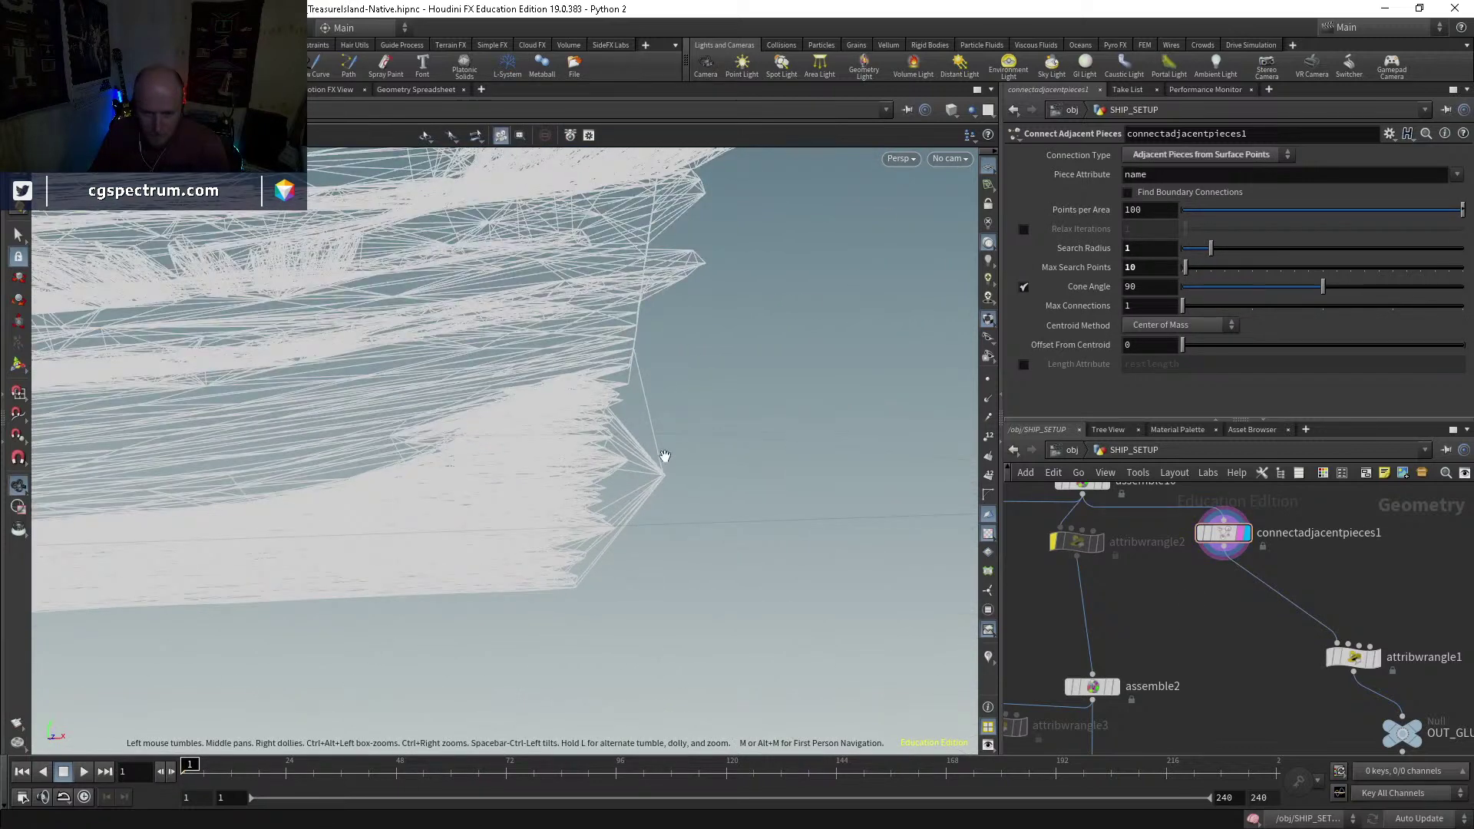
Step: Display assemble10 and compare its stern and rudder pieces with the constraint lines
{"action": "middle_click_drag", "start_coordinate": [1228, 634], "coordinate": [1283, 760]}
{"action": "left_click", "coordinate": [1160, 607]}
{"action": "left_click", "coordinate": [1136, 607]}
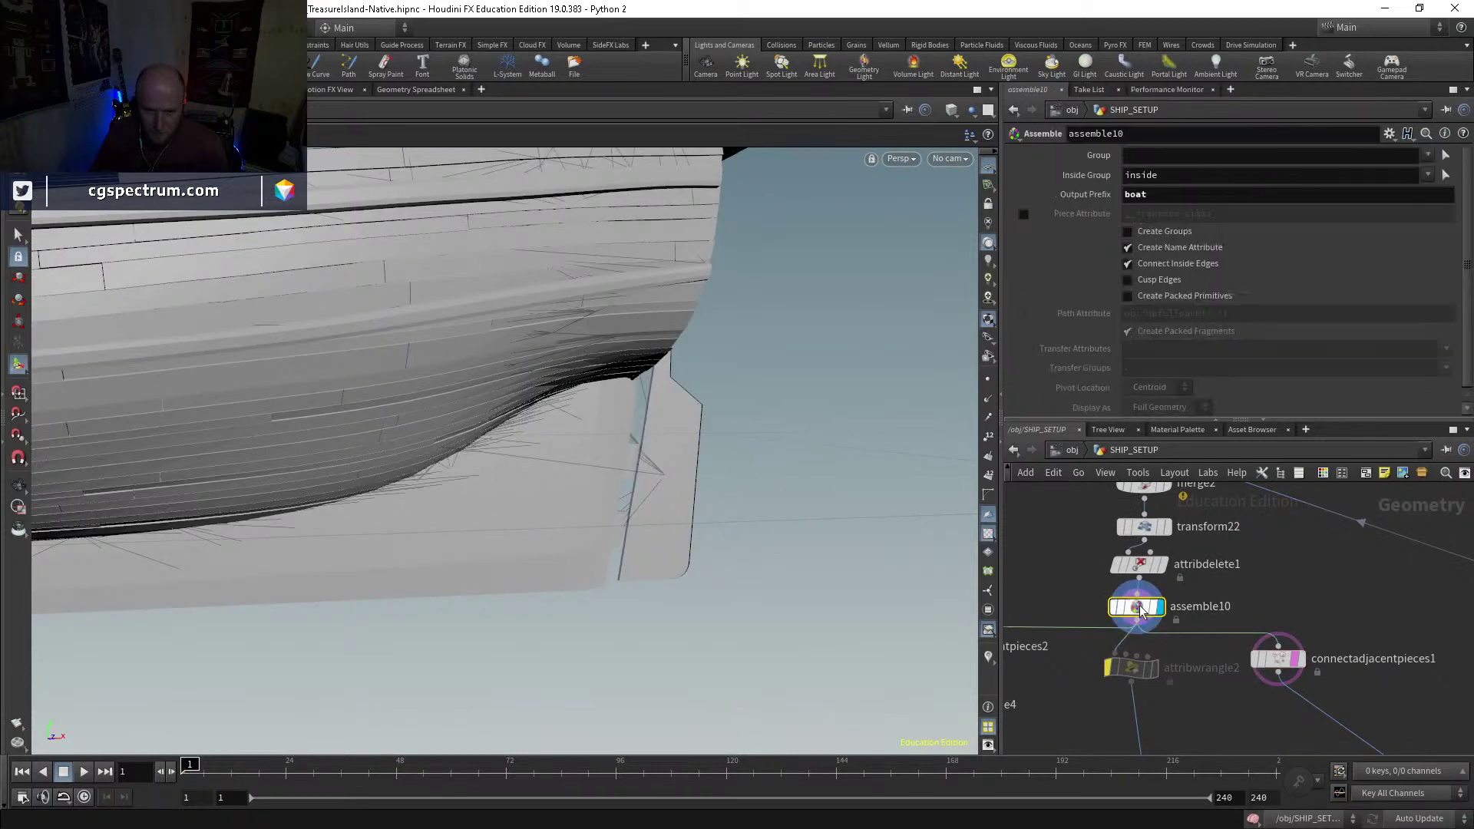
{"action": "left_click_drag", "start_coordinate": [812, 512], "coordinate": [768, 513], "text": "alt"}
{"action": "scroll", "coordinate": [1182, 587], "scroll_direction": "down", "scroll_amount": 3}
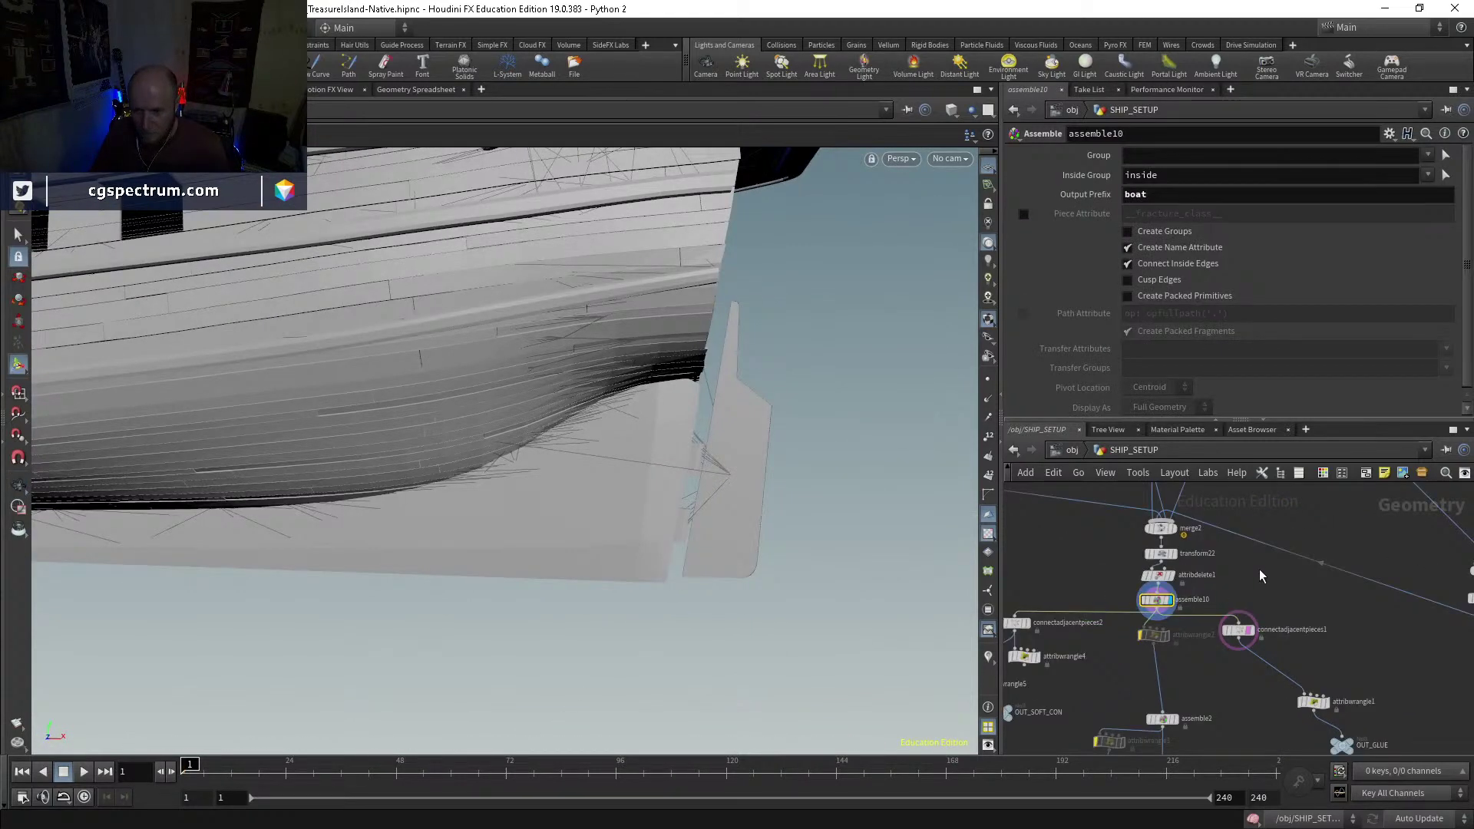
Step: Display merge2 and inspect the combined ship geometry around the rudder
{"action": "scroll", "coordinate": [1188, 508], "scroll_direction": "up", "scroll_amount": 3}
{"action": "left_click", "coordinate": [1159, 542]}
{"action": "scroll", "coordinate": [1270, 602], "scroll_direction": "down", "scroll_amount": 5}
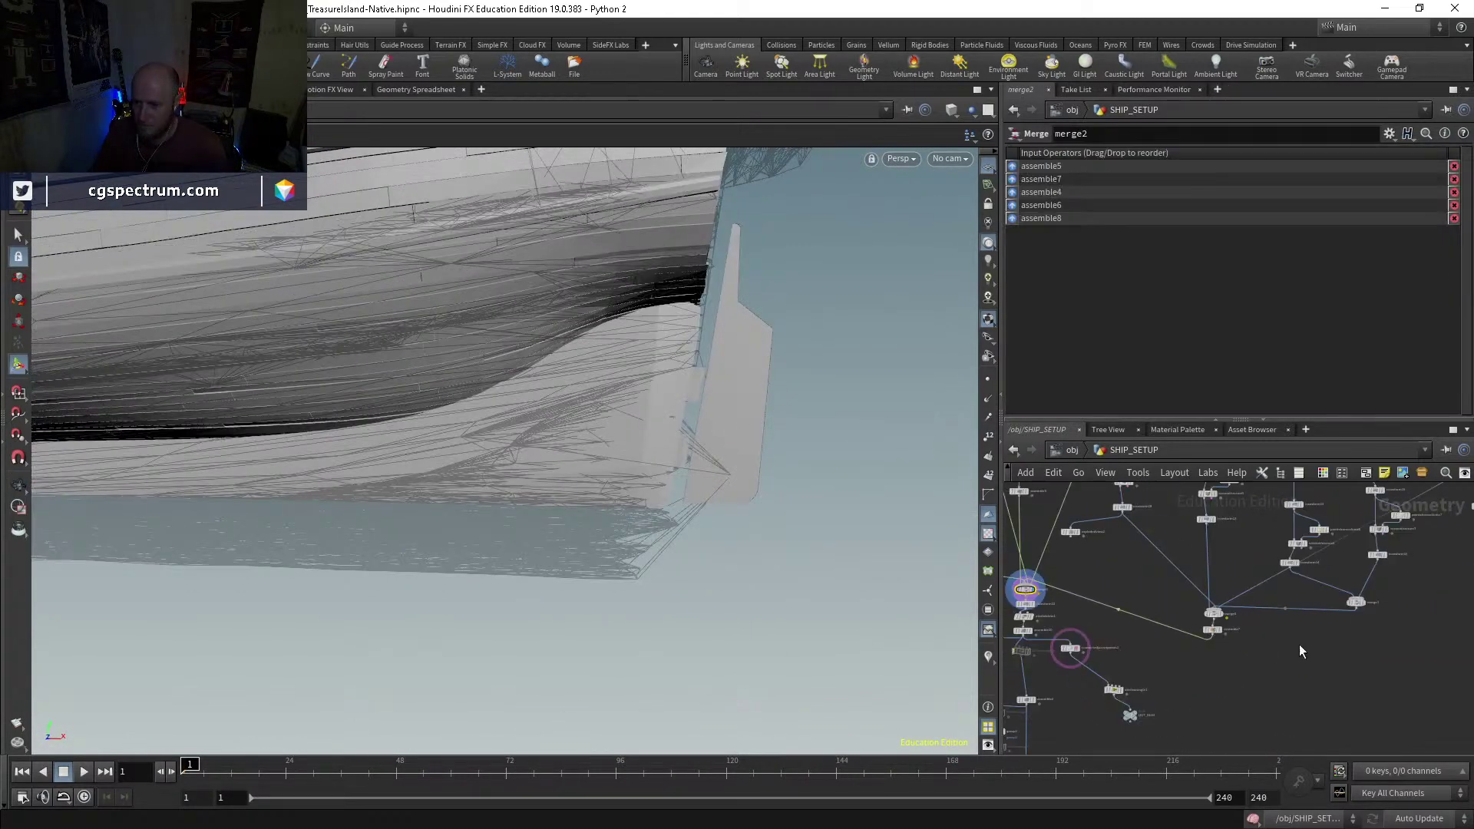
{"action": "middle_click_drag", "start_coordinate": [1256, 577], "coordinate": [1224, 628]}
{"action": "mouse_move", "coordinate": [822, 463]}
{"action": "left_mouse_down", "text": "alt"}
{"action": "mouse_move", "coordinate": [737, 474]}
{"action": "mouse_move", "coordinate": [817, 469]}
{"action": "left_mouse_up", "text": "alt"}
{"action": "key", "text": "Return"}
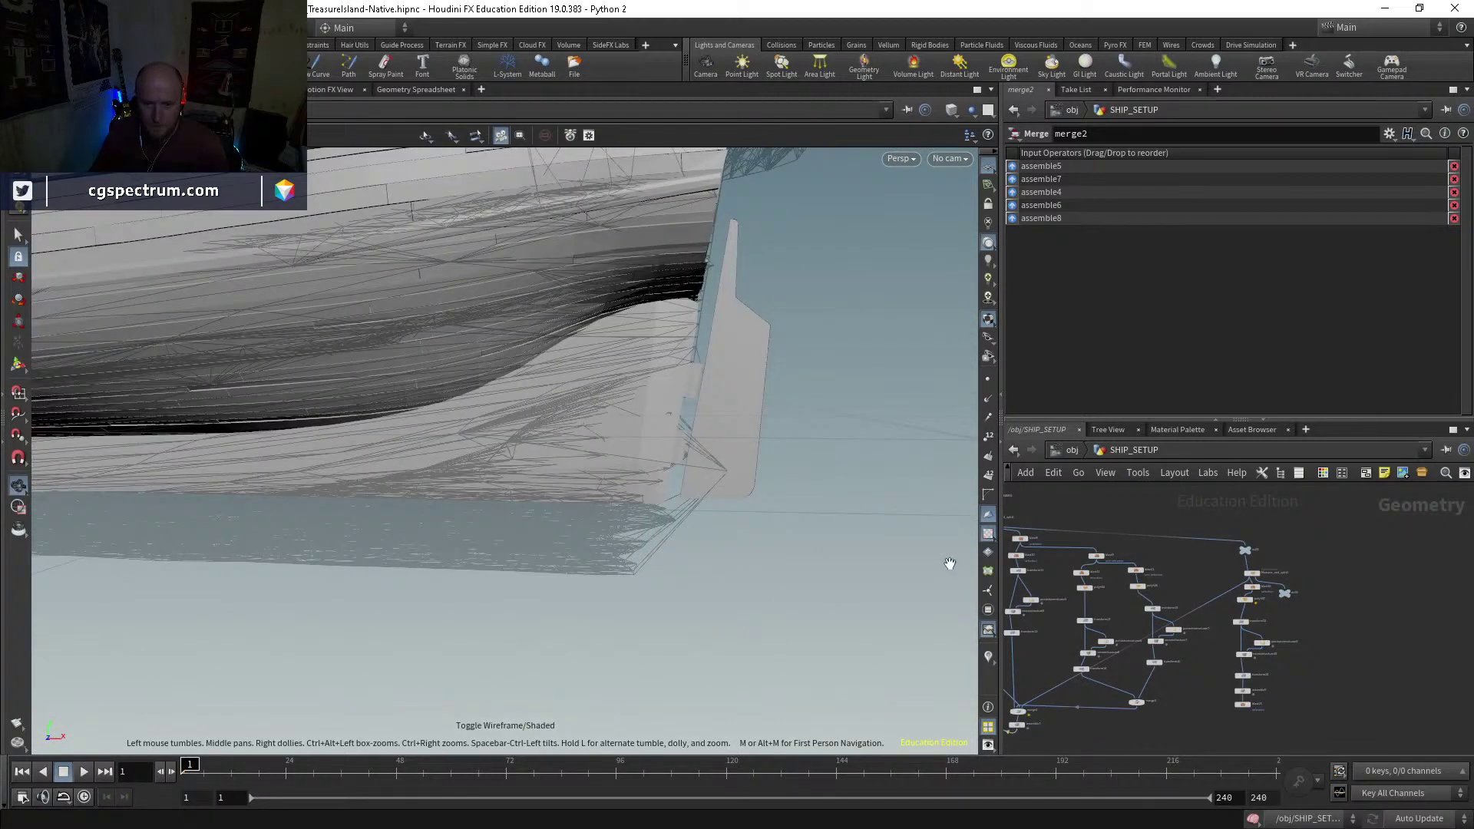
Step: Enter dopnet1, play the simulation, and return to frame 1
{"action": "scroll", "coordinate": [1068, 525], "scroll_direction": "up", "scroll_amount": 5}
{"action": "scroll", "coordinate": [1075, 537], "scroll_direction": "up", "scroll_amount": 5}
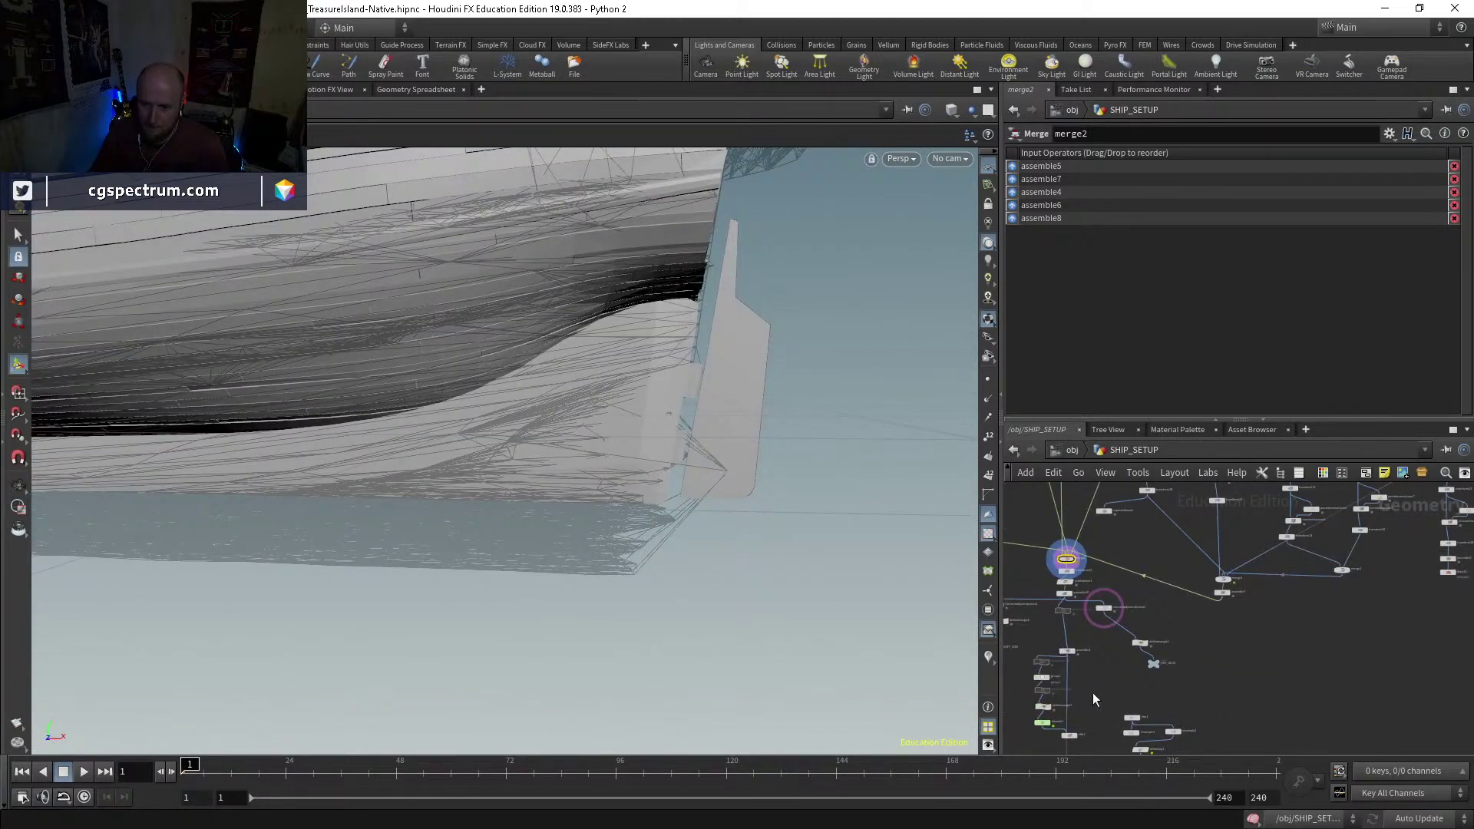
{"action": "double_click", "coordinate": [1127, 544]}
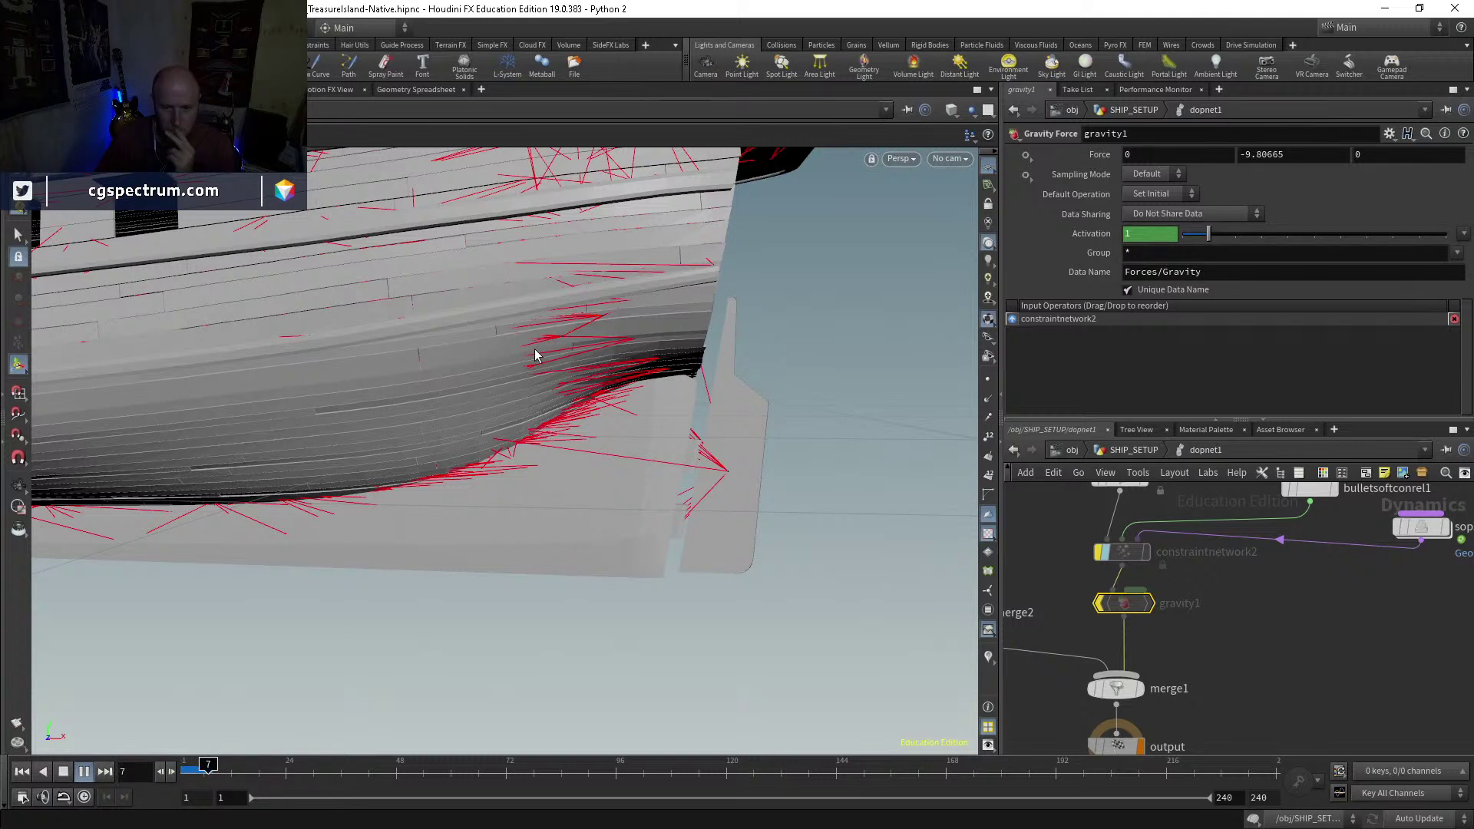
{"action": "left_click", "coordinate": [186, 774]}
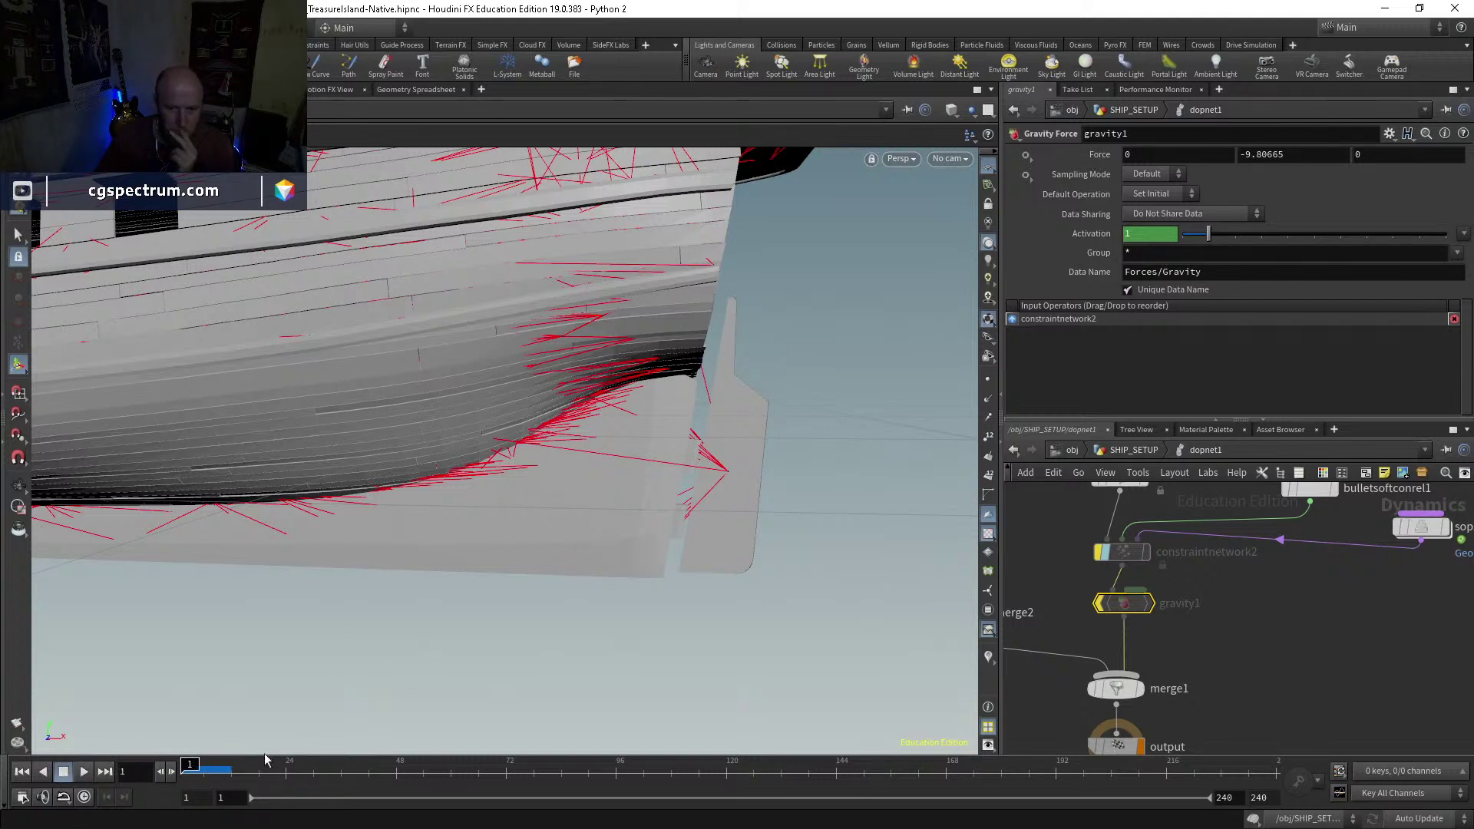
Step: Enable popforce1 in the simulation, play it again, and rewind to frame 1
{"action": "middle_click_drag", "start_coordinate": [1137, 499], "coordinate": [1223, 775]}
{"action": "middle_click_drag", "start_coordinate": [1290, 602], "coordinate": [1265, 761]}
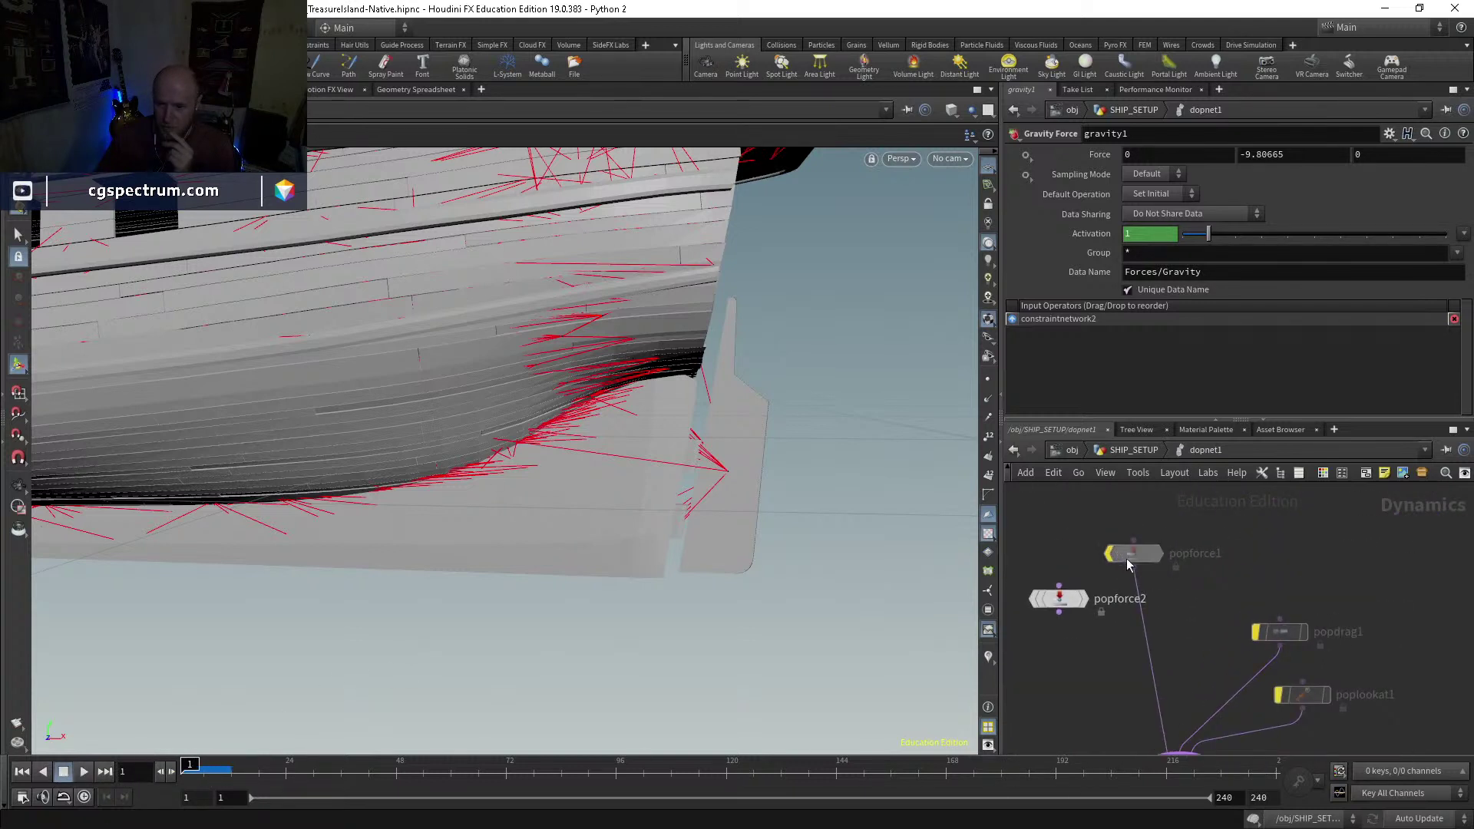
{"action": "left_click", "coordinate": [1103, 523]}
{"action": "key", "text": "Up"}
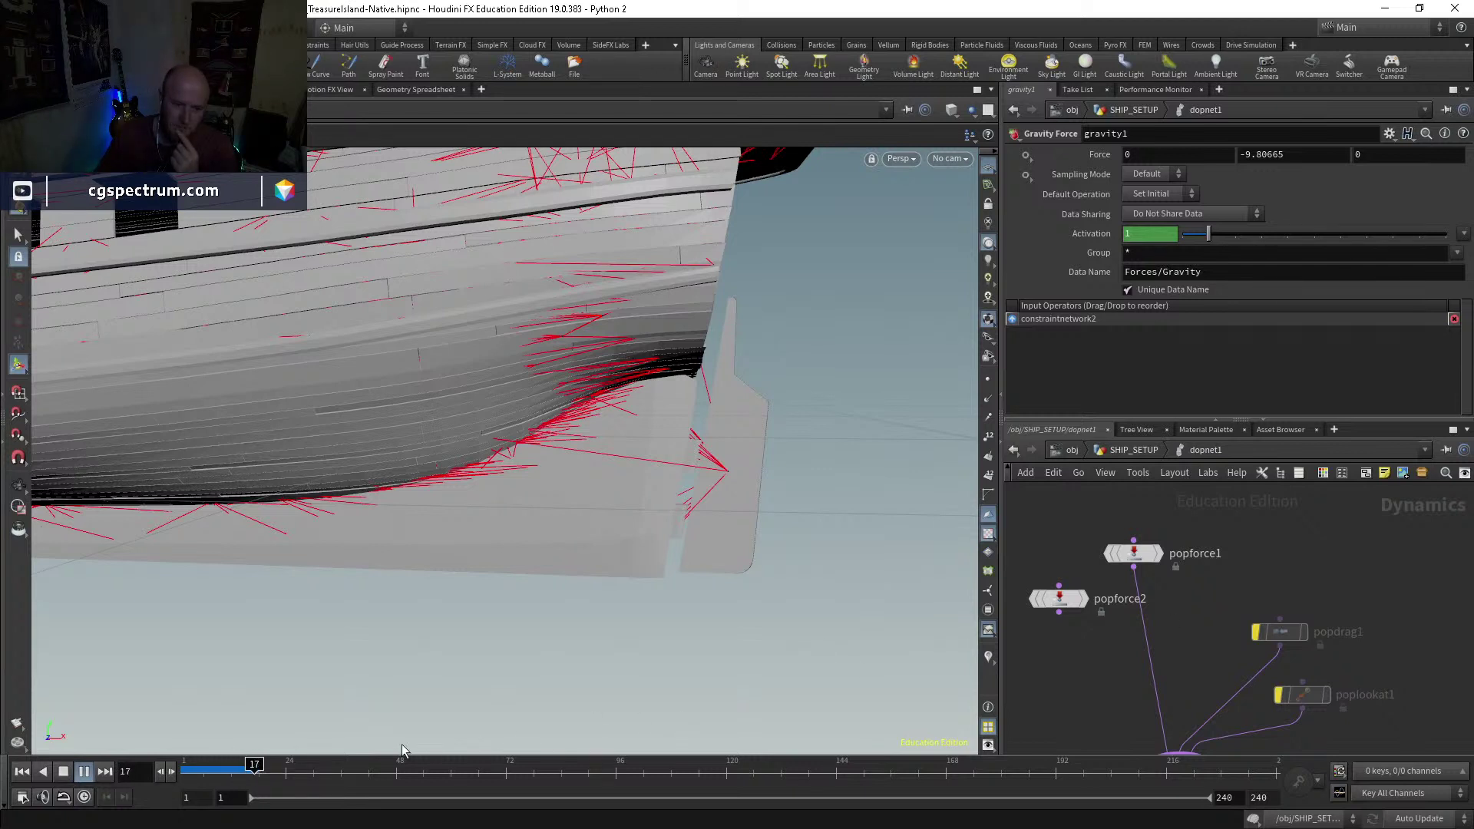
{"action": "left_click", "coordinate": [188, 766]}
Step: Return to the SHIP_SETUP network and disconnect assemble8 from merge2
{"action": "left_click", "coordinate": [1135, 450]}
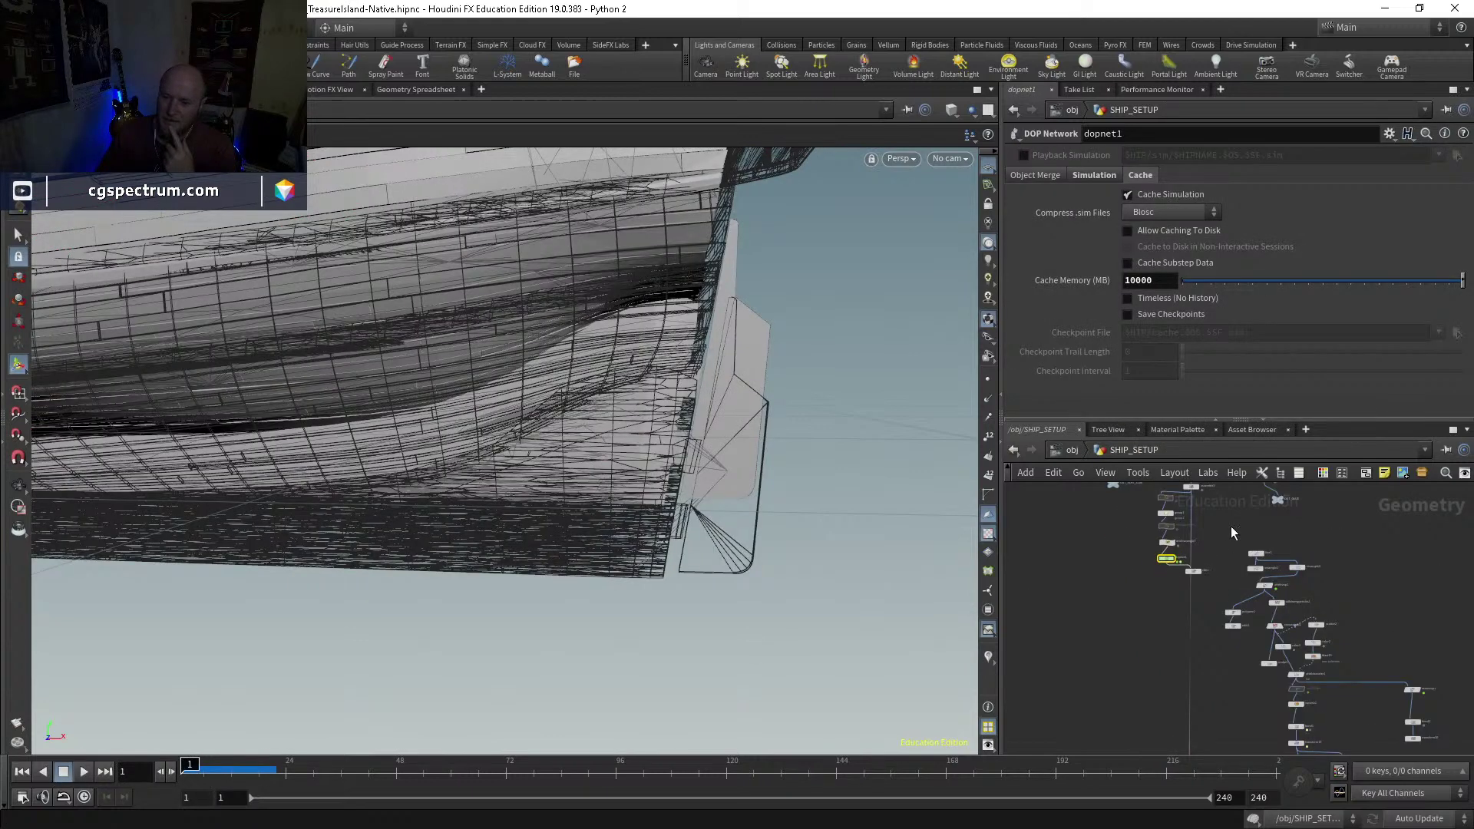
{"action": "scroll", "coordinate": [1145, 642], "scroll_direction": "up", "scroll_amount": 5}
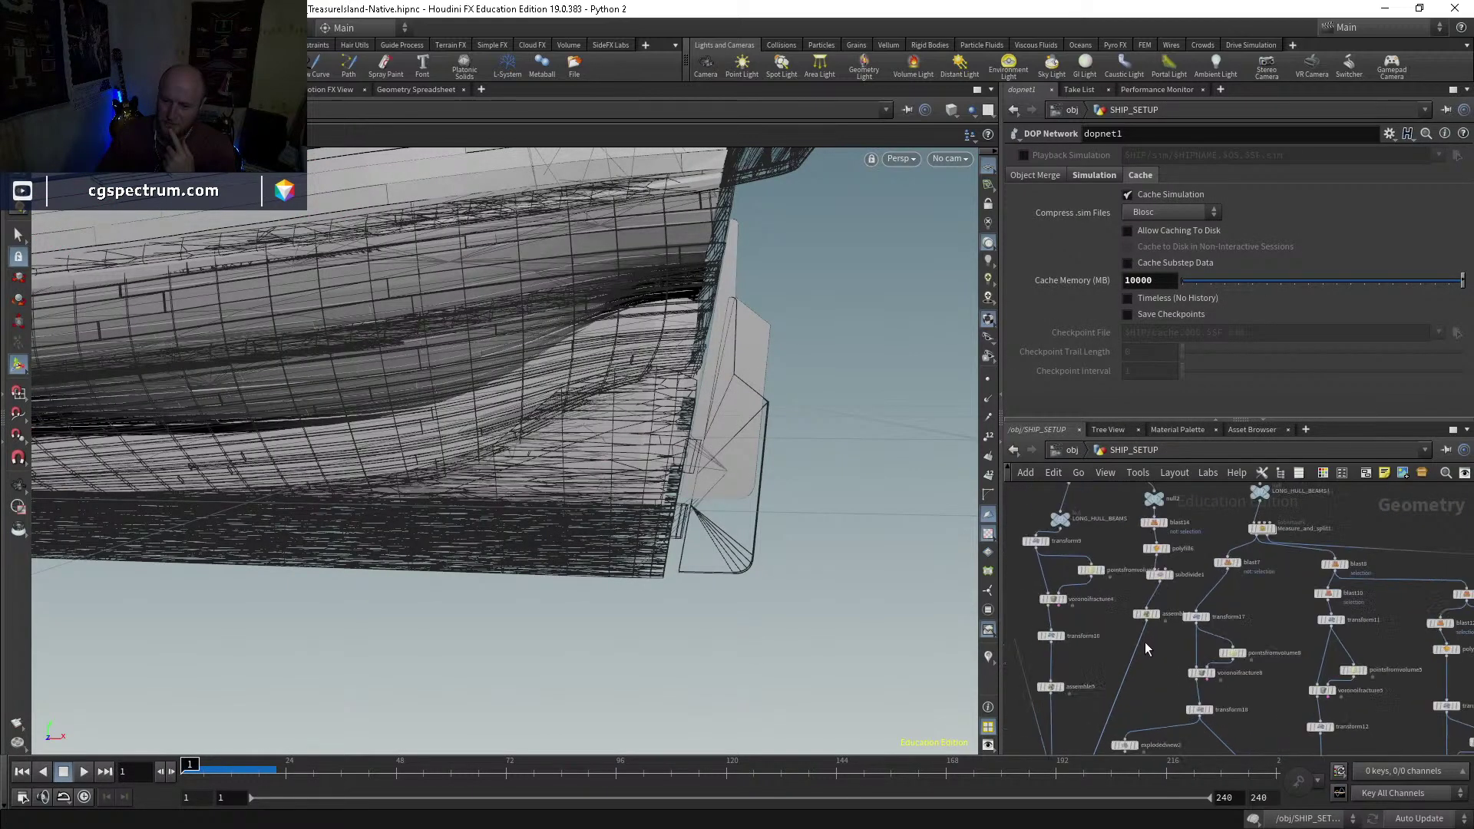
{"action": "key", "text": "y"}
{"action": "mouse_move", "coordinate": [1111, 609]}
{"action": "left_mouse_down"}
{"action": "mouse_move", "coordinate": [1099, 607]}
{"action": "mouse_move", "coordinate": [1117, 598]}
{"action": "left_mouse_up"}
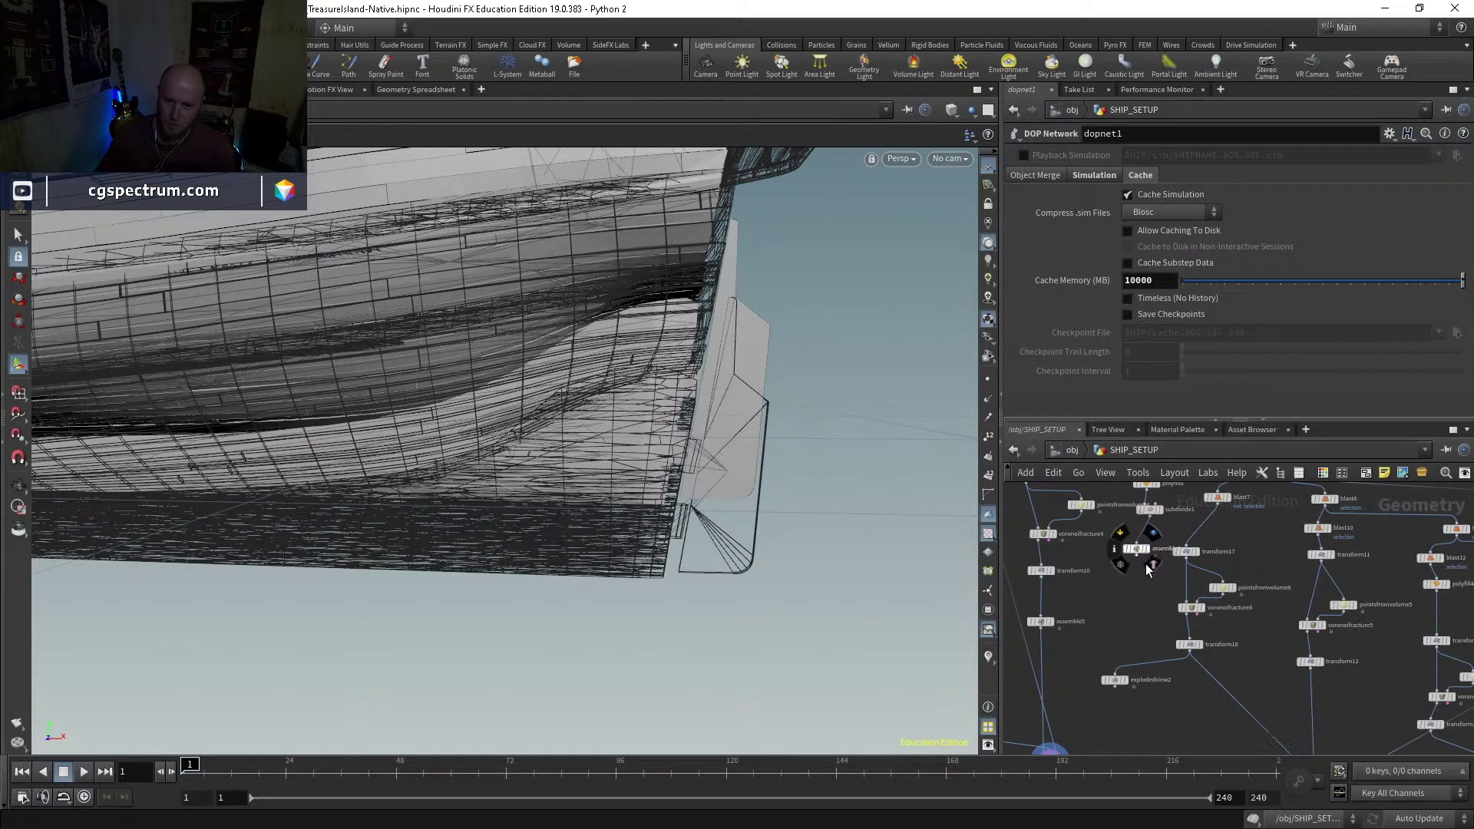
Step: Display the output of assemble6 below the HULL null and frame the hull in the viewport
{"action": "middle_click_drag", "start_coordinate": [1108, 751], "coordinate": [1215, 709]}
{"action": "scroll", "coordinate": [1096, 617], "scroll_direction": "up", "scroll_amount": 2}
{"action": "scroll", "coordinate": [1198, 695], "scroll_direction": "down", "scroll_amount": 3}
{"action": "middle_click_drag", "start_coordinate": [1081, 529], "coordinate": [1138, 661]}
{"action": "scroll", "coordinate": [1178, 592], "scroll_direction": "up", "scroll_amount": 2}
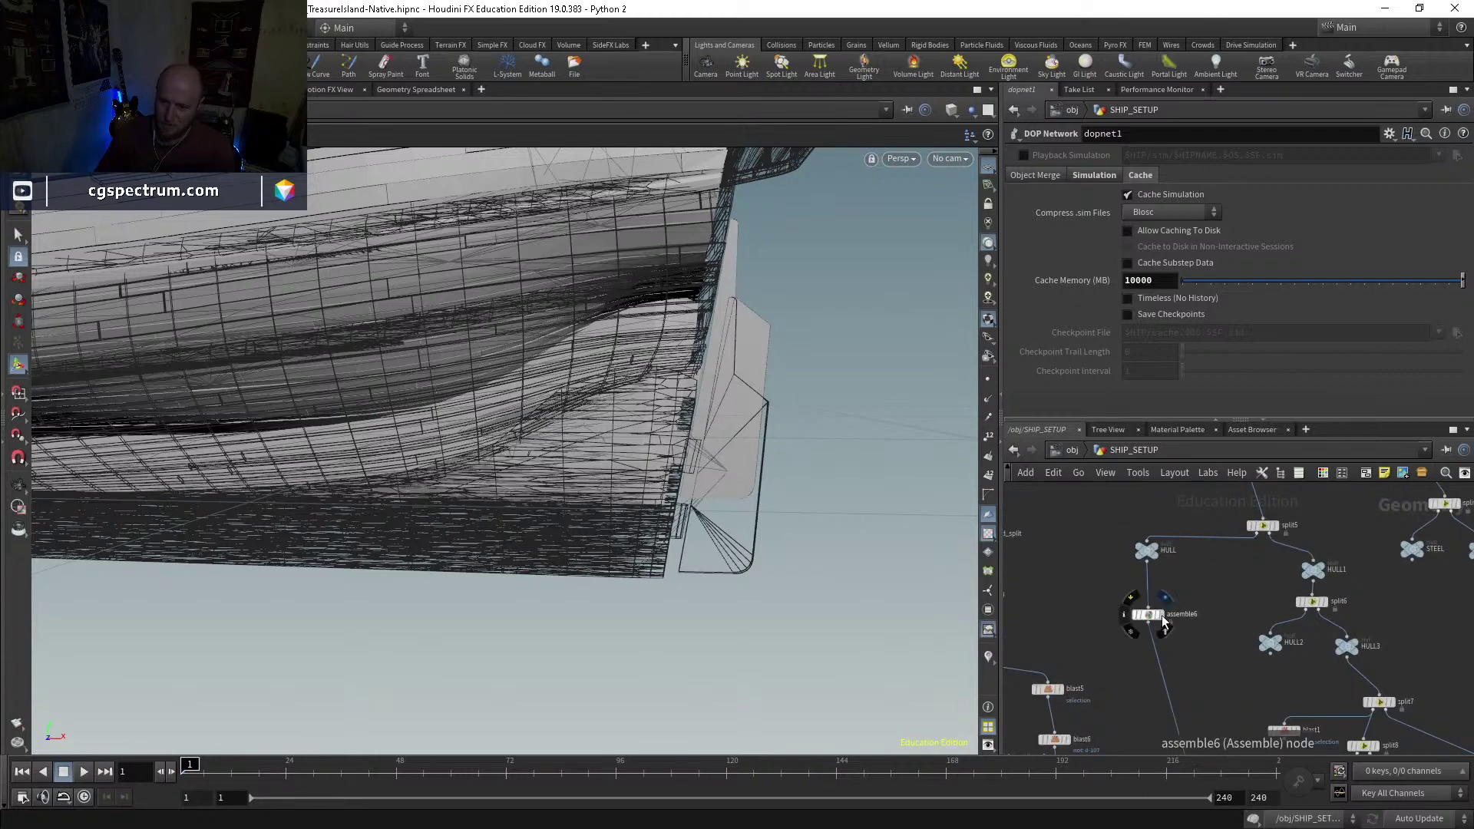
{"action": "left_click", "coordinate": [1159, 614]}
{"action": "key", "text": "space+g"}
{"action": "left_click_drag", "start_coordinate": [579, 408], "coordinate": [629, 491]}
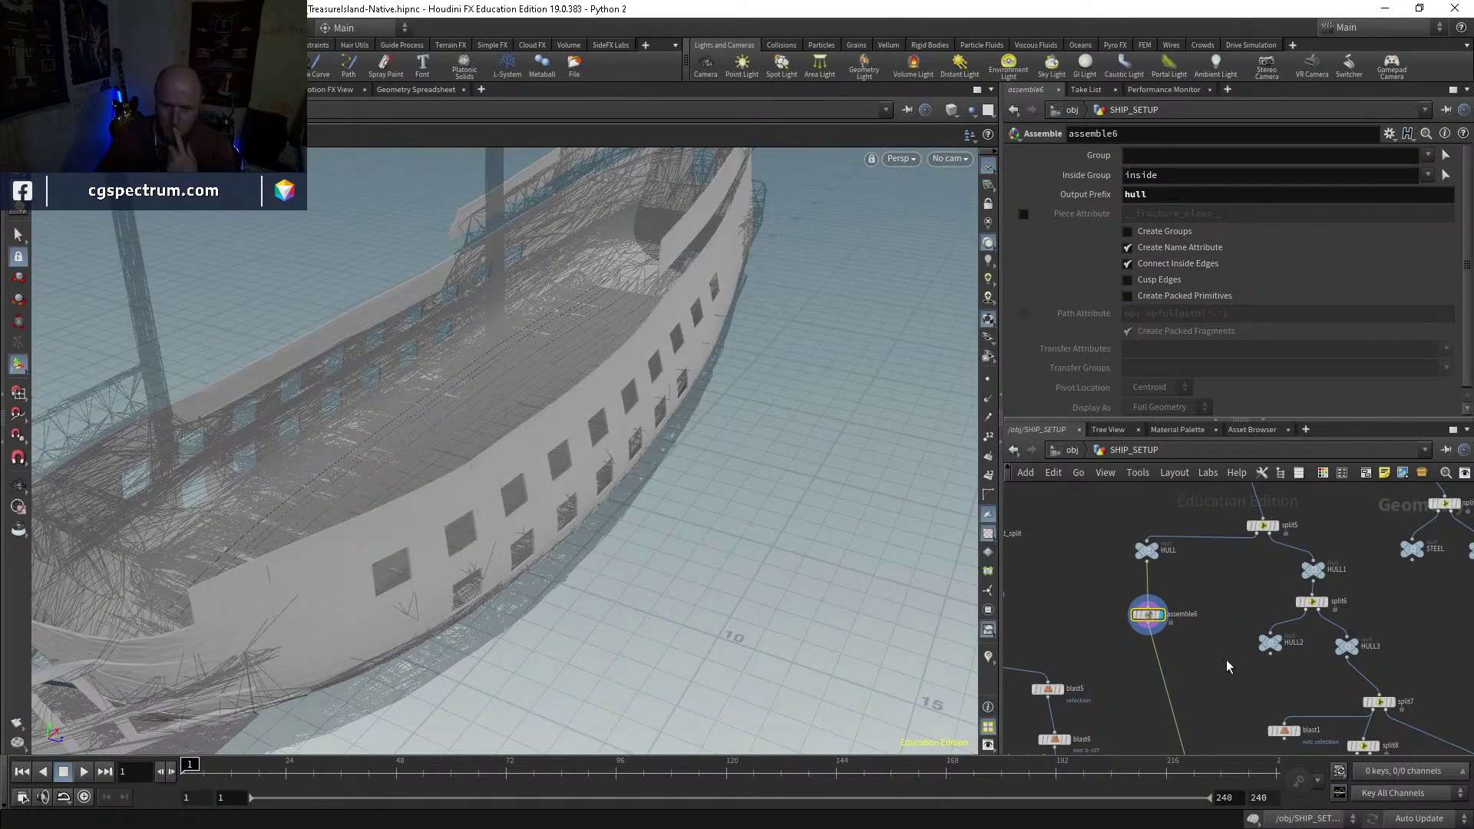
Step: Examine the hull from the side, toggling wireframe shading, and look over the surrounding split branches
{"action": "scroll", "coordinate": [1229, 659], "scroll_direction": "down", "scroll_amount": 5}
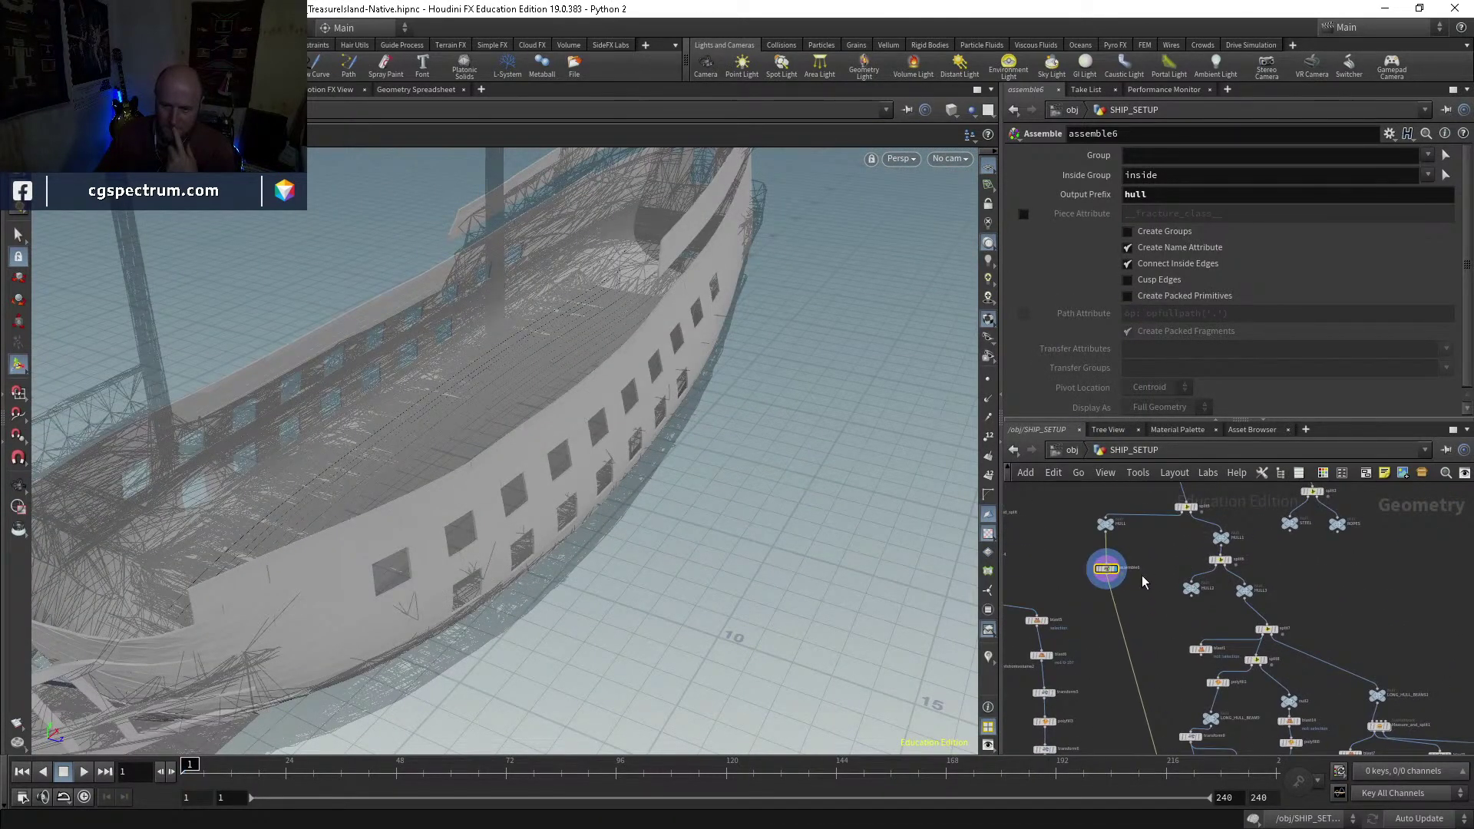
{"action": "middle_click_drag", "start_coordinate": [1142, 576], "coordinate": [1253, 664]}
{"action": "scroll", "coordinate": [1093, 580], "scroll_direction": "up", "scroll_amount": 4}
{"action": "middle_click_drag", "start_coordinate": [1220, 603], "coordinate": [1079, 561]}
{"action": "scroll", "coordinate": [1256, 671], "scroll_direction": "down", "scroll_amount": 4}
{"action": "middle_click_drag", "start_coordinate": [1256, 700], "coordinate": [1132, 545]}
{"action": "mouse_move", "coordinate": [586, 523]}
{"action": "left_mouse_down", "text": "alt"}
{"action": "mouse_move", "coordinate": [421, 407]}
{"action": "mouse_move", "coordinate": [515, 464]}
{"action": "left_mouse_up", "text": "alt"}
{"action": "key", "text": "shift+w"}
{"action": "key", "text": "shift+w"}
{"action": "middle_click_drag", "start_coordinate": [1240, 676], "coordinate": [1320, 747]}
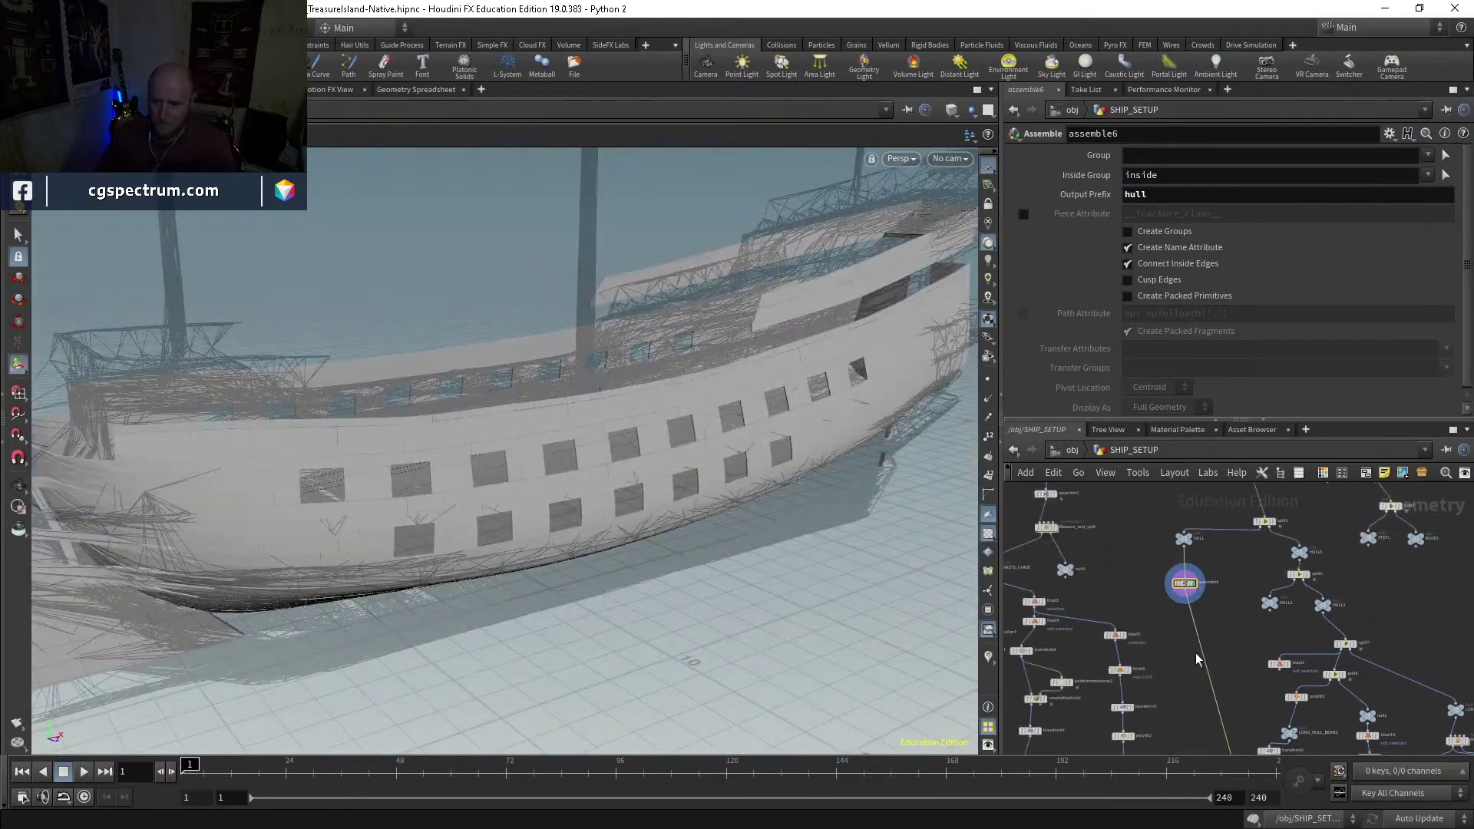
Step: Add an Exploded View node branching from assemble6 and display it to inspect the separated hull planks
{"action": "key", "text": "Tab"}
{"action": "type", "text": "ex"}
{"action": "key", "text": "Return"}
{"action": "left_click", "coordinate": [1188, 647]}
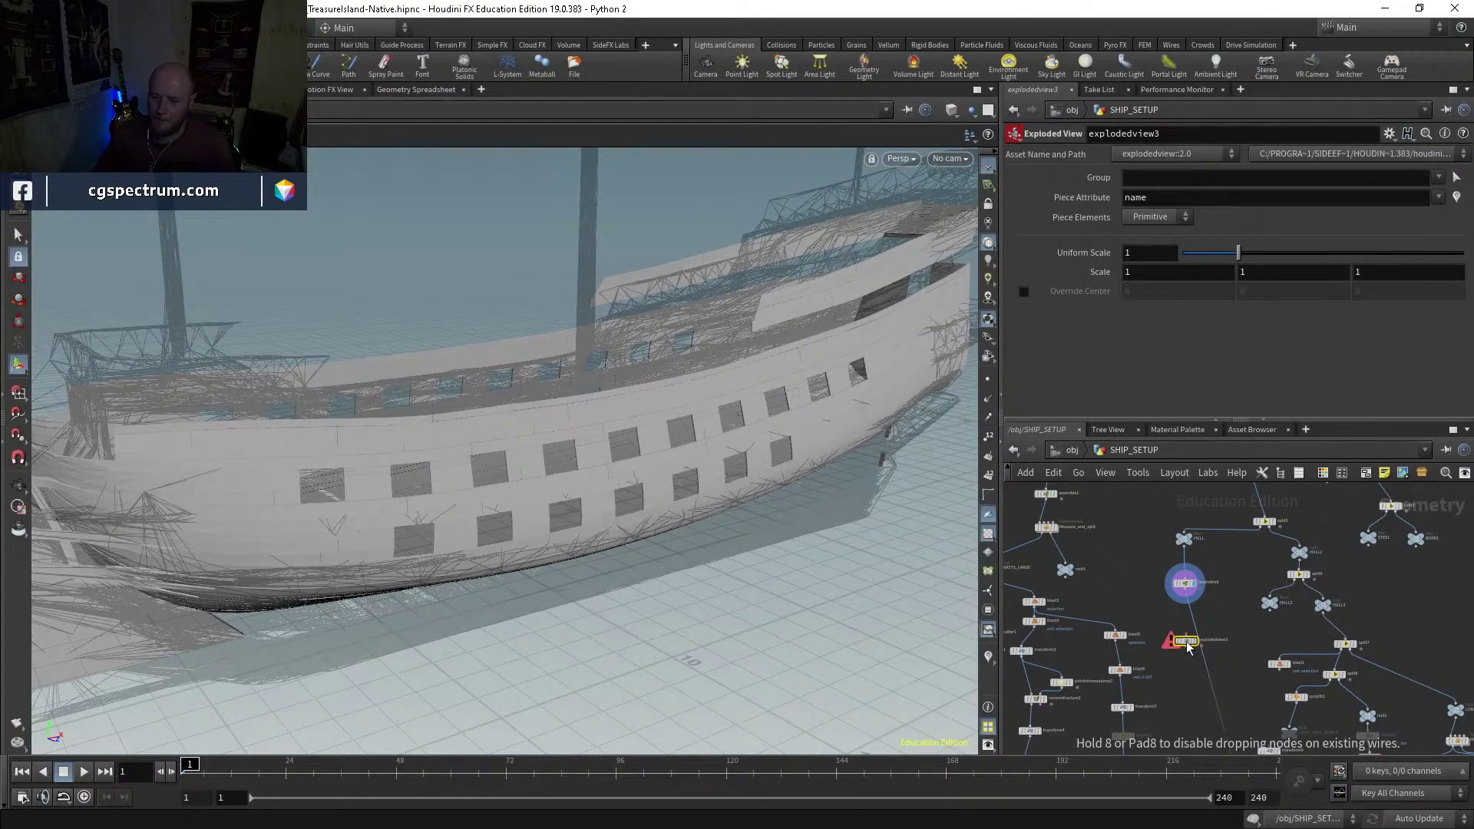
{"action": "scroll", "coordinate": [1204, 647], "scroll_direction": "up", "scroll_amount": 3}
{"action": "left_click", "coordinate": [1205, 643]}
{"action": "left_click_drag", "start_coordinate": [1195, 644], "coordinate": [1183, 636]}
{"action": "right_click_drag", "start_coordinate": [806, 465], "coordinate": [691, 550], "text": "alt"}
{"action": "left_click_drag", "start_coordinate": [691, 550], "coordinate": [691, 499], "text": "alt"}
Step: Check the geometry info of the HULL null and assemble6
{"action": "middle_click", "coordinate": [1173, 519]}
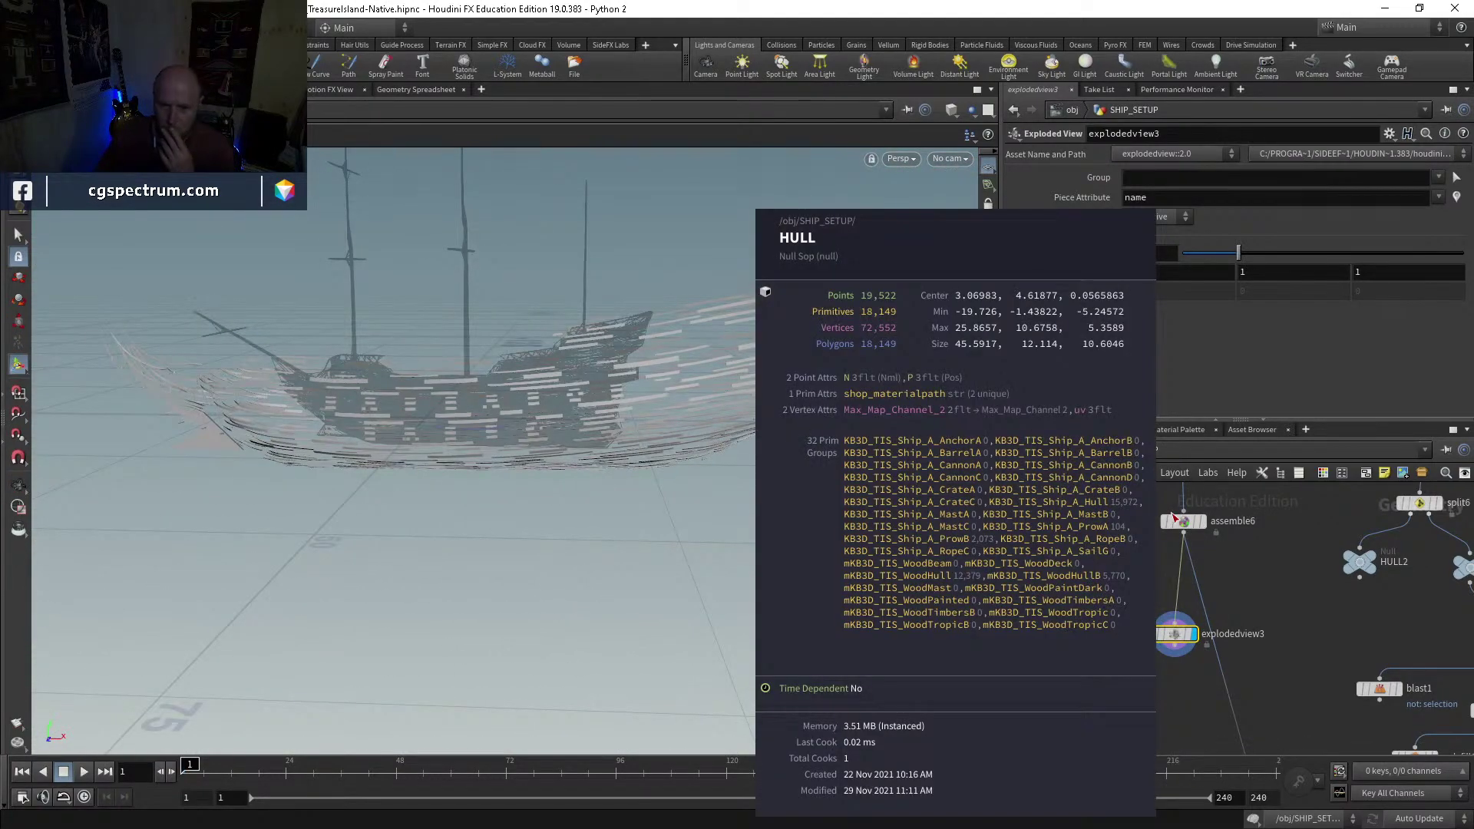
{"action": "left_click", "coordinate": [1182, 522]}
{"action": "middle_click", "coordinate": [1185, 527]}
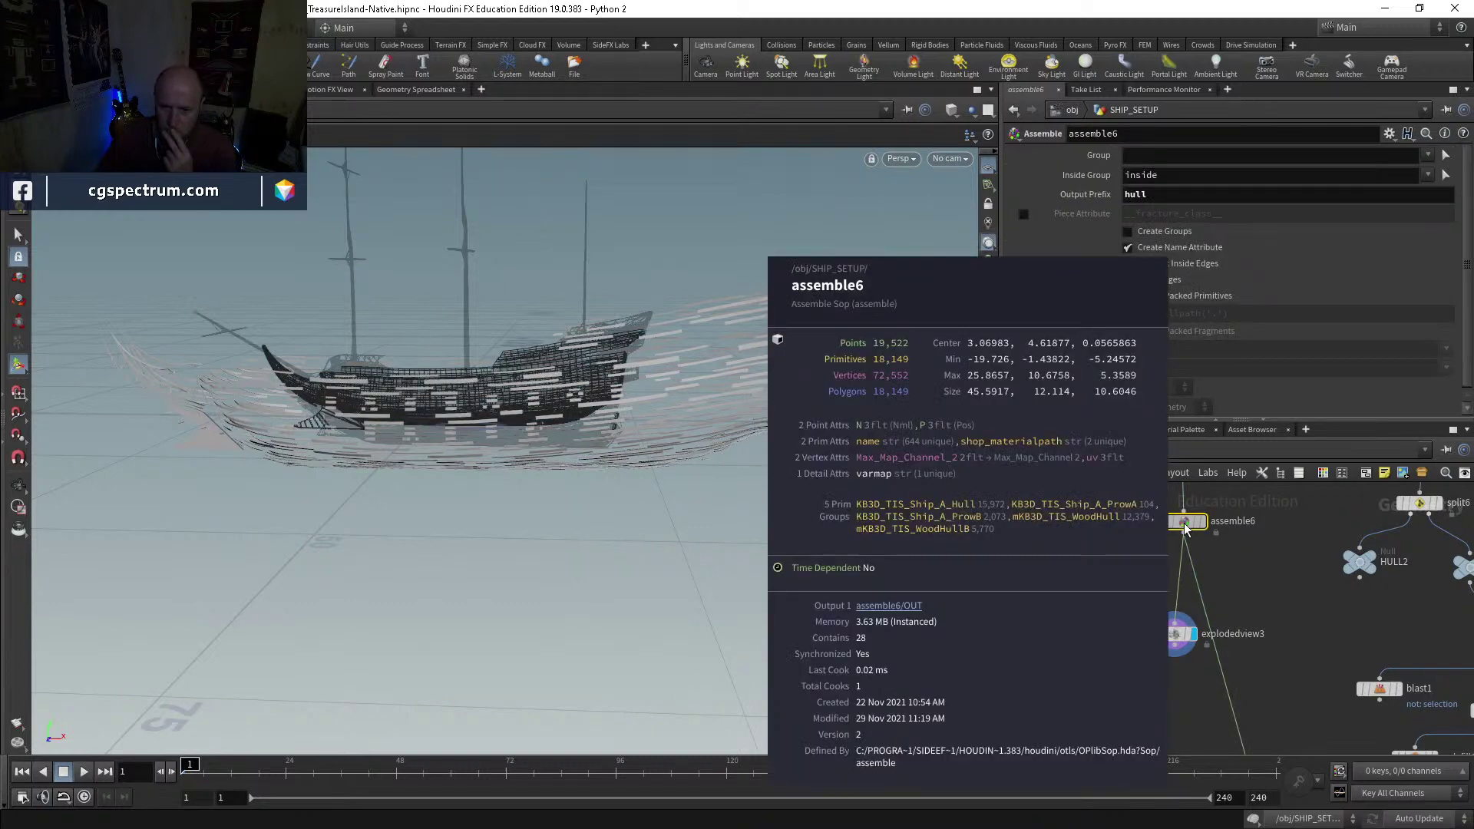
Step: Display the output of merge2 to view the ship without the disconnected branch
{"action": "scroll", "coordinate": [1185, 528], "scroll_direction": "down", "scroll_amount": 3}
{"action": "middle_click_drag", "start_coordinate": [1268, 660], "coordinate": [1223, 576]}
{"action": "middle_click_drag", "start_coordinate": [1211, 687], "coordinate": [1150, 546]}
{"action": "middle_click_drag", "start_coordinate": [1233, 740], "coordinate": [1172, 639]}
{"action": "scroll", "coordinate": [1171, 644], "scroll_direction": "up", "scroll_amount": 3}
{"action": "left_click", "coordinate": [1155, 662]}
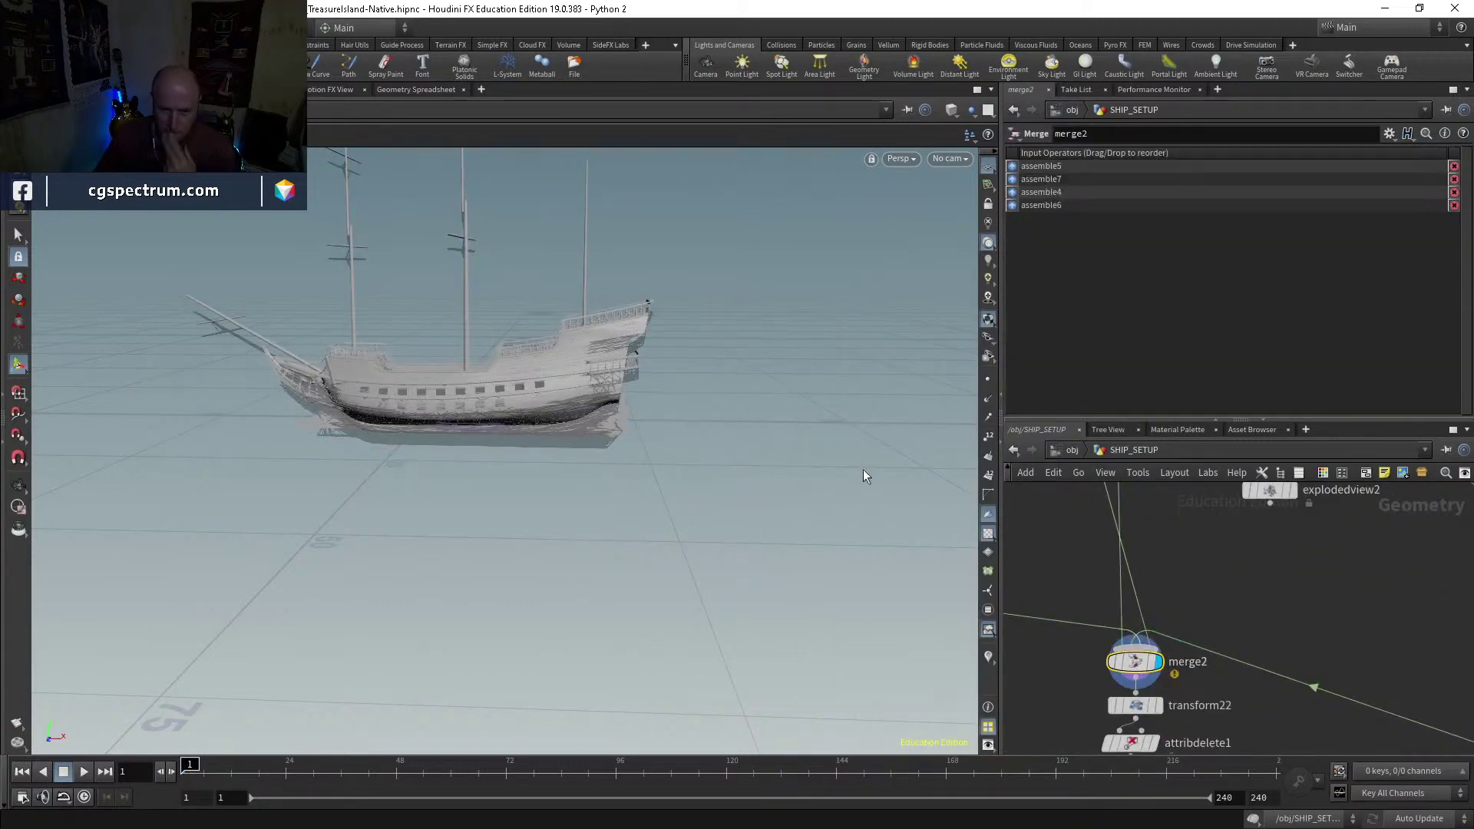
Step: Display the output of assemble7 below merge4 to inspect the interior_bits pieces
{"action": "scroll", "coordinate": [1147, 535], "scroll_direction": "down", "scroll_amount": 2}
{"action": "middle_click_drag", "start_coordinate": [1303, 624], "coordinate": [1036, 529]}
{"action": "scroll", "coordinate": [1283, 642], "scroll_direction": "up", "scroll_amount": 3}
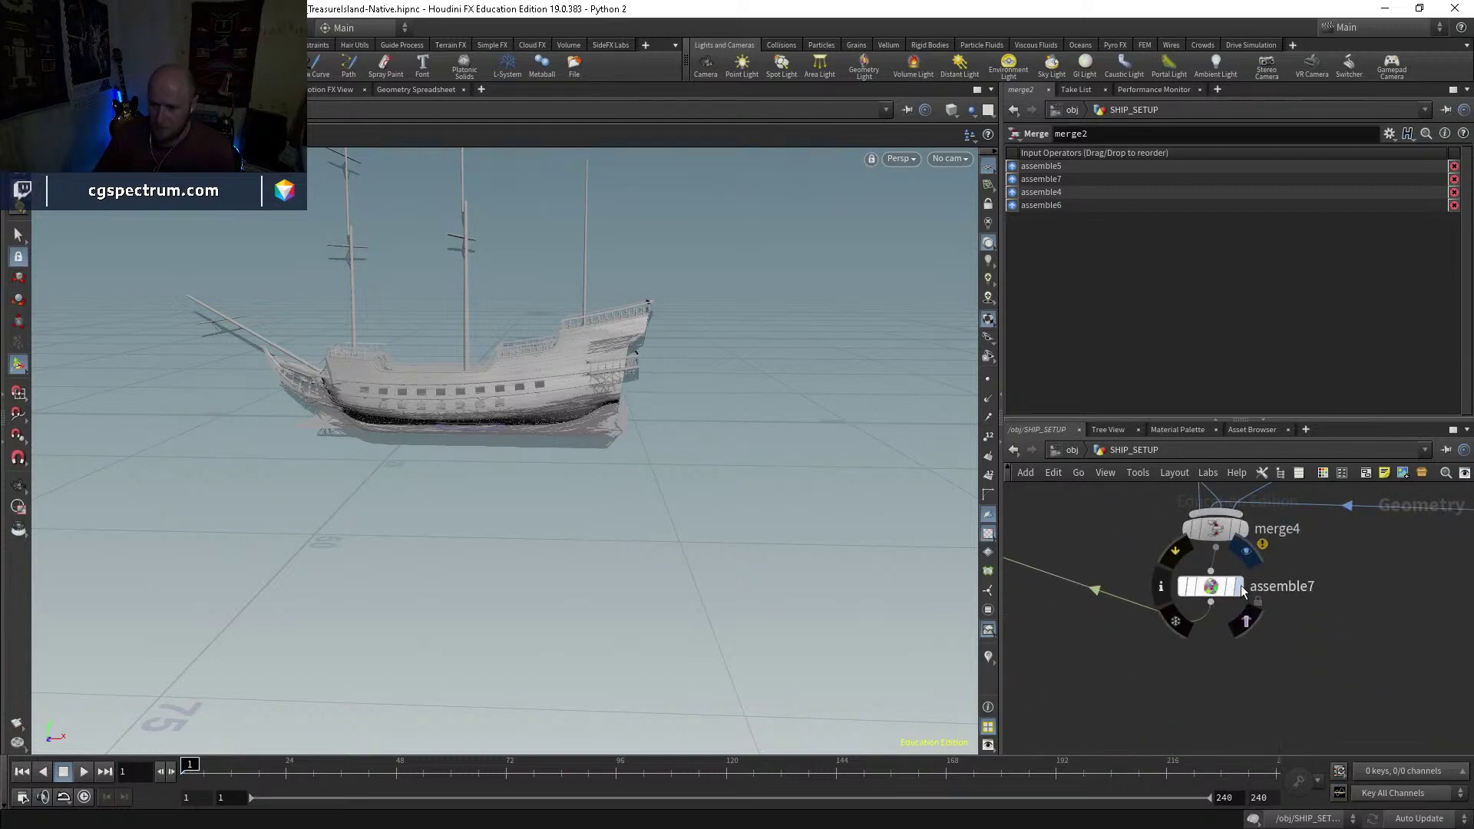
{"action": "left_click", "coordinate": [1237, 587]}
{"action": "left_click", "coordinate": [1229, 588]}
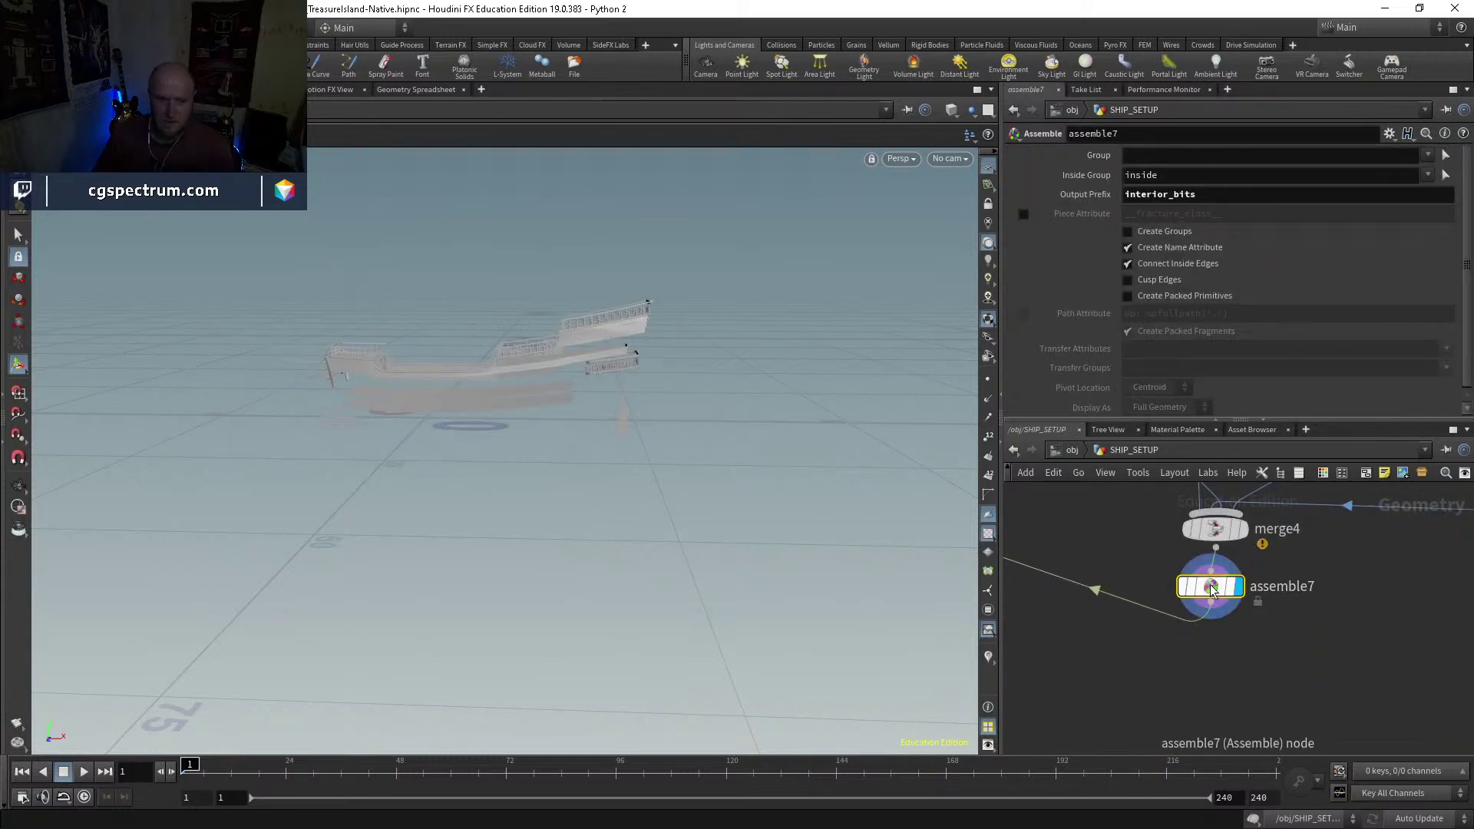
Step: Switch the display back to merge2 and examine the merged ship's deck and hull up close
{"action": "middle_click_drag", "start_coordinate": [1109, 621], "coordinate": [1352, 661]}
{"action": "middle_click_drag", "start_coordinate": [1261, 624], "coordinate": [1468, 662]}
{"action": "middle_click_drag", "start_coordinate": [1081, 528], "coordinate": [1272, 720]}
{"action": "left_click", "coordinate": [1262, 617]}
{"action": "left_click", "coordinate": [1245, 617]}
{"action": "left_click", "coordinate": [1271, 617]}
{"action": "scroll", "coordinate": [1262, 622], "scroll_direction": "down", "scroll_amount": 4}
{"action": "middle_click_drag", "start_coordinate": [1313, 516], "coordinate": [1288, 697]}
{"action": "left_click_drag", "start_coordinate": [532, 361], "coordinate": [546, 399], "text": "alt"}
{"action": "right_click_drag", "start_coordinate": [547, 399], "coordinate": [642, 221], "text": "alt"}
{"action": "left_click_drag", "start_coordinate": [642, 221], "coordinate": [712, 386], "text": "alt"}
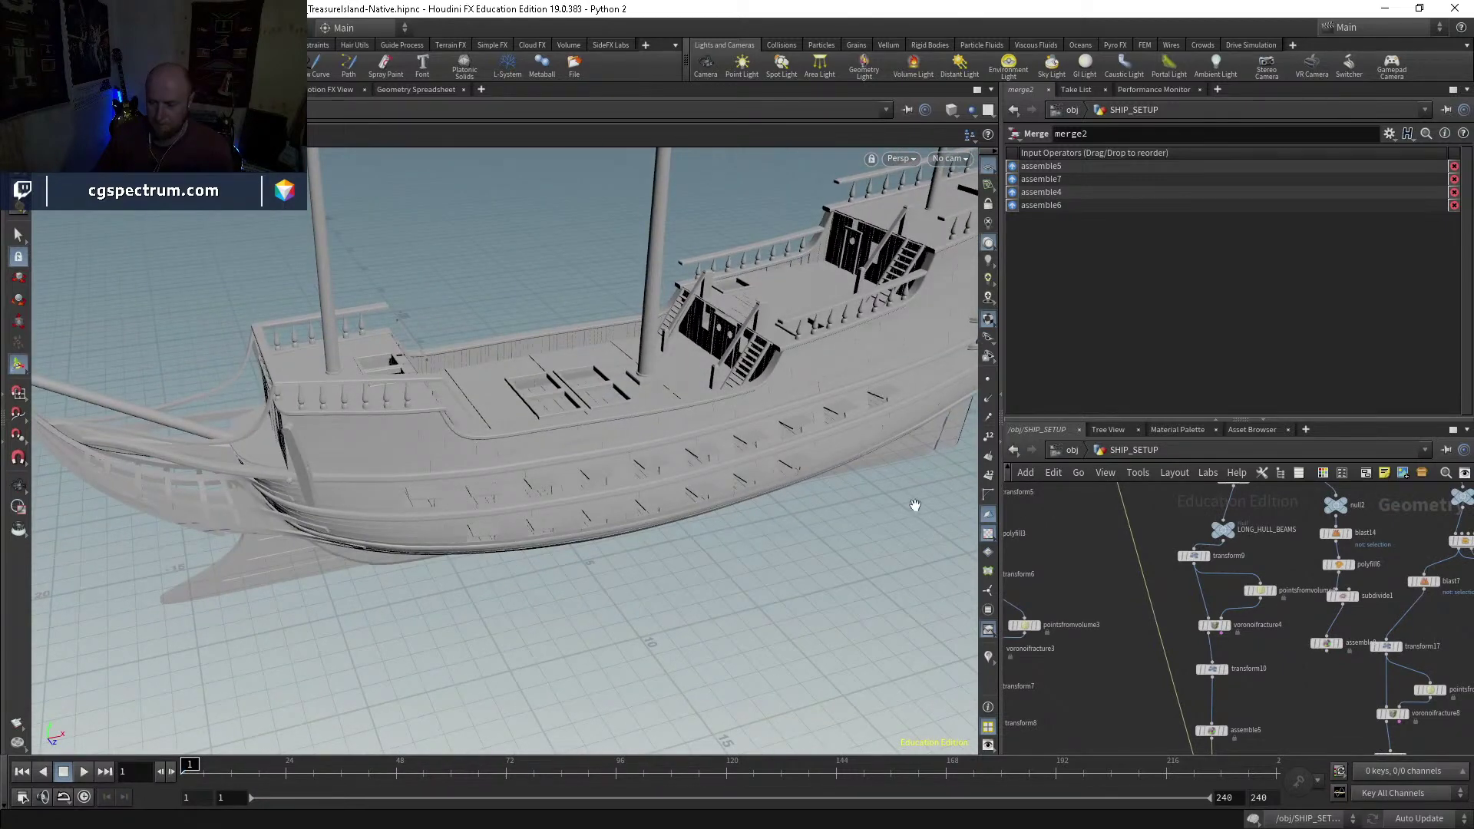
{"action": "left_click_drag", "start_coordinate": [926, 526], "coordinate": [945, 462], "text": "alt"}
Step: Select and display assemble10 to show the reassembled boat pieces
{"action": "scroll", "coordinate": [1355, 641], "scroll_direction": "down", "scroll_amount": 4}
{"action": "middle_click_drag", "start_coordinate": [1338, 706], "coordinate": [1218, 514]}
{"action": "middle_click_drag", "start_coordinate": [1204, 603], "coordinate": [1215, 558]}
{"action": "scroll", "coordinate": [1211, 514], "scroll_direction": "up", "scroll_amount": 3}
{"action": "left_click", "coordinate": [1168, 528]}
{"action": "left_click", "coordinate": [1157, 571]}
{"action": "left_click", "coordinate": [1148, 528]}
Step: Reopen dopnet1, play the simulation with the updated pieces, and rewind to frame 1
{"action": "middle_click_drag", "start_coordinate": [1230, 746], "coordinate": [1195, 491]}
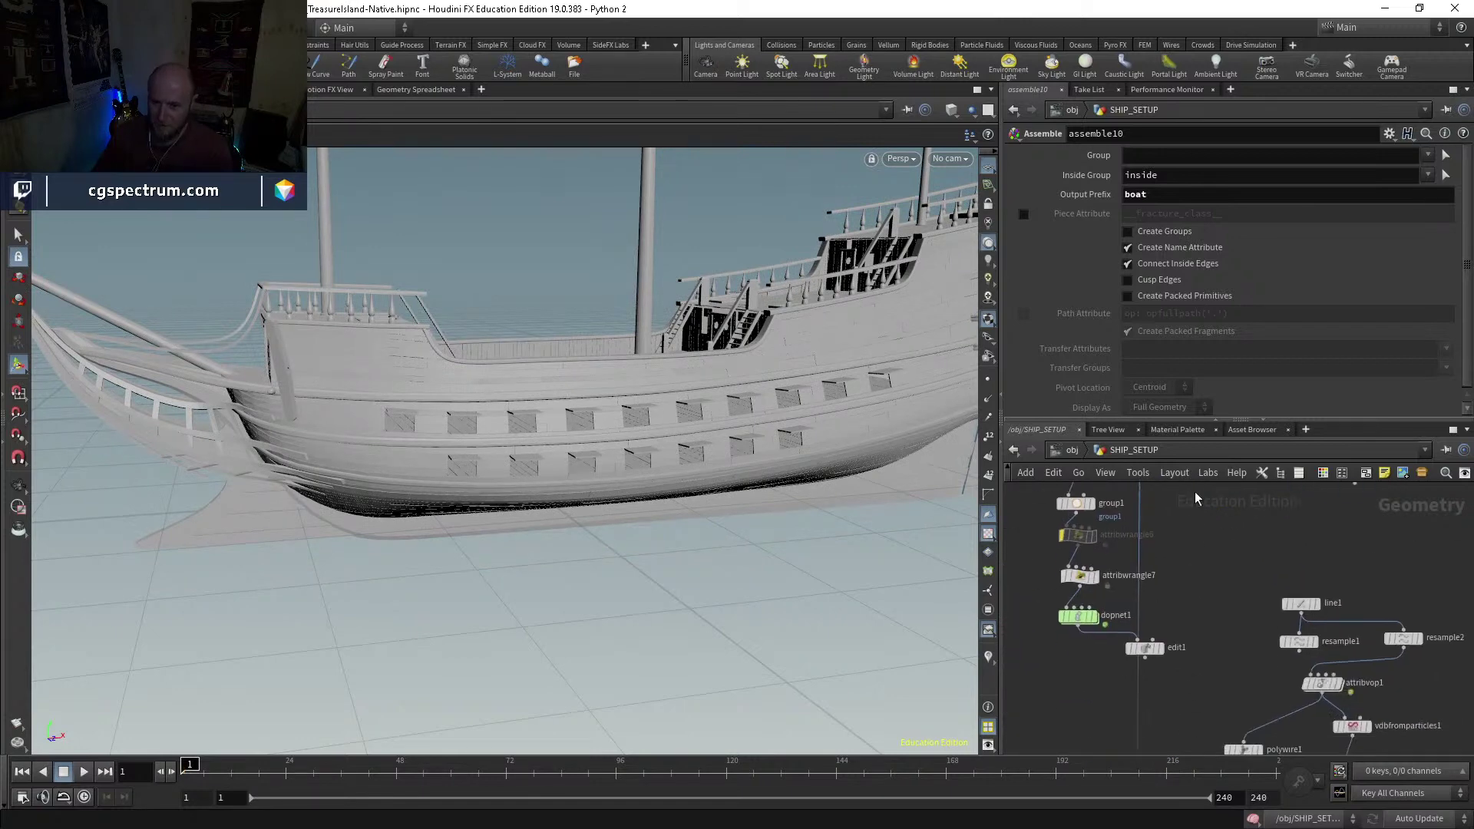
{"action": "double_click", "coordinate": [1075, 622]}
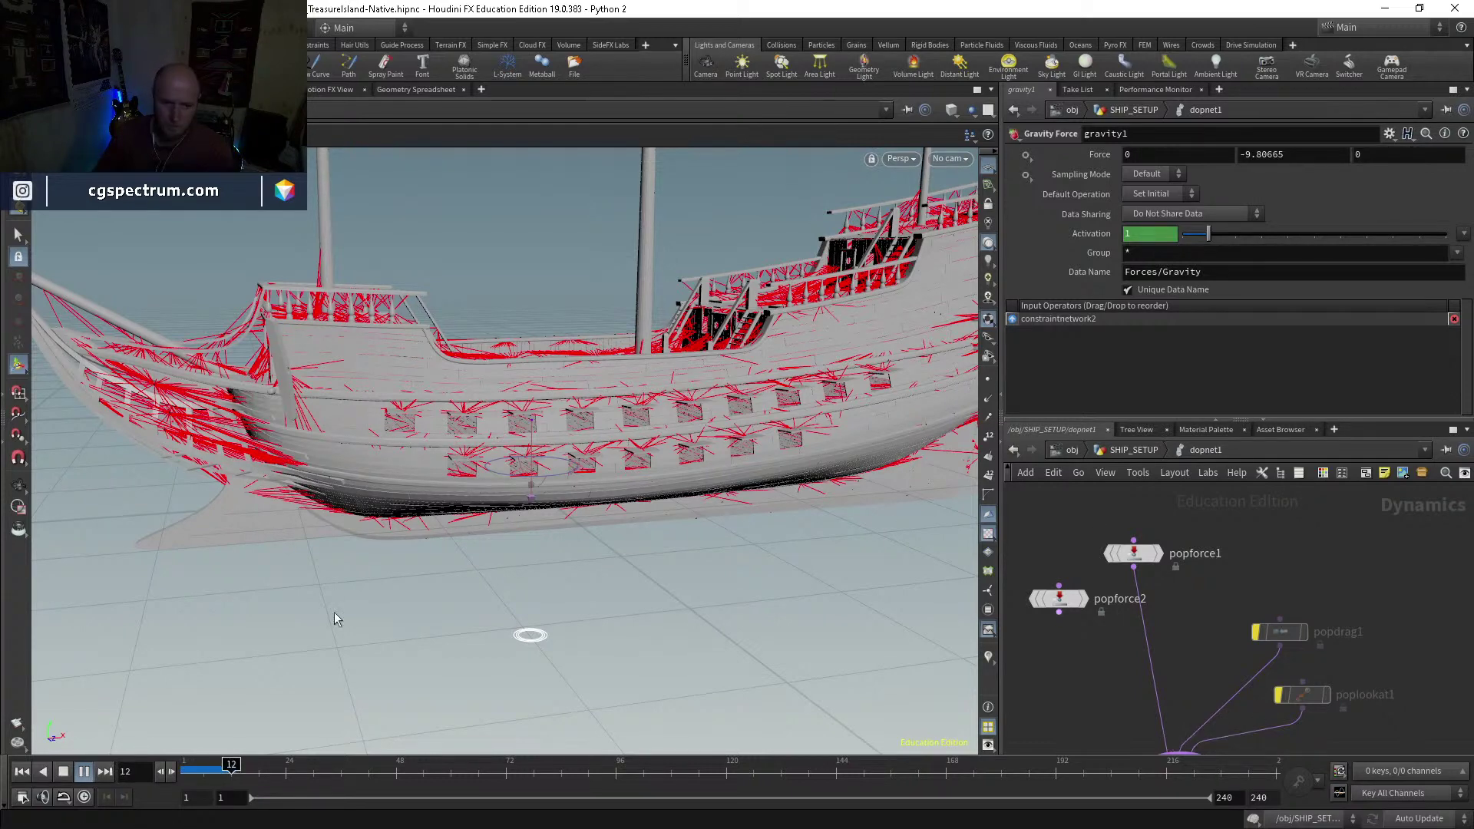
{"action": "left_click_drag", "start_coordinate": [166, 758], "coordinate": [162, 754]}
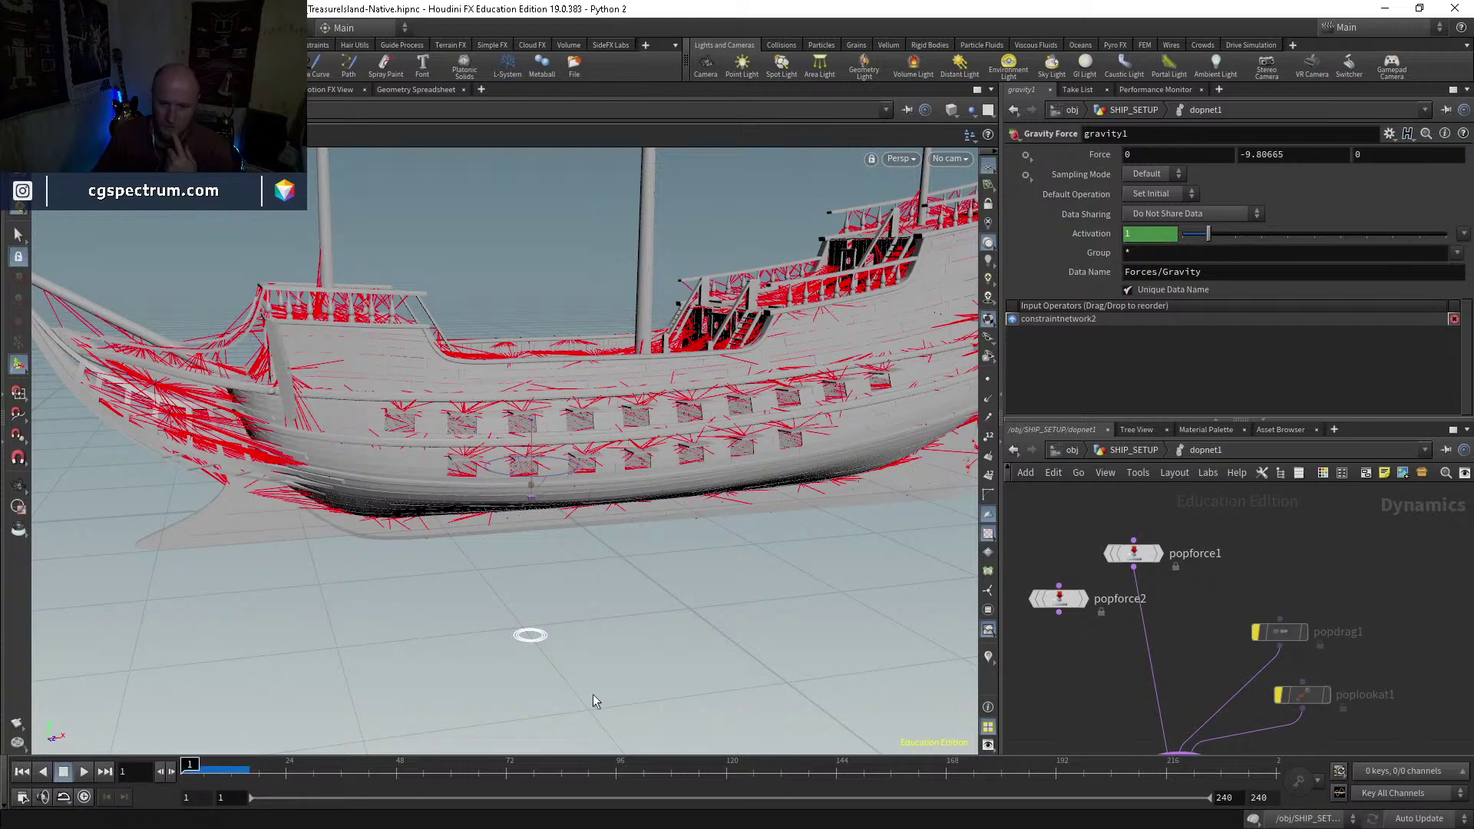
Step: Bypass constraintnetwork1 in dopnet1 and replay the simulation without the glue constraints
{"action": "middle_click_drag", "start_coordinate": [1117, 722], "coordinate": [1057, 465]}
{"action": "middle_click_drag", "start_coordinate": [1280, 628], "coordinate": [1353, 462]}
{"action": "scroll", "coordinate": [1290, 503], "scroll_direction": "down", "scroll_amount": 3}
{"action": "middle_click_drag", "start_coordinate": [1319, 602], "coordinate": [1257, 706]}
{"action": "scroll", "coordinate": [1250, 691], "scroll_direction": "up", "scroll_amount": 2}
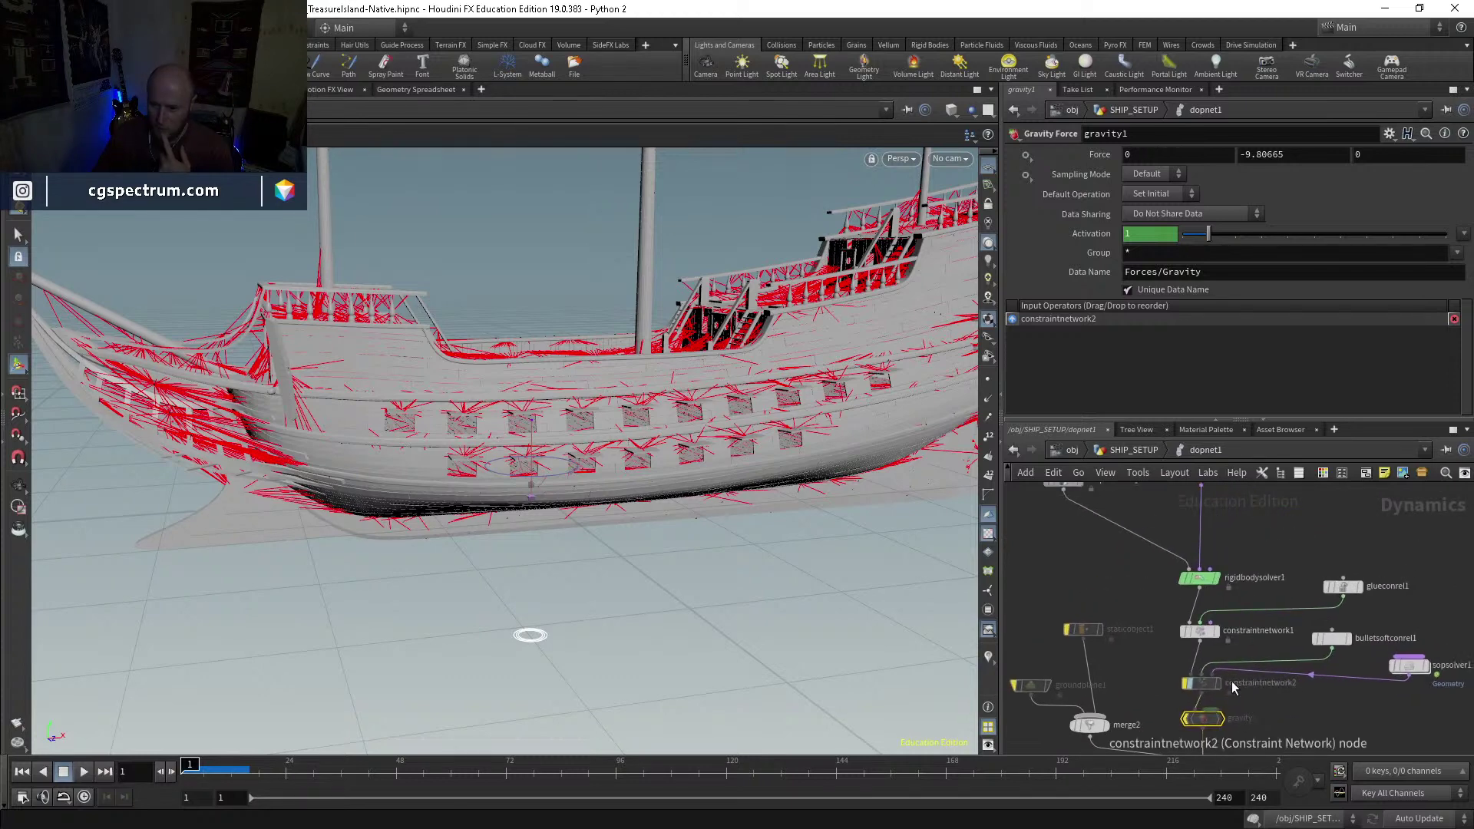
{"action": "left_click", "coordinate": [1183, 632]}
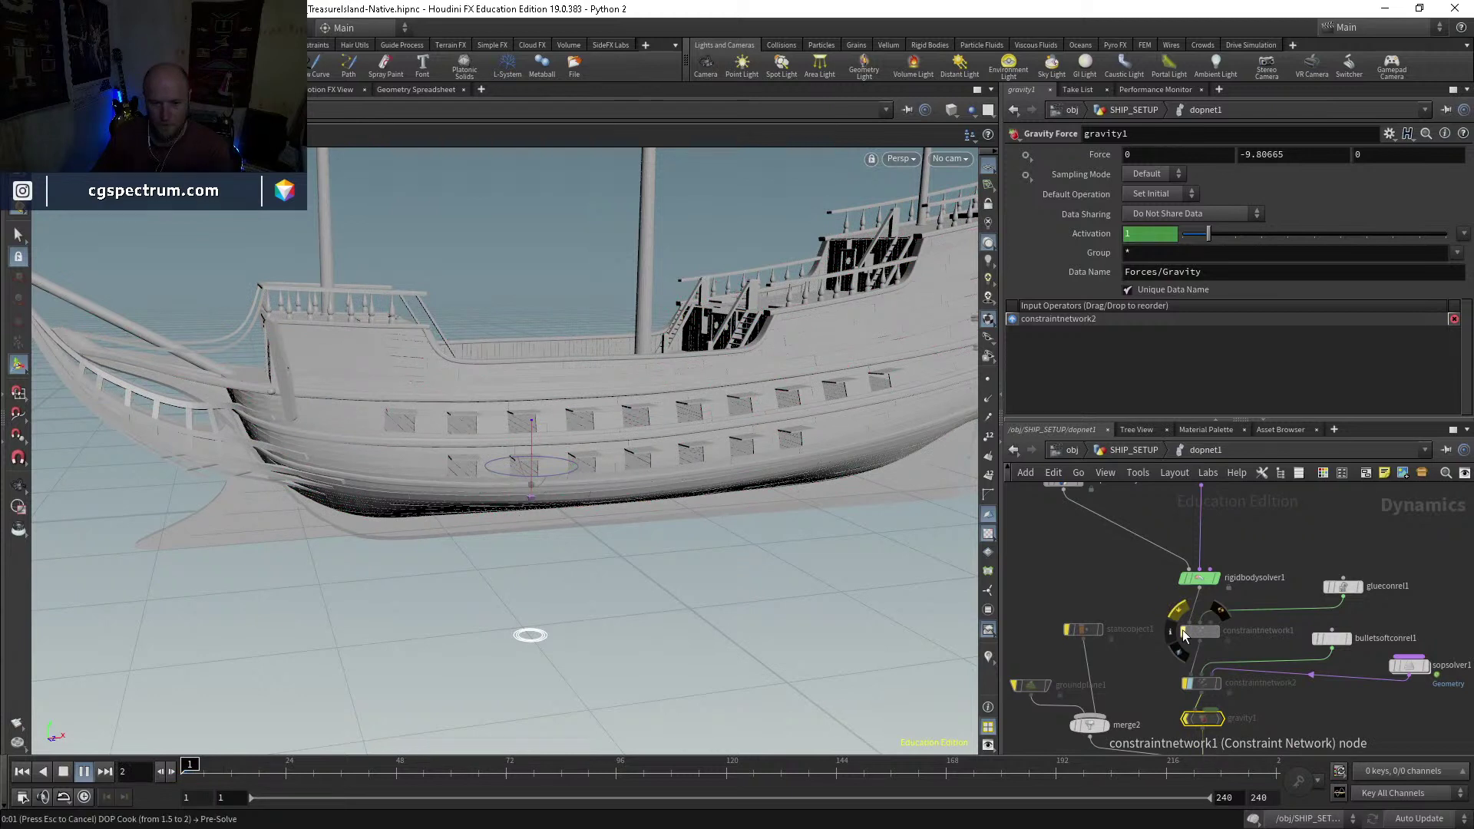
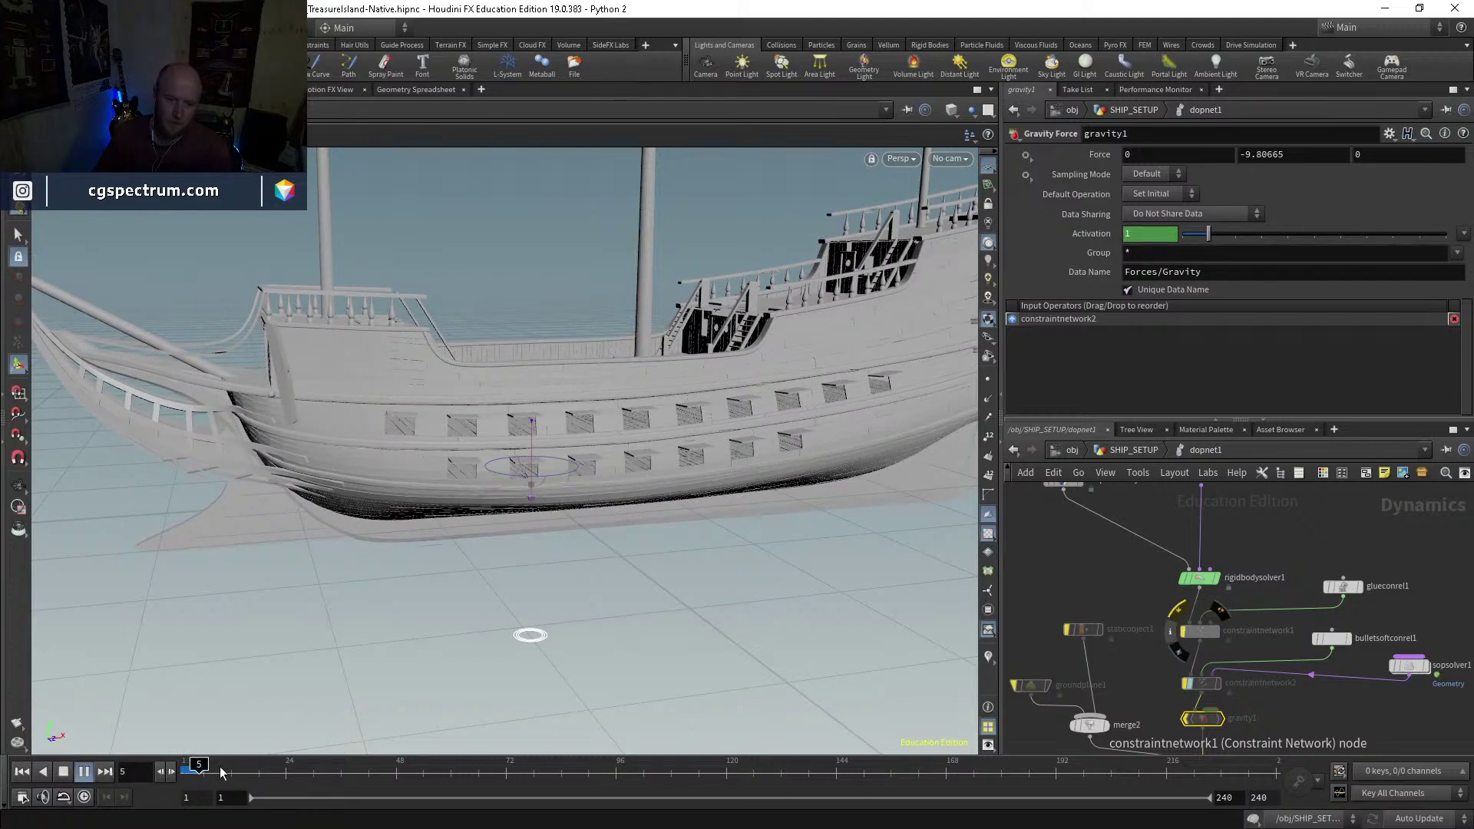
Step: Rewind the simulation, return to SHIP_SETUP, and display the mast pieces from assemble4
{"action": "left_click", "coordinate": [19, 770]}
{"action": "middle_click_drag", "start_coordinate": [1302, 497], "coordinate": [1284, 708]}
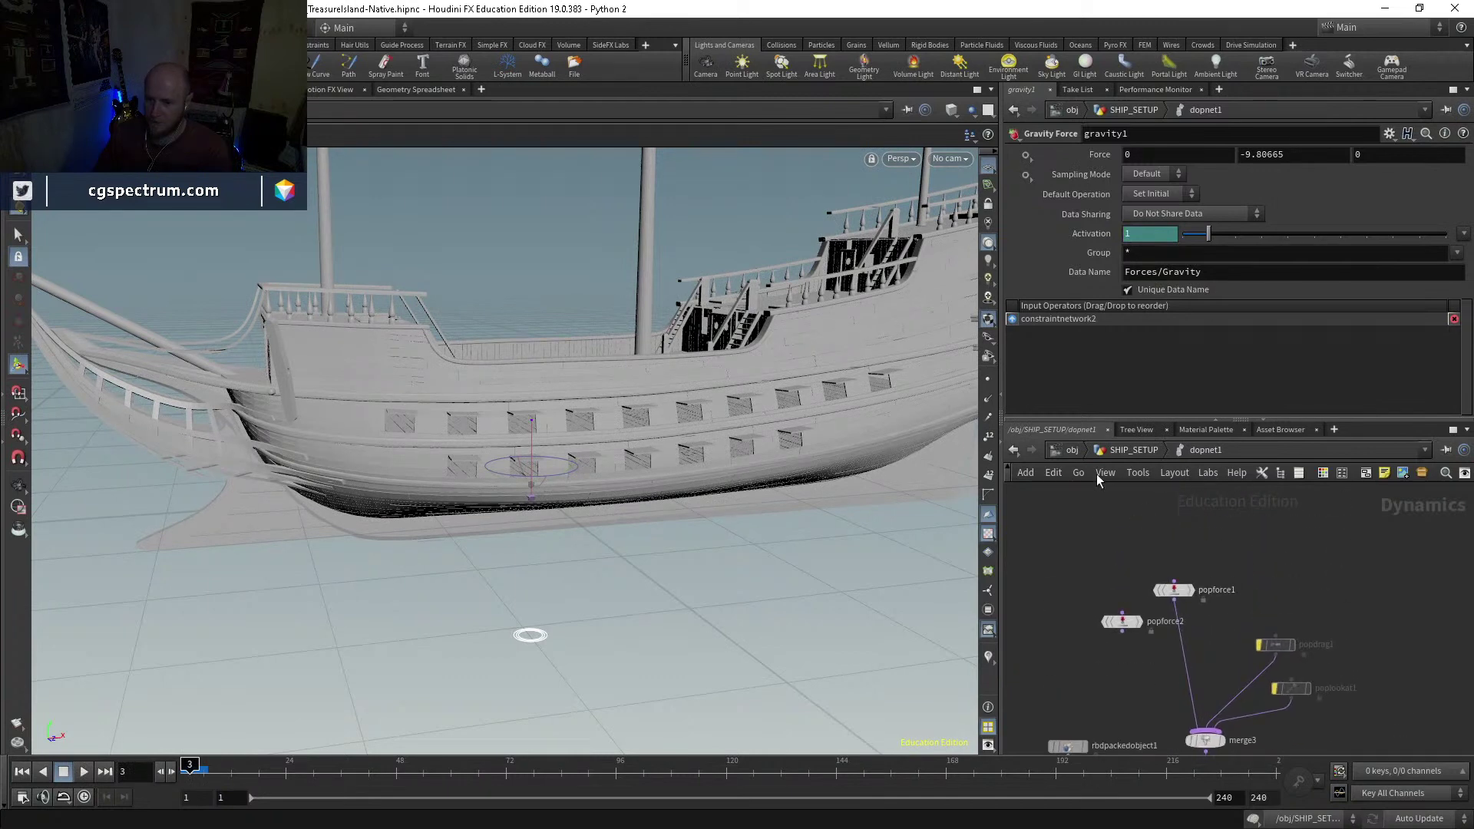
{"action": "left_click", "coordinate": [1118, 449]}
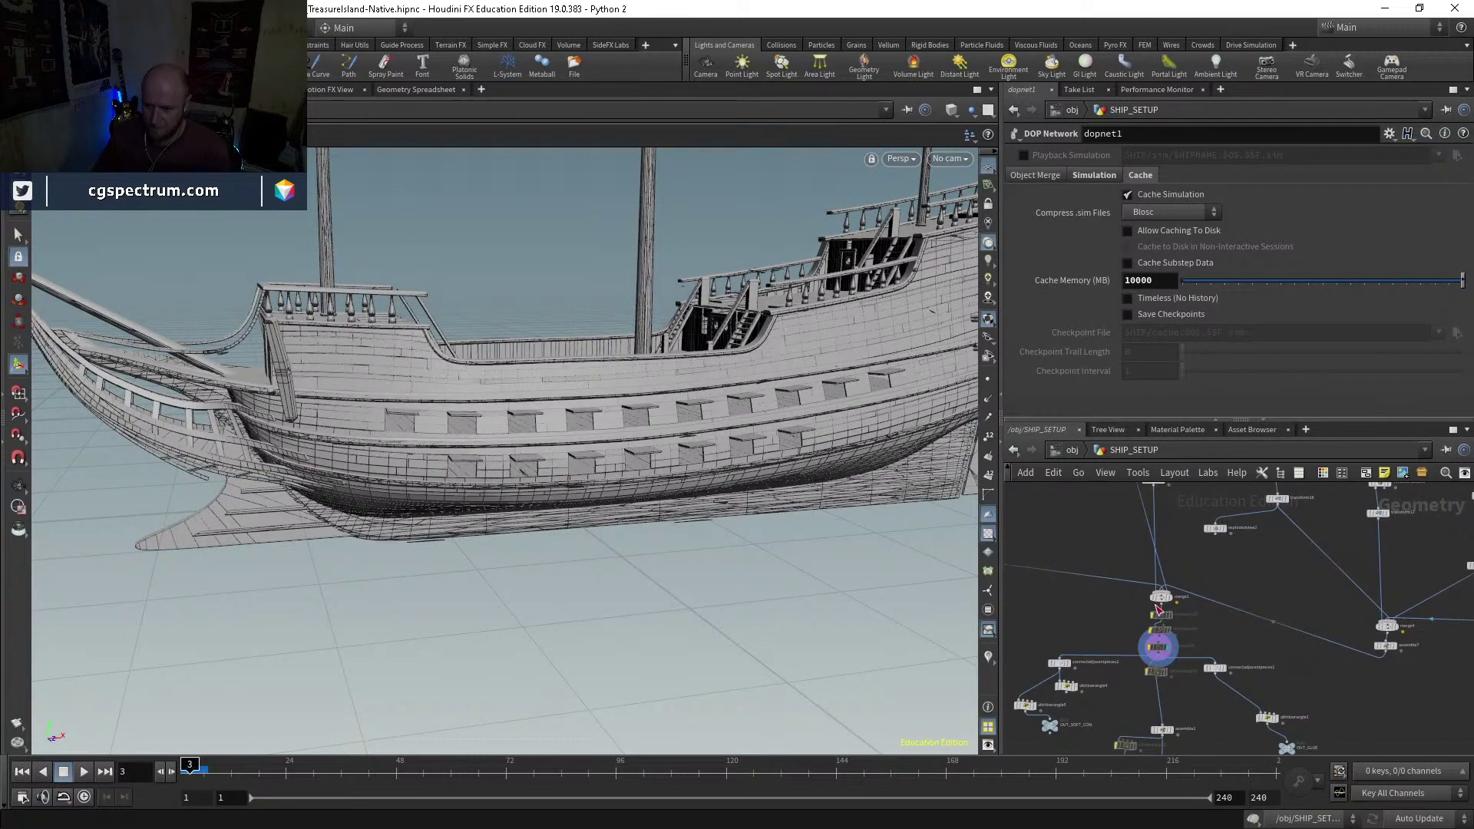
{"action": "scroll", "coordinate": [1046, 652], "scroll_direction": "up", "scroll_amount": 4}
{"action": "left_click", "coordinate": [1042, 635]}
{"action": "scroll", "coordinate": [1088, 608], "scroll_direction": "down", "scroll_amount": 2}
{"action": "middle_click_drag", "start_coordinate": [1142, 594], "coordinate": [1234, 725]}
{"action": "mouse_move", "coordinate": [1224, 625]}
{"action": "middle_mouse_down"}
{"action": "mouse_move", "coordinate": [1195, 697]}
{"action": "mouse_move", "coordinate": [1211, 766]}
{"action": "middle_mouse_up"}
{"action": "middle_click_drag", "start_coordinate": [1155, 630], "coordinate": [1158, 674]}
{"action": "middle_click_drag", "start_coordinate": [1222, 747], "coordinate": [1099, 510]}
{"action": "scroll", "coordinate": [1187, 576], "scroll_direction": "down", "scroll_amount": 3}
{"action": "middle_click_drag", "start_coordinate": [1229, 646], "coordinate": [1133, 577]}
{"action": "scroll", "coordinate": [1254, 618], "scroll_direction": "up", "scroll_amount": 2}
{"action": "middle_click_drag", "start_coordinate": [1197, 619], "coordinate": [1150, 623]}
{"action": "scroll", "coordinate": [1255, 592], "scroll_direction": "up", "scroll_amount": 3}
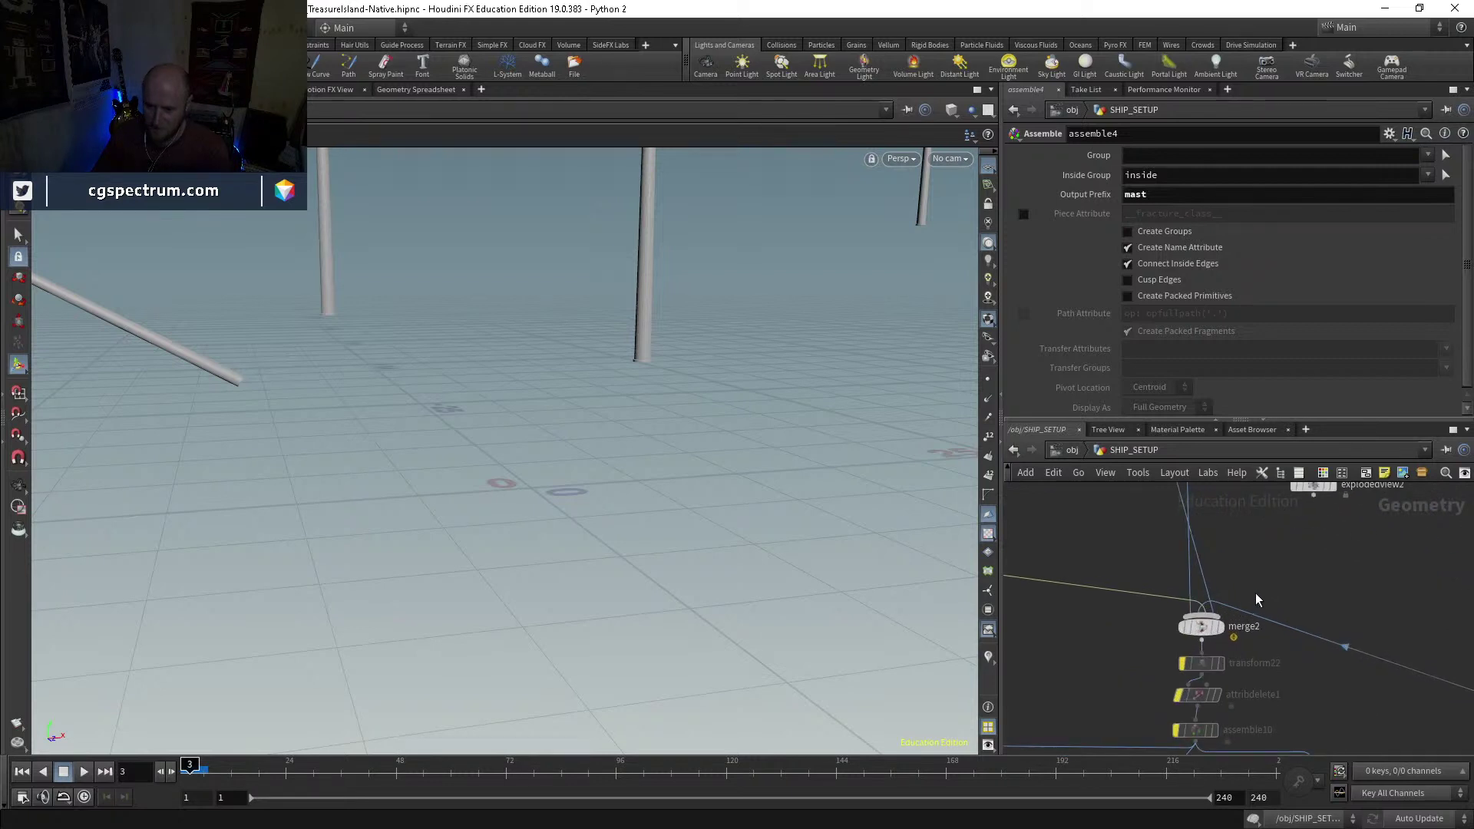
Step: Cut the other inputs of merge2 so only the assemble4 masts feed it, and inspect connectadjacentpieces1
{"action": "key", "text": "y"}
{"action": "middle_click_drag", "start_coordinate": [1273, 733], "coordinate": [1286, 531]}
{"action": "left_click", "coordinate": [1349, 572]}
{"action": "middle_click_drag", "start_coordinate": [1325, 635], "coordinate": [1243, 605]}
{"action": "middle_click_drag", "start_coordinate": [1150, 605], "coordinate": [1163, 495]}
{"action": "middle_click_drag", "start_coordinate": [1030, 554], "coordinate": [1097, 599]}
{"action": "middle_click_drag", "start_coordinate": [1366, 745], "coordinate": [1221, 599]}
{"action": "left_click", "coordinate": [1122, 622]}
{"action": "left_click", "coordinate": [1117, 532]}
Step: Re-enable constraintnetwork1 in dopnet1, play the mast-only glue simulation, and rewind to frame 1
{"action": "middle_click_drag", "start_coordinate": [1196, 591], "coordinate": [1173, 669]}
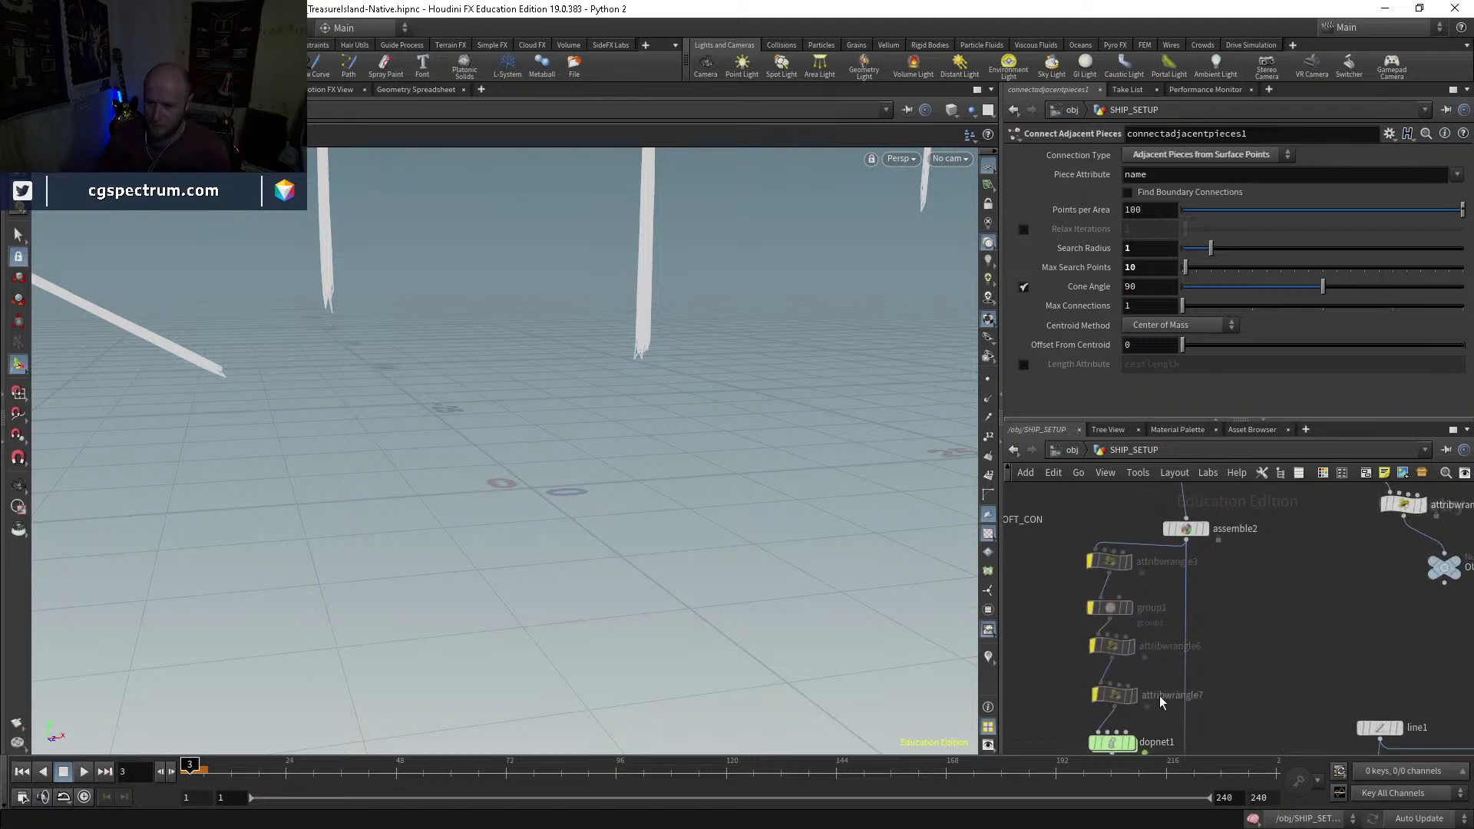
{"action": "middle_click_drag", "start_coordinate": [1144, 607], "coordinate": [1150, 567]}
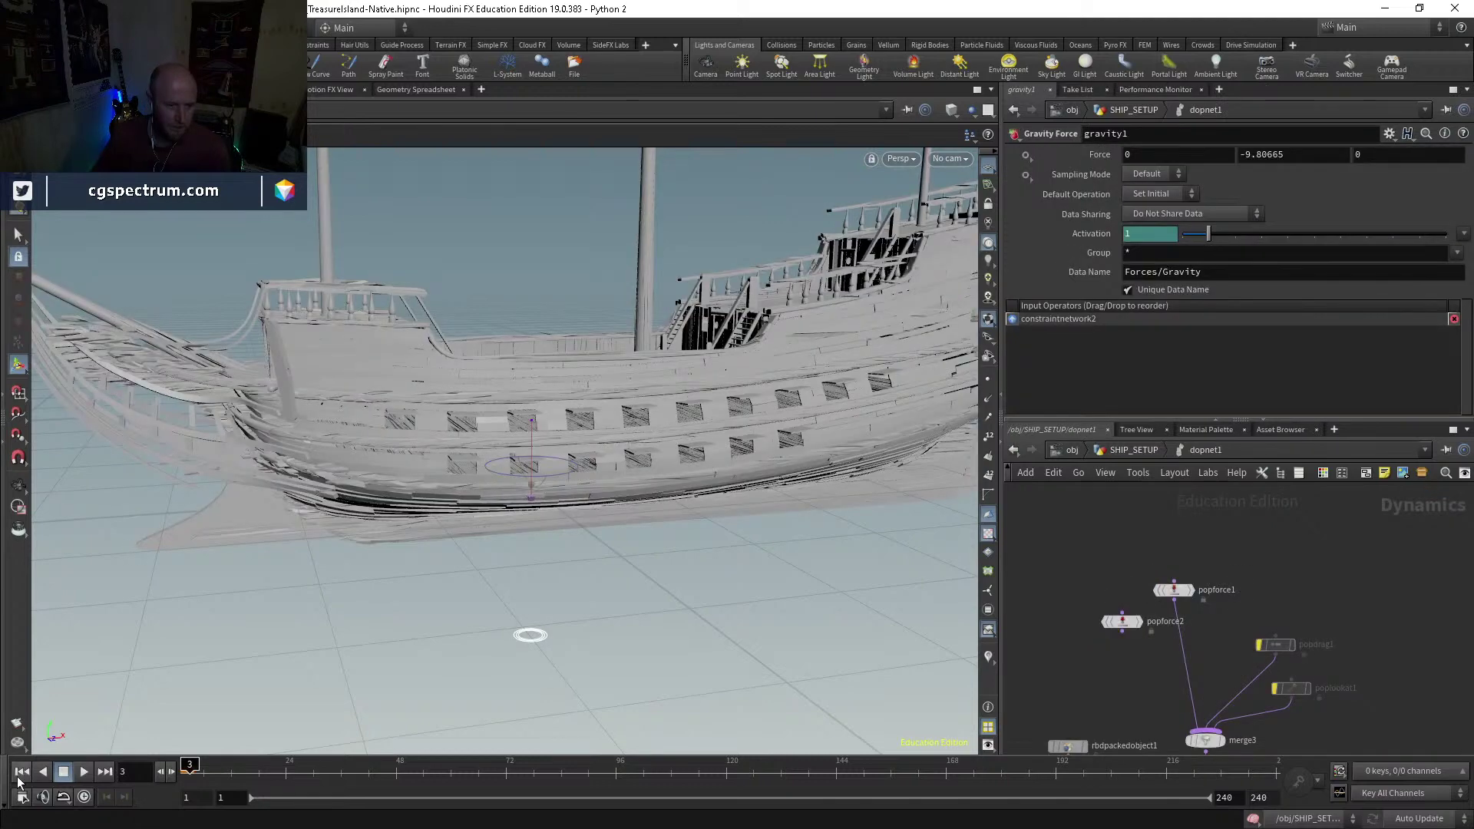
{"action": "left_click", "coordinate": [22, 771]}
{"action": "middle_click_drag", "start_coordinate": [1247, 623], "coordinate": [1170, 442]}
{"action": "middle_click_drag", "start_coordinate": [1184, 672], "coordinate": [1135, 572]}
{"action": "mouse_move", "coordinate": [1066, 620]}
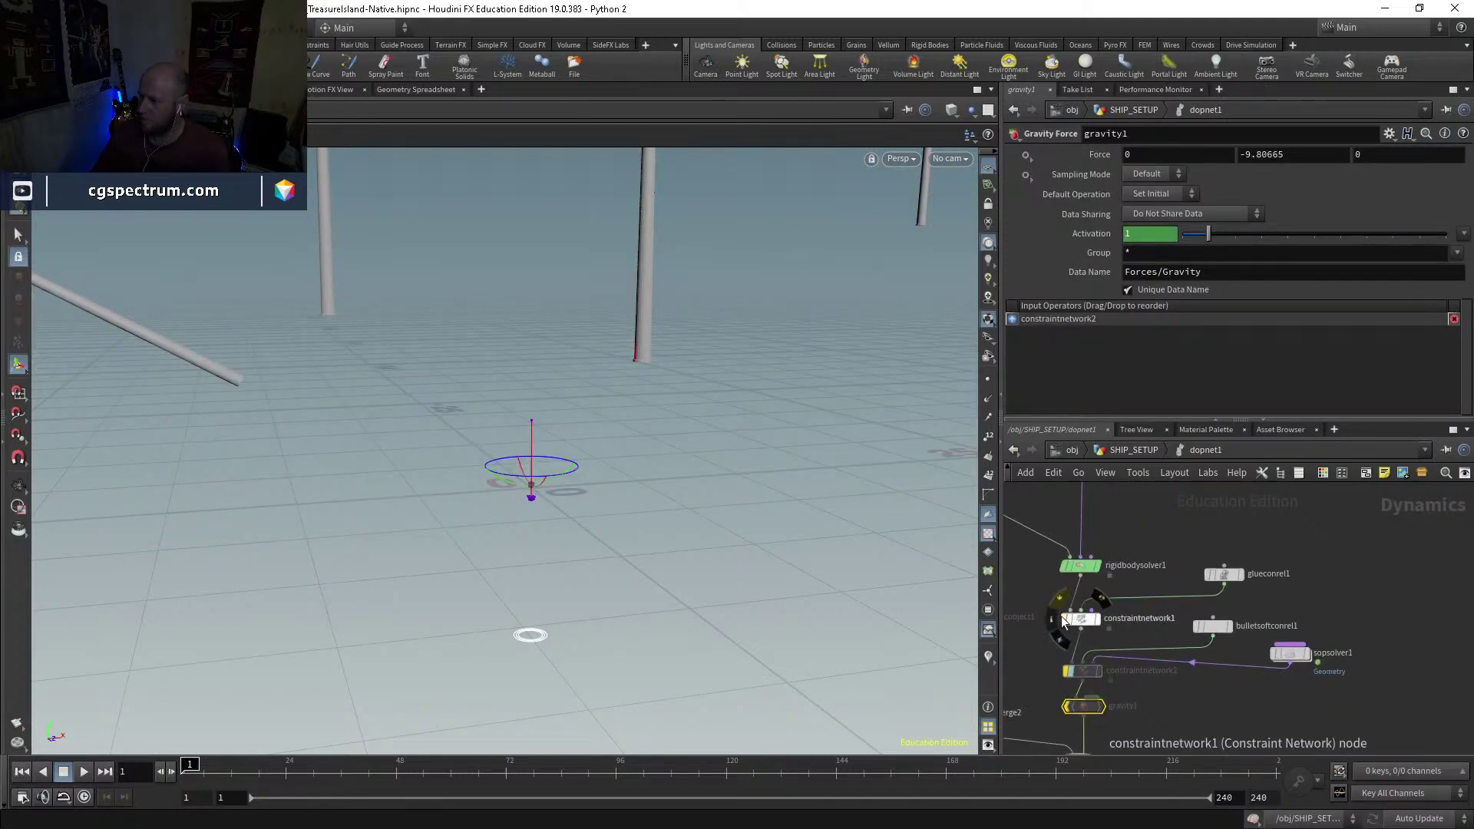
{"action": "scroll", "coordinate": [1064, 620], "scroll_direction": "up", "scroll_amount": 2}
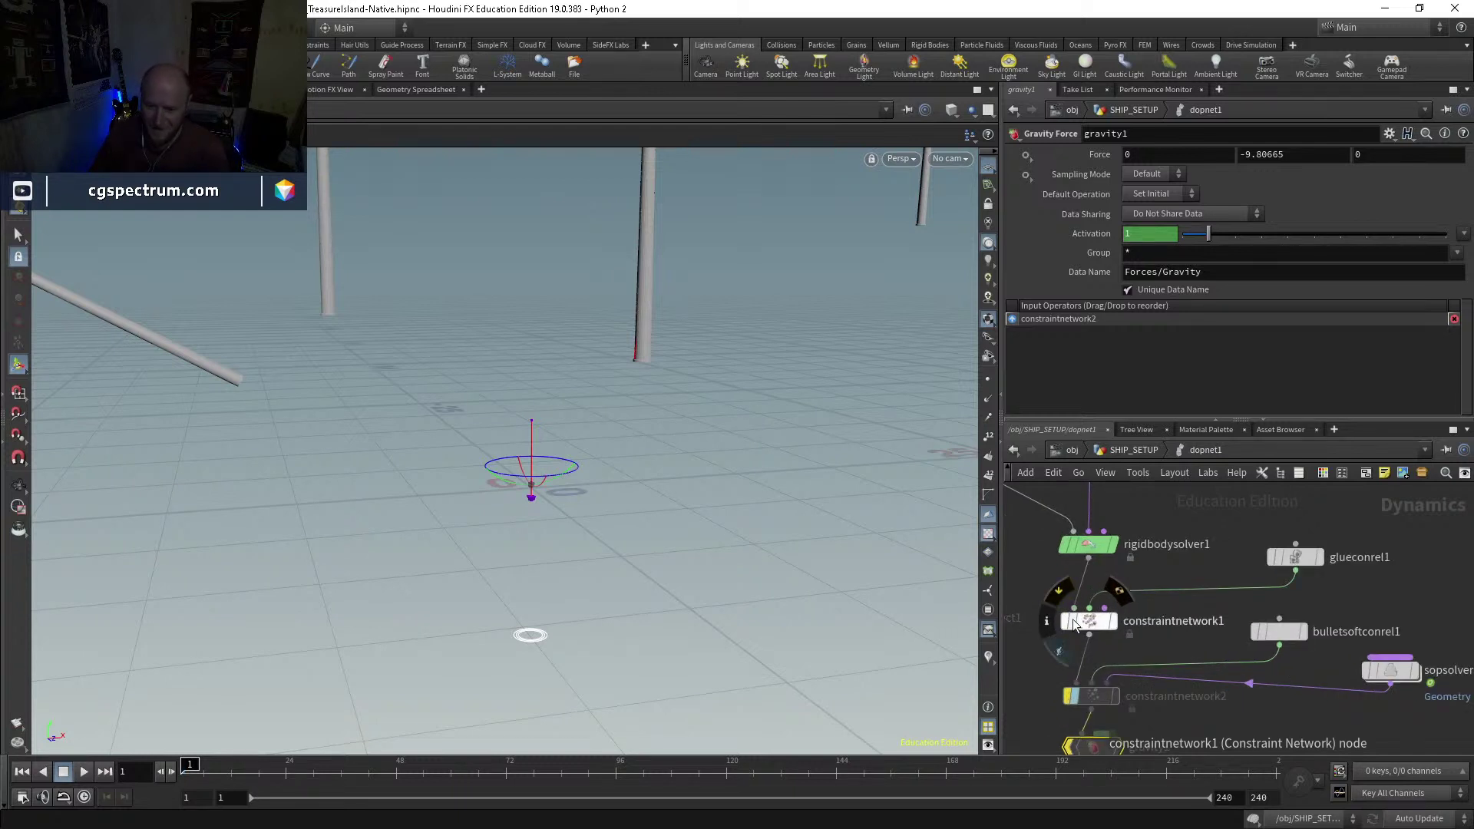
{"action": "scroll", "coordinate": [658, 566], "scroll_direction": "down", "scroll_amount": 4}
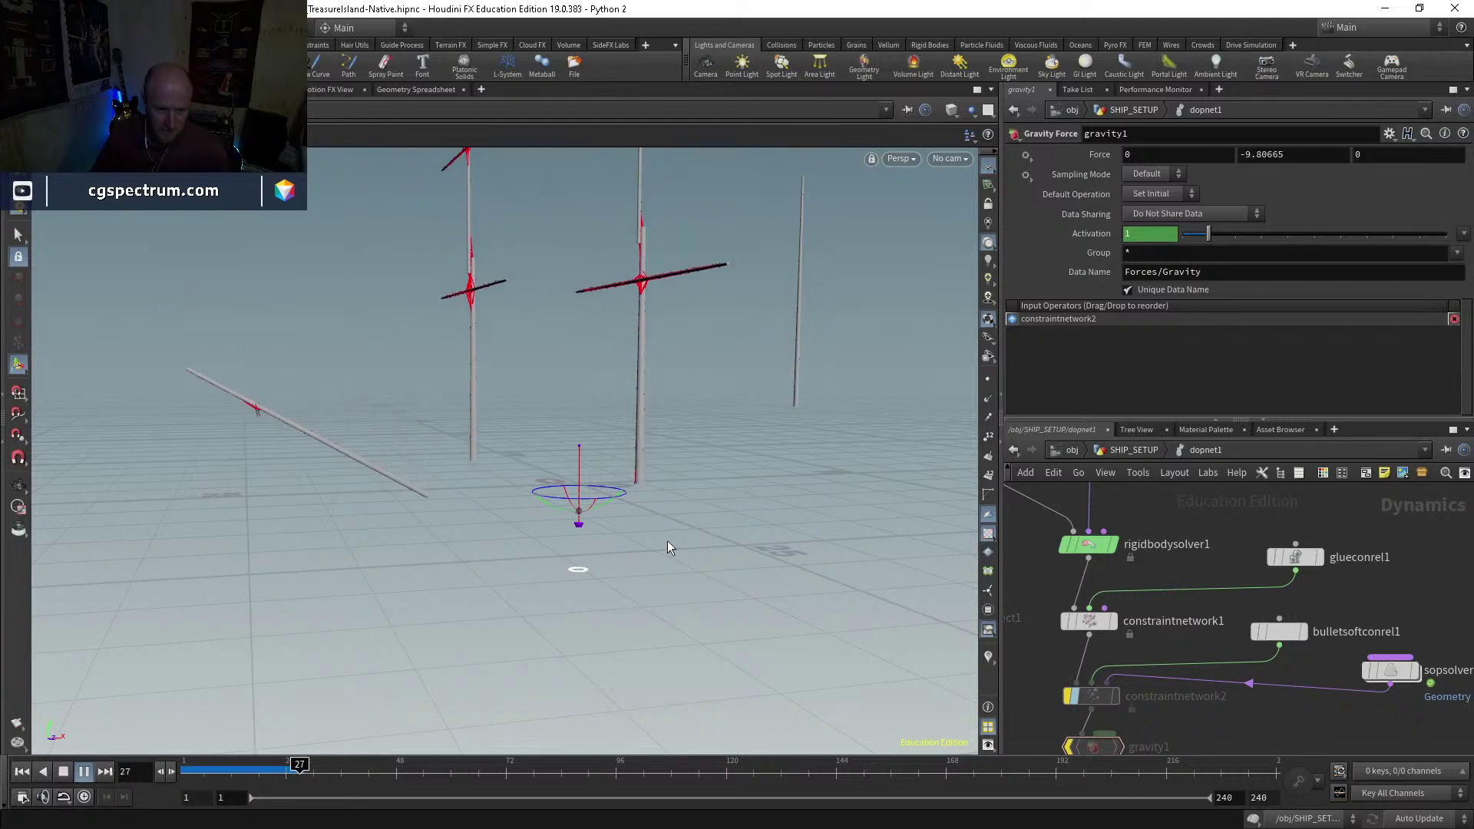
{"action": "left_click_drag", "start_coordinate": [361, 768], "coordinate": [165, 758]}
Step: Return to SHIP_SETUP, reconnect assemble5 to merge2, and set the display on assemble5
{"action": "middle_click_drag", "start_coordinate": [1190, 596], "coordinate": [1255, 733]}
{"action": "middle_click_drag", "start_coordinate": [1184, 499], "coordinate": [1196, 595]}
{"action": "middle_click_drag", "start_coordinate": [1156, 533], "coordinate": [1150, 628]}
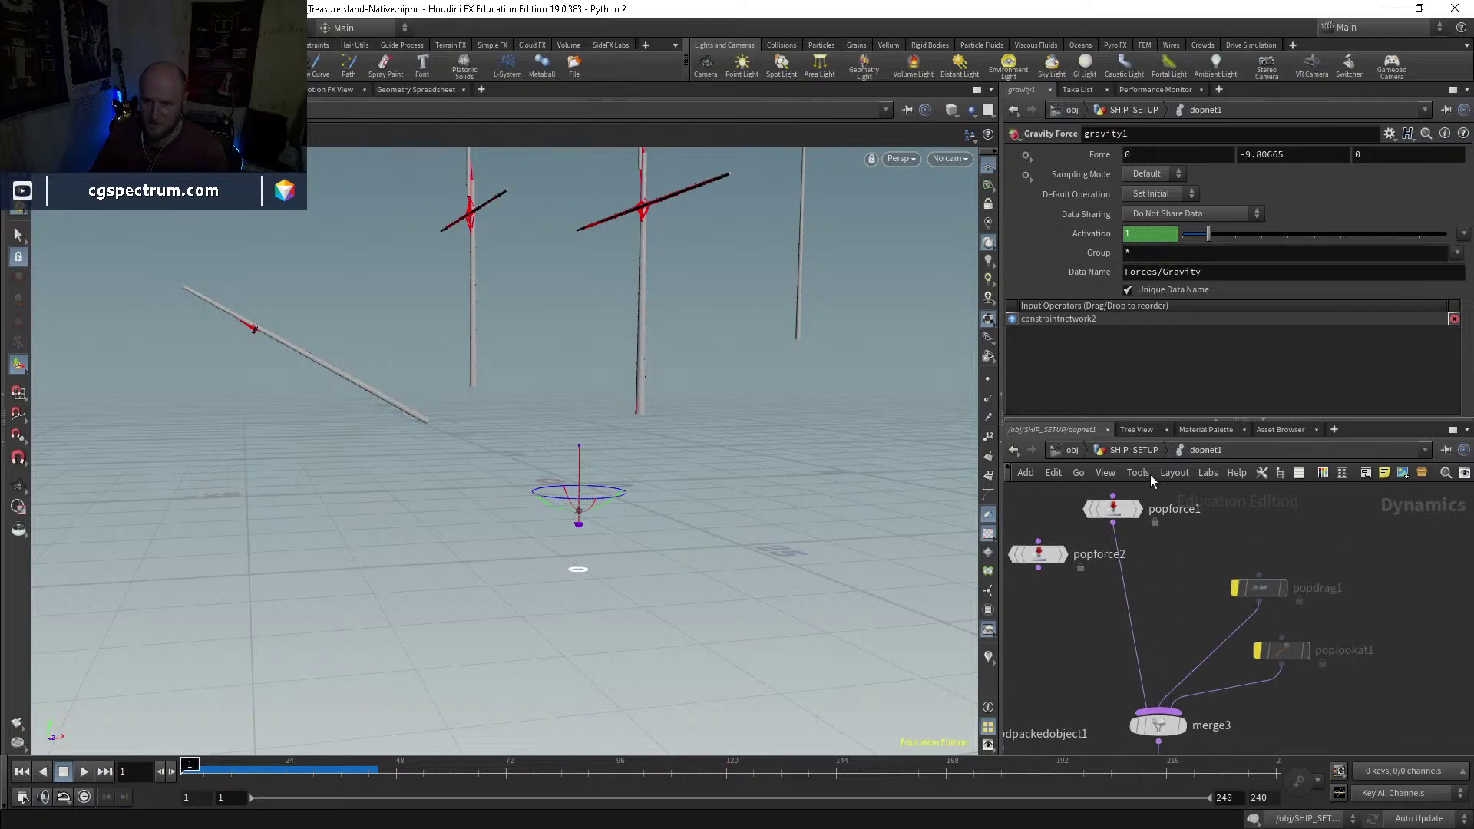
{"action": "left_click", "coordinate": [1136, 450]}
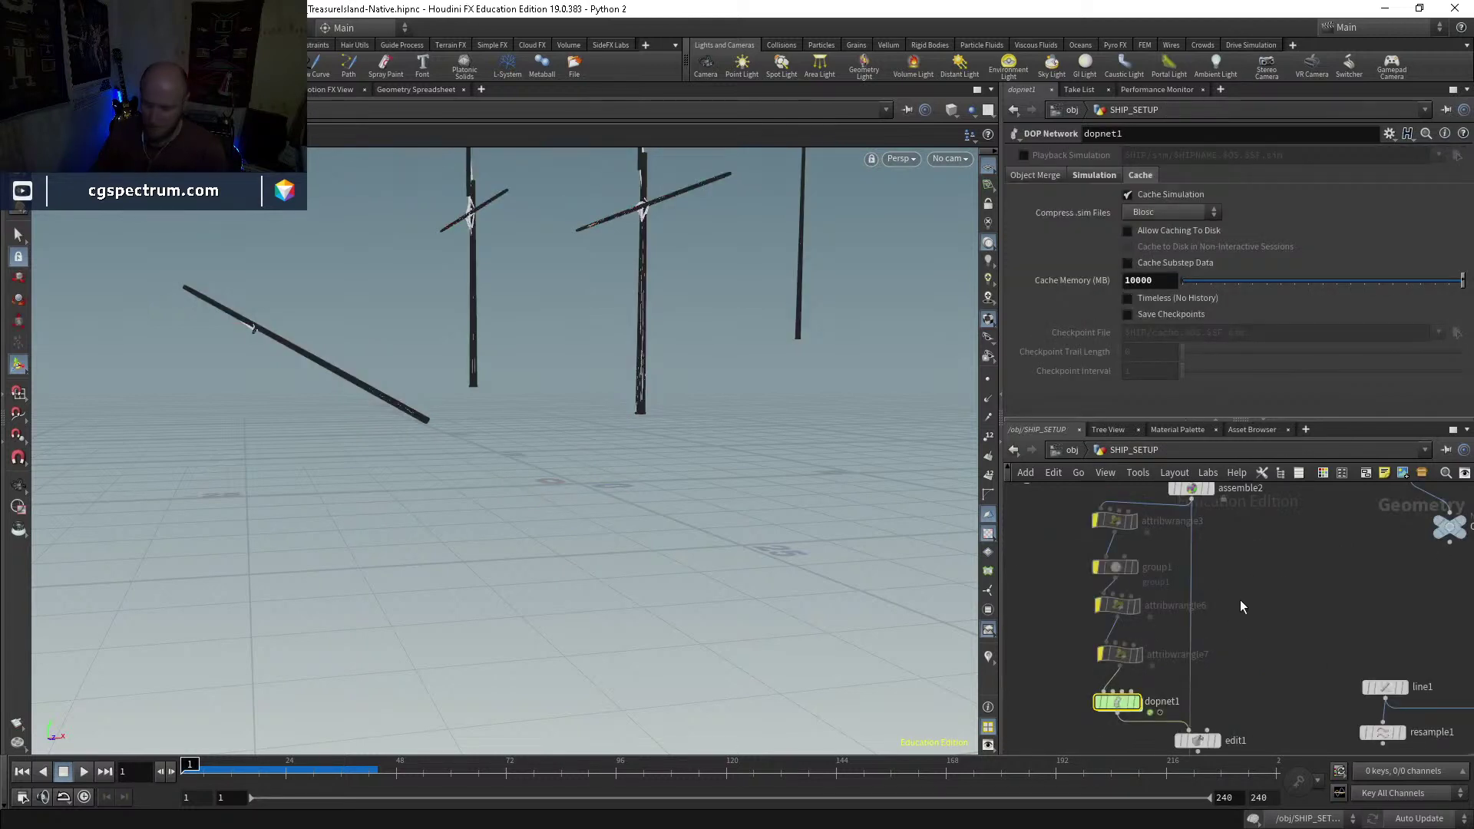
{"action": "mouse_move", "coordinate": [1234, 594]}
{"action": "middle_mouse_down"}
{"action": "mouse_move", "coordinate": [1250, 749]}
{"action": "mouse_move", "coordinate": [1247, 674]}
{"action": "mouse_move", "coordinate": [1269, 673]}
{"action": "middle_mouse_up"}
{"action": "middle_click_drag", "start_coordinate": [1128, 530], "coordinate": [1127, 584]}
{"action": "middle_click_drag", "start_coordinate": [1232, 496], "coordinate": [1250, 649]}
{"action": "middle_click_drag", "start_coordinate": [1426, 663], "coordinate": [1158, 591]}
{"action": "scroll", "coordinate": [1157, 591], "scroll_direction": "up", "scroll_amount": 3}
{"action": "left_click", "coordinate": [1153, 529]}
{"action": "left_click", "coordinate": [1164, 742]}
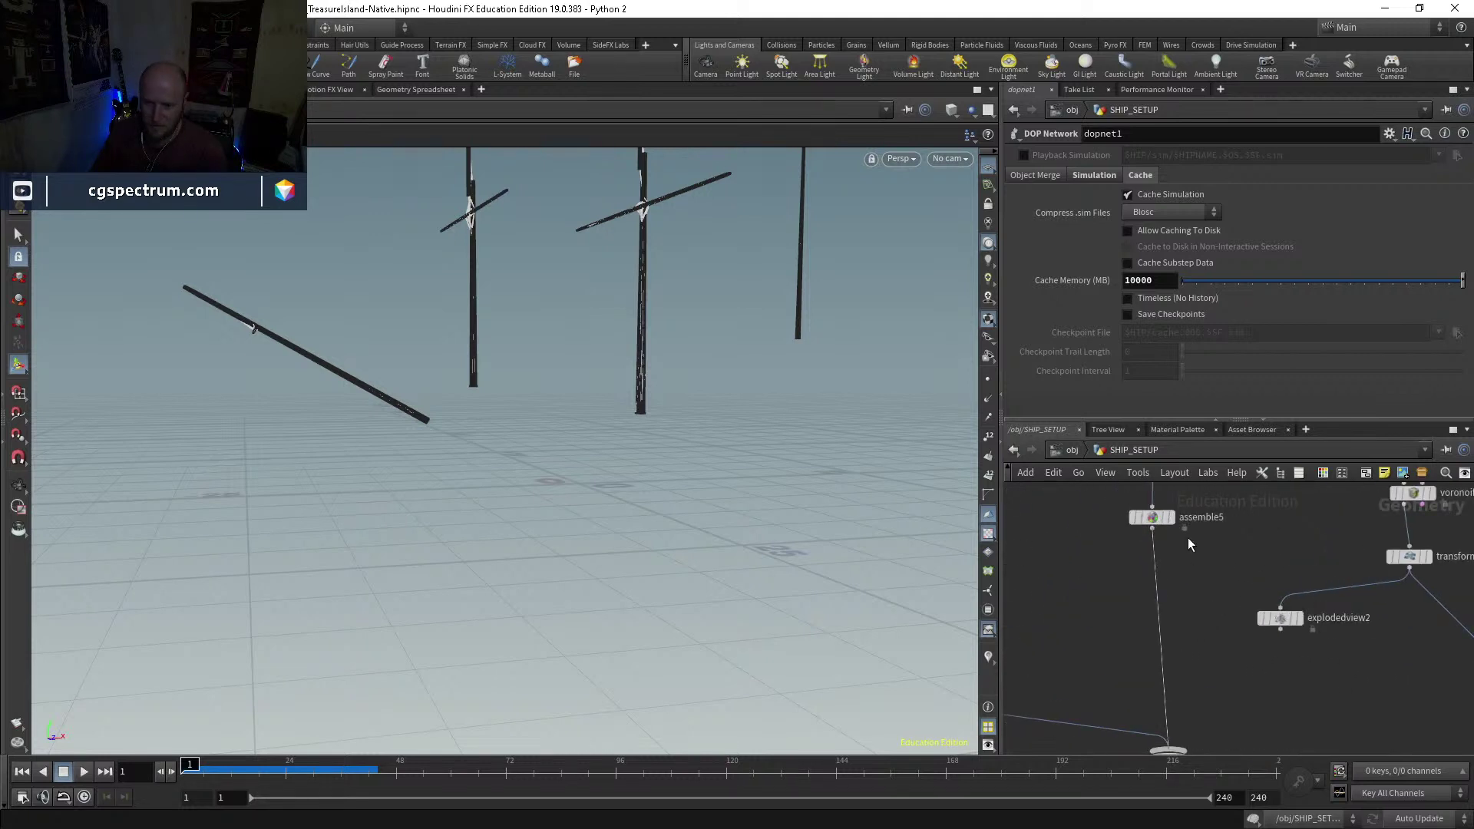
{"action": "left_click", "coordinate": [1173, 517]}
Step: Reopen dopnet1 and play the simulation of the masts and hull frame twice, rewinding to frame 1 each time
{"action": "scroll", "coordinate": [1174, 538], "scroll_direction": "down", "scroll_amount": 3}
{"action": "mouse_move", "coordinate": [1217, 671]}
{"action": "middle_mouse_down"}
{"action": "mouse_move", "coordinate": [1213, 597]}
{"action": "mouse_move", "coordinate": [1244, 533]}
{"action": "middle_mouse_up"}
{"action": "middle_click_drag", "start_coordinate": [1219, 726], "coordinate": [1223, 564]}
{"action": "scroll", "coordinate": [1117, 651], "scroll_direction": "up", "scroll_amount": 3}
{"action": "double_click", "coordinate": [1117, 624]}
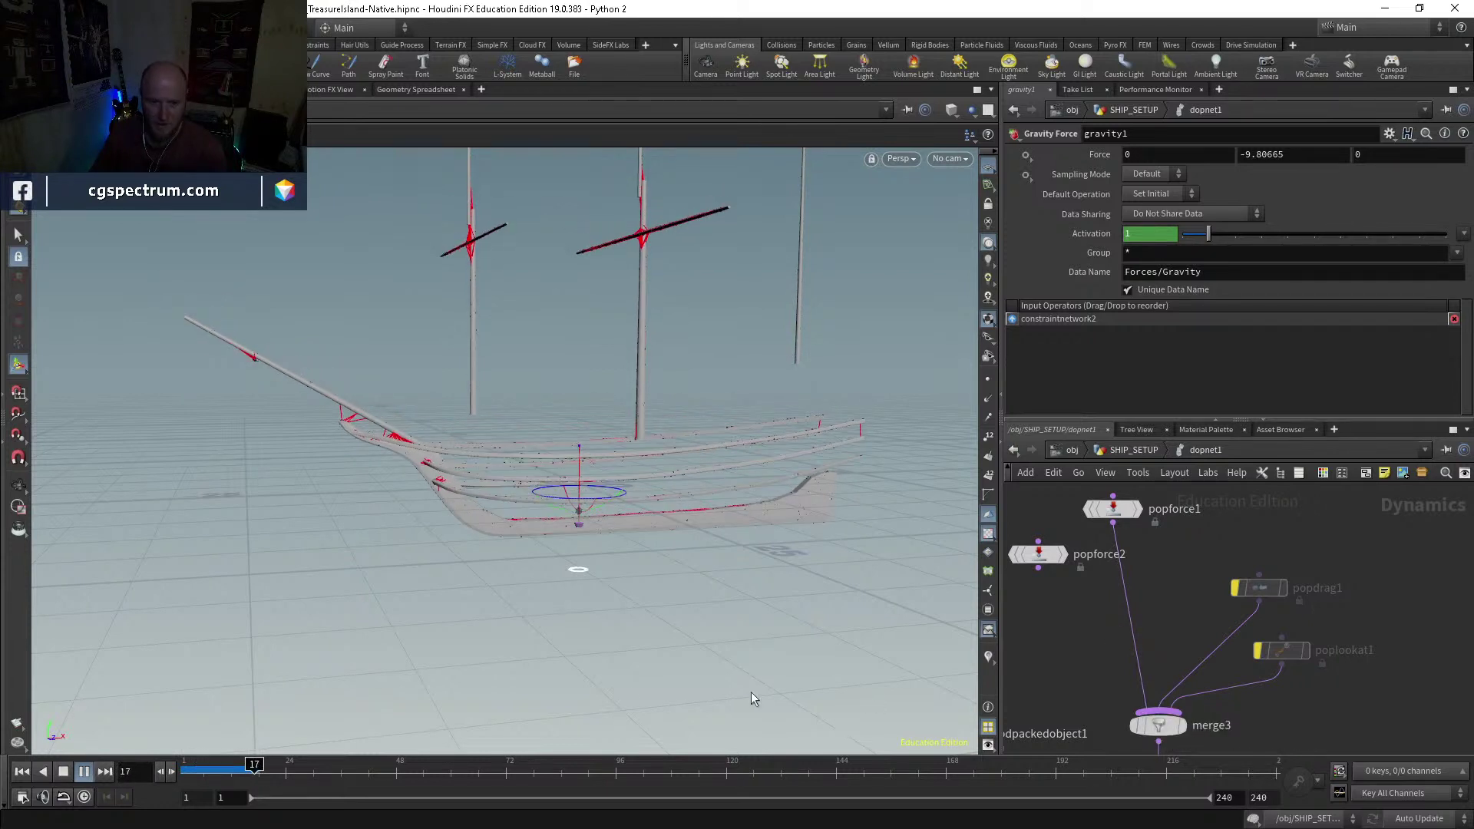
{"action": "left_click", "coordinate": [189, 770]}
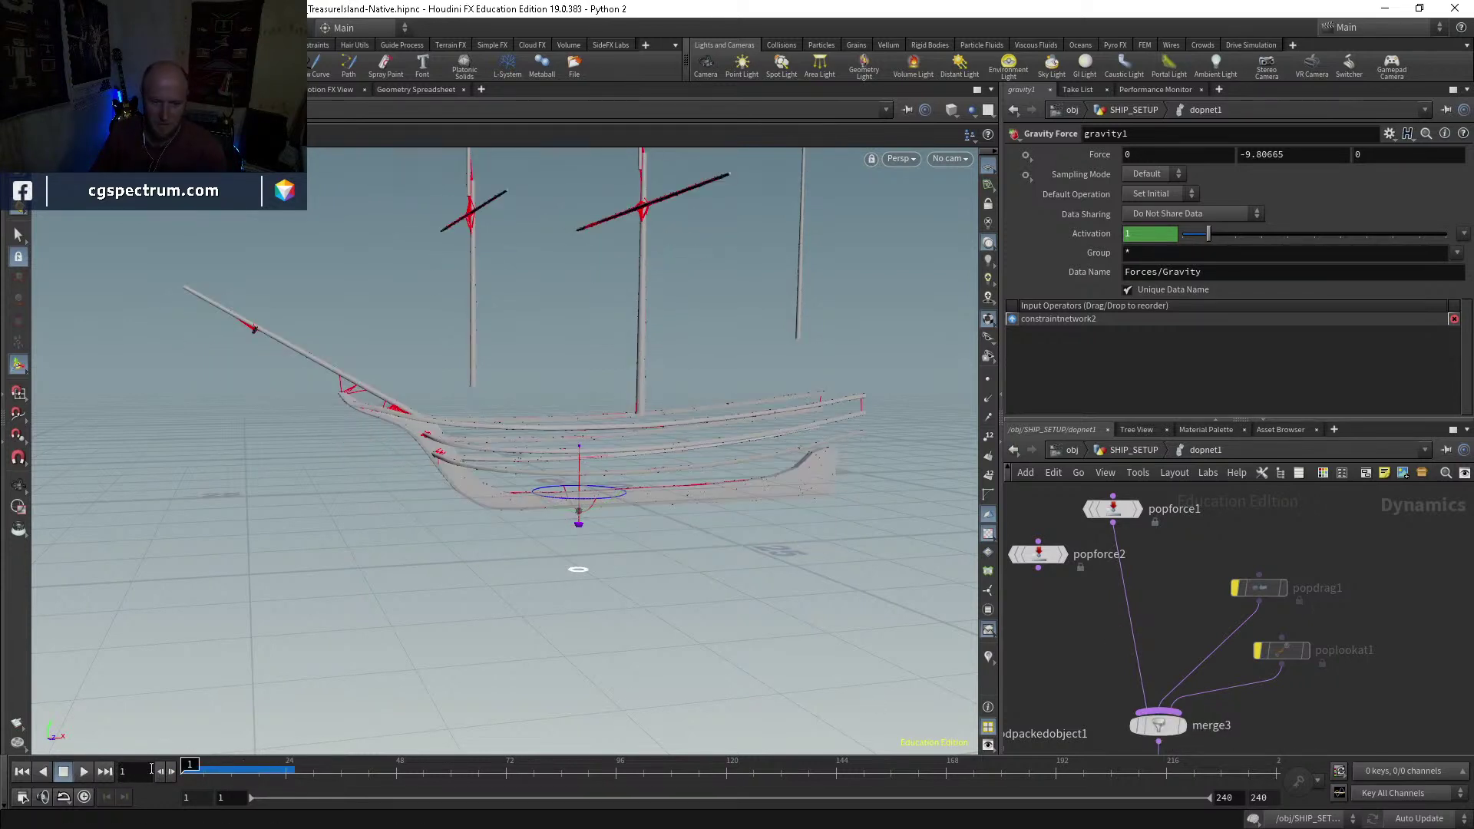
{"action": "middle_click_drag", "start_coordinate": [1186, 582], "coordinate": [1209, 619]}
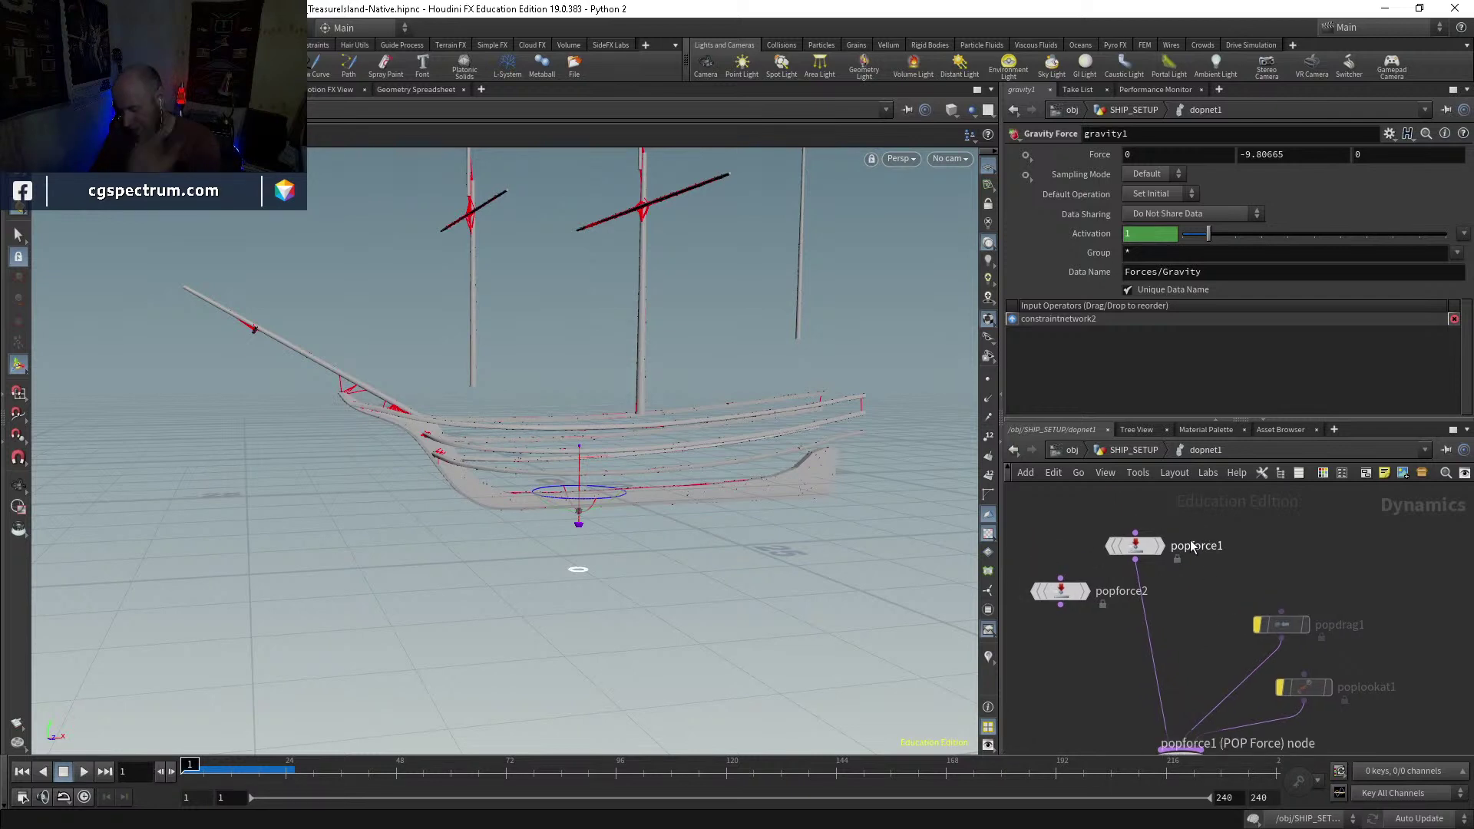
{"action": "key", "text": "Up"}
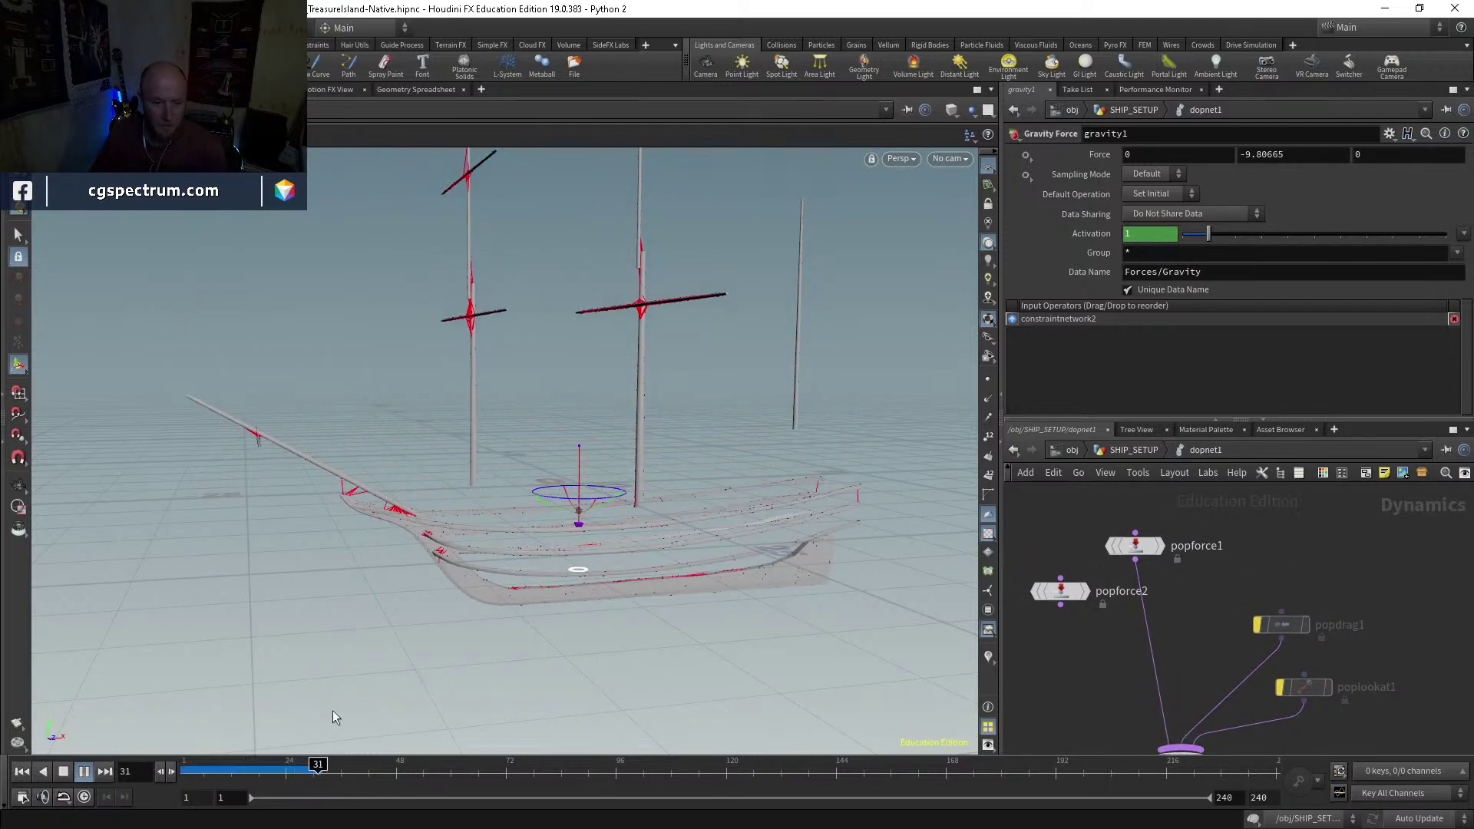
{"action": "left_click_drag", "start_coordinate": [299, 777], "coordinate": [186, 774]}
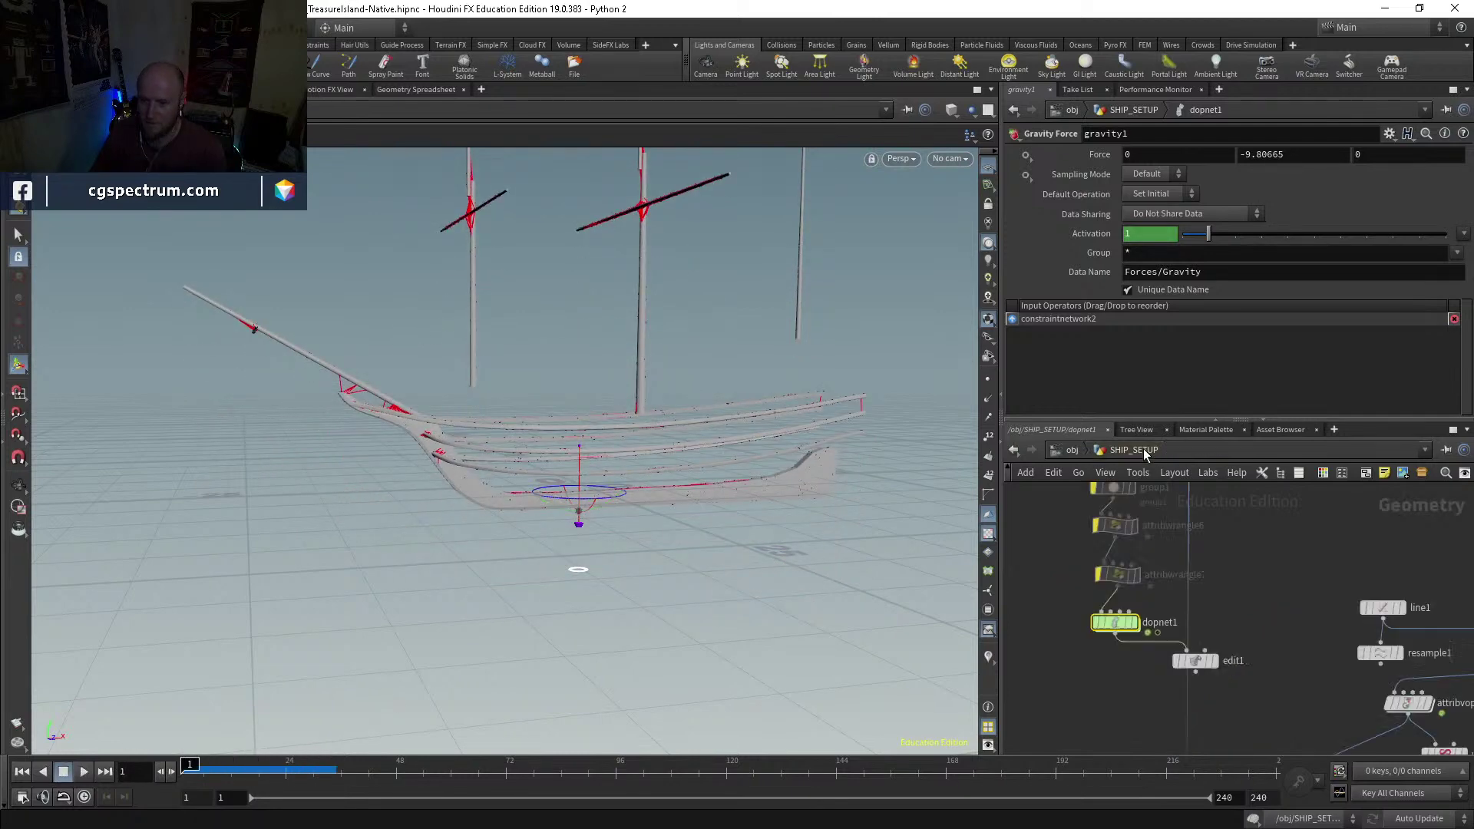
Step: Return to SHIP_SETUP, then select and display assemble7 below merge4
{"action": "left_click", "coordinate": [1144, 451]}
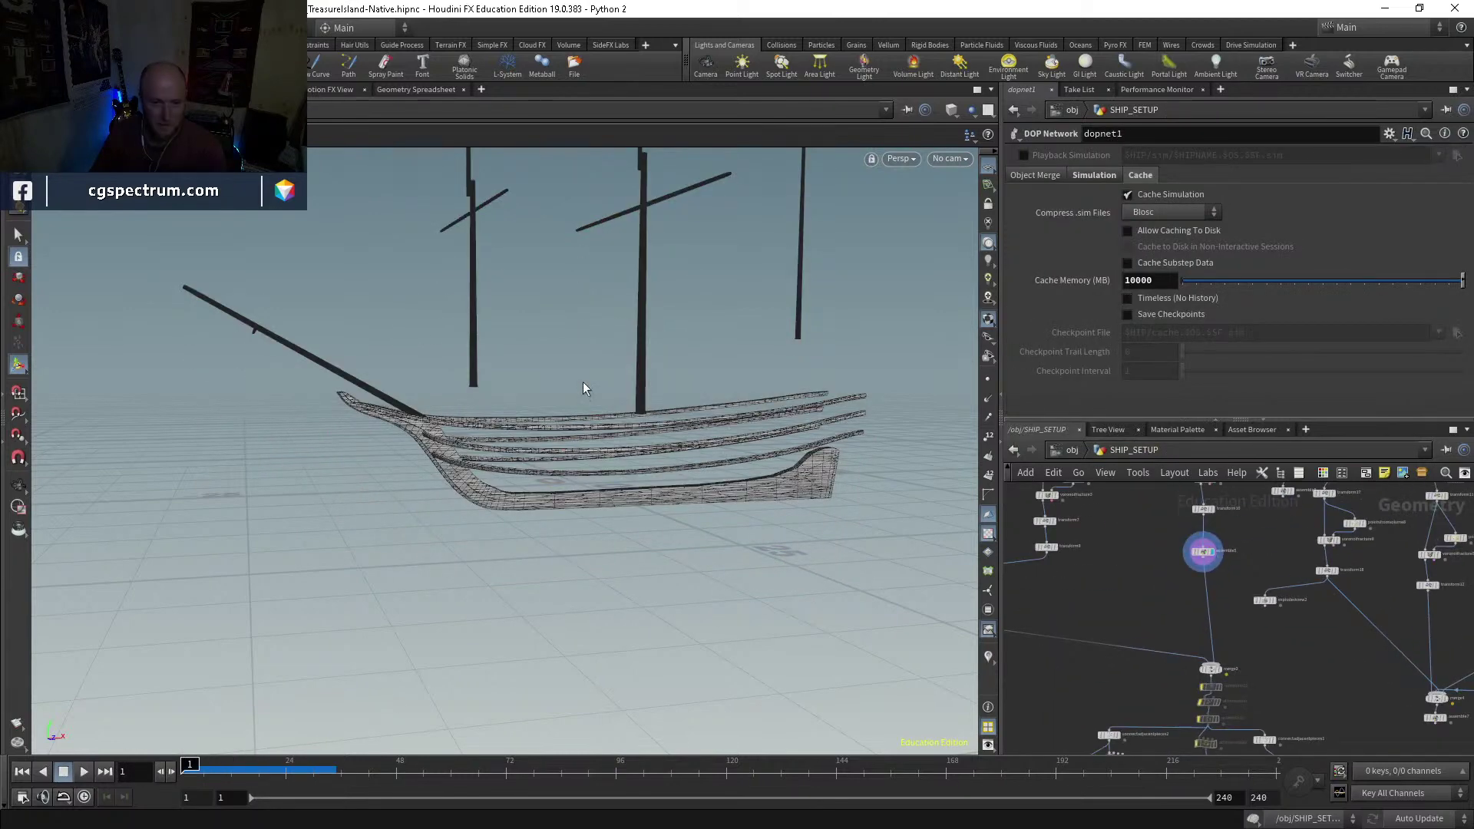
{"action": "scroll", "coordinate": [1221, 647], "scroll_direction": "up", "scroll_amount": 5}
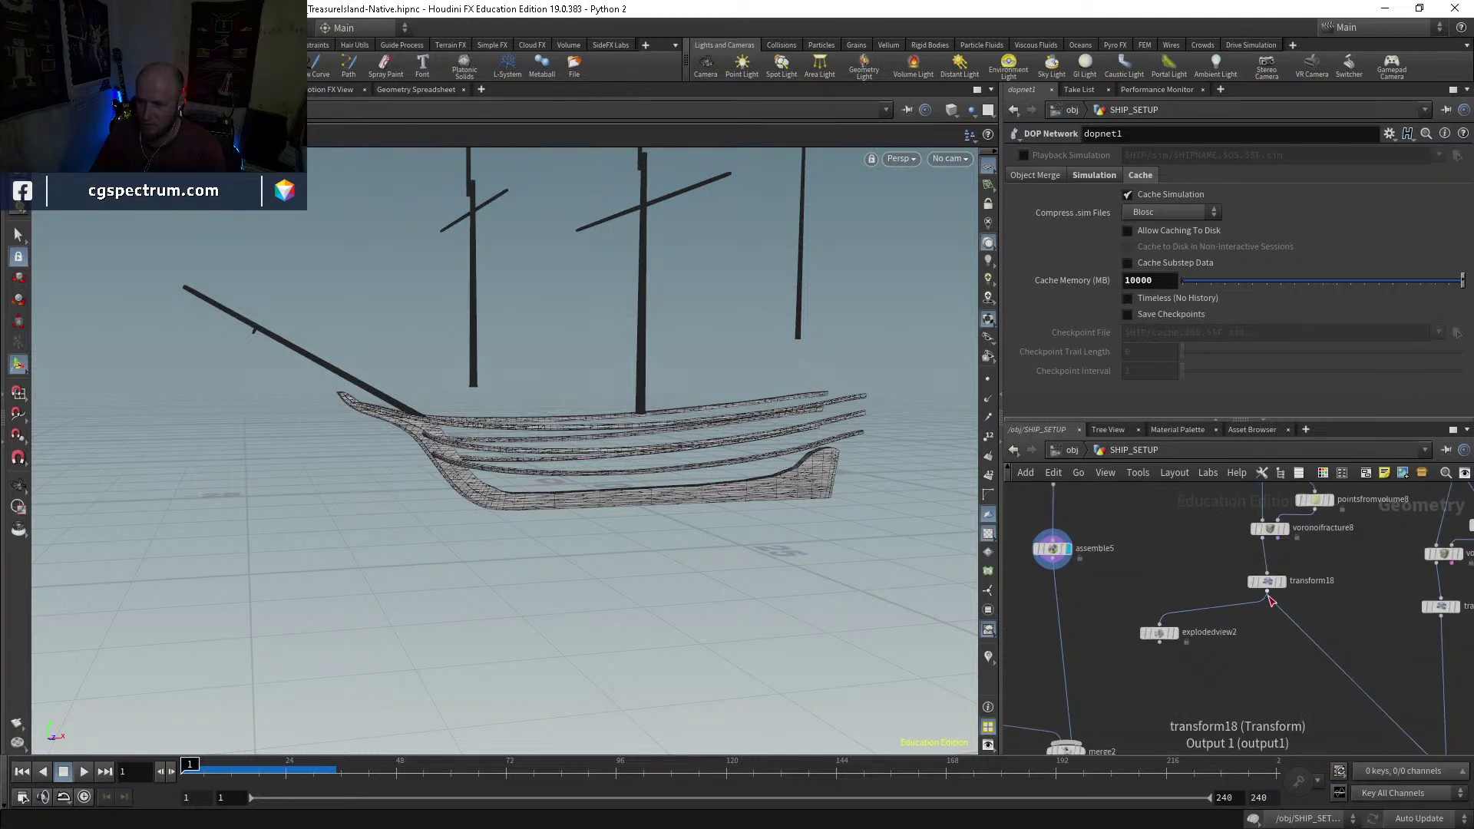
{"action": "middle_click_drag", "start_coordinate": [1284, 583], "coordinate": [1121, 519]}
{"action": "scroll", "coordinate": [1310, 679], "scroll_direction": "up", "scroll_amount": 1}
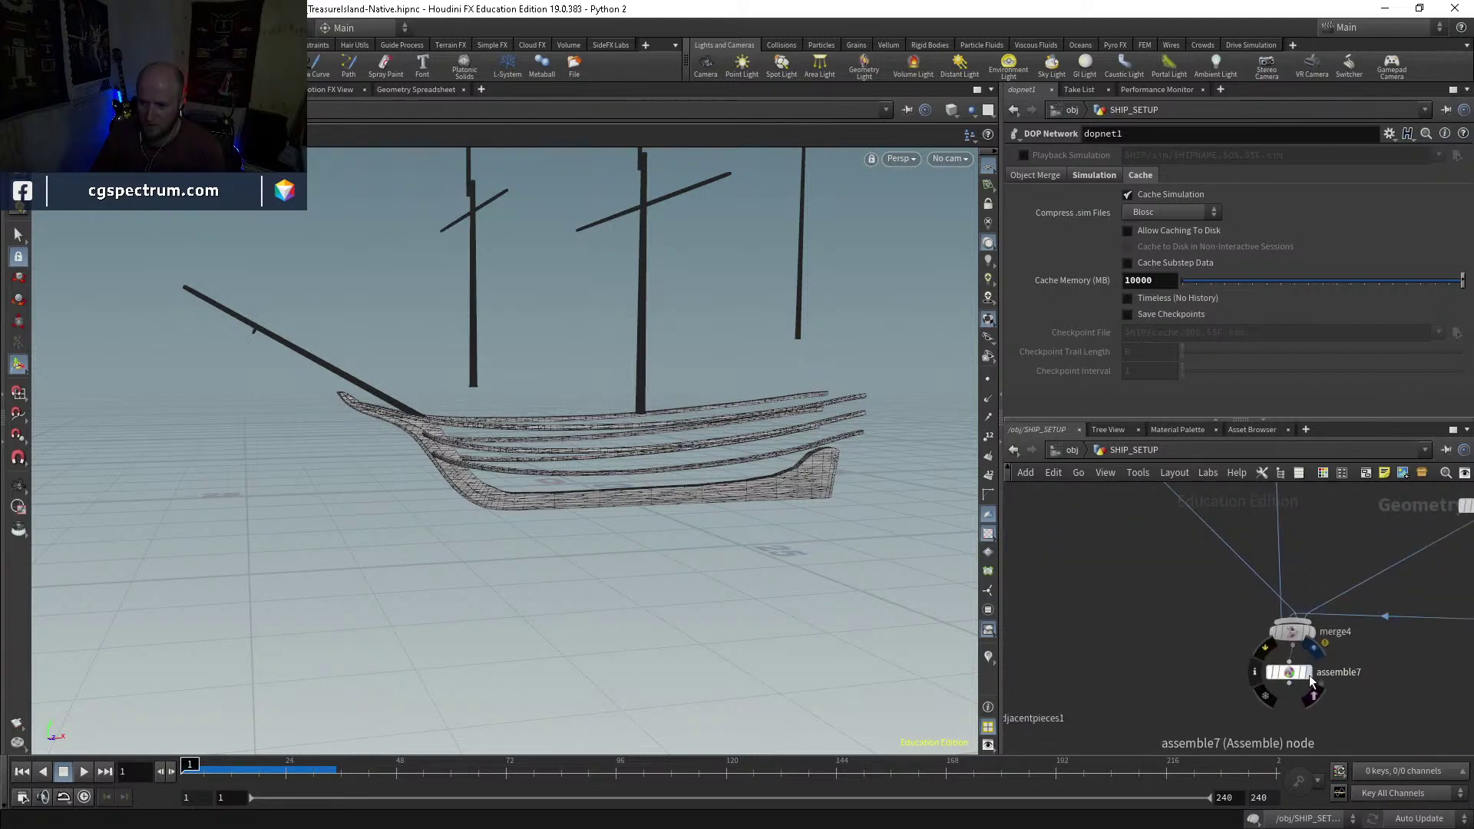
{"action": "left_click", "coordinate": [1308, 672]}
{"action": "left_click", "coordinate": [1291, 673]}
Step: Reconnect assemble7 to merge2 and display the merged ship
{"action": "scroll", "coordinate": [1162, 663], "scroll_direction": "down", "scroll_amount": 3}
{"action": "middle_click_drag", "start_coordinate": [1317, 710], "coordinate": [1470, 694]}
{"action": "scroll", "coordinate": [1294, 607], "scroll_direction": "down", "scroll_amount": 3}
{"action": "middle_click_drag", "start_coordinate": [1294, 607], "coordinate": [1167, 580]}
{"action": "left_click", "coordinate": [1308, 688]}
{"action": "left_click", "coordinate": [1135, 637]}
{"action": "scroll", "coordinate": [1116, 565], "scroll_direction": "up", "scroll_amount": 3}
{"action": "left_click", "coordinate": [1151, 566]}
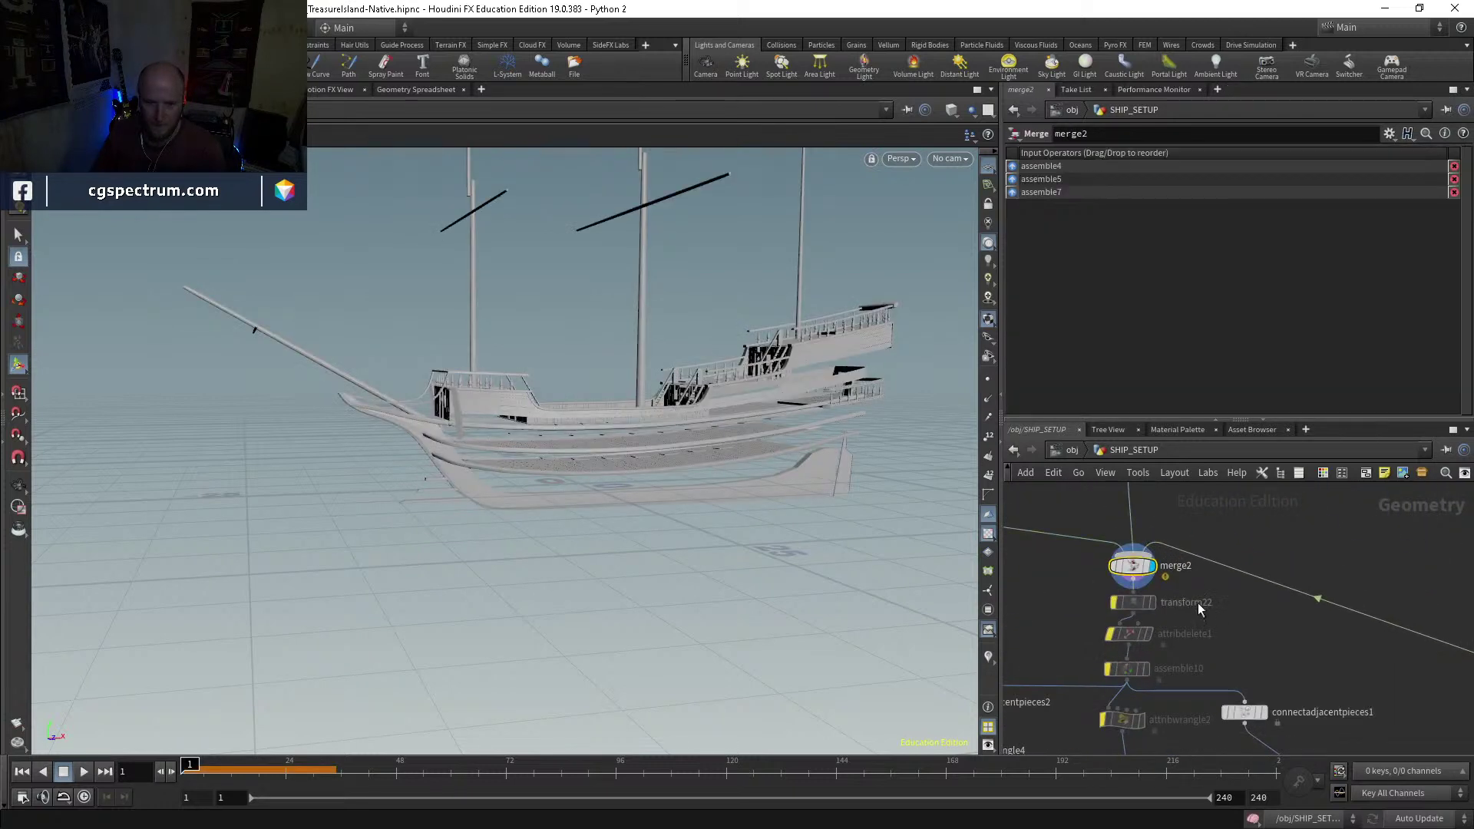
Step: Inspect the assemble2 node's information and clear its Transfer Attributes setting
{"action": "scroll", "coordinate": [1178, 593], "scroll_direction": "down", "scroll_amount": 5}
{"action": "middle_click_drag", "start_coordinate": [1216, 697], "coordinate": [1260, 562]}
{"action": "middle_click_drag", "start_coordinate": [1149, 605], "coordinate": [1133, 752]}
{"action": "left_click", "coordinate": [1164, 571]}
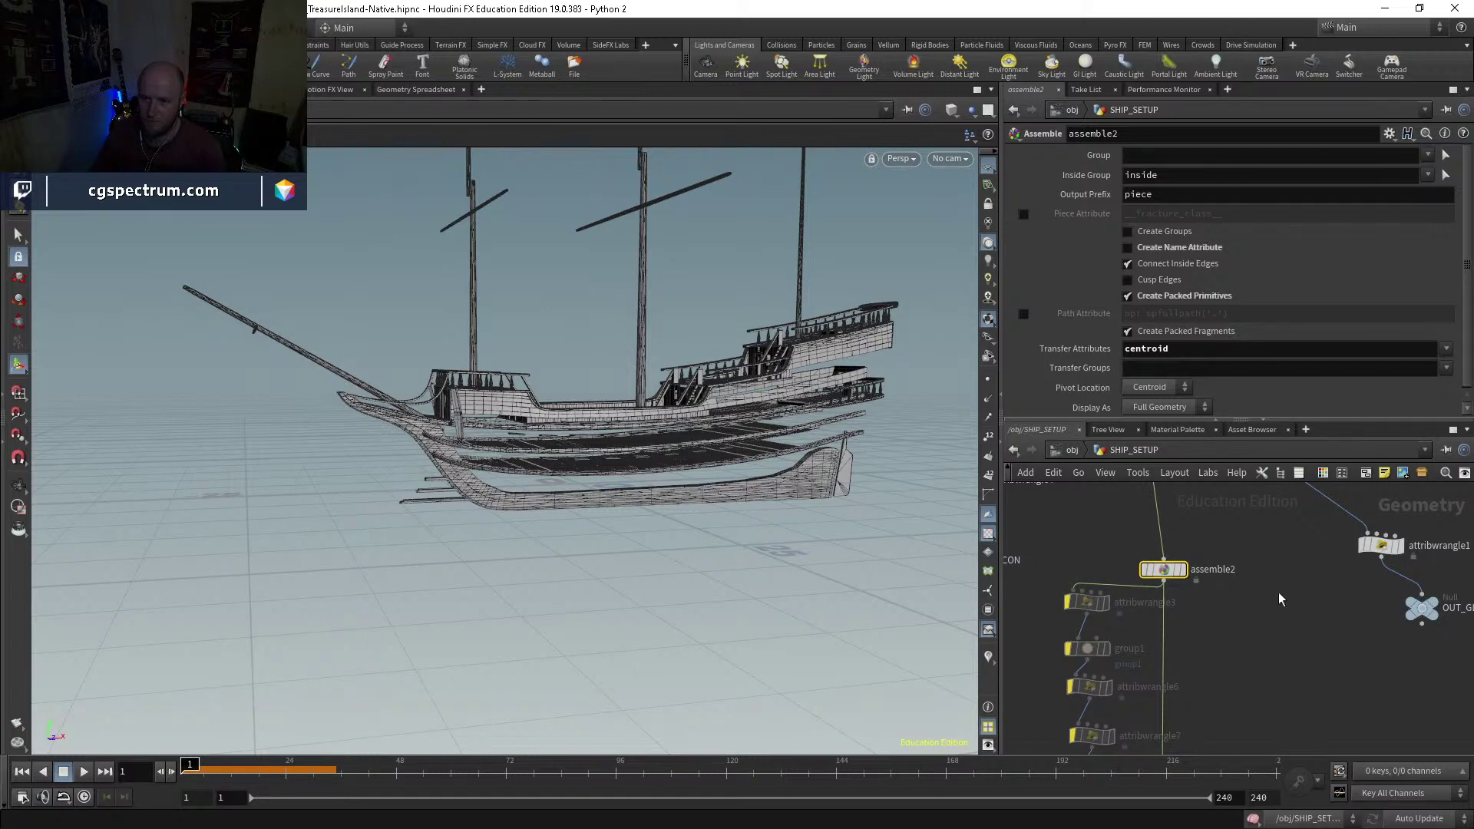
{"action": "middle_click", "coordinate": [1164, 574]}
{"action": "middle_click_drag", "start_coordinate": [1210, 526], "coordinate": [1201, 647]}
{"action": "middle_click", "coordinate": [1137, 569]}
{"action": "double_click", "coordinate": [1187, 353]}
{"action": "key", "text": "BackSpace"}
{"action": "key", "text": "Return"}
Step: Open dopnet1, play the simulation with the assemble7 pieces included, and rewind to the start
{"action": "middle_click_drag", "start_coordinate": [1280, 709], "coordinate": [1299, 526]}
{"action": "middle_click_drag", "start_coordinate": [1175, 665], "coordinate": [1168, 592]}
{"action": "scroll", "coordinate": [1129, 651], "scroll_direction": "up", "scroll_amount": 2}
{"action": "double_click", "coordinate": [1082, 651]}
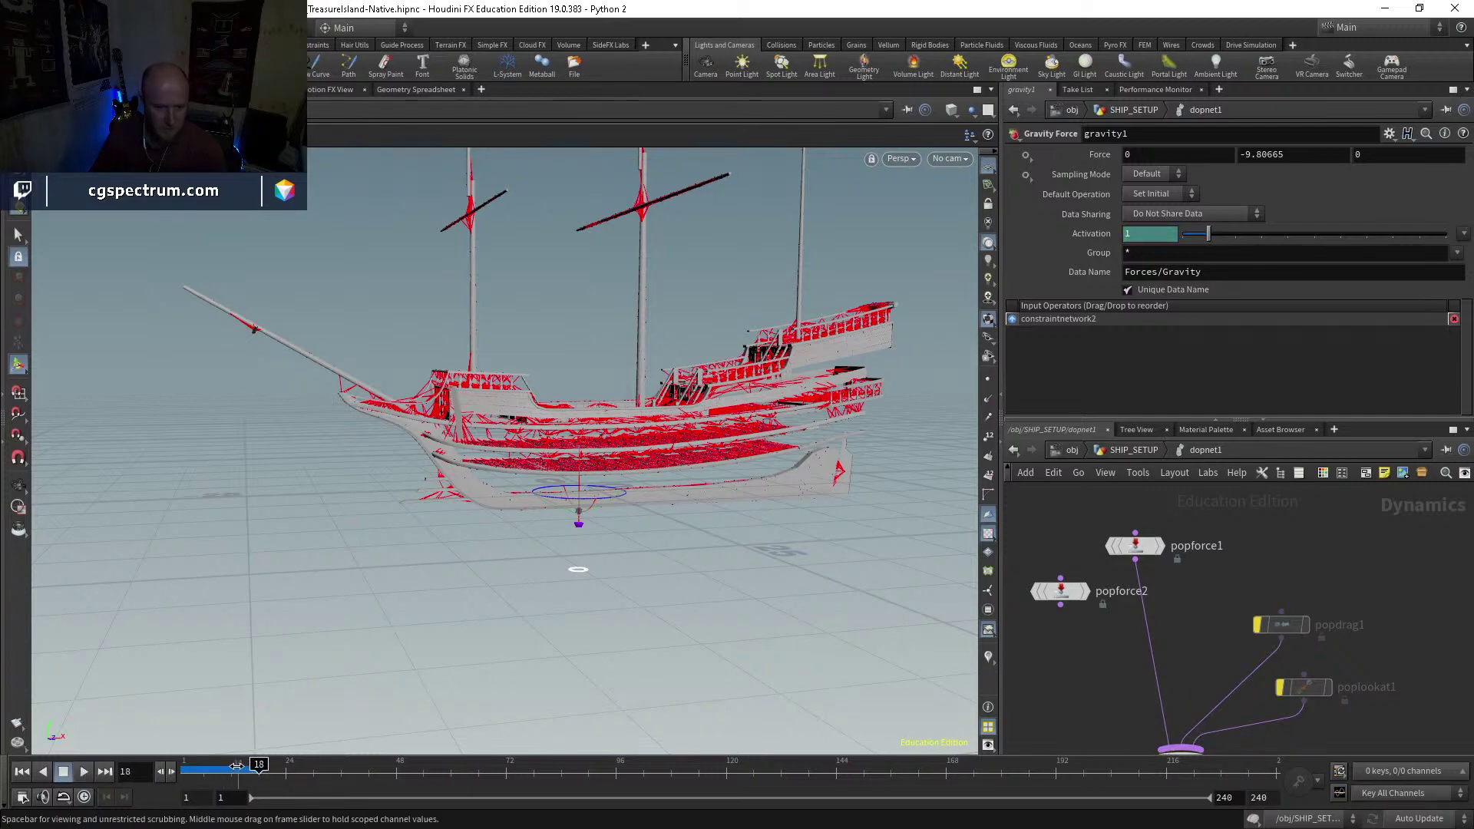
{"action": "left_click_drag", "start_coordinate": [170, 768], "coordinate": [167, 768]}
Step: In SHIP_SETUP, wire assemble7 directly into the chain below merge2, bypassing the merged masts and hull frame
{"action": "left_click", "coordinate": [1134, 450]}
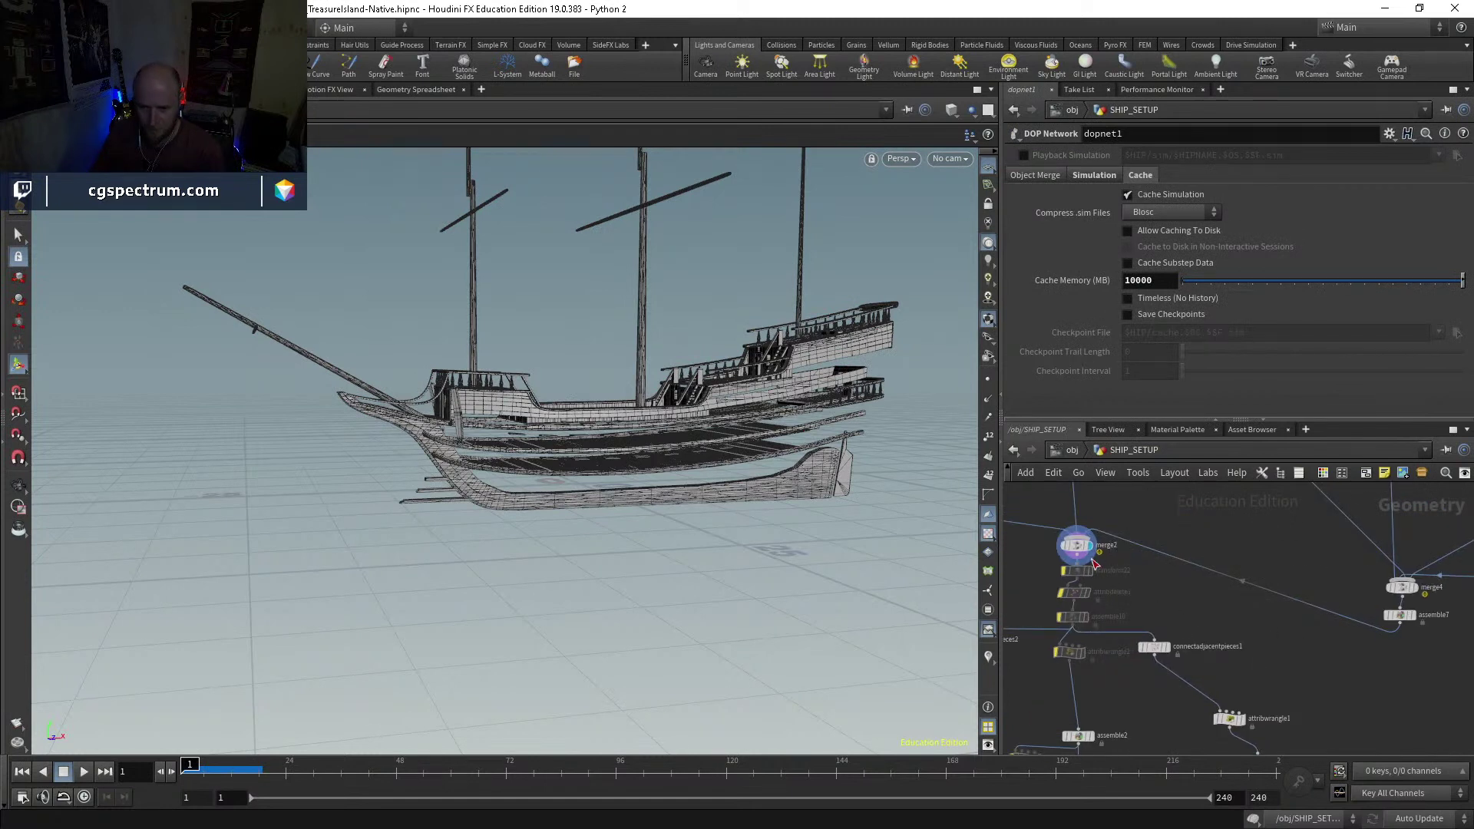
{"action": "left_click", "coordinate": [1088, 568]}
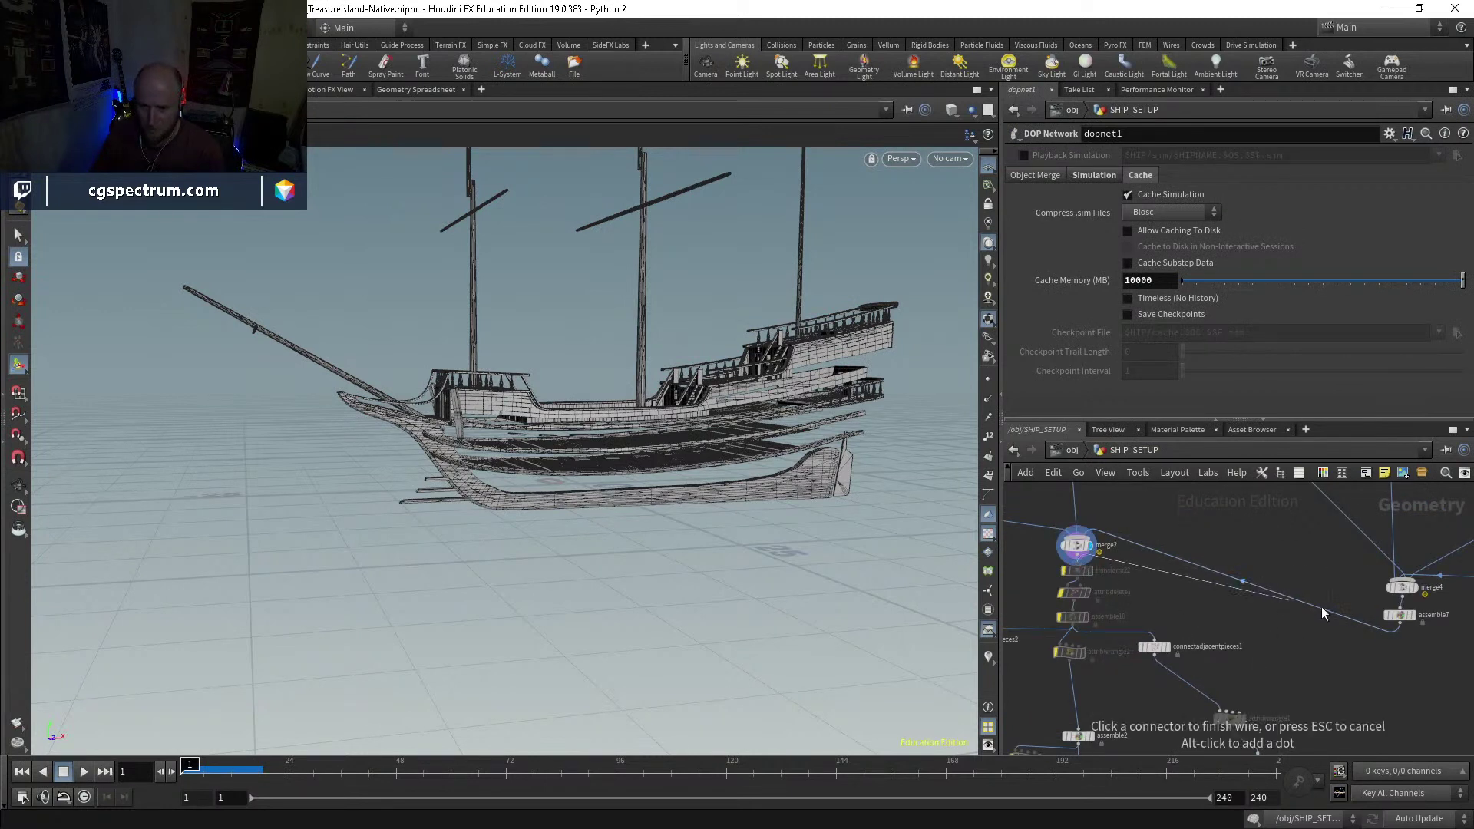
{"action": "left_click", "coordinate": [1229, 636]}
Step: Open dopnet1, play the simulation of only the assemble7 interior pieces, and rewind to frame 1
{"action": "middle_click_drag", "start_coordinate": [1111, 701], "coordinate": [1147, 550]}
{"action": "middle_click_drag", "start_coordinate": [1069, 730], "coordinate": [1081, 662]}
{"action": "scroll", "coordinate": [1080, 663], "scroll_direction": "up", "scroll_amount": 3}
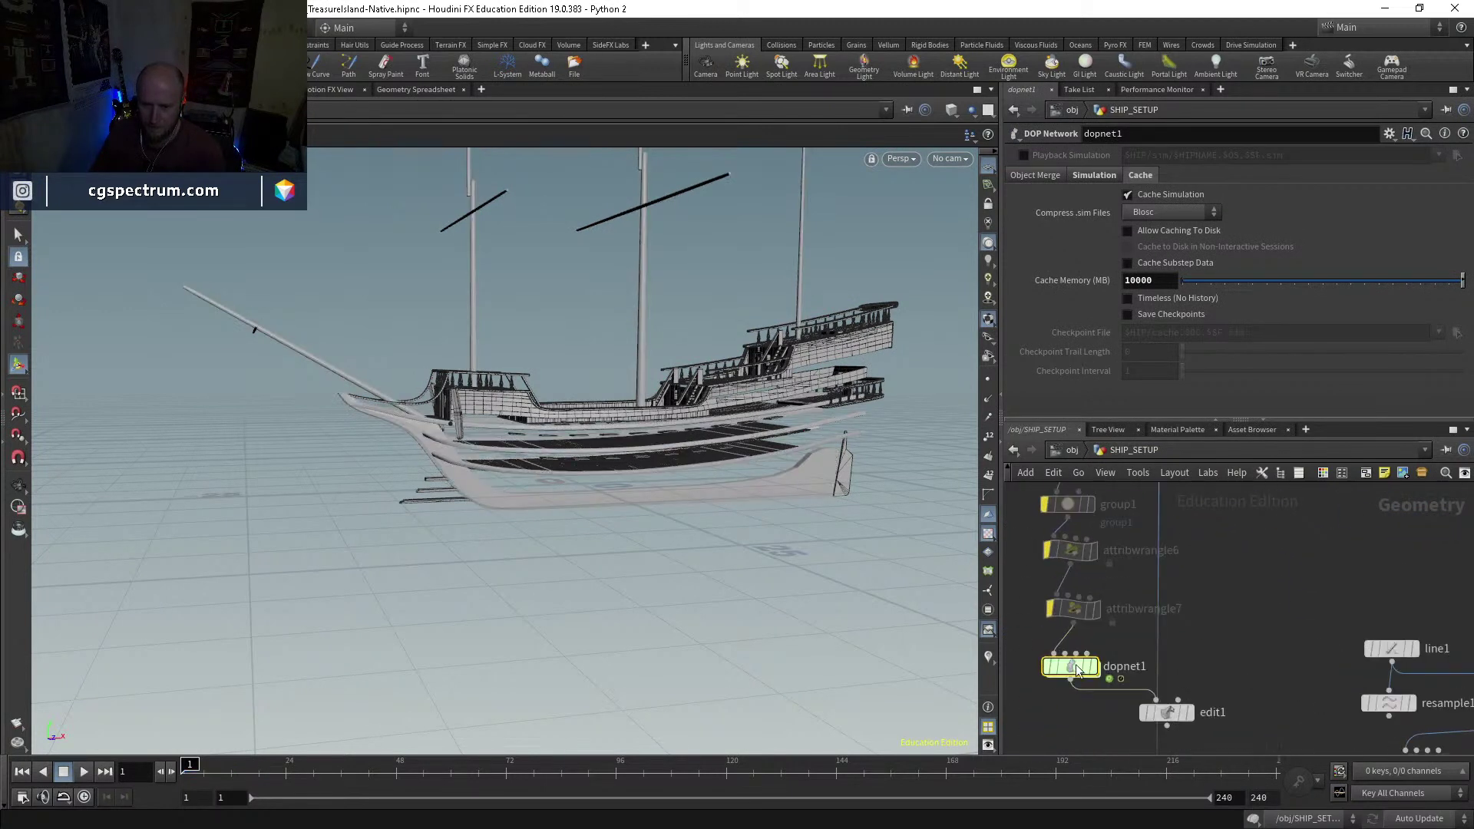
{"action": "double_click", "coordinate": [1083, 665]}
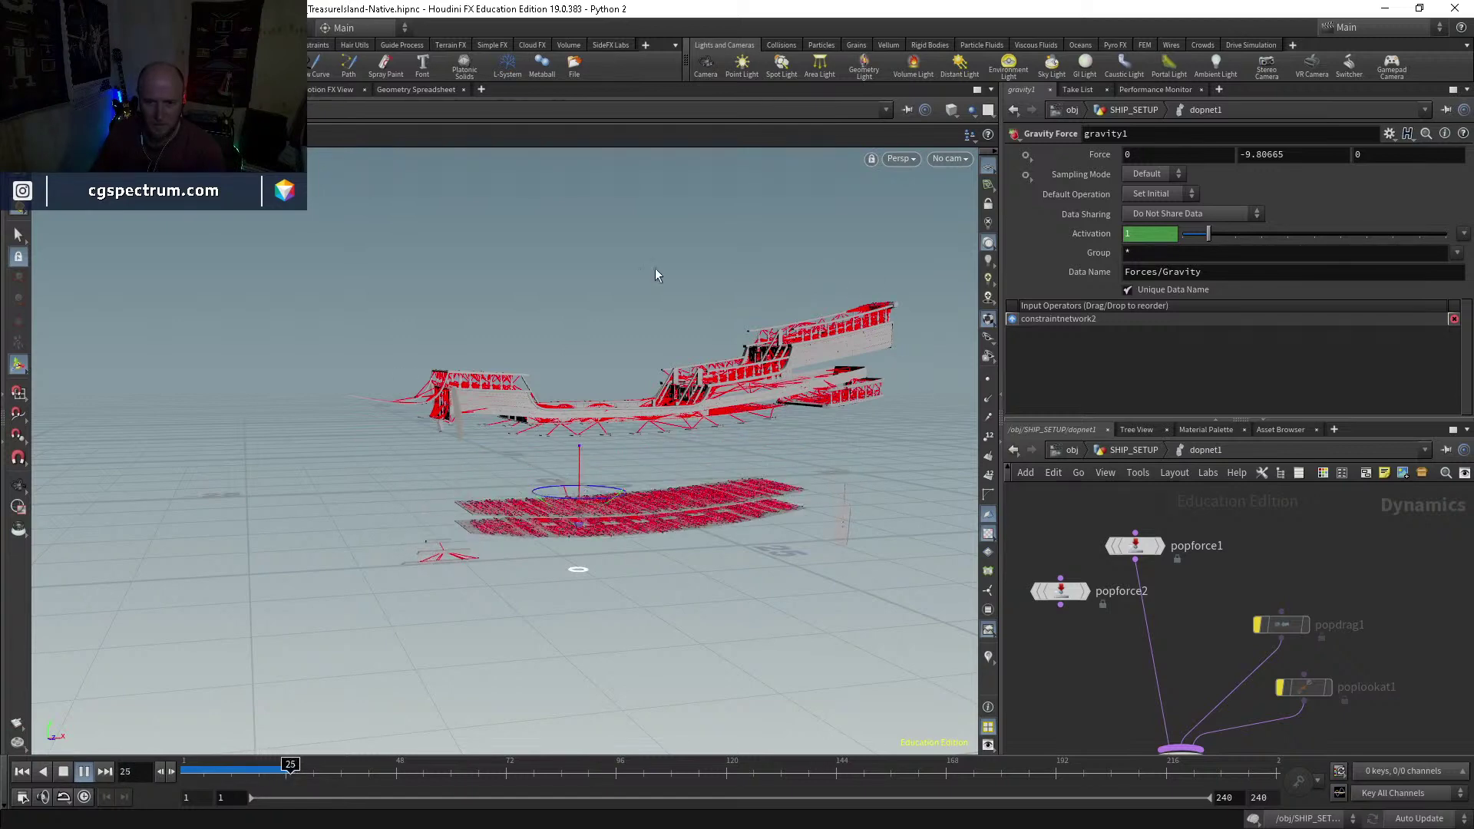
{"action": "left_click_drag", "start_coordinate": [285, 770], "coordinate": [183, 770]}
Step: In SHIP_SETUP, move merge4 aside and wire transform18 directly into assemble7 to isolate the deck planks
{"action": "left_click", "coordinate": [1135, 451]}
{"action": "middle_click_drag", "start_coordinate": [1284, 580], "coordinate": [1142, 768]}
{"action": "scroll", "coordinate": [1245, 650], "scroll_direction": "down", "scroll_amount": 4}
{"action": "middle_click_drag", "start_coordinate": [1267, 692], "coordinate": [1180, 732]}
{"action": "middle_click_drag", "start_coordinate": [1146, 516], "coordinate": [1148, 574]}
{"action": "scroll", "coordinate": [1256, 691], "scroll_direction": "up", "scroll_amount": 3}
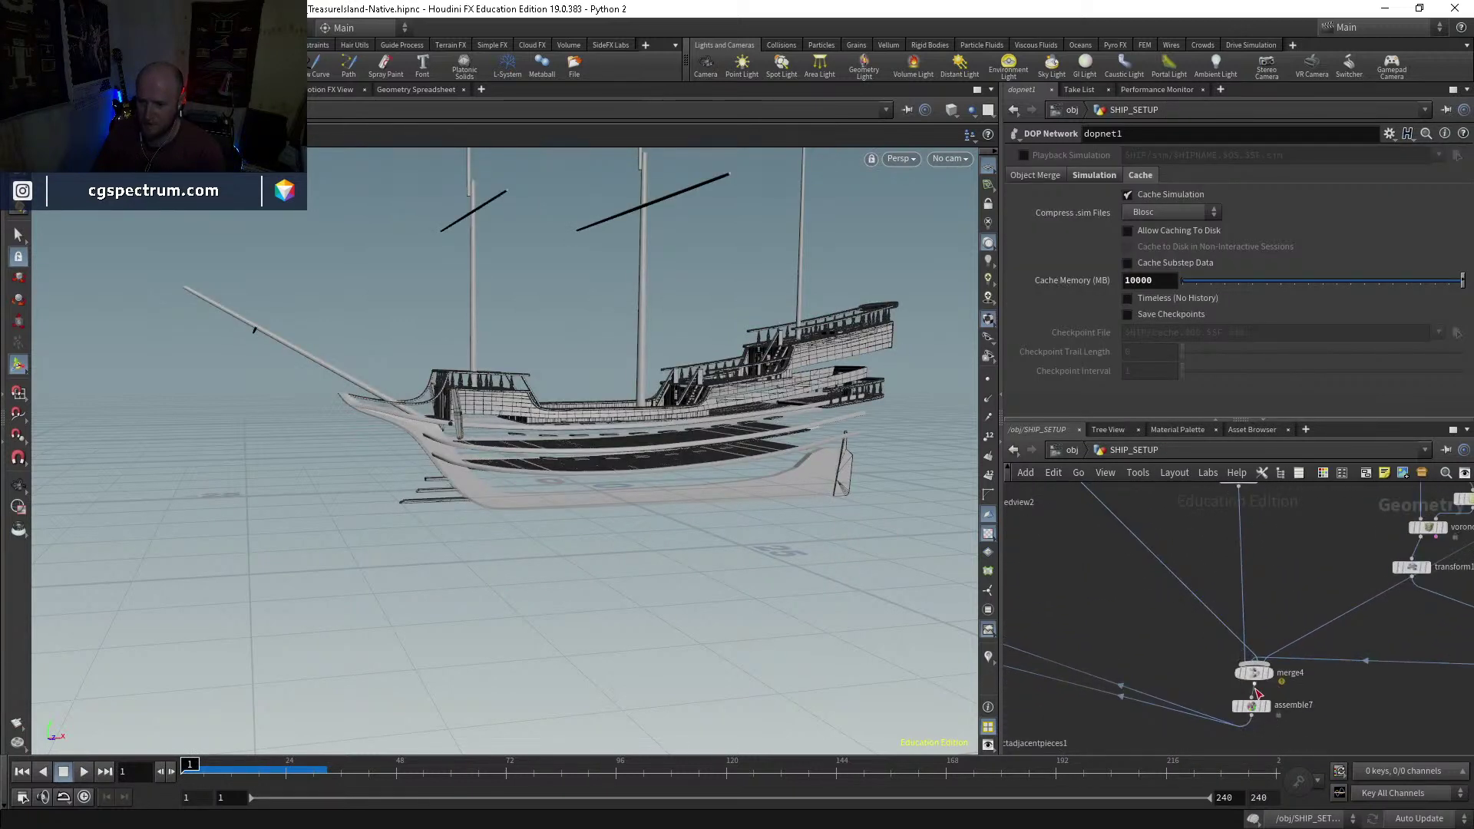
{"action": "left_click_drag", "start_coordinate": [1259, 671], "coordinate": [1272, 651]}
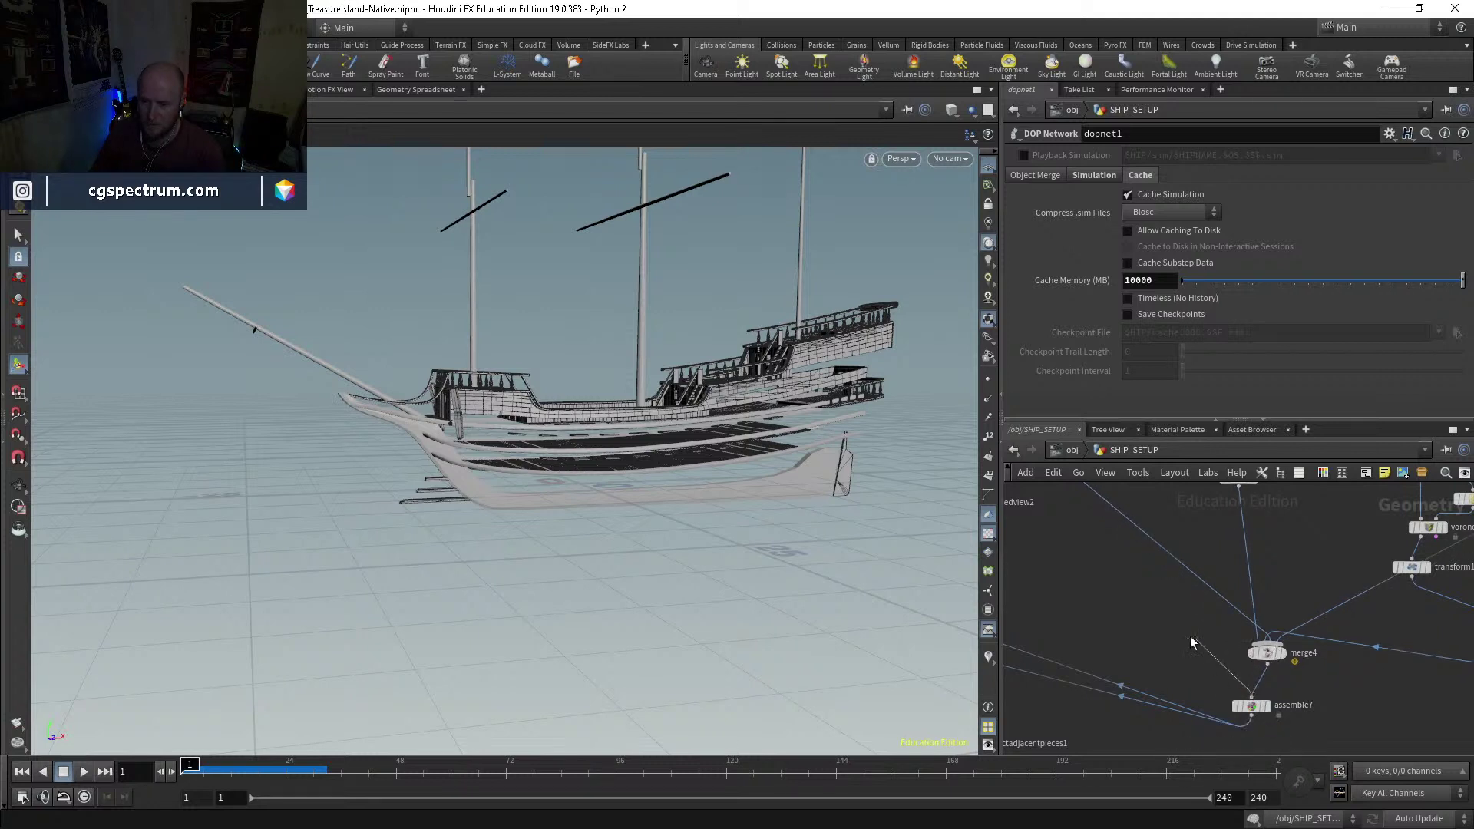
{"action": "middle_click_drag", "start_coordinate": [1132, 529], "coordinate": [1197, 650]}
Step: Open dopnet1 and play the simulation of the isolated deck planks, returning to frame 1
{"action": "middle_click_drag", "start_coordinate": [1158, 743], "coordinate": [1232, 487]}
{"action": "middle_click_drag", "start_coordinate": [1179, 648], "coordinate": [1197, 582]}
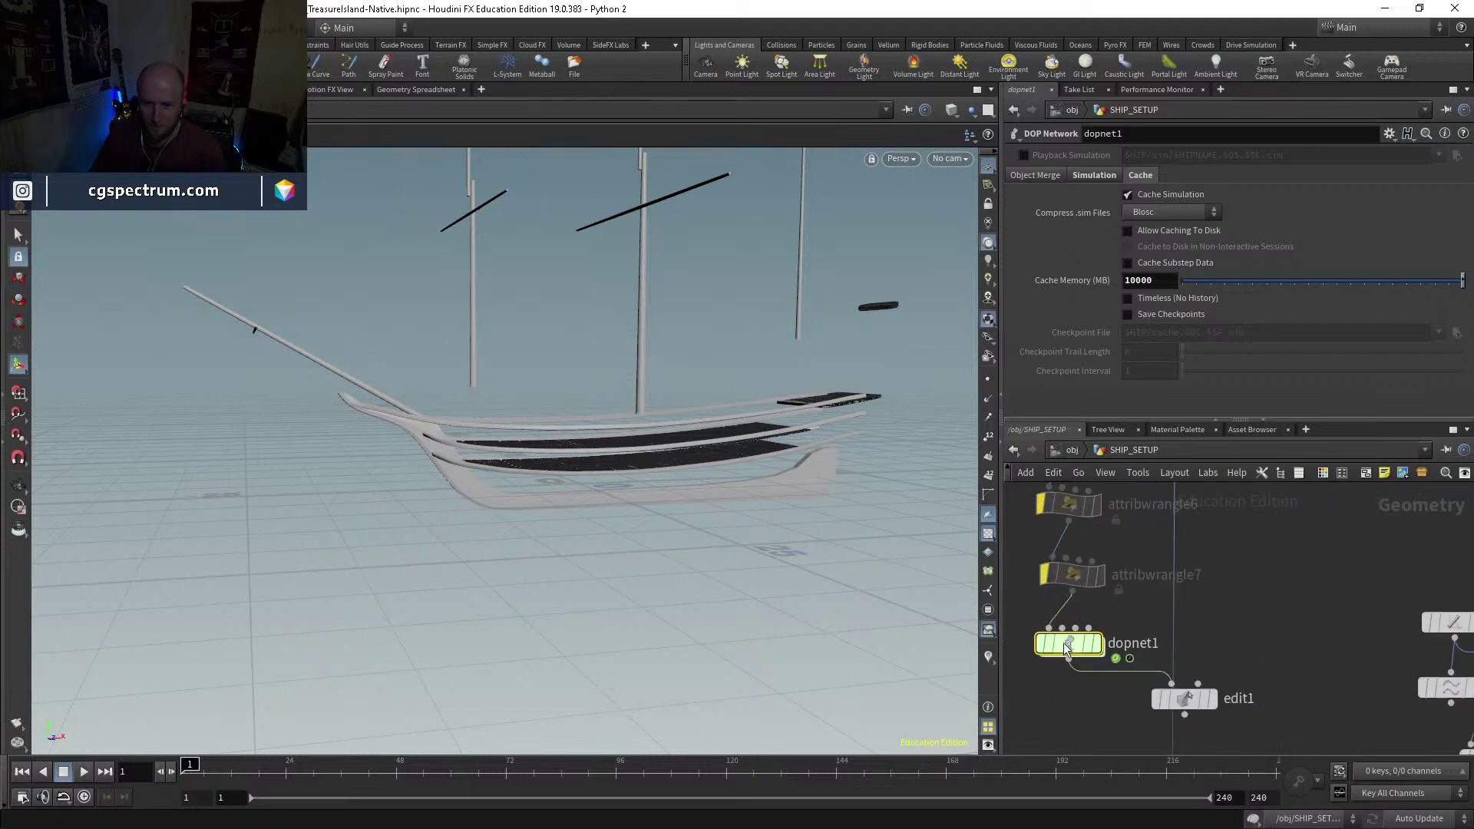
{"action": "double_click", "coordinate": [1065, 641]}
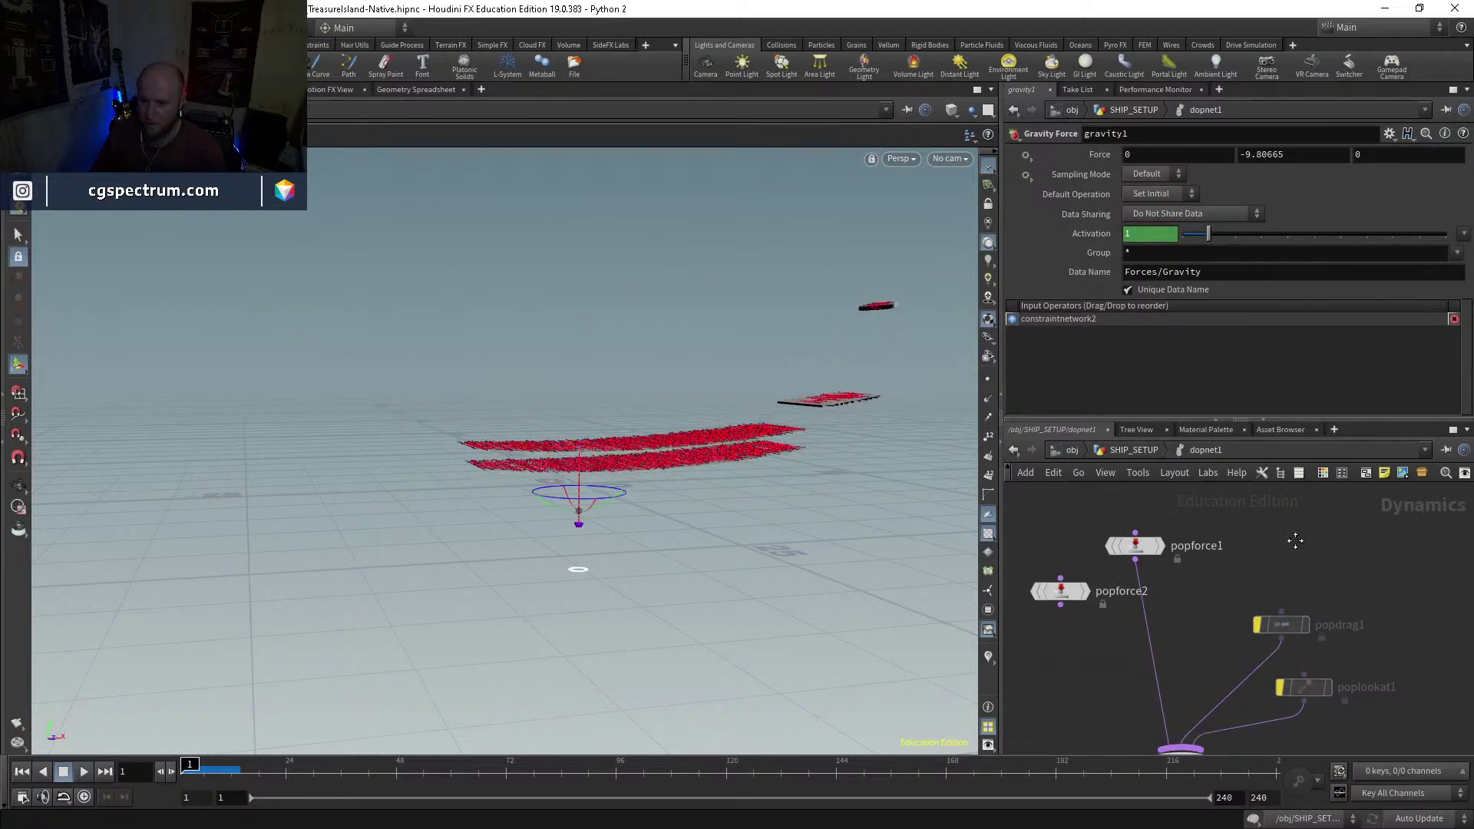
Step: In SHIP_SETUP, duplicate assemble7 and insert the copy on the wire between transform18 and assemble7
{"action": "left_click", "coordinate": [1134, 449]}
{"action": "scroll", "coordinate": [1263, 623], "scroll_direction": "down", "scroll_amount": 3}
{"action": "middle_click_drag", "start_coordinate": [1298, 585], "coordinate": [1186, 704]}
{"action": "middle_click_drag", "start_coordinate": [1249, 530], "coordinate": [1224, 640]}
{"action": "scroll", "coordinate": [1254, 669], "scroll_direction": "up", "scroll_amount": 3}
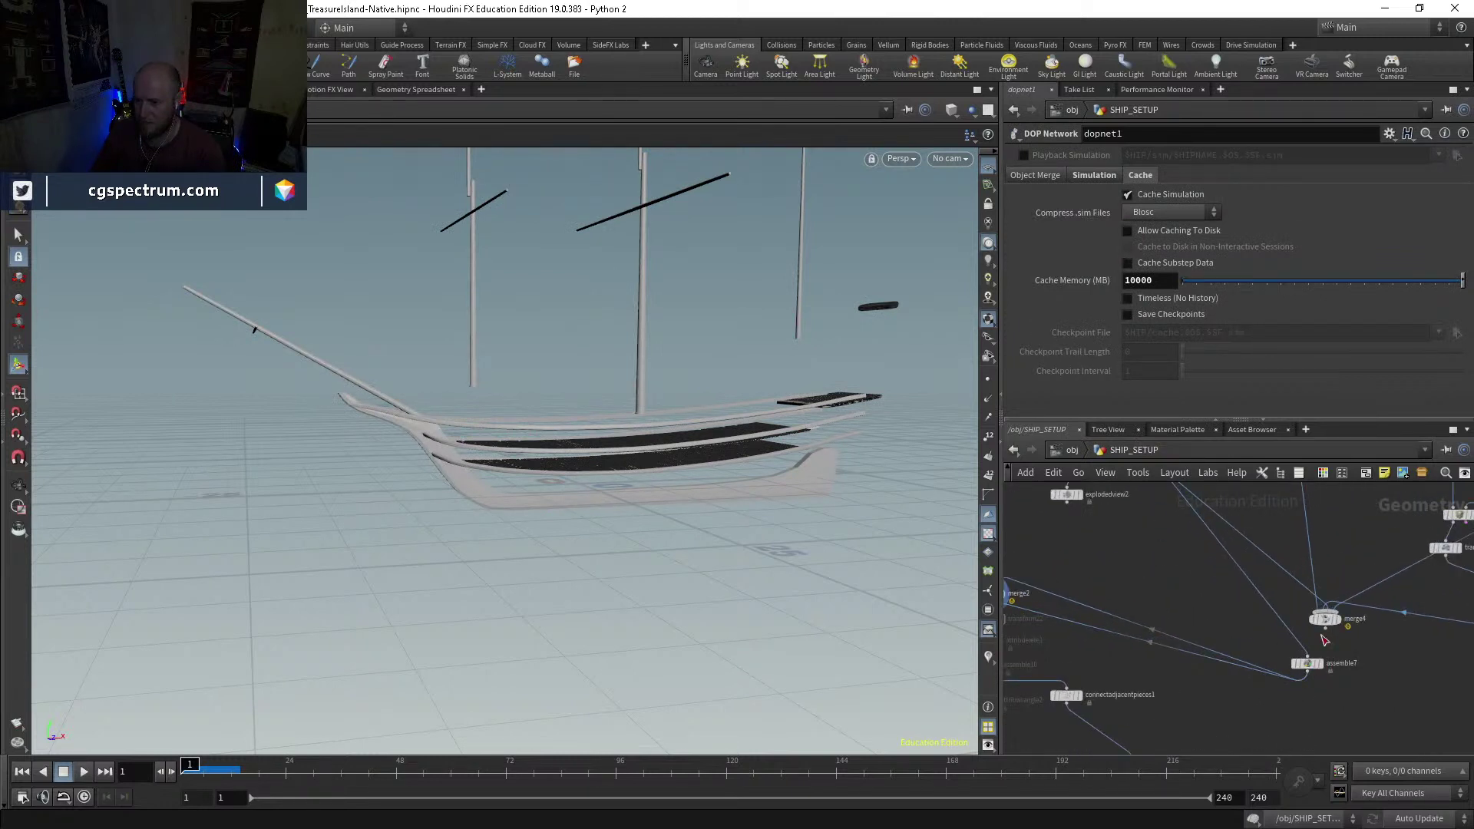
{"action": "left_click", "coordinate": [1309, 665]}
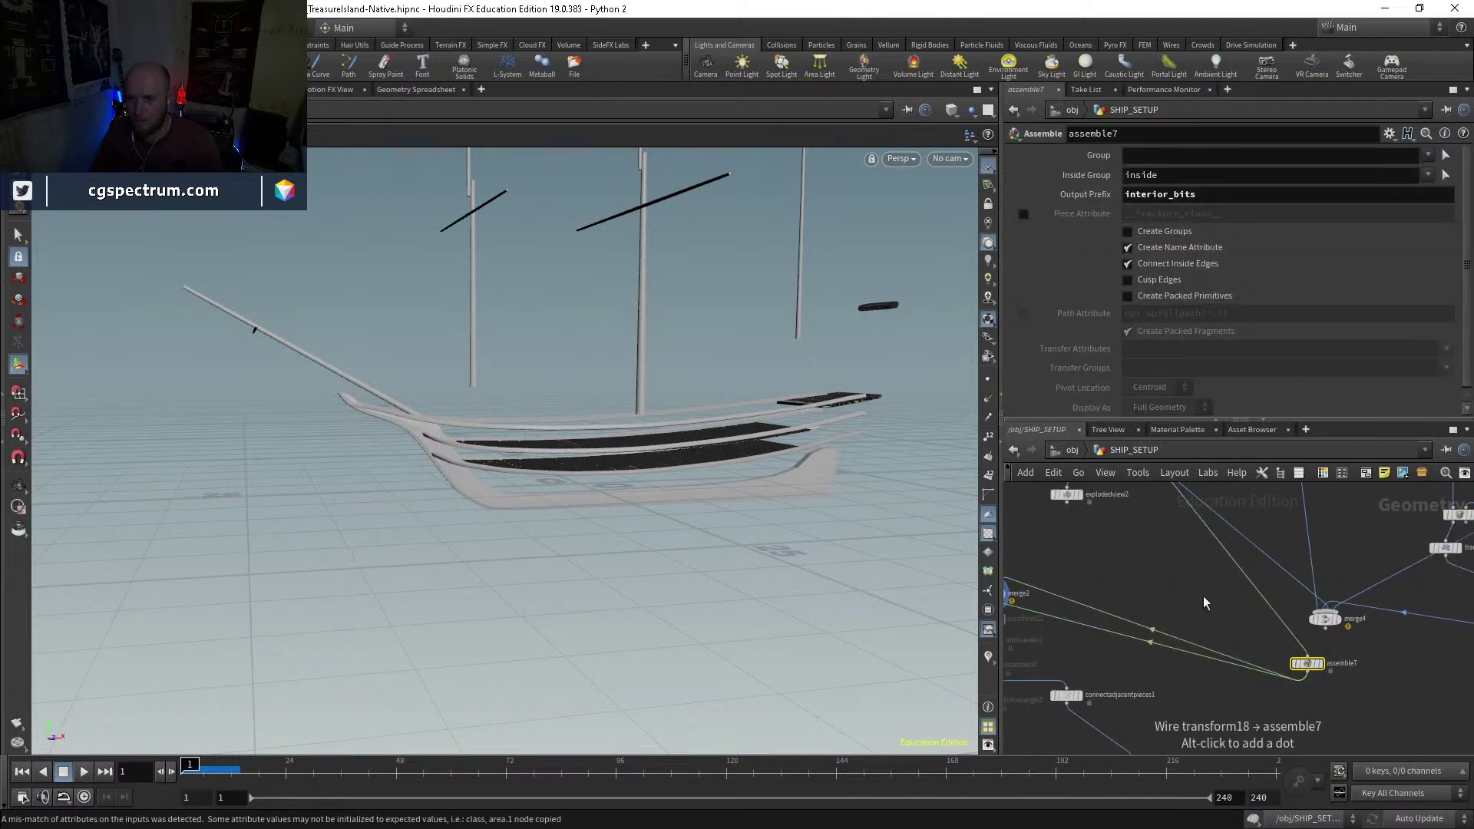
{"action": "middle_click_drag", "start_coordinate": [1211, 560], "coordinate": [1188, 601]}
{"action": "left_click", "coordinate": [1178, 605]}
{"action": "key", "text": "ctrl+v"}
{"action": "left_click_drag", "start_coordinate": [1176, 606], "coordinate": [1201, 599]}
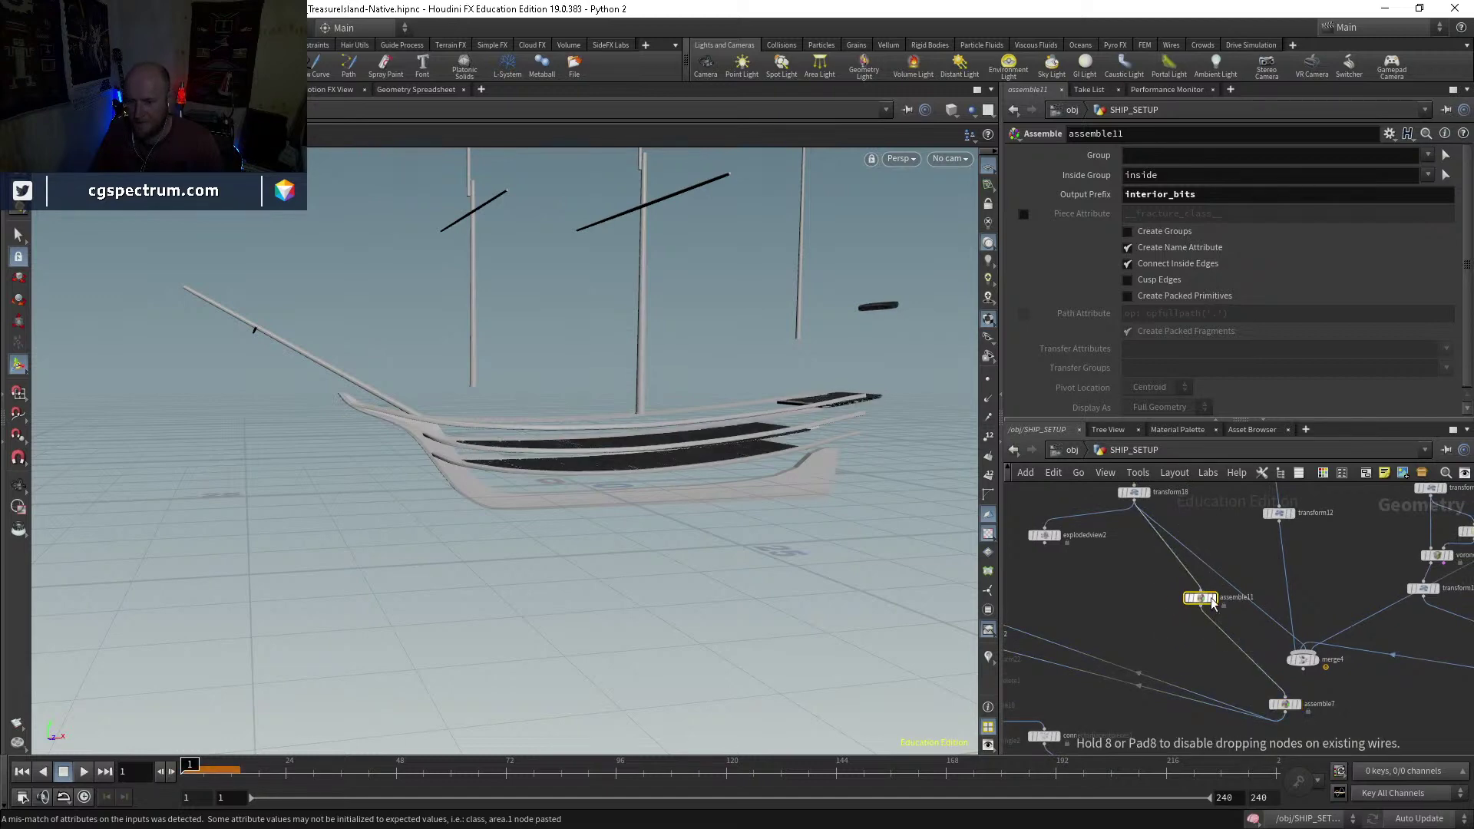
Step: Display assemble11 and set its Output Prefix to planksA
{"action": "scroll", "coordinate": [1209, 596], "scroll_direction": "up", "scroll_amount": 3}
{"action": "left_click", "coordinate": [1216, 600]}
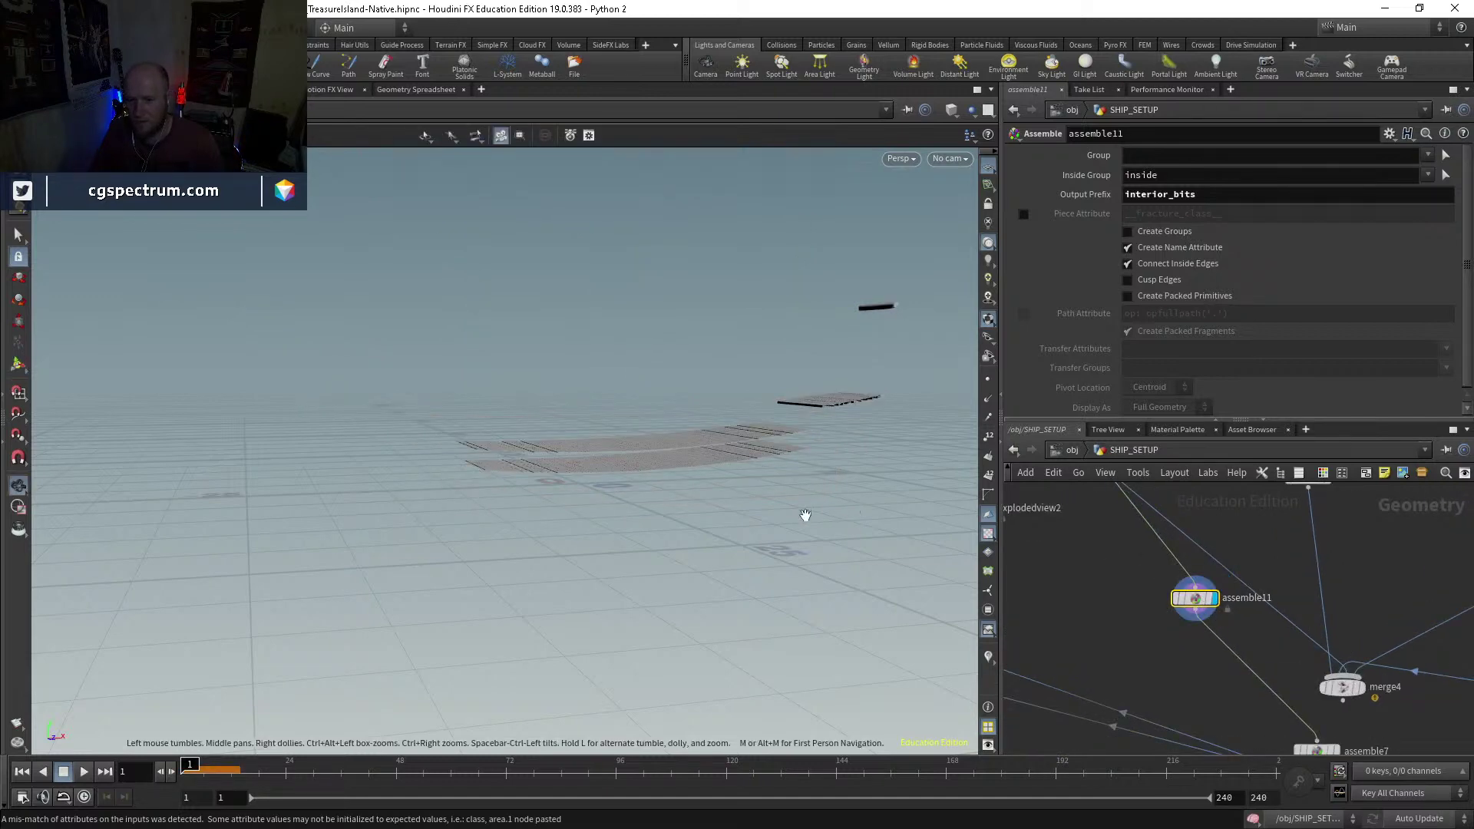
{"action": "left_click_drag", "start_coordinate": [819, 516], "coordinate": [815, 570], "text": "alt"}
{"action": "double_click", "coordinate": [1208, 195]}
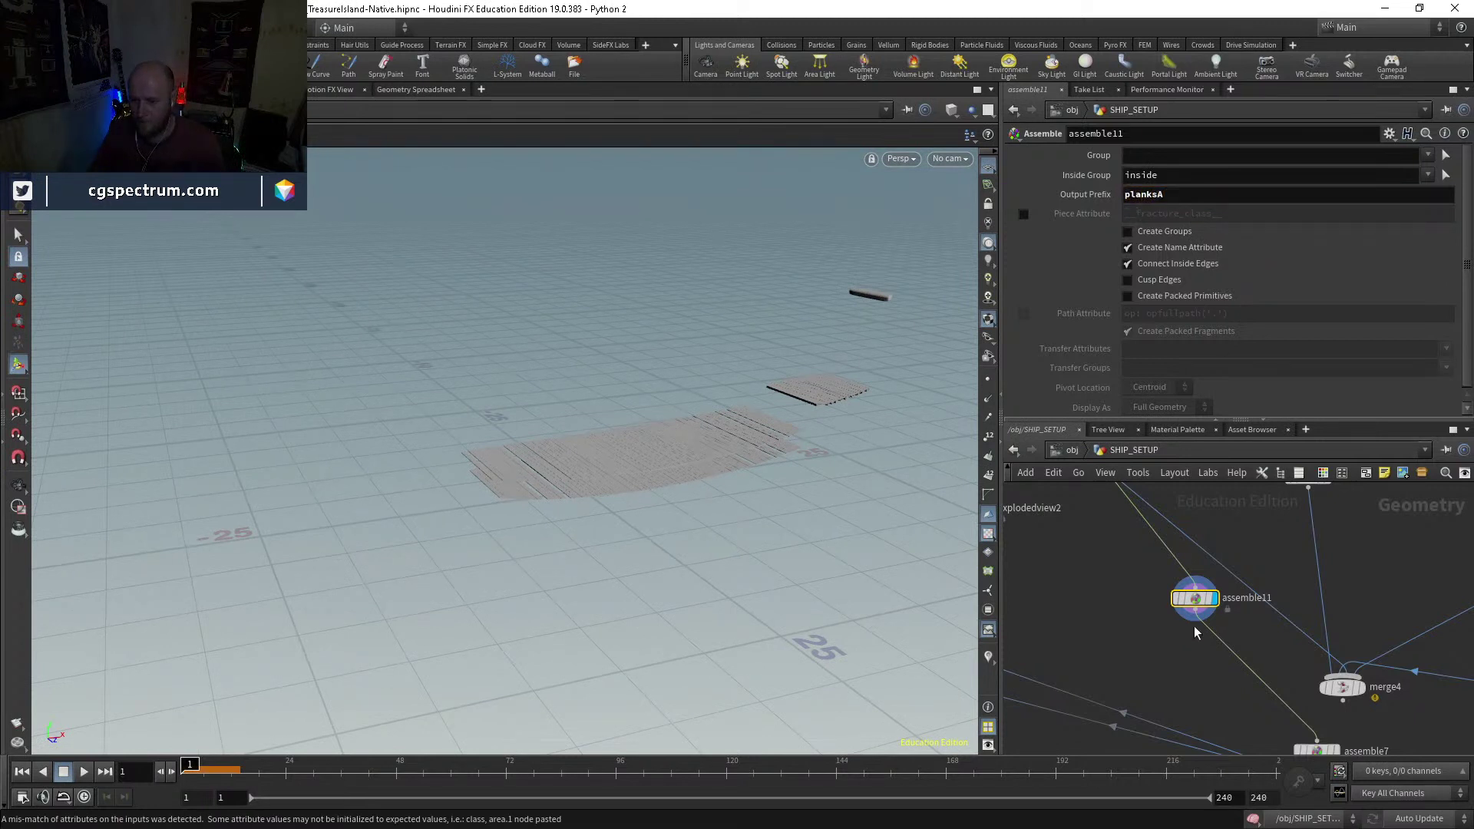
Step: Insert a copy of assemble11 between transform12 and merge4, and set its Output Prefix to planksB
{"action": "key", "text": "ctrl+v"}
{"action": "left_click", "coordinate": [1311, 554]}
{"action": "left_click", "coordinate": [1318, 559]}
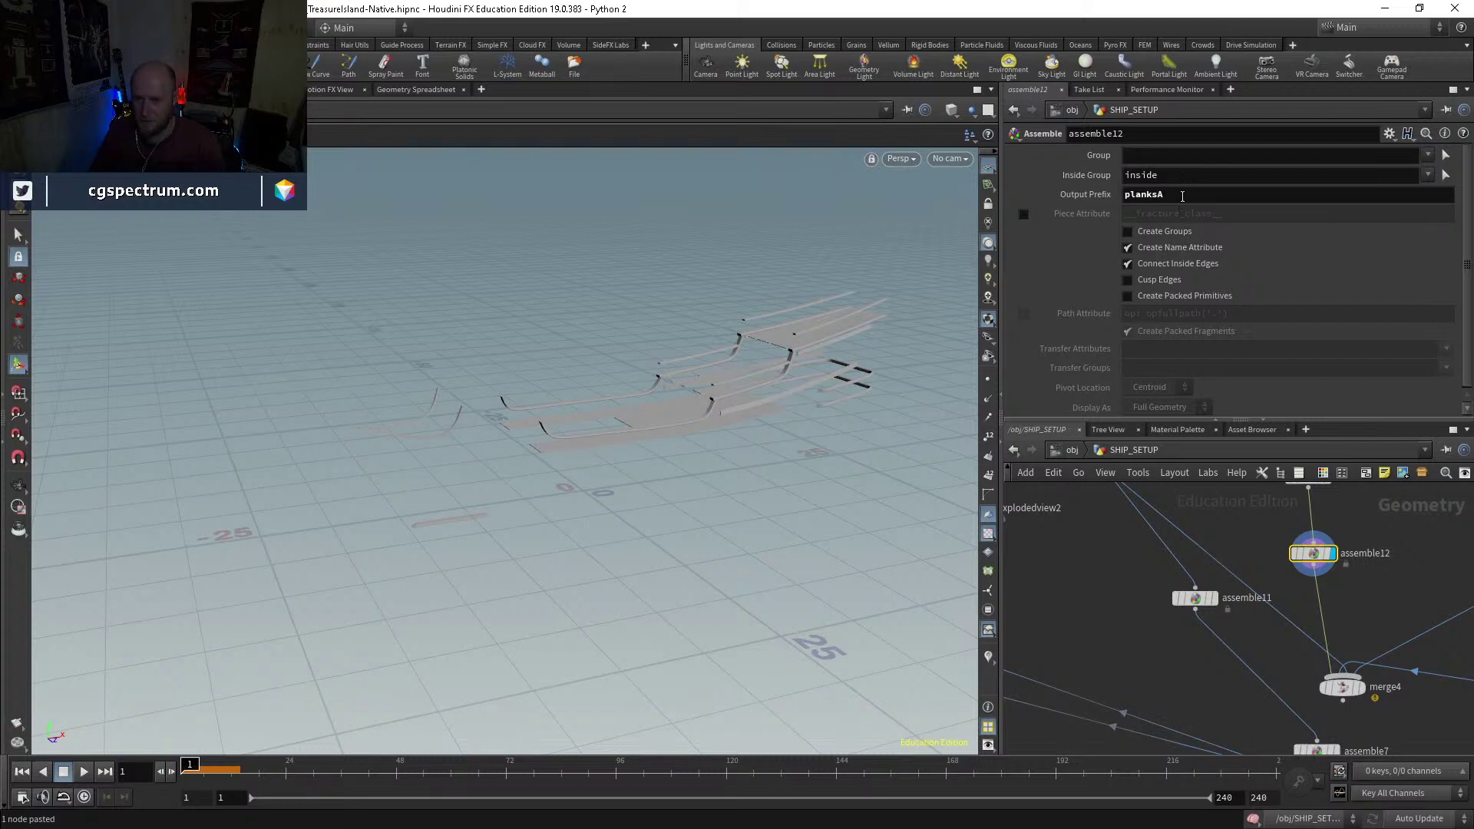
Step: Insert a copy of assemble12 between merge3 and merge4, and give it its own planks Output Prefix
{"action": "middle_click_drag", "start_coordinate": [1349, 584], "coordinate": [1263, 576]}
{"action": "key", "text": "ctrl+c"}
{"action": "key", "text": "ctrl+v"}
{"action": "left_click_drag", "start_coordinate": [1264, 577], "coordinate": [1309, 626]}
{"action": "middle_click_drag", "start_coordinate": [1384, 592], "coordinate": [1246, 582]}
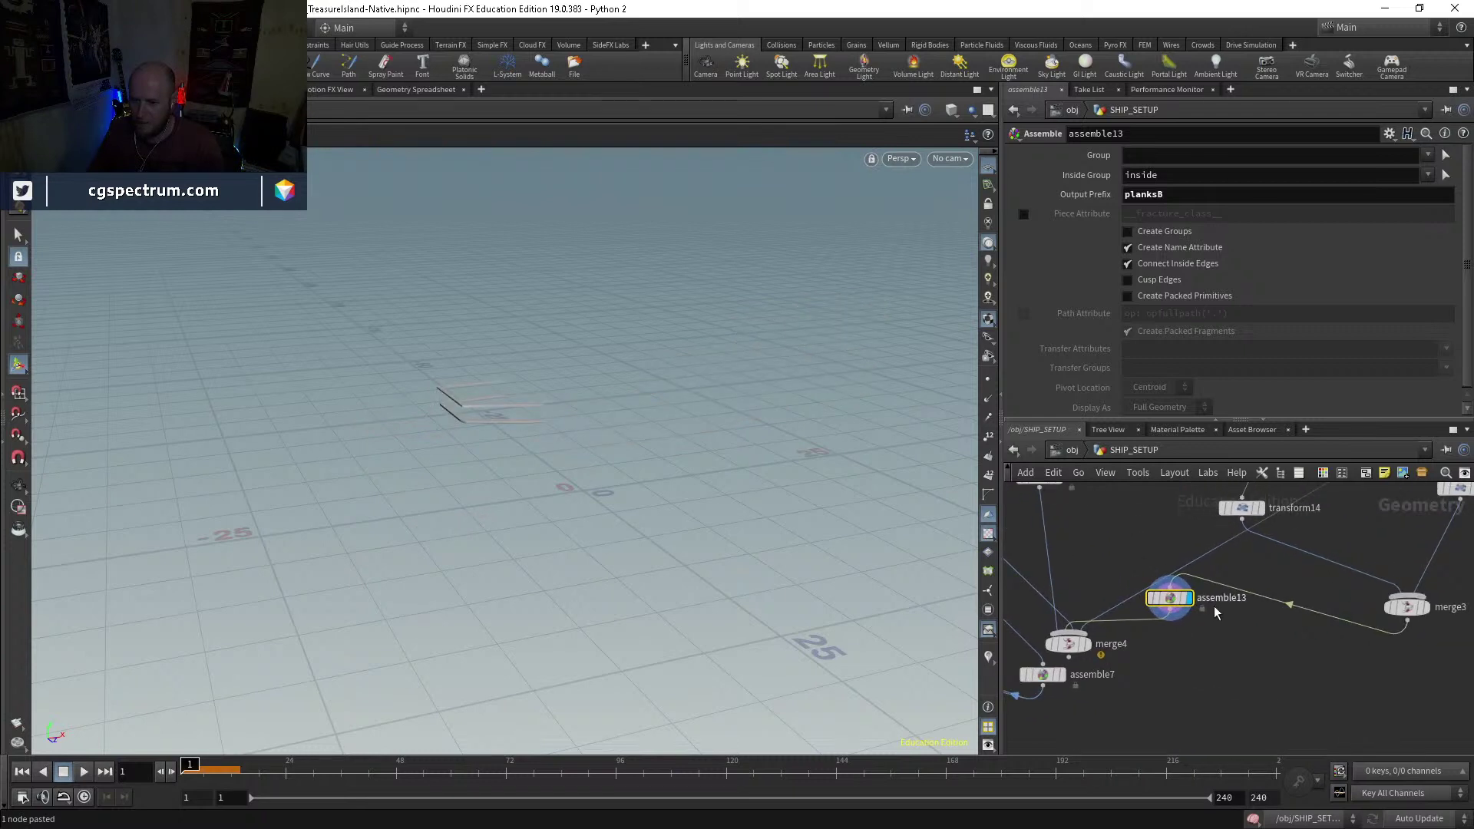
{"action": "scroll", "coordinate": [1196, 614], "scroll_direction": "up", "scroll_amount": 3}
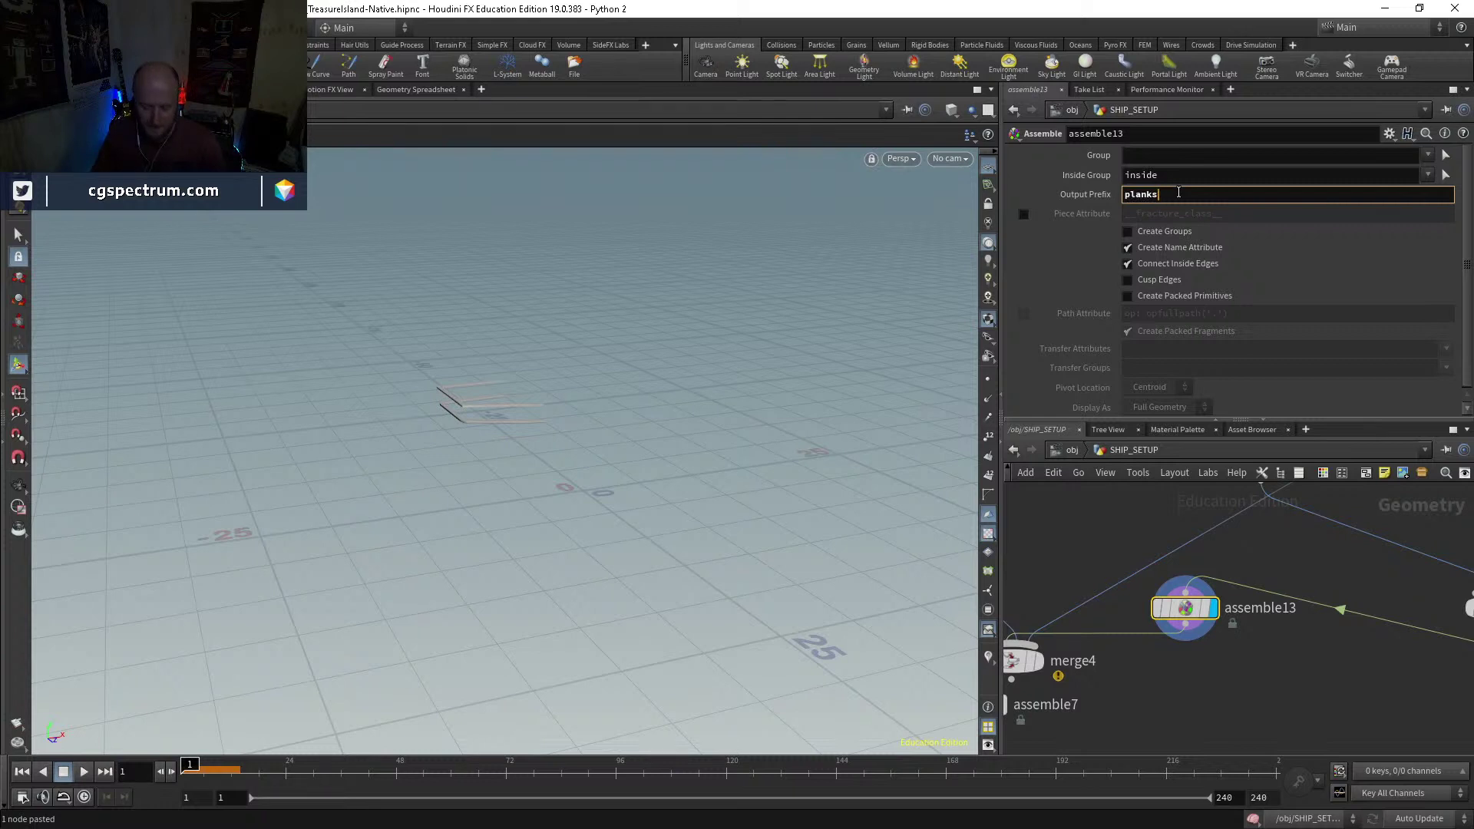
Step: Cut the direct wire from assemble11 to assemble7, then feed assemble11 into merge4 and merge4 into assemble7
{"action": "scroll", "coordinate": [1206, 637], "scroll_direction": "down", "scroll_amount": 2}
{"action": "key", "text": "y"}
{"action": "left_click_drag", "start_coordinate": [1251, 583], "coordinate": [1174, 596]}
{"action": "middle_click_drag", "start_coordinate": [1123, 600], "coordinate": [1238, 580]}
{"action": "left_click", "coordinate": [1197, 665]}
{"action": "left_click", "coordinate": [1171, 672]}
{"action": "left_click", "coordinate": [1215, 652]}
{"action": "middle_click_drag", "start_coordinate": [1138, 567], "coordinate": [1168, 606]}
{"action": "left_click_drag", "start_coordinate": [1138, 592], "coordinate": [1080, 581]}
Step: Open dopnet1 and play the simulation of the merged plank groups, returning to frame 1
{"action": "middle_click_drag", "start_coordinate": [1091, 648], "coordinate": [1209, 512]}
{"action": "scroll", "coordinate": [1209, 512], "scroll_direction": "down", "scroll_amount": 3}
{"action": "middle_click_drag", "start_coordinate": [1123, 582], "coordinate": [1188, 591]}
{"action": "middle_click_drag", "start_coordinate": [1031, 685], "coordinate": [1112, 596]}
{"action": "scroll", "coordinate": [1117, 704], "scroll_direction": "up", "scroll_amount": 5}
{"action": "double_click", "coordinate": [1113, 711]}
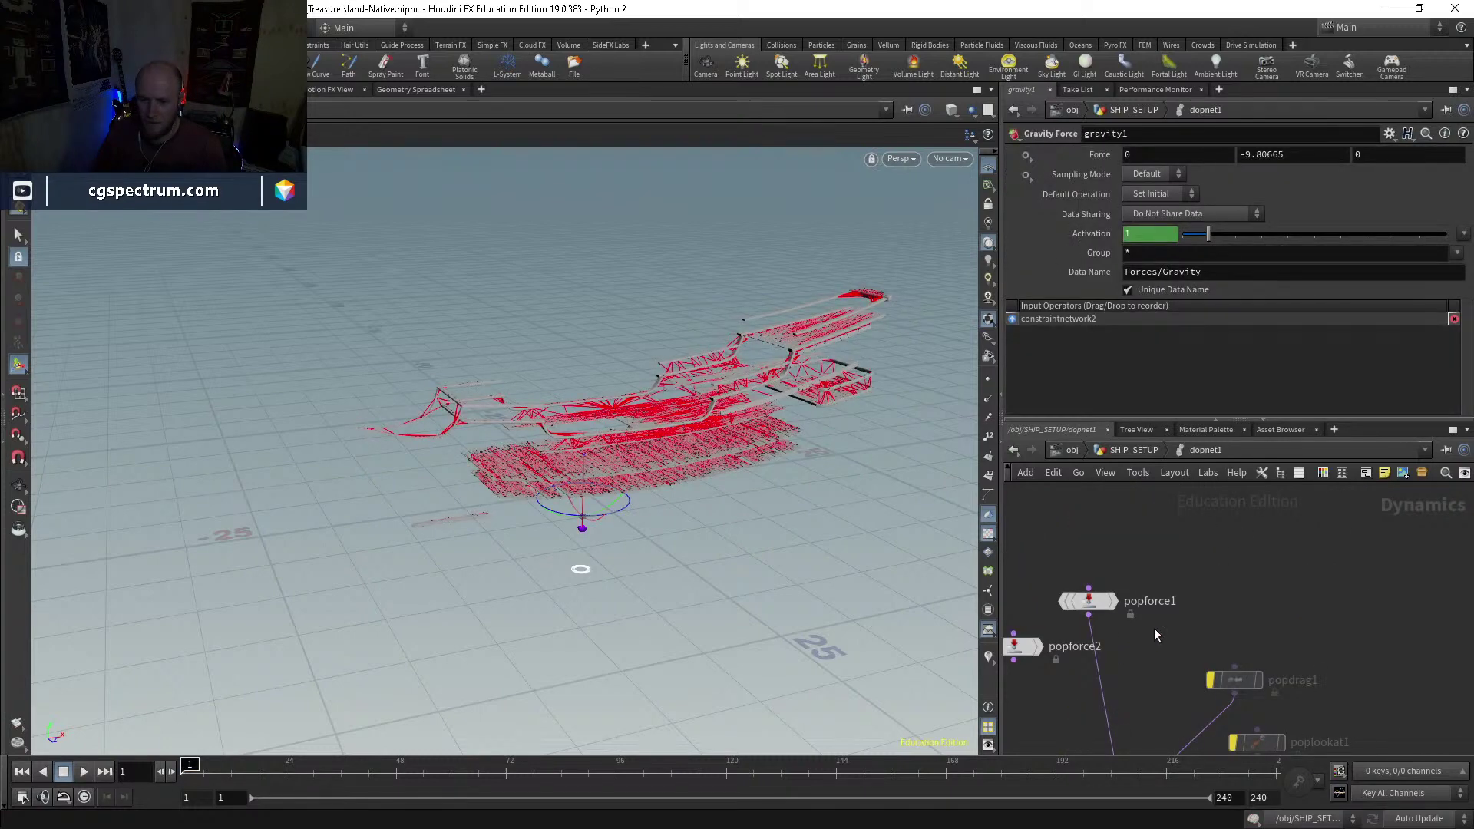
{"action": "left_click_drag", "start_coordinate": [687, 495], "coordinate": [668, 437], "text": "alt"}
{"action": "middle_click_drag", "start_coordinate": [748, 453], "coordinate": [655, 477], "text": "alt"}
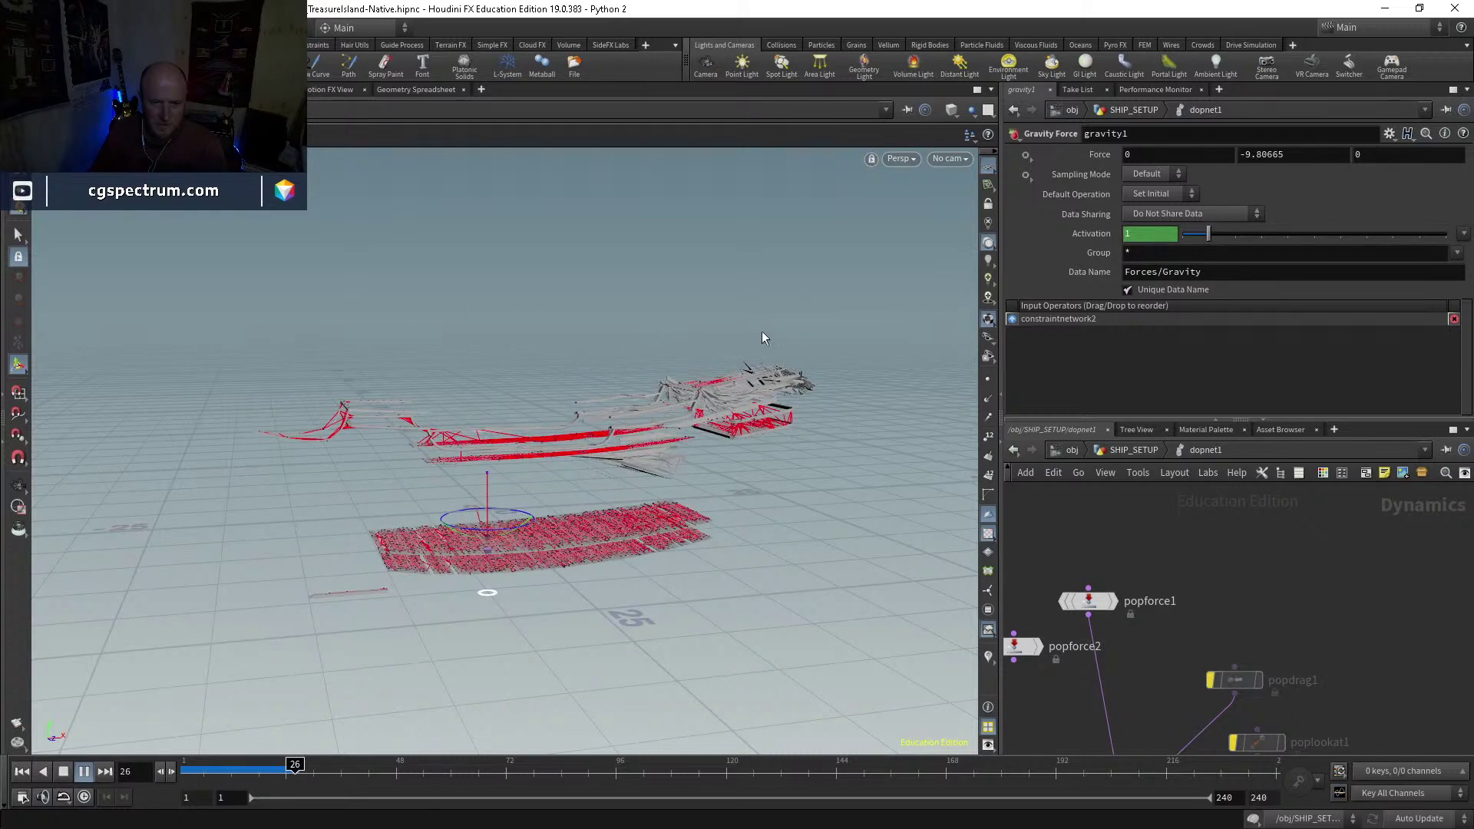
{"action": "left_click", "coordinate": [225, 764]}
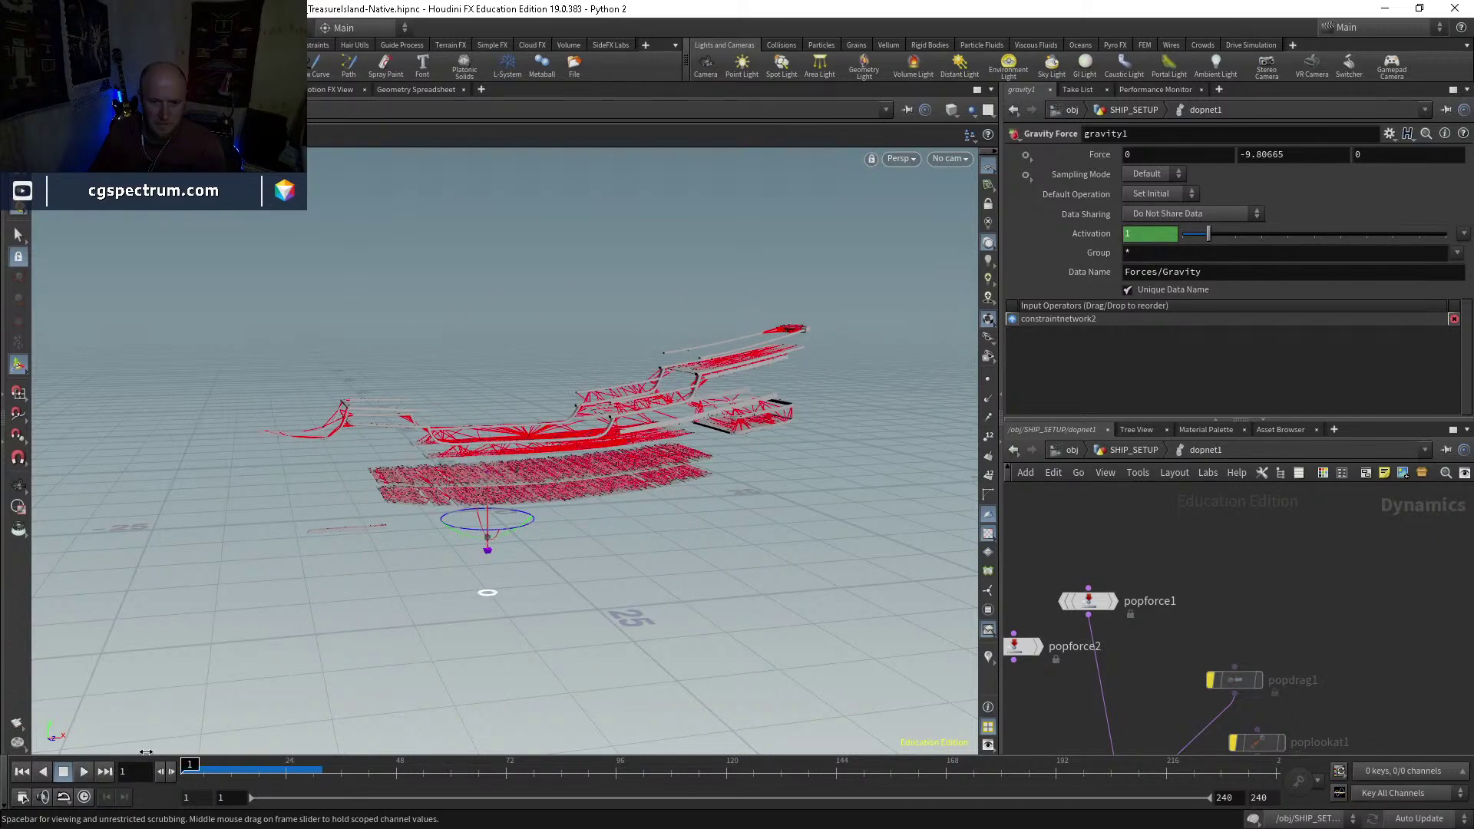
{"action": "left_click_drag", "start_coordinate": [241, 755], "coordinate": [187, 755]}
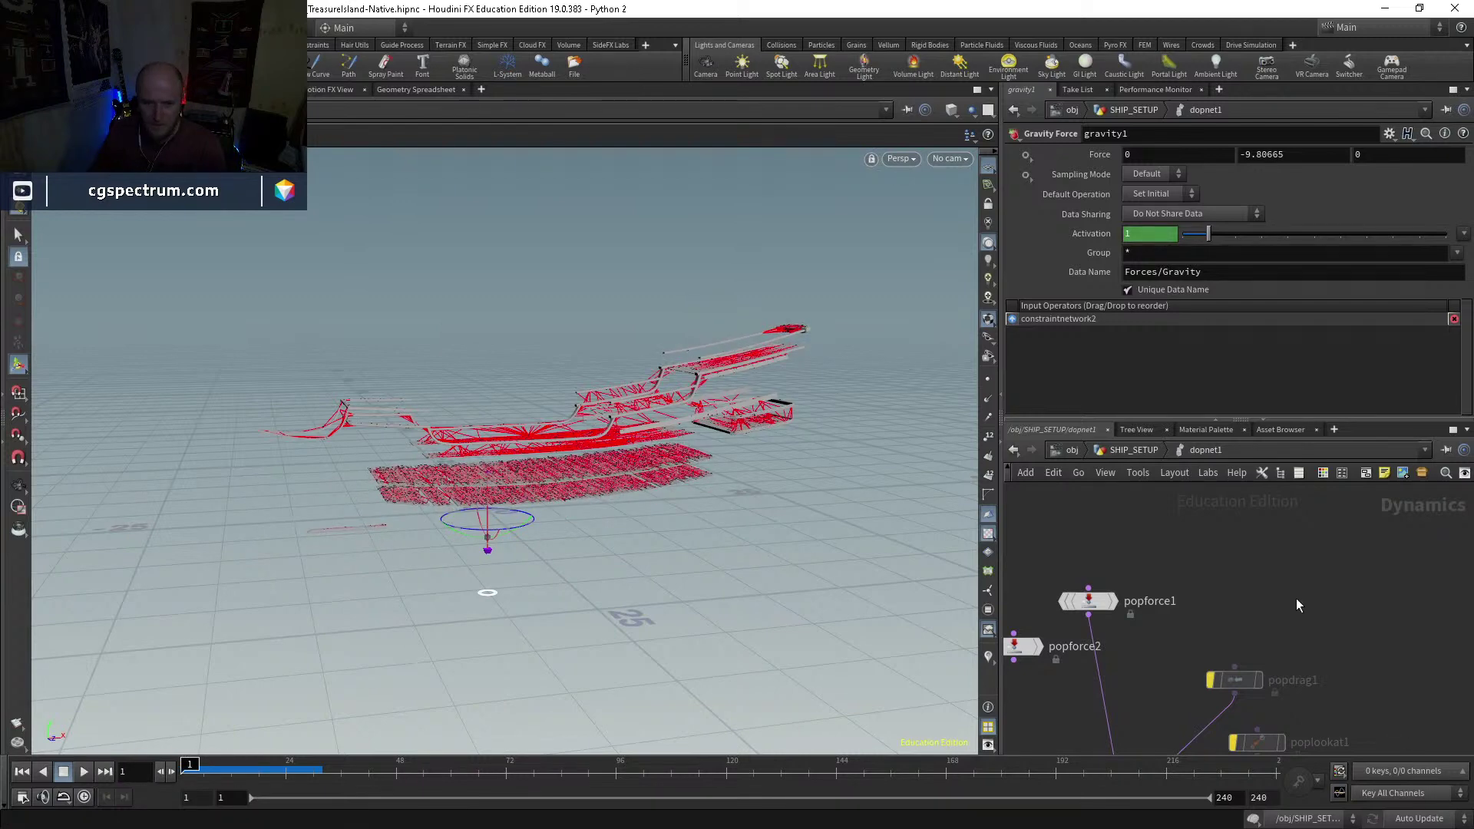
Step: In SHIP_SETUP, check assemble12's Output Prefix and bypass assemble7 so the separate plank prefixes pass through
{"action": "left_click", "coordinate": [1134, 450]}
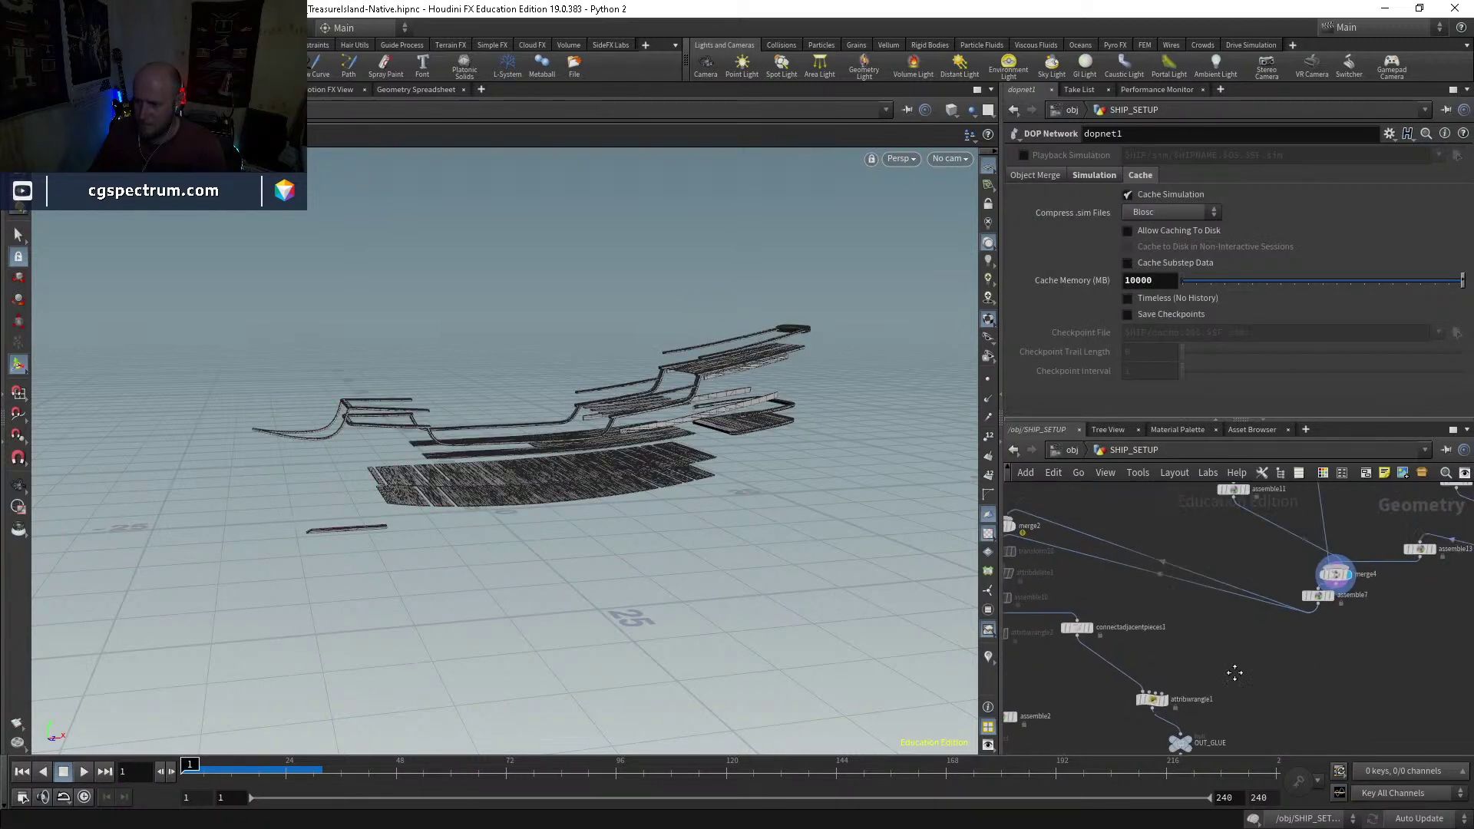
{"action": "scroll", "coordinate": [1353, 644], "scroll_direction": "up", "scroll_amount": 3}
{"action": "left_click", "coordinate": [1376, 597]}
{"action": "middle_click_drag", "start_coordinate": [1264, 573], "coordinate": [1319, 761]}
{"action": "left_click", "coordinate": [1222, 603]}
{"action": "middle_click_drag", "start_coordinate": [1225, 611], "coordinate": [1269, 542]}
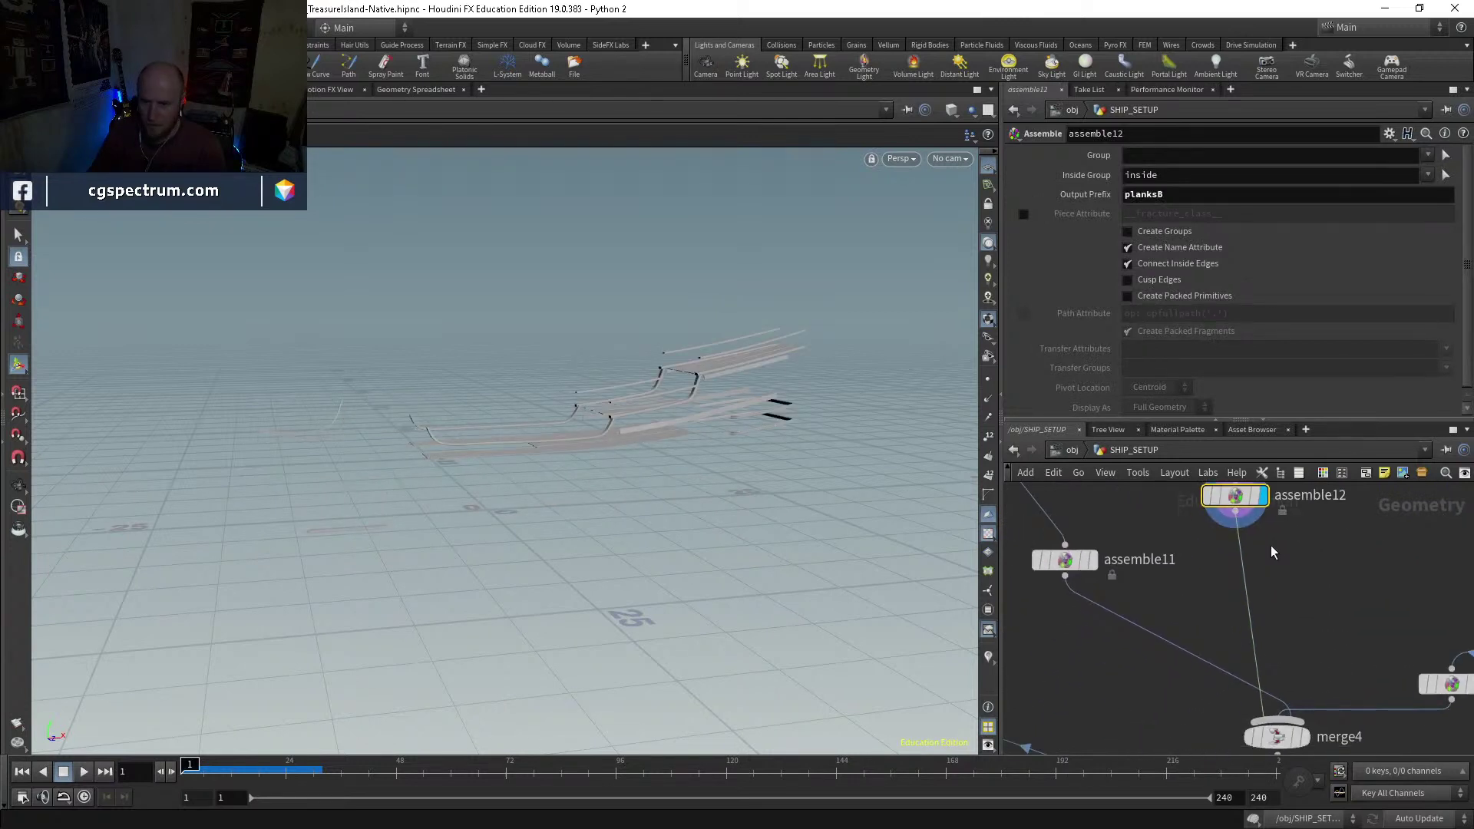
{"action": "scroll", "coordinate": [1270, 542], "scroll_direction": "down", "scroll_amount": 2}
{"action": "left_click", "coordinate": [1251, 711]}
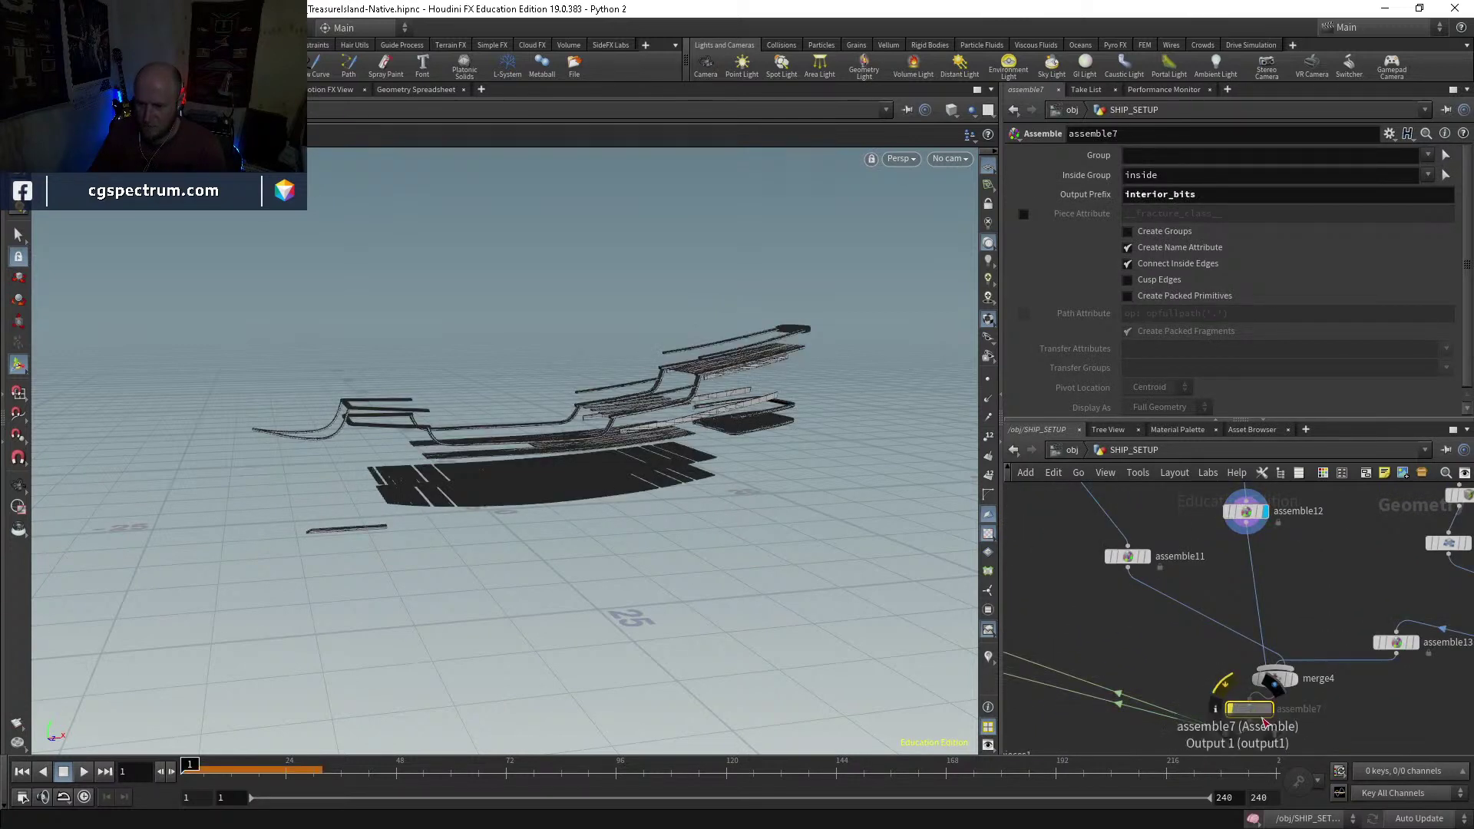
{"action": "middle_click_drag", "start_coordinate": [1259, 706], "coordinate": [1236, 638]}
Step: Open dopnet1 and play the simulation with assemble7 bypassed, then return to frame 1 and examine the constraints
{"action": "scroll", "coordinate": [1120, 707], "scroll_direction": "down", "scroll_amount": 2}
{"action": "middle_click_drag", "start_coordinate": [1113, 710], "coordinate": [1410, 544]}
{"action": "middle_click_drag", "start_coordinate": [1190, 671], "coordinate": [1203, 533]}
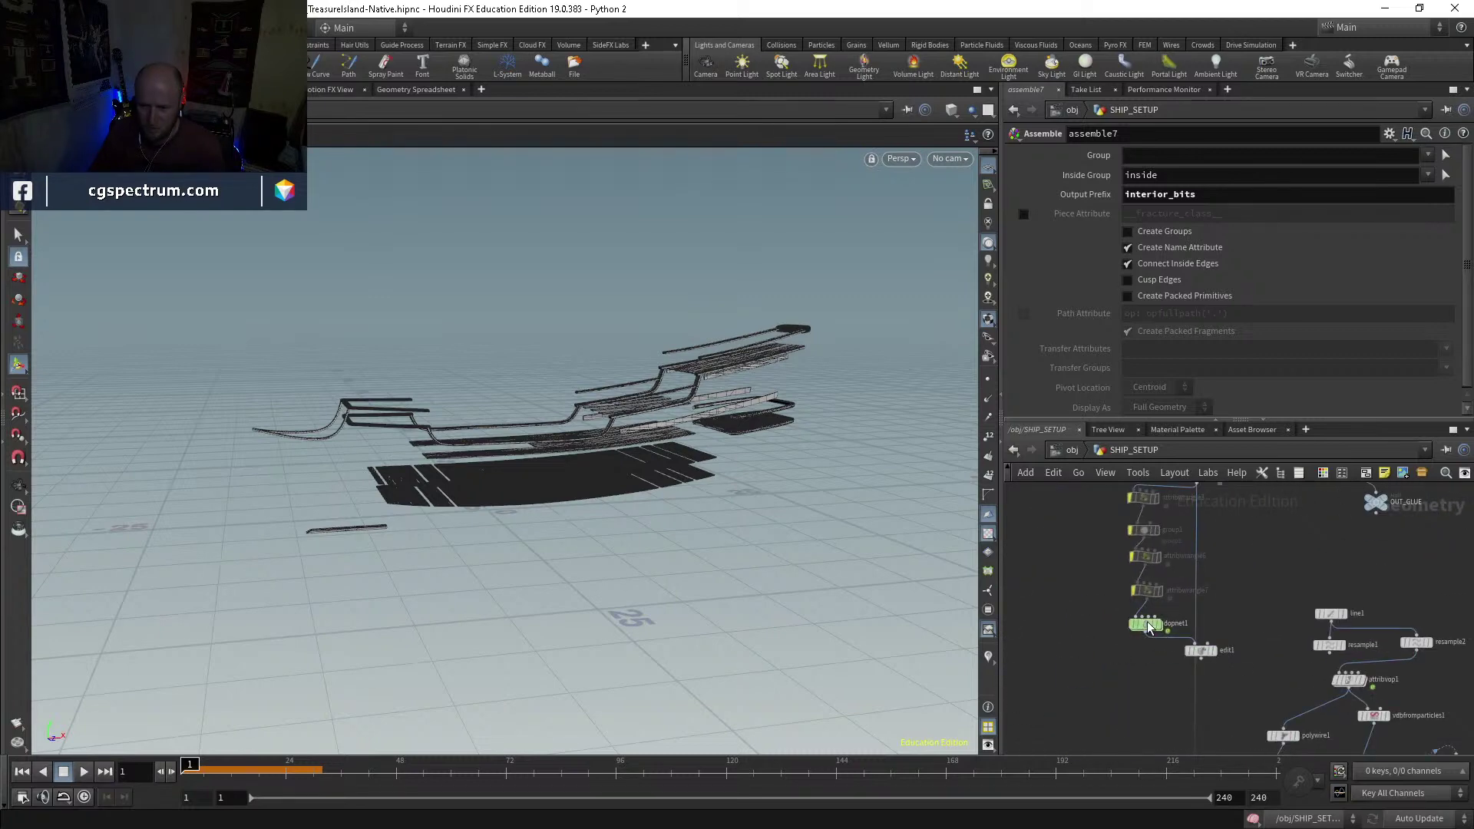
{"action": "double_click", "coordinate": [1149, 624]}
{"action": "key", "text": "Up"}
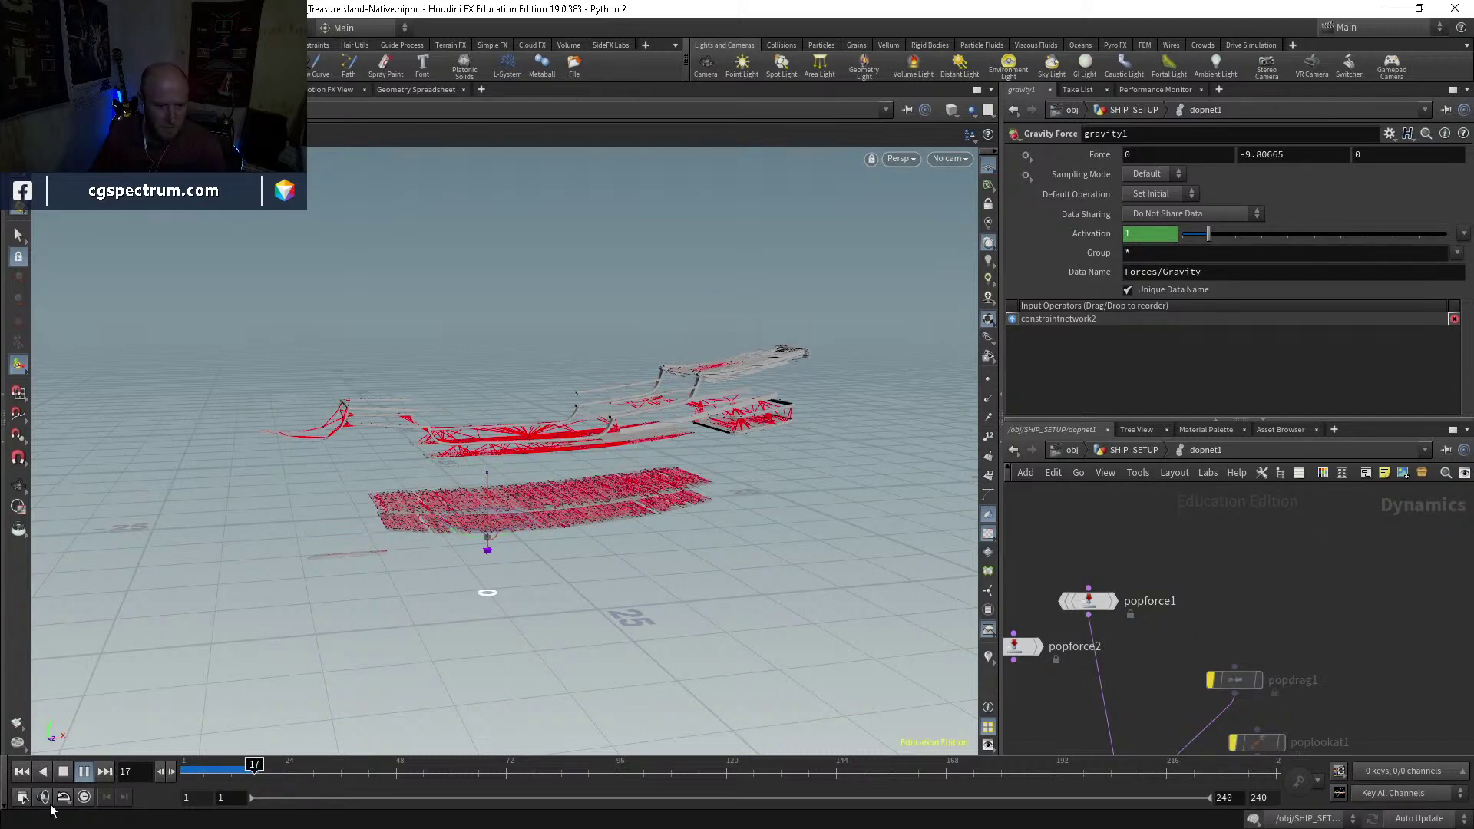
{"action": "left_click", "coordinate": [63, 772]}
{"action": "middle_click_drag", "start_coordinate": [1220, 538], "coordinate": [1187, 590]}
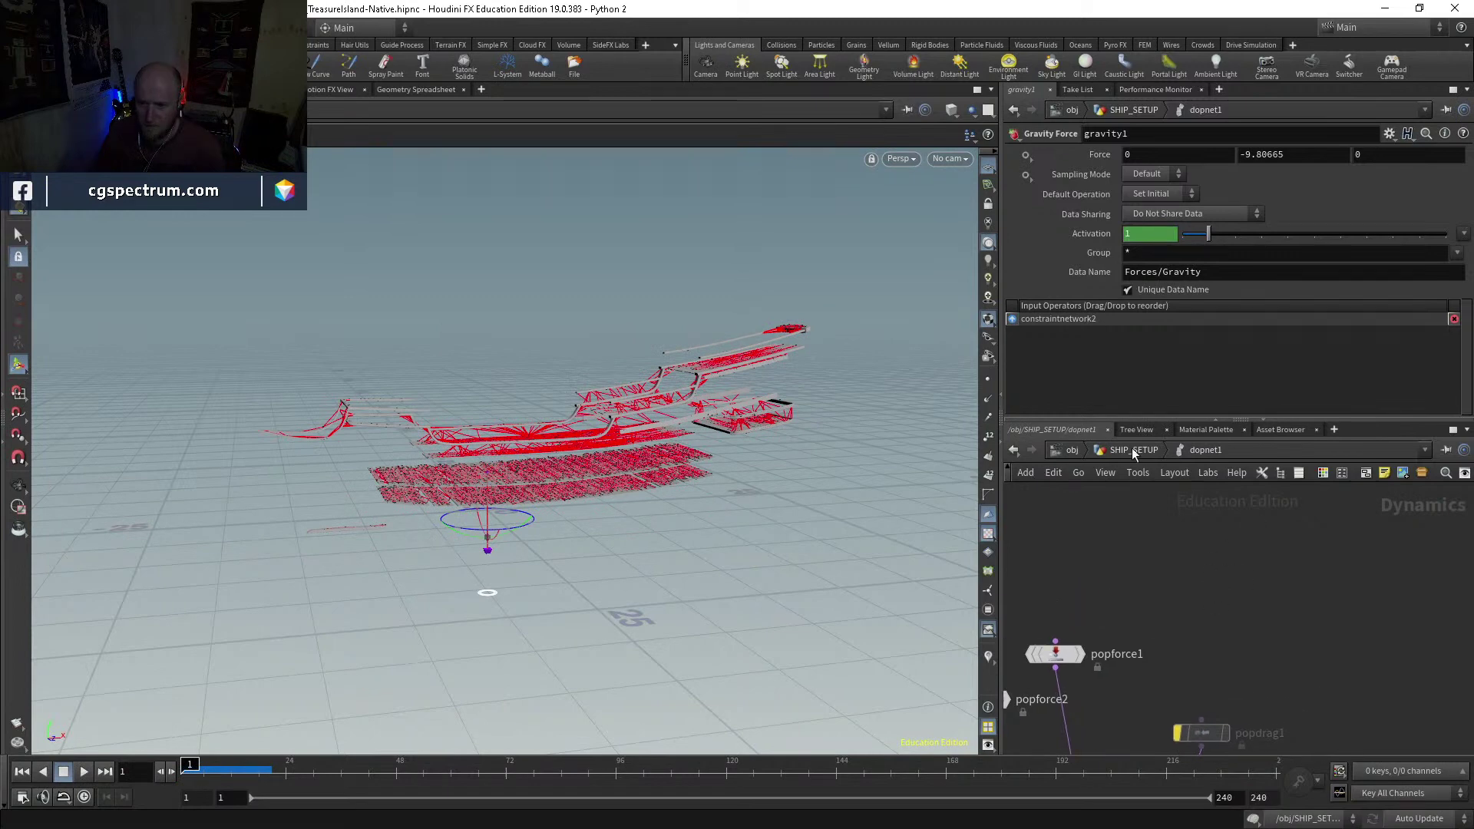
{"action": "left_click_drag", "start_coordinate": [590, 376], "coordinate": [632, 408], "text": "alt"}
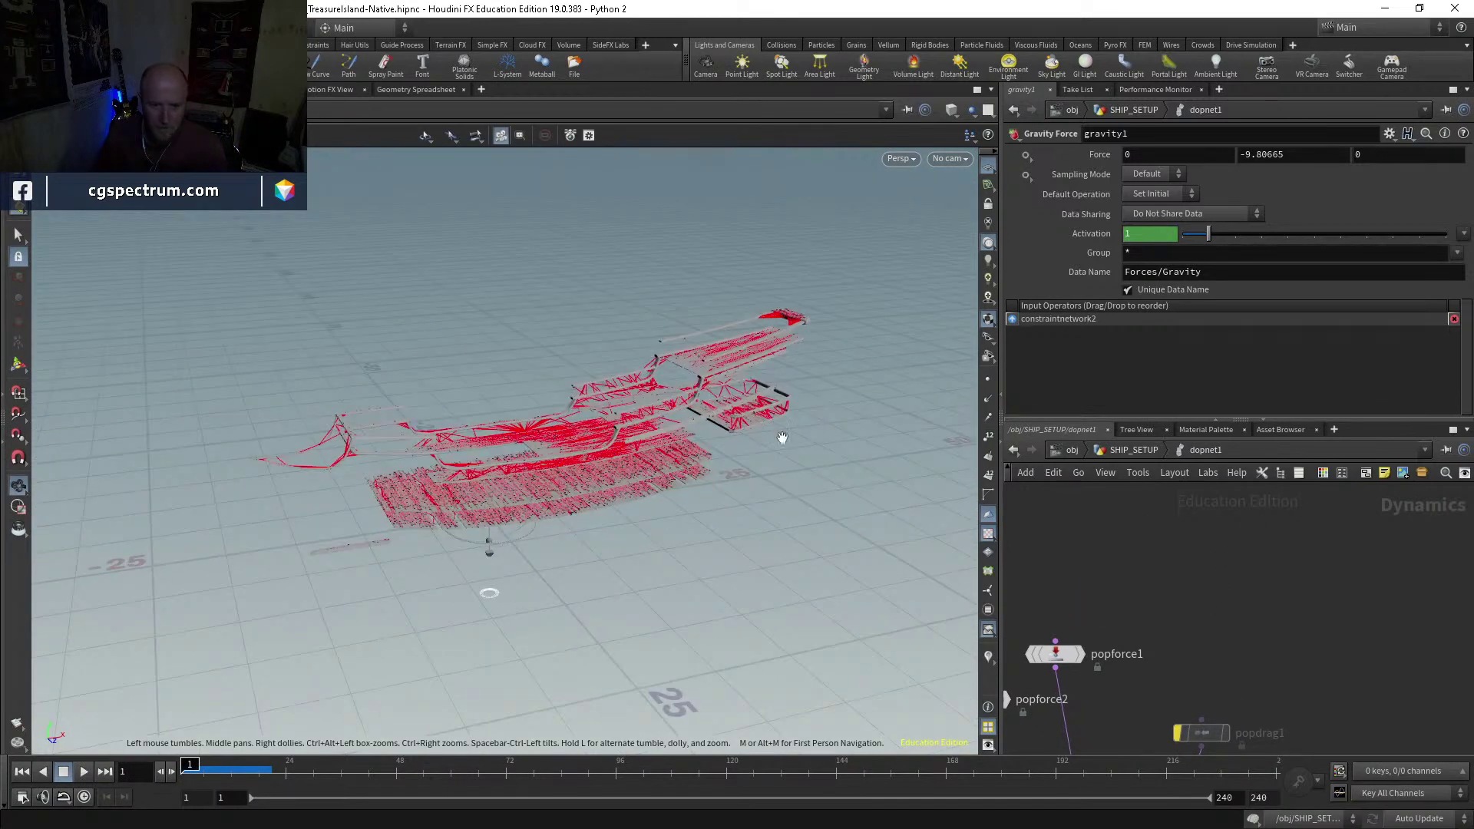
{"action": "scroll", "coordinate": [1182, 591], "scroll_direction": "down", "scroll_amount": 2}
Step: In SHIP_SETUP, wire assemble12 directly into the downstream network in place of assemble7 to isolate its pieces
{"action": "left_click", "coordinate": [1130, 450]}
{"action": "scroll", "coordinate": [1302, 556], "scroll_direction": "up", "scroll_amount": 5}
{"action": "middle_click_drag", "start_coordinate": [1255, 563], "coordinate": [1261, 613]}
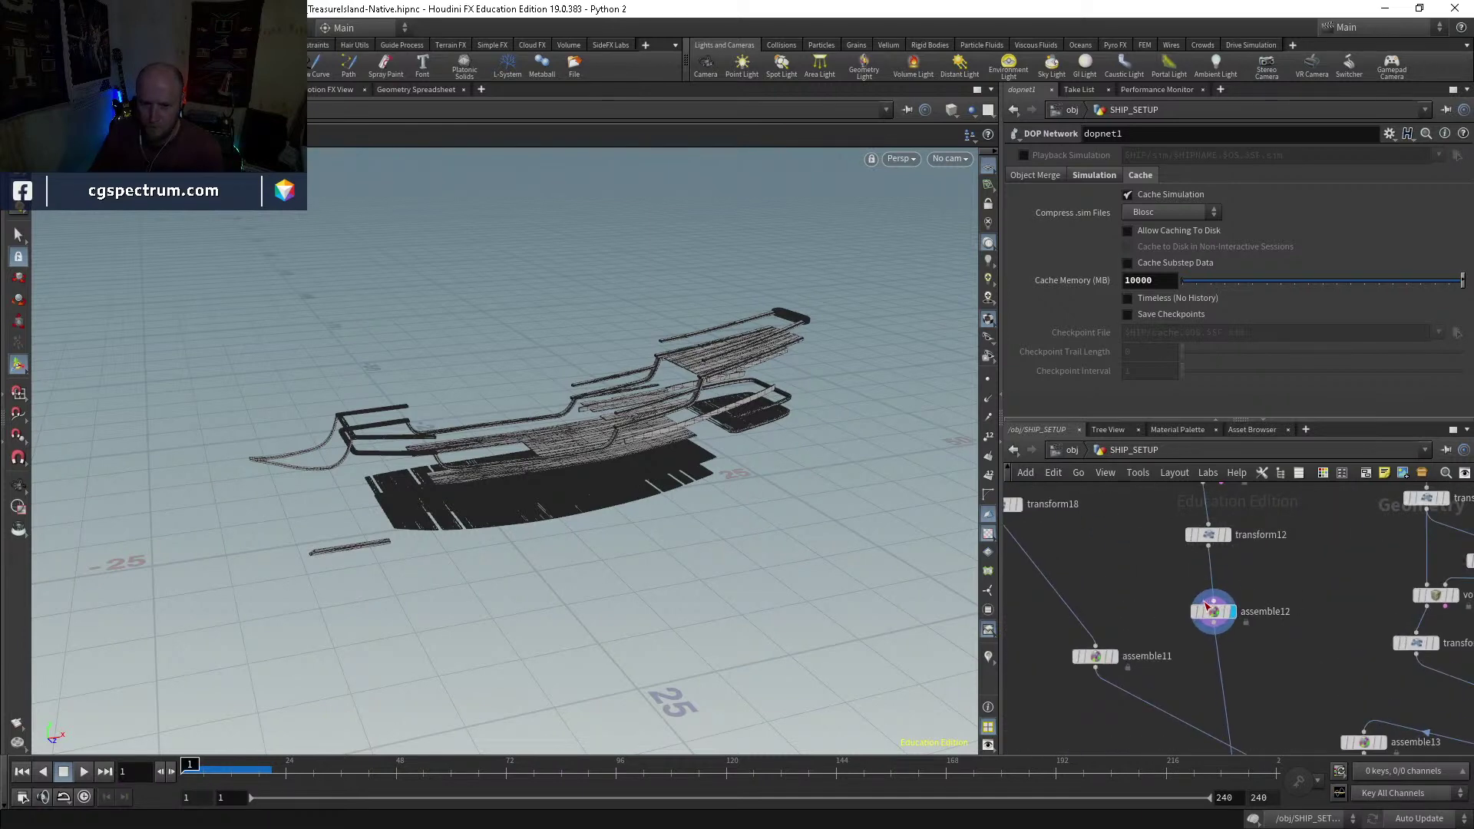
{"action": "left_click", "coordinate": [1210, 615]}
{"action": "middle_click_drag", "start_coordinate": [1208, 673], "coordinate": [1337, 680]}
{"action": "scroll", "coordinate": [1178, 686], "scroll_direction": "down", "scroll_amount": 2}
{"action": "left_click", "coordinate": [1084, 575]}
{"action": "middle_click_drag", "start_coordinate": [1407, 535], "coordinate": [1306, 596]}
Step: Open dopnet1 and play the simulation of only the assemble12 pieces, returning to frame 1
{"action": "middle_click_drag", "start_coordinate": [1107, 725], "coordinate": [1128, 549]}
{"action": "scroll", "coordinate": [1234, 612], "scroll_direction": "up", "scroll_amount": 3}
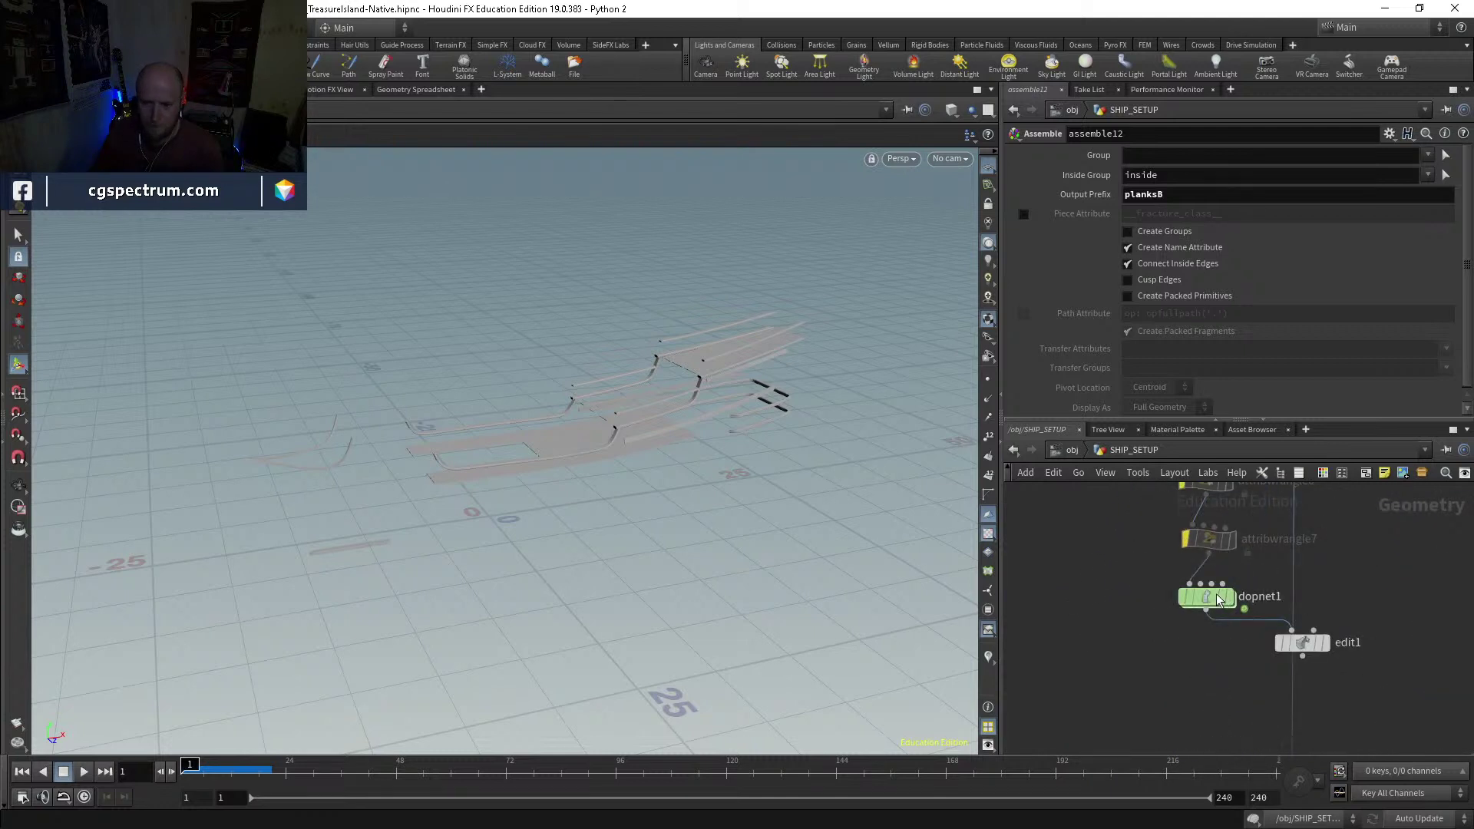
{"action": "double_click", "coordinate": [1219, 599]}
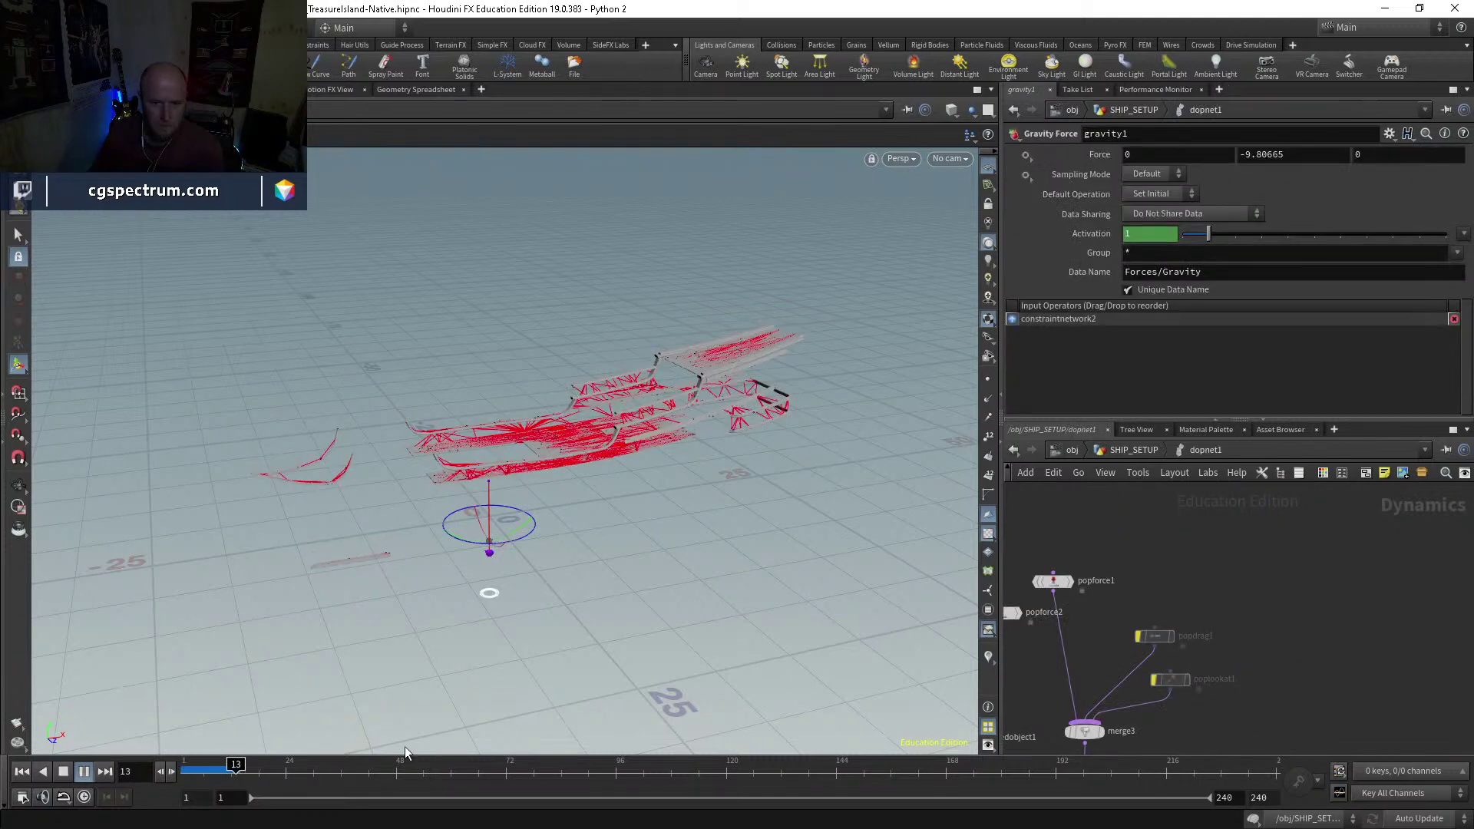
{"action": "left_click", "coordinate": [22, 772]}
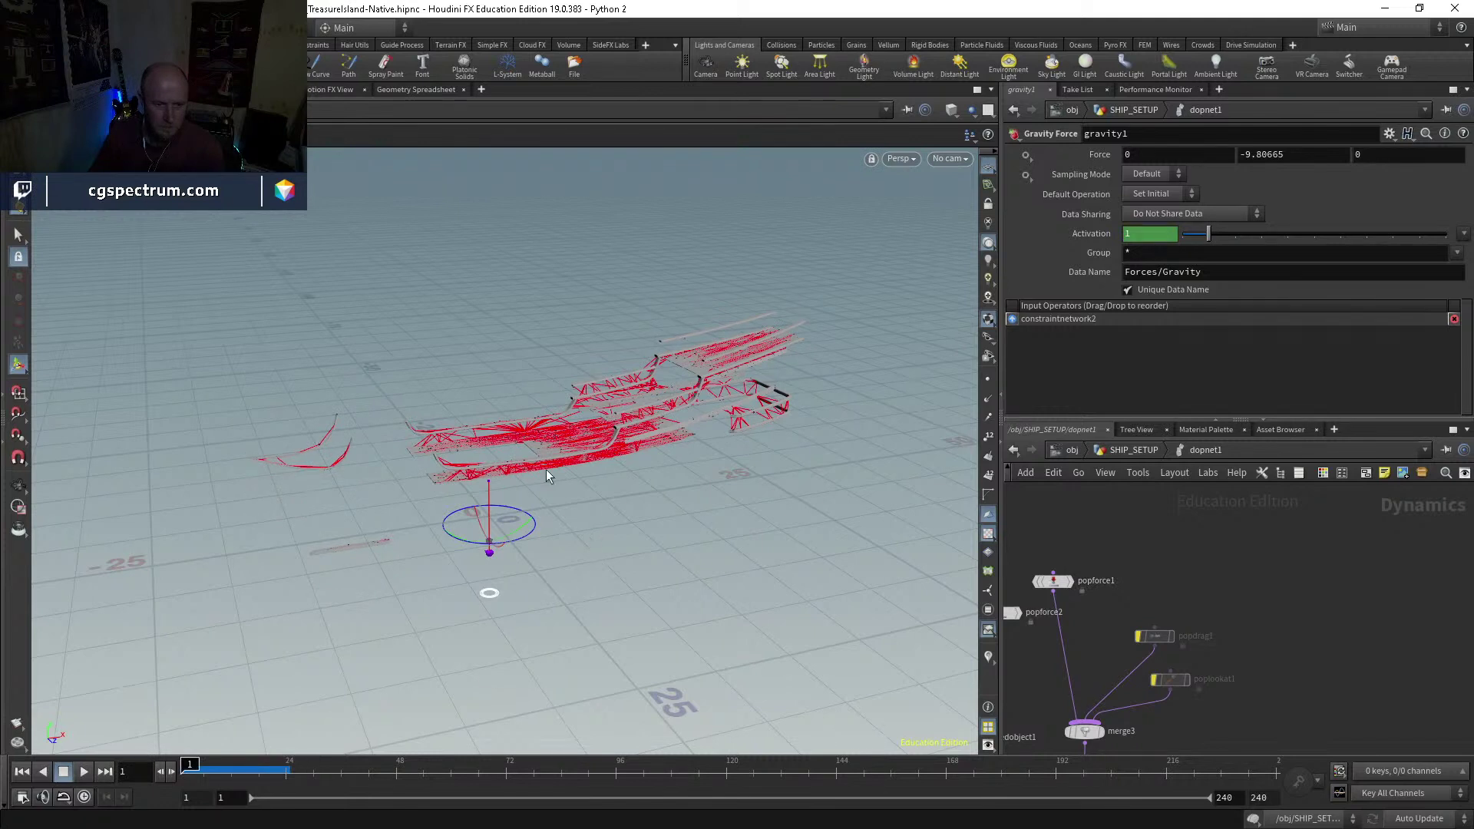
Step: In SHIP_SETUP, examine assemble12's pieces up close in shaded view and check transform12's node information
{"action": "left_click", "coordinate": [1122, 450]}
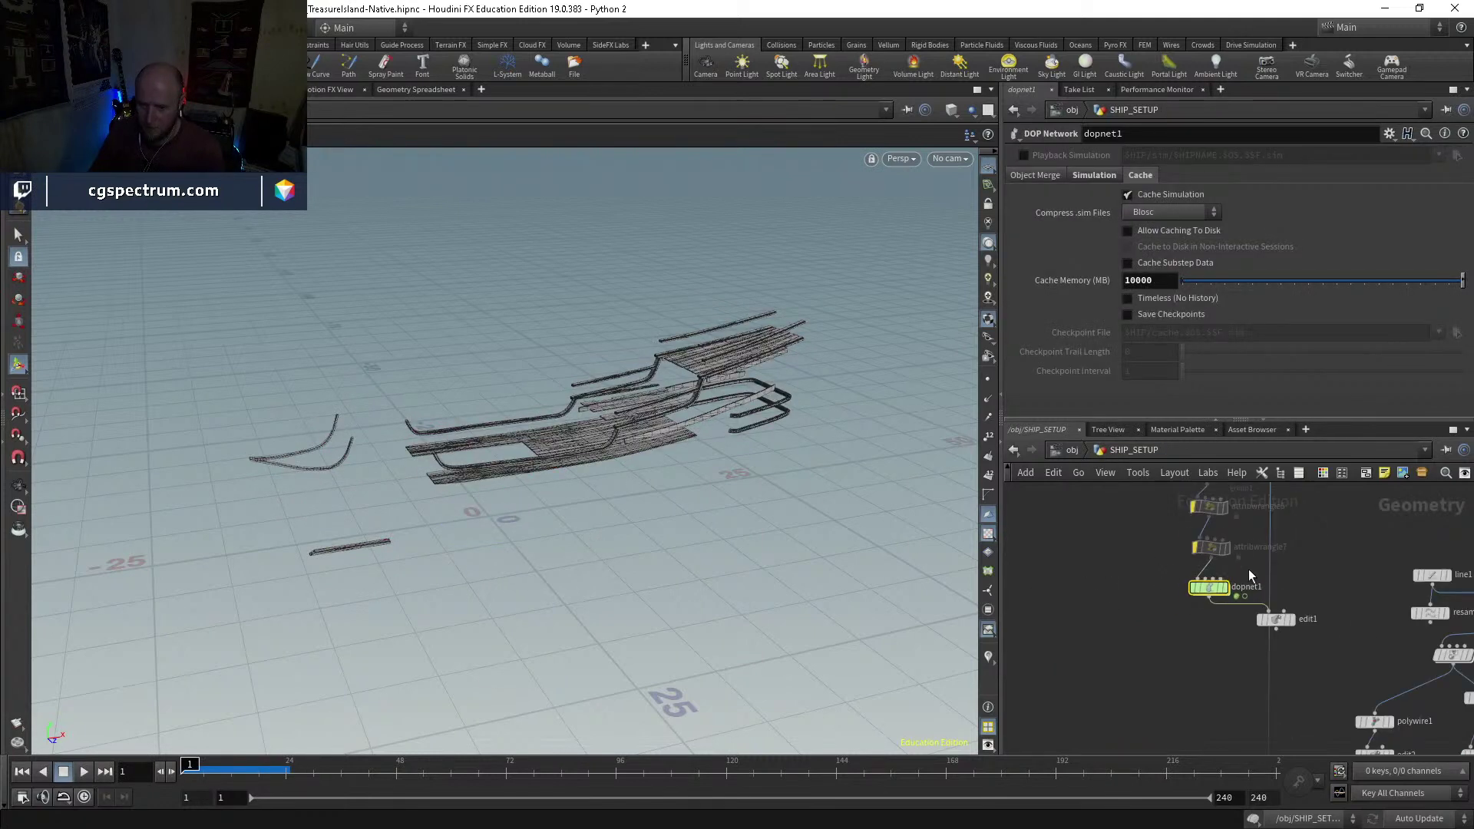
{"action": "middle_click_drag", "start_coordinate": [1256, 585], "coordinate": [1143, 637]}
{"action": "left_click", "coordinate": [1173, 619]}
{"action": "middle_click_drag", "start_coordinate": [1374, 586], "coordinate": [1278, 661]}
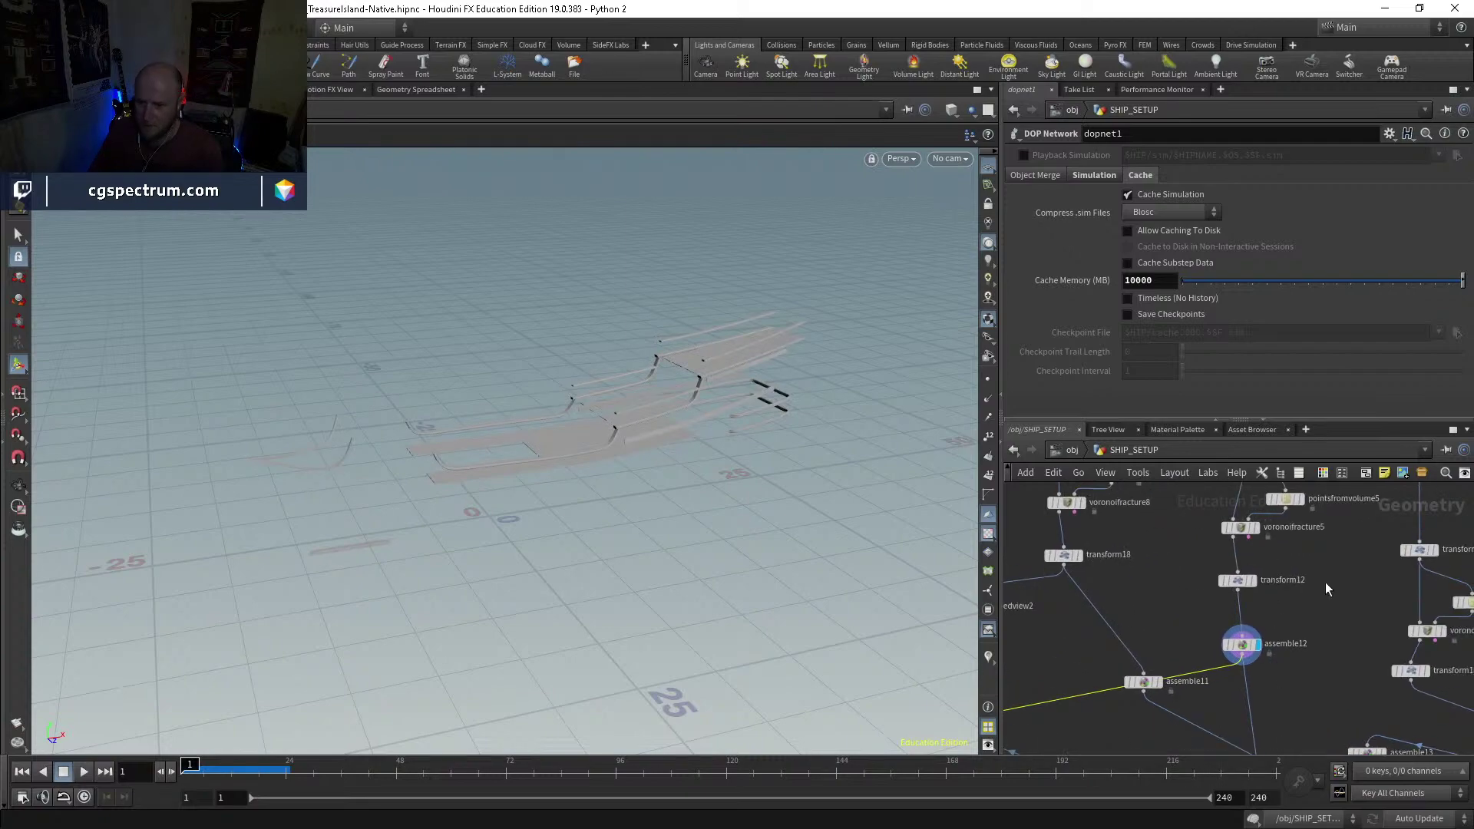
{"action": "middle_click_drag", "start_coordinate": [1323, 582], "coordinate": [1291, 624]}
{"action": "key", "text": "shift+w"}
{"action": "mouse_move", "coordinate": [652, 427]}
{"action": "left_mouse_down", "text": "alt"}
{"action": "mouse_move", "coordinate": [628, 442]}
{"action": "mouse_move", "coordinate": [641, 597]}
{"action": "left_mouse_up", "text": "alt"}
{"action": "key", "text": "w"}
{"action": "scroll", "coordinate": [642, 596], "scroll_direction": "up", "scroll_amount": 10}
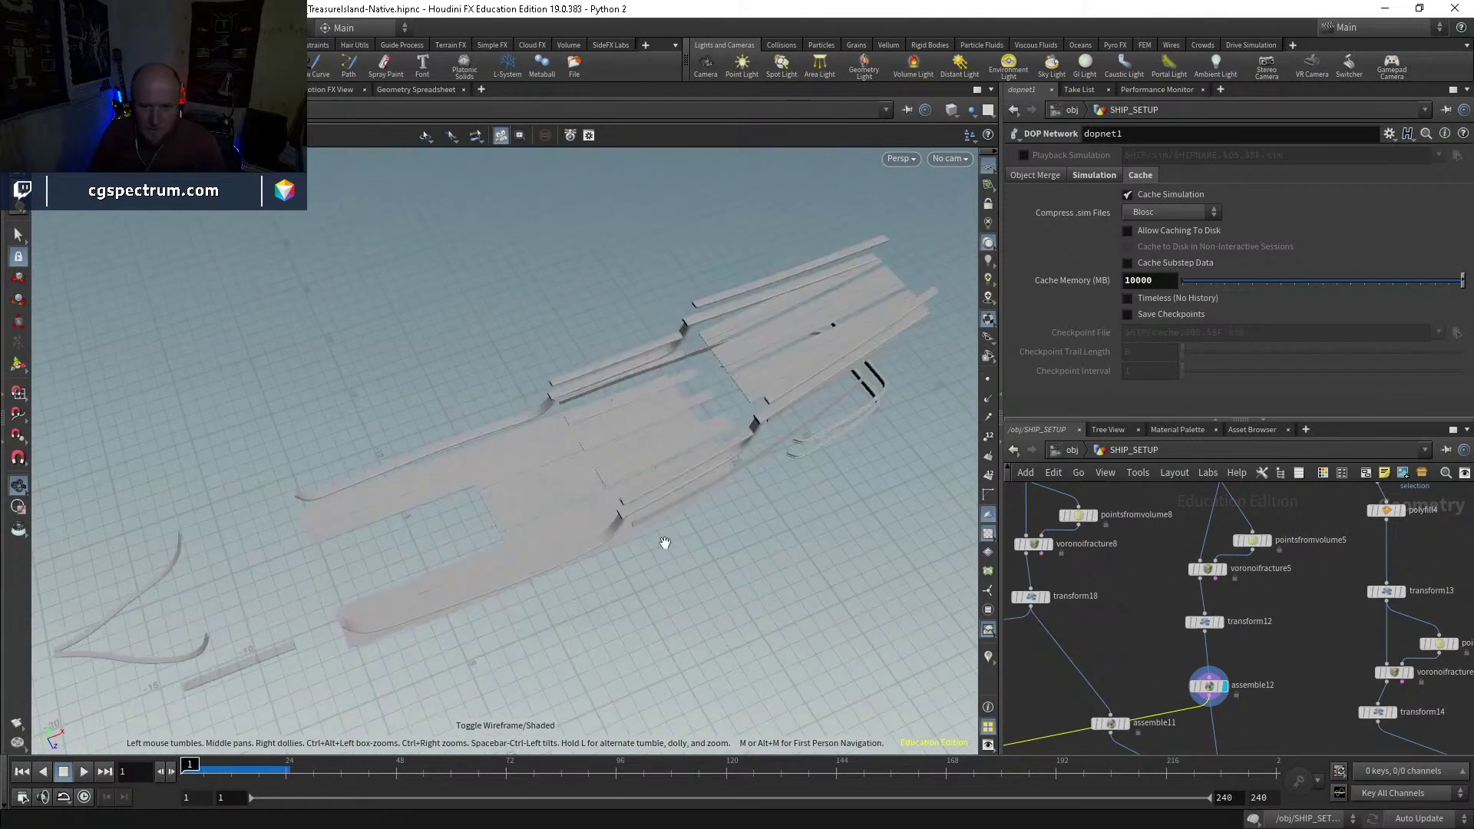
{"action": "left_click_drag", "start_coordinate": [736, 366], "coordinate": [829, 537]}
{"action": "middle_click", "coordinate": [1205, 624]}
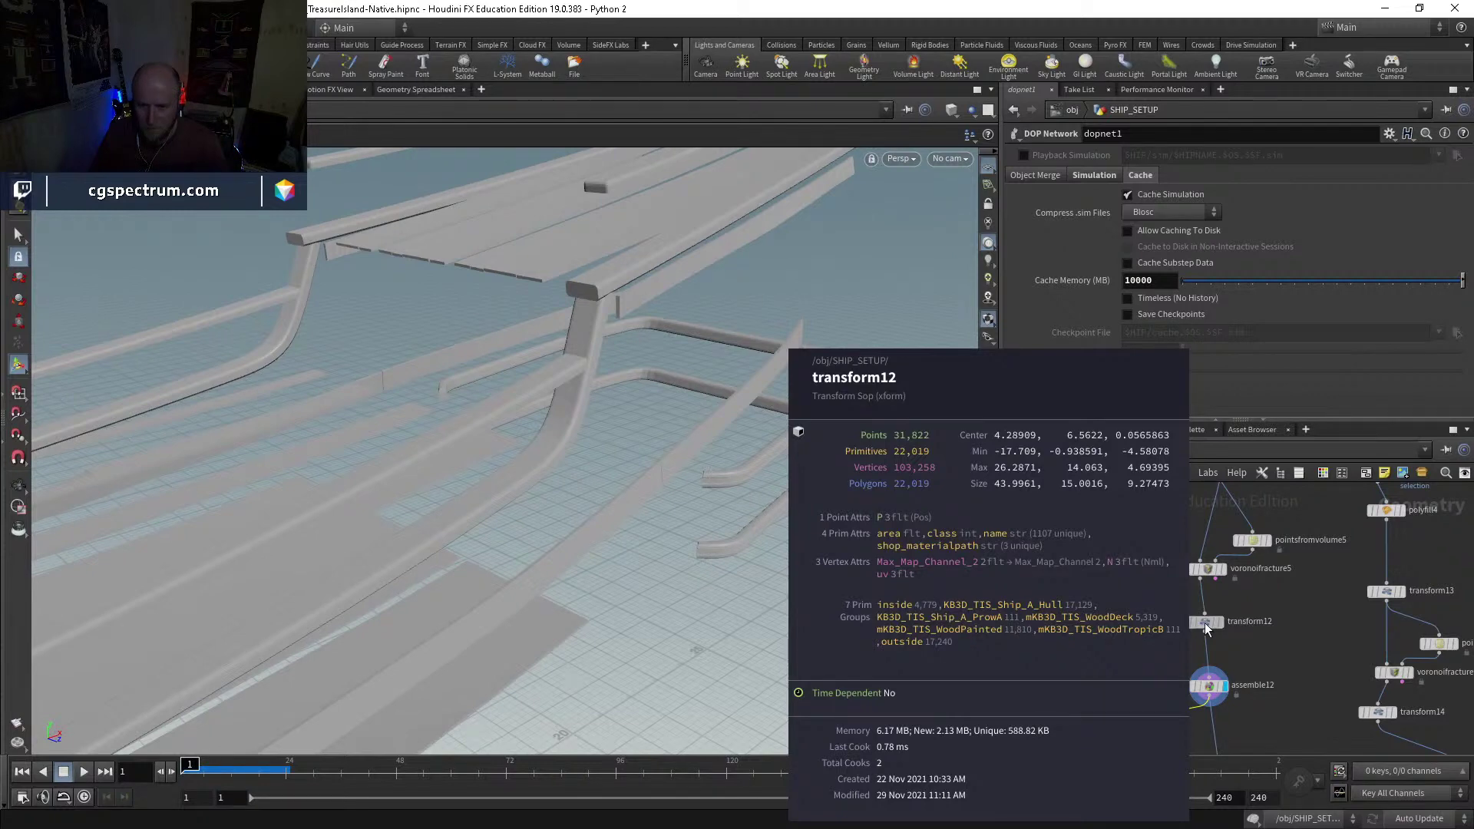
{"action": "mouse_move", "coordinate": [1205, 624]}
{"action": "left_mouse_down"}
{"action": "mouse_move", "coordinate": [1206, 599]}
{"action": "mouse_move", "coordinate": [1206, 611]}
{"action": "left_mouse_up"}
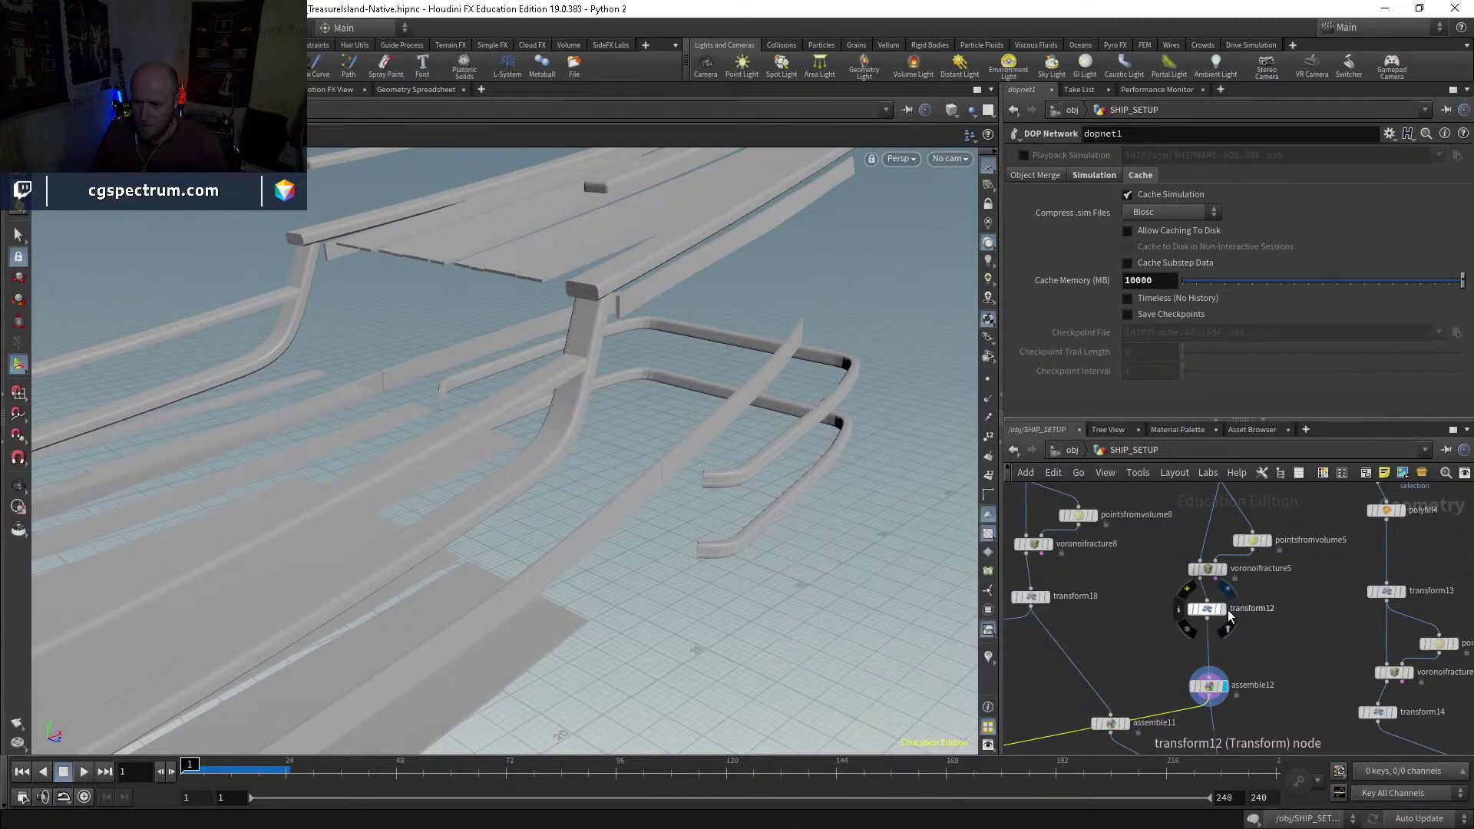
Step: Examine the upper deck planks and rails from several angles, comparing wireframe and shaded display
{"action": "middle_click_drag", "start_coordinate": [1288, 589], "coordinate": [1261, 643]}
{"action": "left_click_drag", "start_coordinate": [722, 412], "coordinate": [442, 555]}
{"action": "key", "text": "shift+w"}
{"action": "key", "text": "shift+w"}
{"action": "middle_click_drag", "start_coordinate": [1251, 545], "coordinate": [1223, 673]}
{"action": "scroll", "coordinate": [1180, 584], "scroll_direction": "up", "scroll_amount": 3}
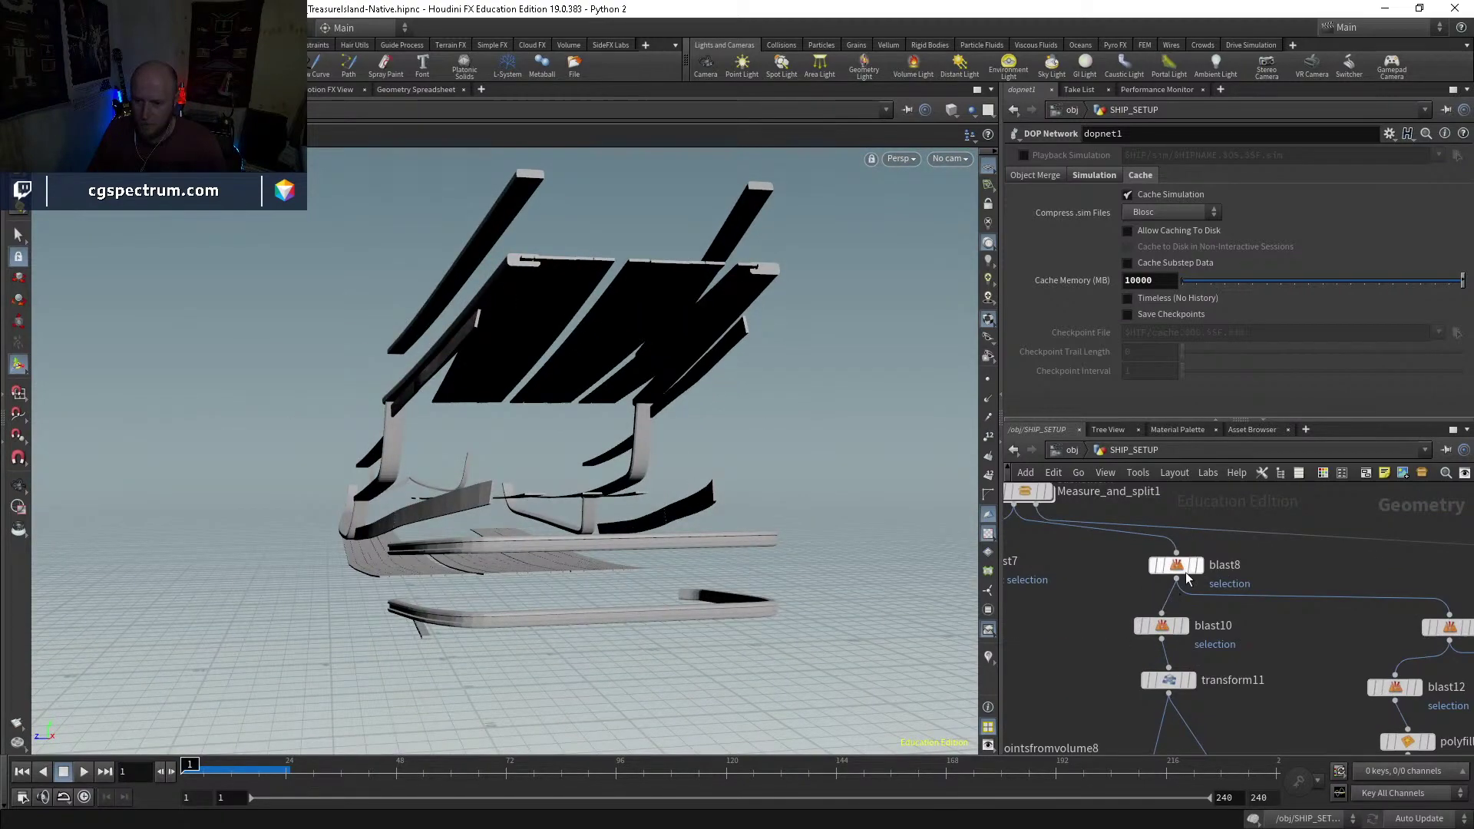
{"action": "left_click_drag", "start_coordinate": [755, 448], "coordinate": [517, 366]}
{"action": "right_click_drag", "start_coordinate": [516, 365], "coordinate": [537, 214]}
{"action": "left_click_drag", "start_coordinate": [537, 214], "coordinate": [510, 283]}
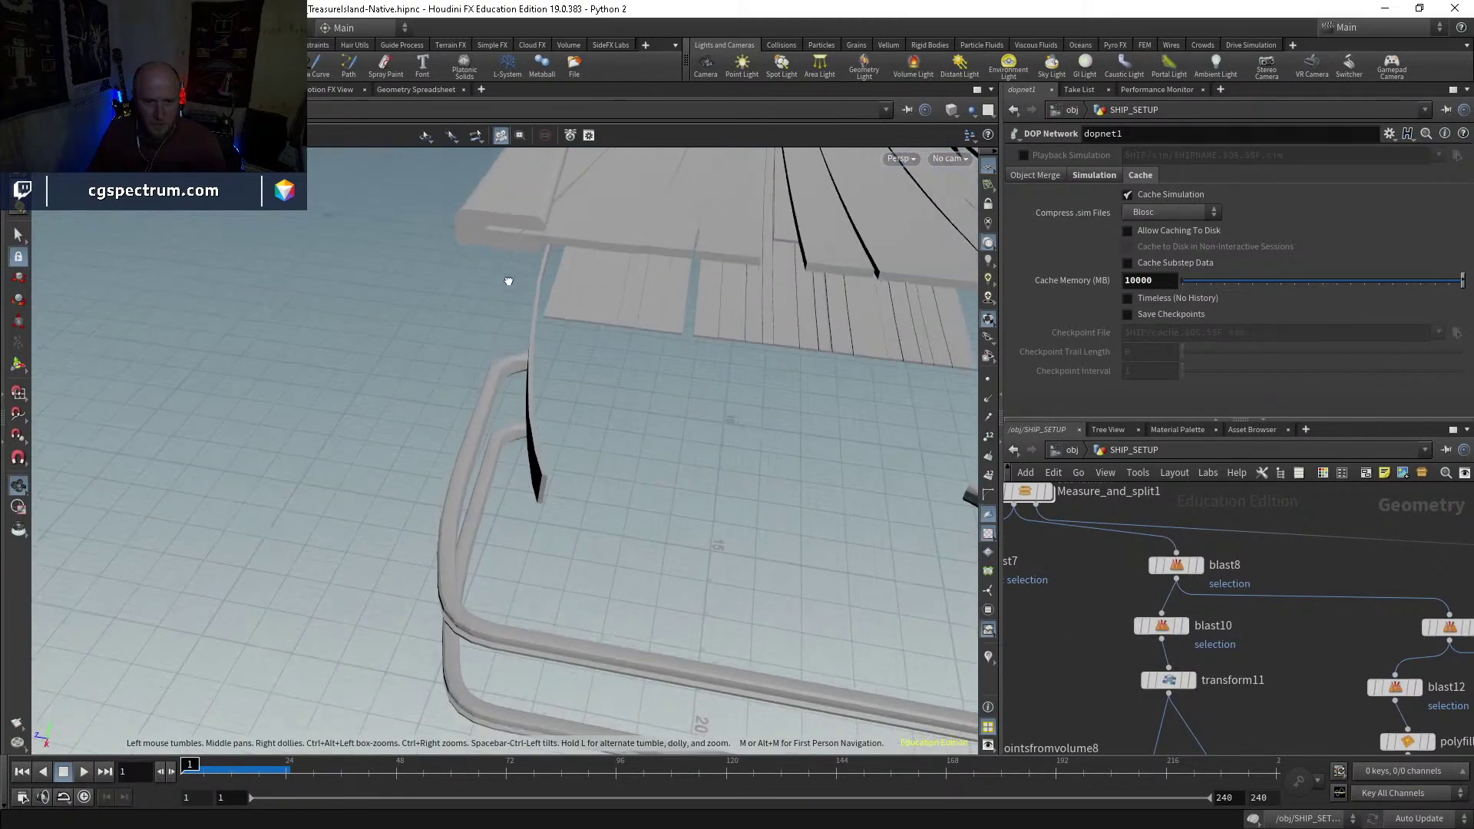
{"action": "middle_click_drag", "start_coordinate": [509, 283], "coordinate": [453, 425]}
{"action": "mouse_move", "coordinate": [454, 425]}
{"action": "left_mouse_down"}
{"action": "mouse_move", "coordinate": [500, 362]}
{"action": "mouse_move", "coordinate": [585, 468]}
{"action": "mouse_move", "coordinate": [701, 515]}
{"action": "left_mouse_up"}
{"action": "key", "text": "shift+w"}
{"action": "key", "text": "shift+w"}
{"action": "mouse_move", "coordinate": [781, 457]}
{"action": "left_mouse_down"}
{"action": "mouse_move", "coordinate": [724, 451]}
{"action": "mouse_move", "coordinate": [823, 348]}
{"action": "mouse_move", "coordinate": [875, 460]}
{"action": "mouse_move", "coordinate": [822, 519]}
{"action": "mouse_move", "coordinate": [612, 602]}
{"action": "mouse_move", "coordinate": [728, 497]}
{"action": "mouse_move", "coordinate": [826, 555]}
{"action": "mouse_move", "coordinate": [839, 369]}
{"action": "left_mouse_up"}
{"action": "key", "text": "shift+w"}
{"action": "key", "text": "shift+w"}
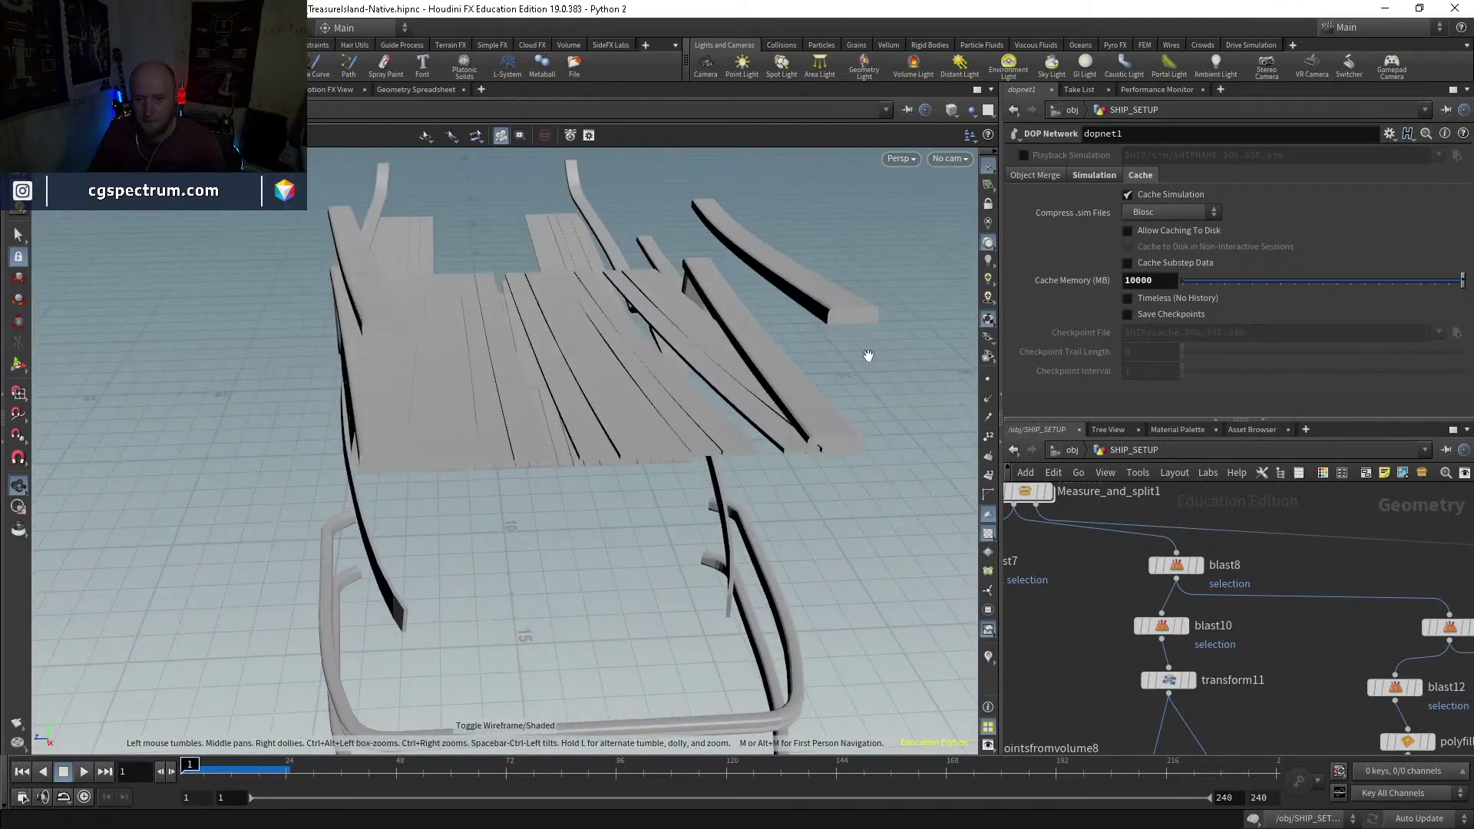
Step: Display transform11 and set its X scale to 0.5 after trying 0.2
{"action": "middle_click_drag", "start_coordinate": [1209, 671], "coordinate": [1231, 502]}
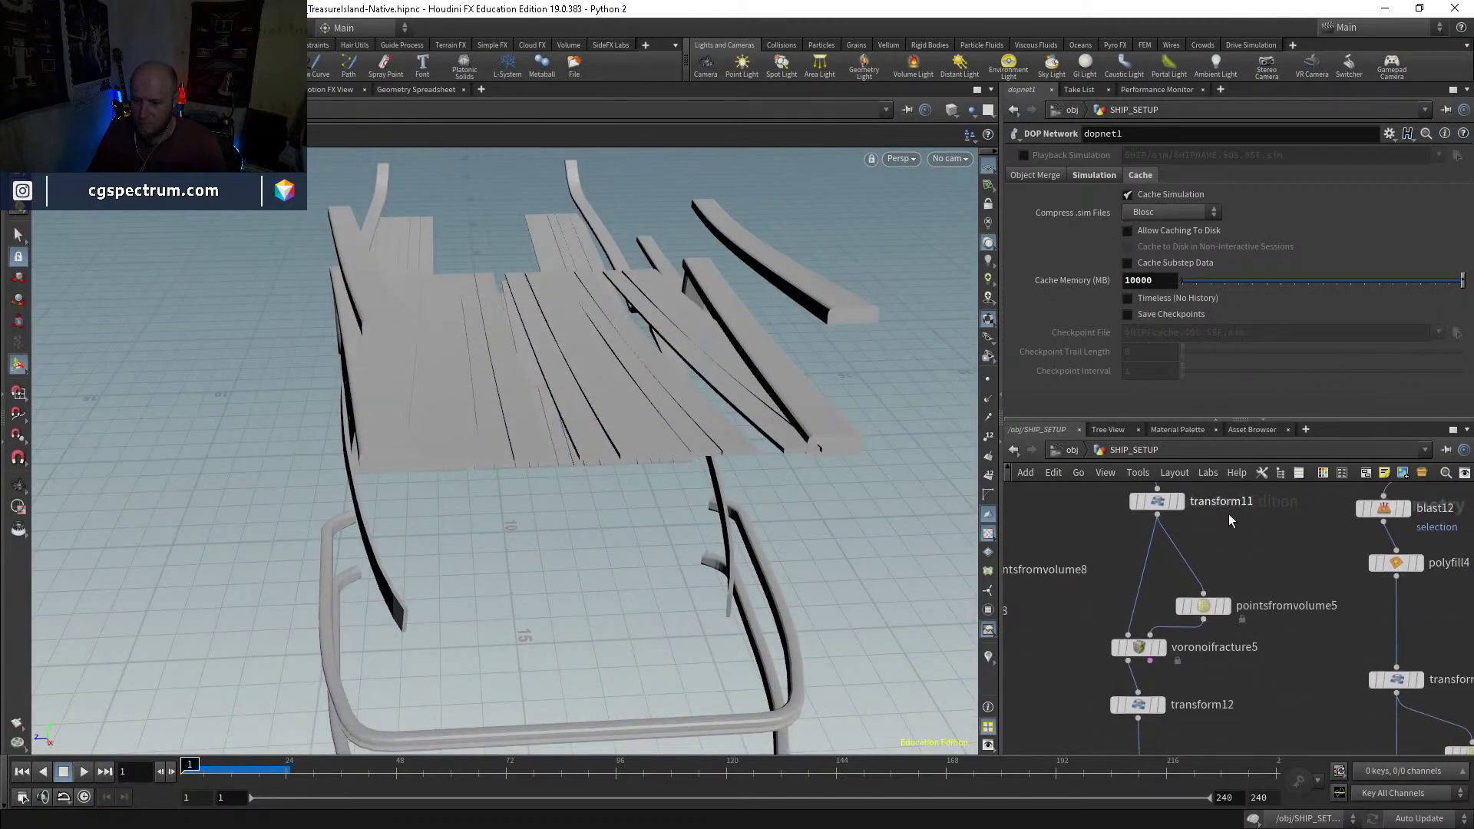
{"action": "left_click", "coordinate": [1180, 502]}
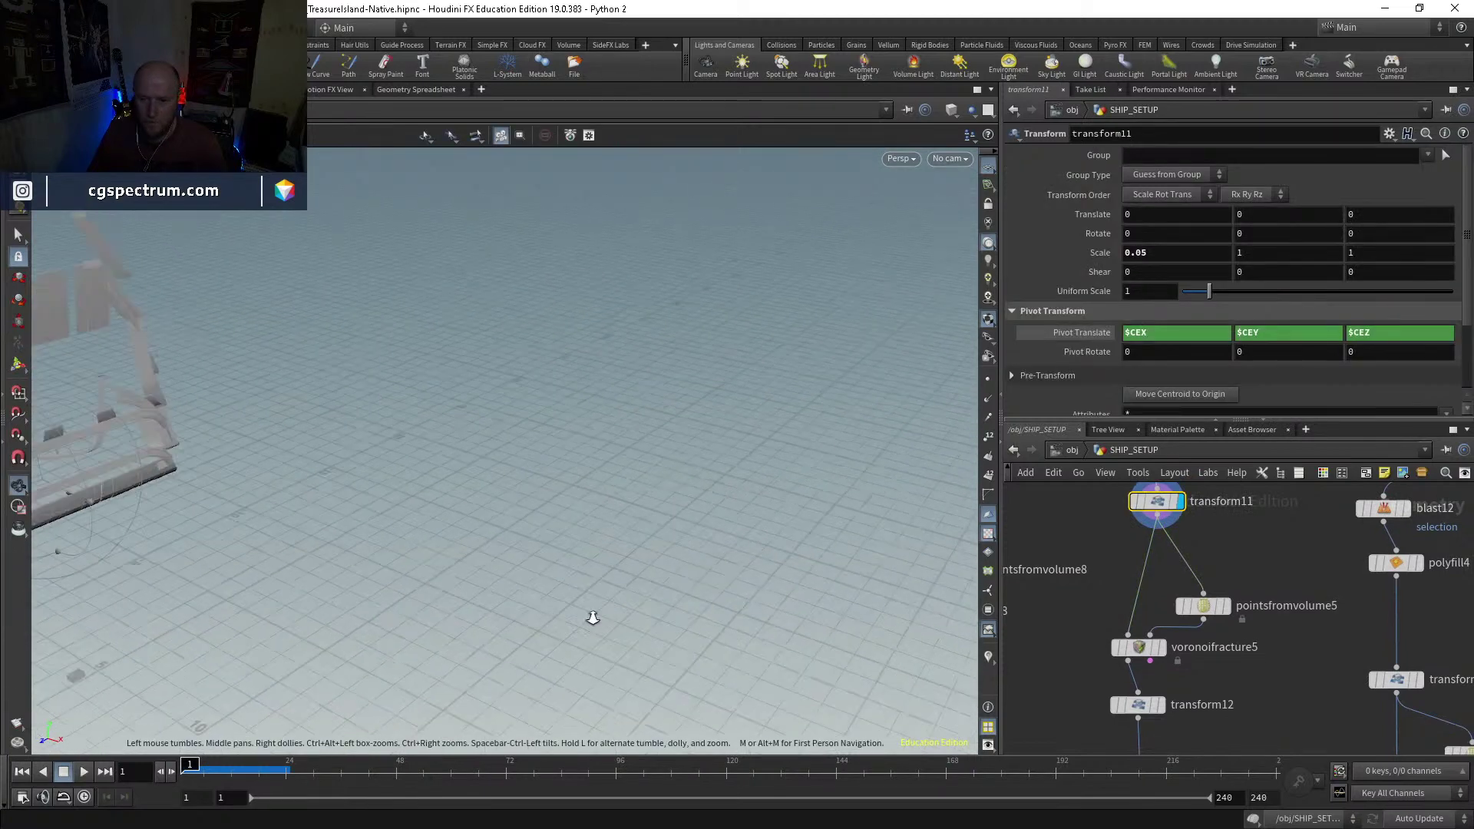
{"action": "left_click_drag", "start_coordinate": [773, 549], "coordinate": [760, 487]}
{"action": "left_click_drag", "start_coordinate": [651, 516], "coordinate": [688, 515], "text": "alt"}
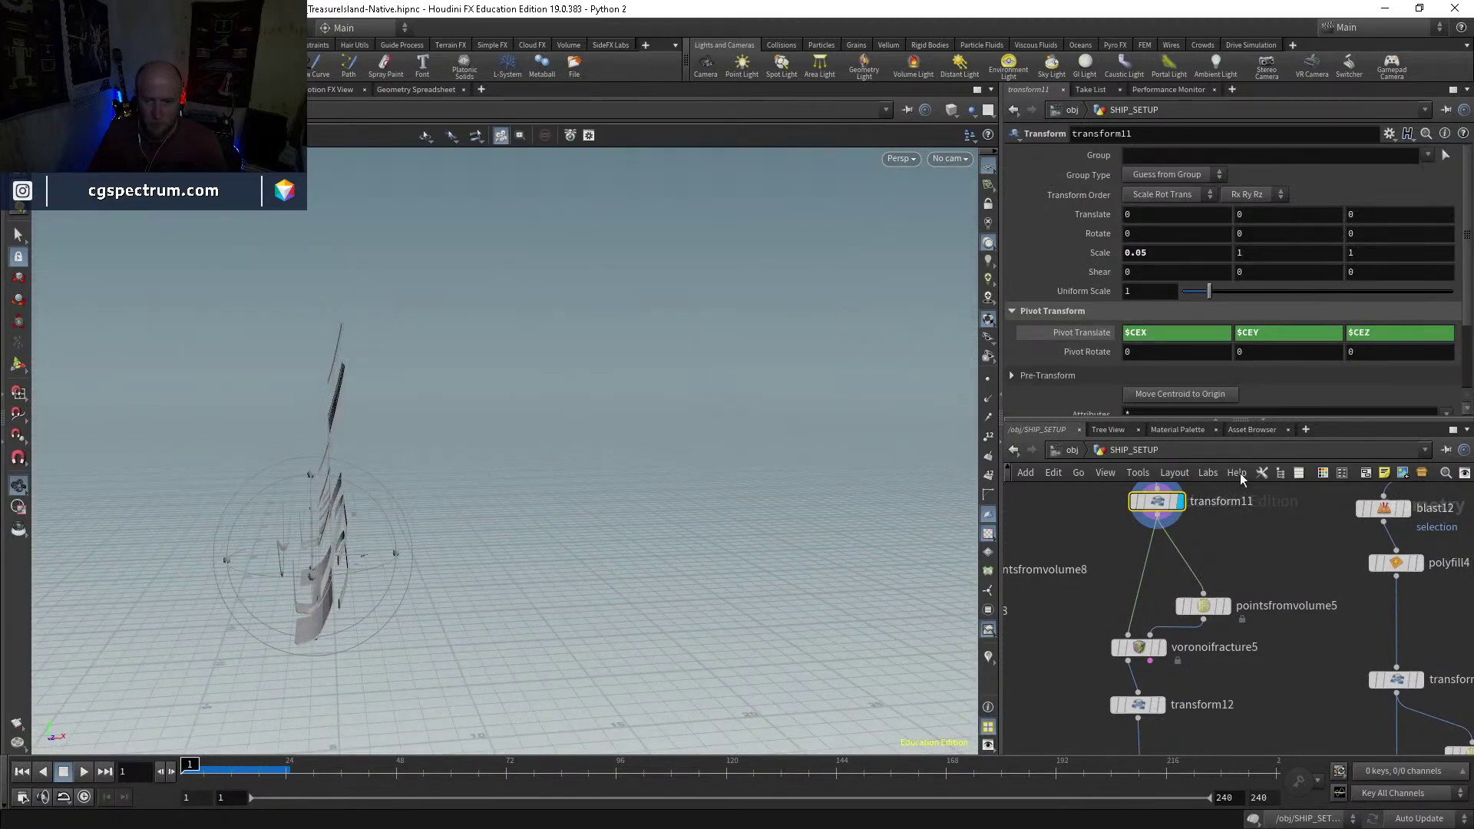
{"action": "left_click", "coordinate": [1152, 258]}
{"action": "type", "text": ".2"}
{"action": "key", "text": "Return"}
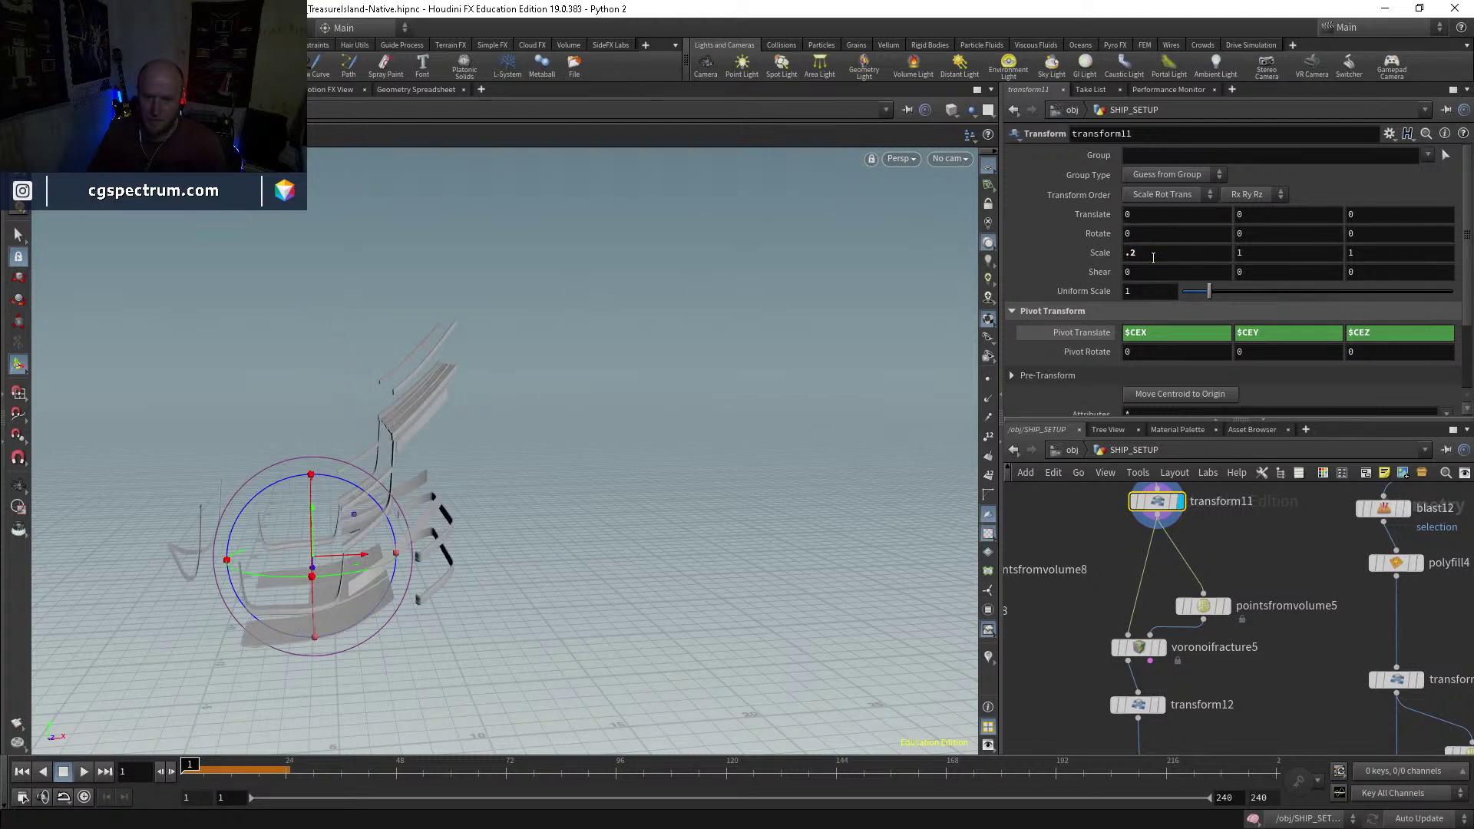
{"action": "type", "text": ".5"}
{"action": "key", "text": "Return"}
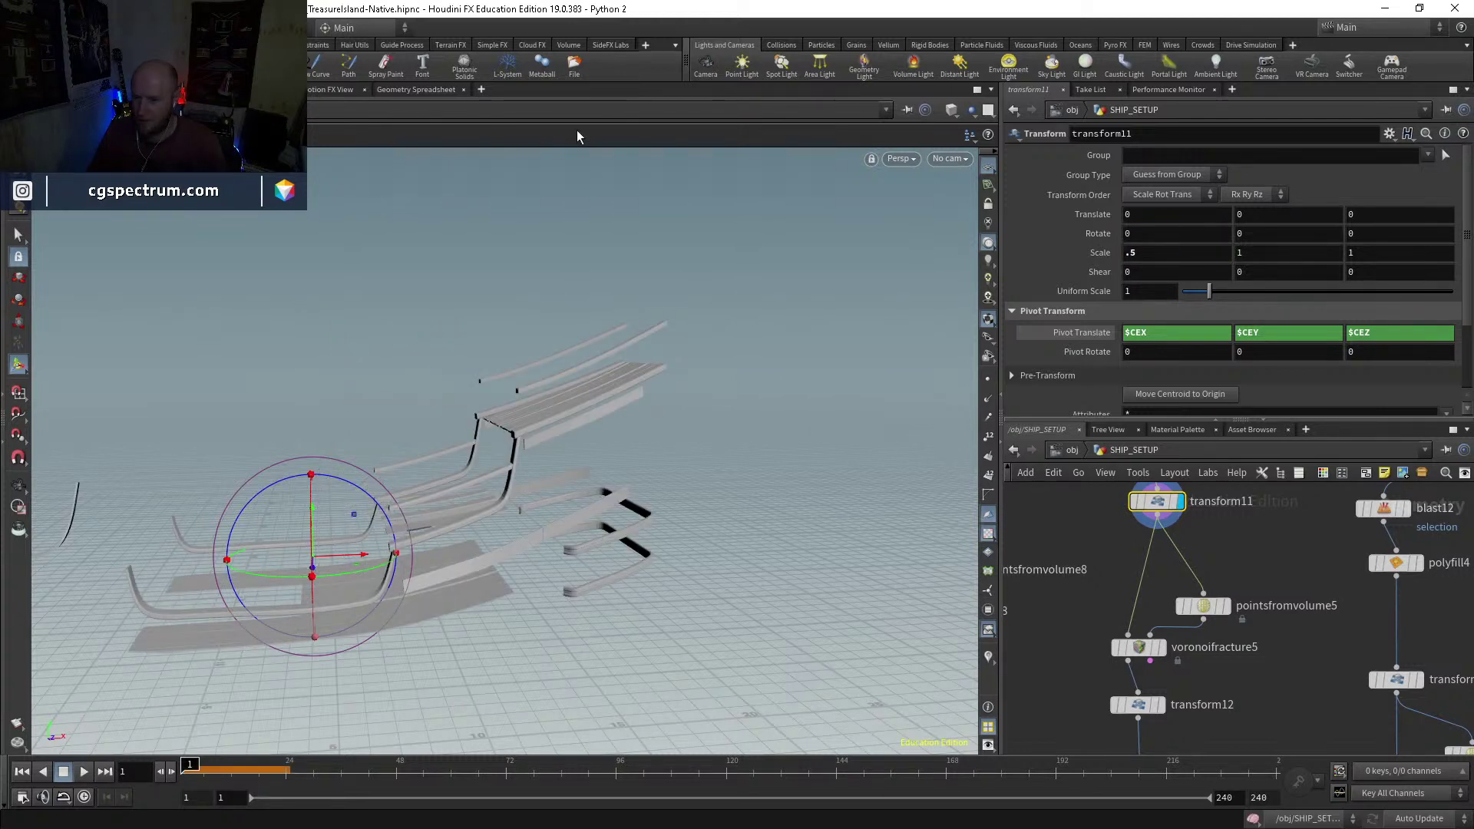
Step: Recook voronoifracture5 with the rescaled planks and display transform12
{"action": "middle_click_drag", "start_coordinate": [1224, 629], "coordinate": [1218, 579]}
{"action": "left_click", "coordinate": [1155, 595]}
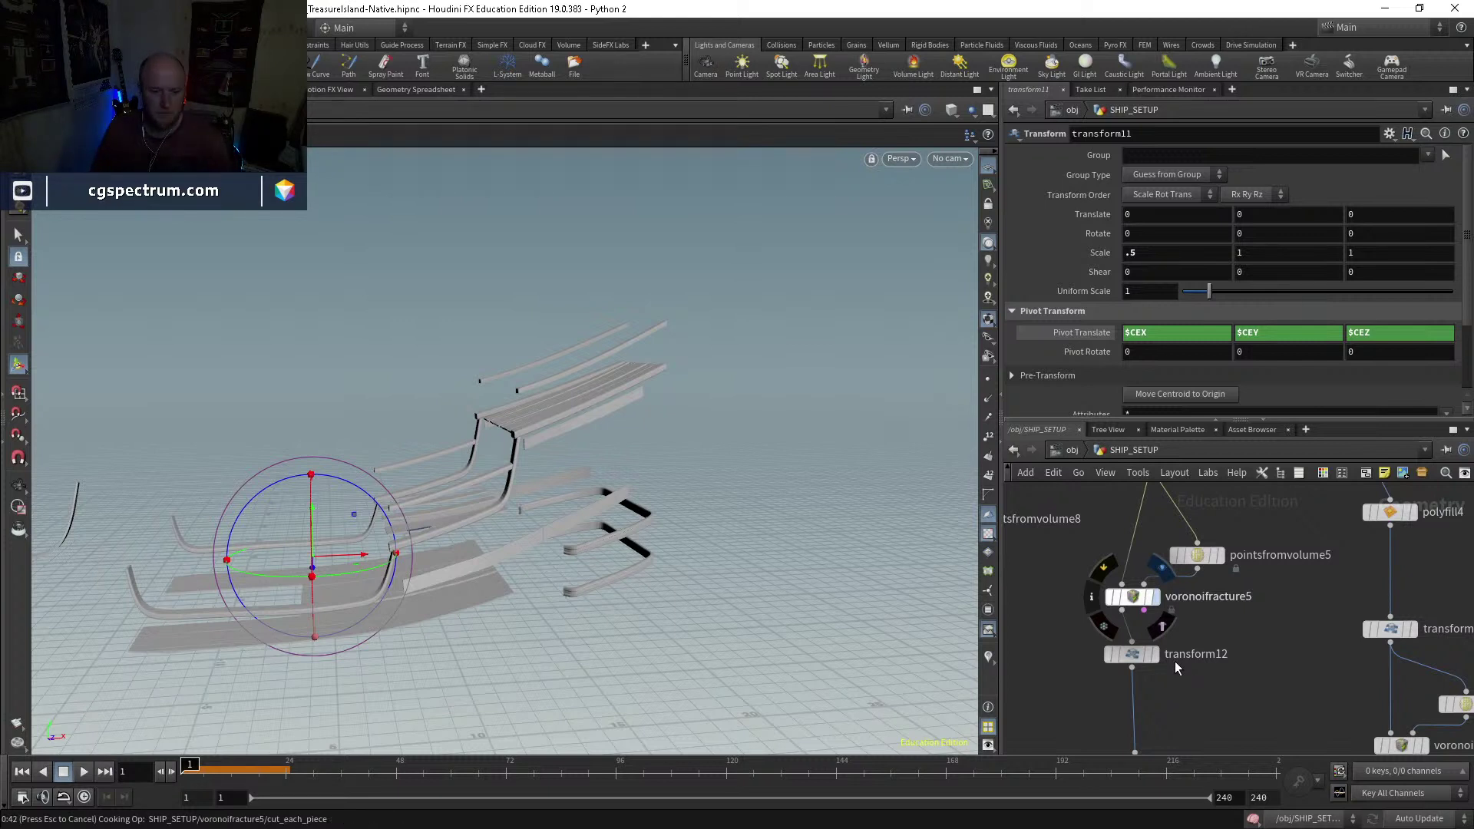
{"action": "left_click", "coordinate": [1142, 656]}
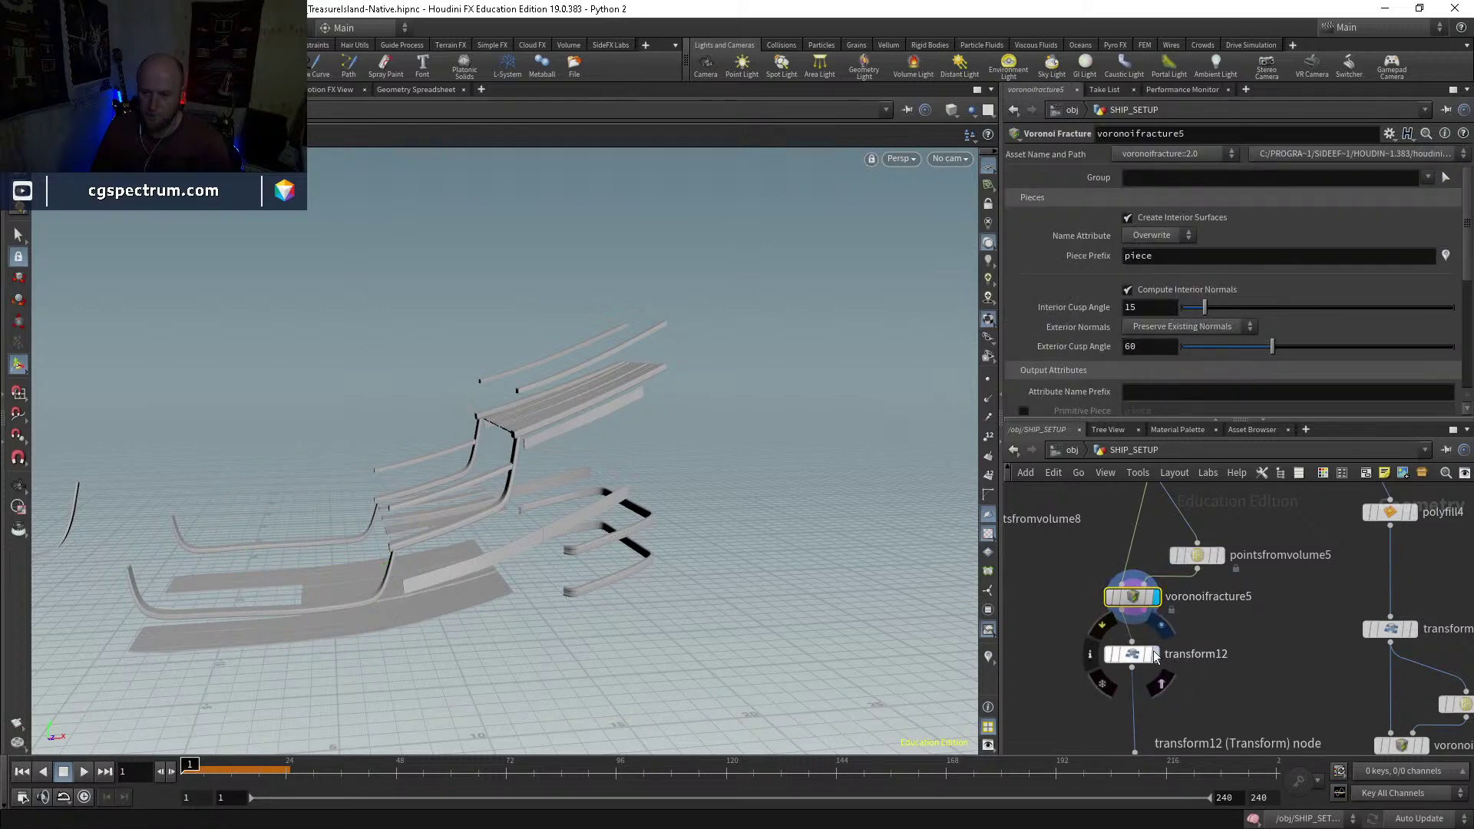
Step: Open dopnet1 and examine the constraints between the rescaled planks from several angles
{"action": "scroll", "coordinate": [1142, 658], "scroll_direction": "down", "scroll_amount": 4}
{"action": "middle_click_drag", "start_coordinate": [1186, 685], "coordinate": [1216, 599]}
{"action": "middle_click_drag", "start_coordinate": [1084, 652], "coordinate": [1299, 540]}
{"action": "scroll", "coordinate": [1129, 660], "scroll_direction": "up", "scroll_amount": 3}
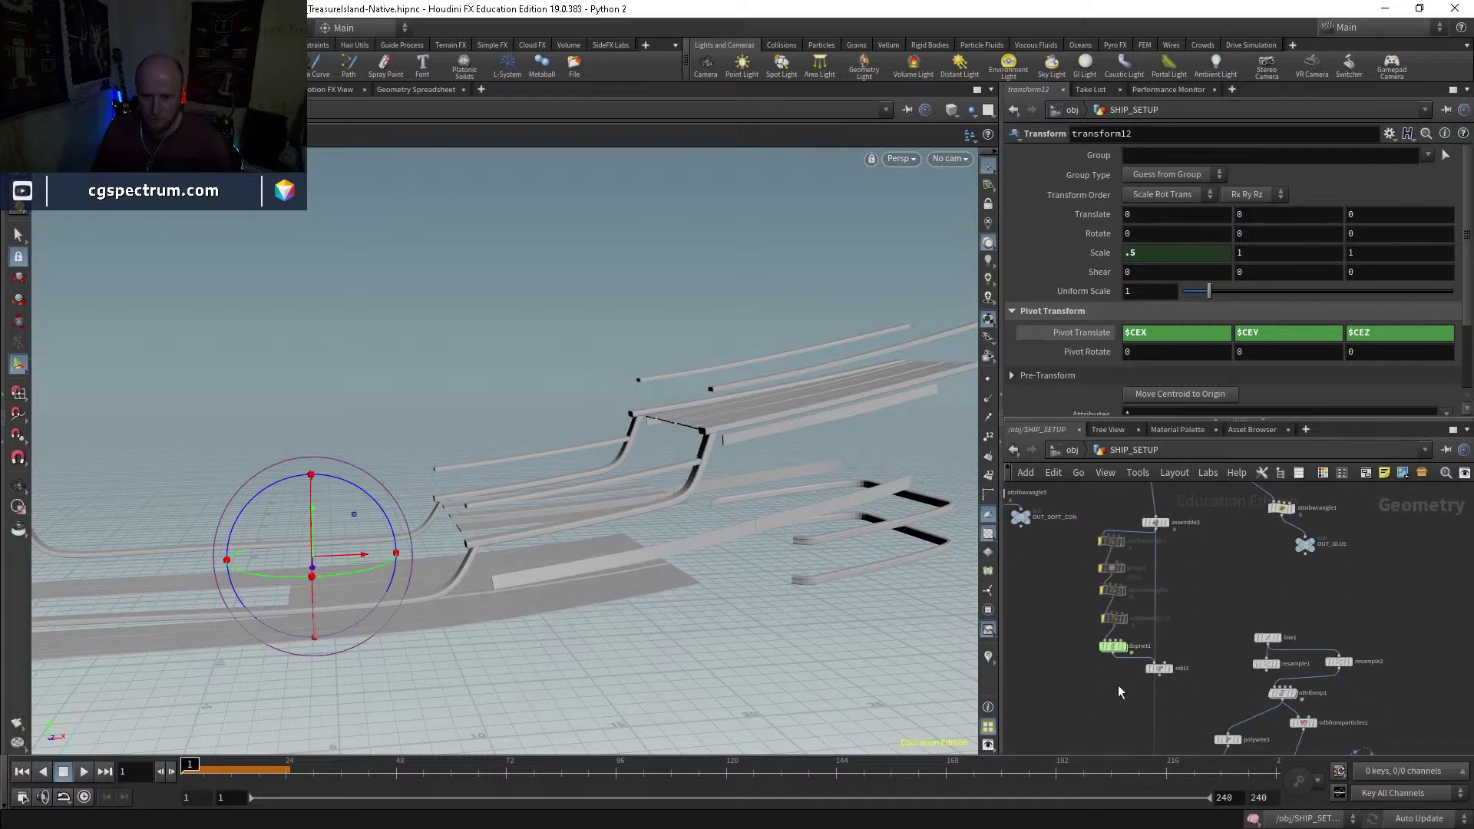
{"action": "double_click", "coordinate": [1118, 619]}
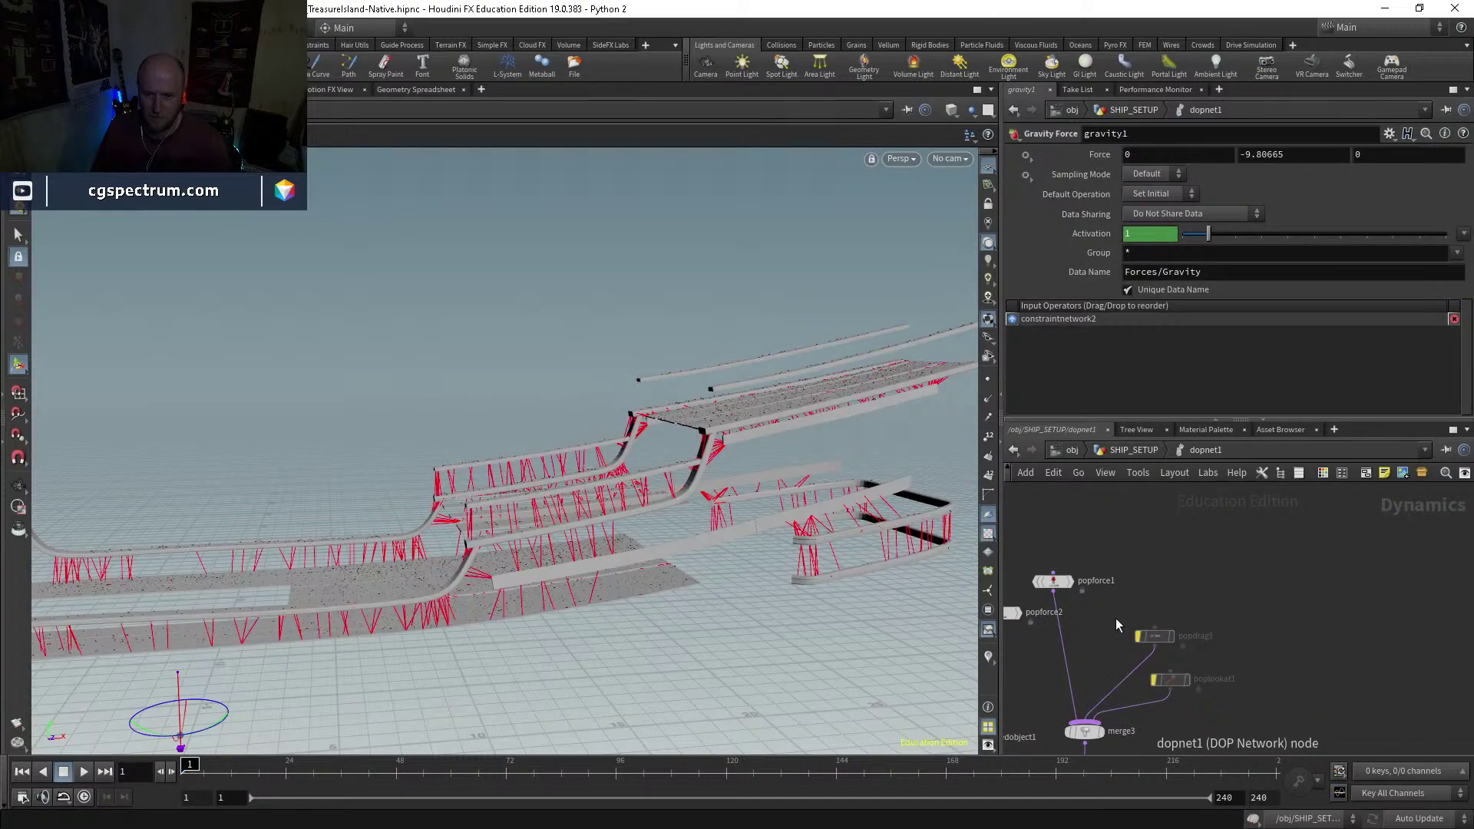
{"action": "scroll", "coordinate": [642, 520], "scroll_direction": "down", "scroll_amount": 5}
{"action": "left_click_drag", "start_coordinate": [594, 595], "coordinate": [562, 643]}
{"action": "scroll", "coordinate": [279, 596], "scroll_direction": "up", "scroll_amount": 5}
{"action": "left_click_drag", "start_coordinate": [280, 595], "coordinate": [343, 638]}
{"action": "scroll", "coordinate": [234, 655], "scroll_direction": "down", "scroll_amount": 6}
{"action": "left_click_drag", "start_coordinate": [368, 572], "coordinate": [487, 556]}
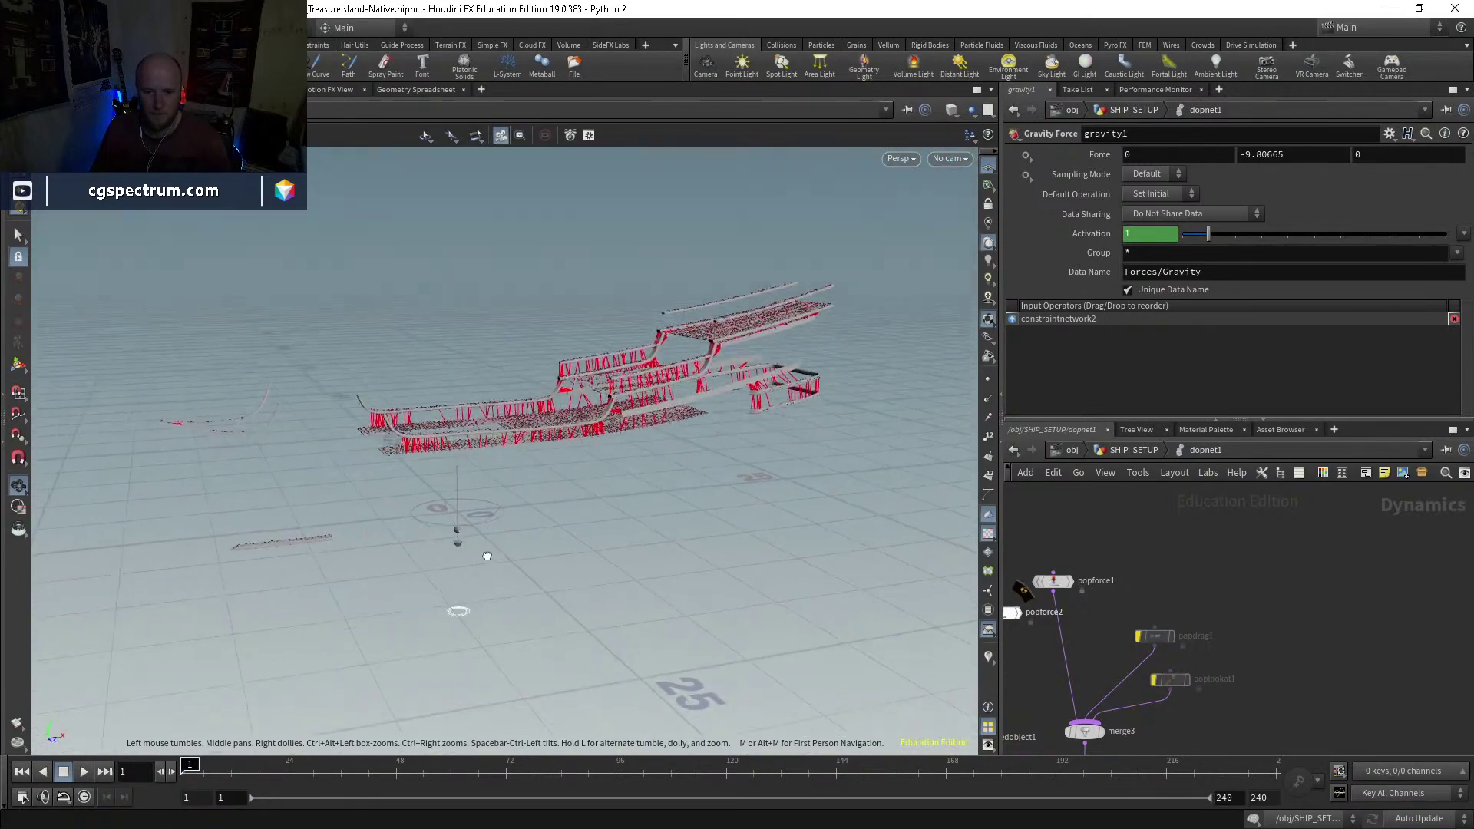
Step: Play the opening frames of the plank simulation, rewind to frame 1 and return to SHIP_SETUP
{"action": "left_click", "coordinate": [87, 771]}
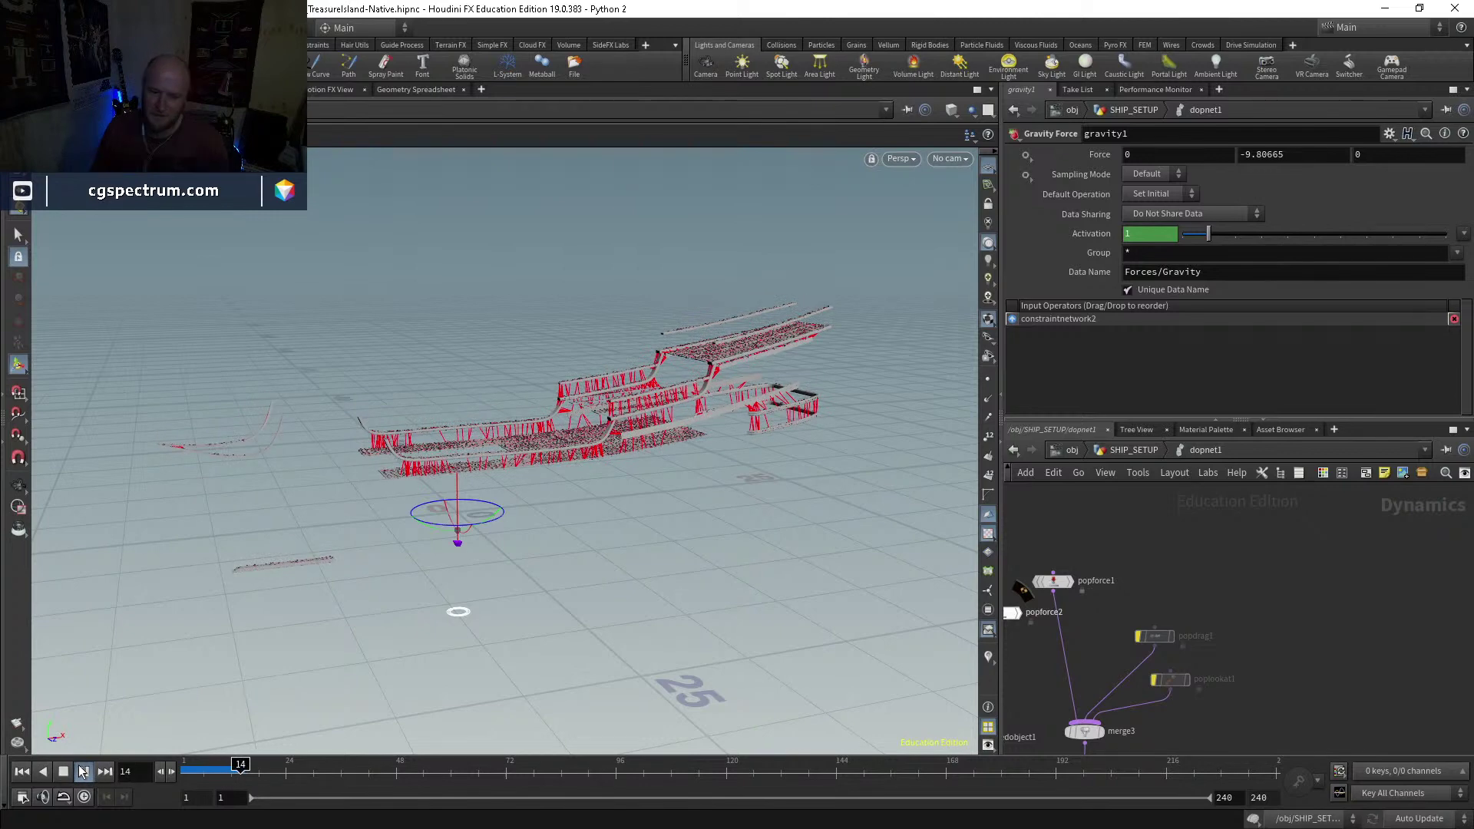
{"action": "left_click_drag", "start_coordinate": [199, 770], "coordinate": [240, 770]}
{"action": "left_click", "coordinate": [22, 772]}
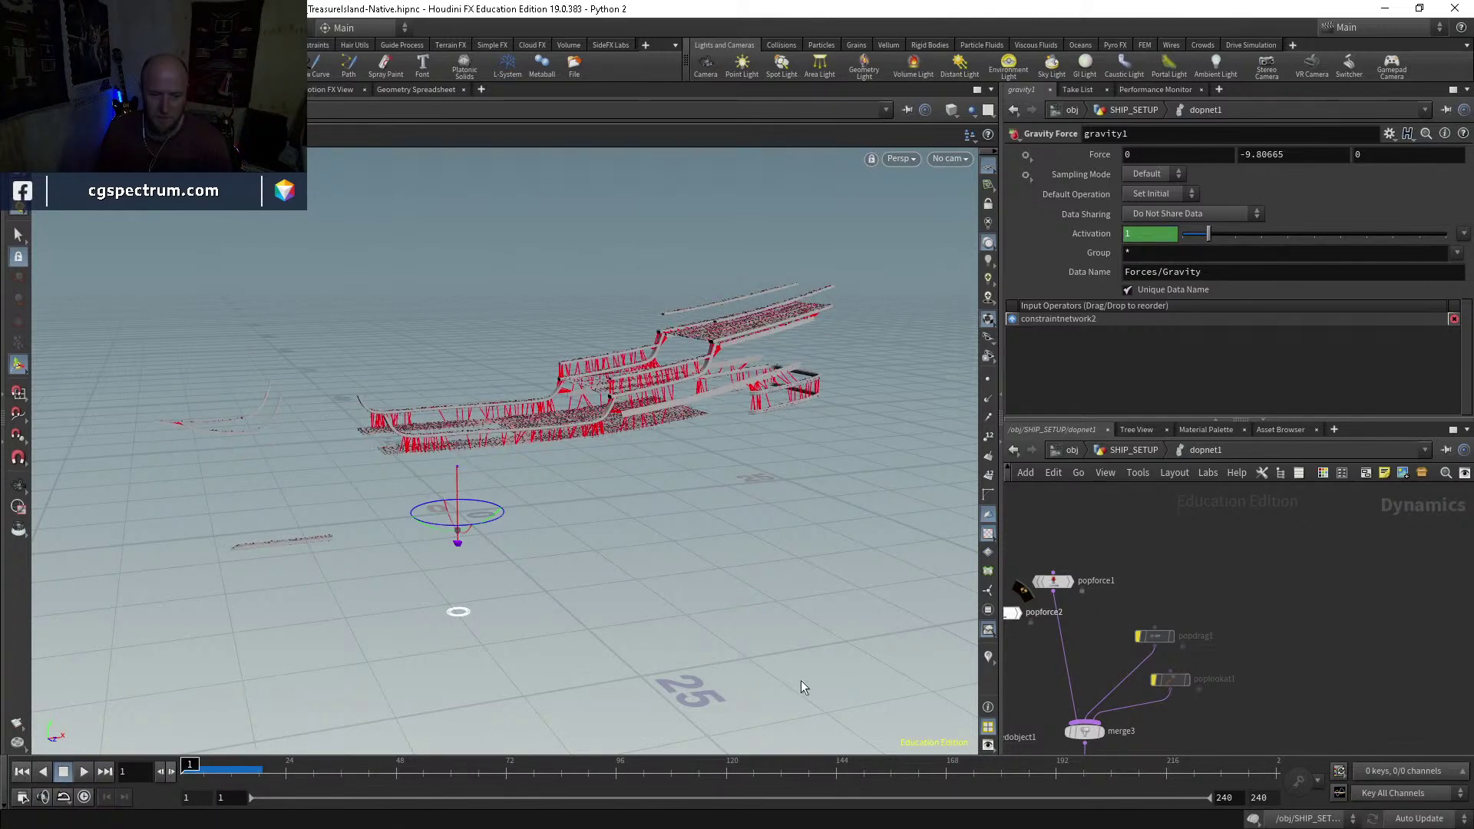
{"action": "key", "text": "h"}
{"action": "key", "text": "u"}
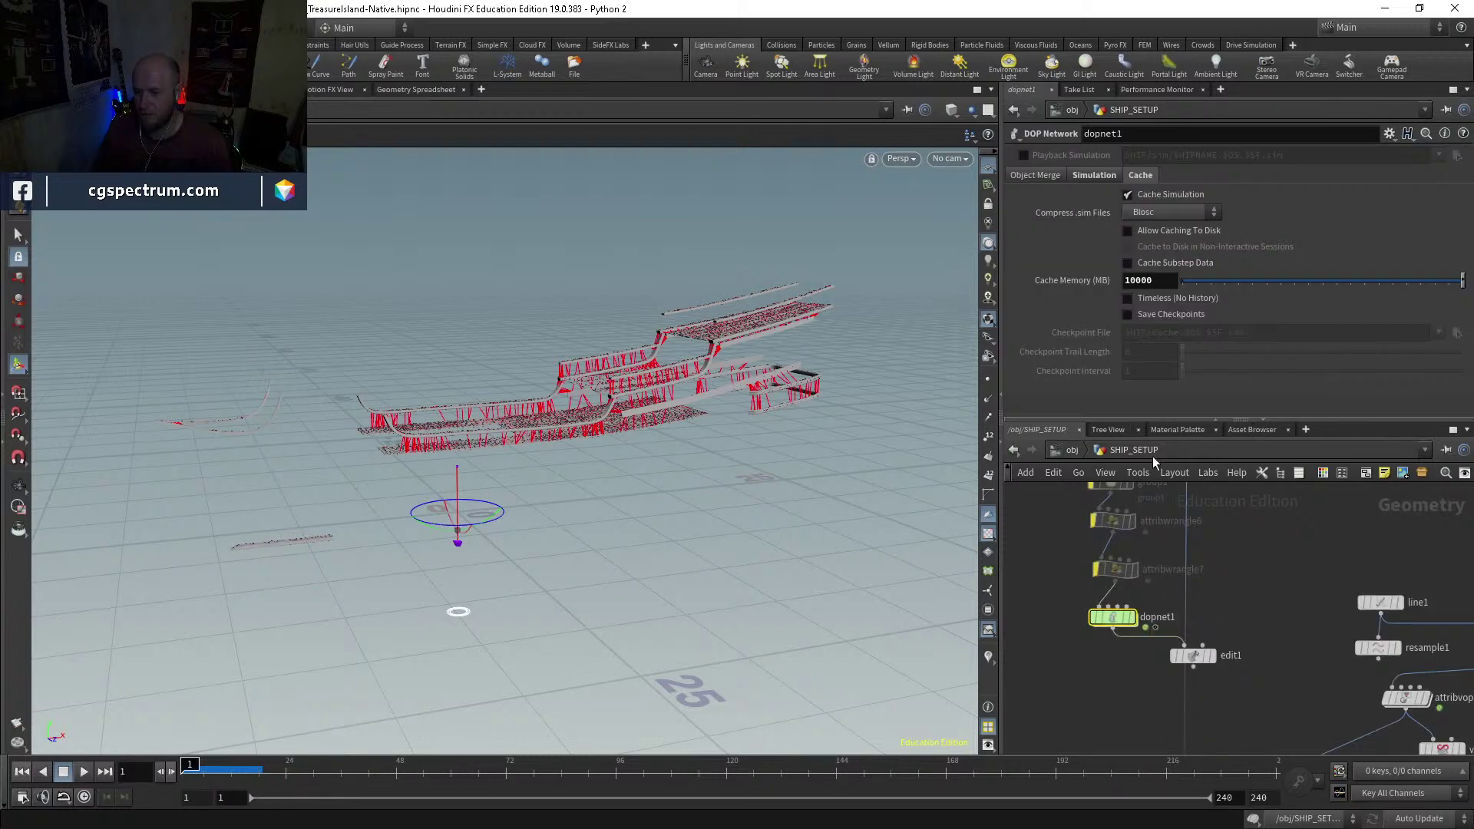
{"action": "key", "text": "Tab"}
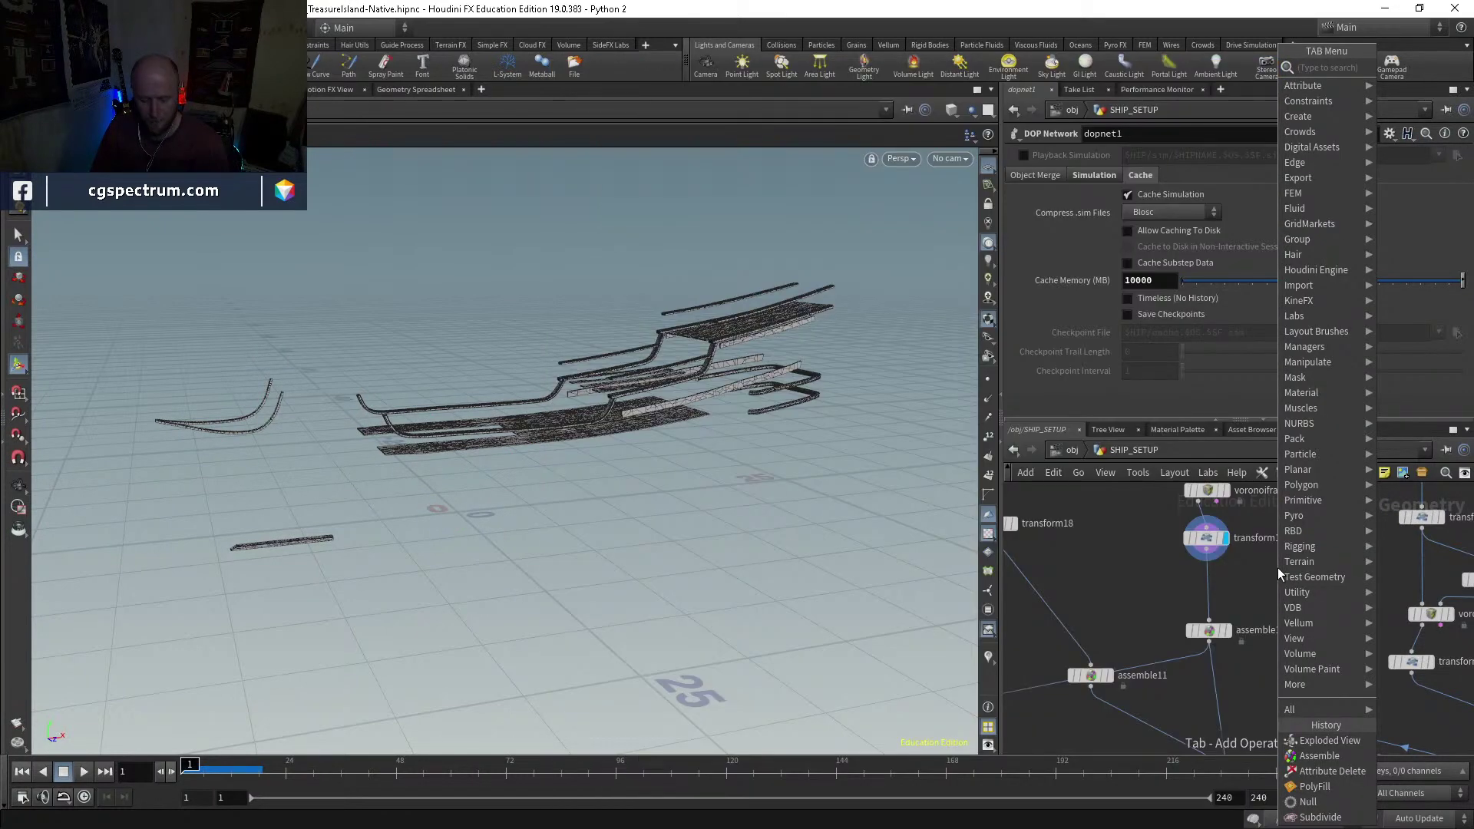
{"action": "type", "text": "add"}
{"action": "key", "text": "Return"}
{"action": "left_click", "coordinate": [1278, 568]}
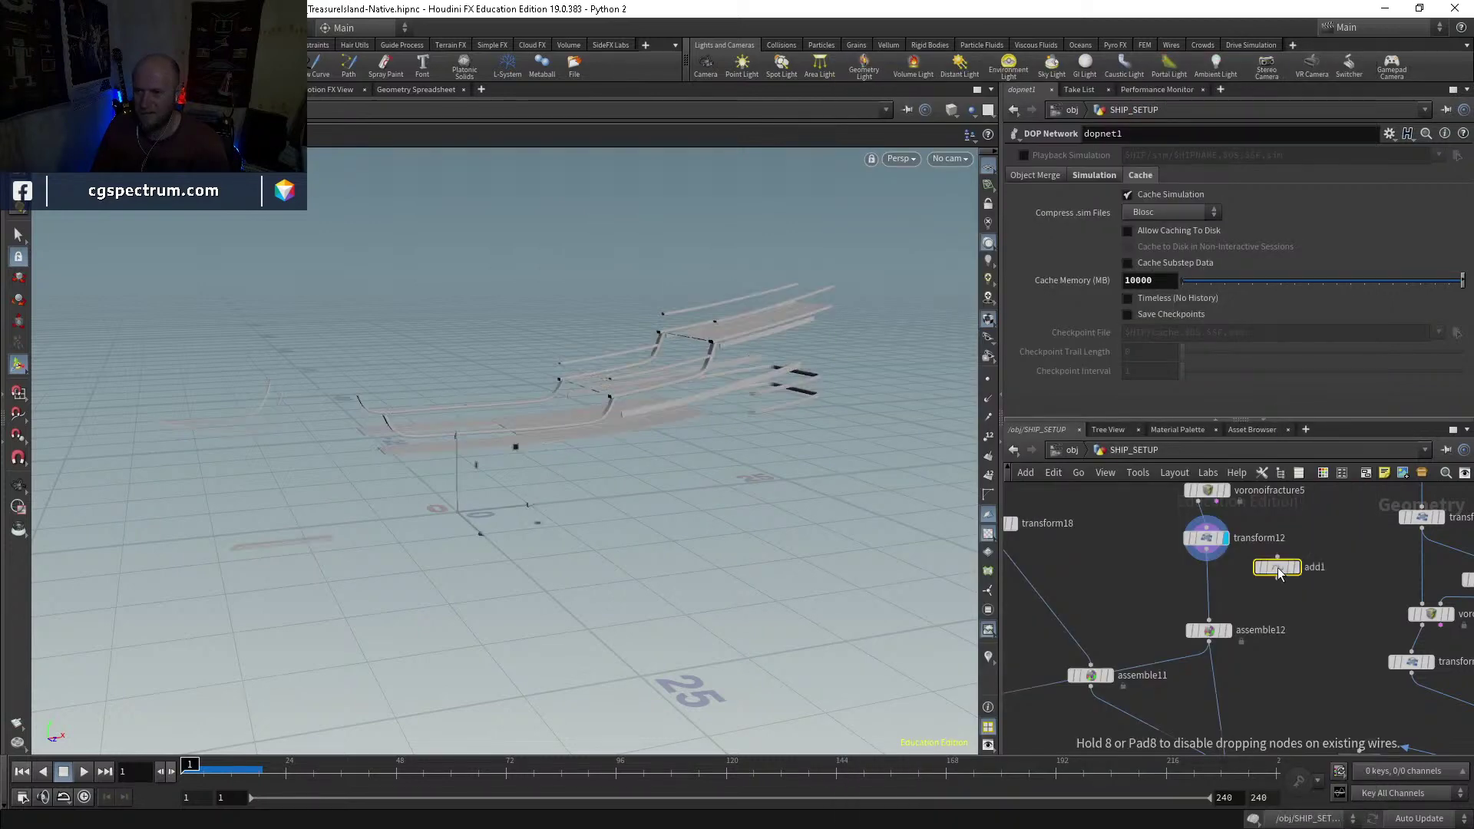
{"action": "left_click", "coordinate": [1065, 156]}
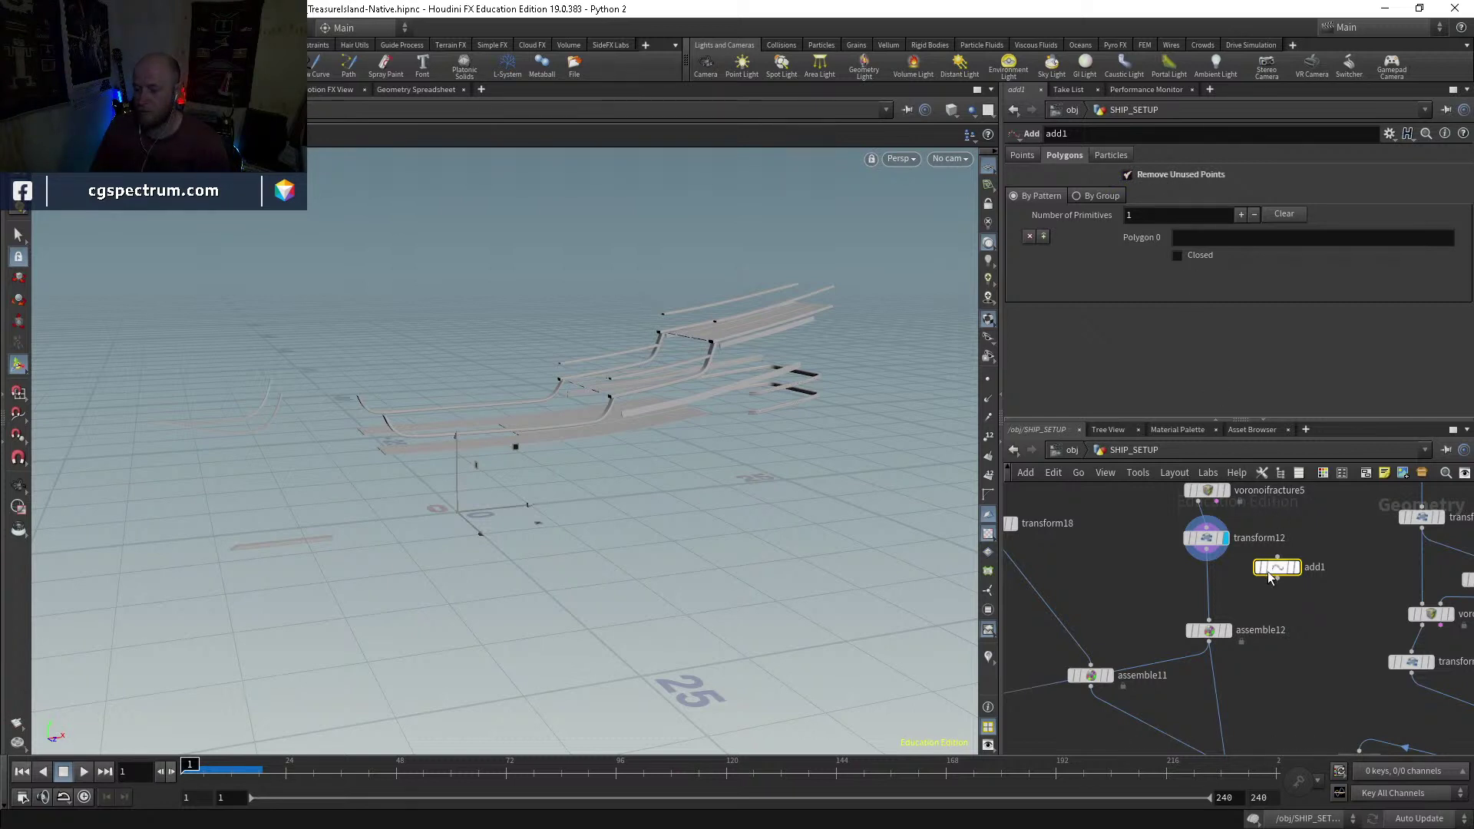
{"action": "key", "text": "Delete"}
Step: Find the assemble9 branch in SHIP_SETUP and display assemble9 to check its deck pieces
{"action": "middle_click_drag", "start_coordinate": [1277, 657], "coordinate": [1347, 518]}
{"action": "middle_click_drag", "start_coordinate": [1121, 552], "coordinate": [1159, 595]}
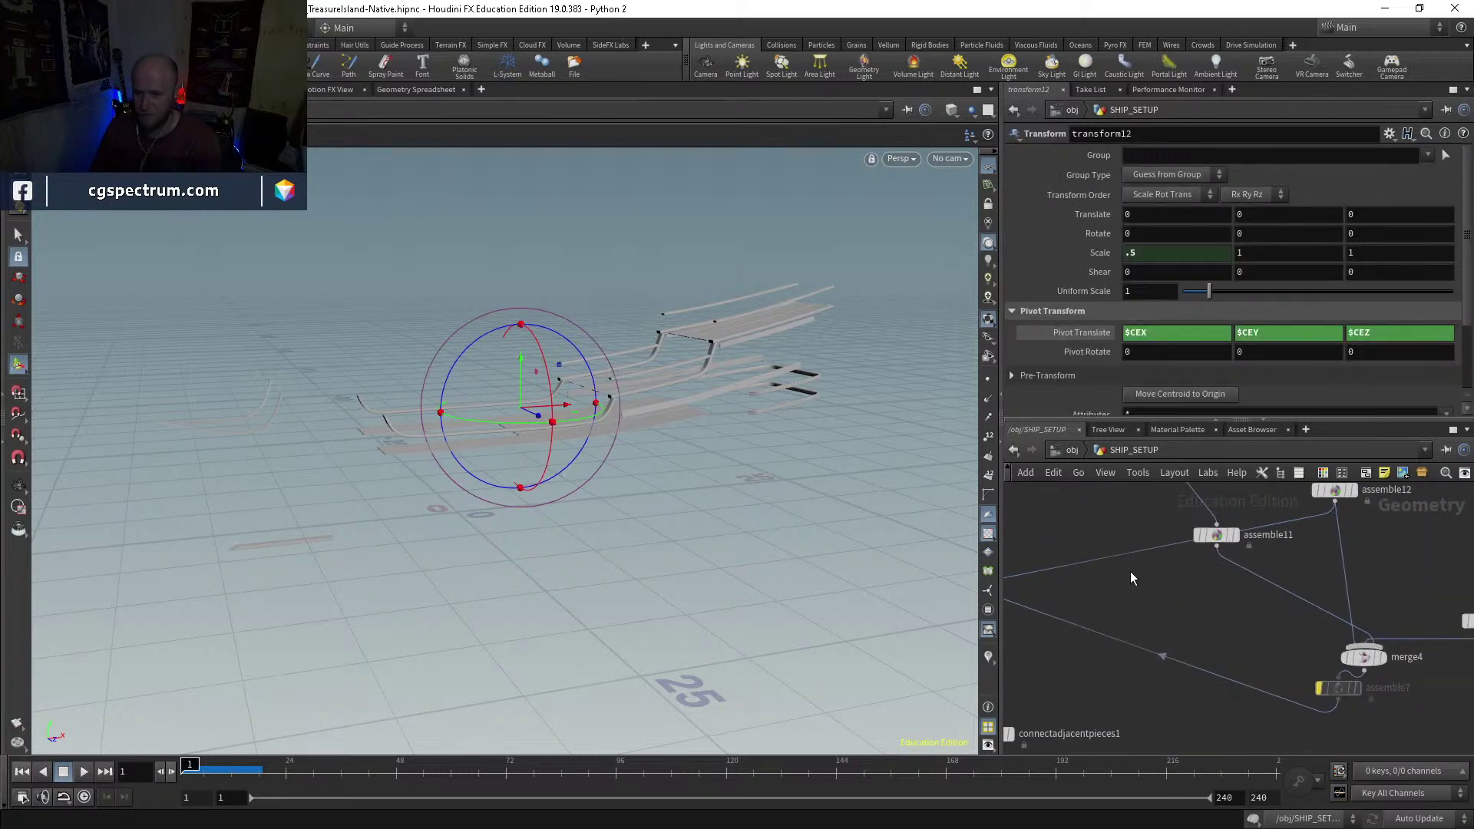
{"action": "left_click_drag", "start_coordinate": [1138, 551], "coordinate": [1365, 670]}
{"action": "middle_click_drag", "start_coordinate": [1455, 659], "coordinate": [1300, 675]}
{"action": "scroll", "coordinate": [1299, 674], "scroll_direction": "down", "scroll_amount": 1}
{"action": "scroll", "coordinate": [1299, 674], "scroll_direction": "down", "scroll_amount": 2}
{"action": "middle_click_drag", "start_coordinate": [1370, 719], "coordinate": [1158, 740]}
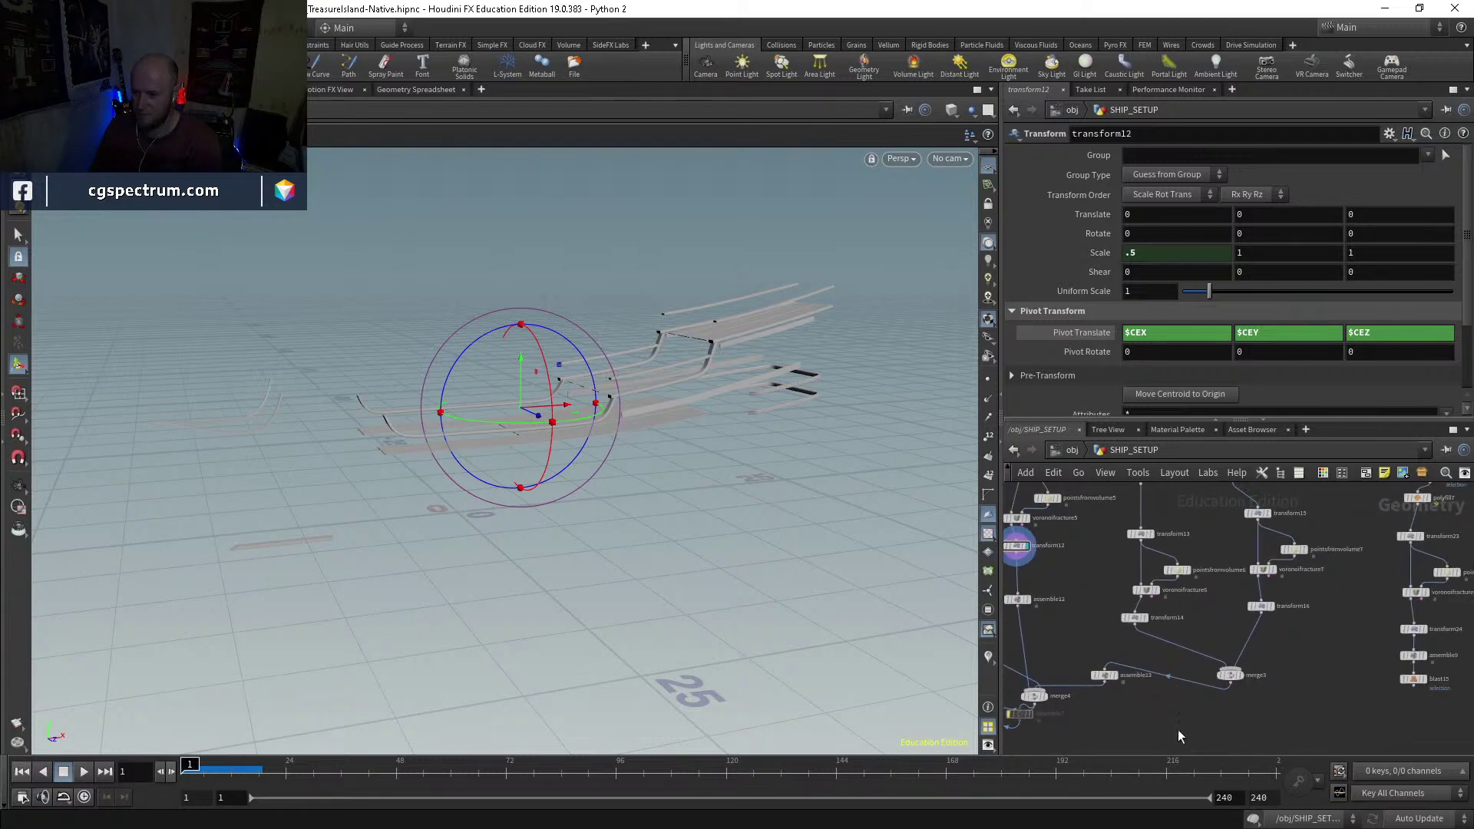
{"action": "middle_click_drag", "start_coordinate": [1343, 595], "coordinate": [1261, 637]}
{"action": "scroll", "coordinate": [1324, 571], "scroll_direction": "up", "scroll_amount": 4}
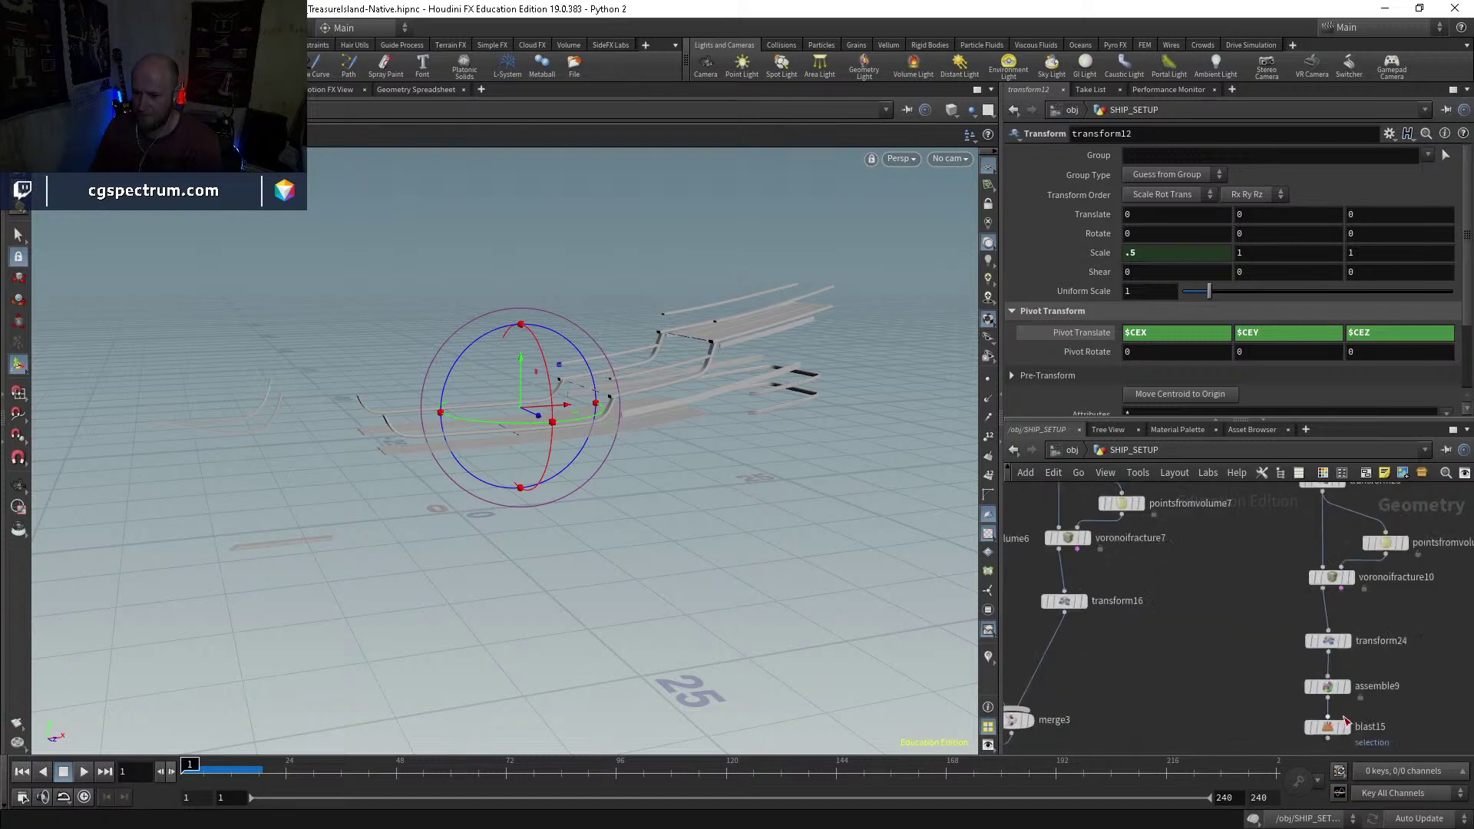
{"action": "left_click", "coordinate": [1328, 682]}
{"action": "middle_click_drag", "start_coordinate": [1417, 641], "coordinate": [1401, 720]}
{"action": "middle_click_drag", "start_coordinate": [1306, 549], "coordinate": [1240, 646]}
{"action": "middle_click_drag", "start_coordinate": [1223, 577], "coordinate": [1231, 635]}
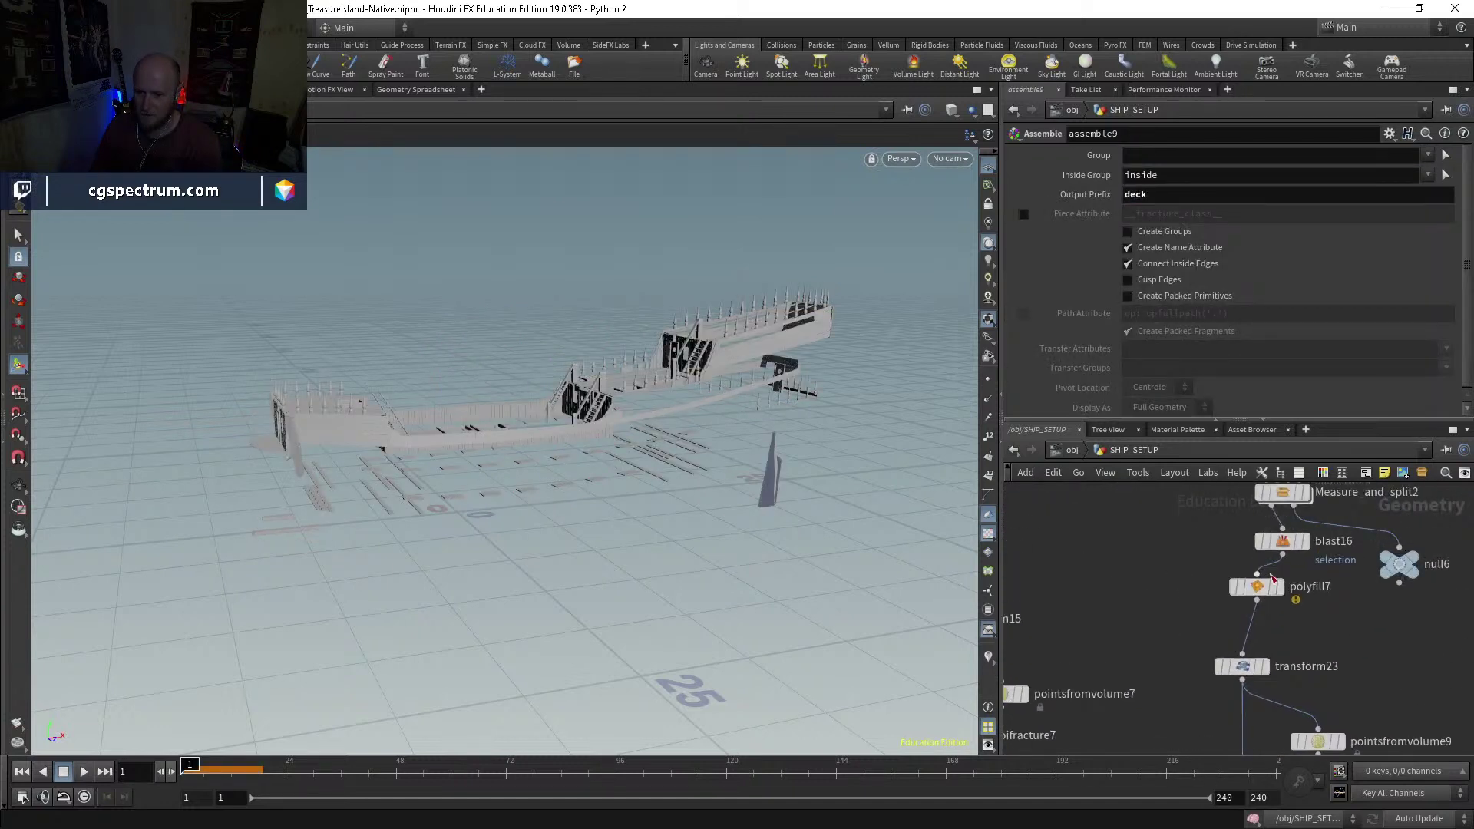
Step: Display blast16, polyfill7 and transform23 in turn and examine the deck parts up close in shaded view
{"action": "left_click", "coordinate": [1309, 546]}
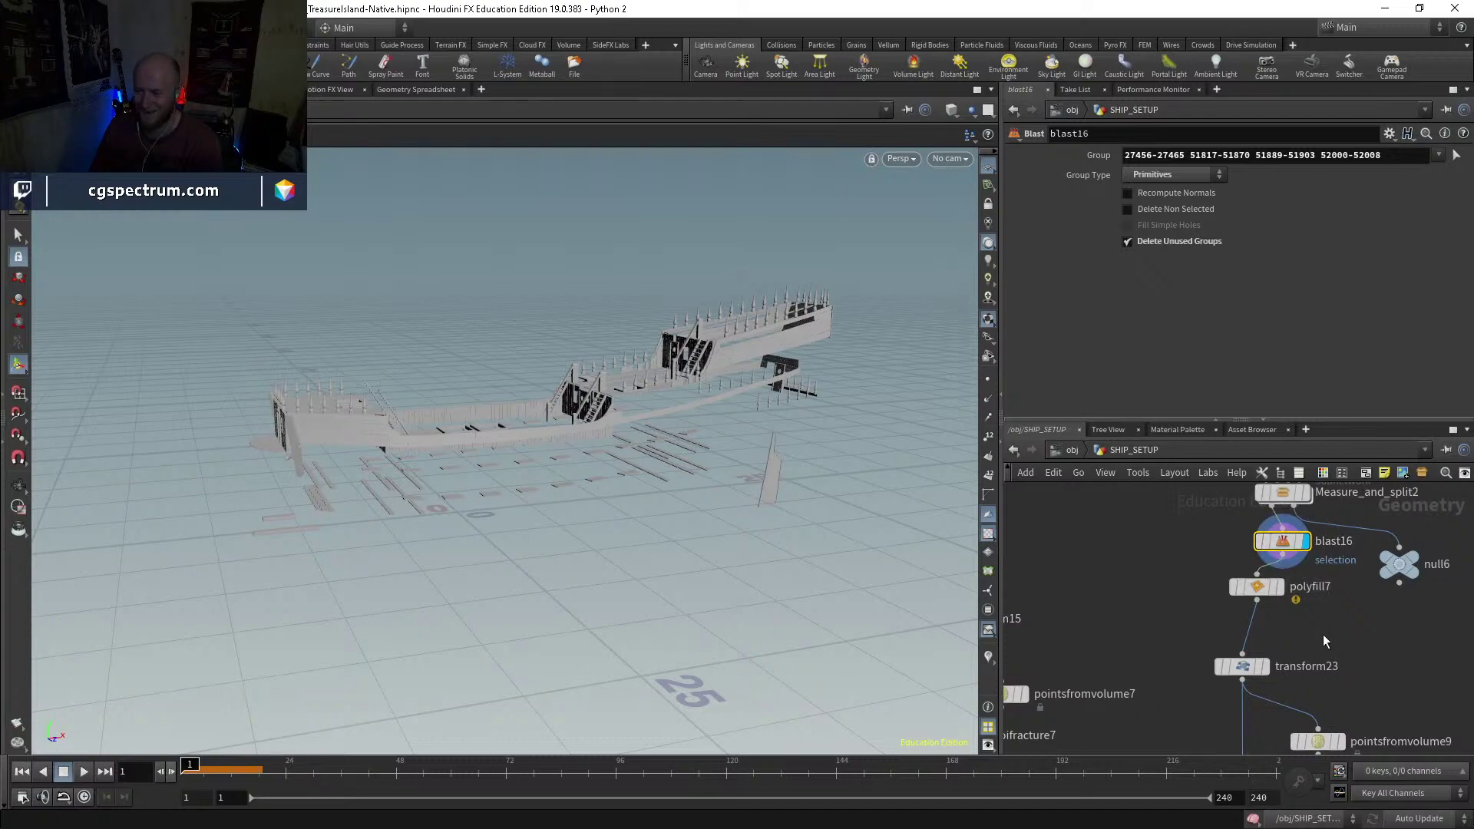
{"action": "middle_click_drag", "start_coordinate": [1324, 634], "coordinate": [1300, 548]}
{"action": "left_click", "coordinate": [1236, 499]}
{"action": "key", "text": "Escape"}
{"action": "mouse_move", "coordinate": [775, 399]}
{"action": "left_mouse_down"}
{"action": "mouse_move", "coordinate": [743, 422]}
{"action": "mouse_move", "coordinate": [734, 516]}
{"action": "mouse_move", "coordinate": [756, 442]}
{"action": "left_mouse_up"}
{"action": "scroll", "coordinate": [745, 400], "scroll_direction": "up", "scroll_amount": 4}
{"action": "key", "text": "shift+w"}
{"action": "middle_click_drag", "start_coordinate": [1268, 595], "coordinate": [1252, 540]}
{"action": "left_click", "coordinate": [1201, 524]}
{"action": "left_click_drag", "start_coordinate": [625, 441], "coordinate": [1028, 423]}
Step: Recook voronoifracture10 by displaying transform24, and move the display to blast15
{"action": "middle_click_drag", "start_coordinate": [1264, 678], "coordinate": [1220, 607]}
{"action": "mouse_move", "coordinate": [1175, 648]}
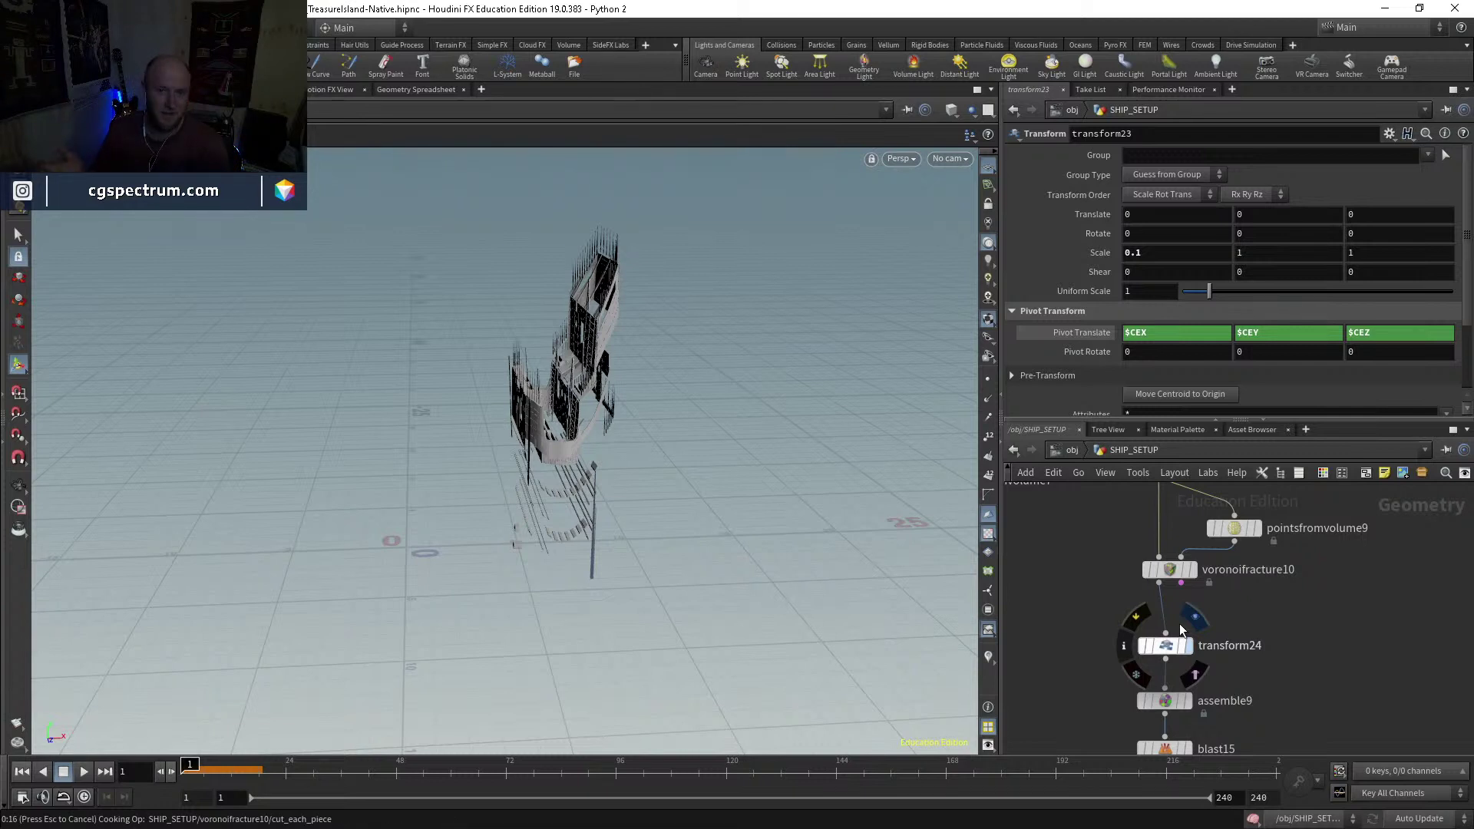
{"action": "left_click", "coordinate": [1179, 623]}
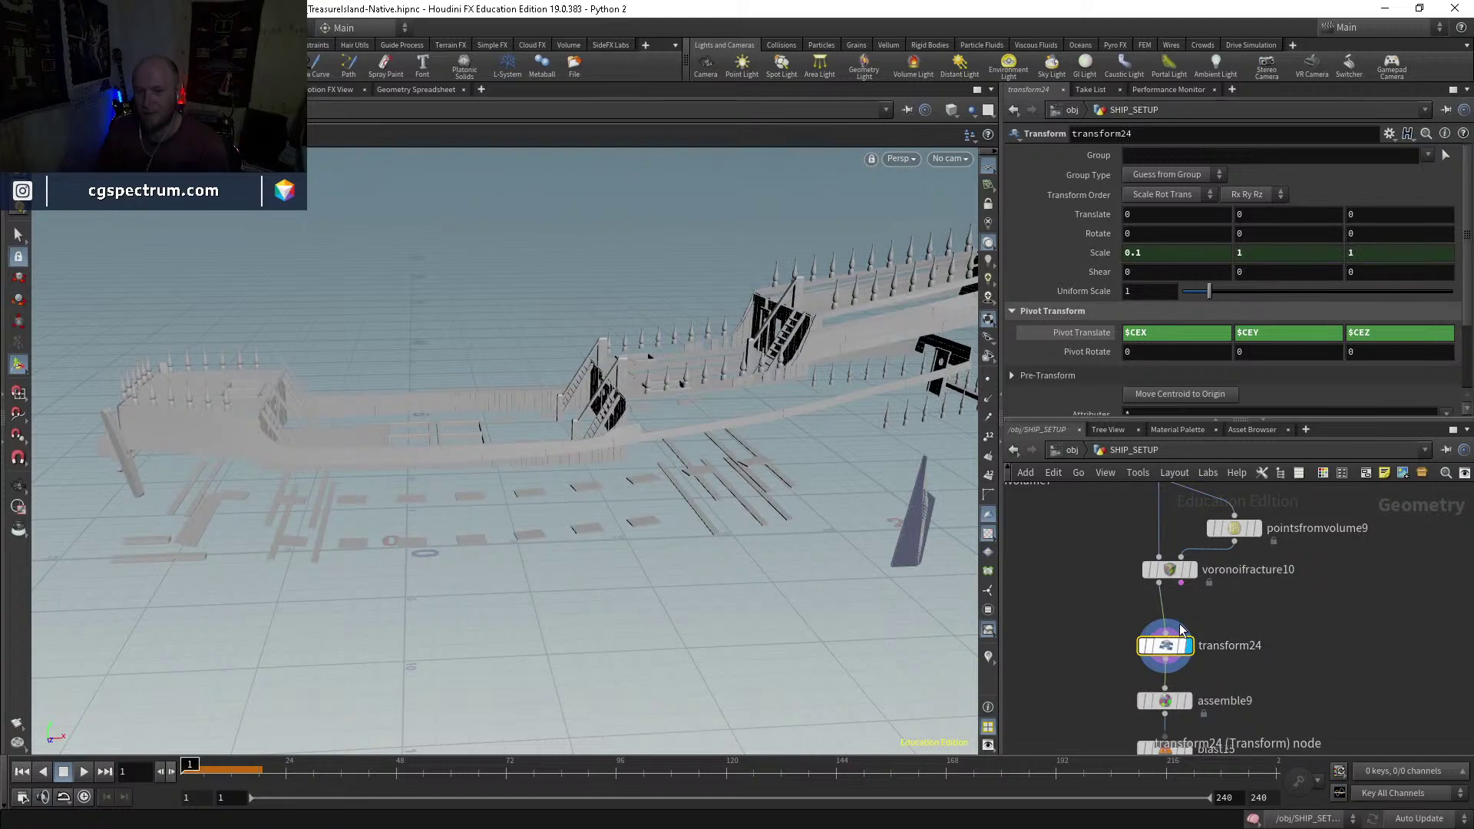
{"action": "middle_click_drag", "start_coordinate": [1241, 708], "coordinate": [1229, 607]}
{"action": "left_click", "coordinate": [1157, 648]}
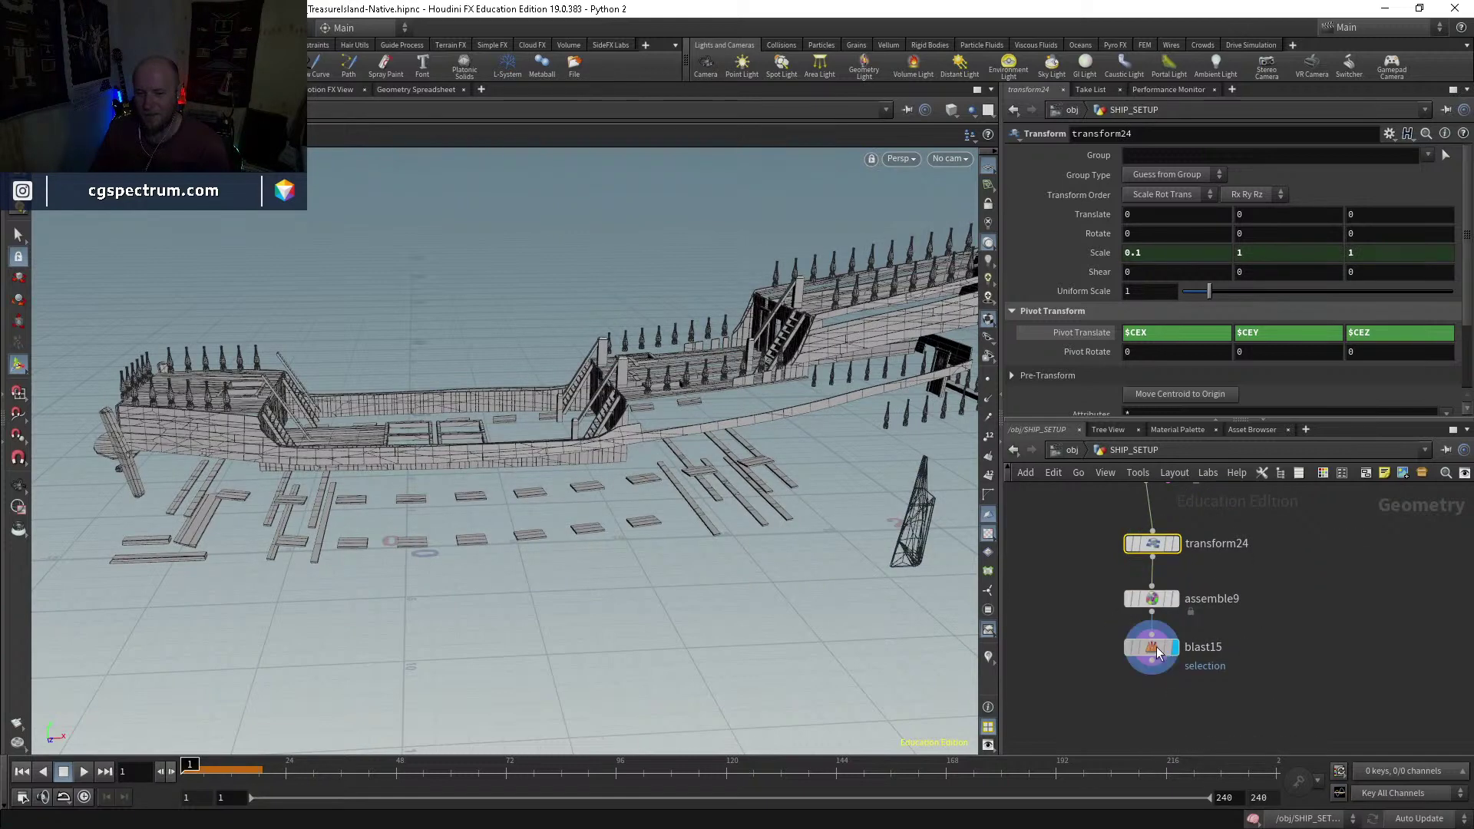
Step: Connect blast15's output to merge4 and display the combined ship parts at merge2
{"action": "left_click", "coordinate": [1157, 651]}
{"action": "left_click", "coordinate": [1150, 667]}
{"action": "scroll", "coordinate": [1148, 674], "scroll_direction": "down", "scroll_amount": 3}
{"action": "middle_click_drag", "start_coordinate": [1032, 678], "coordinate": [1236, 667]}
{"action": "middle_click_drag", "start_coordinate": [1118, 692], "coordinate": [1245, 695]}
{"action": "left_click", "coordinate": [1158, 636]}
{"action": "left_click_drag", "start_coordinate": [1154, 652], "coordinate": [1148, 642]}
{"action": "middle_click_drag", "start_coordinate": [1353, 694], "coordinate": [1248, 703]}
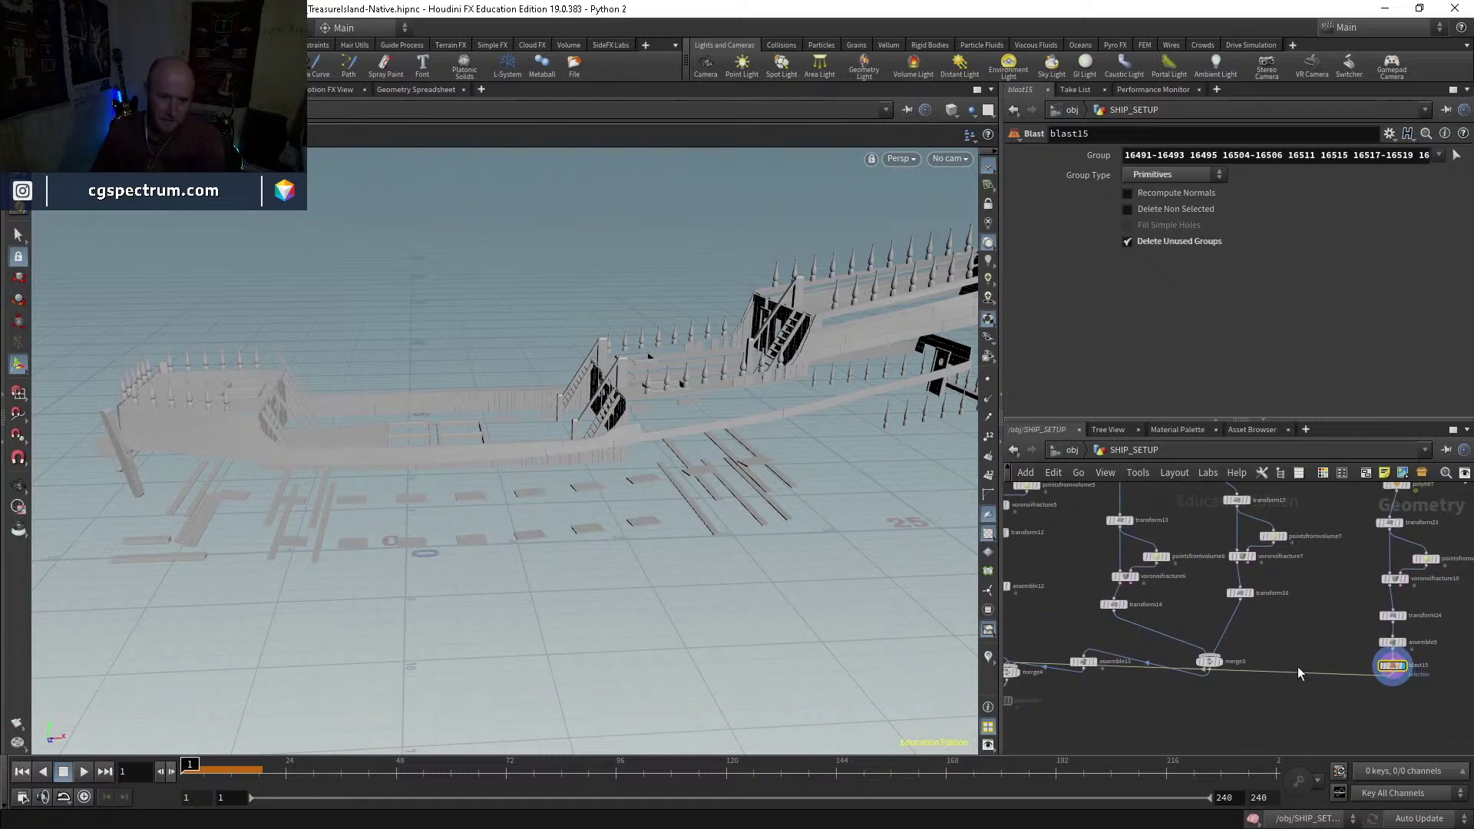
{"action": "middle_click_drag", "start_coordinate": [1285, 706], "coordinate": [1397, 677]}
{"action": "middle_click_drag", "start_coordinate": [1124, 648], "coordinate": [1390, 697]}
{"action": "left_click", "coordinate": [1265, 631]}
{"action": "left_click", "coordinate": [1249, 648]}
{"action": "scroll", "coordinate": [1125, 634], "scroll_direction": "up", "scroll_amount": 3}
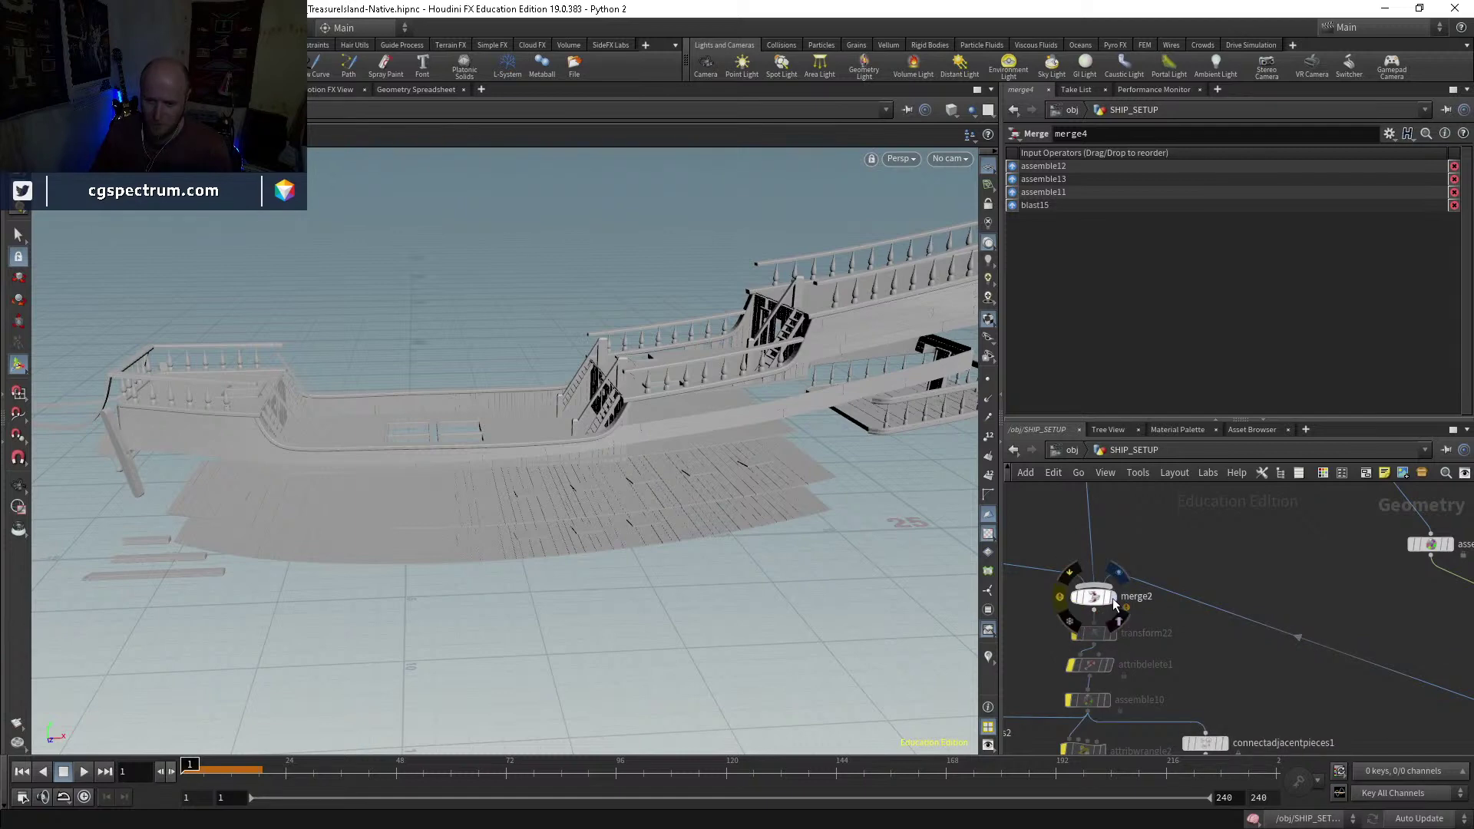
{"action": "left_click", "coordinate": [1115, 605]}
Step: Connect the hull pieces from assemble6 into merge2
{"action": "scroll", "coordinate": [1187, 642], "scroll_direction": "down", "scroll_amount": 4}
{"action": "middle_click_drag", "start_coordinate": [1204, 631], "coordinate": [1204, 741]}
{"action": "middle_click_drag", "start_coordinate": [1103, 496], "coordinate": [1104, 601]}
{"action": "scroll", "coordinate": [1052, 559], "scroll_direction": "up", "scroll_amount": 1}
{"action": "middle_click_drag", "start_coordinate": [1049, 556], "coordinate": [1070, 690]}
{"action": "left_click", "coordinate": [1072, 603]}
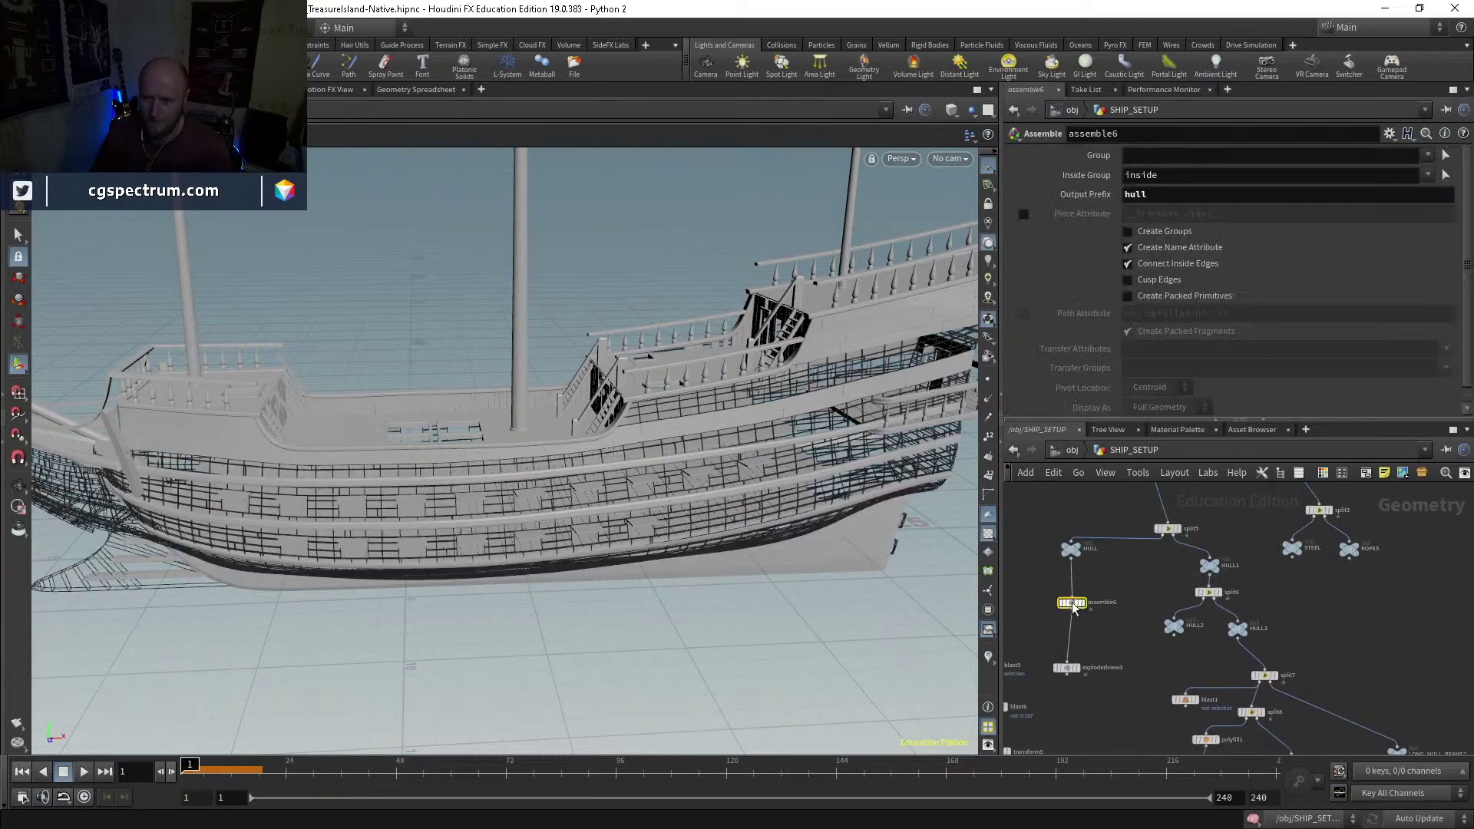
{"action": "scroll", "coordinate": [1090, 639], "scroll_direction": "down", "scroll_amount": 3}
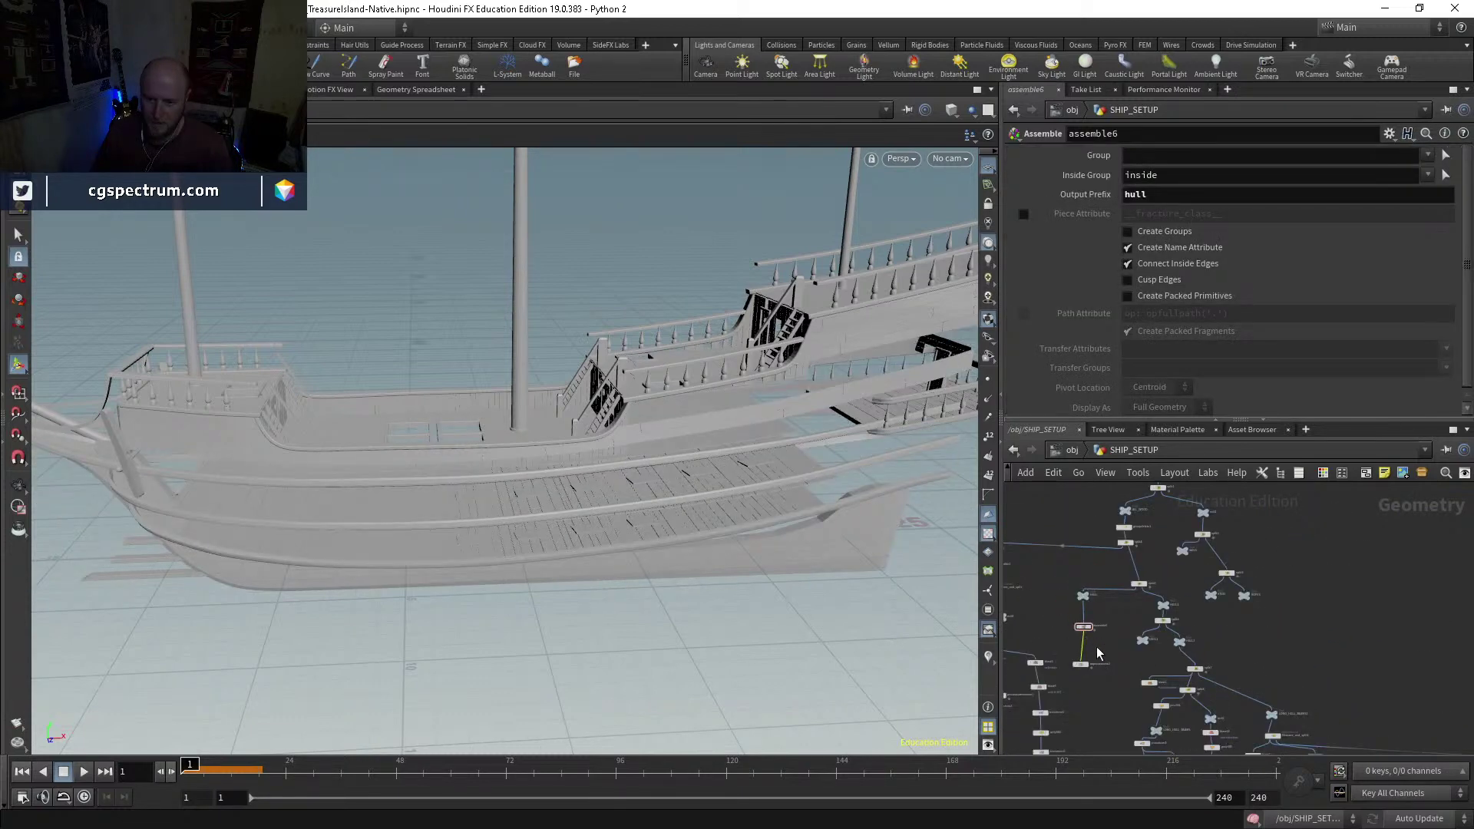
{"action": "scroll", "coordinate": [1094, 643], "scroll_direction": "up", "scroll_amount": 4}
{"action": "left_click", "coordinate": [1056, 602]}
{"action": "scroll", "coordinate": [1088, 631], "scroll_direction": "down", "scroll_amount": 2}
{"action": "middle_click_drag", "start_coordinate": [1126, 662], "coordinate": [1082, 503]}
{"action": "middle_click_drag", "start_coordinate": [1068, 714], "coordinate": [1079, 500]}
{"action": "left_click", "coordinate": [1165, 622]}
Step: Turn off the bypass on transform22 below merge2 and display the transformed ship
{"action": "scroll", "coordinate": [1206, 640], "scroll_direction": "up", "scroll_amount": 3}
{"action": "middle_click_drag", "start_coordinate": [1206, 640], "coordinate": [1281, 514]}
{"action": "middle_click_drag", "start_coordinate": [1286, 625], "coordinate": [1277, 502]}
{"action": "scroll", "coordinate": [1270, 513], "scroll_direction": "down", "scroll_amount": 2}
{"action": "middle_click_drag", "start_coordinate": [1296, 624], "coordinate": [1197, 716]}
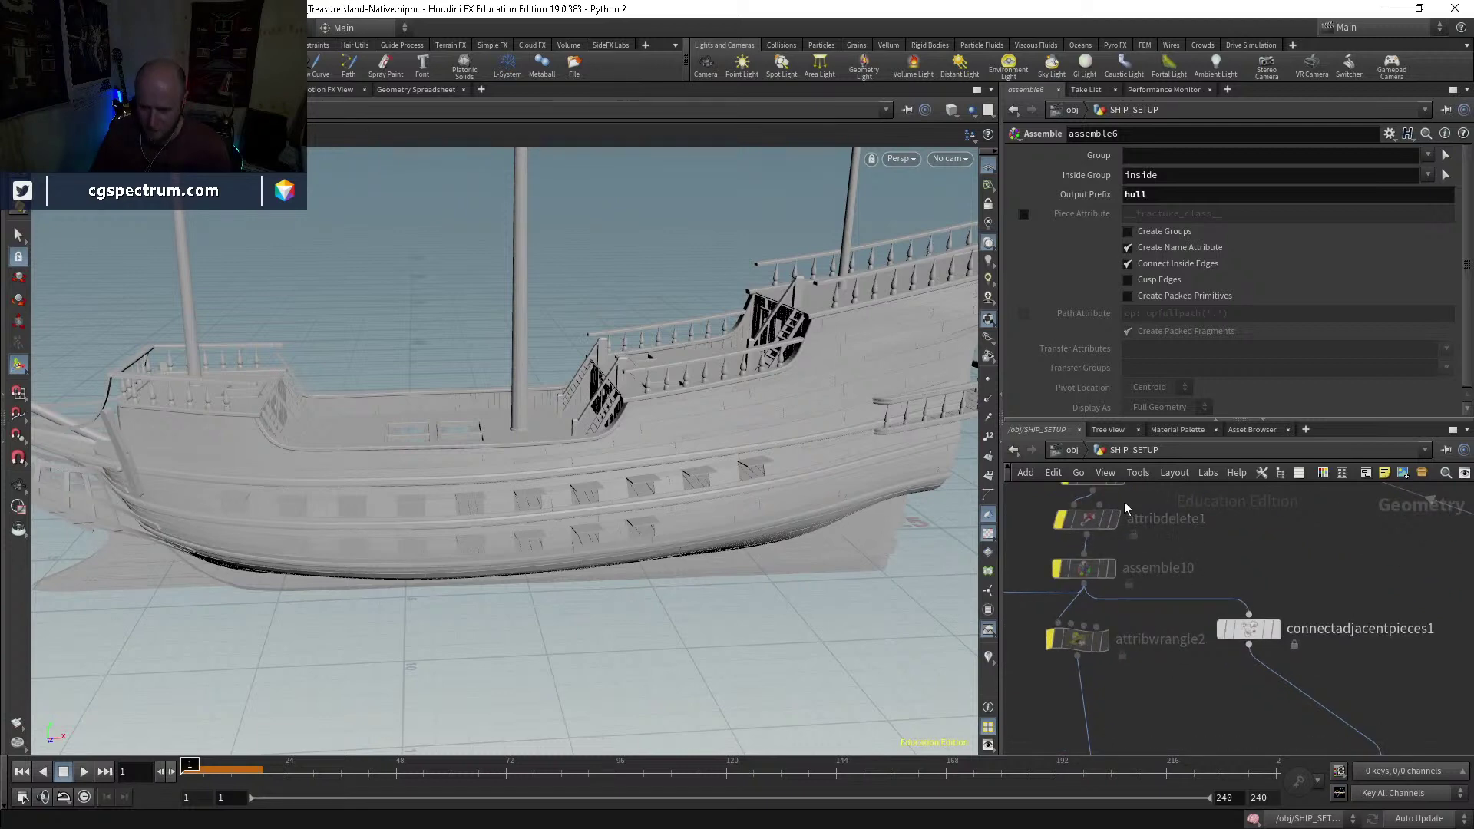
{"action": "scroll", "coordinate": [1141, 511], "scroll_direction": "up", "scroll_amount": 3}
{"action": "left_click", "coordinate": [1083, 576]}
{"action": "left_click", "coordinate": [1083, 576]}
{"action": "scroll", "coordinate": [1084, 577], "scroll_direction": "down", "scroll_amount": 4}
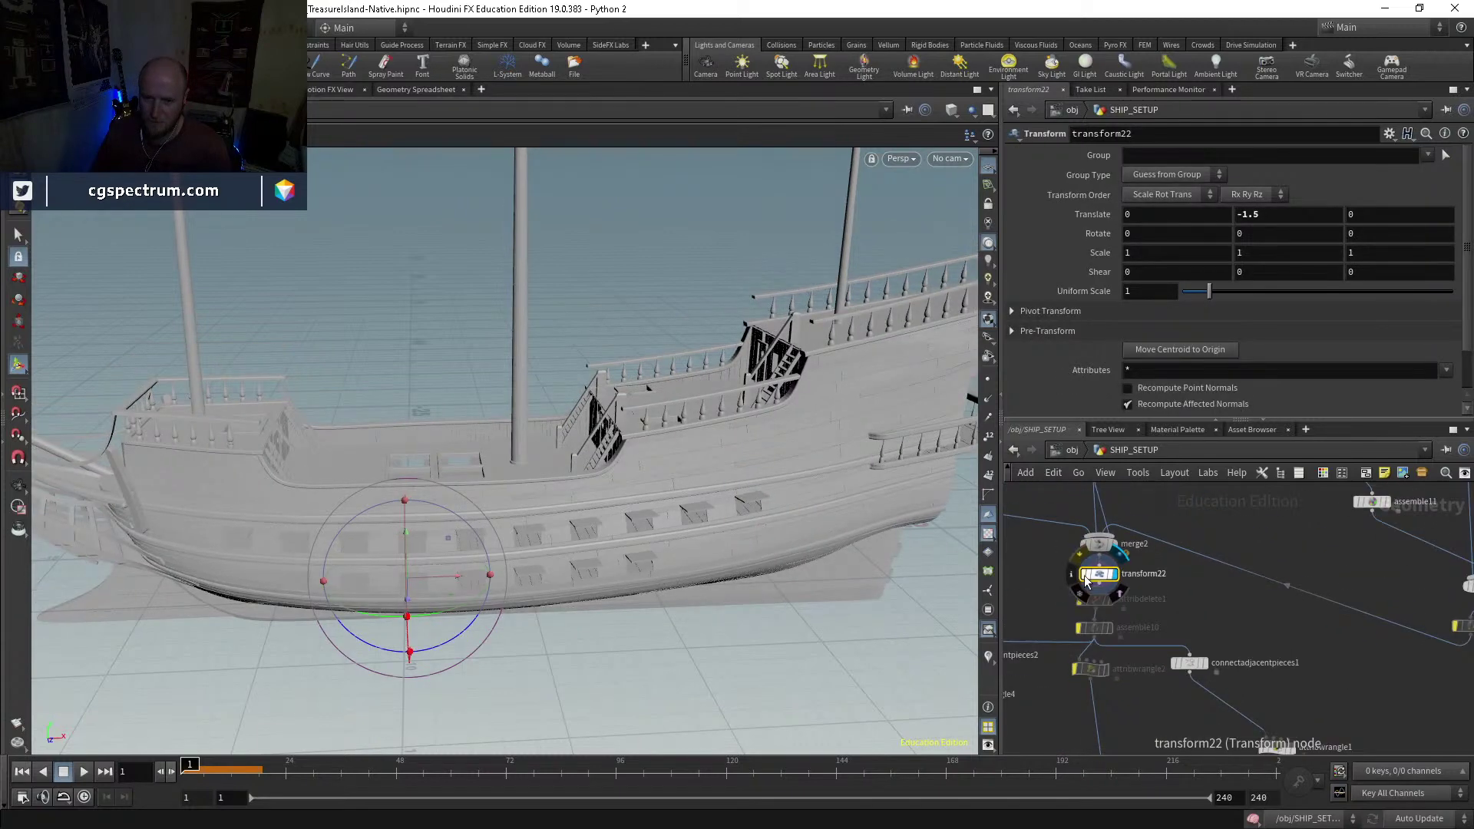
Step: Display the mast_block pieces of assemble8 and connect them into merge2
{"action": "middle_click_drag", "start_coordinate": [1159, 712], "coordinate": [1162, 580]}
{"action": "middle_click_drag", "start_coordinate": [1200, 686], "coordinate": [1220, 537]}
{"action": "scroll", "coordinate": [1098, 609], "scroll_direction": "up", "scroll_amount": 2}
{"action": "scroll", "coordinate": [1097, 607], "scroll_direction": "up", "scroll_amount": 1}
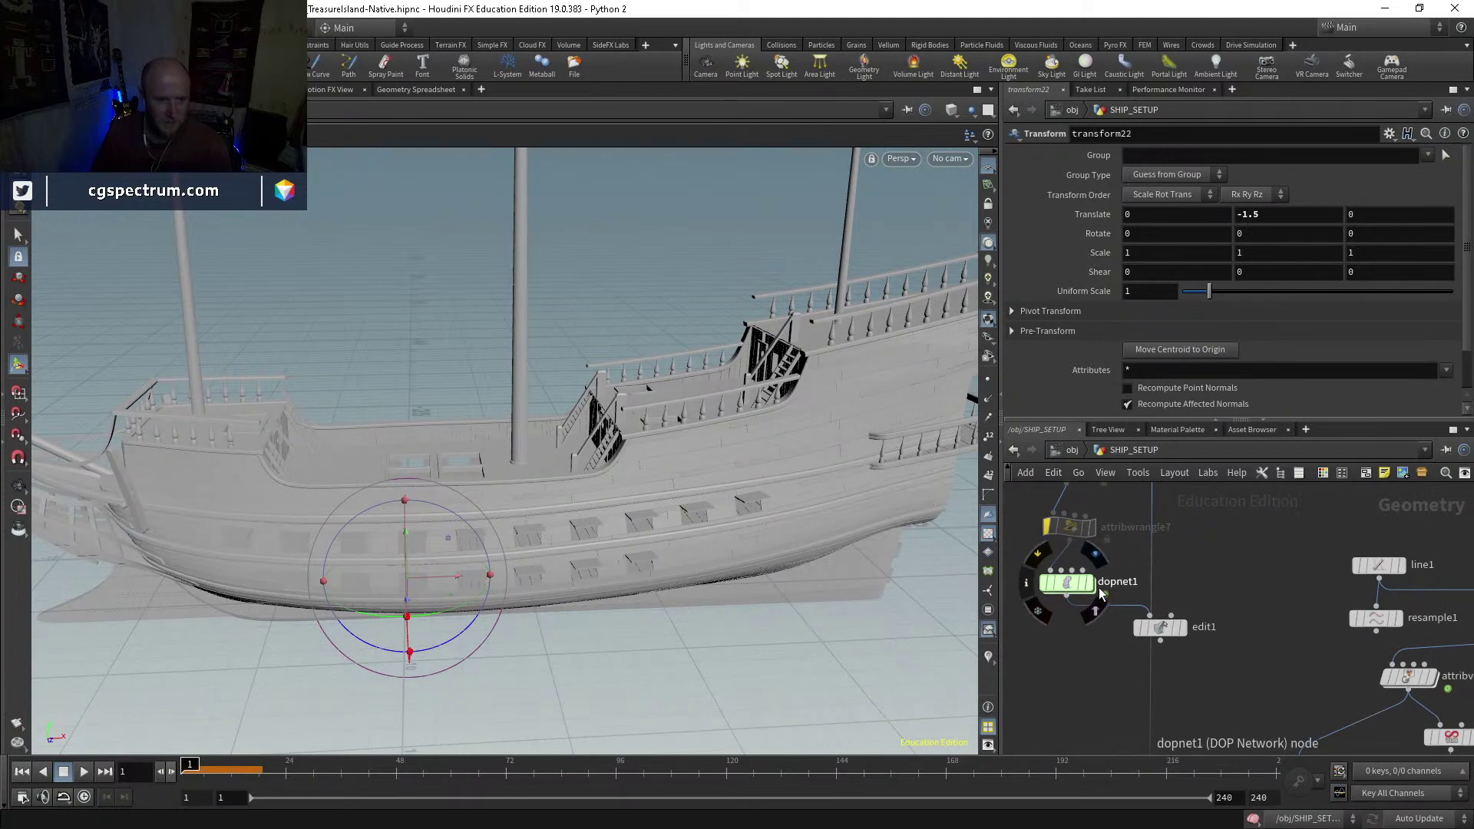
{"action": "scroll", "coordinate": [306, 319], "scroll_direction": "up", "scroll_amount": 5}
{"action": "left_click_drag", "start_coordinate": [306, 319], "coordinate": [192, 402], "text": "alt"}
{"action": "scroll", "coordinate": [1198, 595], "scroll_direction": "down", "scroll_amount": 3}
{"action": "middle_click_drag", "start_coordinate": [1237, 502], "coordinate": [1196, 714]}
{"action": "middle_click_drag", "start_coordinate": [1178, 553], "coordinate": [1164, 665]}
{"action": "scroll", "coordinate": [1165, 653], "scroll_direction": "up", "scroll_amount": 2}
{"action": "scroll", "coordinate": [1196, 590], "scroll_direction": "down", "scroll_amount": 3}
{"action": "middle_click_drag", "start_coordinate": [1184, 530], "coordinate": [1136, 658]}
{"action": "scroll", "coordinate": [1173, 585], "scroll_direction": "up", "scroll_amount": 4}
{"action": "scroll", "coordinate": [1174, 583], "scroll_direction": "up", "scroll_amount": 1}
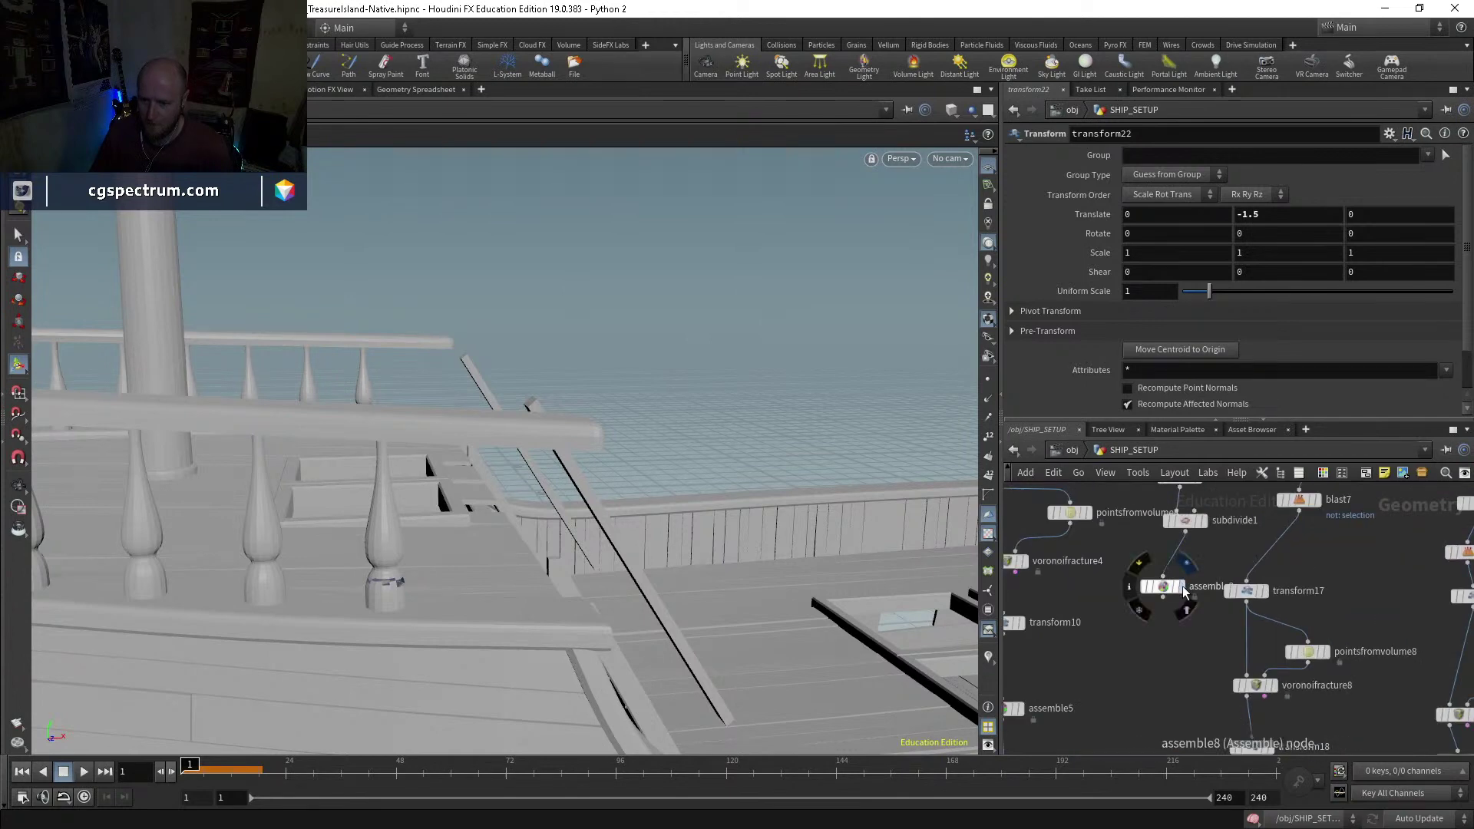
{"action": "left_click", "coordinate": [1178, 587]}
{"action": "left_click", "coordinate": [1163, 599]}
{"action": "scroll", "coordinate": [1127, 651], "scroll_direction": "down", "scroll_amount": 3}
{"action": "middle_click_drag", "start_coordinate": [1139, 653], "coordinate": [1173, 495]}
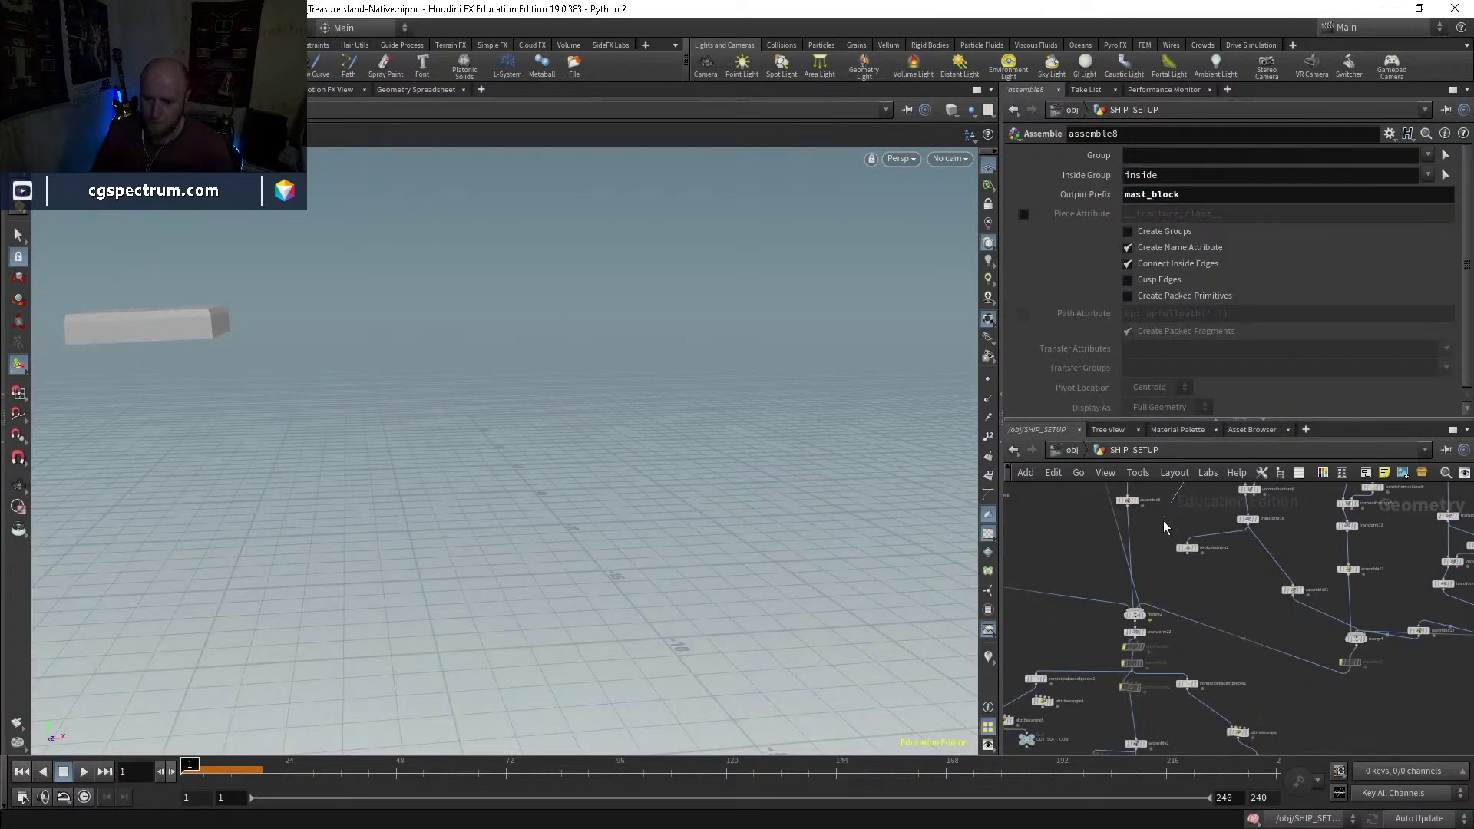
{"action": "left_click", "coordinate": [1136, 604]}
Step: Open dopnet1, play the opening frames of the full ship simulation and rewind to frame 1
{"action": "middle_click_drag", "start_coordinate": [1183, 605], "coordinate": [1223, 416]}
{"action": "scroll", "coordinate": [1127, 593], "scroll_direction": "up", "scroll_amount": 3}
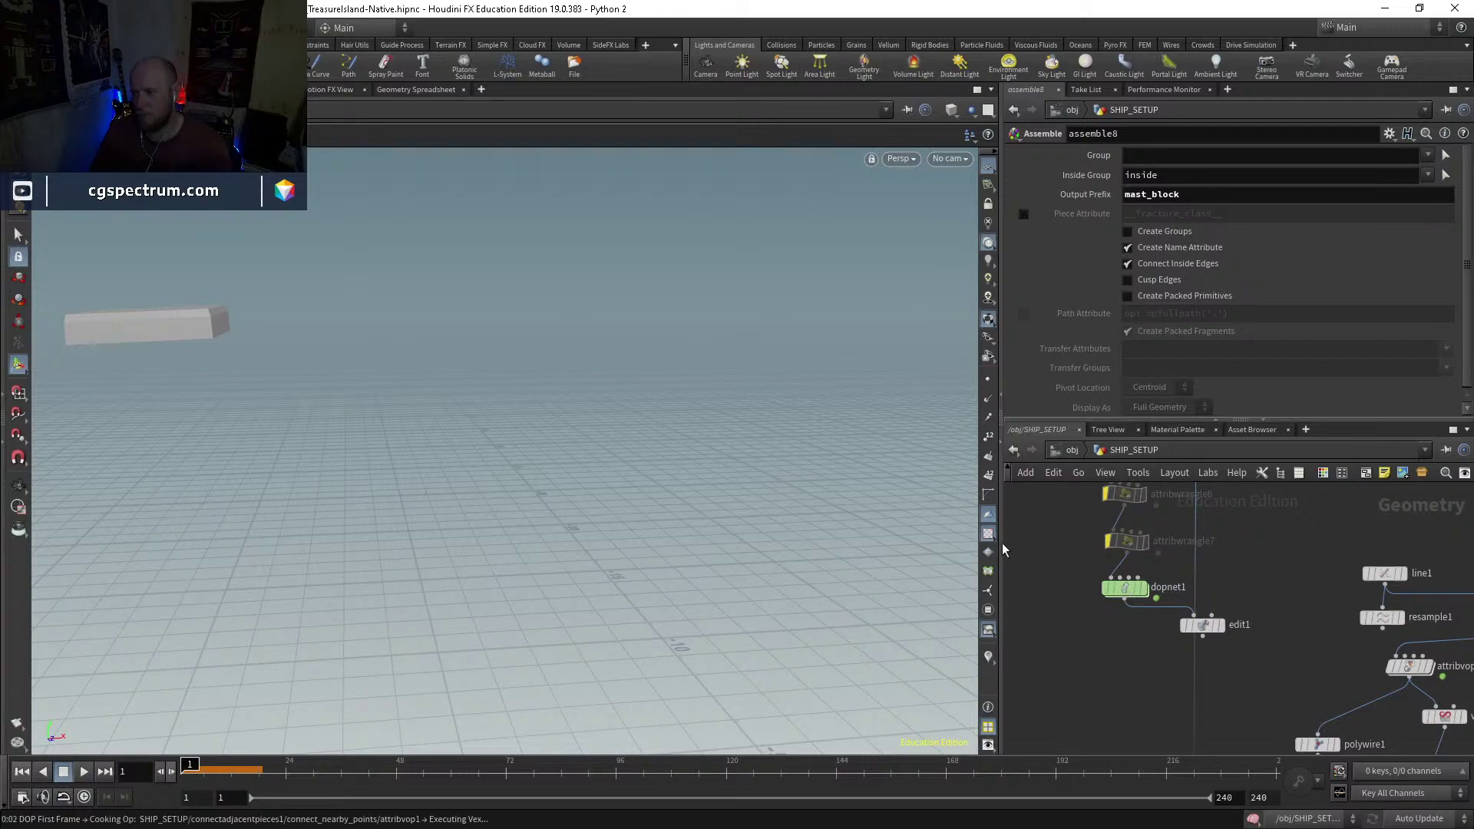
{"action": "double_click", "coordinate": [1125, 587]}
{"action": "right_click_drag", "start_coordinate": [399, 591], "coordinate": [681, 367], "text": "alt"}
{"action": "left_click_drag", "start_coordinate": [521, 382], "coordinate": [569, 530]}
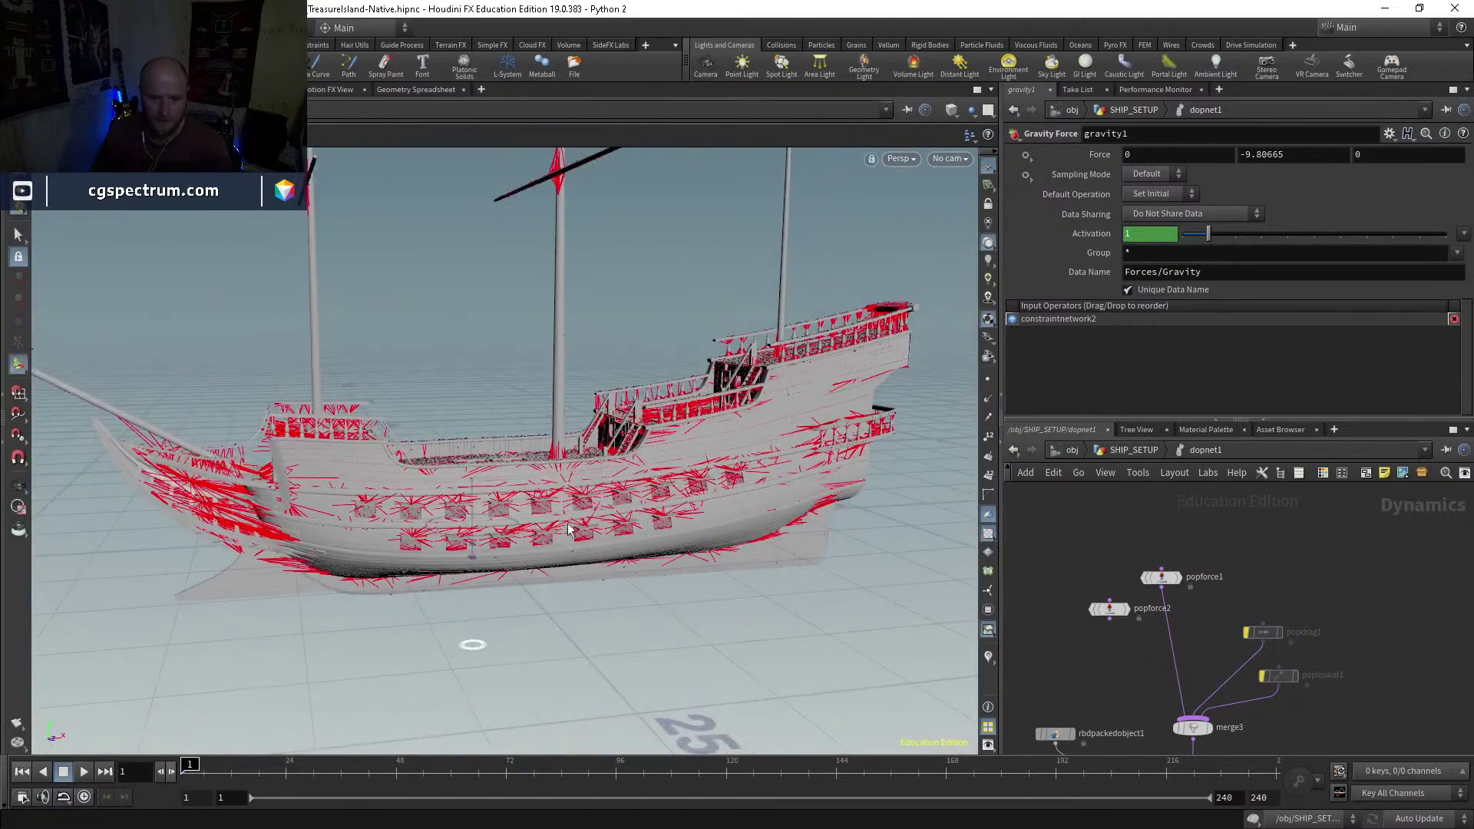
{"action": "left_click", "coordinate": [80, 772]}
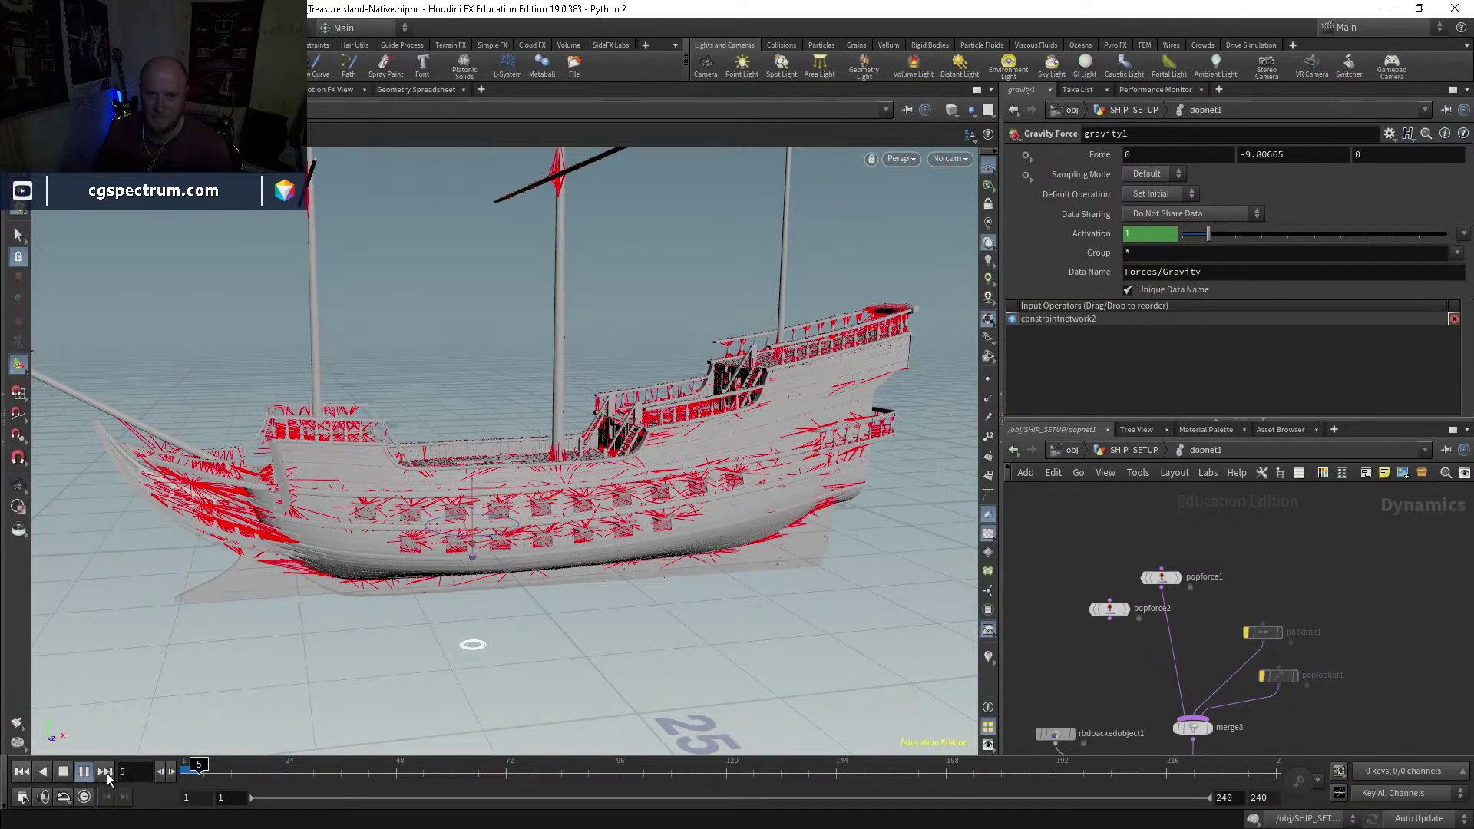
{"action": "key", "text": "Escape"}
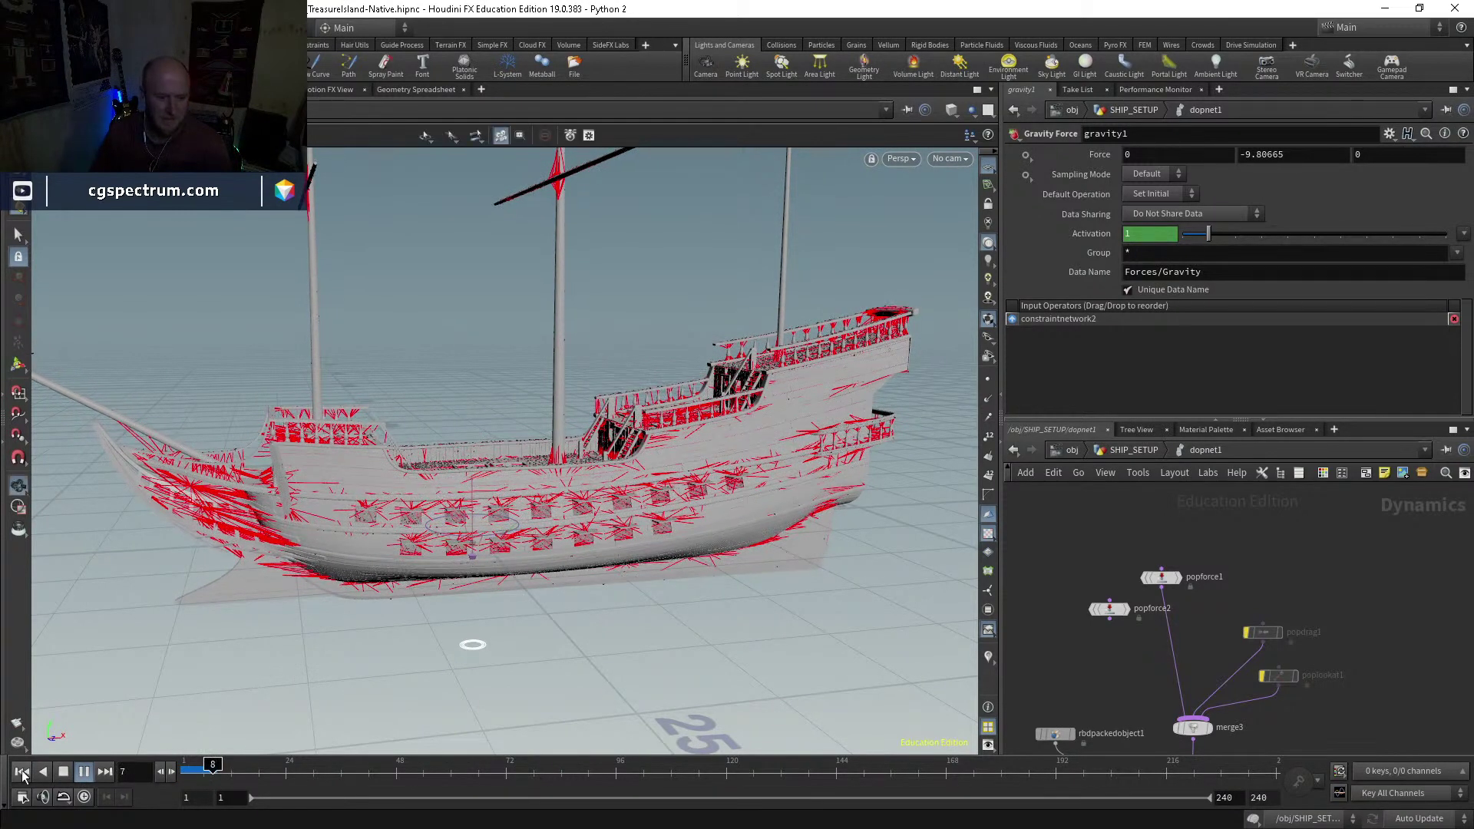
{"action": "key", "text": "ctrl+Up"}
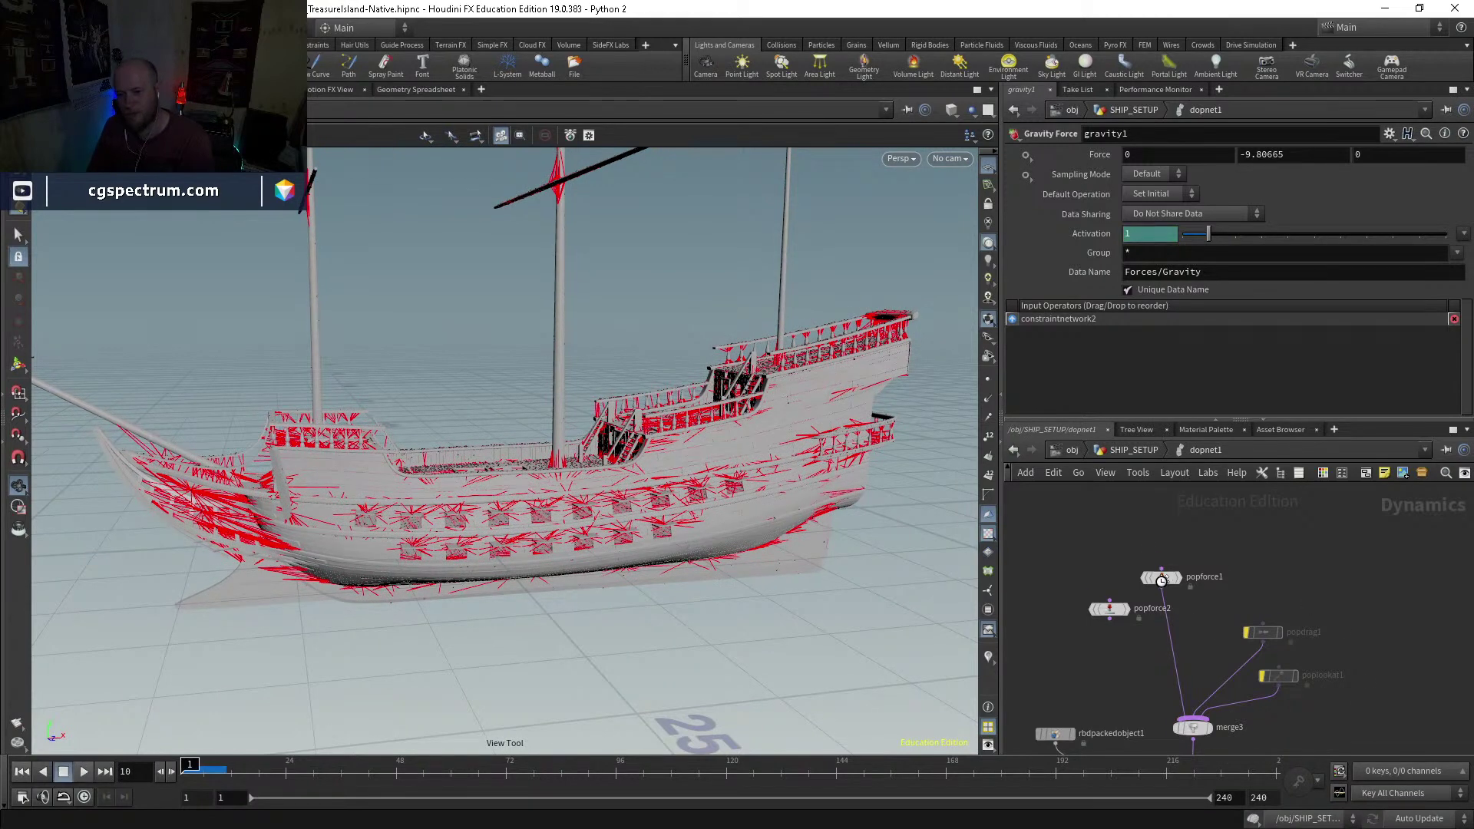
Step: Connect popforce2 to merge3 and turn off the bypass on popdrag1
{"action": "scroll", "coordinate": [1163, 582], "scroll_direction": "up", "scroll_amount": 2}
{"action": "left_click", "coordinate": [1151, 556]}
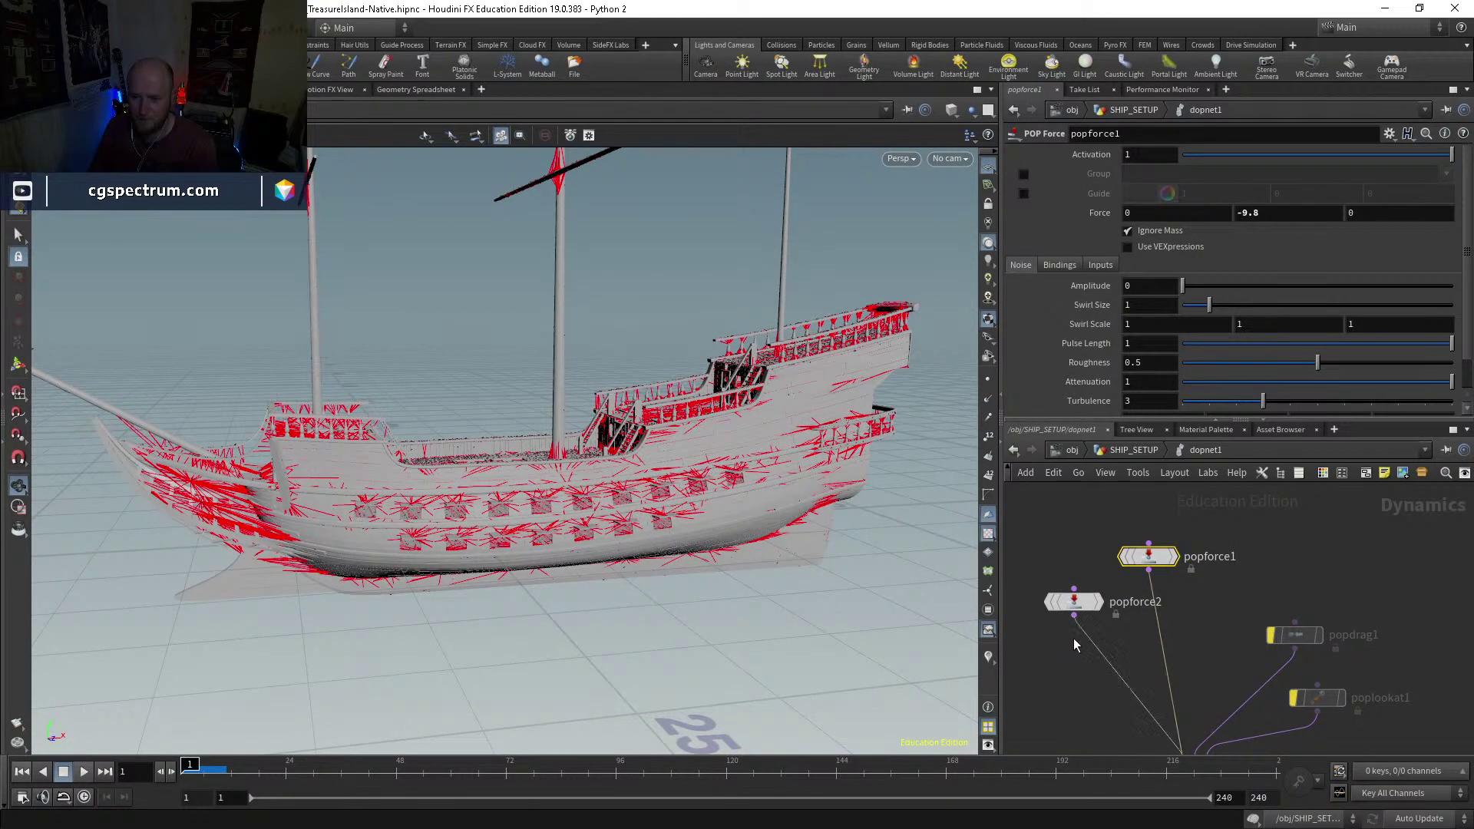
{"action": "middle_click_drag", "start_coordinate": [1310, 666], "coordinate": [1256, 607]}
{"action": "left_click", "coordinate": [1216, 575]}
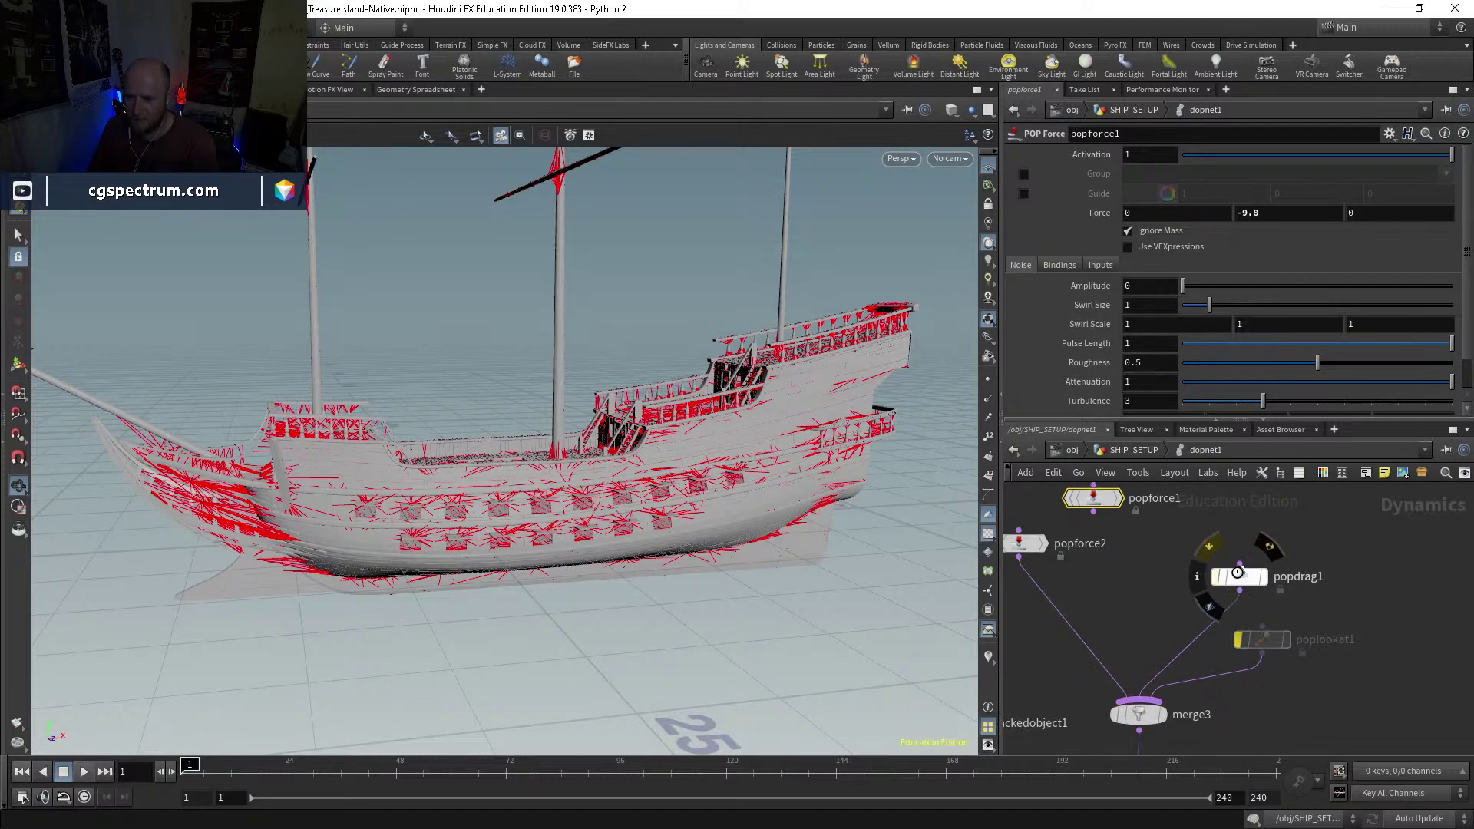
{"action": "left_click_drag", "start_coordinate": [1240, 576], "coordinate": [1207, 564]}
{"action": "left_click", "coordinate": [1262, 630]}
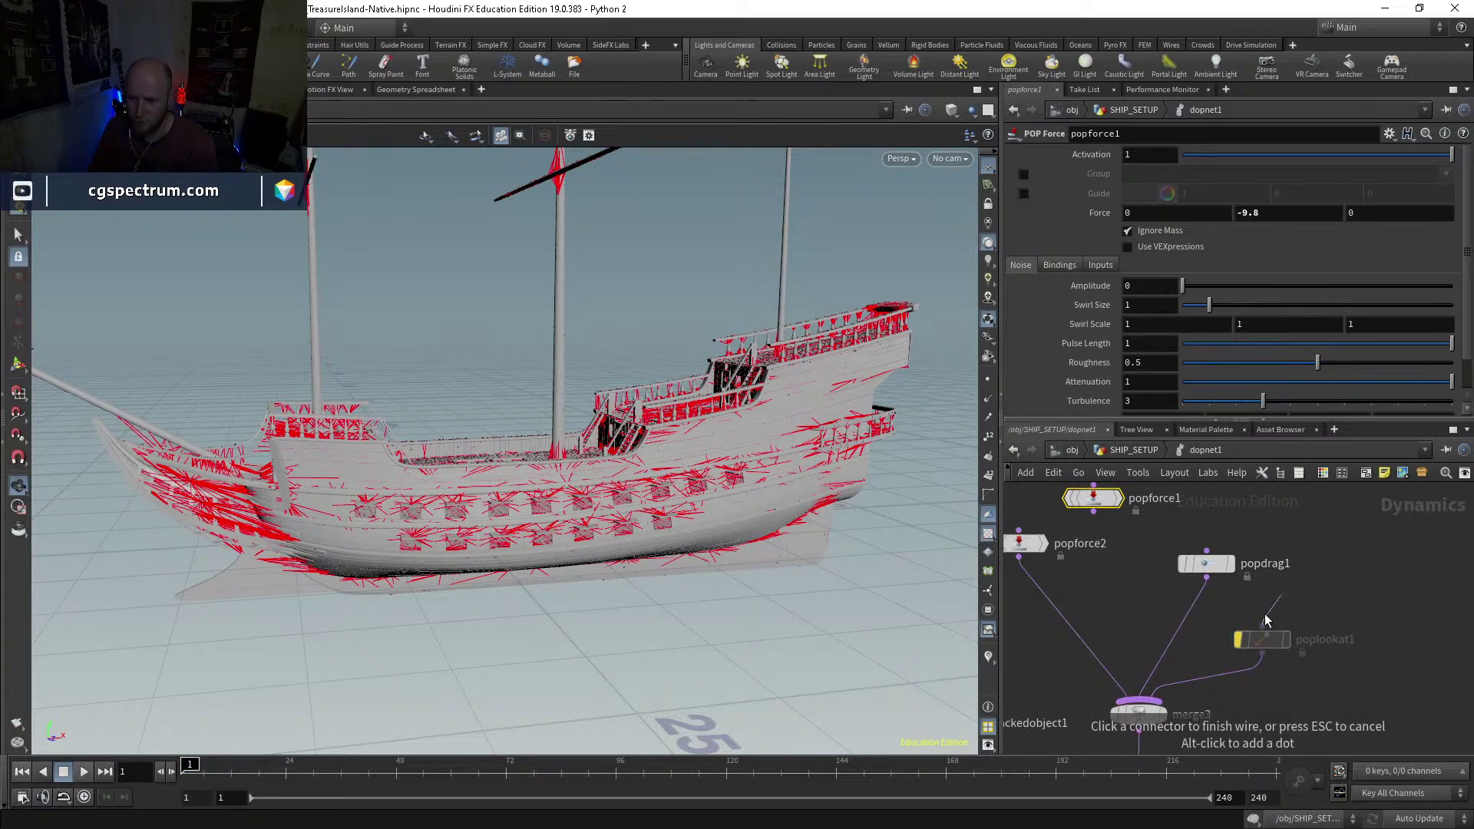
{"action": "key", "text": "Escape"}
Step: Hide constraintnetwork2 in the simulation display
{"action": "scroll", "coordinate": [1334, 665], "scroll_direction": "down", "scroll_amount": 5}
{"action": "middle_click_drag", "start_coordinate": [1336, 664], "coordinate": [1268, 460]}
{"action": "scroll", "coordinate": [1184, 610], "scroll_direction": "up", "scroll_amount": 4}
{"action": "left_click", "coordinate": [1147, 583]}
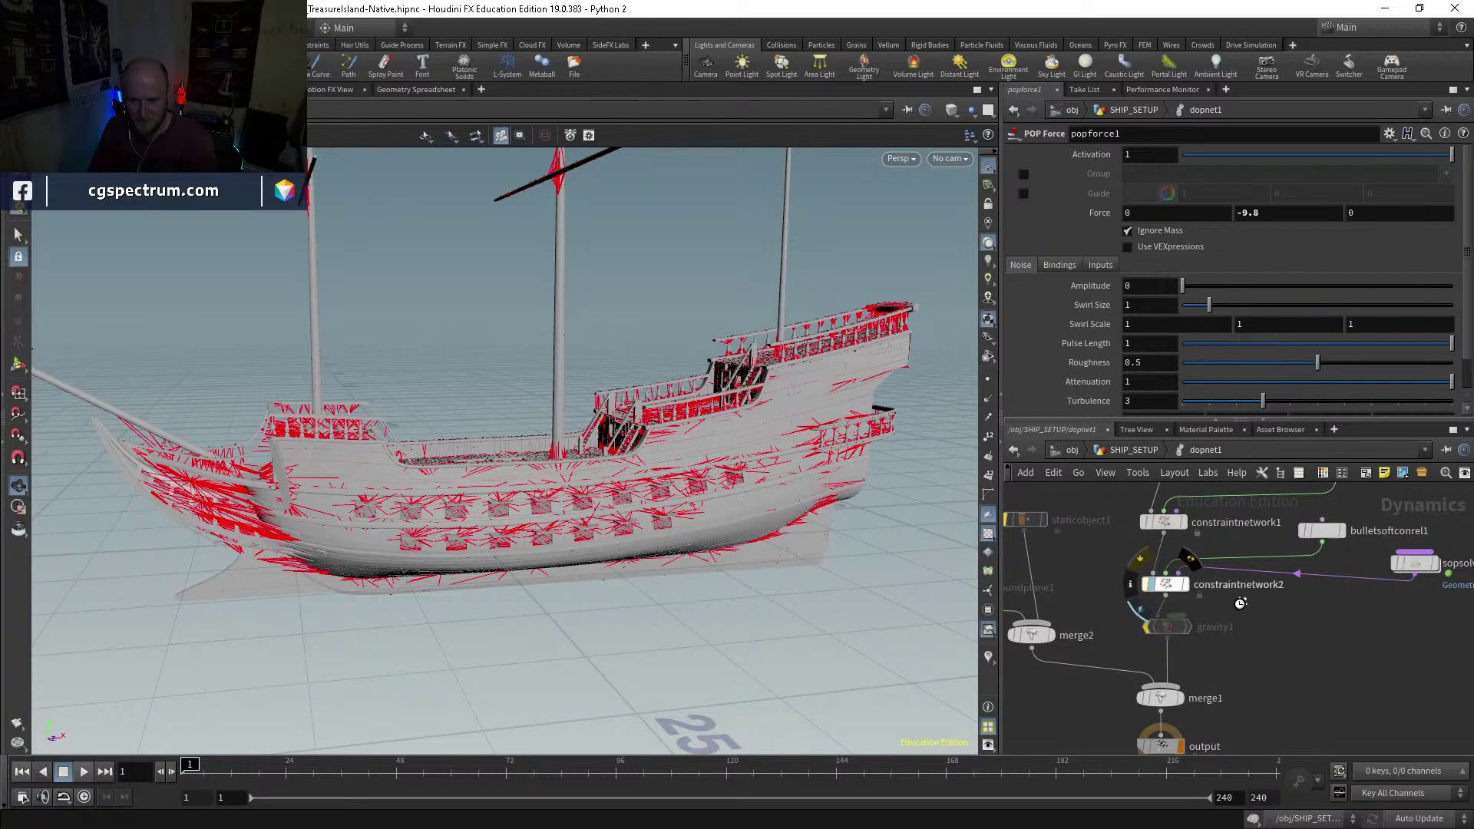
Step: Show the settings of poplookat1 and play the full ship simulation up to about frame 27
{"action": "middle_click_drag", "start_coordinate": [1242, 609], "coordinate": [1311, 681]}
{"action": "scroll", "coordinate": [1312, 681], "scroll_direction": "down", "scroll_amount": 3}
{"action": "middle_click_drag", "start_coordinate": [1336, 573], "coordinate": [1267, 531]}
{"action": "scroll", "coordinate": [1258, 585], "scroll_direction": "up", "scroll_amount": 2}
{"action": "left_click", "coordinate": [1270, 612]}
{"action": "left_click", "coordinate": [1254, 614]}
{"action": "scroll", "coordinate": [1234, 514], "scroll_direction": "down", "scroll_amount": 3}
{"action": "key", "text": "Up"}
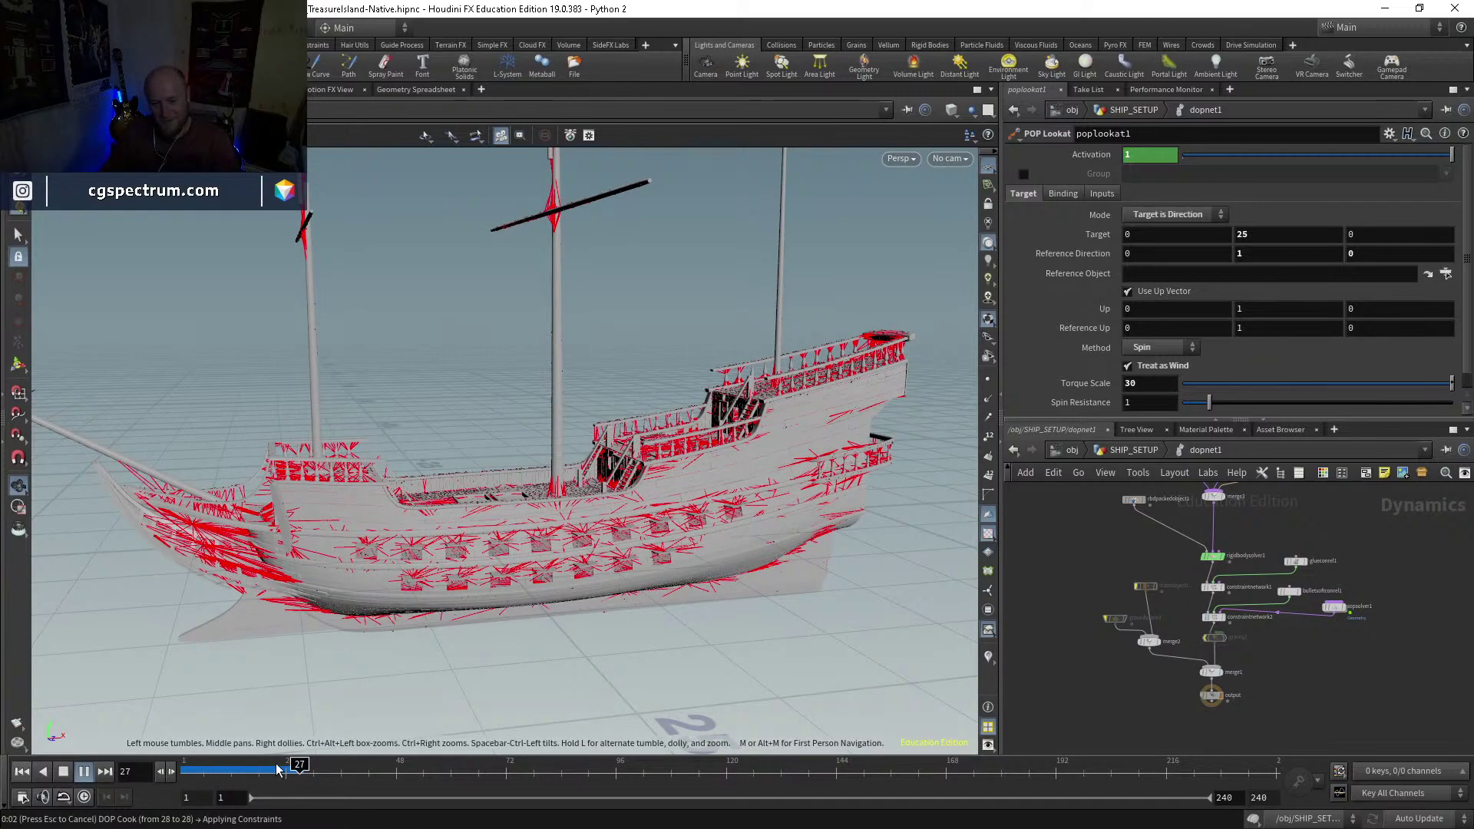
Step: Scrub to frame 25, examine the ship's constraints in wireframe shading, and rewind to frame 1
{"action": "left_click_drag", "start_coordinate": [277, 770], "coordinate": [291, 772]}
{"action": "scroll", "coordinate": [330, 399], "scroll_direction": "up", "scroll_amount": 5}
{"action": "mouse_move", "coordinate": [319, 381]}
{"action": "left_mouse_down"}
{"action": "mouse_move", "coordinate": [322, 494]}
{"action": "mouse_move", "coordinate": [346, 369]}
{"action": "mouse_move", "coordinate": [322, 450]}
{"action": "mouse_move", "coordinate": [468, 428]}
{"action": "mouse_move", "coordinate": [474, 402]}
{"action": "mouse_move", "coordinate": [390, 377]}
{"action": "left_mouse_up"}
{"action": "scroll", "coordinate": [346, 369], "scroll_direction": "up", "scroll_amount": 4}
{"action": "key", "text": "shift+w"}
{"action": "key", "text": "shift+w"}
{"action": "key", "text": "shift+w"}
{"action": "right_click_drag", "start_coordinate": [390, 377], "coordinate": [313, 585]}
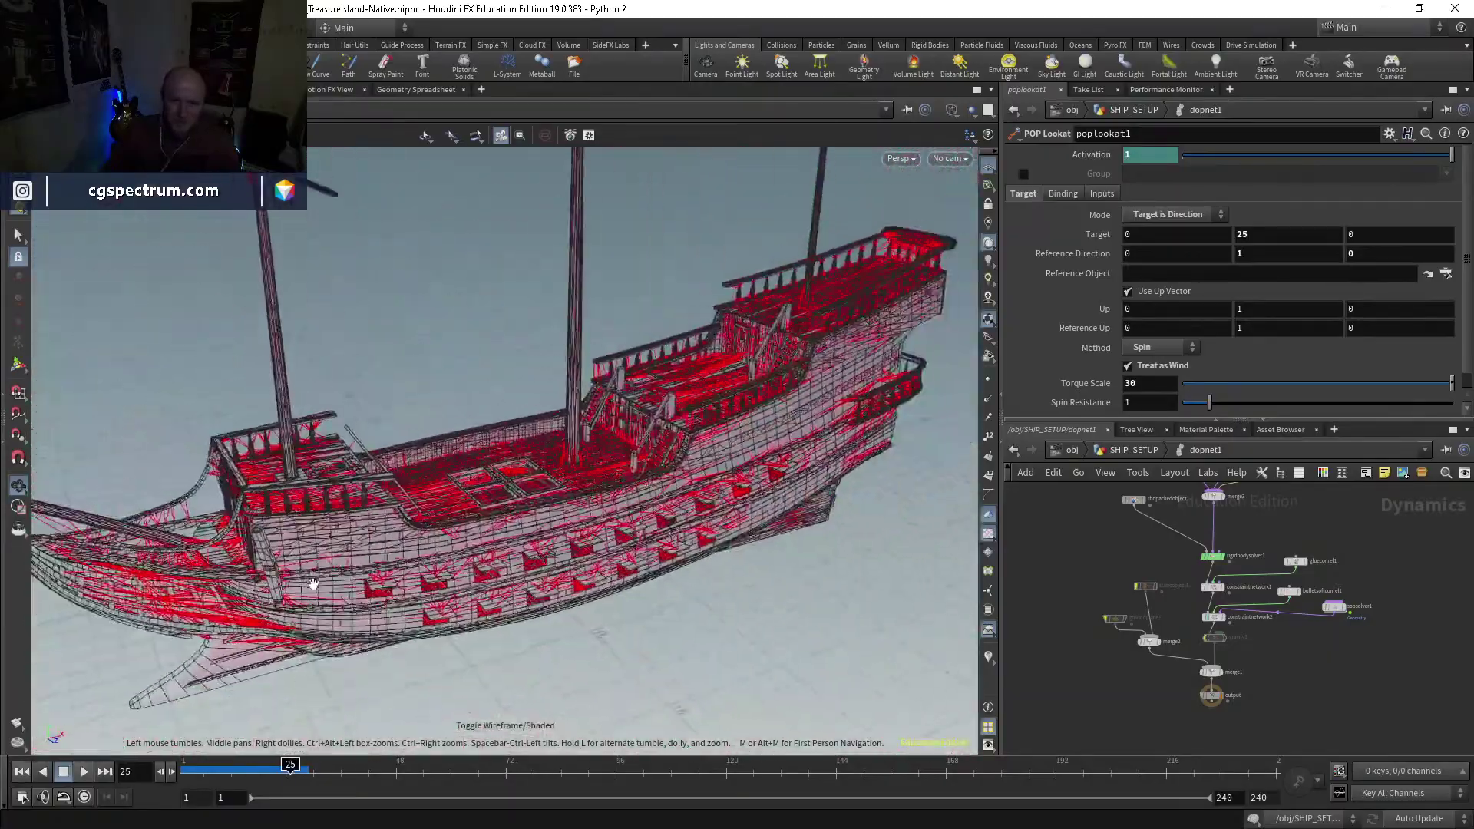
{"action": "middle_click_drag", "start_coordinate": [313, 586], "coordinate": [230, 670]}
{"action": "left_click", "coordinate": [29, 775]}
Step: Turn off the bypass on staticobject1 and return the viewport to shaded display without wireframe
{"action": "scroll", "coordinate": [1182, 514], "scroll_direction": "up", "scroll_amount": 5}
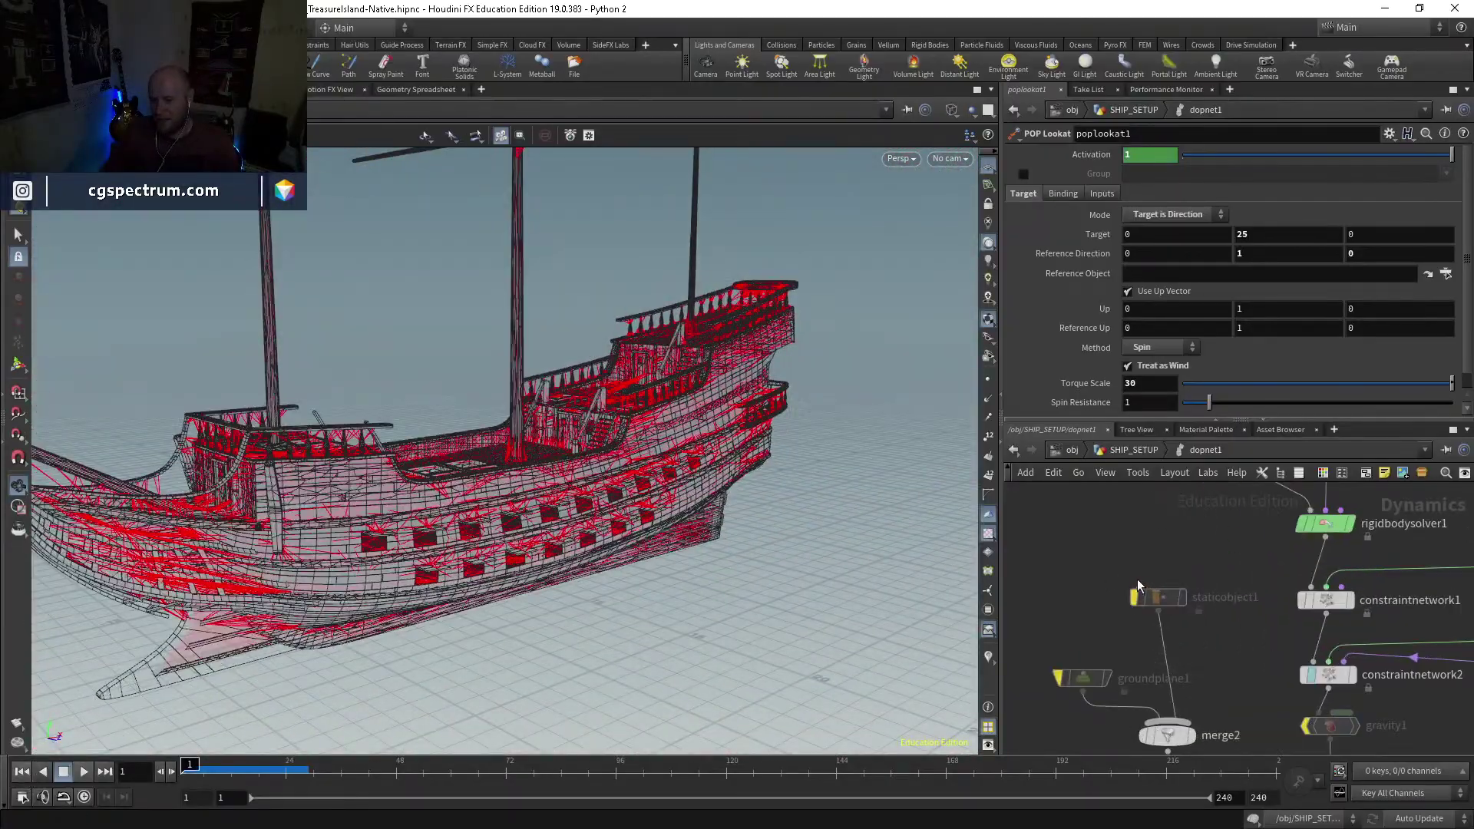
{"action": "mouse_move", "coordinate": [1136, 598]}
{"action": "scroll", "coordinate": [1228, 551], "scroll_direction": "down", "scroll_amount": 5}
{"action": "middle_click_drag", "start_coordinate": [1229, 551], "coordinate": [1136, 581]}
{"action": "mouse_move", "coordinate": [1316, 492]}
{"action": "middle_mouse_down"}
{"action": "mouse_move", "coordinate": [1279, 620]}
{"action": "mouse_move", "coordinate": [1286, 653]}
{"action": "middle_mouse_up"}
{"action": "mouse_move", "coordinate": [253, 484]}
{"action": "left_mouse_down"}
{"action": "mouse_move", "coordinate": [387, 477]}
{"action": "mouse_move", "coordinate": [402, 516]}
{"action": "left_mouse_up"}
{"action": "key", "text": "shift+w"}
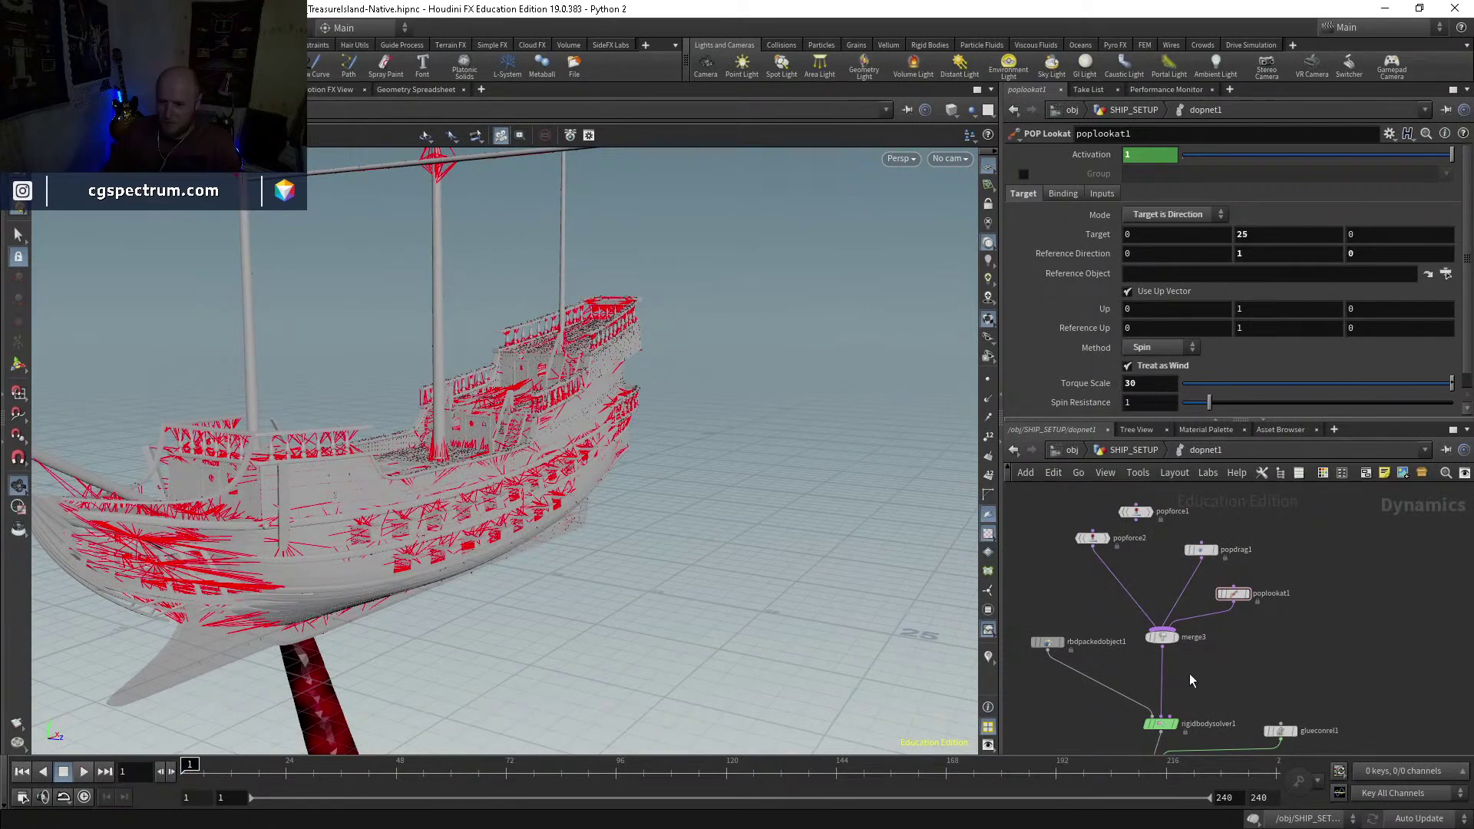
Step: Hide constraintnetwork1 in the simulation display and save the scene
{"action": "middle_click_drag", "start_coordinate": [1190, 665], "coordinate": [1167, 468]}
{"action": "scroll", "coordinate": [1134, 585], "scroll_direction": "up", "scroll_amount": 4}
{"action": "left_click", "coordinate": [1130, 567]}
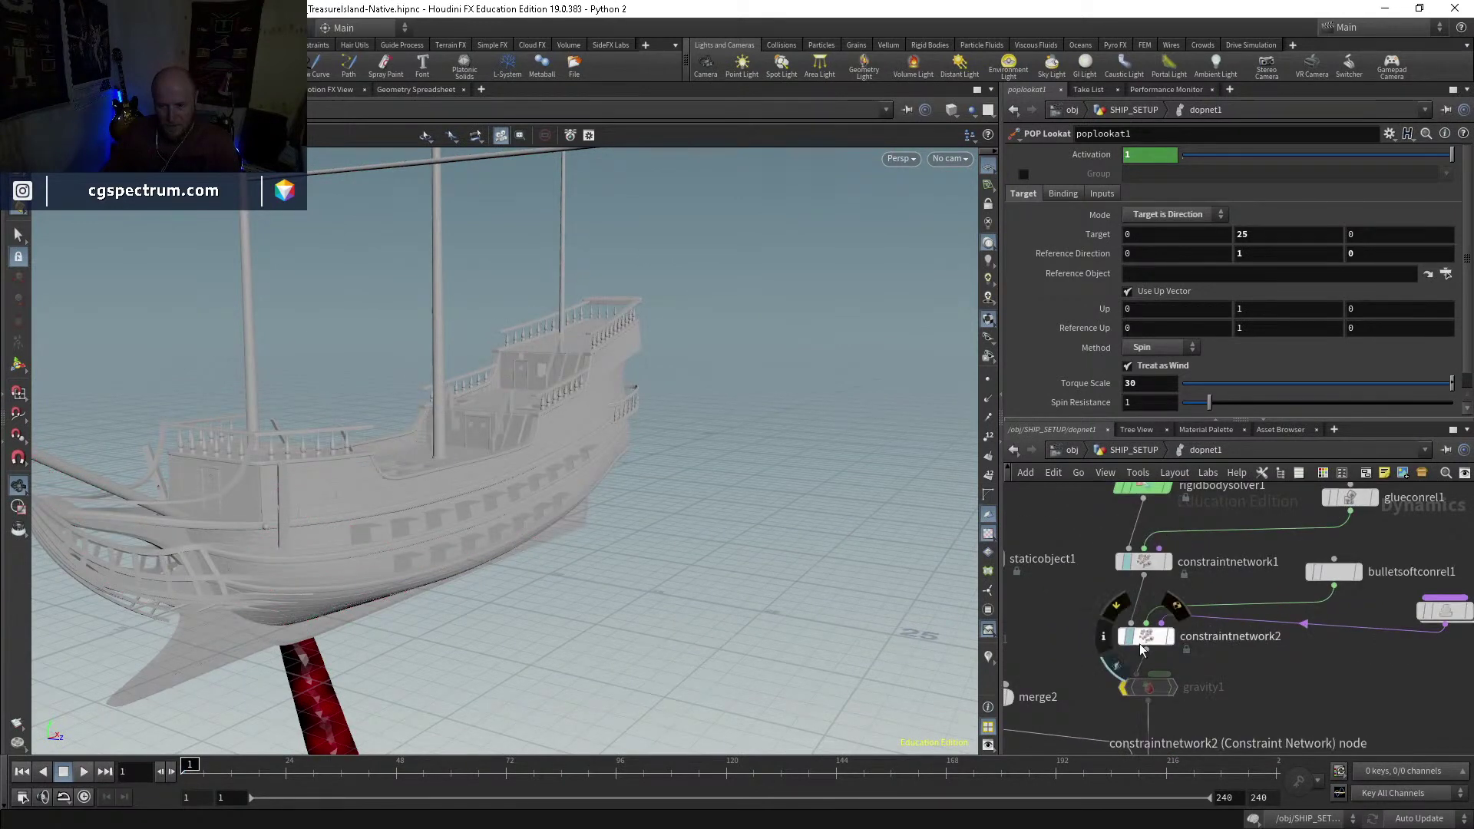
{"action": "left_click_drag", "start_coordinate": [453, 559], "coordinate": [439, 623]}
{"action": "key", "text": "ctrl+s"}
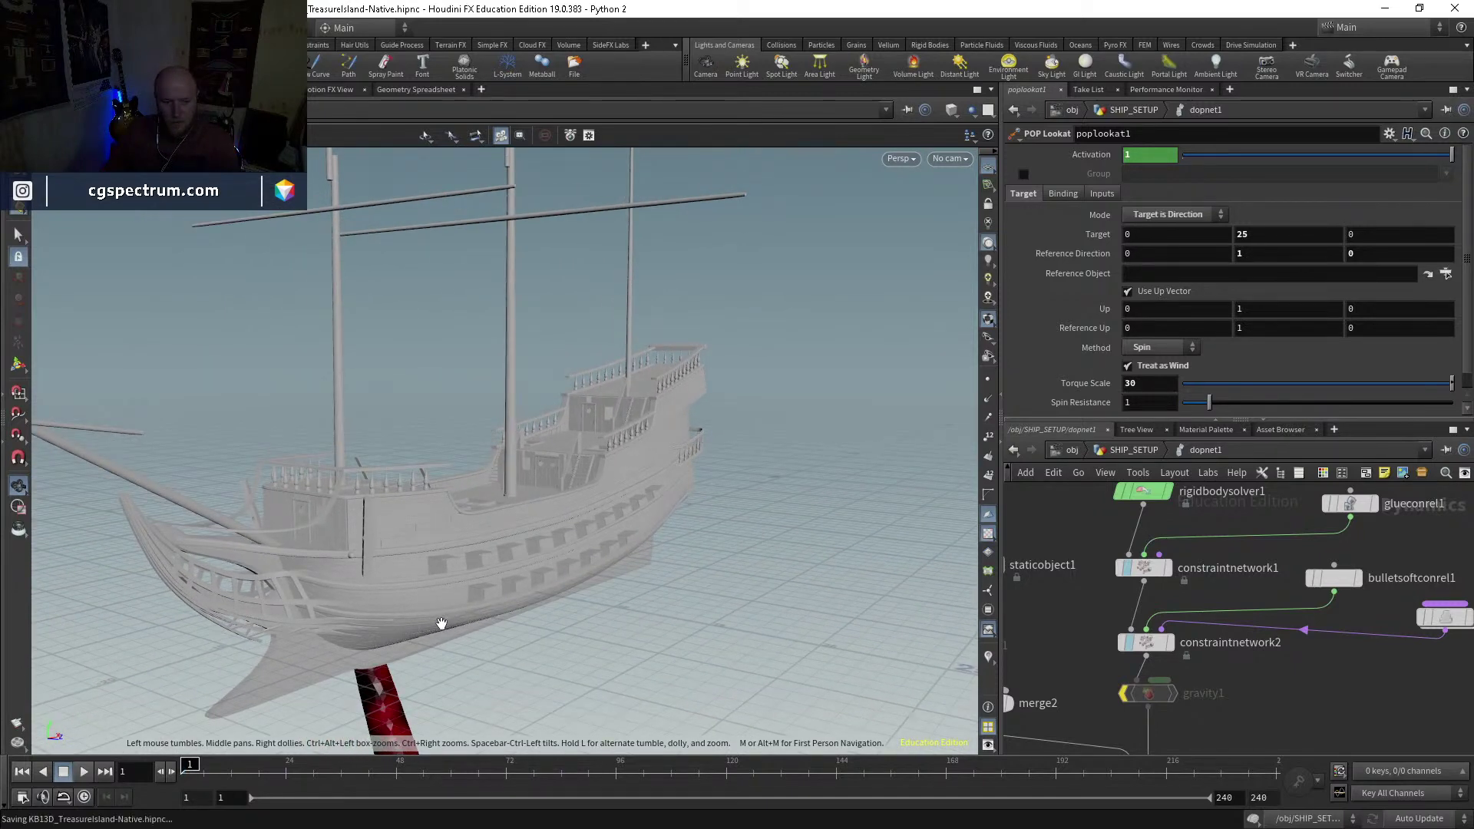
Step: Play the ship simulation to about frame 45 and return to frame 18
{"action": "left_click", "coordinate": [83, 773]}
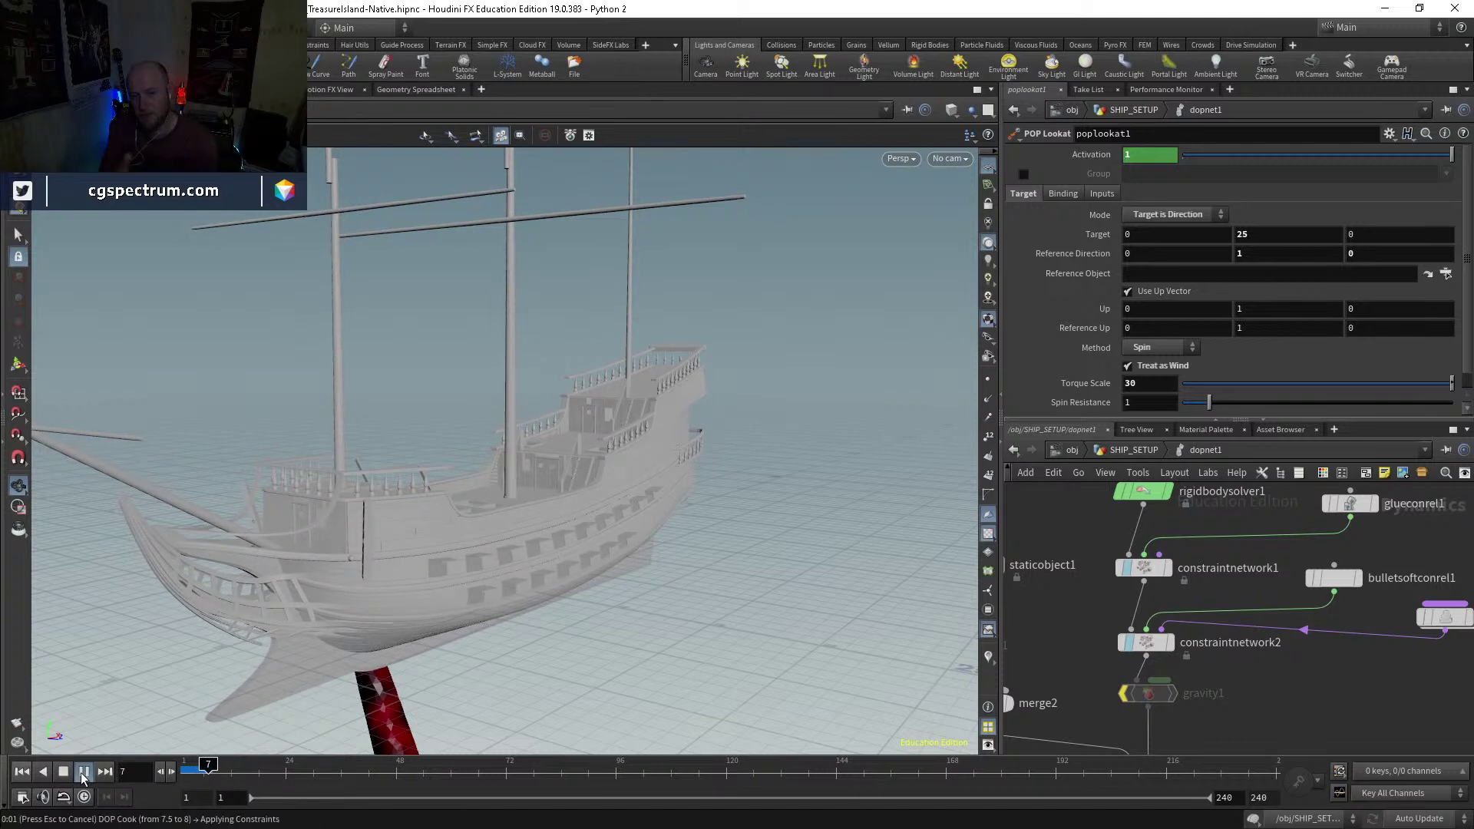
{"action": "key", "text": "ctrl+s"}
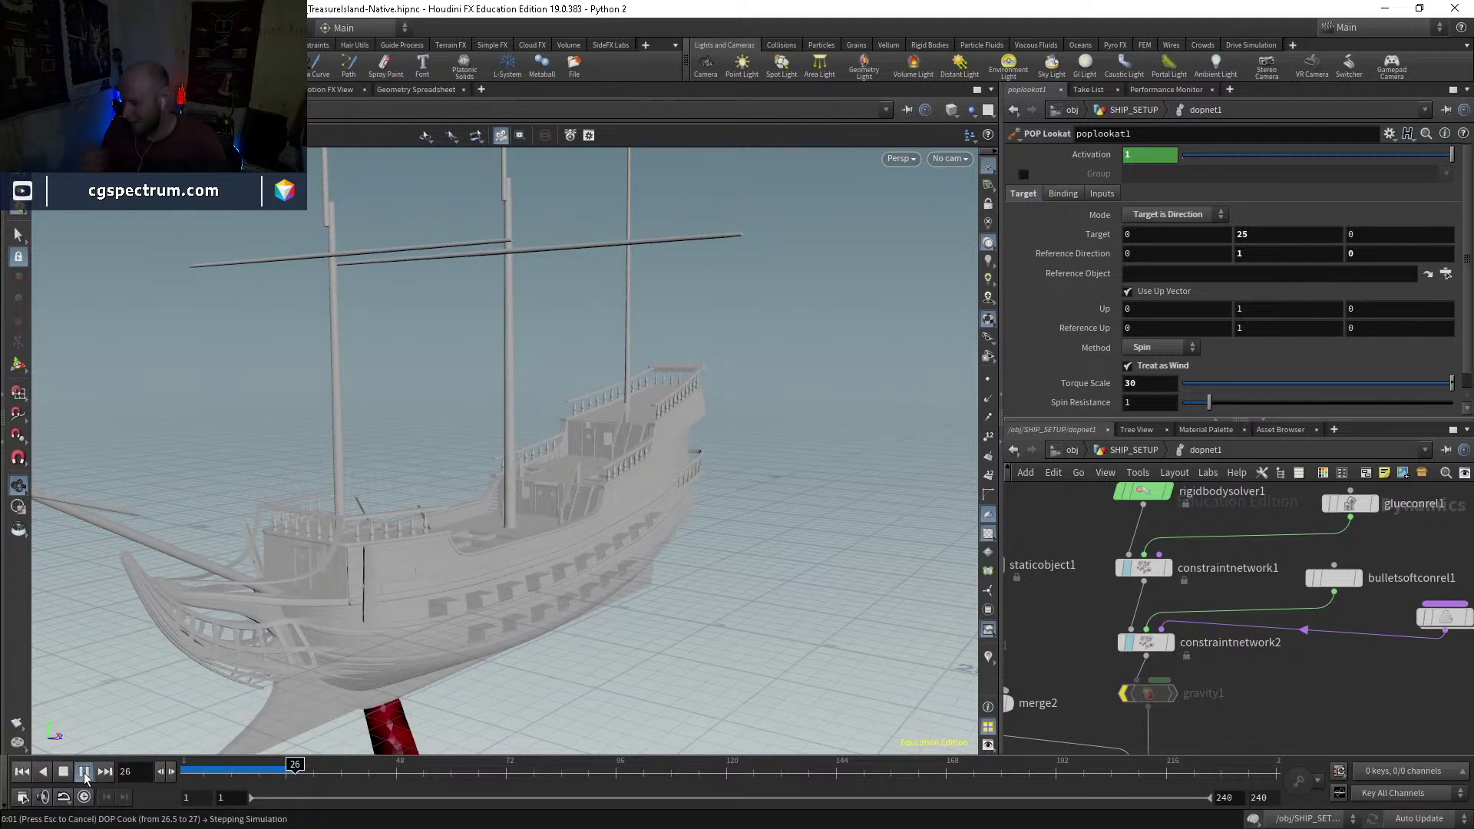
{"action": "key", "text": "ctrl+s"}
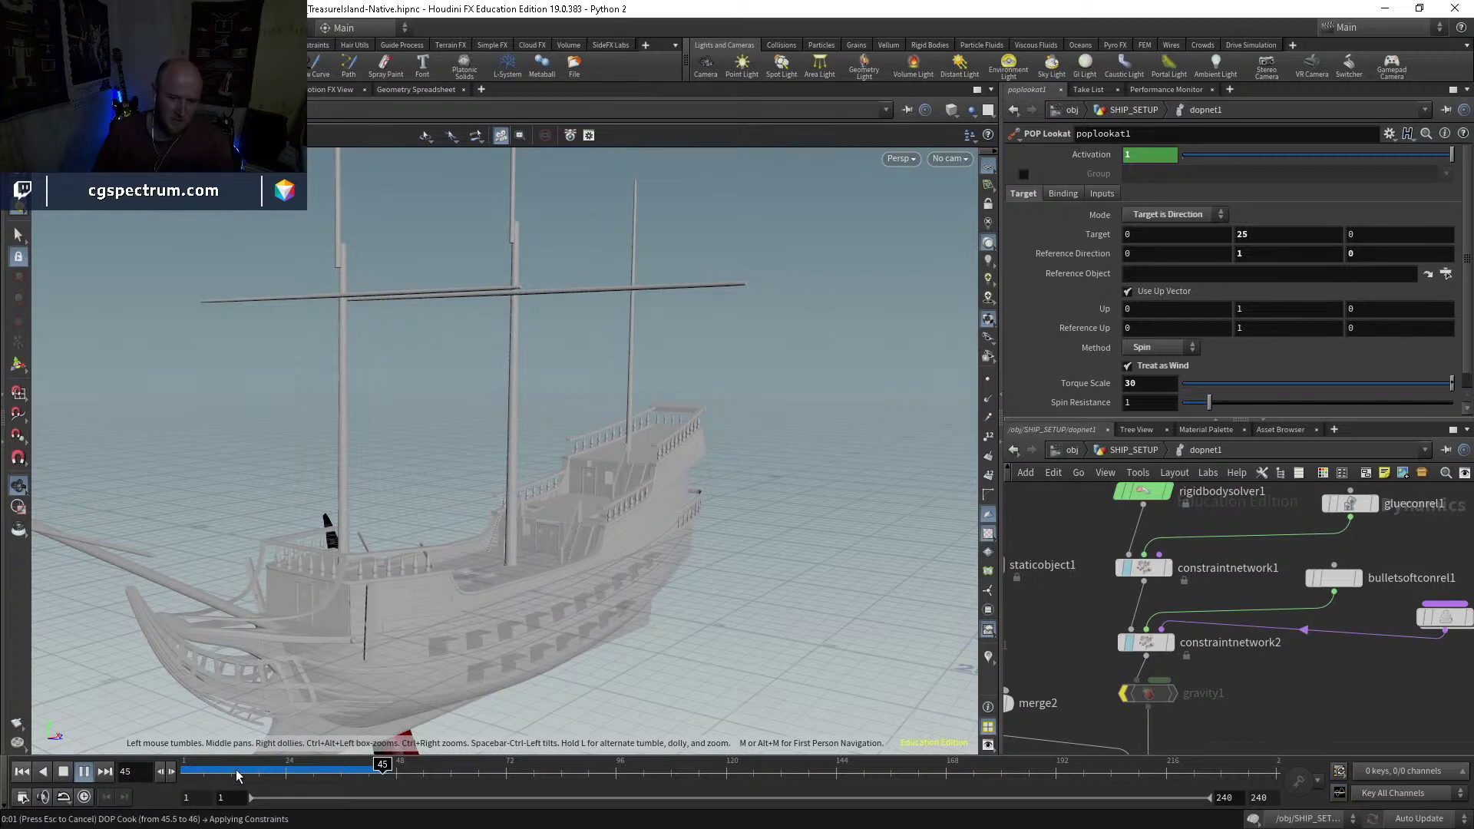
{"action": "left_click", "coordinate": [260, 766]}
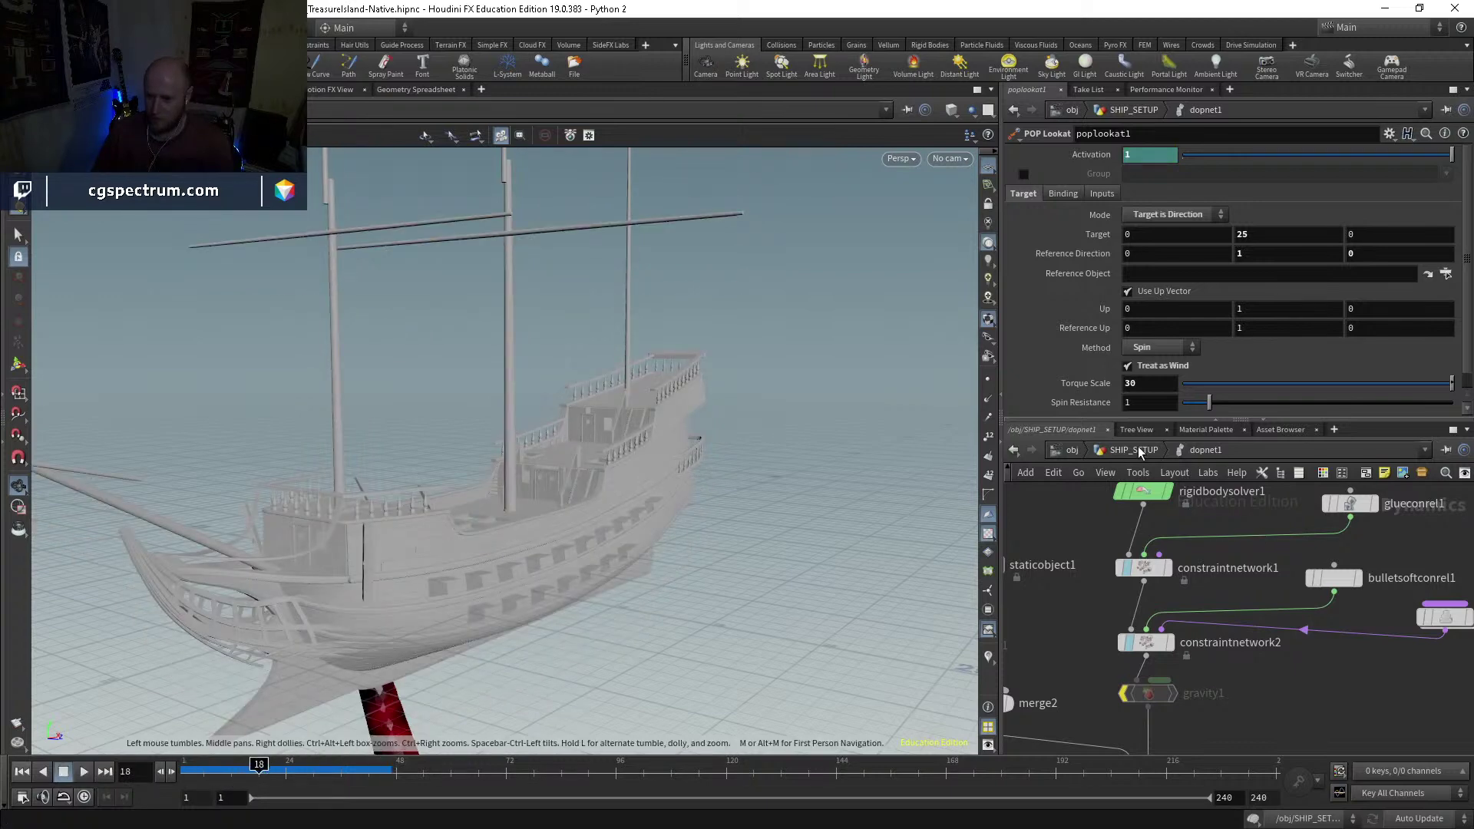
Step: Go up to SHIP_SETUP and add a DOP Import node below dopnet1
{"action": "key", "text": "u"}
{"action": "middle_click_drag", "start_coordinate": [1284, 562], "coordinate": [1273, 459]}
{"action": "scroll", "coordinate": [1273, 492], "scroll_direction": "down", "scroll_amount": 3}
{"action": "scroll", "coordinate": [1219, 636], "scroll_direction": "up", "scroll_amount": 2}
{"action": "key", "text": "Tab"}
{"action": "type", "text": "dopimport"}
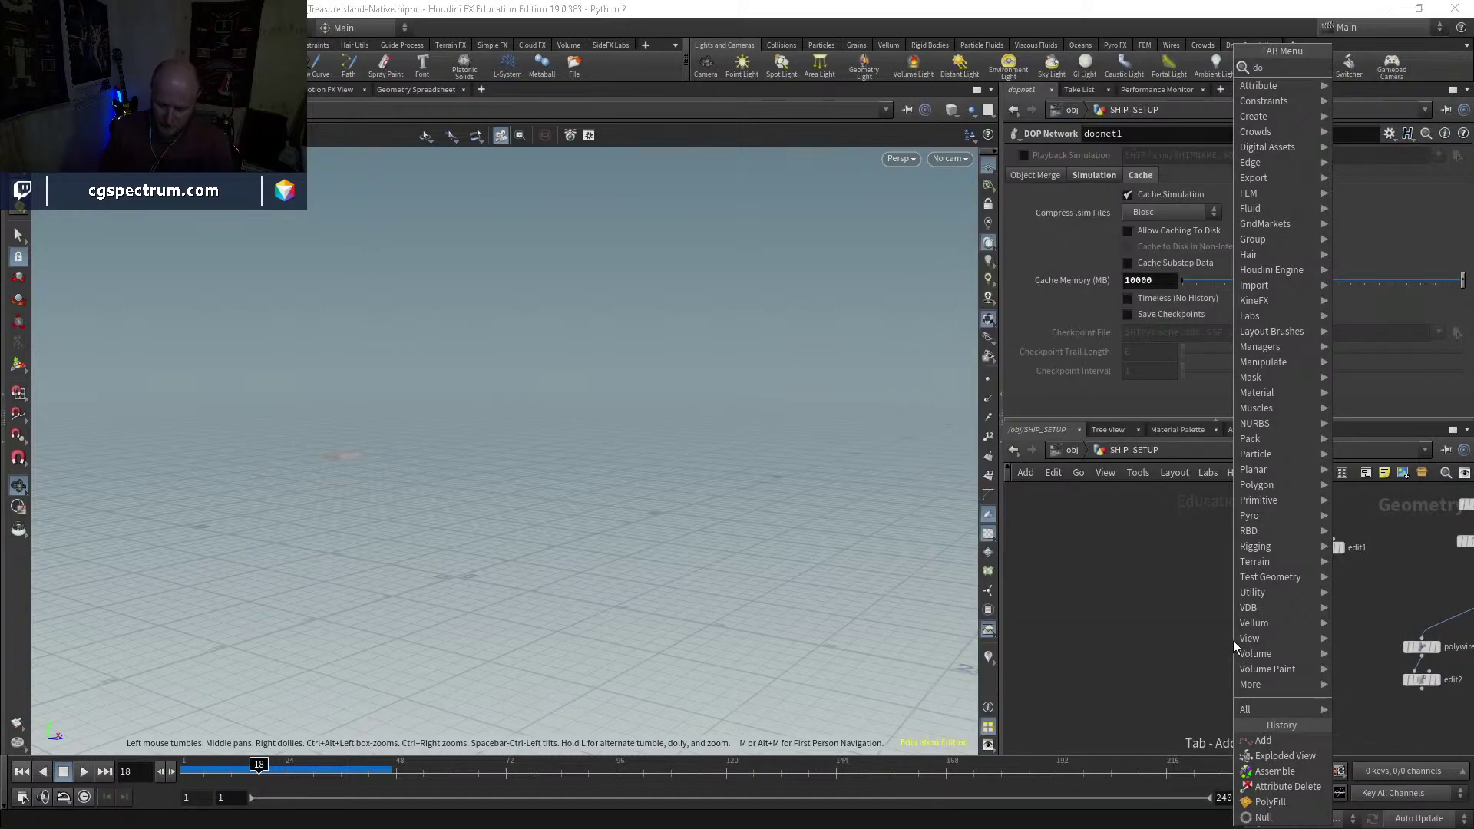
{"action": "key", "text": "Return"}
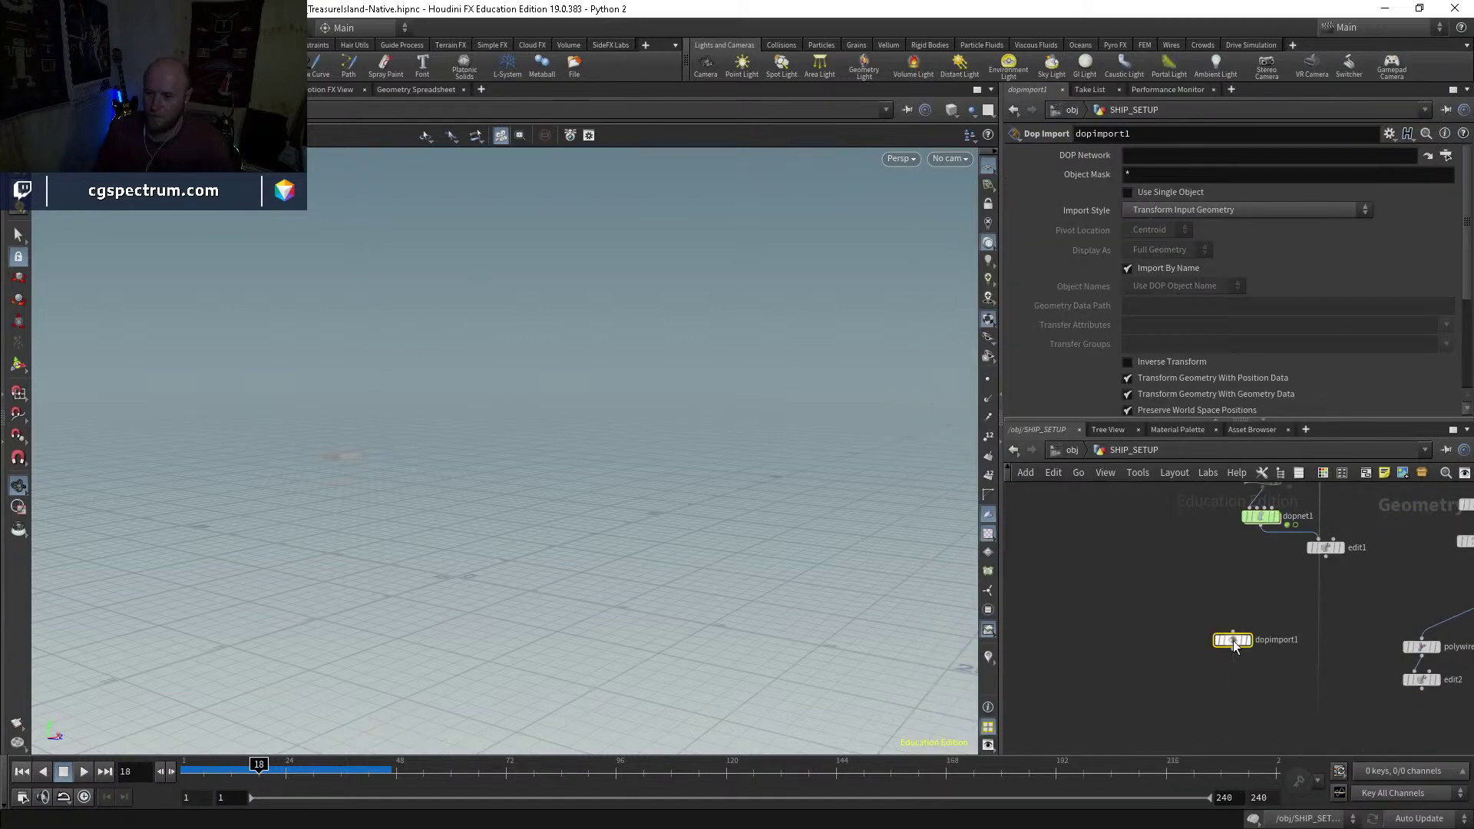
{"action": "left_click_drag", "start_coordinate": [1236, 648], "coordinate": [1239, 581]}
Step: Point dopimport1 at ../dopnet1, set its import style to Fetch Geometry from DOP Network, and display the node
{"action": "left_click_drag", "start_coordinate": [1260, 516], "coordinate": [1171, 155]}
{"action": "left_click", "coordinate": [1203, 211]}
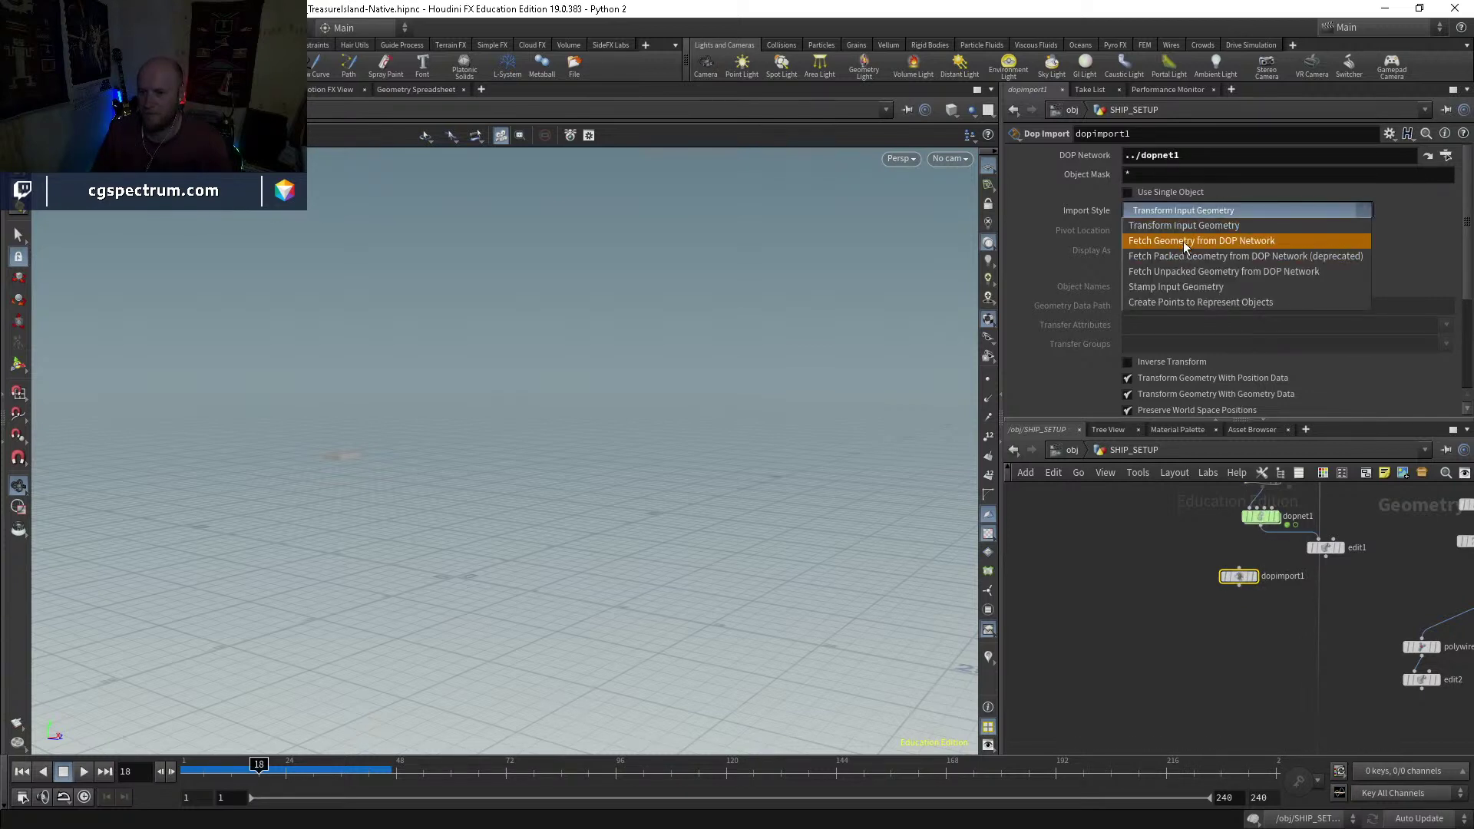
{"action": "left_click", "coordinate": [1201, 240]}
{"action": "scroll", "coordinate": [1251, 653], "scroll_direction": "up", "scroll_amount": 3}
{"action": "left_click_drag", "start_coordinate": [1232, 526], "coordinate": [1187, 558]}
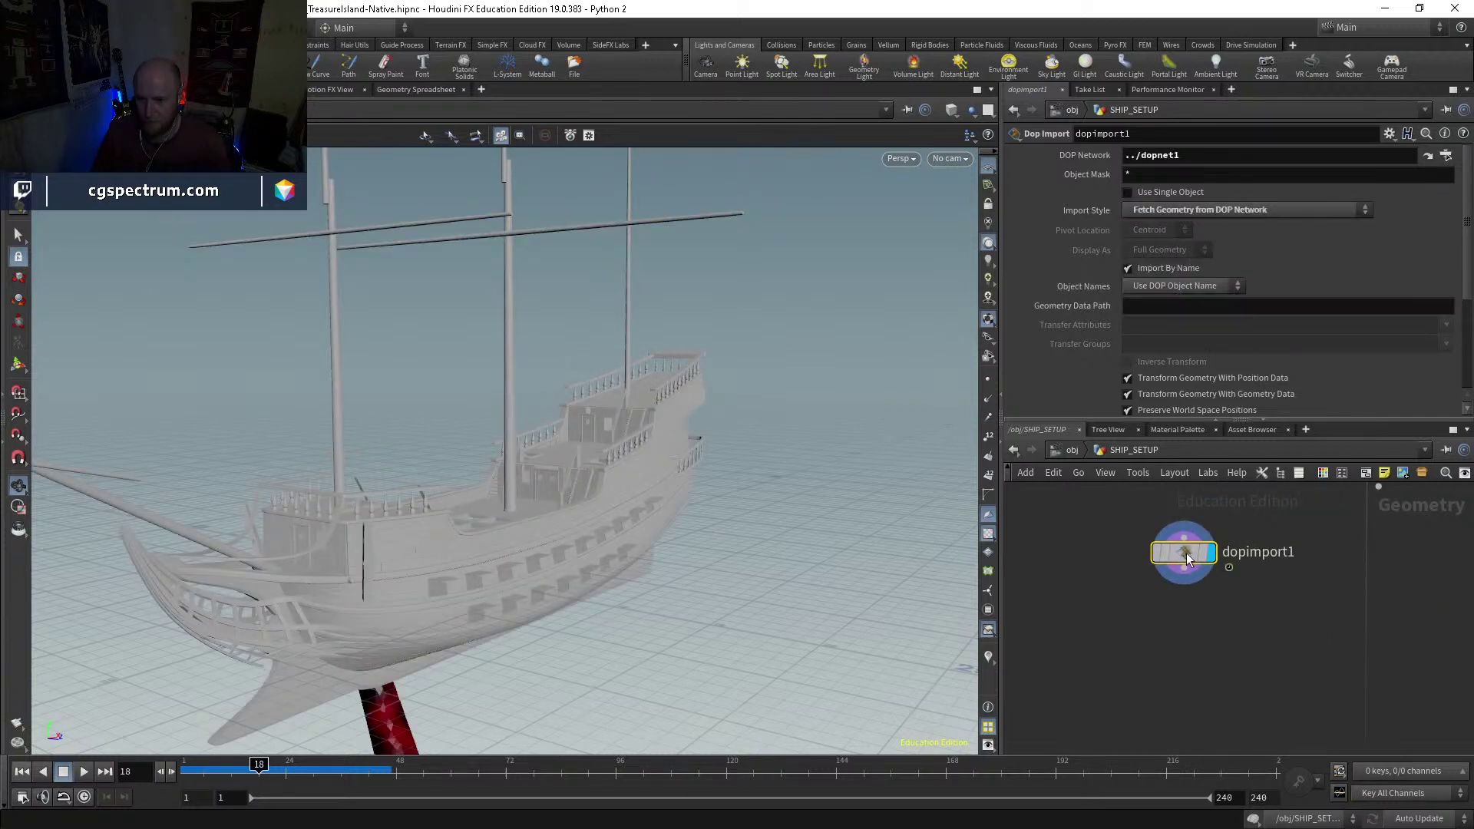
Step: Try the object masks 0 and 1 on dopimport1
{"action": "left_click_drag", "start_coordinate": [521, 489], "coordinate": [408, 564]}
{"action": "left_click_drag", "start_coordinate": [558, 605], "coordinate": [609, 520]}
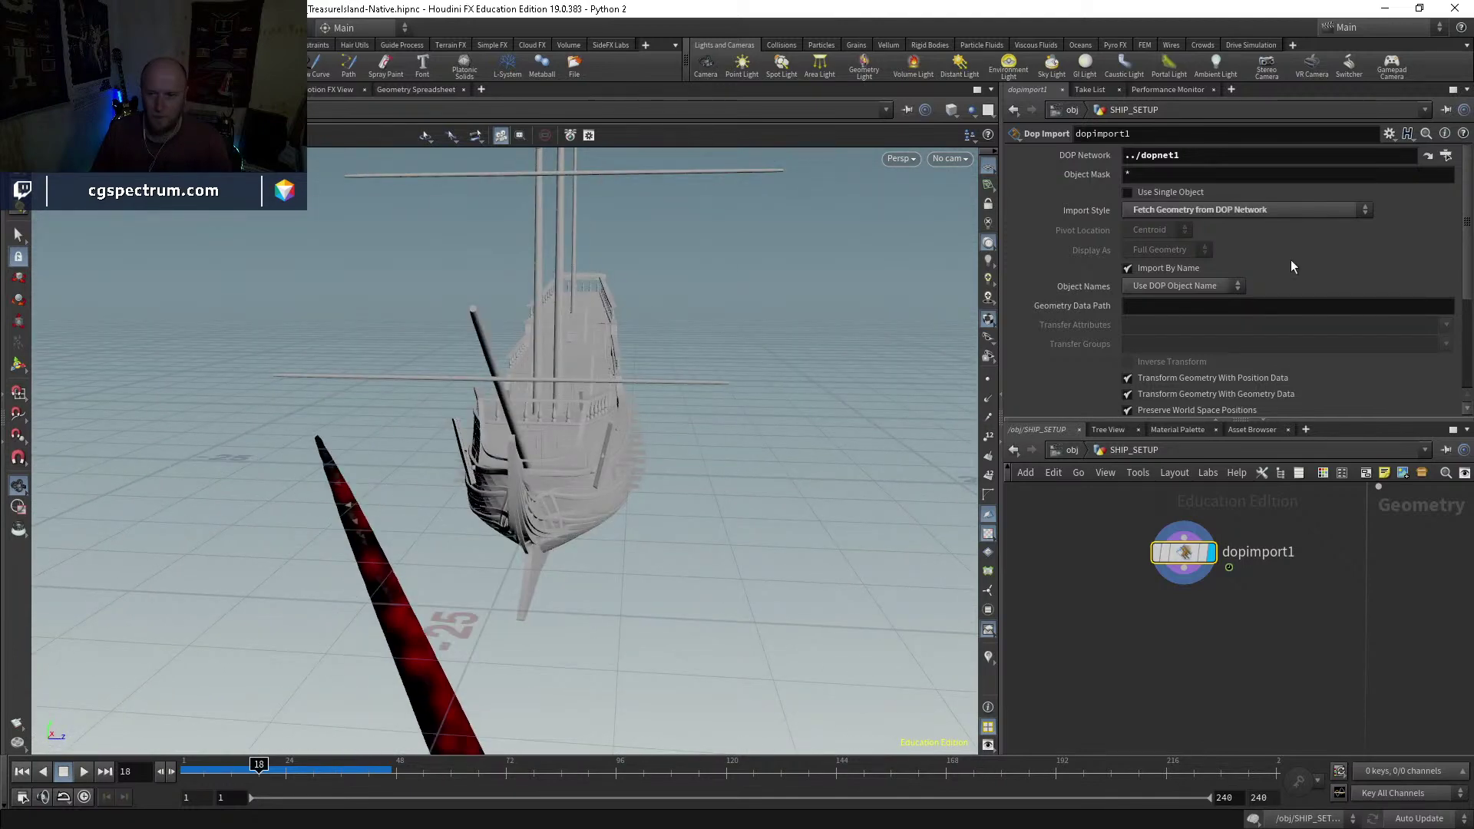
{"action": "left_click_drag", "start_coordinate": [655, 392], "coordinate": [614, 388]}
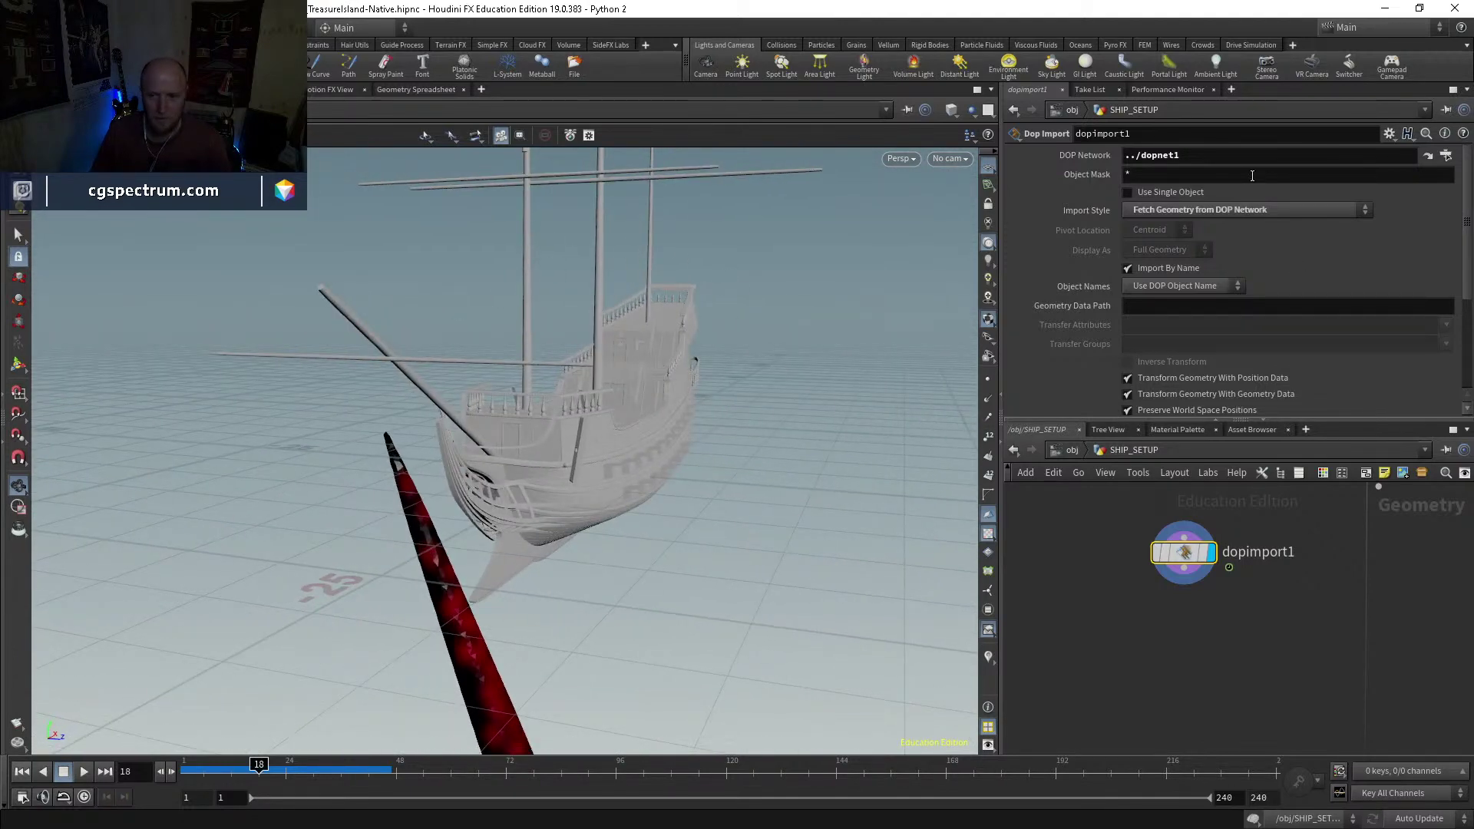
{"action": "left_click", "coordinate": [1172, 178]}
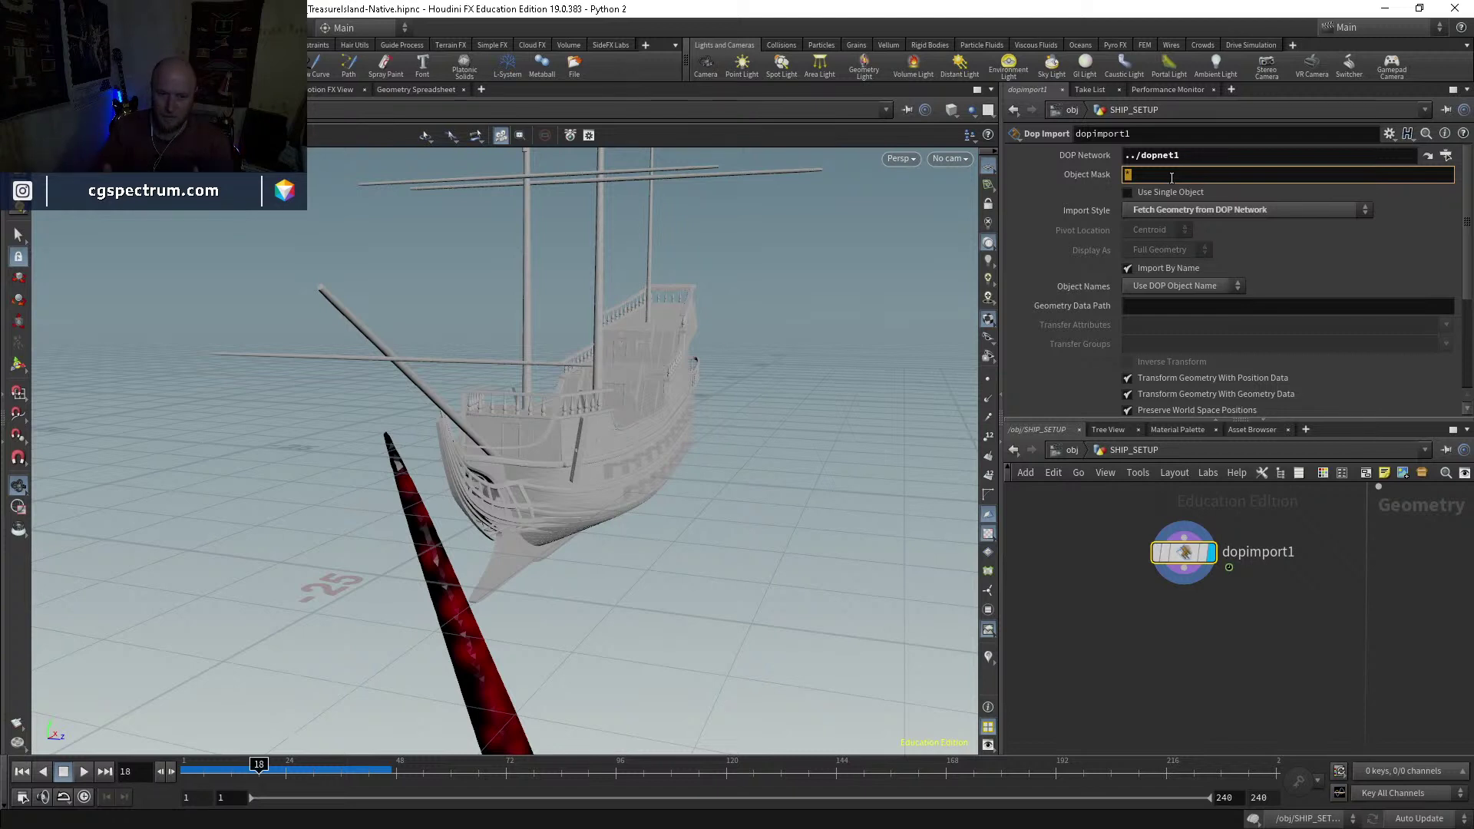
{"action": "key", "text": "Return"}
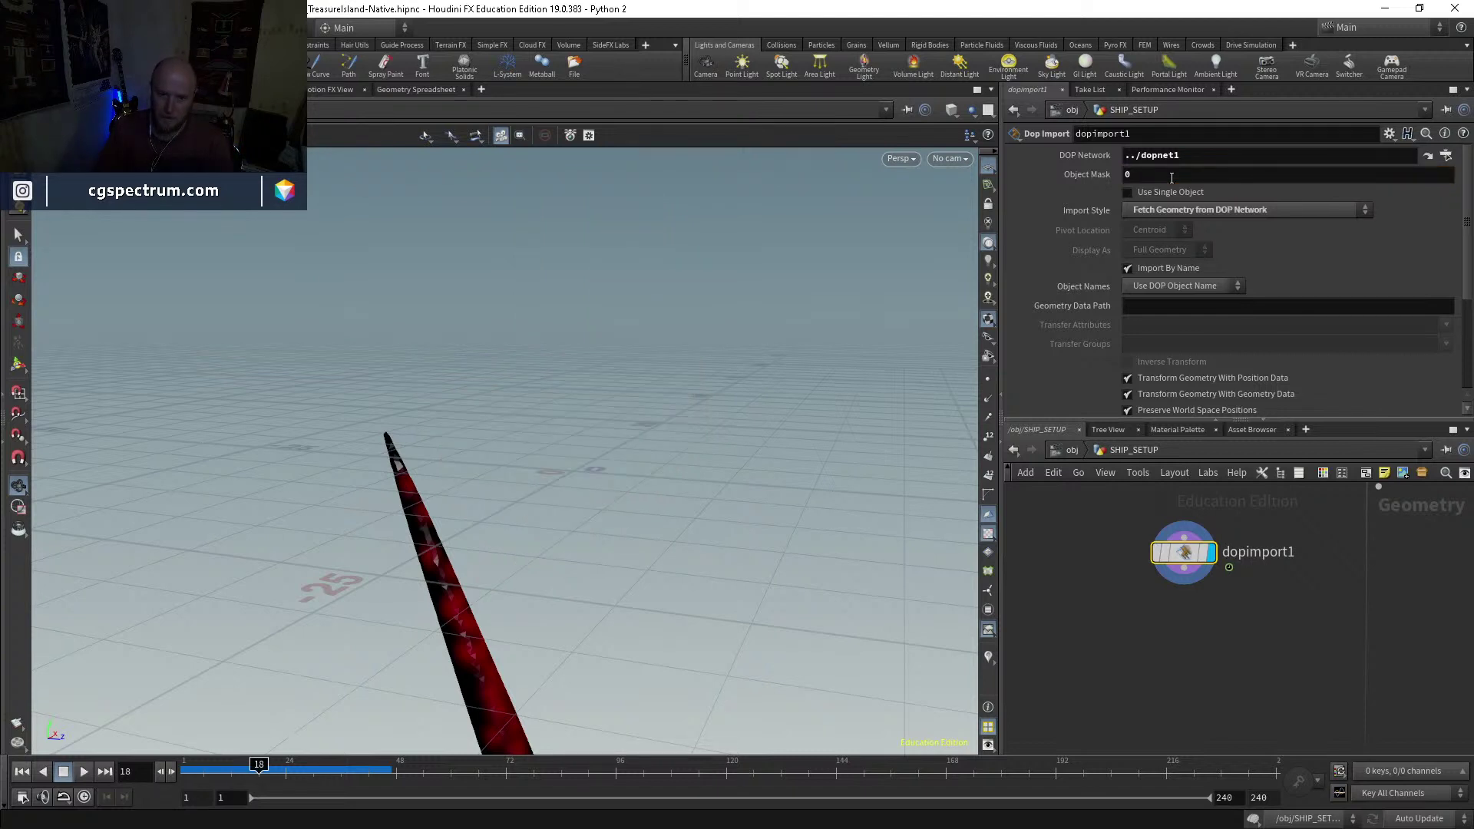
{"action": "left_click", "coordinate": [1171, 175]}
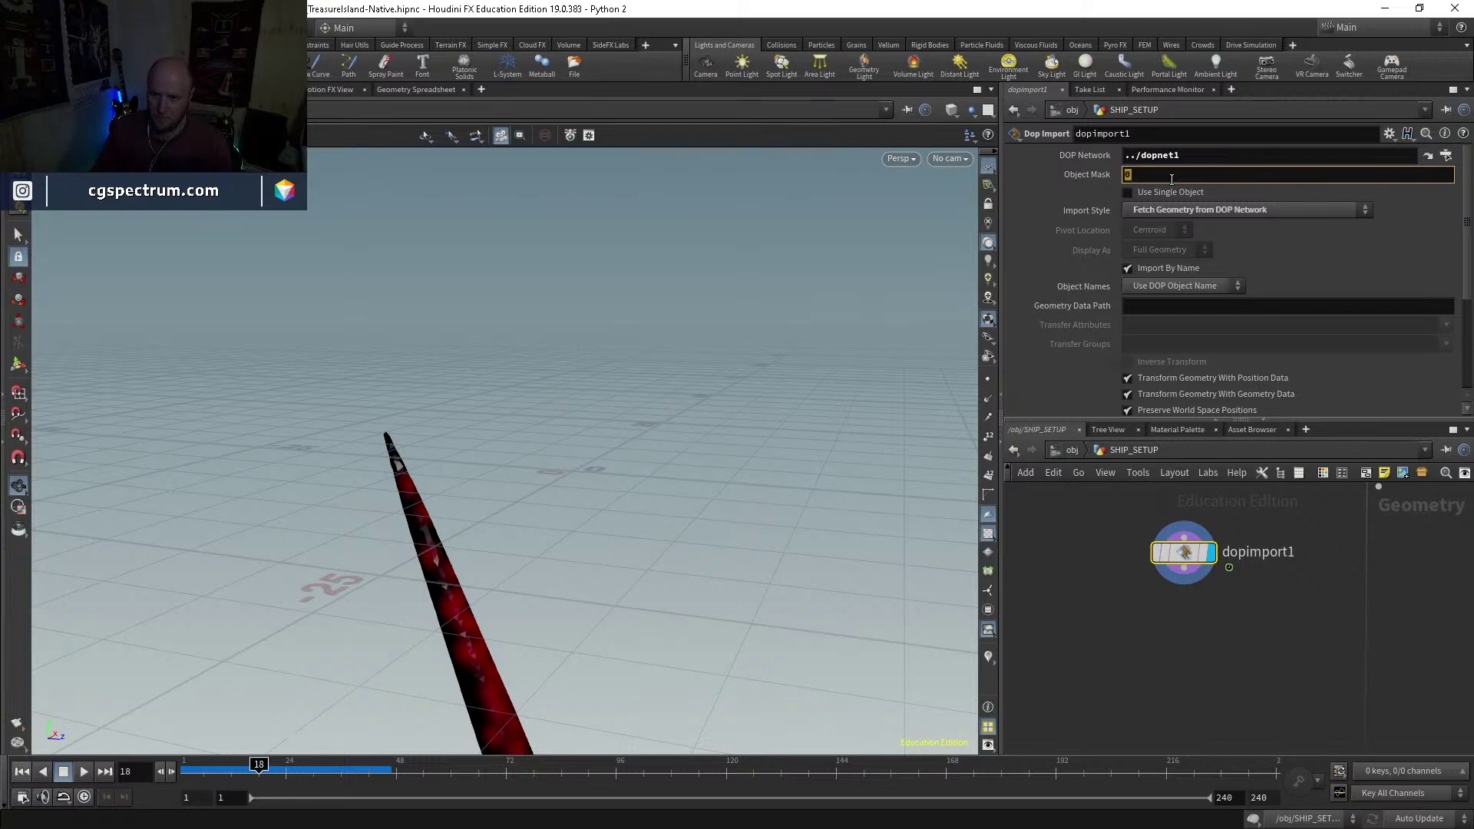
{"action": "key", "text": "Return"}
Step: Set the object mask of dopimport1 to *packed*
{"action": "left_click", "coordinate": [1172, 175]}
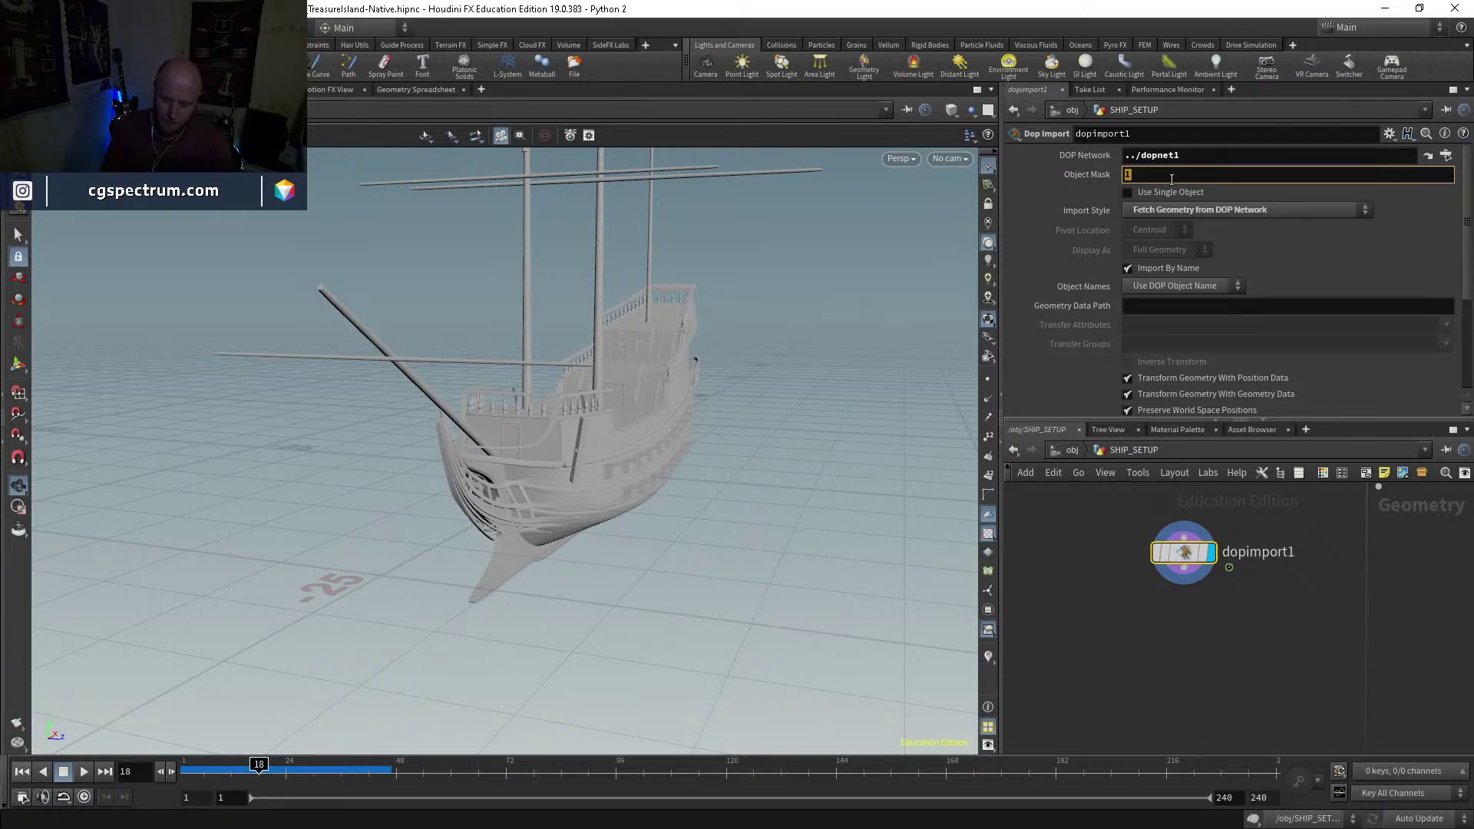
{"action": "type", "text": "*pacek"}
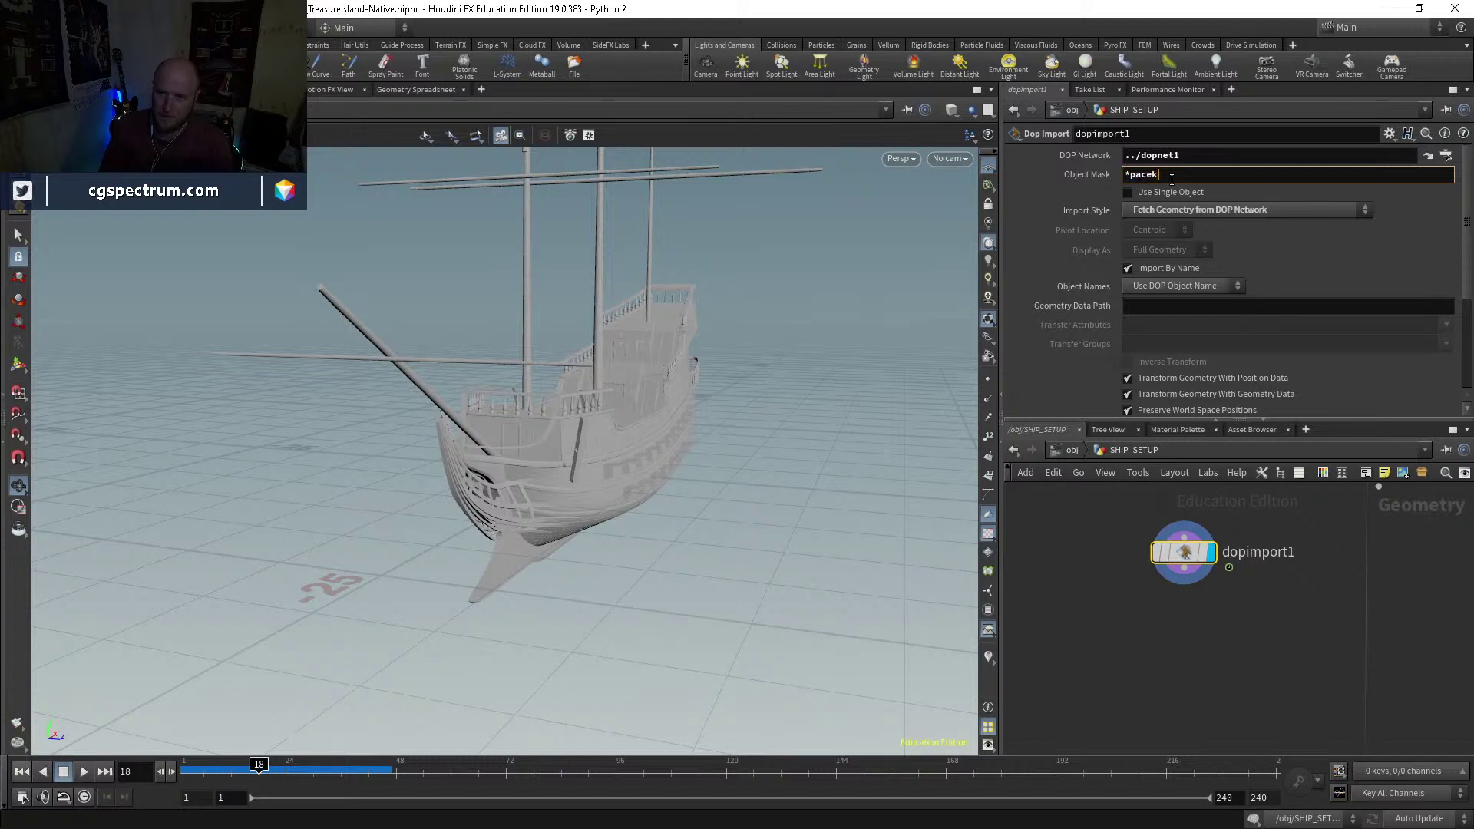
{"action": "key", "text": "Return"}
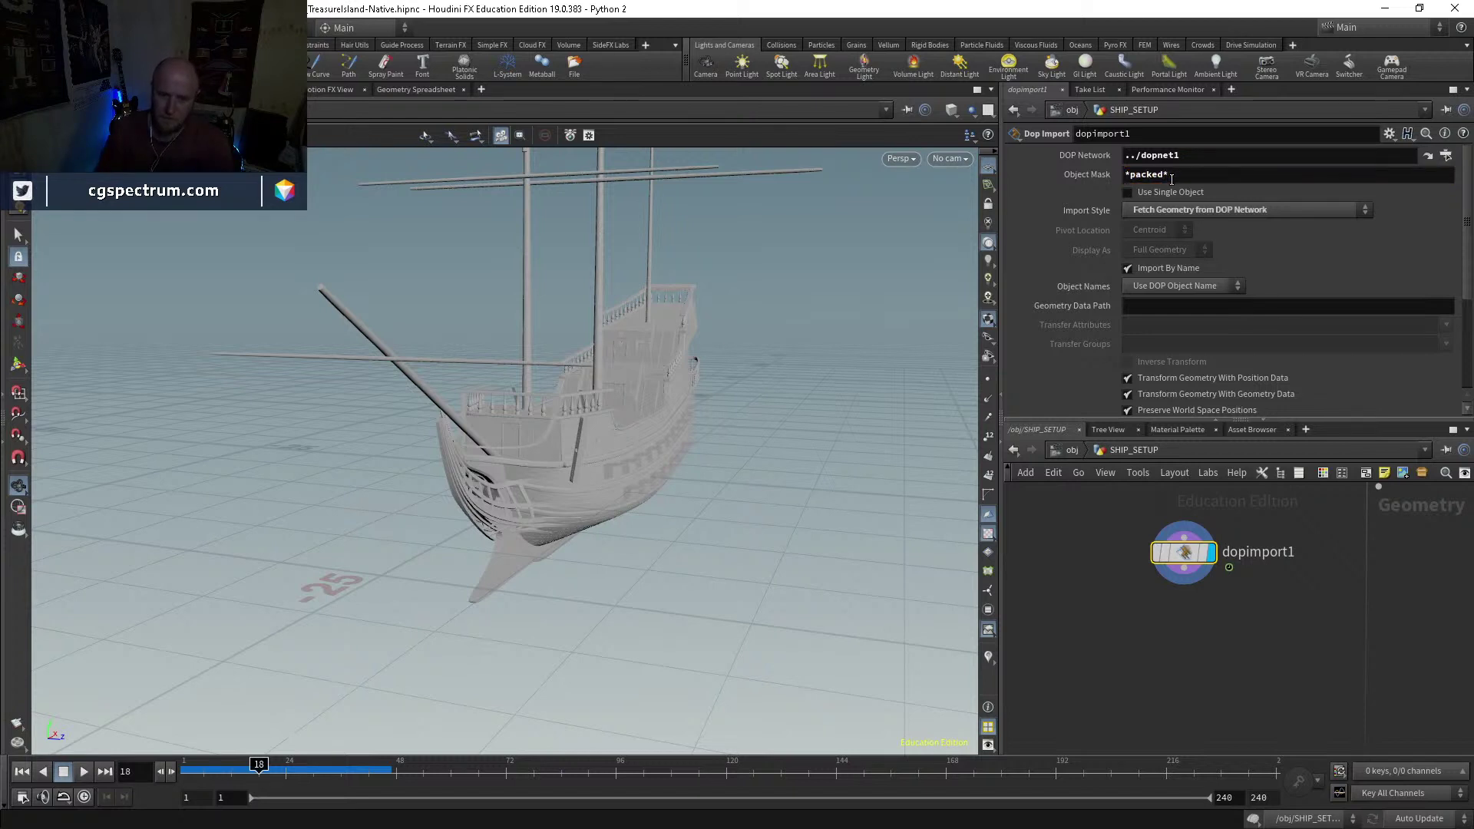
Step: Open dopnet1, check the names of its packed and static object nodes, and return to SHIP_SETUP
{"action": "middle_click_drag", "start_coordinate": [1272, 609], "coordinate": [1150, 797]}
{"action": "double_click", "coordinate": [1143, 608]}
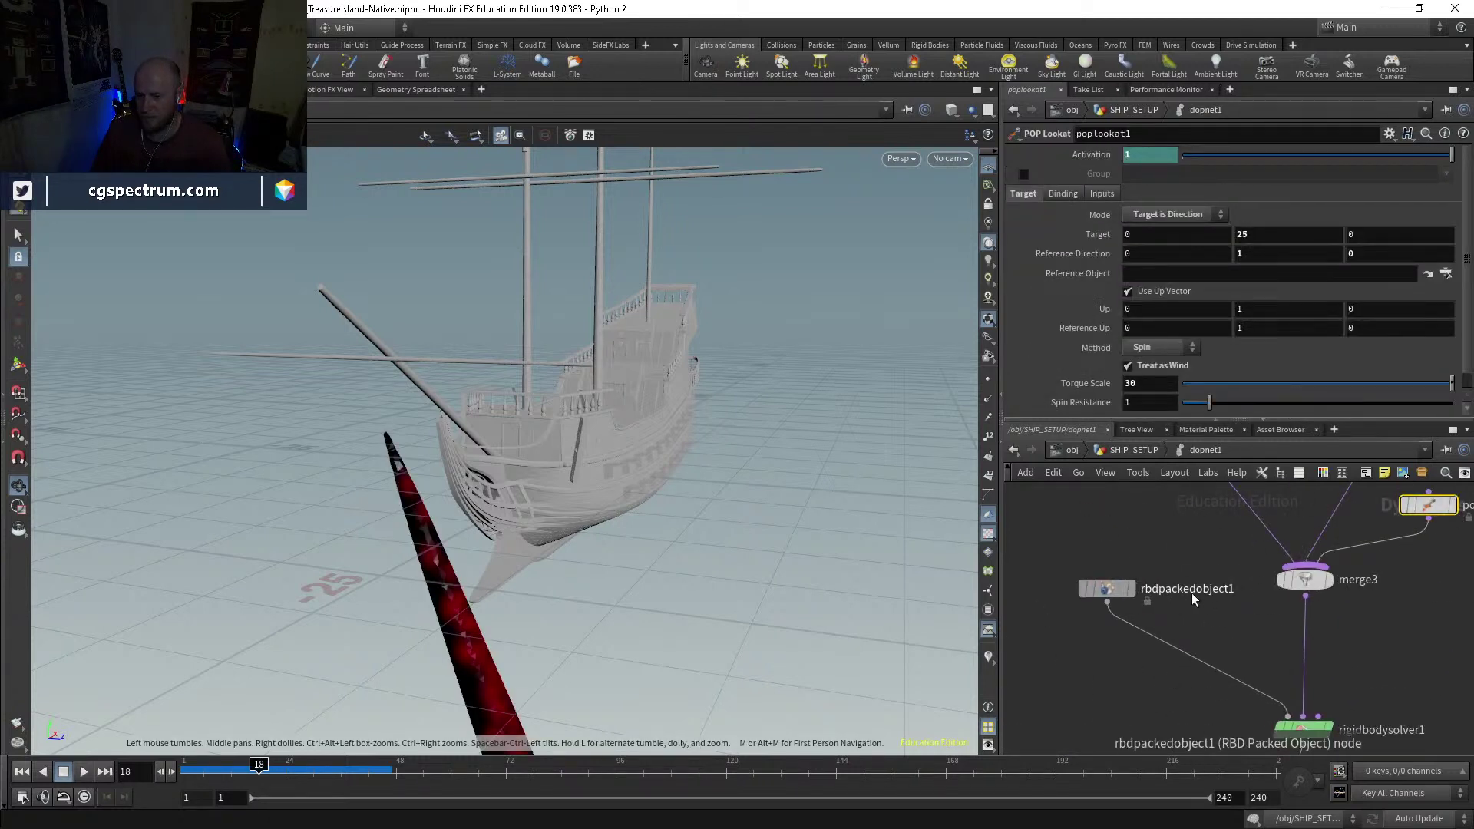
{"action": "scroll", "coordinate": [1179, 596], "scroll_direction": "up", "scroll_amount": 4}
{"action": "scroll", "coordinate": [1126, 587], "scroll_direction": "down", "scroll_amount": 4}
{"action": "middle_click_drag", "start_coordinate": [1177, 642], "coordinate": [1240, 484]}
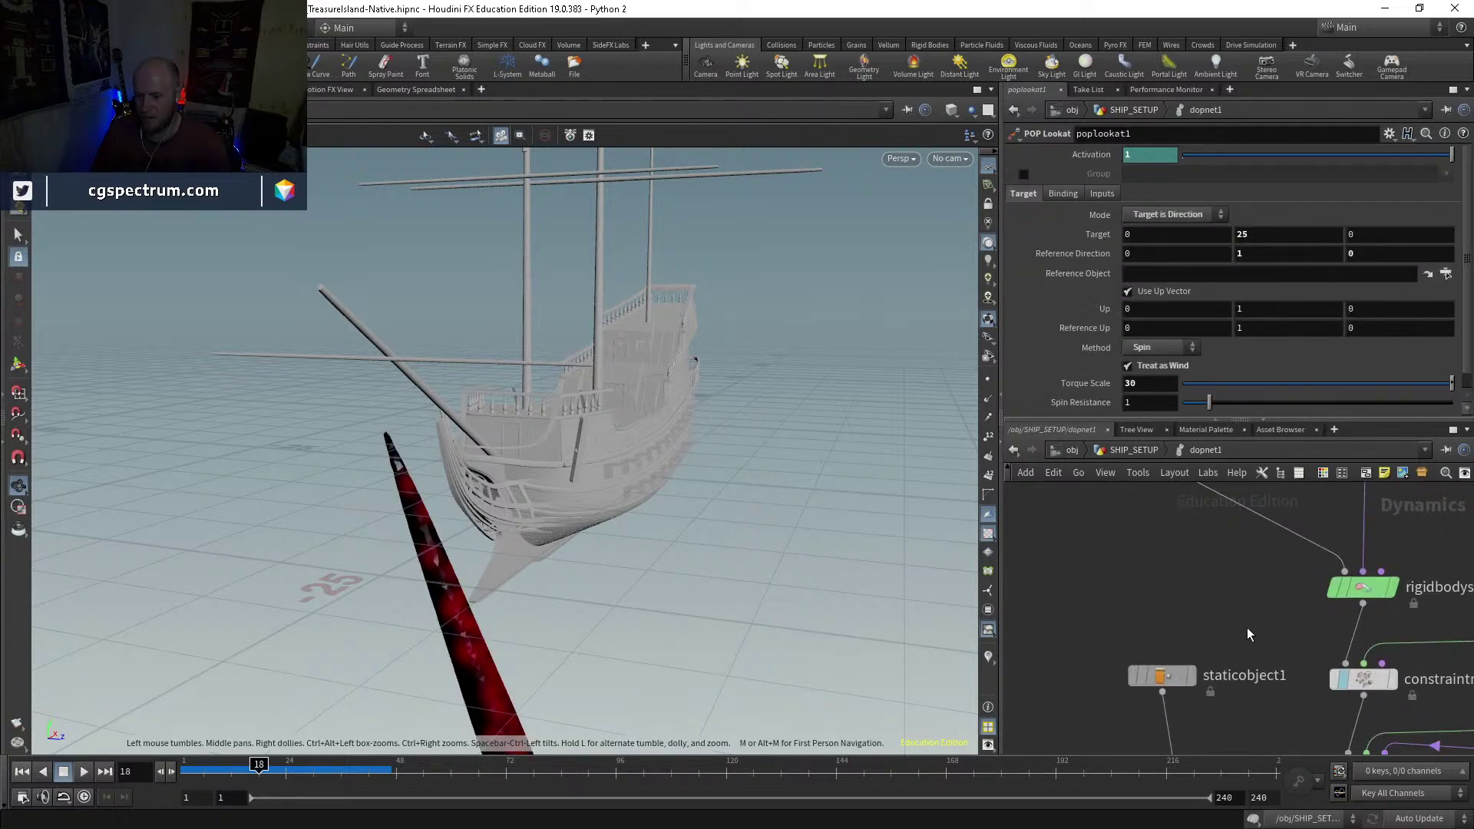
{"action": "middle_click_drag", "start_coordinate": [1246, 629], "coordinate": [1229, 552]}
{"action": "left_click_drag", "start_coordinate": [1143, 603], "coordinate": [1102, 609]}
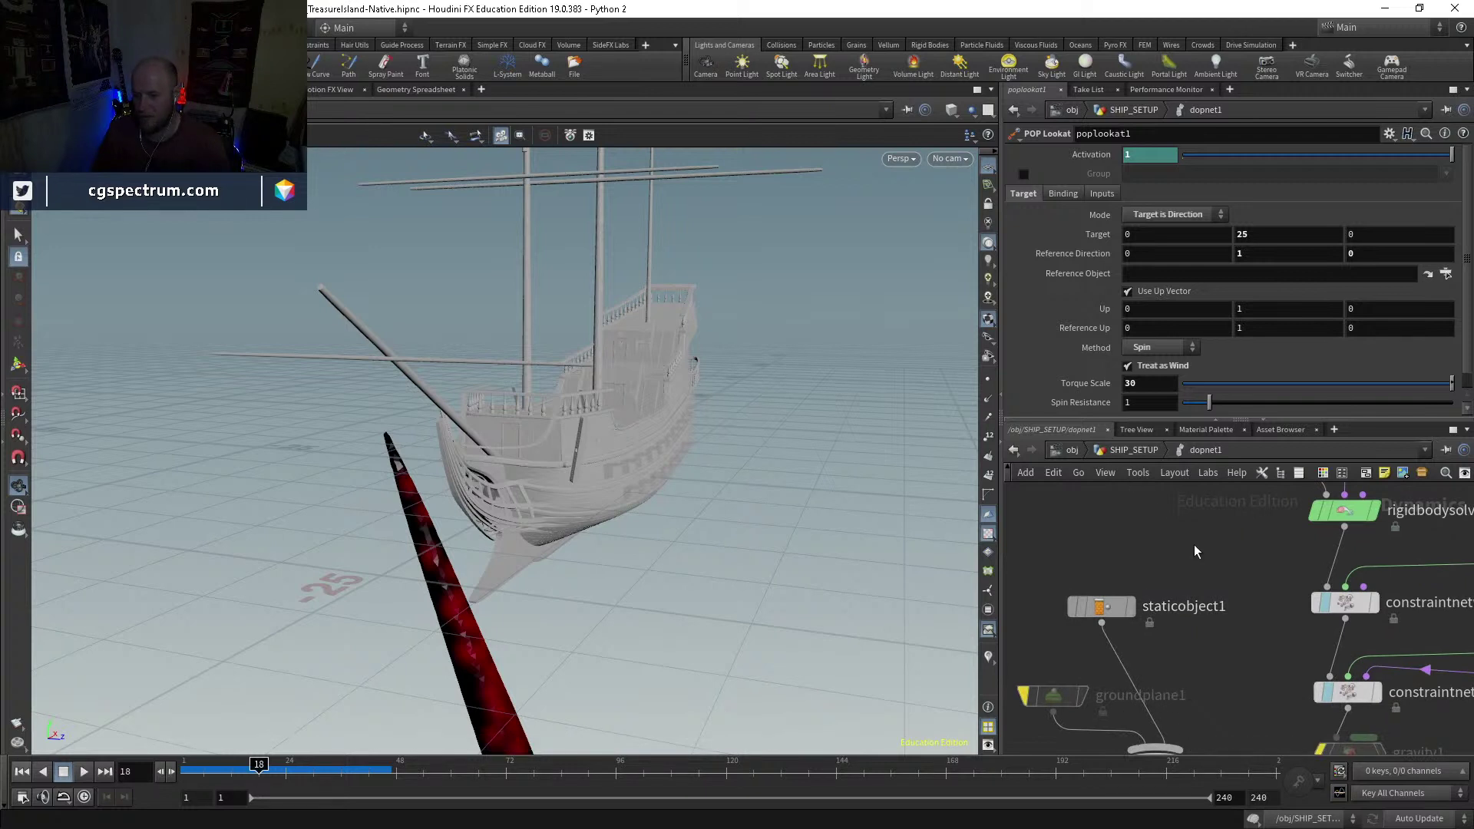
{"action": "left_click", "coordinate": [1136, 450]}
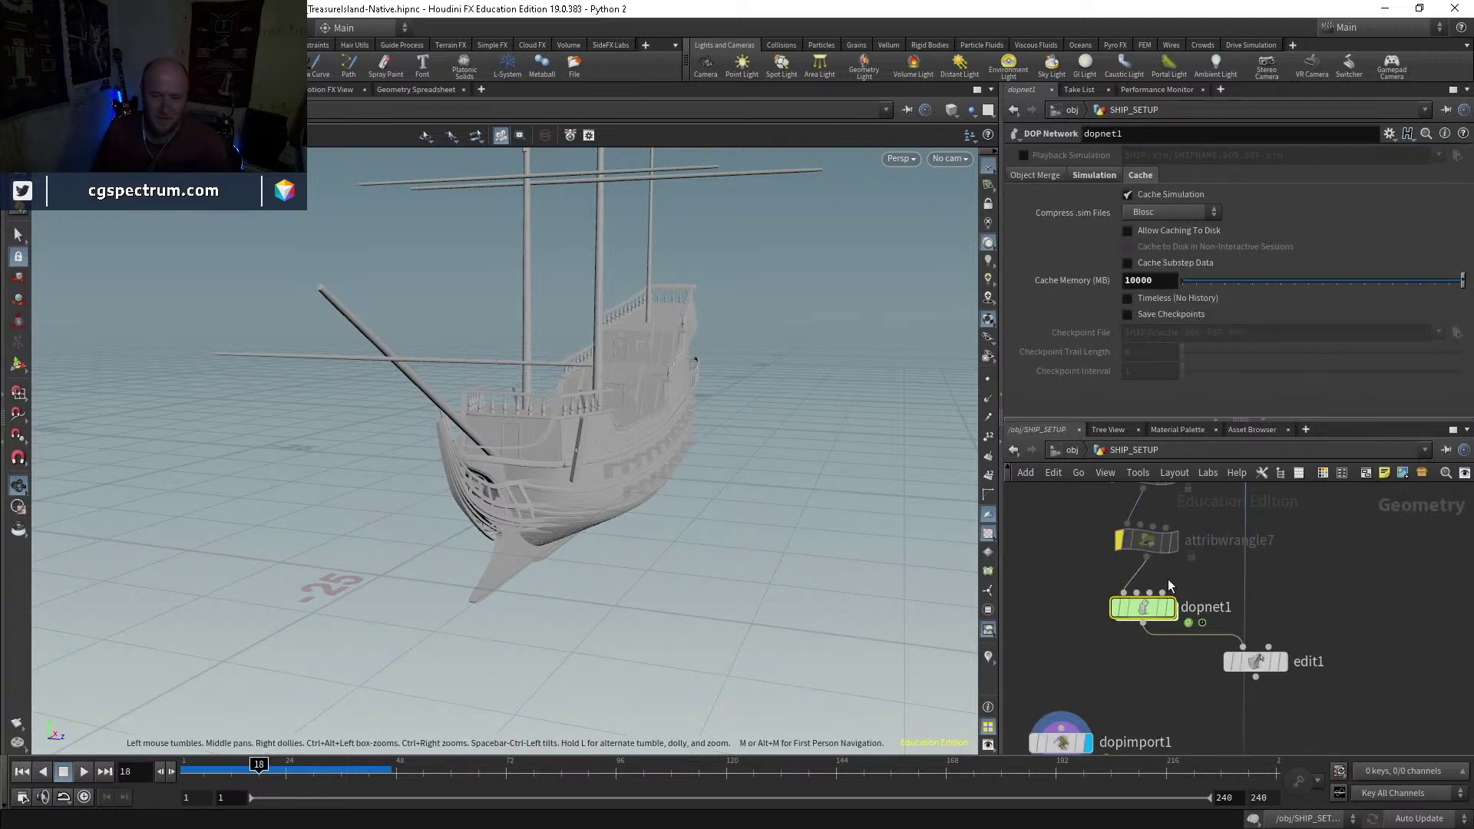
Step: Move the edit1 node farther away from dopnet1 and examine the imported ship around the bow
{"action": "middle_click_drag", "start_coordinate": [1152, 735], "coordinate": [1177, 579]}
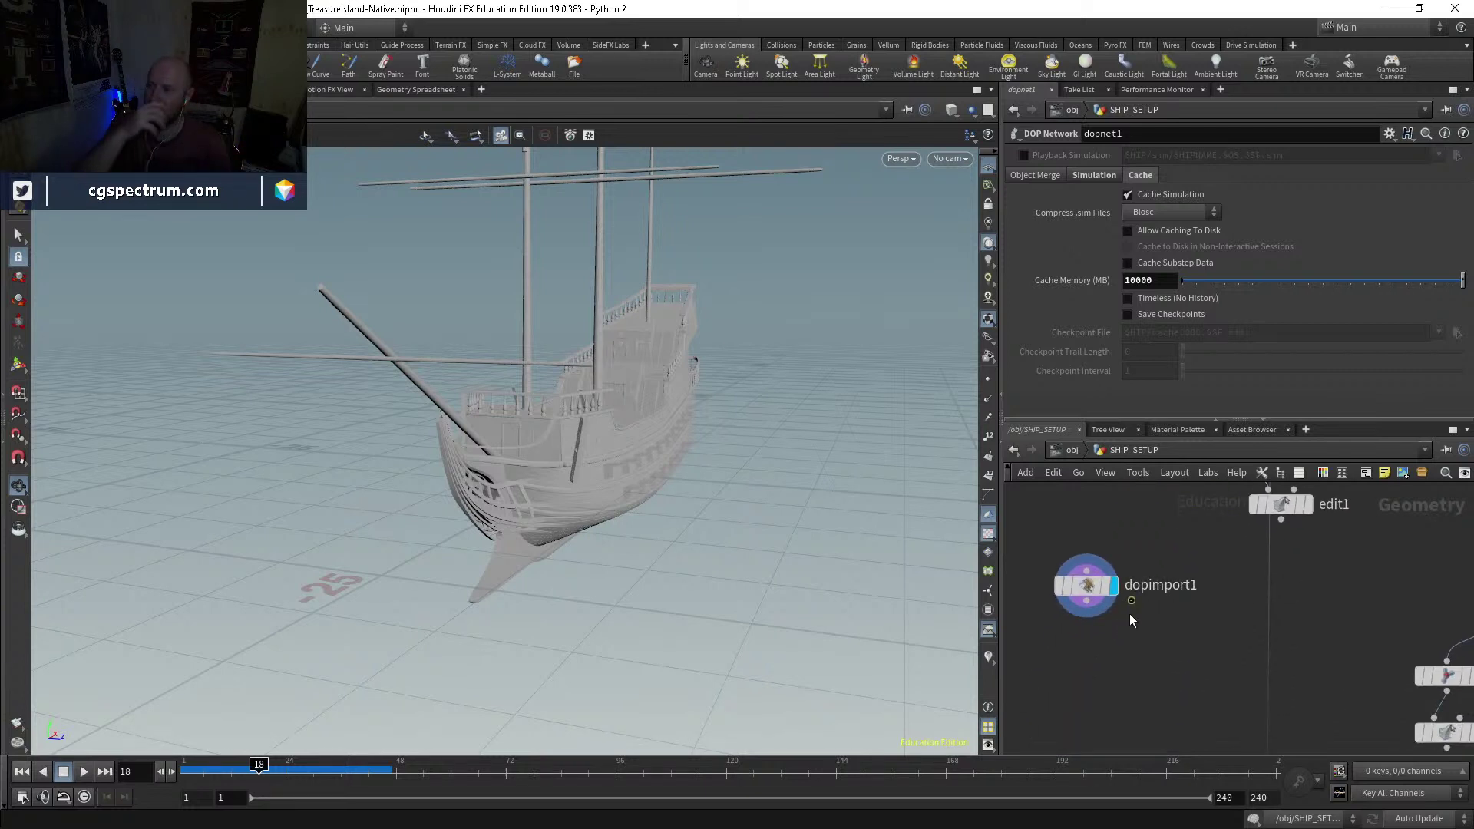
{"action": "middle_click_drag", "start_coordinate": [1244, 506], "coordinate": [1256, 528]}
{"action": "left_click_drag", "start_coordinate": [1289, 524], "coordinate": [1333, 565]}
{"action": "middle_click_drag", "start_coordinate": [1192, 534], "coordinate": [1191, 614]}
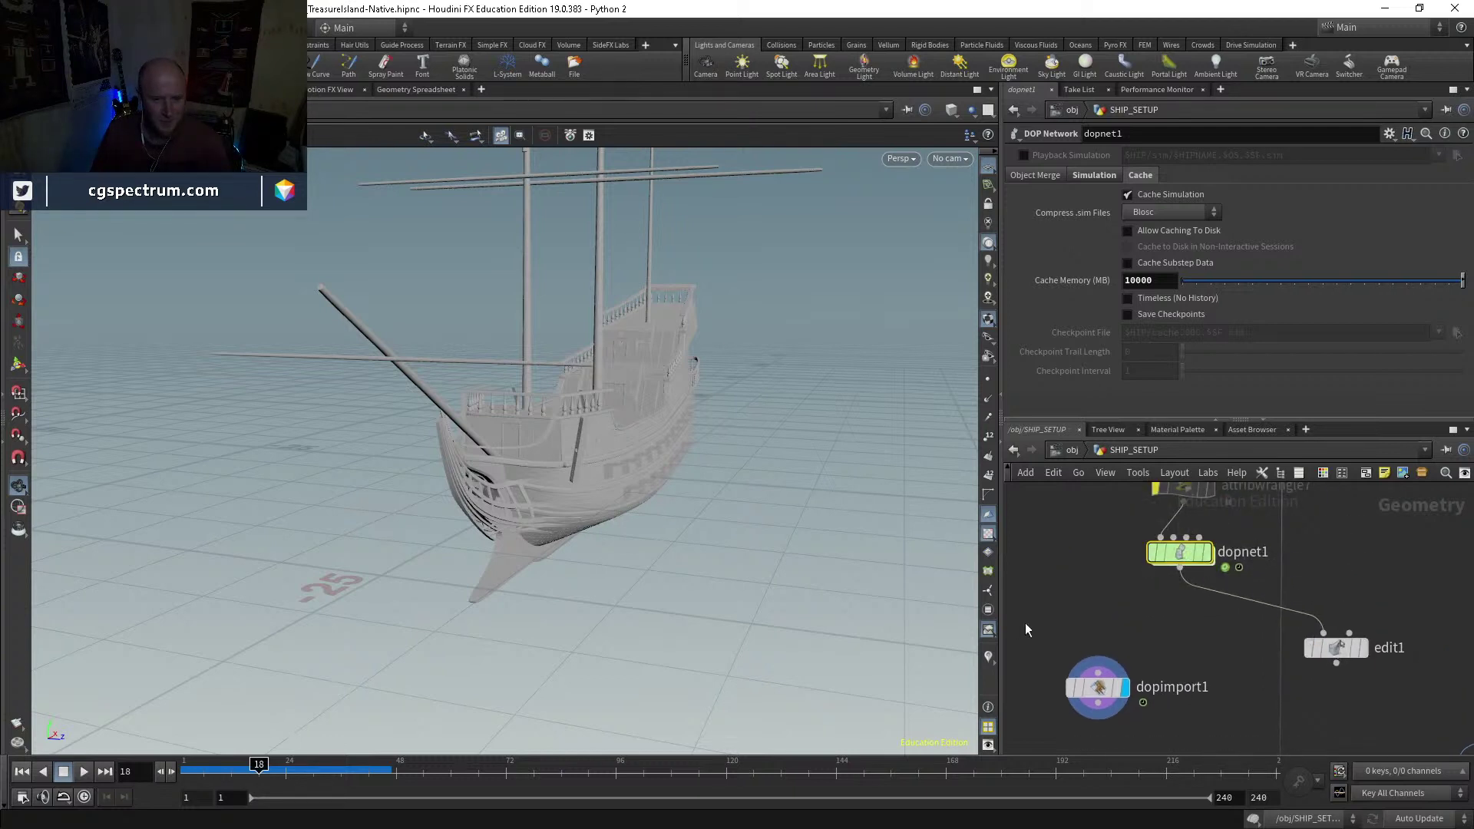
{"action": "left_click_drag", "start_coordinate": [526, 399], "coordinate": [512, 469]}
{"action": "right_click_drag", "start_coordinate": [513, 469], "coordinate": [521, 324]}
{"action": "left_click_drag", "start_coordinate": [521, 324], "coordinate": [647, 439]}
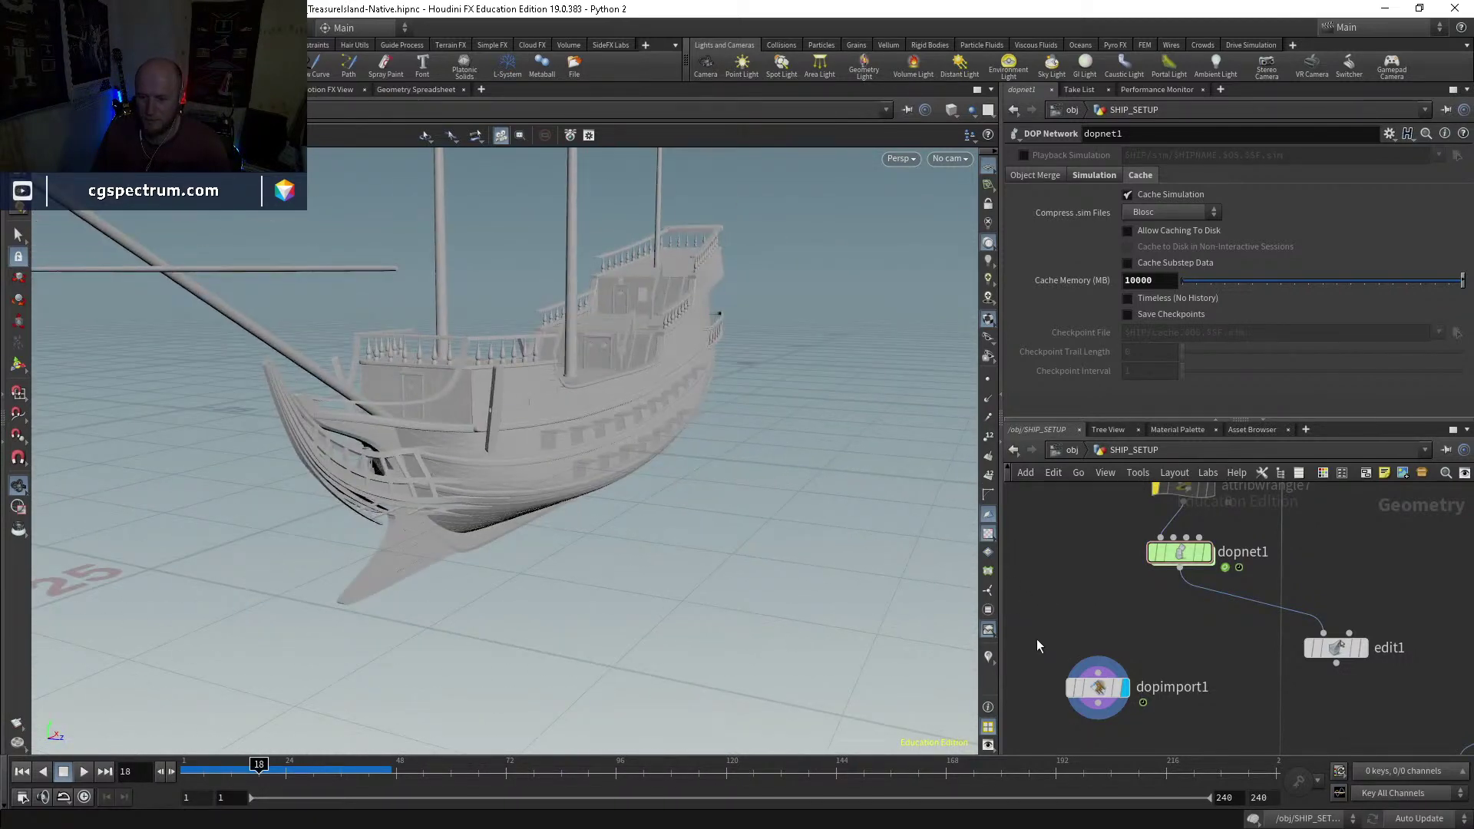
Step: Add a File Cache node below dopimport1 and connect it to the import's output
{"action": "middle_click_drag", "start_coordinate": [1108, 751], "coordinate": [1101, 654]}
{"action": "key", "text": "Tab"}
{"action": "type", "text": "filec"}
{"action": "key", "text": "Return"}
{"action": "left_click", "coordinate": [1101, 653]}
{"action": "left_click_drag", "start_coordinate": [1100, 654], "coordinate": [1094, 665]}
{"action": "left_click", "coordinate": [1090, 659]}
{"action": "left_click", "coordinate": [1092, 605]}
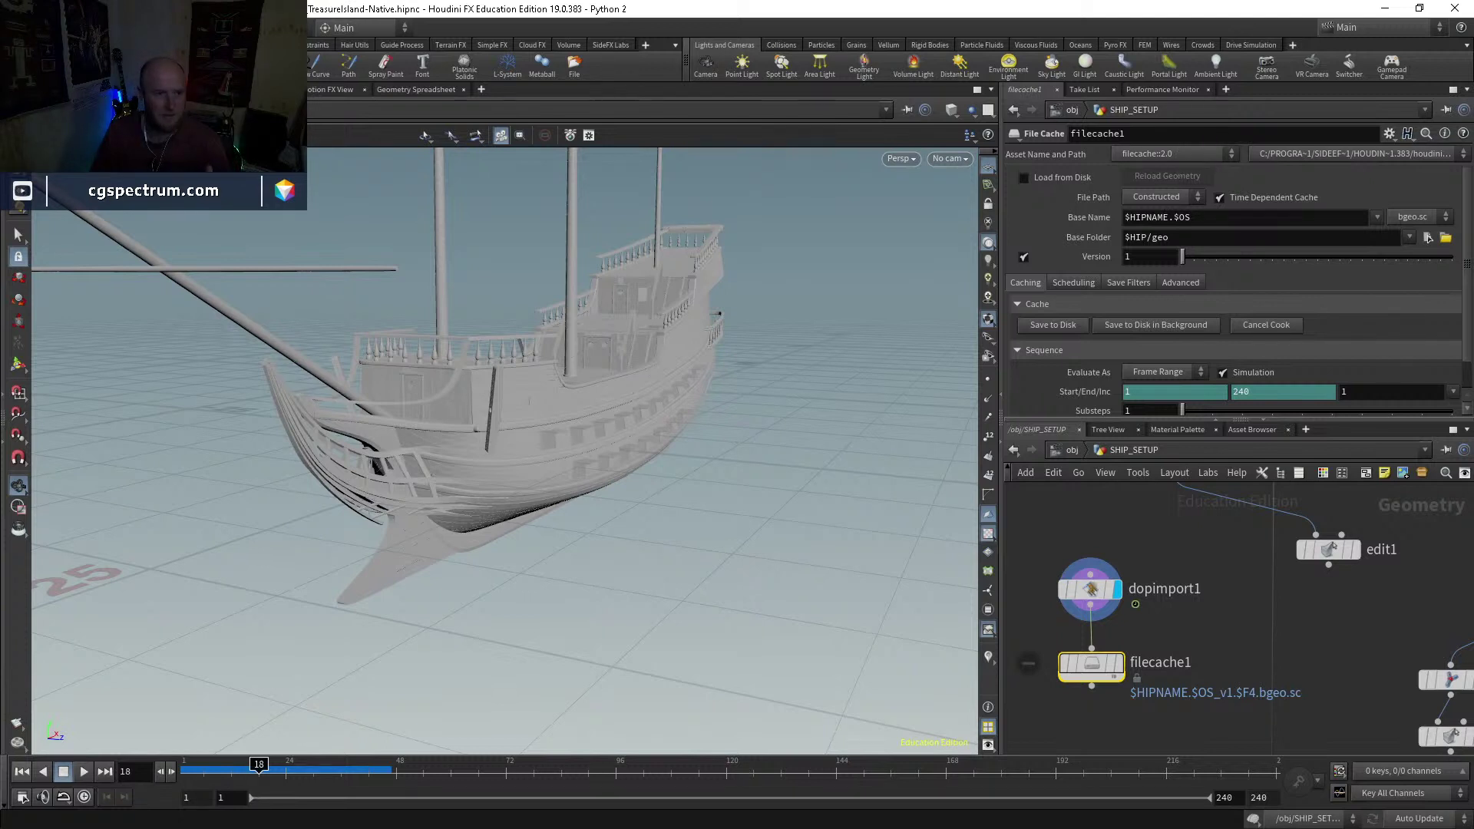
Step: Switch filecache1 from filecache::2.0 to the original filecache definition and show its save-to-file settings
{"action": "left_click", "coordinate": [108, 27]}
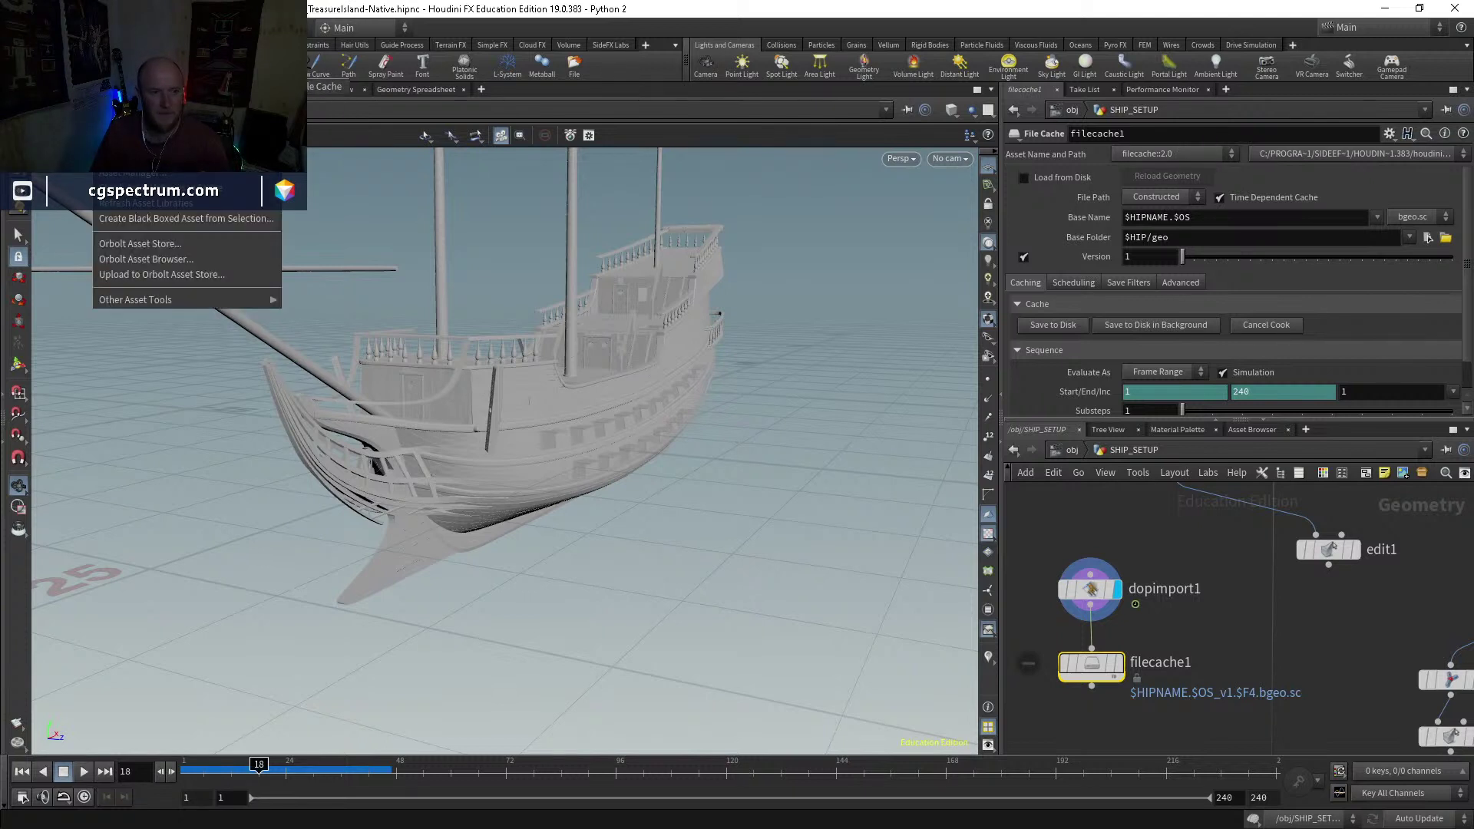
{"action": "mouse_move", "coordinate": [146, 71]}
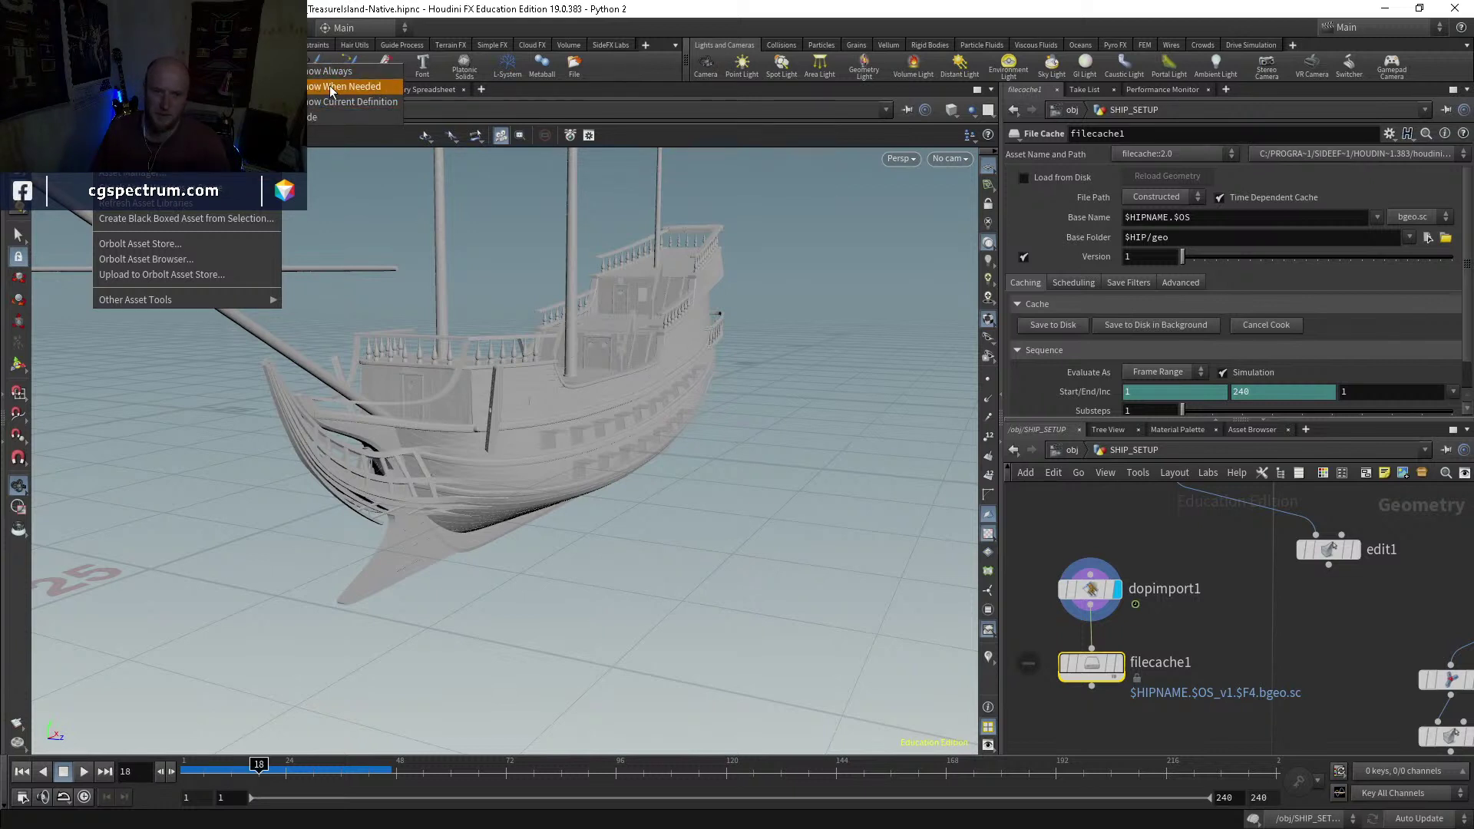
{"action": "left_click", "coordinate": [1178, 153]}
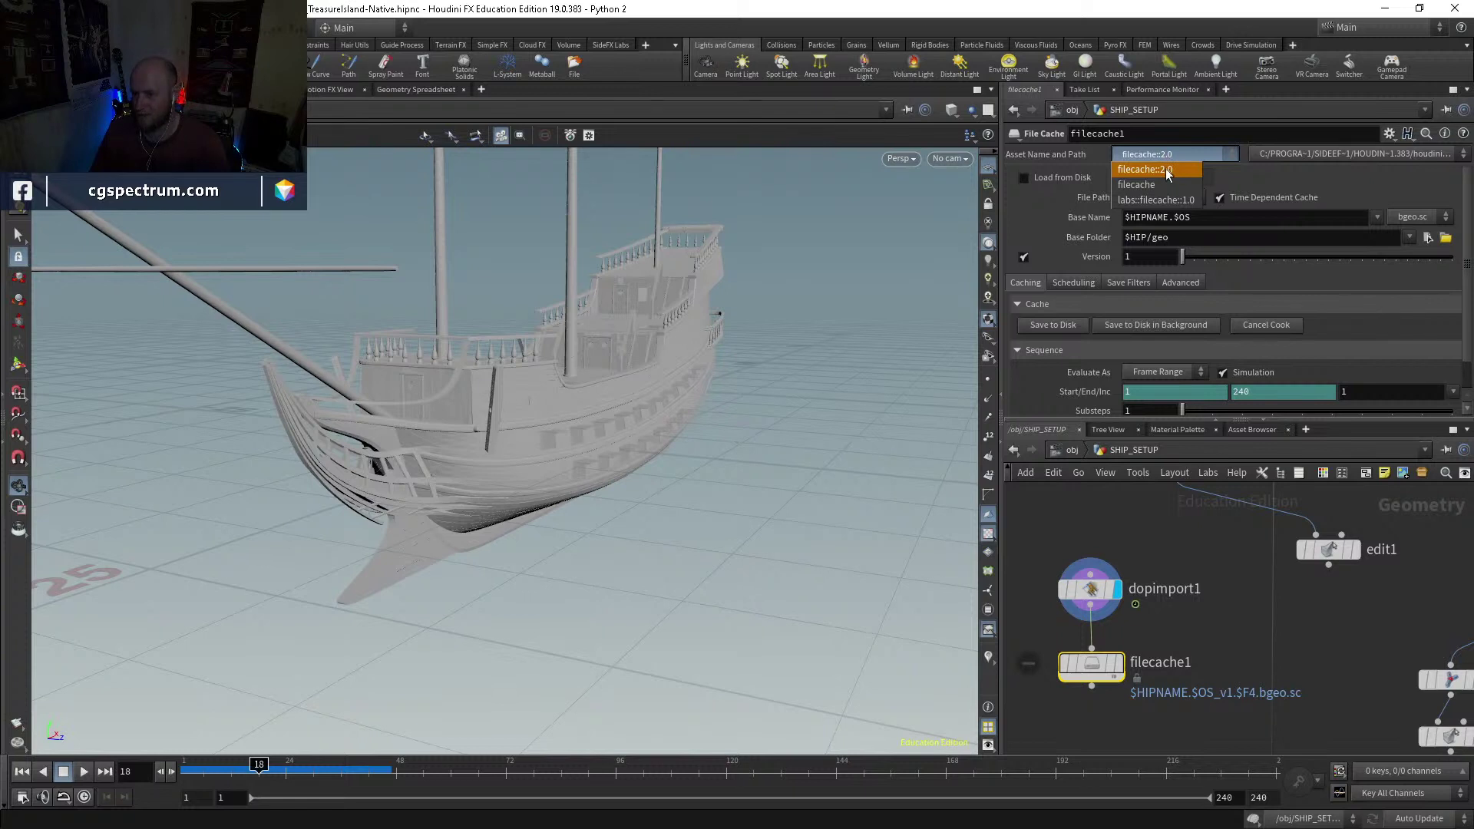
{"action": "left_click", "coordinate": [1166, 171]}
{"action": "key", "text": "ctrl+z"}
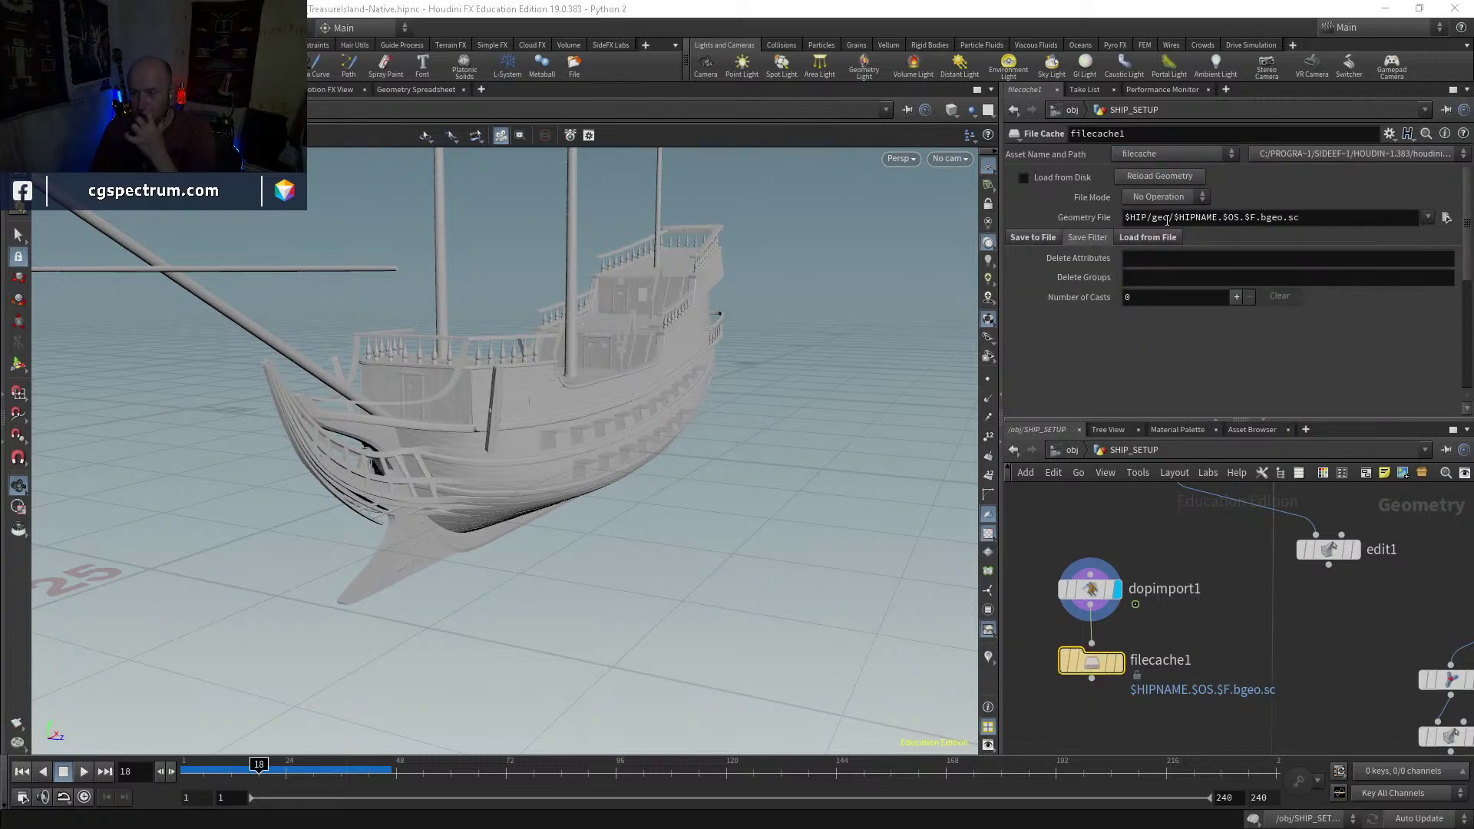
{"action": "left_click", "coordinate": [1040, 240]}
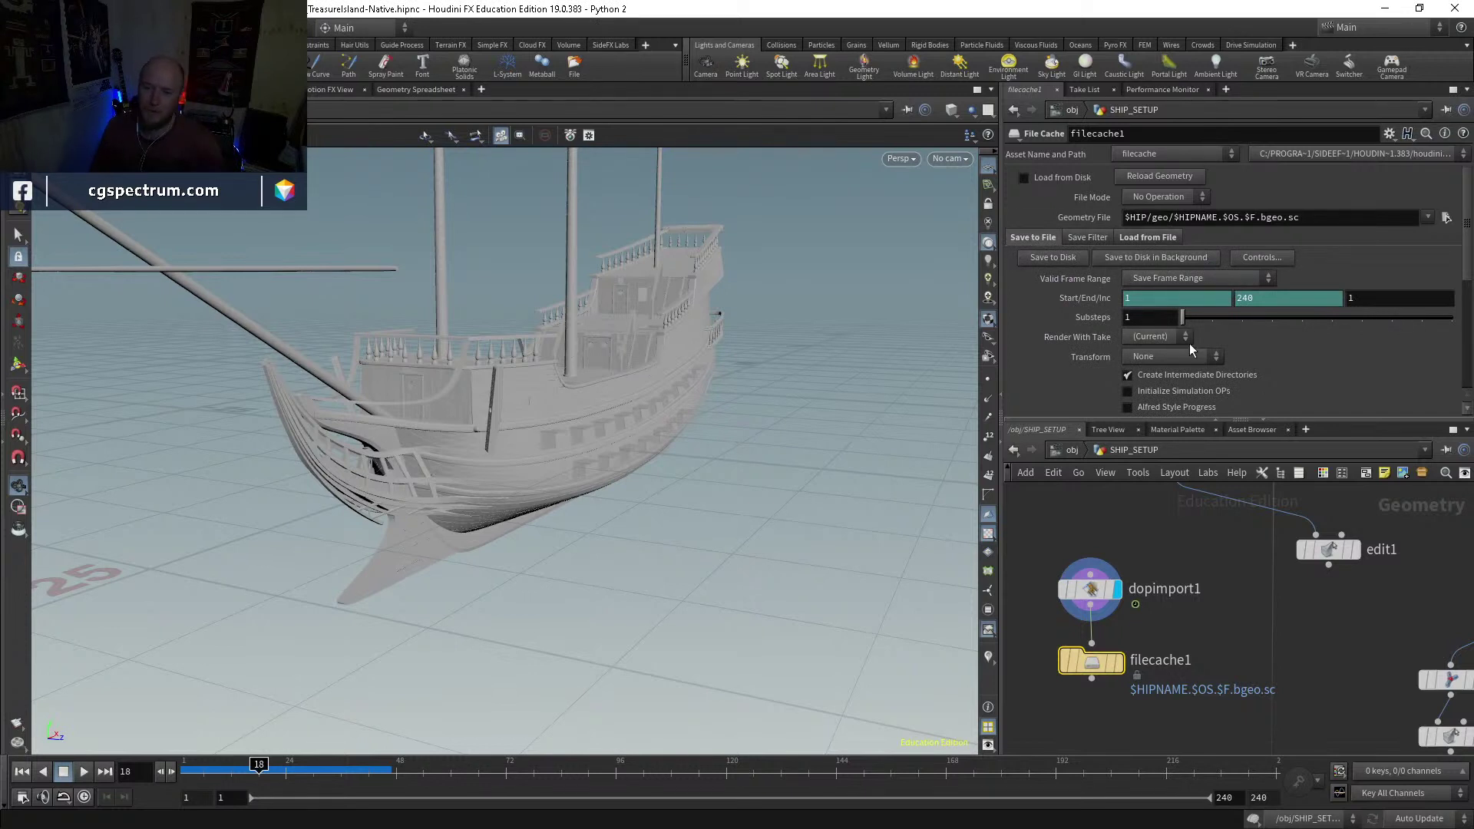
Step: Set filecache1's geometry file path to $HIP/geo/$OS/$OS.$F.bgeo.sc
{"action": "left_click_drag", "start_coordinate": [1219, 217], "coordinate": [1195, 223]}
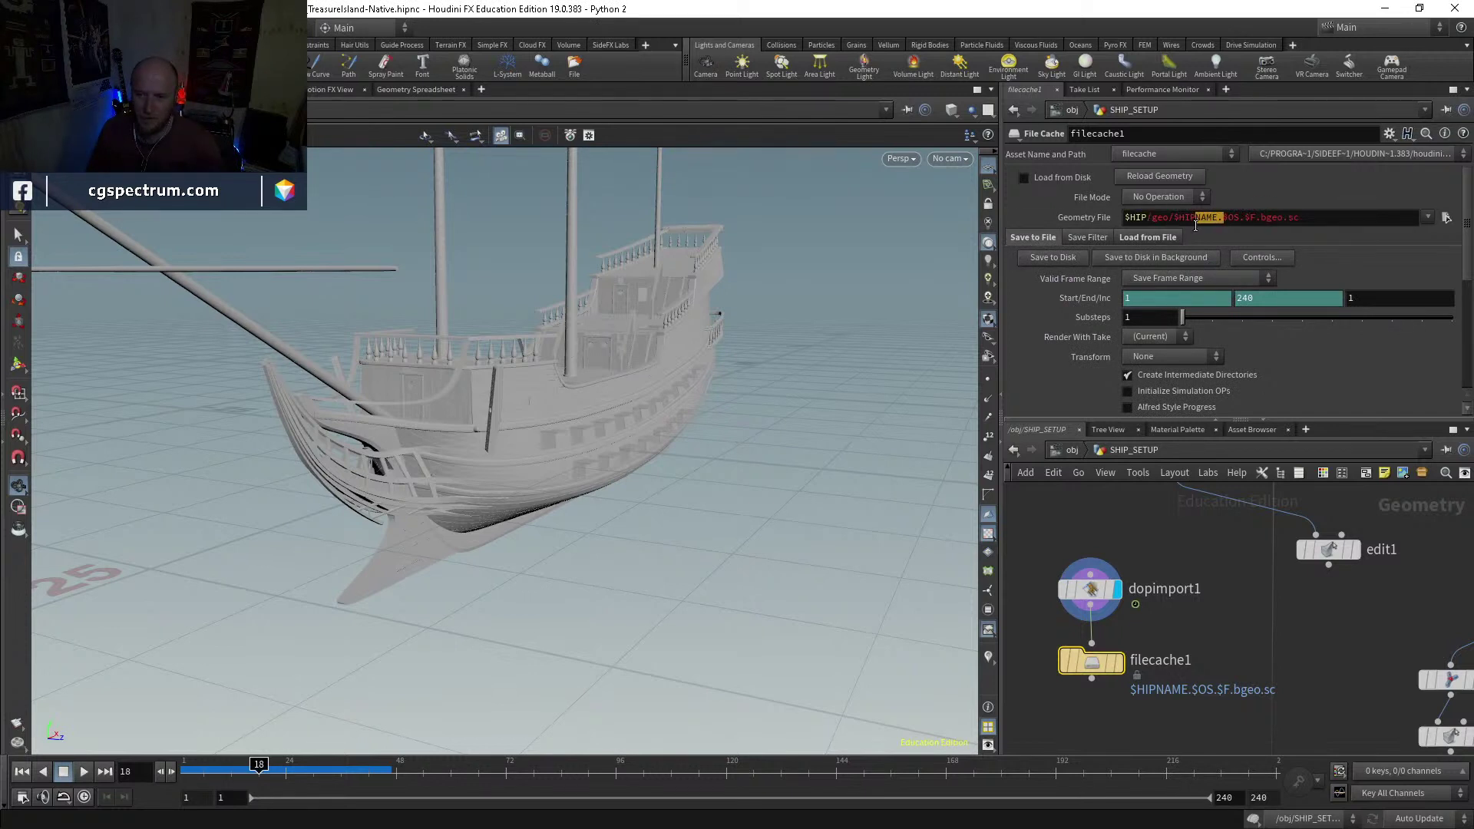
{"action": "key", "text": "BackSpace"}
{"action": "key", "text": "BackSpace"}
{"action": "key", "text": "Return"}
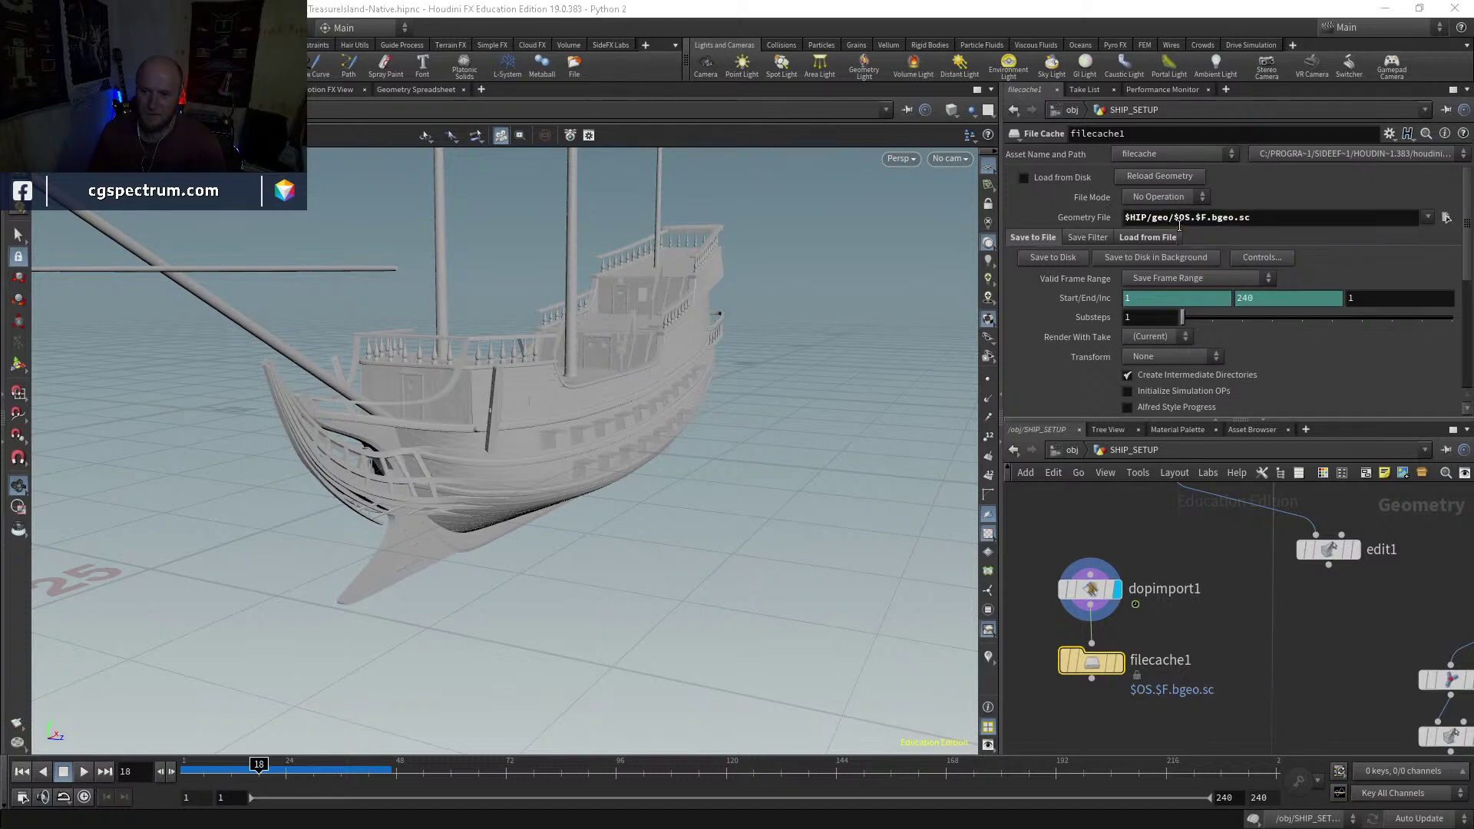
{"action": "left_click", "coordinate": [1194, 217]}
{"action": "type", "text": "/$OS"}
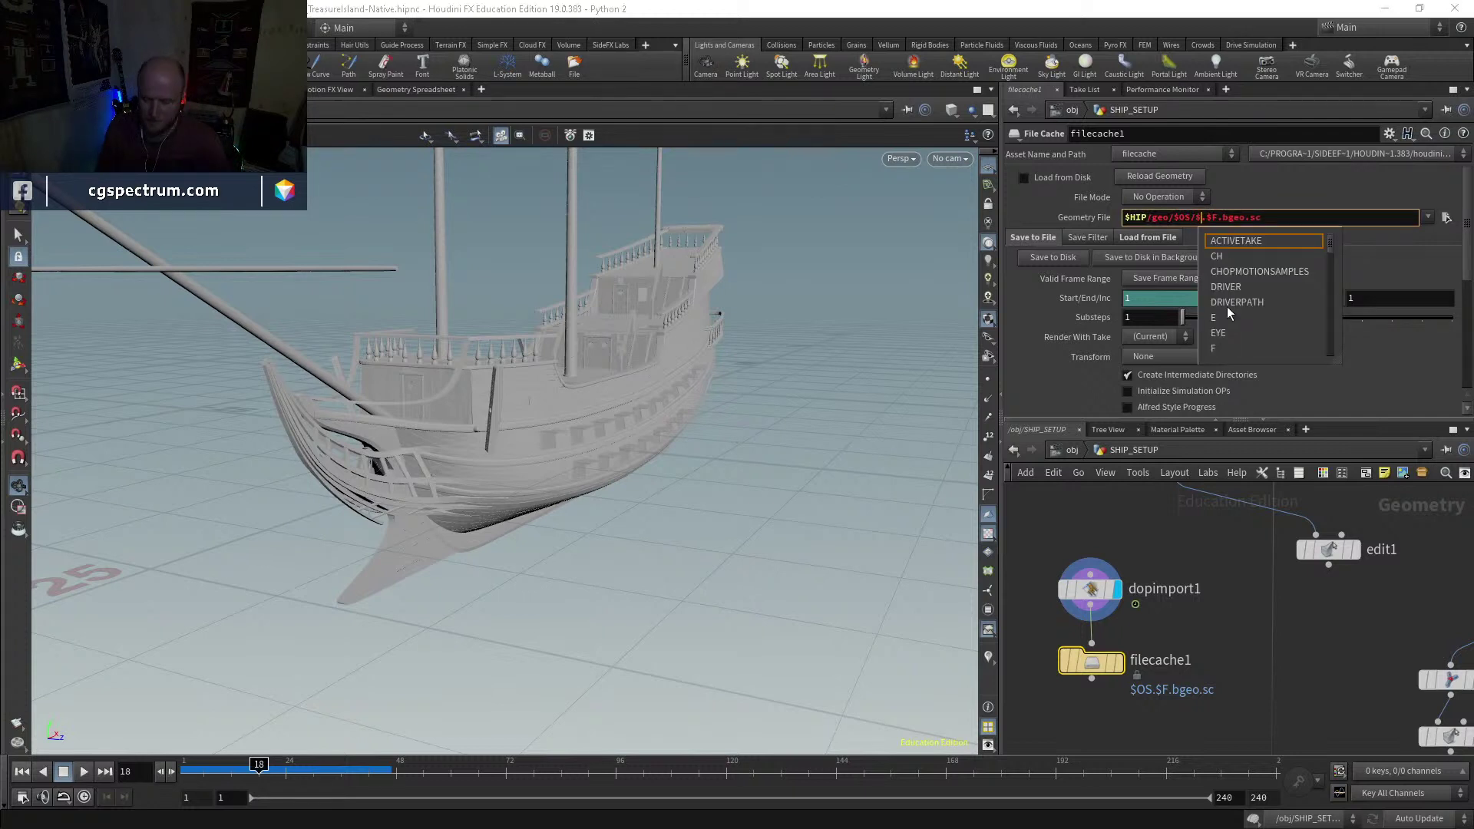
{"action": "key", "text": "Return"}
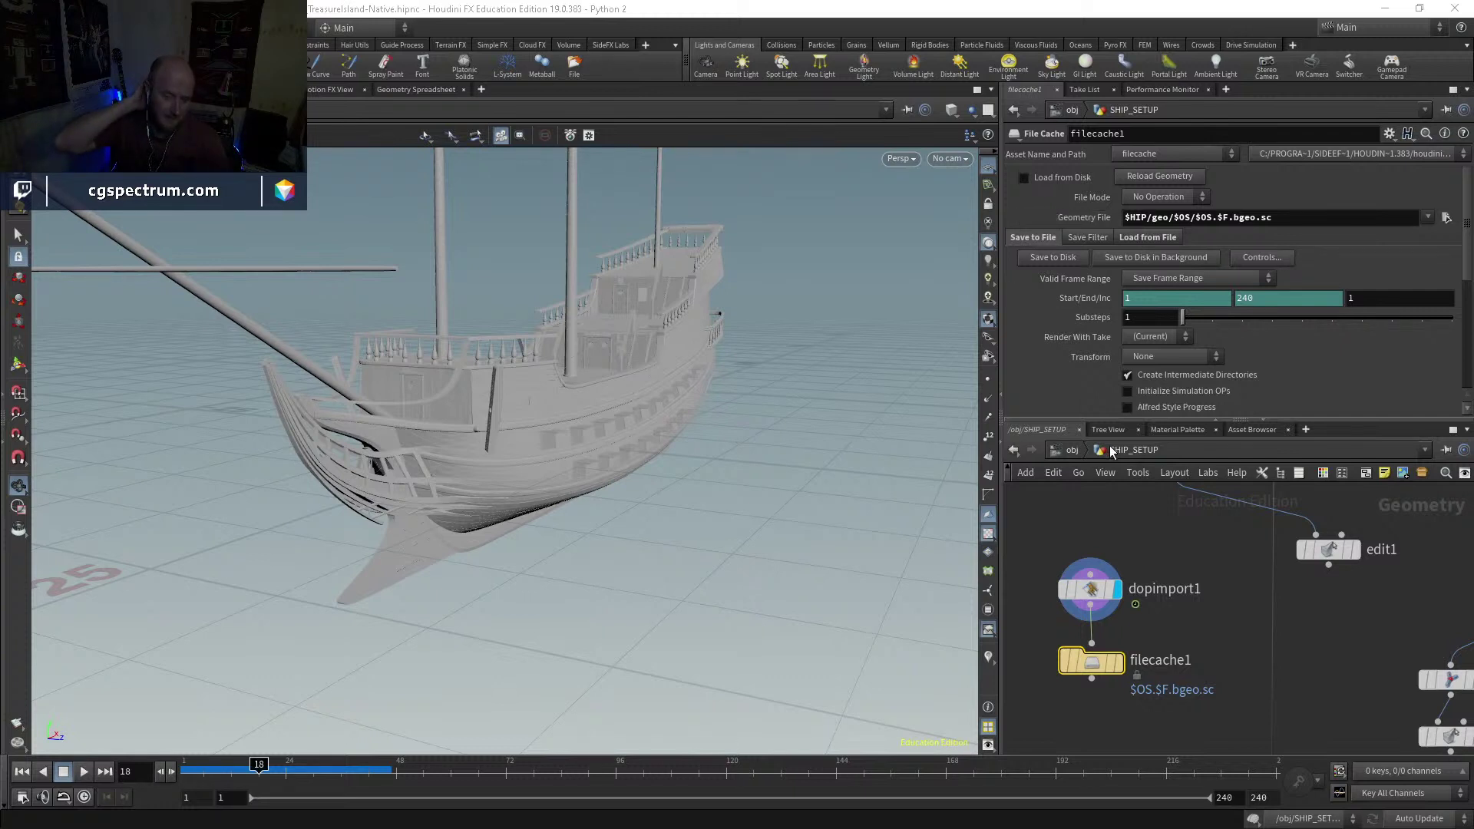
Step: Turn on Load from Disk for filecache1 and rename the node to BOAT_SIM
{"action": "left_click", "coordinate": [1026, 177]}
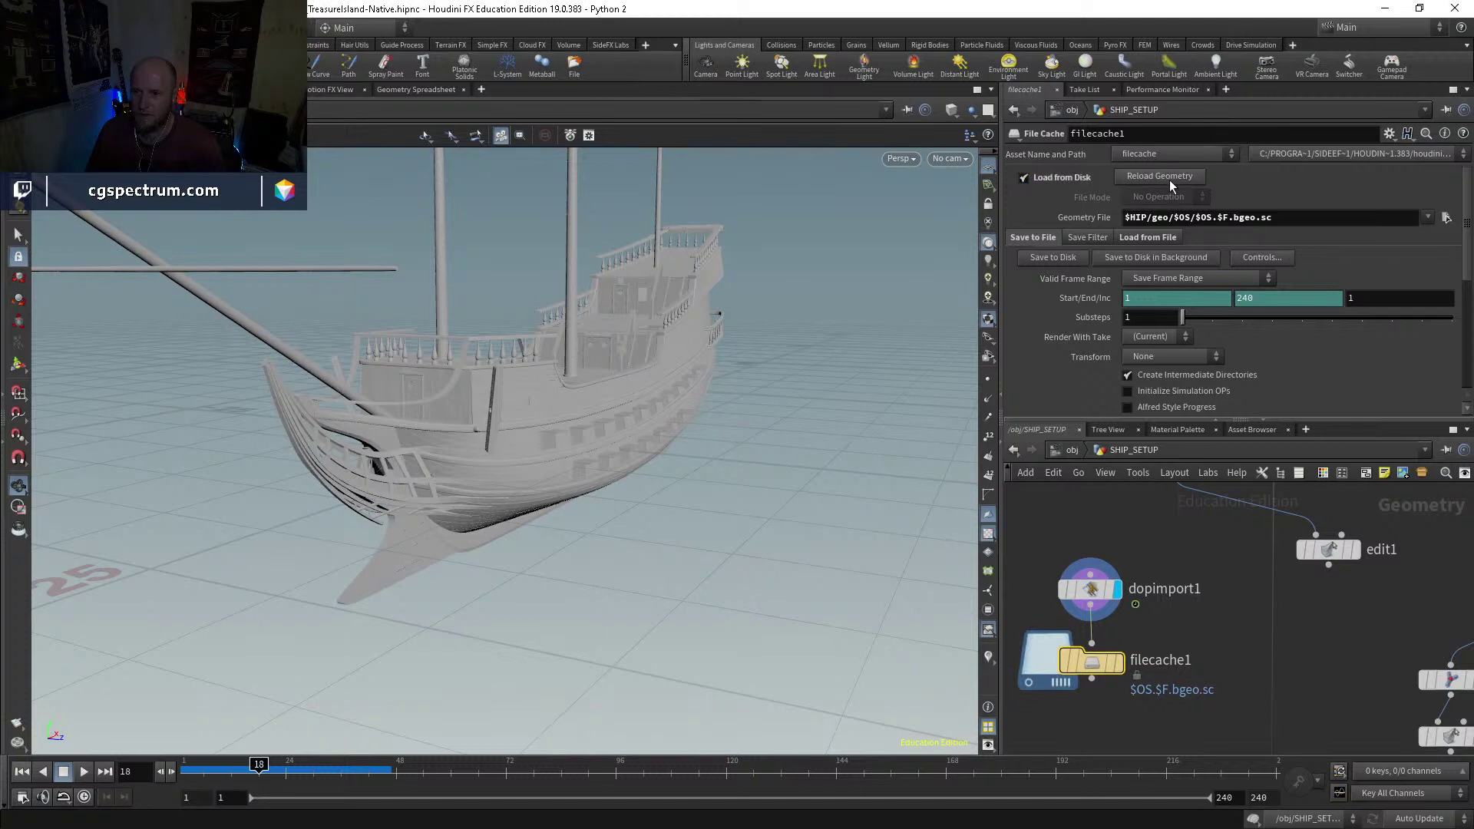
{"action": "double_click", "coordinate": [1156, 660]}
{"action": "type", "text": "BOAT_SIM"}
{"action": "key", "text": "Return"}
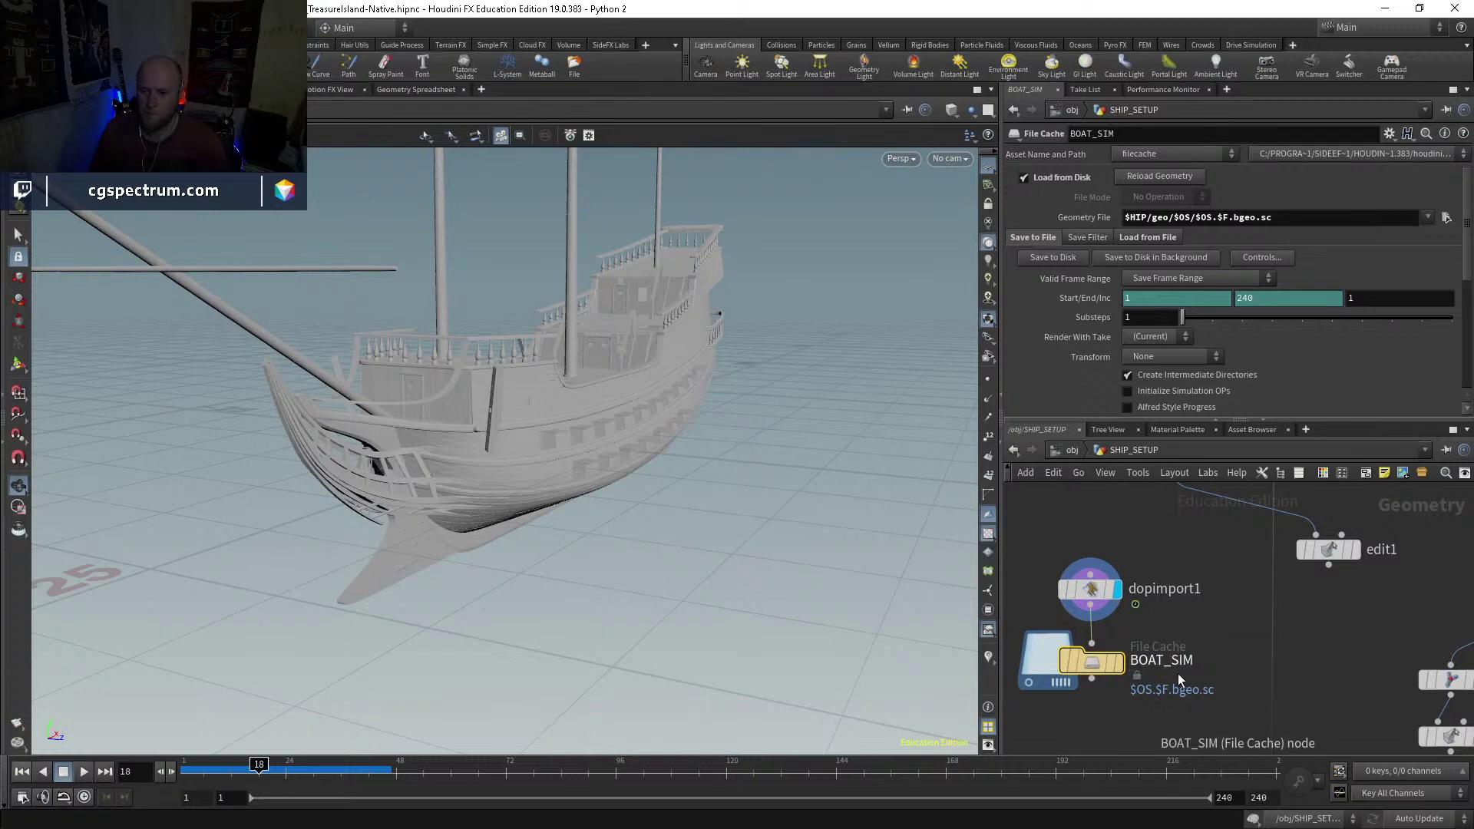
Step: At frame 1 with the whole ship in view, set BOAT_SIM to Write Files instead of loading from disk and display it
{"action": "left_click", "coordinate": [21, 772]}
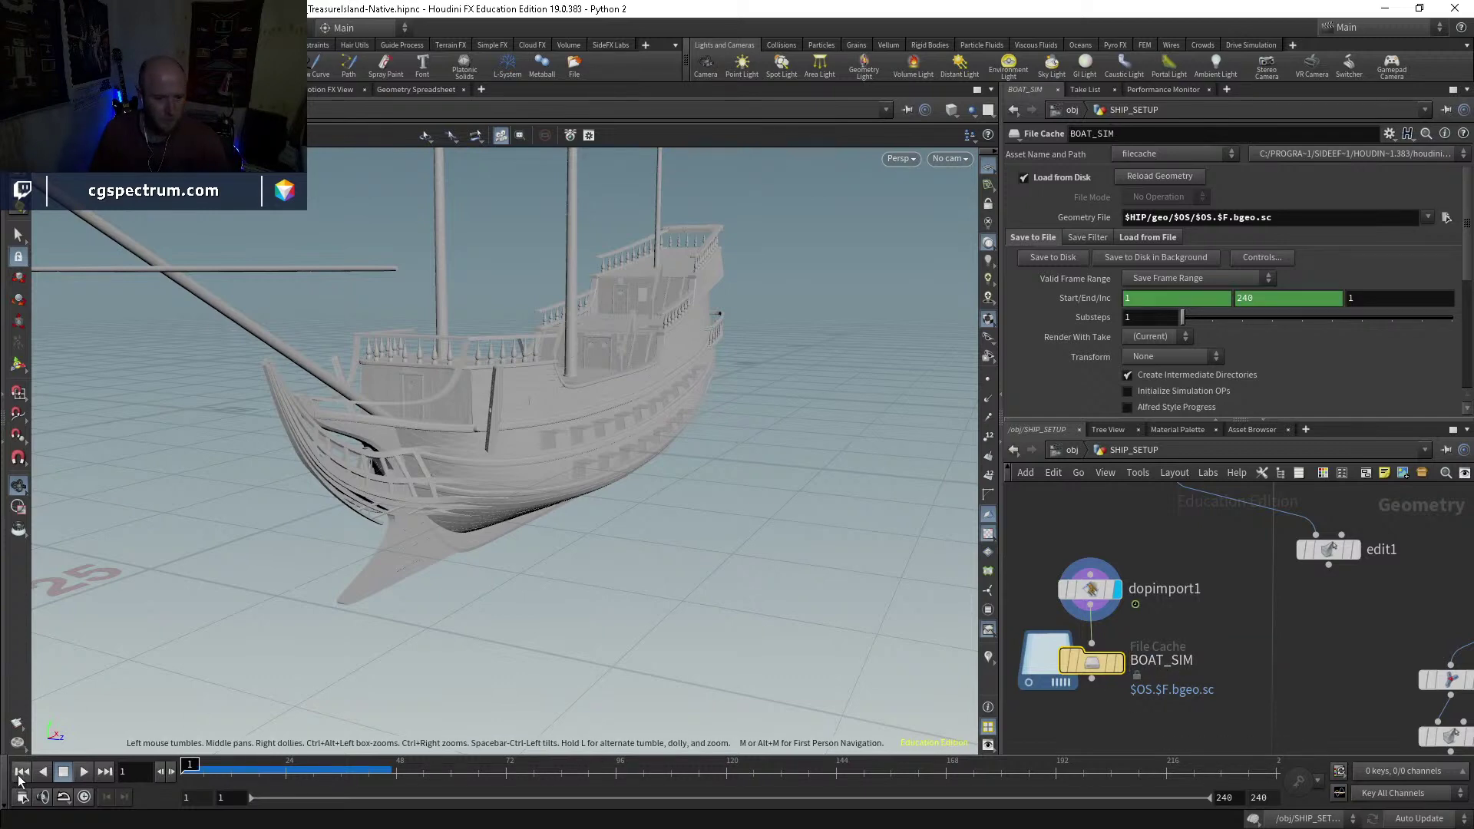
{"action": "left_click_drag", "start_coordinate": [625, 348], "coordinate": [799, 559]}
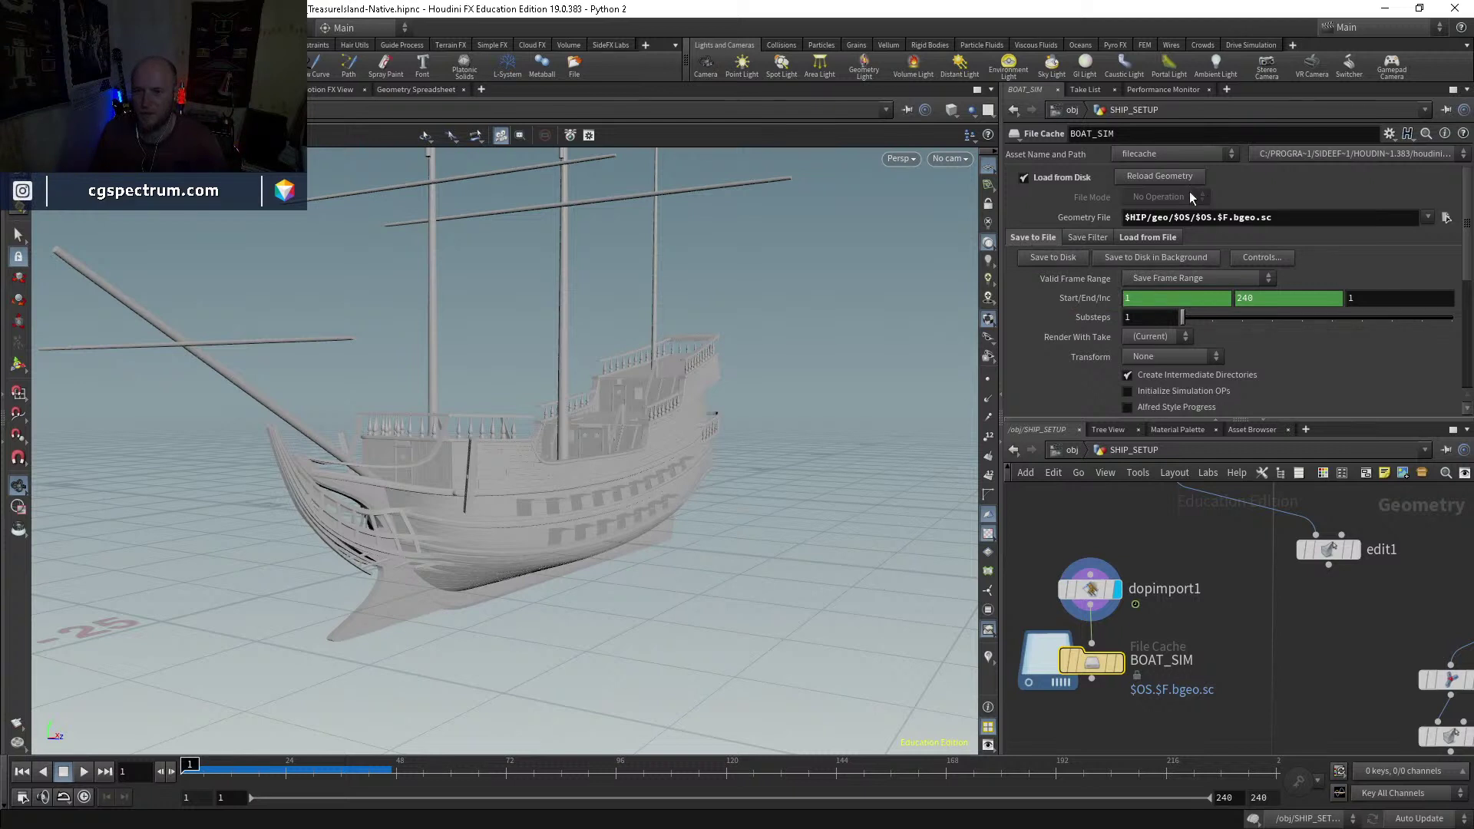
{"action": "left_click", "coordinate": [1023, 177]}
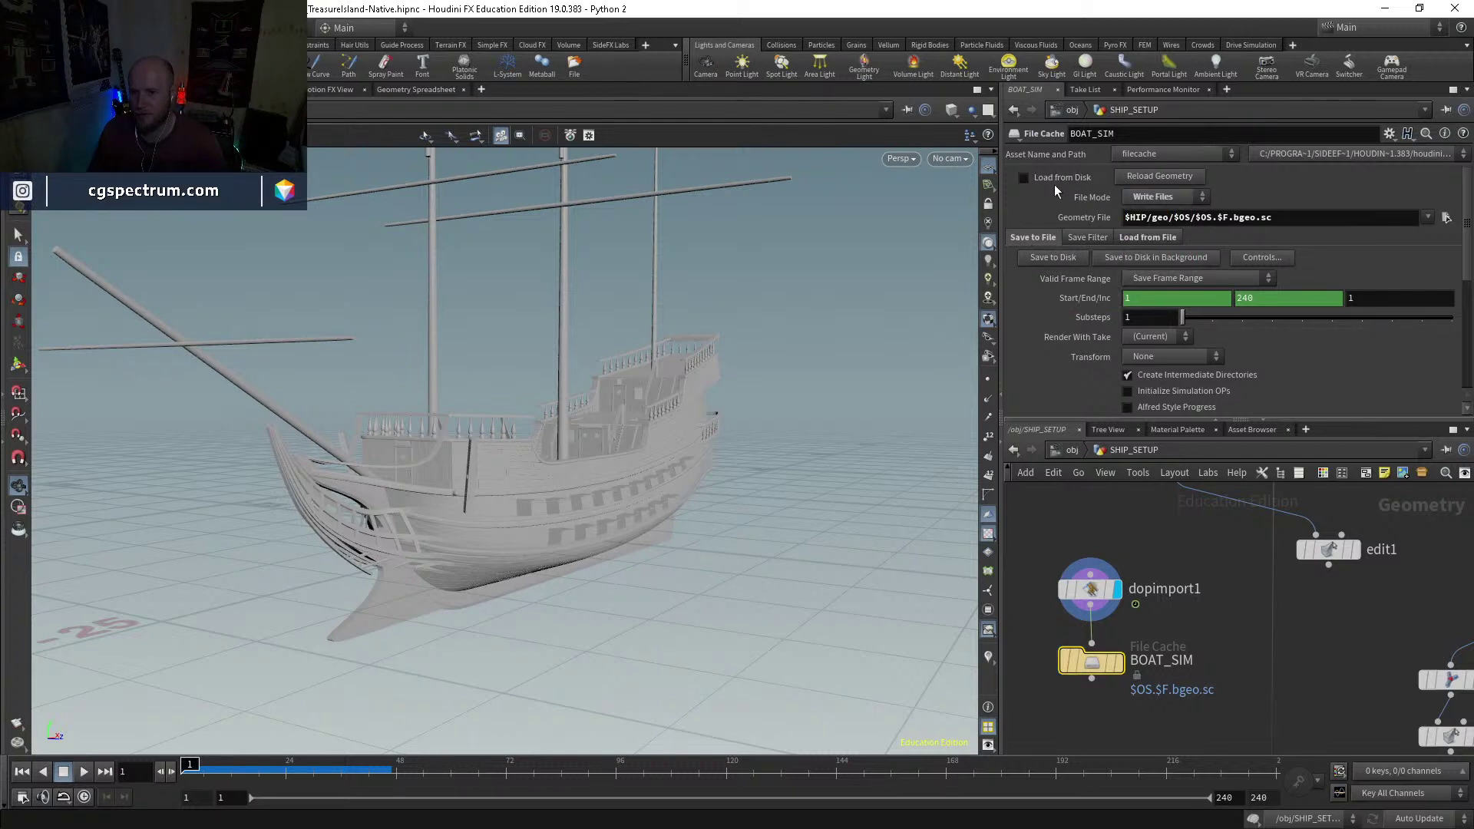
{"action": "mouse_move", "coordinate": [1094, 673]}
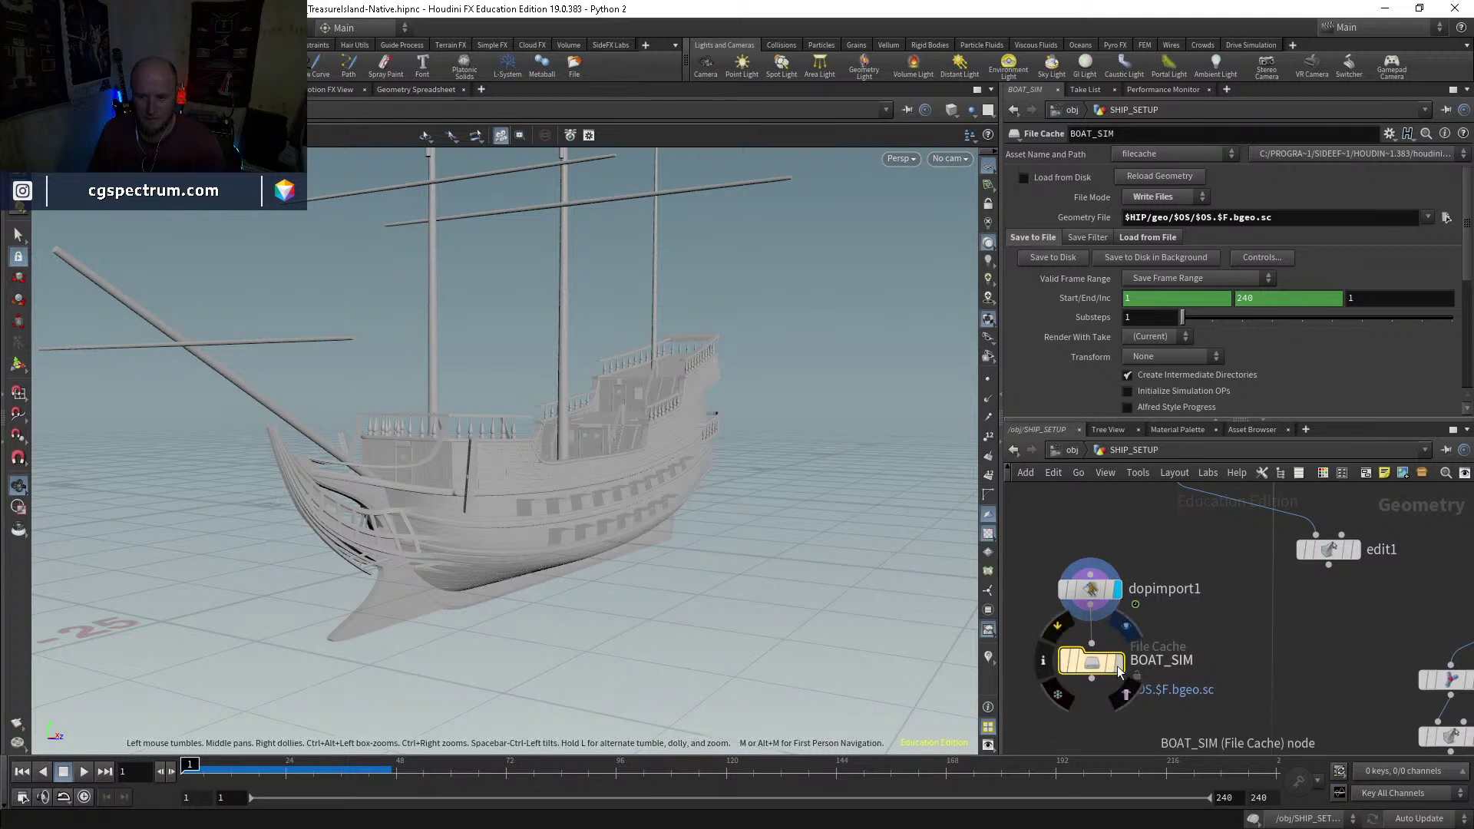
{"action": "key", "text": "r"}
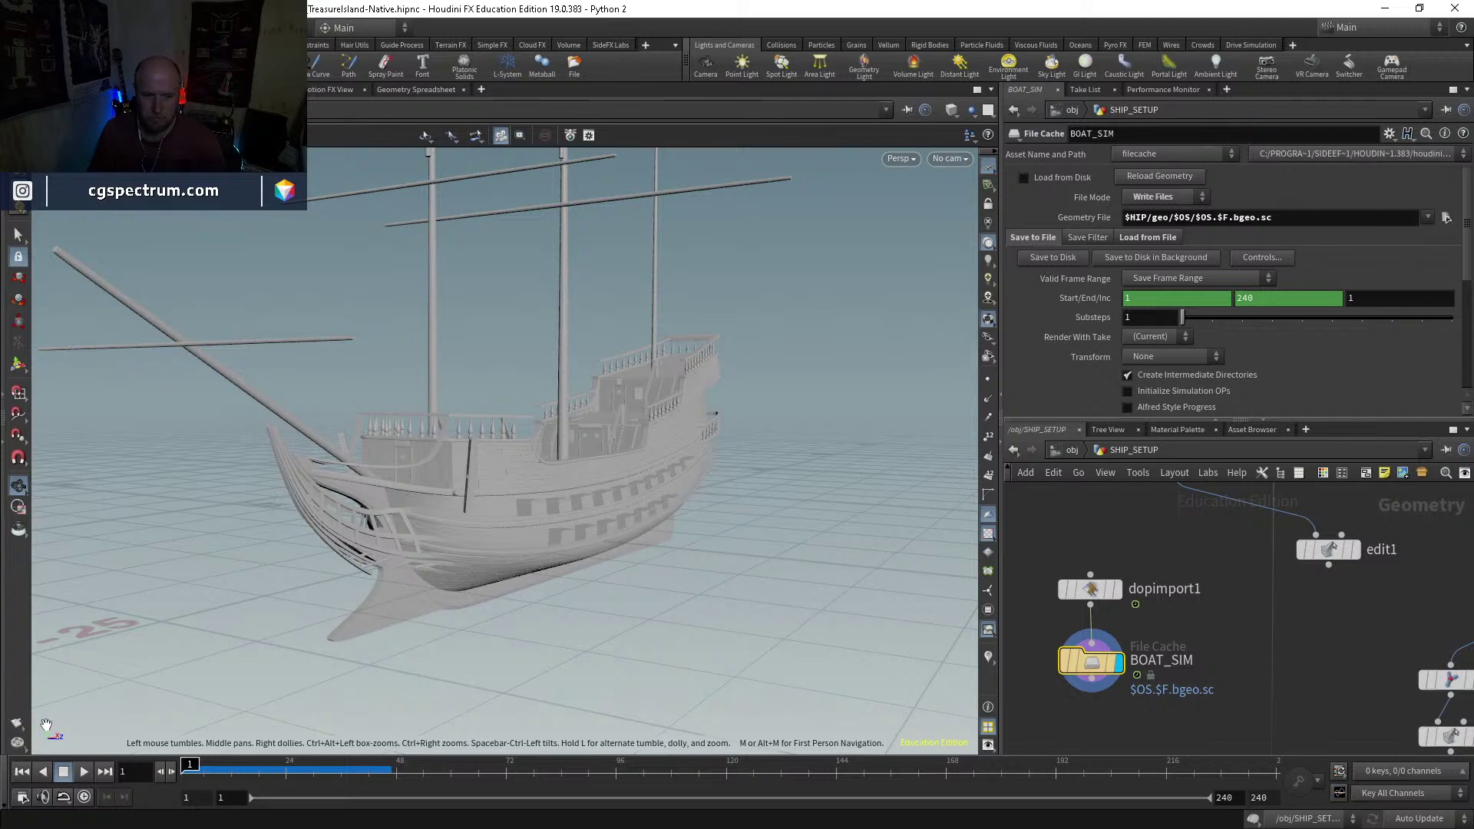
Step: Start a viewport flipbook to MPlay over $RFSTART to $RFEND and play back the frames
{"action": "left_click", "coordinate": [16, 726]}
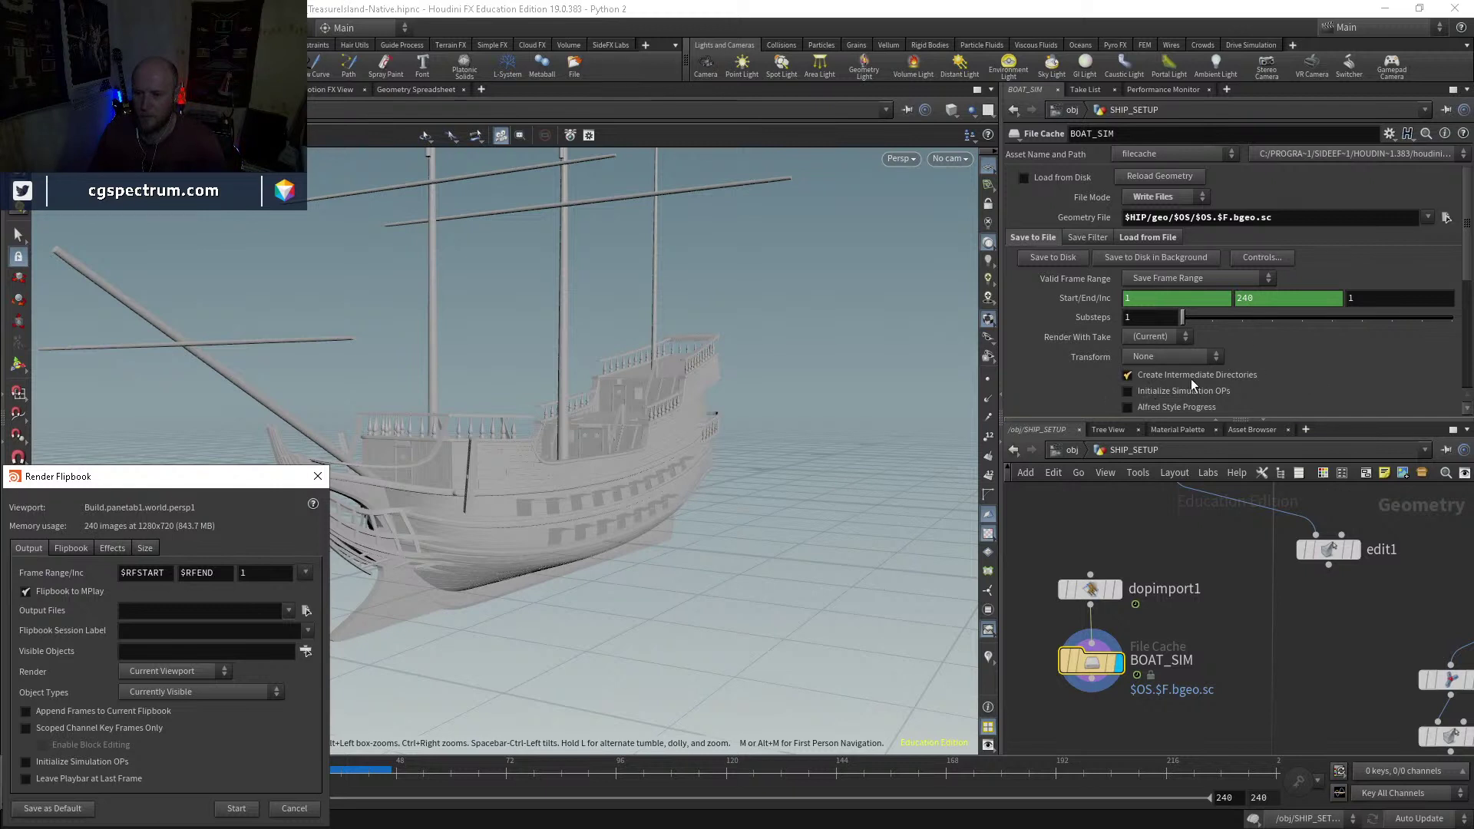
{"action": "left_click", "coordinate": [237, 808]}
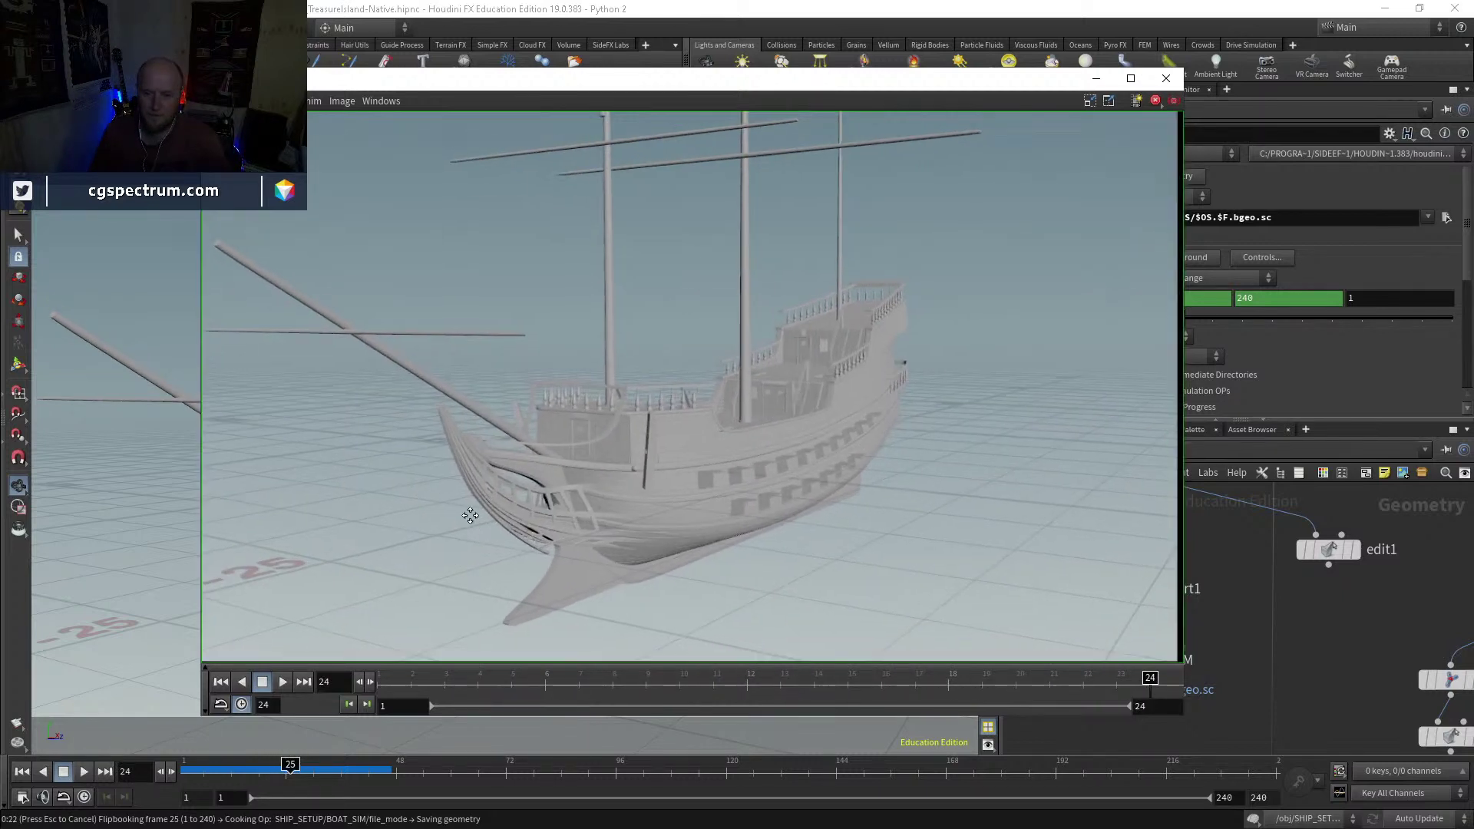
{"action": "left_click", "coordinate": [283, 682]}
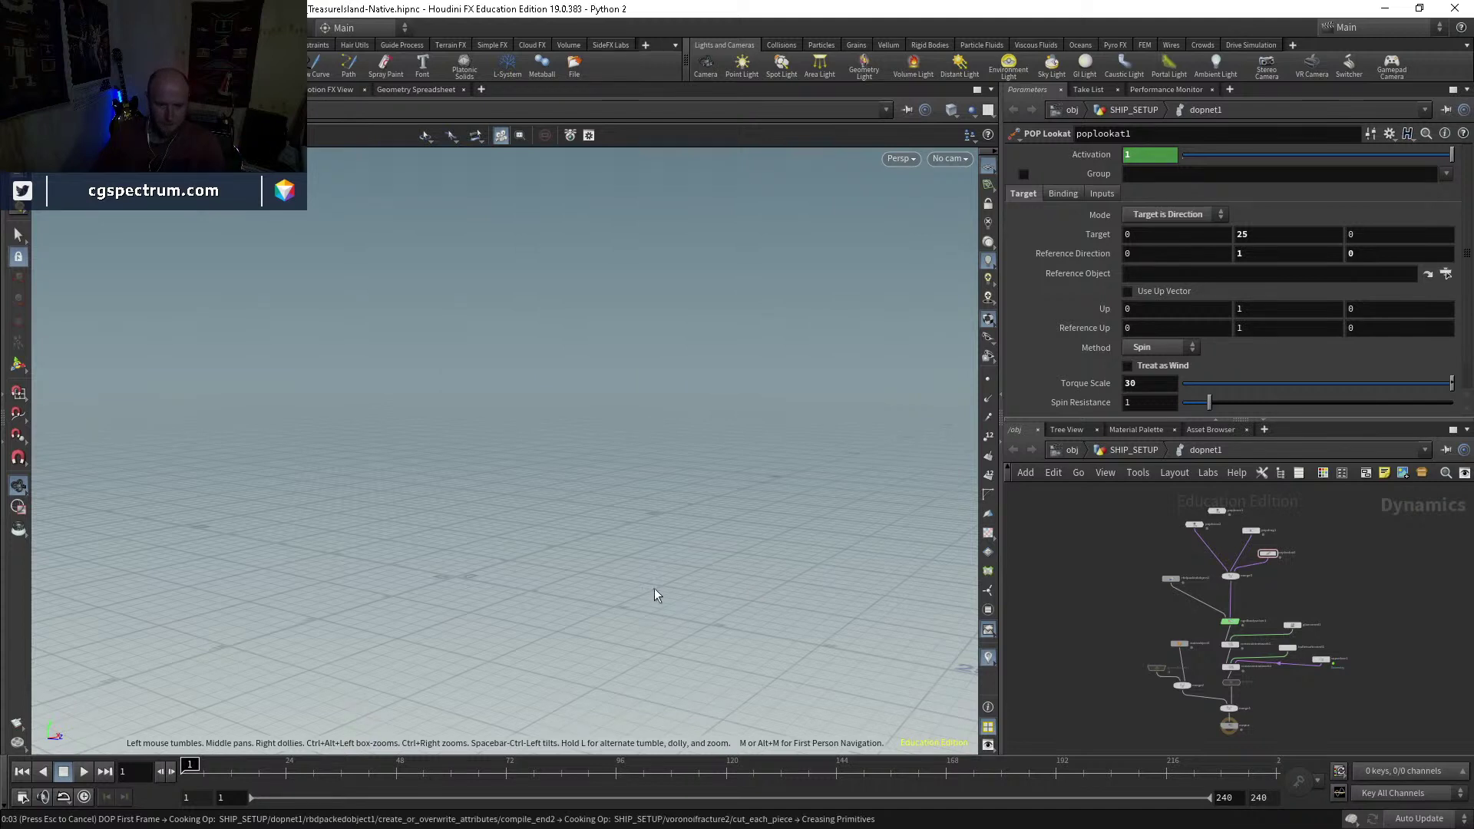
Step: In the second Houdini session, go up from dopnet1 to SHIP_SETUP and display the SAILS null
{"action": "left_click", "coordinate": [1127, 450]}
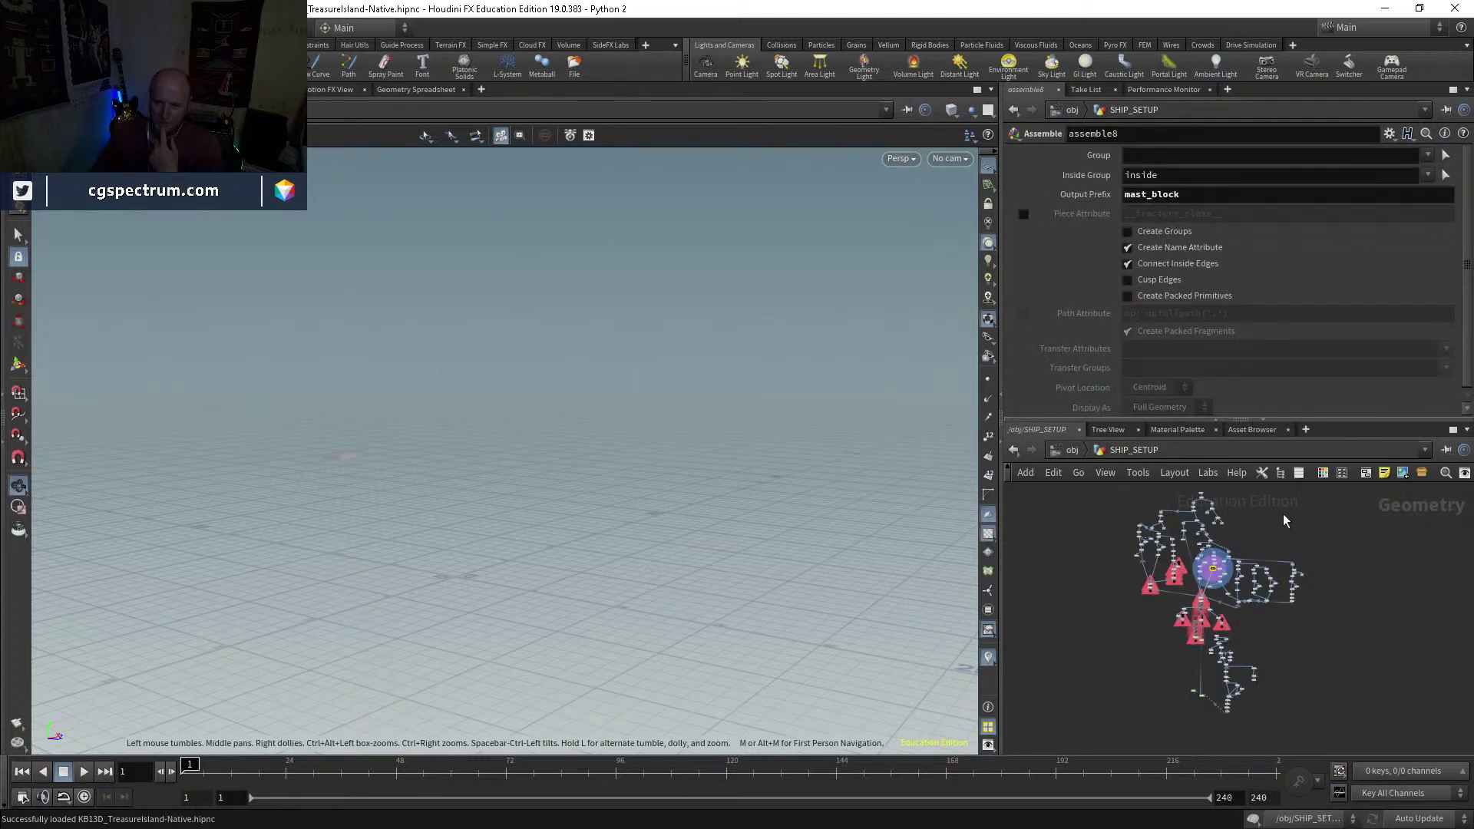
{"action": "scroll", "coordinate": [1098, 587], "scroll_direction": "up", "scroll_amount": 5}
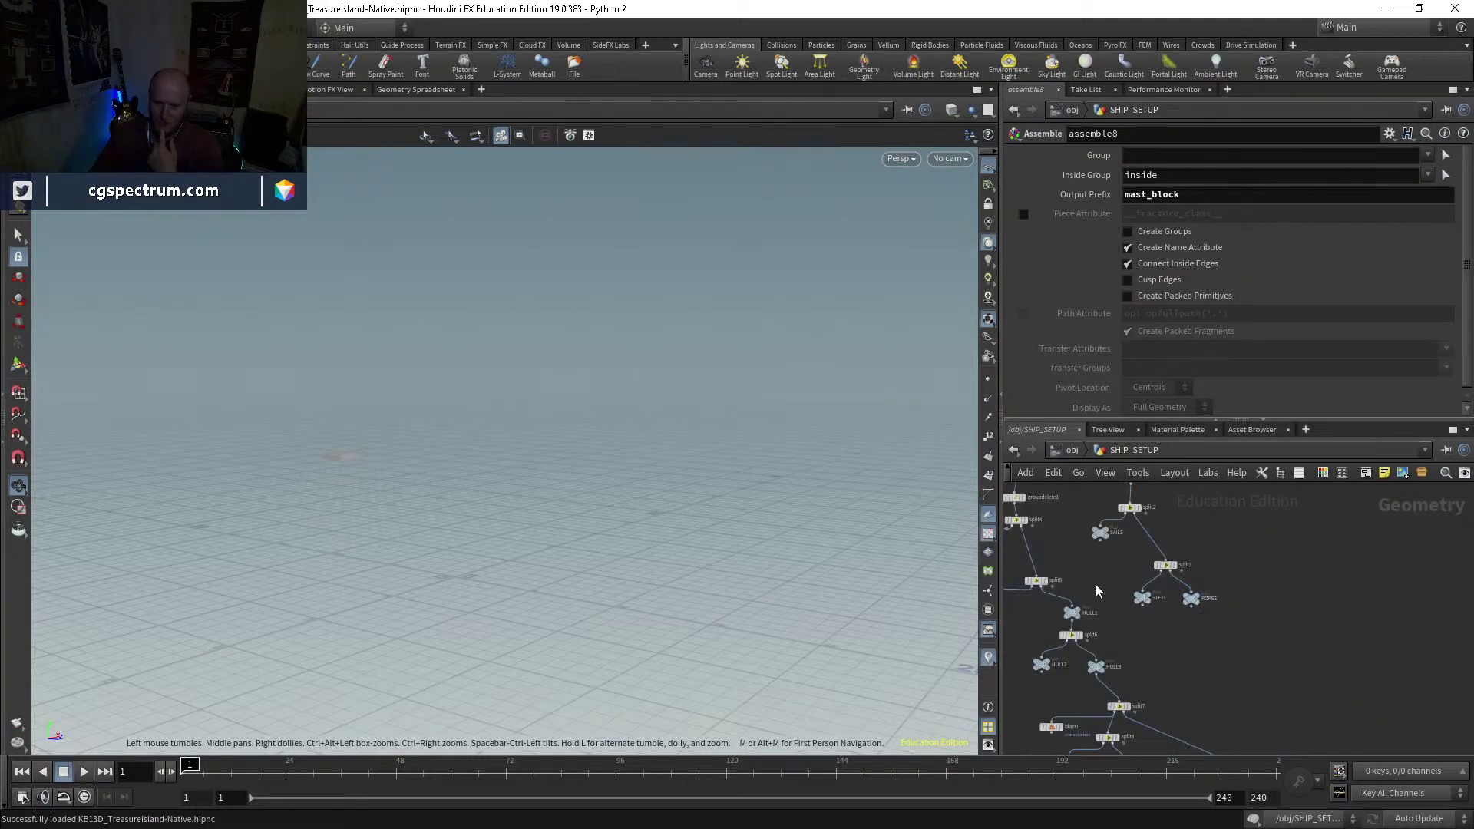
{"action": "middle_click_drag", "start_coordinate": [1098, 582], "coordinate": [1145, 672]}
{"action": "scroll", "coordinate": [1145, 672], "scroll_direction": "up", "scroll_amount": 5}
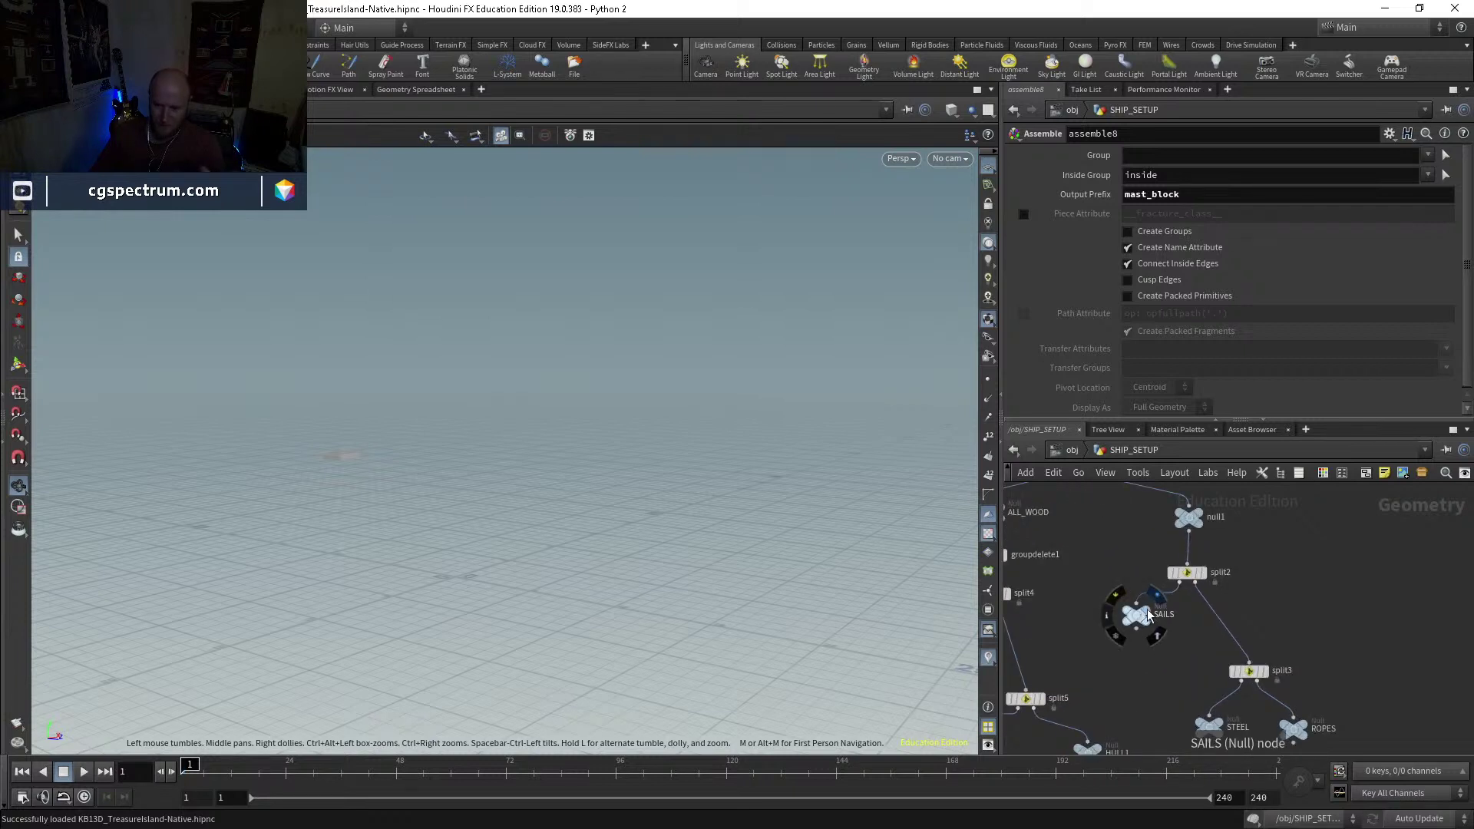
{"action": "left_click", "coordinate": [1137, 622]}
{"action": "middle_click_drag", "start_coordinate": [1246, 592], "coordinate": [1231, 642]}
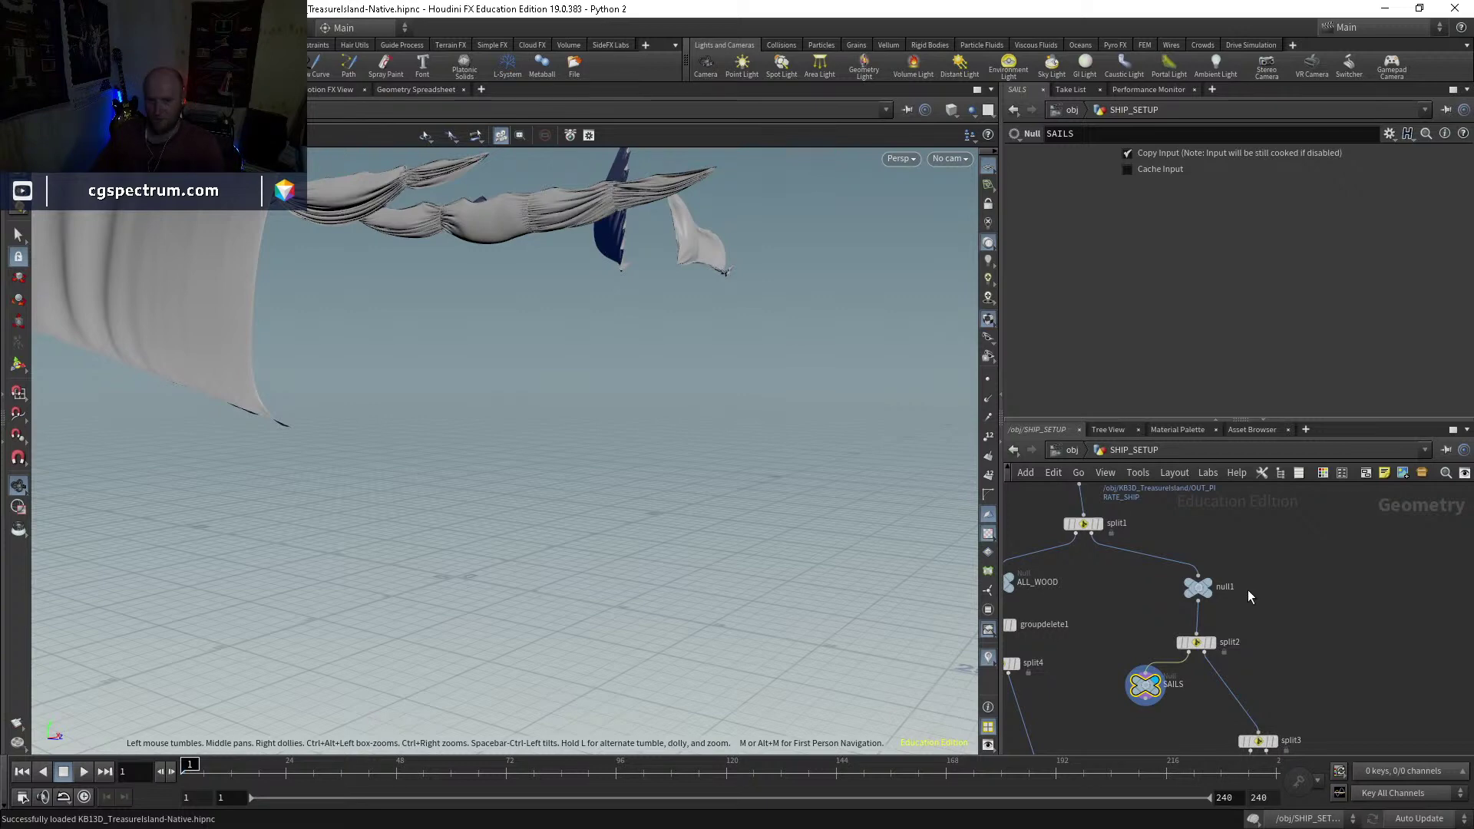
Step: Display the null1 node below split1 and examine the combined sails and rigging as a whole
{"action": "scroll", "coordinate": [1183, 599], "scroll_direction": "down", "scroll_amount": 1}
{"action": "scroll", "coordinate": [1104, 541], "scroll_direction": "up", "scroll_amount": 2}
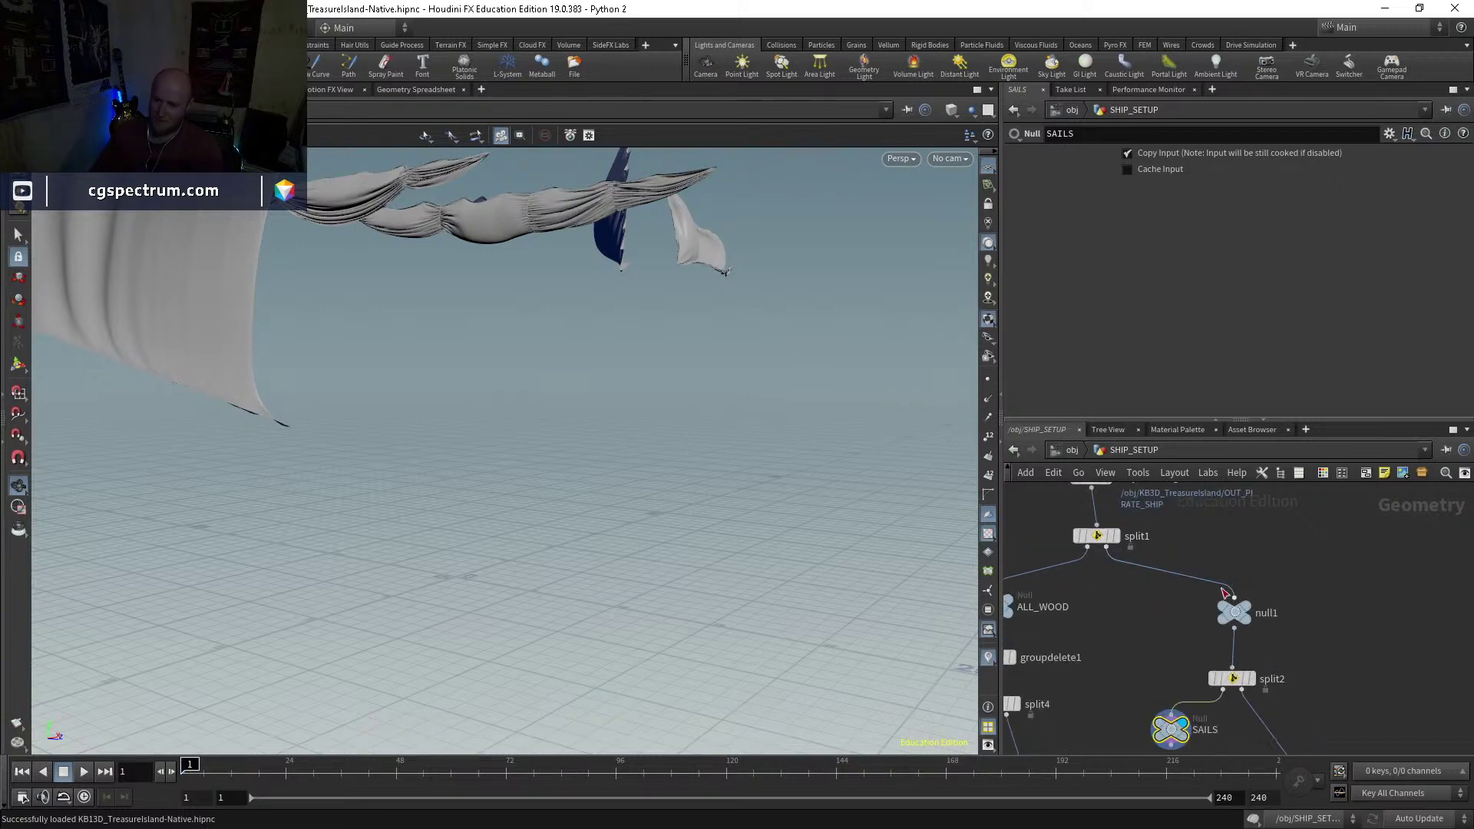
{"action": "left_click", "coordinate": [1240, 611]}
{"action": "left_click_drag", "start_coordinate": [748, 422], "coordinate": [533, 546]}
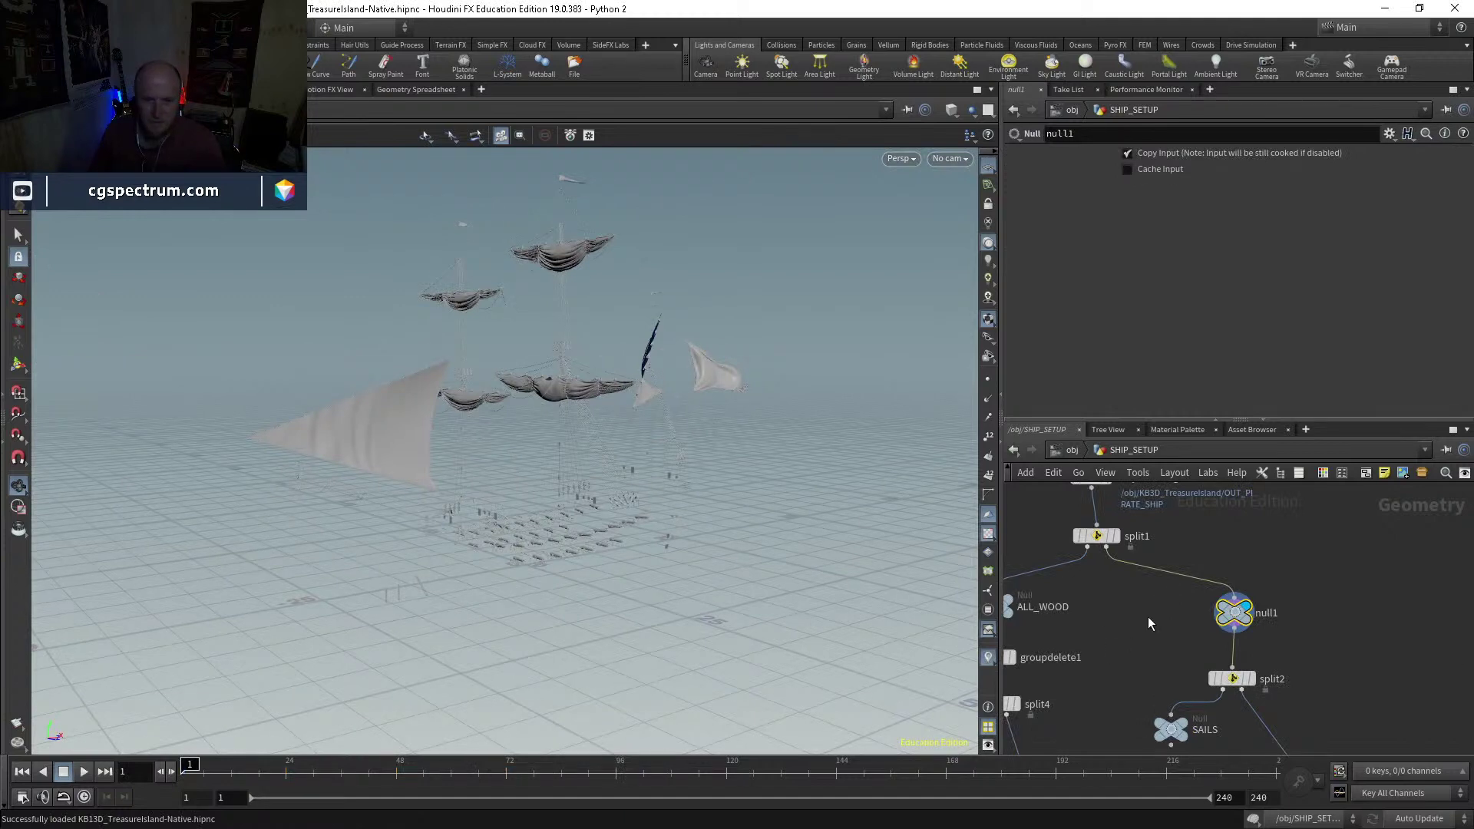
{"action": "left_click_drag", "start_coordinate": [537, 419], "coordinate": [798, 423]}
{"action": "scroll", "coordinate": [1288, 584], "scroll_direction": "down", "scroll_amount": 3}
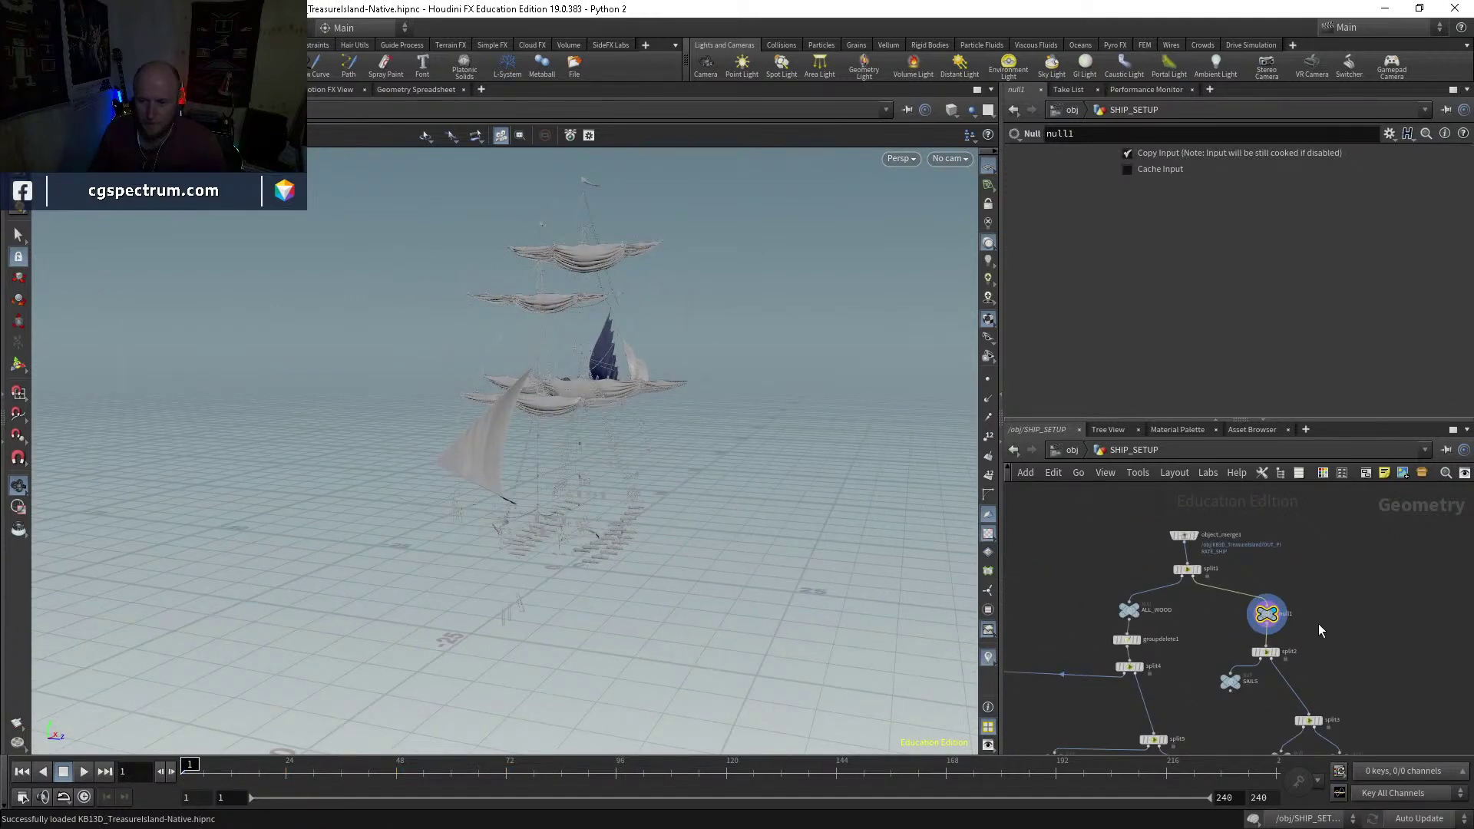
{"action": "key", "text": "Tab"}
{"action": "type", "text": "file"}
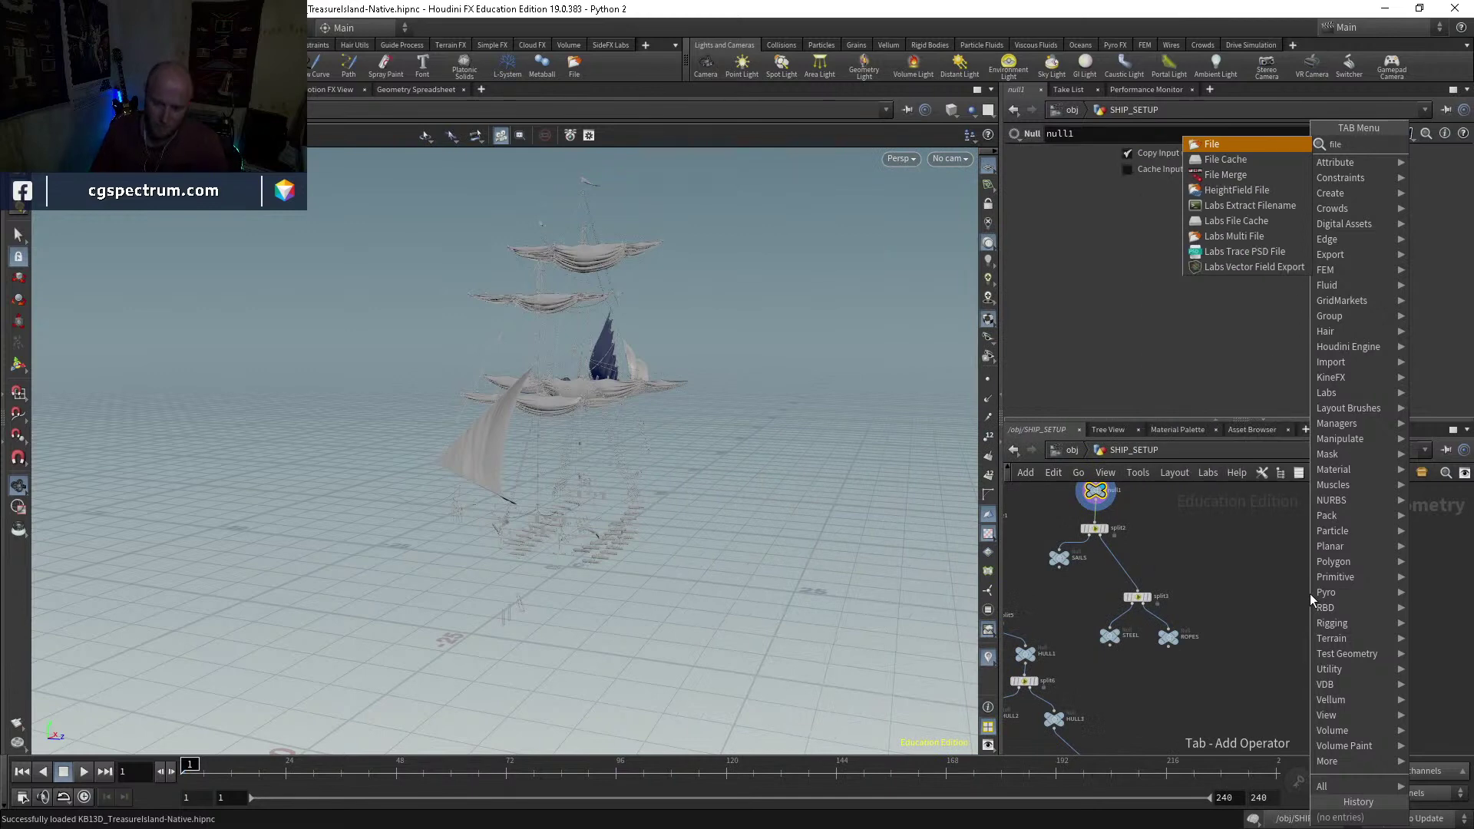
{"action": "key", "text": "Escape"}
Step: Add a File node in the empty network space beside the null1 and split2 branch
{"action": "scroll", "coordinate": [1302, 601], "scroll_direction": "down", "scroll_amount": 5}
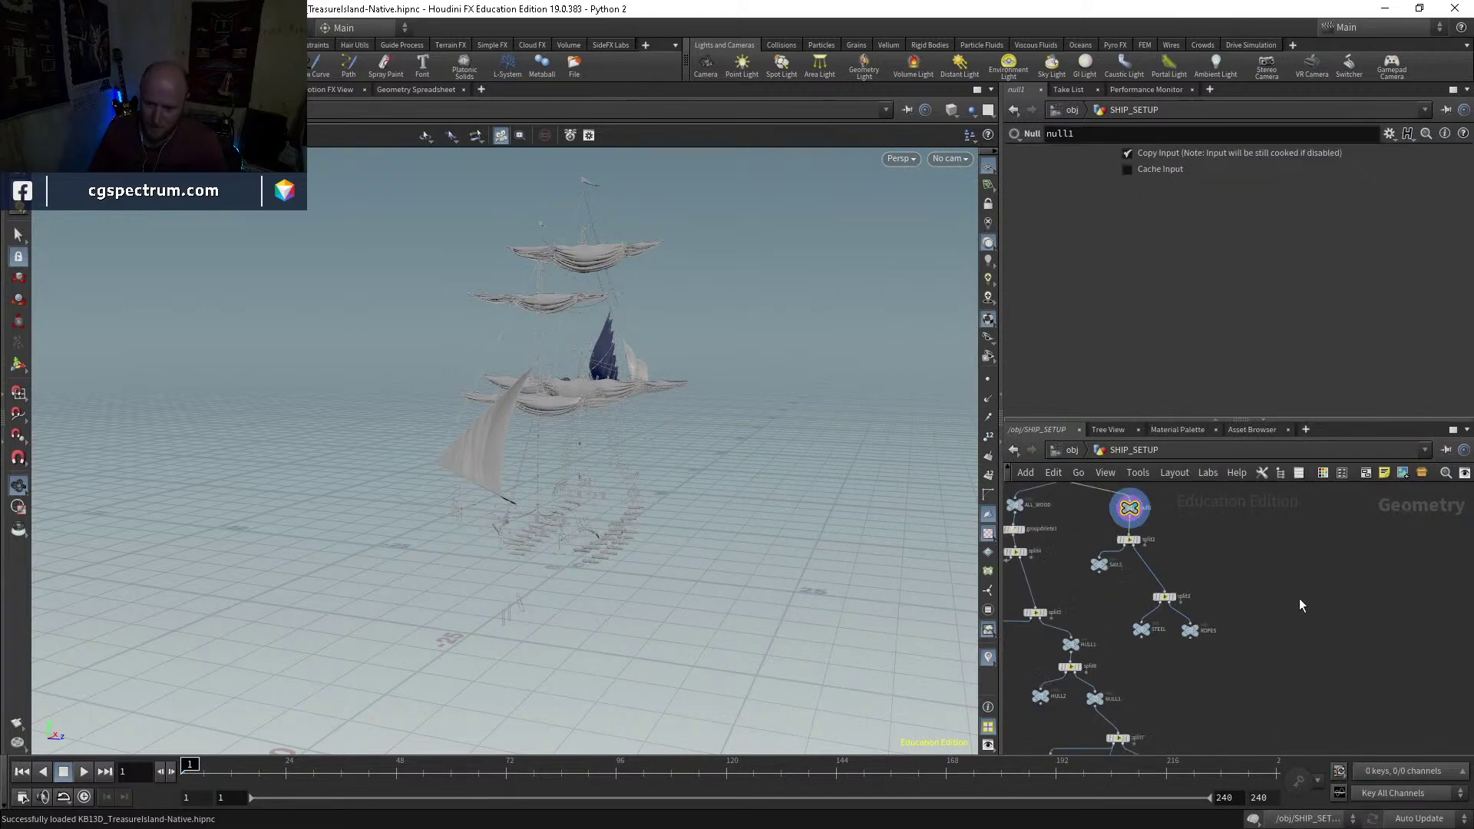
{"action": "middle_click_drag", "start_coordinate": [1303, 605], "coordinate": [1315, 500]}
{"action": "middle_click_drag", "start_coordinate": [1172, 694], "coordinate": [1157, 594]}
{"action": "scroll", "coordinate": [1167, 660], "scroll_direction": "up", "scroll_amount": 4}
{"action": "scroll", "coordinate": [1168, 638], "scroll_direction": "down", "scroll_amount": 5}
{"action": "middle_click_drag", "start_coordinate": [1136, 529], "coordinate": [1098, 681]}
{"action": "middle_click_drag", "start_coordinate": [1300, 645], "coordinate": [1219, 775]}
{"action": "middle_click_drag", "start_coordinate": [1357, 488], "coordinate": [1317, 679]}
{"action": "middle_click_drag", "start_coordinate": [1127, 527], "coordinate": [1209, 592]}
{"action": "scroll", "coordinate": [1209, 592], "scroll_direction": "up", "scroll_amount": 5}
{"action": "key", "text": "Tab"}
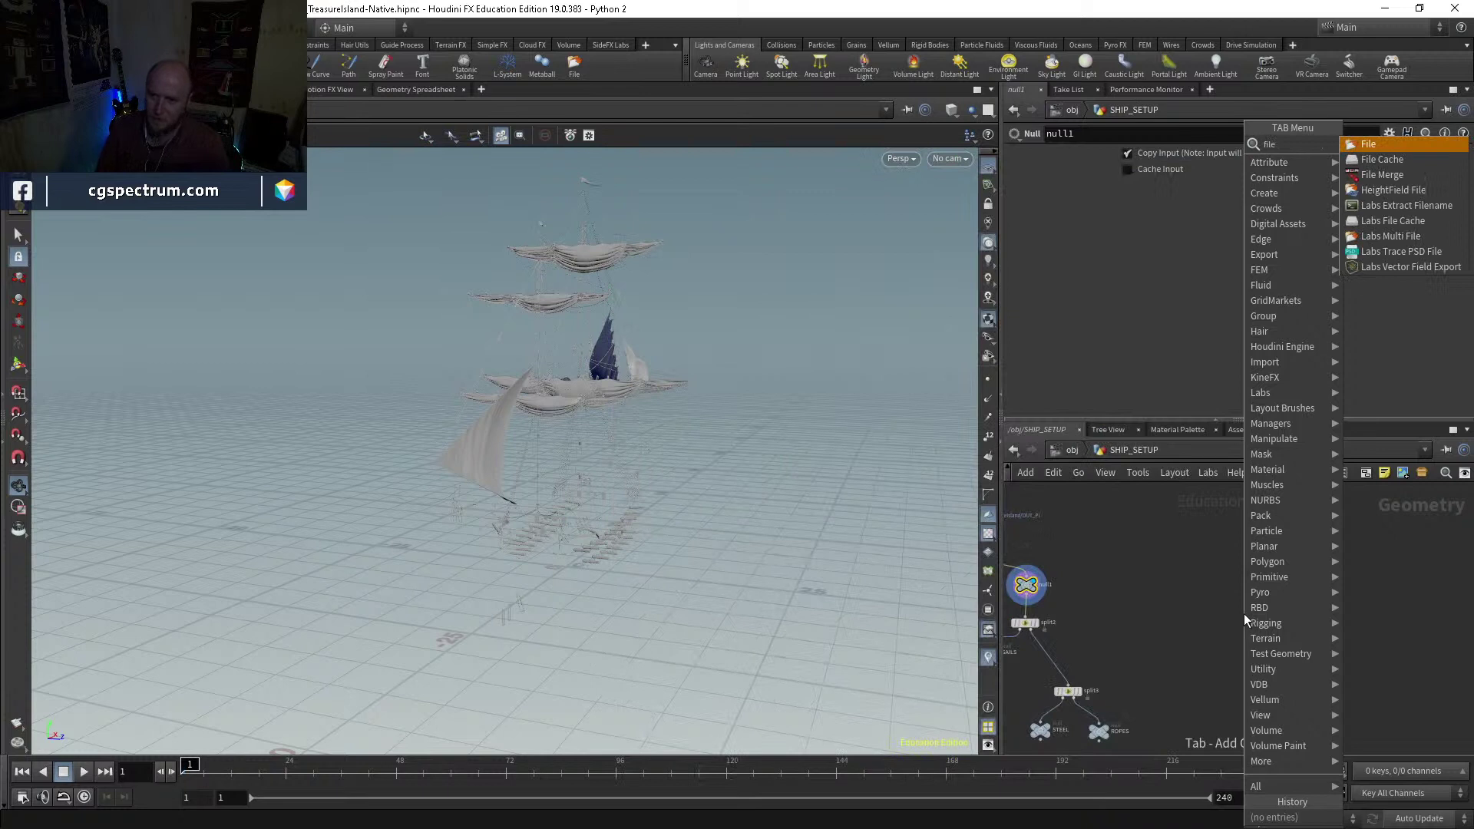
{"action": "left_click", "coordinate": [1374, 145]}
{"action": "left_click", "coordinate": [1244, 615]}
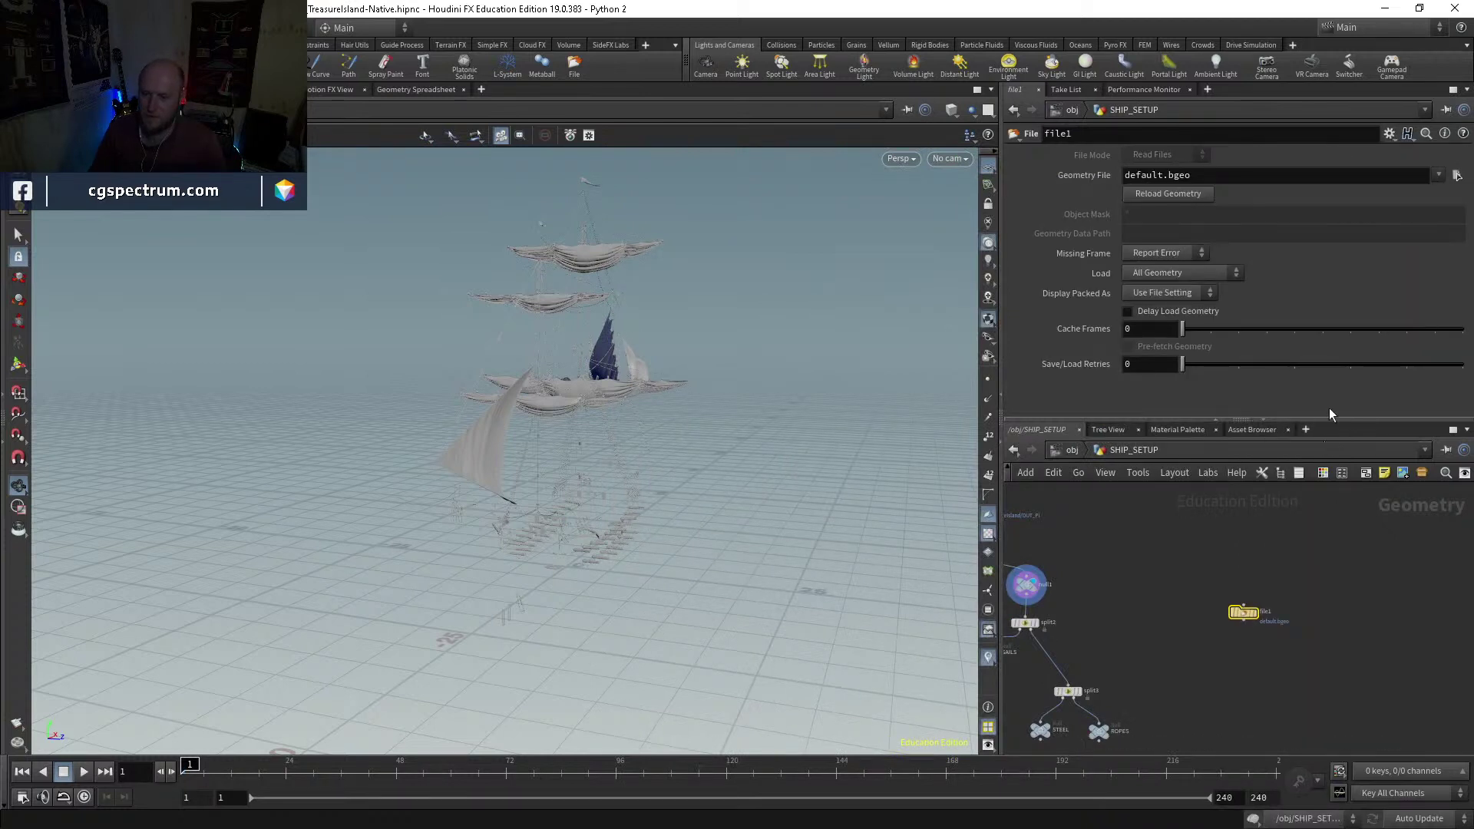
Step: Load the BOAT_SIM.$F.bgeo.sc sequence from $HIP/geo/BOAT_SIM into file1
{"action": "left_click", "coordinate": [1455, 176]}
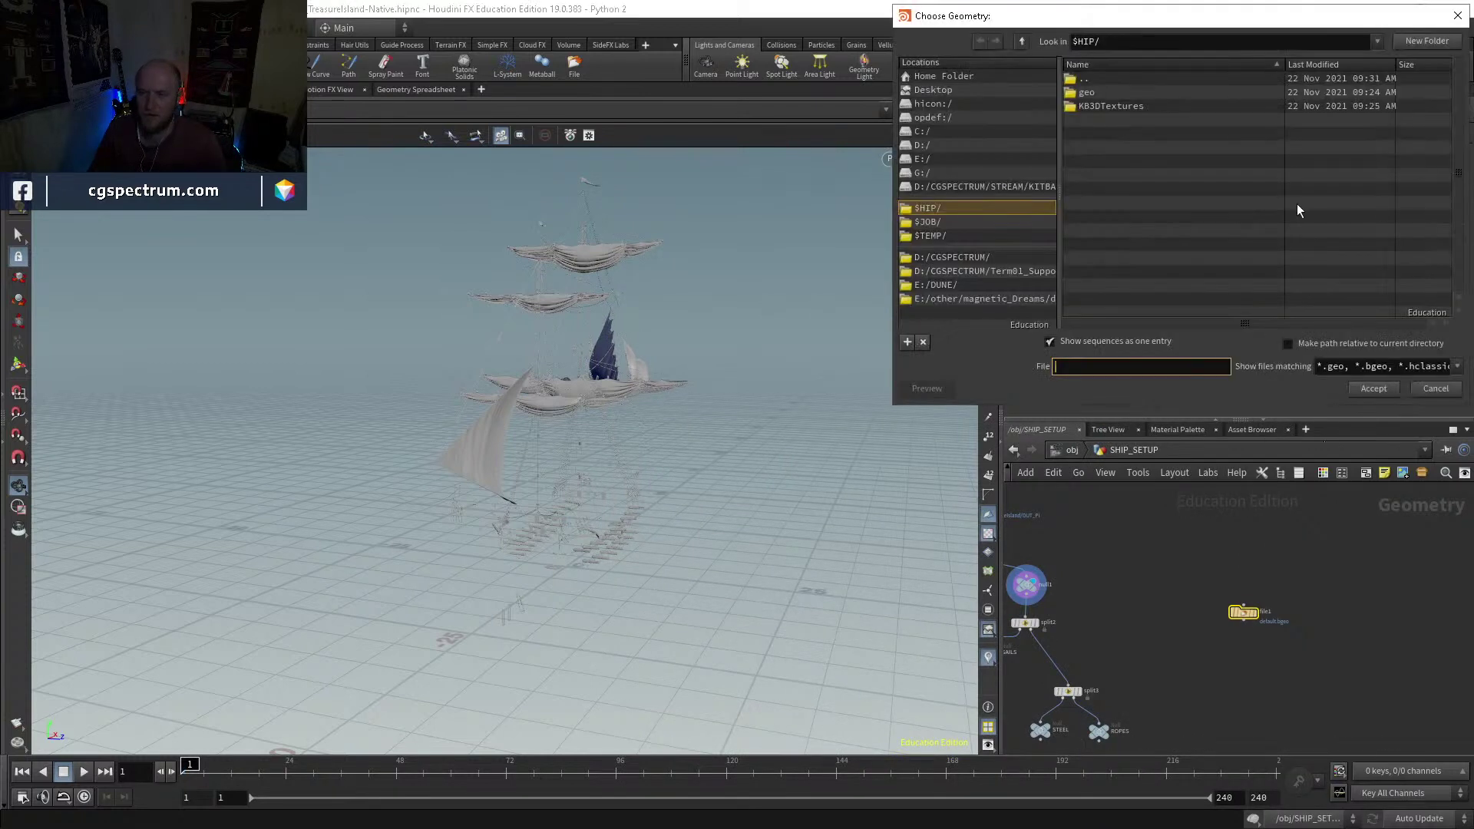
{"action": "double_click", "coordinate": [1090, 91]}
{"action": "double_click", "coordinate": [1107, 92]}
{"action": "left_click", "coordinate": [1107, 91]}
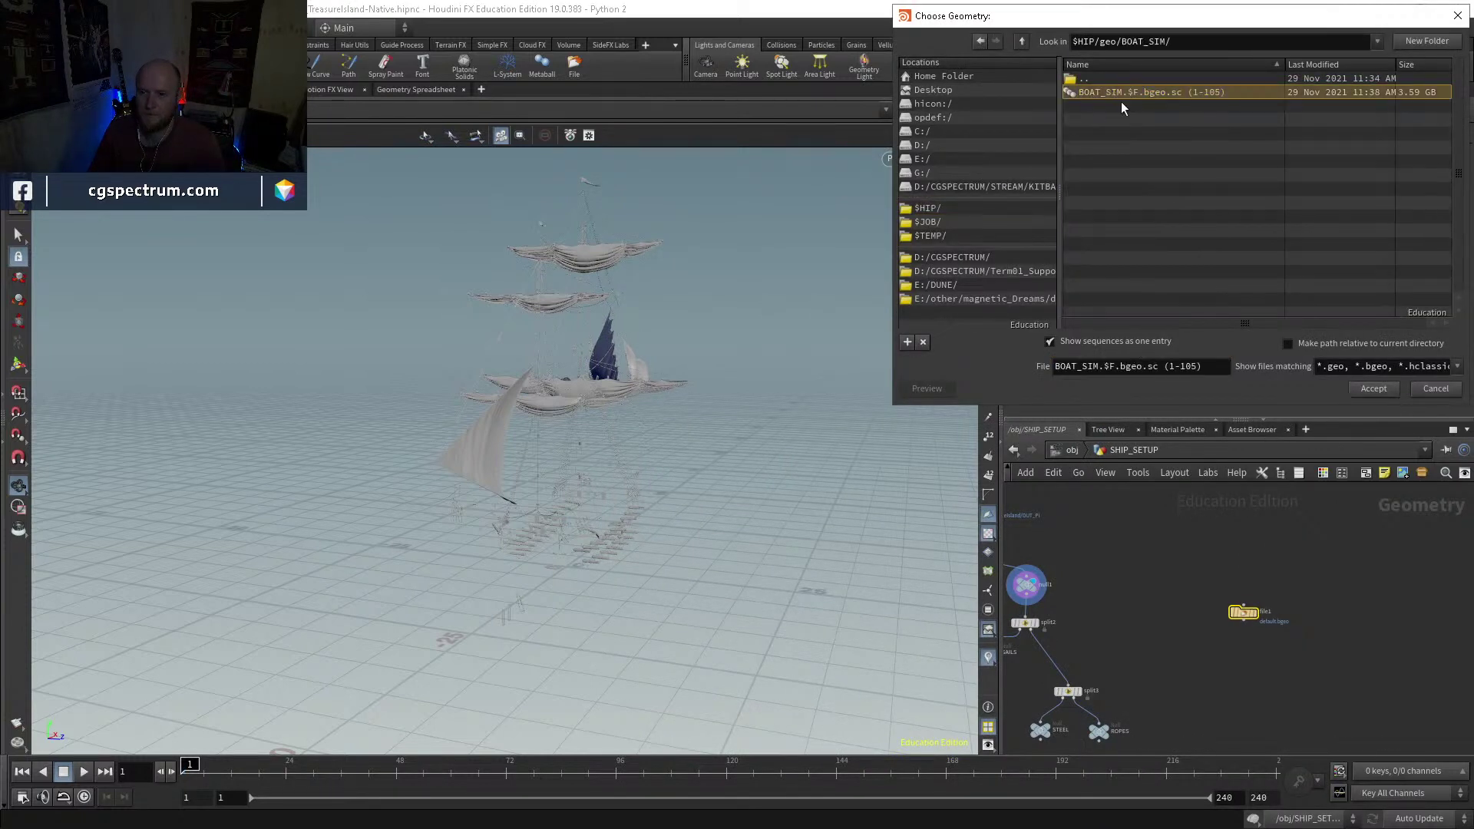
{"action": "left_click", "coordinate": [1378, 391]}
{"action": "scroll", "coordinate": [1270, 605], "scroll_direction": "up", "scroll_amount": 4}
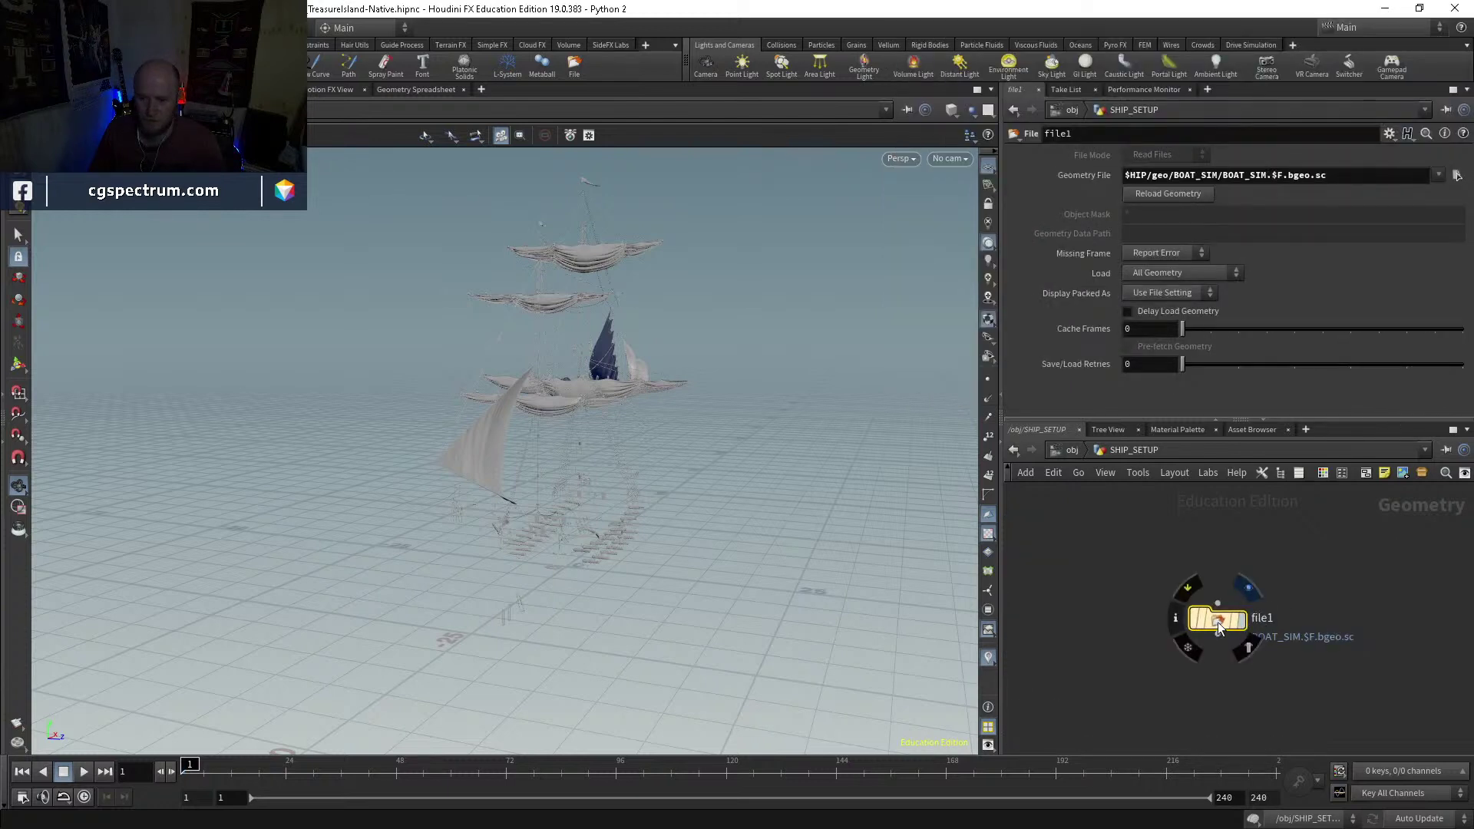
Step: Display file1, scrub the timeline to frame 103 and examine the cached ship simulation from several angles
{"action": "left_click", "coordinate": [1242, 619]}
{"action": "left_click_drag", "start_coordinate": [499, 779], "coordinate": [646, 774]}
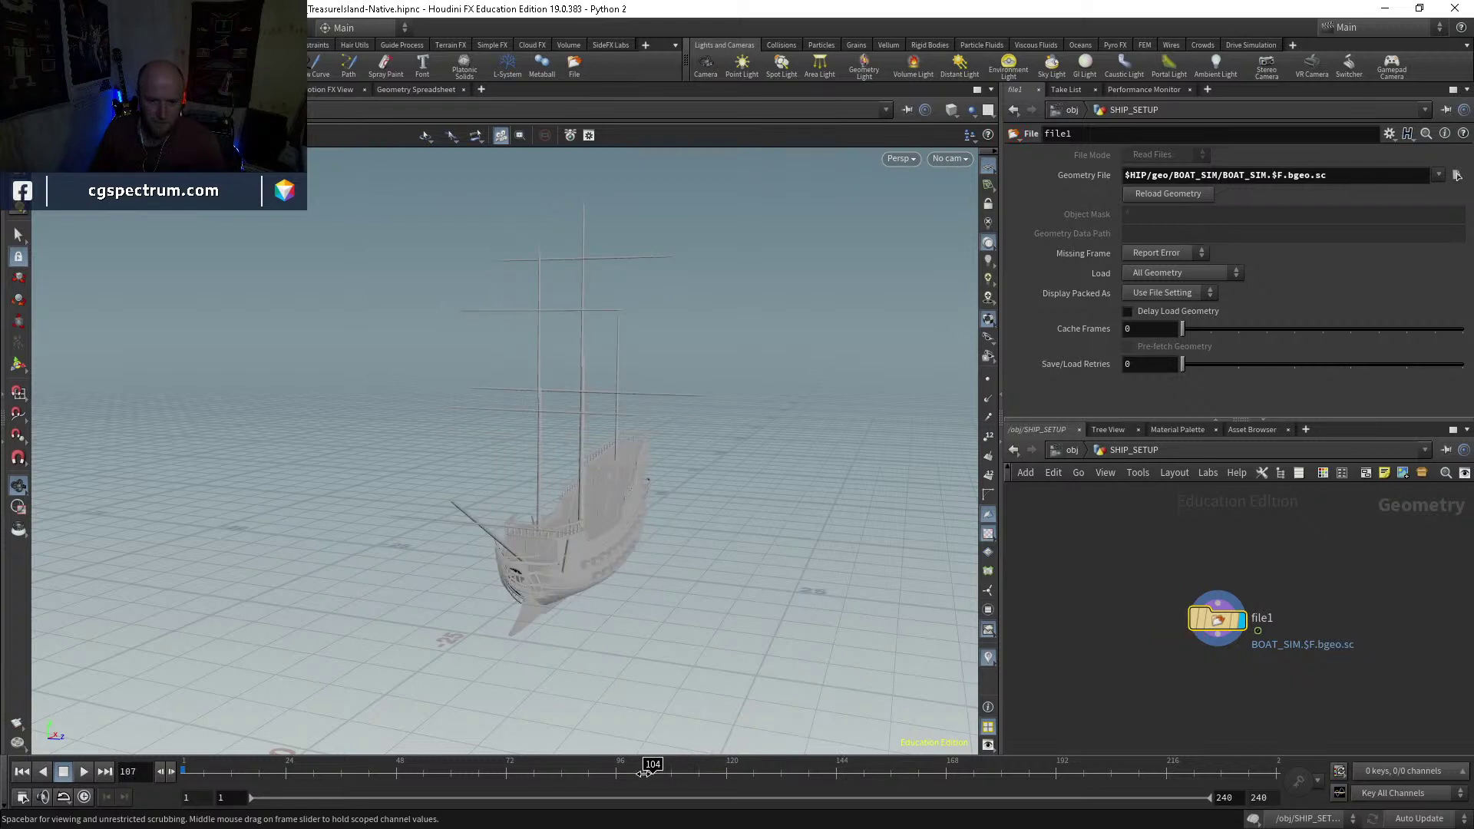
{"action": "left_click_drag", "start_coordinate": [648, 492], "coordinate": [495, 475]}
{"action": "right_click_drag", "start_coordinate": [495, 474], "coordinate": [684, 468]}
Step: Return to the branch below split2 and display the SAILS null
{"action": "middle_click_drag", "start_coordinate": [1240, 624], "coordinate": [1455, 587]}
{"action": "scroll", "coordinate": [1151, 644], "scroll_direction": "down", "scroll_amount": 3}
{"action": "middle_click_drag", "start_coordinate": [1159, 690], "coordinate": [1185, 492]}
{"action": "middle_click_drag", "start_coordinate": [1211, 631], "coordinate": [1210, 568]}
{"action": "scroll", "coordinate": [1210, 569], "scroll_direction": "up", "scroll_amount": 1}
{"action": "scroll", "coordinate": [1087, 652], "scroll_direction": "up", "scroll_amount": 2}
{"action": "mouse_move", "coordinate": [1086, 650]}
{"action": "left_click", "coordinate": [1103, 614]}
{"action": "left_click", "coordinate": [1077, 641]}
{"action": "middle_click_drag", "start_coordinate": [1306, 667], "coordinate": [1223, 544]}
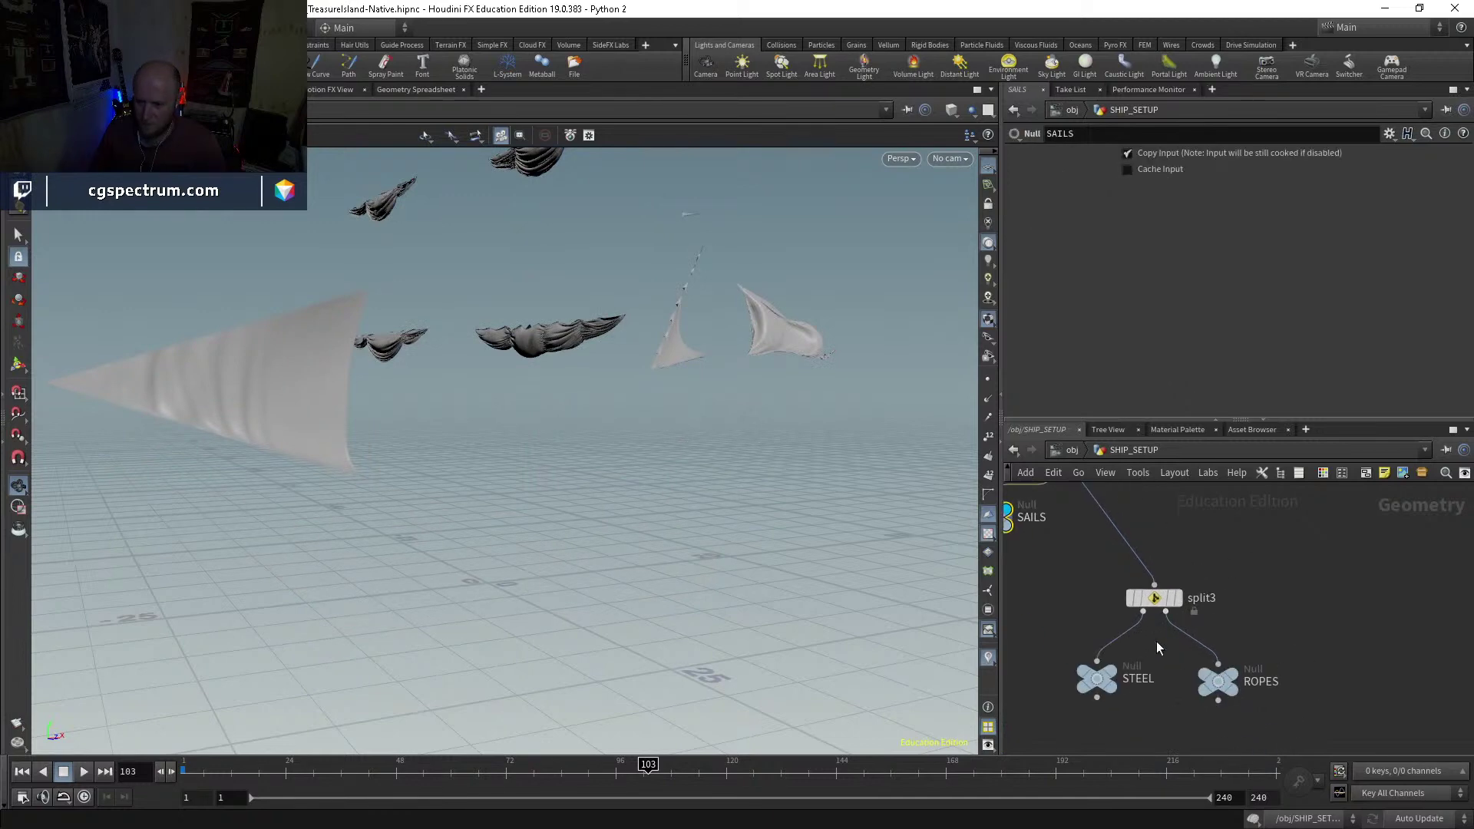
Step: Display the ROPES null in wireframe and examine the ship's rigging
{"action": "left_click", "coordinate": [1236, 681]}
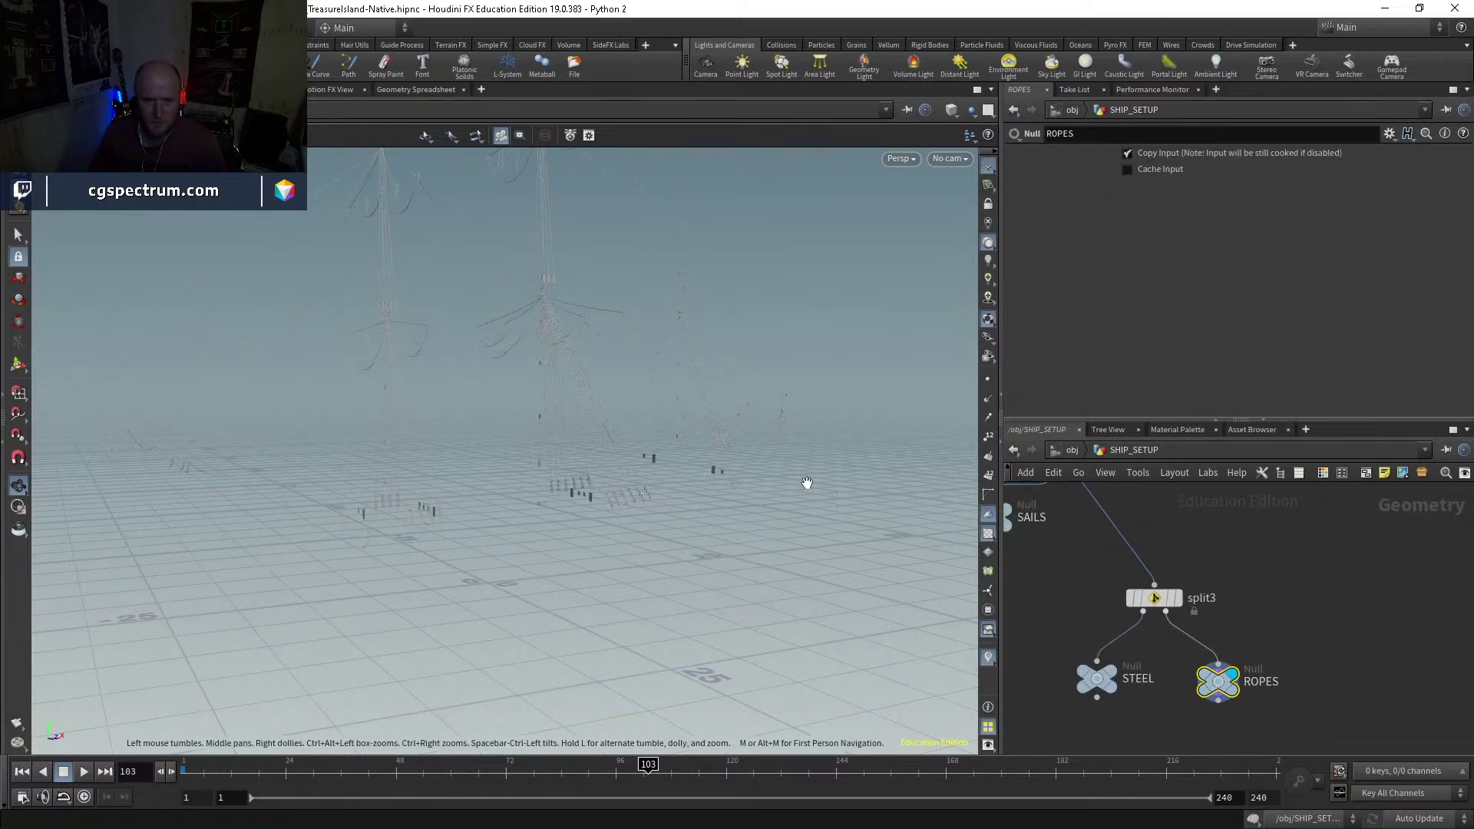
{"action": "key", "text": "w"}
{"action": "mouse_move", "coordinate": [821, 528]}
{"action": "left_mouse_down"}
{"action": "mouse_move", "coordinate": [743, 517]}
{"action": "mouse_move", "coordinate": [806, 519]}
{"action": "left_mouse_up"}
{"action": "middle_click_drag", "start_coordinate": [1265, 546], "coordinate": [1383, 700]}
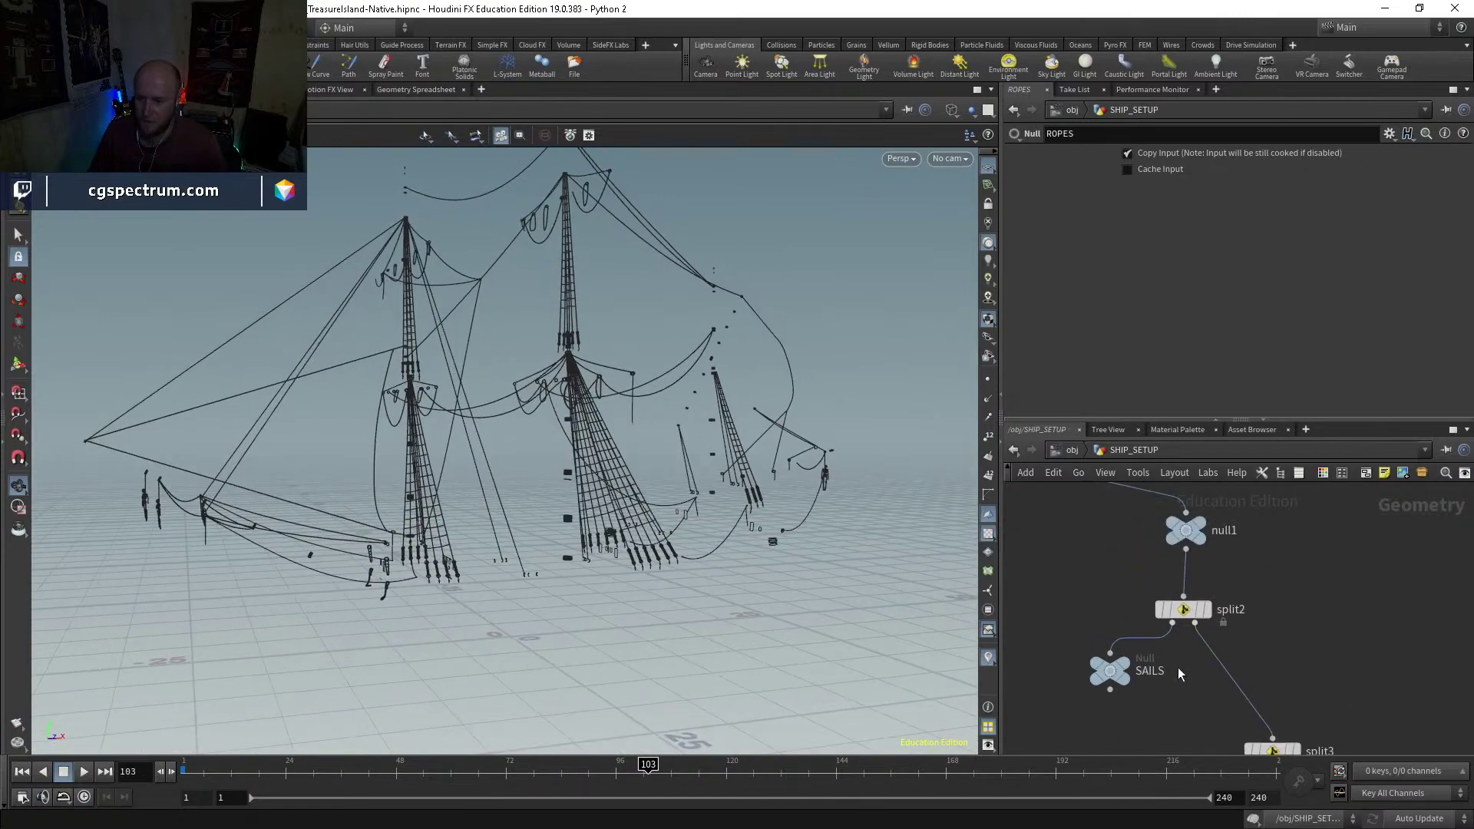
Step: Display the SAILS null again in shaded mode and examine the individual sails up close
{"action": "left_click", "coordinate": [1127, 674]}
{"action": "left_click_drag", "start_coordinate": [681, 532], "coordinate": [623, 534]}
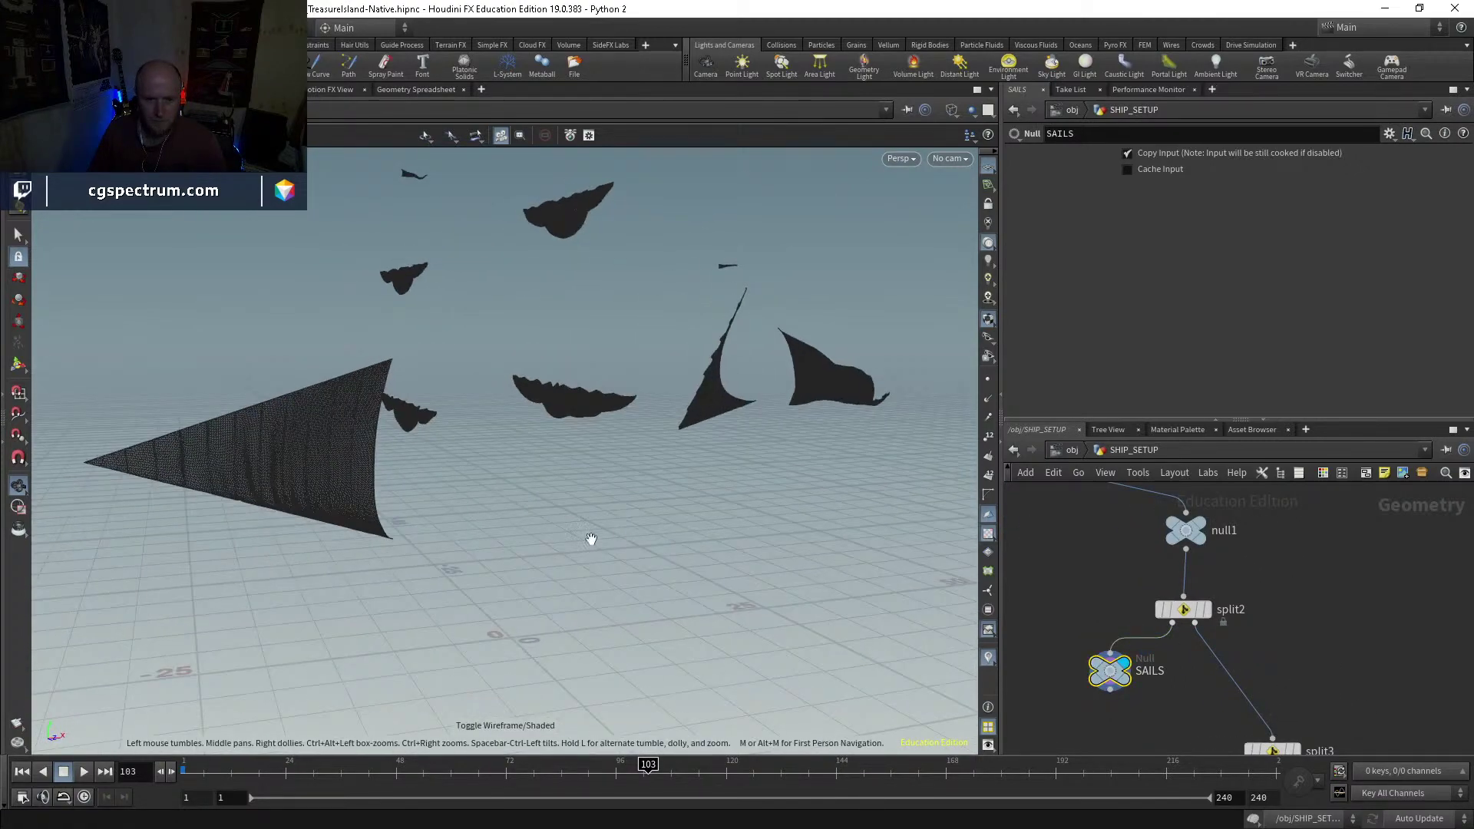
{"action": "mouse_move", "coordinate": [290, 444]}
{"action": "right_mouse_down"}
{"action": "mouse_move", "coordinate": [562, 187]}
{"action": "mouse_move", "coordinate": [442, 458]}
{"action": "mouse_move", "coordinate": [526, 362]}
{"action": "mouse_move", "coordinate": [329, 448]}
{"action": "mouse_move", "coordinate": [470, 448]}
{"action": "mouse_move", "coordinate": [431, 494]}
{"action": "mouse_move", "coordinate": [322, 470]}
{"action": "right_mouse_up"}
{"action": "left_click_drag", "start_coordinate": [322, 470], "coordinate": [556, 386]}
{"action": "left_click_drag", "start_coordinate": [729, 473], "coordinate": [596, 437]}
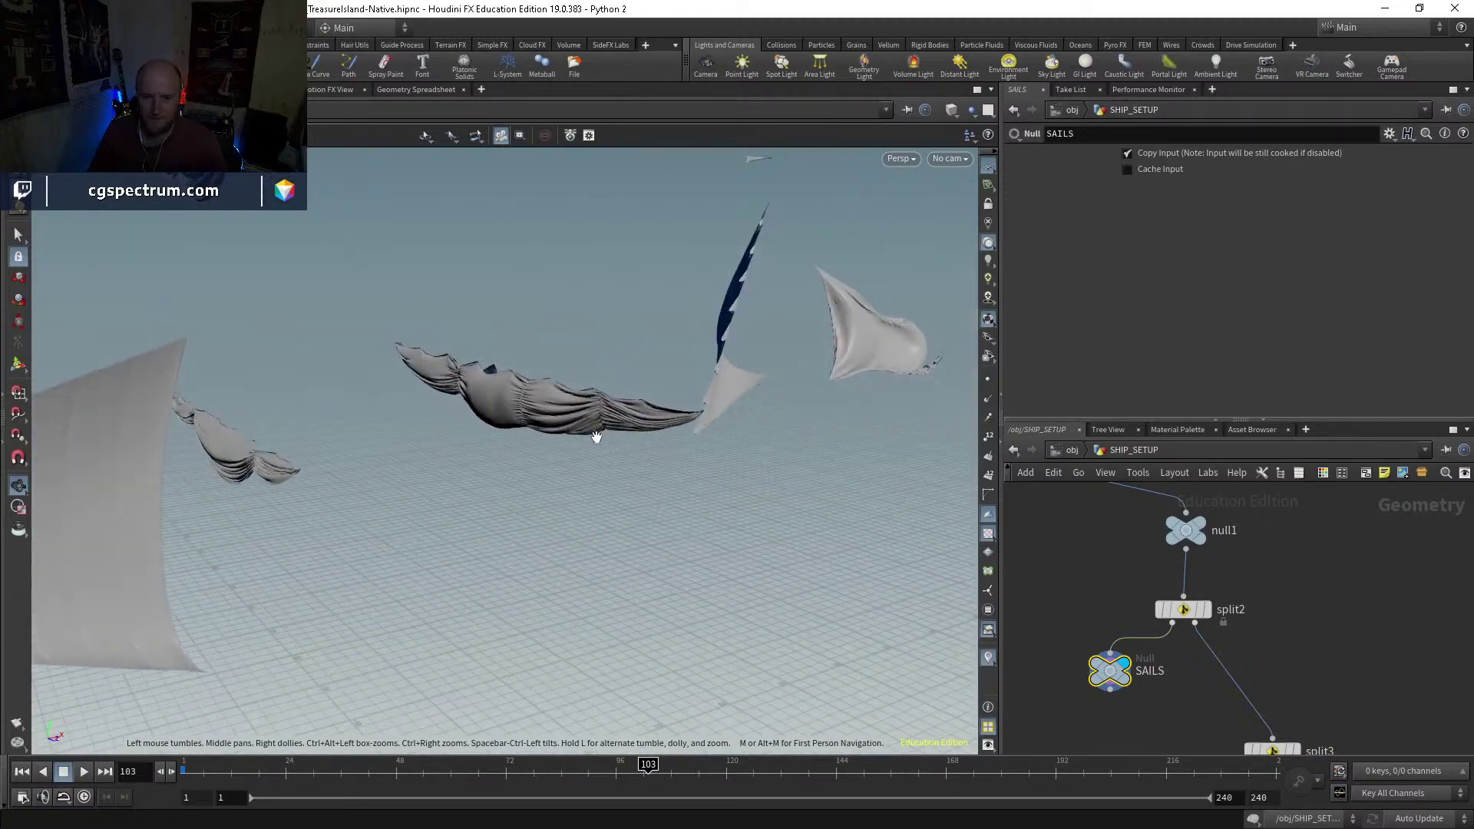
{"action": "mouse_move", "coordinate": [444, 368]}
{"action": "left_mouse_down"}
{"action": "mouse_move", "coordinate": [440, 355]}
{"action": "mouse_move", "coordinate": [524, 495]}
{"action": "mouse_move", "coordinate": [517, 461]}
{"action": "mouse_move", "coordinate": [599, 476]}
{"action": "mouse_move", "coordinate": [688, 437]}
{"action": "mouse_move", "coordinate": [606, 488]}
{"action": "mouse_move", "coordinate": [553, 484]}
{"action": "mouse_move", "coordinate": [655, 526]}
{"action": "mouse_move", "coordinate": [624, 494]}
{"action": "mouse_move", "coordinate": [703, 491]}
{"action": "left_mouse_up"}
{"action": "scroll", "coordinate": [1290, 629], "scroll_direction": "down", "scroll_amount": 3}
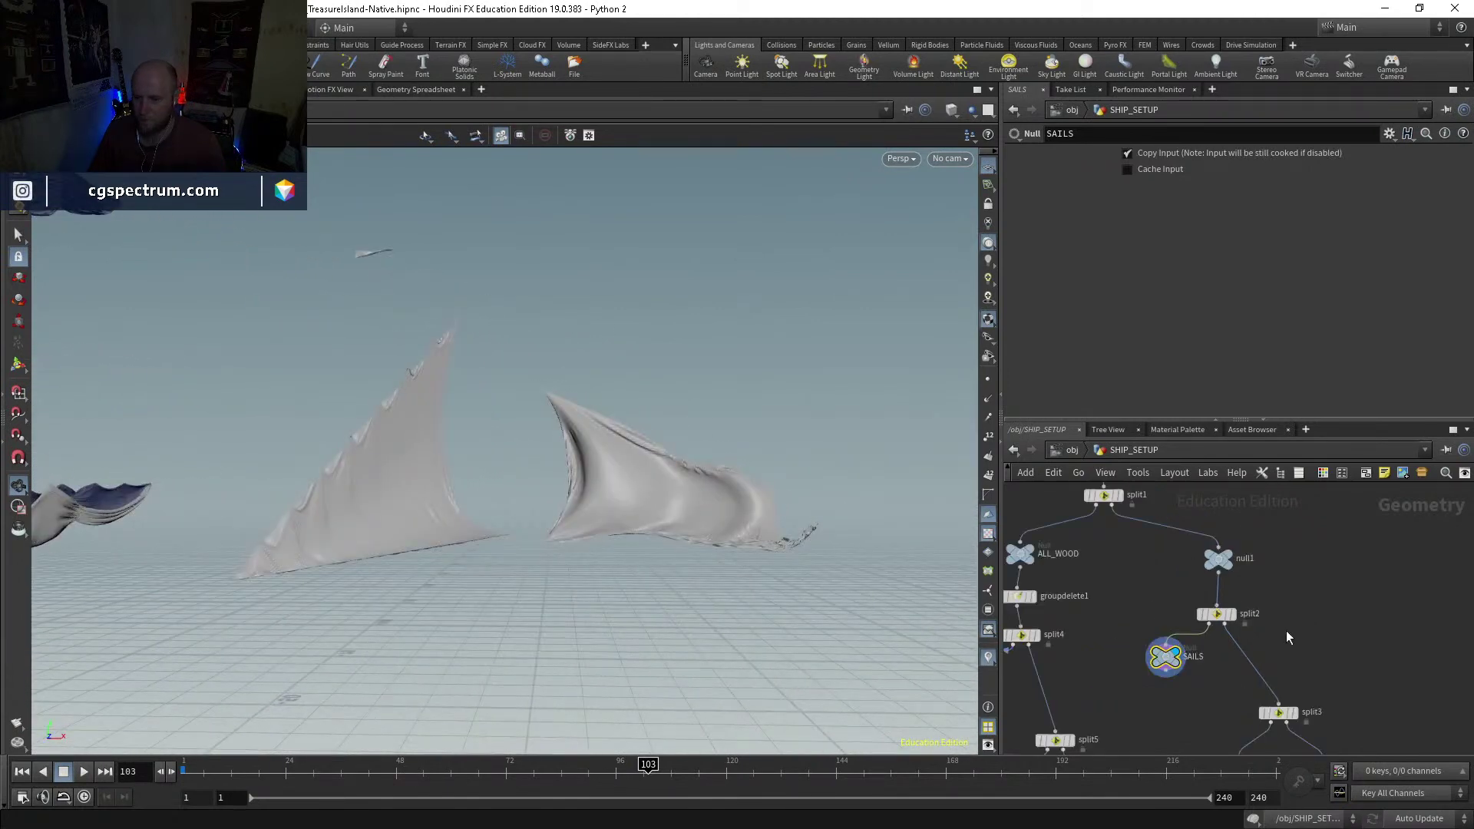
Step: Move the SAILS null out beside the split2 branch and return the timeline to frame 1
{"action": "middle_click_drag", "start_coordinate": [1282, 633], "coordinate": [1157, 499]}
{"action": "left_click_drag", "start_coordinate": [1073, 528], "coordinate": [1358, 534]}
{"action": "middle_click_drag", "start_coordinate": [1332, 581], "coordinate": [1297, 627]}
{"action": "scroll", "coordinate": [1280, 661], "scroll_direction": "down", "scroll_amount": 2}
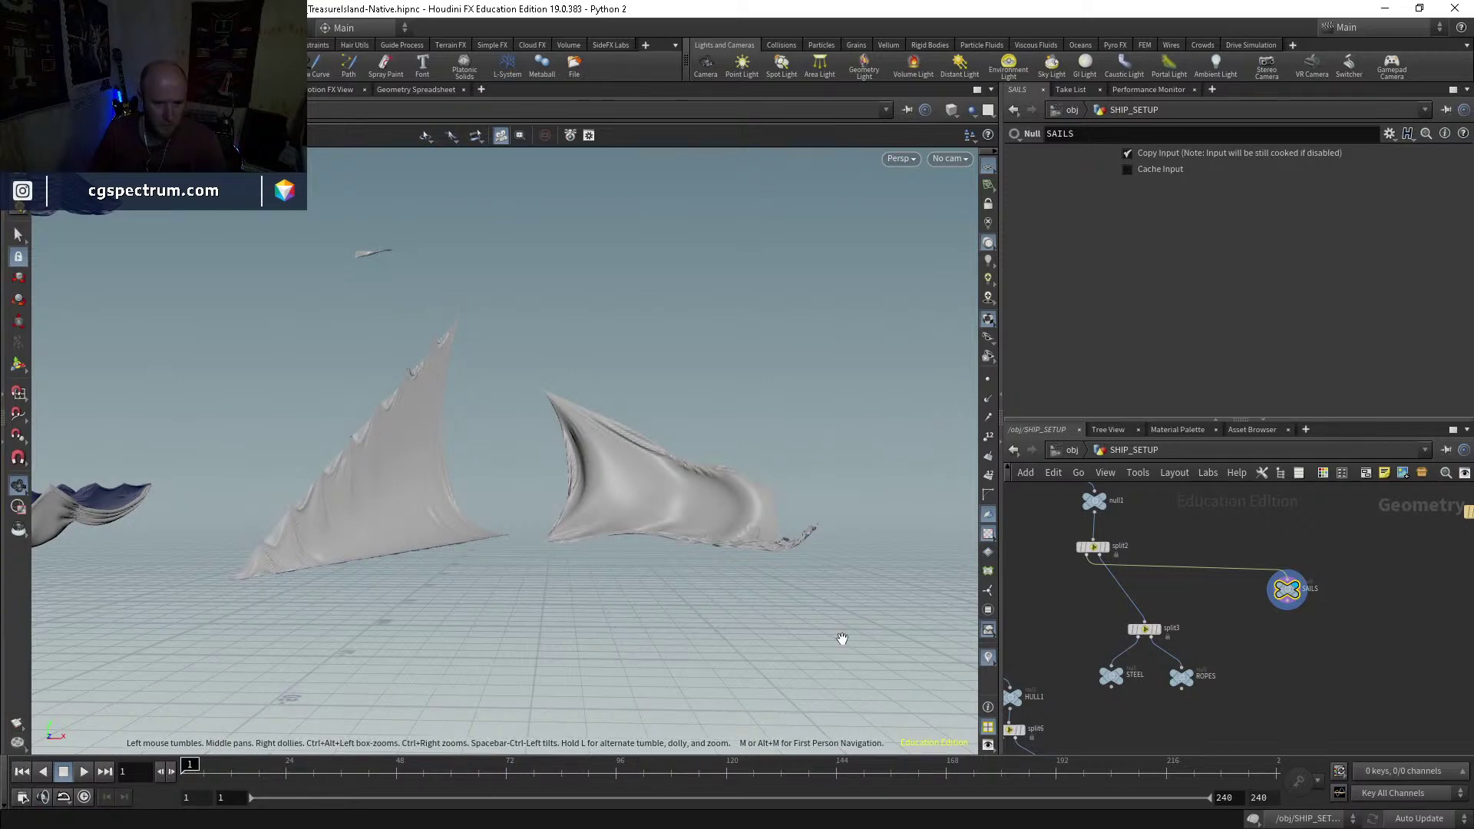
{"action": "middle_click_drag", "start_coordinate": [1468, 539], "coordinate": [1352, 625]}
{"action": "scroll", "coordinate": [1356, 622], "scroll_direction": "up", "scroll_amount": 3}
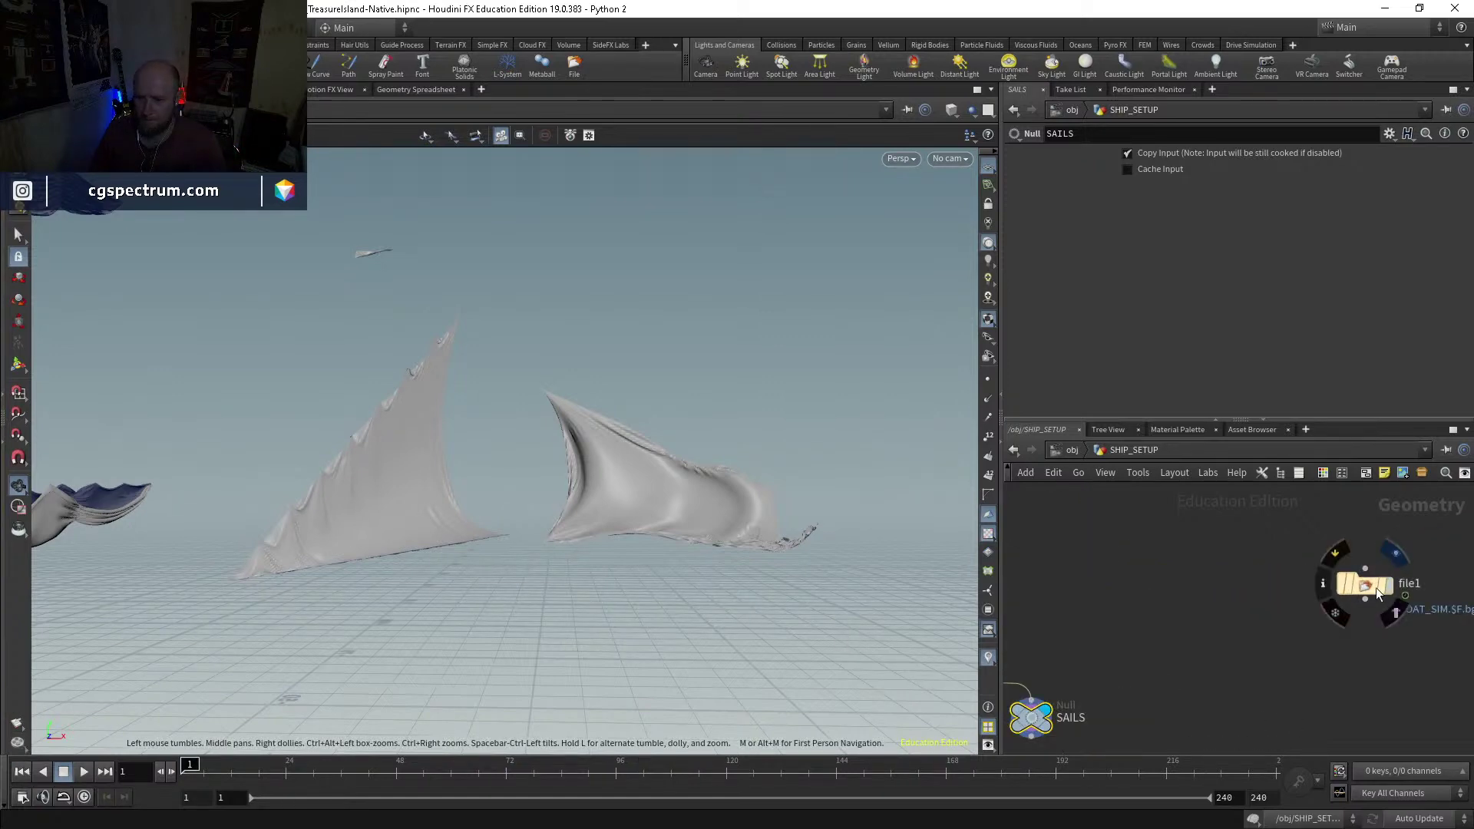
Step: Display the SAILS null with file1 templated as a ghost to compare the sails' position with the cached ship
{"action": "left_click", "coordinate": [1376, 588]}
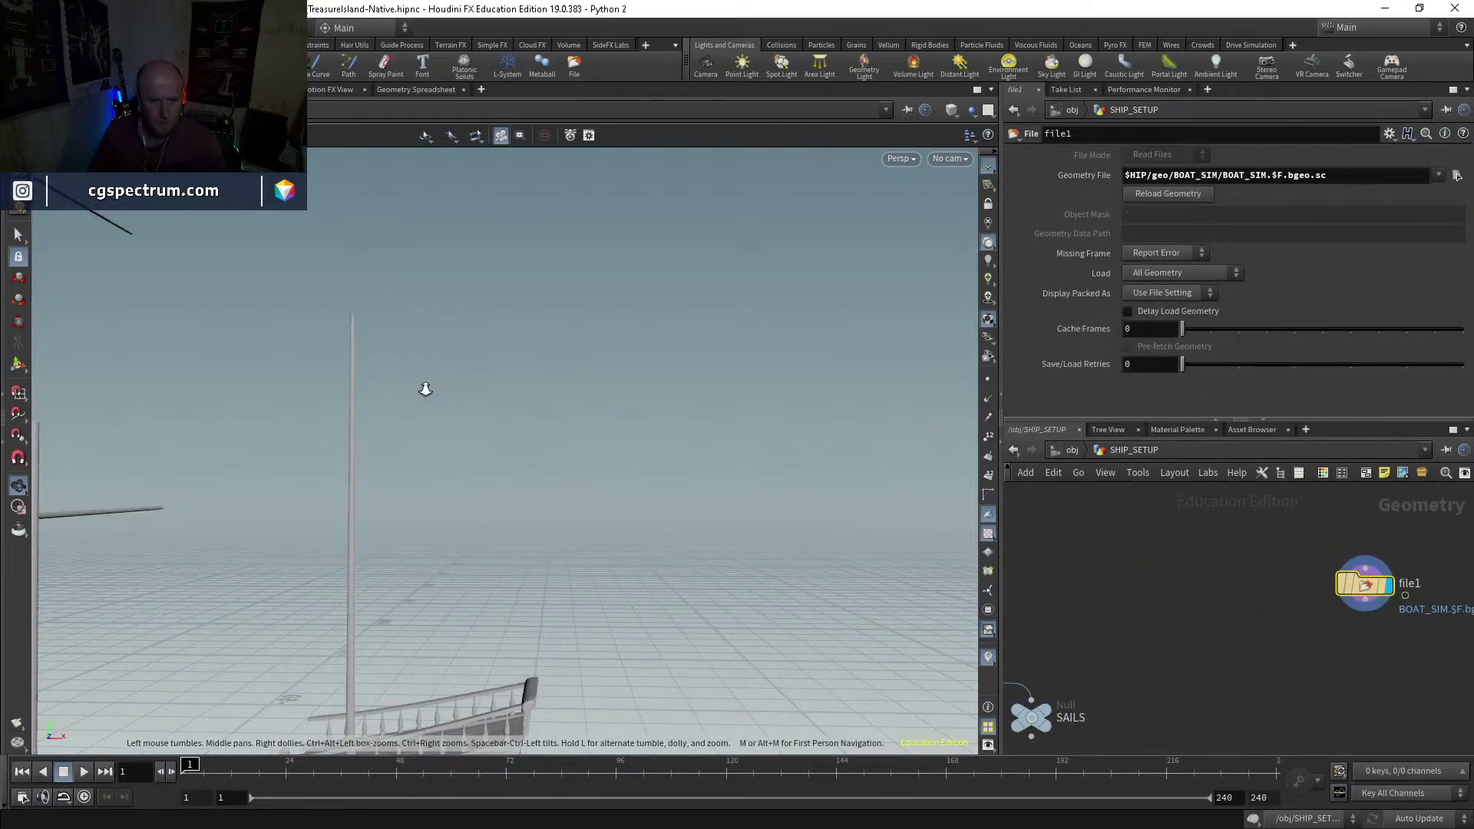
{"action": "right_click_drag", "start_coordinate": [430, 382], "coordinate": [435, 527]}
{"action": "left_click_drag", "start_coordinate": [435, 527], "coordinate": [839, 573]}
{"action": "middle_click_drag", "start_coordinate": [1216, 622], "coordinate": [1303, 595]}
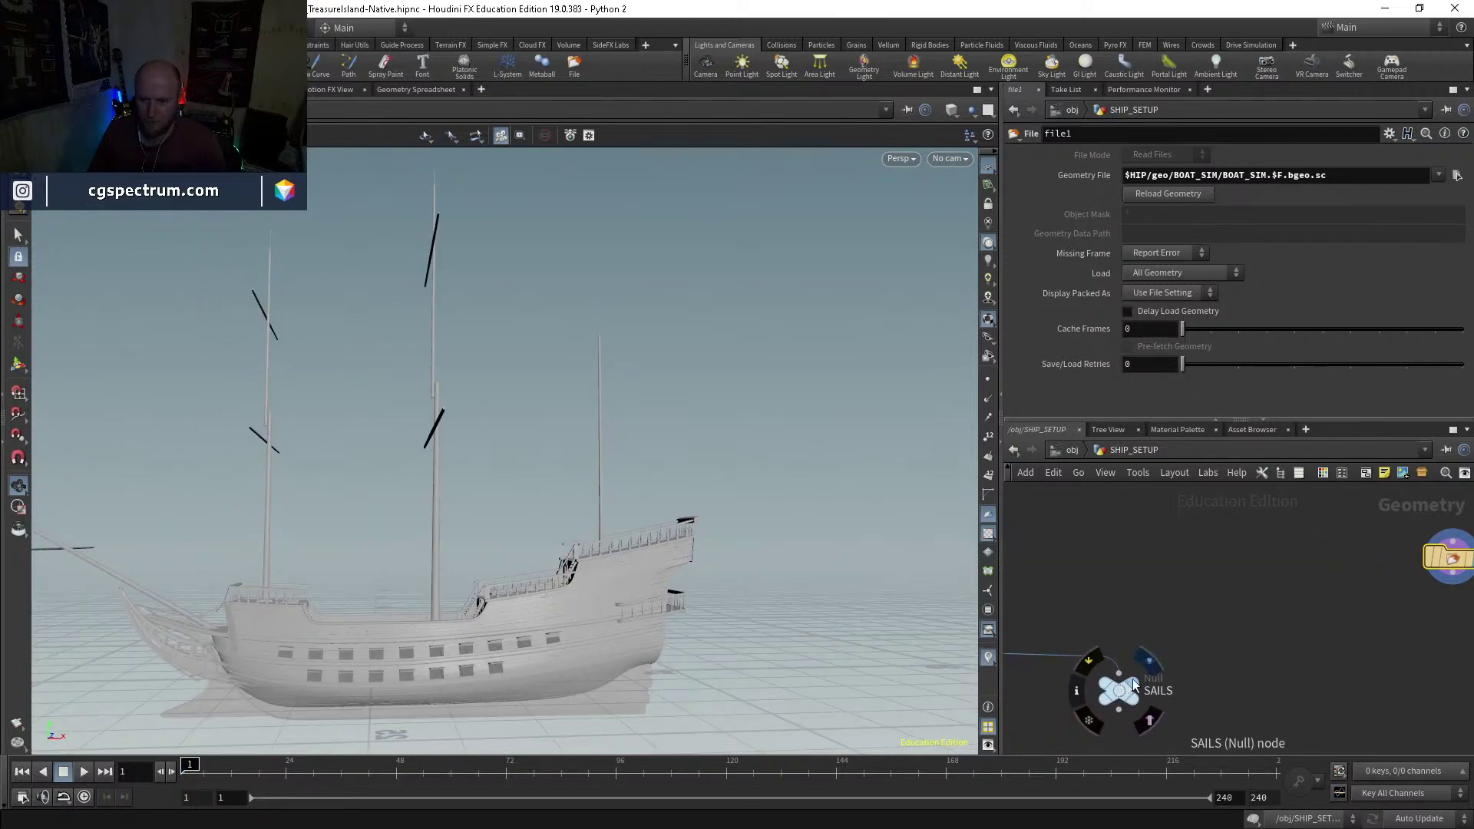
{"action": "key", "text": "r"}
{"action": "middle_click_drag", "start_coordinate": [1455, 594], "coordinate": [1302, 611]}
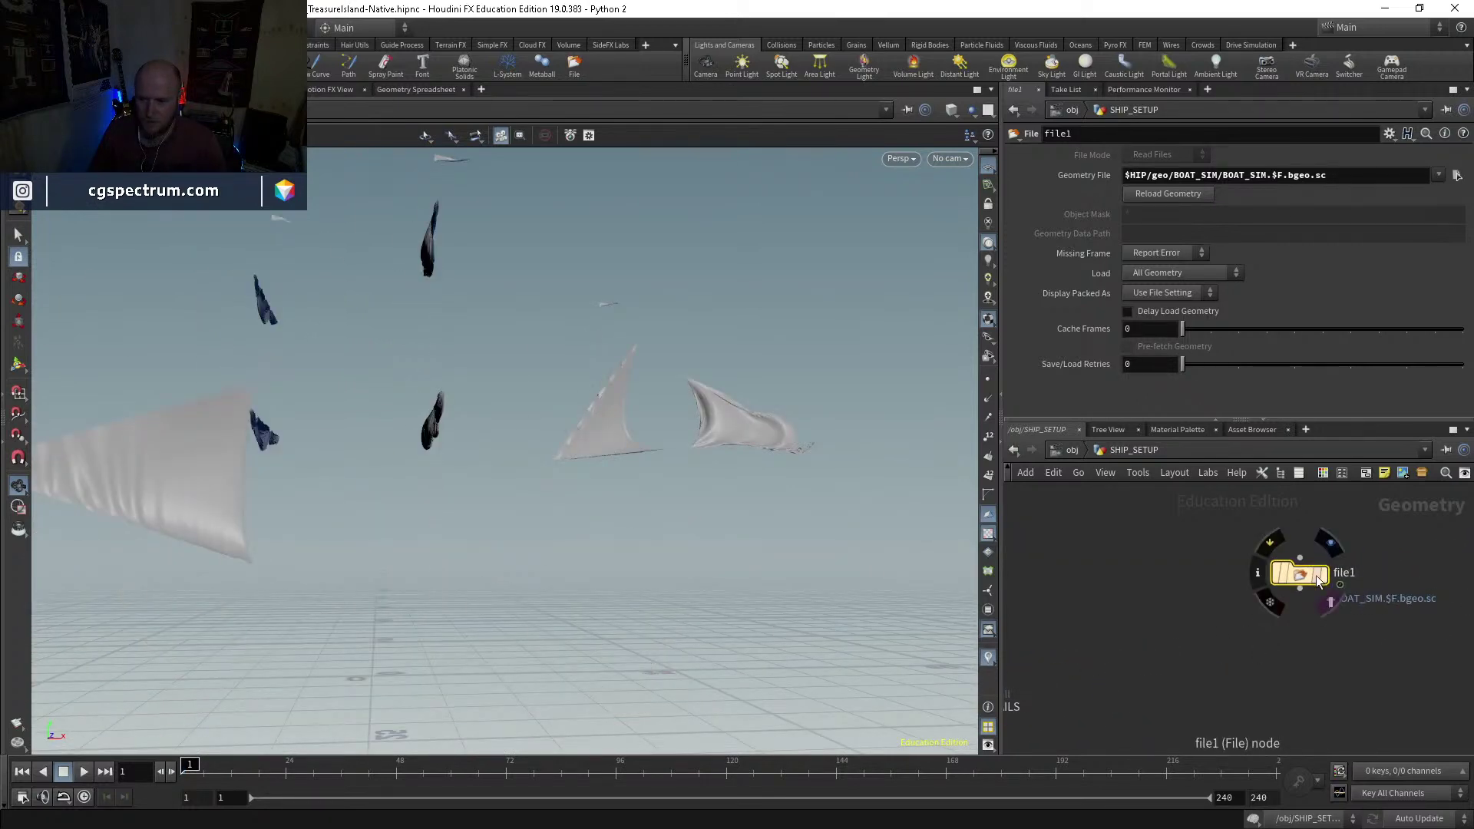
{"action": "left_click", "coordinate": [1317, 580]}
{"action": "left_click_drag", "start_coordinate": [637, 508], "coordinate": [606, 534]}
{"action": "scroll", "coordinate": [1153, 602], "scroll_direction": "down", "scroll_amount": 3}
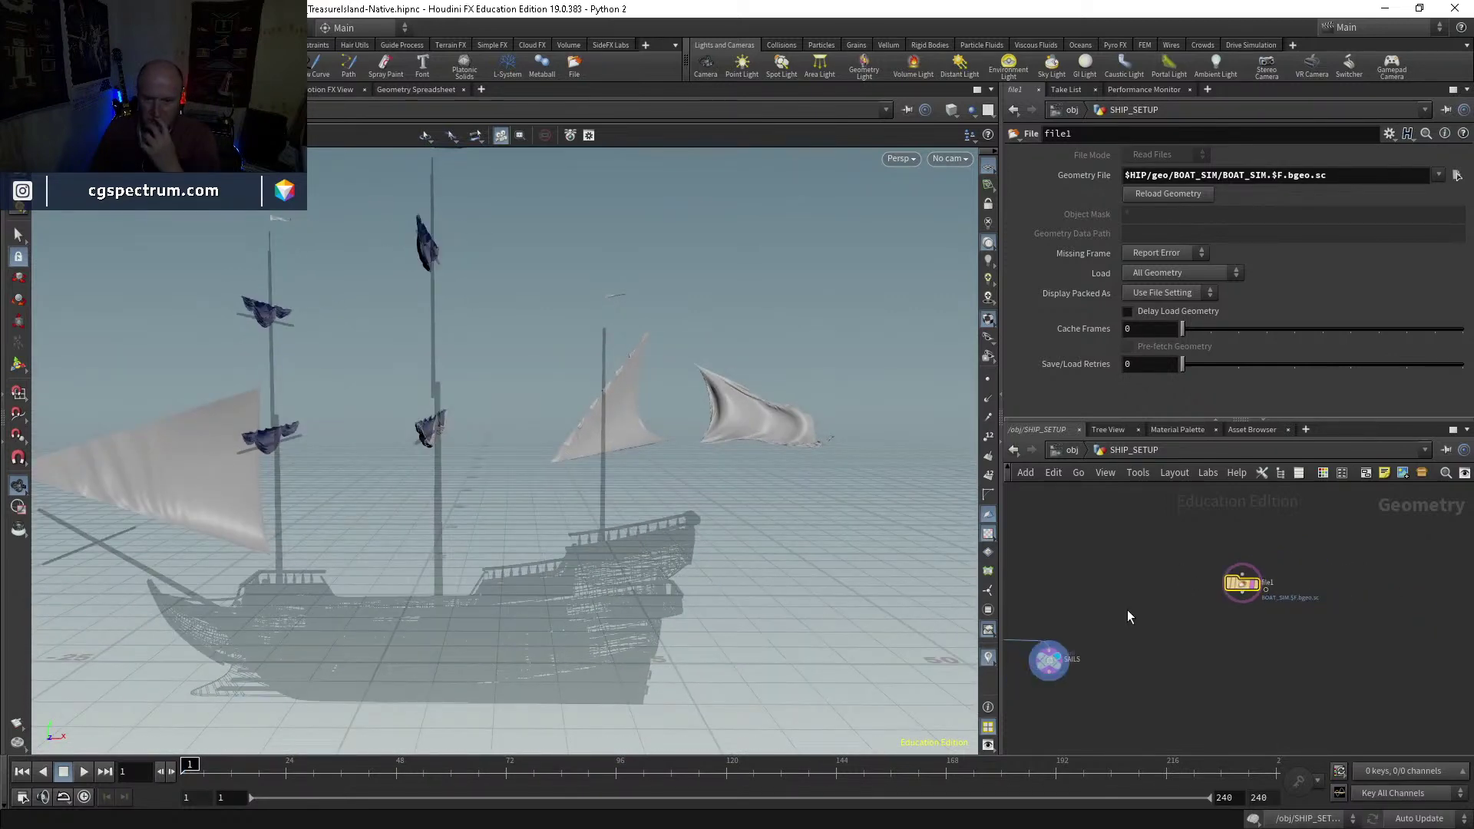
Step: Find the transform22 node below merge2 and copy it
{"action": "middle_click_drag", "start_coordinate": [1127, 611], "coordinate": [1322, 591]}
{"action": "scroll", "coordinate": [1305, 589], "scroll_direction": "down", "scroll_amount": 3}
{"action": "middle_click_drag", "start_coordinate": [1075, 654], "coordinate": [1278, 635]}
{"action": "middle_click_drag", "start_coordinate": [1098, 614], "coordinate": [1266, 507]}
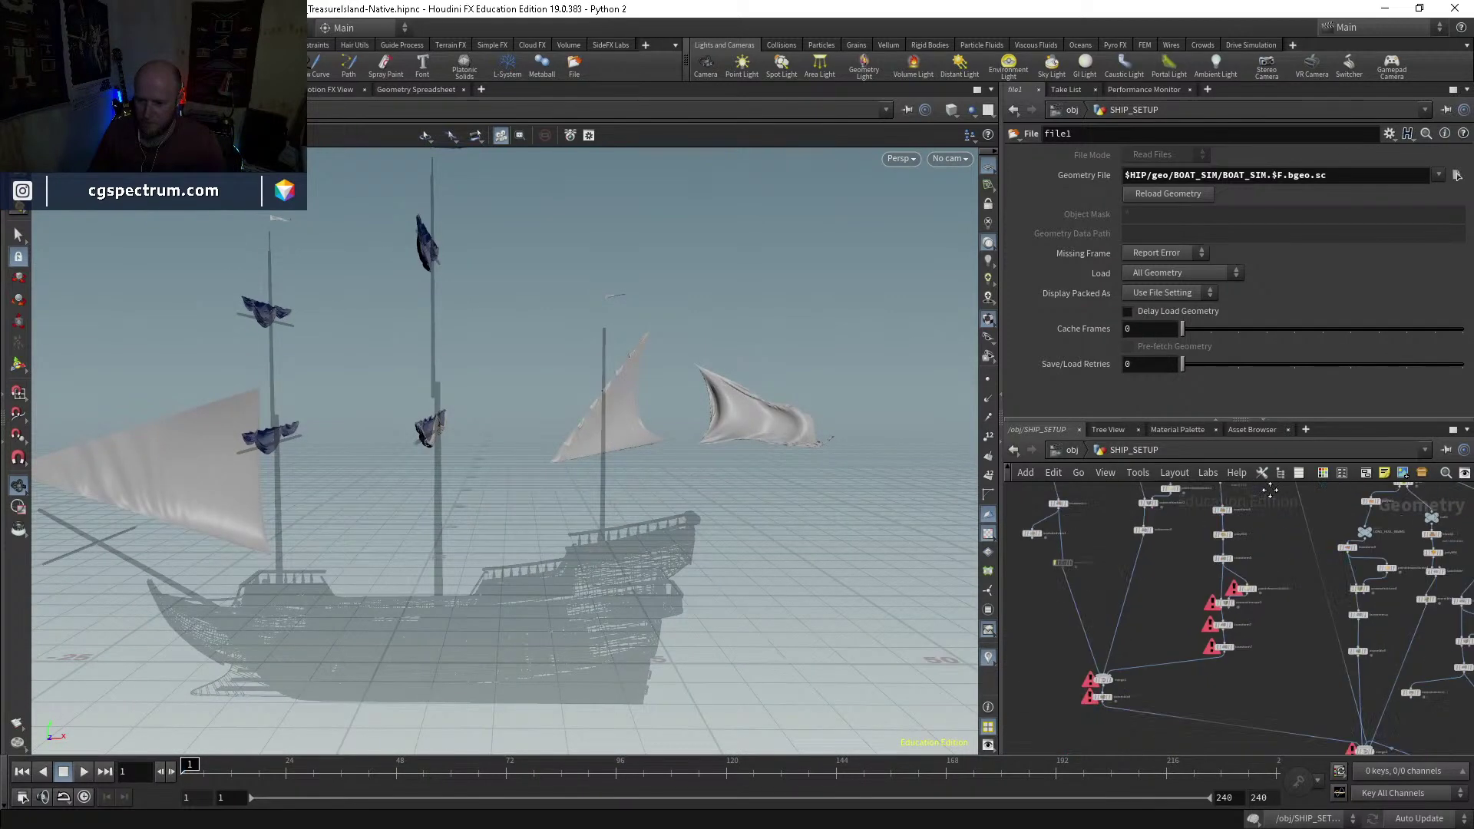
{"action": "scroll", "coordinate": [1199, 551], "scroll_direction": "up", "scroll_amount": 3}
{"action": "left_click", "coordinate": [1199, 553]}
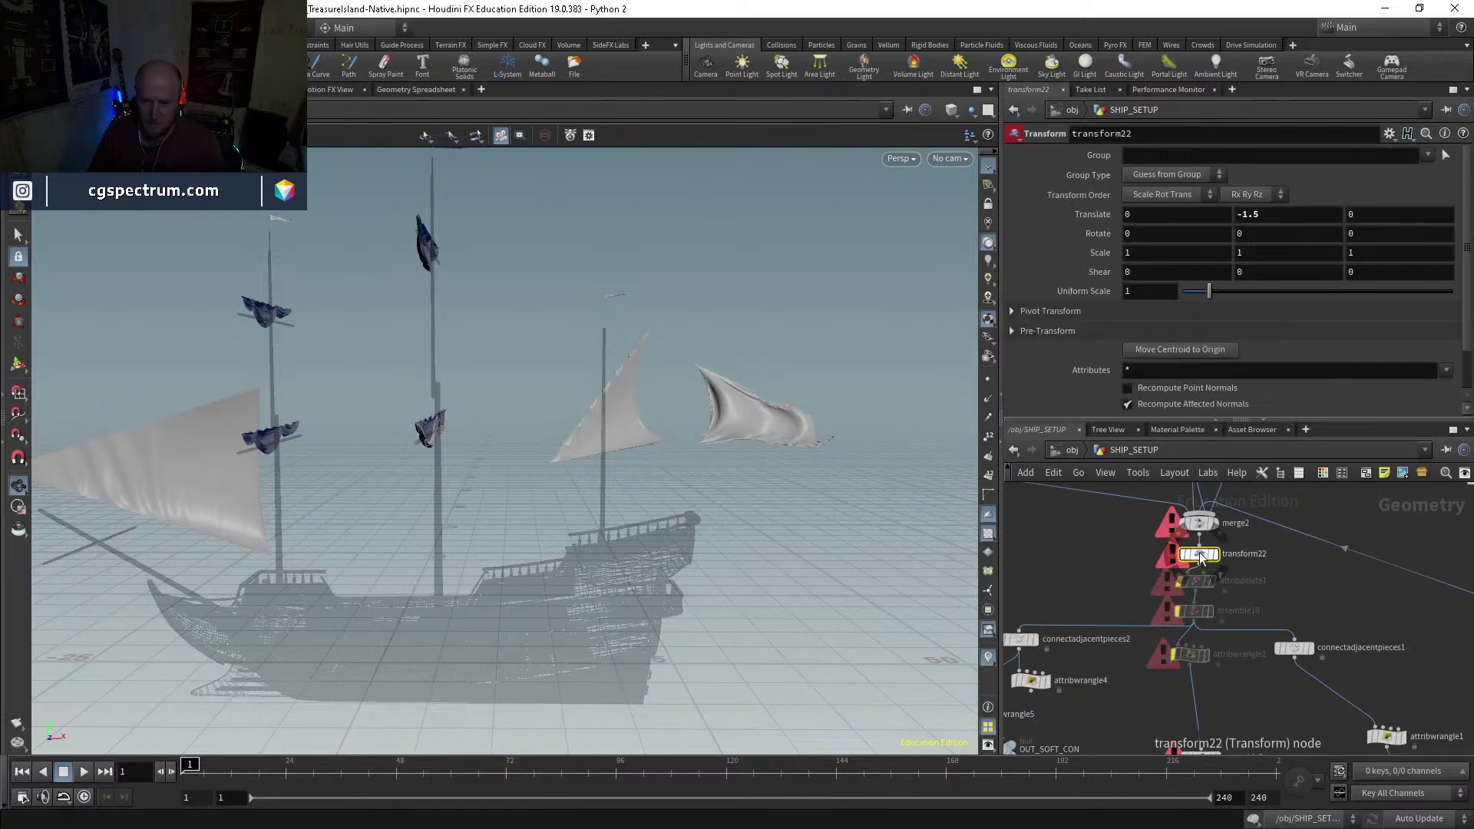
{"action": "key", "text": "ctrl+c"}
Step: Paste the copied transform below SAILS, wire it to the null and display it against the templated ship
{"action": "scroll", "coordinate": [1200, 551], "scroll_direction": "down", "scroll_amount": 6}
{"action": "middle_click_drag", "start_coordinate": [1087, 511], "coordinate": [1136, 592]}
{"action": "scroll", "coordinate": [1137, 594], "scroll_direction": "up", "scroll_amount": 3}
{"action": "key", "text": "ctrl+v"}
{"action": "left_click", "coordinate": [1137, 598]}
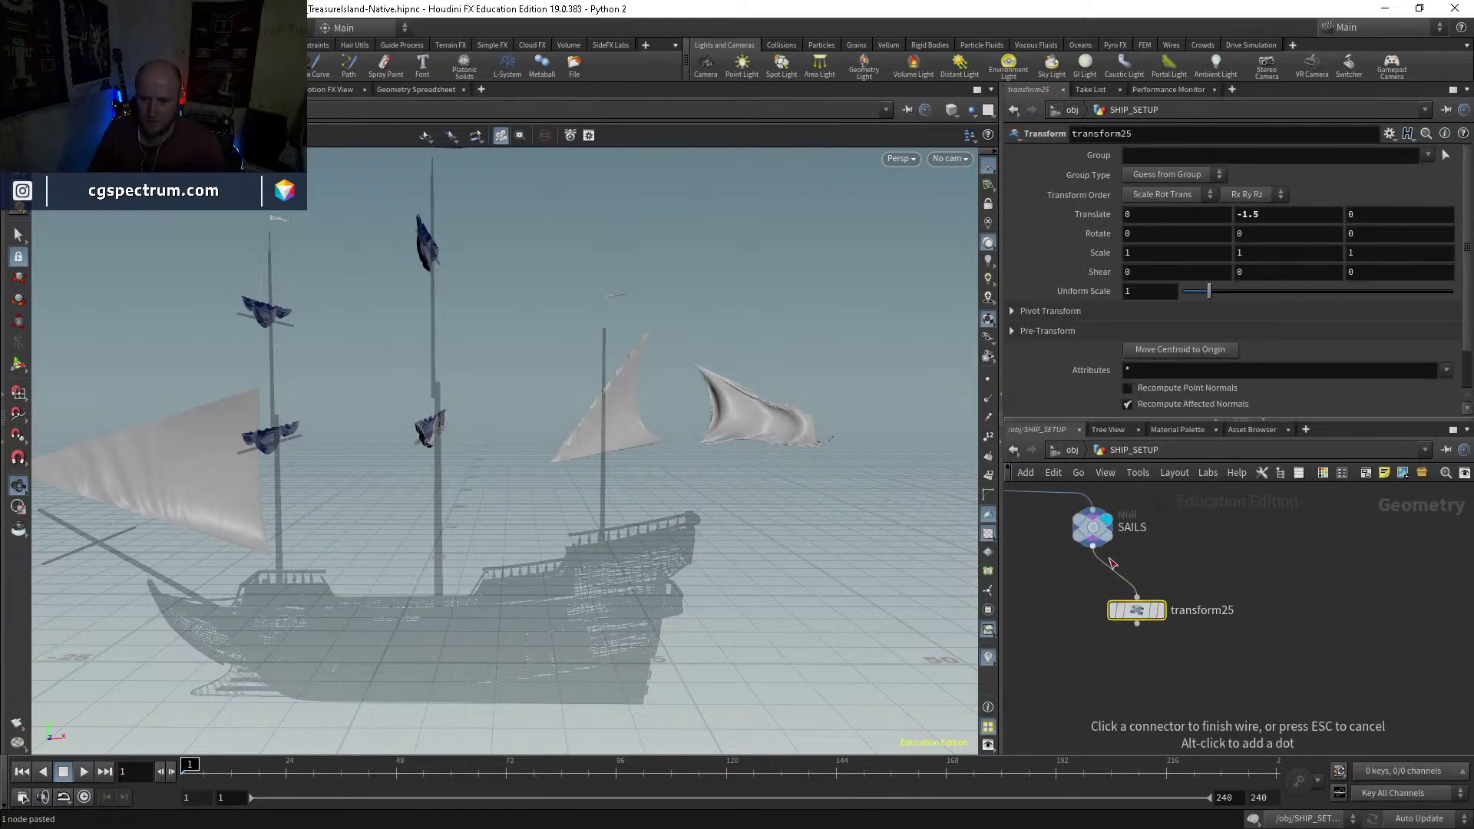
{"action": "left_click", "coordinate": [1162, 614]}
{"action": "left_click_drag", "start_coordinate": [1138, 614], "coordinate": [1132, 605]}
{"action": "left_click_drag", "start_coordinate": [642, 450], "coordinate": [699, 386]}
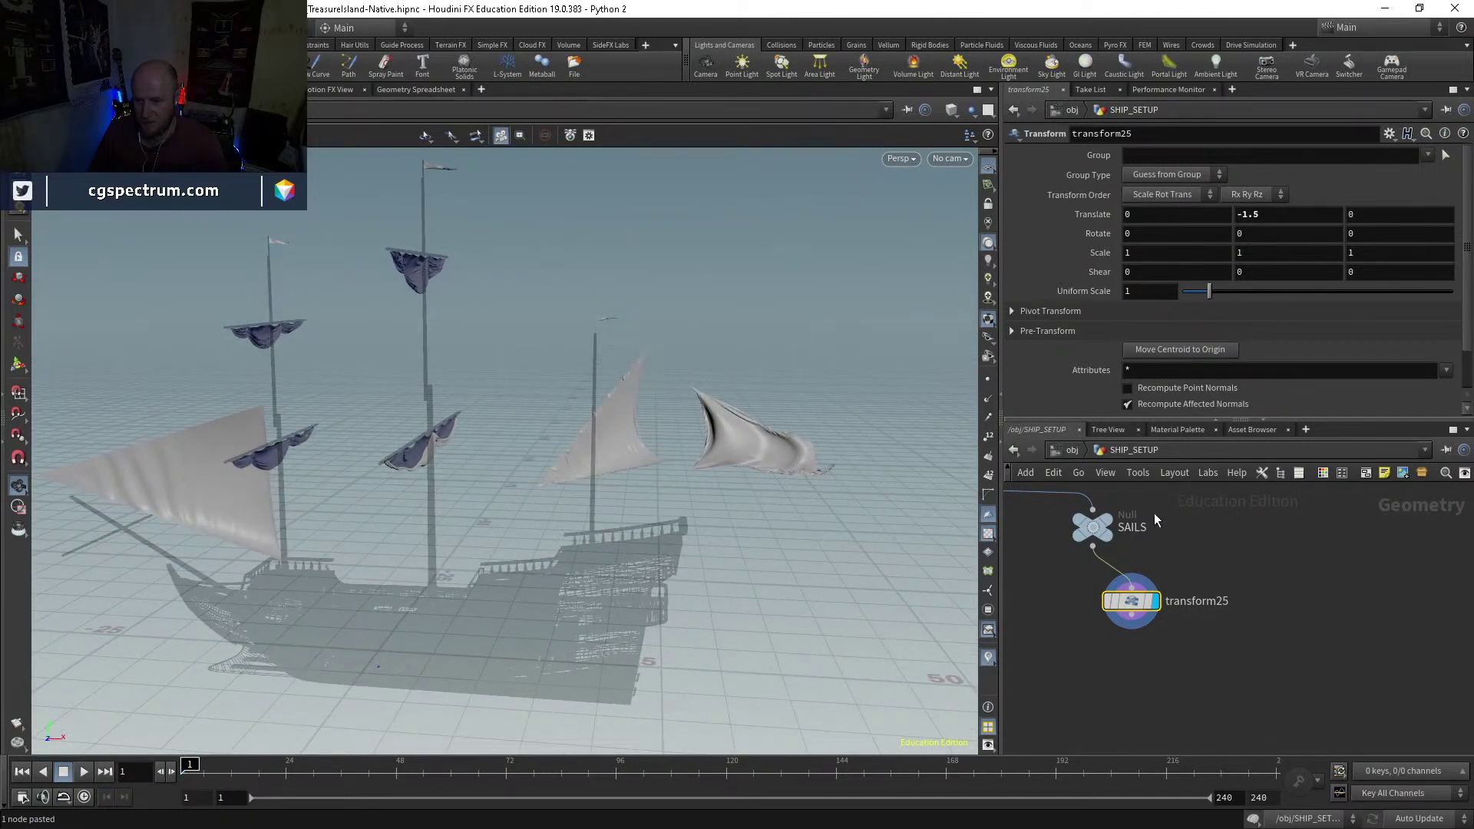
Step: Display the ROPES null below split3 in wireframe over the templated ship
{"action": "middle_click_drag", "start_coordinate": [1176, 497], "coordinate": [1390, 599]}
{"action": "middle_click_drag", "start_coordinate": [1141, 589], "coordinate": [1229, 511]}
{"action": "middle_click_drag", "start_coordinate": [1251, 660], "coordinate": [1240, 597]}
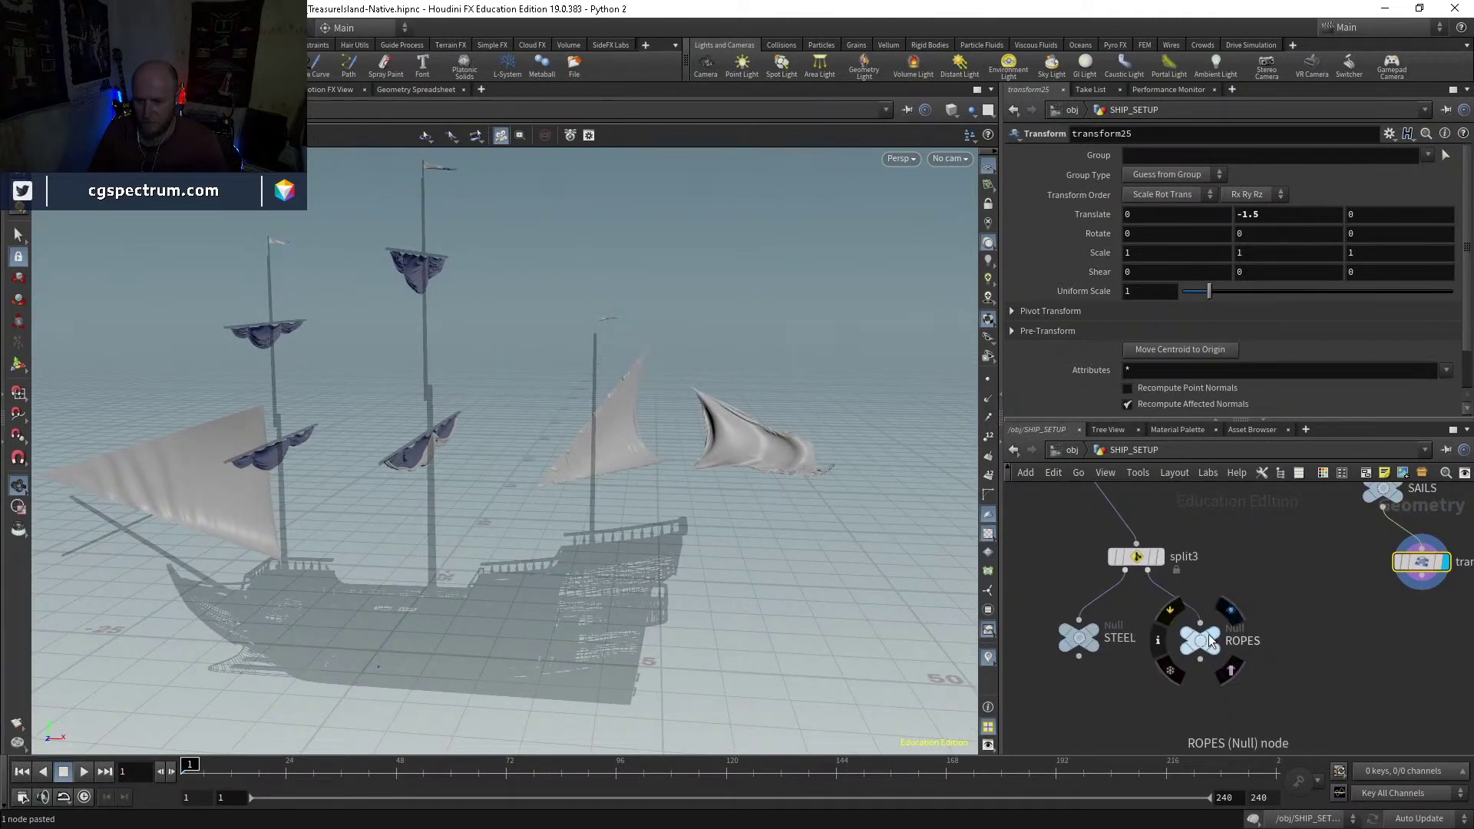
{"action": "left_click", "coordinate": [1211, 634]}
{"action": "left_click", "coordinate": [1202, 643]}
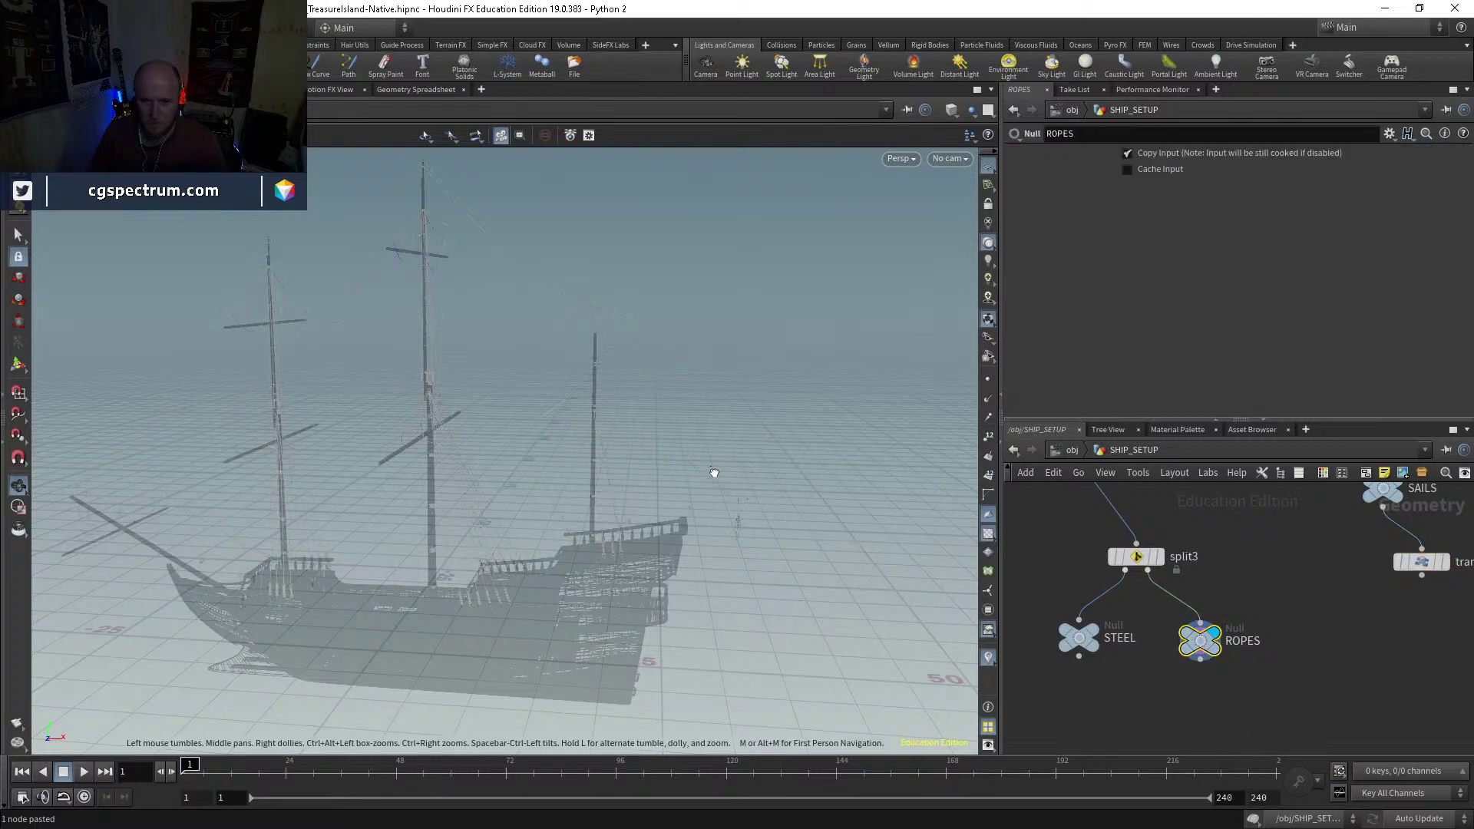
{"action": "scroll", "coordinate": [1223, 550], "scroll_direction": "down", "scroll_amount": 3}
{"action": "middle_click_drag", "start_coordinate": [1130, 488], "coordinate": [1208, 600]}
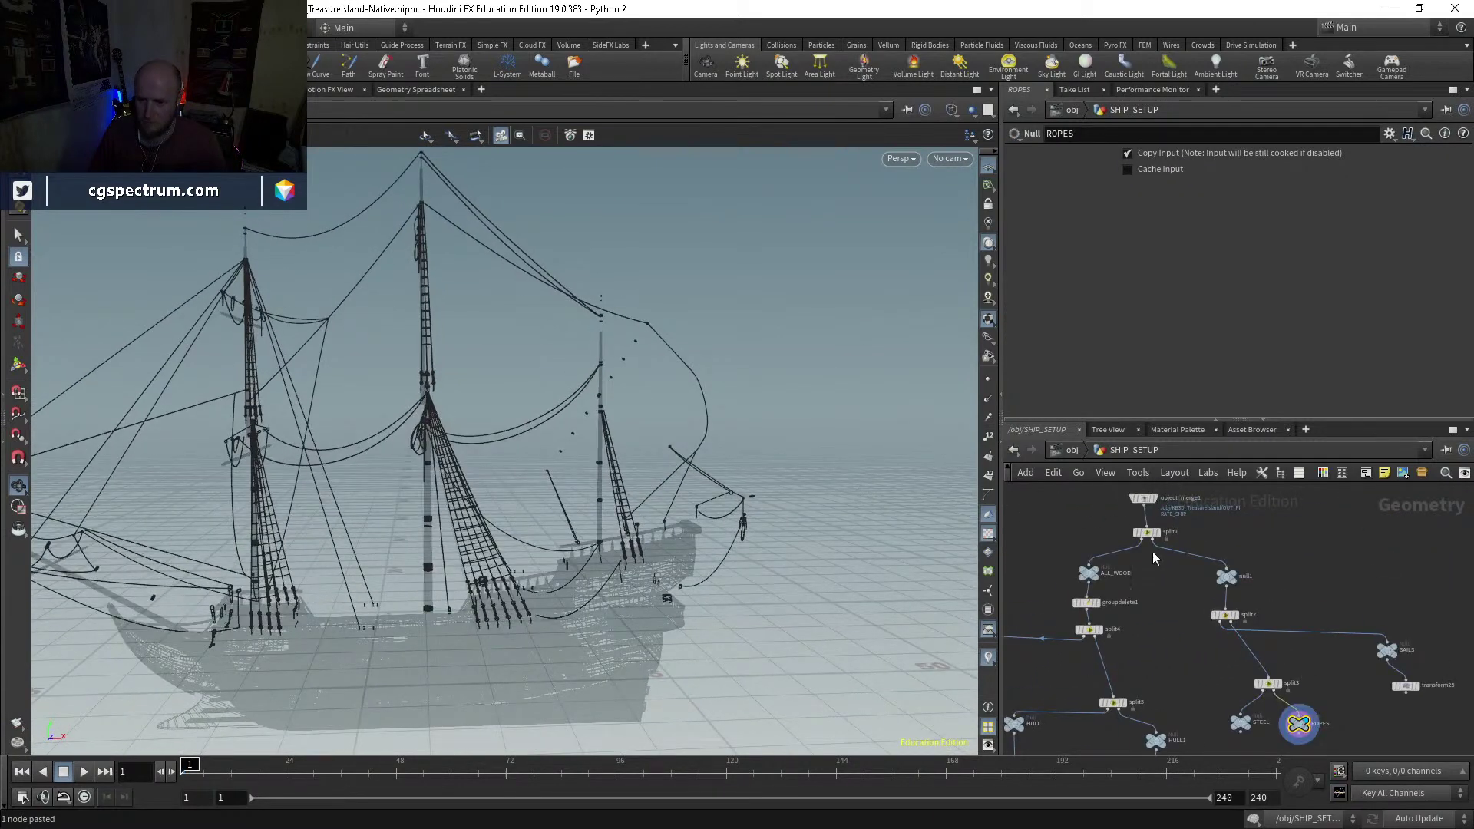
Step: Display split1 and examine the ship's wooden parts in wireframe against the templated cache
{"action": "scroll", "coordinate": [1144, 528], "scroll_direction": "up", "scroll_amount": 4}
{"action": "left_click", "coordinate": [1177, 509]}
{"action": "left_click", "coordinate": [1125, 542]}
{"action": "left_click_drag", "start_coordinate": [681, 453], "coordinate": [613, 393]}
{"action": "left_click_drag", "start_coordinate": [737, 489], "coordinate": [742, 489]}
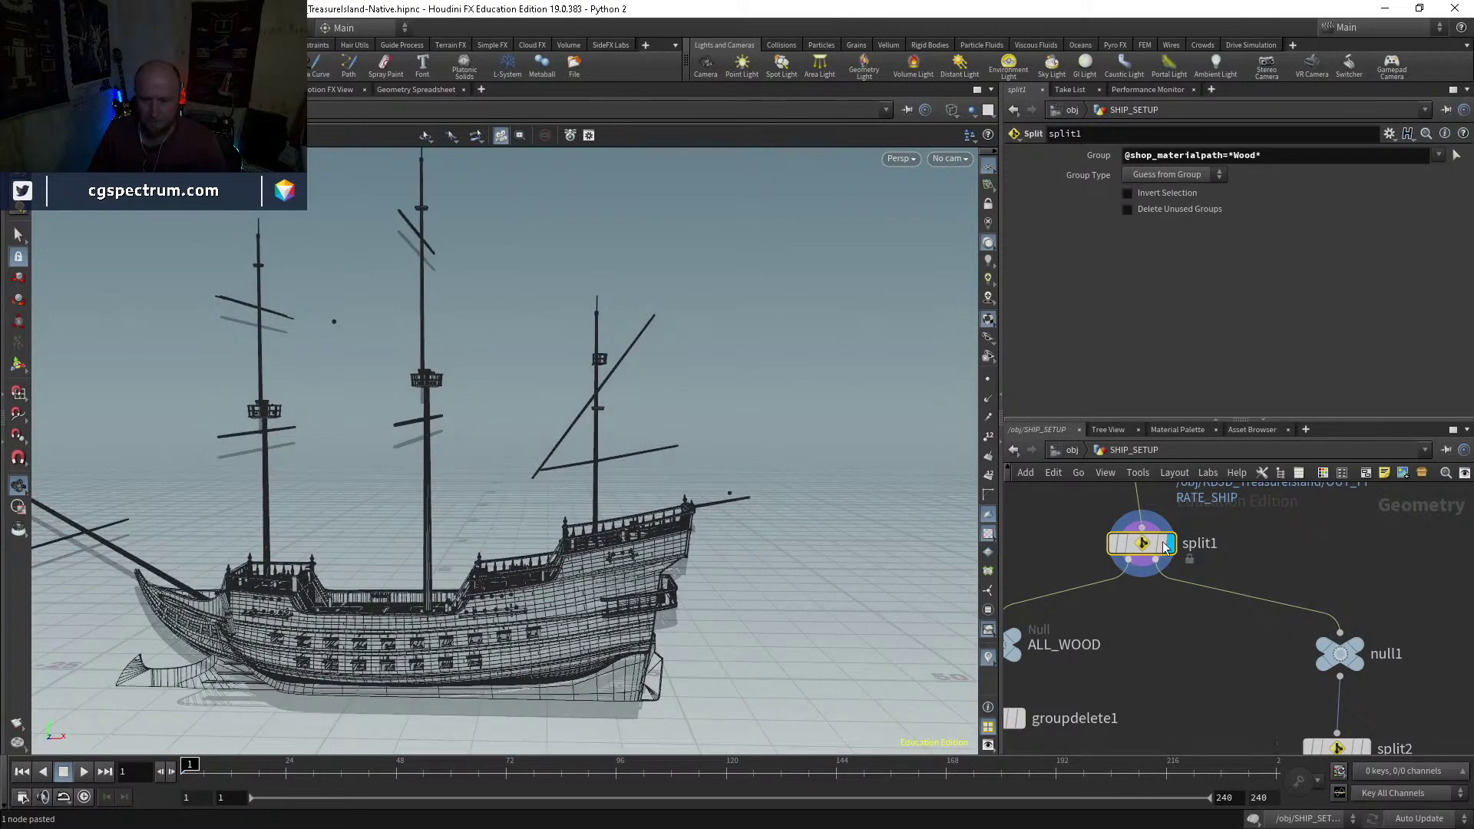
Step: Trace the wood branch to MASTS and display null4 below Measure_and_split to identify the small leftover pieces
{"action": "scroll", "coordinate": [1146, 542], "scroll_direction": "down", "scroll_amount": 4}
{"action": "scroll", "coordinate": [1105, 614], "scroll_direction": "up", "scroll_amount": 3}
{"action": "middle_click_drag", "start_coordinate": [1075, 589], "coordinate": [1157, 535]}
{"action": "left_click", "coordinate": [1181, 527]}
{"action": "middle_click_drag", "start_coordinate": [1062, 641], "coordinate": [1420, 620]}
{"action": "left_click", "coordinate": [1198, 583]}
{"action": "left_click", "coordinate": [1197, 586]}
{"action": "scroll", "coordinate": [1198, 587], "scroll_direction": "down", "scroll_amount": 3}
{"action": "middle_click_drag", "start_coordinate": [1264, 675], "coordinate": [1281, 581]}
{"action": "scroll", "coordinate": [1260, 649], "scroll_direction": "up", "scroll_amount": 3}
{"action": "left_click", "coordinate": [1256, 653]}
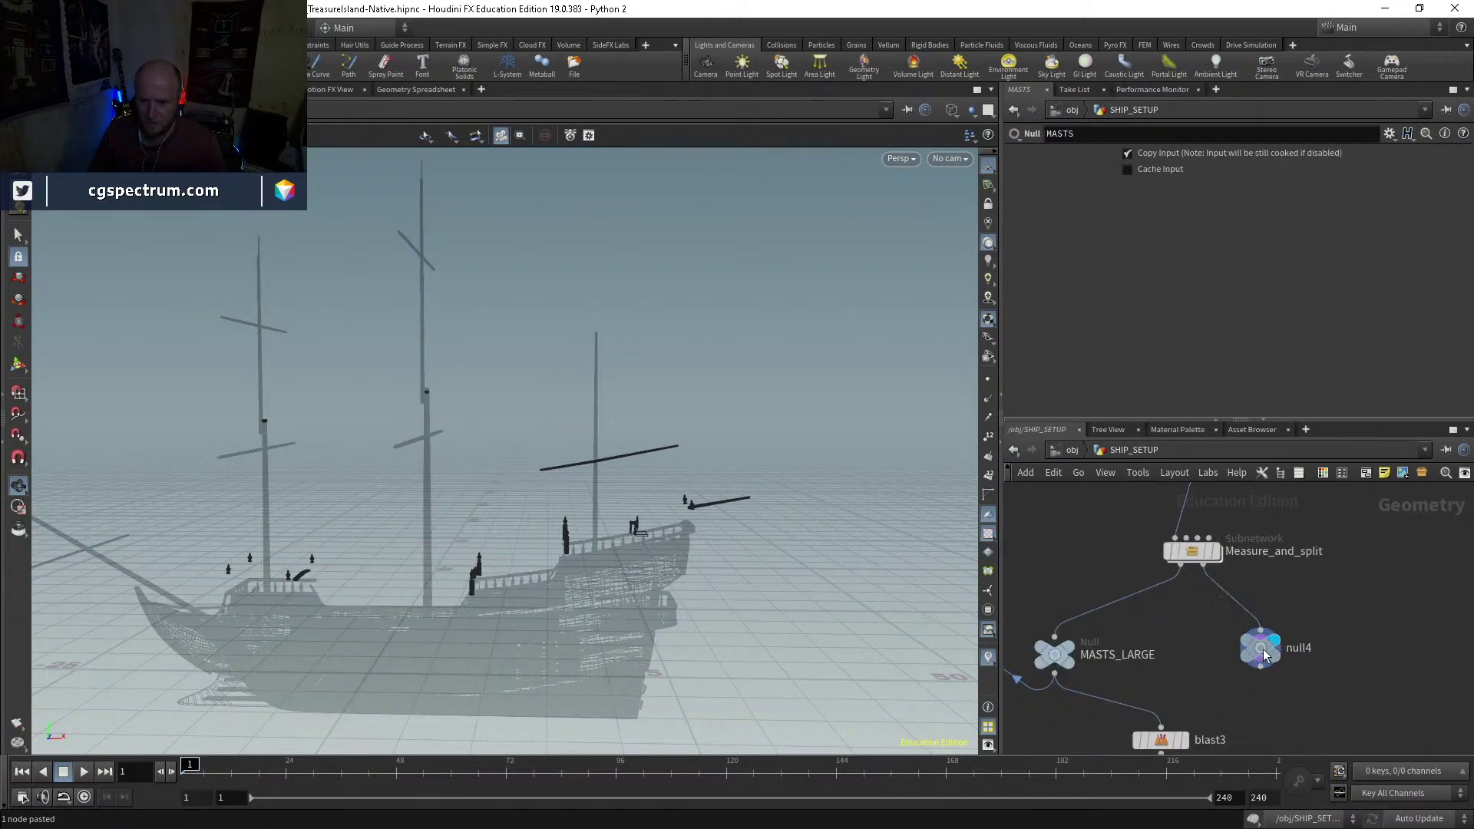
{"action": "scroll", "coordinate": [1318, 669], "scroll_direction": "down", "scroll_amount": 3}
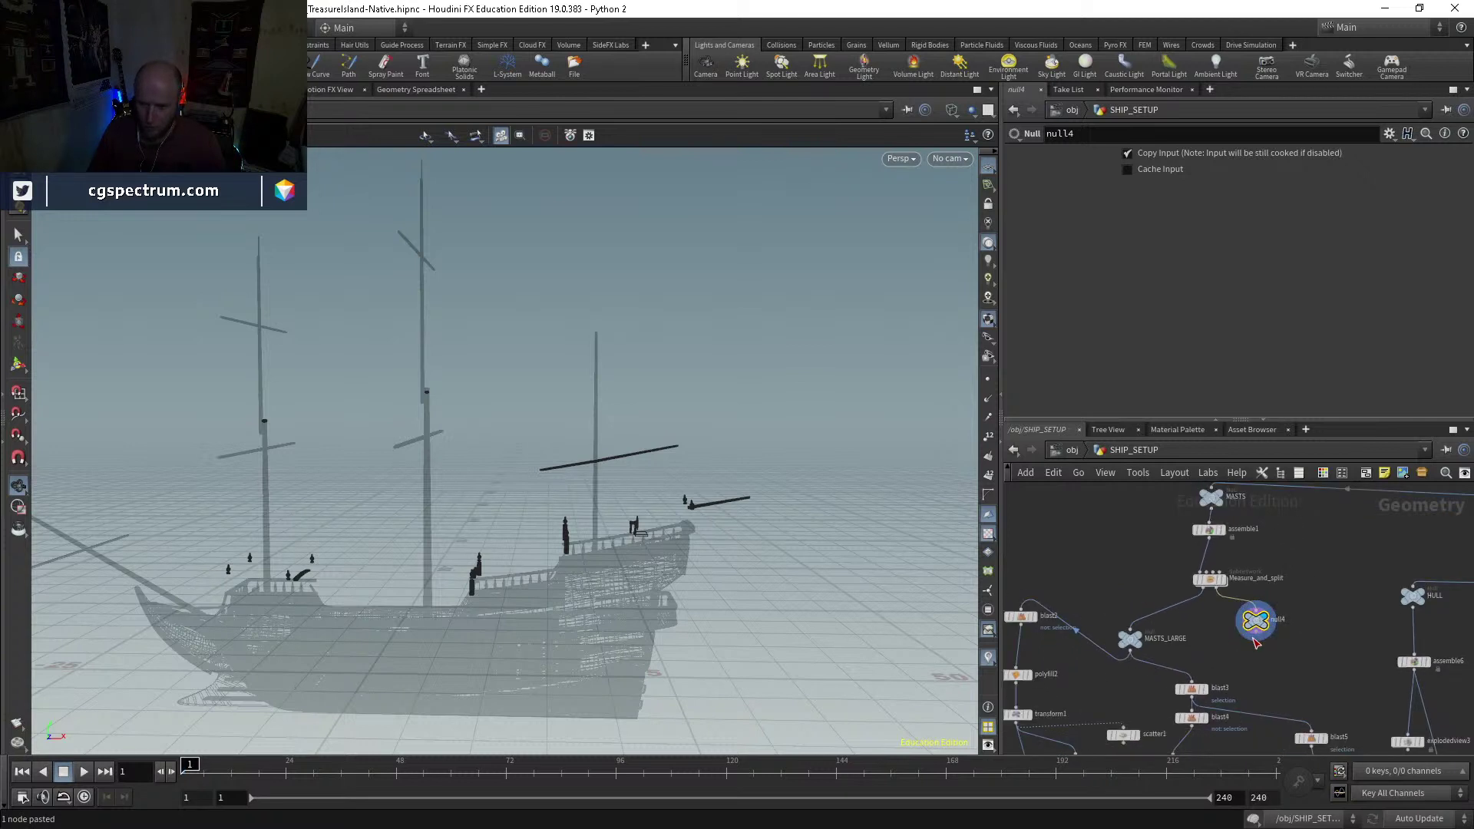
Step: Wire null4 into a new Merge node placed beside SAILS and display the merge
{"action": "left_click", "coordinate": [1255, 638]}
{"action": "scroll", "coordinate": [1280, 644], "scroll_direction": "down", "scroll_amount": 2}
{"action": "middle_click_drag", "start_coordinate": [1282, 642], "coordinate": [1032, 630]}
{"action": "scroll", "coordinate": [1226, 633], "scroll_direction": "down", "scroll_amount": 3}
{"action": "middle_click_drag", "start_coordinate": [1316, 583], "coordinate": [1293, 599]}
{"action": "scroll", "coordinate": [1283, 610], "scroll_direction": "up", "scroll_amount": 3}
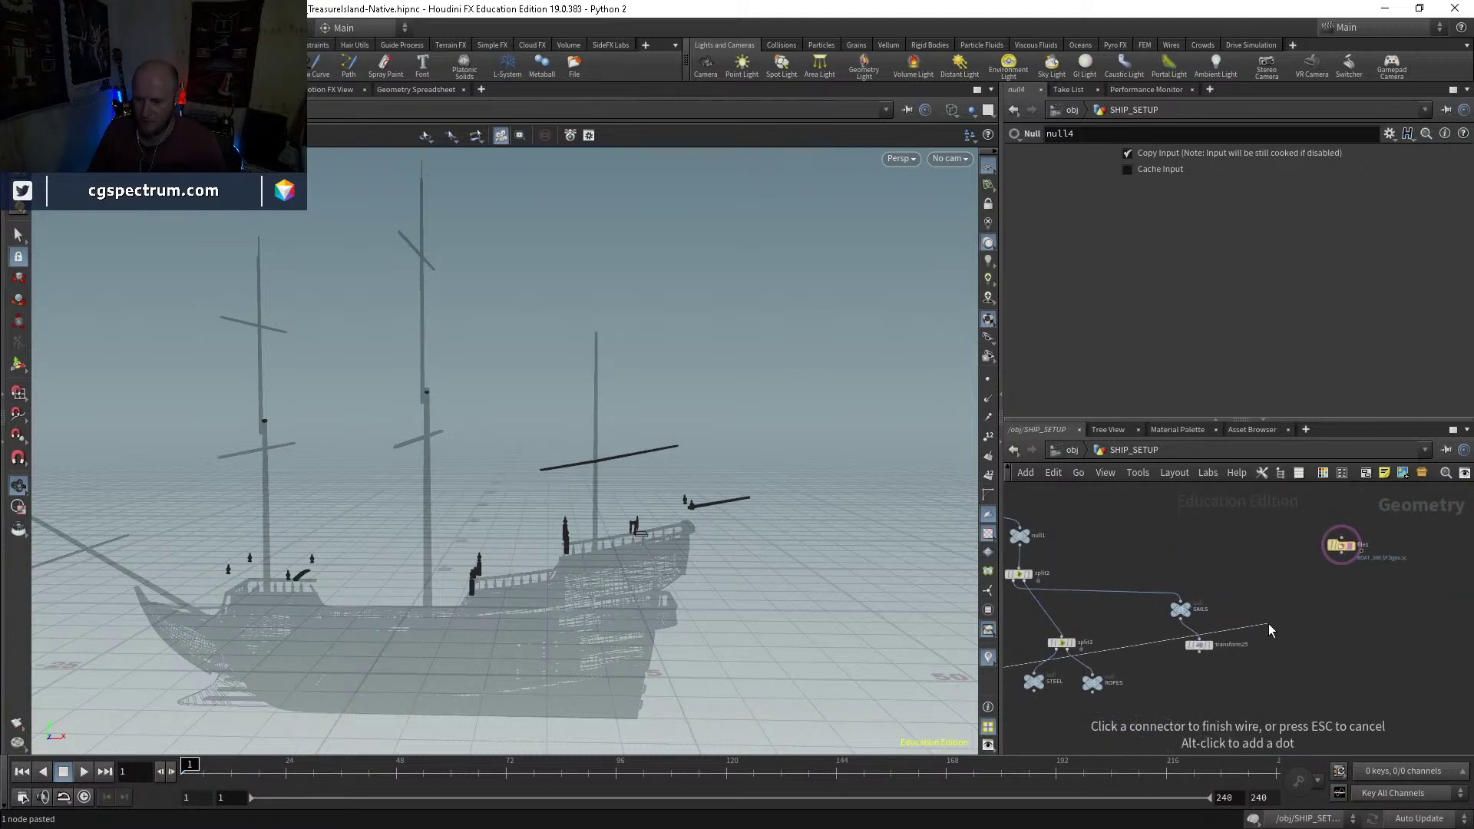
{"action": "key", "text": "Tab"}
{"action": "type", "text": "merge"}
{"action": "key", "text": "Return"}
{"action": "scroll", "coordinate": [1268, 628], "scroll_direction": "up", "scroll_amount": 3}
{"action": "scroll", "coordinate": [1268, 630], "scroll_direction": "up", "scroll_amount": 1}
{"action": "mouse_move", "coordinate": [1268, 630]}
{"action": "left_click", "coordinate": [1305, 593]}
Step: Turn off file1's template state and display the cached ship from file1
{"action": "scroll", "coordinate": [1308, 607], "scroll_direction": "down", "scroll_amount": 3}
{"action": "middle_click_drag", "start_coordinate": [1426, 555], "coordinate": [1365, 568]}
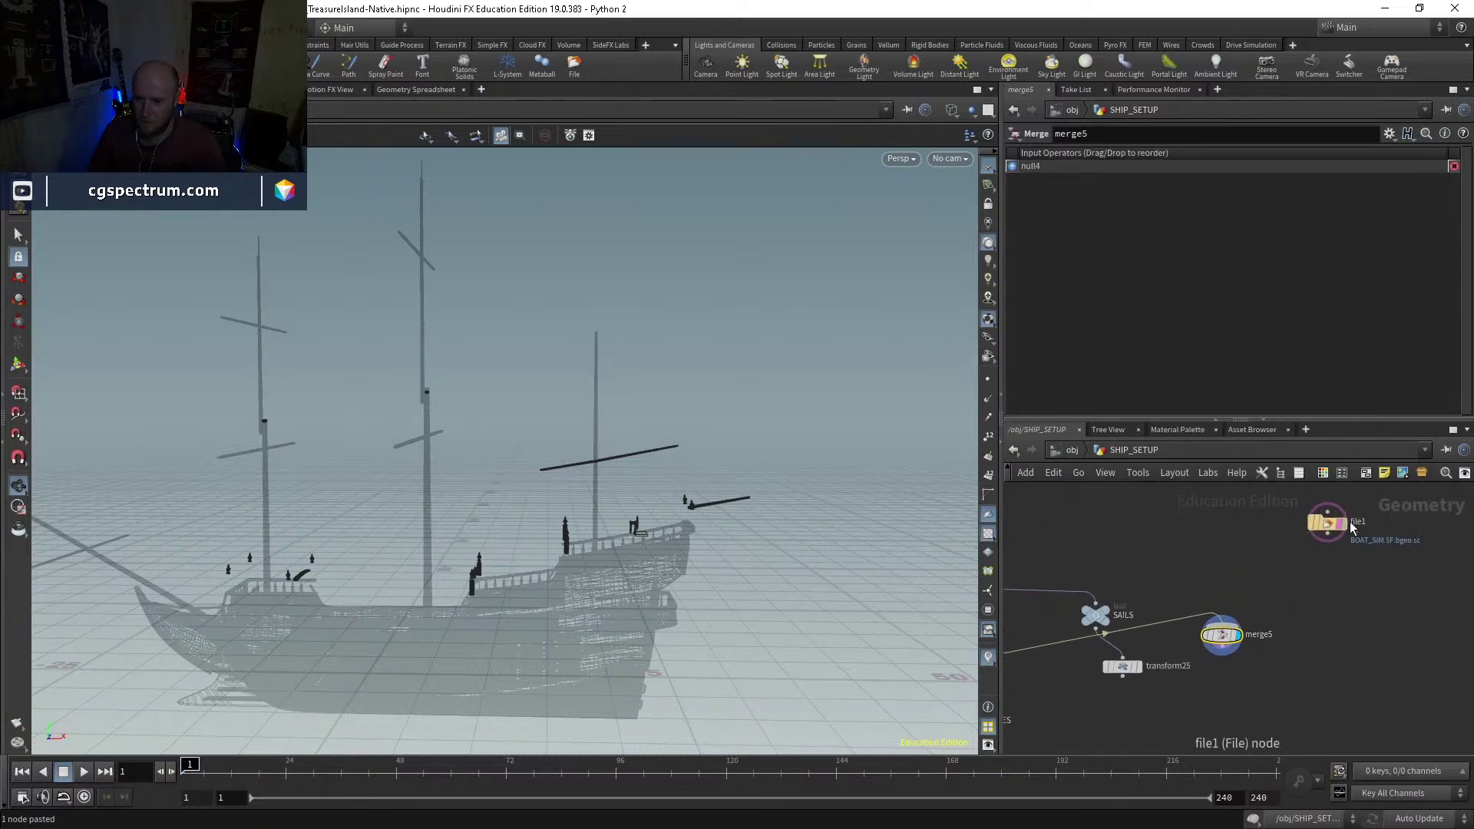
{"action": "left_click", "coordinate": [1342, 528]}
{"action": "scroll", "coordinate": [1231, 635], "scroll_direction": "up", "scroll_amount": 2}
{"action": "left_click_drag", "start_coordinate": [1233, 643], "coordinate": [1225, 612]}
{"action": "middle_click_drag", "start_coordinate": [1309, 623], "coordinate": [1181, 675]}
{"action": "left_click_drag", "start_coordinate": [1234, 530], "coordinate": [1267, 534]}
{"action": "left_click", "coordinate": [1267, 535]}
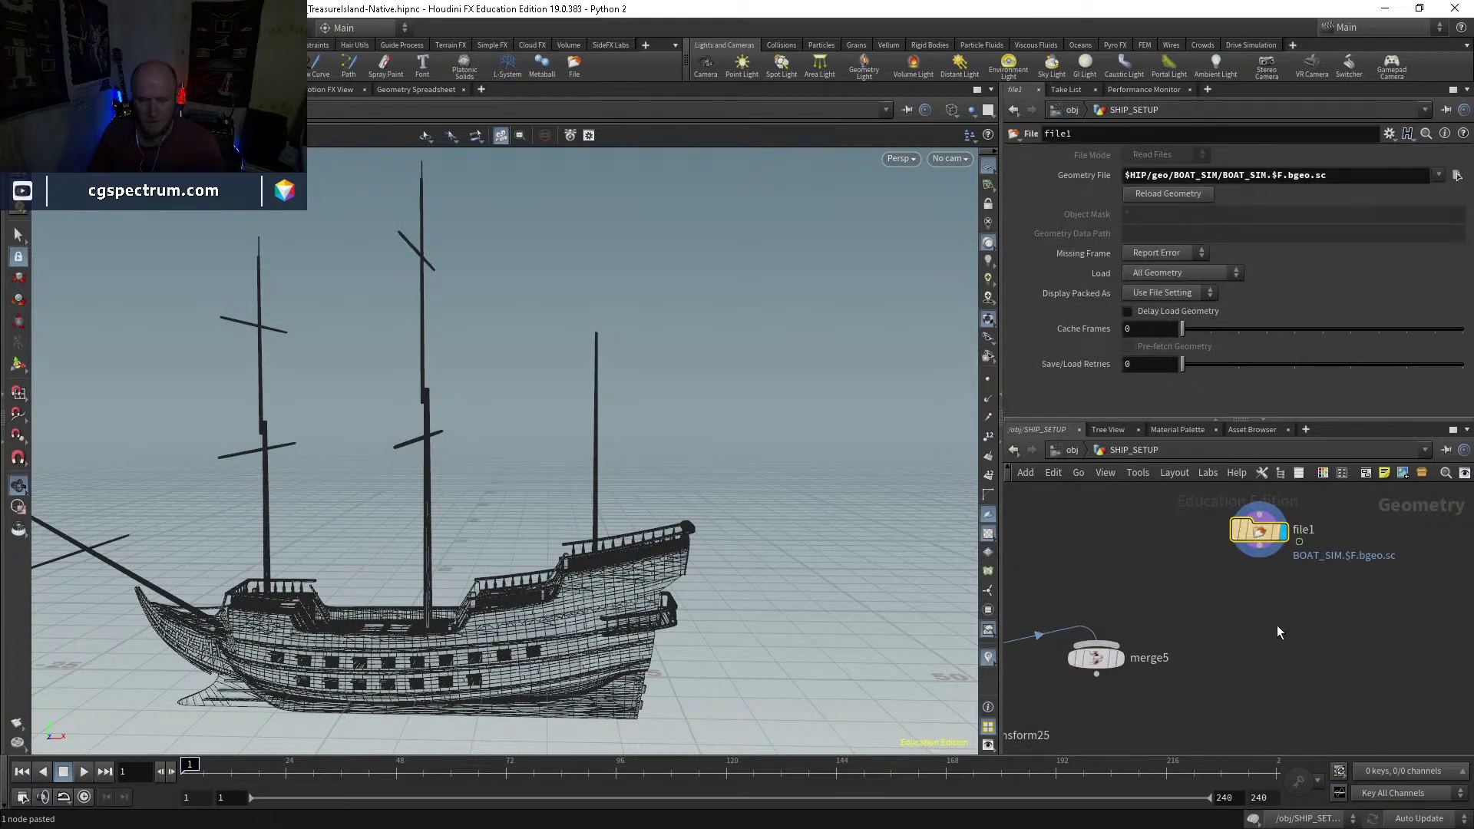
Step: Add an Assemble node below merge5, display it and enable Create Packed Primitives
{"action": "middle_click_drag", "start_coordinate": [1279, 629], "coordinate": [1261, 569]}
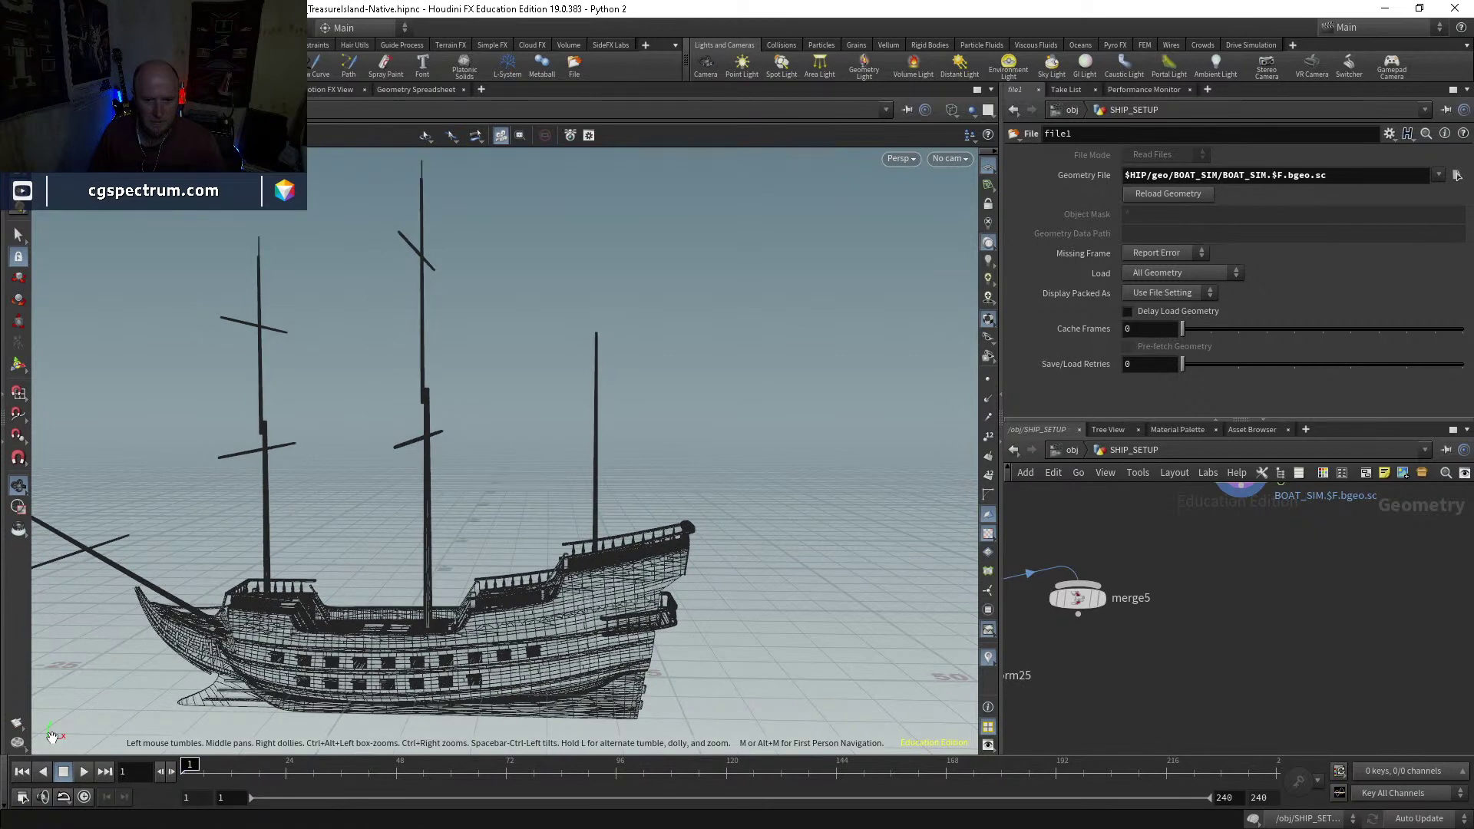
{"action": "middle_click_drag", "start_coordinate": [1226, 621], "coordinate": [1289, 631]}
{"action": "key", "text": "Tab"}
{"action": "type", "text": "ass"}
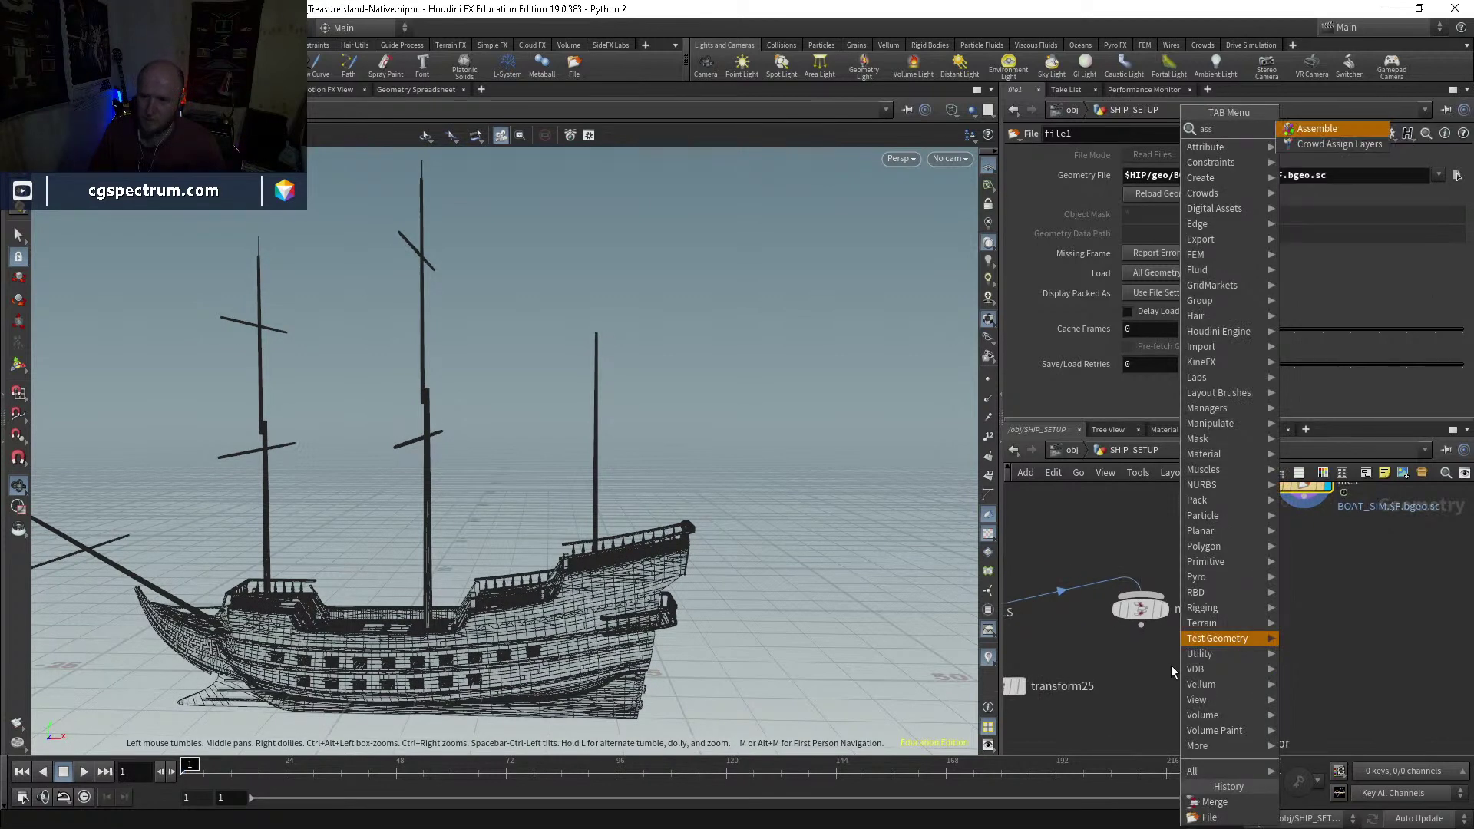
{"action": "key", "text": "Return"}
{"action": "left_click", "coordinate": [1171, 665]}
{"action": "left_click_drag", "start_coordinate": [1171, 653], "coordinate": [1141, 625]}
{"action": "left_click", "coordinate": [1194, 665]}
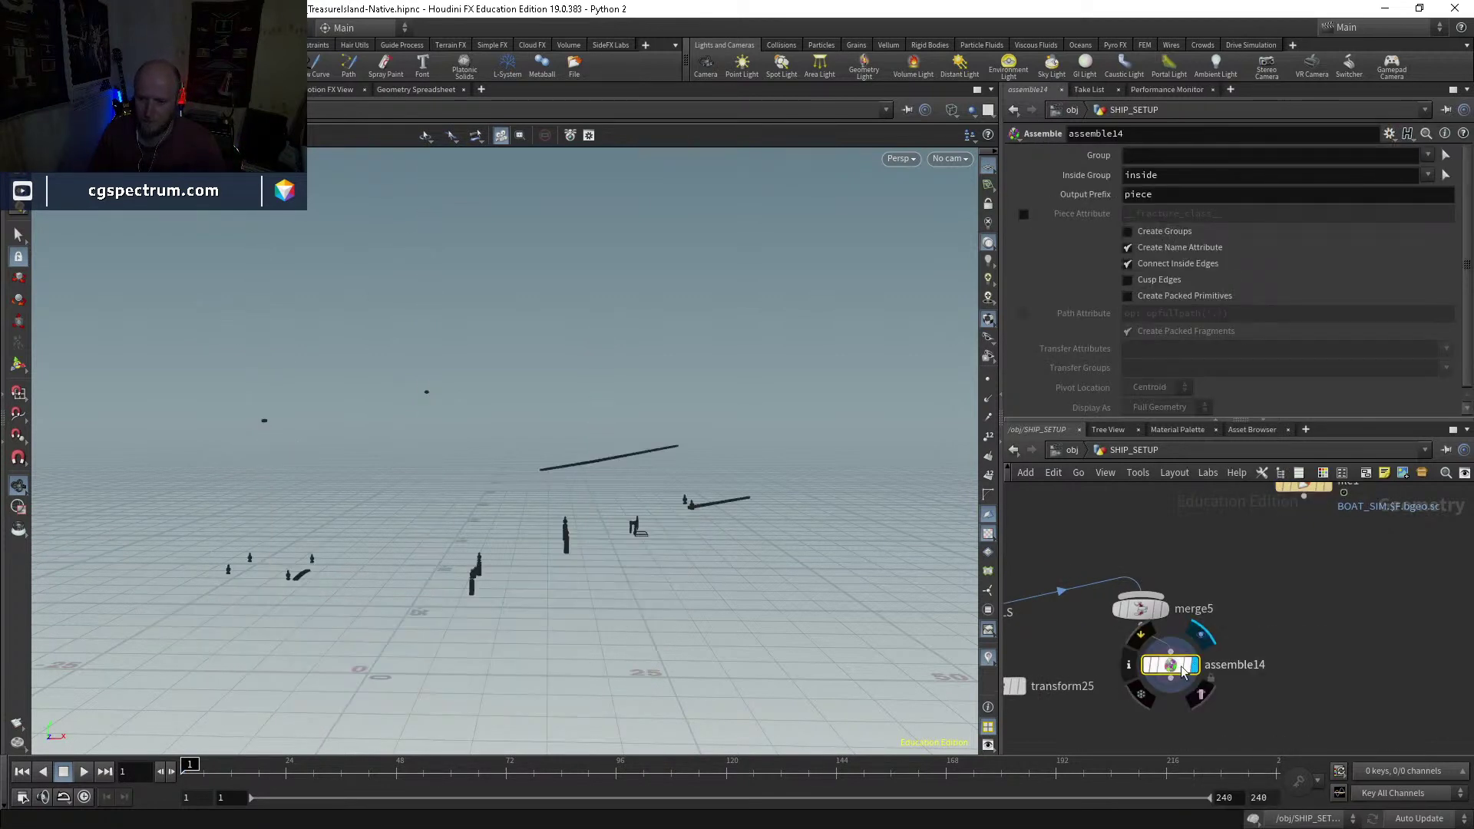
{"action": "left_click", "coordinate": [1179, 298]}
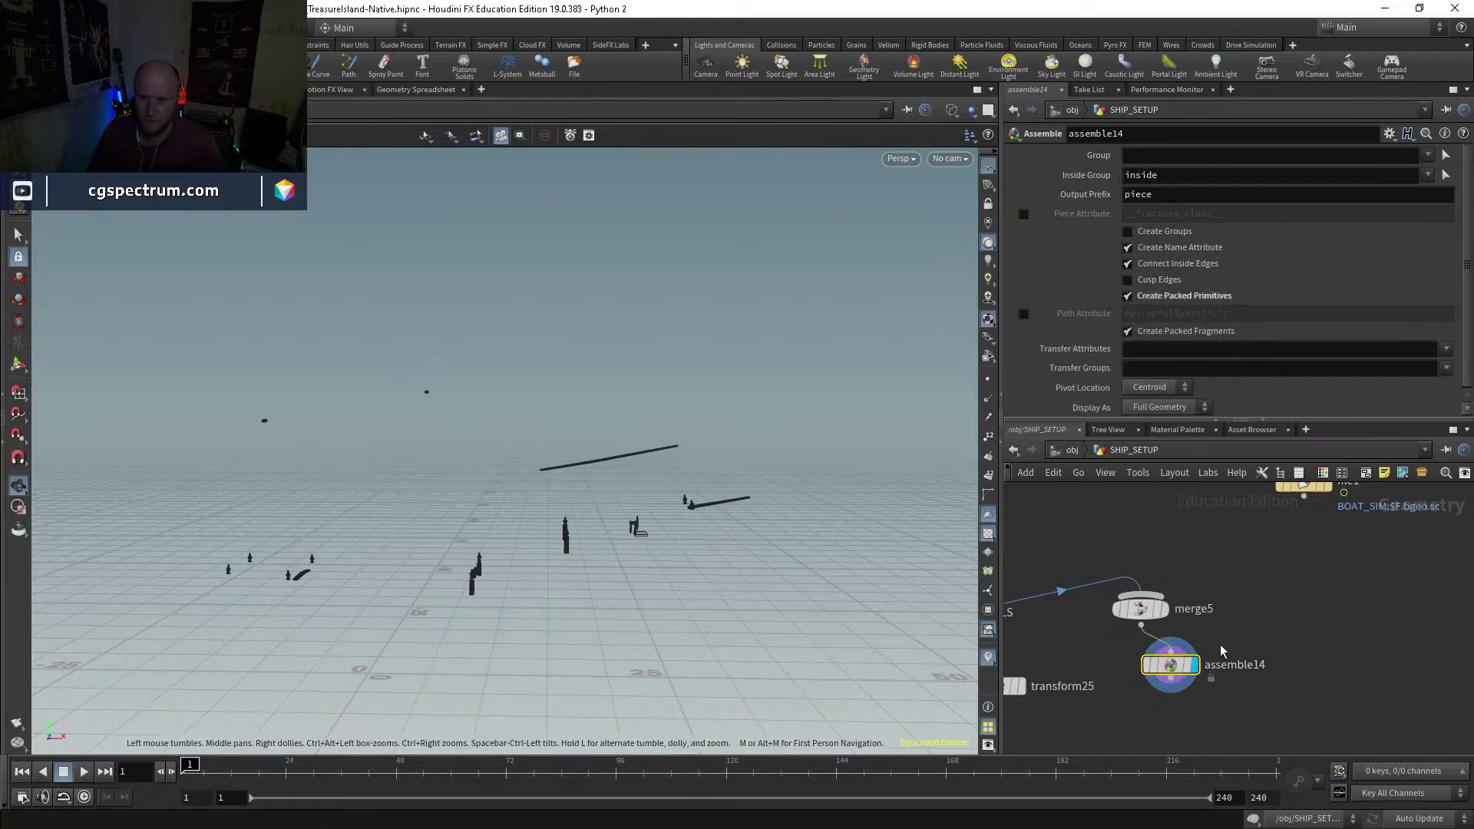
Step: Add a Point Deform node and wire assemble14 into its first input
{"action": "key", "text": "Tab"}
{"action": "type", "text": "pointdef"}
{"action": "key", "text": "Return"}
{"action": "left_click", "coordinate": [1259, 667]}
{"action": "left_click_drag", "start_coordinate": [1259, 673], "coordinate": [1258, 707]}
{"action": "middle_click_drag", "start_coordinate": [1297, 558], "coordinate": [1294, 606]}
{"action": "left_click", "coordinate": [1293, 519]}
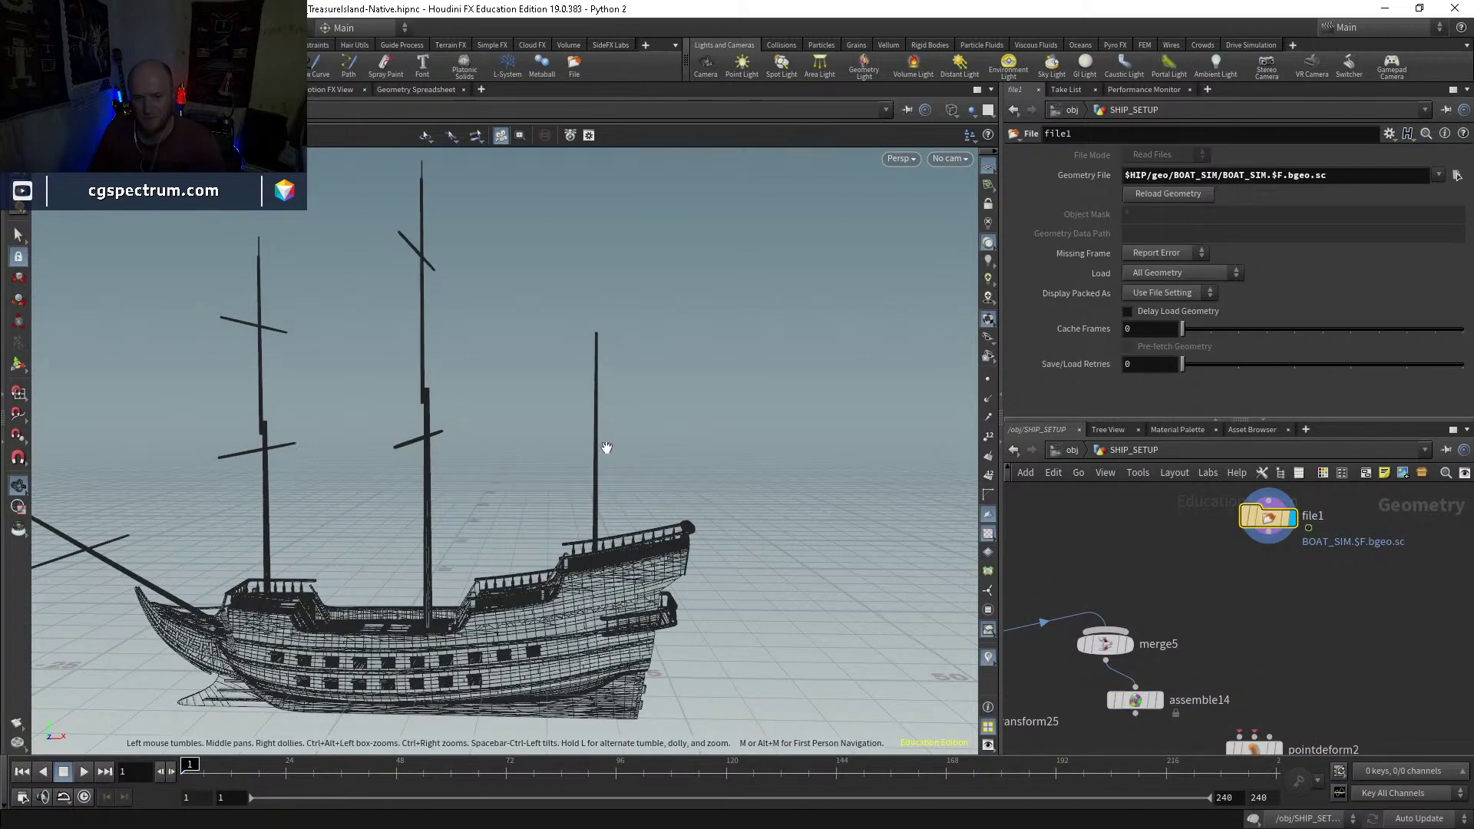
{"action": "middle_click_drag", "start_coordinate": [1224, 681], "coordinate": [1203, 556]}
{"action": "left_click_drag", "start_coordinate": [1217, 612], "coordinate": [1137, 587]}
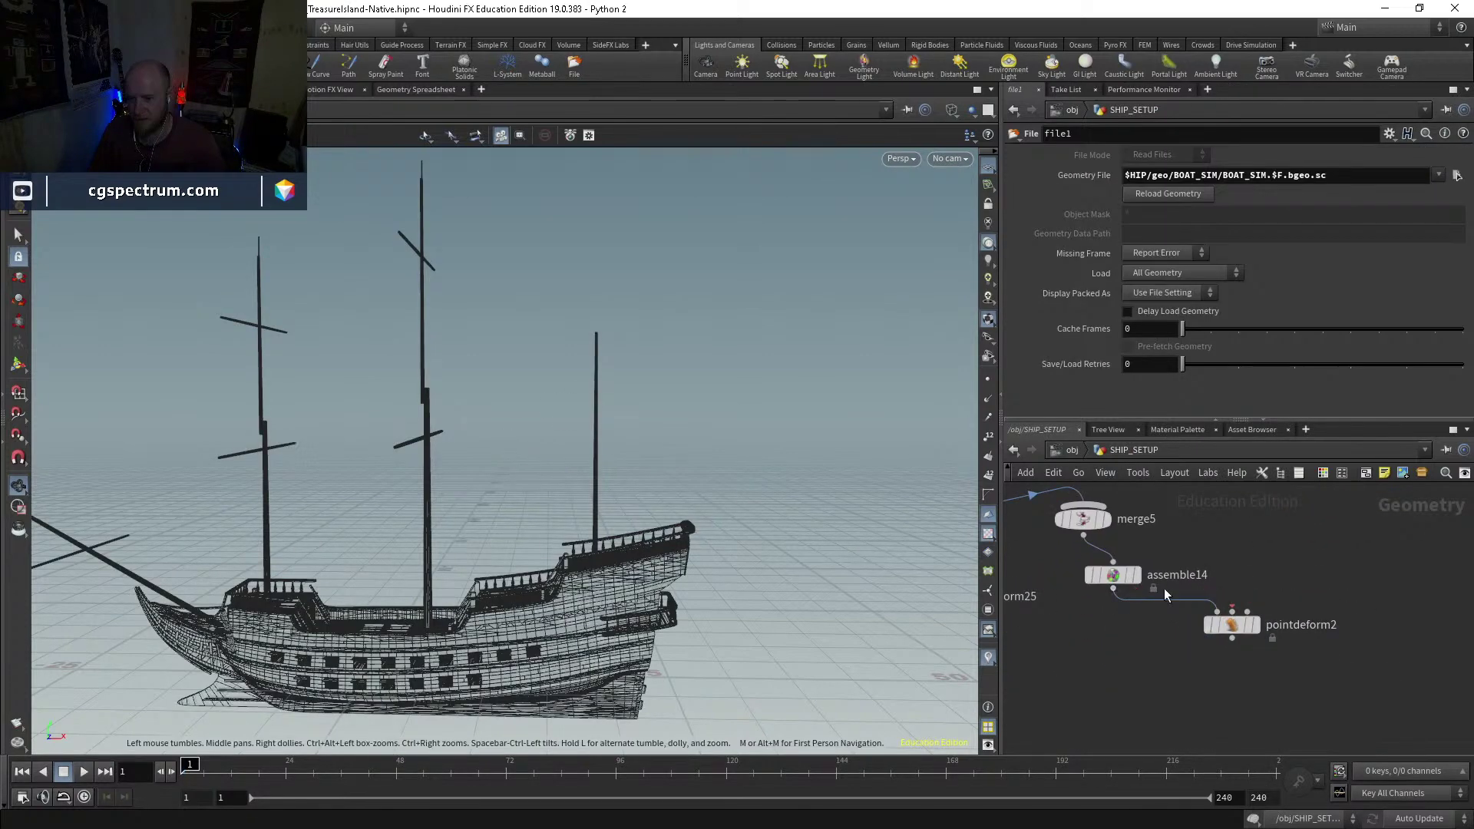
Step: Examine file1's node information for its packed fragments and point attributes
{"action": "middle_click_drag", "start_coordinate": [1241, 606], "coordinate": [1256, 662]}
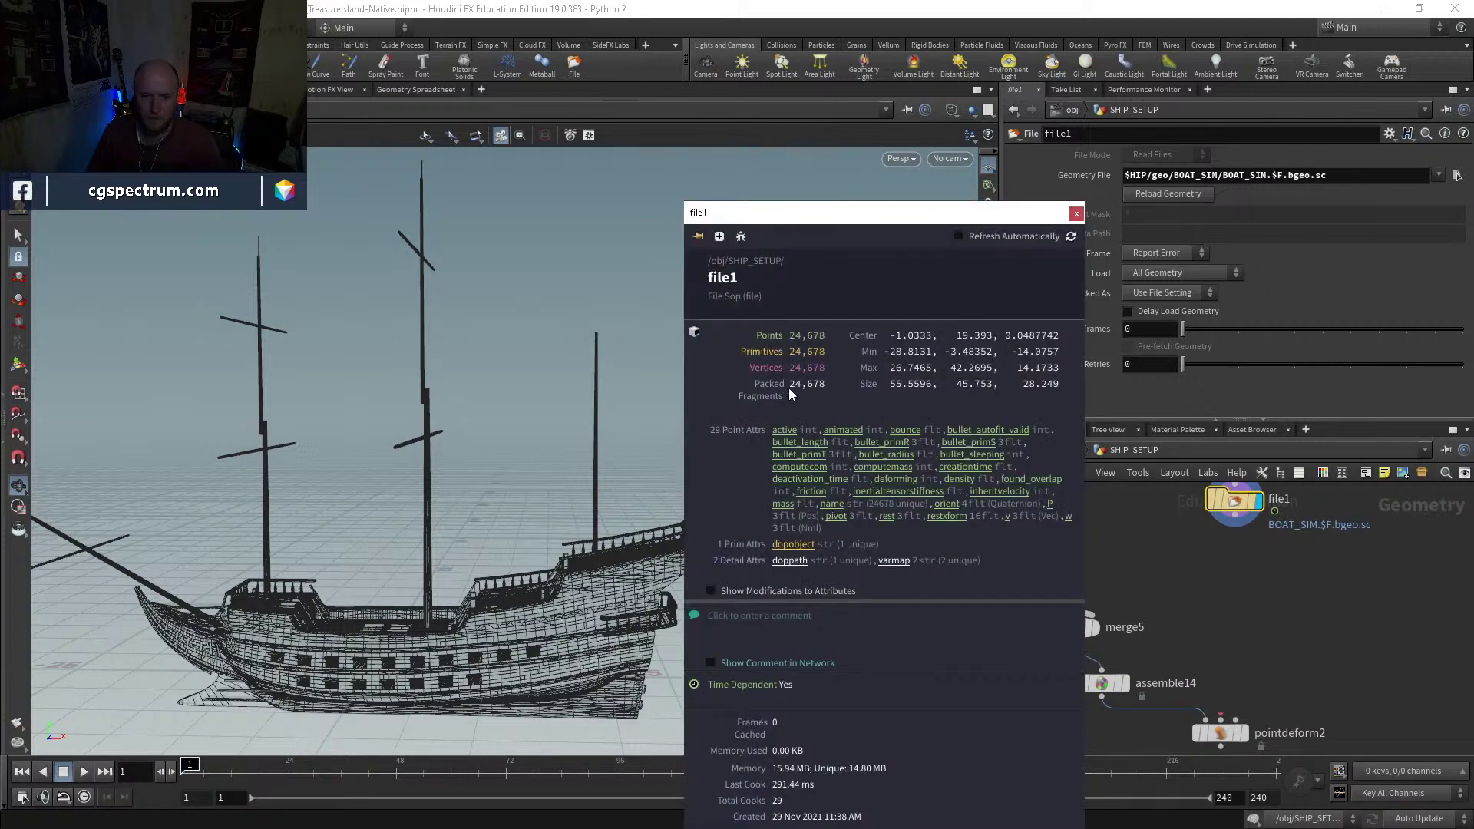
{"action": "left_click", "coordinate": [1077, 213]}
{"action": "middle_click_drag", "start_coordinate": [1216, 723], "coordinate": [1205, 626]}
Step: Add a Time Shift fixed at frame 1 below file1 and wire it into pointdeform2's second input
{"action": "left_click", "coordinate": [1211, 623]}
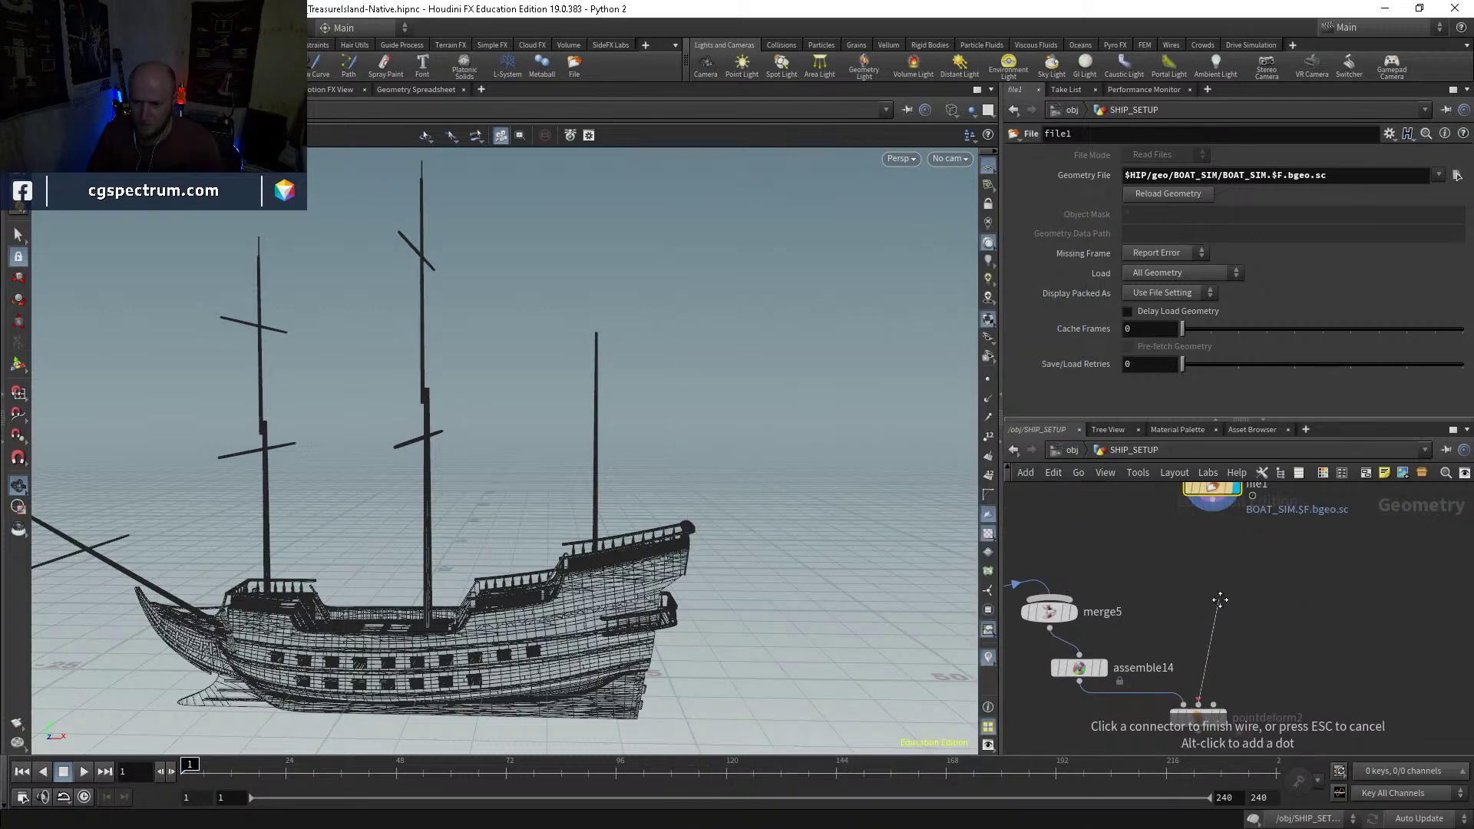
{"action": "key", "text": "Tab"}
{"action": "type", "text": "timeshi"}
{"action": "key", "text": "Return"}
{"action": "left_click", "coordinate": [1213, 593]}
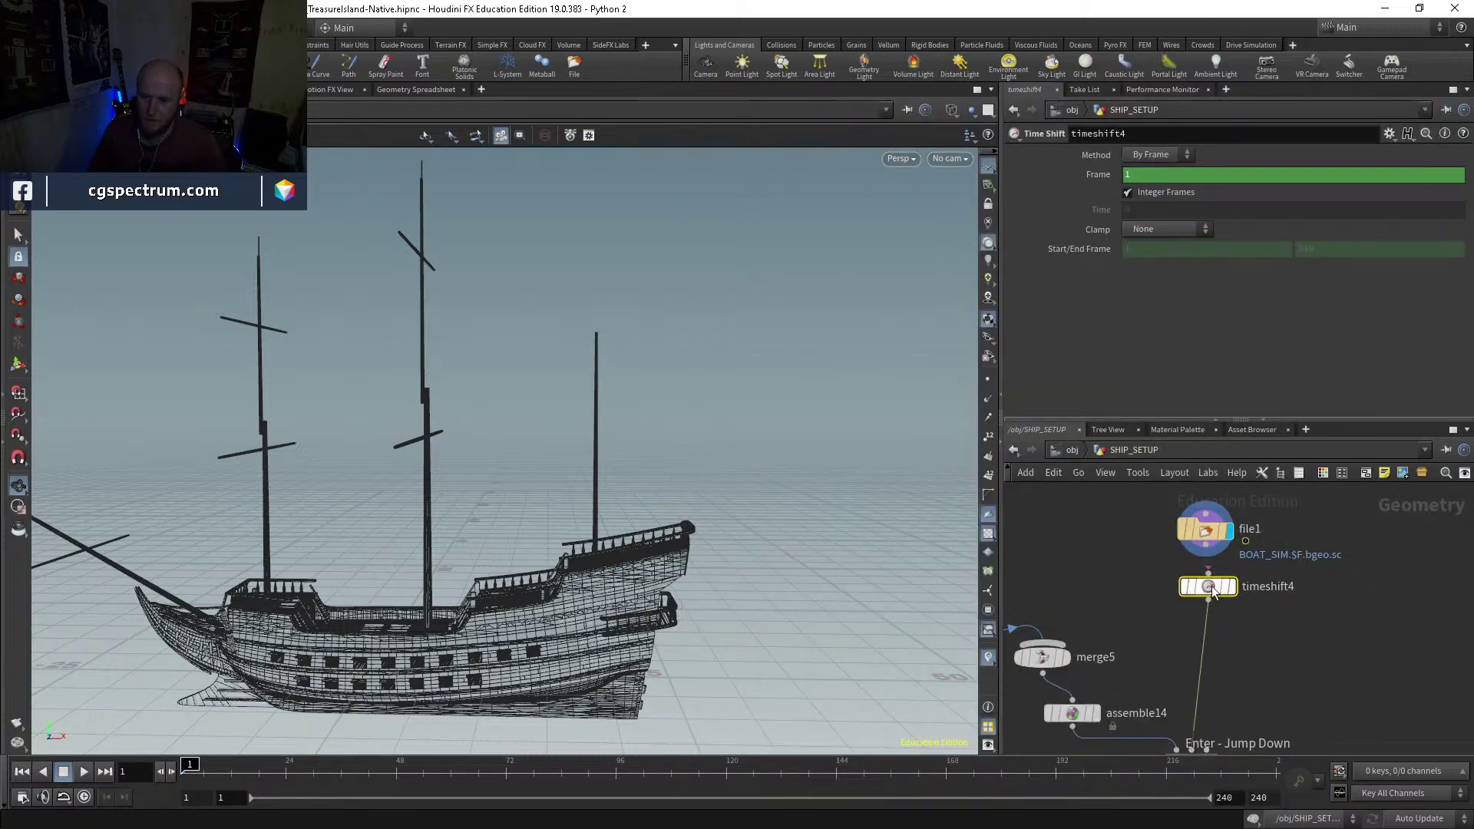
{"action": "left_click", "coordinate": [1071, 714]}
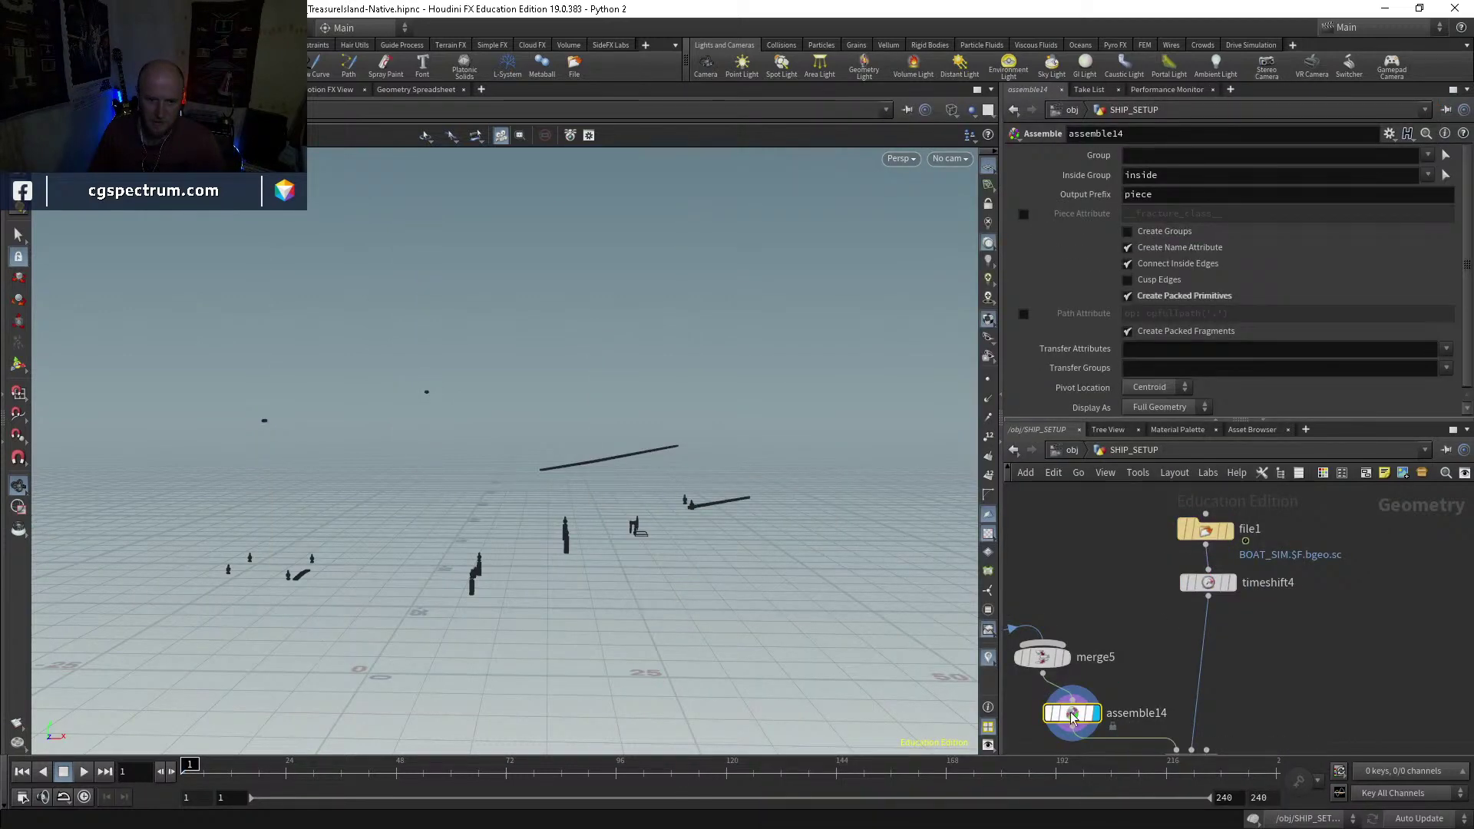
{"action": "left_click", "coordinate": [1231, 583]}
{"action": "left_click", "coordinate": [1151, 175], "text": "ctrl+shift"}
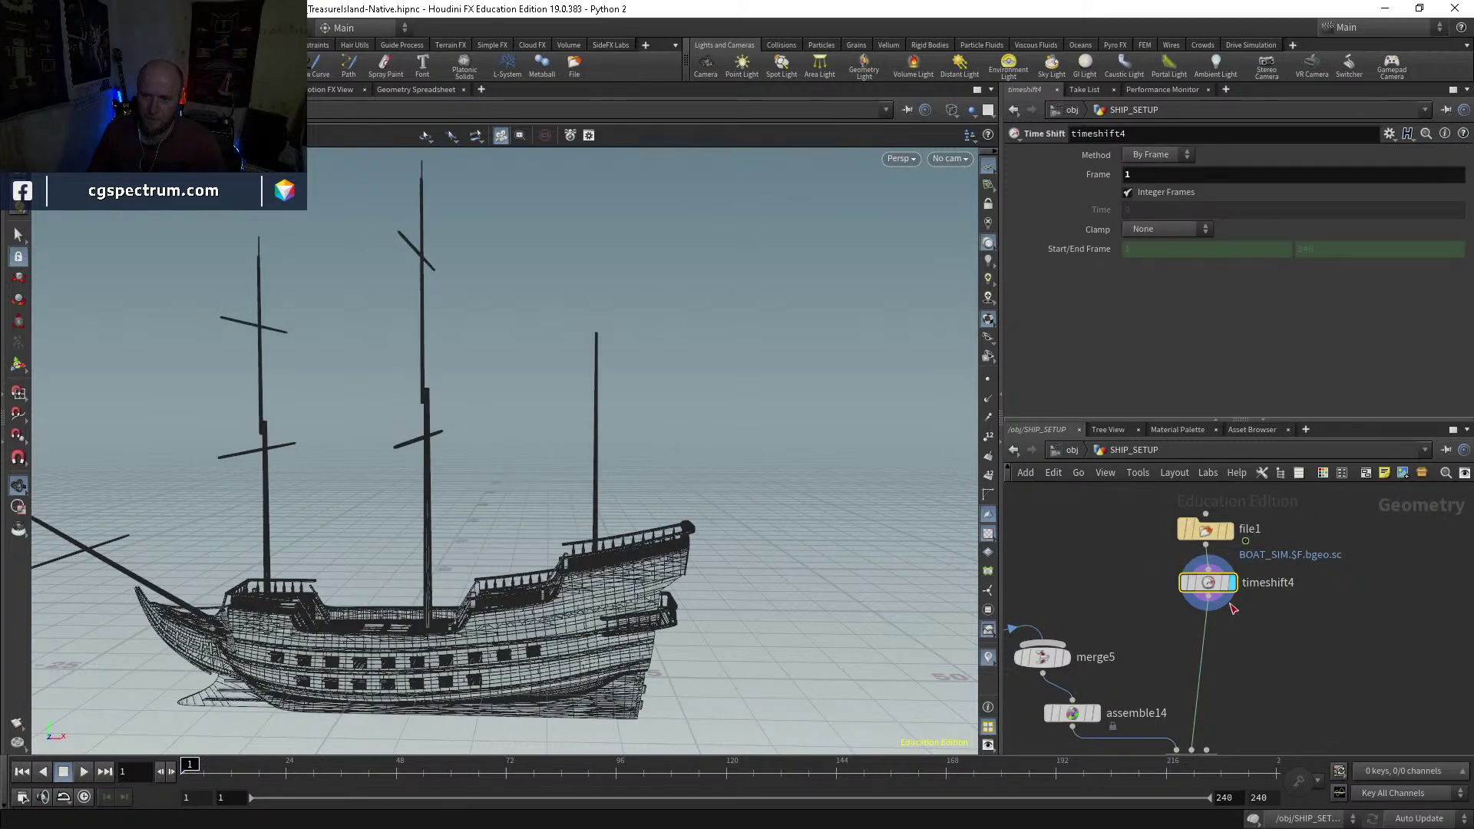
Step: Display pointdeform2 and wire file1 directly into its third input as the deformed point lattice
{"action": "middle_click_drag", "start_coordinate": [1183, 706], "coordinate": [1227, 600]}
{"action": "left_click", "coordinate": [1138, 606]}
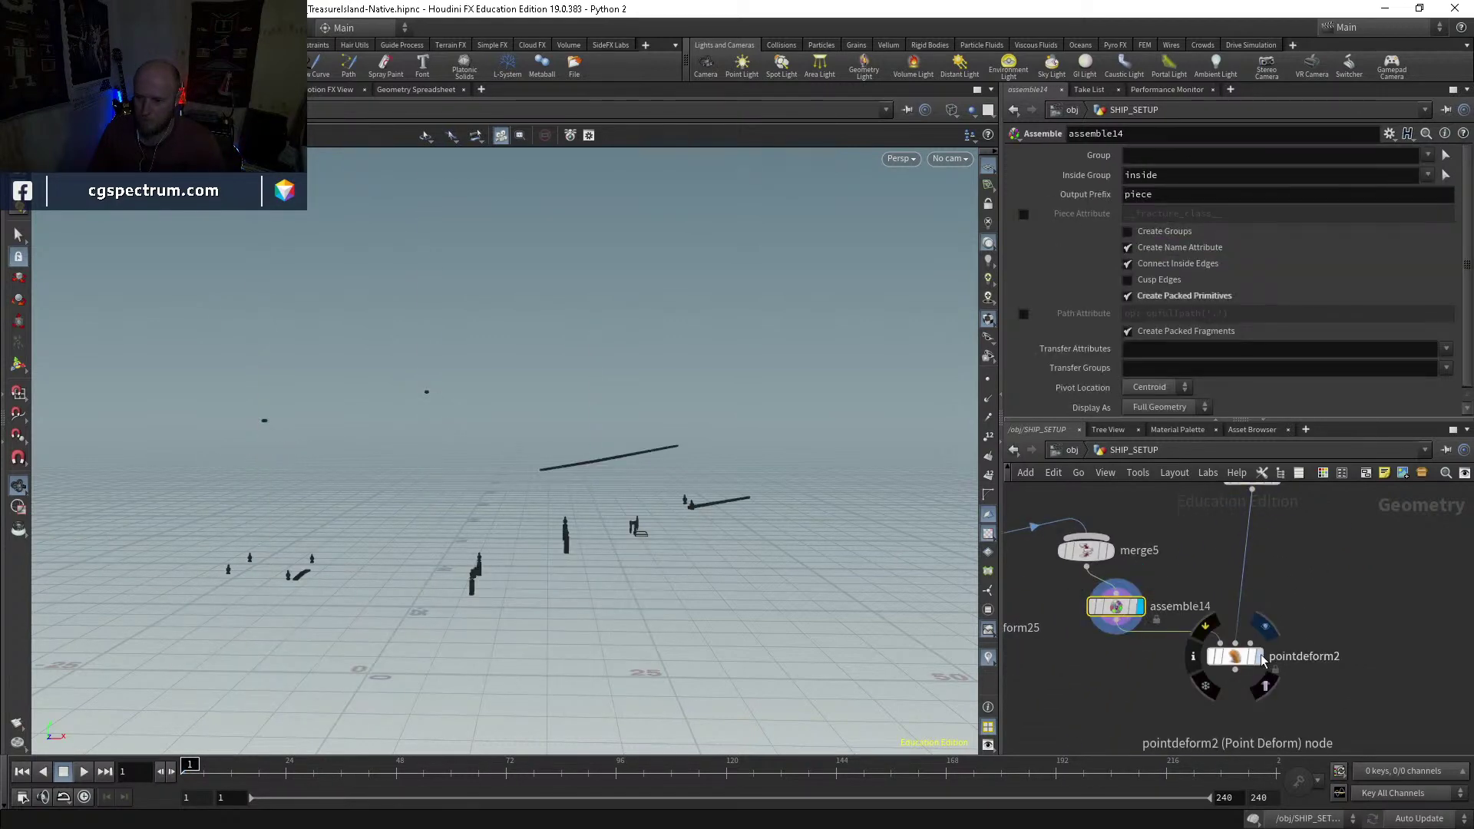
{"action": "left_click_drag", "start_coordinate": [1245, 662], "coordinate": [1282, 679]}
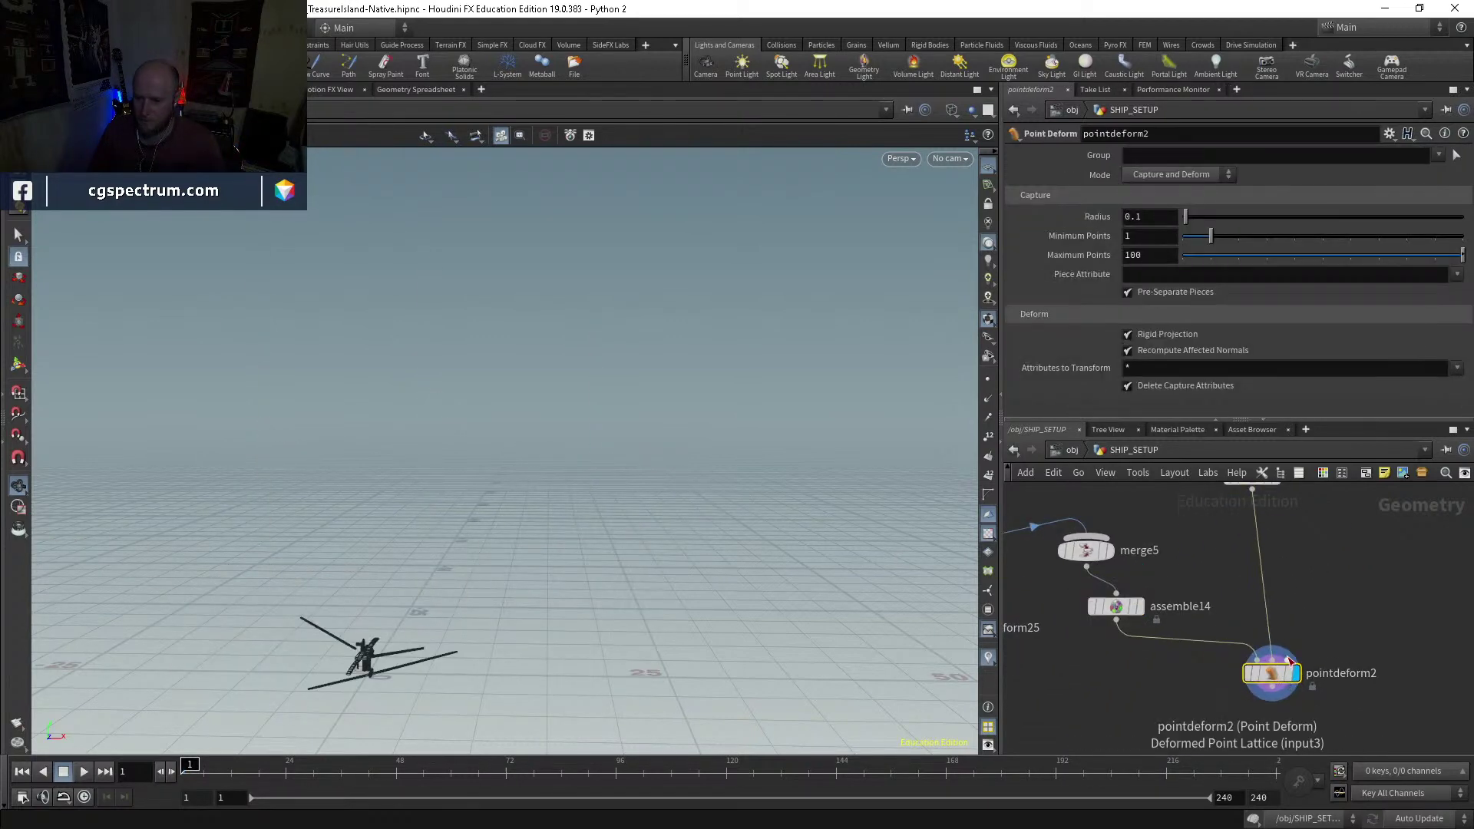
{"action": "left_click", "coordinate": [1289, 661]}
{"action": "middle_click_drag", "start_coordinate": [1328, 559], "coordinate": [1332, 658]}
{"action": "left_click", "coordinate": [1255, 535]}
{"action": "left_click_drag", "start_coordinate": [1272, 586], "coordinate": [1198, 583]}
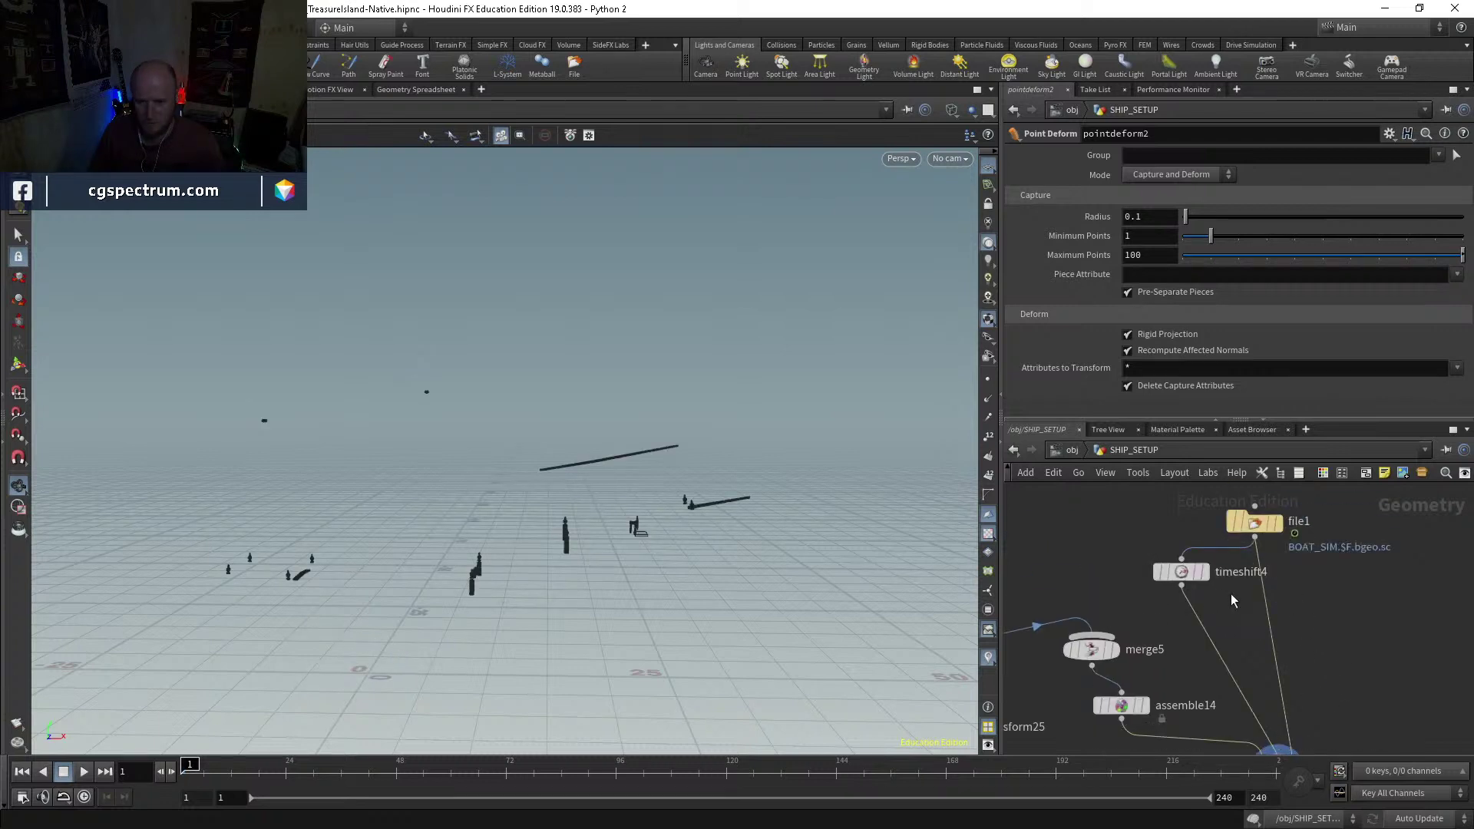
{"action": "middle_click_drag", "start_coordinate": [1259, 730], "coordinate": [1239, 606]}
{"action": "left_click_drag", "start_coordinate": [1272, 662], "coordinate": [1266, 657]}
Step: Check the deformed leftover pieces across the timeline and add a Merge node fed by pointdeform2
{"action": "left_click", "coordinate": [1099, 580]}
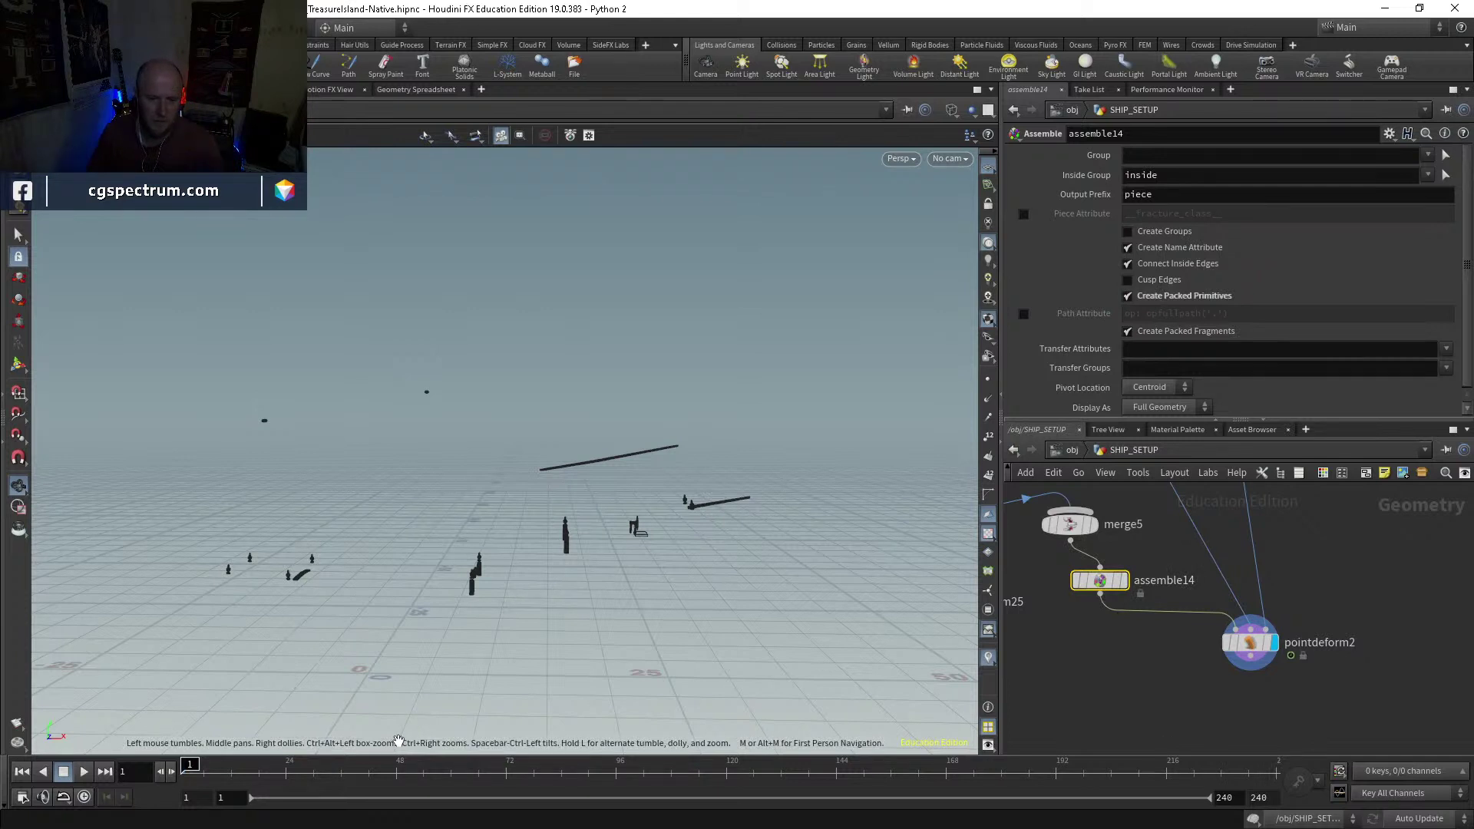
{"action": "left_click", "coordinate": [372, 774]}
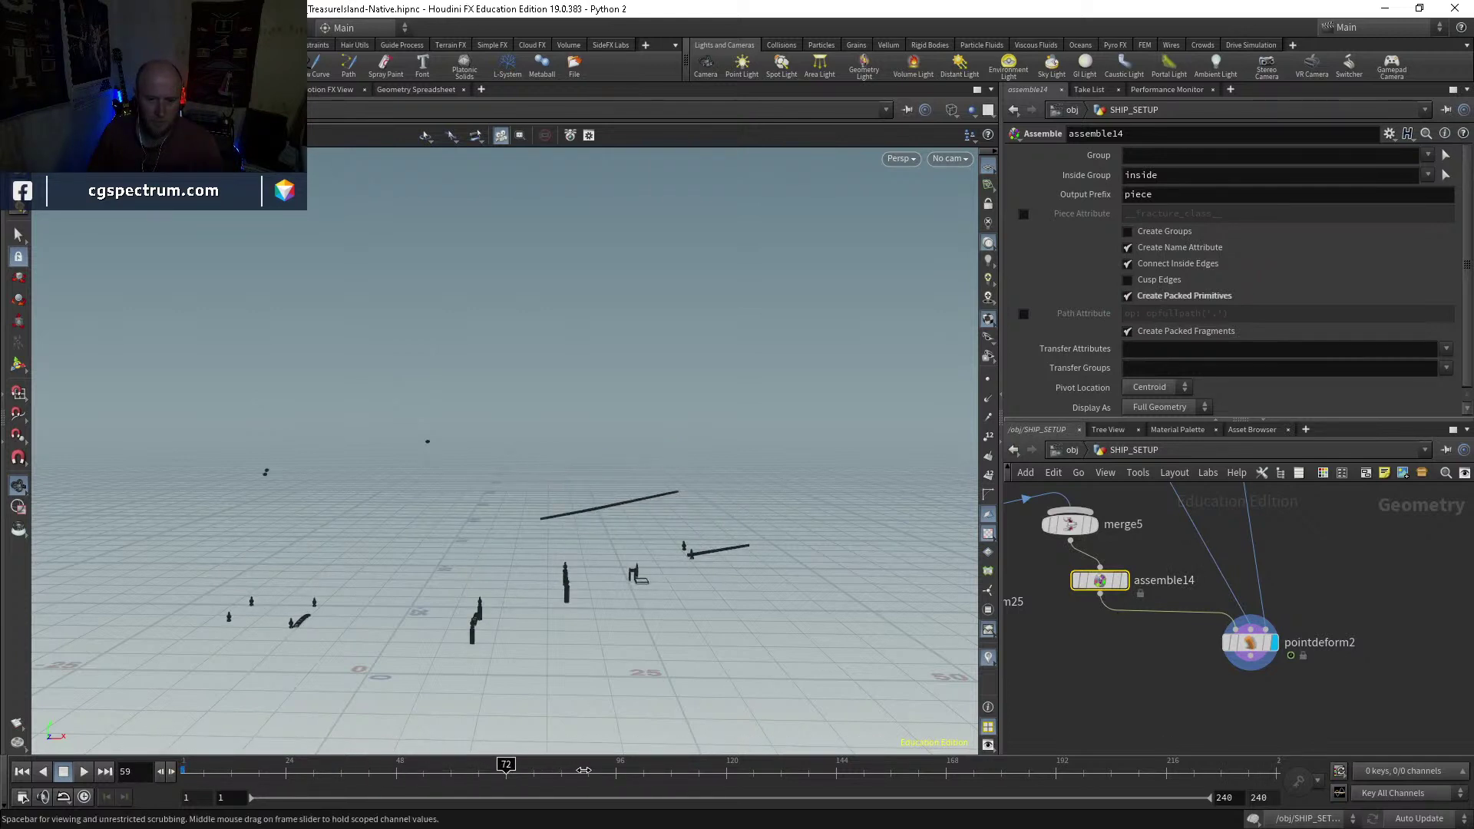
{"action": "middle_click_drag", "start_coordinate": [1347, 591], "coordinate": [1233, 516]}
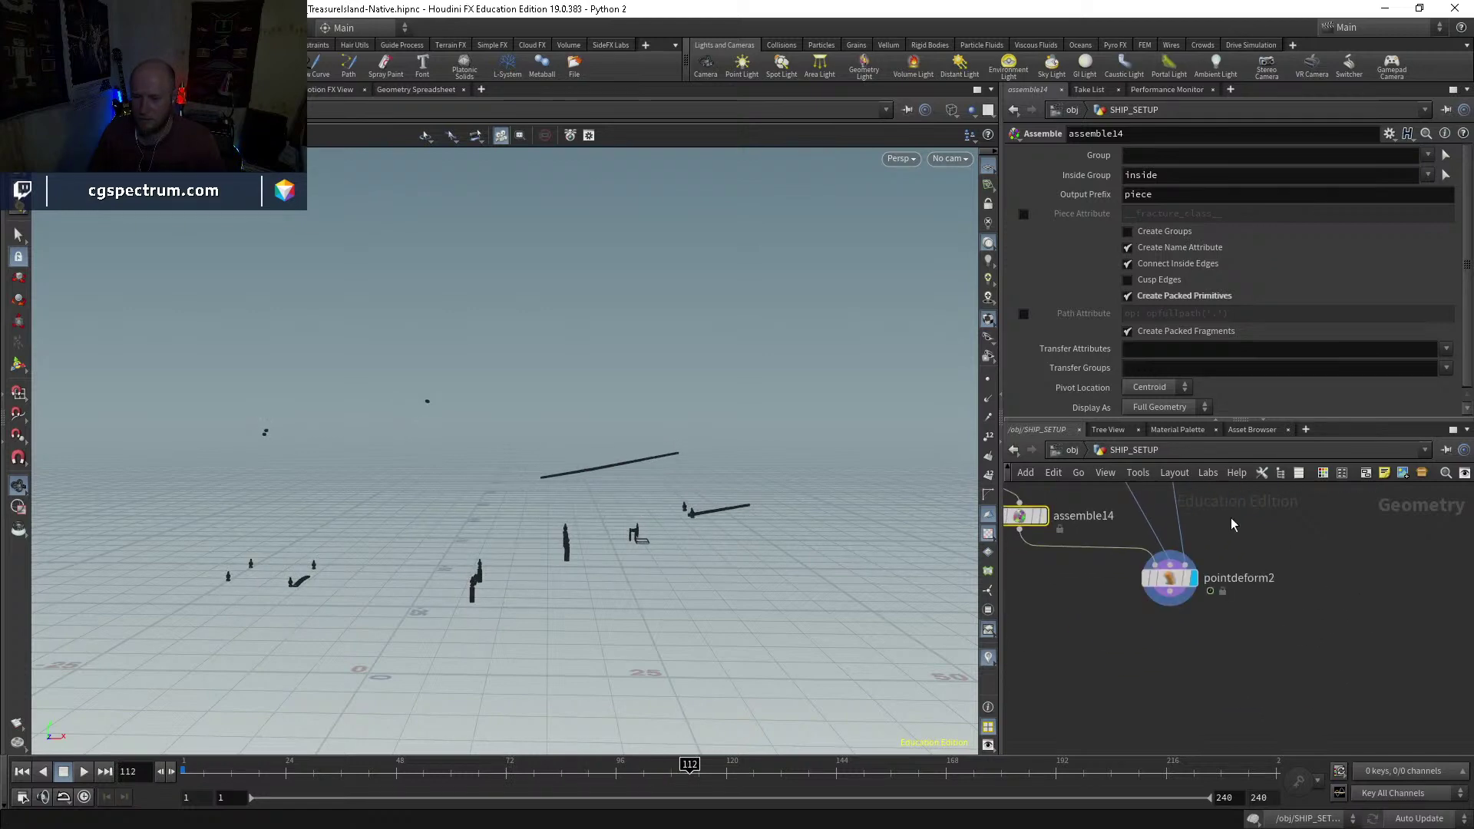
{"action": "key", "text": "Tab"}
{"action": "type", "text": "mer"}
{"action": "key", "text": "Return"}
{"action": "left_click", "coordinate": [1283, 671]}
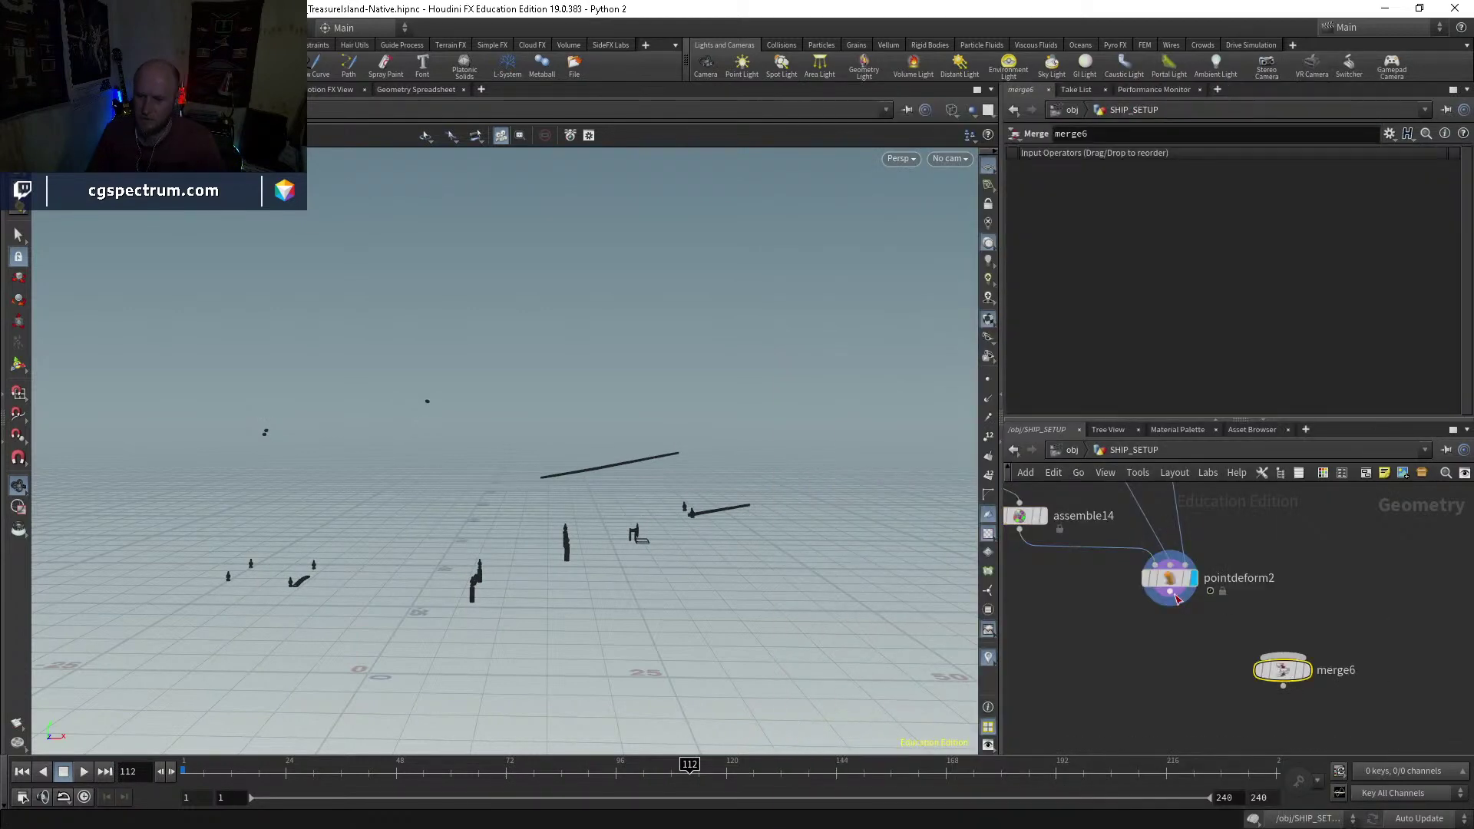
{"action": "left_click", "coordinate": [1279, 653]}
{"action": "left_click", "coordinate": [1283, 655]}
Step: Wire file1 into the new Merge node as its second input and display the merged ship
{"action": "middle_click_drag", "start_coordinate": [1271, 503], "coordinate": [1295, 714]}
{"action": "left_click", "coordinate": [1178, 559]}
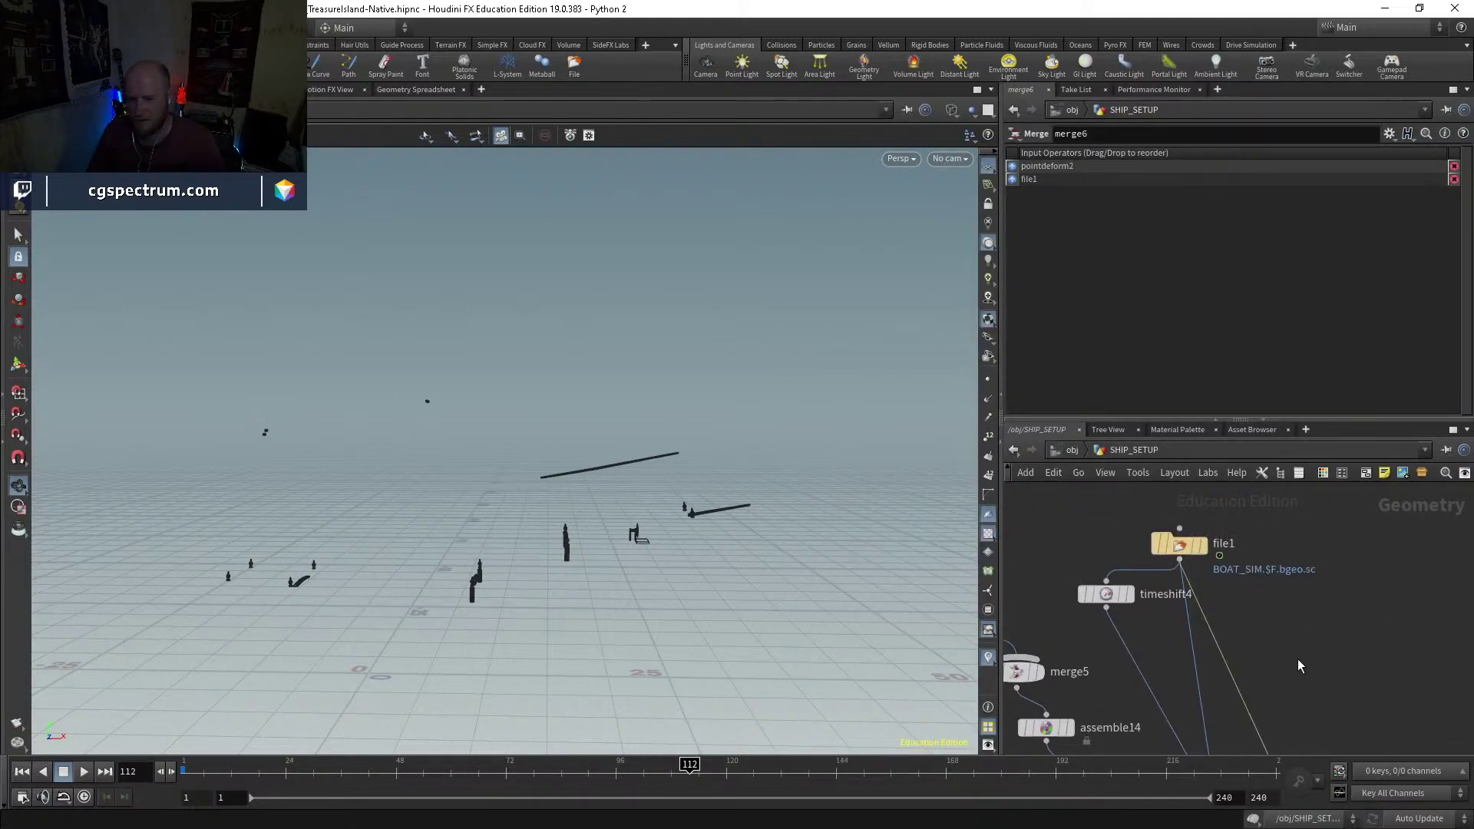
{"action": "middle_click_drag", "start_coordinate": [1300, 663], "coordinate": [1285, 553]}
{"action": "middle_click_drag", "start_coordinate": [1320, 708], "coordinate": [1302, 646]}
{"action": "left_click_drag", "start_coordinate": [1282, 711], "coordinate": [1260, 704]}
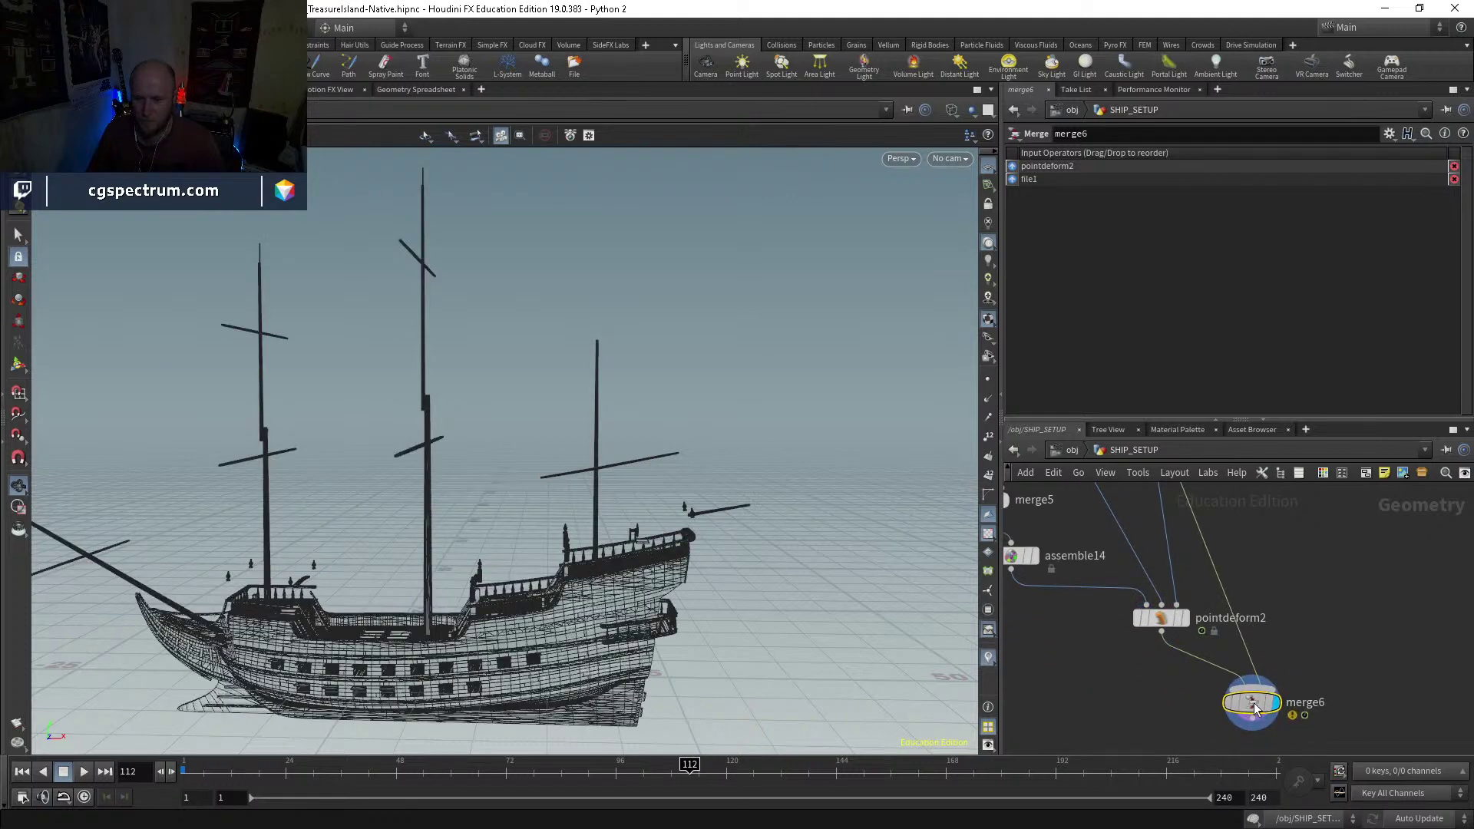
Step: Move pointdeform2 away from the merge and scrub the timeline to check how the leftover pieces move with the ship
{"action": "left_click_drag", "start_coordinate": [1162, 626], "coordinate": [1113, 626]}
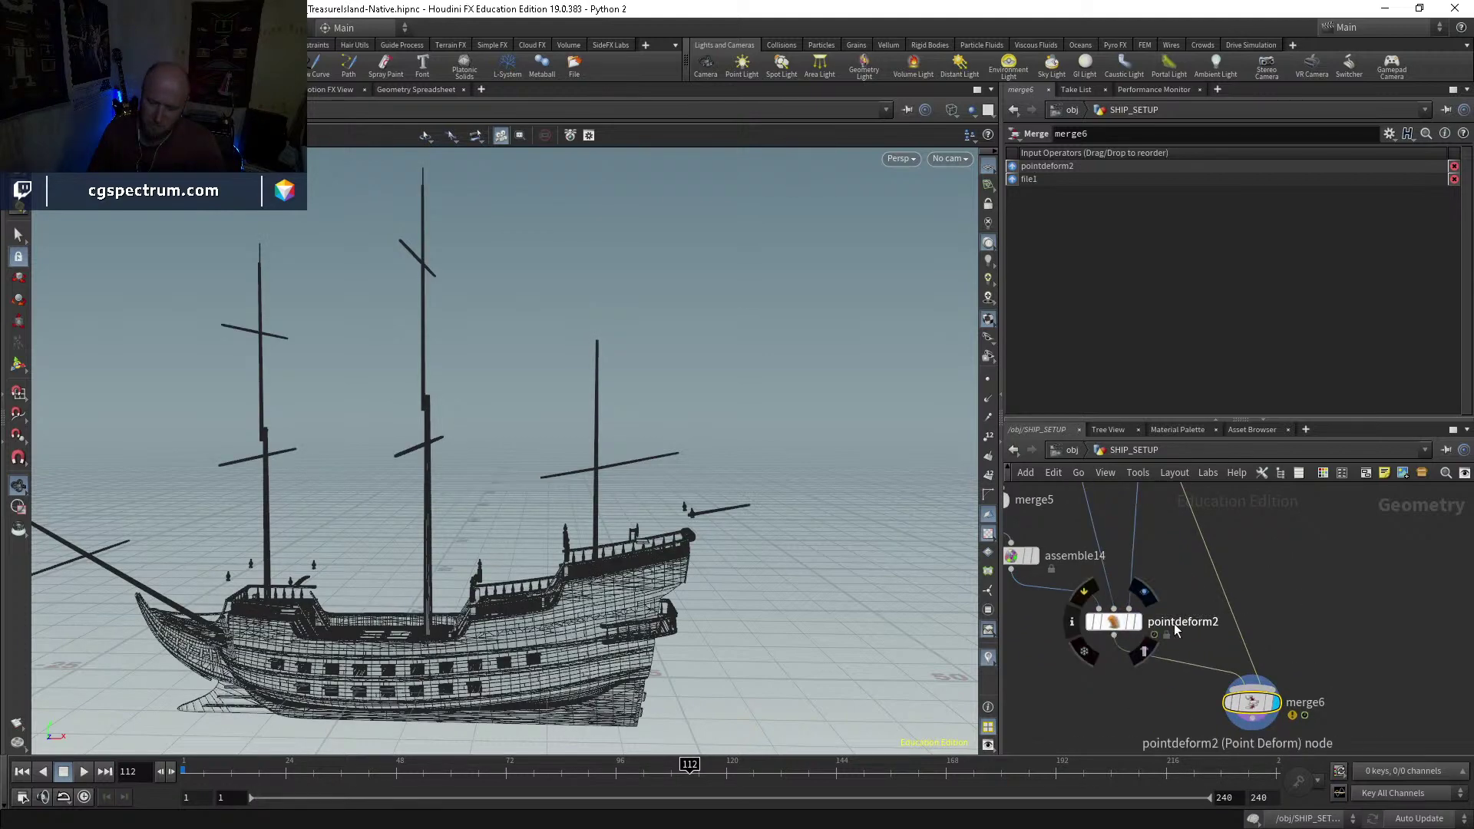
{"action": "scroll", "coordinate": [1213, 638], "scroll_direction": "down", "scroll_amount": 4}
{"action": "middle_click_drag", "start_coordinate": [1134, 735], "coordinate": [1118, 617]}
{"action": "scroll", "coordinate": [1281, 578], "scroll_direction": "down", "scroll_amount": 4}
{"action": "scroll", "coordinate": [1199, 628], "scroll_direction": "up", "scroll_amount": 4}
{"action": "scroll", "coordinate": [1117, 618], "scroll_direction": "down", "scroll_amount": 6}
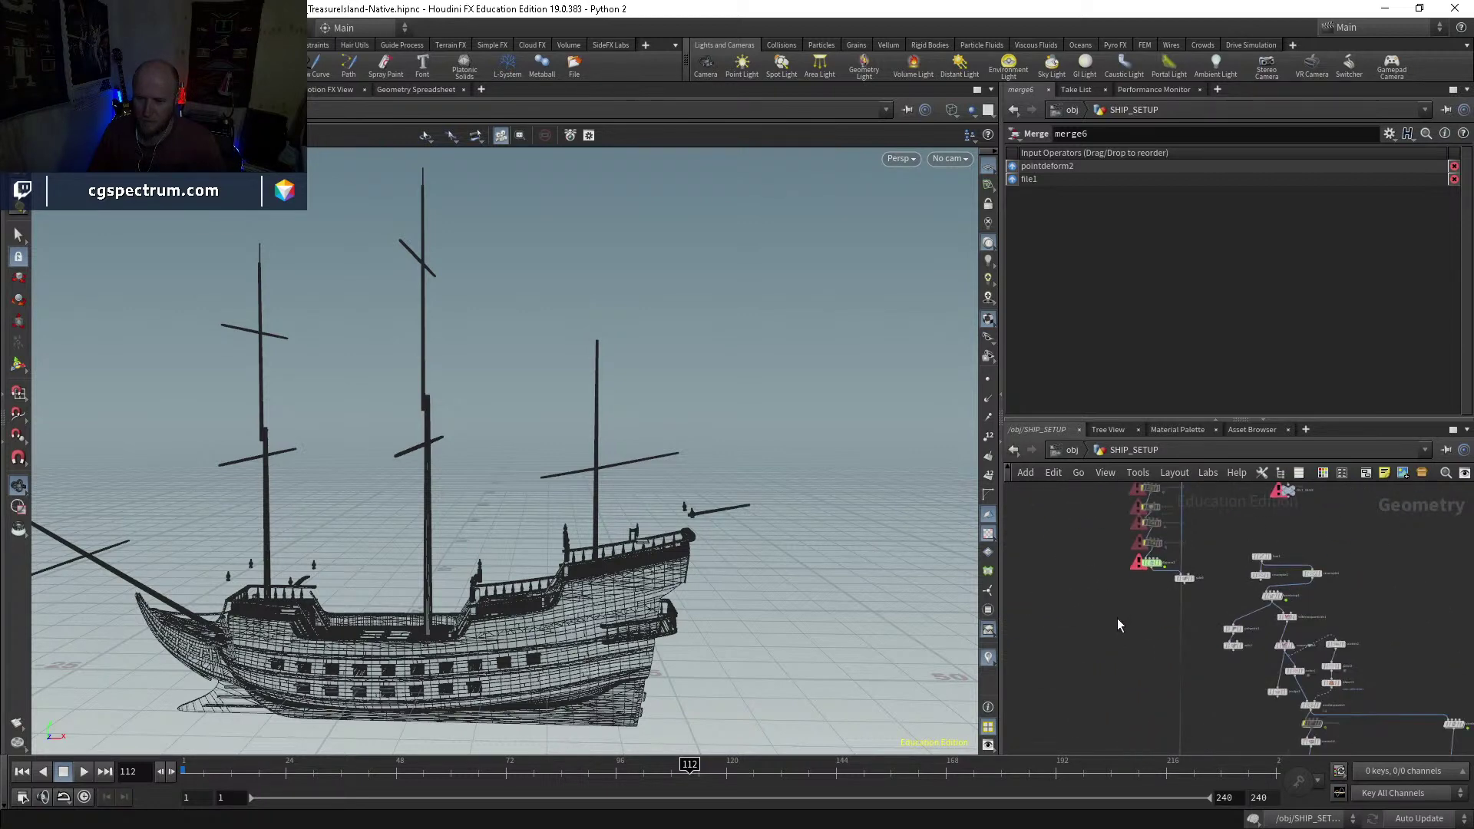
{"action": "middle_click_drag", "start_coordinate": [1236, 501], "coordinate": [1184, 617]}
{"action": "scroll", "coordinate": [1184, 621], "scroll_direction": "up", "scroll_amount": 6}
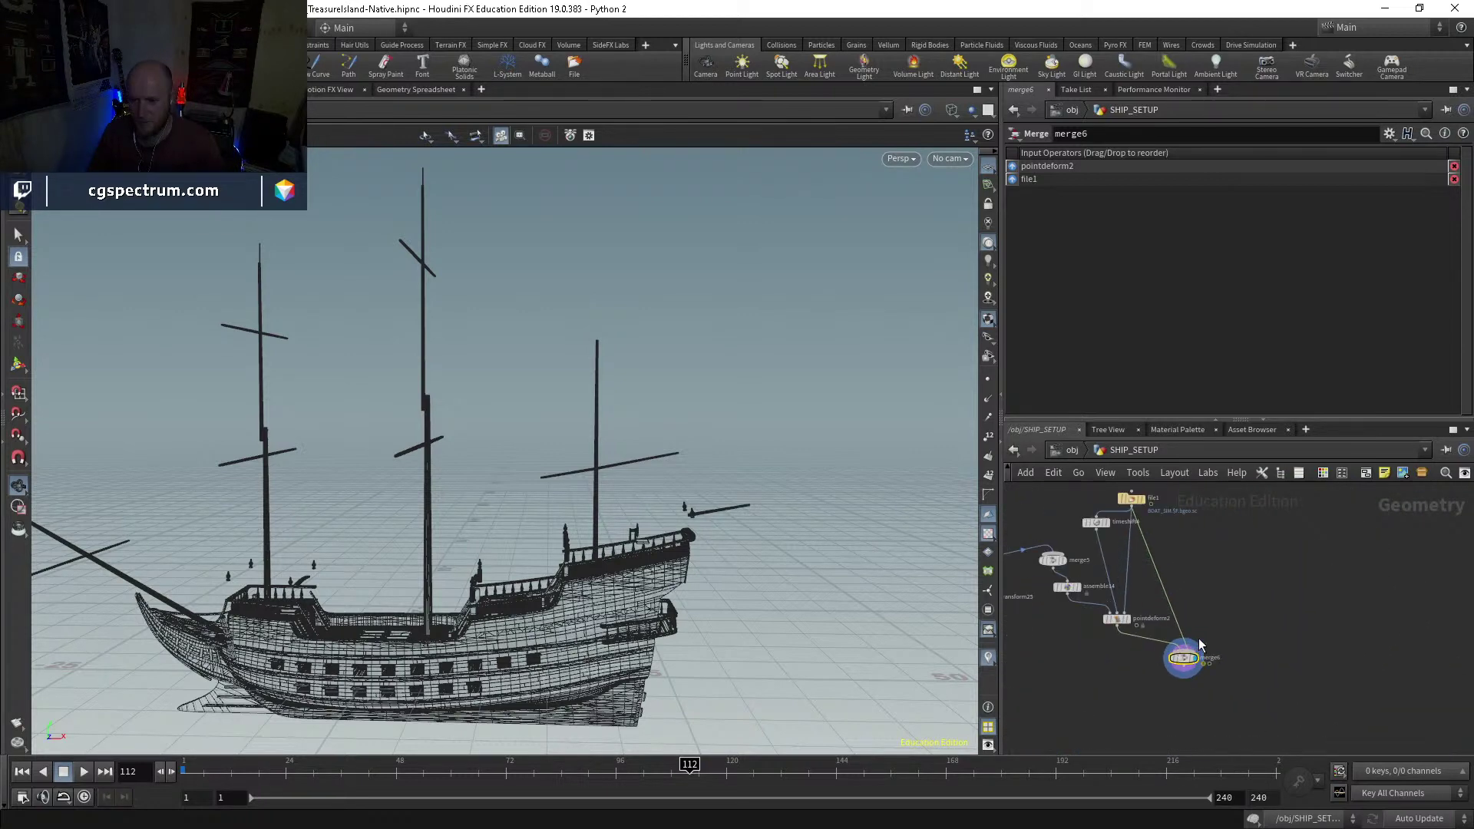
{"action": "scroll", "coordinate": [1182, 668], "scroll_direction": "up", "scroll_amount": 2}
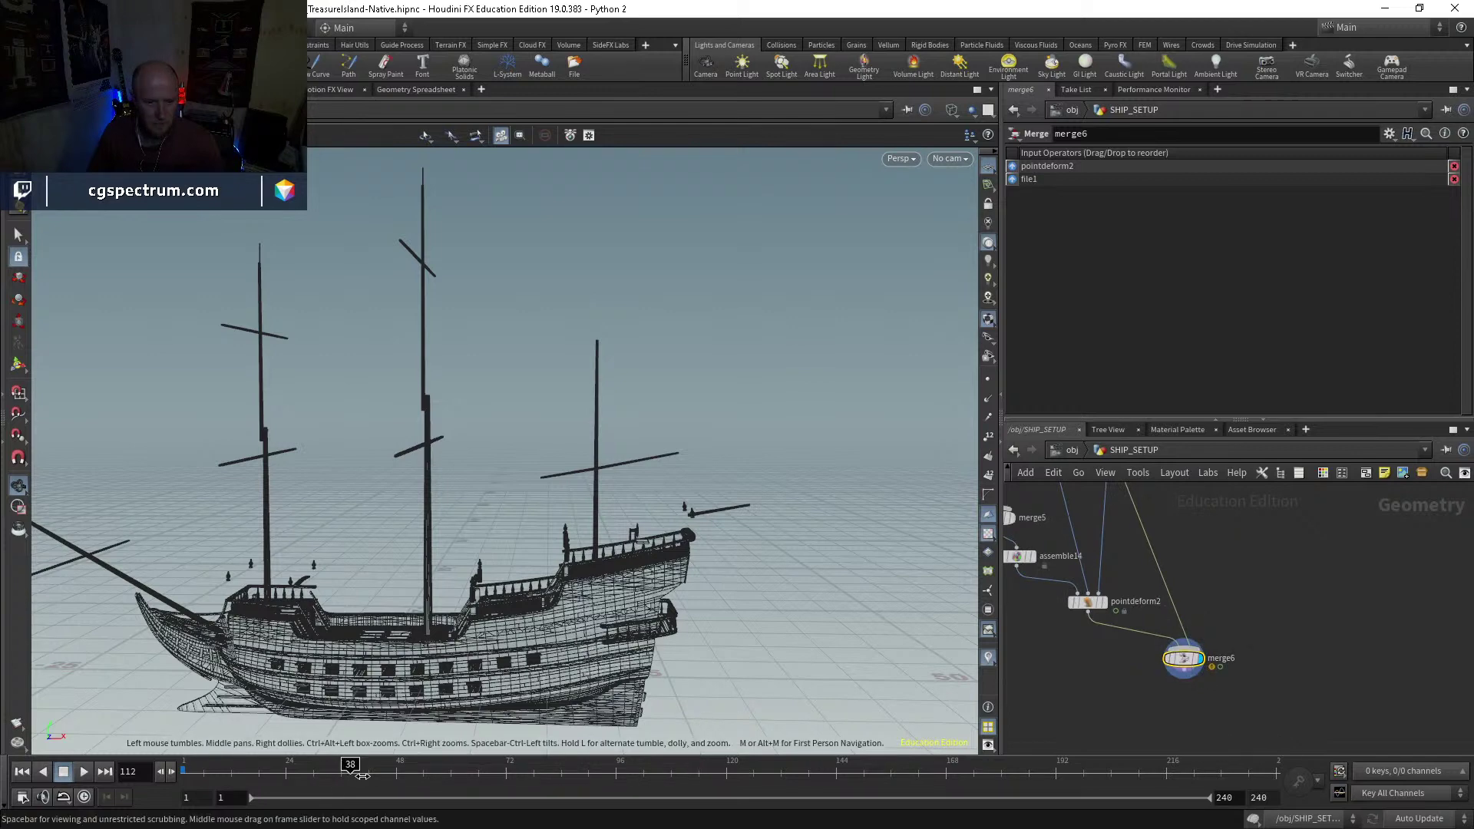
{"action": "left_click_drag", "start_coordinate": [426, 773], "coordinate": [455, 770]}
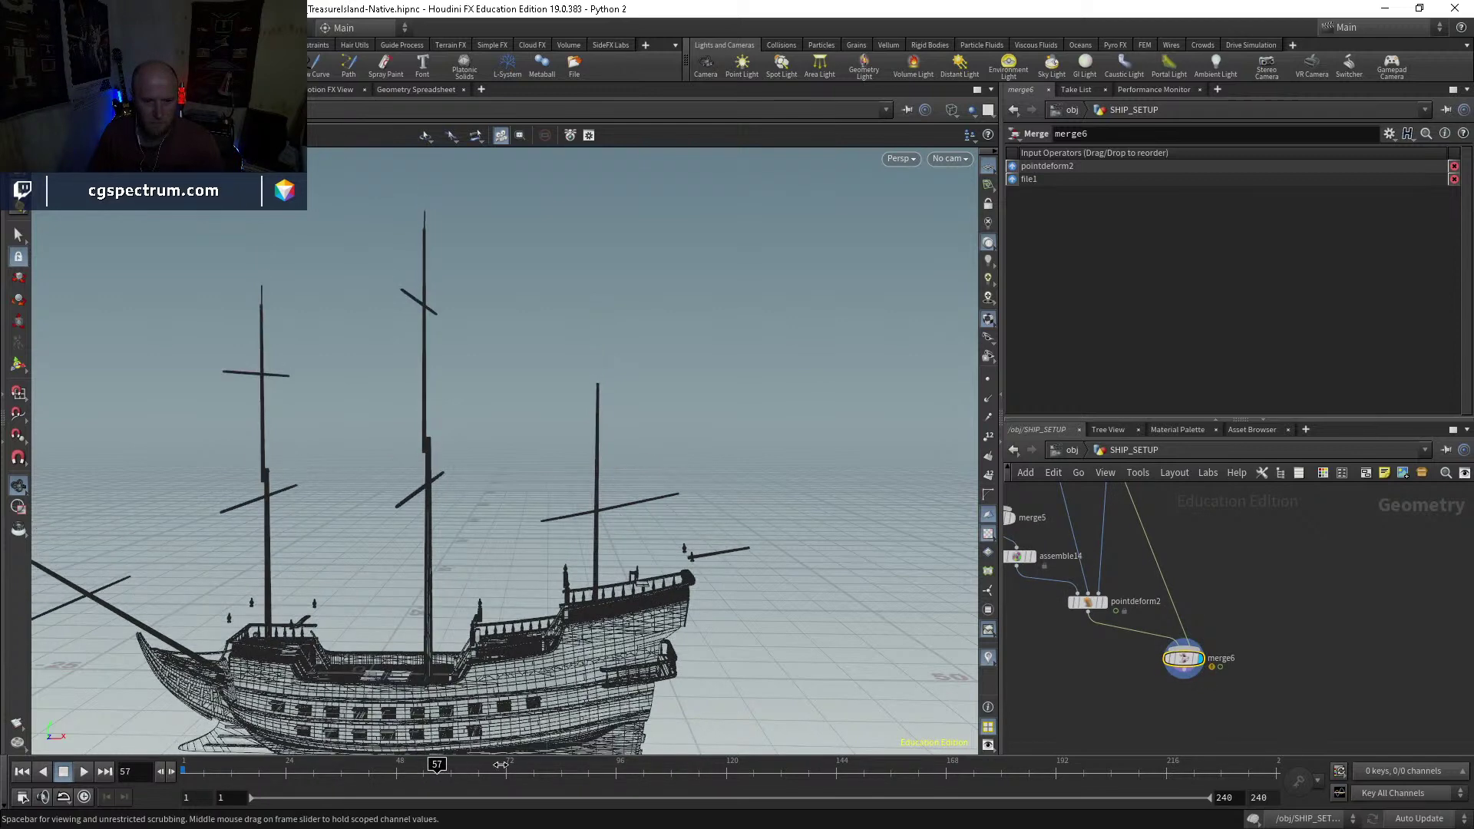
{"action": "left_click_drag", "start_coordinate": [572, 764], "coordinate": [579, 764]}
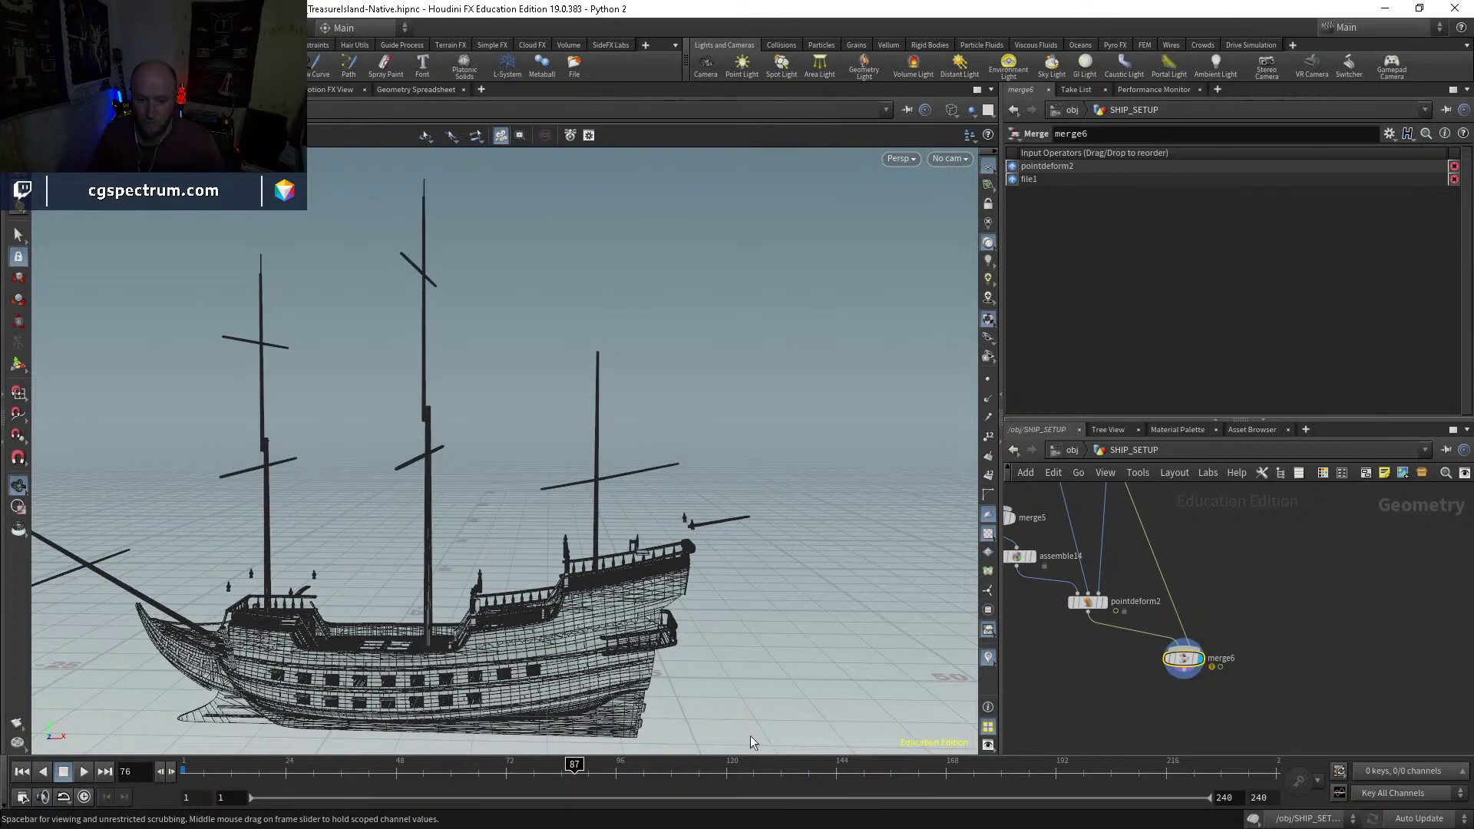
{"action": "left_click", "coordinate": [438, 766]}
{"action": "left_click", "coordinate": [615, 766]}
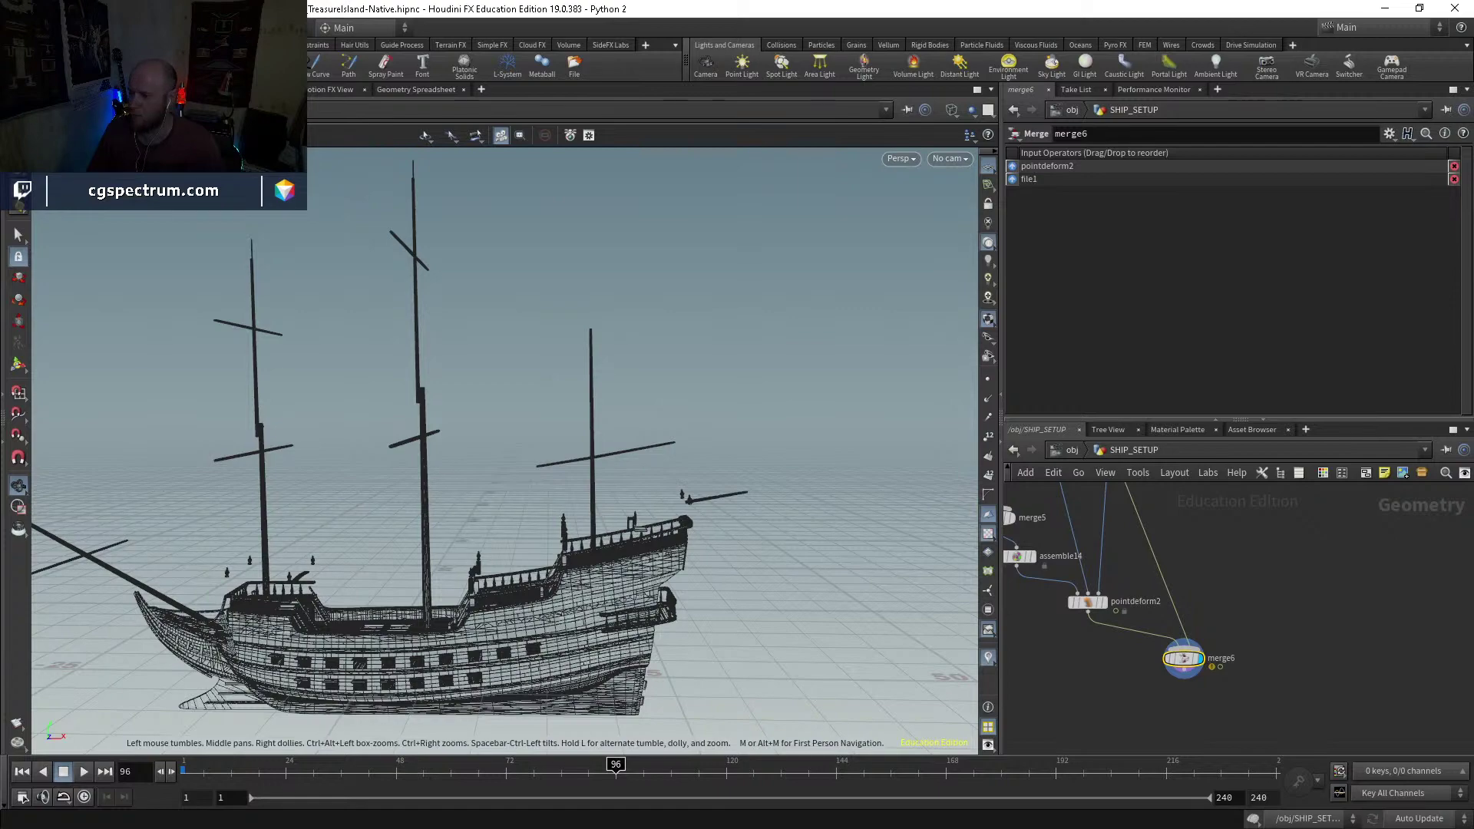
Step: Return to frame 1 and compare assemble14, pointdeform2 and merge6 close up around the ship's railings
{"action": "left_click", "coordinate": [1236, 704]}
{"action": "left_click_drag", "start_coordinate": [495, 480], "coordinate": [849, 493]}
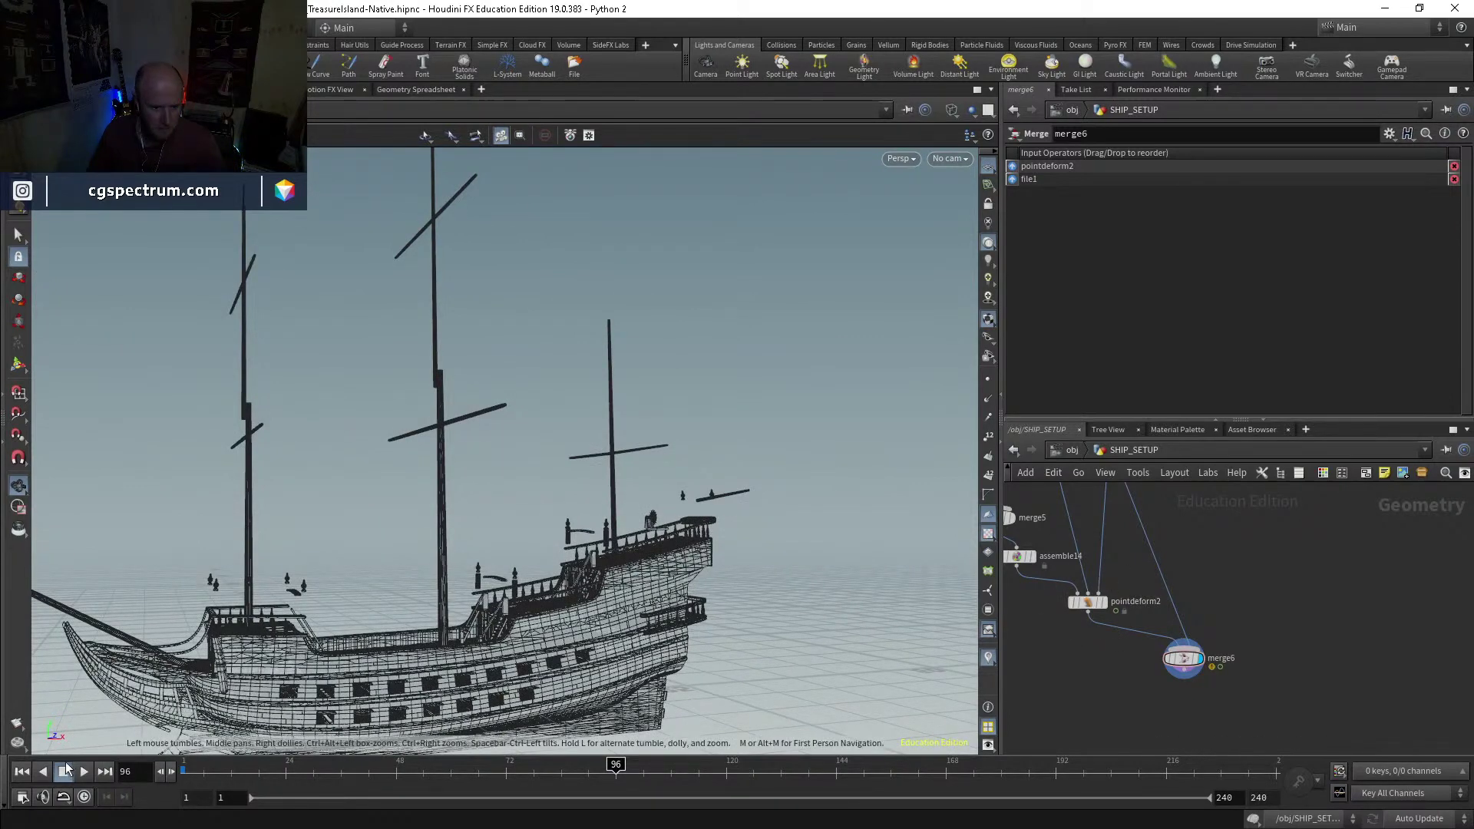
{"action": "left_click", "coordinate": [21, 772]}
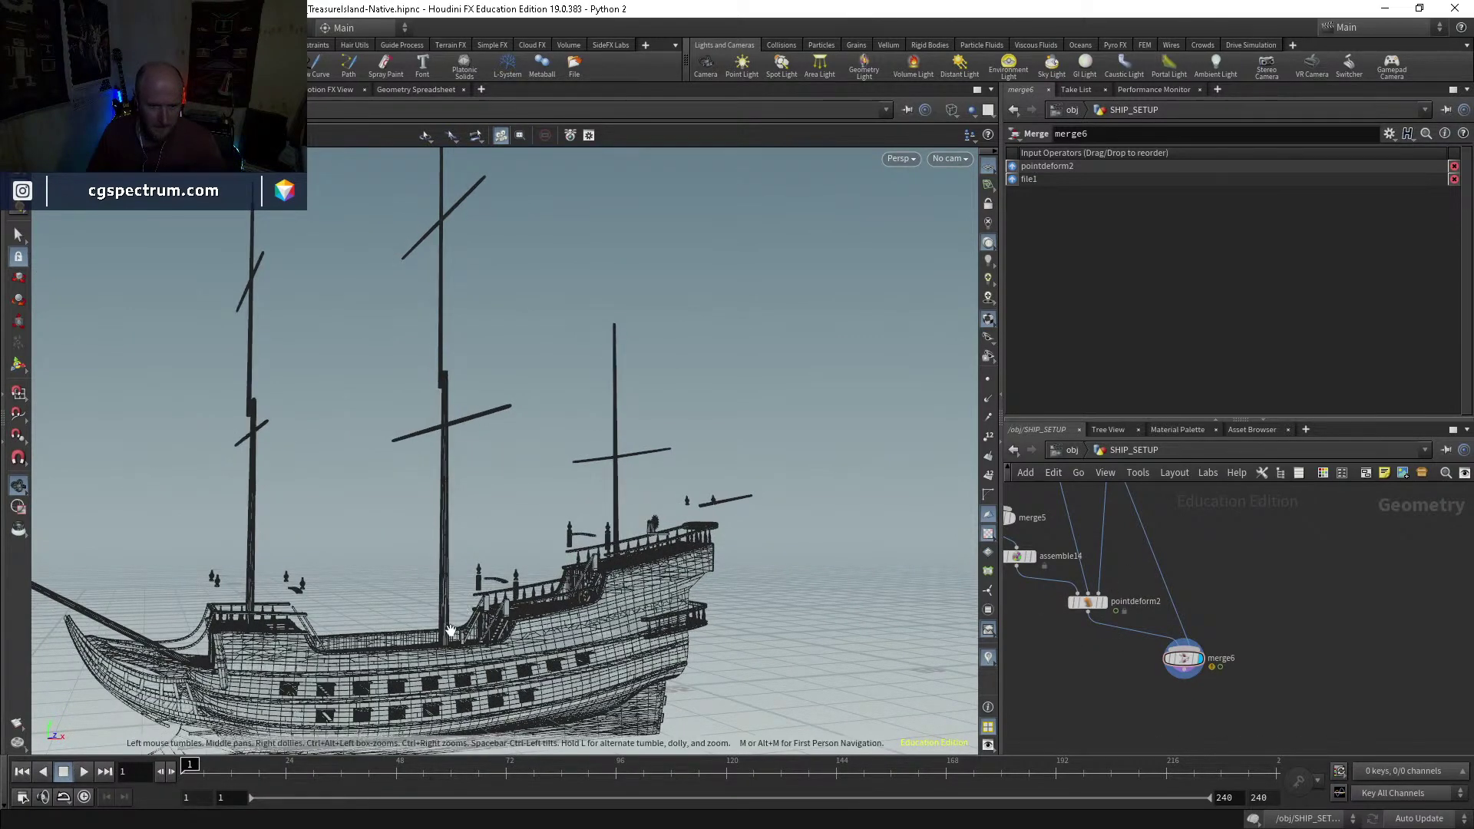
{"action": "scroll", "coordinate": [595, 430], "scroll_direction": "up", "scroll_amount": 10}
{"action": "scroll", "coordinate": [595, 430], "scroll_direction": "down", "scroll_amount": 5}
{"action": "left_click_drag", "start_coordinate": [595, 430], "coordinate": [600, 516]}
{"action": "middle_click_drag", "start_coordinate": [1127, 605], "coordinate": [1123, 706]}
{"action": "left_click", "coordinate": [1116, 658]}
{"action": "left_click", "coordinate": [1099, 658]}
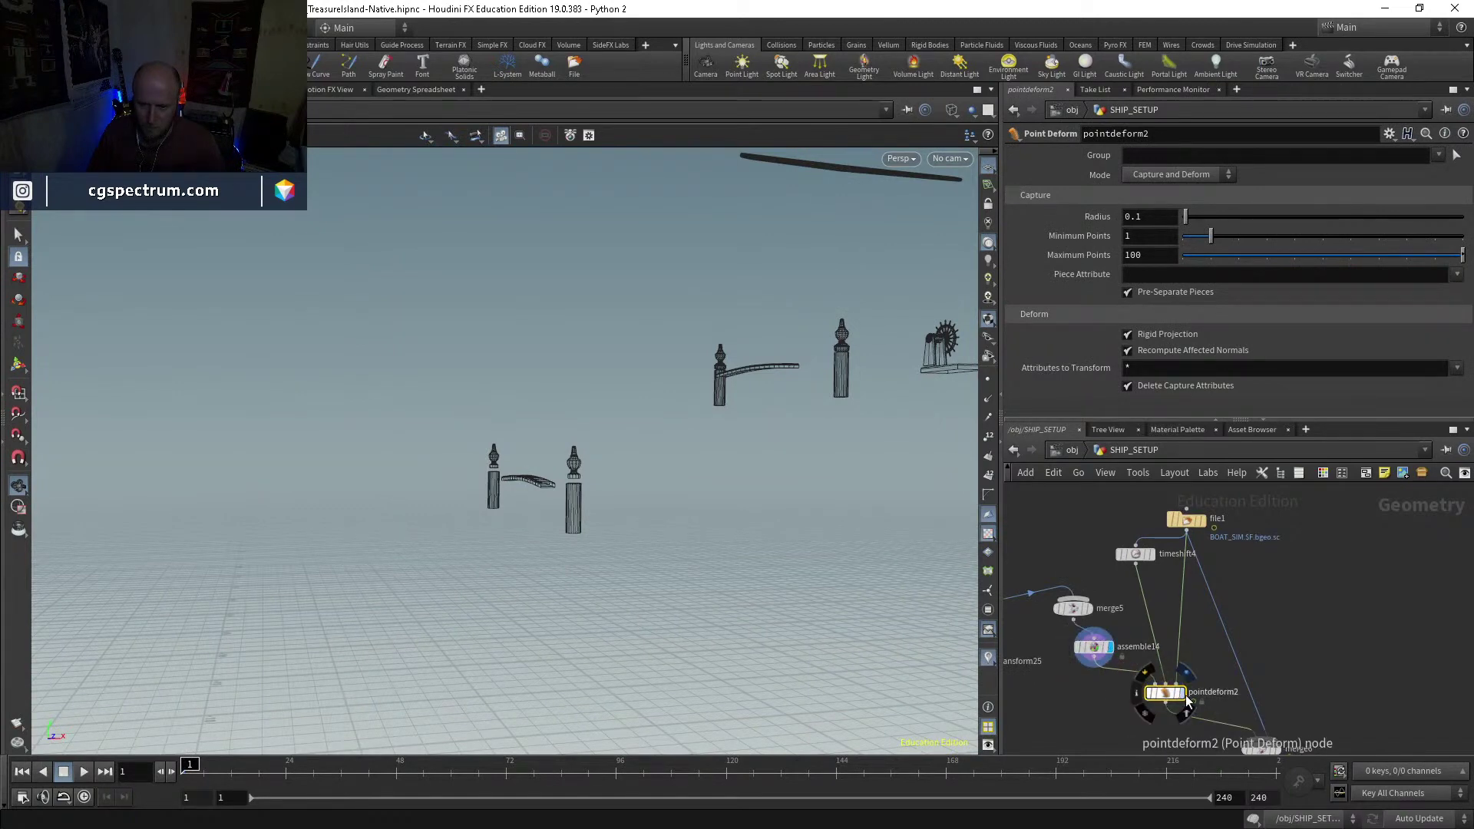
{"action": "middle_click_drag", "start_coordinate": [1212, 686], "coordinate": [1175, 628]}
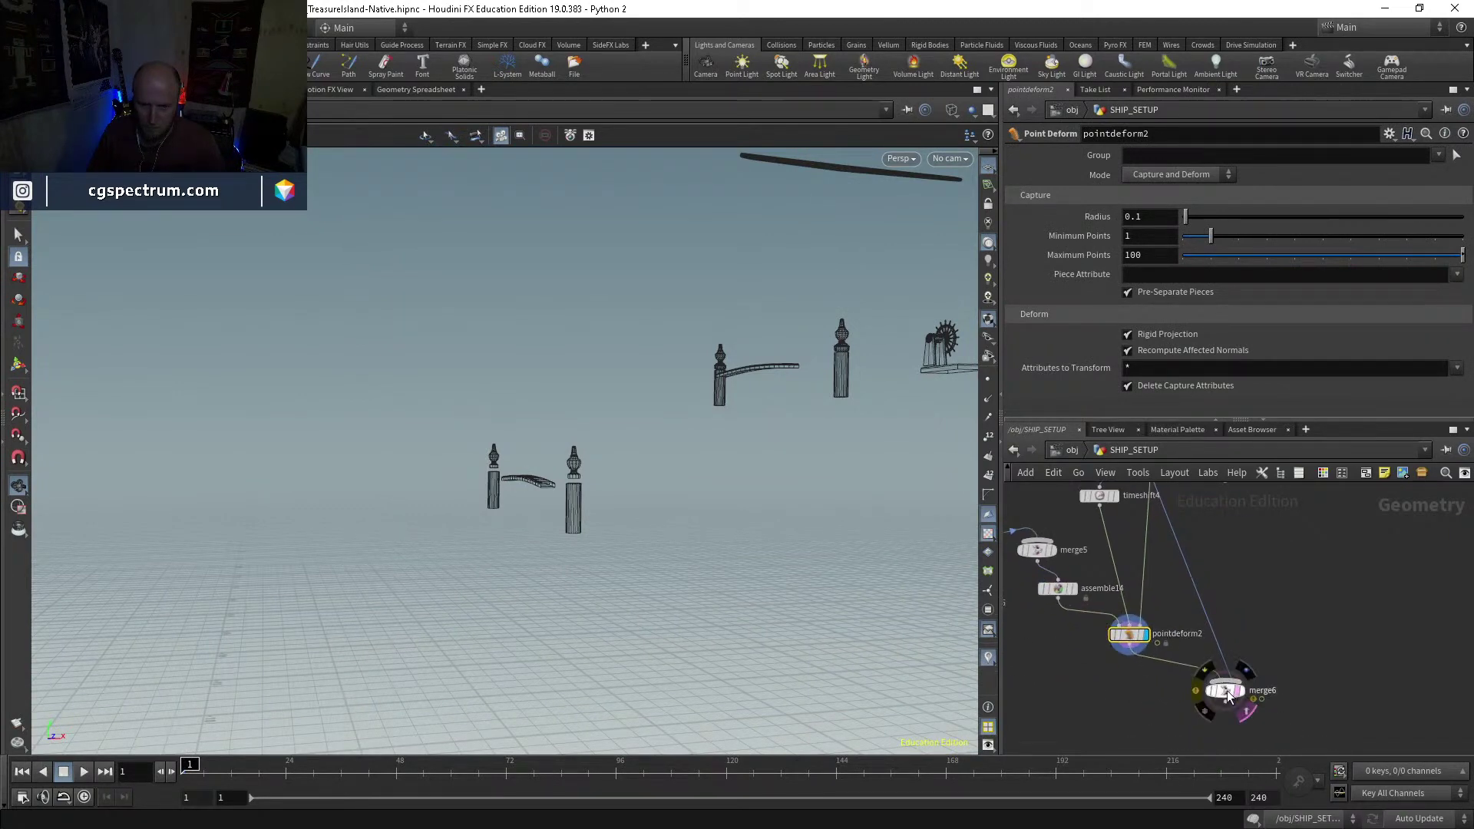
{"action": "left_click", "coordinate": [1228, 694]}
{"action": "left_click", "coordinate": [1239, 693]}
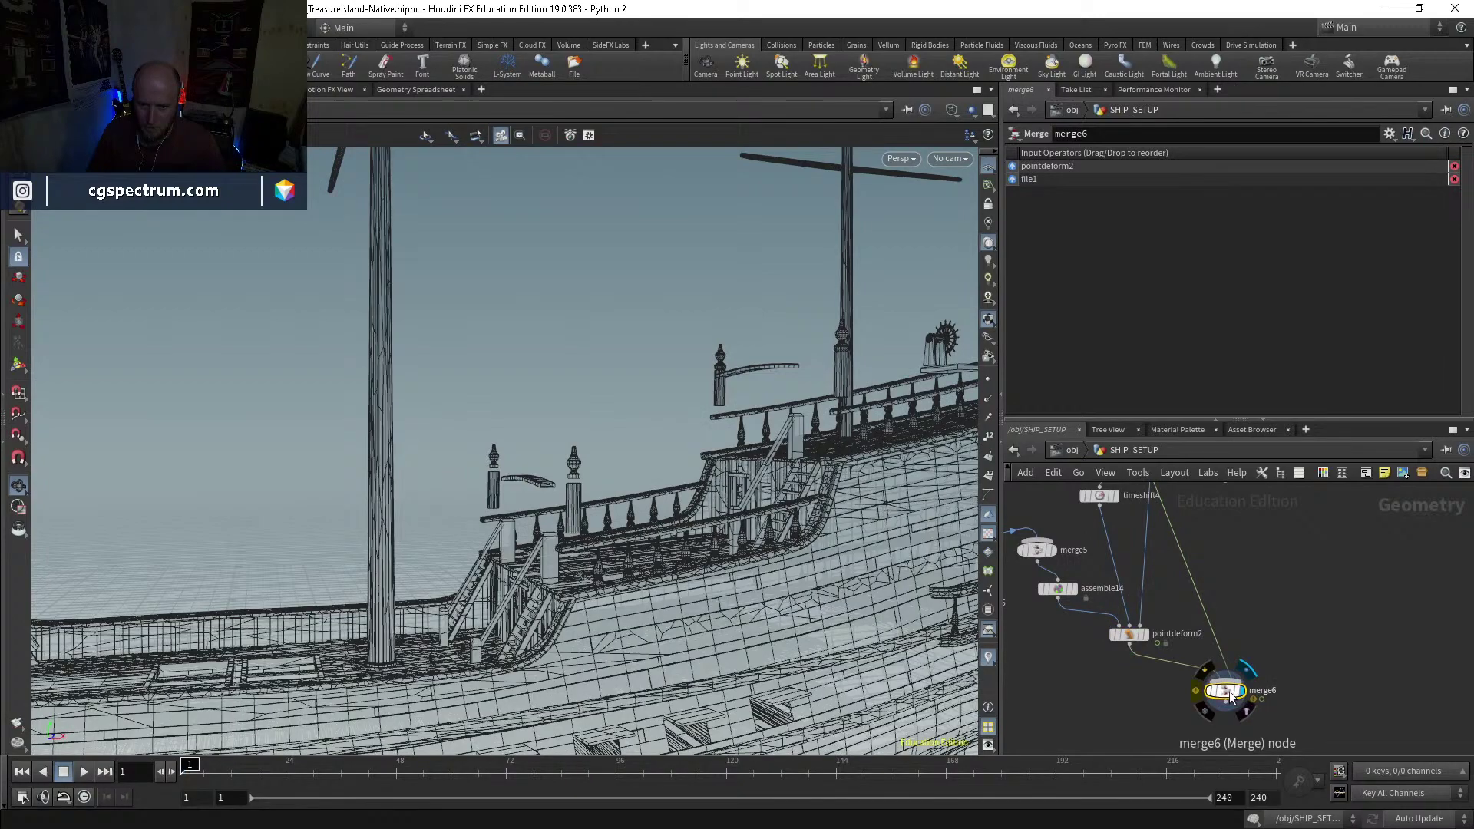
{"action": "left_click_drag", "start_coordinate": [774, 516], "coordinate": [722, 492]}
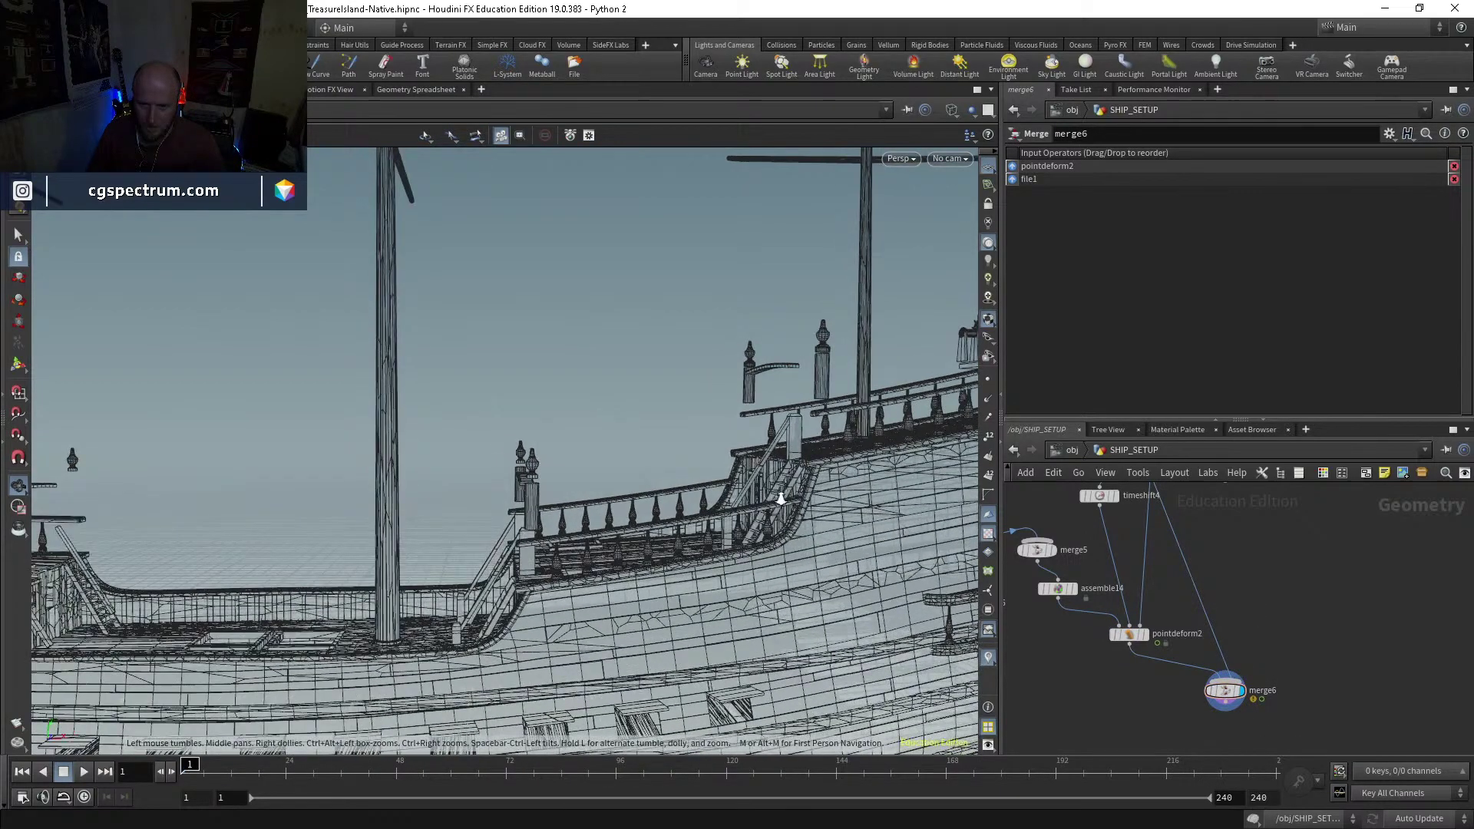
{"action": "right_click_drag", "start_coordinate": [721, 491], "coordinate": [635, 592]}
{"action": "left_click_drag", "start_coordinate": [635, 592], "coordinate": [833, 618]}
Step: Detach transform25 from the SAILS null and insert it between merge5 and assemble14
{"action": "middle_click_drag", "start_coordinate": [1215, 604], "coordinate": [1369, 647]}
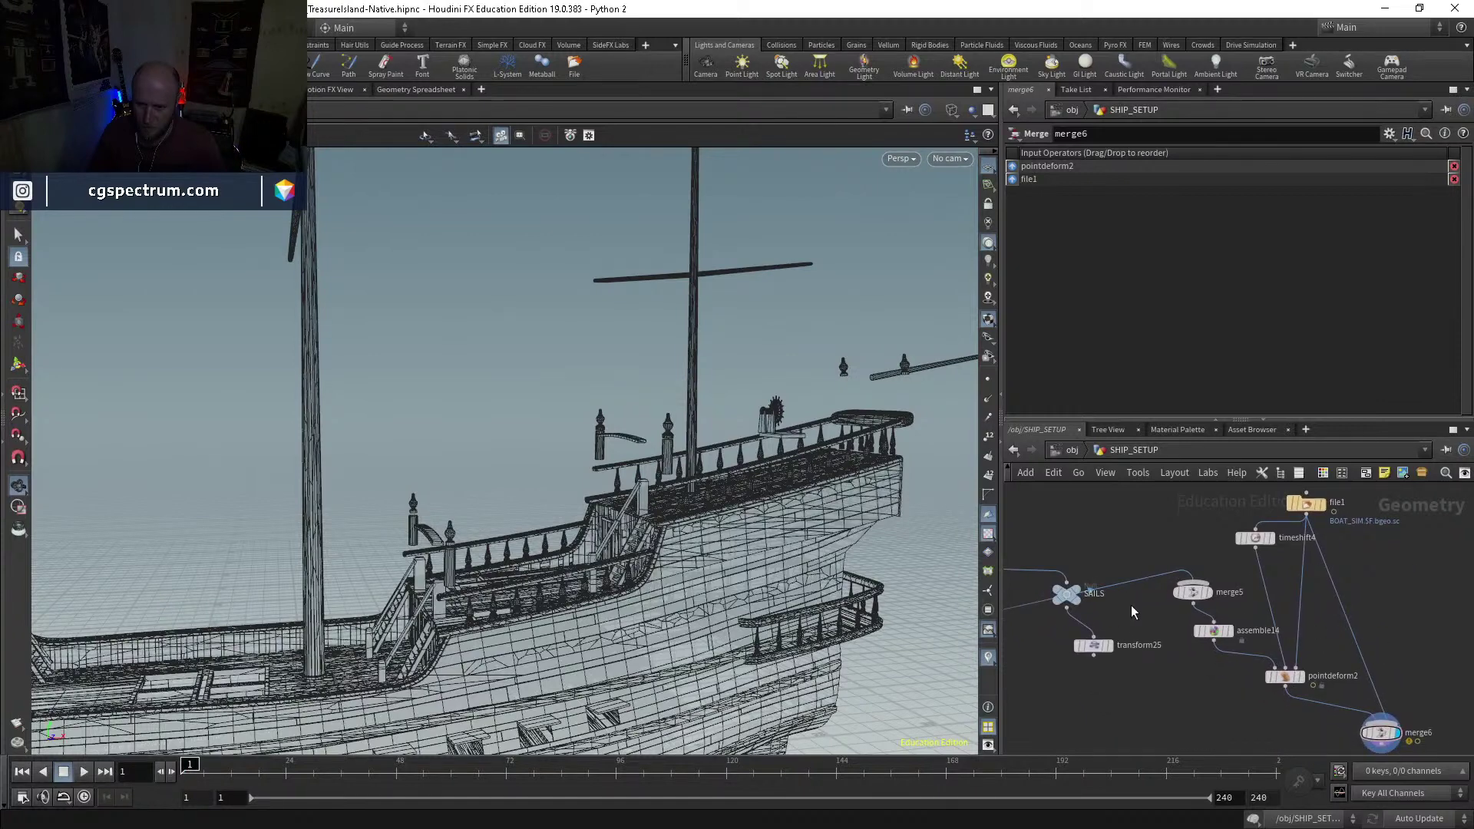
{"action": "left_click", "coordinate": [1093, 645]}
{"action": "key", "text": "ctrl+x"}
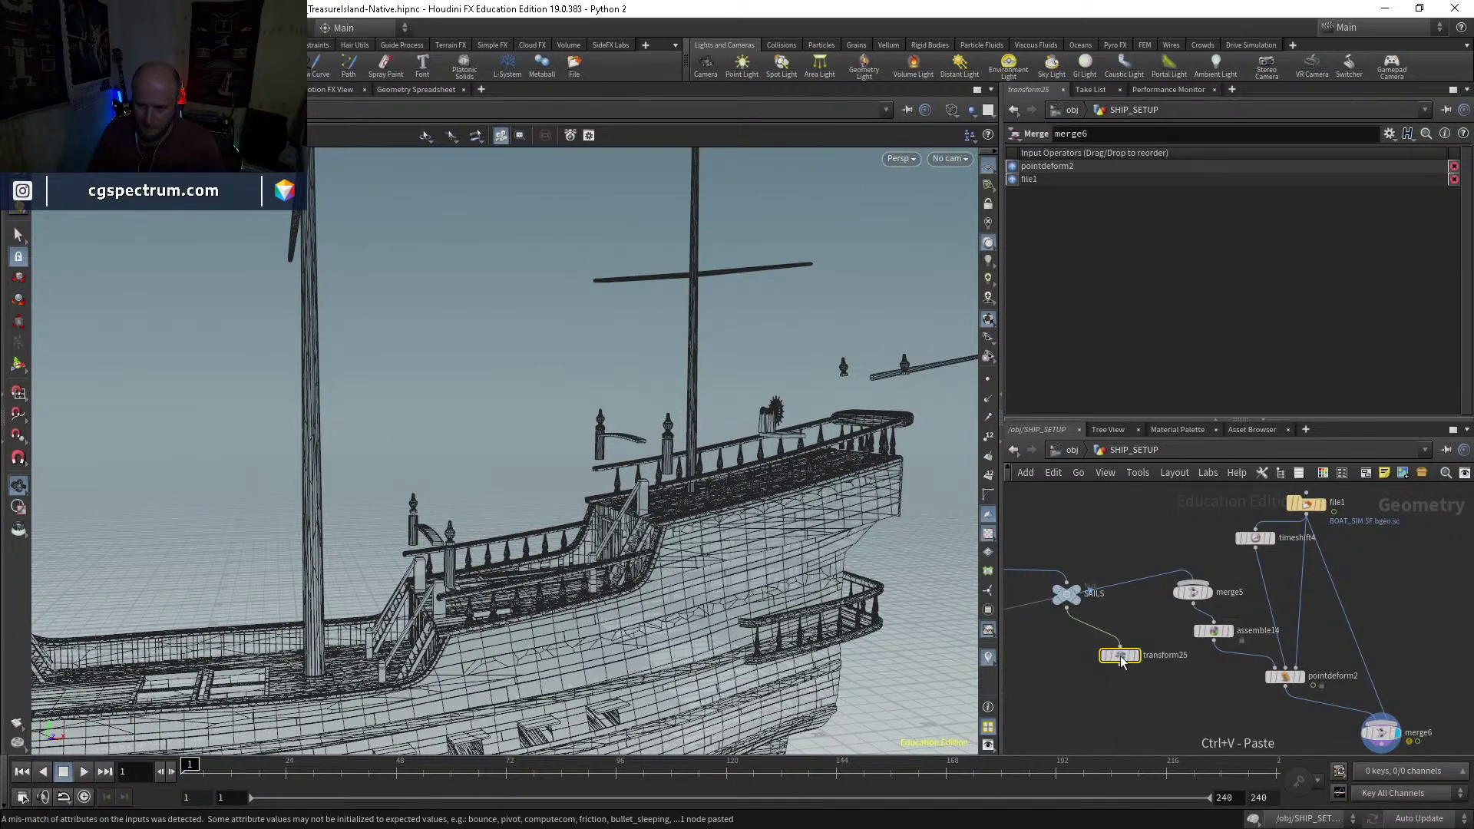
{"action": "key", "text": "ctrl+v"}
{"action": "left_click_drag", "start_coordinate": [1203, 622], "coordinate": [1203, 625]}
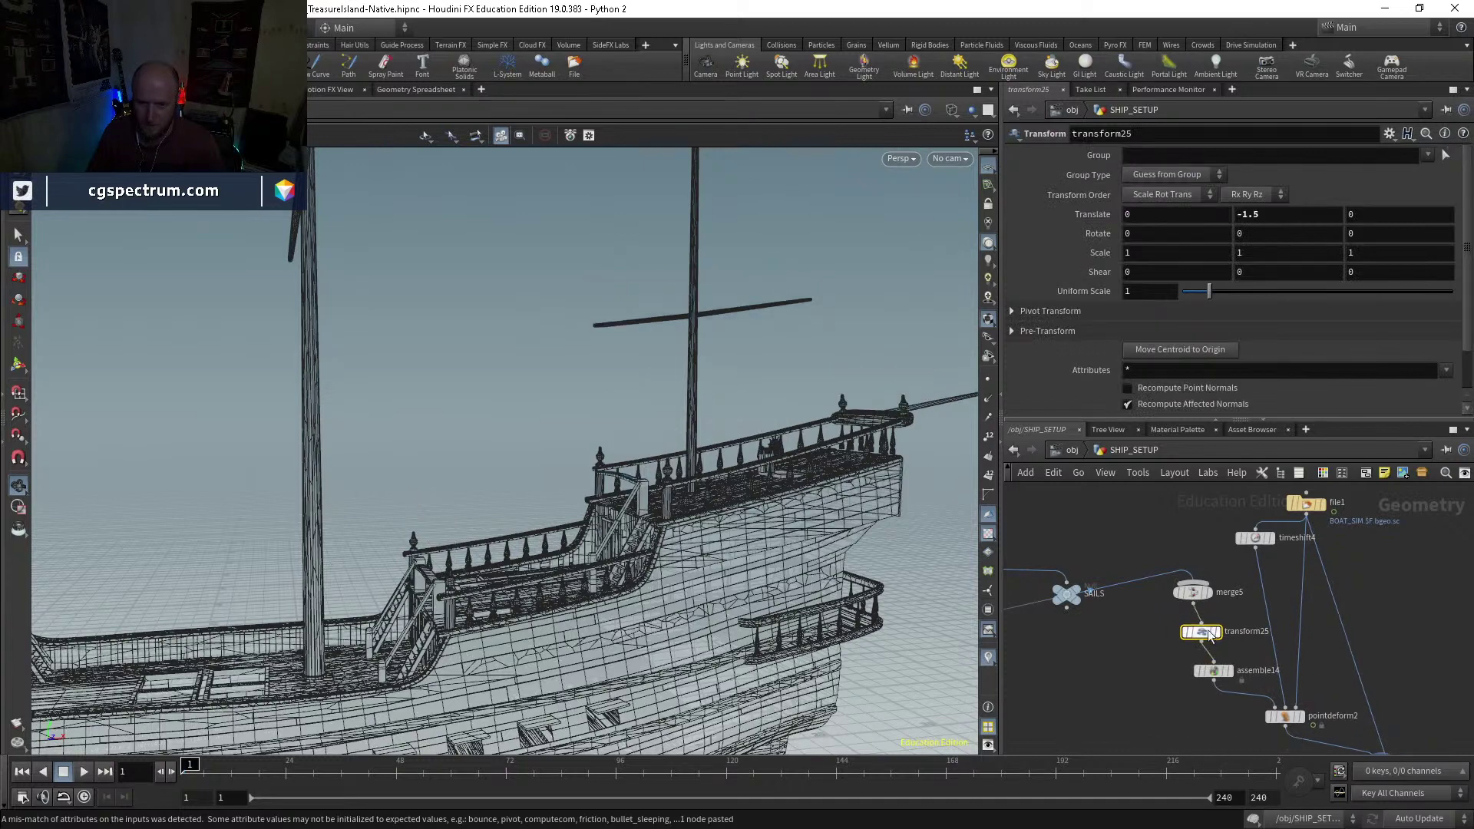
{"action": "left_click", "coordinate": [1155, 673]}
Step: Scrub the simulation to frame 156 and inspect the merged ship in shaded and wireframe display
{"action": "right_click_drag", "start_coordinate": [790, 569], "coordinate": [706, 560], "text": "alt"}
{"action": "left_click_drag", "start_coordinate": [704, 559], "coordinate": [577, 595]}
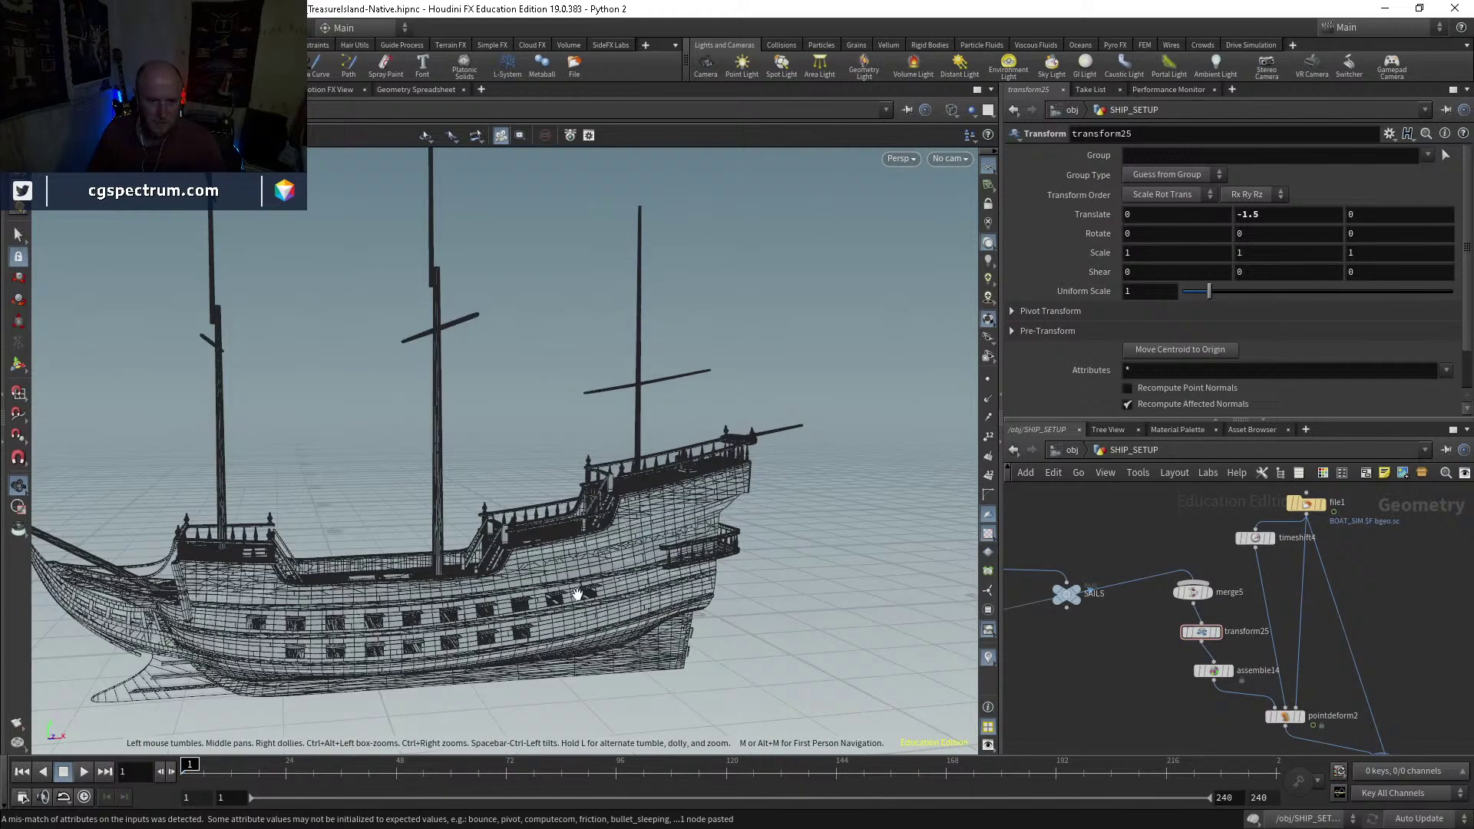
{"action": "left_click_drag", "start_coordinate": [666, 772], "coordinate": [972, 778]}
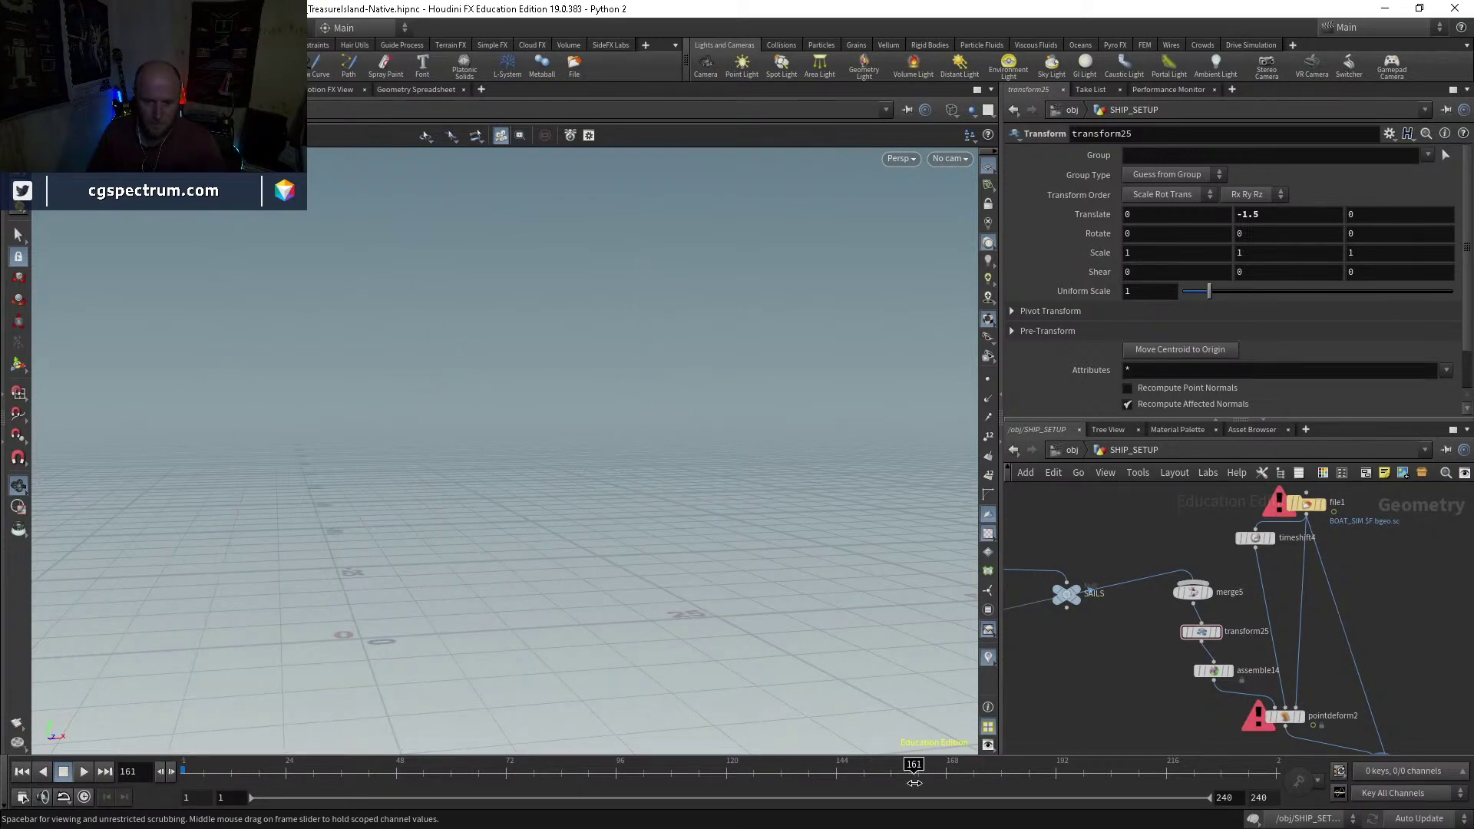
{"action": "left_click_drag", "start_coordinate": [888, 779], "coordinate": [890, 780]}
{"action": "mouse_move", "coordinate": [499, 530]}
{"action": "left_mouse_down"}
{"action": "mouse_move", "coordinate": [559, 520]}
{"action": "mouse_move", "coordinate": [559, 384]}
{"action": "mouse_move", "coordinate": [599, 504]}
{"action": "mouse_move", "coordinate": [716, 512]}
{"action": "mouse_move", "coordinate": [530, 510]}
{"action": "mouse_move", "coordinate": [572, 509]}
{"action": "left_mouse_up"}
{"action": "key", "text": "w"}
{"action": "mouse_move", "coordinate": [754, 534]}
{"action": "left_mouse_down"}
{"action": "mouse_move", "coordinate": [566, 543]}
{"action": "mouse_move", "coordinate": [776, 585]}
{"action": "mouse_move", "coordinate": [598, 614]}
{"action": "mouse_move", "coordinate": [531, 610]}
{"action": "mouse_move", "coordinate": [596, 540]}
{"action": "mouse_move", "coordinate": [606, 553]}
{"action": "mouse_move", "coordinate": [517, 566]}
{"action": "left_mouse_up"}
{"action": "key", "text": "w"}
{"action": "key", "text": "w"}
{"action": "left_click_drag", "start_coordinate": [694, 422], "coordinate": [839, 431]}
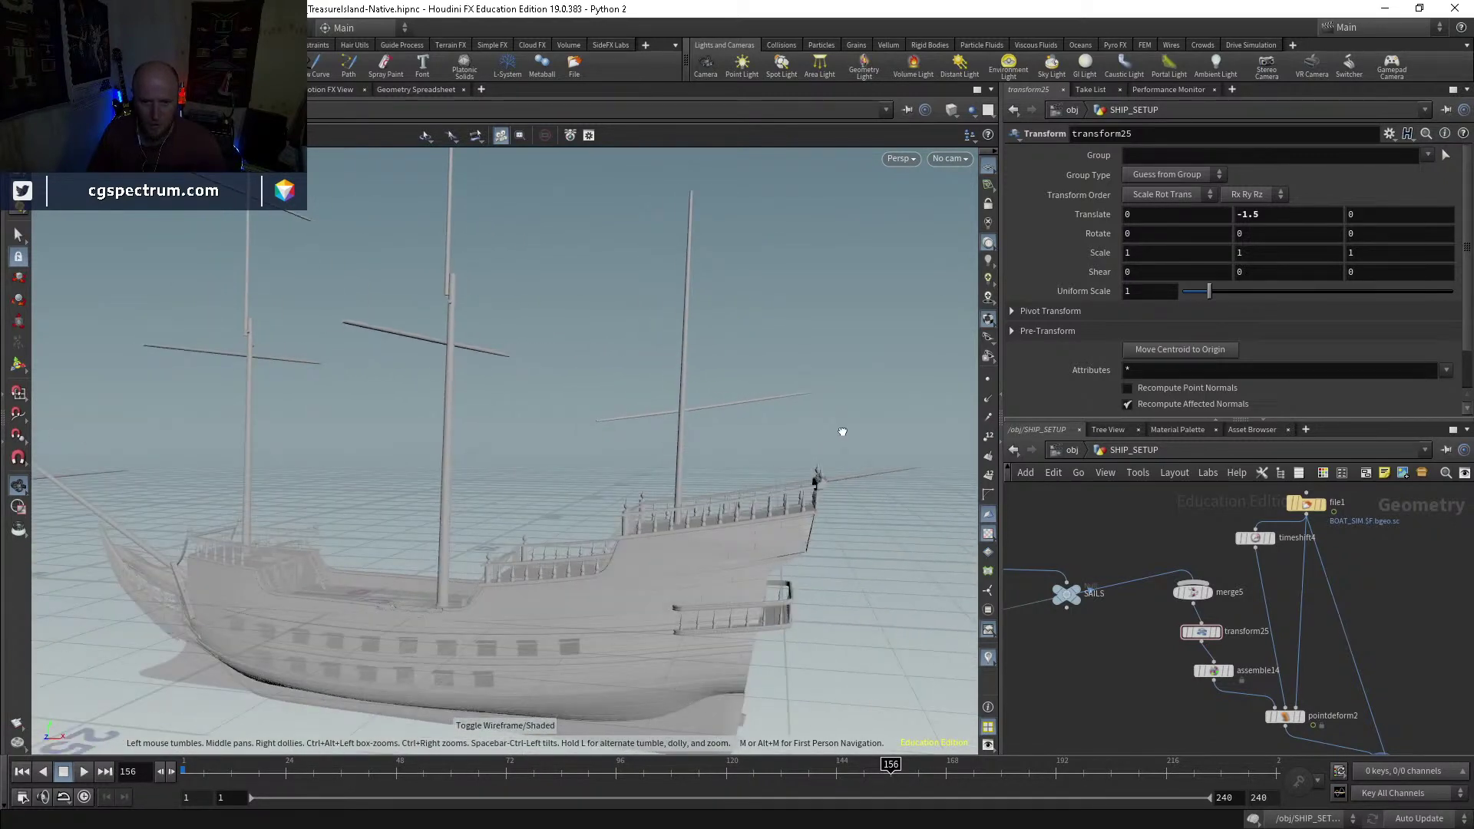
{"action": "key", "text": "w"}
Step: Display merge5, the SAILS null and the ROPES null in turn to examine their geometry
{"action": "scroll", "coordinate": [1308, 617], "scroll_direction": "down", "scroll_amount": 2}
{"action": "middle_click_drag", "start_coordinate": [1307, 617], "coordinate": [1353, 560]}
{"action": "scroll", "coordinate": [1353, 560], "scroll_direction": "up", "scroll_amount": 3}
{"action": "left_click", "coordinate": [1337, 557]}
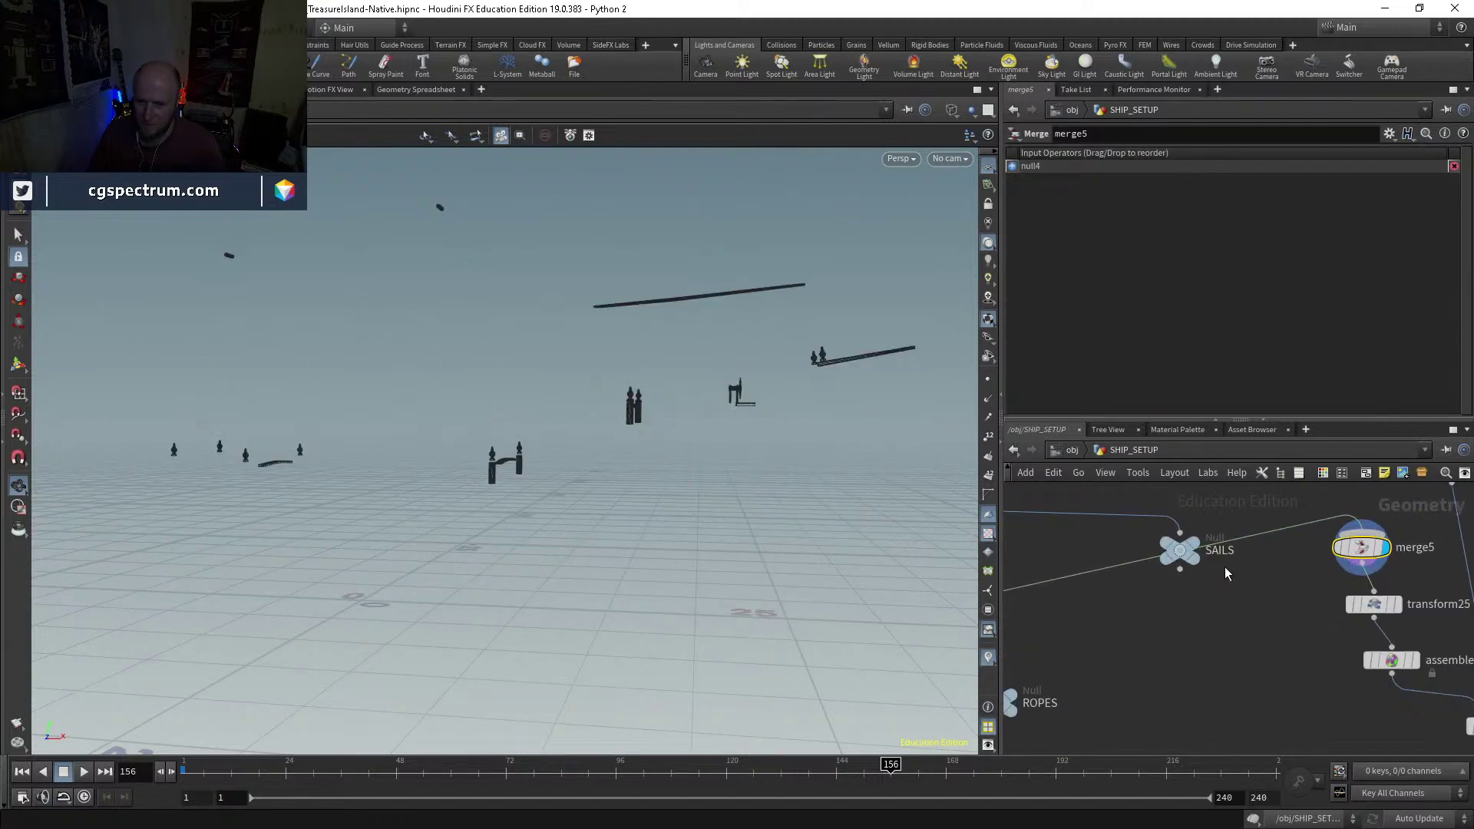
{"action": "left_click", "coordinate": [1184, 563]}
{"action": "scroll", "coordinate": [1186, 566], "scroll_direction": "down", "scroll_amount": 4}
{"action": "middle_click_drag", "start_coordinate": [1209, 606], "coordinate": [1342, 628]}
{"action": "scroll", "coordinate": [1342, 628], "scroll_direction": "up", "scroll_amount": 4}
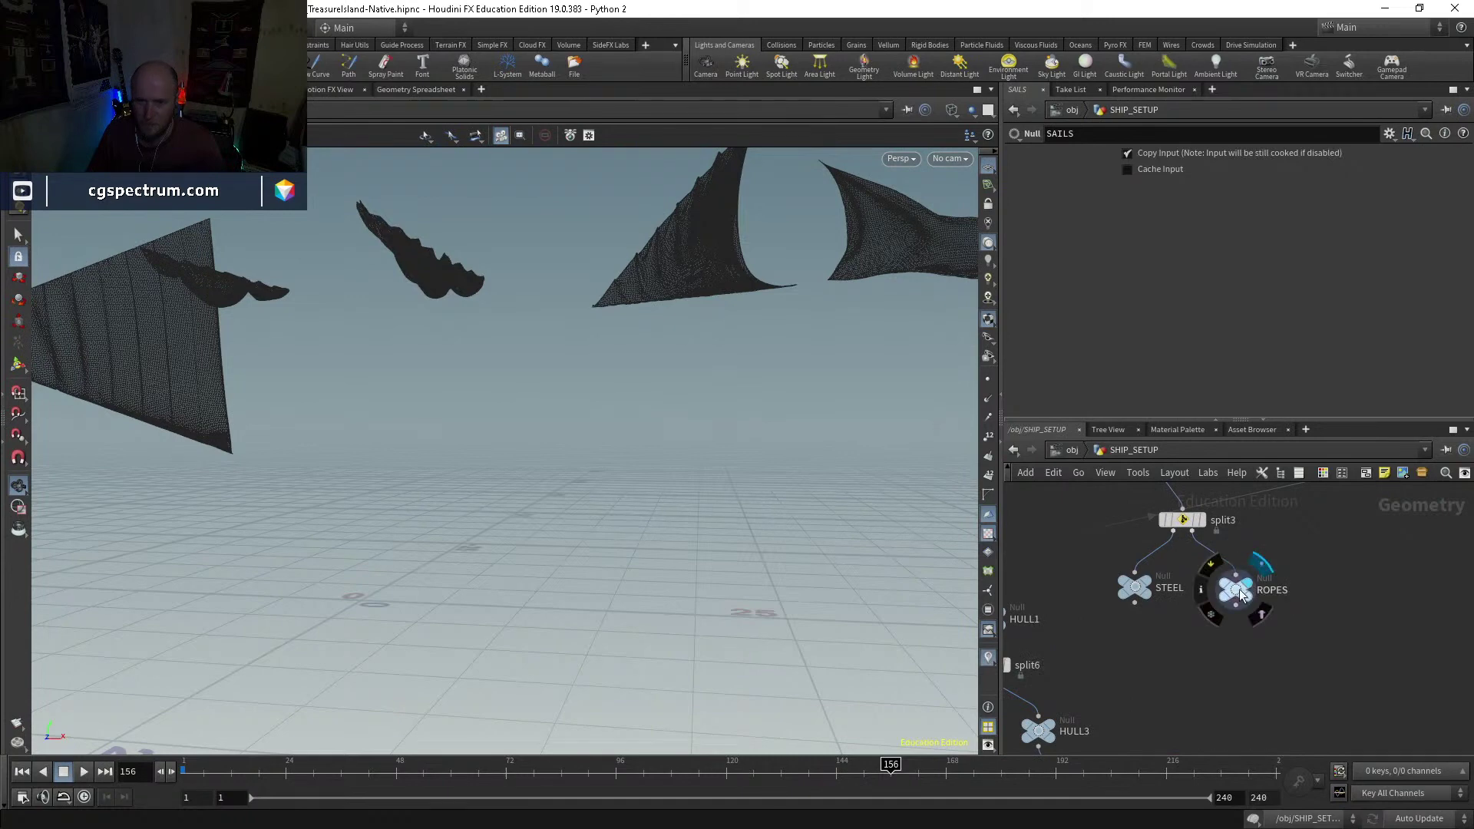
{"action": "left_click", "coordinate": [1235, 590]}
{"action": "middle_click_drag", "start_coordinate": [806, 479], "coordinate": [810, 538]}
Step: Display the Measure_and_split subnetwork below MASTS to examine the mast geometry
{"action": "scroll", "coordinate": [1152, 568], "scroll_direction": "down", "scroll_amount": 3}
{"action": "middle_click_drag", "start_coordinate": [1109, 545], "coordinate": [1411, 577]}
{"action": "scroll", "coordinate": [1165, 560], "scroll_direction": "up", "scroll_amount": 3}
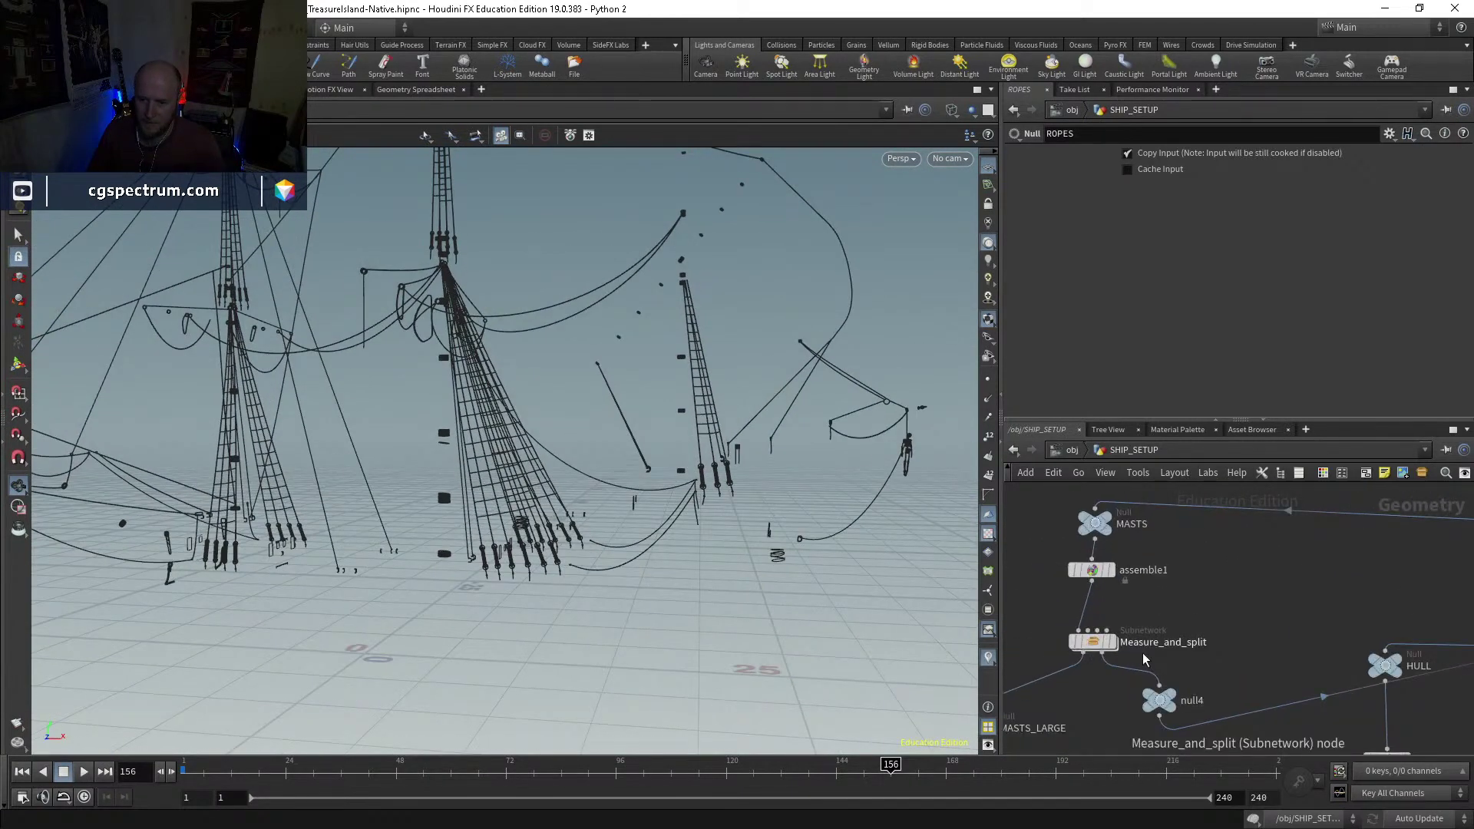
{"action": "left_click", "coordinate": [1099, 647]}
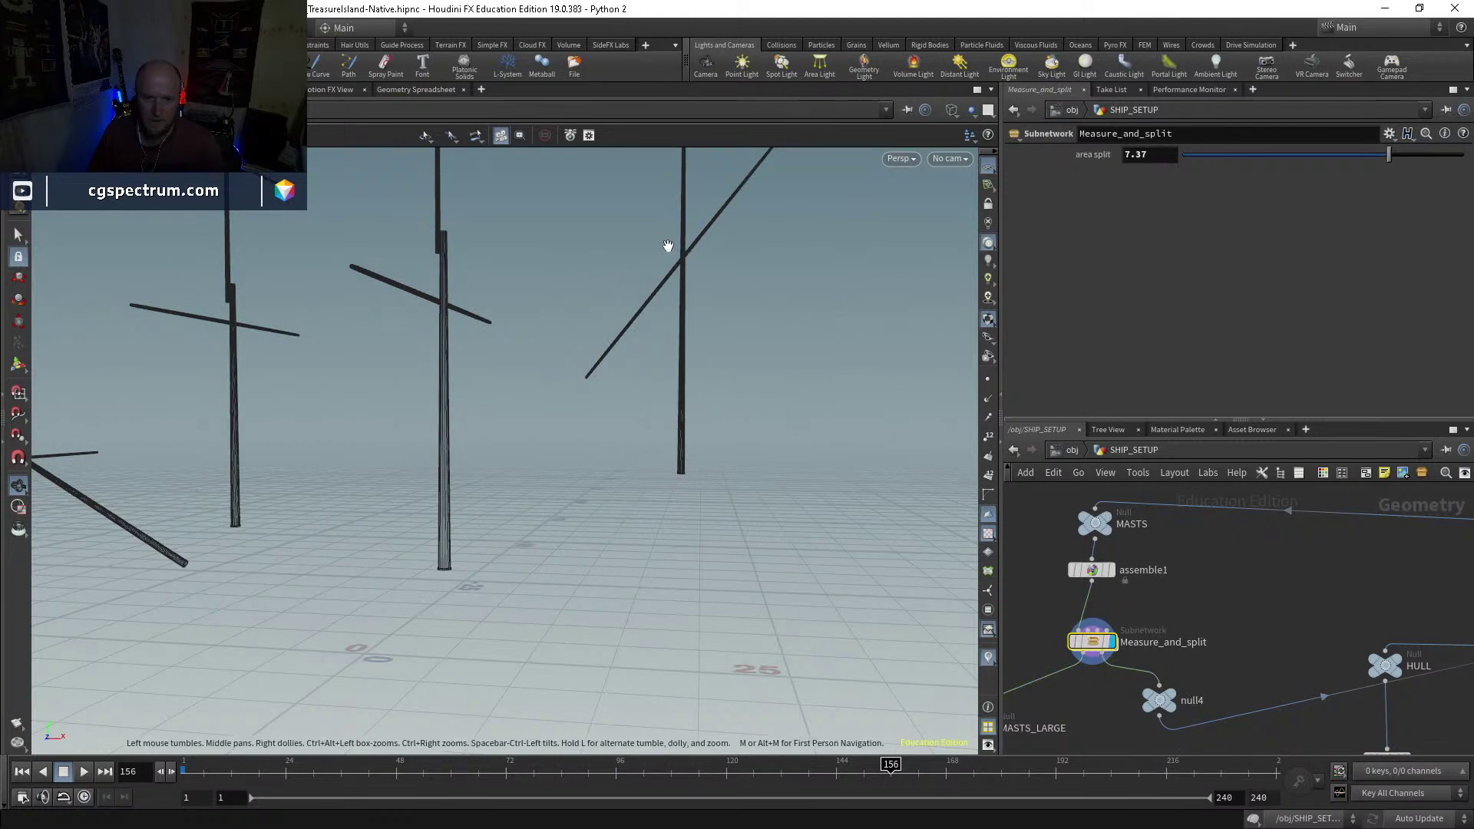
{"action": "middle_click_drag", "start_coordinate": [755, 298], "coordinate": [787, 330]}
Step: Display the blast3 and blast4 nodes below MASTS_LARGE to examine which mast parts each one keeps
{"action": "scroll", "coordinate": [1160, 628], "scroll_direction": "down", "scroll_amount": 3}
{"action": "middle_click_drag", "start_coordinate": [1124, 716], "coordinate": [1195, 629]}
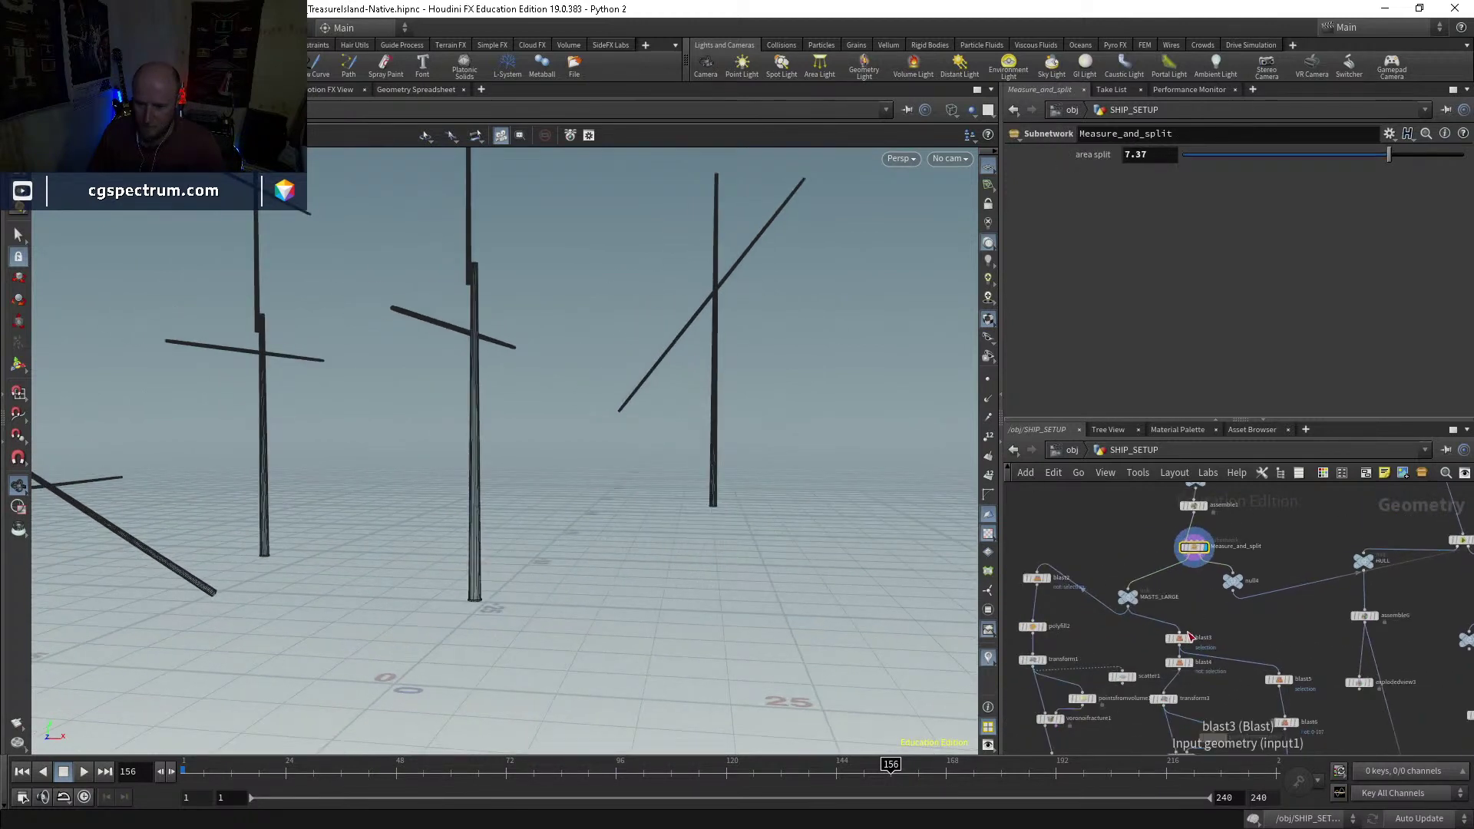
{"action": "scroll", "coordinate": [1193, 642], "scroll_direction": "up", "scroll_amount": 3}
{"action": "left_click", "coordinate": [1191, 642]}
{"action": "middle_click_drag", "start_coordinate": [1252, 692], "coordinate": [1200, 572]}
{"action": "scroll", "coordinate": [1207, 594], "scroll_direction": "down", "scroll_amount": 1}
{"action": "left_click", "coordinate": [1154, 545]}
{"action": "left_click", "coordinate": [1136, 546]}
{"action": "left_click_drag", "start_coordinate": [577, 470], "coordinate": [661, 483]}
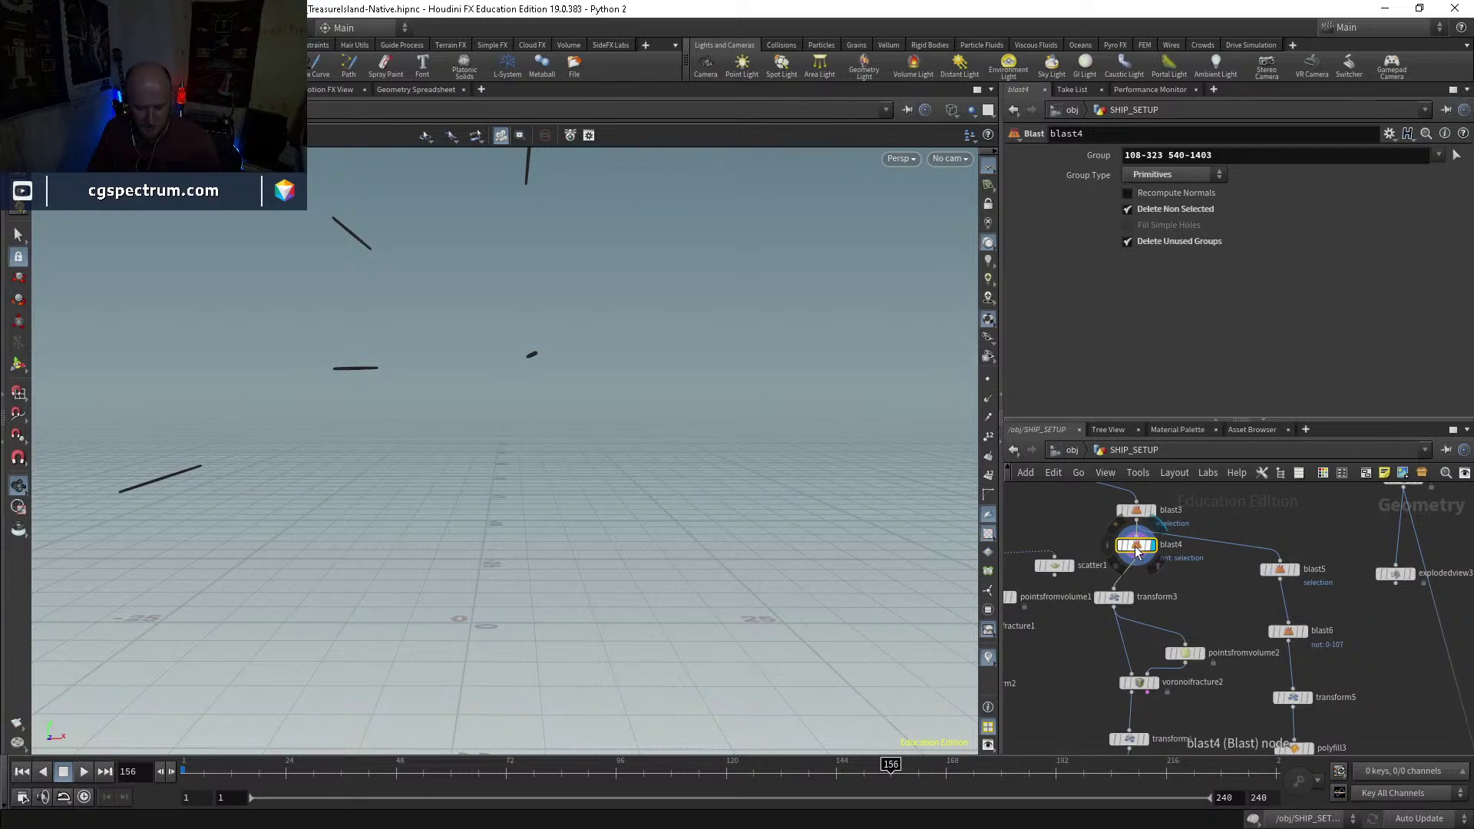
Step: Display blast5 and the last transform of its branch to examine the mast part processed there
{"action": "left_click", "coordinate": [1297, 570]}
{"action": "left_click", "coordinate": [1281, 571]}
{"action": "middle_click_drag", "start_coordinate": [1372, 694], "coordinate": [1297, 538]}
{"action": "middle_click_drag", "start_coordinate": [1314, 634], "coordinate": [1325, 539]}
{"action": "left_click", "coordinate": [1211, 617]}
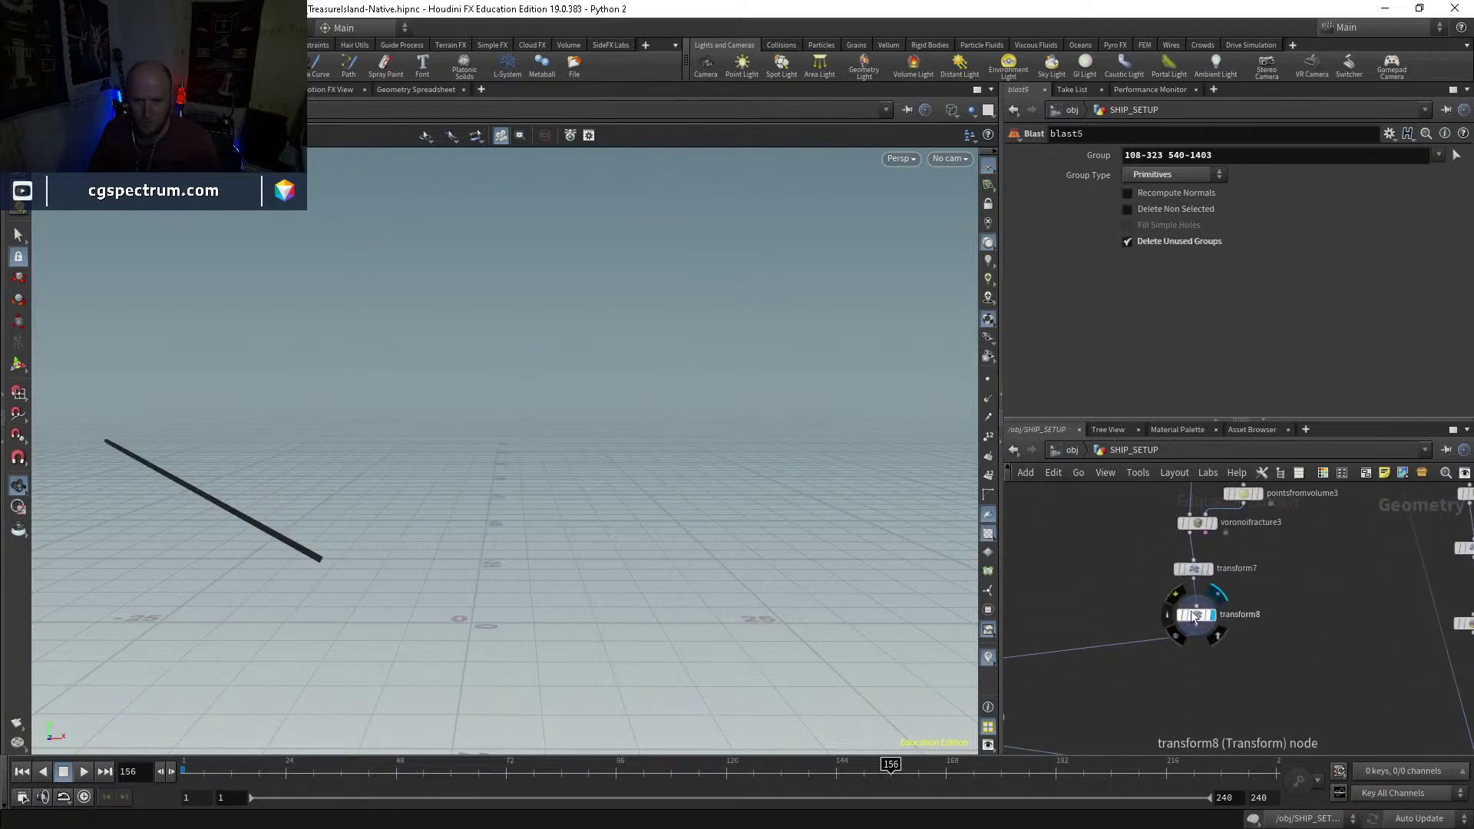
Step: Duplicate the blast6 node that keeps primitives 0-107, connect the copy below blast5 and display it
{"action": "scroll", "coordinate": [1221, 606], "scroll_direction": "down", "scroll_amount": 5}
{"action": "scroll", "coordinate": [1207, 547], "scroll_direction": "up", "scroll_amount": 5}
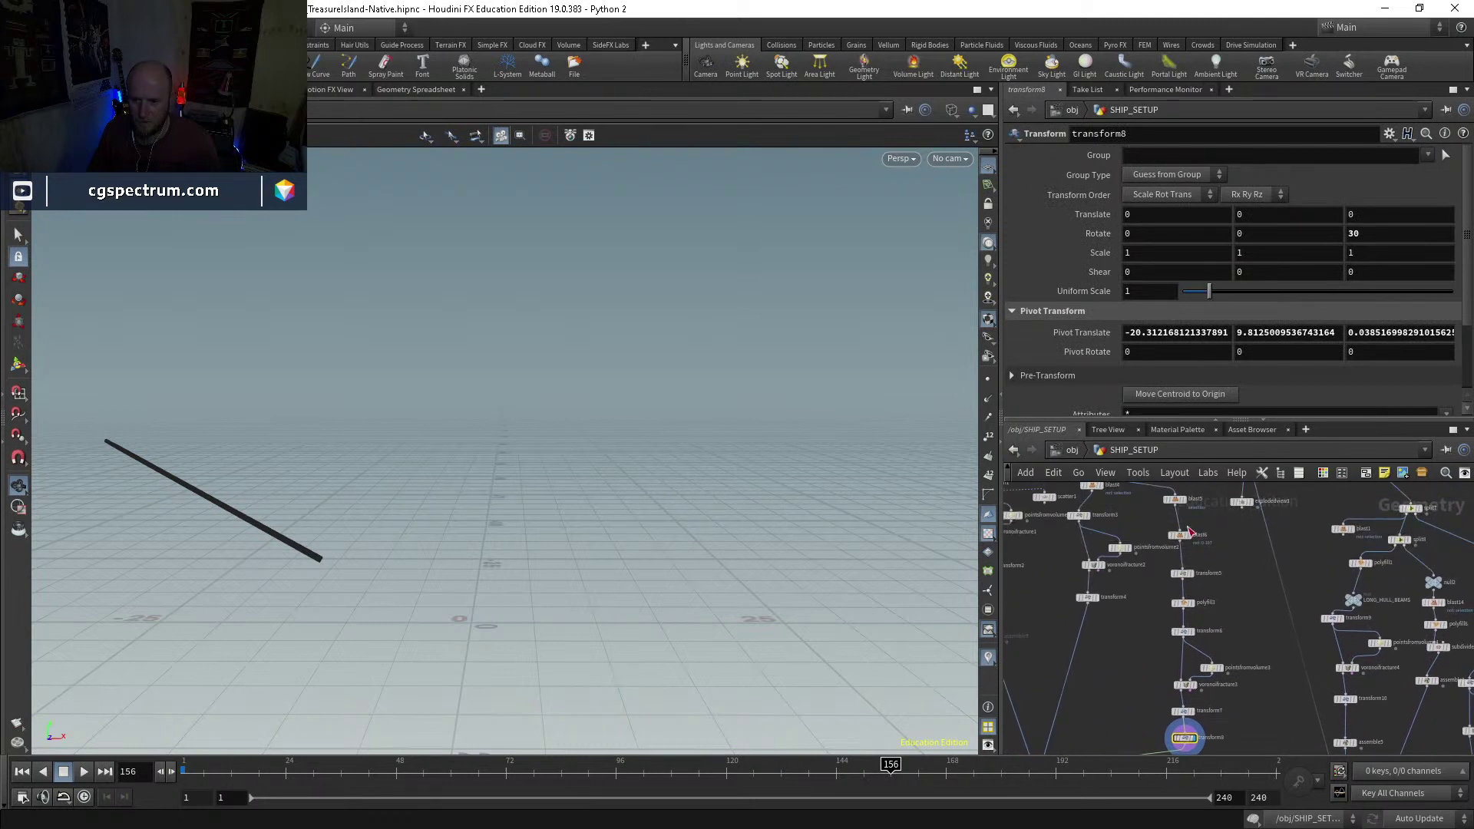
{"action": "left_click", "coordinate": [1169, 540]}
{"action": "middle_click_drag", "start_coordinate": [1207, 529], "coordinate": [1218, 619]}
{"action": "left_click", "coordinate": [1189, 553]}
{"action": "left_click", "coordinate": [1169, 554]}
{"action": "left_click", "coordinate": [1199, 628]}
{"action": "key", "text": "ctrl+c"}
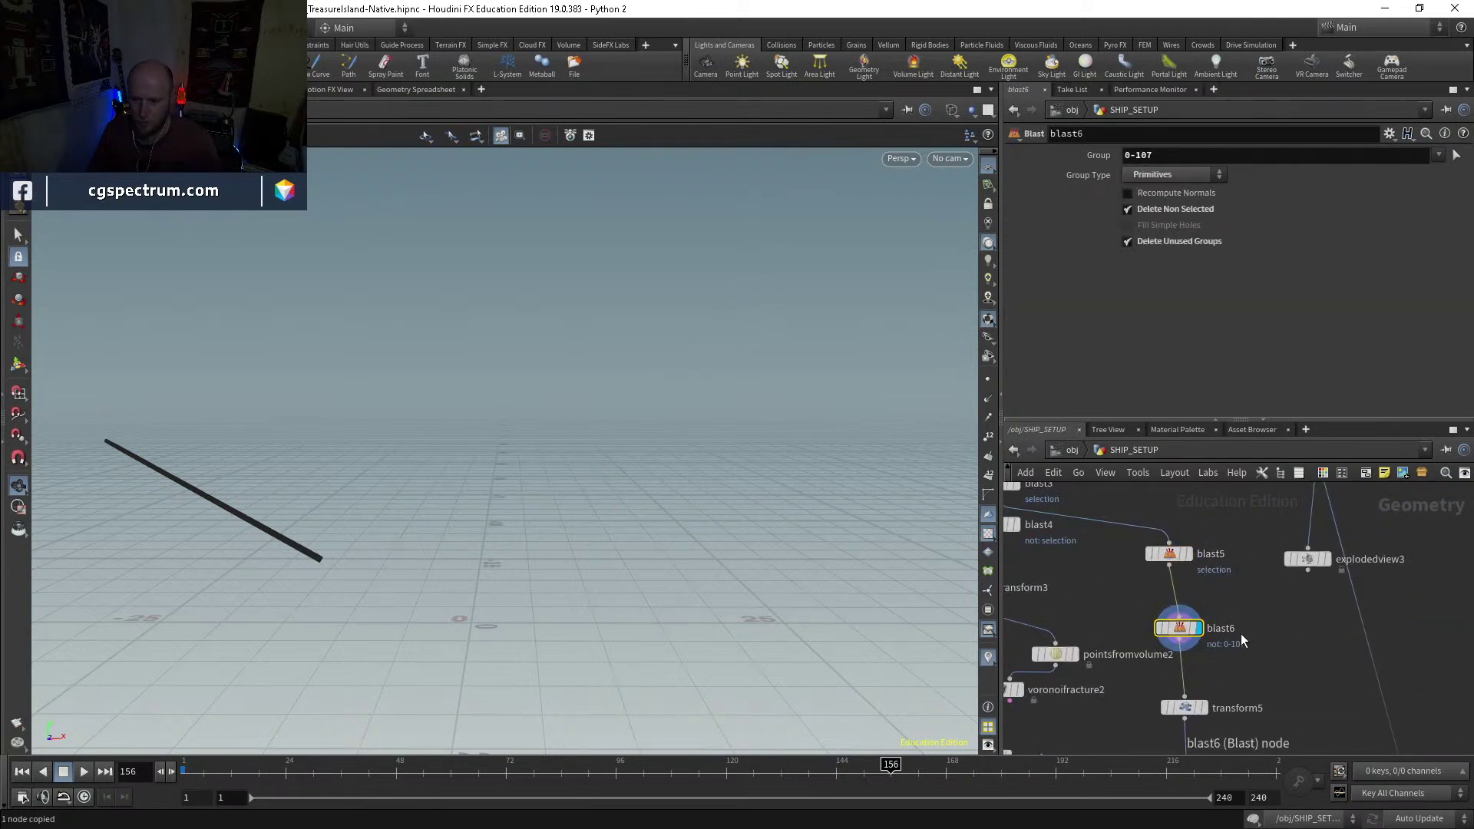
{"action": "key", "text": "ctrl+v"}
{"action": "scroll", "coordinate": [1250, 614], "scroll_direction": "down", "scroll_amount": 4}
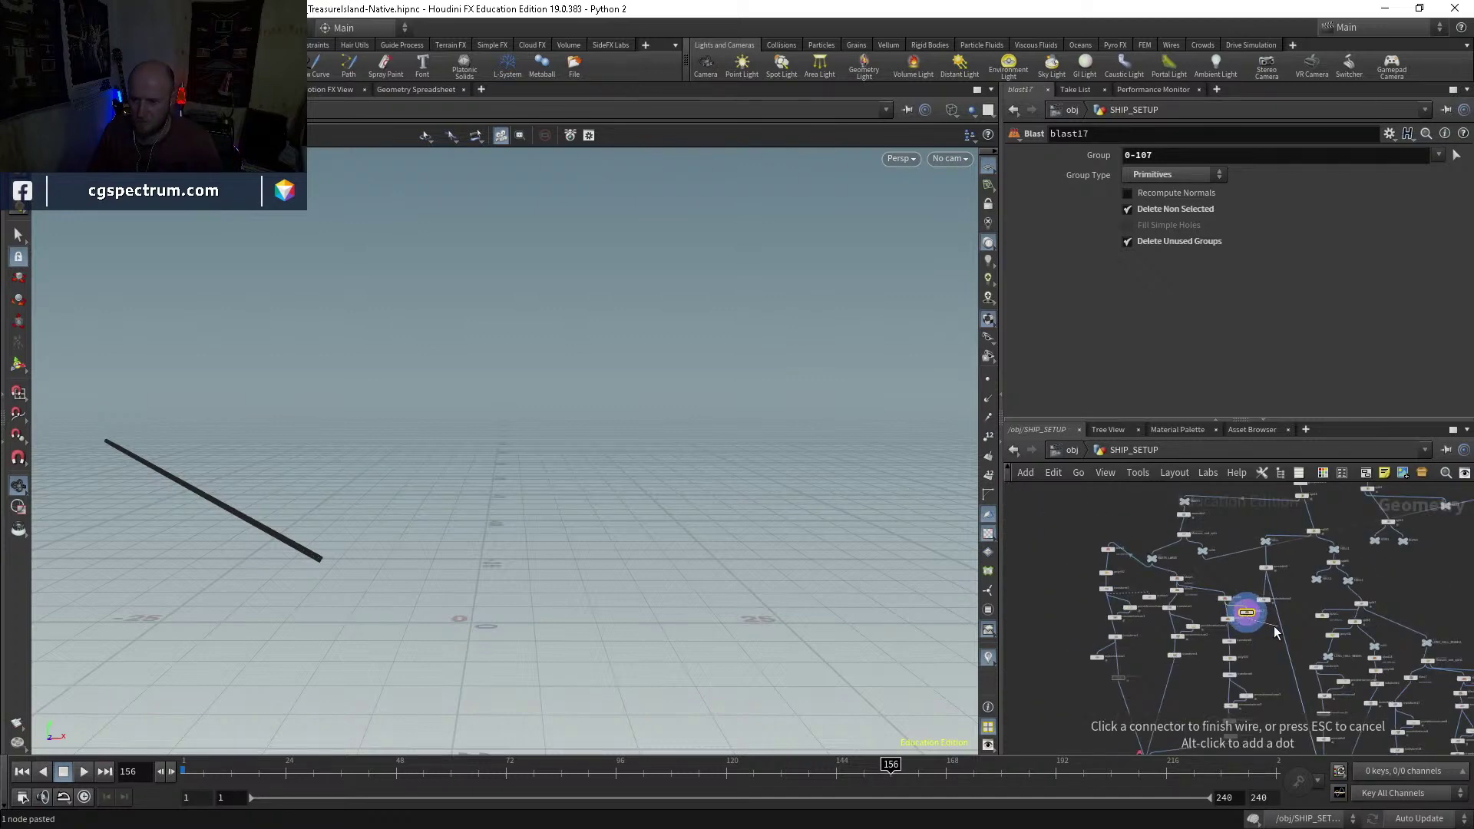
{"action": "left_click", "coordinate": [1169, 212]}
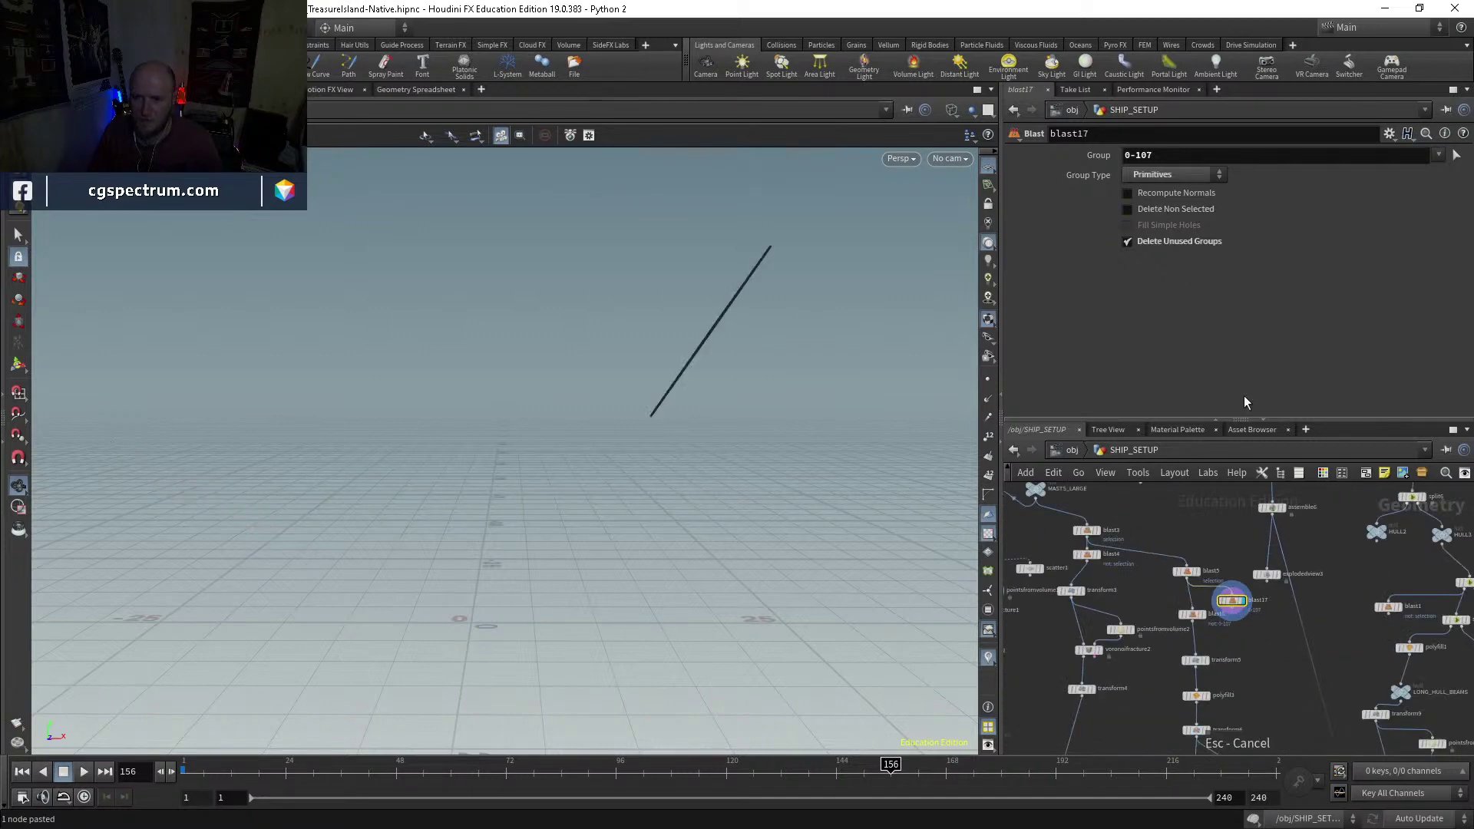
{"action": "left_click", "coordinate": [1235, 613]}
Step: Connect the duplicated blast17 node into merge5 and display the merge
{"action": "scroll", "coordinate": [1246, 634], "scroll_direction": "down", "scroll_amount": 3}
{"action": "middle_click_drag", "start_coordinate": [1247, 635], "coordinate": [1027, 635]}
{"action": "middle_click_drag", "start_coordinate": [1229, 598], "coordinate": [1126, 708]}
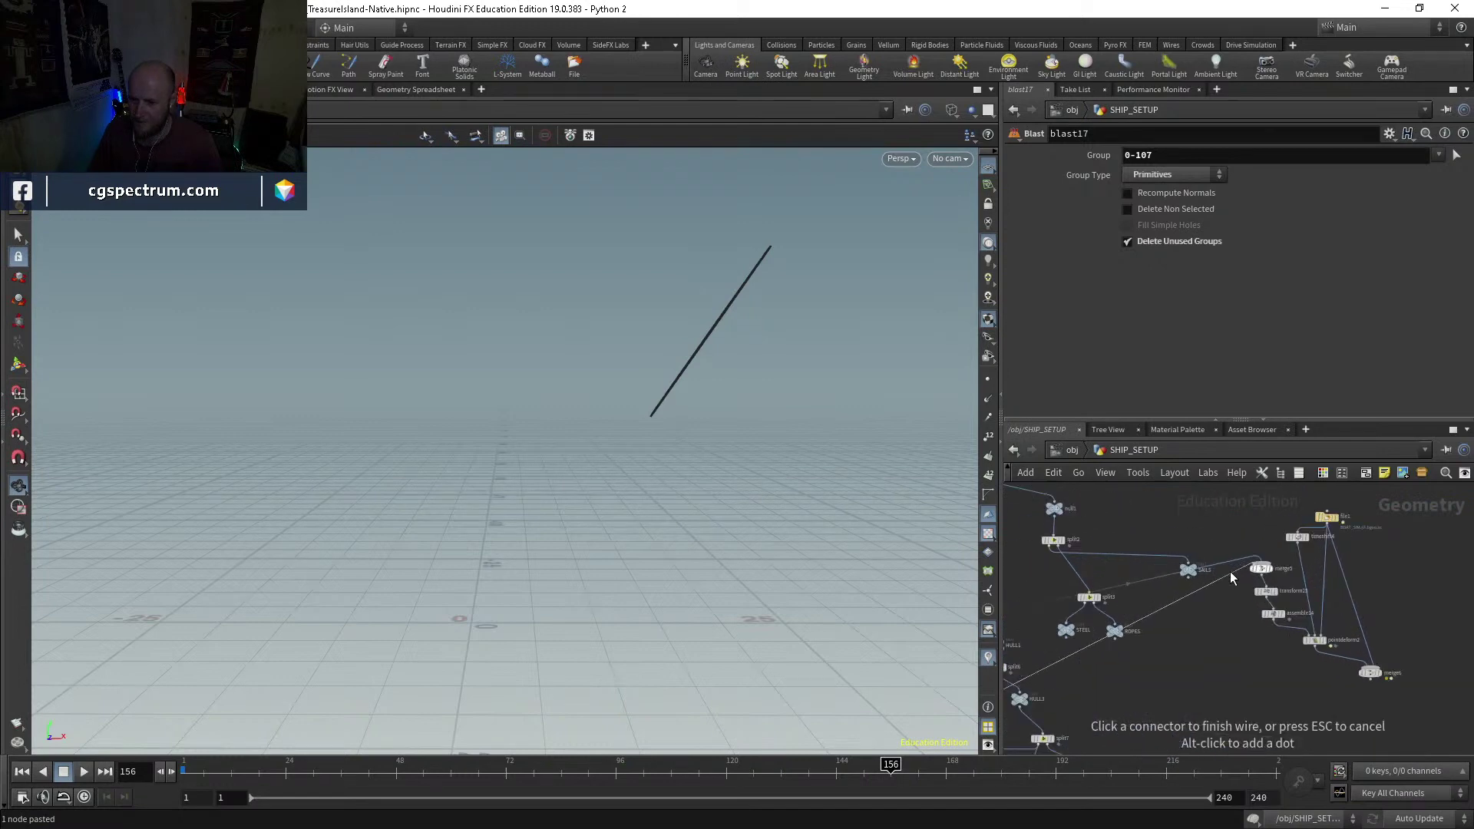
{"action": "left_click", "coordinate": [1253, 564]}
{"action": "scroll", "coordinate": [1252, 572], "scroll_direction": "up", "scroll_amount": 5}
{"action": "left_click", "coordinate": [1275, 544]}
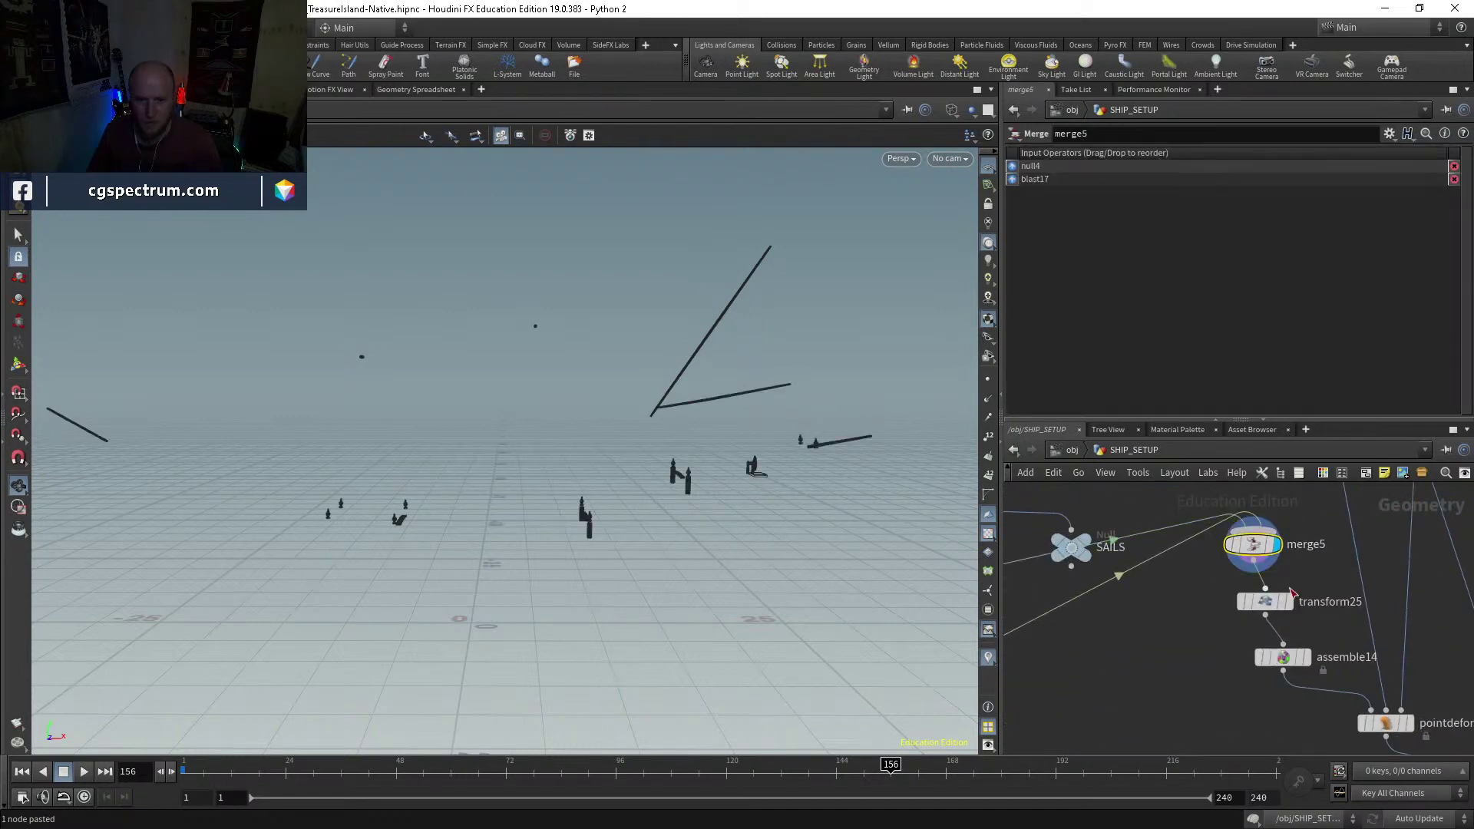
Step: Display merge6 and scrub the timeline to frame 161 to review the added mast piece with the ship
{"action": "middle_click_drag", "start_coordinate": [1424, 739], "coordinate": [1327, 627]}
{"action": "middle_click_drag", "start_coordinate": [1444, 713], "coordinate": [1311, 640]}
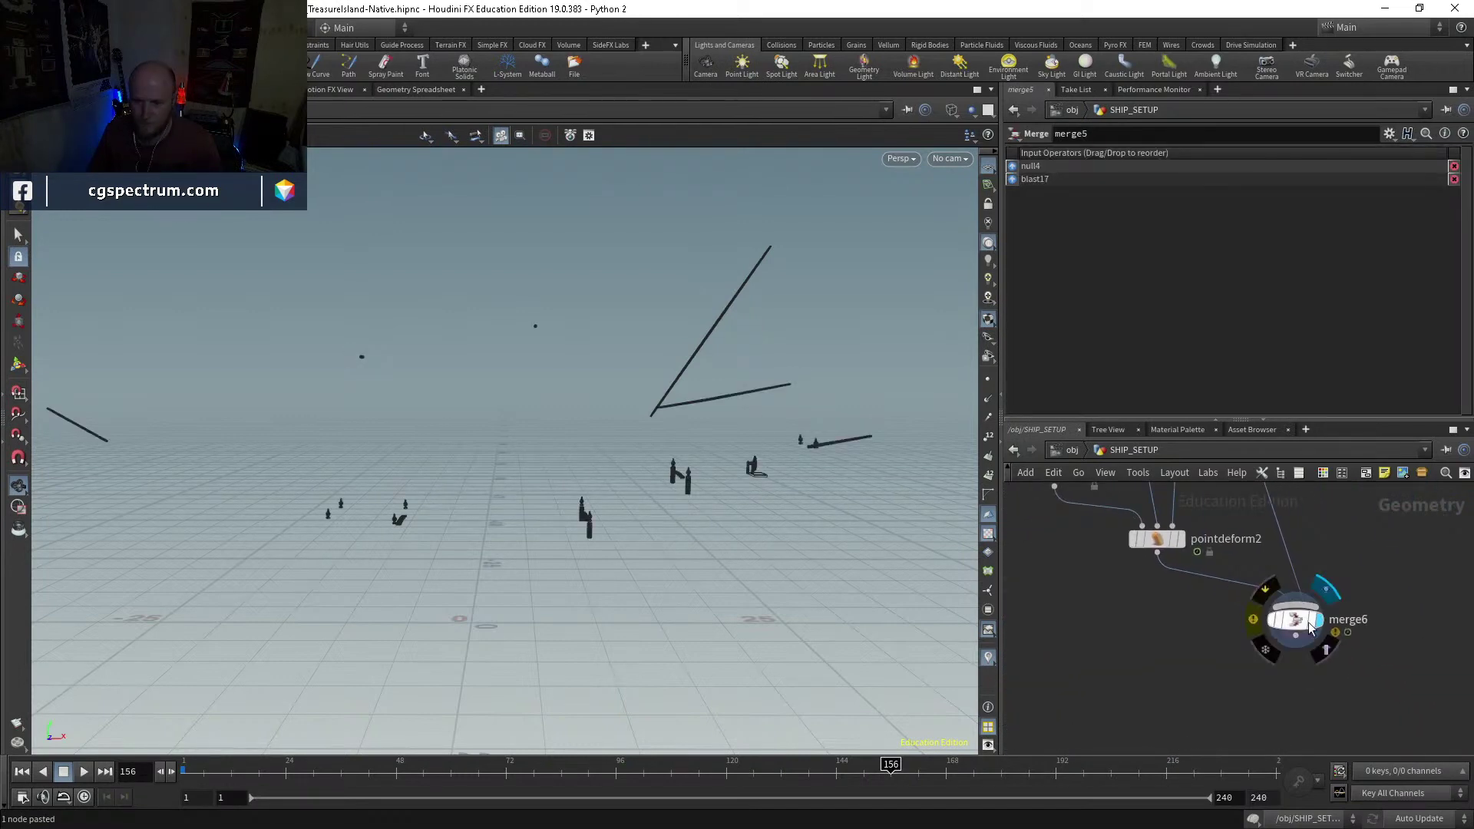
{"action": "left_click", "coordinate": [1319, 621]}
{"action": "mouse_move", "coordinate": [734, 524]}
{"action": "left_mouse_down"}
{"action": "mouse_move", "coordinate": [631, 480]}
{"action": "mouse_move", "coordinate": [768, 507]}
{"action": "mouse_move", "coordinate": [736, 530]}
{"action": "left_mouse_up"}
{"action": "left_click_drag", "start_coordinate": [555, 774], "coordinate": [644, 757]}
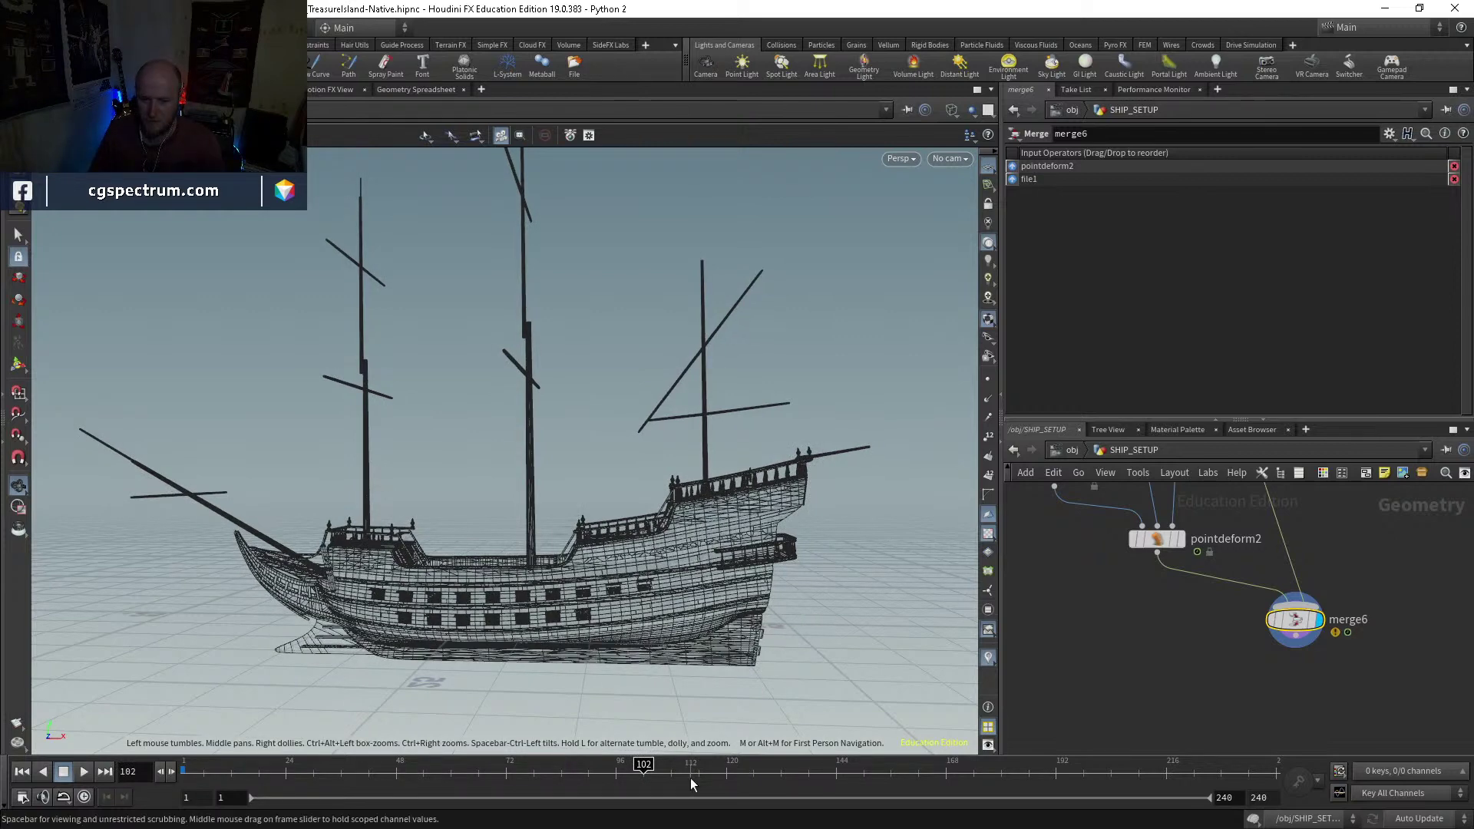
{"action": "left_click_drag", "start_coordinate": [716, 774], "coordinate": [983, 763]}
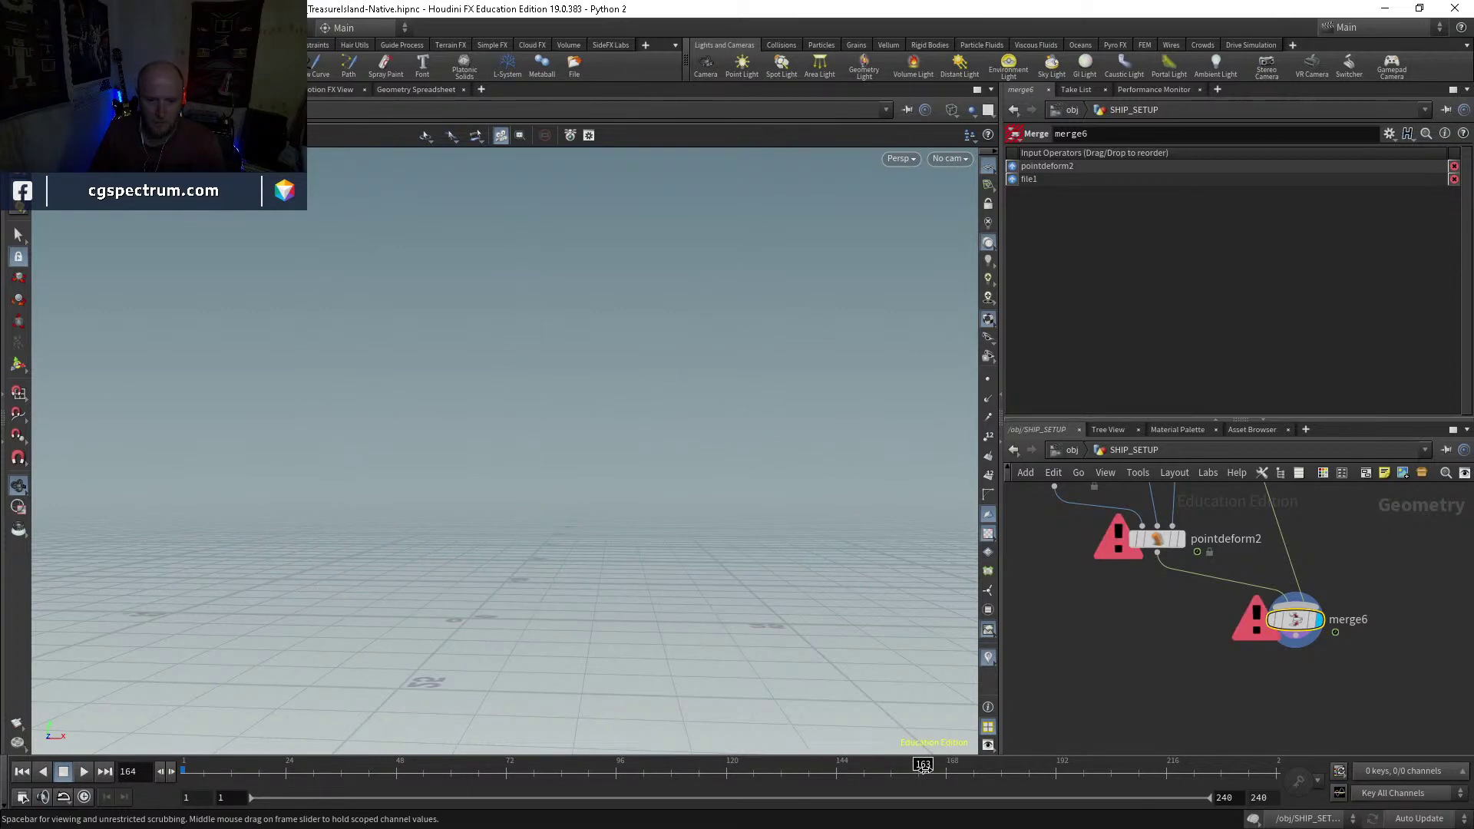
{"action": "left_click_drag", "start_coordinate": [921, 768], "coordinate": [914, 767]}
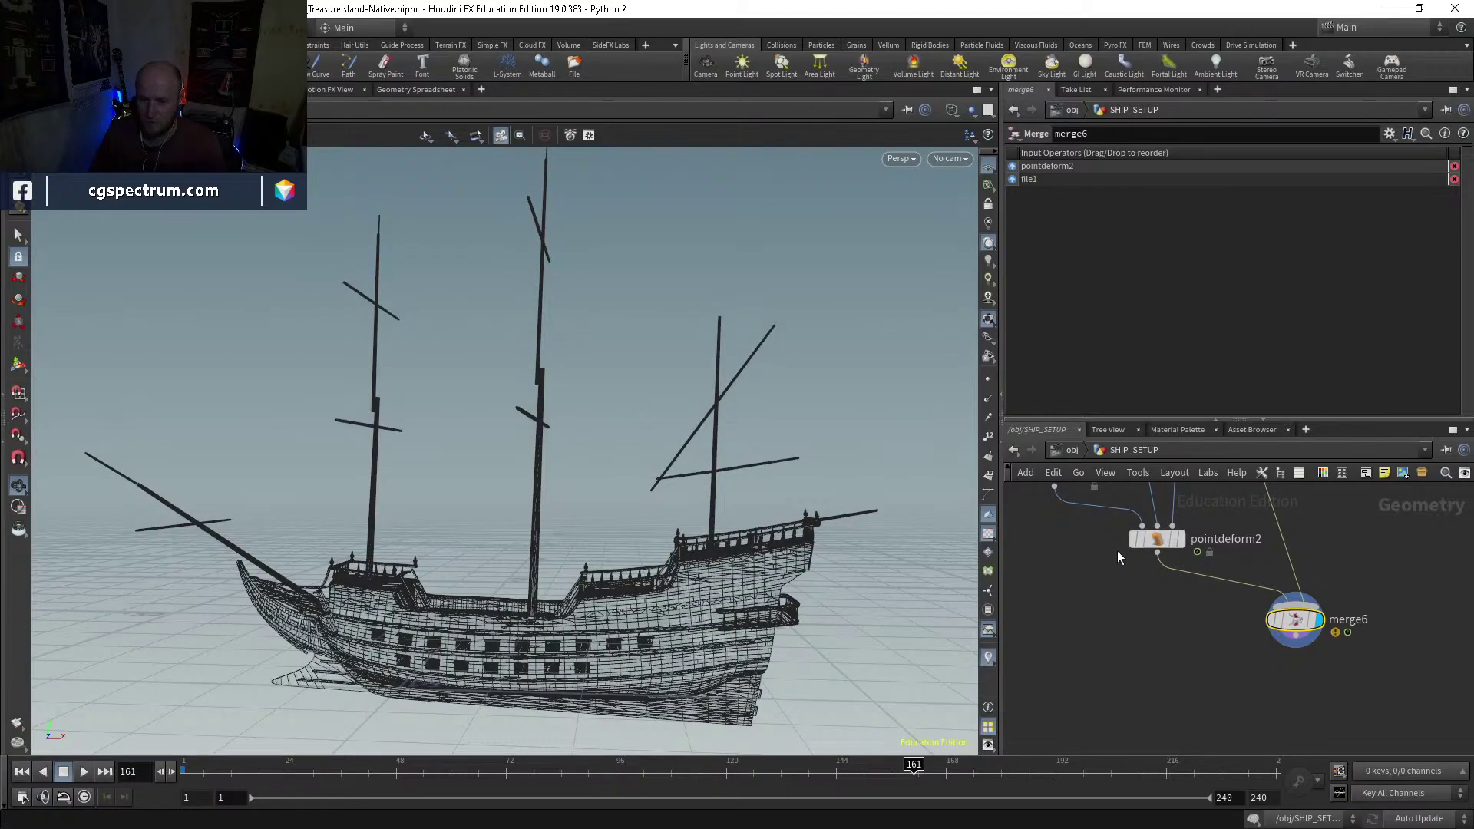
Step: Examine the damaged deck and hull up close and from the side, switching between wireframe and shaded display around frame 163
{"action": "left_click_drag", "start_coordinate": [758, 578], "coordinate": [753, 635]}
{"action": "right_click_drag", "start_coordinate": [753, 635], "coordinate": [591, 619]}
{"action": "left_click_drag", "start_coordinate": [592, 619], "coordinate": [420, 584]}
{"action": "mouse_move", "coordinate": [420, 585]}
{"action": "right_mouse_down"}
{"action": "mouse_move", "coordinate": [675, 418]}
{"action": "mouse_move", "coordinate": [893, 436]}
{"action": "right_mouse_up"}
{"action": "key", "text": "w"}
{"action": "key", "text": "w"}
{"action": "mouse_move", "coordinate": [573, 501]}
{"action": "left_mouse_down"}
{"action": "mouse_move", "coordinate": [687, 471]}
{"action": "mouse_move", "coordinate": [569, 512]}
{"action": "left_mouse_up"}
{"action": "middle_click_drag", "start_coordinate": [569, 512], "coordinate": [307, 507]}
{"action": "left_click_drag", "start_coordinate": [307, 507], "coordinate": [448, 527]}
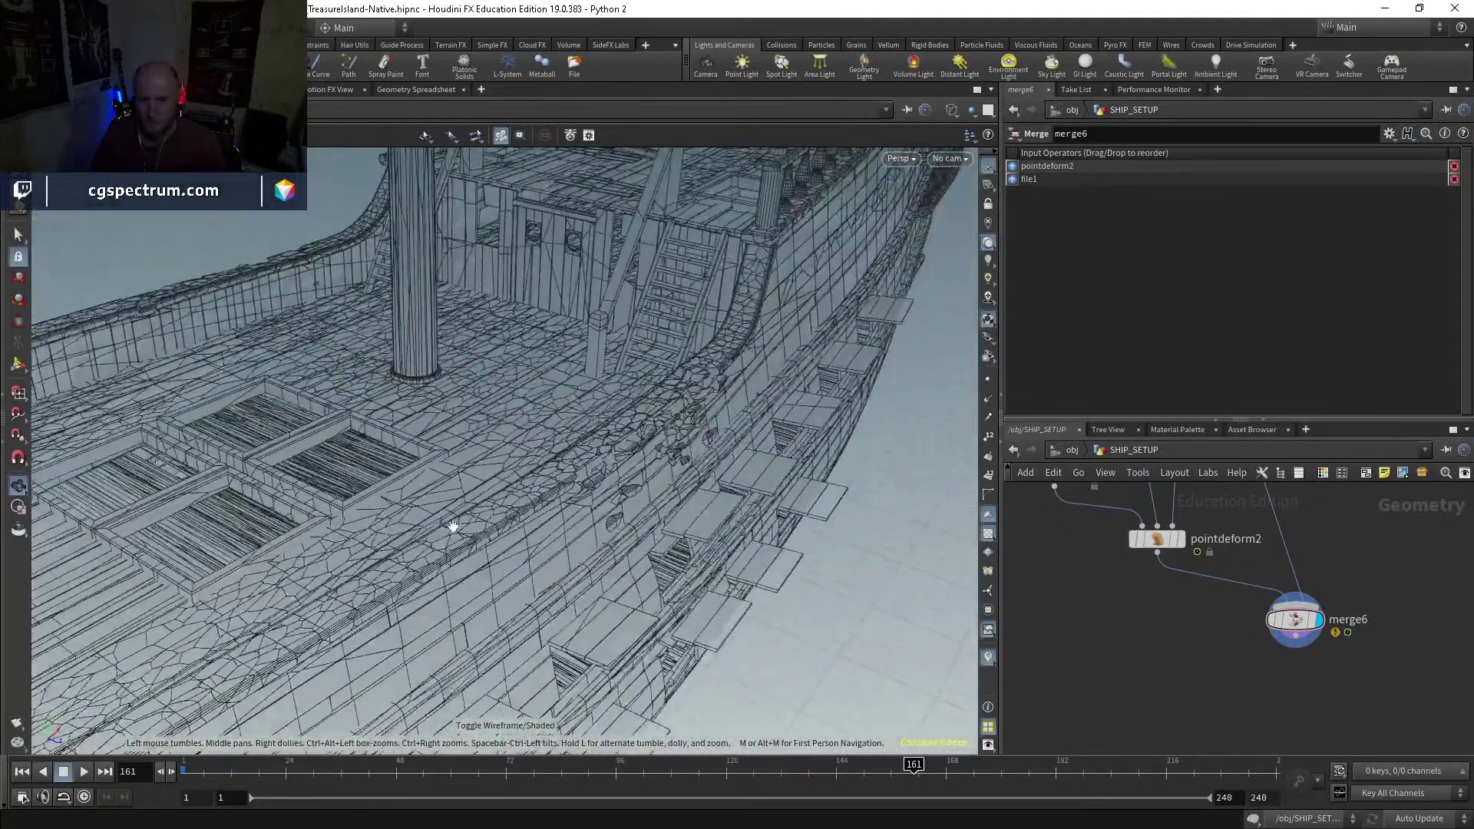
{"action": "key", "text": "w"}
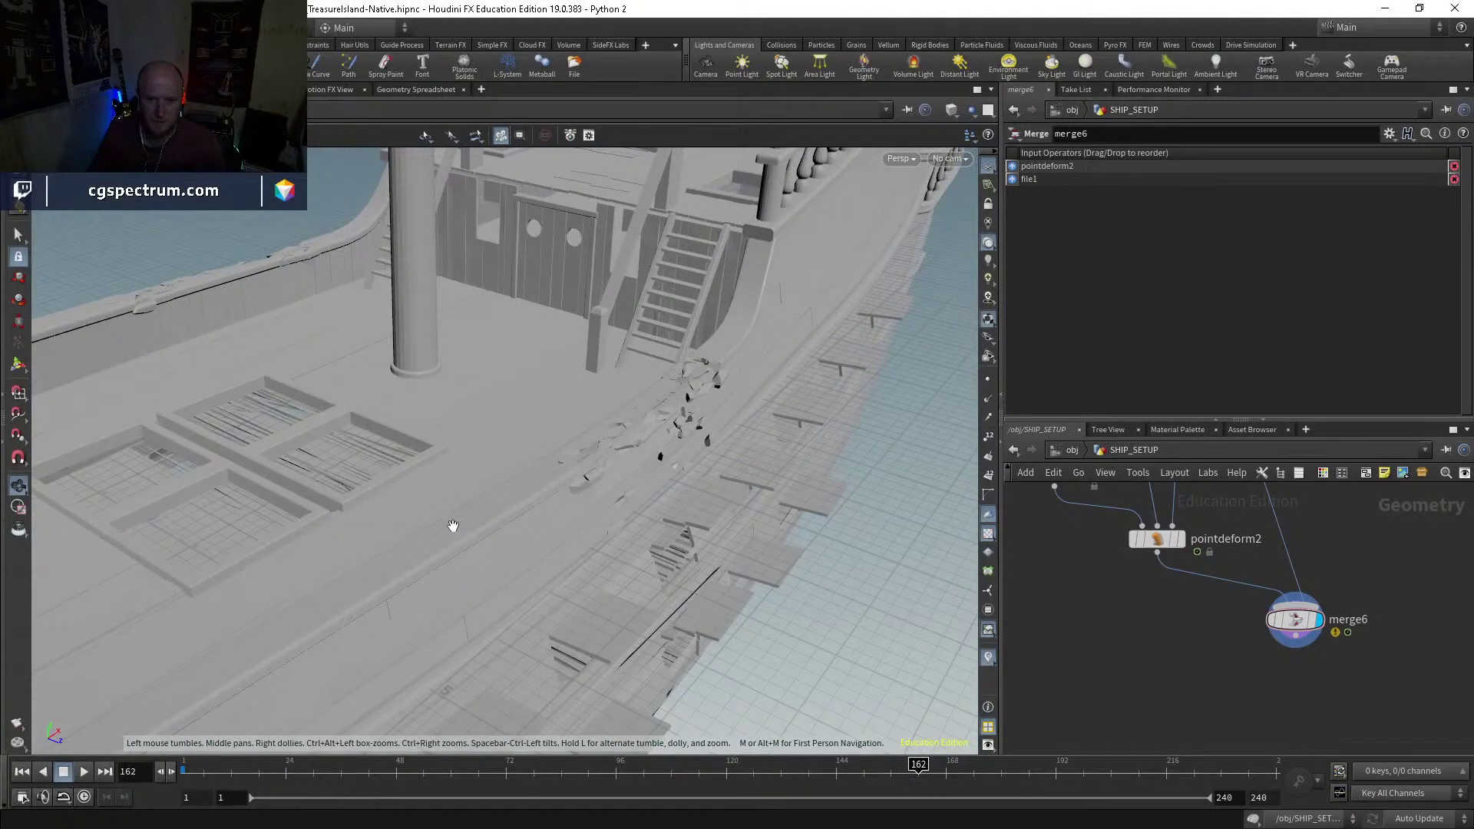
{"action": "key", "text": "Right"}
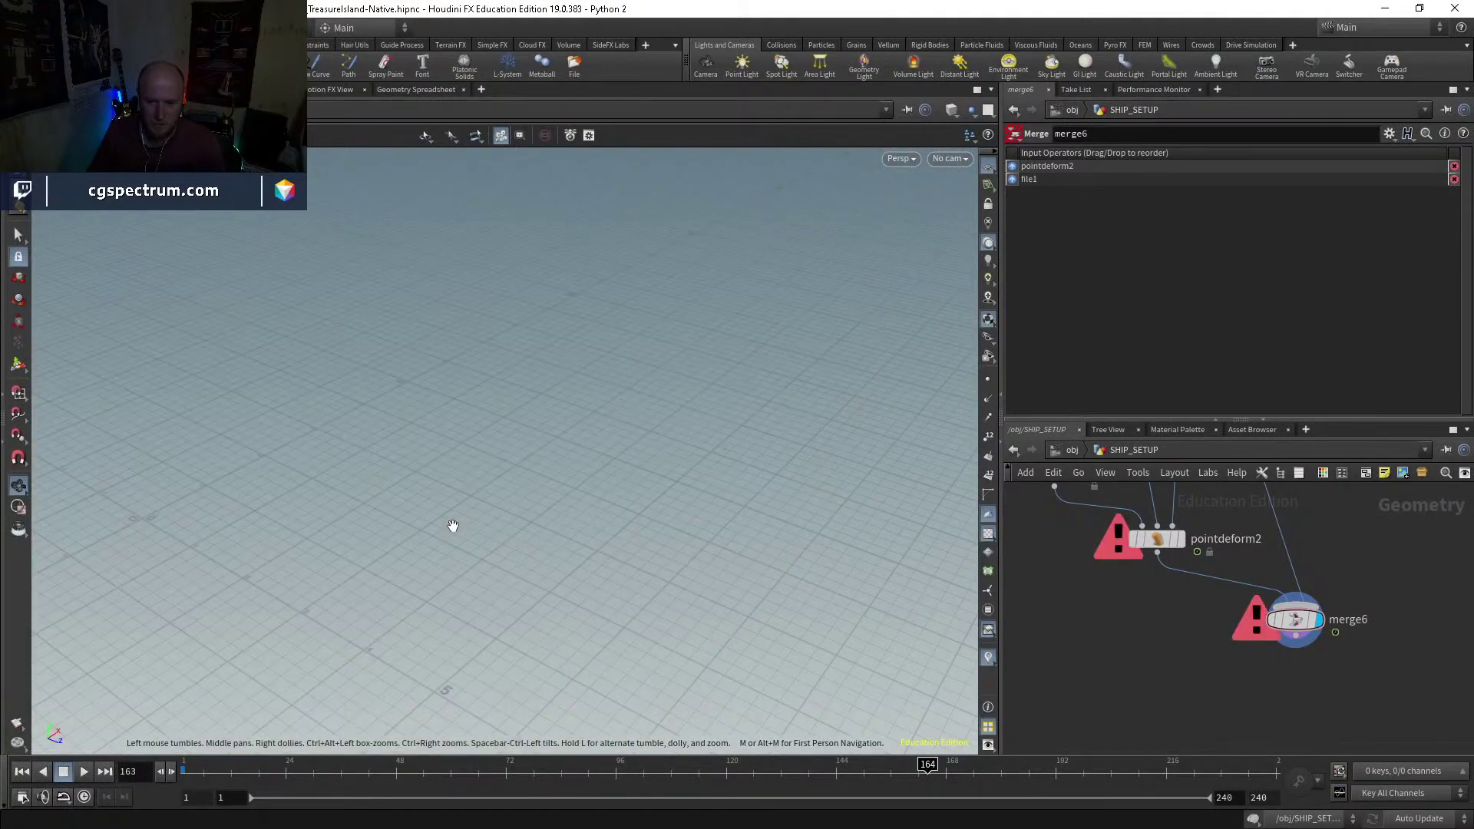
{"action": "key", "text": "Left"}
{"action": "right_click_drag", "start_coordinate": [537, 411], "coordinate": [407, 601]}
{"action": "left_click_drag", "start_coordinate": [408, 601], "coordinate": [433, 510]}
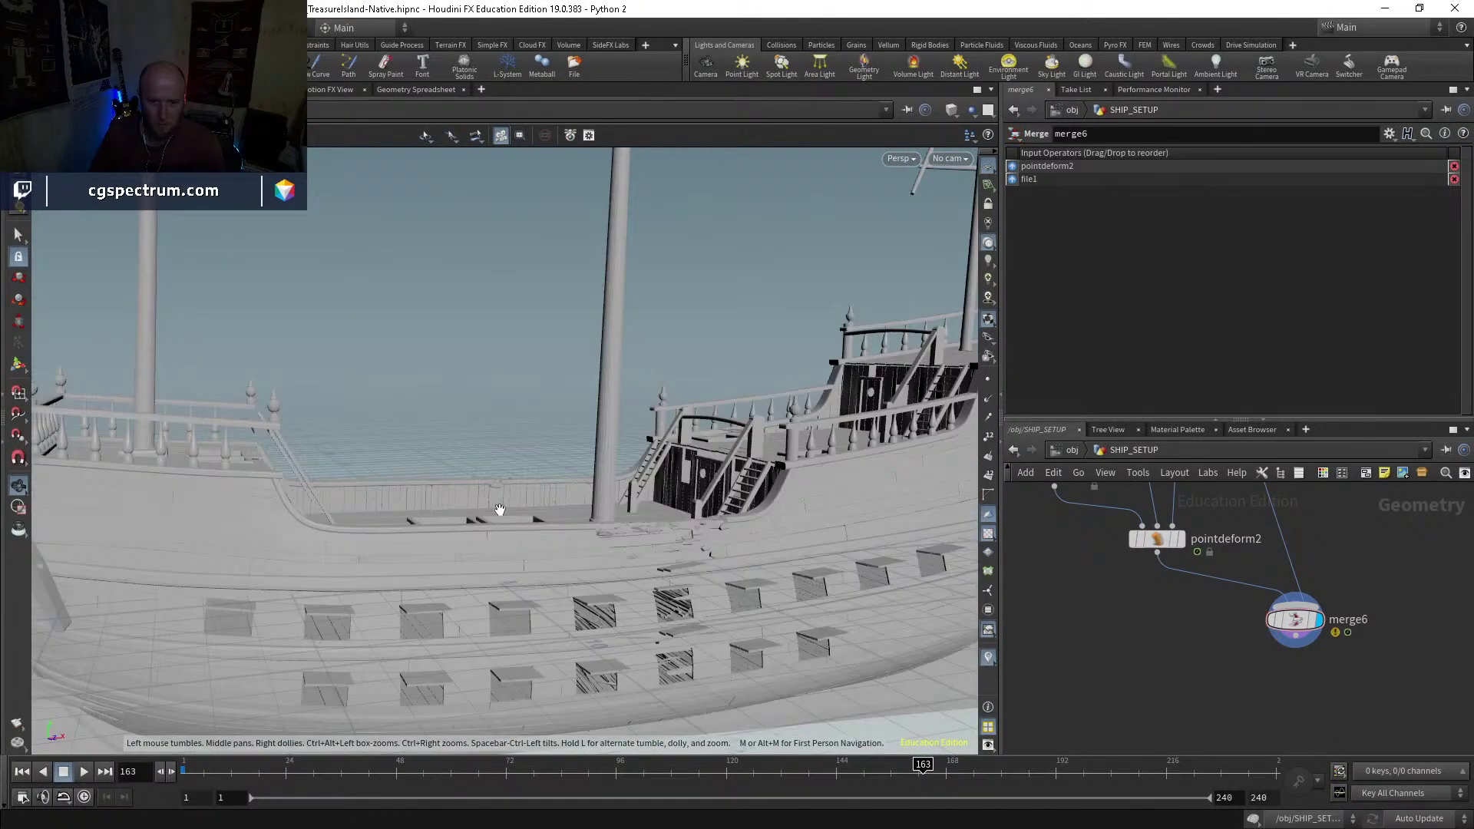
{"action": "middle_click_drag", "start_coordinate": [683, 585], "coordinate": [407, 566]}
{"action": "left_click_drag", "start_coordinate": [407, 565], "coordinate": [368, 599]}
{"action": "right_click_drag", "start_coordinate": [369, 599], "coordinate": [436, 482]}
{"action": "left_click_drag", "start_coordinate": [437, 482], "coordinate": [451, 588]}
{"action": "right_click_drag", "start_coordinate": [451, 589], "coordinate": [522, 497]}
{"action": "left_click_drag", "start_coordinate": [523, 497], "coordinate": [543, 585]}
{"action": "right_click_drag", "start_coordinate": [542, 585], "coordinate": [520, 658]}
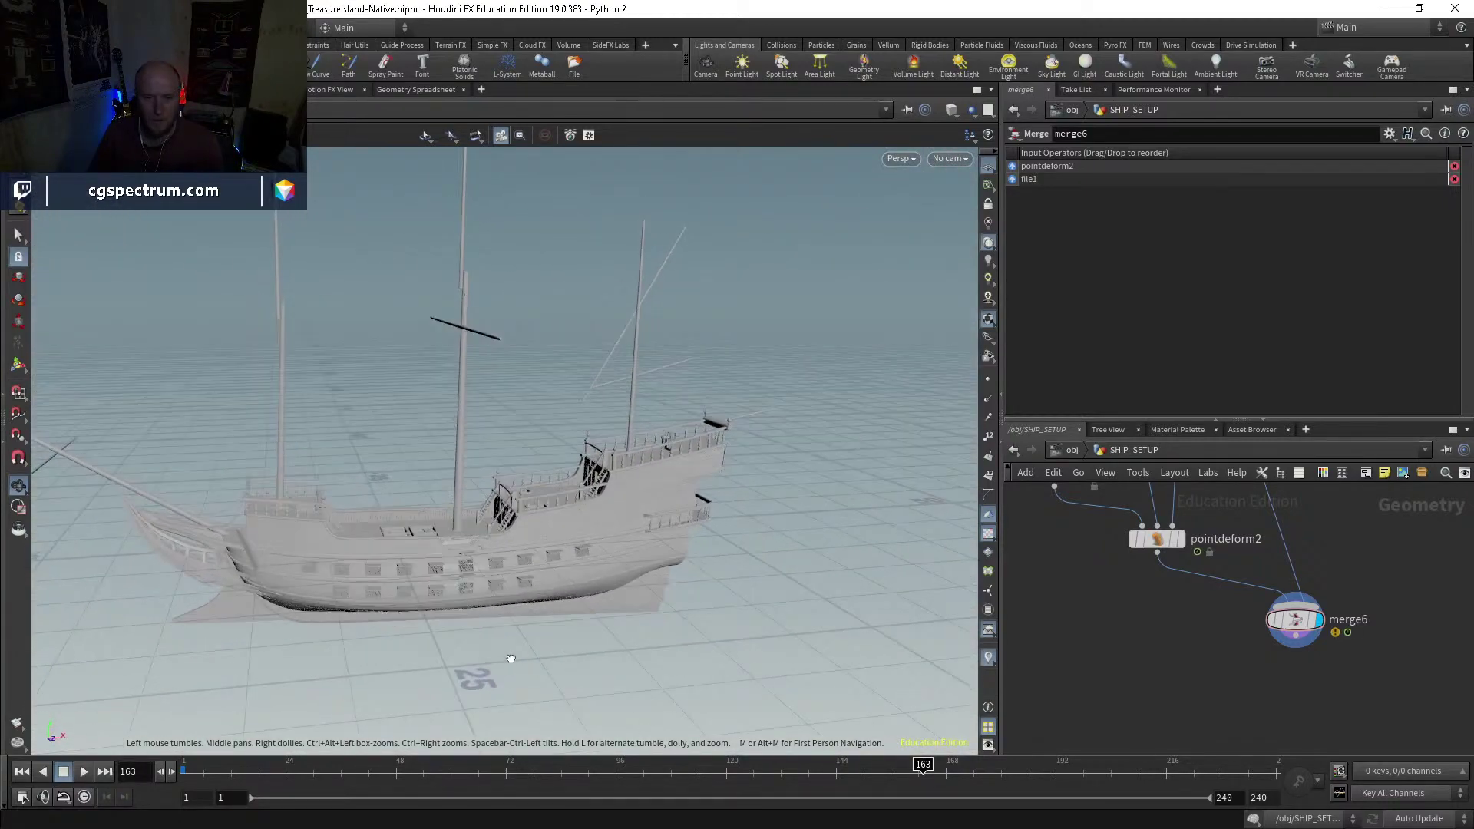
{"action": "left_click_drag", "start_coordinate": [521, 658], "coordinate": [485, 649]}
{"action": "key", "text": "shift+w"}
Step: Move the SAILS null clear of the merge5 wires and display it in shaded mode
{"action": "scroll", "coordinate": [1330, 640], "scroll_direction": "down", "scroll_amount": 3}
{"action": "mouse_move", "coordinate": [1347, 548]}
{"action": "middle_mouse_down"}
{"action": "mouse_move", "coordinate": [1326, 626]}
{"action": "mouse_move", "coordinate": [1286, 652]}
{"action": "mouse_move", "coordinate": [1379, 533]}
{"action": "middle_mouse_up"}
{"action": "middle_click_drag", "start_coordinate": [1168, 599], "coordinate": [1306, 646]}
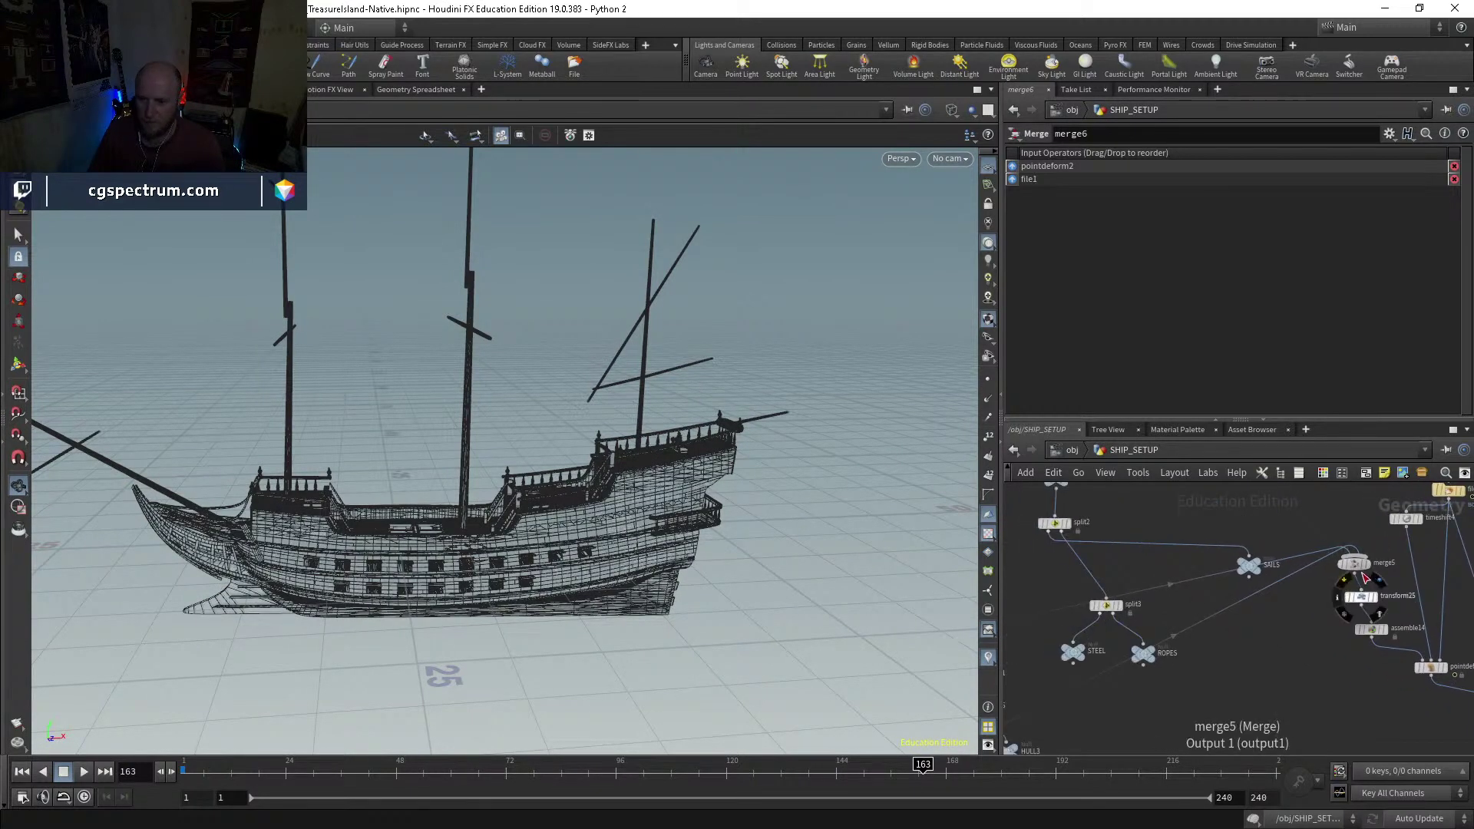
{"action": "left_click_drag", "start_coordinate": [1247, 567], "coordinate": [1202, 545]}
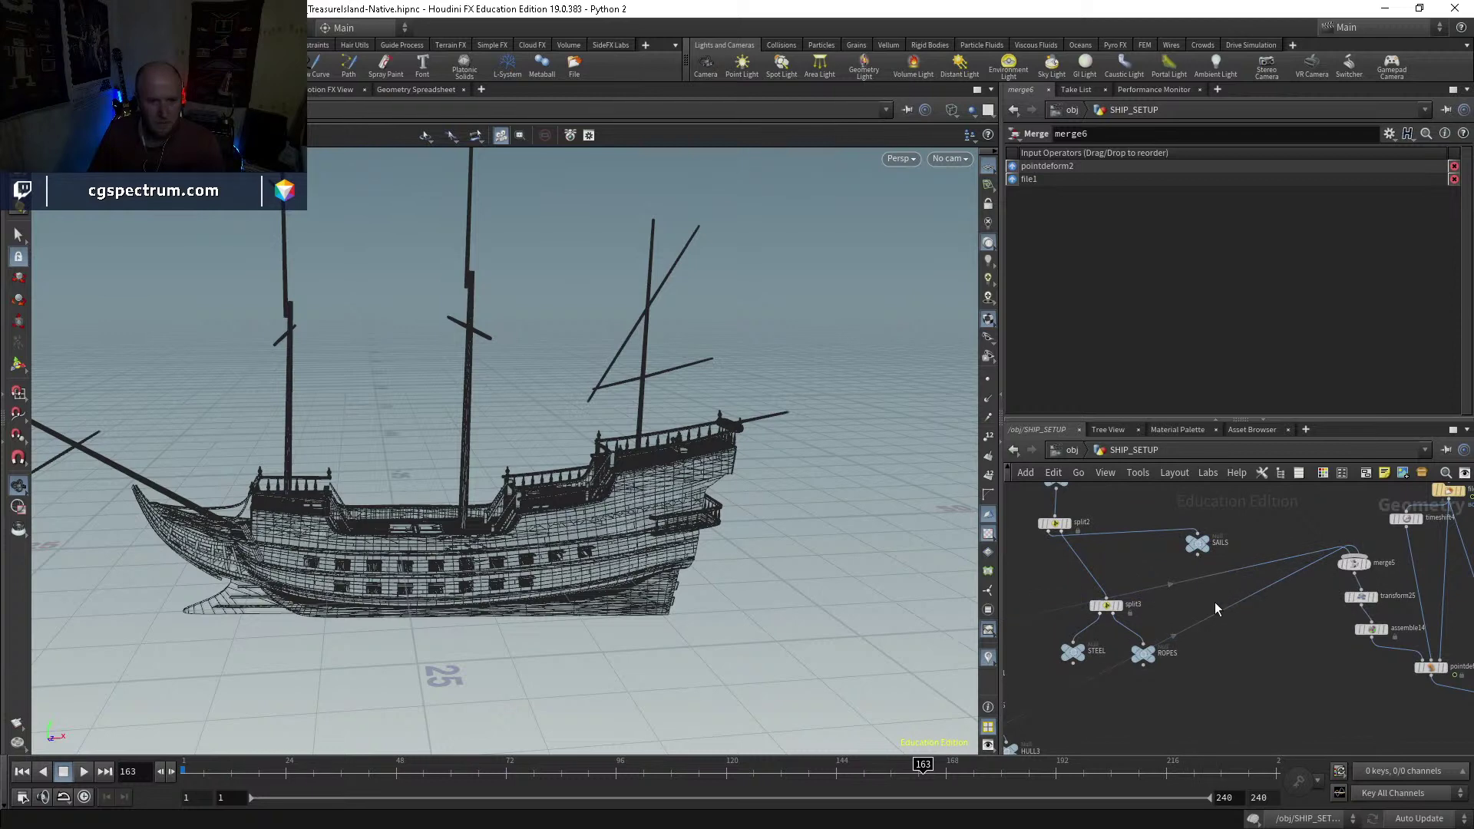
{"action": "mouse_move", "coordinate": [688, 431]}
{"action": "left_mouse_down"}
{"action": "mouse_move", "coordinate": [563, 441]}
{"action": "mouse_move", "coordinate": [714, 430]}
{"action": "left_mouse_up"}
{"action": "key", "text": "shift+w"}
{"action": "scroll", "coordinate": [1217, 572], "scroll_direction": "up", "scroll_amount": 3}
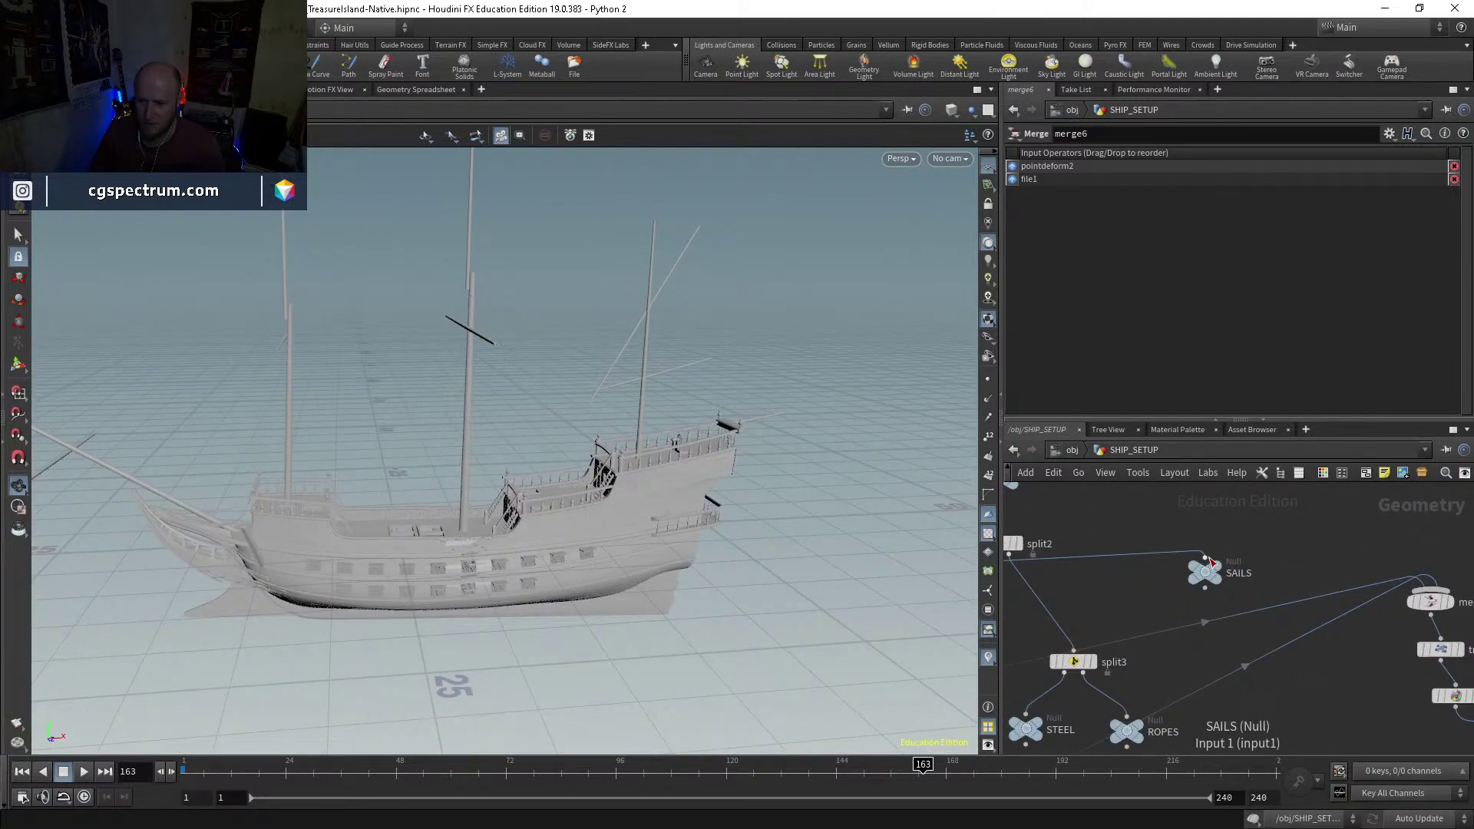
{"action": "left_click", "coordinate": [1231, 548]}
{"action": "left_click", "coordinate": [1206, 575]}
{"action": "middle_click_drag", "start_coordinate": [1300, 632], "coordinate": [1136, 542]}
{"action": "scroll", "coordinate": [1136, 542], "scroll_direction": "down", "scroll_amount": 3}
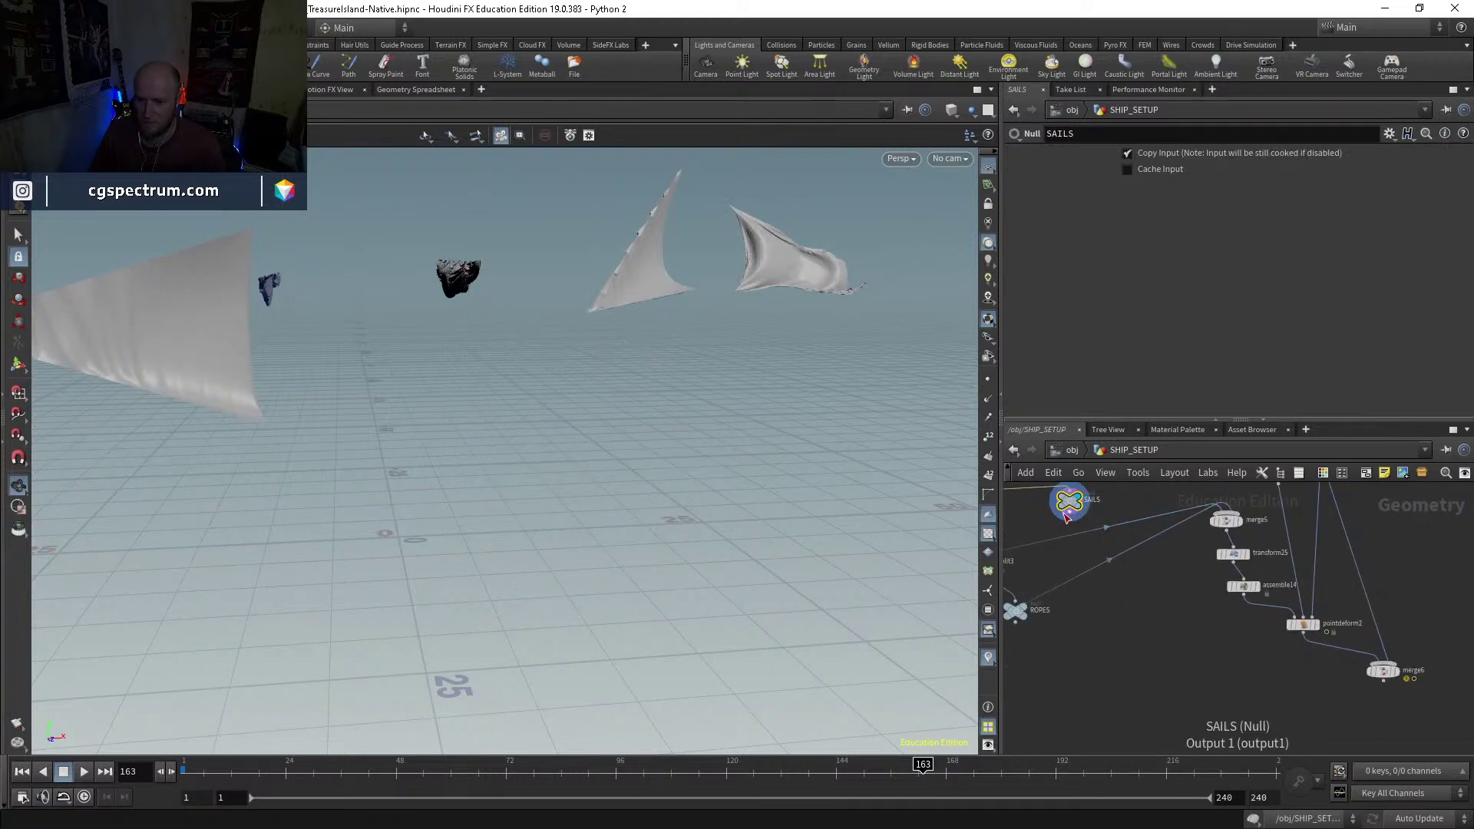
{"action": "middle_click_drag", "start_coordinate": [1184, 615], "coordinate": [1218, 726]}
Step: Add a Group node below the SAILS null and connect it
{"action": "left_click", "coordinate": [1103, 602]}
{"action": "left_click", "coordinate": [1128, 565]}
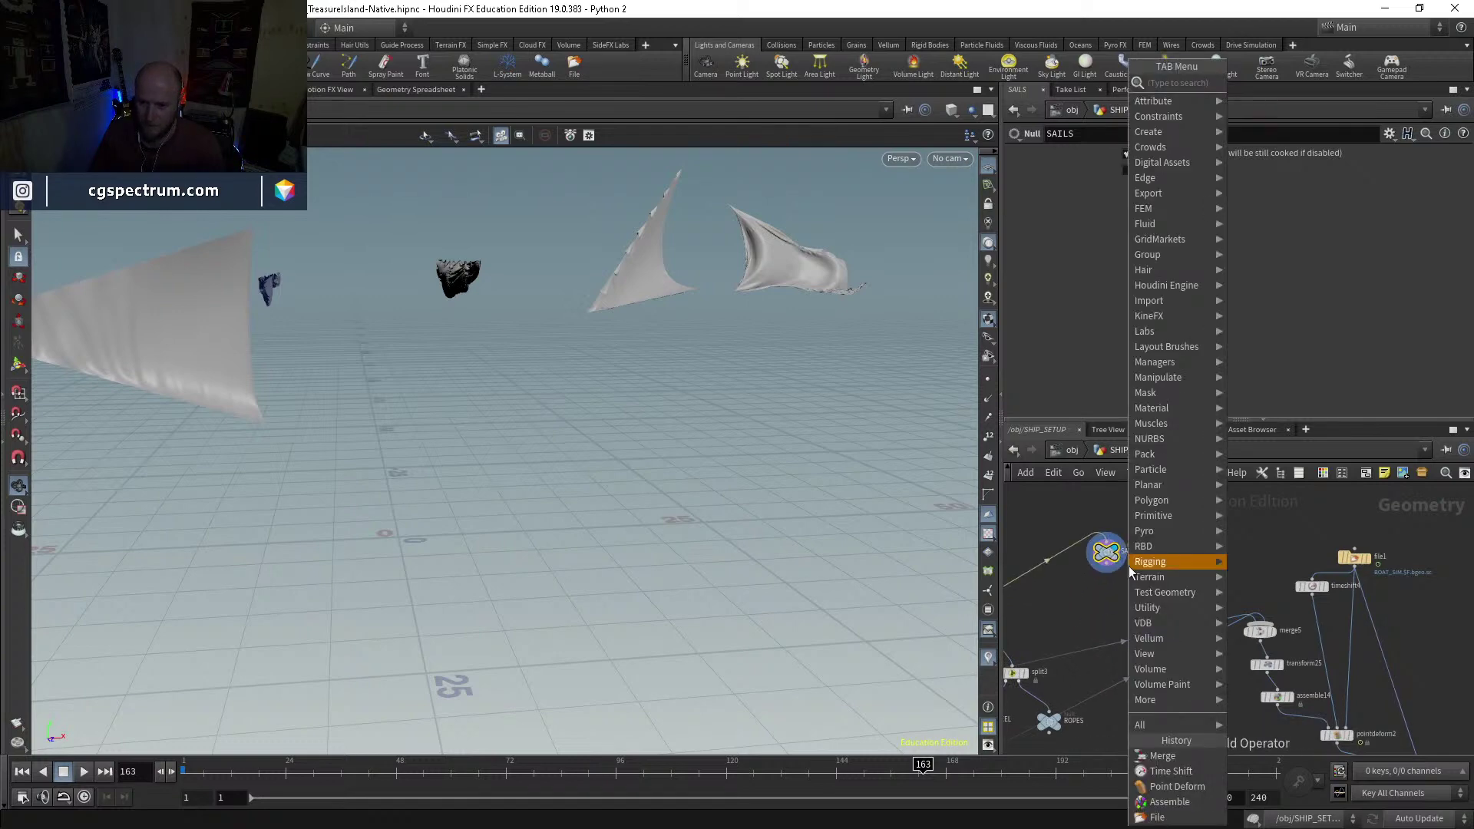
{"action": "mouse_move", "coordinate": [1129, 565]}
{"action": "type", "text": "group"}
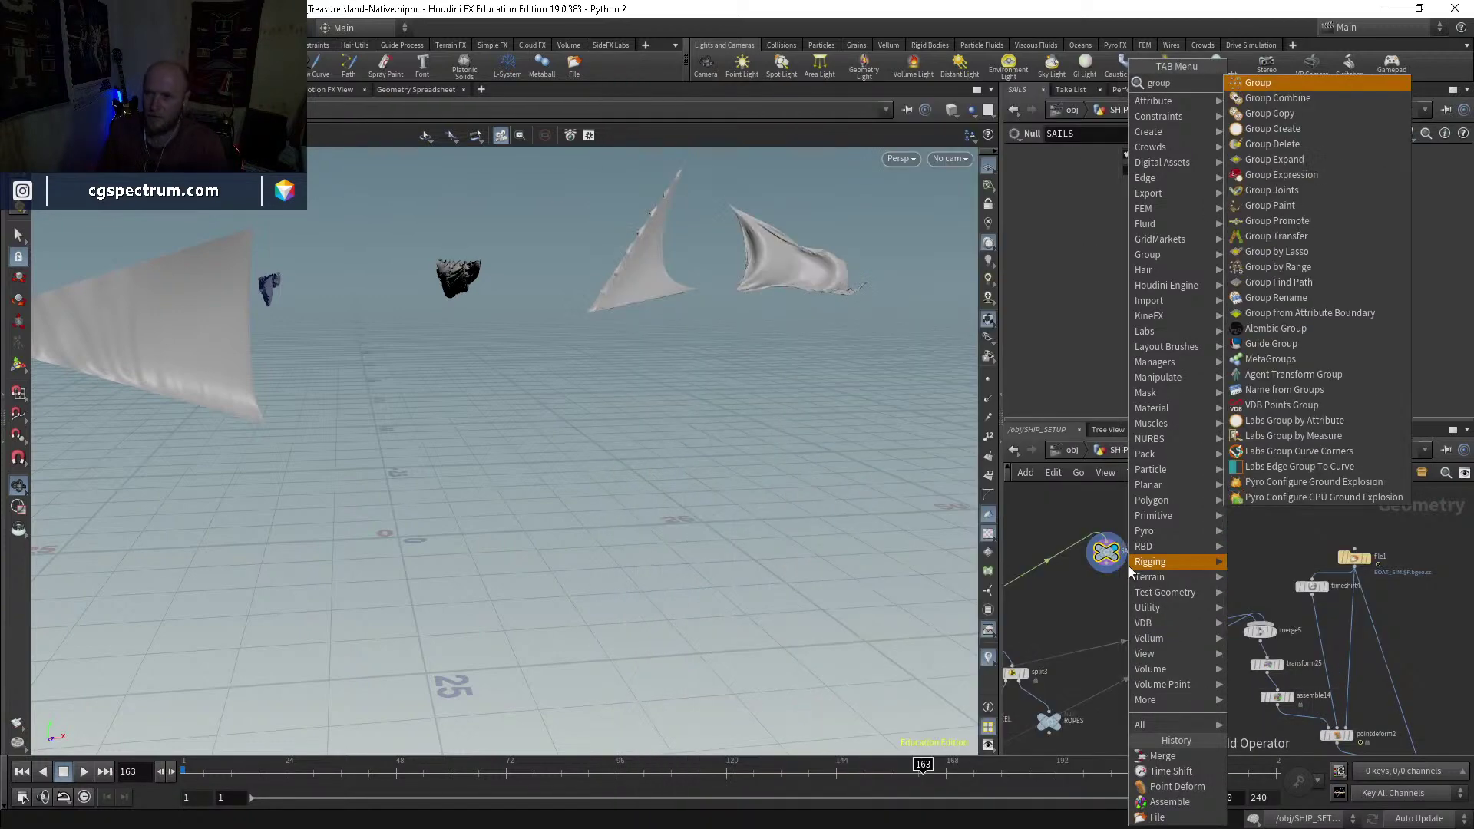
{"action": "key", "text": "Return"}
{"action": "left_click", "coordinate": [1129, 567]}
{"action": "scroll", "coordinate": [1129, 572], "scroll_direction": "up", "scroll_amount": 3}
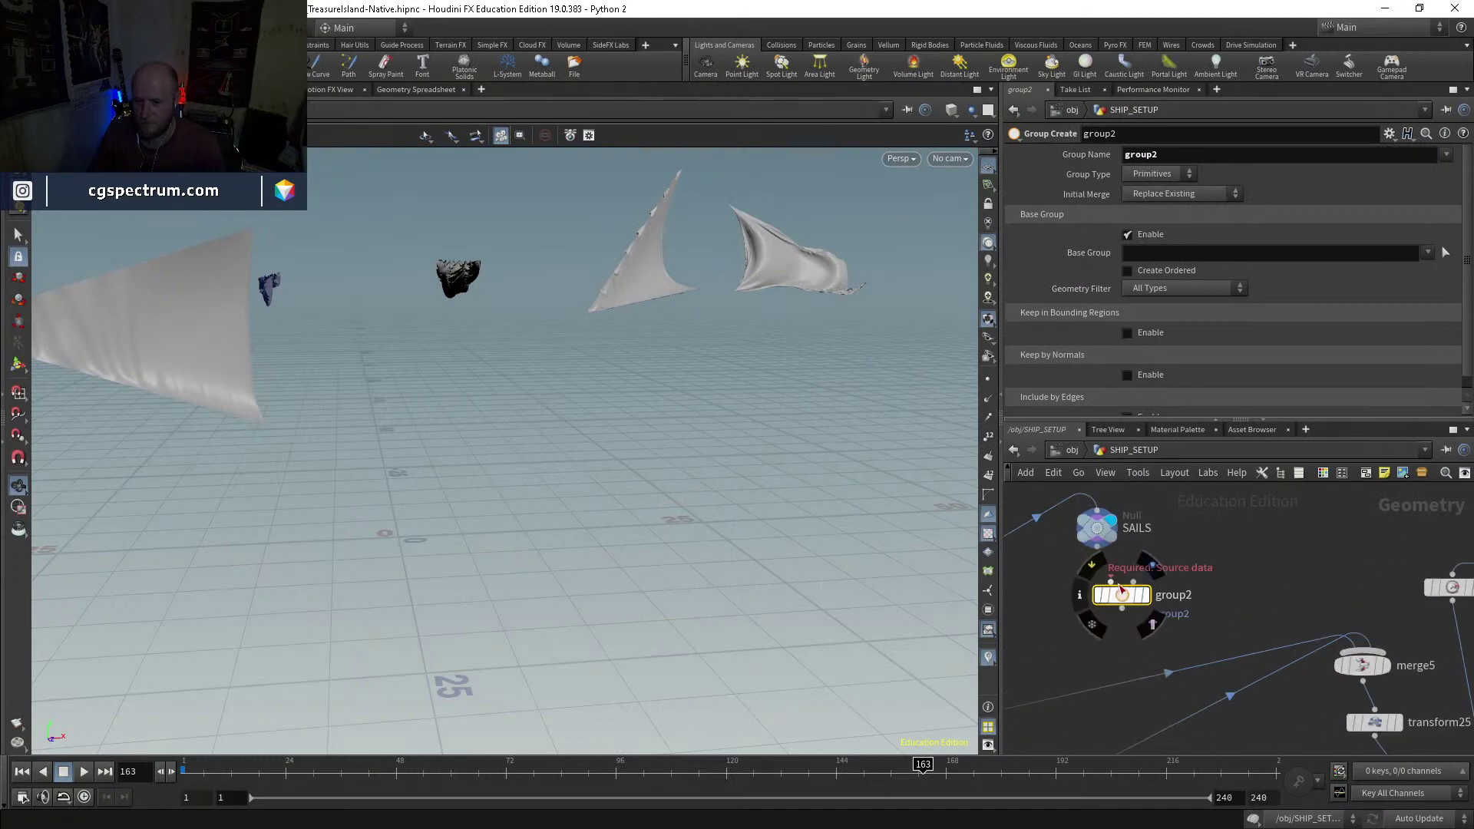
{"action": "middle_click", "coordinate": [1096, 530]}
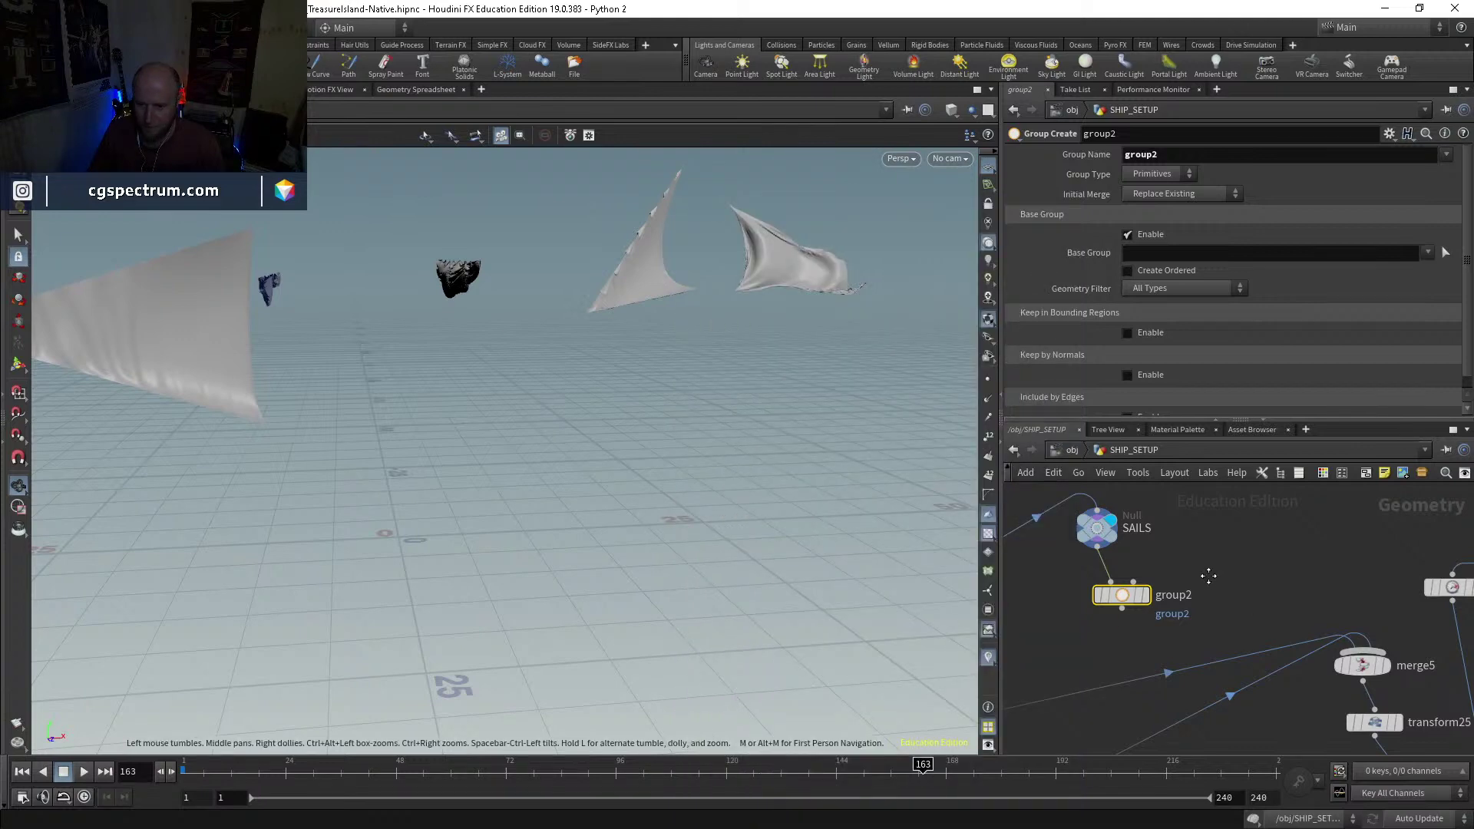
Step: Insert a Group Delete node that removes unused groups between SAILS and group2, display it and inspect its remaining groups
{"action": "middle_click_drag", "start_coordinate": [1208, 574], "coordinate": [1263, 642]}
{"action": "left_click_drag", "start_coordinate": [1151, 595], "coordinate": [1122, 527]}
{"action": "middle_click", "coordinate": [1121, 527]}
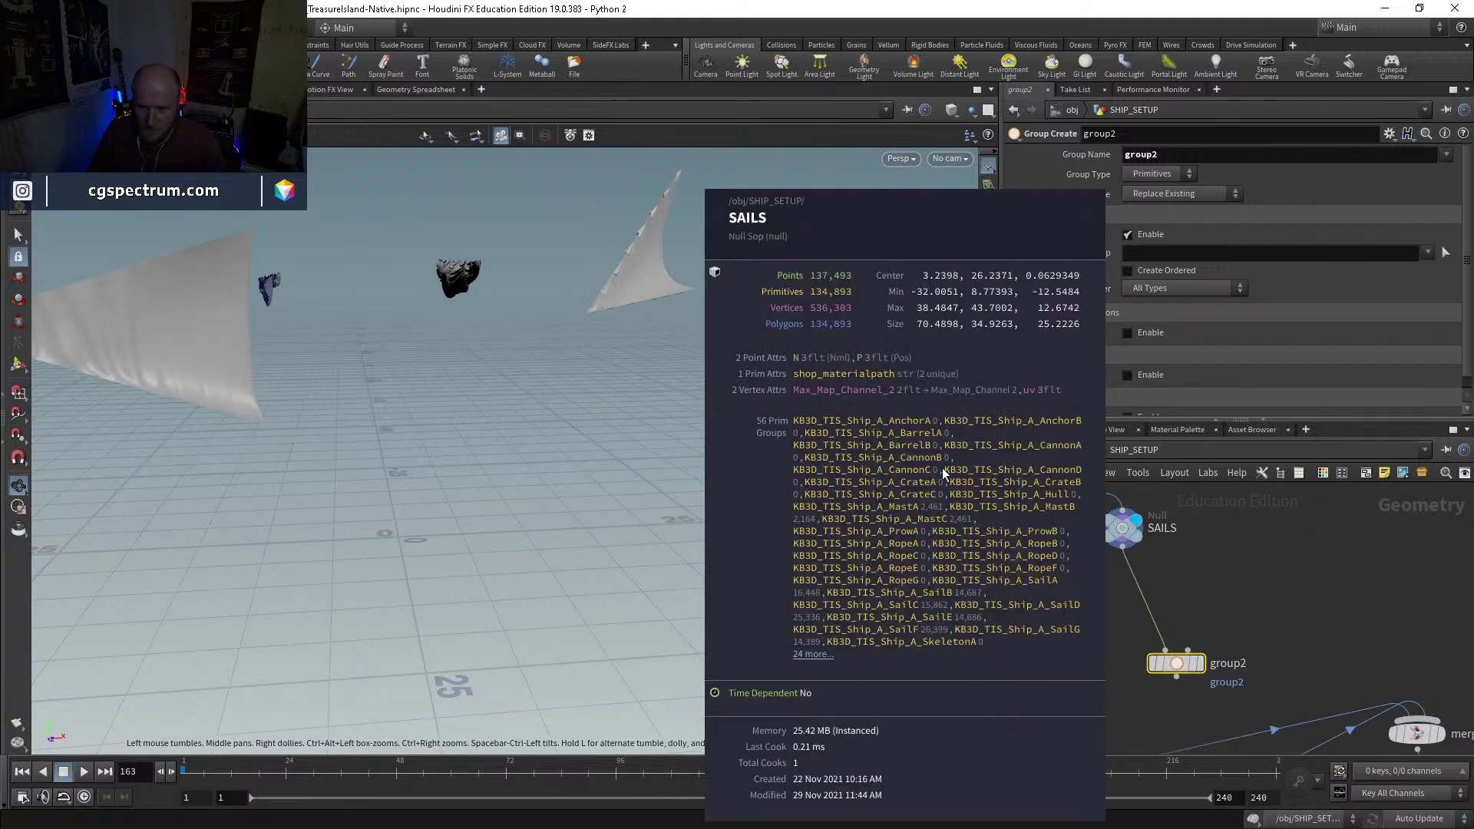
{"action": "key", "text": "Tab"}
{"action": "type", "text": "groupd"}
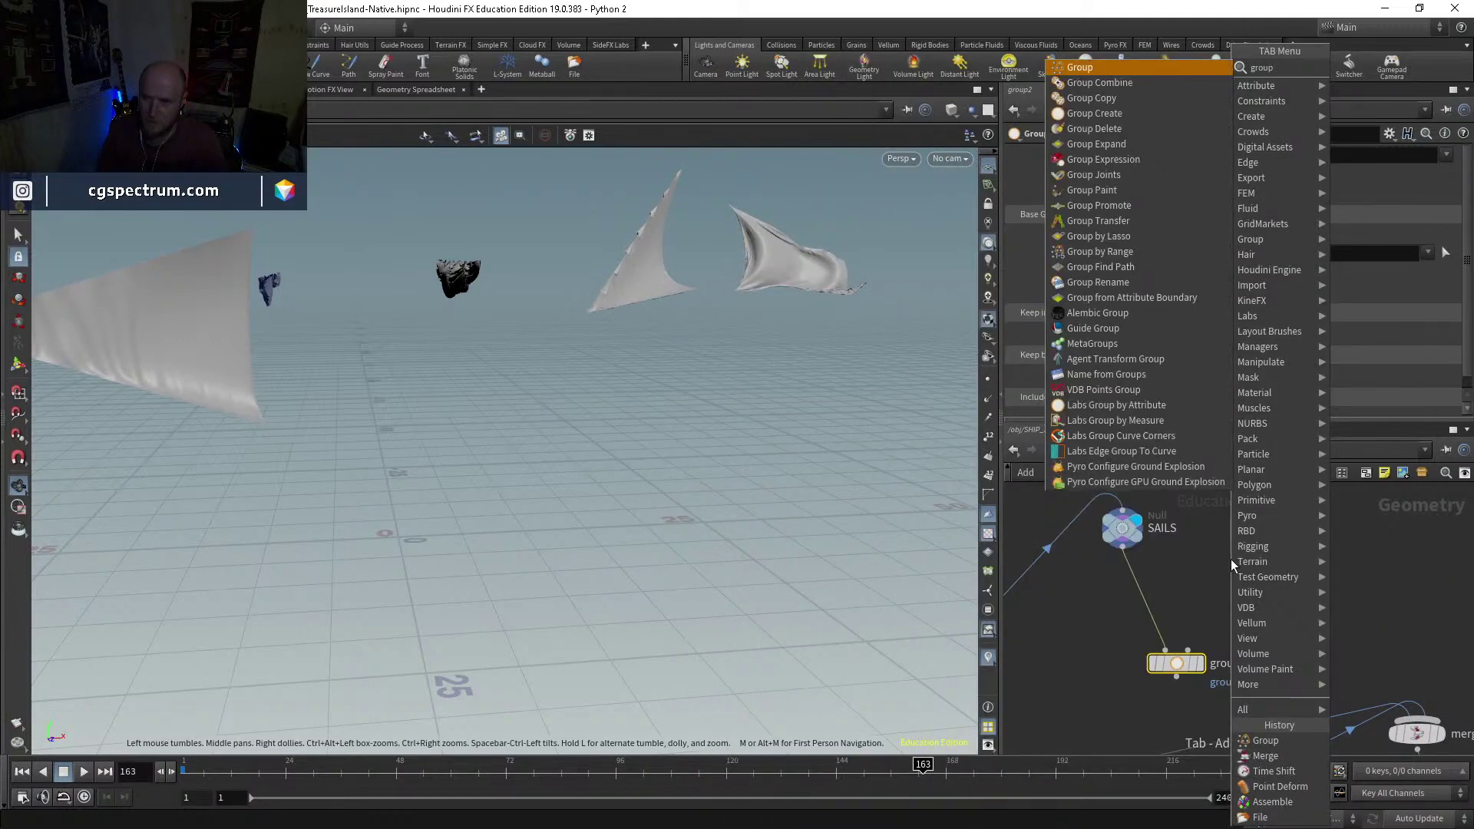
{"action": "key", "text": "Return"}
{"action": "left_click", "coordinate": [1137, 578]}
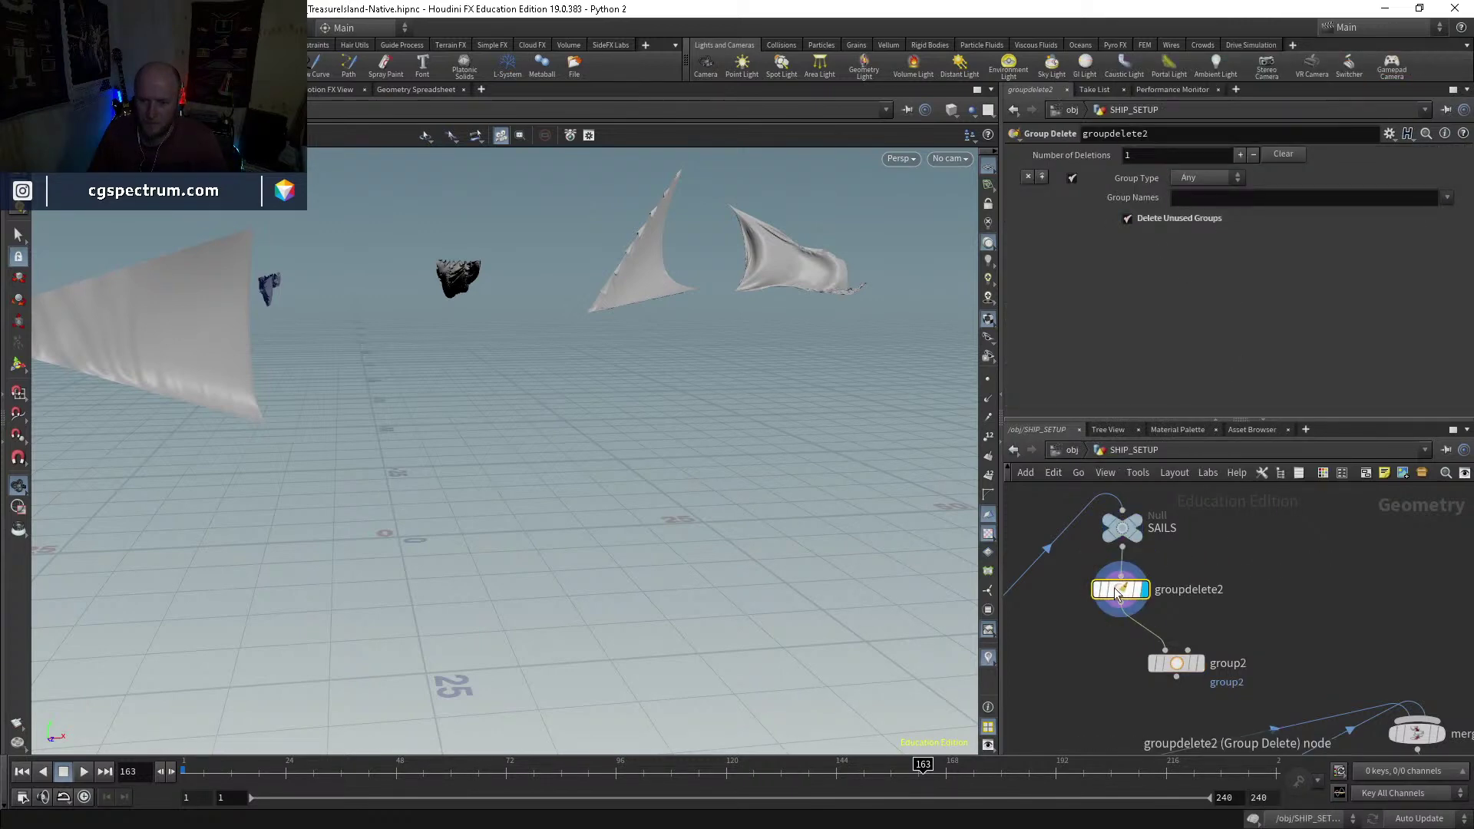
{"action": "middle_click", "coordinate": [1116, 593]}
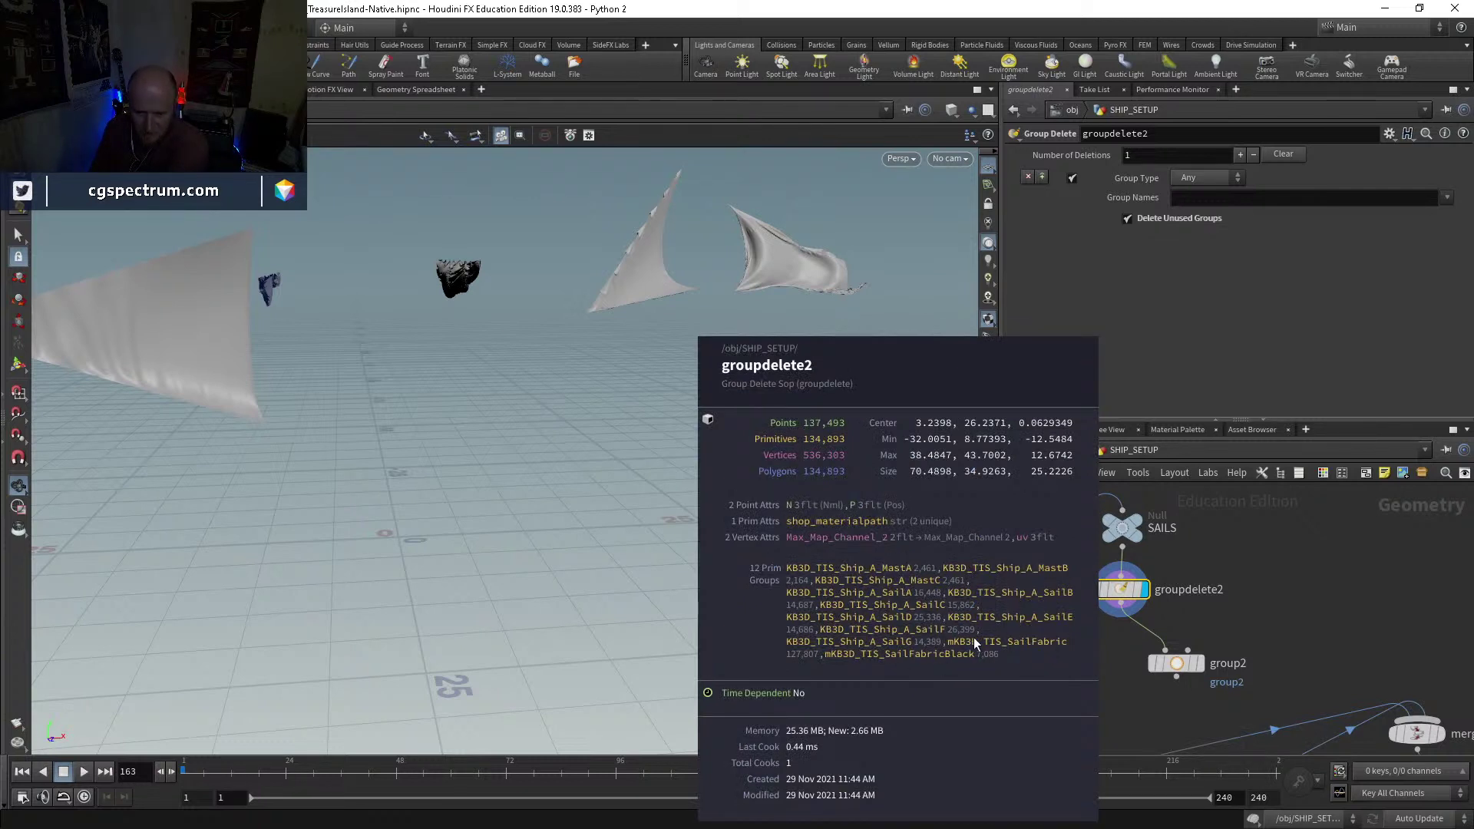
Step: Place group2 directly under the Group Delete node, display it and set its group name to sails
{"action": "left_click_drag", "start_coordinate": [1183, 664], "coordinate": [1137, 635]}
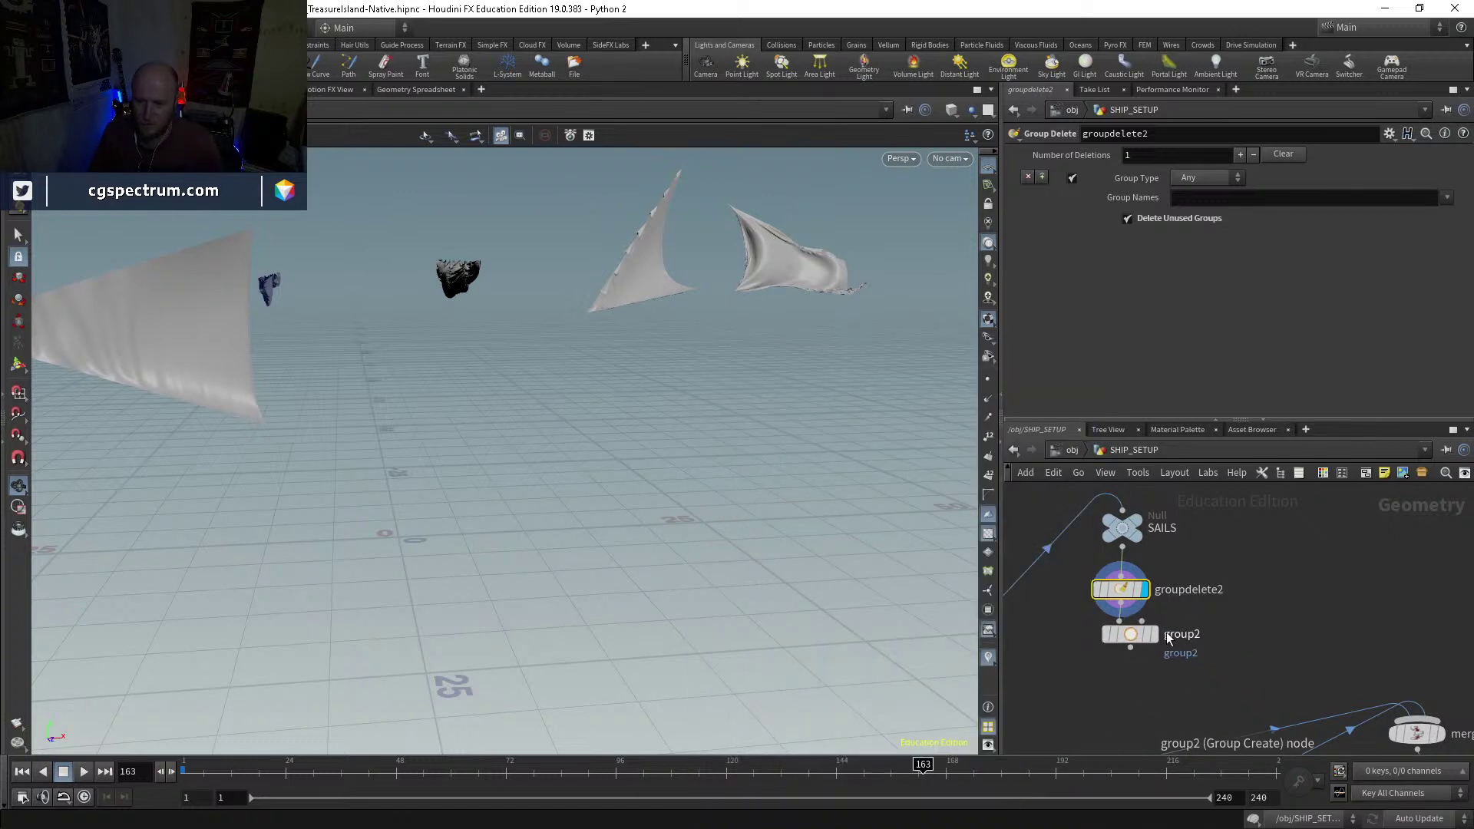
{"action": "left_click", "coordinate": [1154, 635]}
{"action": "left_click", "coordinate": [1132, 634]}
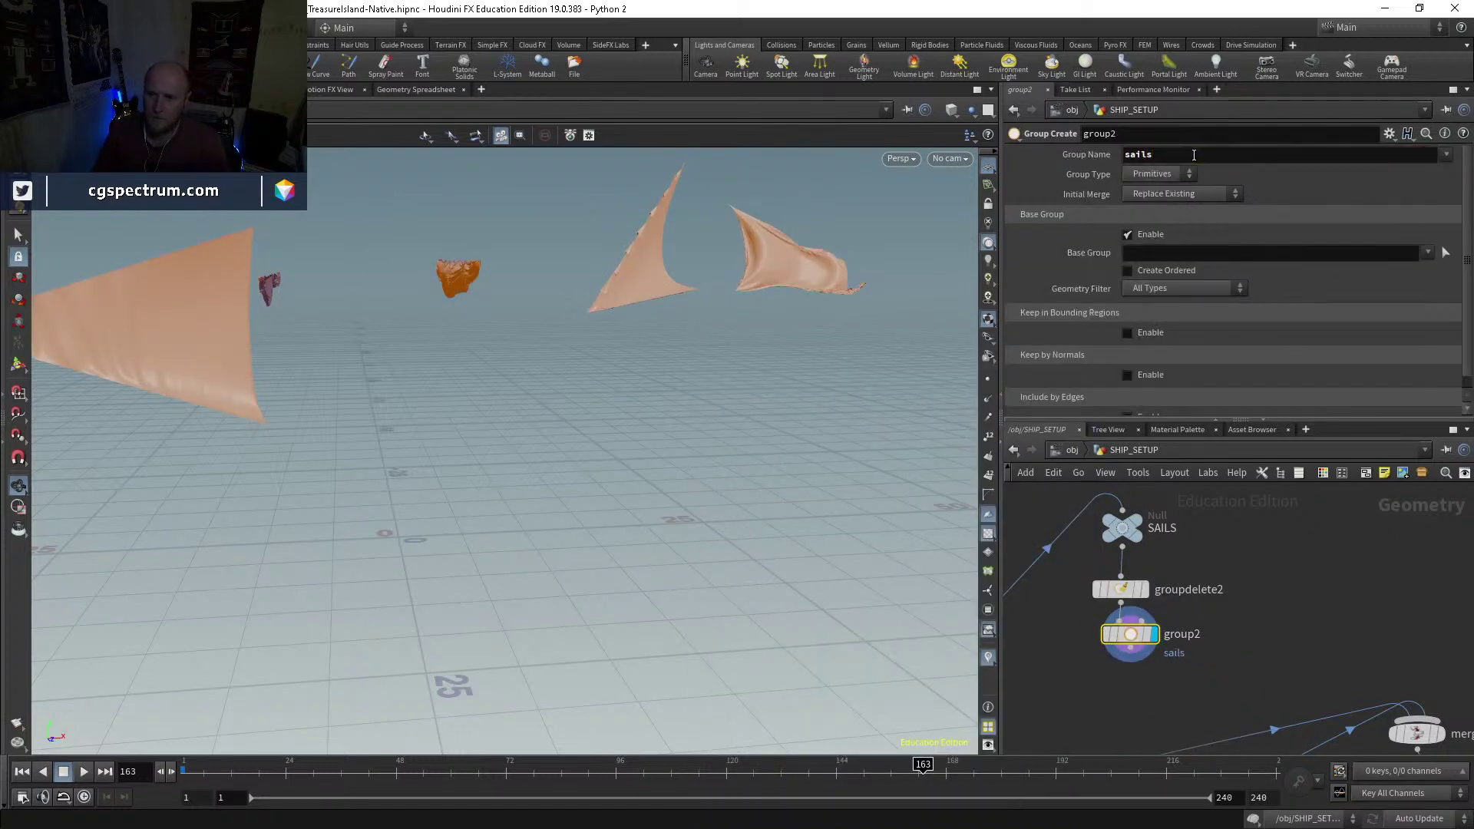
Step: Connect the output of group2 into merge5
{"action": "middle_click_drag", "start_coordinate": [1255, 627], "coordinate": [1248, 542]}
{"action": "scroll", "coordinate": [1208, 578], "scroll_direction": "down", "scroll_amount": 2}
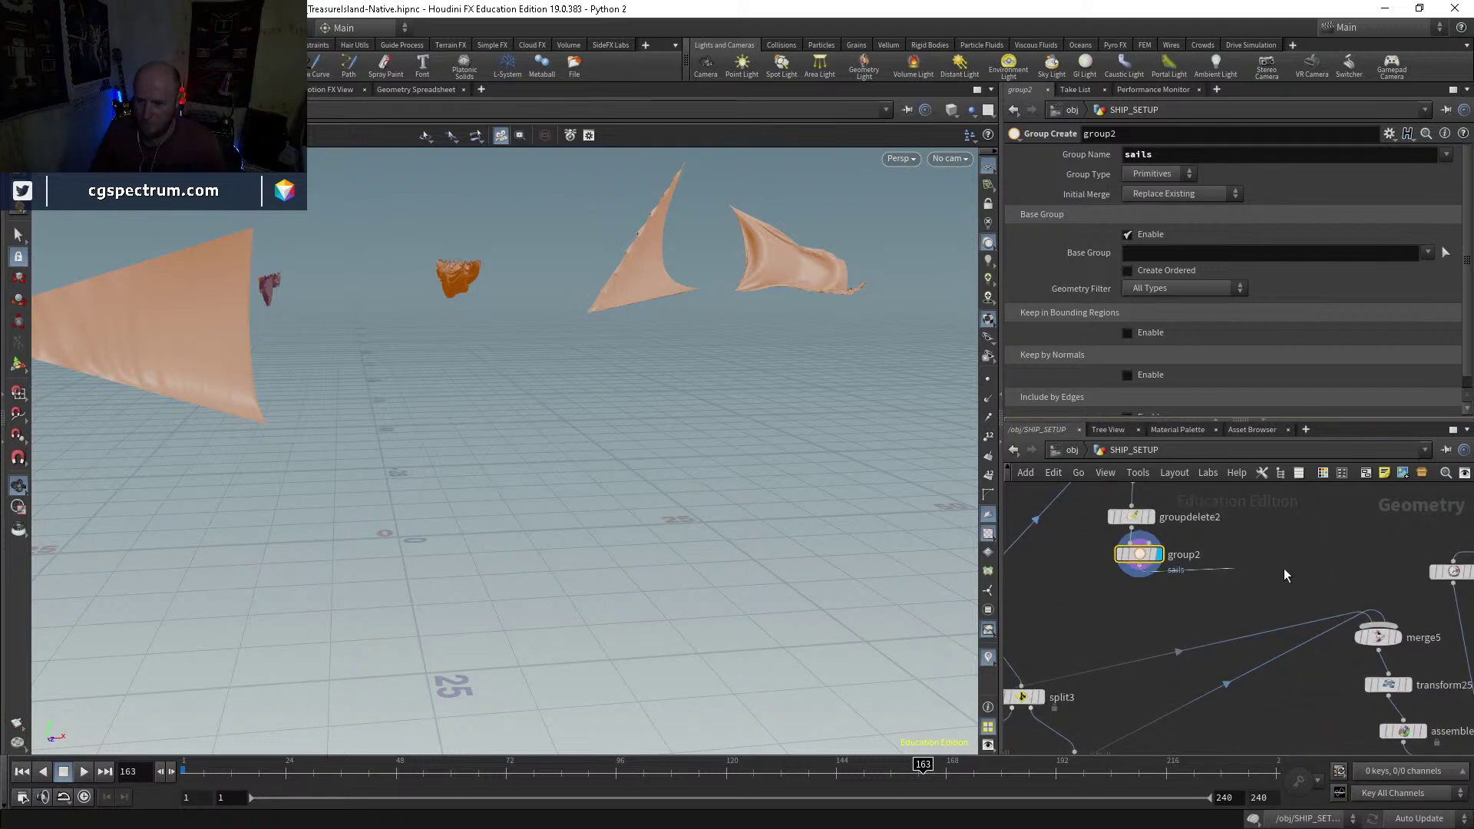
{"action": "left_click", "coordinate": [1379, 623]}
{"action": "left_click", "coordinate": [1141, 568]}
Step: Display transform25 and pointdeform2 in turn to examine the sails passing through them
{"action": "middle_click_drag", "start_coordinate": [1224, 614], "coordinate": [1017, 530]}
{"action": "scroll", "coordinate": [1075, 541], "scroll_direction": "up", "scroll_amount": 2}
{"action": "key", "text": "r"}
{"action": "left_click", "coordinate": [1183, 617]}
{"action": "left_click", "coordinate": [1184, 614]}
{"action": "middle_click_drag", "start_coordinate": [1250, 637], "coordinate": [1173, 563]}
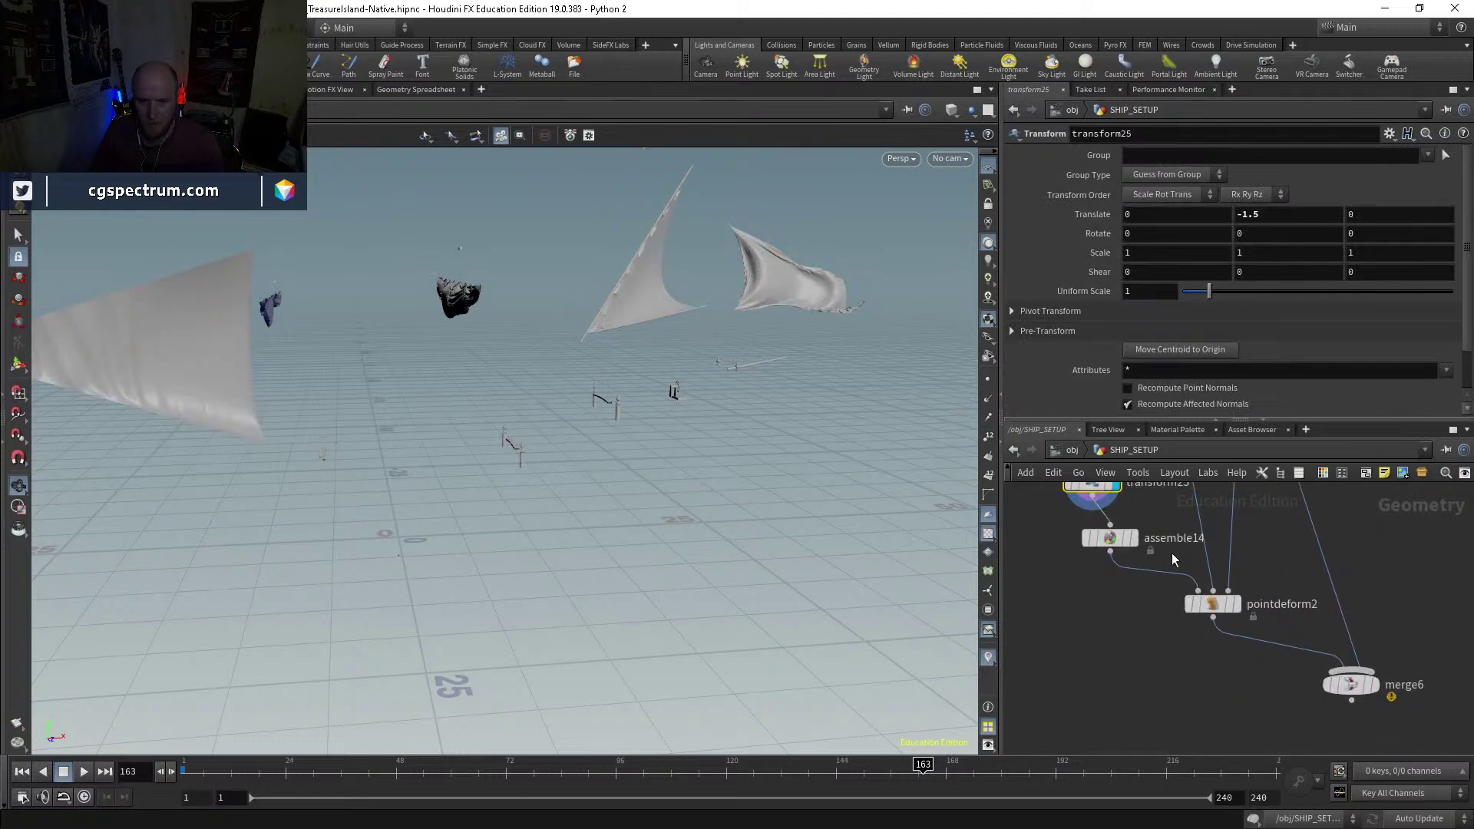
{"action": "left_click", "coordinate": [1217, 606]}
{"action": "key", "text": "r"}
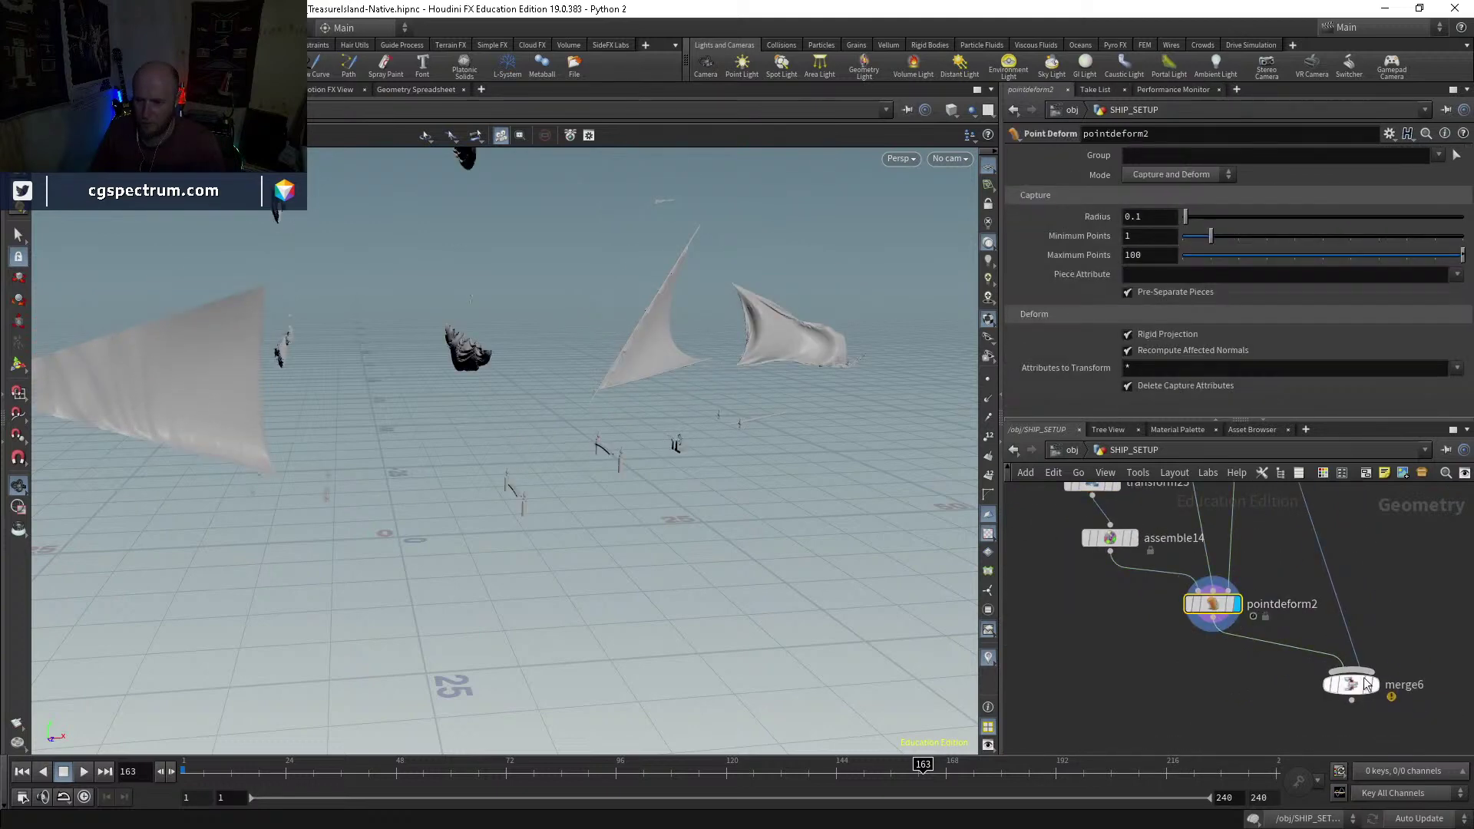
Step: Display merge6 and scrub the timeline to frame 86 to review how the sails follow the ship
{"action": "left_click", "coordinate": [1363, 682]}
{"action": "key", "text": "r"}
{"action": "scroll", "coordinate": [563, 422], "scroll_direction": "up", "scroll_amount": 2}
{"action": "left_click_drag", "start_coordinate": [559, 446], "coordinate": [623, 478]}
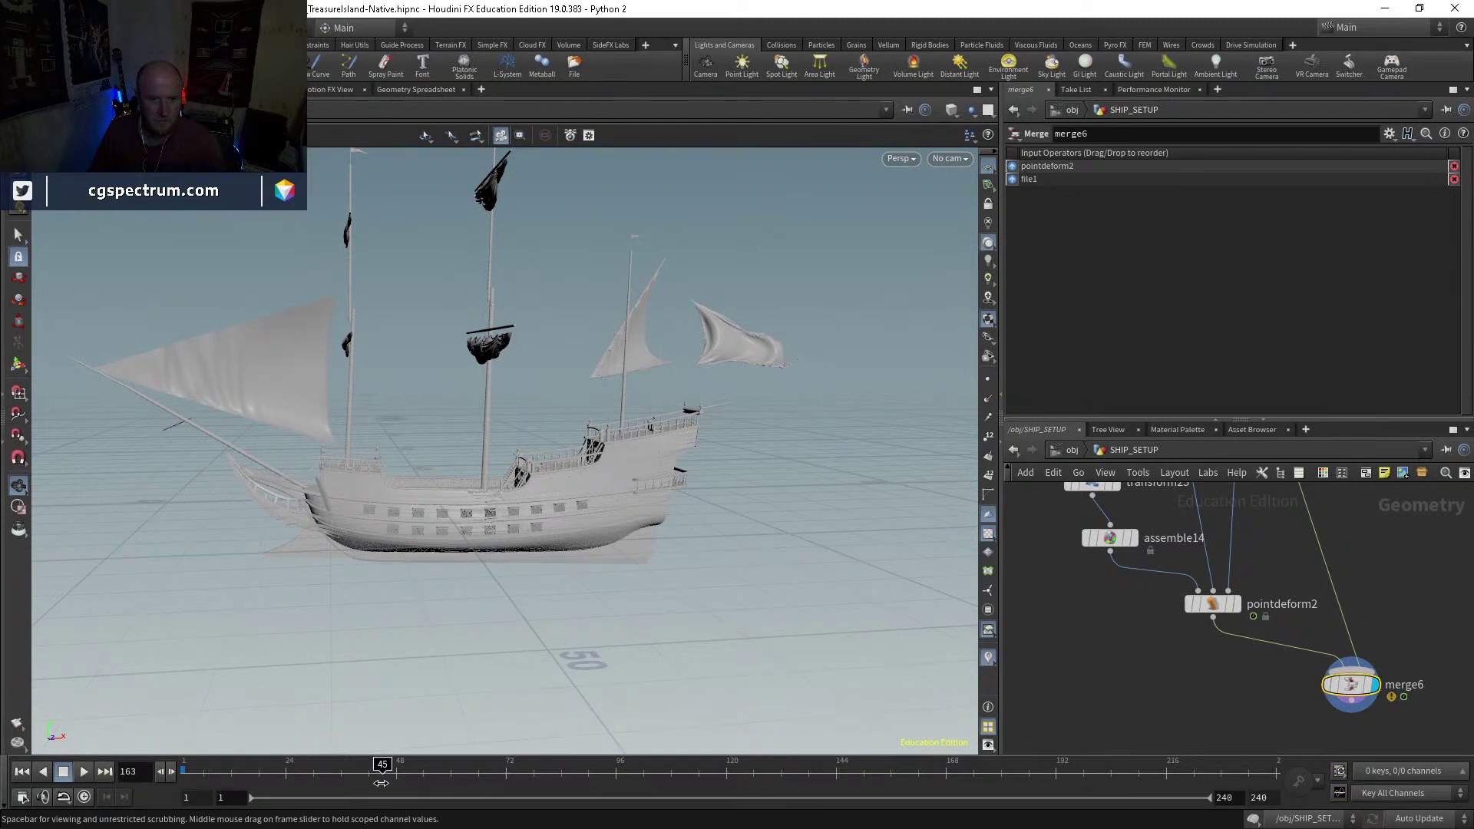
{"action": "left_click_drag", "start_coordinate": [412, 784], "coordinate": [442, 783]}
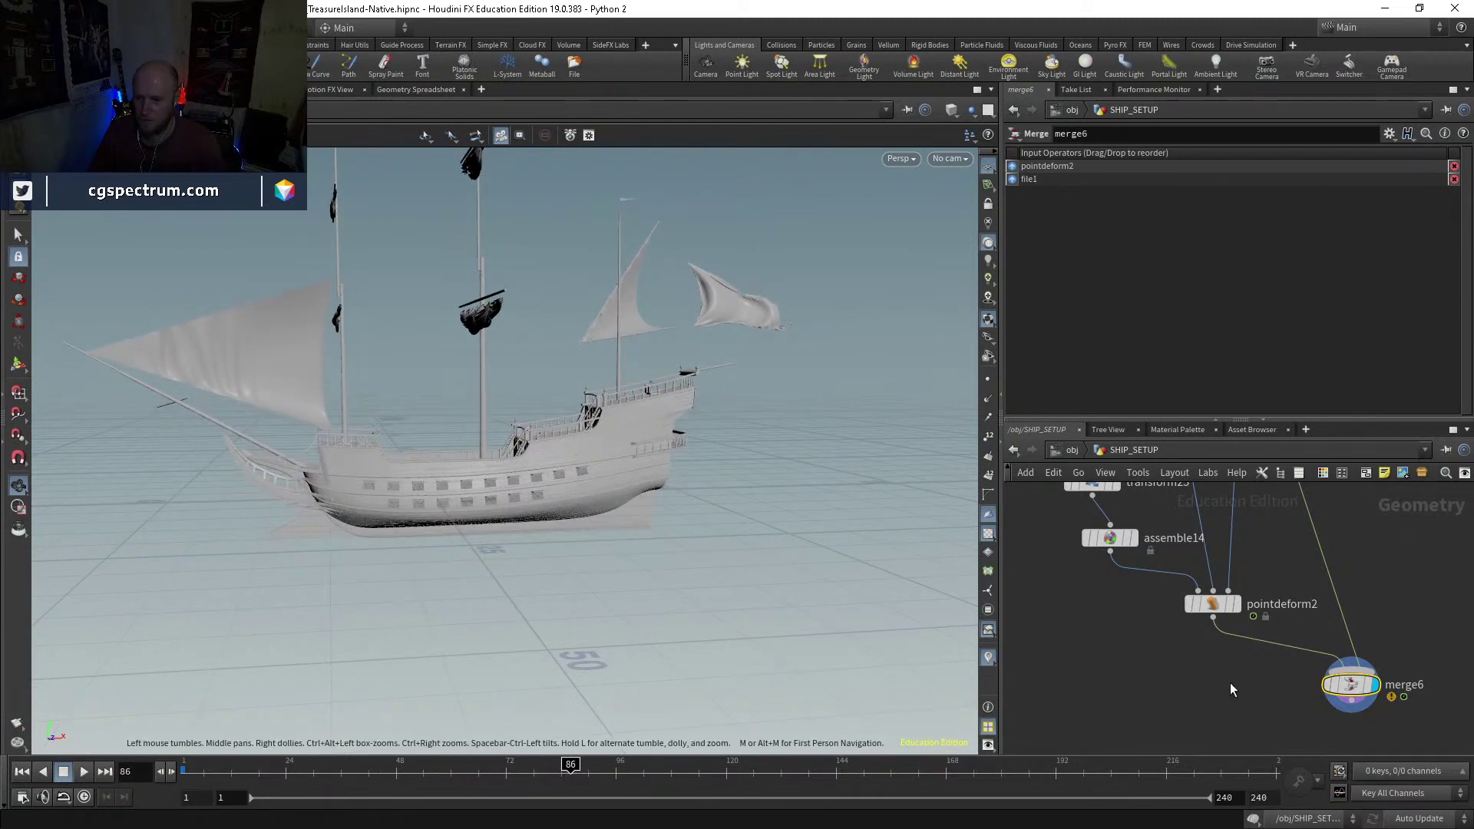
Step: Add a Split node below pointdeform2, wire it to that node's output and display it
{"action": "middle_click_drag", "start_coordinate": [1230, 689], "coordinate": [1176, 594]}
{"action": "key", "text": "Tab"}
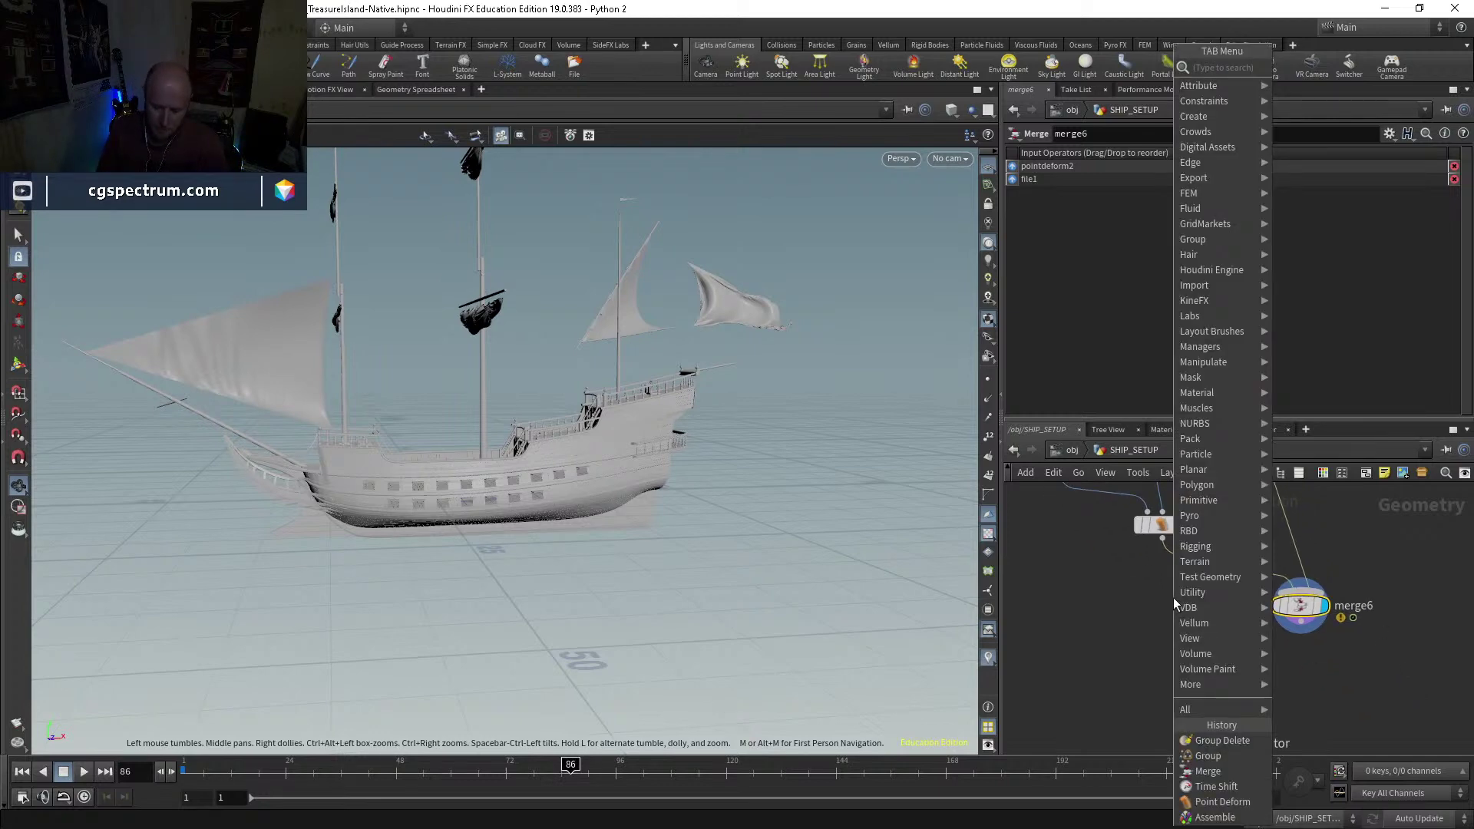
{"action": "type", "text": "spli"}
{"action": "key", "text": "Return"}
{"action": "left_click", "coordinate": [1137, 609]}
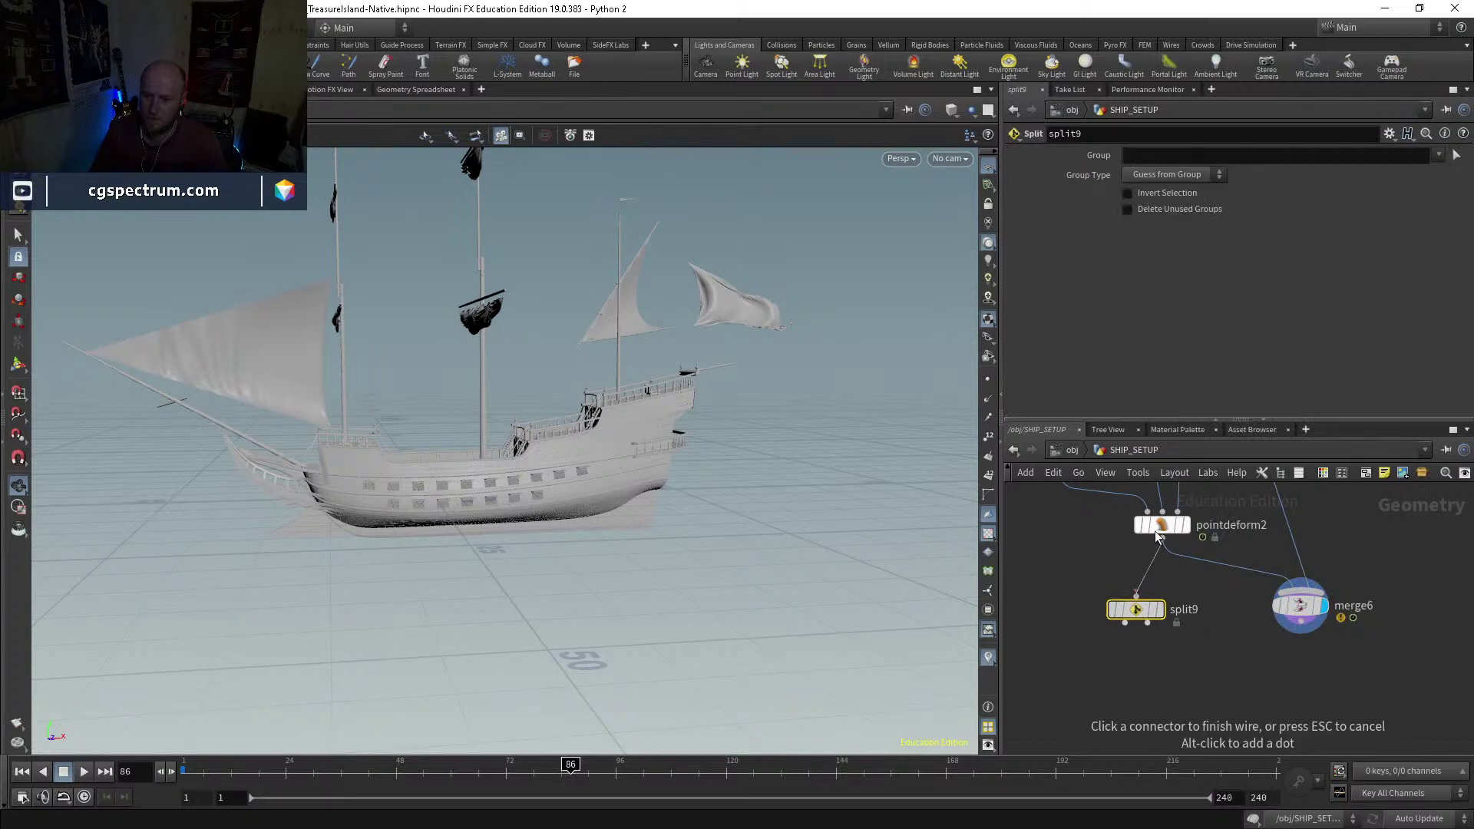
{"action": "left_click", "coordinate": [1165, 610]}
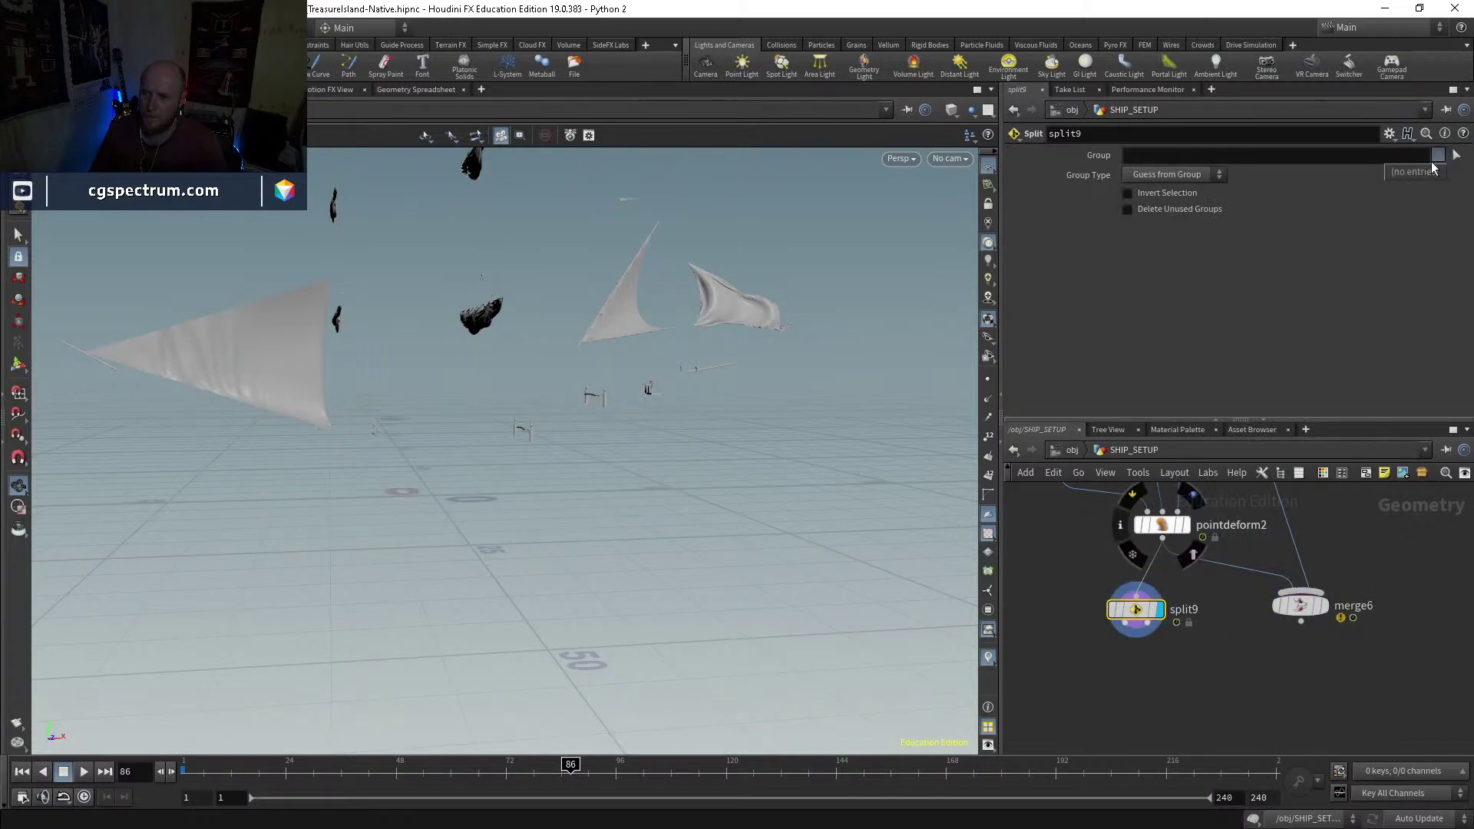
Step: Set the Split node's group type to Primitives and its group to sails
{"action": "left_click", "coordinate": [1172, 174]}
{"action": "left_click", "coordinate": [1156, 232]}
{"action": "type", "text": "sails"}
{"action": "key", "text": "Return"}
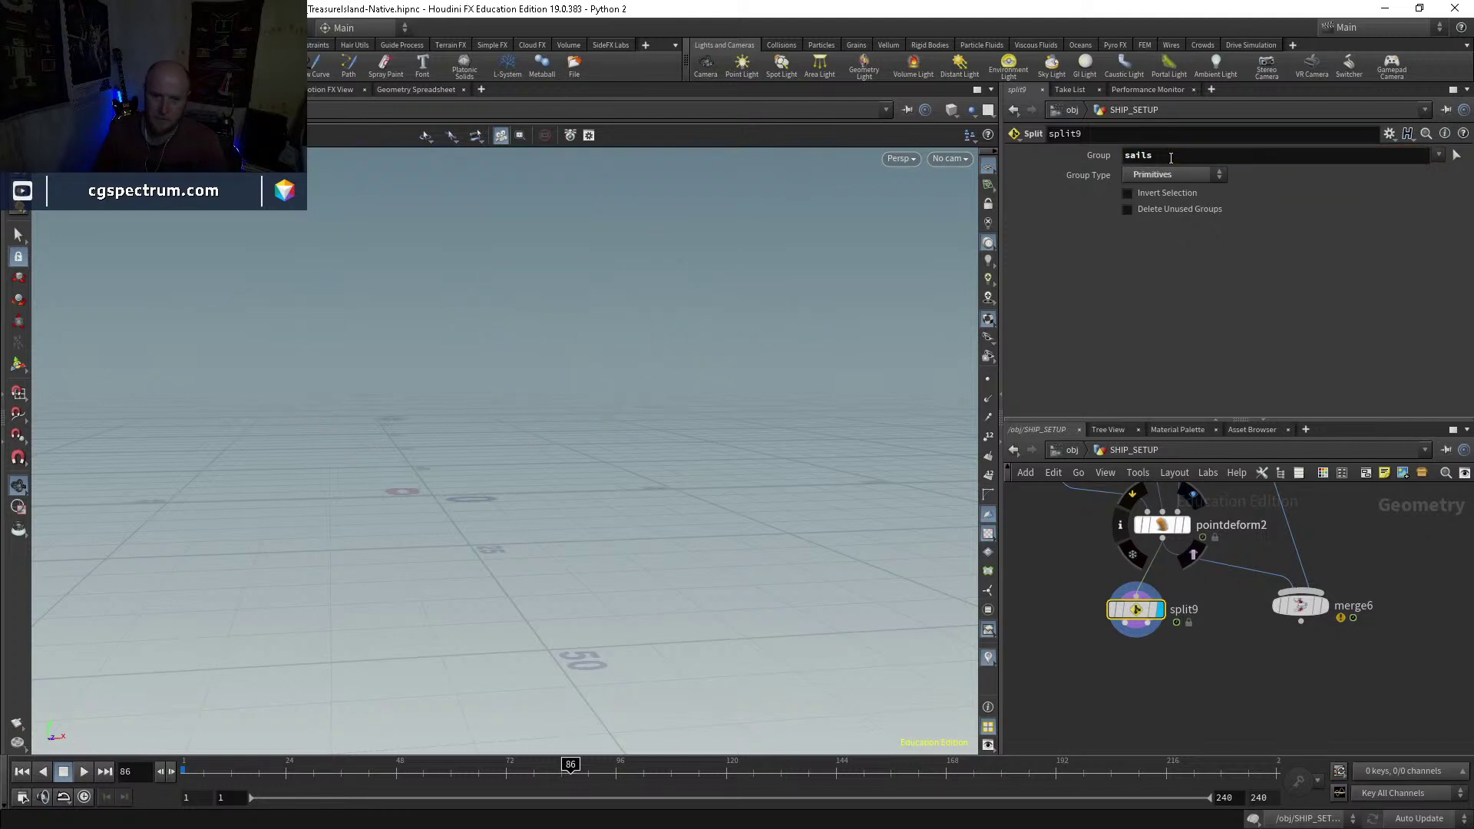
Step: Display group2 and the nodes downstream to assemble14 to examine how the sails group is carried through the chain
{"action": "middle_click_drag", "start_coordinate": [1230, 596], "coordinate": [1313, 743]}
{"action": "middle_click_drag", "start_coordinate": [1208, 553], "coordinate": [1317, 737]}
{"action": "middle_click_drag", "start_coordinate": [1199, 607], "coordinate": [1398, 637]}
{"action": "left_click", "coordinate": [1131, 608]}
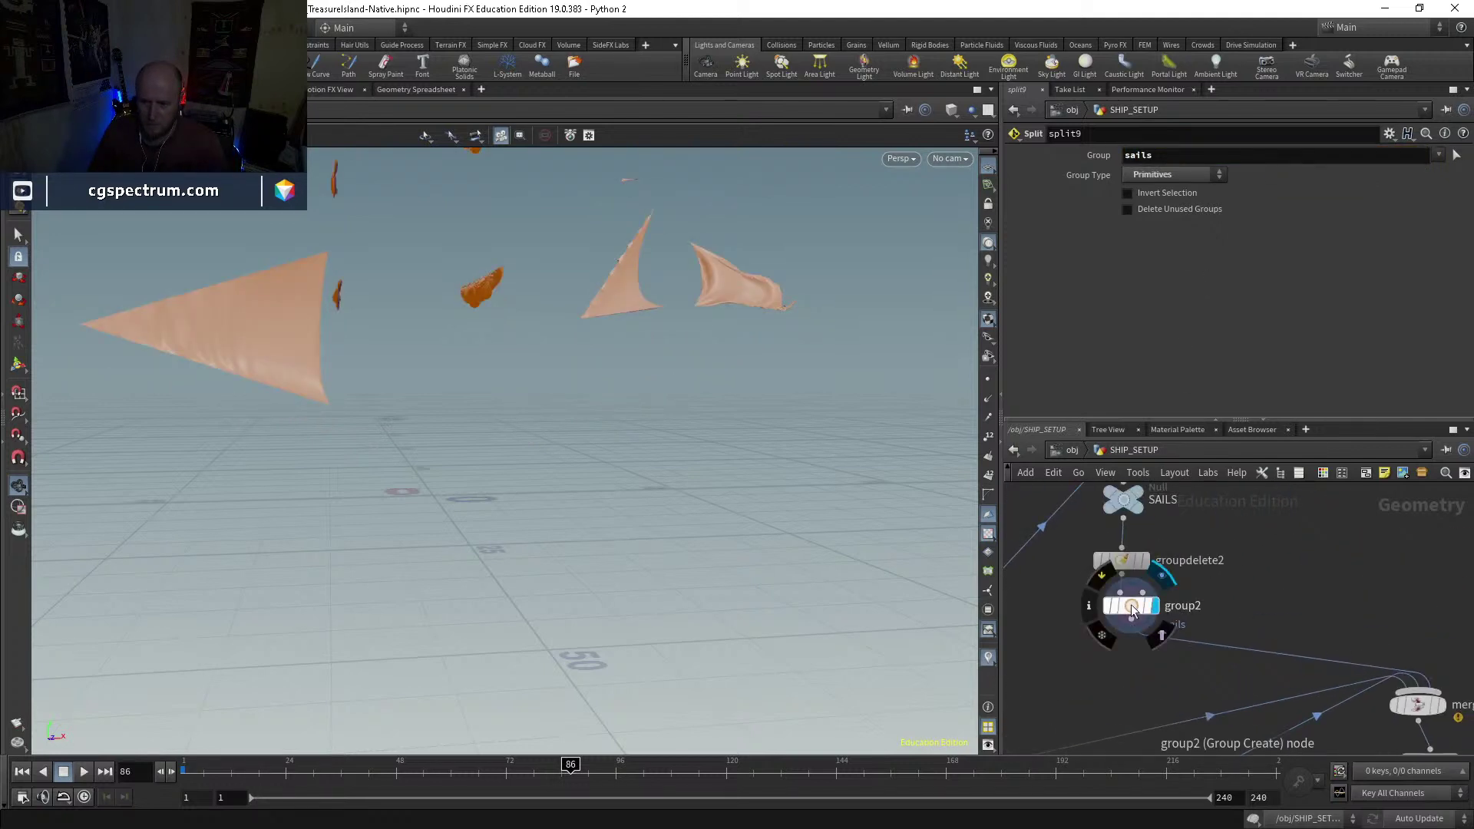
{"action": "middle_click_drag", "start_coordinate": [1225, 599], "coordinate": [1043, 514]}
{"action": "left_click", "coordinate": [1260, 619]}
{"action": "middle_click_drag", "start_coordinate": [1292, 637], "coordinate": [1207, 537]}
{"action": "left_click", "coordinate": [1186, 627]}
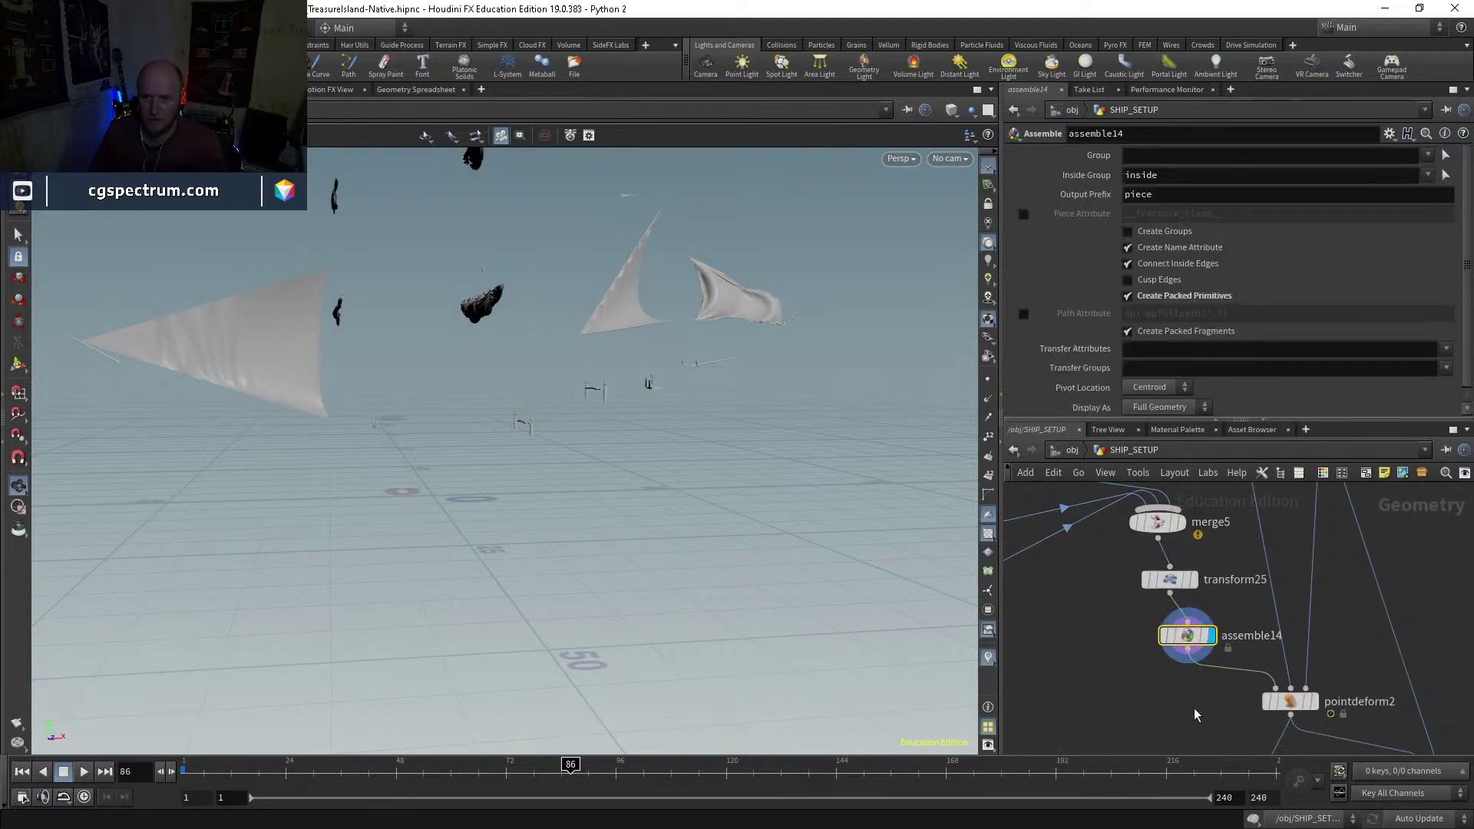
{"action": "middle_click_drag", "start_coordinate": [1185, 627], "coordinate": [1112, 536]}
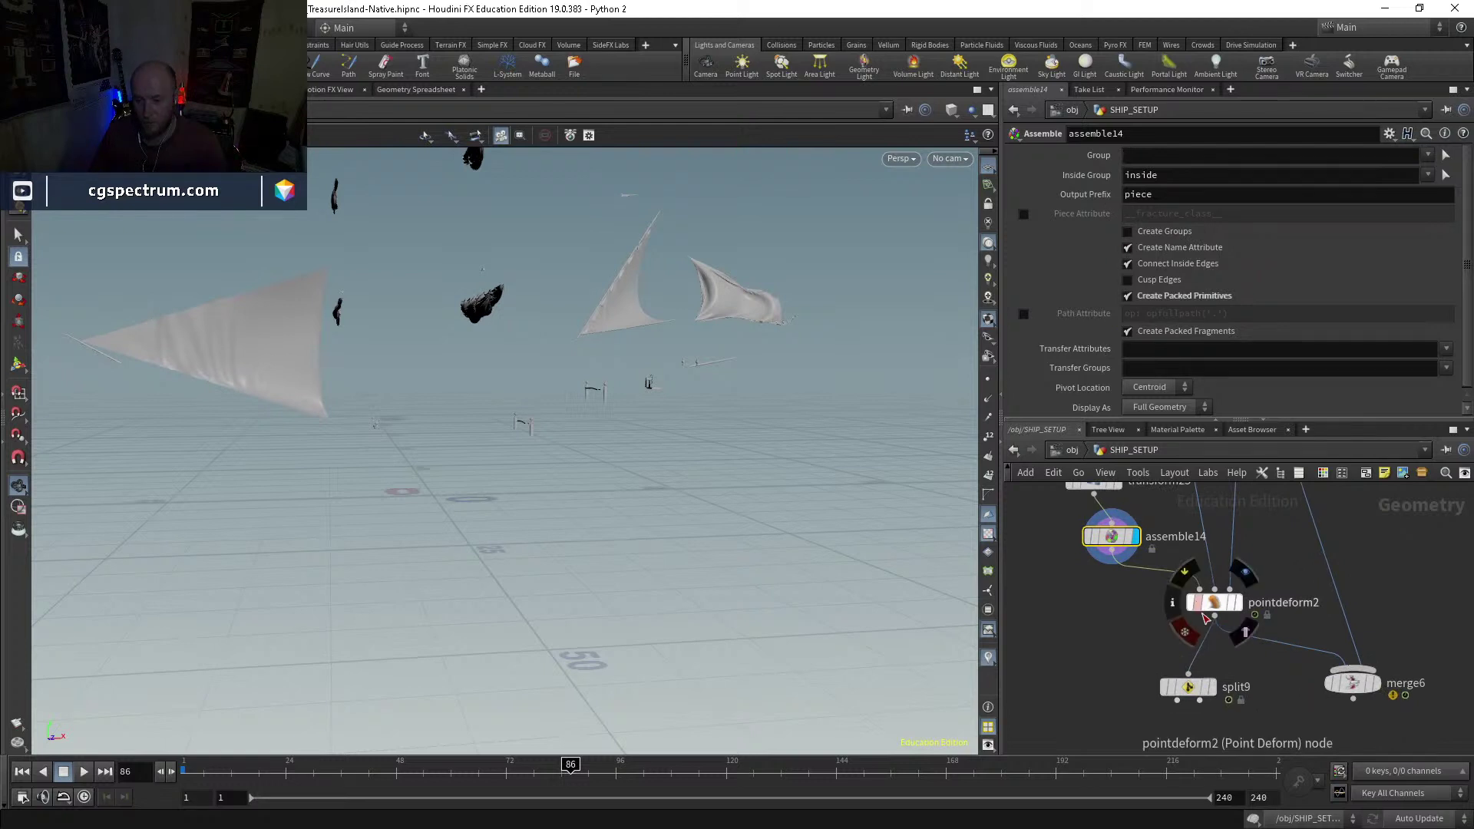
Step: Insert an Unpack node between pointdeform2 and split9, and display split9
{"action": "left_click_drag", "start_coordinate": [1189, 686], "coordinate": [1165, 721]}
{"action": "key", "text": "Tab"}
{"action": "type", "text": "unpack"}
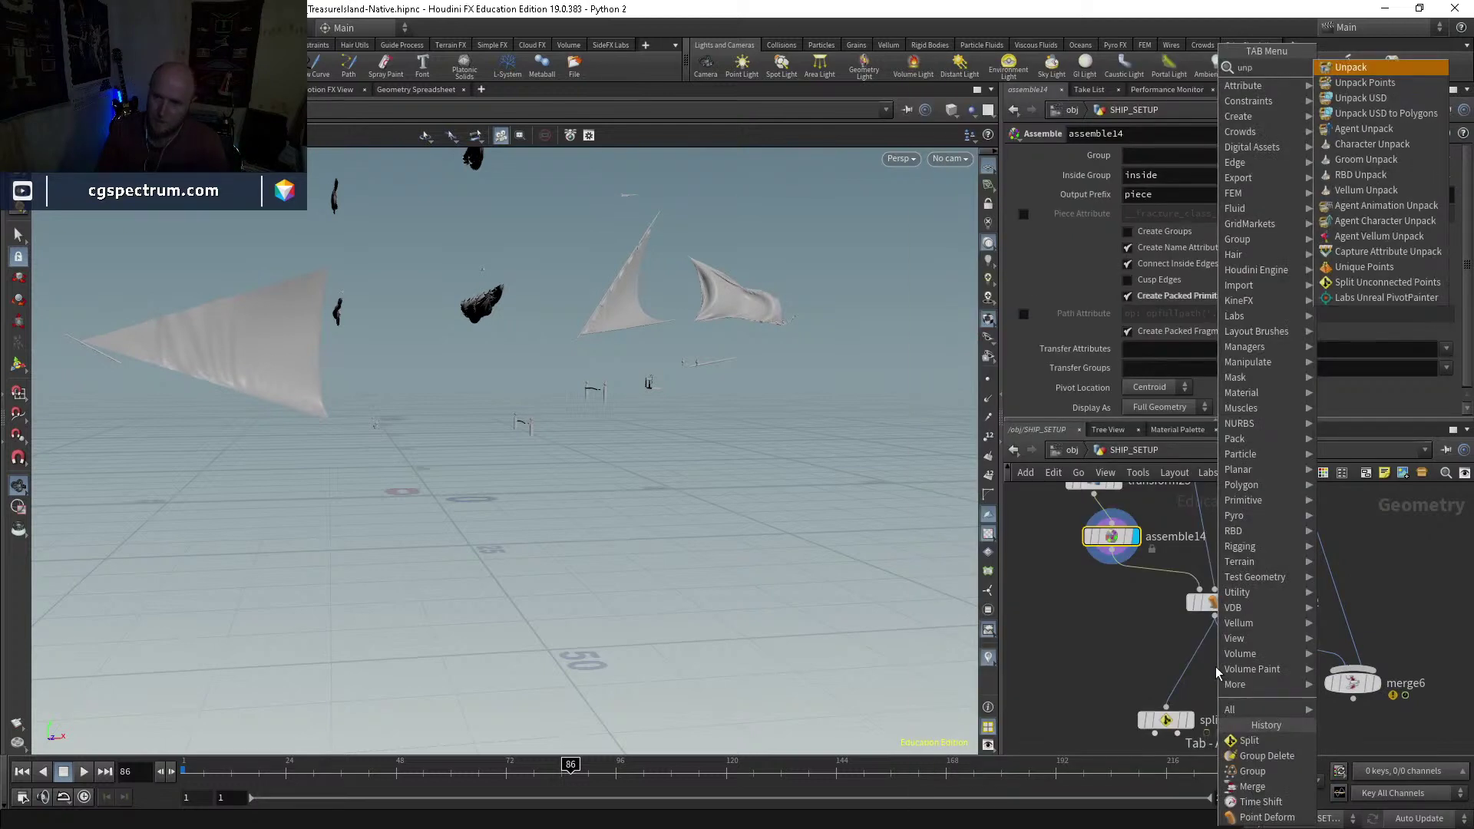
{"action": "key", "text": "Return"}
{"action": "left_click", "coordinate": [1220, 674]}
{"action": "left_click", "coordinate": [1228, 682]}
{"action": "left_click_drag", "start_coordinate": [1209, 683], "coordinate": [1205, 648]}
{"action": "middle_click_drag", "start_coordinate": [1242, 667], "coordinate": [1232, 600]}
{"action": "left_click", "coordinate": [1182, 672]}
{"action": "left_click", "coordinate": [1164, 678]}
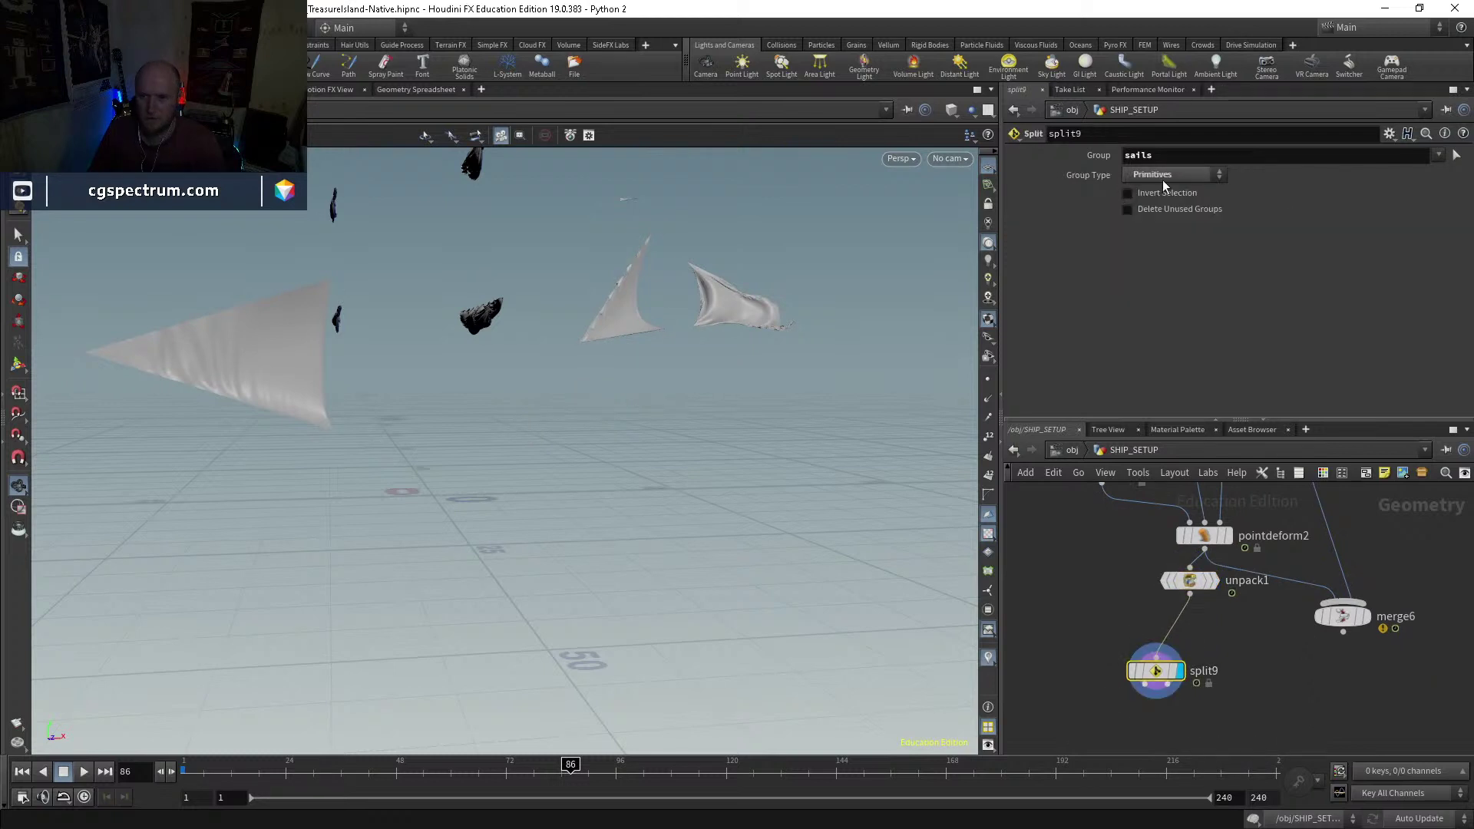
{"action": "middle_click_drag", "start_coordinate": [1257, 690], "coordinate": [1277, 637]}
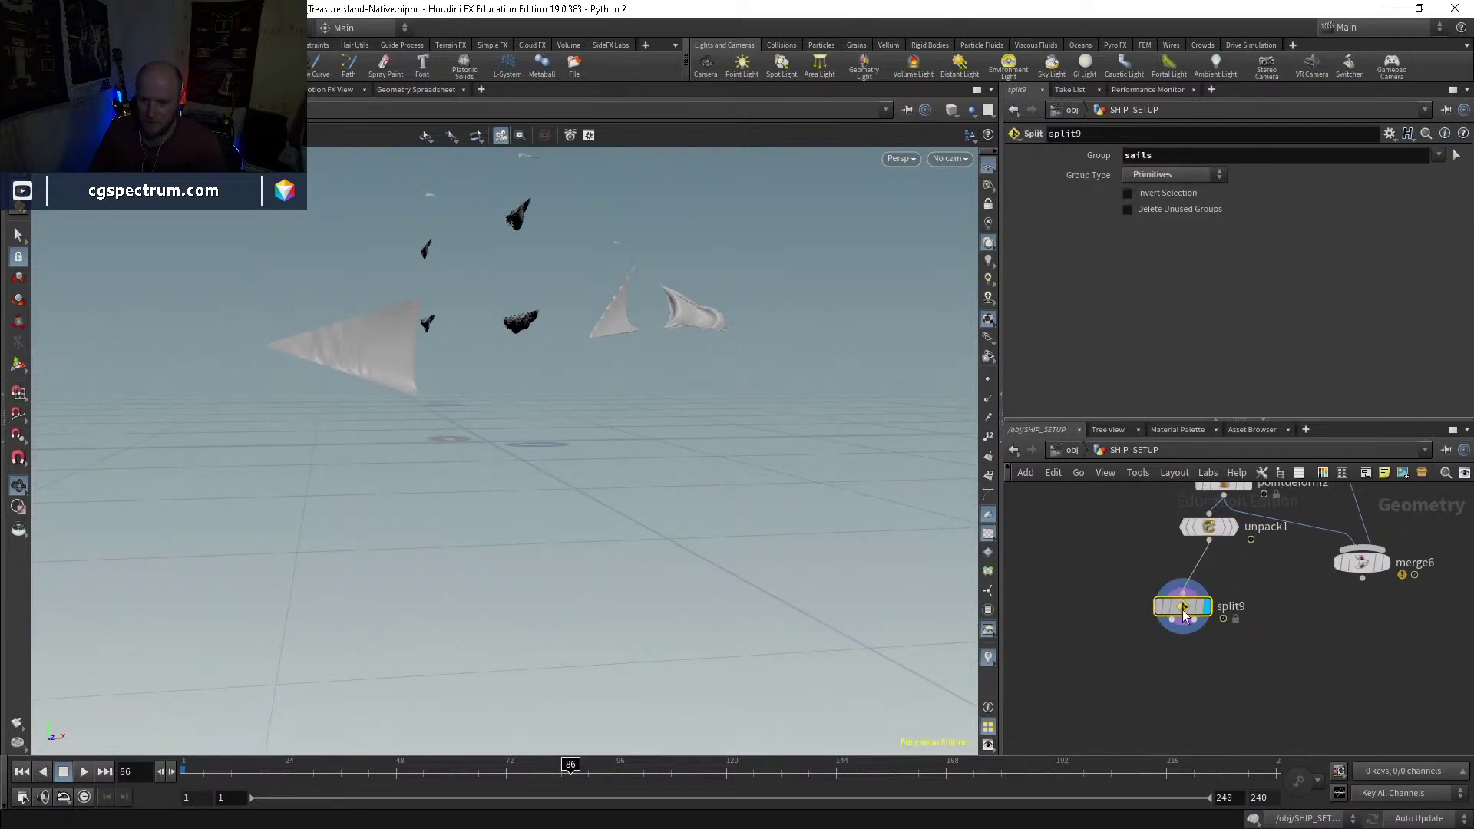
Step: Add a Null node below split9 and connect it to the first output
{"action": "left_click_drag", "start_coordinate": [1174, 621], "coordinate": [1188, 593]}
{"action": "key", "text": "Tab"}
{"action": "type", "text": "null"}
{"action": "key", "text": "Return"}
{"action": "left_click", "coordinate": [1203, 660]}
{"action": "left_click_drag", "start_coordinate": [1203, 660], "coordinate": [1131, 651]}
{"action": "left_click", "coordinate": [1175, 640]}
{"action": "left_click", "coordinate": [1177, 604]}
Step: Duplicate the Null node, connect the copy to split9's second output and display it
{"action": "left_click", "coordinate": [1151, 626]}
{"action": "key", "text": "ctrl+c"}
{"action": "key", "text": "ctrl+v"}
{"action": "left_click", "coordinate": [1248, 650]}
{"action": "left_click", "coordinate": [1198, 604]}
{"action": "left_click", "coordinate": [1196, 607]}
{"action": "left_click_drag", "start_coordinate": [1248, 667], "coordinate": [1260, 659]}
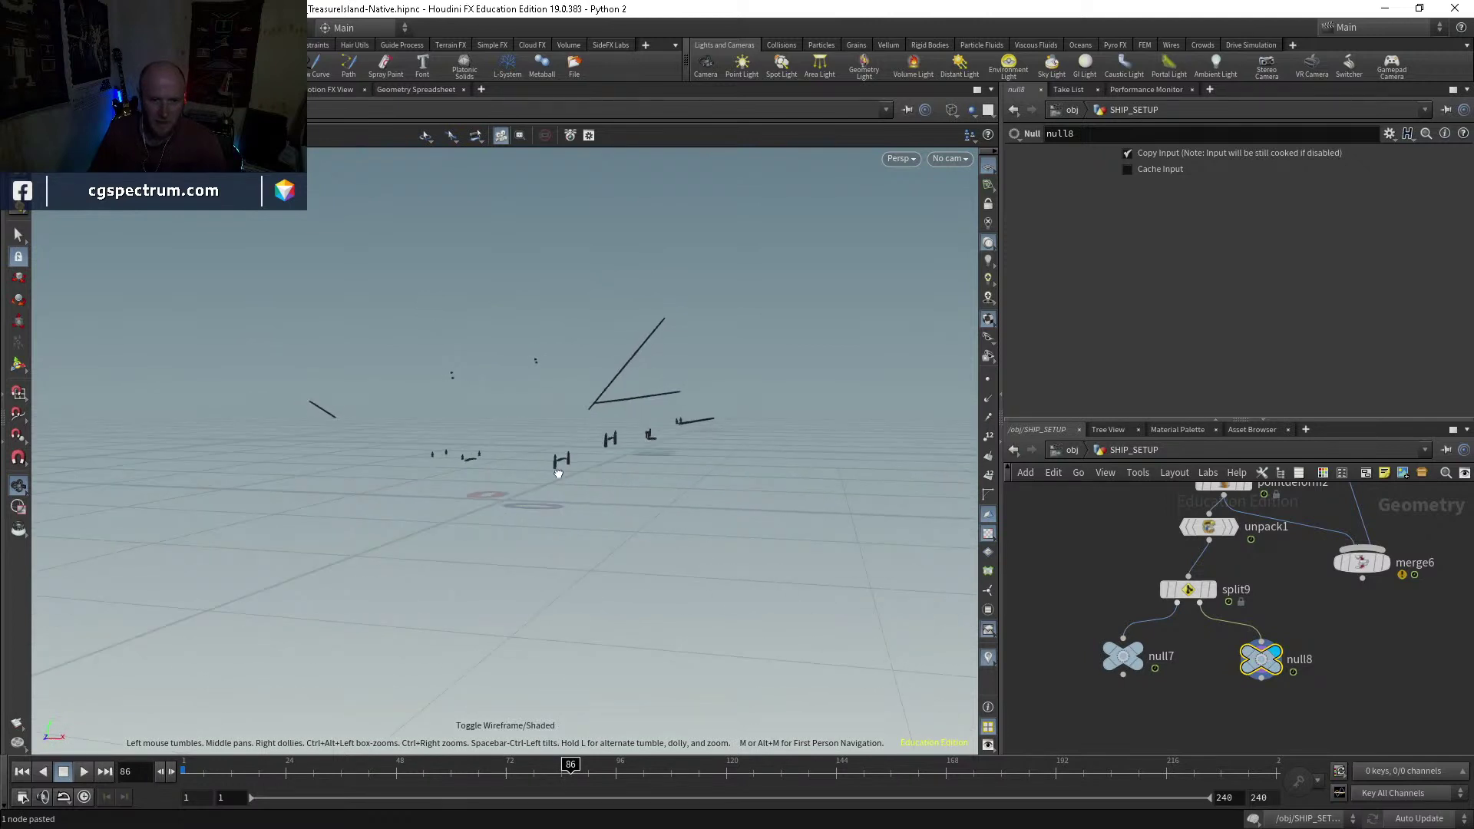
Step: Display null7 and null8 in turn, switching between shaded and wireframe views, to examine both outputs of the split
{"action": "left_click", "coordinate": [1122, 664]}
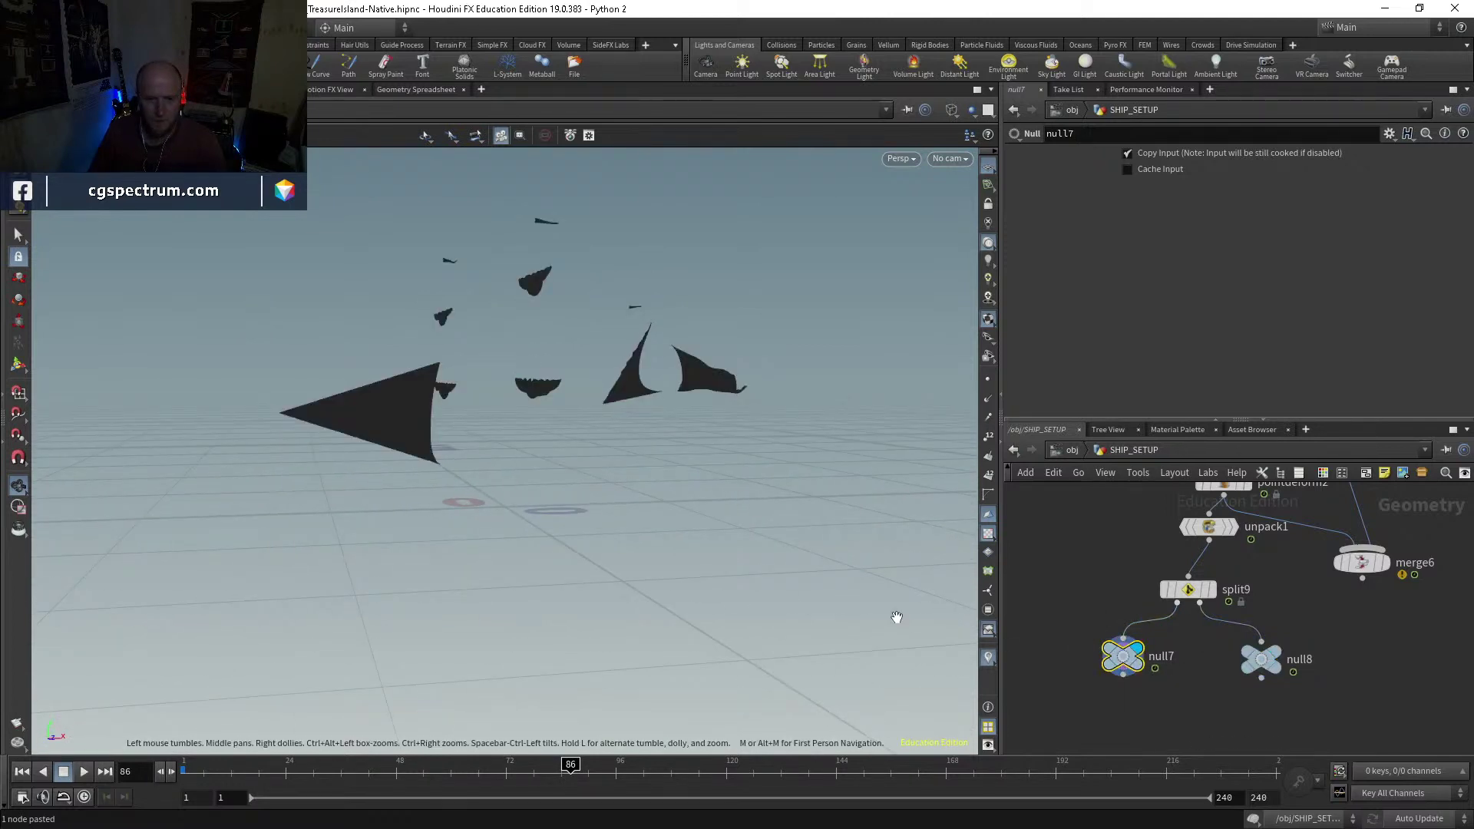
{"action": "key", "text": "shift+w"}
{"action": "left_click_drag", "start_coordinate": [592, 422], "coordinate": [621, 429]}
{"action": "middle_click_drag", "start_coordinate": [1349, 646], "coordinate": [1273, 604]}
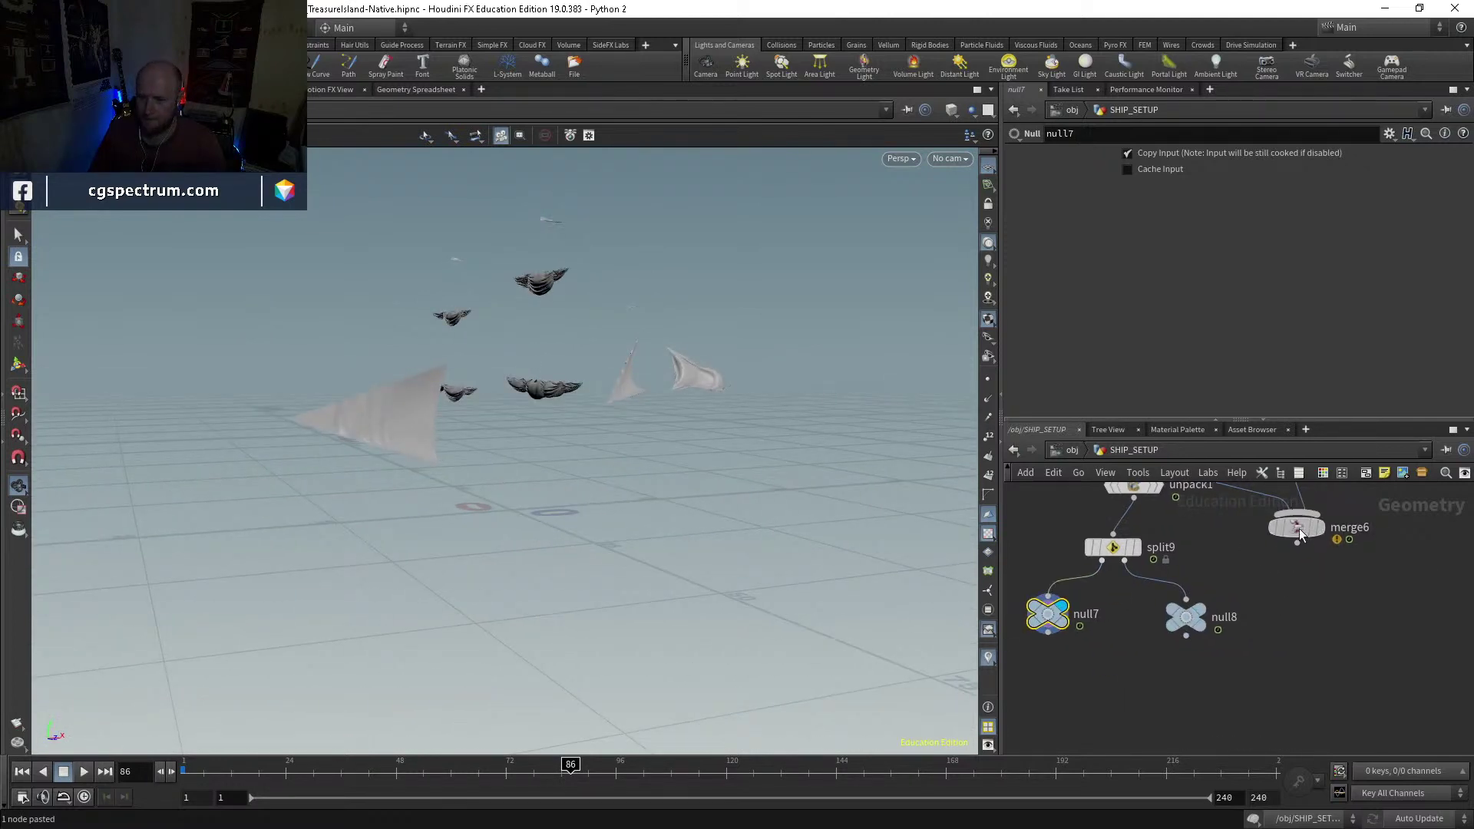
{"action": "left_click_drag", "start_coordinate": [1287, 519], "coordinate": [1374, 608]}
{"action": "left_click", "coordinate": [1190, 614]}
{"action": "key", "text": "w"}
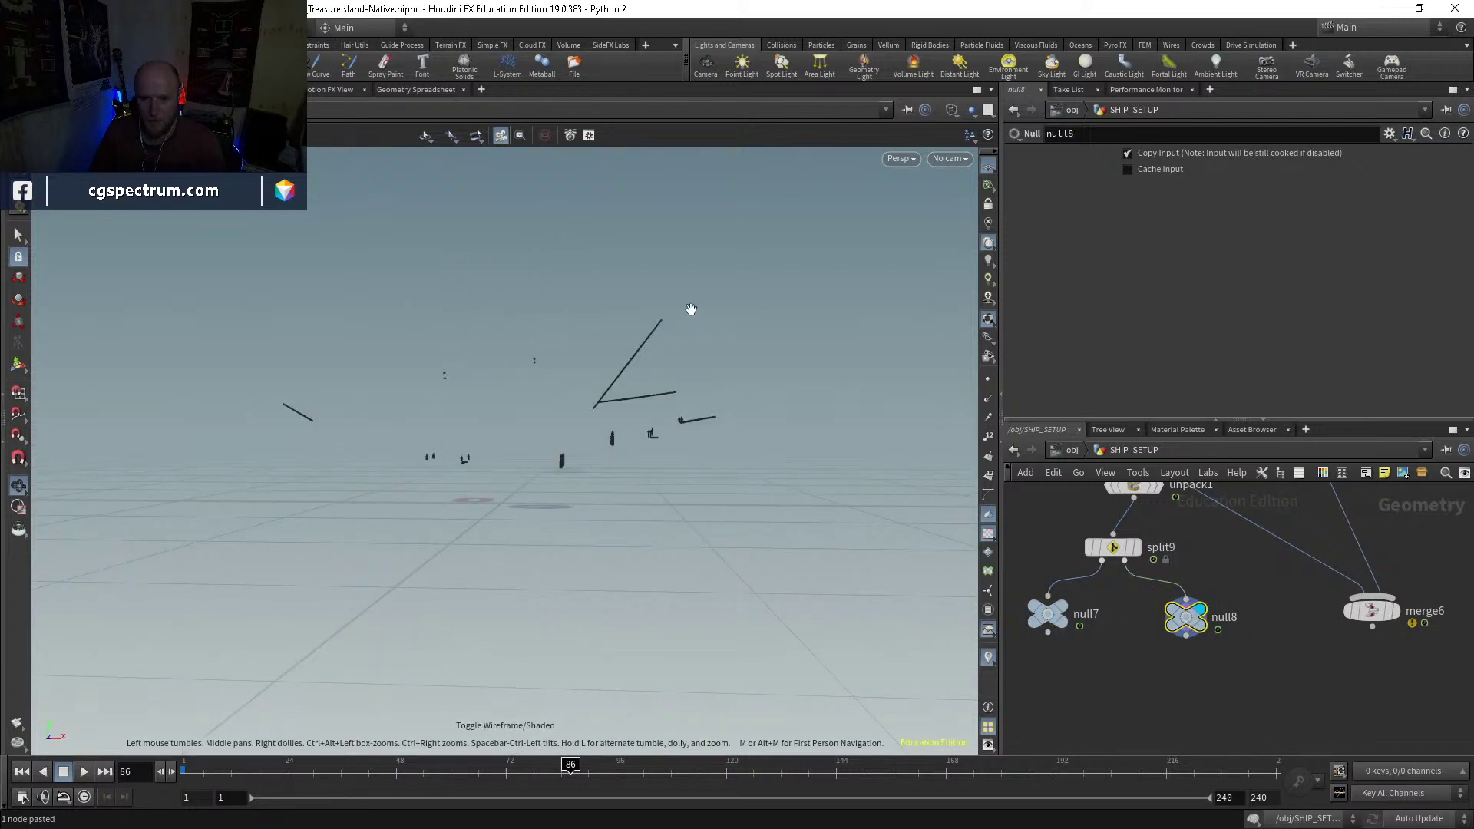
{"action": "left_click_drag", "start_coordinate": [623, 371], "coordinate": [666, 357]}
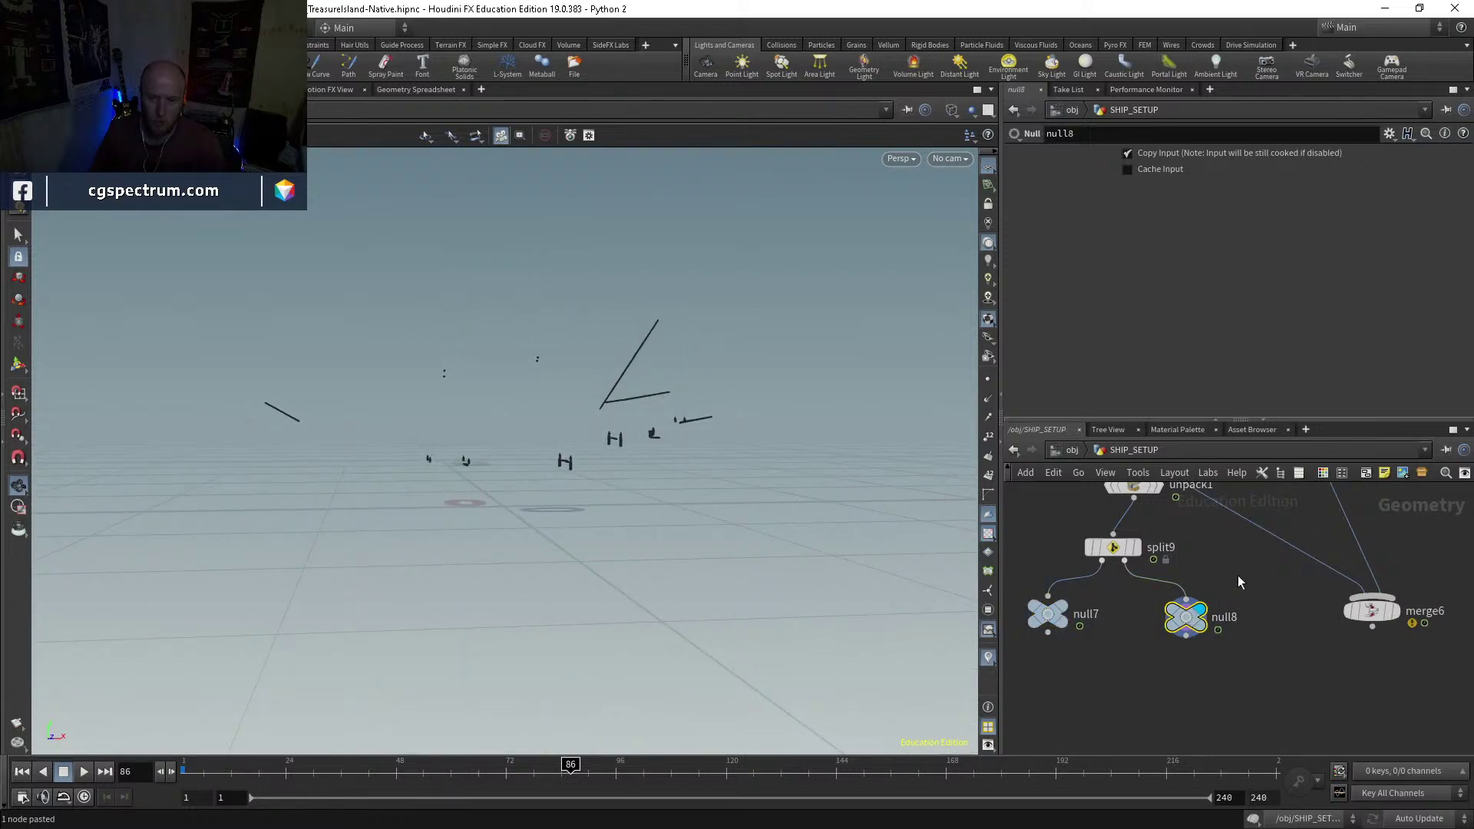
Step: Display the file1 cache node and inspect its geometry information
{"action": "middle_click_drag", "start_coordinate": [1238, 574], "coordinate": [1234, 649]}
{"action": "middle_click_drag", "start_coordinate": [1244, 577], "coordinate": [1189, 784]}
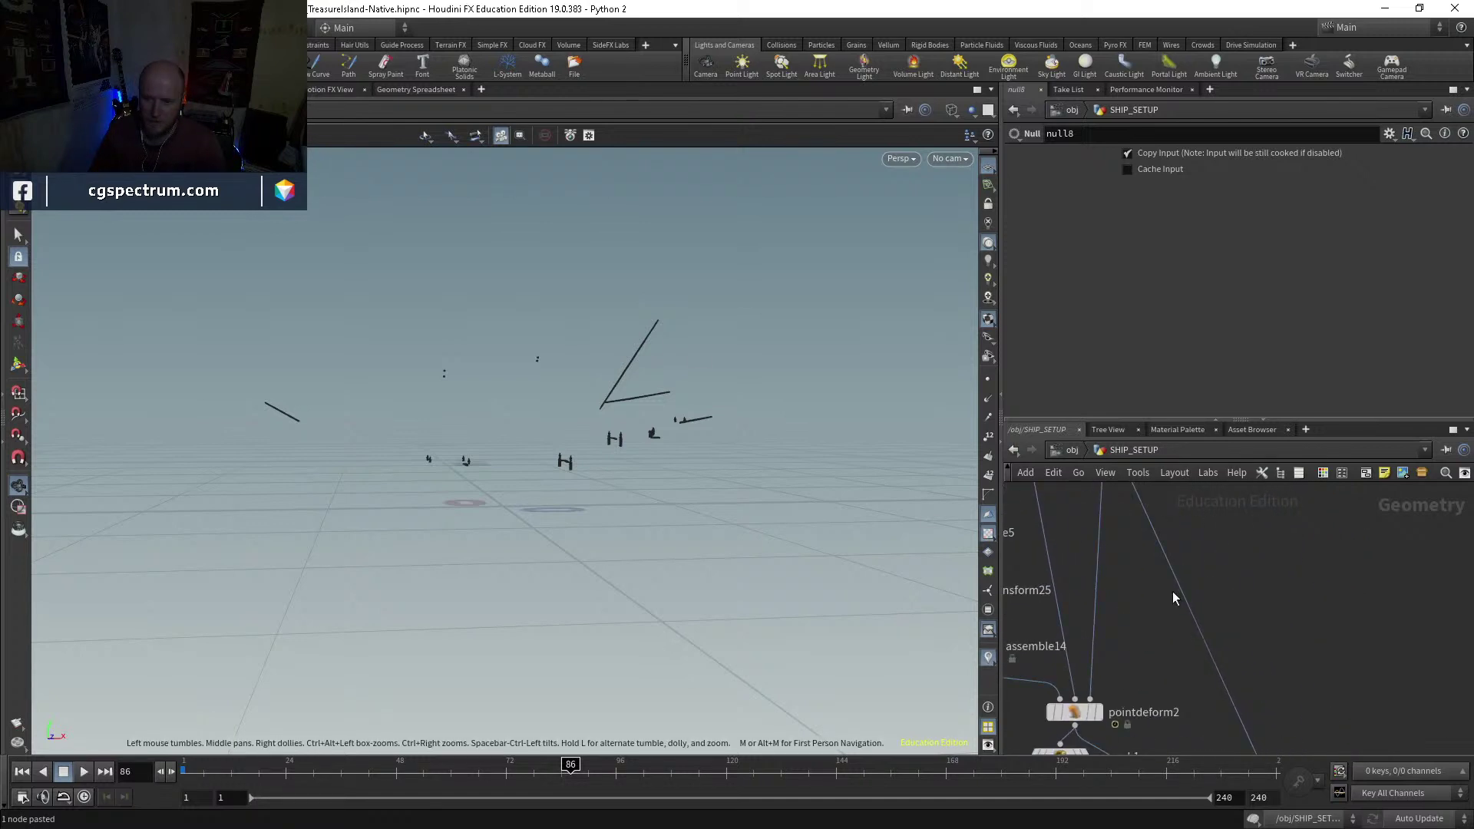
{"action": "middle_click_drag", "start_coordinate": [1172, 591], "coordinate": [1204, 708]}
{"action": "key", "text": "r"}
{"action": "left_click", "coordinate": [1136, 520]}
{"action": "middle_click", "coordinate": [1137, 524]}
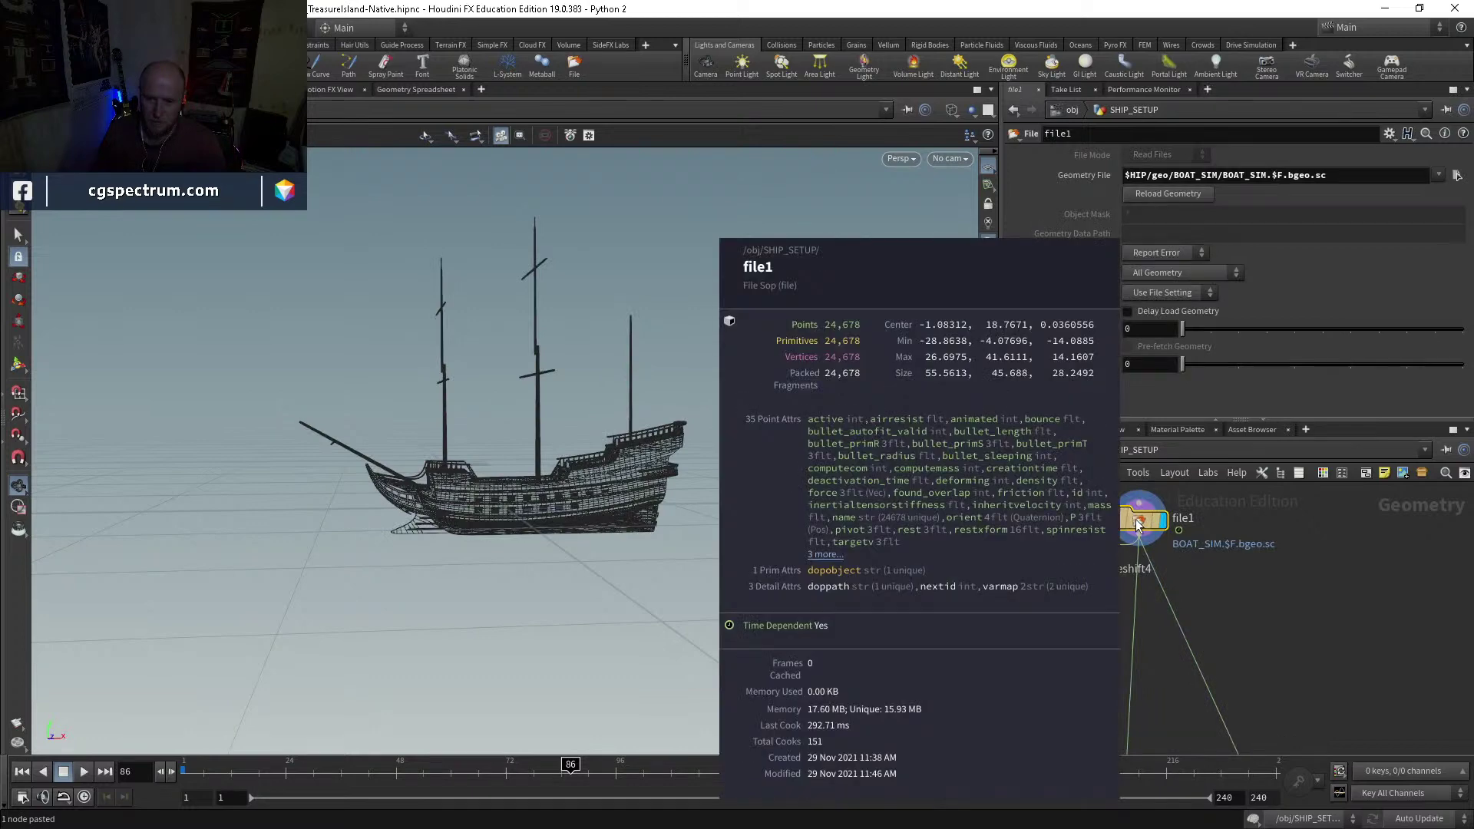
Step: Paste a copy of the Unpack node beside the deform branch and connect it to file1's output
{"action": "middle_click_drag", "start_coordinate": [1247, 616], "coordinate": [1233, 520]}
{"action": "middle_click_drag", "start_coordinate": [1287, 611], "coordinate": [1278, 553]}
{"action": "scroll", "coordinate": [1274, 568], "scroll_direction": "down", "scroll_amount": 6}
{"action": "scroll", "coordinate": [1232, 537], "scroll_direction": "up", "scroll_amount": 4}
{"action": "mouse_move", "coordinate": [1274, 679]}
{"action": "middle_mouse_down"}
{"action": "mouse_move", "coordinate": [1197, 582]}
{"action": "mouse_move", "coordinate": [1239, 576]}
{"action": "mouse_move", "coordinate": [1267, 668]}
{"action": "middle_mouse_up"}
{"action": "key", "text": "Tab"}
{"action": "key", "text": "Escape"}
{"action": "left_click", "coordinate": [1095, 629]}
{"action": "key", "text": "ctrl+c"}
{"action": "key", "text": "ctrl+v"}
{"action": "left_click", "coordinate": [1235, 566]}
{"action": "left_click", "coordinate": [1158, 543]}
{"action": "scroll", "coordinate": [1278, 659], "scroll_direction": "up", "scroll_amount": 4}
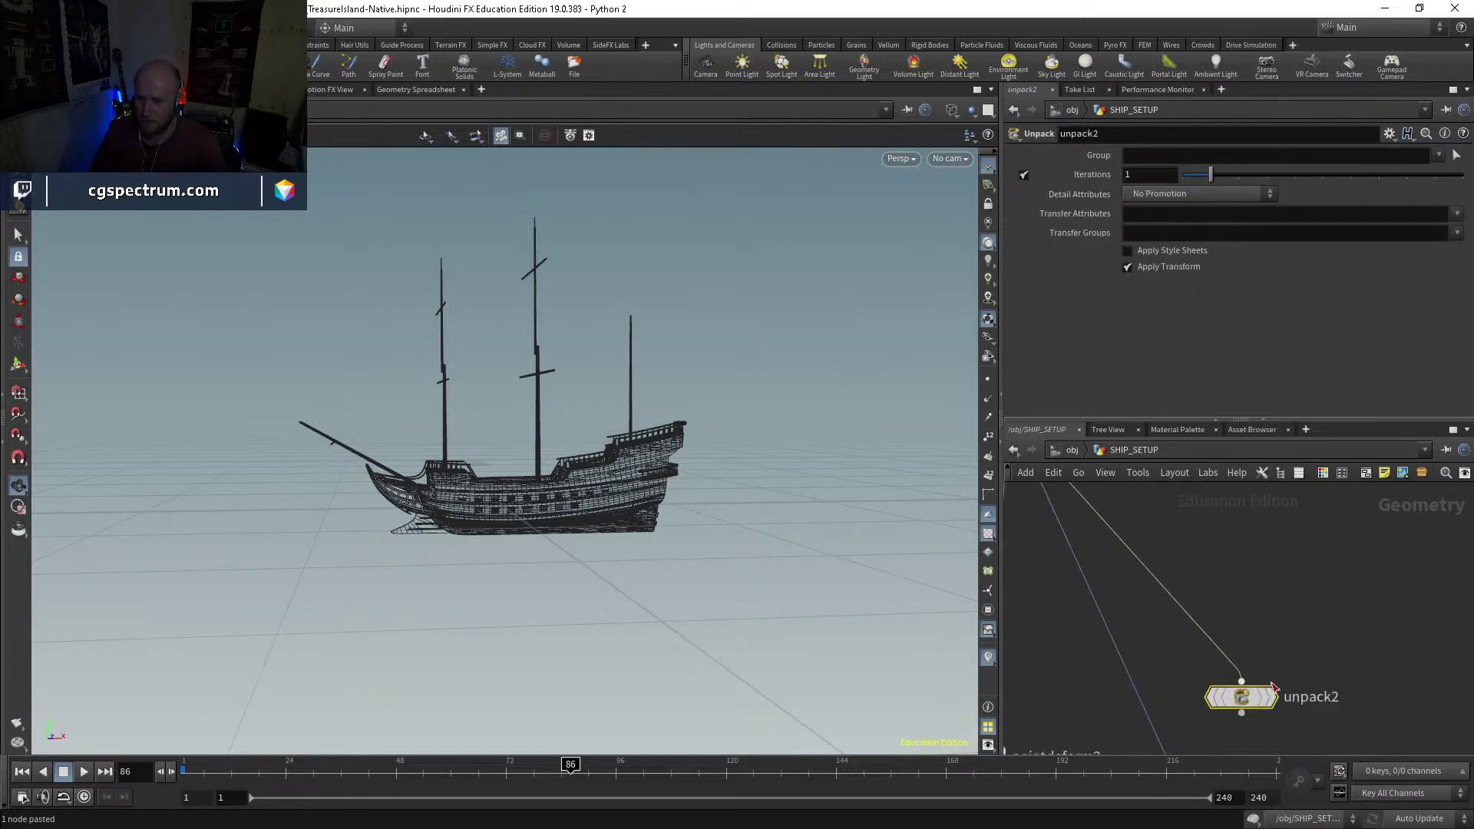
Step: Display unpack2 and inspect its geometry information for the available primitive groups
{"action": "left_click_drag", "start_coordinate": [1259, 722], "coordinate": [1253, 665]}
{"action": "middle_click", "coordinate": [1241, 643]}
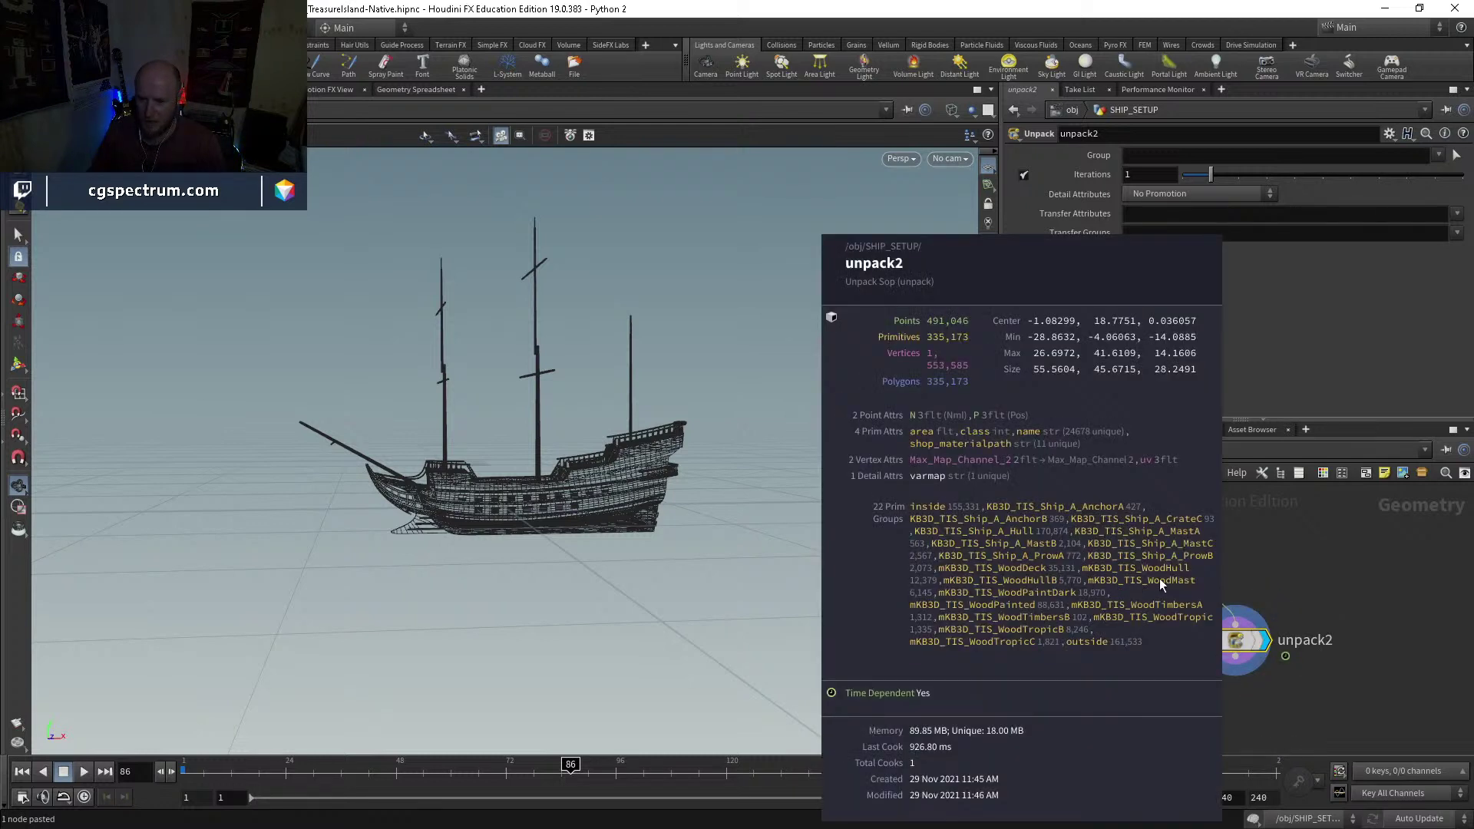
{"action": "middle_click_drag", "start_coordinate": [1100, 570], "coordinate": [1085, 501]}
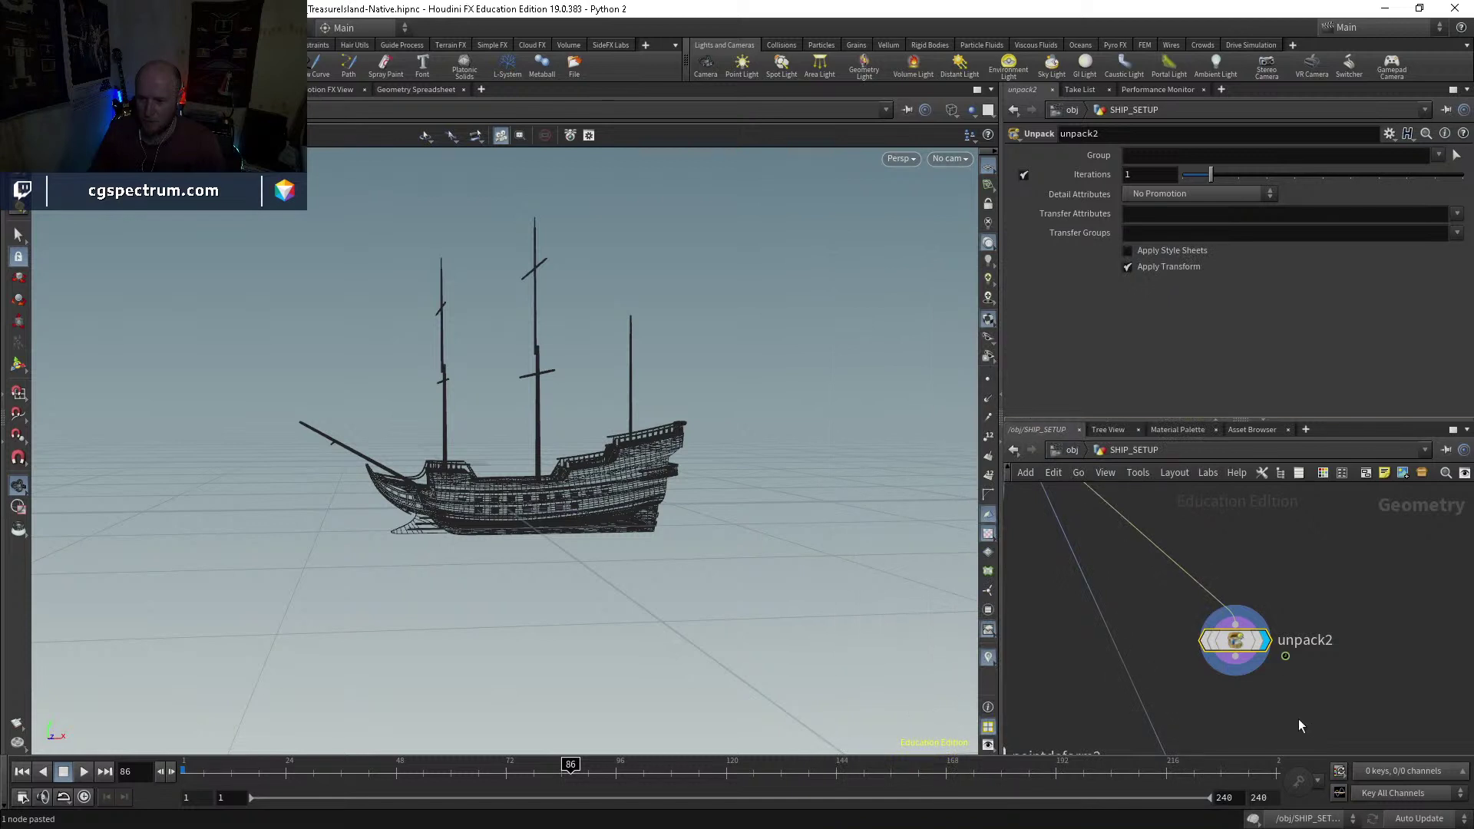
Step: Select assemble4 below merge1 to check its output prefix, and return to unpack2
{"action": "scroll", "coordinate": [1299, 721], "scroll_direction": "down", "scroll_amount": 6}
{"action": "scroll", "coordinate": [1226, 601], "scroll_direction": "up", "scroll_amount": 5}
{"action": "middle_click_drag", "start_coordinate": [1199, 670], "coordinate": [1129, 538]}
{"action": "middle_click_drag", "start_coordinate": [1172, 630], "coordinate": [1187, 530]}
{"action": "scroll", "coordinate": [1187, 643], "scroll_direction": "up", "scroll_amount": 3}
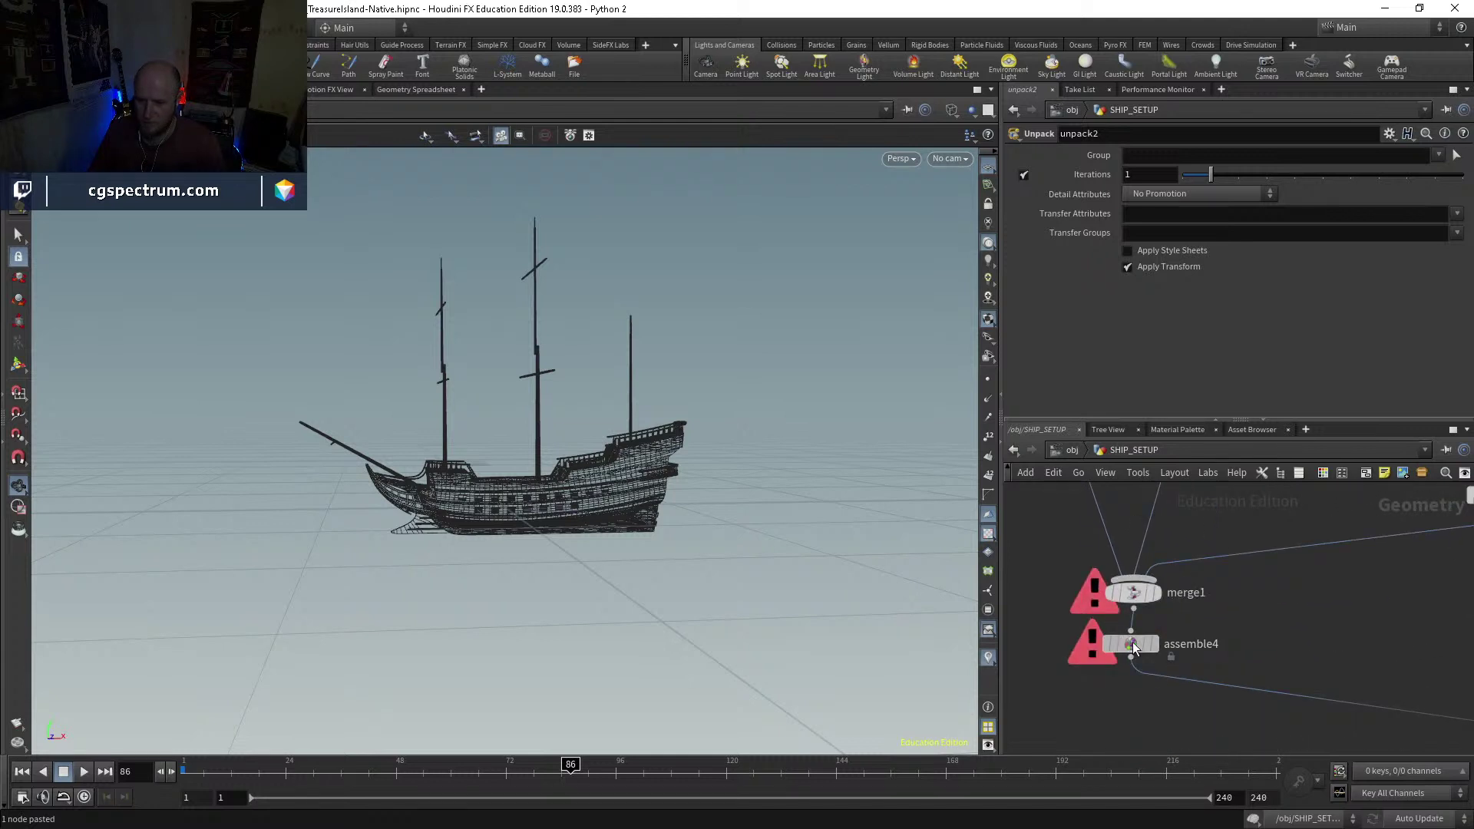
{"action": "left_click", "coordinate": [1131, 645]}
{"action": "scroll", "coordinate": [1347, 739], "scroll_direction": "down", "scroll_amount": 7}
{"action": "middle_click_drag", "start_coordinate": [1382, 618], "coordinate": [1091, 744]}
{"action": "scroll", "coordinate": [1240, 671], "scroll_direction": "up", "scroll_amount": 6}
{"action": "left_click_drag", "start_coordinate": [1219, 634], "coordinate": [1275, 617]}
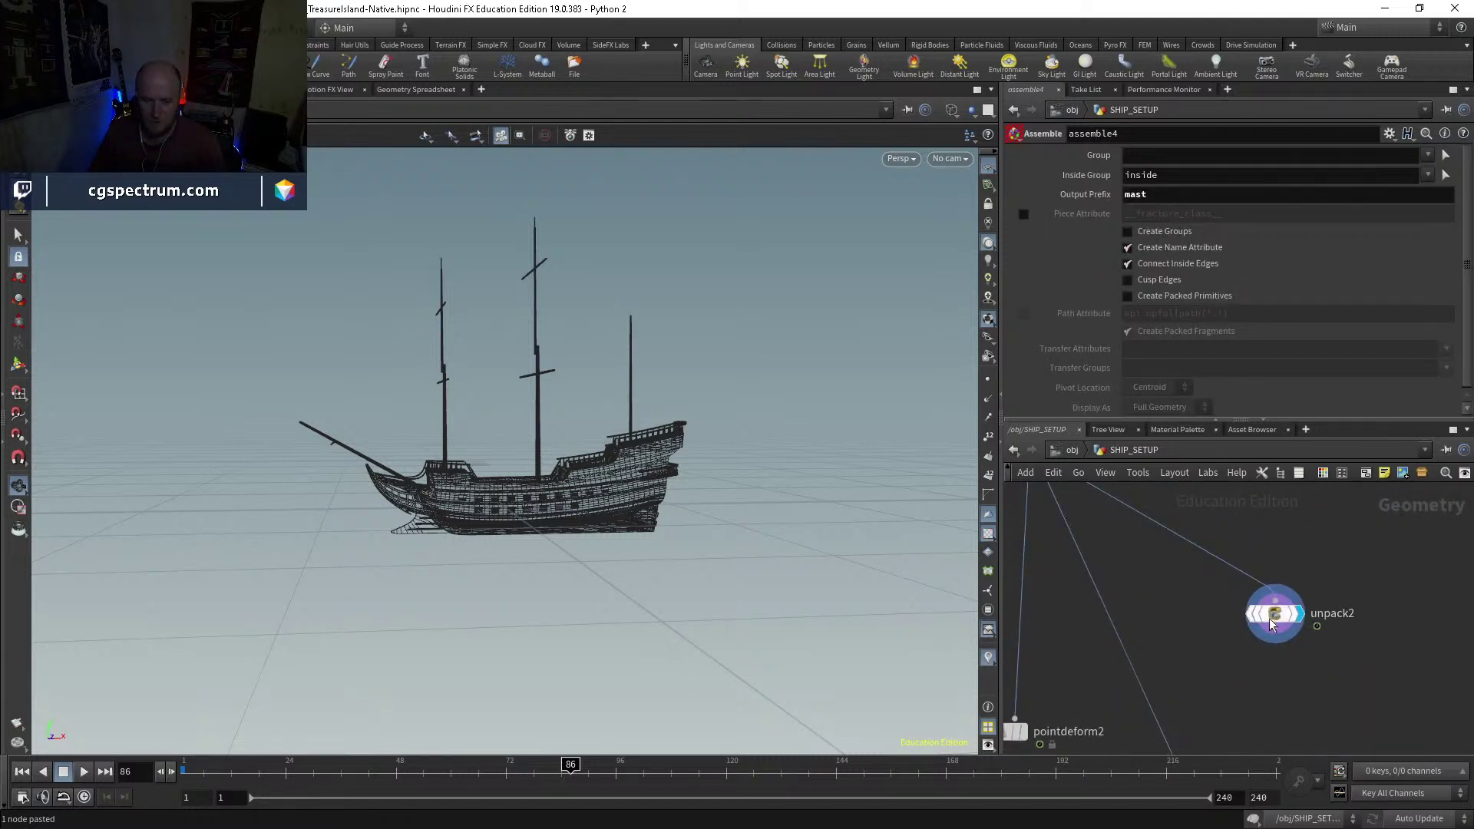
Step: Add a Blast node below unpack2, wire and display it, and open its group for editing
{"action": "scroll", "coordinate": [1291, 688], "scroll_direction": "up", "scroll_amount": 2}
{"action": "key", "text": "Tab"}
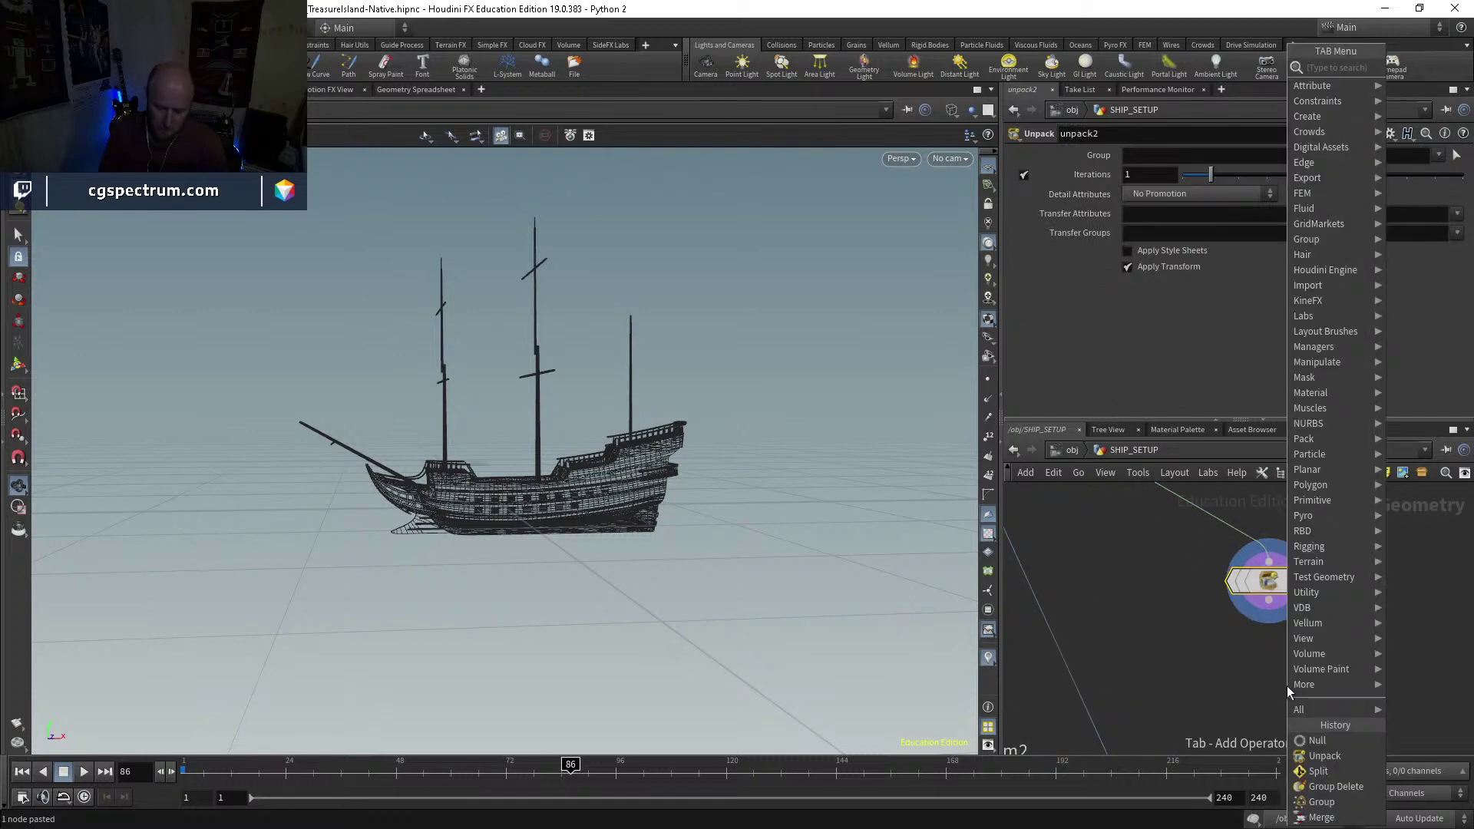
{"action": "type", "text": "blast"}
{"action": "key", "text": "Return"}
{"action": "left_click", "coordinate": [1287, 684]}
{"action": "left_click", "coordinate": [1287, 667]}
{"action": "left_click", "coordinate": [1269, 599]}
{"action": "left_click", "coordinate": [1320, 686]}
{"action": "left_click_drag", "start_coordinate": [1308, 685], "coordinate": [1289, 670]}
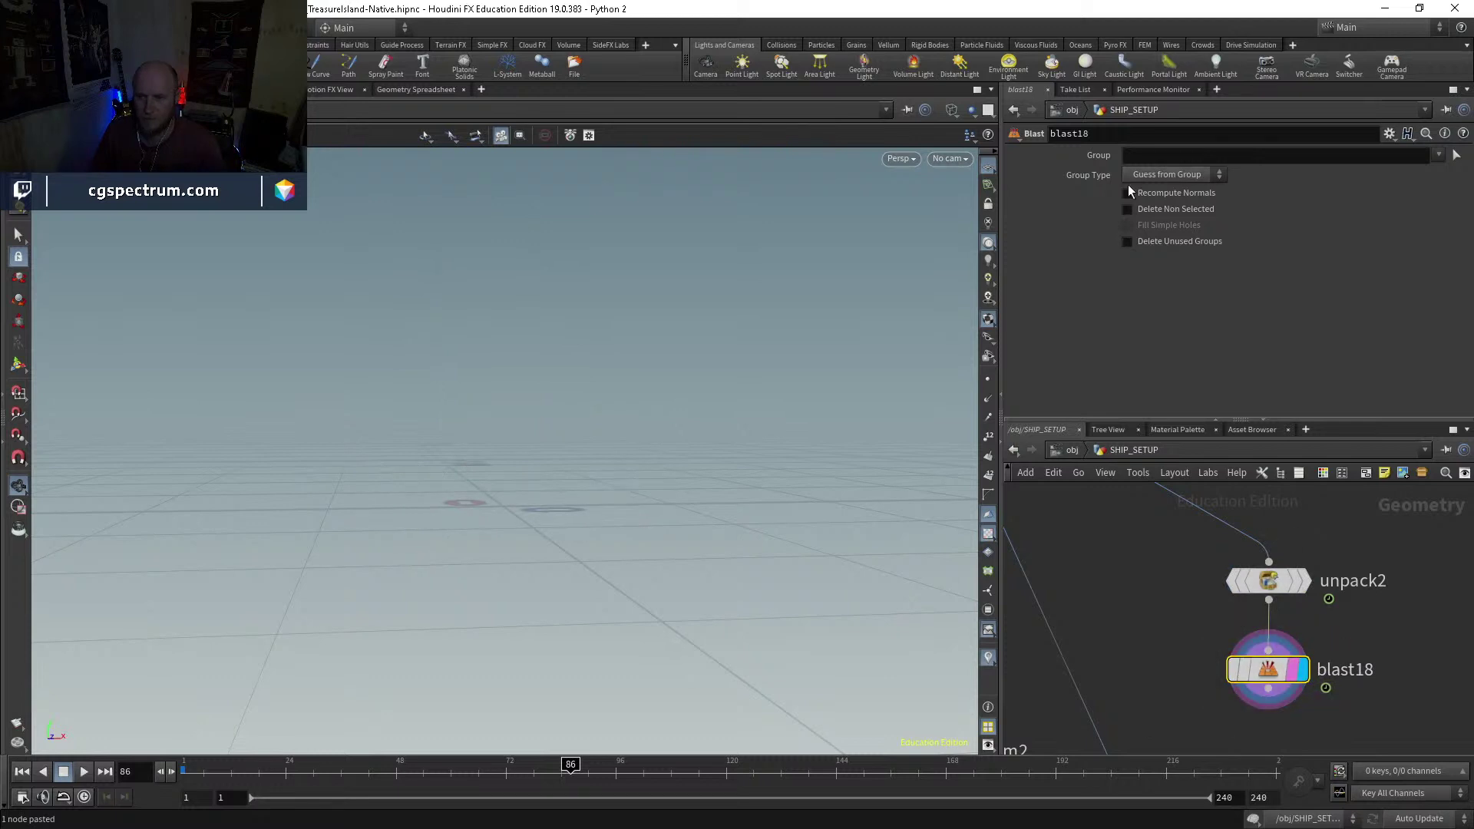
{"action": "left_click", "coordinate": [1144, 156]}
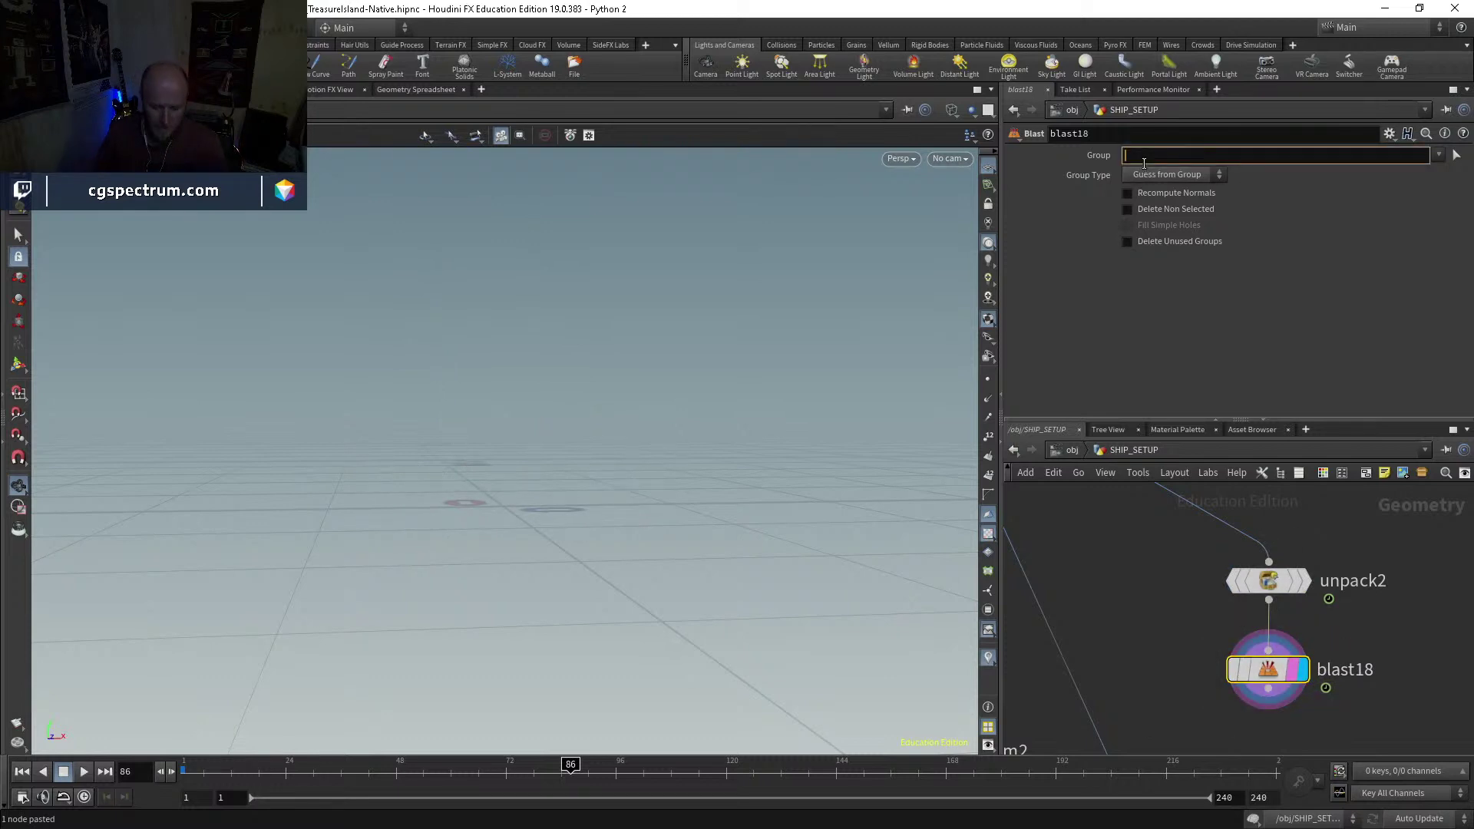
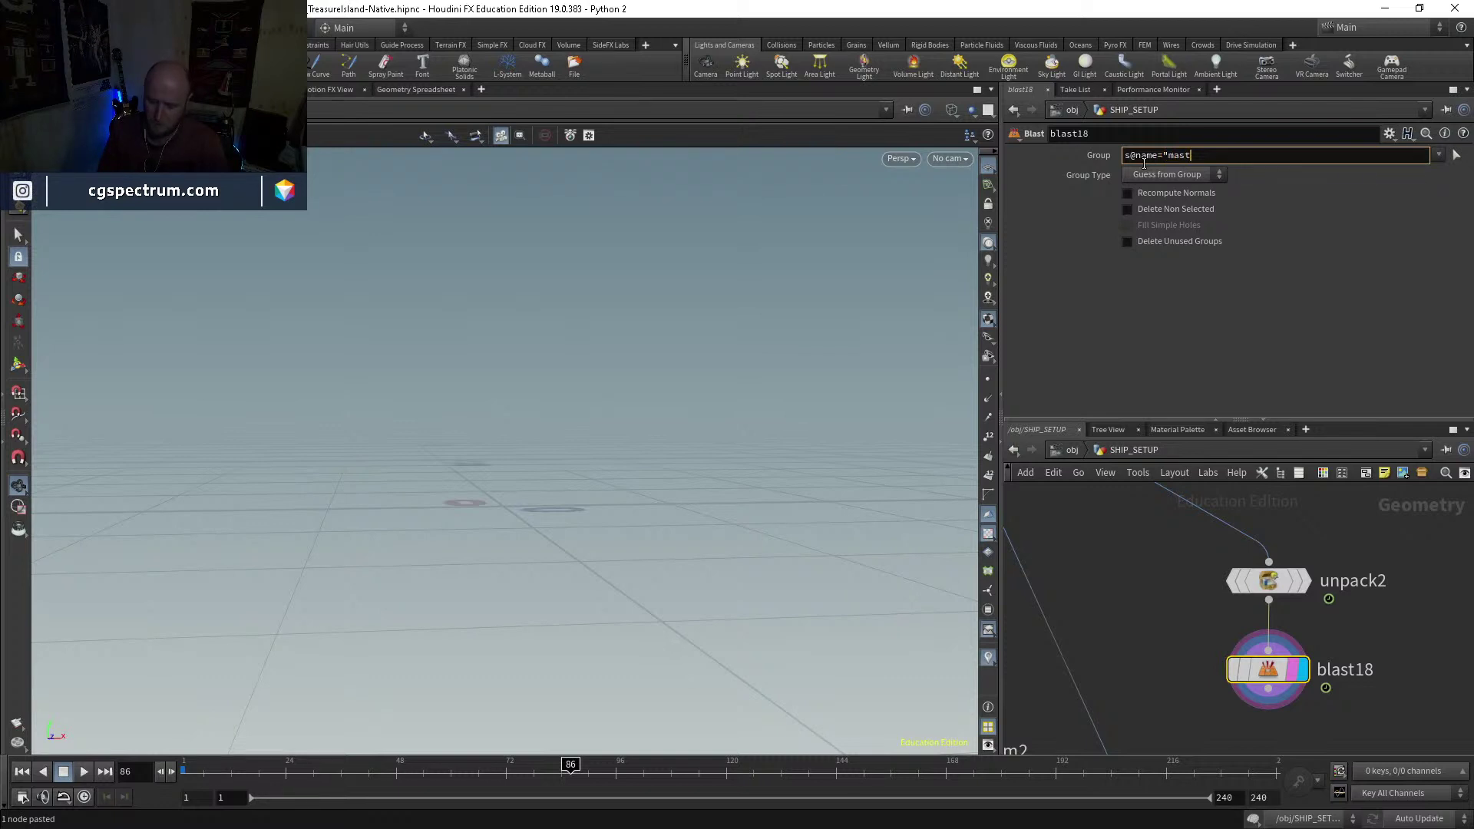
Step: Set the blast node's group to s@name=mast and its group type to Primitives after checking the unpacked geometry's attributes
{"action": "key", "text": "Return"}
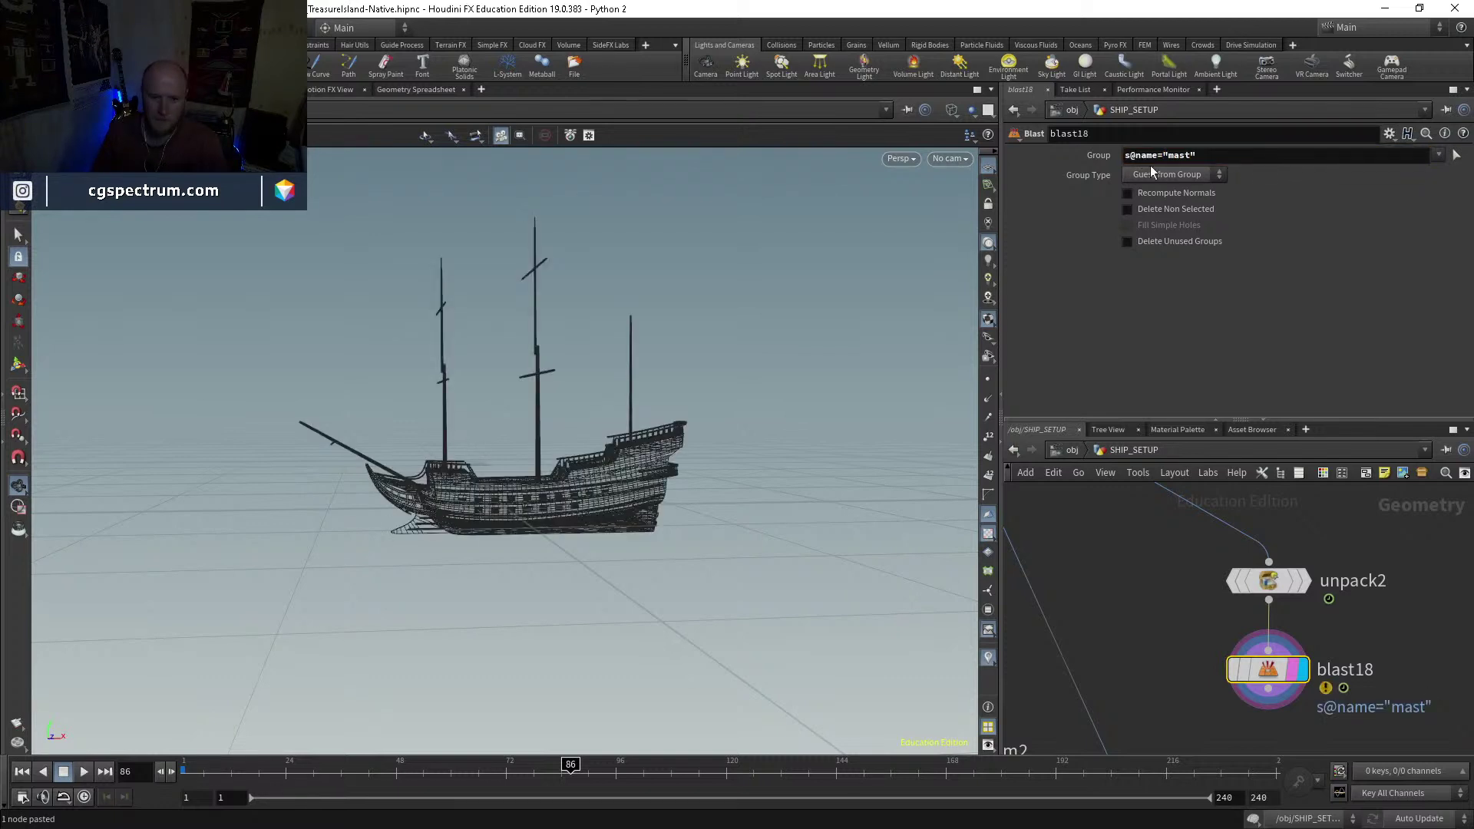
{"action": "left_click", "coordinate": [1170, 154]}
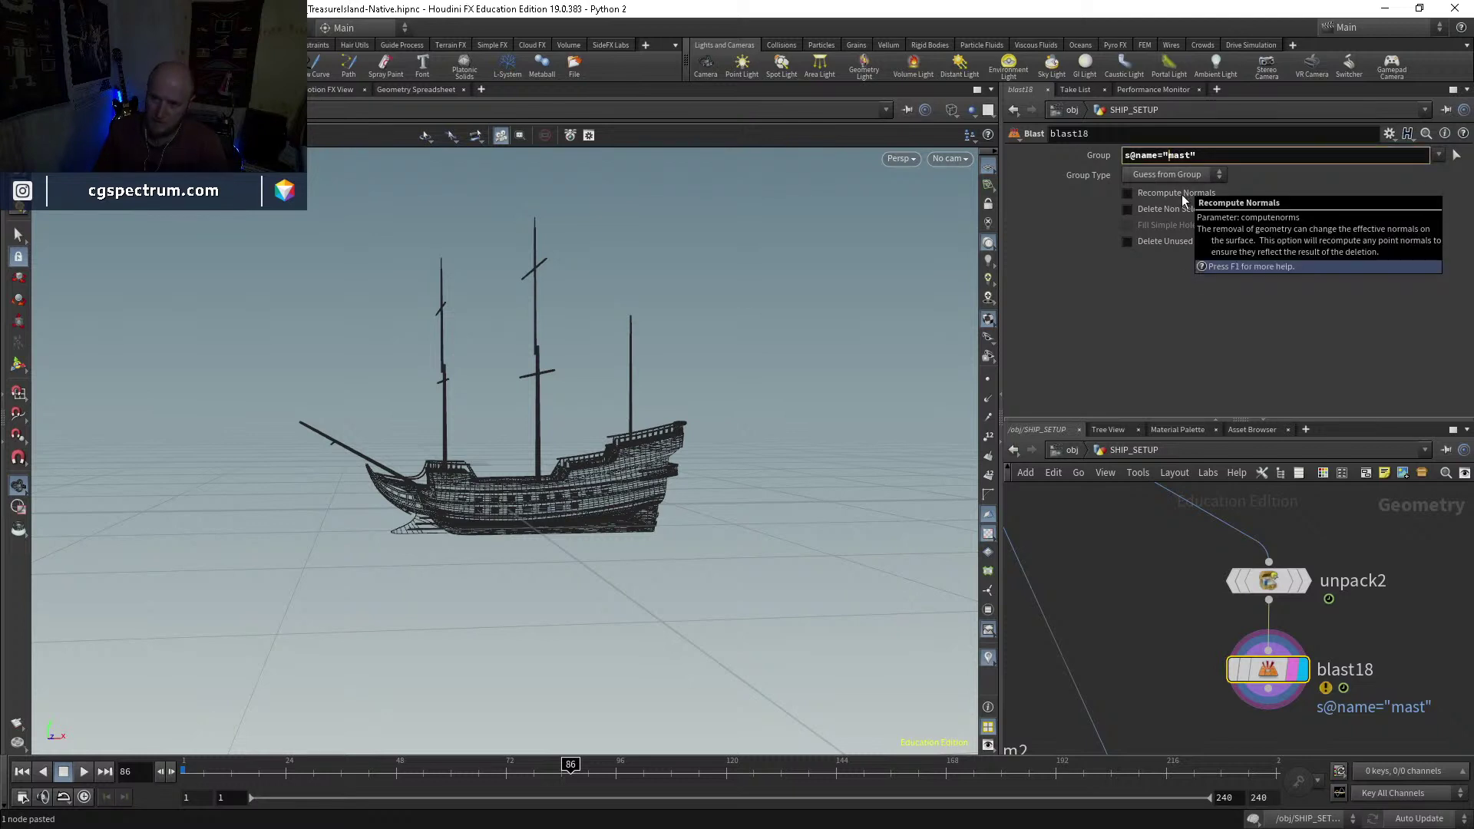
{"action": "key", "text": "Return"}
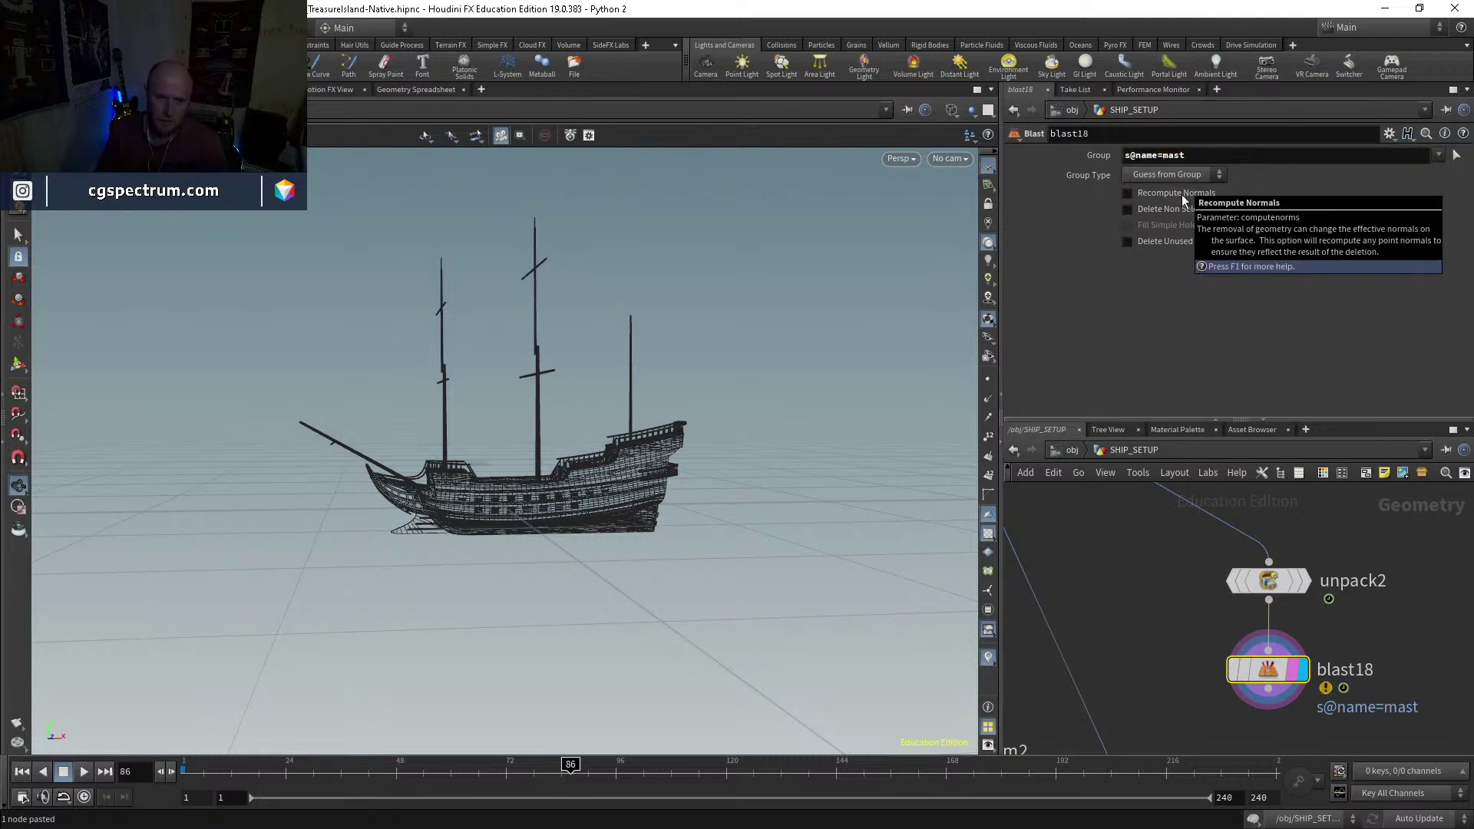
{"action": "left_click", "coordinate": [1159, 176]}
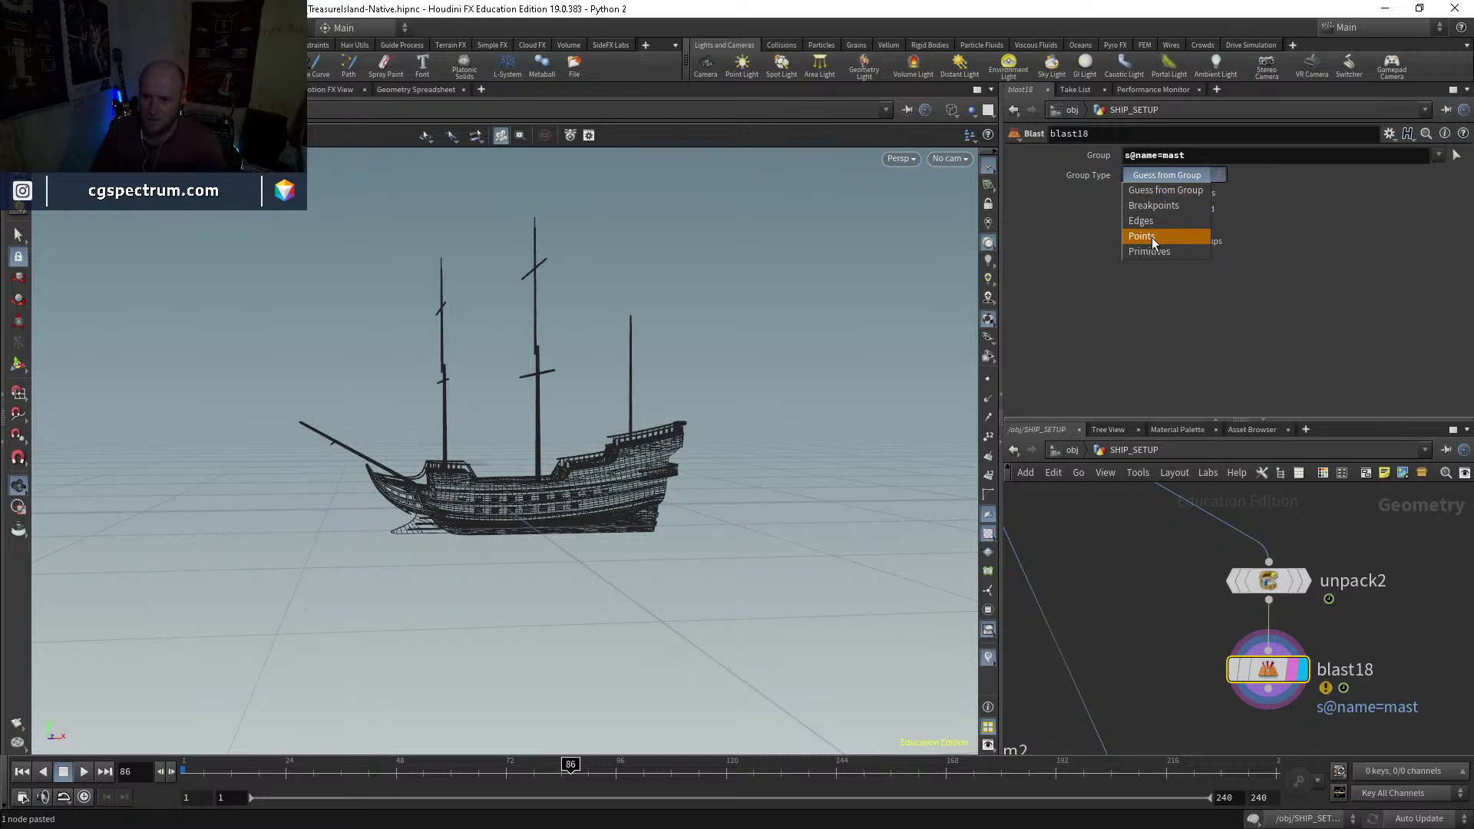
{"action": "middle_click", "coordinate": [1269, 582]}
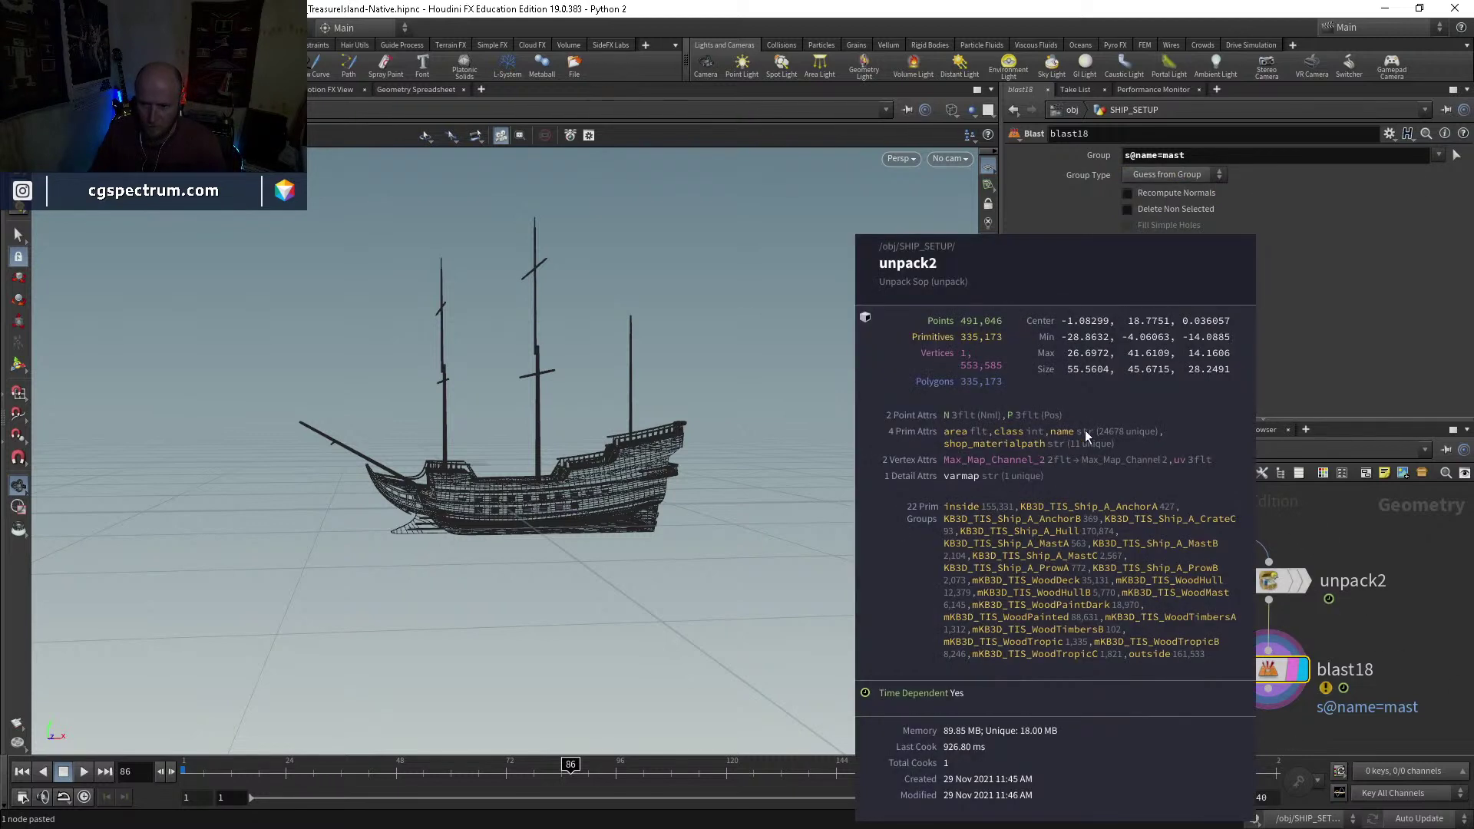
{"action": "left_click", "coordinate": [1151, 252]}
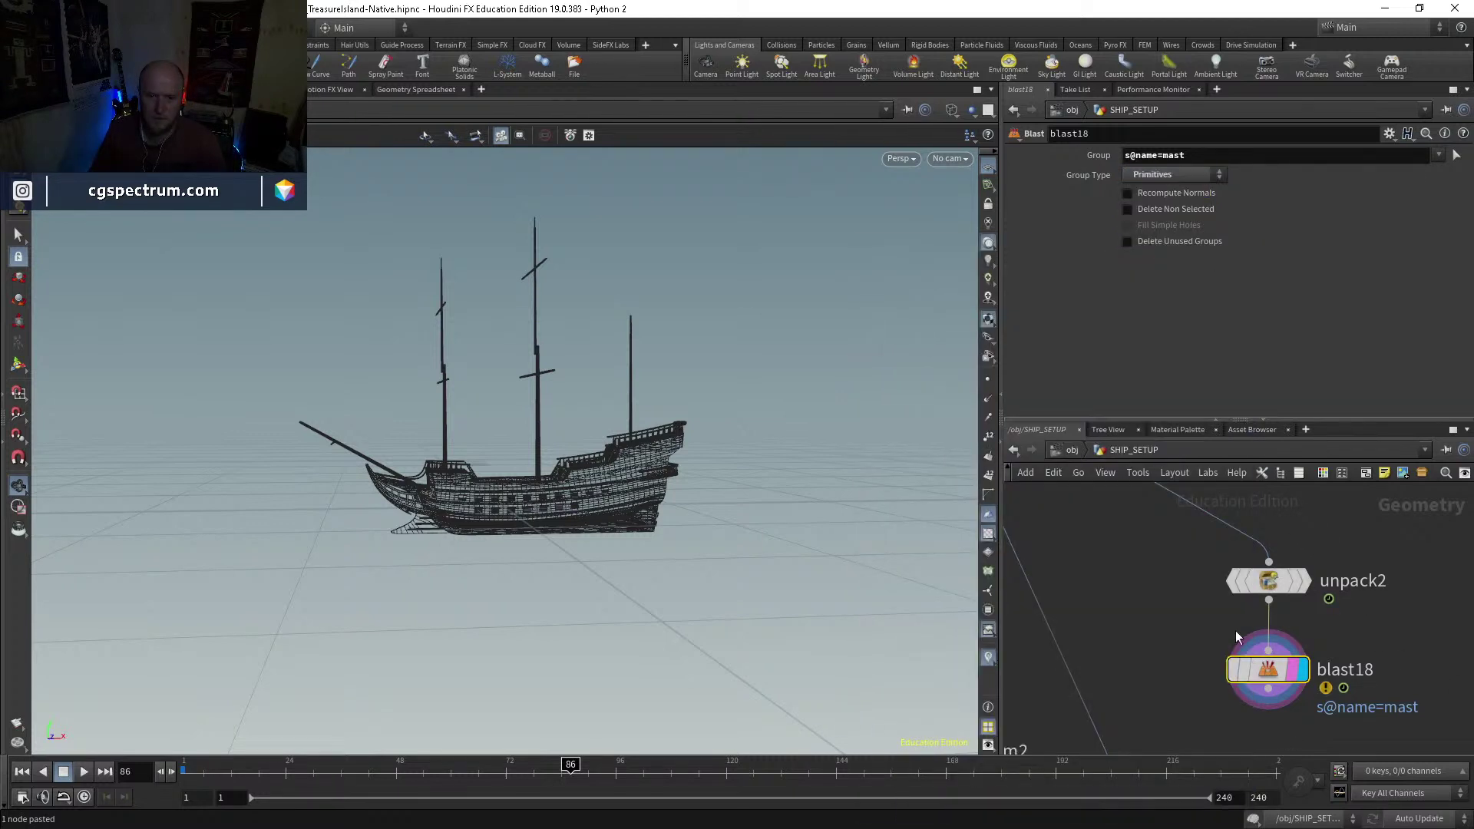
{"action": "mouse_move", "coordinate": [1281, 675]}
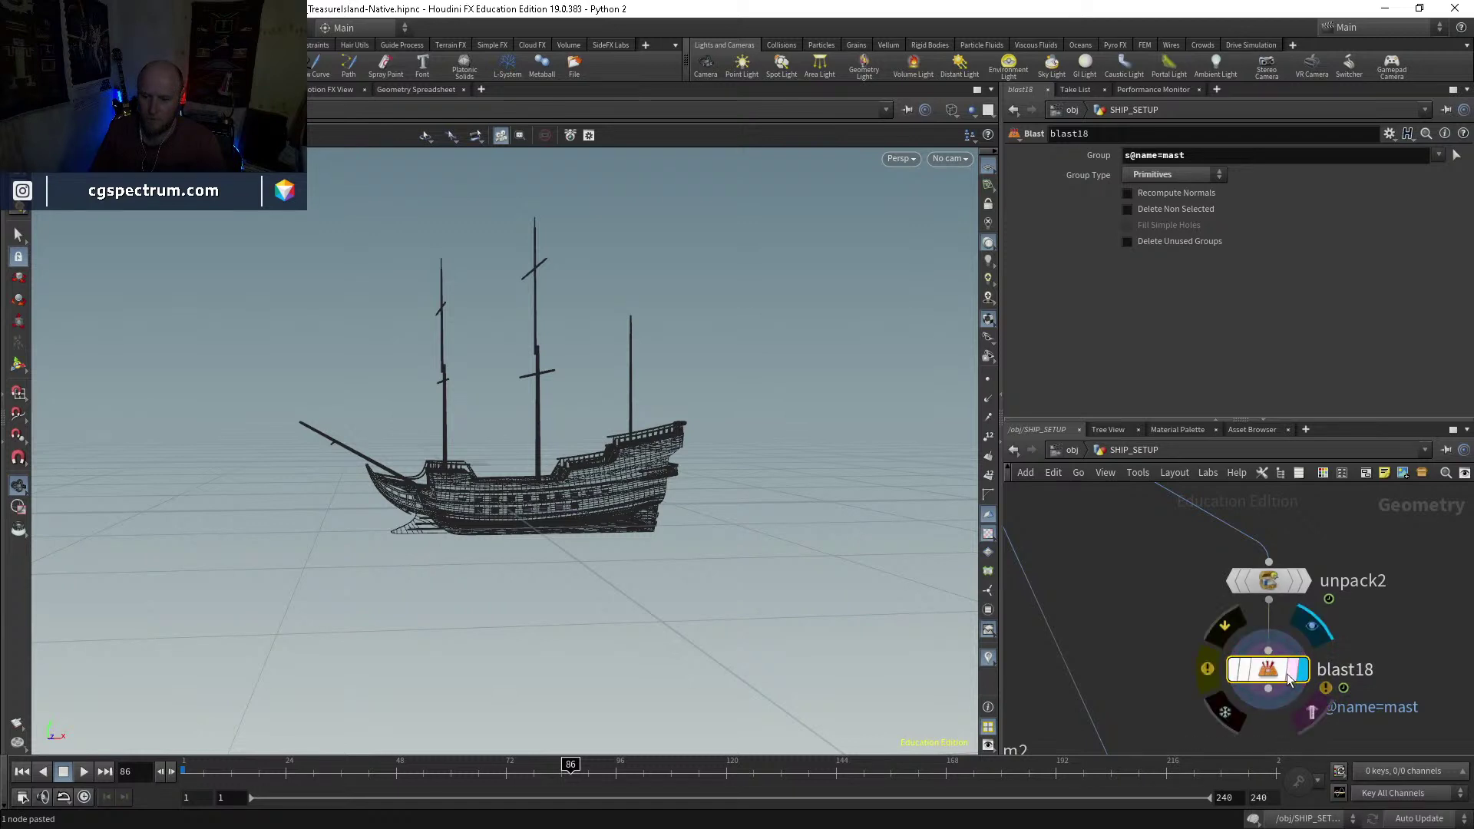
{"action": "left_click", "coordinate": [1126, 155]}
{"action": "key", "text": "Delete"}
{"action": "key", "text": "Return"}
{"action": "left_click", "coordinate": [1191, 158]}
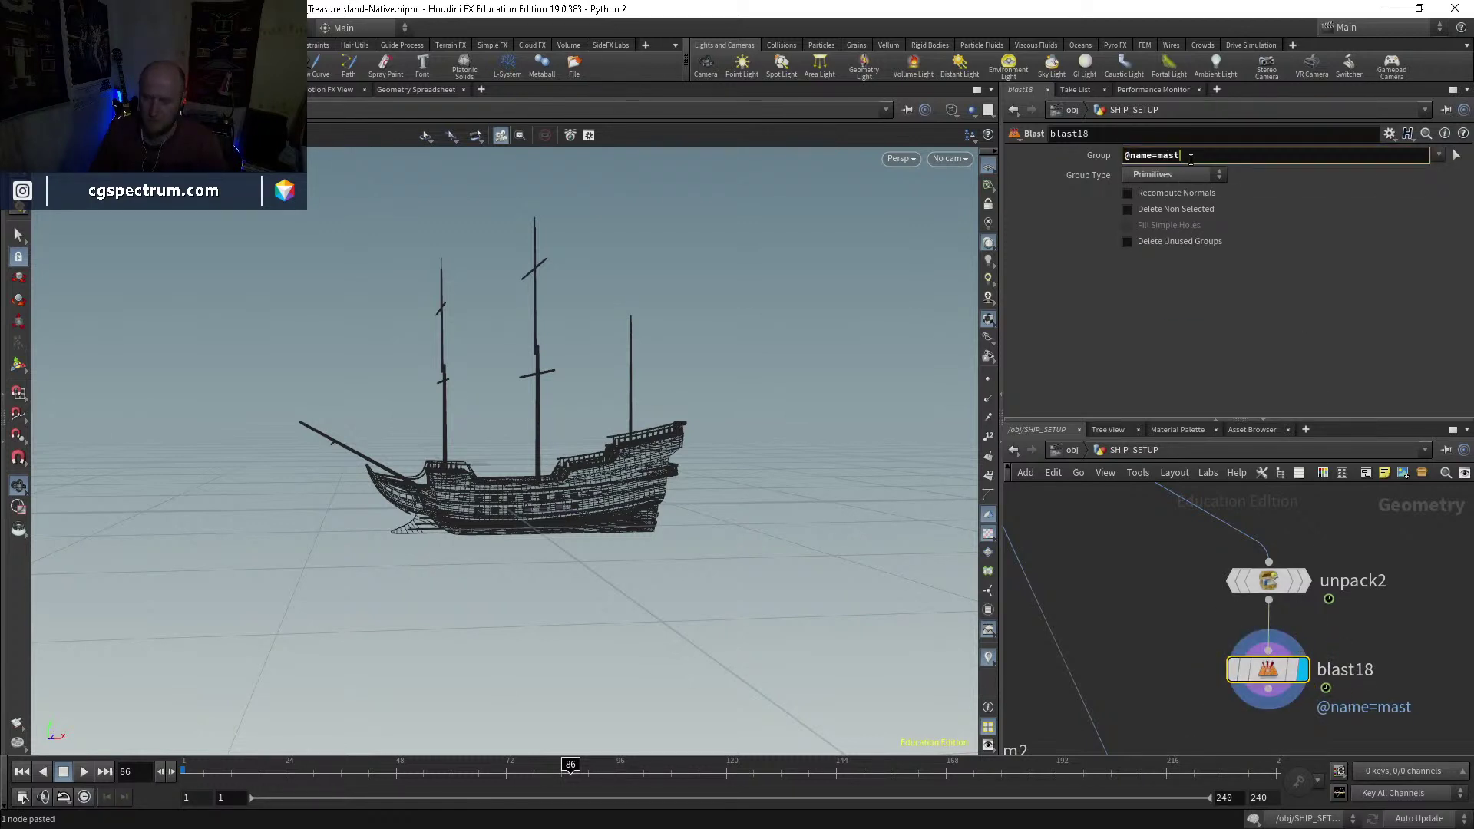
{"action": "type", "text": "*"}
{"action": "key", "text": "Return"}
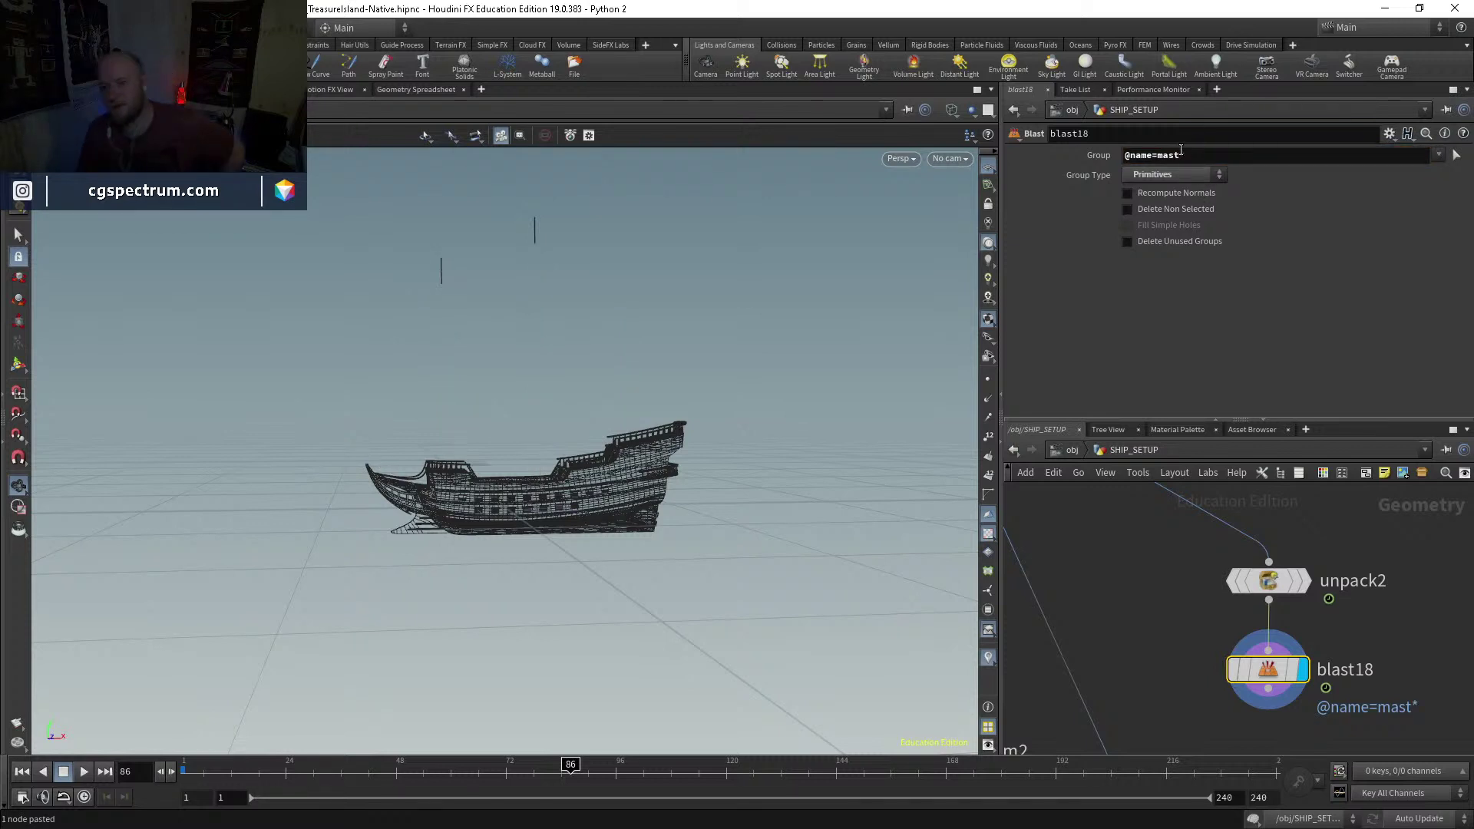
{"action": "left_click", "coordinate": [1182, 154]}
{"action": "key", "text": "BackSpace"}
Step: Examine the thin mast-top pieces left floating above the hull in the blast result
{"action": "mouse_move", "coordinate": [1294, 582]}
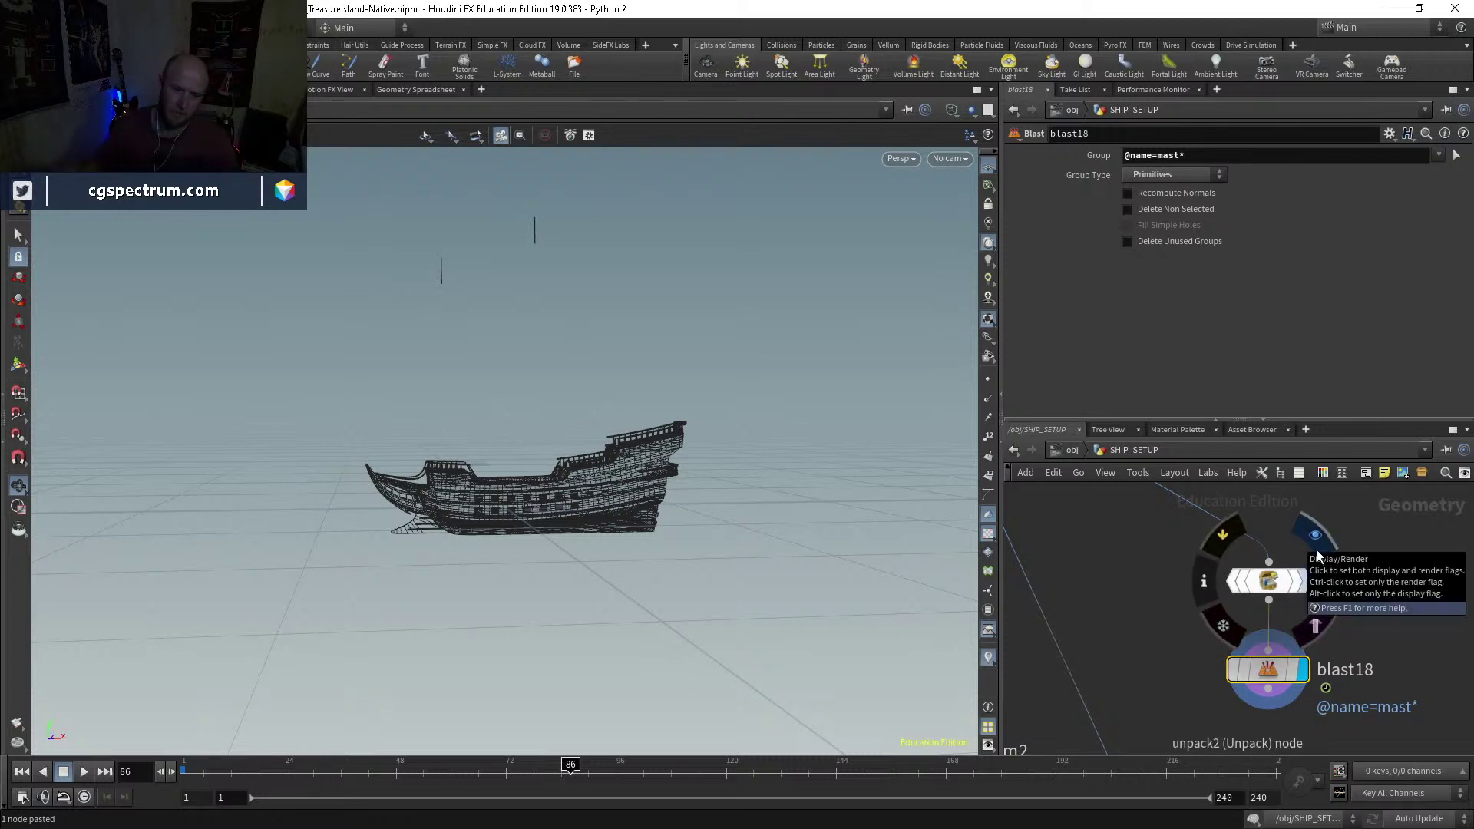
{"action": "middle_click_drag", "start_coordinate": [1339, 646], "coordinate": [1315, 579]}
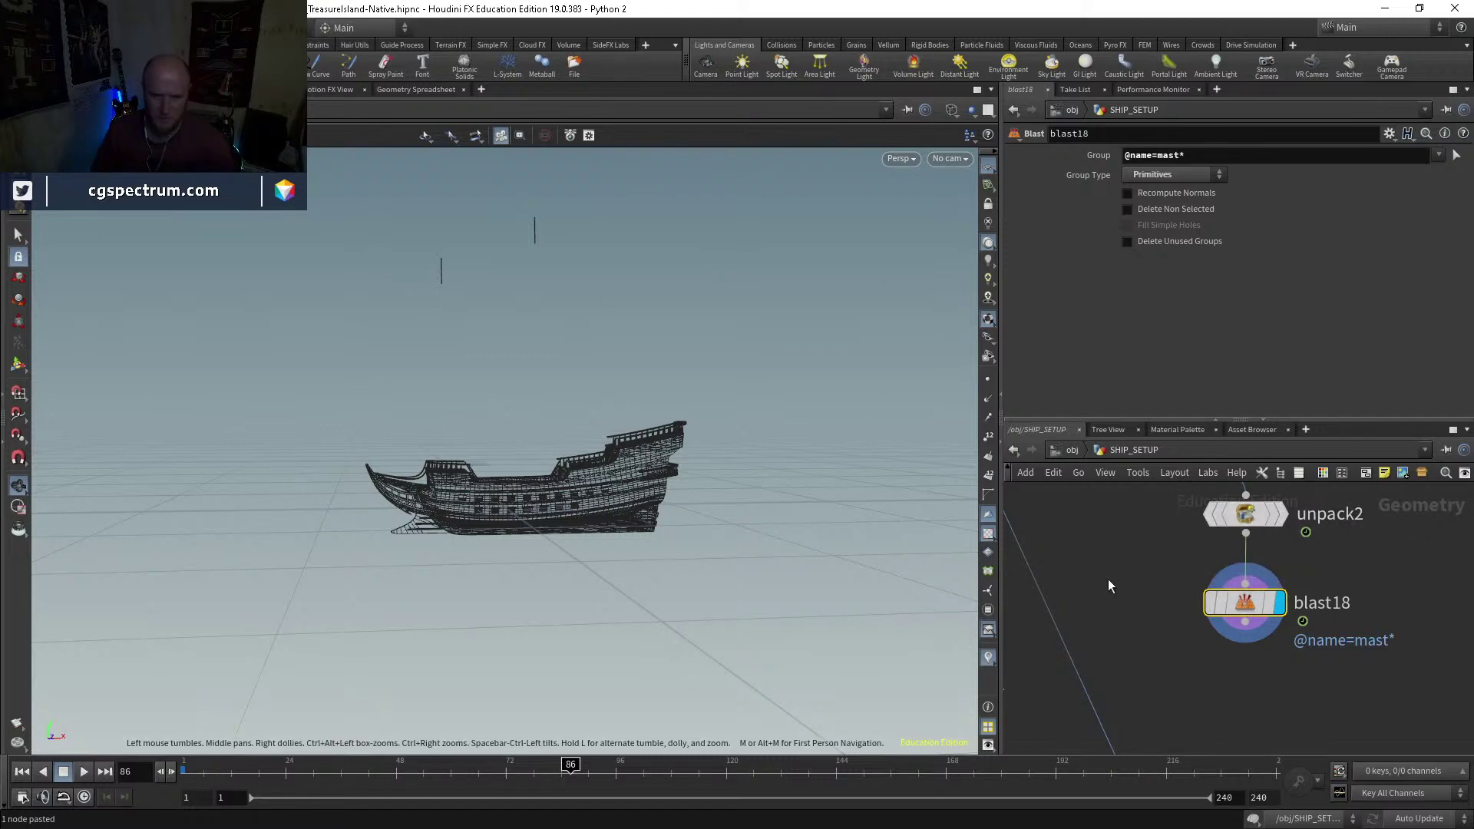
{"action": "right_click_drag", "start_coordinate": [530, 223], "coordinate": [615, 178]}
{"action": "left_click_drag", "start_coordinate": [615, 177], "coordinate": [629, 251]}
{"action": "key", "text": "s"}
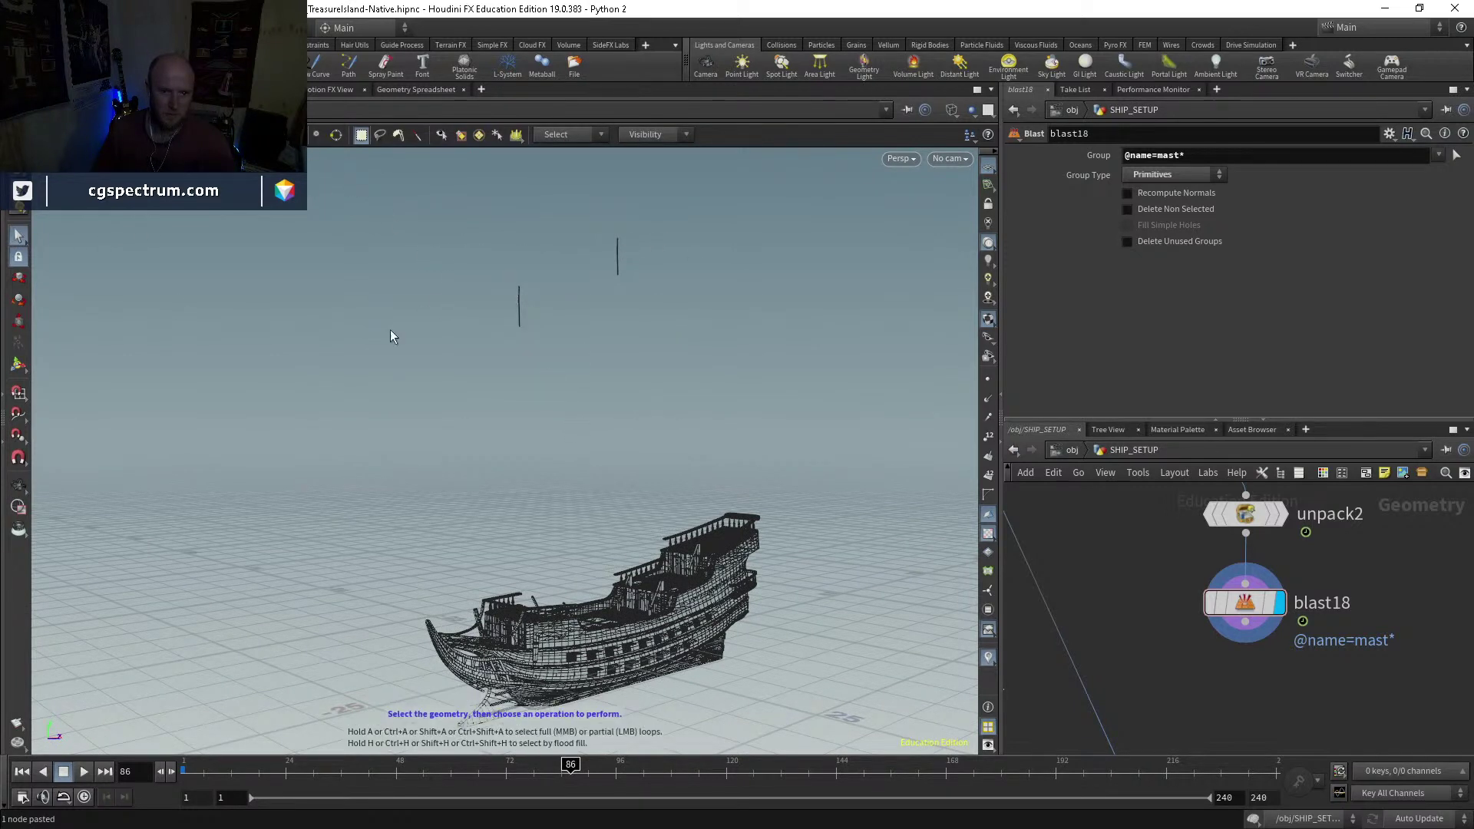
{"action": "left_click_drag", "start_coordinate": [550, 287], "coordinate": [510, 236], "text": "alt"}
{"action": "middle_click_drag", "start_coordinate": [510, 237], "coordinate": [486, 297], "text": "alt"}
{"action": "scroll", "coordinate": [486, 299], "scroll_direction": "up", "scroll_amount": 2}
{"action": "left_click_drag", "start_coordinate": [518, 224], "coordinate": [426, 335]}
{"action": "left_click", "coordinate": [1244, 603]}
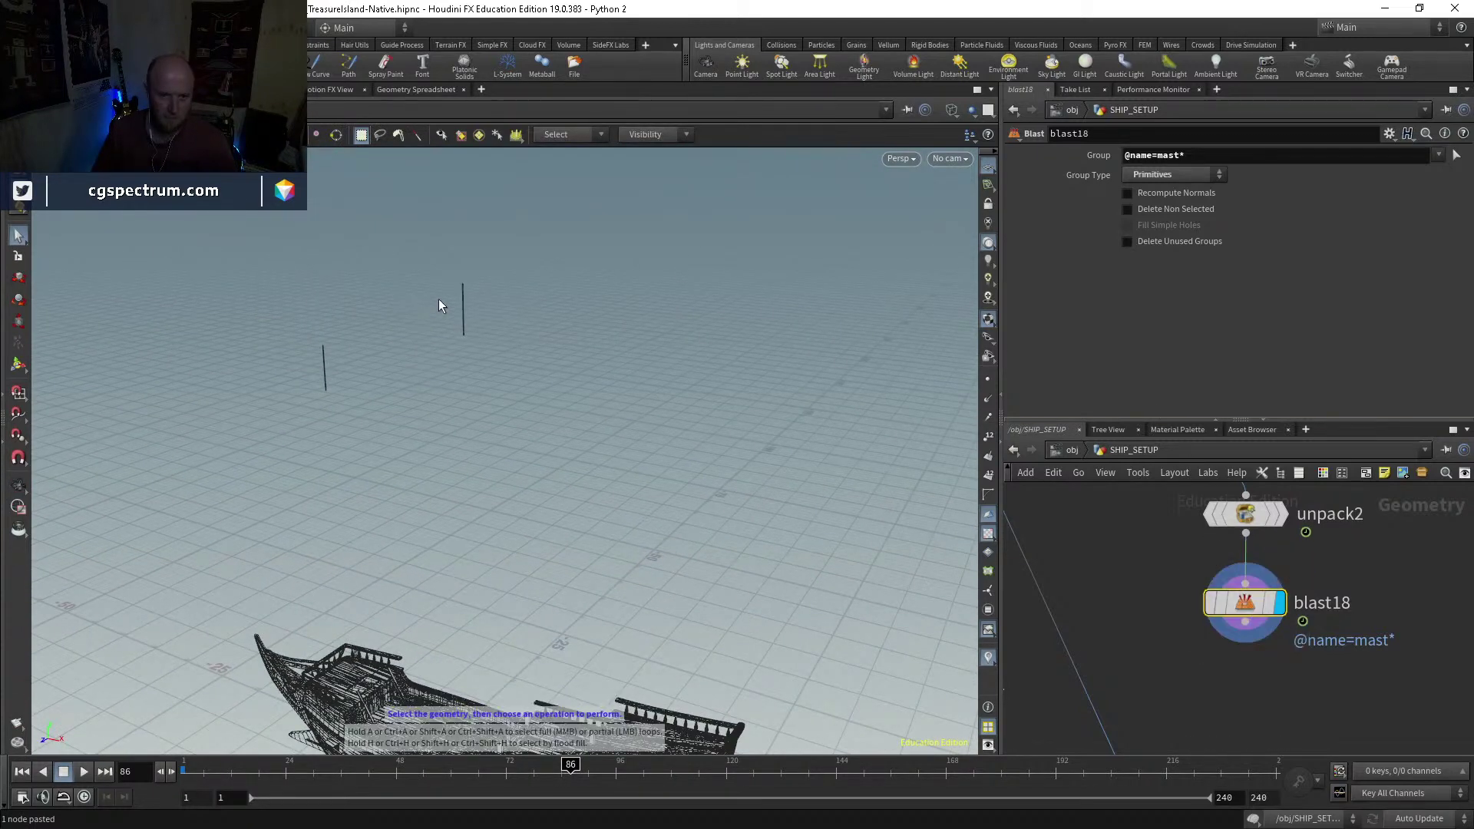
{"action": "scroll", "coordinate": [462, 321], "scroll_direction": "down", "scroll_amount": 3}
{"action": "middle_click_drag", "start_coordinate": [486, 276], "coordinate": [483, 435], "text": "alt"}
{"action": "scroll", "coordinate": [467, 320], "scroll_direction": "up", "scroll_amount": 5}
{"action": "scroll", "coordinate": [468, 321], "scroll_direction": "up", "scroll_amount": 3}
{"action": "key", "text": "s"}
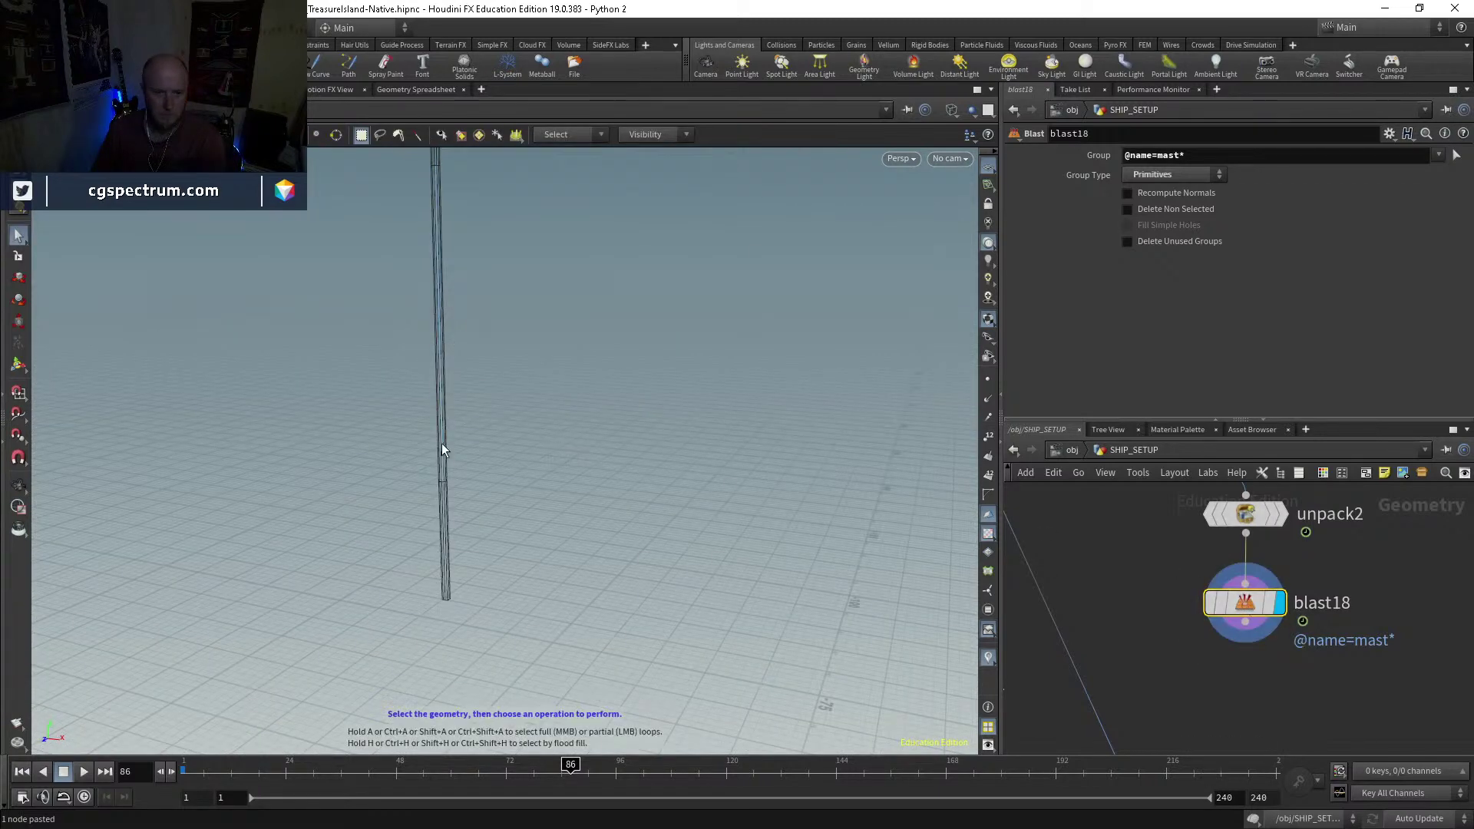
Step: Try to select the points of one floating mast-top piece
{"action": "key", "text": "Return"}
{"action": "key", "text": "s"}
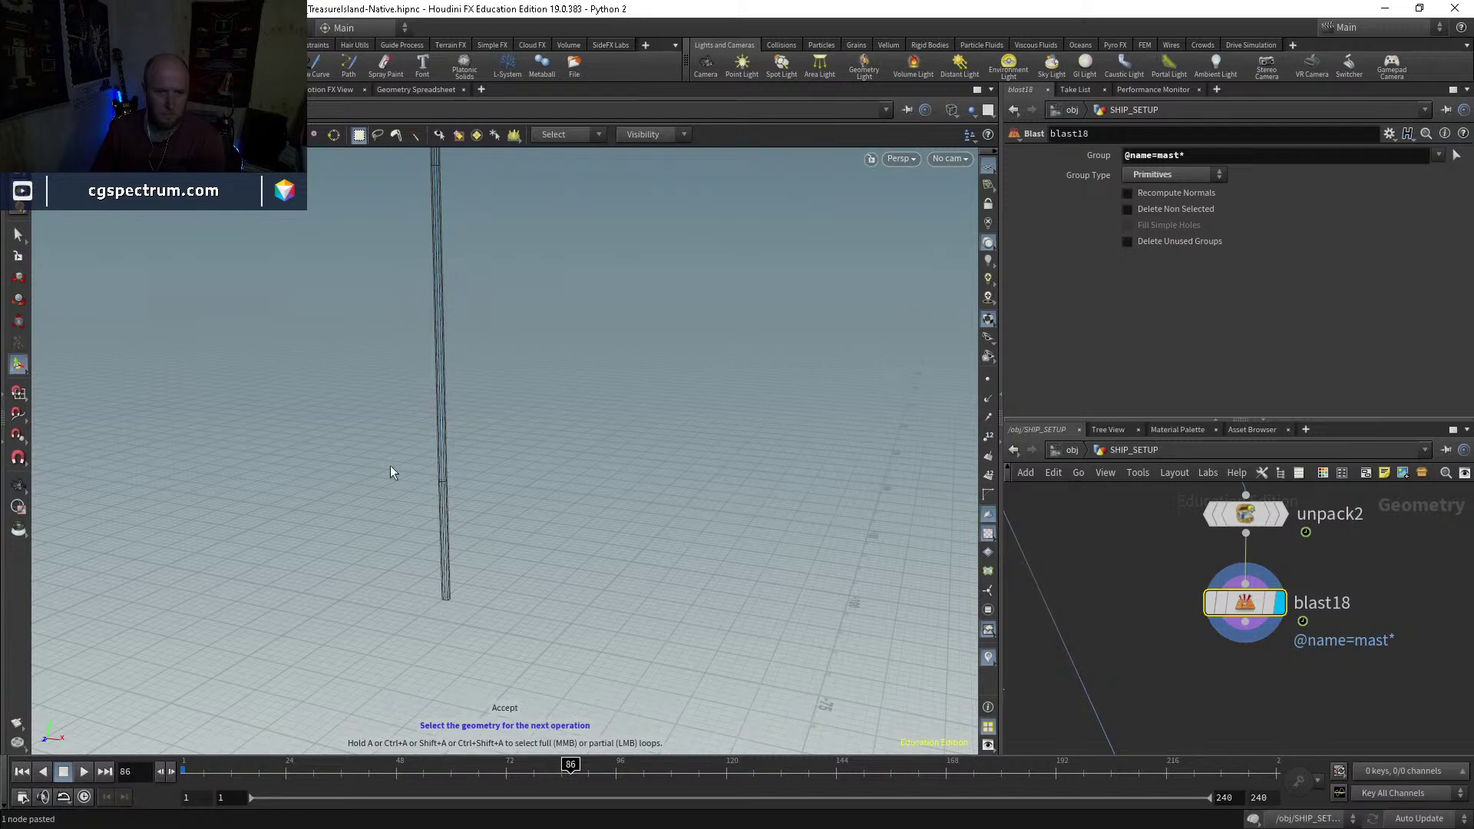
{"action": "key", "text": "2"}
{"action": "right_click_drag", "start_coordinate": [476, 429], "coordinate": [417, 467], "text": "alt"}
{"action": "middle_click_drag", "start_coordinate": [418, 467], "coordinate": [391, 532], "text": "alt"}
{"action": "left_click_drag", "start_coordinate": [393, 184], "coordinate": [530, 439]}
{"action": "key", "text": "s"}
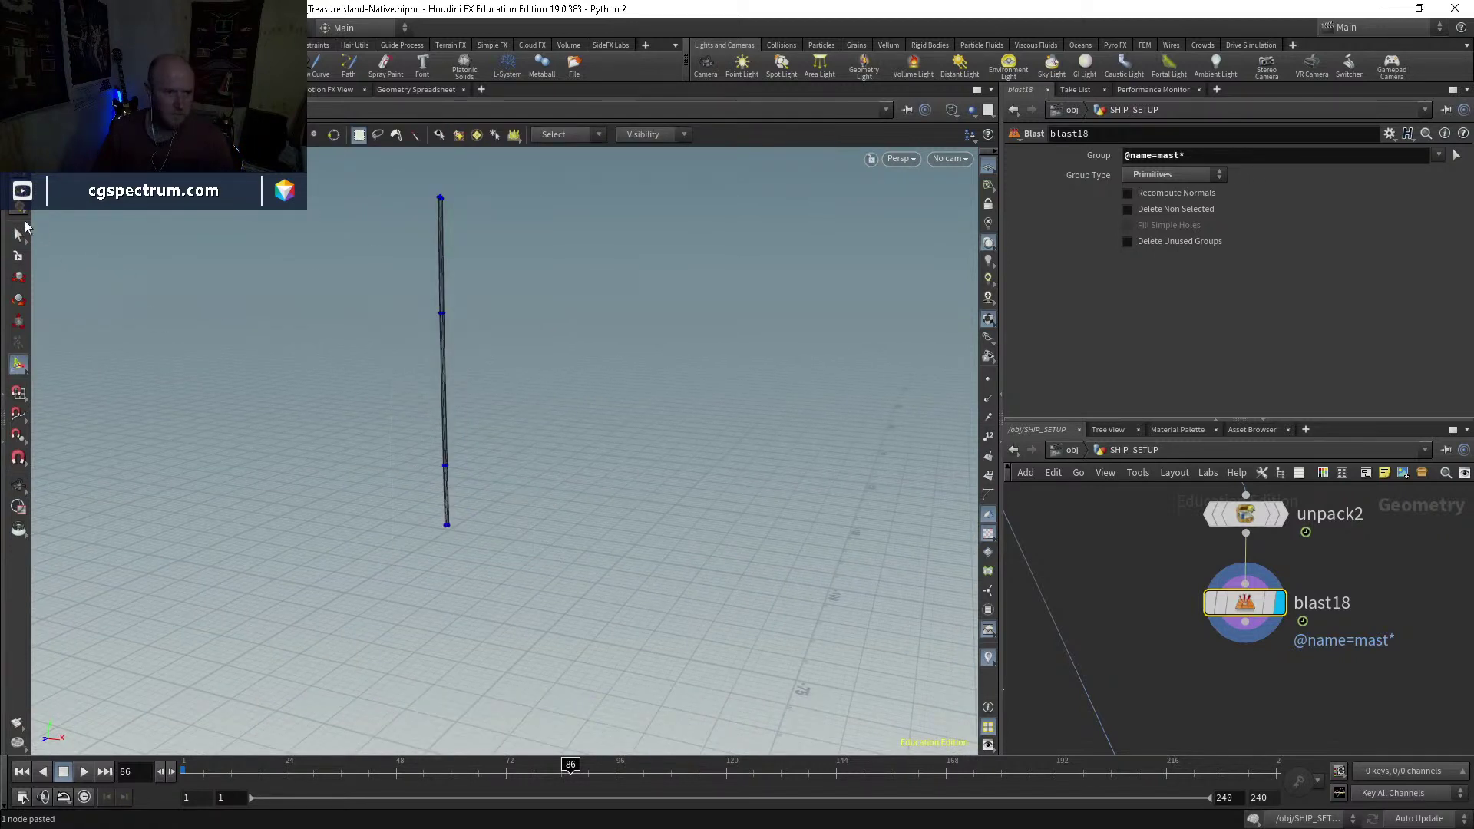
{"action": "left_click_drag", "start_coordinate": [379, 170], "coordinate": [563, 654]}
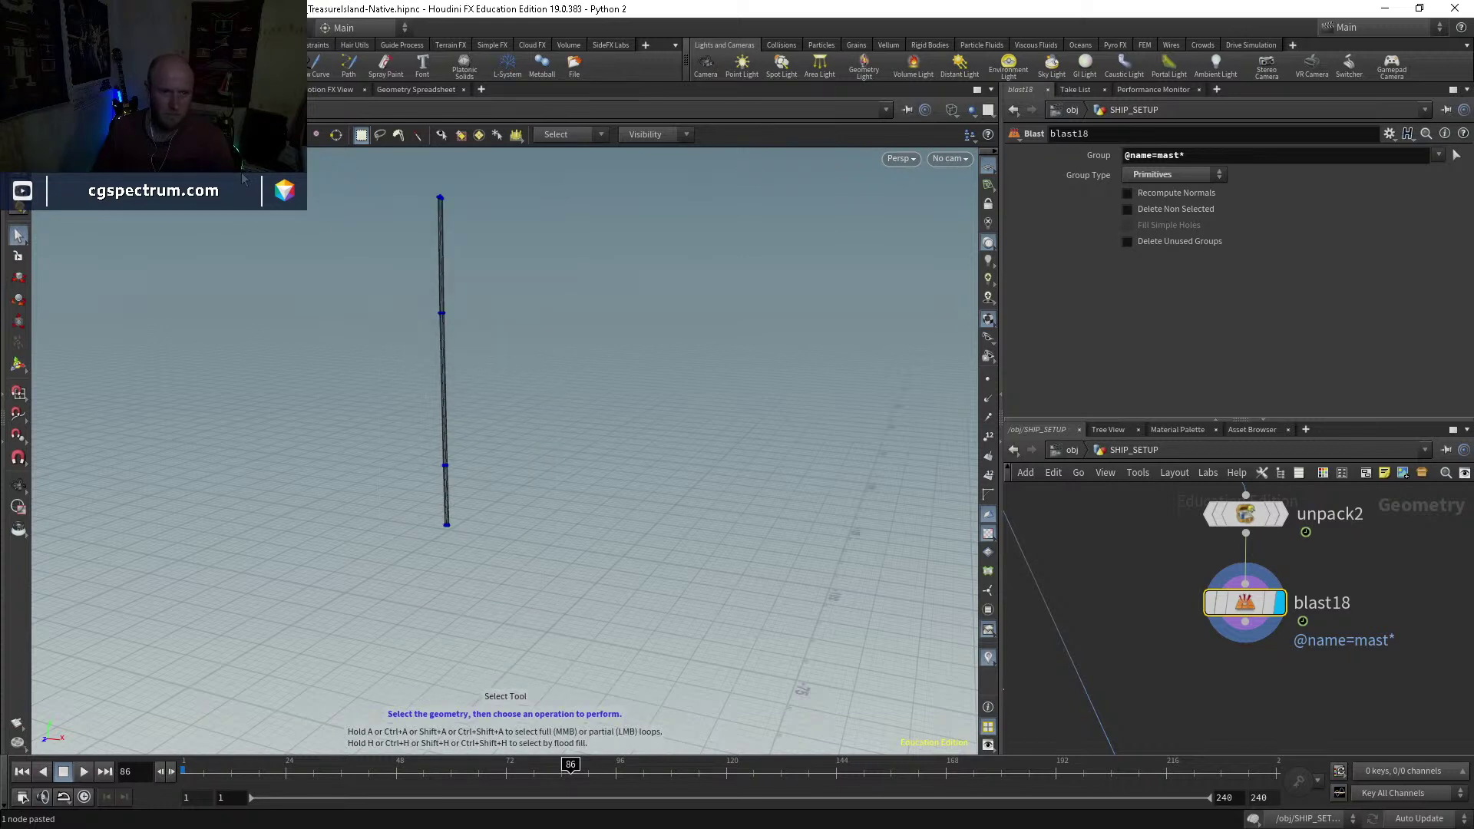
{"action": "key", "text": "Escape"}
Step: Display the unpacked ship geometry and select the thin tip of the tallest mast
{"action": "mouse_move", "coordinate": [1267, 609]}
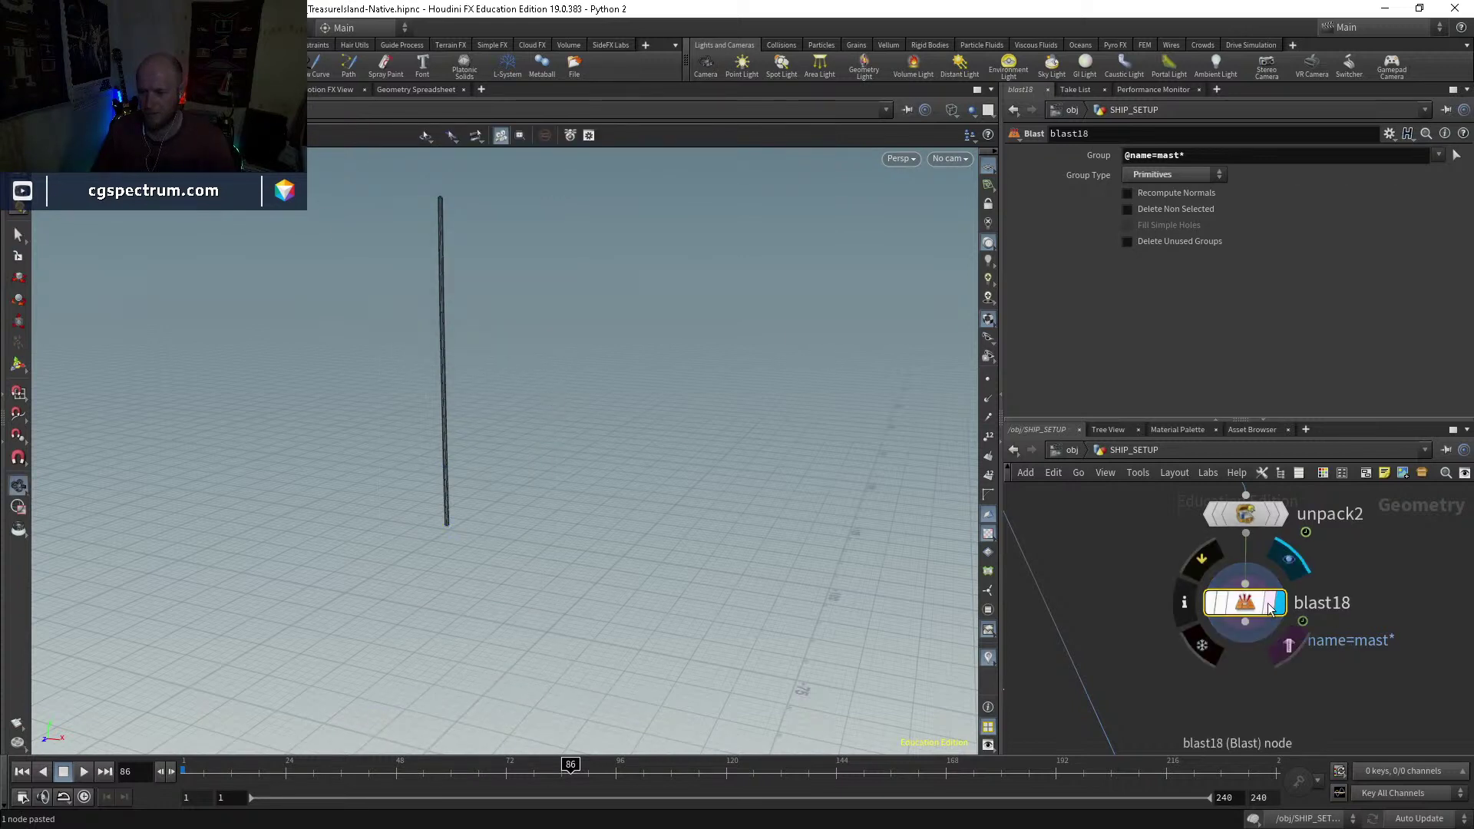
{"action": "right_click_drag", "start_coordinate": [654, 387], "coordinate": [624, 497]}
{"action": "right_click_drag", "start_coordinate": [780, 276], "coordinate": [603, 608]}
{"action": "key", "text": "w"}
{"action": "right_click_drag", "start_coordinate": [687, 398], "coordinate": [575, 597]}
{"action": "left_click_drag", "start_coordinate": [574, 596], "coordinate": [550, 331]}
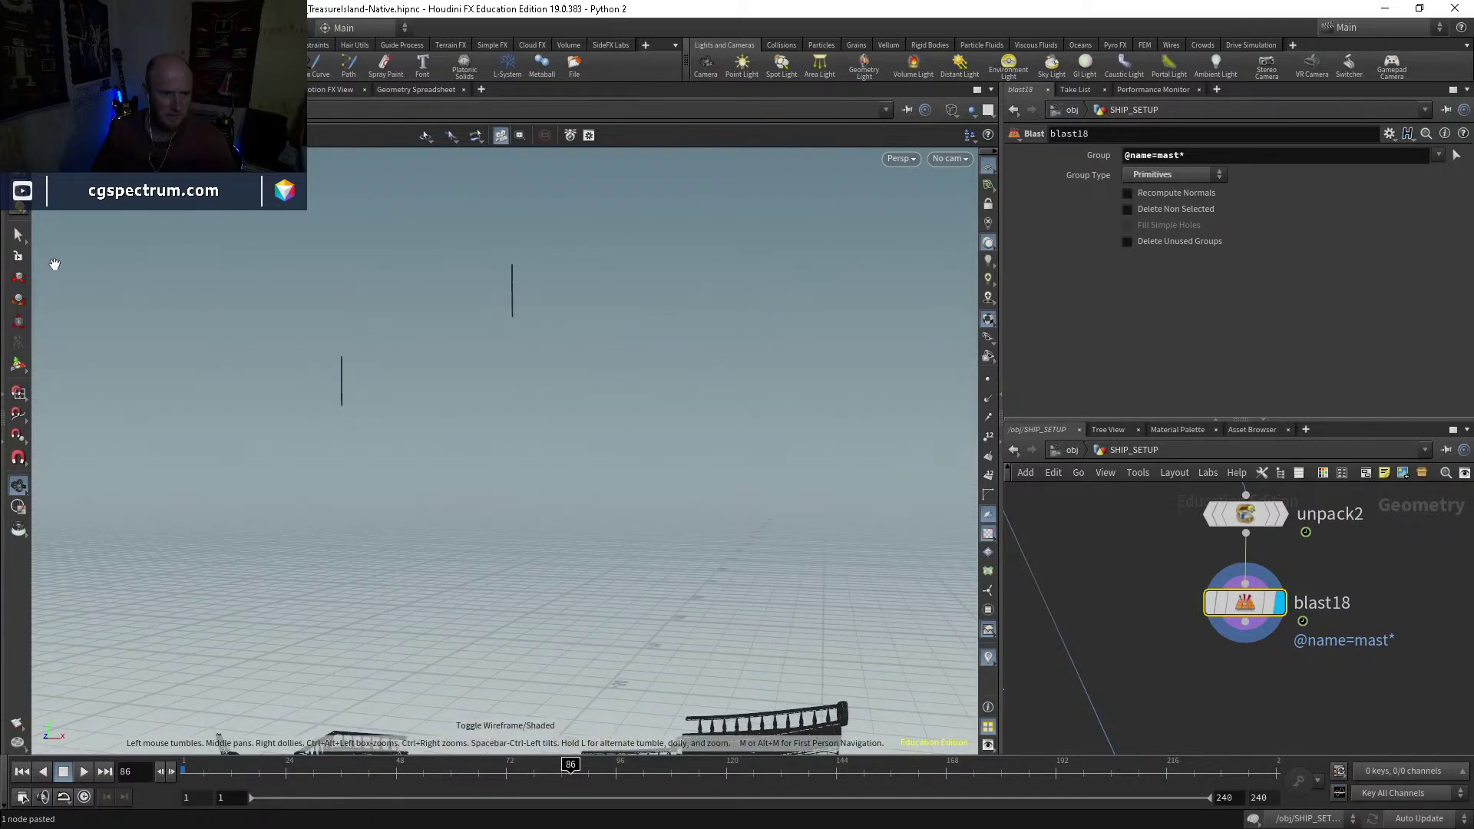
{"action": "key", "text": "s"}
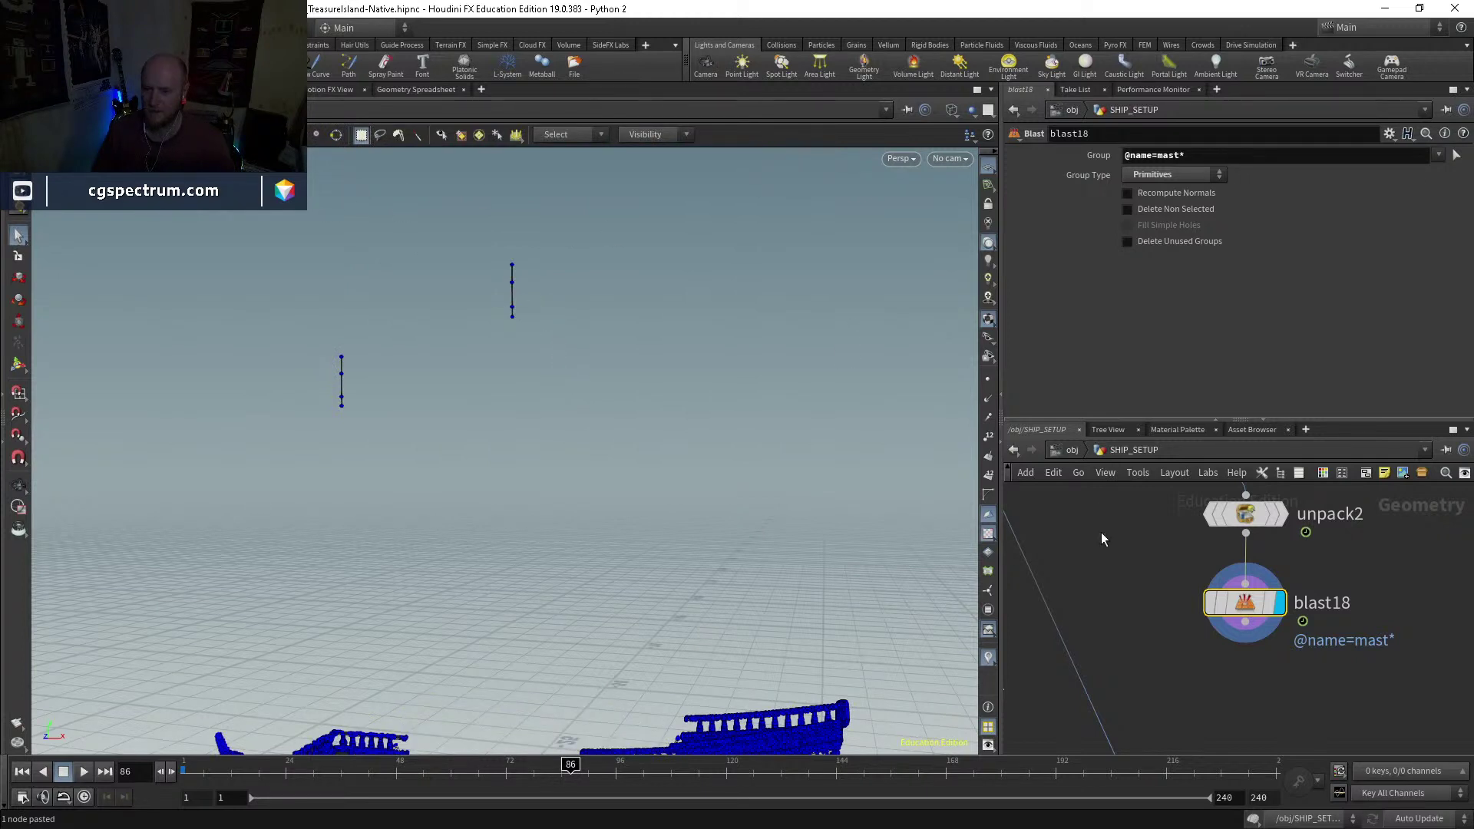
{"action": "left_click", "coordinate": [1282, 515]}
{"action": "left_click", "coordinate": [1254, 518]}
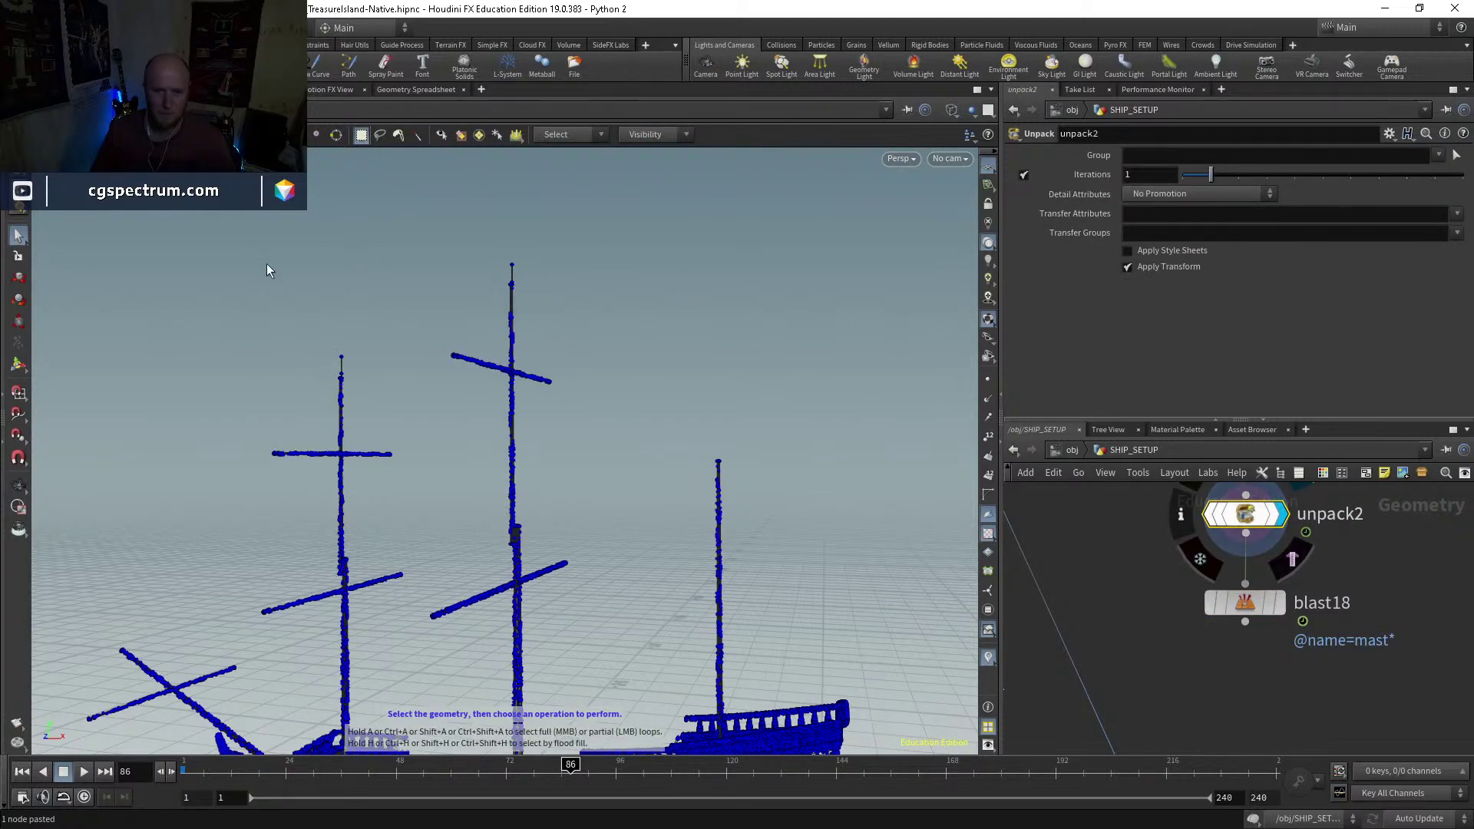
{"action": "left_click", "coordinate": [512, 315]}
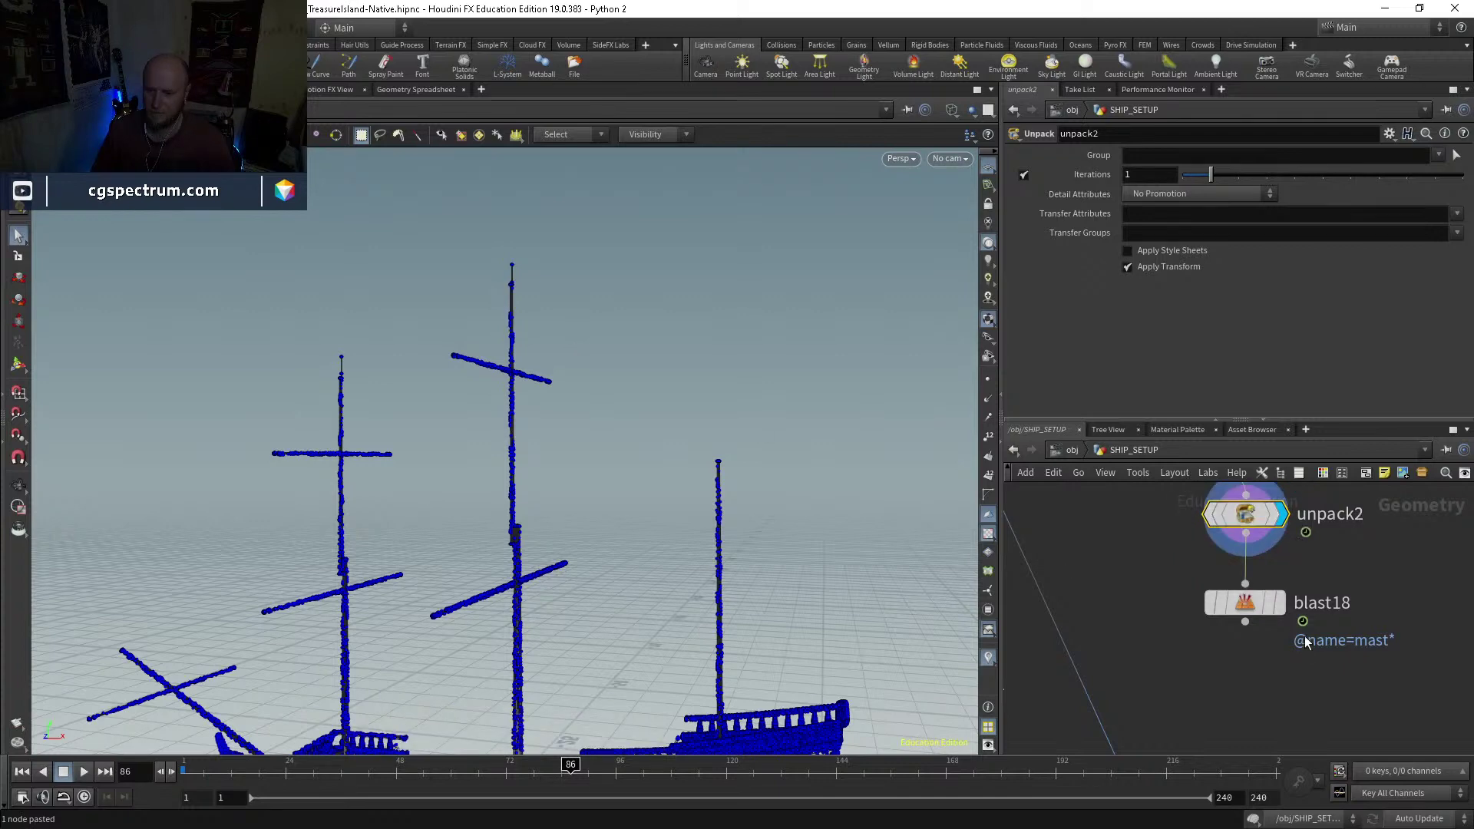
{"action": "key", "text": "Escape"}
{"action": "scroll", "coordinate": [572, 219], "scroll_direction": "up", "scroll_amount": 5}
{"action": "left_click_drag", "start_coordinate": [572, 220], "coordinate": [407, 310]}
{"action": "key", "text": "s"}
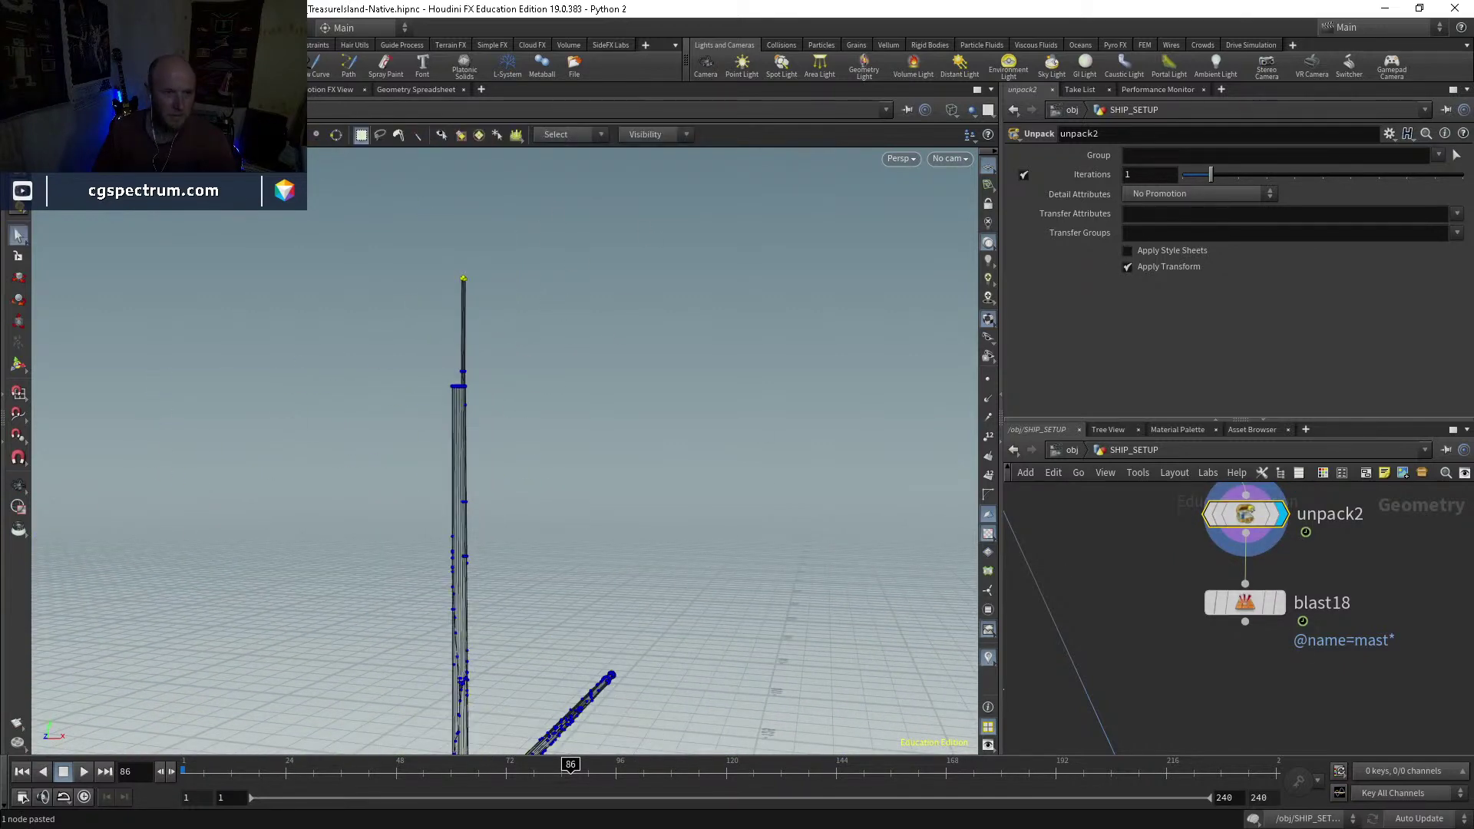
Step: Restrict the geometry spreadsheet to the selected primitives and read the mast tip's name attribute
{"action": "left_click", "coordinate": [450, 90]}
{"action": "left_click", "coordinate": [482, 134]}
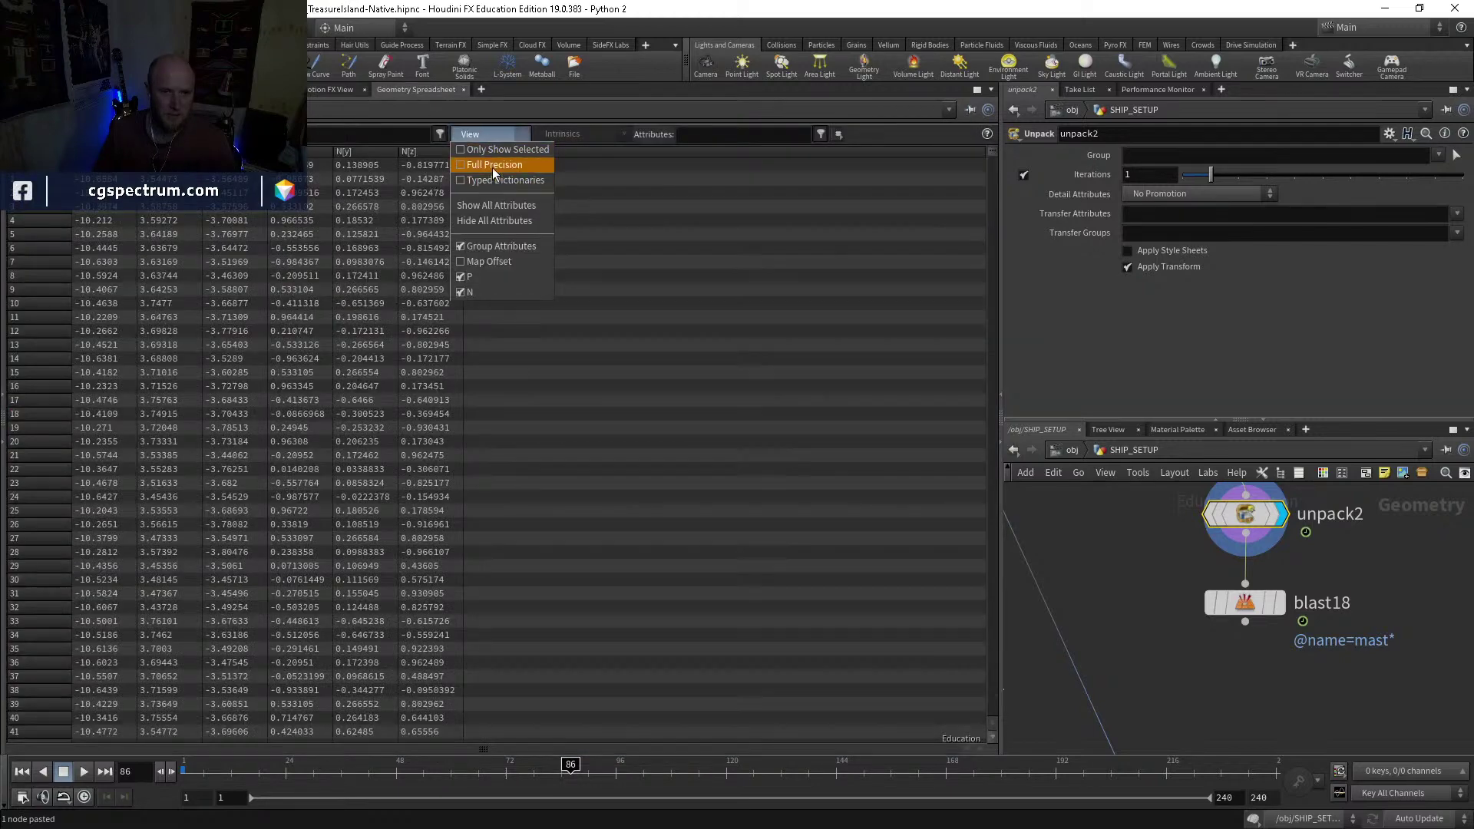
{"action": "left_click", "coordinate": [494, 150]}
{"action": "left_click", "coordinate": [128, 134]}
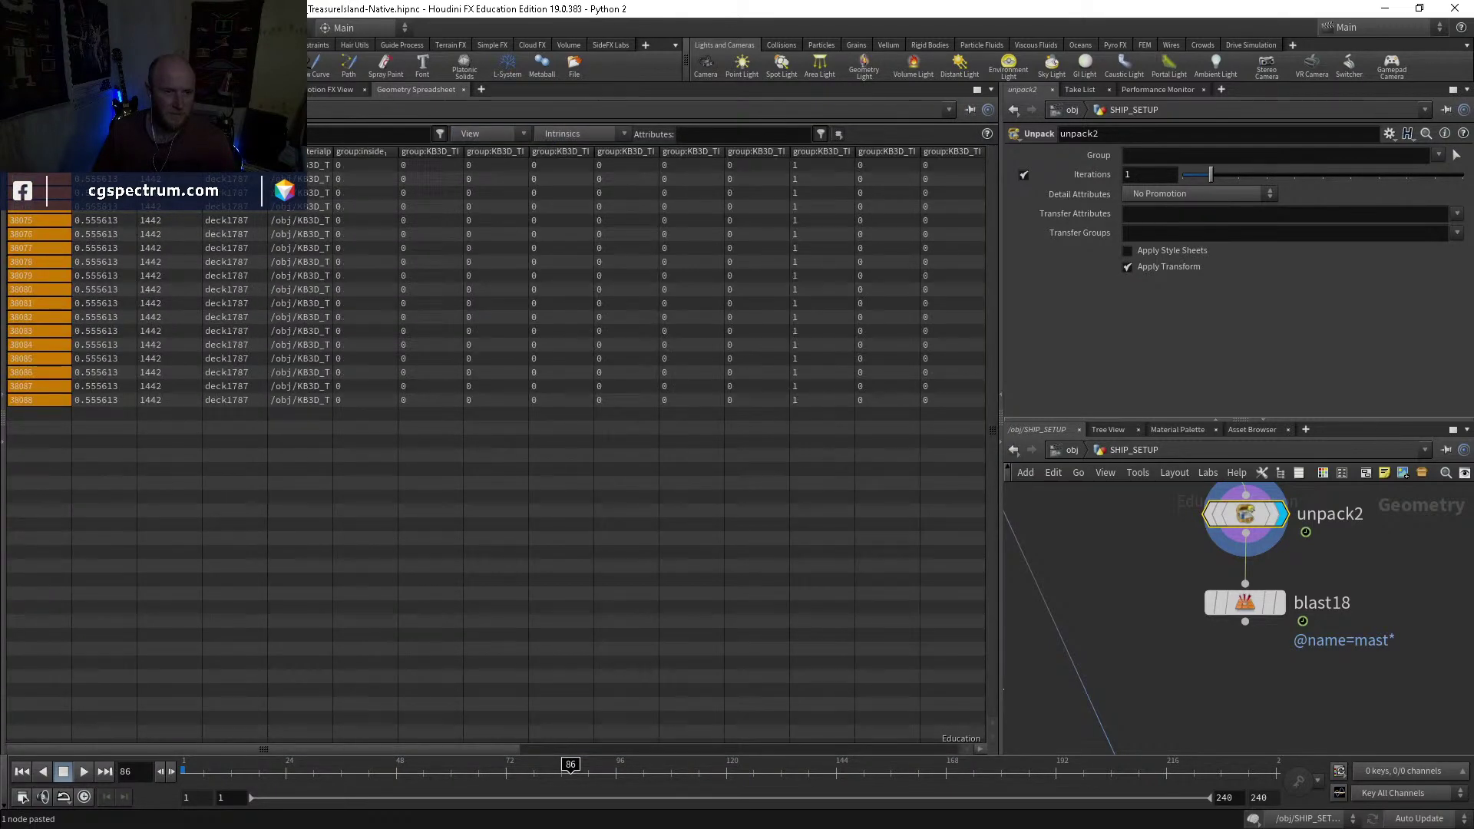
{"action": "left_click_drag", "start_coordinate": [268, 152], "coordinate": [323, 152]}
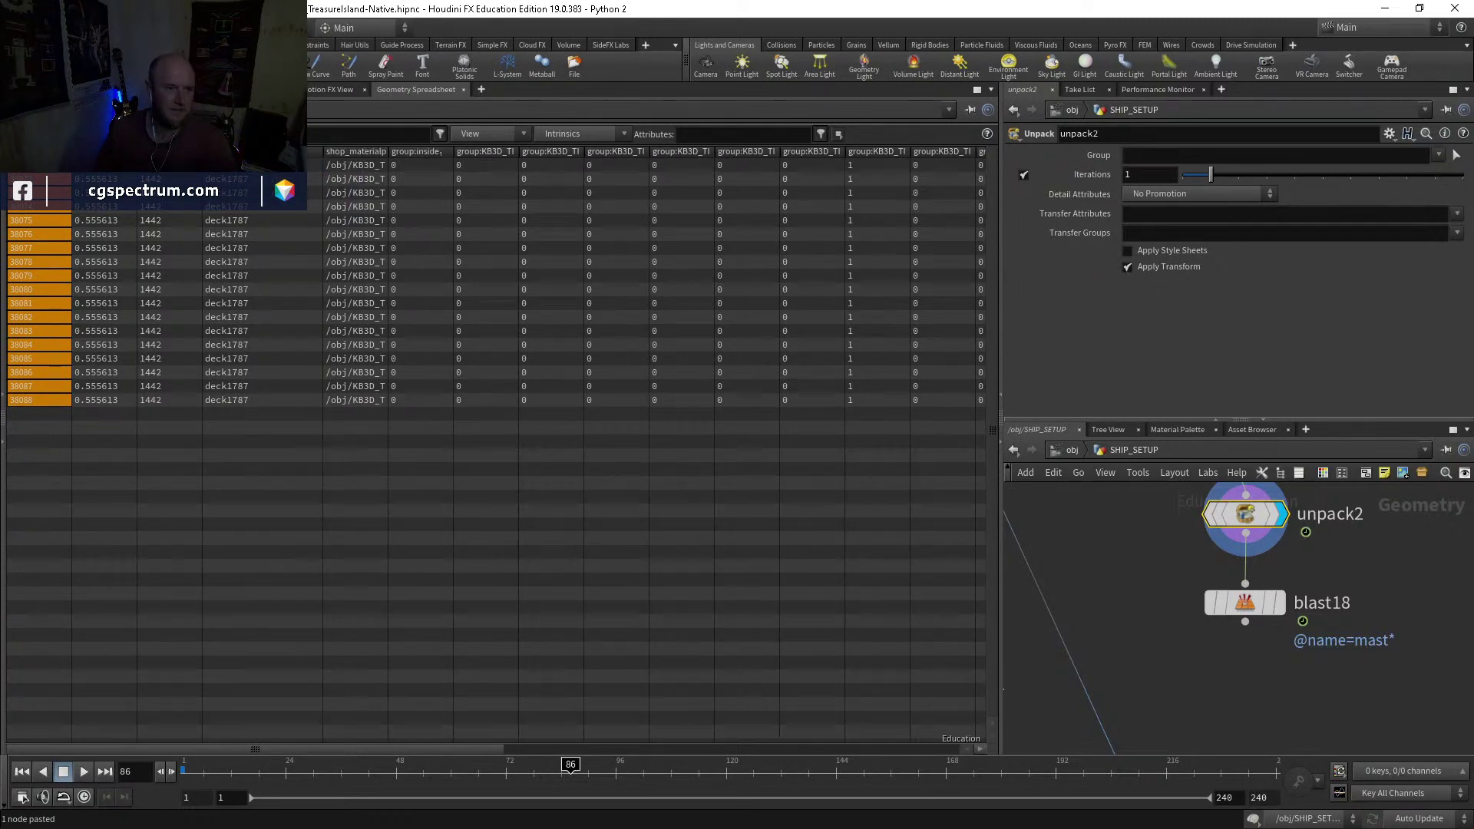
{"action": "left_click", "coordinate": [30, 90]}
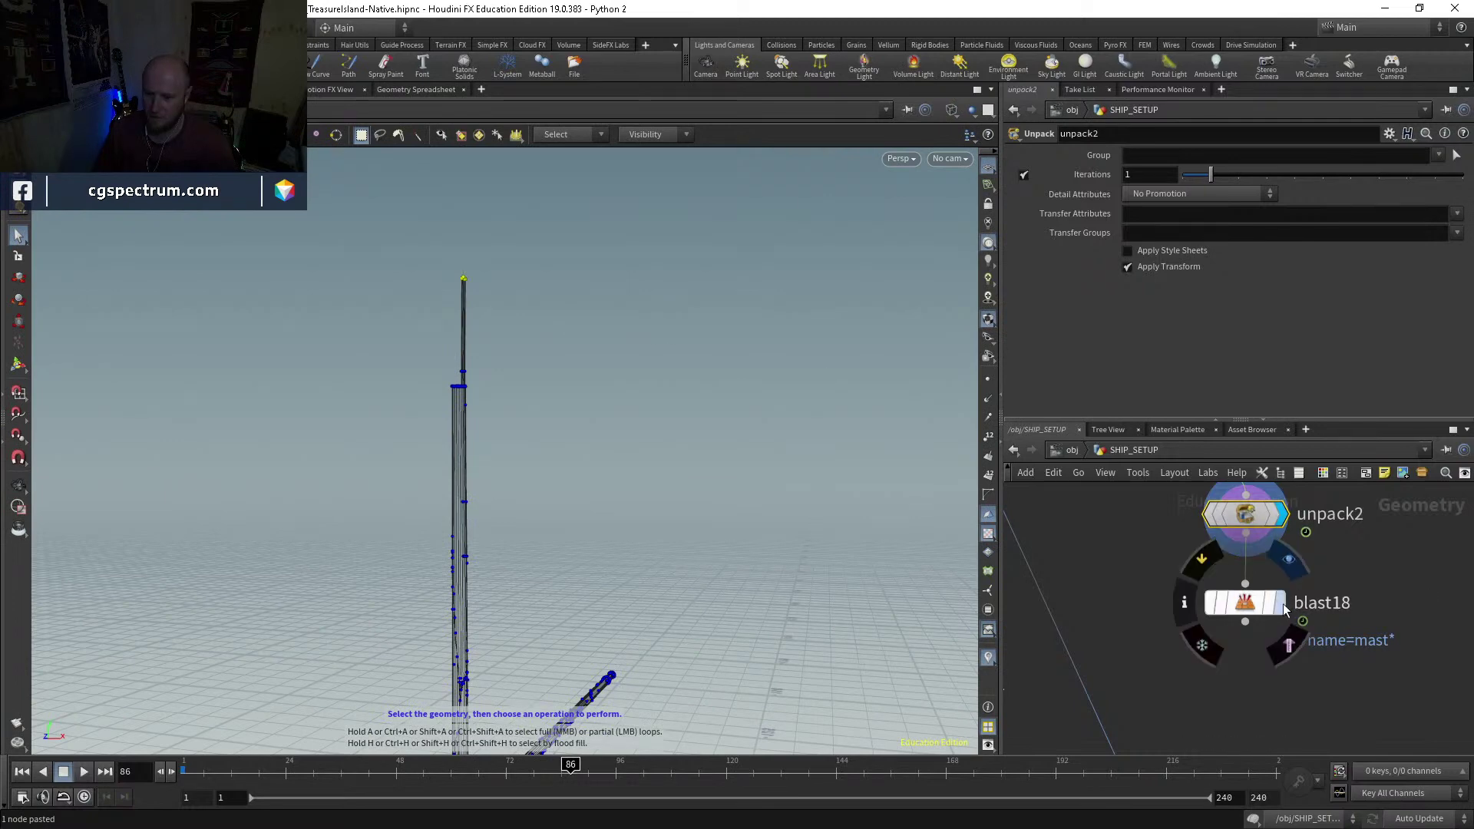
Step: Redisplay the mast blast node and enable Delete Non Selected on it
{"action": "left_click", "coordinate": [1278, 604]}
{"action": "right_click_drag", "start_coordinate": [453, 512], "coordinate": [623, 595], "text": "alt"}
{"action": "middle_click_drag", "start_coordinate": [624, 595], "coordinate": [591, 452], "text": "alt"}
{"action": "key", "text": "s"}
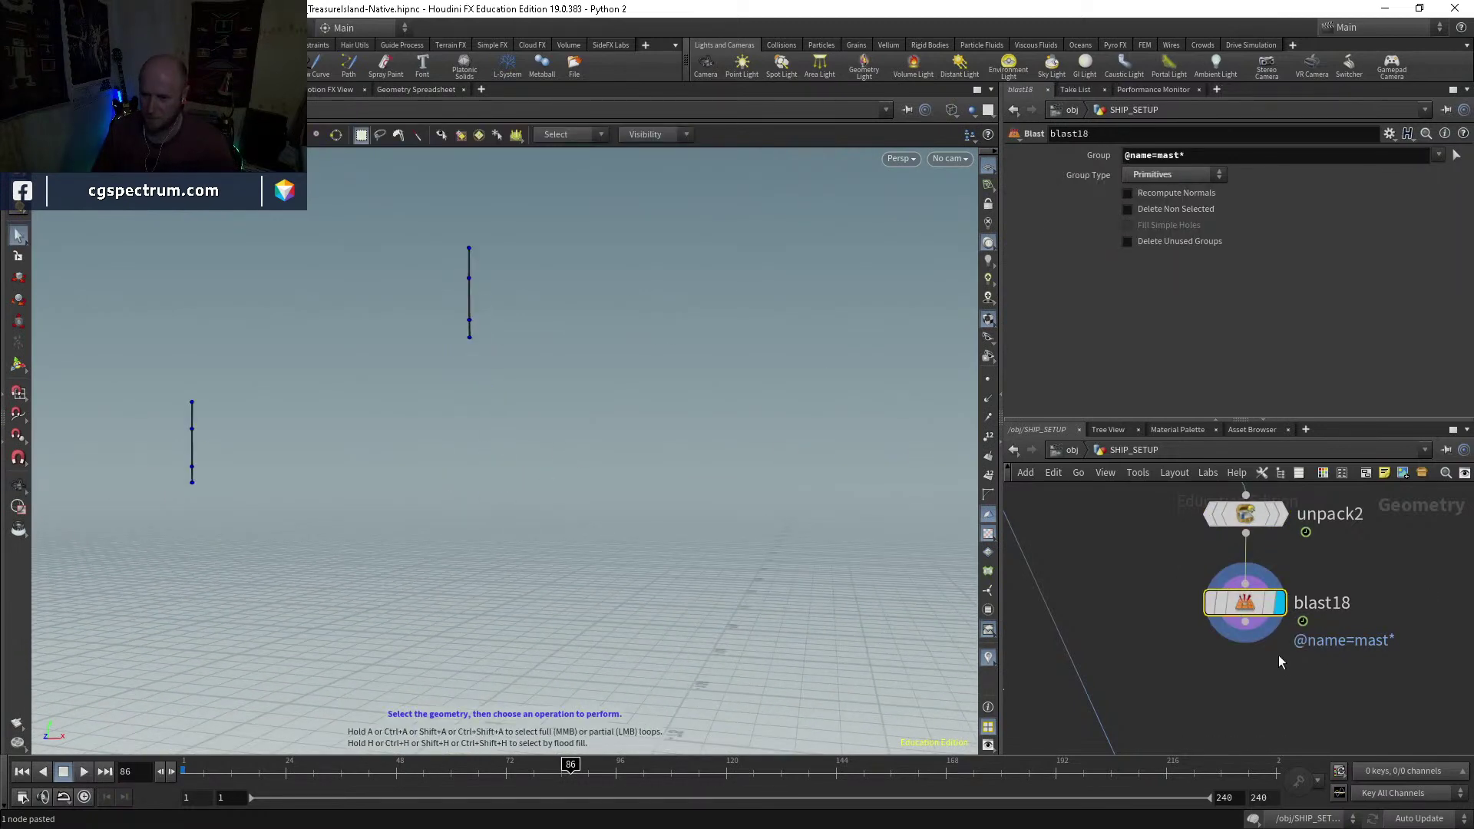
{"action": "left_click", "coordinate": [1163, 208]}
{"action": "key", "text": "Escape"}
Step: Add a Merge node combining null8 with the mast blast's output, and display the combined geometry
{"action": "left_click_drag", "start_coordinate": [862, 335], "coordinate": [853, 451]}
{"action": "scroll", "coordinate": [1204, 677], "scroll_direction": "down", "scroll_amount": 4}
{"action": "middle_click_drag", "start_coordinate": [1112, 694], "coordinate": [1184, 572]}
{"action": "key", "text": "Tab"}
{"action": "type", "text": "merge"}
{"action": "key", "text": "Return"}
{"action": "left_click", "coordinate": [1180, 697]}
{"action": "left_click", "coordinate": [1136, 667]}
{"action": "left_click", "coordinate": [1181, 689]}
{"action": "left_click", "coordinate": [1182, 688]}
{"action": "left_click", "coordinate": [1293, 505]}
{"action": "left_click", "coordinate": [1198, 698]}
{"action": "middle_click_drag", "start_coordinate": [1220, 728], "coordinate": [1205, 659]}
{"action": "left_click_drag", "start_coordinate": [1186, 636], "coordinate": [1173, 644]}
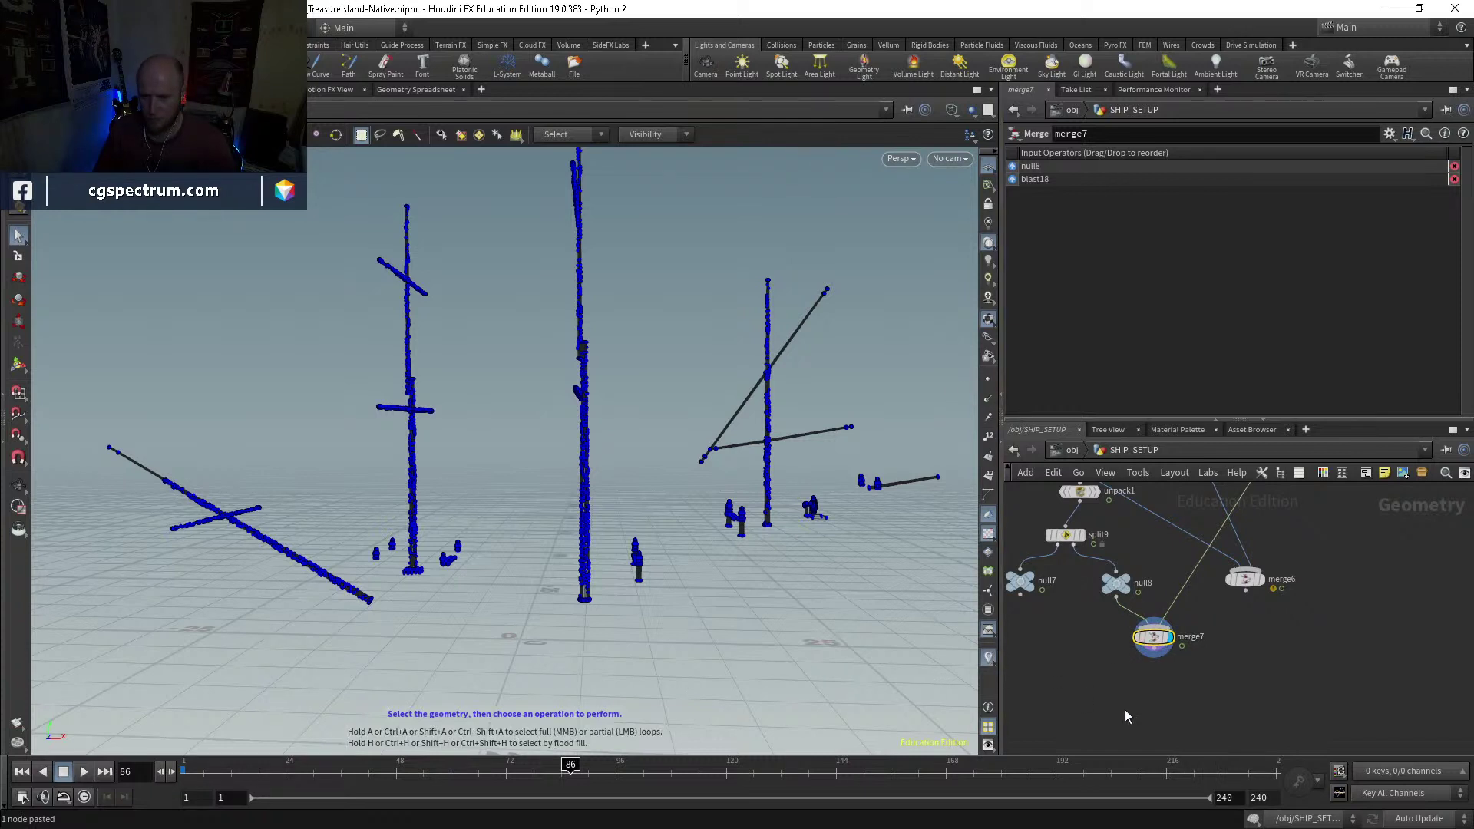
{"action": "key", "text": "Escape"}
Step: Display the null7 sail geometry and make room for a node below it
{"action": "middle_click_drag", "start_coordinate": [1075, 686], "coordinate": [1114, 668]}
{"action": "left_click", "coordinate": [1078, 555]}
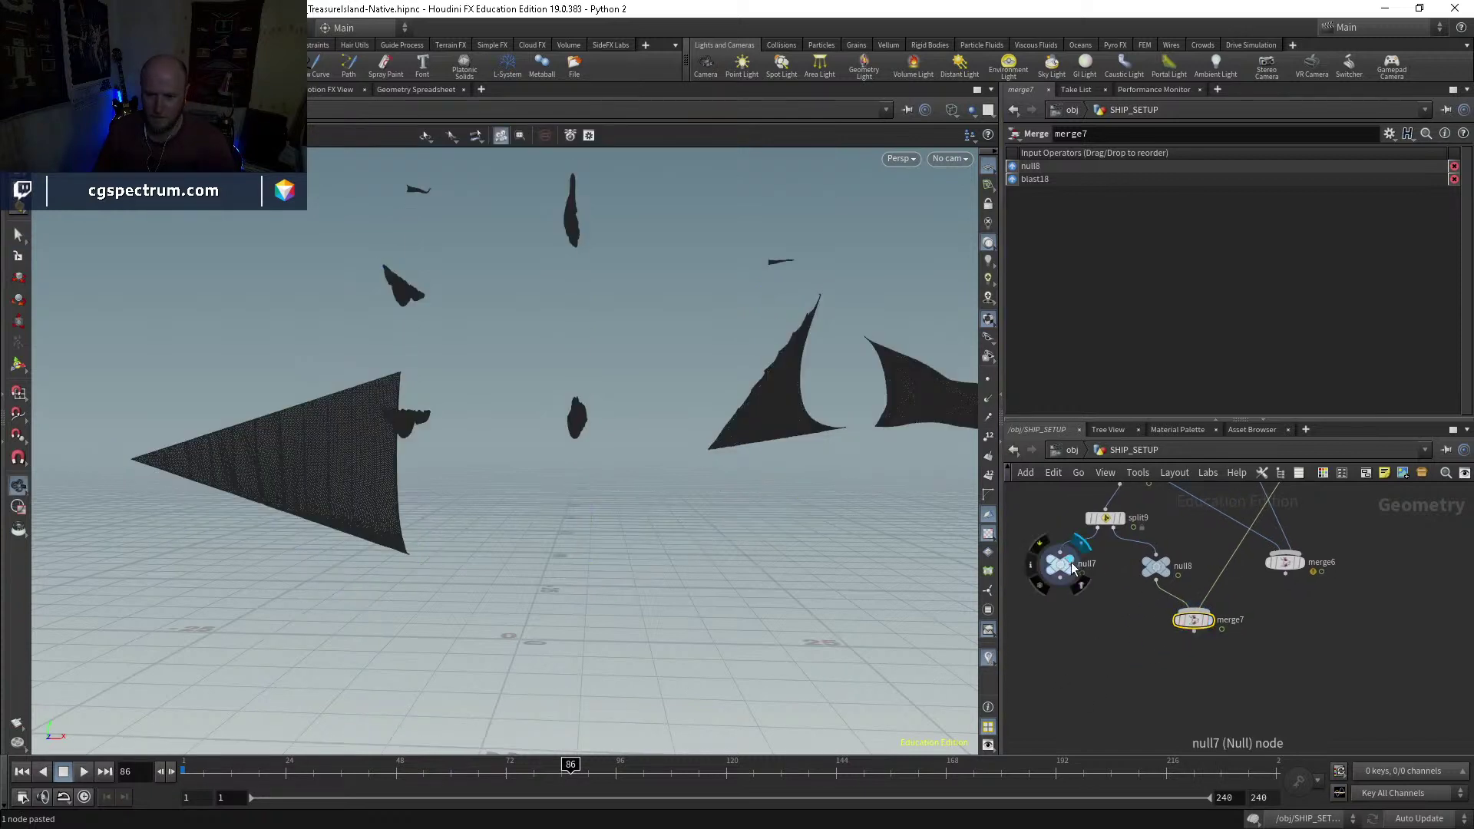
{"action": "left_click_drag", "start_coordinate": [1061, 565], "coordinate": [1030, 598]}
{"action": "middle_click_drag", "start_coordinate": [1094, 673], "coordinate": [1083, 638]}
Step: Add a Vellum Configure Cloth node fed by null7 and display its constraints on the sails
{"action": "key", "text": "Tab"}
{"action": "type", "text": "vellumco"}
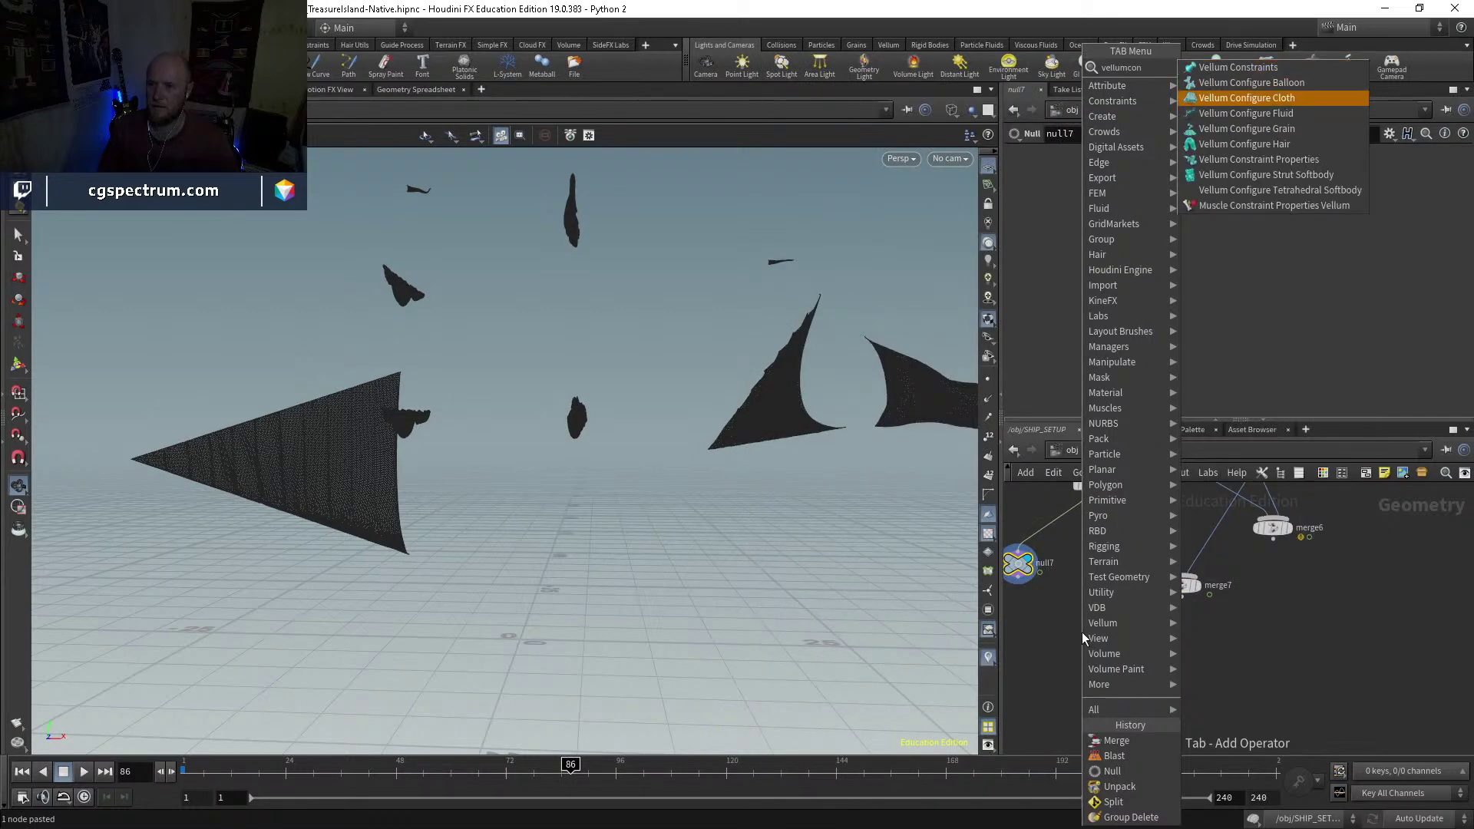
{"action": "key", "text": "Return"}
{"action": "left_click", "coordinate": [1081, 633]}
{"action": "left_click", "coordinate": [1018, 578]}
{"action": "left_click_drag", "start_coordinate": [1082, 633], "coordinate": [1058, 638]}
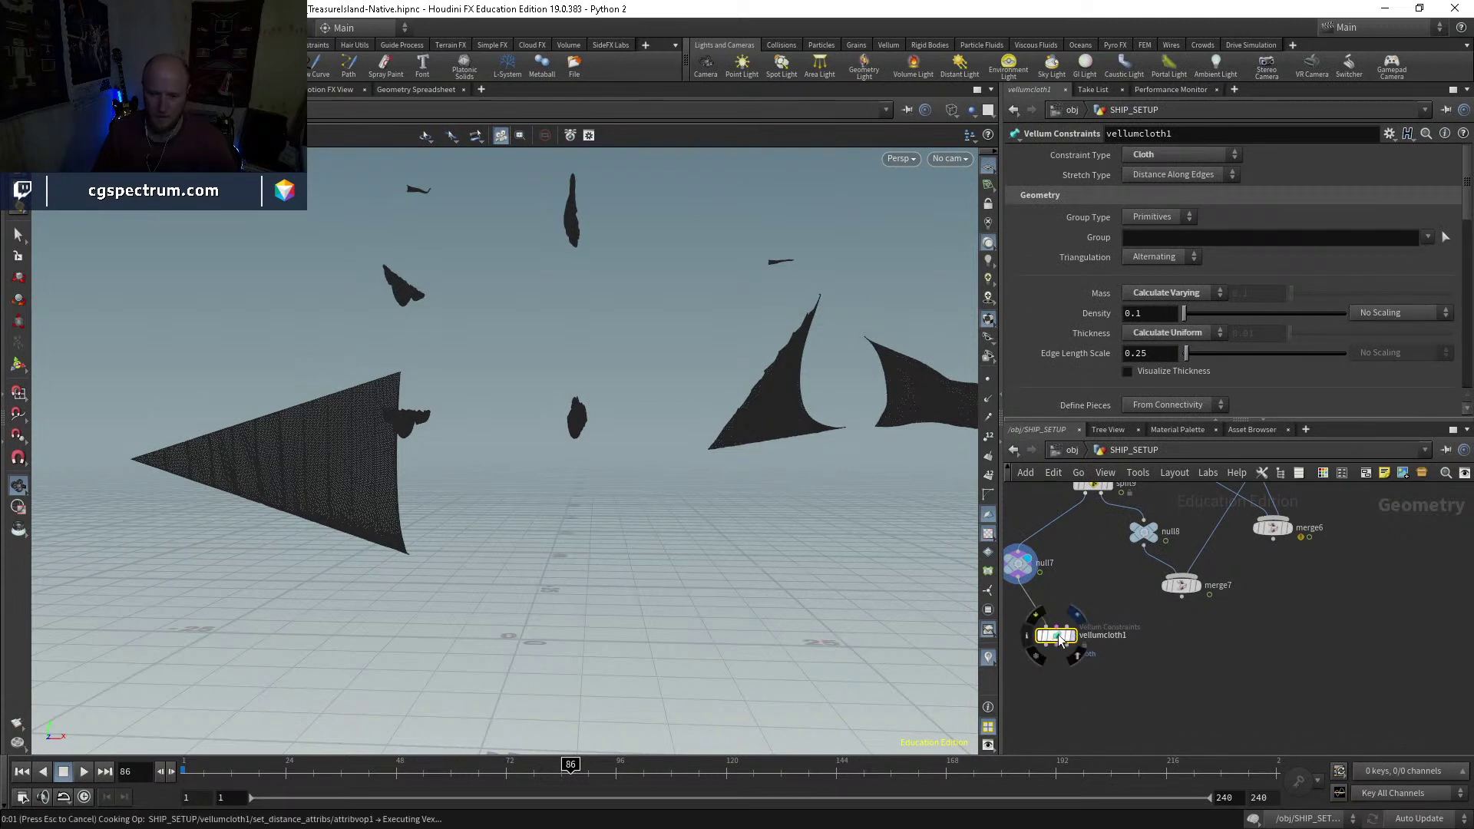
{"action": "key", "text": "r"}
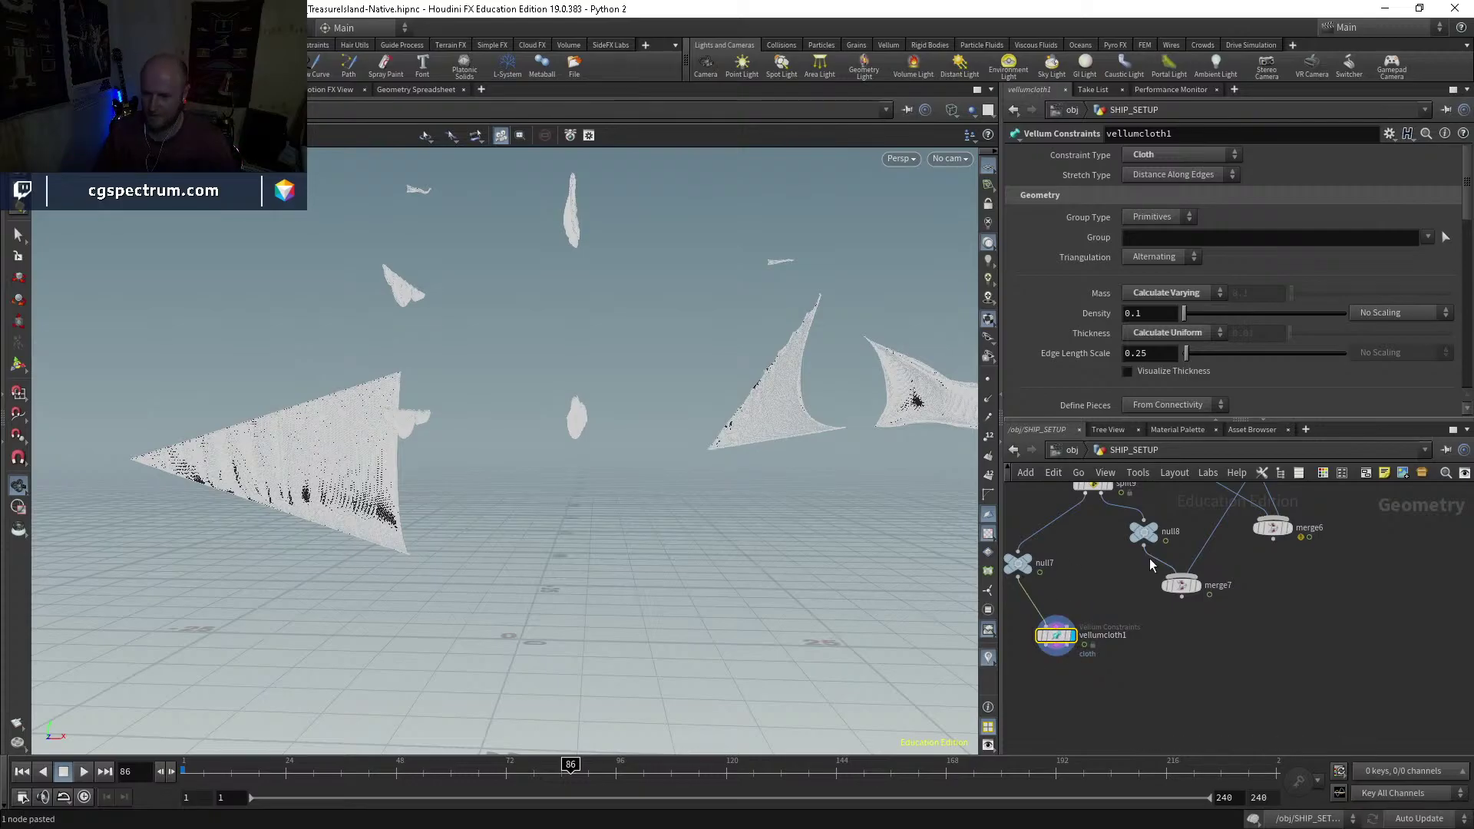
{"action": "scroll", "coordinate": [469, 467], "scroll_direction": "up", "scroll_amount": 10}
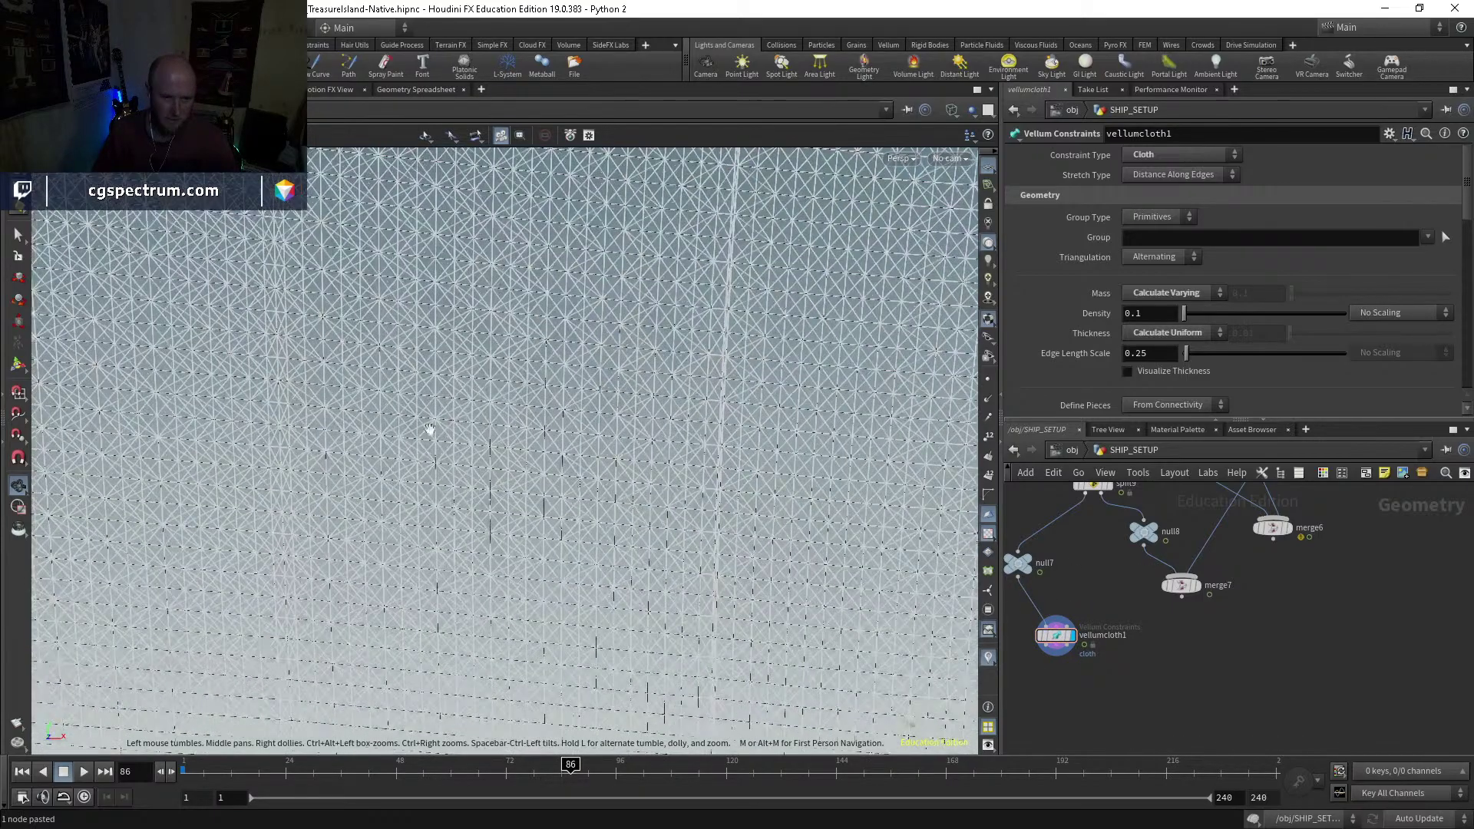
{"action": "scroll", "coordinate": [456, 466], "scroll_direction": "down", "scroll_amount": 10}
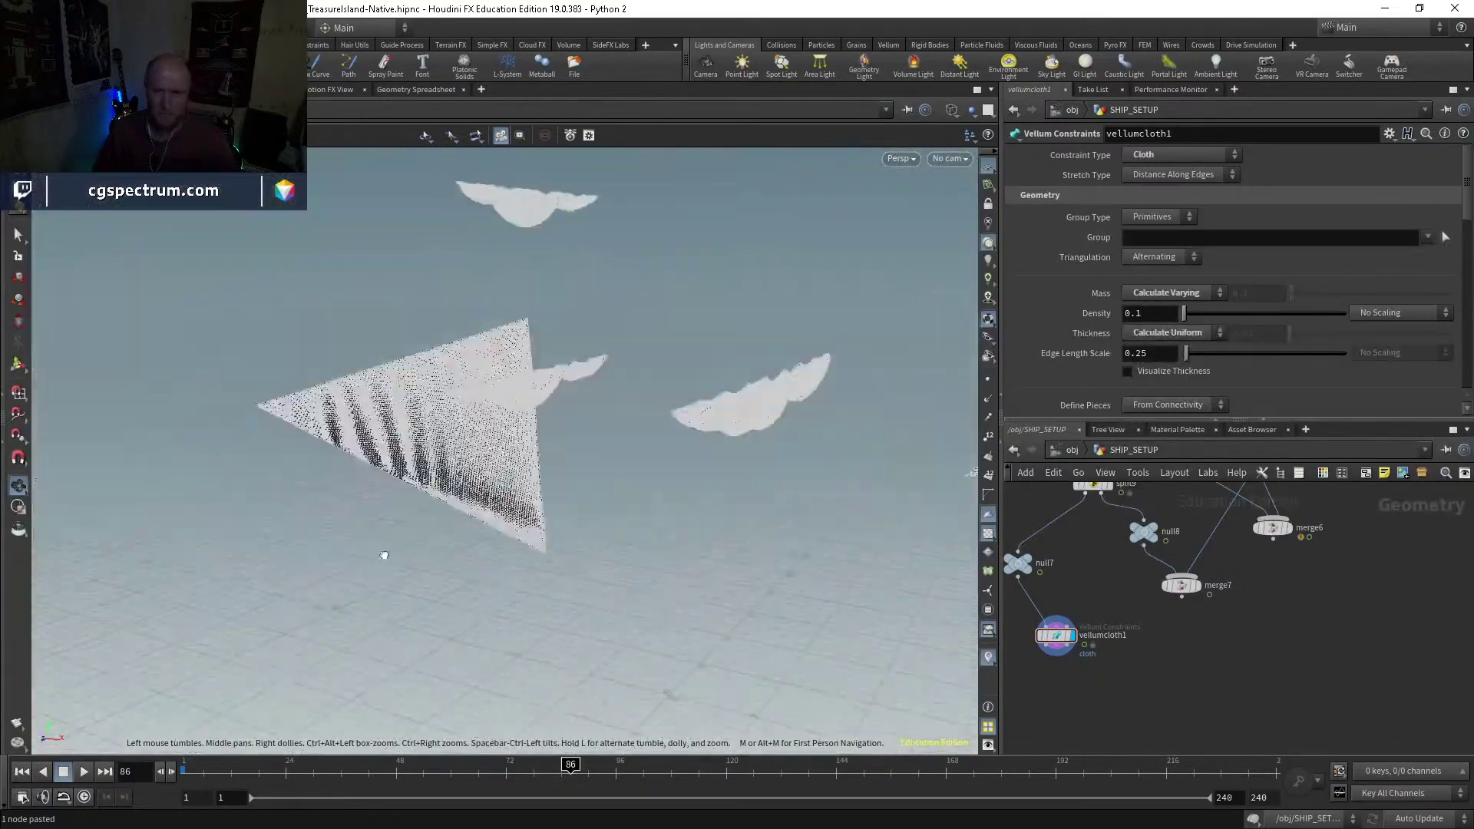
Step: Display the null7 sails, return the timeline to frame 1, and place vellumcloth1 farther below null7
{"action": "left_click_drag", "start_coordinate": [519, 531], "coordinate": [1038, 552]}
{"action": "scroll", "coordinate": [1037, 552], "scroll_direction": "up", "scroll_amount": 2}
{"action": "left_click", "coordinate": [1028, 559]}
{"action": "middle_click_drag", "start_coordinate": [1108, 638], "coordinate": [1132, 575]}
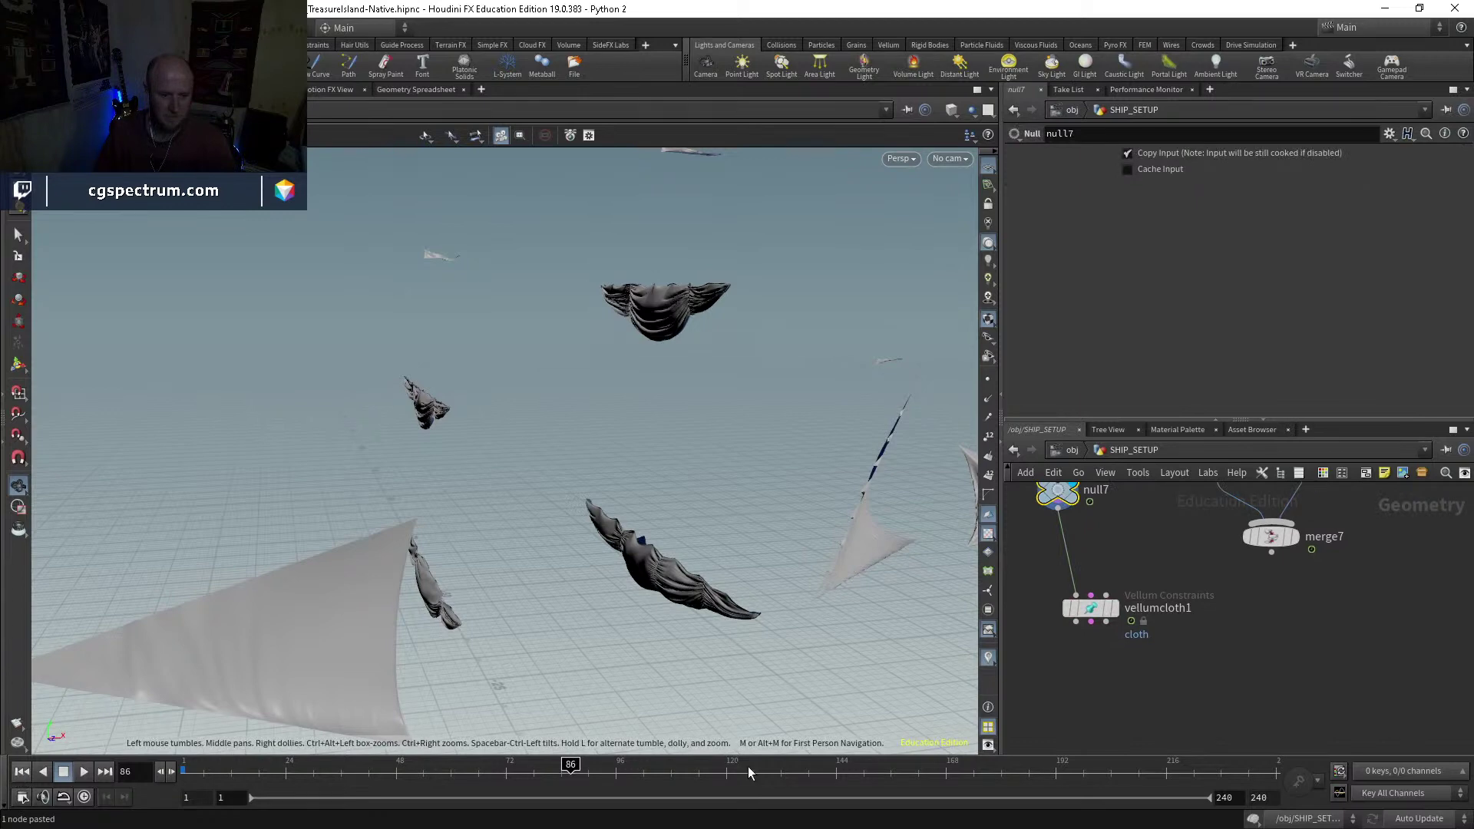
{"action": "left_click", "coordinate": [21, 772]}
{"action": "middle_click_drag", "start_coordinate": [1100, 685], "coordinate": [1143, 686]}
{"action": "left_click_drag", "start_coordinate": [1135, 612], "coordinate": [1125, 674]}
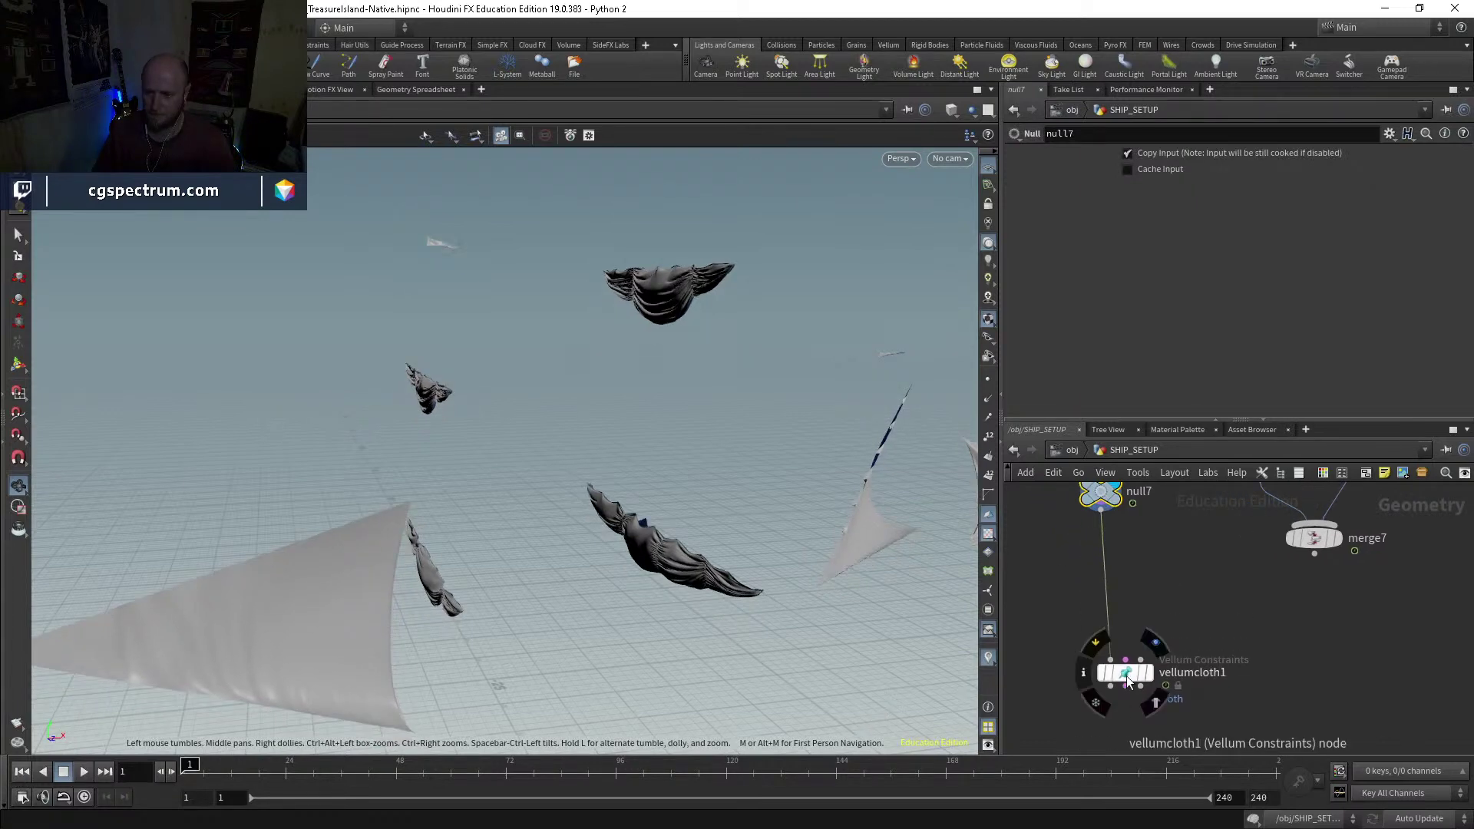
Step: Insert a displayed Time Shift node between null7 and vellumcloth1, and remove its frame expression to hold frame 1
{"action": "scroll", "coordinate": [1127, 674], "scroll_direction": "down", "scroll_amount": 3}
{"action": "scroll", "coordinate": [1112, 573], "scroll_direction": "up", "scroll_amount": 3}
{"action": "left_click_drag", "start_coordinate": [1111, 576], "coordinate": [1098, 558]}
{"action": "key", "text": "Tab"}
{"action": "type", "text": "timesh"}
{"action": "key", "text": "Return"}
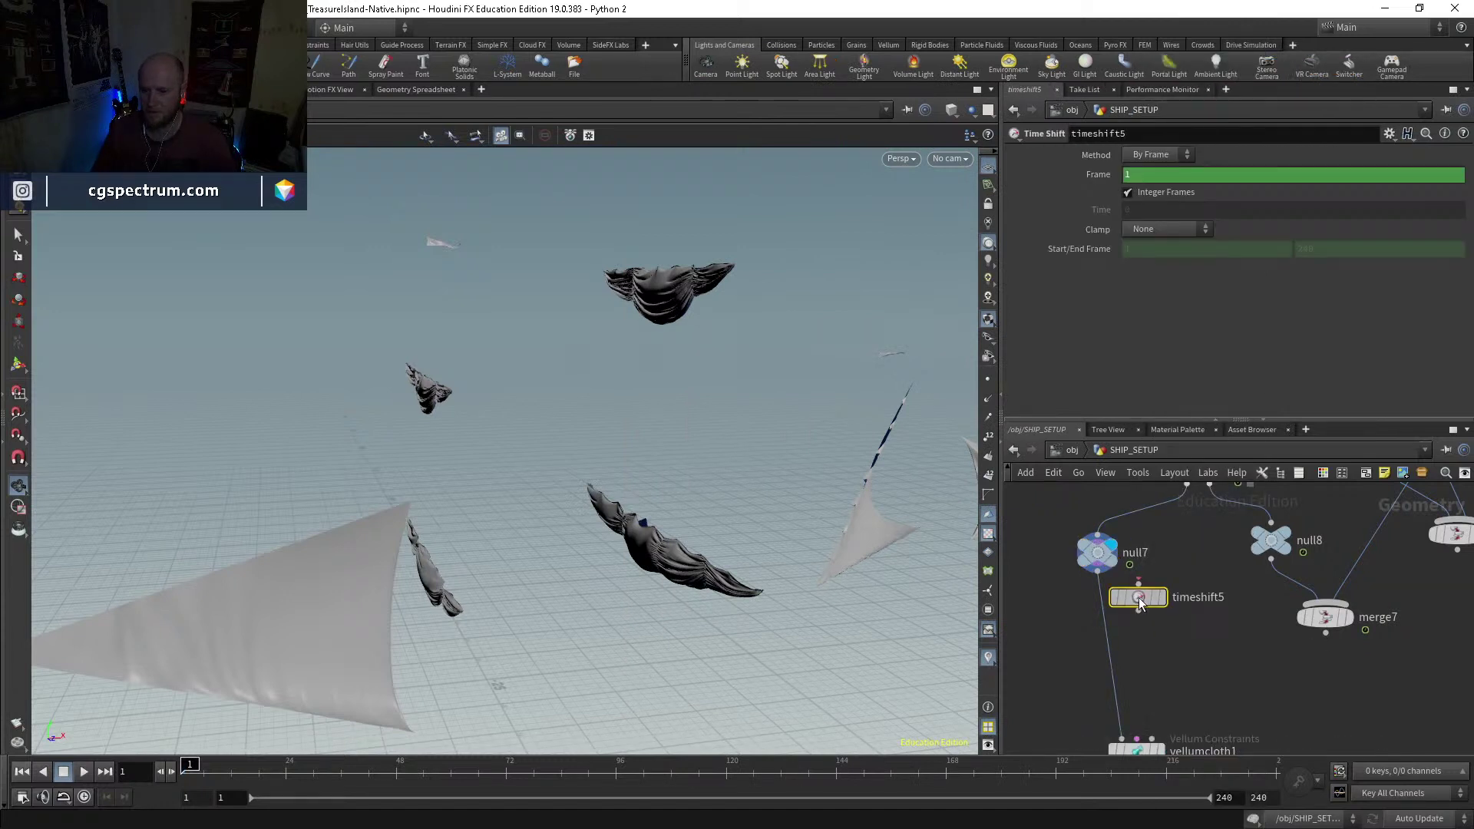
{"action": "left_click", "coordinate": [1135, 643]}
{"action": "left_click", "coordinate": [1132, 642]}
{"action": "left_click_drag", "start_coordinate": [1116, 642], "coordinate": [1108, 614]}
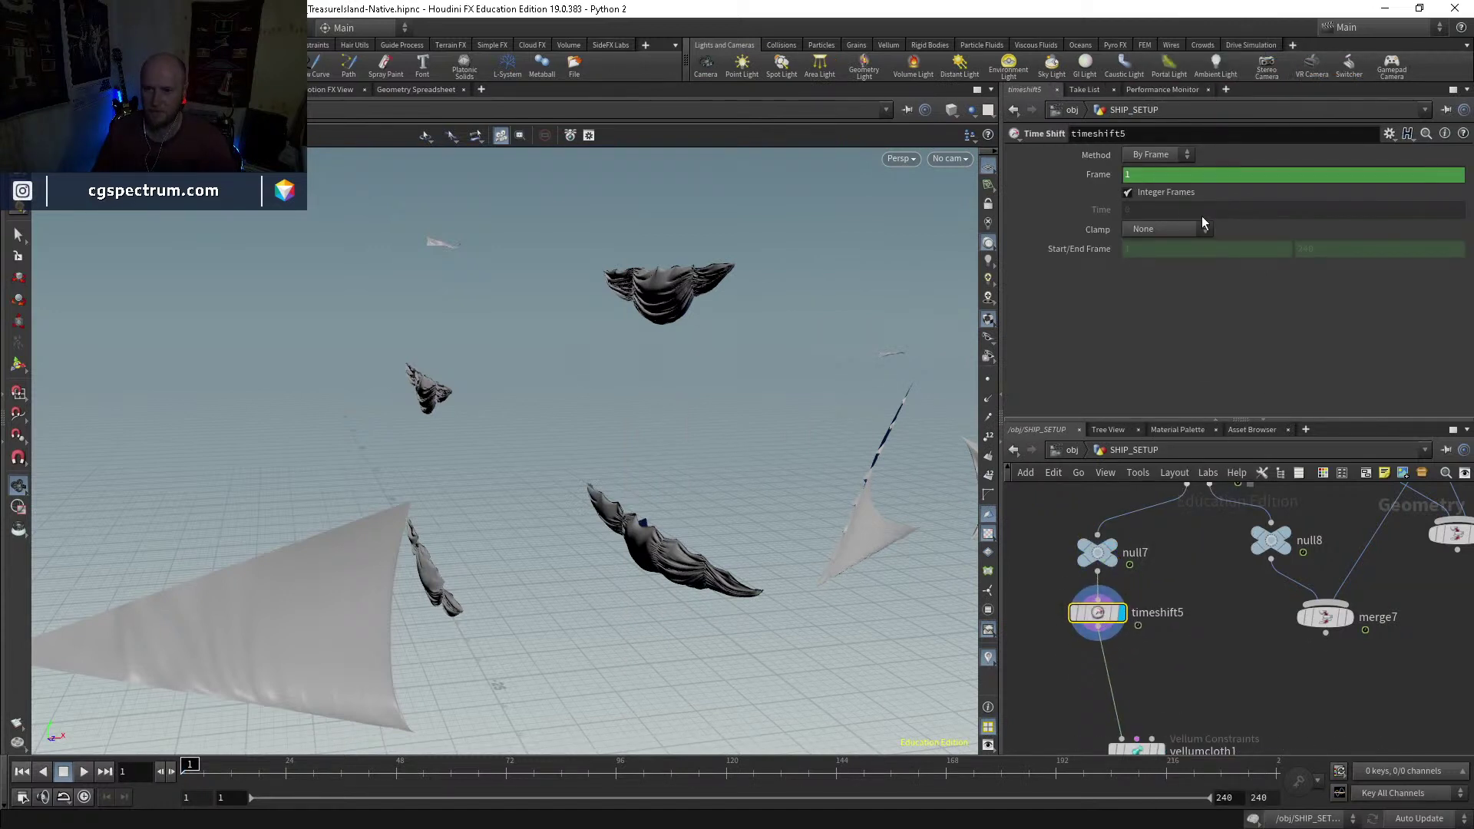
{"action": "left_click", "coordinate": [1186, 176], "text": "ctrl+shift"}
Step: Insert a Remesh node between timeshift5 and vellumcloth1
{"action": "middle_click_drag", "start_coordinate": [1204, 574], "coordinate": [1183, 444]}
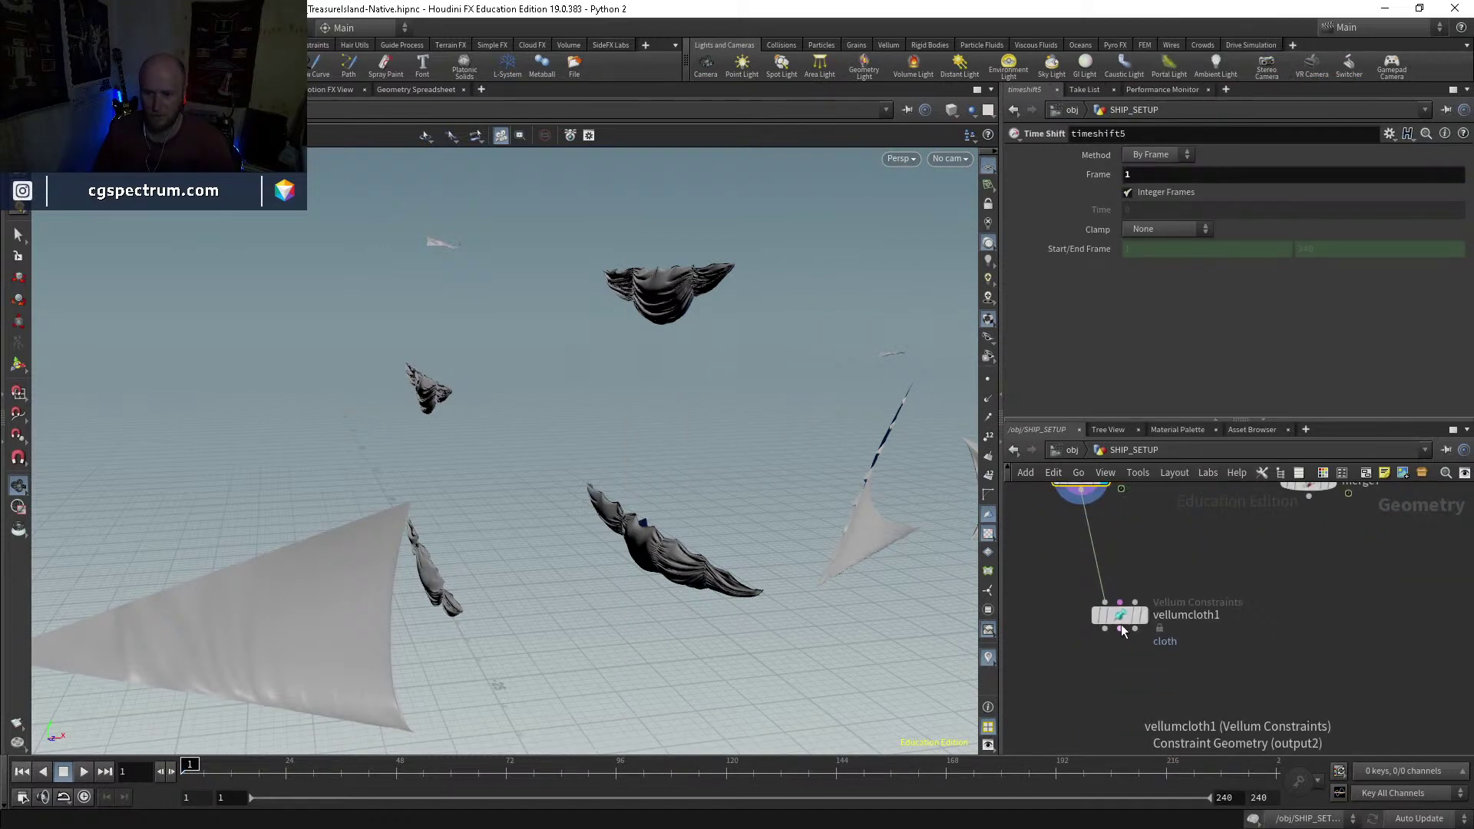
{"action": "left_click_drag", "start_coordinate": [1129, 619], "coordinate": [1130, 664]}
{"action": "middle_click_drag", "start_coordinate": [1134, 570], "coordinate": [1131, 623]}
{"action": "key", "text": "Tab"}
{"action": "type", "text": "remesh"}
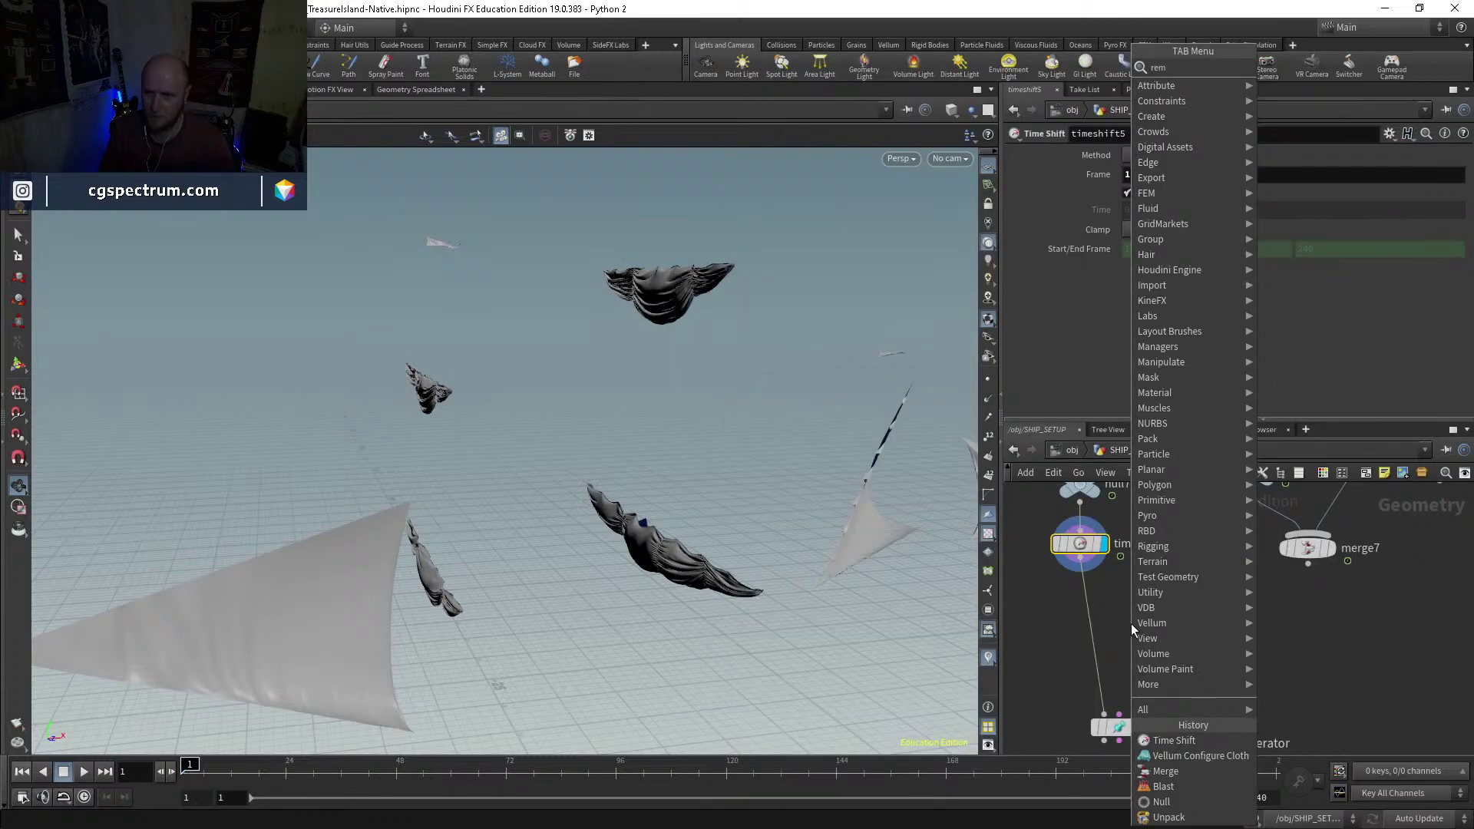
{"action": "key", "text": "Return"}
{"action": "left_click", "coordinate": [1081, 631]}
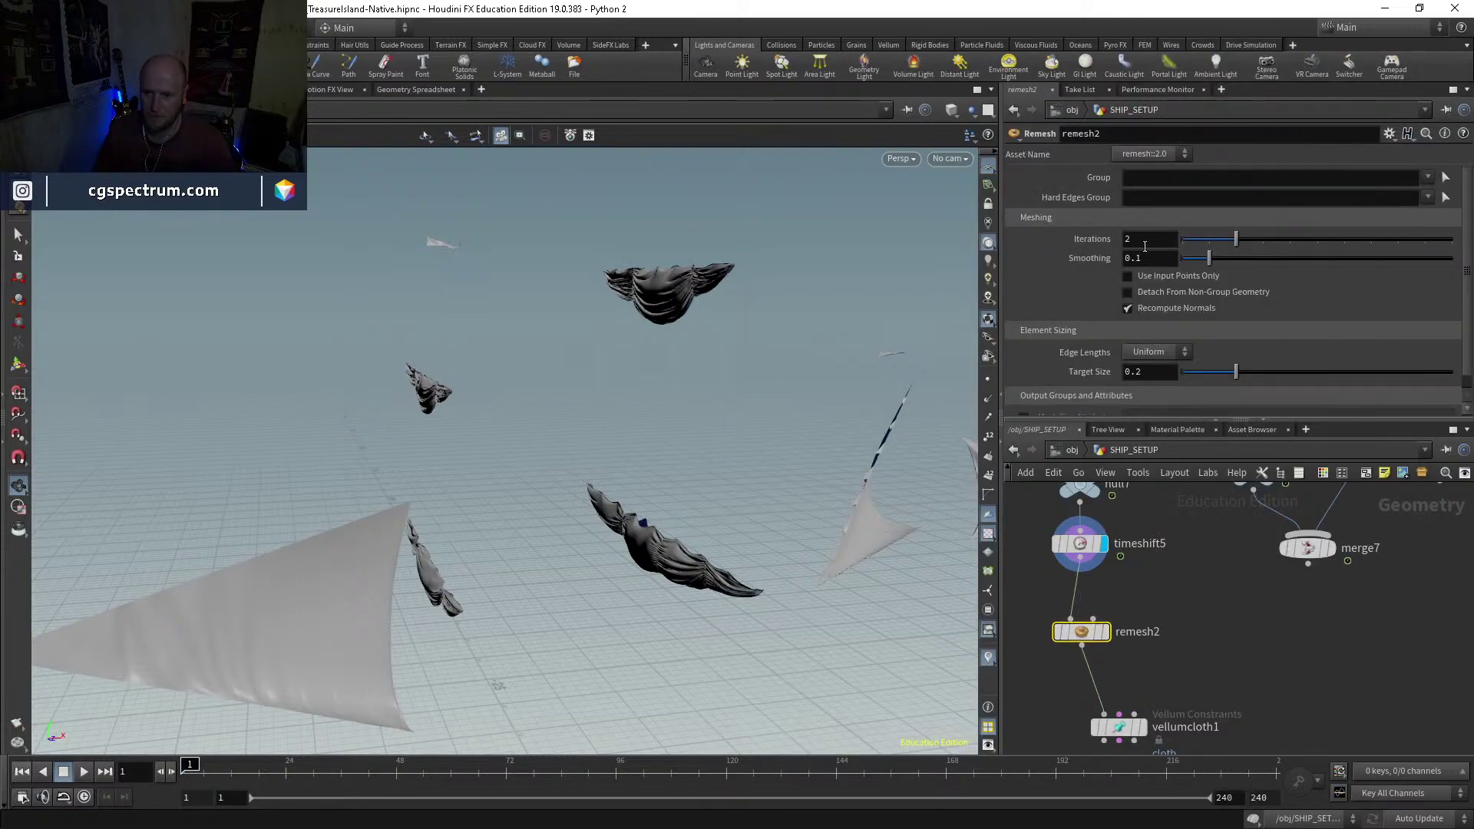
Step: Set the Remesh target size to 1 and display the remeshed sails
{"action": "type", "text": "1"}
{"action": "key", "text": "Return"}
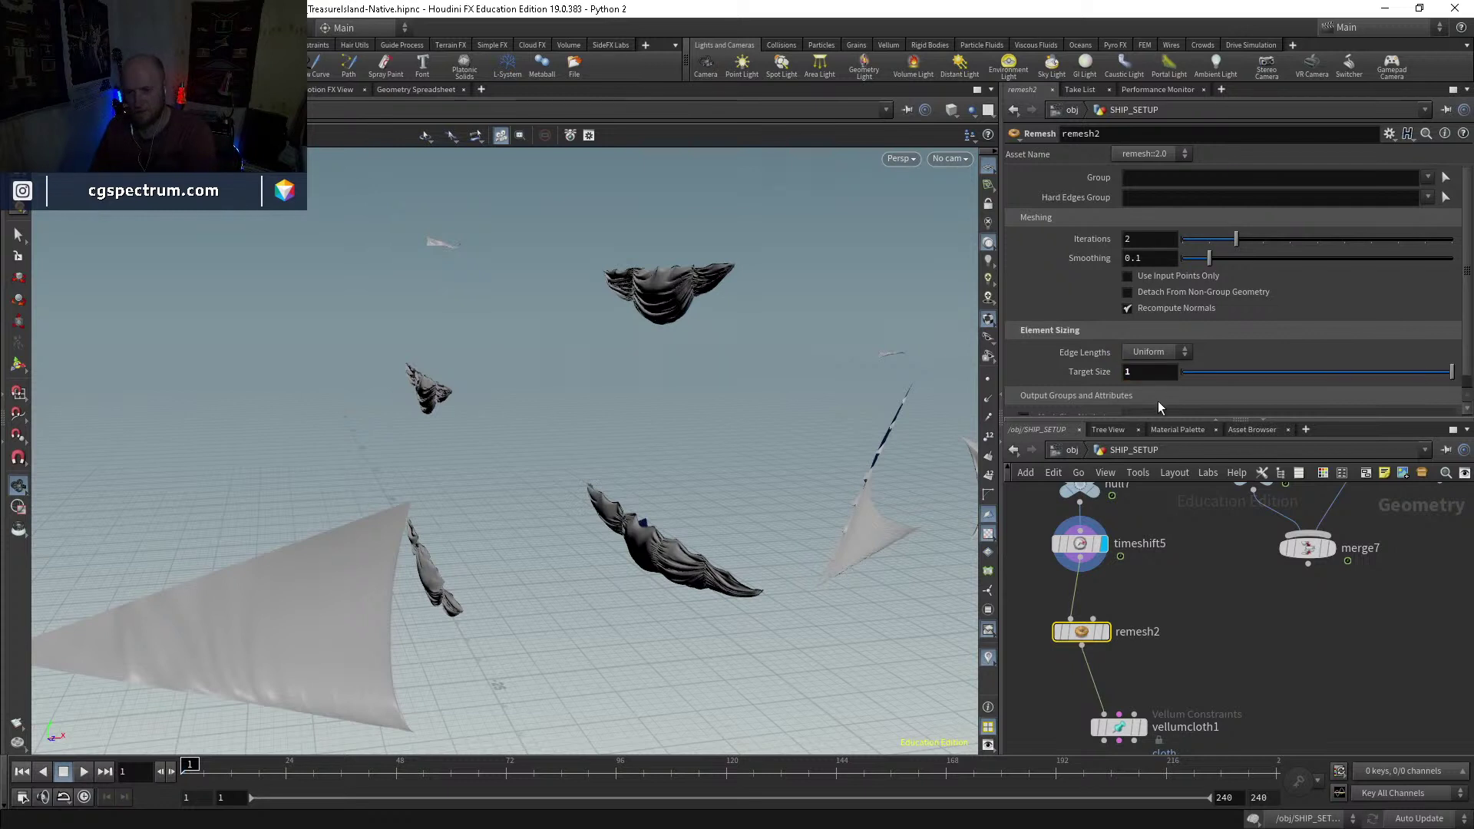
{"action": "mouse_move", "coordinate": [1082, 640]}
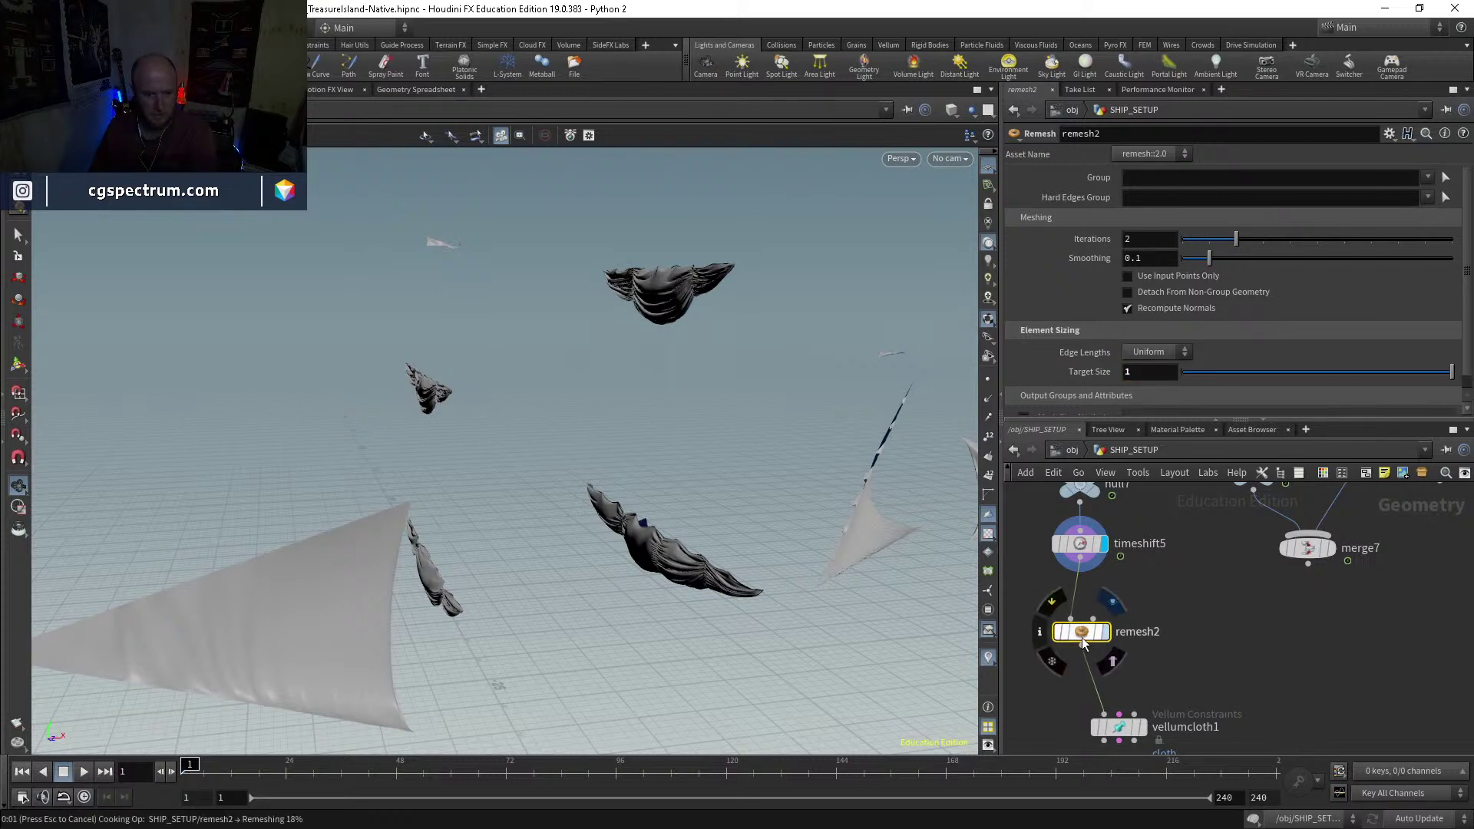
{"action": "left_click", "coordinate": [1103, 632]}
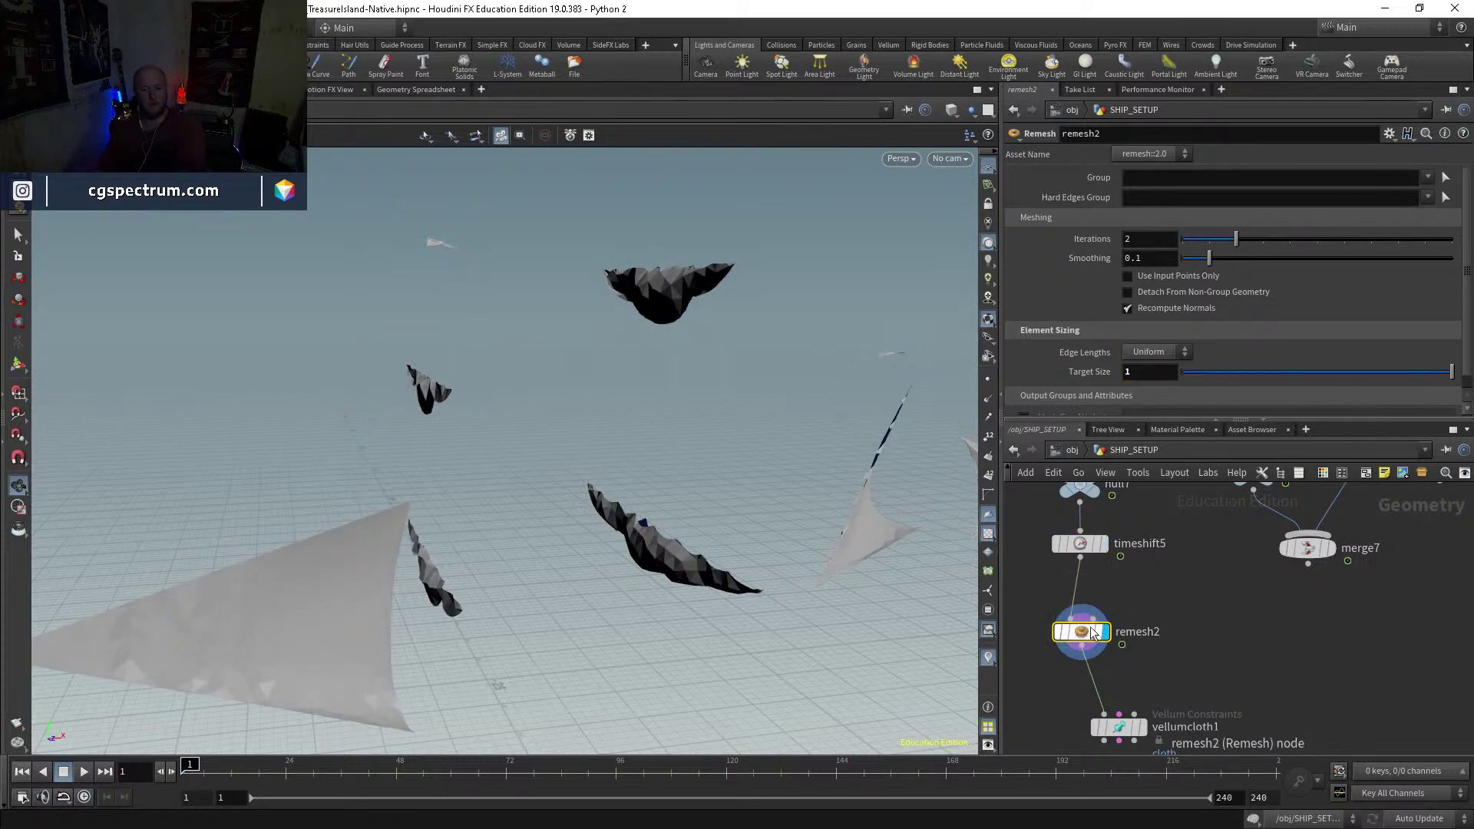
Step: Show the remeshed sails in wireframe and set the Remesh target size to 0.5
{"action": "key", "text": "w"}
{"action": "left_click_drag", "start_coordinate": [499, 569], "coordinate": [589, 537]}
{"action": "middle_click_drag", "start_coordinate": [664, 545], "coordinate": [667, 540]}
{"action": "left_click_drag", "start_coordinate": [557, 480], "coordinate": [660, 459]}
{"action": "right_click_drag", "start_coordinate": [660, 459], "coordinate": [575, 491]}
{"action": "left_click_drag", "start_coordinate": [576, 492], "coordinate": [637, 503]}
{"action": "middle_click_drag", "start_coordinate": [637, 503], "coordinate": [517, 547]}
{"action": "left_click_drag", "start_coordinate": [517, 546], "coordinate": [319, 527]}
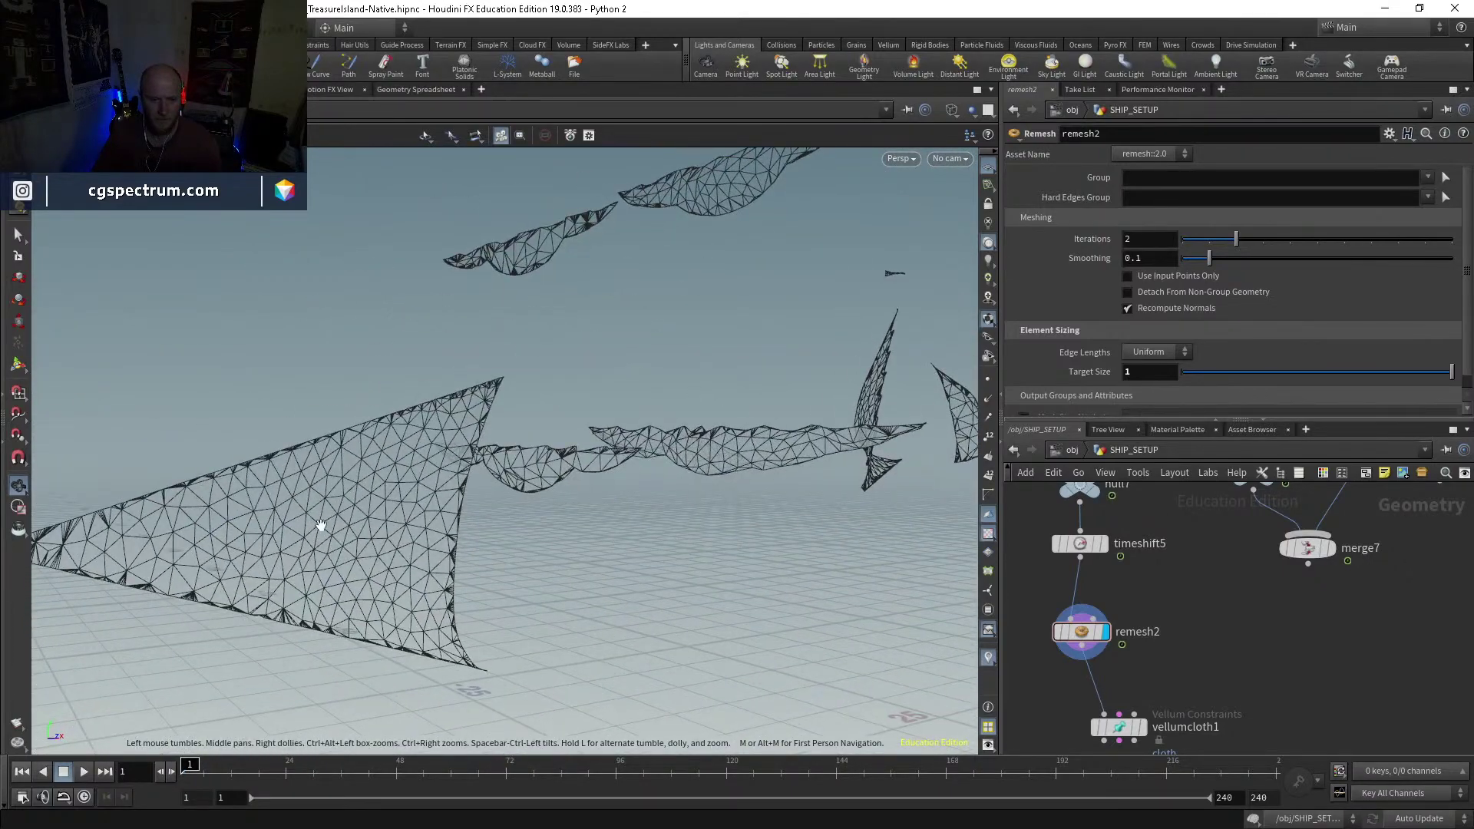
{"action": "left_click", "coordinate": [1139, 374]}
{"action": "type", "text": "0.5"}
{"action": "key", "text": "Return"}
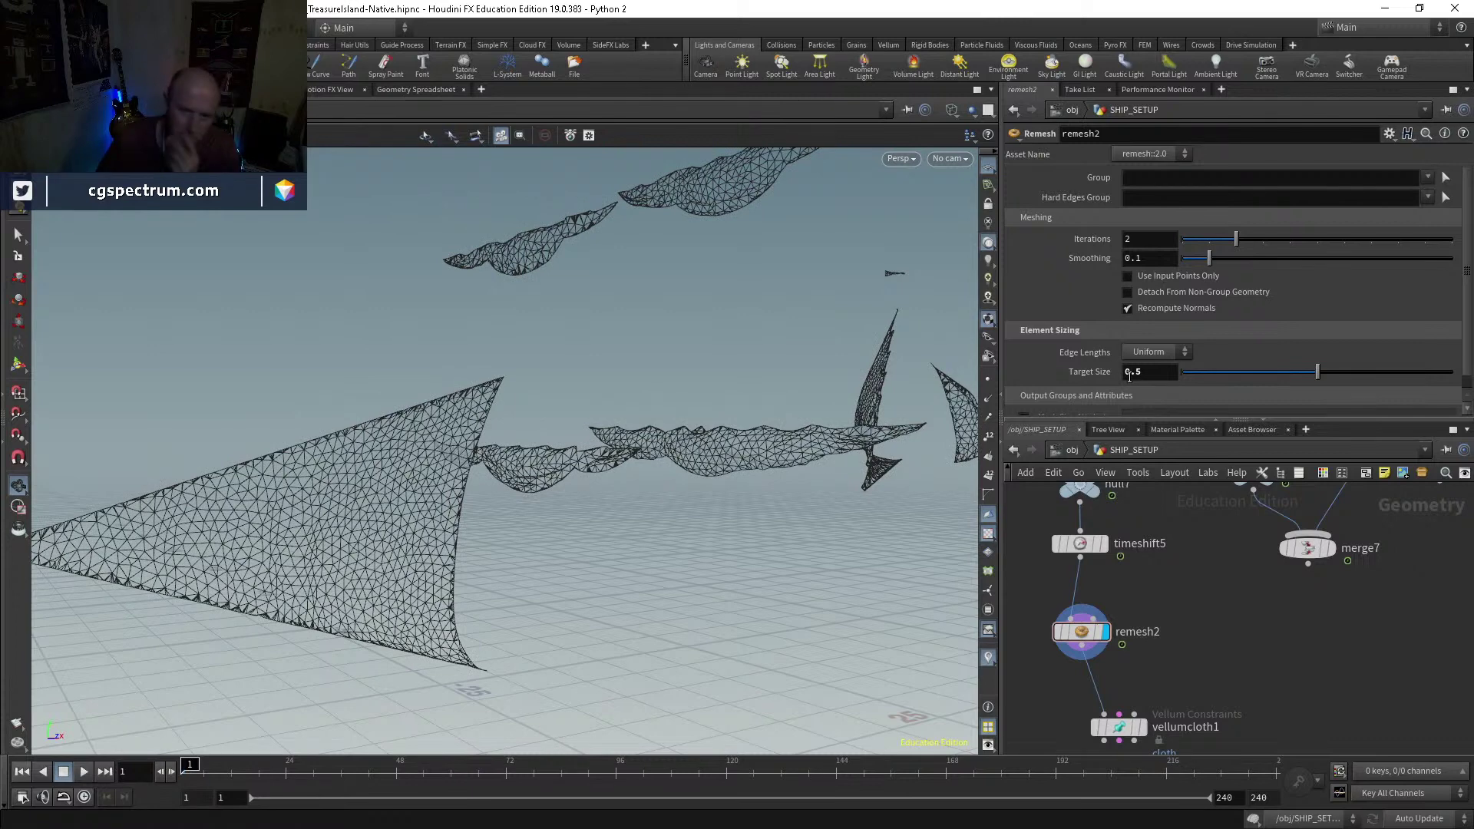
Step: Display vellumcloth1 and connect merge7's output to its third input
{"action": "middle_click_drag", "start_coordinate": [1194, 639], "coordinate": [1181, 483]}
{"action": "mouse_move", "coordinate": [1104, 571]}
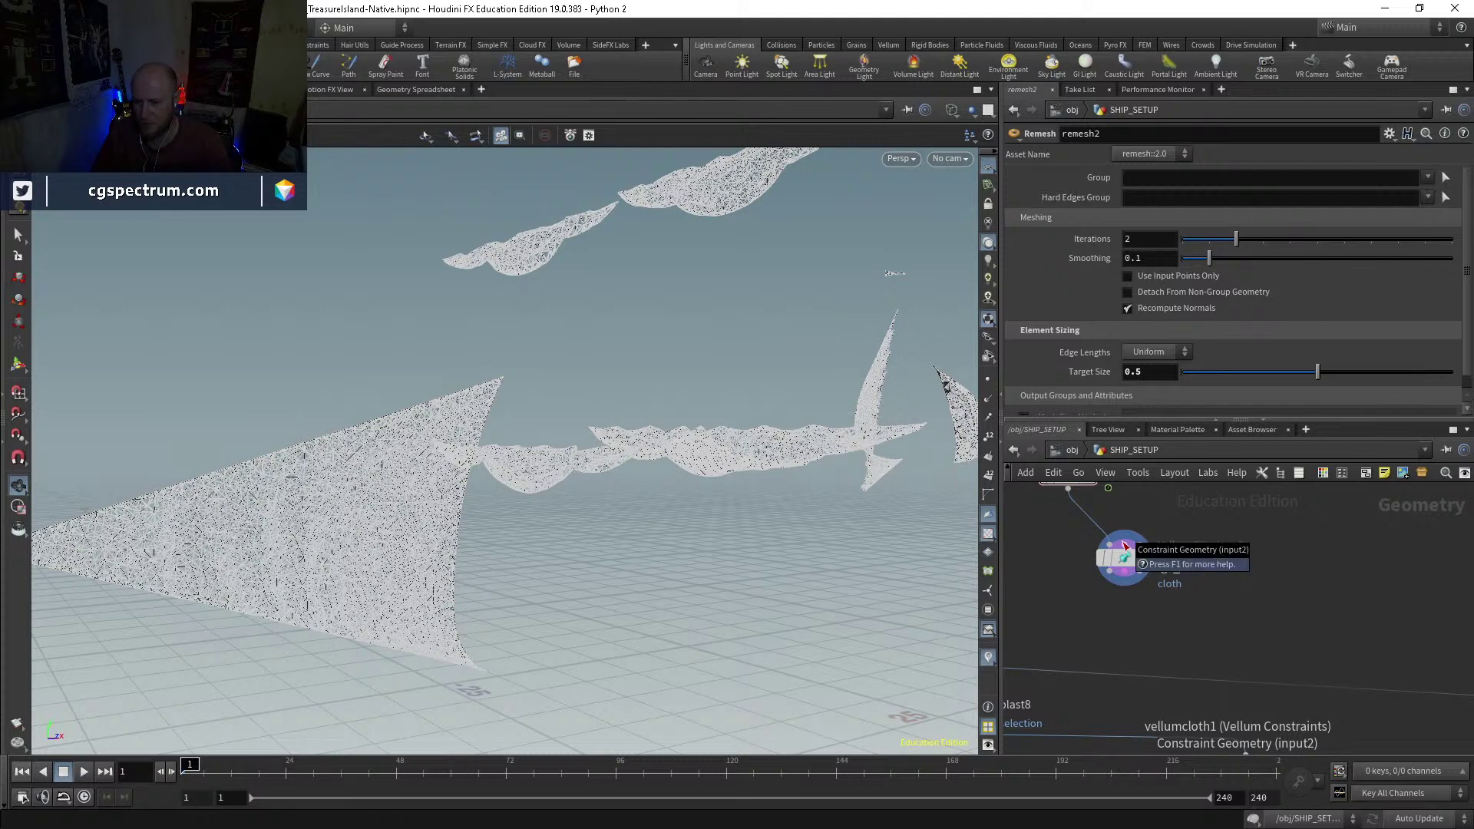
{"action": "middle_click_drag", "start_coordinate": [1124, 545], "coordinate": [1162, 604]}
{"action": "left_click", "coordinate": [1163, 617]}
{"action": "middle_click_drag", "start_coordinate": [1306, 522], "coordinate": [1205, 617]}
{"action": "left_click", "coordinate": [1217, 576]}
{"action": "middle_click_drag", "start_coordinate": [1242, 563], "coordinate": [1243, 604]}
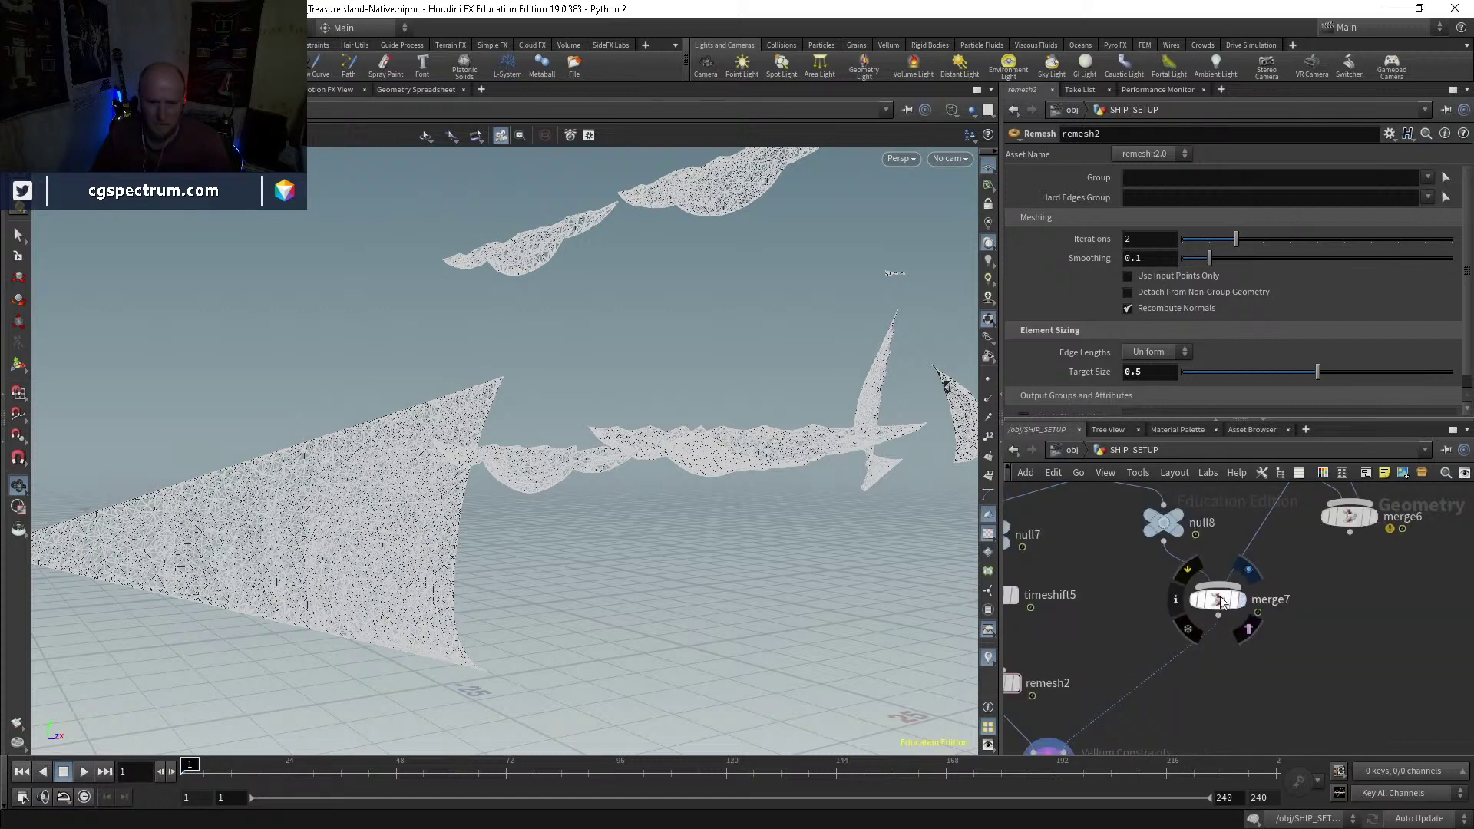
Step: Display merge7, check its node information, and insert a Trail node between it and vellumcloth1
{"action": "left_click", "coordinate": [1221, 601]}
{"action": "middle_click", "coordinate": [1221, 601]}
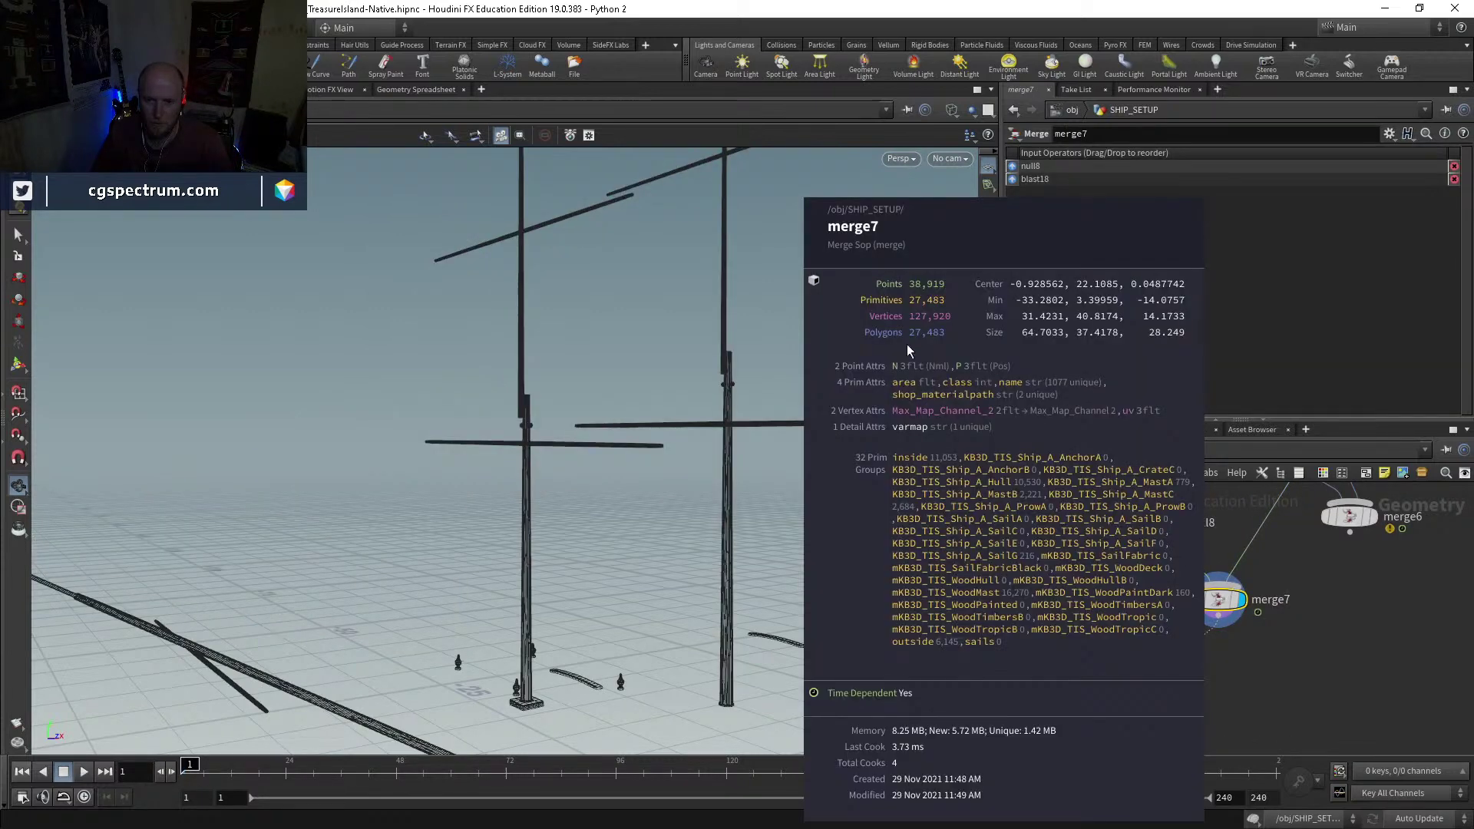
{"action": "key", "text": "Tab"}
{"action": "type", "text": "trail"}
{"action": "key", "text": "Return"}
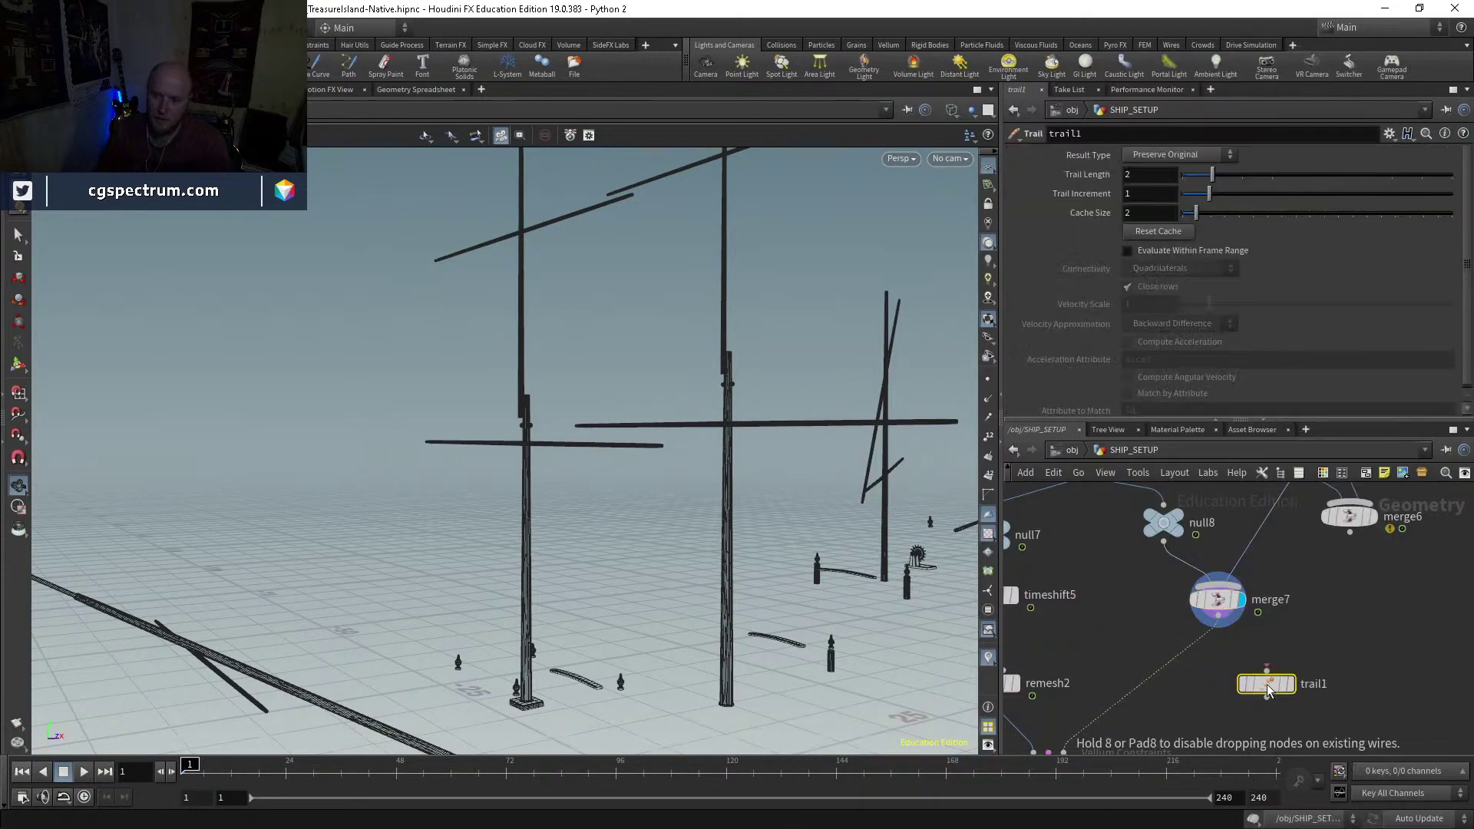
{"action": "left_click", "coordinate": [1210, 682]}
Step: Set the Trail result type to Compute Velocity, display the node and align it beneath merge7
{"action": "left_click", "coordinate": [1178, 154]}
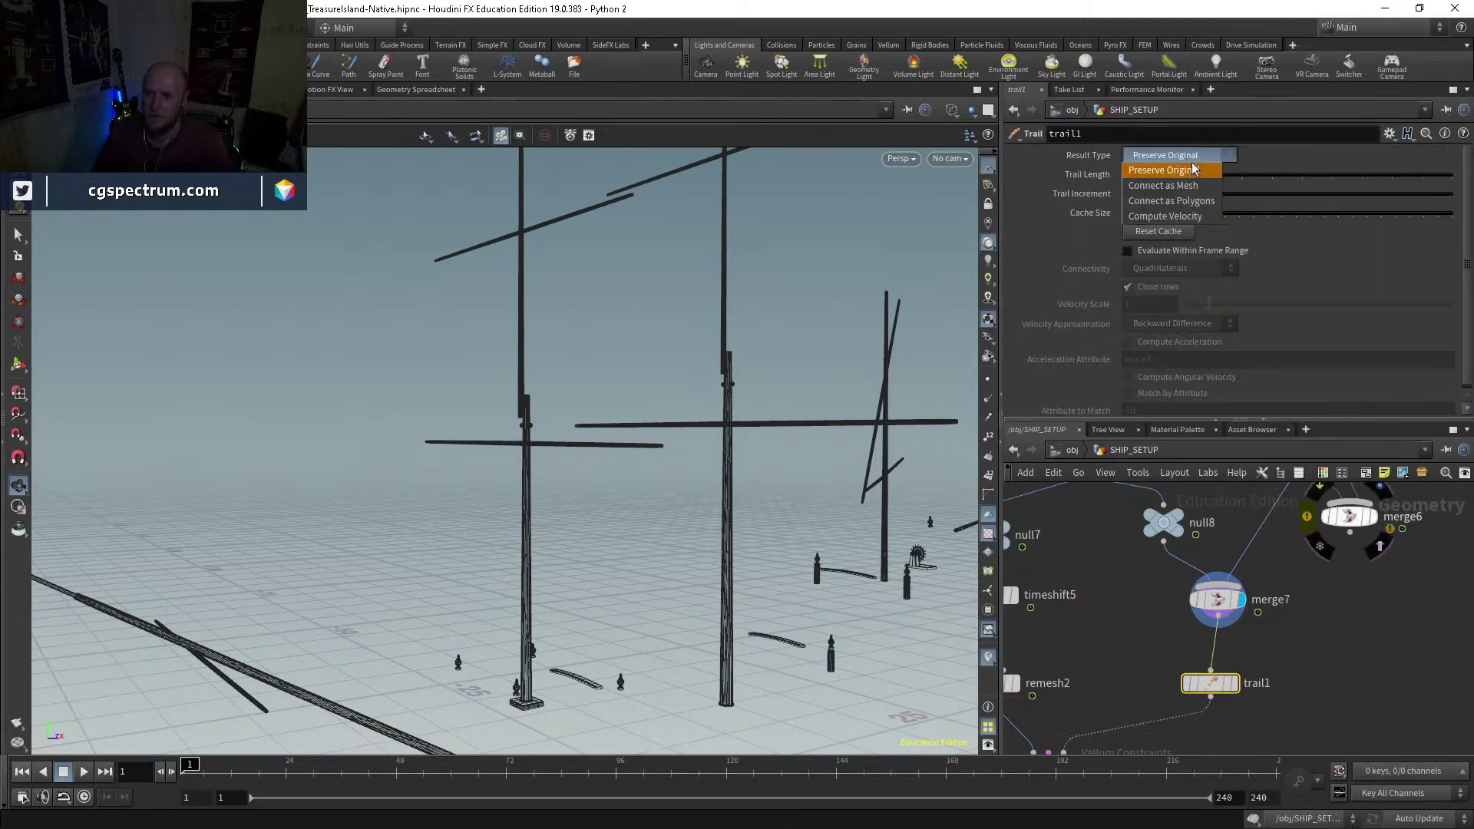
{"action": "left_click", "coordinate": [1174, 211]}
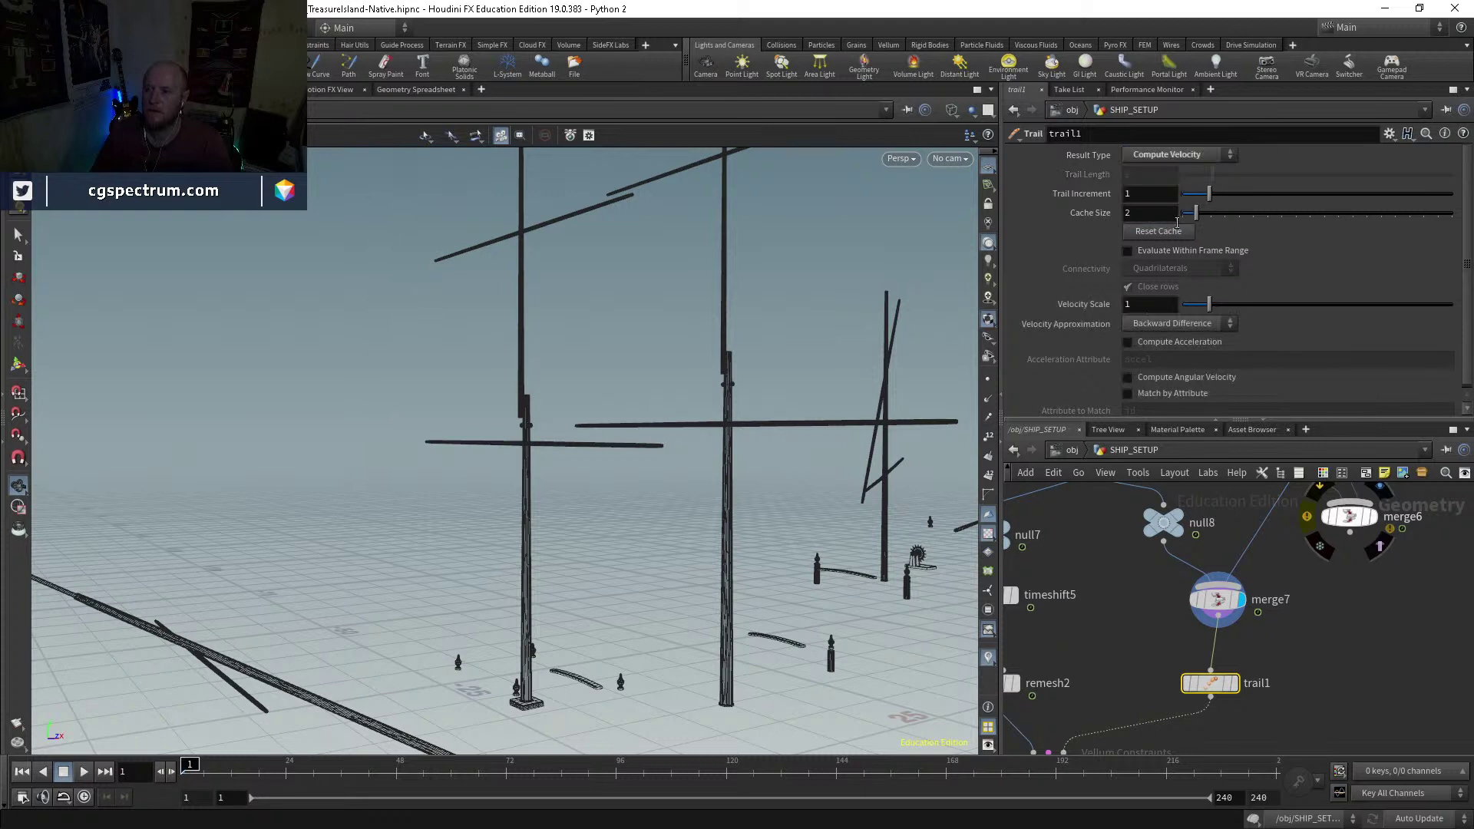
{"action": "left_click", "coordinate": [1233, 683]}
{"action": "left_click_drag", "start_coordinate": [1215, 682], "coordinate": [1222, 662]}
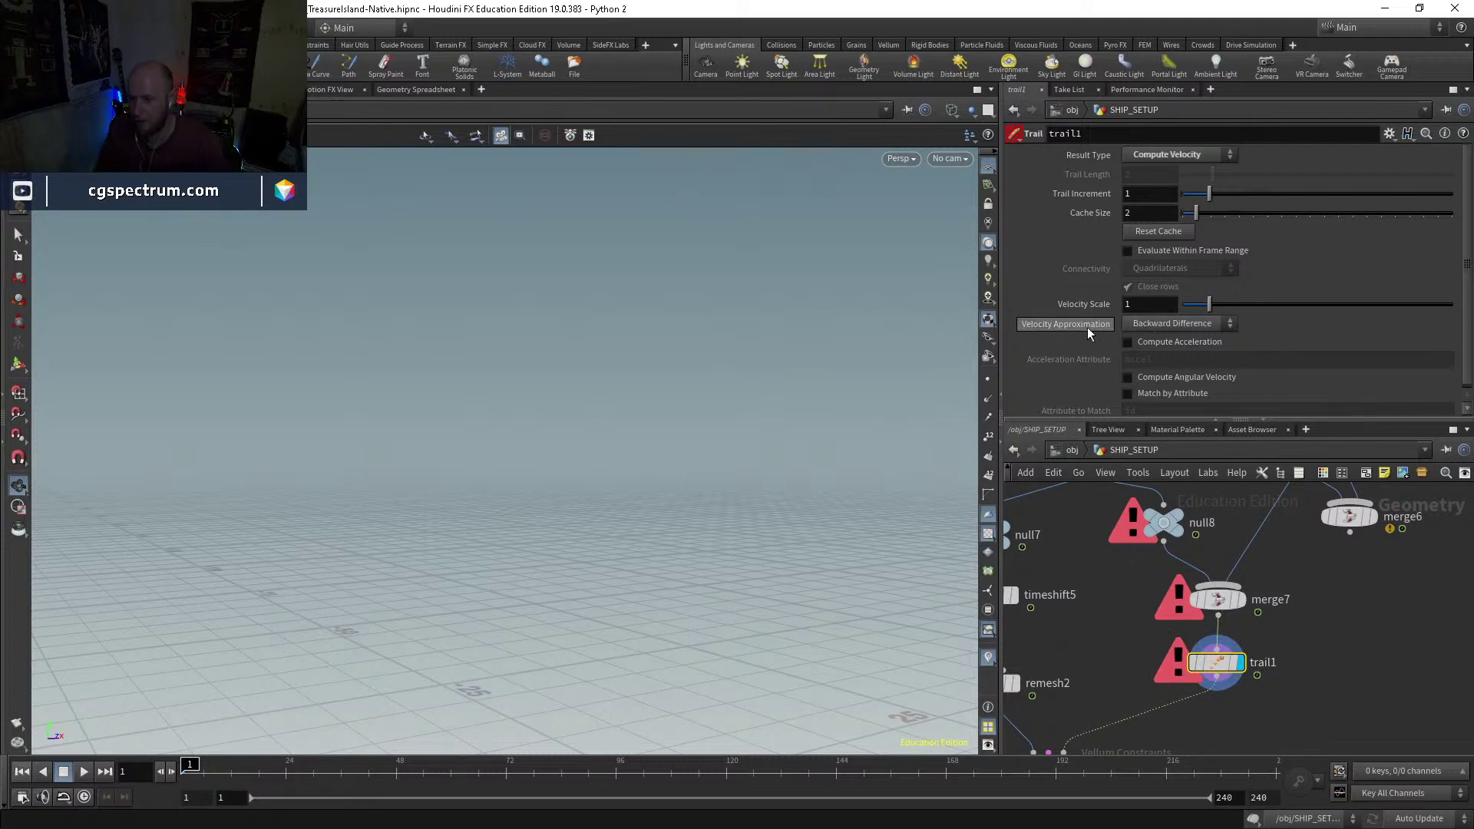
Step: Set the Missing Frame option of the BOAT_SIM file1 node to No Geometry
{"action": "scroll", "coordinate": [1313, 630], "scroll_direction": "down", "scroll_amount": 3}
{"action": "middle_click_drag", "start_coordinate": [1340, 612], "coordinate": [1250, 753]}
{"action": "middle_click_drag", "start_coordinate": [1355, 509], "coordinate": [1271, 679]}
{"action": "scroll", "coordinate": [1106, 638], "scroll_direction": "up", "scroll_amount": 4}
{"action": "left_click", "coordinate": [1059, 611]}
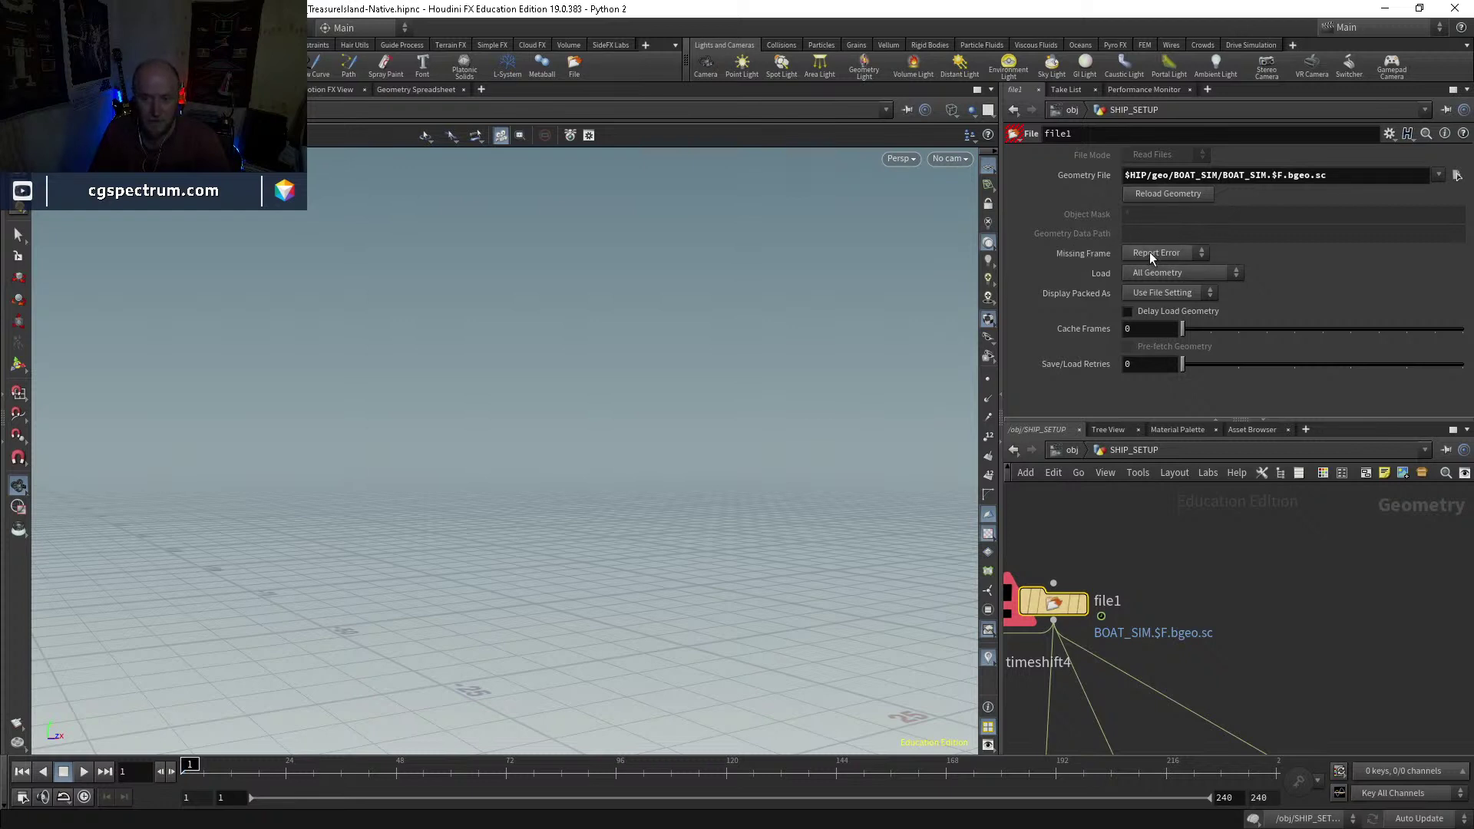
{"action": "left_click", "coordinate": [1168, 255]}
{"action": "left_click", "coordinate": [1167, 268]}
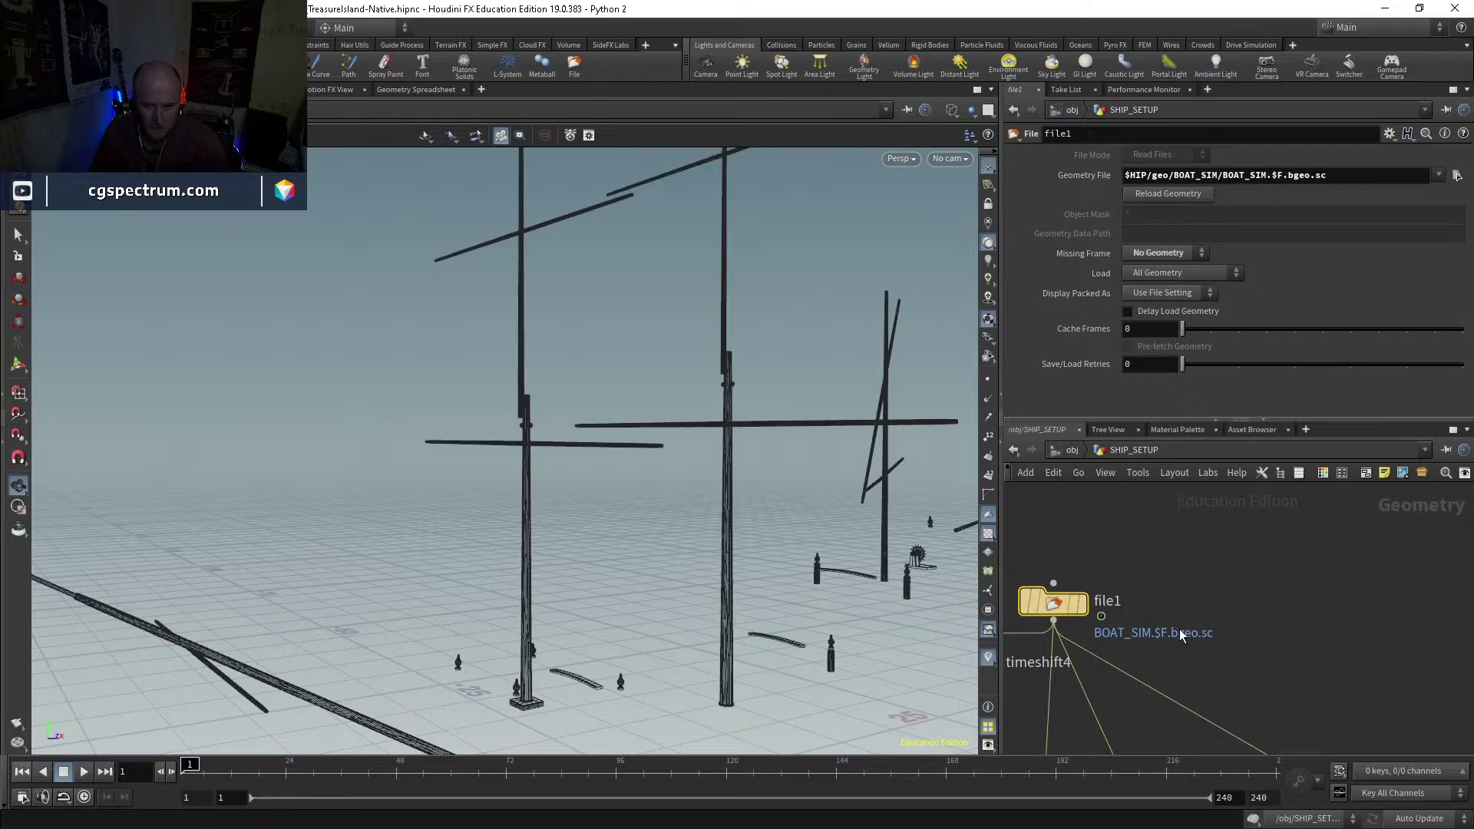
Step: Review the Trail node's velocity settings and display vellumcloth1 with its parameters
{"action": "scroll", "coordinate": [1179, 625], "scroll_direction": "down", "scroll_amount": 4}
{"action": "middle_click_drag", "start_coordinate": [1266, 679], "coordinate": [1286, 457]}
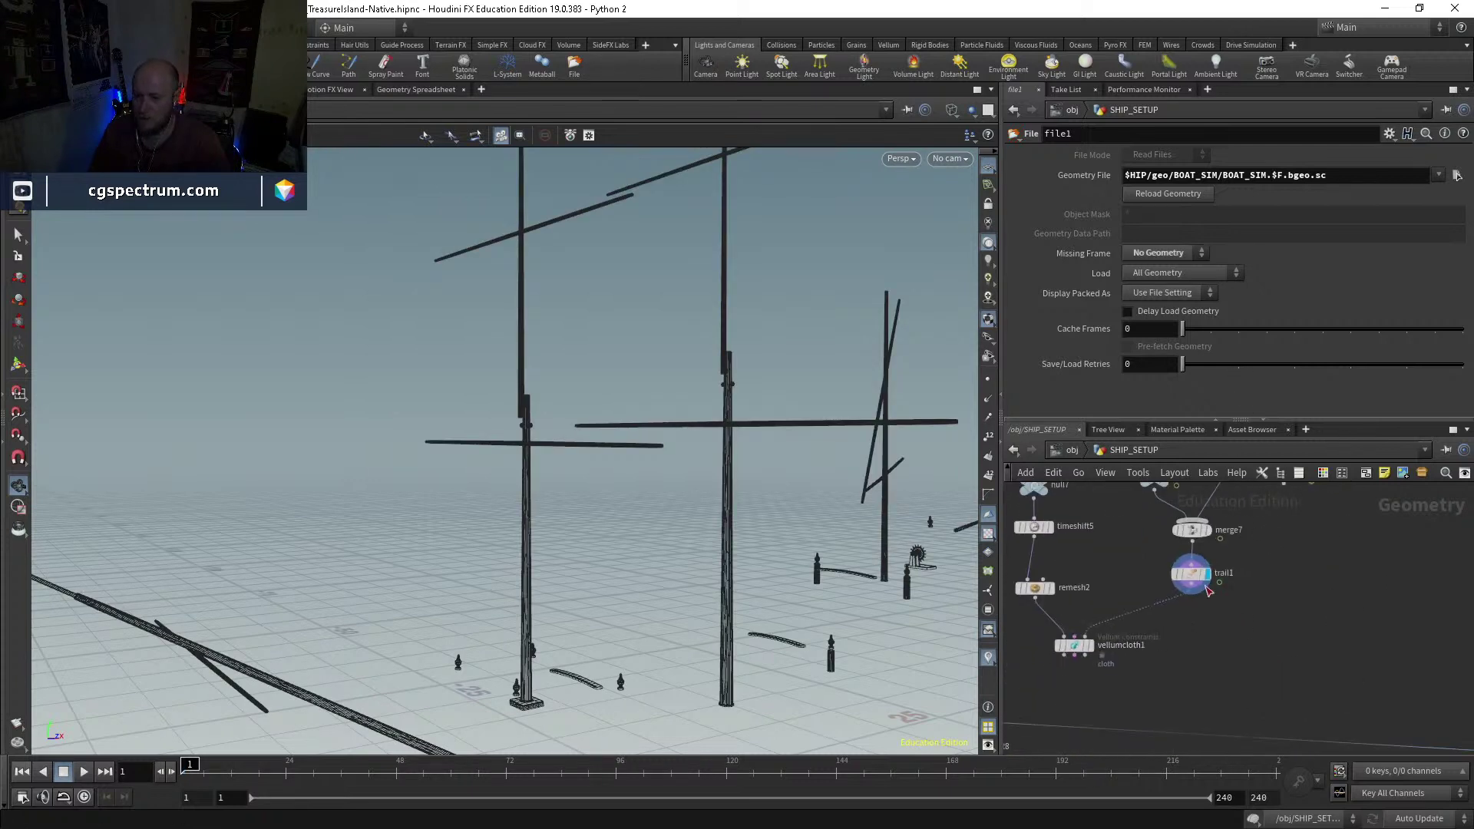
{"action": "scroll", "coordinate": [1195, 599], "scroll_direction": "up", "scroll_amount": 2}
{"action": "left_click", "coordinate": [1181, 580]}
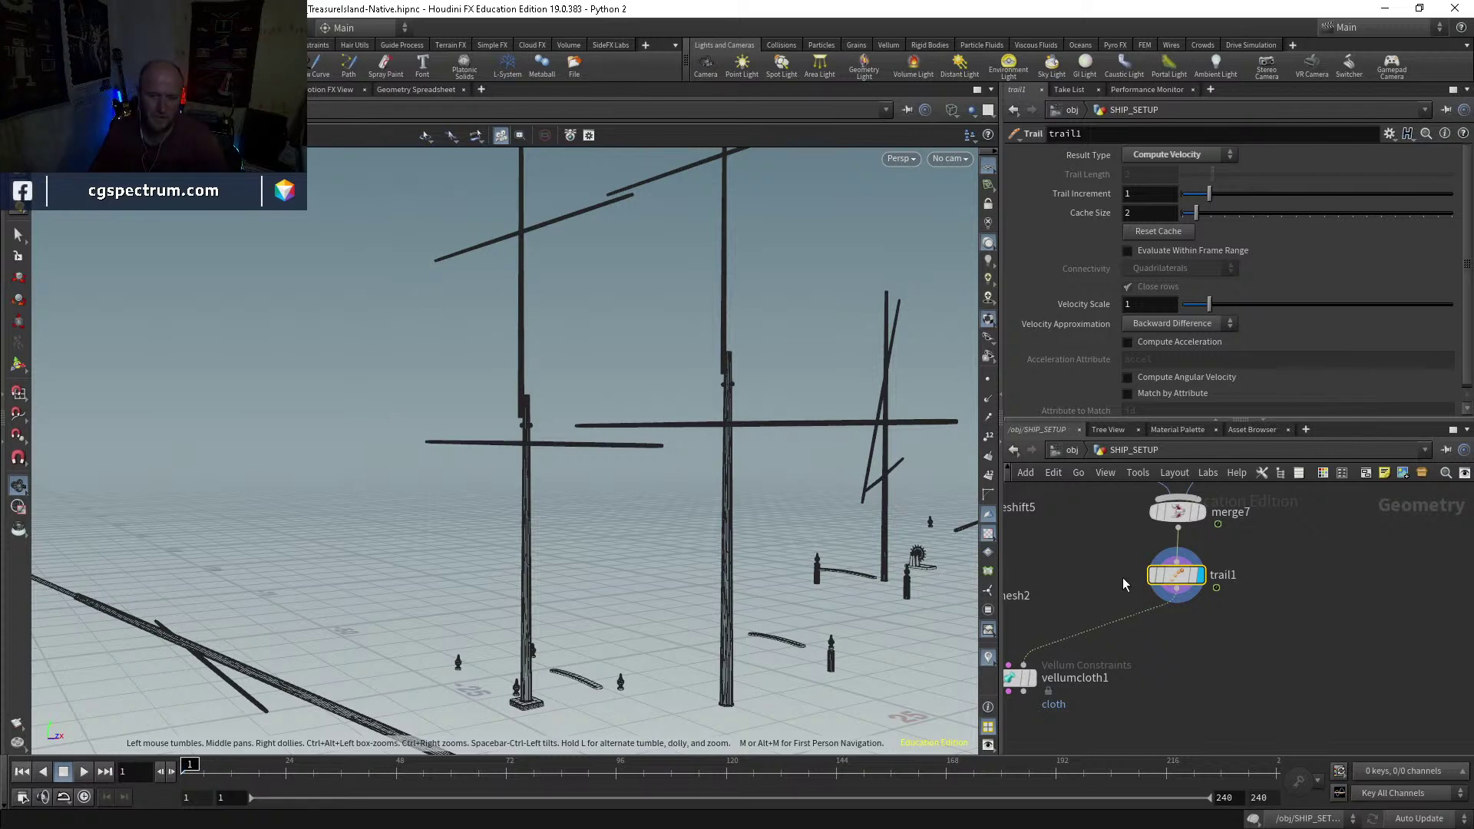
{"action": "middle_click_drag", "start_coordinate": [1217, 615], "coordinate": [1243, 596]}
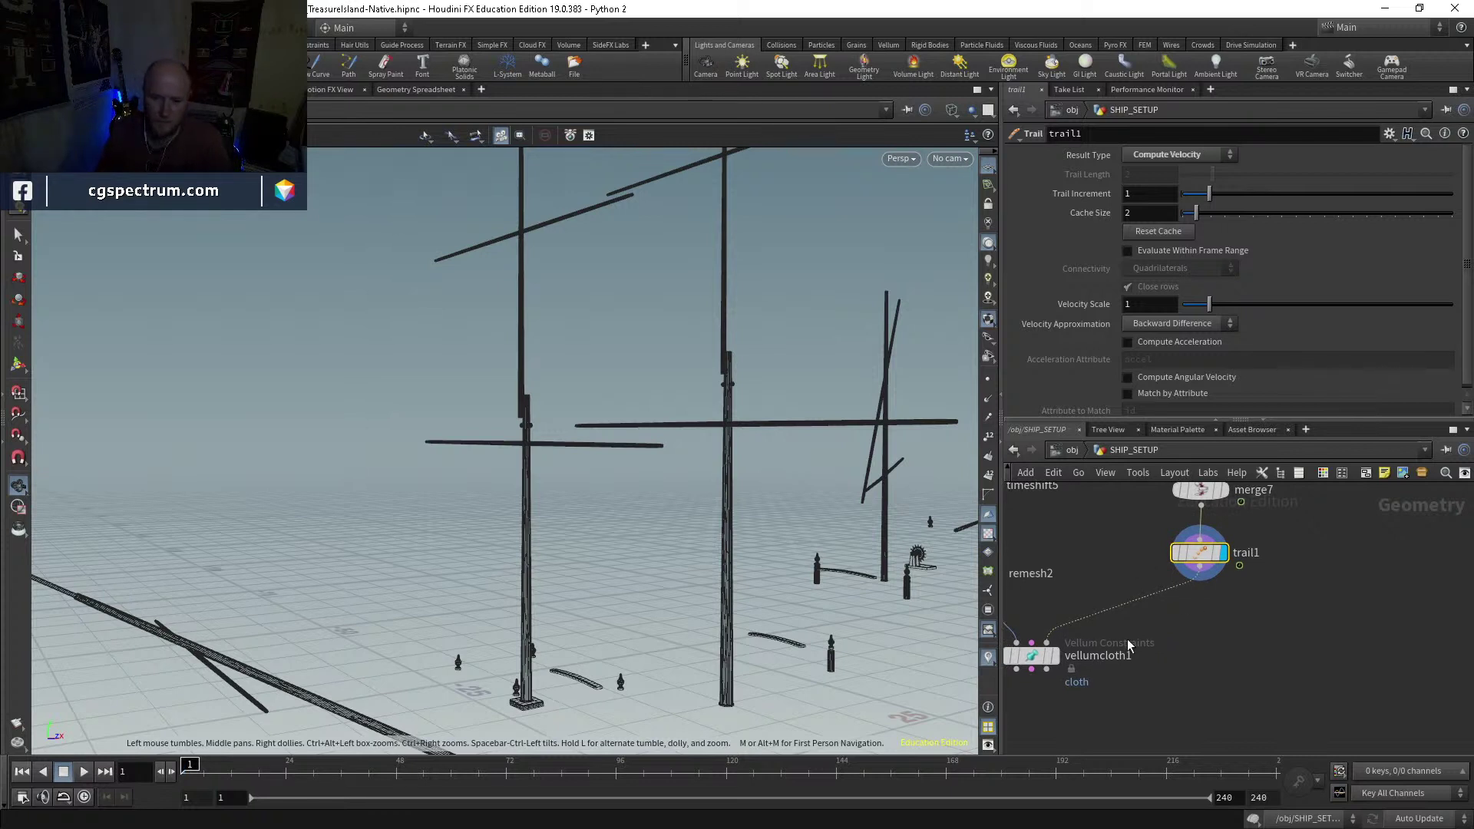
{"action": "middle_click_drag", "start_coordinate": [1134, 632], "coordinate": [1156, 572]}
{"action": "mouse_move", "coordinate": [1051, 602]}
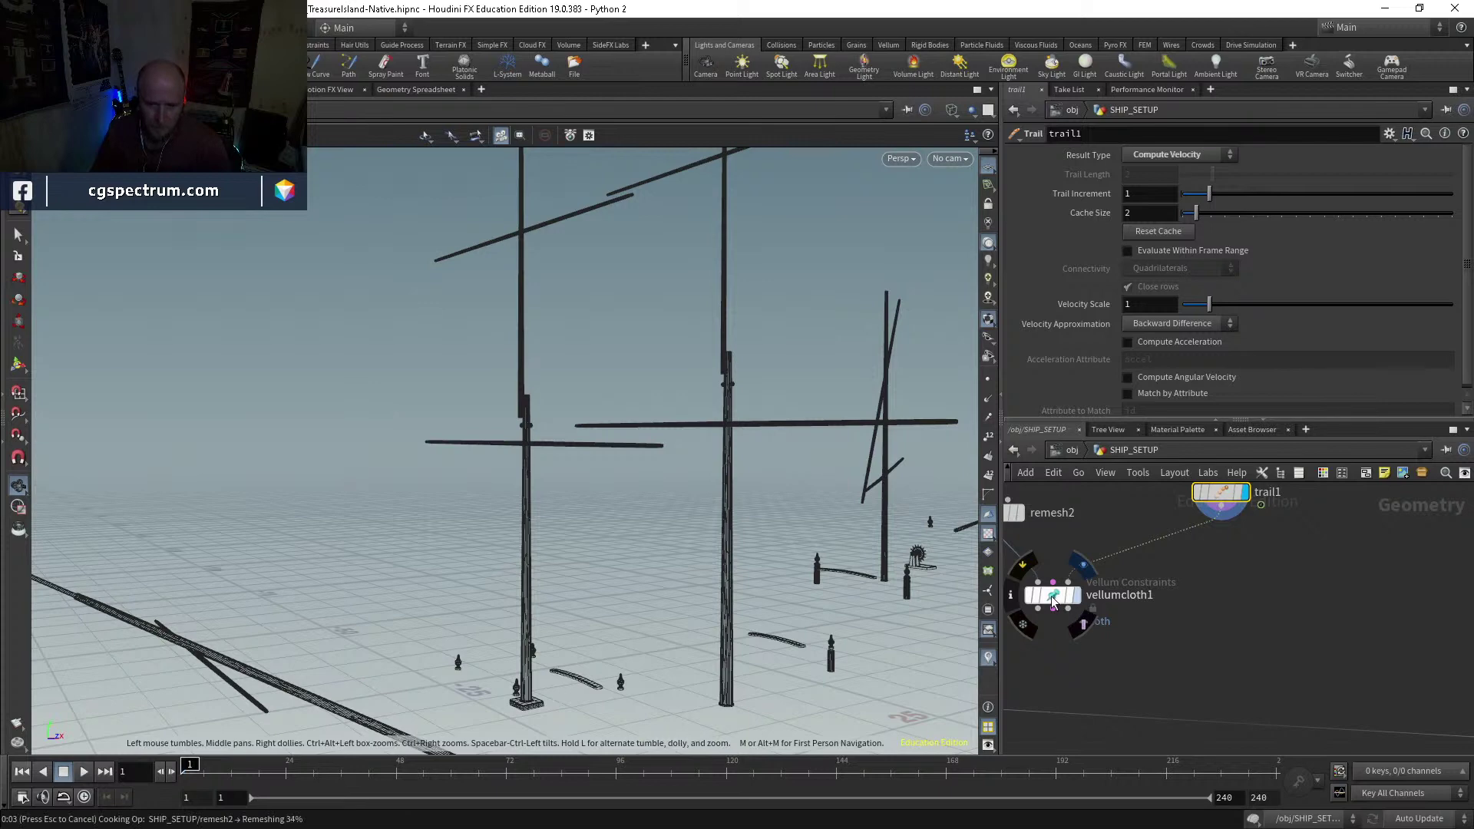
{"action": "left_click_drag", "start_coordinate": [1052, 602], "coordinate": [1058, 575]}
{"action": "middle_click_drag", "start_coordinate": [1080, 641], "coordinate": [1092, 612]}
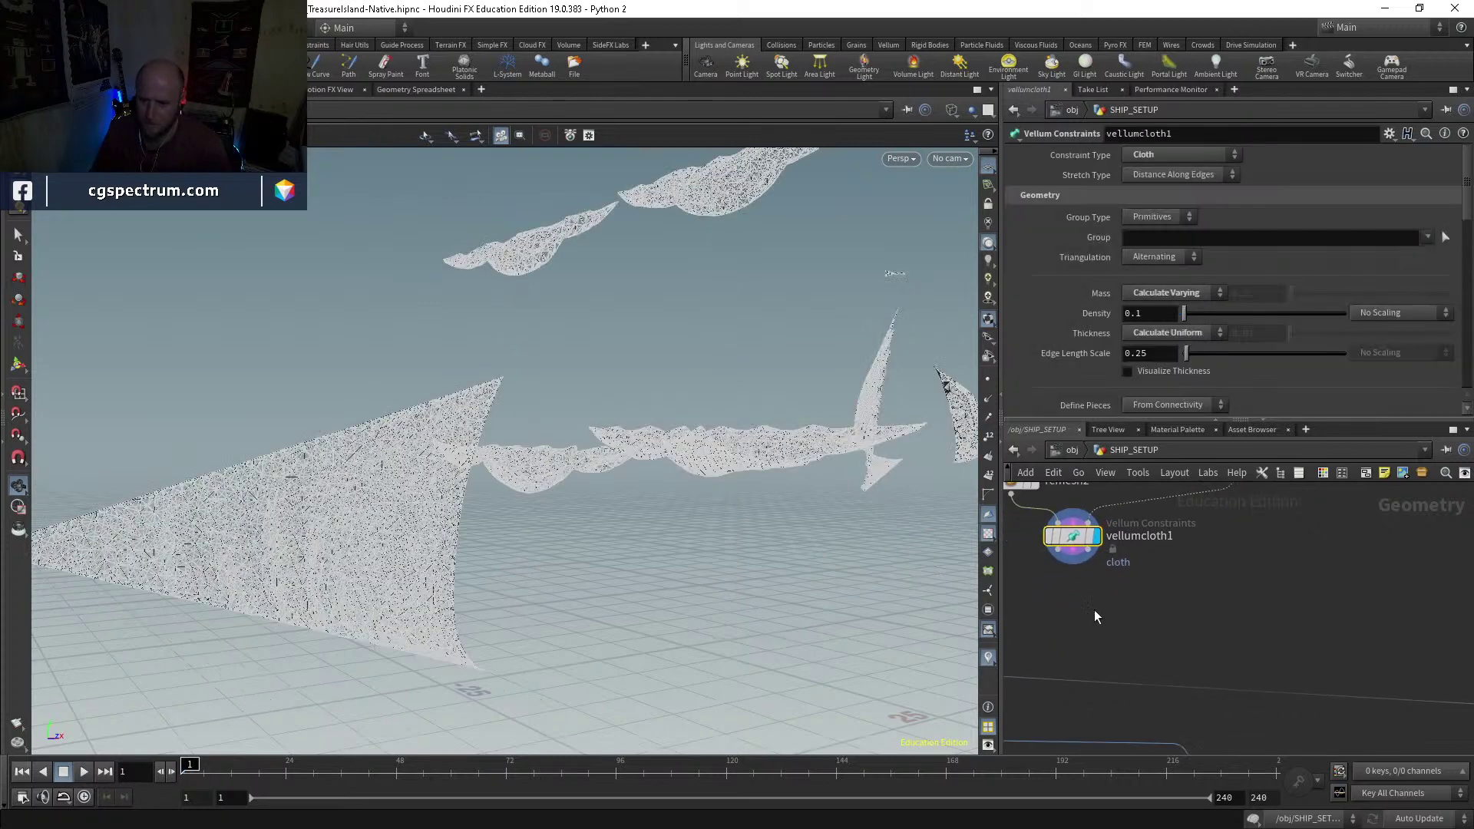
Step: Add a Vellum Attach to Geometry node below vellumcloth1
{"action": "key", "text": "Tab"}
{"action": "type", "text": "vellum"}
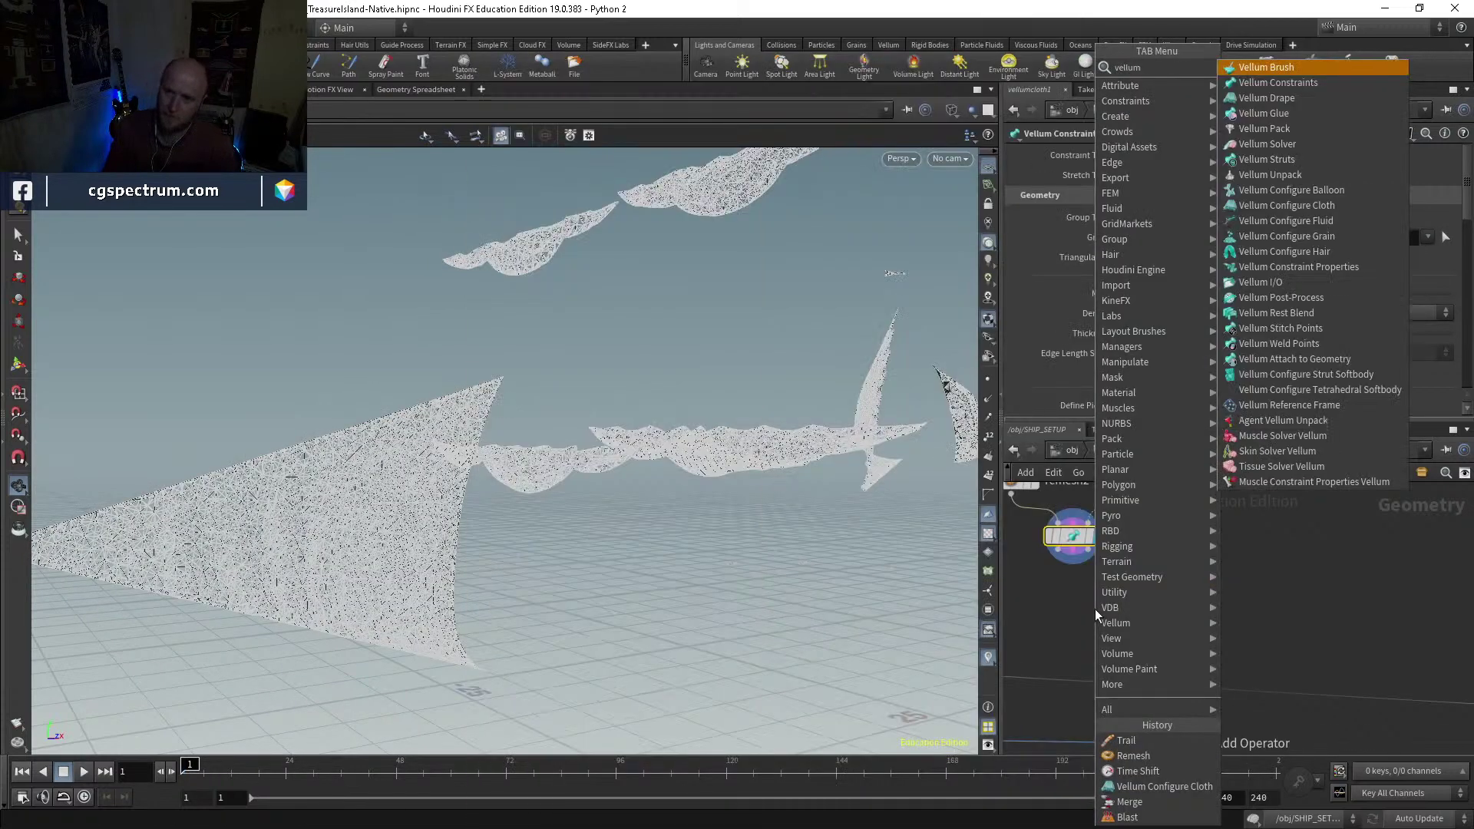
{"action": "type", "text": " att"}
{"action": "key", "text": "Return"}
{"action": "left_click", "coordinate": [1096, 612]}
{"action": "left_click_drag", "start_coordinate": [1096, 612], "coordinate": [1074, 612]}
Step: Connect vellumcloth1's three outputs to the matching inputs of vellumattach1 and display the attachment constraints
{"action": "left_click", "coordinate": [1058, 596]}
{"action": "left_click", "coordinate": [1058, 550]}
{"action": "left_click", "coordinate": [1088, 551]}
{"action": "left_click", "coordinate": [1089, 594]}
{"action": "left_click_drag", "start_coordinate": [1073, 550], "coordinate": [1078, 605]}
{"action": "key", "text": "r"}
{"action": "left_click", "coordinate": [1078, 603]}
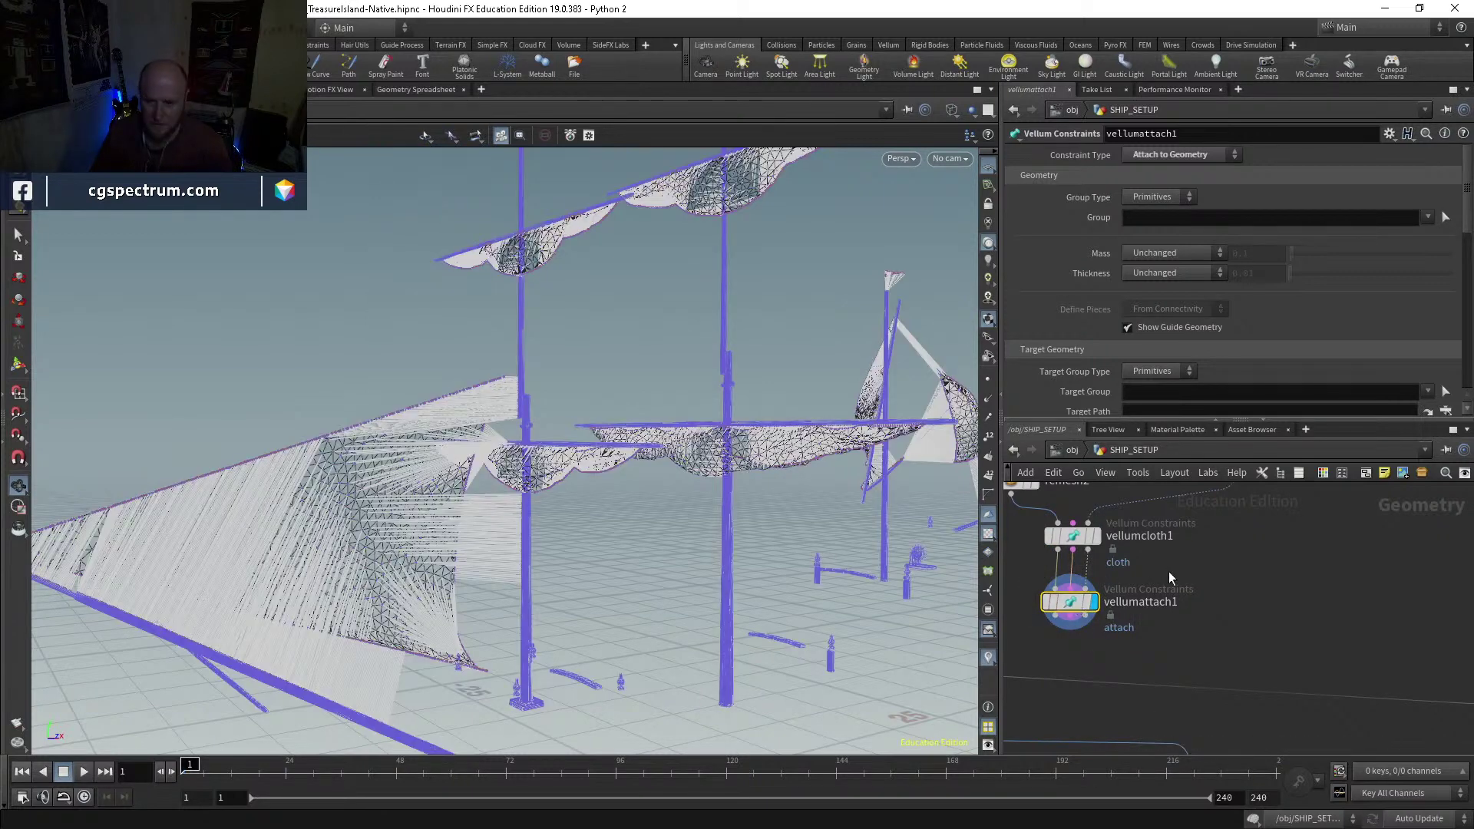
Step: Inspect the sail-to-mast attachments up close, then enable Max Distance on vellumattach1 and set it to 0.01
{"action": "left_click_drag", "start_coordinate": [625, 461], "coordinate": [691, 424]}
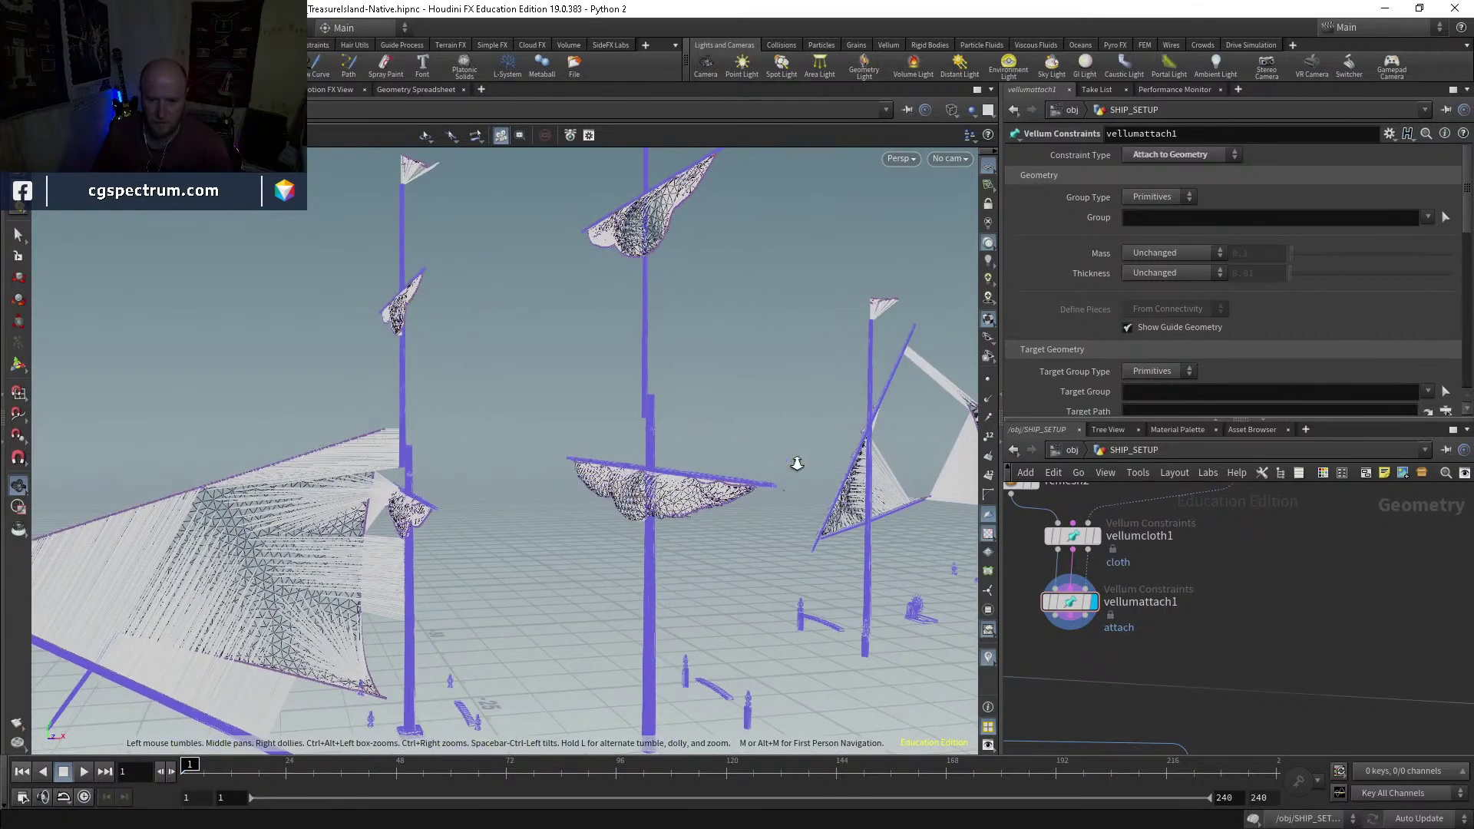
{"action": "right_click_drag", "start_coordinate": [786, 490], "coordinate": [839, 359]}
{"action": "left_click_drag", "start_coordinate": [839, 359], "coordinate": [727, 463]}
{"action": "right_click_drag", "start_coordinate": [727, 464], "coordinate": [750, 418]}
{"action": "left_click_drag", "start_coordinate": [750, 418], "coordinate": [787, 454]}
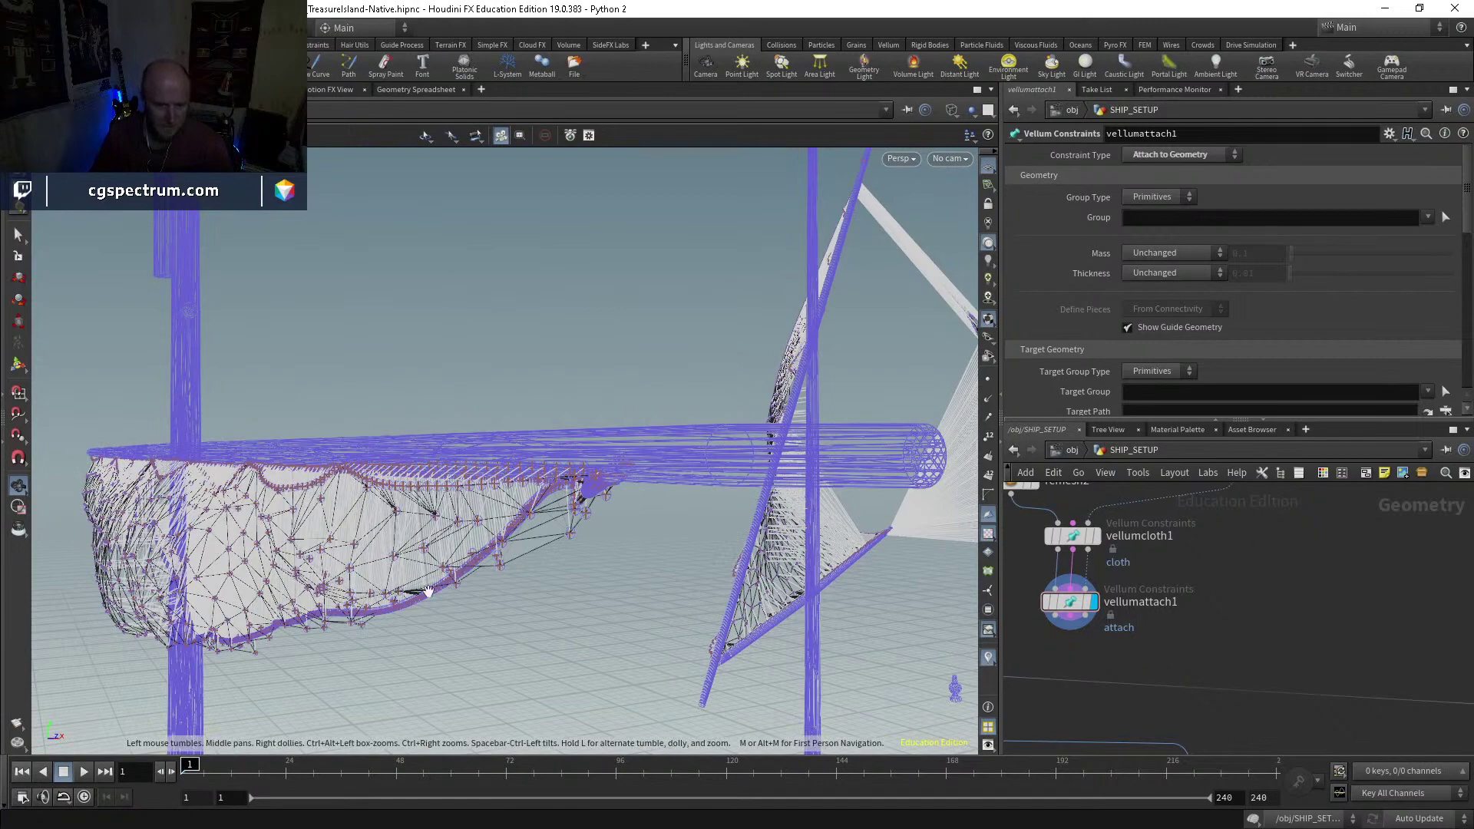
{"action": "left_click_drag", "start_coordinate": [808, 547], "coordinate": [750, 363]}
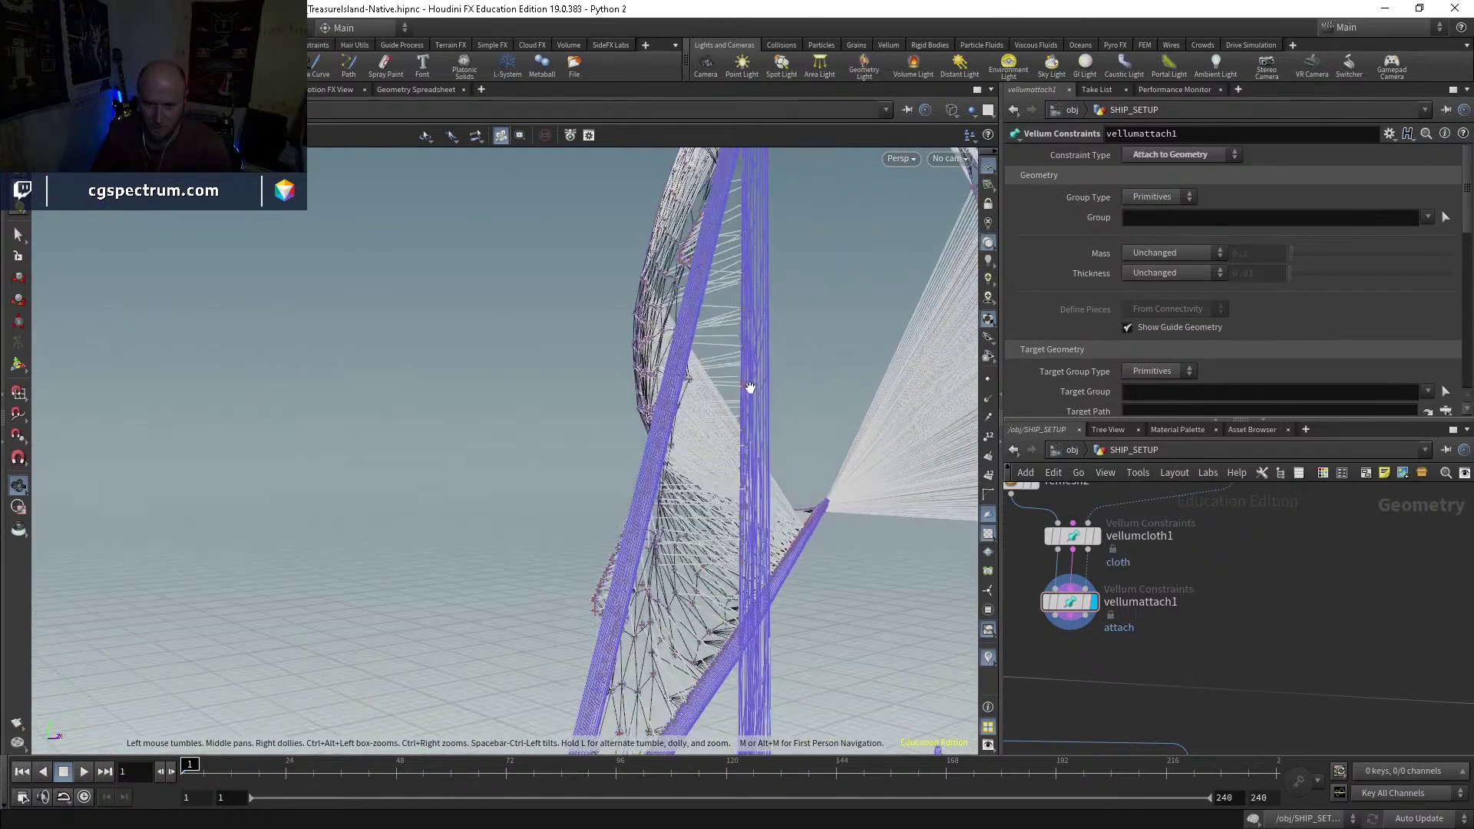
{"action": "left_click_drag", "start_coordinate": [669, 405], "coordinate": [711, 427]}
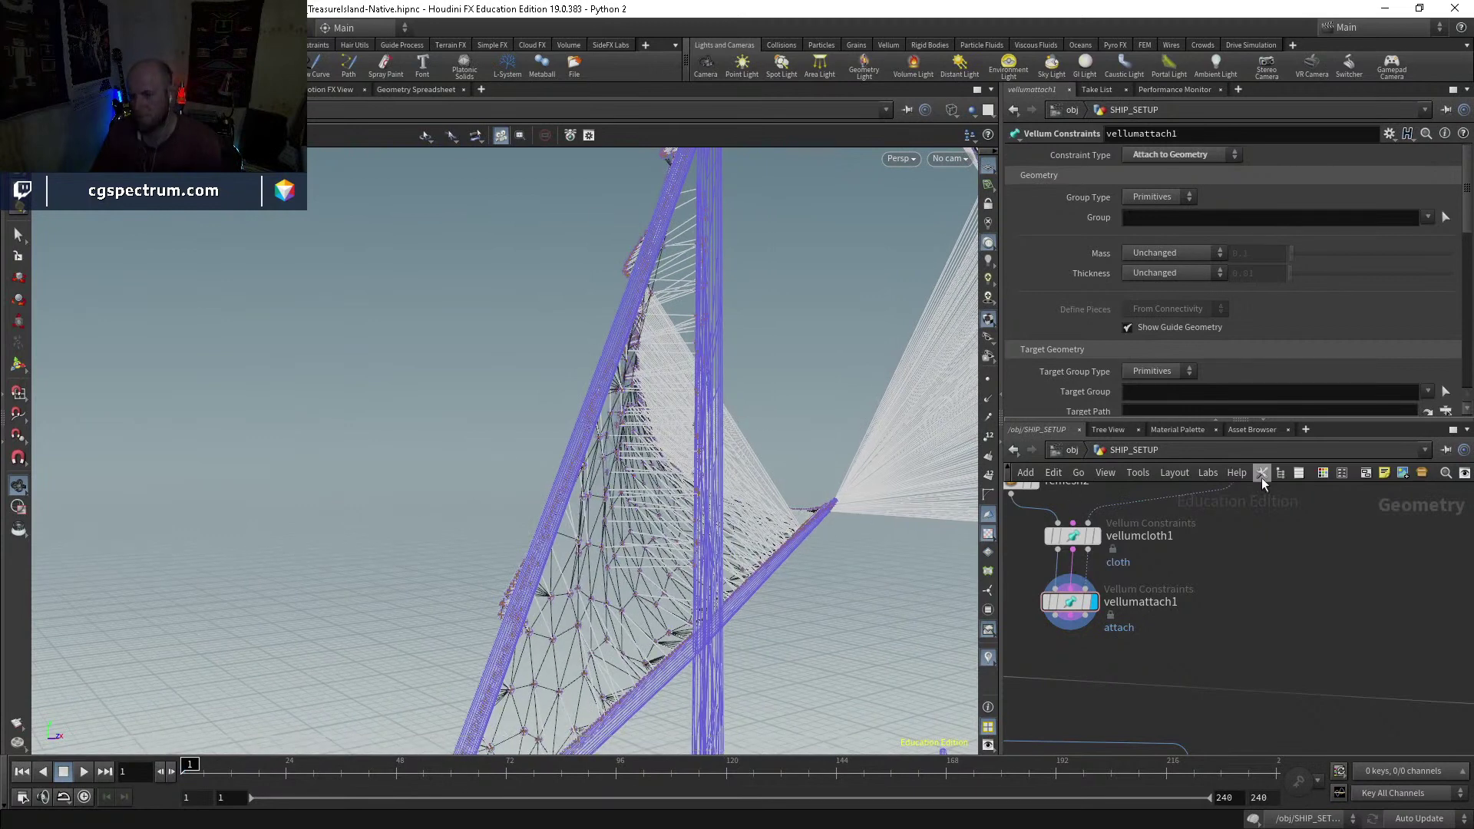
{"action": "scroll", "coordinate": [1137, 200], "scroll_direction": "down", "scroll_amount": 1}
{"action": "scroll", "coordinate": [1137, 199], "scroll_direction": "down", "scroll_amount": 10}
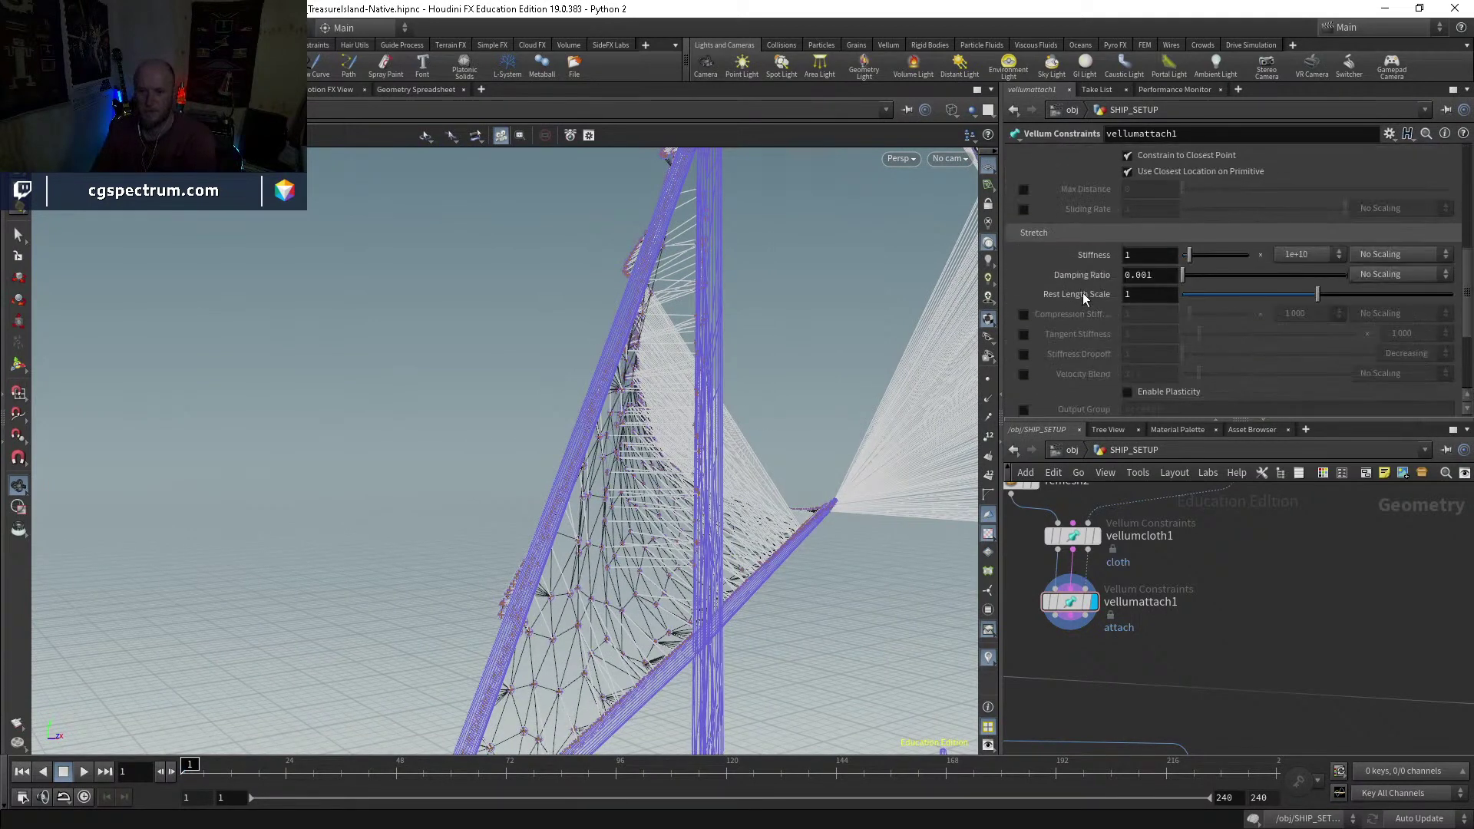
{"action": "scroll", "coordinate": [1083, 330], "scroll_direction": "up", "scroll_amount": 10}
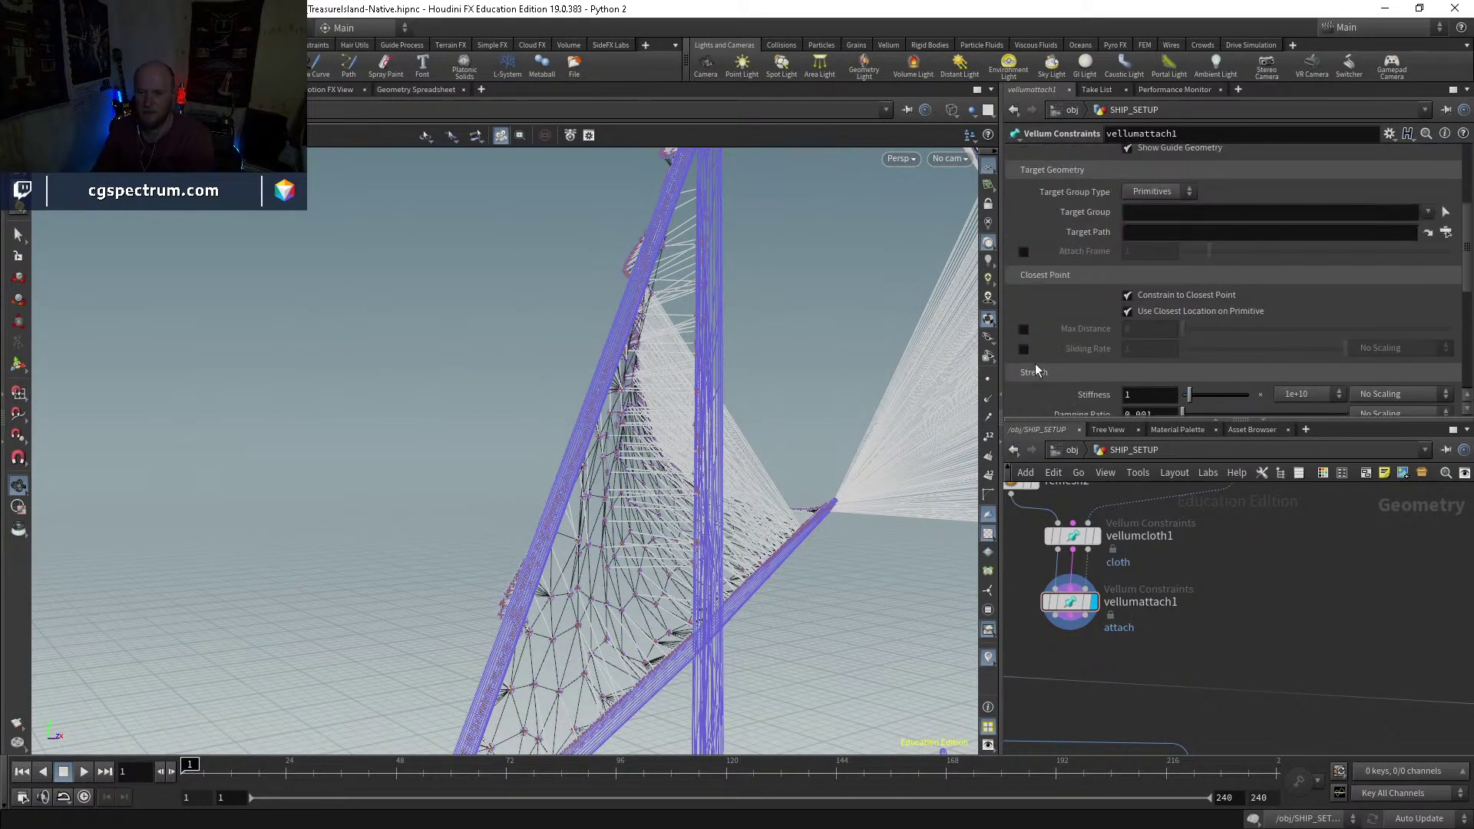
{"action": "left_click", "coordinate": [1024, 329]}
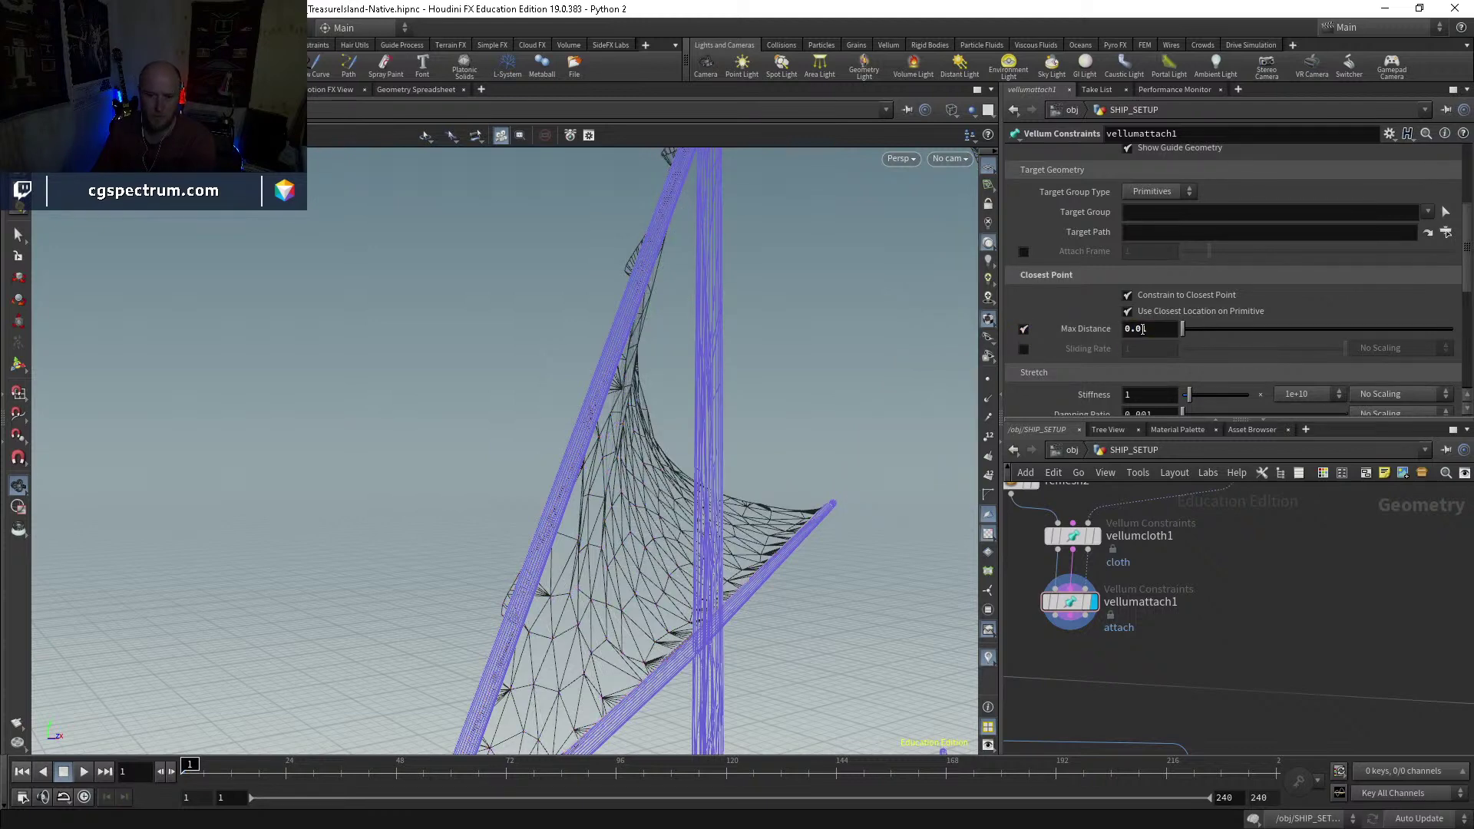
Step: Try a Max Distance of 0.1 on vellumattach1 and inspect the attachments along the sail's spars
{"action": "type", "text": "0.005"}
{"action": "key", "text": "Return"}
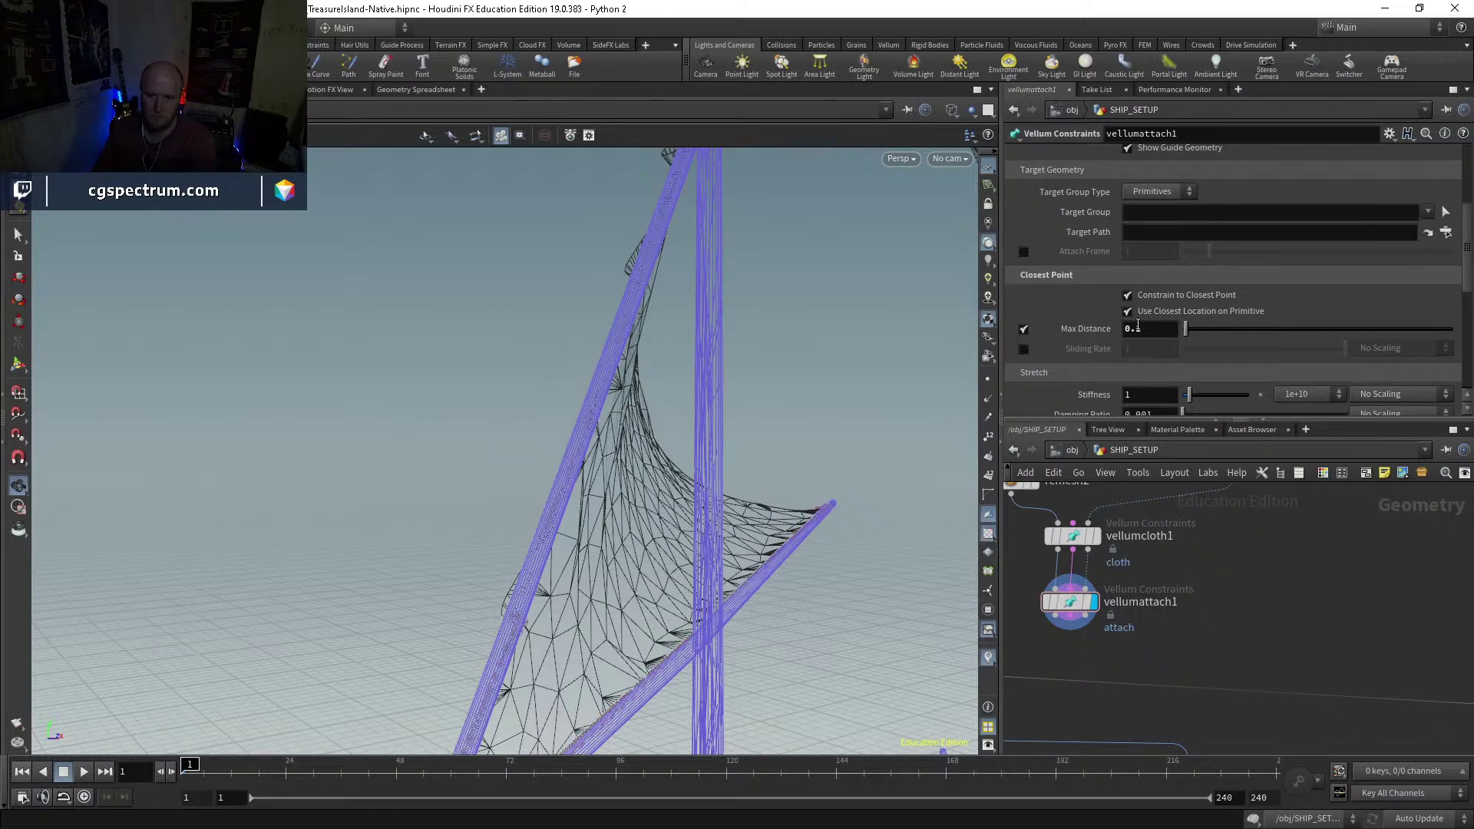
{"action": "left_click_drag", "start_coordinate": [867, 464], "coordinate": [750, 551]}
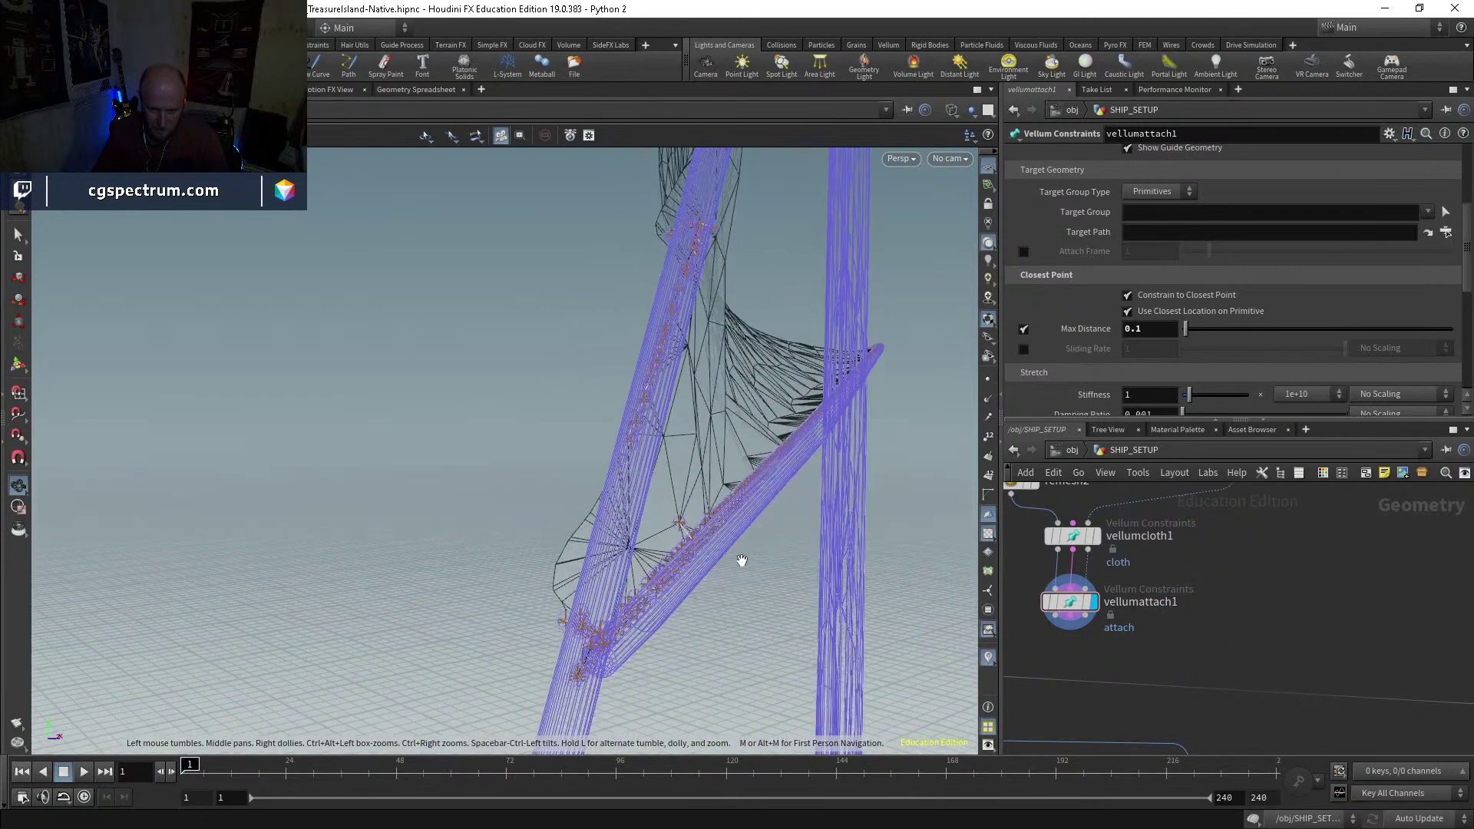
{"action": "scroll", "coordinate": [750, 550], "scroll_direction": "up", "scroll_amount": 5}
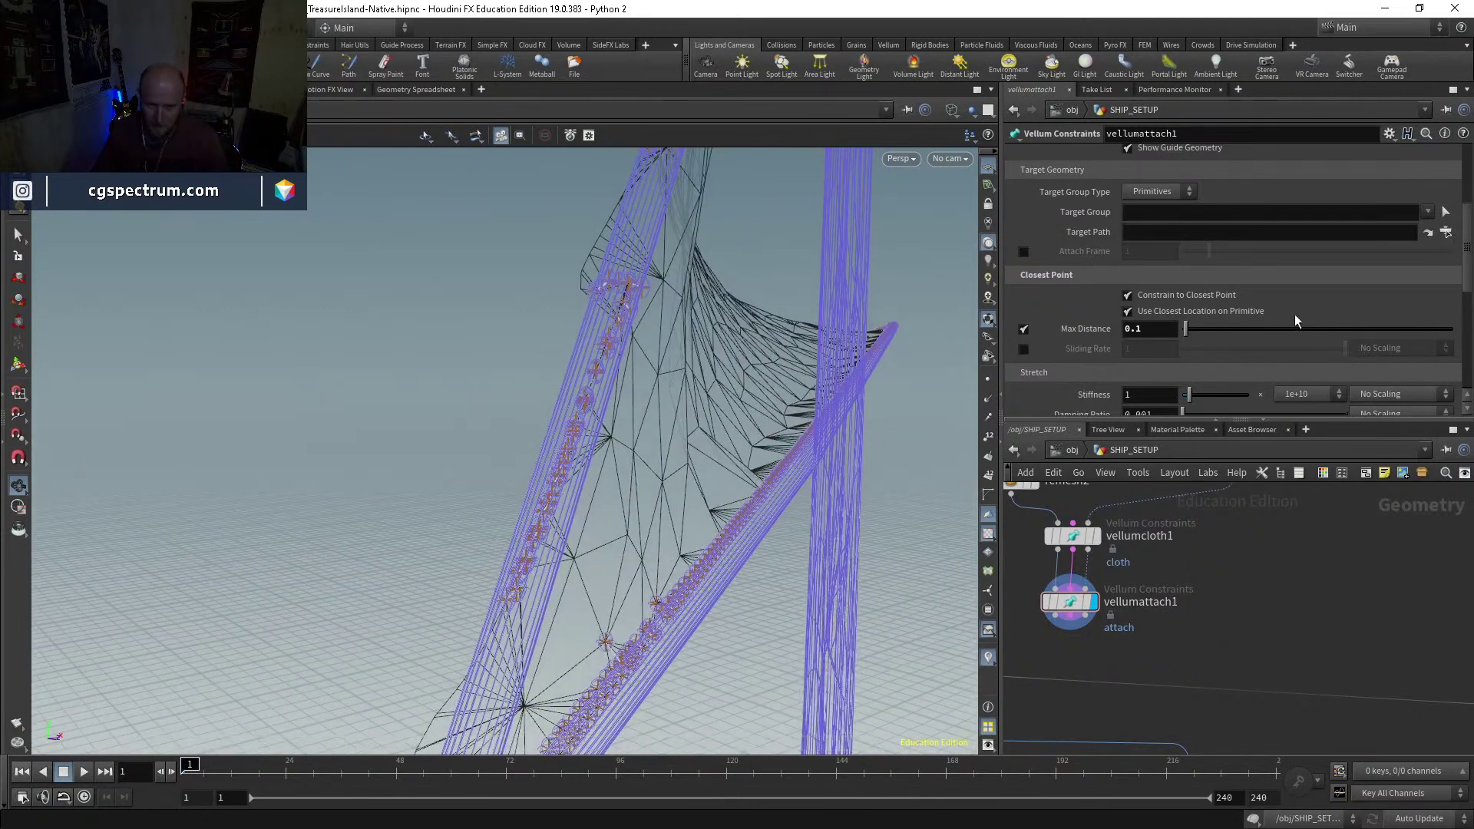
Step: Compare the attachments at a Max Distance of .04, then set vellumattach1's Max Distance to .05
{"action": "double_click", "coordinate": [1139, 330]}
{"action": "type", "text": ".05"}
{"action": "key", "text": "Return"}
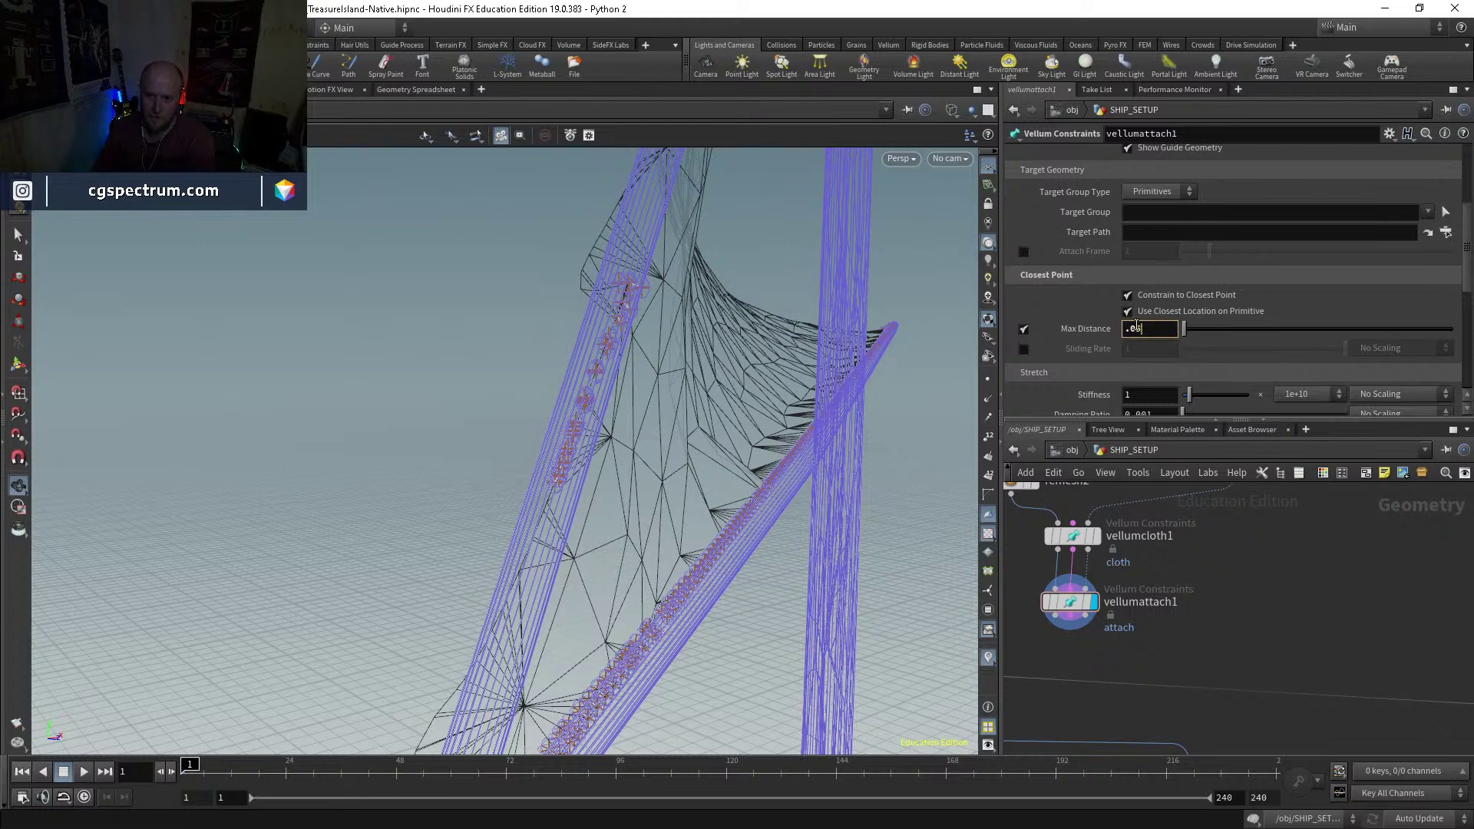
{"action": "key", "text": "Return"}
{"action": "type", "text": "2"}
{"action": "key", "text": "Return"}
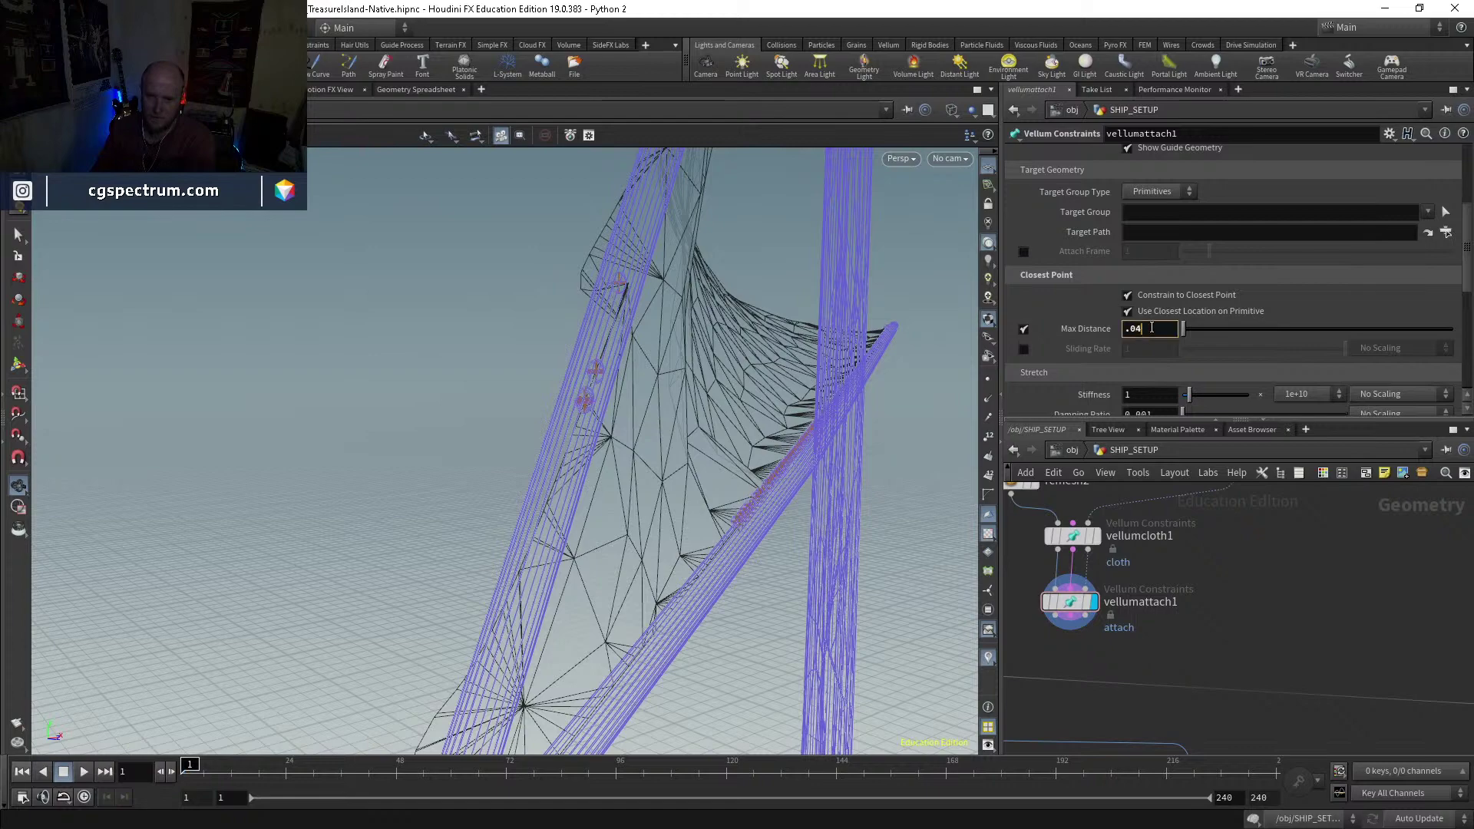
{"action": "key", "text": "Return"}
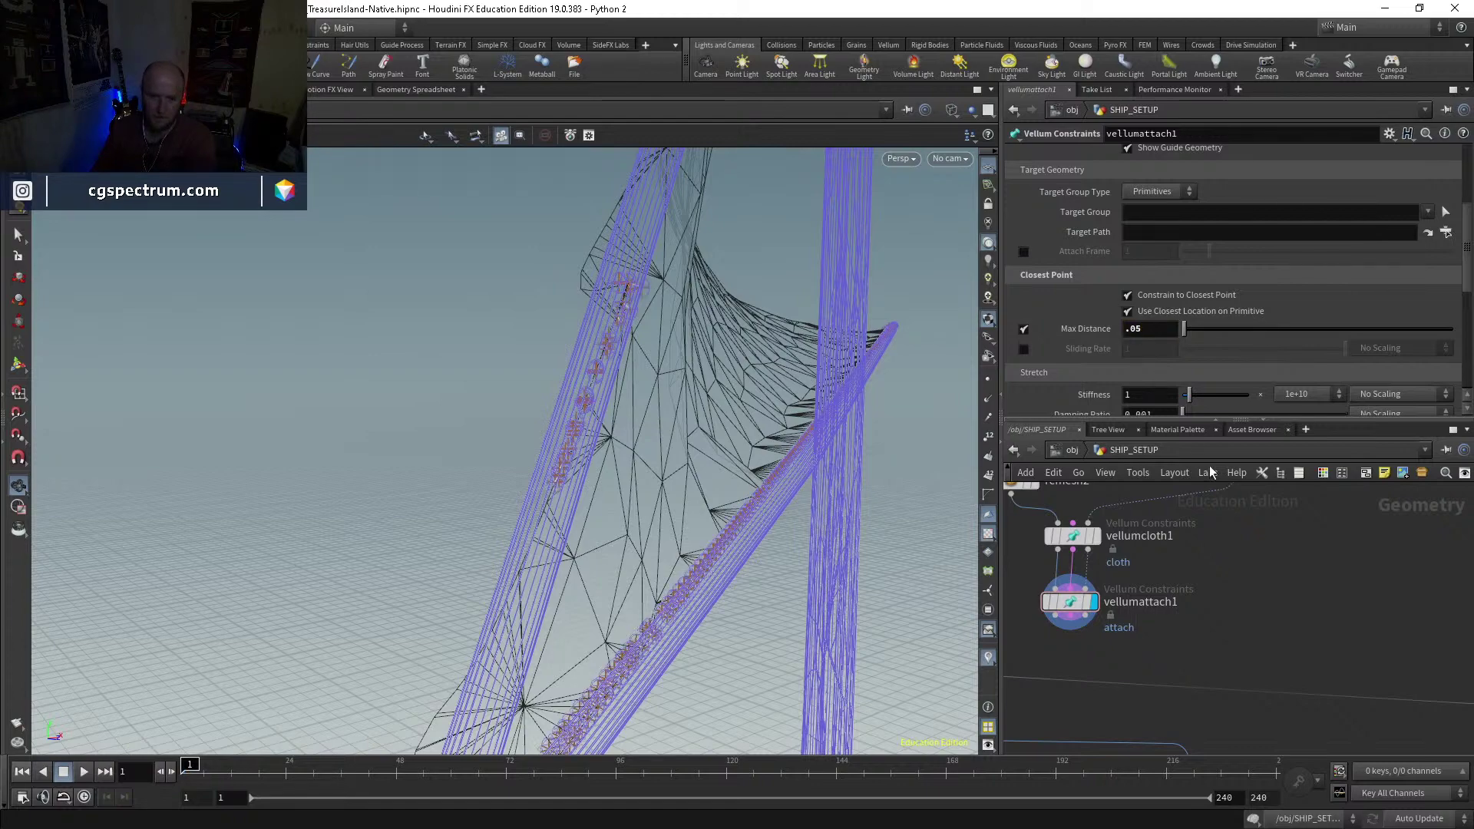
Step: Inspect up close where the triangular sail's edges attach to its spars
{"action": "left_click_drag", "start_coordinate": [601, 527], "coordinate": [713, 431]}
{"action": "middle_click_drag", "start_coordinate": [658, 454], "coordinate": [739, 528]}
{"action": "middle_click_drag", "start_coordinate": [576, 309], "coordinate": [621, 416]}
{"action": "left_click_drag", "start_coordinate": [568, 511], "coordinate": [563, 546]}
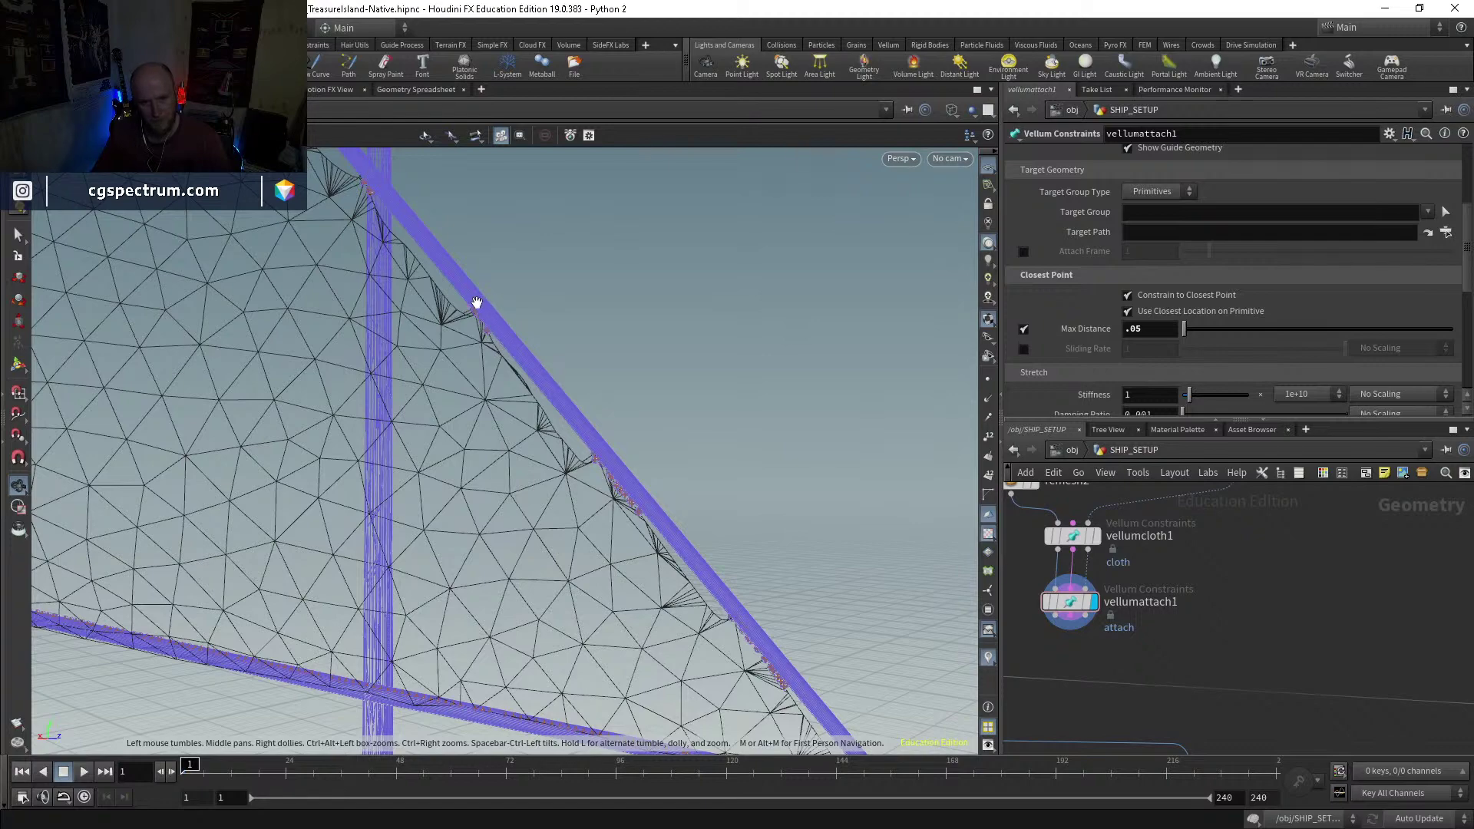
{"action": "mouse_move", "coordinate": [391, 226]}
{"action": "left_mouse_down"}
{"action": "mouse_move", "coordinate": [437, 158]}
{"action": "mouse_move", "coordinate": [411, 253]}
{"action": "mouse_move", "coordinate": [534, 505]}
{"action": "mouse_move", "coordinate": [471, 487]}
{"action": "mouse_move", "coordinate": [553, 546]}
{"action": "mouse_move", "coordinate": [497, 551]}
{"action": "mouse_move", "coordinate": [458, 523]}
{"action": "mouse_move", "coordinate": [458, 474]}
{"action": "mouse_move", "coordinate": [687, 489]}
{"action": "mouse_move", "coordinate": [517, 579]}
{"action": "mouse_move", "coordinate": [543, 510]}
{"action": "mouse_move", "coordinate": [658, 514]}
{"action": "mouse_move", "coordinate": [674, 453]}
{"action": "mouse_move", "coordinate": [500, 576]}
{"action": "mouse_move", "coordinate": [565, 560]}
{"action": "left_mouse_up"}
{"action": "key", "text": "w"}
{"action": "key", "text": "w"}
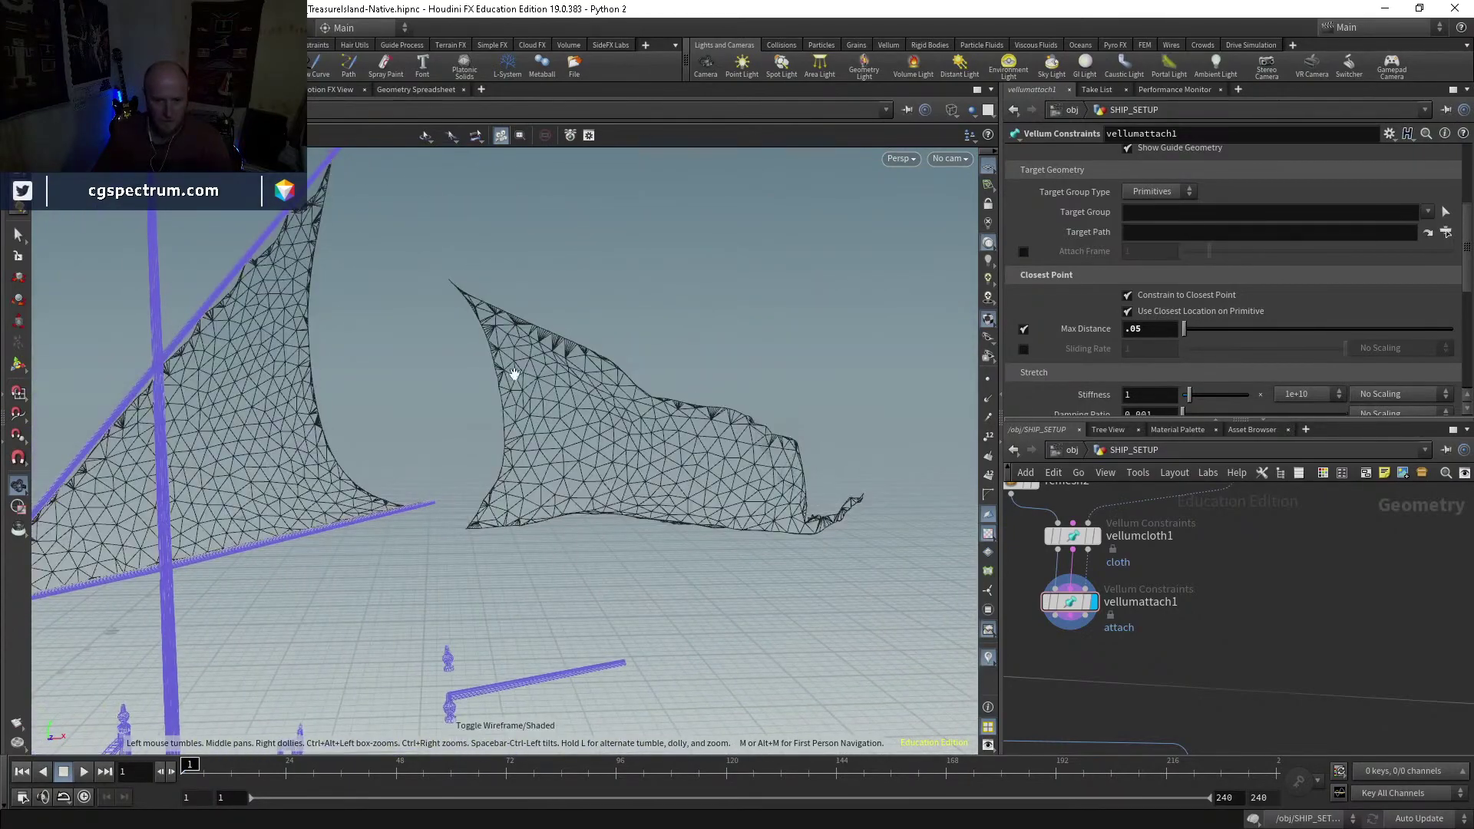
Step: Examine all the ship's sails against the target geometry, checking for sail edges without a mast or spar
{"action": "left_click_drag", "start_coordinate": [490, 346], "coordinate": [451, 269]}
{"action": "left_click_drag", "start_coordinate": [602, 395], "coordinate": [668, 408]}
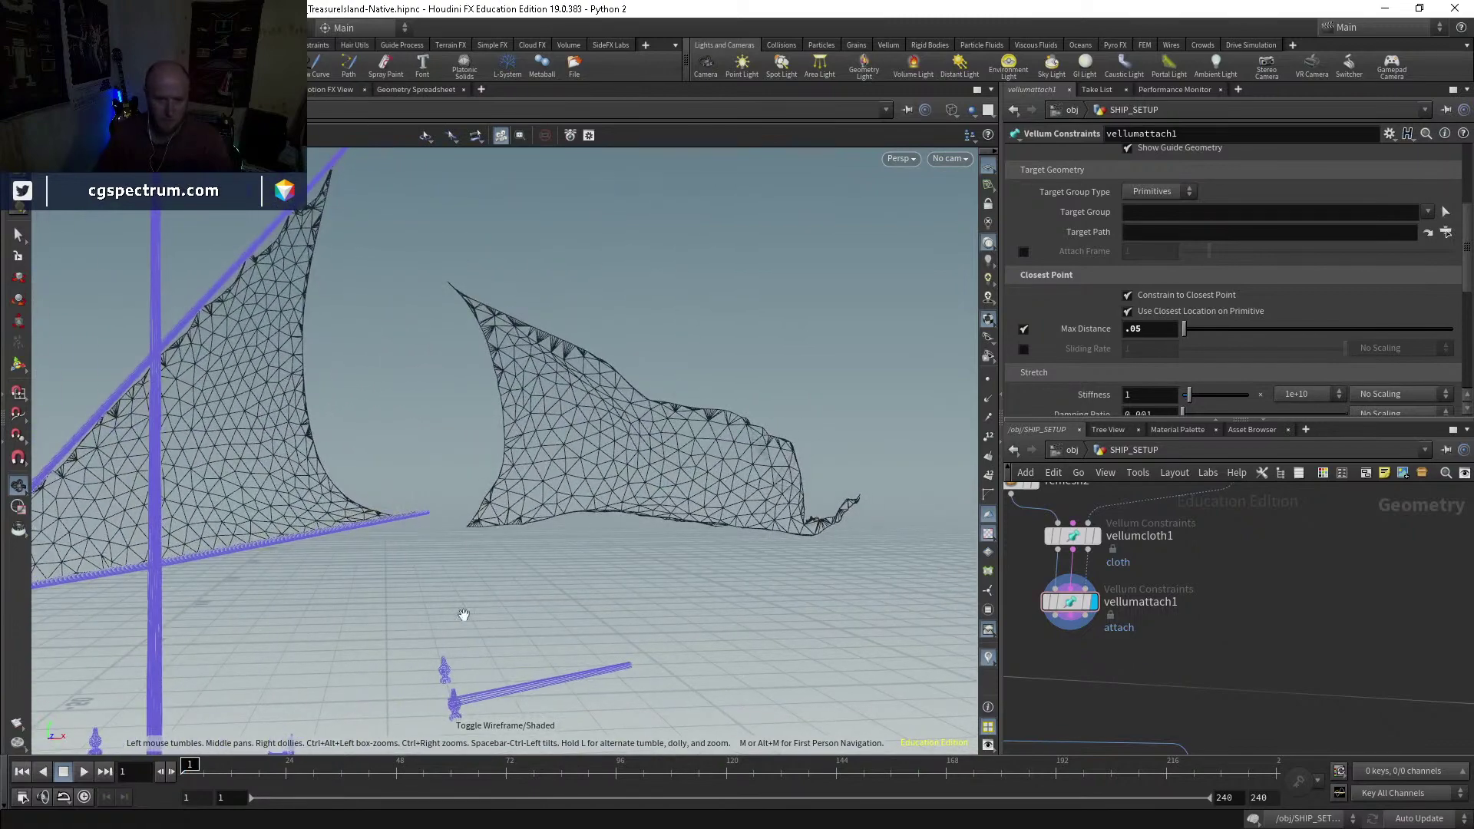
{"action": "right_click_drag", "start_coordinate": [315, 325], "coordinate": [254, 491]}
{"action": "middle_click_drag", "start_coordinate": [207, 399], "coordinate": [468, 469]}
{"action": "left_click_drag", "start_coordinate": [468, 469], "coordinate": [484, 470]}
{"action": "middle_click_drag", "start_coordinate": [316, 308], "coordinate": [376, 445]}
{"action": "left_click_drag", "start_coordinate": [328, 360], "coordinate": [486, 214]}
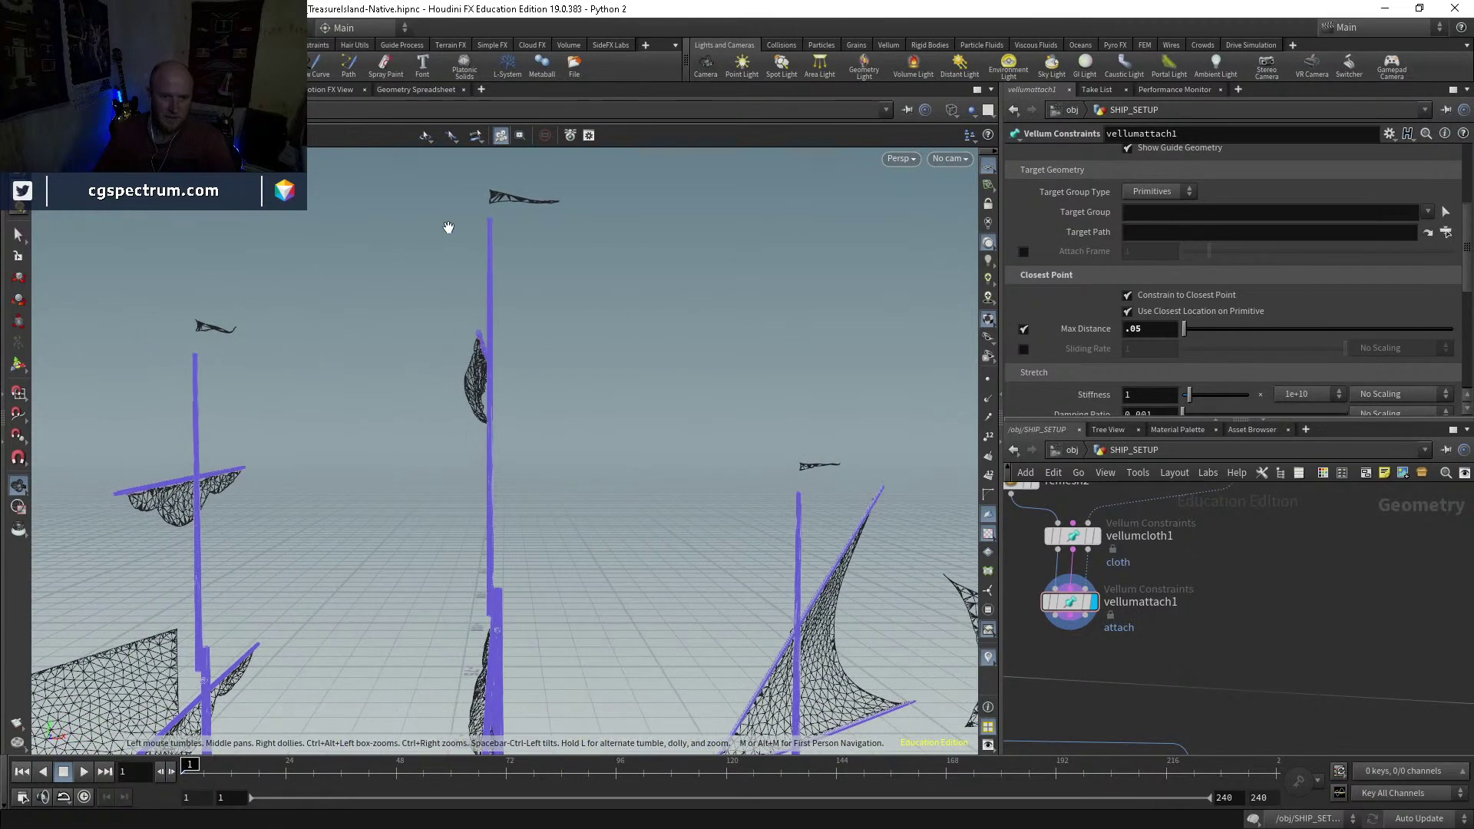
{"action": "mouse_move", "coordinate": [272, 449]}
{"action": "left_mouse_down"}
{"action": "mouse_move", "coordinate": [434, 435]}
{"action": "mouse_move", "coordinate": [384, 440]}
{"action": "left_mouse_up"}
{"action": "key", "text": "w"}
{"action": "key", "text": "w"}
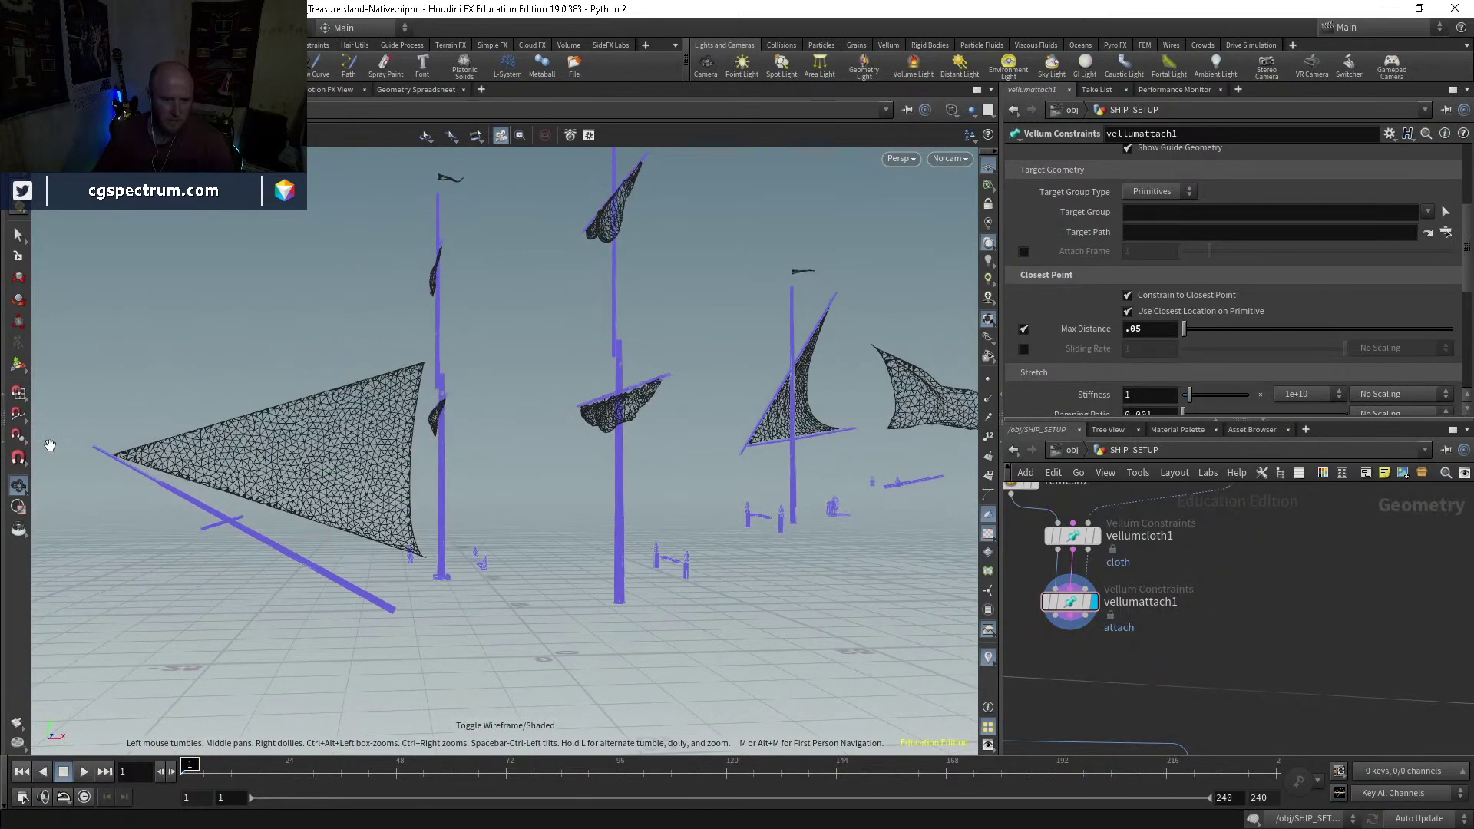
Step: Display the blast18 node that isolates the masts and move it aside from below unpack2
{"action": "scroll", "coordinate": [1221, 594], "scroll_direction": "down", "scroll_amount": 3}
{"action": "middle_click_drag", "start_coordinate": [1223, 594], "coordinate": [1311, 710]}
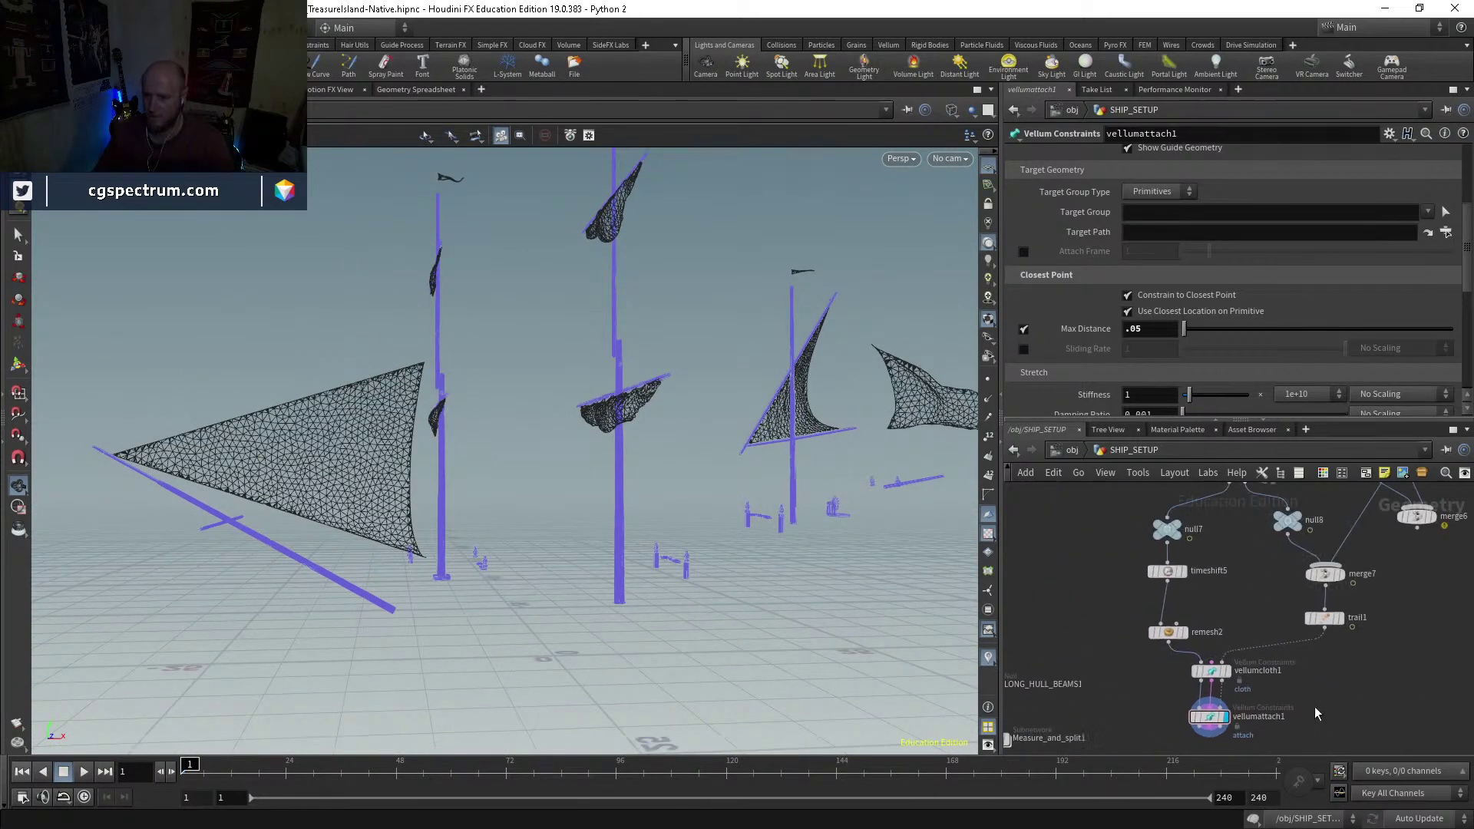
{"action": "middle_click_drag", "start_coordinate": [1408, 625], "coordinate": [1255, 678]}
{"action": "middle_click_drag", "start_coordinate": [1297, 621], "coordinate": [1287, 666]}
{"action": "middle_click_drag", "start_coordinate": [1175, 546], "coordinate": [1182, 611]}
{"action": "middle_click_drag", "start_coordinate": [1316, 506], "coordinate": [1218, 603]}
{"action": "scroll", "coordinate": [1220, 603], "scroll_direction": "up", "scroll_amount": 3}
{"action": "left_click", "coordinate": [1211, 631]}
{"action": "left_click", "coordinate": [1183, 632]}
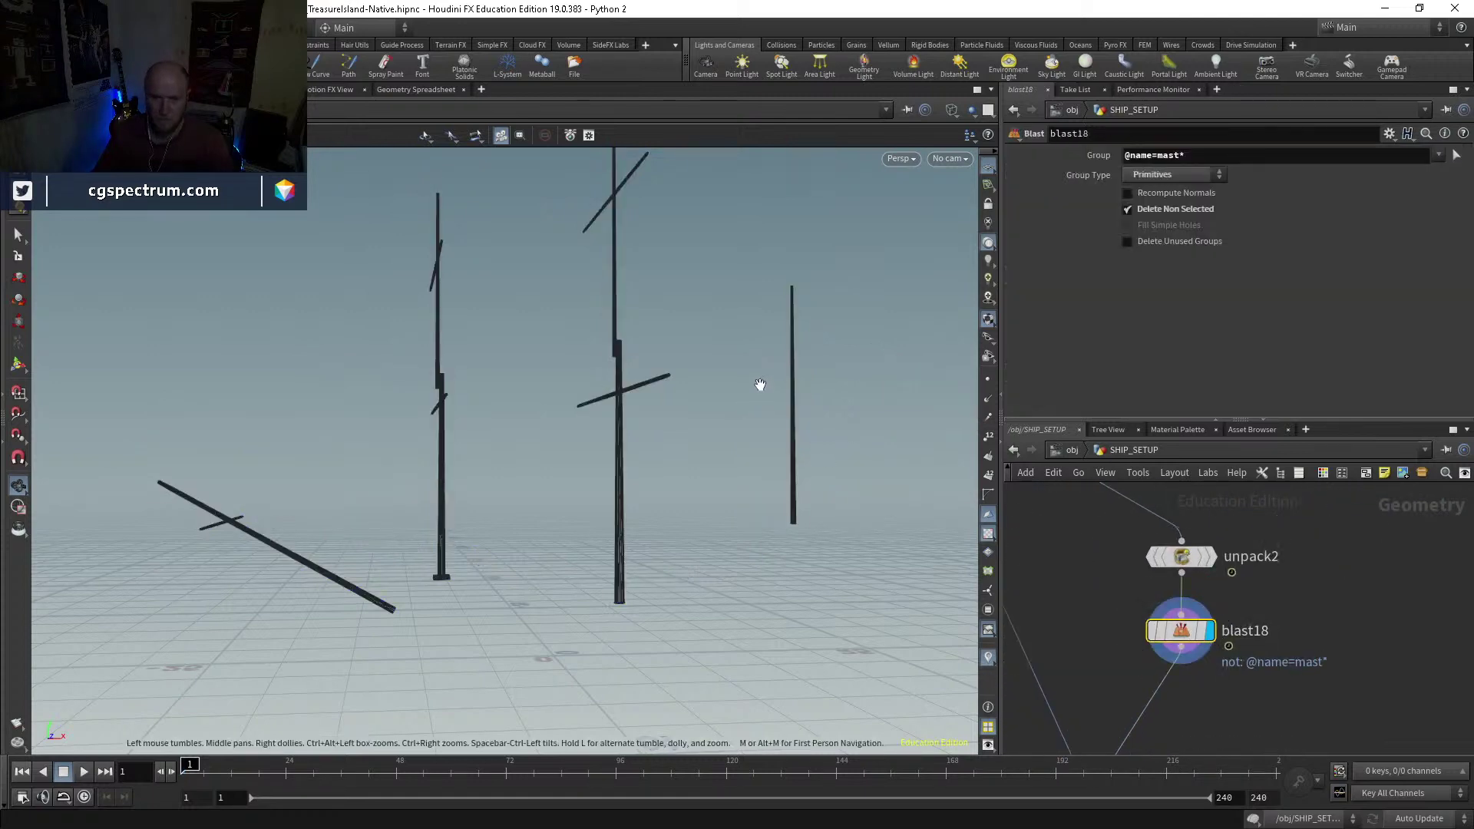
{"action": "left_click_drag", "start_coordinate": [762, 389], "coordinate": [714, 424]}
{"action": "left_click_drag", "start_coordinate": [1202, 628], "coordinate": [1360, 630]}
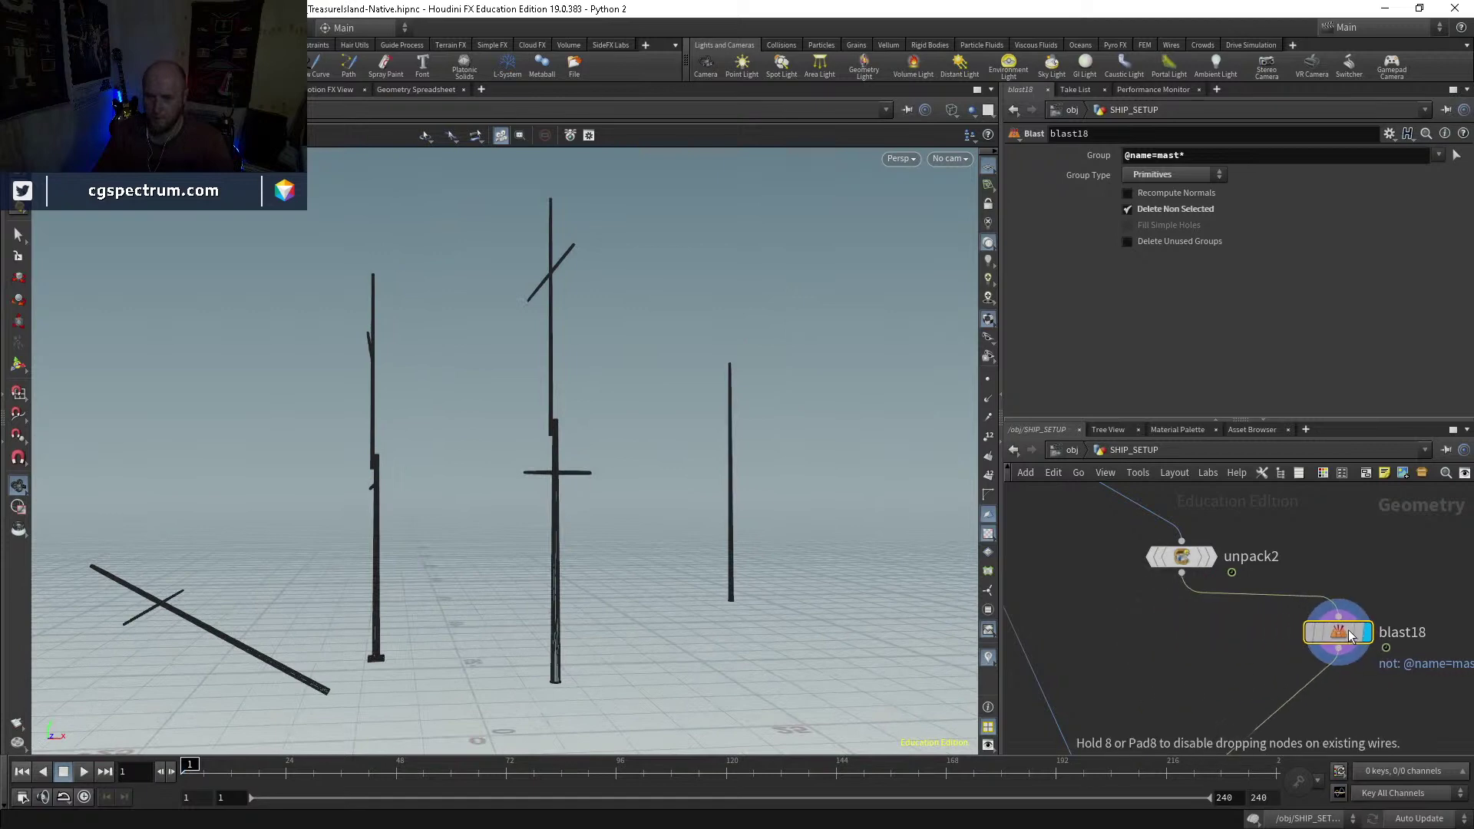
Step: Display unpack2 and select the geometry of the three masts, their yards and the bowsprit
{"action": "left_click", "coordinate": [1189, 561]}
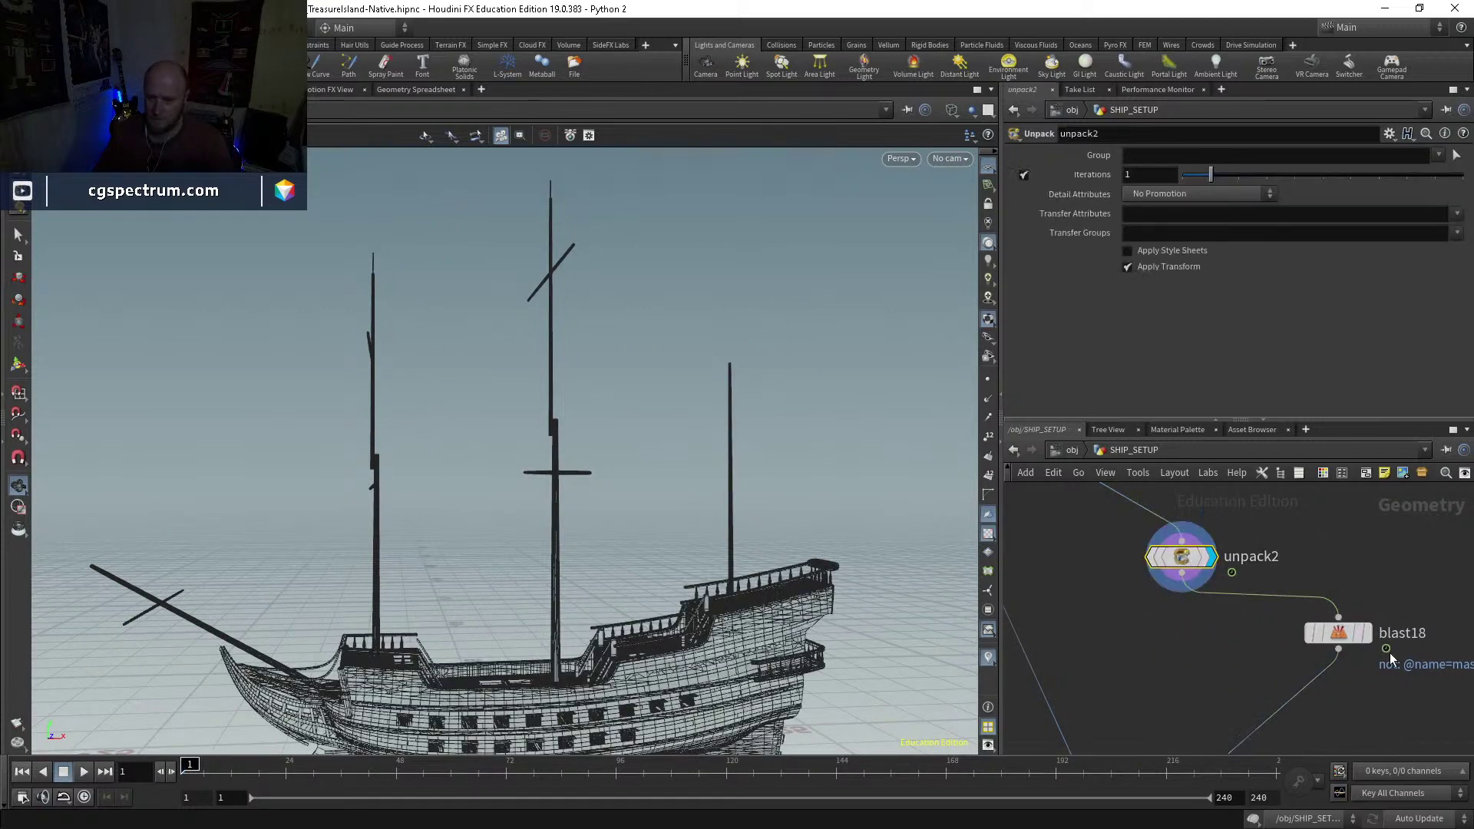
{"action": "left_click", "coordinate": [17, 232]}
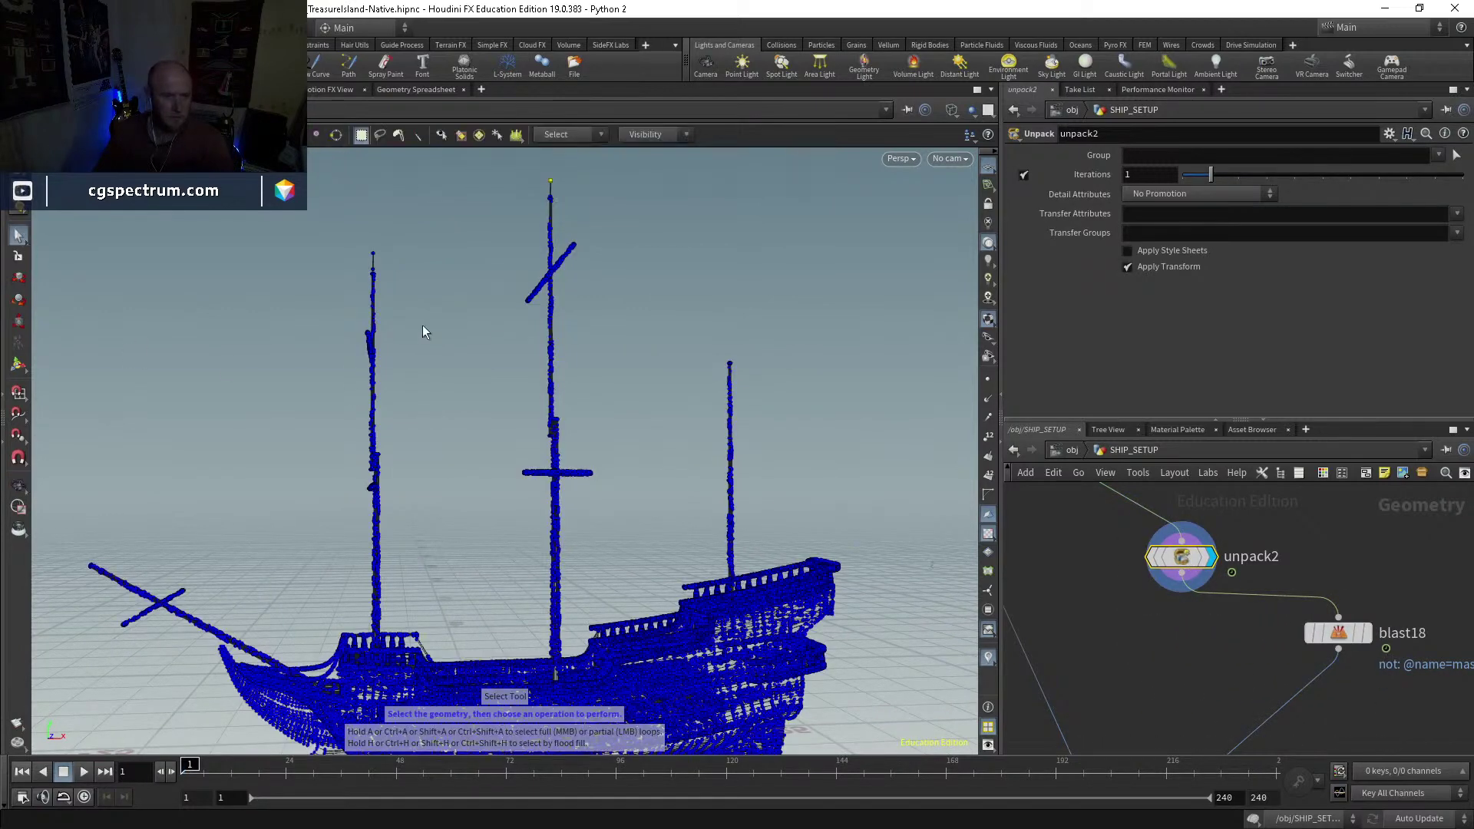
{"action": "left_click_drag", "start_coordinate": [316, 205], "coordinate": [467, 531]}
{"action": "left_click_drag", "start_coordinate": [510, 169], "coordinate": [624, 585], "text": "shift"}
{"action": "left_click_drag", "start_coordinate": [691, 303], "coordinate": [758, 559], "text": "shift"}
{"action": "left_click_drag", "start_coordinate": [64, 521], "coordinate": [207, 647], "text": "shift"}
{"action": "left_click_drag", "start_coordinate": [426, 486], "coordinate": [318, 574], "text": "shift"}
{"action": "left_click_drag", "start_coordinate": [464, 499], "coordinate": [313, 614], "text": "shift"}
{"action": "left_click_drag", "start_coordinate": [484, 522], "coordinate": [578, 621], "text": "shift"}
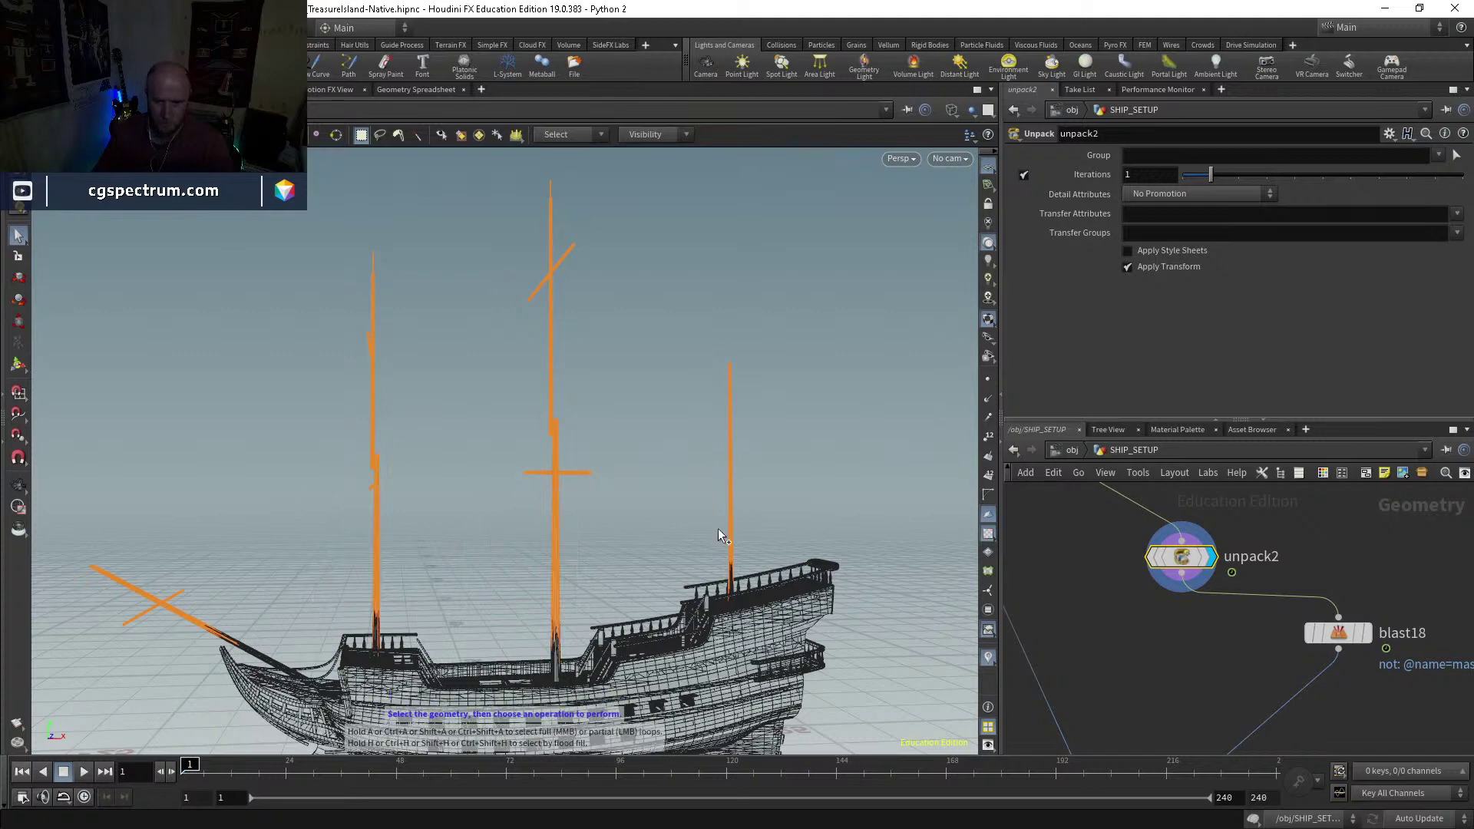
{"action": "left_click_drag", "start_coordinate": [736, 550], "coordinate": [724, 543], "text": "alt"}
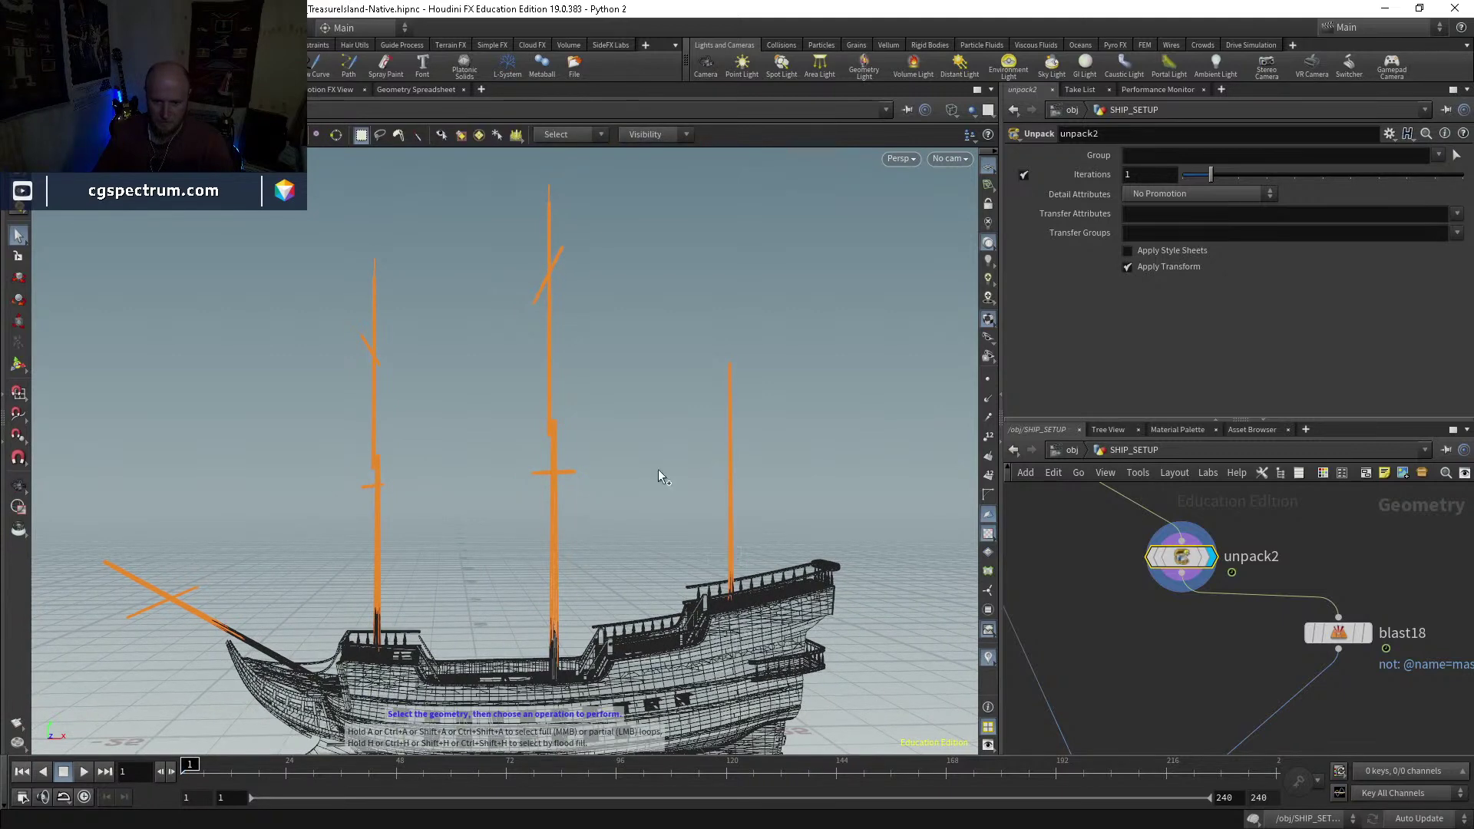
Step: Grow the mast and bowsprit selection down towards the ship's deck
{"action": "key", "text": "shift+g"}
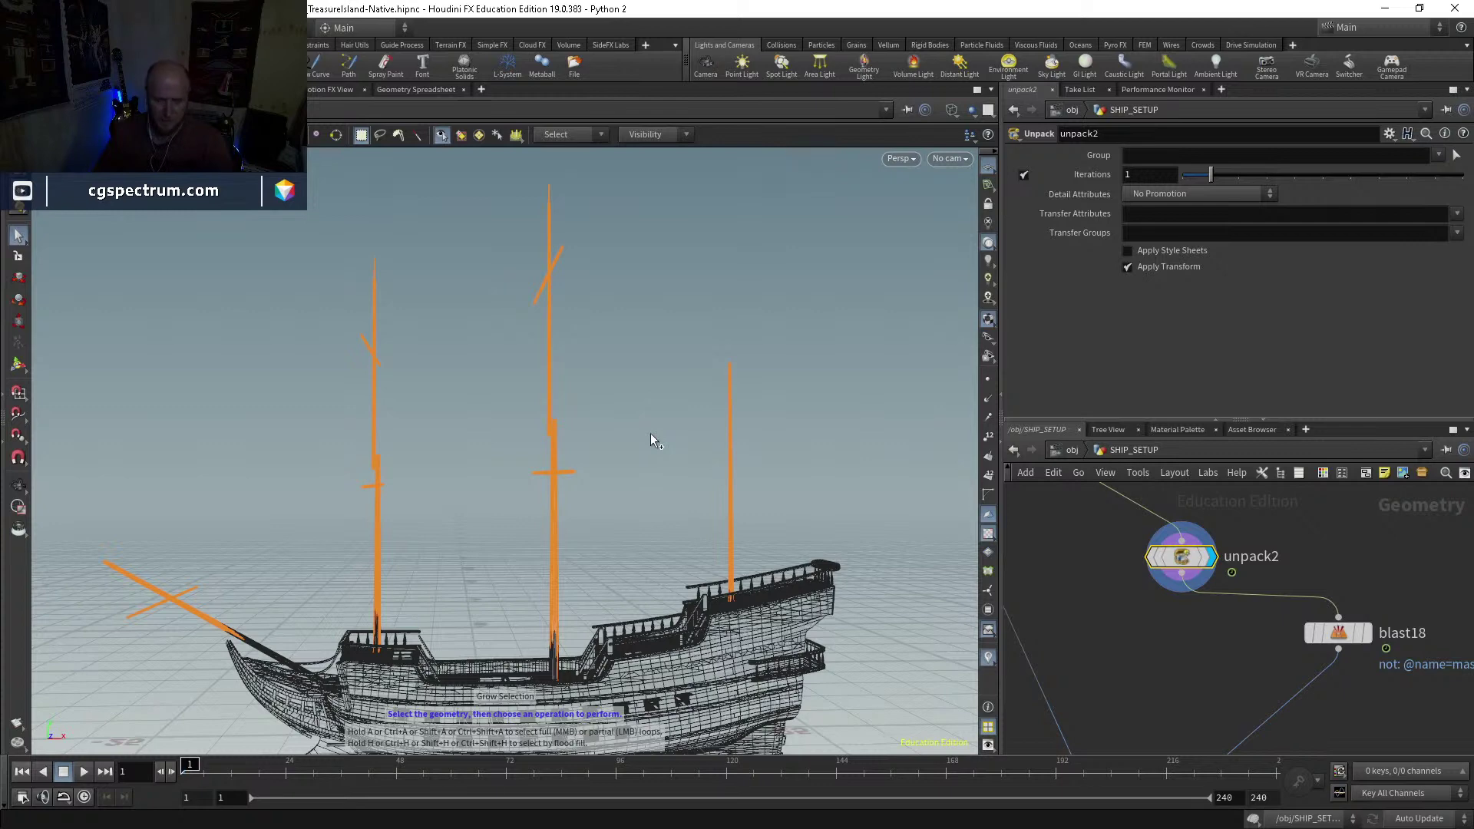
{"action": "middle_click_drag", "start_coordinate": [612, 558], "coordinate": [623, 467], "text": "alt"}
{"action": "scroll", "coordinate": [624, 468], "scroll_direction": "up", "scroll_amount": 3, "text": "alt"}
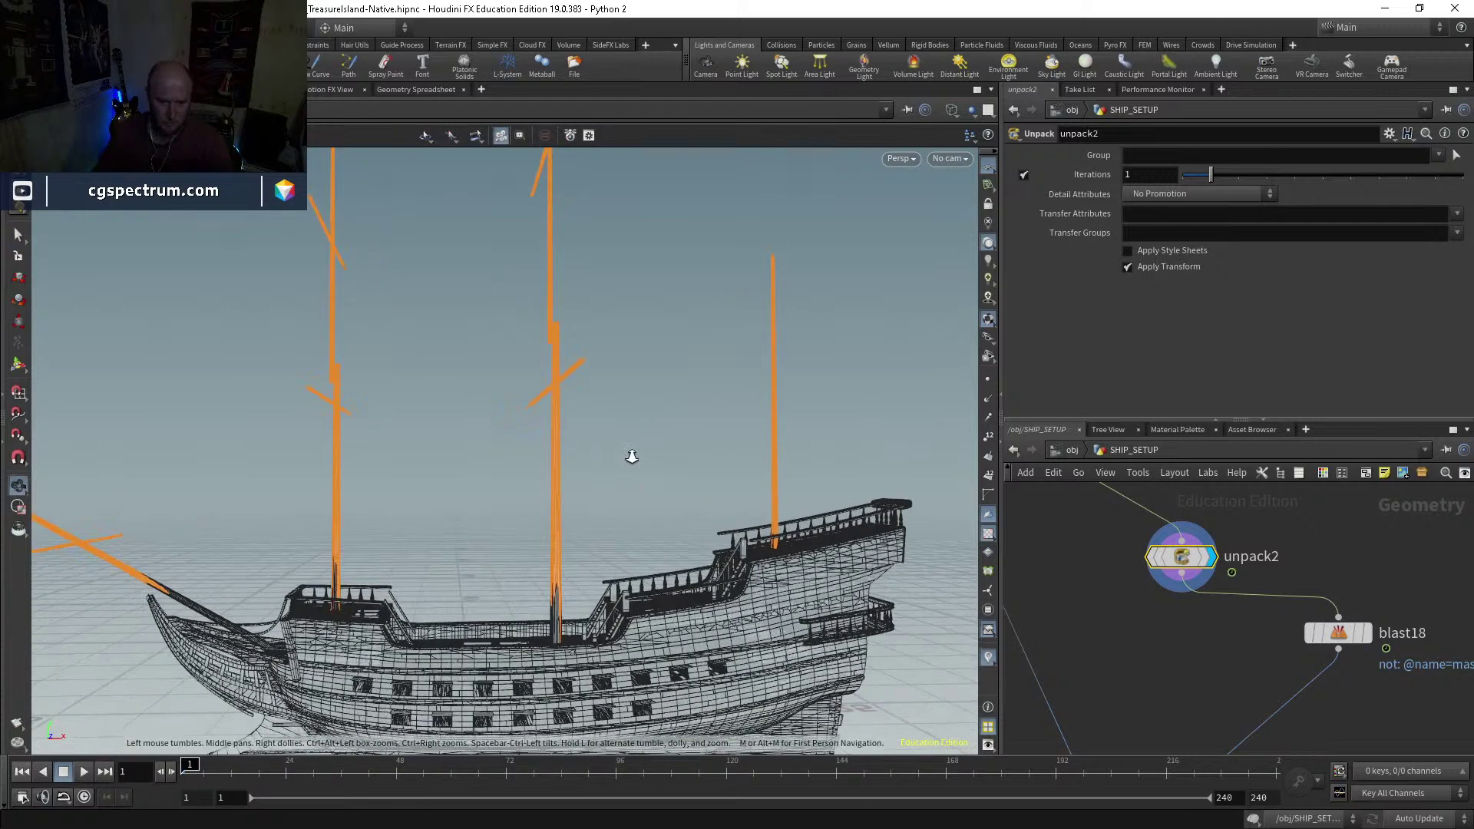
{"action": "key", "text": "shift+g"}
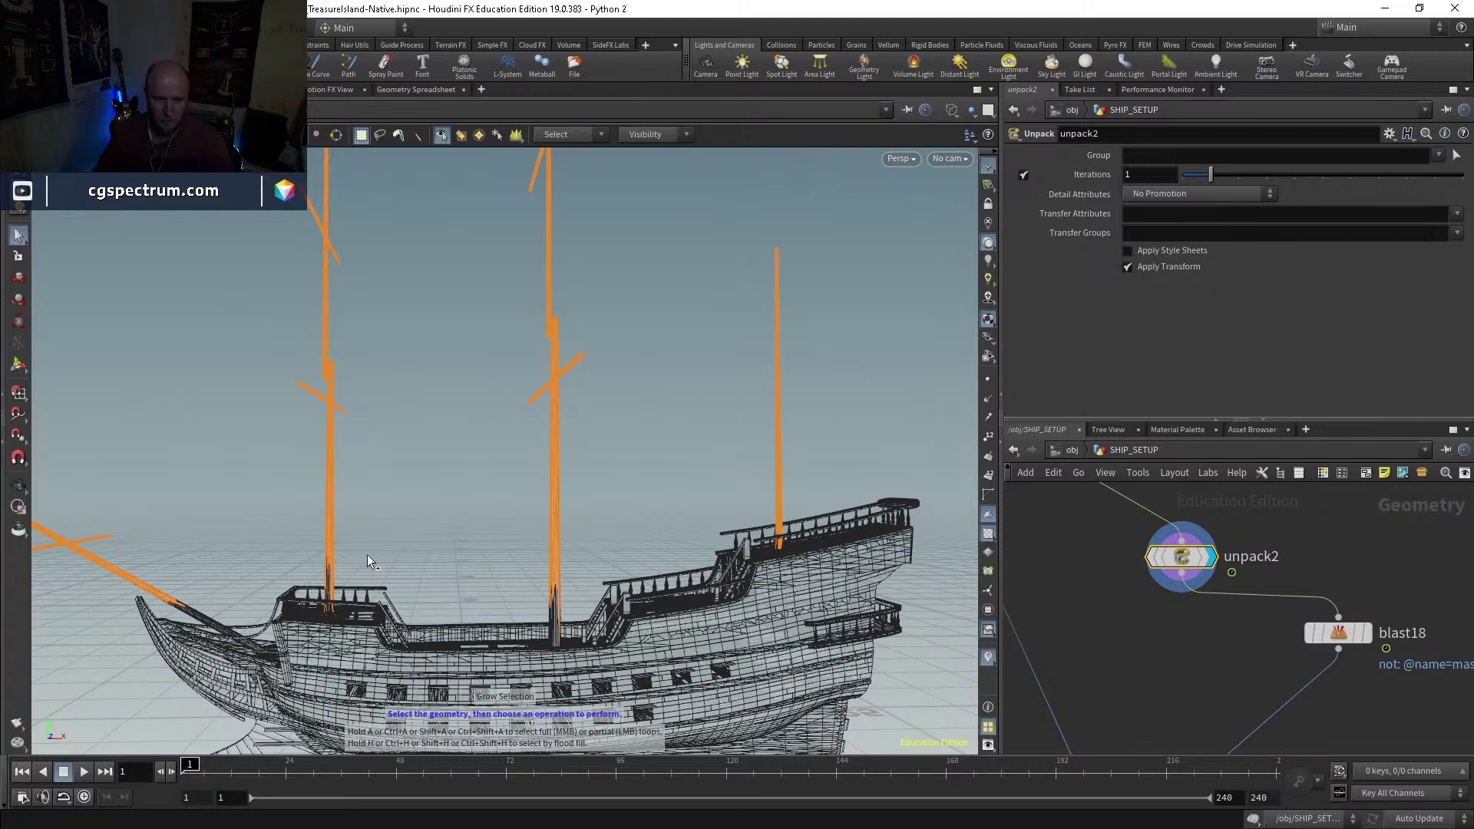
{"action": "scroll", "coordinate": [454, 527], "scroll_direction": "down", "scroll_amount": 3, "text": "alt"}
{"action": "left_click_drag", "start_coordinate": [453, 527], "coordinate": [481, 538], "text": "alt"}
{"action": "scroll", "coordinate": [480, 537], "scroll_direction": "down", "scroll_amount": 1, "text": "alt"}
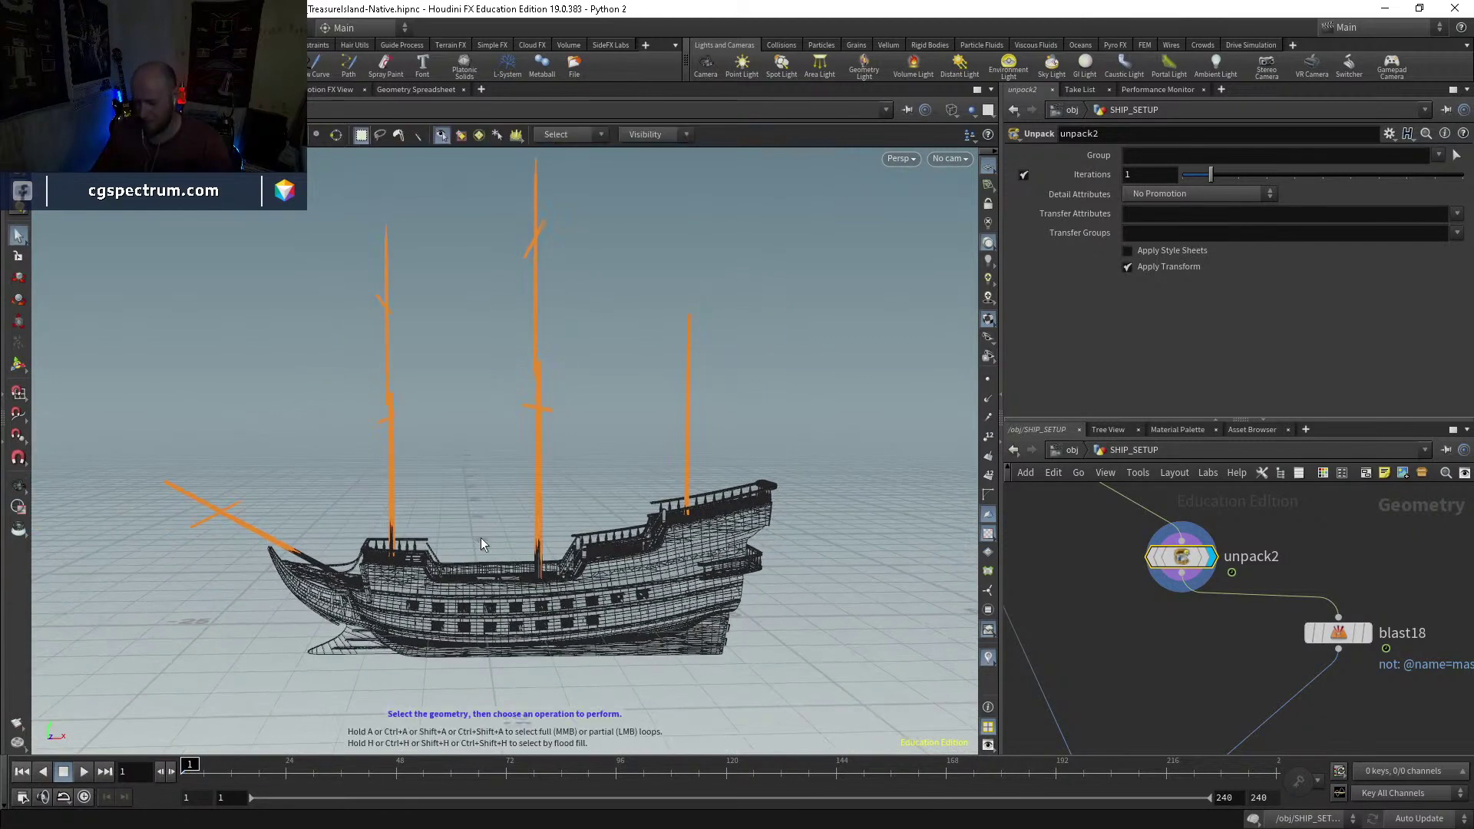
Step: Isolate the selected masts with a Blast node using Delete Non Selected, and feed its output downstream in place of blast18
{"action": "key", "text": "Delete"}
{"action": "left_click", "coordinate": [1126, 209]}
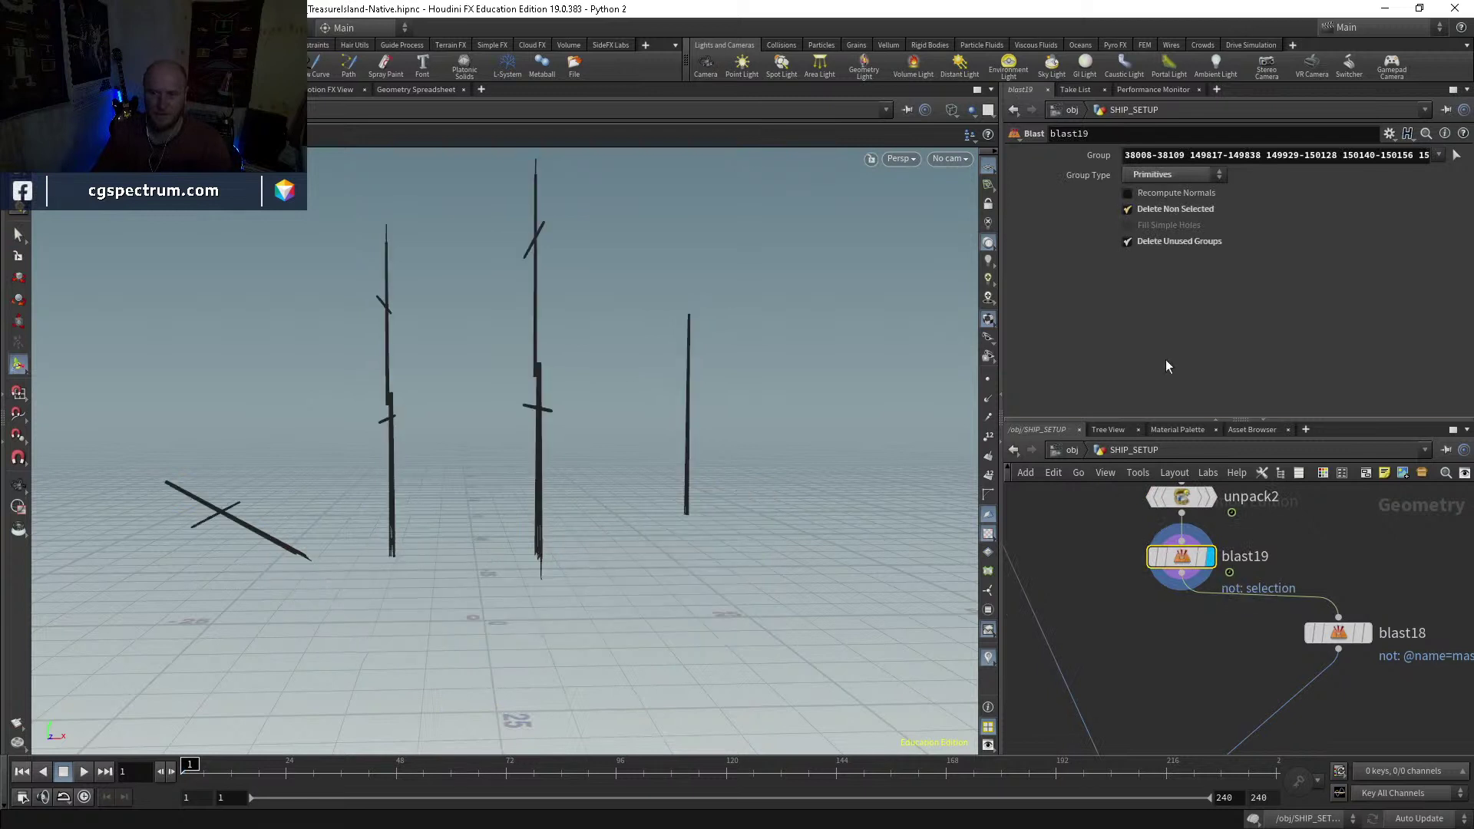
{"action": "left_click_drag", "start_coordinate": [1274, 712], "coordinate": [1201, 610]}
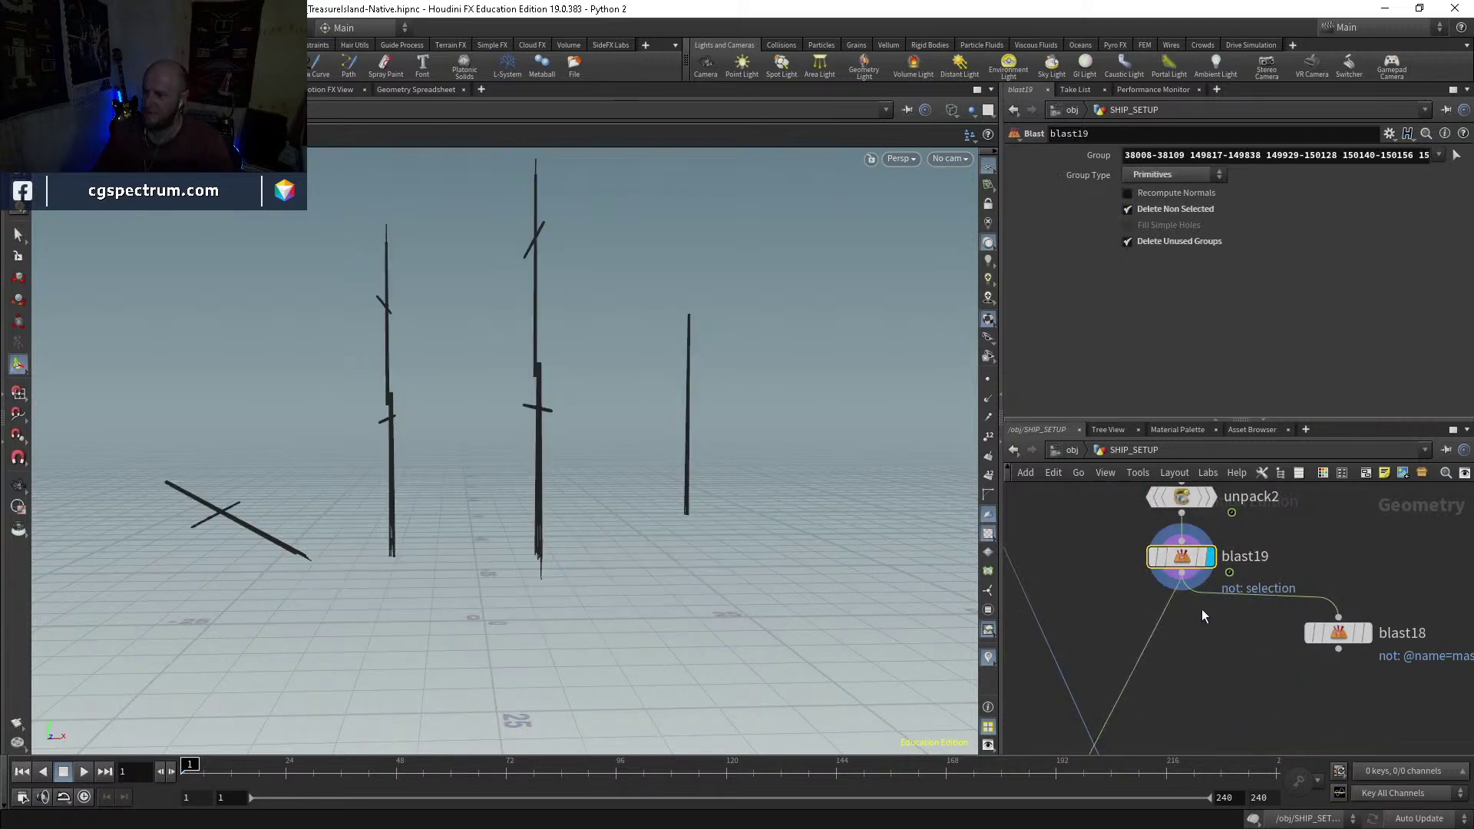
Step: Find the nulls below split3 and display STEEL, followed by ROPES
{"action": "scroll", "coordinate": [1202, 608], "scroll_direction": "down", "scroll_amount": 5}
{"action": "middle_click_drag", "start_coordinate": [1278, 589], "coordinate": [1322, 603]}
{"action": "scroll", "coordinate": [1186, 590], "scroll_direction": "up", "scroll_amount": 3}
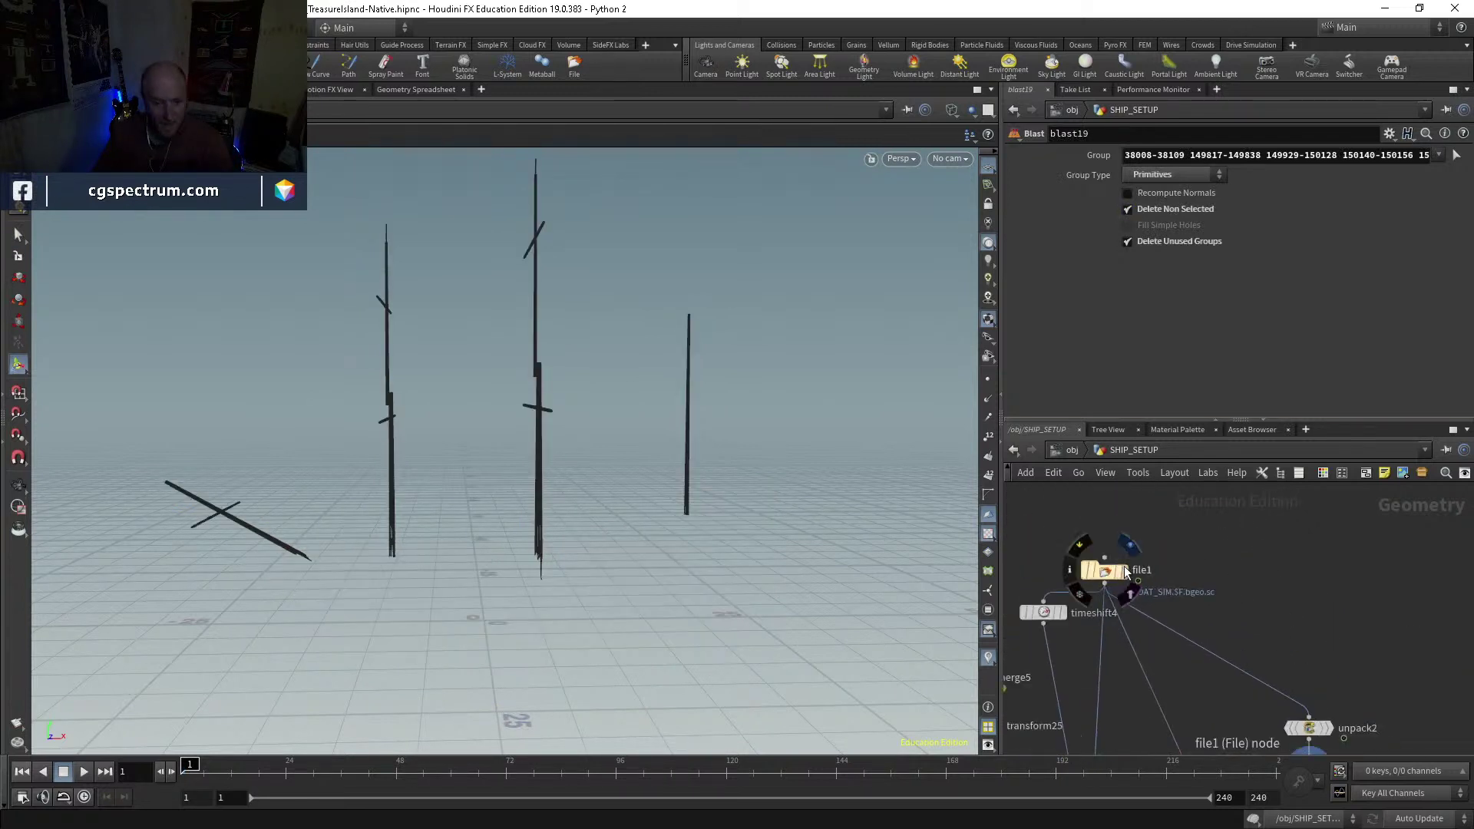
{"action": "middle_click_drag", "start_coordinate": [1193, 606], "coordinate": [1463, 579]}
{"action": "scroll", "coordinate": [1410, 595], "scroll_direction": "down", "scroll_amount": 4}
{"action": "scroll", "coordinate": [1210, 574], "scroll_direction": "up", "scroll_amount": 1}
{"action": "middle_click_drag", "start_coordinate": [1136, 599], "coordinate": [1155, 579]}
{"action": "scroll", "coordinate": [1192, 676], "scroll_direction": "up", "scroll_amount": 3}
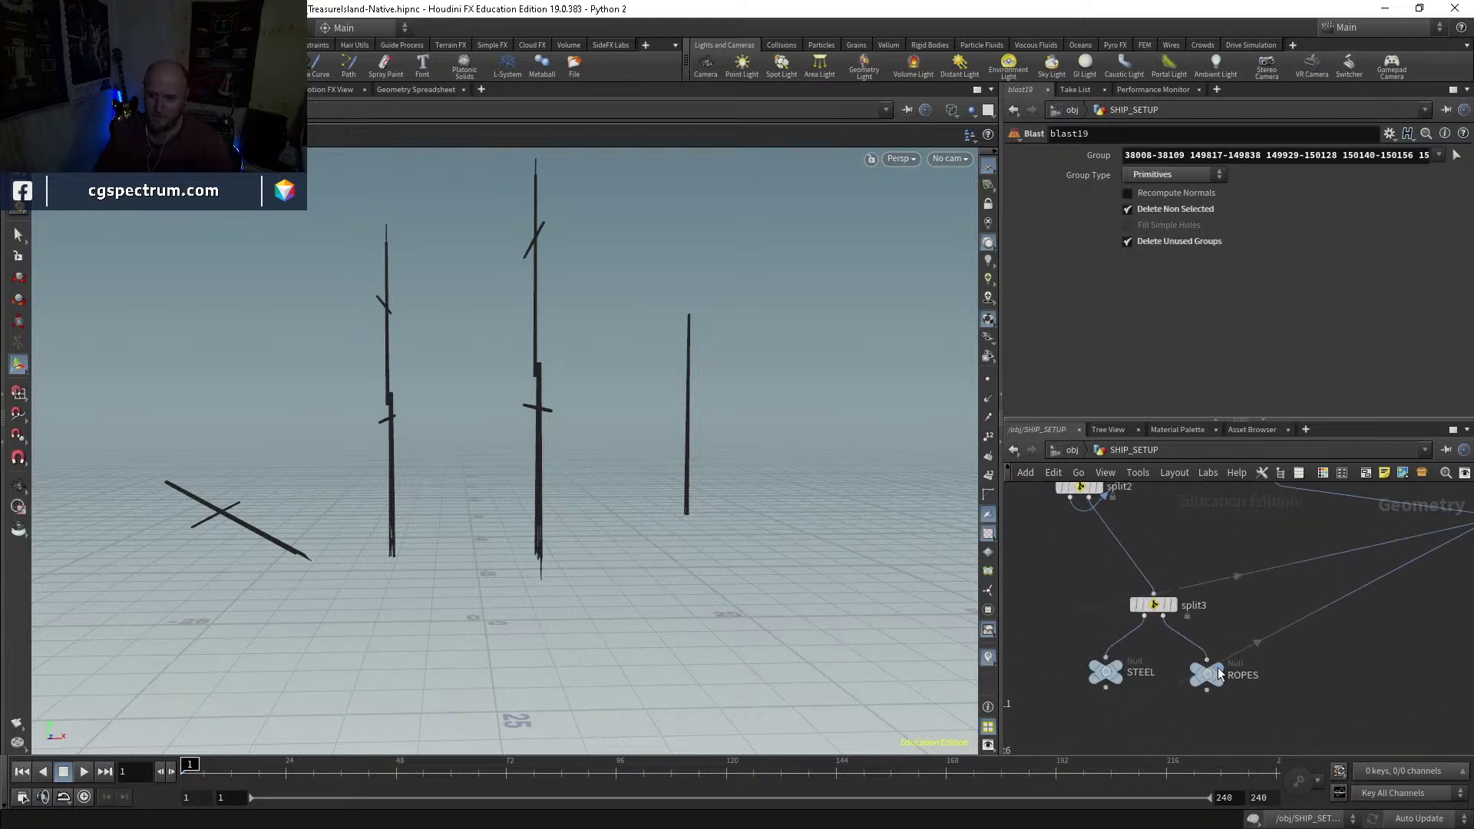
{"action": "left_click_drag", "start_coordinate": [1219, 673], "coordinate": [1193, 645]}
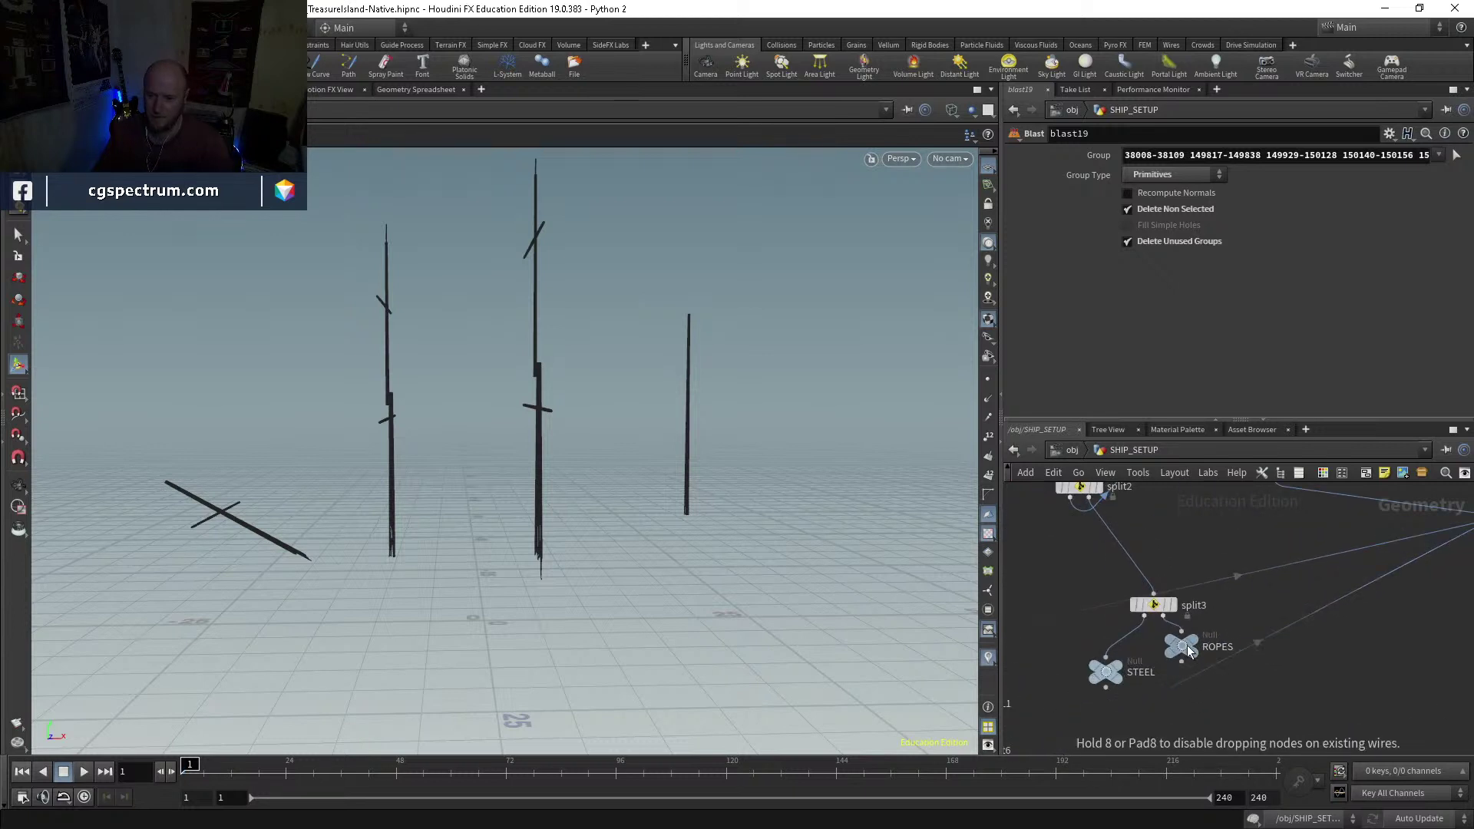
{"action": "left_click", "coordinate": [1111, 677]}
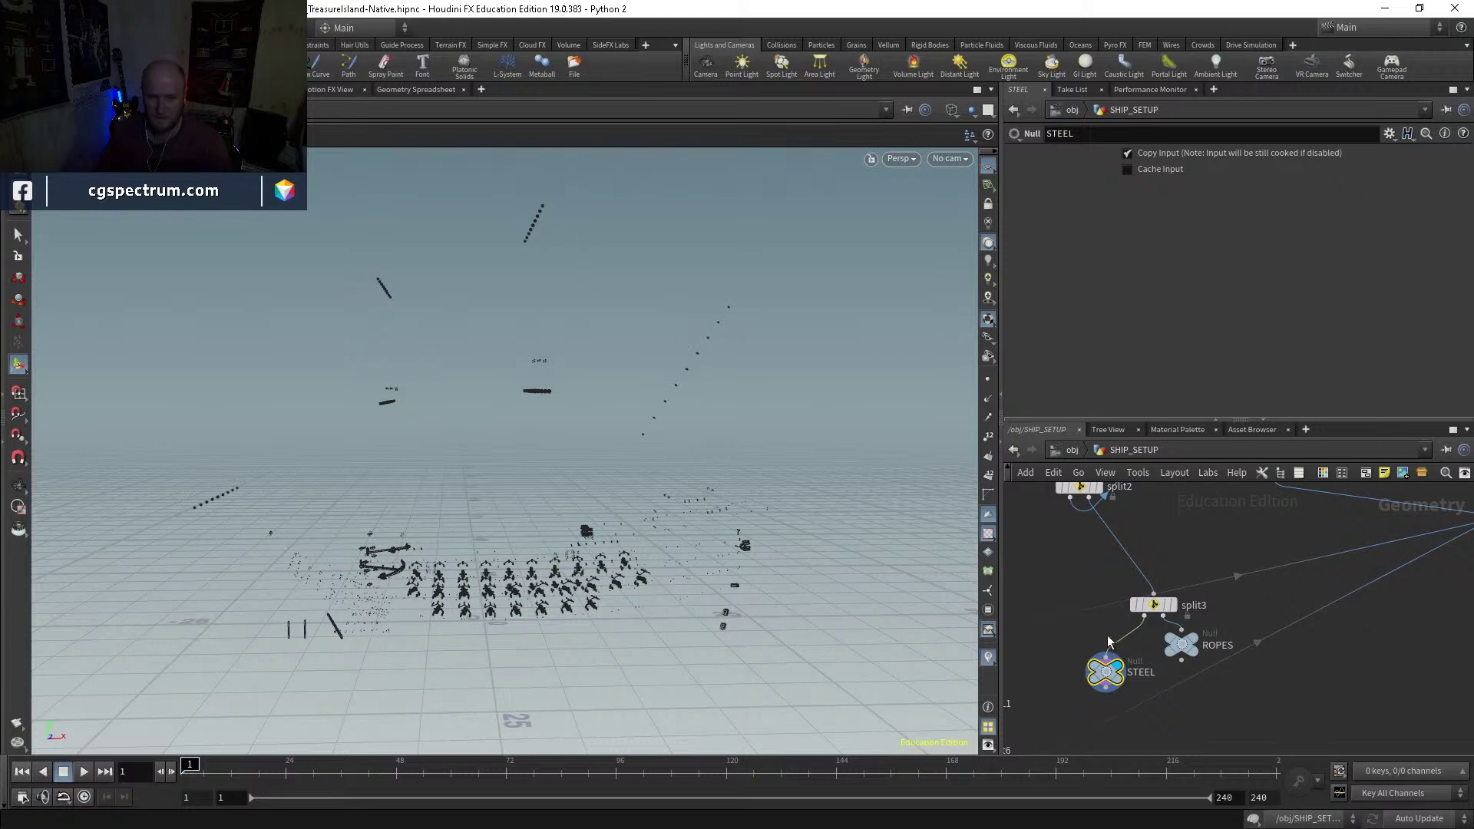
{"action": "left_click", "coordinate": [1194, 648]}
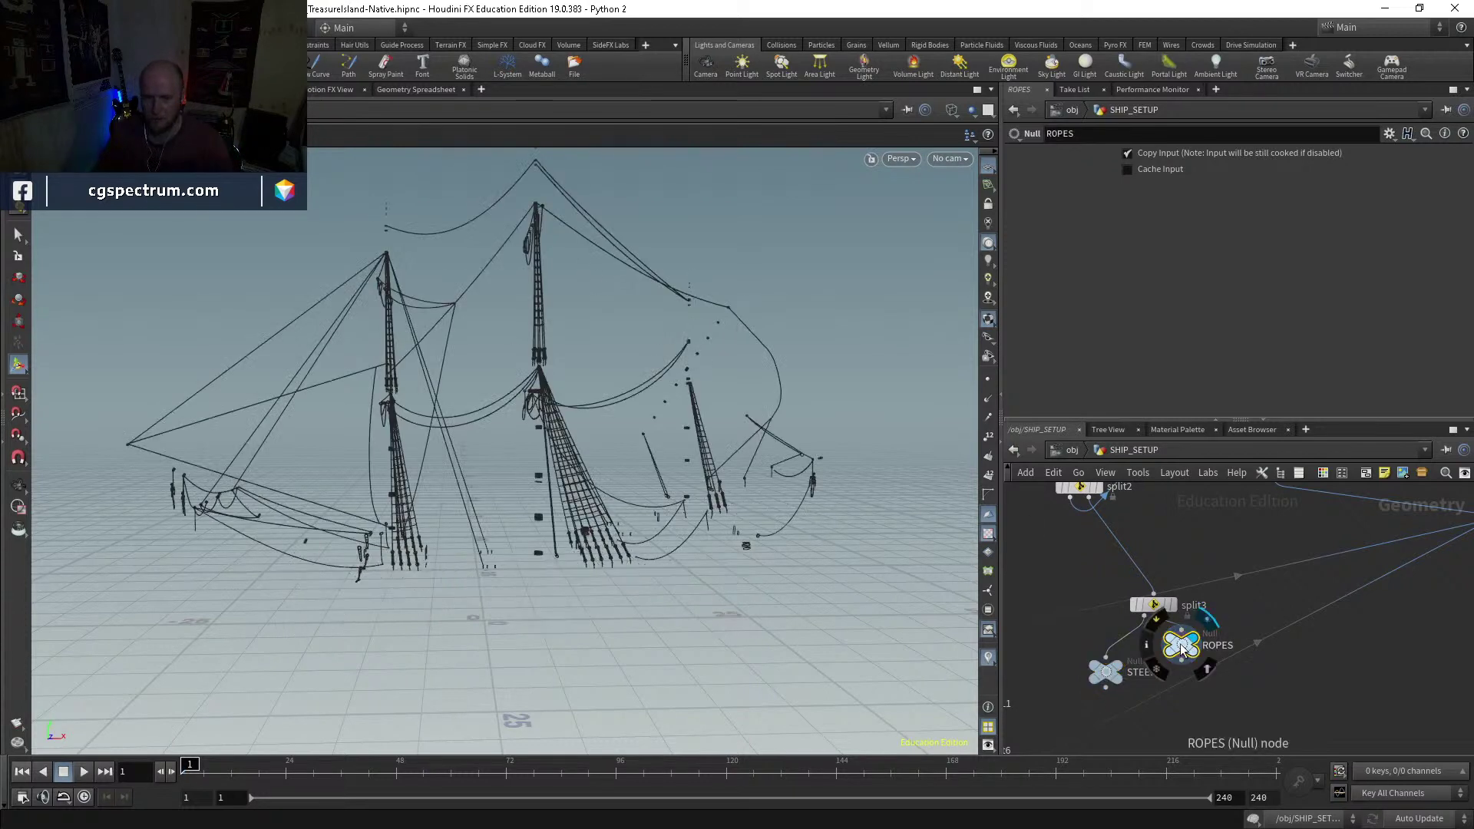
Step: Move the ROPES null away from STEEL and template group2 to show the sails alongside the ropes
{"action": "left_click_drag", "start_coordinate": [1183, 651], "coordinate": [1334, 688]}
{"action": "scroll", "coordinate": [1334, 665], "scroll_direction": "down", "scroll_amount": 3}
{"action": "scroll", "coordinate": [1290, 572], "scroll_direction": "up", "scroll_amount": 3}
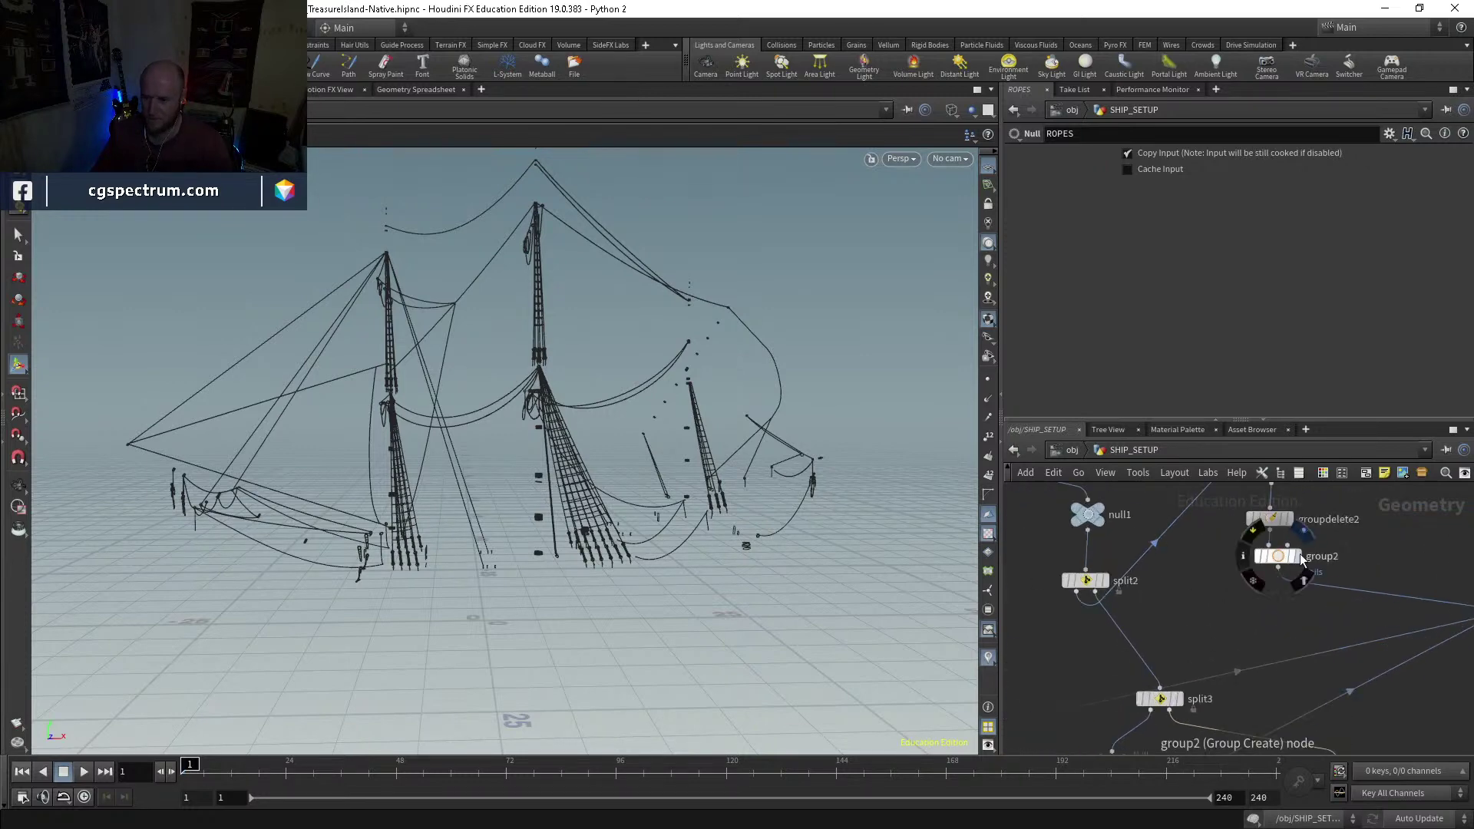
{"action": "left_click", "coordinate": [1304, 581]}
{"action": "left_click_drag", "start_coordinate": [715, 428], "coordinate": [690, 418], "text": "alt"}
{"action": "right_click_drag", "start_coordinate": [689, 418], "coordinate": [717, 403], "text": "alt"}
{"action": "left_click_drag", "start_coordinate": [717, 403], "coordinate": [635, 438]}
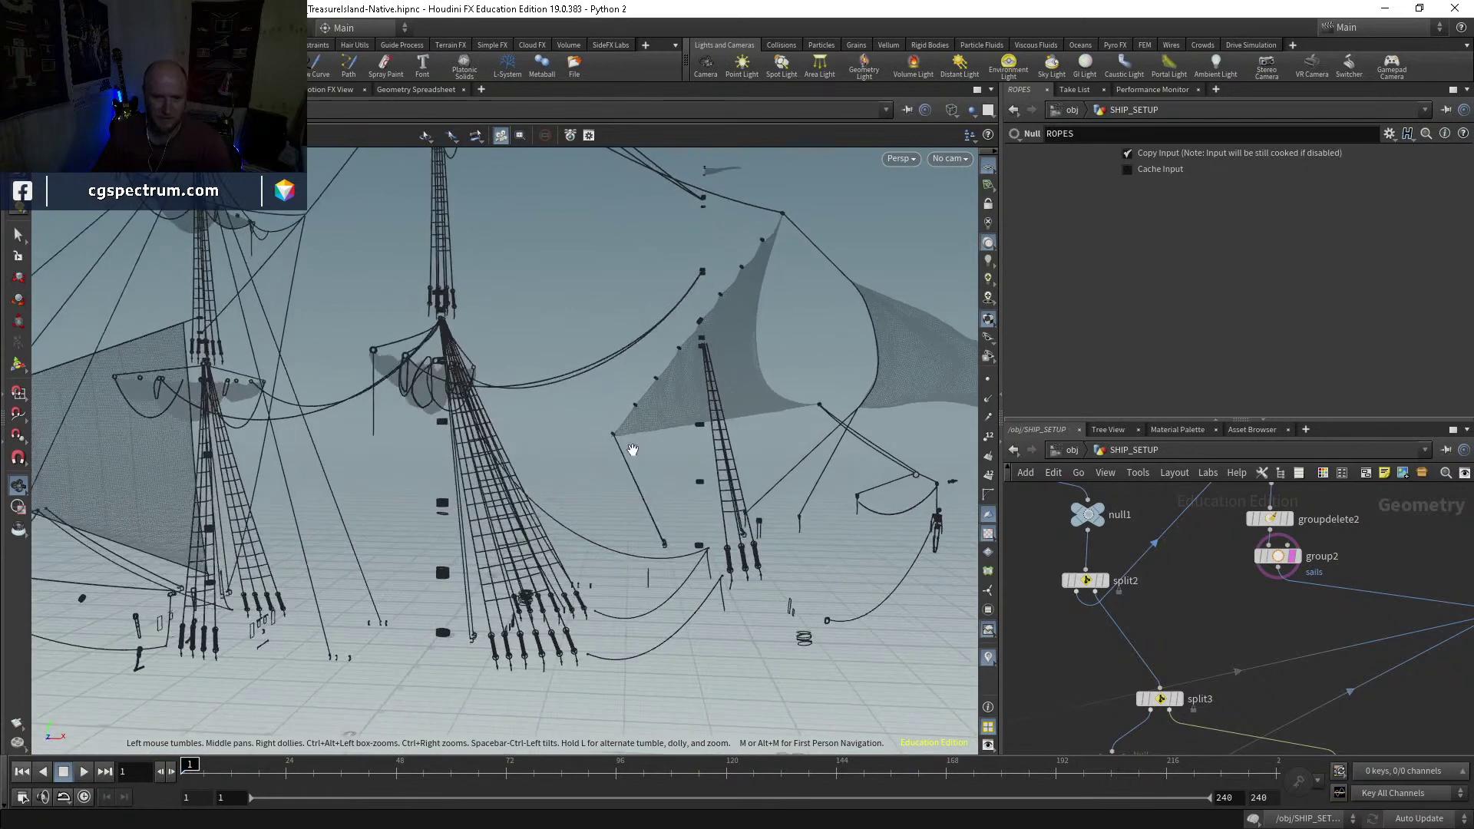
Step: Select the rope pieces in ROPES that touch the edges and corners of the two rear sails
{"action": "left_click", "coordinate": [20, 236]}
{"action": "middle_click_drag", "start_coordinate": [1221, 676], "coordinate": [1168, 536]}
{"action": "left_click", "coordinate": [623, 457]}
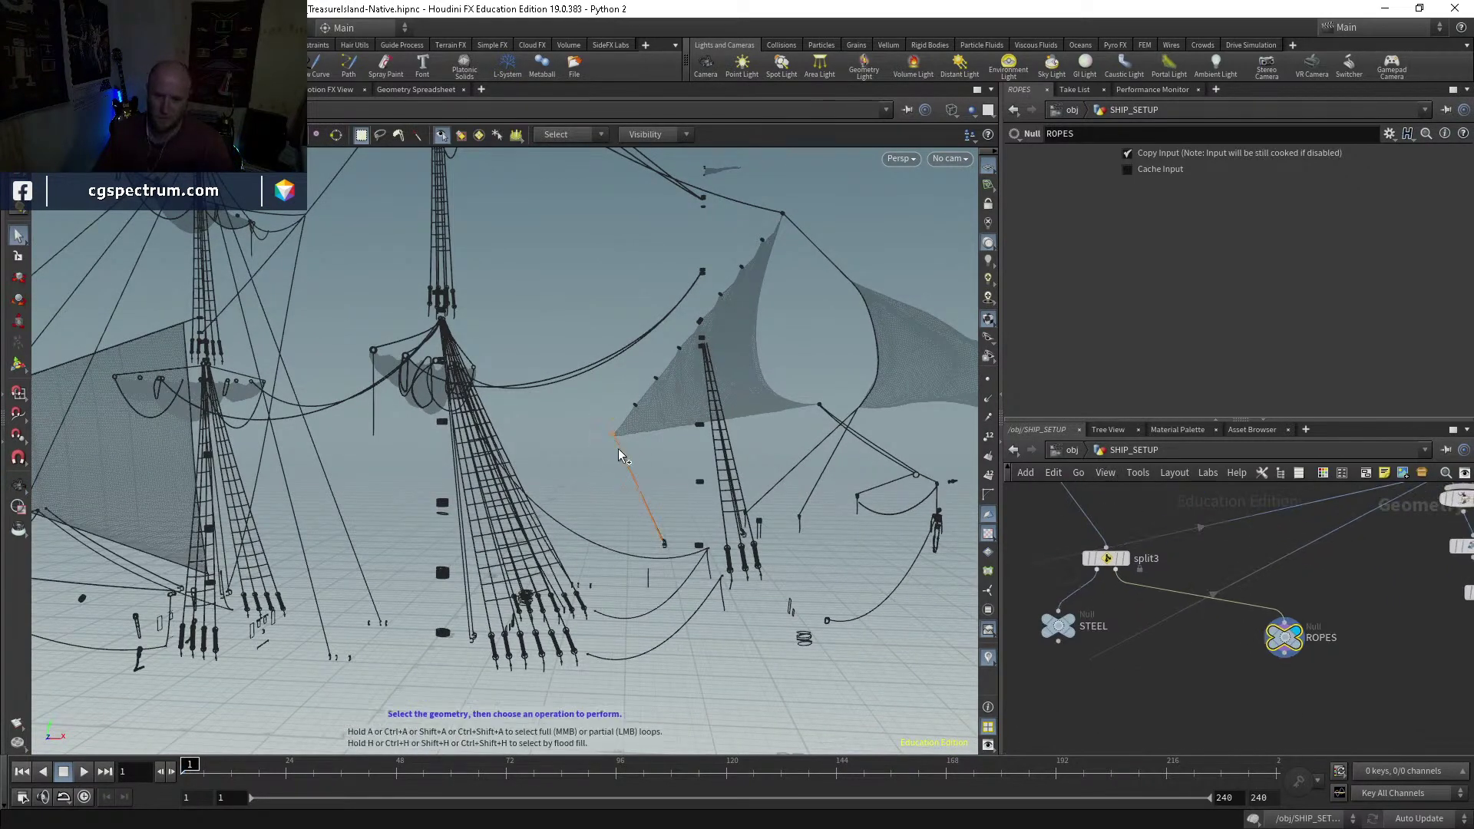
{"action": "left_click", "coordinate": [820, 407], "text": "shift"}
{"action": "left_click", "coordinate": [635, 406], "text": "shift"}
{"action": "left_click", "coordinate": [657, 378], "text": "shift"}
{"action": "left_click", "coordinate": [679, 349], "text": "shift"}
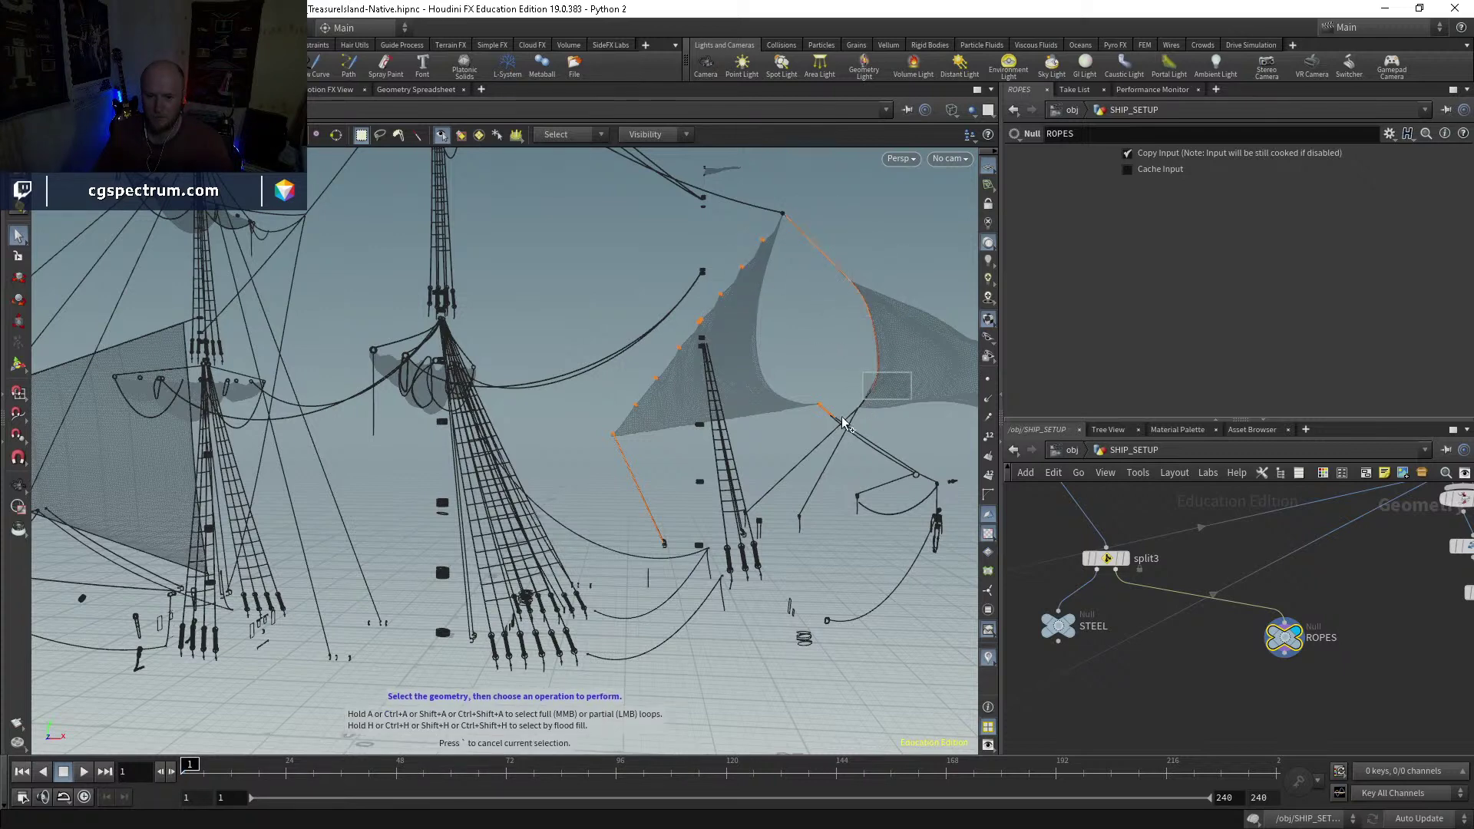
{"action": "left_click_drag", "start_coordinate": [842, 424], "coordinate": [844, 426], "text": "shift"}
{"action": "left_click_drag", "start_coordinate": [871, 484], "coordinate": [783, 484], "text": "alt"}
{"action": "mouse_move", "coordinate": [785, 433]}
{"action": "left_mouse_down", "text": "shift"}
{"action": "mouse_move", "coordinate": [802, 456]}
{"action": "mouse_move", "coordinate": [730, 464]}
{"action": "mouse_move", "coordinate": [790, 470]}
{"action": "left_mouse_up", "text": "shift"}
{"action": "middle_click_drag", "start_coordinate": [790, 470], "coordinate": [847, 596], "text": "alt"}
Step: Add the rope pieces that touch the edges and corners of the large front sail to the selection
{"action": "mouse_move", "coordinate": [847, 322]}
{"action": "left_mouse_down", "text": "shift"}
{"action": "mouse_move", "coordinate": [815, 355]}
{"action": "mouse_move", "coordinate": [652, 414]}
{"action": "mouse_move", "coordinate": [493, 388]}
{"action": "mouse_move", "coordinate": [734, 383]}
{"action": "mouse_move", "coordinate": [480, 447]}
{"action": "left_mouse_up", "text": "shift"}
{"action": "key", "text": "Escape"}
{"action": "middle_click_drag", "start_coordinate": [480, 447], "coordinate": [579, 381]}
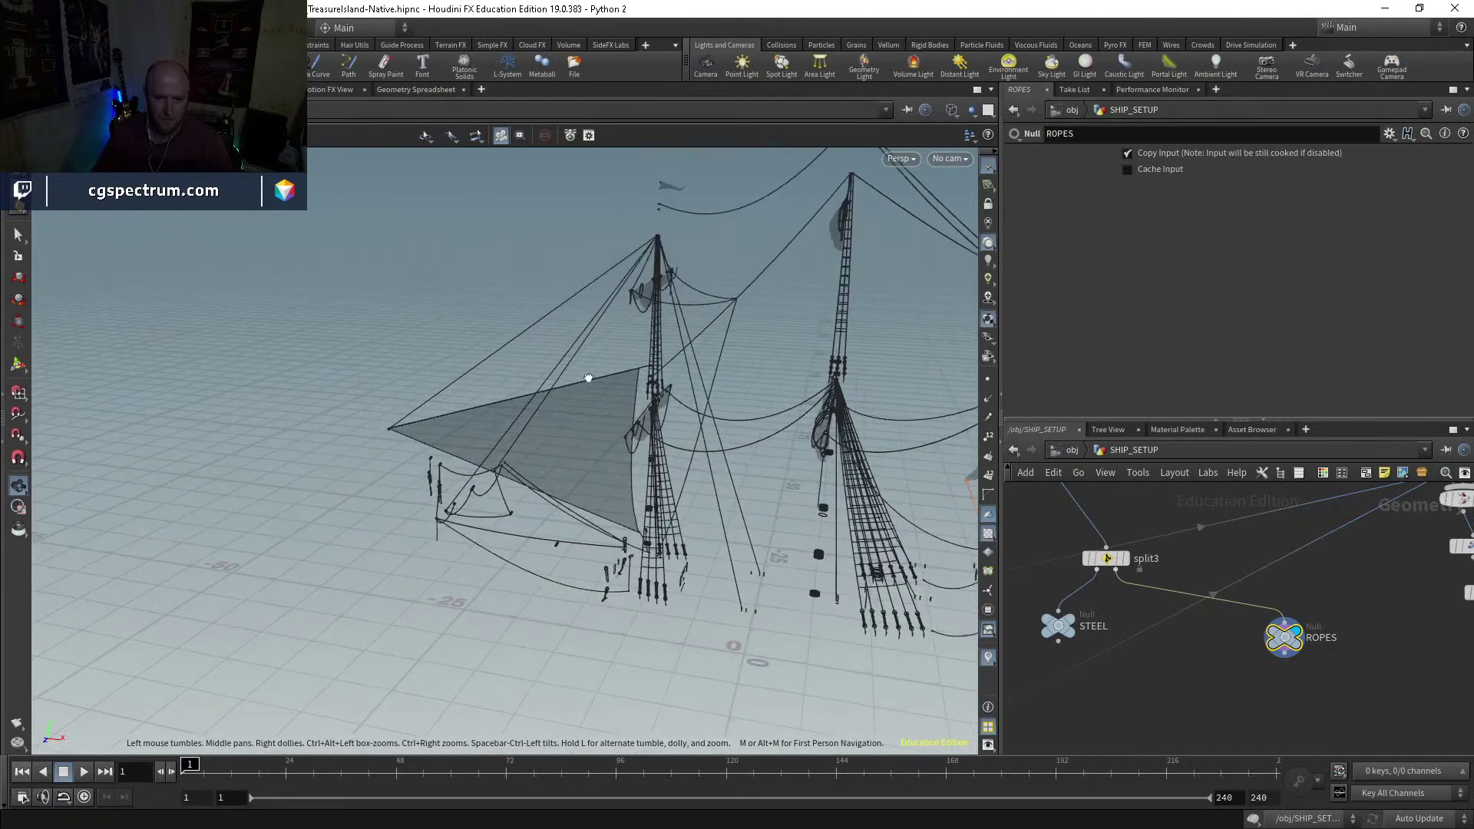
{"action": "left_click_drag", "start_coordinate": [579, 381], "coordinate": [658, 359]}
{"action": "right_click_drag", "start_coordinate": [637, 364], "coordinate": [665, 341]}
{"action": "key", "text": "s"}
{"action": "left_click_drag", "start_coordinate": [624, 380], "coordinate": [624, 380]}
{"action": "left_click_drag", "start_coordinate": [592, 545], "coordinate": [590, 609], "text": "shift"}
{"action": "middle_click_drag", "start_coordinate": [625, 625], "coordinate": [620, 574]}
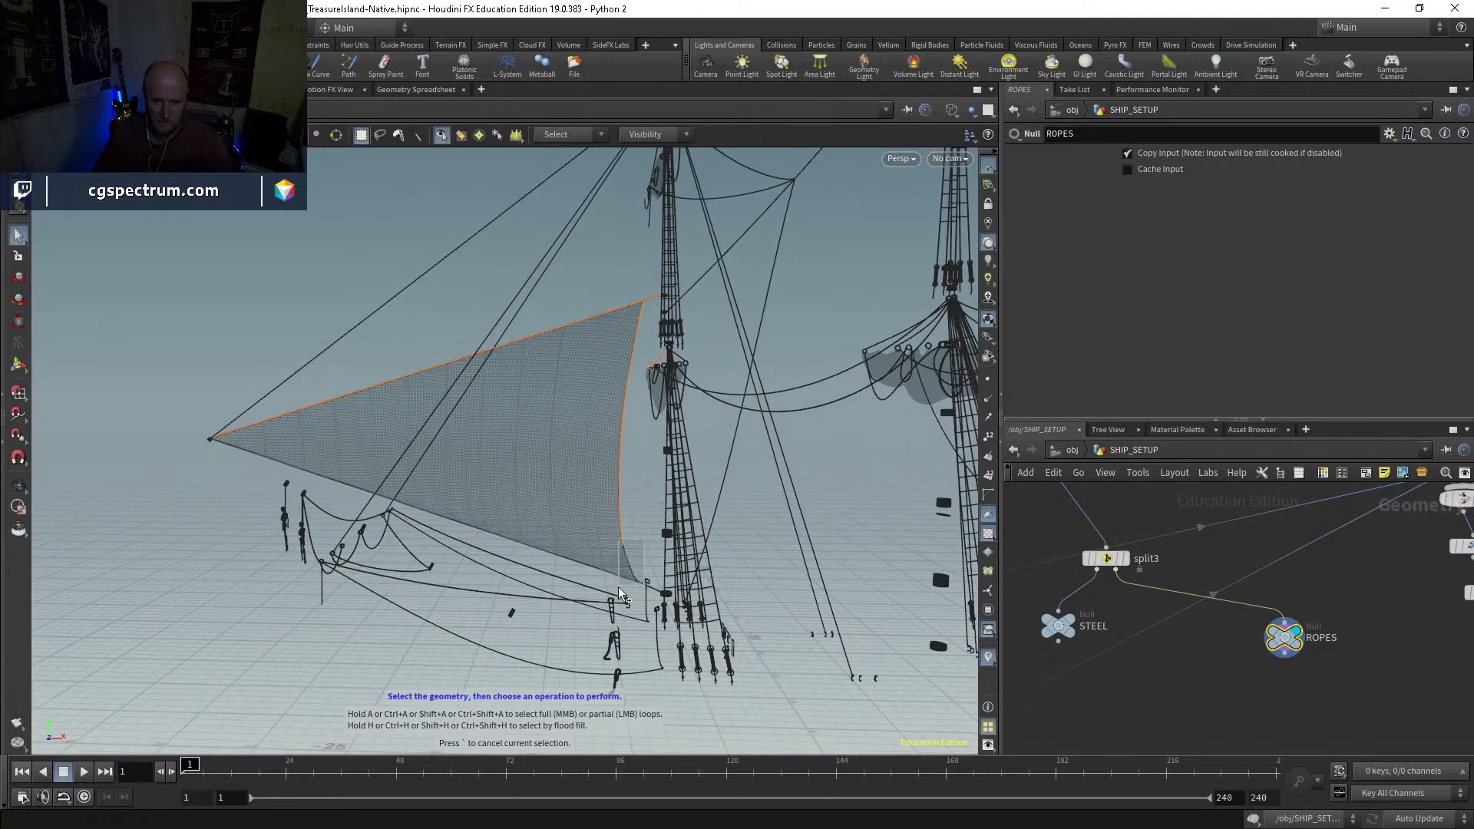
{"action": "left_click_drag", "start_coordinate": [189, 426], "coordinate": [218, 458], "text": "shift"}
Step: Isolate the selected ropes with a Blast node below ROPES using Delete Non Selected
{"action": "right_click_drag", "start_coordinate": [619, 504], "coordinate": [586, 563], "text": "alt"}
{"action": "left_click_drag", "start_coordinate": [586, 563], "coordinate": [810, 495], "text": "alt"}
{"action": "right_click_drag", "start_coordinate": [810, 495], "coordinate": [776, 533], "text": "alt"}
{"action": "middle_click_drag", "start_coordinate": [775, 533], "coordinate": [668, 562], "text": "alt"}
{"action": "mouse_move", "coordinate": [668, 562]}
{"action": "left_mouse_down", "text": "alt"}
{"action": "mouse_move", "coordinate": [586, 550]}
{"action": "mouse_move", "coordinate": [656, 559]}
{"action": "left_mouse_up", "text": "alt"}
{"action": "middle_click_drag", "start_coordinate": [757, 536], "coordinate": [566, 489], "text": "alt"}
{"action": "left_click_drag", "start_coordinate": [567, 489], "coordinate": [561, 485], "text": "alt"}
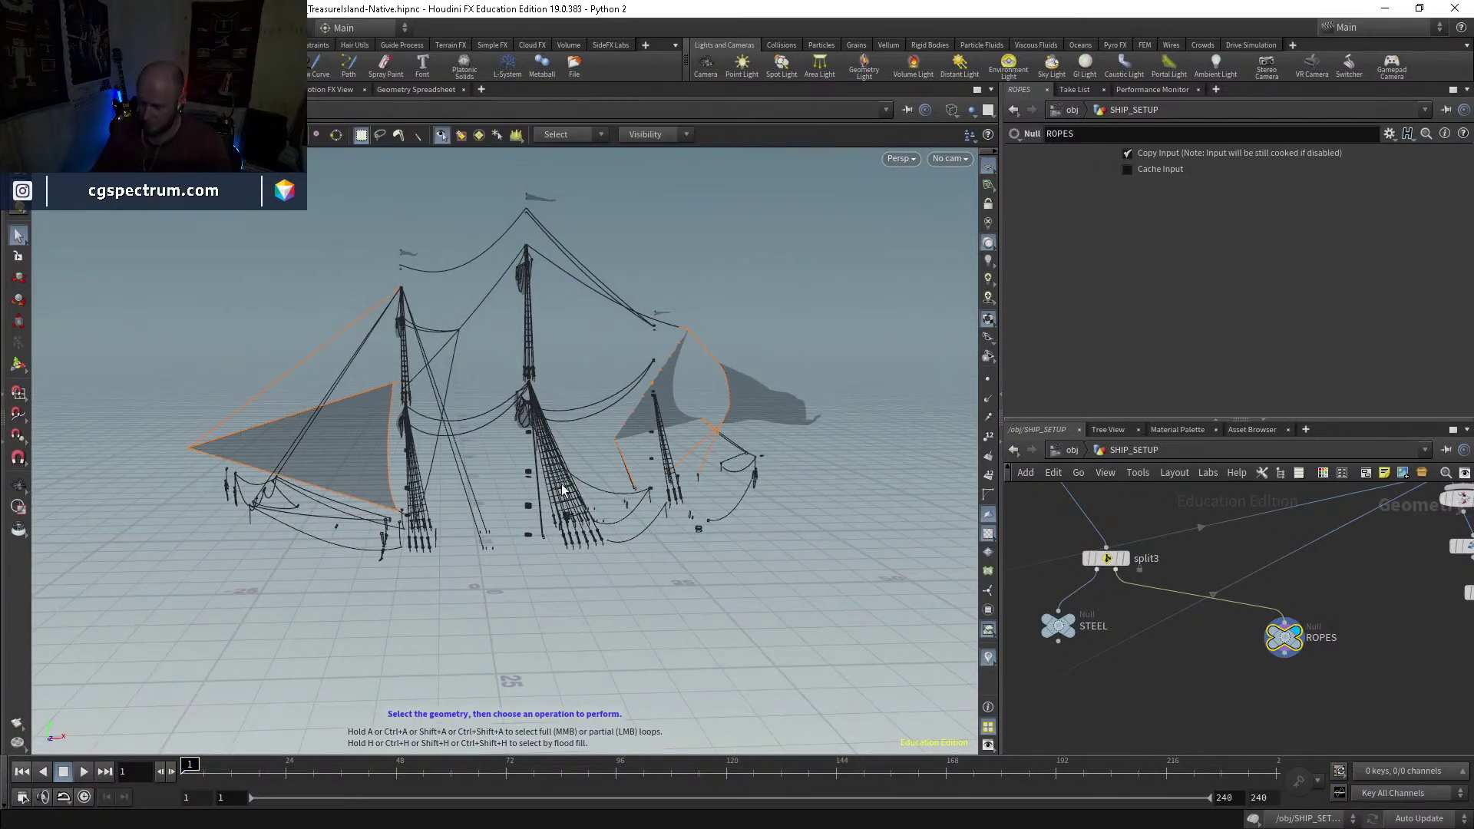
{"action": "key", "text": "Delete"}
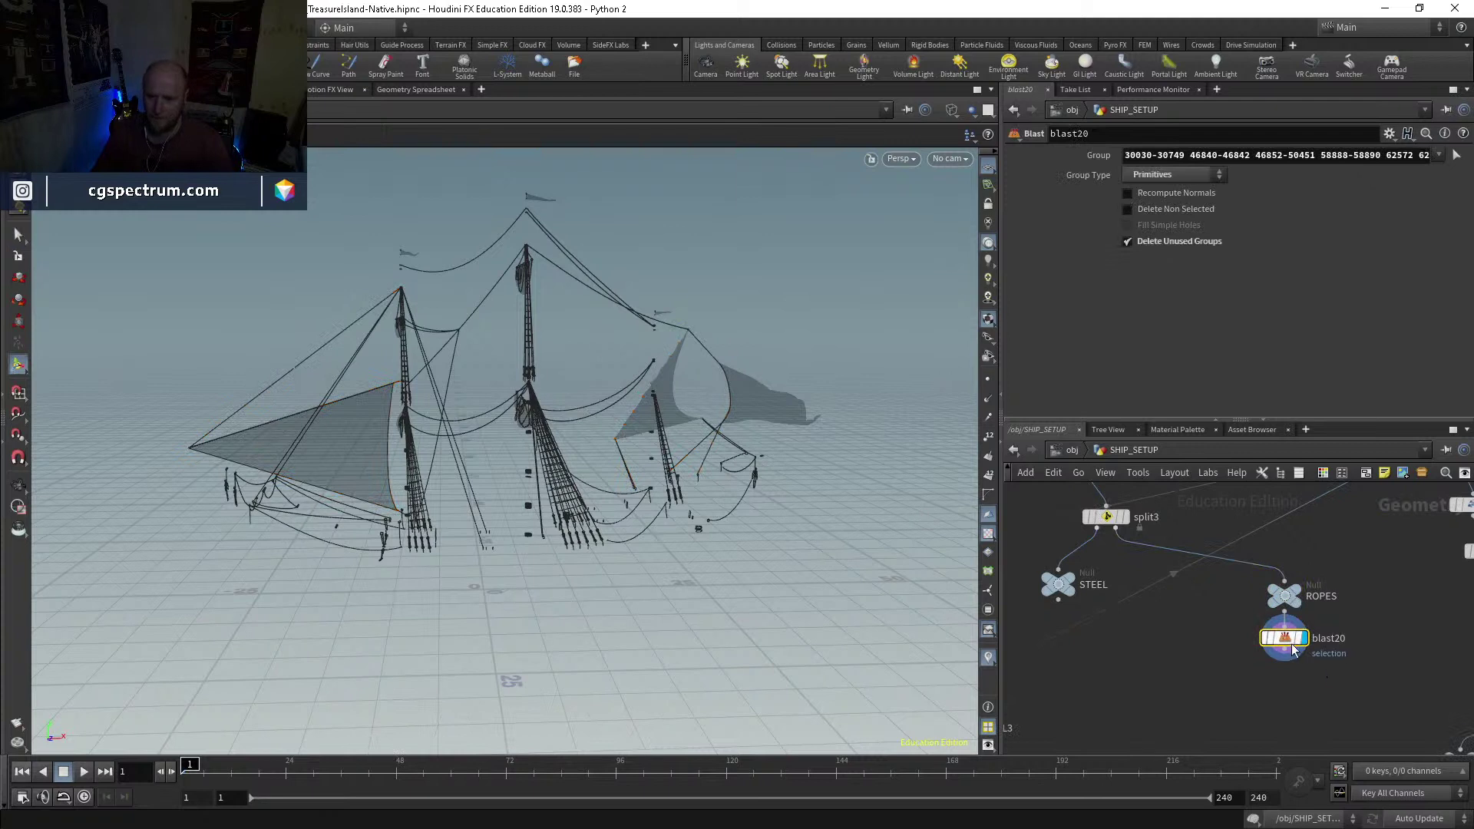
{"action": "left_click", "coordinate": [1149, 211]}
Step: Wire the isolated ropes from blast20 into merge5
{"action": "left_click", "coordinate": [1284, 650]}
{"action": "scroll", "coordinate": [1343, 631], "scroll_direction": "down", "scroll_amount": 1}
{"action": "middle_click_drag", "start_coordinate": [1355, 632], "coordinate": [1285, 741]}
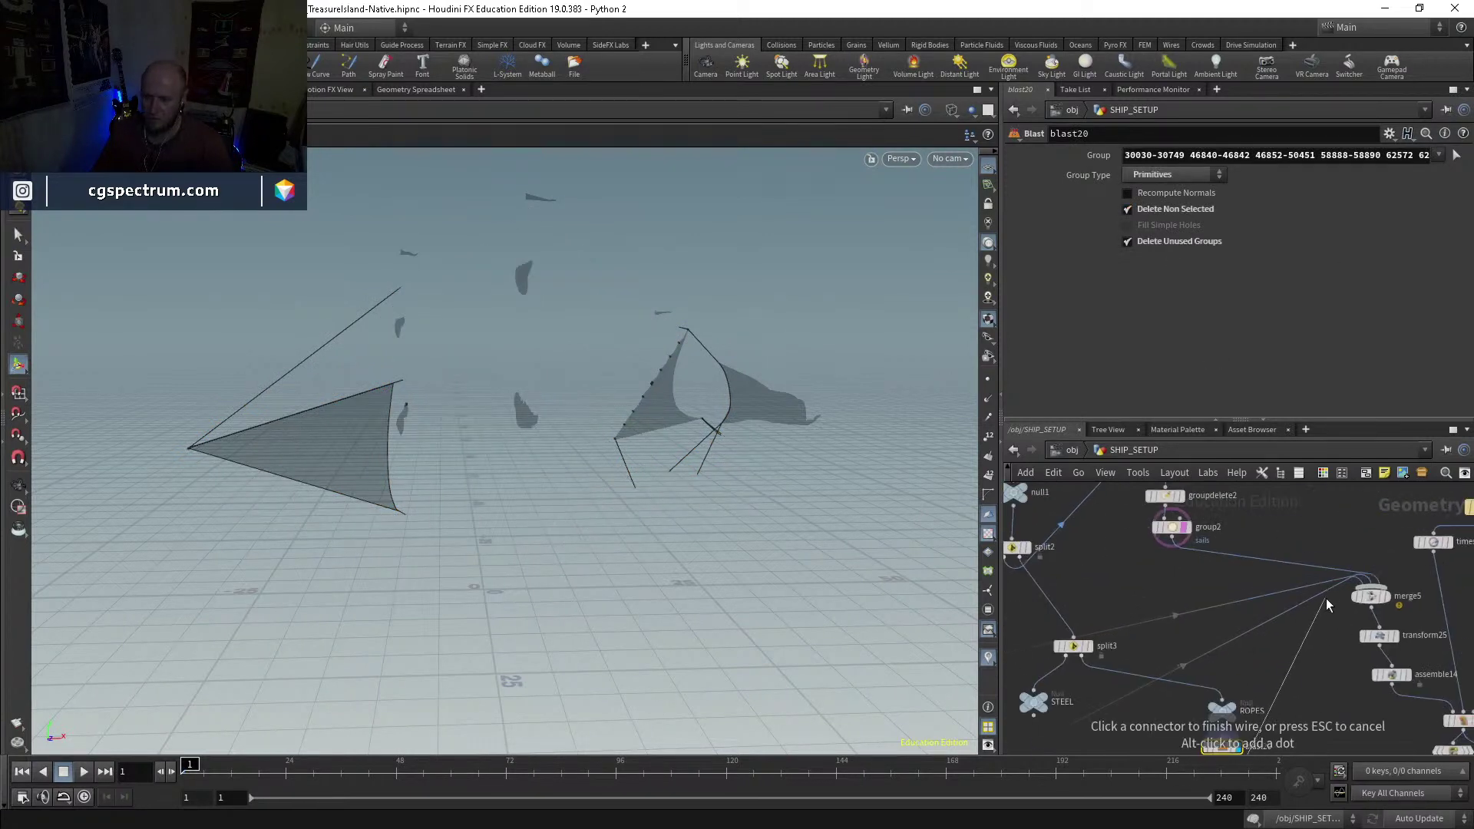
{"action": "left_click", "coordinate": [1358, 589]}
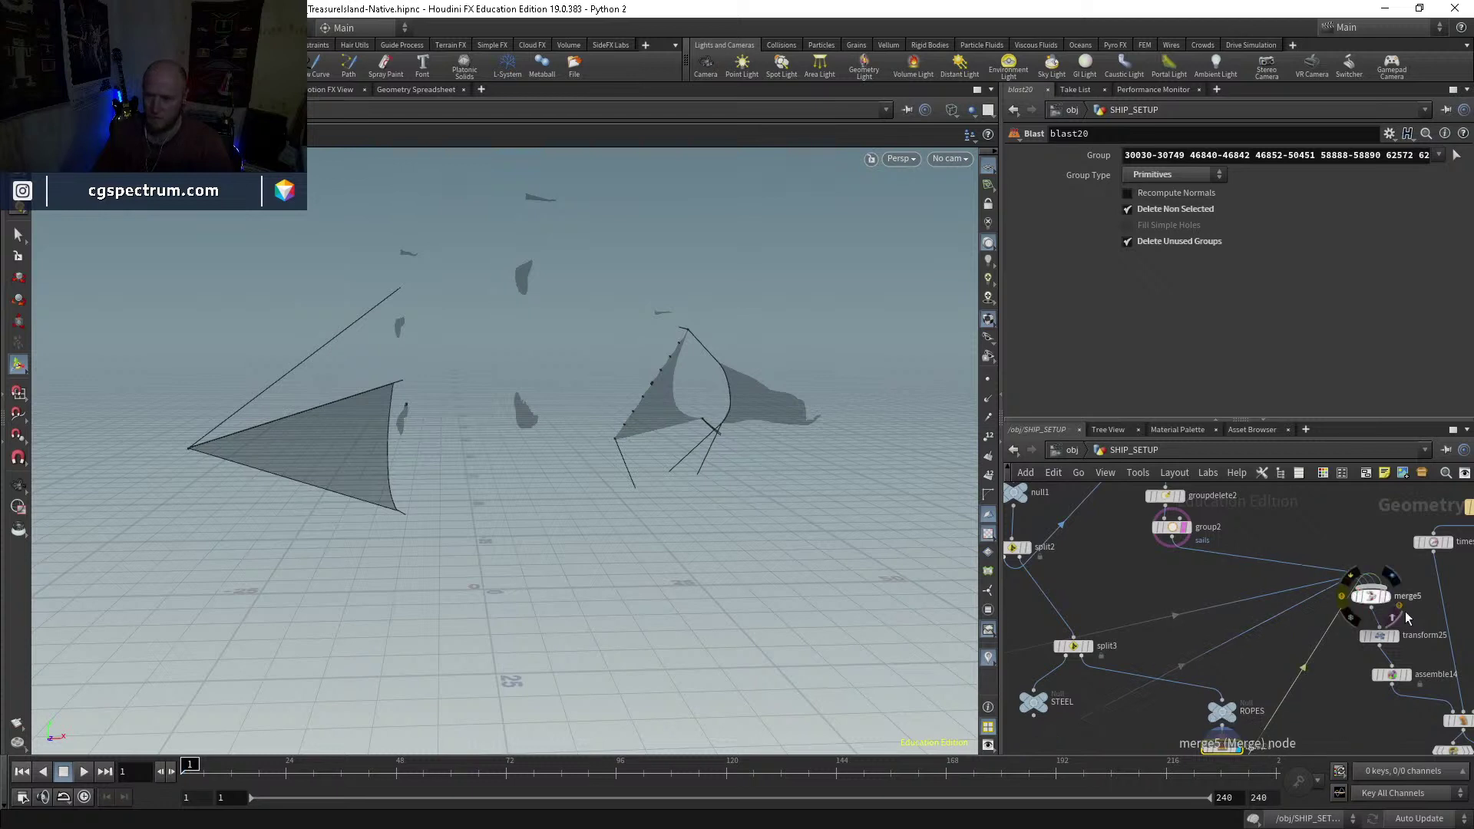
Step: Display pointdeform2, null7 and null8 in turn to check how the ropes are separated from the sails
{"action": "middle_click_drag", "start_coordinate": [1459, 713], "coordinate": [1324, 579]}
{"action": "scroll", "coordinate": [1348, 595], "scroll_direction": "up", "scroll_amount": 2}
{"action": "key", "text": "r"}
{"action": "left_click", "coordinate": [1329, 592]}
{"action": "left_click", "coordinate": [1326, 592]}
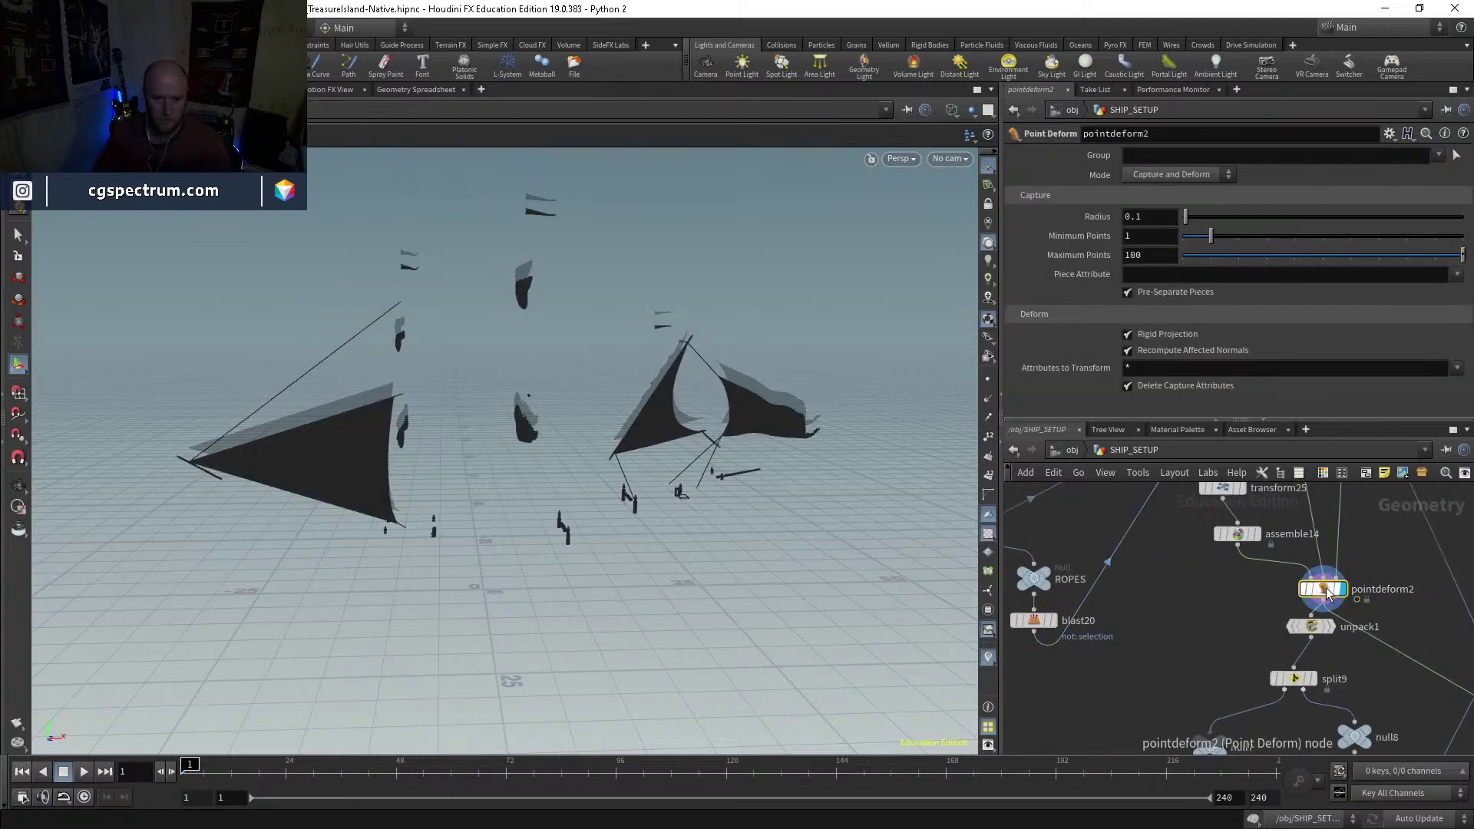
{"action": "middle_click_drag", "start_coordinate": [1375, 658], "coordinate": [1349, 561]}
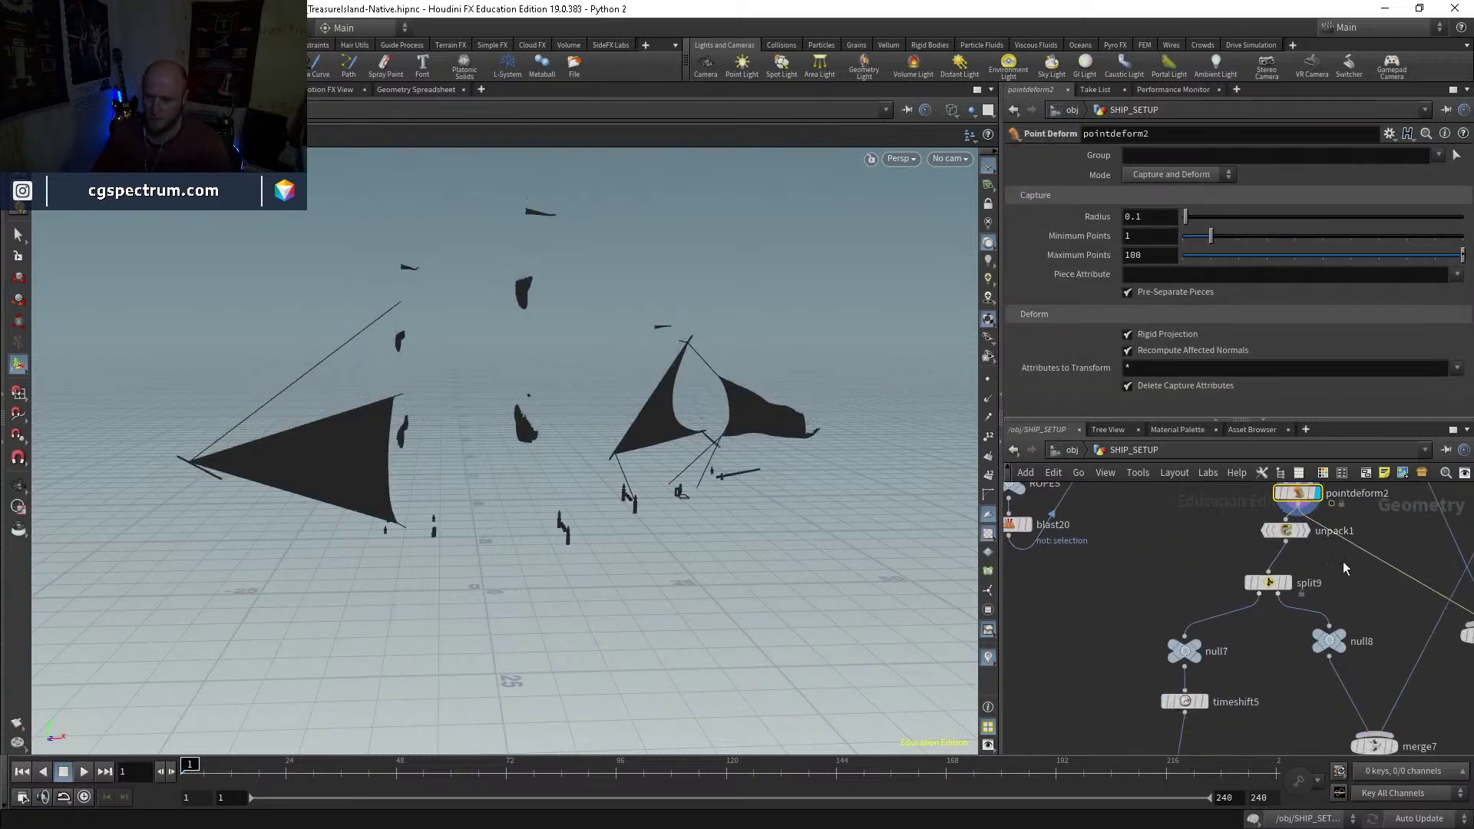
{"action": "key", "text": "r"}
{"action": "left_click", "coordinate": [1185, 653]}
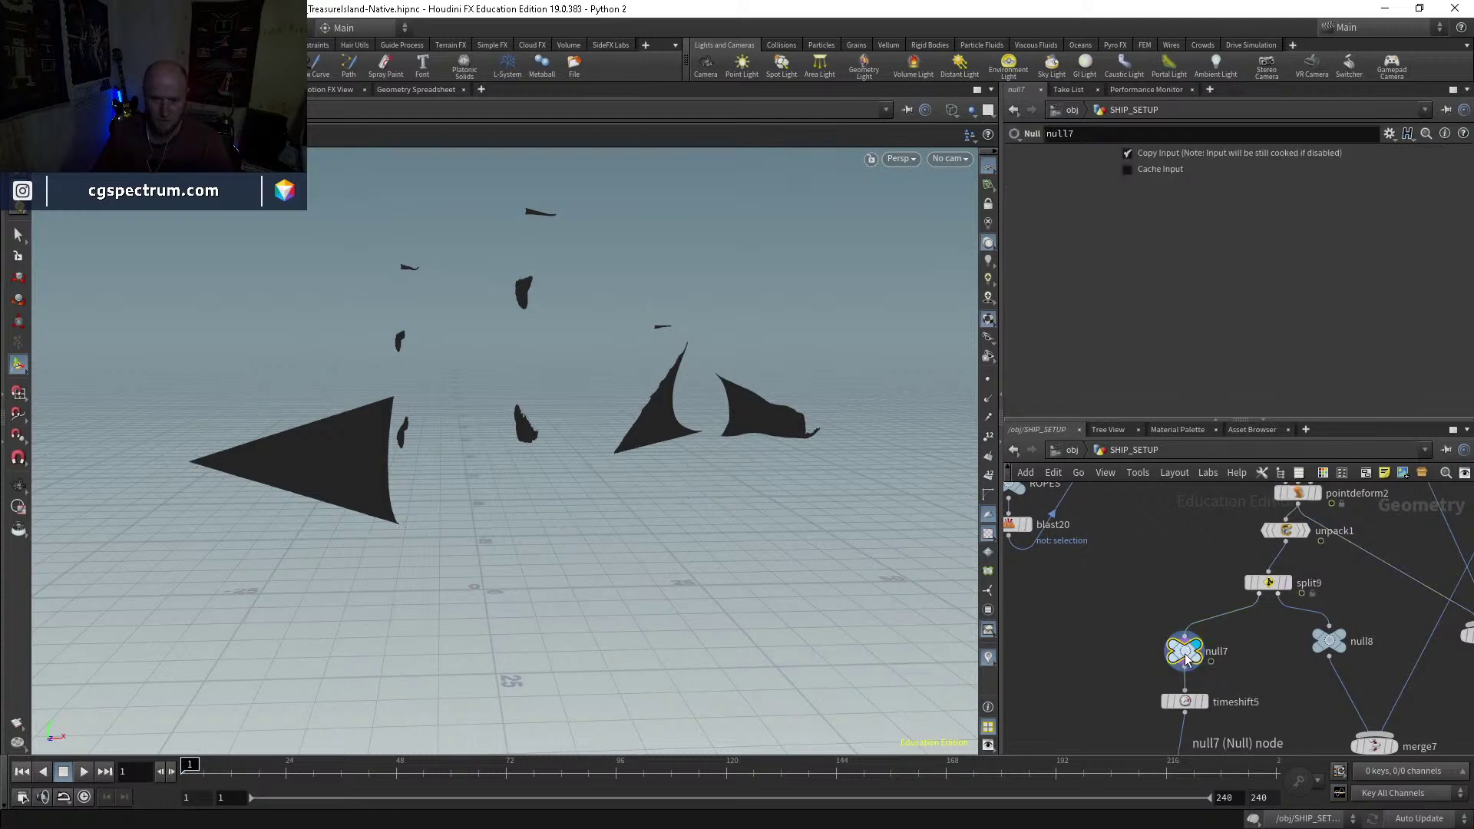
{"action": "left_click", "coordinate": [1339, 633]}
{"action": "key", "text": "r"}
Step: Display merge7, trail1 and vellumcloth1 in turn to check the collision geometry and the sail cloth
{"action": "middle_click_drag", "start_coordinate": [1287, 698], "coordinate": [1223, 520]}
{"action": "key", "text": "r"}
{"action": "left_click", "coordinate": [1270, 562]}
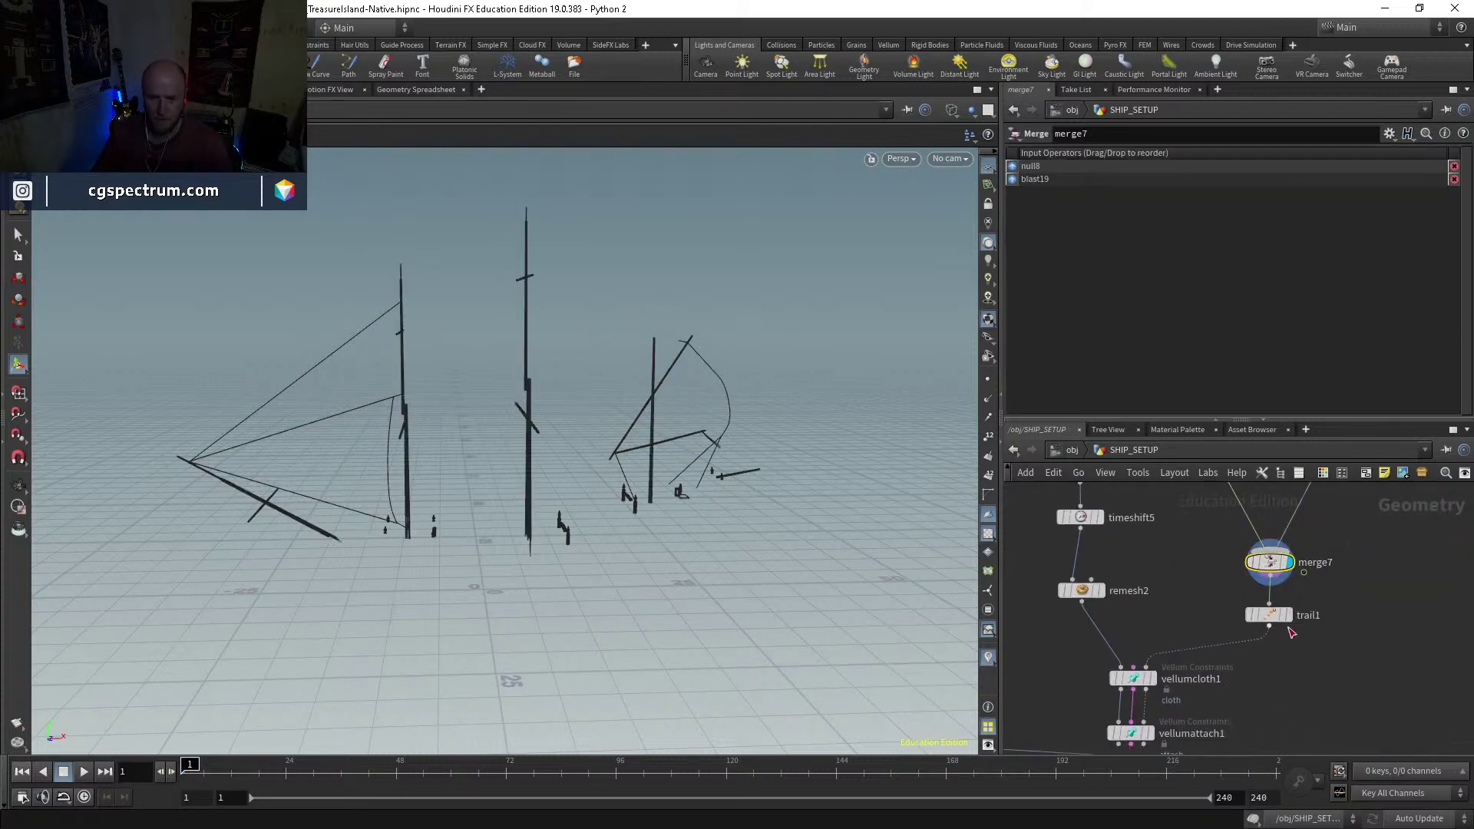
{"action": "left_click", "coordinate": [1269, 616]}
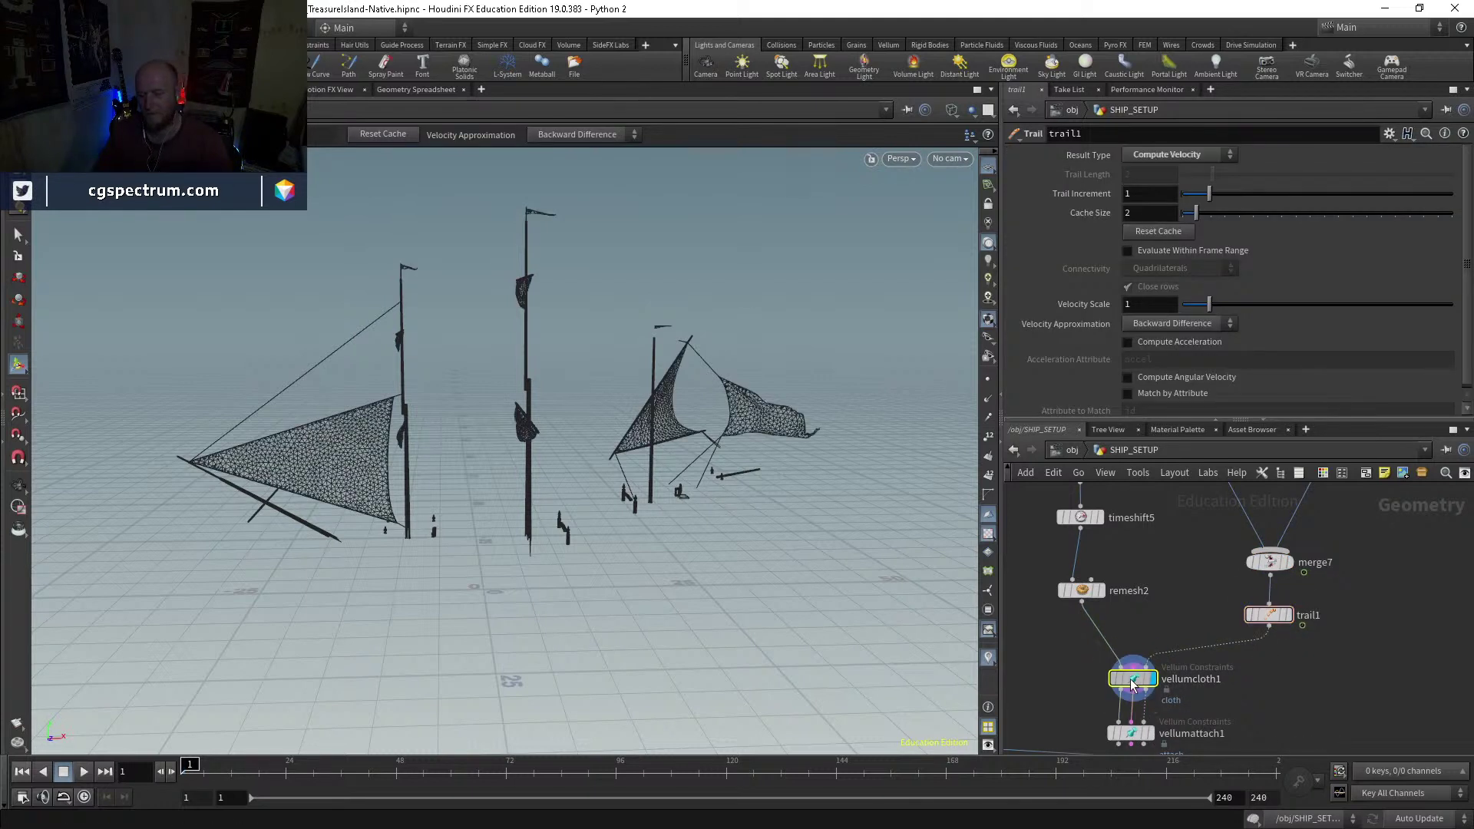
{"action": "left_click", "coordinate": [1133, 683]}
{"action": "middle_click_drag", "start_coordinate": [1230, 705], "coordinate": [1223, 595]}
{"action": "scroll", "coordinate": [1148, 626], "scroll_direction": "up", "scroll_amount": 3}
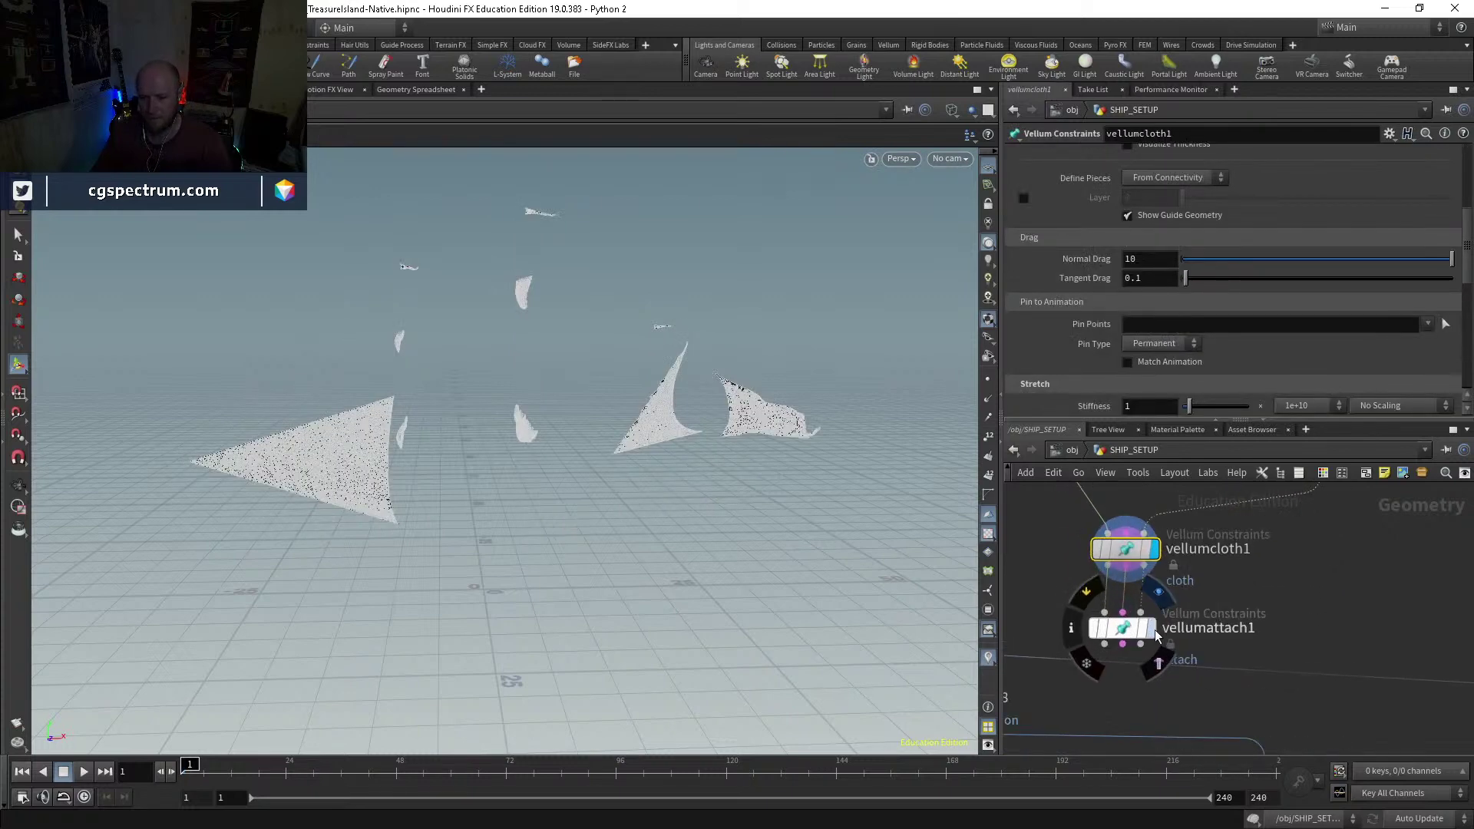
Step: Display vellumattach1 and examine where the sail edges meet the masts and ropes
{"action": "left_click", "coordinate": [1150, 628]}
{"action": "left_click_drag", "start_coordinate": [1125, 630], "coordinate": [1130, 616]}
{"action": "key", "text": "Escape"}
{"action": "scroll", "coordinate": [753, 263], "scroll_direction": "up", "scroll_amount": 10}
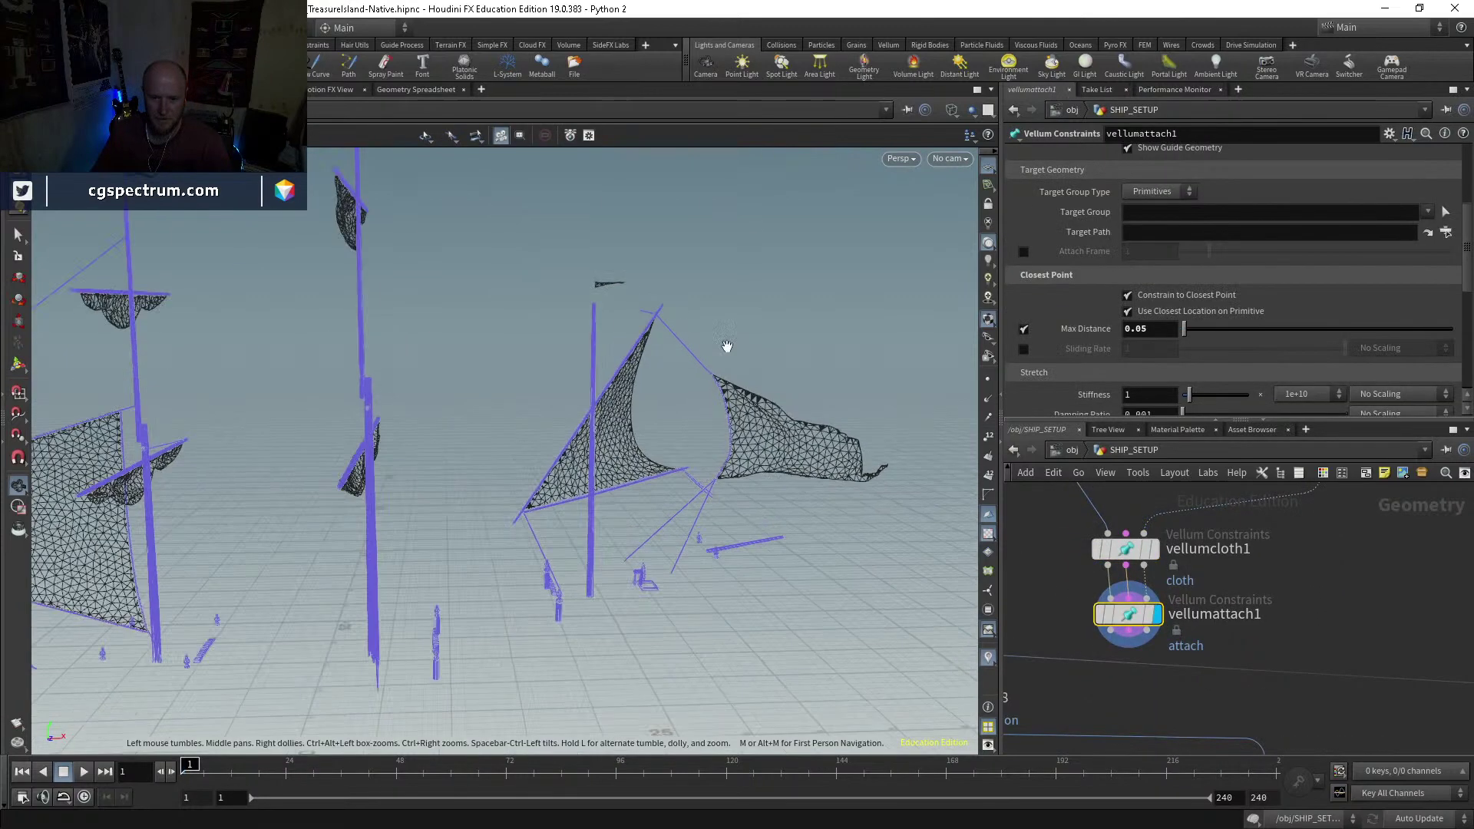
{"action": "scroll", "coordinate": [799, 342], "scroll_direction": "down", "scroll_amount": 10}
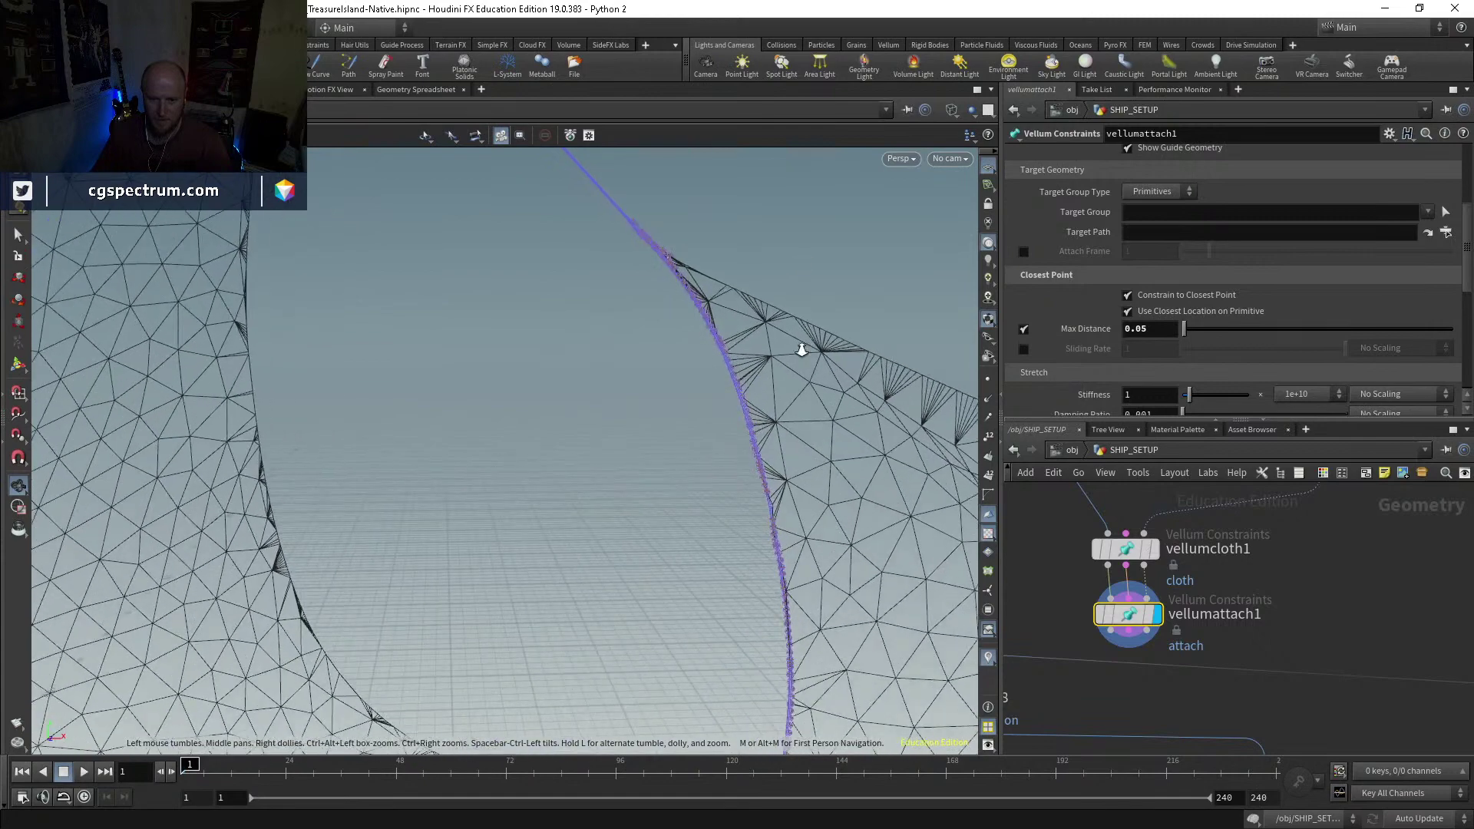
{"action": "right_click_drag", "start_coordinate": [692, 567], "coordinate": [701, 510]}
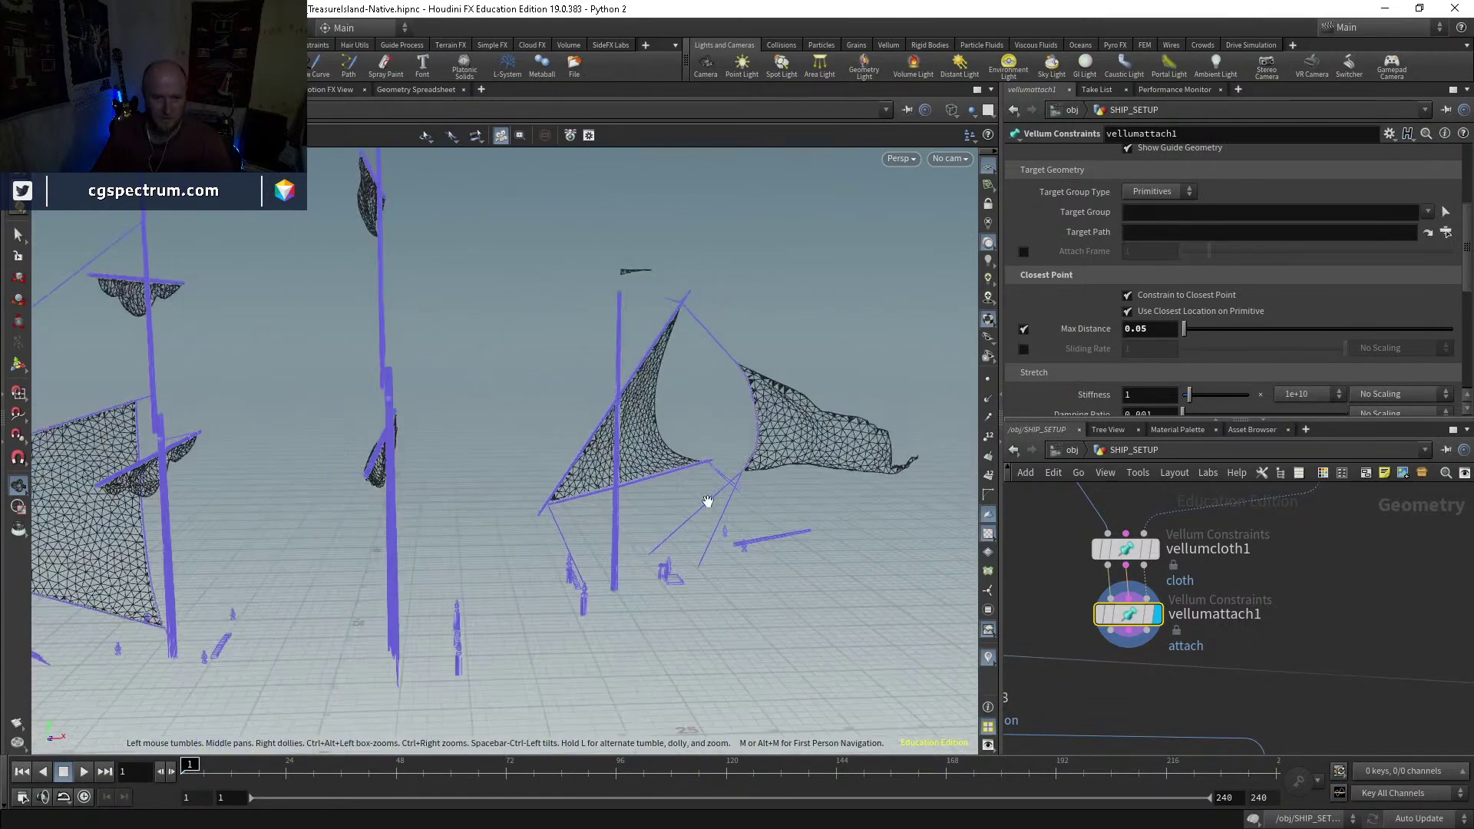
{"action": "left_click_drag", "start_coordinate": [700, 510], "coordinate": [783, 464]}
{"action": "right_click_drag", "start_coordinate": [783, 463], "coordinate": [724, 513]}
{"action": "middle_click_drag", "start_coordinate": [618, 540], "coordinate": [671, 530]}
{"action": "left_click_drag", "start_coordinate": [671, 531], "coordinate": [661, 529]}
{"action": "key", "text": "shift+w"}
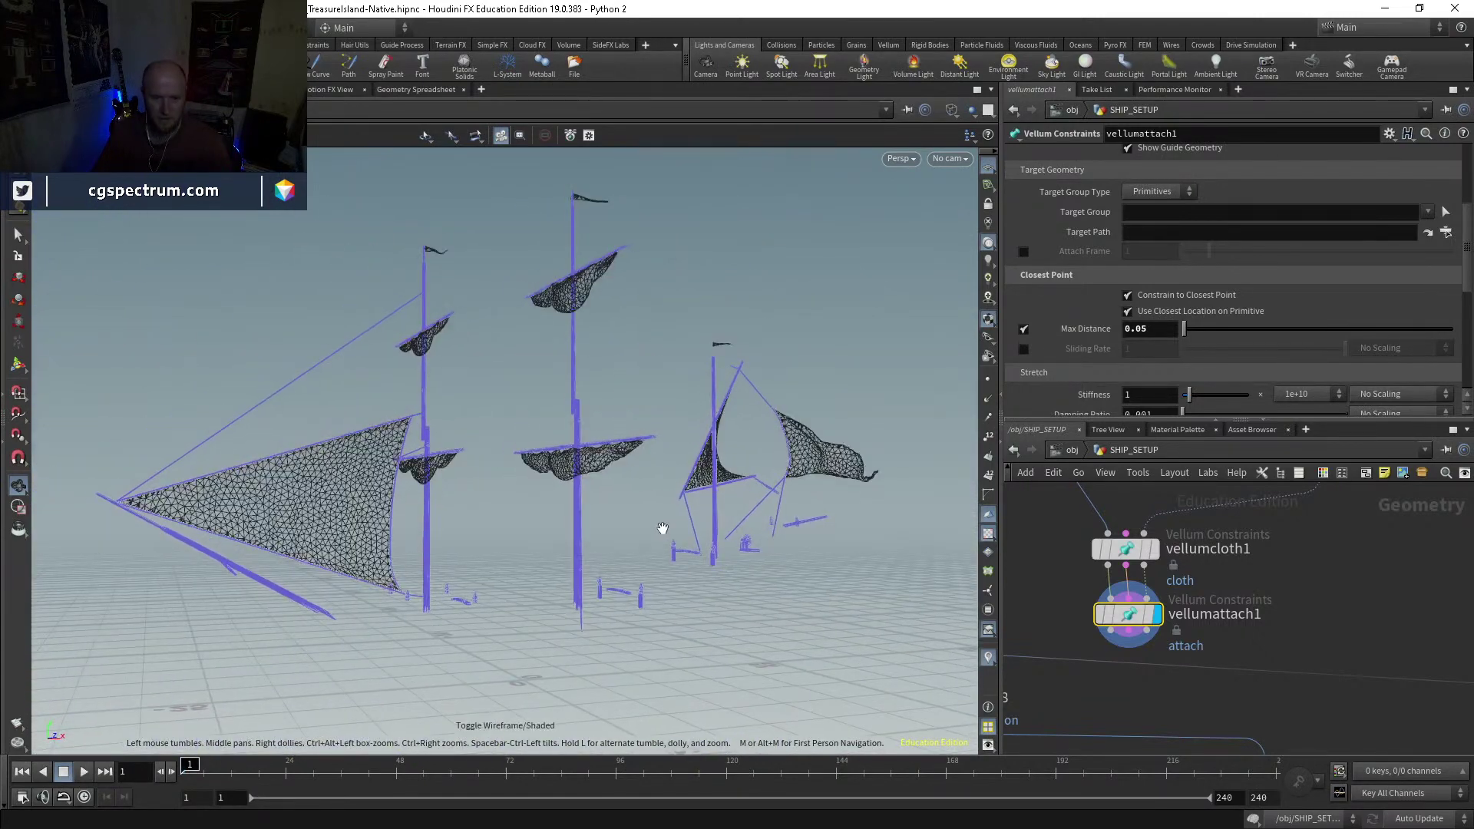
{"action": "key", "text": "shift+w"}
Step: Switch to the flipbook player and scrub through the ship animation to about frame 141
{"action": "scroll", "coordinate": [1105, 529], "scroll_direction": "down", "scroll_amount": 2}
{"action": "scroll", "coordinate": [1215, 611], "scroll_direction": "down", "scroll_amount": 6}
{"action": "middle_click_drag", "start_coordinate": [1218, 613], "coordinate": [1199, 627]}
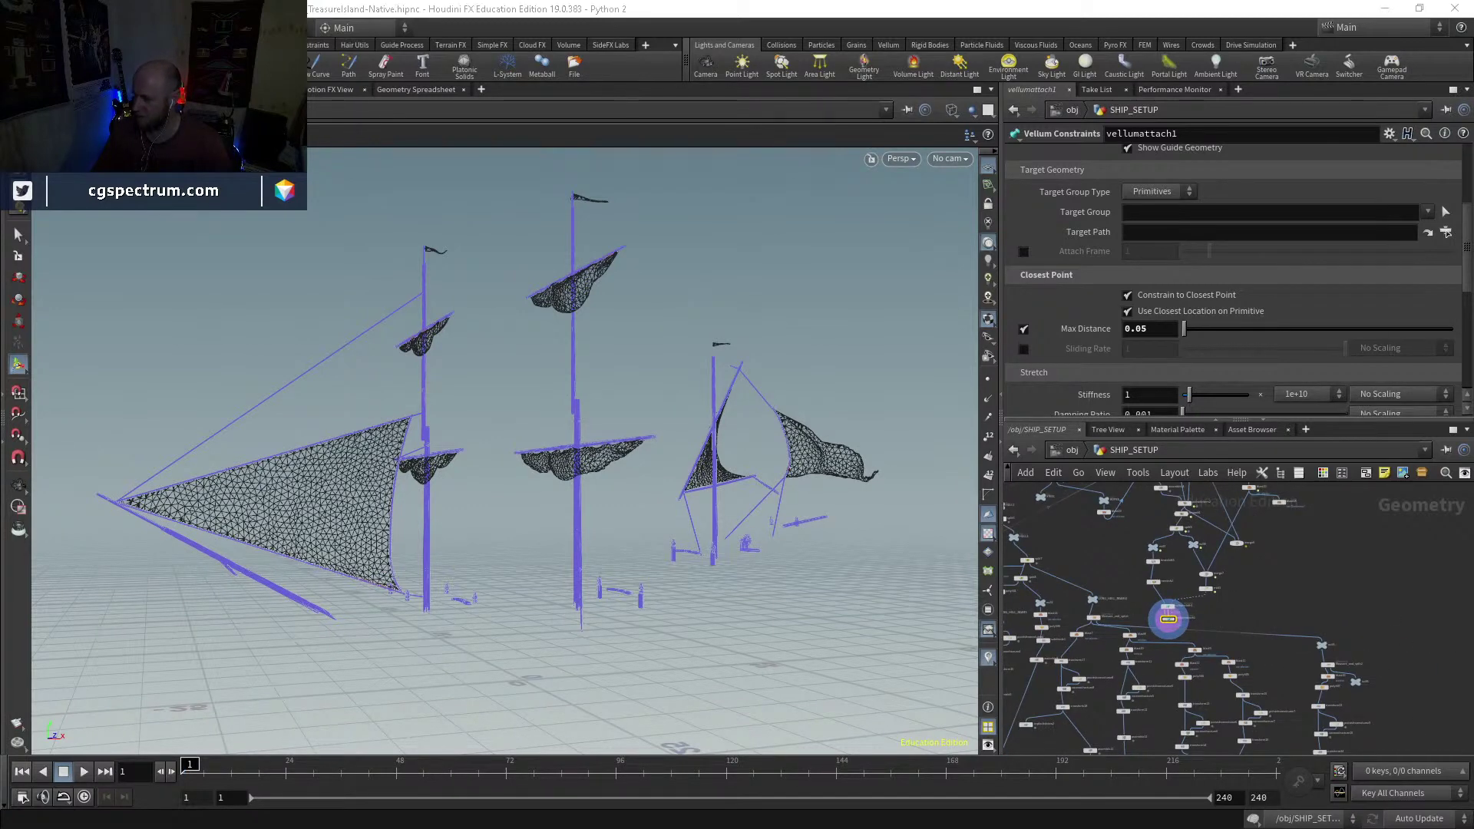
{"action": "key", "text": "alt+Tab"}
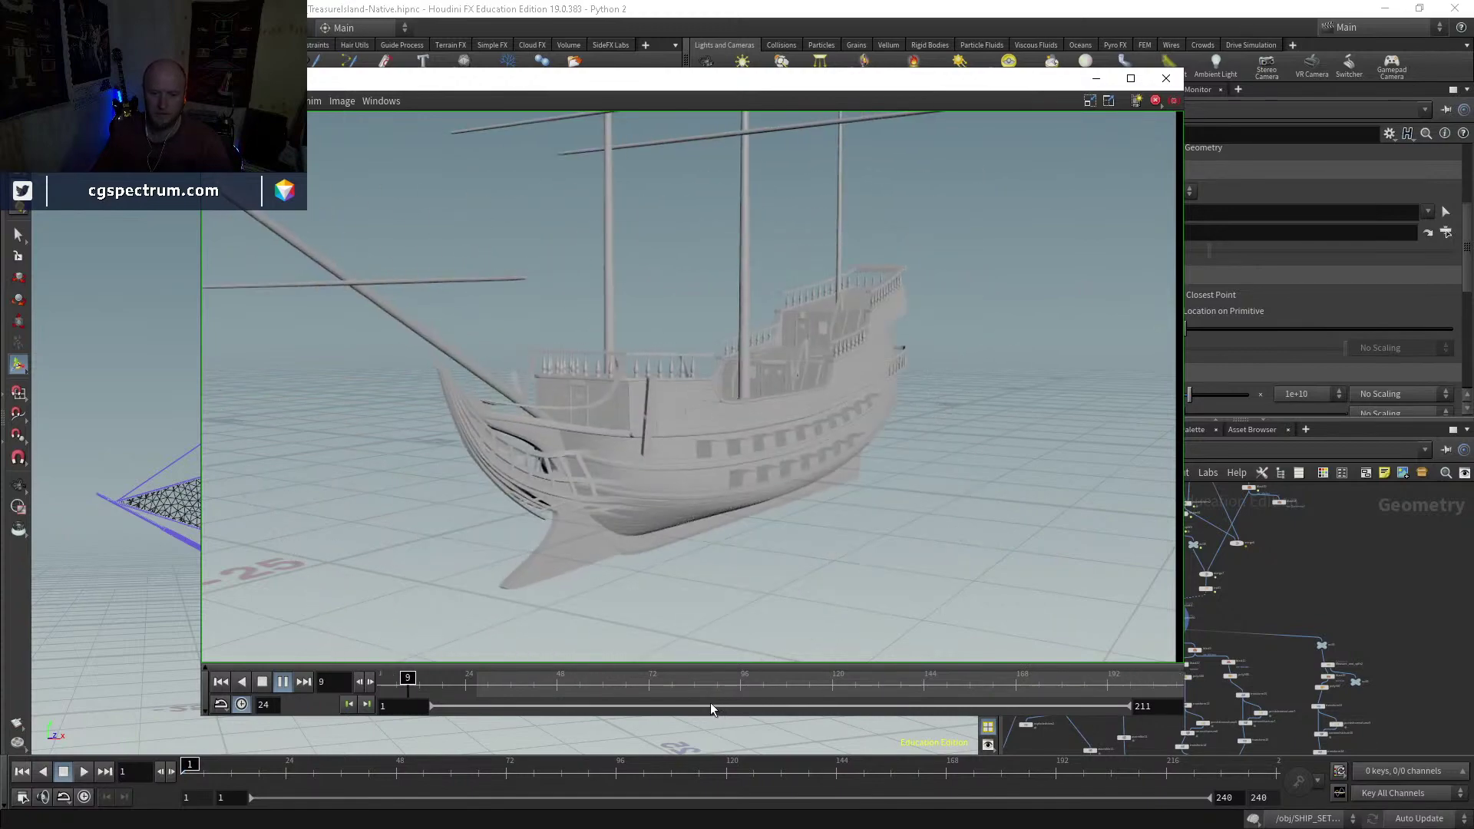
{"action": "left_click_drag", "start_coordinate": [990, 679], "coordinate": [912, 674]}
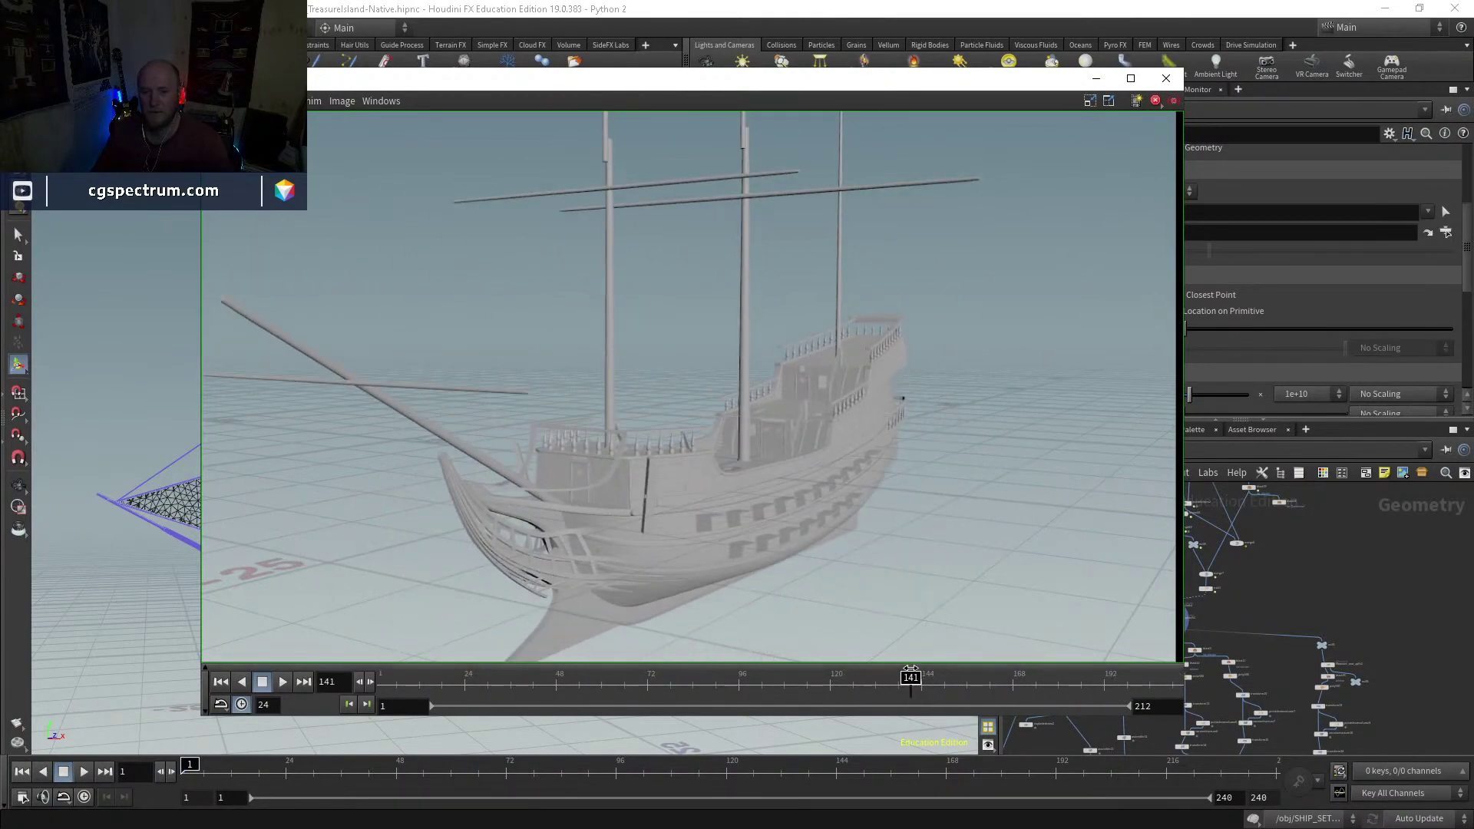
Step: Move the vellumcloth1 and vellumattach1 nodes directly below trail1 in the network
{"action": "middle_click_drag", "start_coordinate": [1356, 489], "coordinate": [1269, 575]}
{"action": "scroll", "coordinate": [1159, 558], "scroll_direction": "up", "scroll_amount": 5}
{"action": "middle_click_drag", "start_coordinate": [1125, 597], "coordinate": [1261, 552]}
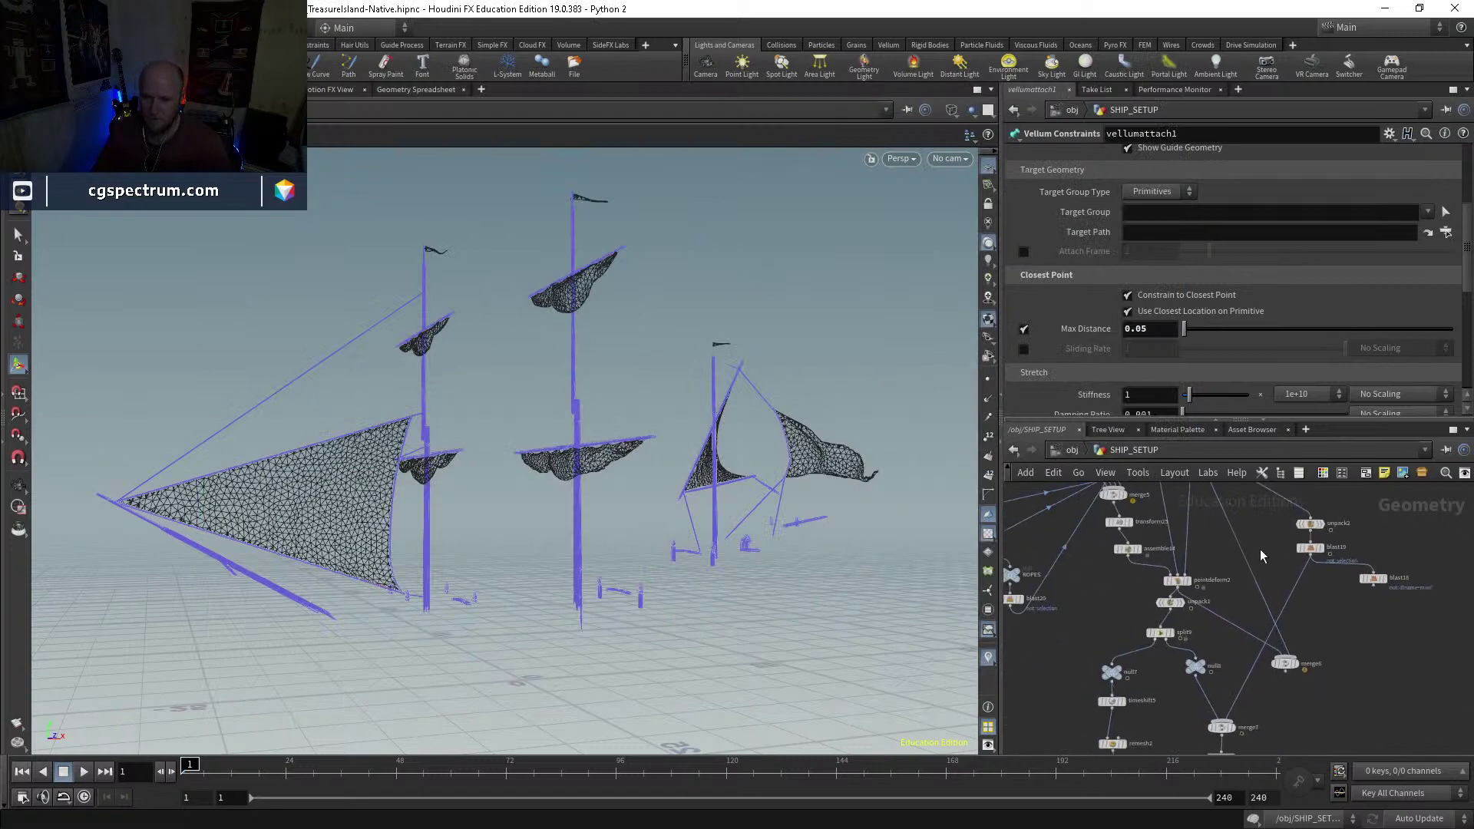
{"action": "scroll", "coordinate": [1259, 552], "scroll_direction": "down", "scroll_amount": 8}
{"action": "scroll", "coordinate": [1234, 652], "scroll_direction": "up", "scroll_amount": 4}
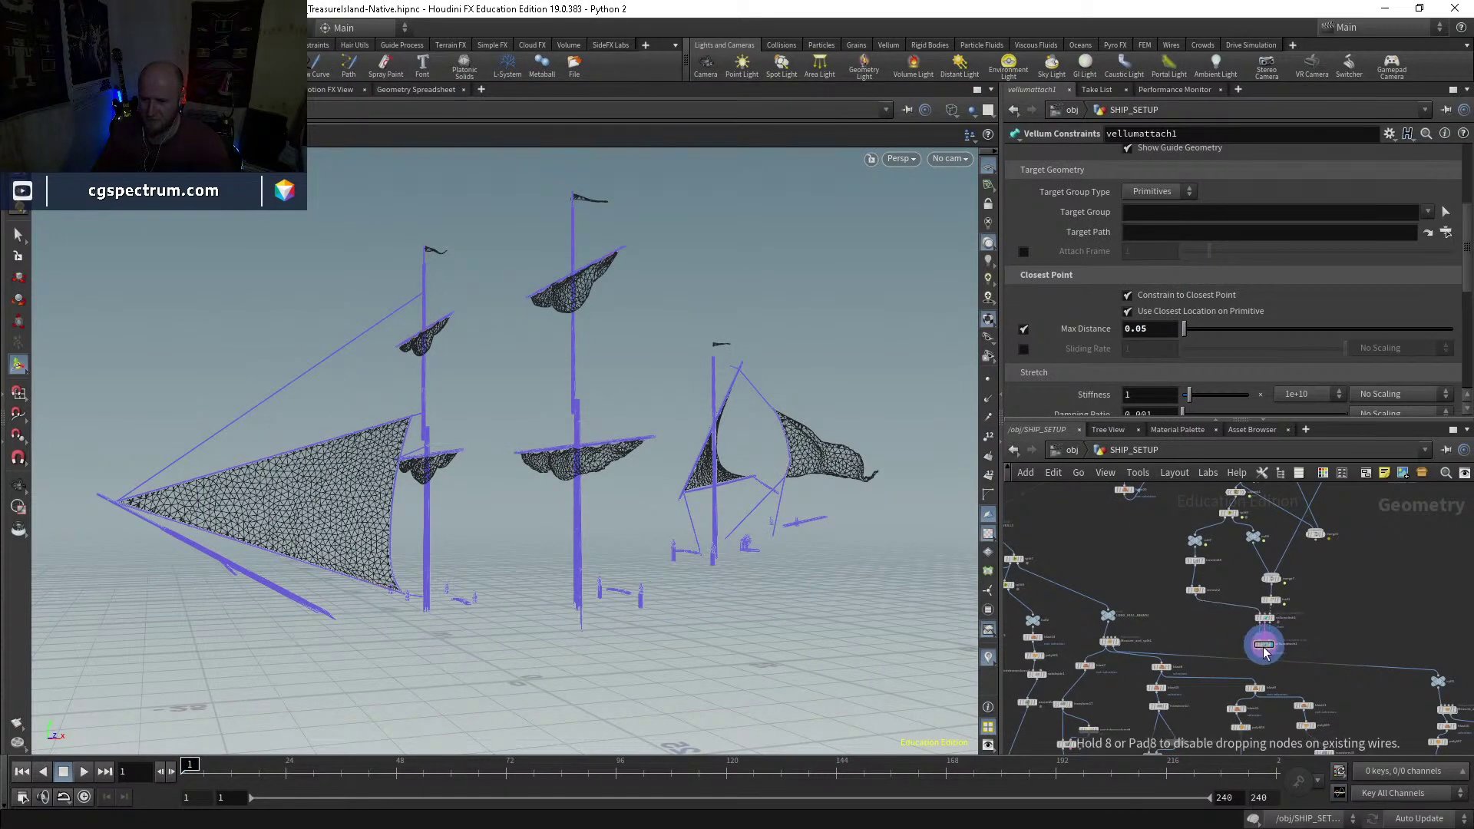
{"action": "left_click", "coordinate": [1248, 628]}
{"action": "scroll", "coordinate": [1259, 634], "scroll_direction": "down", "scroll_amount": 4}
{"action": "scroll", "coordinate": [1267, 633], "scroll_direction": "up", "scroll_amount": 3}
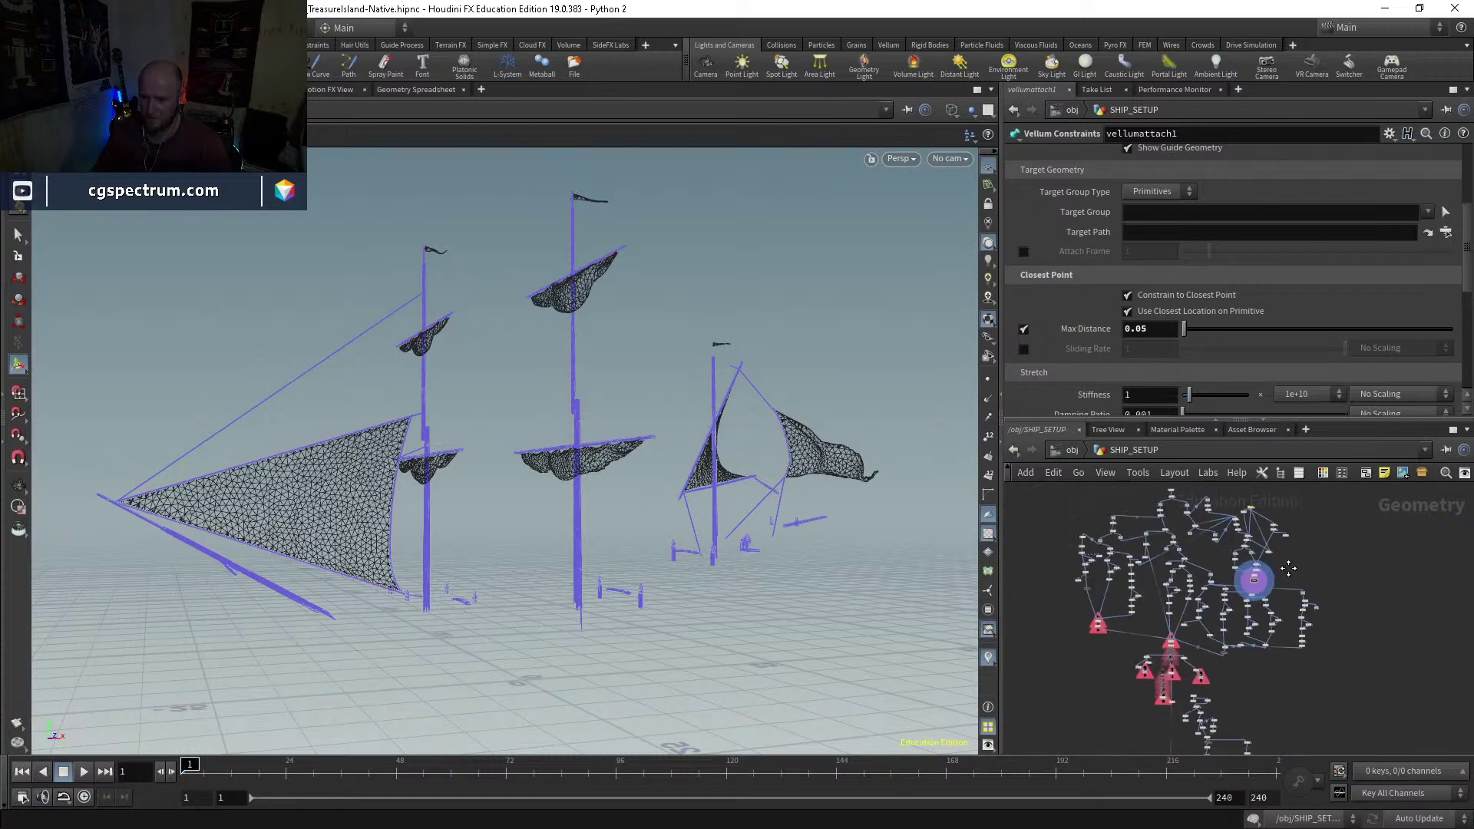
Step: Move the group of sail setup nodes clear of the neighbouring chains and shift file1 slightly up
{"action": "left_click_drag", "start_coordinate": [1282, 633], "coordinate": [1143, 544]}
{"action": "left_click_drag", "start_coordinate": [1229, 666], "coordinate": [1392, 728]}
{"action": "middle_click_drag", "start_coordinate": [1284, 596], "coordinate": [1151, 569]}
{"action": "scroll", "coordinate": [1272, 546], "scroll_direction": "up", "scroll_amount": 5}
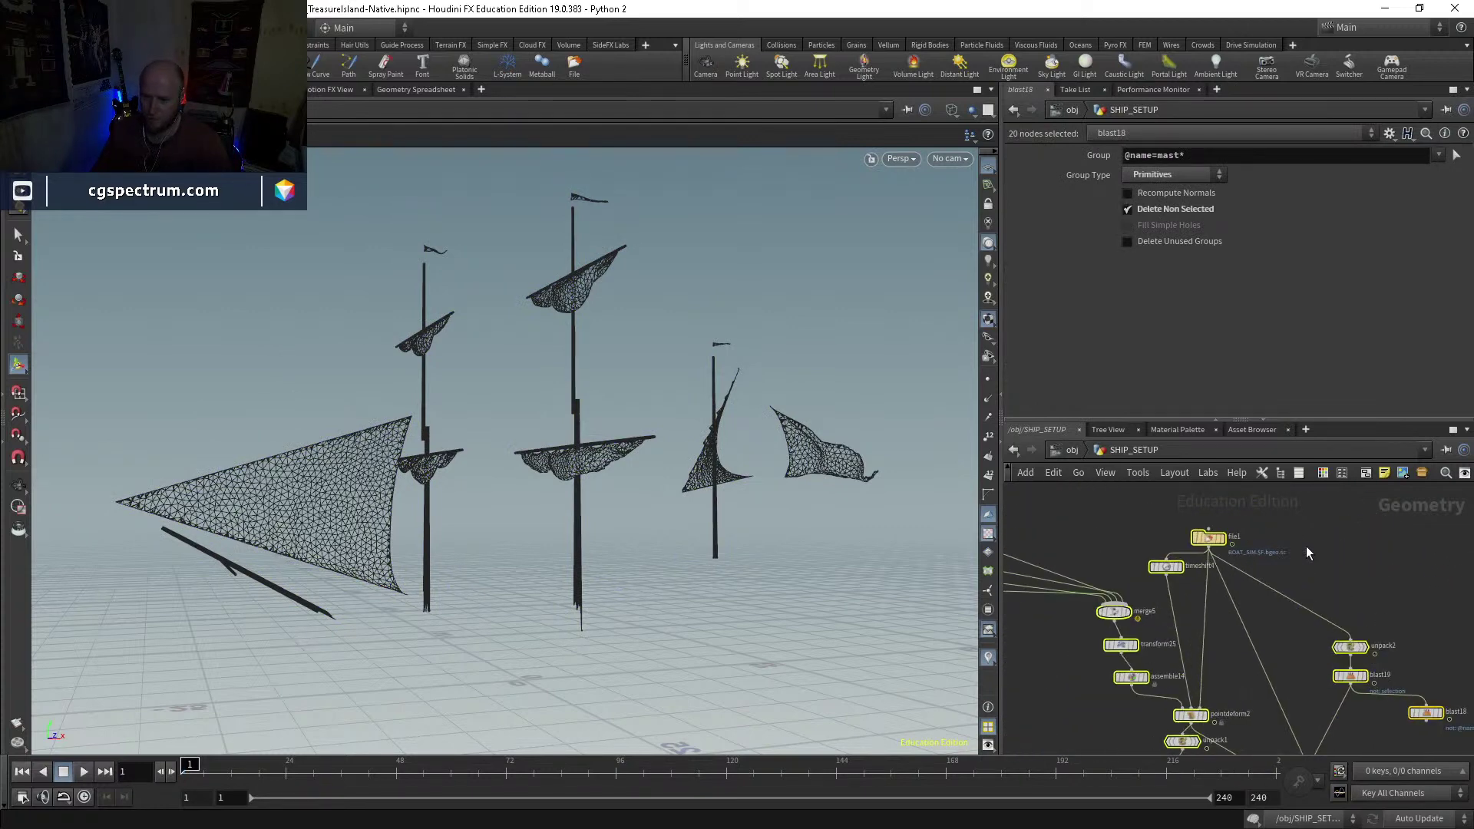
{"action": "left_click", "coordinate": [1302, 546]}
{"action": "left_click_drag", "start_coordinate": [1211, 540], "coordinate": [1207, 520]}
Step: Add a Vellum Solver node below vellumattach1
{"action": "middle_click_drag", "start_coordinate": [1257, 681], "coordinate": [1242, 503]}
{"action": "middle_click_drag", "start_coordinate": [1249, 581], "coordinate": [1222, 420]}
{"action": "middle_click_drag", "start_coordinate": [1311, 603], "coordinate": [1281, 486]}
{"action": "middle_click_drag", "start_coordinate": [1154, 624], "coordinate": [1115, 689]}
{"action": "key", "text": "Tab"}
{"action": "type", "text": "vellum"}
{"action": "key", "text": "Return"}
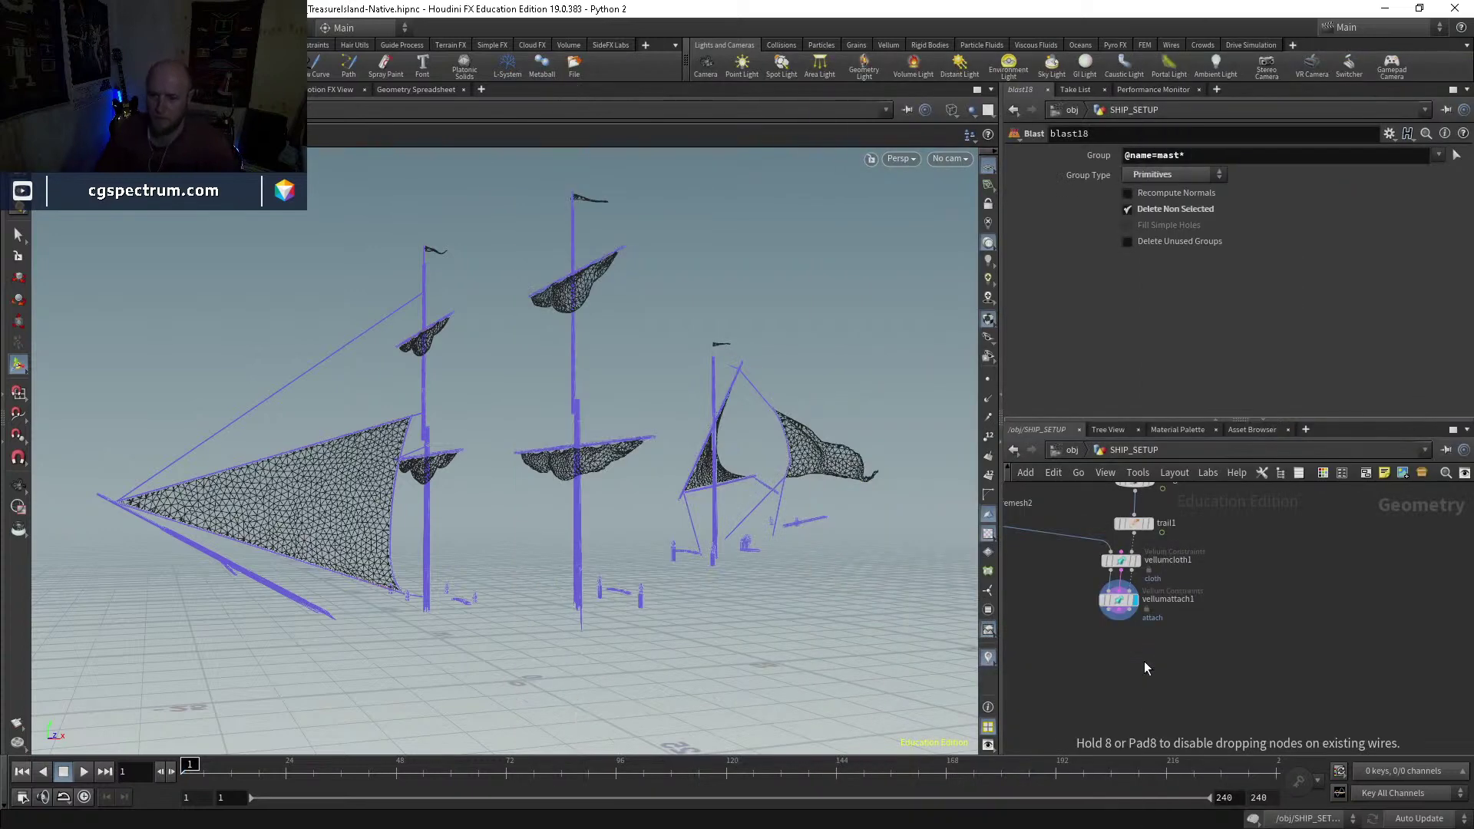
{"action": "left_click", "coordinate": [1141, 661]}
Step: Connect the three outputs of vellumattach1 to the matching inputs of vellumsolver1 and display the solver
{"action": "scroll", "coordinate": [1118, 653], "scroll_direction": "up", "scroll_amount": 3}
{"action": "left_click", "coordinate": [1117, 655]}
{"action": "left_click", "coordinate": [1105, 590]}
{"action": "left_click", "coordinate": [1120, 590]}
{"action": "left_click", "coordinate": [1135, 657]}
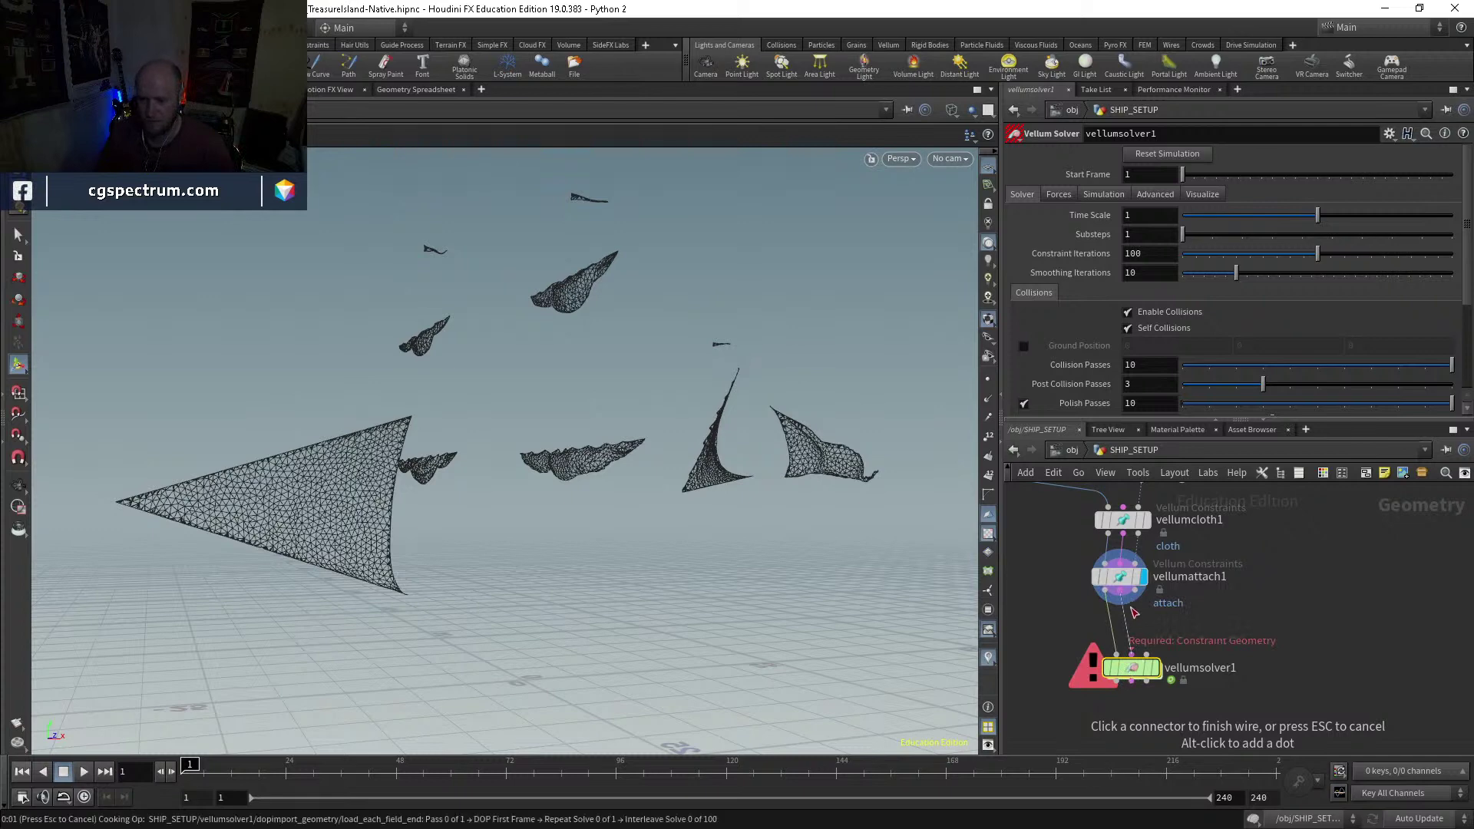
{"action": "left_click", "coordinate": [1139, 603]}
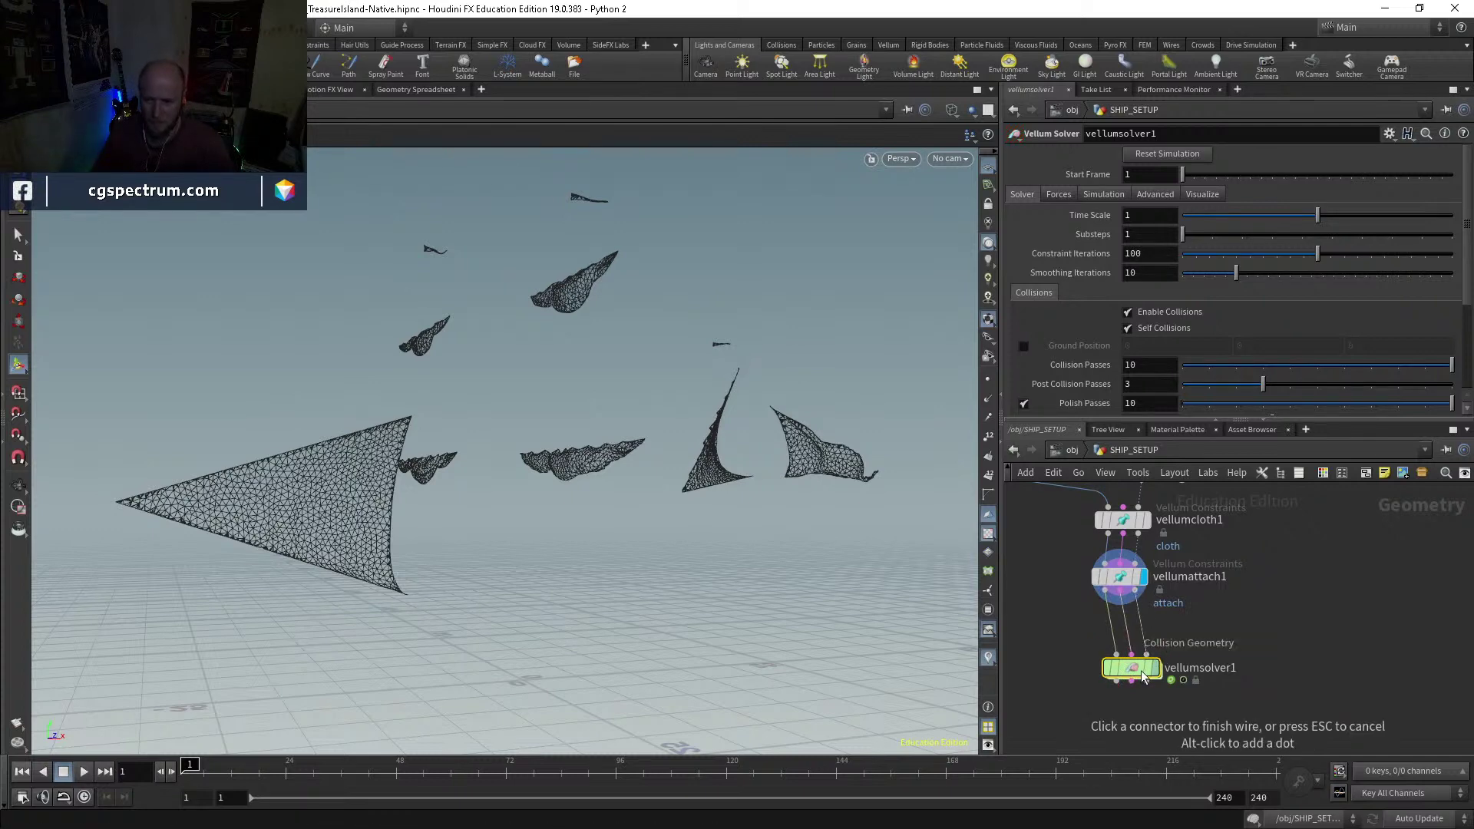
{"action": "left_click", "coordinate": [1145, 655]}
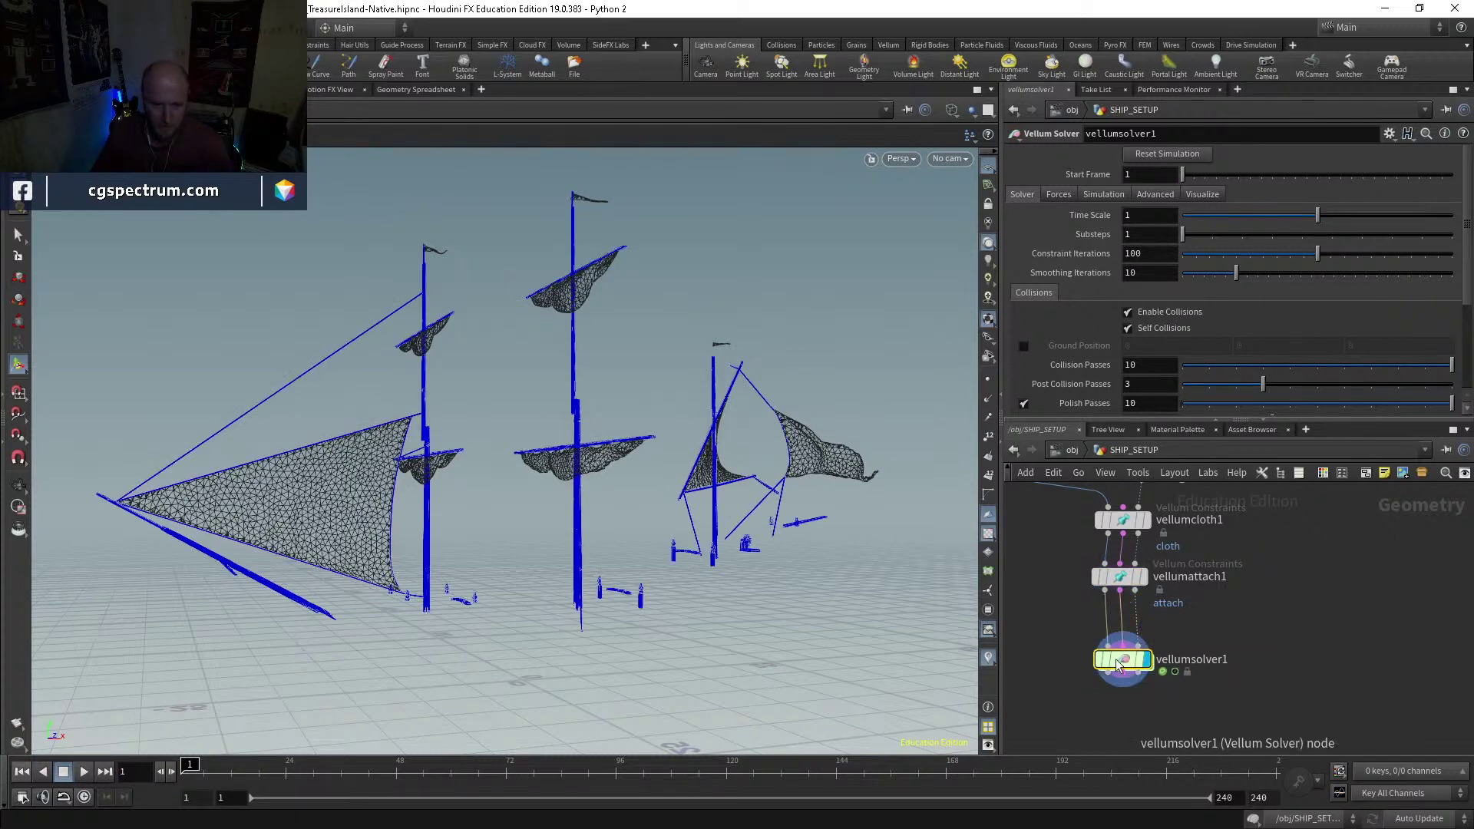
{"action": "left_click", "coordinate": [1148, 659]}
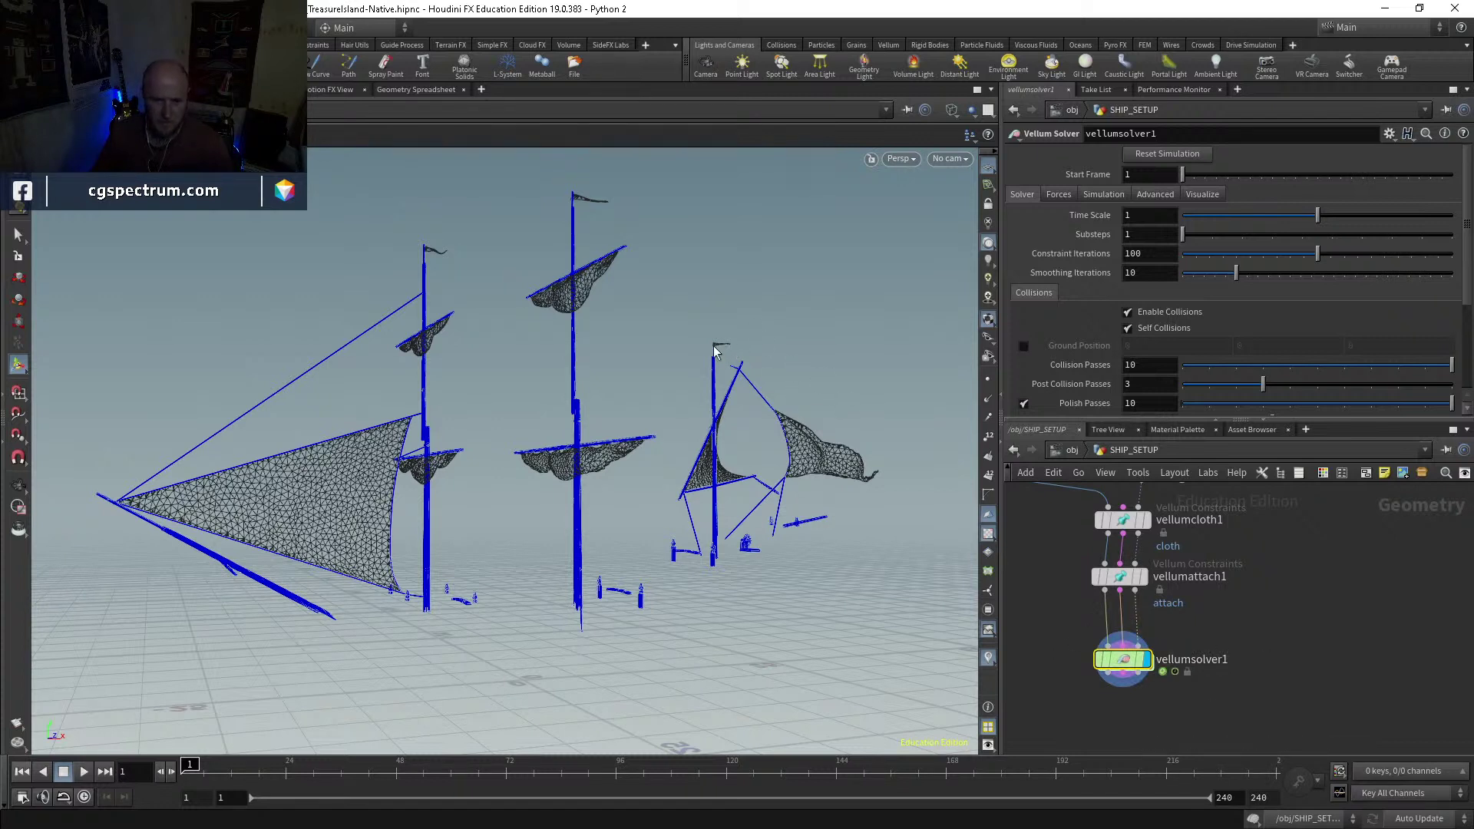
Step: Display unpack2 to examine the top of the ship's rear mast without the sails
{"action": "scroll", "coordinate": [1227, 597], "scroll_direction": "down", "scroll_amount": 4}
{"action": "middle_click_drag", "start_coordinate": [1226, 597], "coordinate": [1233, 645]}
{"action": "scroll", "coordinate": [1165, 620], "scroll_direction": "up", "scroll_amount": 4}
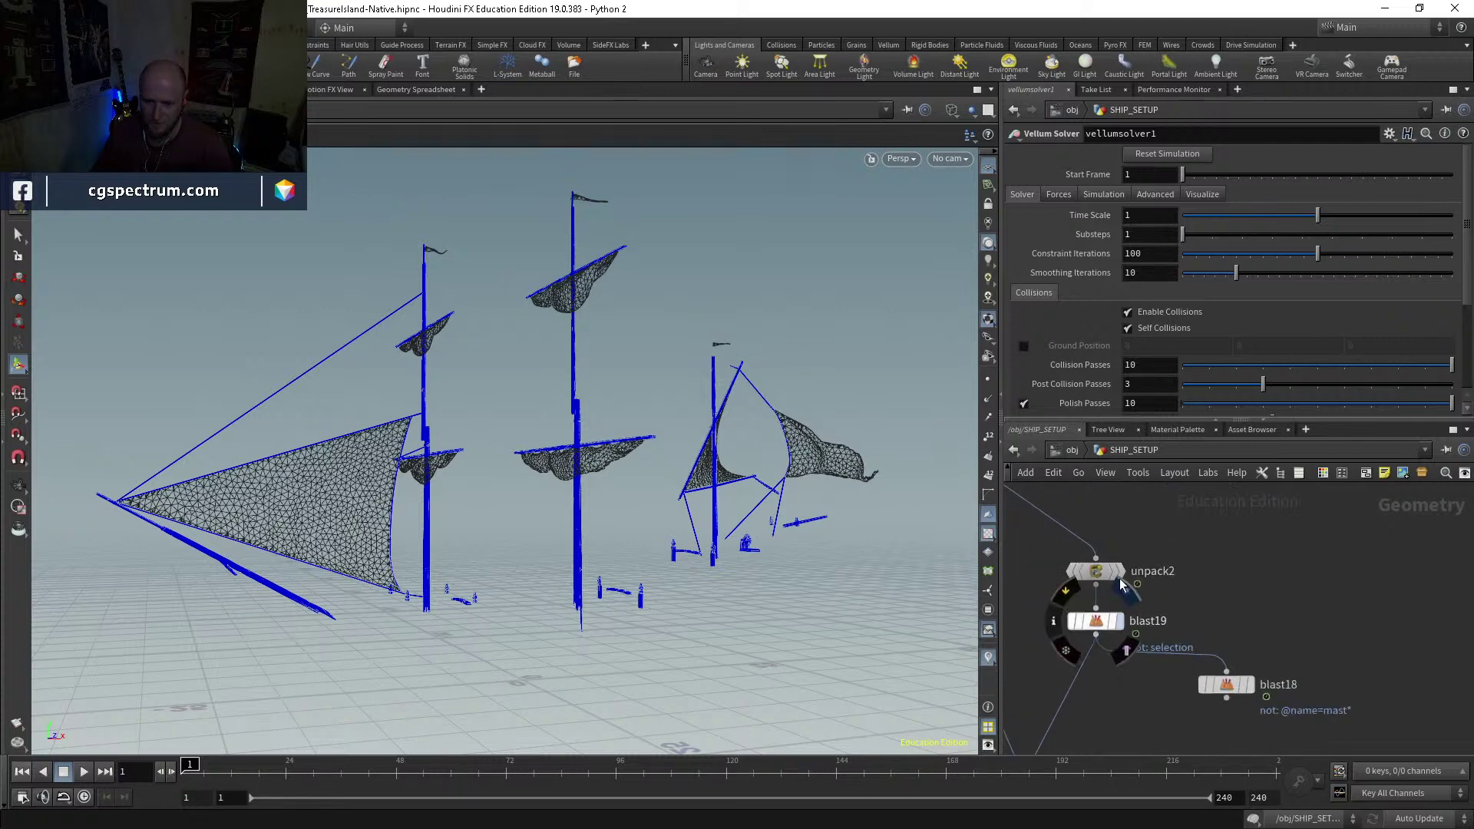
{"action": "left_click", "coordinate": [1119, 573]}
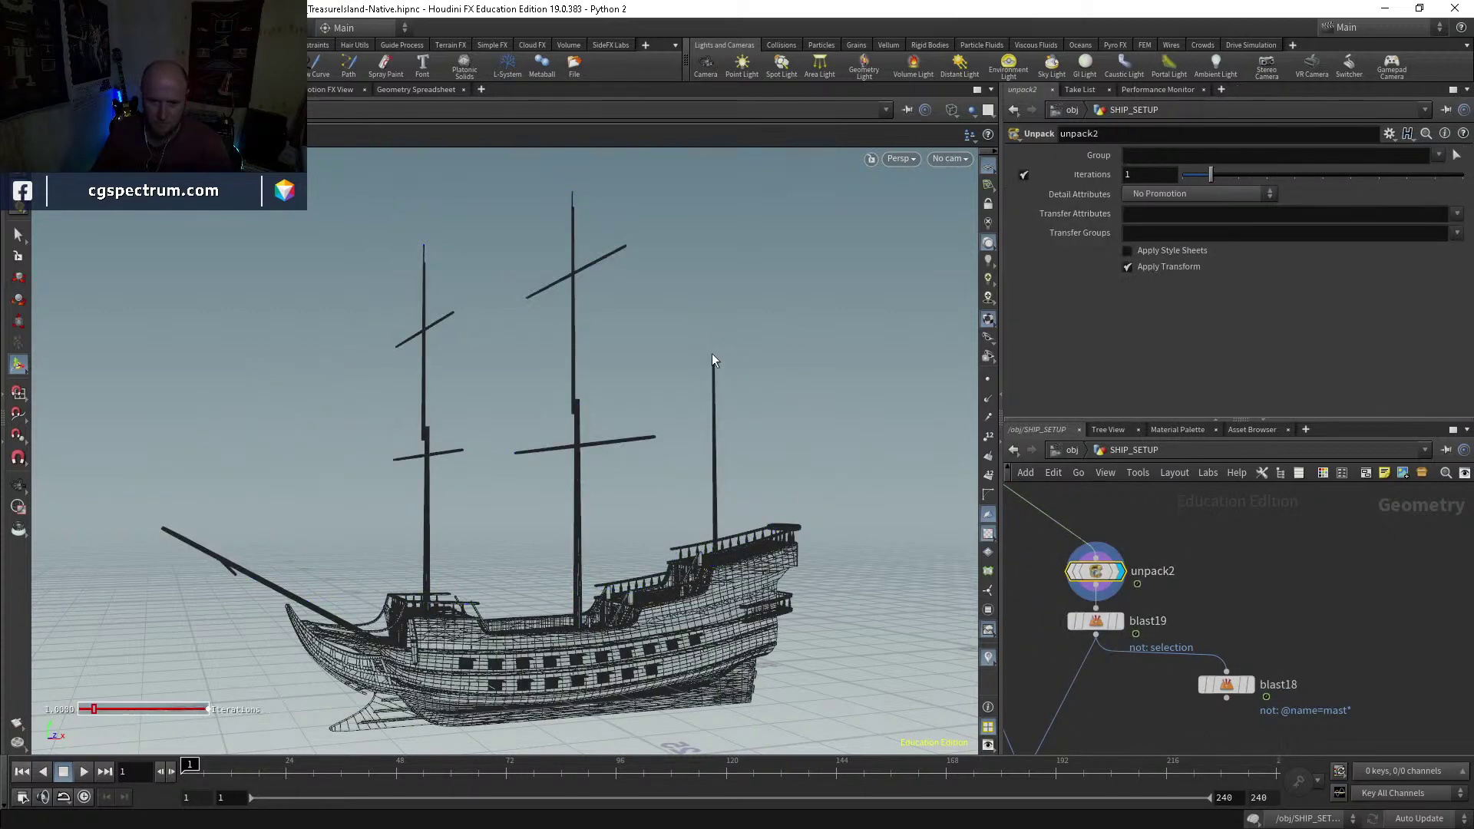
Step: Move null7 and timeshift5 closer below split9 and display timeshift5
{"action": "scroll", "coordinate": [1129, 590], "scroll_direction": "down", "scroll_amount": 3}
{"action": "middle_click_drag", "start_coordinate": [1128, 668], "coordinate": [1274, 552]}
{"action": "middle_click_drag", "start_coordinate": [1336, 606], "coordinate": [1444, 584]}
{"action": "middle_click_drag", "start_coordinate": [1275, 612], "coordinate": [1282, 670]}
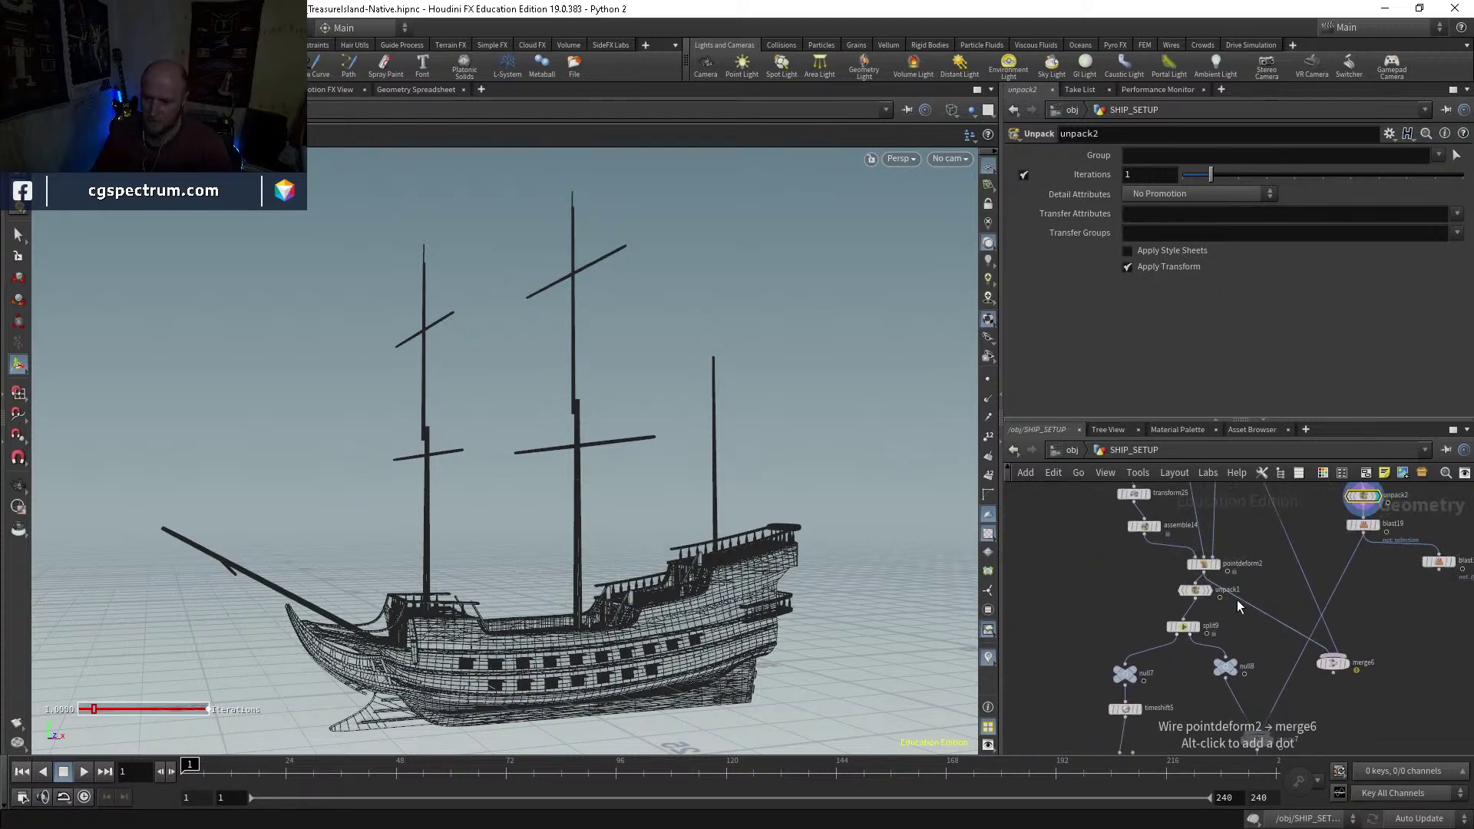
{"action": "scroll", "coordinate": [1145, 666], "scroll_direction": "up", "scroll_amount": 3}
{"action": "left_click", "coordinate": [1139, 650]}
{"action": "left_click_drag", "start_coordinate": [1113, 681], "coordinate": [1109, 646]}
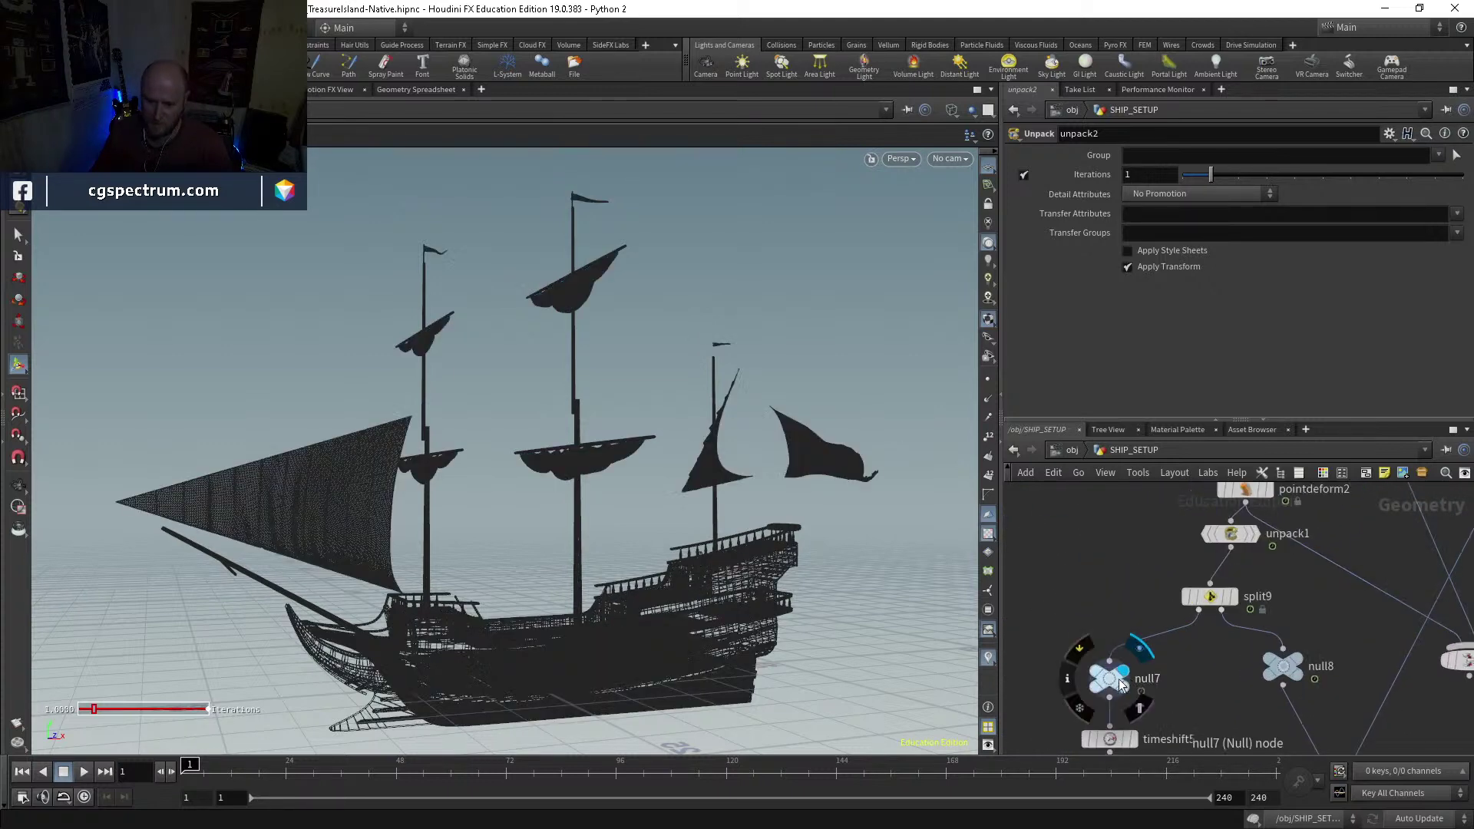
{"action": "left_click_drag", "start_coordinate": [1133, 741], "coordinate": [1131, 699]}
{"action": "left_click", "coordinate": [1130, 697]}
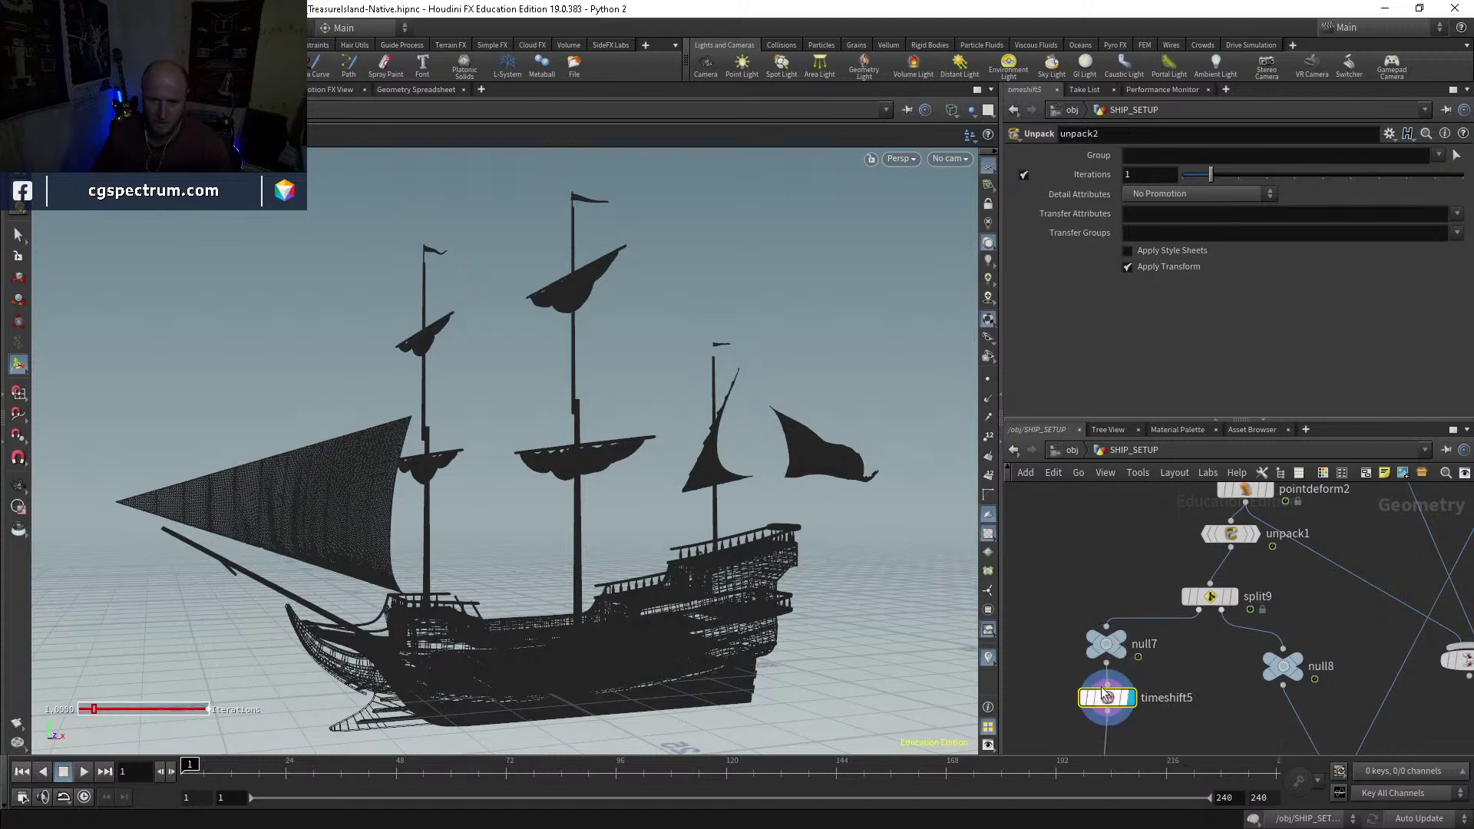
Step: Delete the small flag at the top of the rear mast with a Blast node after timeshift5
{"action": "key", "text": "s"}
{"action": "left_click_drag", "start_coordinate": [753, 327], "coordinate": [669, 355]}
{"action": "key", "text": "Delete"}
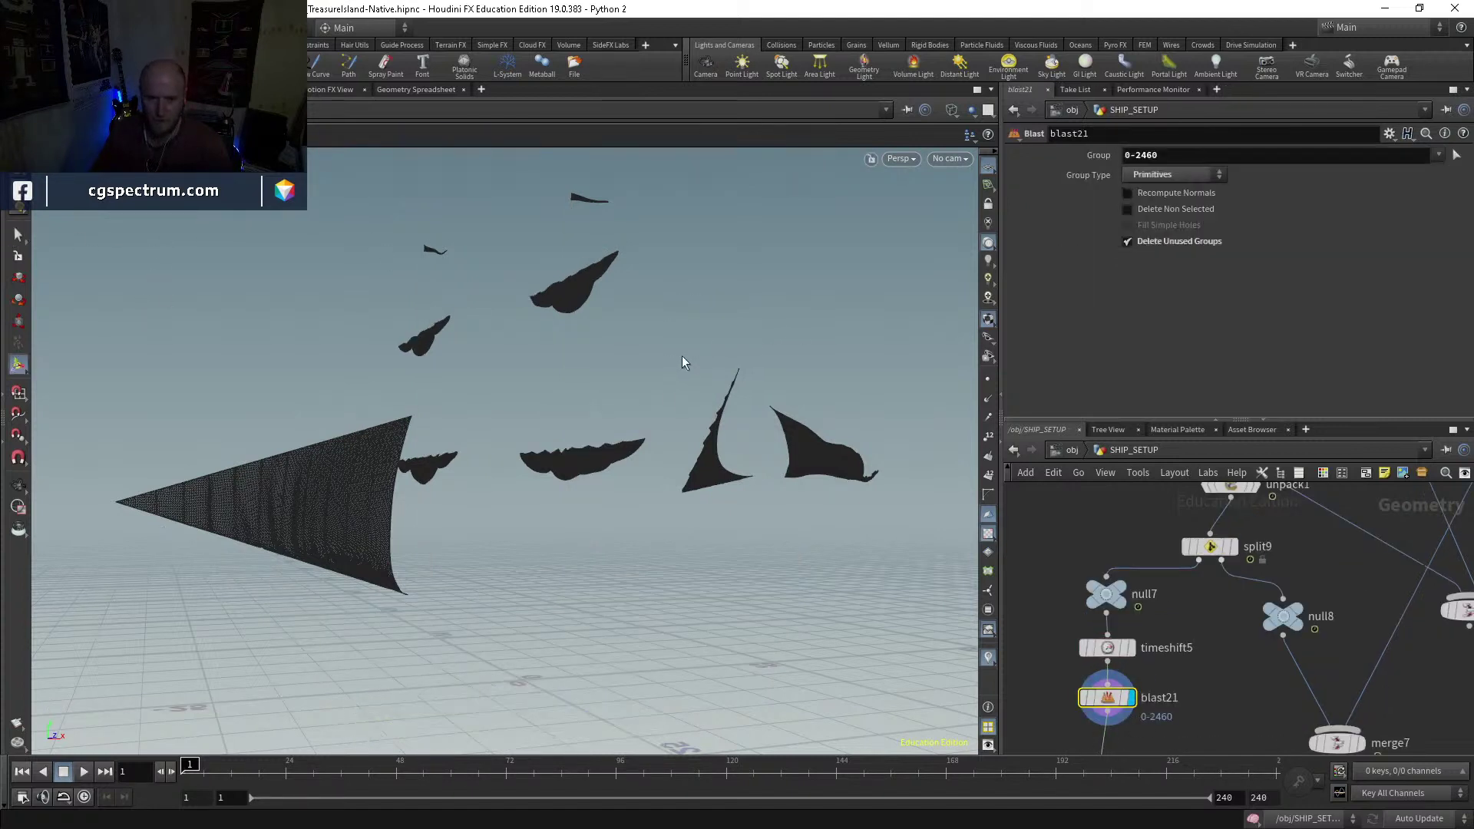
{"action": "middle_click_drag", "start_coordinate": [1257, 697], "coordinate": [1099, 341]}
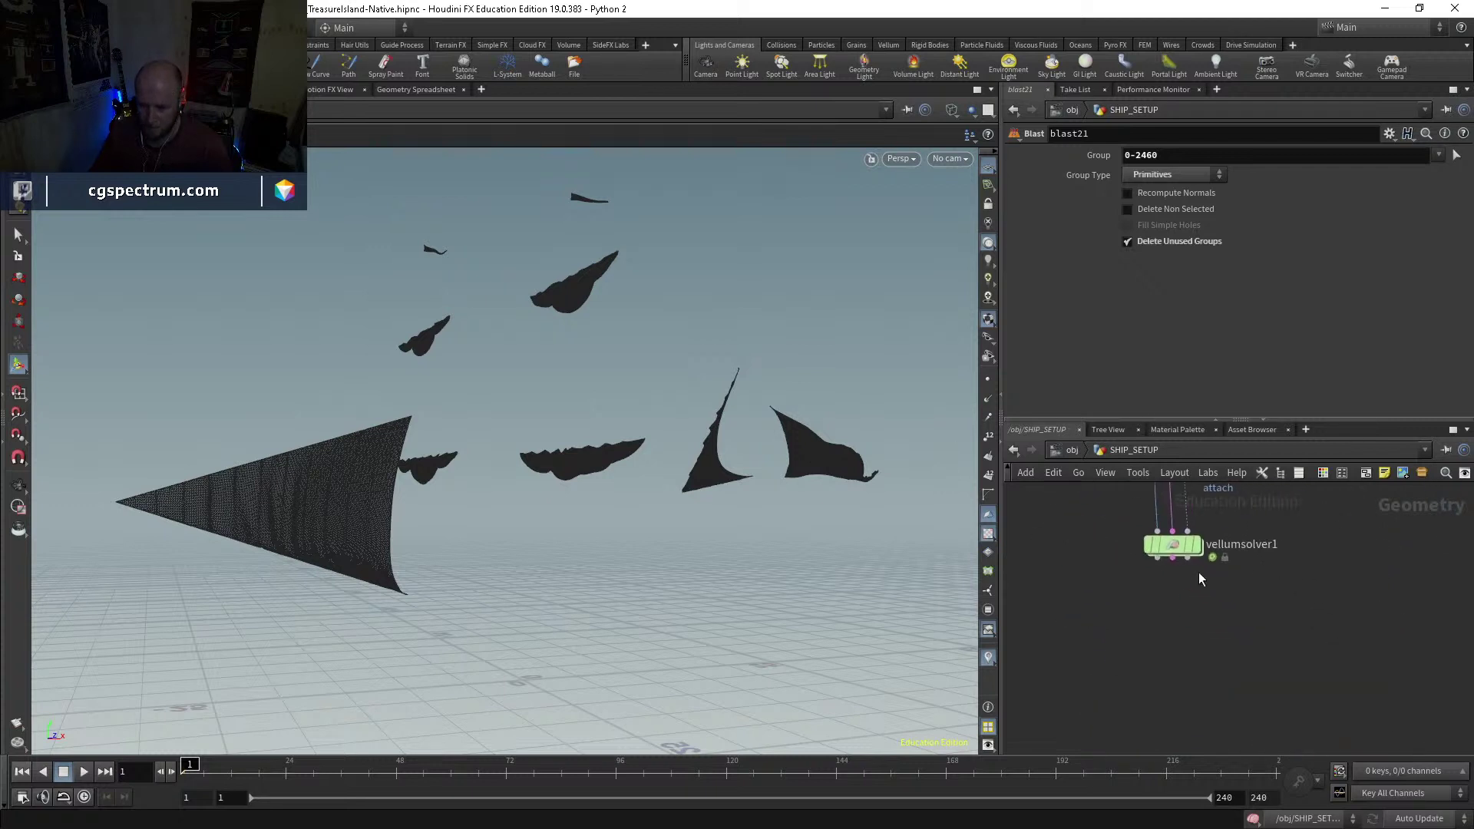
Step: Display vellumsolver1 and review the node chain feeding it from blast21, remesh2 and trail1
{"action": "scroll", "coordinate": [1221, 572], "scroll_direction": "up", "scroll_amount": 3}
{"action": "left_click", "coordinate": [1196, 541]}
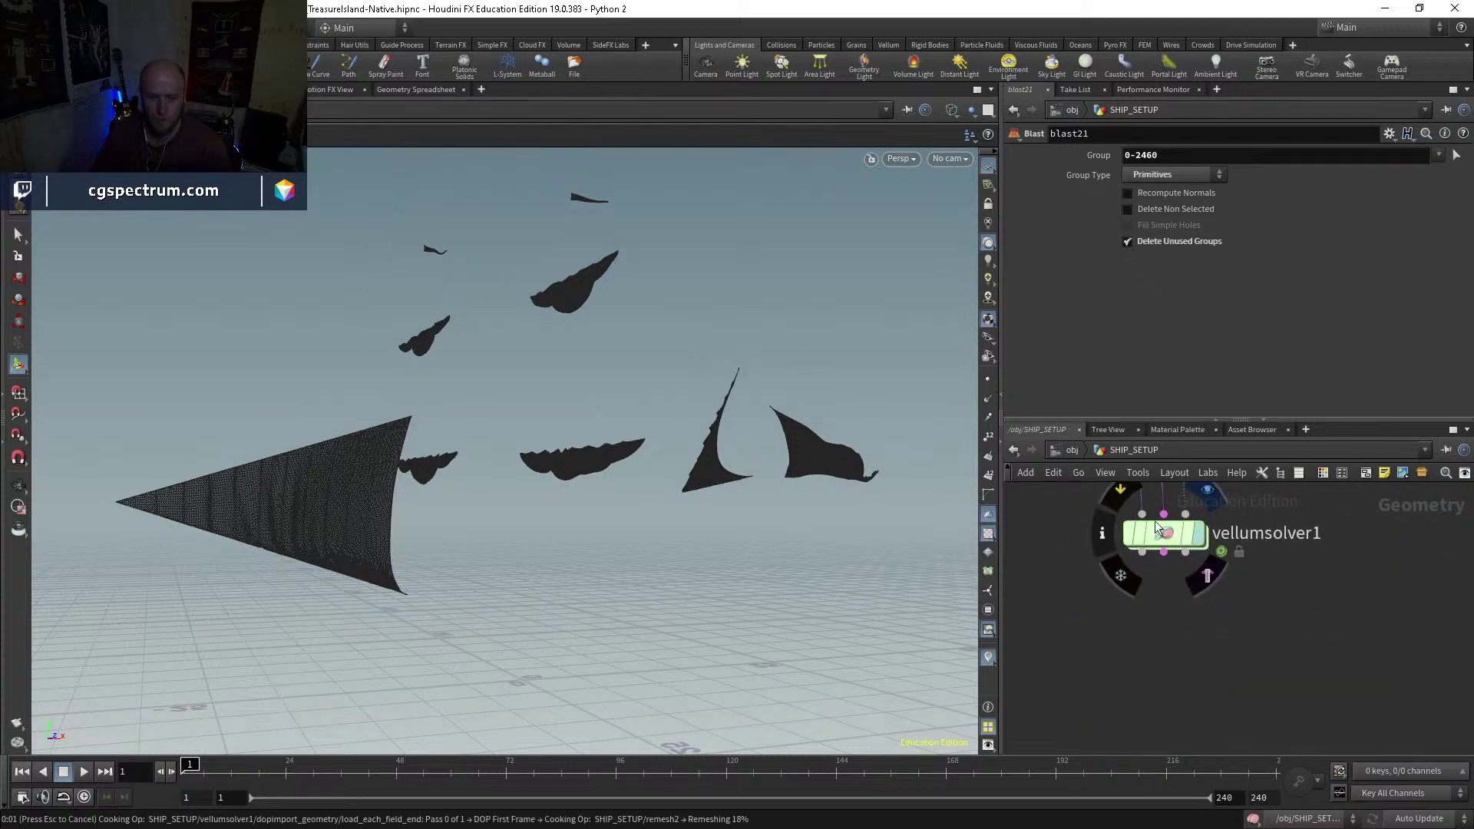
{"action": "left_click", "coordinate": [1160, 528]}
{"action": "middle_click_drag", "start_coordinate": [1339, 585], "coordinate": [1342, 697]}
{"action": "scroll", "coordinate": [1328, 676], "scroll_direction": "down", "scroll_amount": 4}
{"action": "middle_click_drag", "start_coordinate": [1324, 643], "coordinate": [1314, 753]}
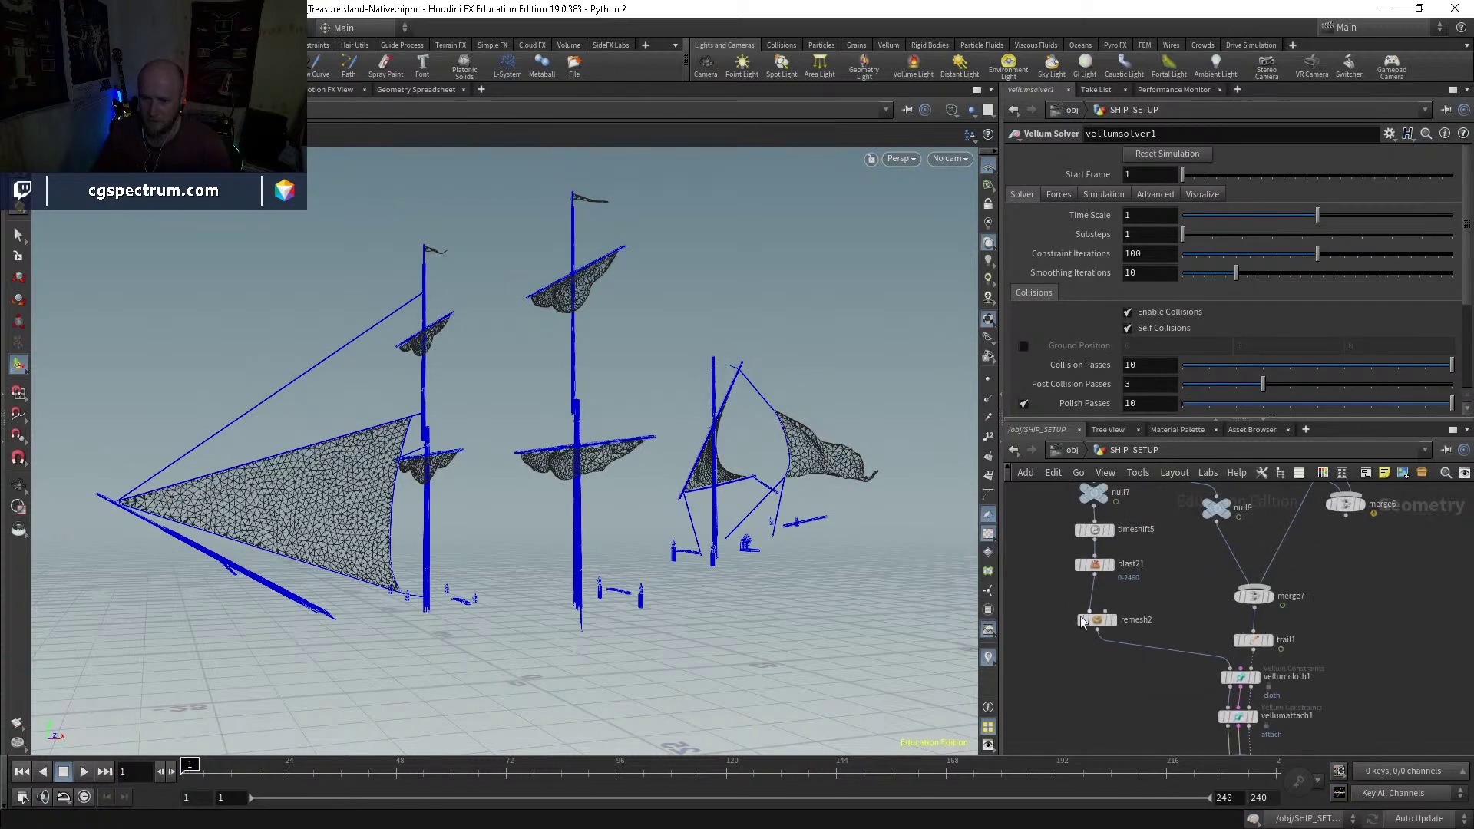
{"action": "scroll", "coordinate": [1150, 663], "scroll_direction": "down", "scroll_amount": 1}
{"action": "middle_click_drag", "start_coordinate": [1150, 664], "coordinate": [1102, 606]}
{"action": "scroll", "coordinate": [1201, 619], "scroll_direction": "up", "scroll_amount": 3}
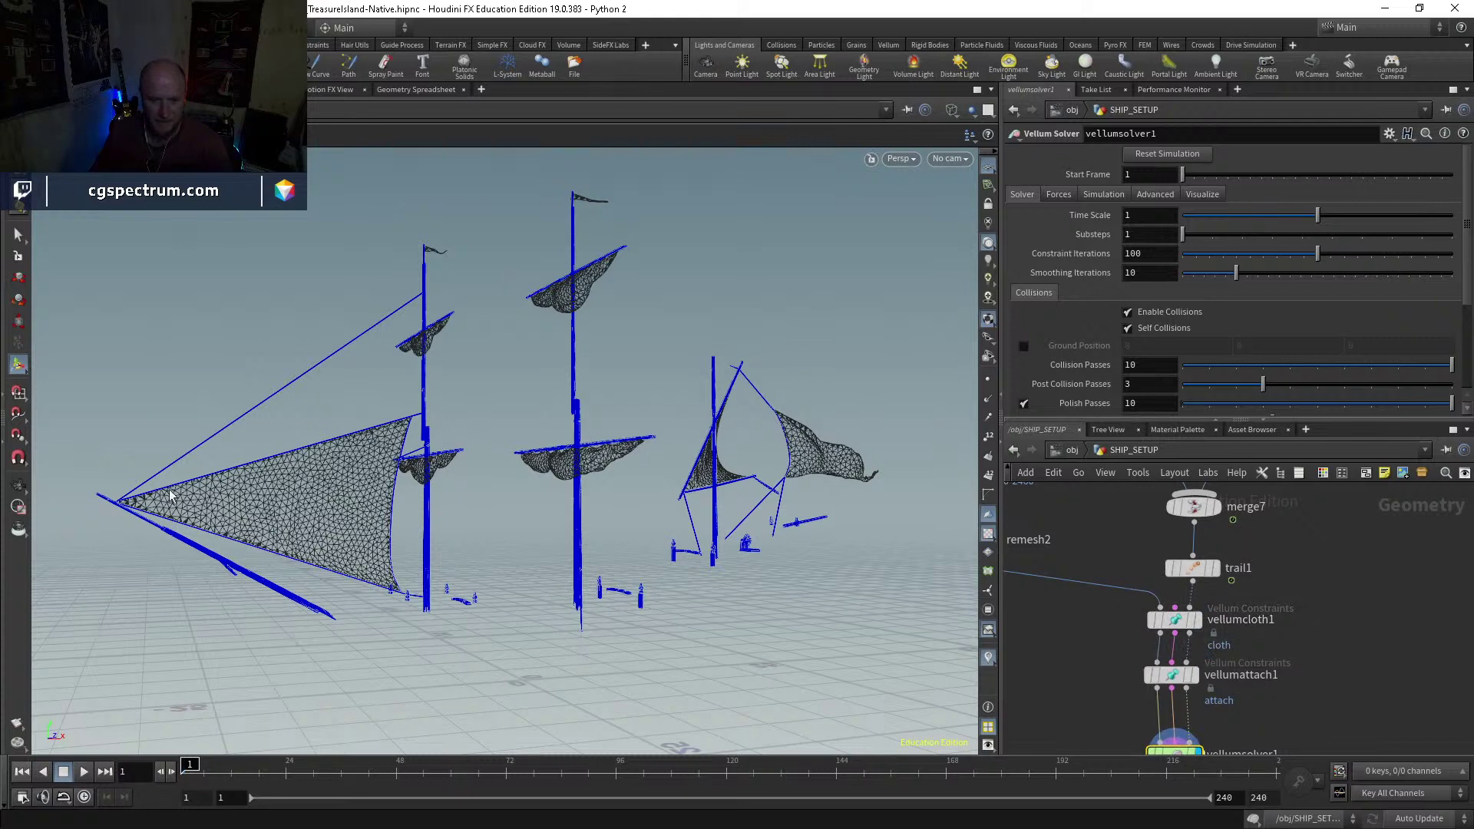
{"action": "scroll", "coordinate": [1226, 575], "scroll_direction": "up", "scroll_amount": 2}
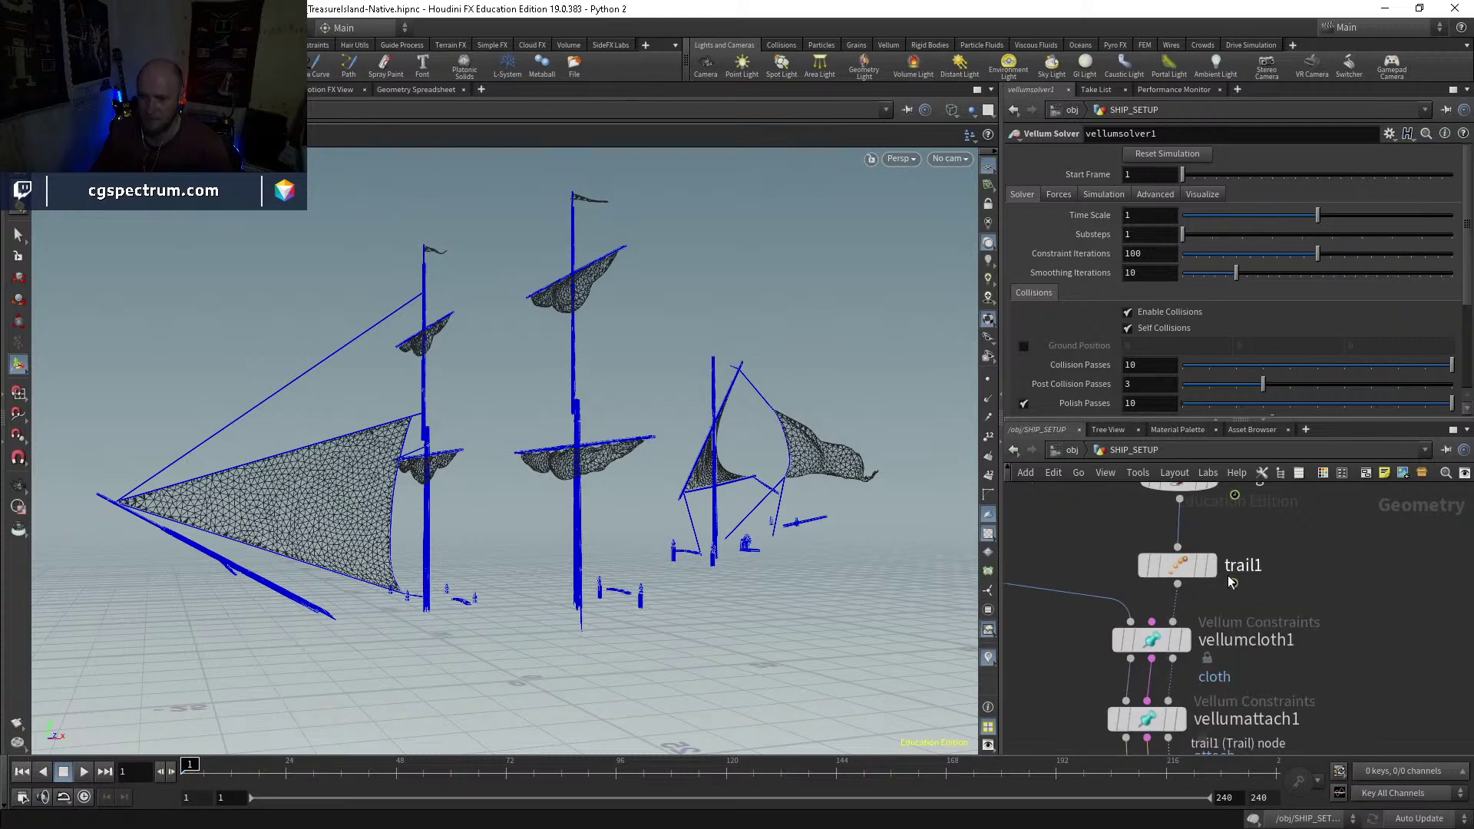
Step: Display trail1 to examine the motion of the isolated masts and ropes
{"action": "left_click", "coordinate": [1210, 566]}
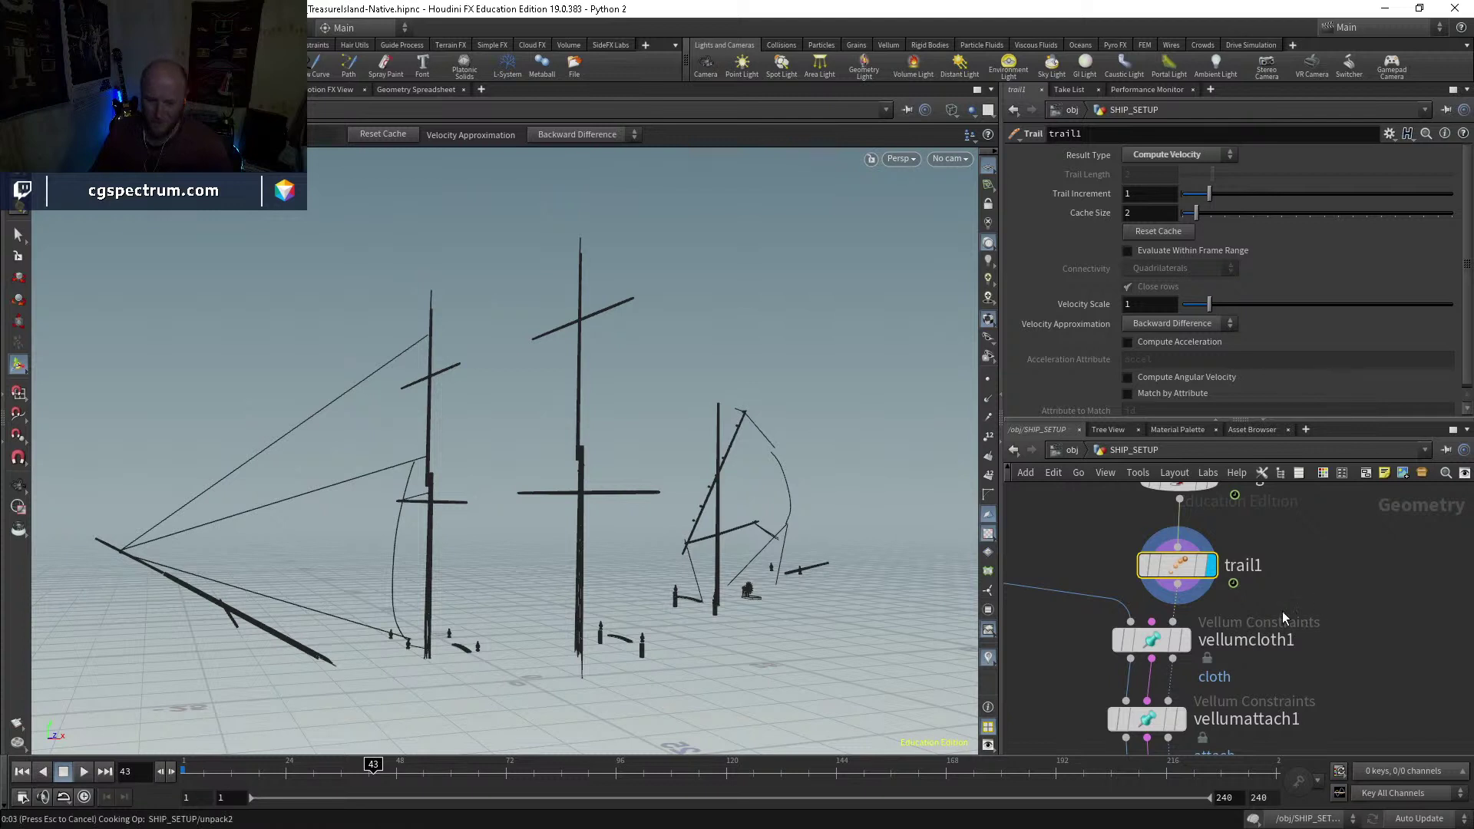
{"action": "middle_click_drag", "start_coordinate": [1297, 632], "coordinate": [1295, 533]}
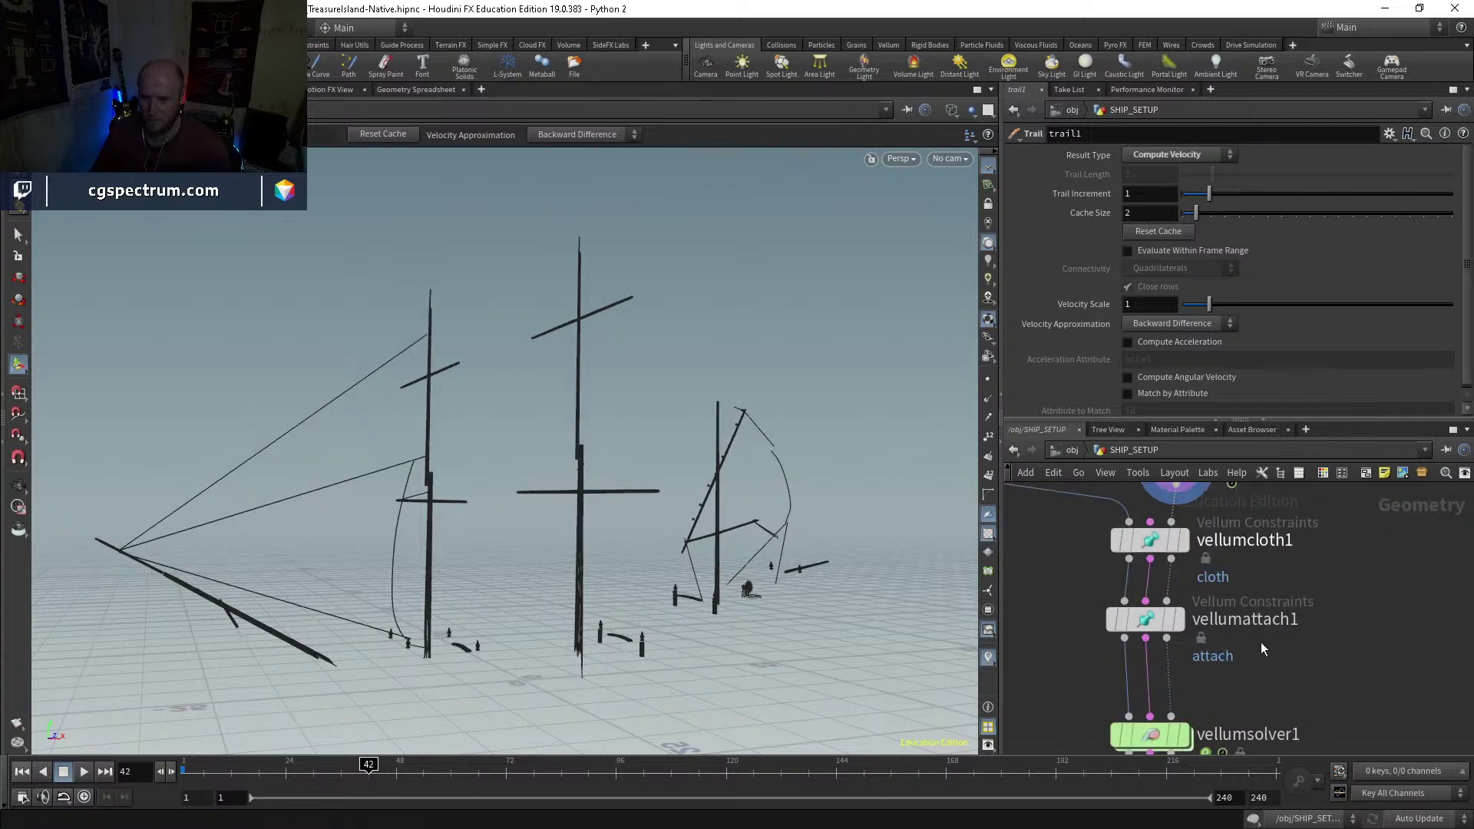
{"action": "middle_click_drag", "start_coordinate": [1264, 653], "coordinate": [1242, 496]}
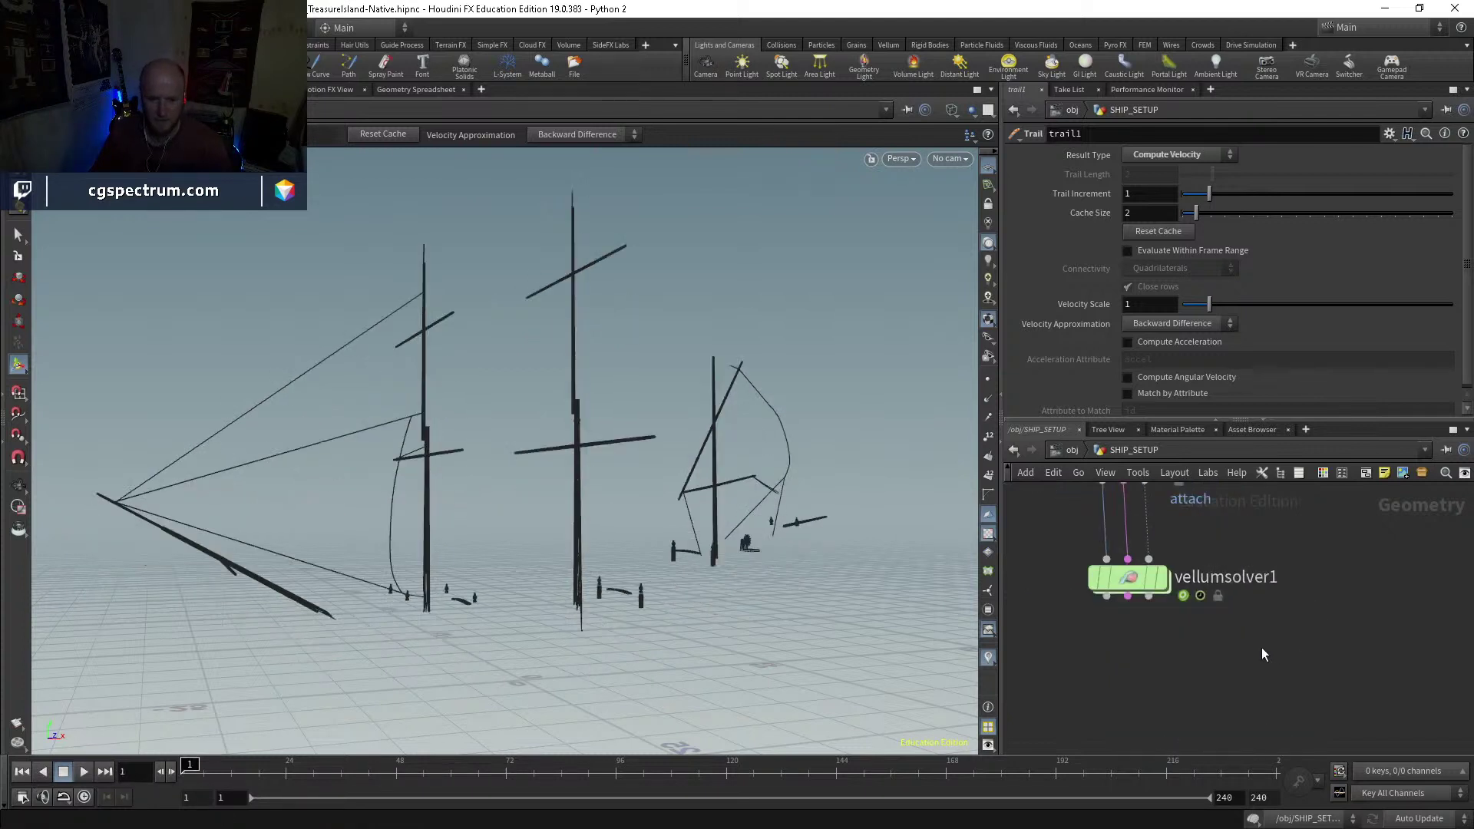
Step: Display and select vellumsolver1, reset its simulation and play it from frame 1
{"action": "left_click", "coordinate": [1162, 576]}
{"action": "left_click", "coordinate": [1127, 577]}
{"action": "left_click", "coordinate": [1153, 159]}
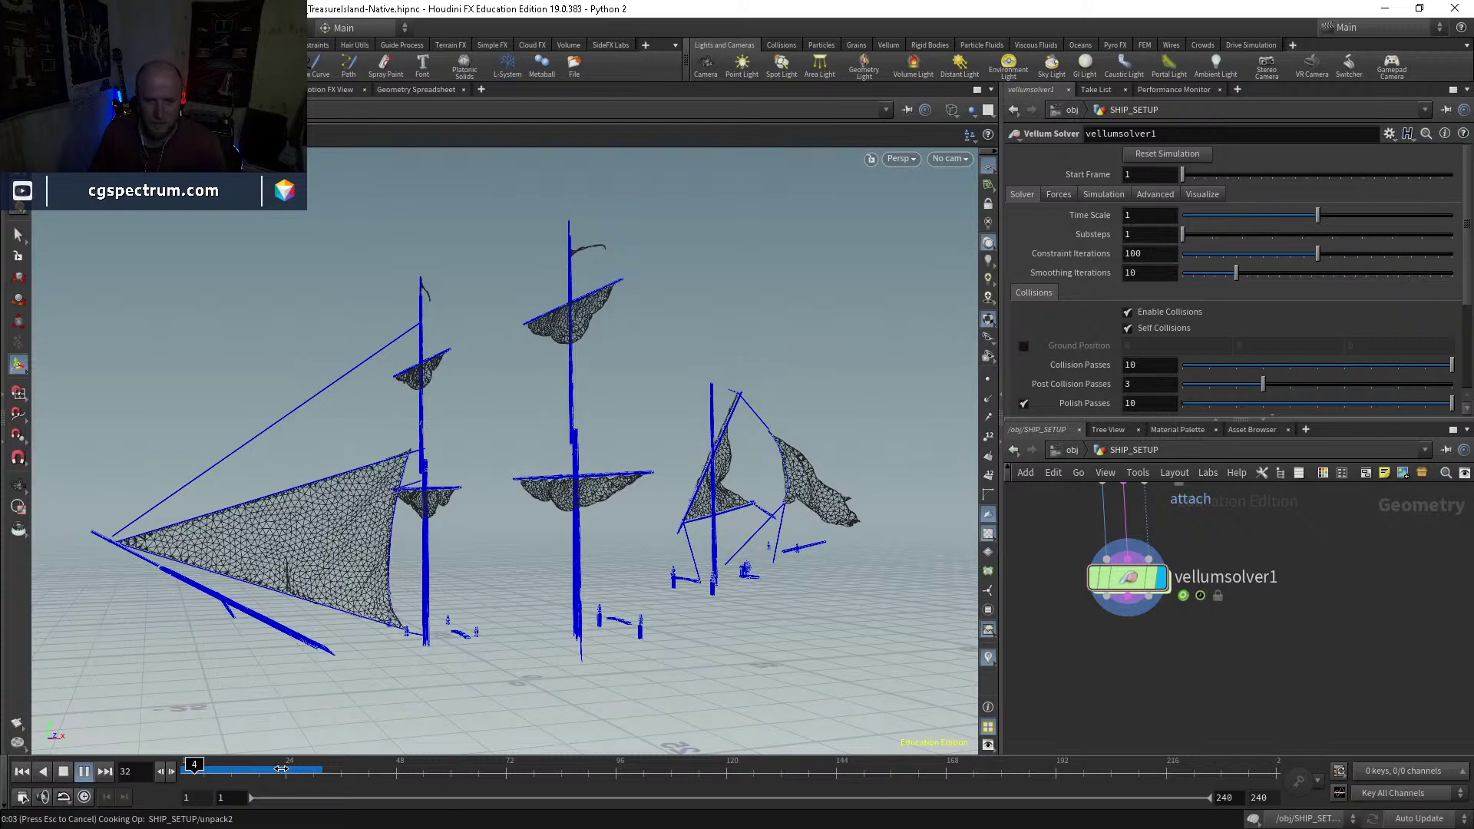
Step: Stop playback at frame 23 and examine closely how the rear sails hang from the masts and ropes
{"action": "left_click", "coordinate": [282, 769]}
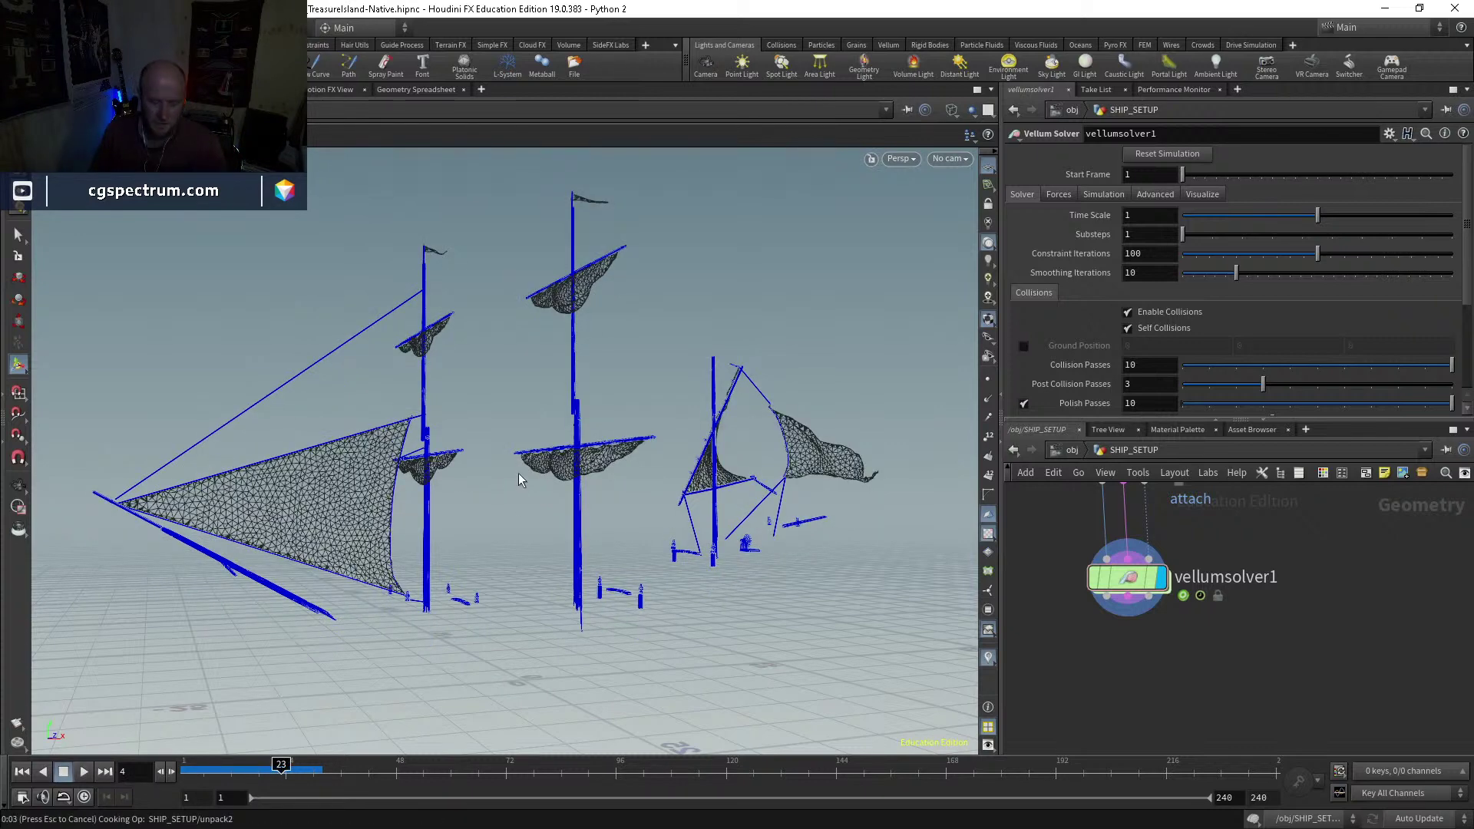
{"action": "key", "text": "Escape"}
{"action": "left_click_drag", "start_coordinate": [561, 479], "coordinate": [487, 483]}
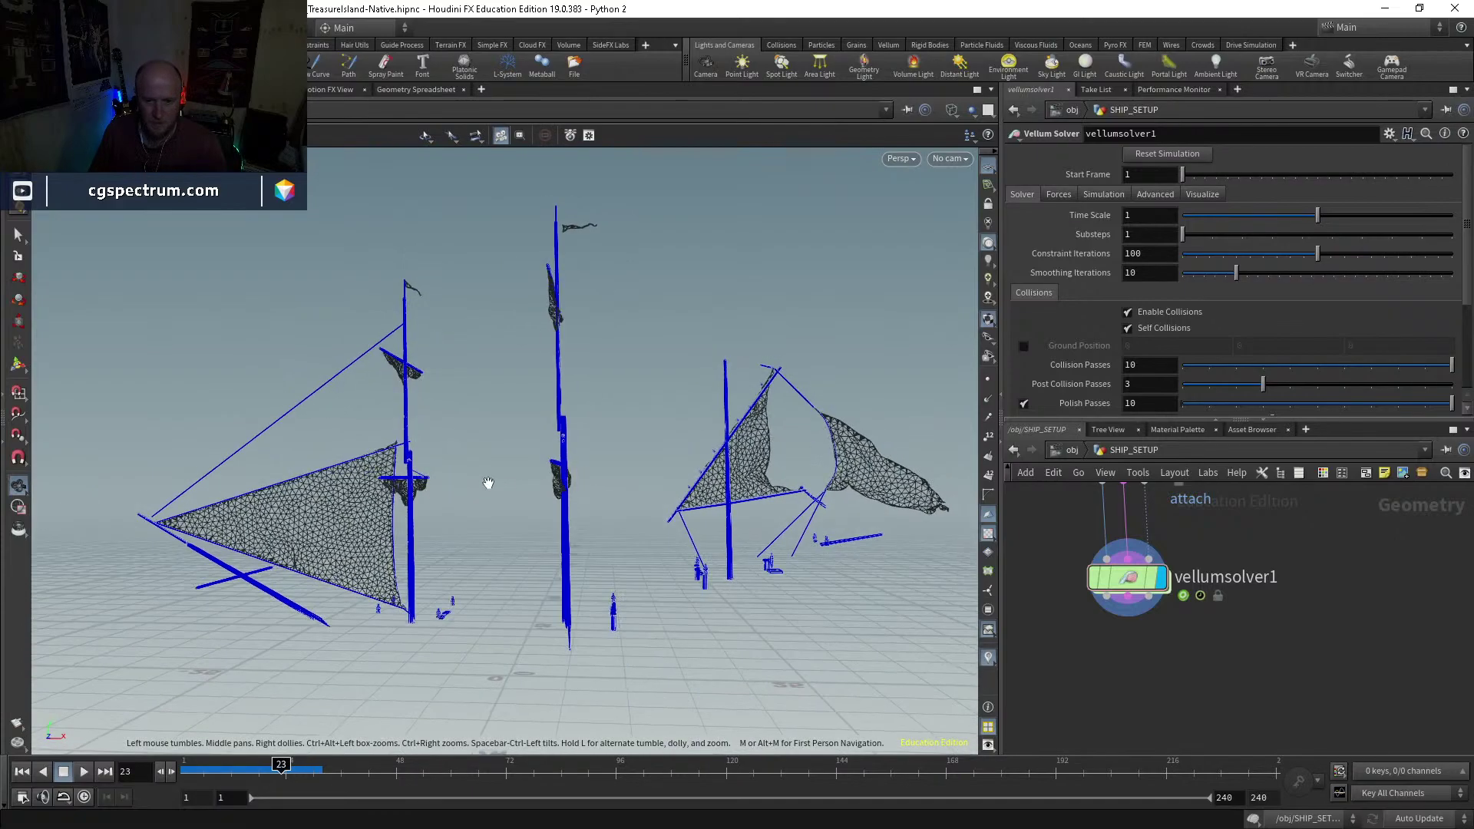
{"action": "scroll", "coordinate": [730, 484], "scroll_direction": "up", "scroll_amount": 3}
{"action": "left_click_drag", "start_coordinate": [731, 484], "coordinate": [590, 571]}
{"action": "scroll", "coordinate": [589, 571], "scroll_direction": "up", "scroll_amount": 4}
{"action": "left_click_drag", "start_coordinate": [611, 489], "coordinate": [873, 504]}
{"action": "scroll", "coordinate": [872, 504], "scroll_direction": "up", "scroll_amount": 3}
{"action": "left_click_drag", "start_coordinate": [615, 401], "coordinate": [573, 614]}
{"action": "scroll", "coordinate": [615, 565], "scroll_direction": "up", "scroll_amount": 3}
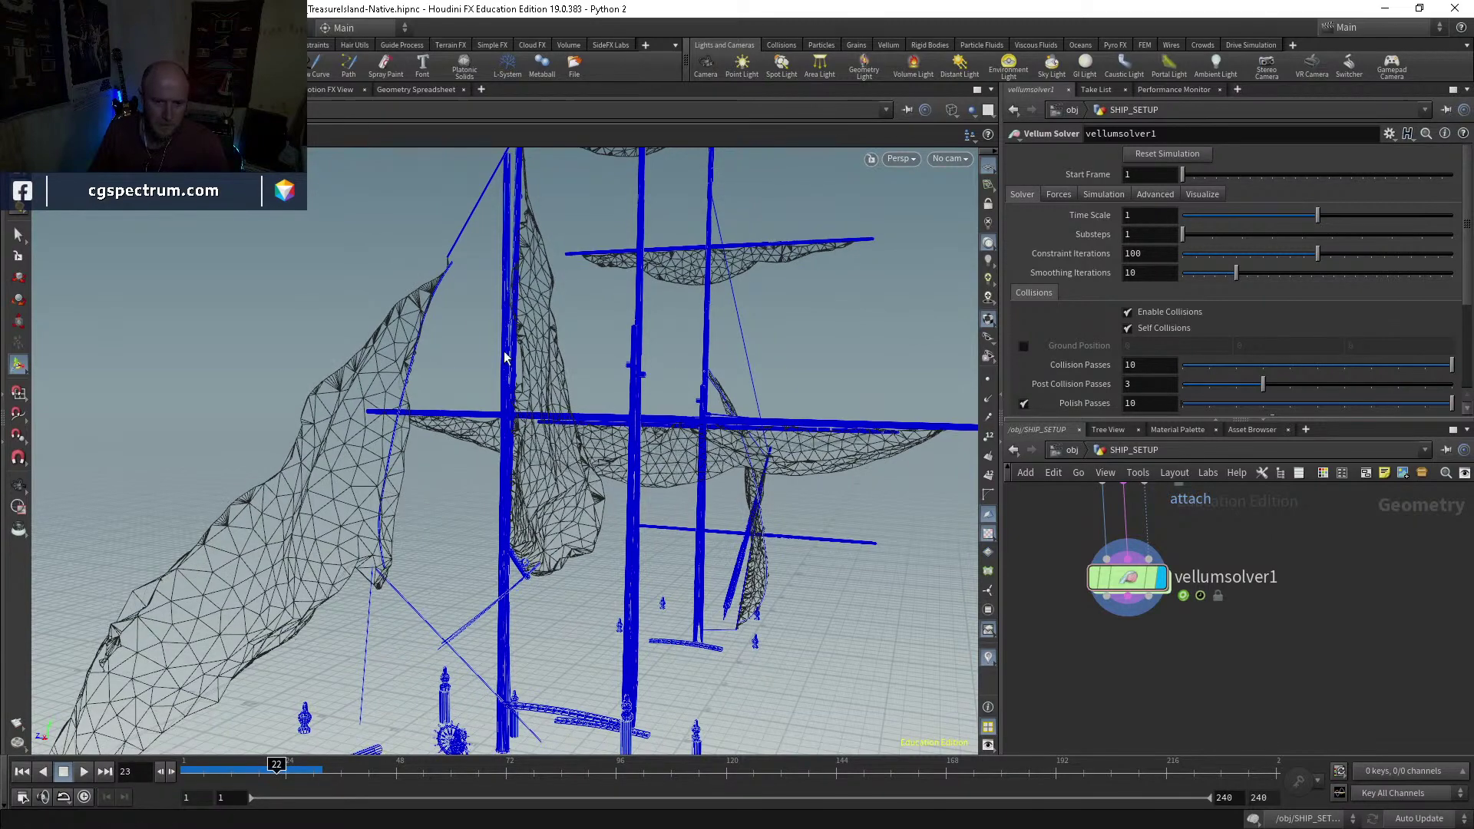
Step: Frame the whole rig in shaded display and resume playing the cloth simulation
{"action": "key", "text": "space"}
{"action": "mouse_move", "coordinate": [580, 624]}
{"action": "left_mouse_down"}
{"action": "mouse_move", "coordinate": [600, 509]}
{"action": "mouse_move", "coordinate": [537, 522]}
{"action": "mouse_move", "coordinate": [642, 601]}
{"action": "mouse_move", "coordinate": [780, 599]}
{"action": "mouse_move", "coordinate": [614, 560]}
{"action": "mouse_move", "coordinate": [579, 602]}
{"action": "mouse_move", "coordinate": [536, 581]}
{"action": "mouse_move", "coordinate": [476, 630]}
{"action": "left_mouse_up"}
{"action": "key", "text": "w"}
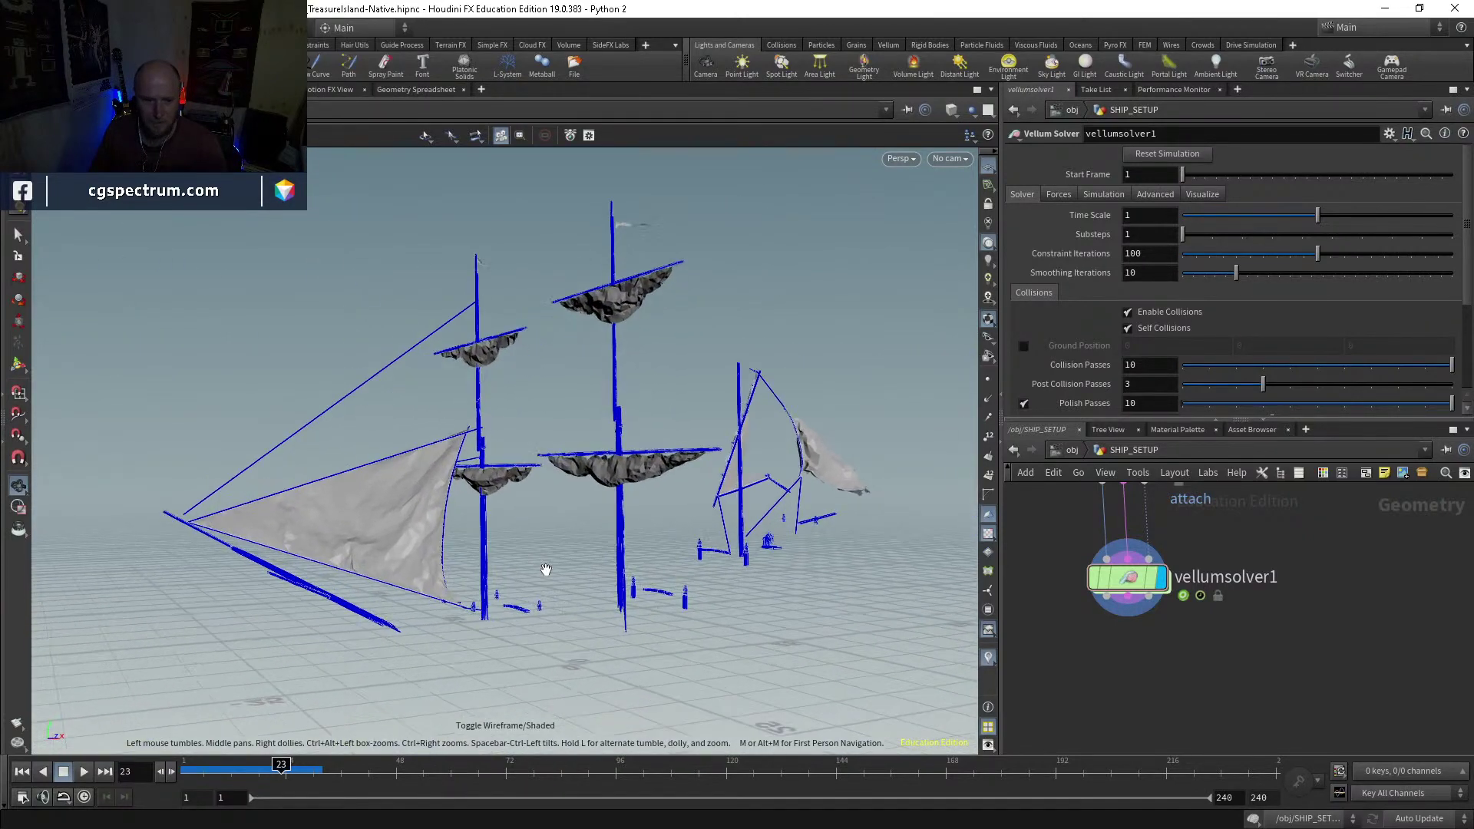
{"action": "left_click", "coordinate": [84, 771]}
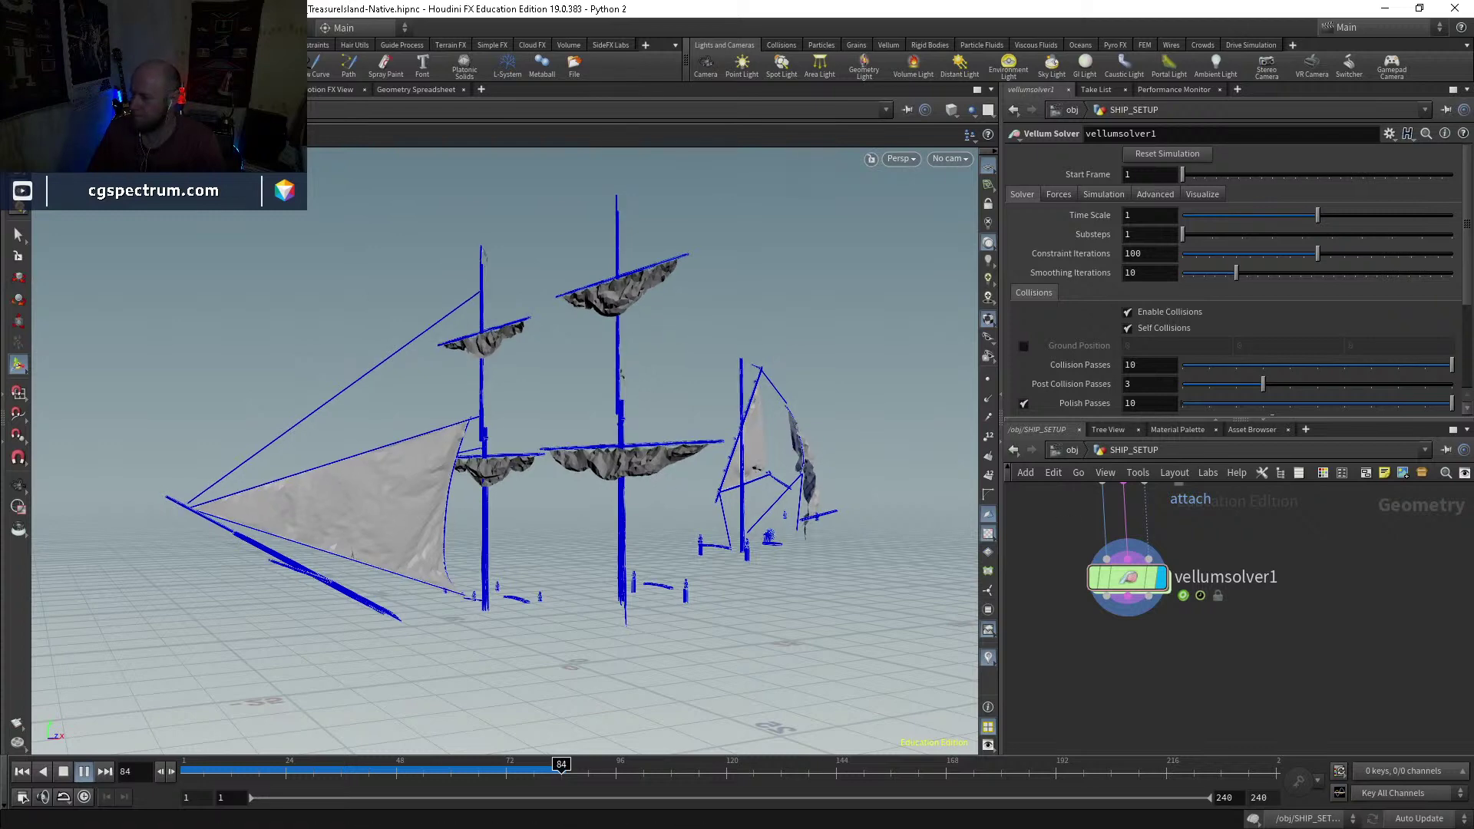
Step: Check the flipbook of the shattering ship and return to the sail simulation
{"action": "key", "text": "alt+Tab"}
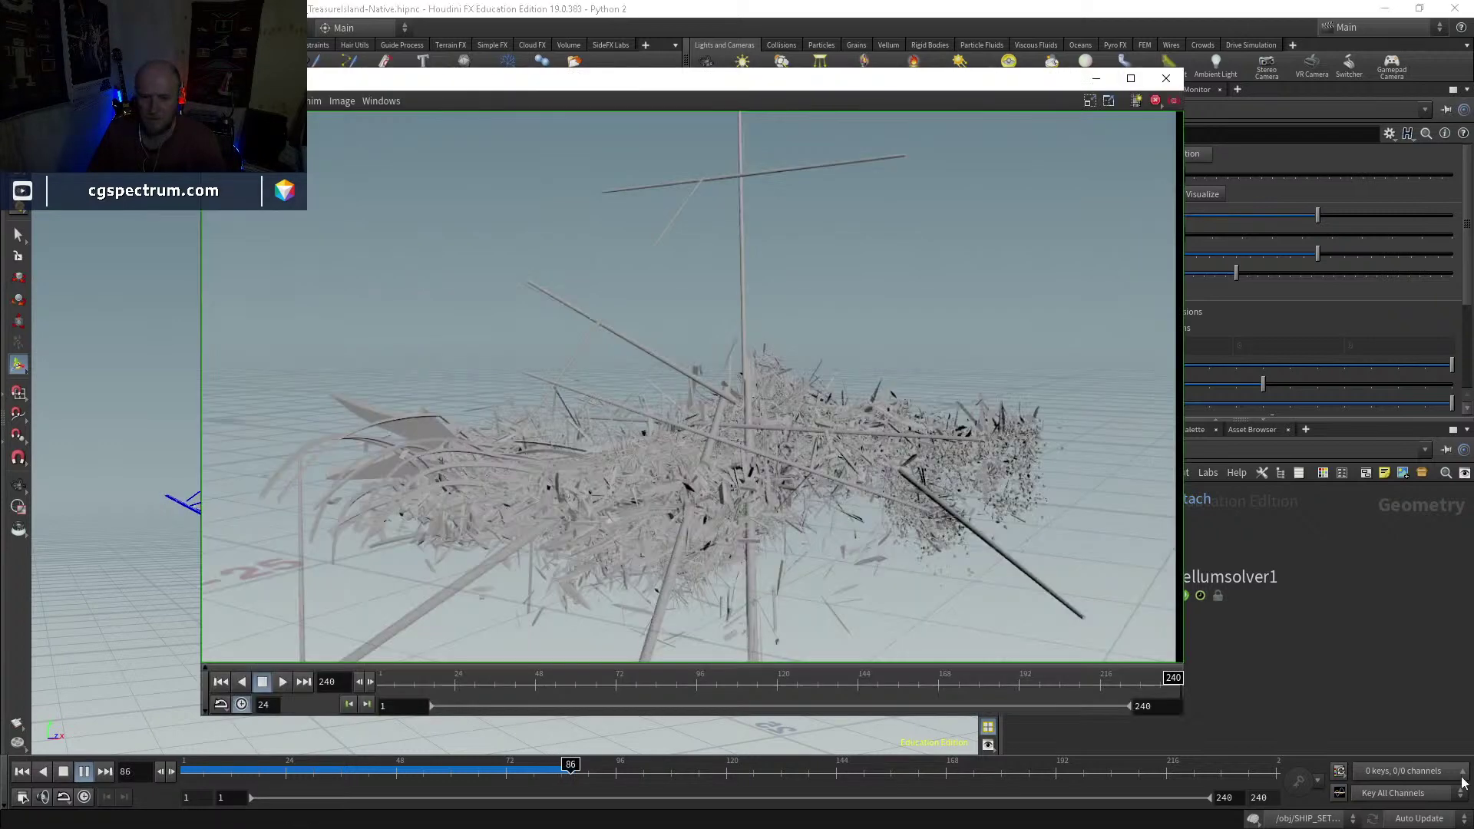
{"action": "left_click_drag", "start_coordinate": [793, 683], "coordinate": [1156, 681]}
{"action": "left_click_drag", "start_coordinate": [617, 700], "coordinate": [1186, 755]}
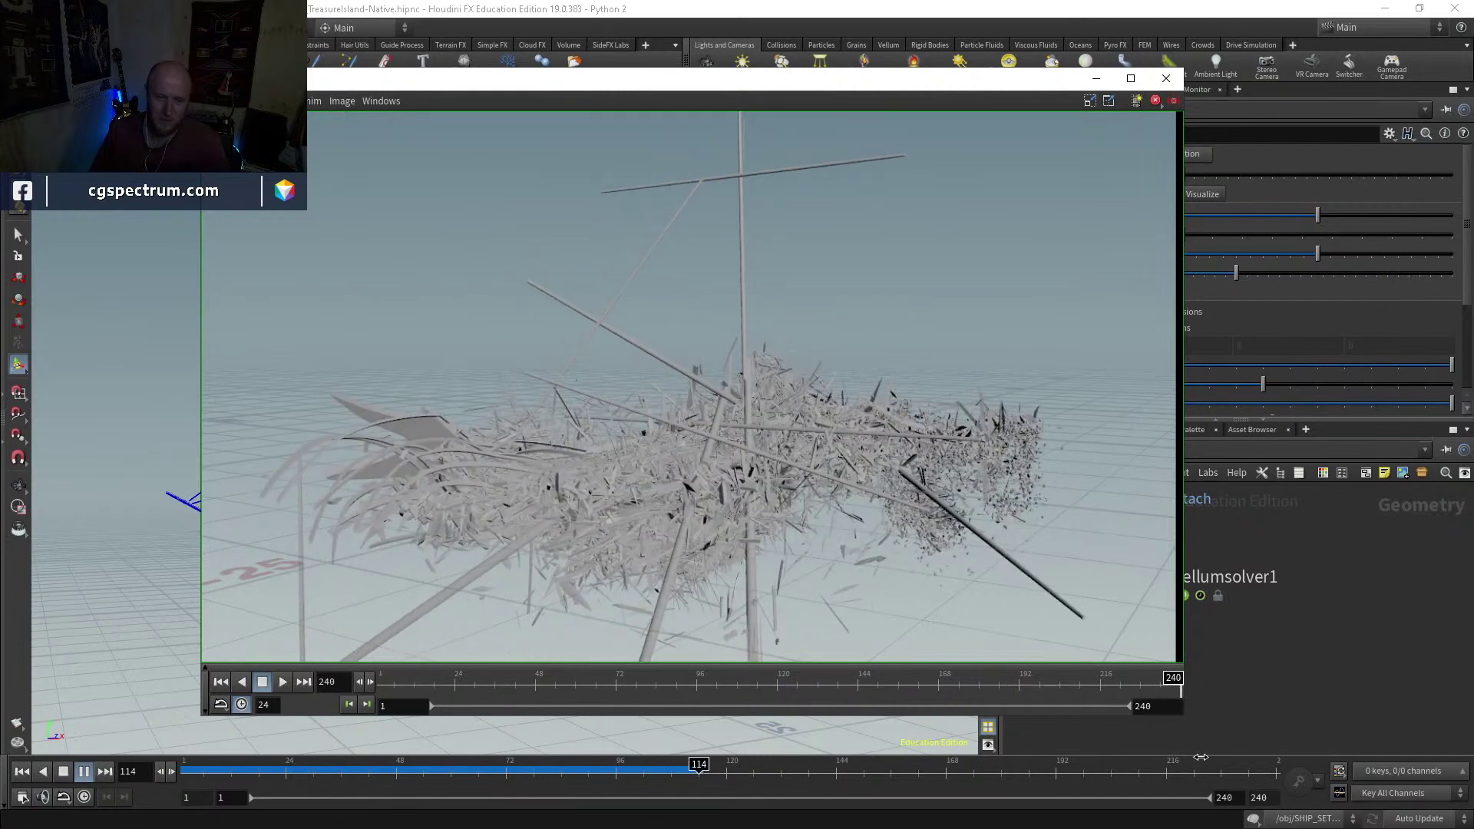
{"action": "left_click", "coordinate": [1347, 674]}
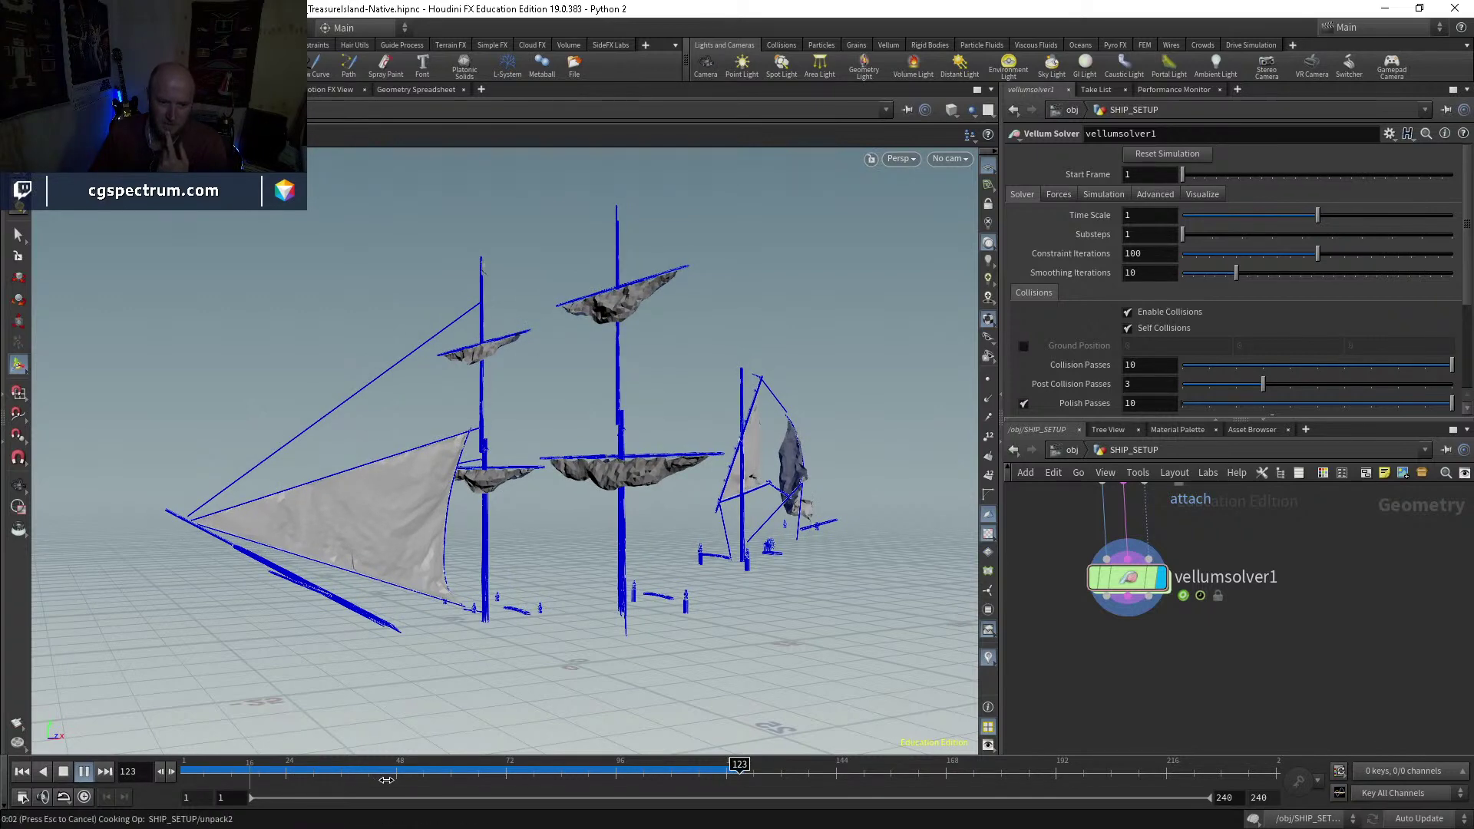
Step: Scrub the cached sail simulation to frame 121 and examine the cloth from another angle
{"action": "left_click", "coordinate": [386, 780]}
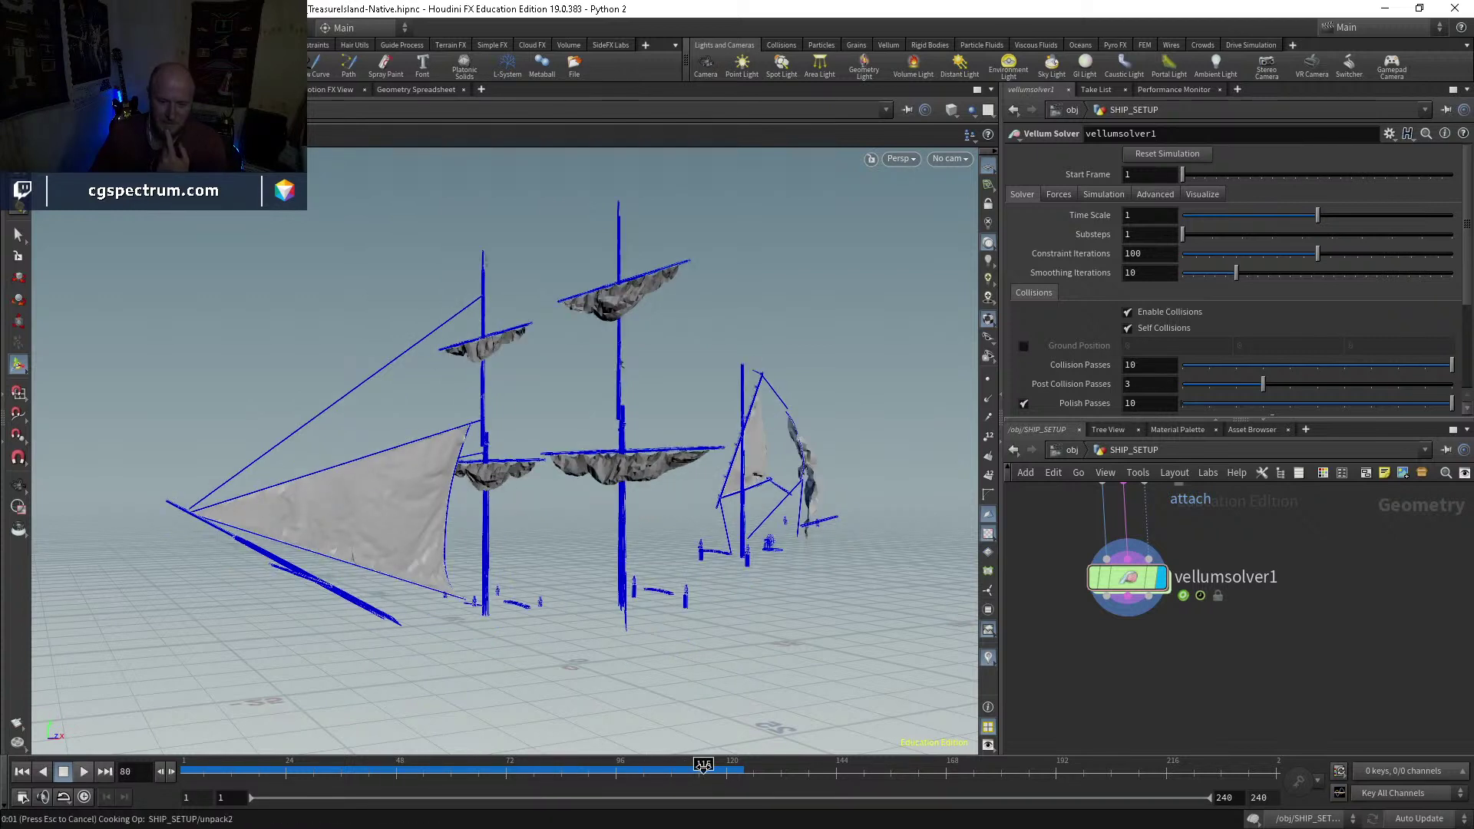
{"action": "left_click_drag", "start_coordinate": [724, 767], "coordinate": [730, 766]}
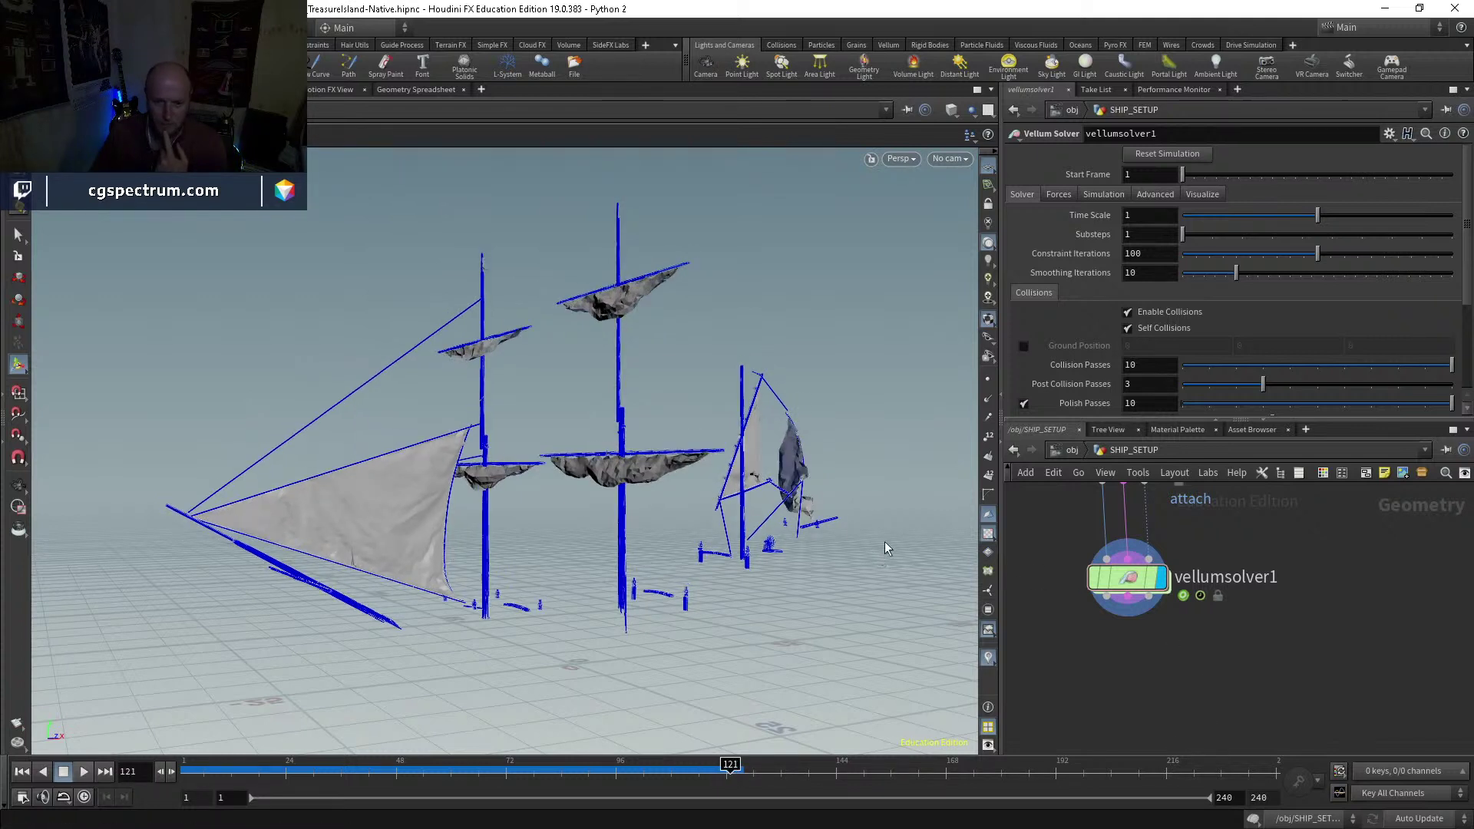
{"action": "left_click_drag", "start_coordinate": [837, 515], "coordinate": [756, 471], "text": "alt"}
{"action": "key", "text": "Escape"}
Step: Trace the SHIP_SETUP network upstream to locate the mast, rope and sail nodes that feed the Vellum setup
{"action": "scroll", "coordinate": [1324, 639], "scroll_direction": "down", "scroll_amount": 6}
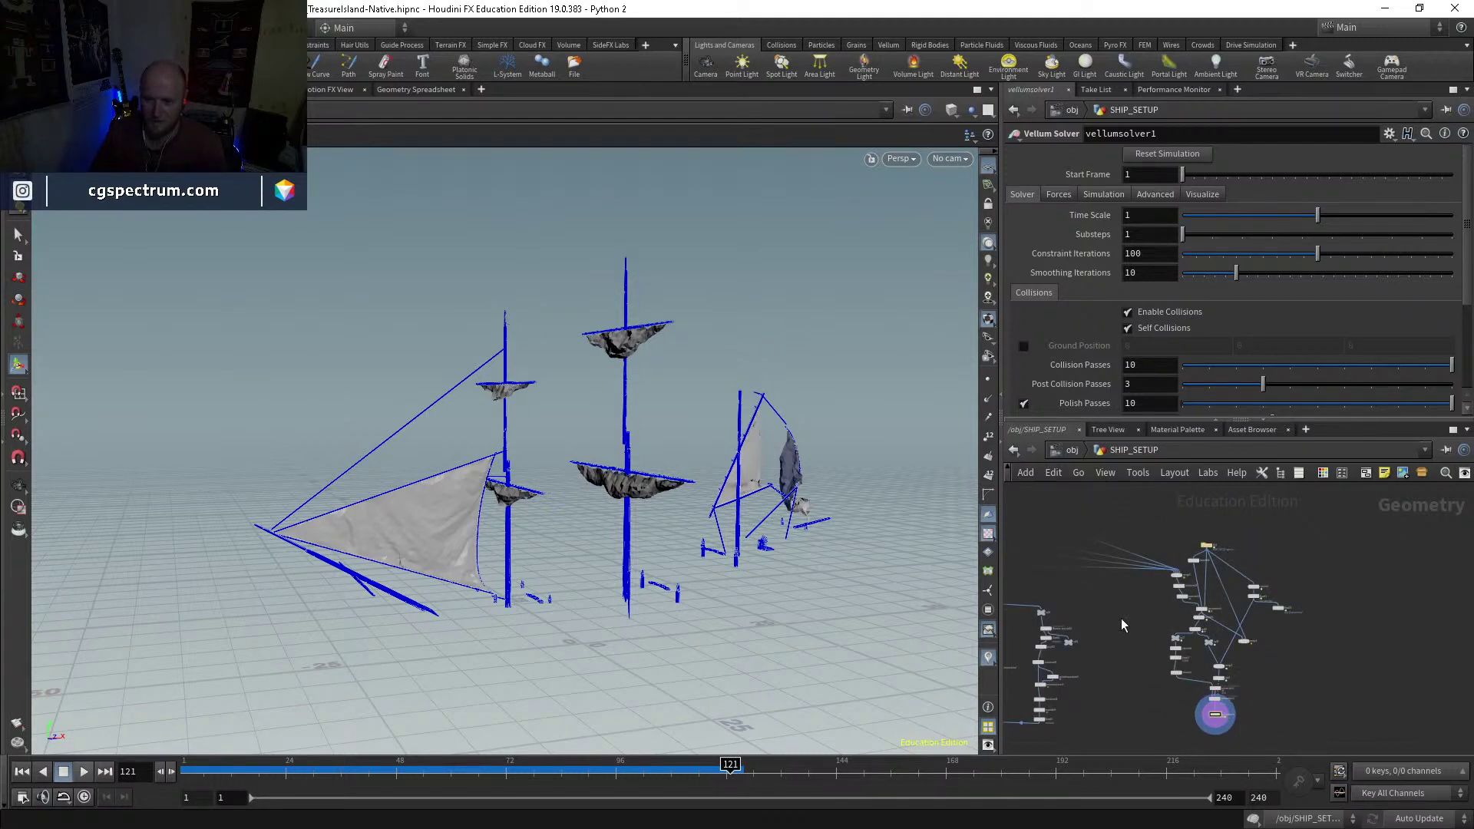
{"action": "middle_click_drag", "start_coordinate": [1159, 629], "coordinate": [1357, 658]}
{"action": "middle_click_drag", "start_coordinate": [1242, 611], "coordinate": [1116, 558]}
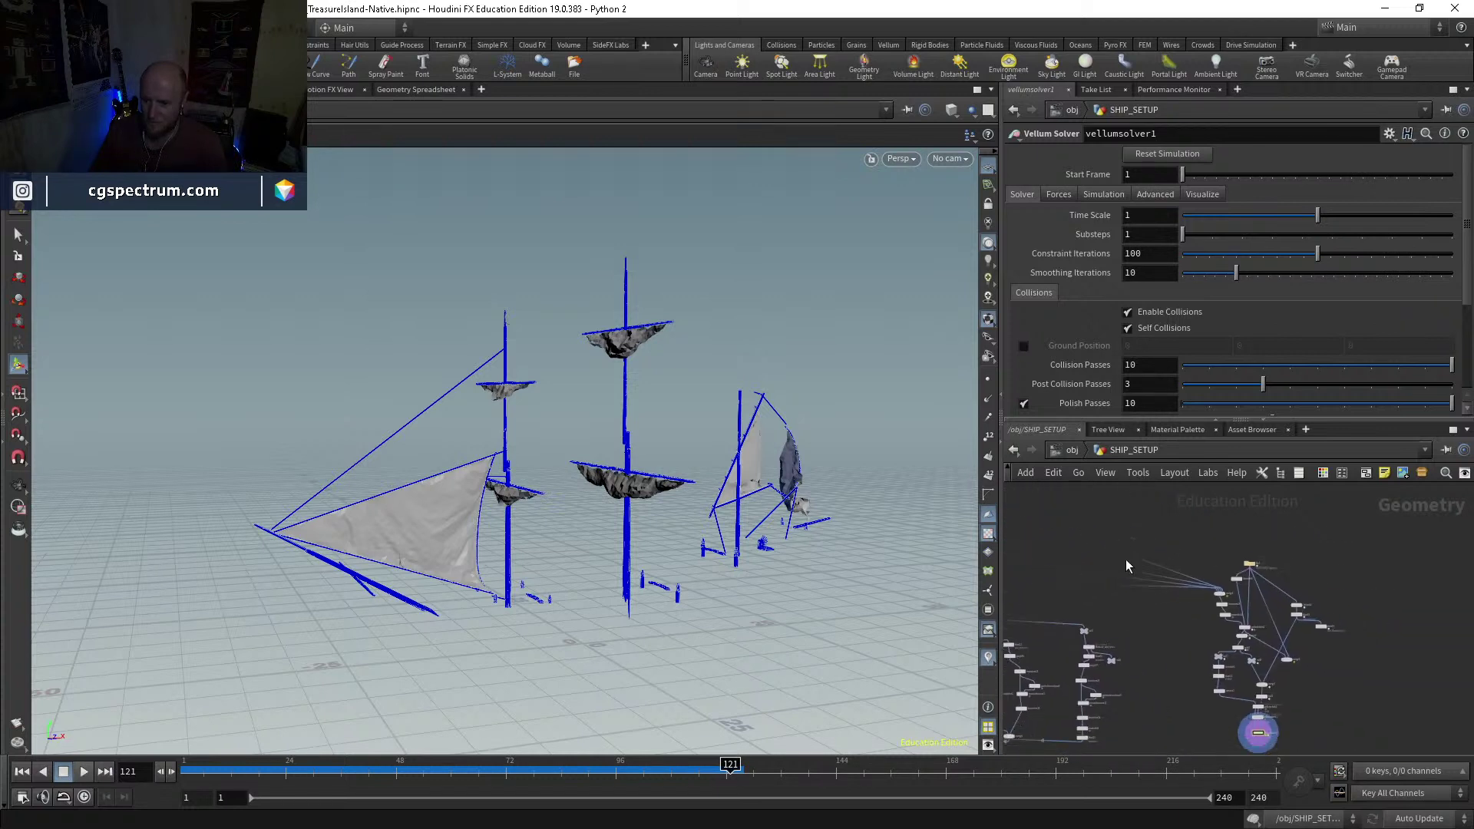
{"action": "middle_click_drag", "start_coordinate": [1253, 581], "coordinate": [1469, 692]}
{"action": "scroll", "coordinate": [1168, 561], "scroll_direction": "up", "scroll_amount": 5}
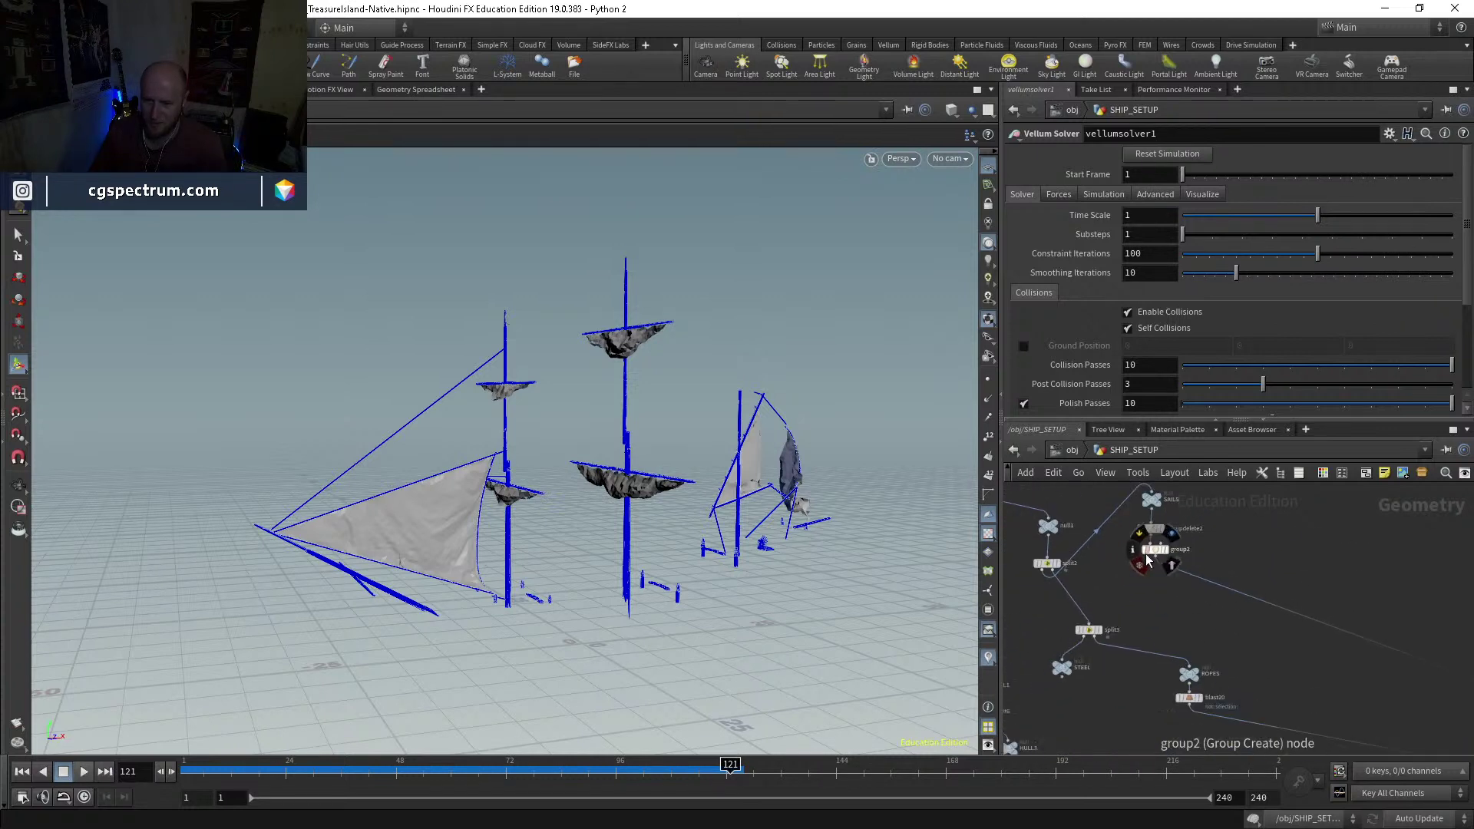
{"action": "left_click_drag", "start_coordinate": [1162, 559], "coordinate": [1207, 534]}
{"action": "middle_click_drag", "start_coordinate": [1089, 545], "coordinate": [1259, 592]}
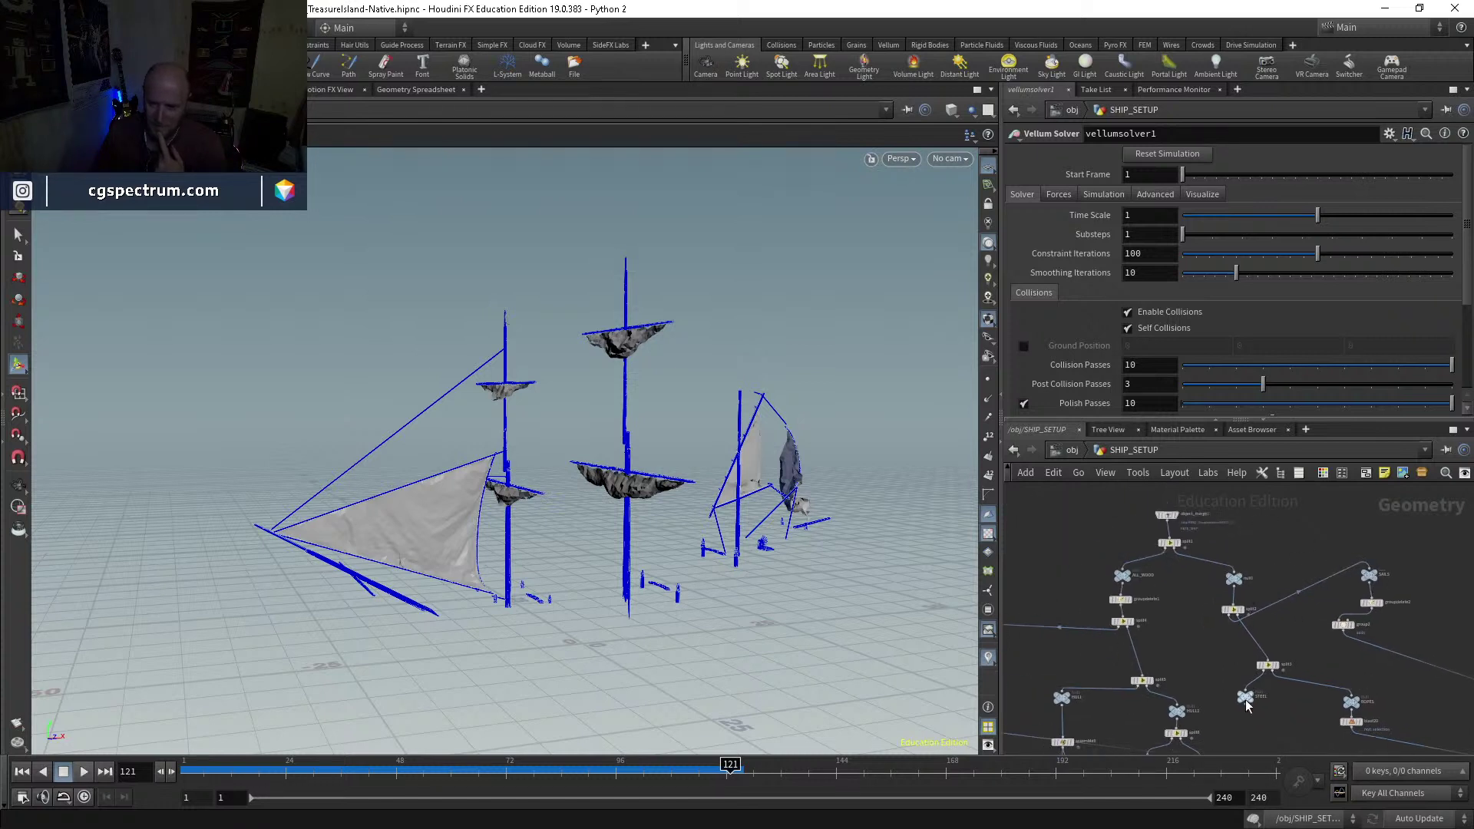
{"action": "scroll", "coordinate": [1290, 710], "scroll_direction": "down", "scroll_amount": 2}
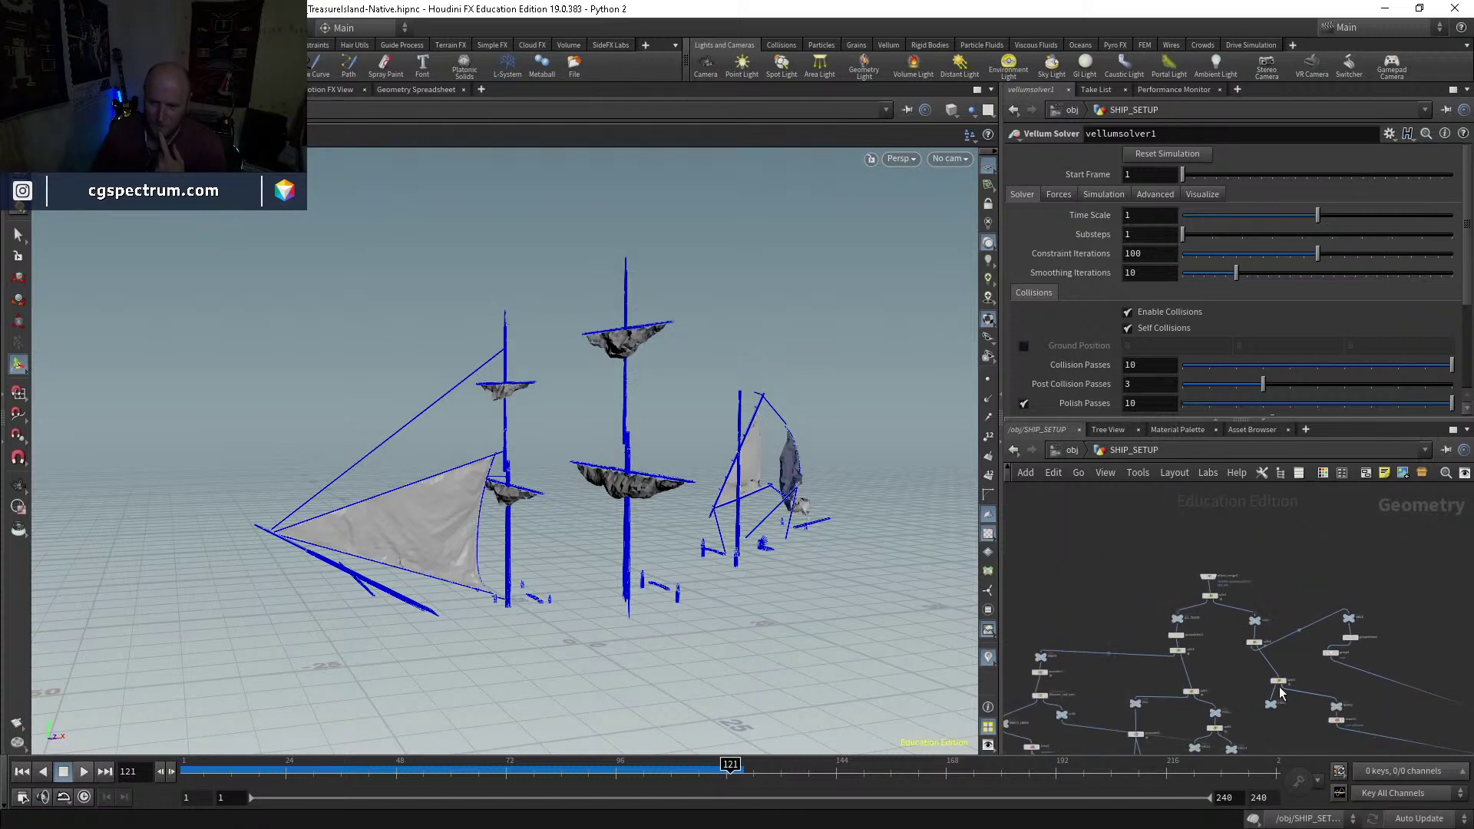
{"action": "left_click_drag", "start_coordinate": [1352, 640], "coordinate": [1400, 624]}
{"action": "left_click_drag", "start_coordinate": [1256, 643], "coordinate": [1299, 637]}
{"action": "middle_click_drag", "start_coordinate": [1275, 648], "coordinate": [1246, 569]}
{"action": "middle_click_drag", "start_coordinate": [1391, 692], "coordinate": [1338, 643]}
{"action": "middle_click_drag", "start_coordinate": [1198, 633], "coordinate": [1305, 638]}
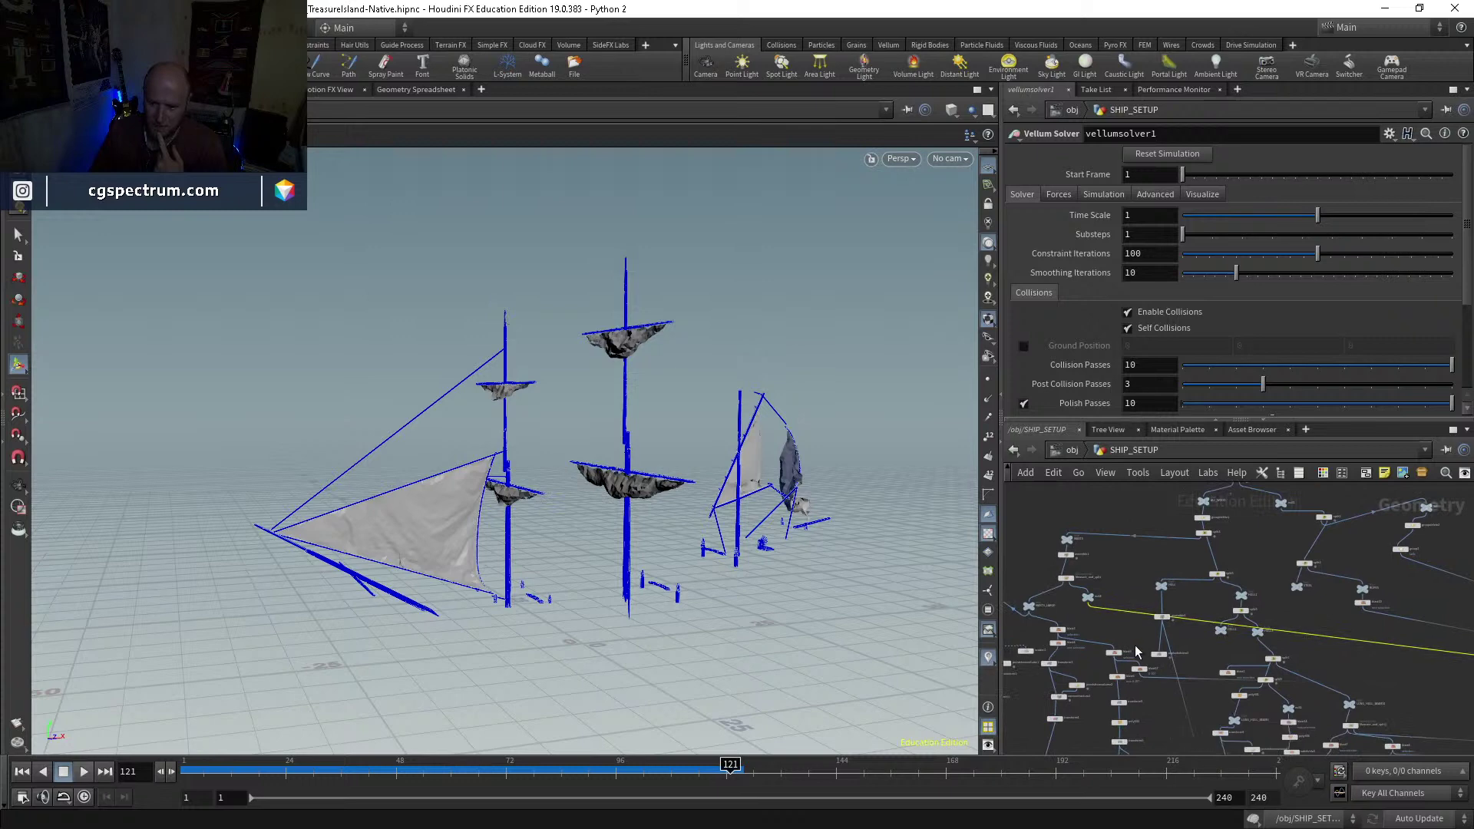
{"action": "scroll", "coordinate": [1154, 685], "scroll_direction": "up", "scroll_amount": 4}
Step: Select blast17, null4, the ropes null with blast20, the sails branch with group2 and the whole Vellum setup, and copy them
{"action": "mouse_move", "coordinate": [1133, 669]}
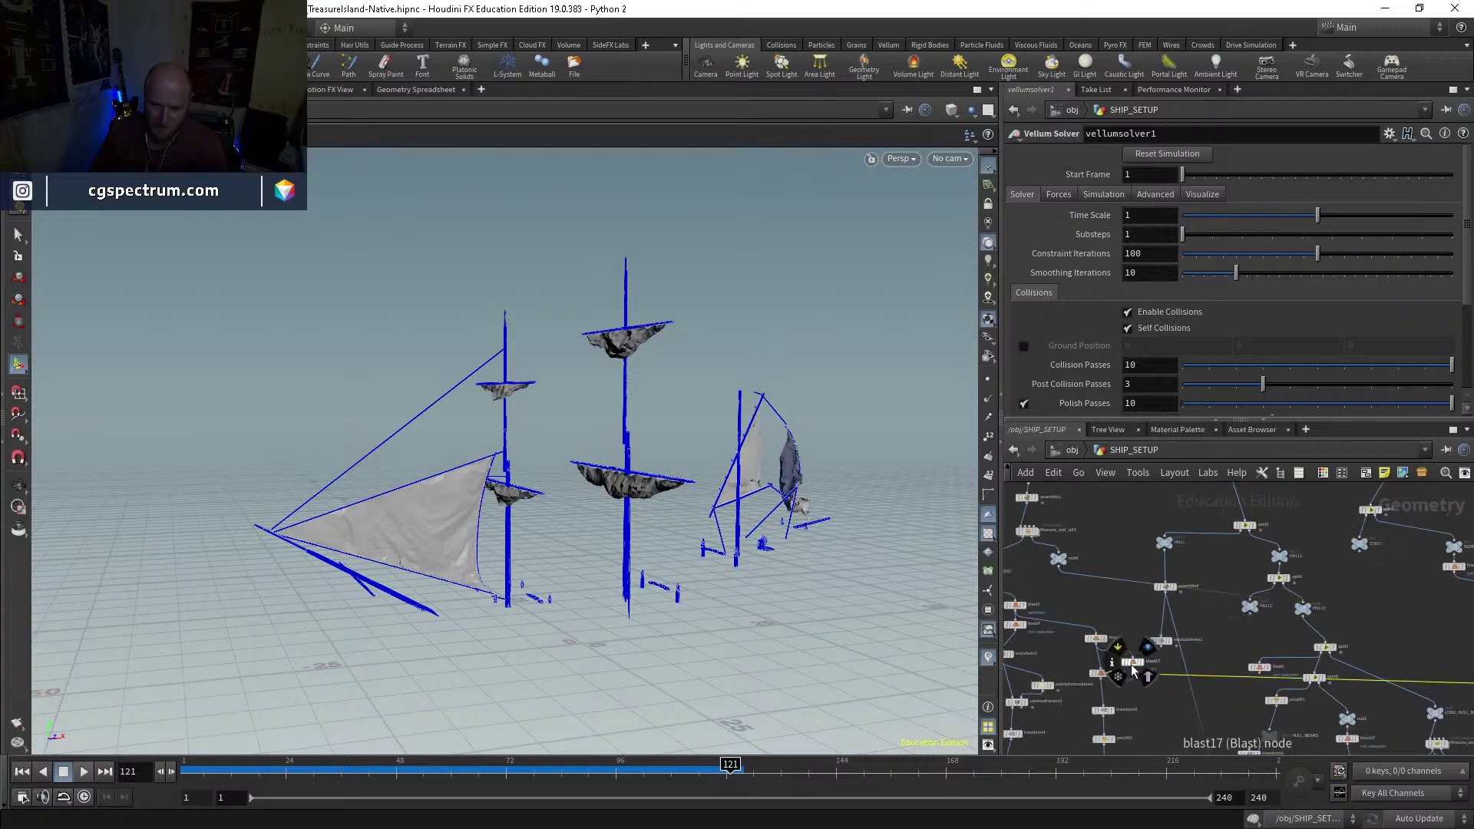
{"action": "left_click", "coordinate": [1132, 663]}
{"action": "left_click", "coordinate": [1058, 558], "text": "shift"}
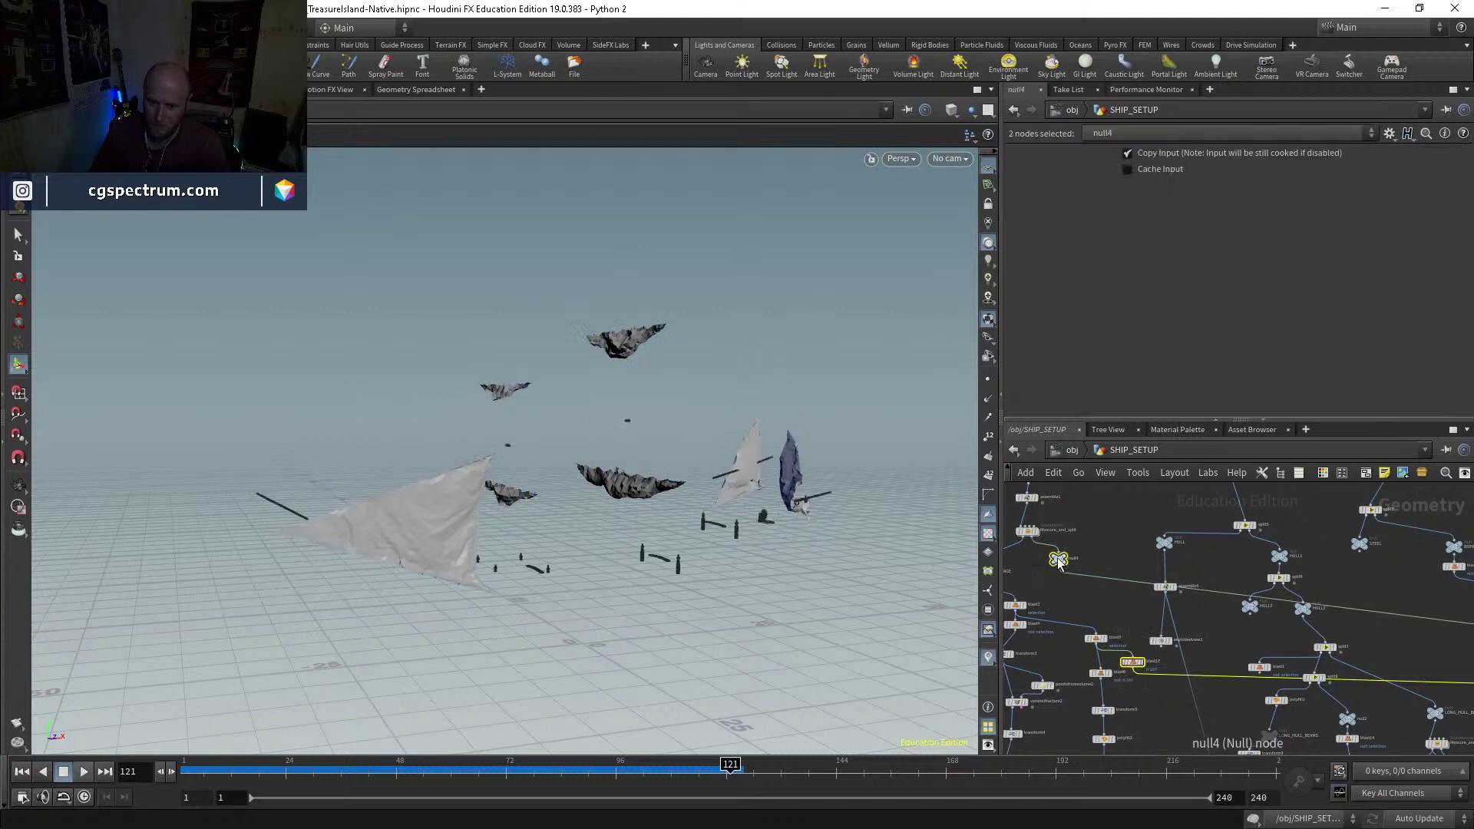
{"action": "scroll", "coordinate": [1059, 559], "scroll_direction": "down", "scroll_amount": 2}
{"action": "middle_click_drag", "start_coordinate": [1373, 607], "coordinate": [1230, 648]}
{"action": "left_click_drag", "start_coordinate": [1216, 565], "coordinate": [1176, 616], "text": "shift"}
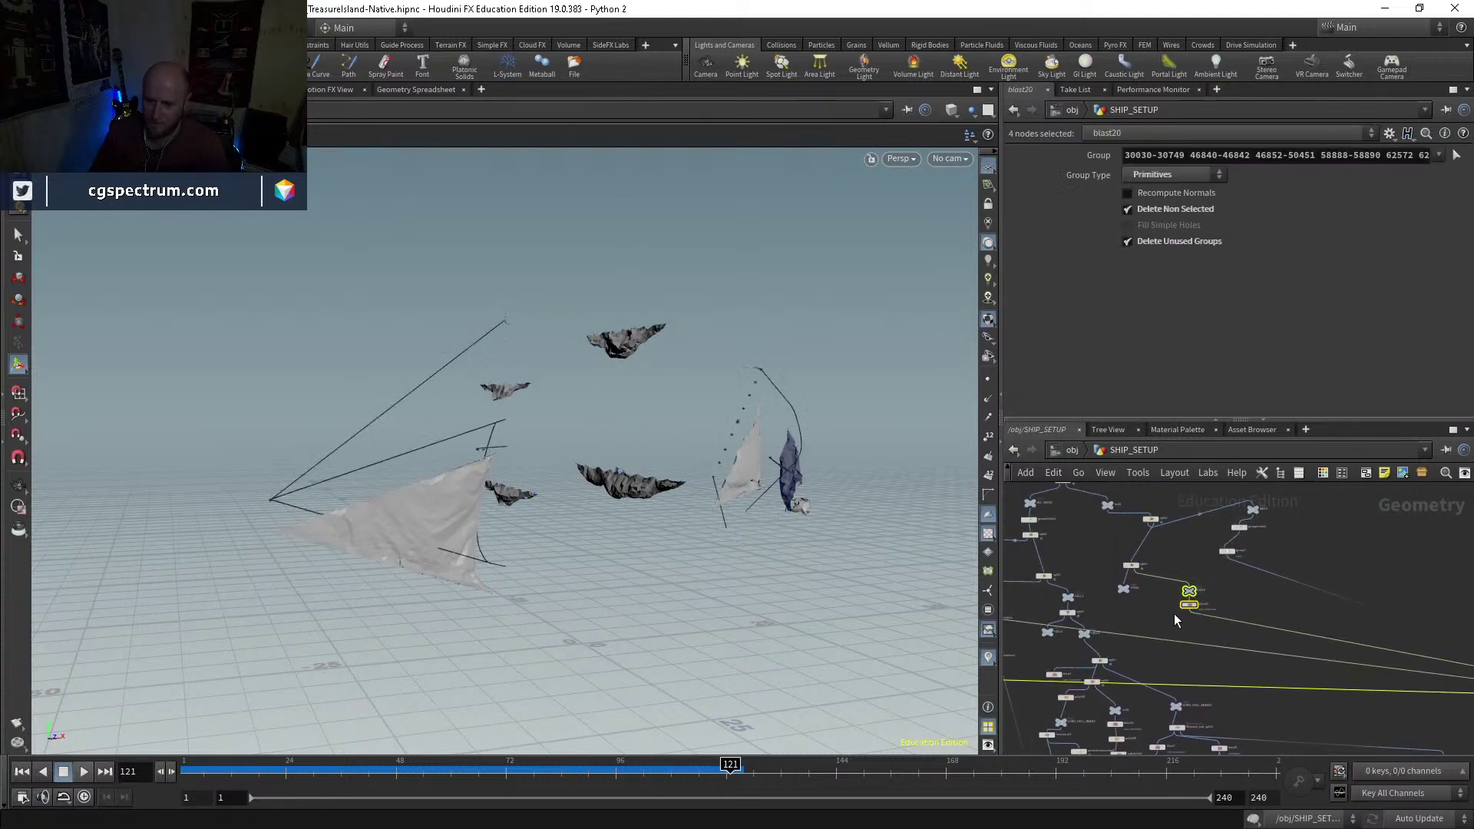
{"action": "middle_click_drag", "start_coordinate": [1205, 550], "coordinate": [1171, 586]}
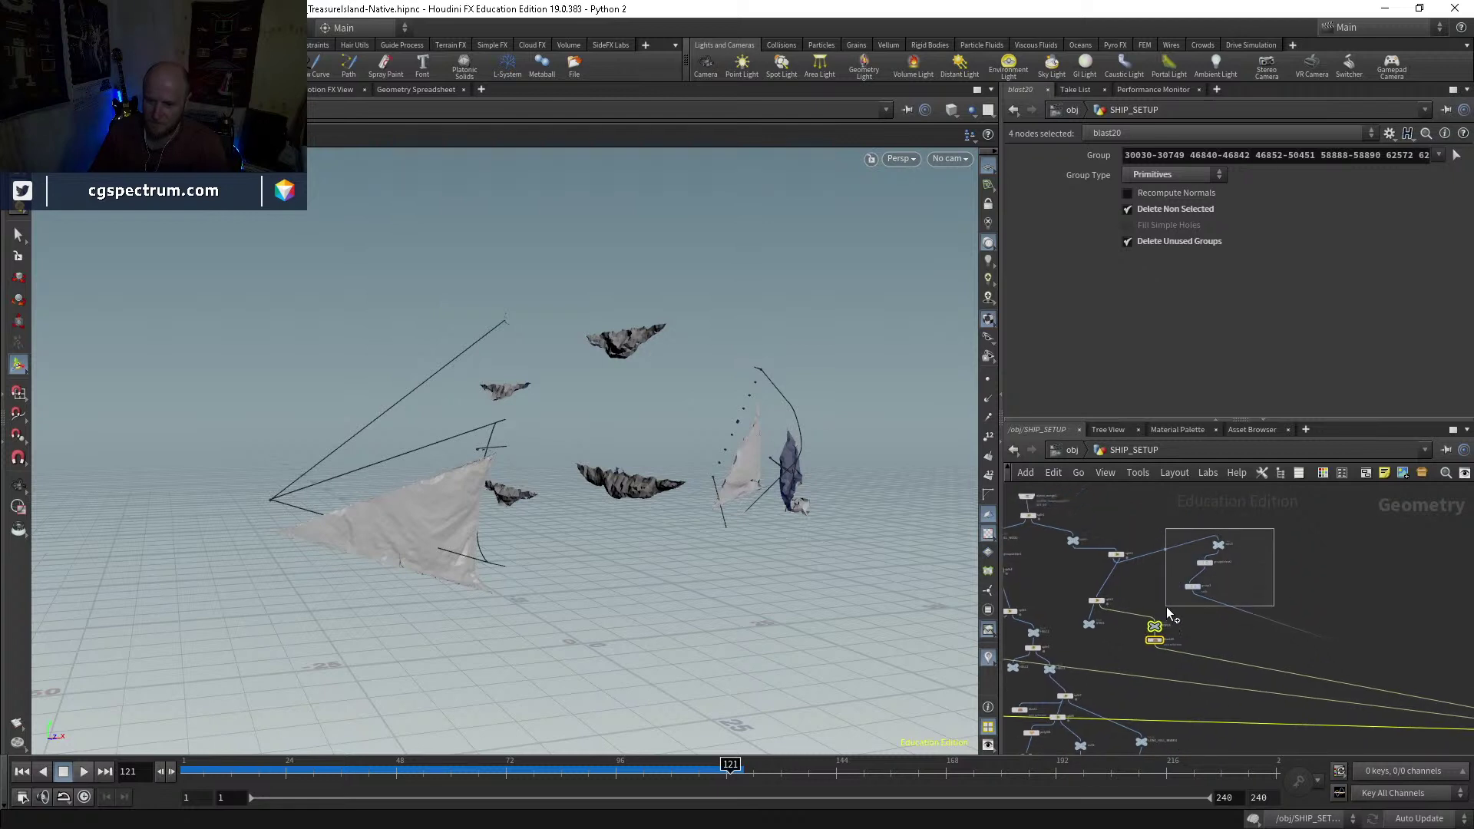
{"action": "left_click_drag", "start_coordinate": [1164, 607], "coordinate": [1167, 606], "text": "shift"}
{"action": "scroll", "coordinate": [1194, 621], "scroll_direction": "down", "scroll_amount": 2}
{"action": "scroll", "coordinate": [1195, 620], "scroll_direction": "down", "scroll_amount": 2}
{"action": "middle_click_drag", "start_coordinate": [1239, 618], "coordinate": [1190, 540]}
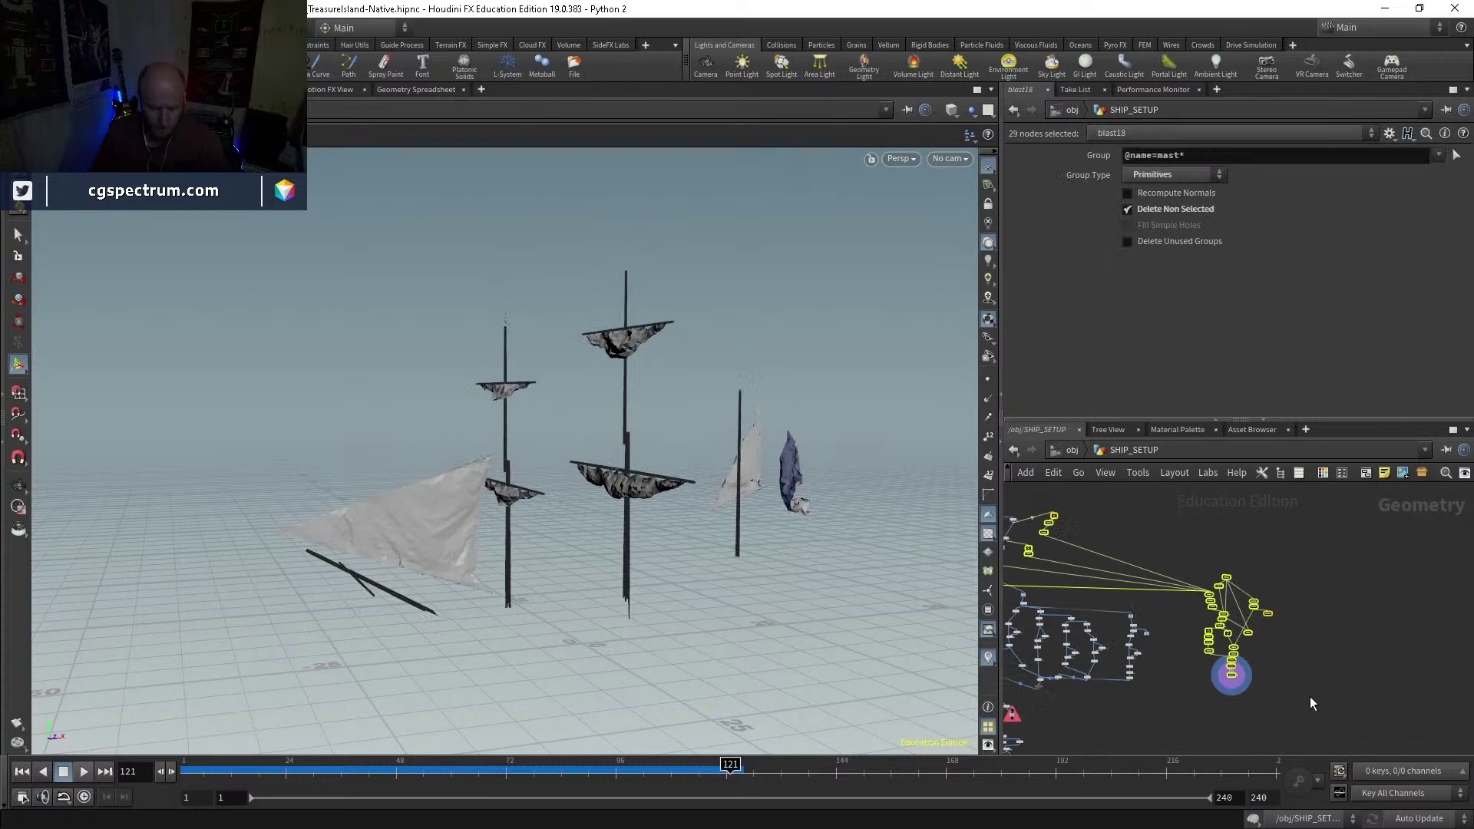
{"action": "key", "text": "ctrl+c"}
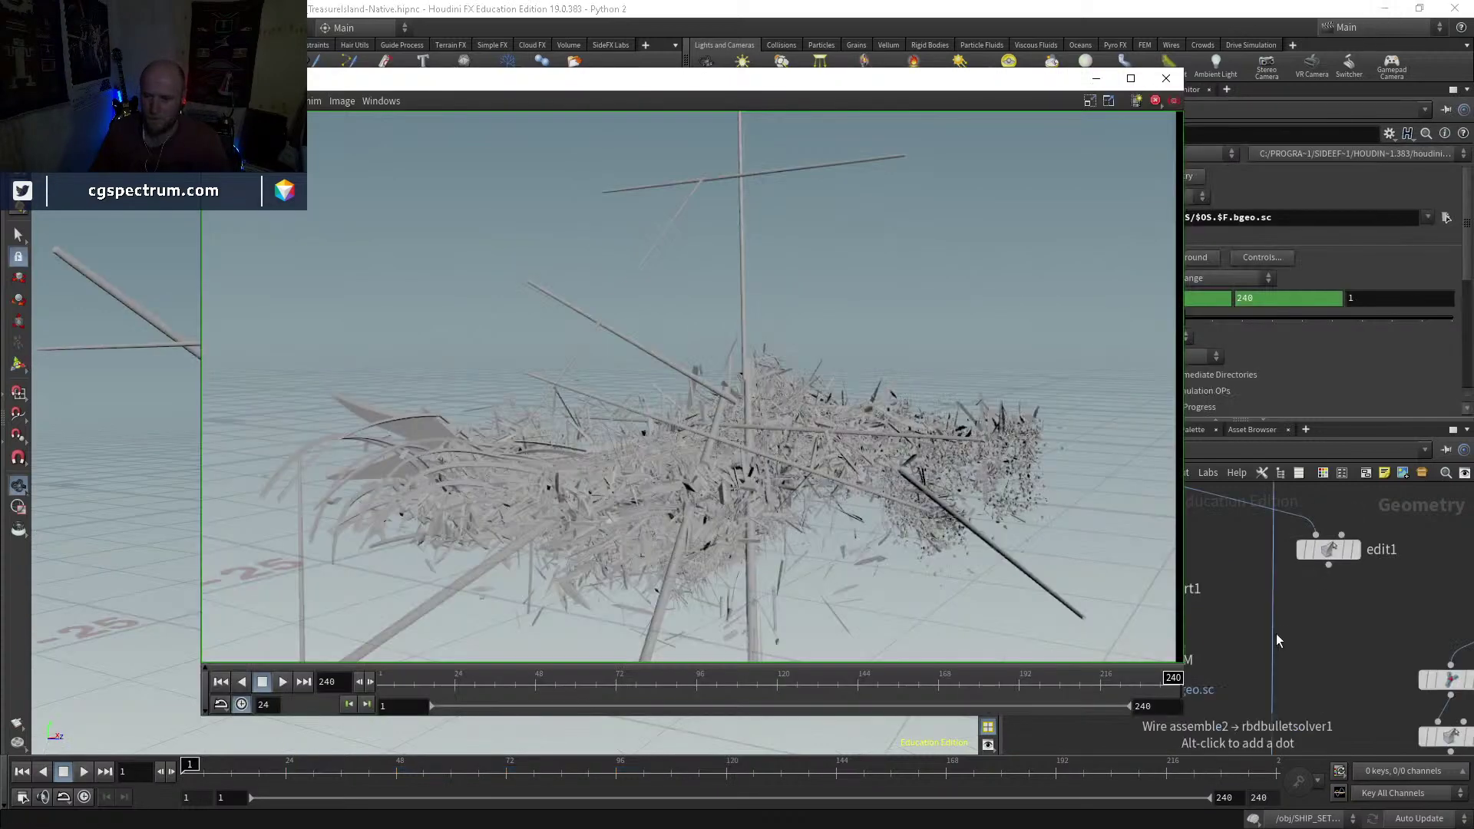
Step: Switch to the Houdini session containing the BOAT_SIM file cache and paste the copied nodes in empty space of its SHIP_SETUP network
{"action": "left_click", "coordinate": [1315, 633]}
{"action": "scroll", "coordinate": [1315, 632], "scroll_direction": "down", "scroll_amount": 8}
{"action": "middle_click_drag", "start_coordinate": [1390, 554], "coordinate": [1238, 662]}
{"action": "scroll", "coordinate": [1237, 661], "scroll_direction": "down", "scroll_amount": 3}
{"action": "middle_click_drag", "start_coordinate": [1309, 623], "coordinate": [1219, 692]}
{"action": "middle_click_drag", "start_coordinate": [1289, 545], "coordinate": [1199, 638]}
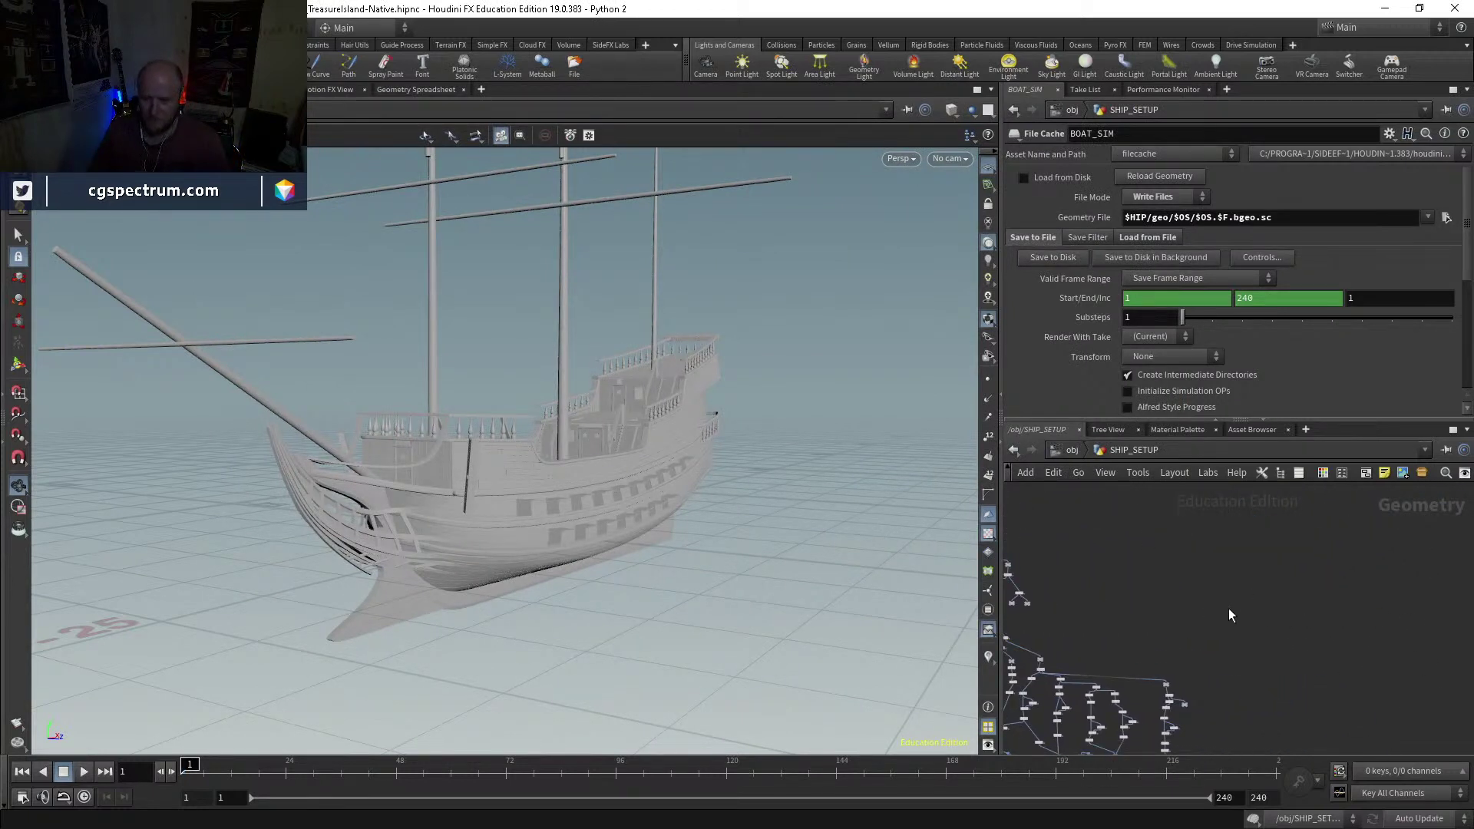
{"action": "key", "text": "ctrl+v"}
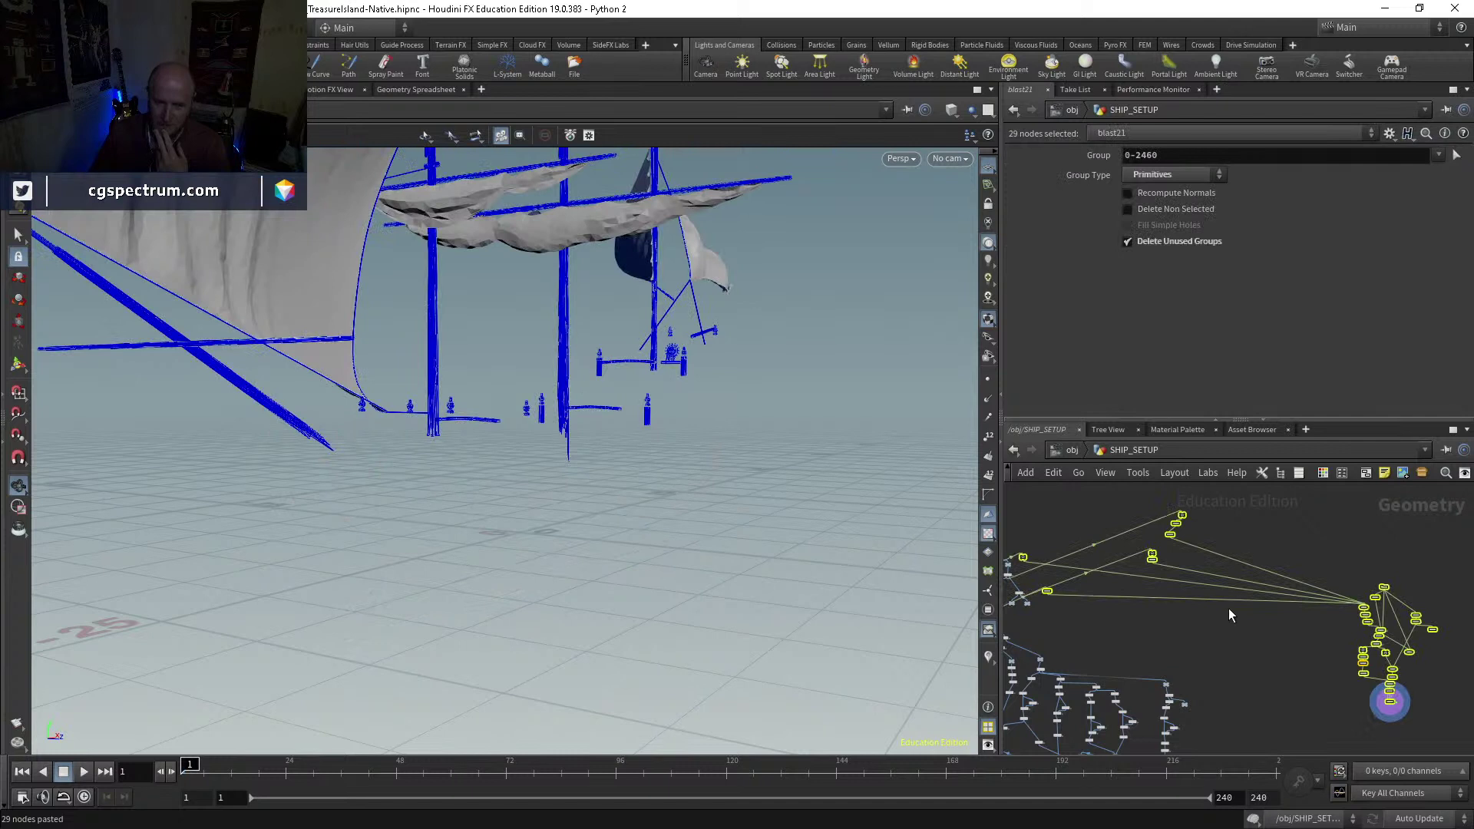
Step: Follow the pasted nodes through the SHIP_SETUP network from the mast, rope and sail branches down to vellumsolver1
{"action": "middle_click_drag", "start_coordinate": [1168, 612], "coordinate": [1349, 614]}
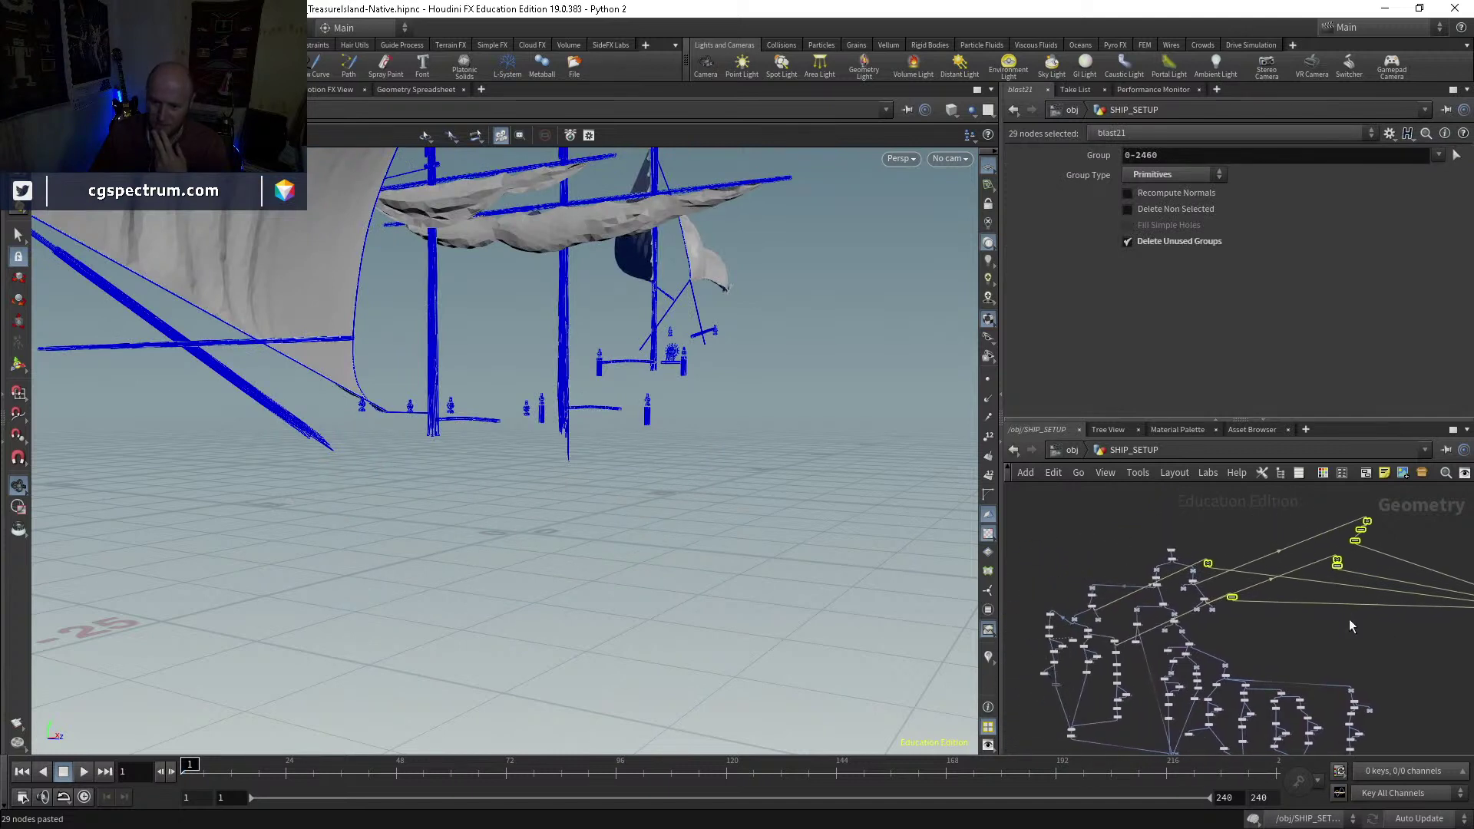
{"action": "left_click_drag", "start_coordinate": [1335, 581], "coordinate": [1354, 628]}
{"action": "middle_click_drag", "start_coordinate": [1354, 629], "coordinate": [1184, 554]}
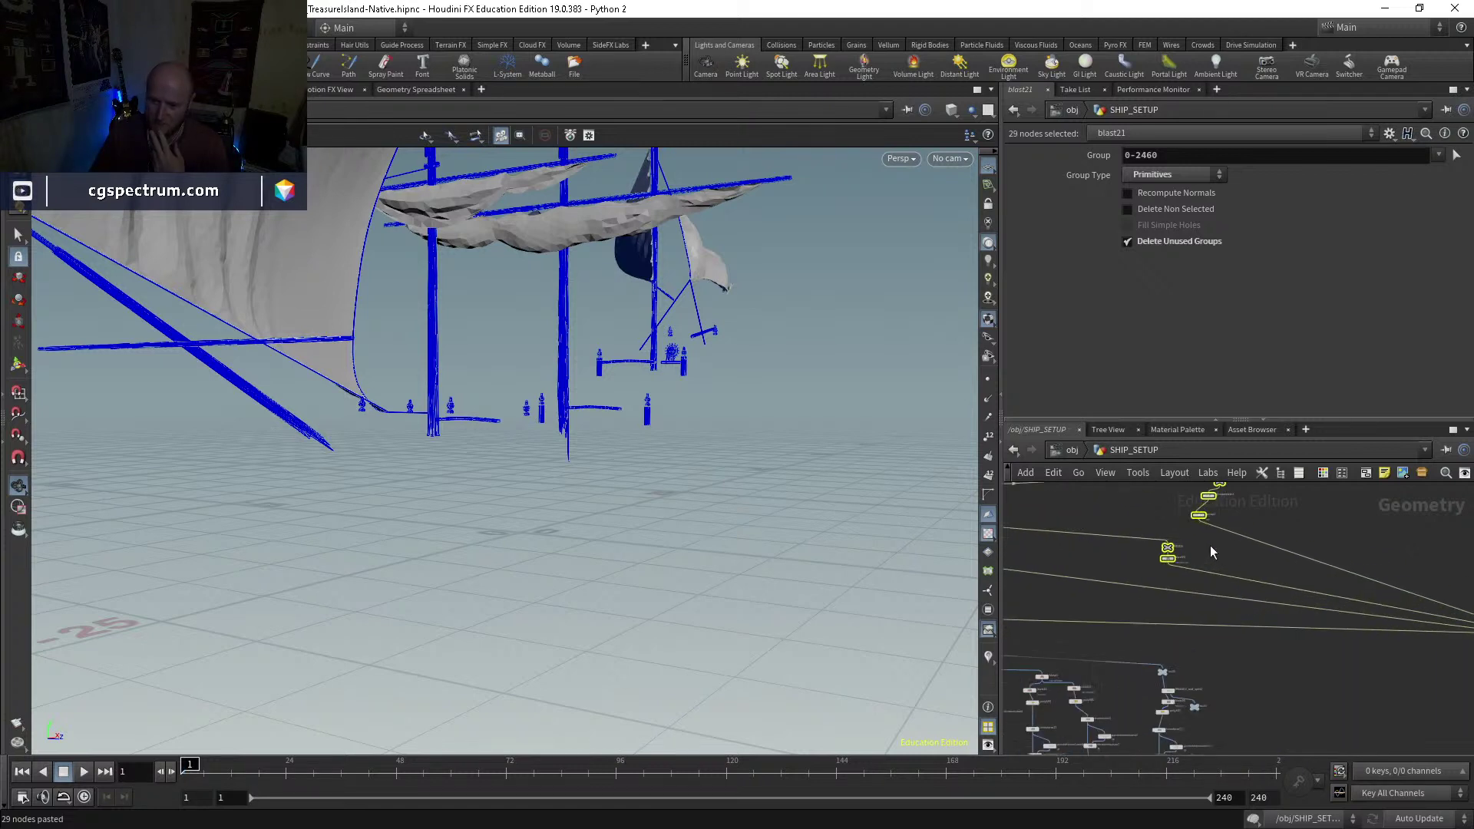
{"action": "scroll", "coordinate": [1279, 564], "scroll_direction": "up", "scroll_amount": 3}
{"action": "middle_click_drag", "start_coordinate": [1279, 564], "coordinate": [1130, 530]}
{"action": "middle_click_drag", "start_coordinate": [1208, 582], "coordinate": [1059, 563]}
{"action": "scroll", "coordinate": [1213, 698], "scroll_direction": "up", "scroll_amount": 7}
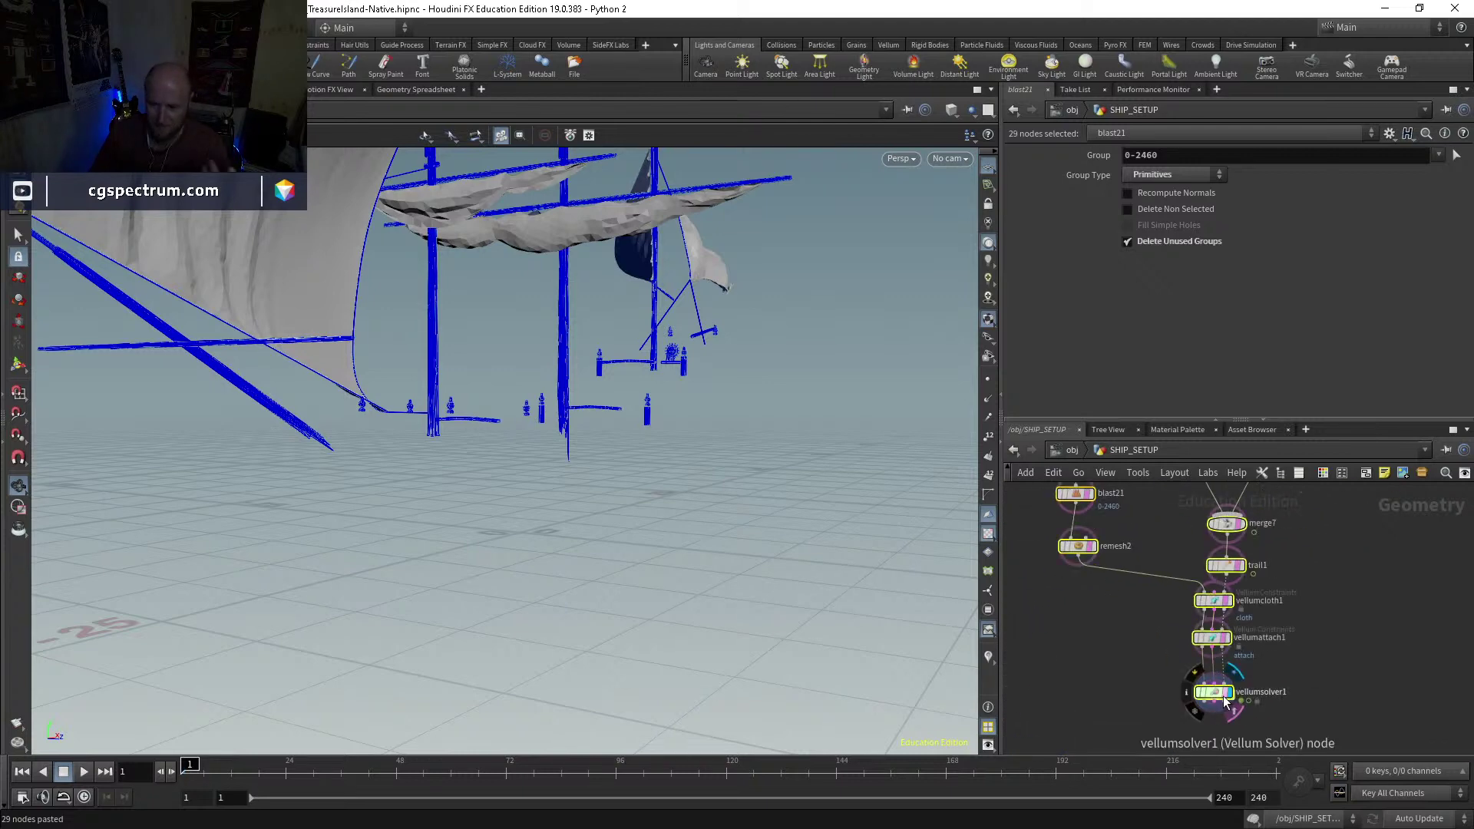
{"action": "left_click", "coordinate": [1224, 693]}
{"action": "left_click", "coordinate": [1215, 693]}
Step: Move the pasted Vellum node group beside the lower part of the existing SHIP_SETUP network
{"action": "scroll", "coordinate": [1263, 668], "scroll_direction": "down", "scroll_amount": 6}
{"action": "scroll", "coordinate": [1247, 565], "scroll_direction": "up", "scroll_amount": 5}
{"action": "left_click", "coordinate": [1274, 685]}
{"action": "scroll", "coordinate": [1278, 659], "scroll_direction": "down", "scroll_amount": 2}
{"action": "scroll", "coordinate": [1280, 657], "scroll_direction": "down", "scroll_amount": 2}
{"action": "middle_click_drag", "start_coordinate": [1208, 618], "coordinate": [1398, 511]}
{"action": "scroll", "coordinate": [1180, 547], "scroll_direction": "up", "scroll_amount": 3}
{"action": "scroll", "coordinate": [1169, 551], "scroll_direction": "up", "scroll_amount": 2}
{"action": "scroll", "coordinate": [1162, 556], "scroll_direction": "down", "scroll_amount": 6}
{"action": "middle_click_drag", "start_coordinate": [1344, 581], "coordinate": [1213, 637]}
{"action": "scroll", "coordinate": [1214, 637], "scroll_direction": "down", "scroll_amount": 2}
{"action": "left_click_drag", "start_coordinate": [1373, 621], "coordinate": [1081, 611]}
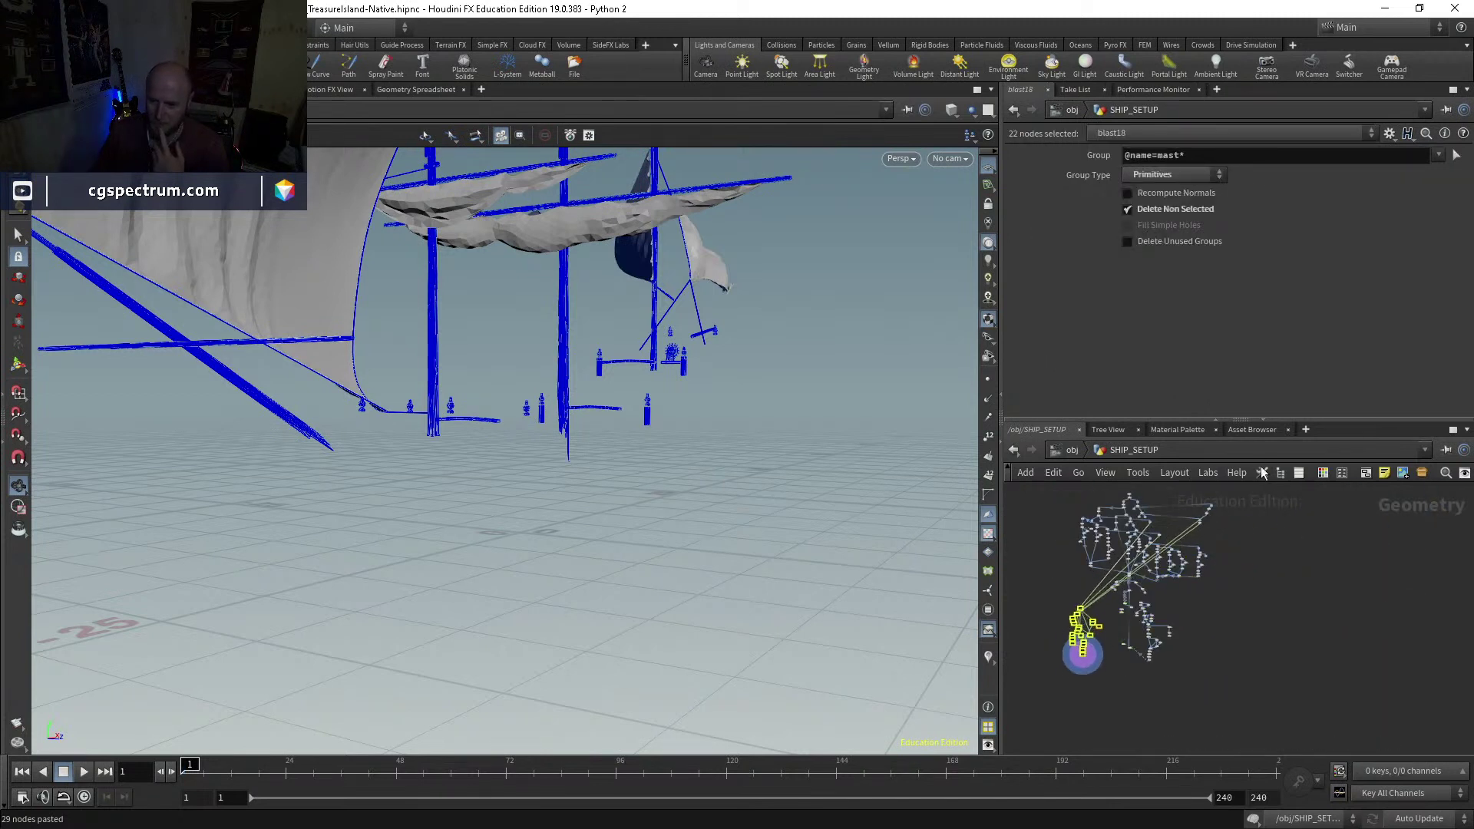
Step: Move the file1 node into the open space above unpack2, closer to the BOAT_SIM file cache
{"action": "scroll", "coordinate": [1064, 658], "scroll_direction": "up", "scroll_amount": 4}
{"action": "scroll", "coordinate": [1144, 540], "scroll_direction": "up", "scroll_amount": 6}
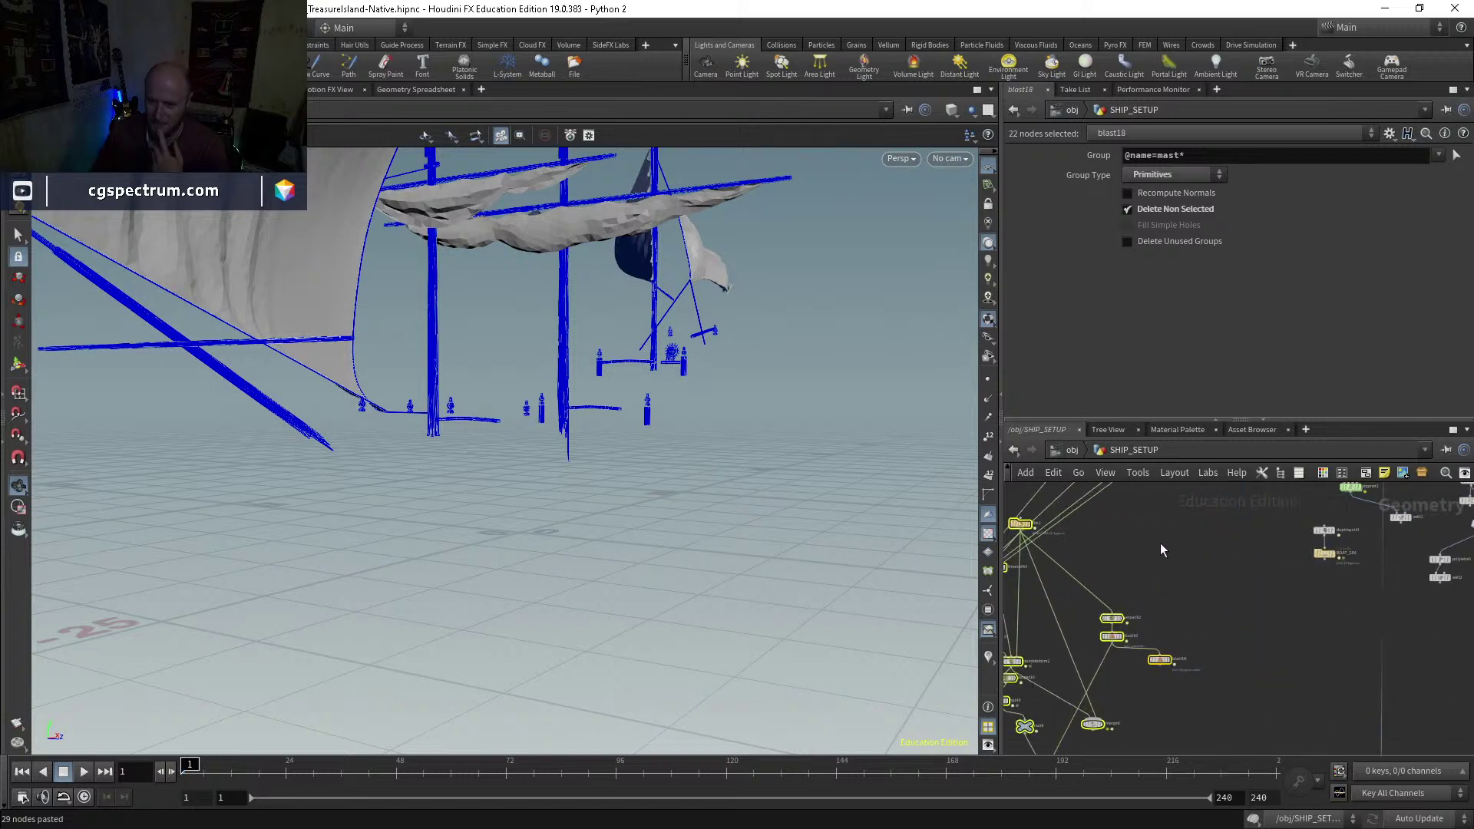
{"action": "left_click", "coordinate": [1093, 545]}
{"action": "left_click_drag", "start_coordinate": [1020, 522], "coordinate": [1128, 546]}
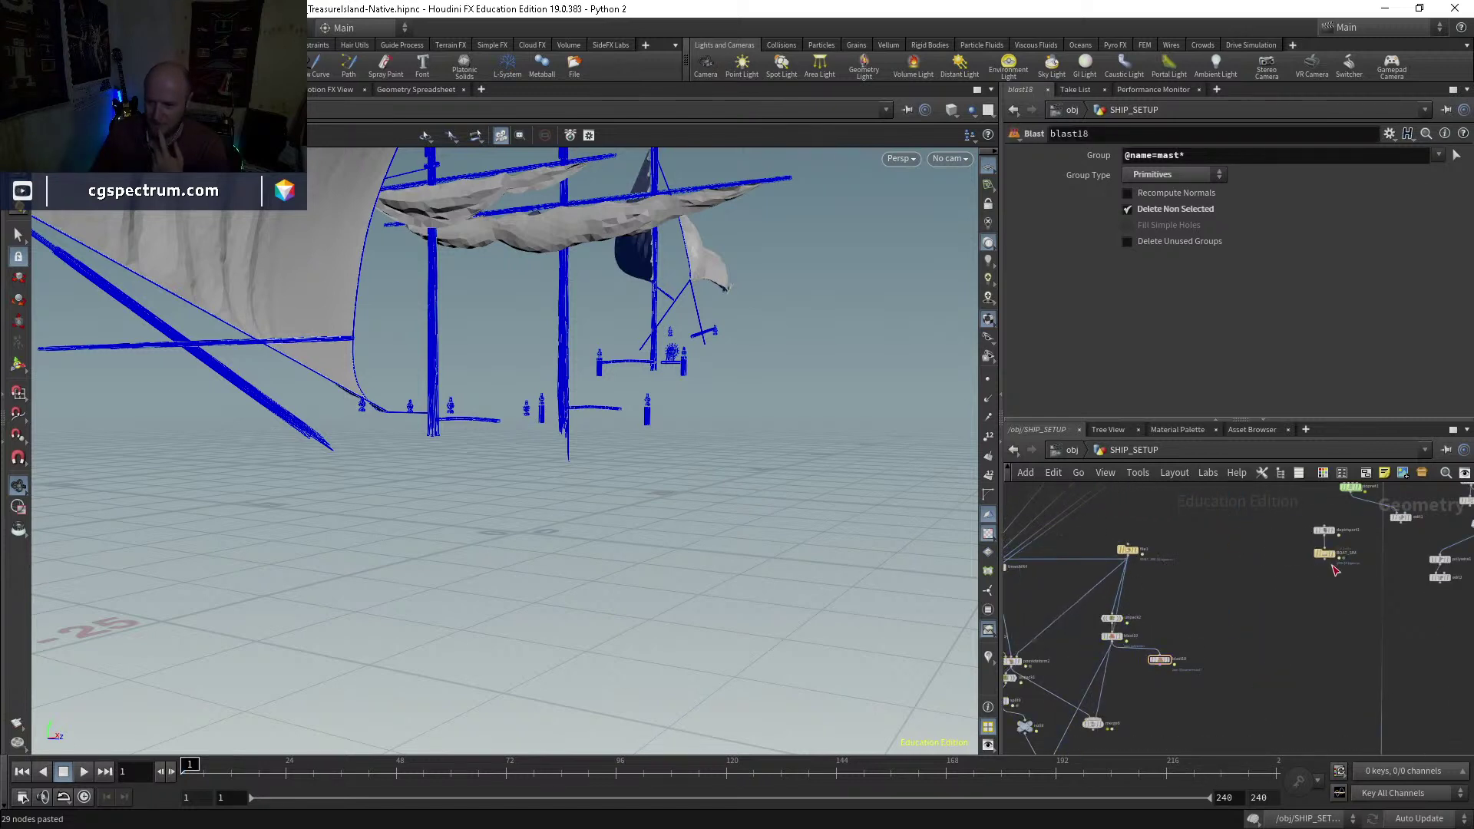
{"action": "scroll", "coordinate": [1322, 557], "scroll_direction": "up", "scroll_amount": 3}
{"action": "middle_click_drag", "start_coordinate": [1099, 606], "coordinate": [1314, 555]}
{"action": "scroll", "coordinate": [1274, 572], "scroll_direction": "down", "scroll_amount": 3}
{"action": "scroll", "coordinate": [1217, 568], "scroll_direction": "up", "scroll_amount": 6}
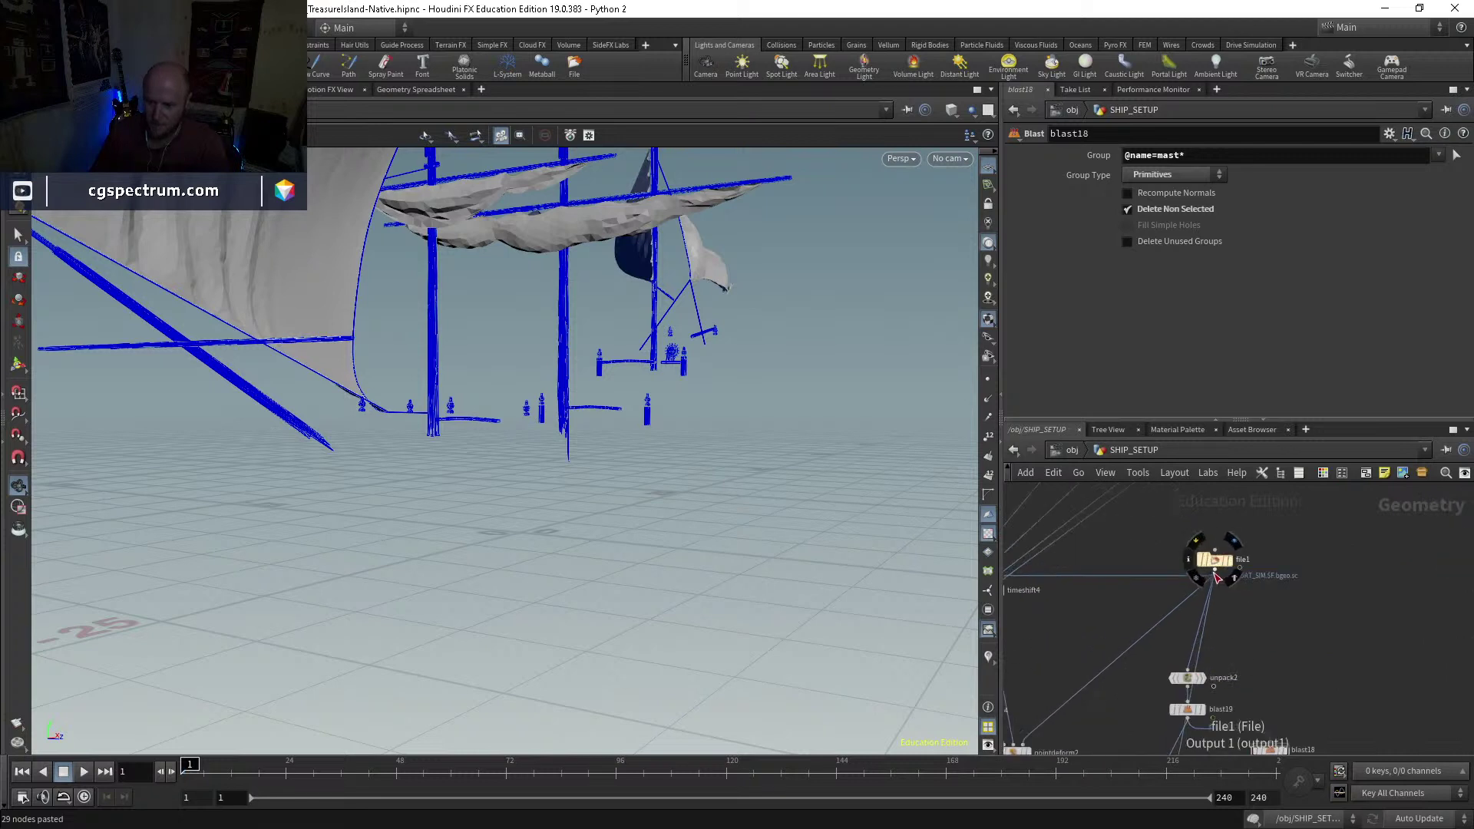
{"action": "key", "text": "Tab"}
{"action": "key", "text": "Escape"}
{"action": "scroll", "coordinate": [1198, 579], "scroll_direction": "down", "scroll_amount": 3}
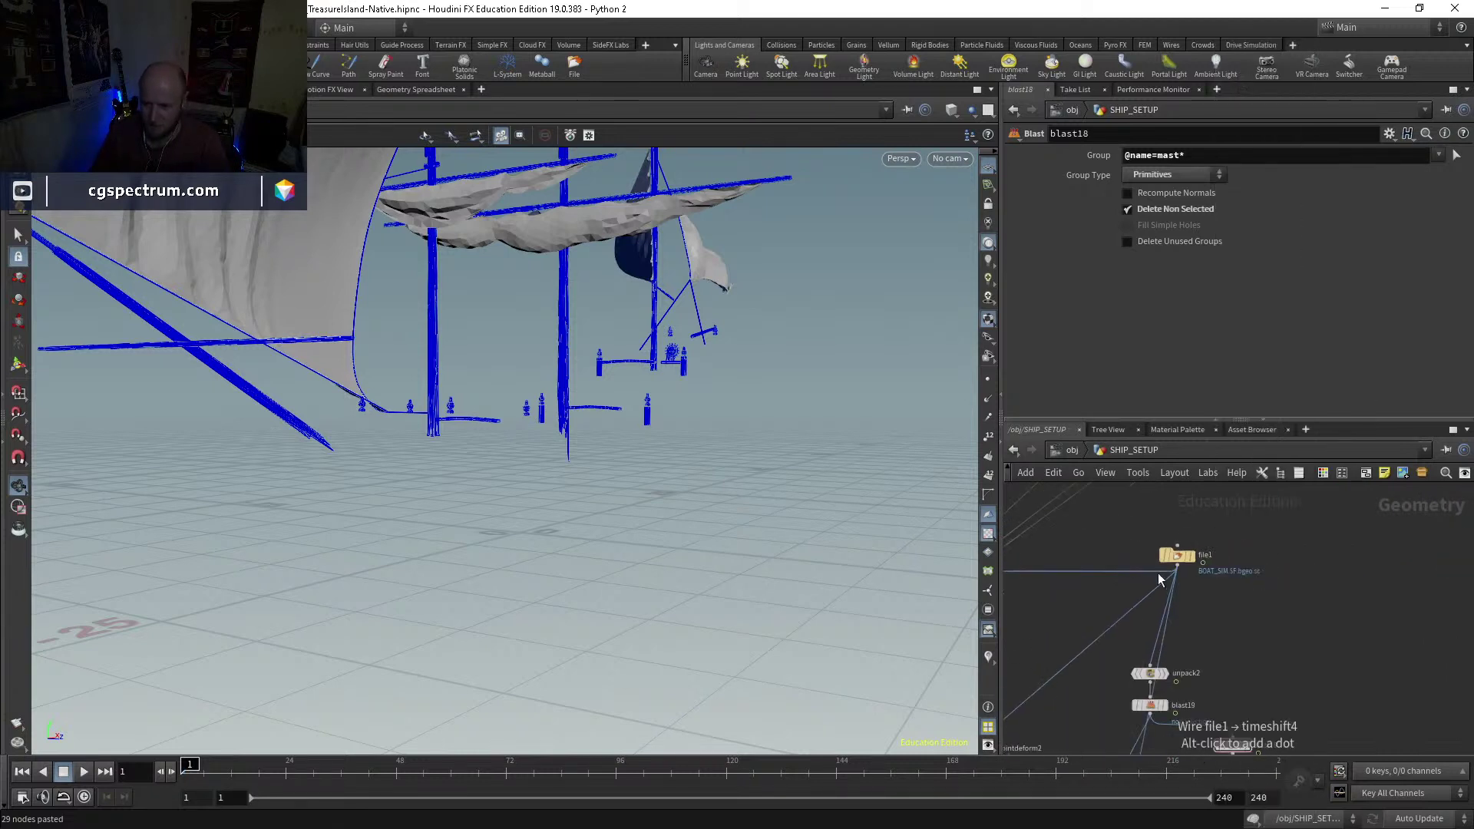
{"action": "left_click_drag", "start_coordinate": [1182, 568], "coordinate": [1177, 558]}
{"action": "right_click", "coordinate": [1178, 554]}
{"action": "key", "text": "Escape"}
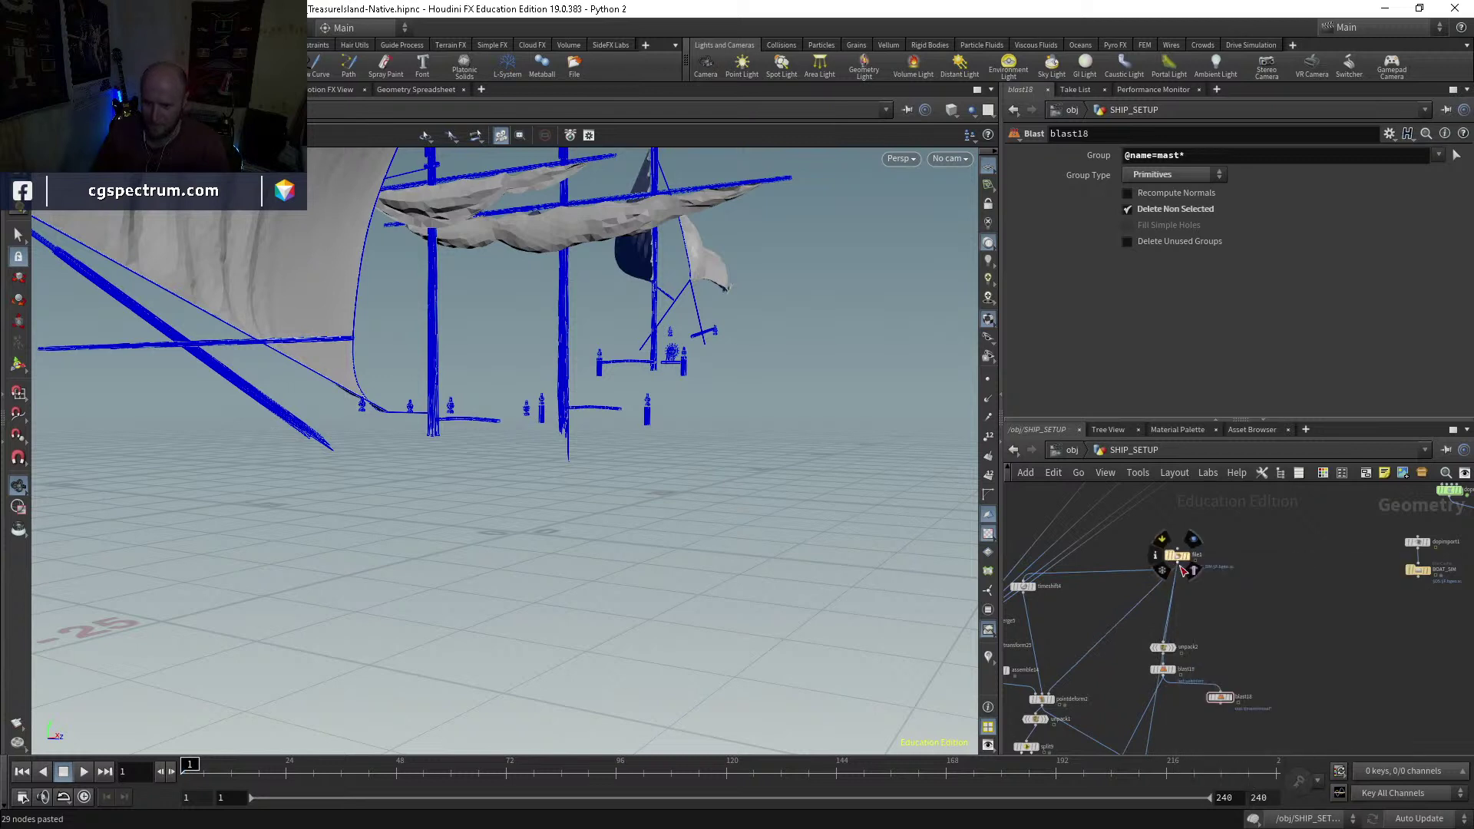
{"action": "scroll", "coordinate": [1180, 568], "scroll_direction": "up", "scroll_amount": 5}
{"action": "right_click", "coordinate": [1176, 563]}
{"action": "key", "text": "Escape"}
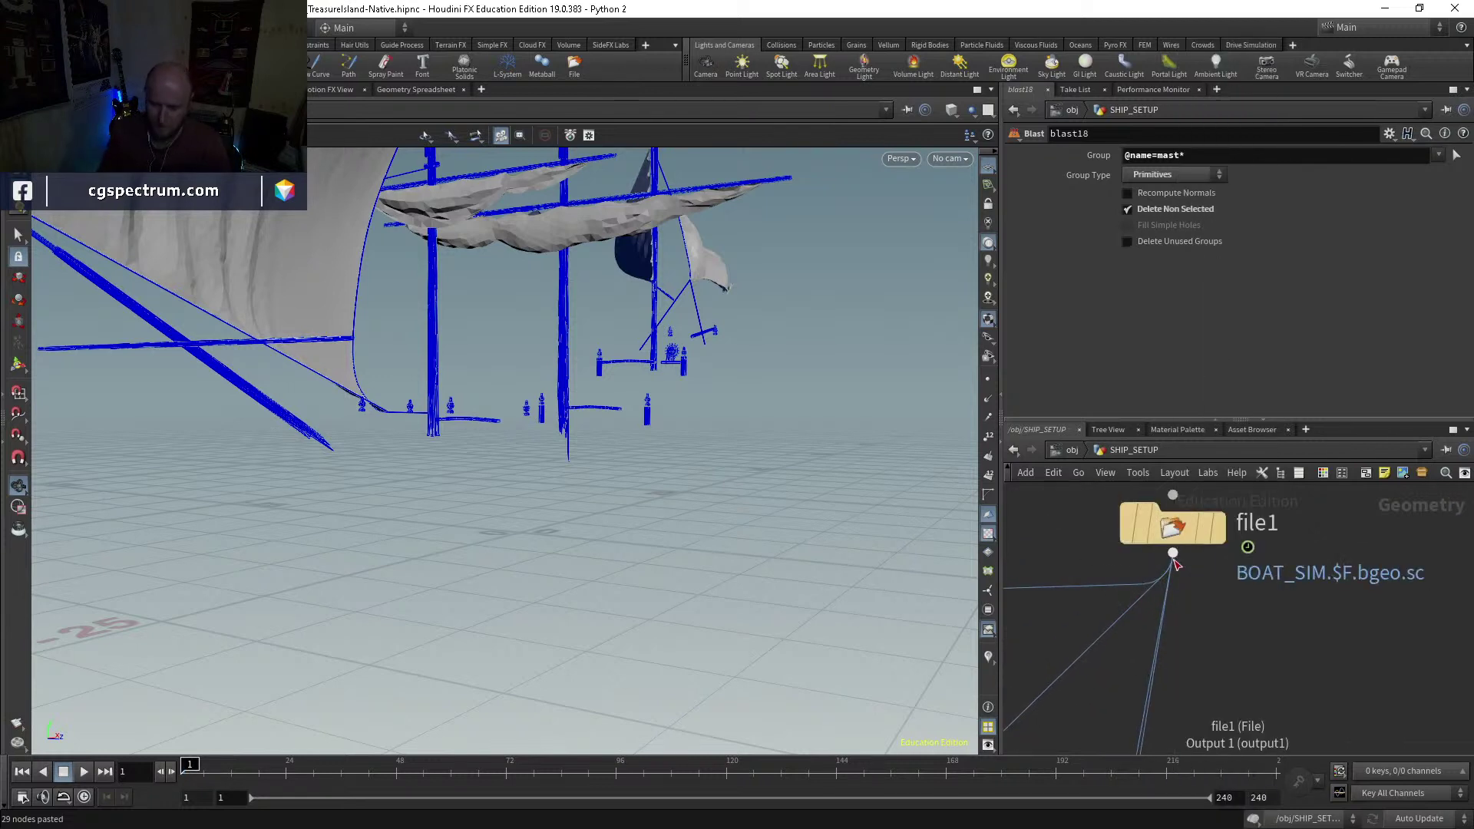
{"action": "key", "text": "l"}
{"action": "scroll", "coordinate": [1188, 570], "scroll_direction": "down", "scroll_amount": 5}
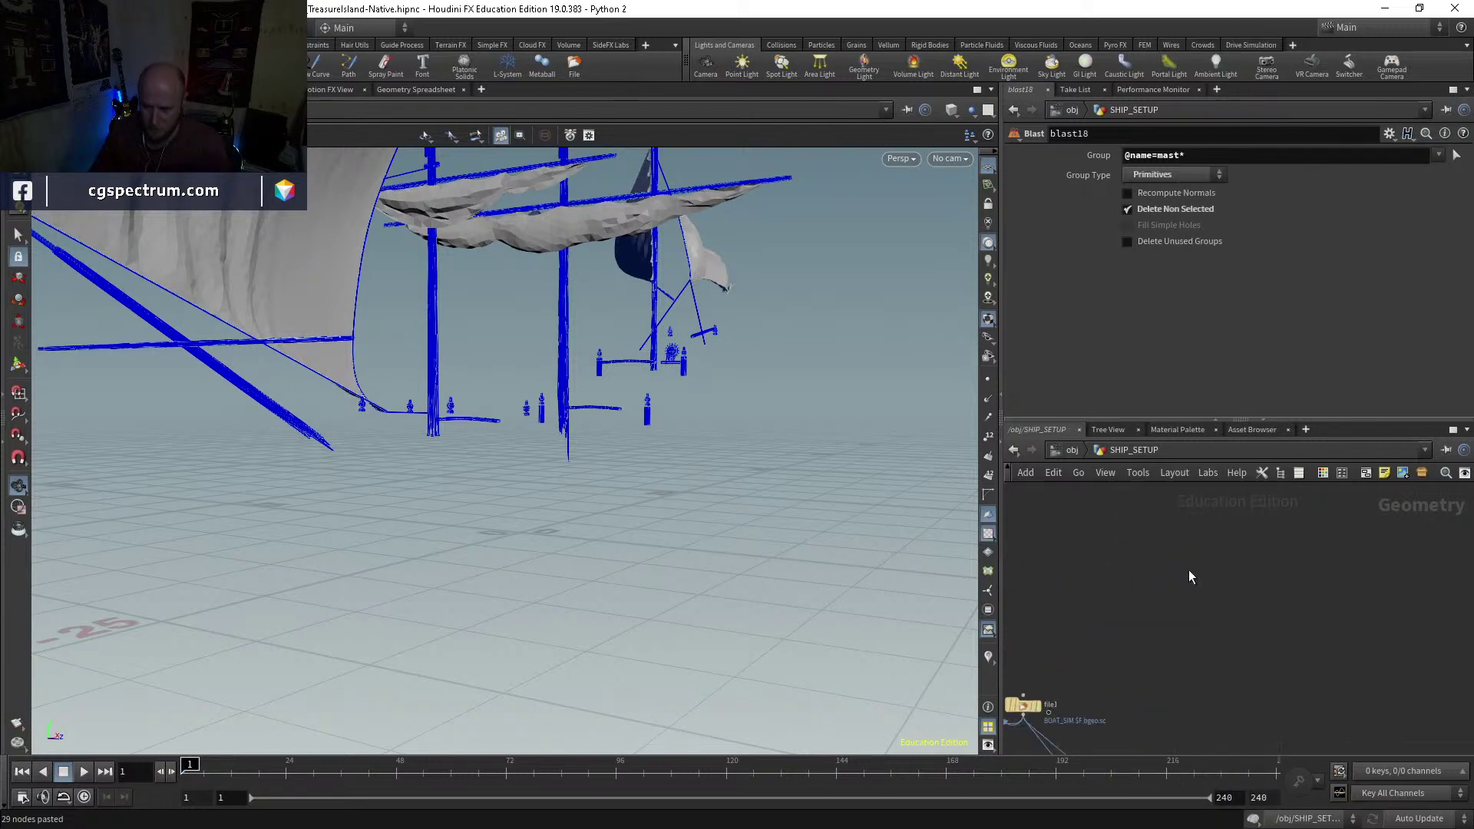
{"action": "key", "text": "l"}
{"action": "key", "text": "ctrl+z"}
Step: Add a null after file1 and route all of file1's downstream connections through it
{"action": "right_click", "coordinate": [1176, 576]}
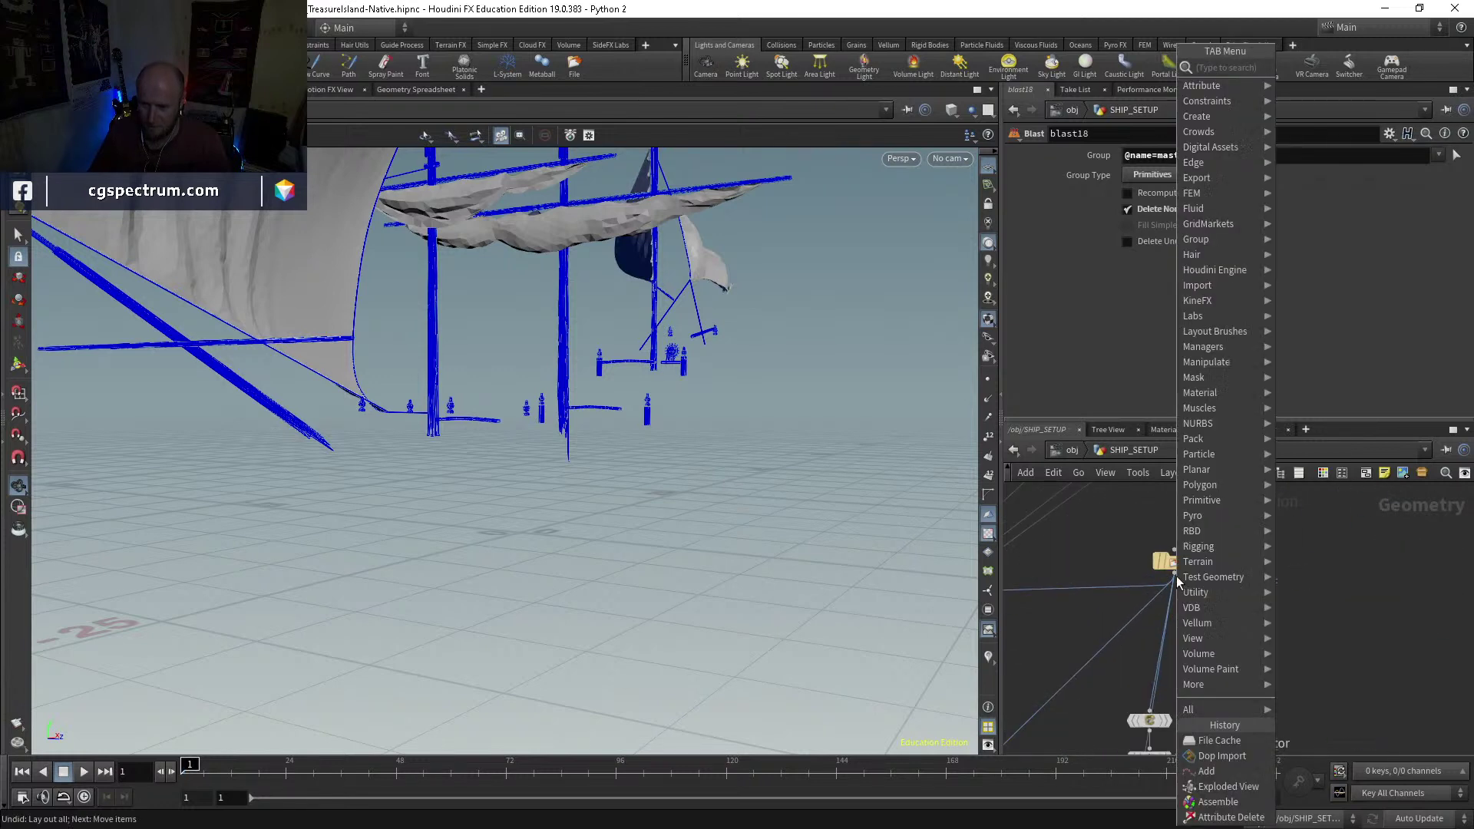
{"action": "type", "text": "null"}
{"action": "key", "text": "Return"}
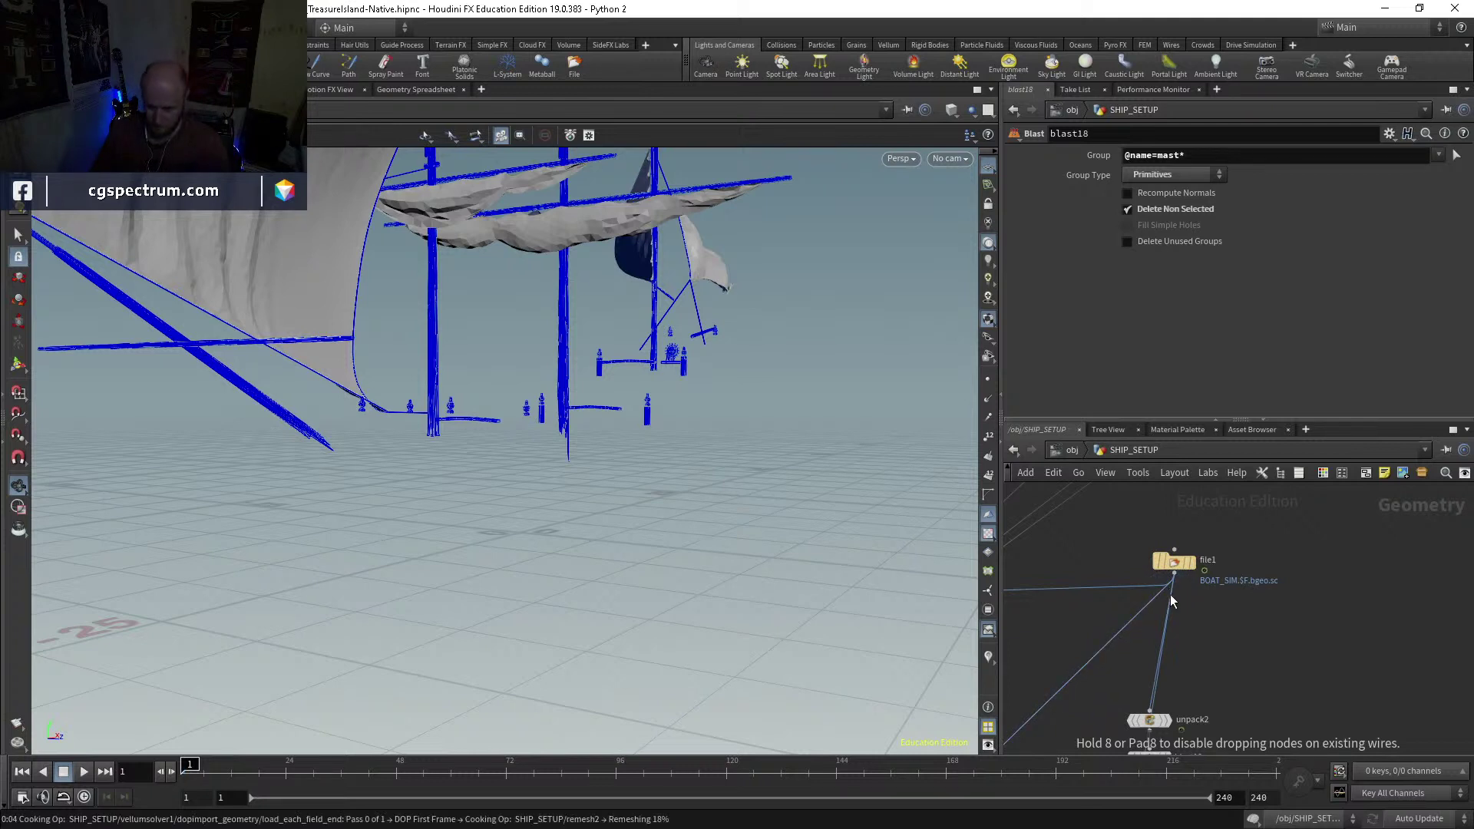
{"action": "left_click_drag", "start_coordinate": [1170, 605], "coordinate": [1143, 589]}
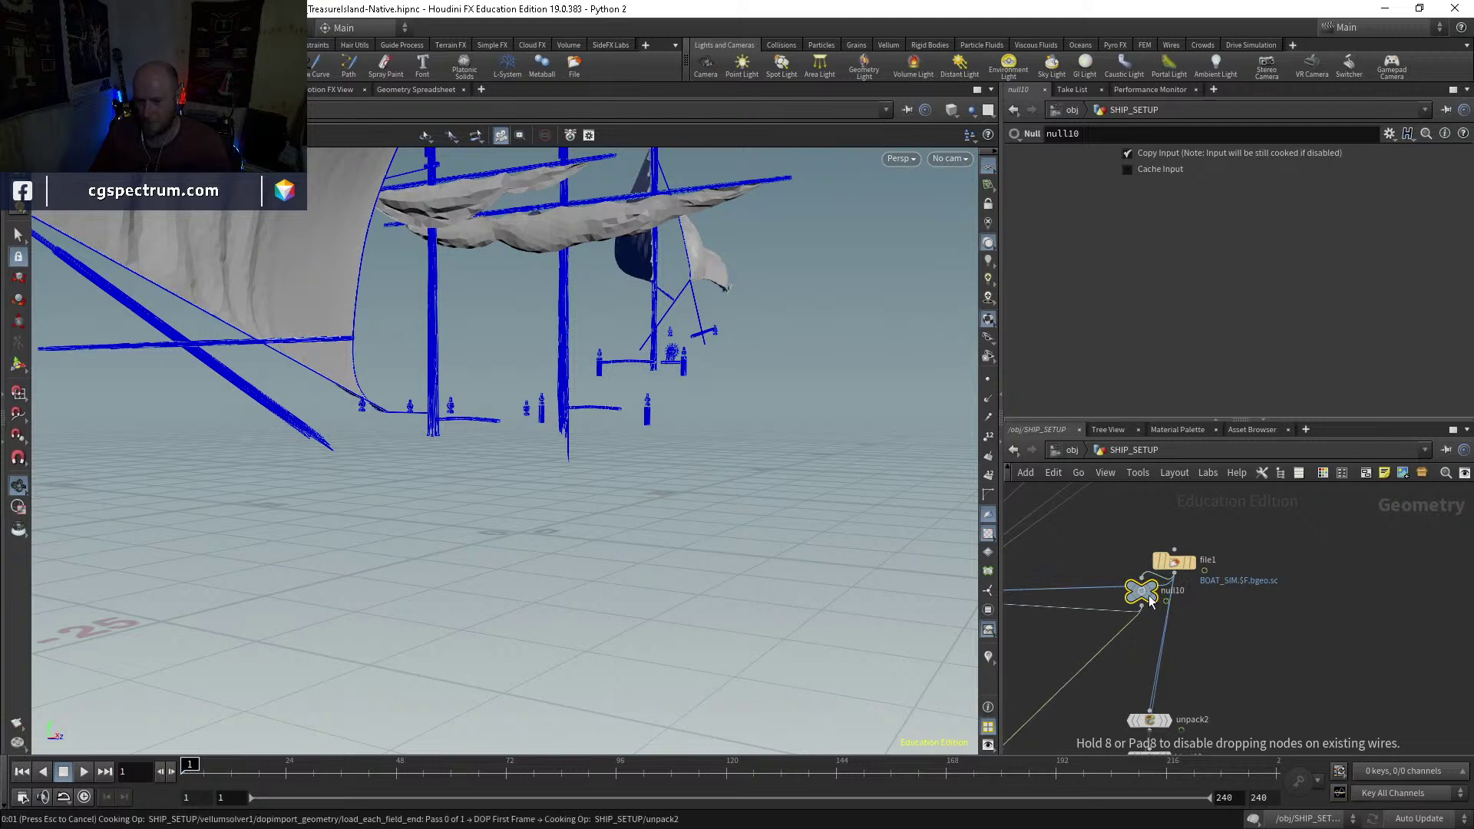
{"action": "left_click_drag", "start_coordinate": [1151, 596], "coordinate": [1149, 632]}
{"action": "left_click_drag", "start_coordinate": [1108, 597], "coordinate": [1126, 623]}
{"action": "left_click_drag", "start_coordinate": [1125, 608], "coordinate": [1150, 620]}
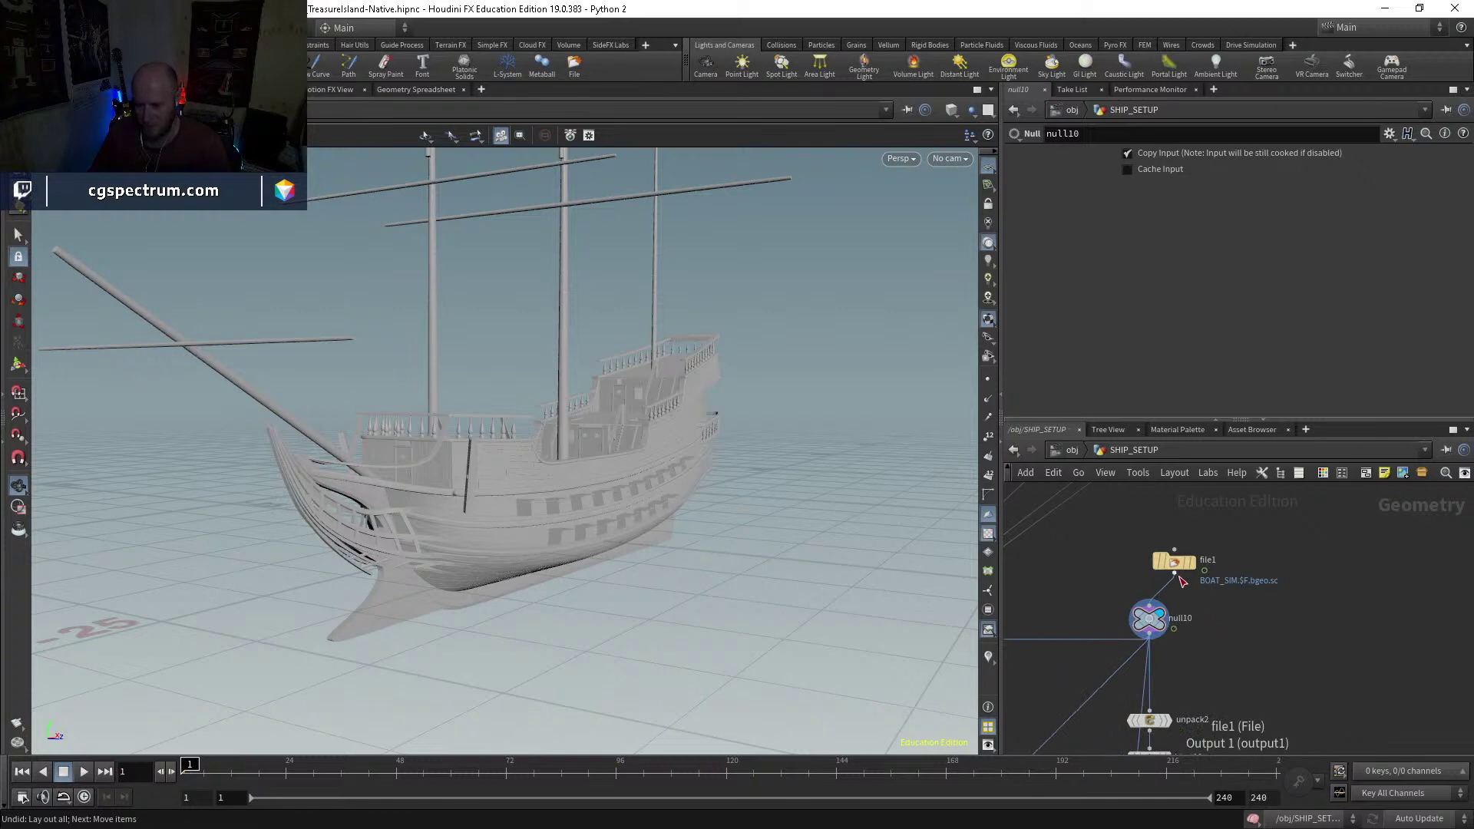
{"action": "right_click", "coordinate": [1178, 578]}
{"action": "key", "text": "Escape"}
{"action": "key", "text": "Tab"}
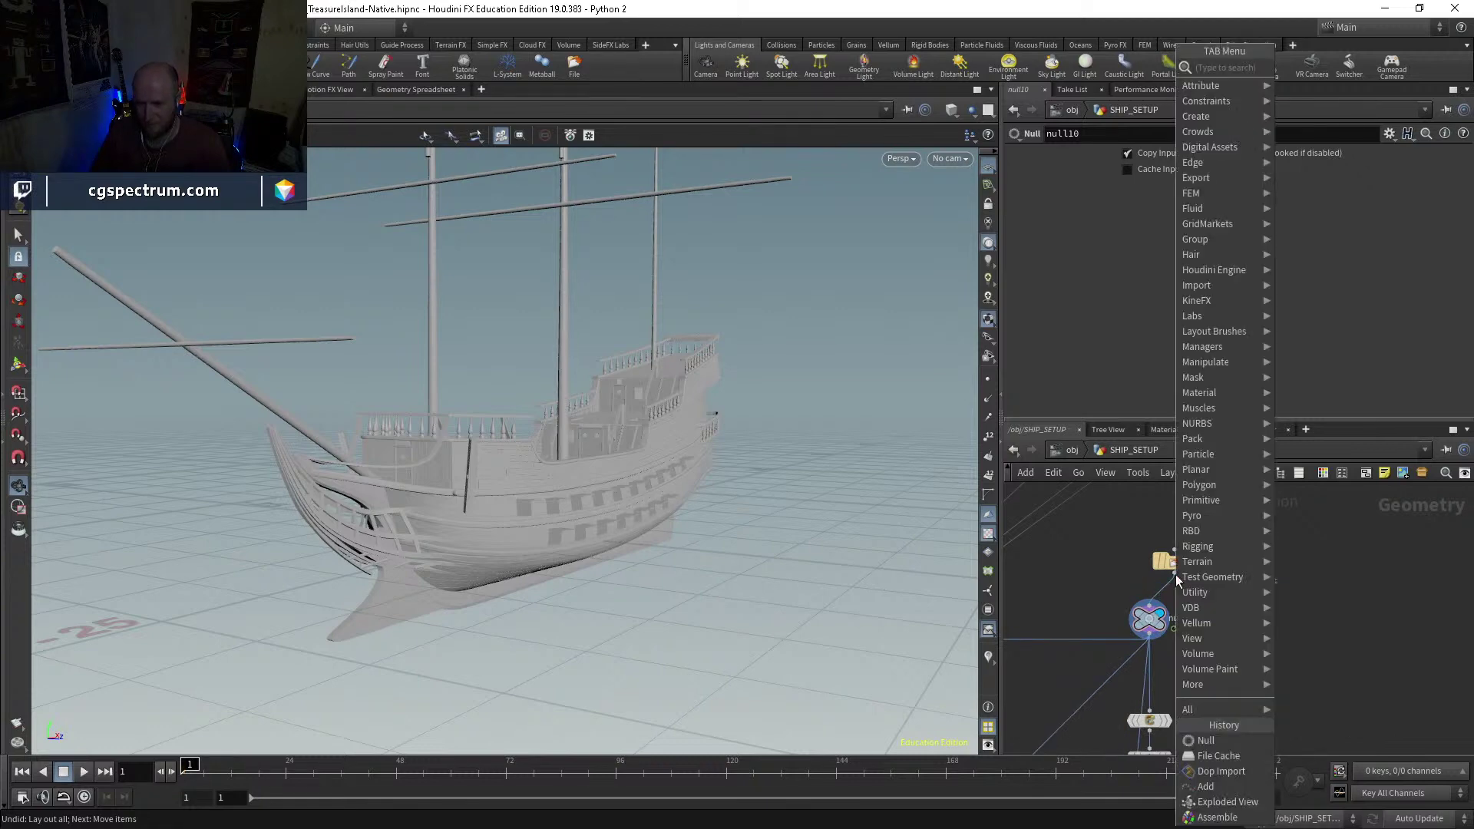
{"action": "mouse_move", "coordinate": [1192, 593]}
{"action": "key", "text": "Escape"}
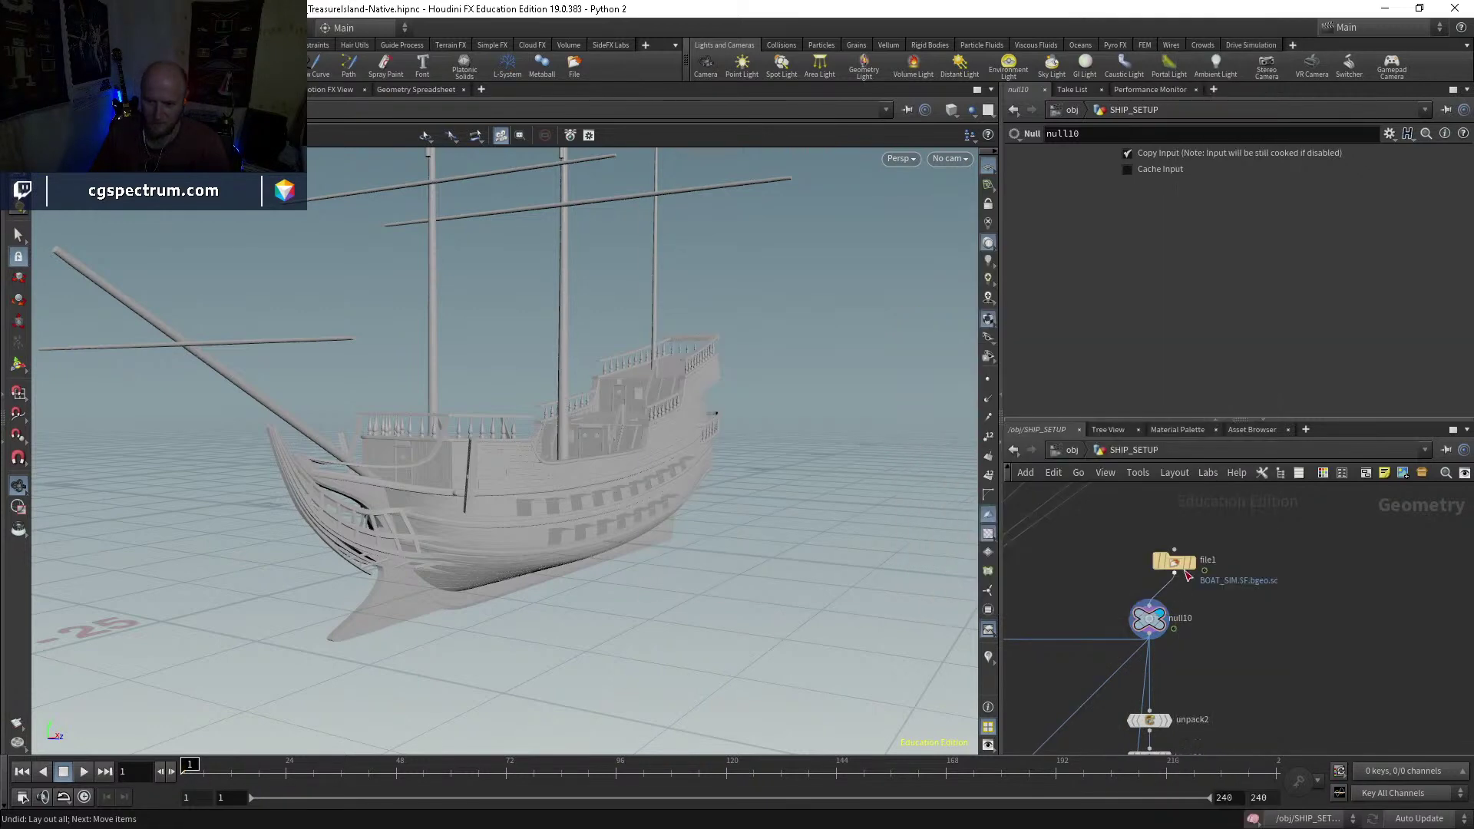
Step: Feed null10 from the BOAT_SIM file cache instead of file1, and delete the file1 node
{"action": "left_click_drag", "start_coordinate": [1150, 619], "coordinate": [1234, 624]}
{"action": "left_click", "coordinate": [1247, 615]}
{"action": "middle_click_drag", "start_coordinate": [1301, 569], "coordinate": [1047, 604]}
{"action": "left_click", "coordinate": [1333, 644]}
{"action": "middle_click_drag", "start_coordinate": [1089, 682], "coordinate": [1328, 660]}
{"action": "scroll", "coordinate": [1182, 621], "scroll_direction": "down", "scroll_amount": 5}
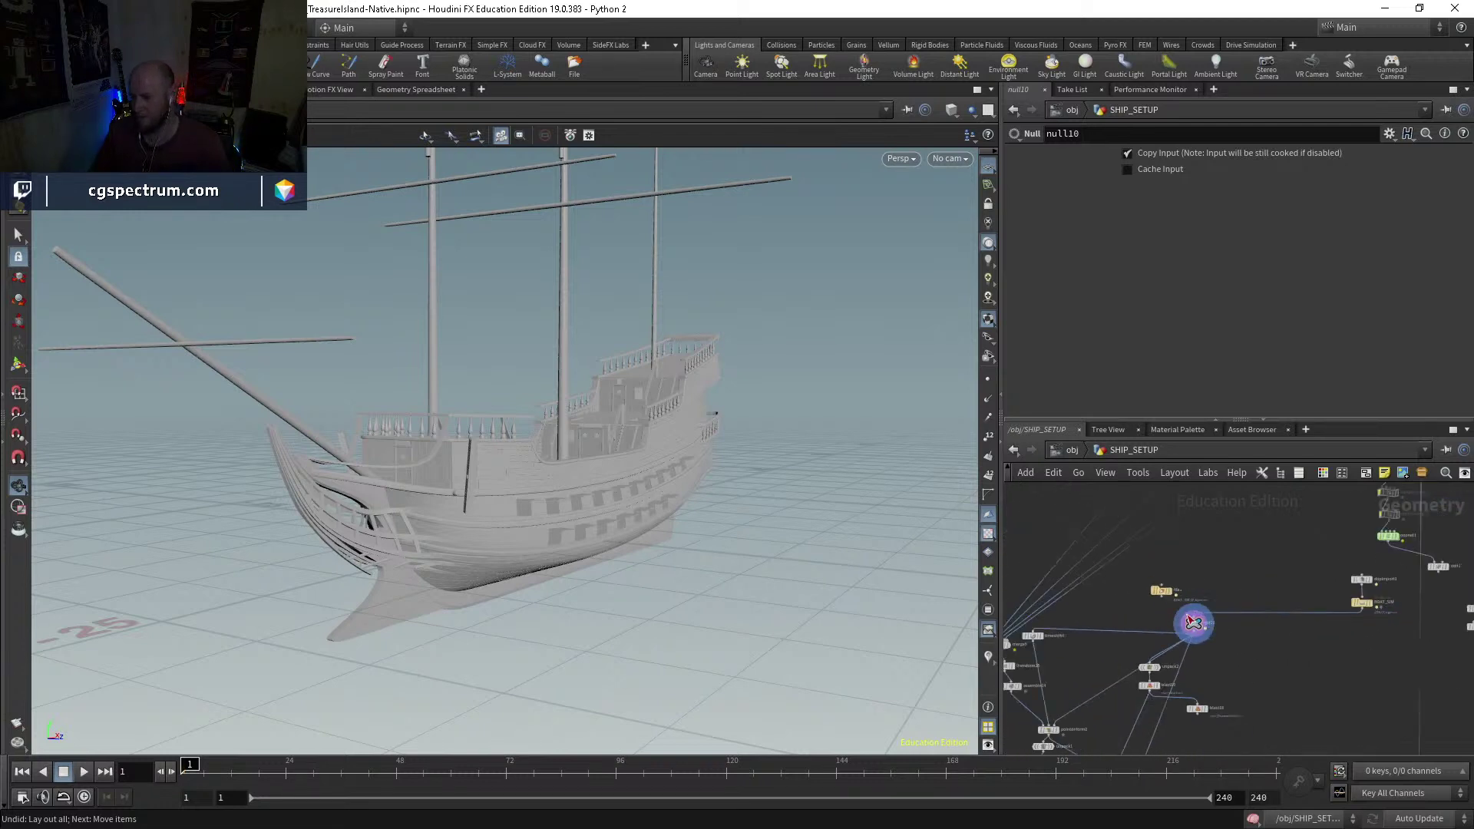
{"action": "scroll", "coordinate": [1163, 602], "scroll_direction": "up", "scroll_amount": 5}
{"action": "left_click", "coordinate": [1159, 584]}
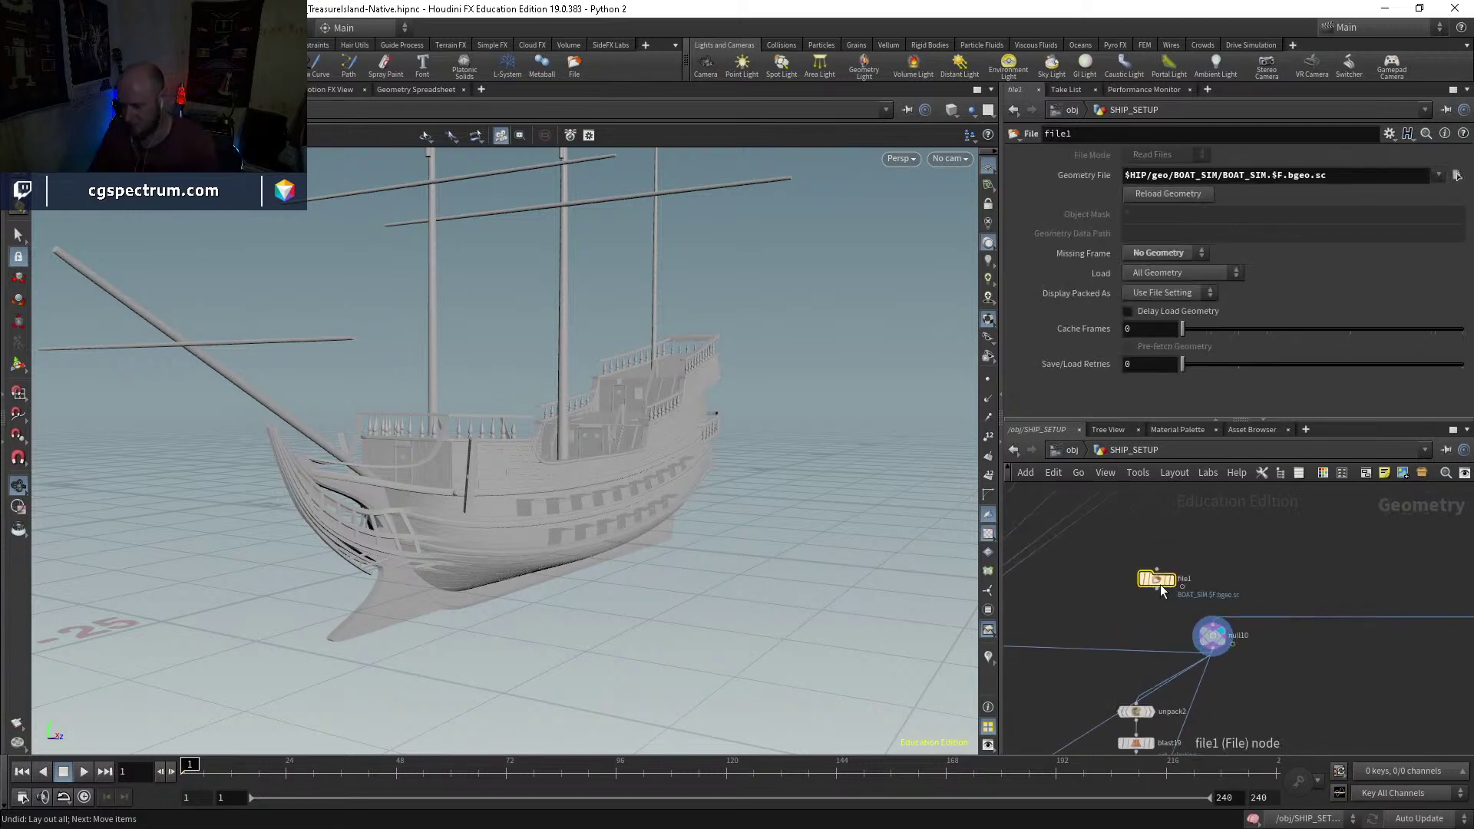
{"action": "key", "text": "Delete"}
Step: Display vellumsolver1 and examine the sails, ropes and masts from a different angle
{"action": "scroll", "coordinate": [1160, 597], "scroll_direction": "down", "scroll_amount": 3}
{"action": "middle_click_drag", "start_coordinate": [1331, 617], "coordinate": [1217, 601]}
{"action": "left_click_drag", "start_coordinate": [1218, 600], "coordinate": [1180, 592]}
{"action": "middle_click_drag", "start_coordinate": [1277, 741], "coordinate": [1342, 566]}
{"action": "scroll", "coordinate": [1194, 672], "scroll_direction": "up", "scroll_amount": 6}
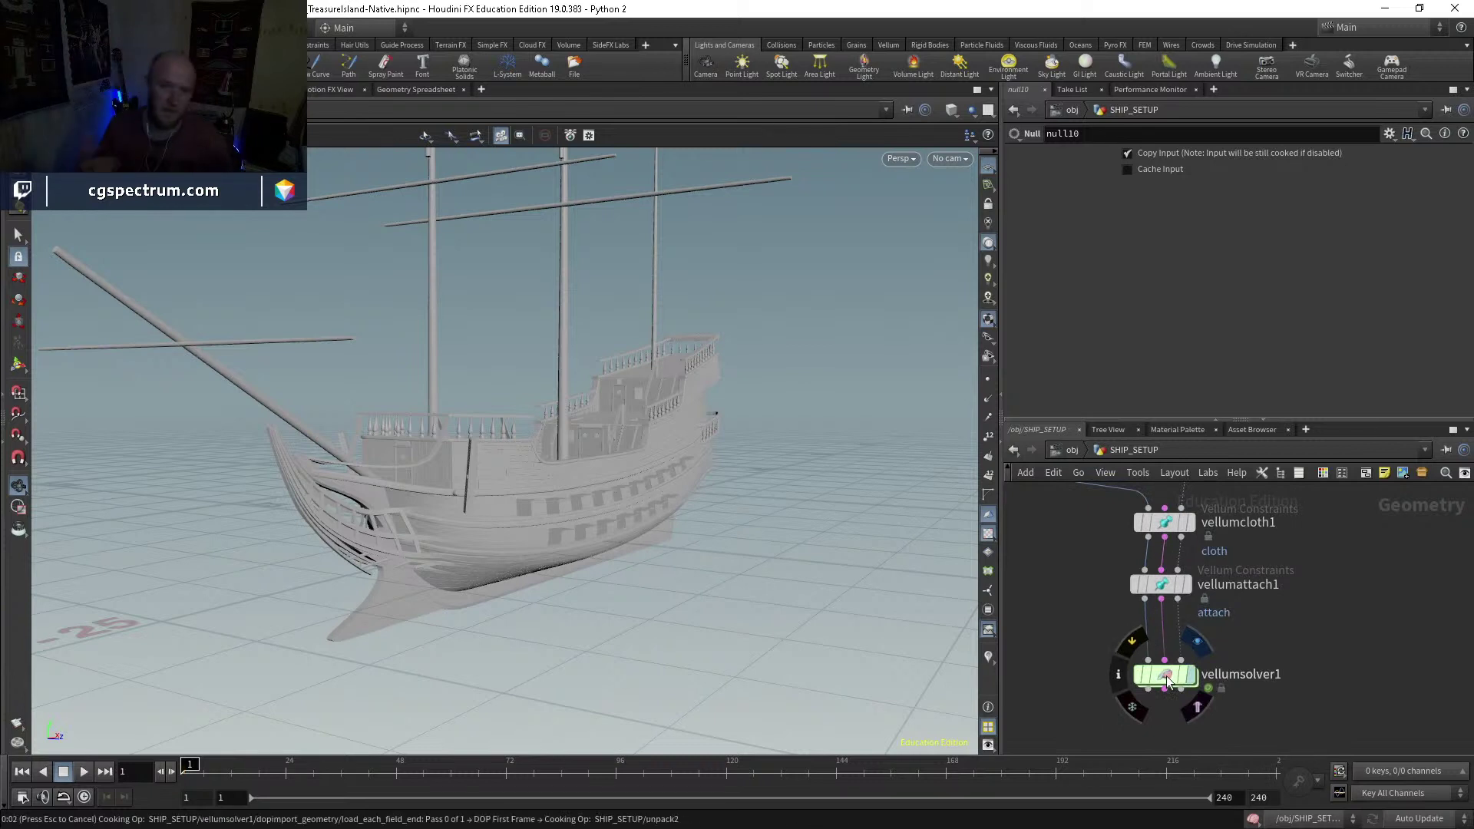
{"action": "left_click", "coordinate": [1164, 677]}
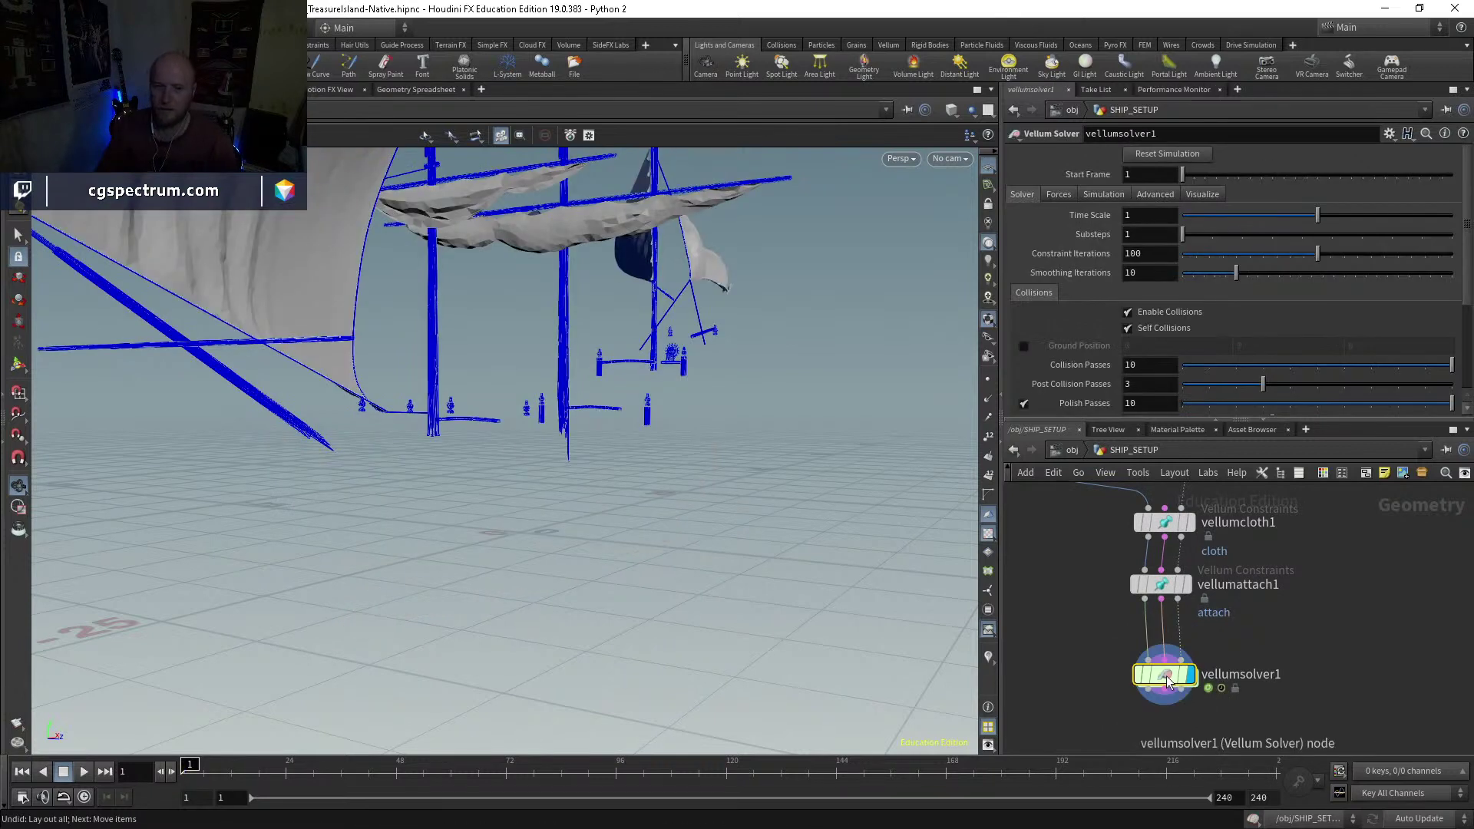
{"action": "left_click_drag", "start_coordinate": [671, 451], "coordinate": [776, 683]}
Step: Display the BOAT_SIM file cache at frame 203 and enable Load from Disk on it
{"action": "scroll", "coordinate": [1239, 675], "scroll_direction": "down", "scroll_amount": 5}
{"action": "middle_click_drag", "start_coordinate": [1239, 675], "coordinate": [1192, 733]}
{"action": "middle_click_drag", "start_coordinate": [1159, 550], "coordinate": [1145, 701]}
{"action": "middle_click_drag", "start_coordinate": [1168, 629], "coordinate": [1036, 648]}
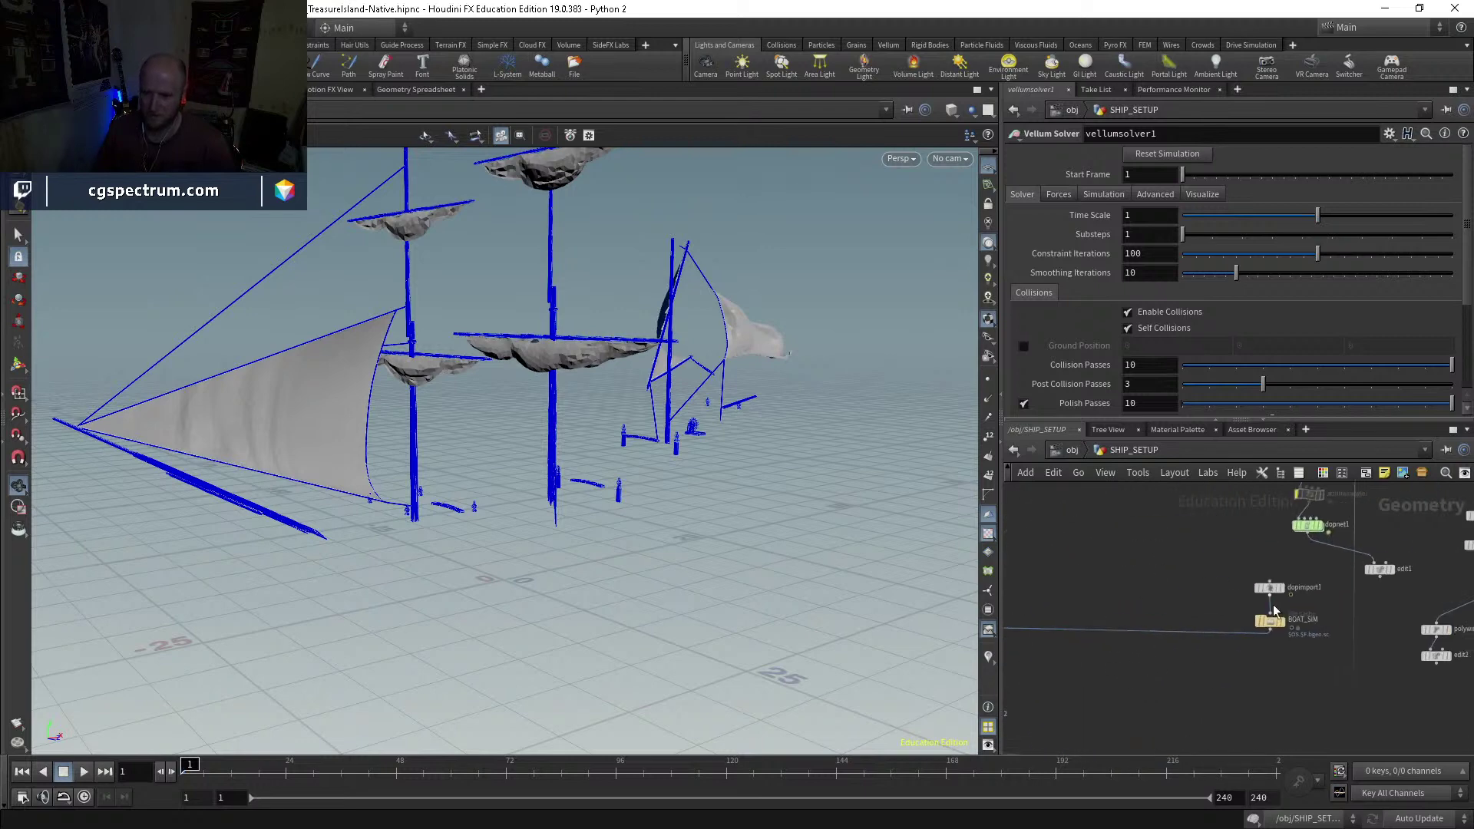
{"action": "scroll", "coordinate": [1273, 606], "scroll_direction": "up", "scroll_amount": 3}
{"action": "left_click", "coordinate": [1267, 634]}
{"action": "left_click", "coordinate": [1027, 774]}
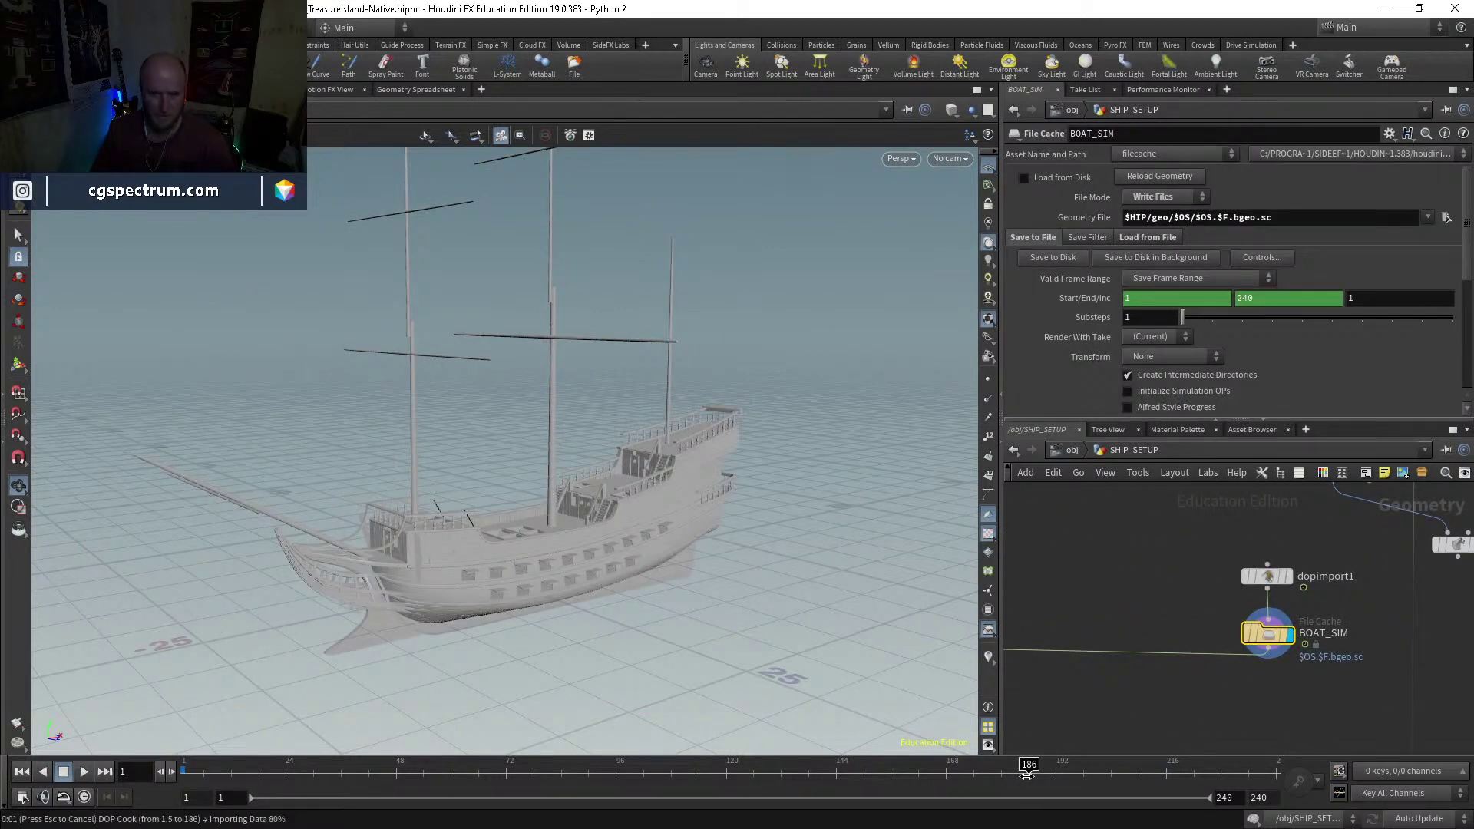
{"action": "left_click", "coordinate": [1106, 770]}
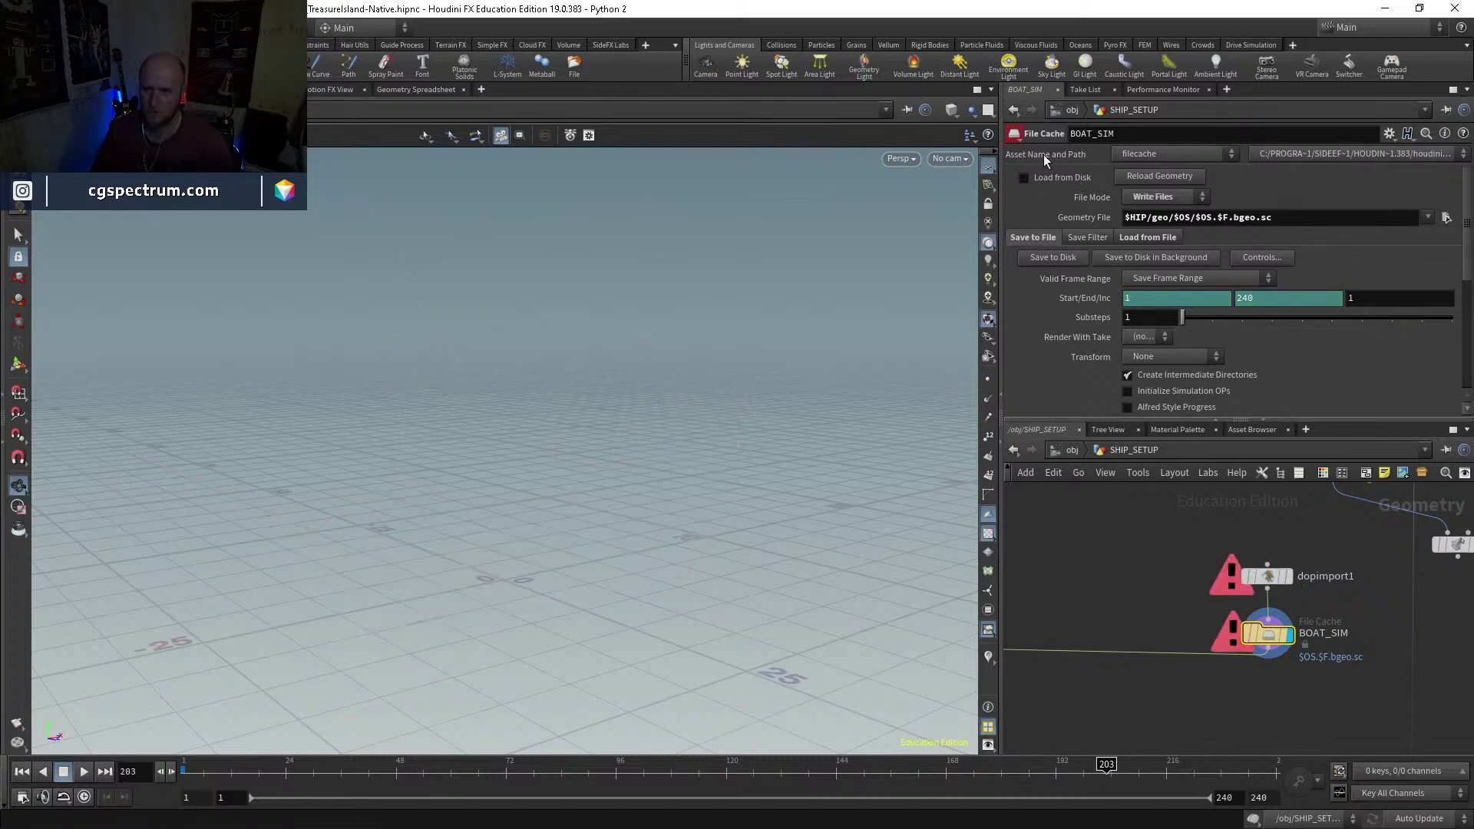
{"action": "left_click", "coordinate": [1024, 178]}
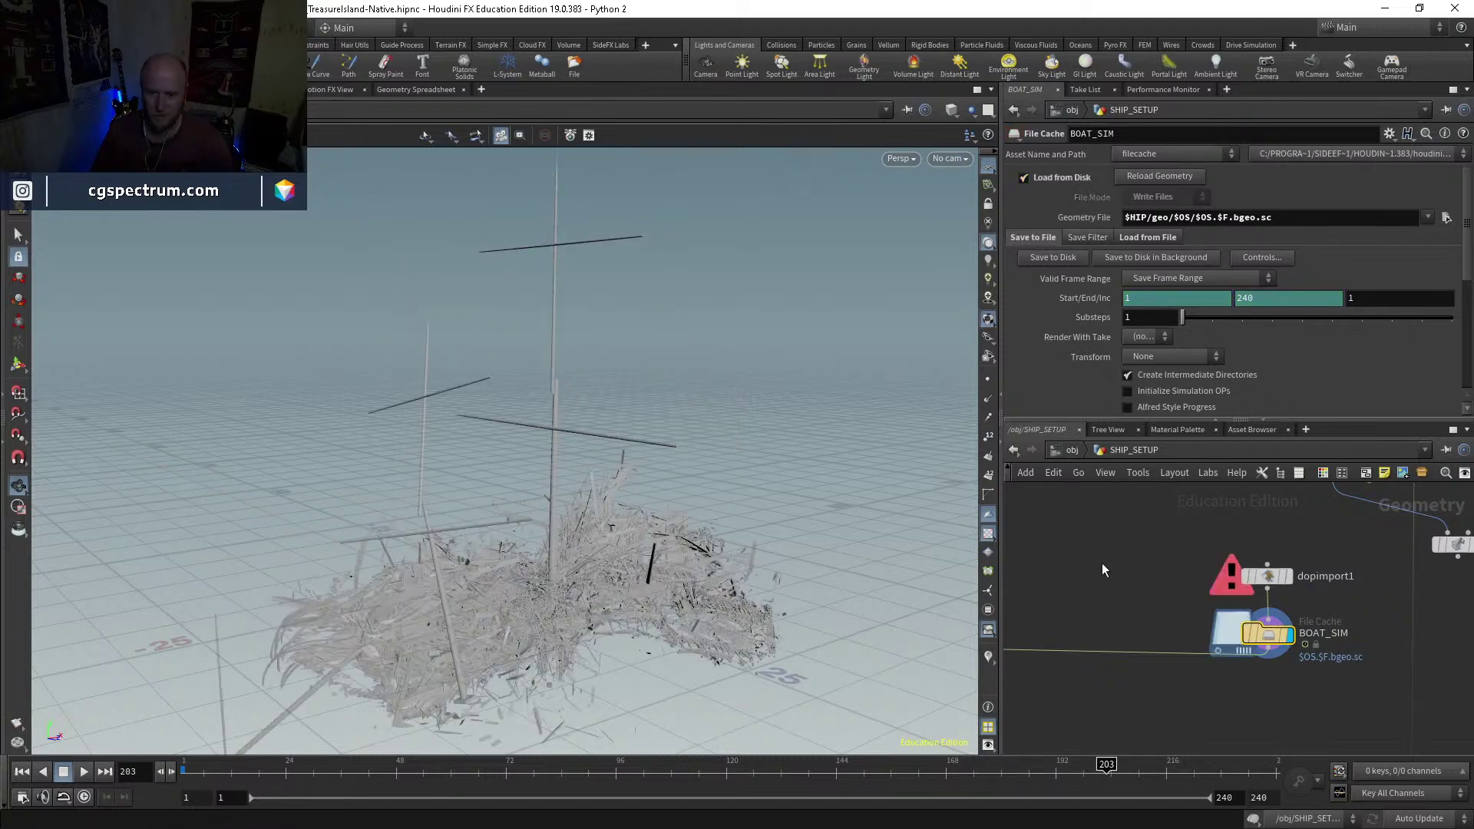
Step: Scrub through the cached ship destruction and set the current frame to 175
{"action": "left_click", "coordinate": [1053, 768]}
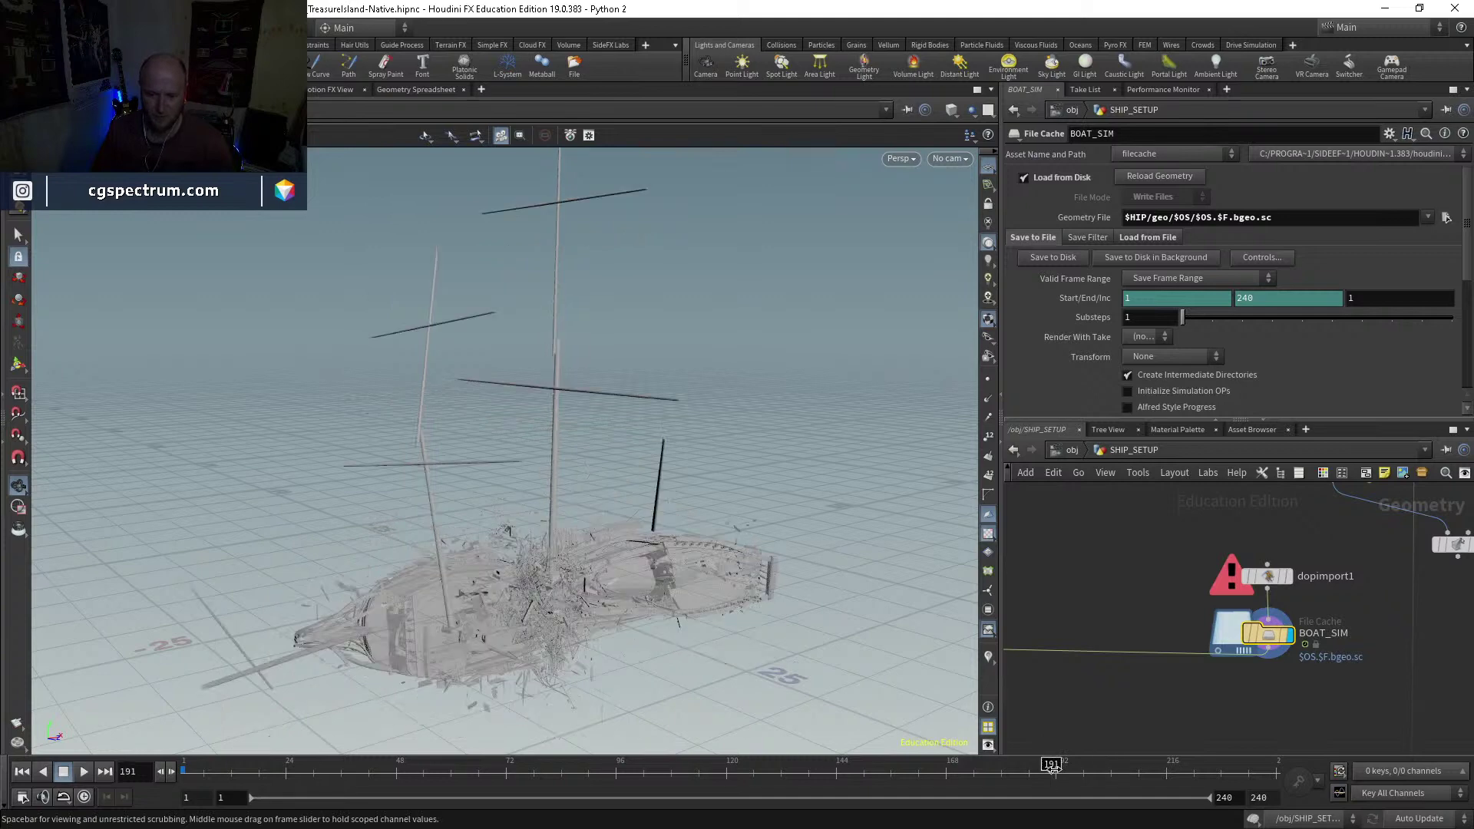
{"action": "left_click", "coordinate": [993, 766]}
{"action": "left_click", "coordinate": [1064, 770]}
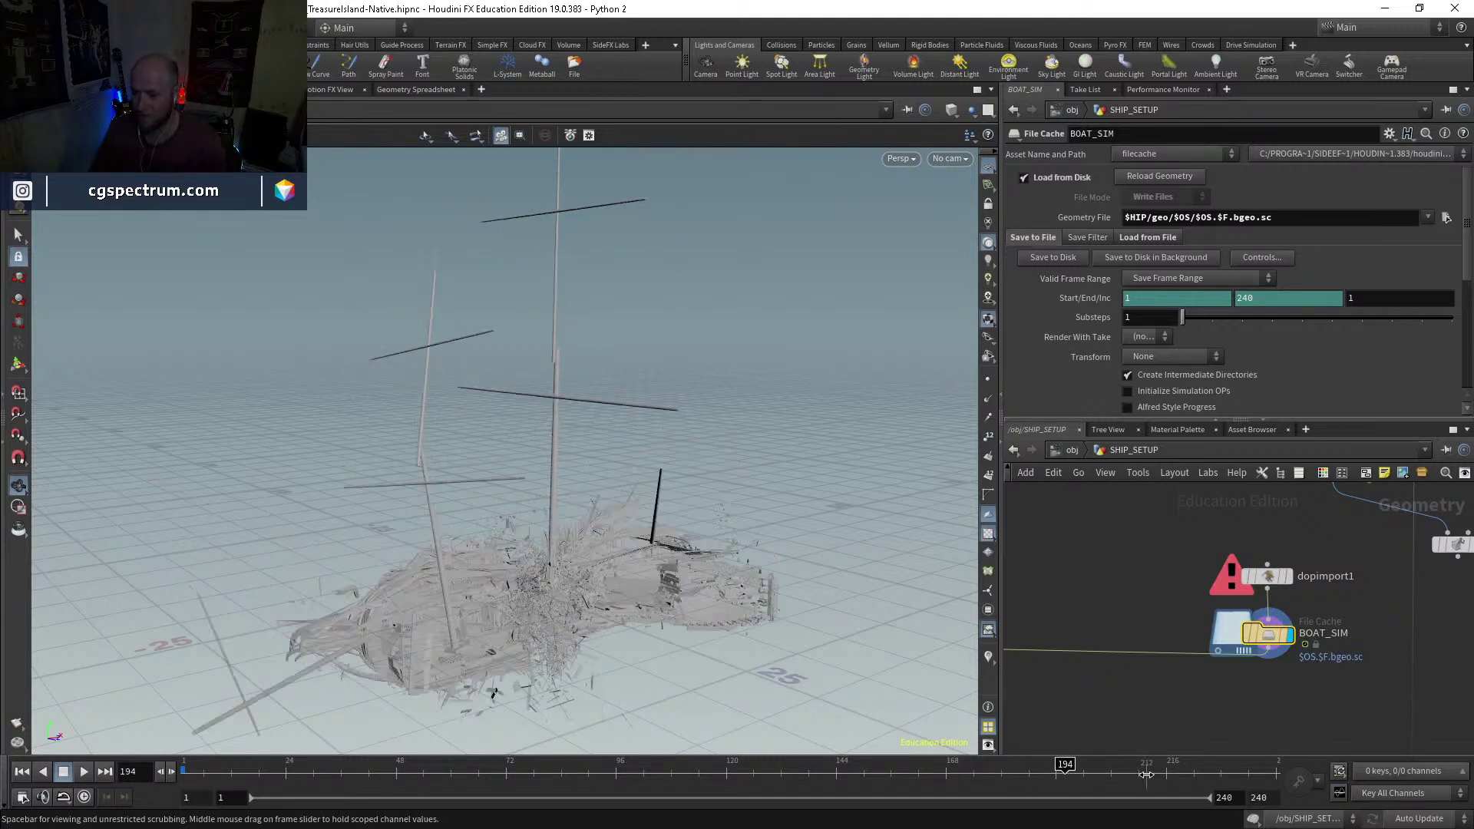
{"action": "left_click", "coordinate": [1146, 771]}
{"action": "left_click", "coordinate": [1221, 770]}
{"action": "left_click", "coordinate": [1039, 772]}
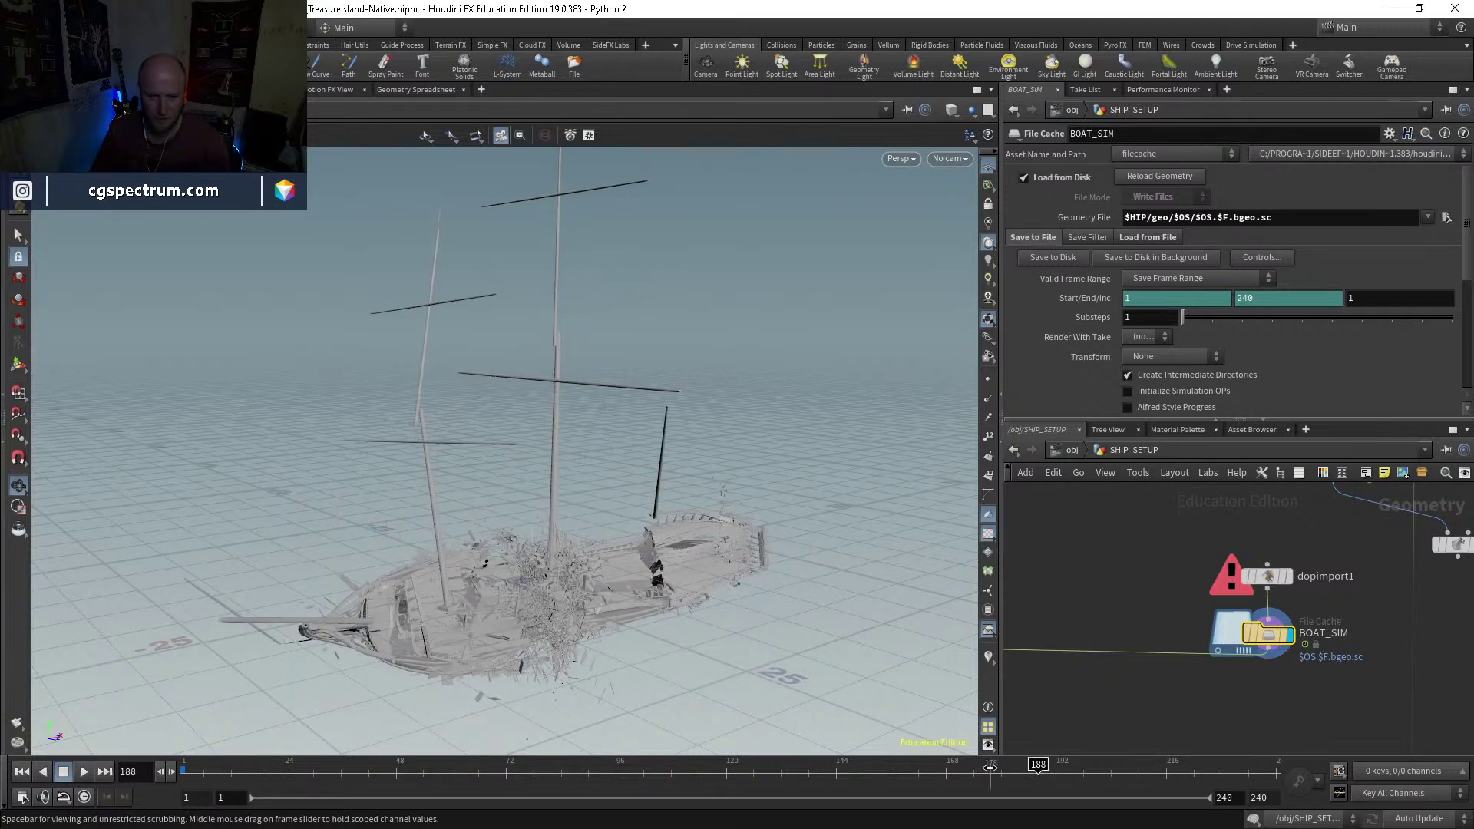
{"action": "mouse_move", "coordinate": [991, 774]}
{"action": "left_mouse_down"}
{"action": "mouse_move", "coordinate": [962, 777]}
{"action": "mouse_move", "coordinate": [978, 768]}
{"action": "left_mouse_up"}
Step: Inspect the vellumattach1 constraints and the sails coming out of pointdeform2 at frame 175
{"action": "scroll", "coordinate": [1163, 707], "scroll_direction": "down", "scroll_amount": 3}
{"action": "middle_click_drag", "start_coordinate": [1162, 707], "coordinate": [1374, 548]}
{"action": "middle_click_drag", "start_coordinate": [1275, 714], "coordinate": [1290, 514]}
{"action": "scroll", "coordinate": [1167, 583], "scroll_direction": "up", "scroll_amount": 3}
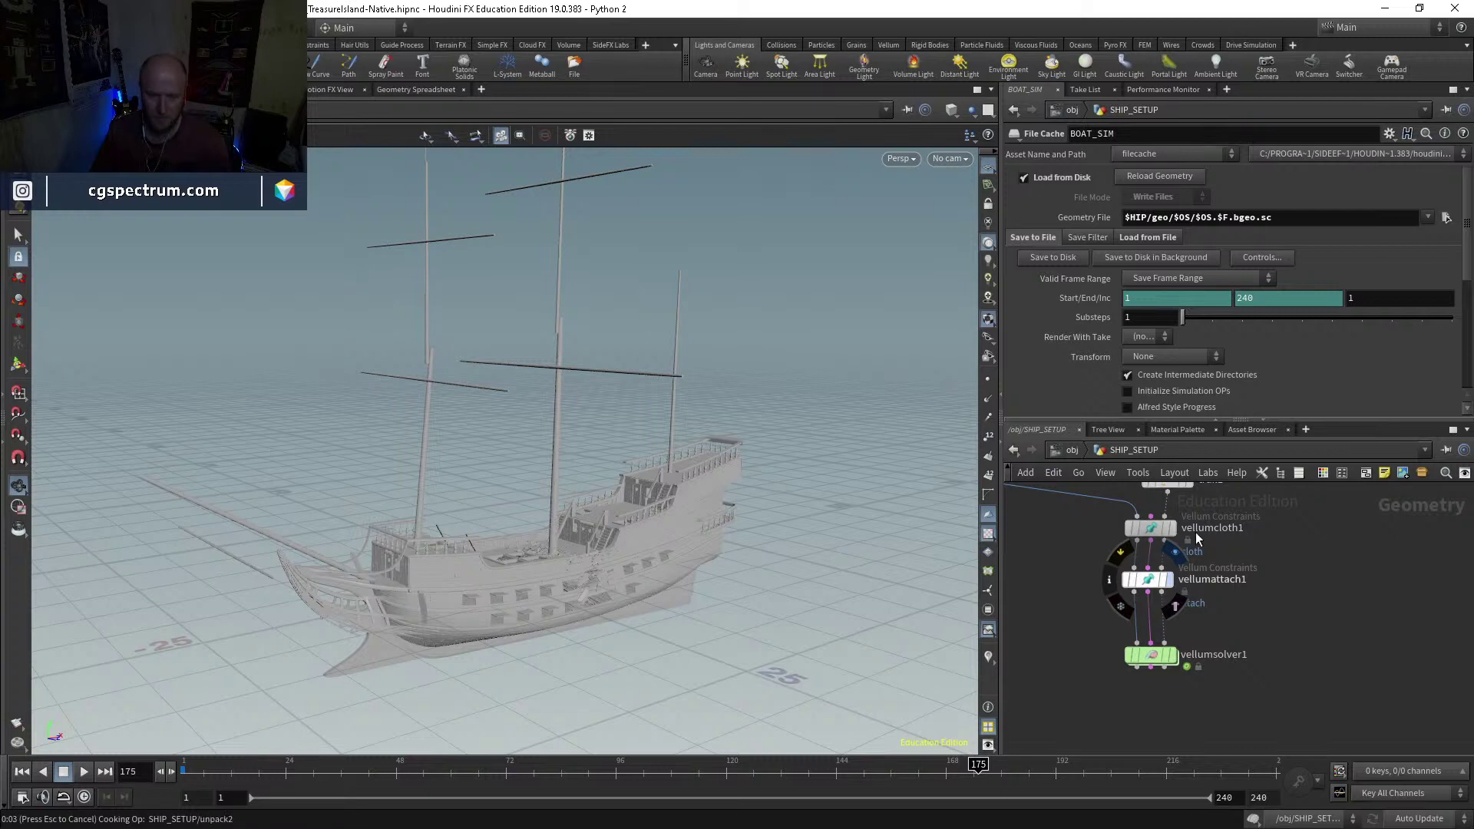
{"action": "middle_click_drag", "start_coordinate": [1242, 555], "coordinate": [1269, 673]}
{"action": "middle_click_drag", "start_coordinate": [1218, 585], "coordinate": [1234, 664]}
{"action": "scroll", "coordinate": [1244, 676], "scroll_direction": "down", "scroll_amount": 2}
{"action": "middle_click_drag", "start_coordinate": [1254, 544], "coordinate": [1282, 578]}
{"action": "scroll", "coordinate": [1210, 650], "scroll_direction": "up", "scroll_amount": 3}
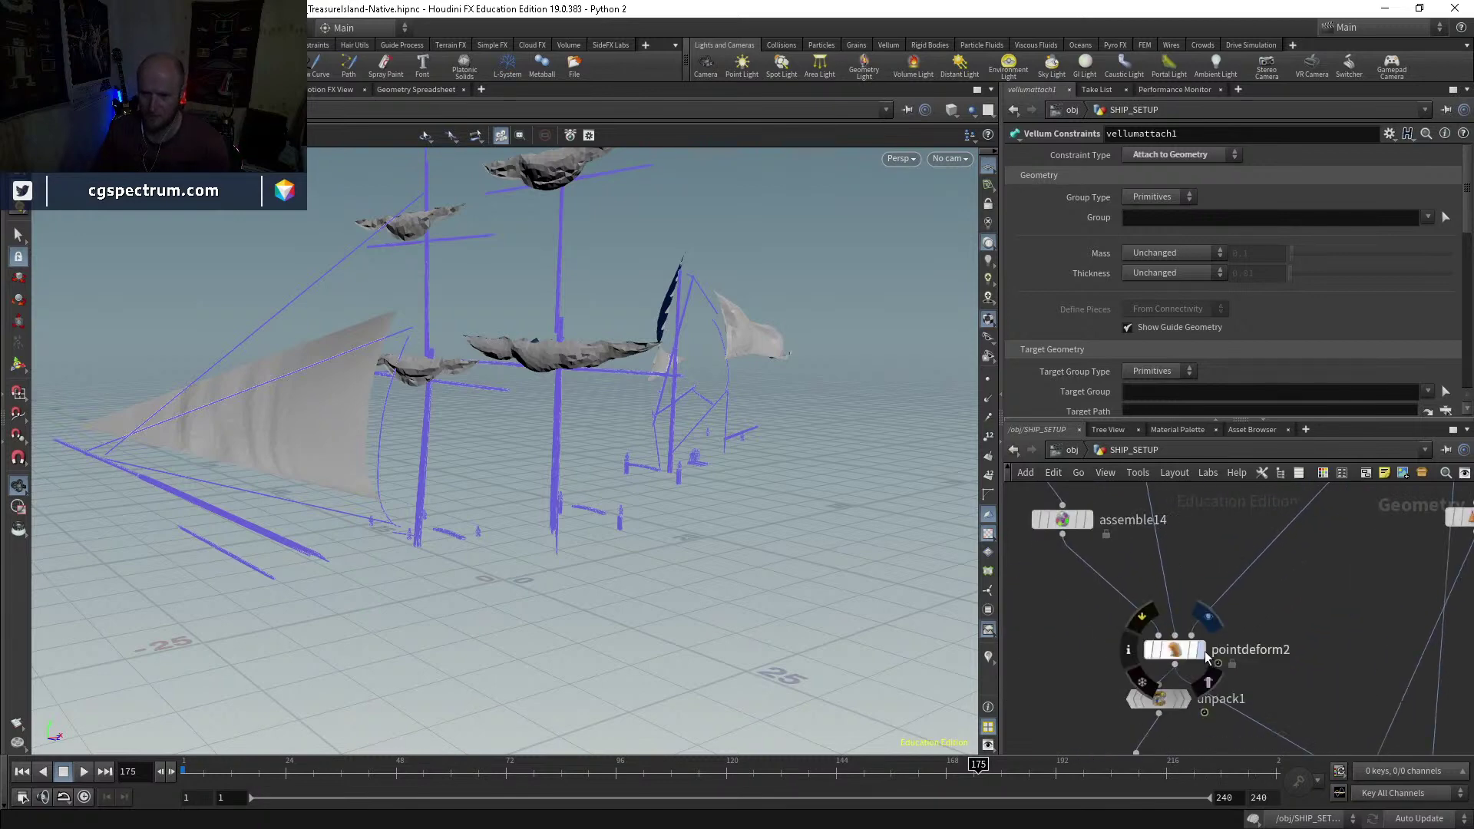
{"action": "left_click", "coordinate": [1205, 650]}
Step: Set the start frame of vellumsolver1 to 175 and play its displayed simulation from that frame
{"action": "scroll", "coordinate": [1210, 651], "scroll_direction": "down", "scroll_amount": 3}
{"action": "middle_click_drag", "start_coordinate": [1242, 657], "coordinate": [1250, 503]}
{"action": "middle_click_drag", "start_coordinate": [1211, 678], "coordinate": [1139, 471]}
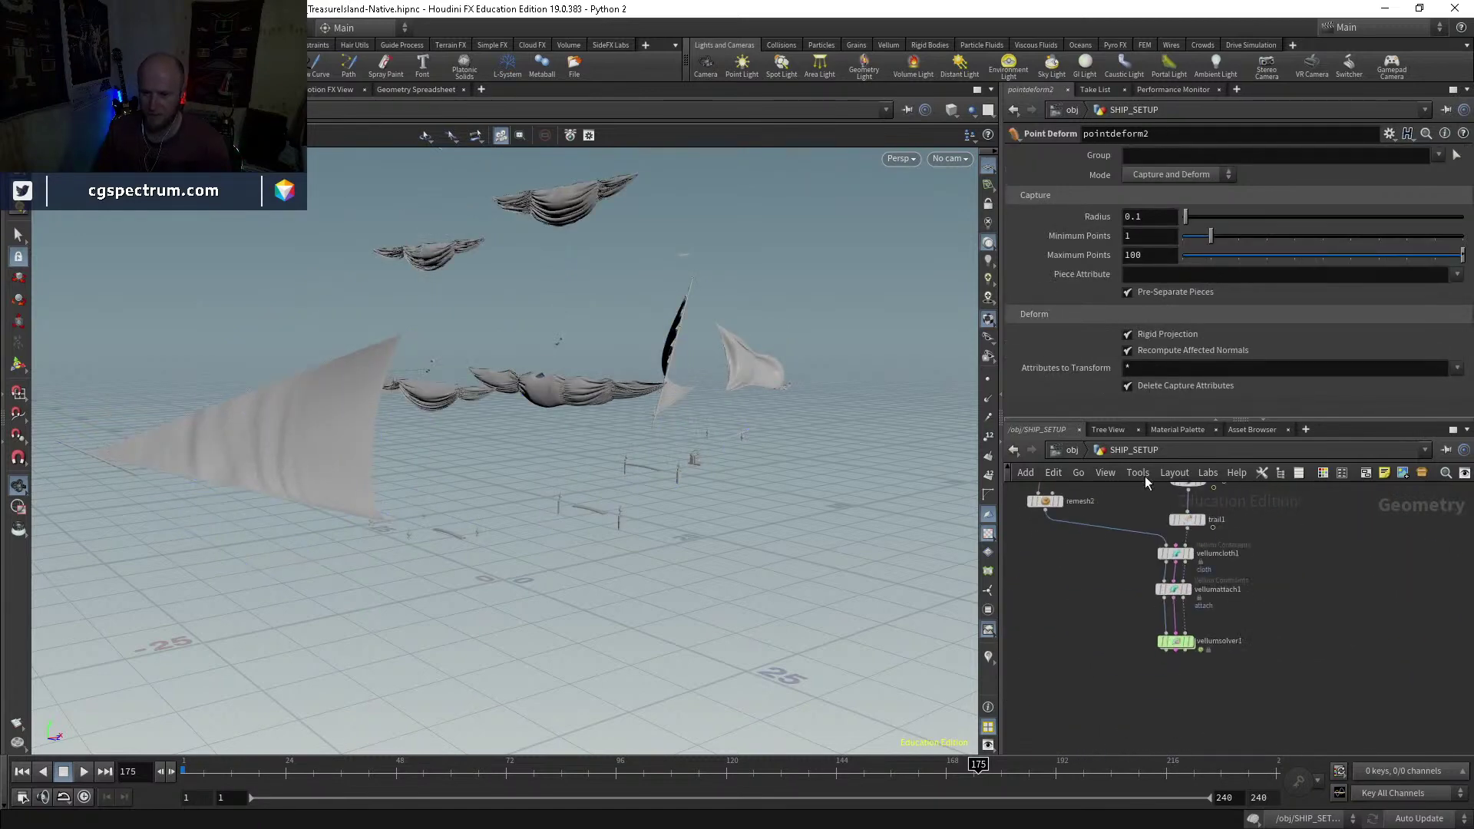
{"action": "scroll", "coordinate": [1181, 637], "scroll_direction": "up", "scroll_amount": 4}
{"action": "left_click", "coordinate": [1172, 658]}
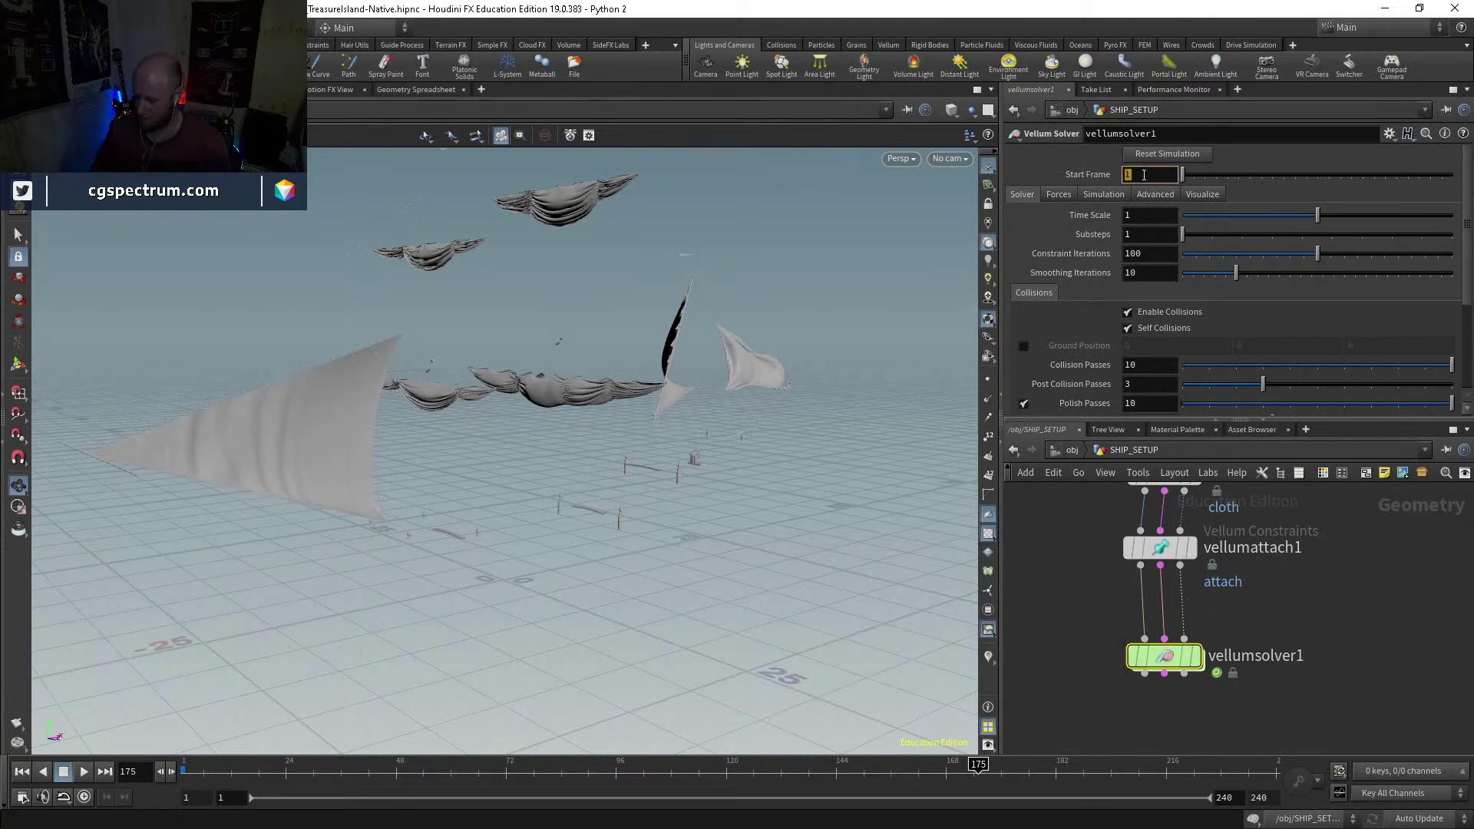
{"action": "key", "text": "Return"}
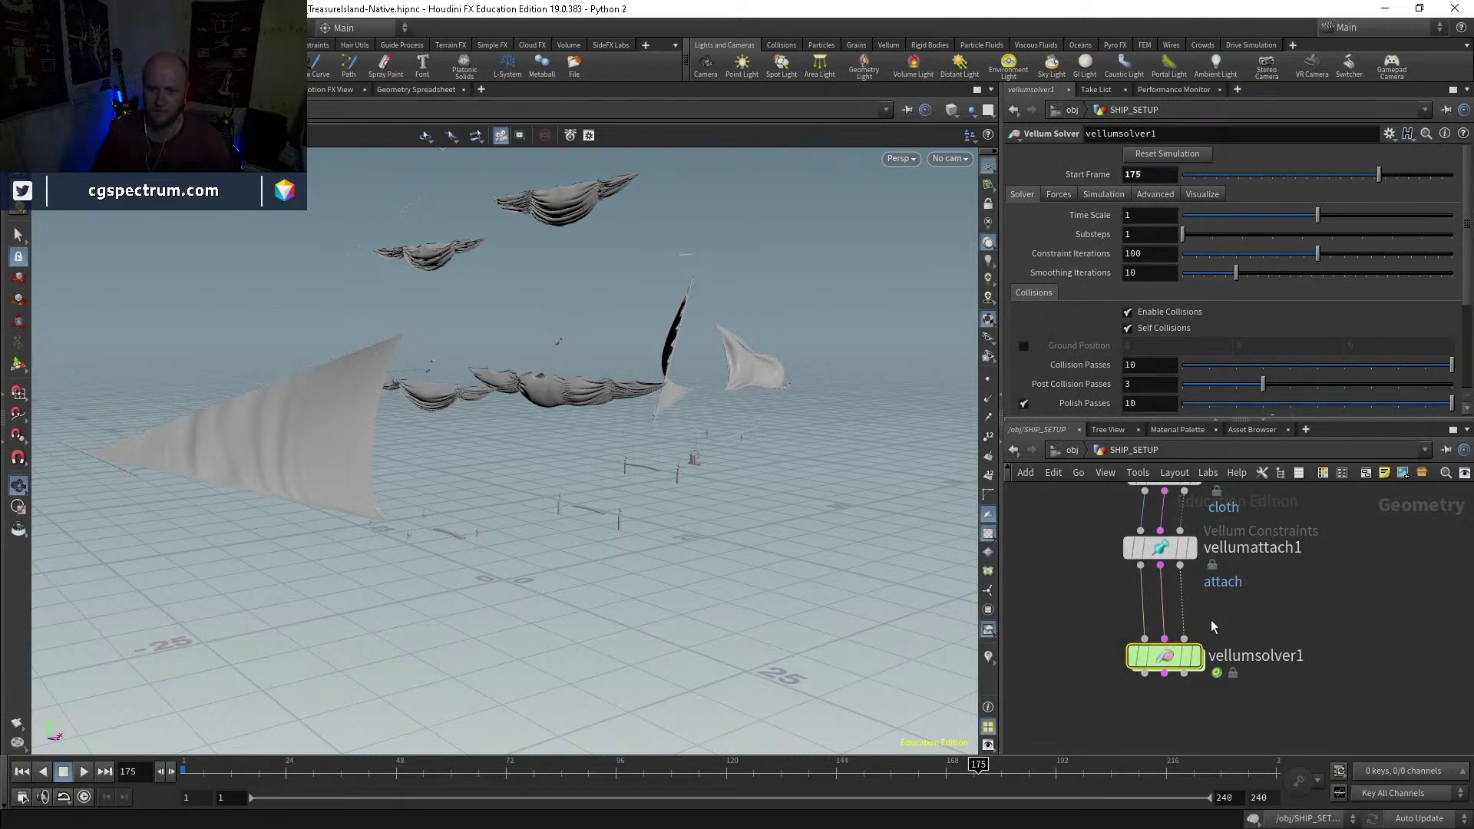
{"action": "left_click", "coordinate": [1197, 657]}
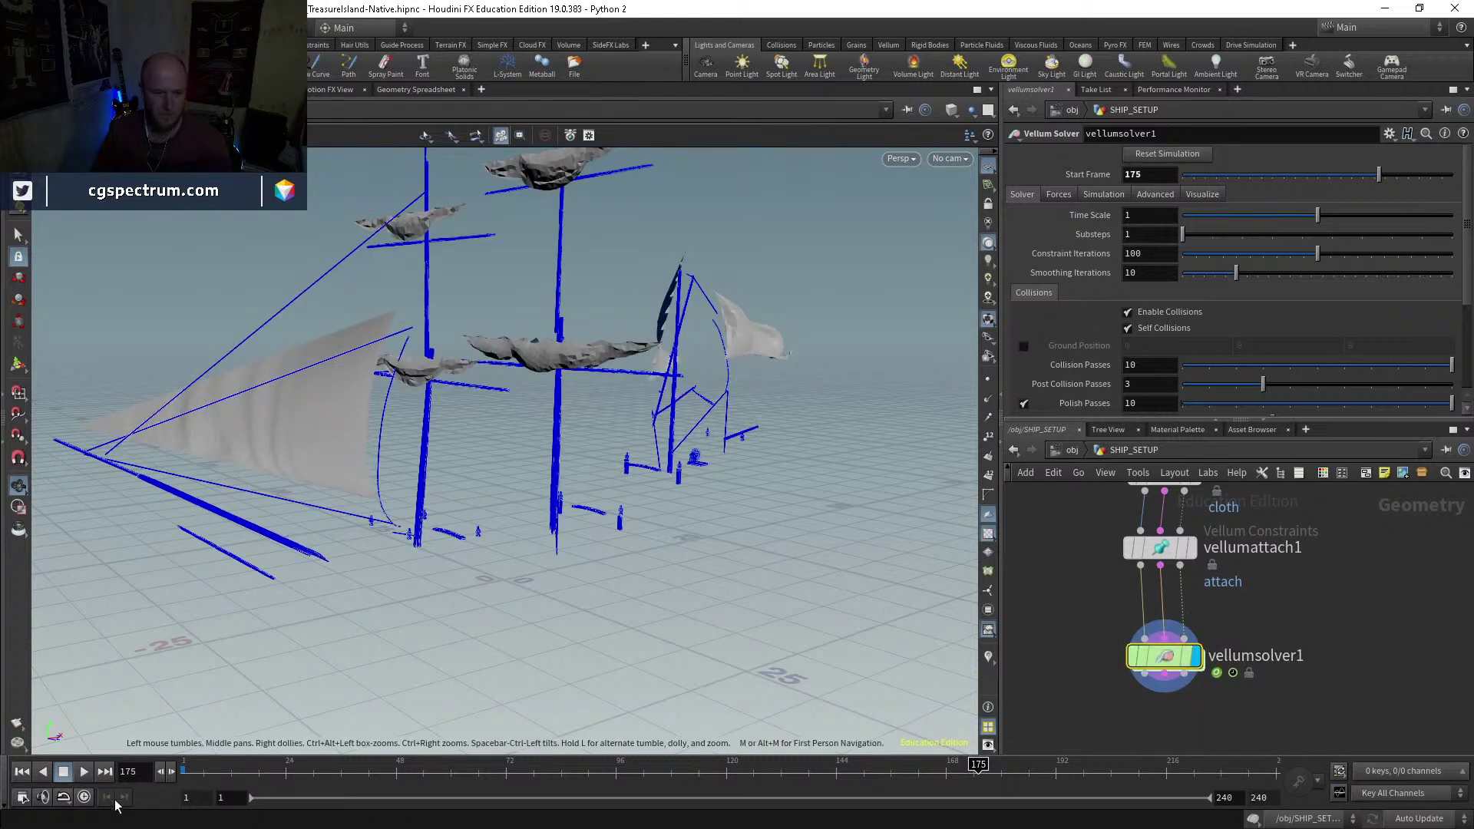
{"action": "left_click", "coordinate": [84, 772]}
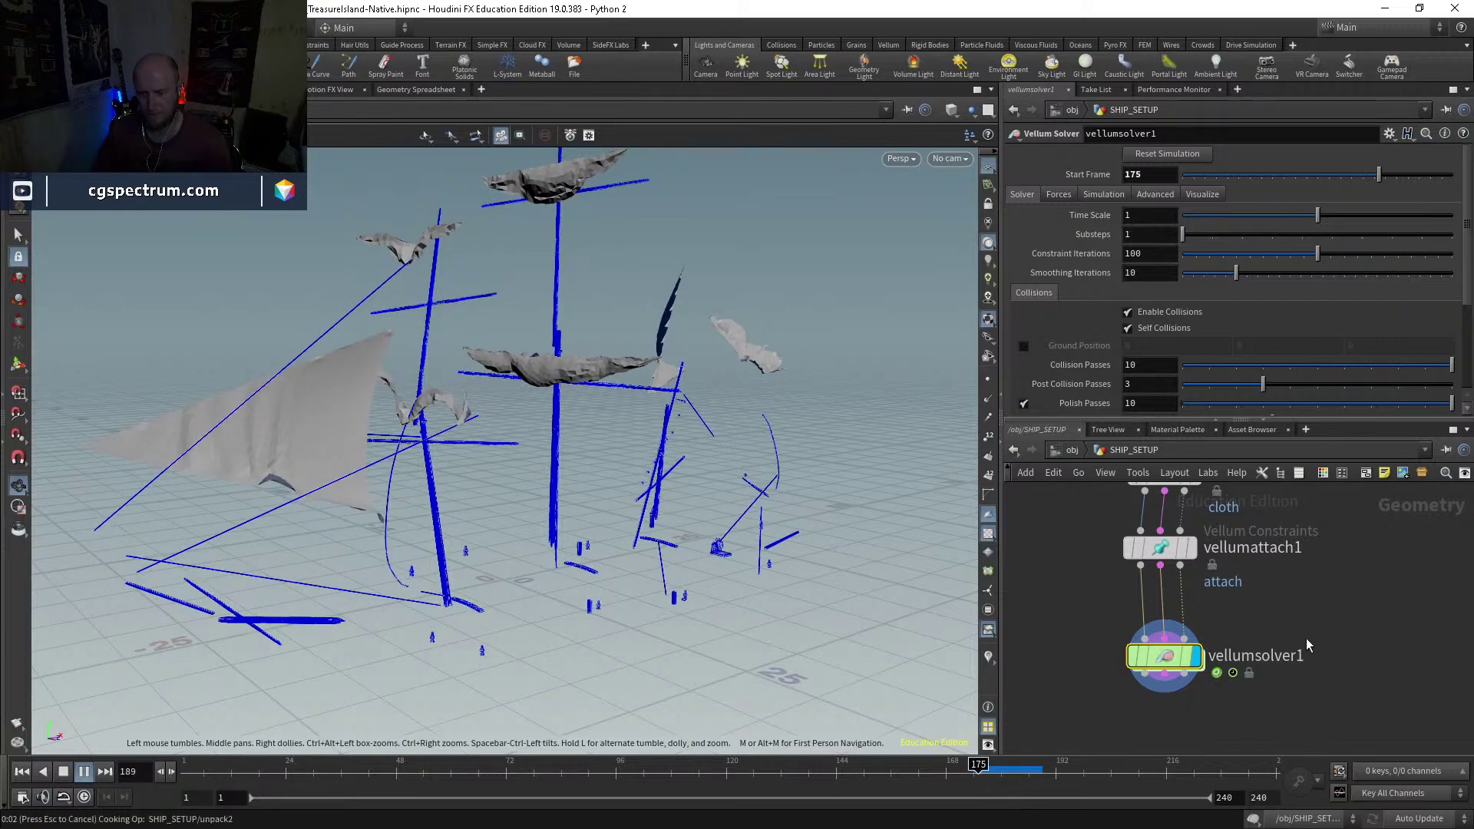
Step: Stop the Vellum playback and display the pointdeform2 sails at frame 175
{"action": "middle_click_drag", "start_coordinate": [1316, 599], "coordinate": [1272, 718]}
{"action": "middle_click_drag", "start_coordinate": [1206, 559], "coordinate": [1292, 791]}
{"action": "scroll", "coordinate": [1227, 687], "scroll_direction": "down", "scroll_amount": 3}
{"action": "middle_click_drag", "start_coordinate": [1343, 530], "coordinate": [1253, 516]}
{"action": "left_click", "coordinate": [1186, 604]}
{"action": "scroll", "coordinate": [1216, 665], "scroll_direction": "up", "scroll_amount": 2}
{"action": "left_click", "coordinate": [1220, 638]}
{"action": "left_click", "coordinate": [1192, 667]}
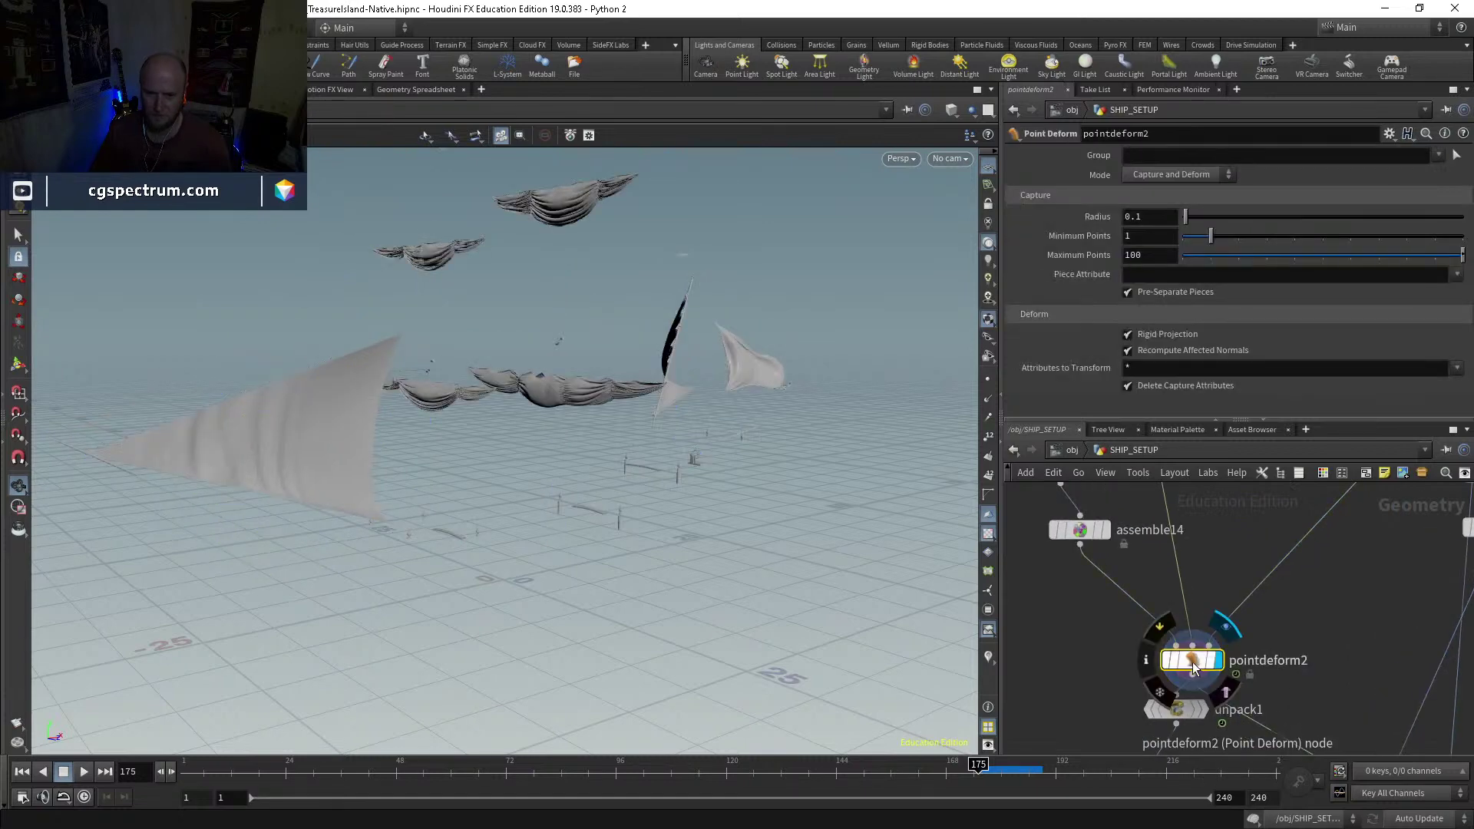
Step: Overlay the ship from null10 as a template behind the sails, and display null10 itself
{"action": "scroll", "coordinate": [1194, 668], "scroll_direction": "down", "scroll_amount": 3}
{"action": "middle_click_drag", "start_coordinate": [1305, 572], "coordinate": [1244, 657]}
{"action": "scroll", "coordinate": [1314, 530], "scroll_direction": "up", "scroll_amount": 2}
{"action": "left_click", "coordinate": [1312, 583]}
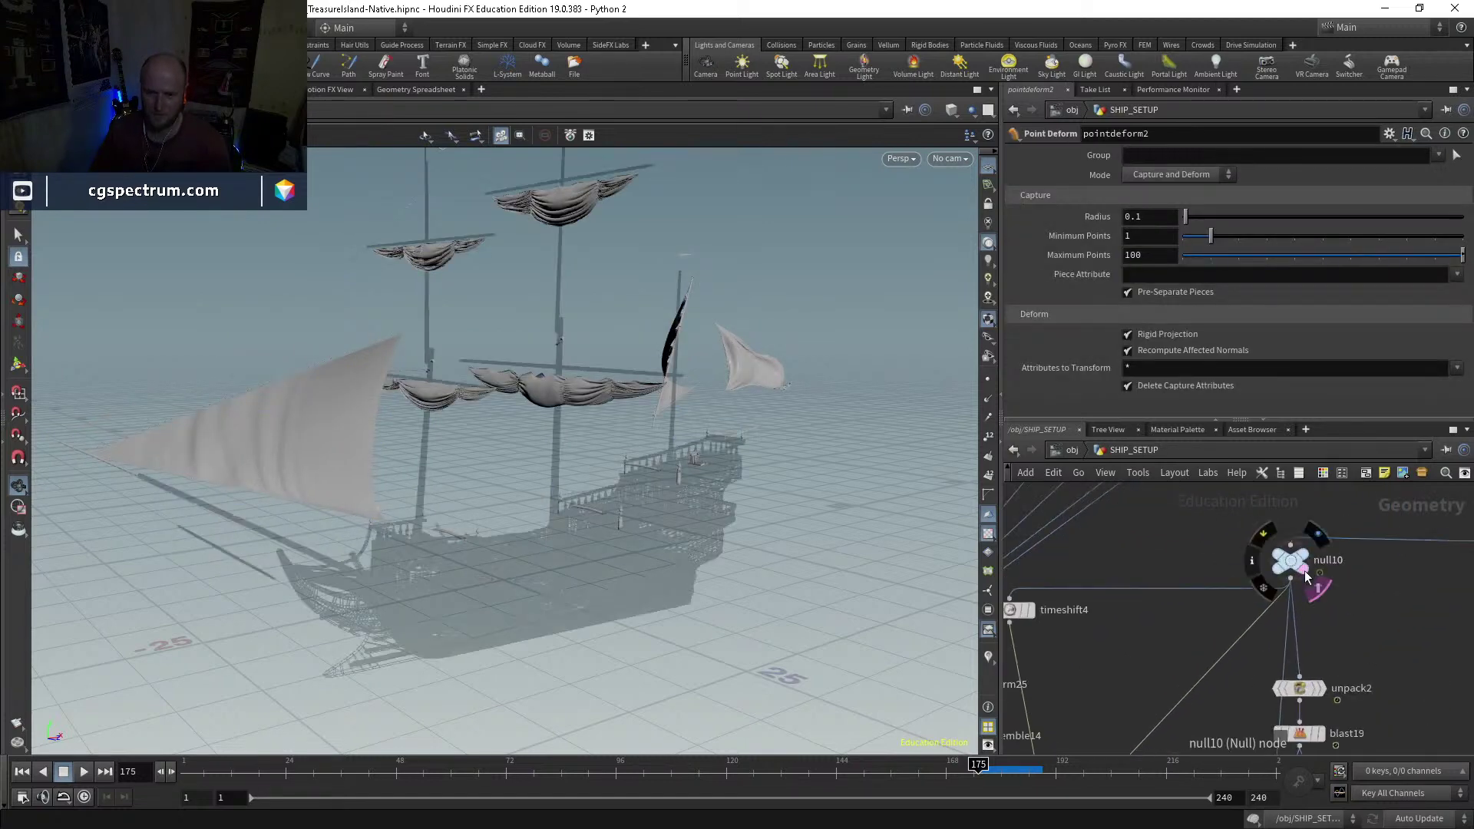
{"action": "left_click", "coordinate": [1316, 535]}
{"action": "left_click", "coordinate": [1291, 562]}
Step: Trace the network from null10 and pointdeform2 through the split and merge nodes down to vellumsolver1
{"action": "scroll", "coordinate": [1252, 623], "scroll_direction": "down", "scroll_amount": 3}
{"action": "middle_click_drag", "start_coordinate": [1202, 672], "coordinate": [1145, 585]}
{"action": "scroll", "coordinate": [1186, 578], "scroll_direction": "up", "scroll_amount": 2}
{"action": "left_click", "coordinate": [1178, 612]}
{"action": "left_click", "coordinate": [1059, 567]}
{"action": "left_click", "coordinate": [1058, 567]}
{"action": "left_click", "coordinate": [1058, 566]}
{"action": "left_click", "coordinate": [1059, 568]}
{"action": "scroll", "coordinate": [1297, 564], "scroll_direction": "down", "scroll_amount": 3}
{"action": "middle_click_drag", "start_coordinate": [1319, 595], "coordinate": [1312, 391]}
{"action": "scroll", "coordinate": [1237, 585], "scroll_direction": "up", "scroll_amount": 4}
{"action": "left_click", "coordinate": [1208, 568]}
{"action": "scroll", "coordinate": [1238, 545], "scroll_direction": "down", "scroll_amount": 3}
{"action": "middle_click_drag", "start_coordinate": [1242, 585], "coordinate": [1255, 531]}
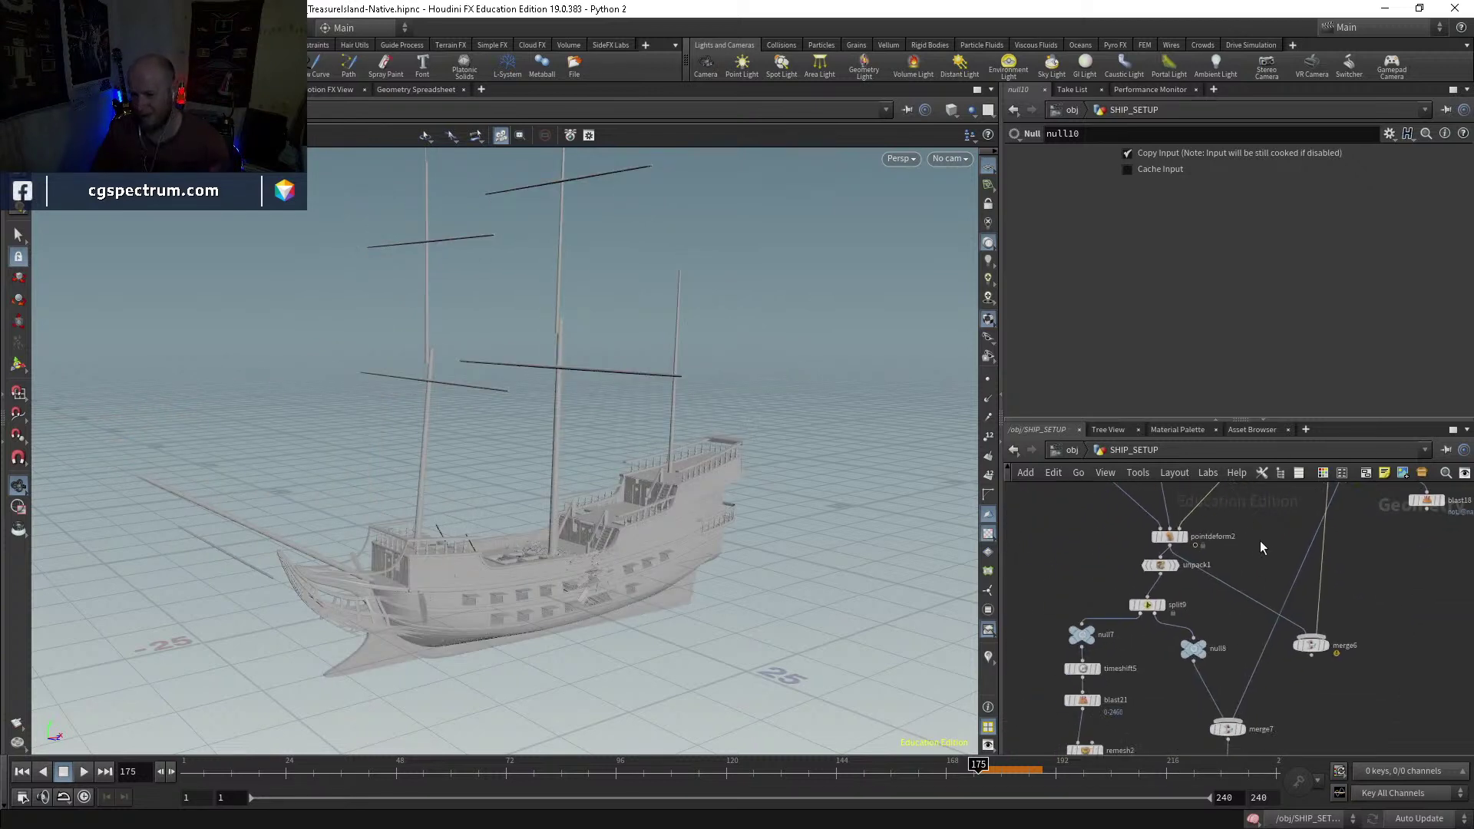
{"action": "middle_click_drag", "start_coordinate": [1266, 590], "coordinate": [1250, 509]}
{"action": "middle_click_drag", "start_coordinate": [1270, 704], "coordinate": [1278, 560]}
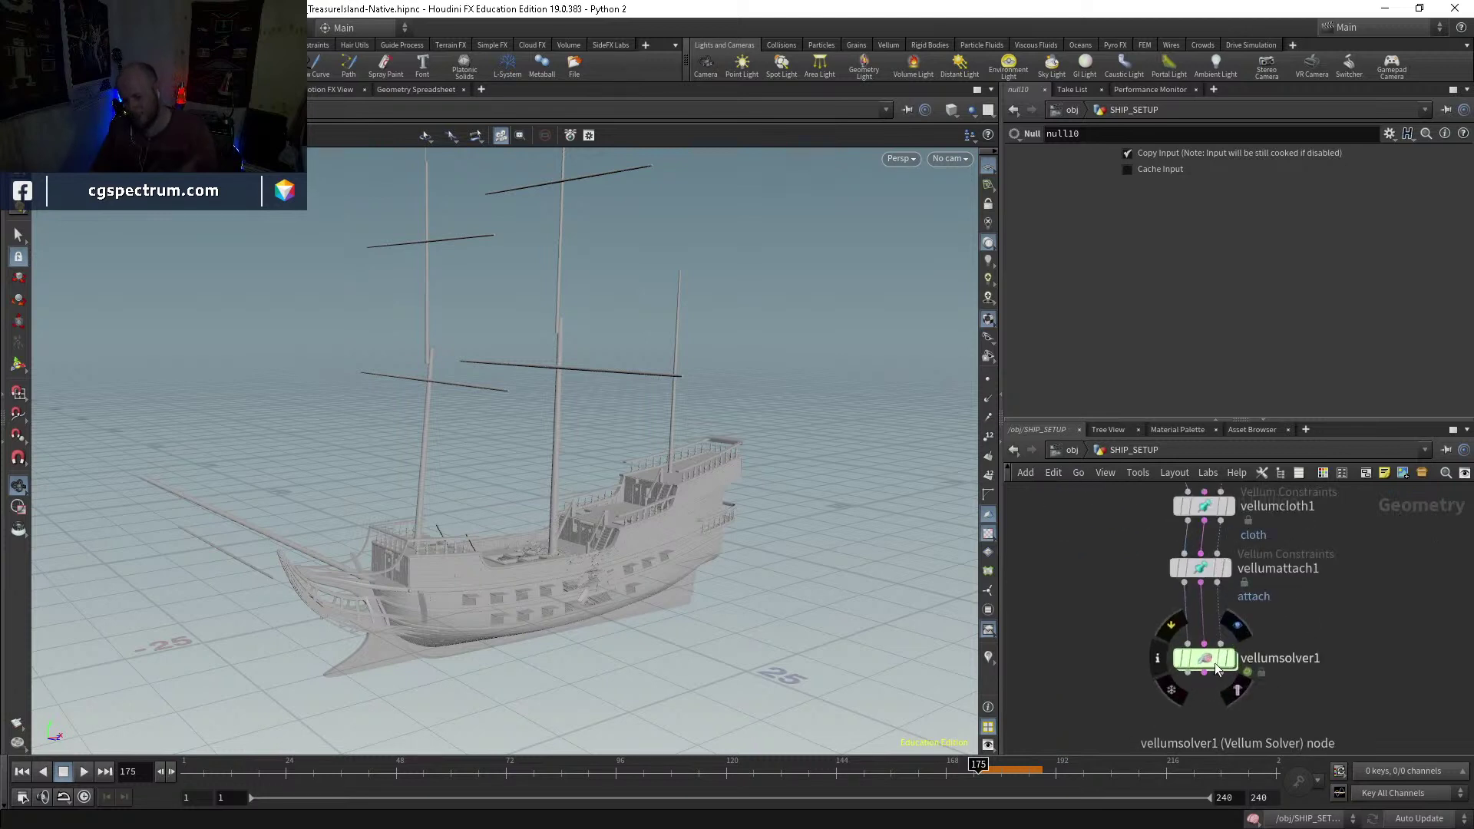
{"action": "middle_click_drag", "start_coordinate": [1238, 646], "coordinate": [1263, 625]}
{"action": "scroll", "coordinate": [1273, 633], "scroll_direction": "up", "scroll_amount": 10}
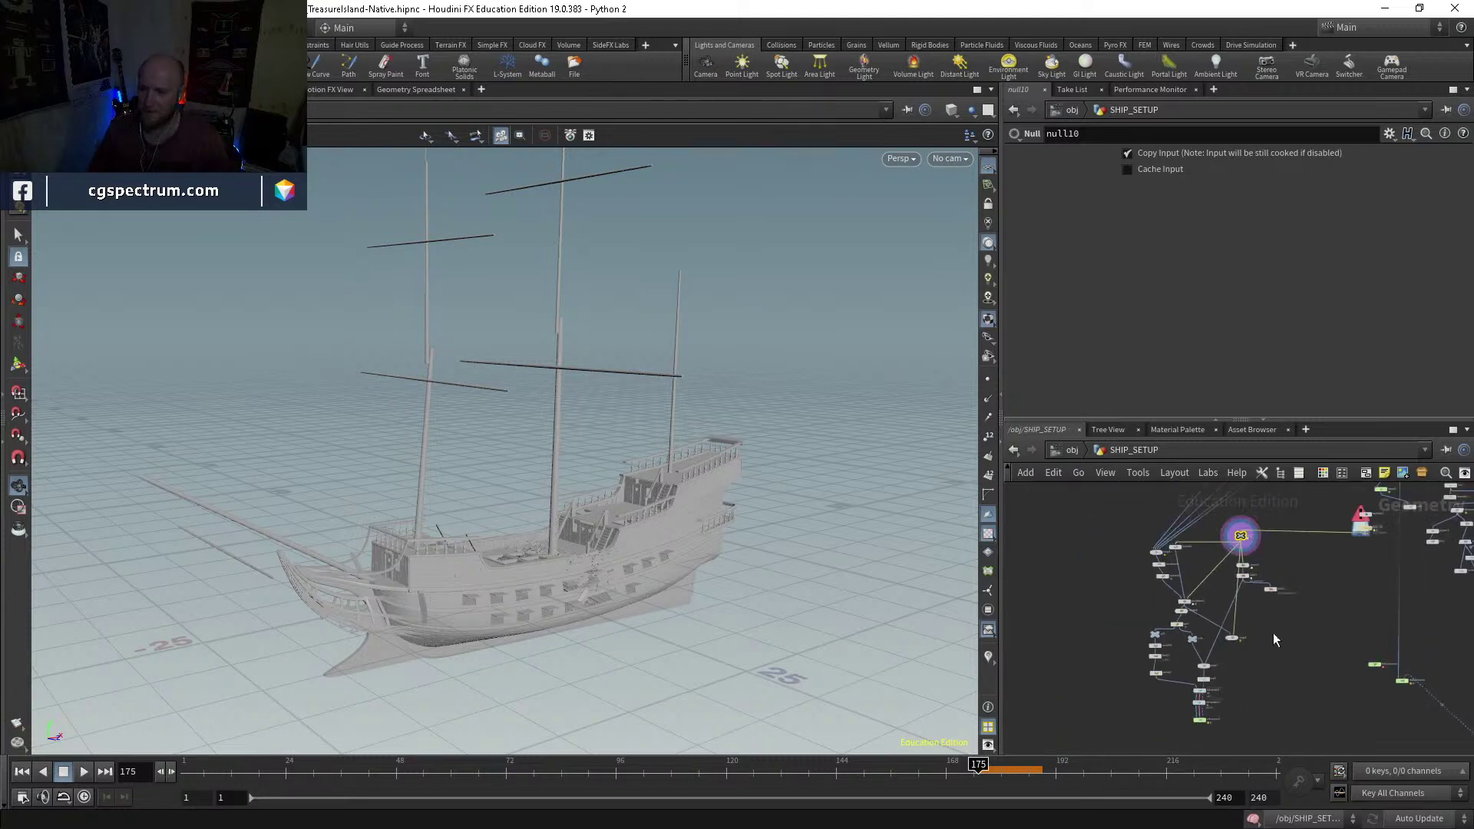
Step: Display the BOAT_SIM file cache and scrub the ship destruction through to frame 240
{"action": "left_click", "coordinate": [1319, 606]}
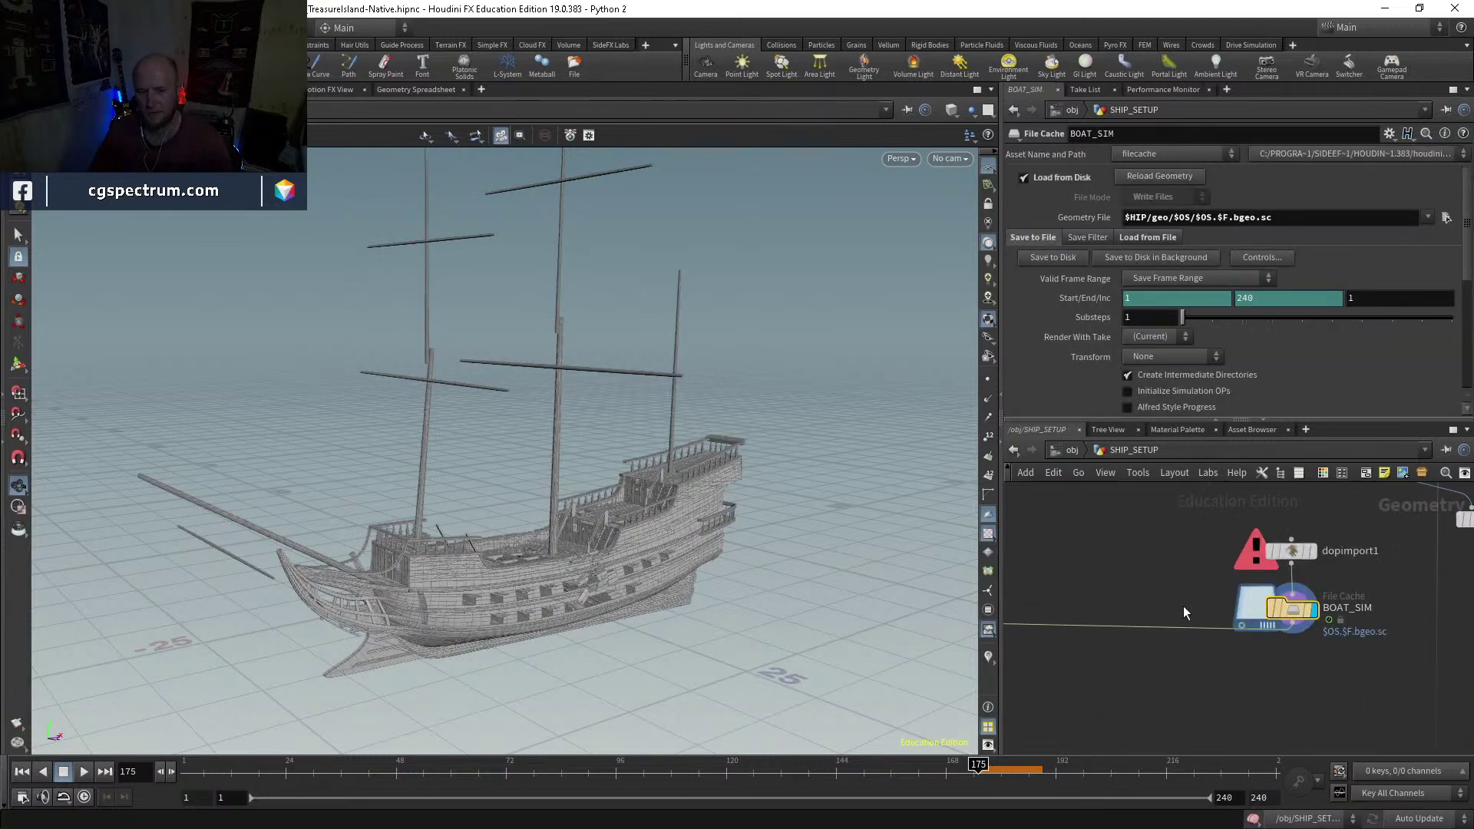
{"action": "left_click_drag", "start_coordinate": [854, 768], "coordinate": [1139, 767]}
{"action": "mouse_move", "coordinate": [597, 567]}
{"action": "left_mouse_down"}
{"action": "mouse_move", "coordinate": [649, 548]}
{"action": "mouse_move", "coordinate": [793, 431]}
{"action": "mouse_move", "coordinate": [694, 566]}
{"action": "mouse_move", "coordinate": [732, 695]}
{"action": "mouse_move", "coordinate": [799, 533]}
{"action": "mouse_move", "coordinate": [806, 543]}
{"action": "mouse_move", "coordinate": [817, 384]}
{"action": "left_mouse_up"}
{"action": "key", "text": "w"}
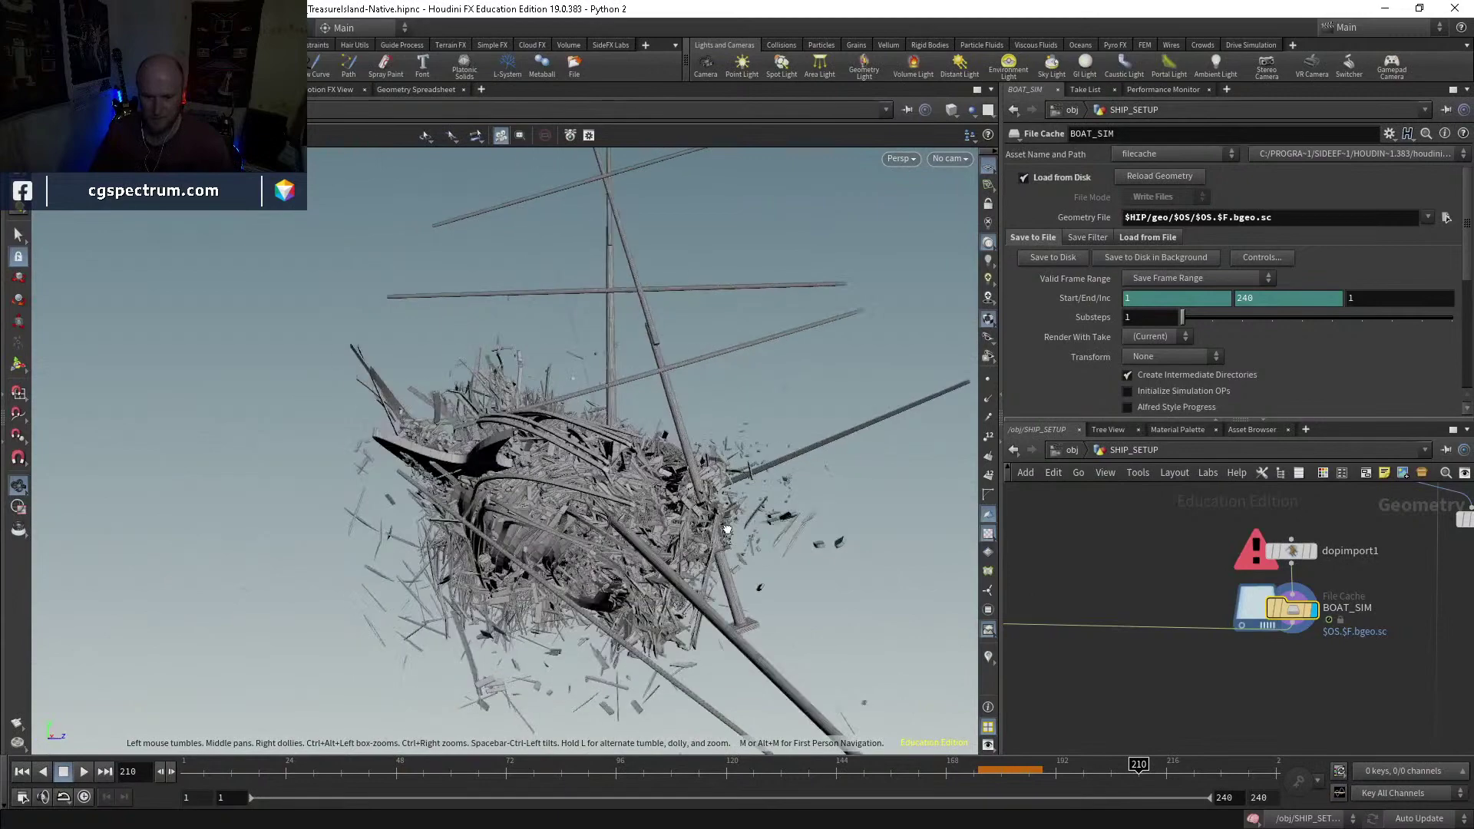
{"action": "left_click", "coordinate": [1276, 771]}
{"action": "left_click_drag", "start_coordinate": [1287, 767], "coordinate": [1291, 767]}
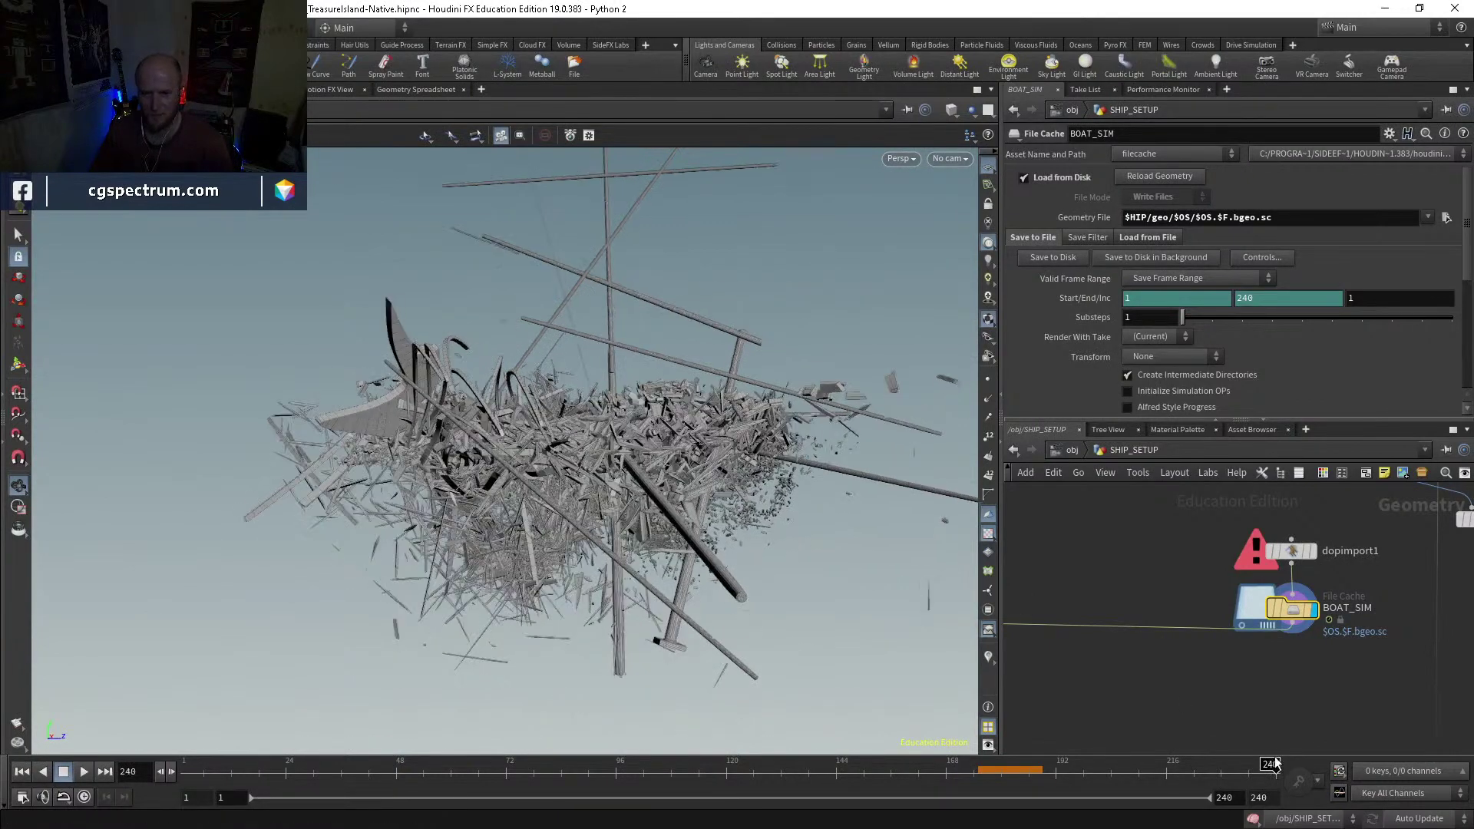
Step: Examine the collapsed ship debris and fallen masts at frame 240 from several angles
{"action": "left_click_drag", "start_coordinate": [652, 459], "coordinate": [565, 547]}
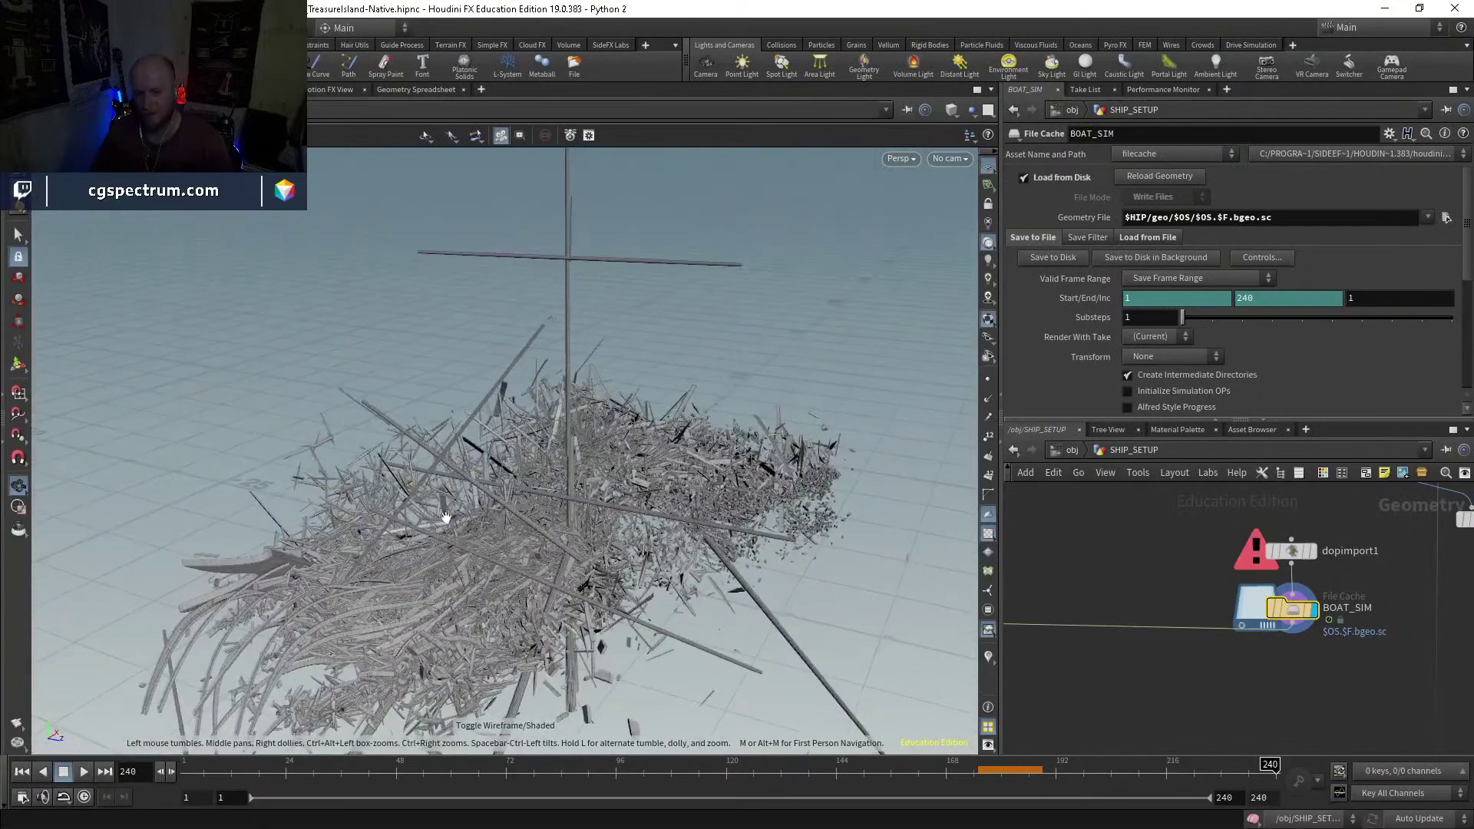
{"action": "mouse_move", "coordinate": [556, 610]}
{"action": "left_mouse_down"}
{"action": "mouse_move", "coordinate": [648, 550]}
{"action": "mouse_move", "coordinate": [681, 566]}
{"action": "mouse_move", "coordinate": [540, 540]}
{"action": "mouse_move", "coordinate": [568, 555]}
{"action": "left_mouse_up"}
{"action": "key", "text": "w"}
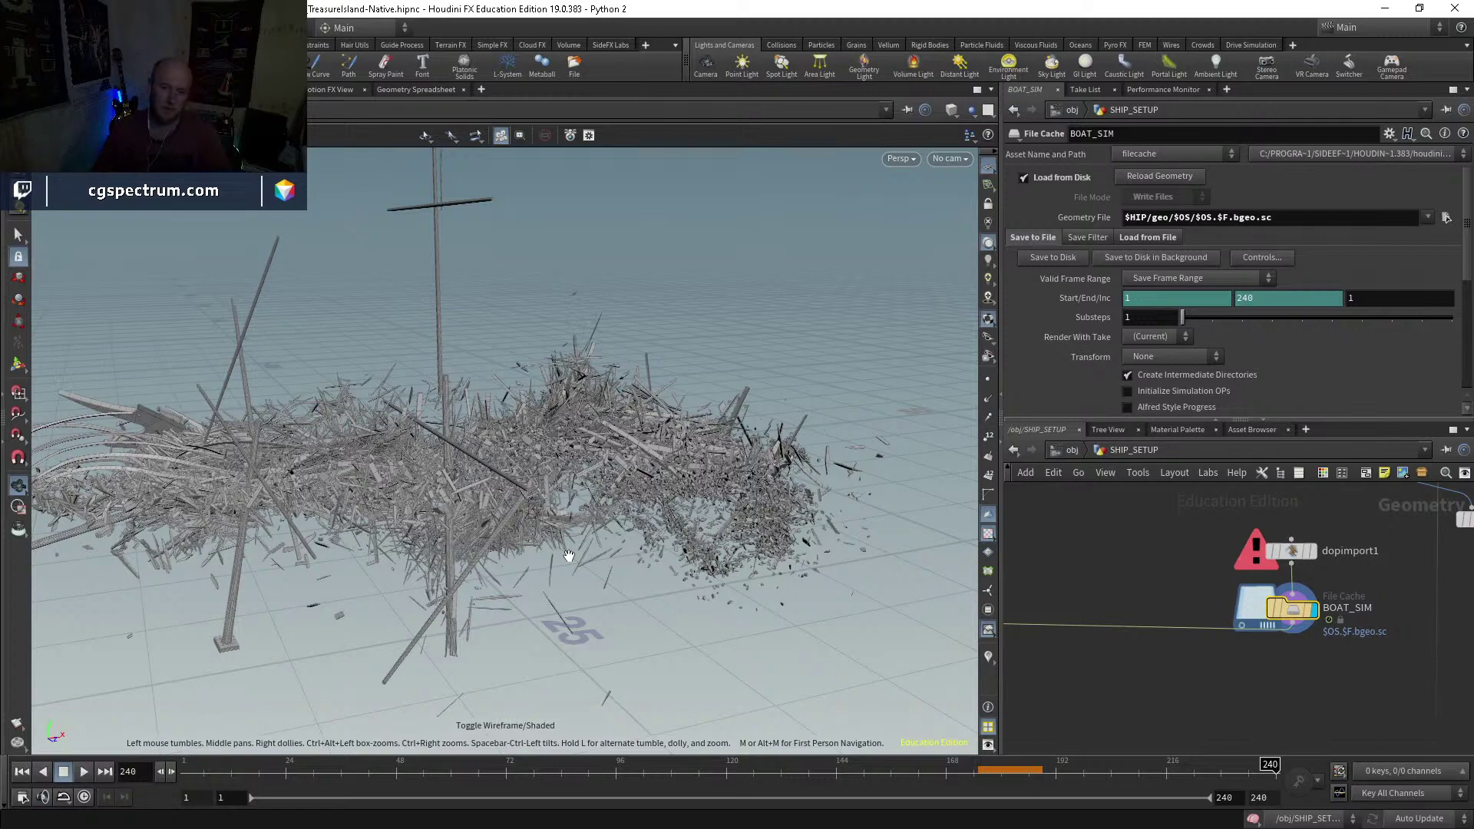
{"action": "scroll", "coordinate": [586, 502], "scroll_direction": "down", "scroll_amount": 3}
{"action": "mouse_move", "coordinate": [585, 538]}
{"action": "left_mouse_down"}
{"action": "mouse_move", "coordinate": [569, 658]}
{"action": "mouse_move", "coordinate": [538, 607]}
{"action": "mouse_move", "coordinate": [698, 585]}
{"action": "mouse_move", "coordinate": [609, 571]}
{"action": "left_mouse_up"}
{"action": "key", "text": "w"}
{"action": "key", "text": "w"}
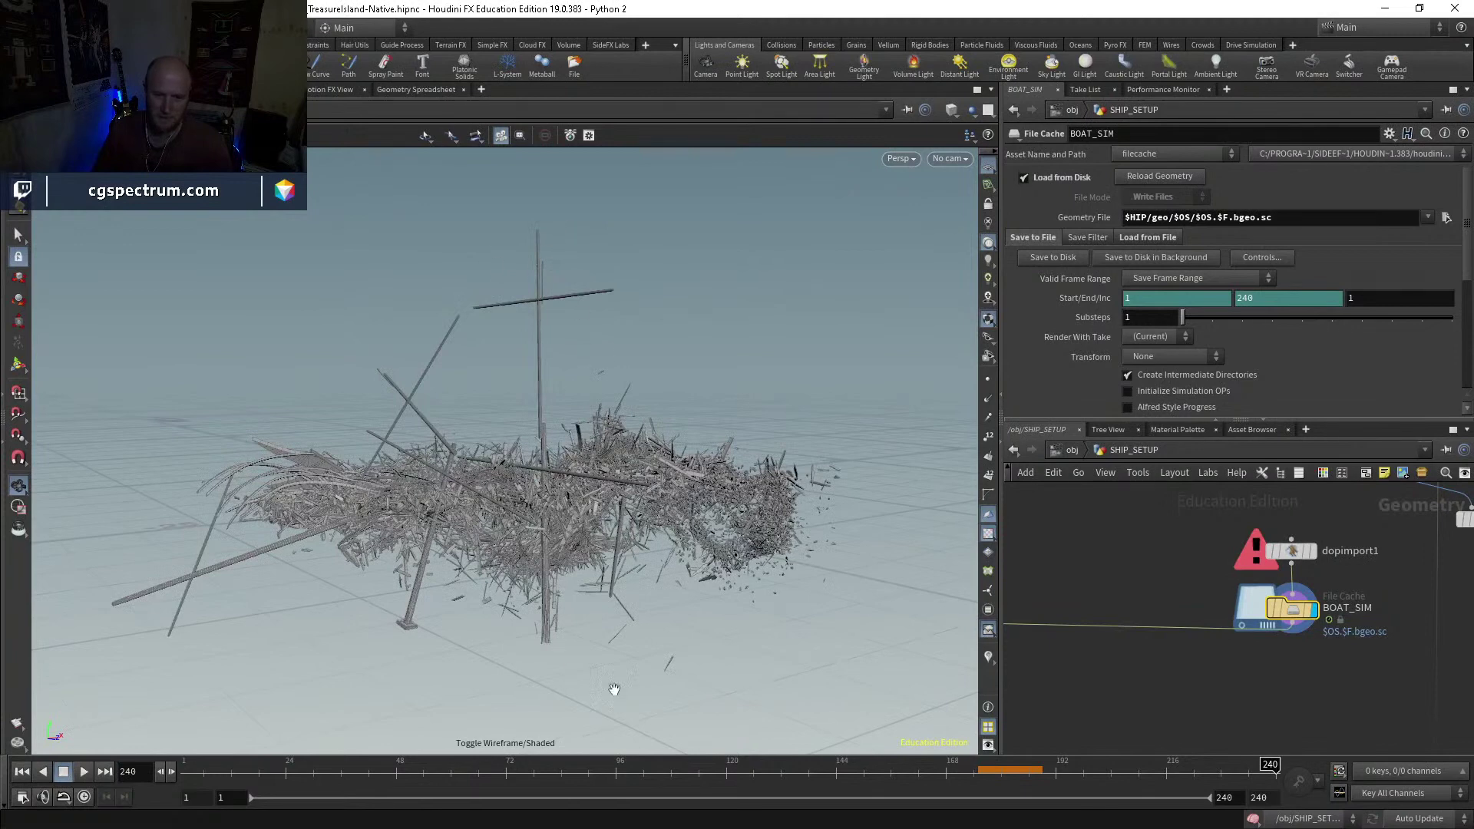
Step: Scrub back and forth through the BOAT_SIM destruction and set the current frame to 181
{"action": "left_click", "coordinate": [1003, 769]}
{"action": "mouse_move", "coordinate": [1080, 761]}
{"action": "left_mouse_down"}
{"action": "mouse_move", "coordinate": [1260, 755]}
{"action": "mouse_move", "coordinate": [1249, 777]}
{"action": "left_mouse_up"}
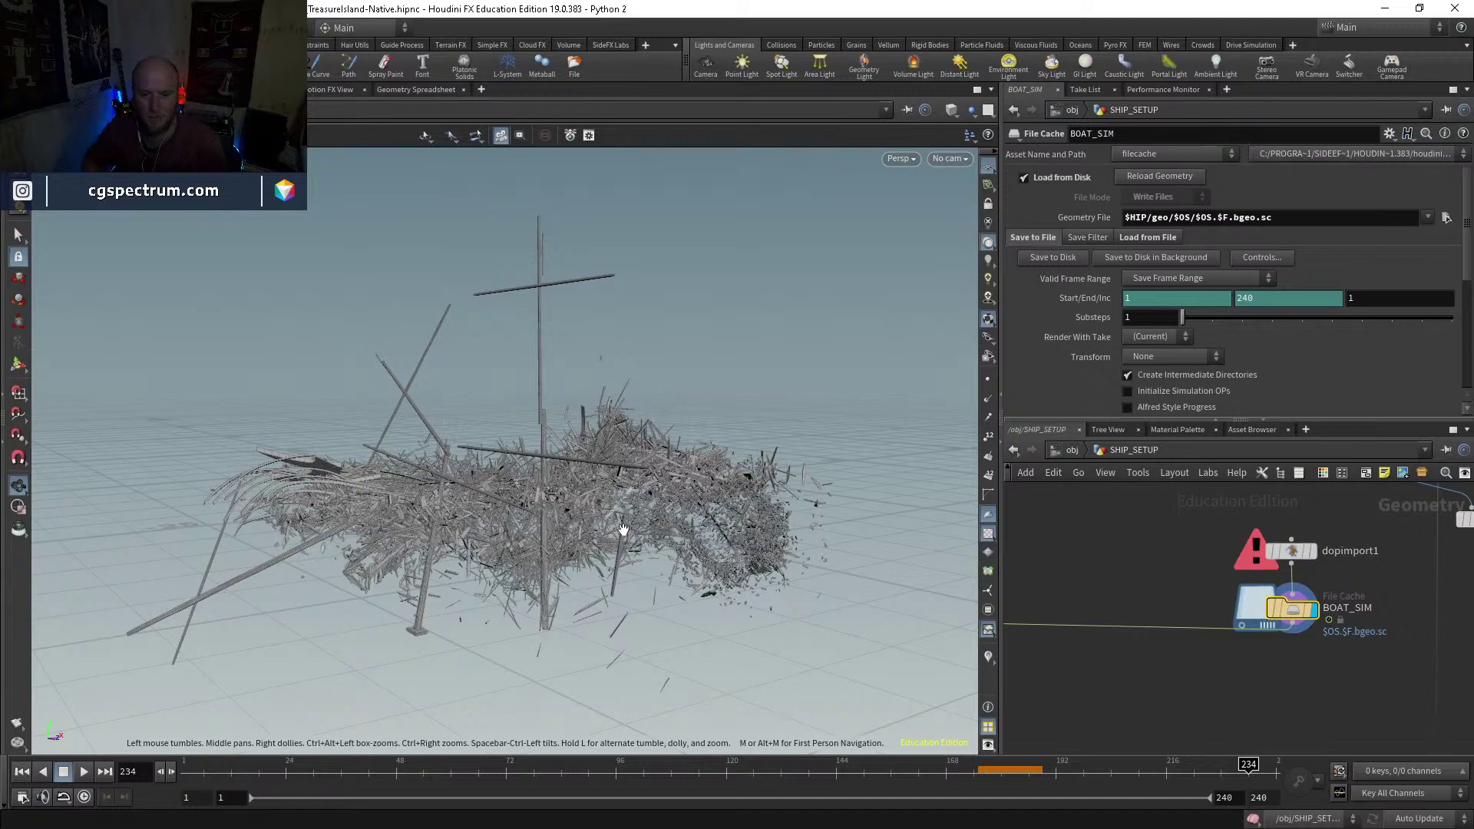
{"action": "left_click_drag", "start_coordinate": [534, 469], "coordinate": [576, 537]}
{"action": "left_click_drag", "start_coordinate": [545, 751], "coordinate": [776, 764]}
{"action": "mouse_move", "coordinate": [724, 504]}
{"action": "left_mouse_down"}
{"action": "mouse_move", "coordinate": [698, 550]}
{"action": "mouse_move", "coordinate": [655, 545]}
{"action": "mouse_move", "coordinate": [632, 591]}
{"action": "mouse_move", "coordinate": [865, 586]}
{"action": "mouse_move", "coordinate": [908, 566]}
{"action": "mouse_move", "coordinate": [675, 615]}
{"action": "mouse_move", "coordinate": [730, 596]}
{"action": "mouse_move", "coordinate": [704, 634]}
{"action": "mouse_move", "coordinate": [581, 675]}
{"action": "mouse_move", "coordinate": [560, 527]}
{"action": "mouse_move", "coordinate": [510, 444]}
{"action": "mouse_move", "coordinate": [596, 473]}
{"action": "mouse_move", "coordinate": [608, 441]}
{"action": "mouse_move", "coordinate": [592, 459]}
{"action": "left_mouse_up"}
{"action": "key", "text": "w"}
{"action": "left_click_drag", "start_coordinate": [730, 477], "coordinate": [657, 584]}
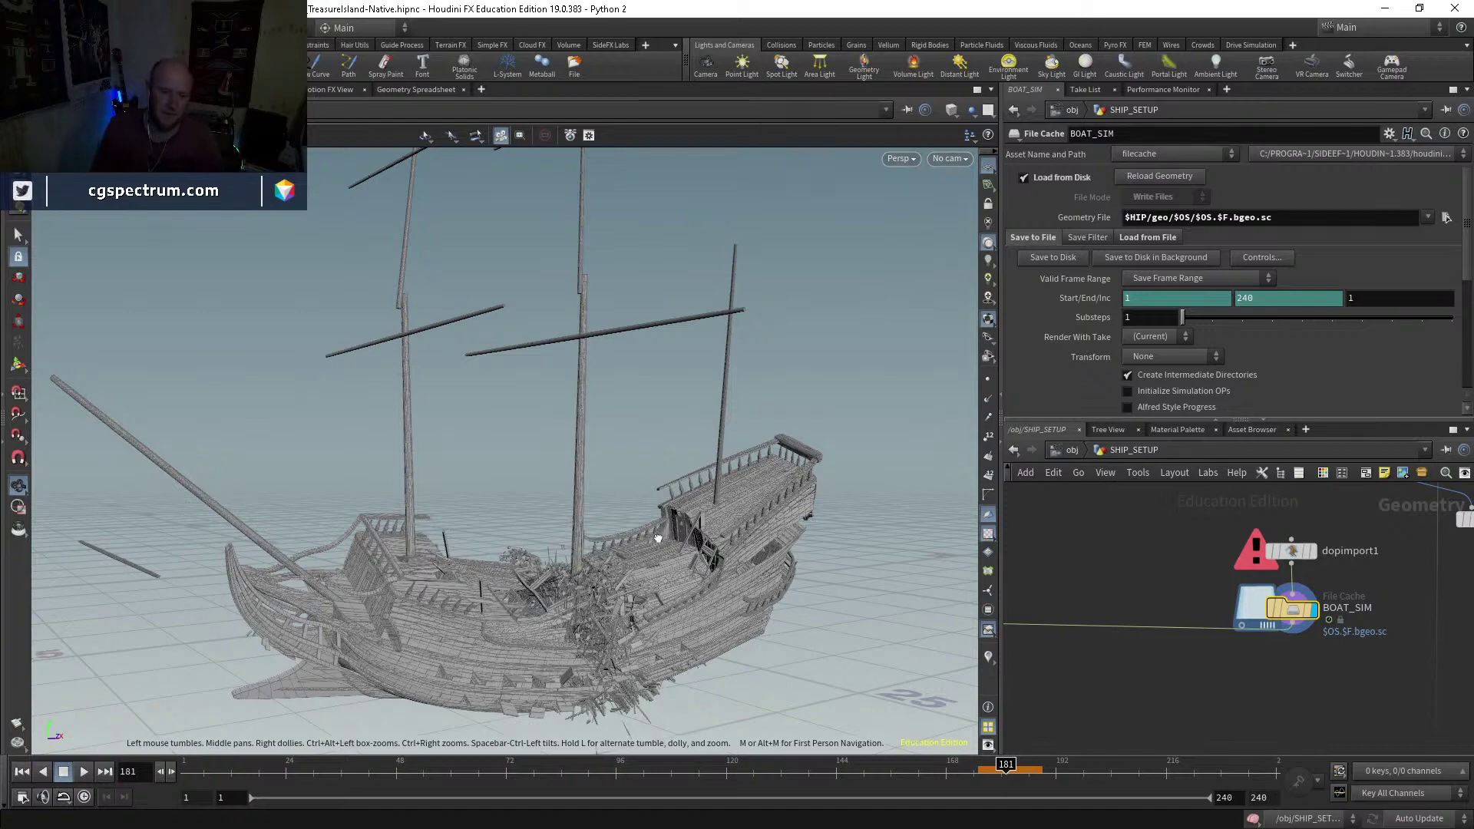
Step: Inspect the breaking hull, masts and yards from the side and the bow at frame 181
{"action": "left_click_drag", "start_coordinate": [659, 531], "coordinate": [781, 545]}
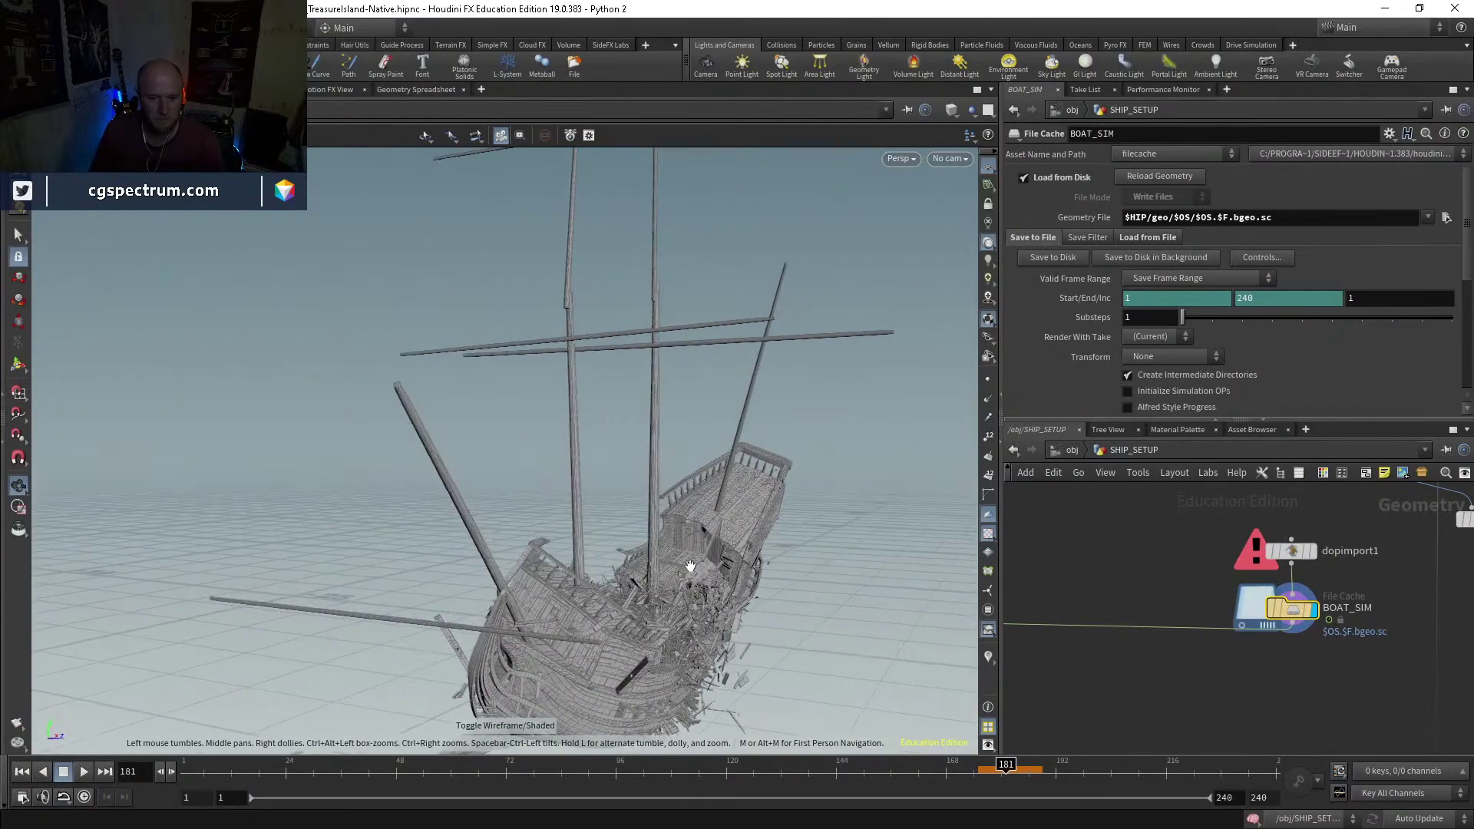
{"action": "left_click_drag", "start_coordinate": [602, 611], "coordinate": [522, 607]}
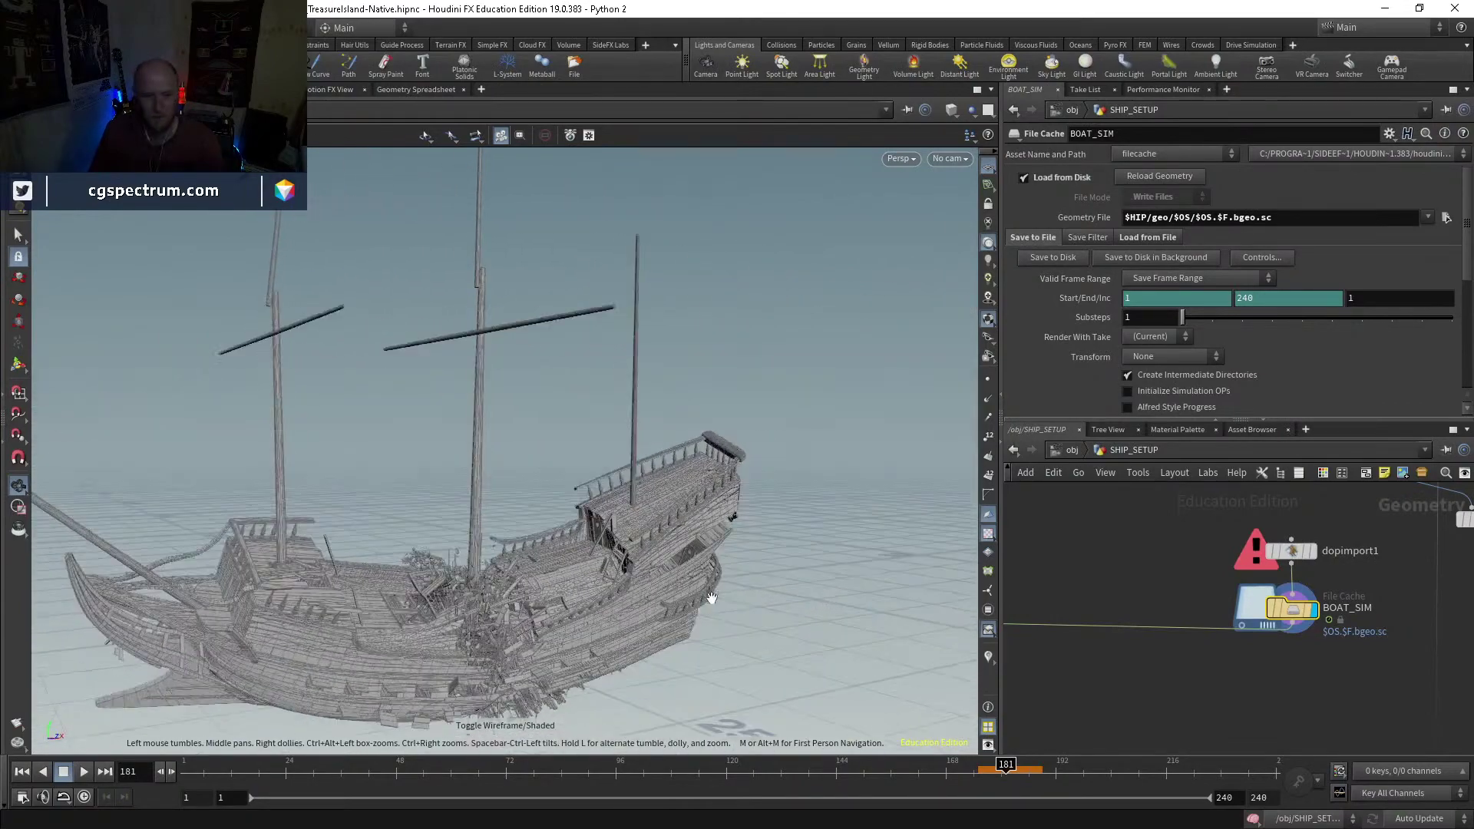
{"action": "left_click_drag", "start_coordinate": [672, 714], "coordinate": [806, 635]}
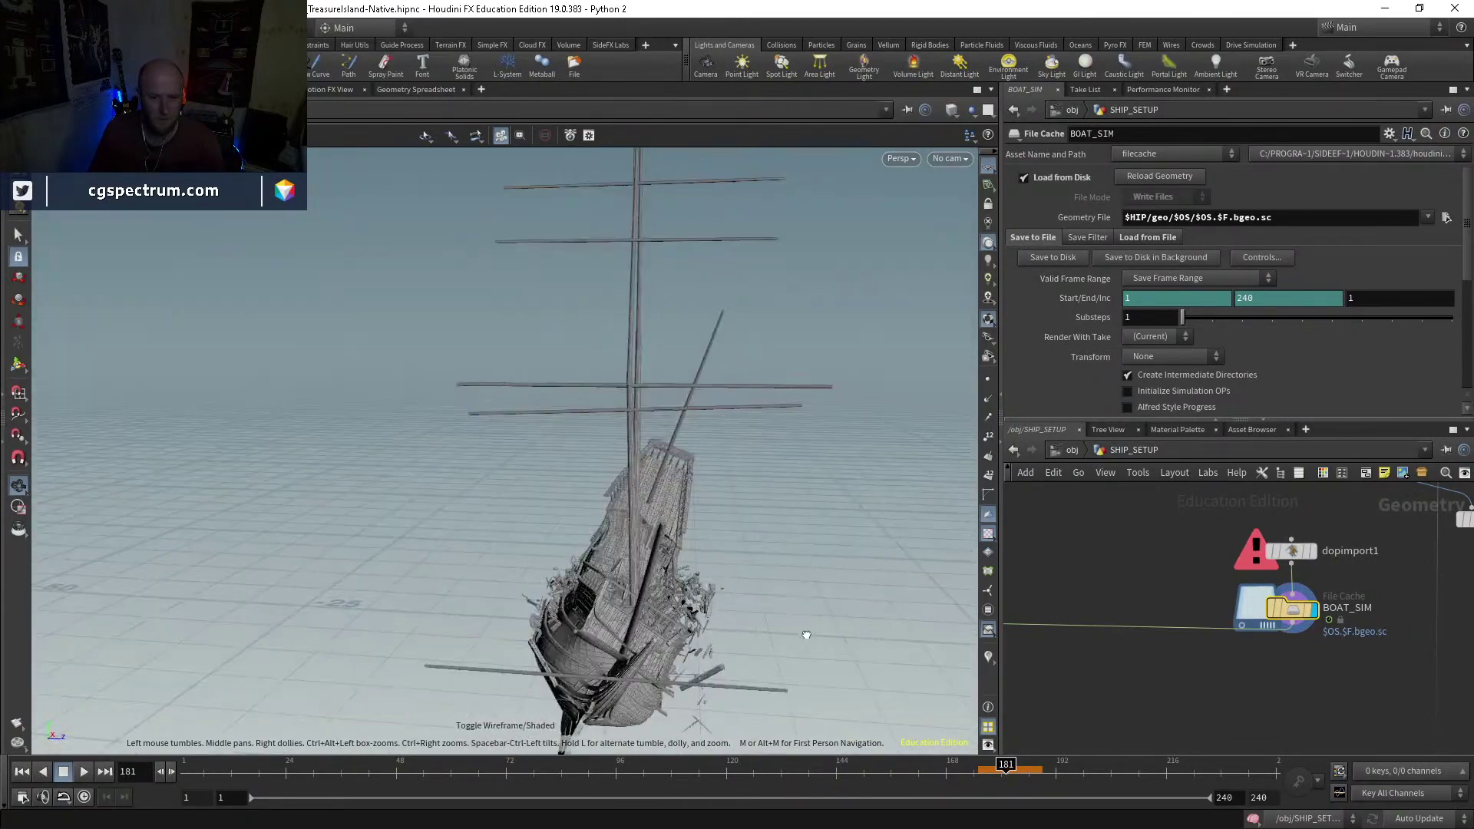
{"action": "left_click_drag", "start_coordinate": [641, 640], "coordinate": [478, 639]}
{"action": "right_click_drag", "start_coordinate": [646, 637], "coordinate": [800, 469]}
{"action": "left_click_drag", "start_coordinate": [799, 470], "coordinate": [691, 568]}
{"action": "right_click_drag", "start_coordinate": [691, 568], "coordinate": [783, 472]}
{"action": "left_click_drag", "start_coordinate": [783, 471], "coordinate": [685, 526]}
{"action": "right_click_drag", "start_coordinate": [685, 526], "coordinate": [642, 586]}
{"action": "mouse_move", "coordinate": [642, 585]}
{"action": "left_mouse_down"}
{"action": "mouse_move", "coordinate": [839, 520]}
{"action": "mouse_move", "coordinate": [879, 530]}
{"action": "mouse_move", "coordinate": [583, 549]}
{"action": "mouse_move", "coordinate": [715, 570]}
{"action": "mouse_move", "coordinate": [721, 585]}
{"action": "mouse_move", "coordinate": [673, 604]}
{"action": "left_mouse_up"}
Step: Check the fractured ship in wireframe display, return to shaded display and view it from the bow
{"action": "key", "text": "shift+w"}
{"action": "key", "text": "w"}
{"action": "key", "text": "w"}
{"action": "key", "text": "w"}
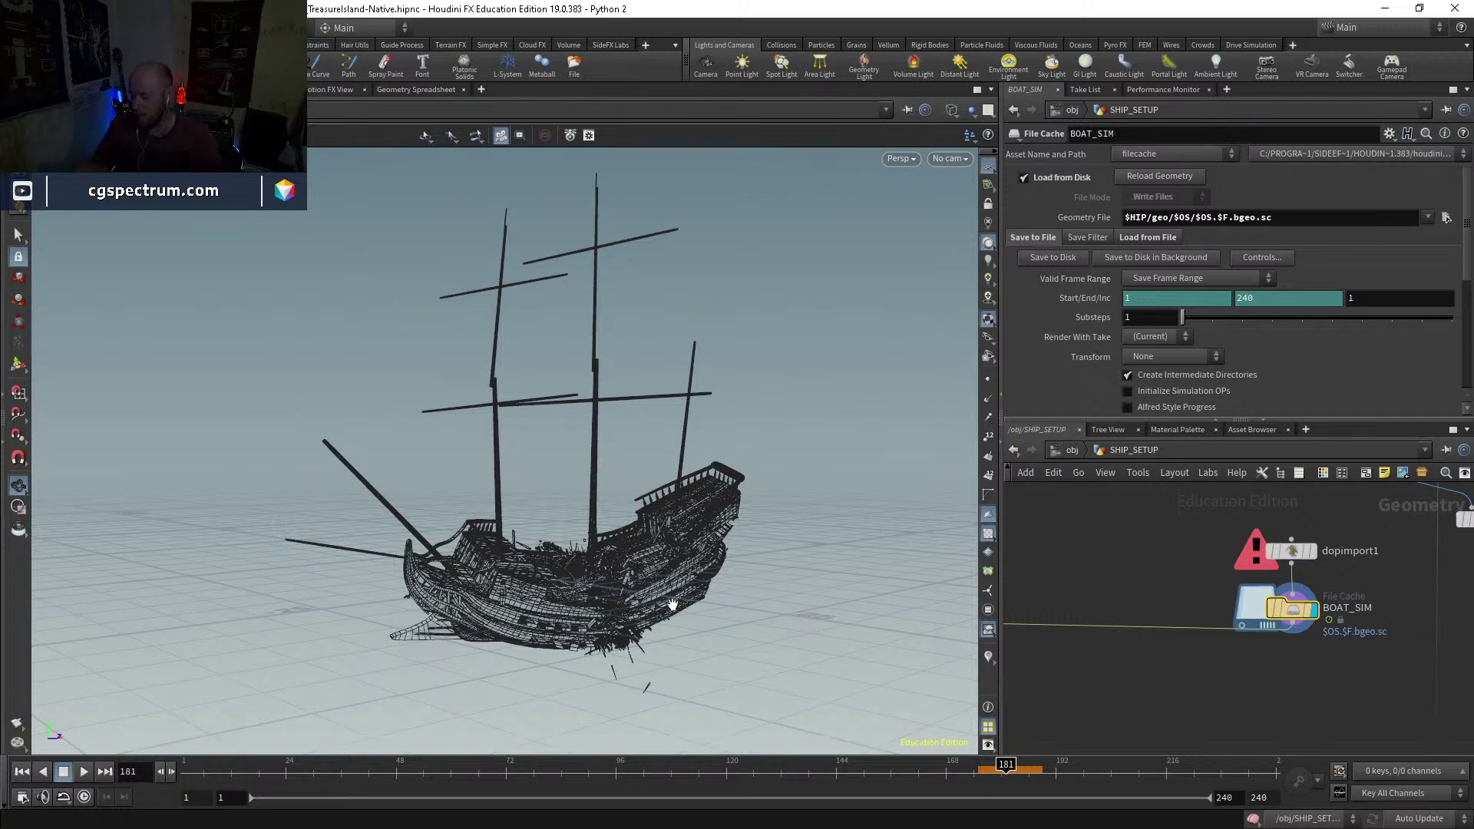
{"action": "mouse_move", "coordinate": [672, 619]}
{"action": "left_mouse_down"}
{"action": "mouse_move", "coordinate": [464, 616]}
{"action": "mouse_move", "coordinate": [592, 596]}
{"action": "left_mouse_up"}
{"action": "key", "text": "shift+w"}
{"action": "right_click_drag", "start_coordinate": [592, 596], "coordinate": [673, 475]}
{"action": "left_click_drag", "start_coordinate": [673, 474], "coordinate": [808, 508]}
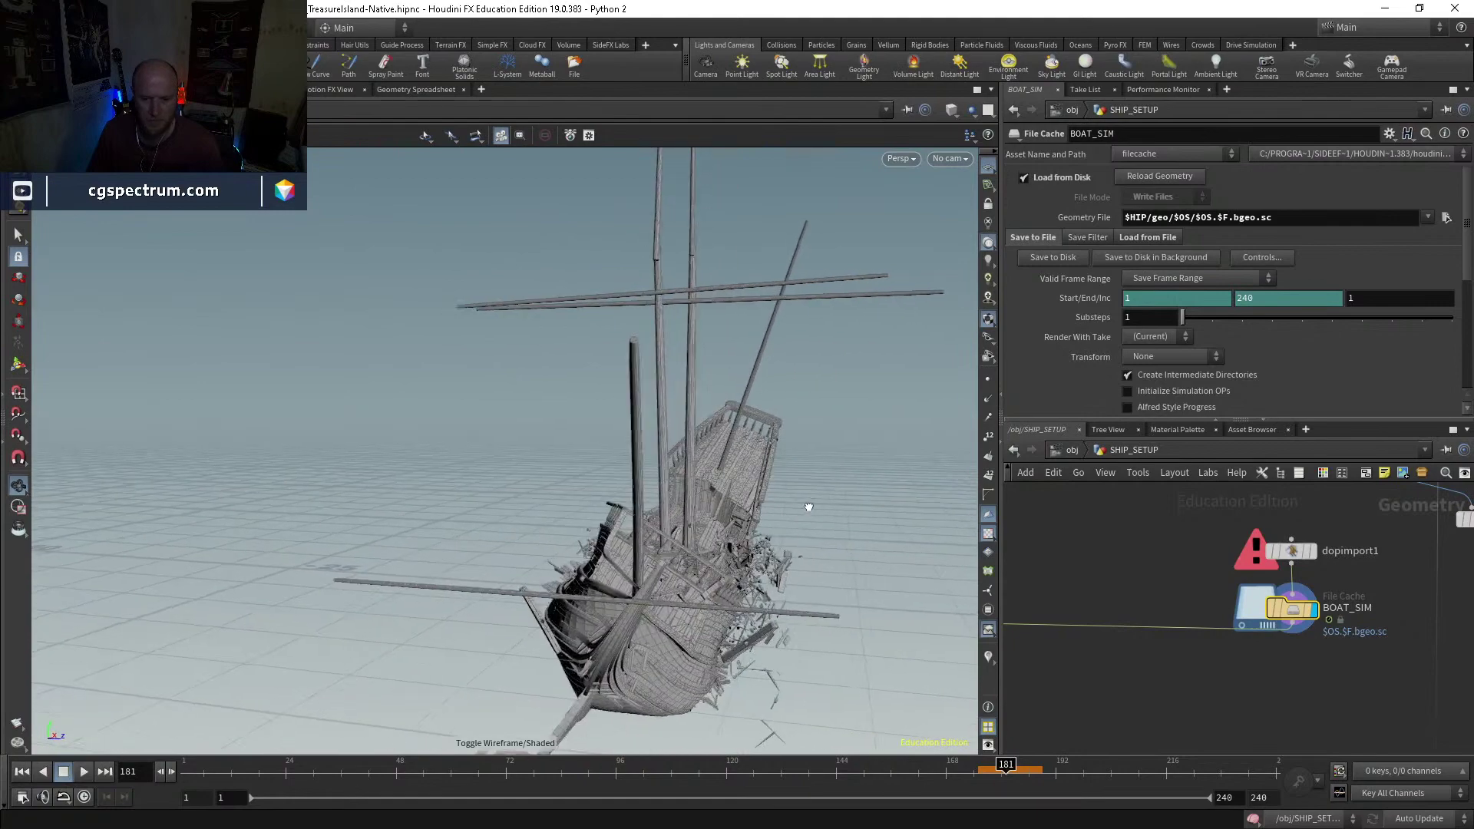
Step: Examine the shattered midsection and deck of the ship from above and from the side at frame 181
{"action": "scroll", "coordinate": [735, 467], "scroll_direction": "up", "scroll_amount": 4}
{"action": "mouse_move", "coordinate": [735, 467]}
{"action": "left_mouse_down"}
{"action": "mouse_move", "coordinate": [616, 535]}
{"action": "mouse_move", "coordinate": [572, 596]}
{"action": "mouse_move", "coordinate": [488, 633]}
{"action": "left_mouse_up"}
{"action": "scroll", "coordinate": [573, 595], "scroll_direction": "down", "scroll_amount": 4}
{"action": "scroll", "coordinate": [545, 617], "scroll_direction": "down", "scroll_amount": 2}
{"action": "key", "text": "shift+w"}
{"action": "key", "text": "w"}
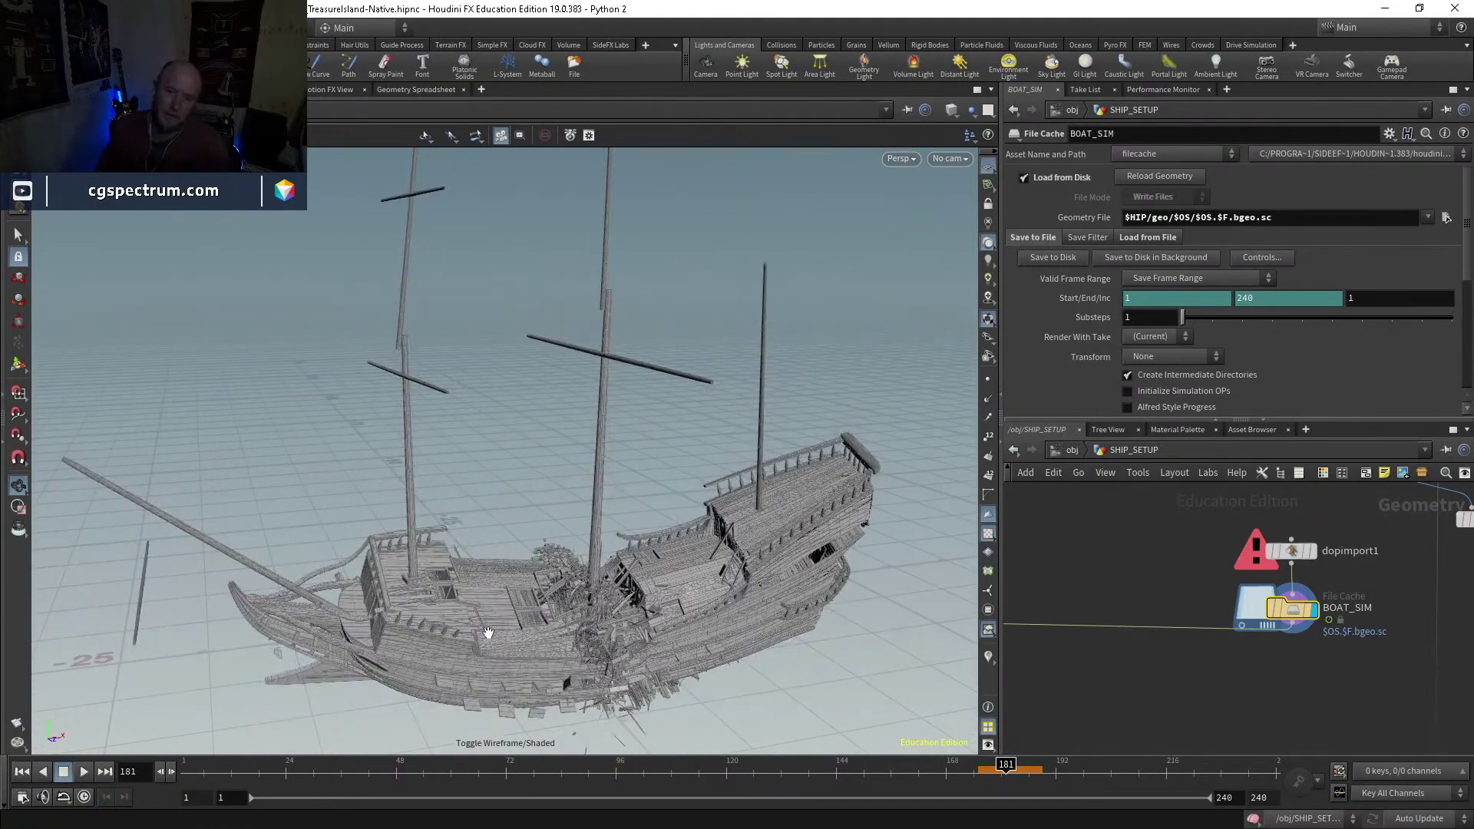
{"action": "left_click_drag", "start_coordinate": [561, 602], "coordinate": [573, 664]}
{"action": "scroll", "coordinate": [615, 522], "scroll_direction": "up", "scroll_amount": 4}
{"action": "left_click_drag", "start_coordinate": [620, 604], "coordinate": [639, 673]}
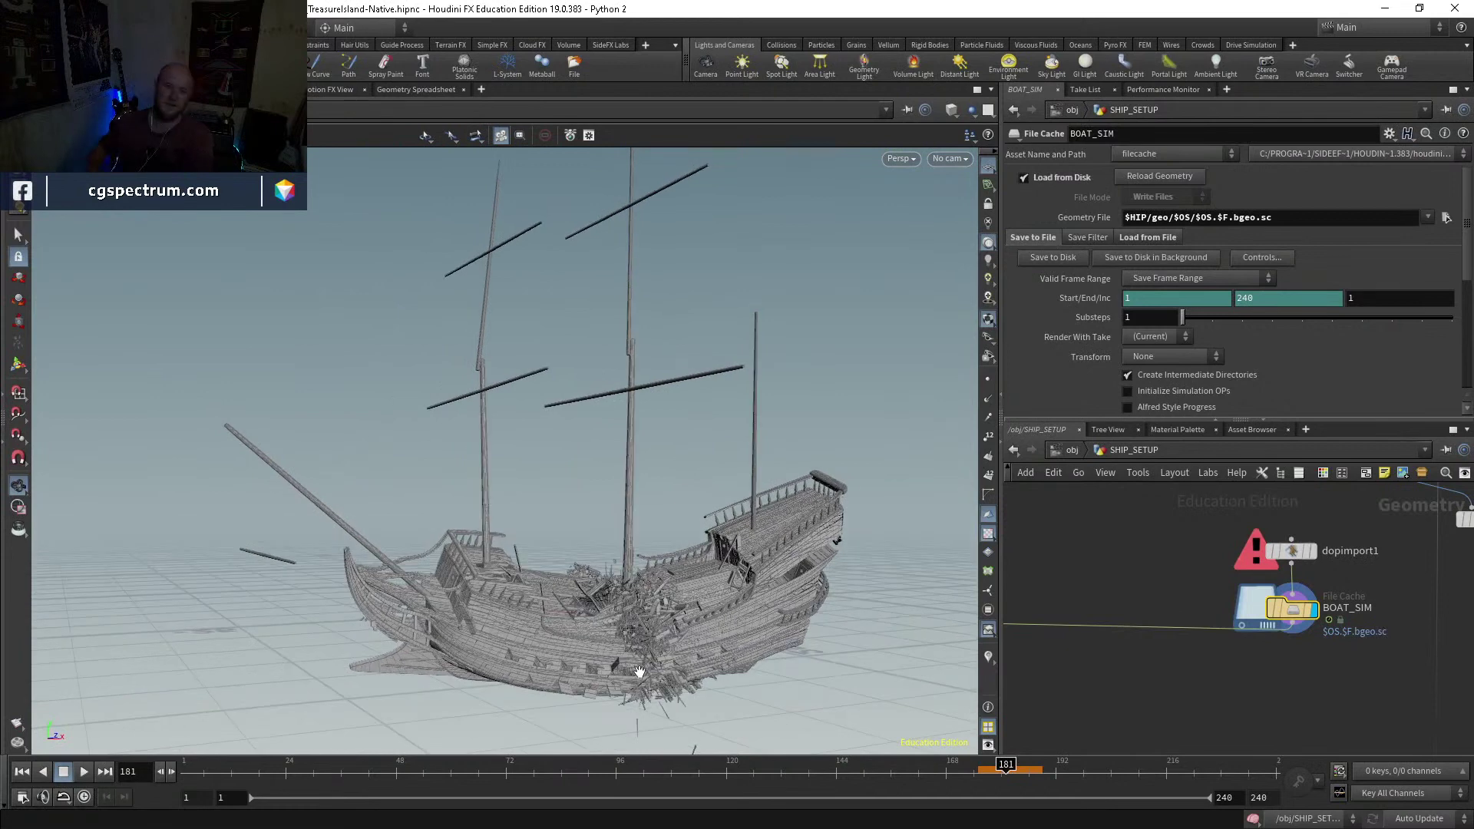